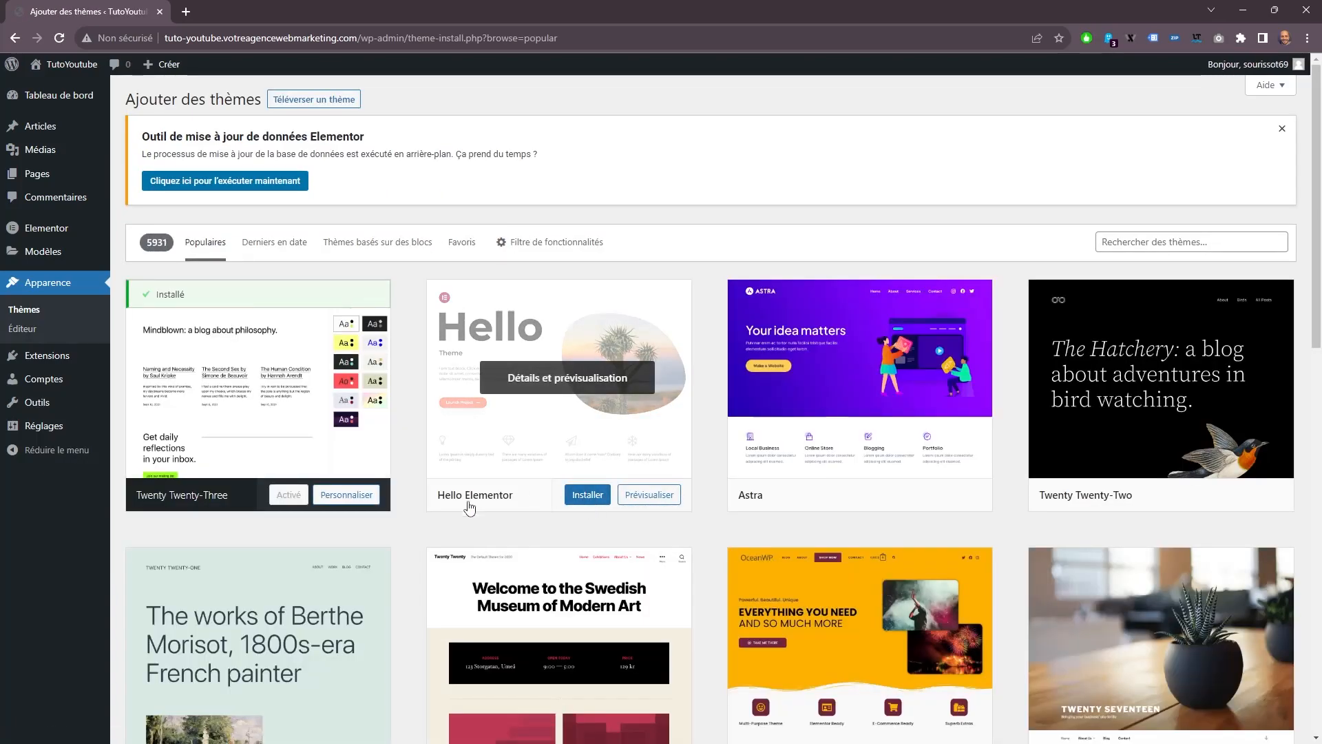
Install and activate the Hello Elementor theme.
click(580, 496)
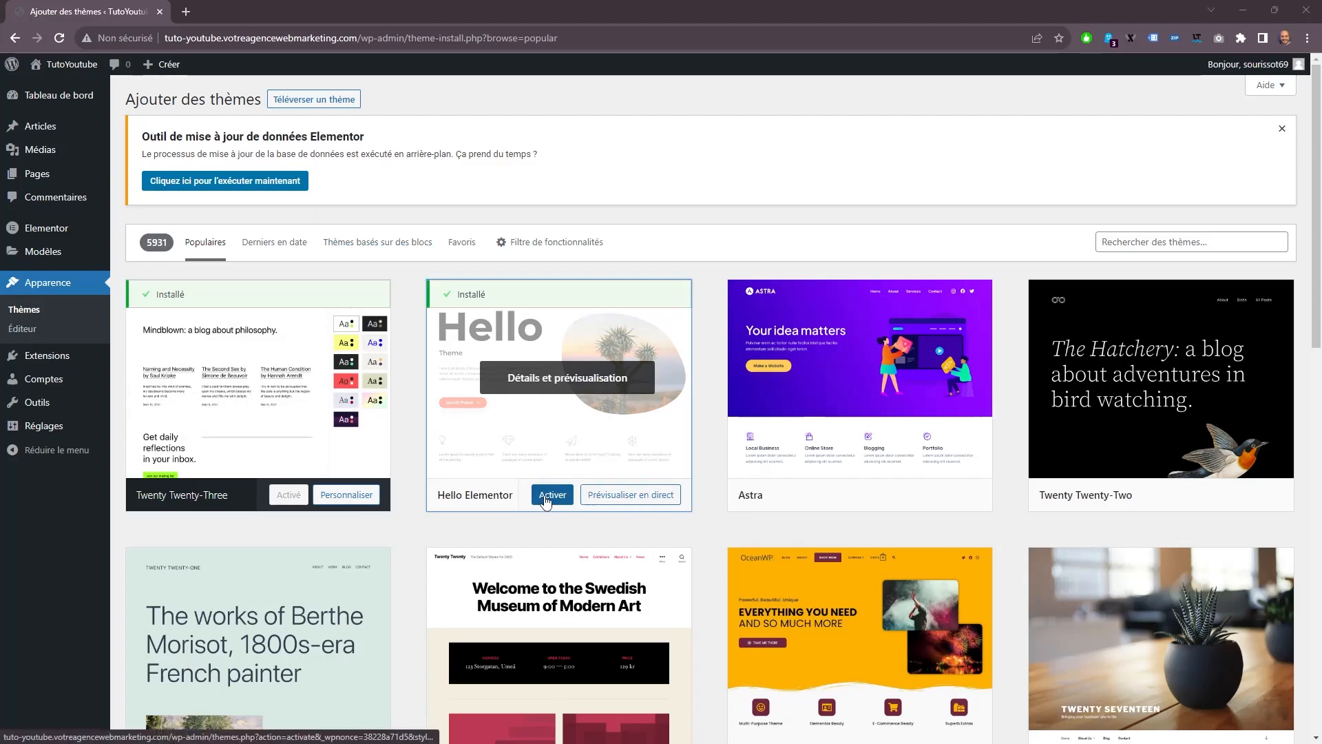
click(540, 495)
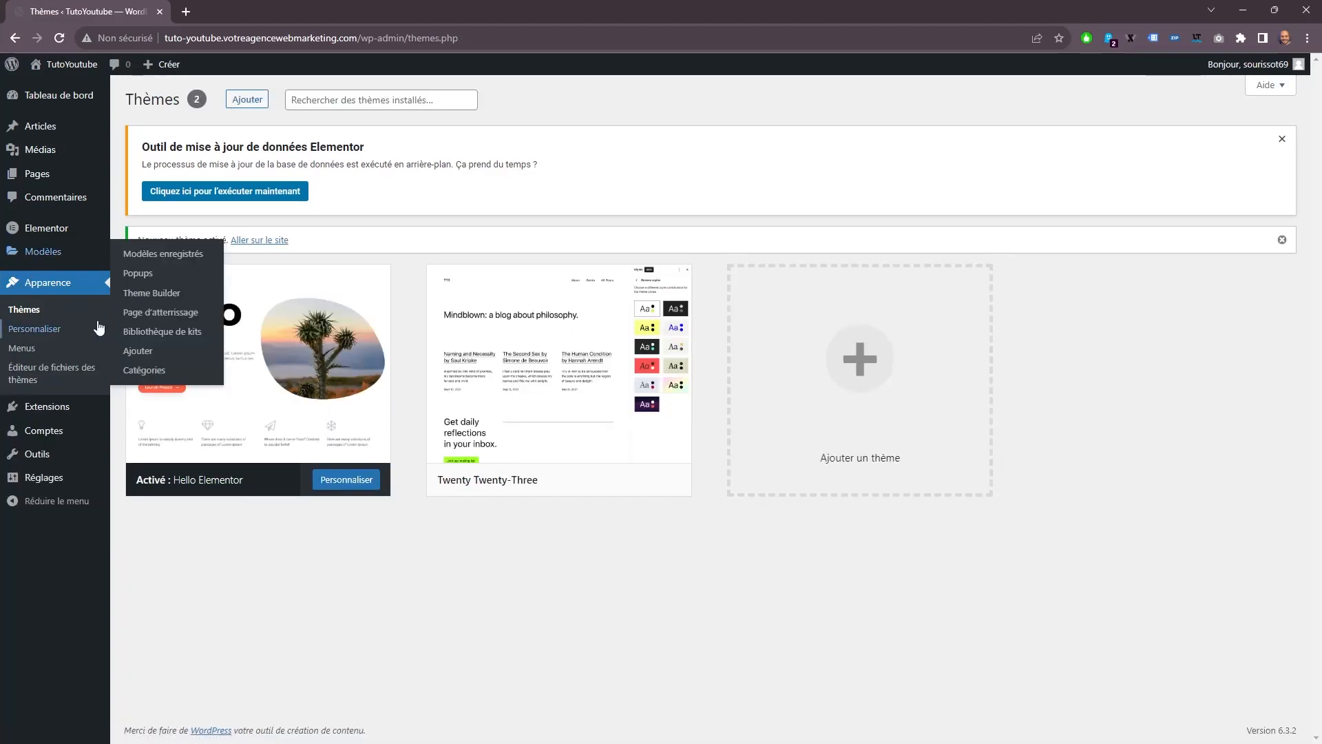
Search the plugin directory for Elementor Addon Elements, then install and activate that plugin.
mouse_move(49, 415)
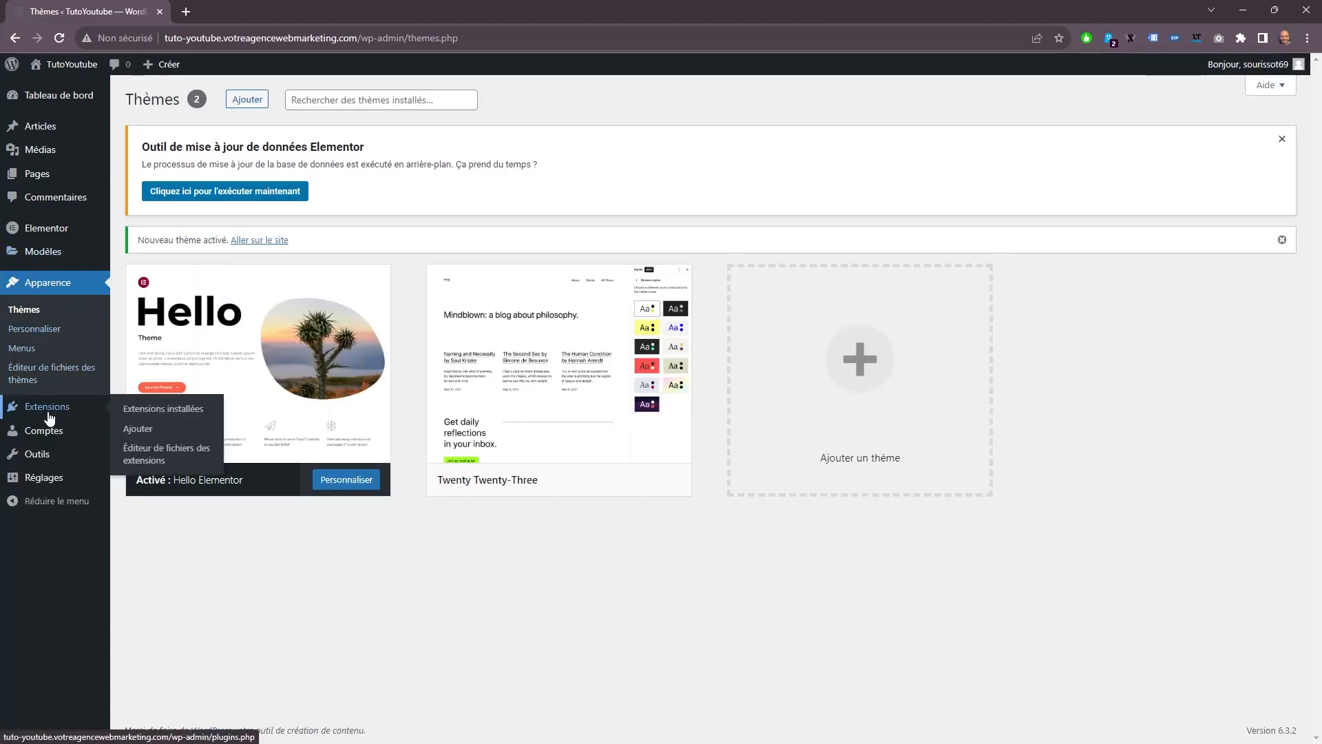
click(138, 429)
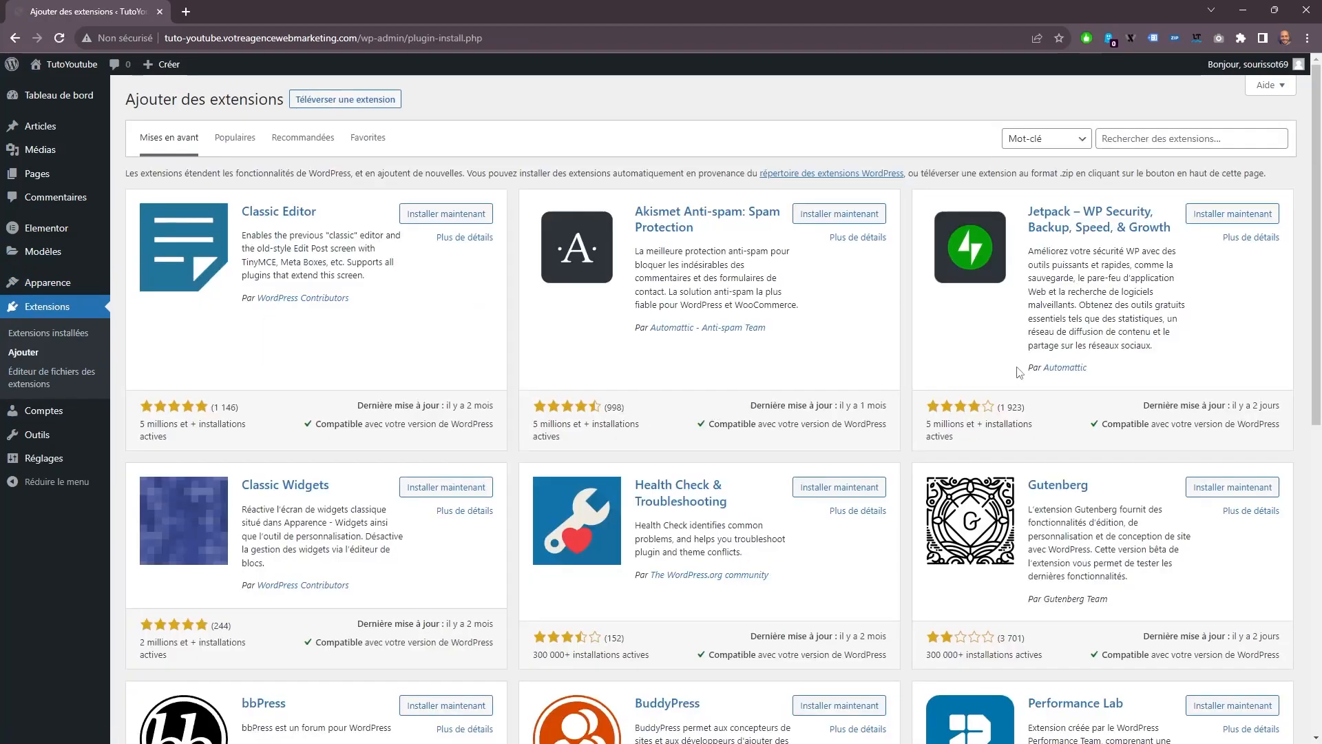
right_click(1221, 136)
click(1077, 193)
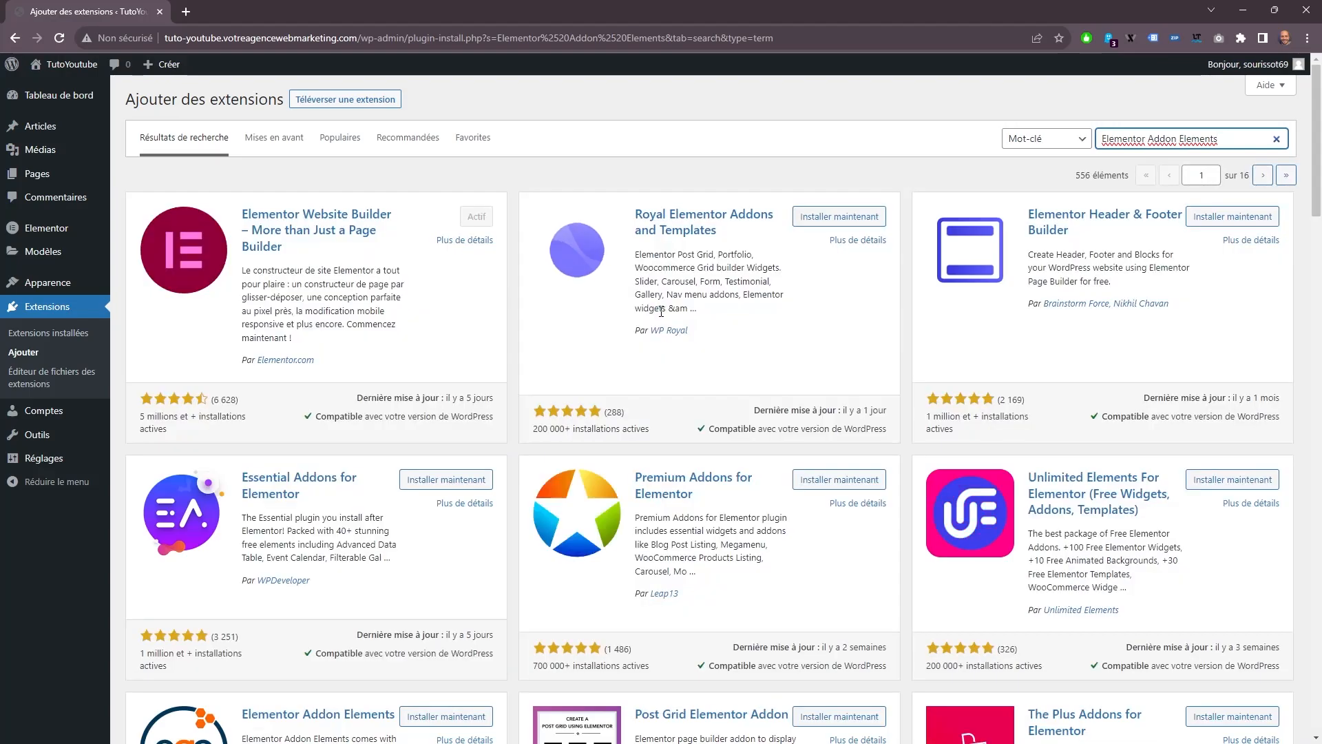
scroll(550, 413, down, 3)
click(447, 510)
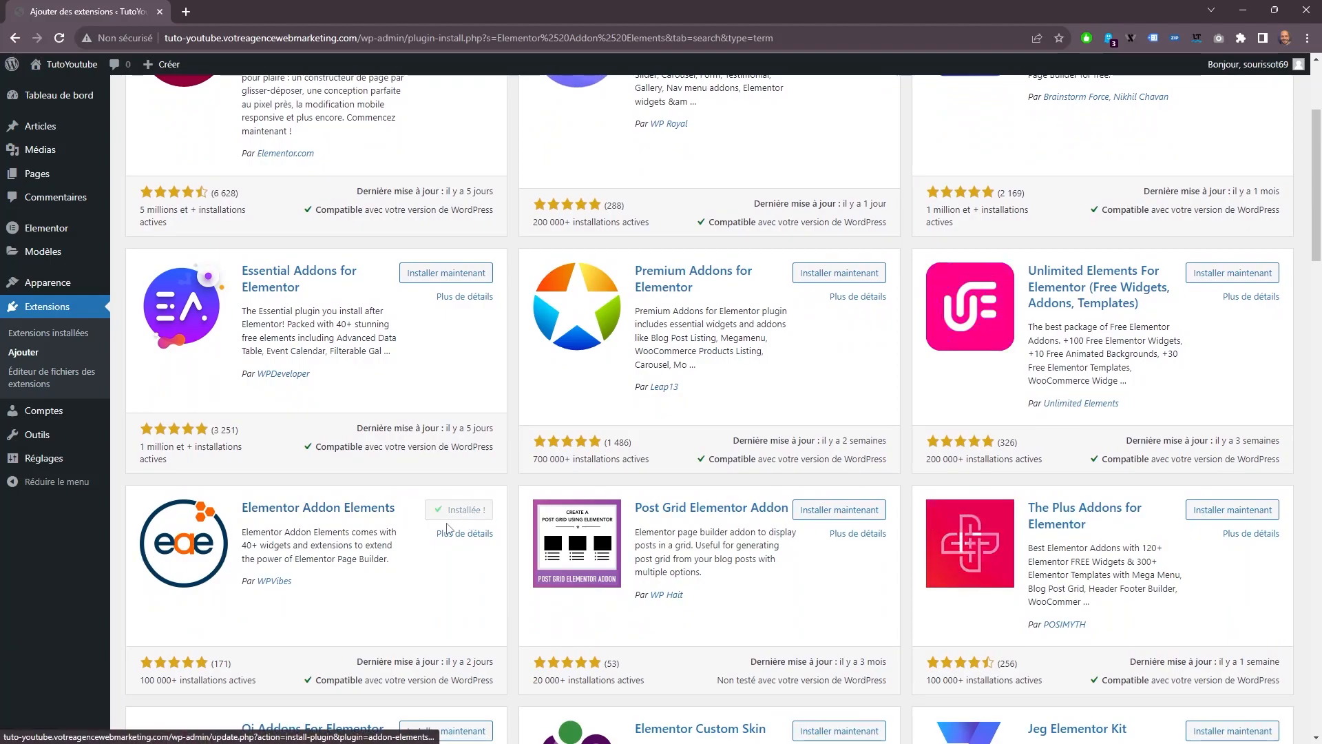
click(472, 510)
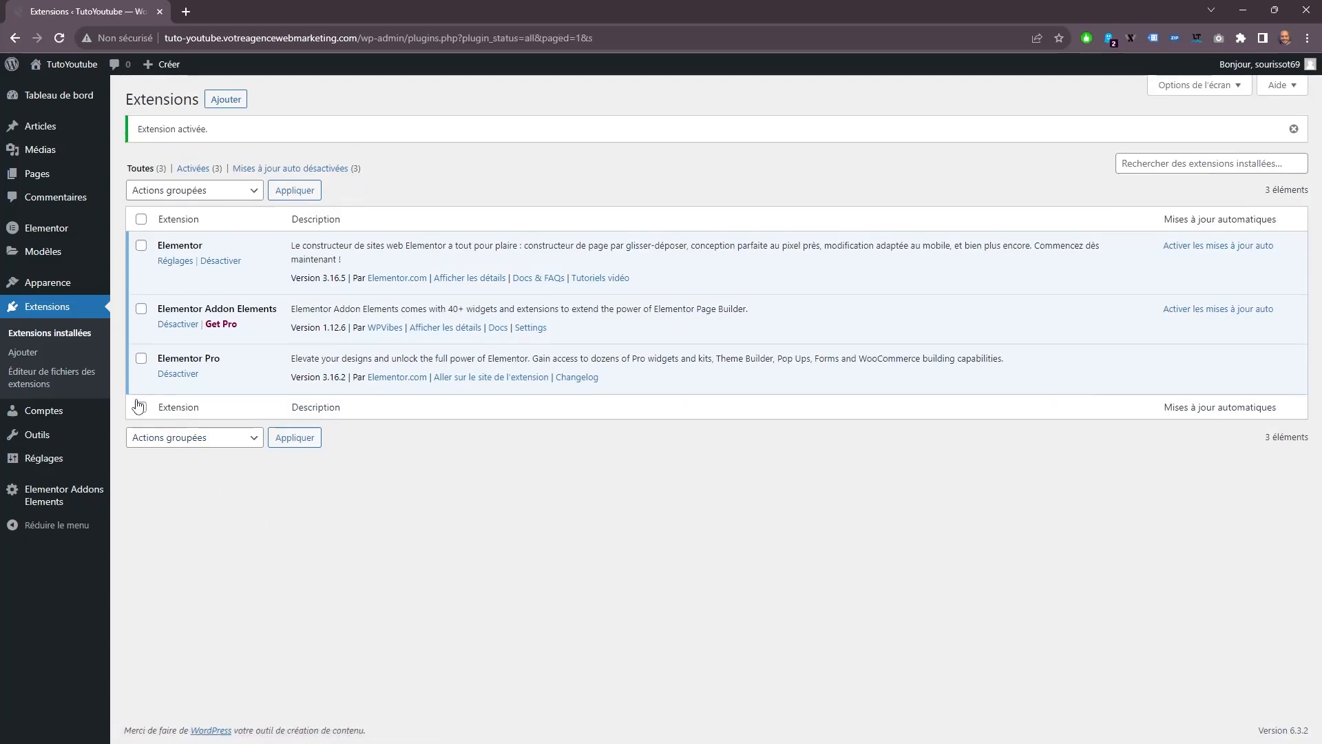
Delete the existing Main navigation menu from the site's menu settings and confirm the deletion.
mouse_move(50, 285)
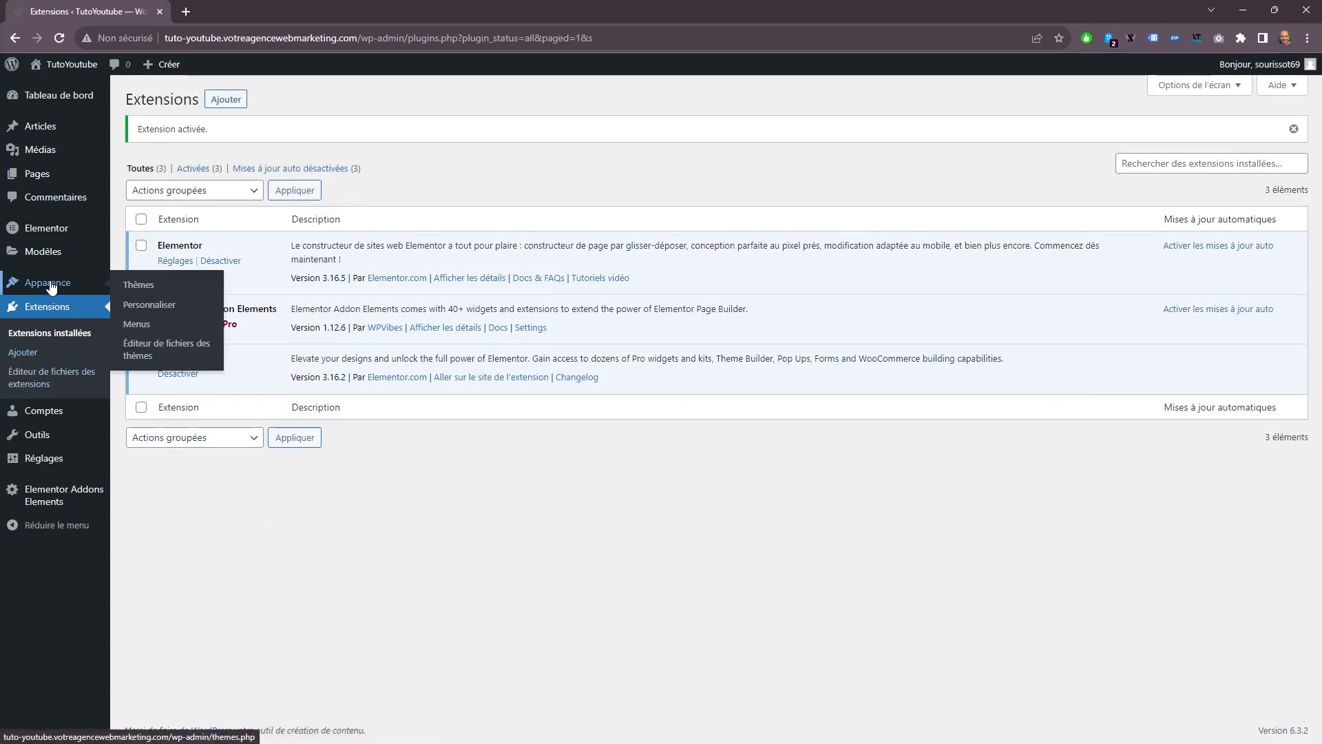
click(135, 325)
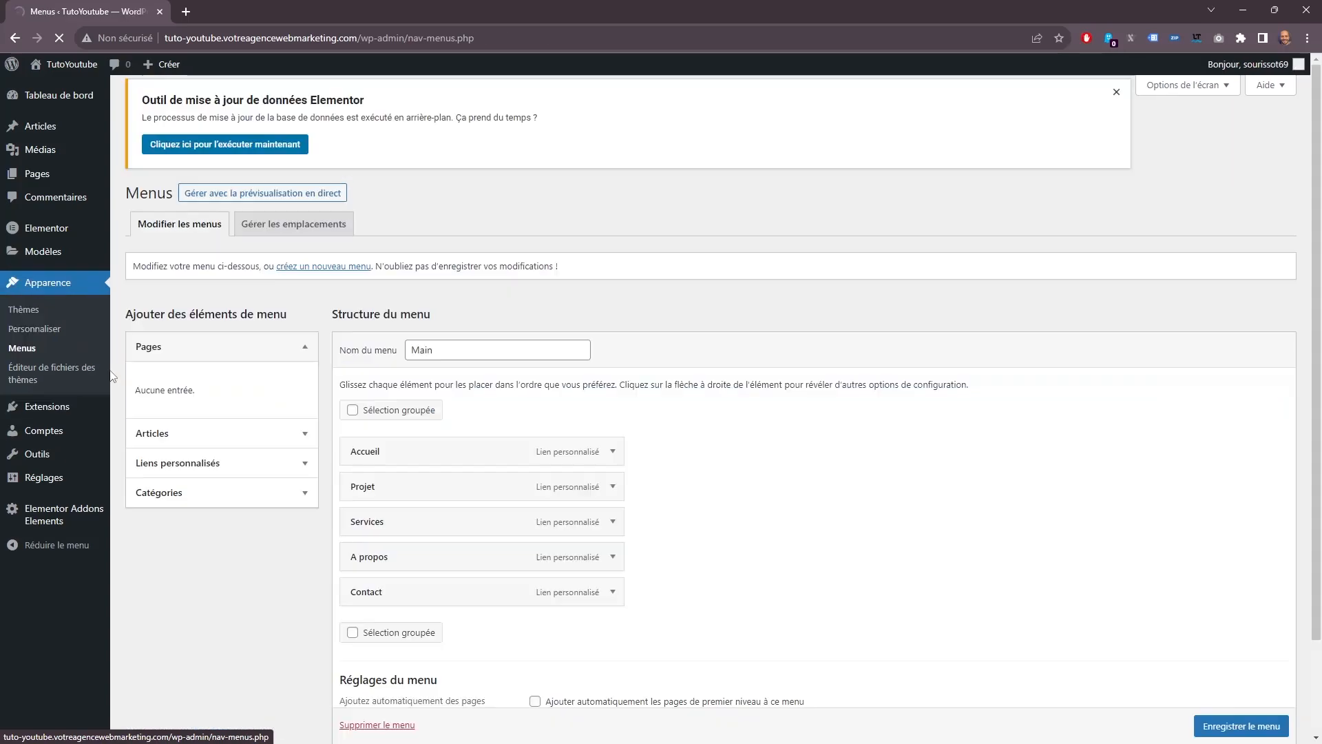
click(365, 427)
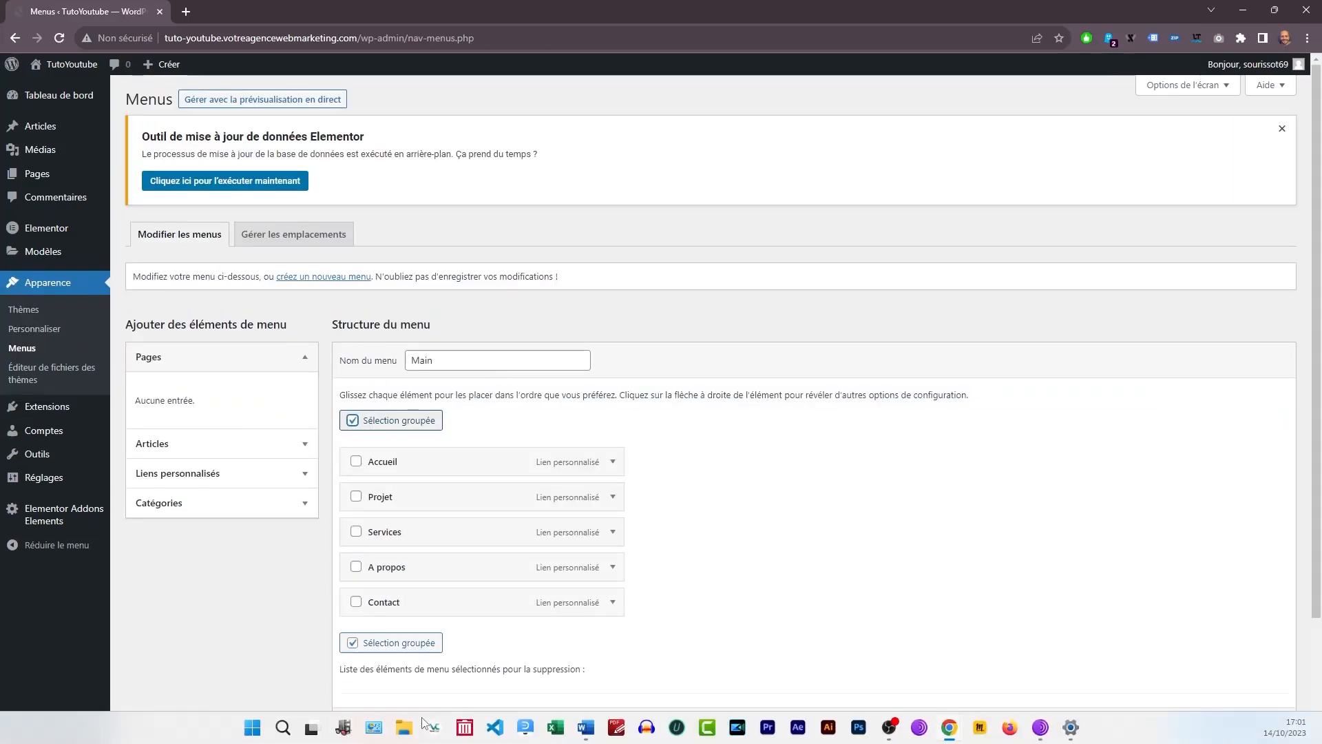
click(371, 724)
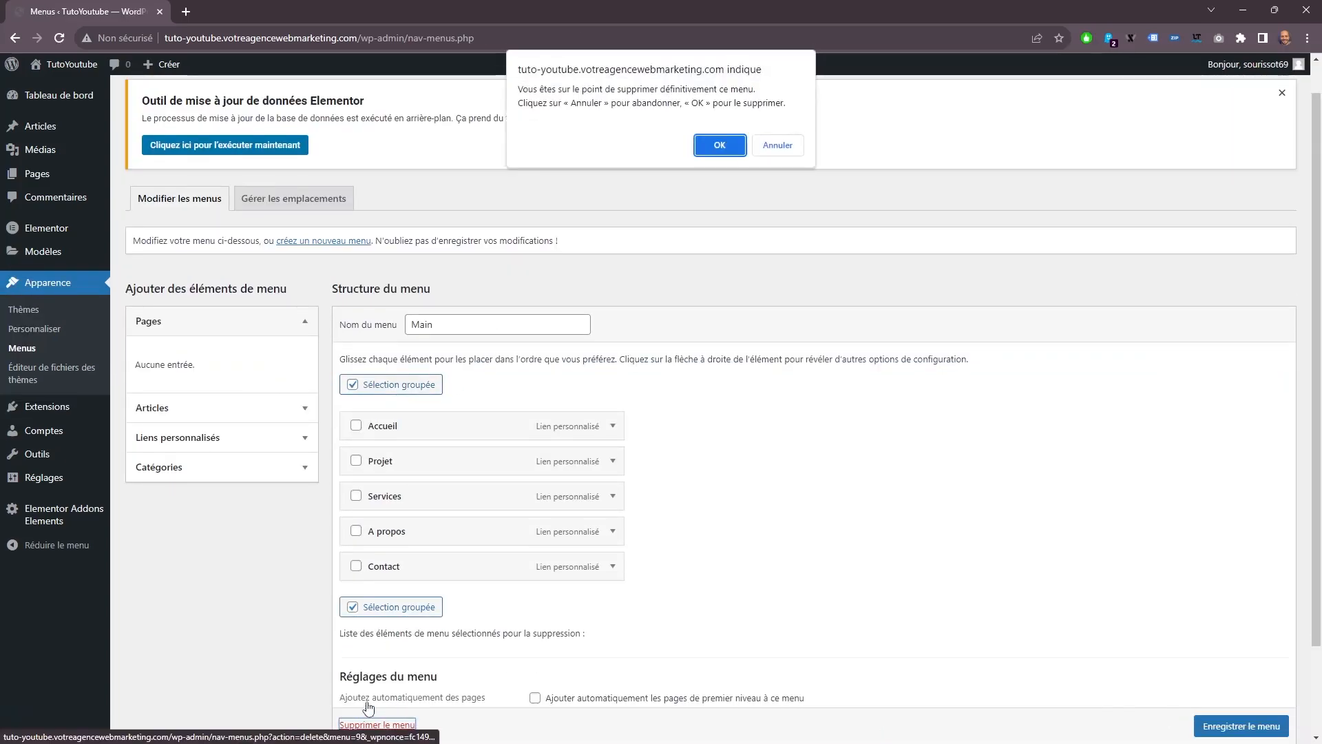
key(Return)
Create a new navigation menu named Main.
click(470, 356)
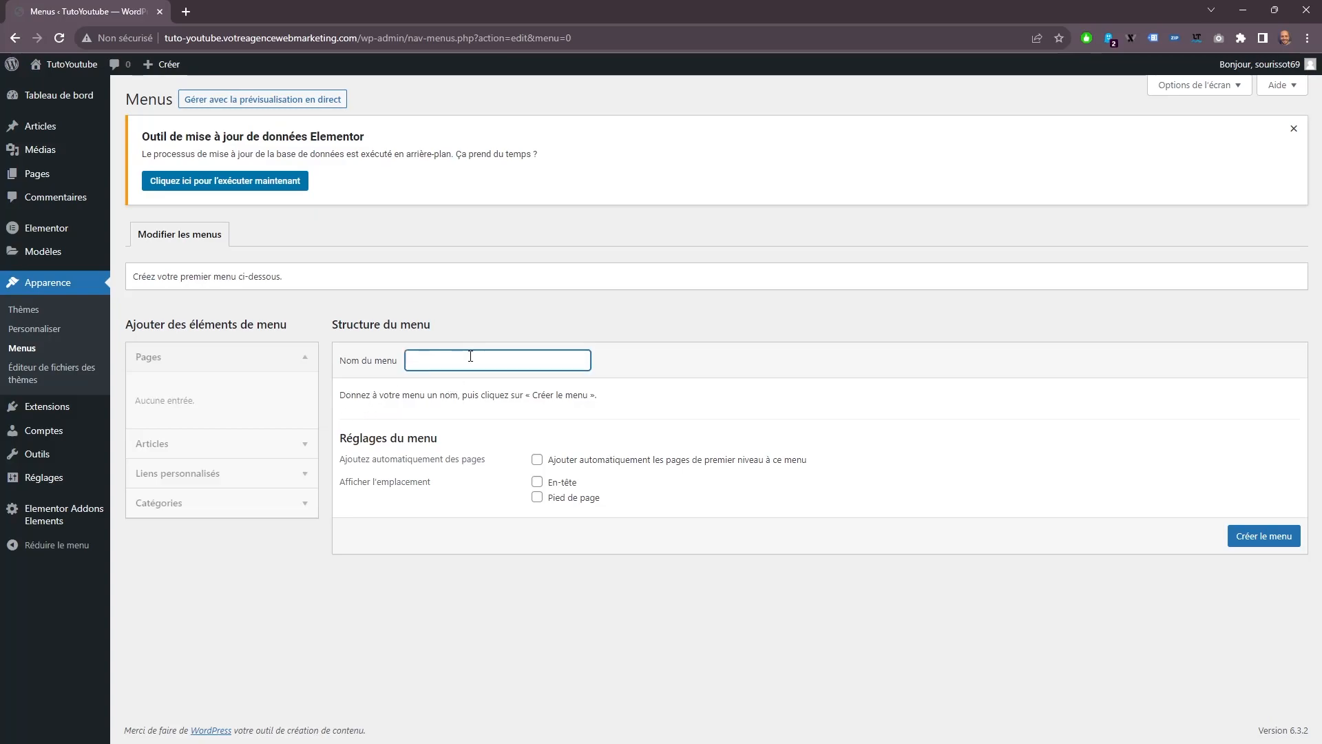
text(Main)
key(Return)
Add a custom link labelled Home to the Main menu.
click(201, 511)
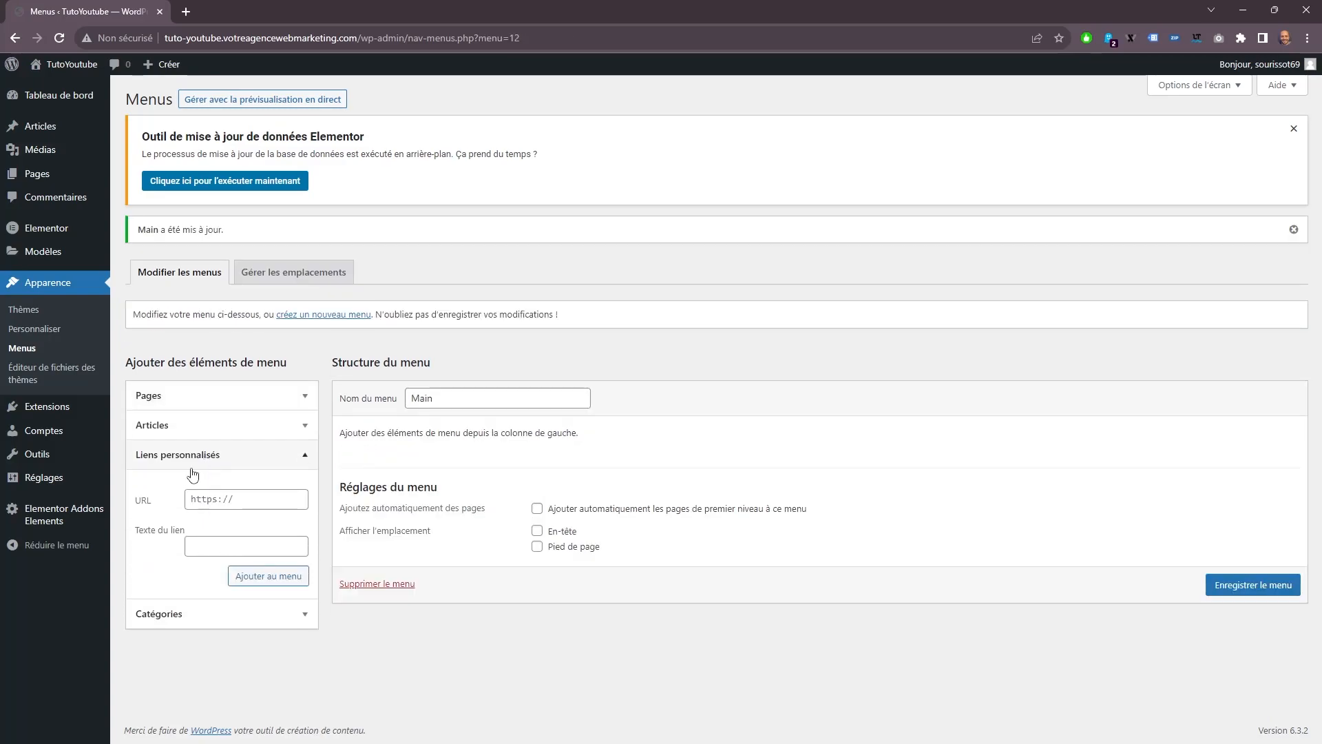
click(216, 498)
click(223, 551)
key(Return)
Add a custom link with the URL #Projets and the label Projets to the Main menu.
text(#Projets)
drag(197, 499, 238, 500)
key(ctrl+c)
click(242, 546)
key(ctrl+v)
key(Return)
Add a custom link with the URL #Services and the label Services to the Main menu.
text(#Services)
key(ctrl+c)
key(Tab)
key(ctrl+v)
key(Return)
Add a custom link labelled A propos to the Main menu.
key(ctrl+c)
key(Tab)
key(ctrl+v)
key(Return)
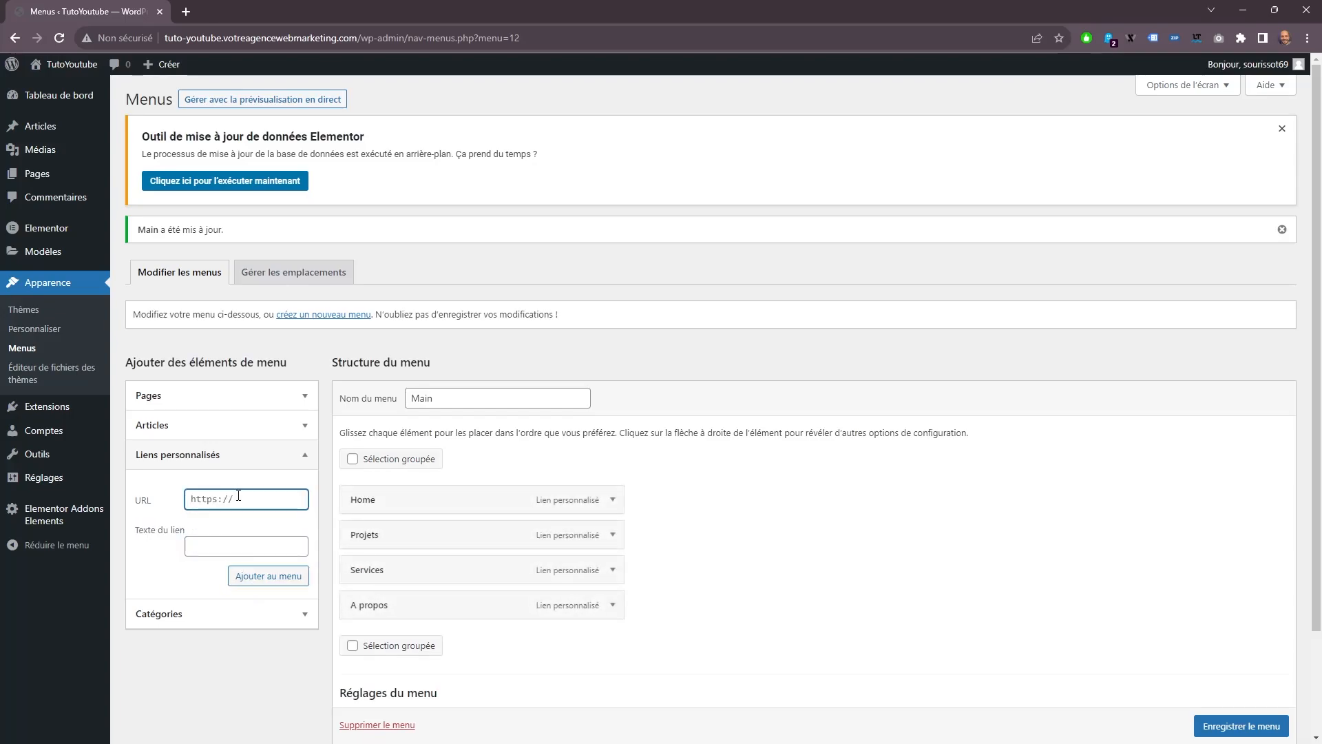
Add a custom link with the URL #Contact and the label Contact, and save the Main menu.
drag(203, 499, 238, 500)
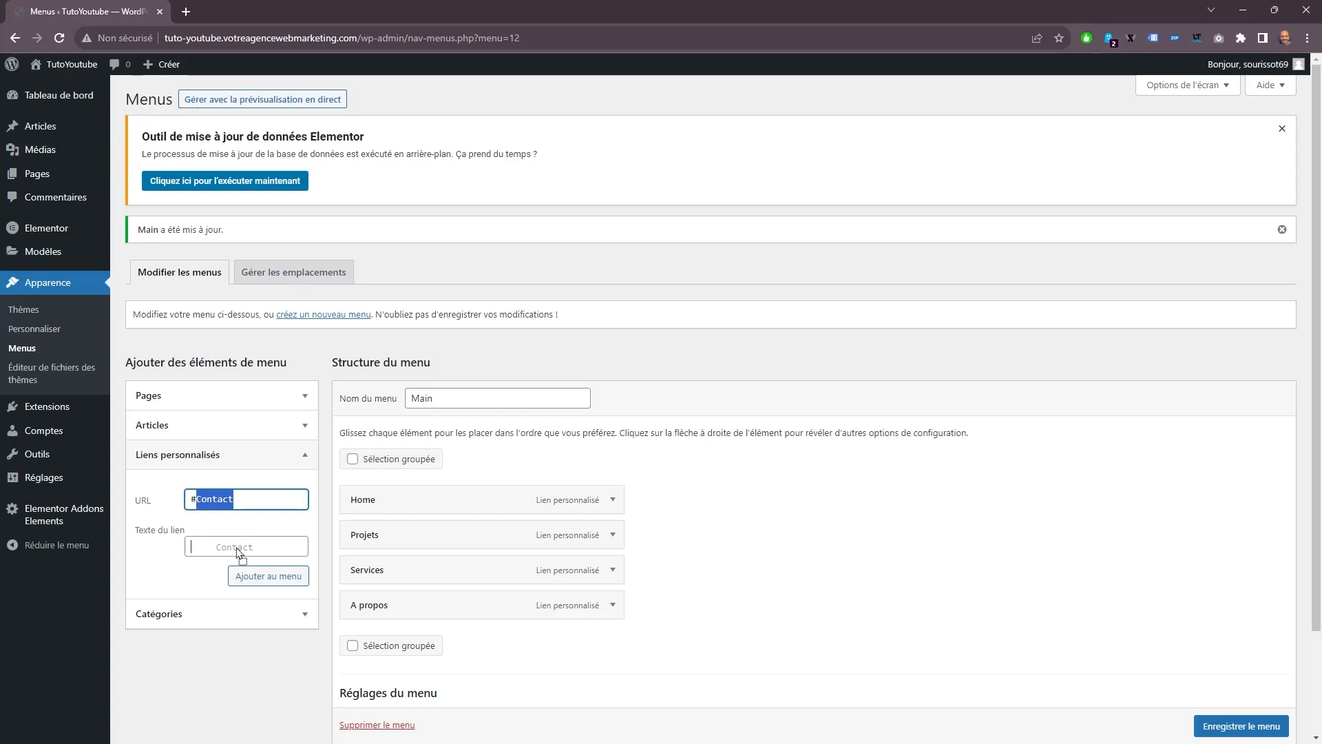
key(ctrl+c)
key(Tab)
key(ctrl+v)
key(Return)
scroll(1218, 733, down, 1)
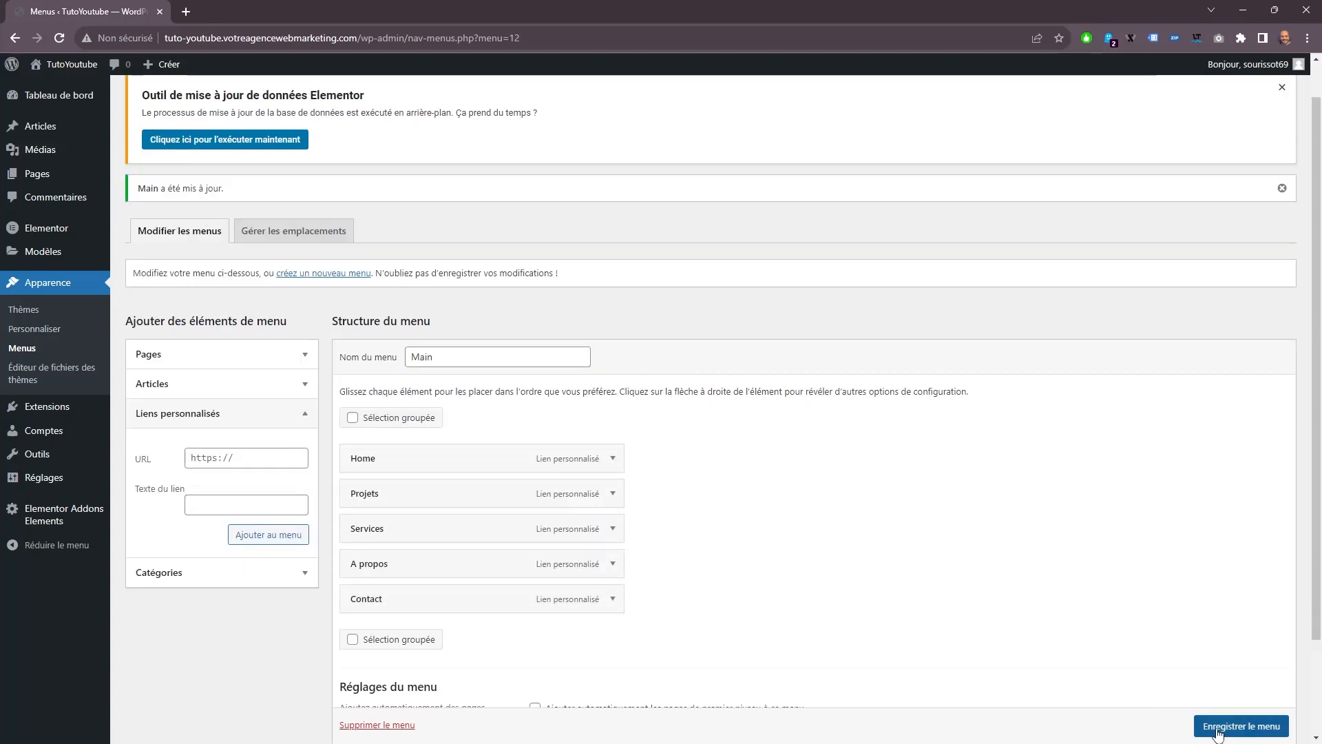
click(1218, 727)
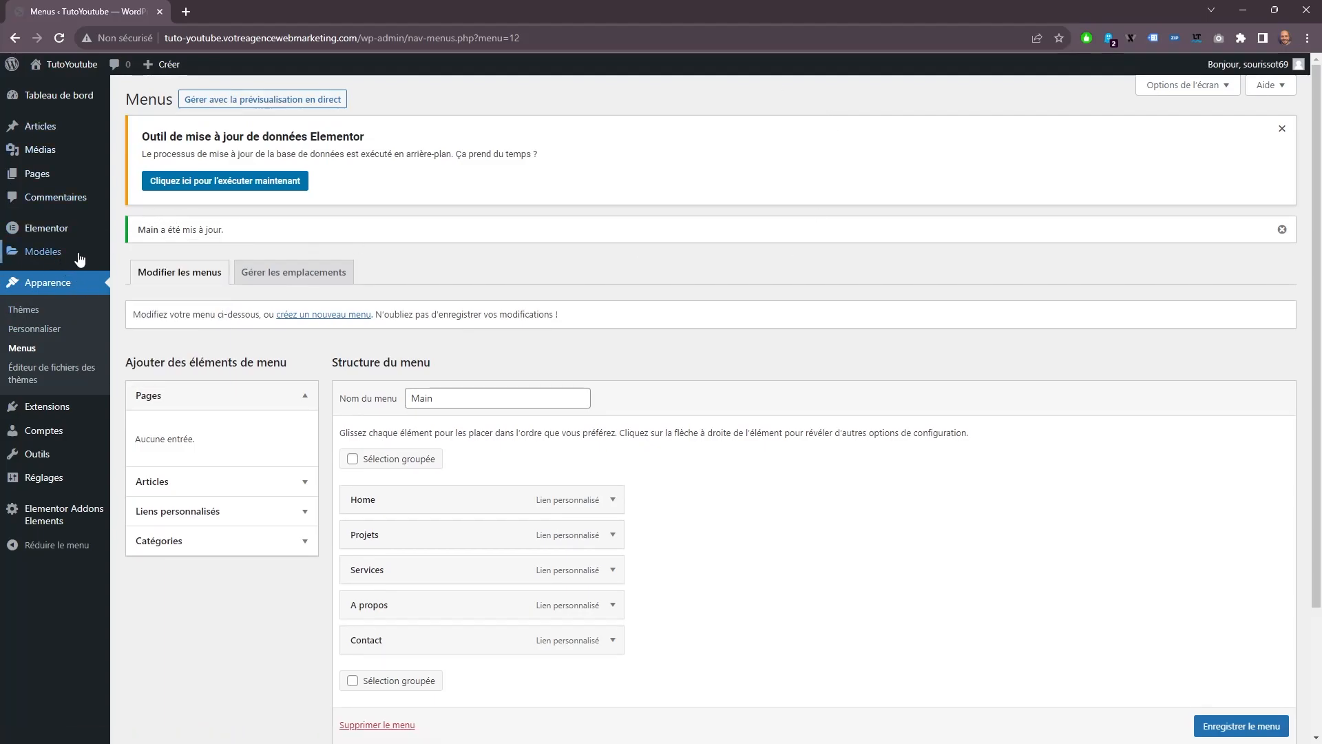
Create a new blank Header template in the Elementor theme builder and insert a section with two equal columns.
mouse_move(57, 254)
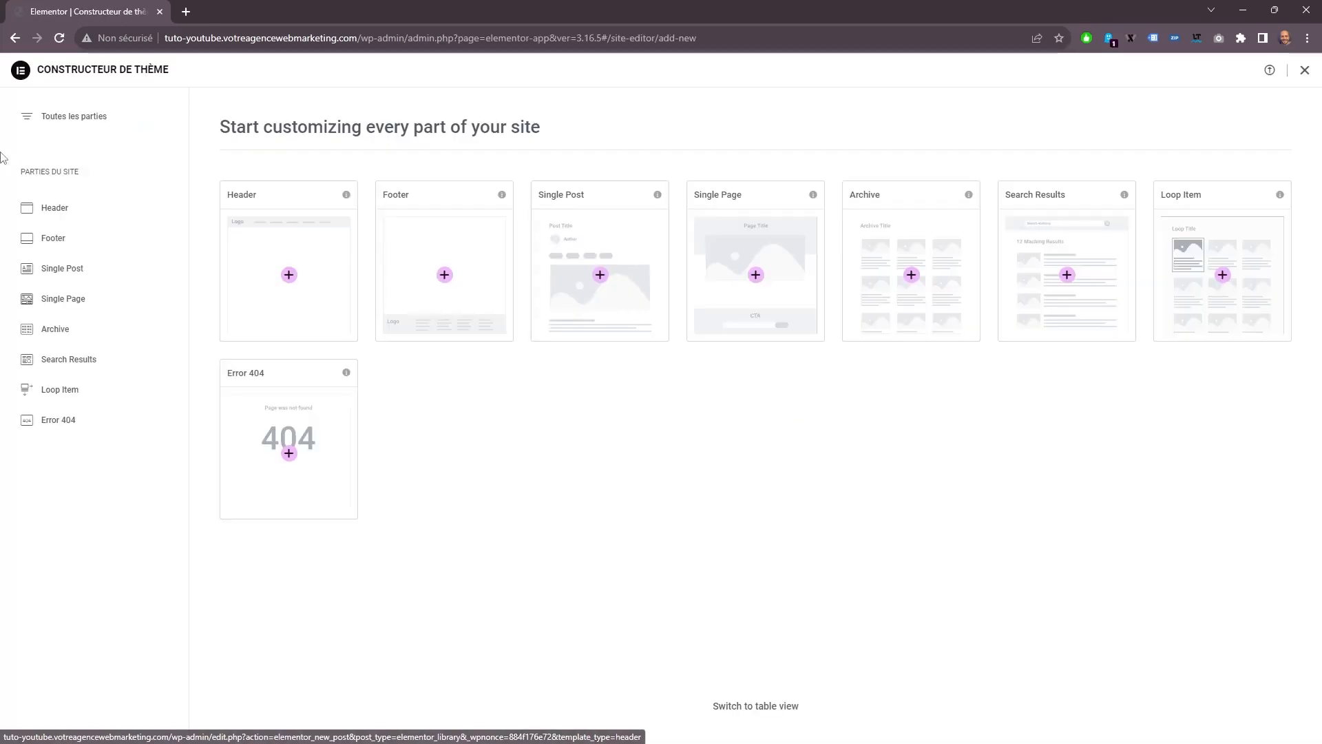
click(56, 212)
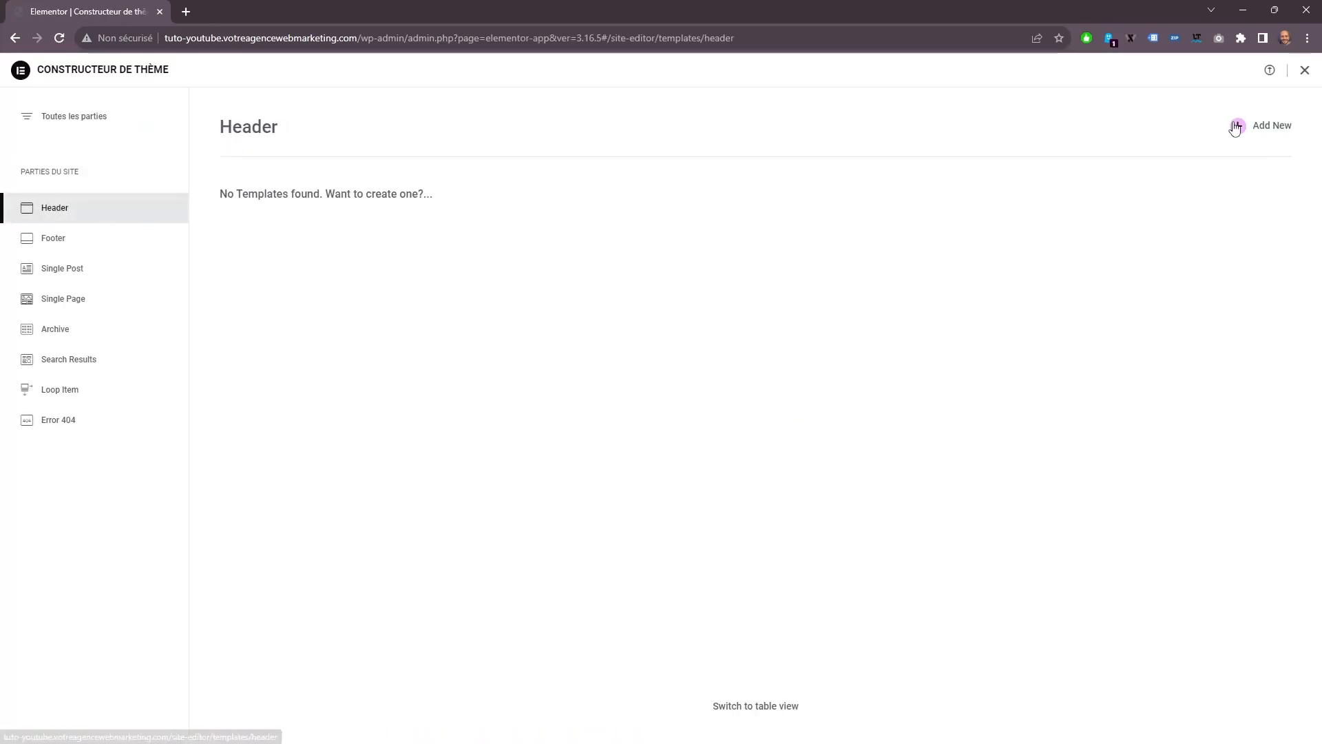
click(1263, 124)
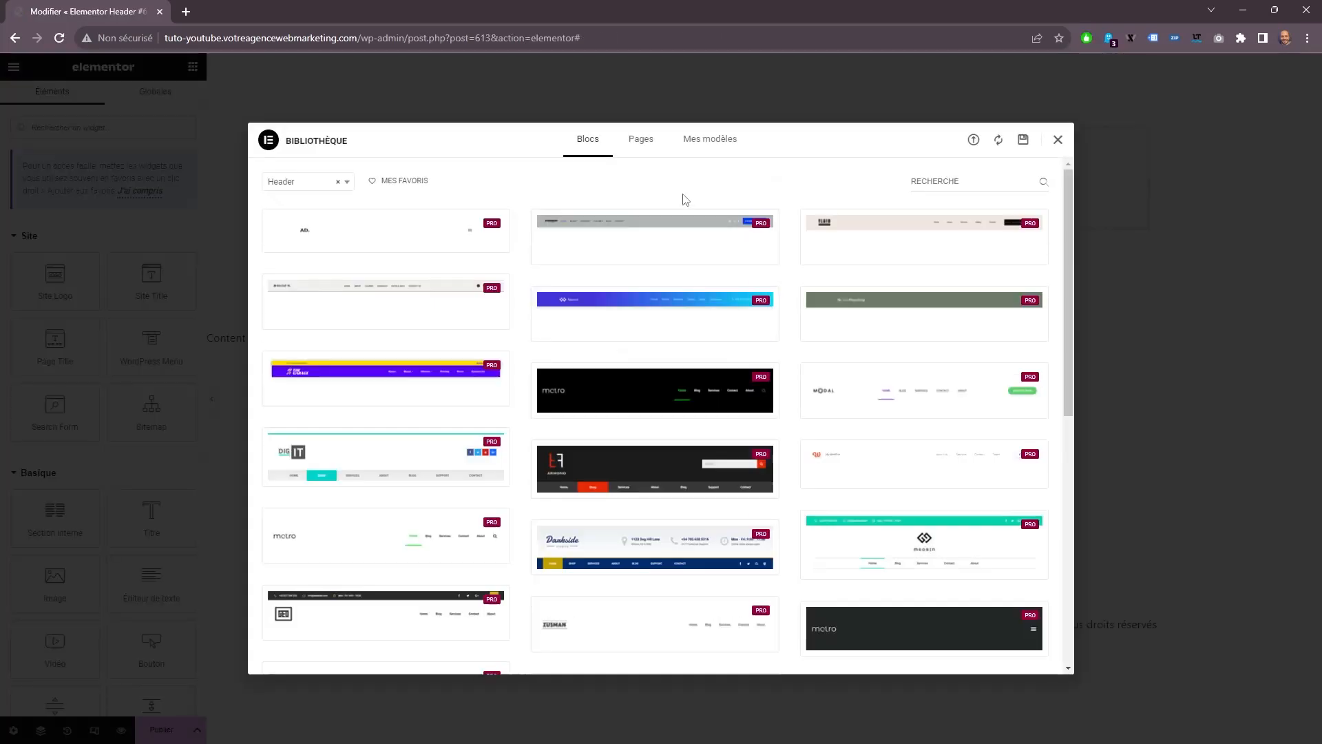
click(1058, 141)
click(748, 166)
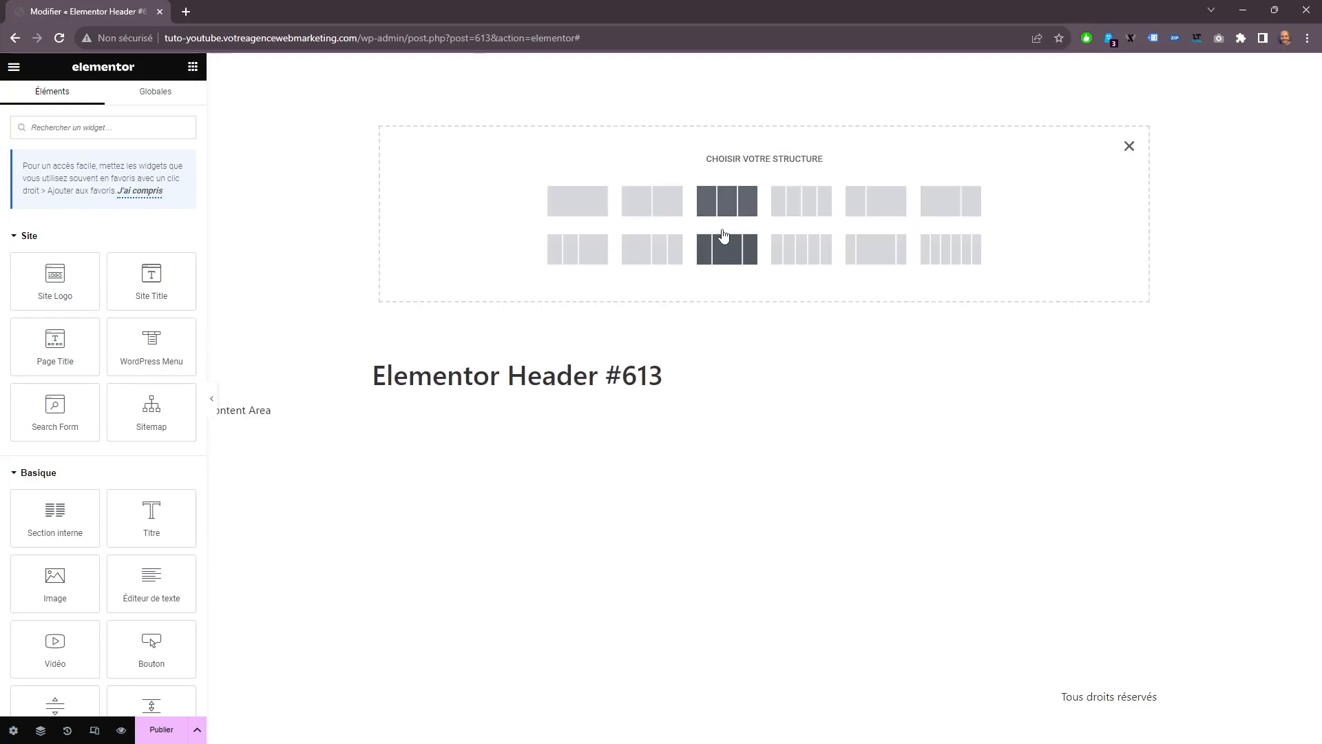
click(654, 209)
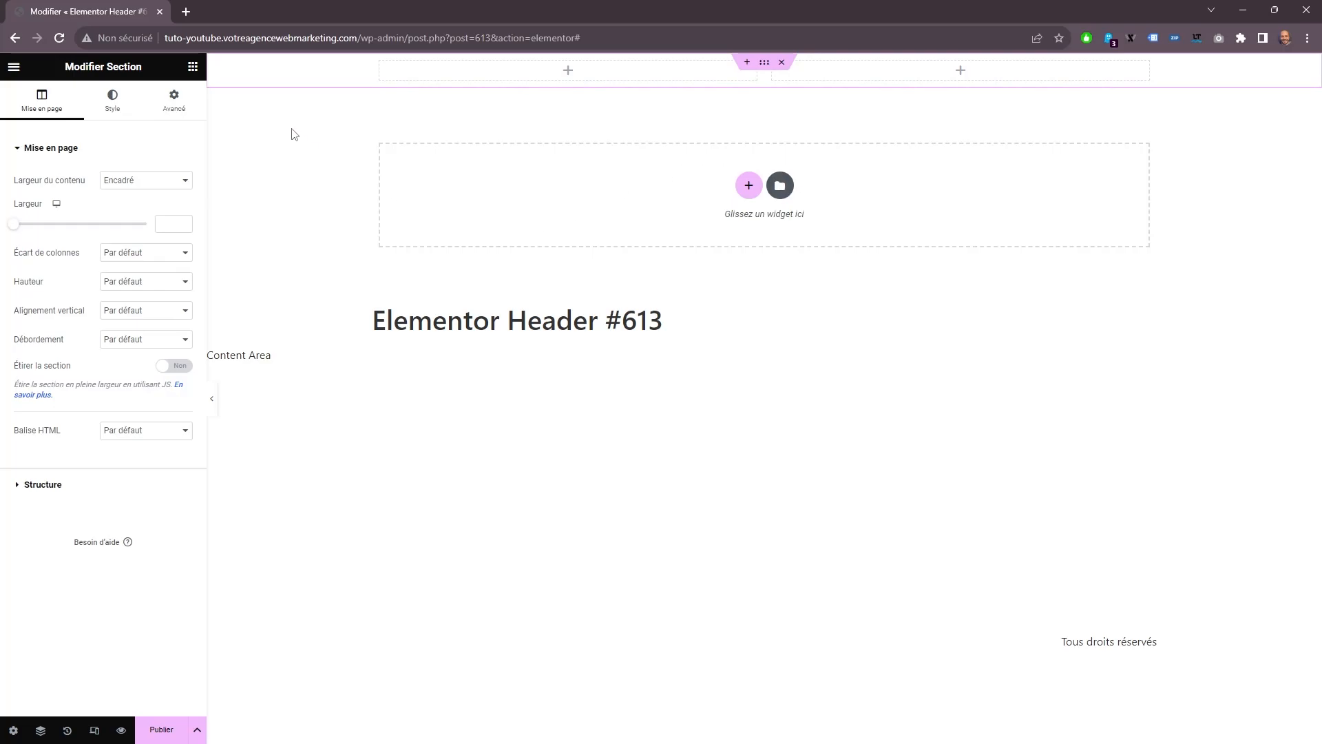
Place an Image widget in the header's first column and a WordPress Menu widget in the second column.
click(192, 66)
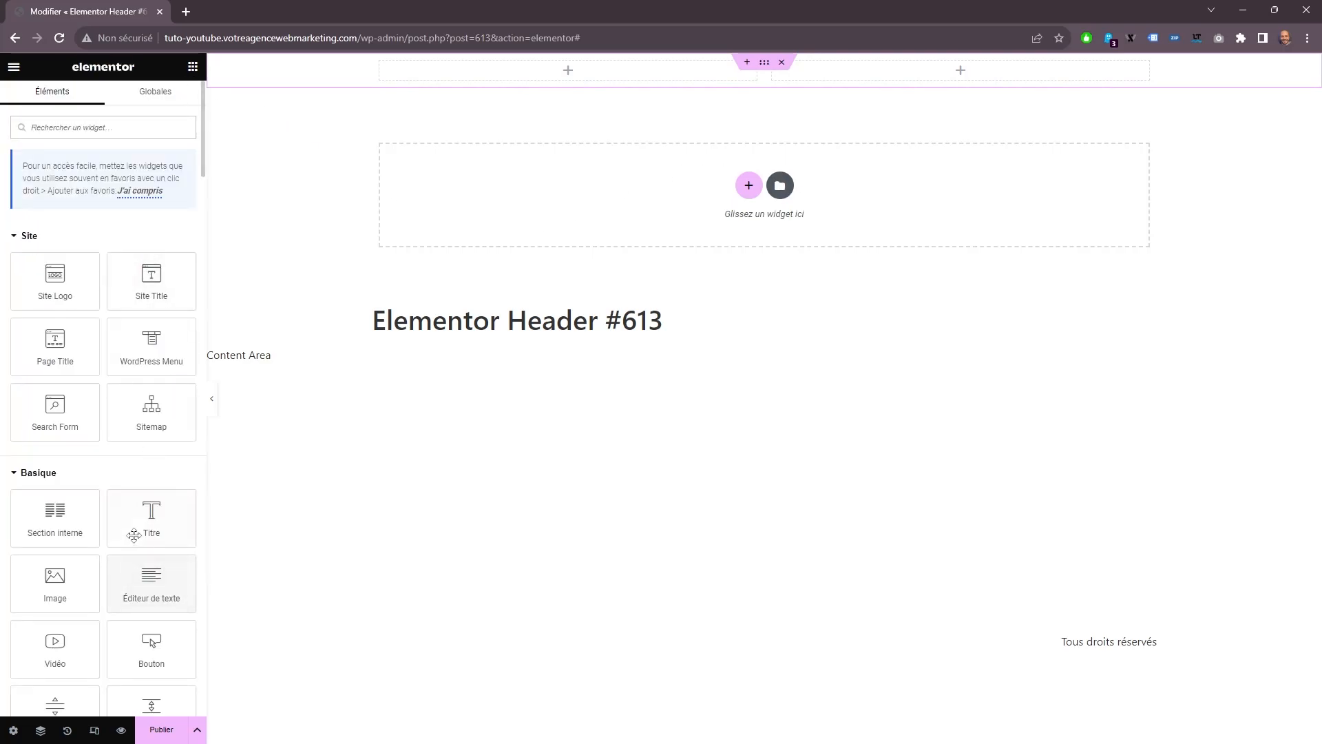
drag(101, 564, 463, 65)
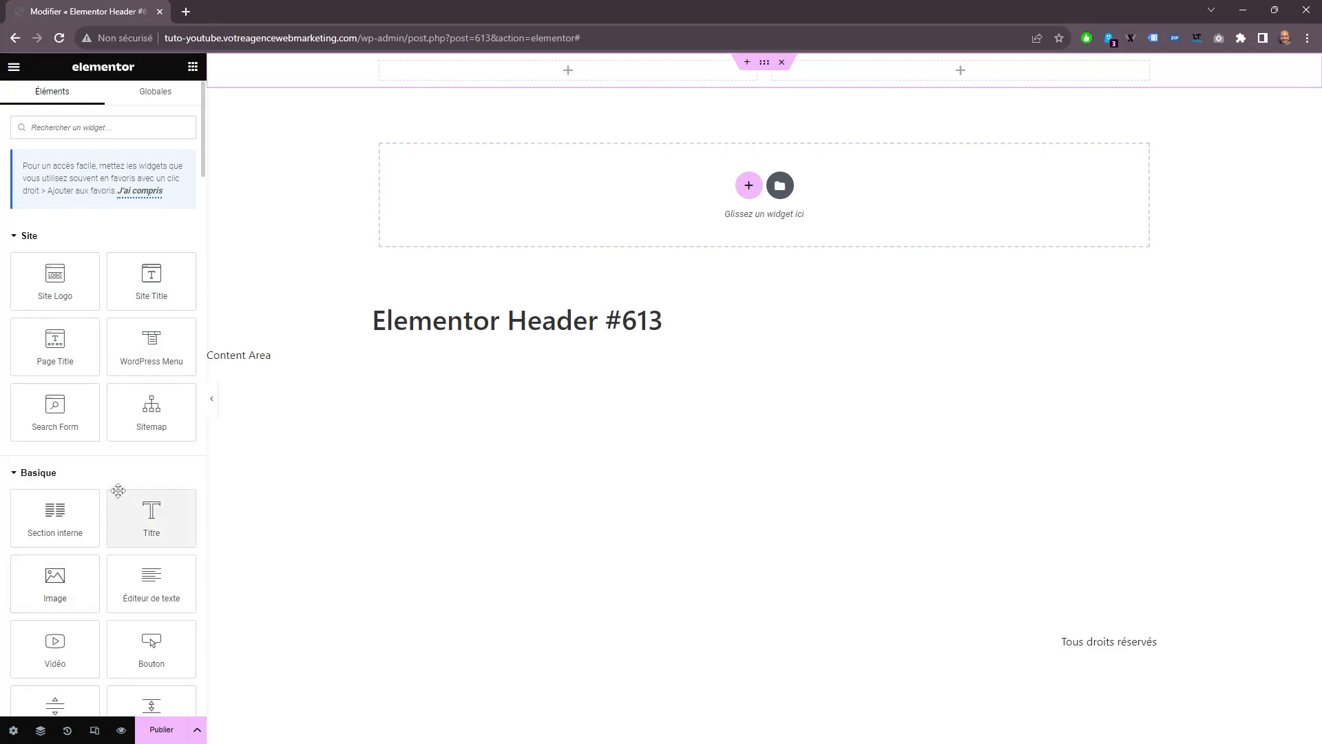
click(193, 67)
drag(153, 342, 980, 227)
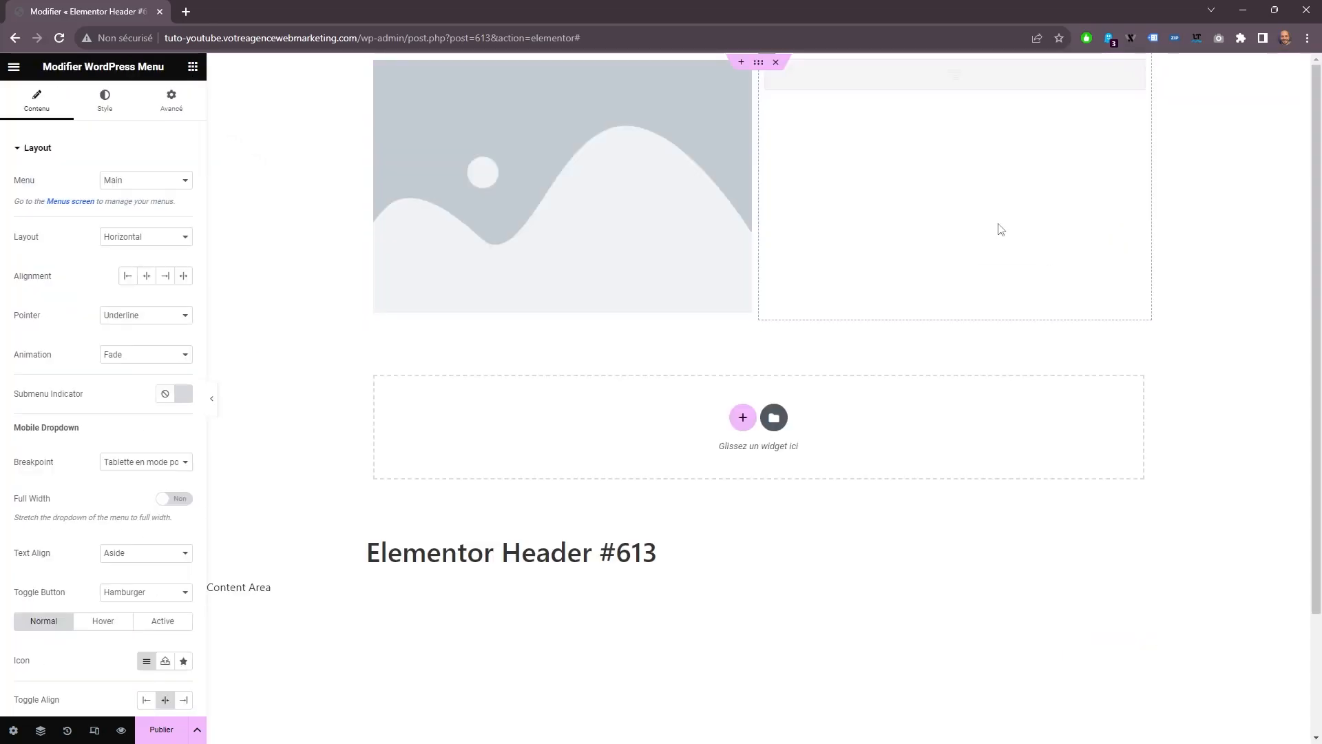
Set the header's Image widget to the yellow logo from the media library.
click(485, 185)
click(111, 103)
click(41, 103)
click(127, 223)
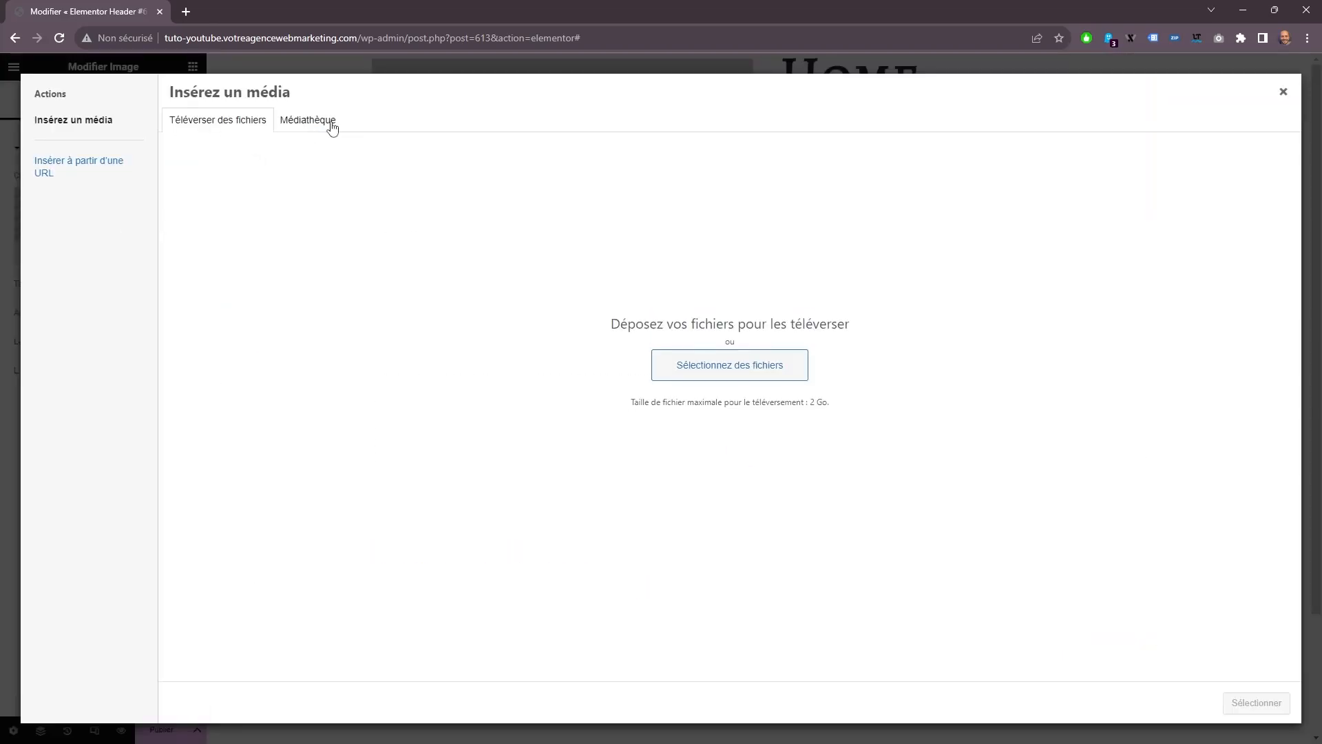
click(317, 121)
click(924, 303)
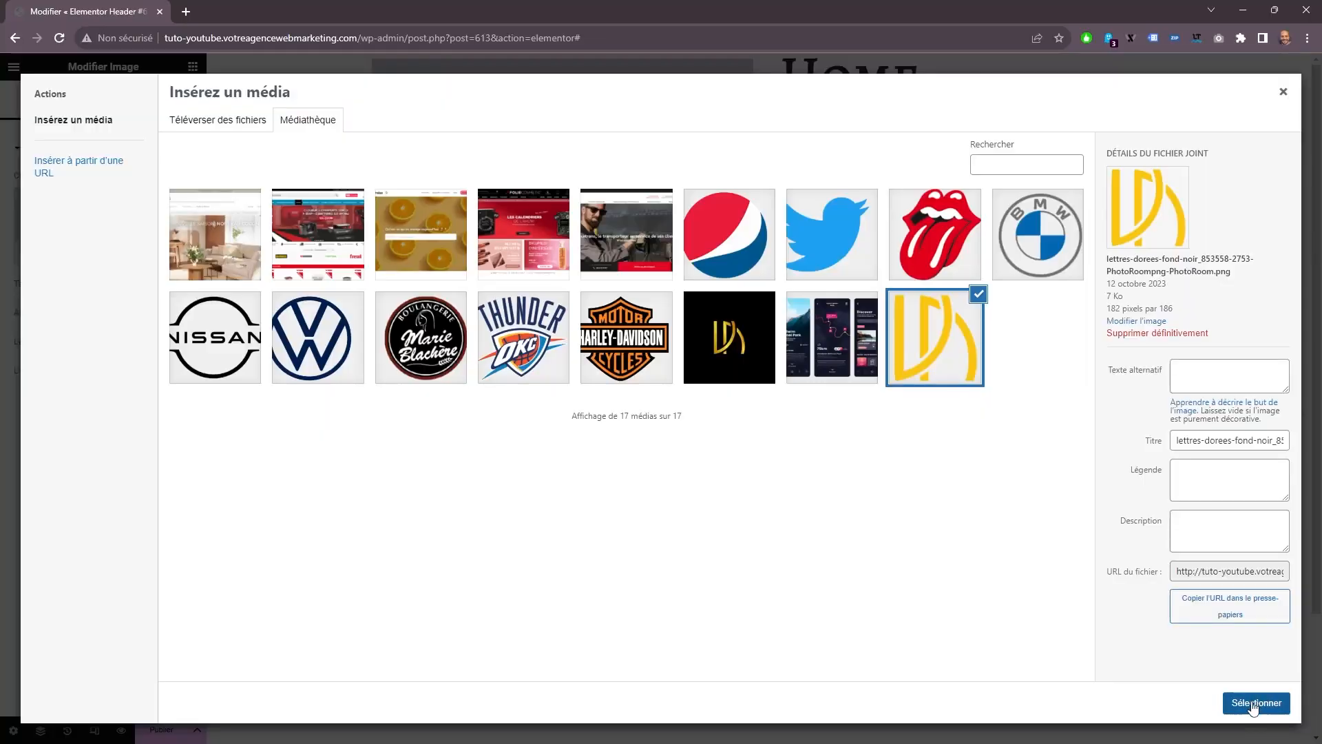
click(1257, 702)
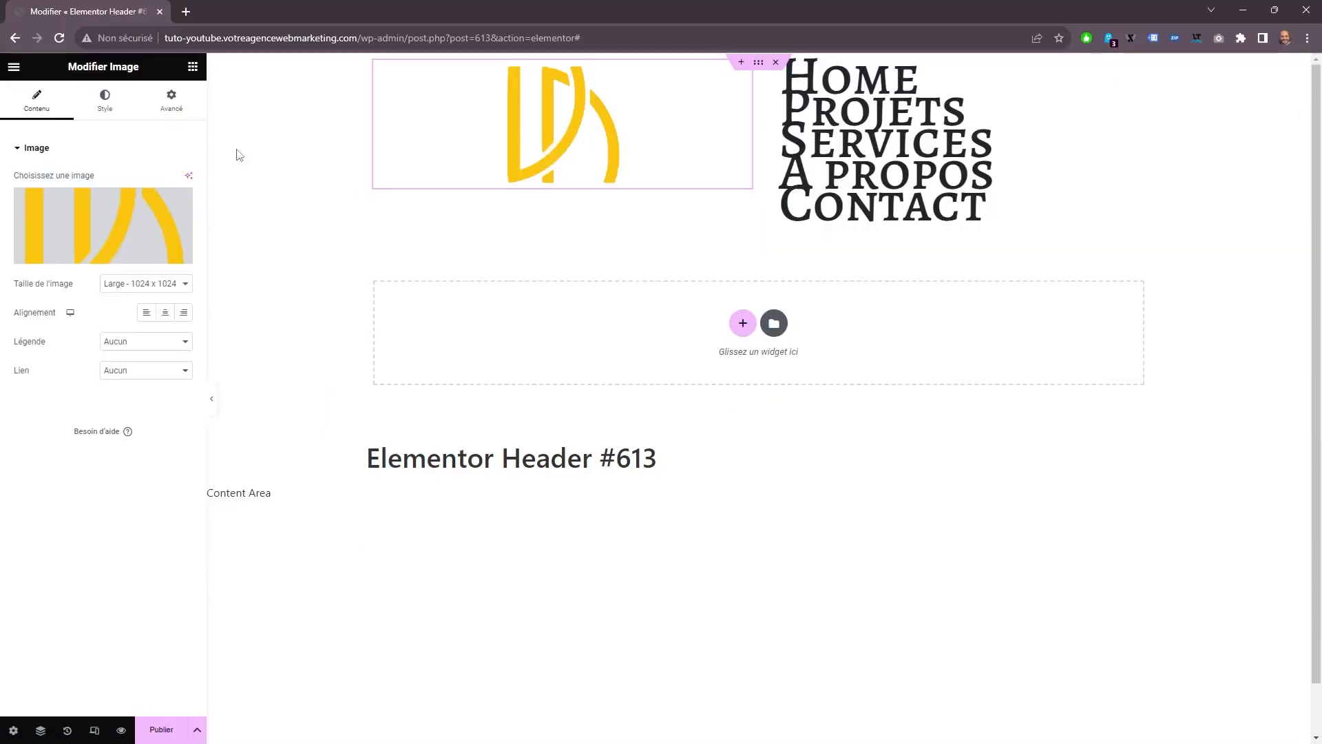
Set the logo's image size to Entière and its width to 100 px.
click(125, 290)
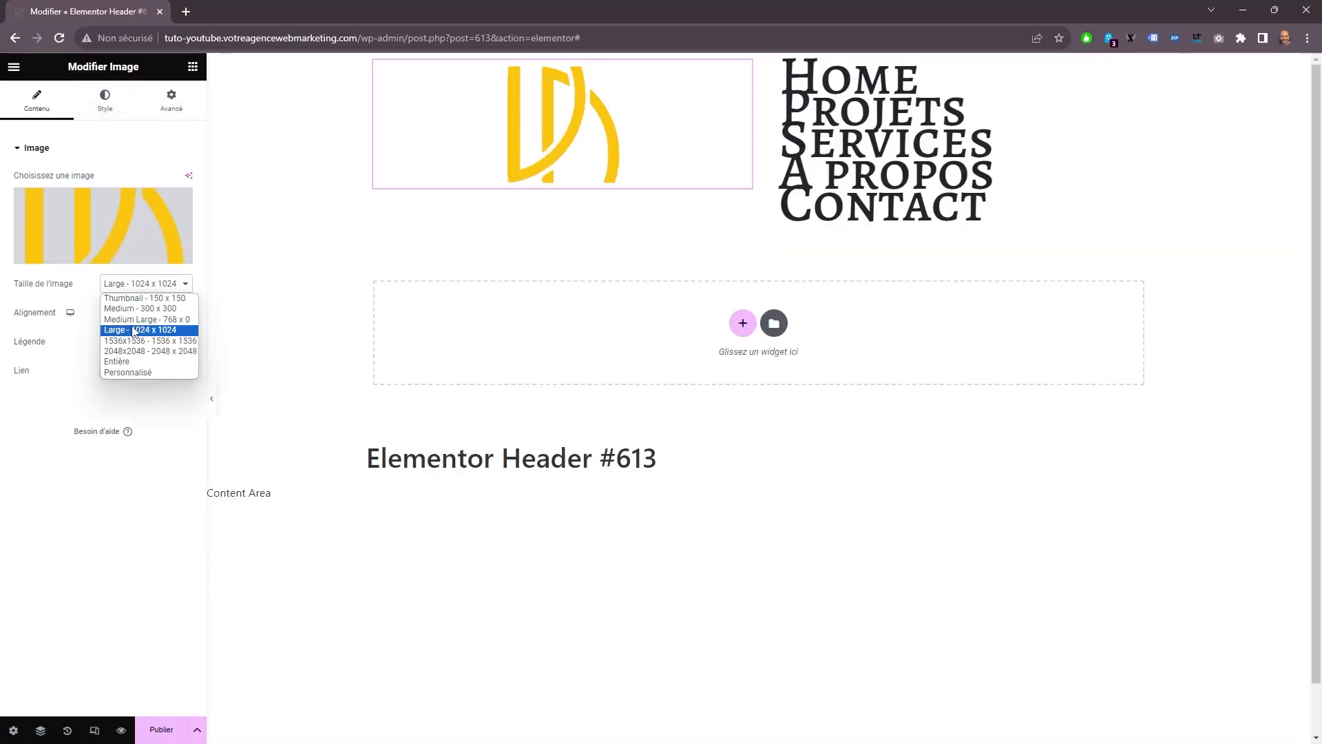
click(128, 360)
click(105, 110)
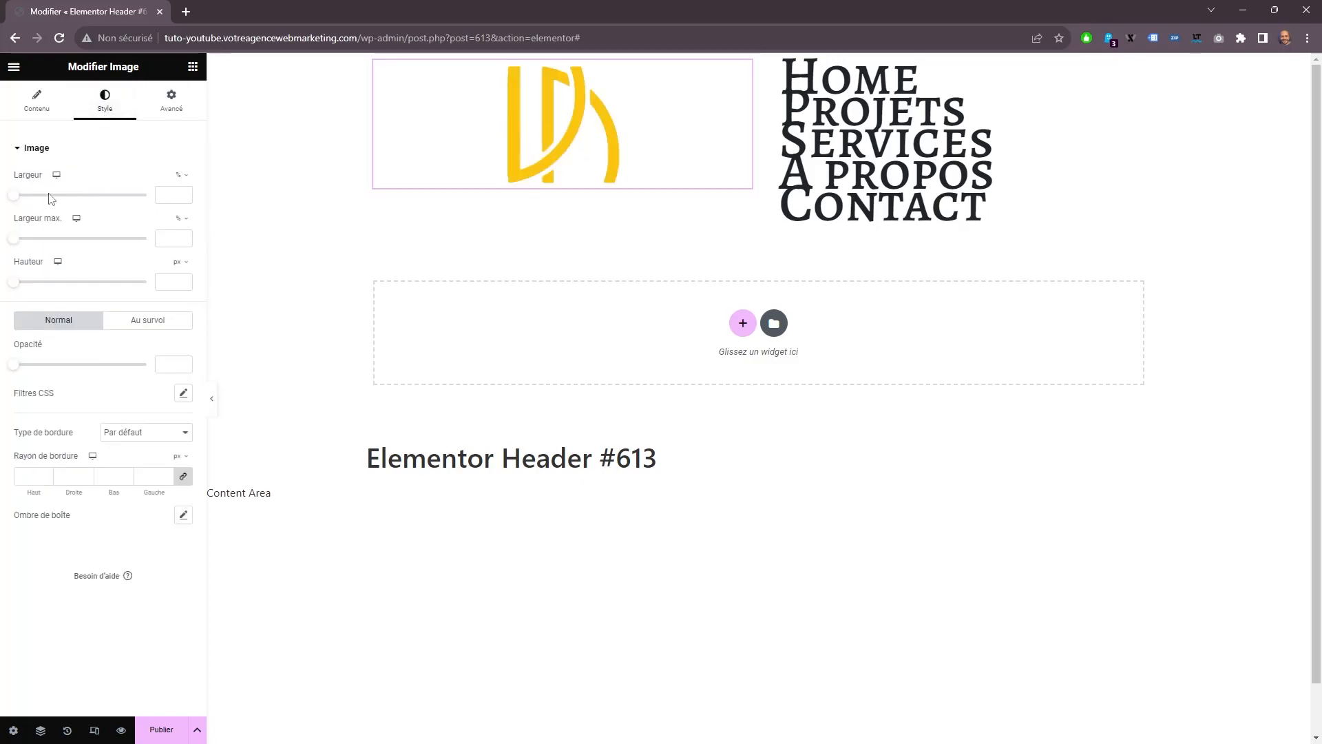
click(182, 176)
click(182, 178)
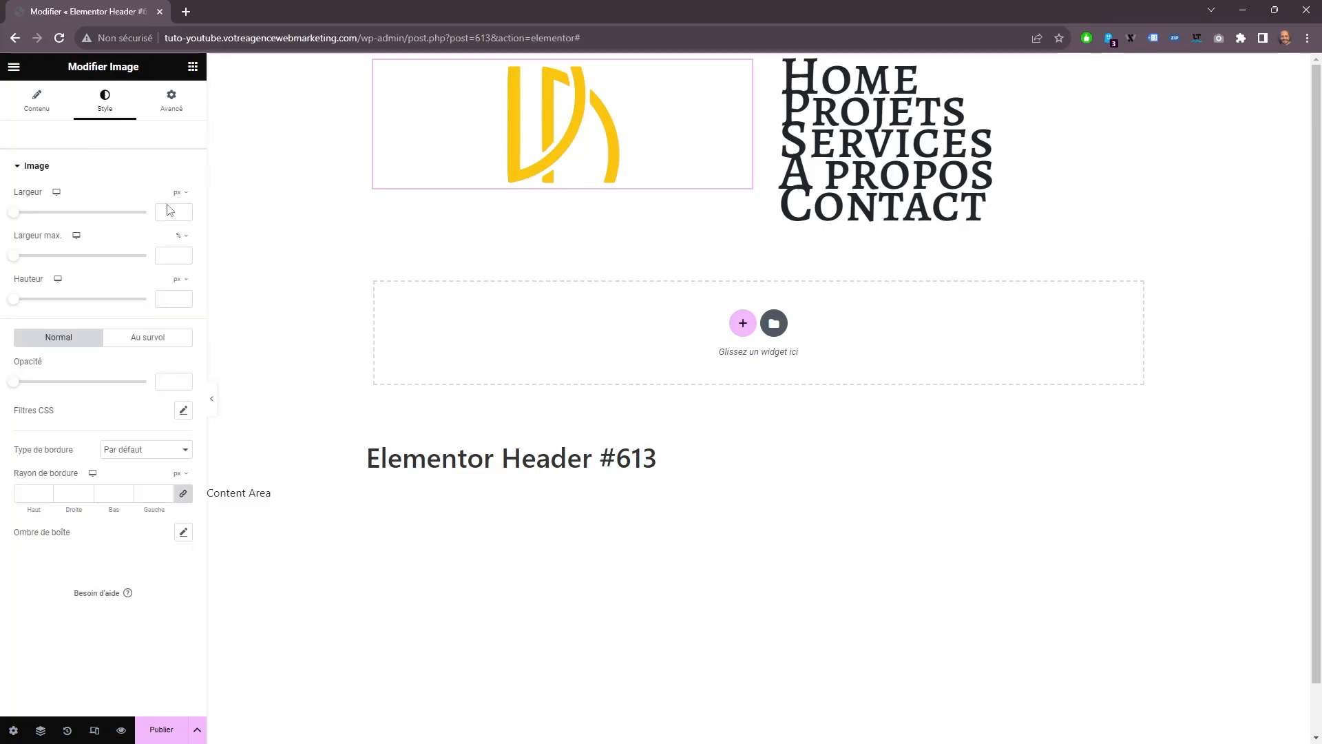
click(190, 204)
text(100)
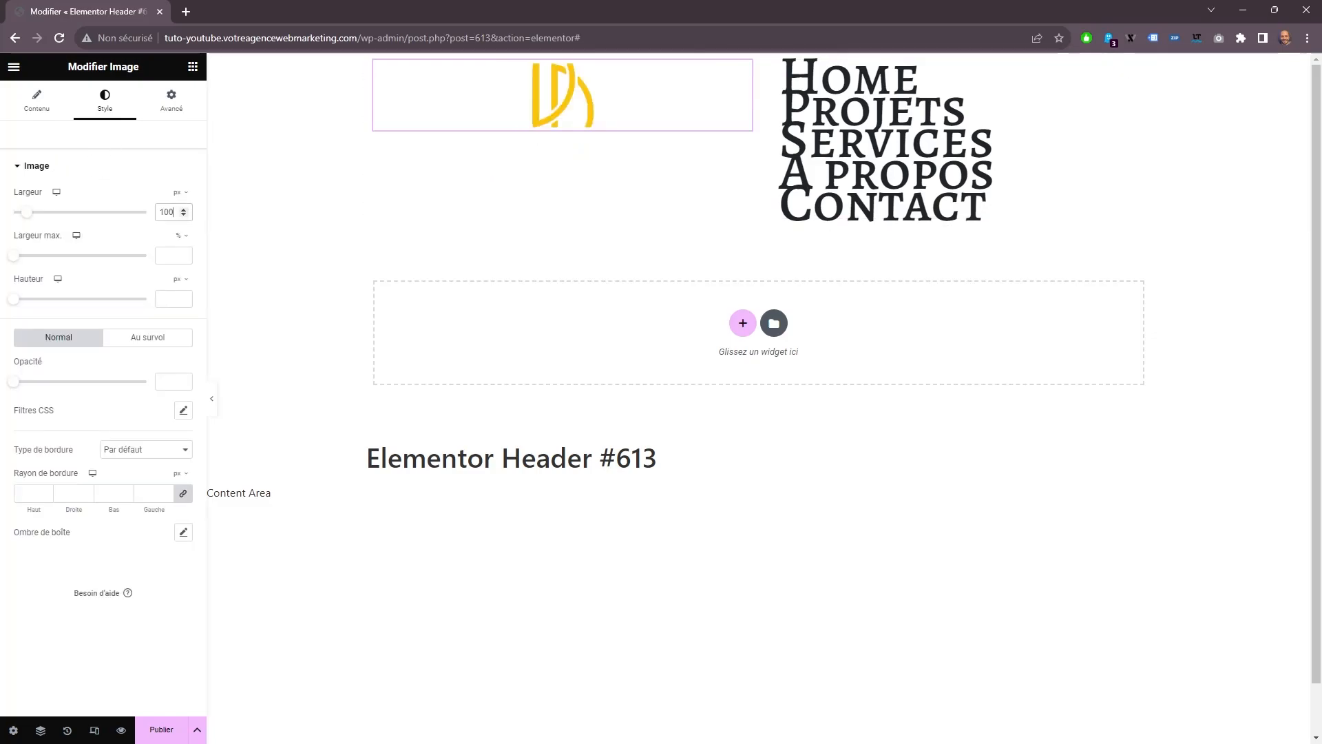
Configure the header's WordPress Menu widget with Right alignment, Slide animation and the mobile dropdown breakpoint None.
click(846, 133)
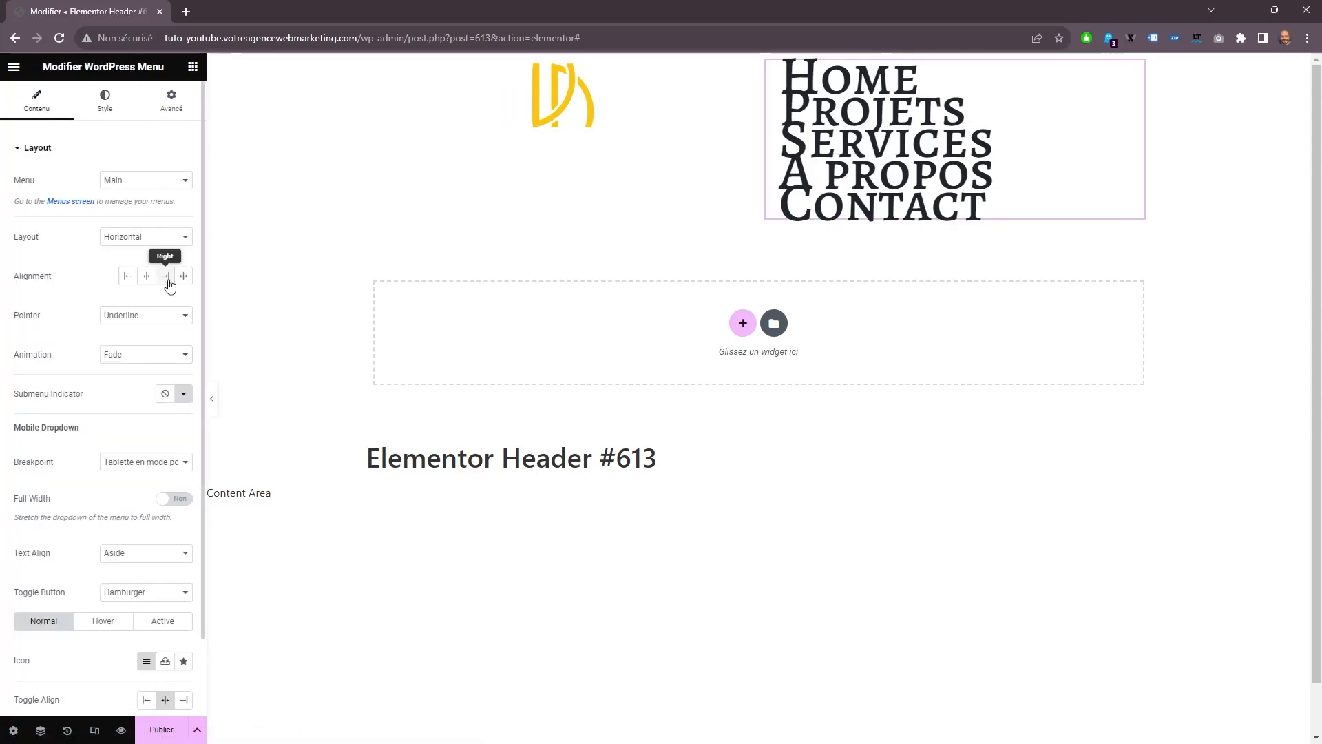
click(166, 278)
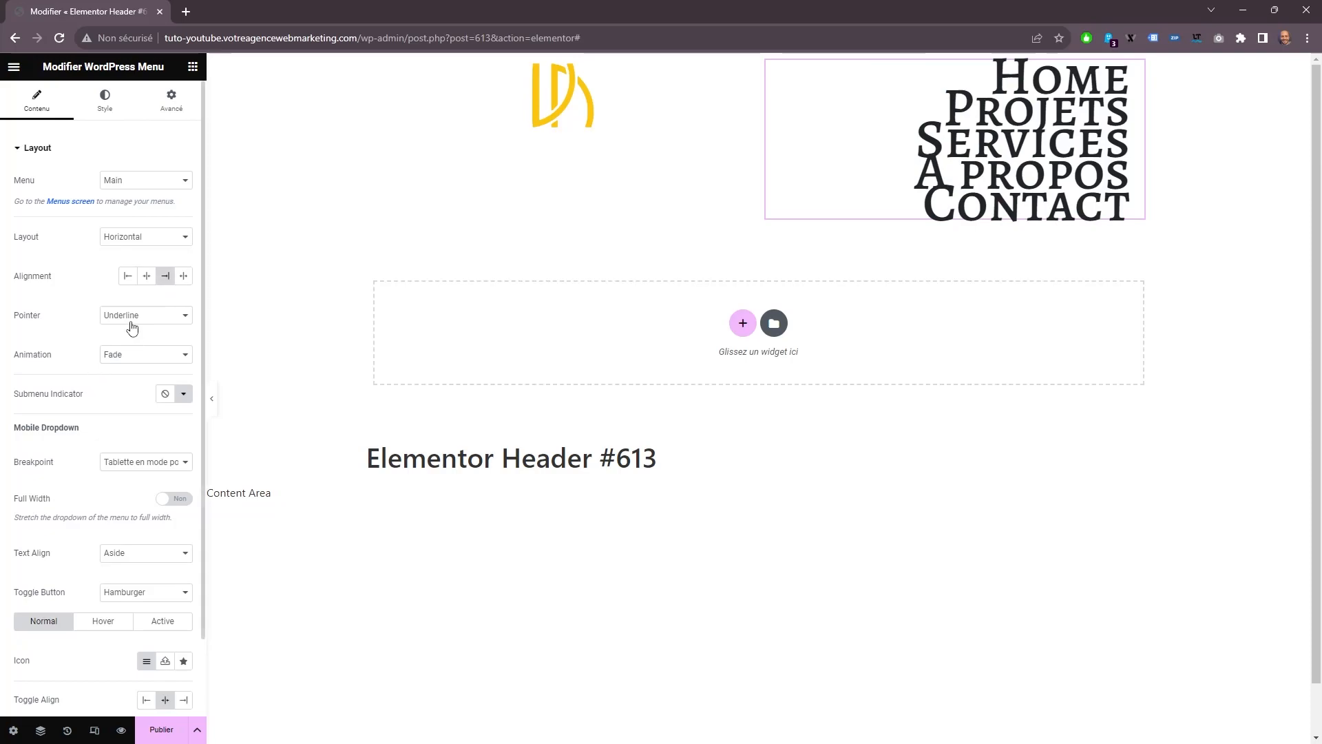
click(132, 370)
click(129, 379)
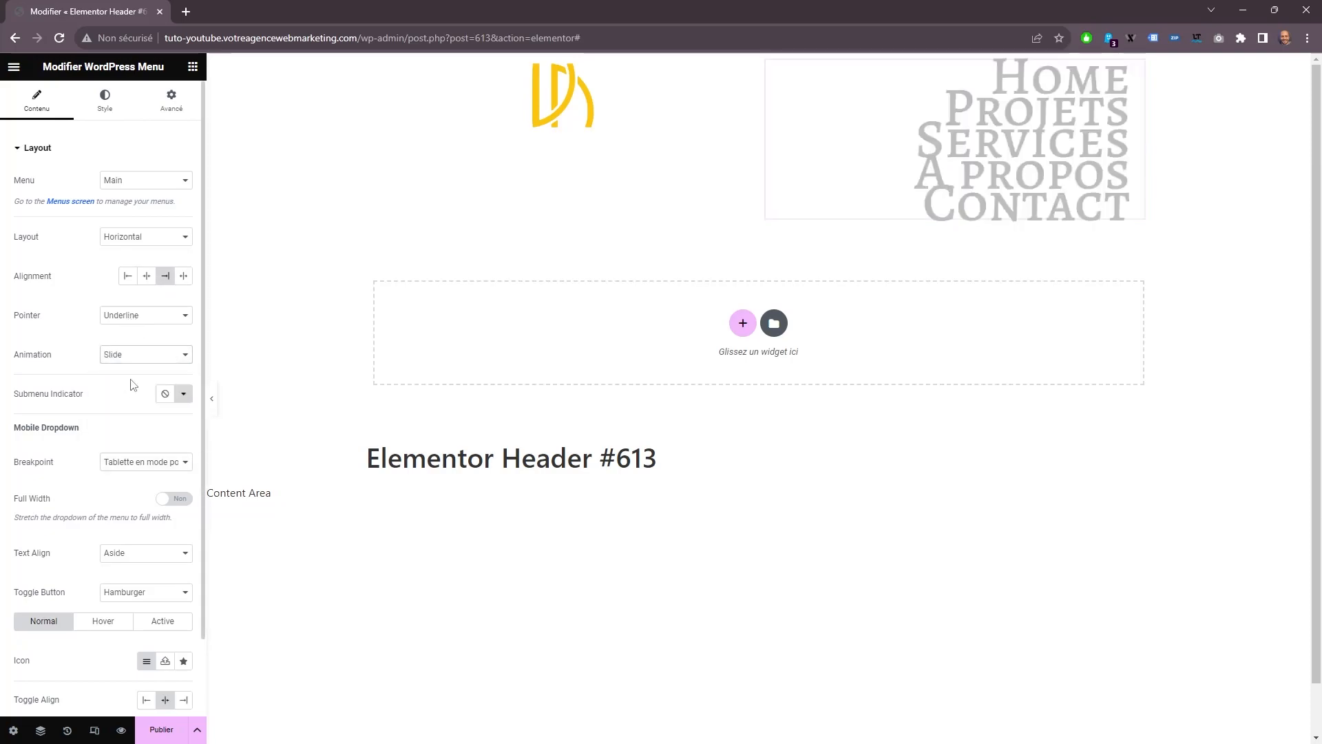
click(120, 467)
click(111, 497)
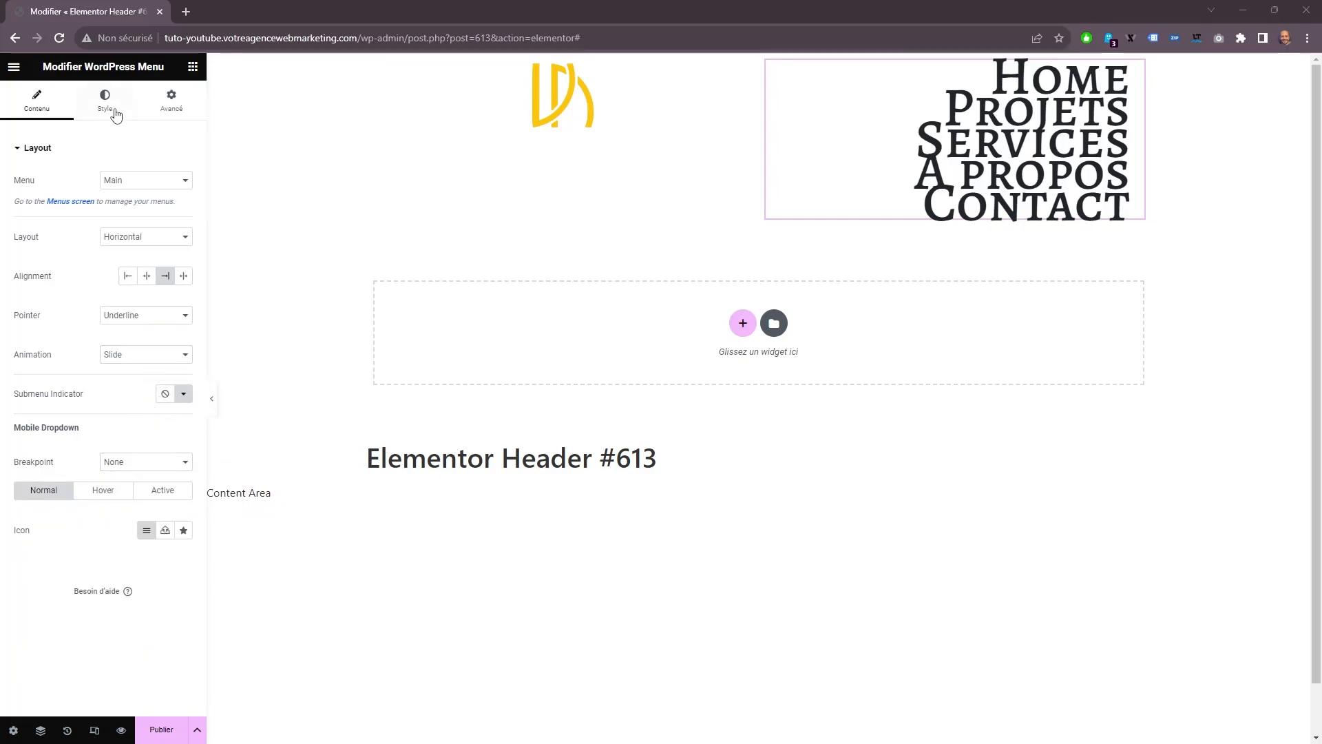
Set the WordPress Menu typography to Fjalla One at 19 px and its normal text color to #FFFFFF.
click(104, 100)
click(183, 180)
click(146, 245)
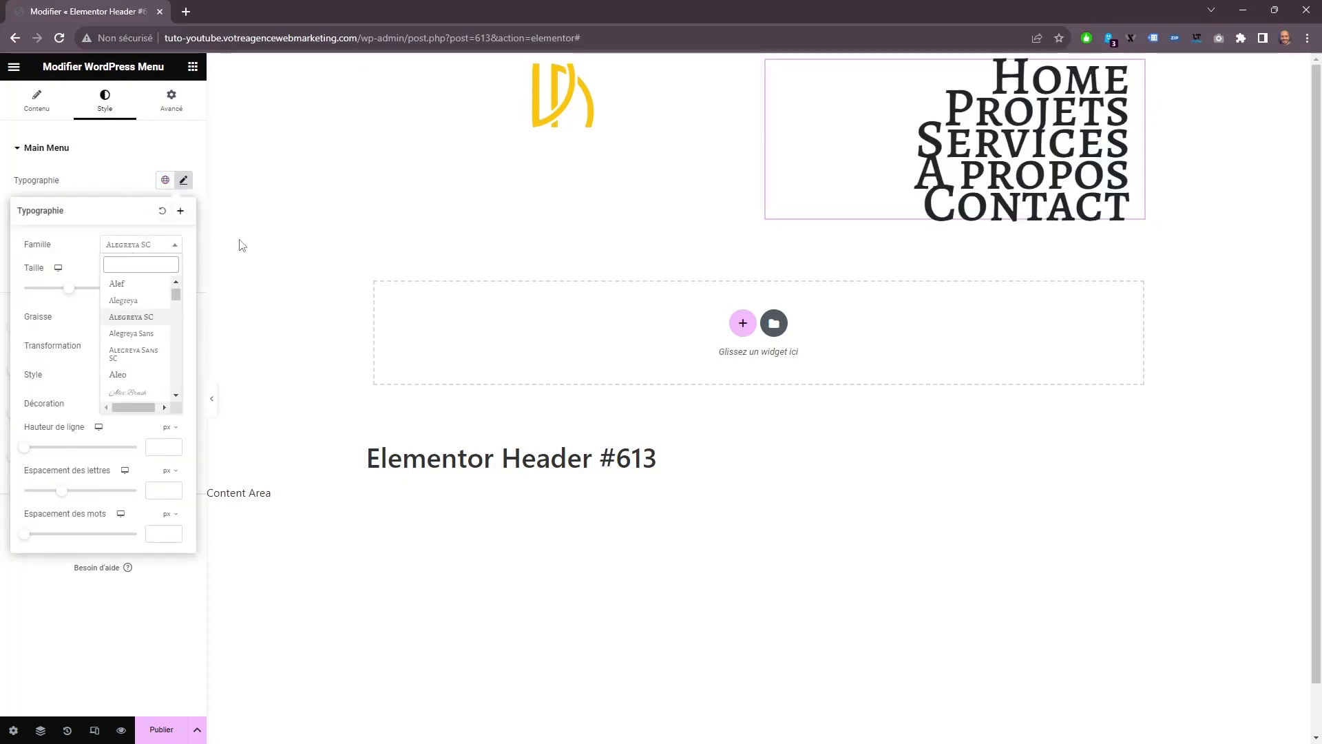
text(fj)
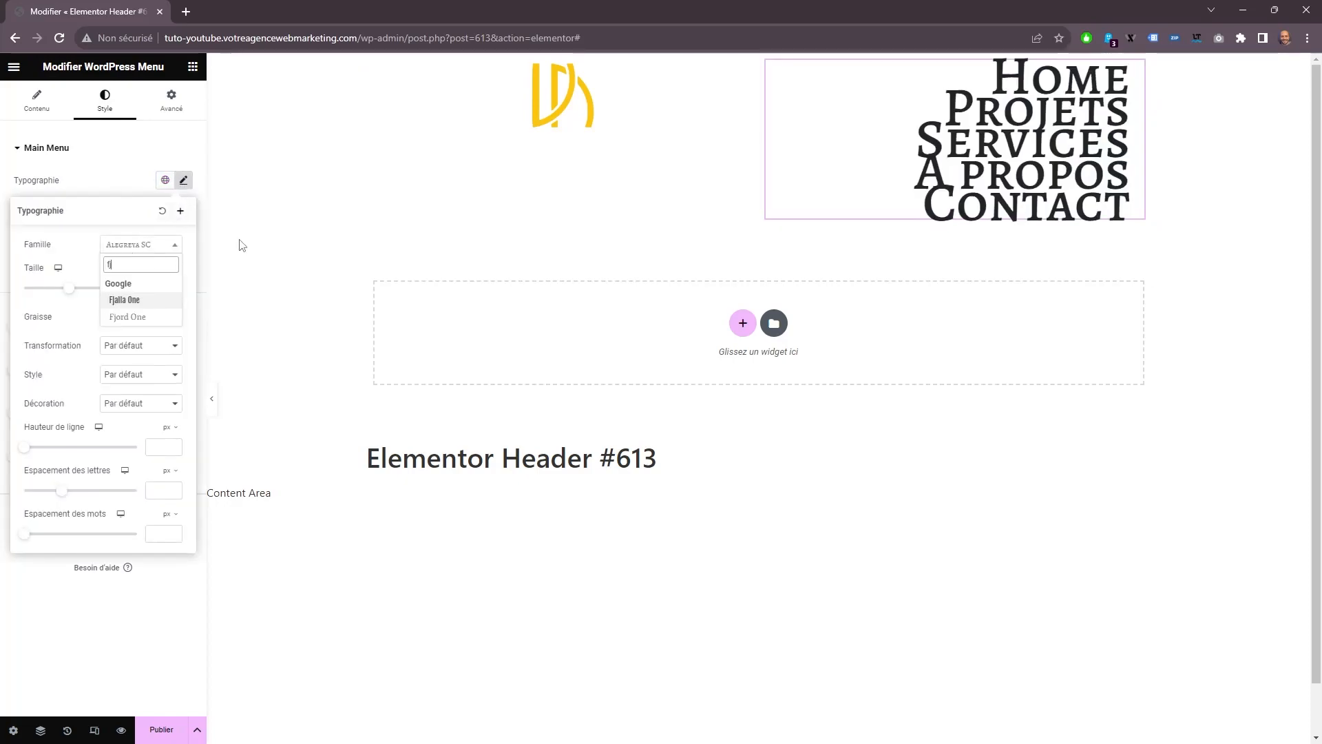
click(115, 301)
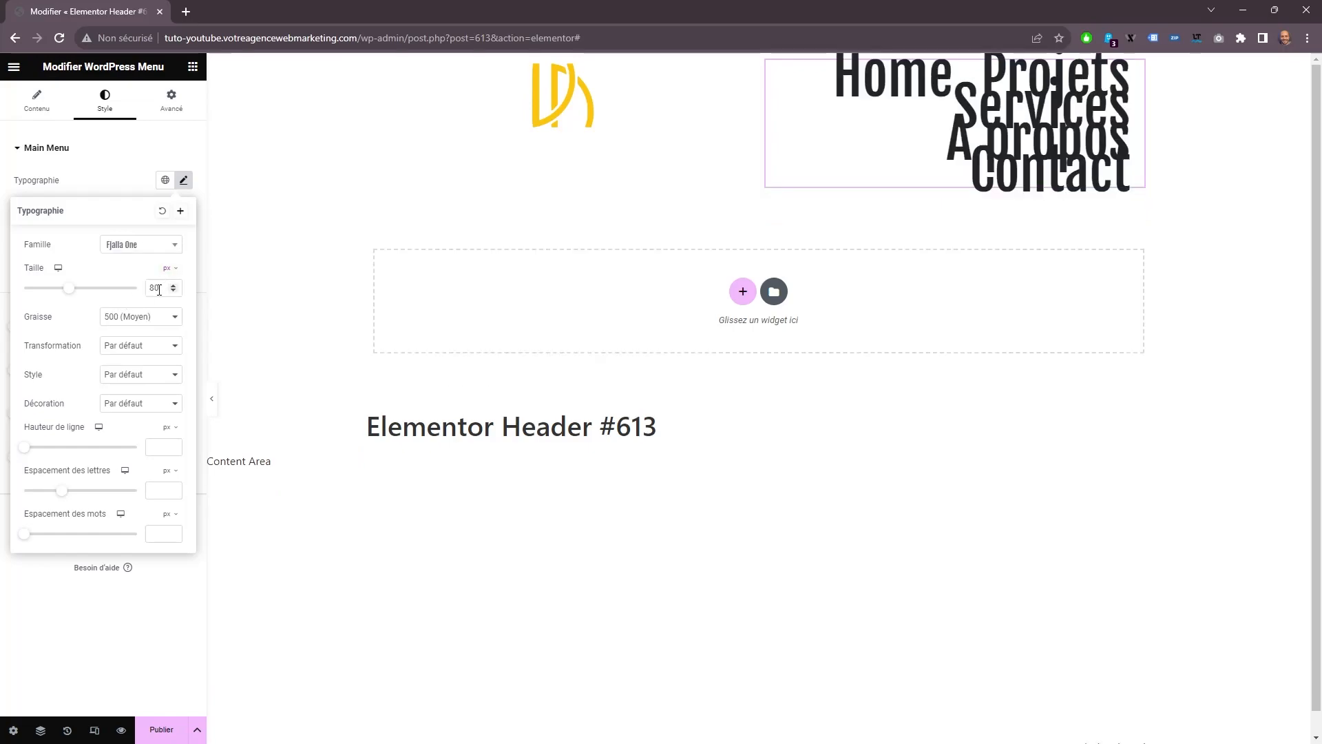
double_click(164, 288)
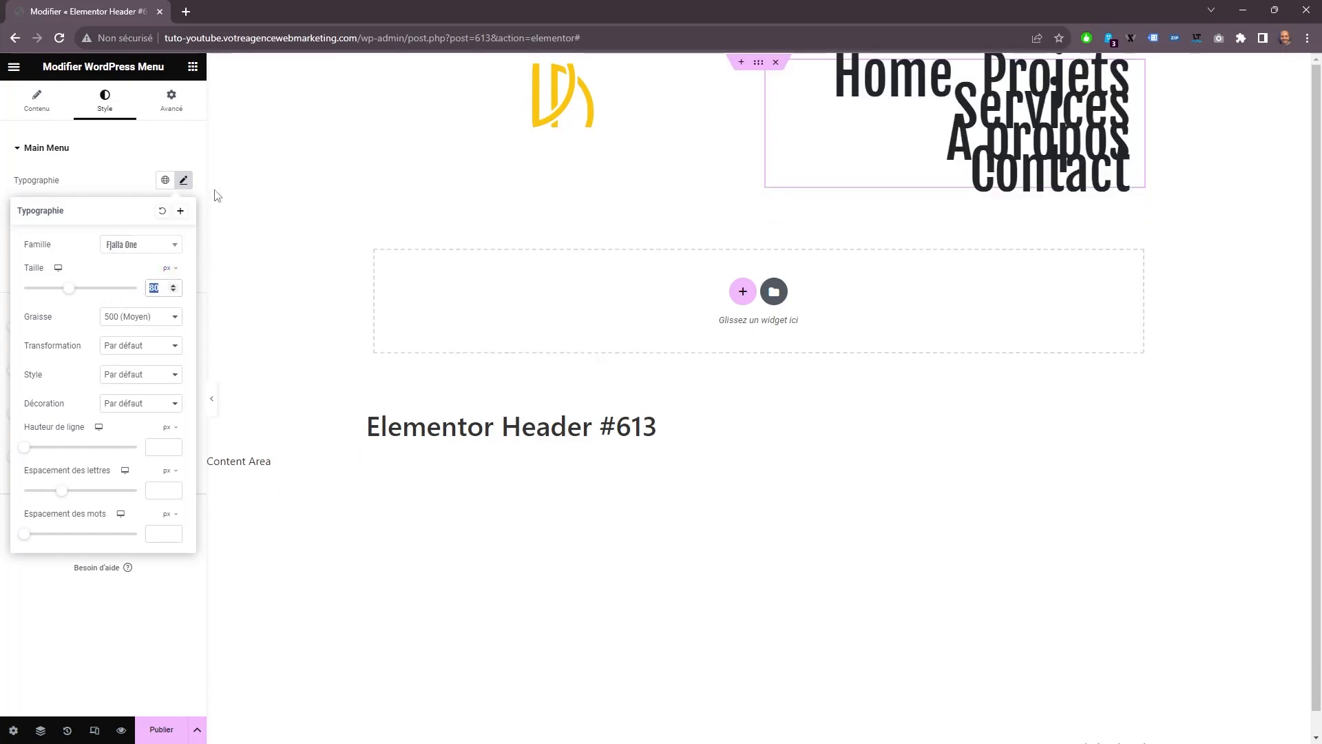
text(19)
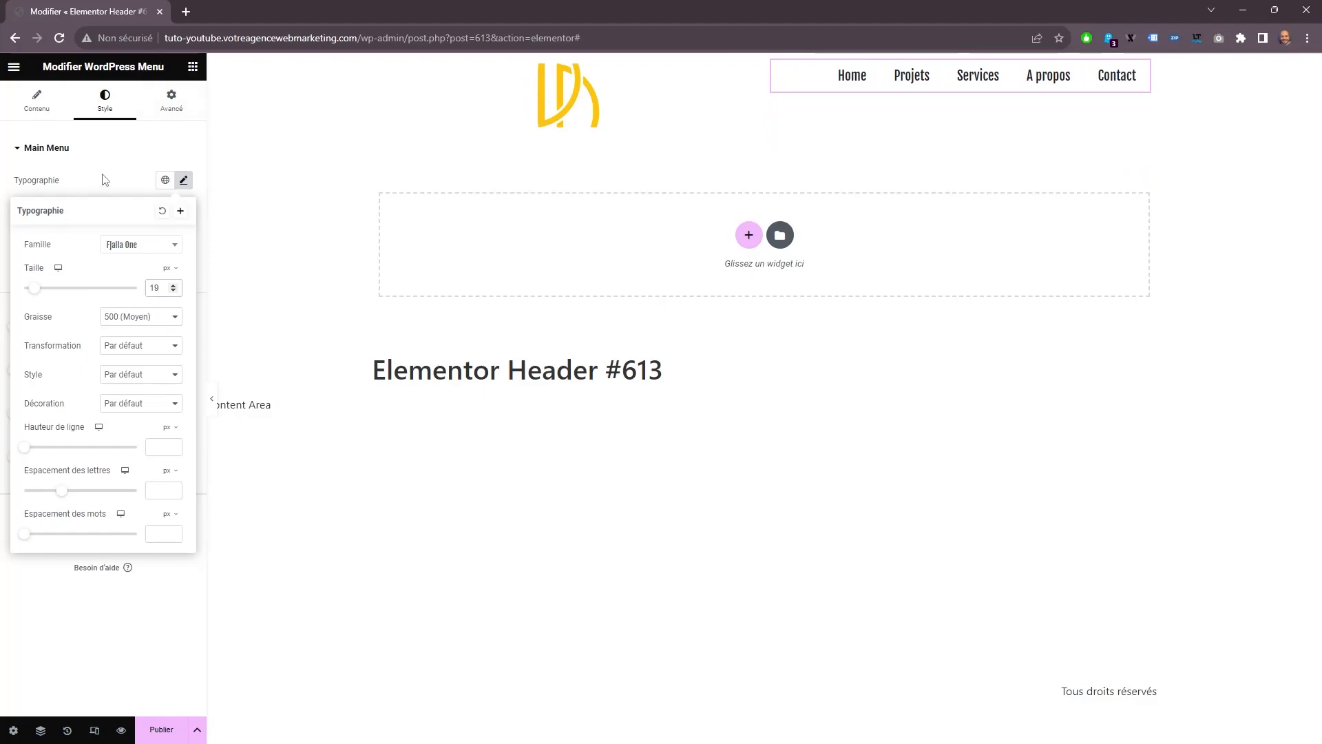
click(103, 180)
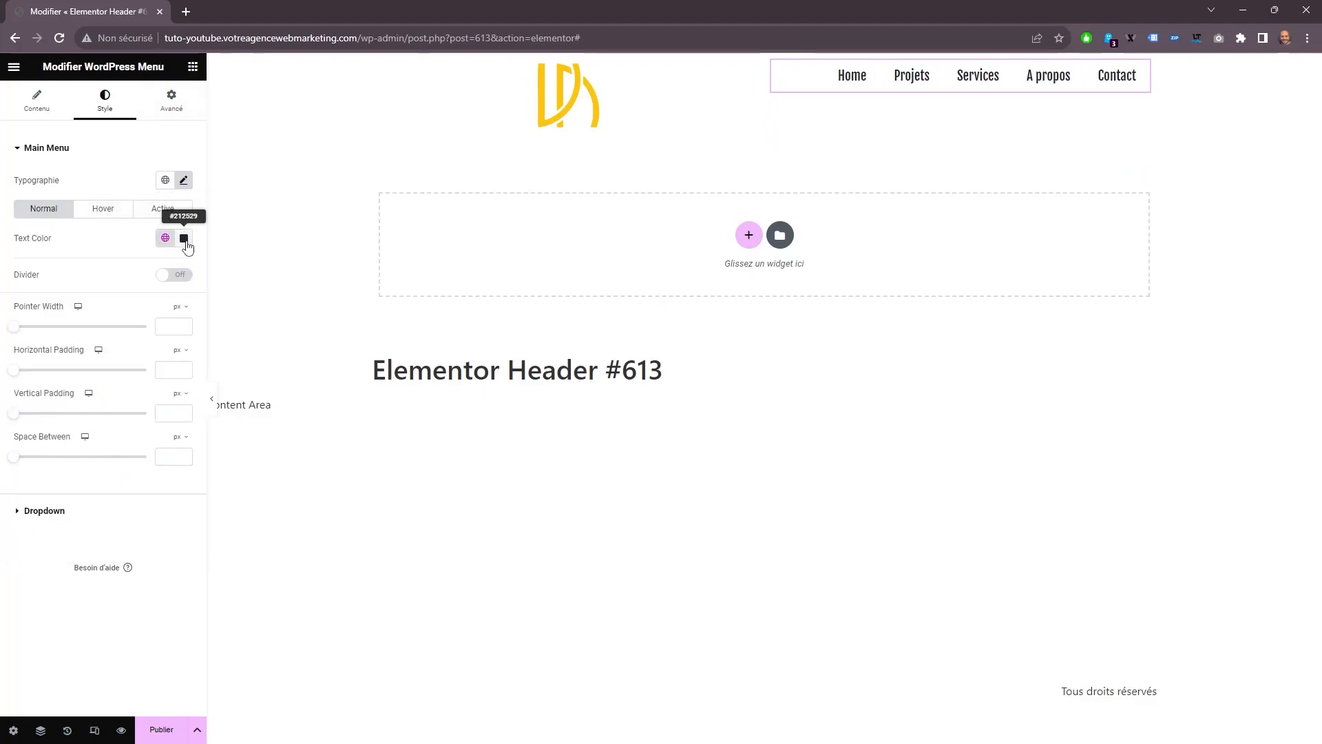
click(184, 238)
click(107, 295)
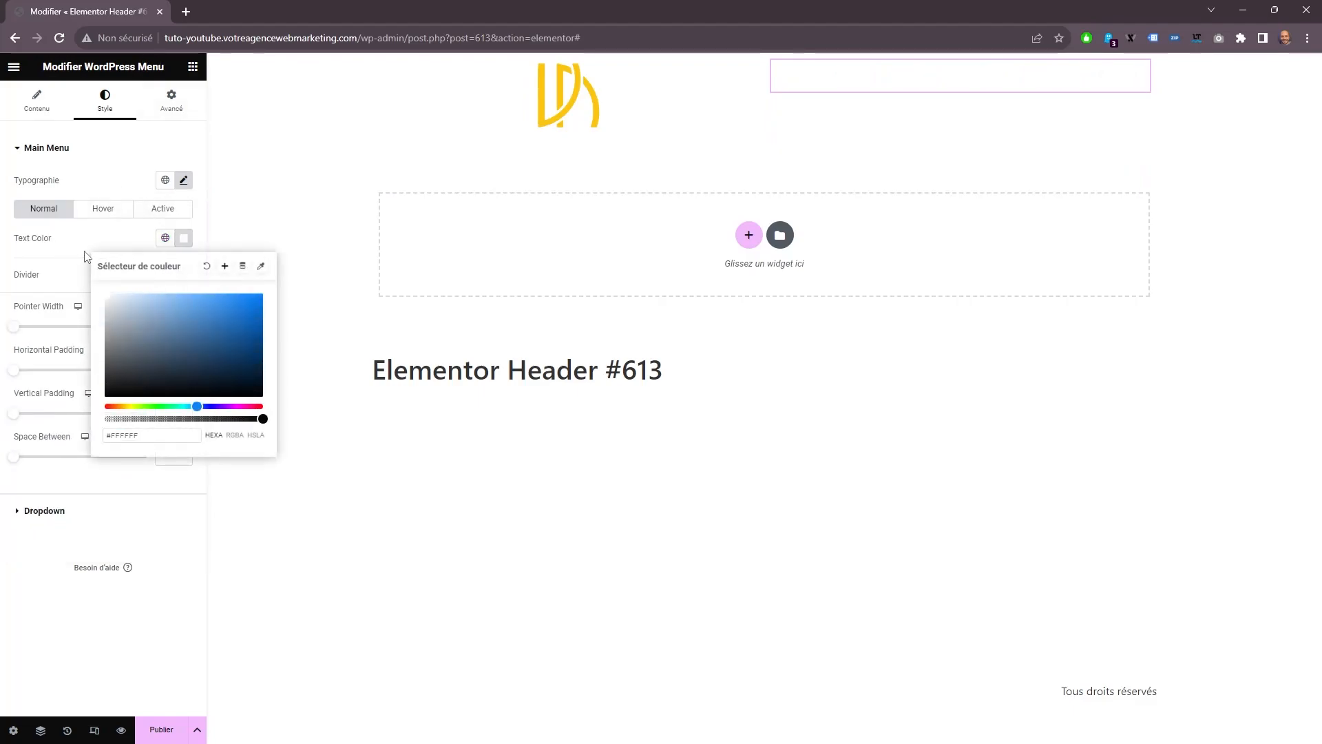
Open the site's global color settings from the menu's hover text color.
click(103, 208)
click(166, 238)
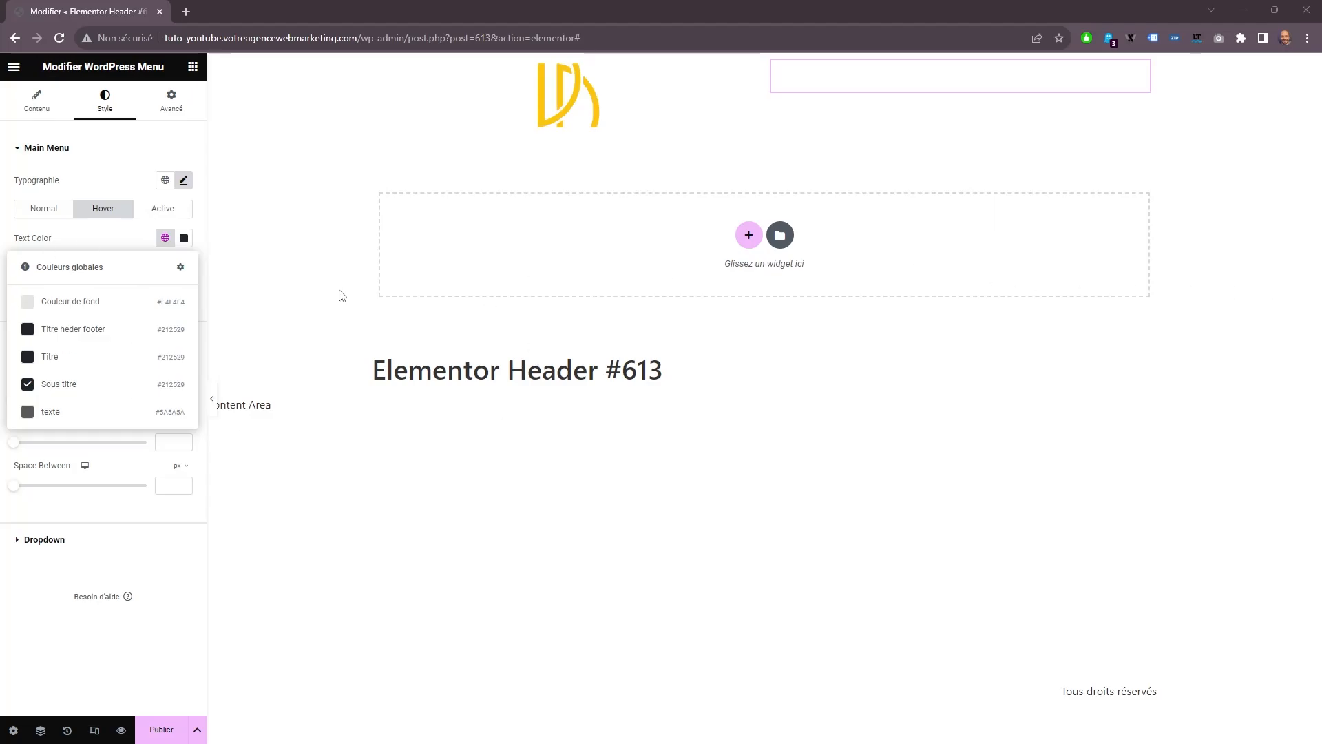
click(124, 246)
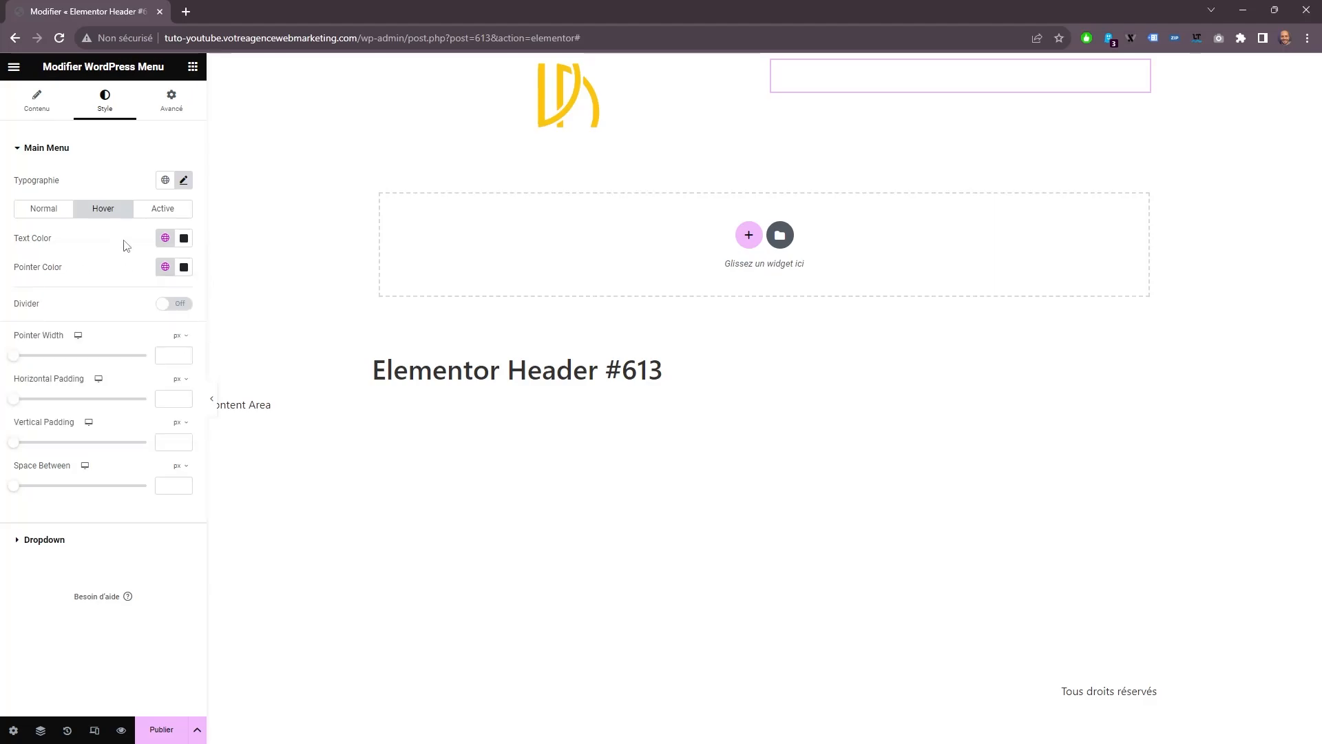
click(165, 240)
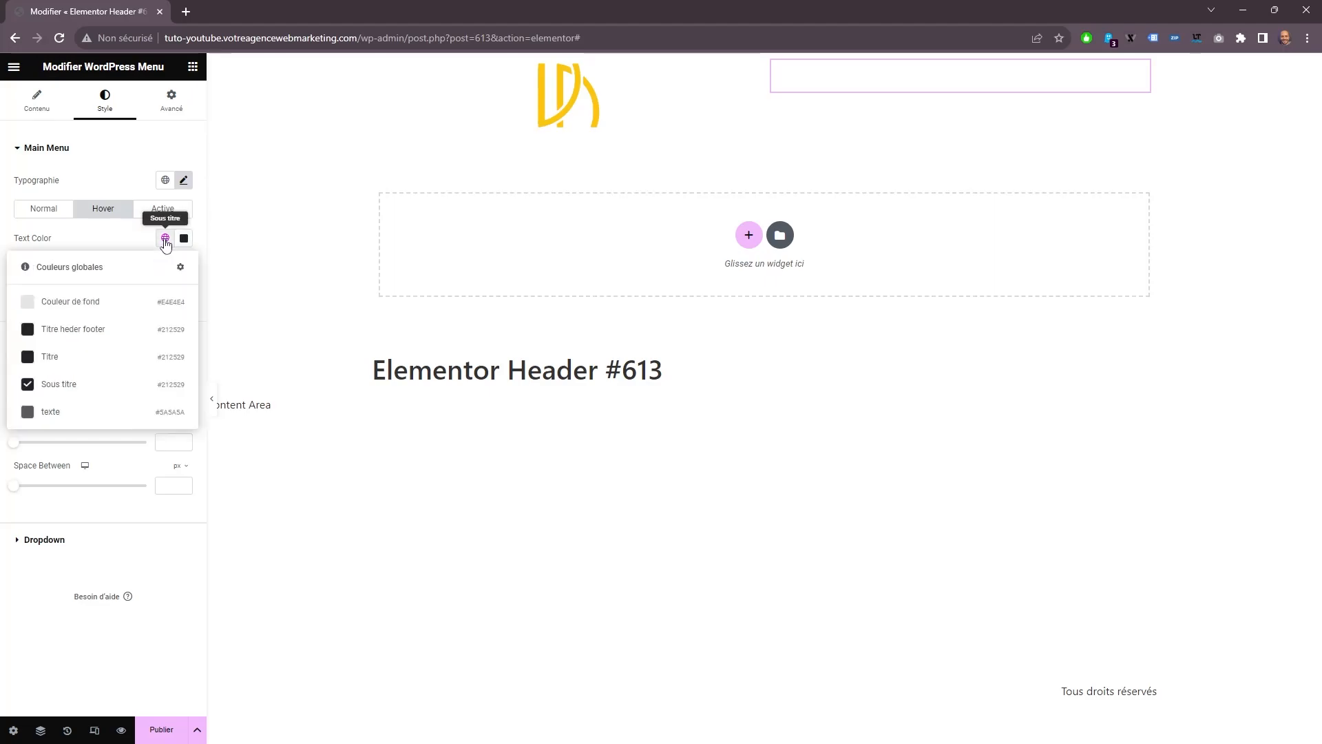
click(181, 269)
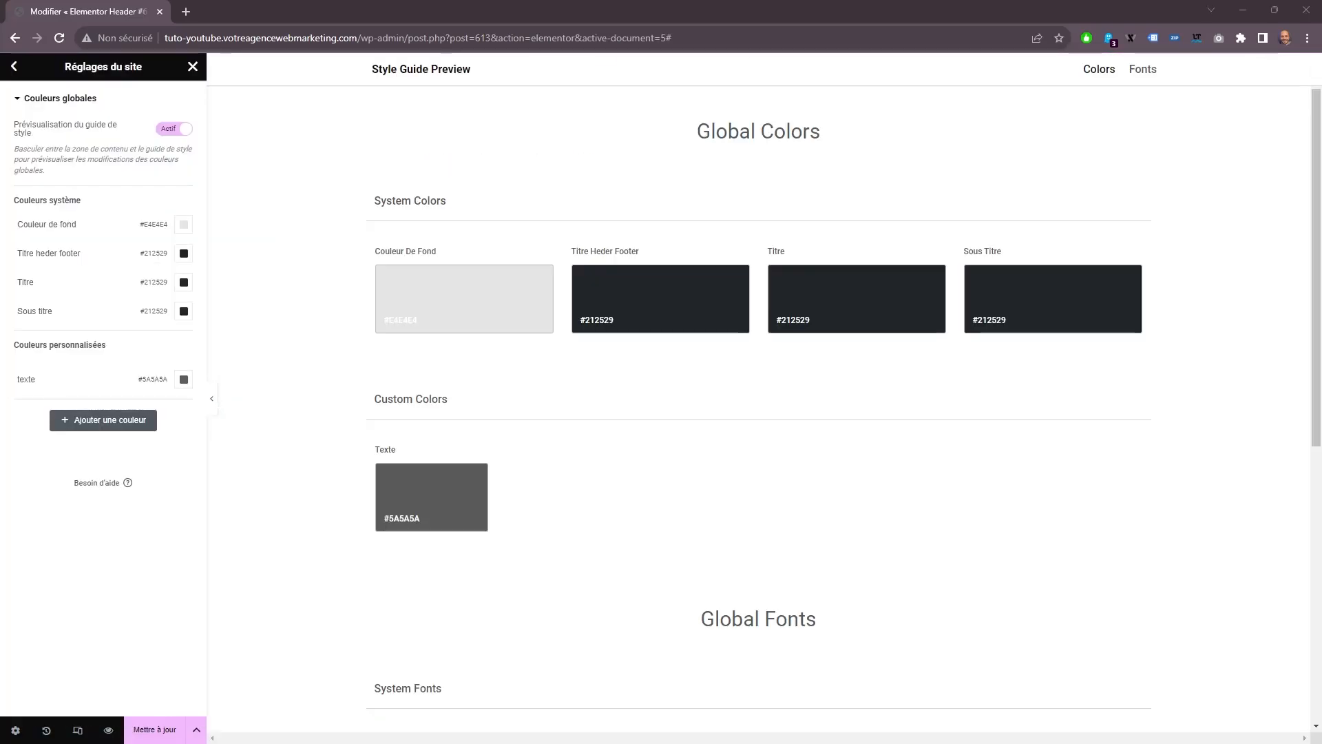
Set the global color Couleur de fond to #9754CA and Titre heder footer to #A4238B.
click(183, 224)
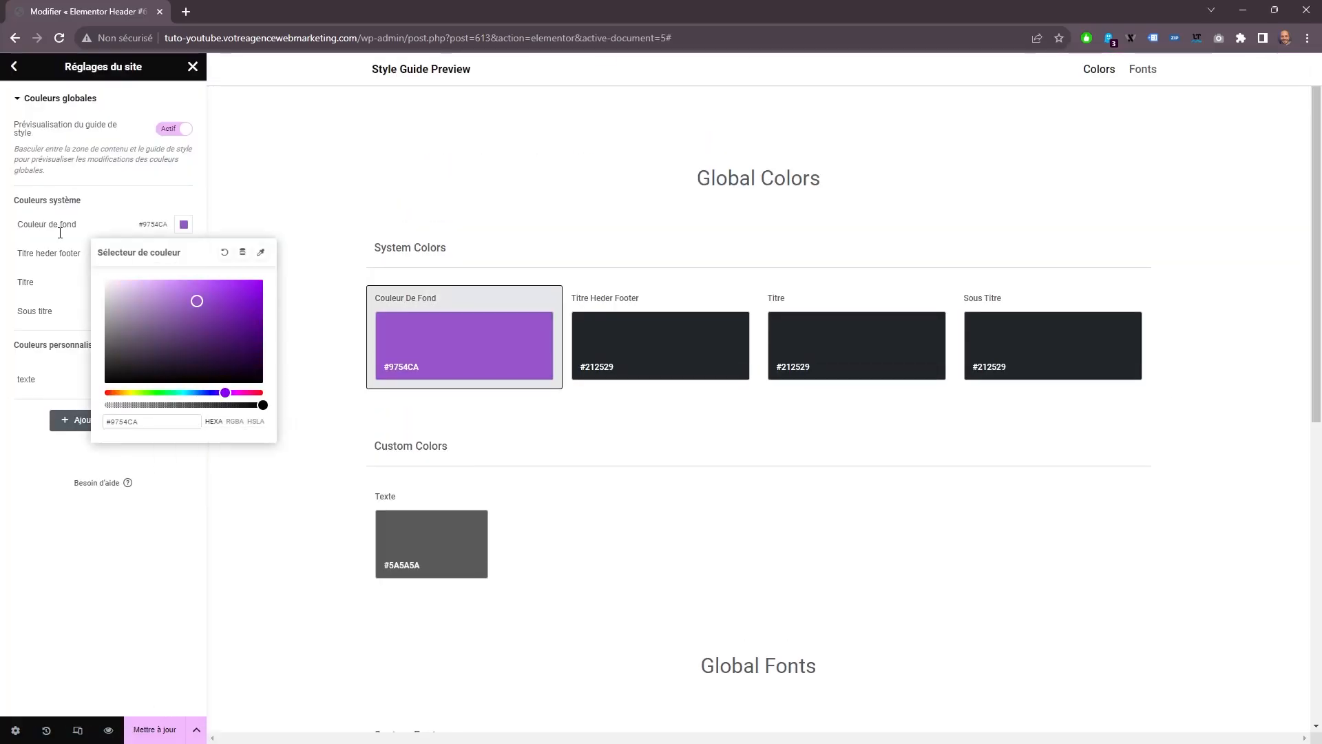
click(101, 235)
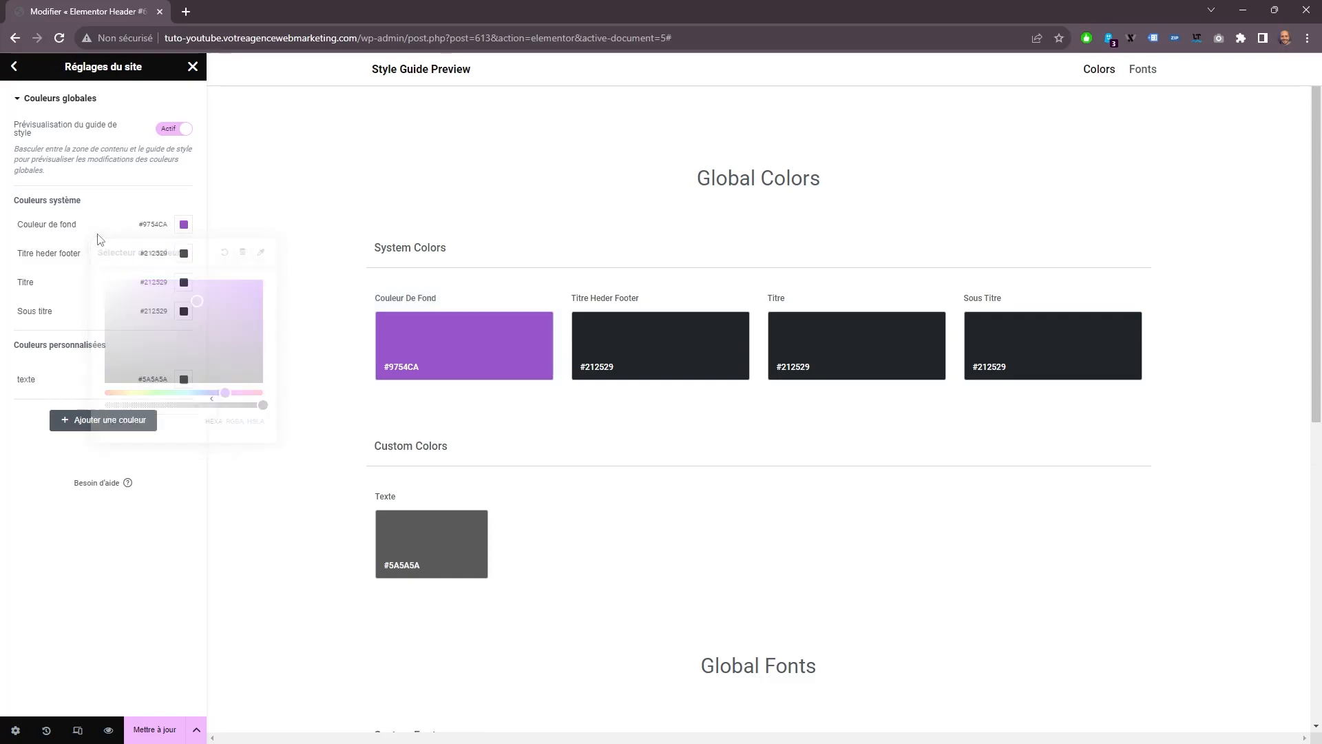
click(183, 253)
text(#A4238B)
click(1196, 336)
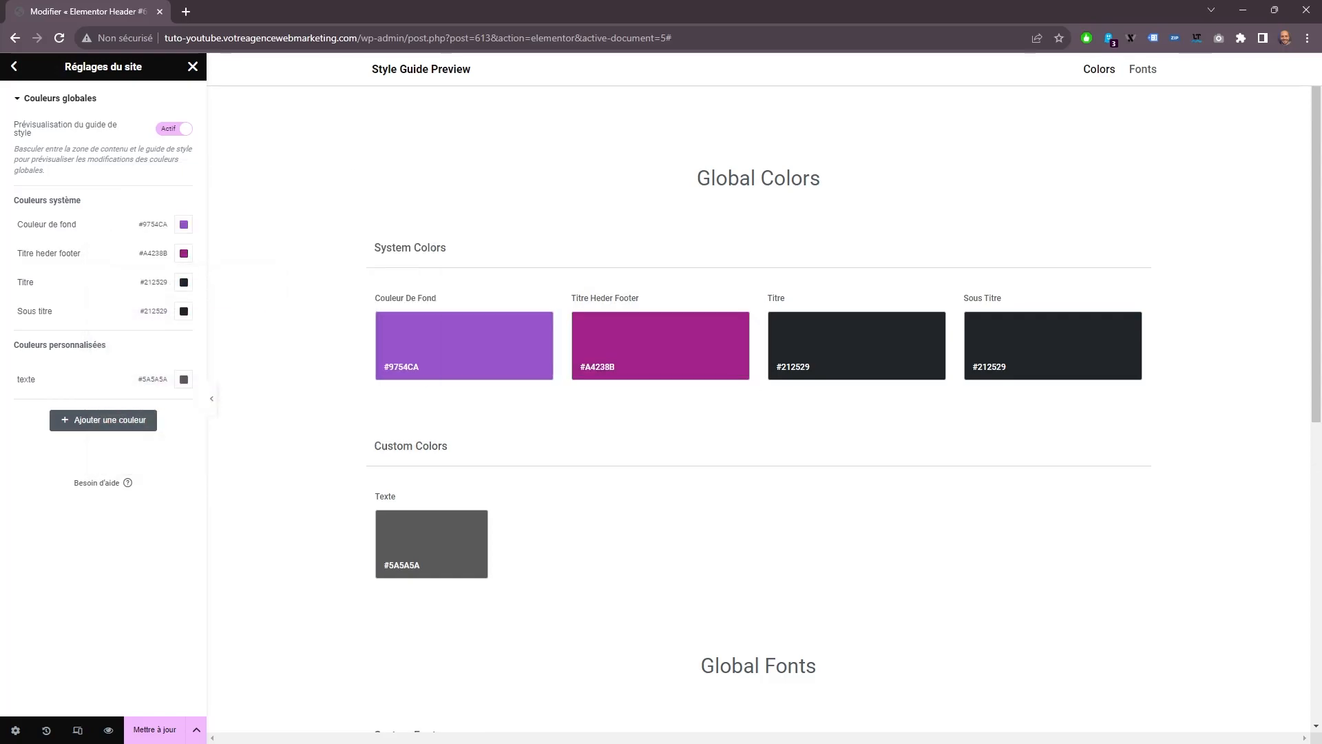
Set the global color Titre to #6437A0 and Sous titre to #FBC510.
click(183, 282)
right_click(163, 480)
click(208, 264)
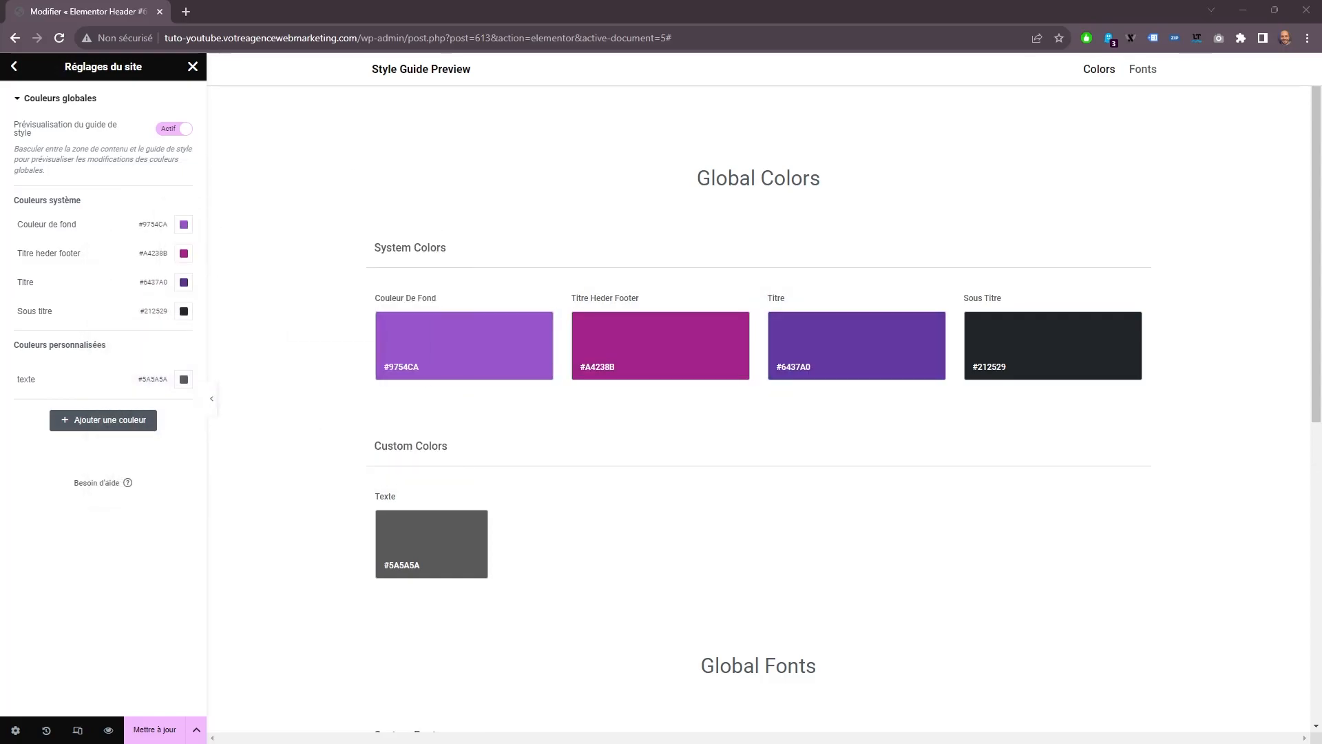
click(183, 311)
right_click(170, 509)
click(214, 293)
click(203, 299)
Set the custom global color texte to #E7E7FB and save the site's global colors.
click(183, 380)
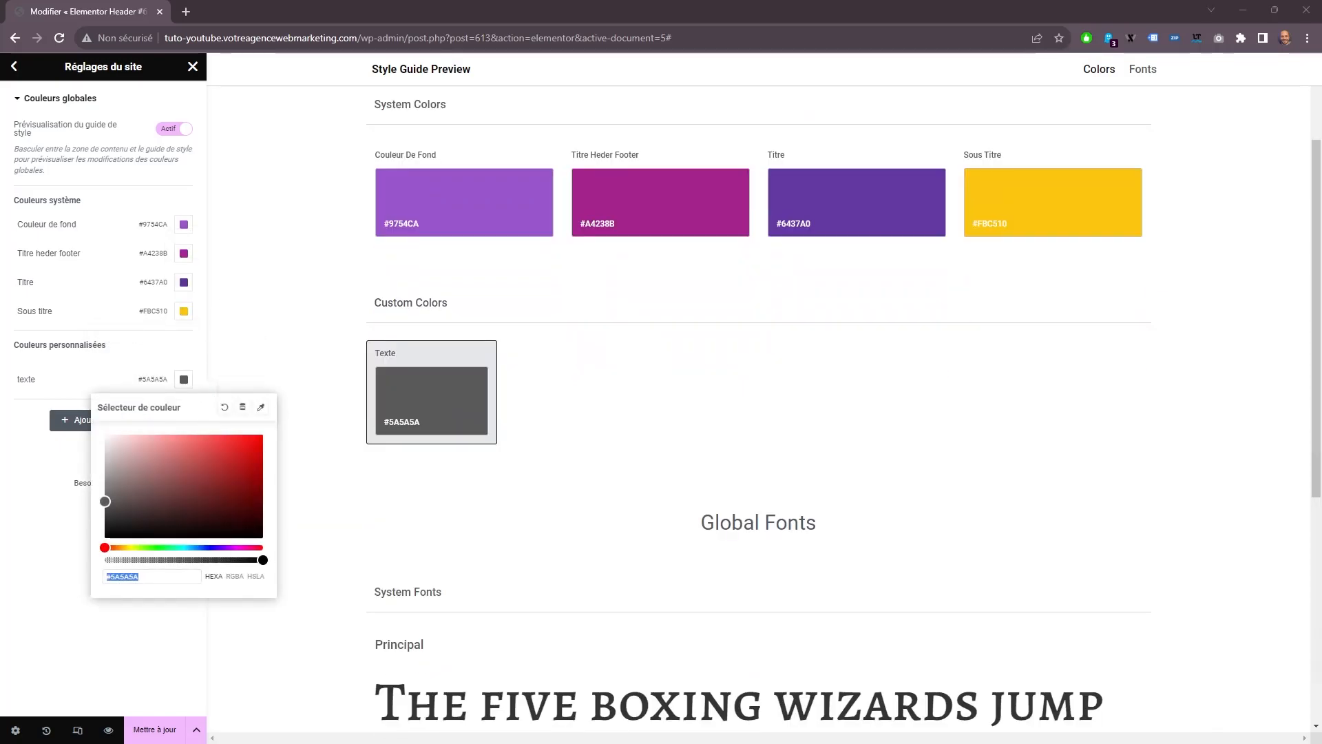
text(#e7e7fb)
click(521, 585)
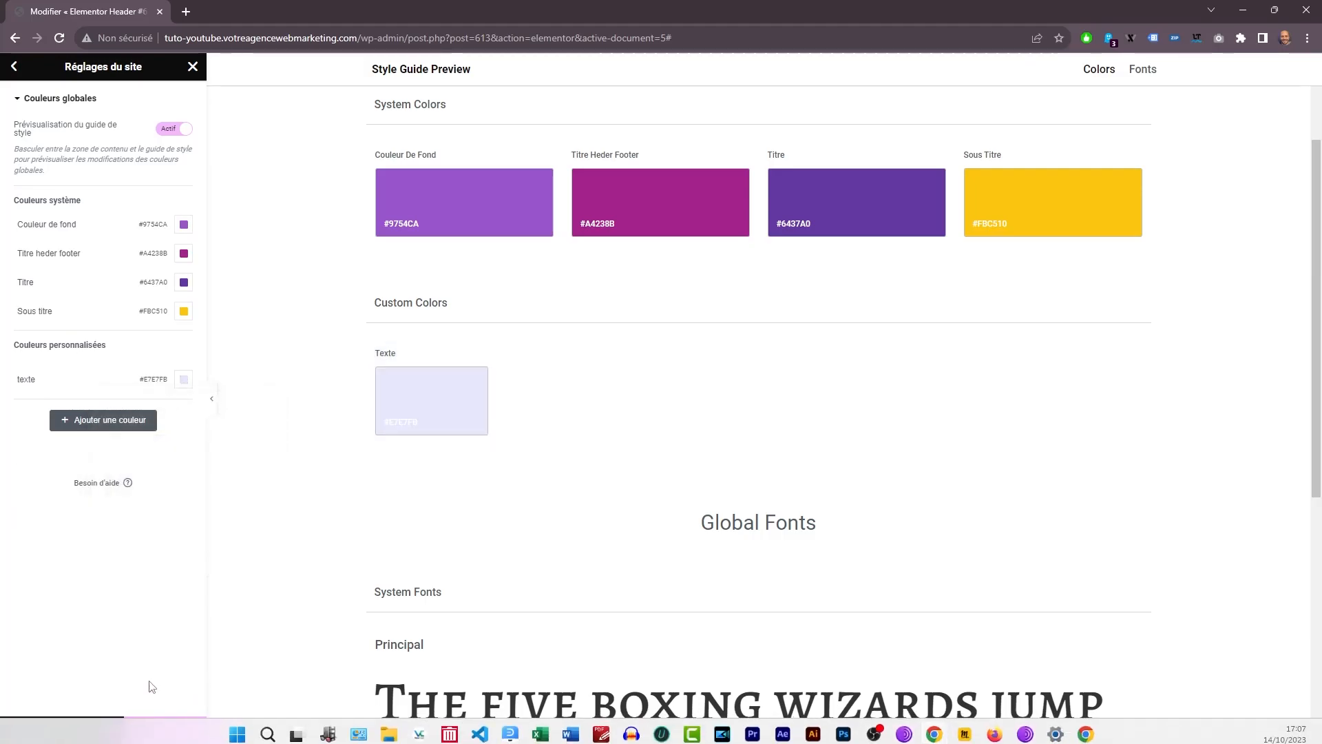
click(154, 730)
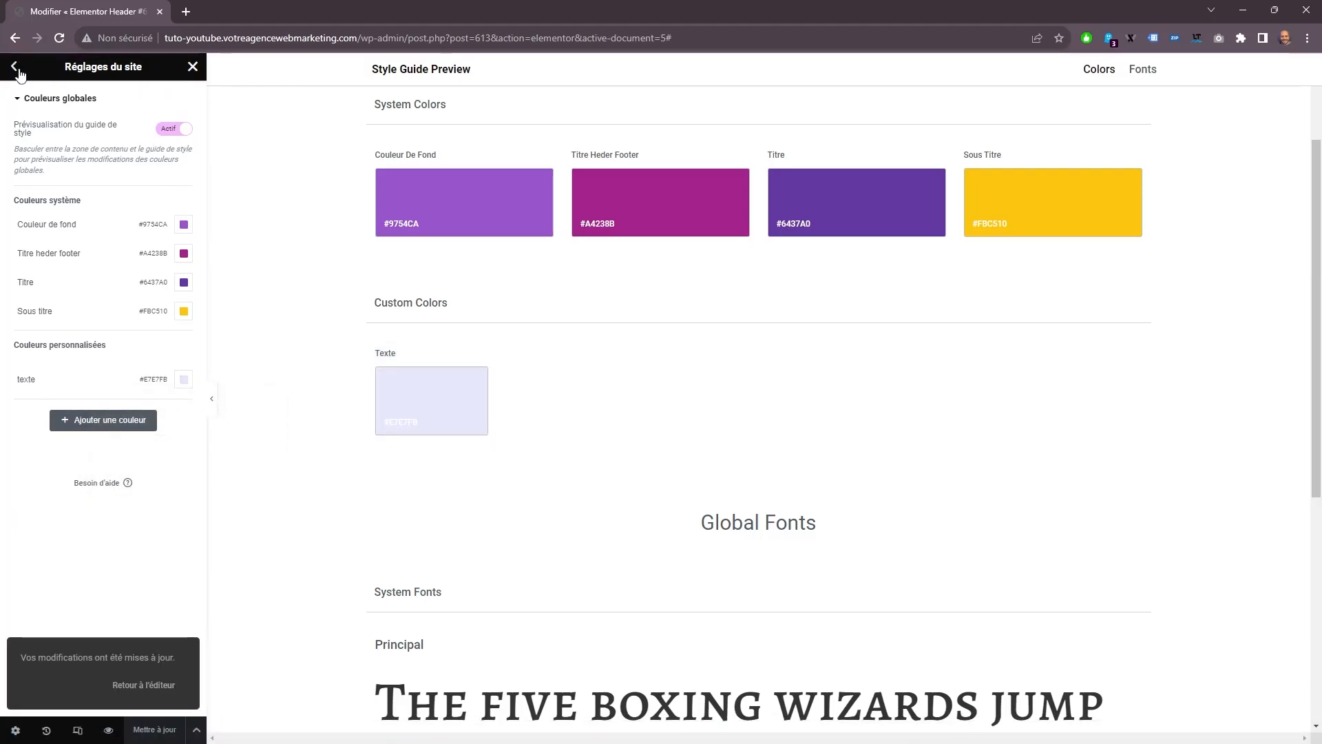
Set the H1 font family to Fjalla One in the site's theme typography.
click(14, 66)
click(83, 221)
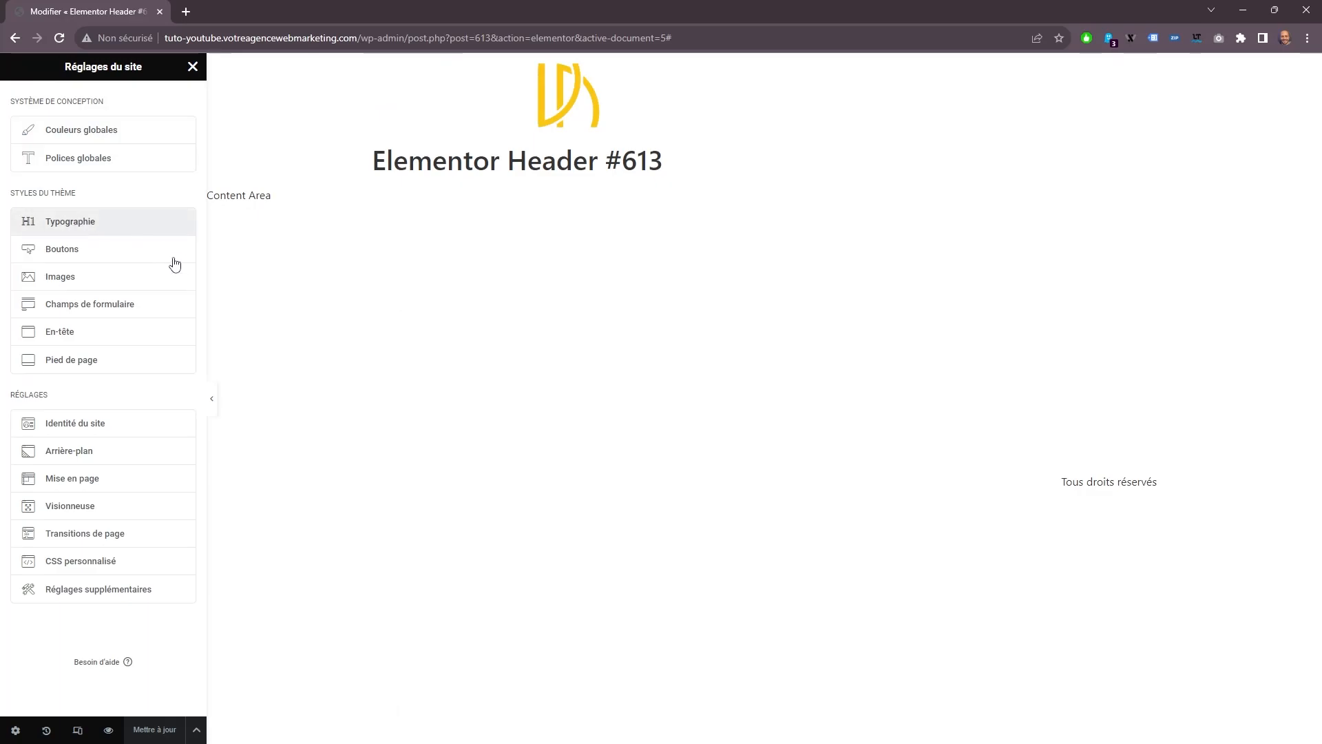
click(183, 504)
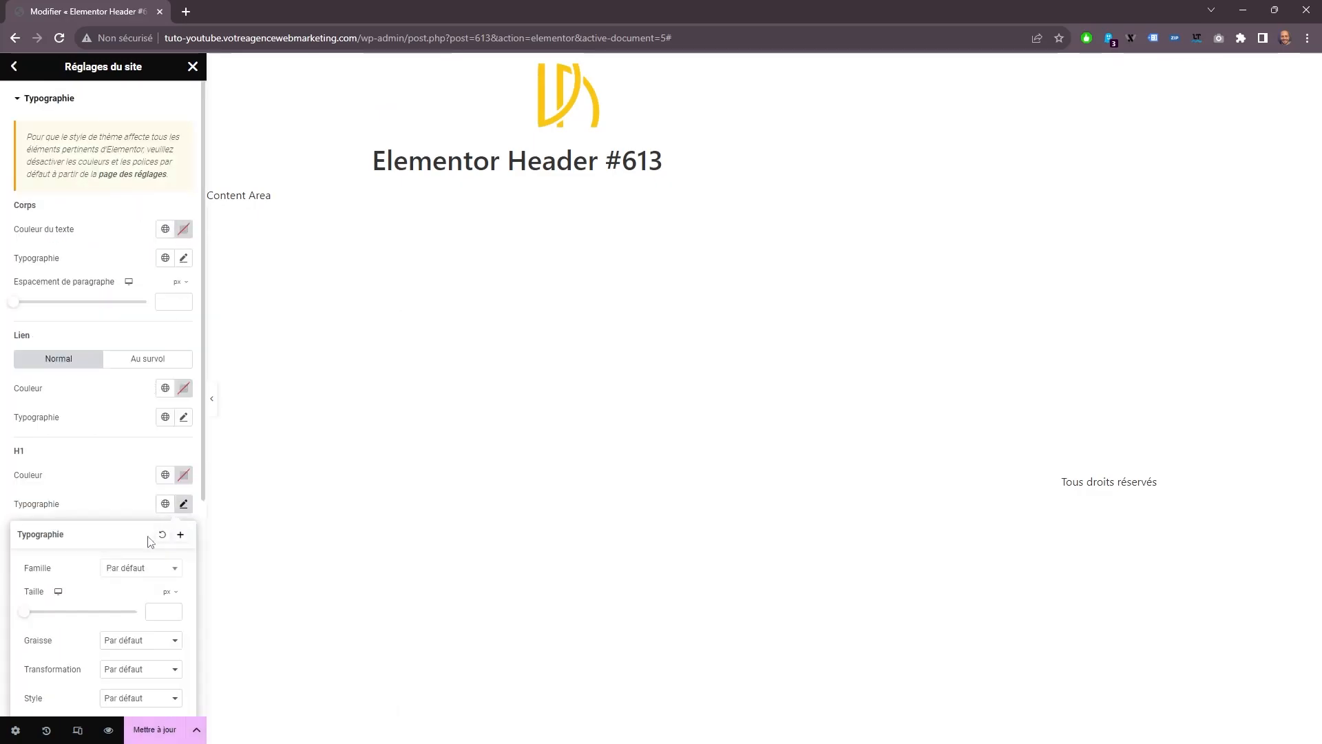
click(136, 570)
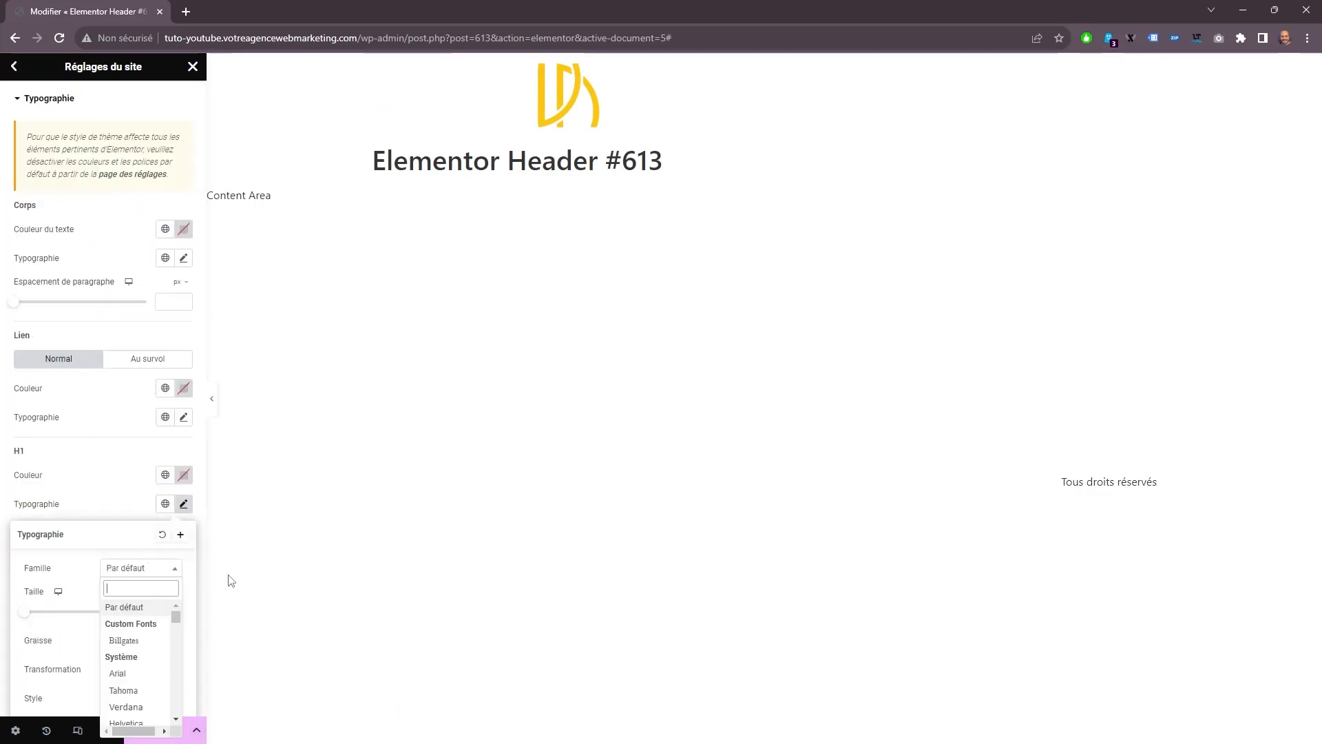
text(fj)
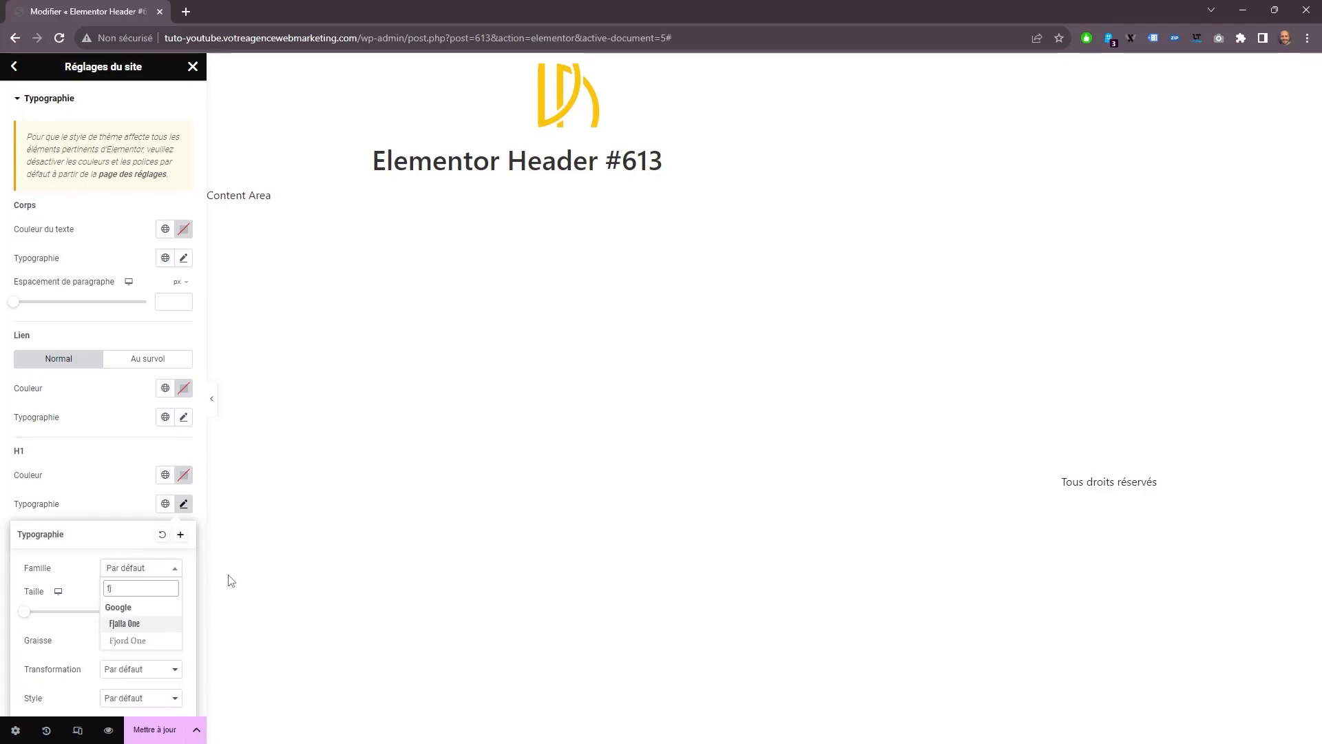
click(157, 625)
Set the H2 font family to Tahoma, then save the site settings and return to the header editor.
click(183, 590)
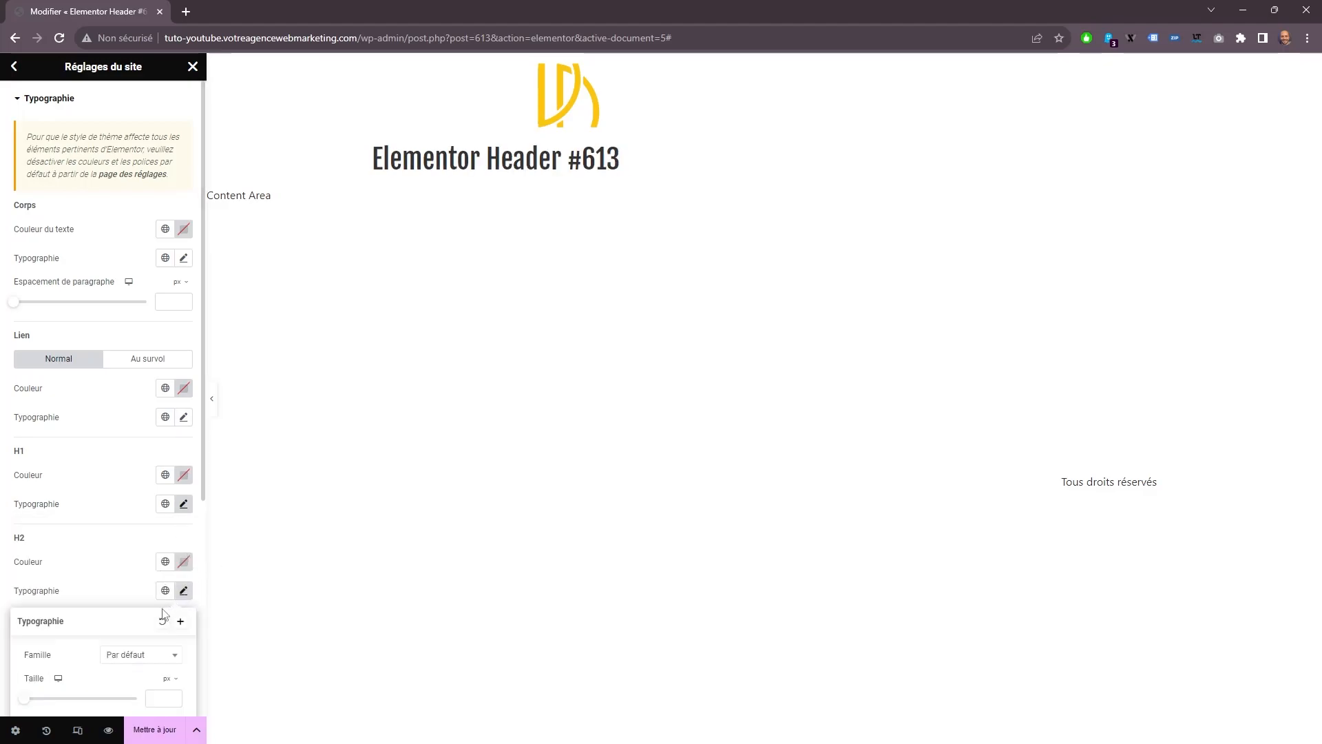
click(141, 657)
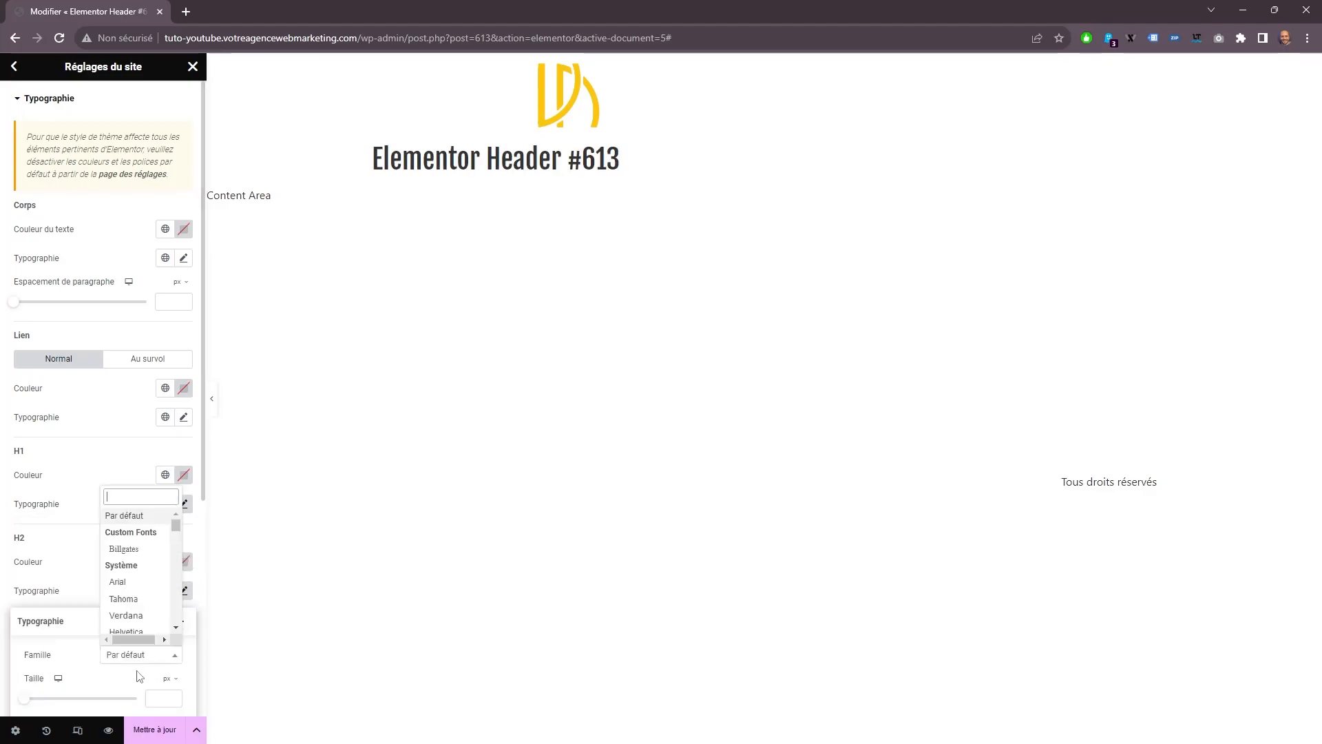
click(128, 599)
click(124, 592)
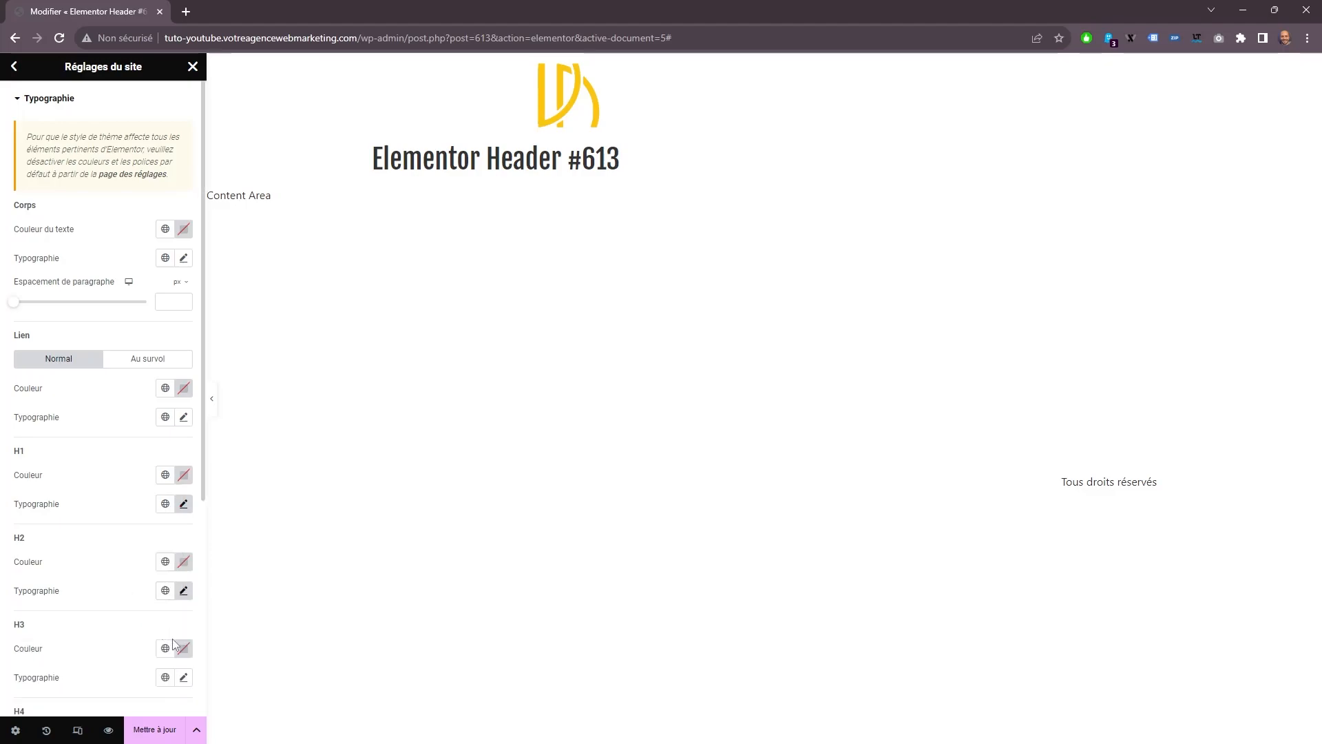
click(148, 730)
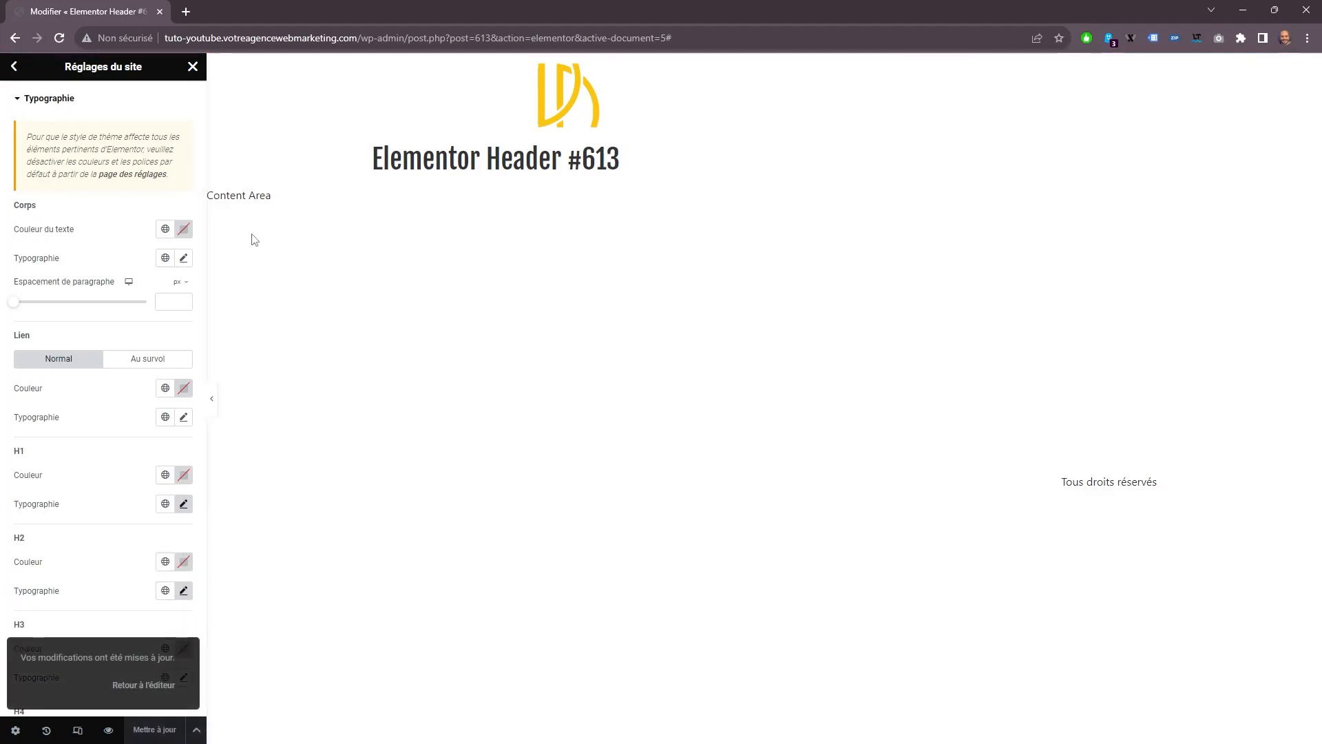
click(193, 66)
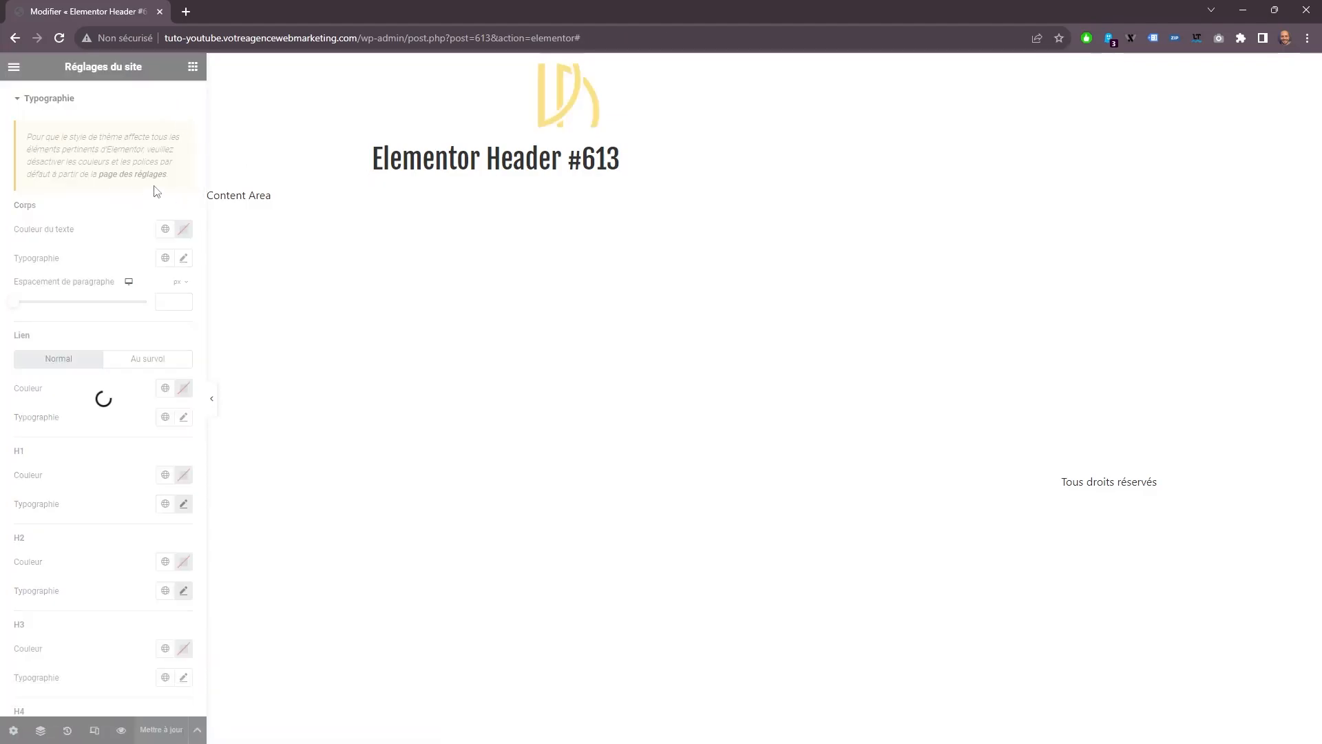
Give the header section a classic background with the fully transparent color #02010100.
click(335, 102)
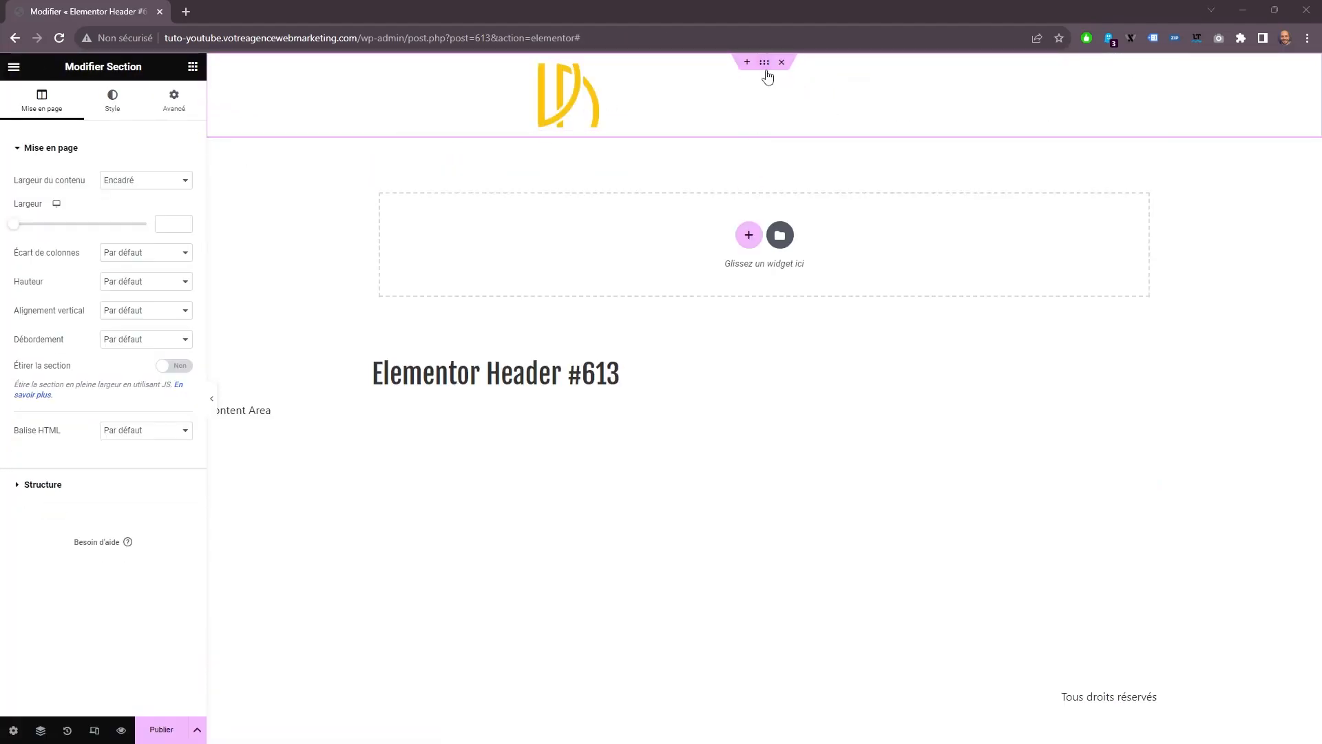
click(112, 100)
click(159, 235)
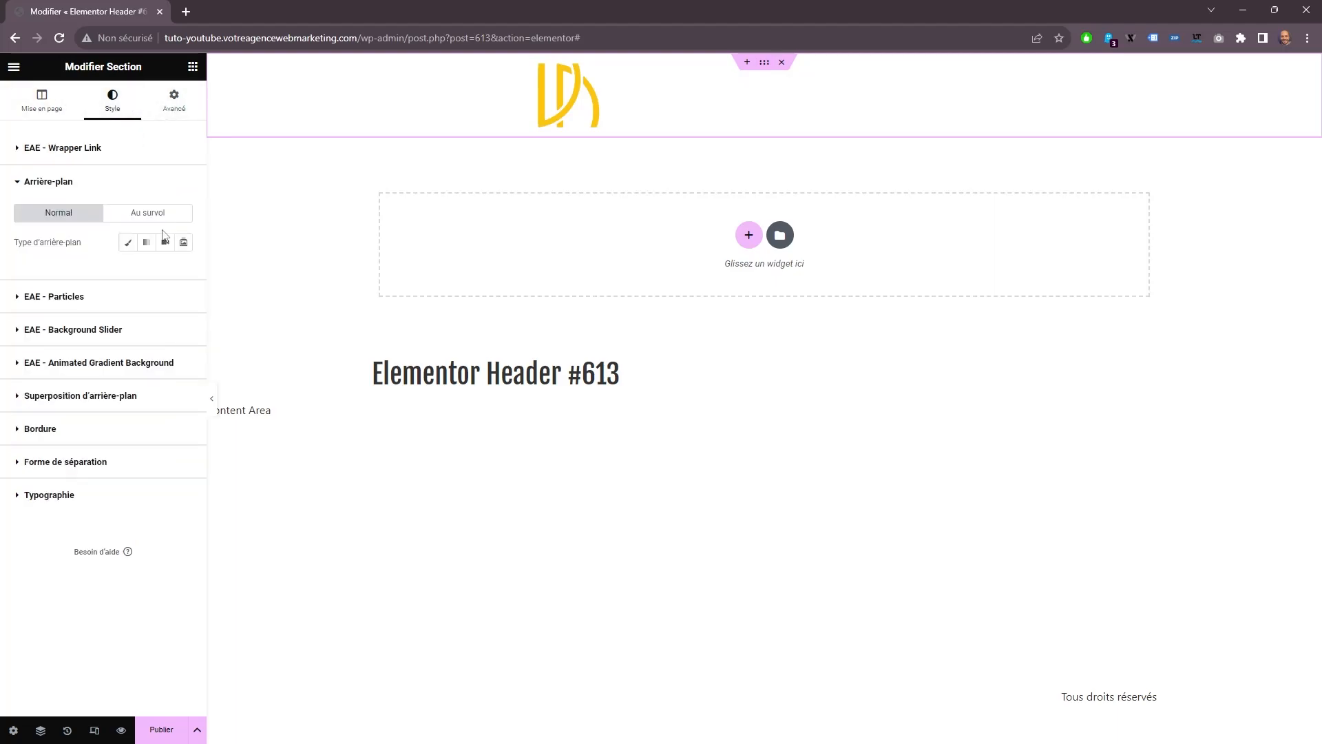
click(128, 241)
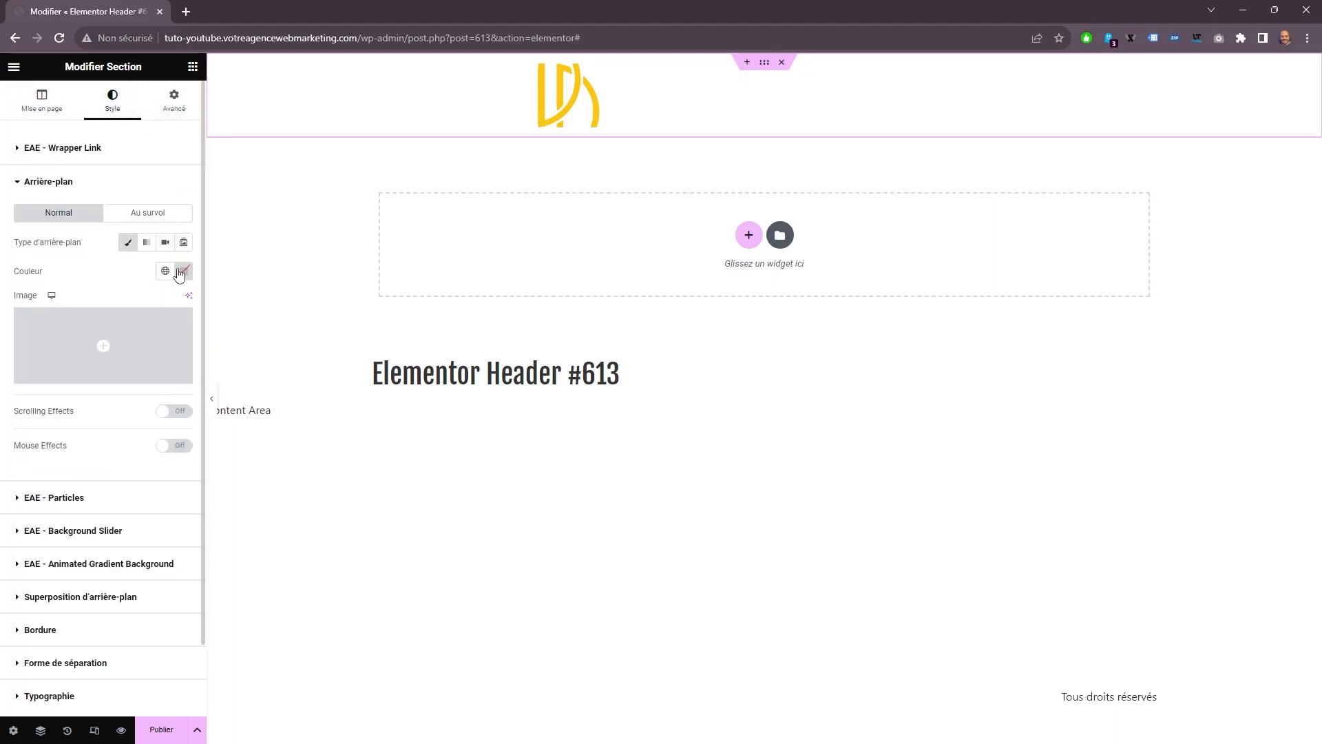
click(181, 272)
drag(152, 451, 105, 453)
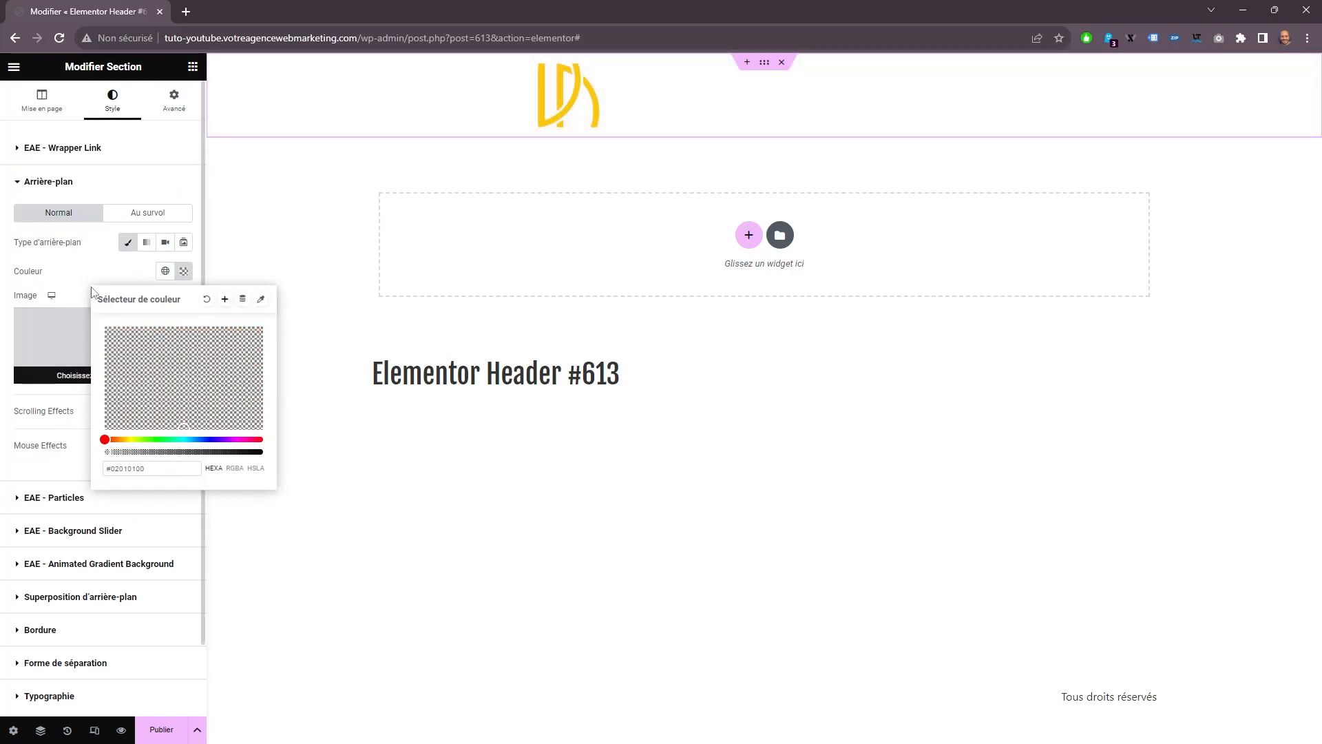
click(91, 296)
Unlink the header section's margins and set its bottom margin to -180 px.
click(174, 100)
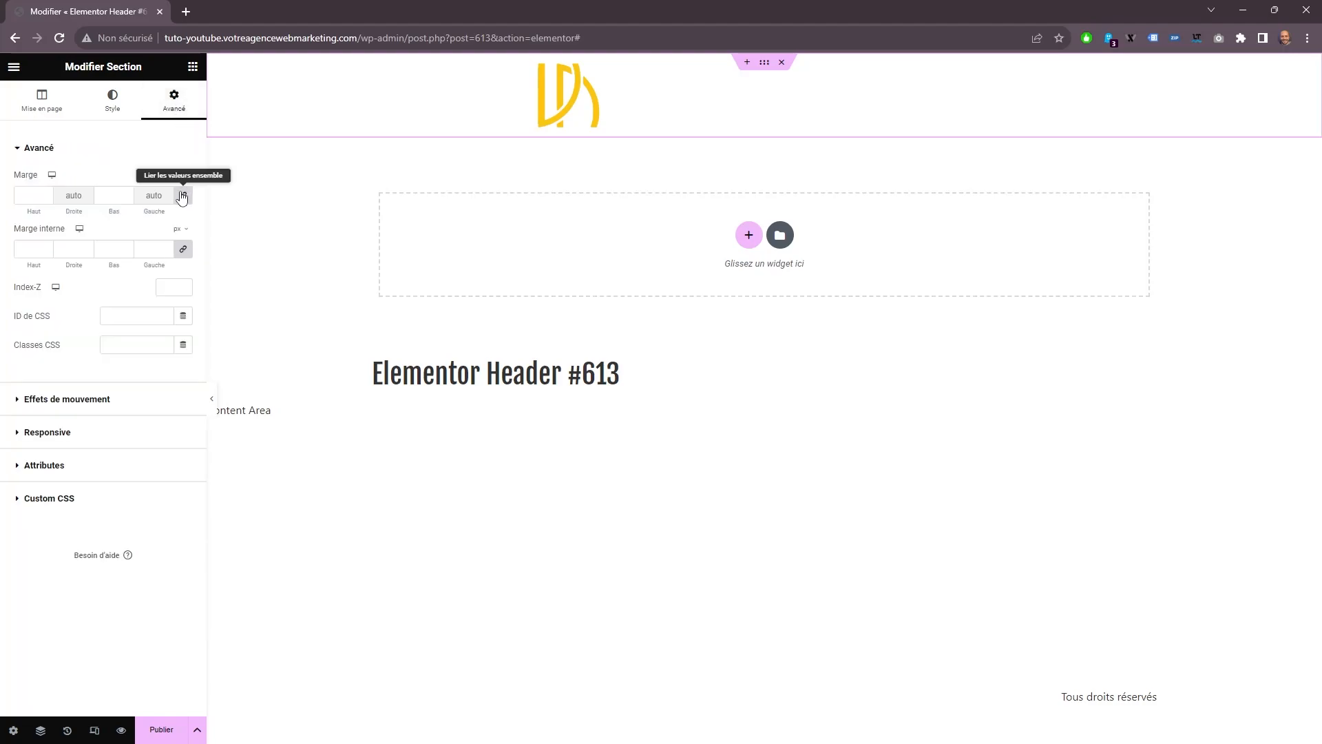
click(183, 197)
click(126, 198)
text(80)
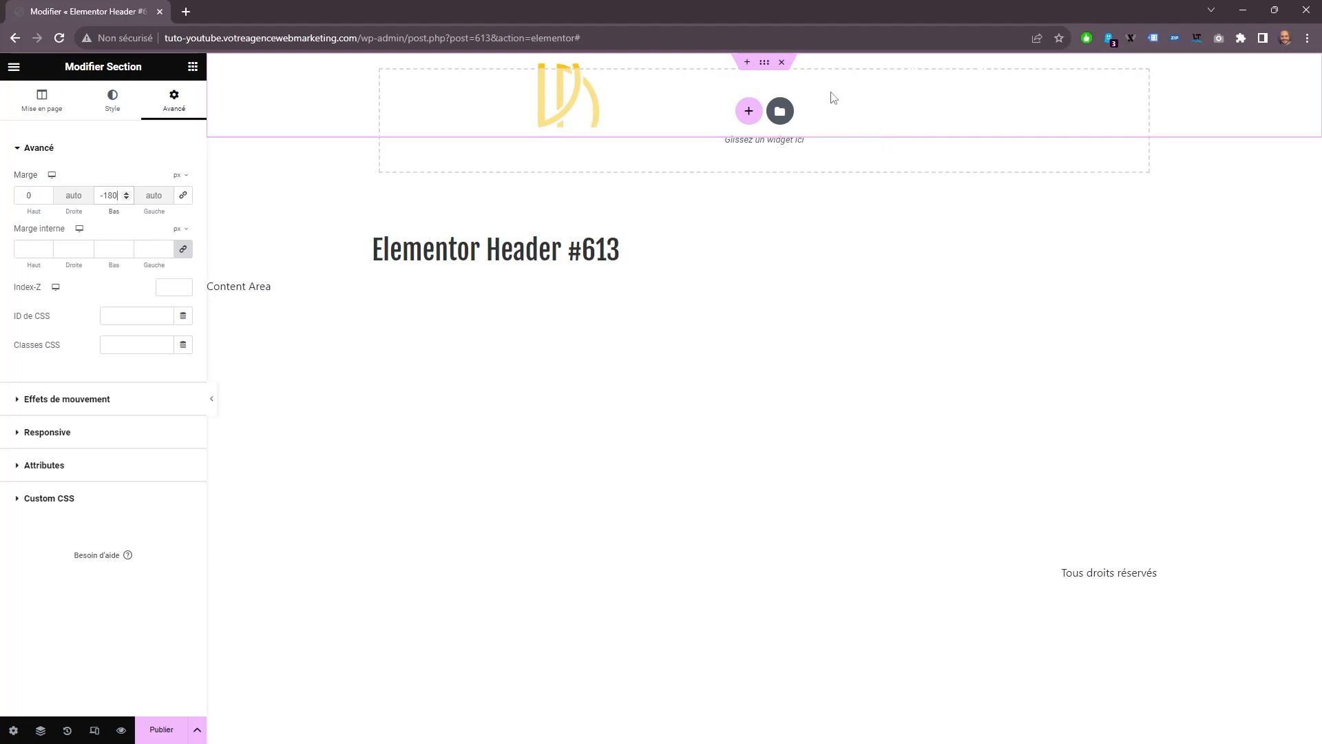
Set the vertical alignment of the column holding the WordPress Menu to Milieu using the Navigator.
click(40, 729)
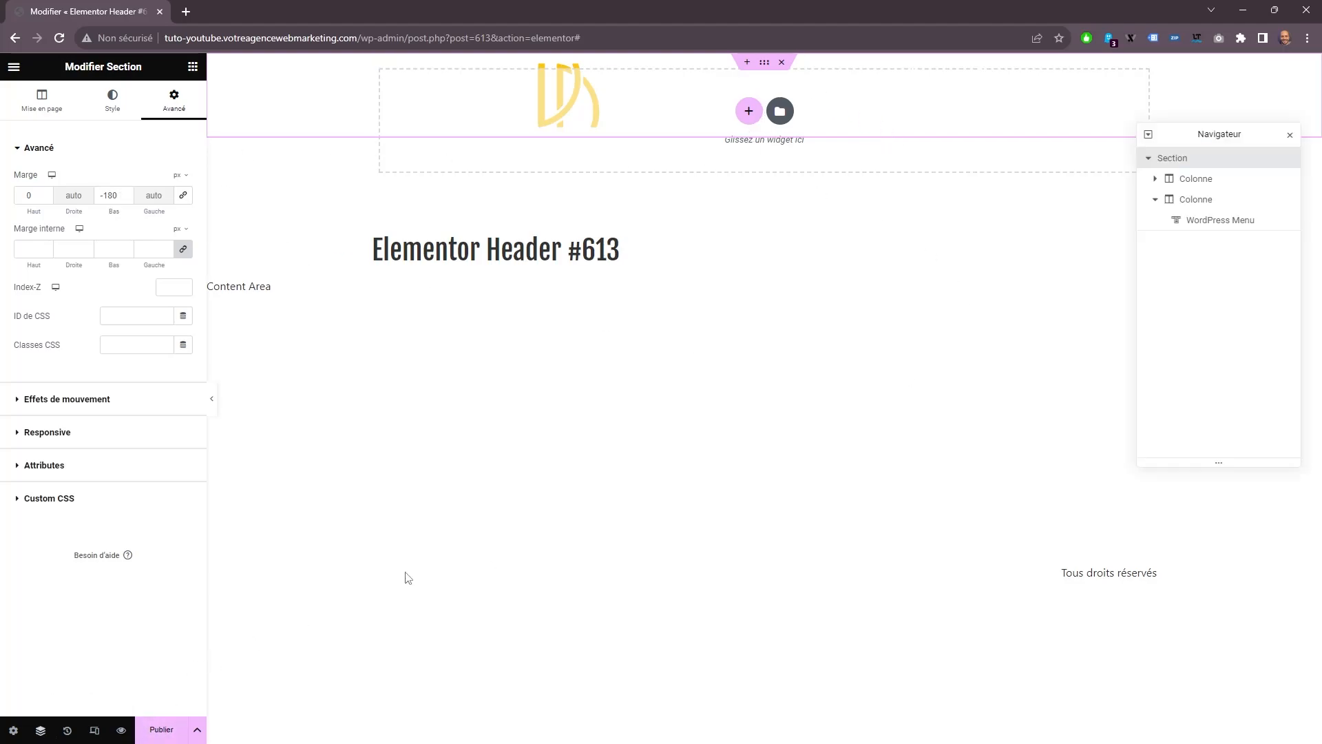
click(1189, 202)
click(144, 215)
click(137, 248)
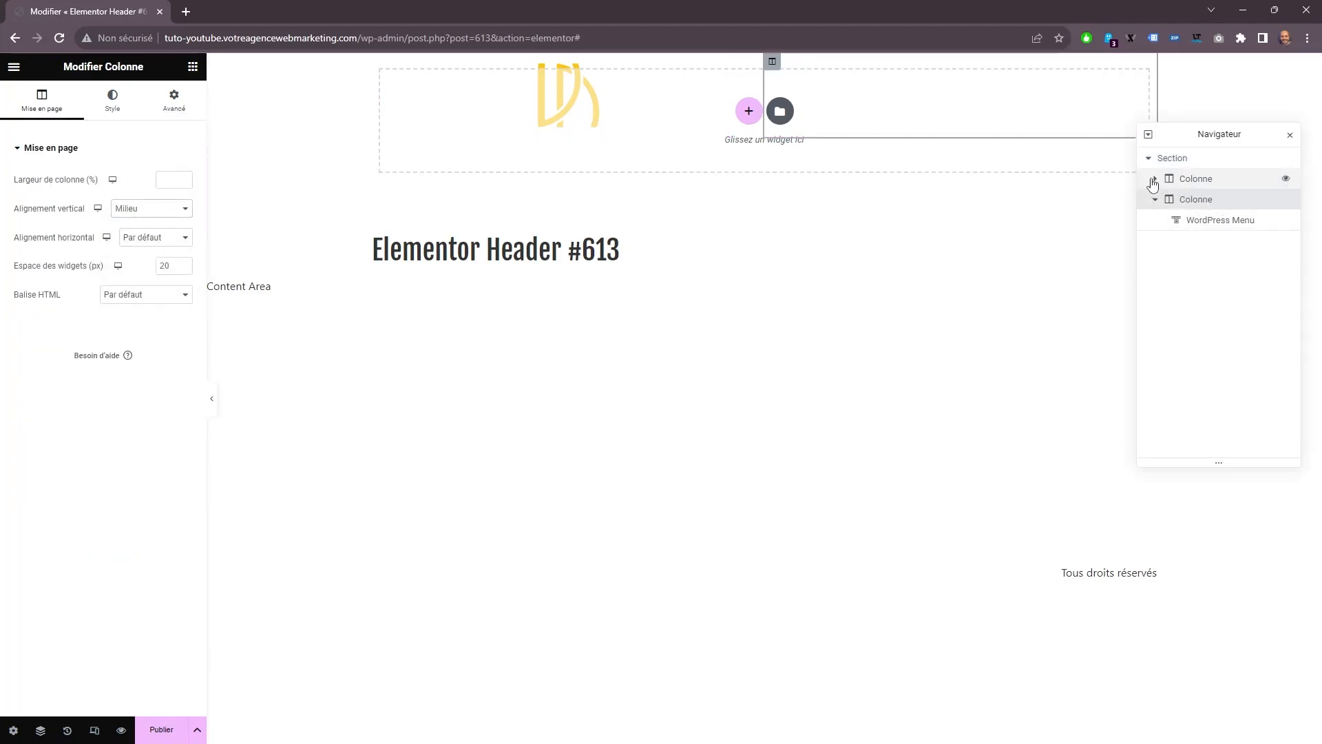
Set the vertical alignment of the header column holding the logo to Milieu.
click(1198, 179)
click(175, 213)
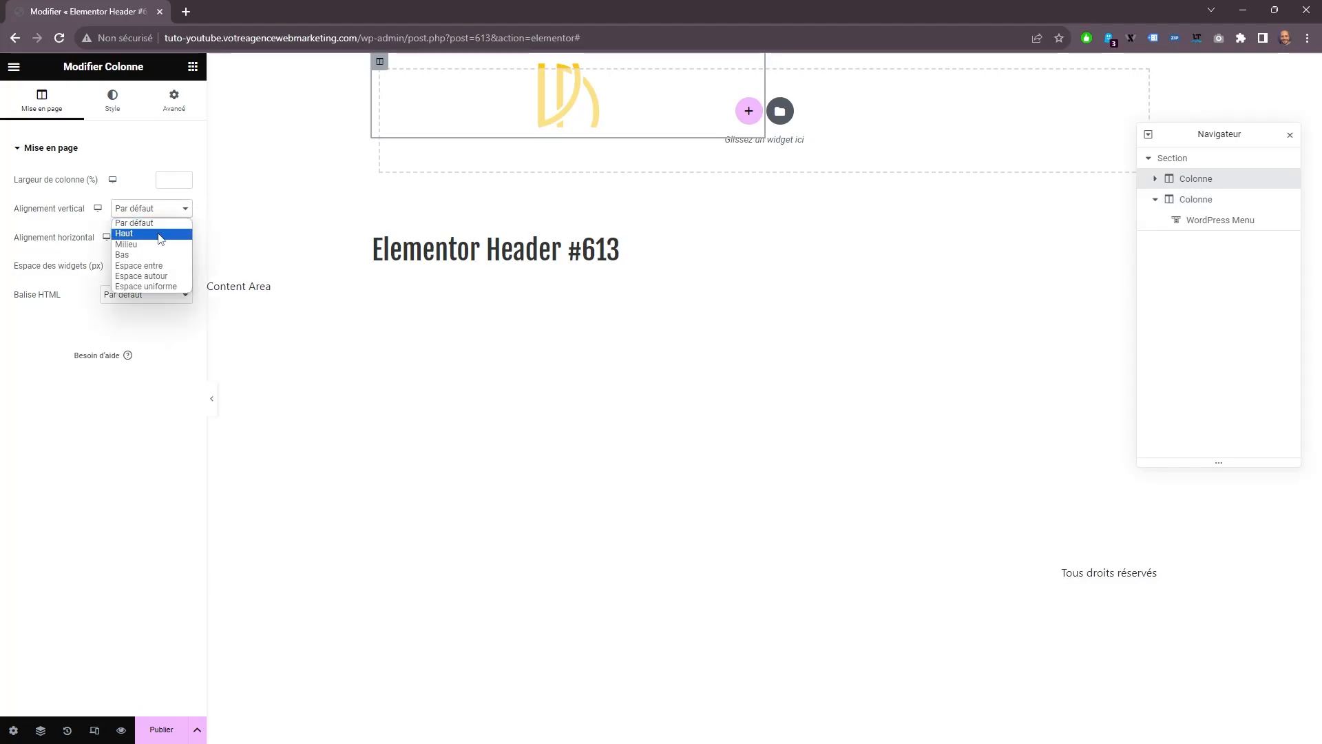
click(148, 249)
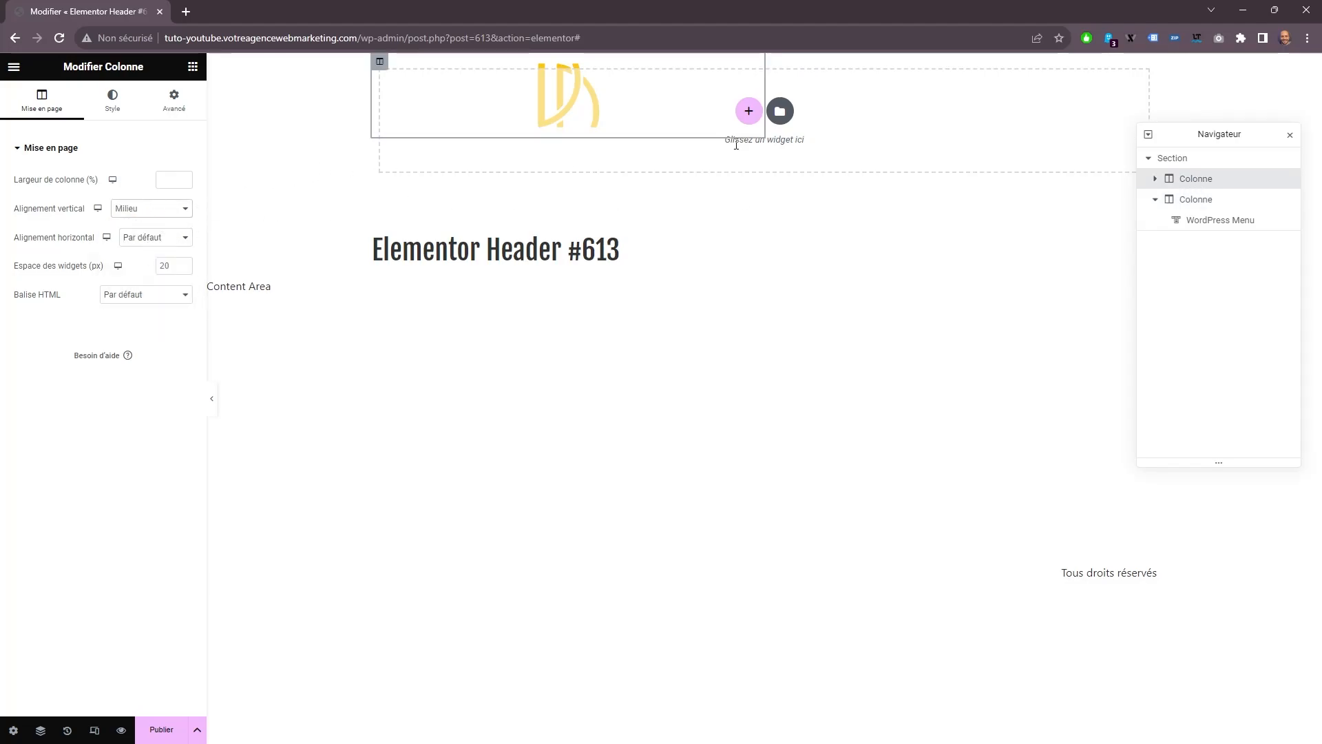
Left-align the logo Image widget within its header column.
click(1155, 178)
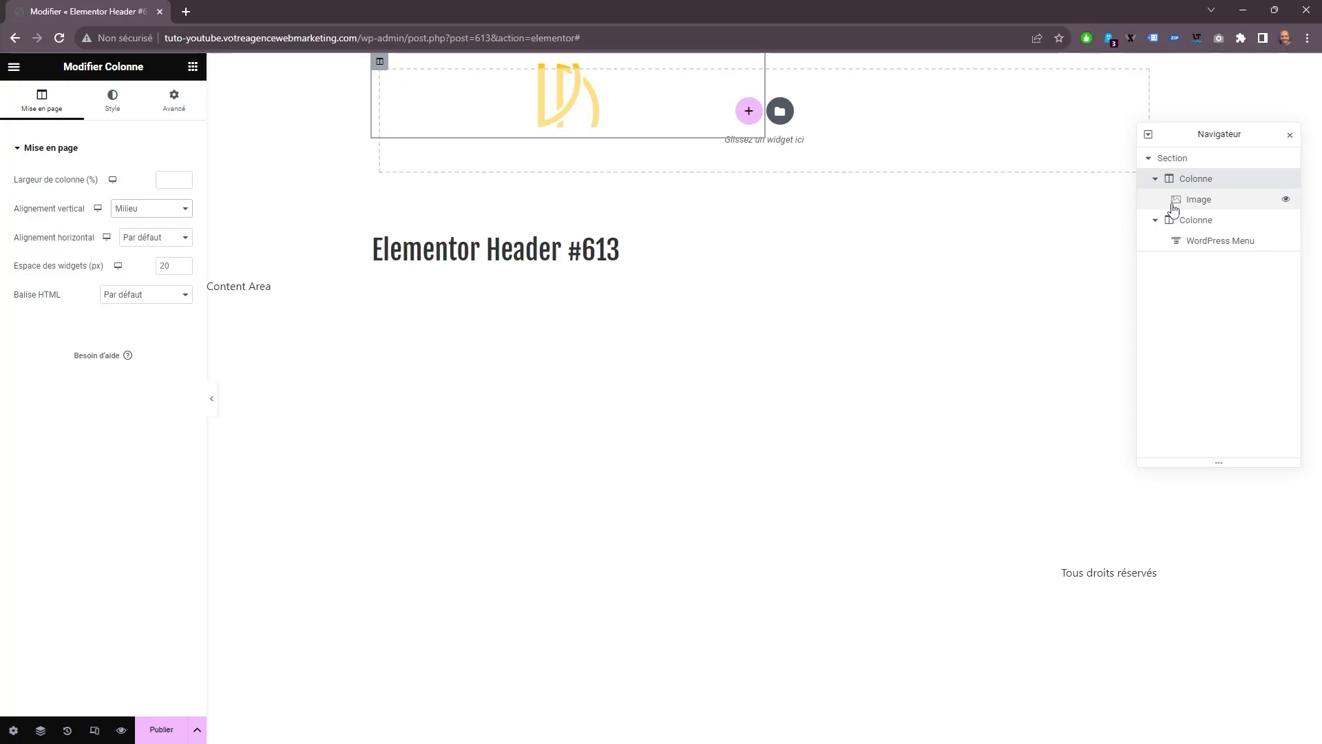
click(1185, 201)
click(36, 100)
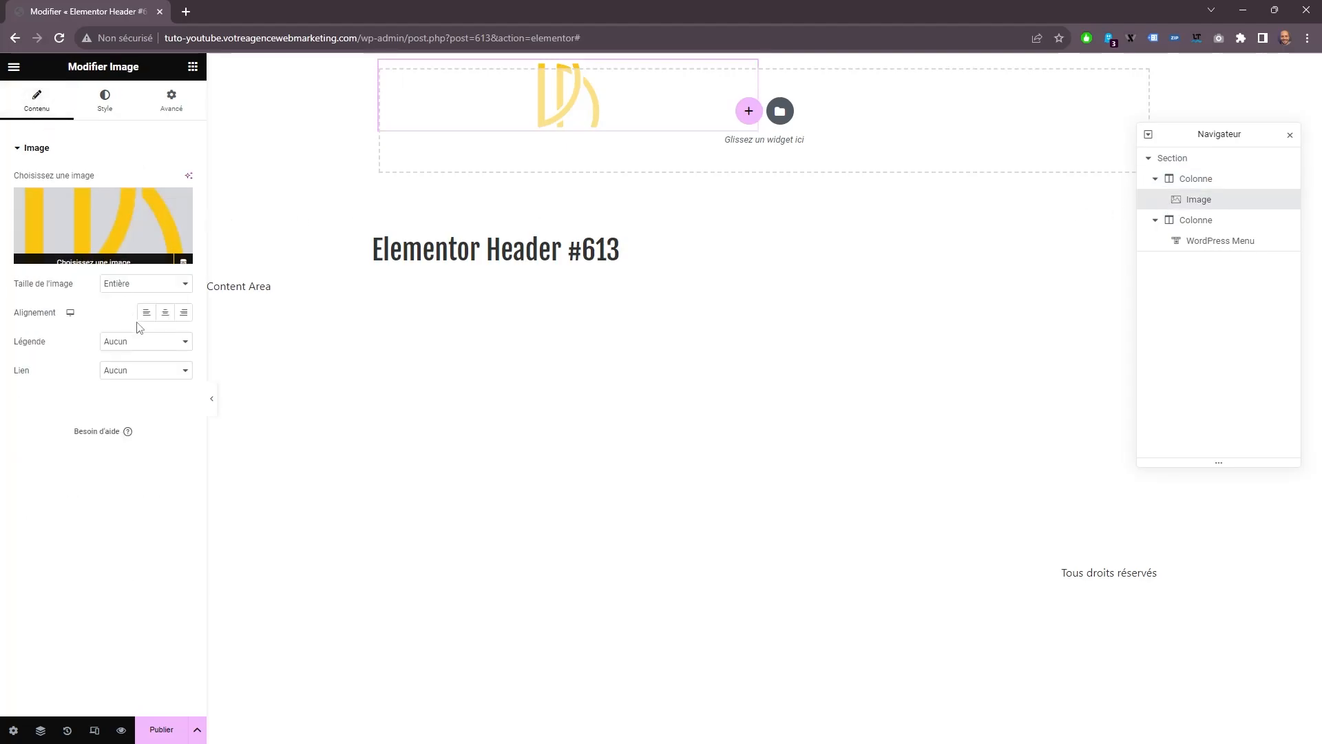
click(145, 316)
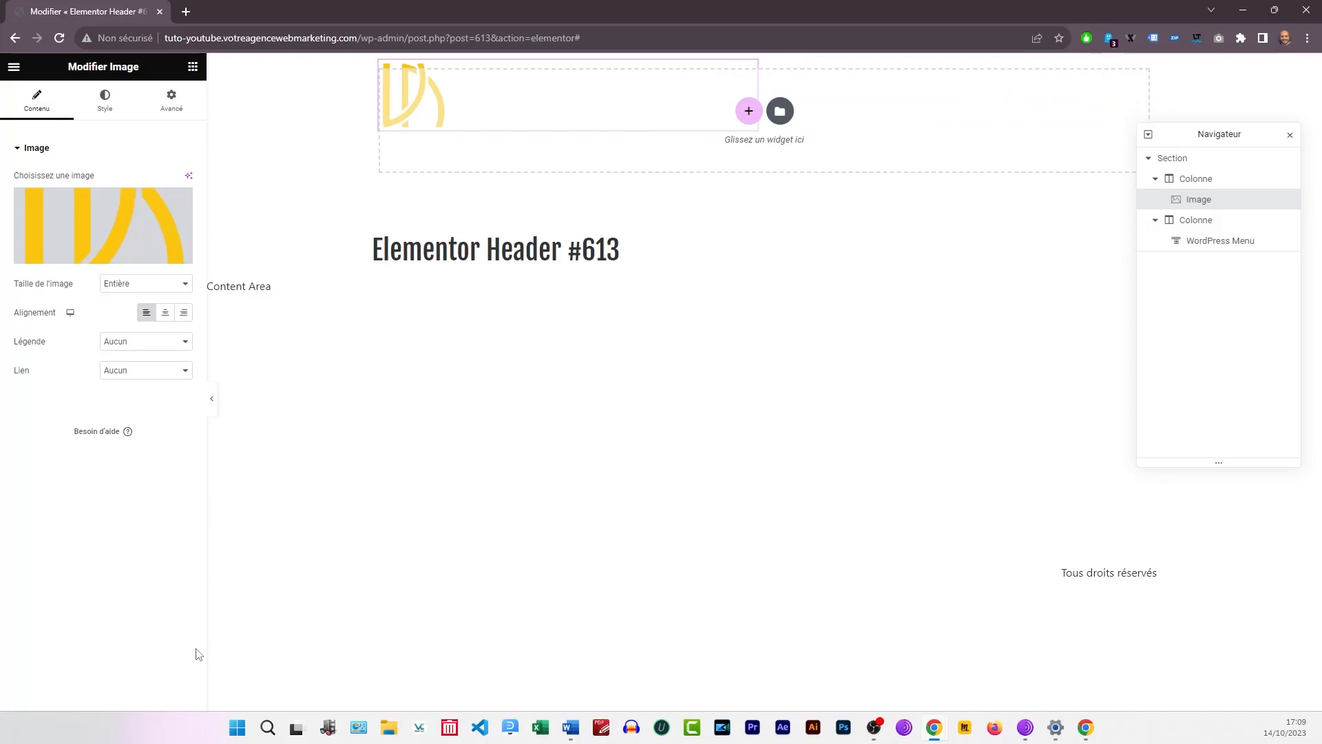
click(254, 639)
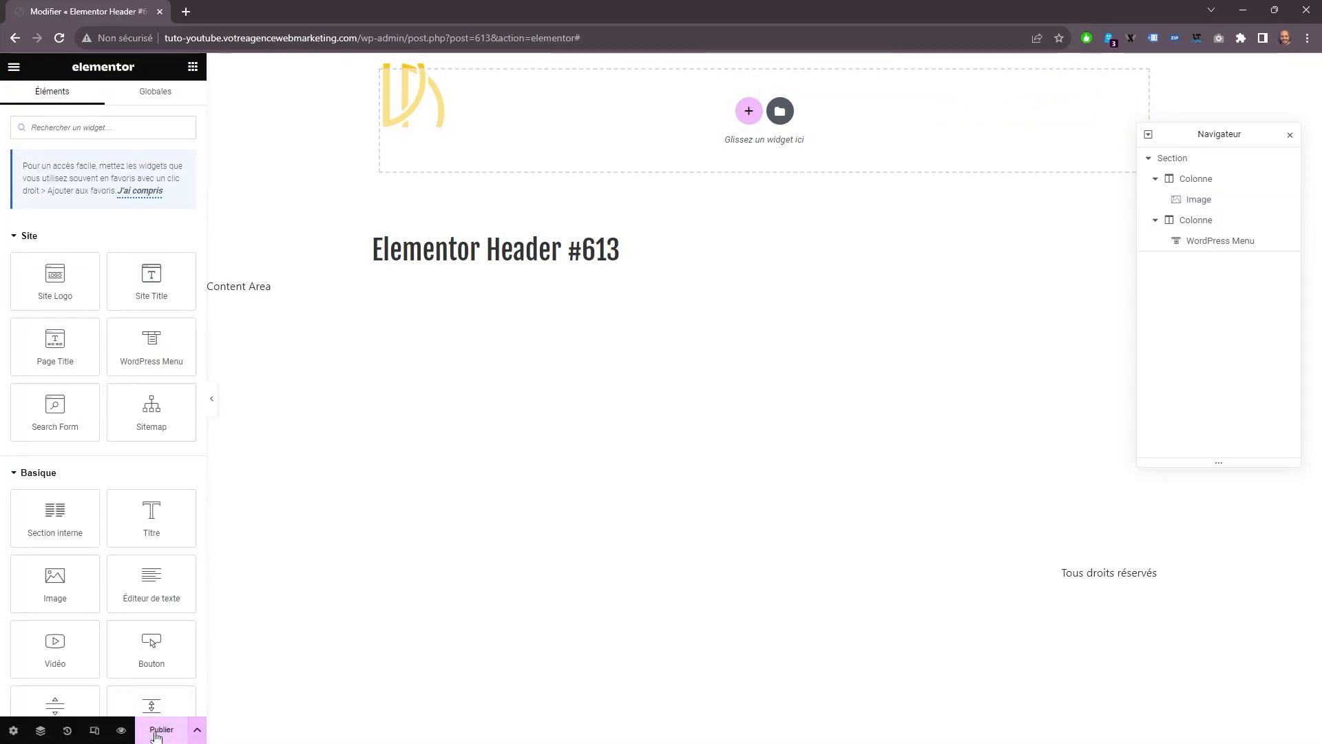
Paste the sticky-effects CSS into the header section's custom CSS, with background #6437A0, min-height 70px and logo max-width 100px, or 700px when sticky.
click(1186, 158)
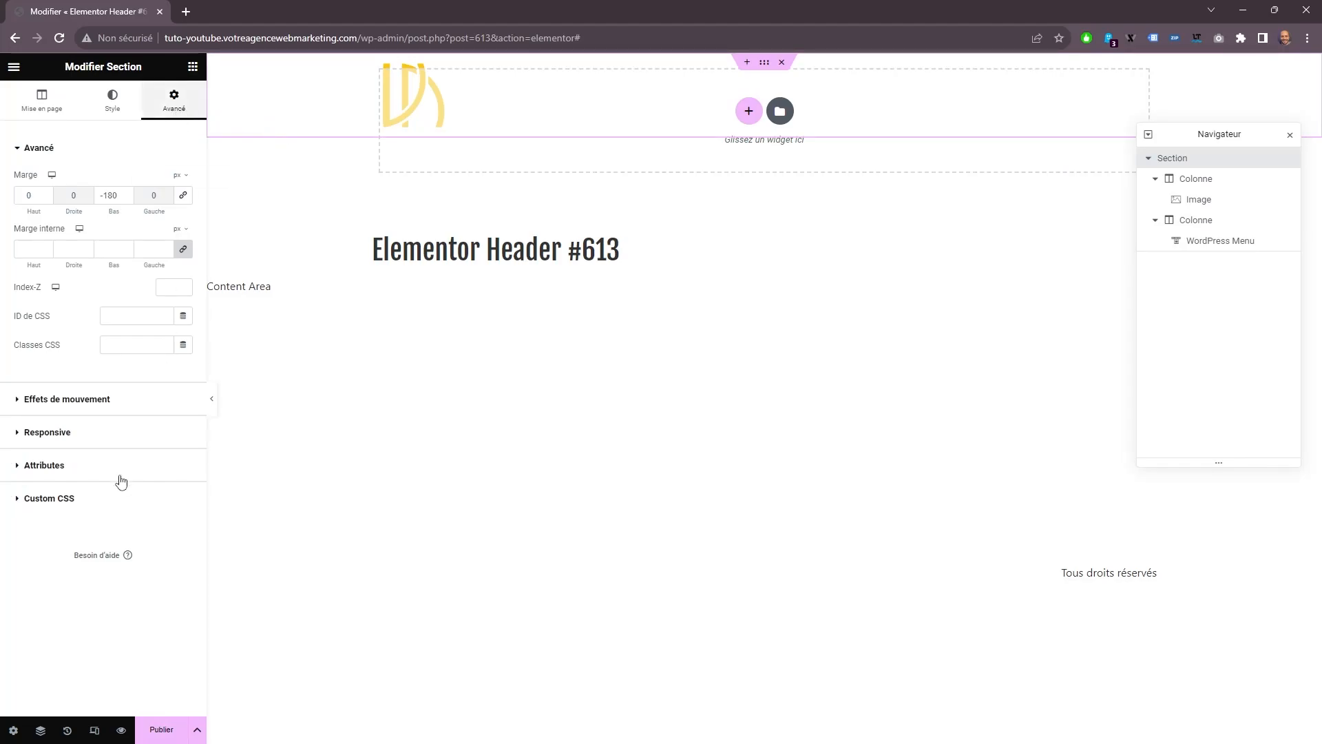
click(104, 500)
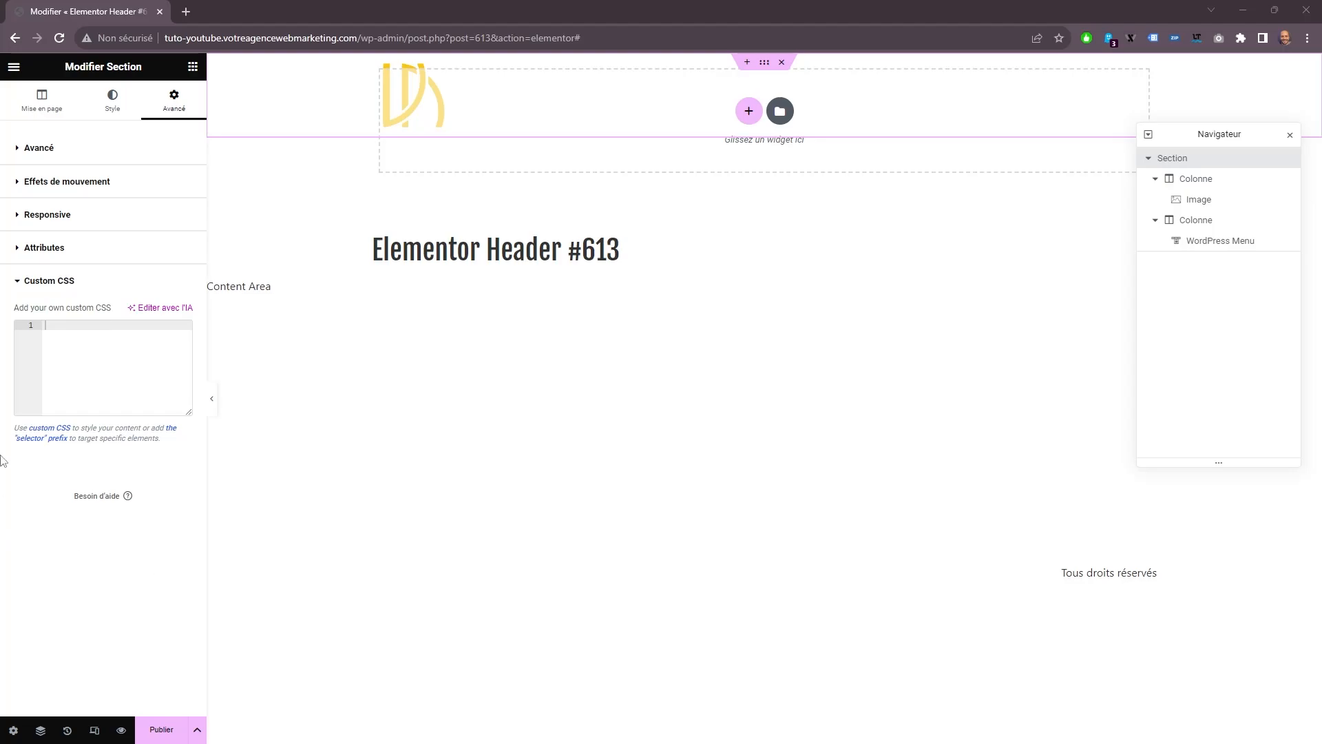
right_click(74, 345)
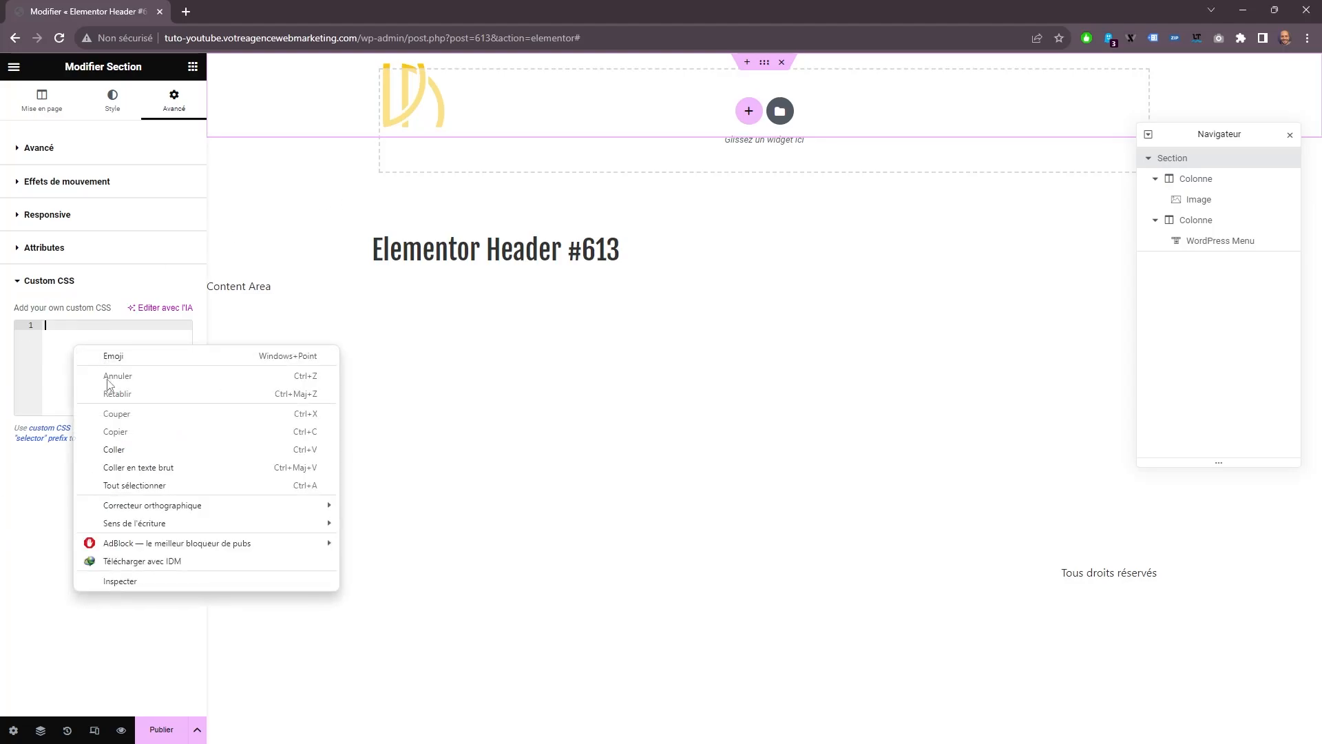
click(133, 455)
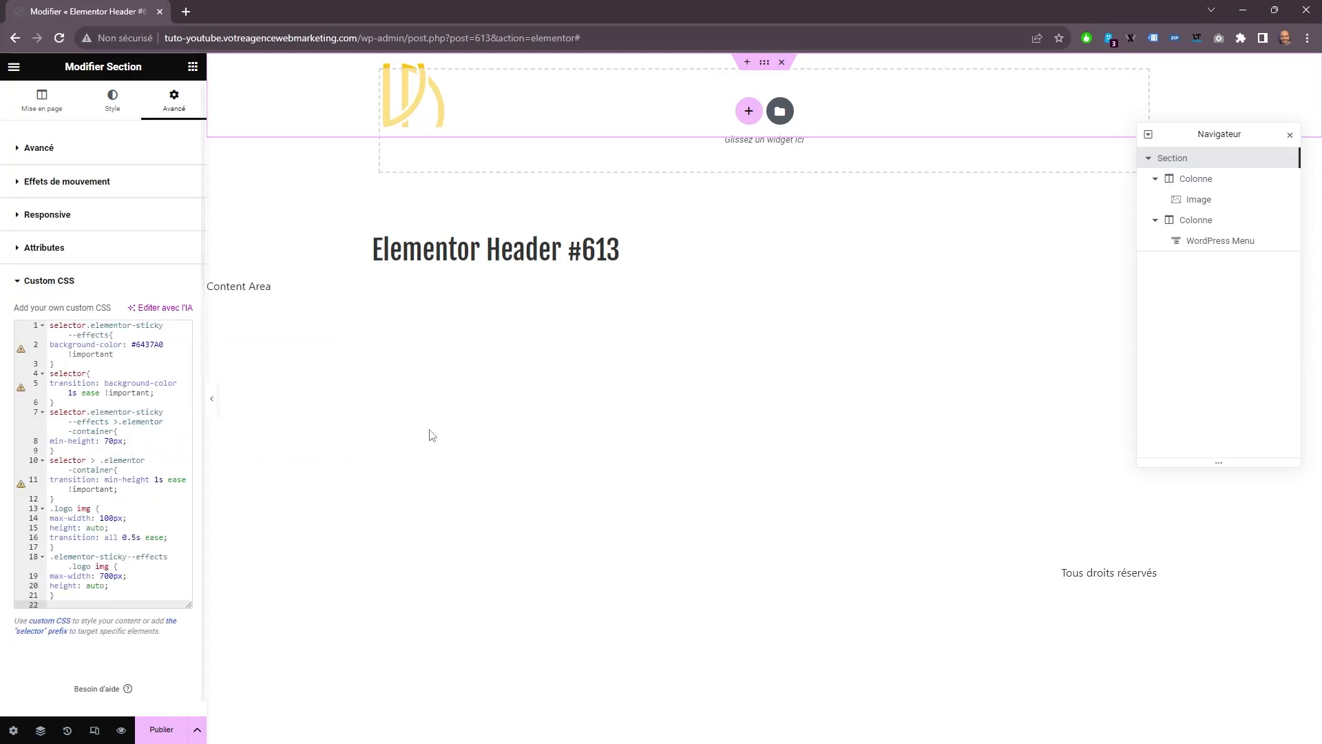
Publish the header template with a display condition that includes the Entire Site.
click(160, 731)
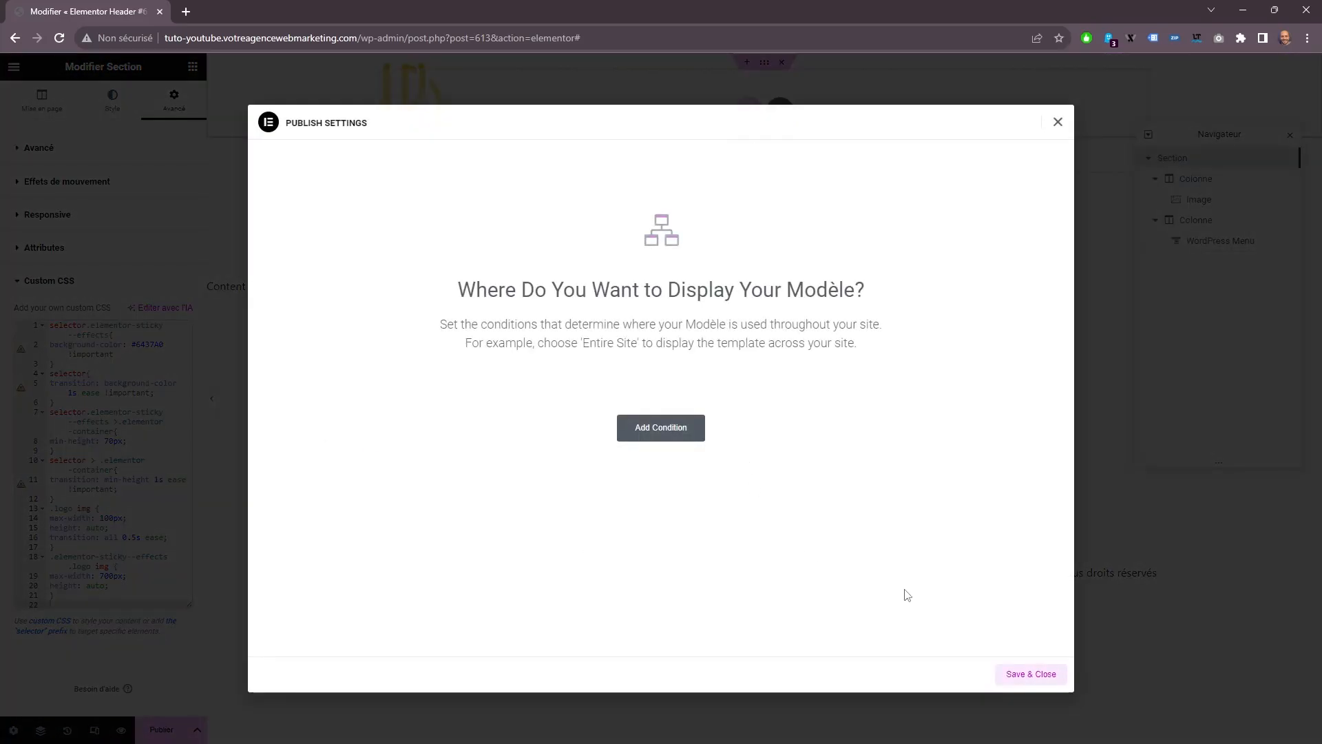
click(666, 430)
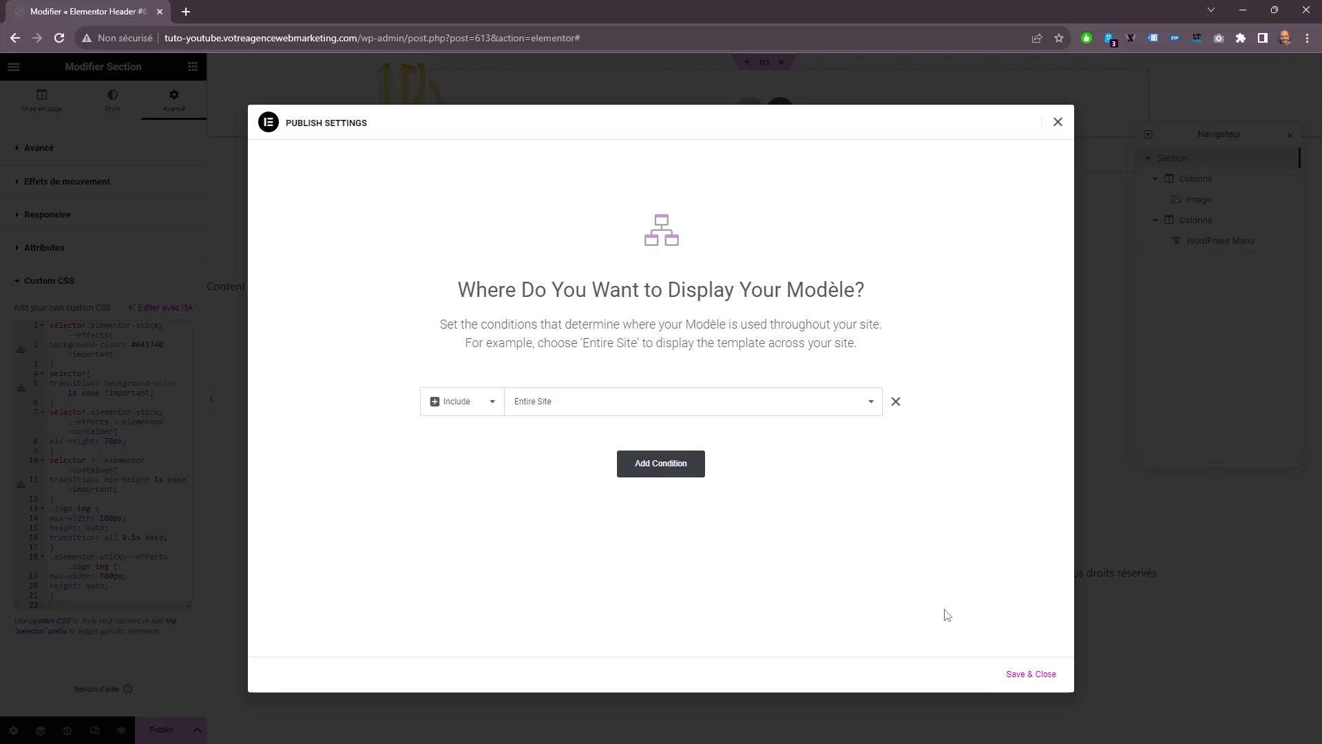
click(1013, 674)
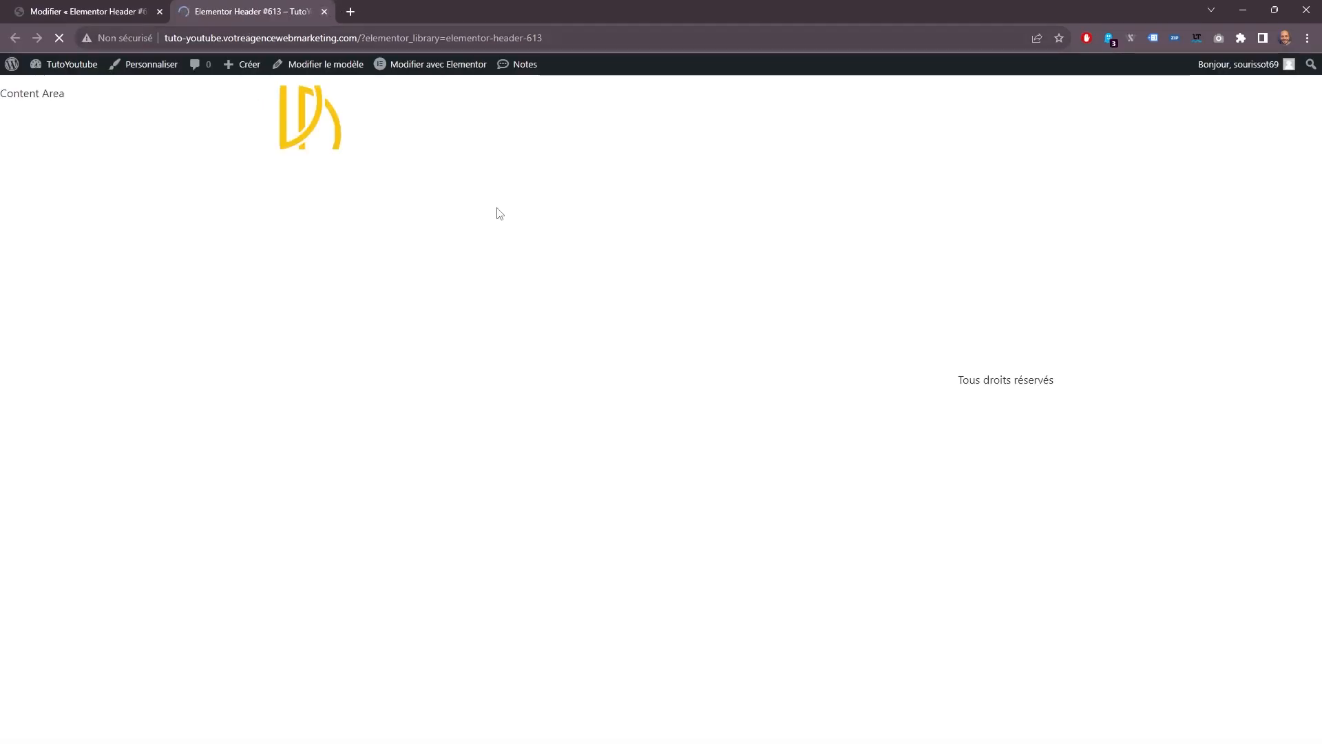
Return to the header editor and make the header section sticky at the Top with an Effects Offset of 100.
click(55, 4)
click(208, 5)
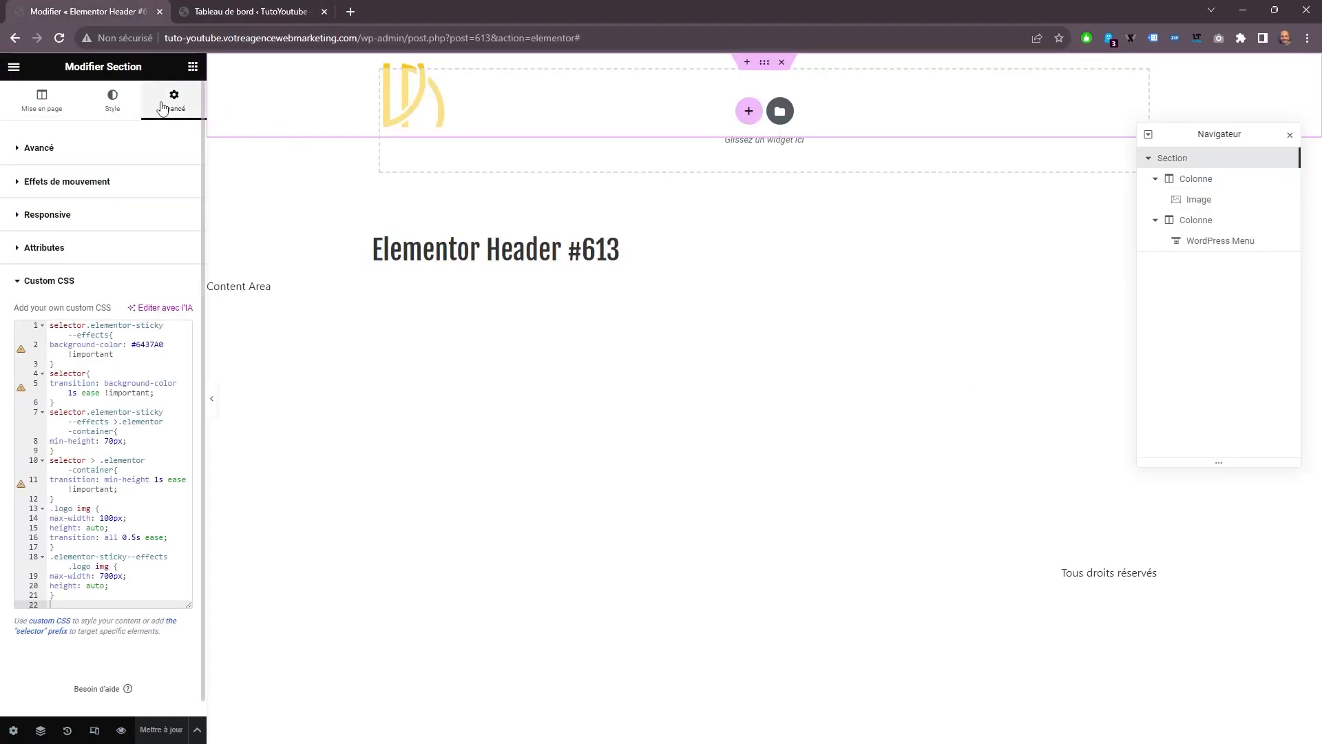
click(93, 186)
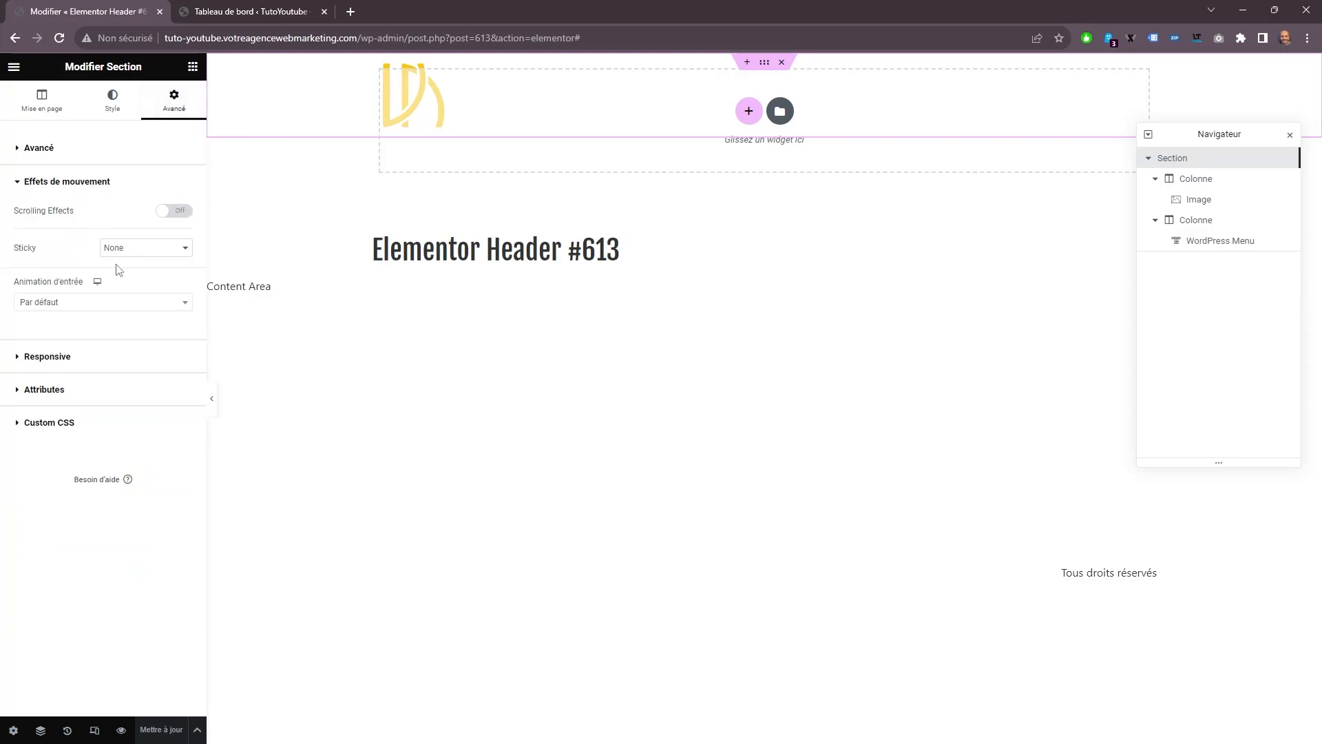
click(137, 250)
click(133, 273)
click(163, 363)
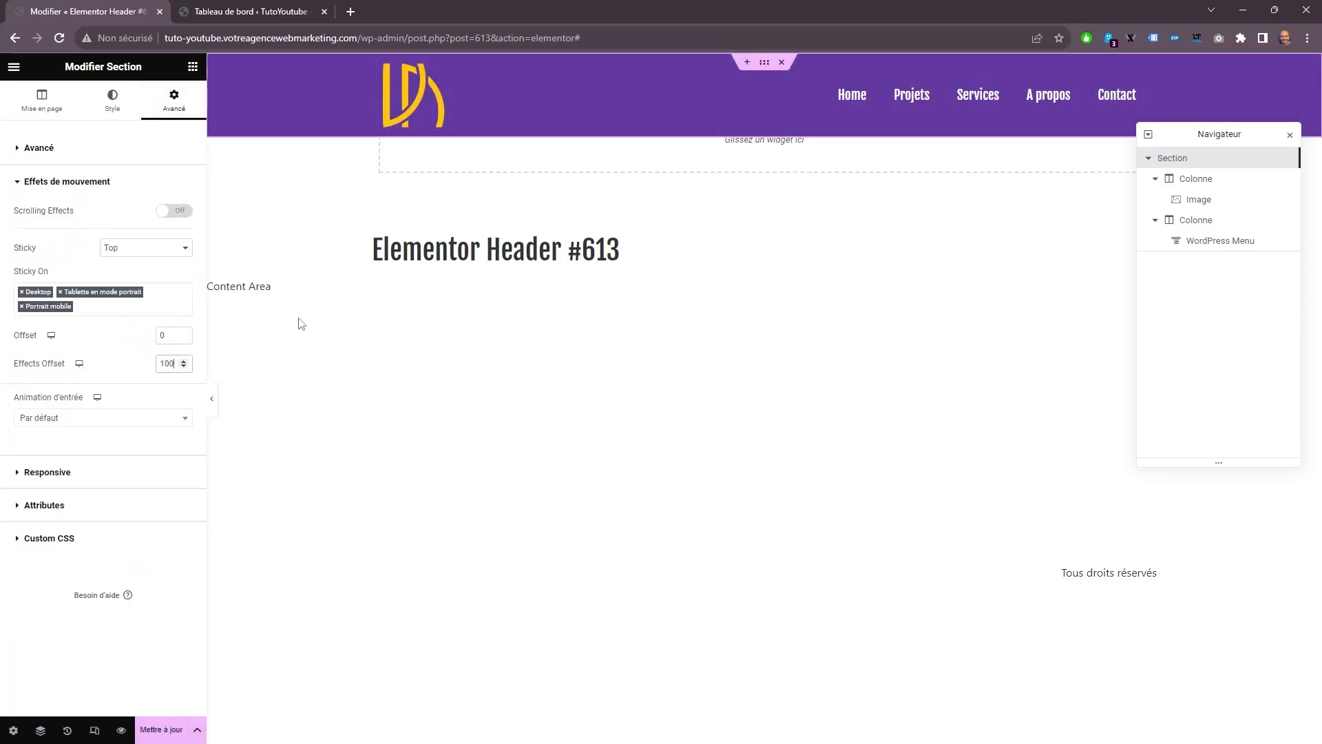
Create a new Footer template in the Theme Builder from the WordPress dashboard, dismissing the template library to start blank.
click(249, 12)
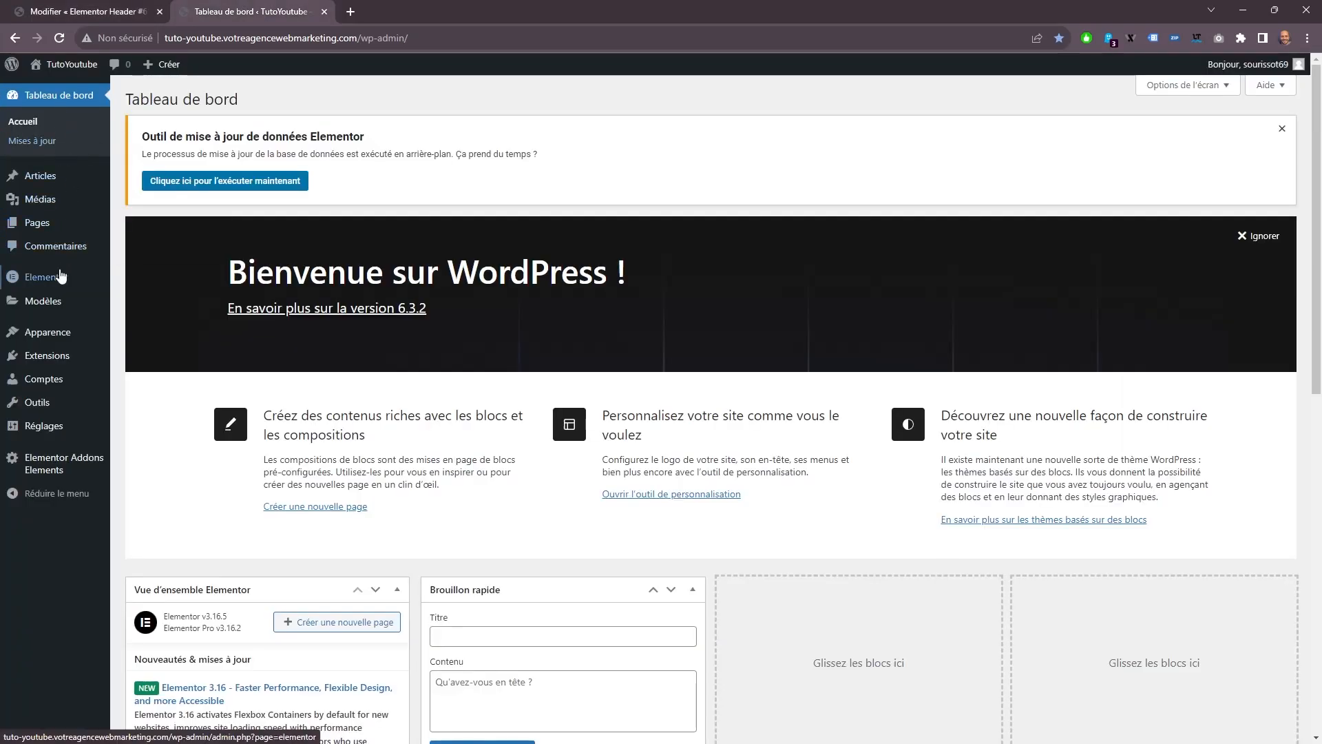
mouse_move(57, 300)
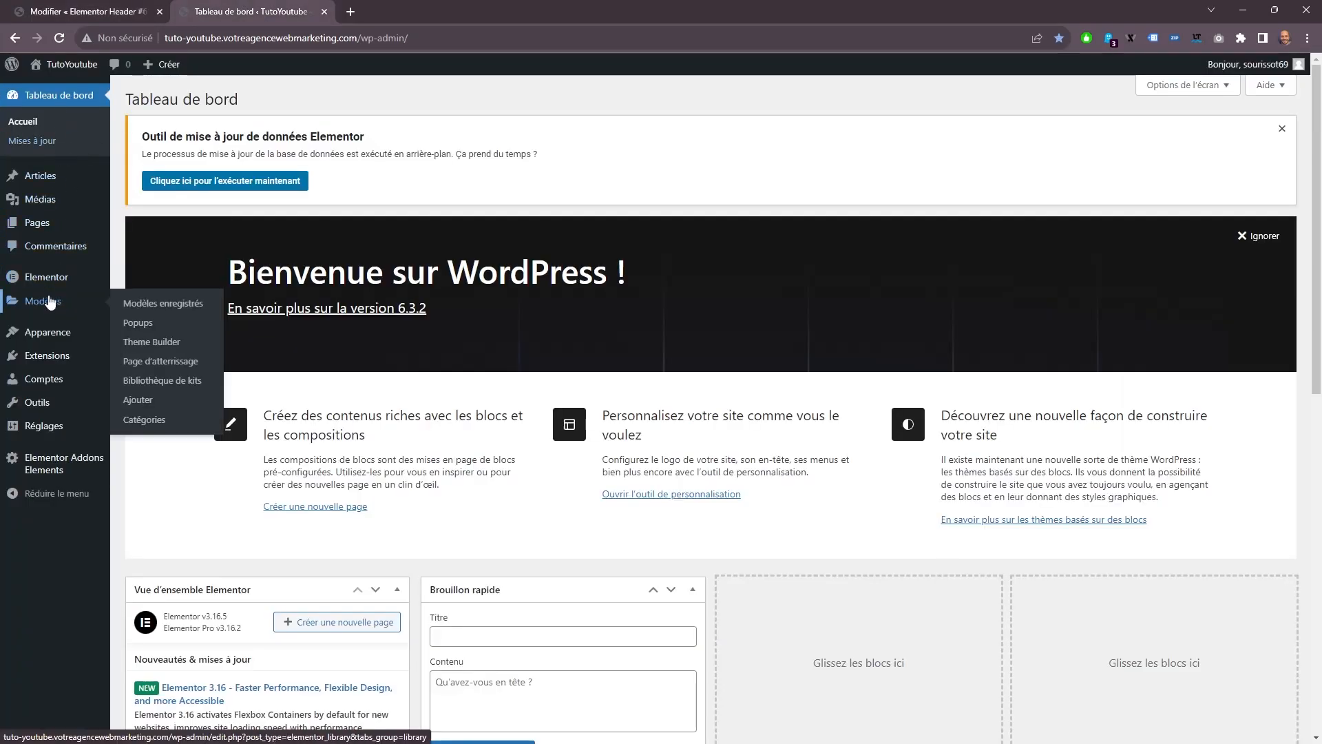
click(135, 347)
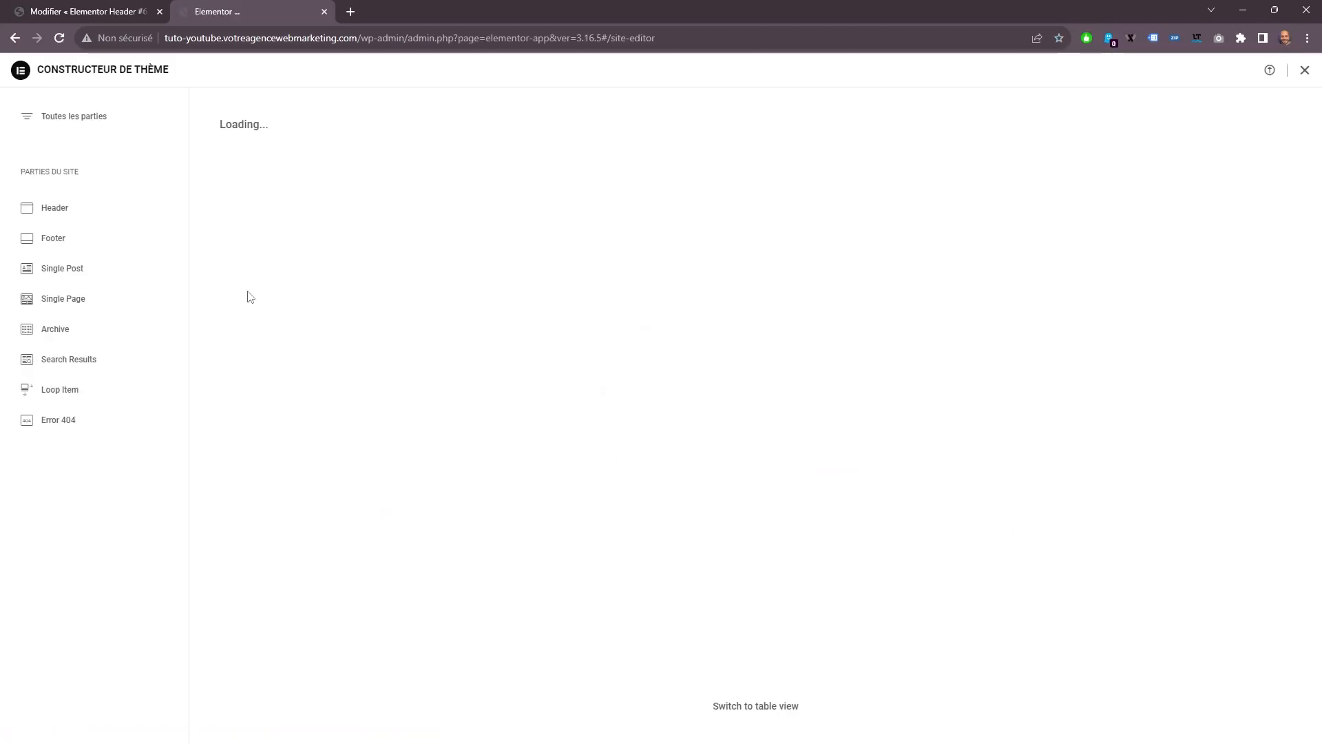
click(43, 242)
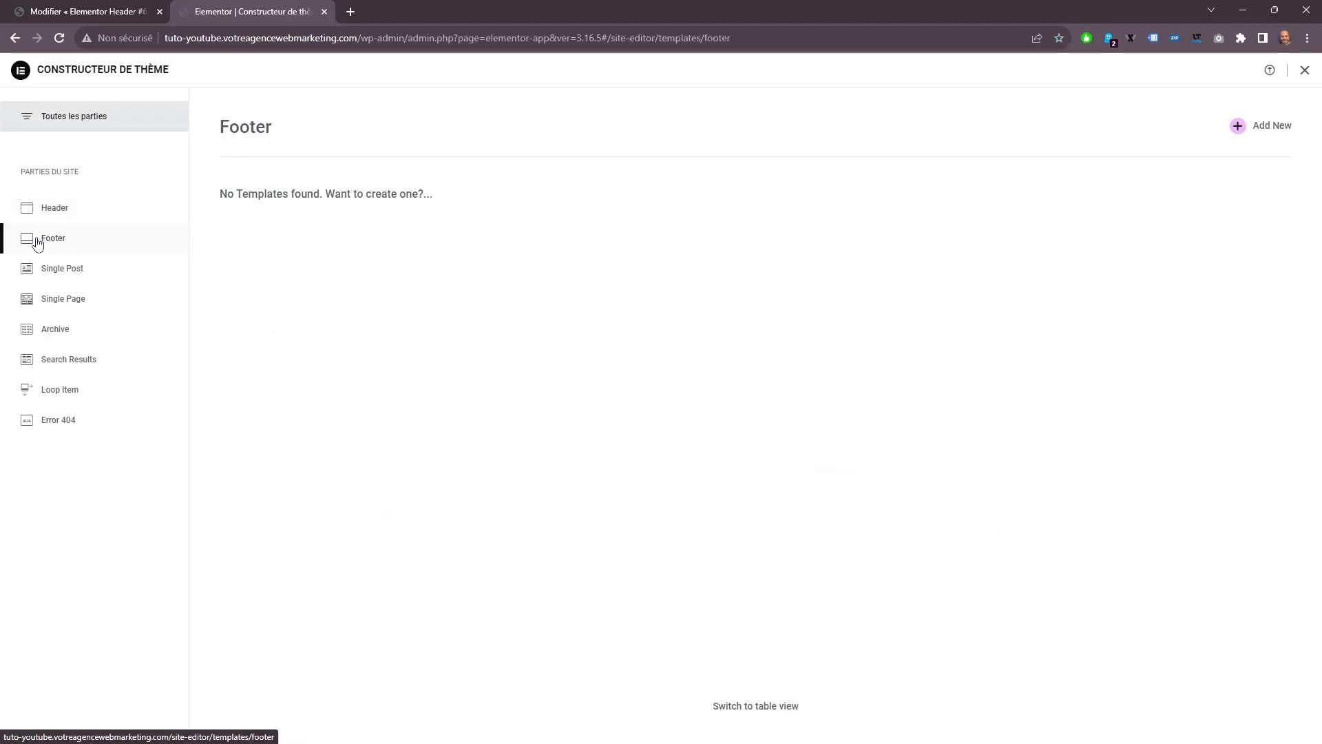
click(1238, 128)
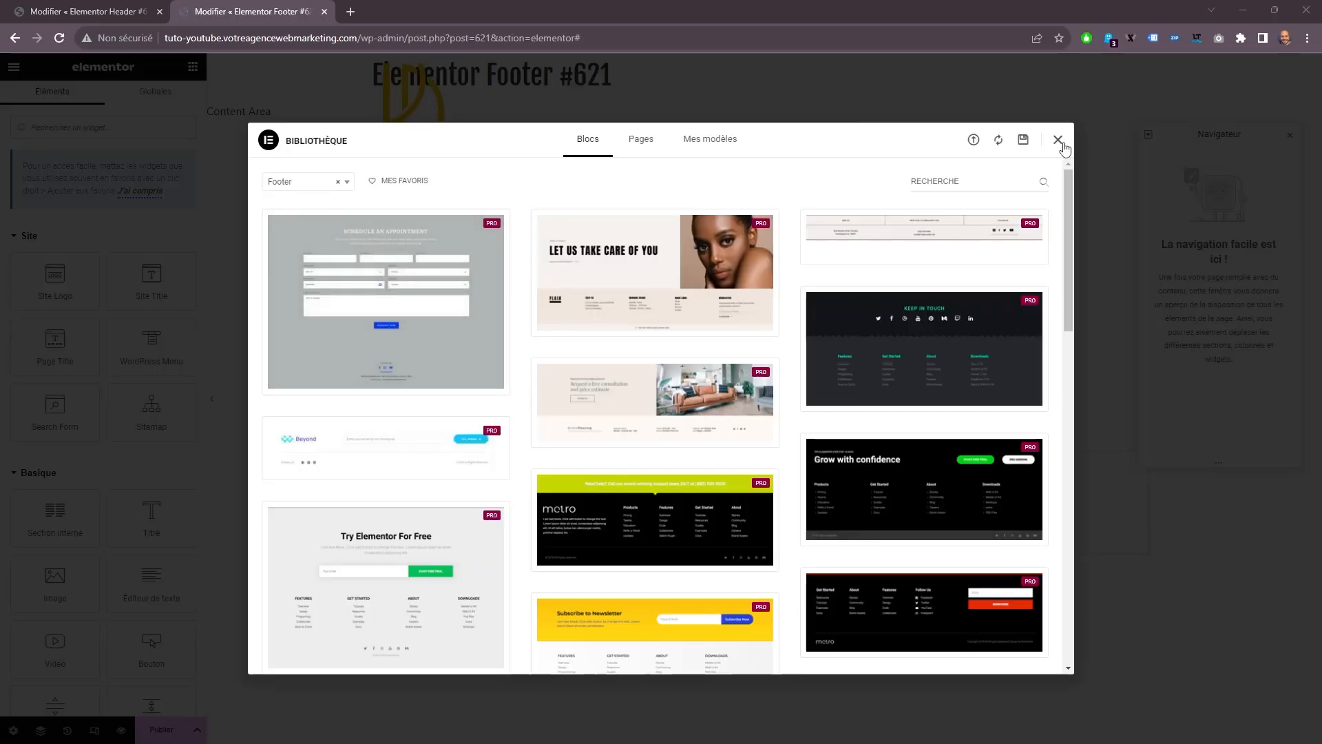
click(1061, 142)
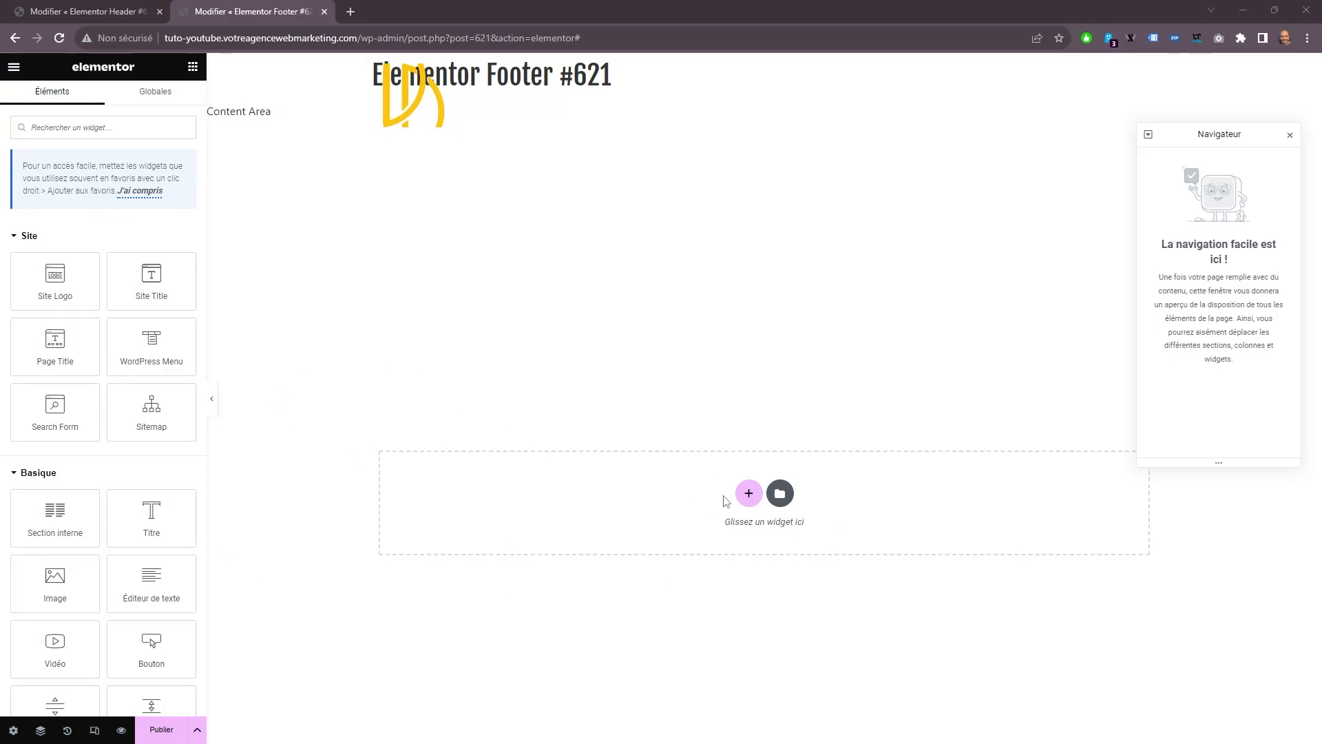
Add a section with three equal columns to the footer and give it a classic background in the global purple color.
click(748, 494)
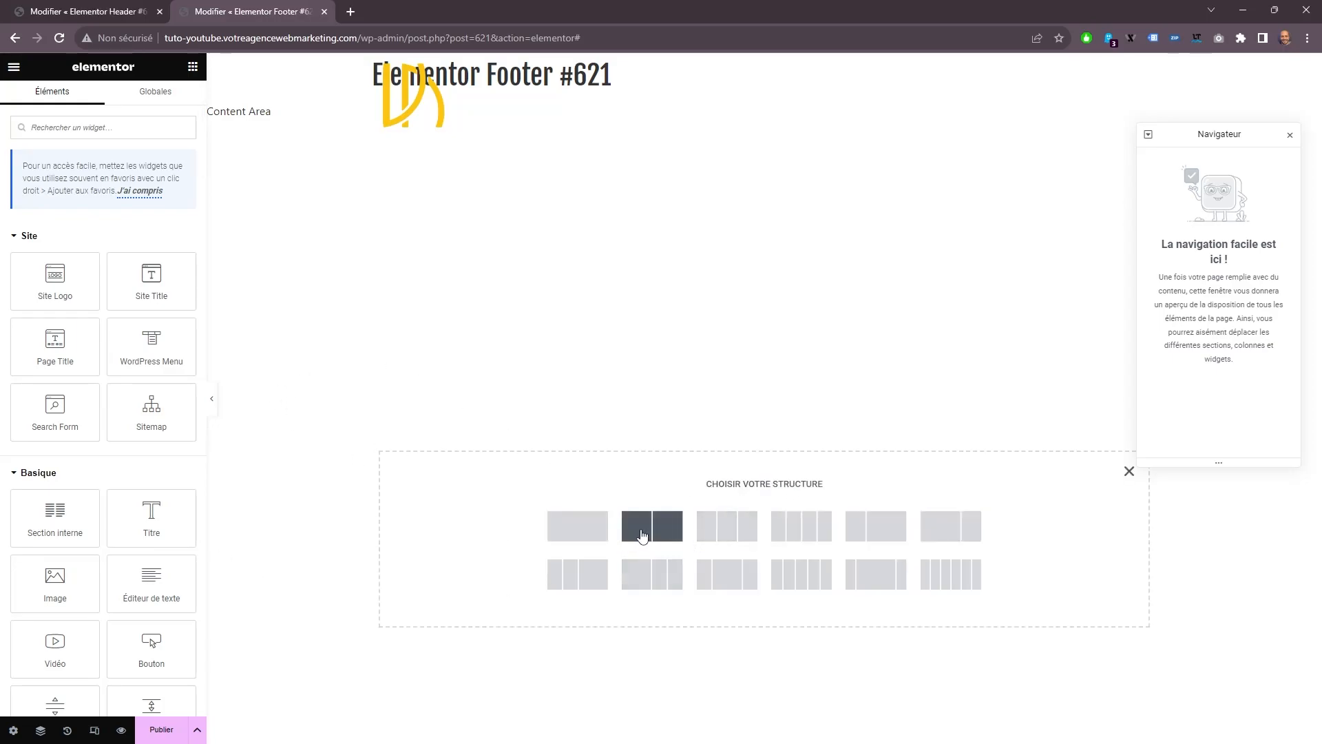
click(726, 533)
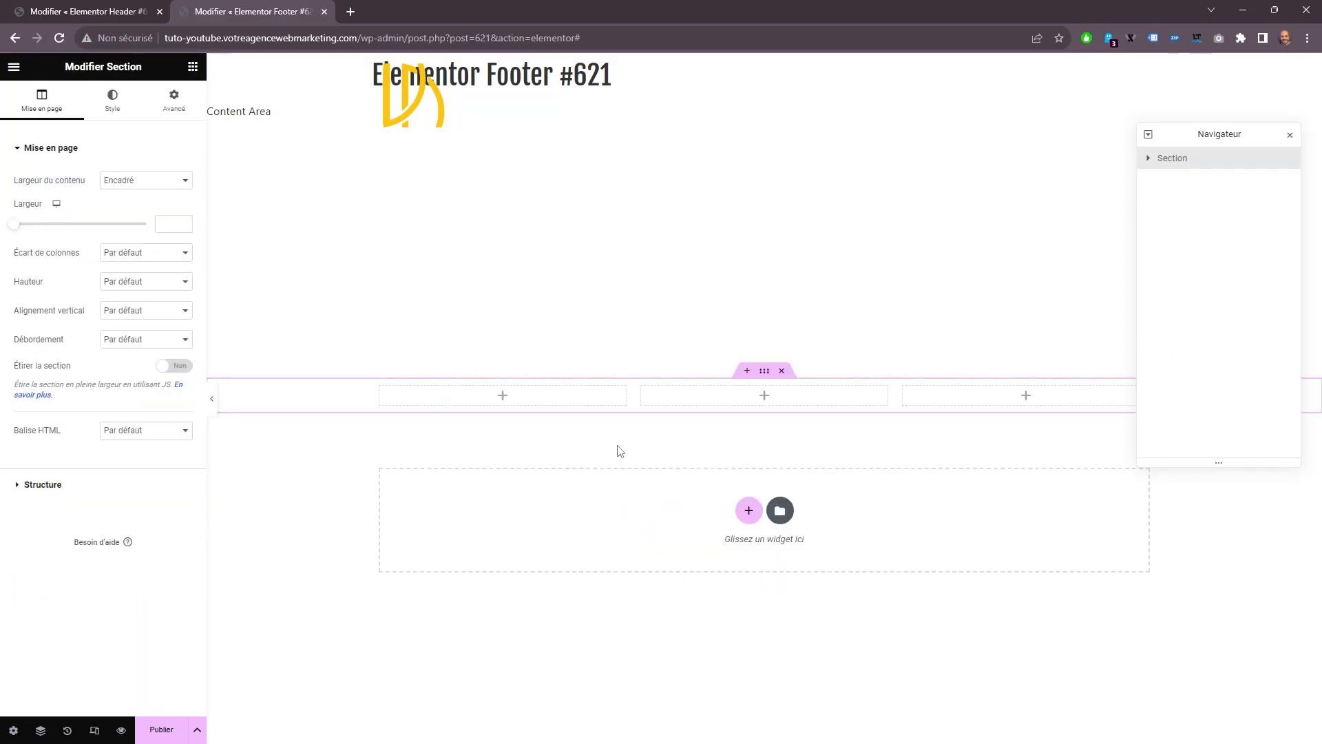
click(113, 99)
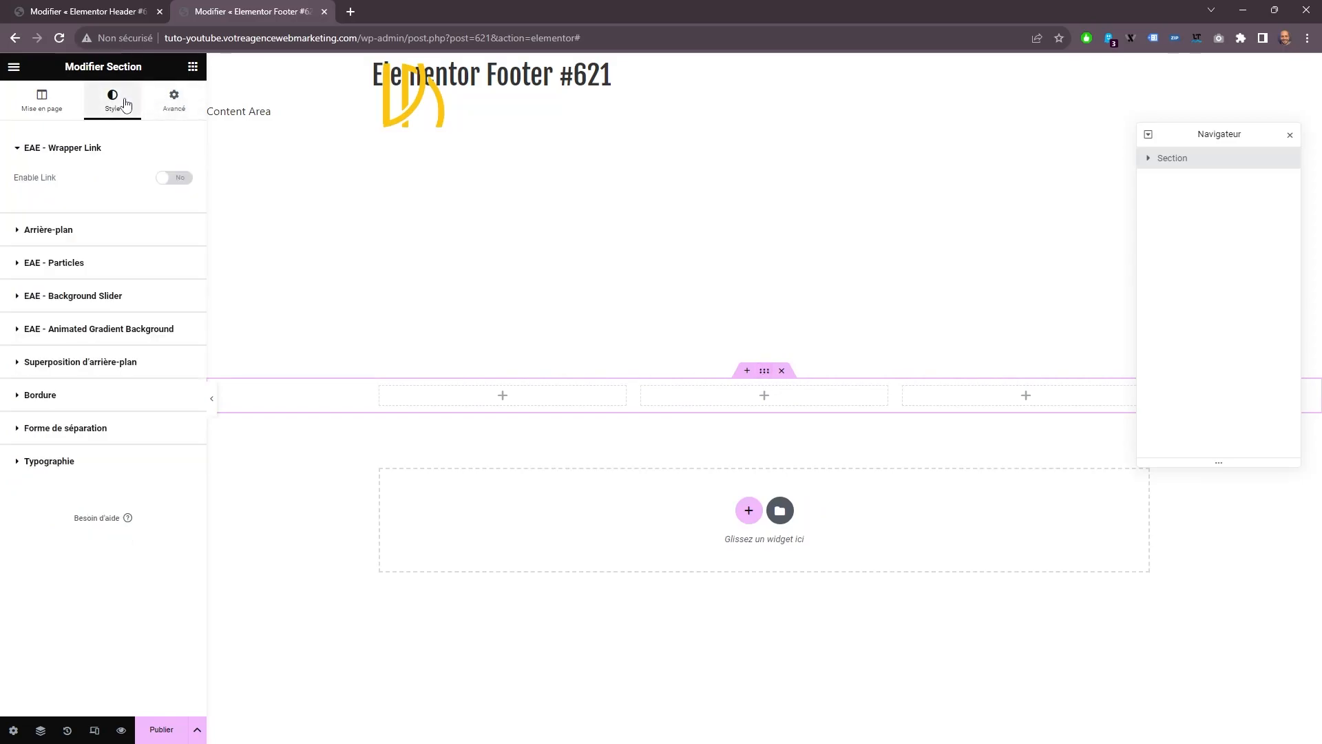
click(96, 234)
click(54, 110)
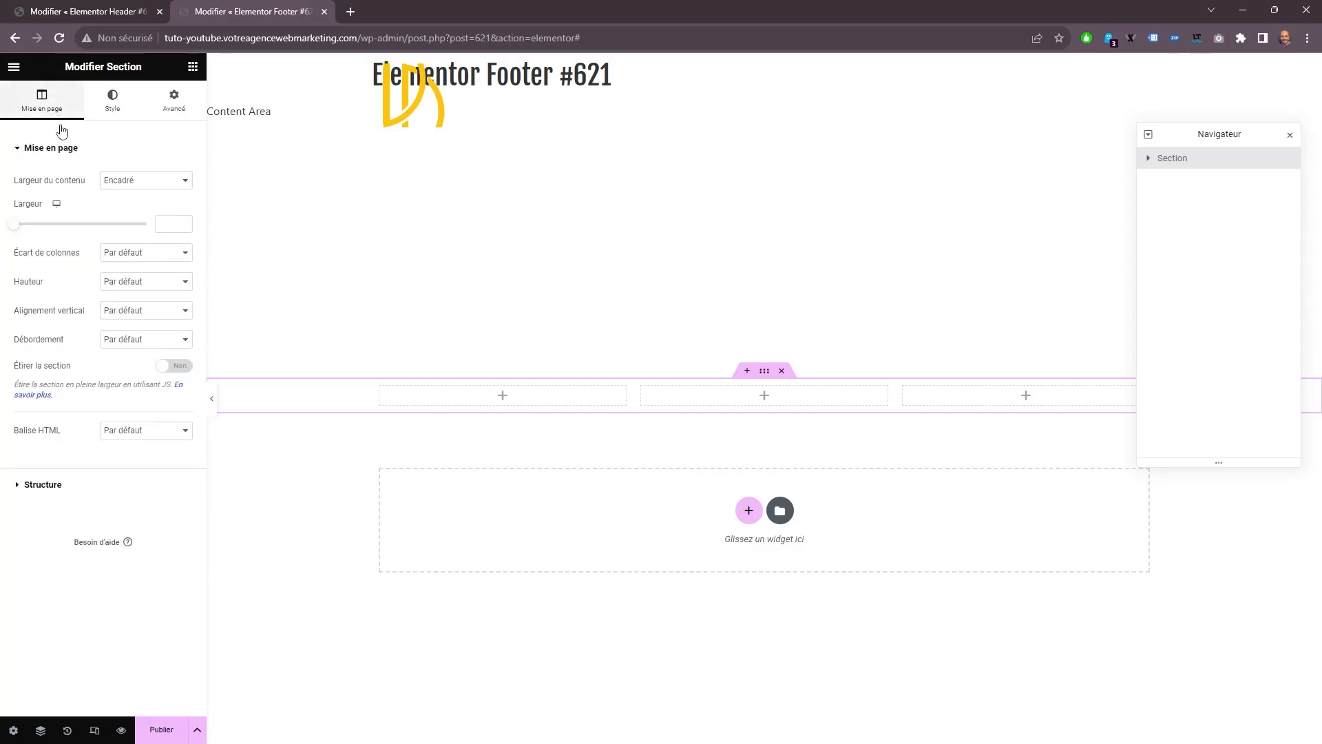
click(112, 100)
click(129, 242)
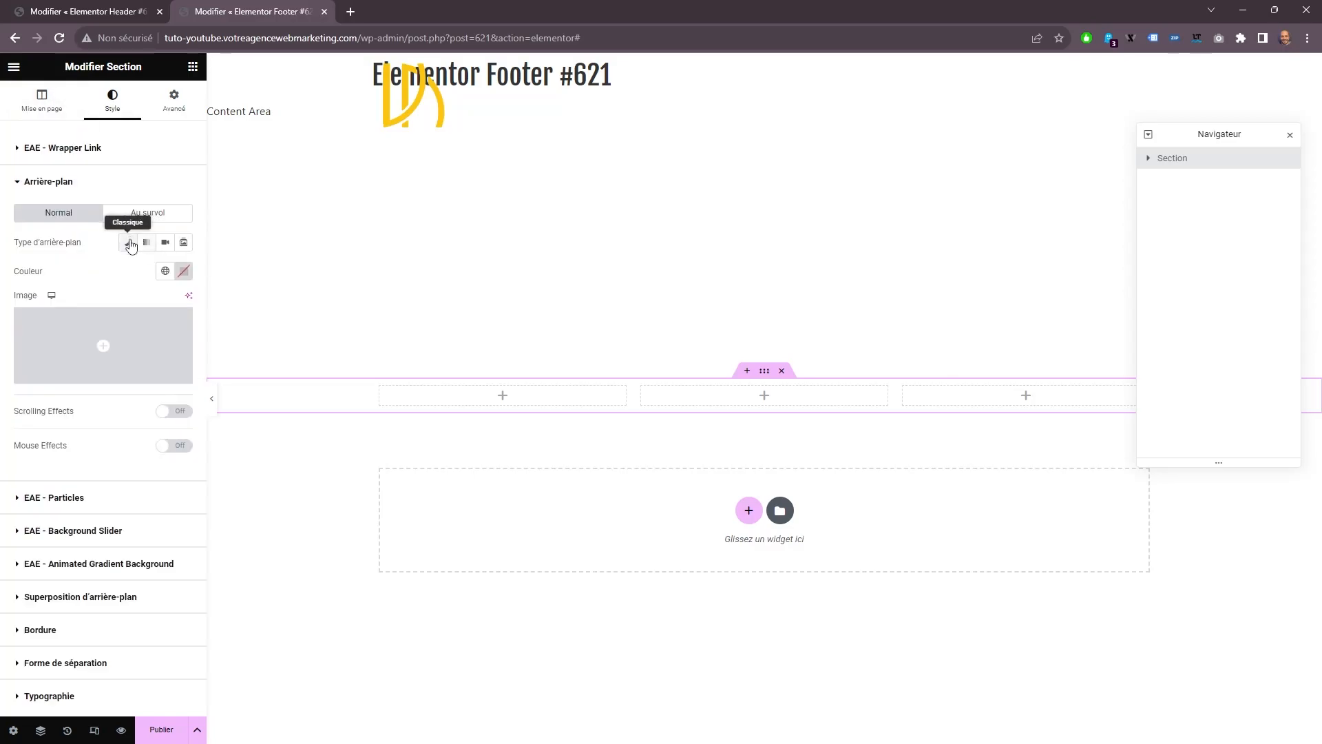
click(166, 270)
click(65, 390)
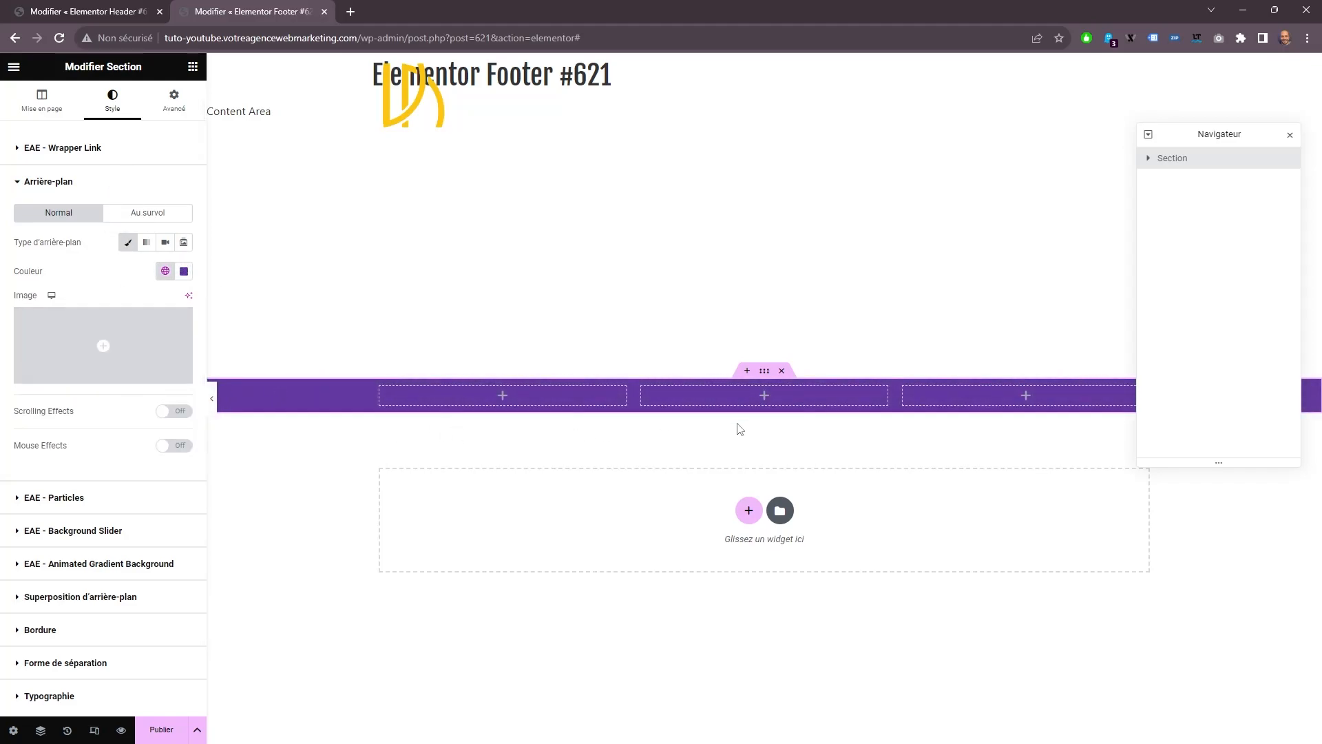
Add a Titre widget to the footer's first column and duplicate it three times.
click(193, 66)
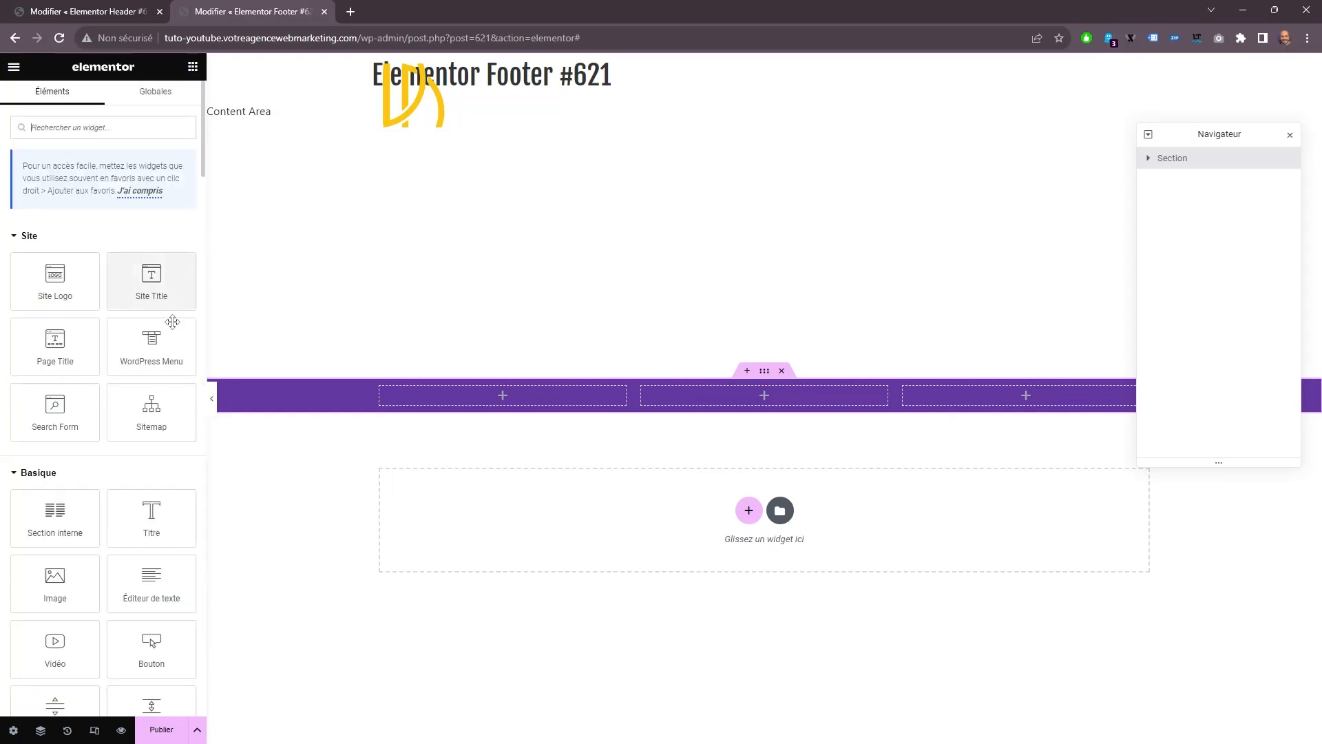
drag(169, 518, 457, 408)
right_click(438, 420)
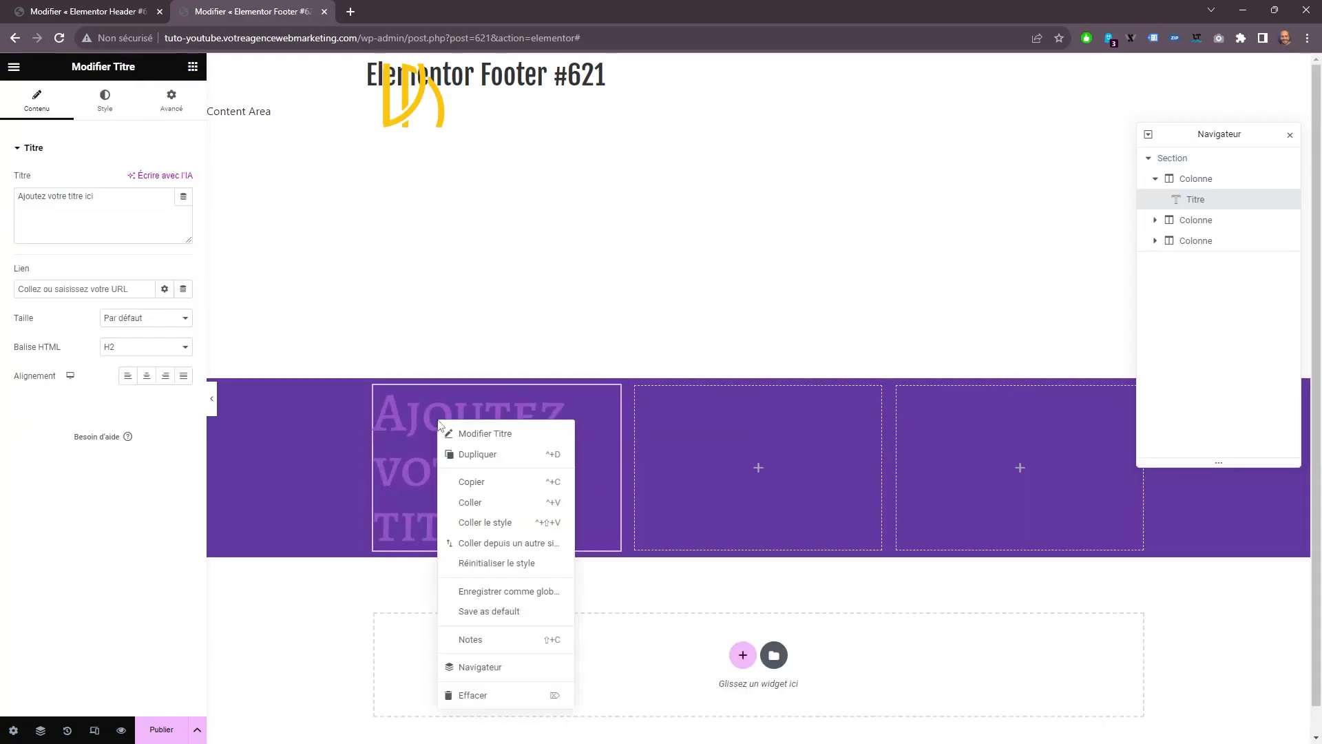
click(472, 456)
right_click(441, 429)
click(469, 461)
right_click(443, 436)
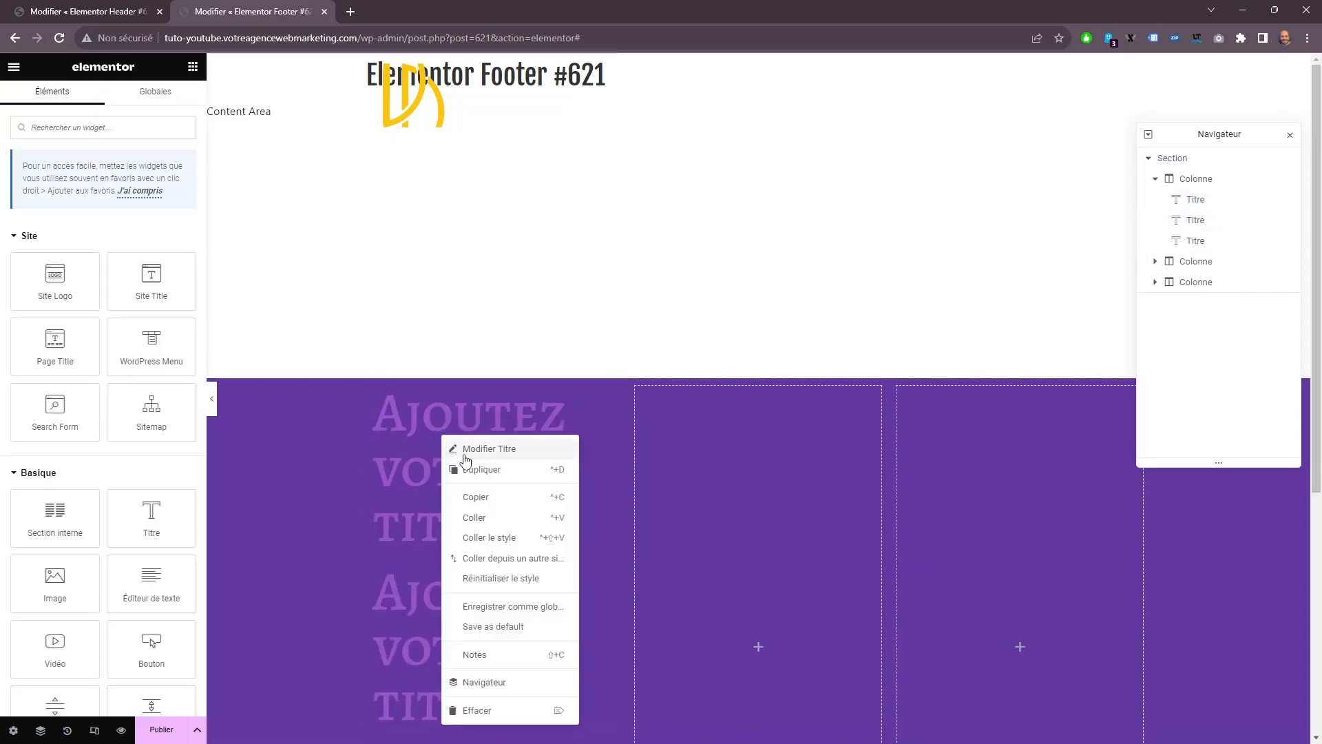
click(466, 467)
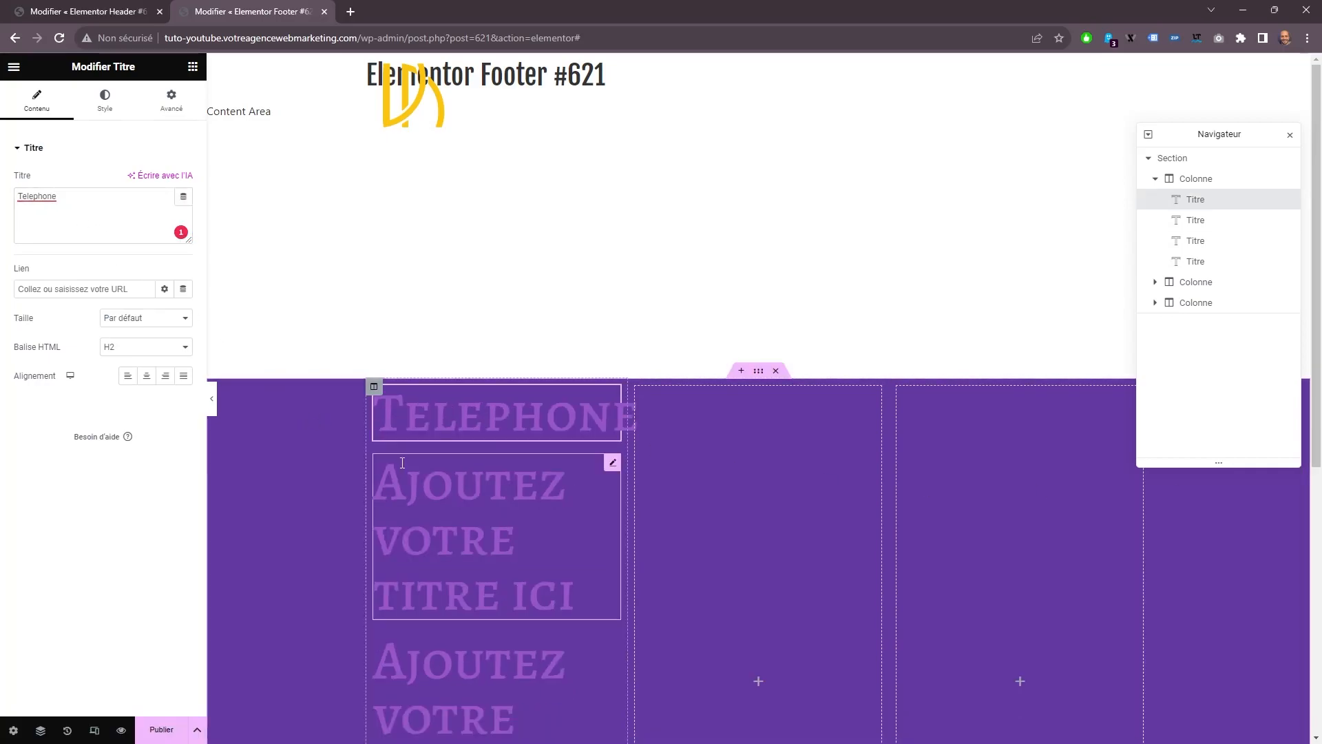
Replace the second heading's placeholder text in the footer's first column with the contact phone number.
click(385, 492)
drag(122, 200, 15, 204)
right_click(52, 206)
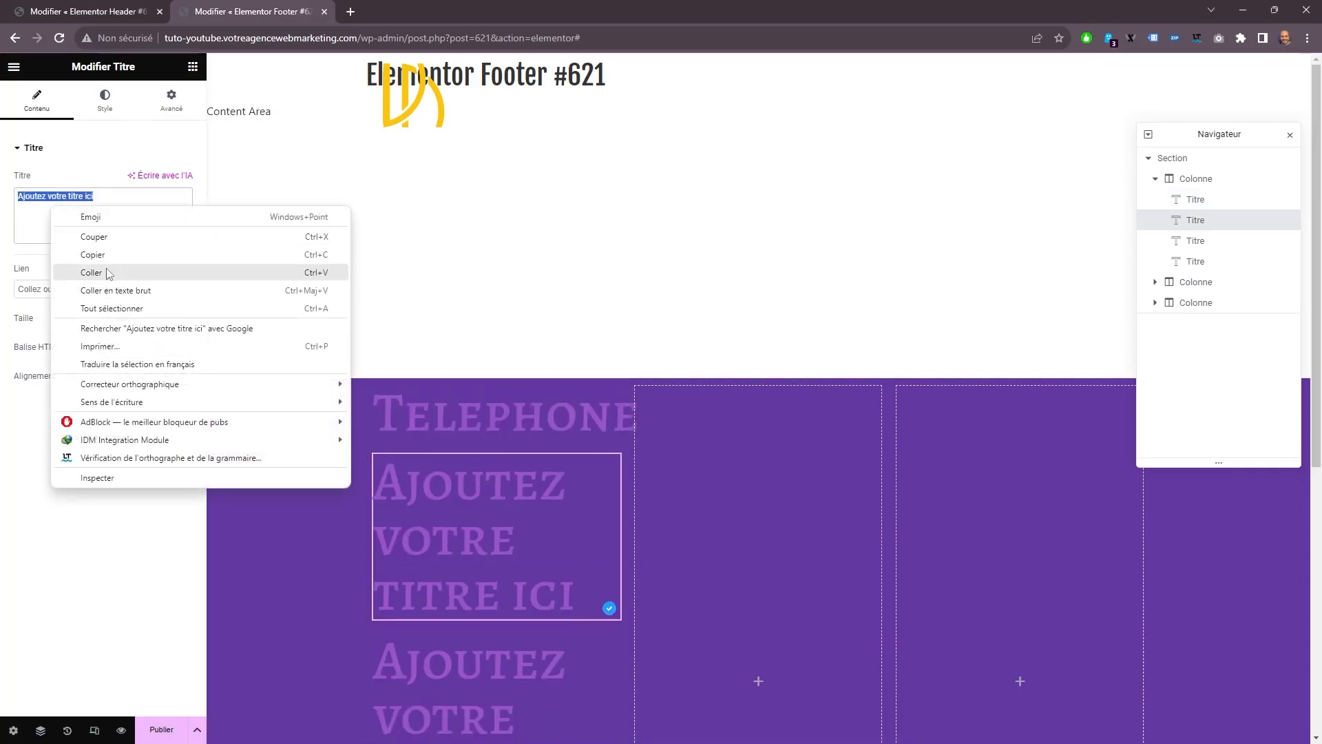
click(107, 268)
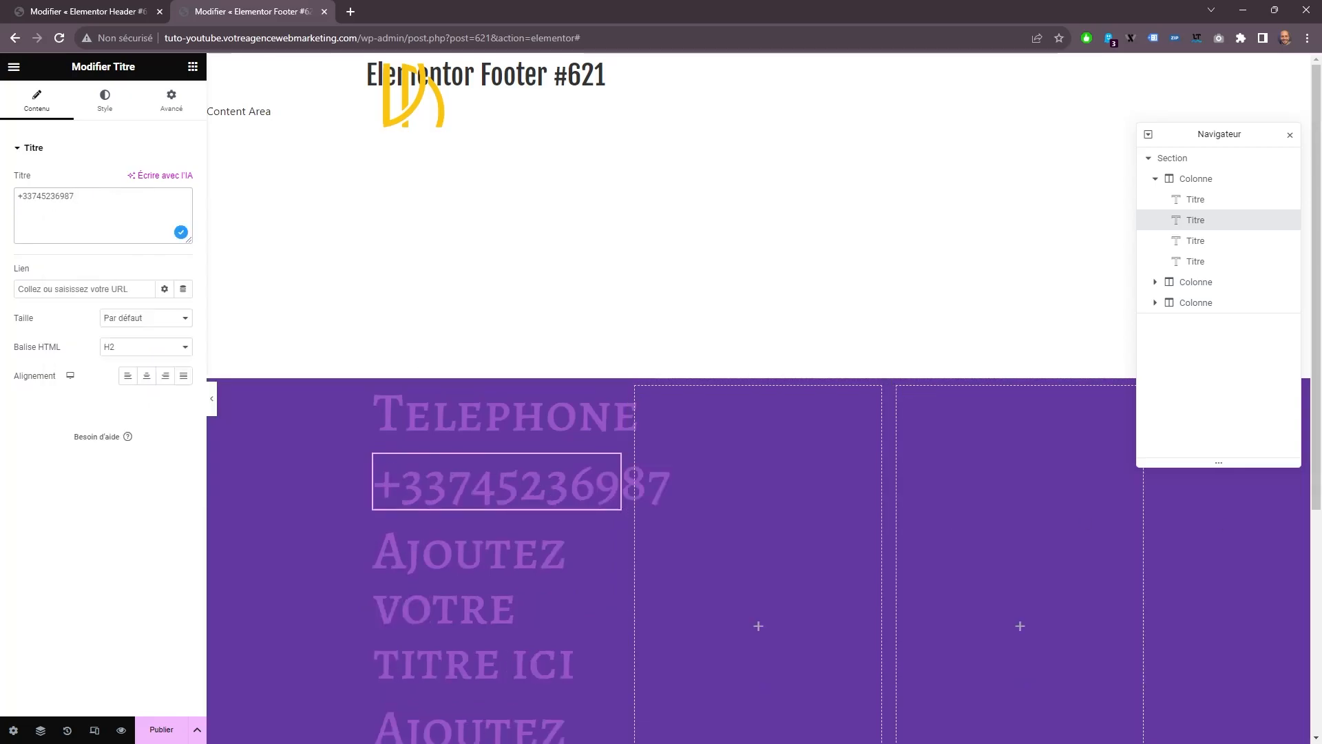
Replace the third heading's placeholder text in the footer's first column with Email.
click(413, 557)
drag(122, 200, 15, 204)
right_click(59, 202)
click(107, 269)
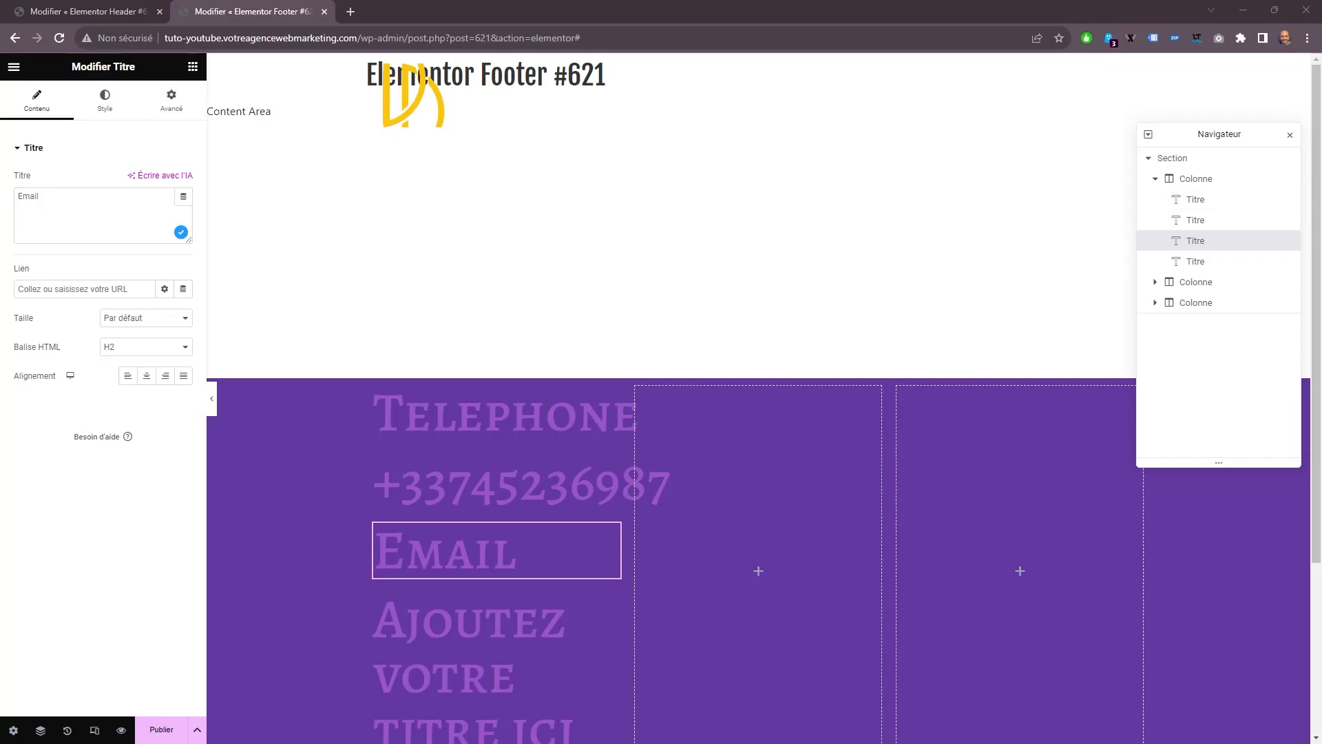
Replace the fourth heading's placeholder text in the footer's first column with the contact email address.
click(427, 623)
drag(122, 201, 15, 205)
right_click(59, 204)
click(110, 263)
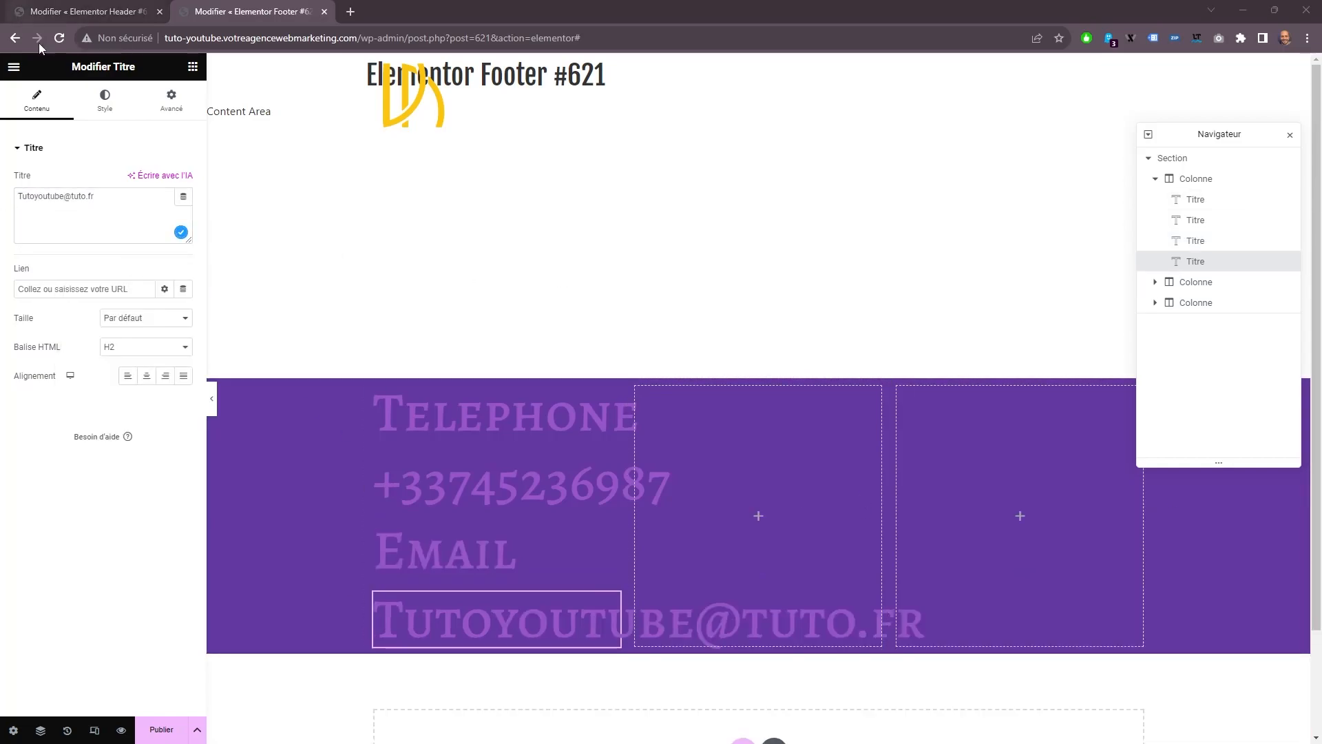
Set the text color of the Telephone heading in the footer's first column to white.
click(427, 413)
click(105, 100)
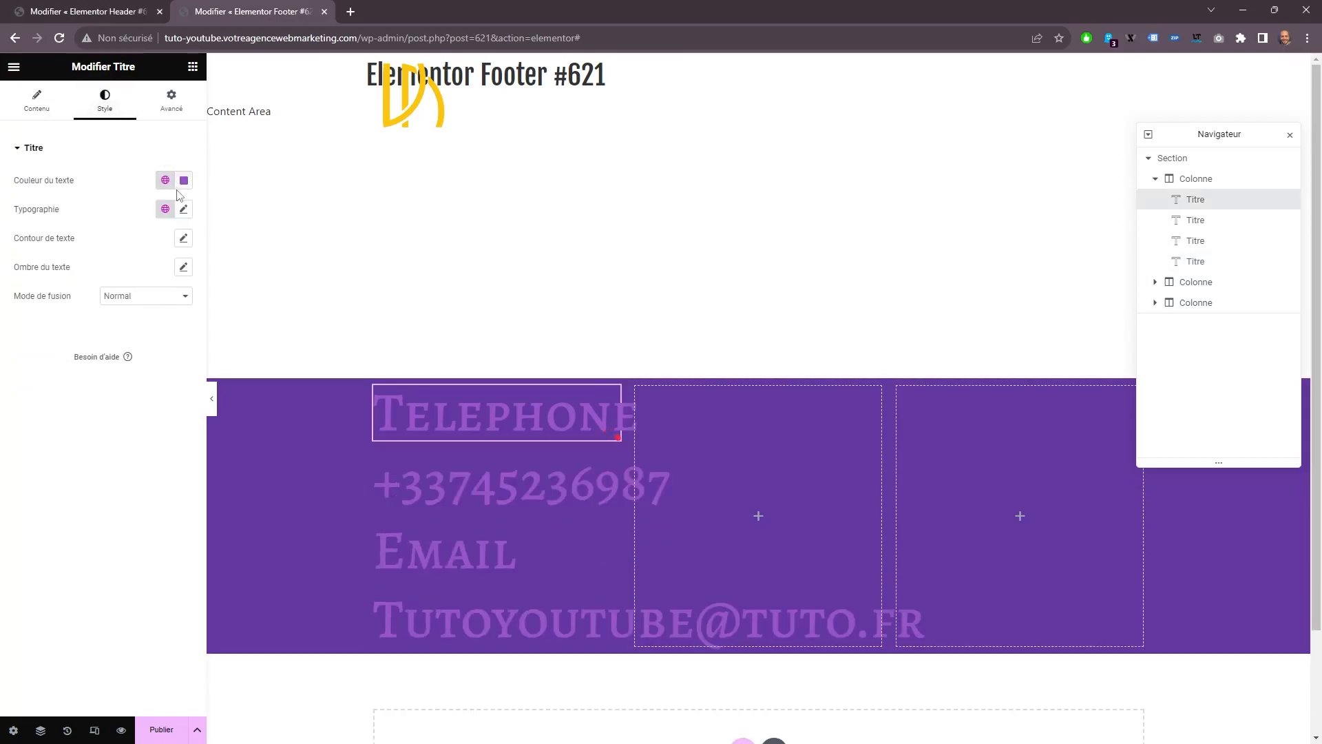
click(183, 180)
click(122, 172)
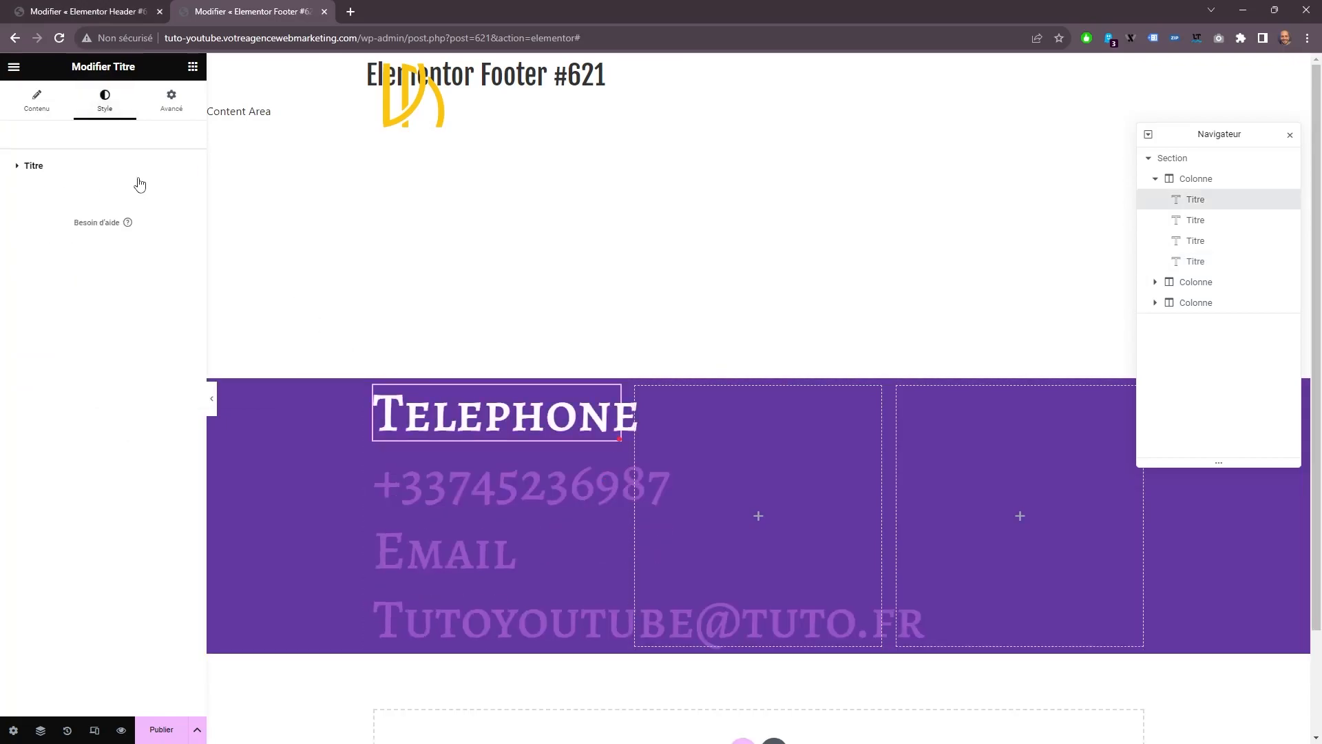
Set the Telephone heading's typography to size 16 px and weight 600 (Demi gras).
click(184, 228)
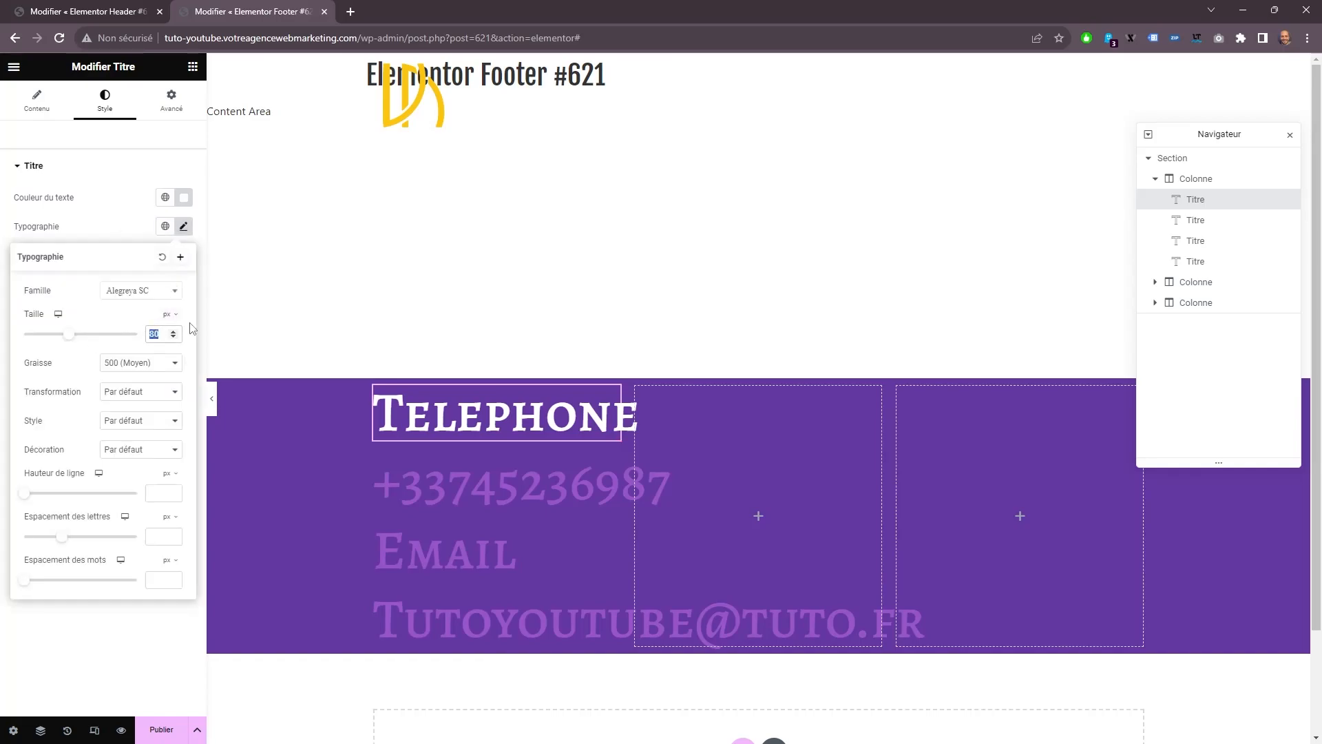
text(16)
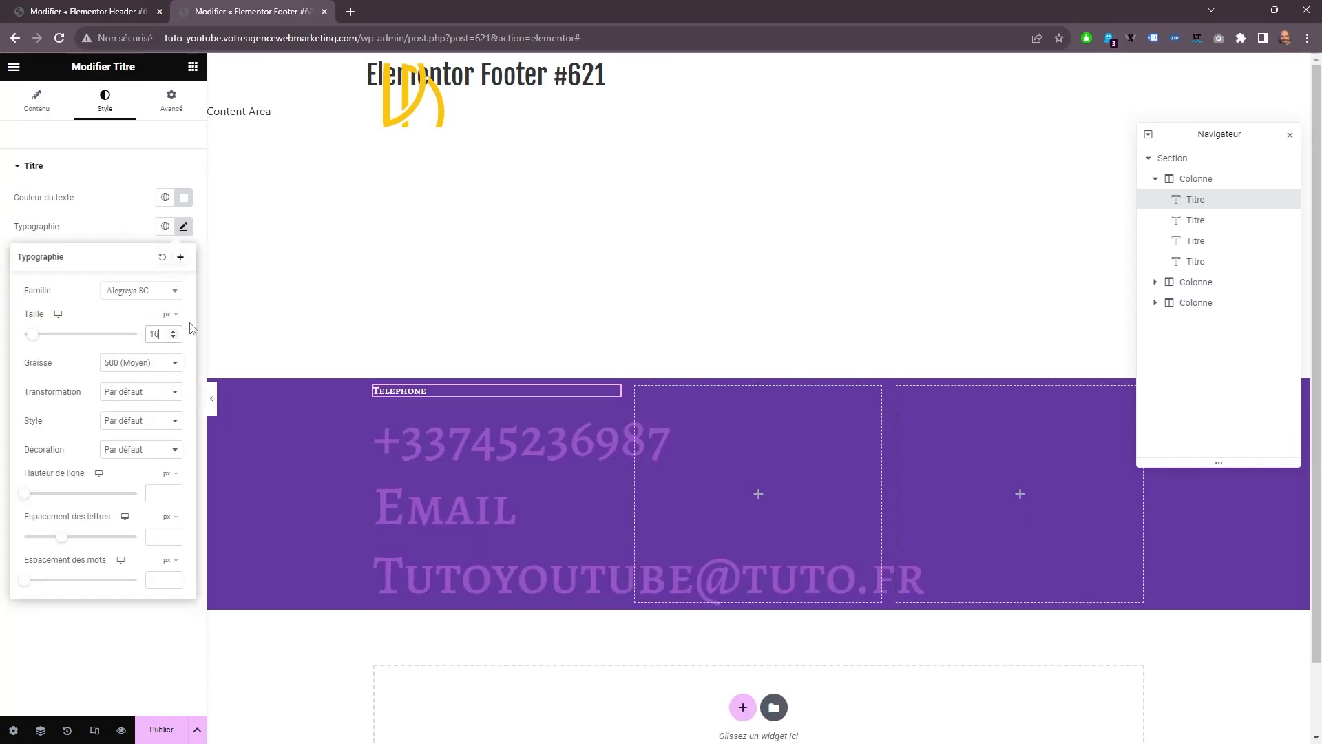
click(137, 362)
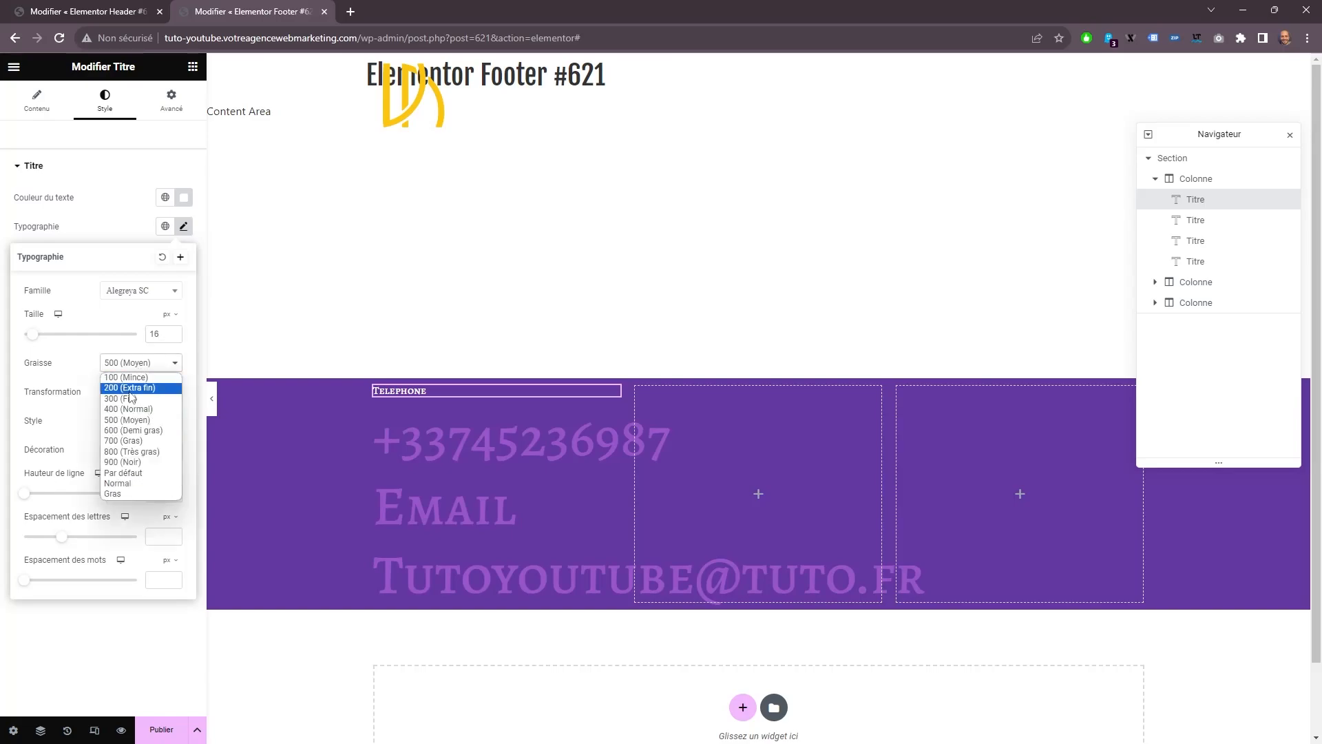
click(114, 432)
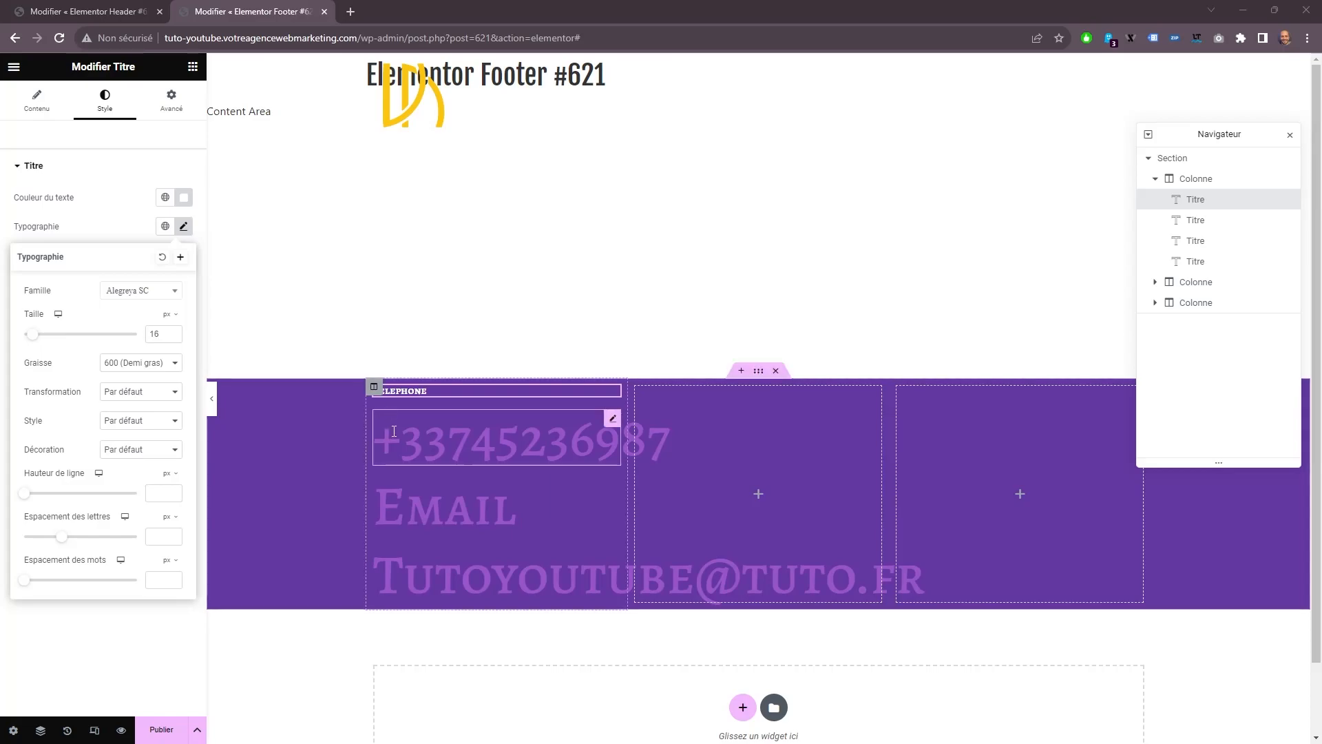
Set the text color of the phone number heading to white (#FFFFFF).
click(448, 444)
click(104, 103)
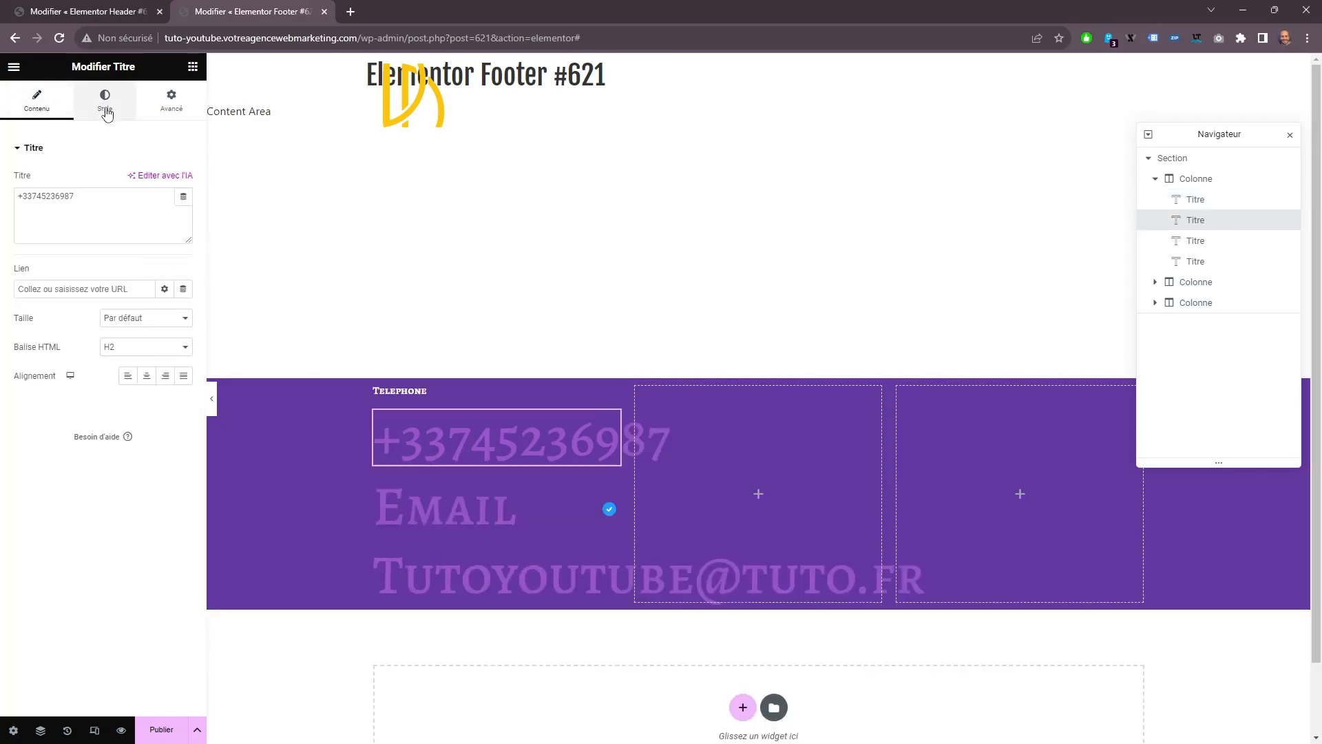
click(183, 181)
click(105, 235)
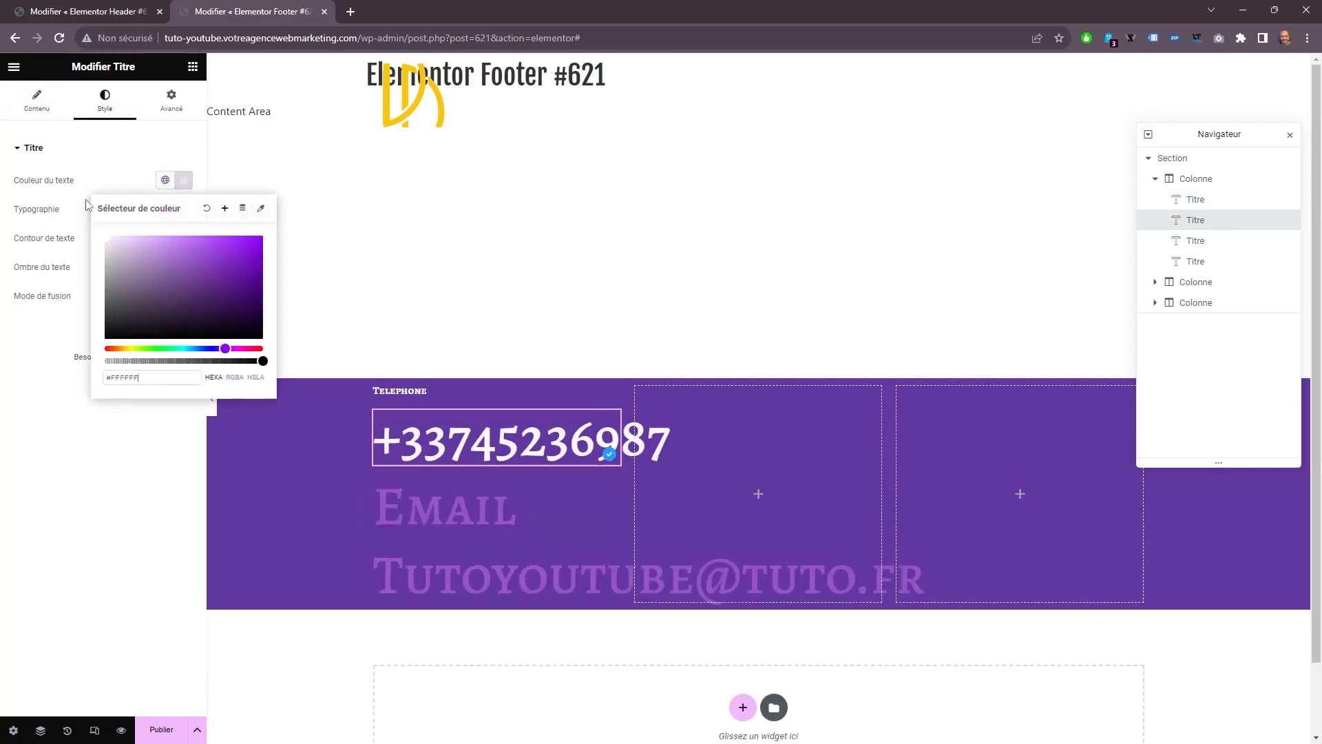
click(183, 180)
Change the phone number heading's typography to the Fjalla One font at 27 px.
click(183, 209)
click(141, 275)
text(fj)
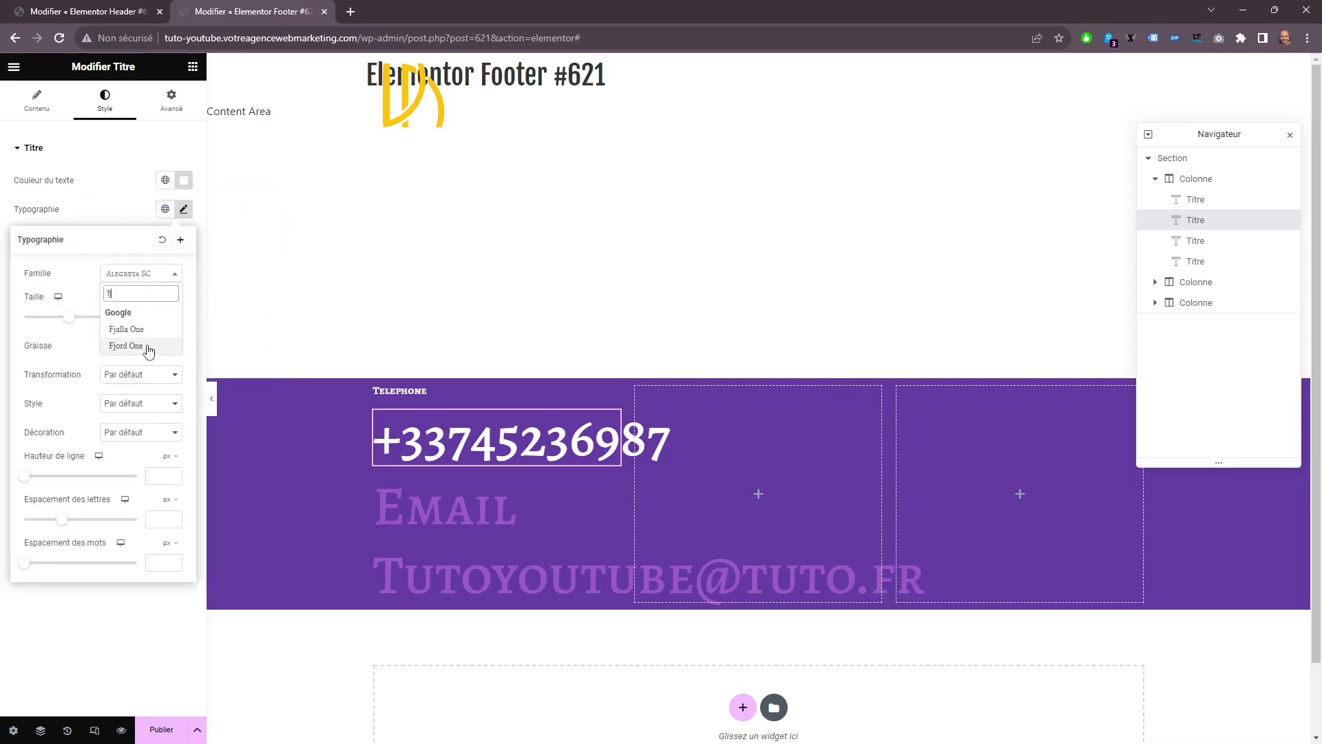
click(146, 340)
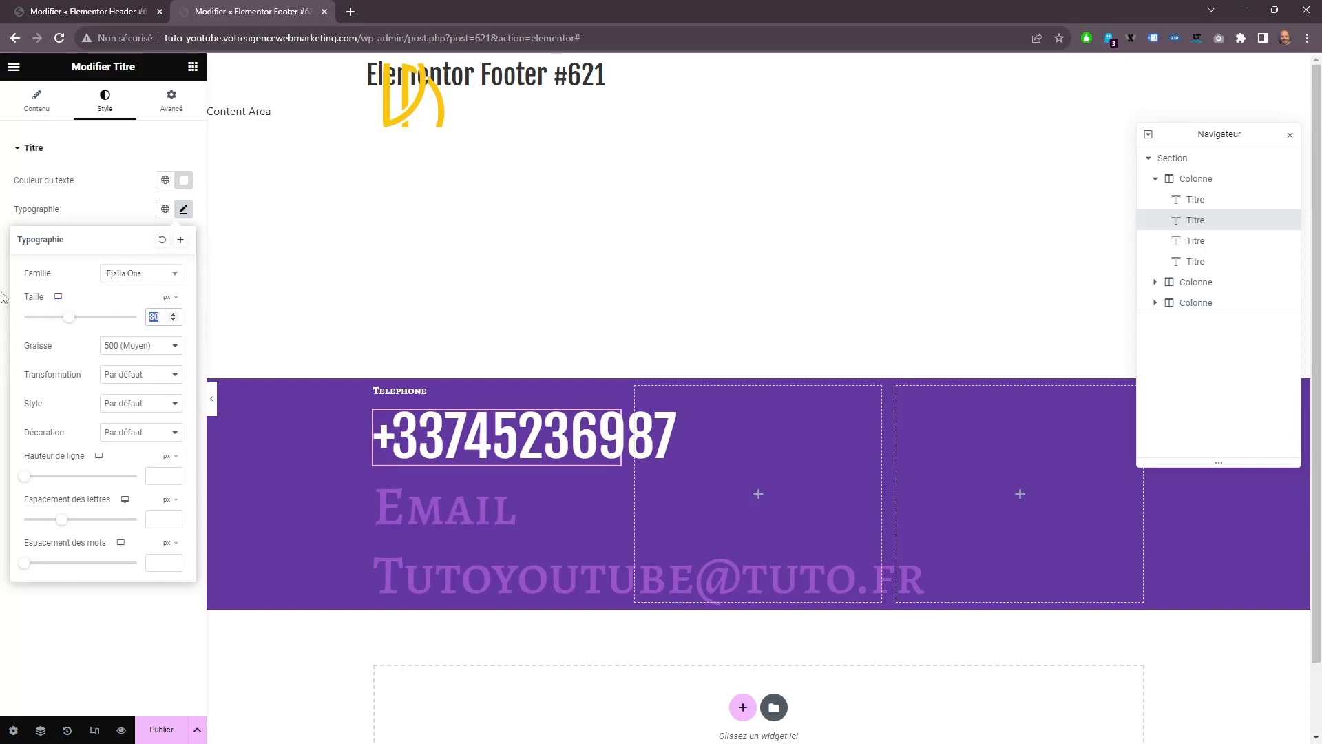
text(2)
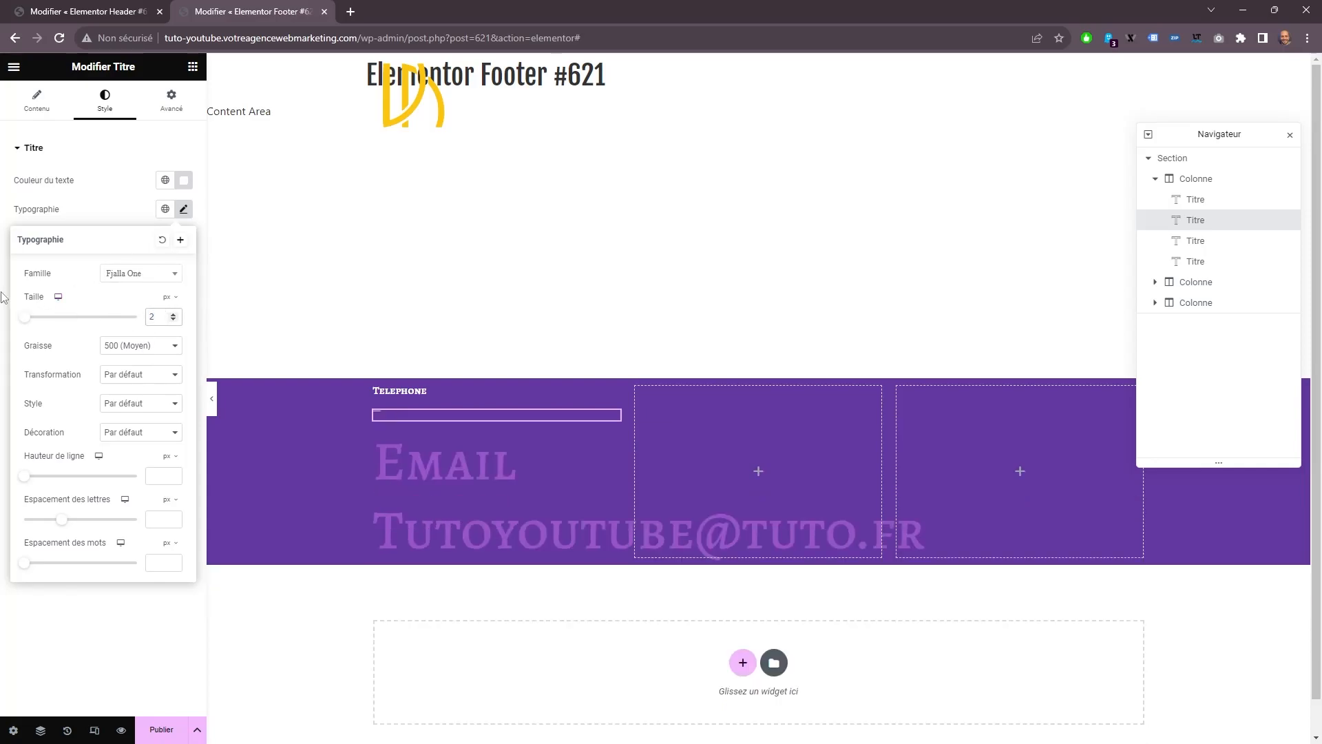
text(7)
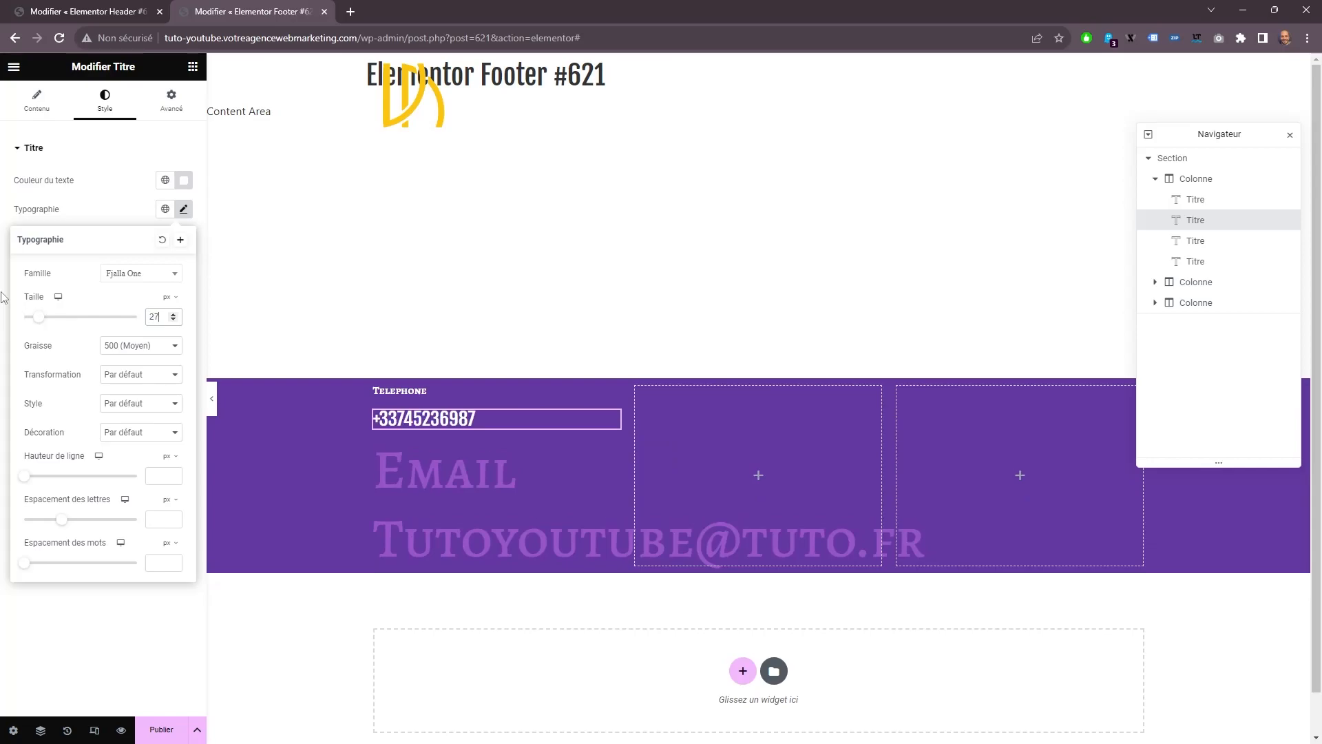
Copy the phone number heading and paste its style onto the email address heading.
right_click(397, 415)
right_click(391, 416)
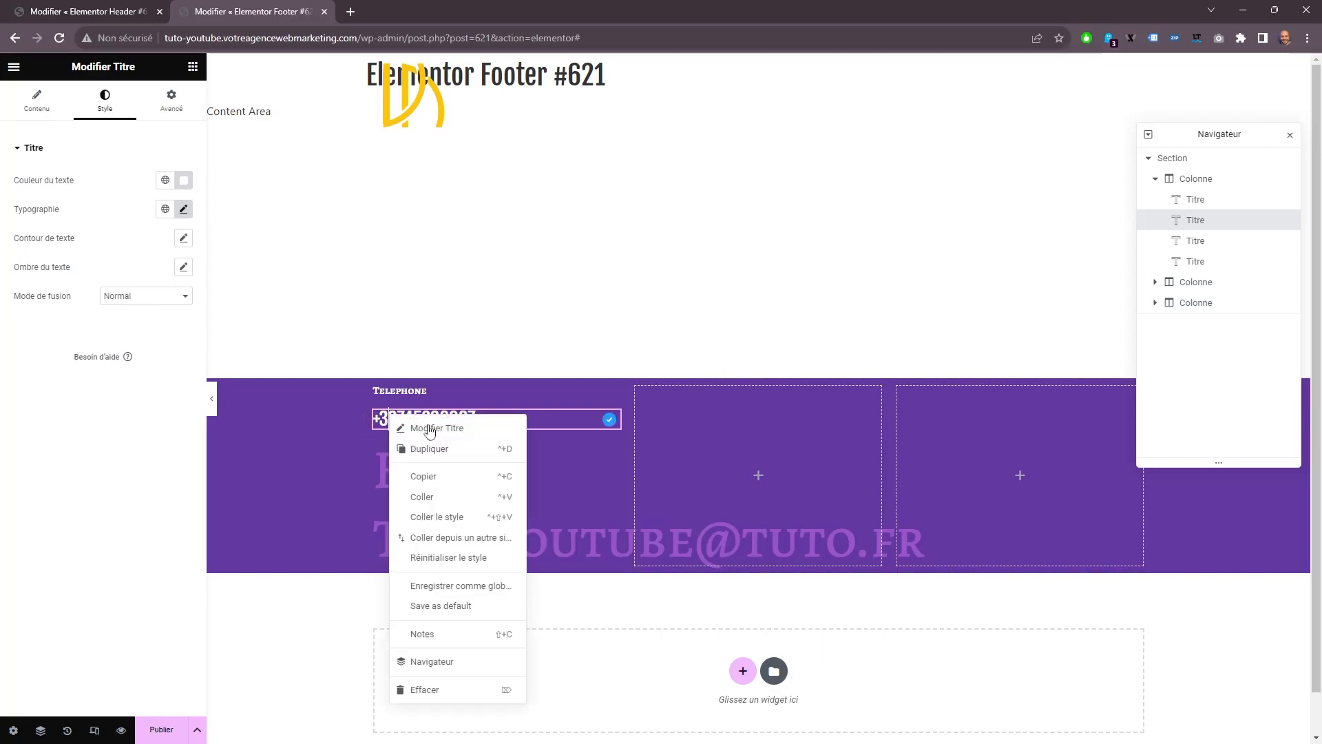
click(421, 476)
click(418, 542)
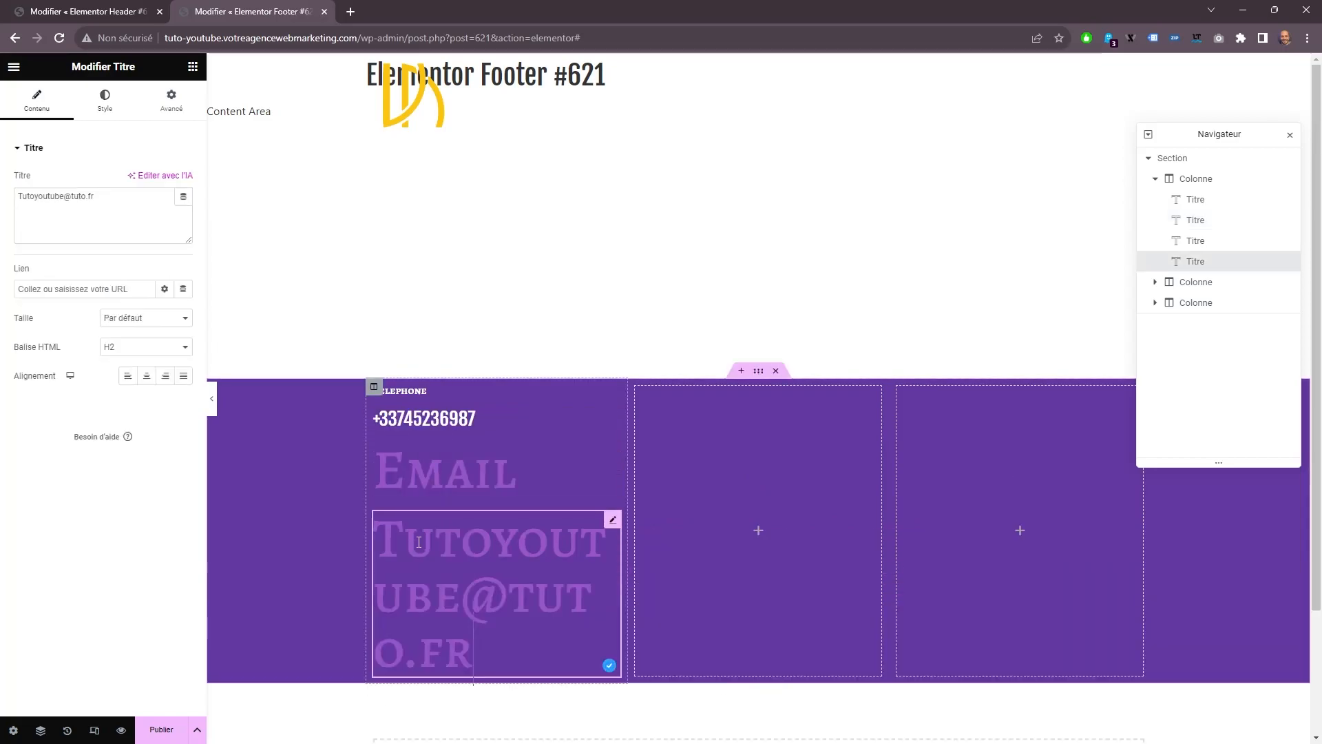
right_click(420, 546)
click(440, 556)
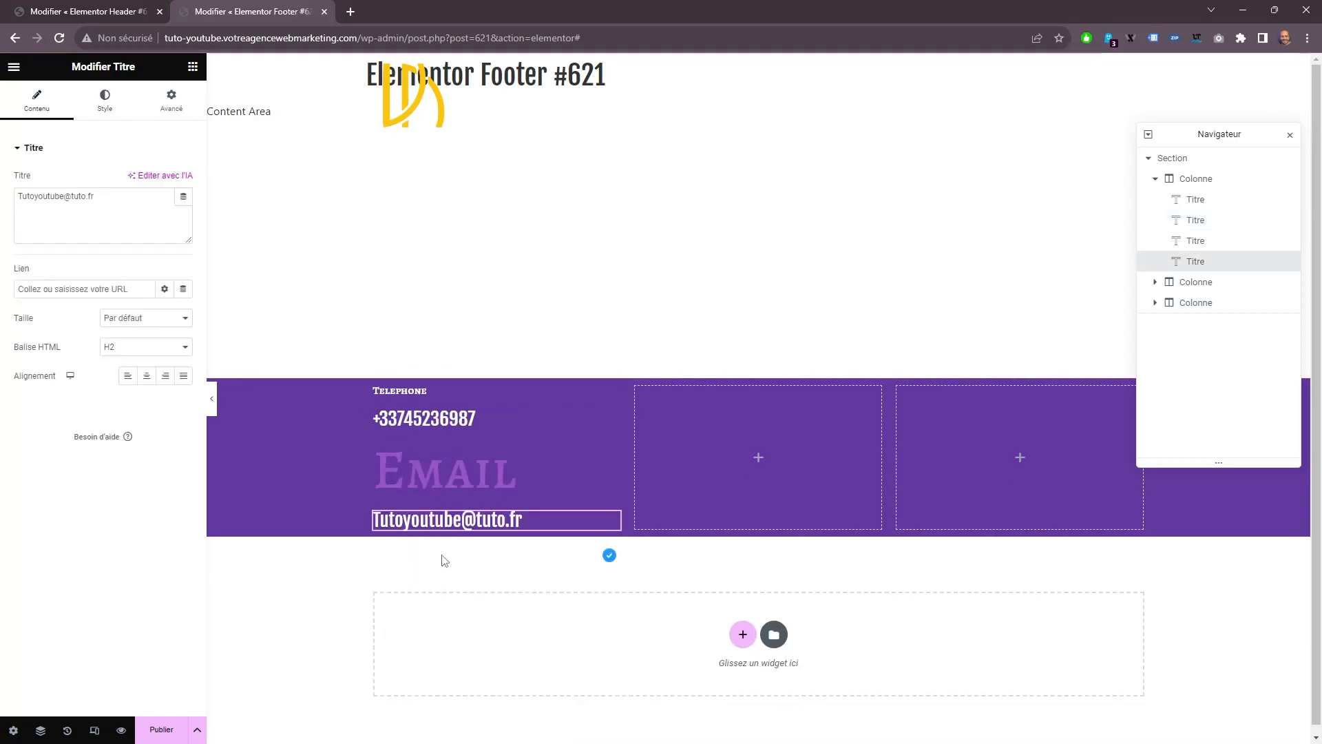
Copy the Telephone heading in the footer's first column.
click(414, 396)
right_click(415, 396)
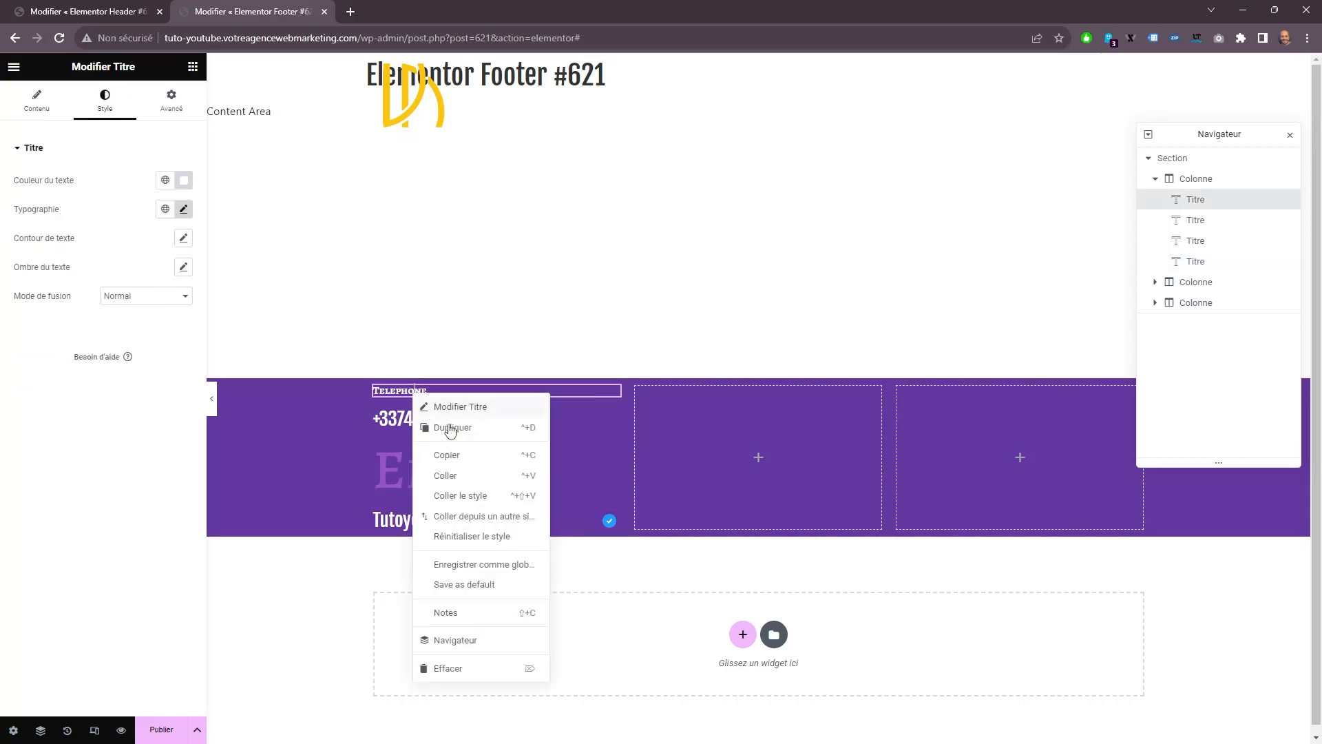
click(454, 457)
right_click(416, 462)
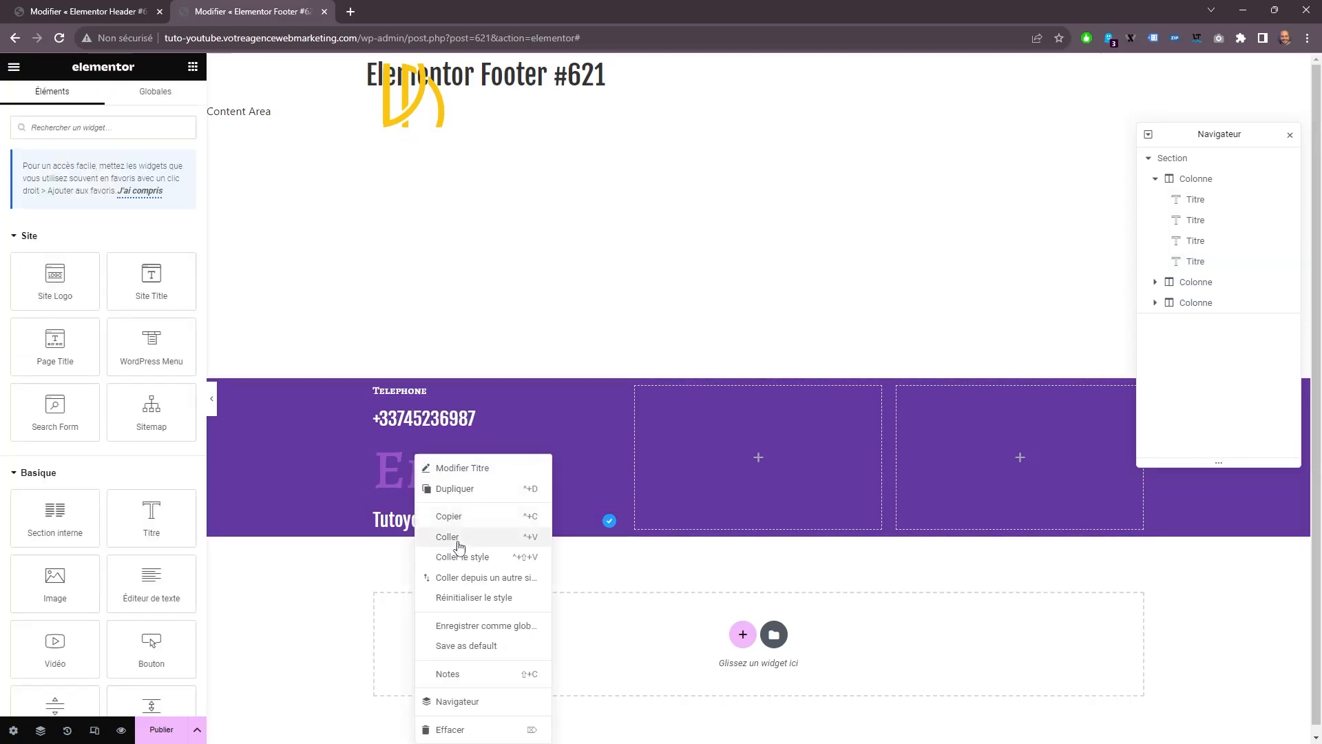
click(441, 523)
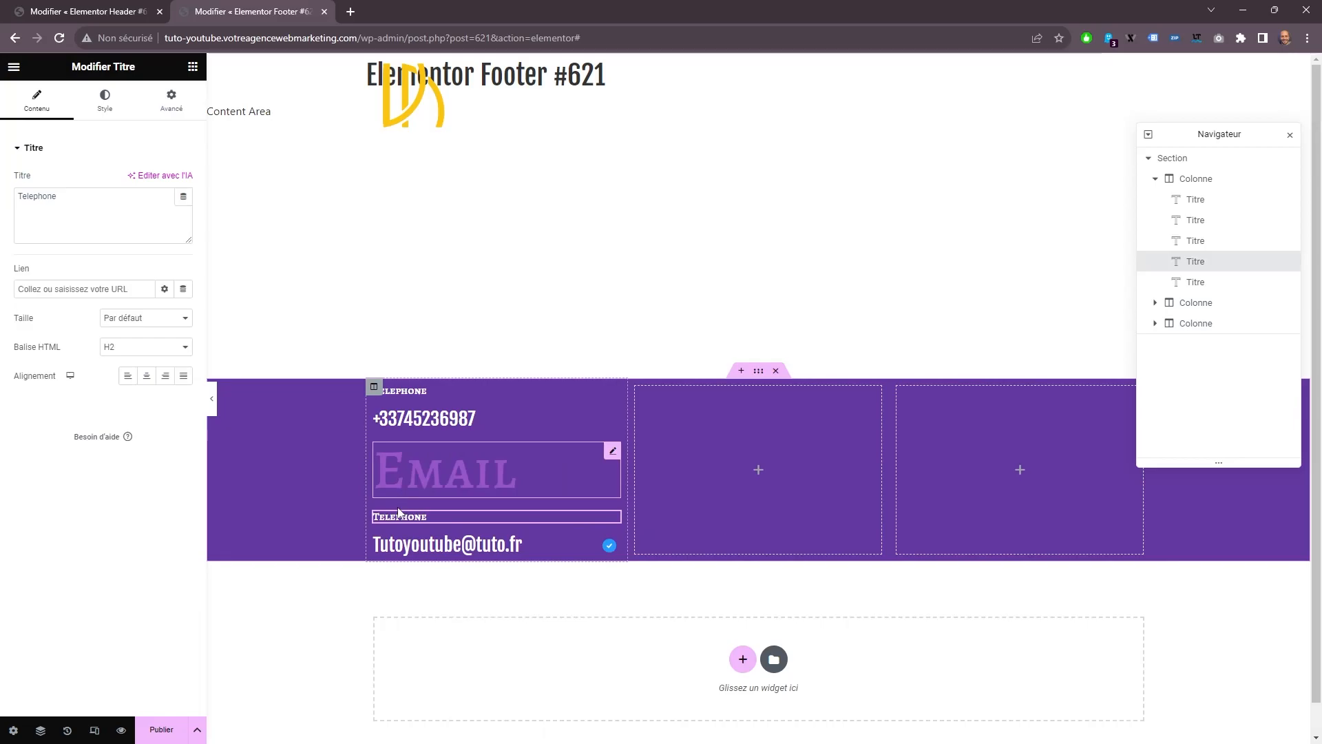
right_click(400, 515)
click(446, 734)
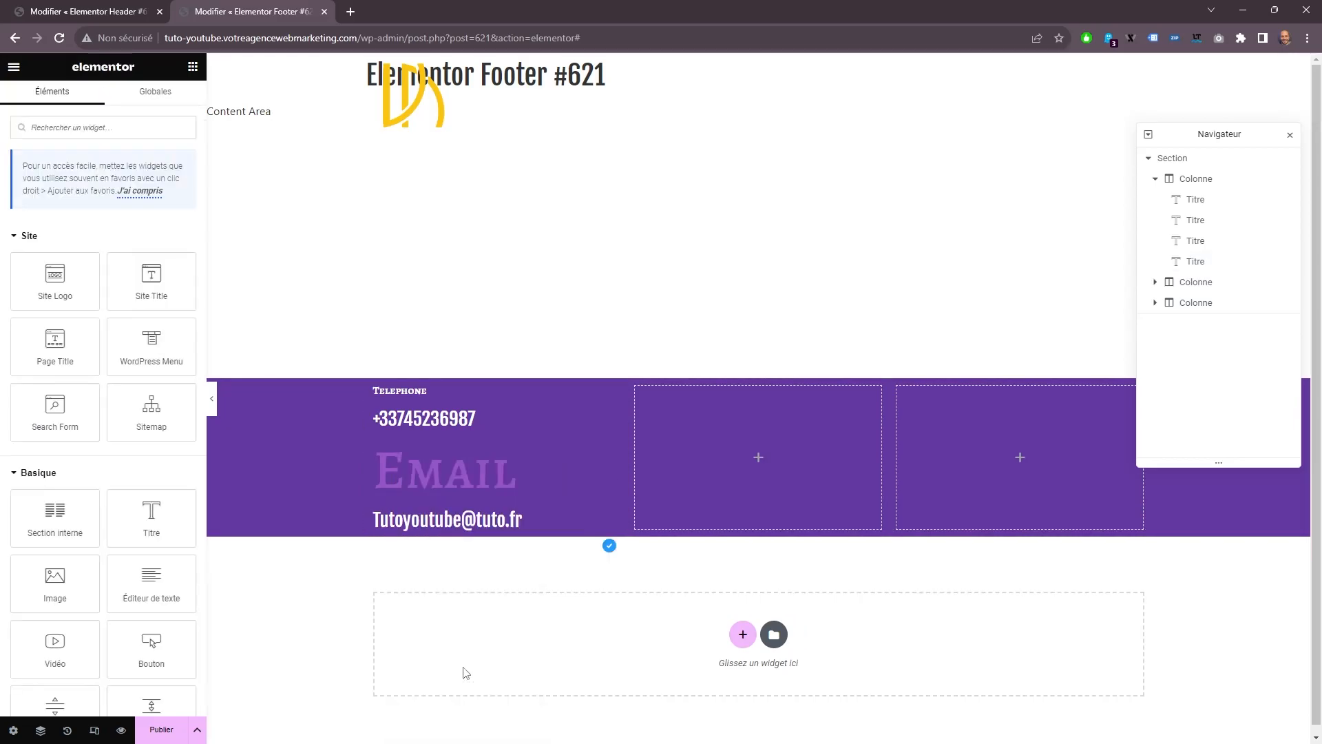
Paste the copied Telephone heading style onto the Email heading.
right_click(438, 460)
click(506, 561)
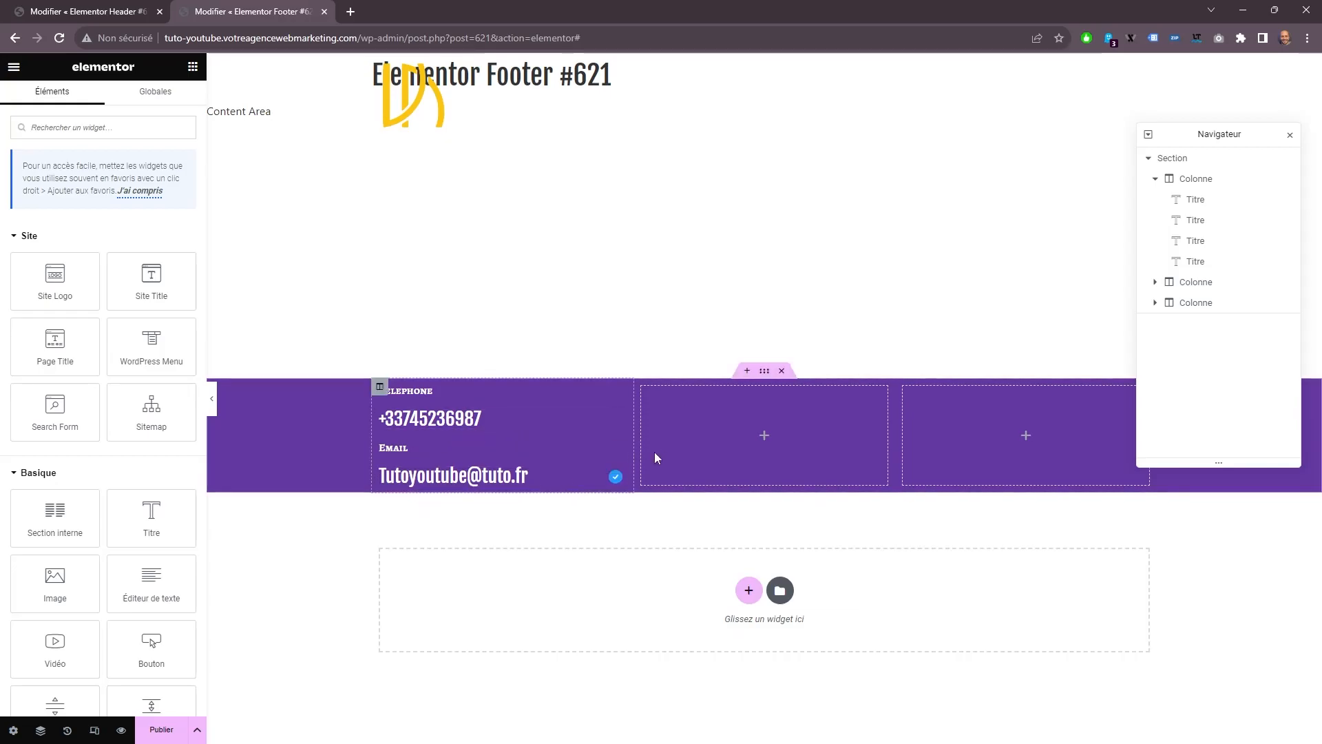
click(764, 372)
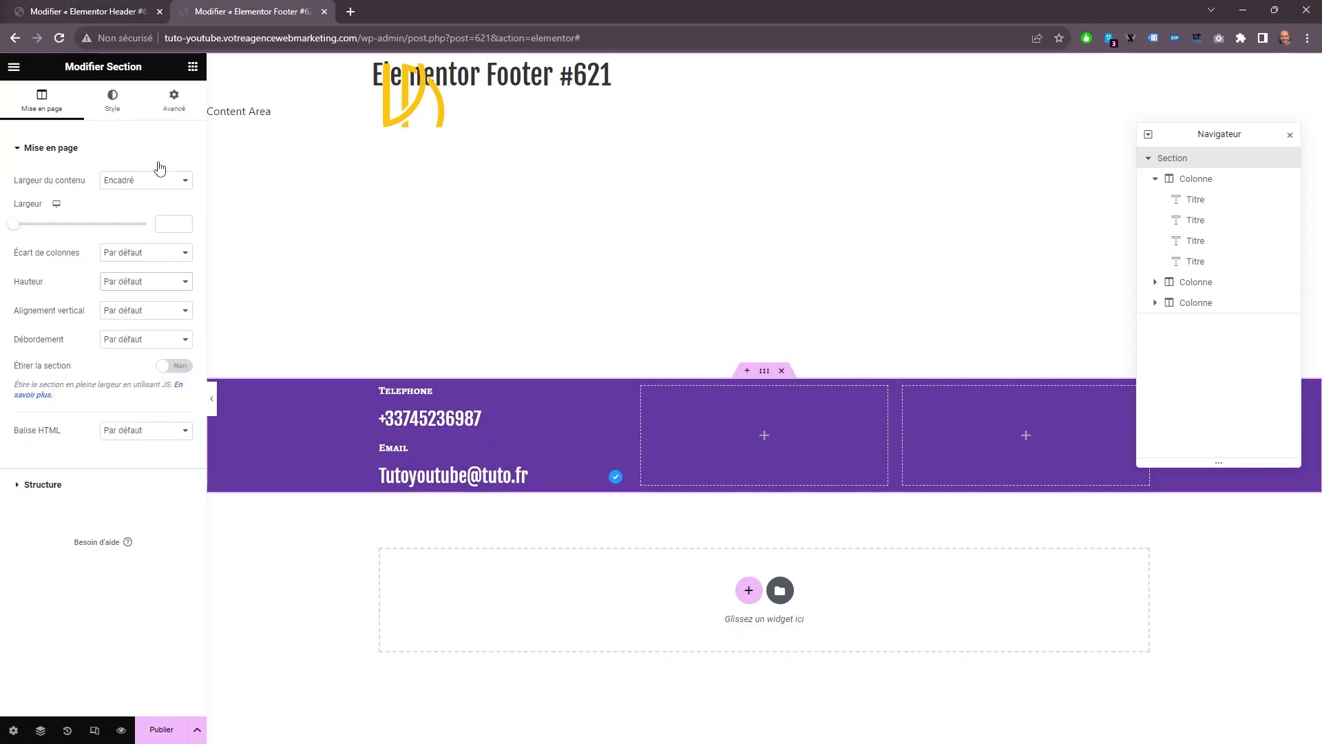
click(174, 100)
Add an Image widget to the footer's third column and choose the yellow logo from the media library.
click(193, 66)
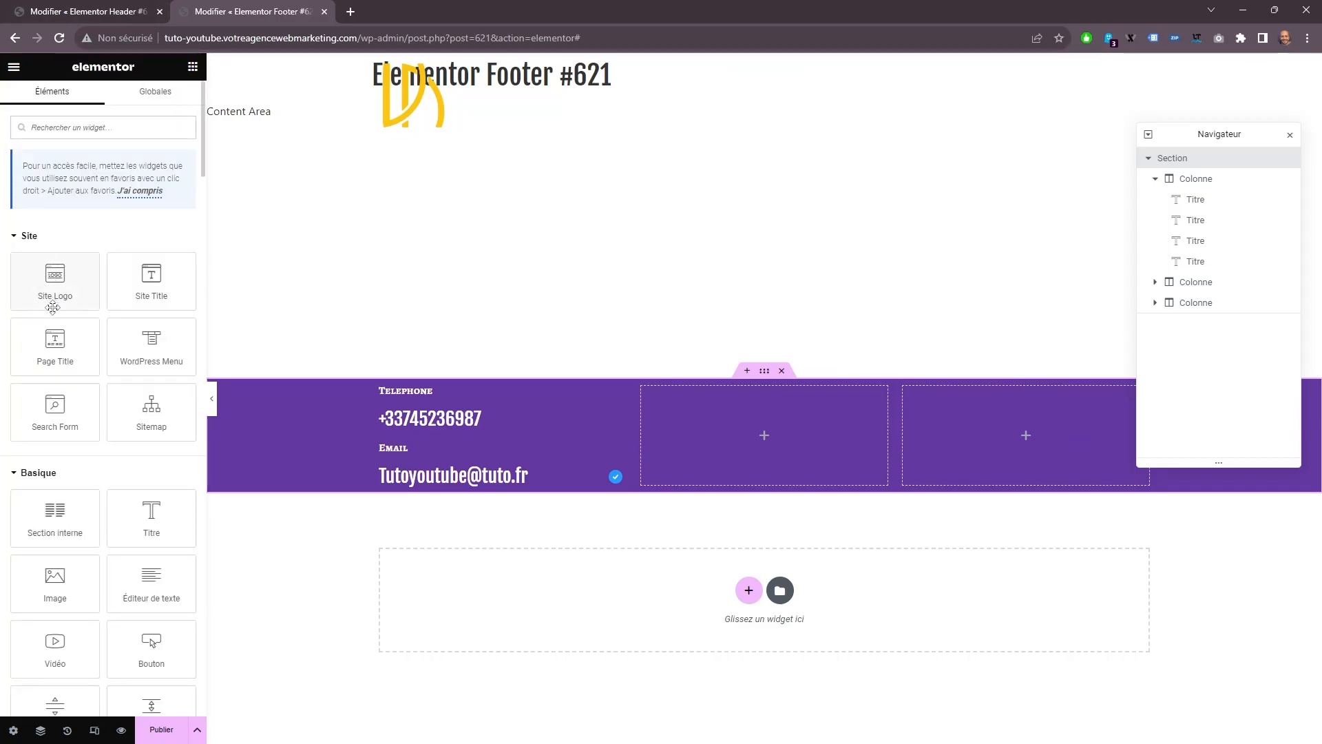
drag(55, 578, 999, 451)
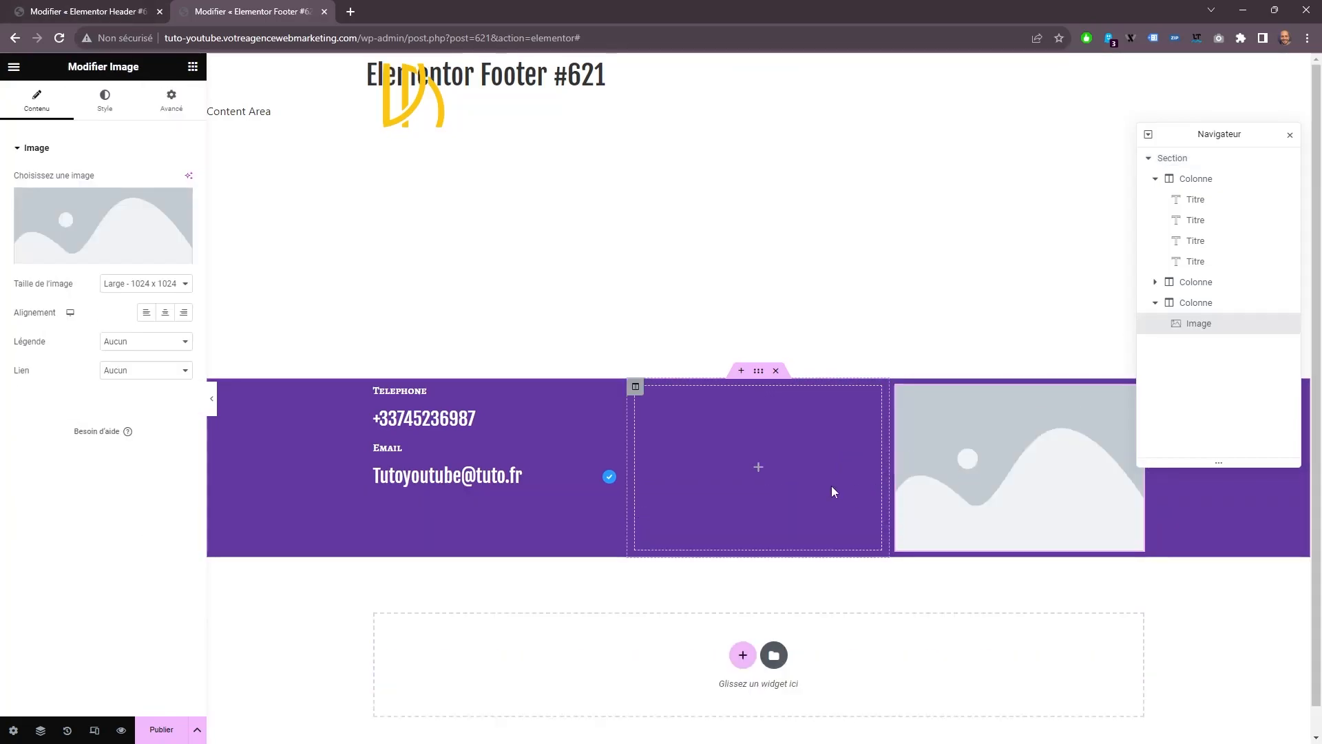
click(104, 231)
click(315, 121)
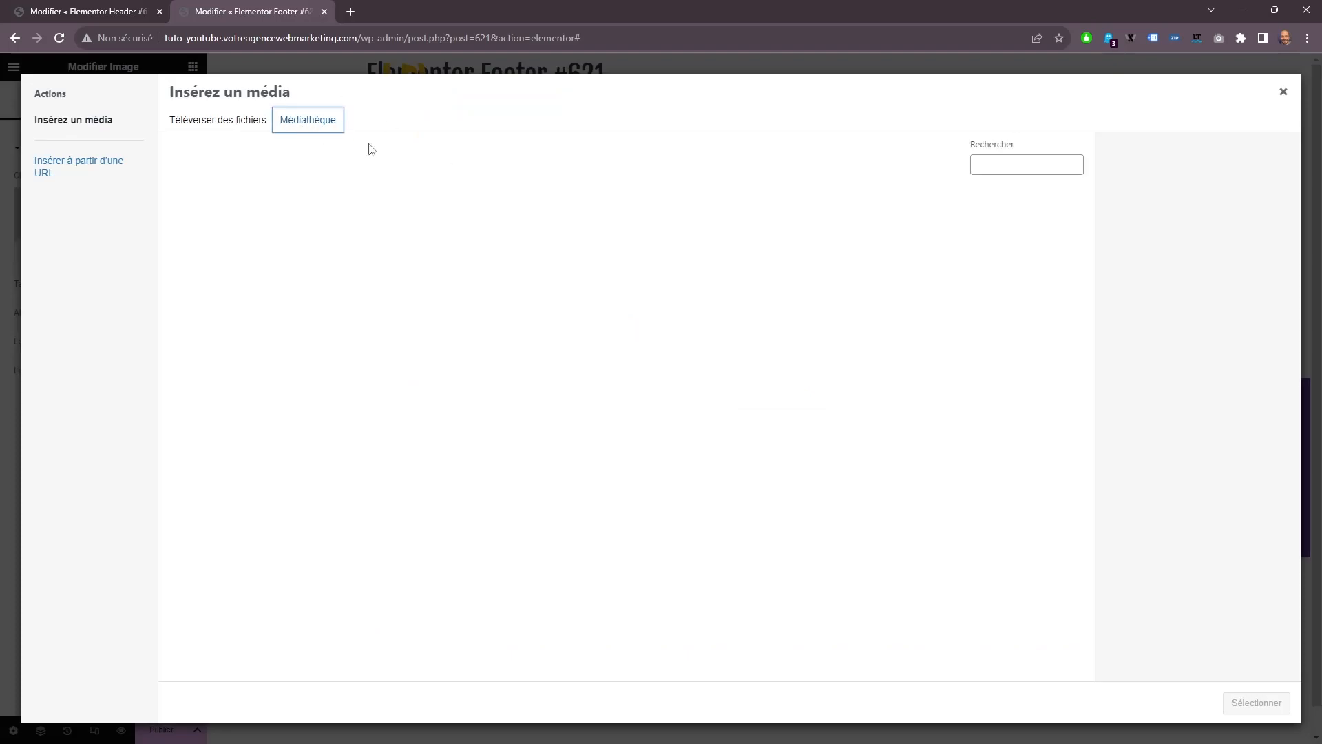
click(942, 339)
click(1255, 702)
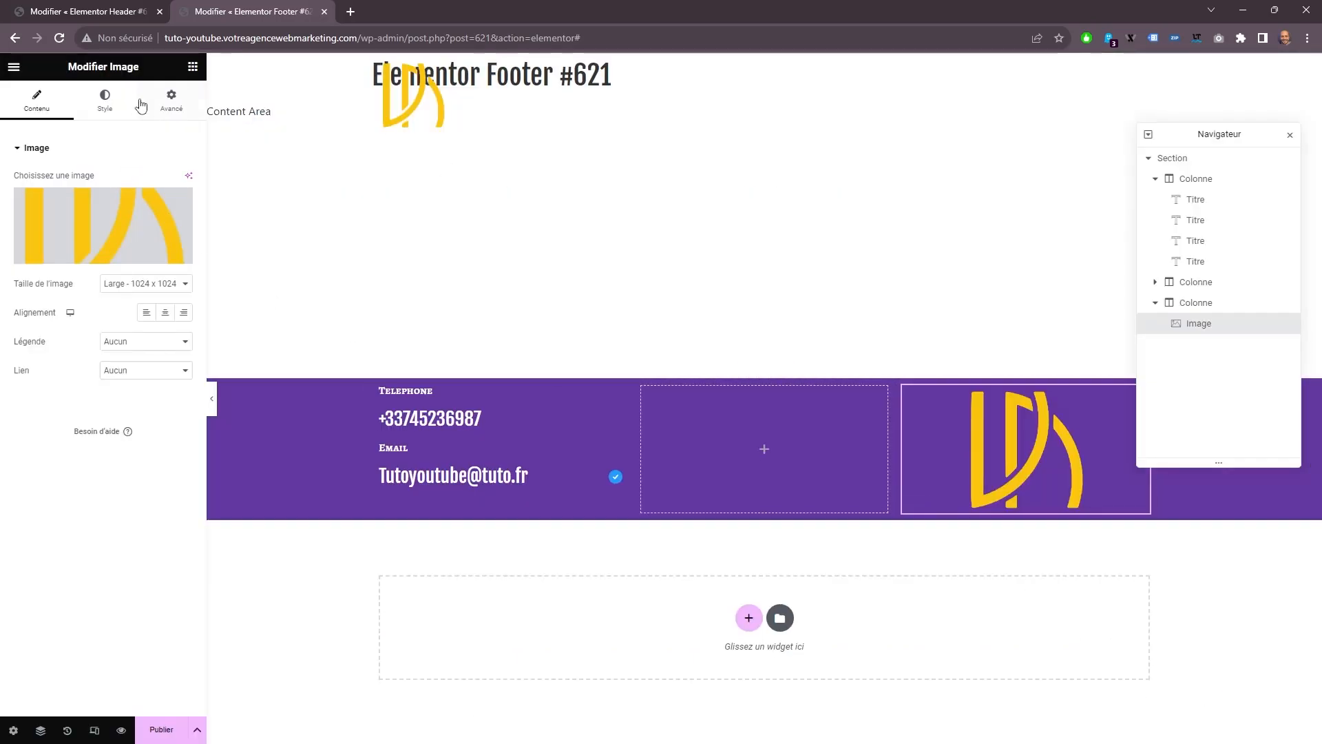
Add a Titre widget below the logo in the third column and replace its placeholder text with the person's full name.
click(193, 66)
drag(151, 516, 950, 494)
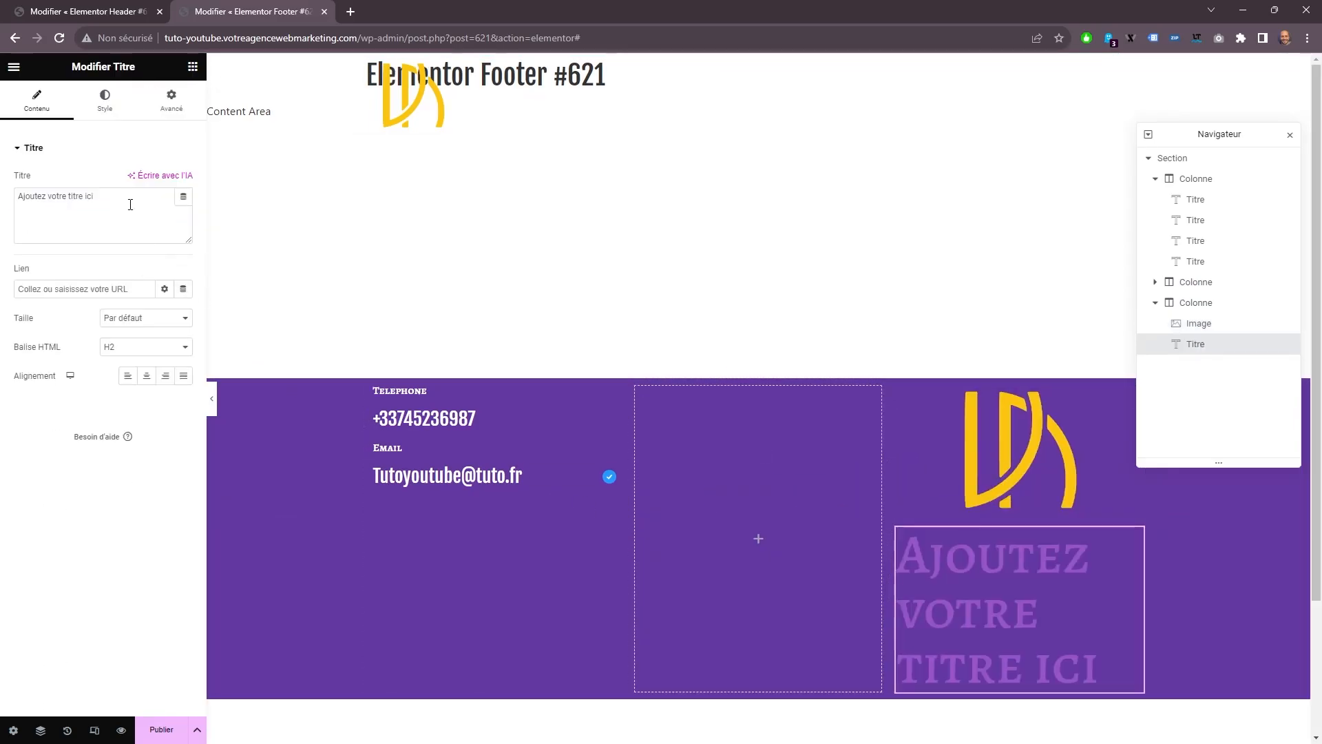
drag(132, 206, 10, 177)
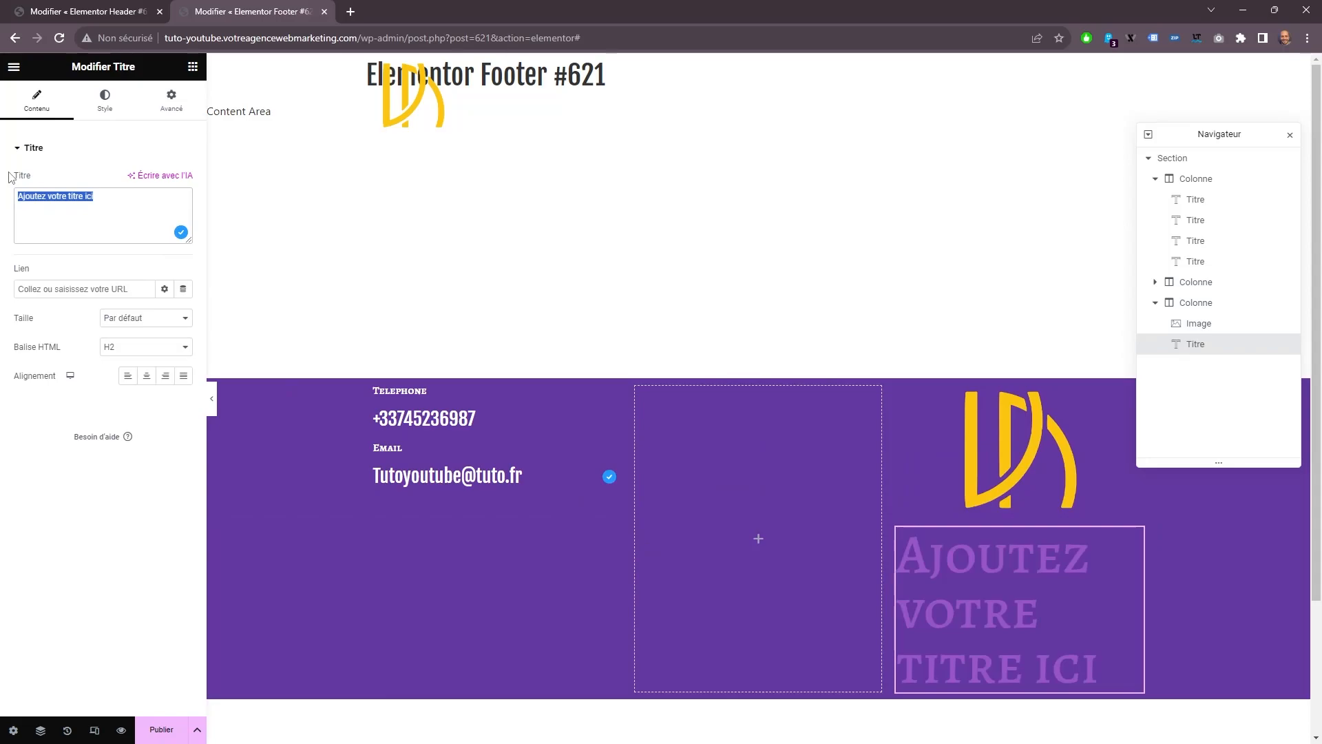
text(Joe DOES)
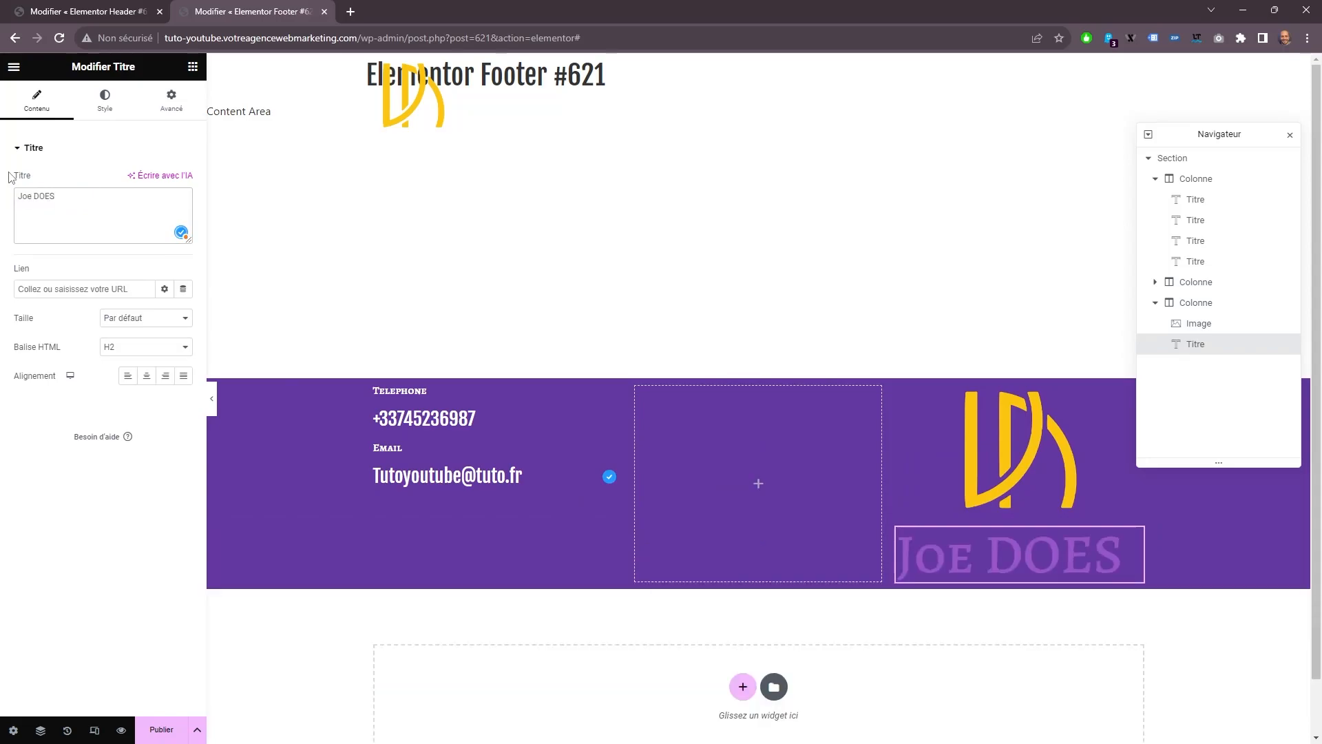
Set the name heading's text color to white and its font family to Tahoma.
click(105, 100)
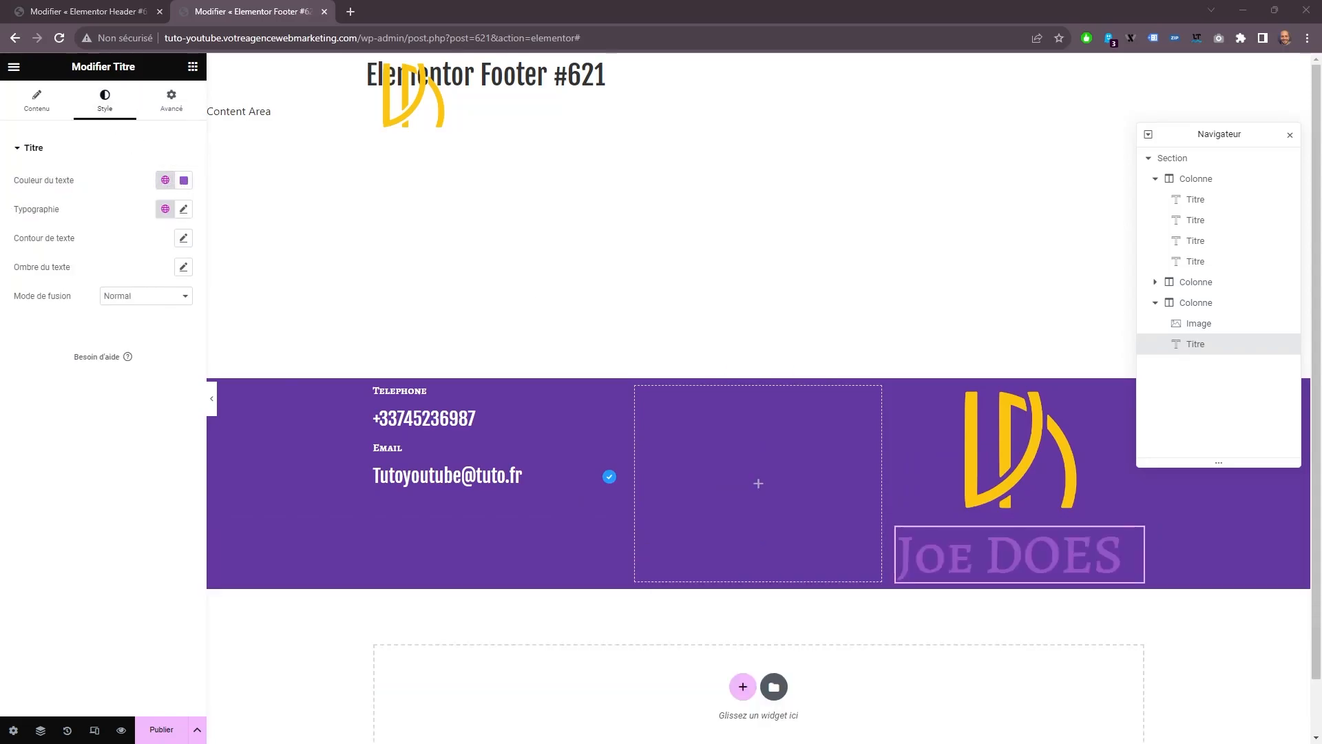
click(183, 180)
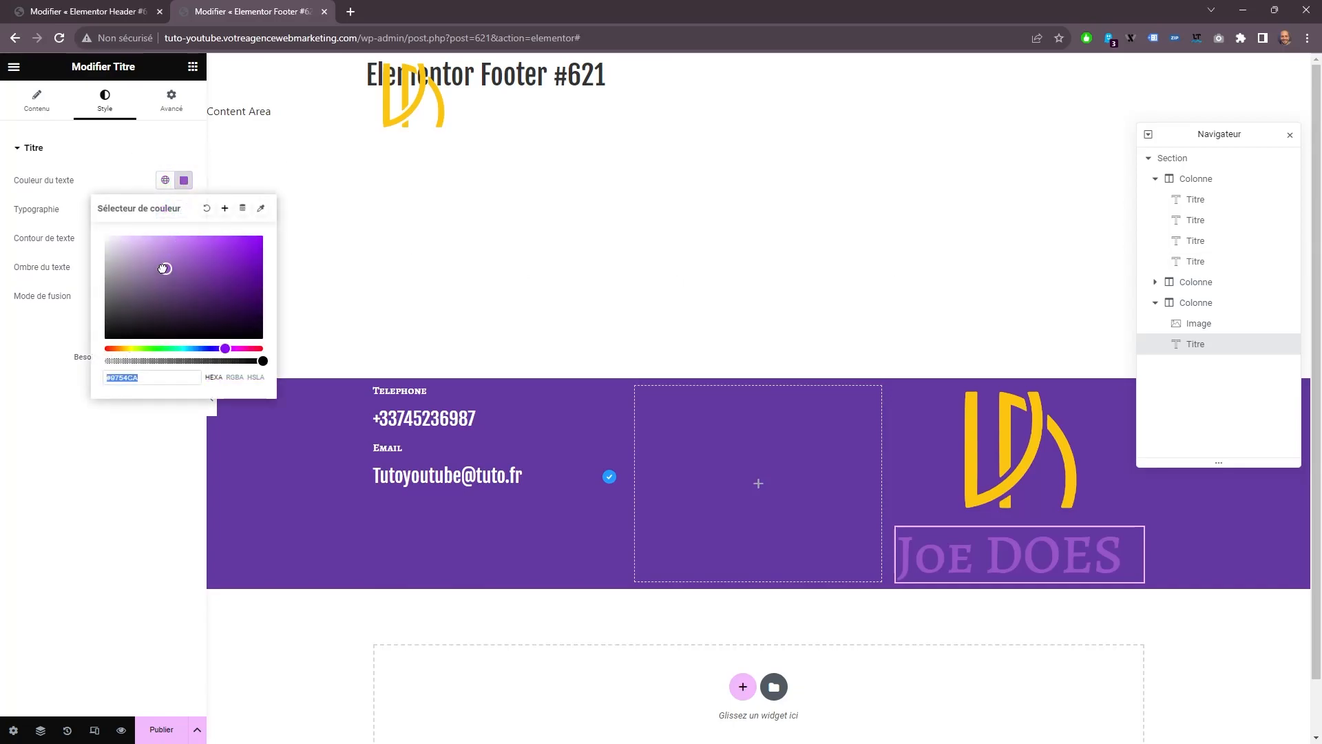
click(115, 184)
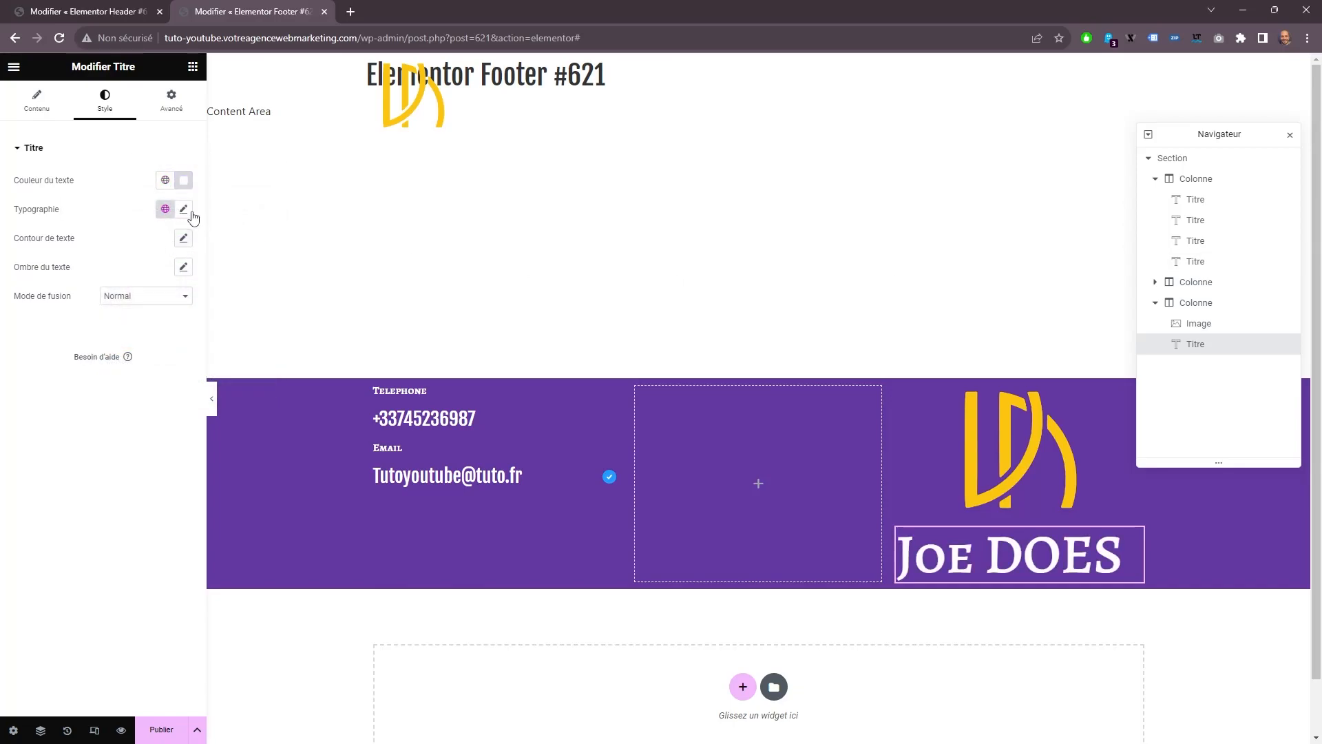
click(184, 210)
click(148, 273)
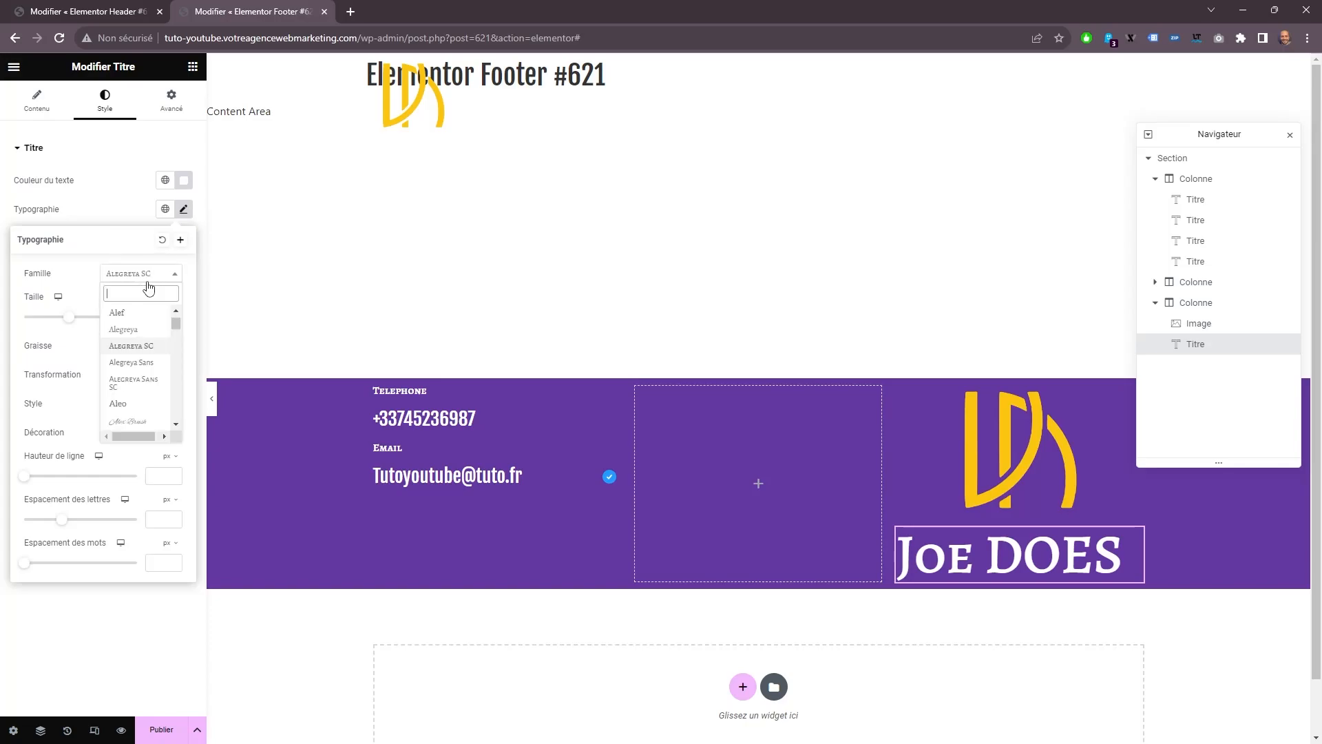
scroll(141, 344, up, 5)
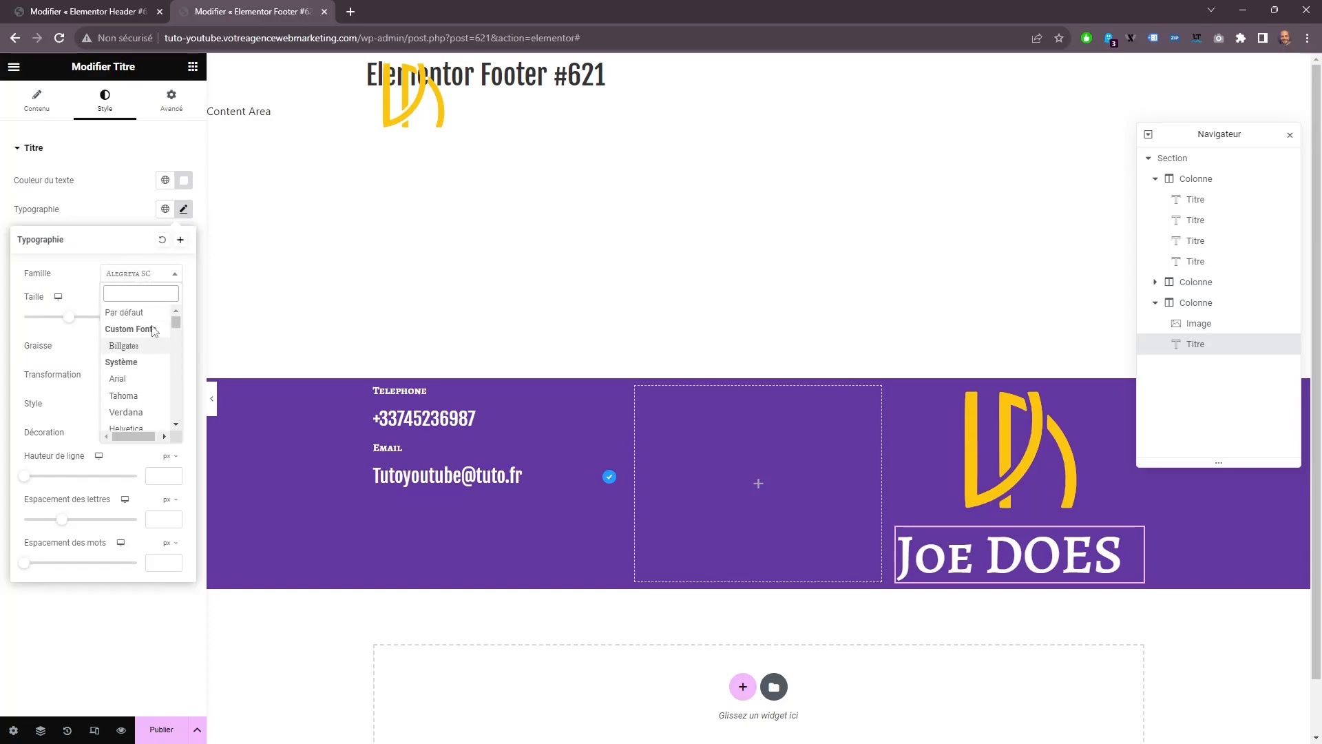
click(124, 395)
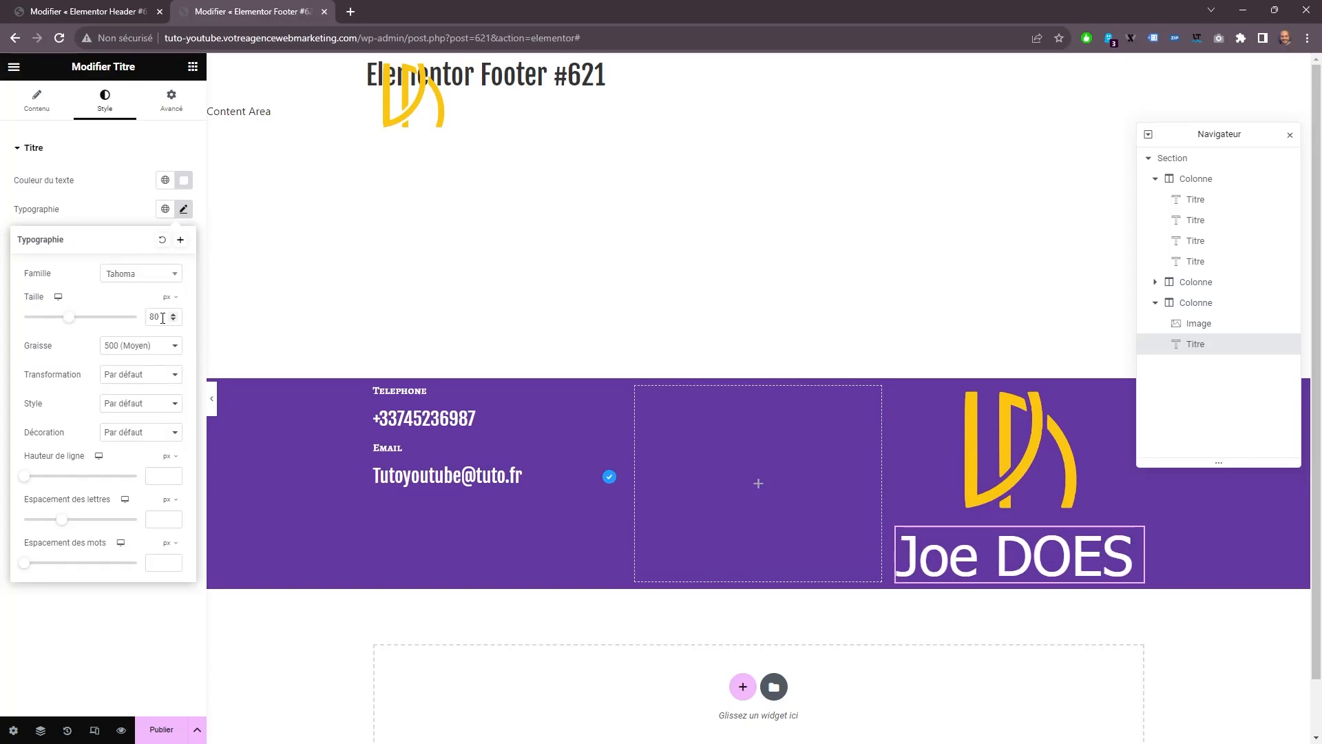
Set the name heading's font size to 35 px and center its alignment.
text(35)
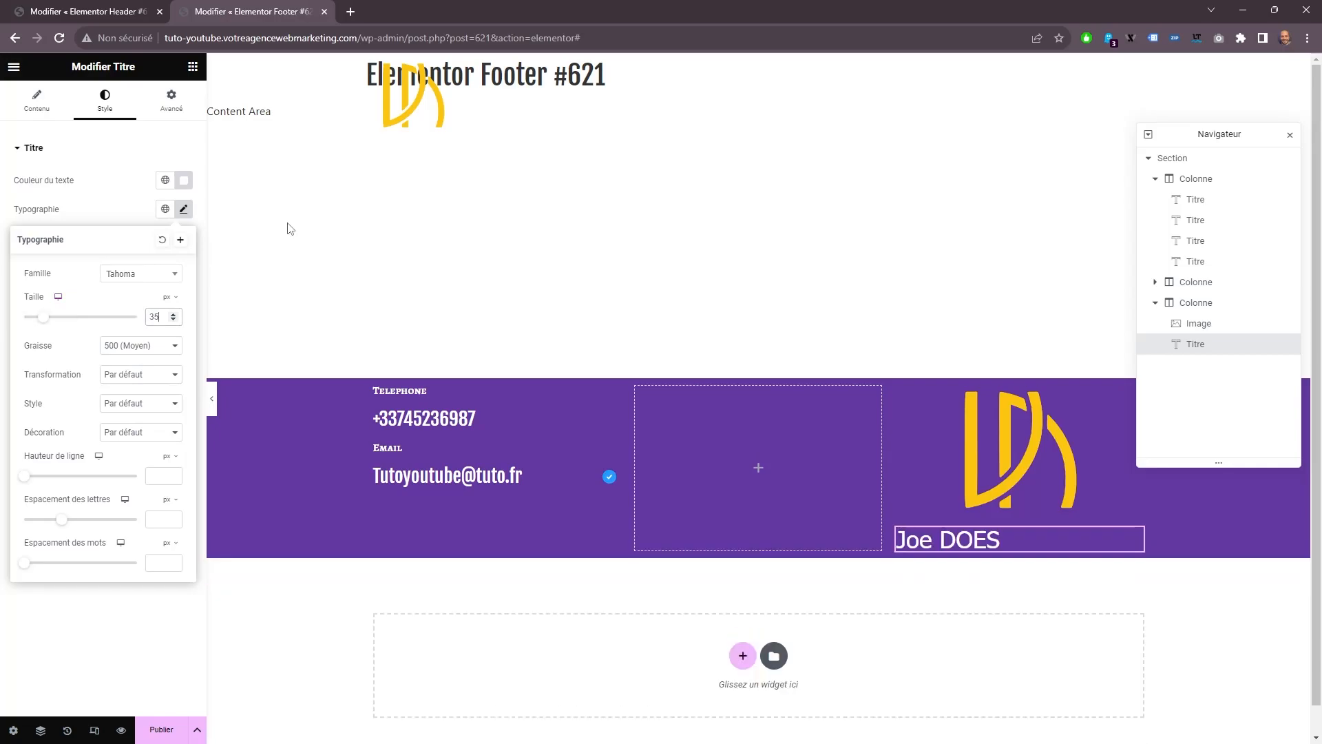
click(37, 100)
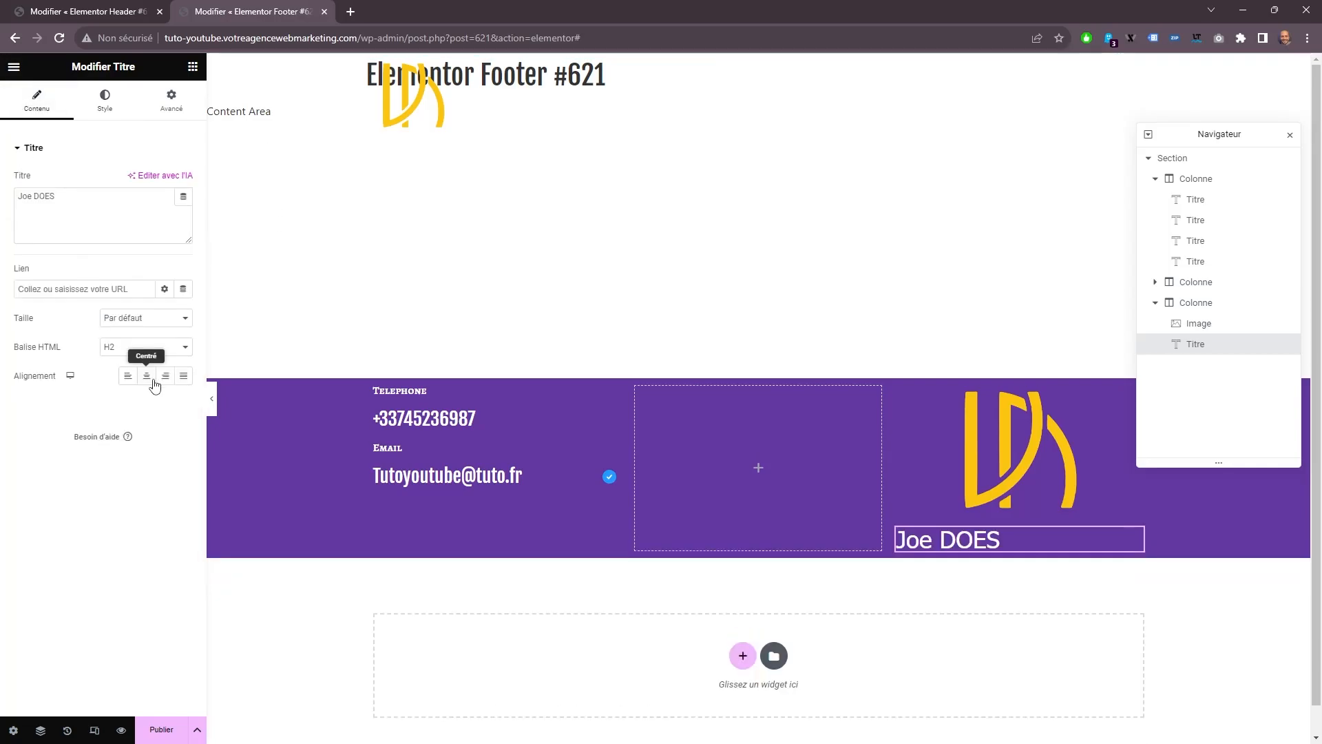
click(146, 376)
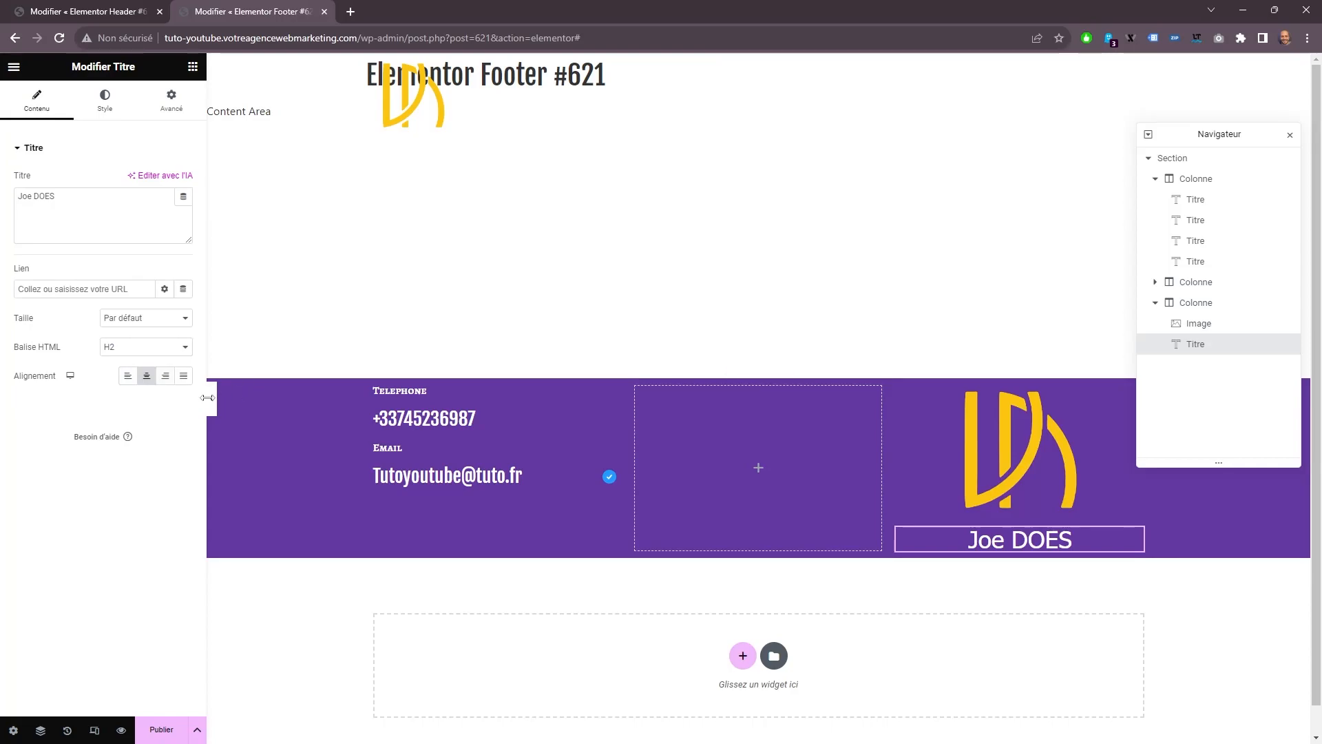
click(172, 101)
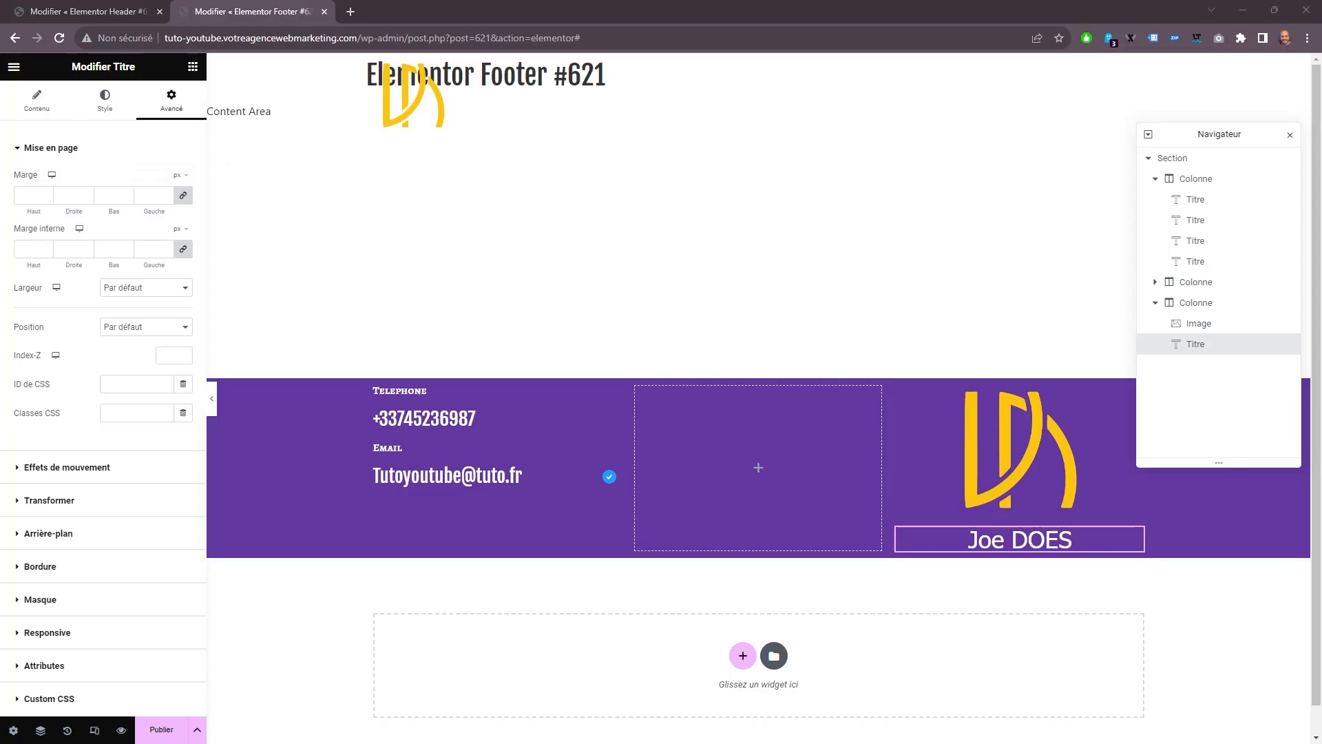
Set the footer logo's image size to Entière and its width to 41%.
click(976, 453)
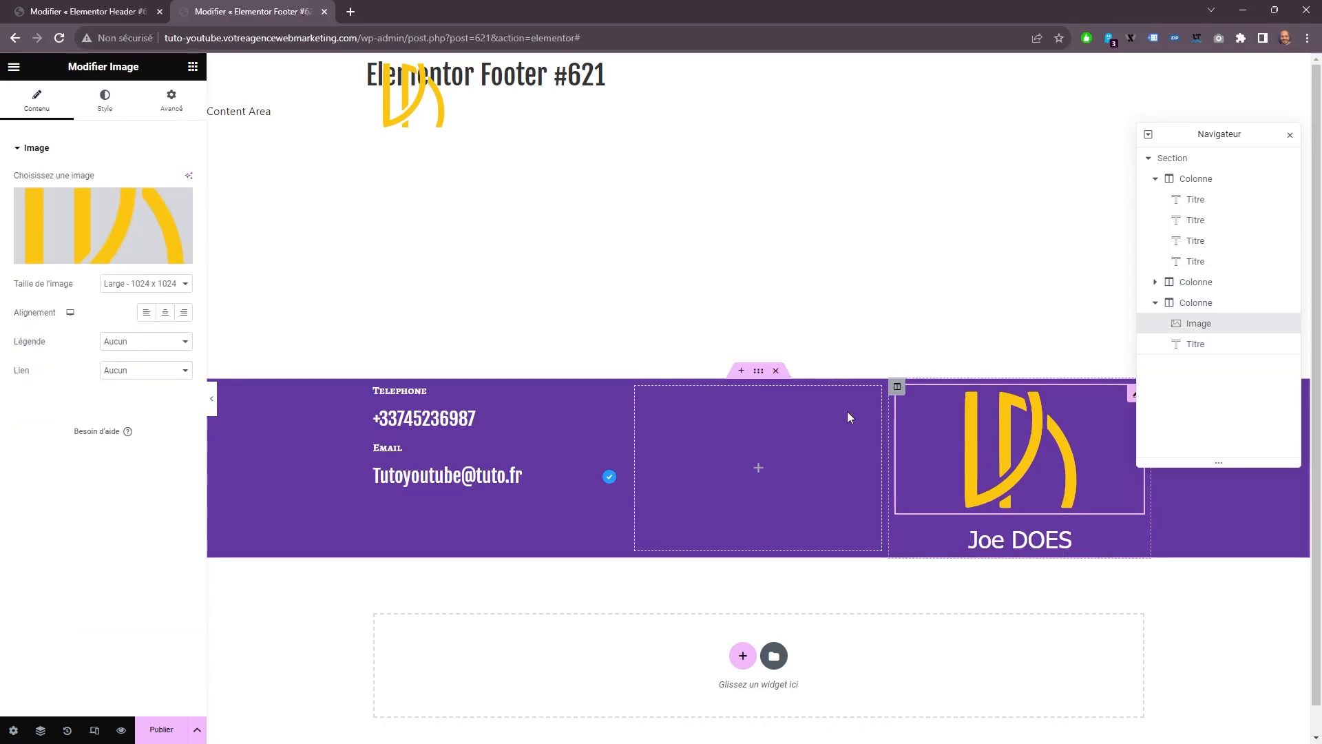
click(145, 283)
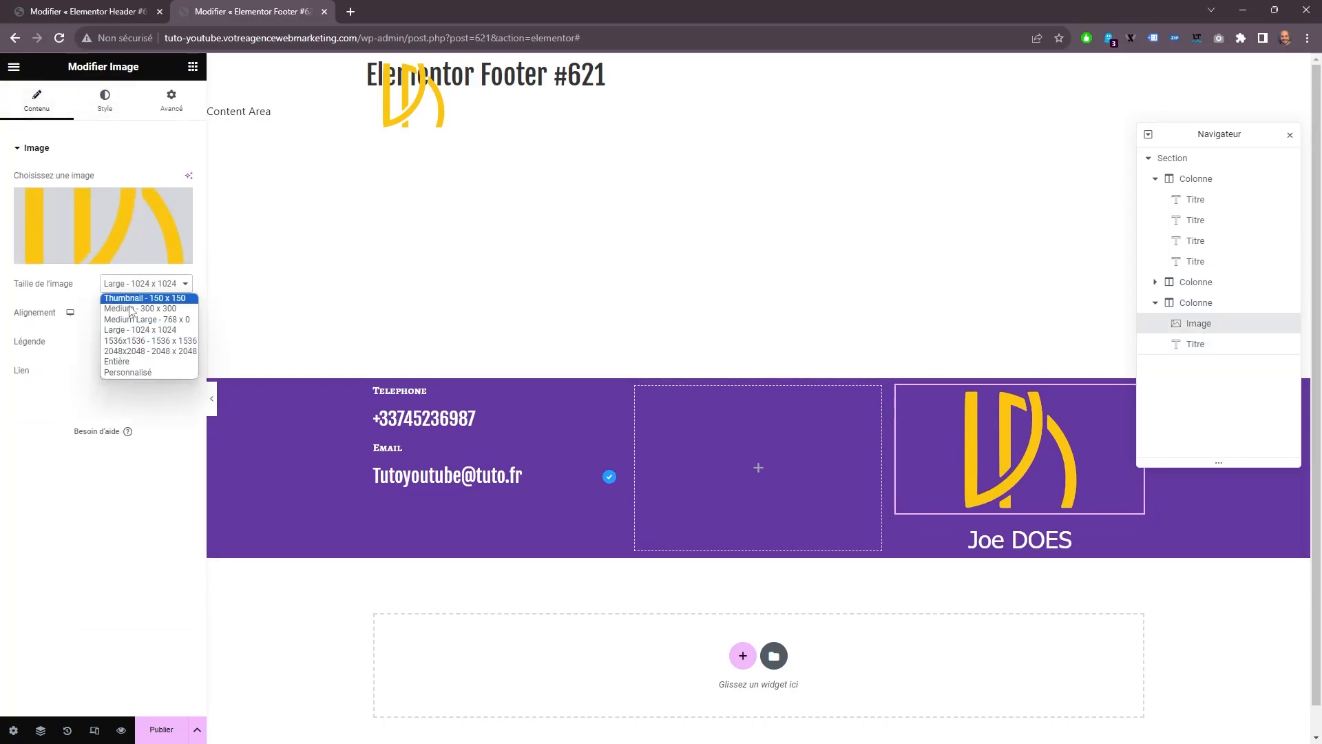
click(138, 359)
click(94, 111)
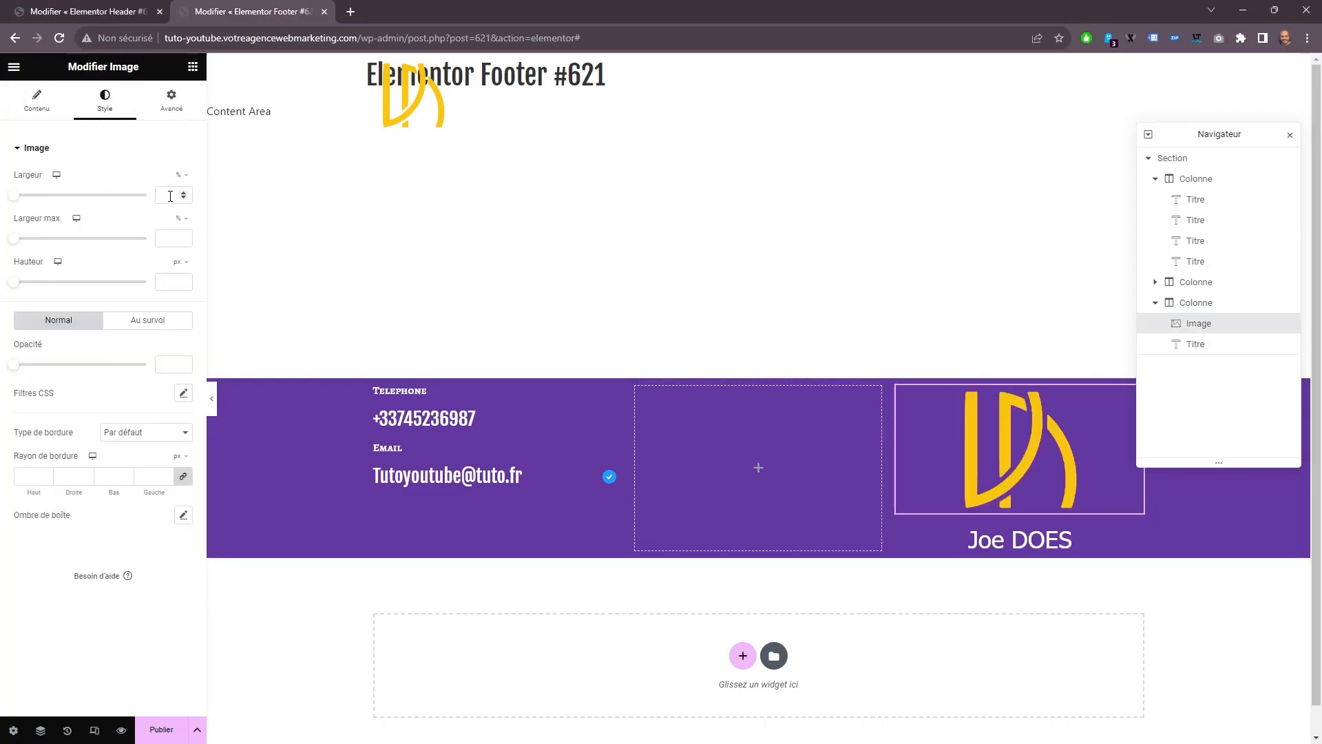
text(41)
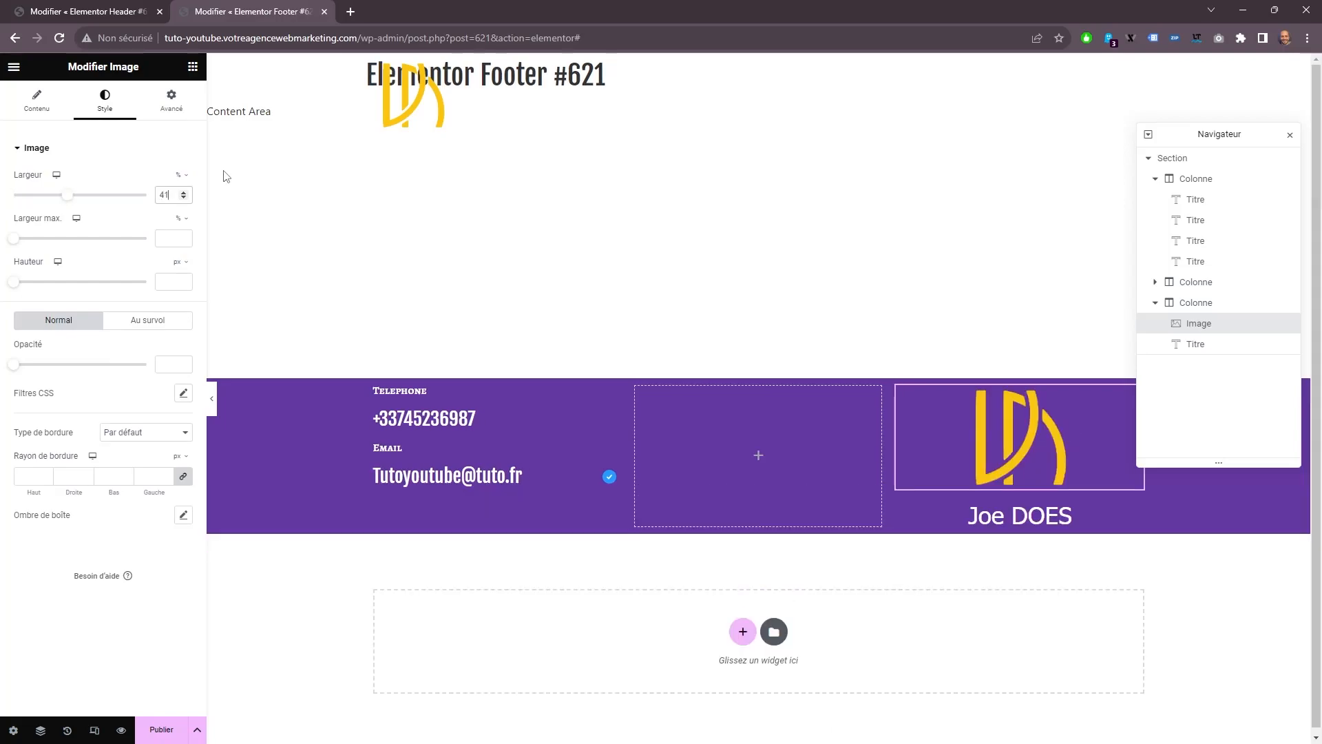
Set the footer logo's bottom margin alone to -20 px, keeping the other margins at 0.
click(166, 114)
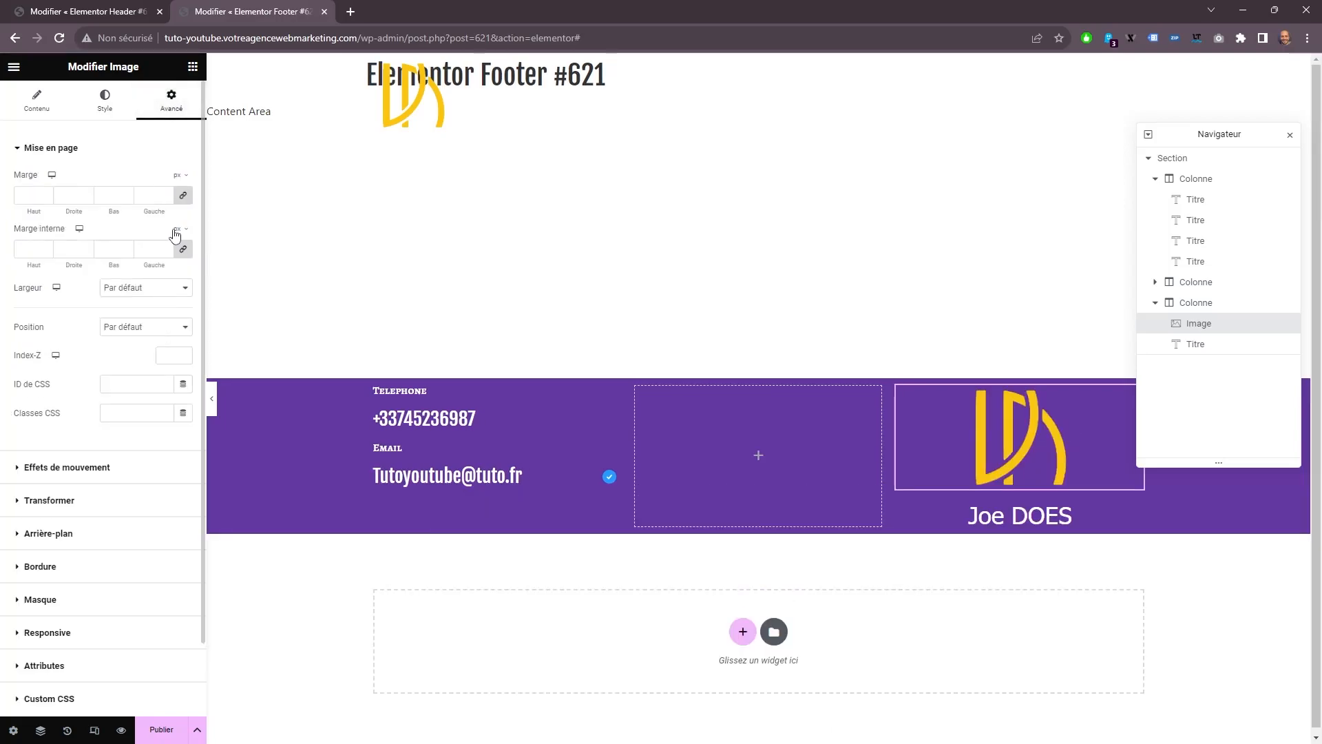
click(127, 198)
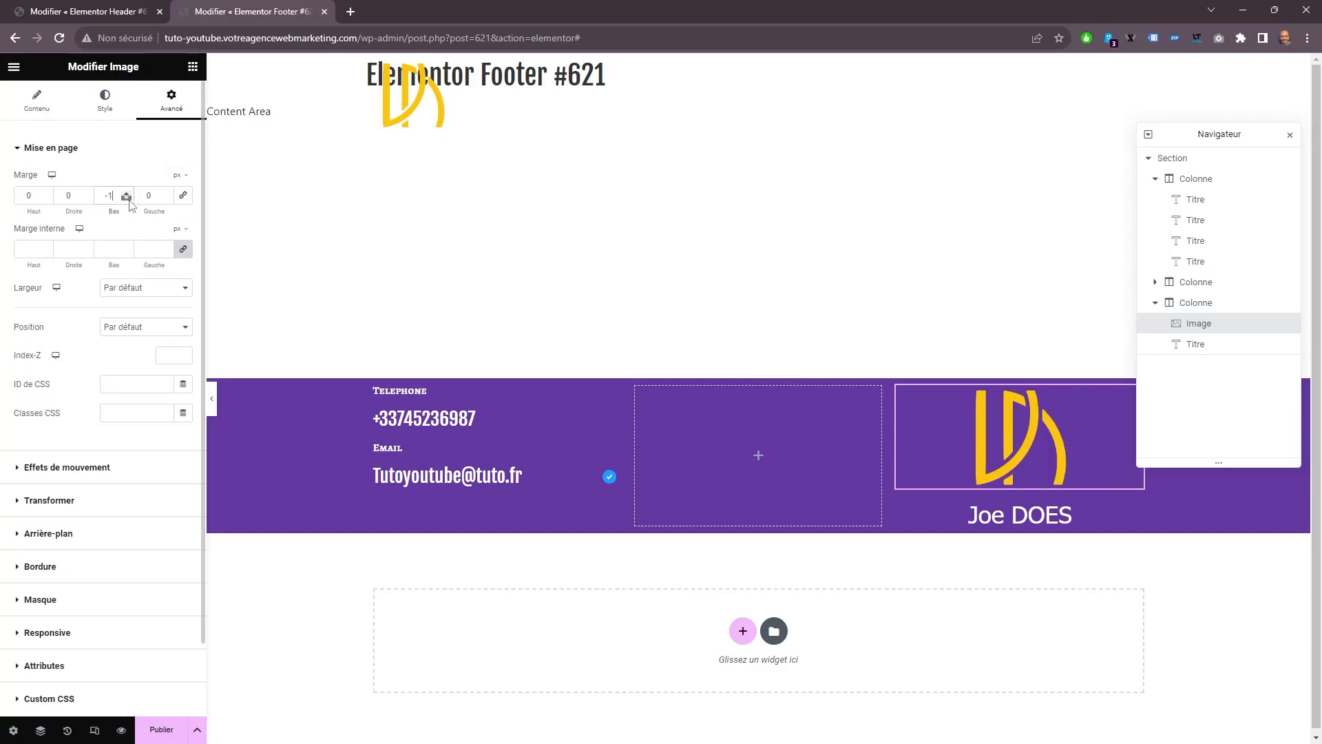
click(130, 200)
click(129, 201)
click(129, 200)
click(130, 201)
click(130, 201)
click(130, 201)
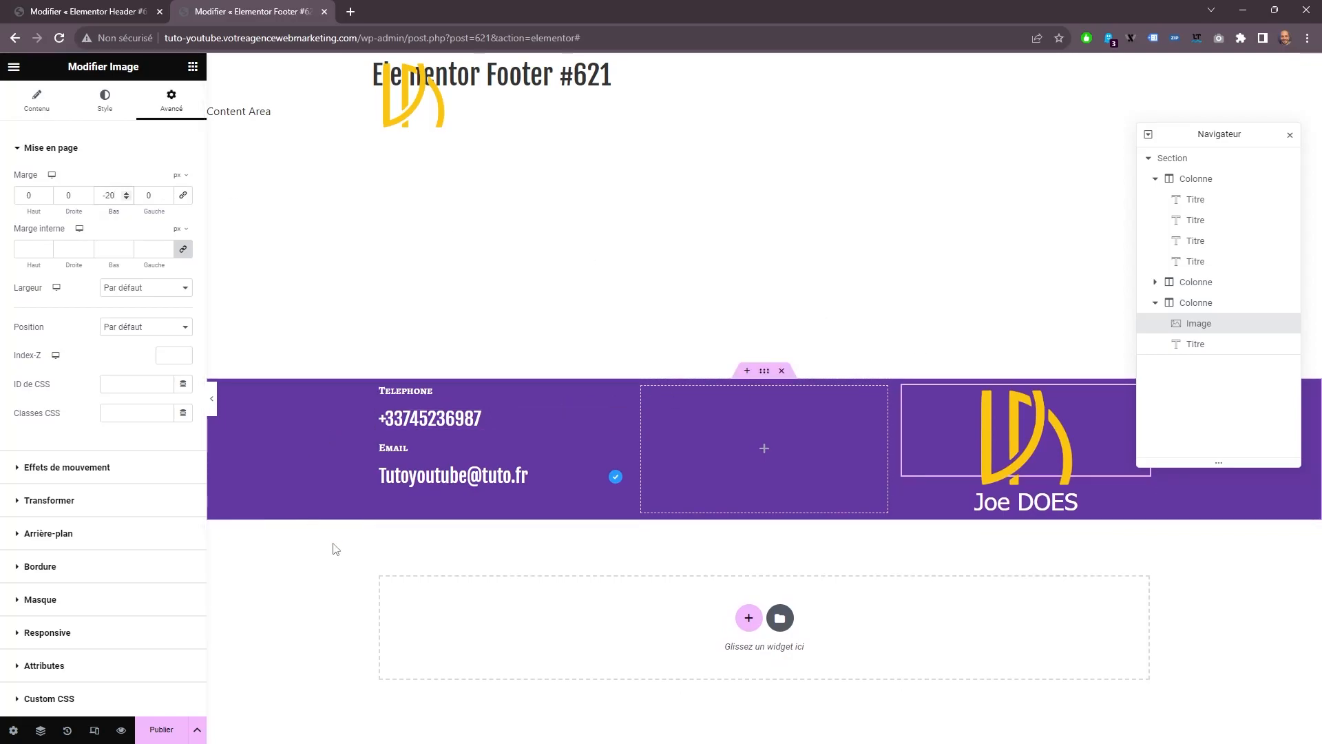
Set the Telephone heading's bottom margin alone to -10 px, keeping the other margins at 0.
click(410, 390)
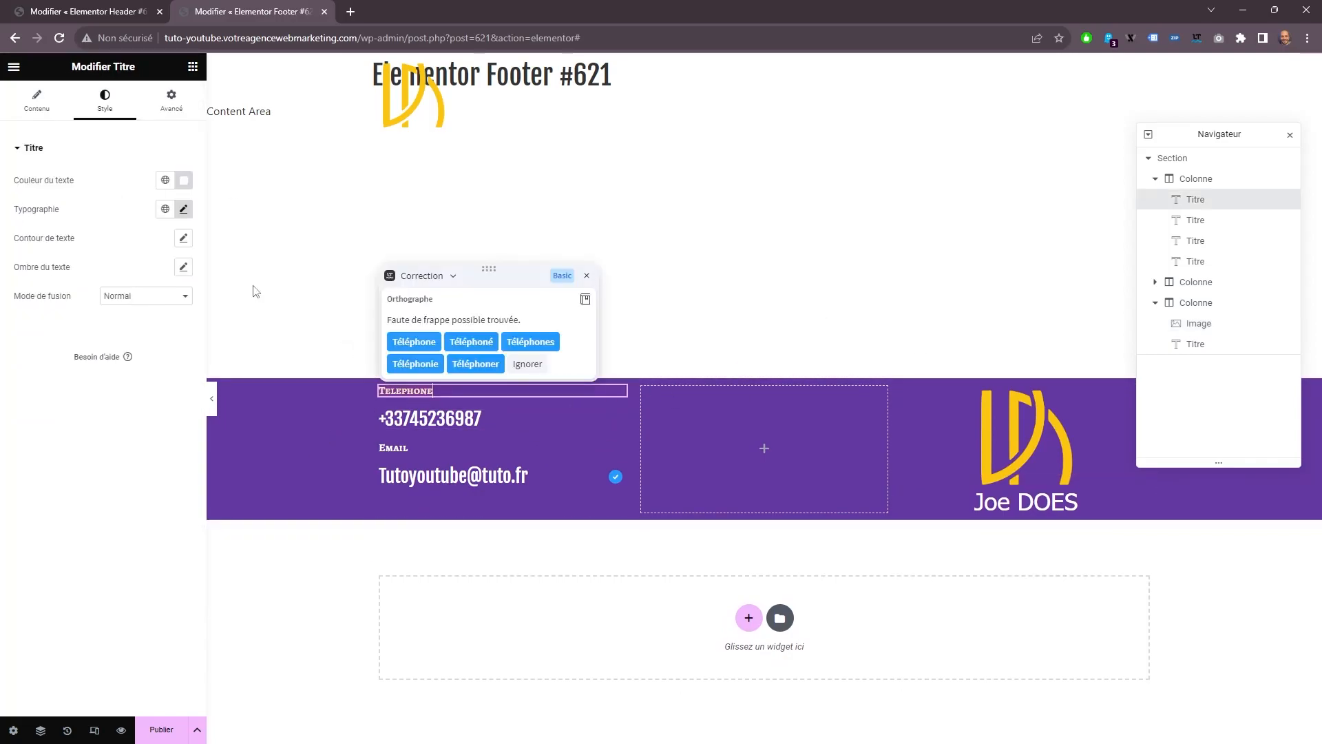
click(165, 110)
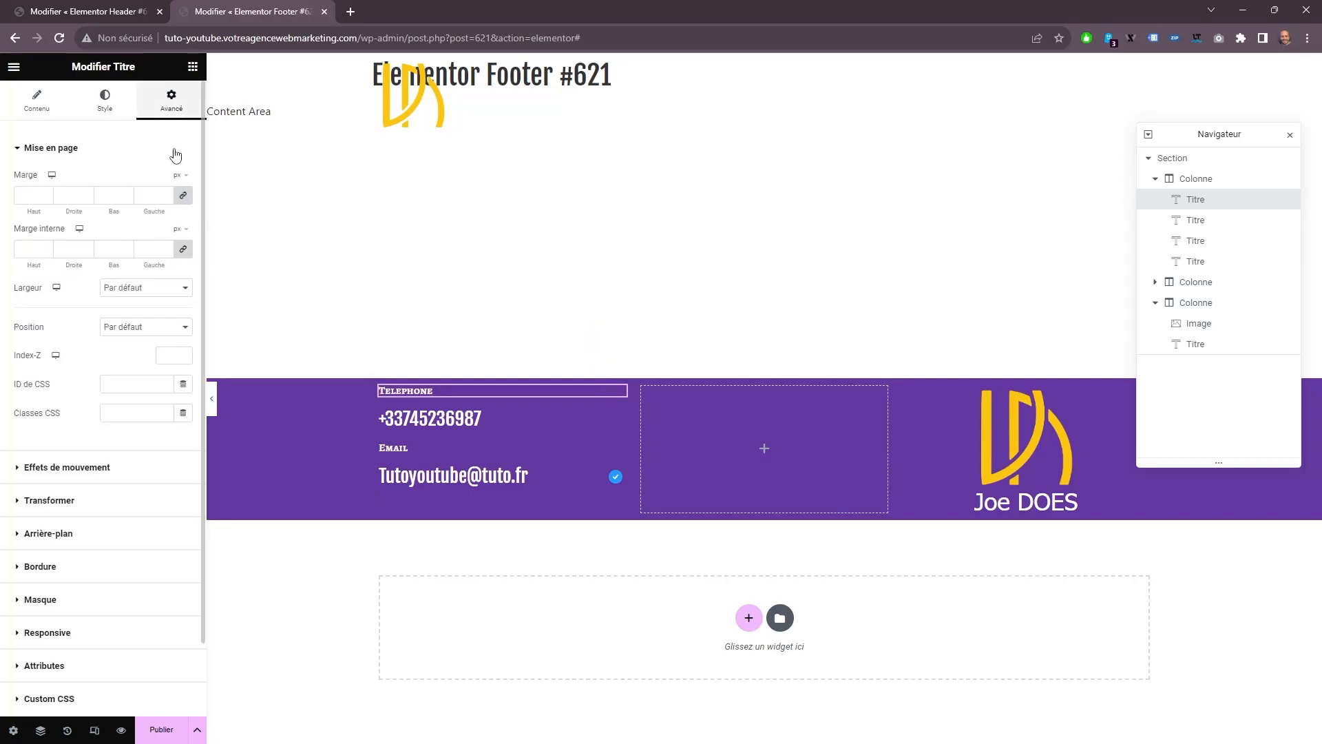
click(130, 201)
click(129, 201)
click(130, 200)
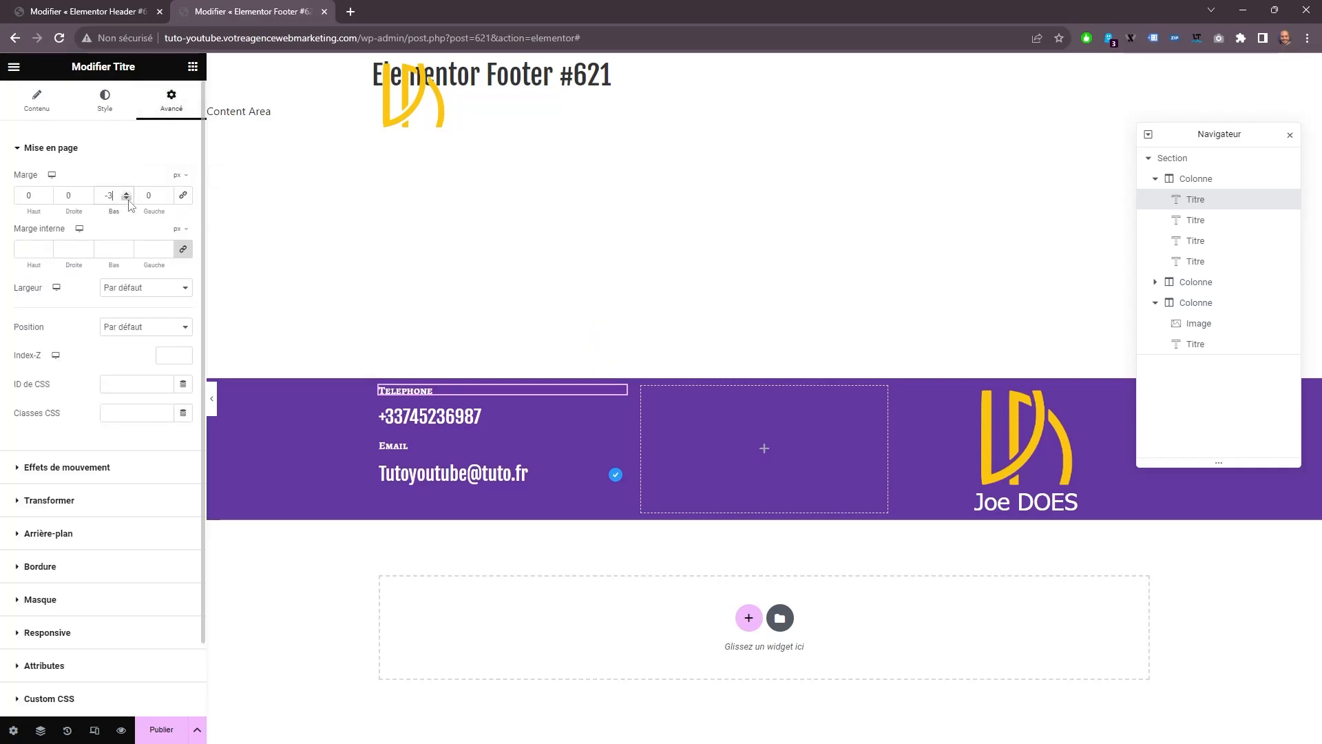
click(129, 200)
click(129, 200)
click(129, 200)
click(129, 200)
click(129, 201)
click(129, 200)
click(129, 200)
click(129, 200)
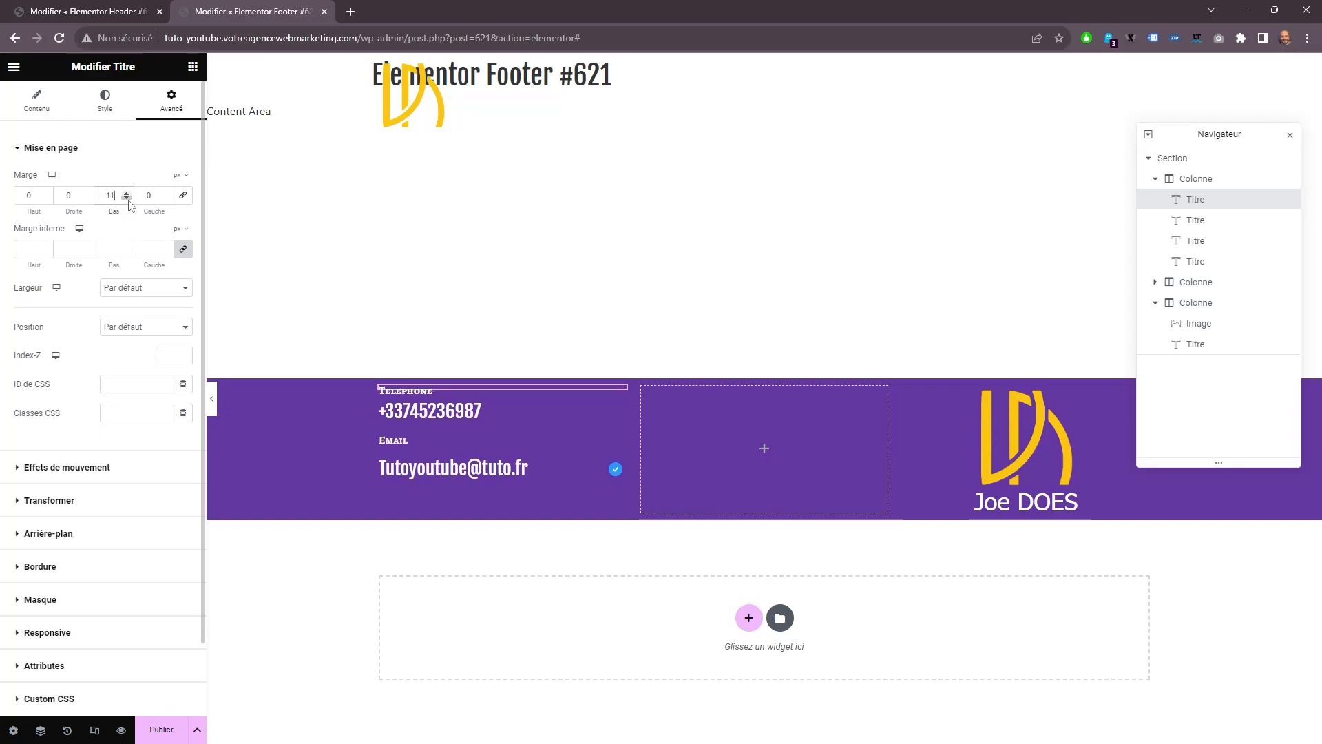
click(127, 194)
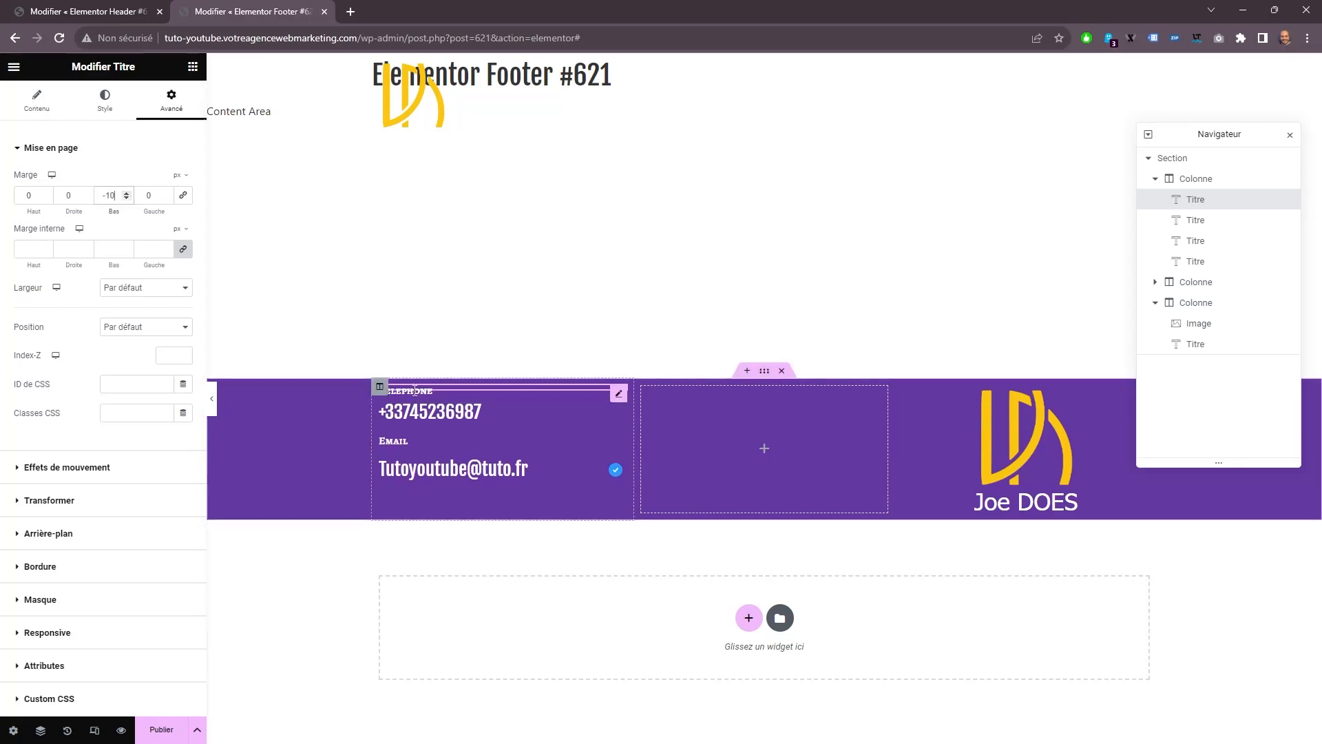
Unlink the Email heading's margins and set its bottom margin to -10 px.
click(427, 441)
click(171, 99)
click(181, 194)
click(127, 199)
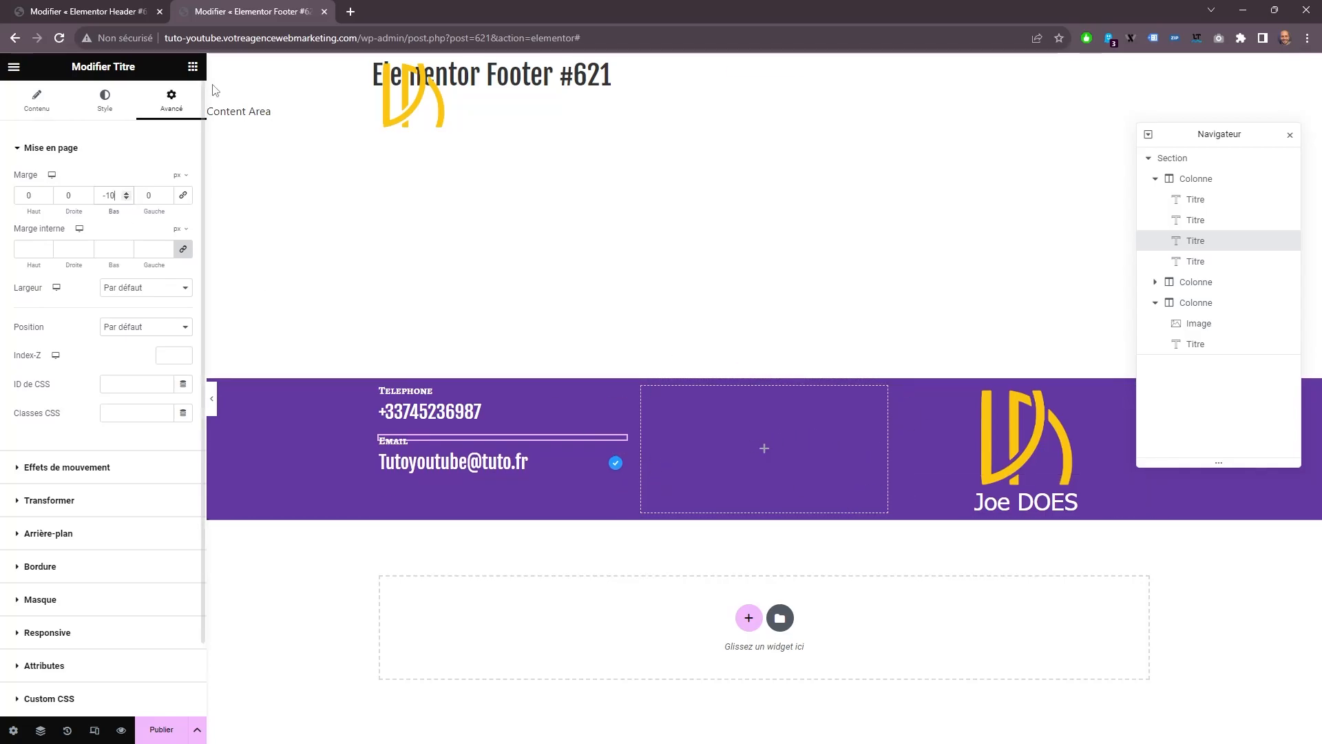
Find the Icônes réseaux sociaux widget and add it to the footer's empty middle column.
click(193, 67)
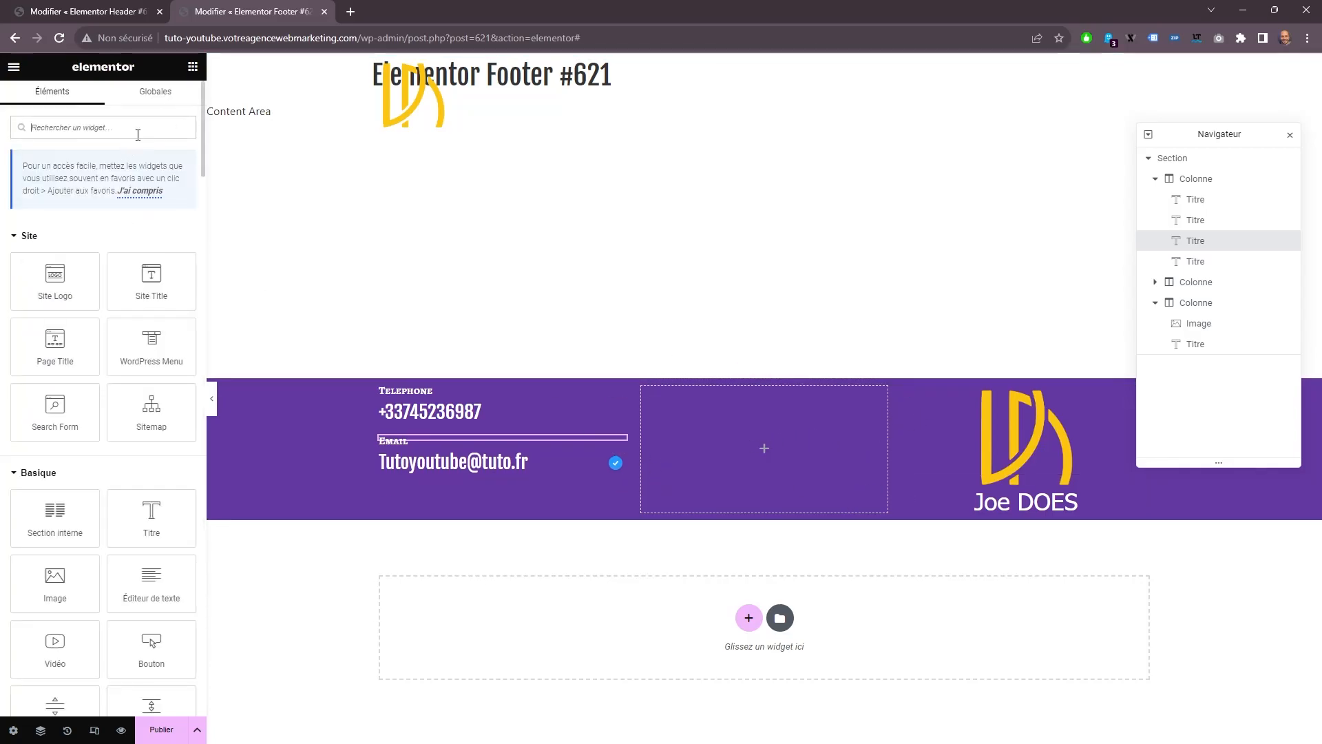
text(soci)
drag(59, 255, 819, 444)
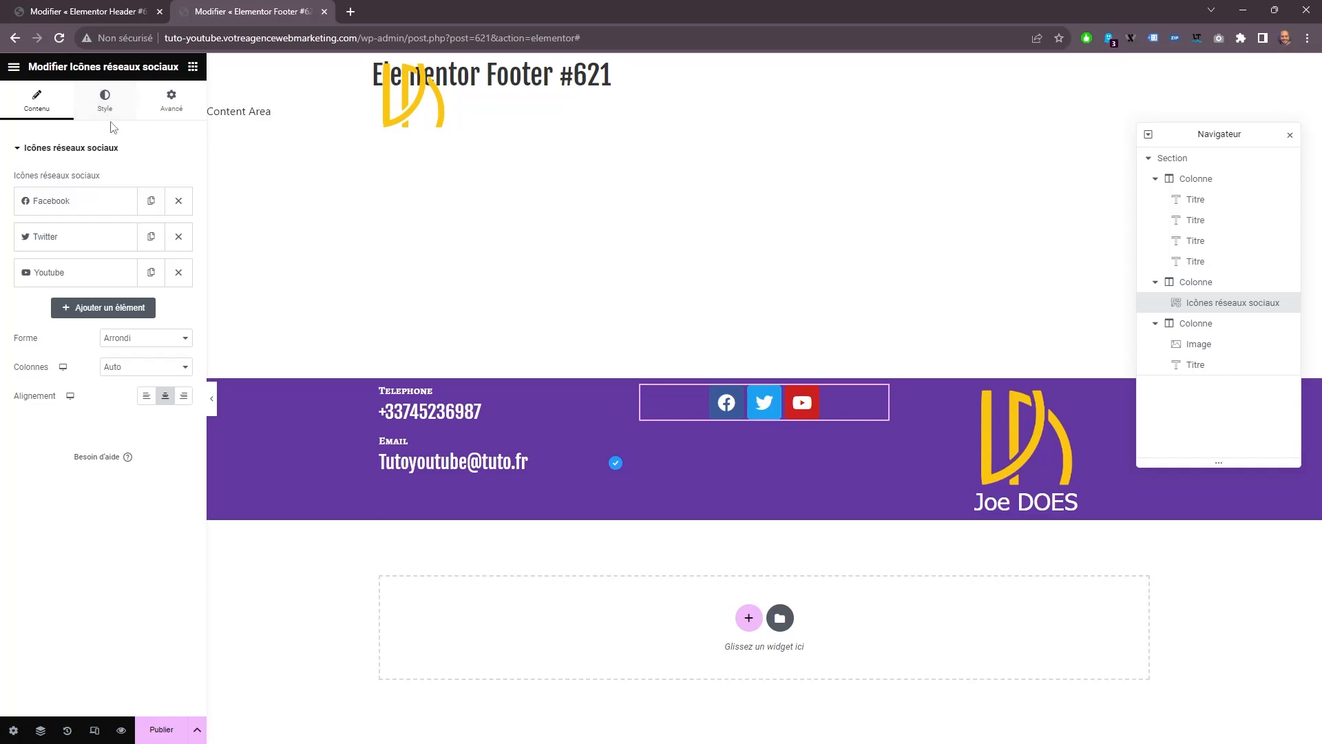
Replace the Twitter item's icon with the WhatsApp icon from the icon library.
click(83, 238)
click(124, 312)
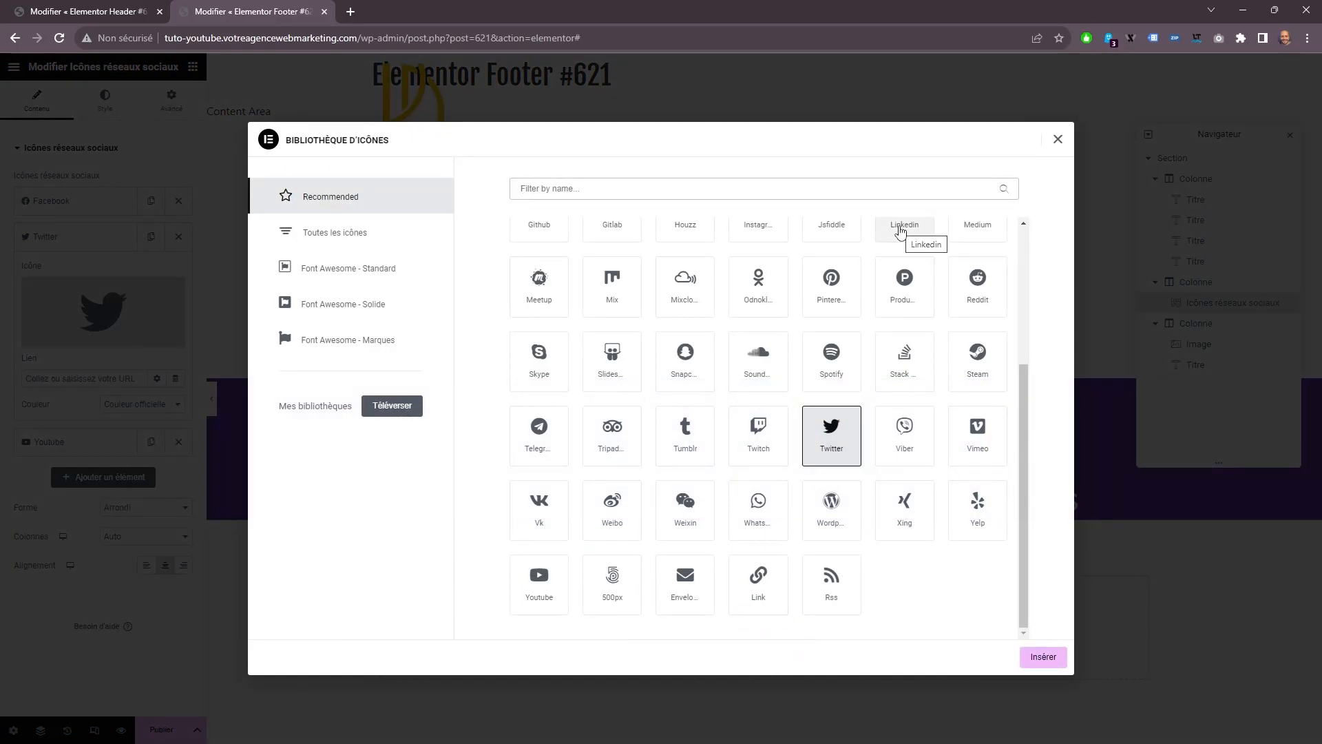
text(wh)
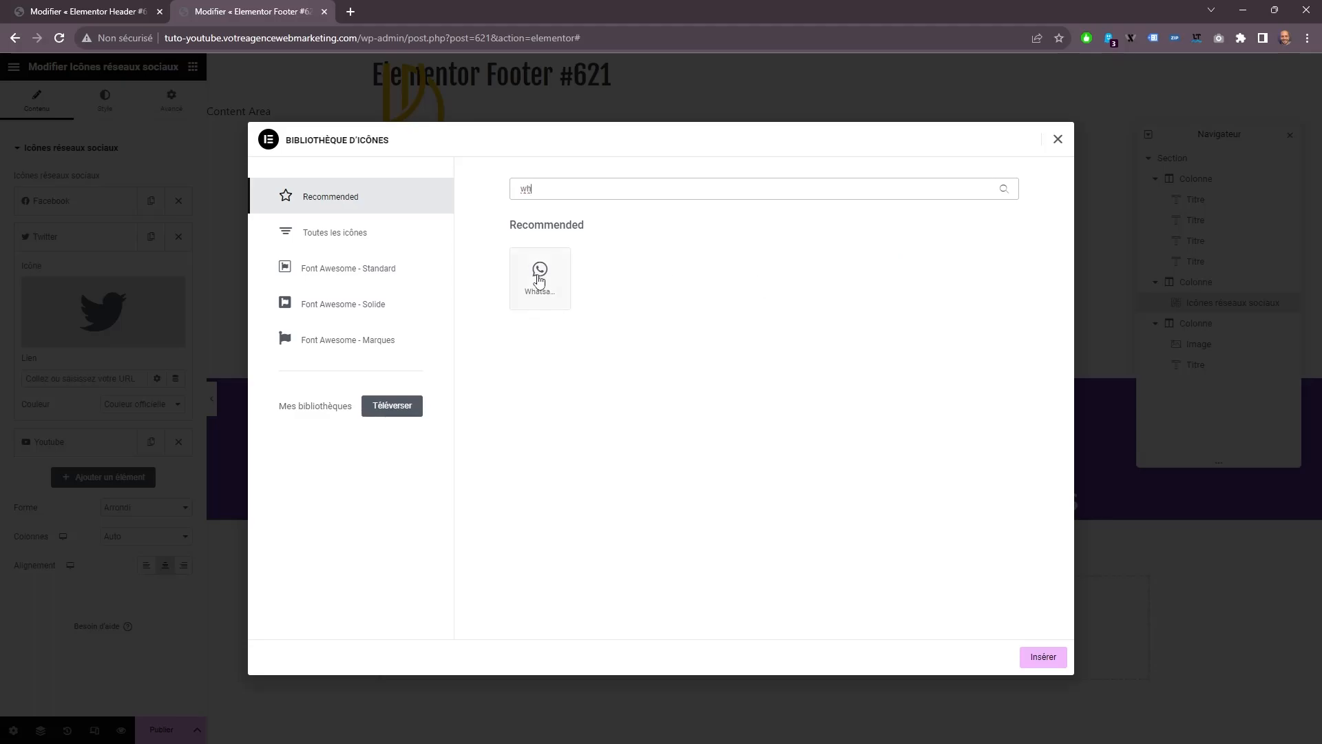
click(540, 279)
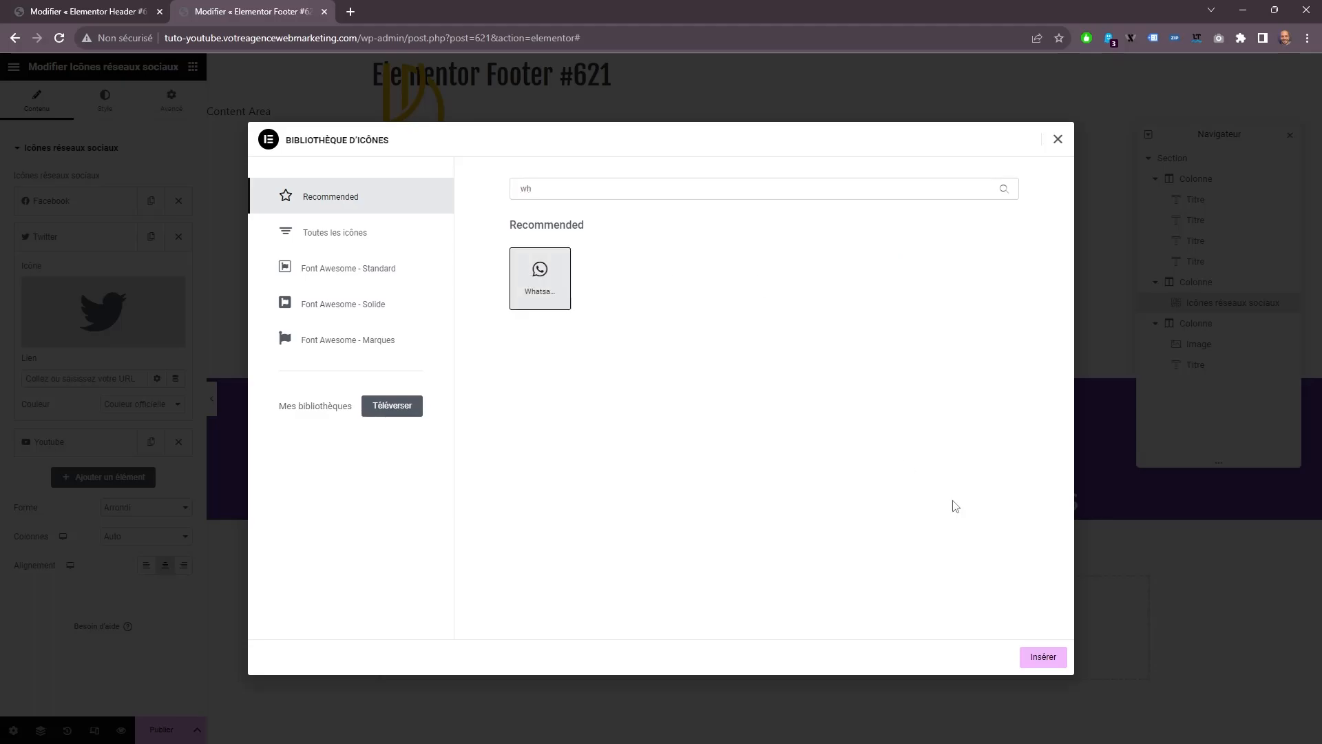
click(1043, 657)
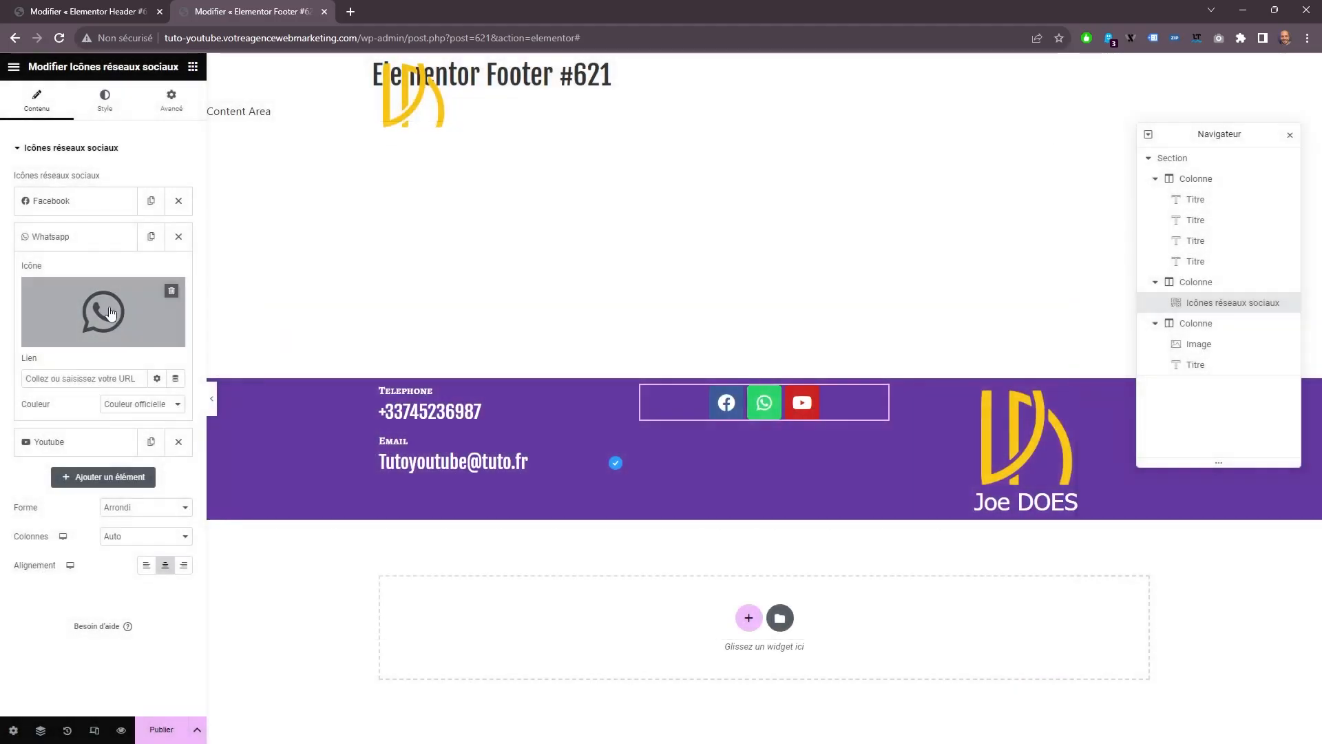
click(72, 236)
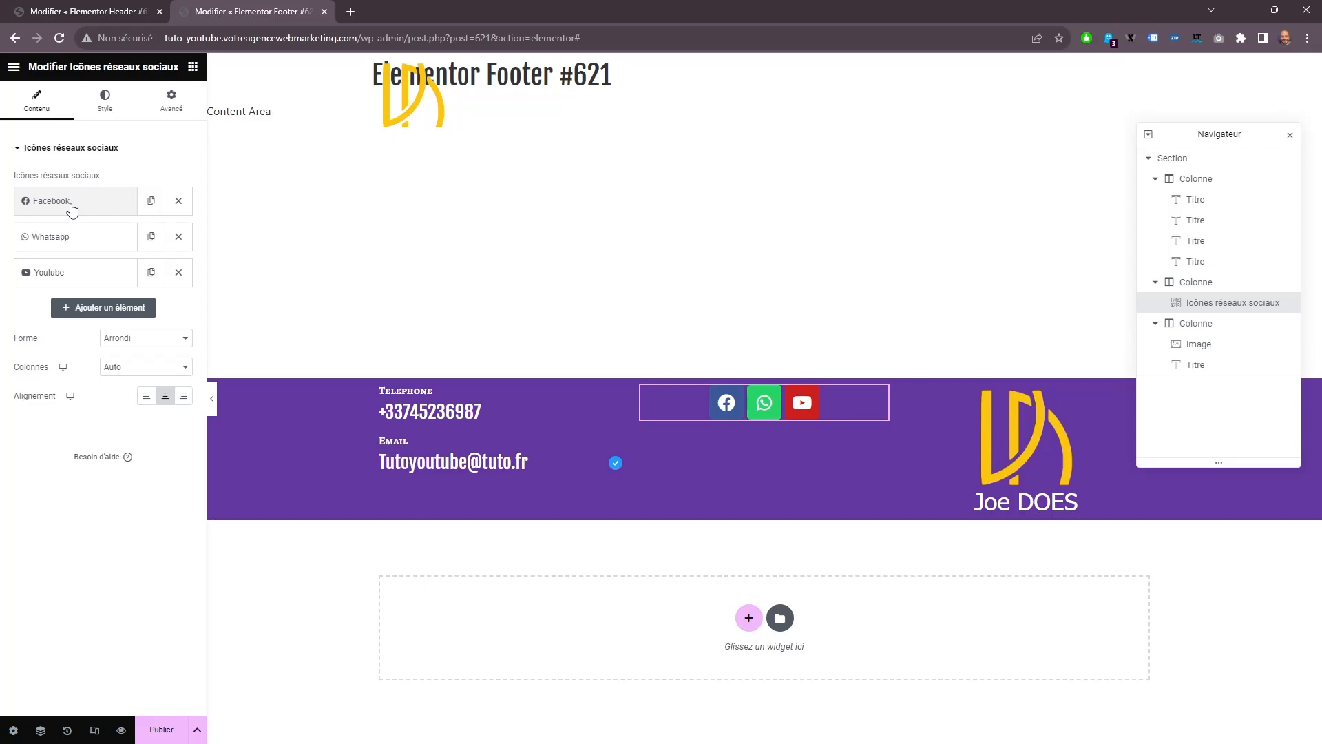
Replace the Facebook item's icon with the LinkedIn icon from the icon library.
click(72, 209)
click(92, 270)
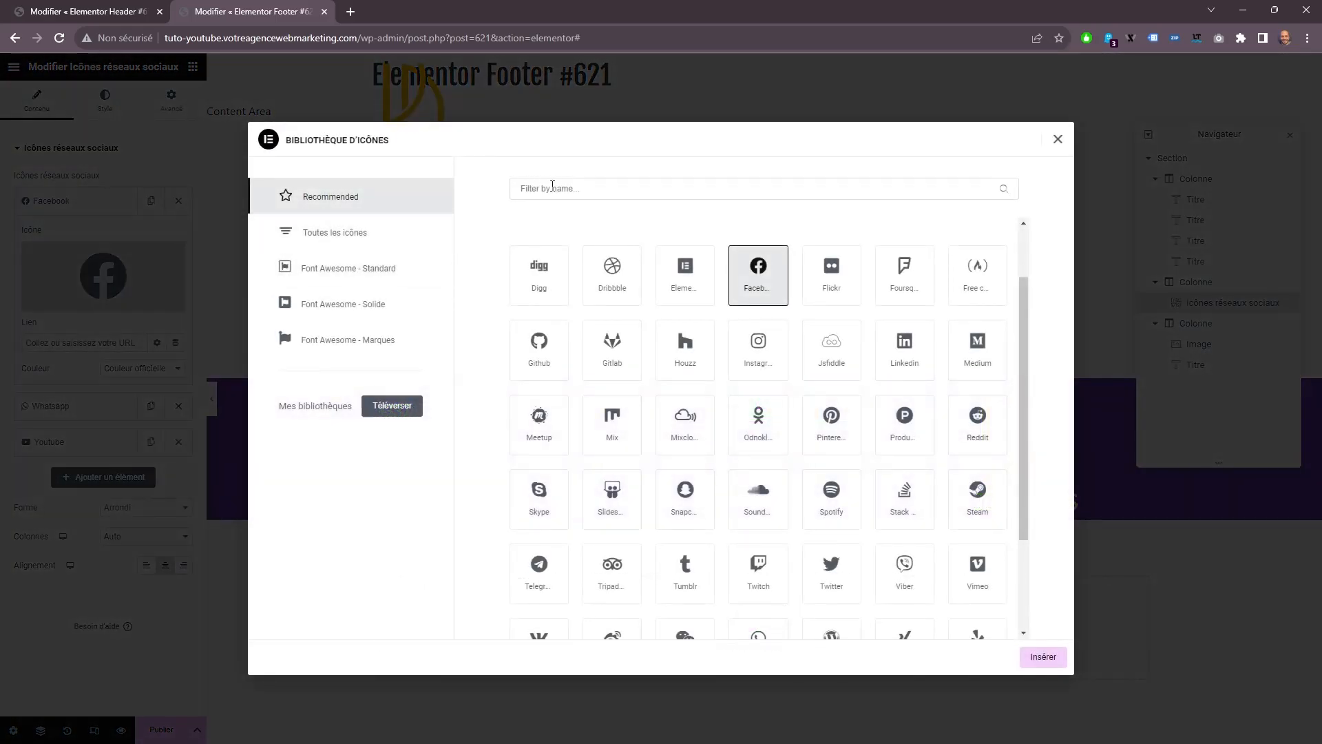
text(li)
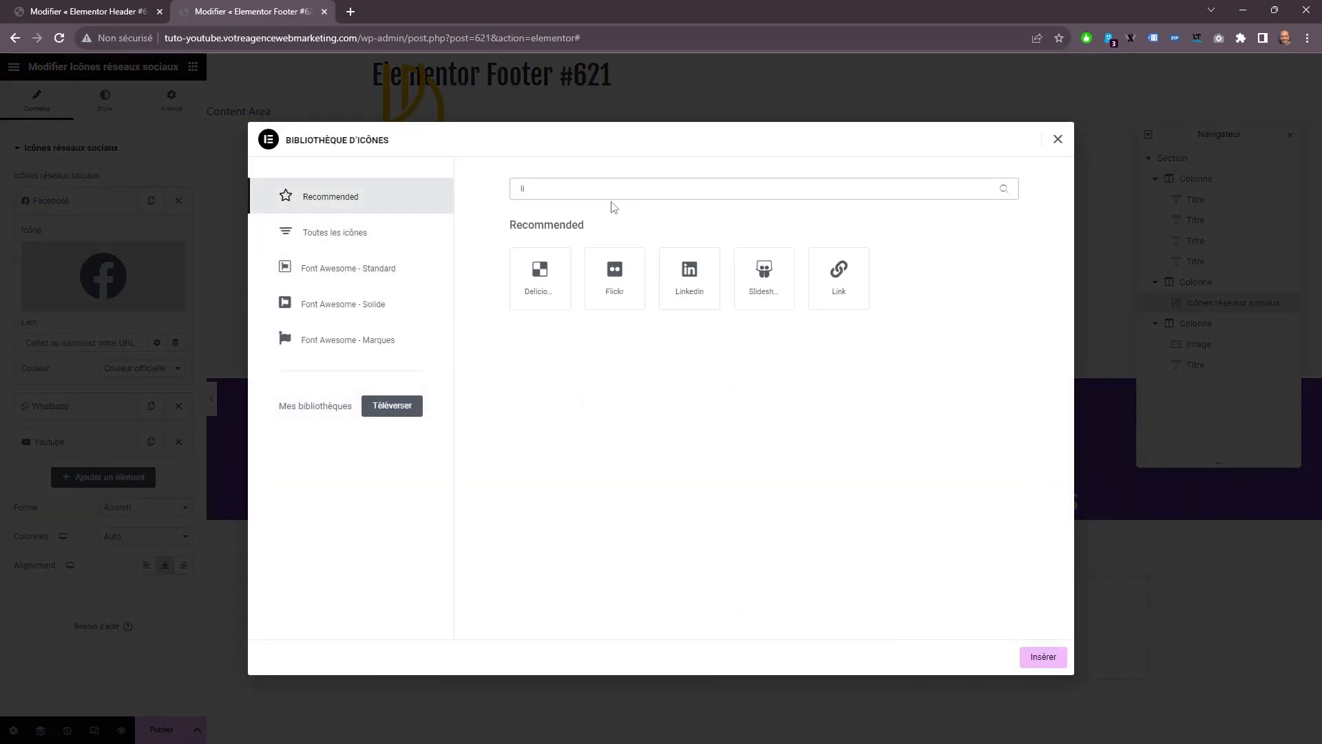
text(n)
click(570, 296)
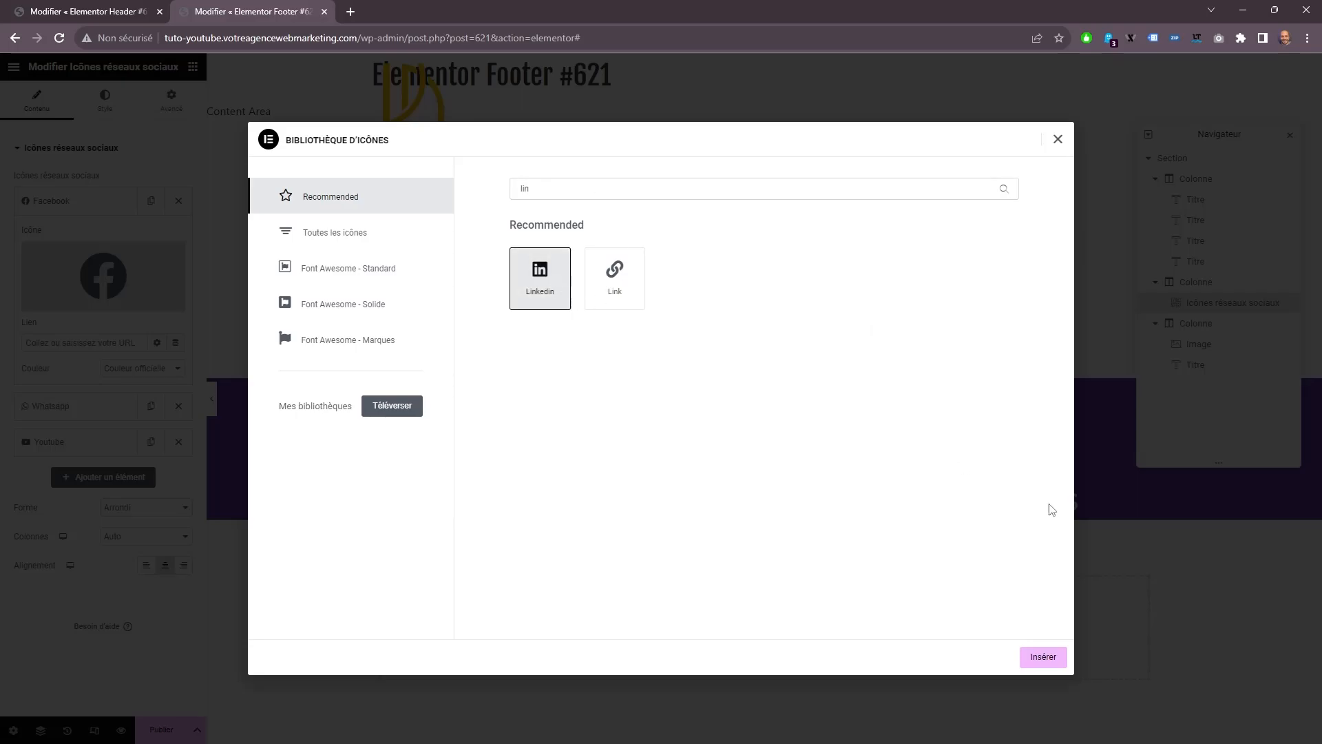
click(1043, 656)
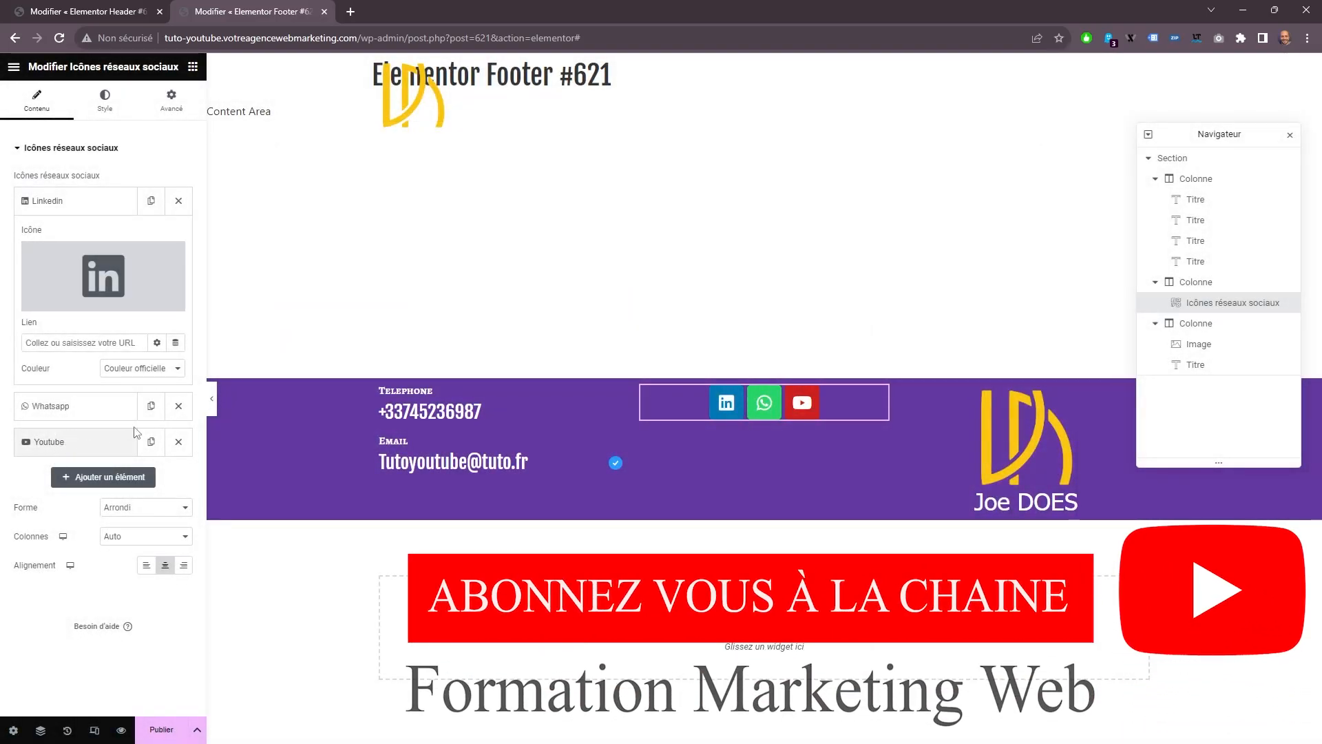
click(101, 203)
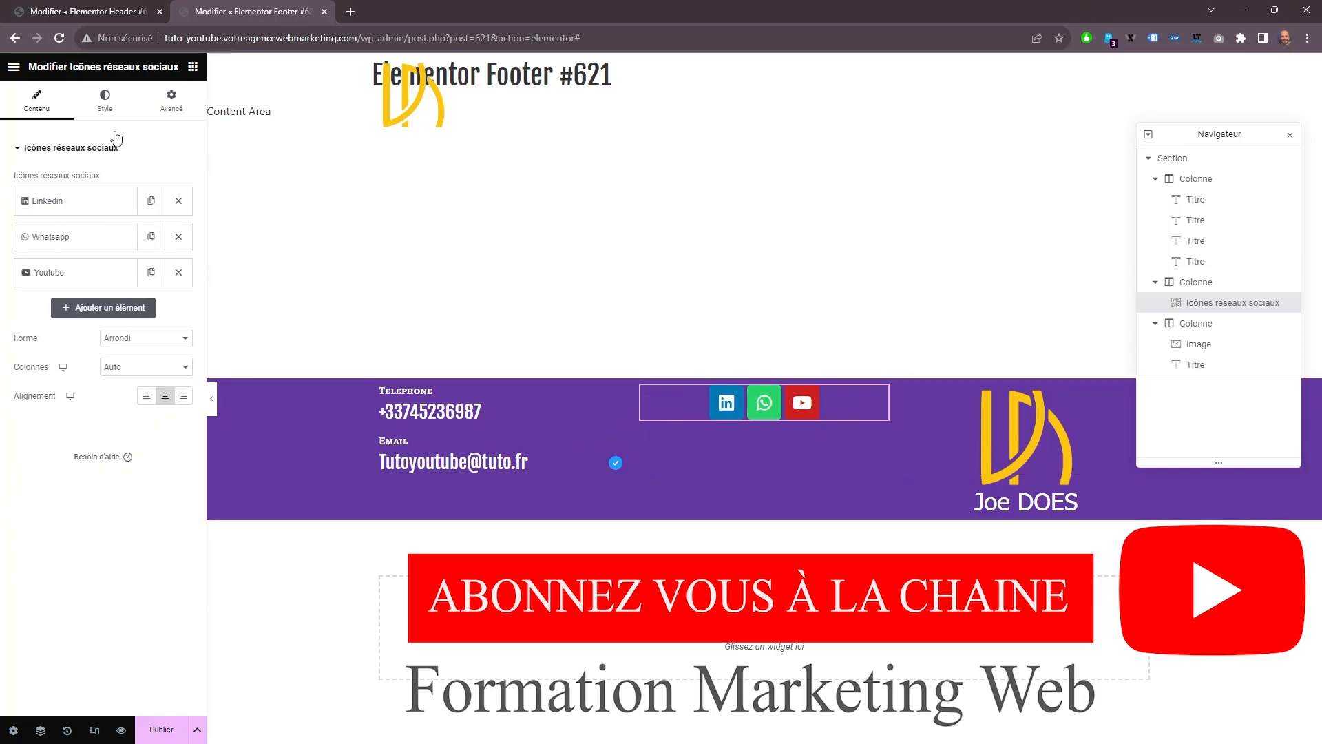
Switch the social icons' colour to Personnalisé and set their border radius to 0 on all sides.
click(105, 102)
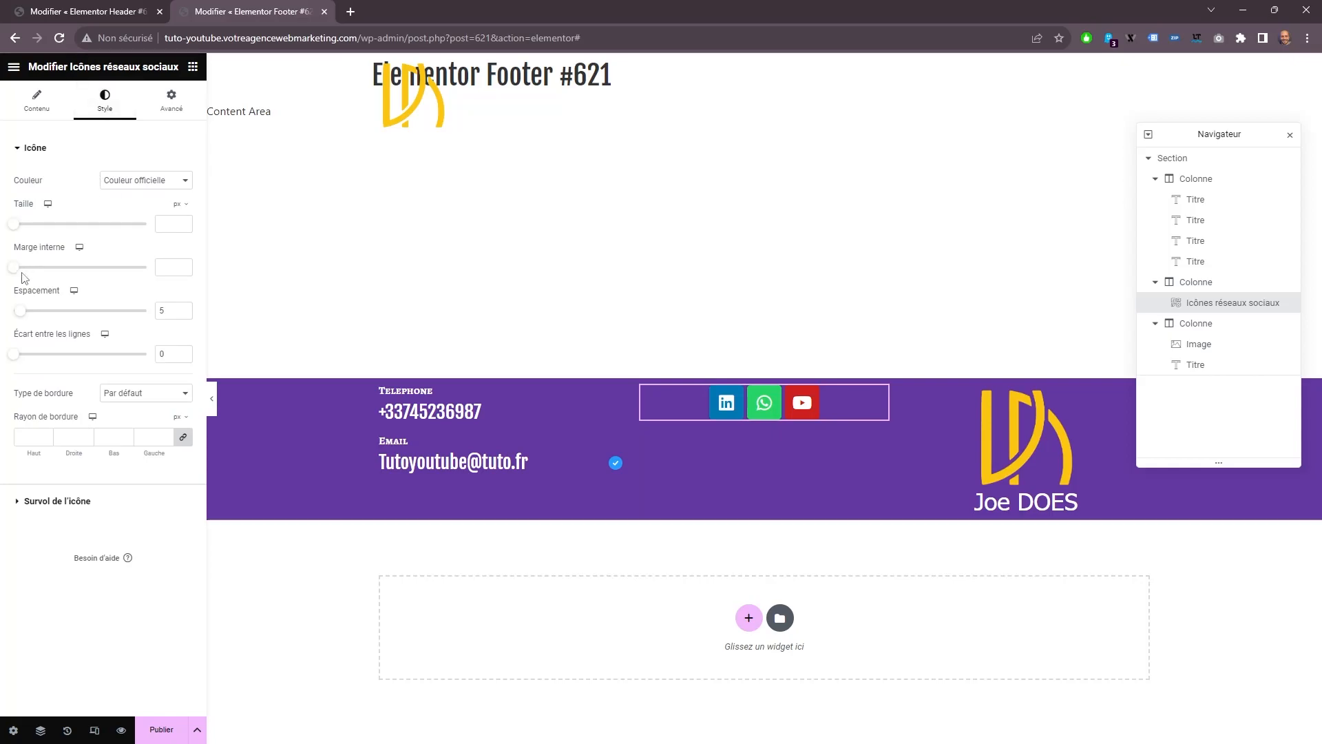
click(138, 182)
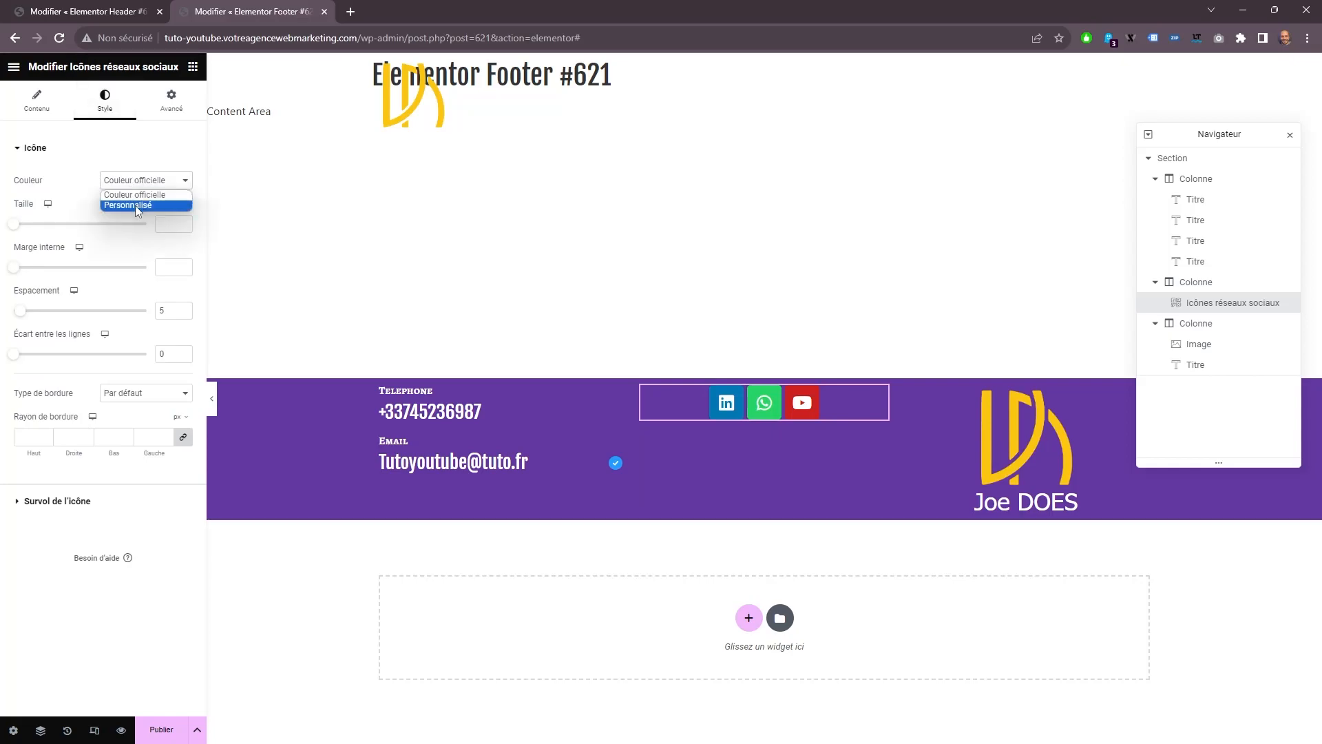
click(139, 201)
click(171, 368)
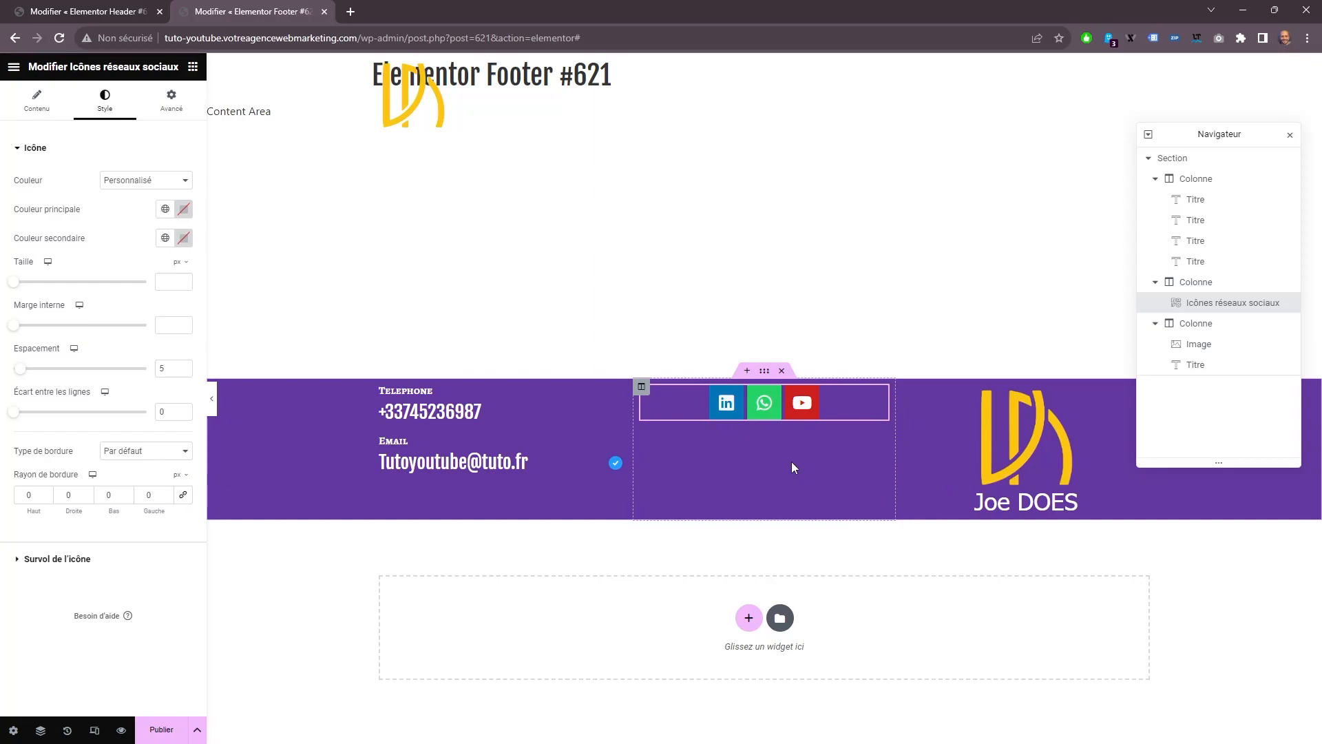
Assign the global colour Sous titre as the social icons' main colour and Titre as their secondary colour.
click(165, 209)
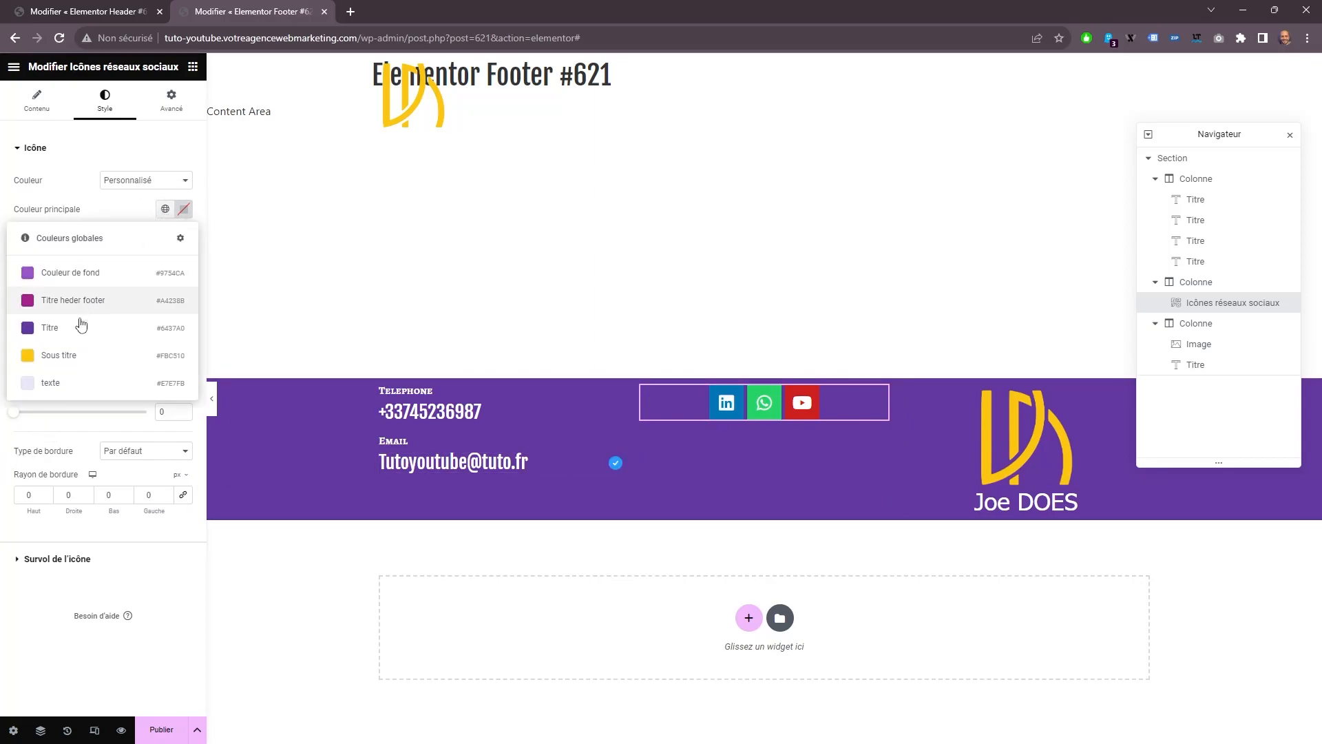
click(33, 359)
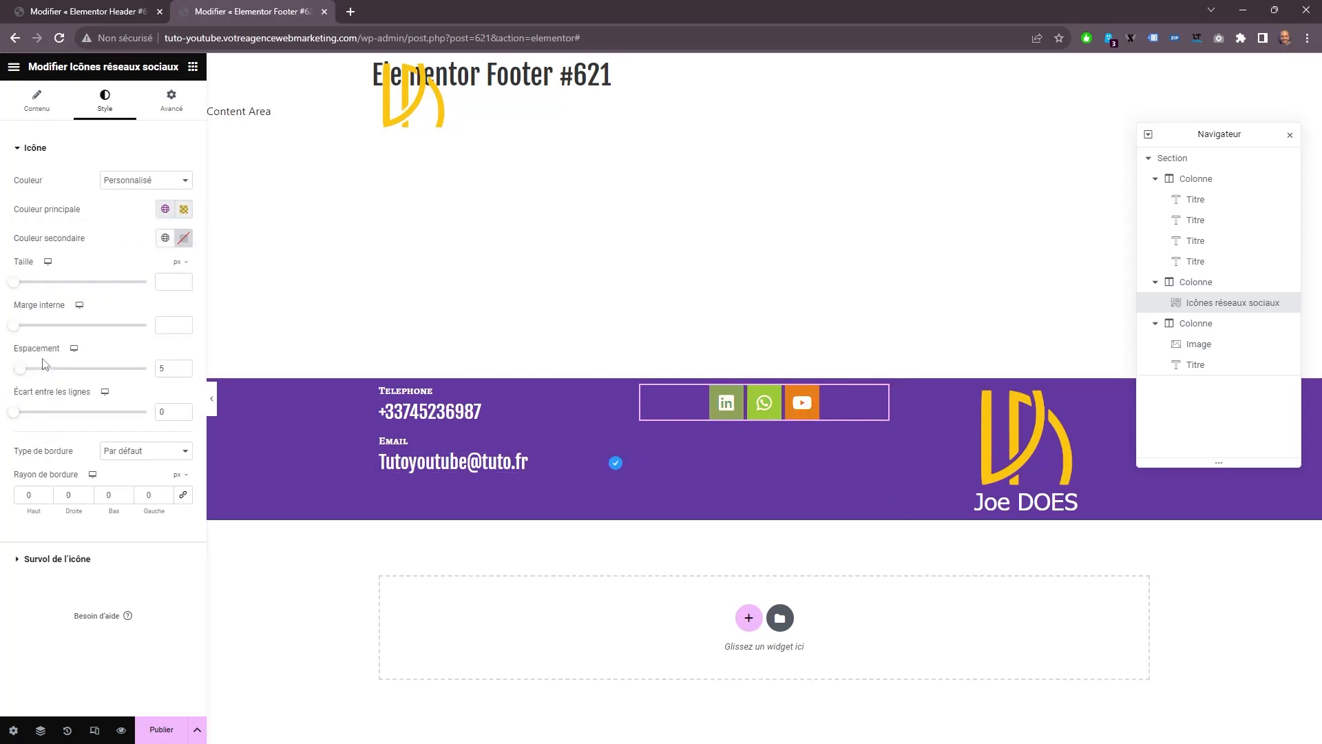
click(166, 240)
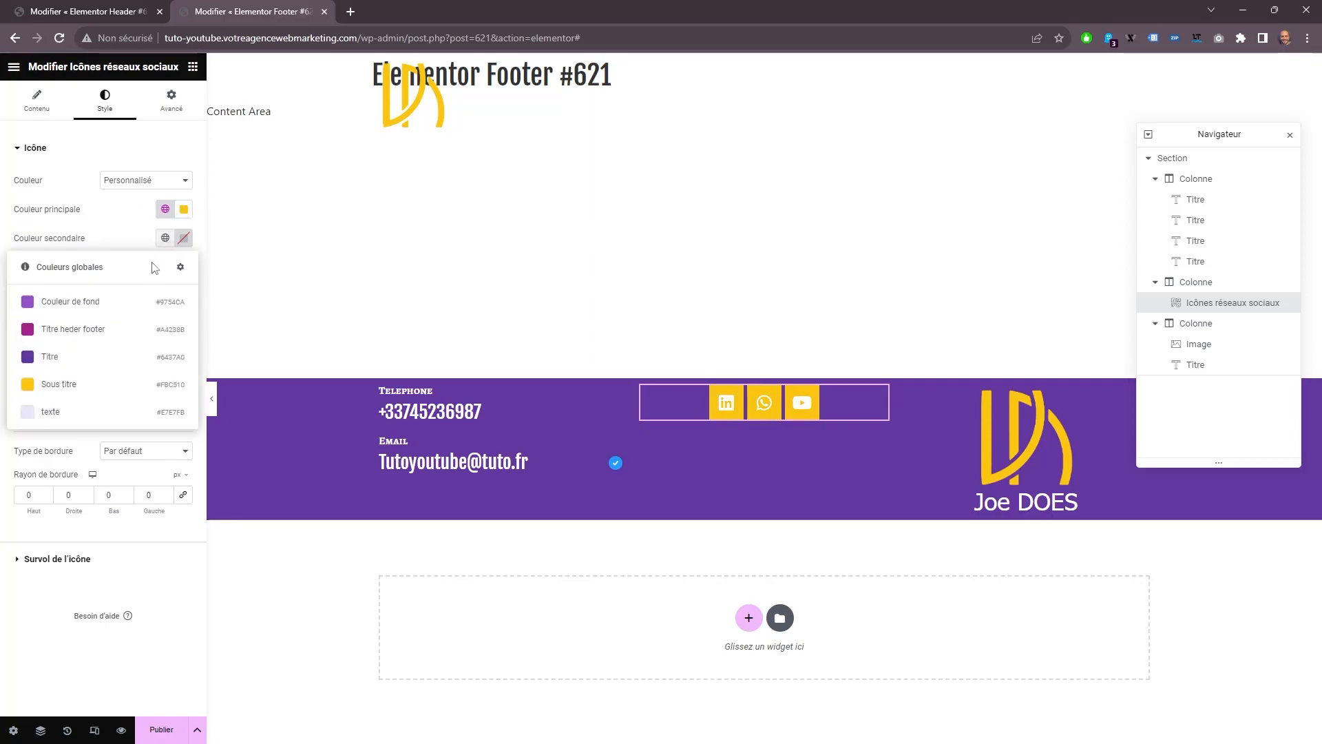
click(39, 358)
Set the social icons' hover colours to the global Couleur de fond as main and white as secondary.
click(68, 559)
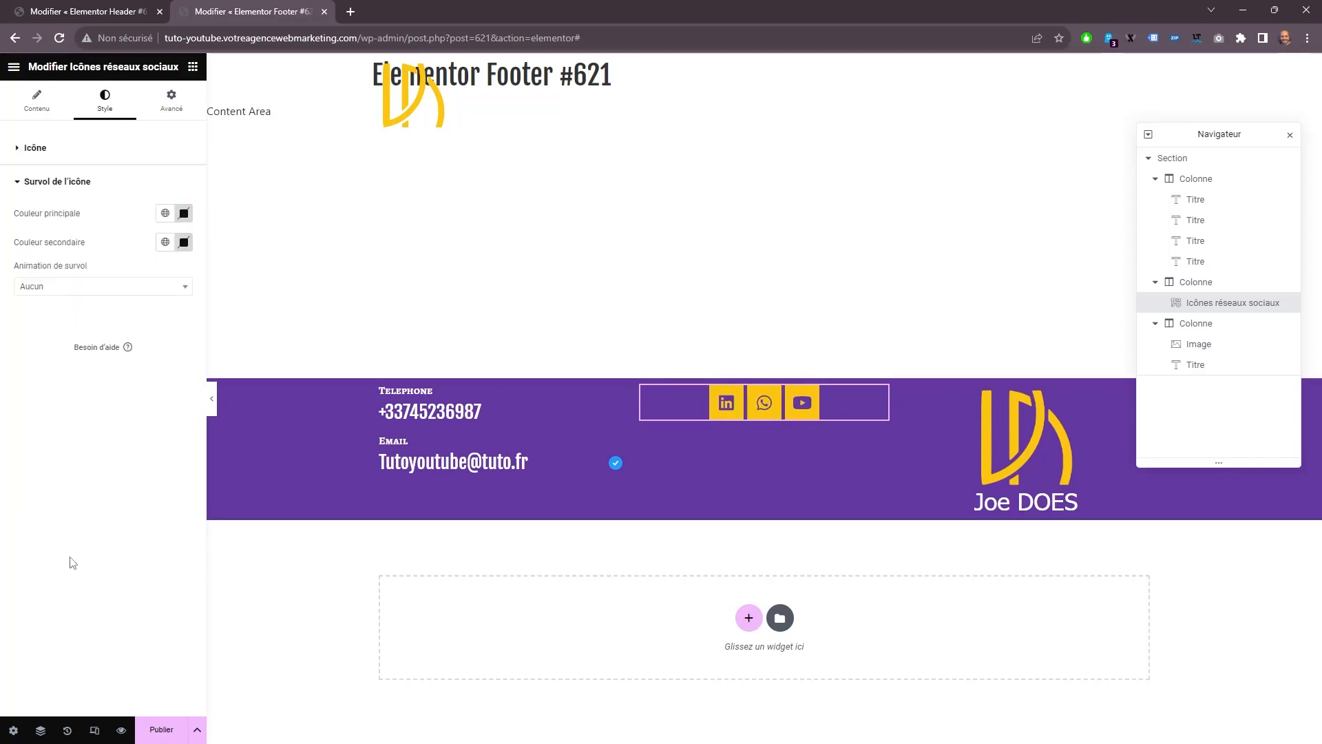
click(169, 219)
click(83, 276)
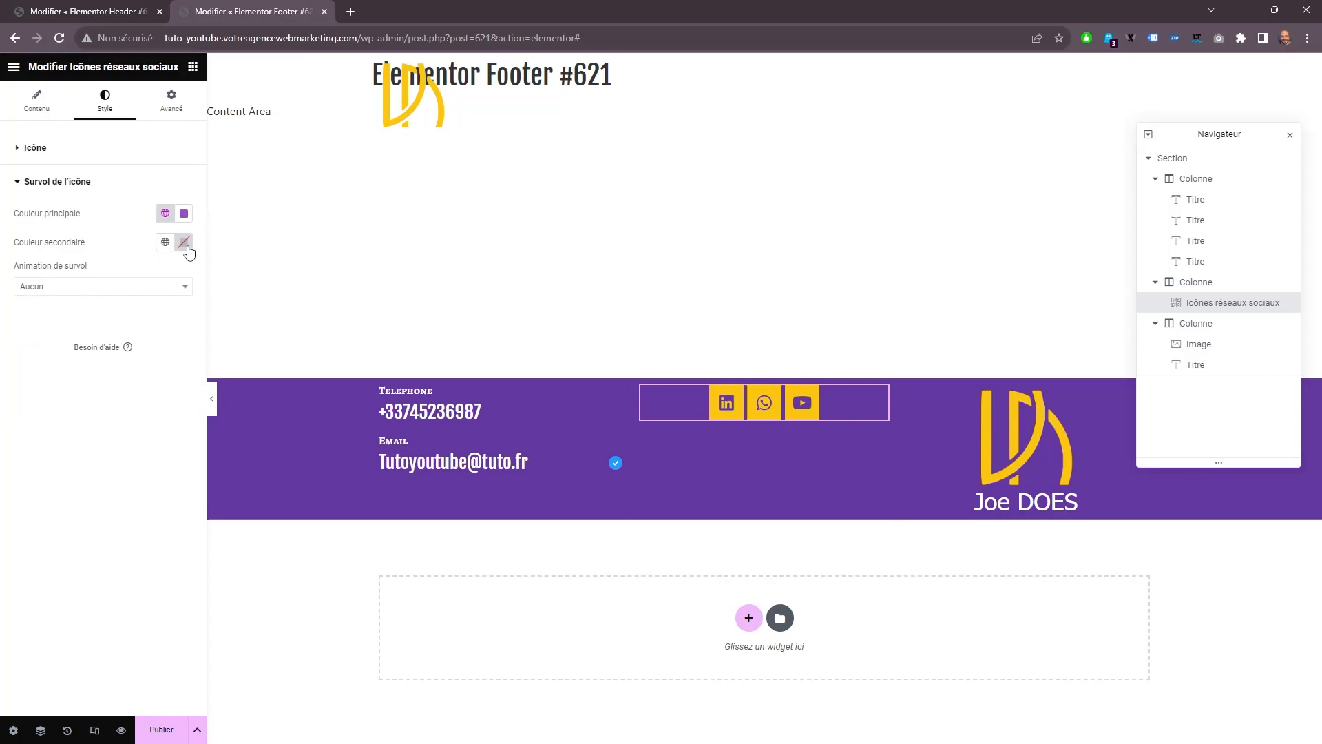
click(184, 242)
click(18, 371)
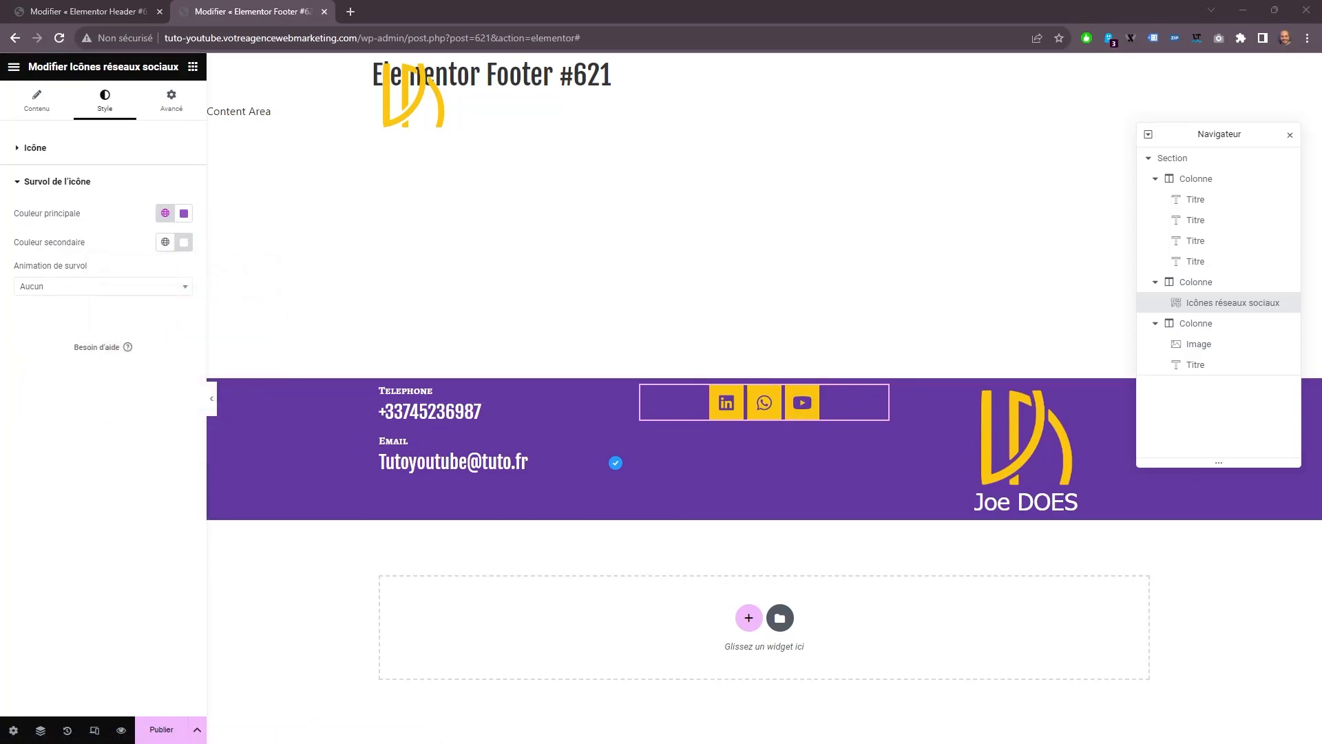
Apply the Float hover animation to the social icons.
click(114, 286)
scroll(90, 392, down, 2)
scroll(89, 387, down, 2)
click(65, 369)
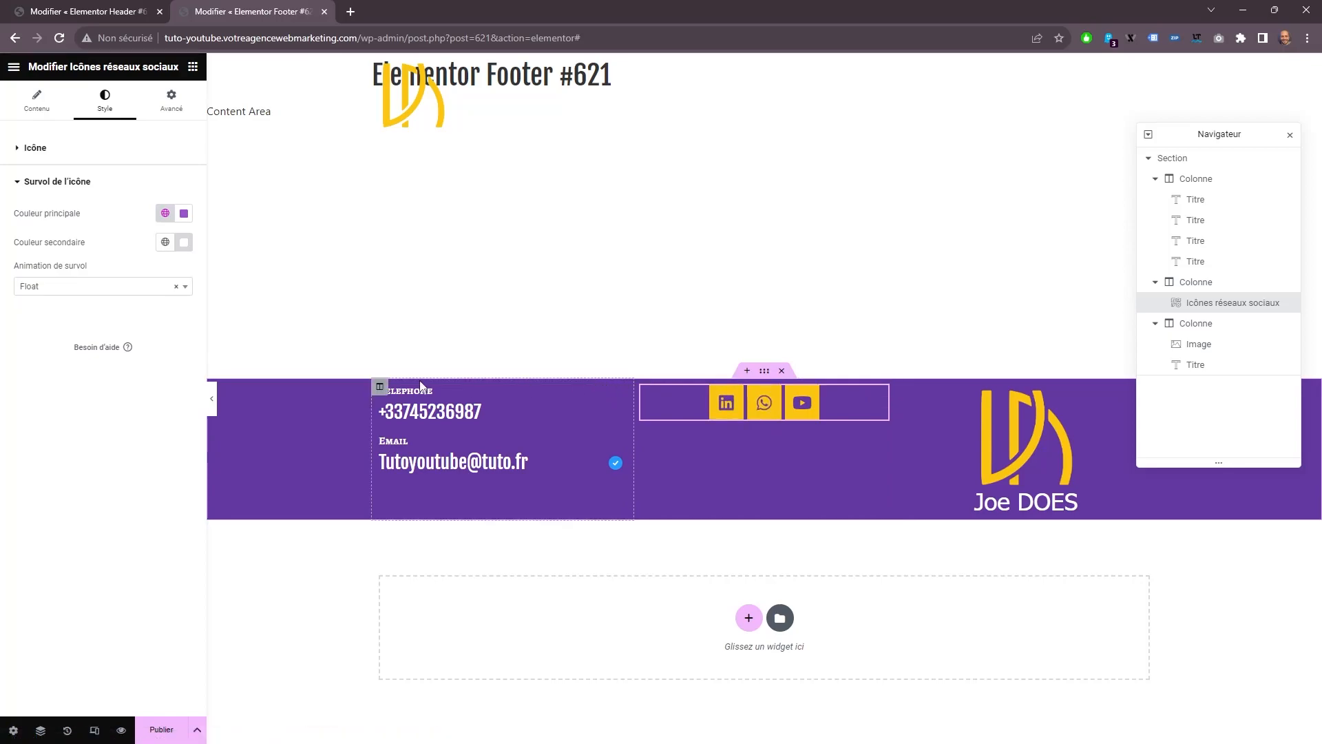
Set the contact and social icons columns' vertical alignment to Milieu, and open the logo column's vertical alignment options.
click(380, 386)
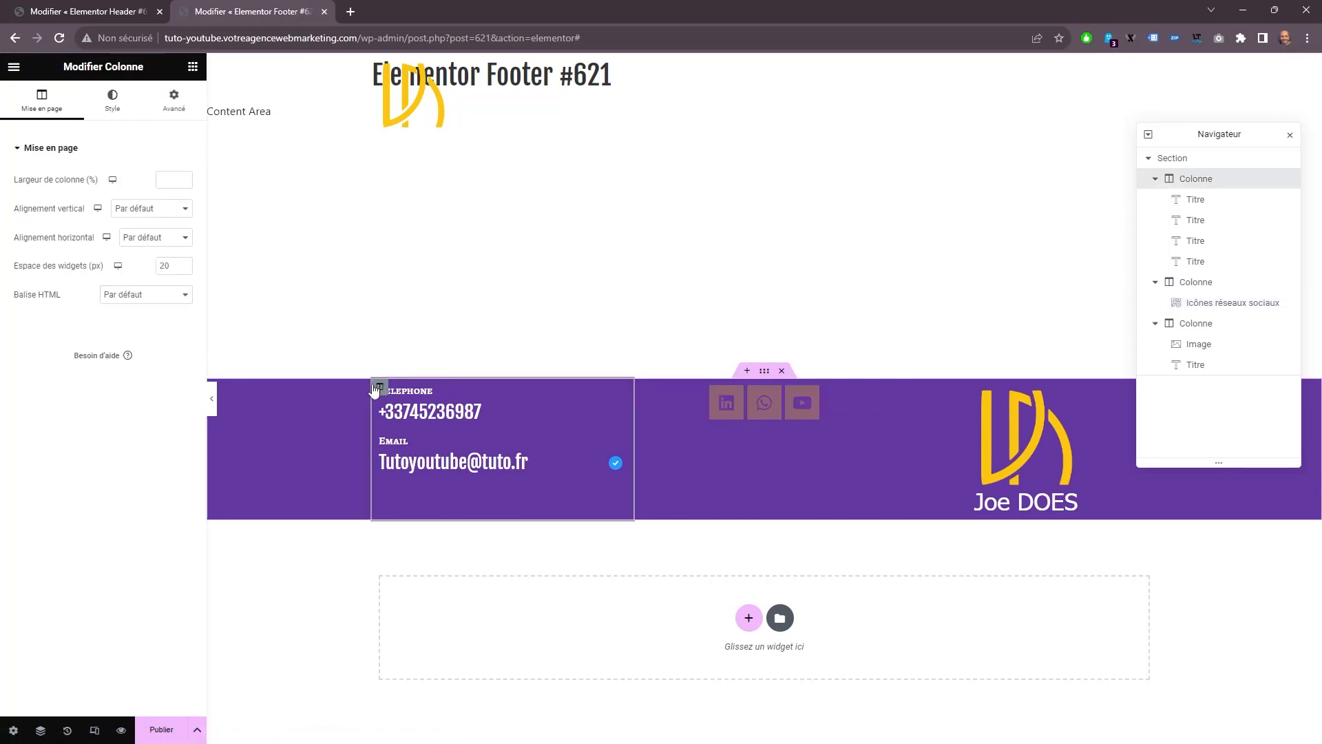
click(136, 210)
click(142, 254)
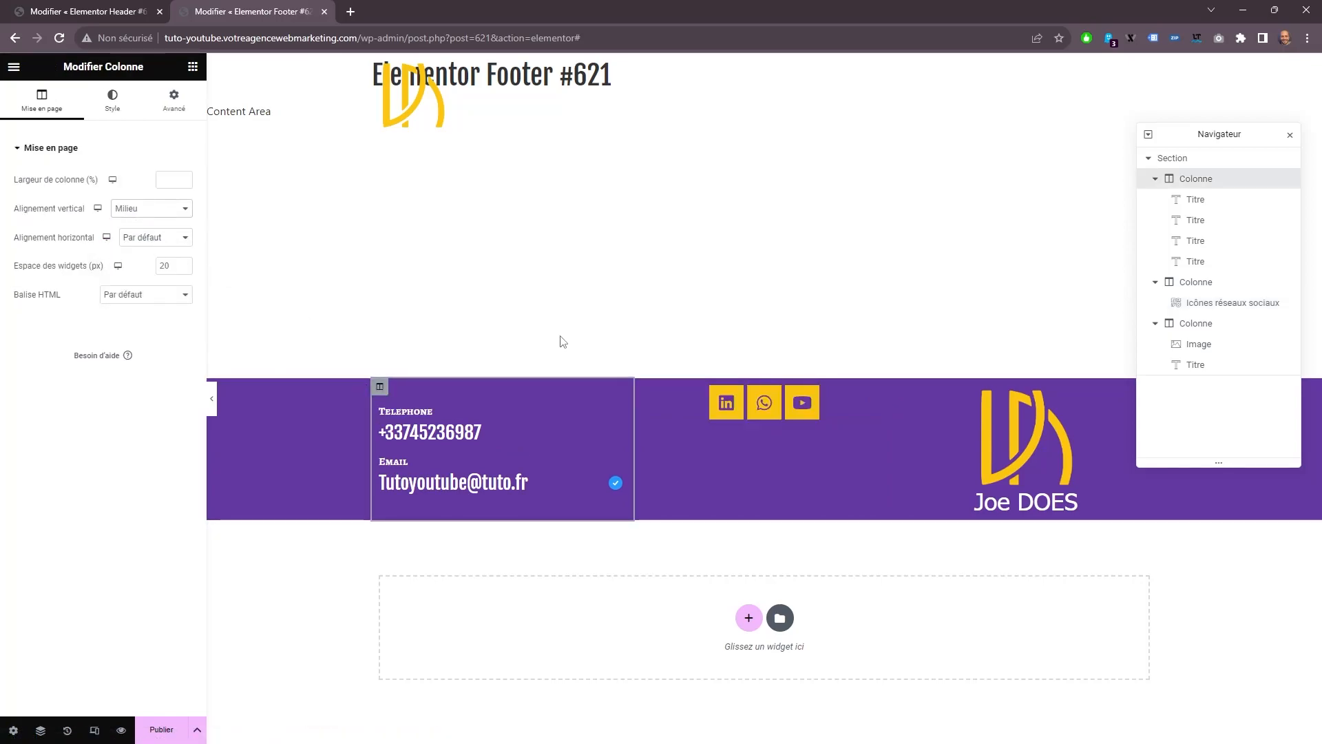
click(641, 386)
click(148, 208)
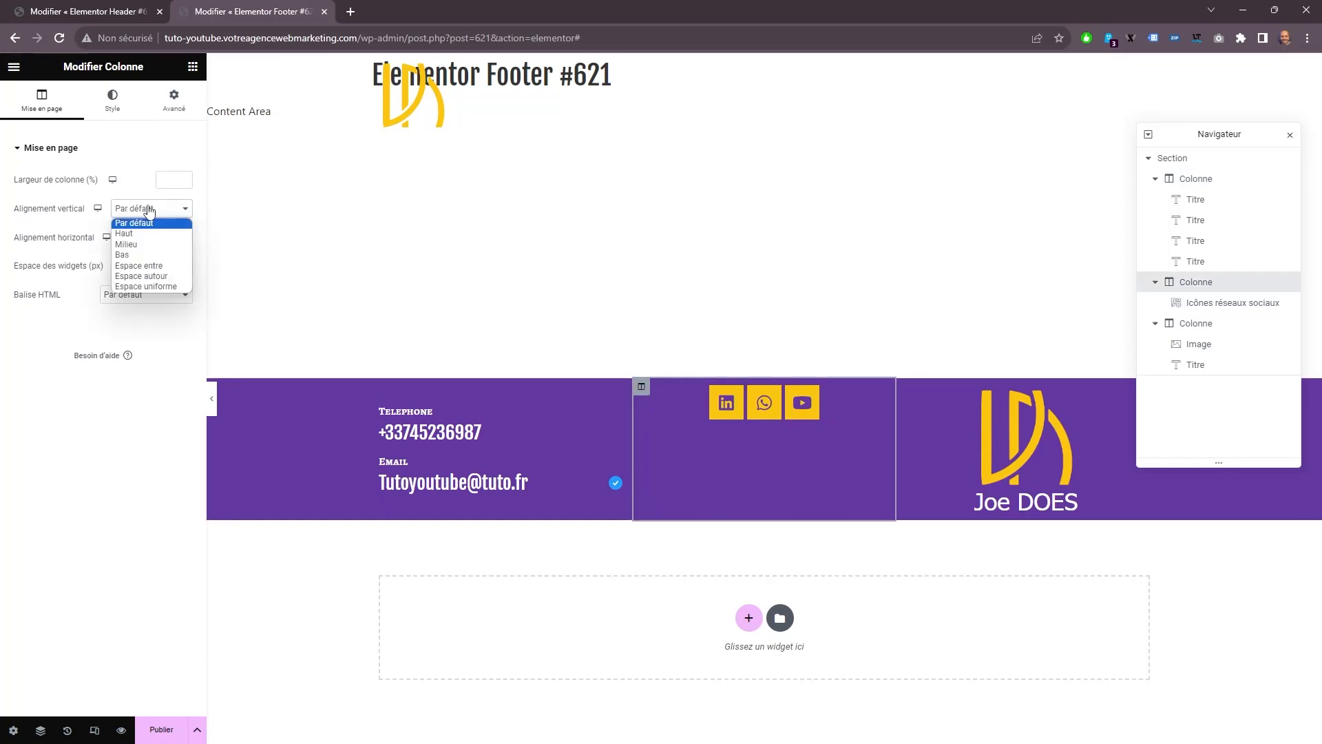
click(149, 245)
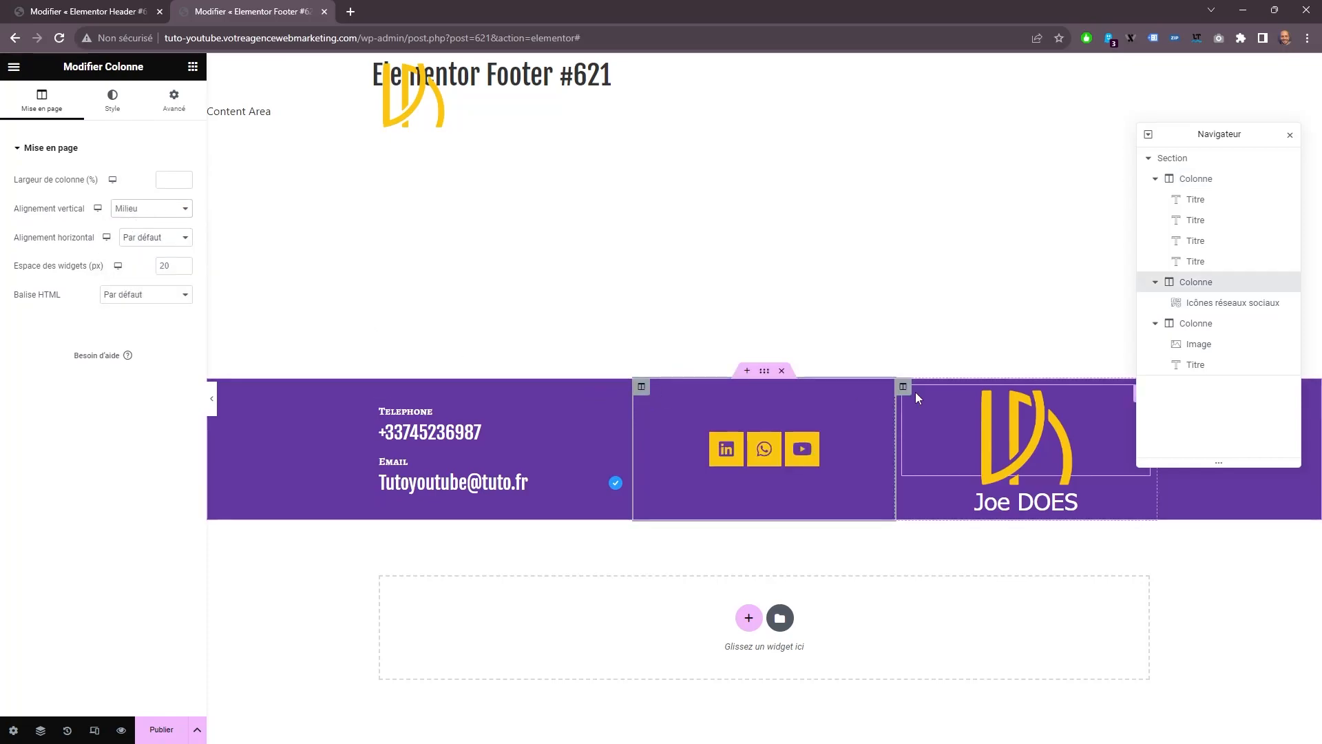
click(903, 386)
click(145, 209)
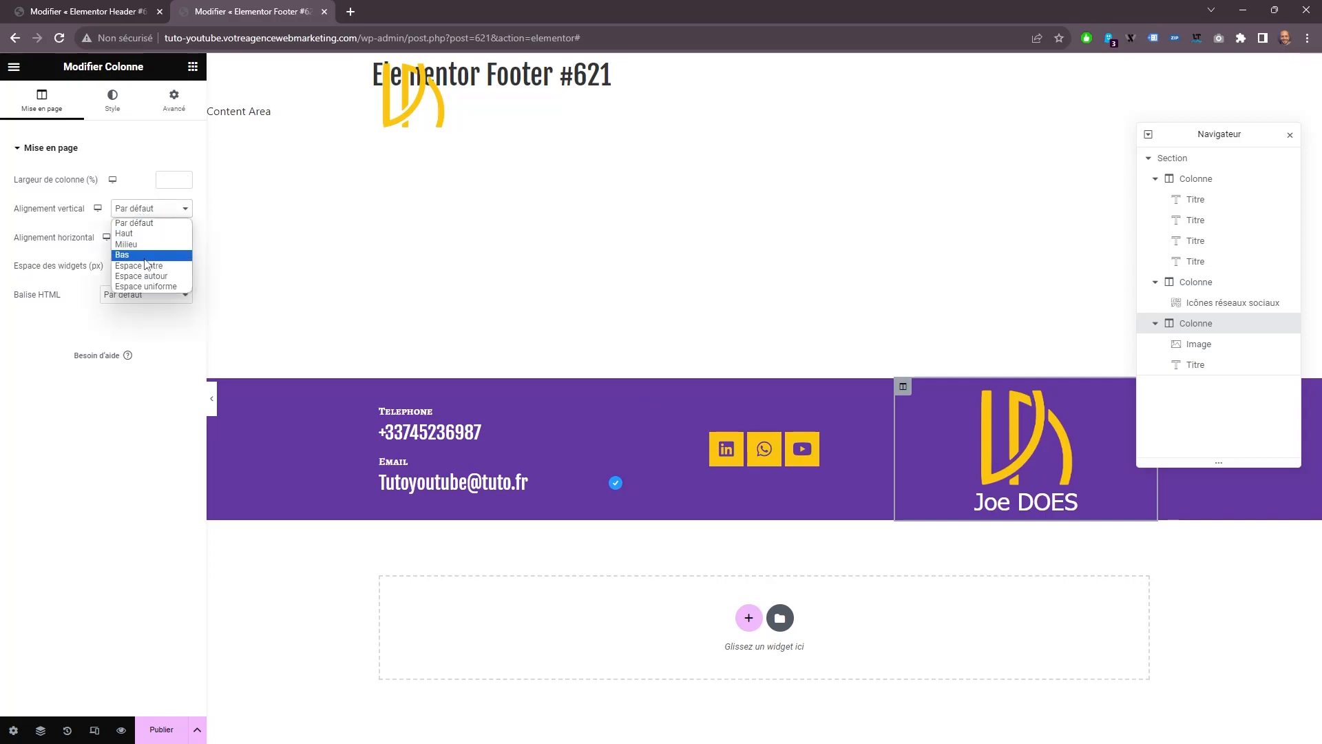
Add a single-column section below the footer columns and give it a classic background in the global colour Titre.
click(749, 617)
click(605, 647)
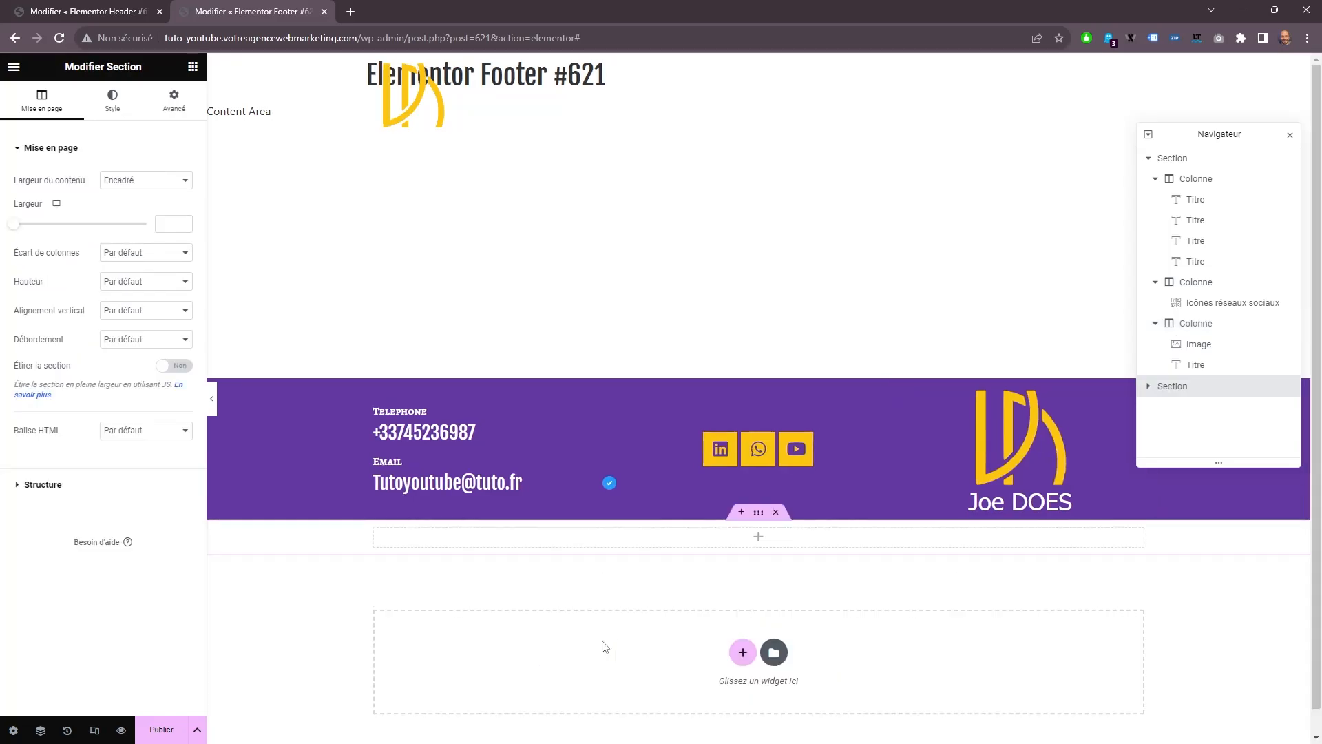
click(112, 100)
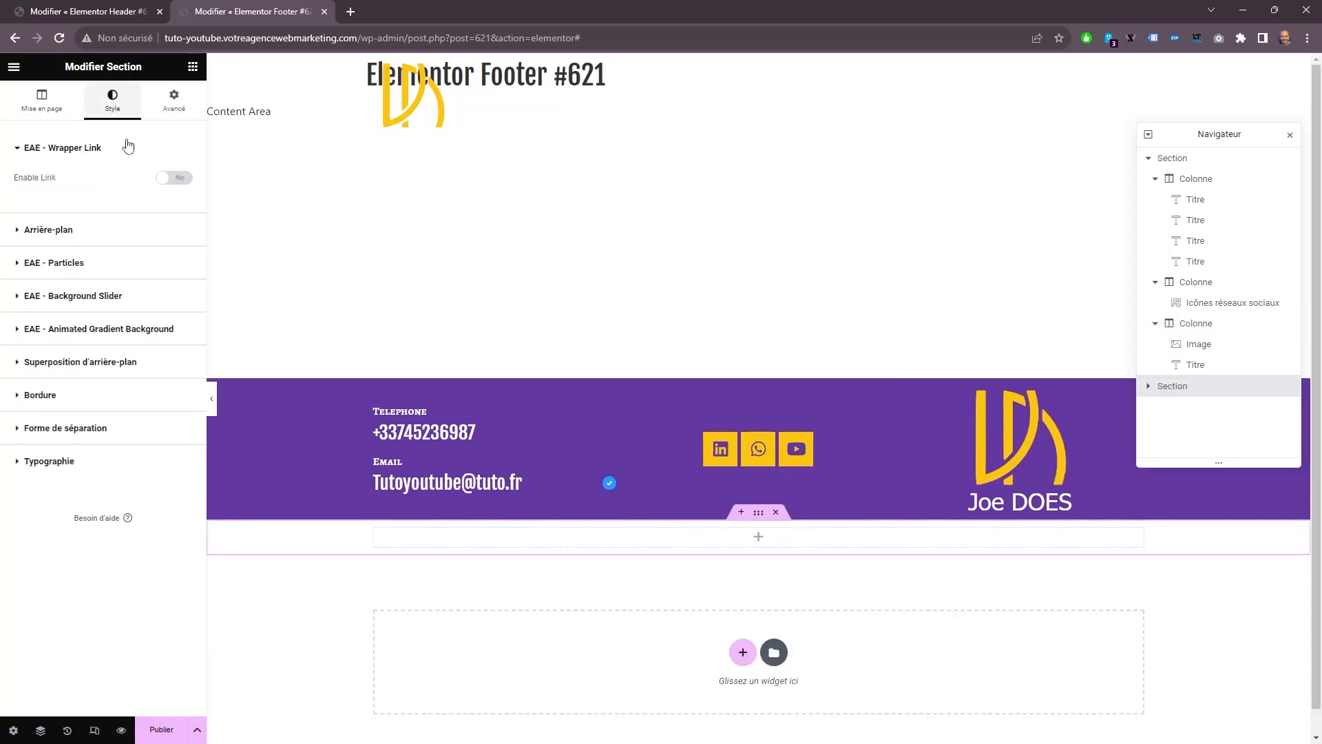
click(86, 244)
click(129, 243)
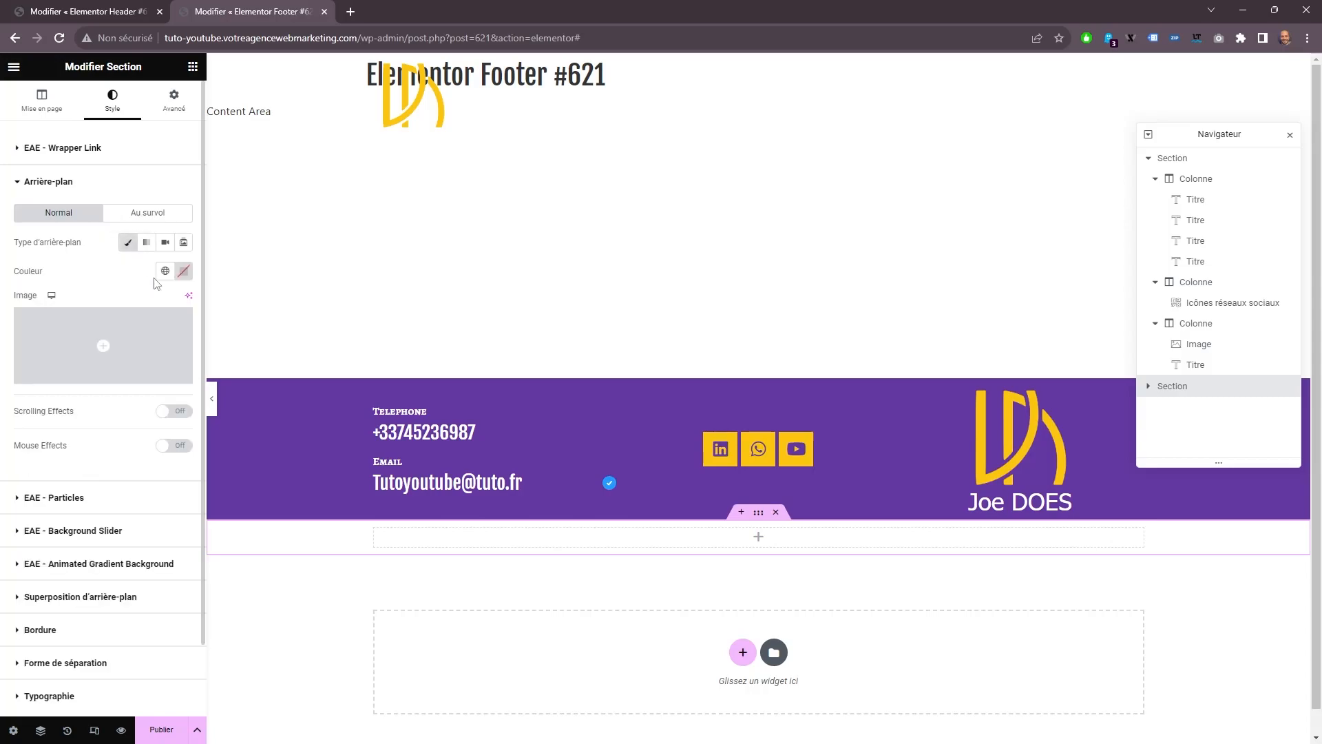
click(165, 270)
click(78, 394)
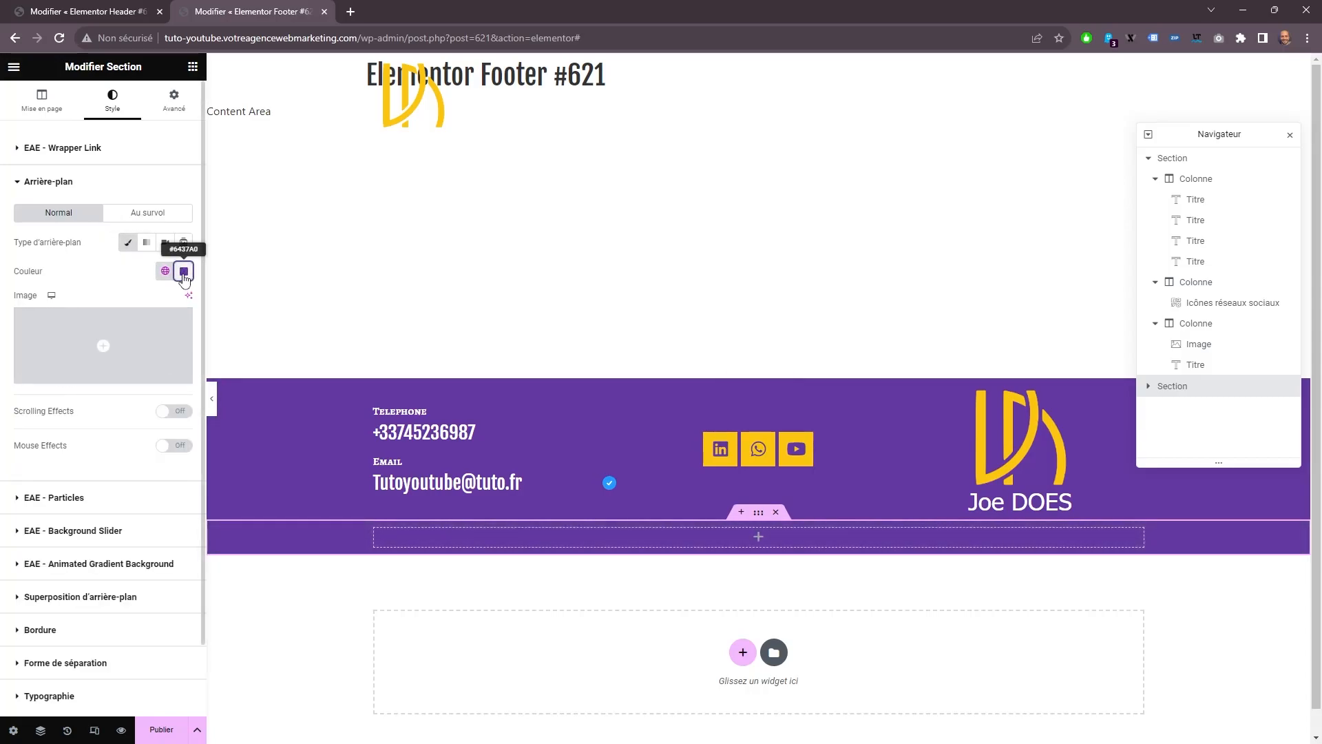
Darken the new section's background to a custom violet, about #512986.
click(183, 272)
click(216, 376)
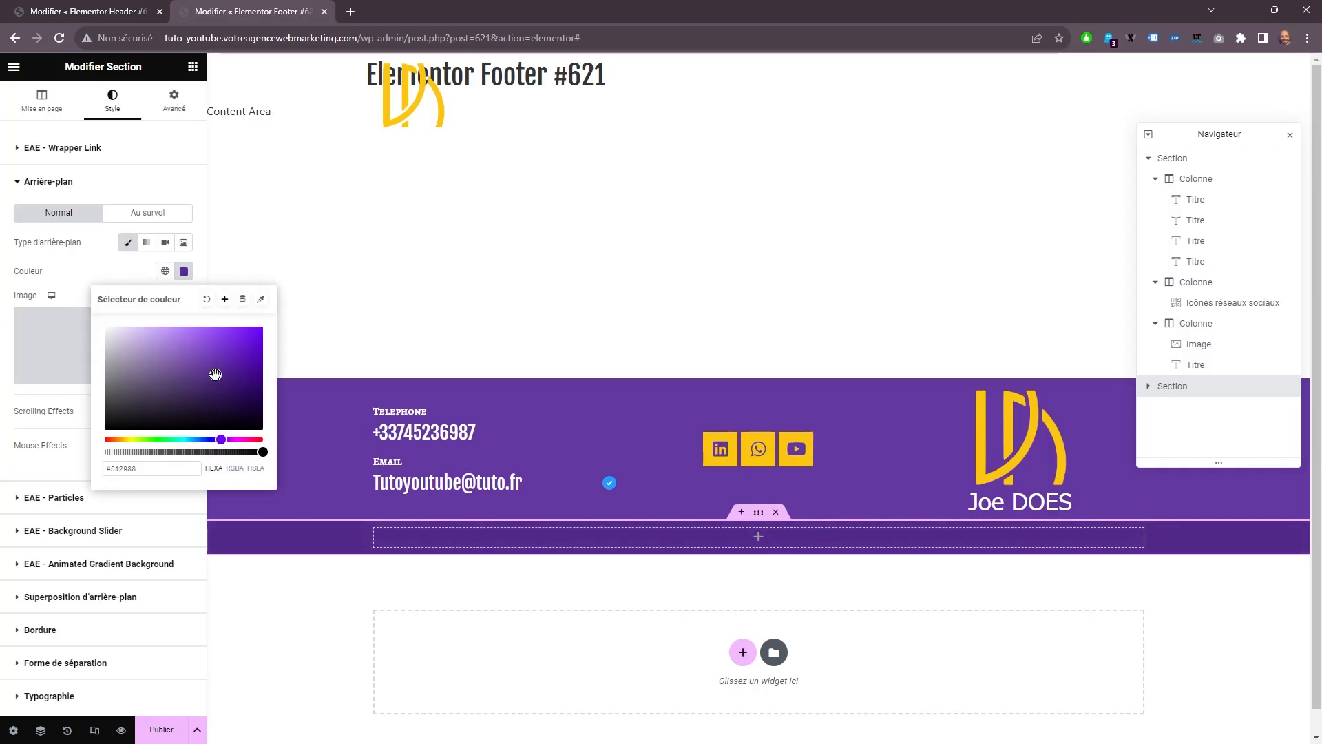
click(196, 465)
Add the Liste d'icône widget to the new section and delete its second and third items.
click(193, 66)
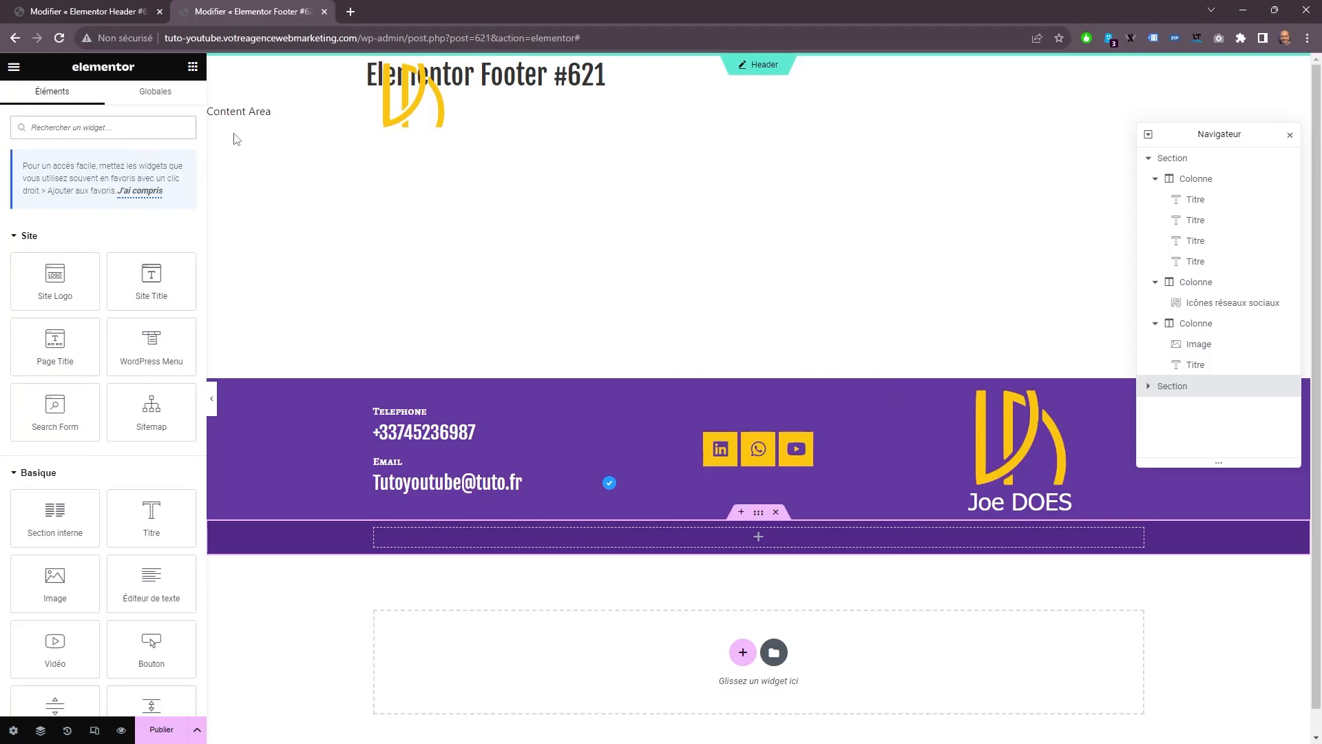
text(lis)
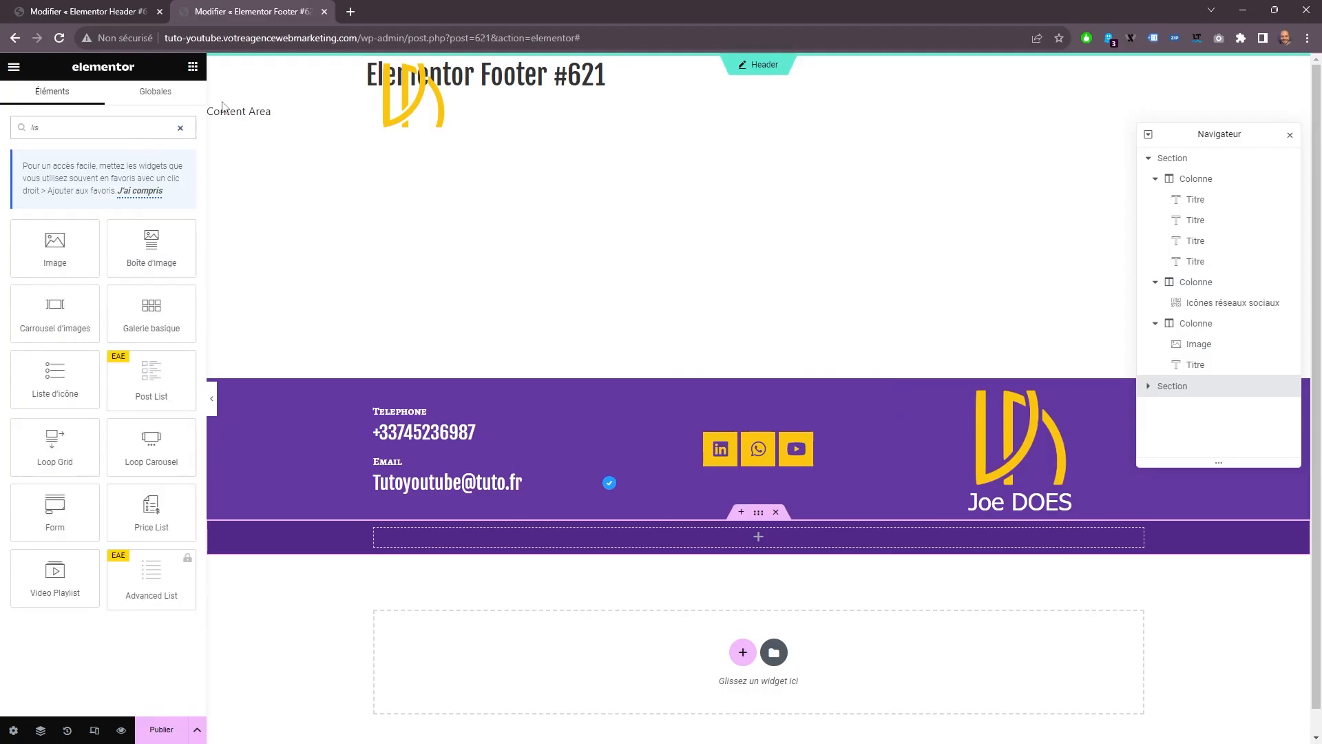
drag(41, 387, 447, 536)
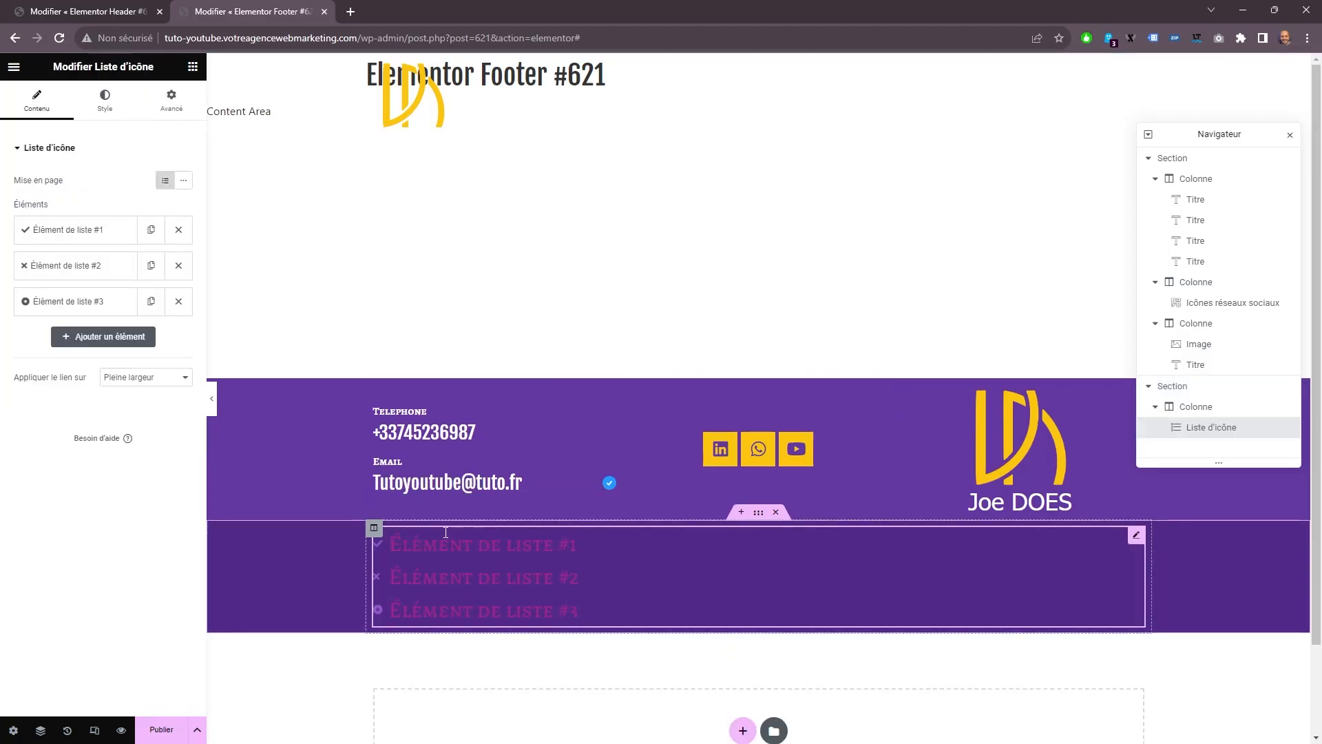
click(179, 301)
click(178, 265)
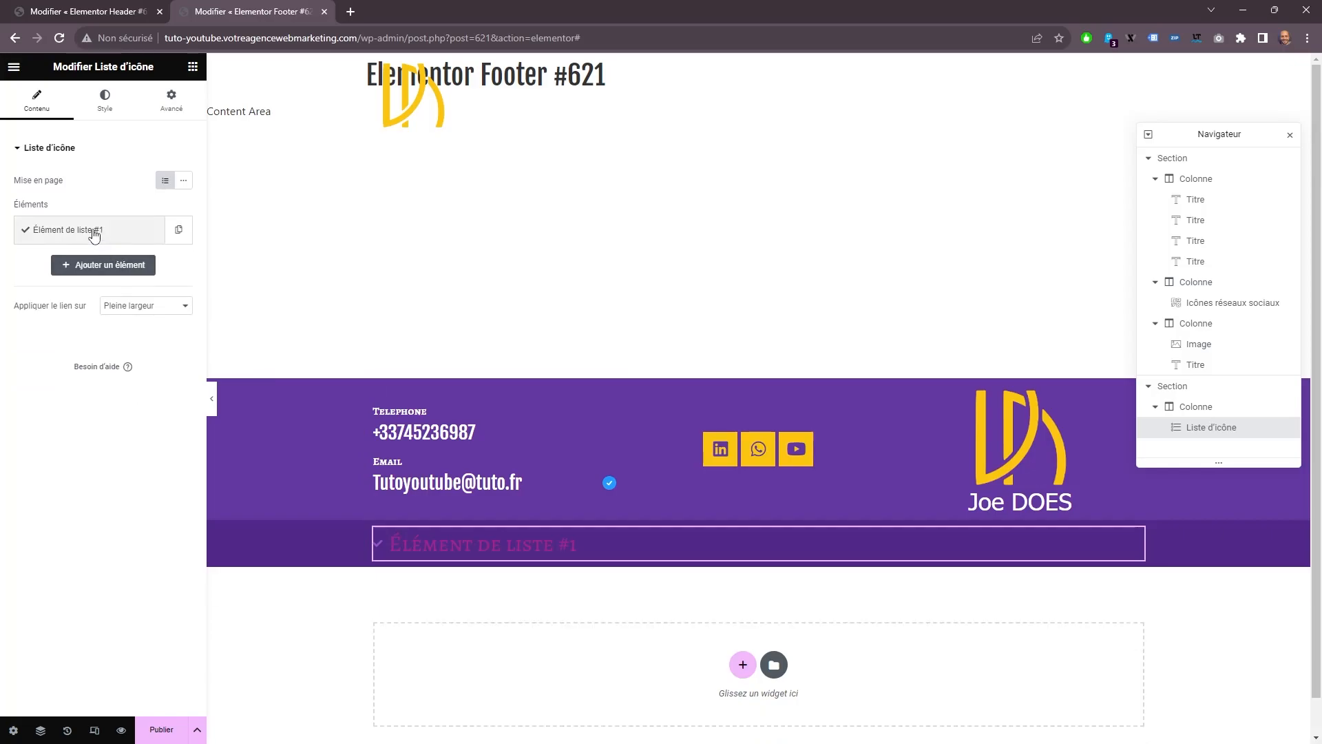
Remove the icon from the remaining list item and set its text to HOME.
click(95, 235)
click(175, 320)
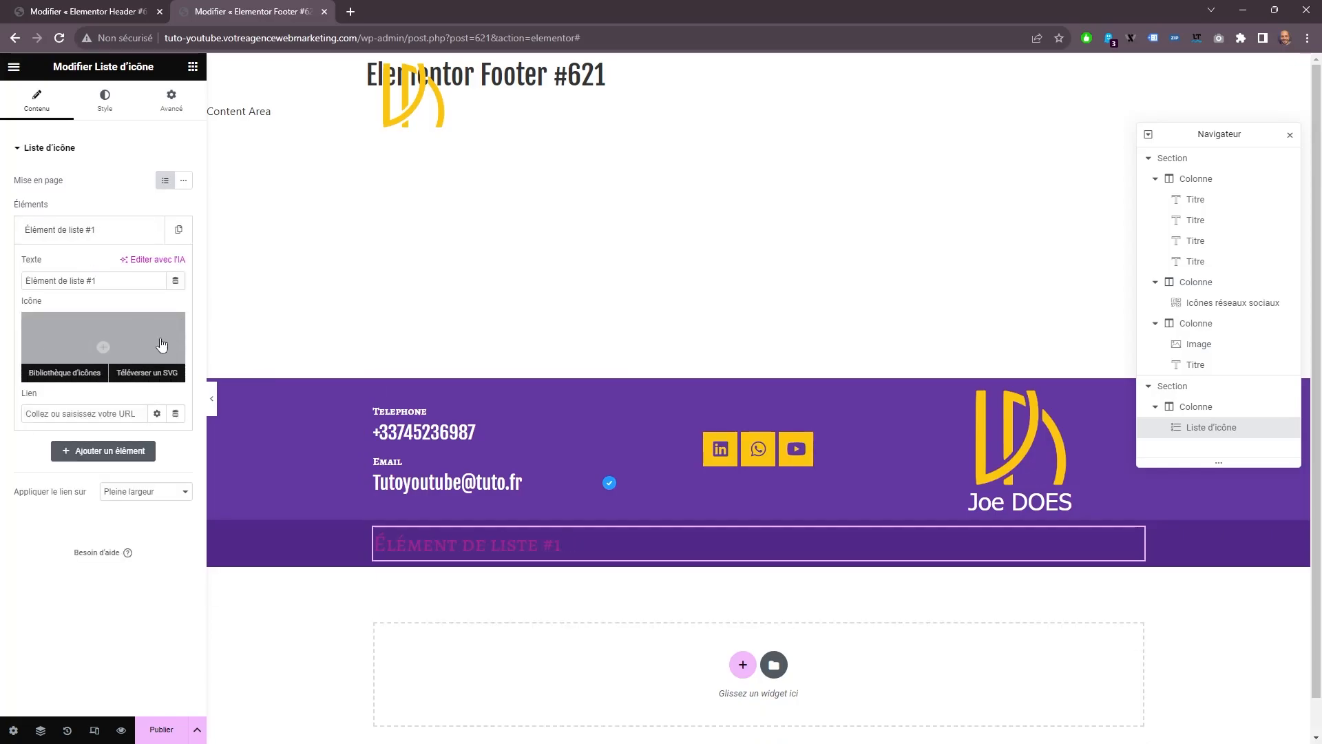
drag(123, 279, 25, 280)
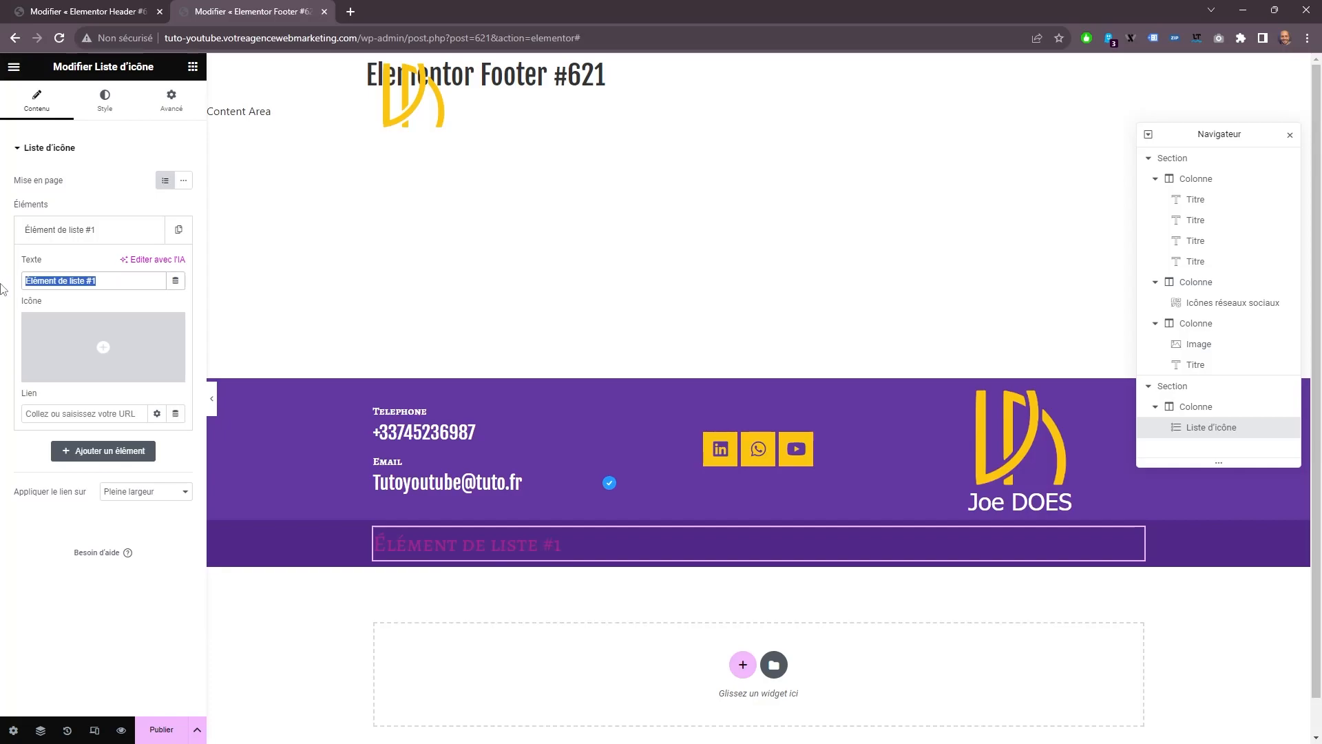
mouse_move(121, 335)
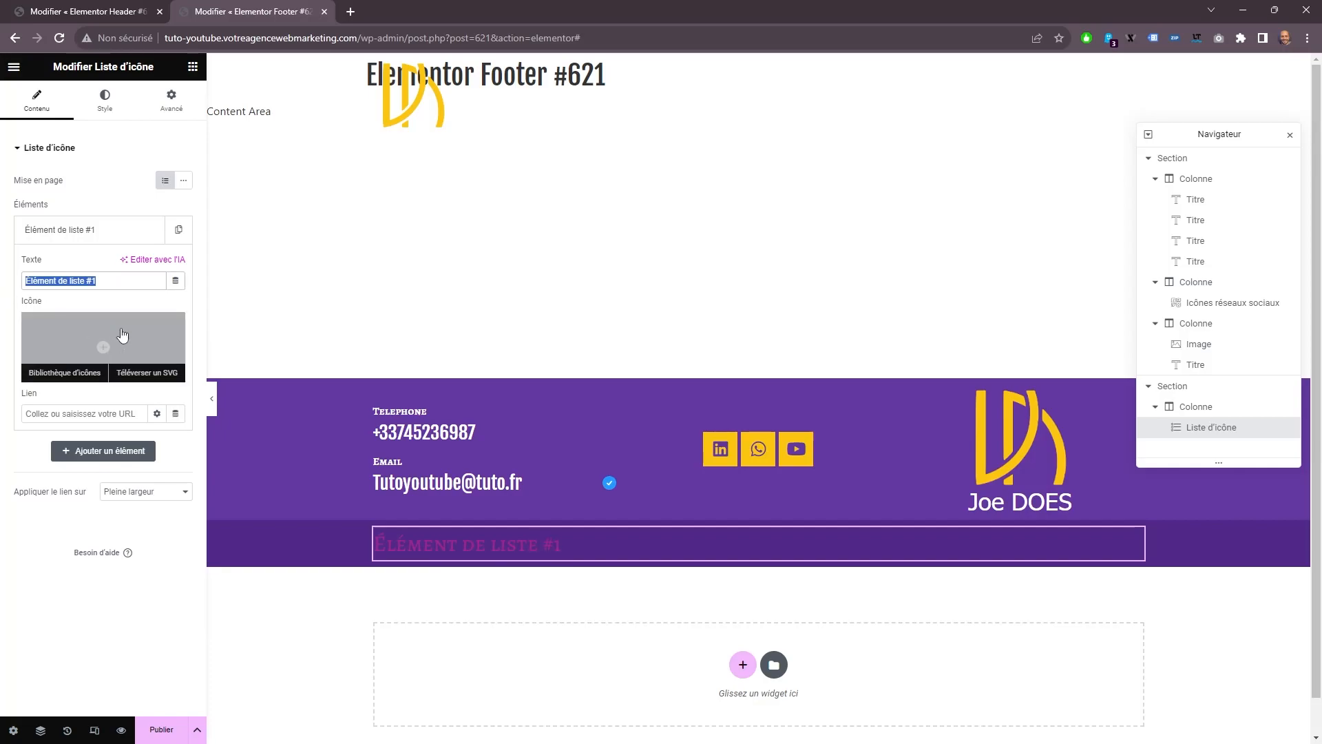
text(HOM)
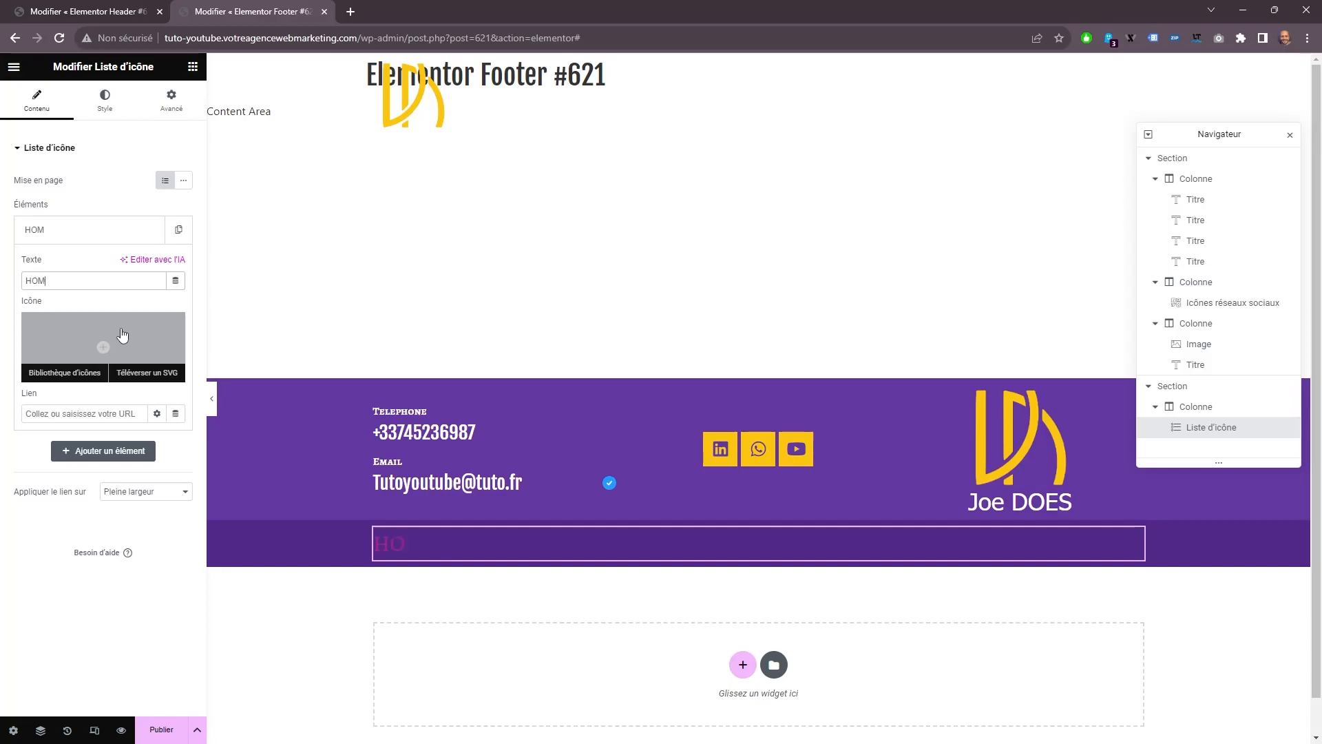
Duplicate the HOME list item until the list has six items.
click(150, 229)
click(151, 230)
click(151, 265)
click(150, 301)
click(150, 301)
click(150, 301)
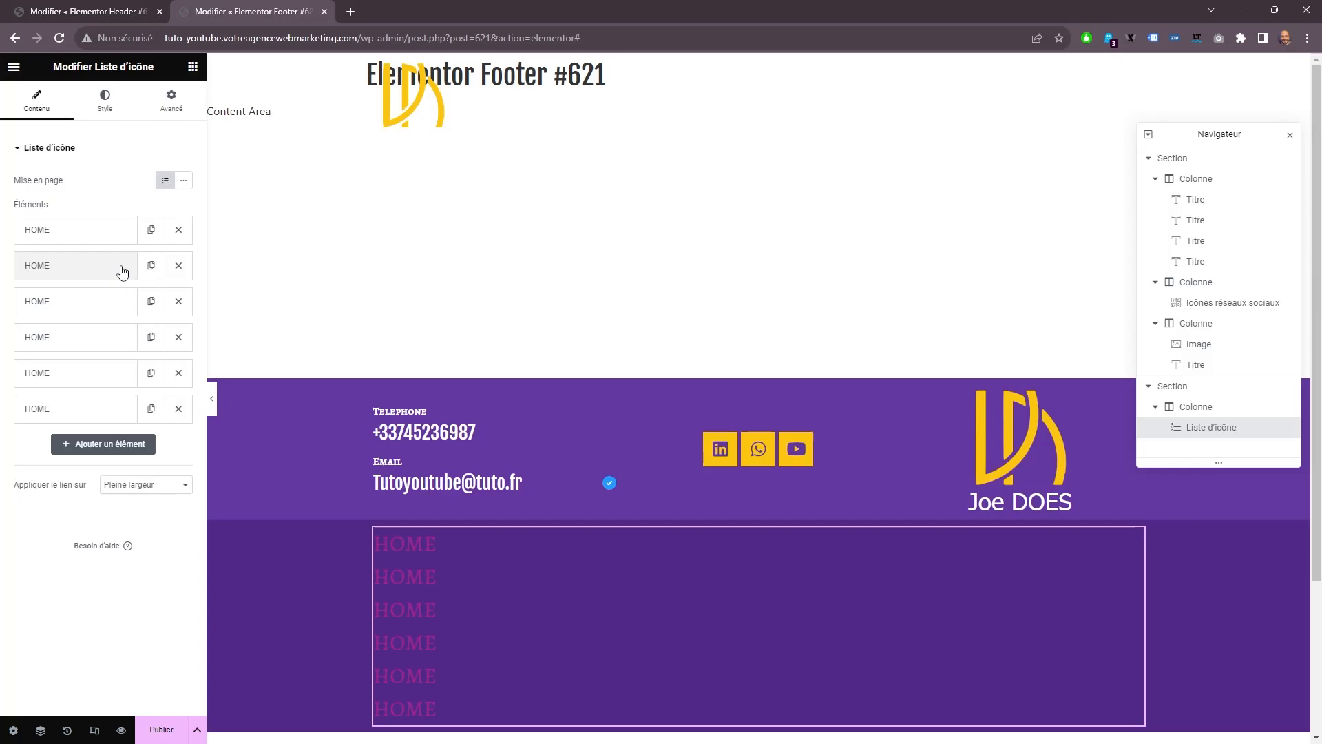
Rename the second list item as MARQUE and the third as DESIGN.
click(120, 270)
drag(83, 324, 8, 294)
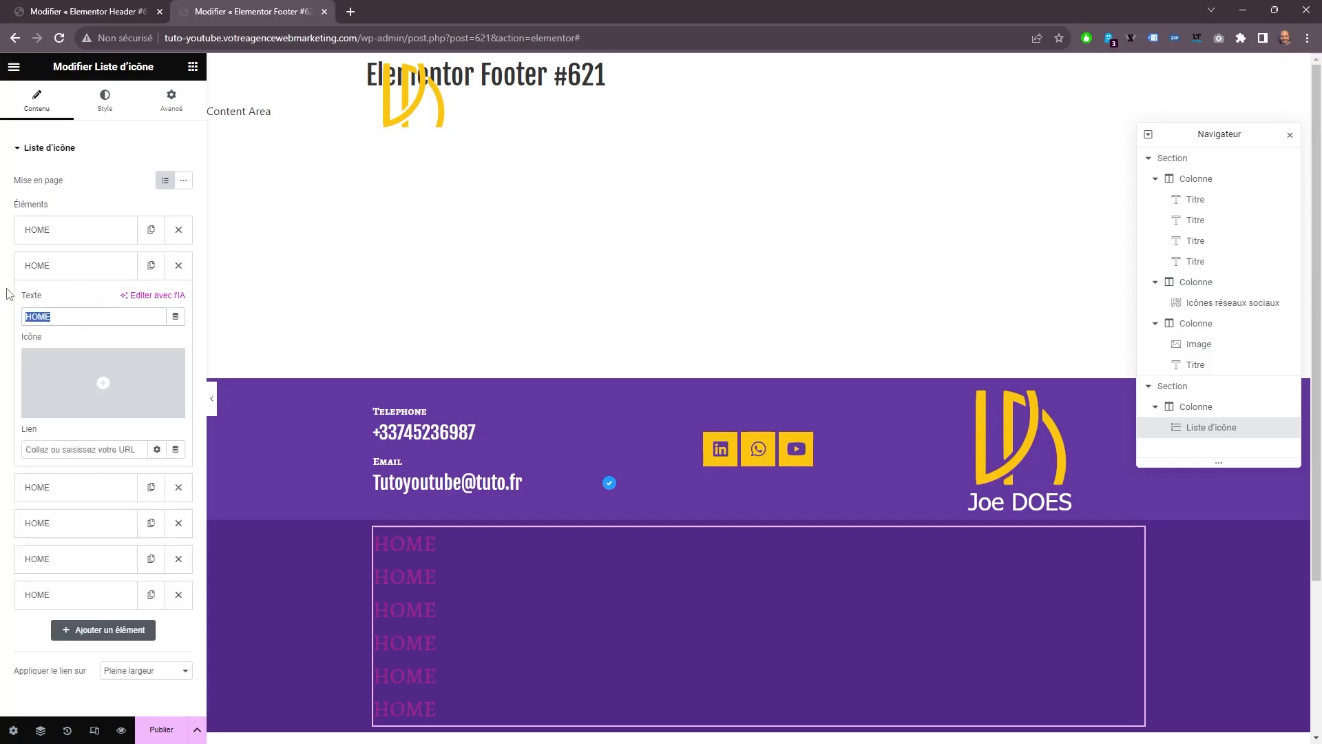
text(MARQU)
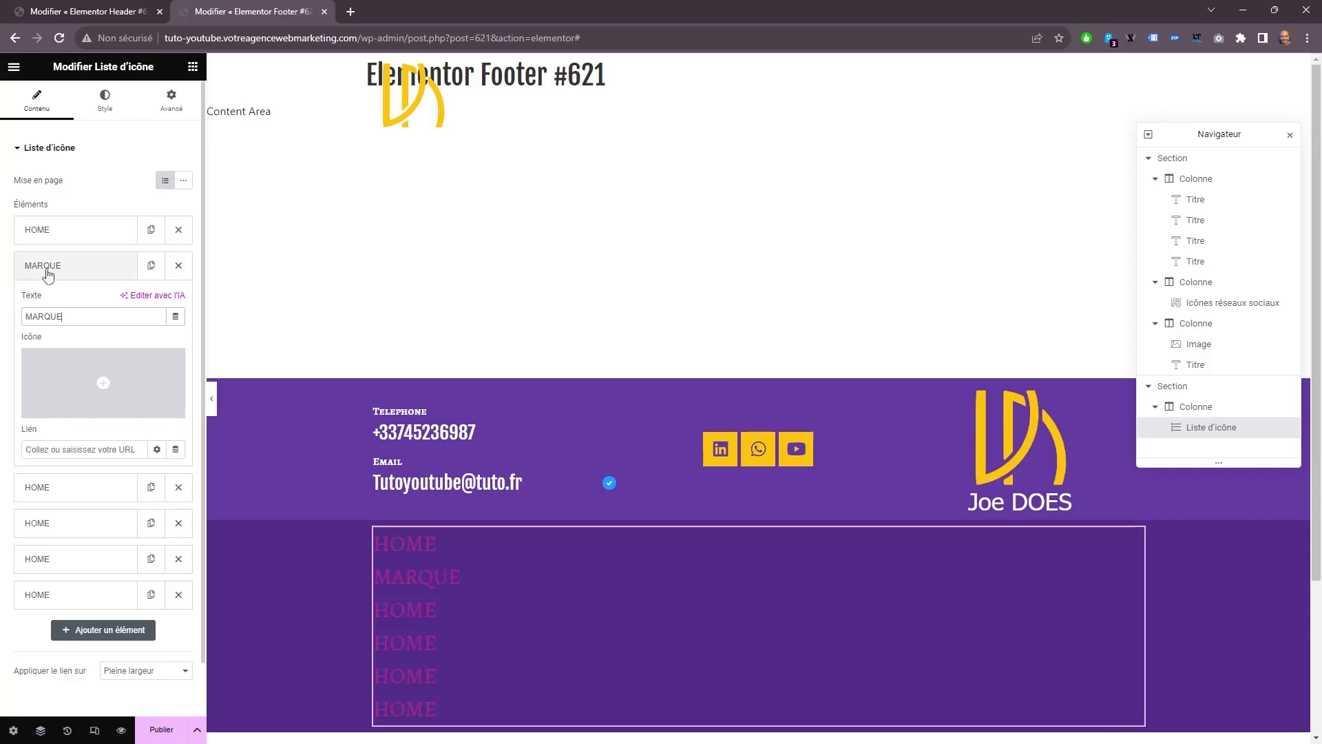
click(52, 267)
click(59, 301)
drag(75, 354, 3, 354)
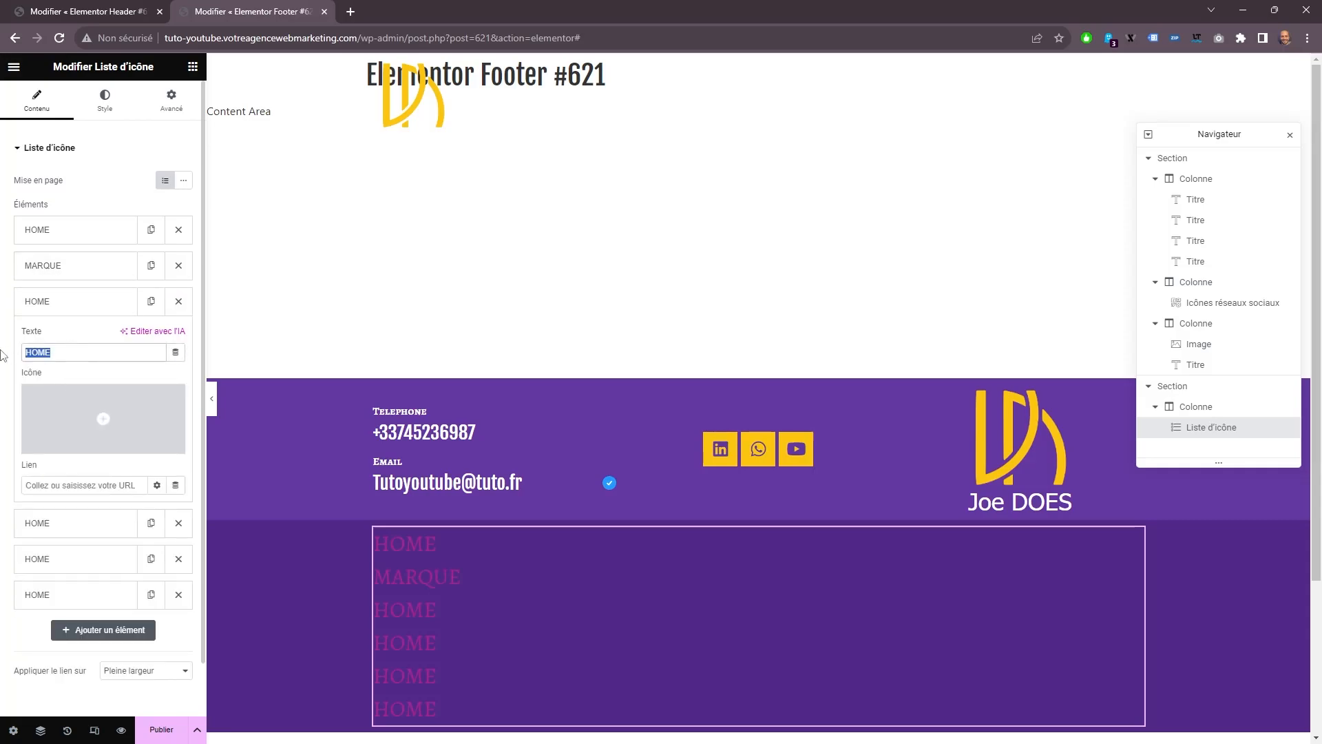
text(D)
click(95, 314)
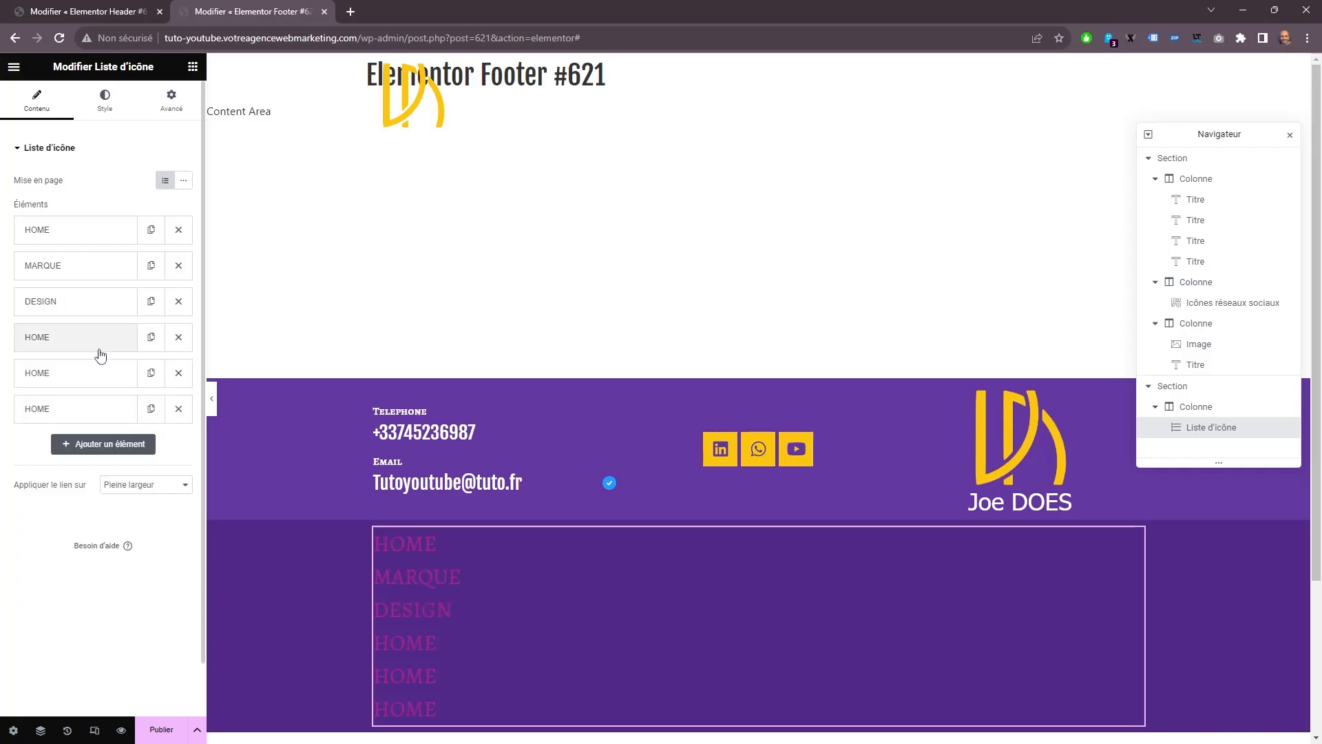
Rename the fourth list item as UX and the fifth as UI.
click(97, 344)
drag(75, 388, 2, 376)
text(U)
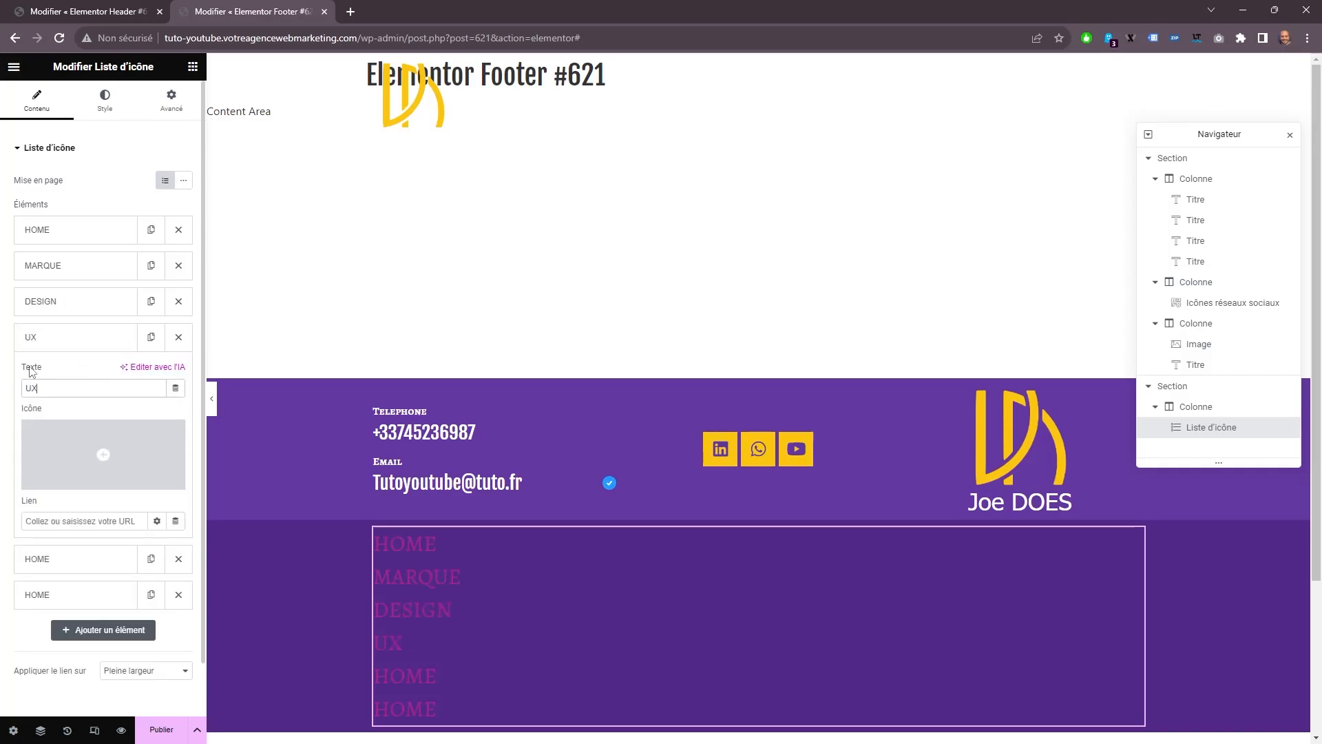
text(X)
click(53, 339)
click(27, 374)
text(UI)
click(53, 373)
Rename the sixth list item as HEBERGEMENT.
click(97, 414)
drag(55, 459, 2, 458)
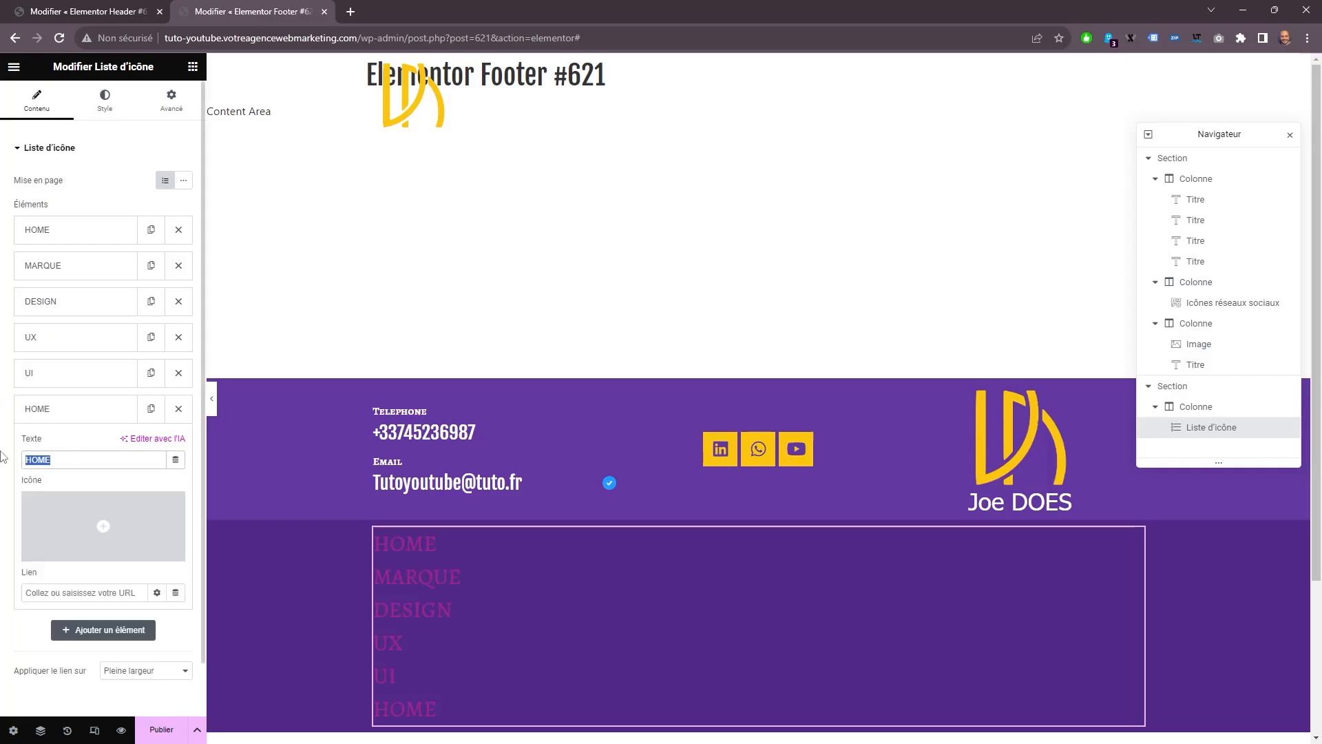
text(HEBERGEMEN)
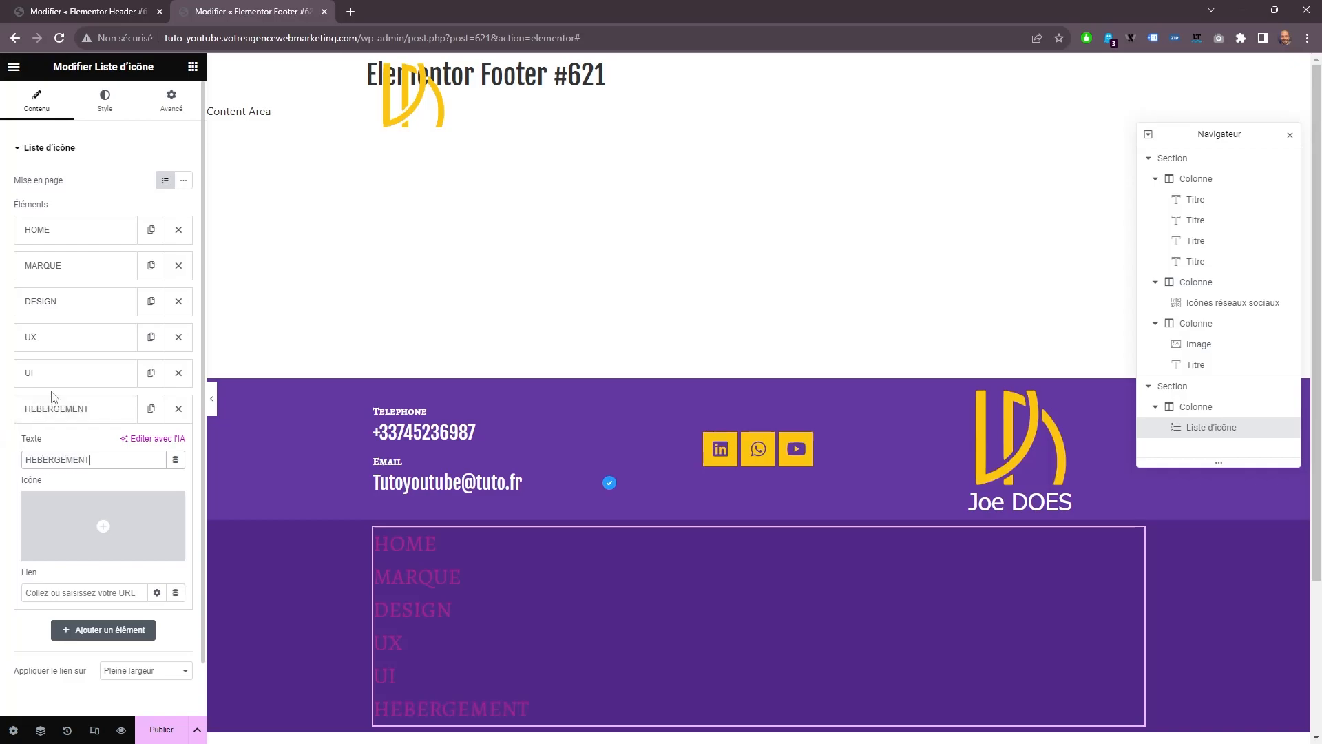
text(T)
click(55, 409)
Add a seventh item to the icon list with the text COLLABORATION.
click(103, 444)
drag(86, 496, 2, 482)
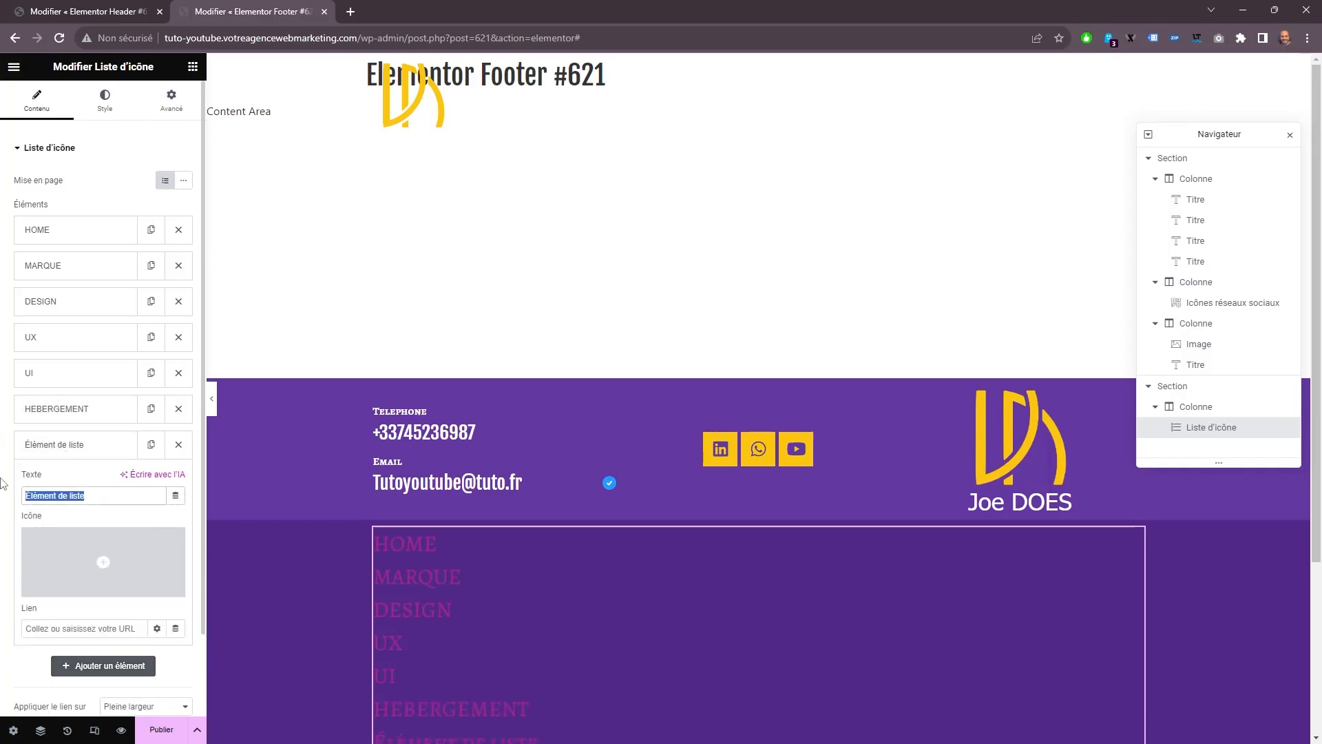
text(C)
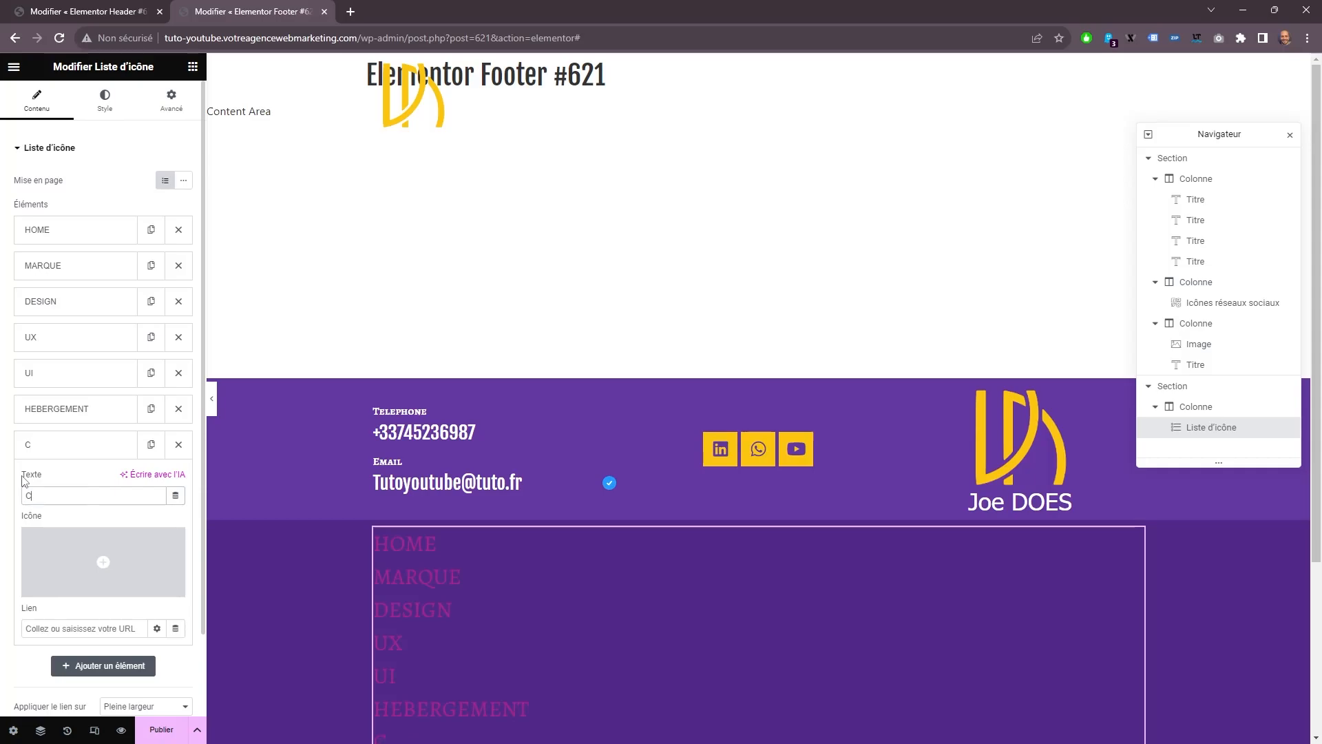
text(OLLABORATION)
click(76, 444)
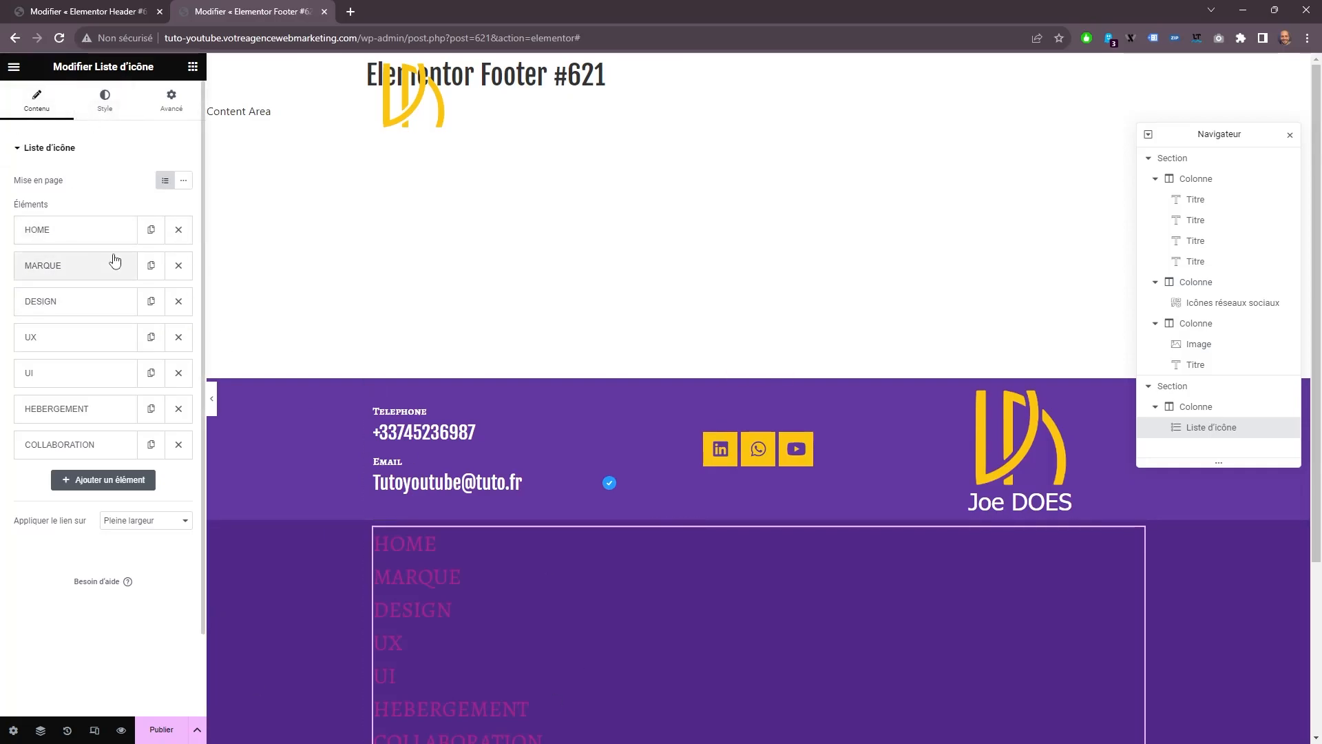
Lay the menu list out inline and centred, with a separator between its items.
click(182, 183)
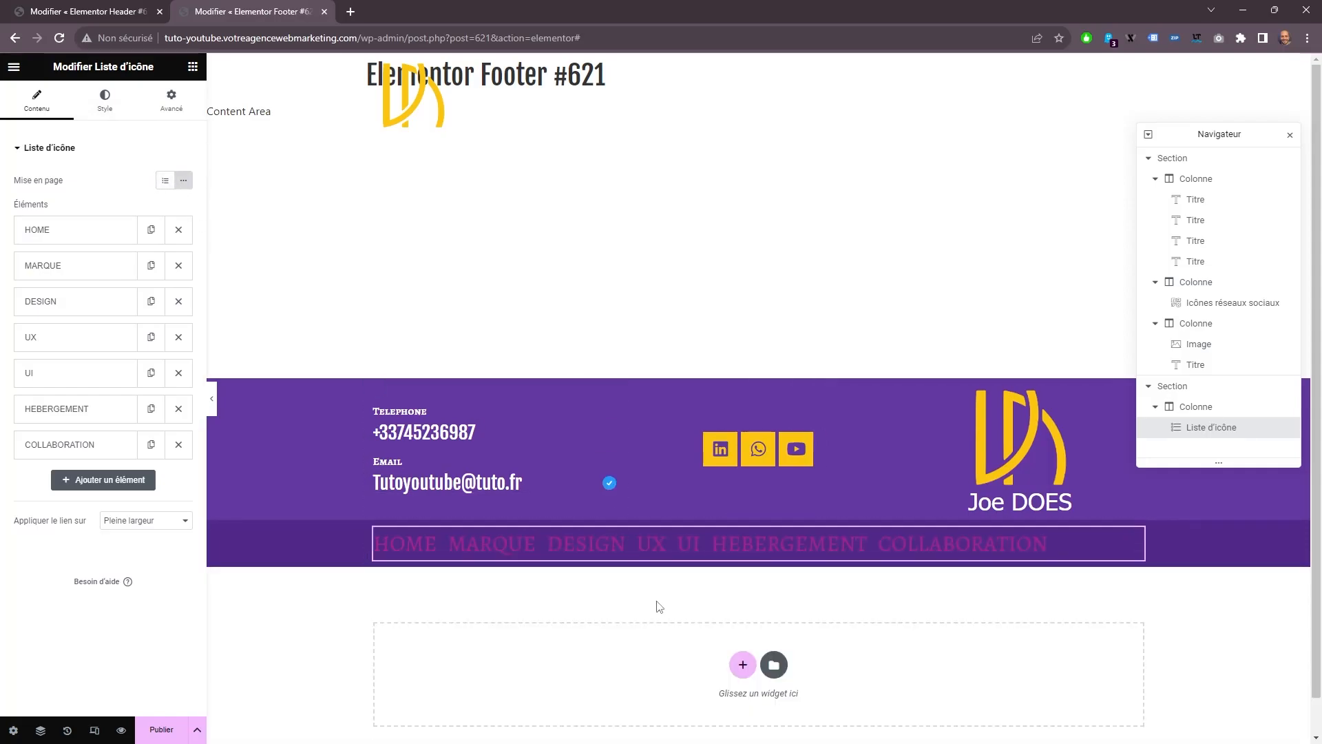
click(101, 104)
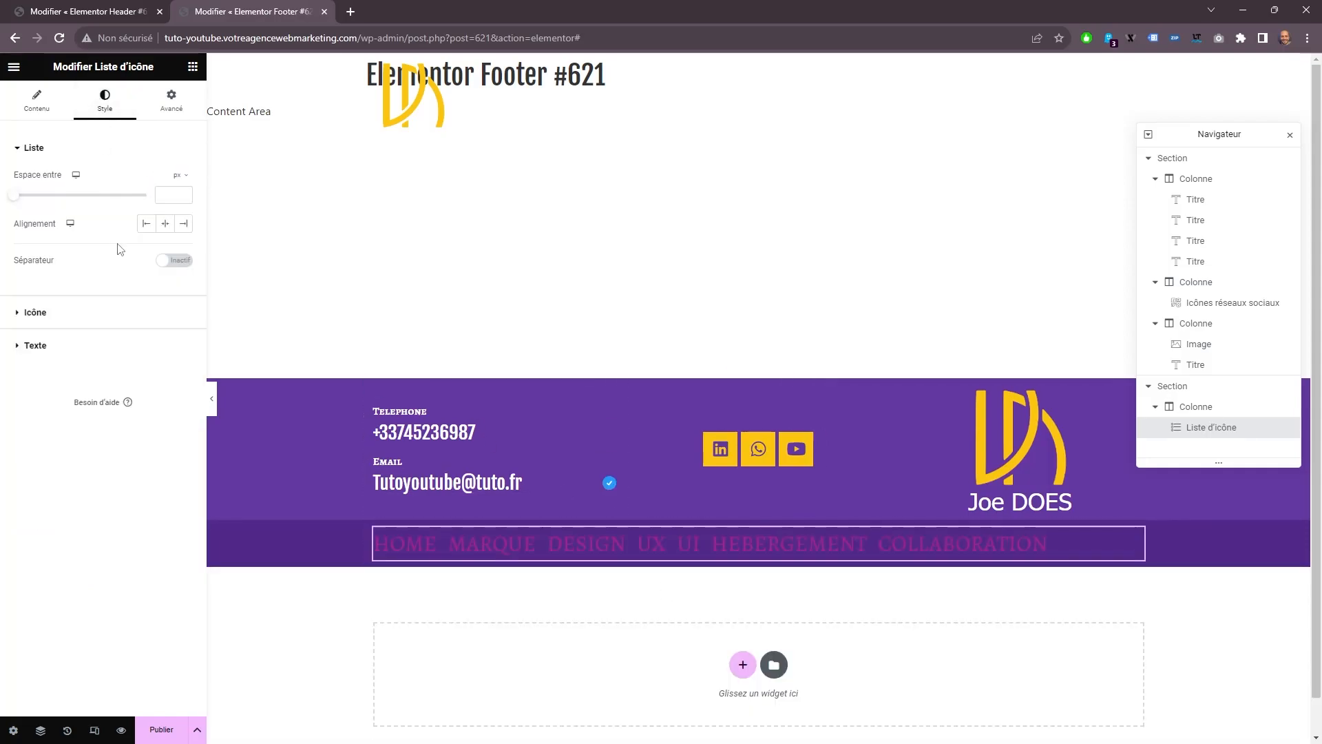
click(174, 262)
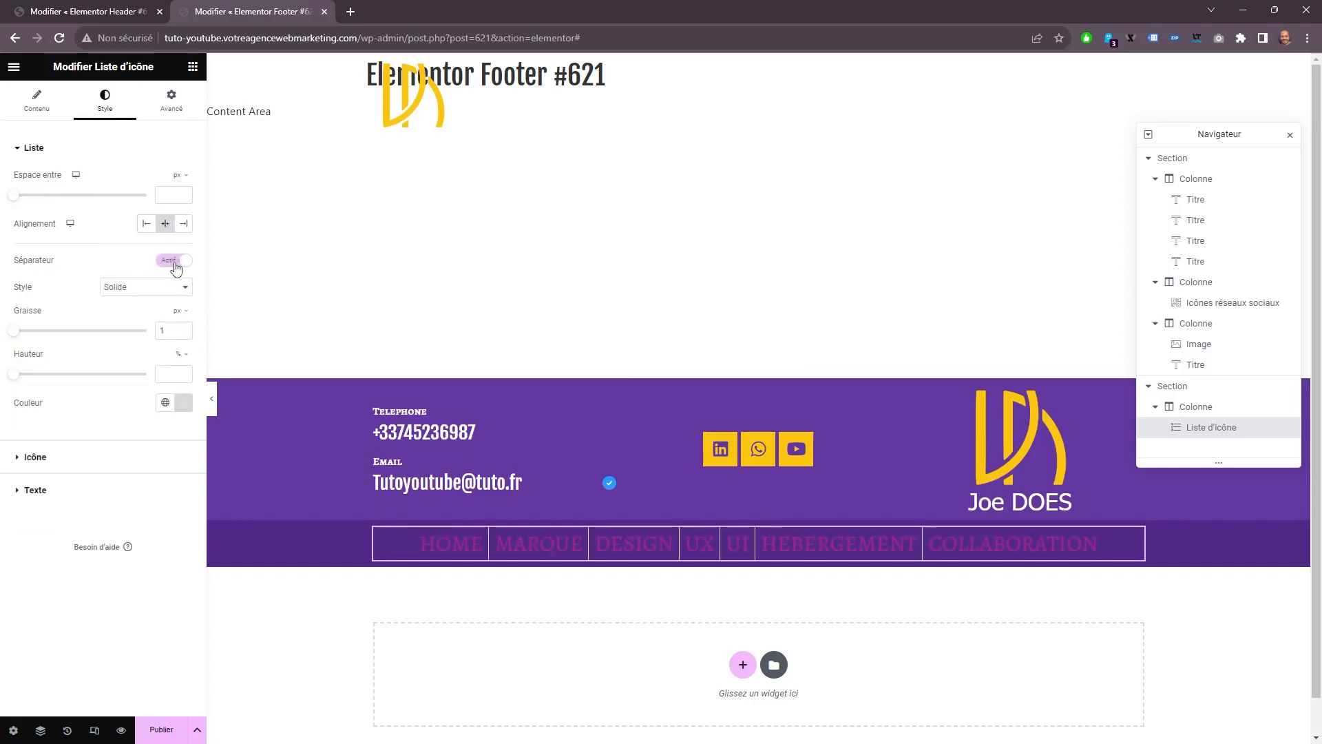
Set the list separator's height to 50% and its colour to the global Sous titre colour.
drag(14, 374, 72, 377)
click(164, 405)
click(50, 544)
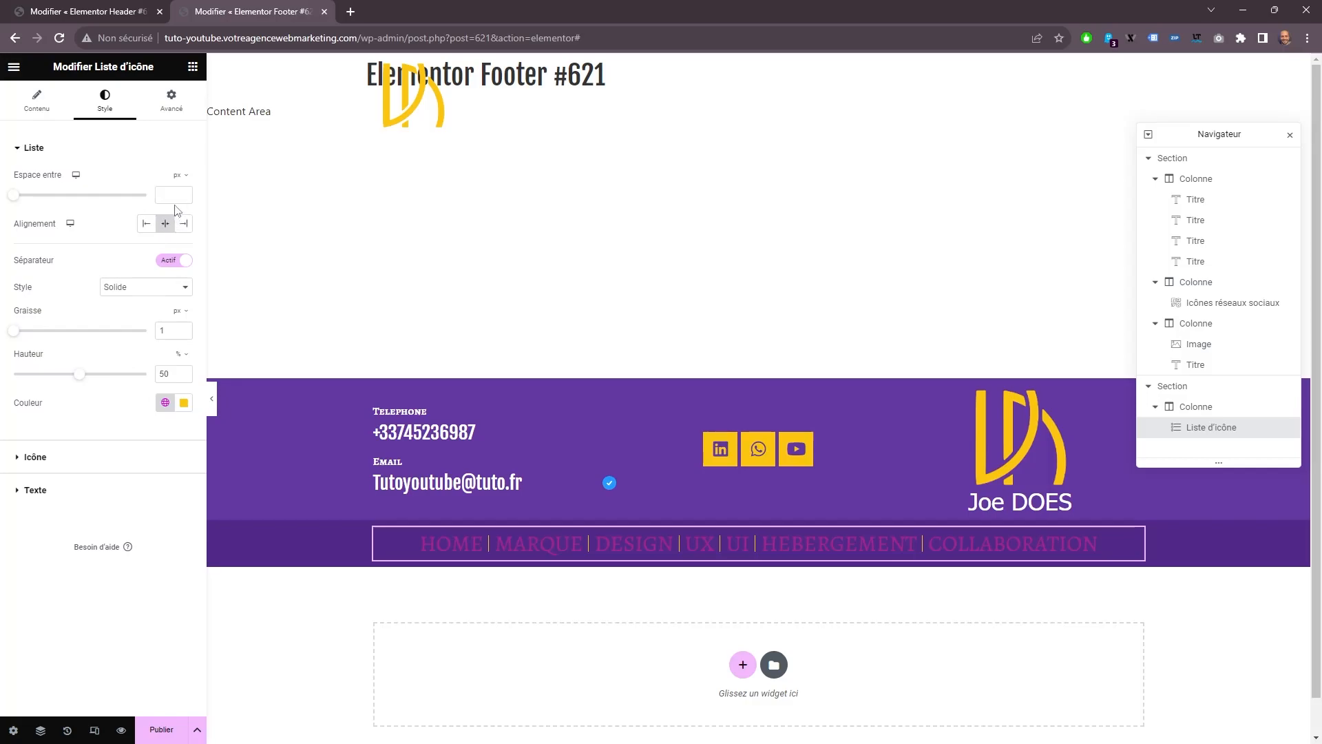
Style the menu list's text in white Tahoma at 20 px with weight 200 (Extra fin).
click(36, 490)
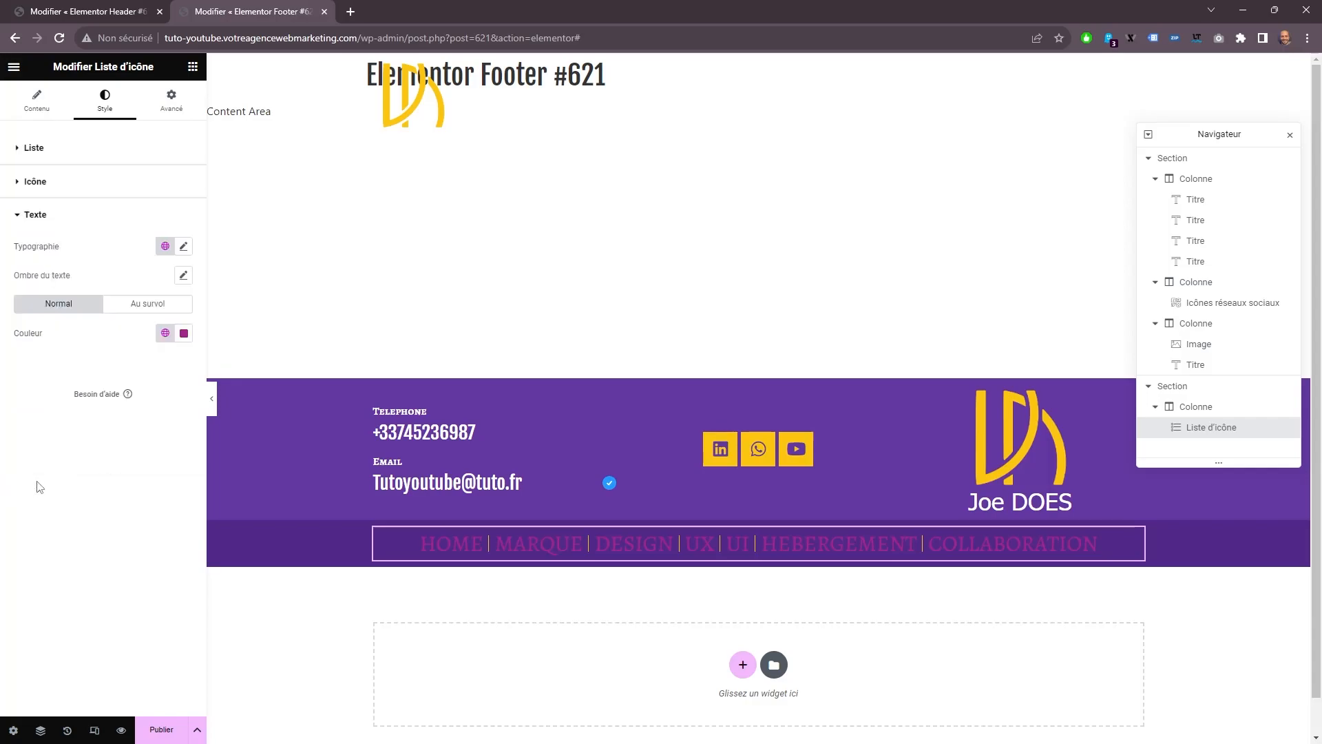
click(183, 246)
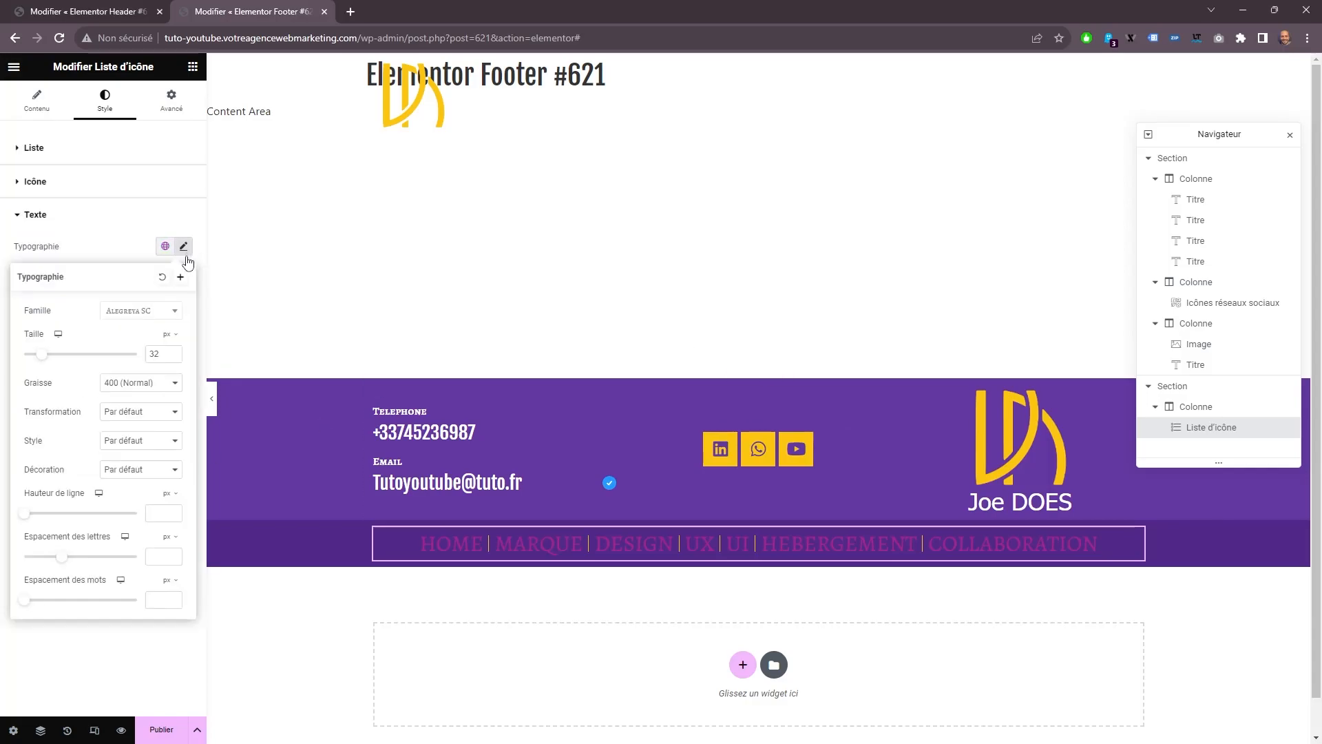
click(153, 311)
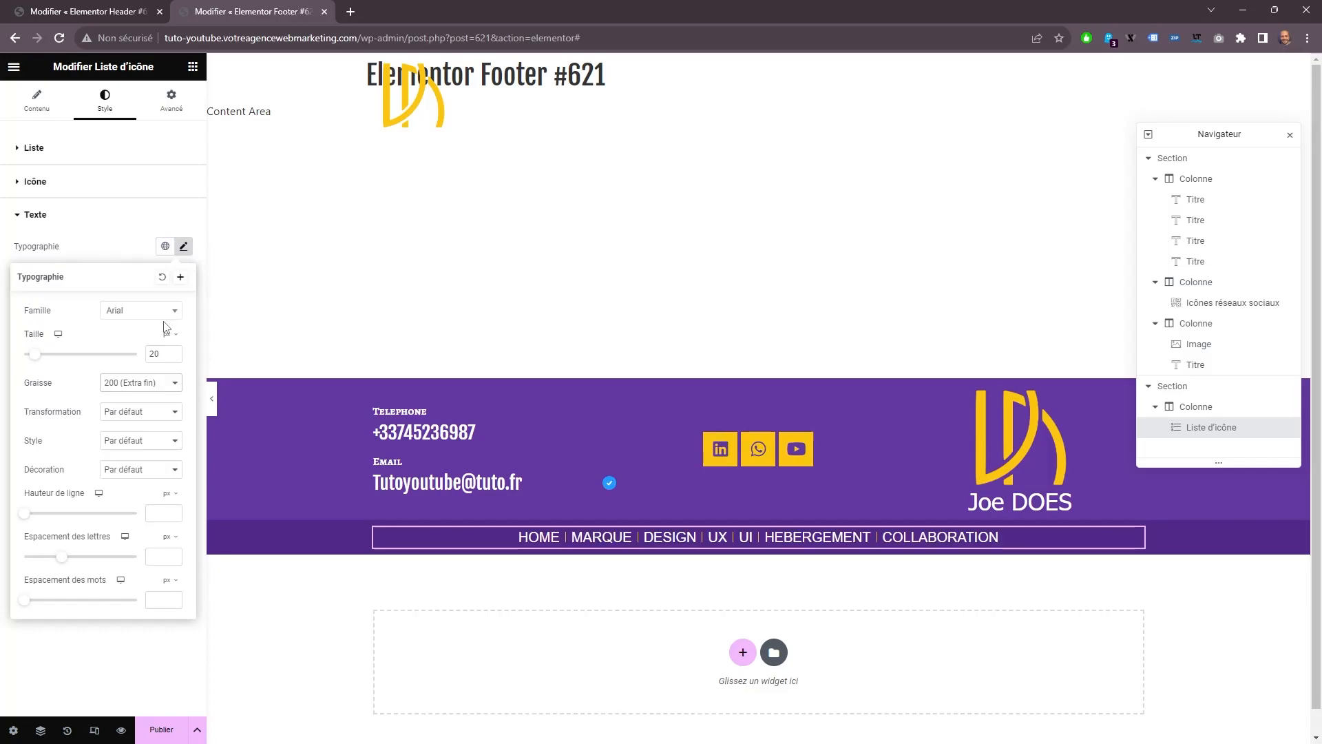
click(152, 312)
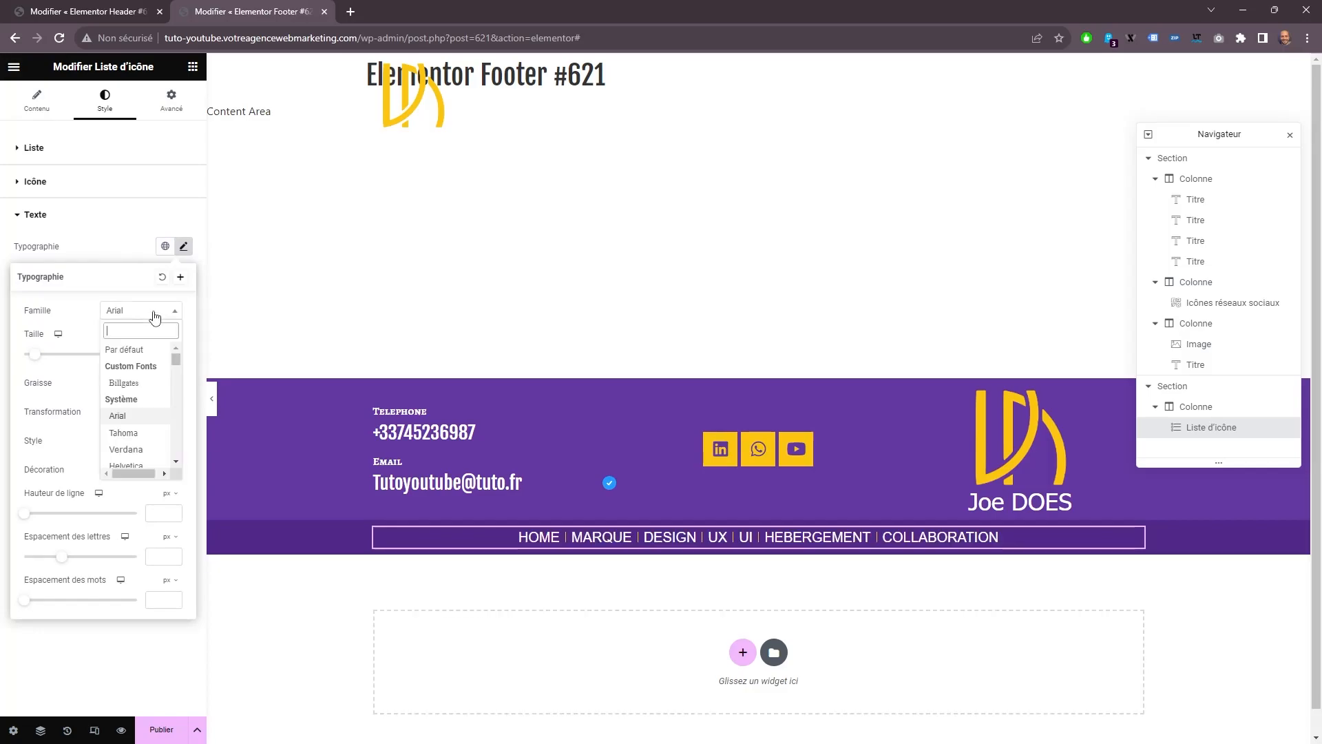
click(131, 432)
click(149, 383)
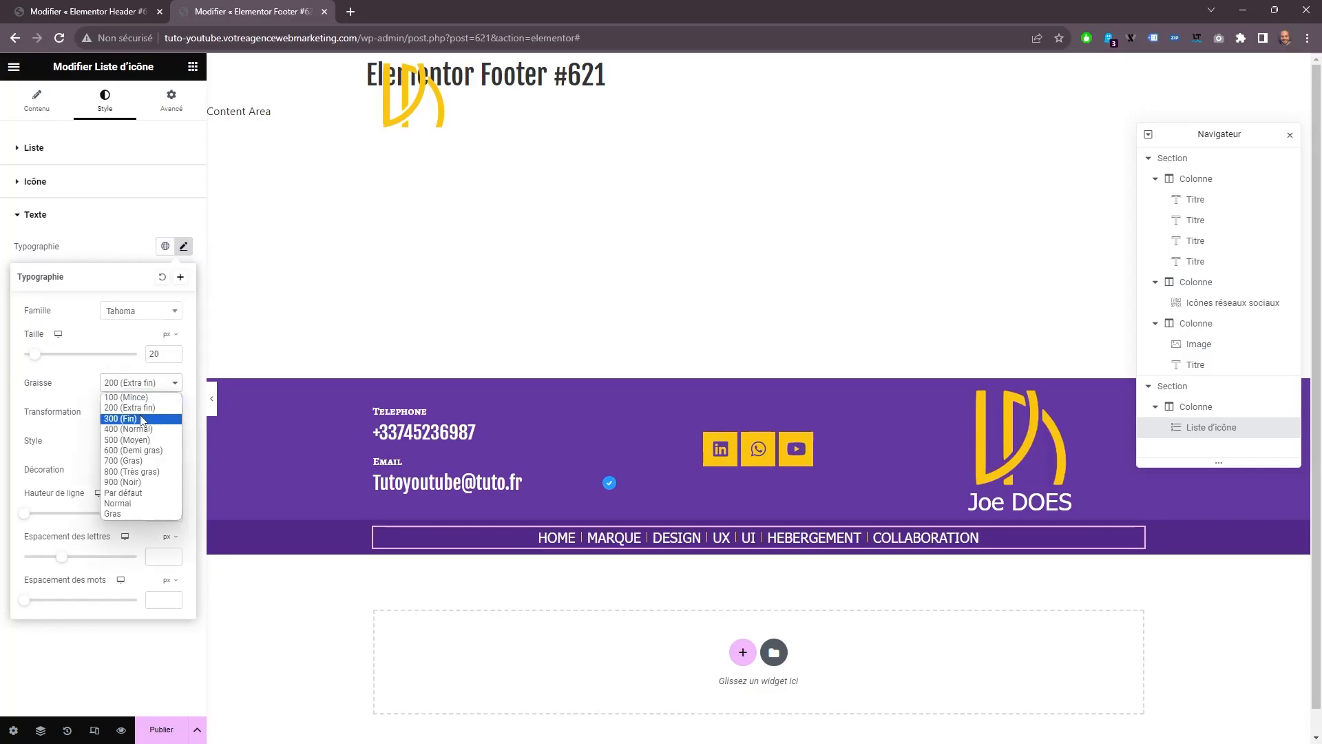
click(145, 410)
Set the menu list's text hover colour to the global Sous titre colour.
click(123, 257)
click(142, 304)
click(165, 333)
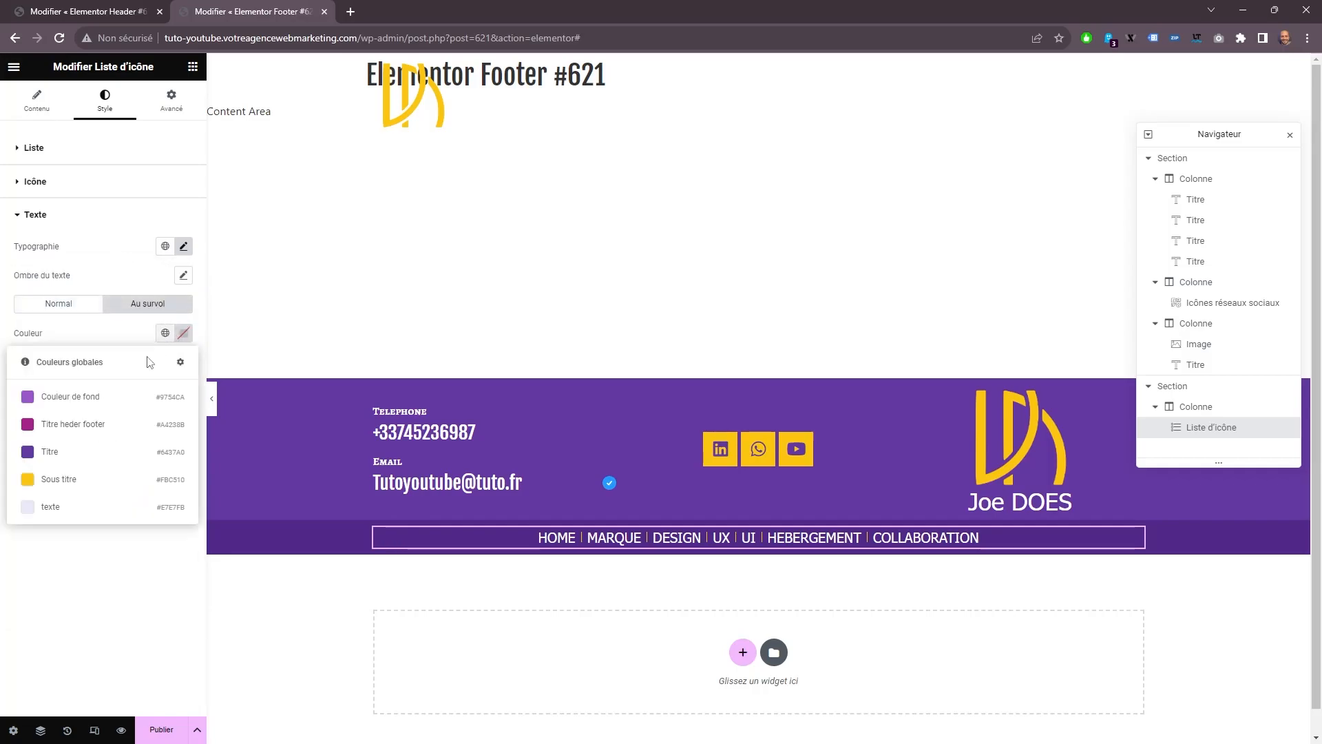
click(90, 482)
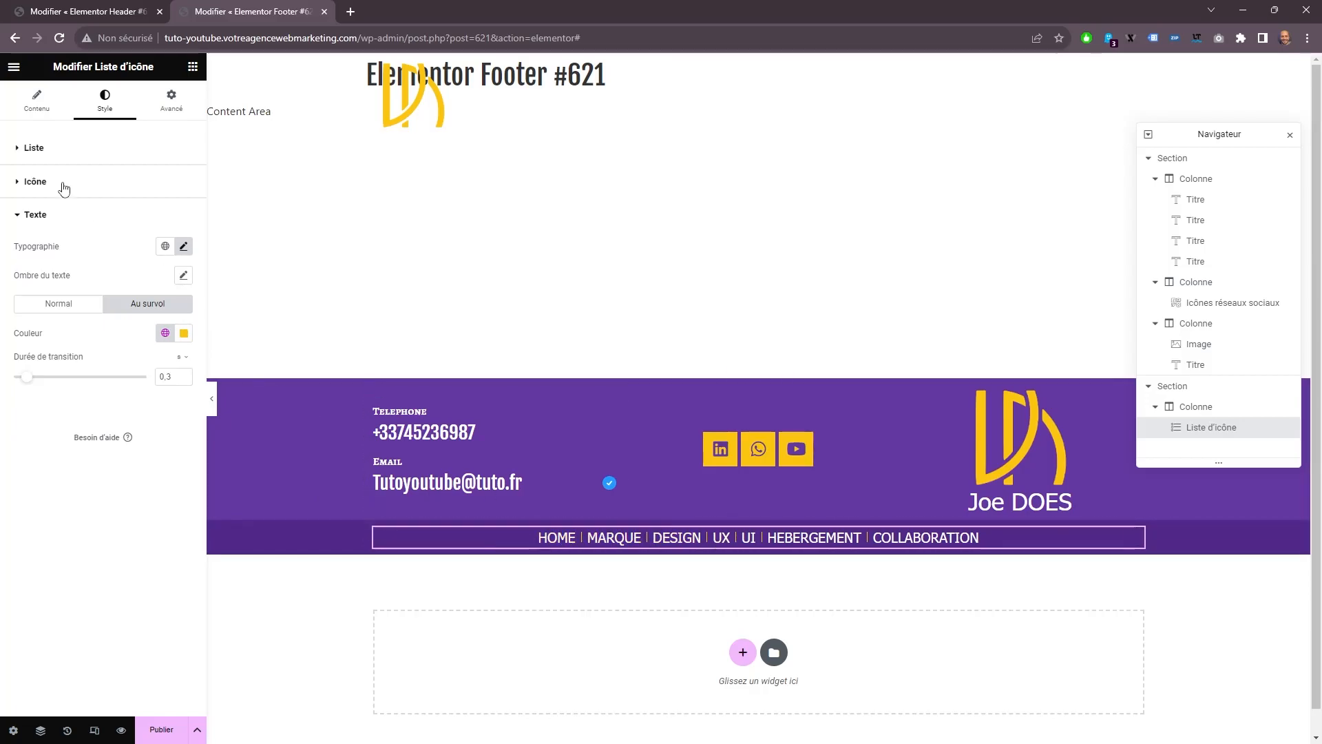
Set the link to # for the HOME, MARQUE, DESIGN, UX, UI and HEBERGEMENT list items.
click(37, 101)
click(103, 230)
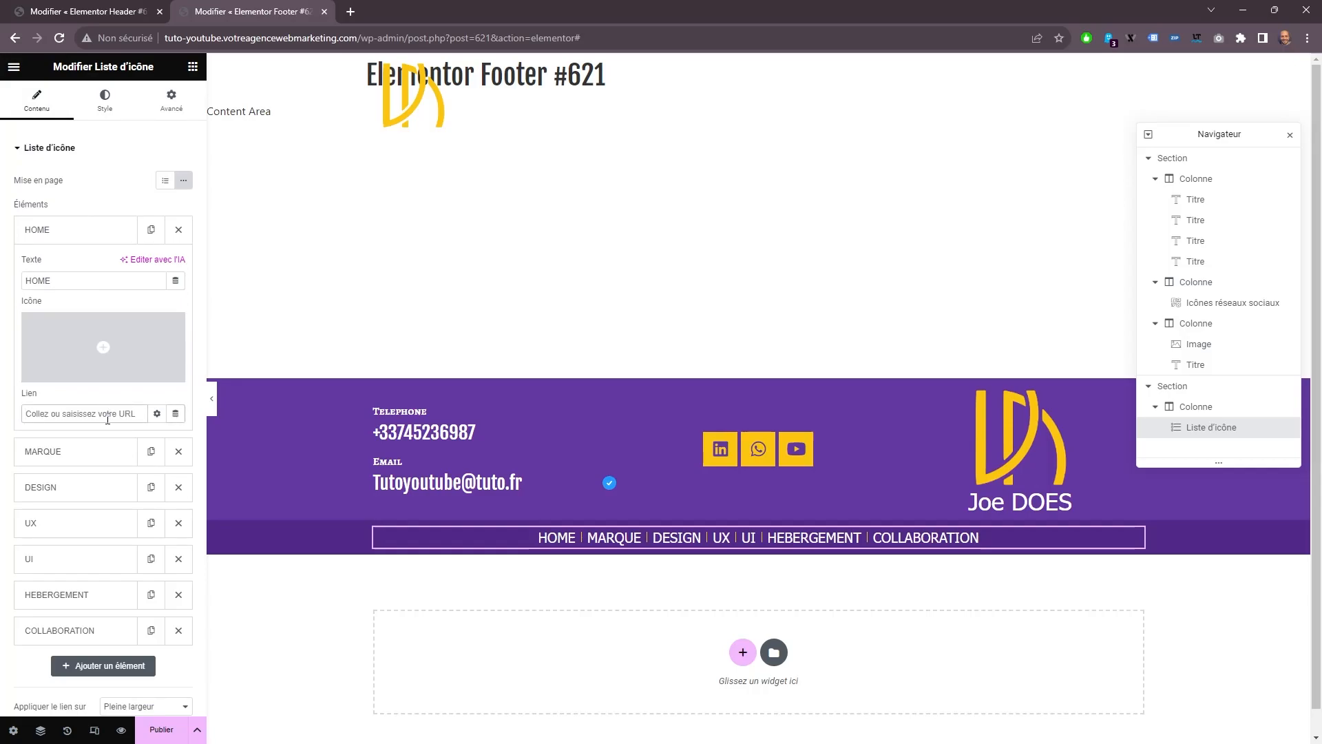
text(#)
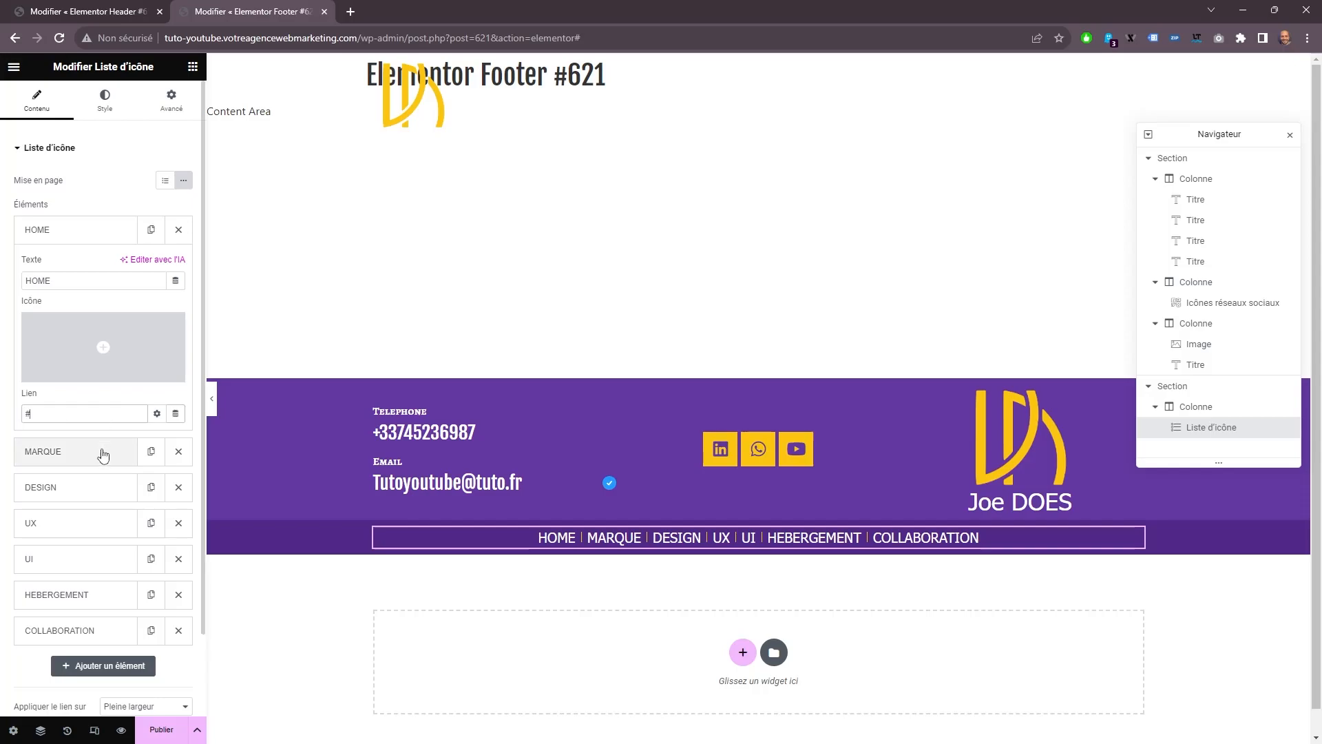
click(103, 452)
click(94, 482)
click(65, 521)
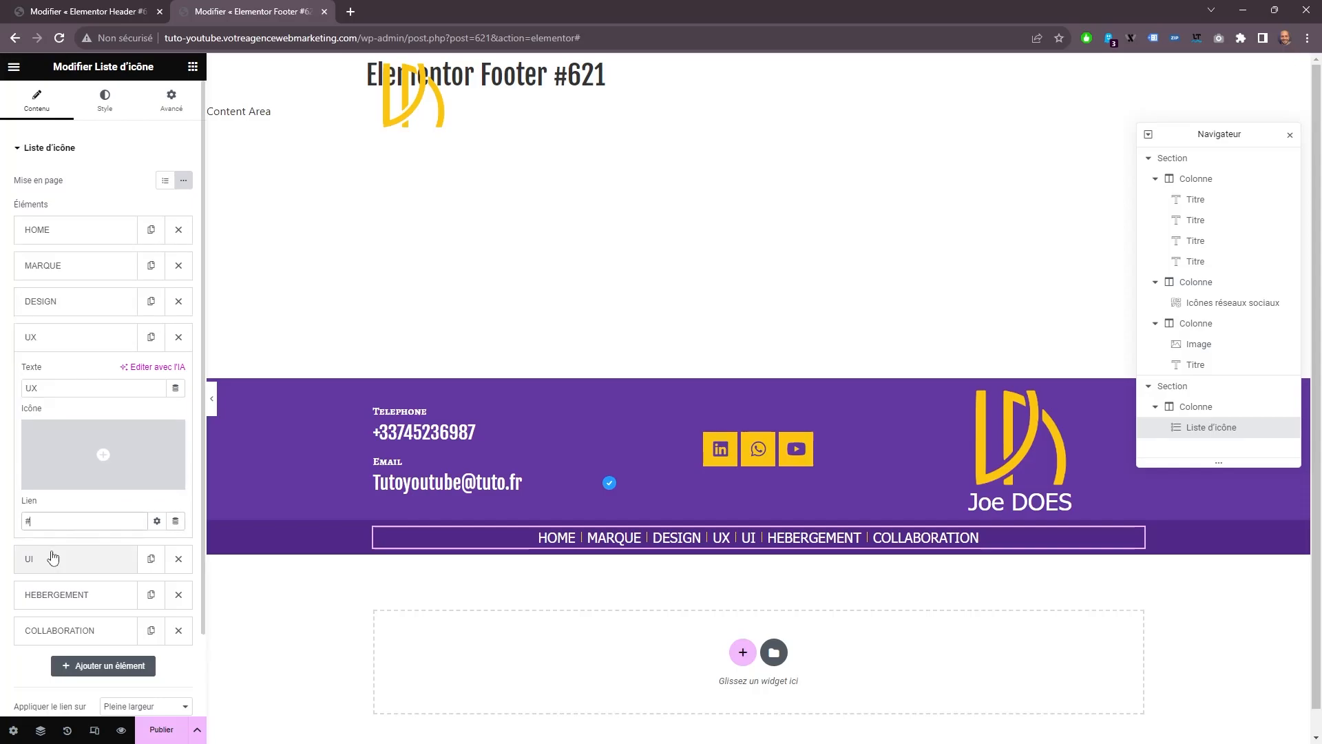
click(53, 558)
click(53, 591)
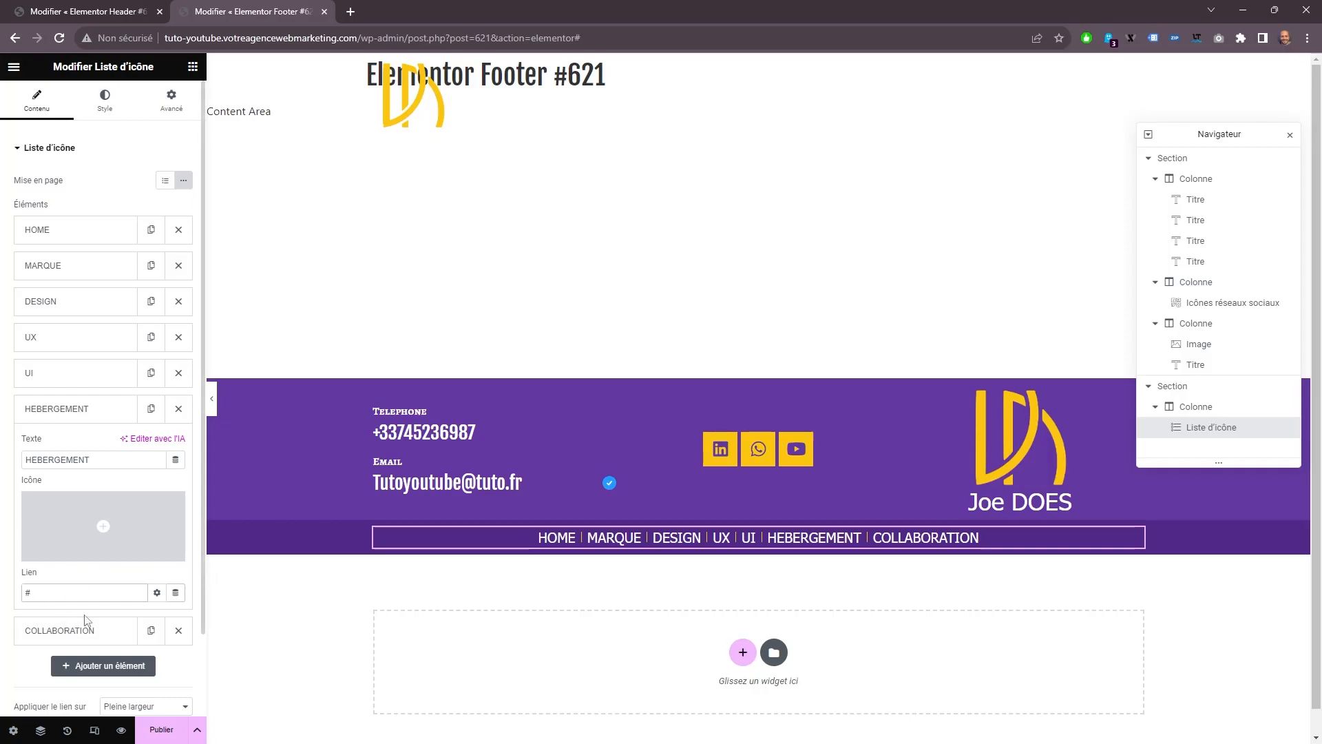
Set the link of the COLLABORATION list item to #.
click(90, 630)
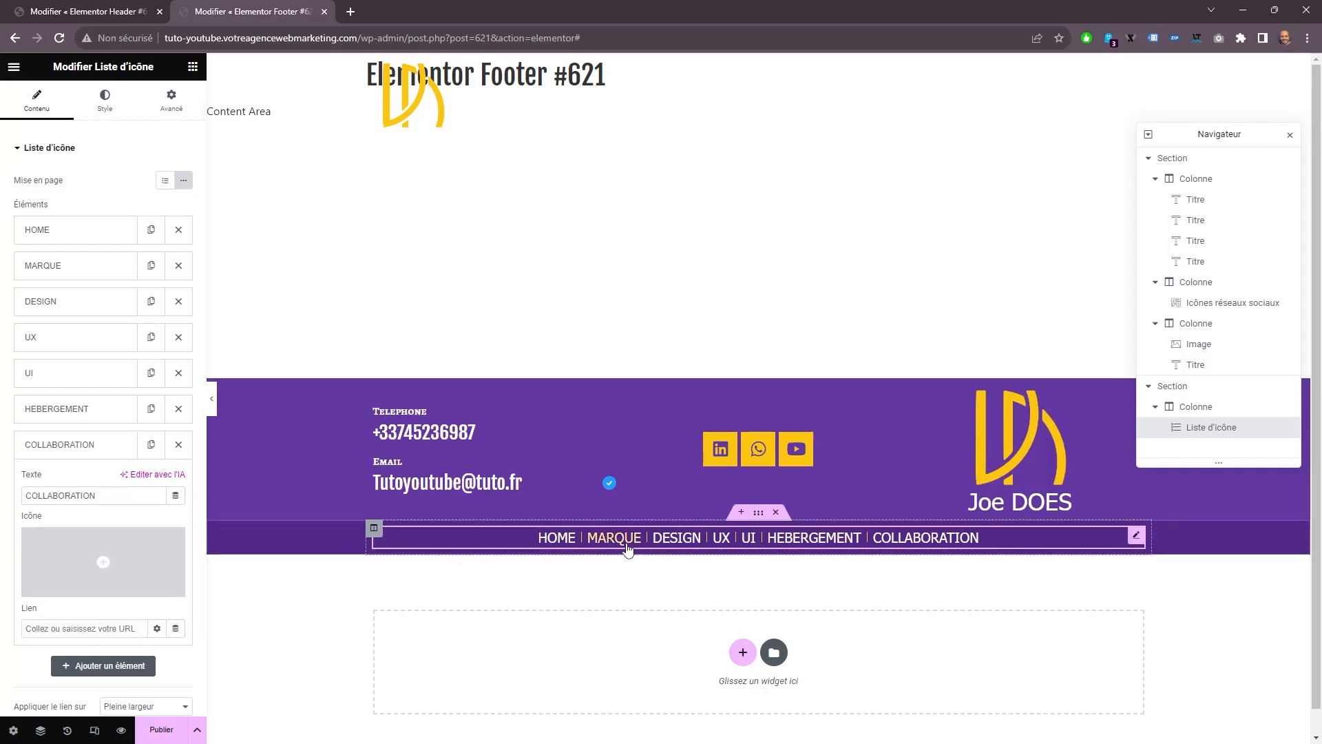
mouse_move(121, 567)
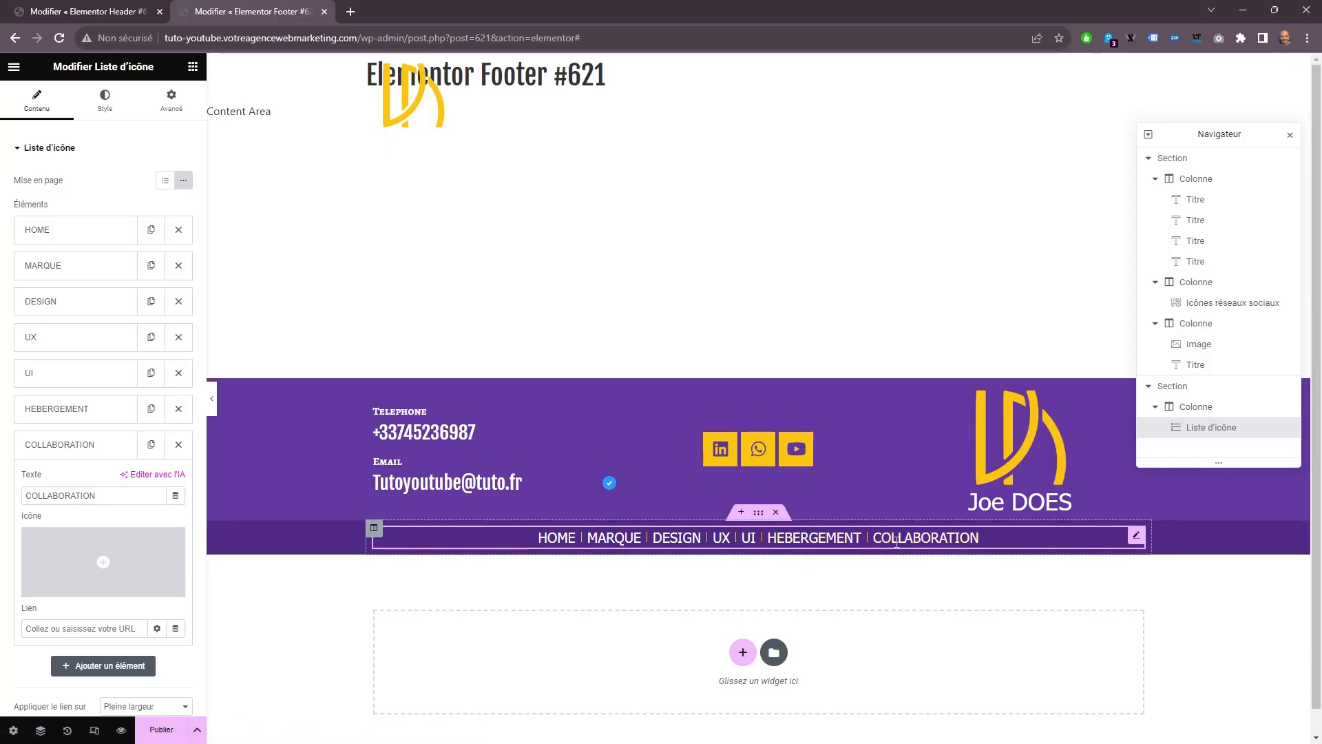
click(87, 628)
text(#)
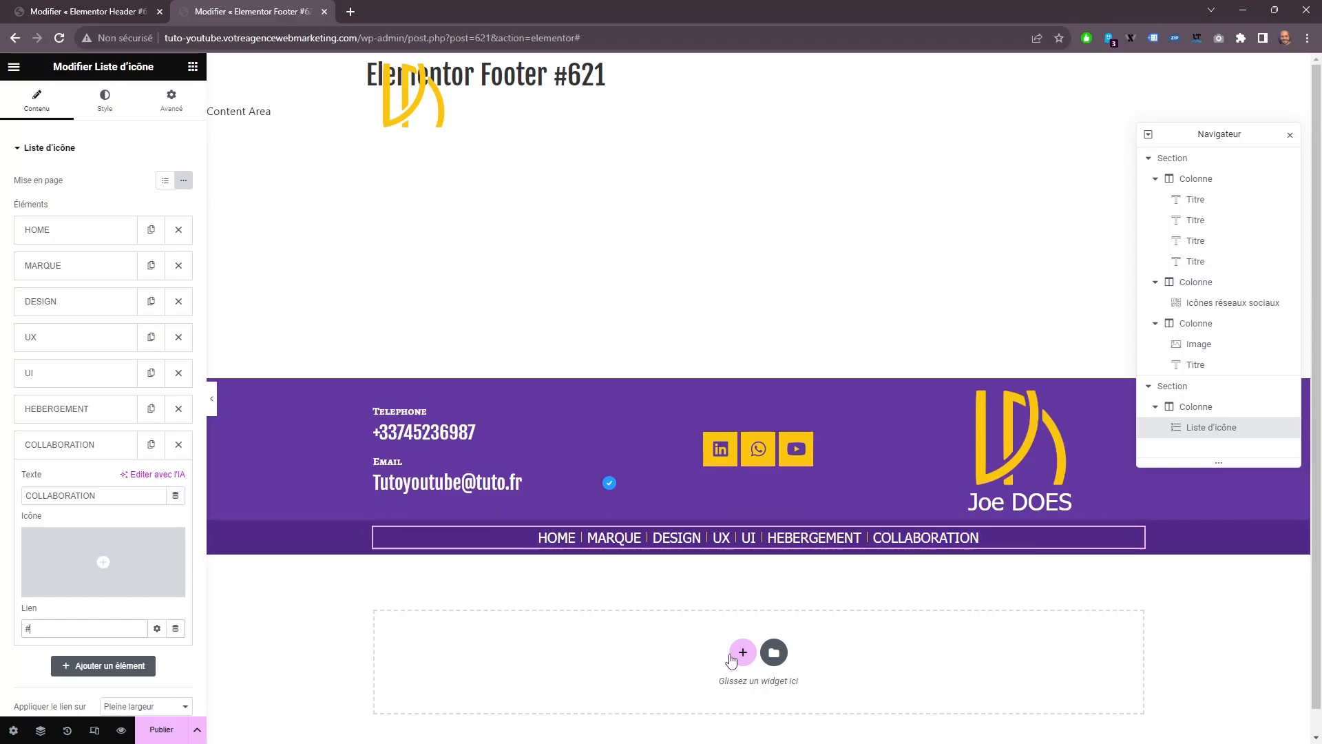
Duplicate the menu strip section and delete the icon list from the copy.
click(742, 652)
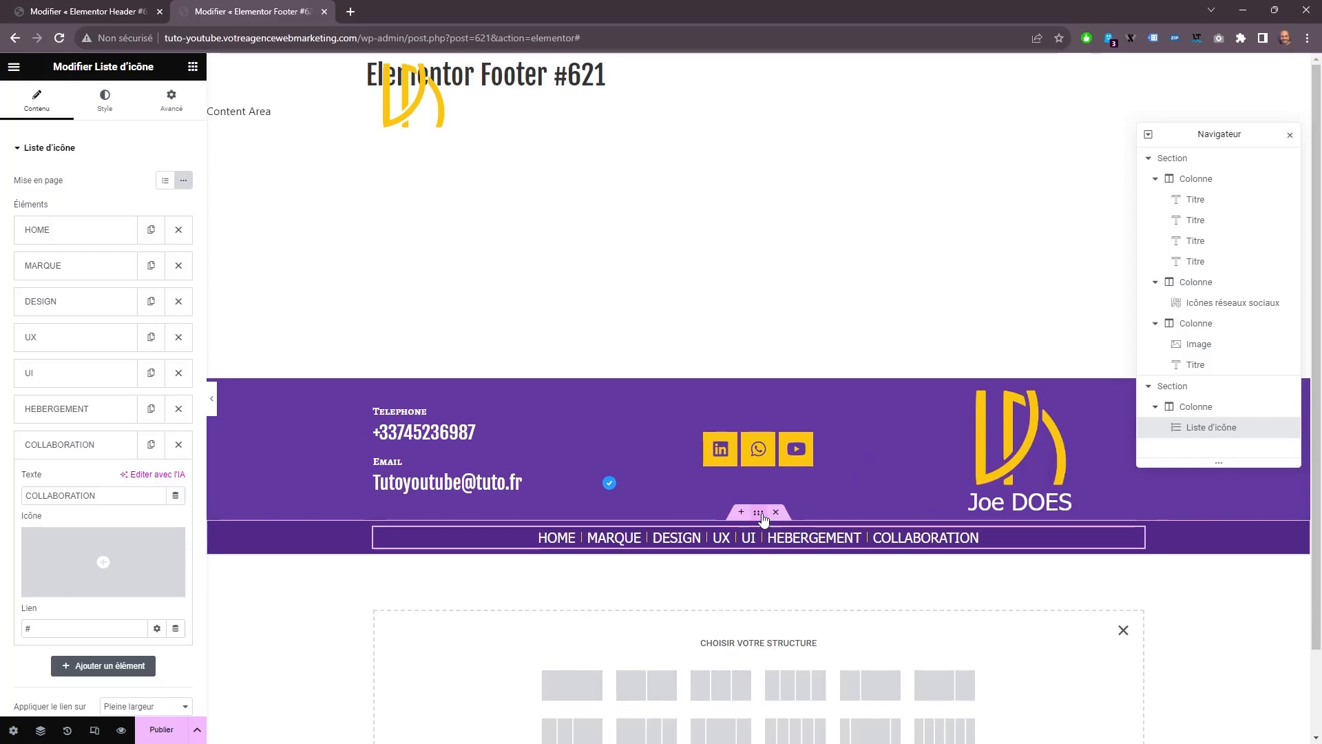
click(763, 516)
key(ctrl+d)
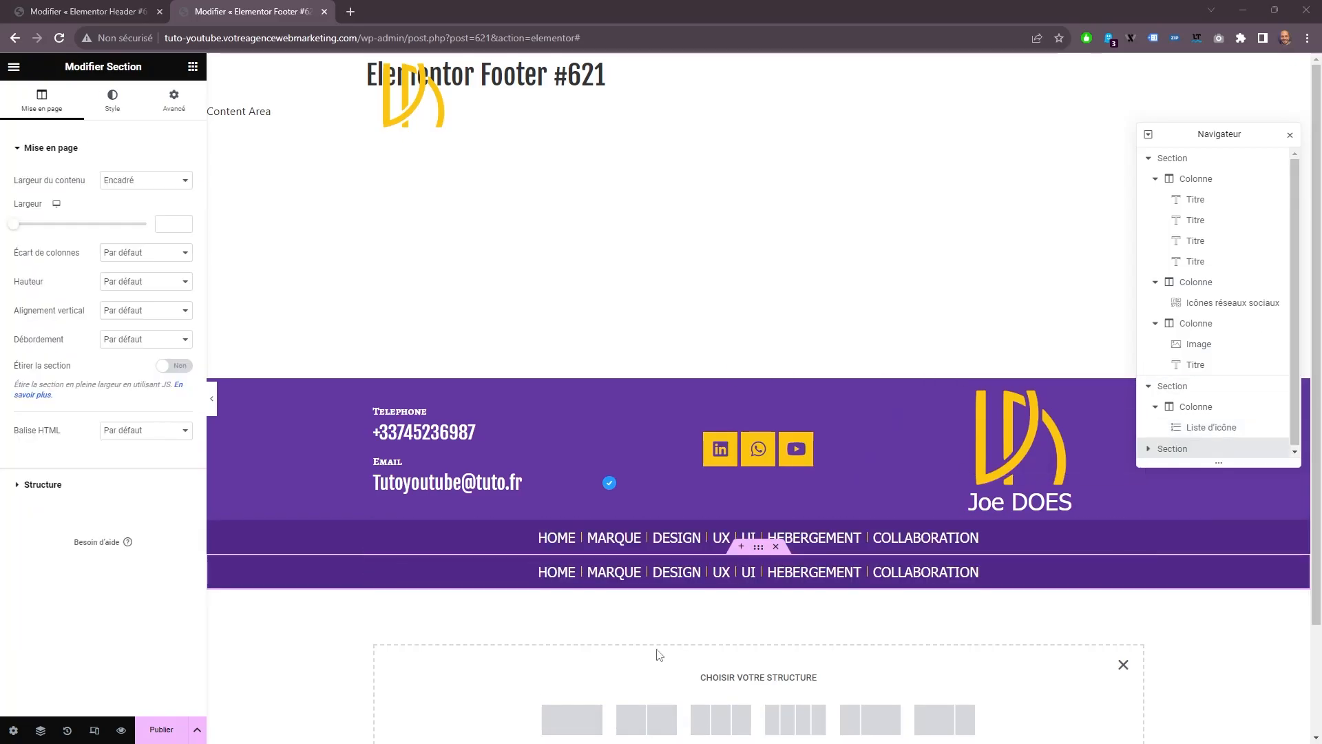
right_click(566, 576)
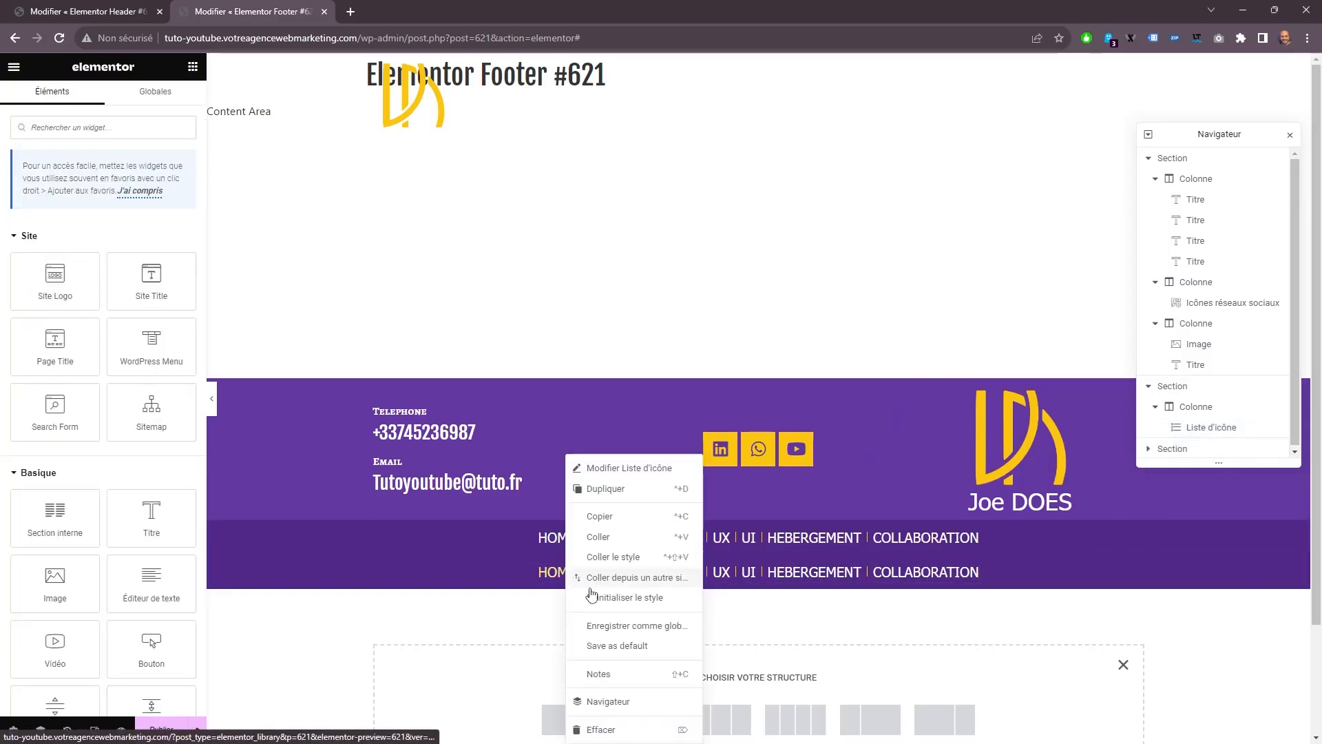
click(601, 729)
Add a heading to the new section reading "Copyright ©", the site owner's name, and "- Design pour enterprise | Creation de marque & UX/UI".
drag(151, 517, 482, 562)
triple_click(78, 219)
right_click(78, 219)
click(110, 282)
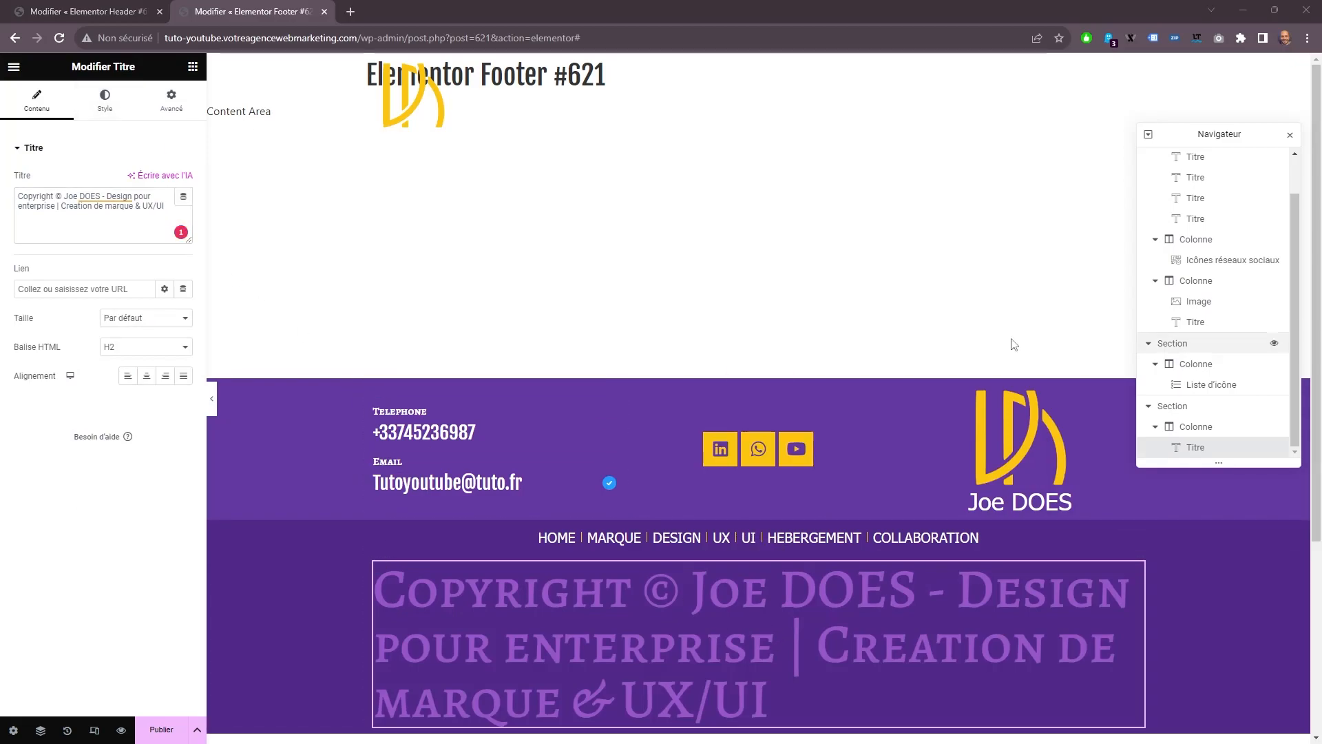
Set the copyright heading's typography to Tahoma at 15 px.
click(105, 101)
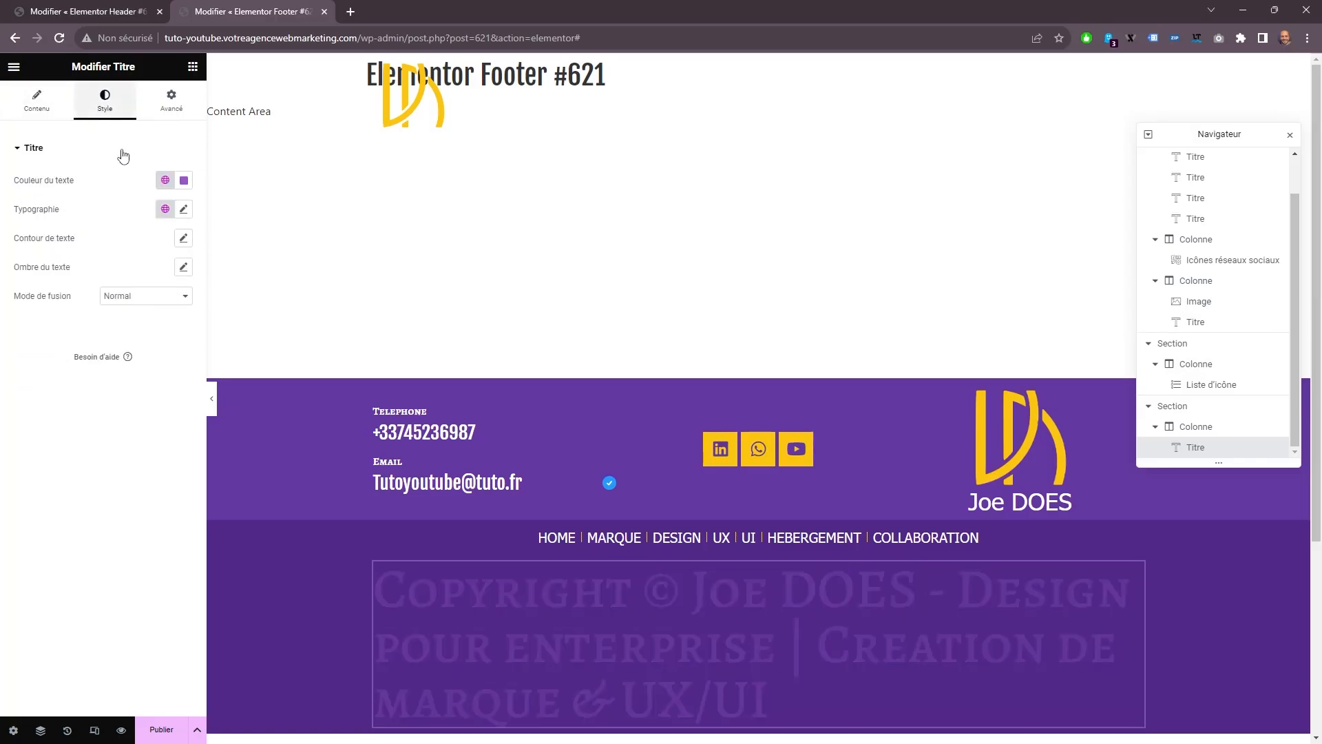
click(183, 210)
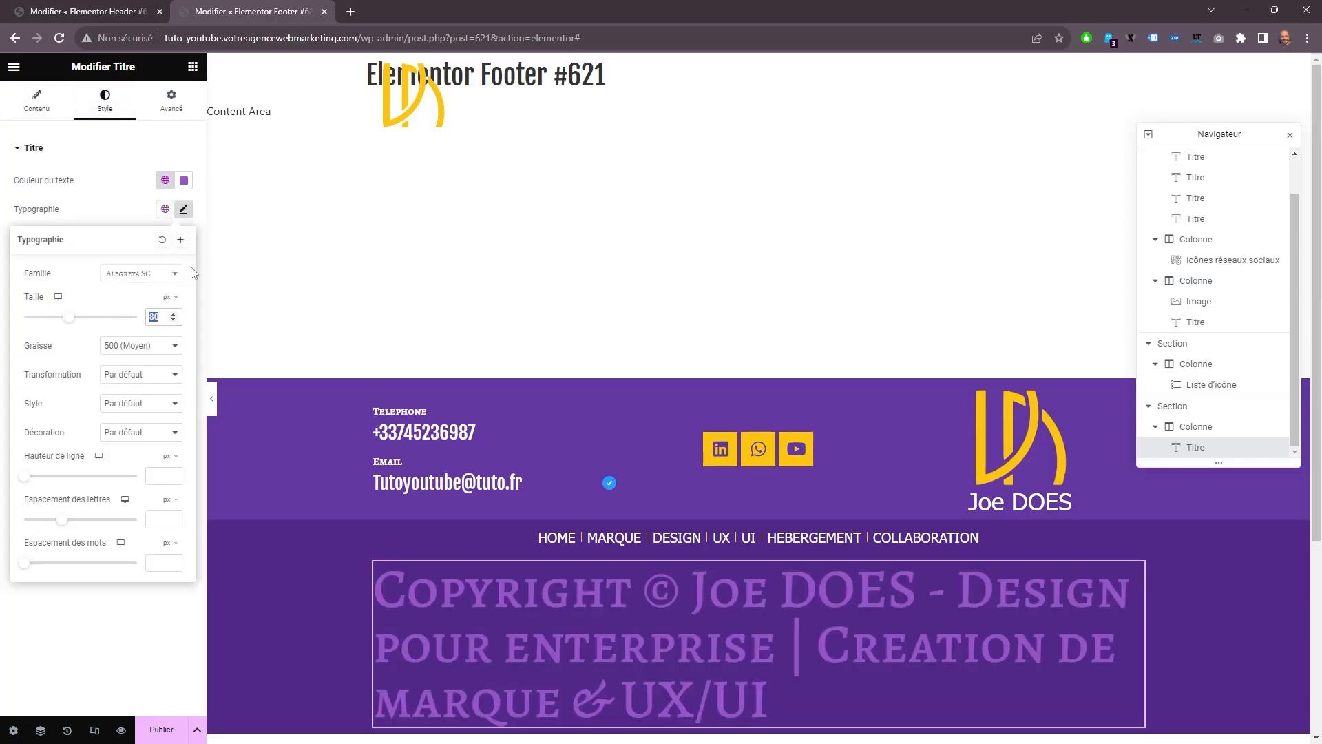
text(15)
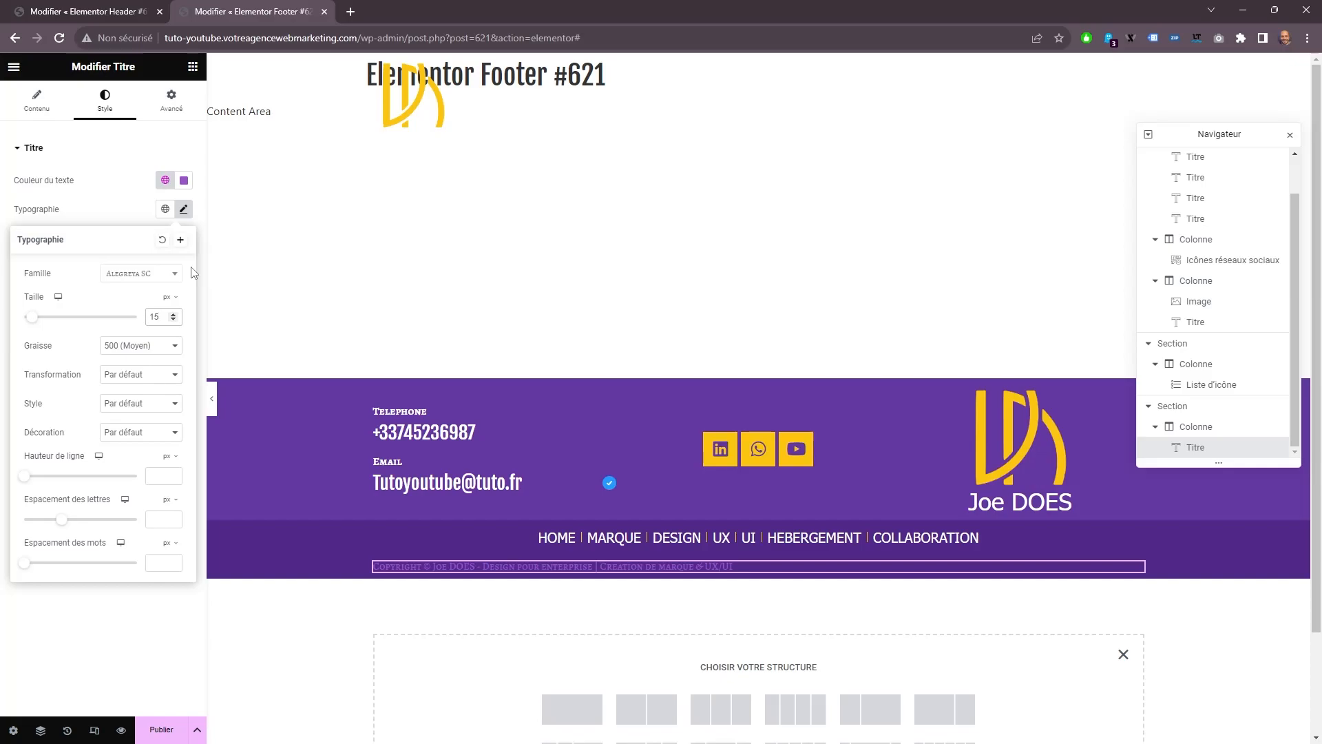
click(133, 275)
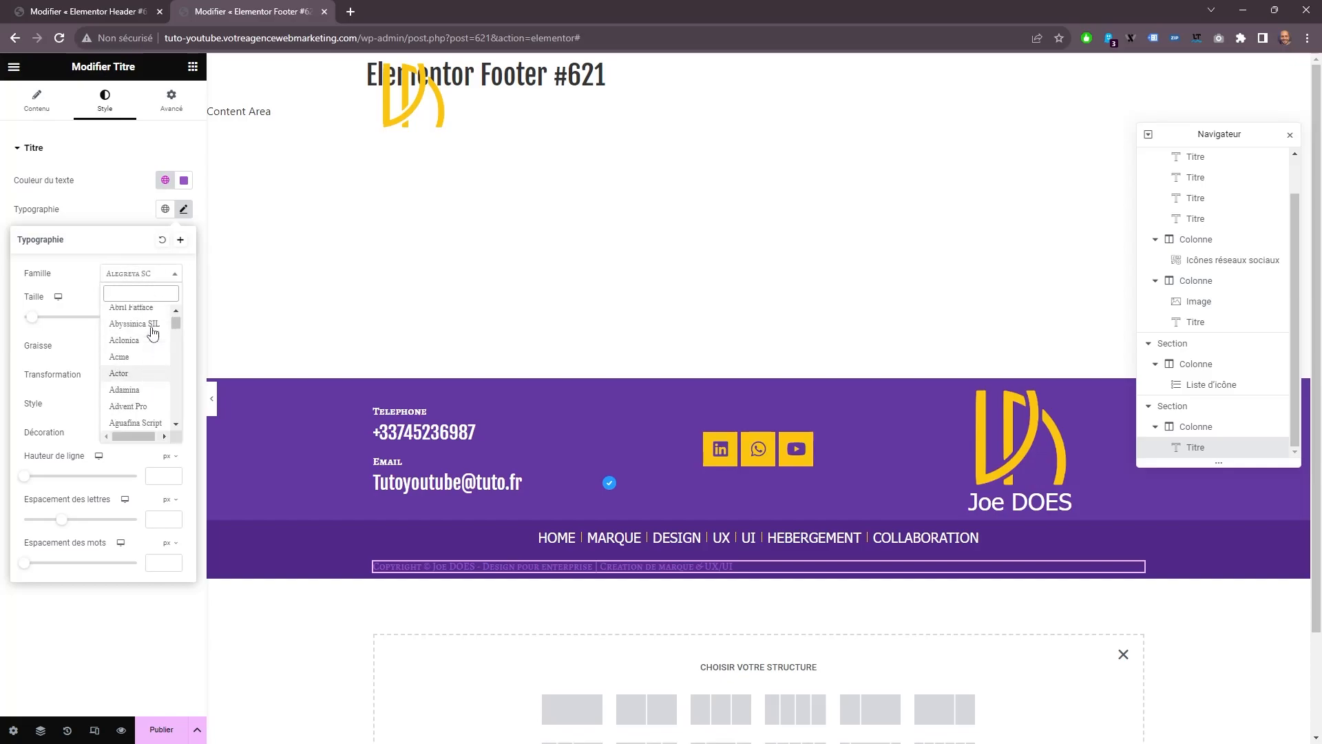
click(154, 397)
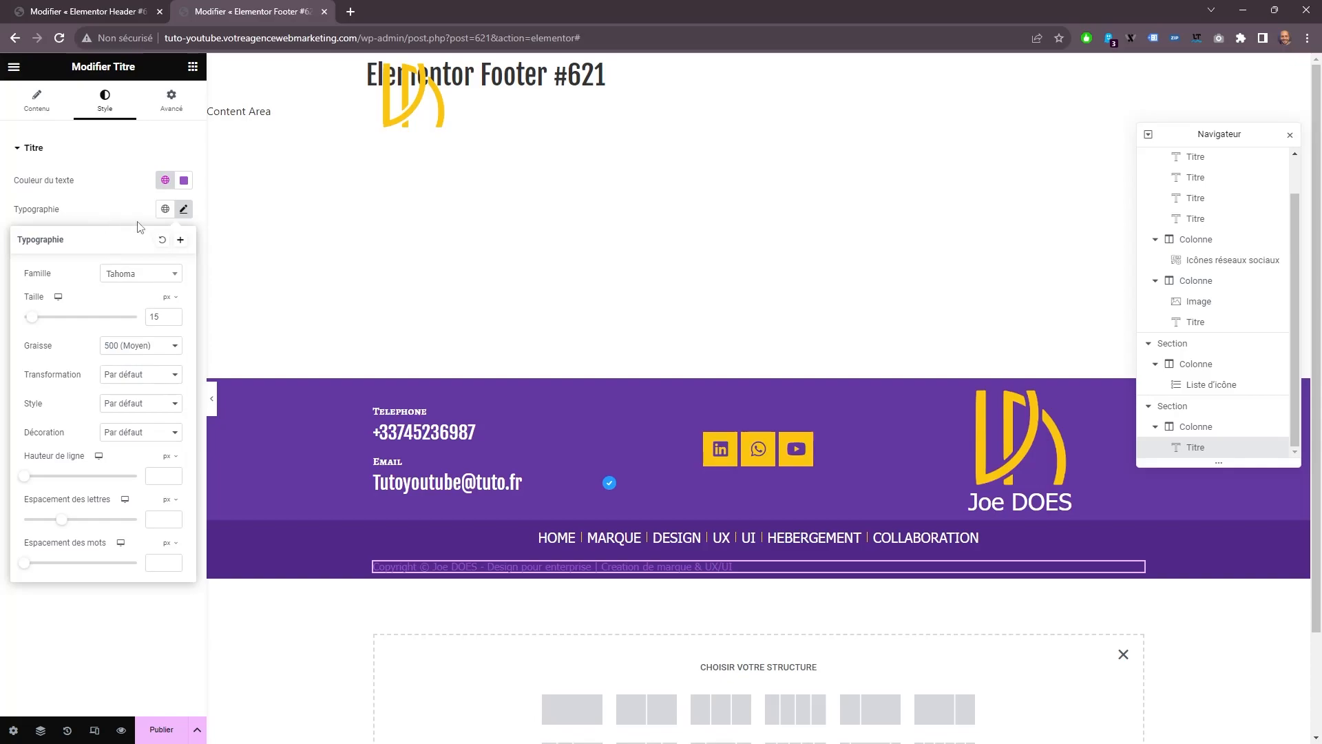
Set the copyright heading's text colour to white and centre its alignment.
click(183, 182)
drag(154, 301, 60, 179)
click(45, 108)
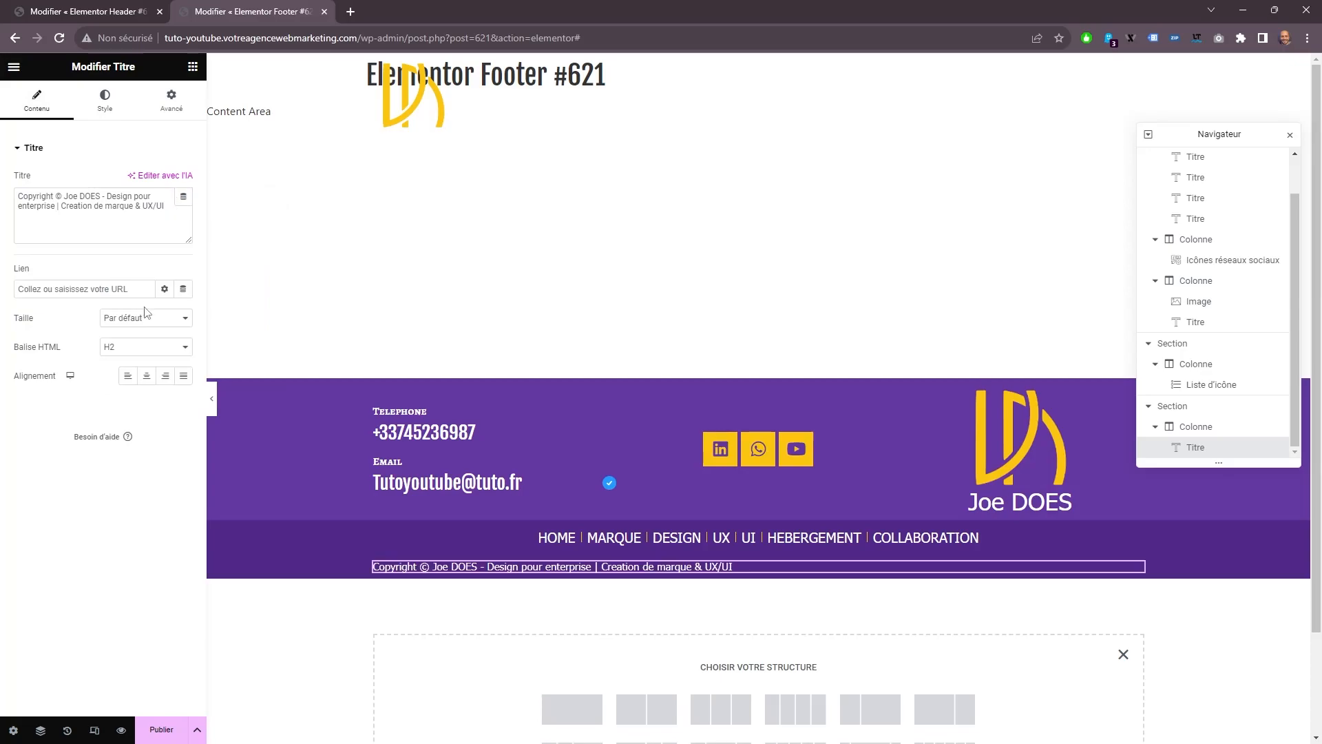
click(148, 376)
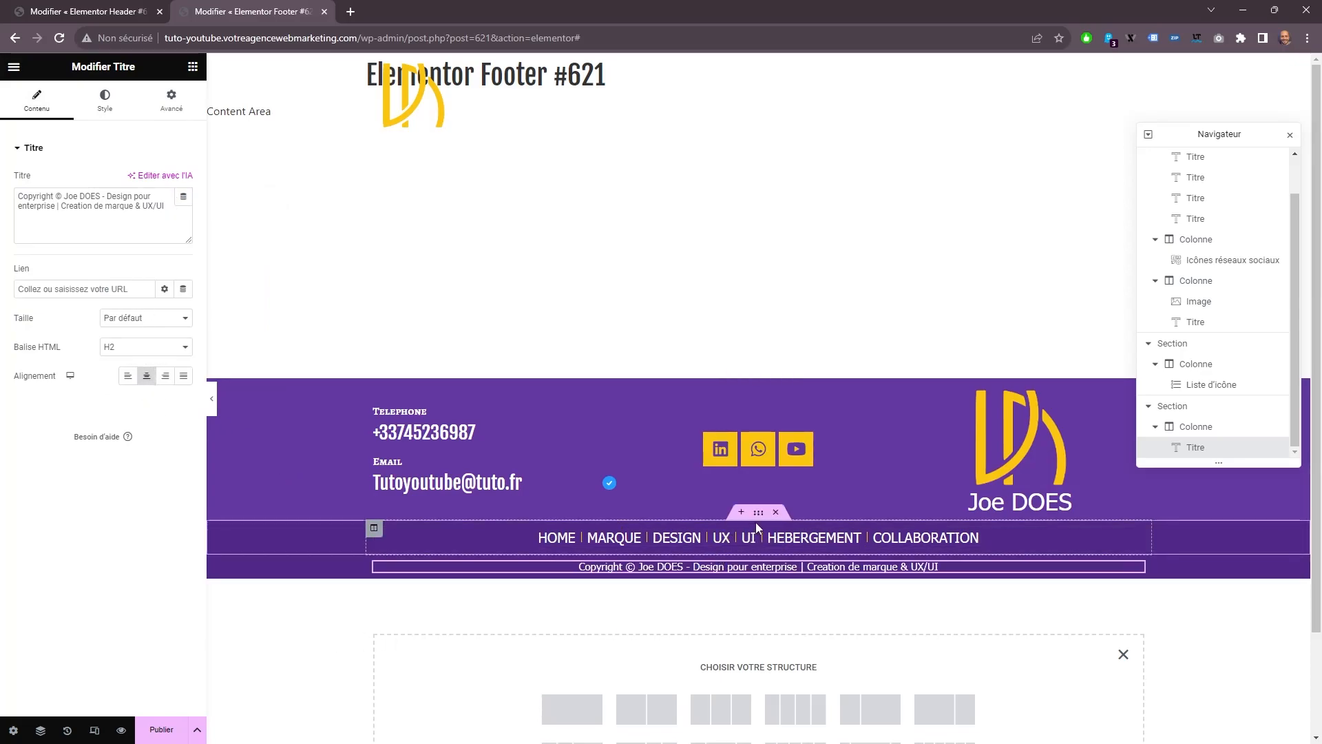
Give the copyright section a solid (Continue) border with a 1 px top width, 0 on the other sides, and a purple global colour.
click(758, 547)
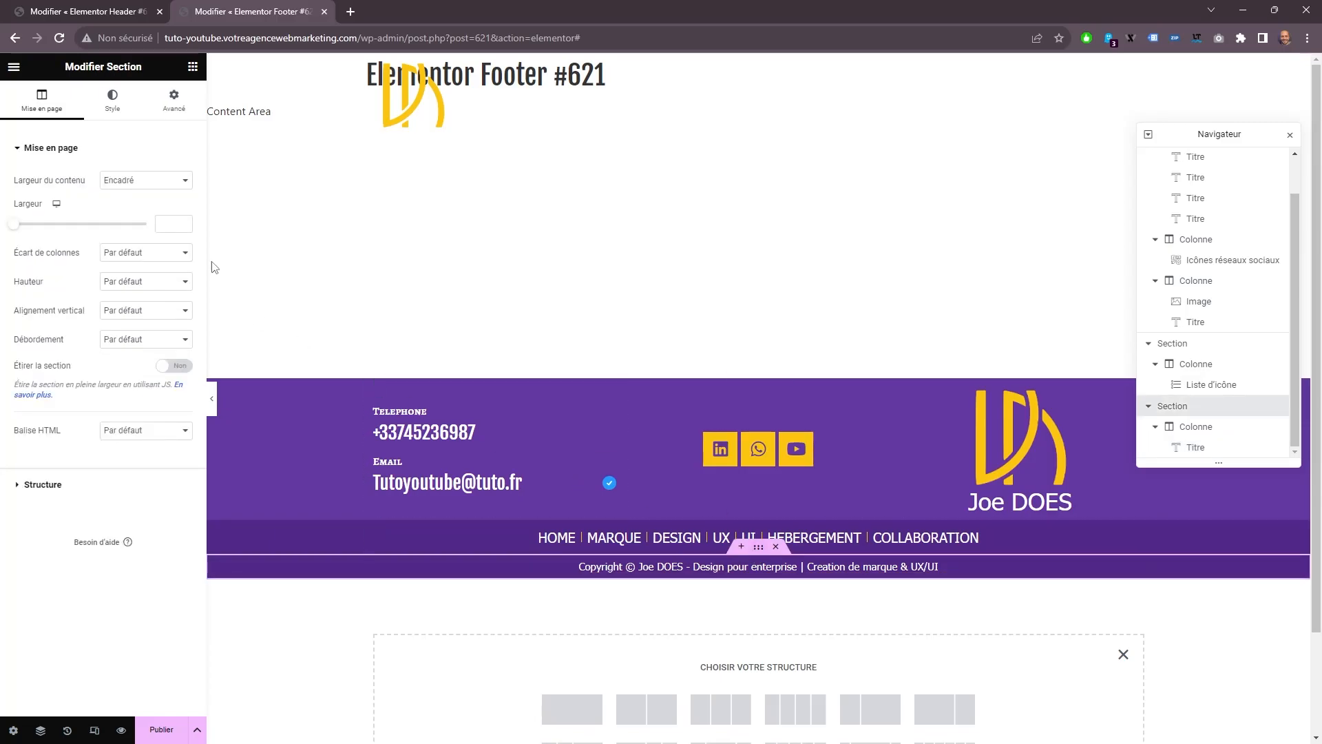
click(112, 100)
click(88, 400)
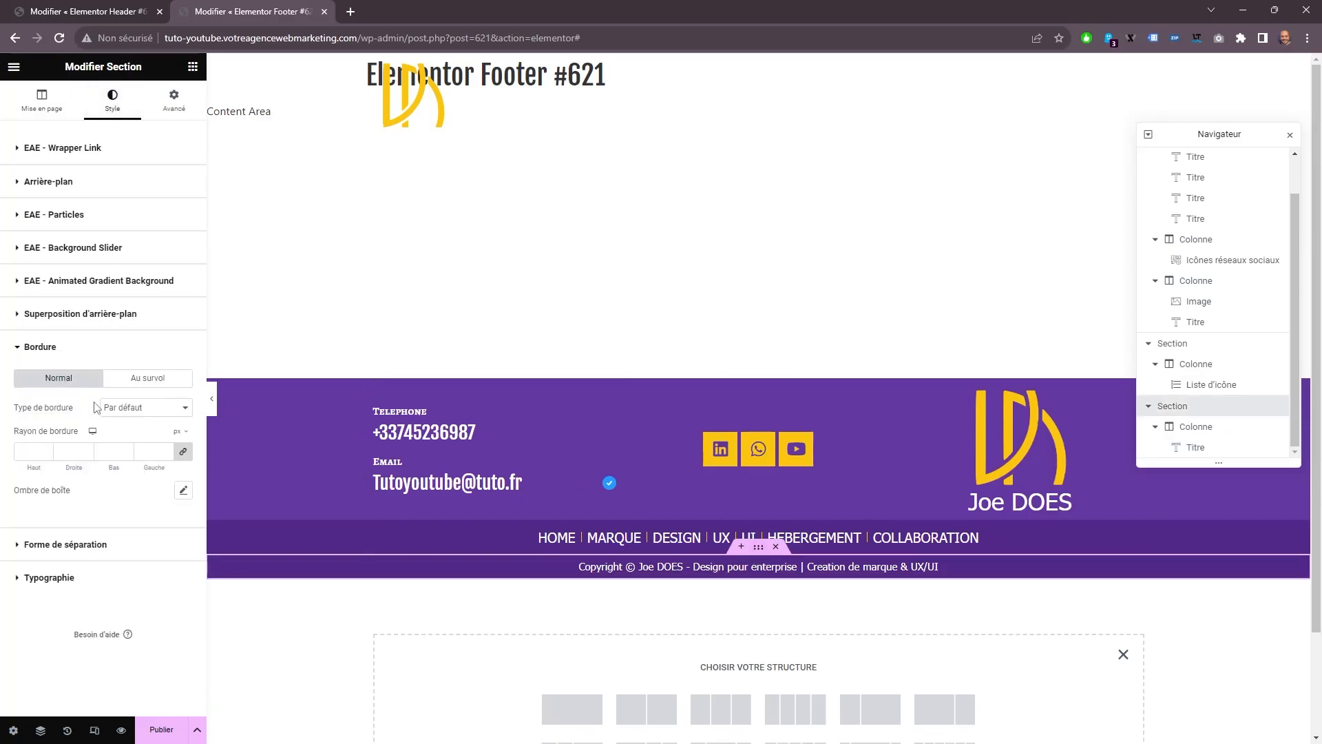
click(169, 413)
click(169, 449)
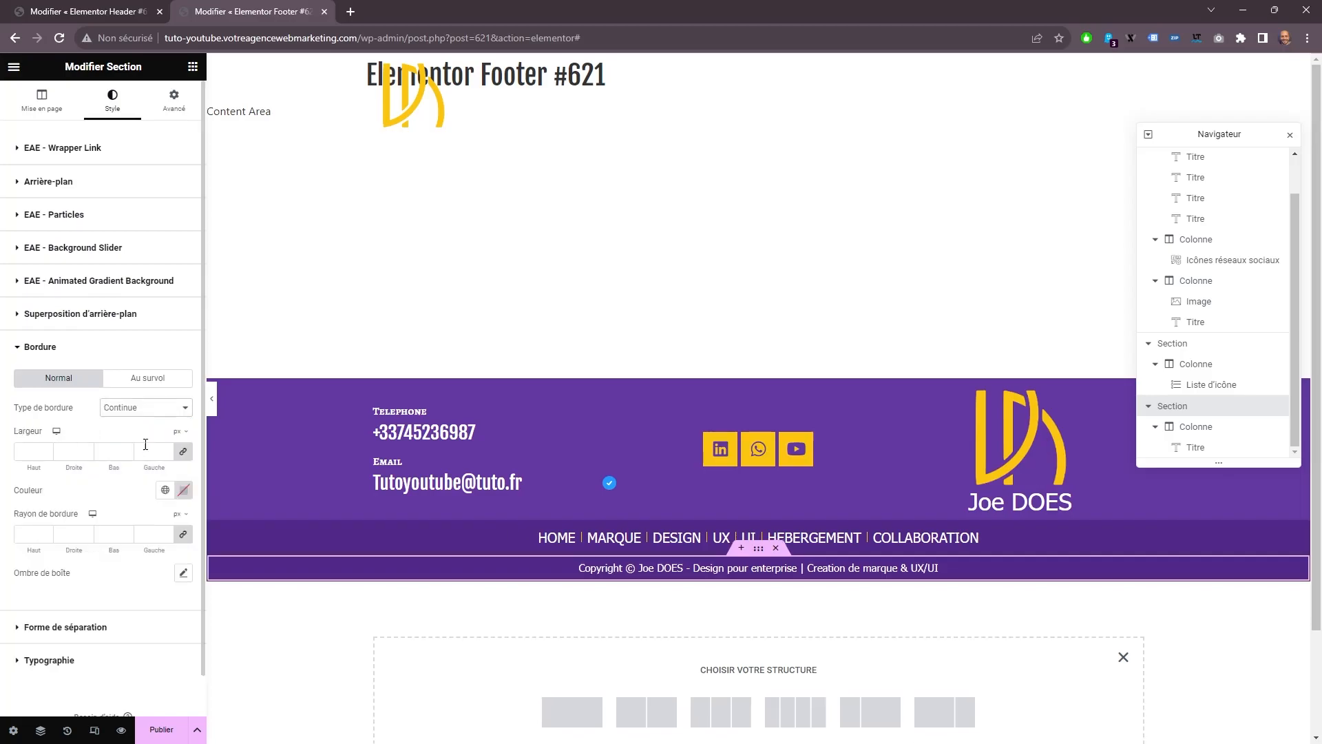
click(183, 452)
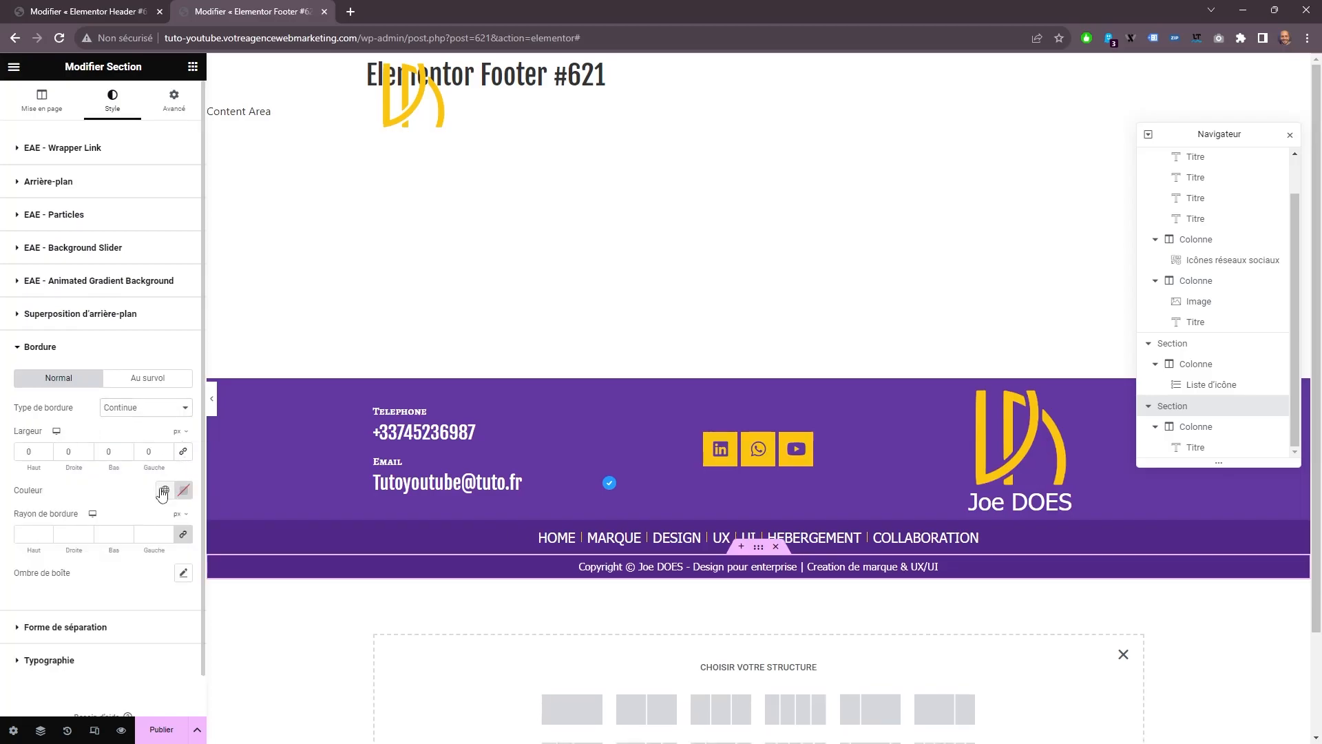
click(166, 490)
click(90, 555)
click(46, 449)
Publish the footer template with a display condition that includes the Entire Site.
click(158, 724)
click(664, 432)
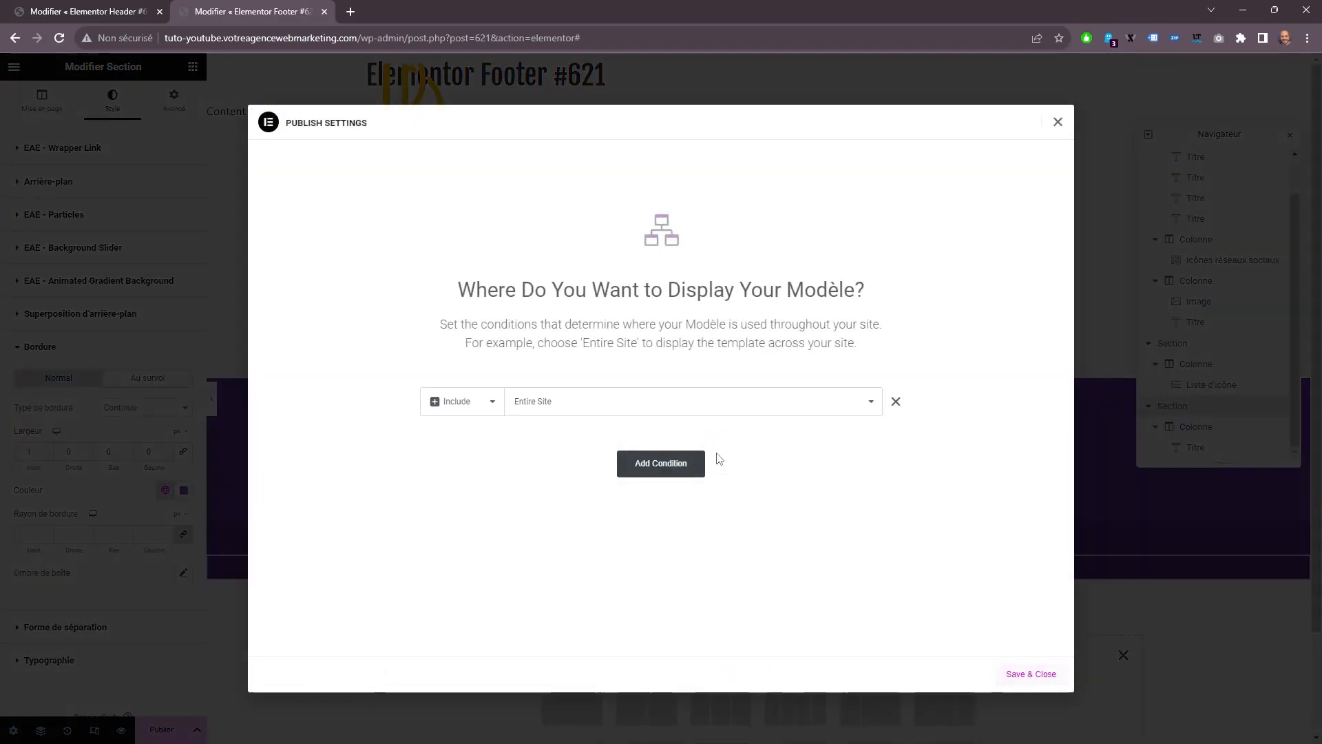
click(1026, 674)
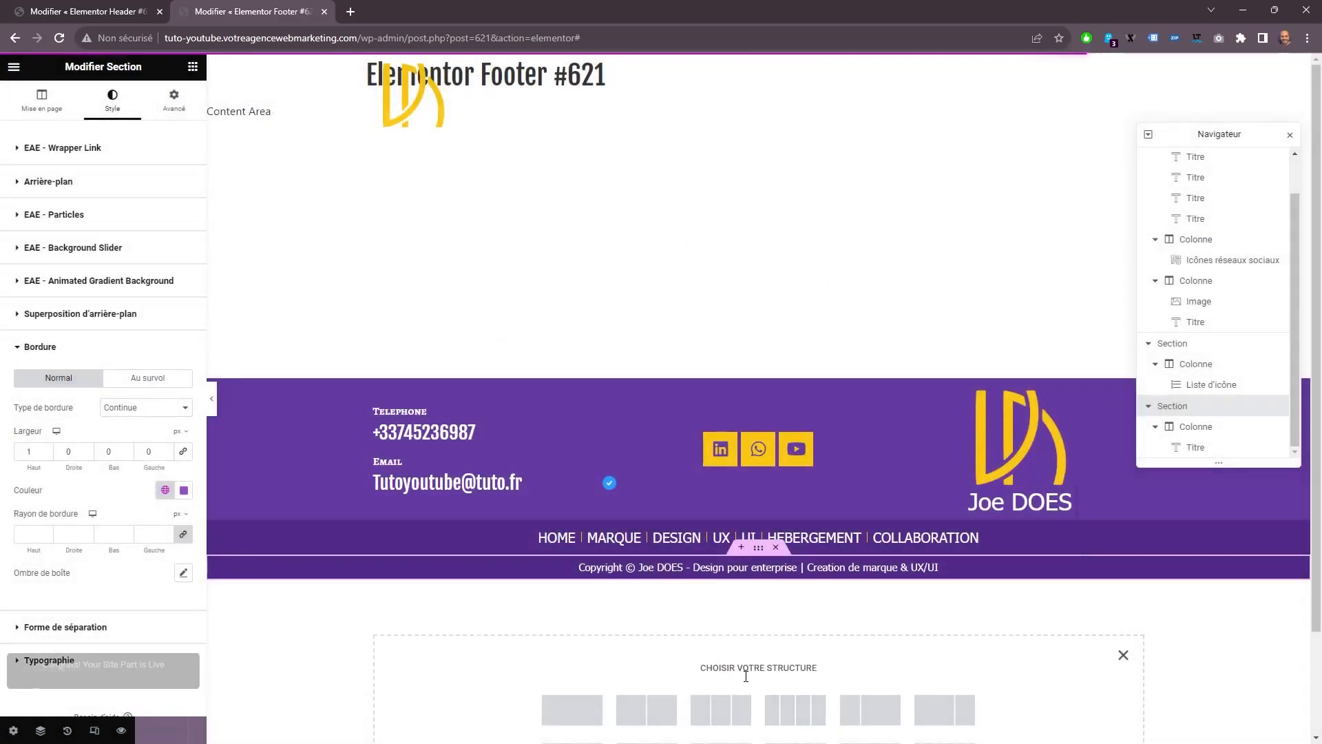
Set the three-column footer section's height to a minimum (Hauteur min.) of 250 px and update the template.
click(462, 425)
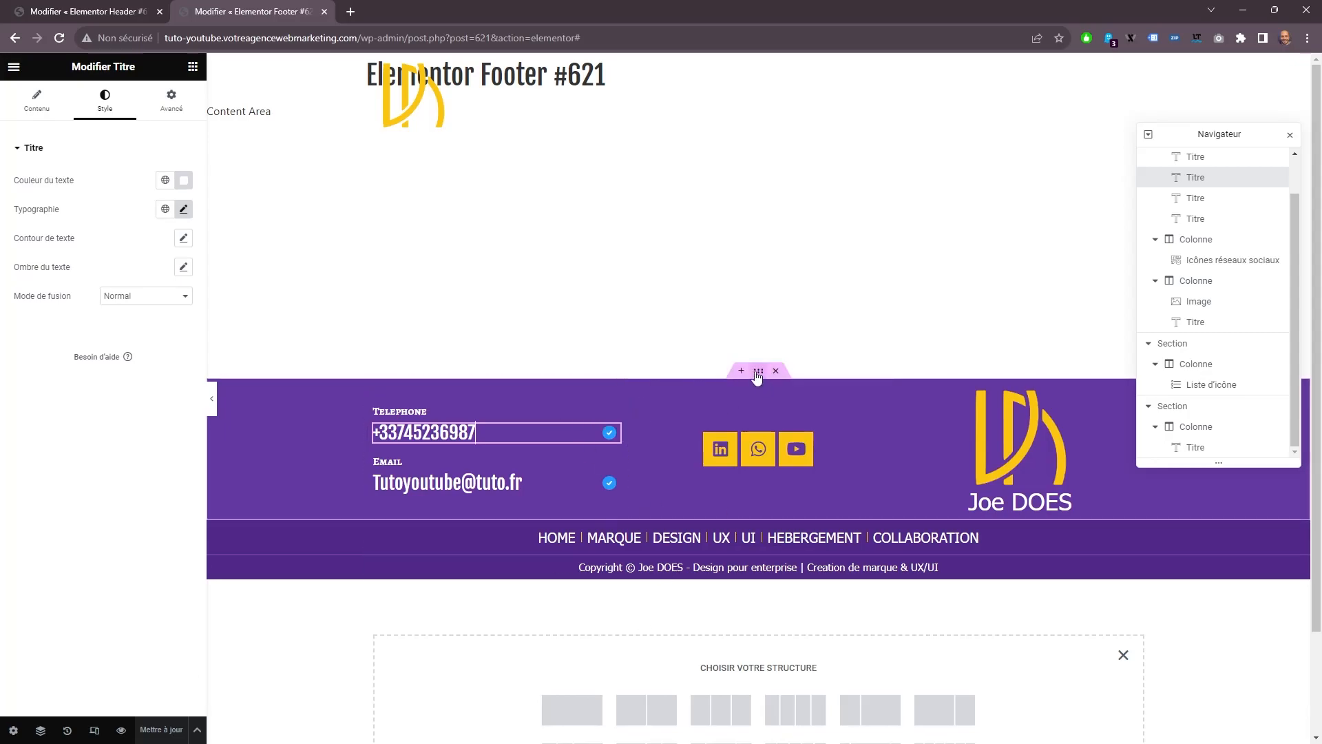
click(757, 373)
click(62, 117)
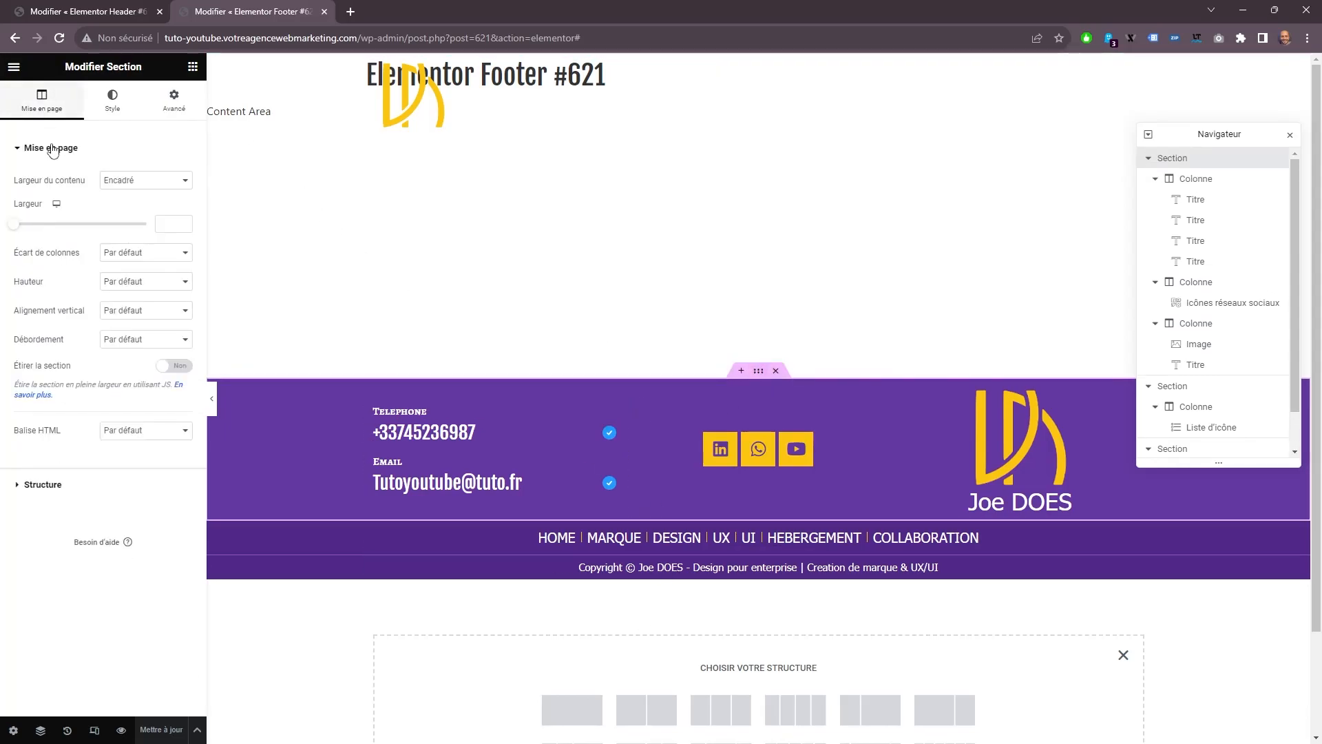
click(131, 281)
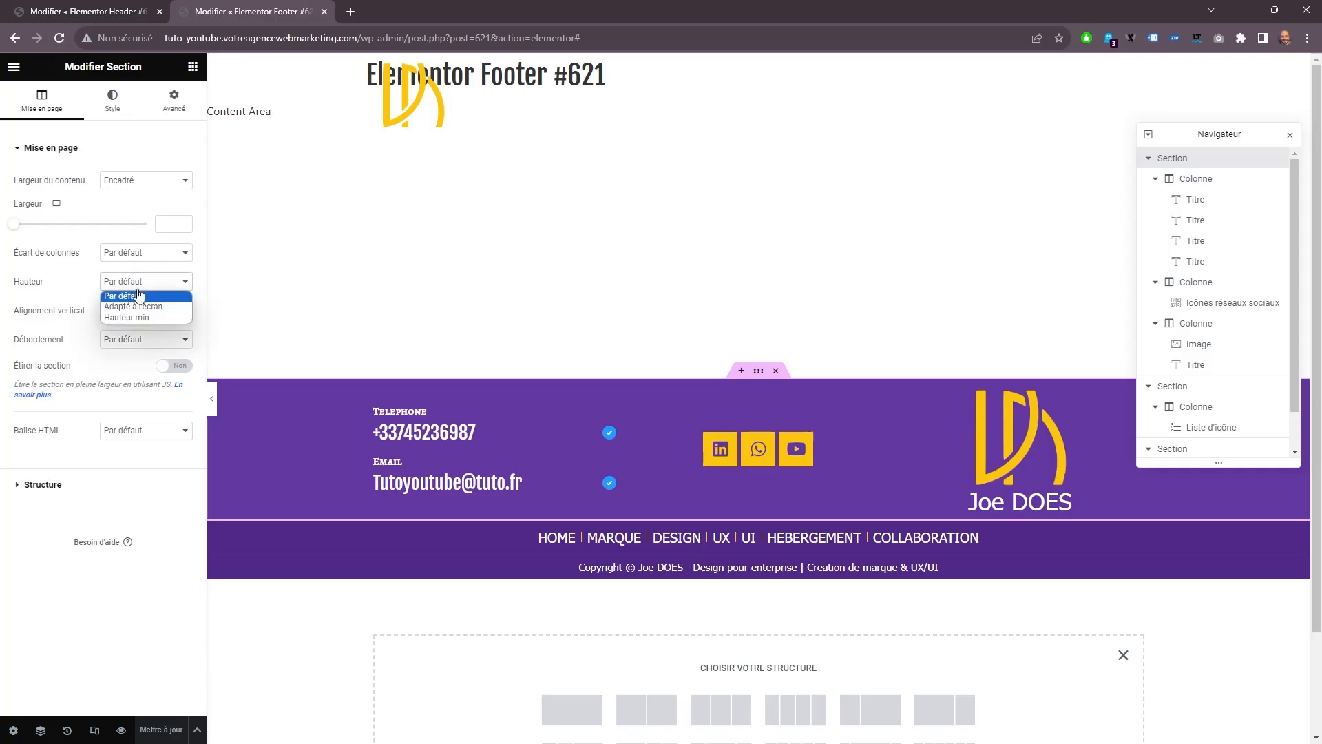
click(139, 317)
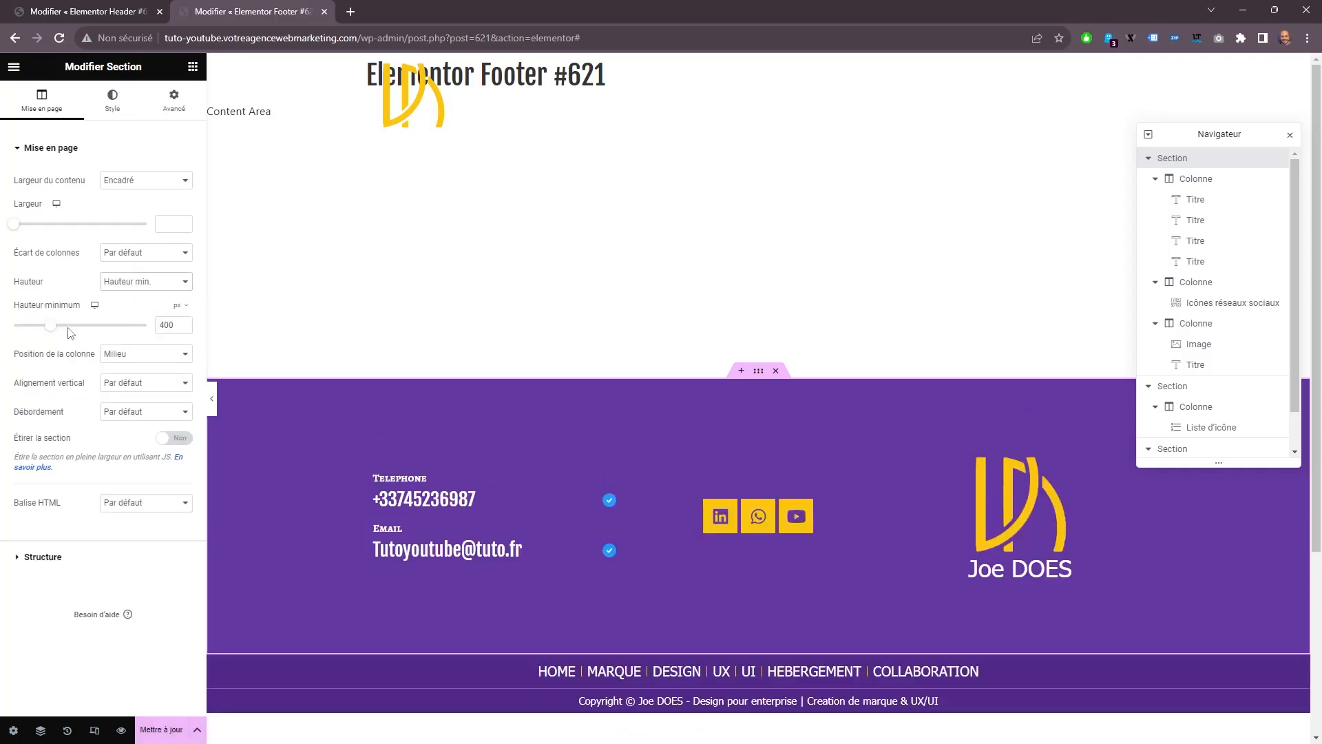
drag(50, 324, 33, 324)
text(250)
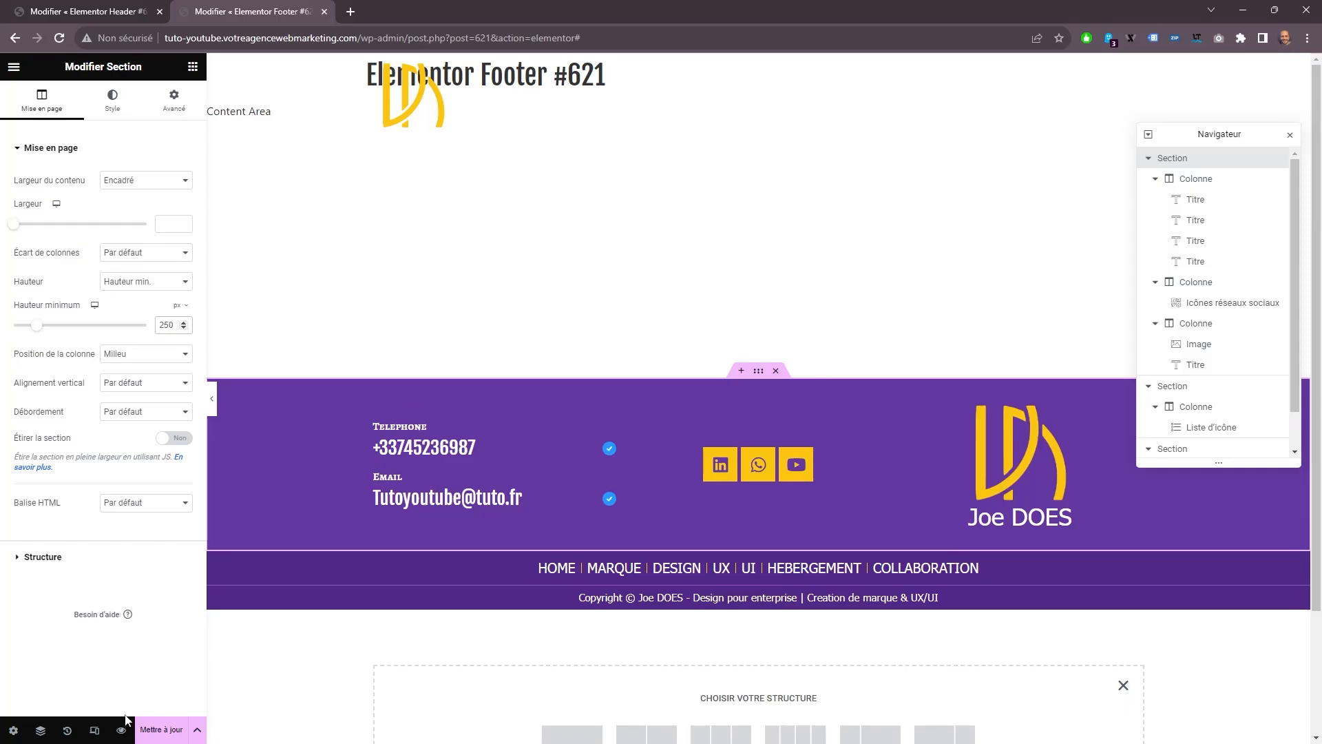
click(163, 734)
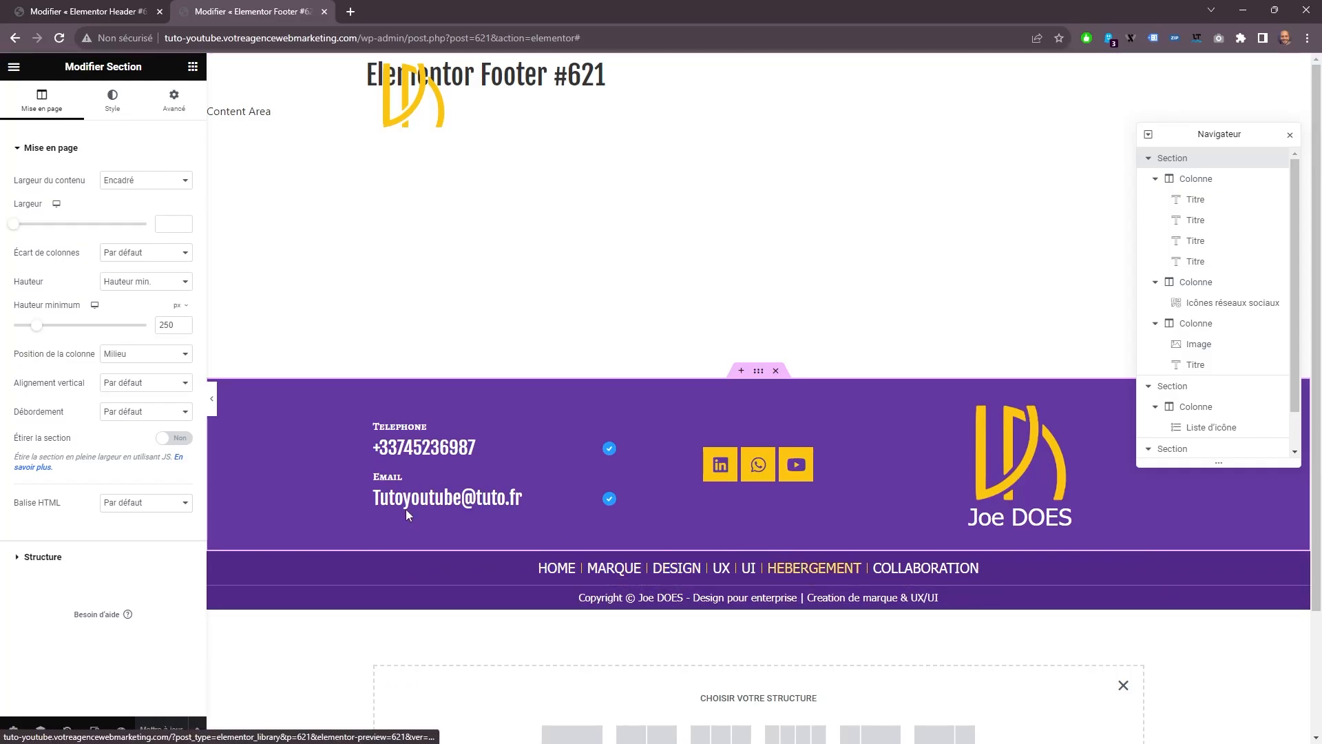
Open the link of the telephone number heading for editing.
click(409, 455)
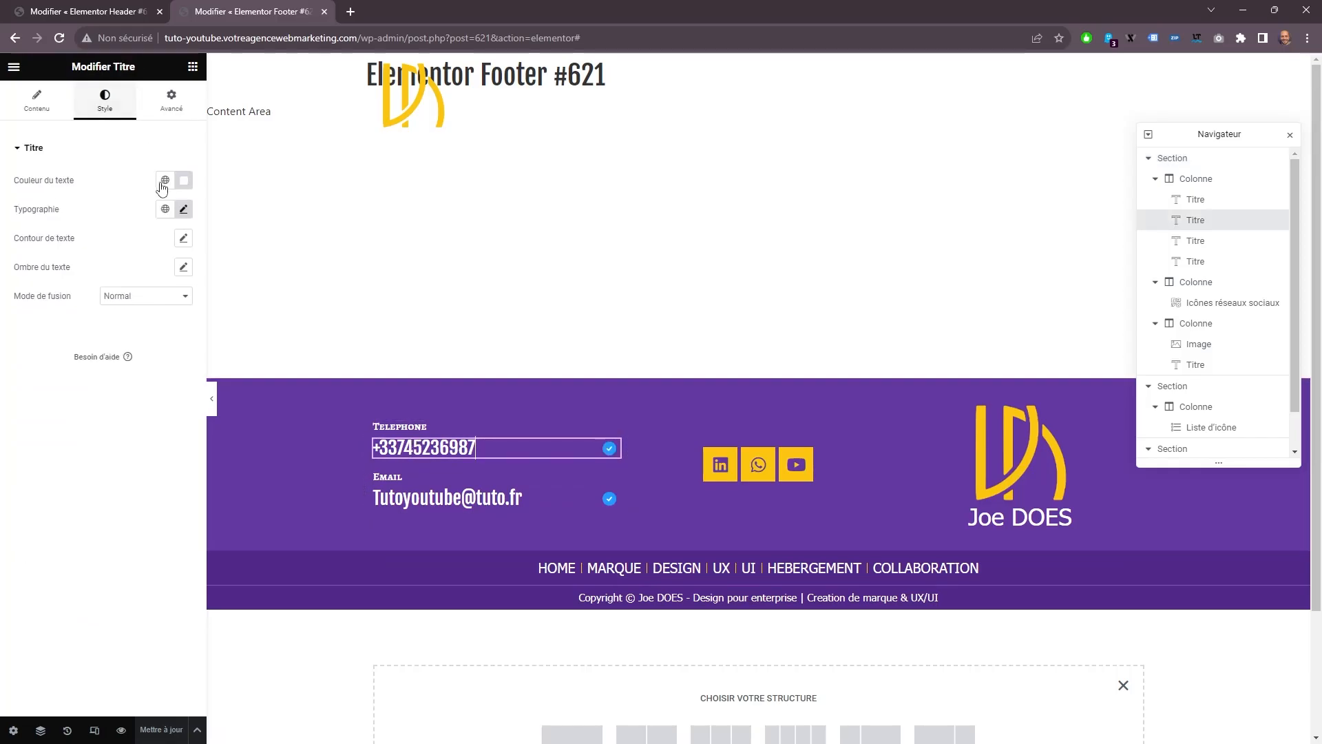
click(26, 92)
click(111, 276)
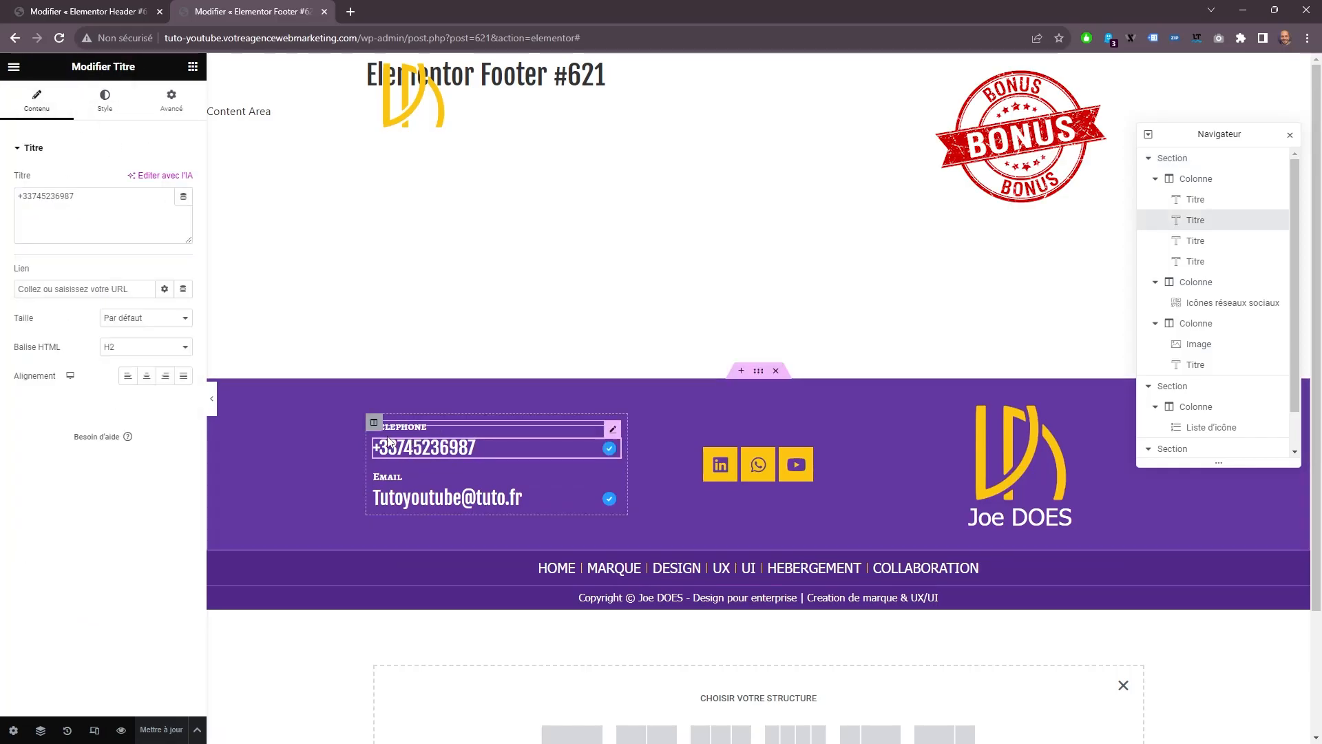
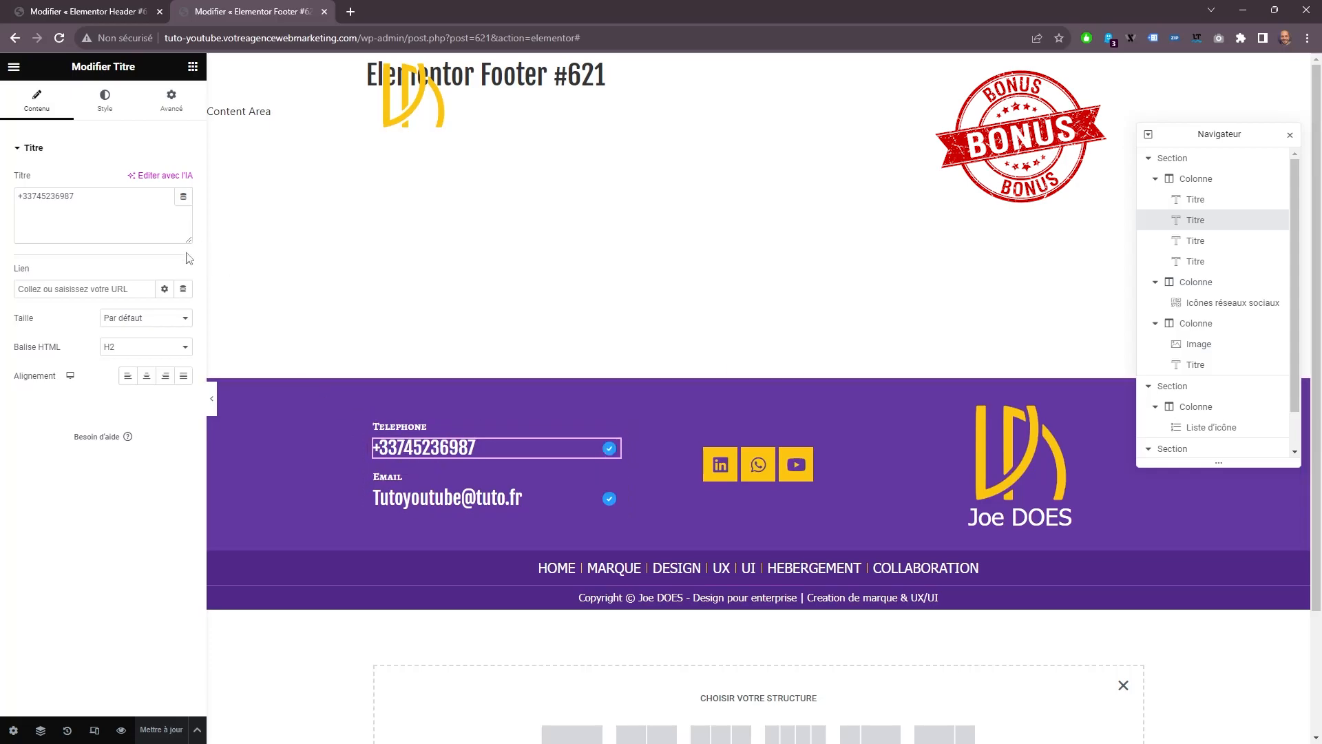
Assign the Contact URL dynamic tag to the telephone heading's link and copy the phone number from its title.
click(183, 293)
scroll(121, 413, down, 5)
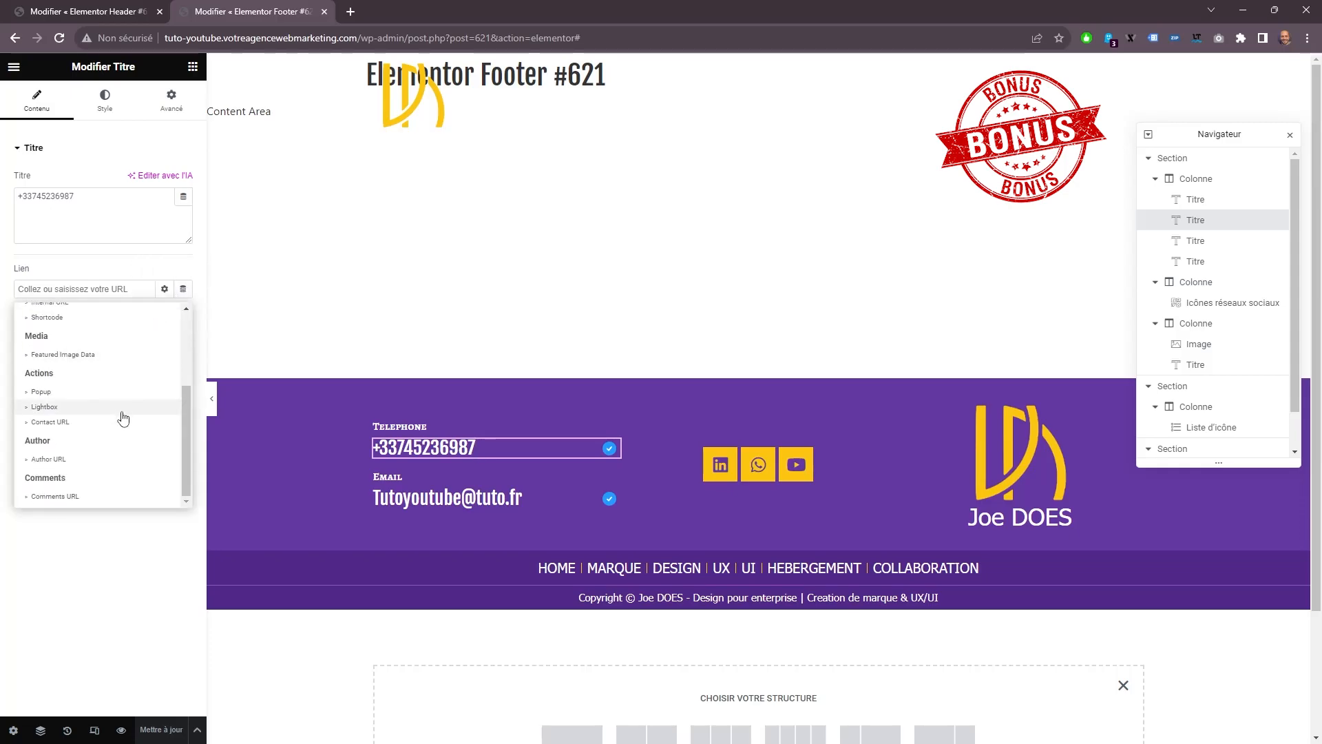
click(61, 423)
triple_click(89, 200)
right_click(88, 200)
click(103, 236)
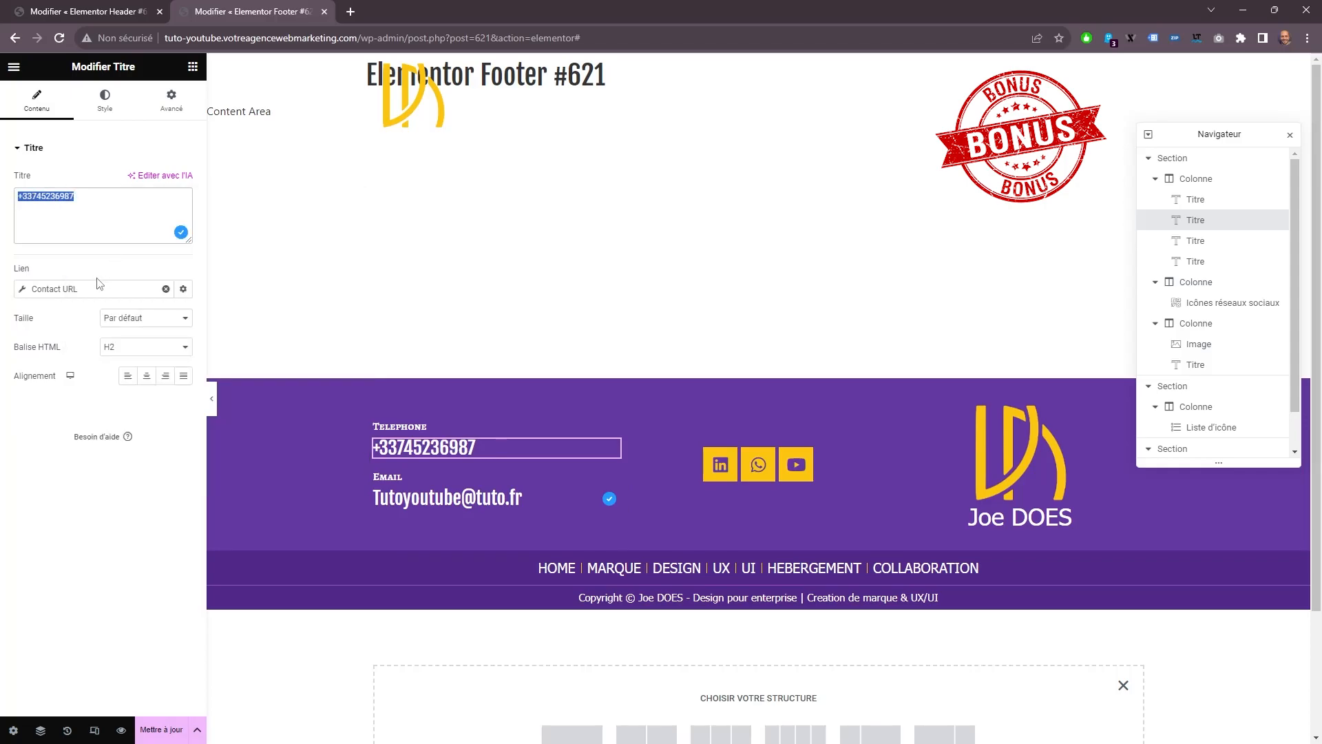
Set the telephone heading's Contact URL type to Tel and paste the copied phone number as its number.
click(89, 294)
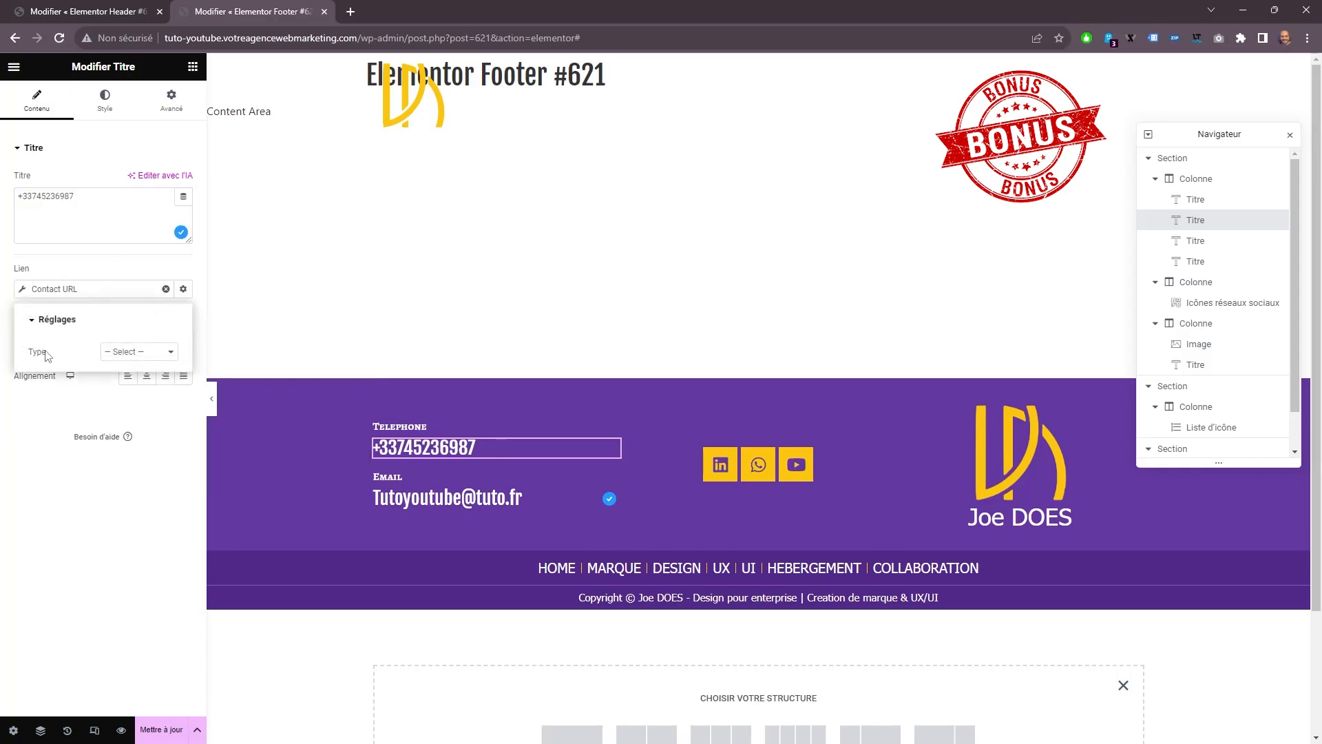
click(116, 356)
click(126, 381)
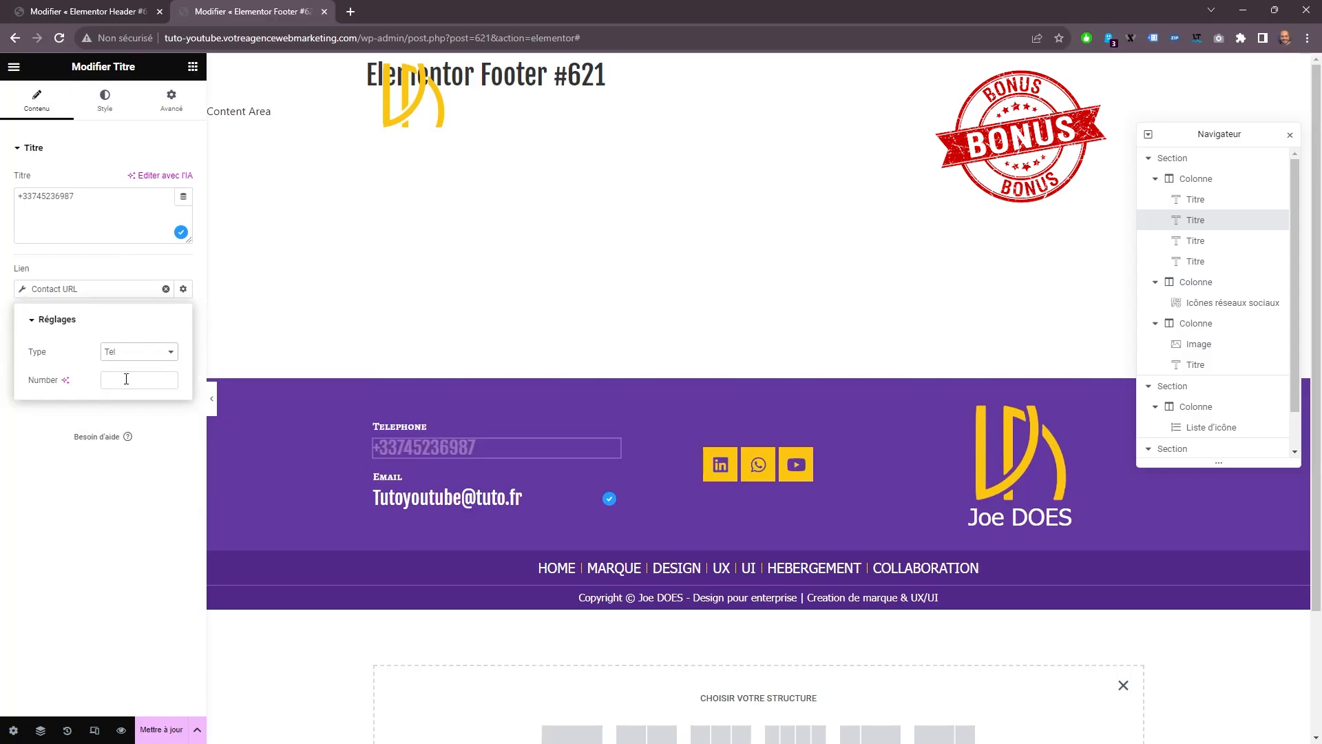
right_click(129, 379)
click(165, 479)
click(584, 455)
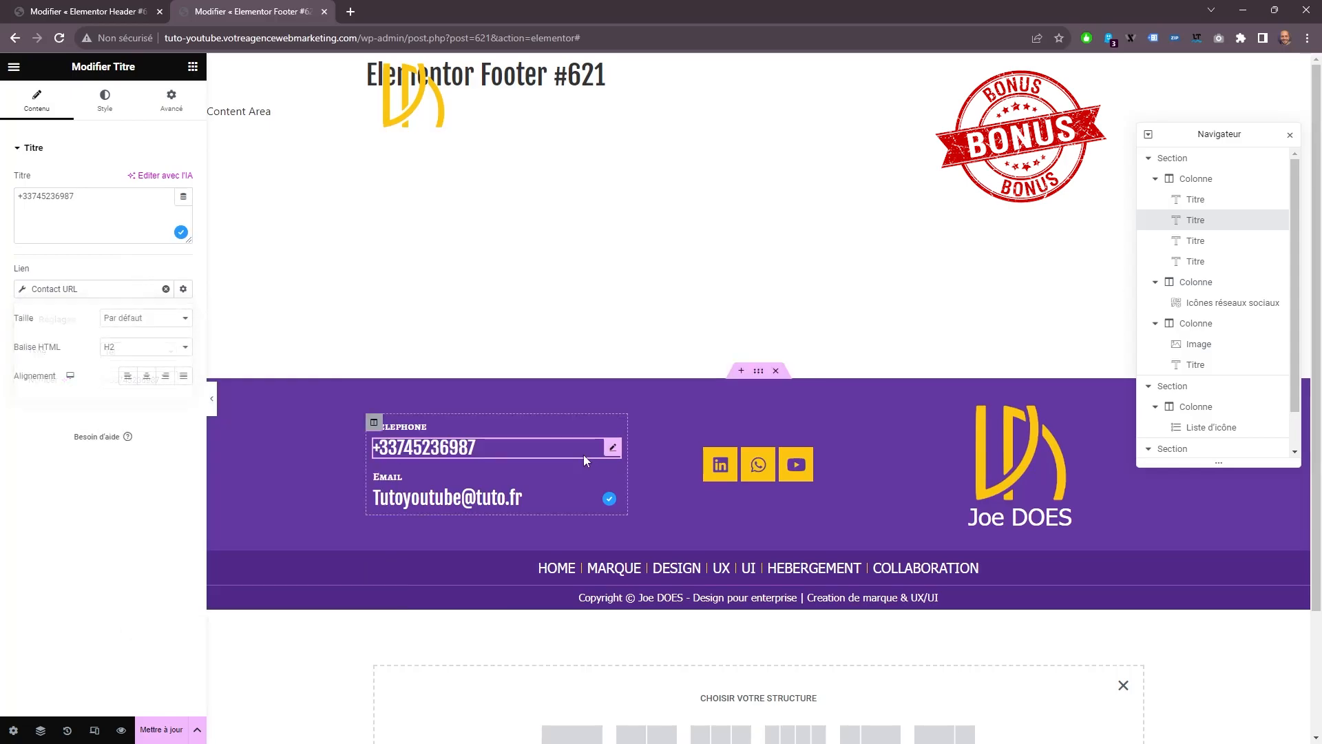
Copy the e-mail address from the title of the e-mail heading in the footer's first column.
click(459, 503)
drag(120, 188, 4, 185)
click(80, 201)
drag(98, 199, 4, 196)
right_click(33, 207)
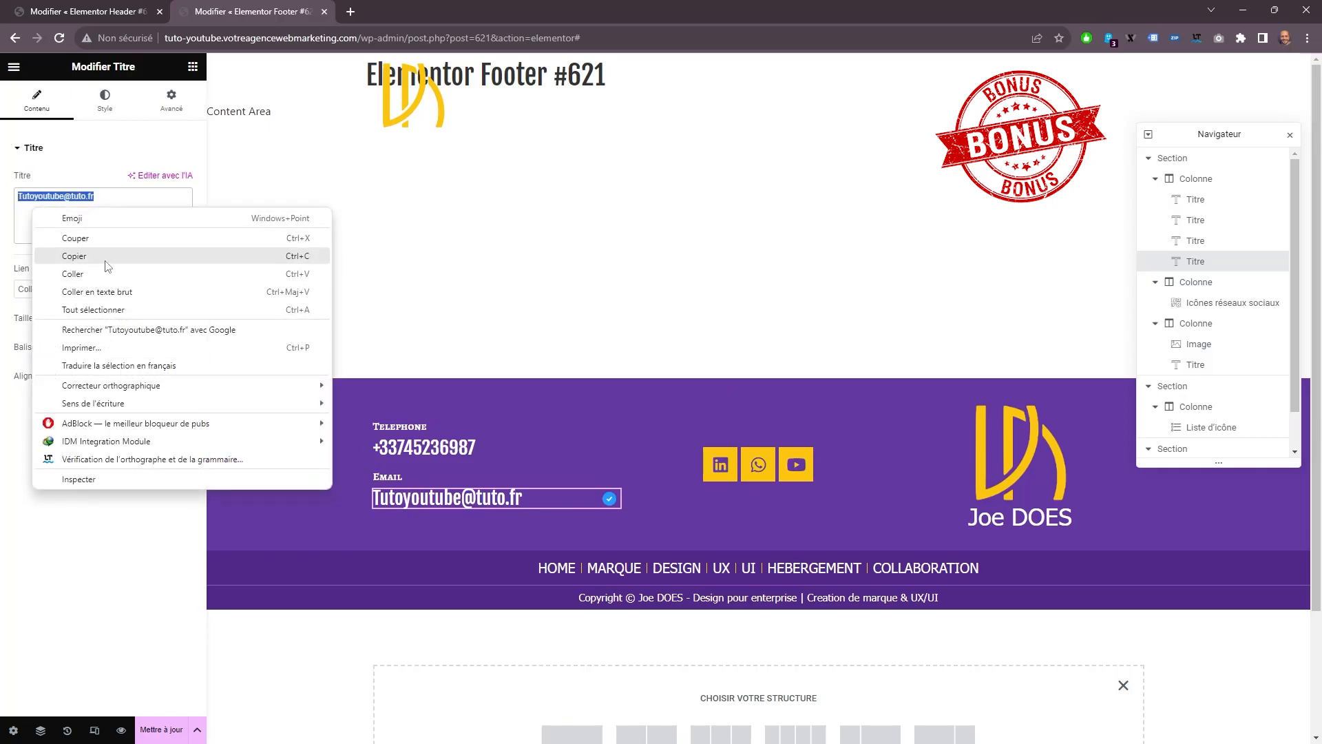
click(96, 257)
click(446, 499)
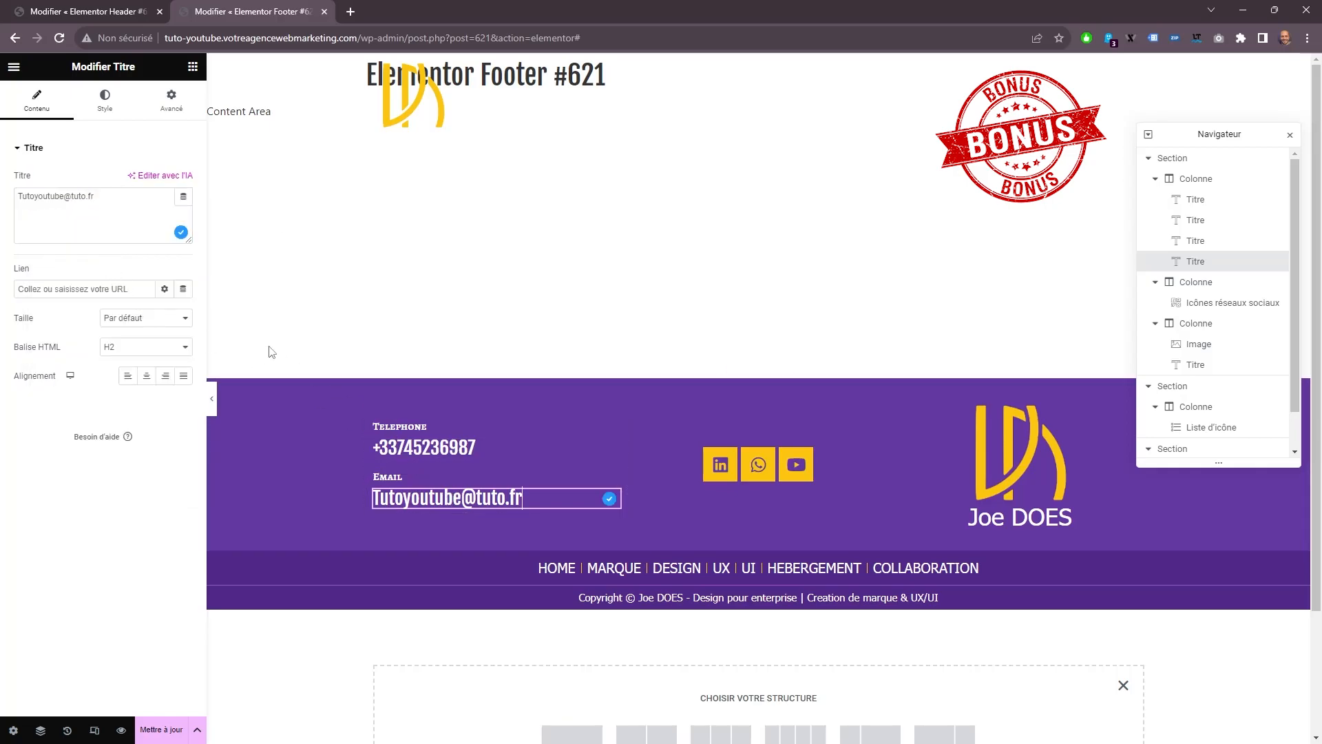
Link the e-mail heading to a Contact URL of type Email with the copied address and subject Contact, and update the footer.
click(183, 288)
scroll(93, 409, down, 3)
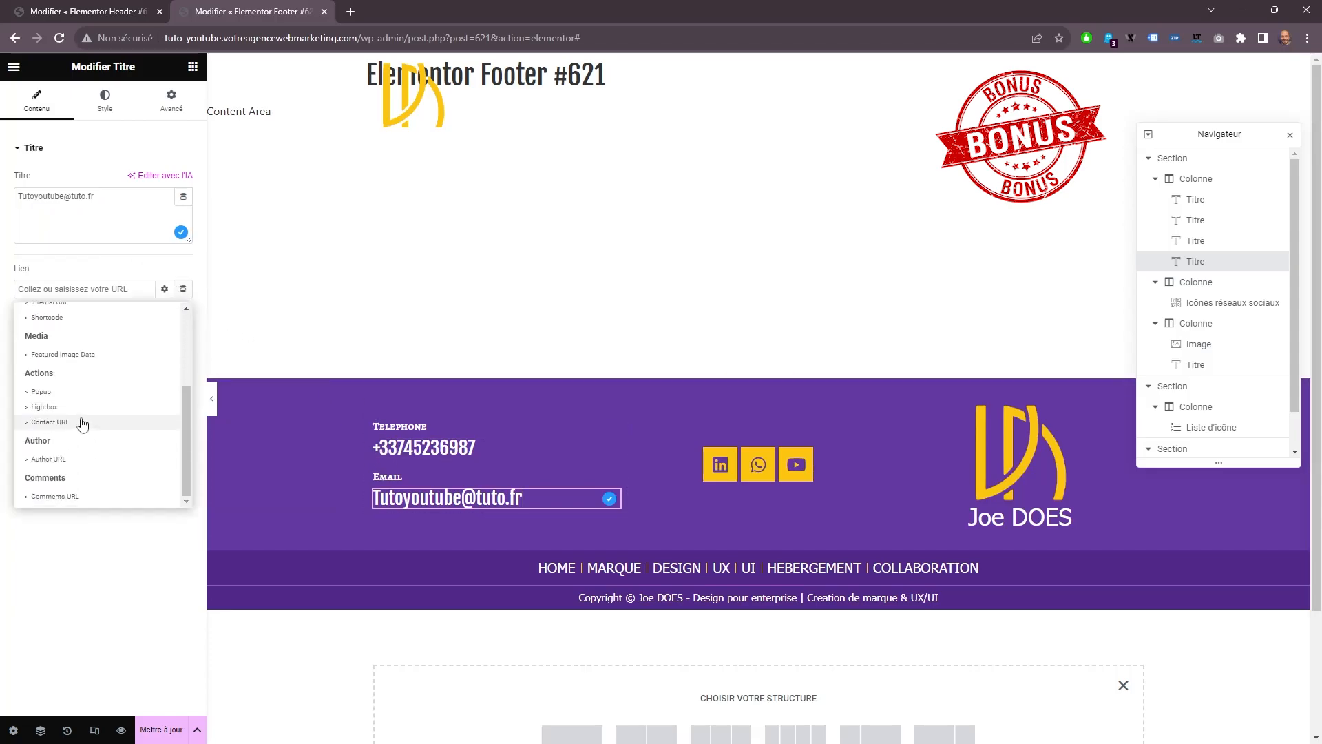
click(83, 422)
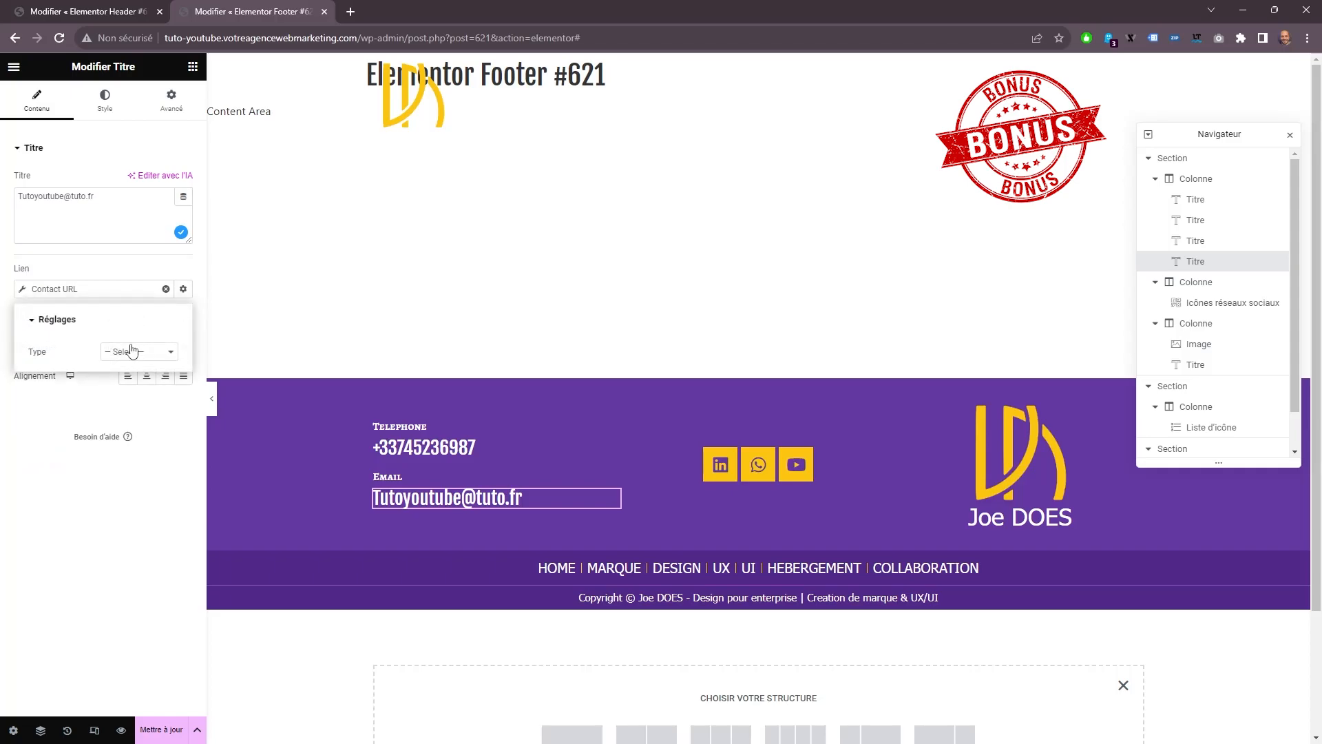
click(131, 351)
click(134, 377)
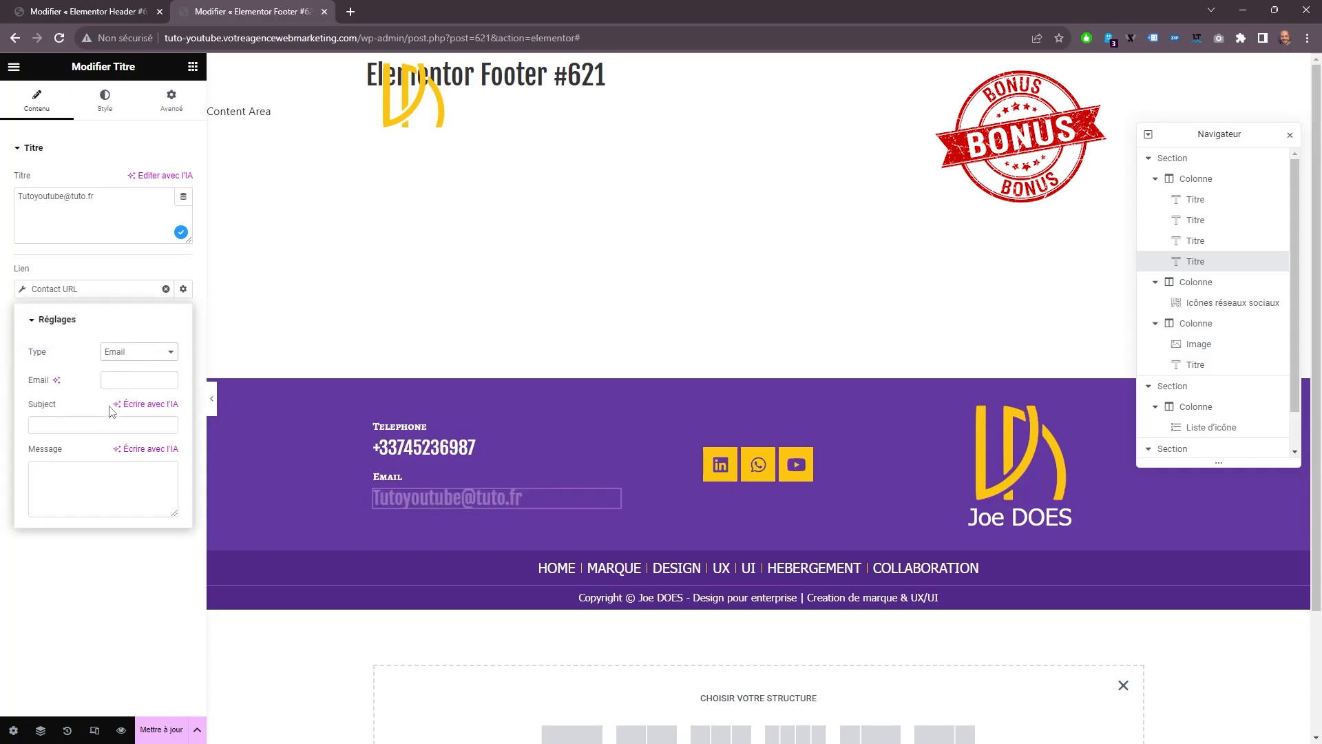
click(80, 423)
text(Contact)
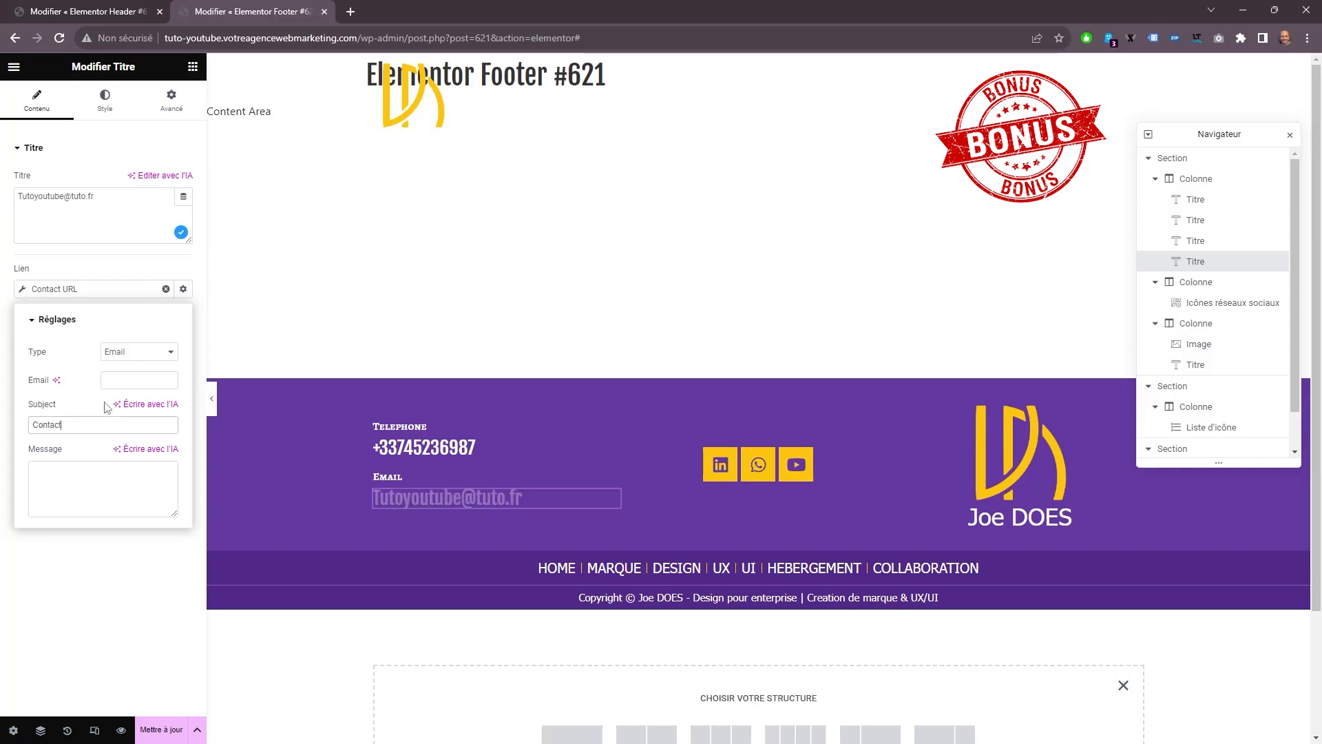
right_click(131, 379)
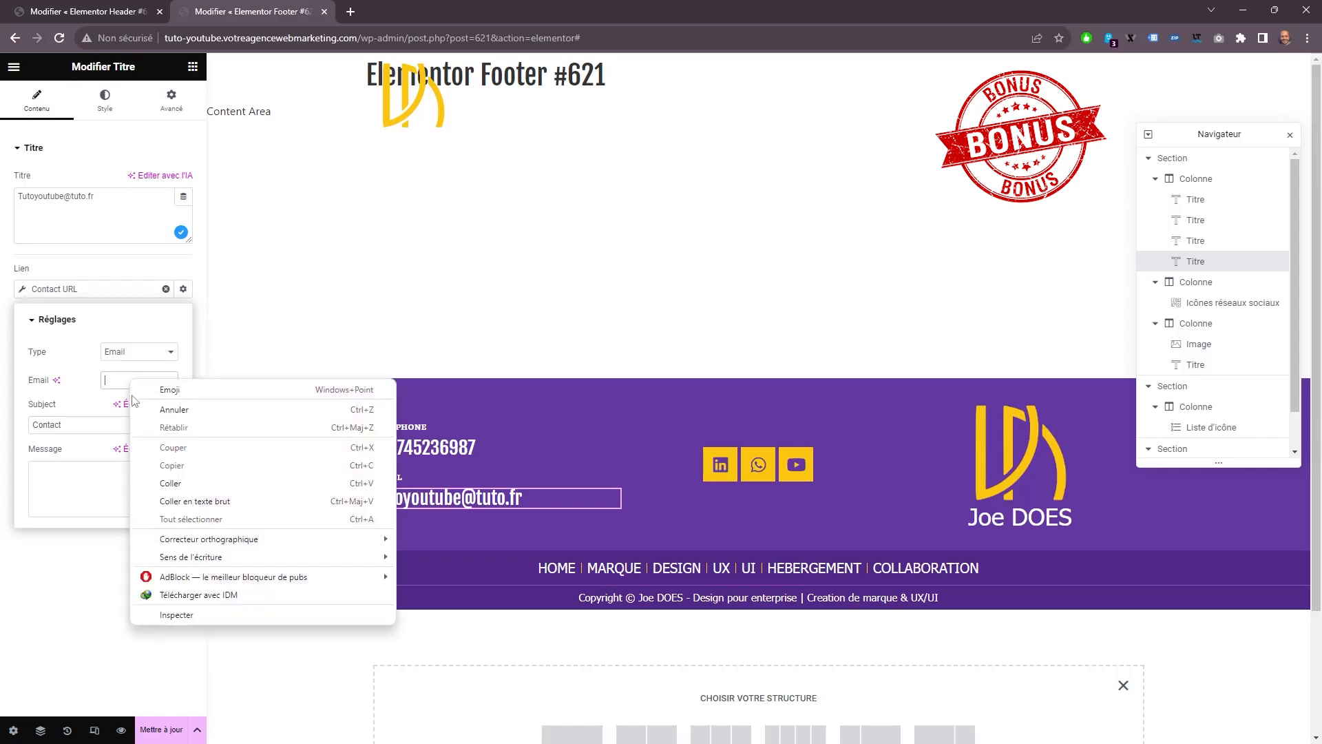
click(170, 484)
click(141, 732)
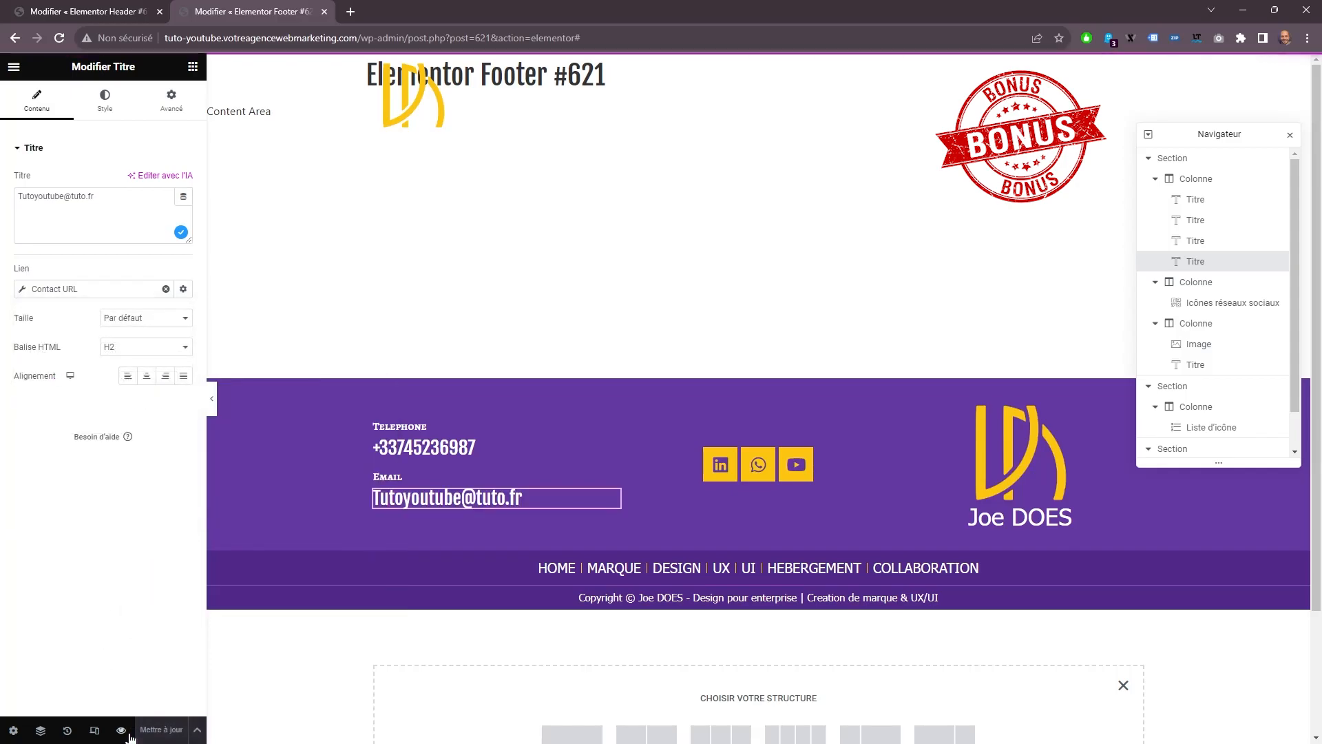
Preview the footer, test its telephone and e-mail links, and return to the footer editor.
click(121, 730)
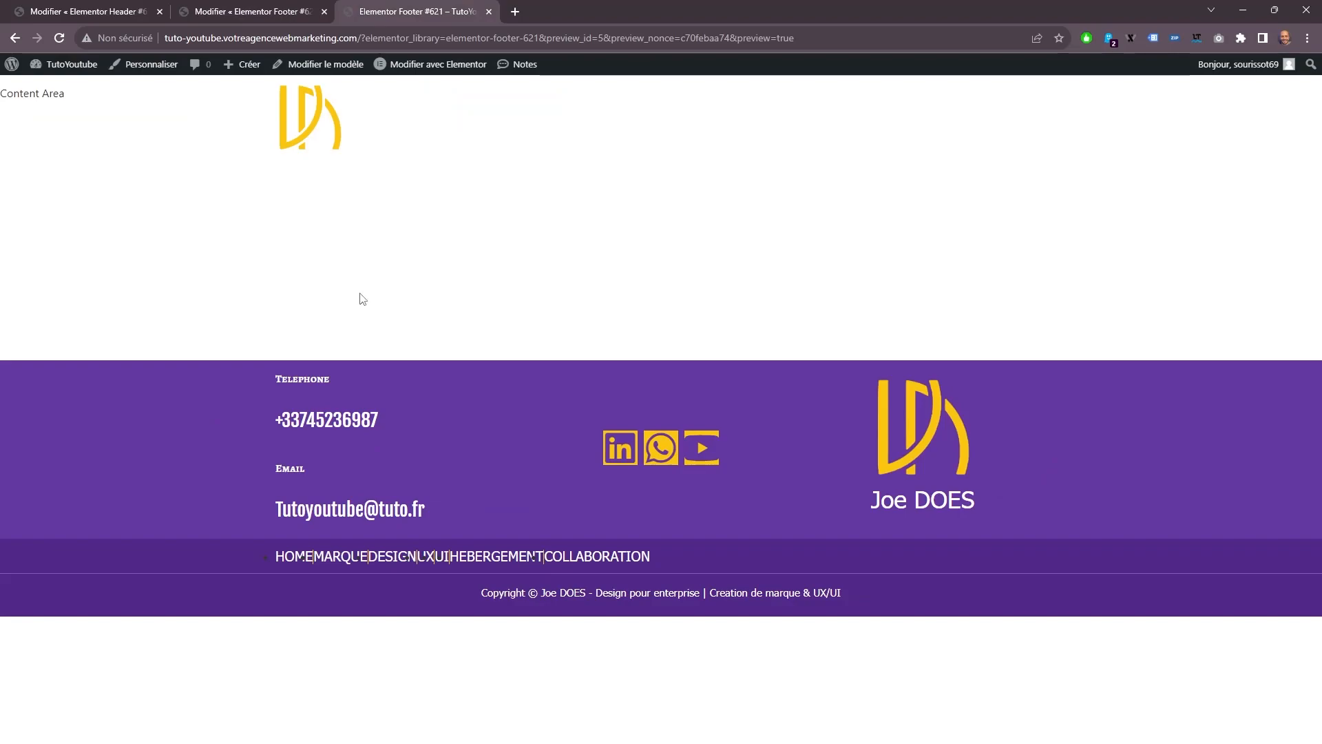
click(310, 423)
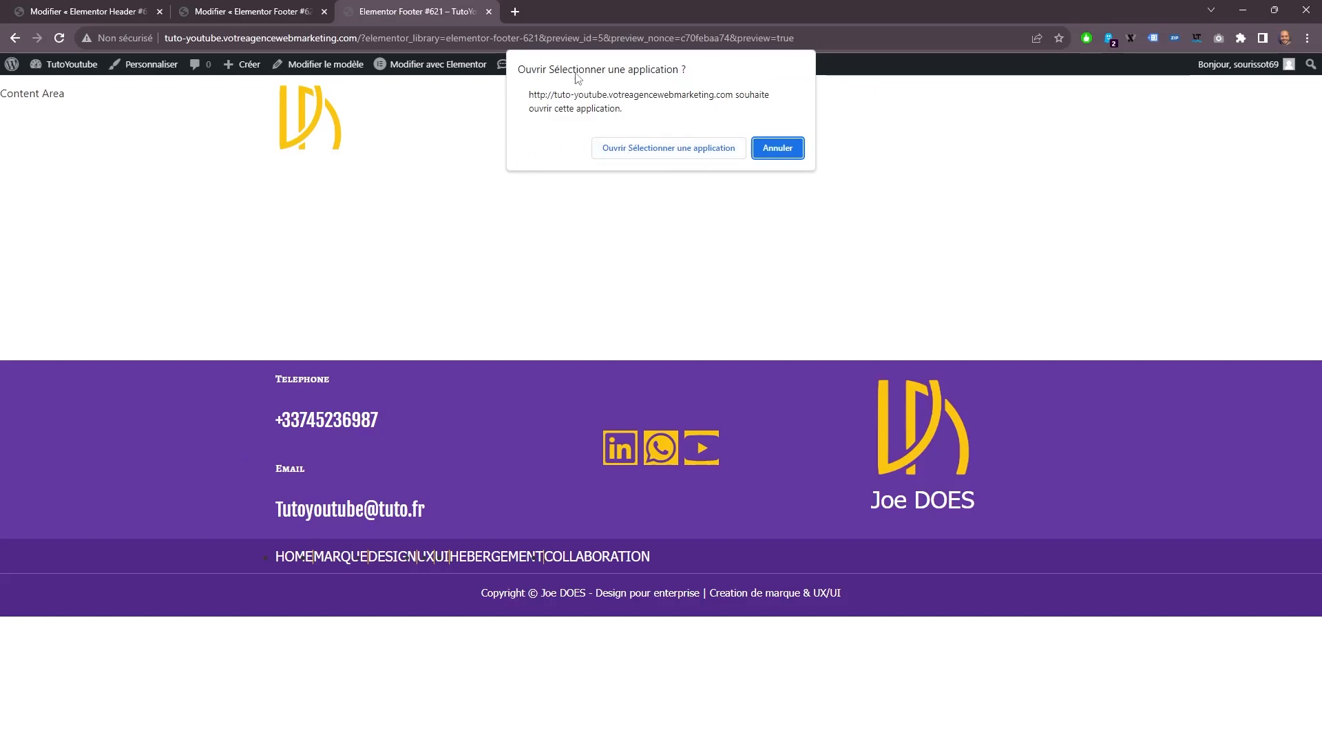
click(776, 148)
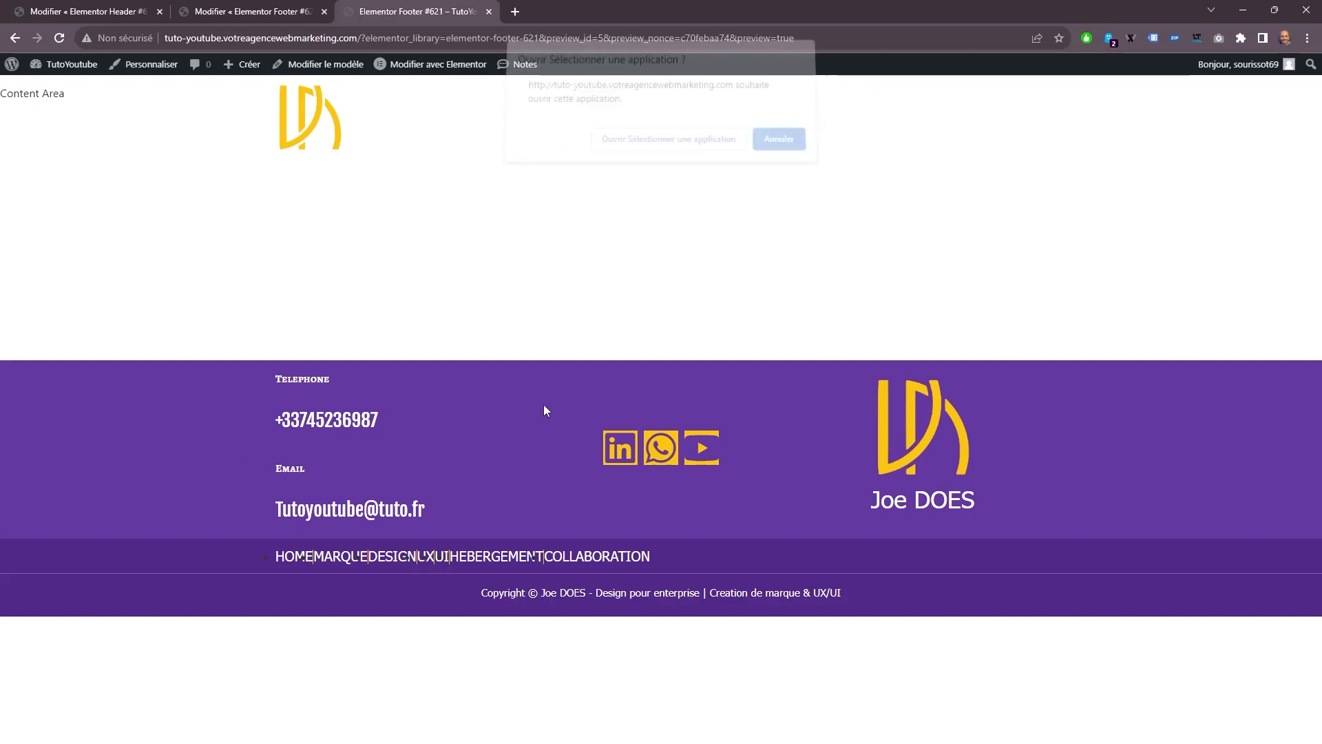
click(316, 511)
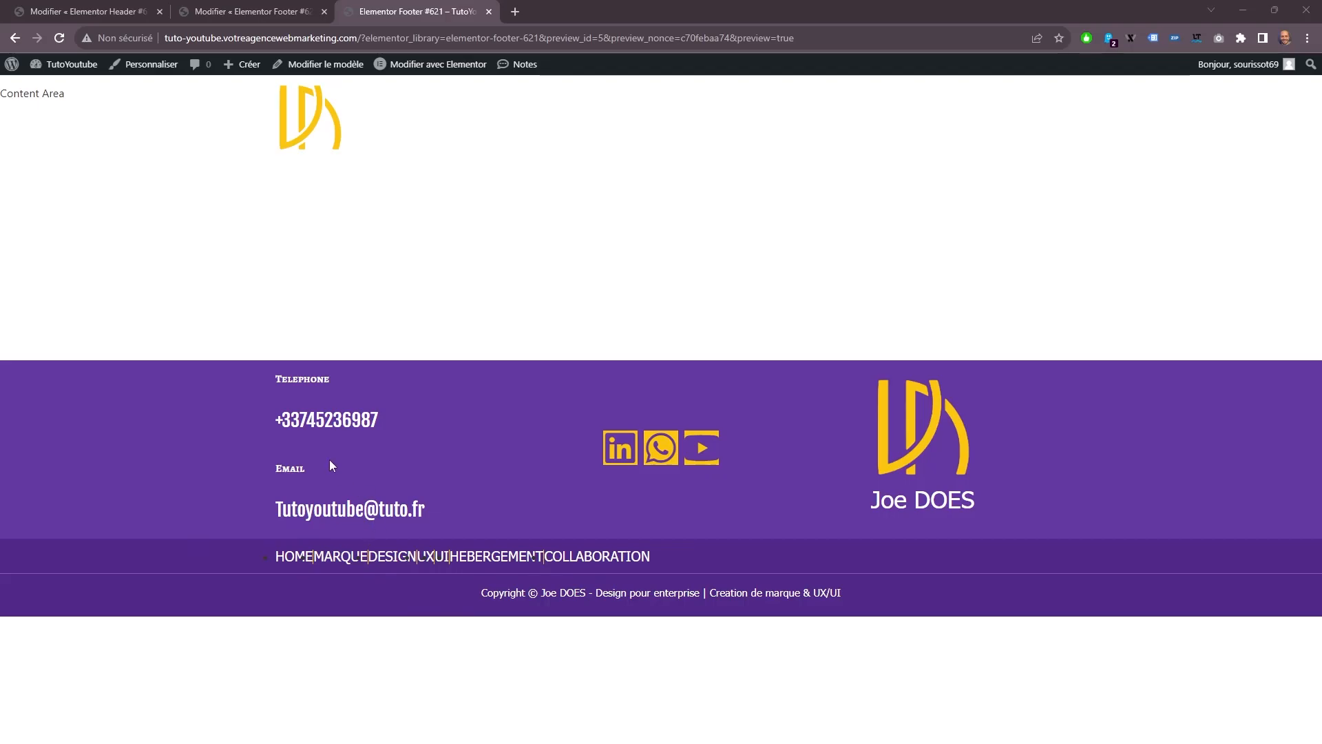
click(281, 8)
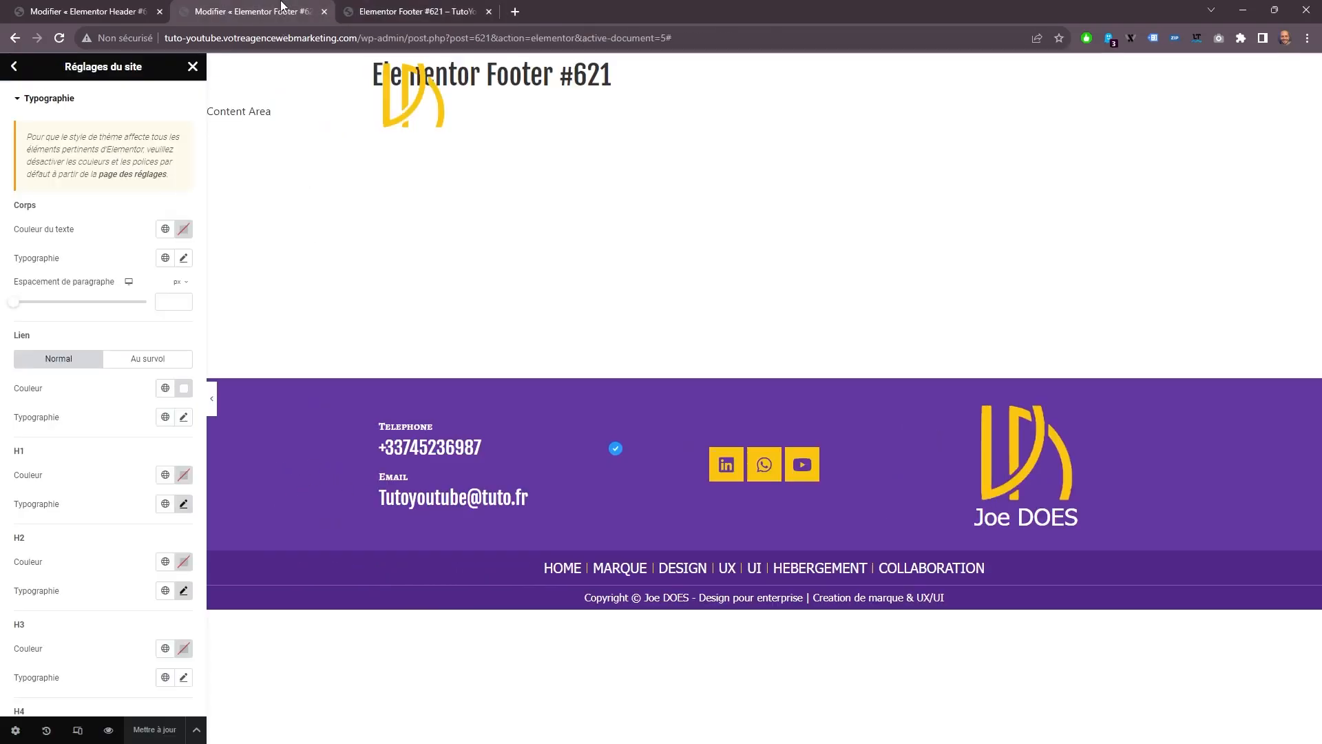
click(213, 396)
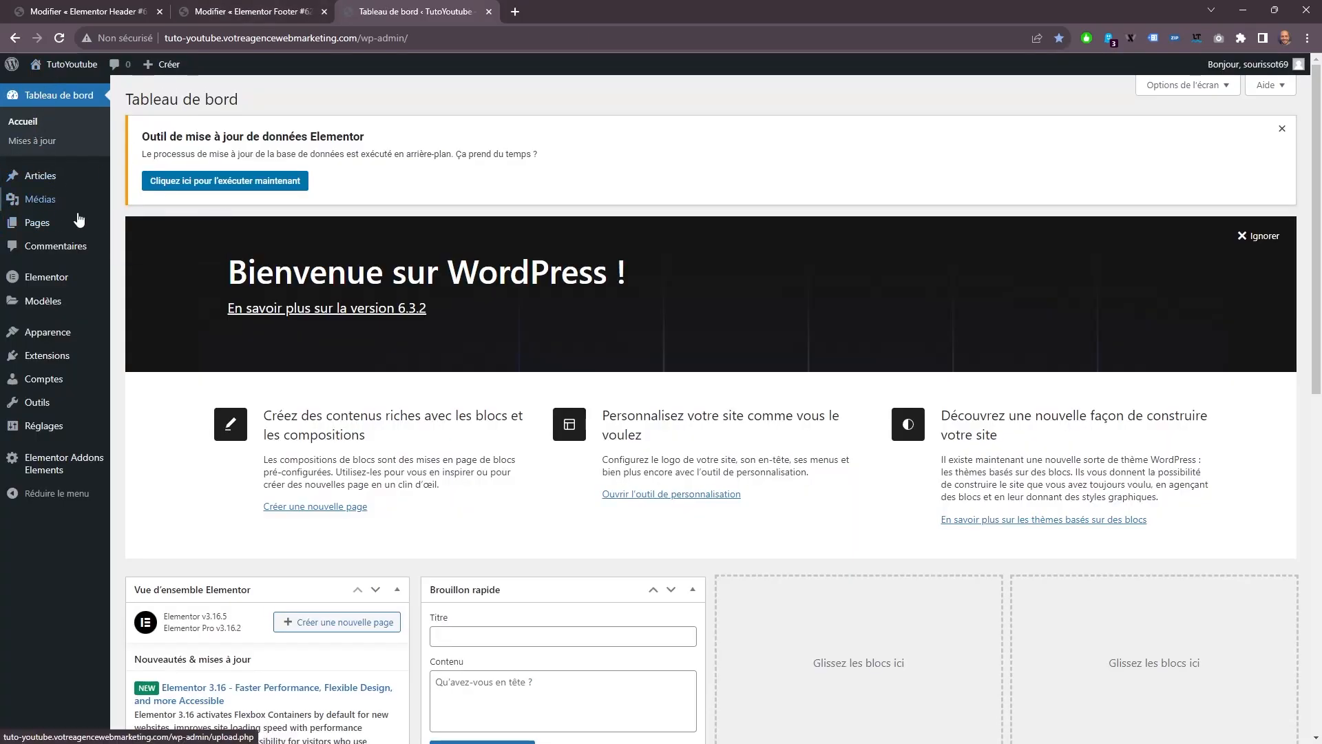
Create a new WordPress page titled Home and open it for editing with Elementor.
mouse_move(46, 231)
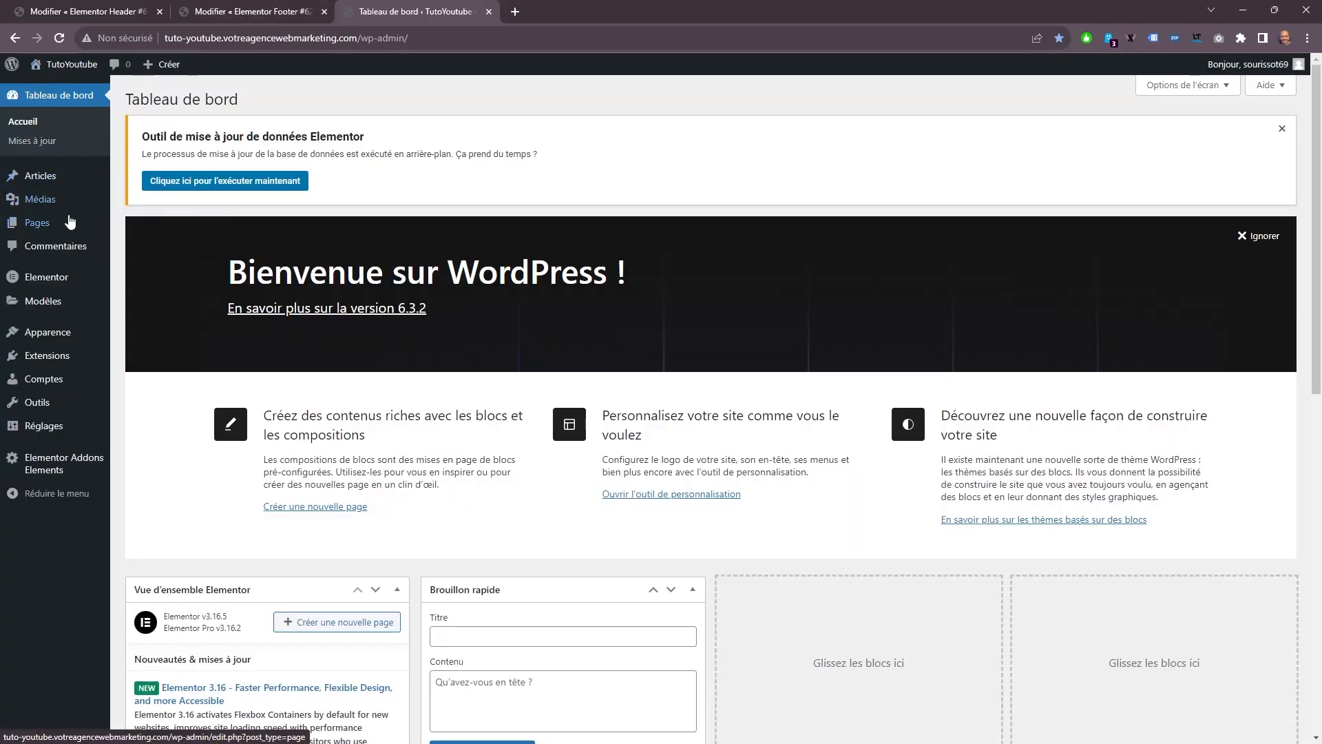
click(170, 224)
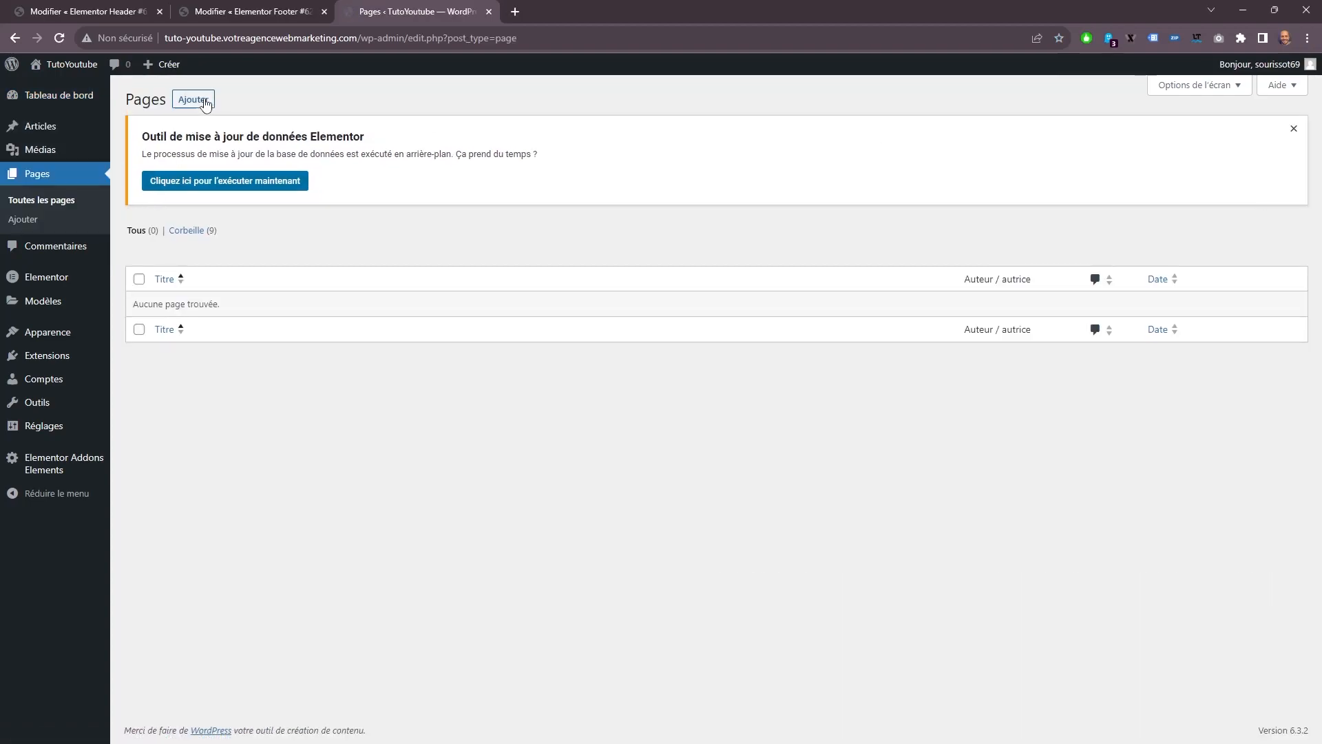
click(190, 99)
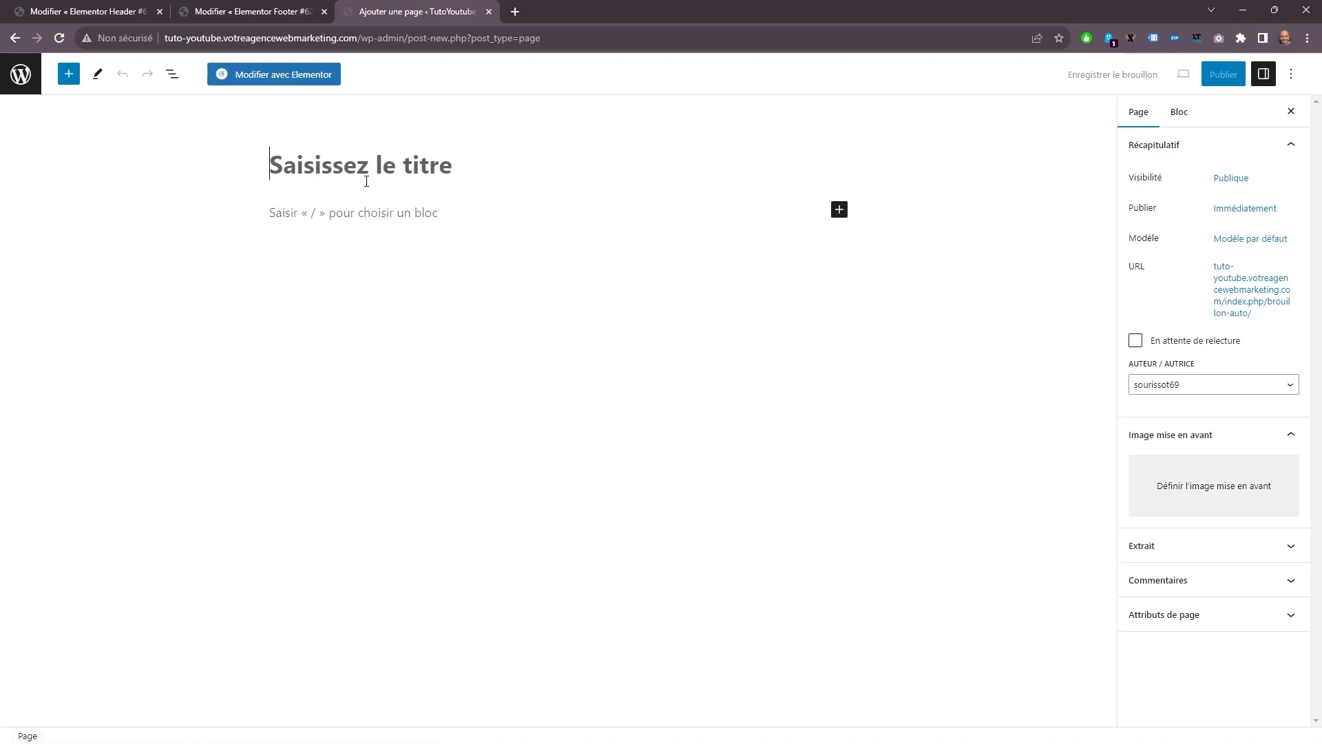
text(Home)
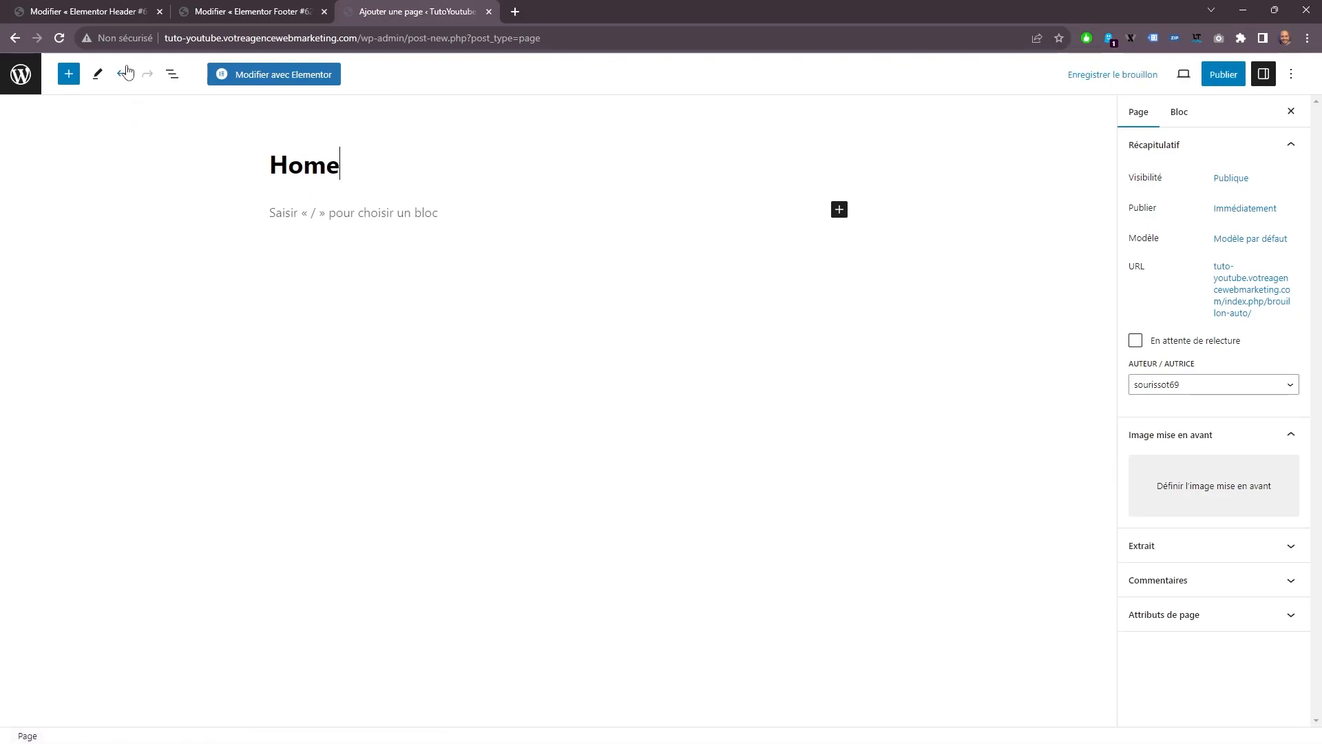
click(252, 75)
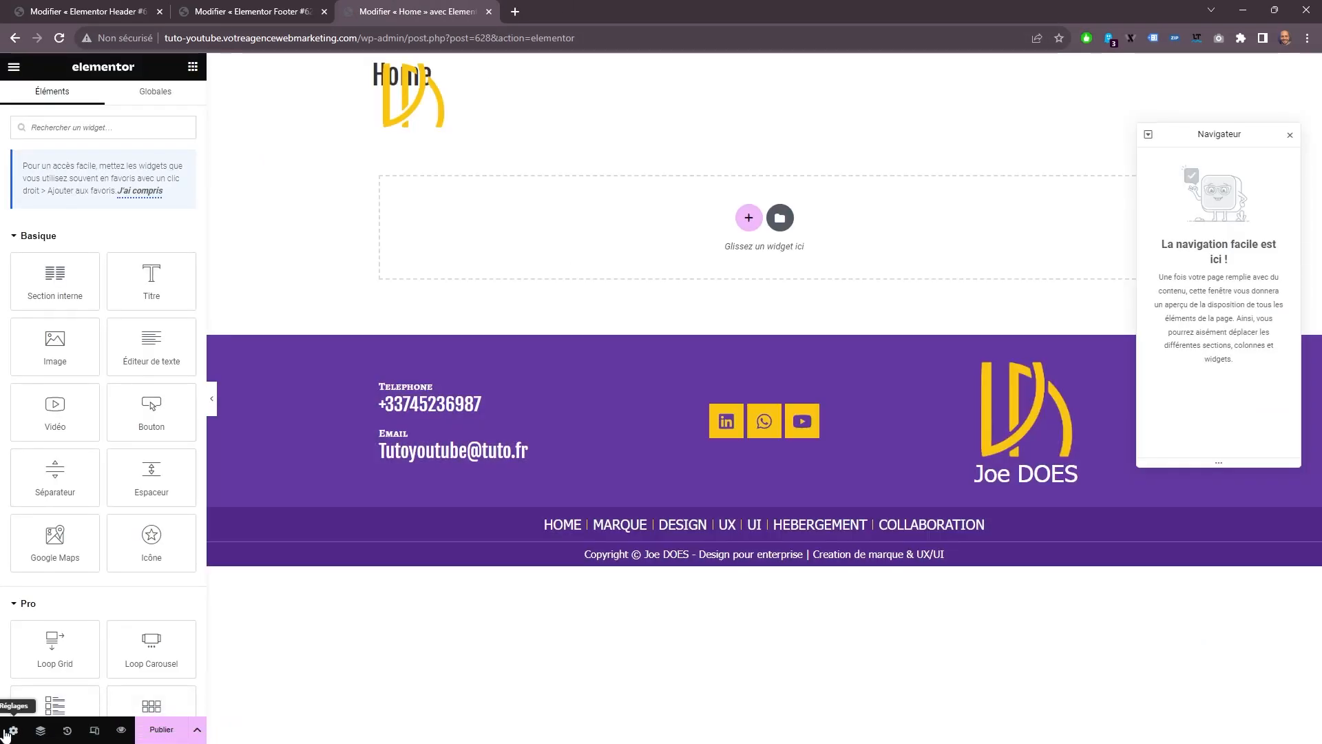
Change the Home page's template (Modèle de page) to the full-width layout that keeps the header and footer without the page title.
click(12, 729)
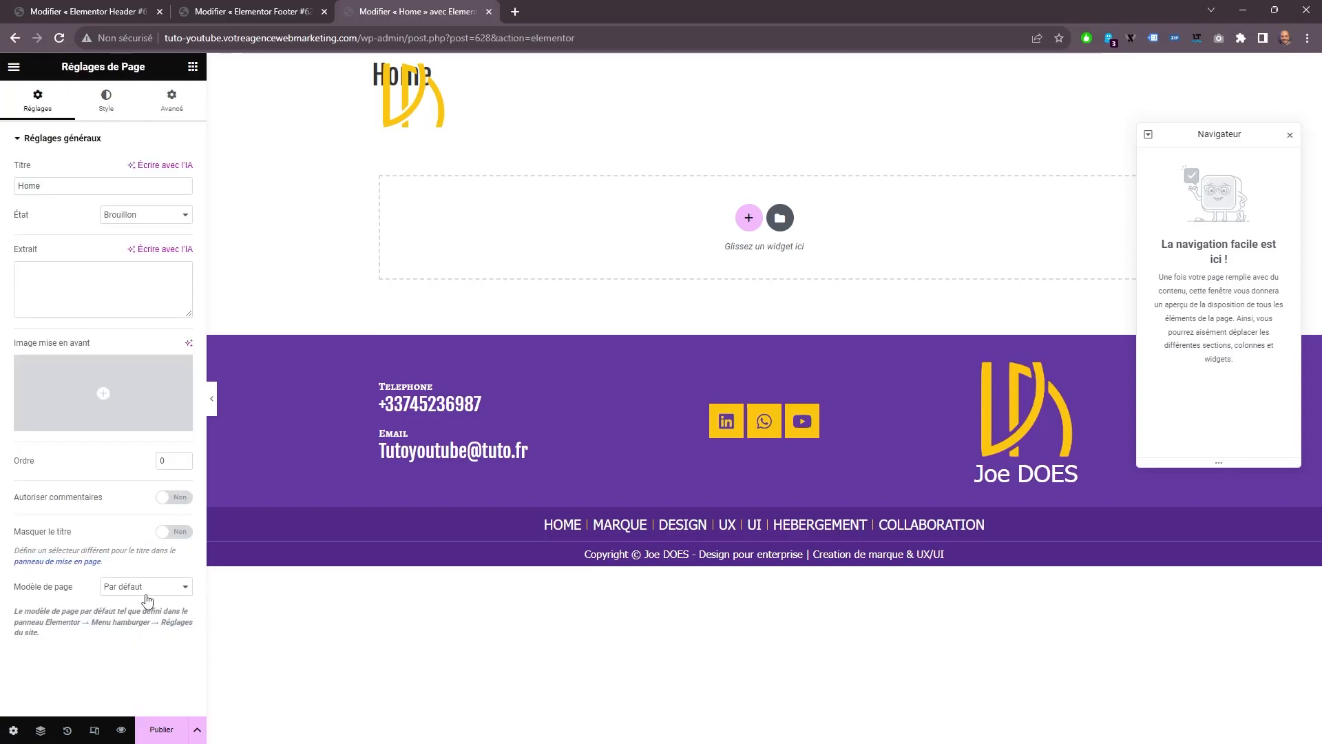
click(144, 592)
click(141, 623)
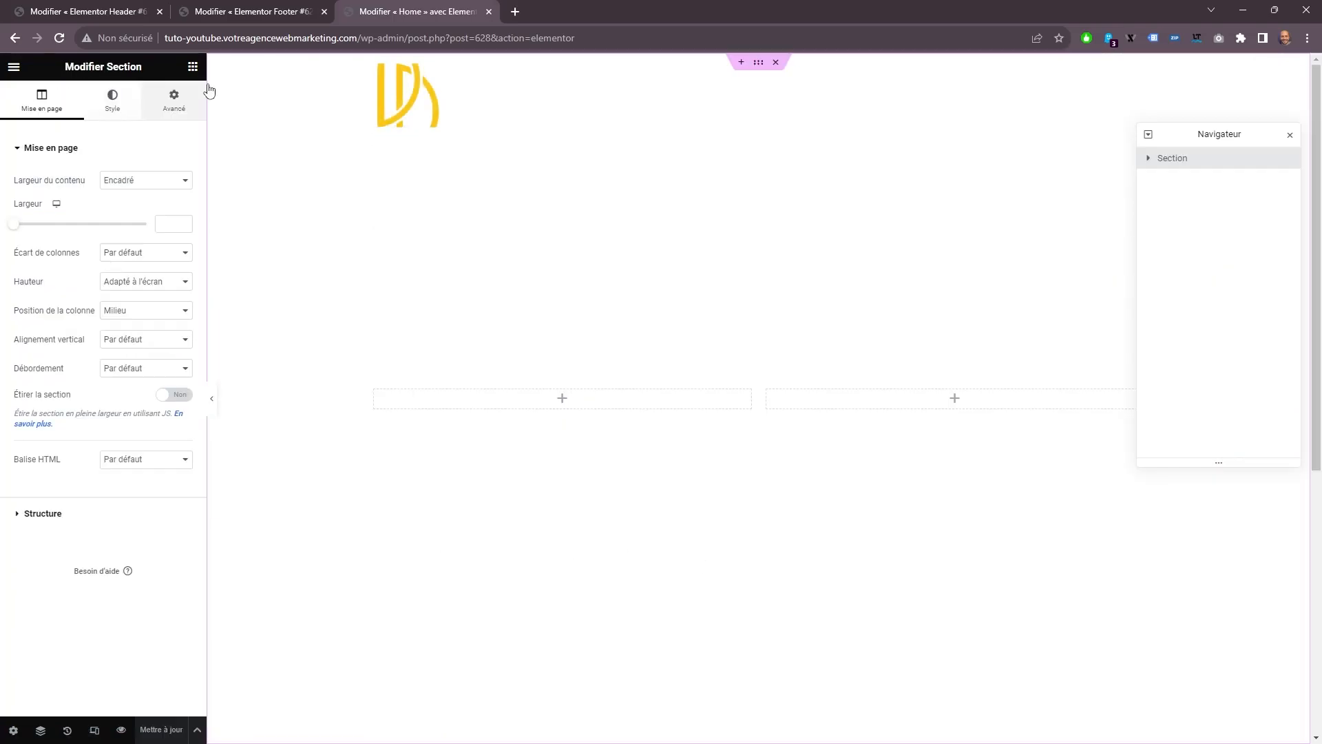
right_click(1167, 157)
click(1216, 387)
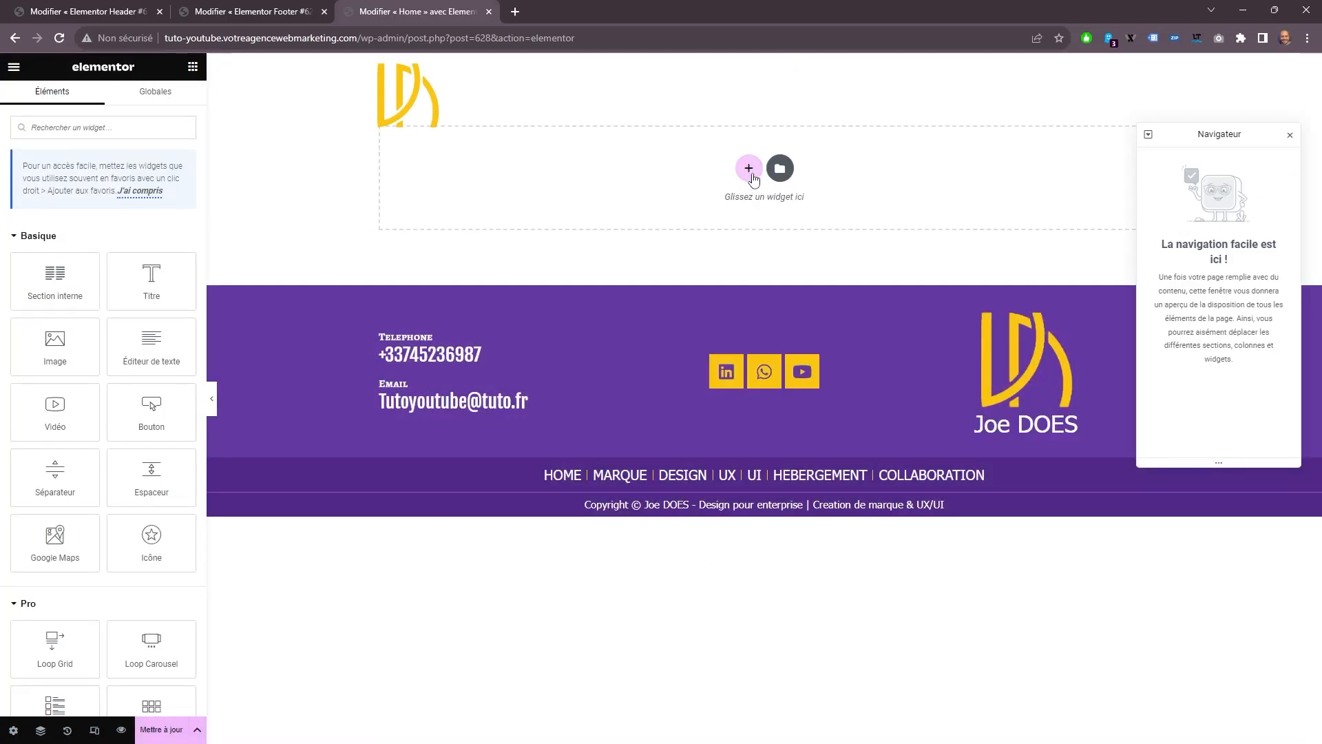
Add a two-column section to the Home page with a 1250 px content width and its height fitted to the screen (Adapté à l'écran).
click(750, 169)
click(654, 206)
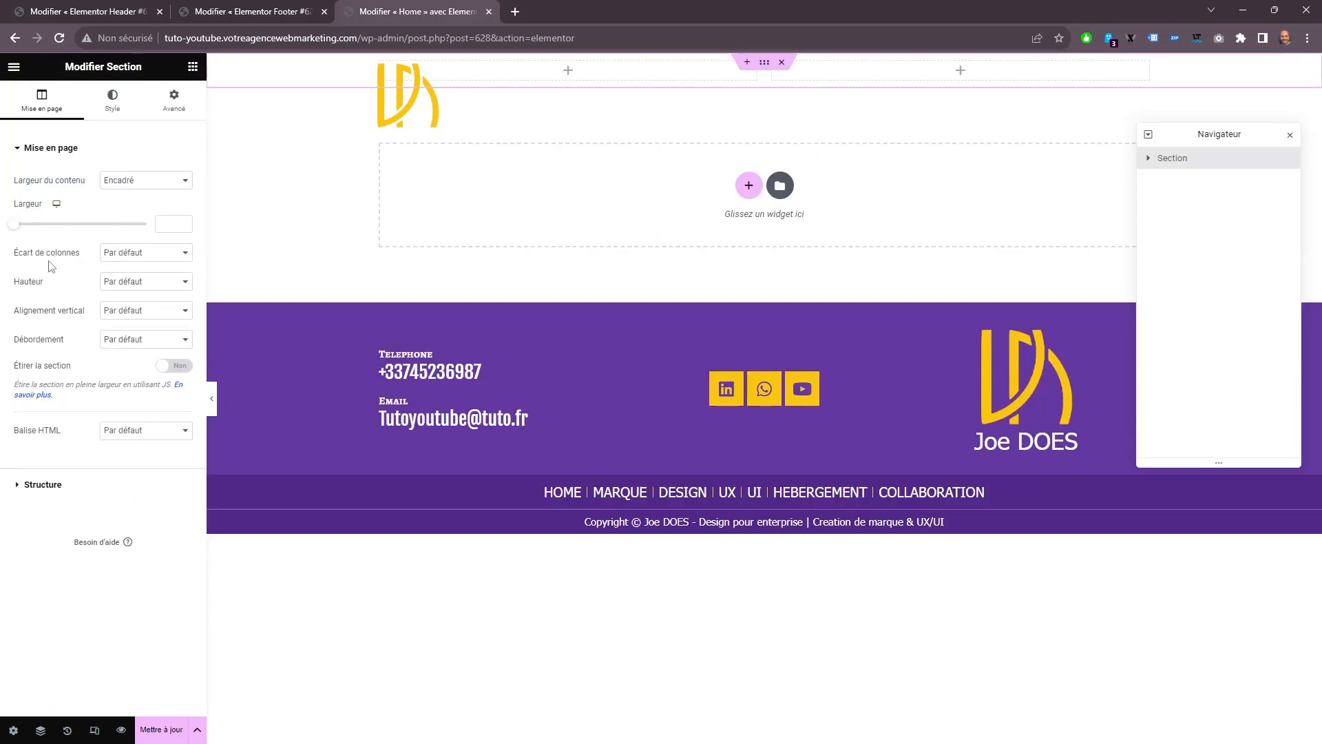
click(124, 283)
click(137, 306)
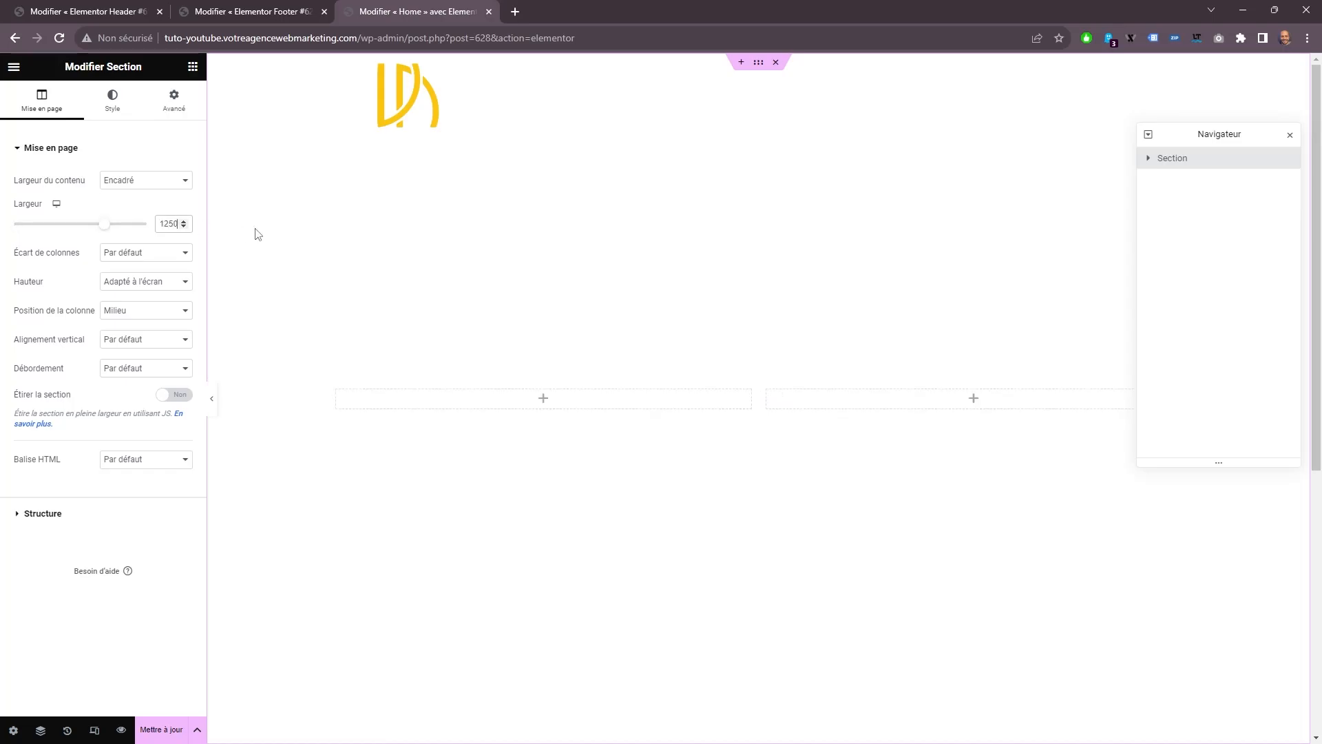
Give the two-column section a classic background in the purple global colour.
click(117, 106)
click(108, 238)
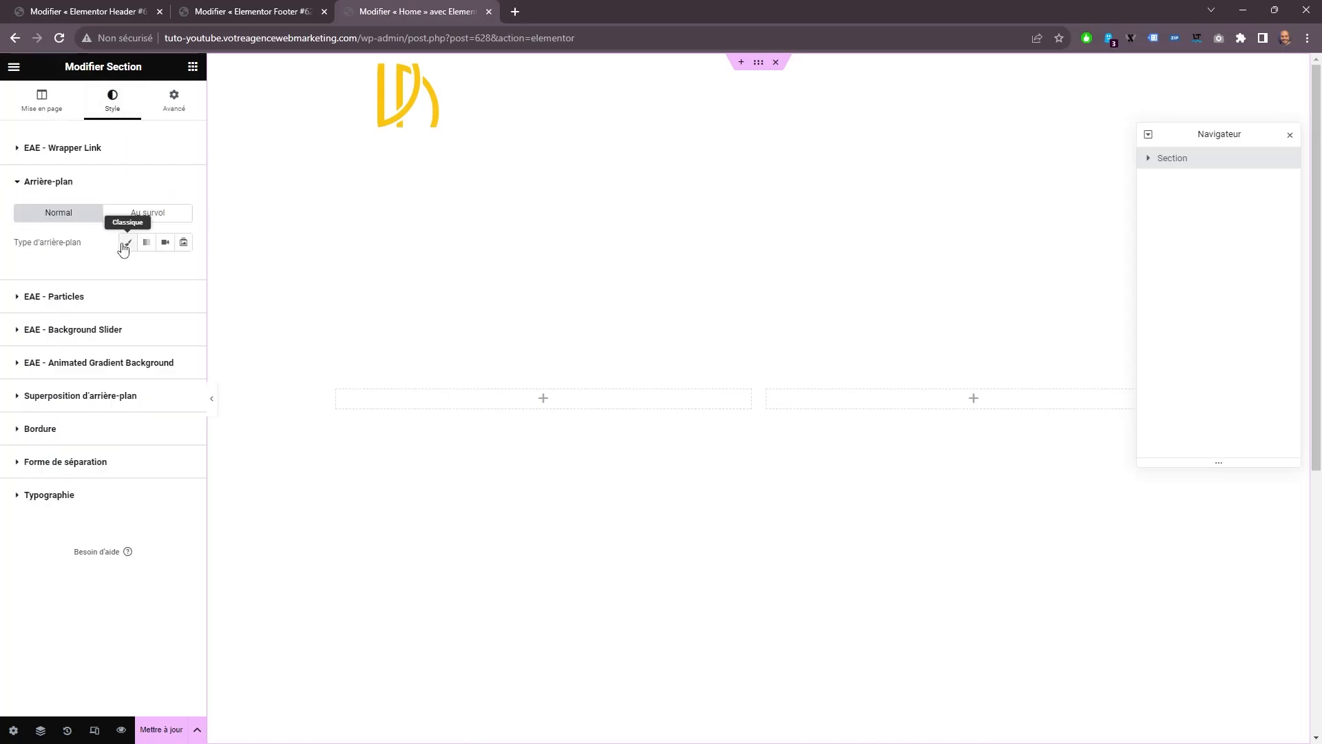
click(127, 242)
click(165, 271)
click(69, 390)
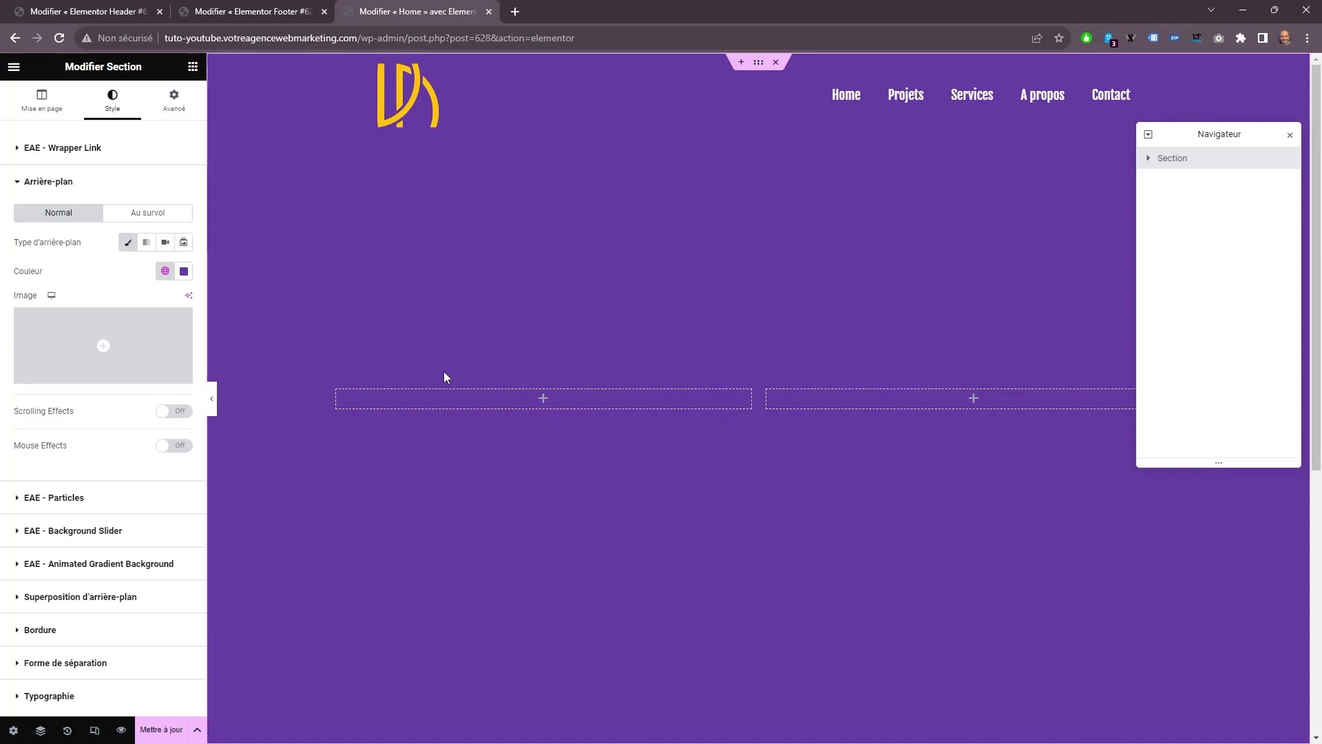
Fill the section's first column with a heading widget, a duplicate of it, and a text editor widget beneath them.
click(192, 66)
drag(147, 279, 452, 399)
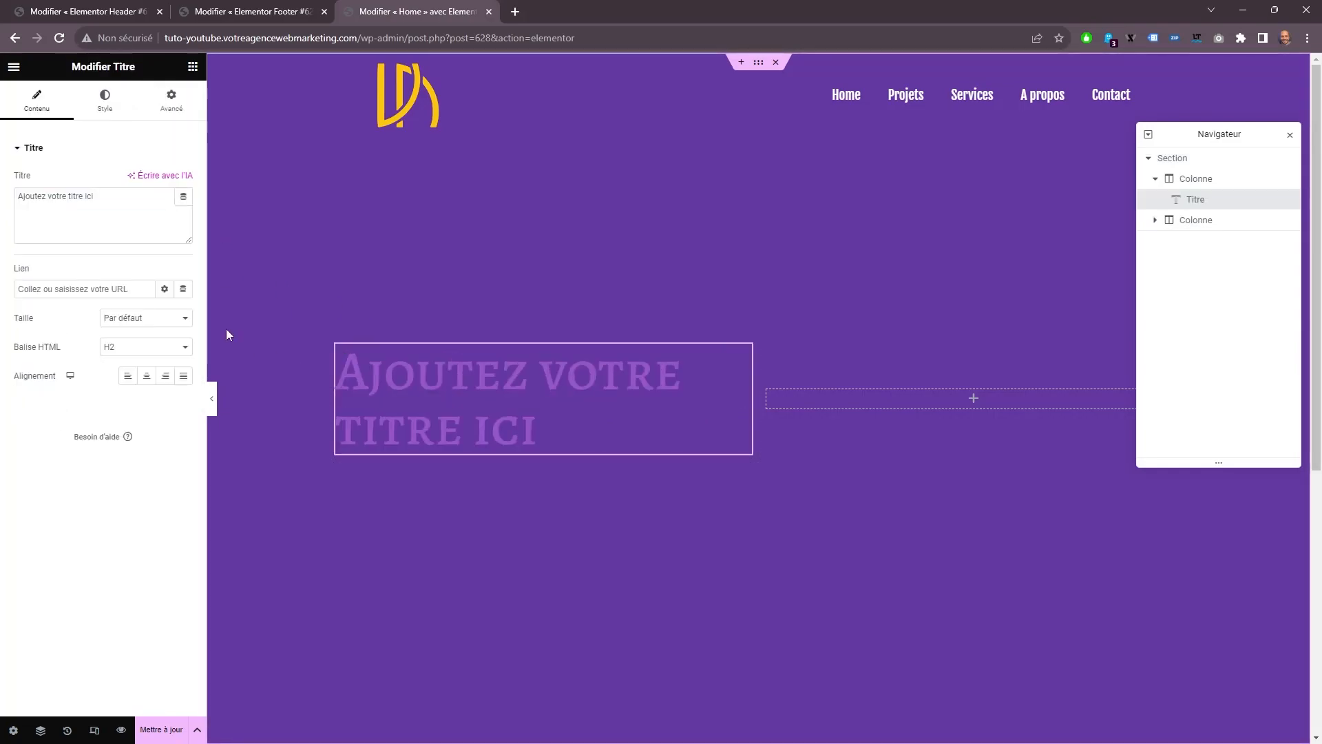
right_click(421, 376)
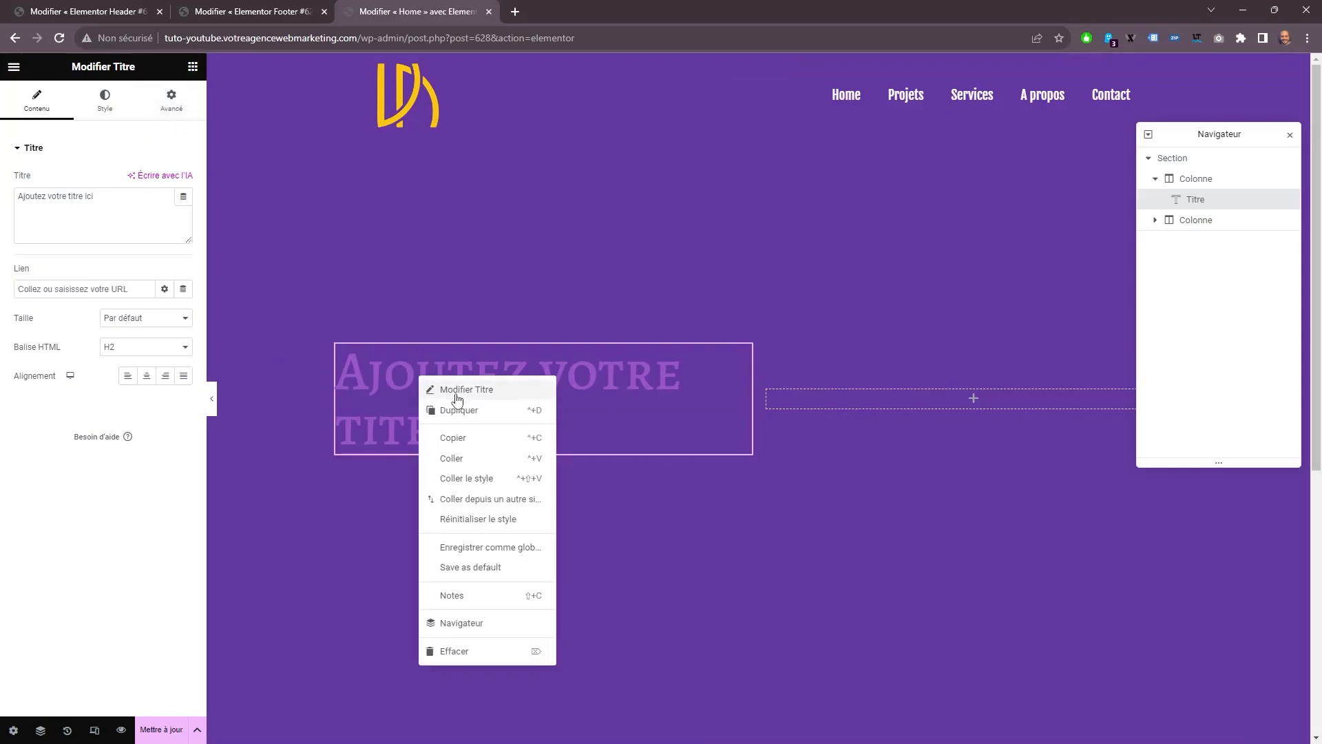
click(458, 410)
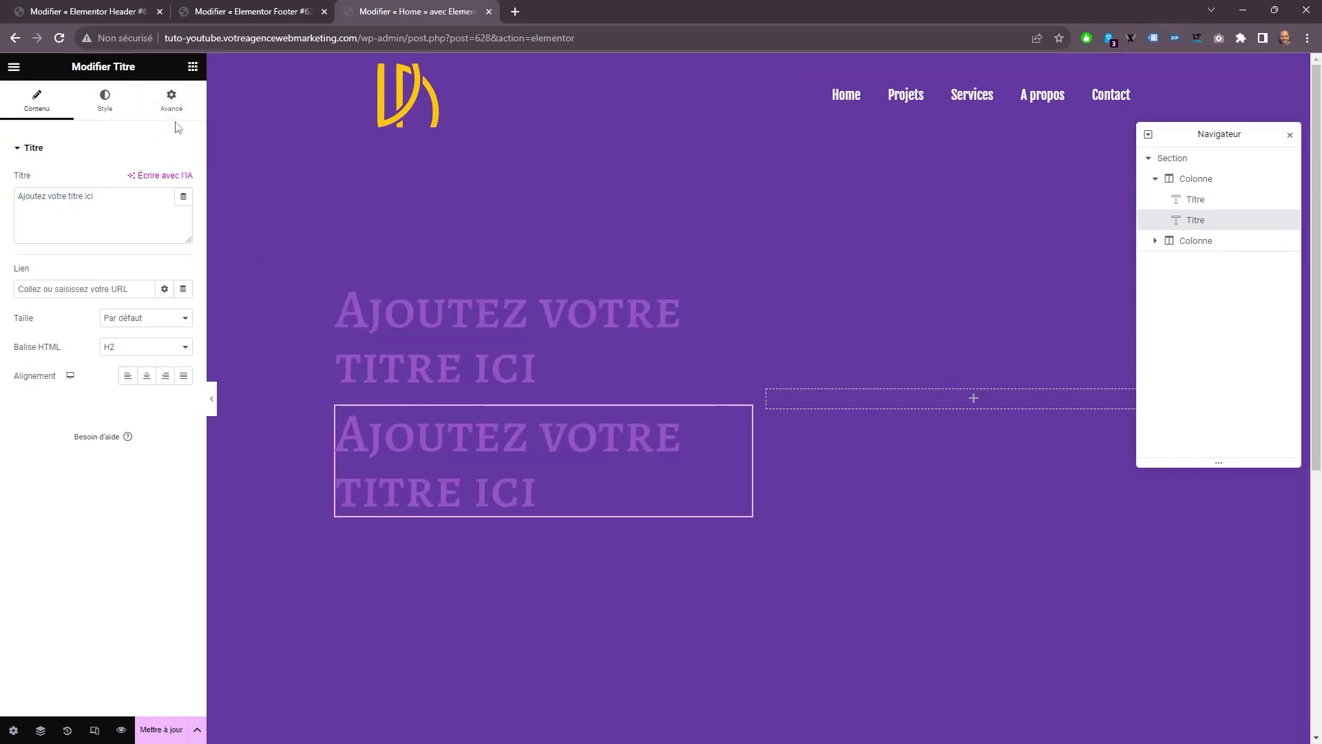
click(192, 67)
drag(152, 344, 487, 494)
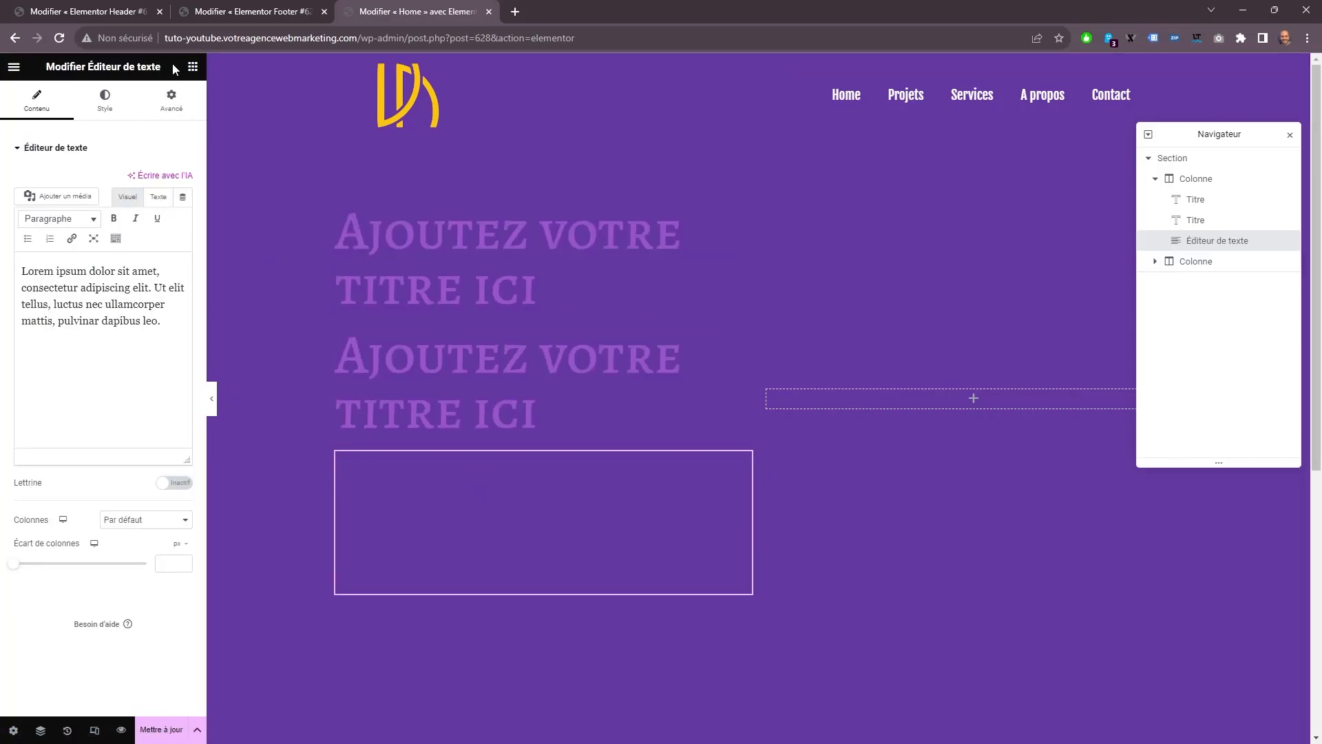
Add a button widget beneath the text editor in the first column and an image widget in the second column.
click(192, 67)
drag(148, 413, 466, 569)
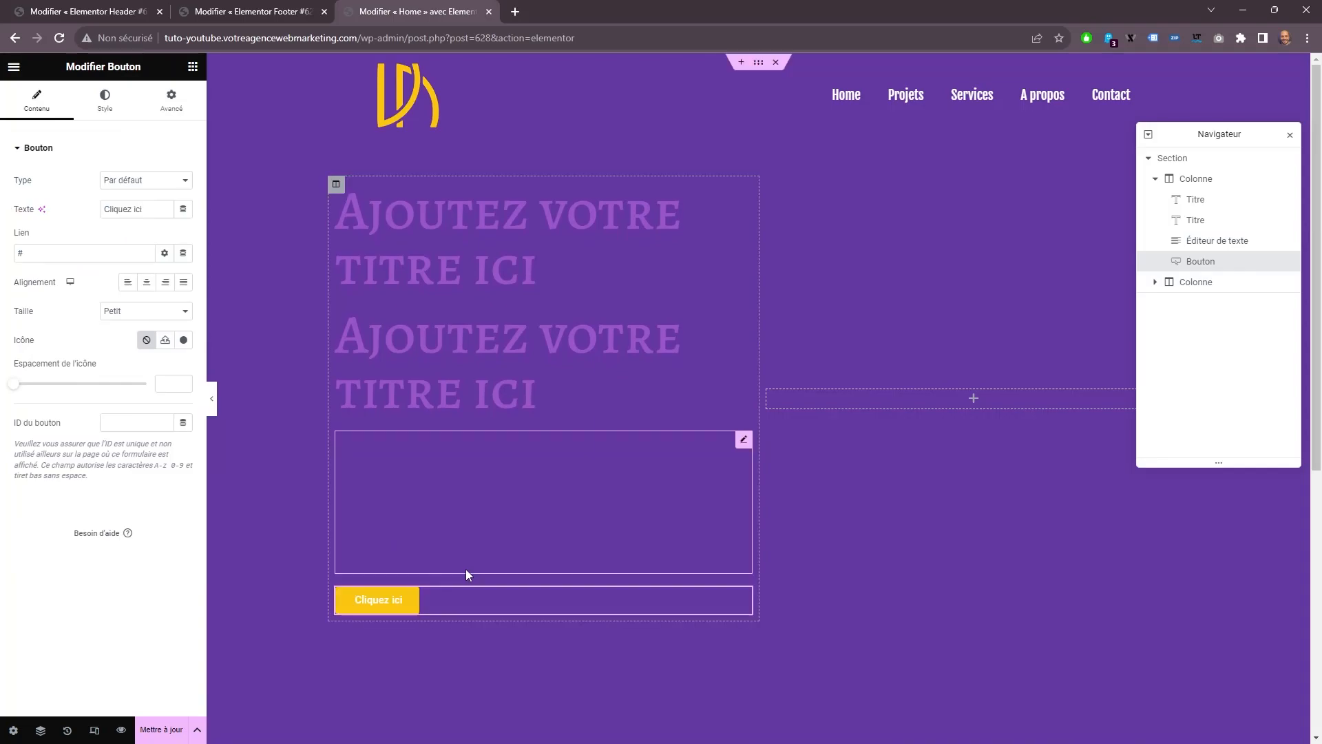
click(192, 67)
drag(61, 339, 929, 396)
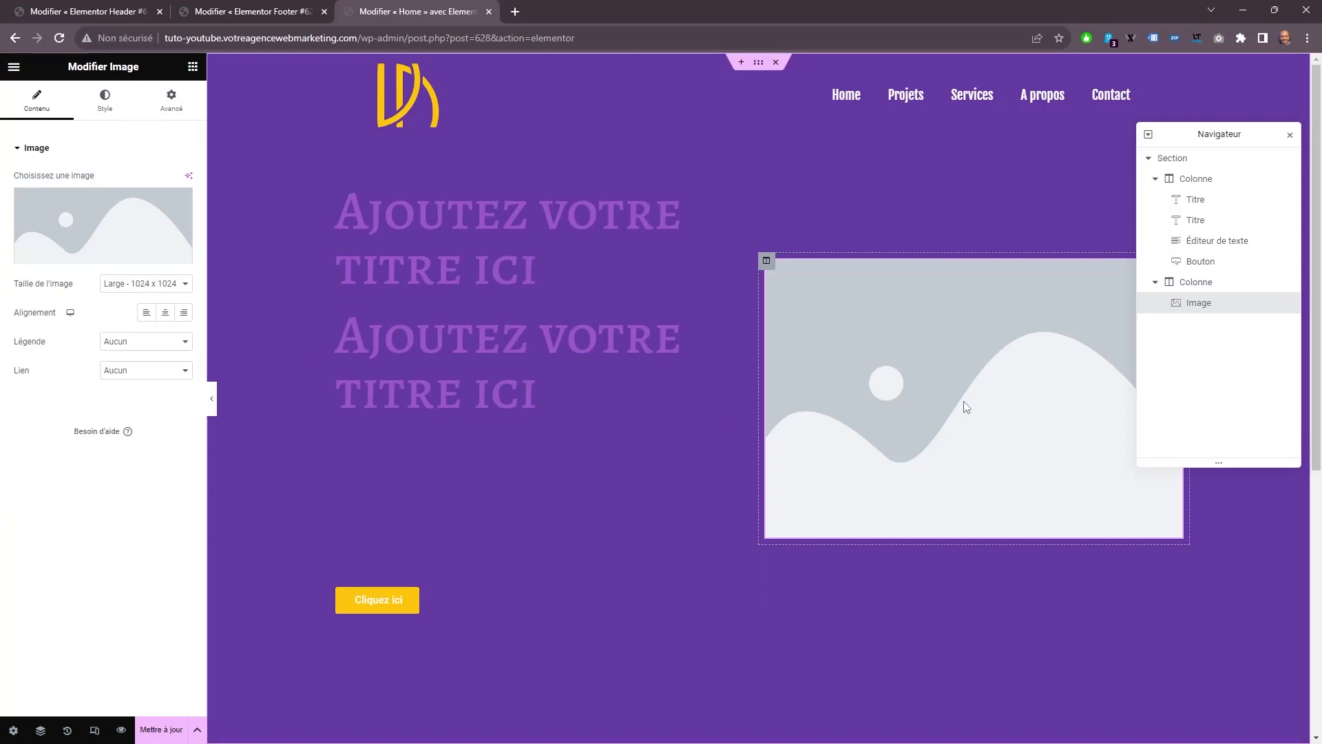
Change the first heading's text to "Mon nom est" and enter the person's full name in capitals in the second heading.
click(396, 218)
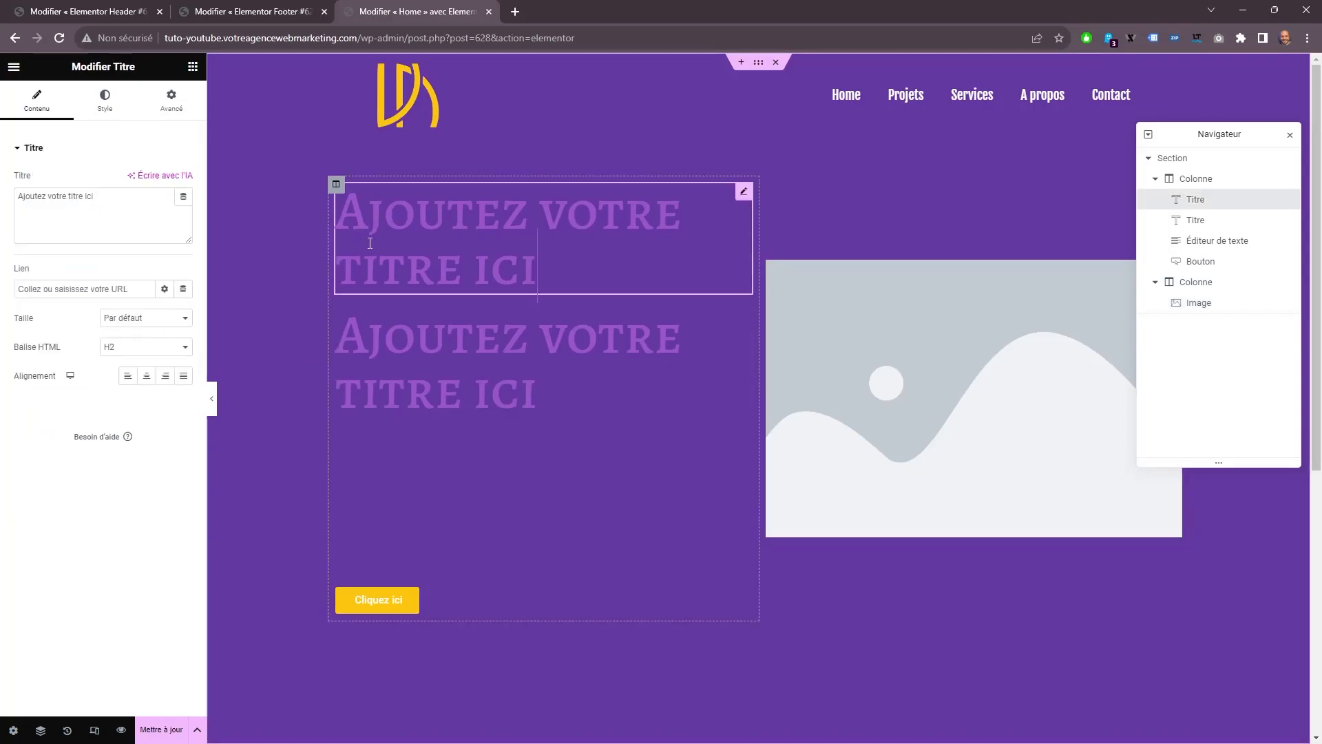
drag(96, 197, 2, 201)
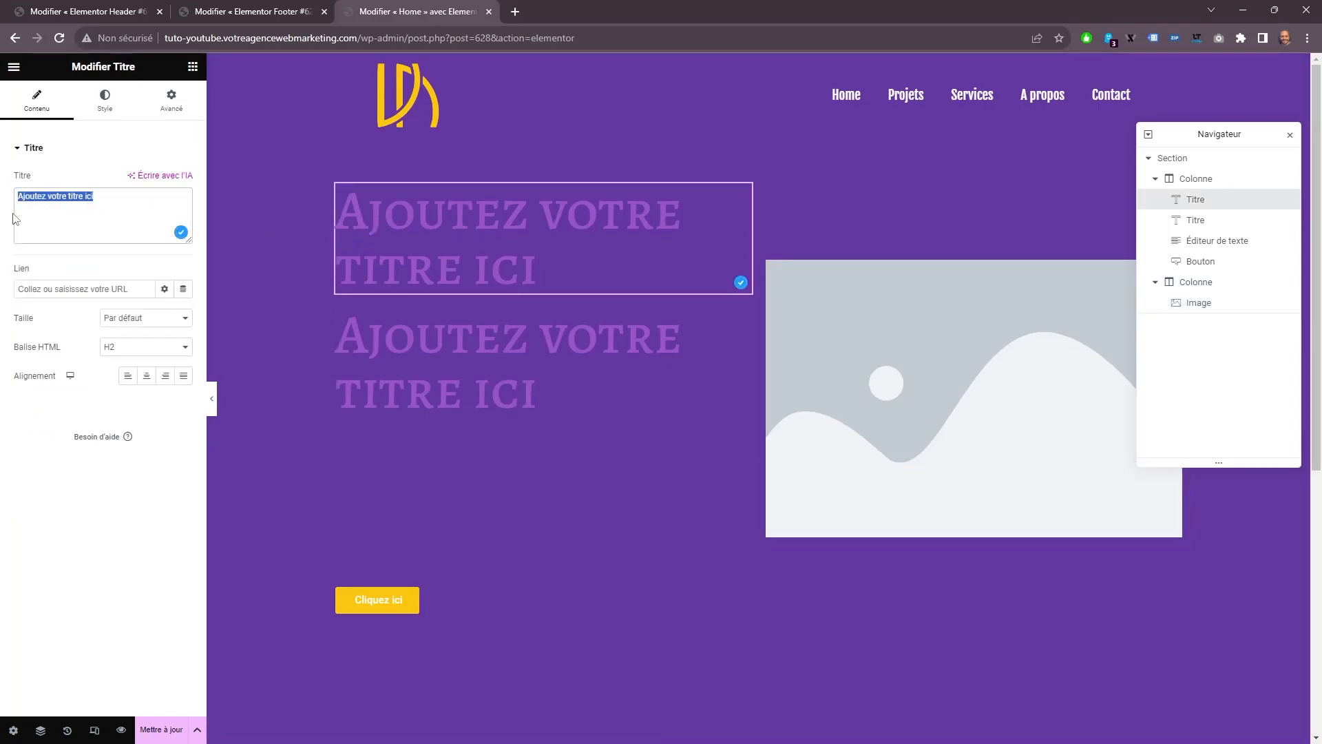
text(Mon nom est)
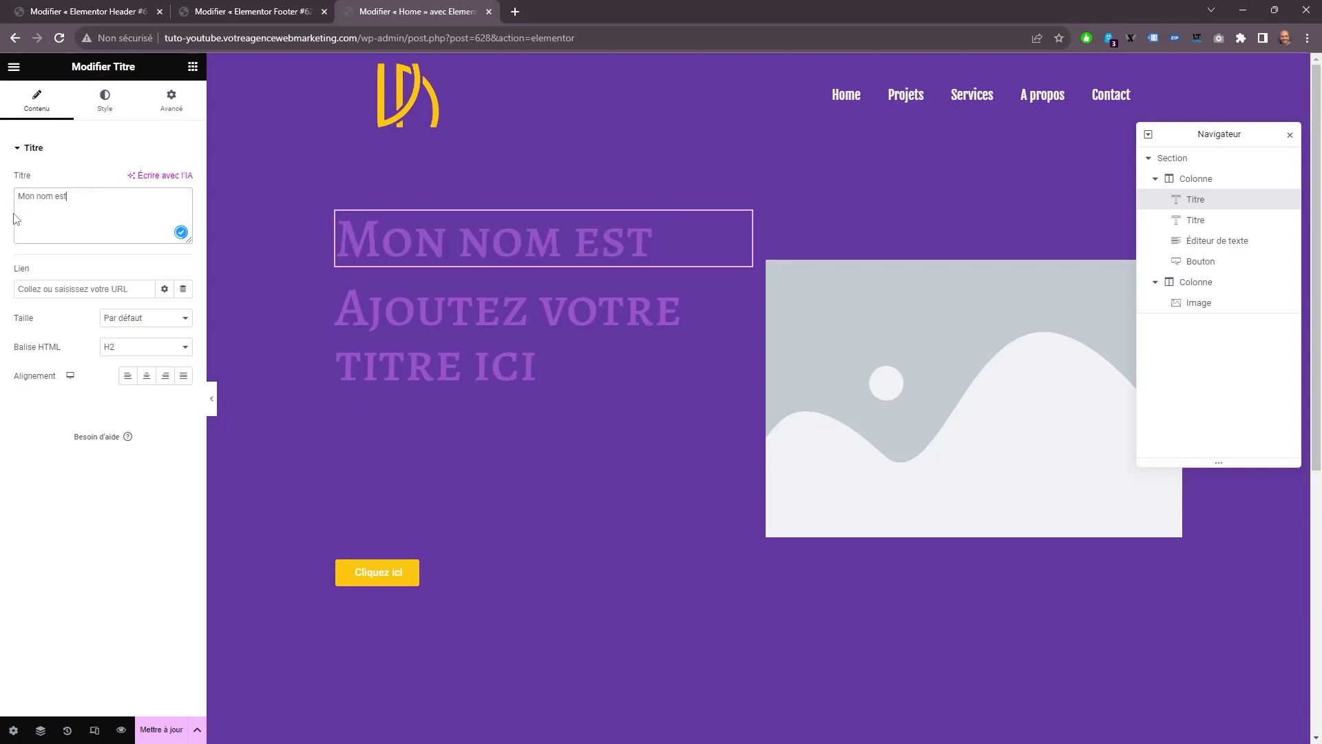
click(372, 309)
drag(99, 198, 14, 145)
text(JOE)
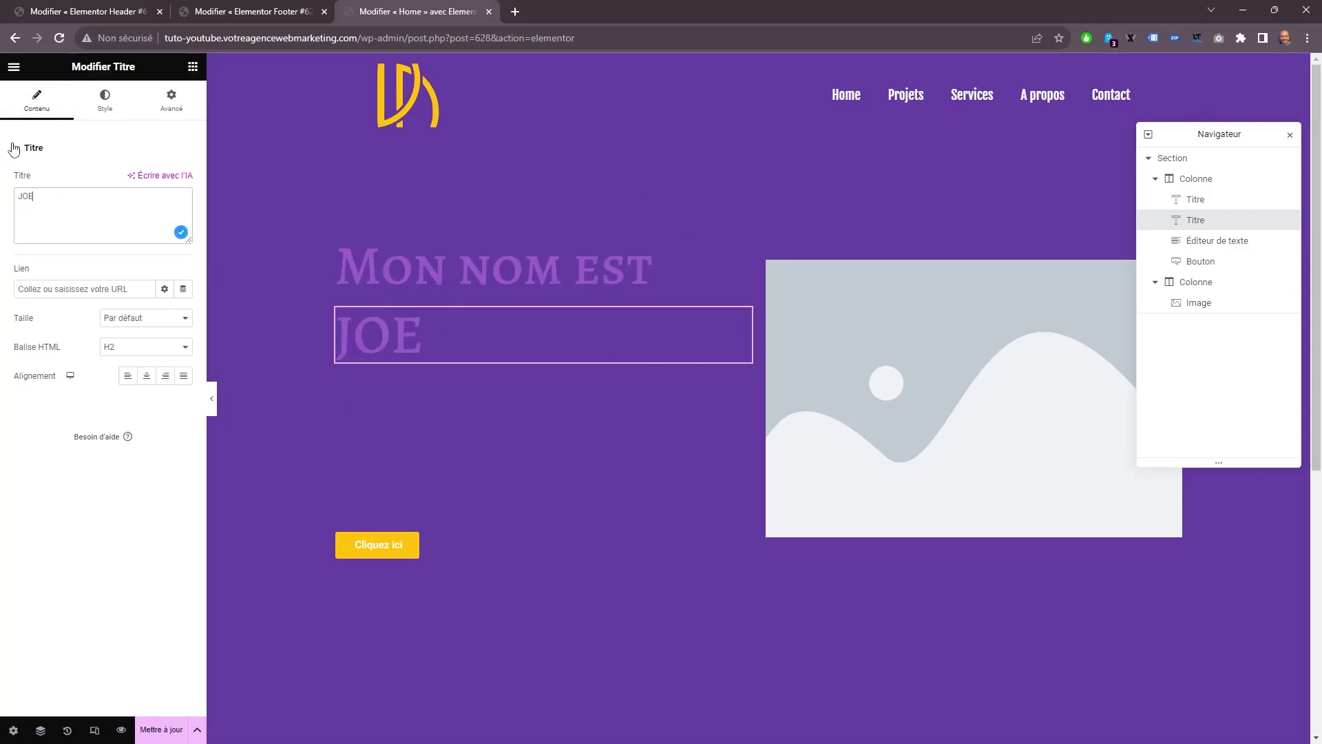
text( DOES)
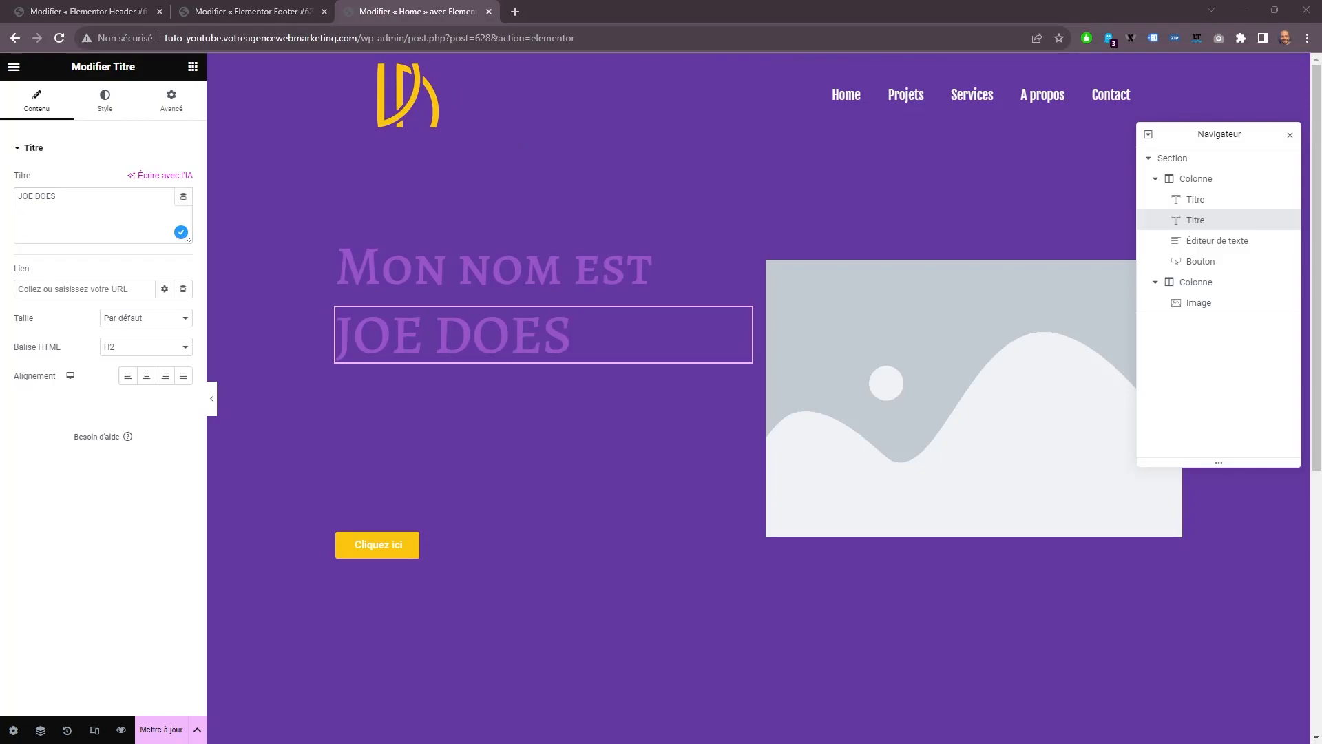
Replace the text editor's placeholder with the copied paragraph beginning "Je travaille avec des startups et des entreprises orientées vers la technologie".
click(426, 431)
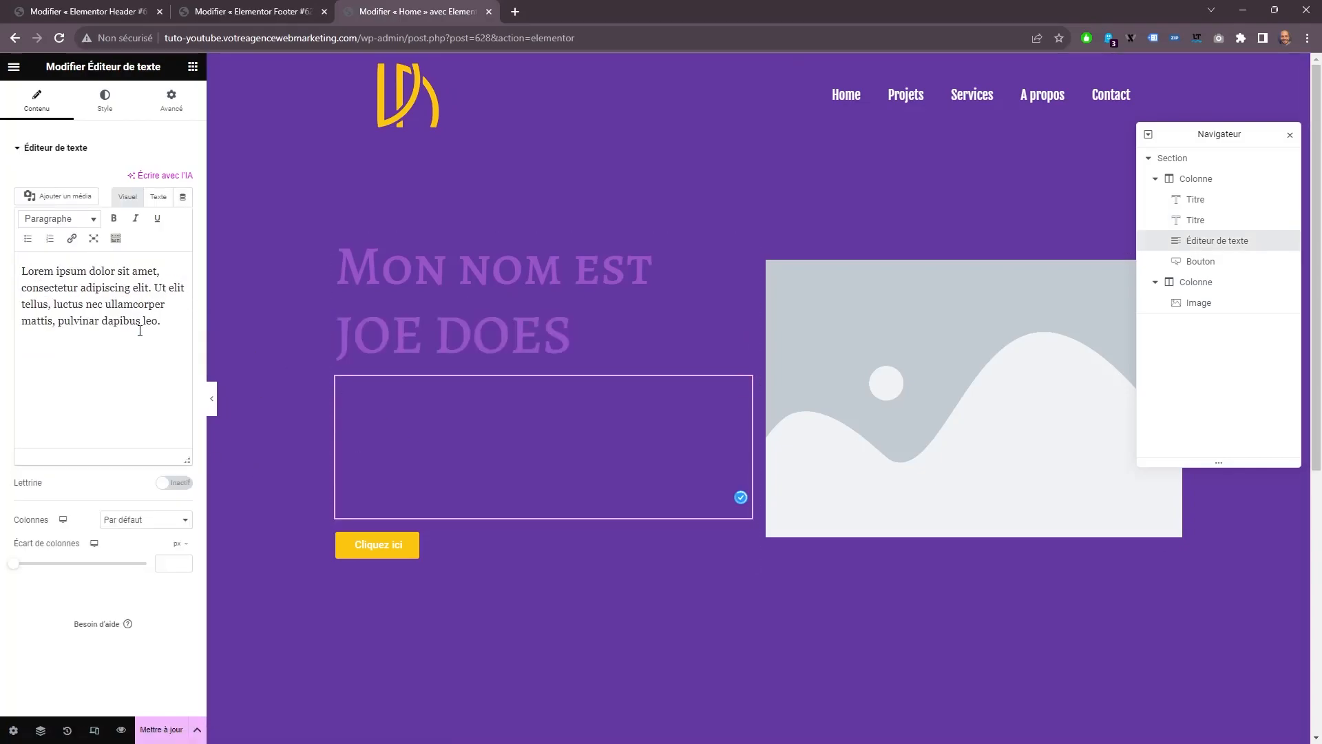
triple_click(111, 293)
right_click(110, 293)
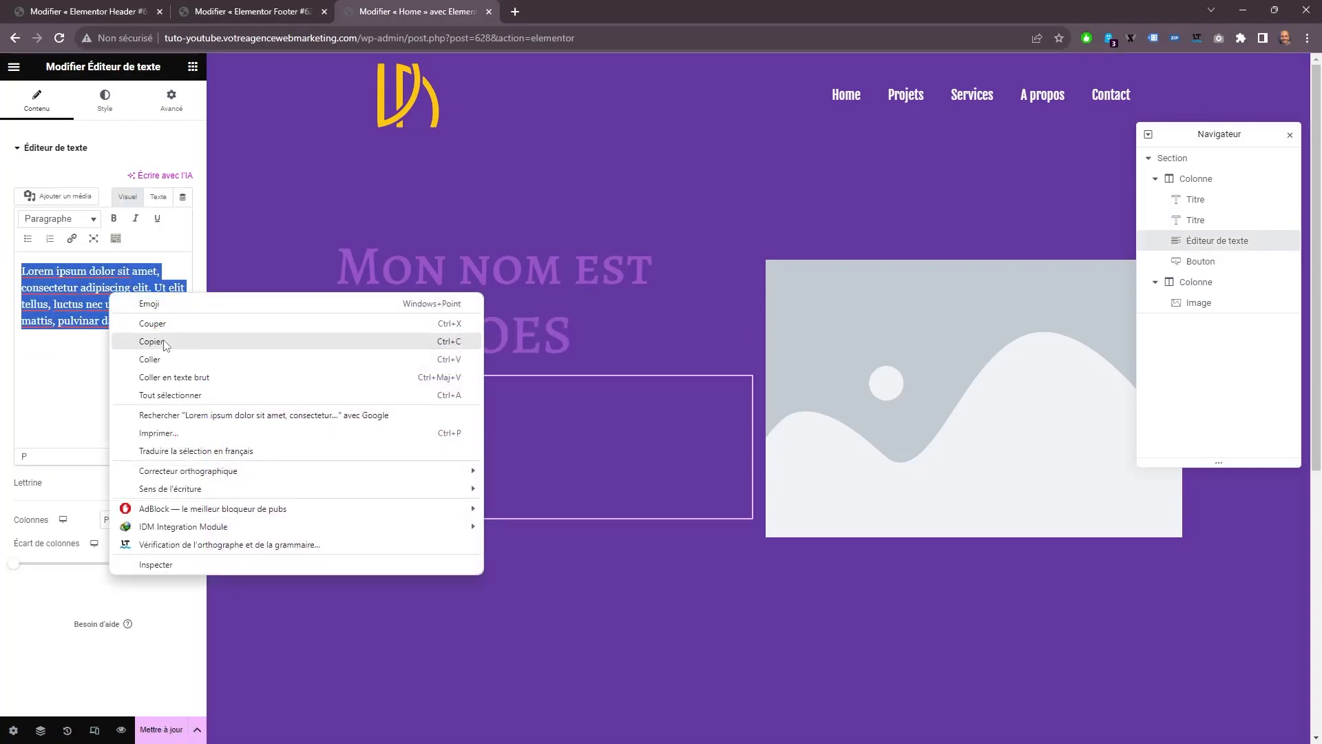
click(162, 354)
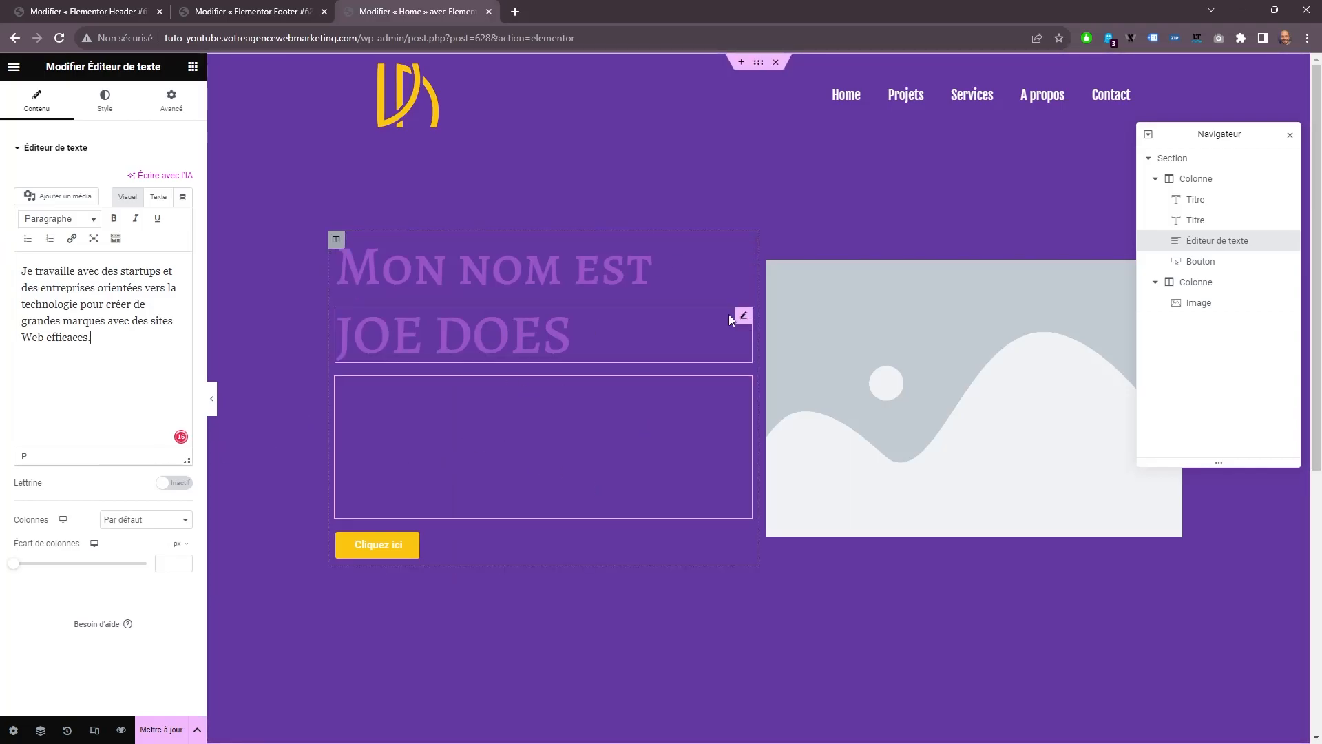
Fill the second column's image widget with the media library photo of the smiling man on the phone.
click(962, 384)
click(103, 204)
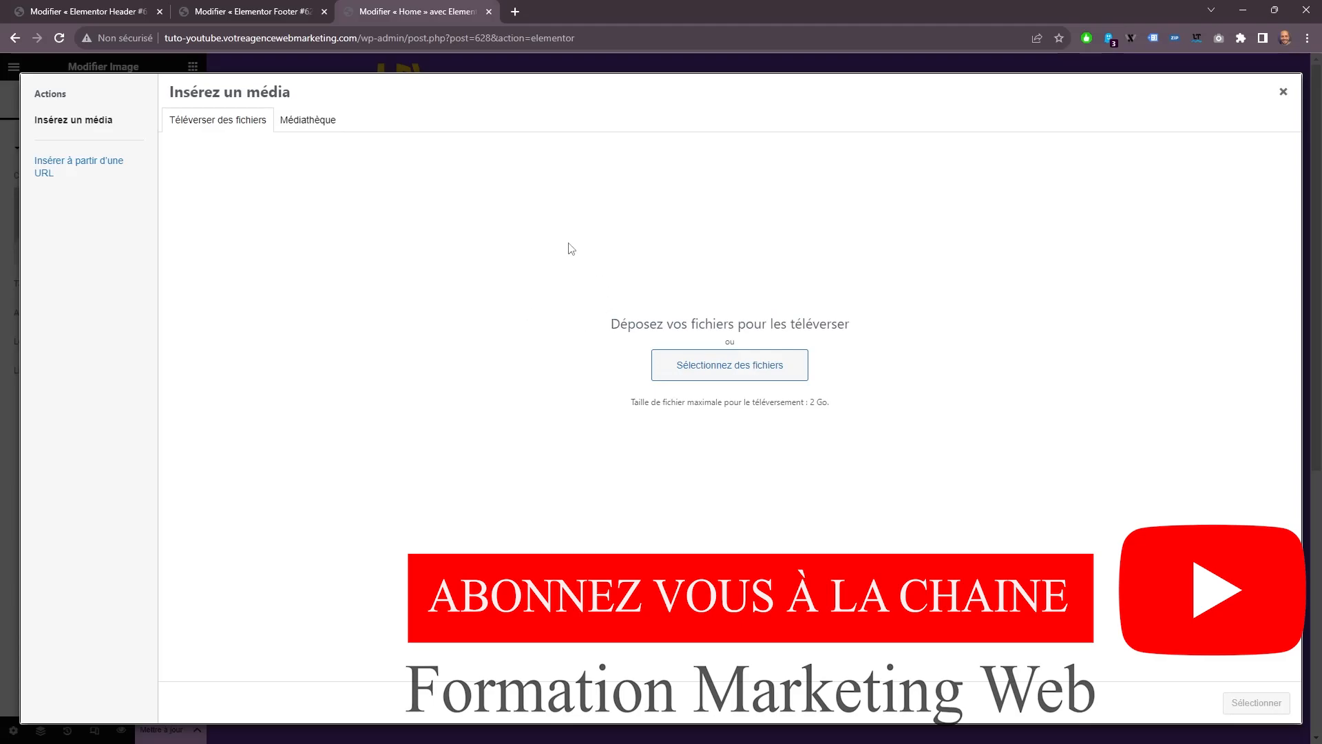
click(327, 124)
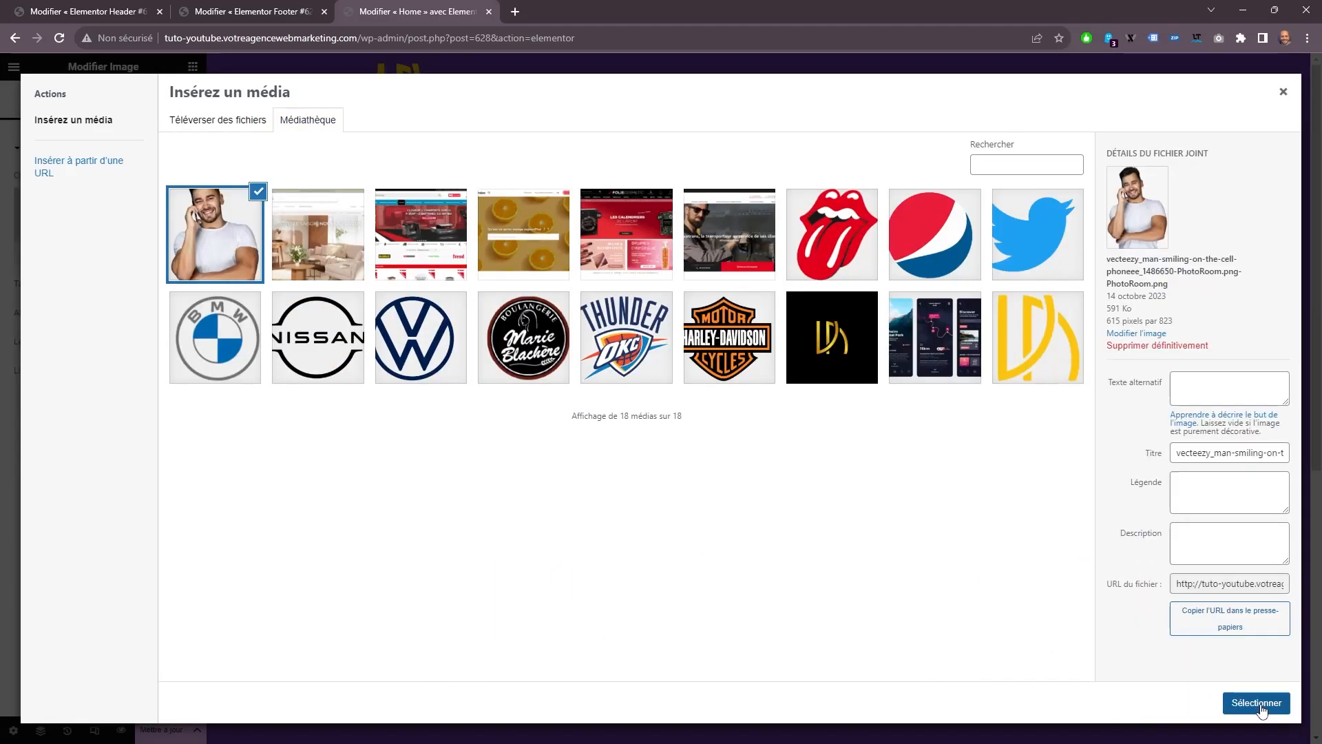
click(1256, 702)
Colour the "Mon nom est" heading white (#FFFFFF) and give it the Fjalla One font at a smaller size.
click(458, 266)
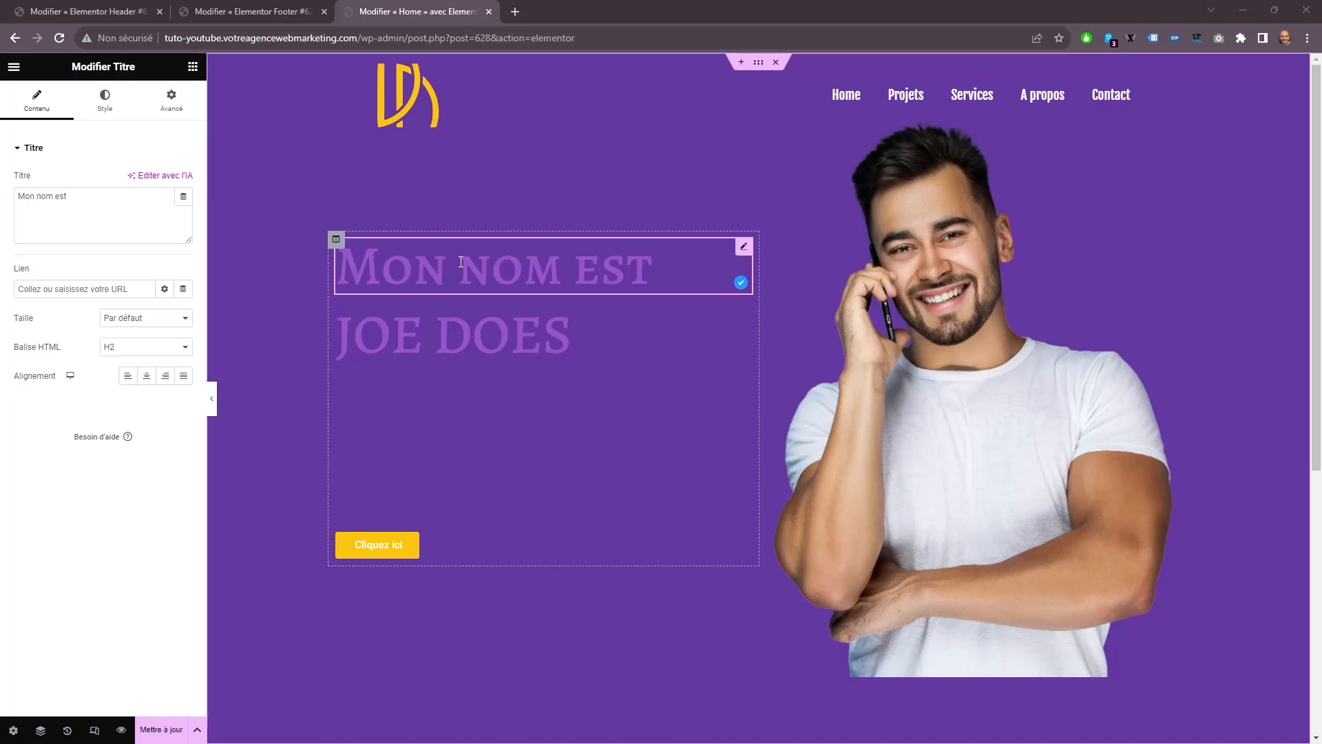
click(110, 110)
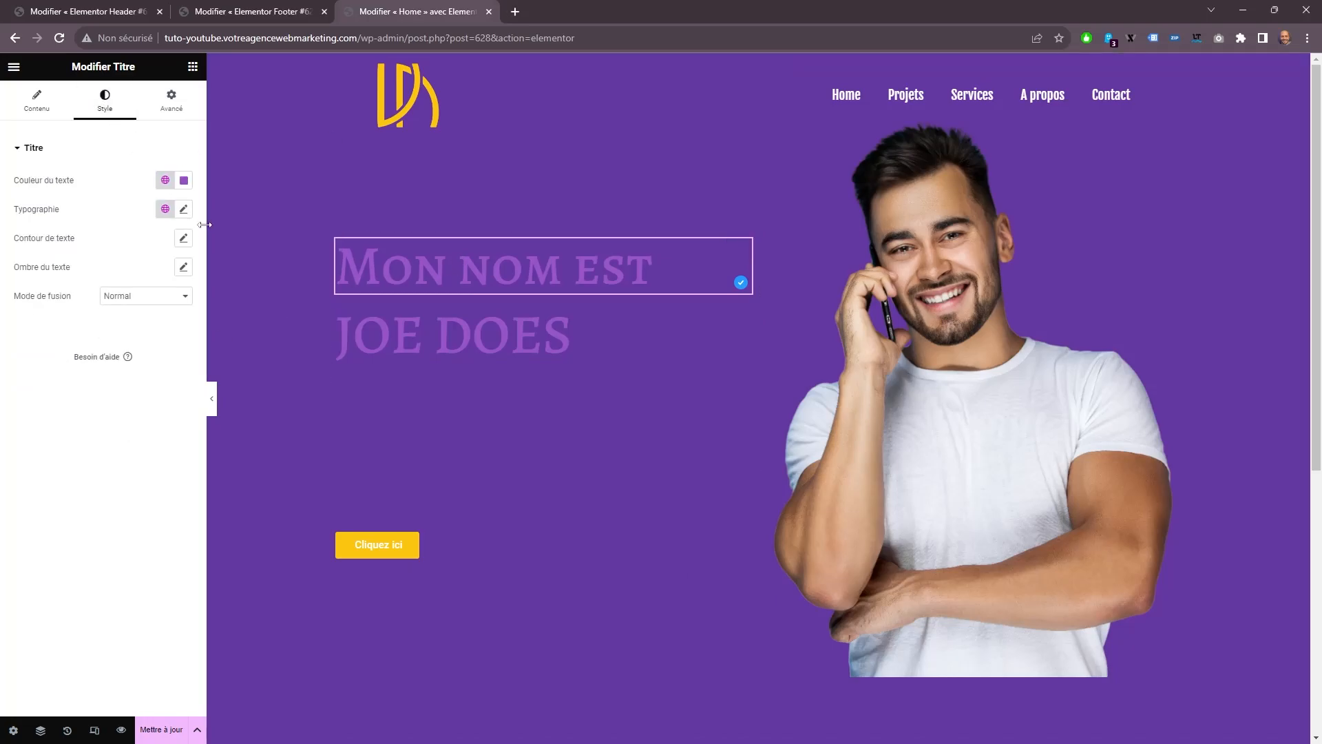
click(184, 181)
drag(142, 259, 105, 233)
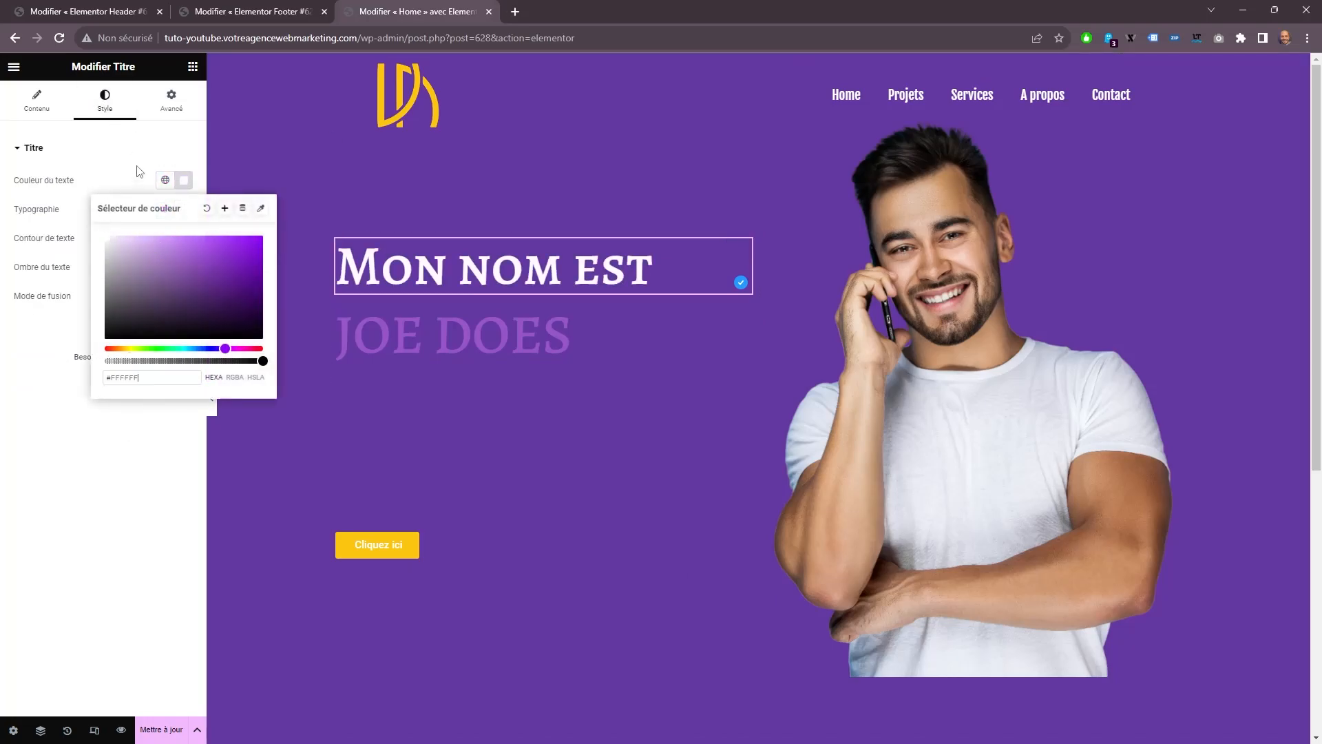
click(137, 165)
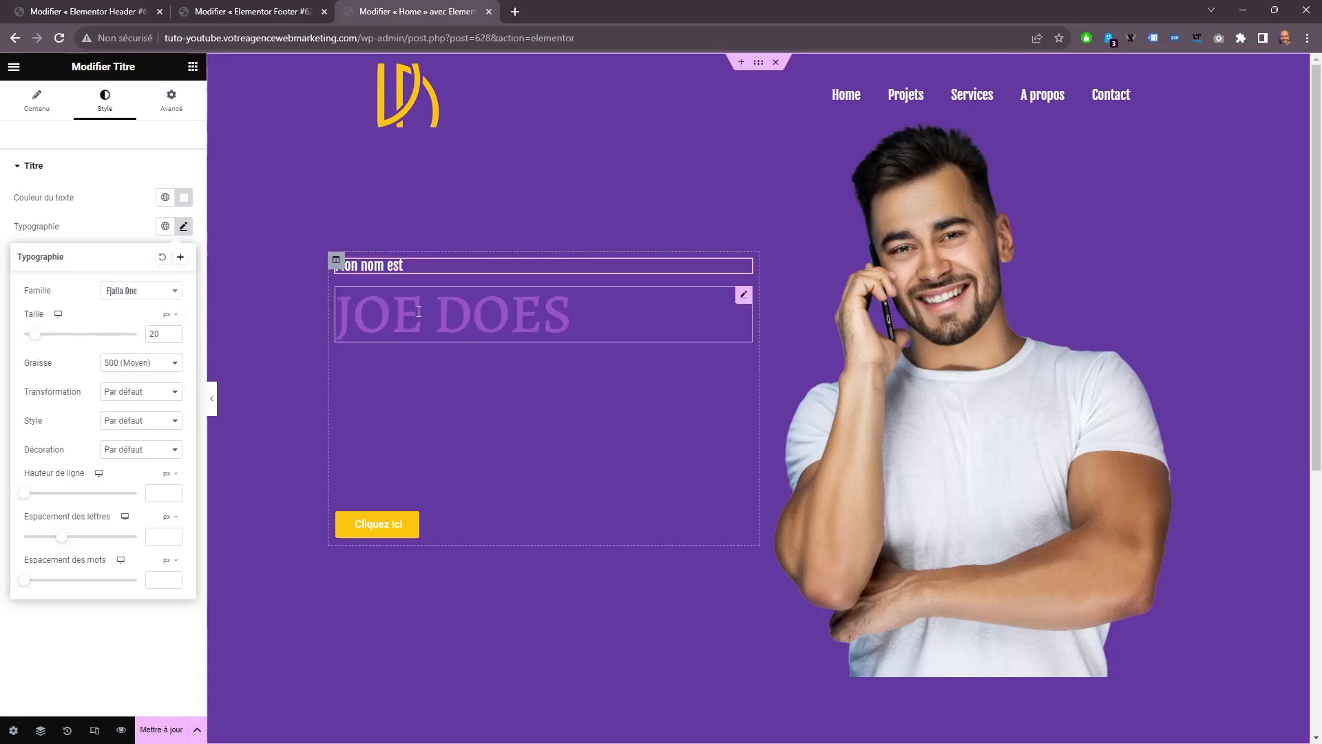
Set the name heading's HTML tag to H1.
click(464, 337)
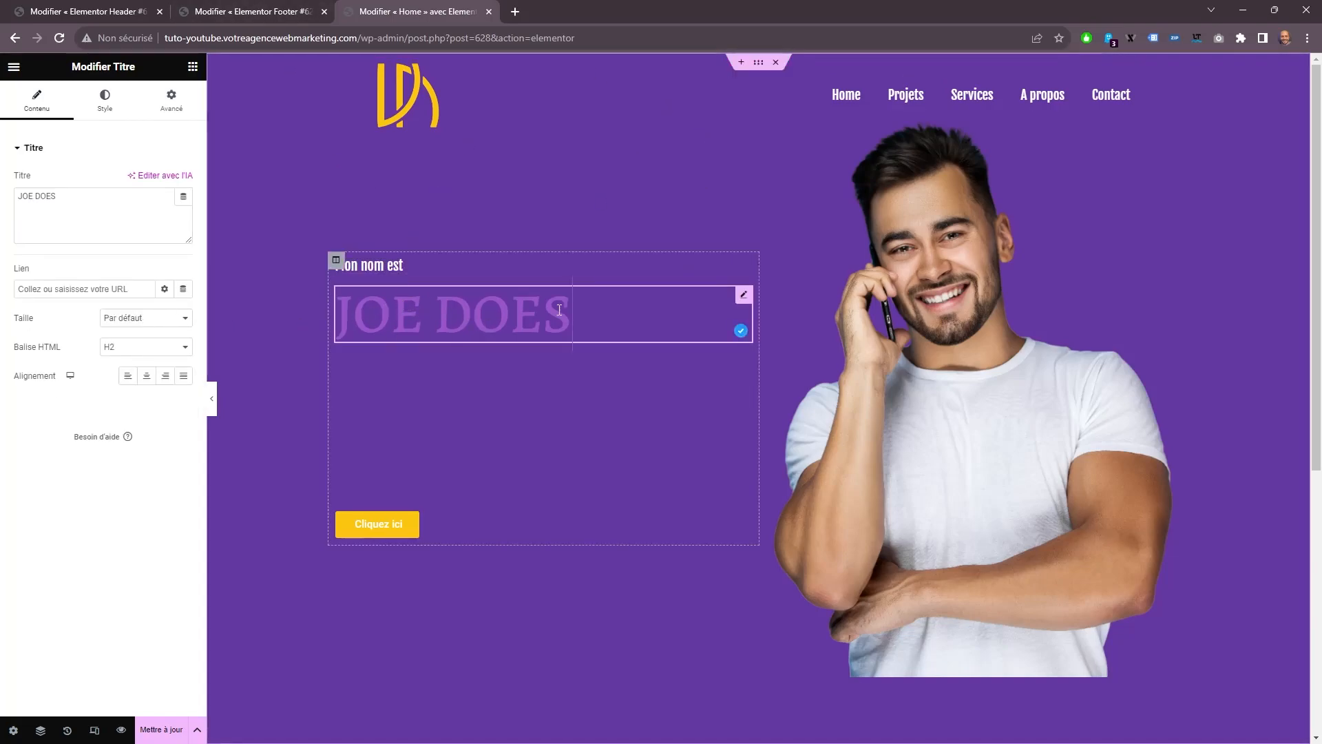
click(120, 351)
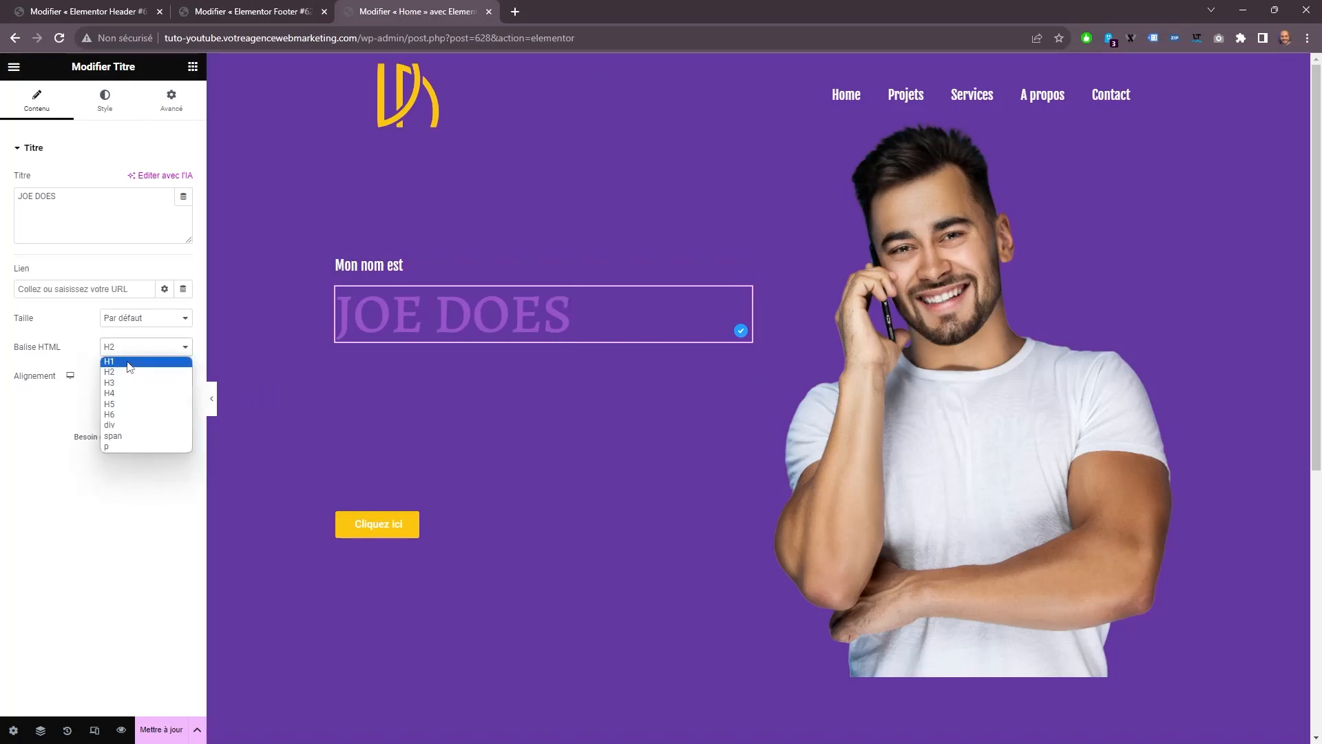
click(129, 365)
Set the name heading's typography to the Fjalla One font at 152 px.
click(104, 100)
click(183, 210)
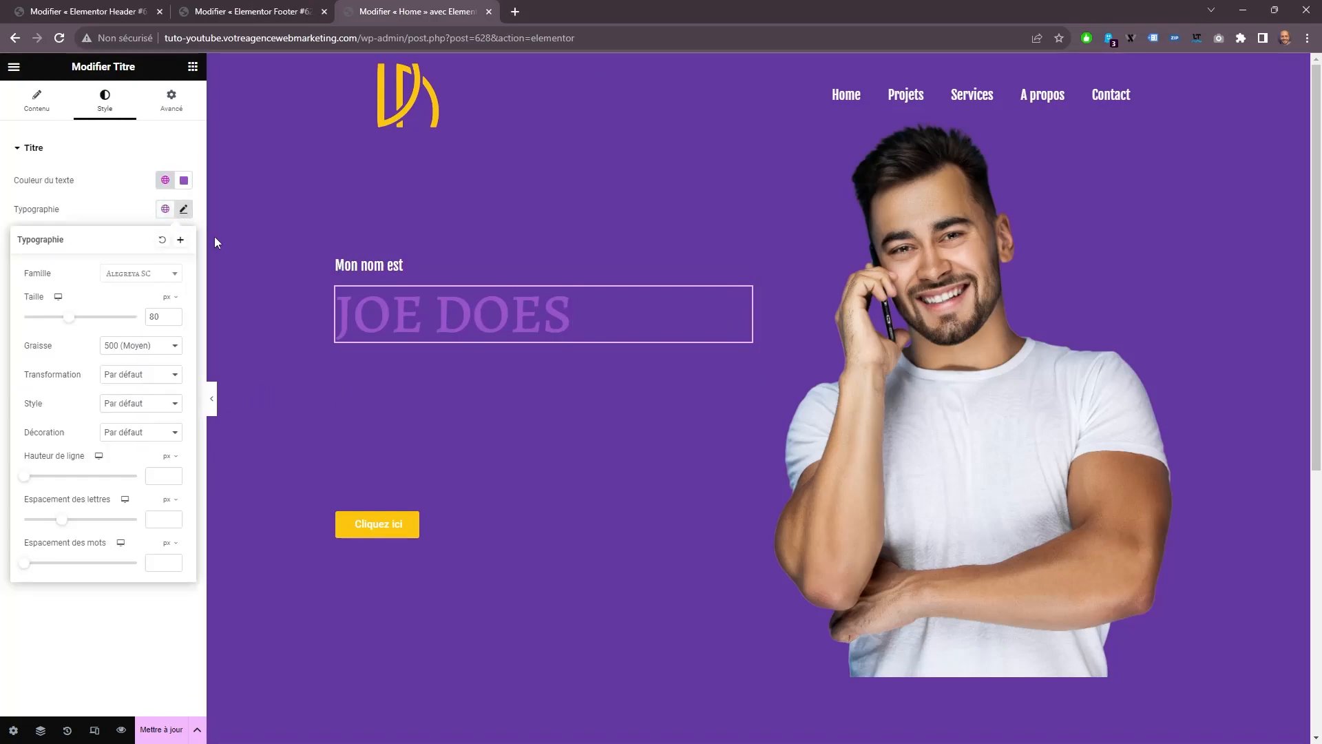
click(155, 275)
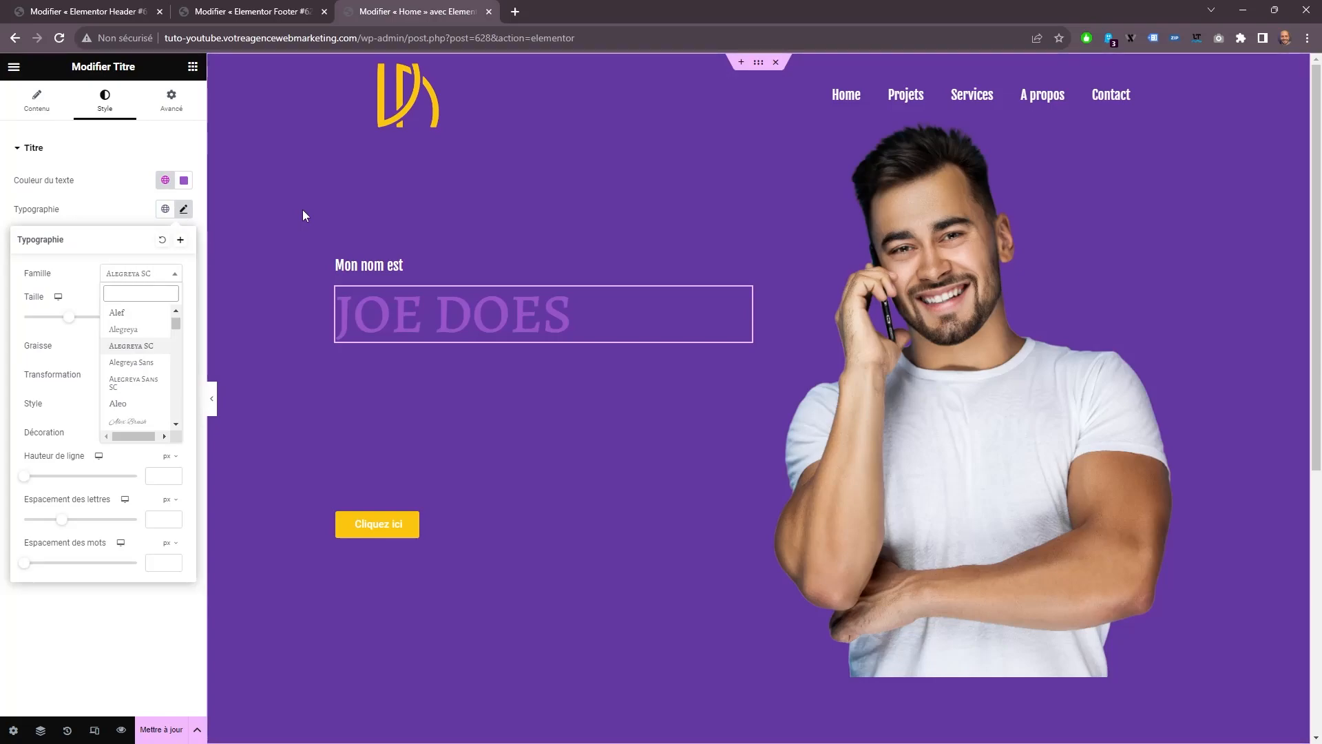
text(f)
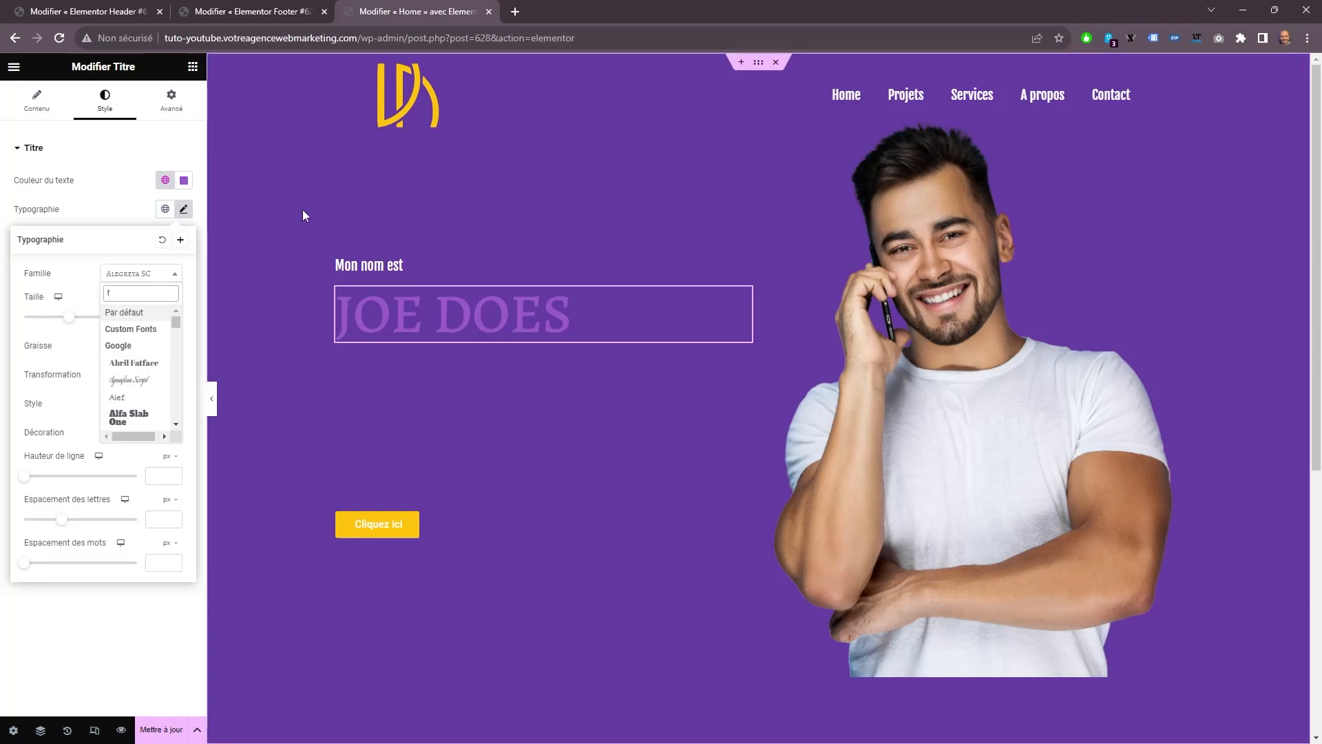
text(ja)
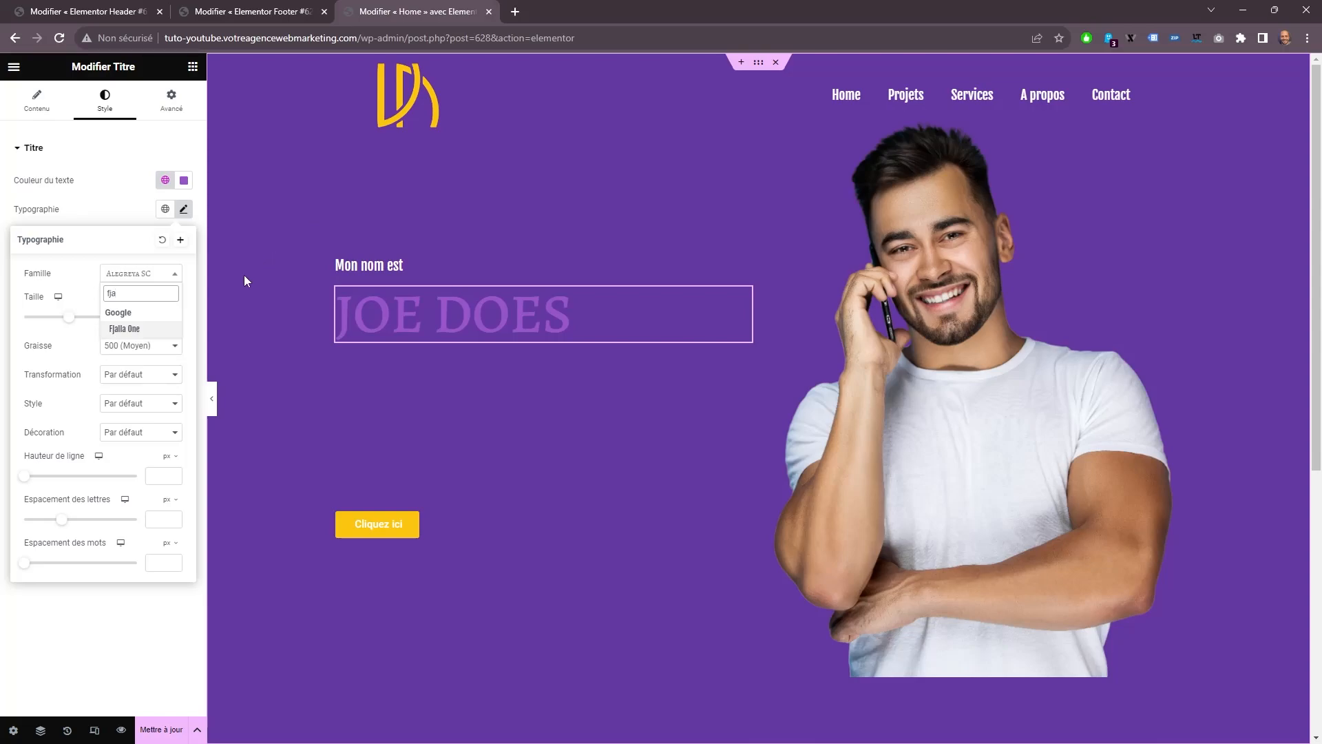
click(127, 330)
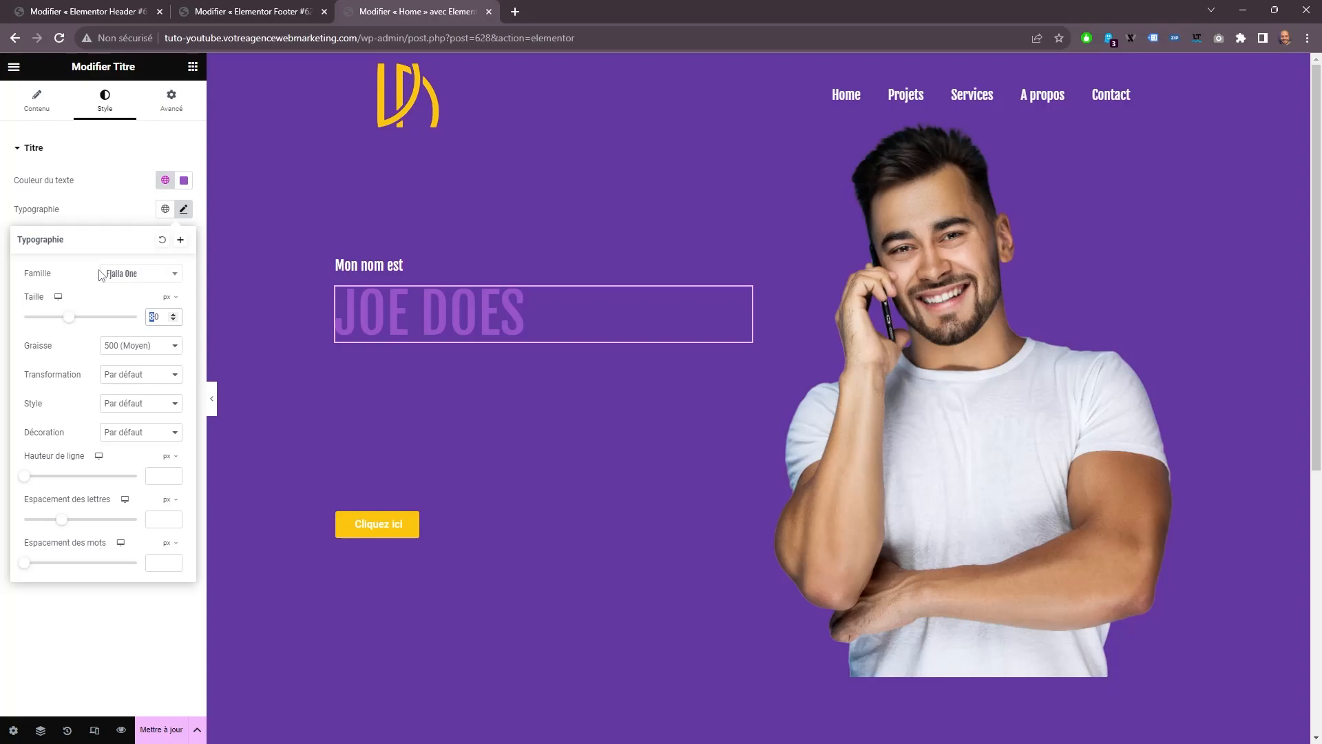
key(BackSpace)
text(152)
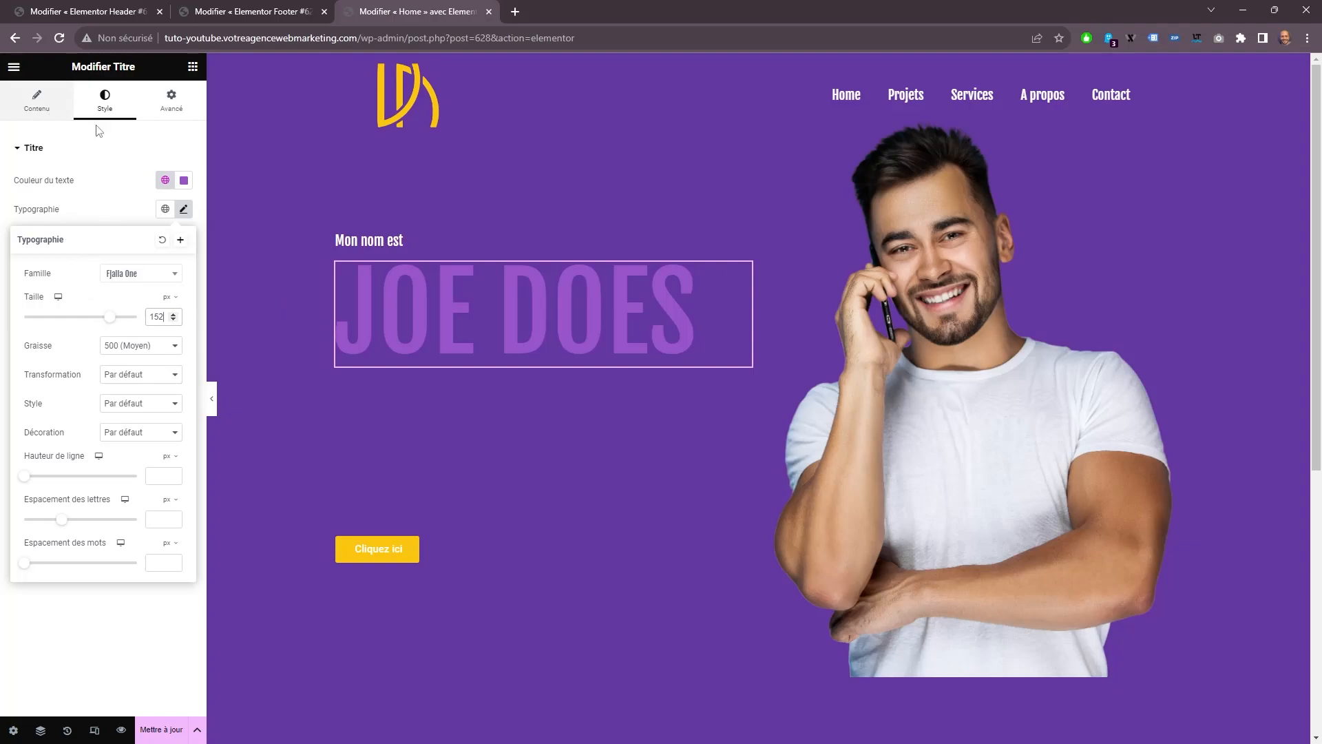
Replace the space in the name heading with a <br> tag to split the name over two lines.
click(39, 103)
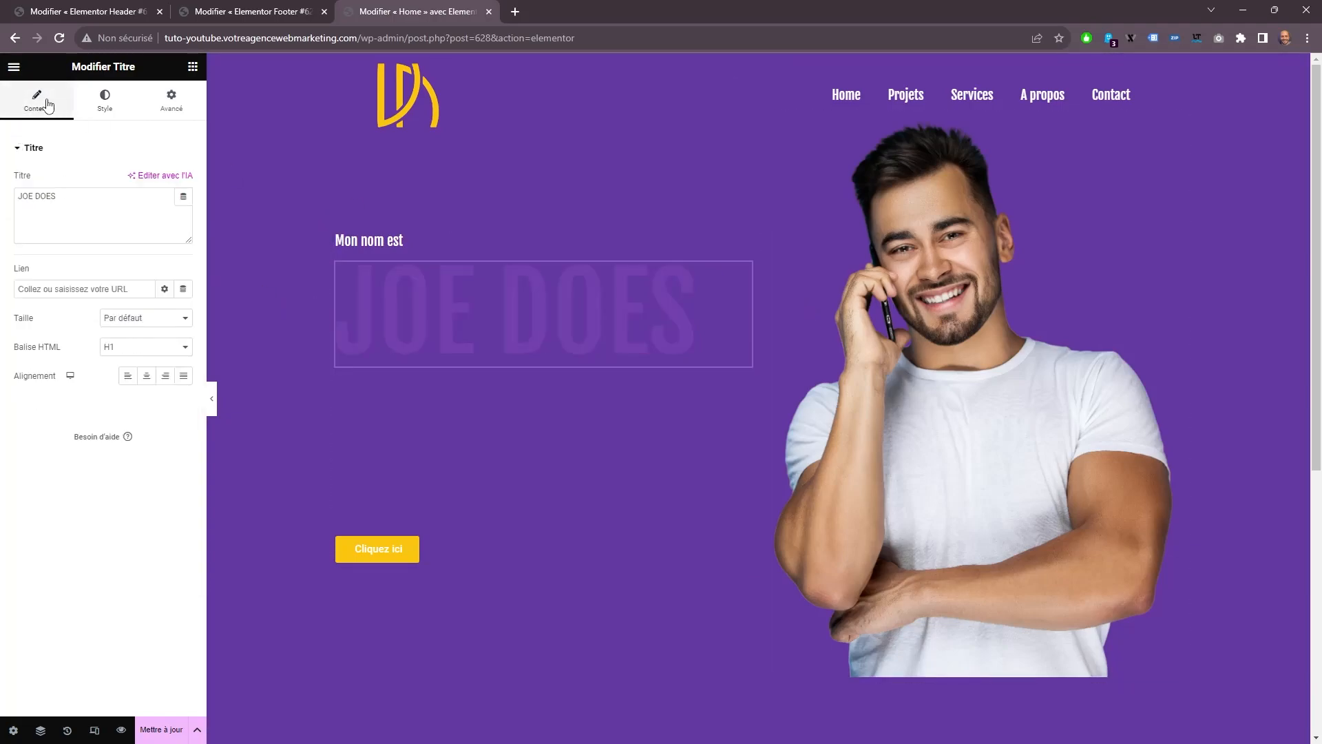
click(35, 197)
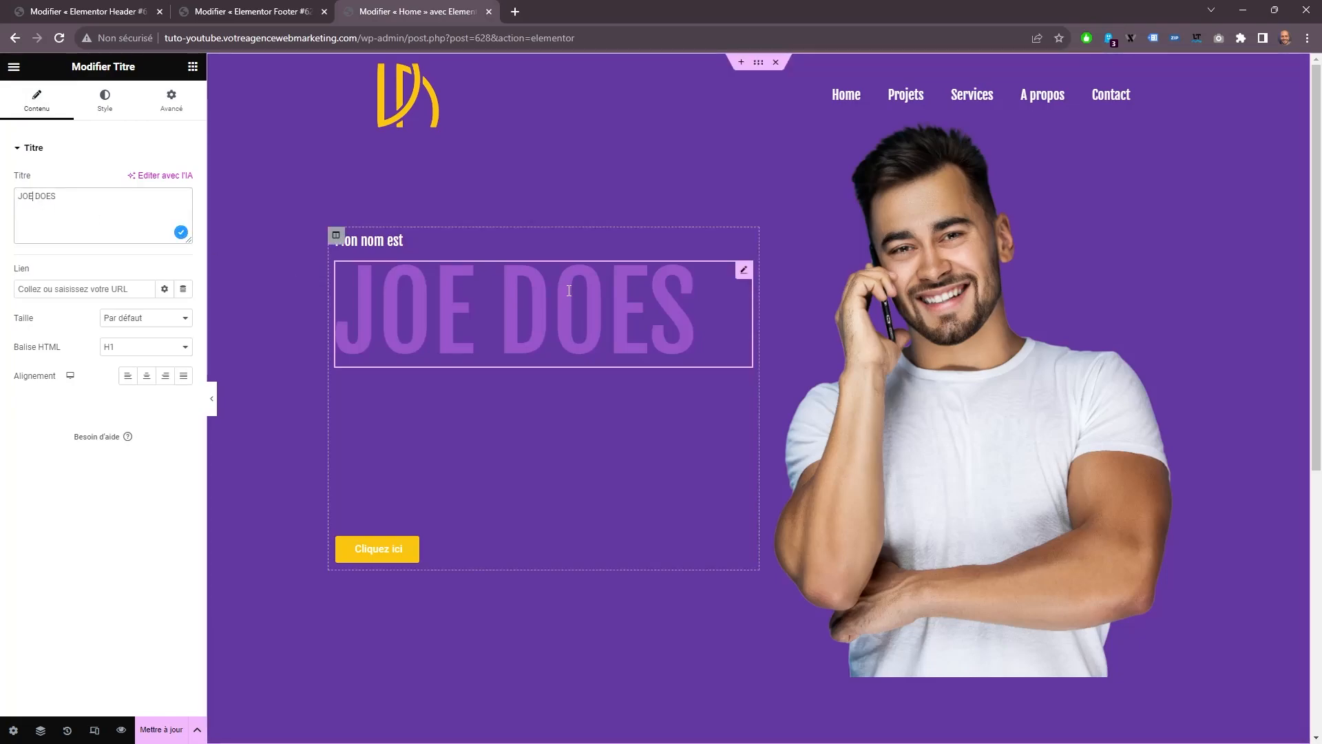
key(BackSpace)
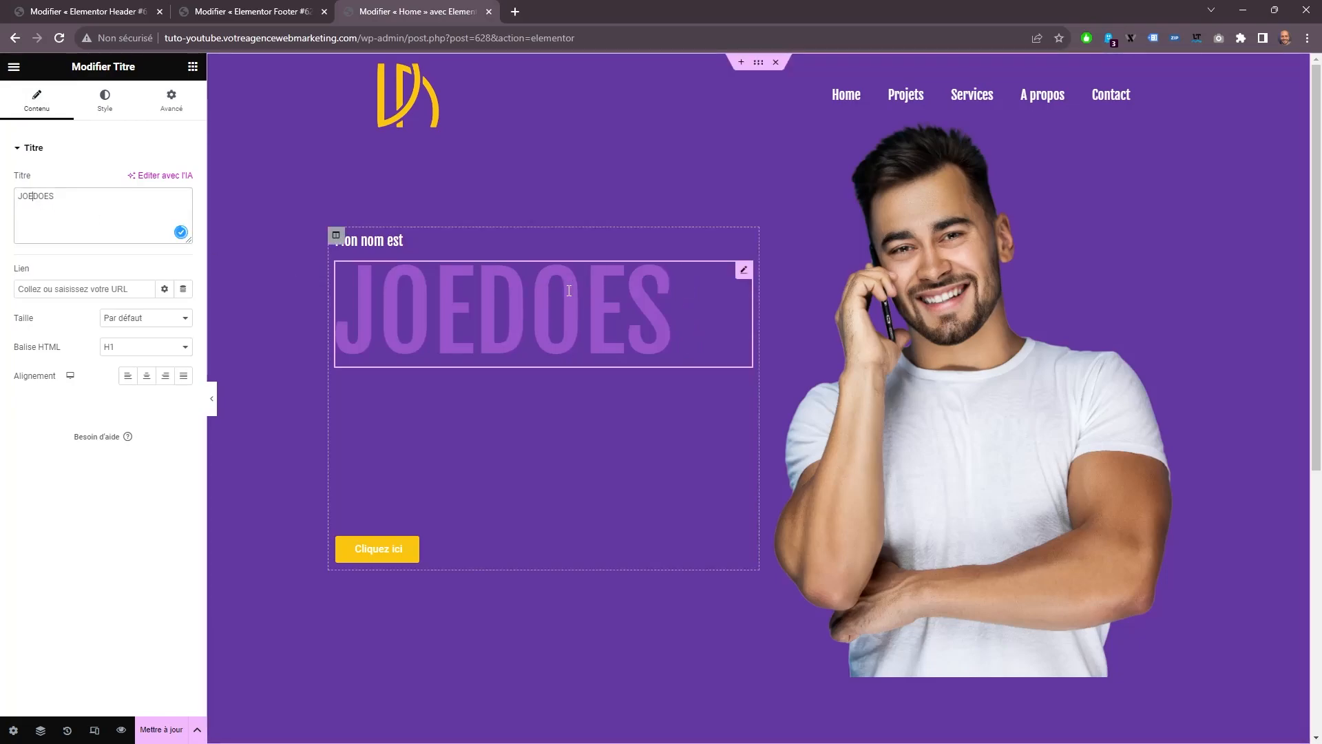
text(<br>)
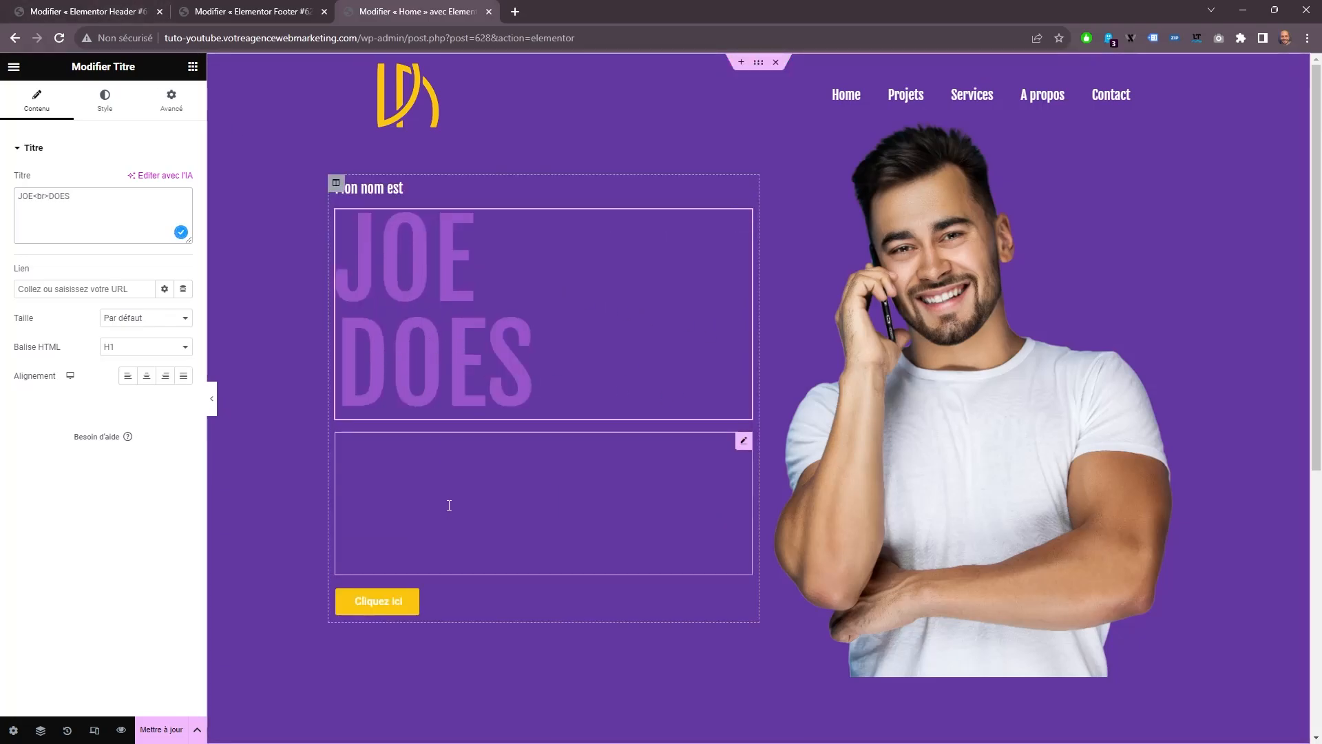
Change the text colour of the paragraph beneath the name heading to white.
click(449, 502)
click(105, 100)
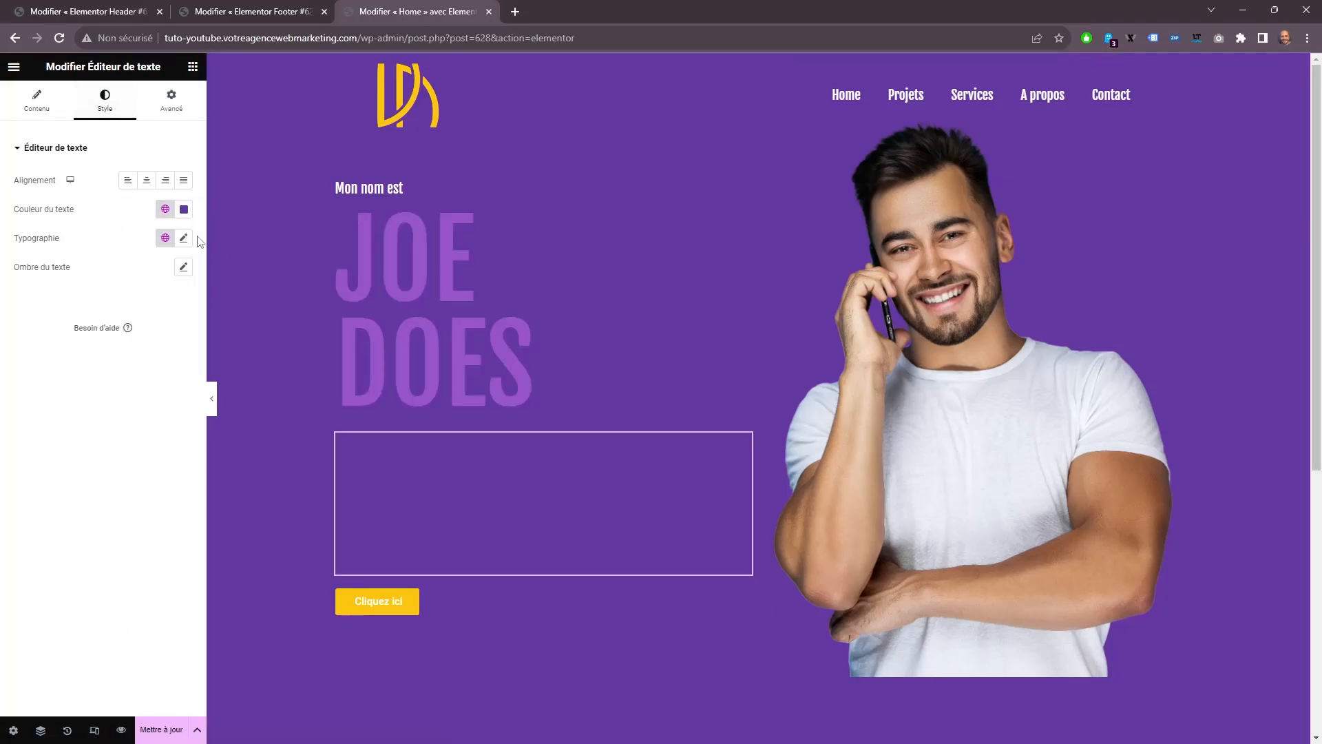
click(37, 100)
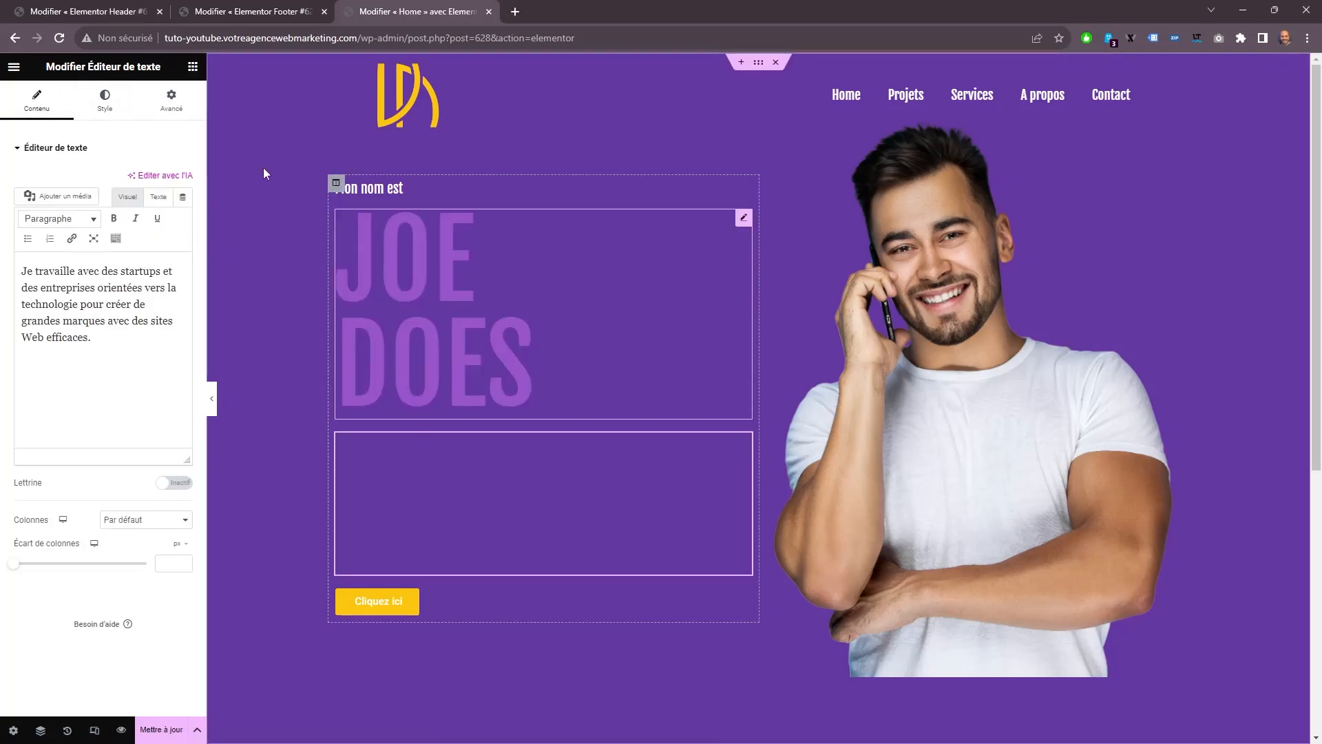
click(105, 100)
click(184, 208)
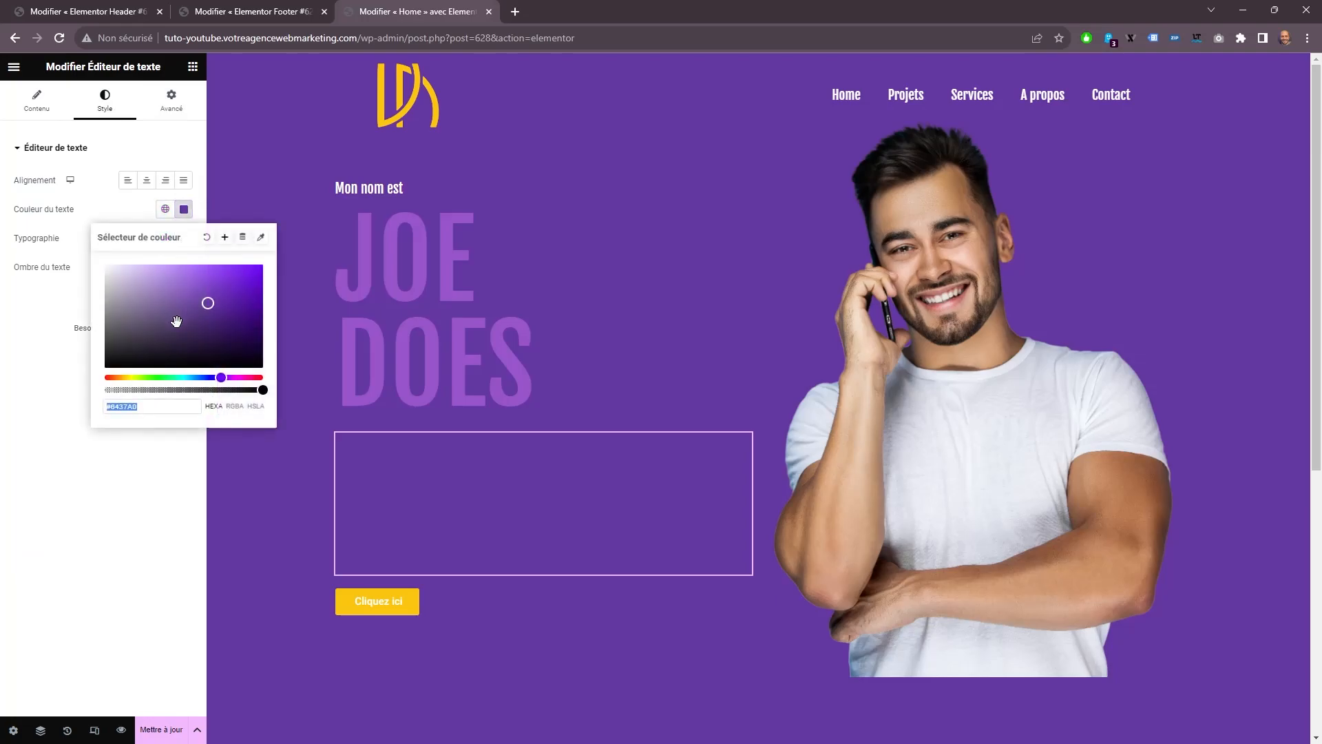
click(107, 267)
Set the paragraph's typography to size 16 px, weight 500 (Moyen) and line height 25 px.
click(183, 238)
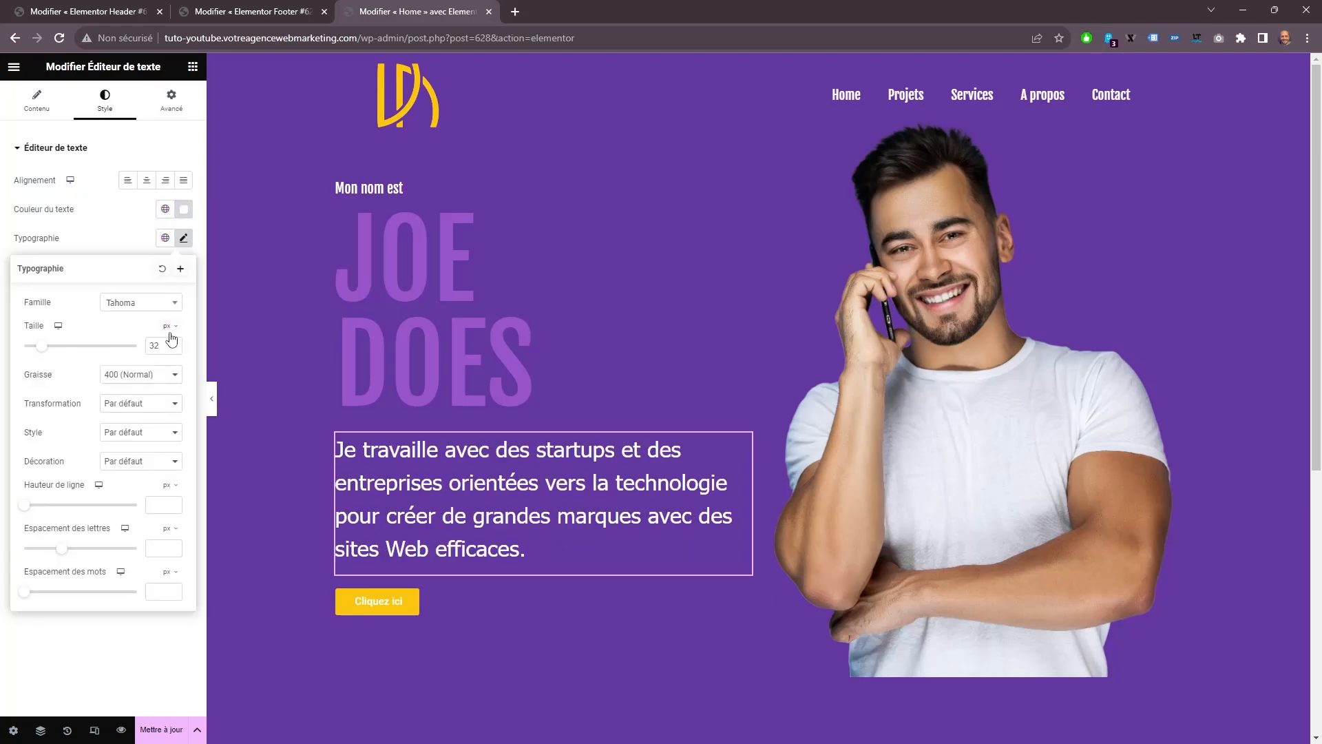
drag(161, 345, 105, 343)
text(16)
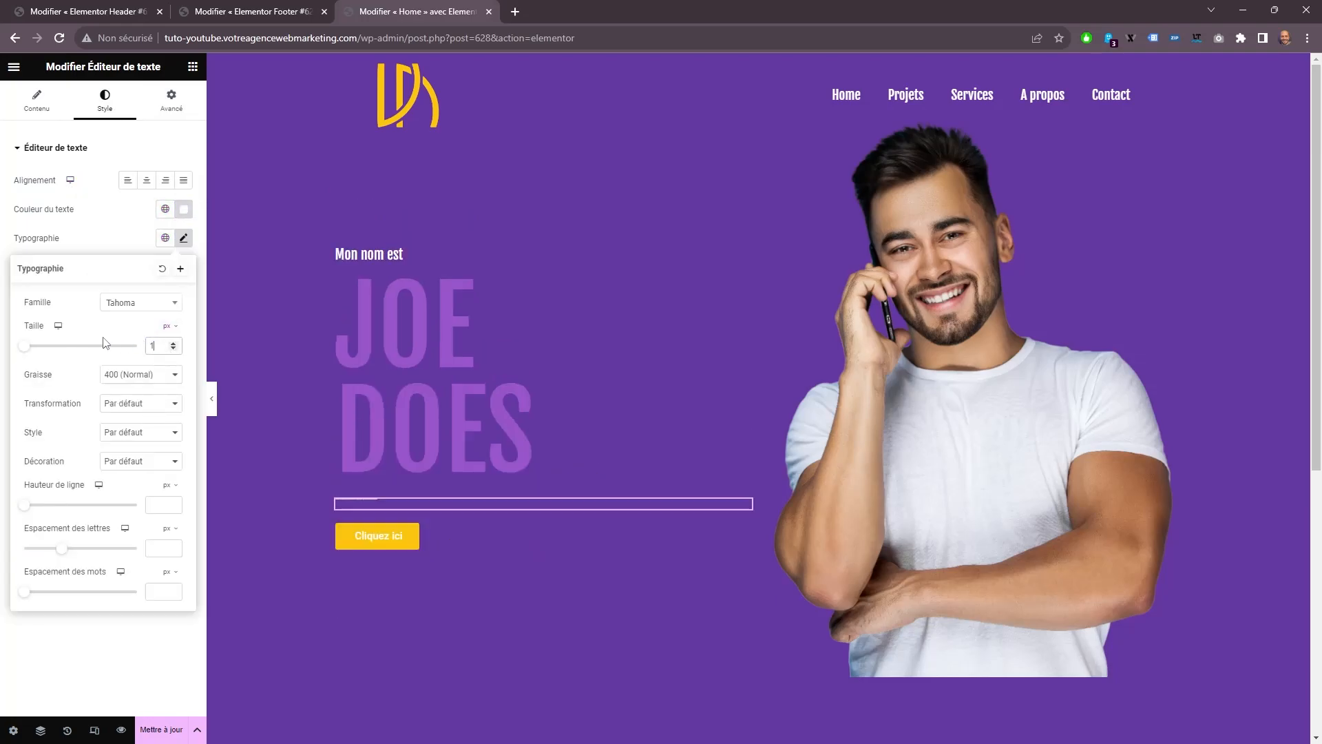
click(140, 374)
click(131, 434)
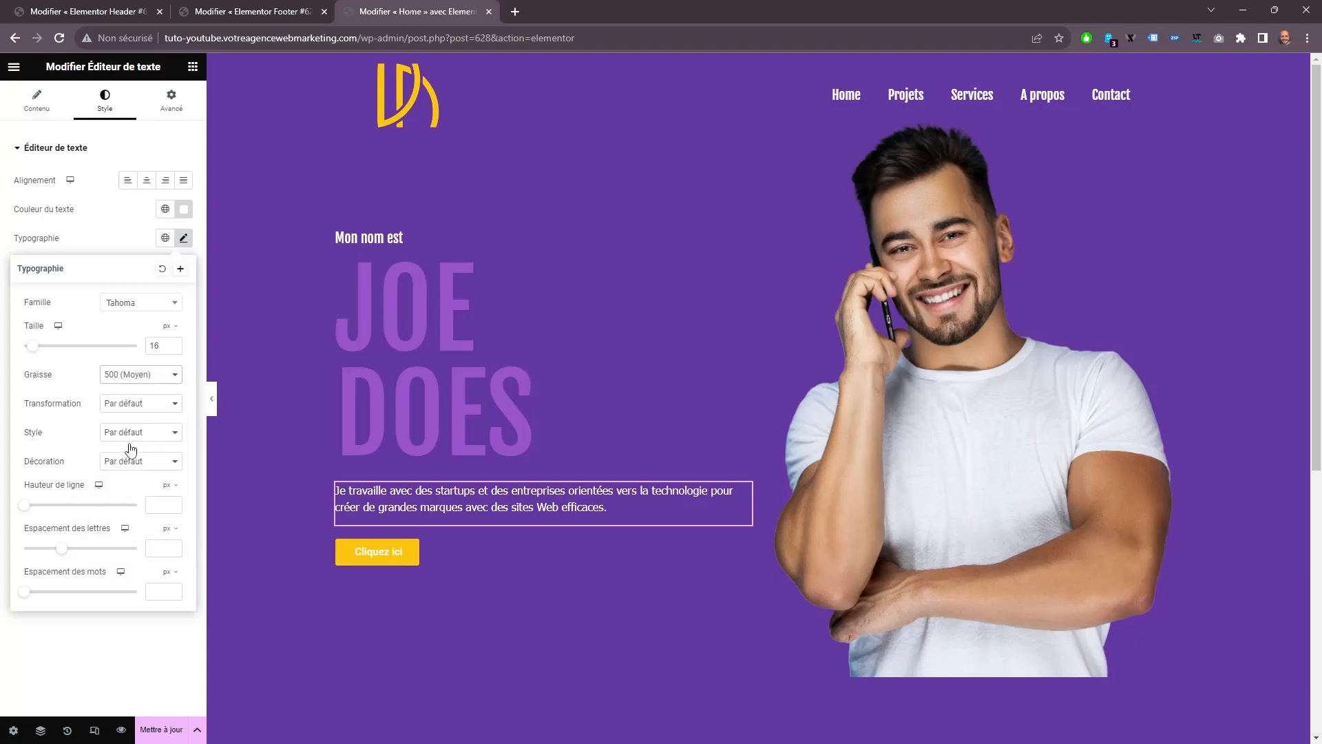
text(25)
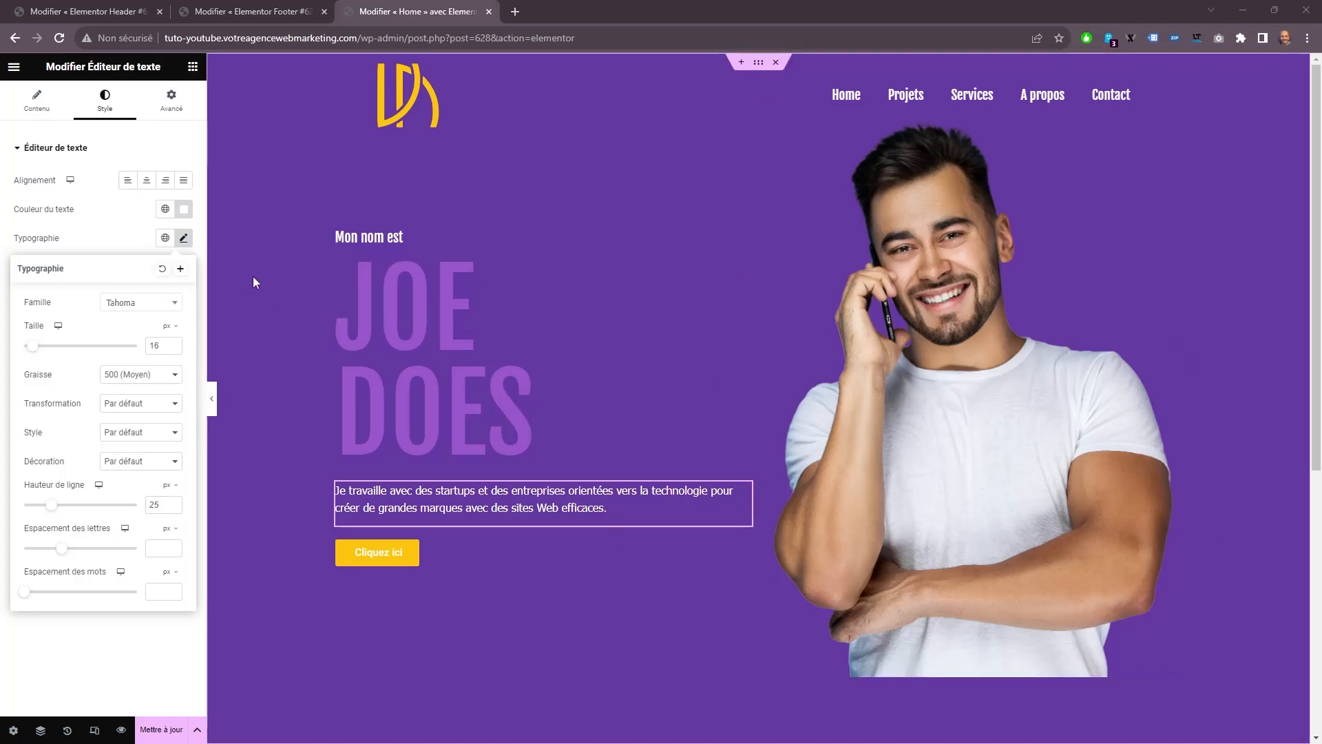
Unlink the inner padding sides of the hero's text column and add padding on its right side only.
click(336, 232)
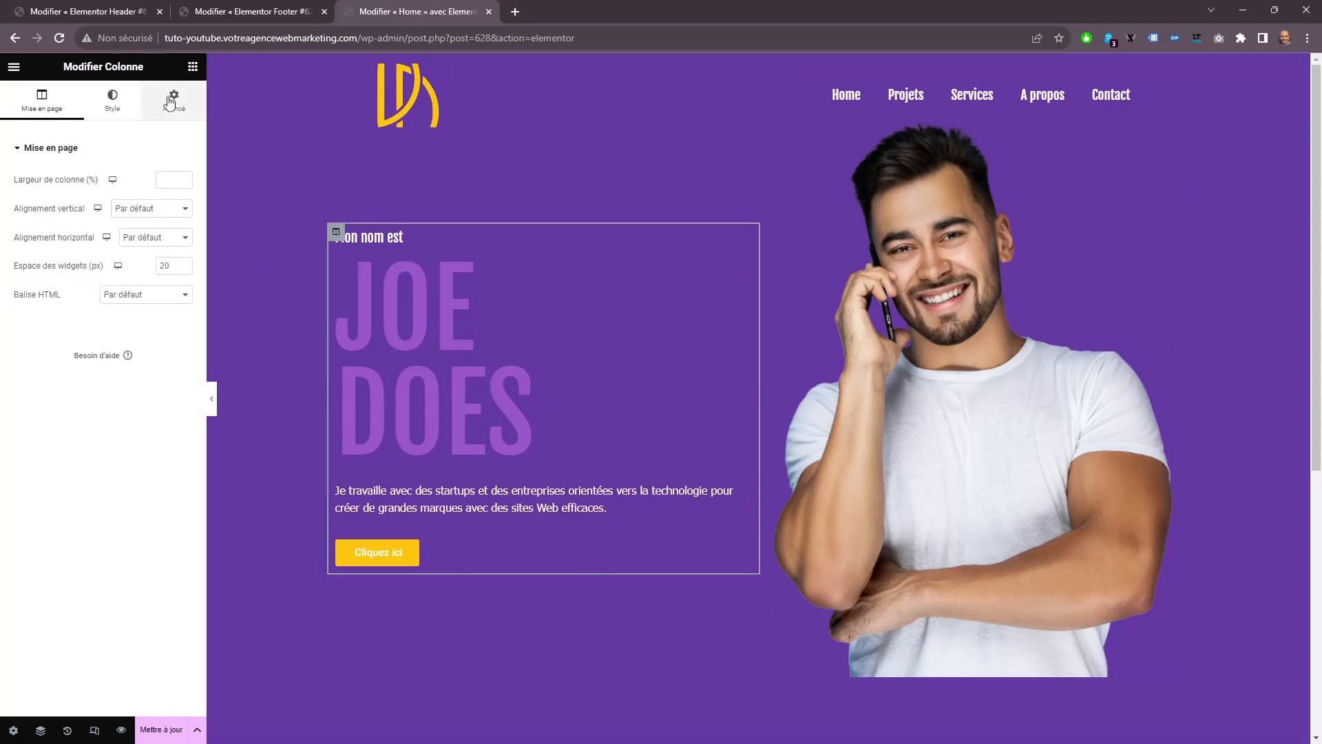
click(174, 100)
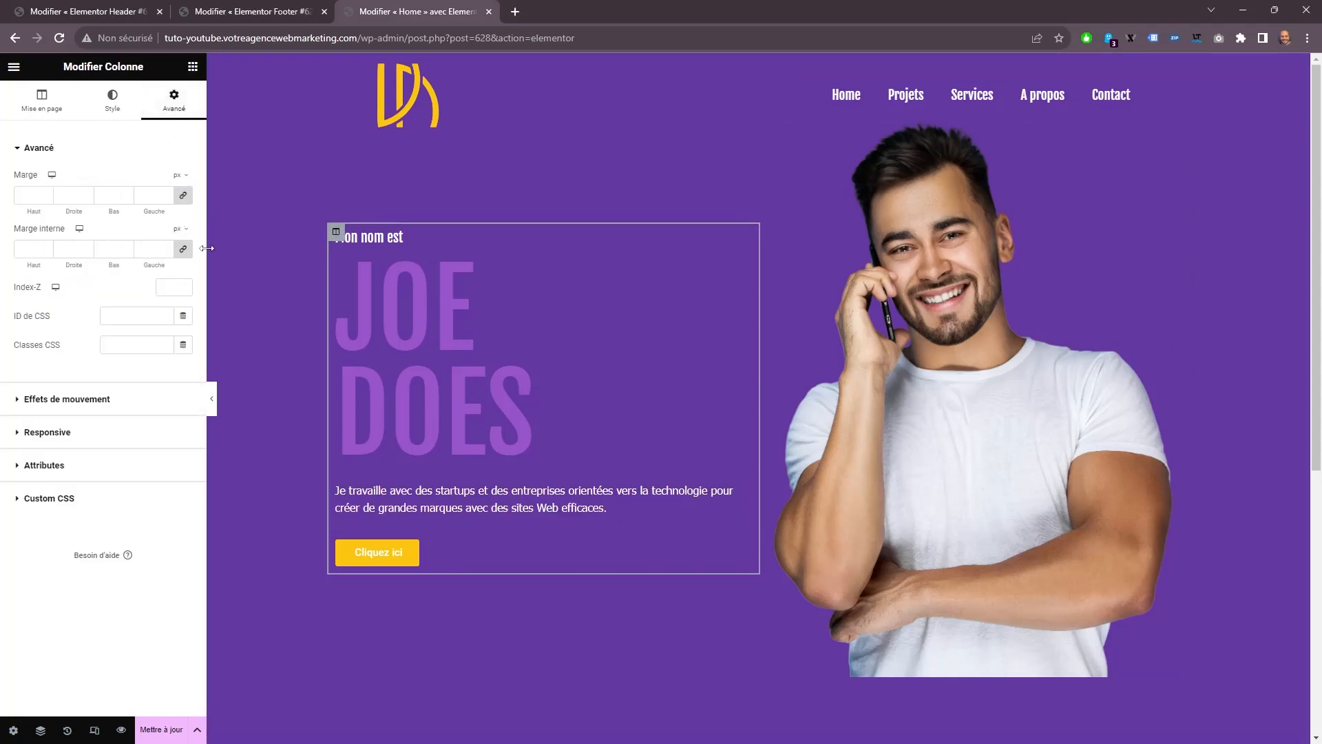
click(186, 253)
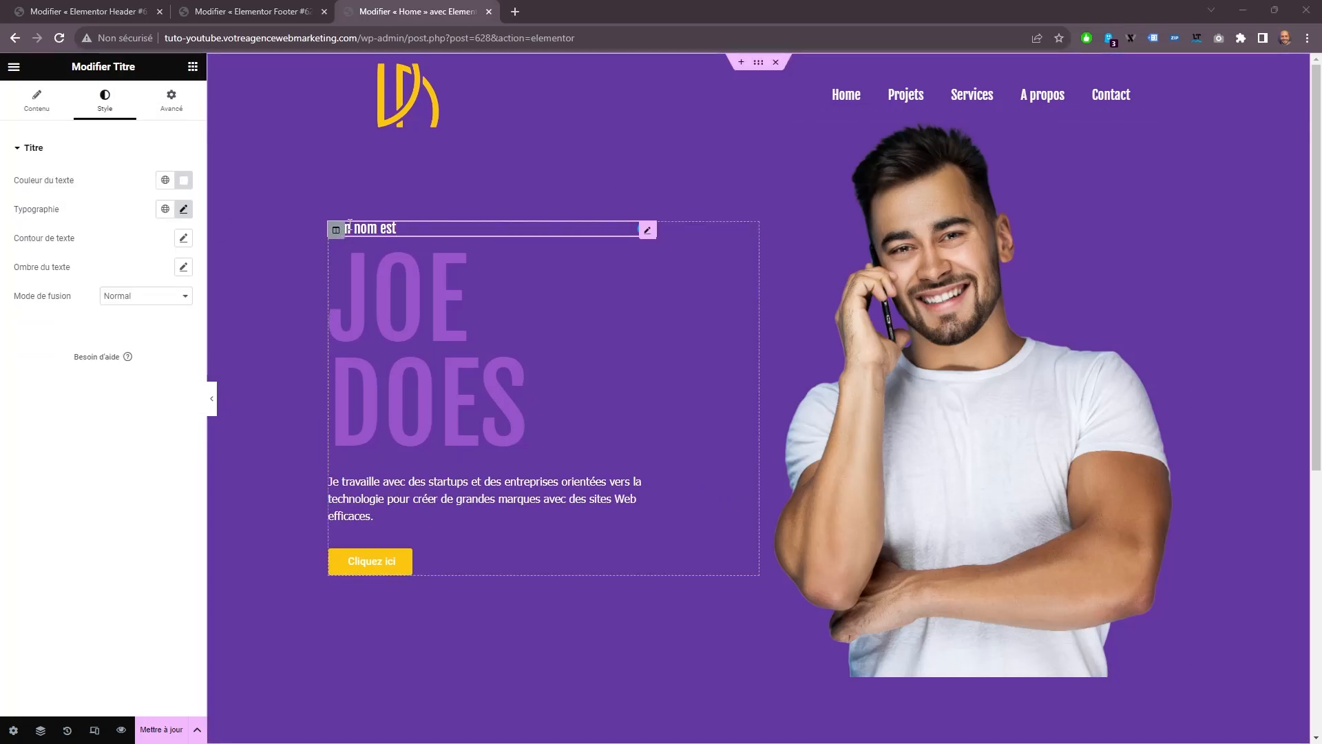
Unlink the margins of the "Mon nom est" heading and set its bottom margin to -15 px.
click(171, 102)
click(183, 196)
click(126, 199)
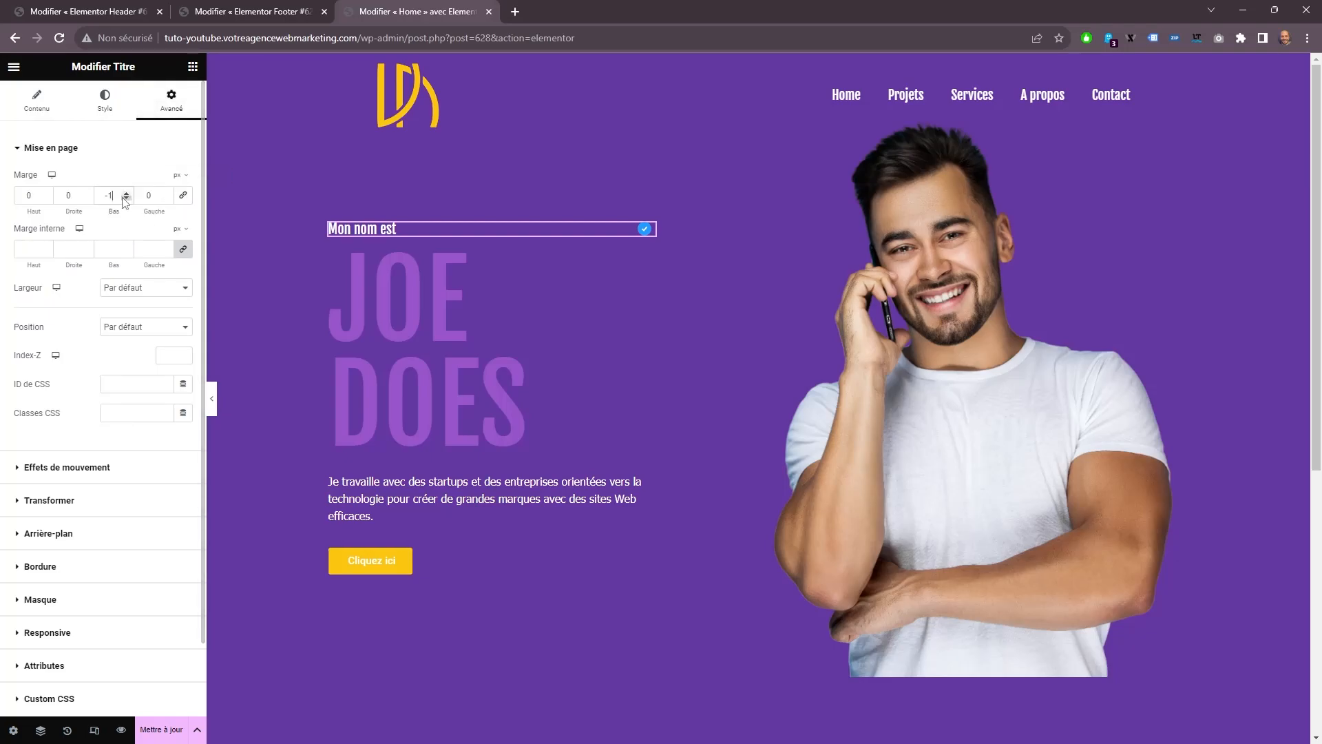
text(5)
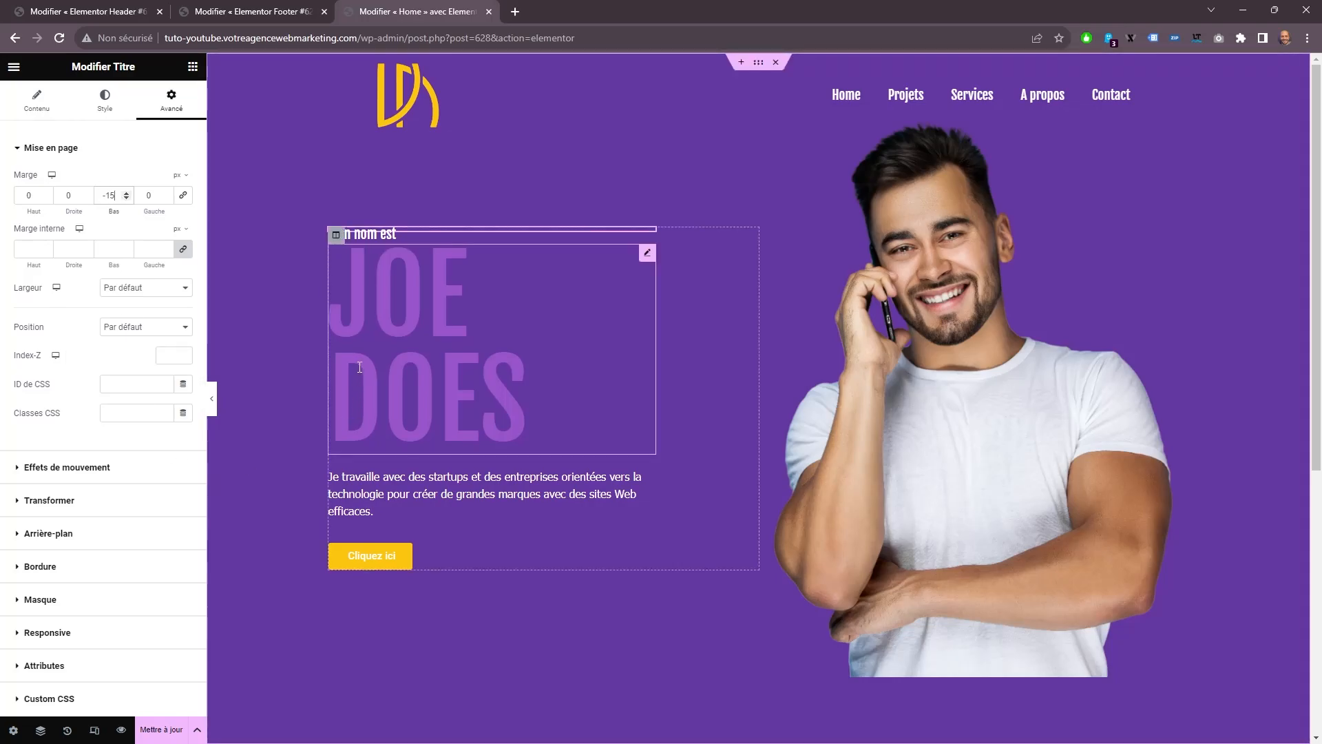
Change the hero button's text to "Mes services".
click(345, 426)
click(347, 560)
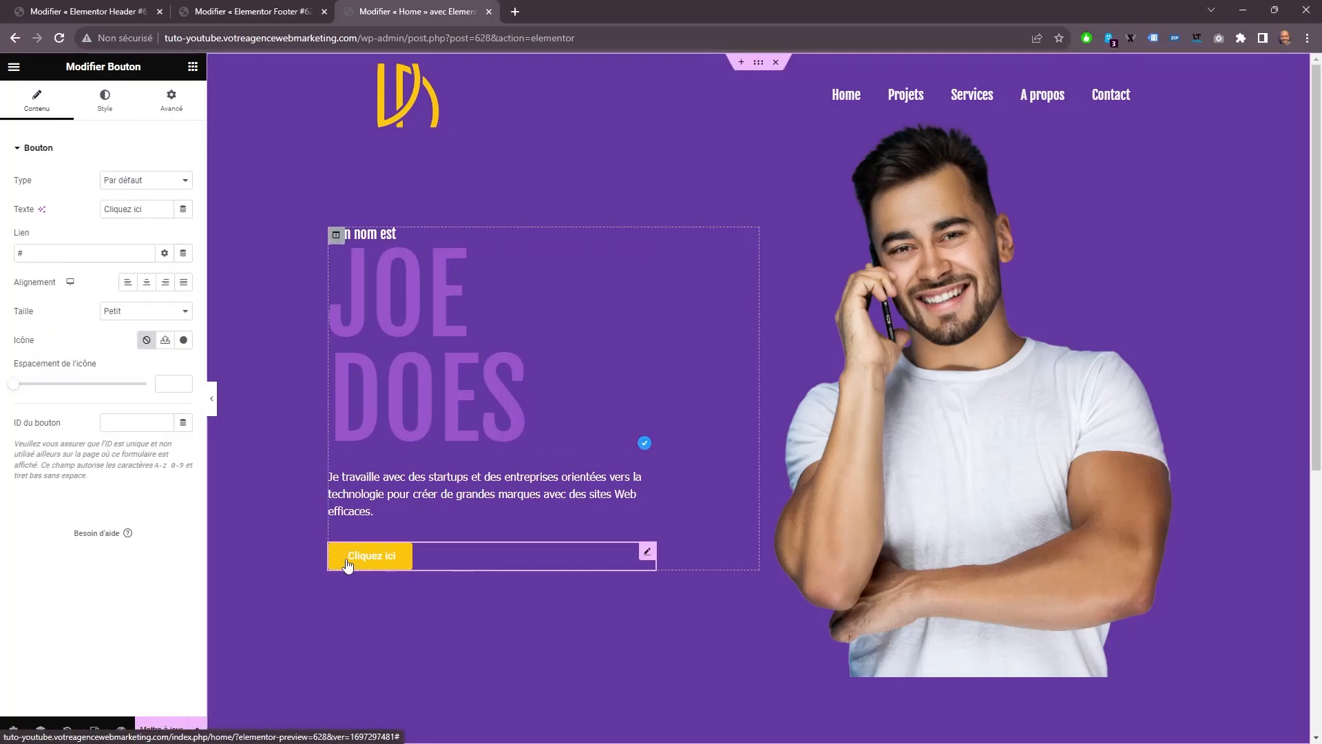
triple_click(149, 211)
text(Mes services)
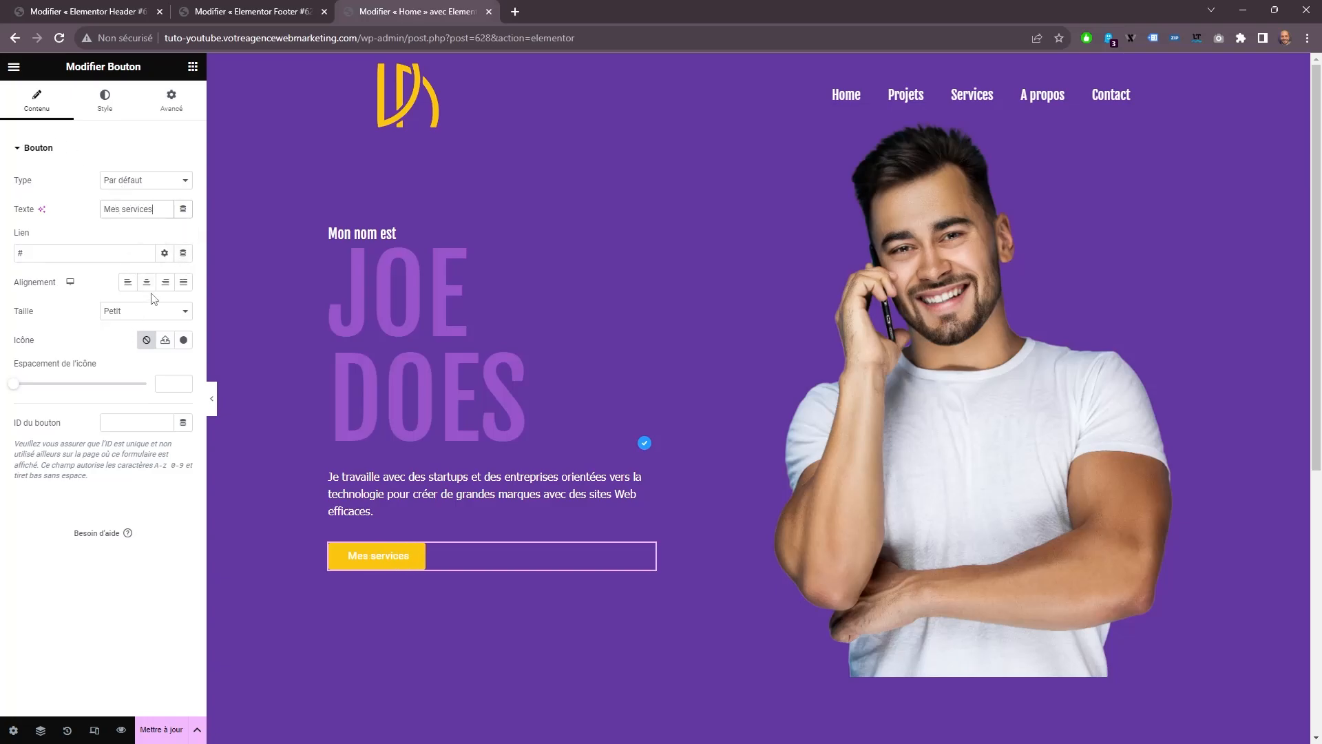
Find "arrow" in the icon library and insert the long right arrow as the button's icon.
click(184, 339)
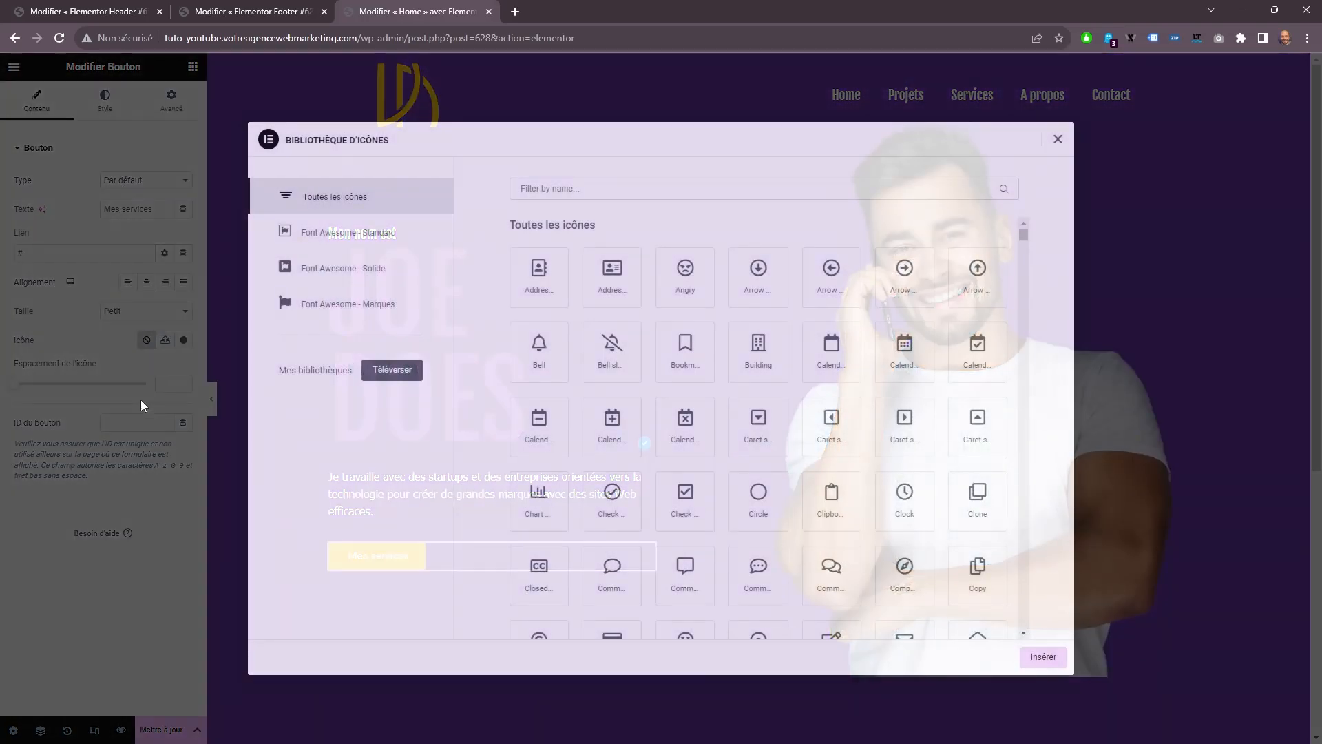
text(arro)
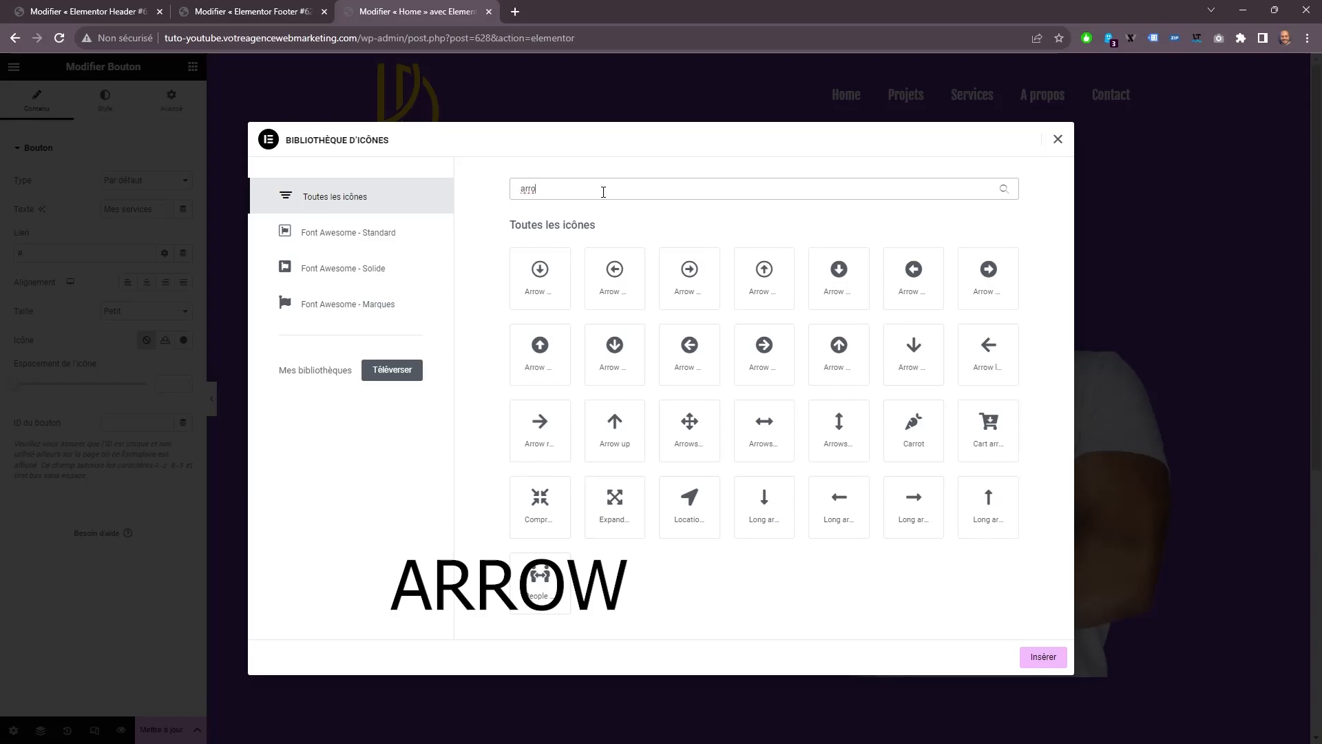
text(w)
click(854, 513)
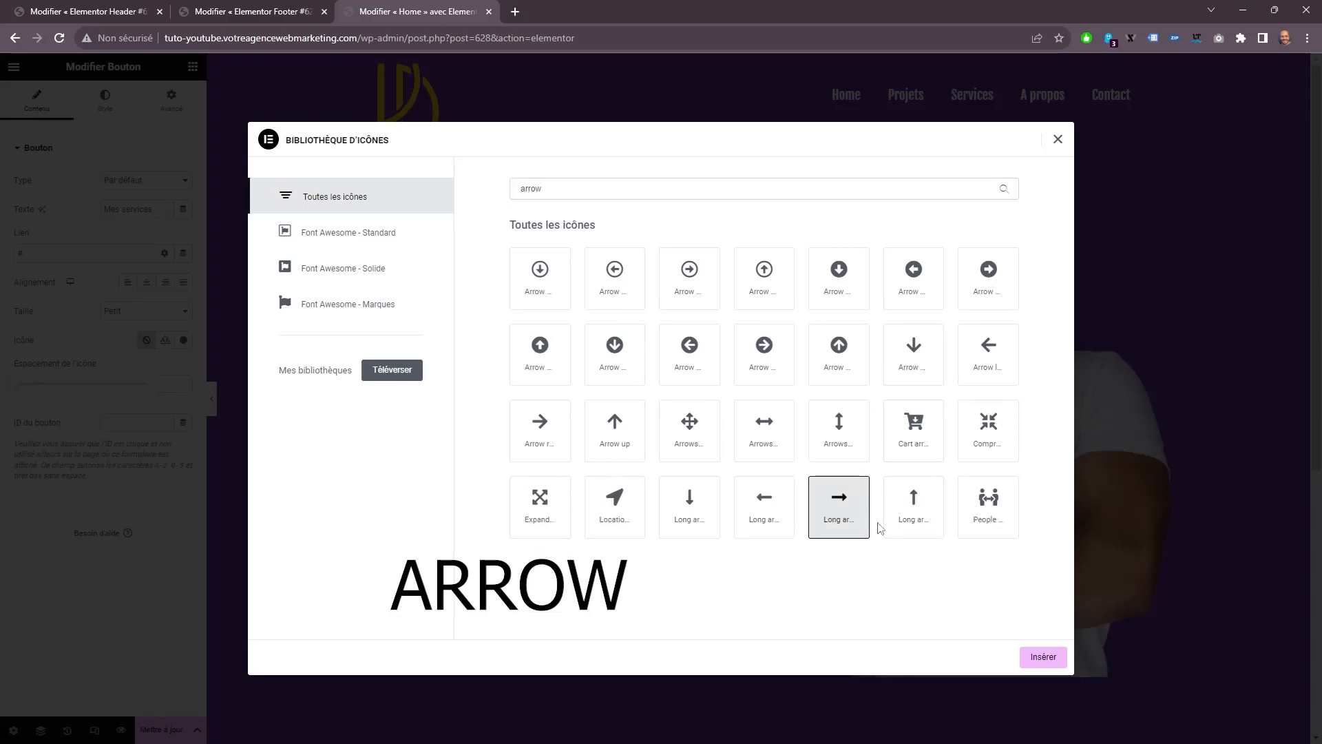
click(1057, 661)
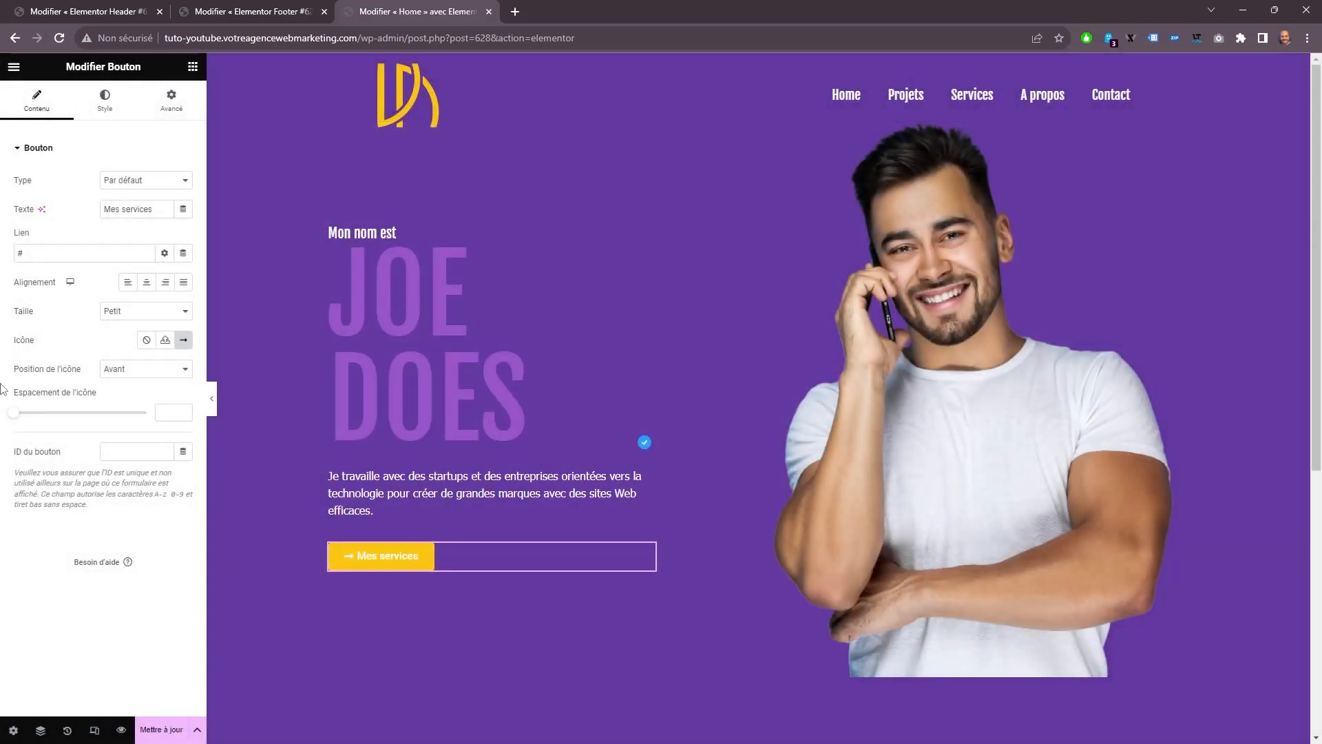
Increase the button's icon spacing and position the arrow after the text.
drag(16, 420, 57, 418)
click(163, 369)
click(138, 388)
Set the button's normal text colour to #414141.
click(104, 99)
click(183, 267)
click(118, 465)
click(118, 466)
key(Delete)
key(Delete)
key(Delete)
key(Delete)
key(Delete)
key(Delete)
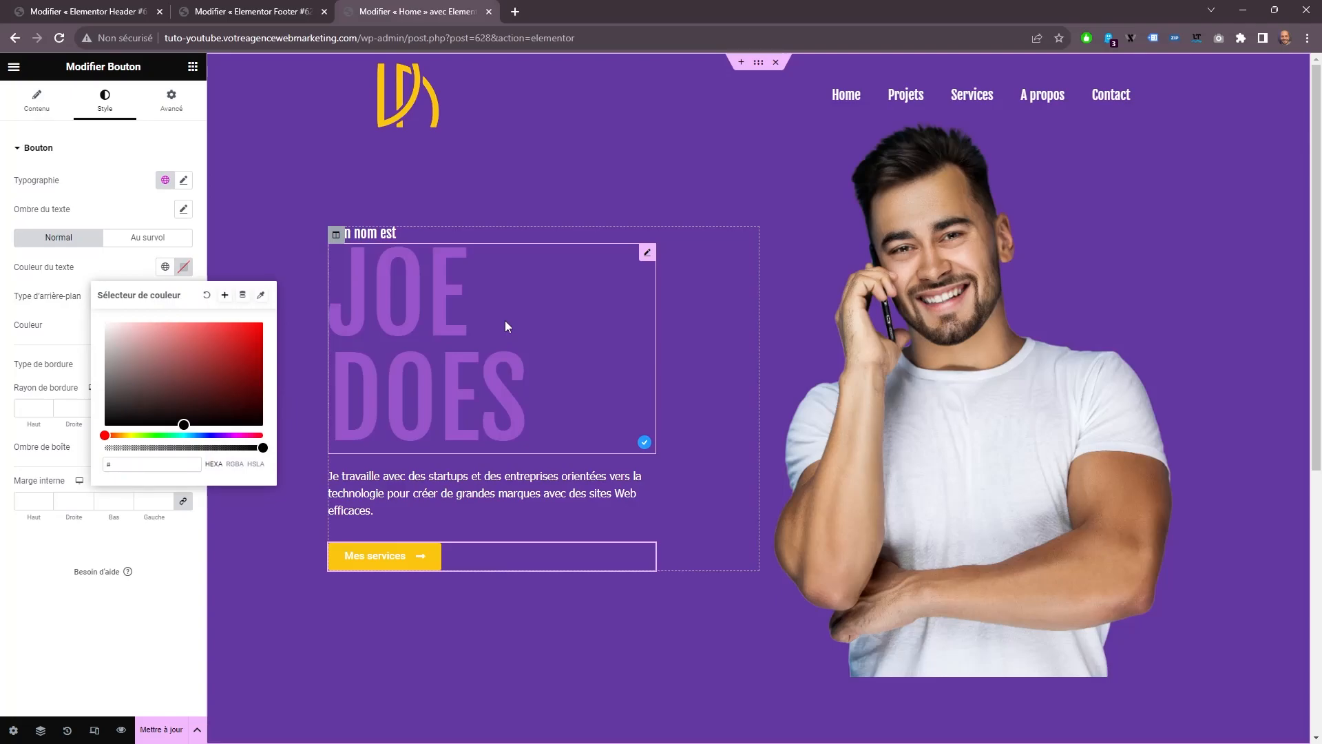
text(414141)
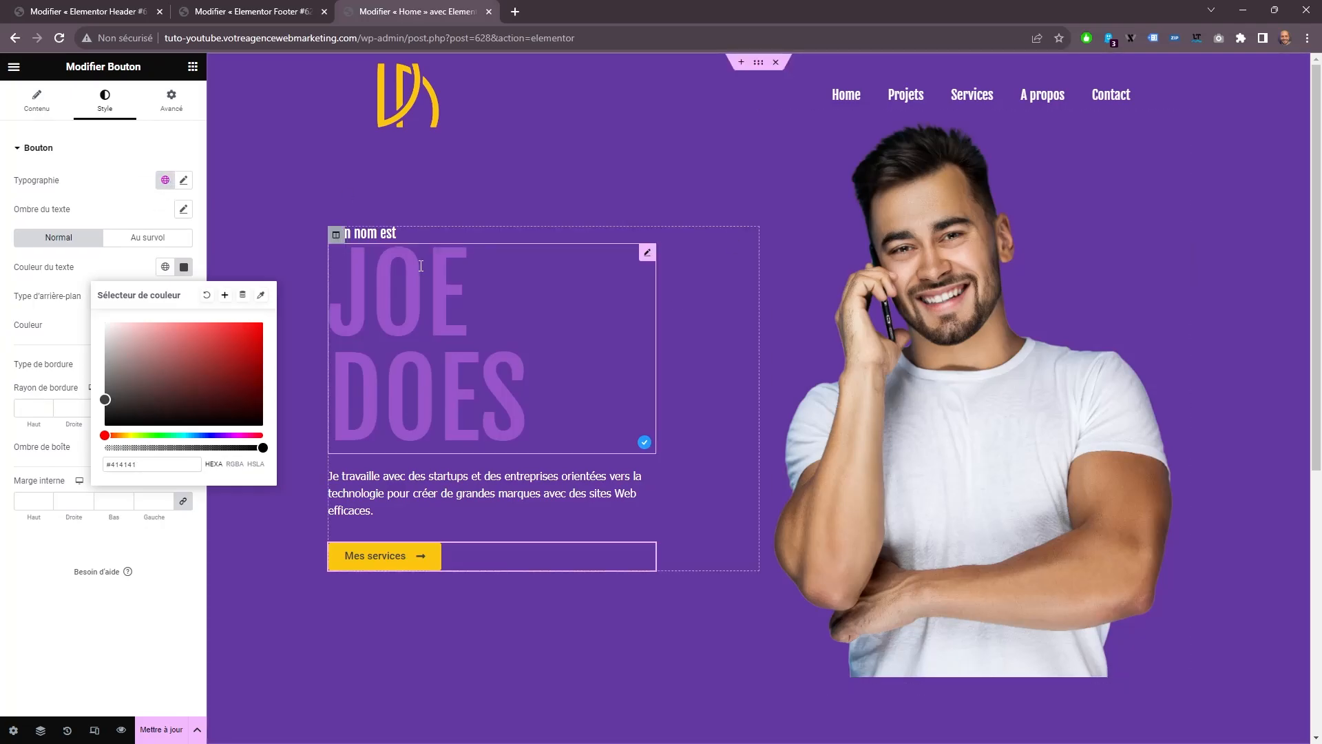
Set the button's typography to the Tahoma font at 18 px with weight 400 (Normal).
click(183, 180)
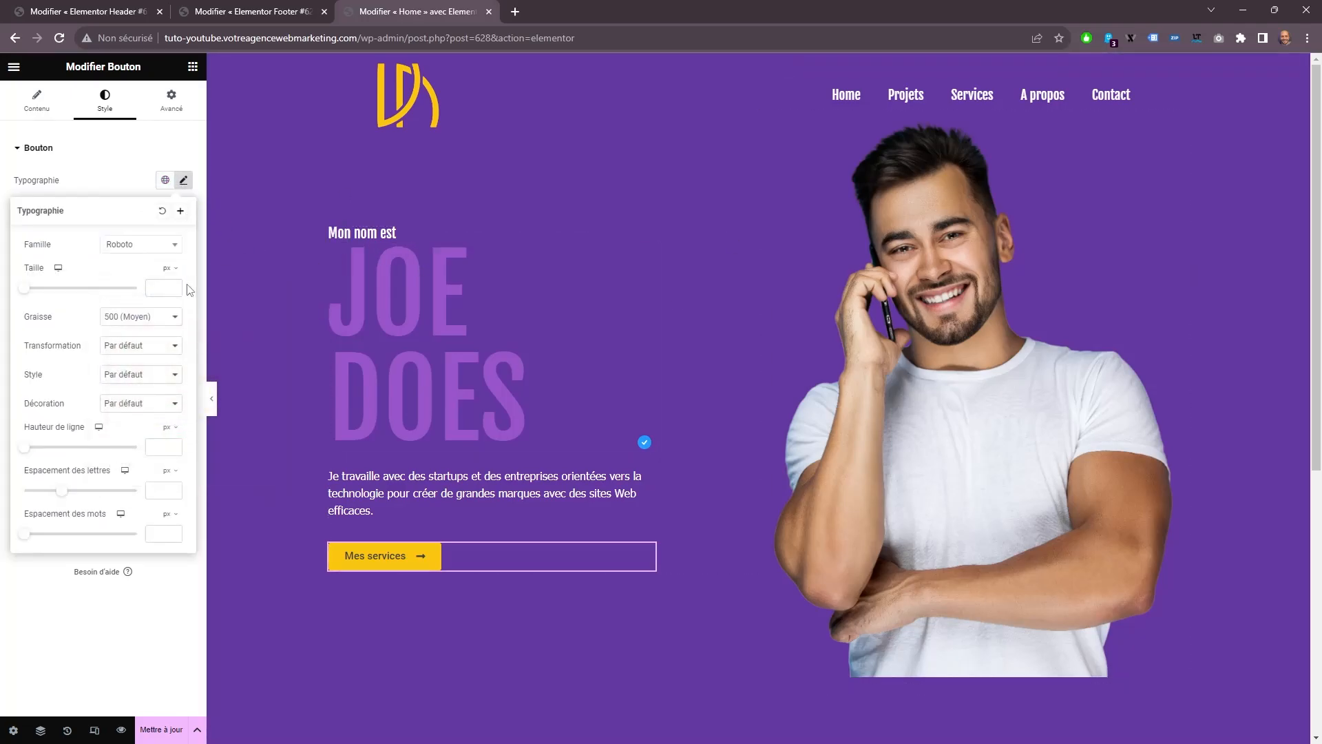
click(131, 320)
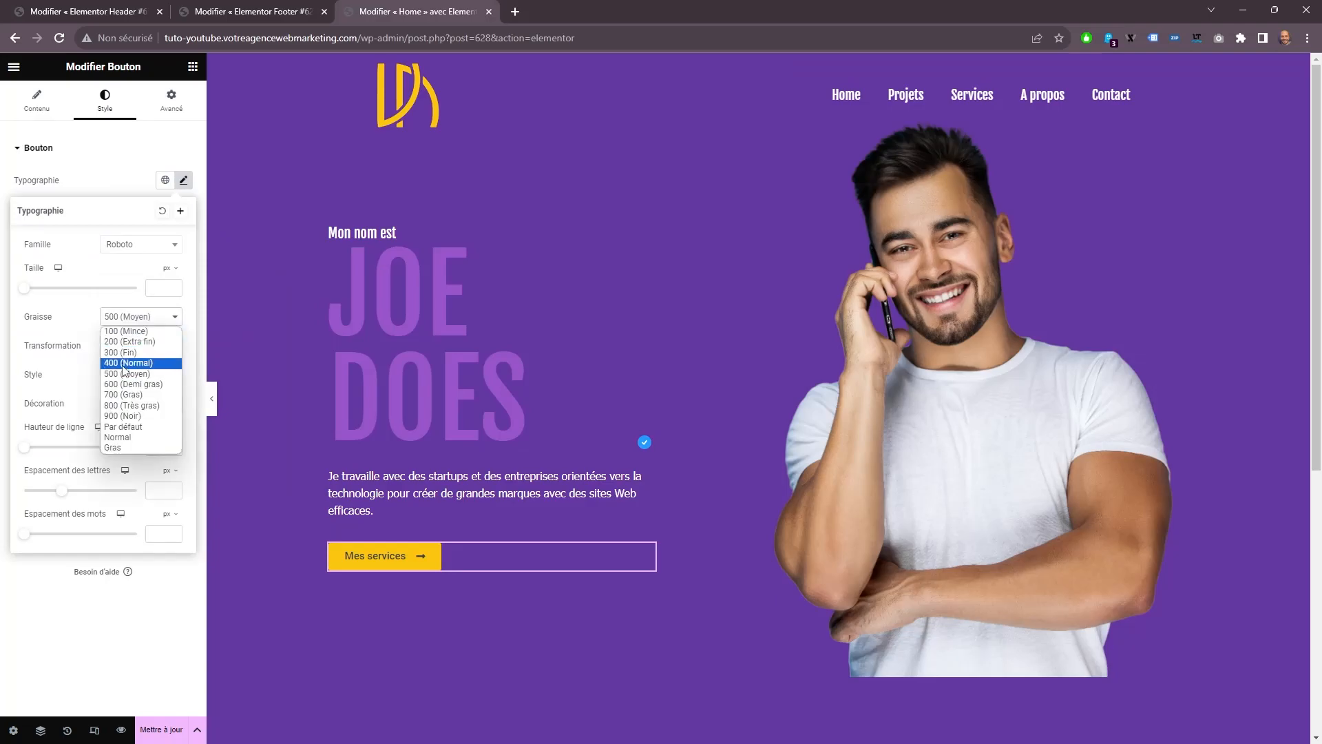
click(124, 364)
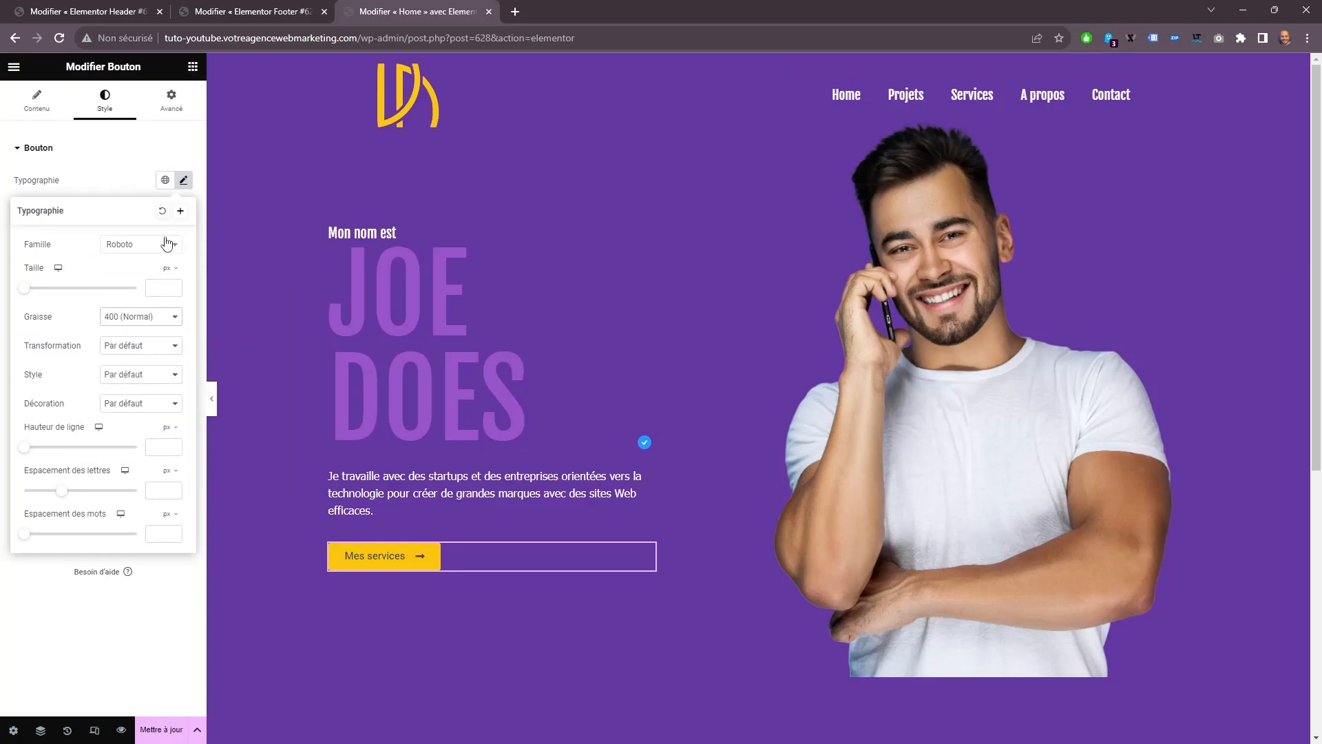
text(18)
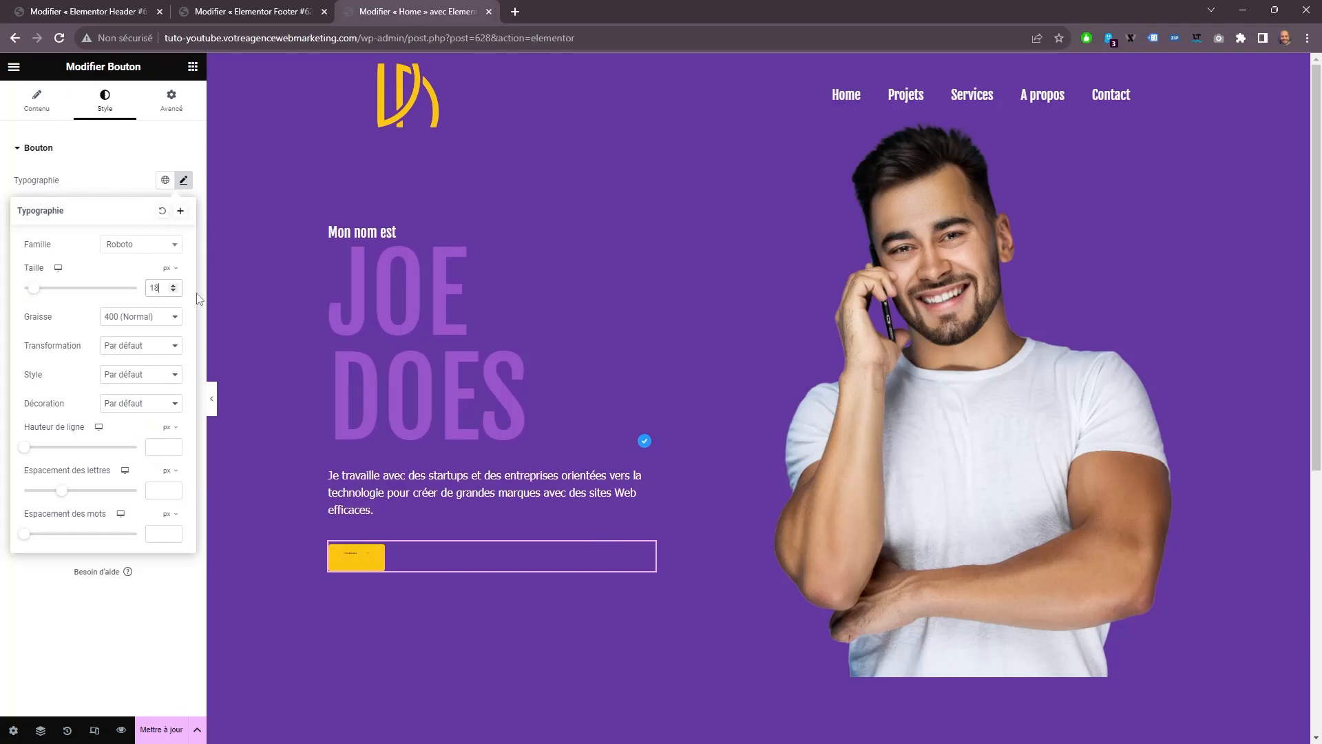
click(111, 175)
click(115, 174)
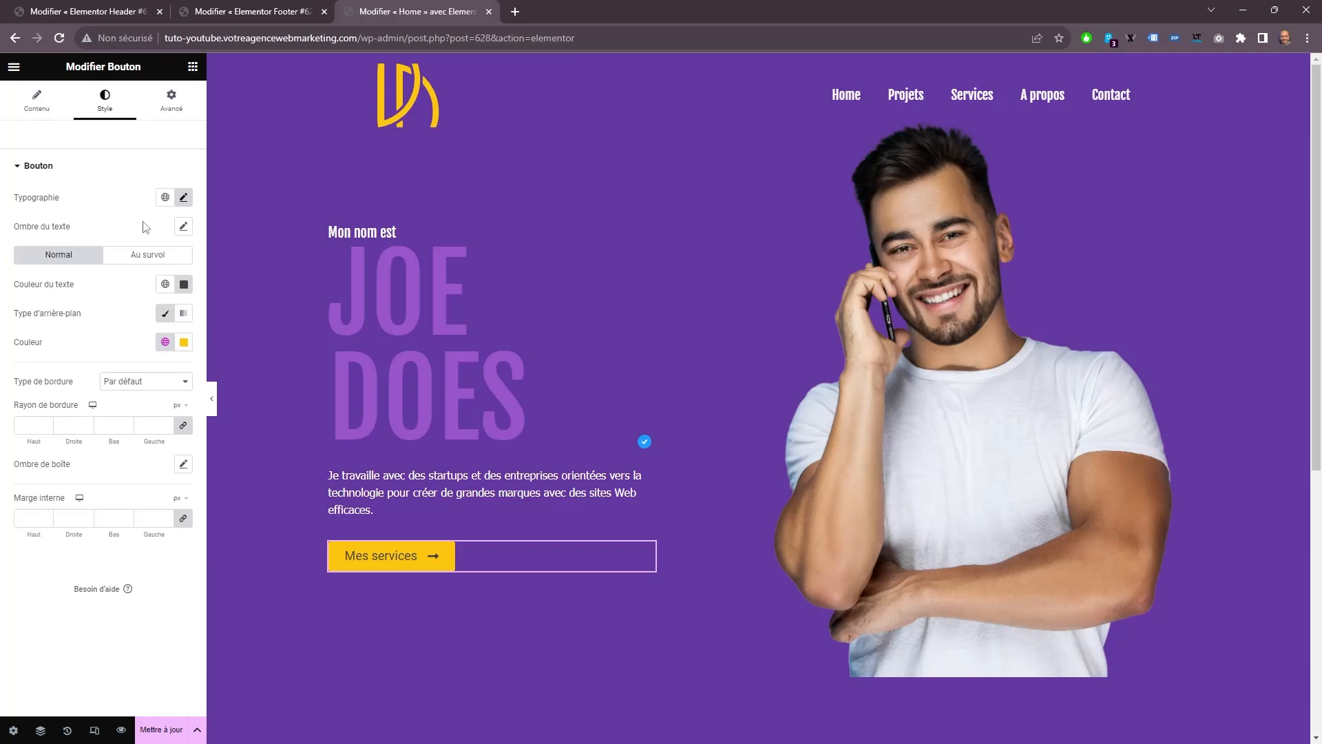
click(183, 197)
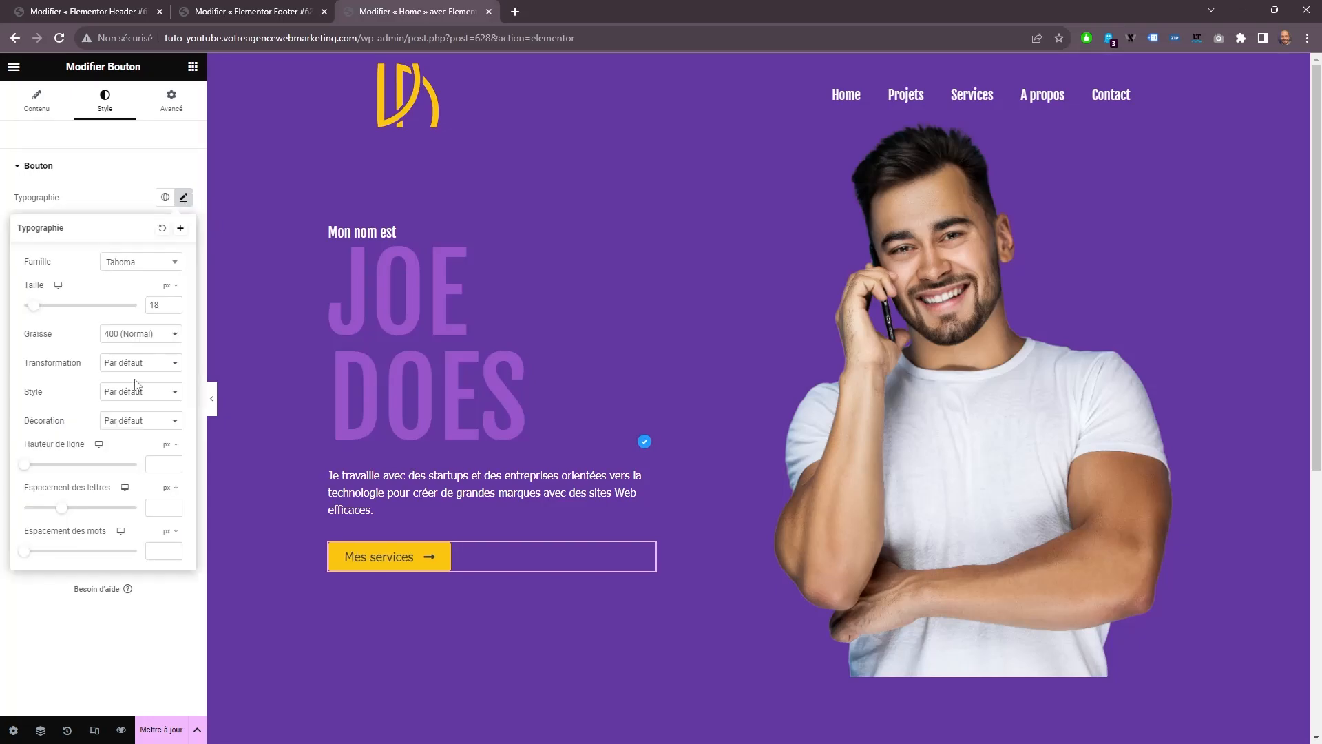
click(126, 199)
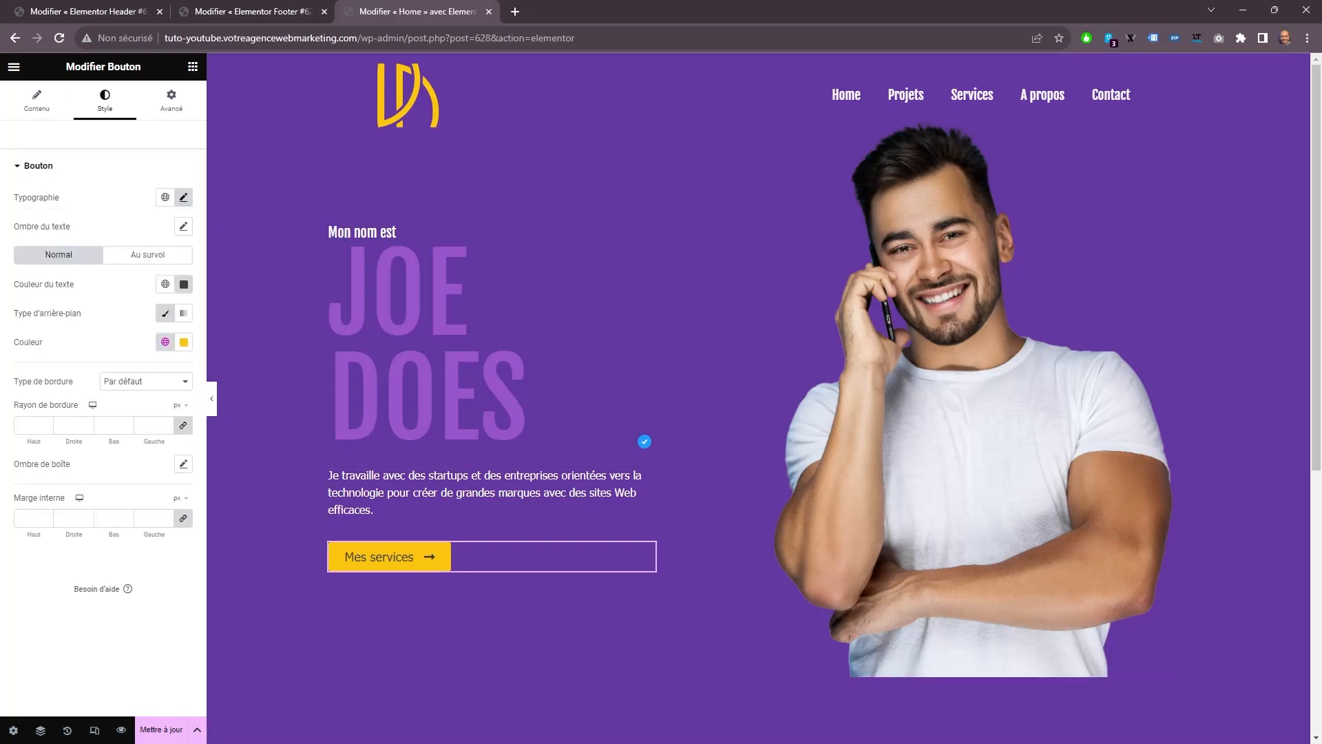
Unlink the button's inner padding and set it to 20 px above and below, 50 px on the right and left.
click(185, 520)
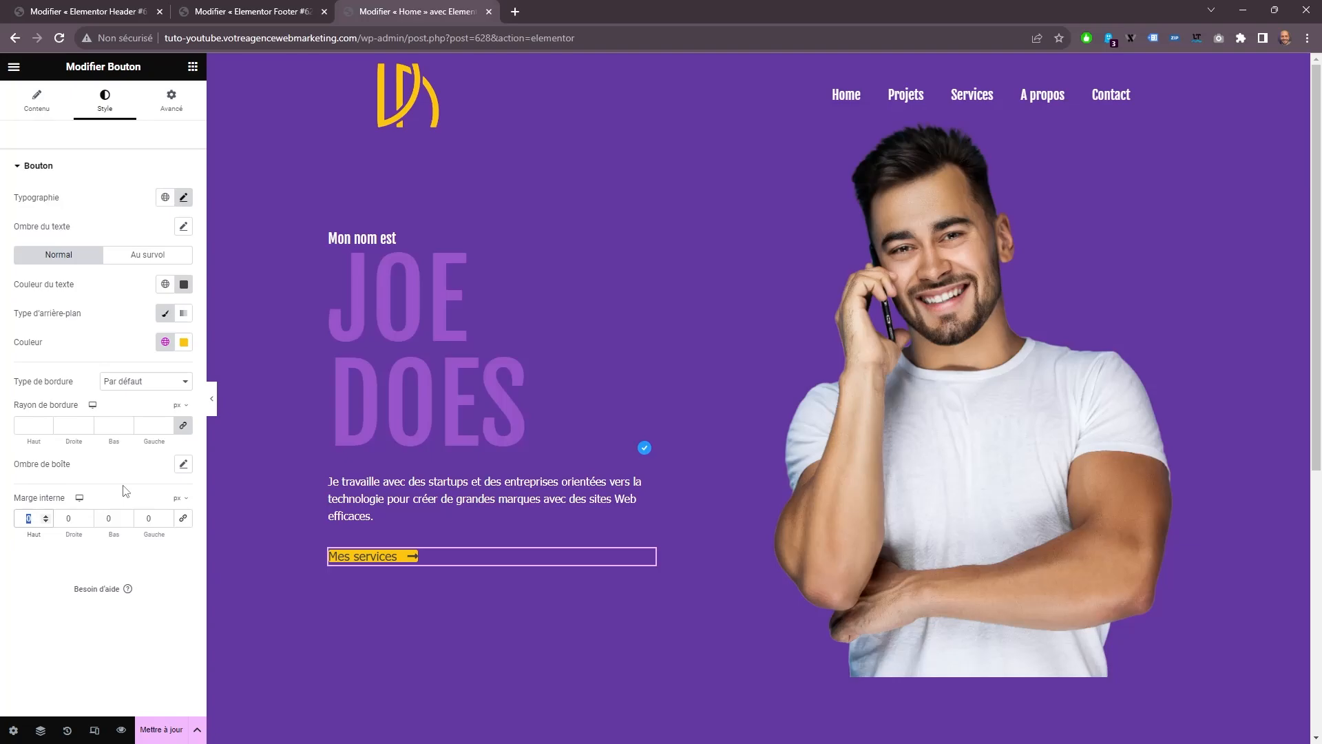
text(20)
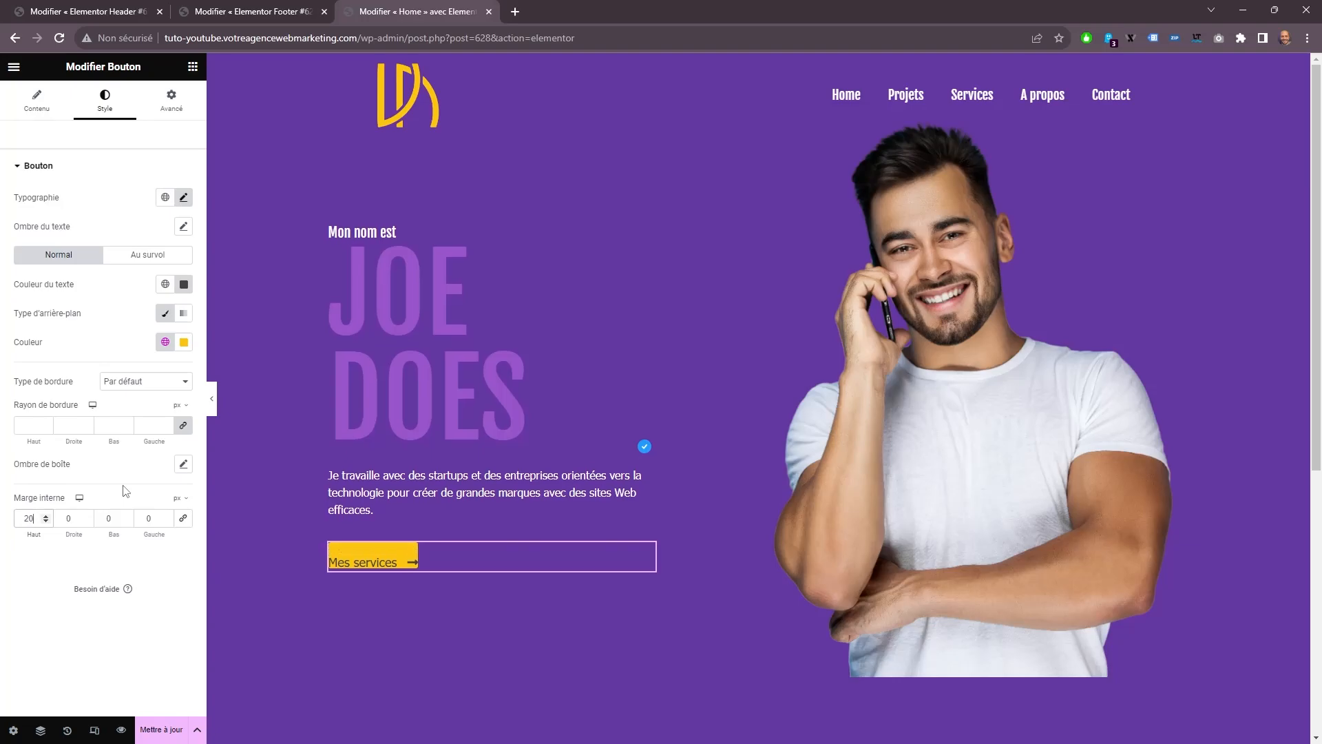
double_click(124, 518)
text(20)
double_click(73, 519)
text(50)
key(Tab)
key(Tab)
text(50)
For the button's hover state, set the text colour to white and the background to the global colour #9754CA.
click(146, 256)
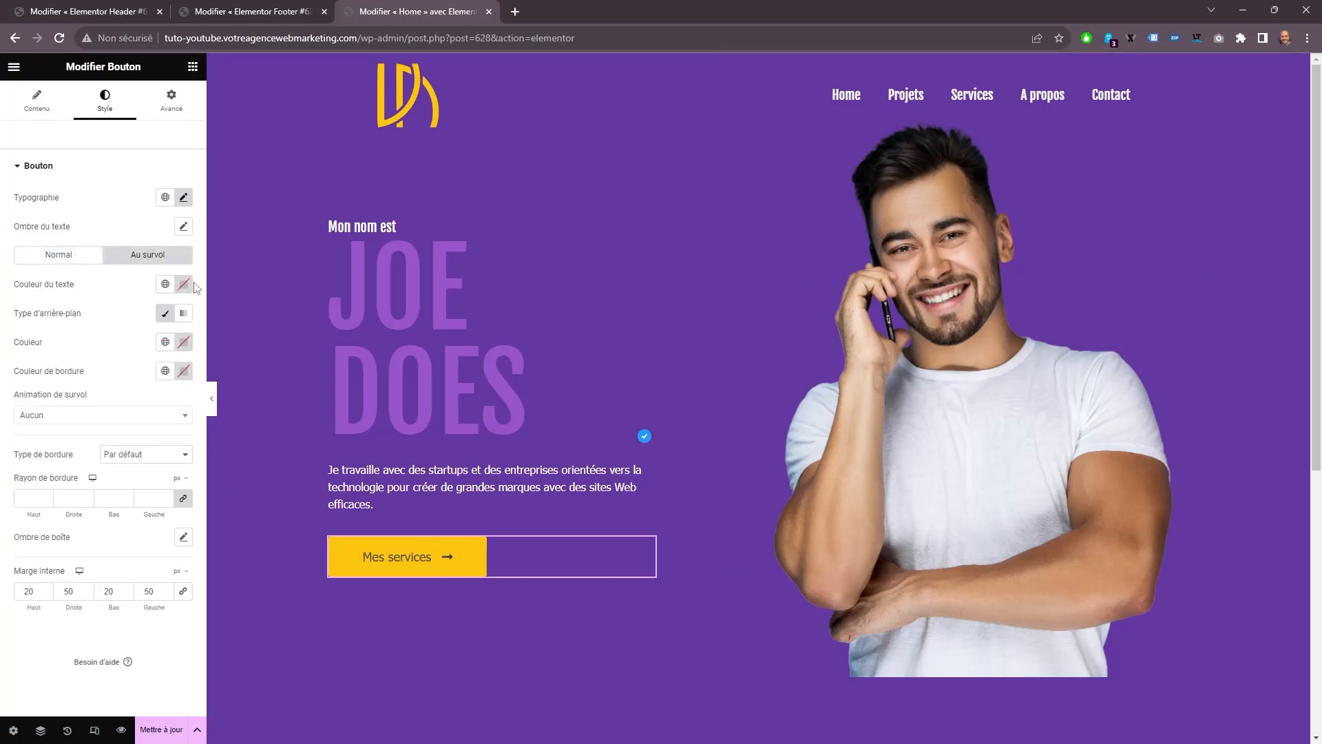
click(182, 285)
click(117, 285)
click(165, 342)
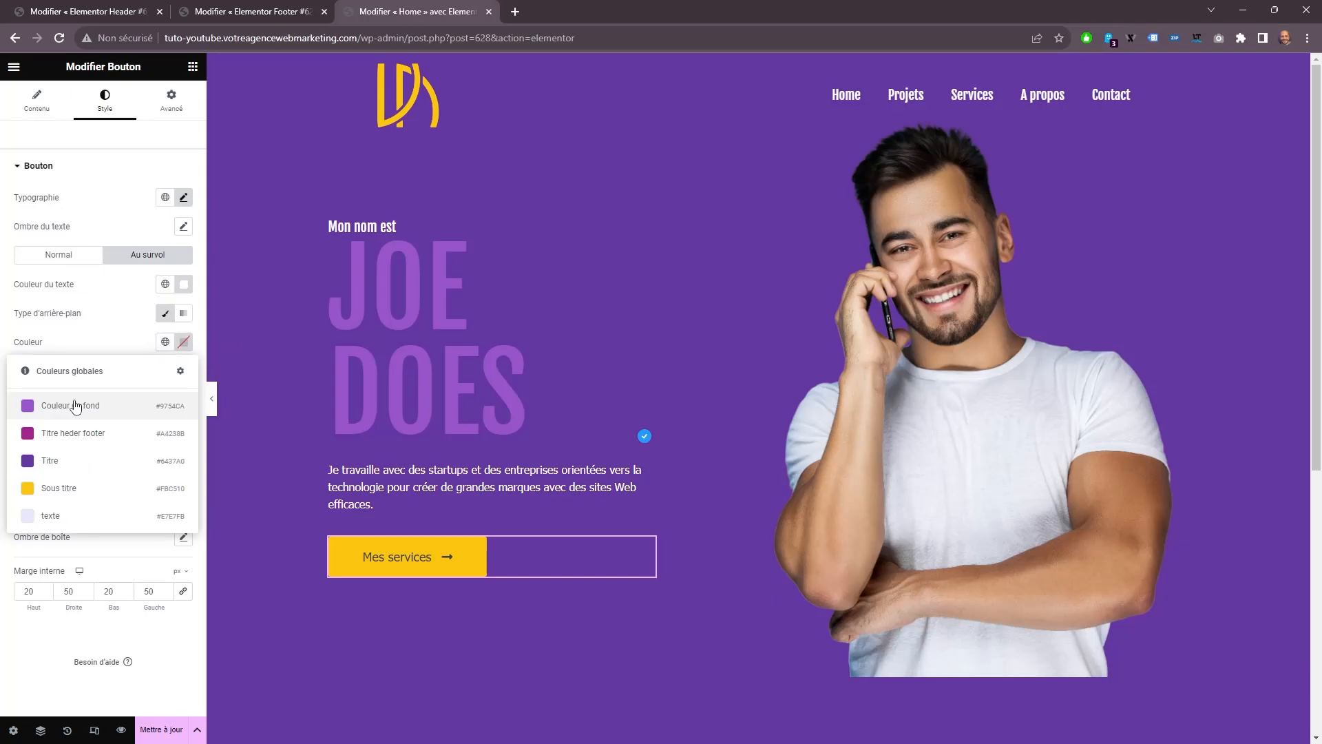
click(76, 407)
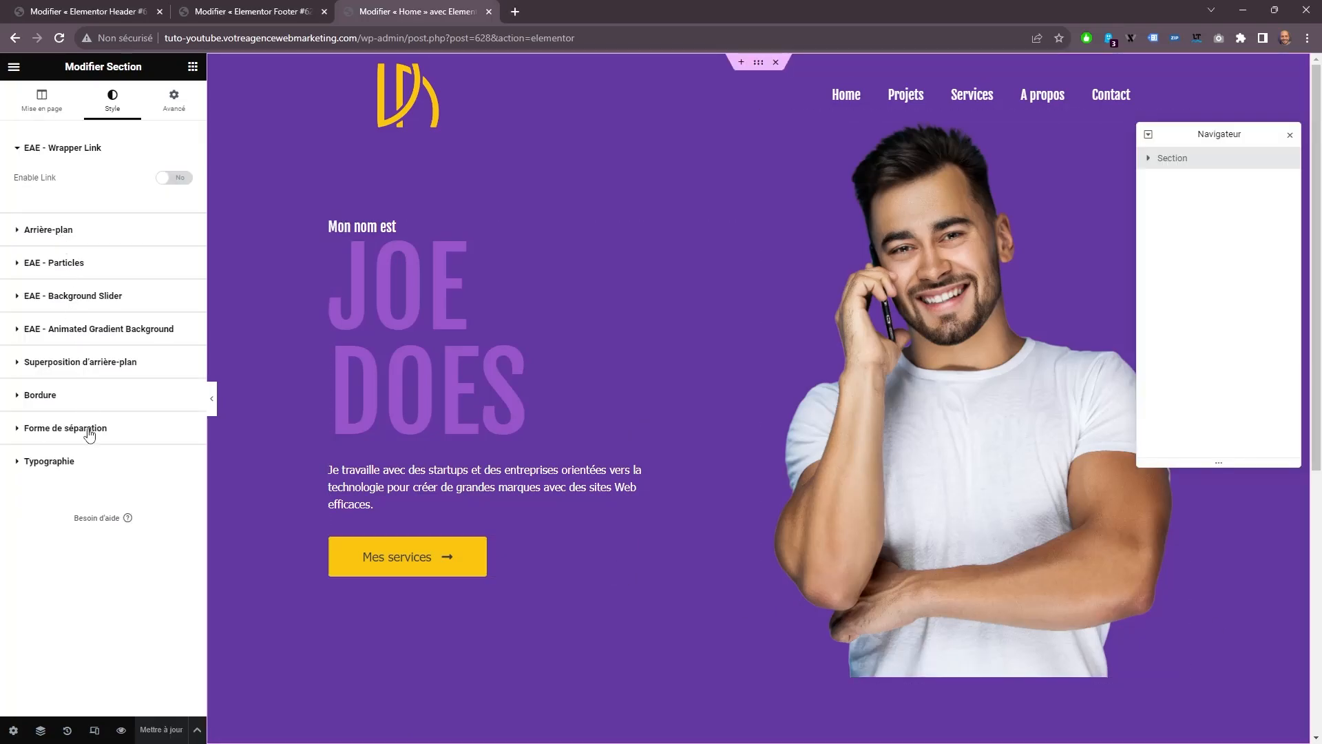
Add a shape divider of type Vagues to the bottom of the hero section.
click(89, 429)
click(141, 411)
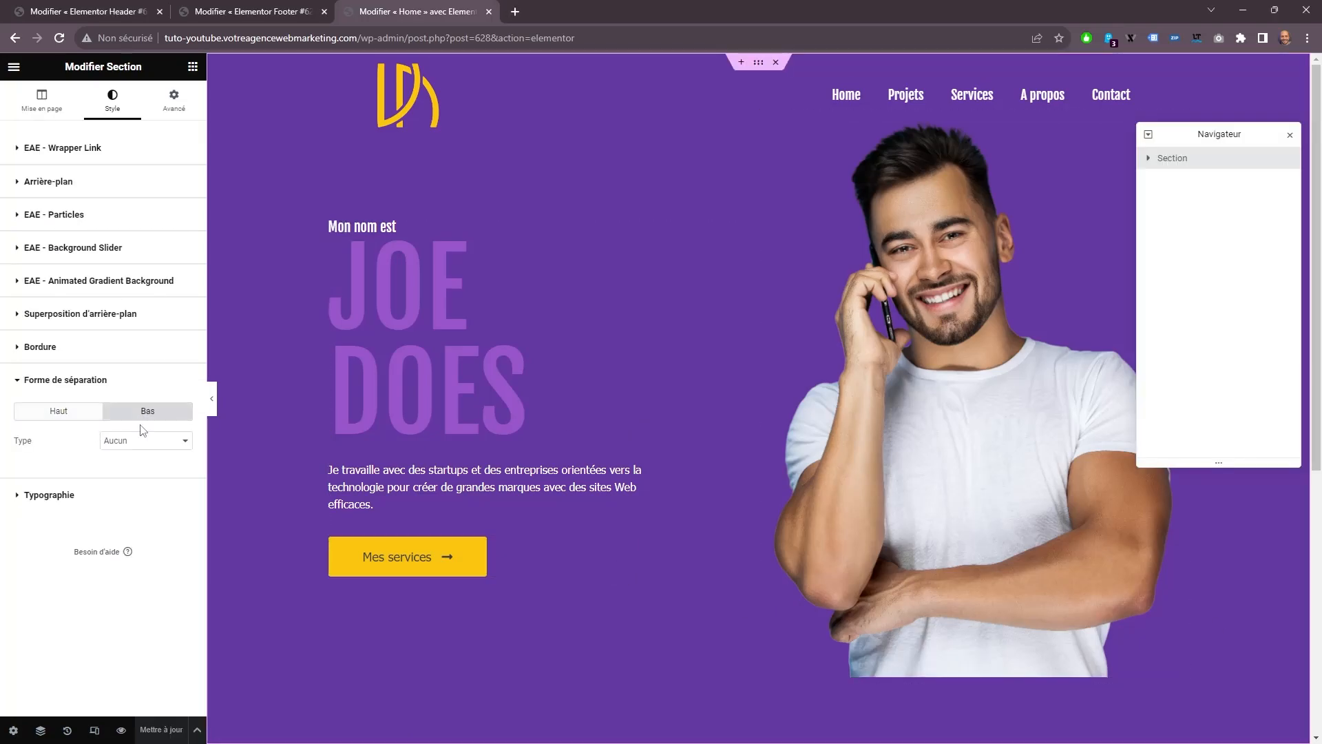
click(141, 441)
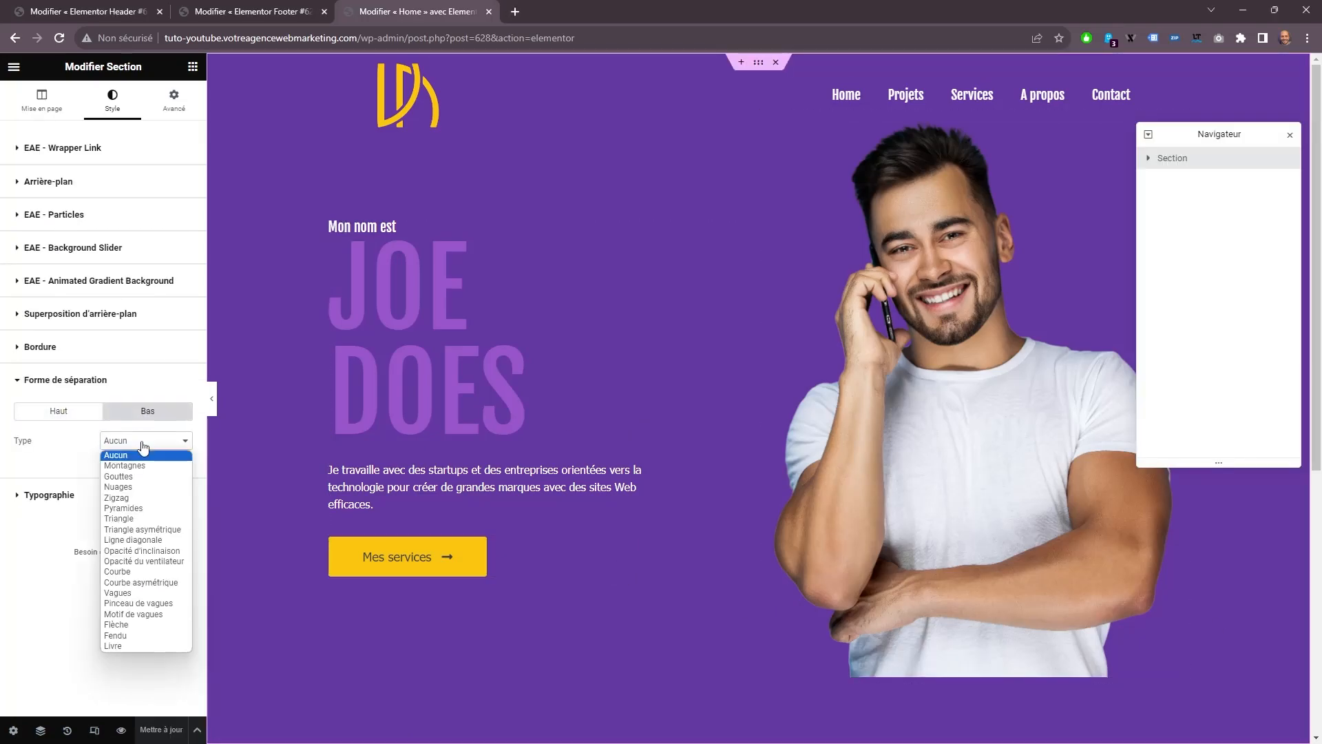
click(156, 593)
Set the wave divider's width to 100 and its height to 47, and check it against the area below the section.
scroll(143, 508, down, 1)
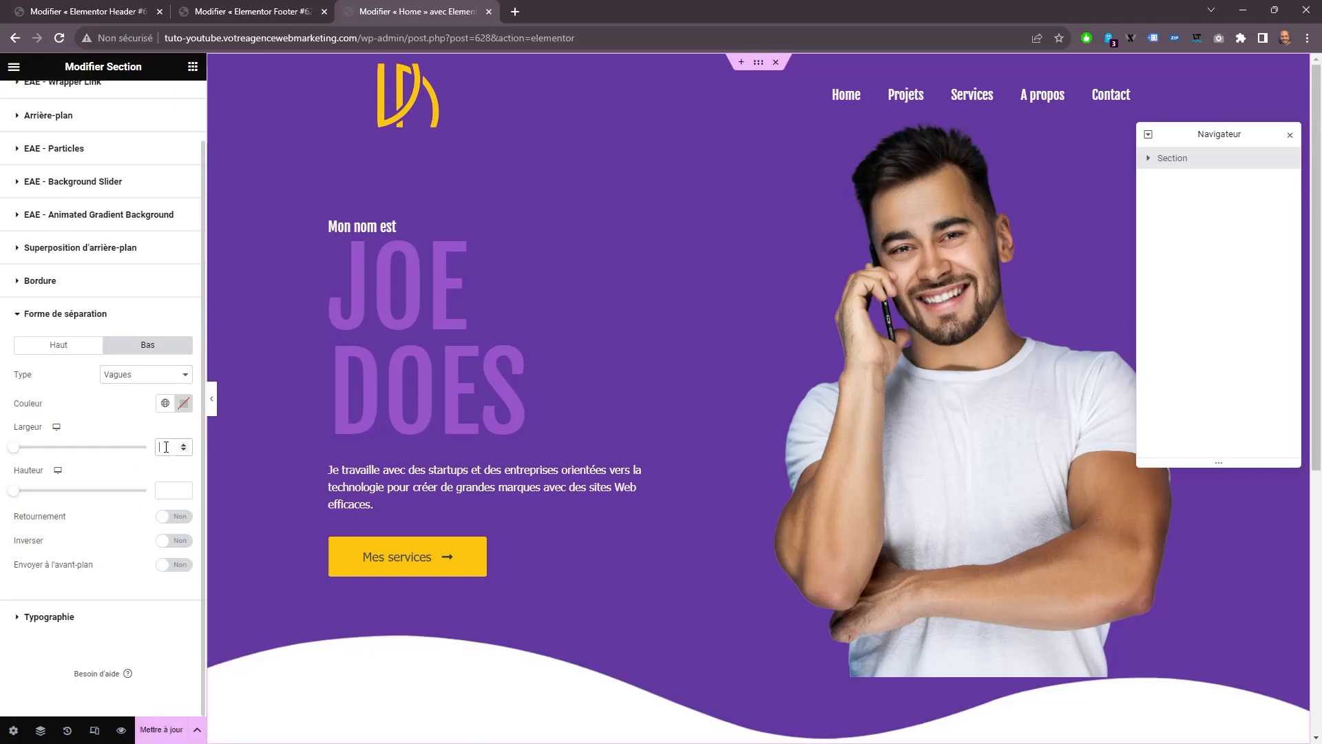
text(00)
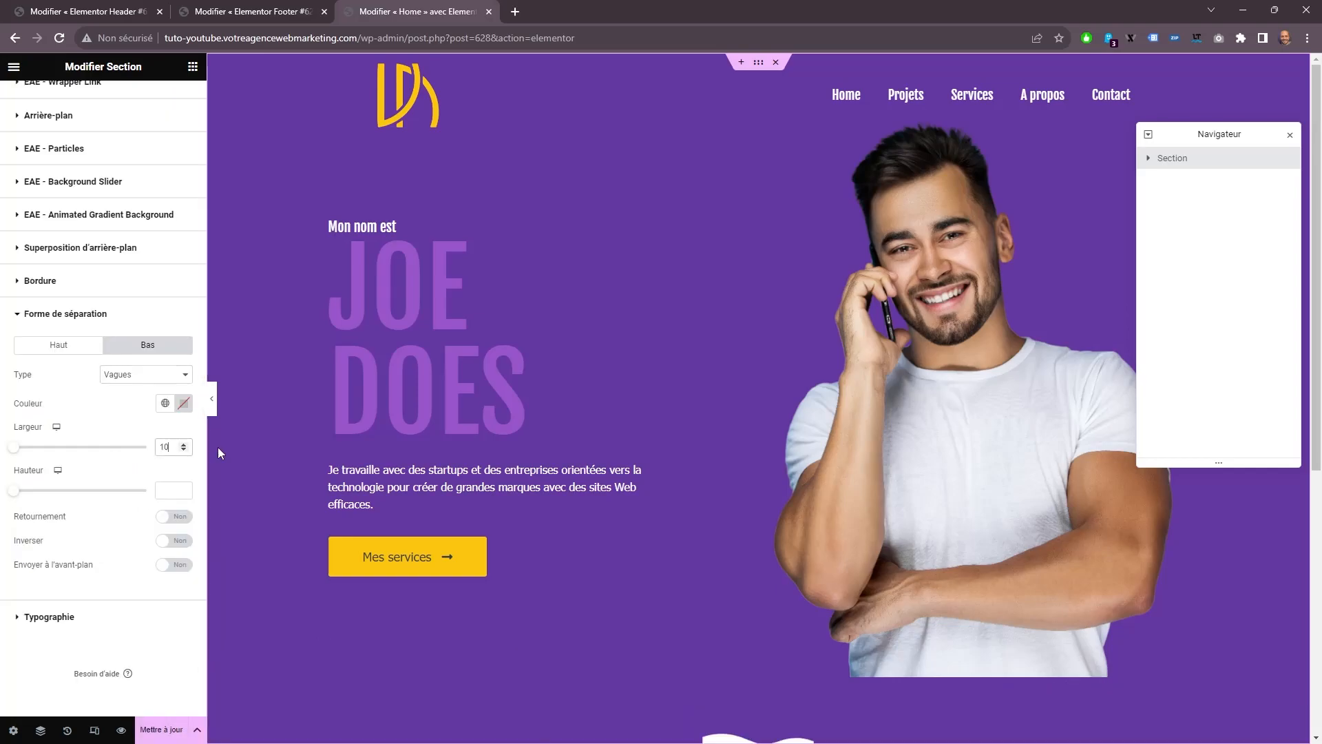
click(170, 493)
text(47)
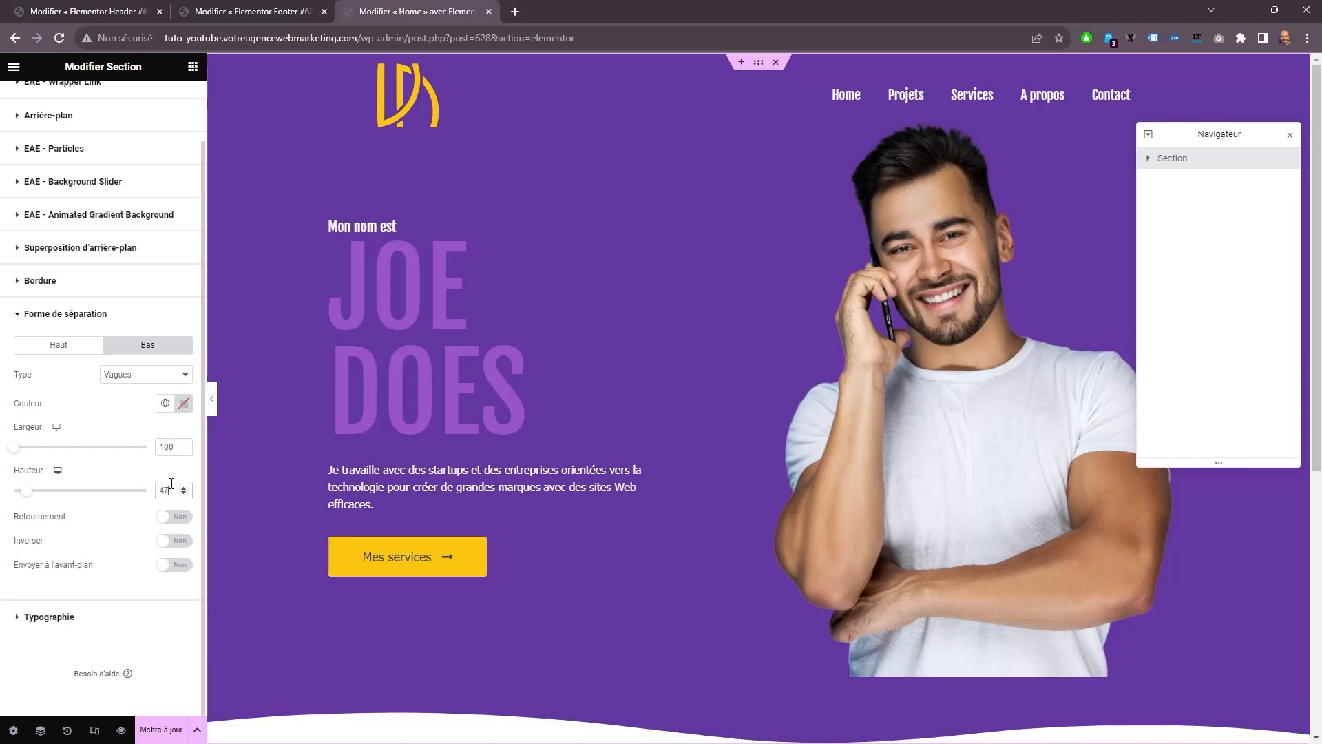
scroll(695, 522, down, 2)
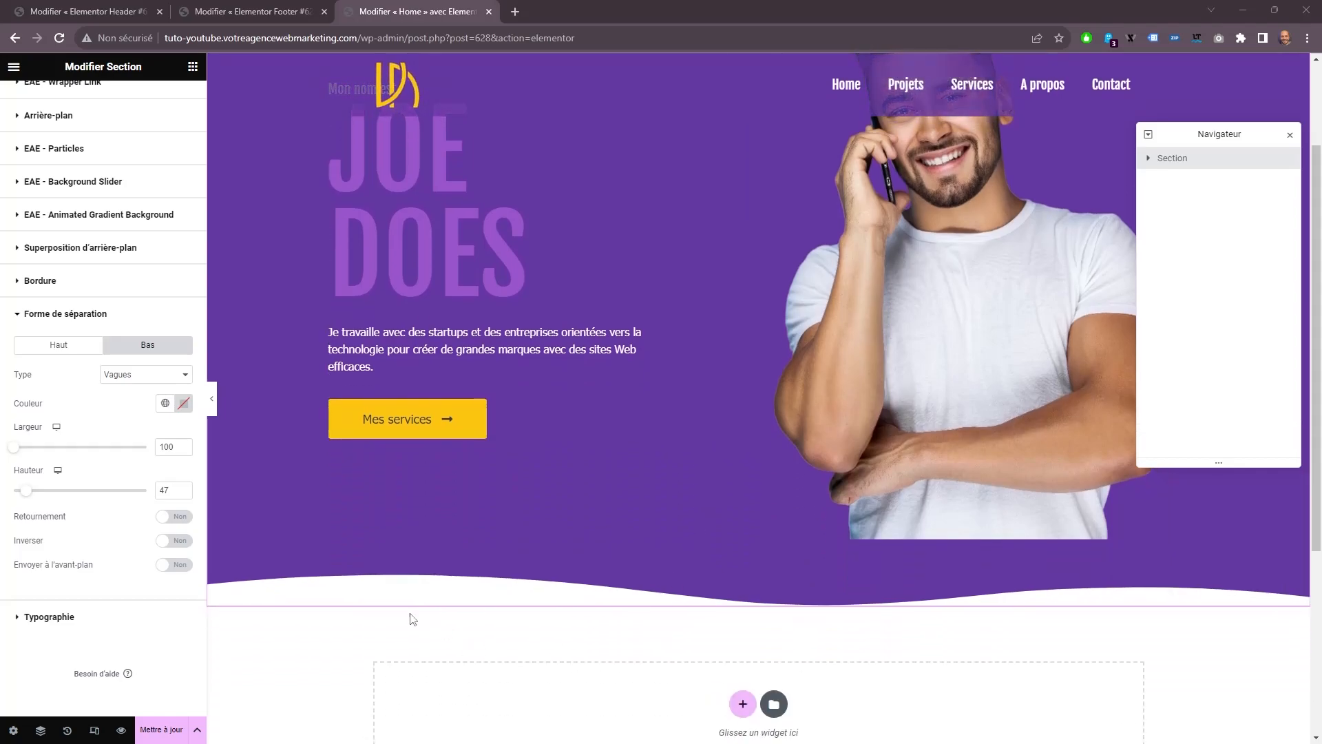
scroll(667, 522, up, 2)
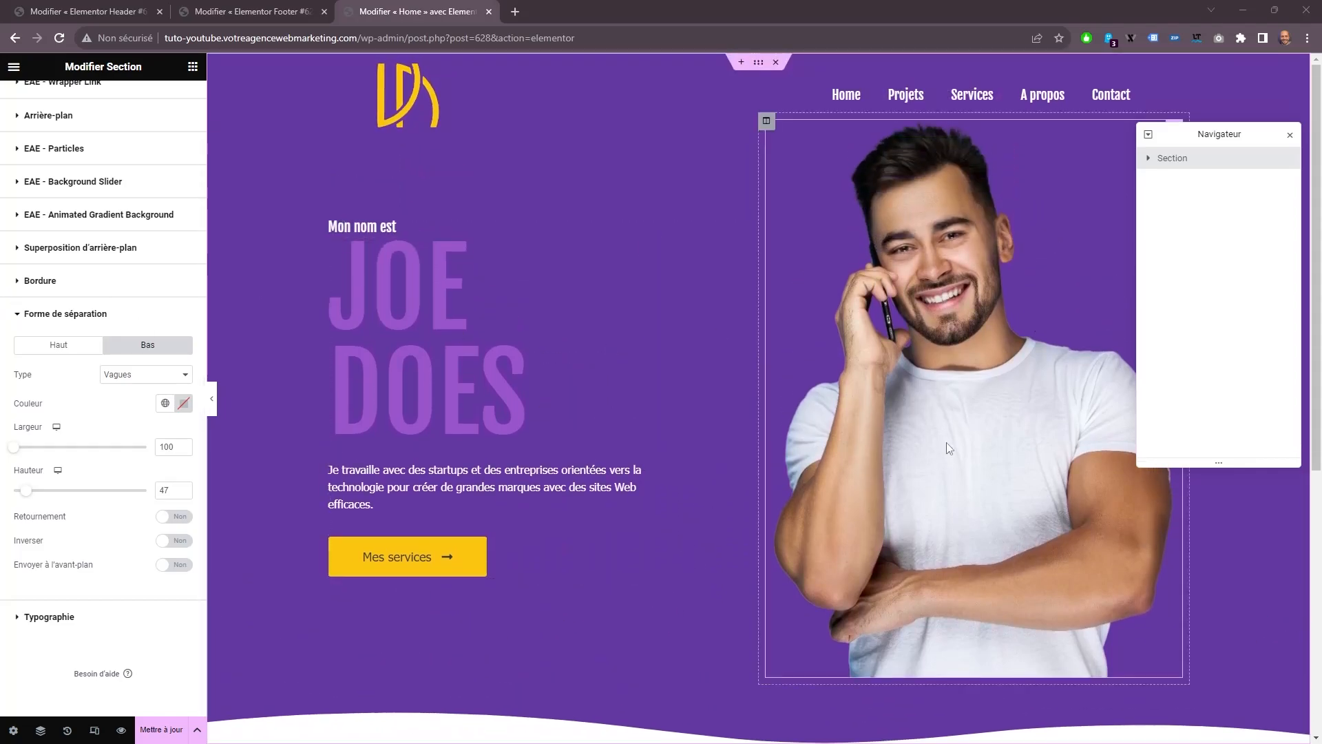
Select the hero photo and choose a different image size preset for it.
click(891, 395)
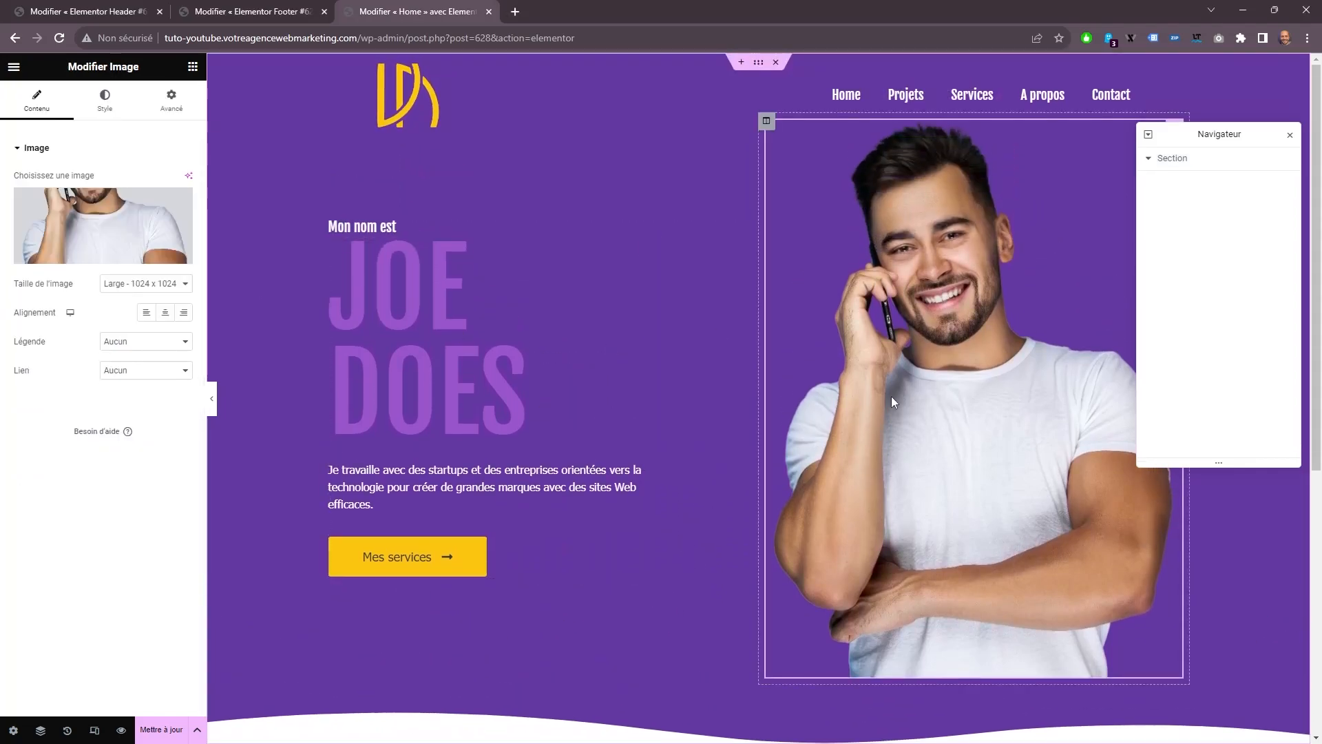
click(172, 103)
click(31, 100)
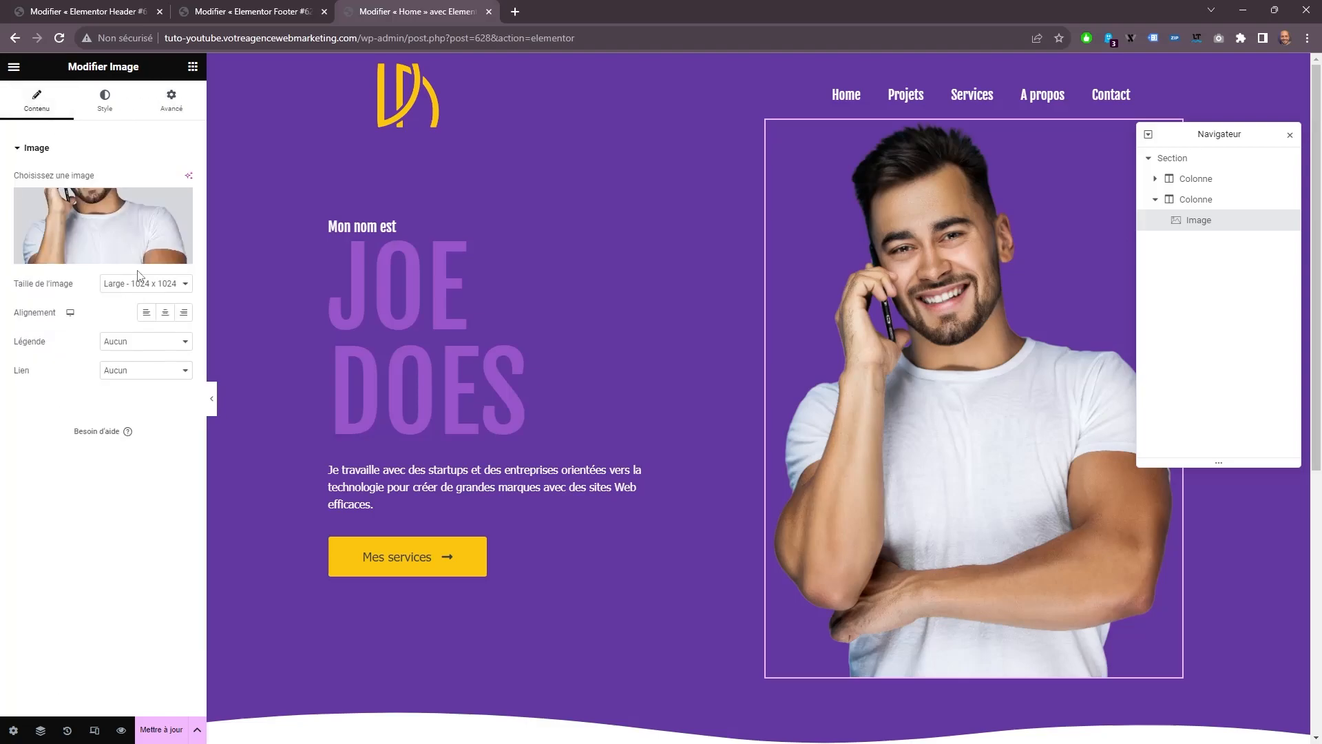
click(135, 284)
click(135, 360)
Unlink the hero photo's margin values and set their unit to %.
click(174, 101)
click(182, 193)
click(178, 176)
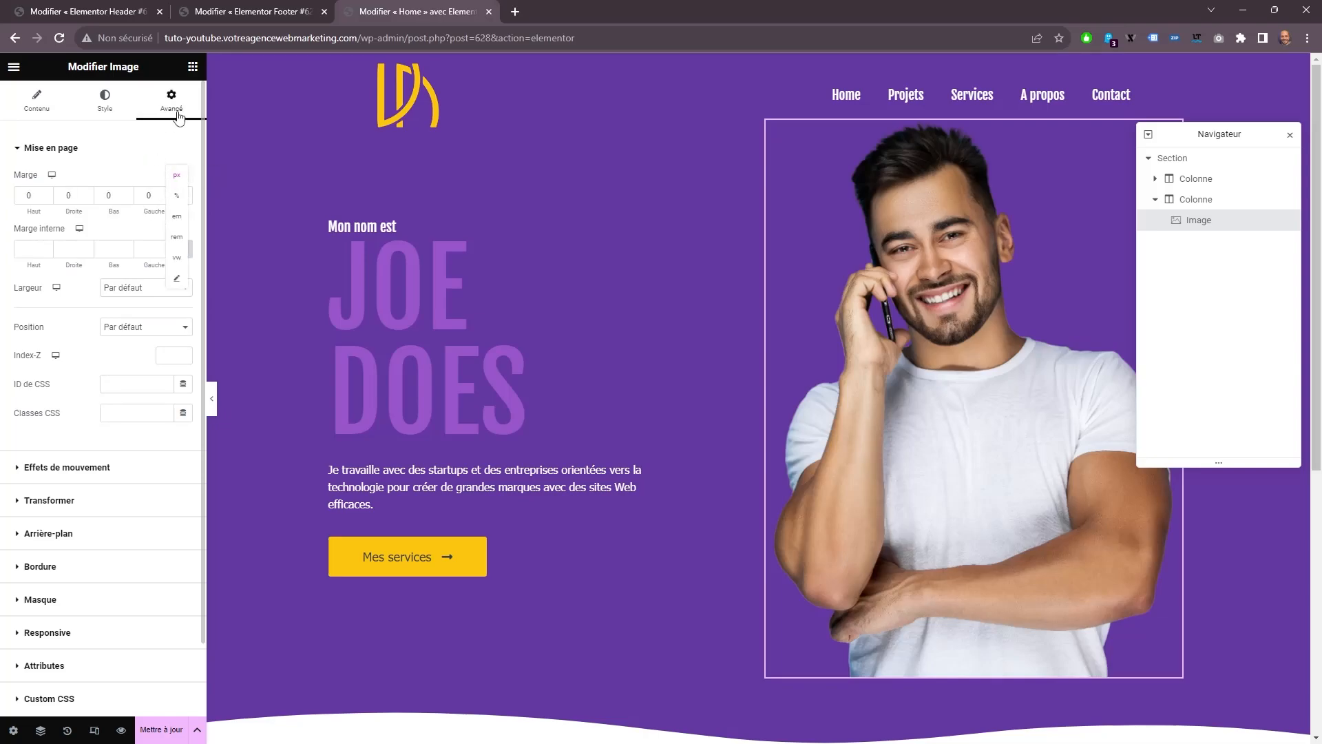
click(133, 157)
click(161, 156)
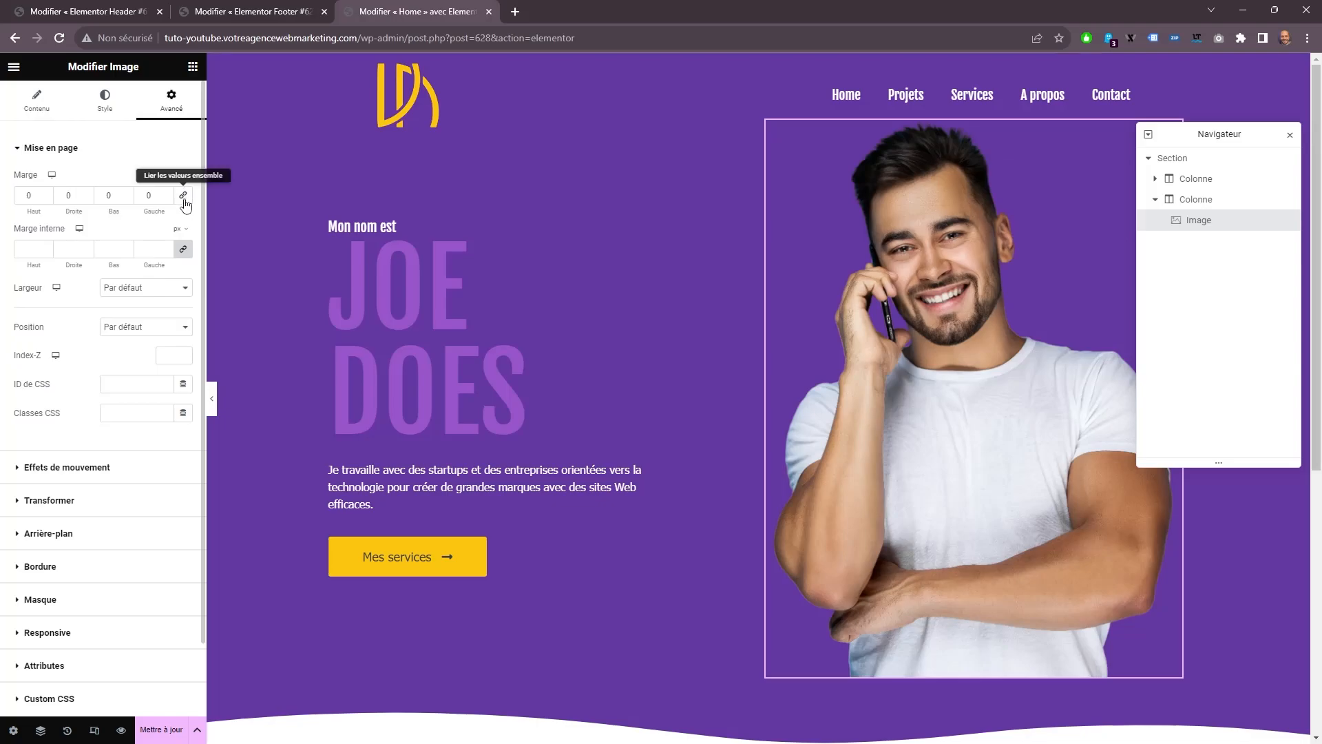
click(126, 199)
click(181, 178)
click(178, 197)
Set the hero photo's bottom margin to -31 % and check how the photo meets the wave divider.
click(126, 199)
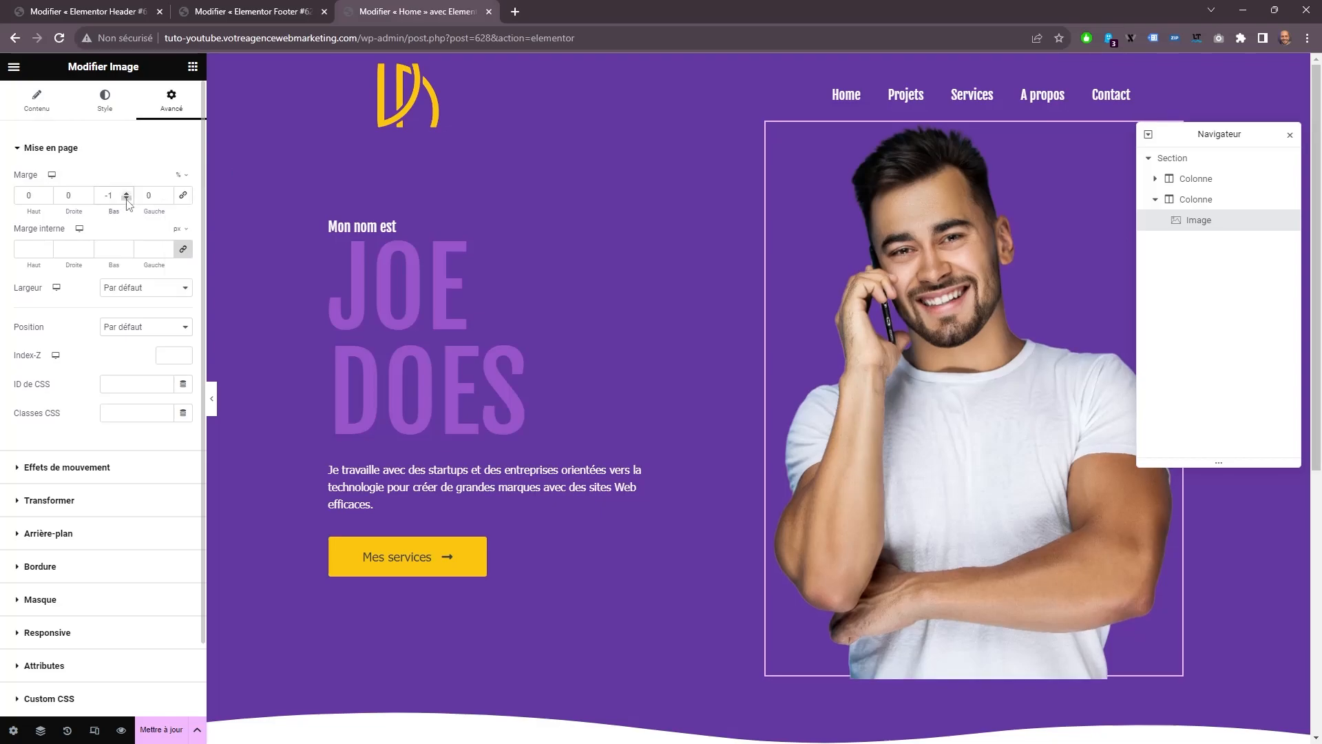
click(127, 200)
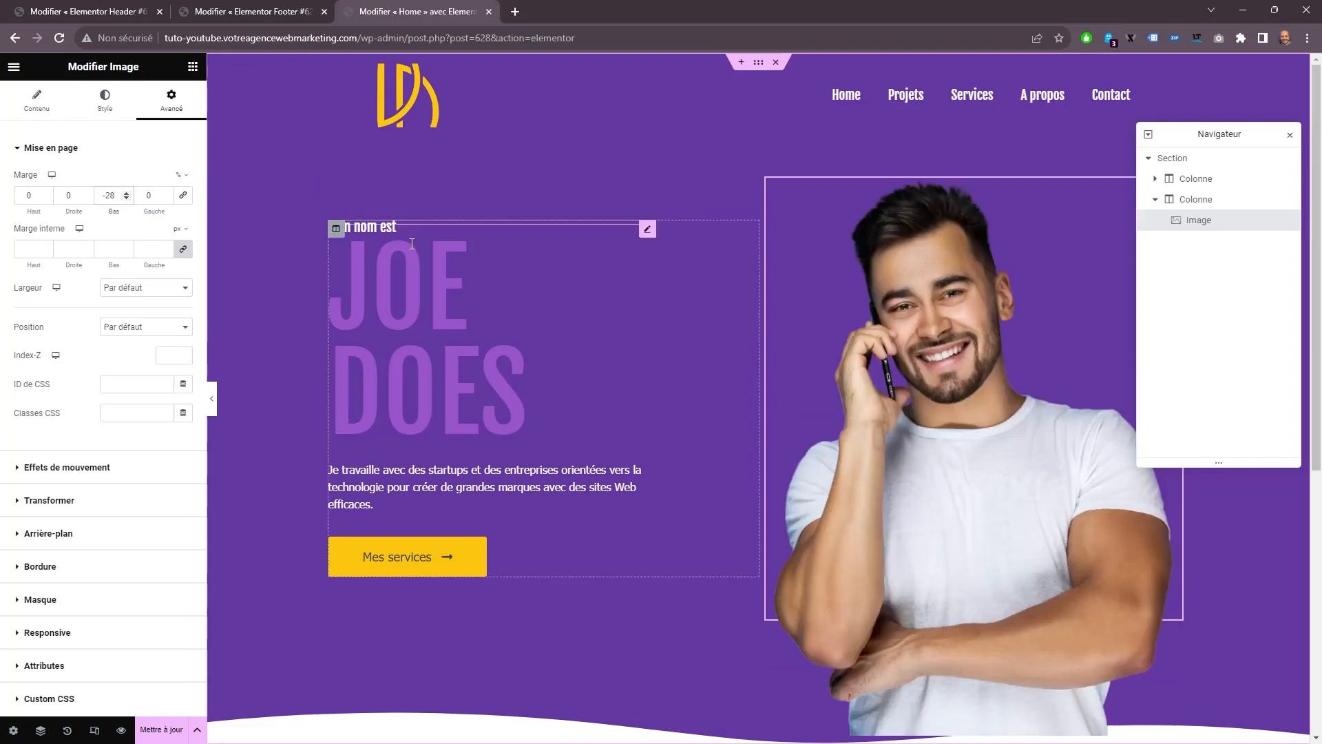
text(8)
scroll(811, 270, down, 1)
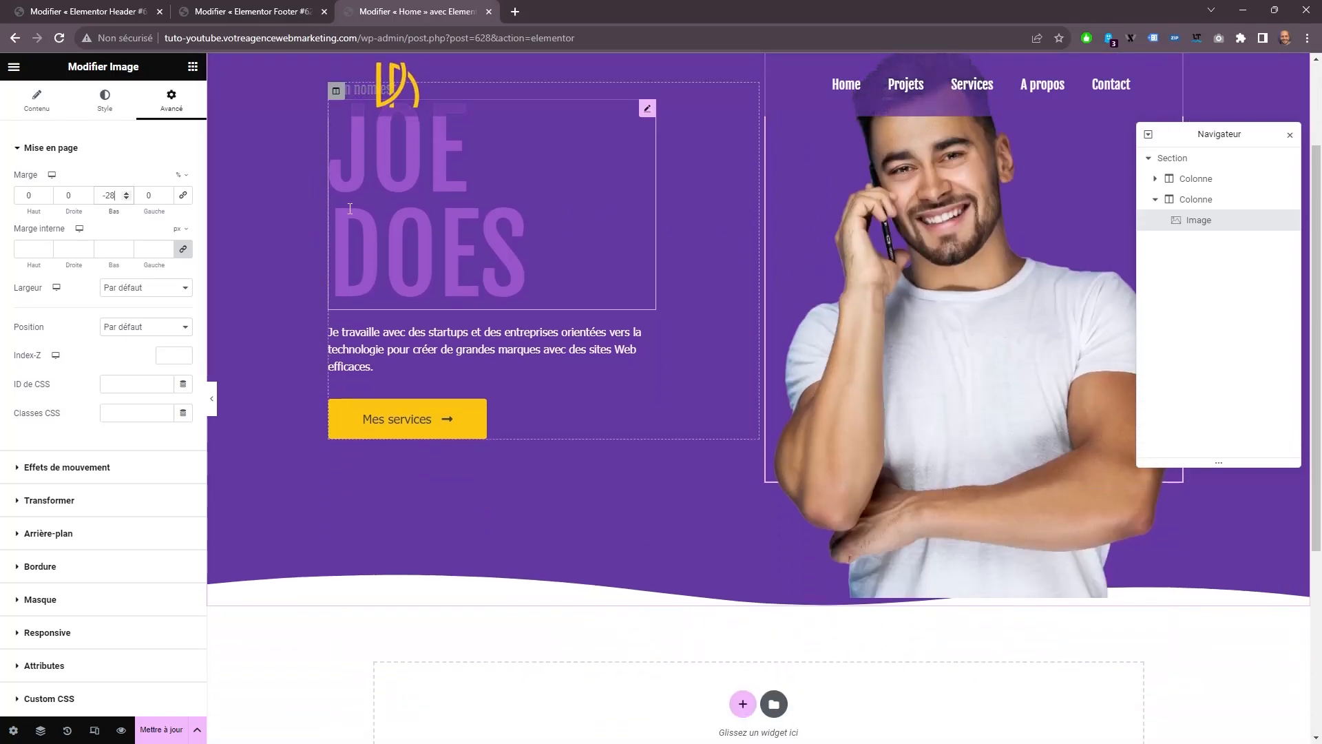
click(126, 199)
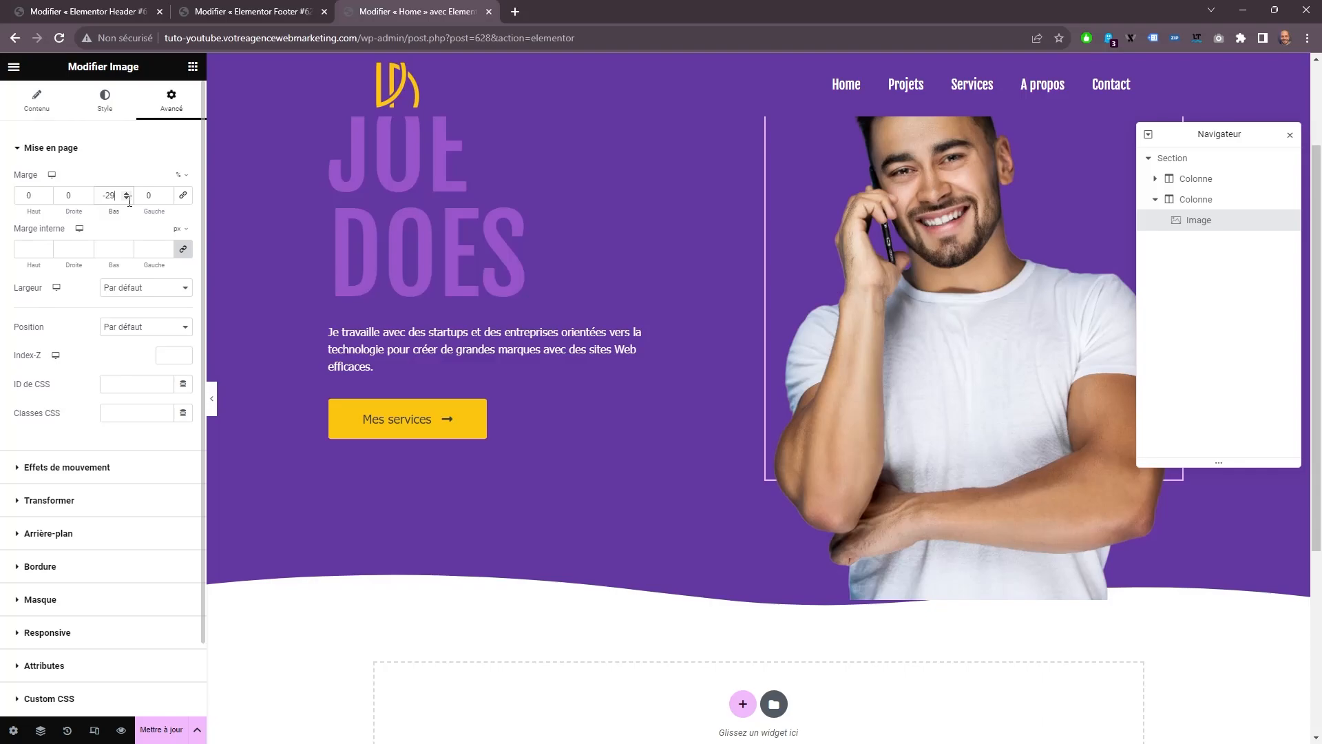
click(126, 199)
click(126, 199)
scroll(820, 341, up, 1)
scroll(820, 341, up, 1)
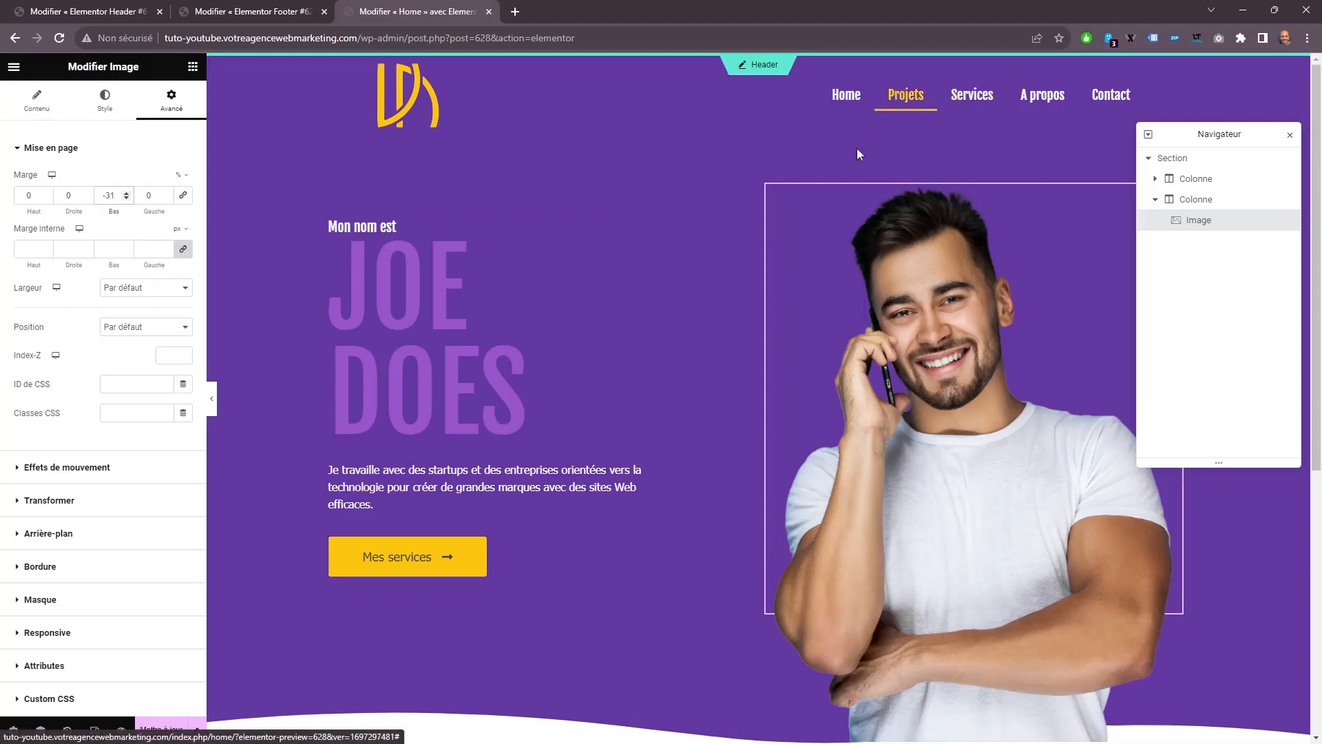
scroll(790, 237, down, 4)
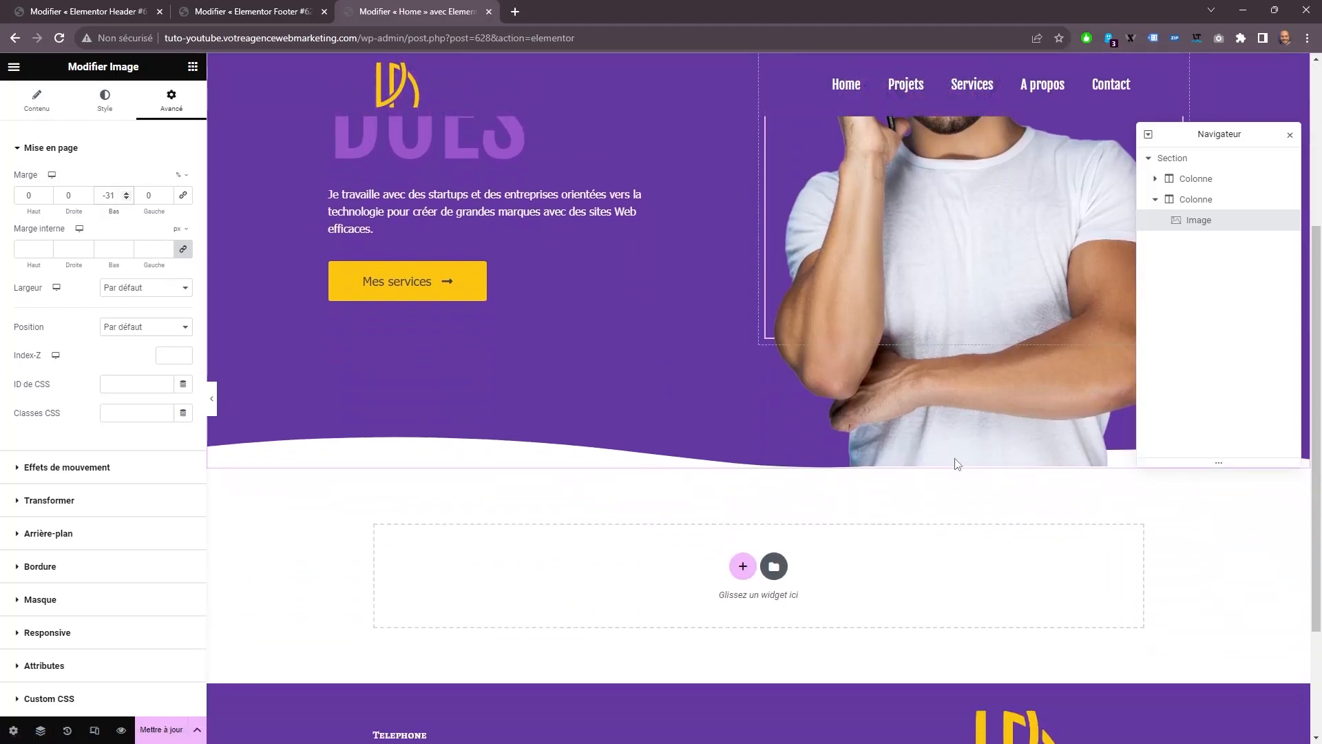
scroll(865, 537, up, 3)
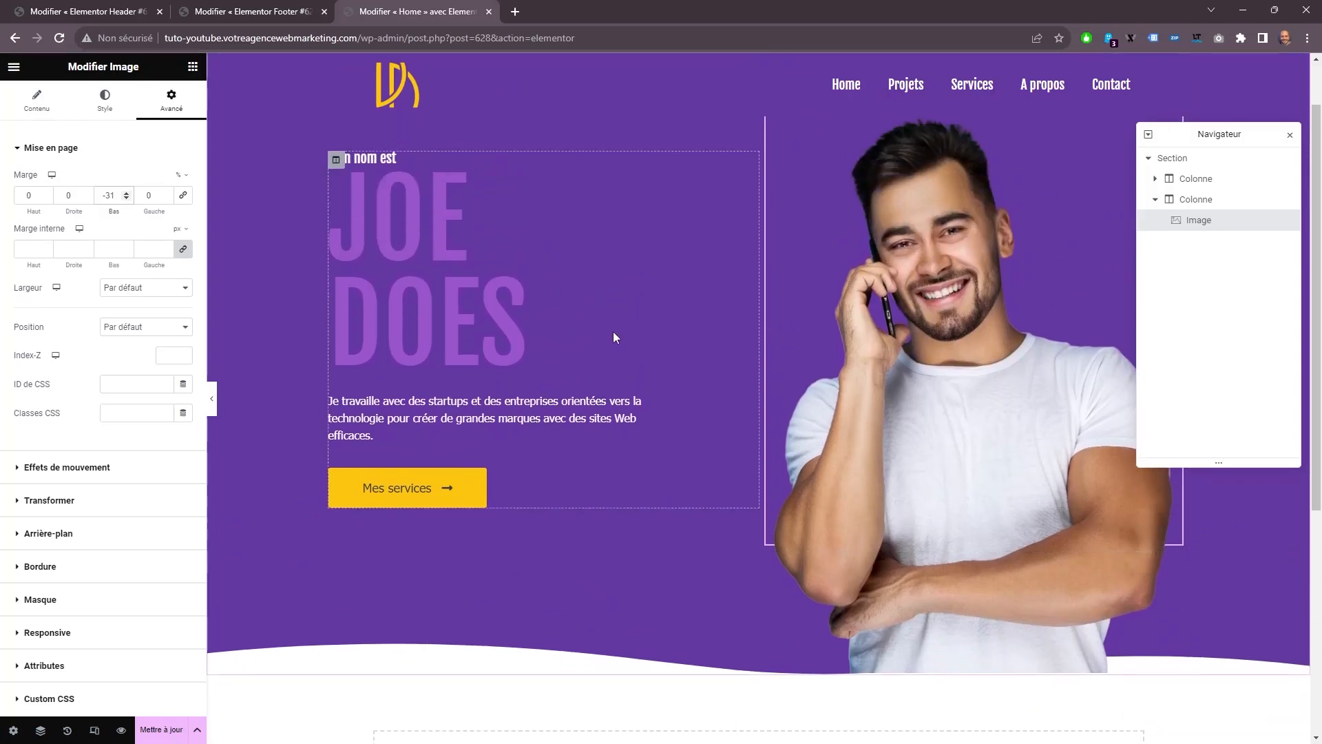
Send the hero section's bottom wave divider to the foreground and check it over the photo's lower edge.
click(1198, 163)
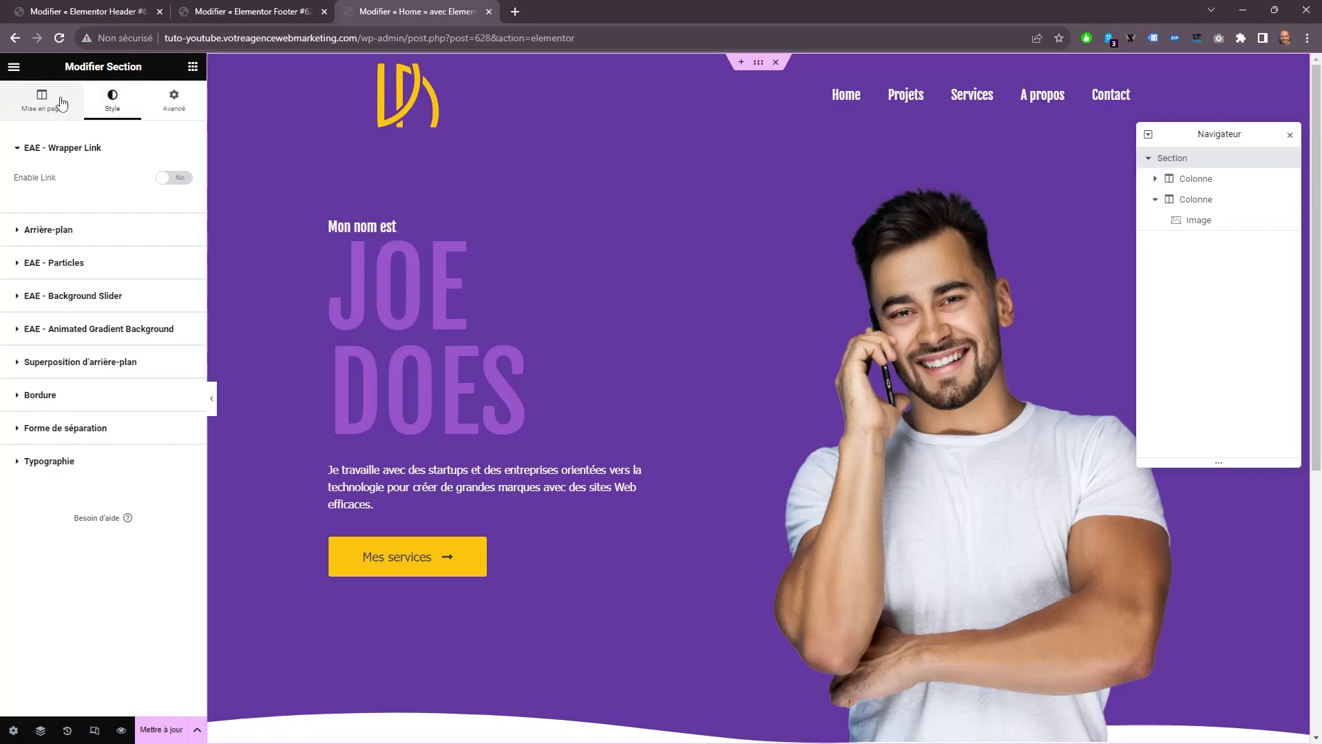
click(86, 427)
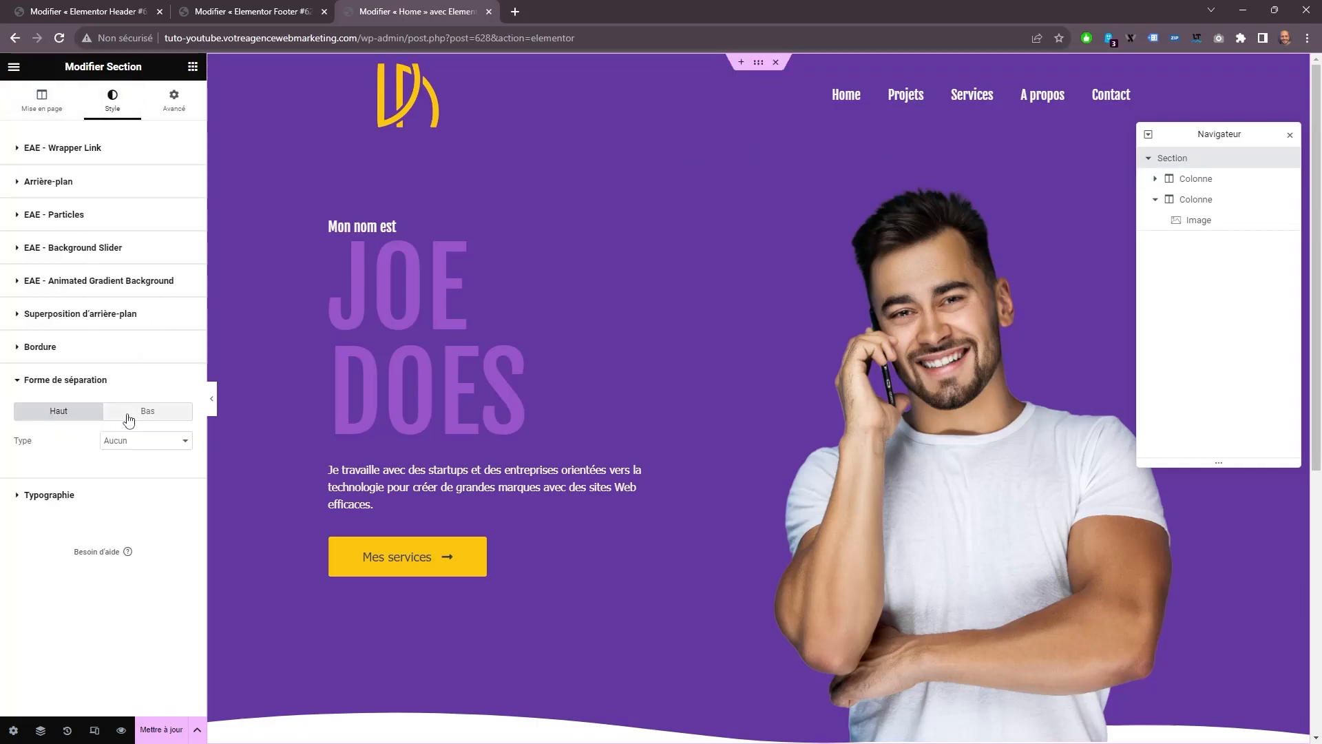
click(128, 413)
scroll(127, 611, down, 1)
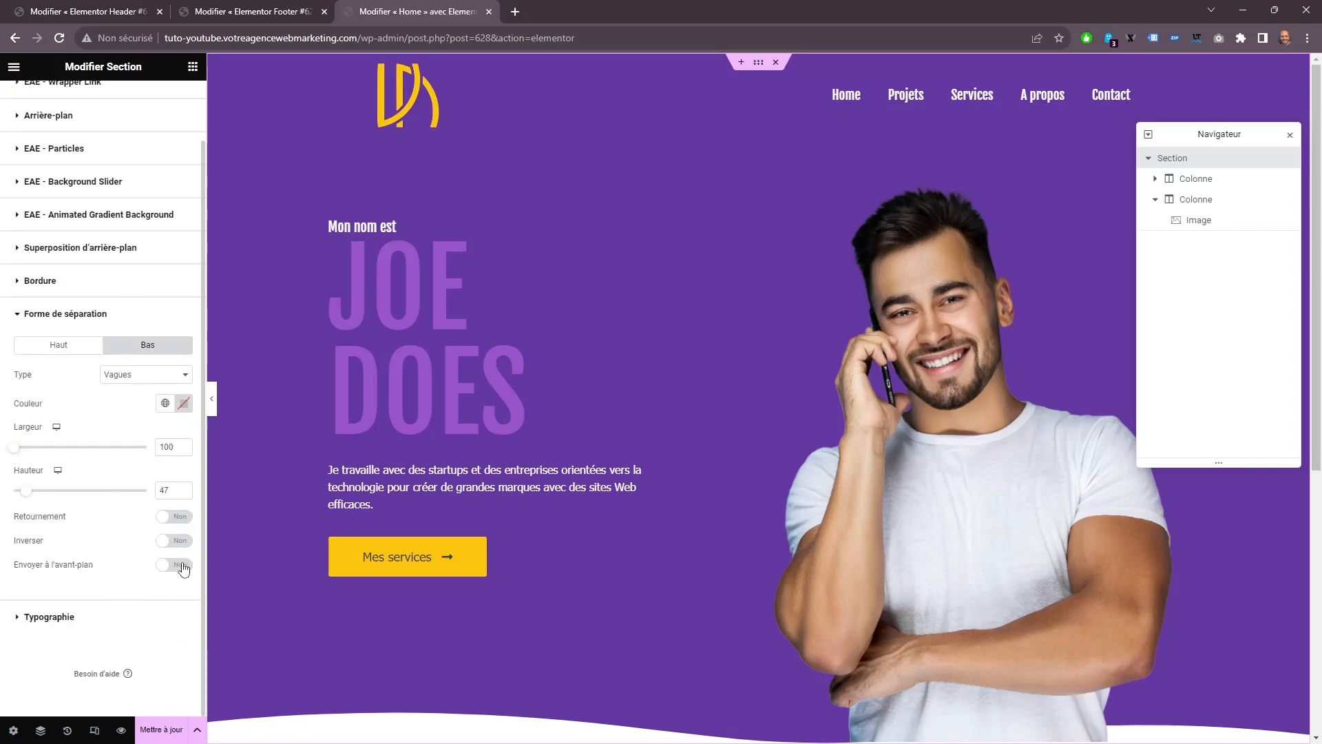
scroll(530, 496, down, 3)
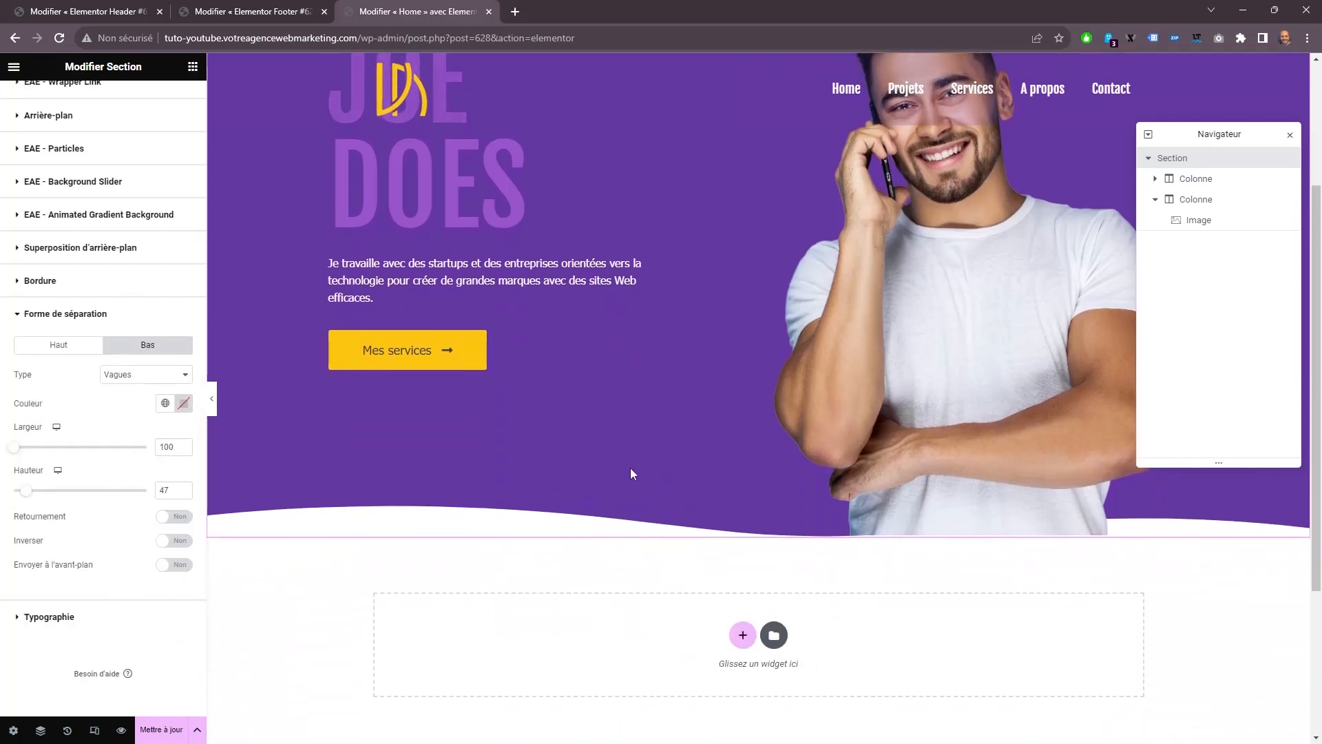
click(177, 566)
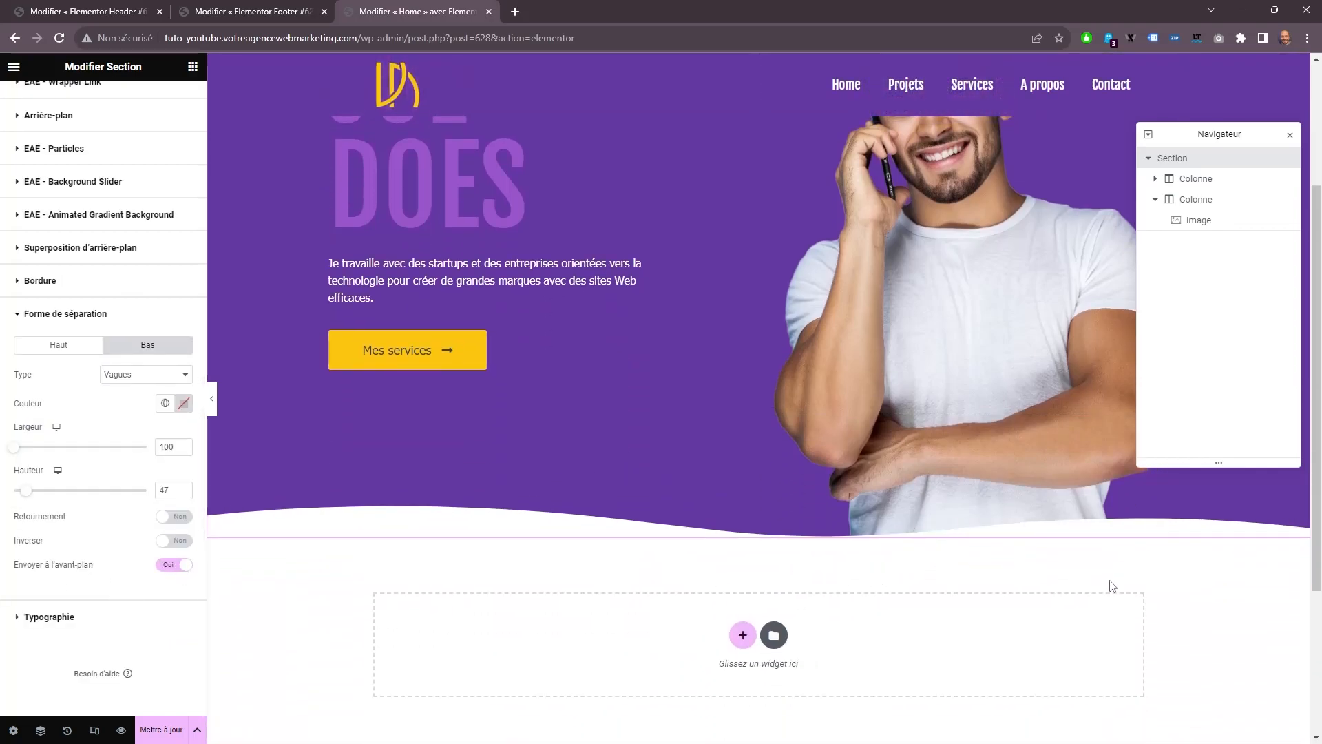
scroll(1022, 568, up, 1)
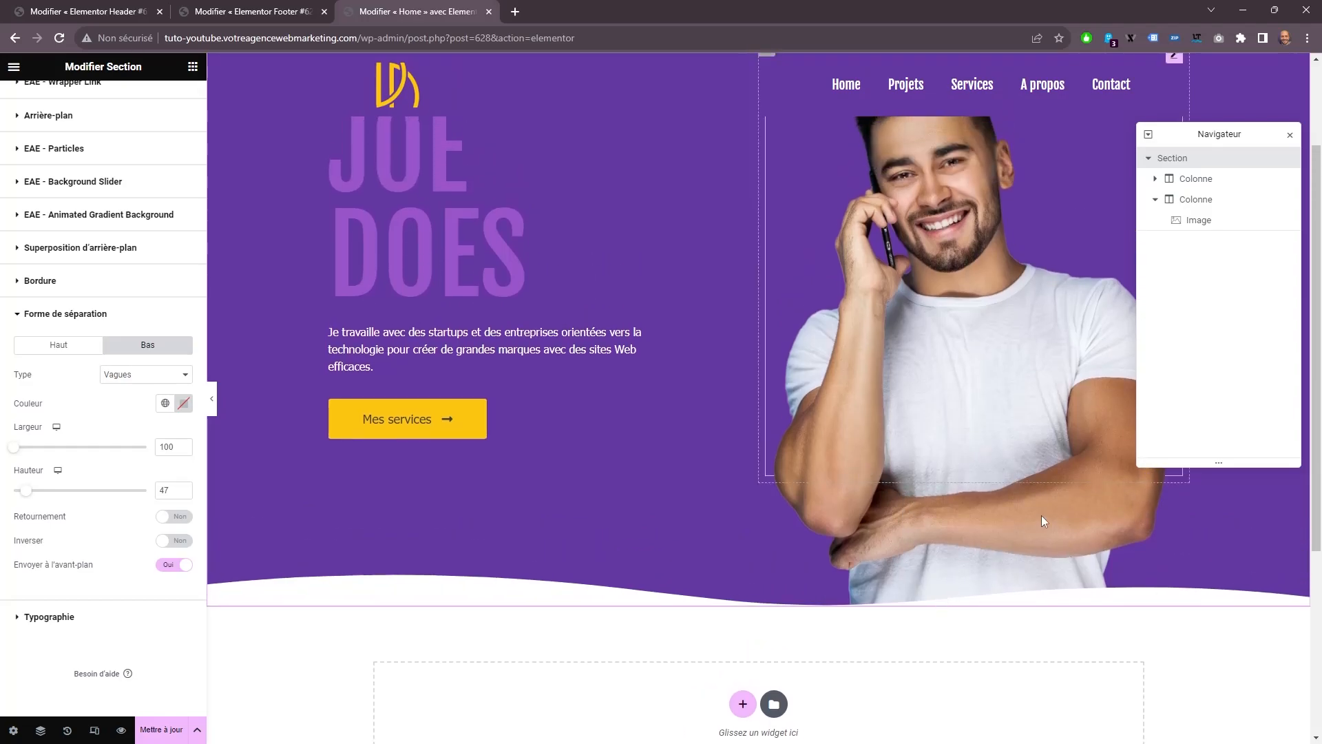
scroll(851, 445, up, 2)
scroll(646, 433, down, 4)
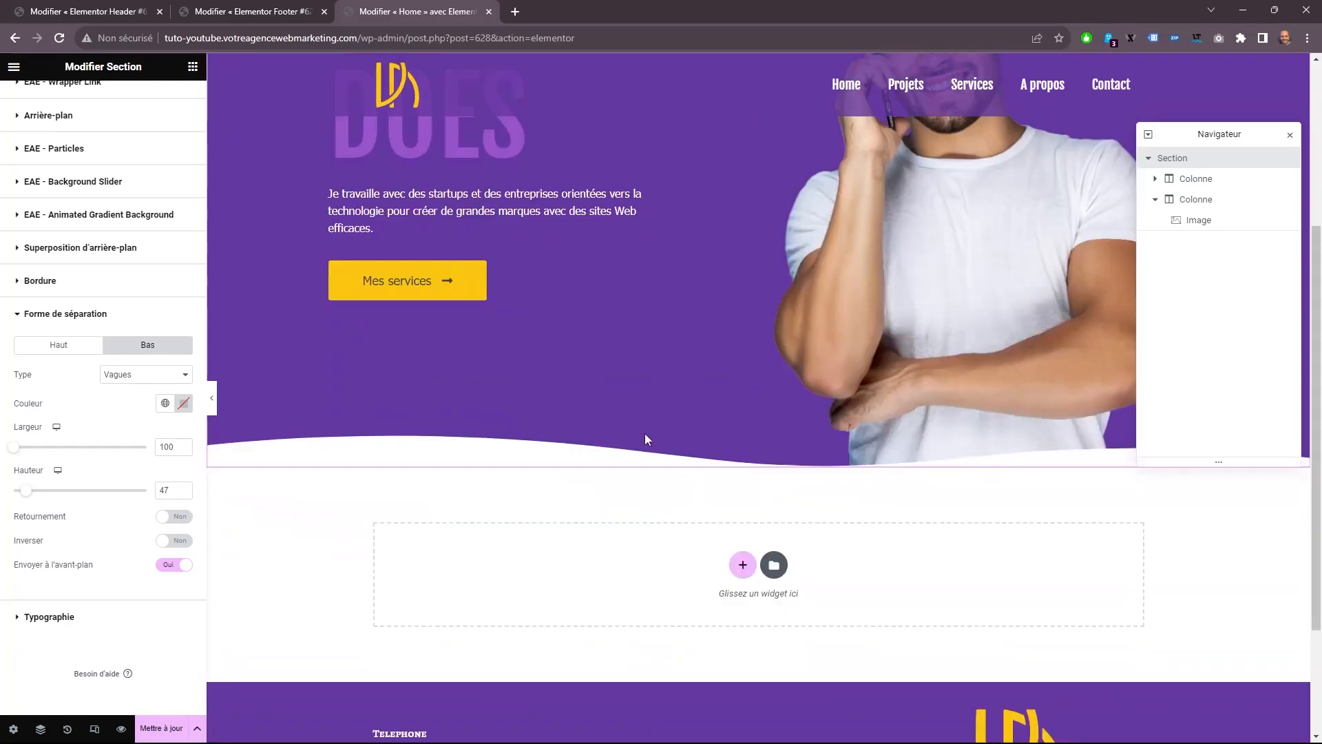
Preview the Home page in the browser and return to the Elementor editor.
click(120, 730)
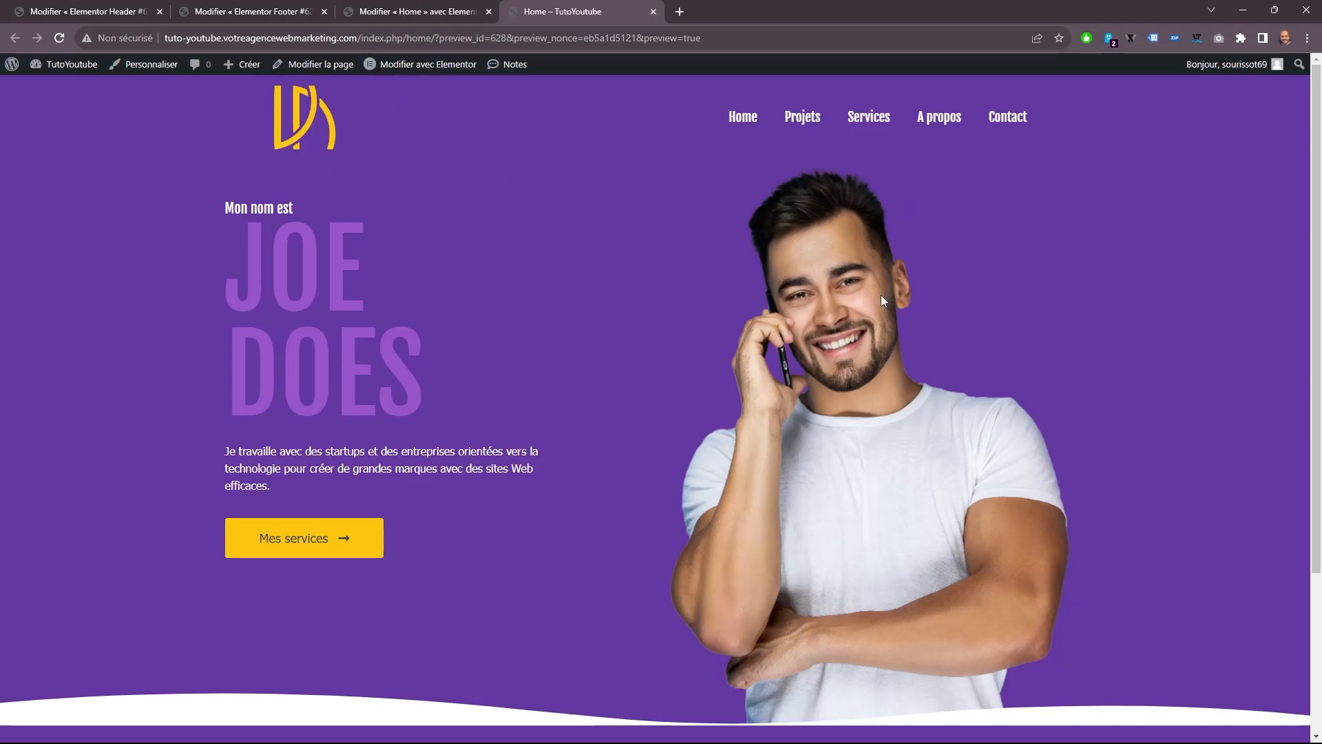
click(460, 10)
scroll(665, 344, up, 4)
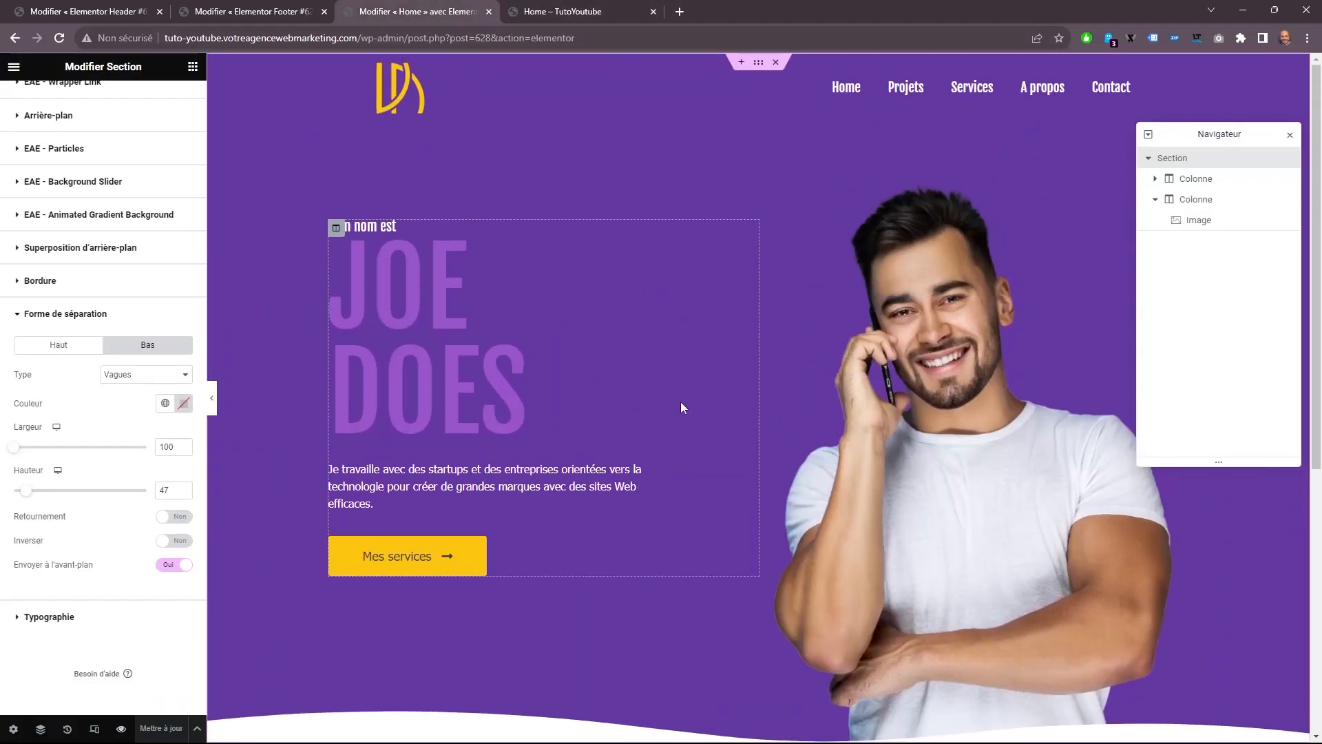
scroll(35, 148, up, 3)
Set the header section's content width to 1250, stretch the section, and update the header template.
click(41, 100)
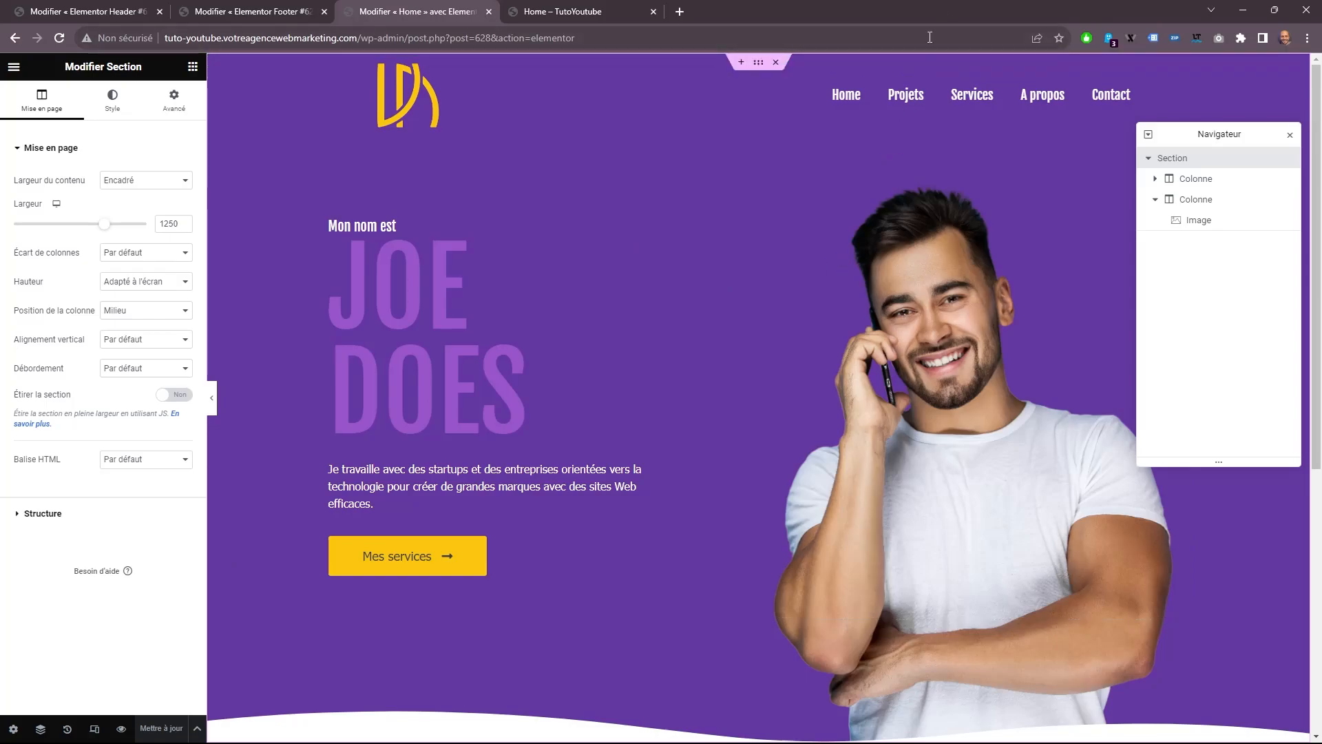
click(758, 66)
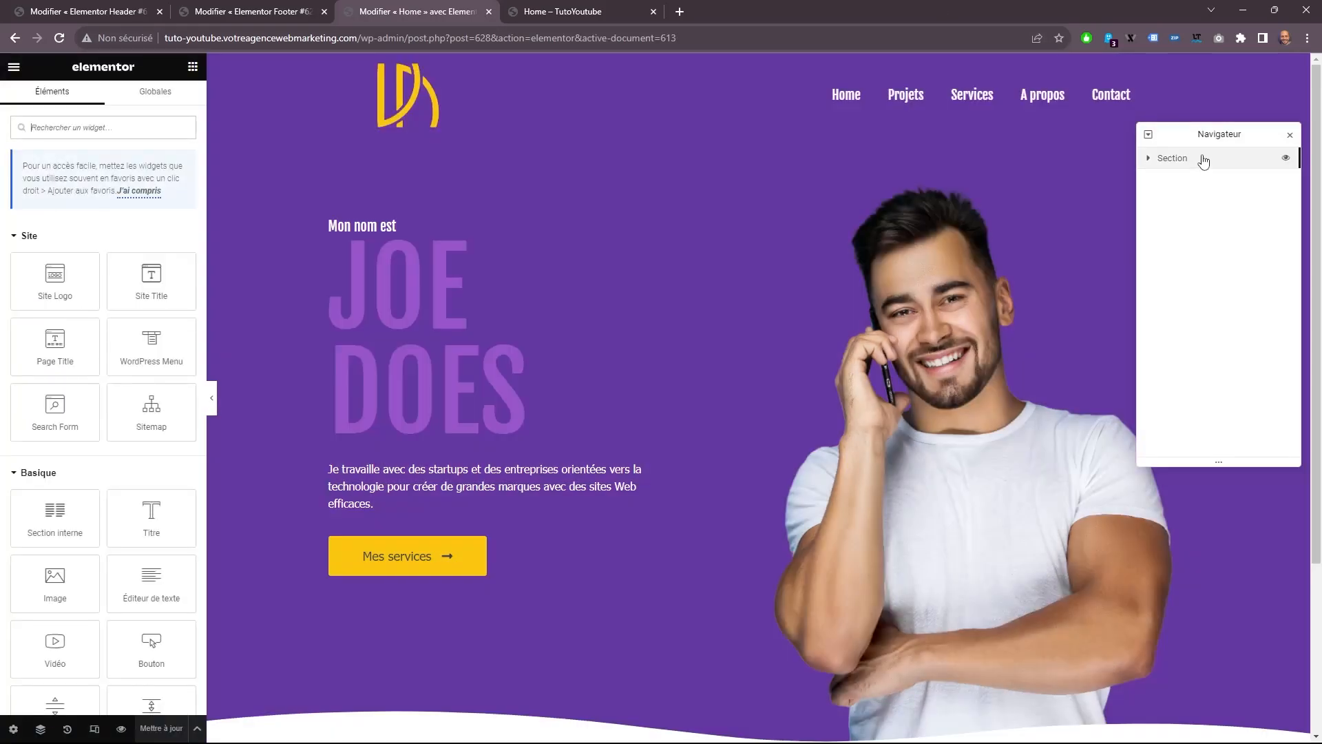
click(1196, 161)
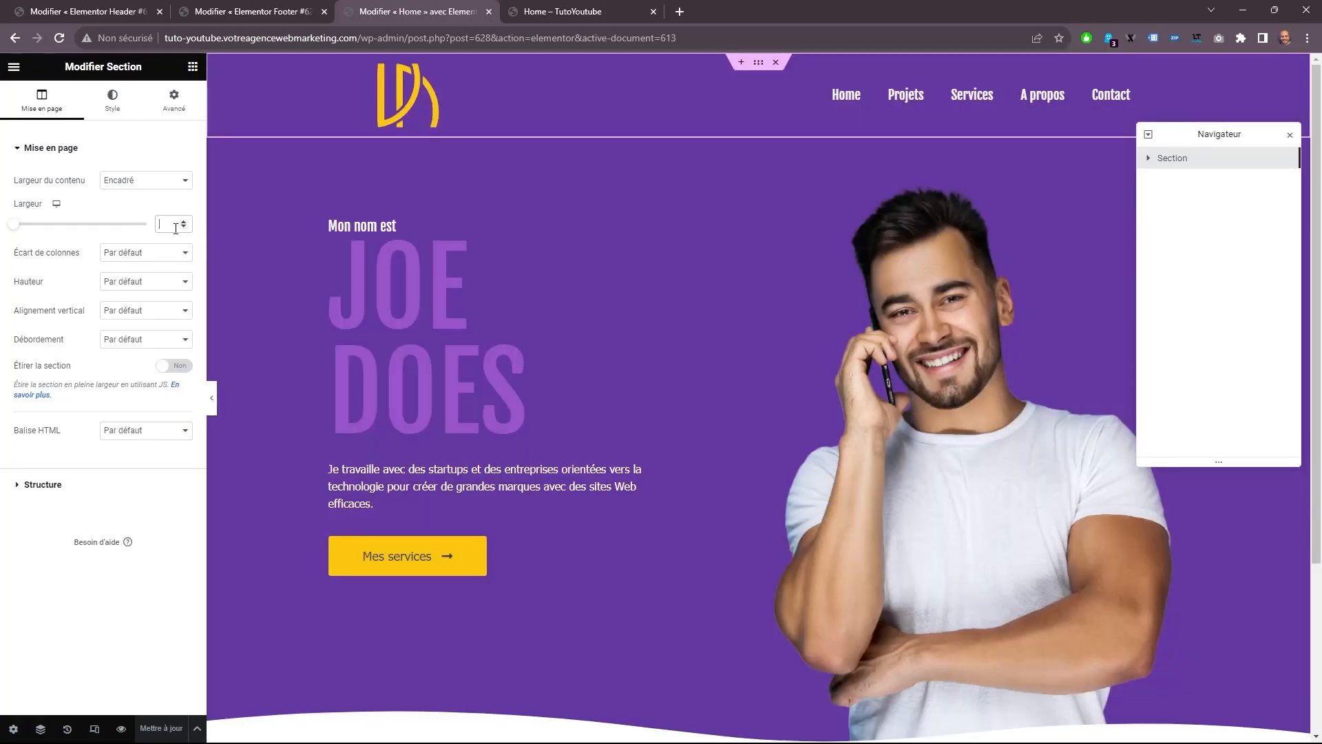
text(1250)
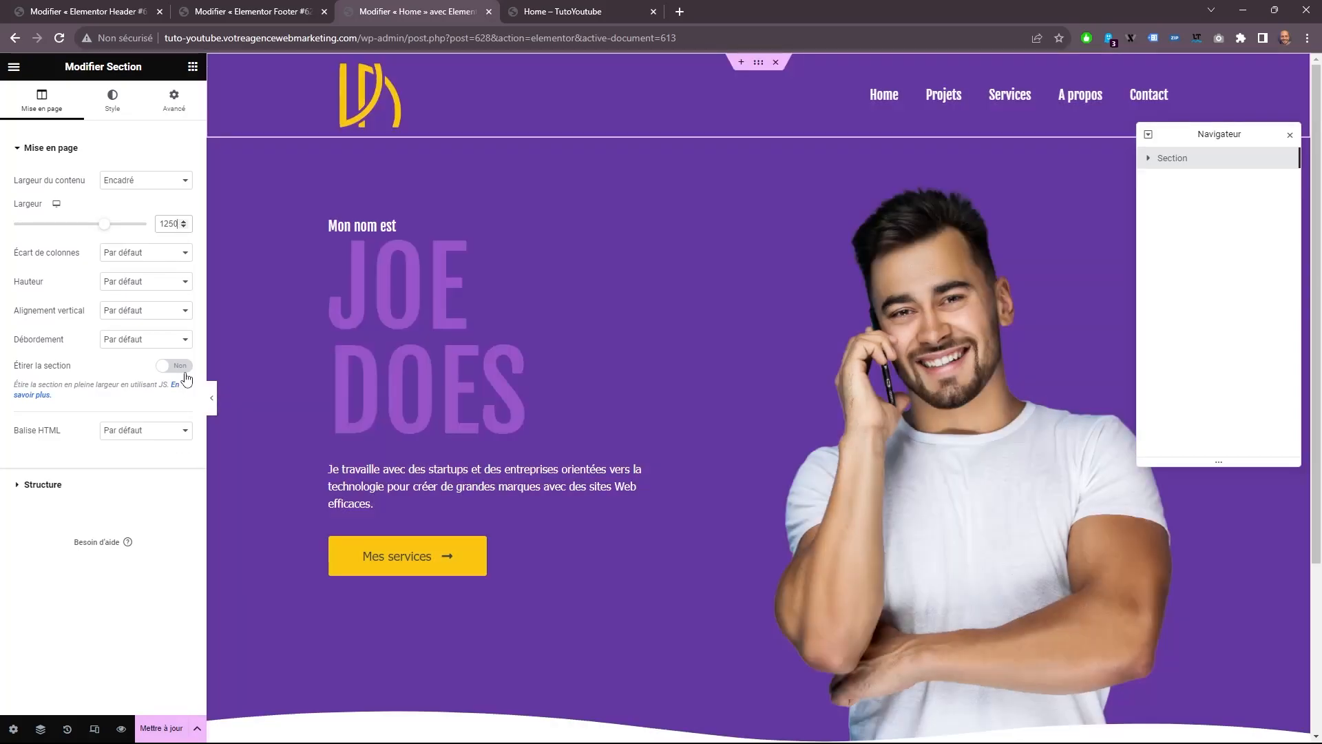
click(181, 367)
click(158, 728)
Return to editing the Home page, reload the editor, and check the page preview down to the footer.
click(484, 390)
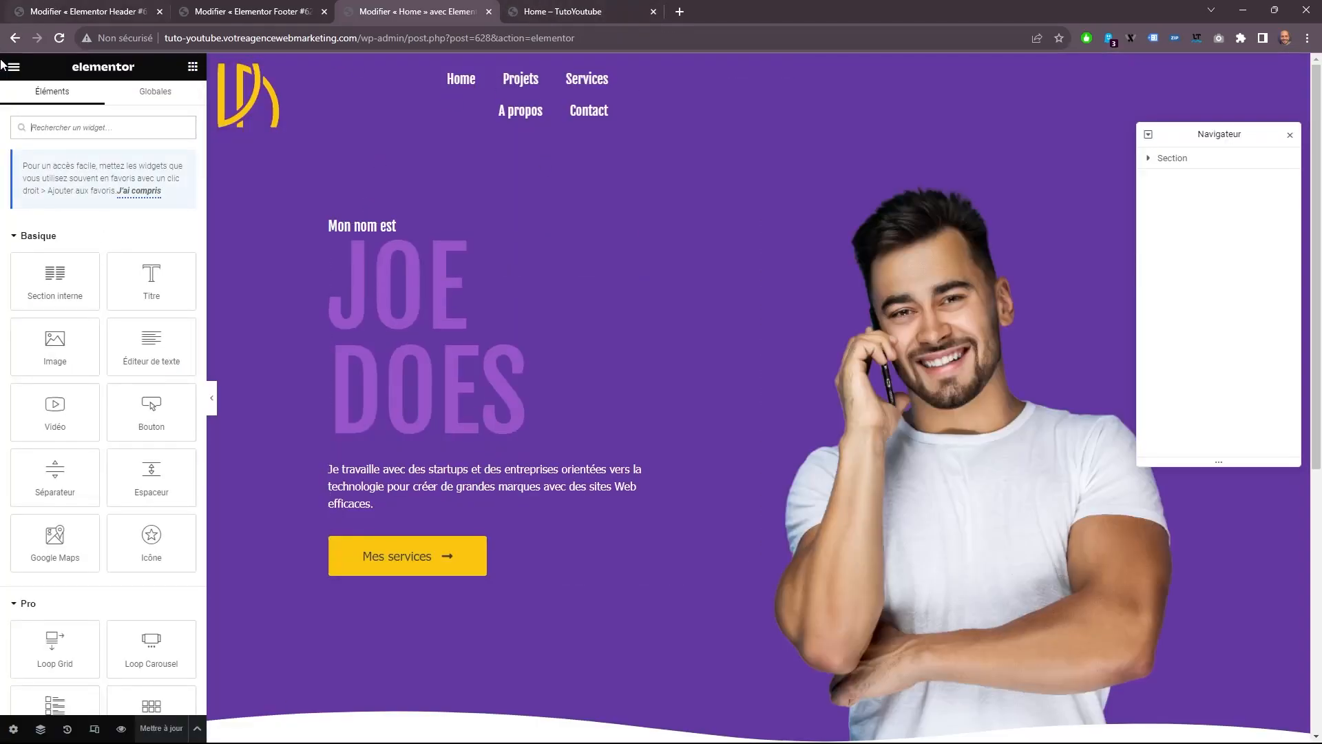
click(58, 40)
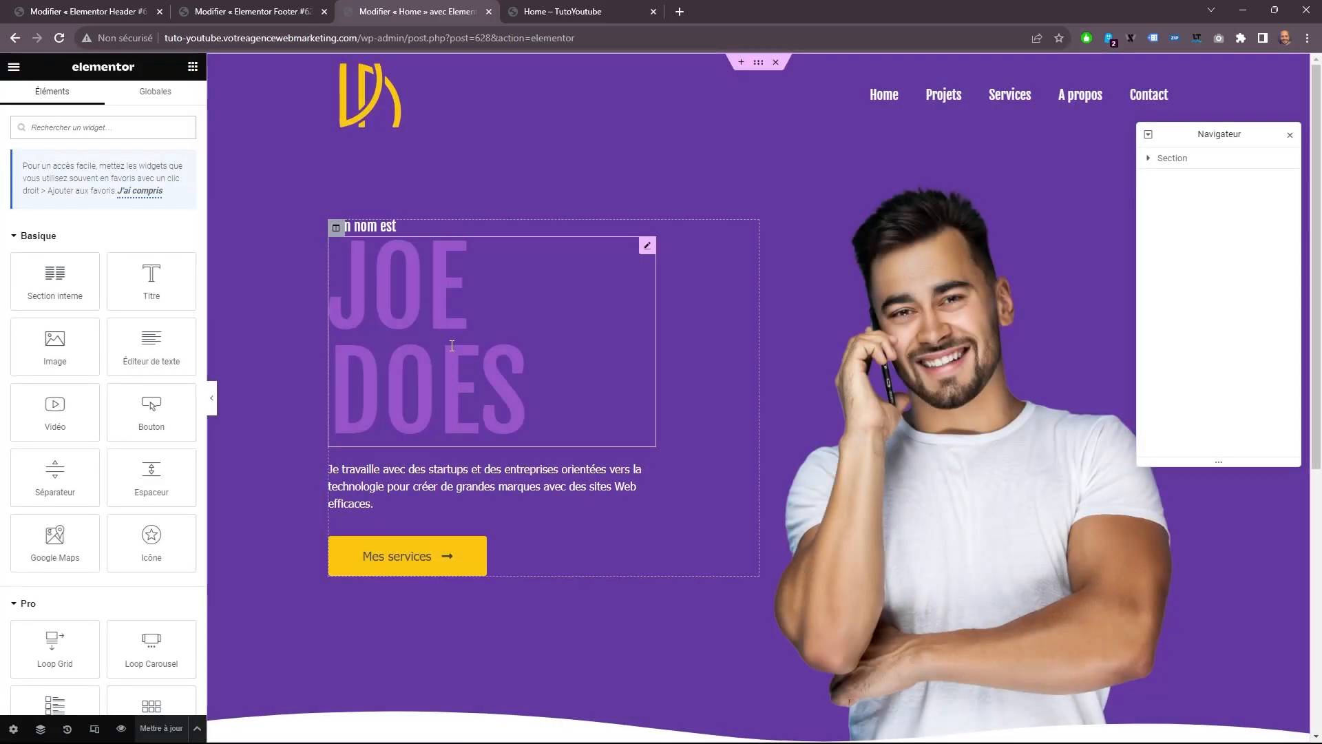
key(ctrl+Tab)
scroll(532, 362, down, 5)
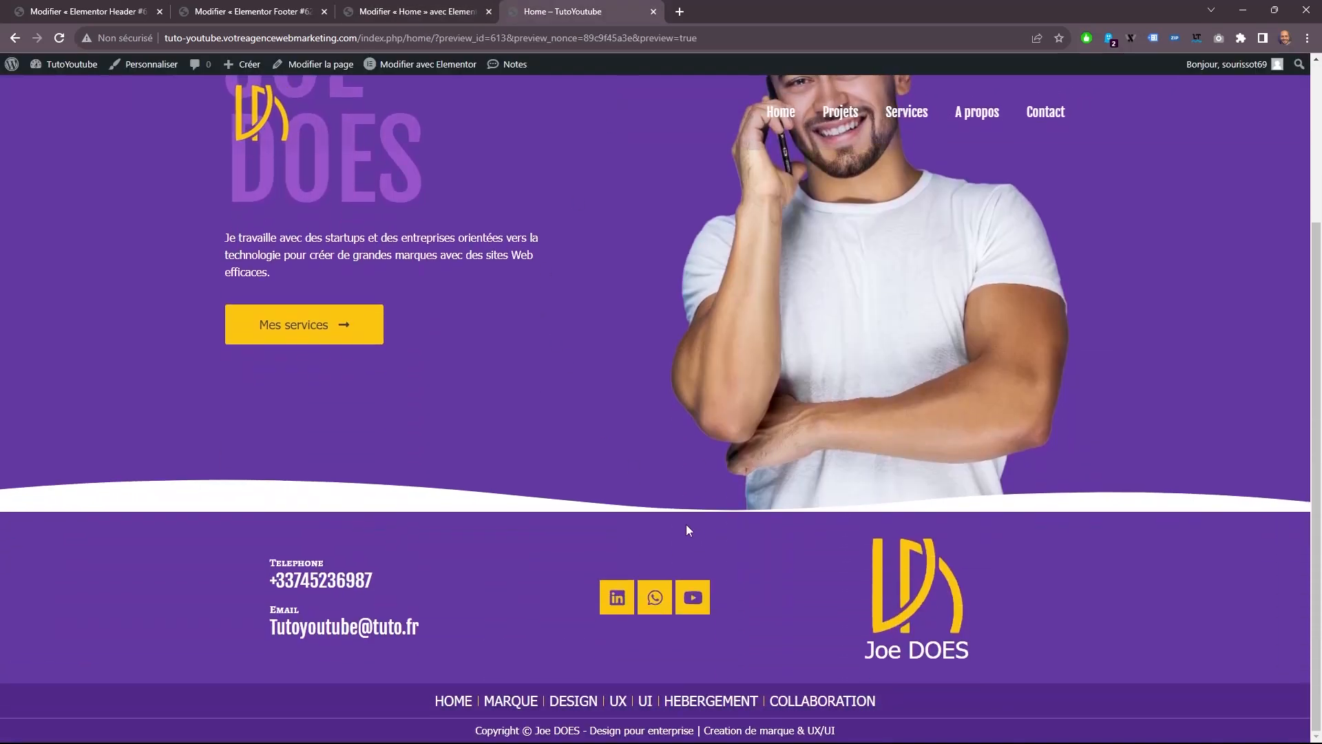
key(ctrl+shift+Tab)
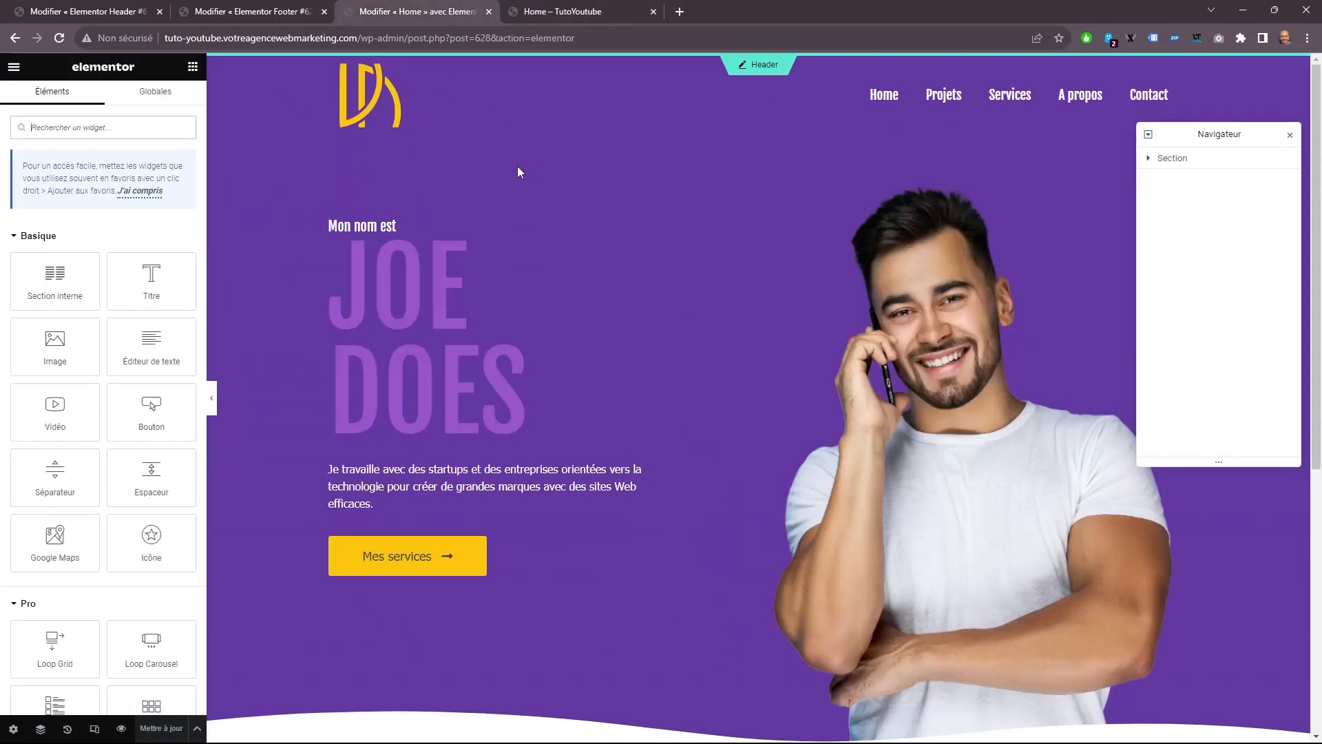
Add a new section with two equal columns below the hero.
scroll(754, 482, down, 5)
click(744, 396)
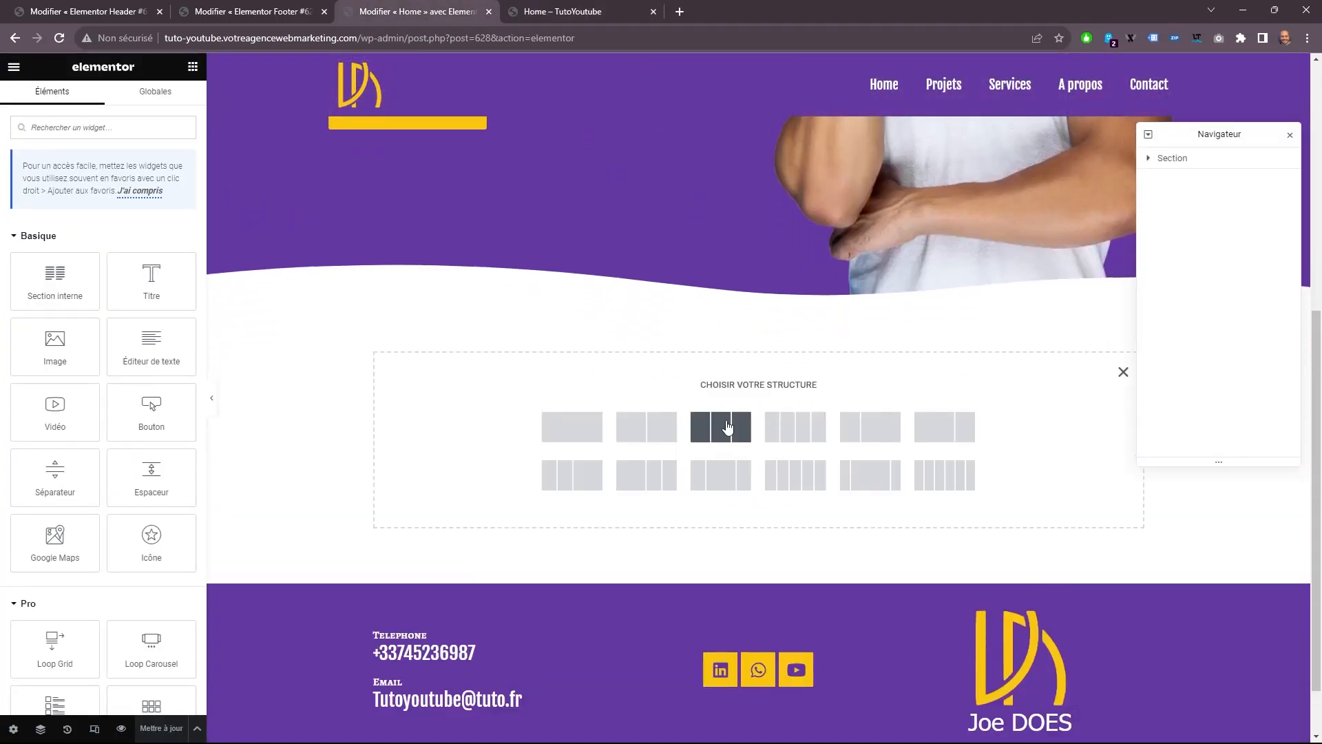
click(646, 426)
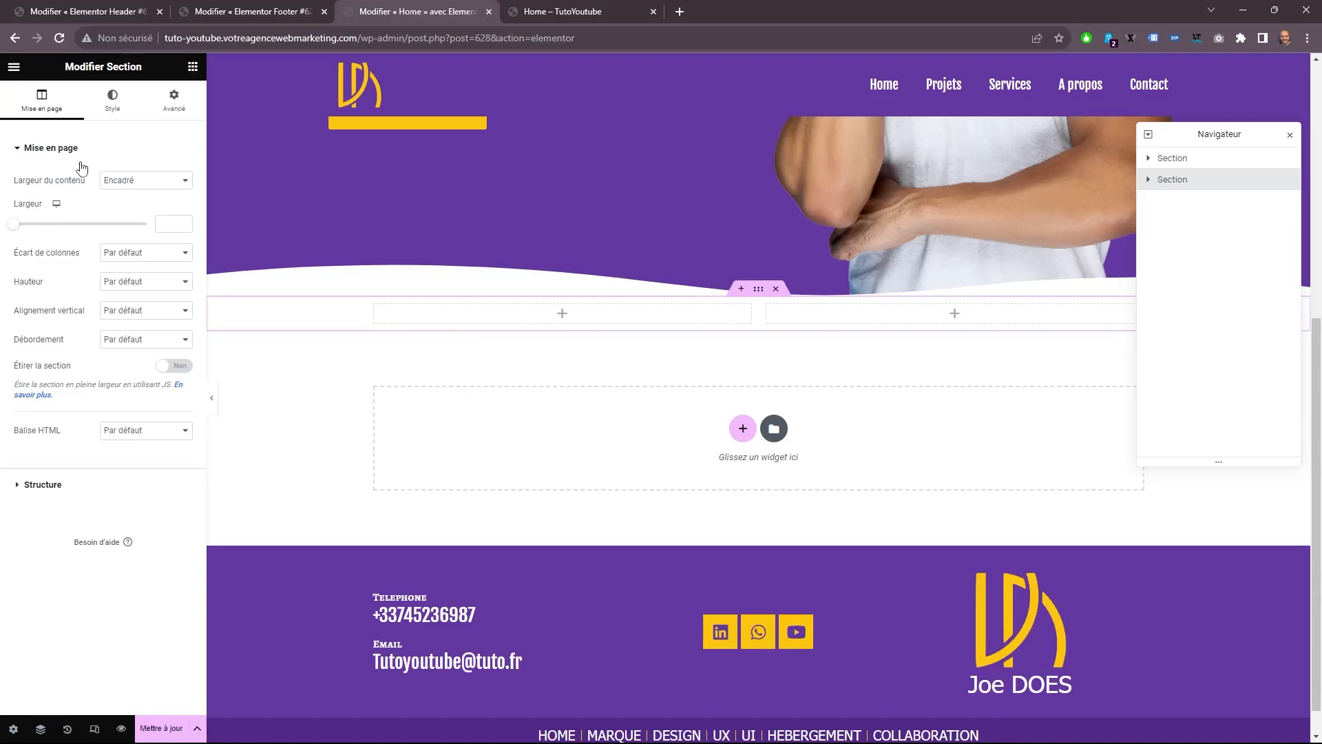
Give the new section full-width content and a height of Adapté à l'écran, and stretch the section.
click(141, 185)
click(139, 206)
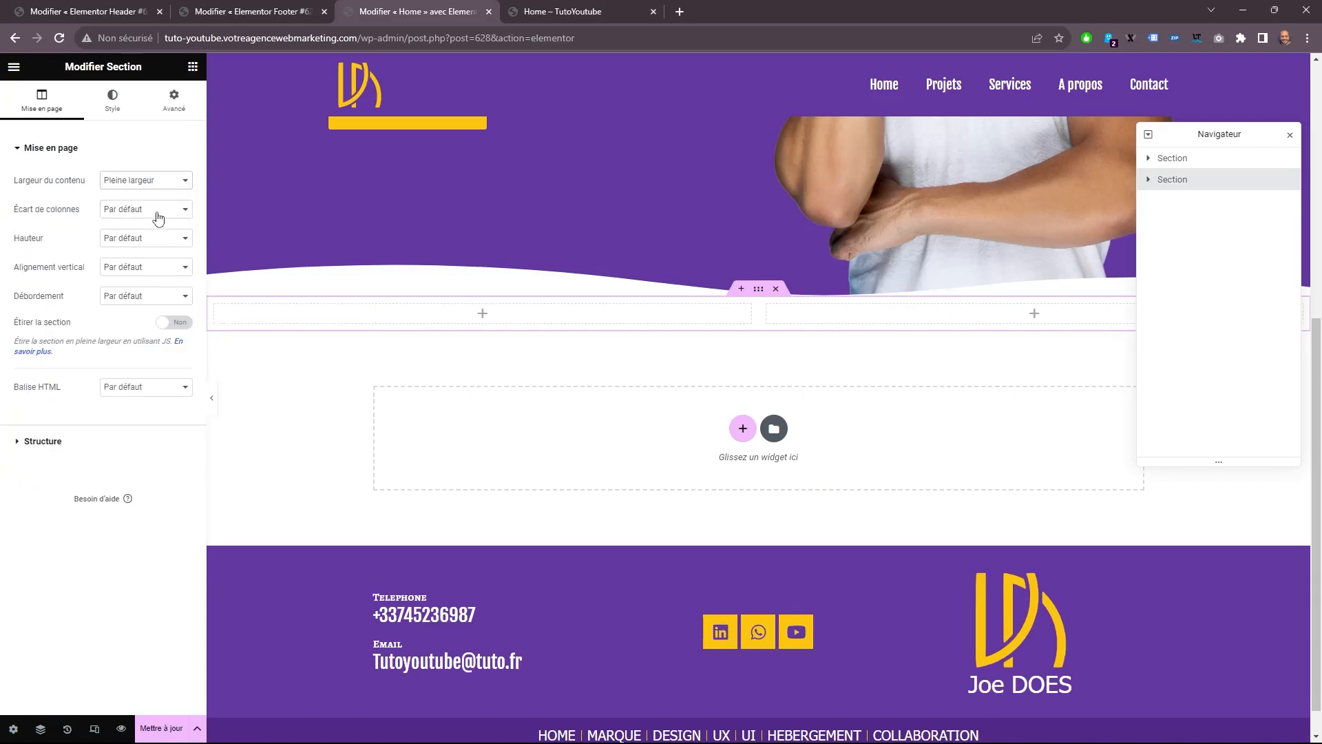
click(144, 239)
click(153, 263)
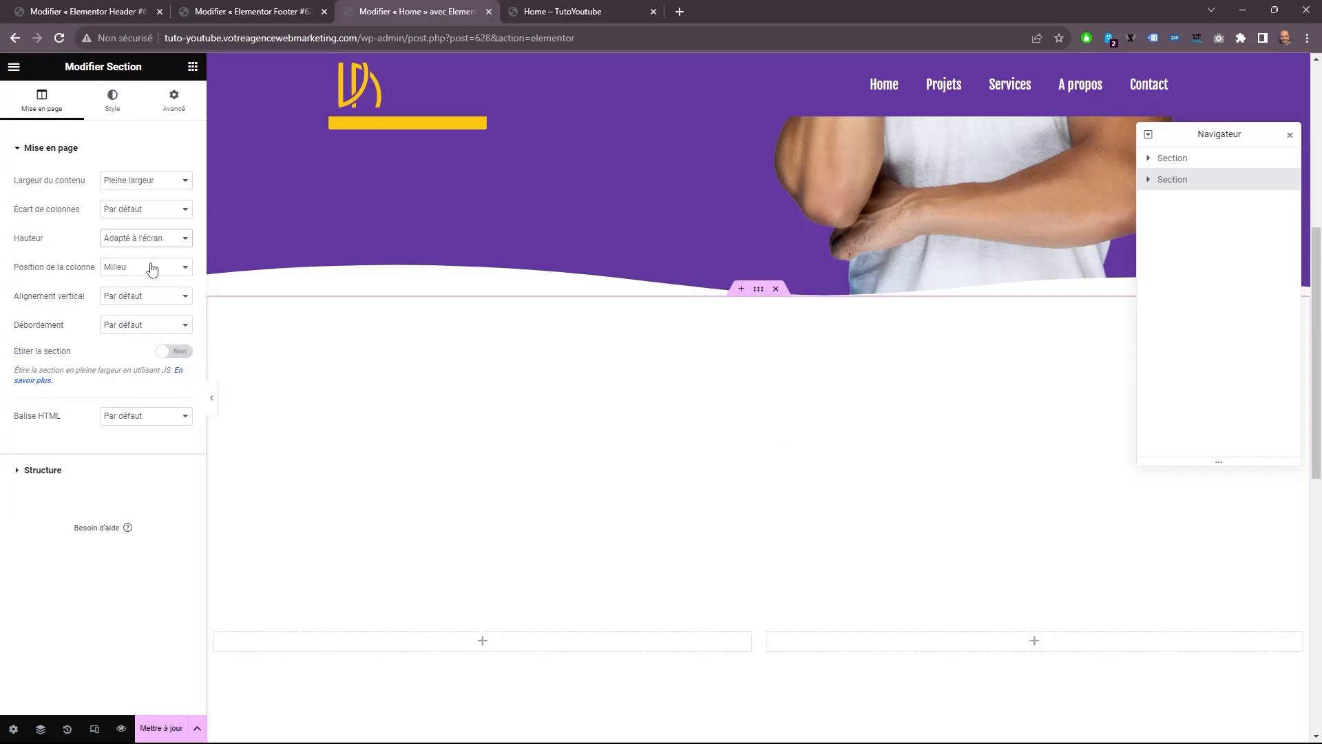
click(181, 353)
scroll(667, 413, down, 1)
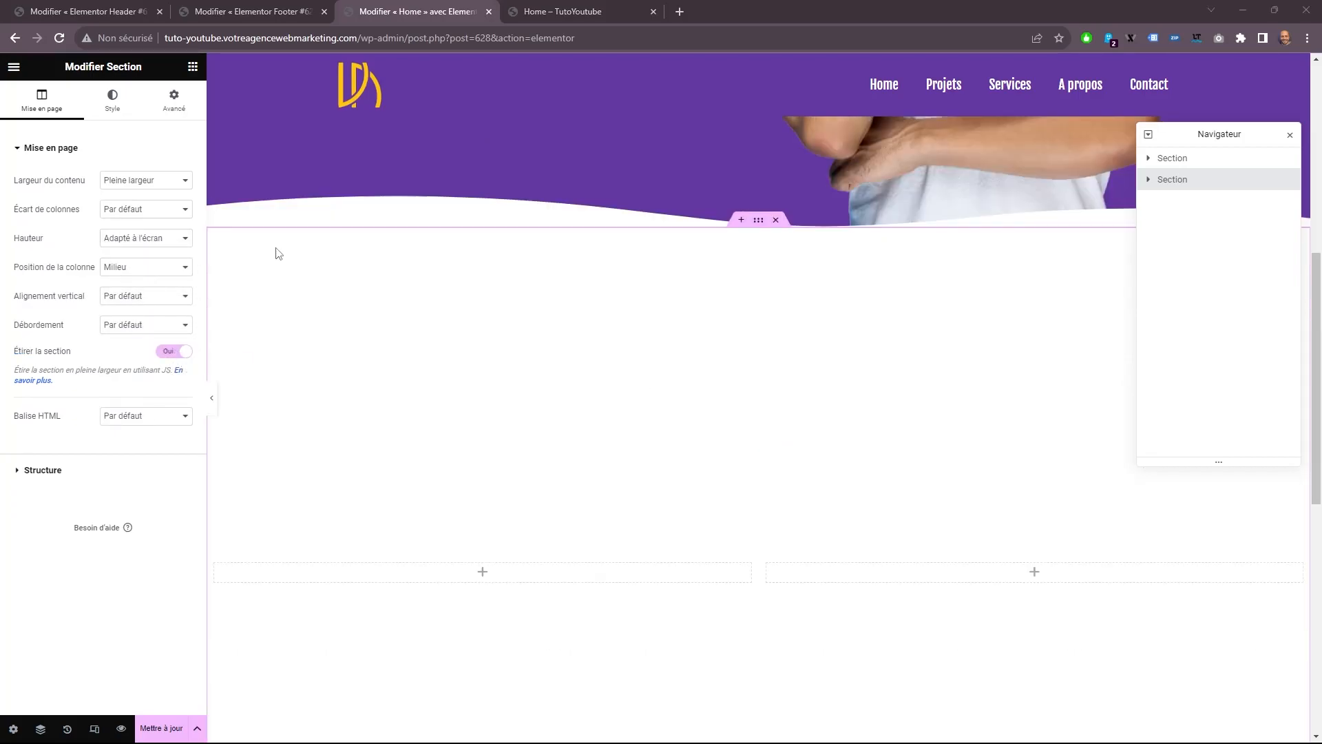
scroll(629, 557, down, 1)
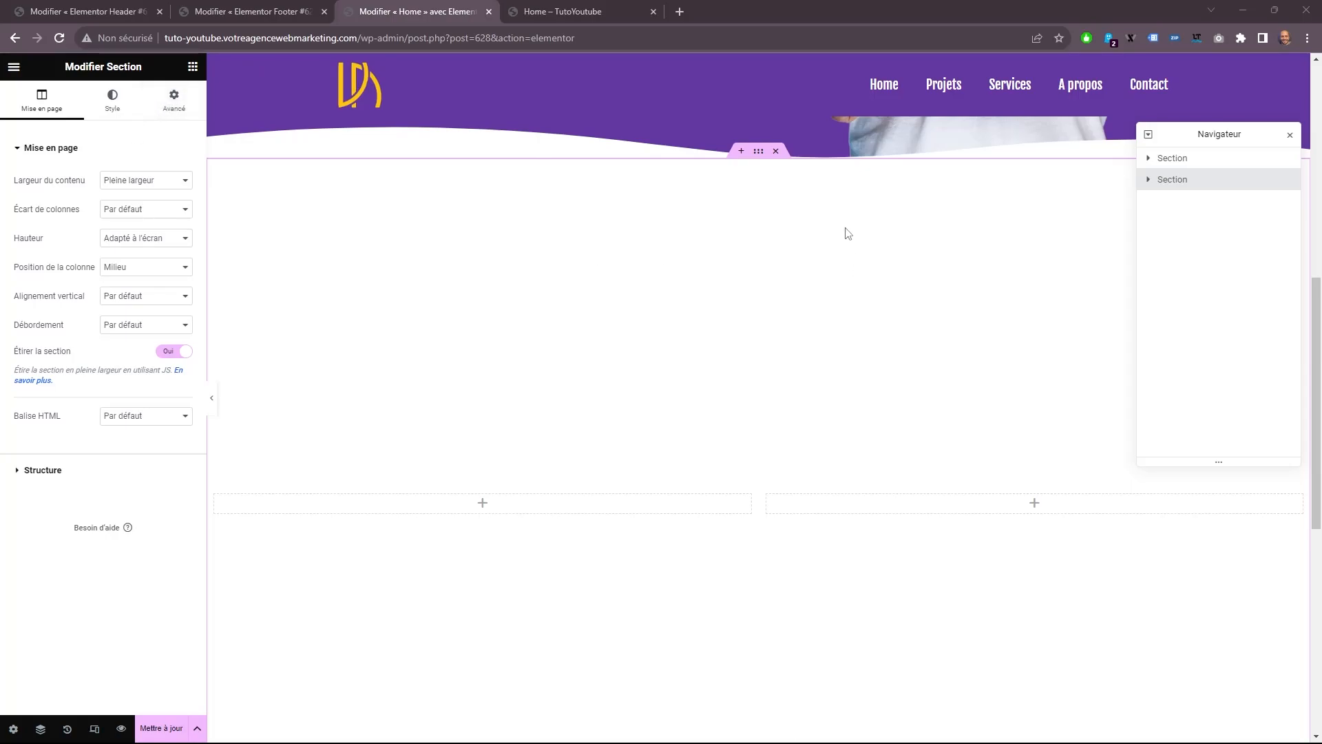
Change the new section's content width to Encadré with a width of 1250.
click(183, 188)
click(169, 192)
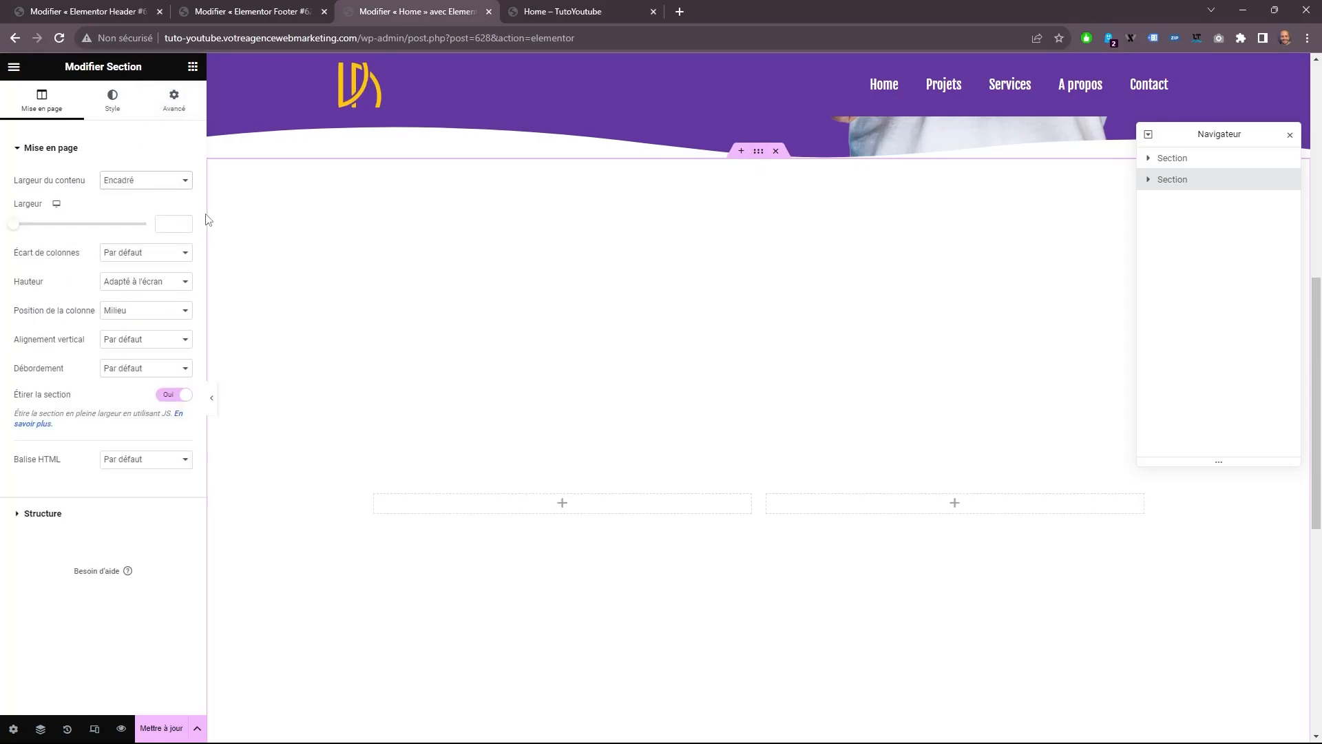
text(1250)
Search the widgets for a slider and place an image carousel (Carrousel d'images) in the new section's first column.
click(193, 67)
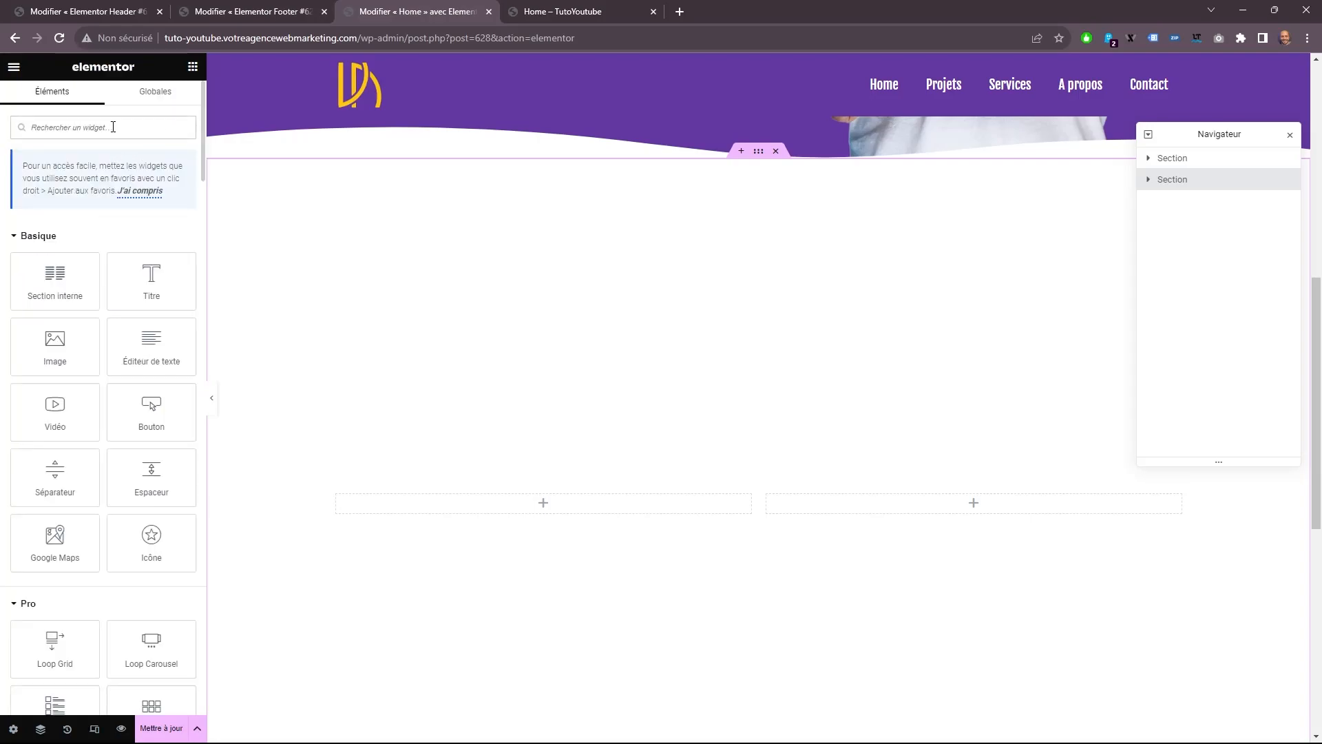
text(slider)
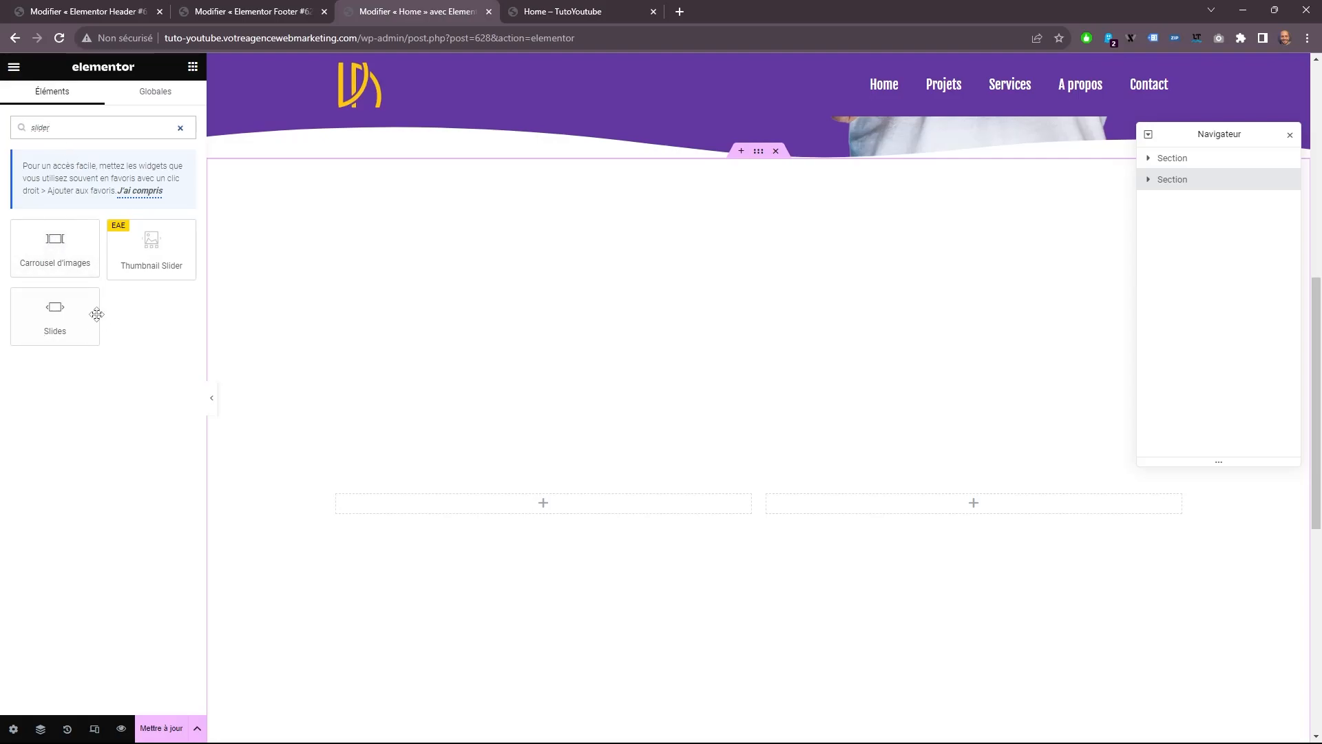
drag(50, 238, 575, 507)
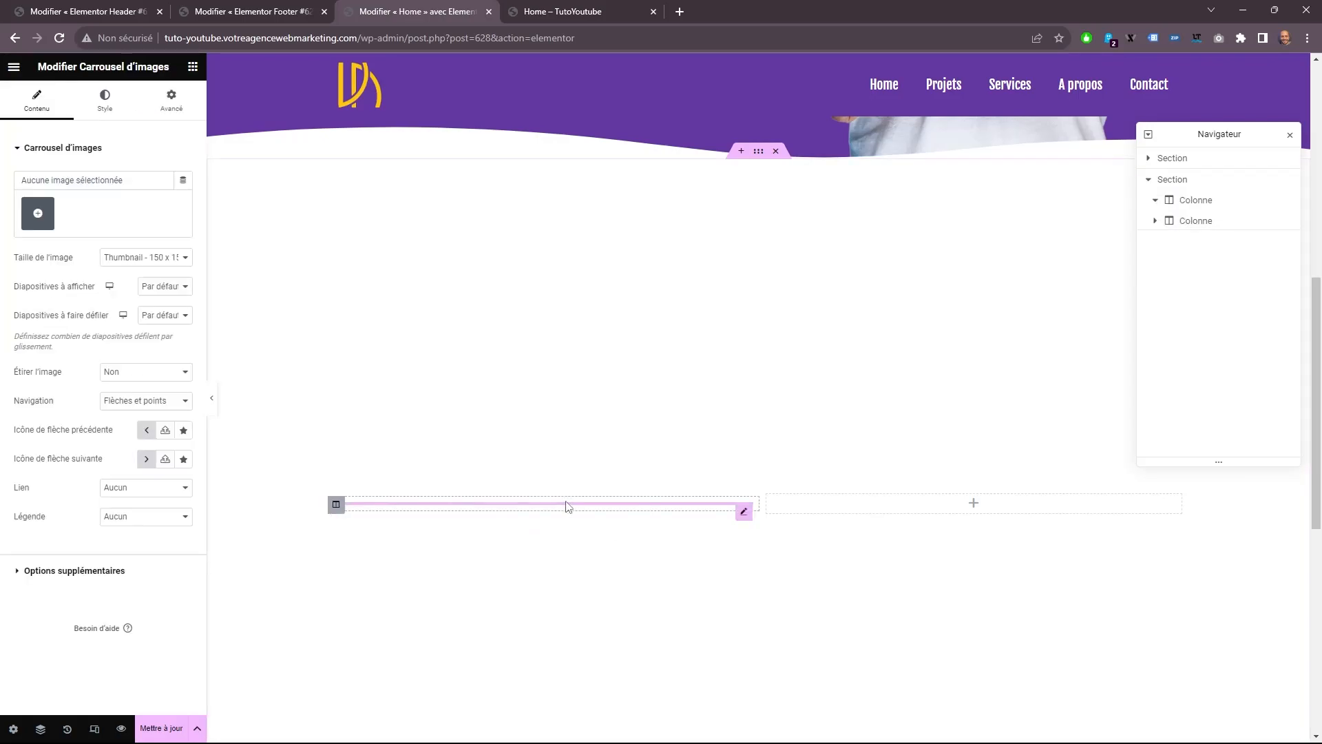
Fill the carousel with a new gallery from the media library: the light and dark UI/UX Design mockups and the mobile app screens.
click(40, 215)
click(288, 120)
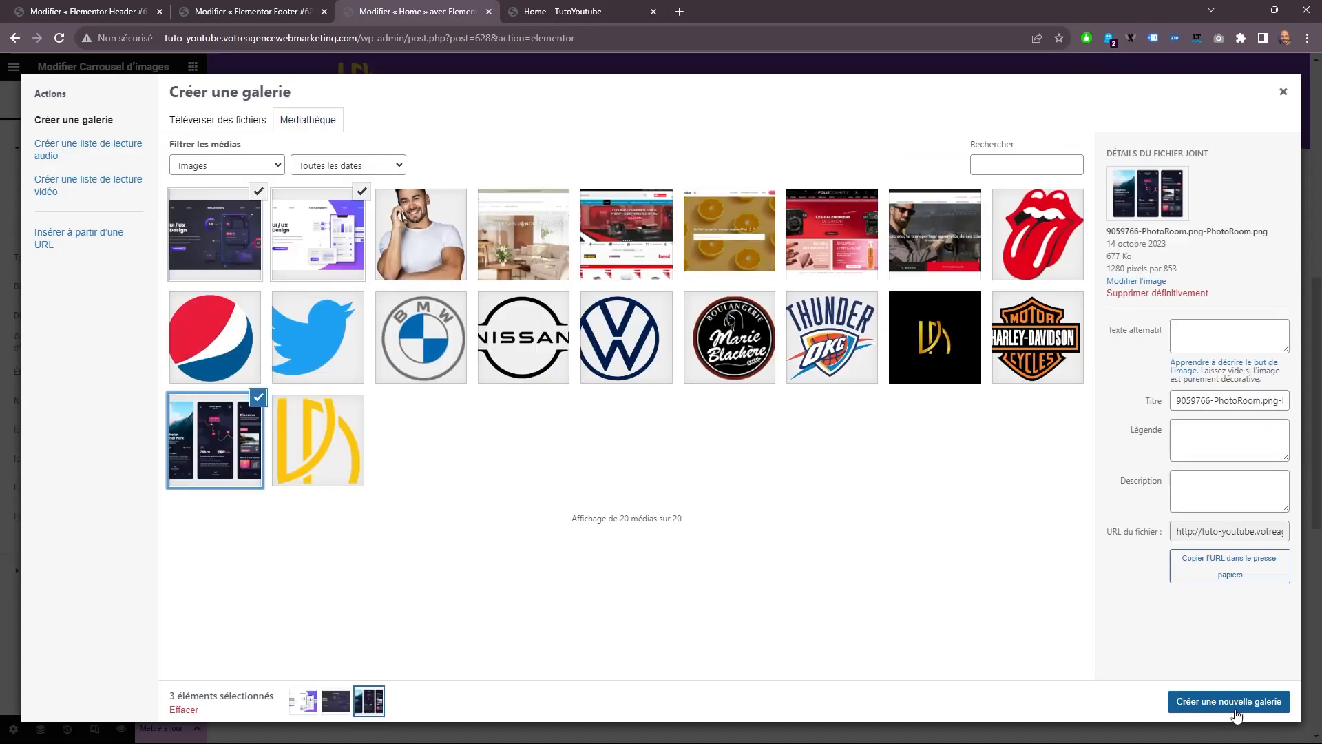
click(1231, 701)
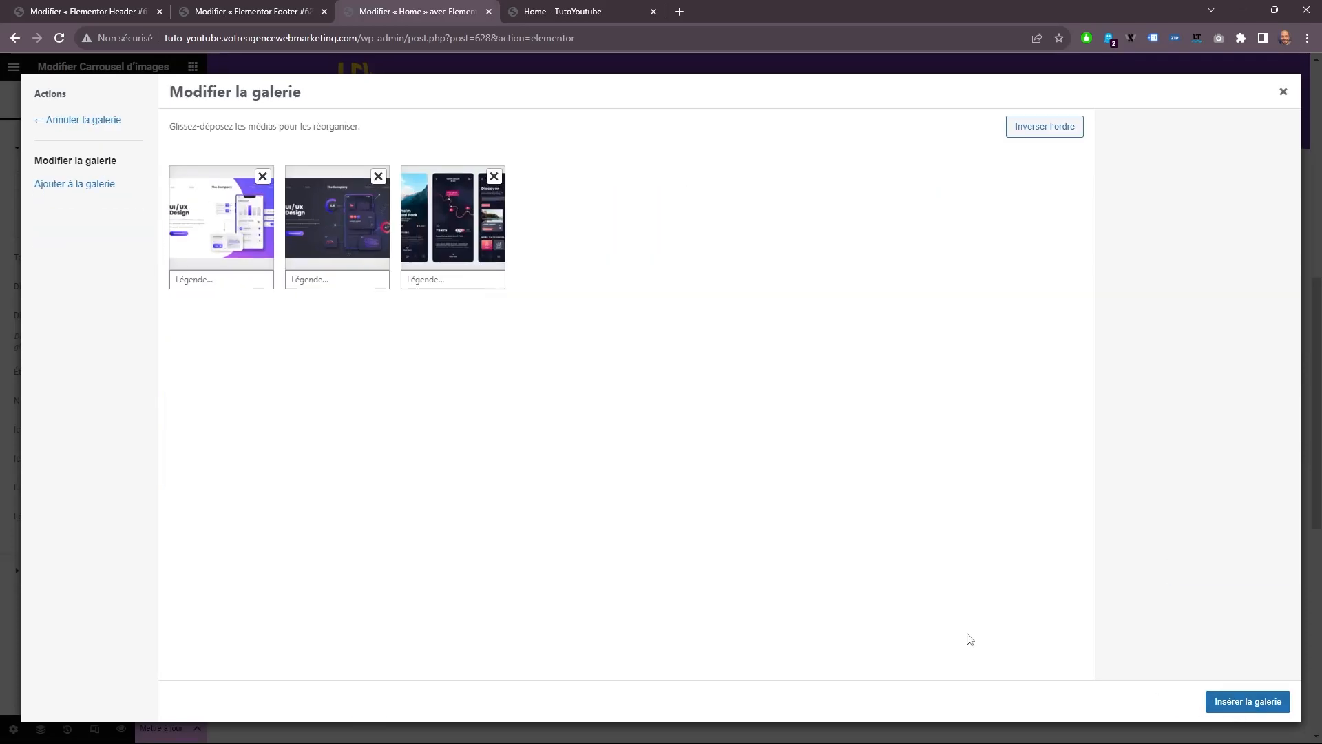
click(1233, 700)
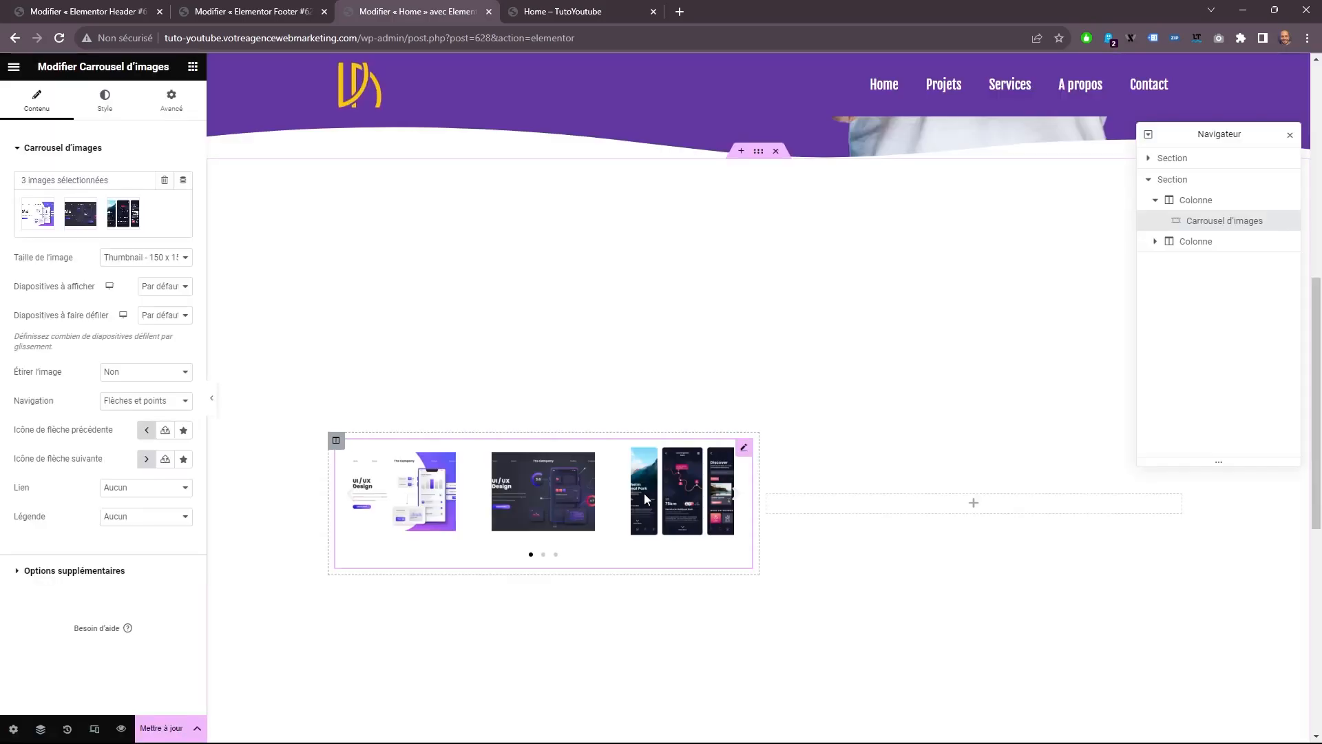
Set the carousel's image size to Entière and show 1 slide at a time.
click(131, 258)
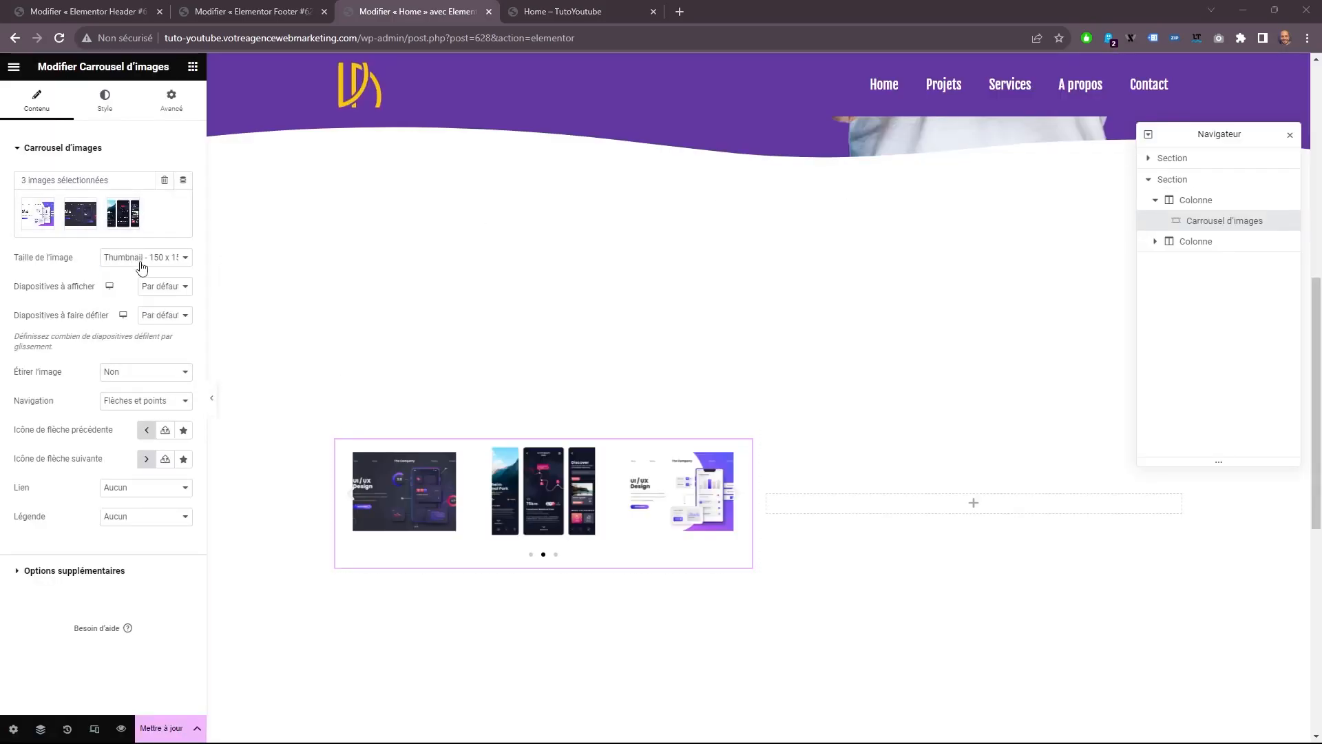
click(141, 267)
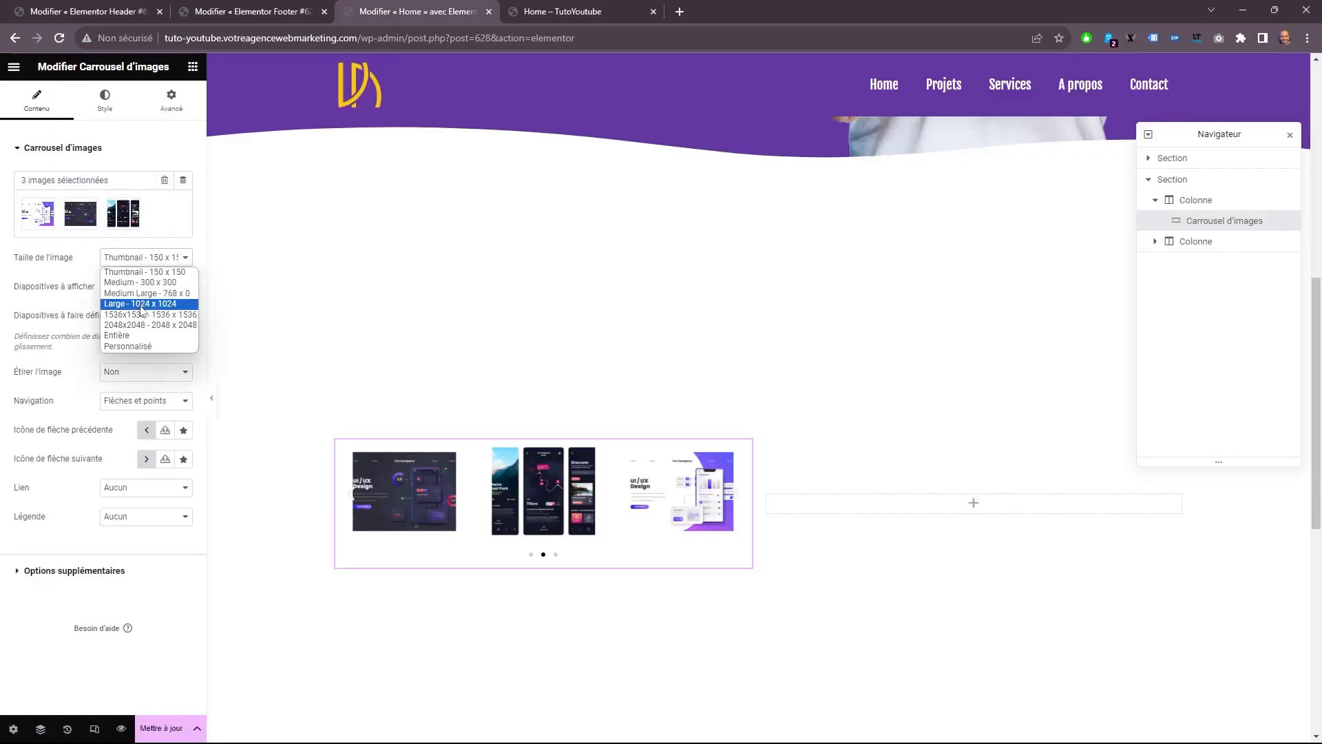
click(146, 337)
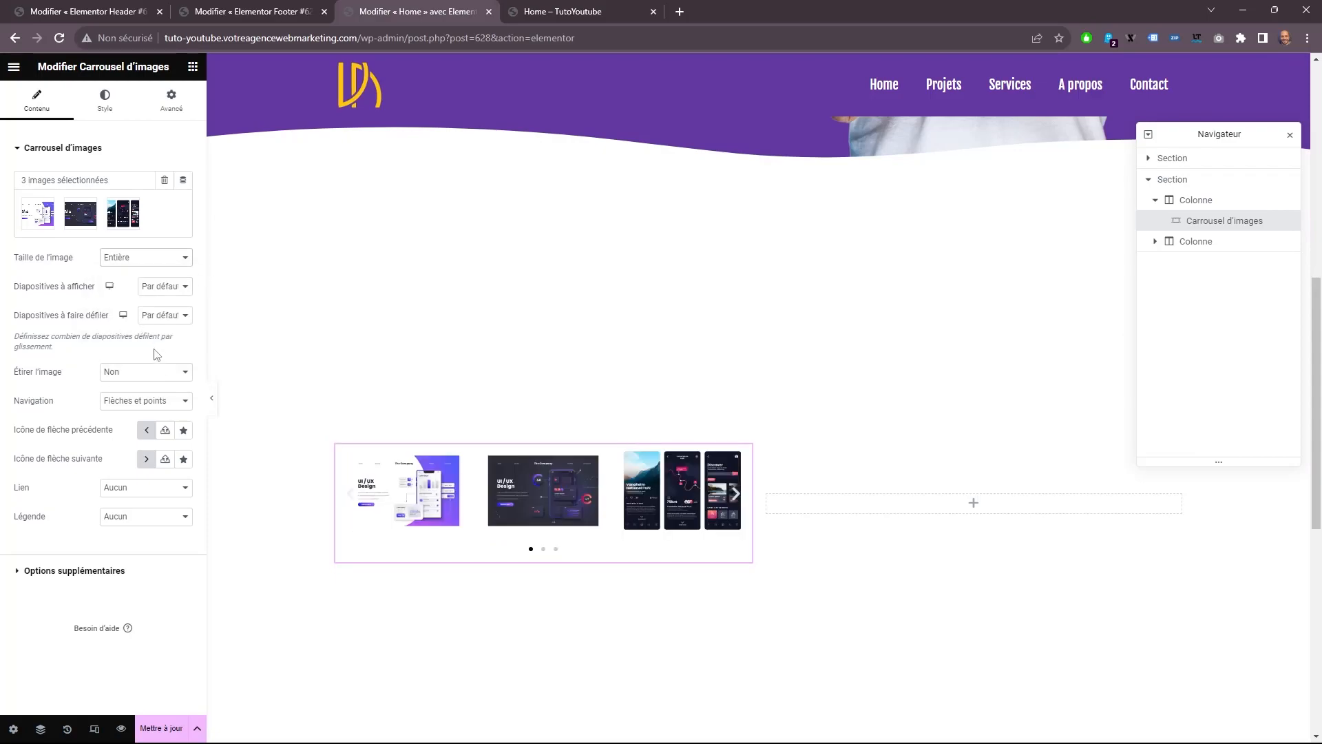
click(166, 296)
click(168, 302)
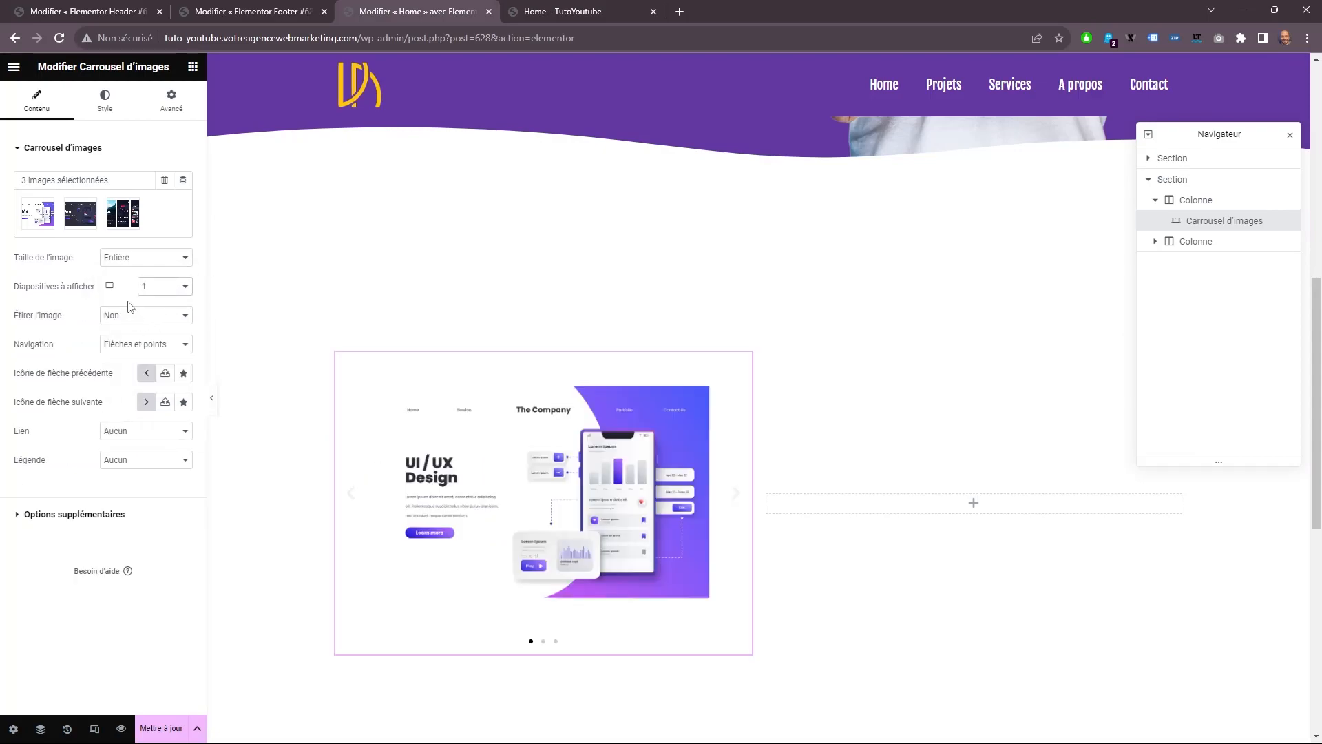
Set the carousel's Étirer l'image option to Oui and its navigation to Points.
click(158, 318)
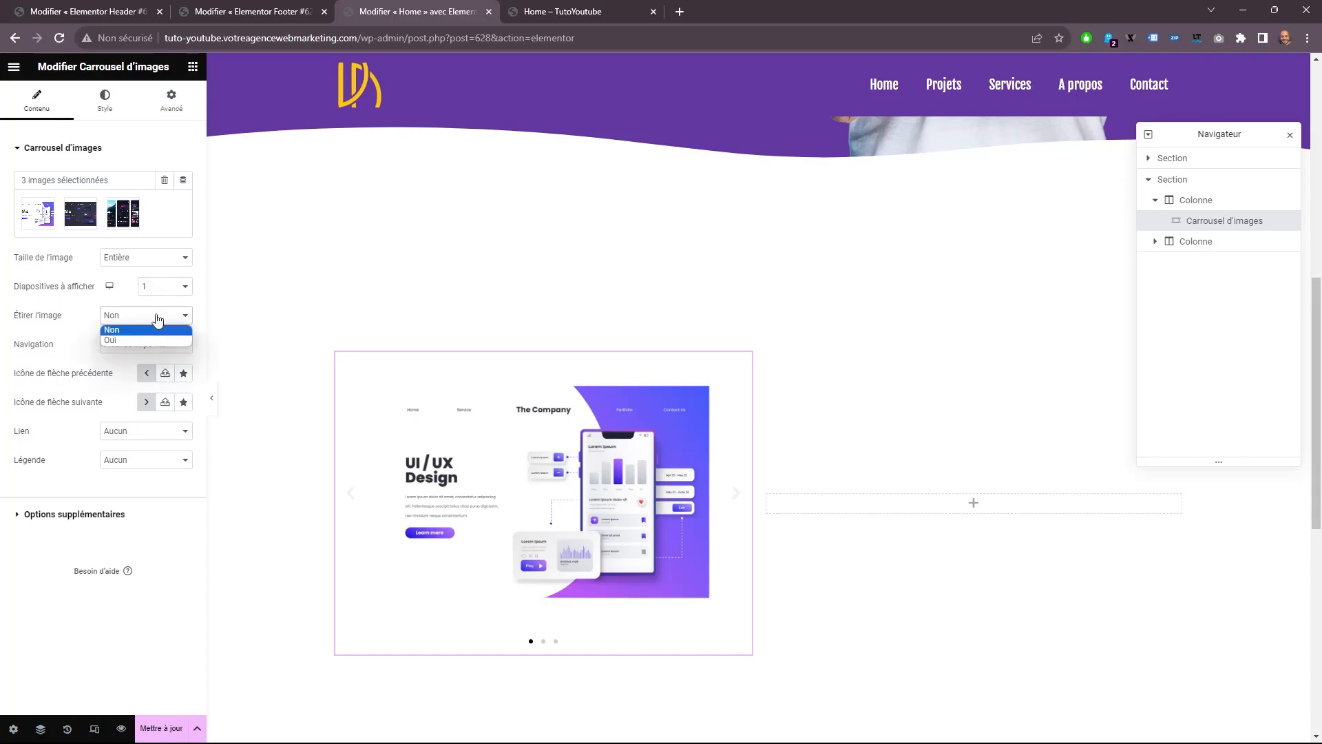
click(142, 340)
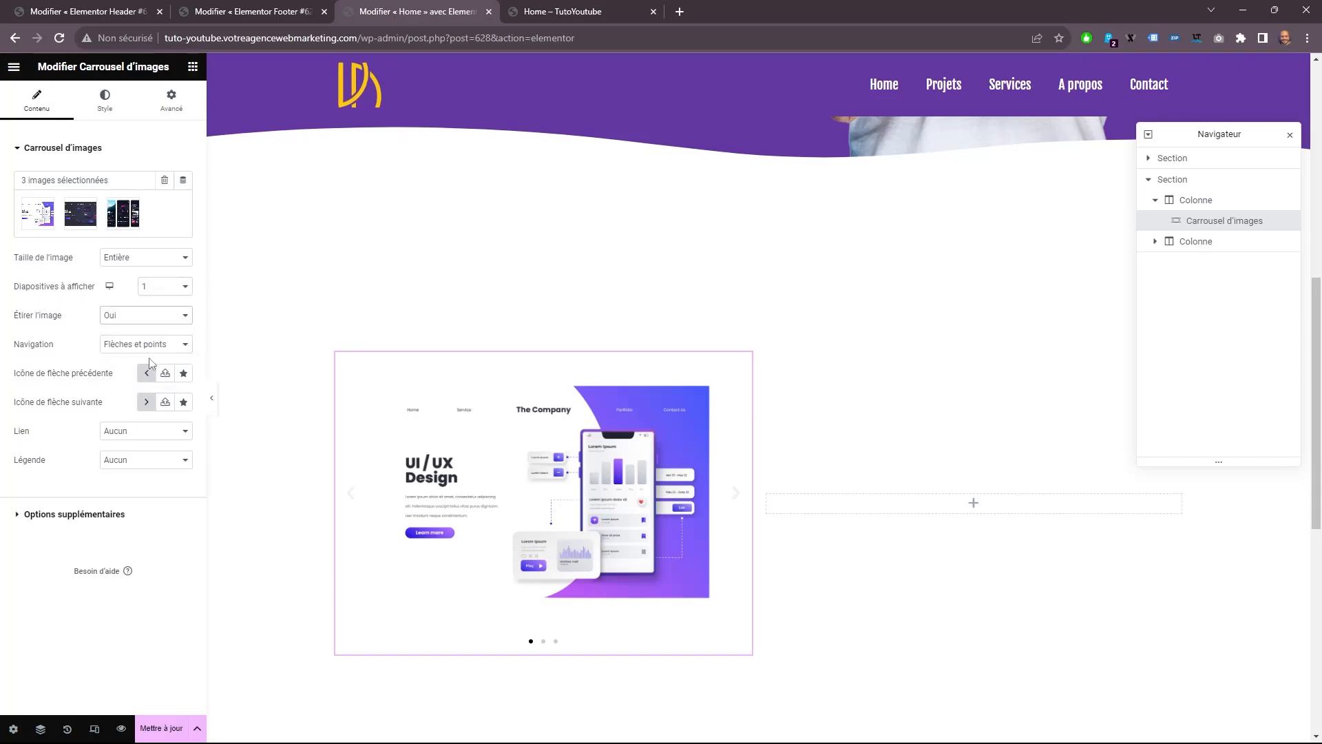
click(153, 346)
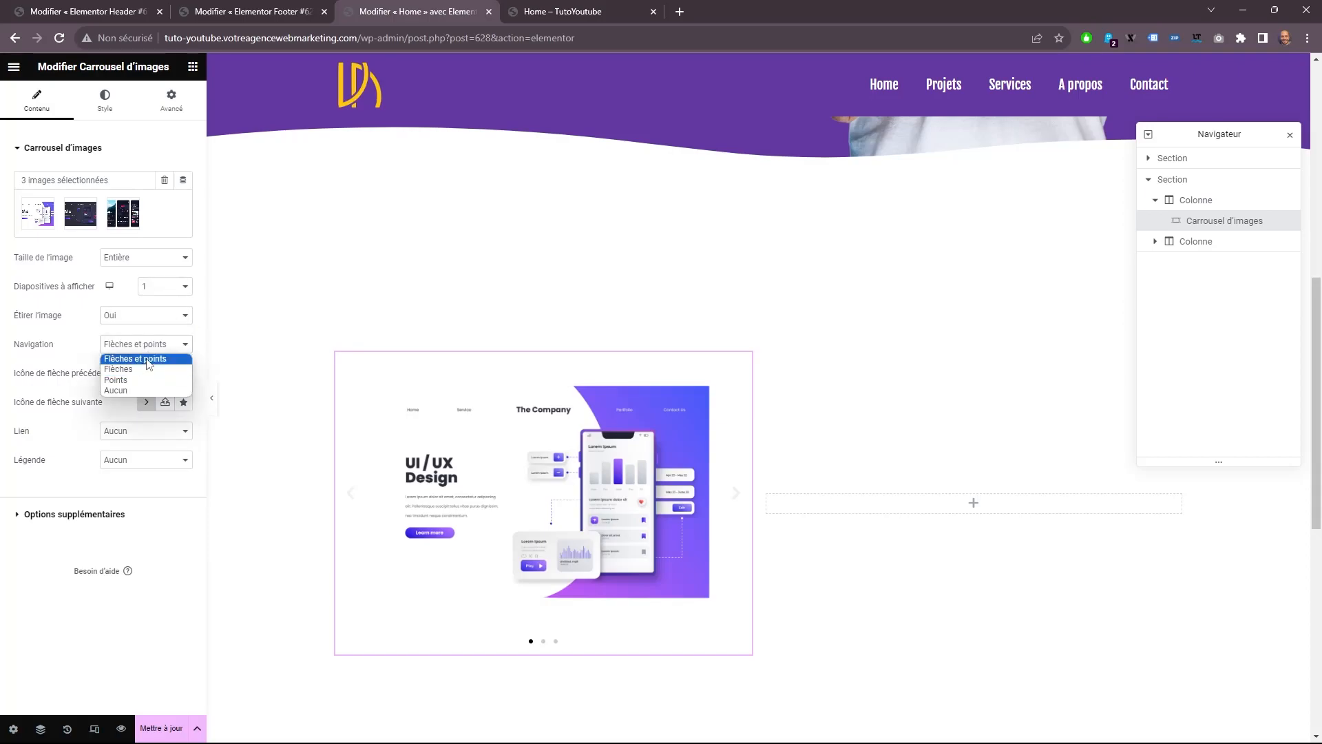
click(145, 380)
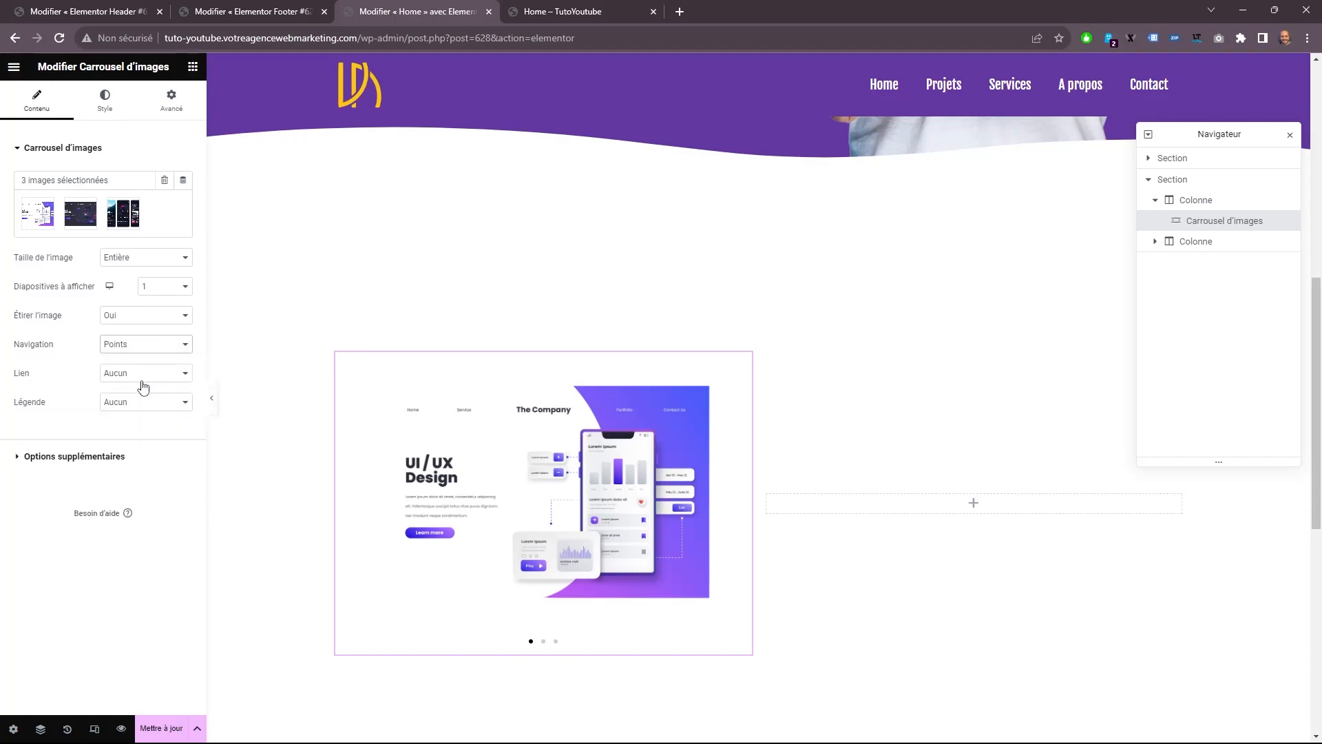
Link the carousel images to Fichier média with Visionneuse set to Oui, and test the lightbox on a slide.
click(131, 371)
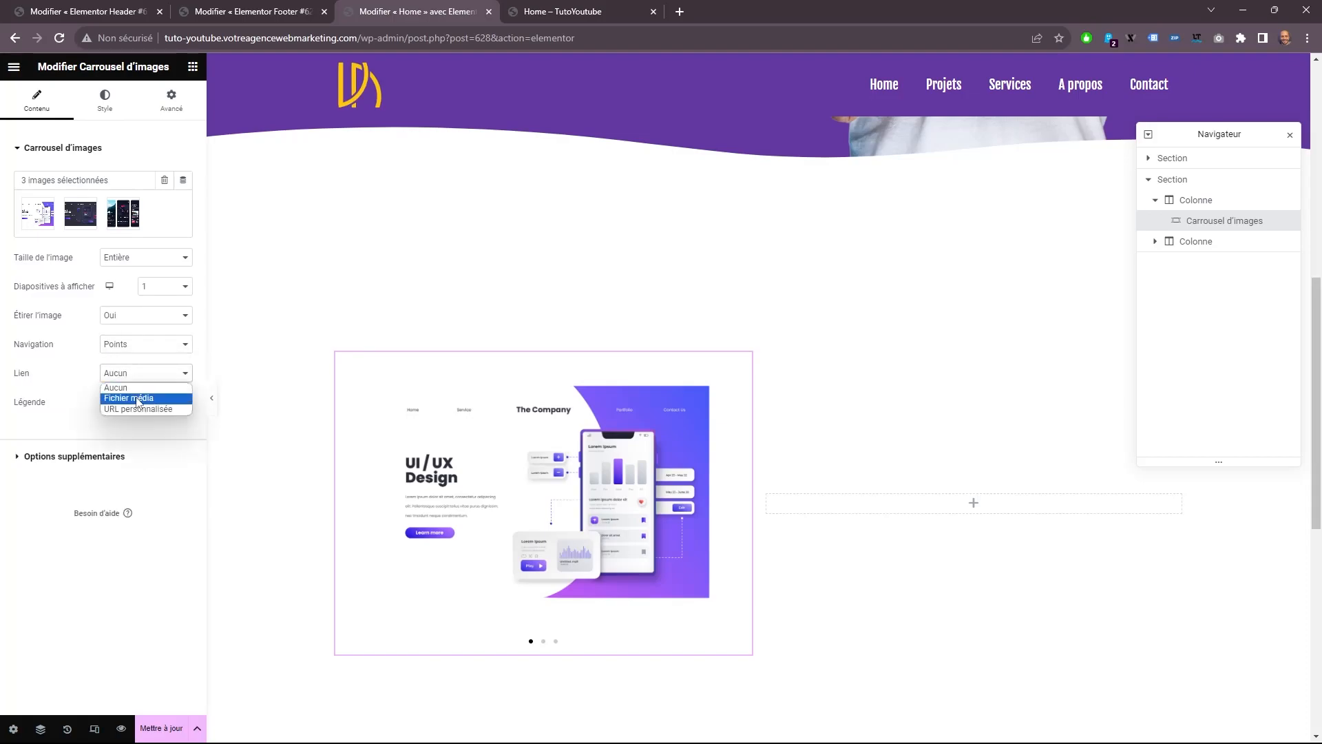
click(138, 397)
click(137, 404)
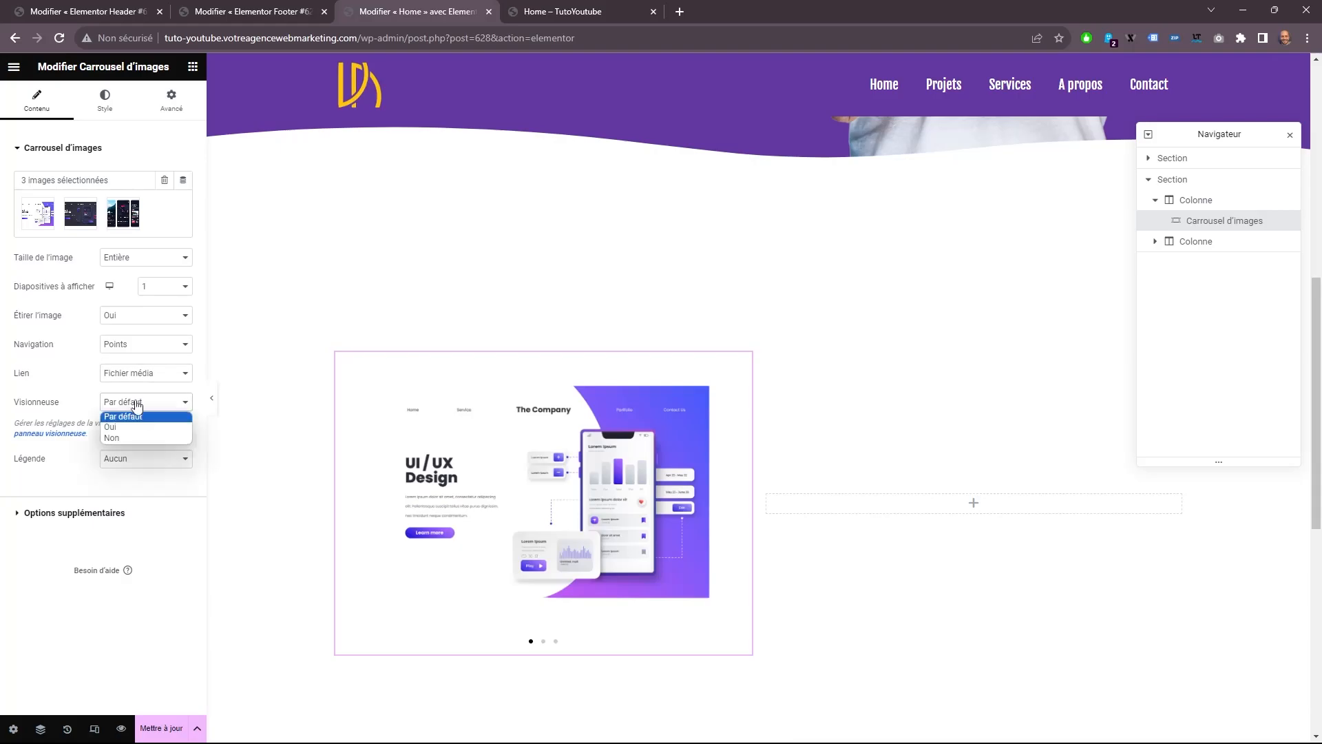
click(122, 425)
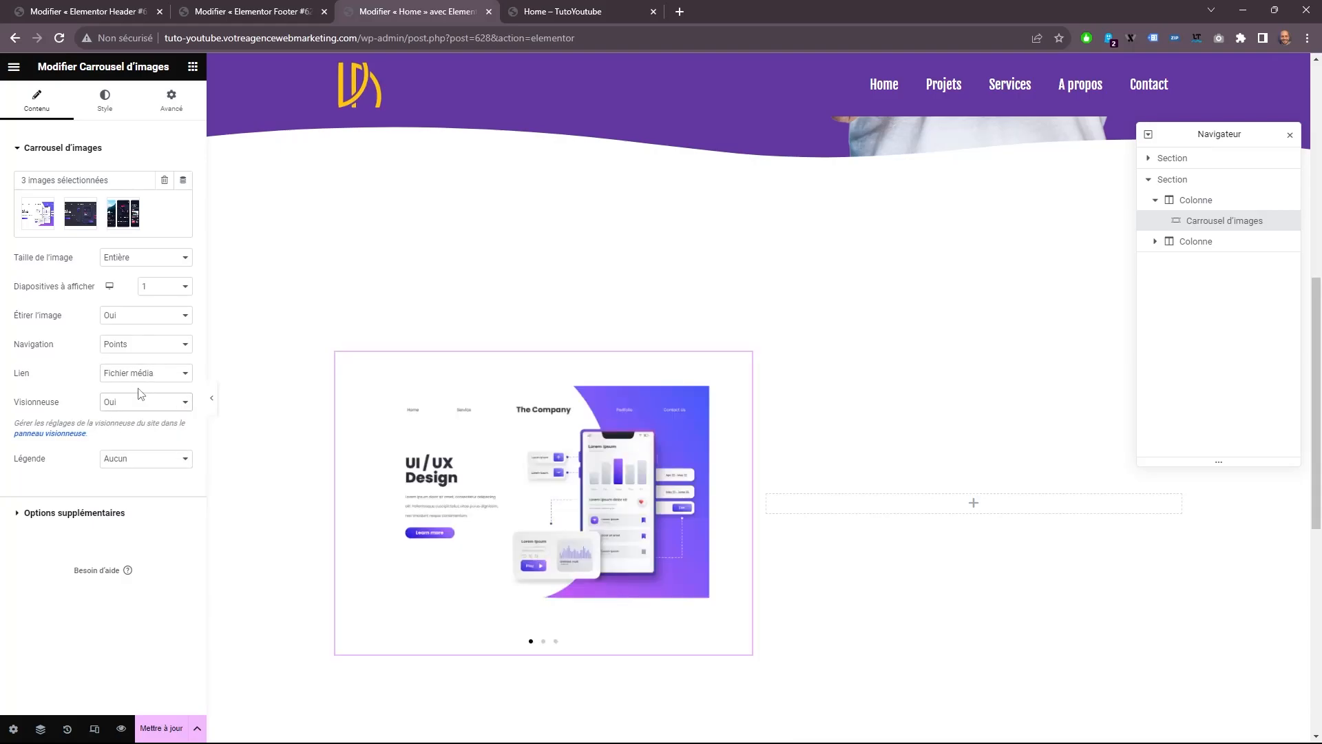
click(444, 452)
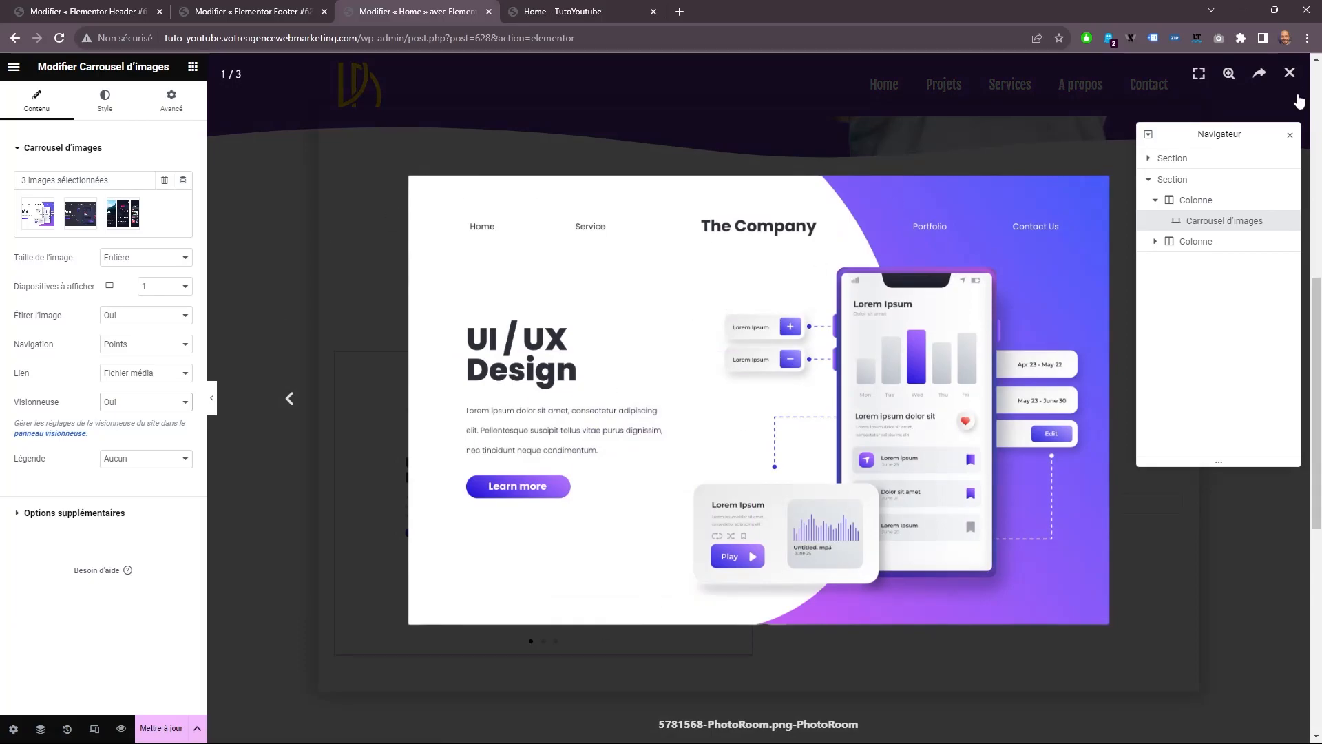
click(1289, 74)
Style the carousel pagination: position À l'intérieur, size 8, global colour Couleur de fond, and active colour Titre.
click(104, 100)
click(159, 215)
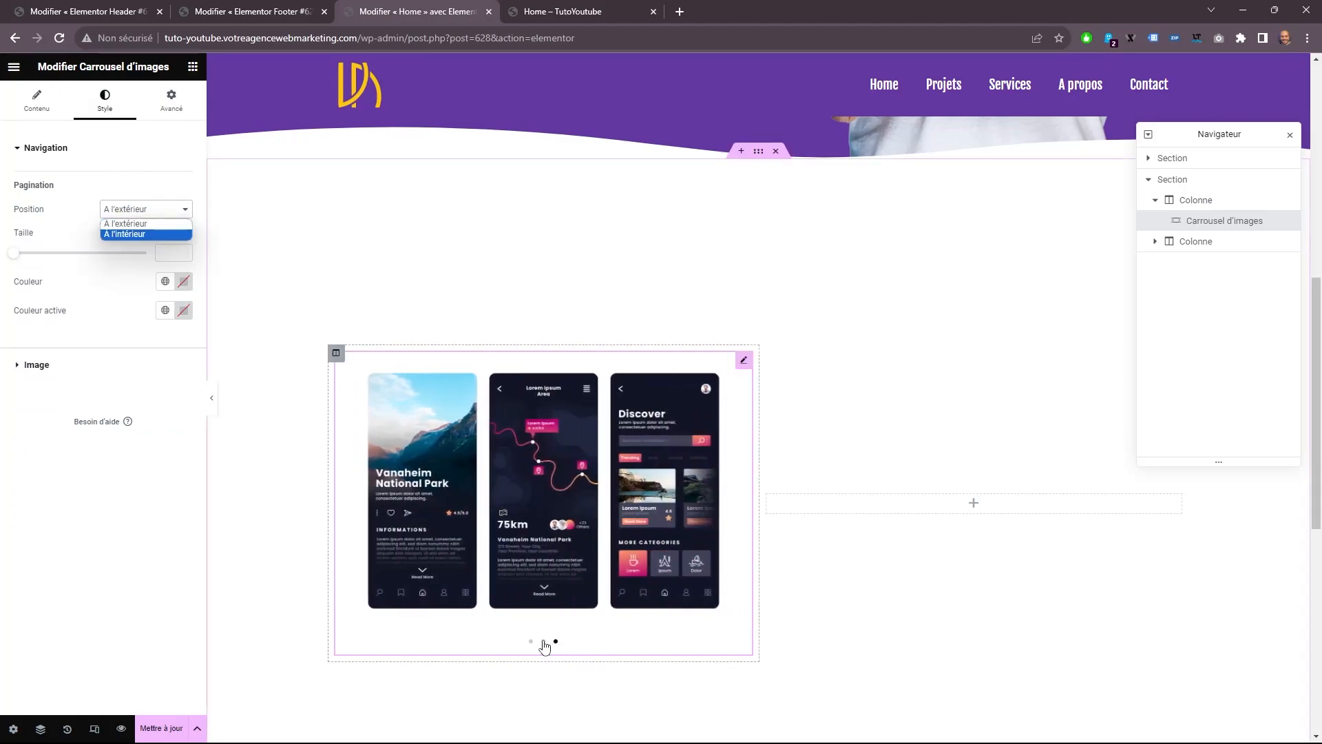
click(136, 235)
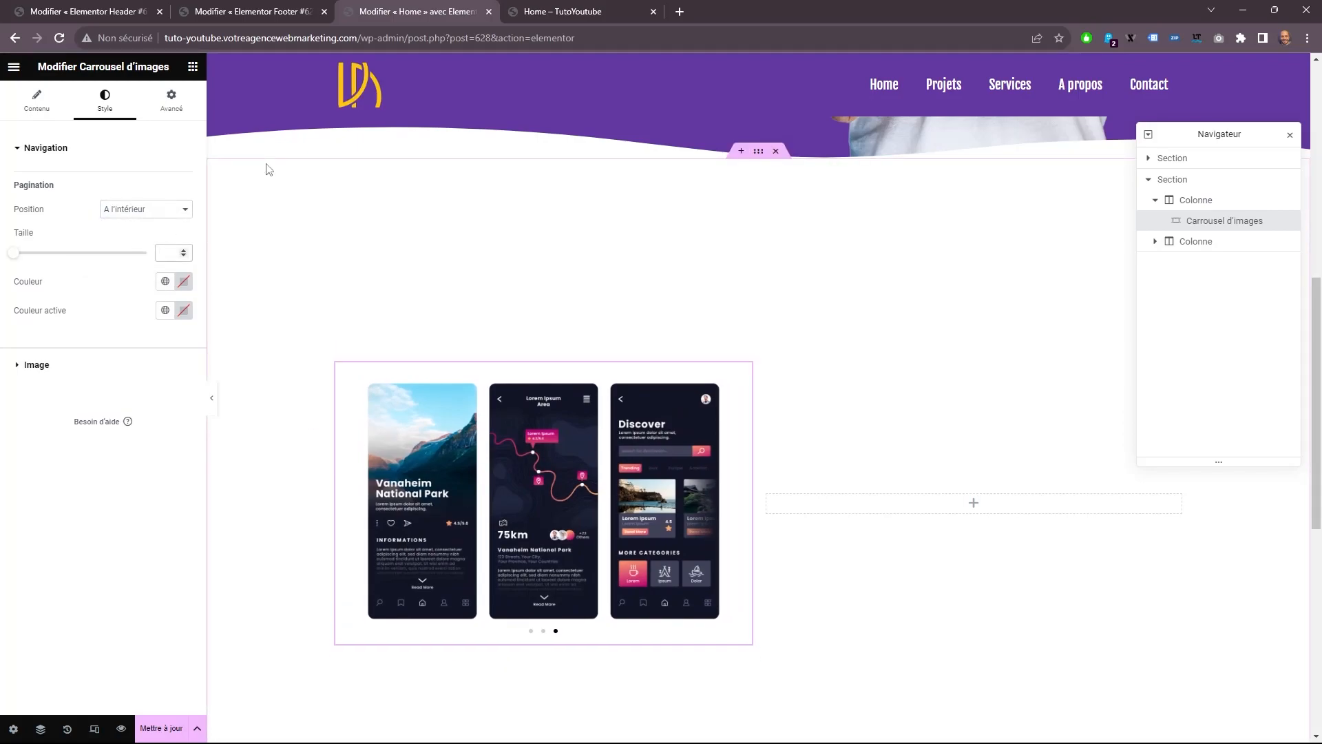
text(8)
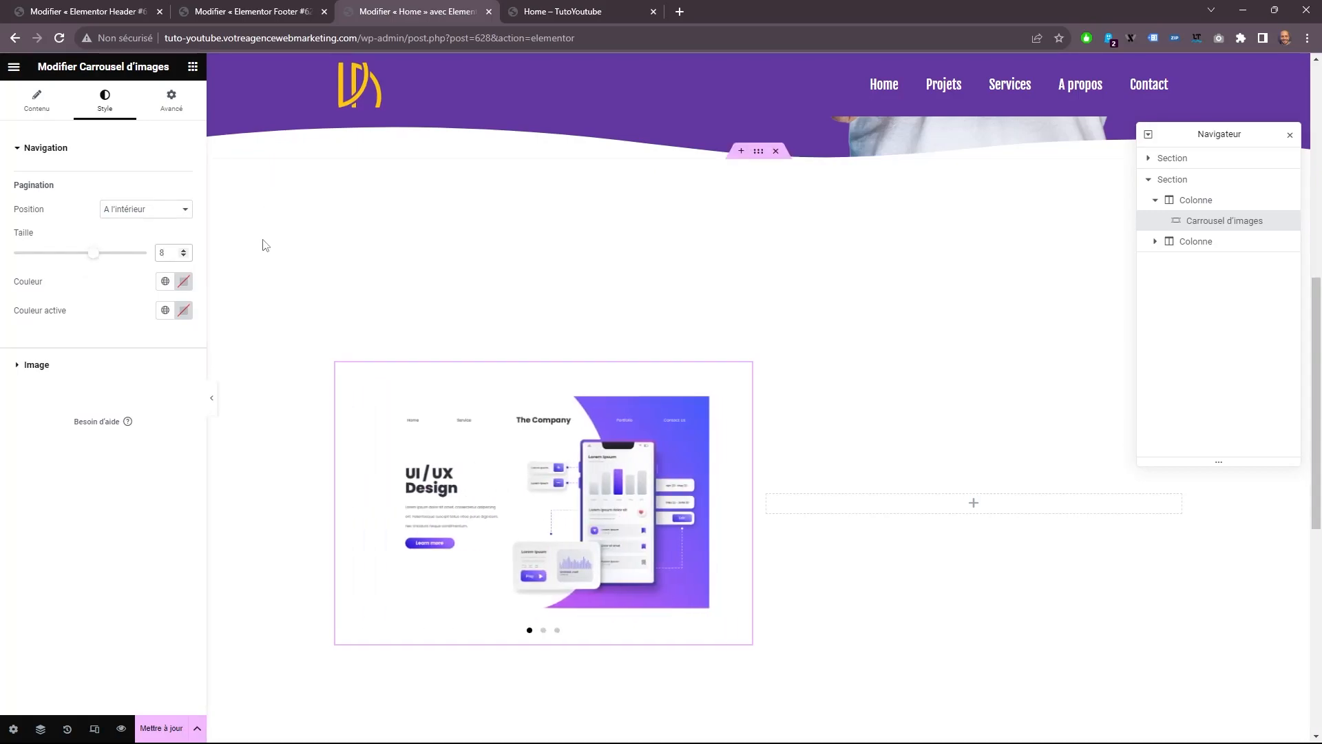
click(166, 283)
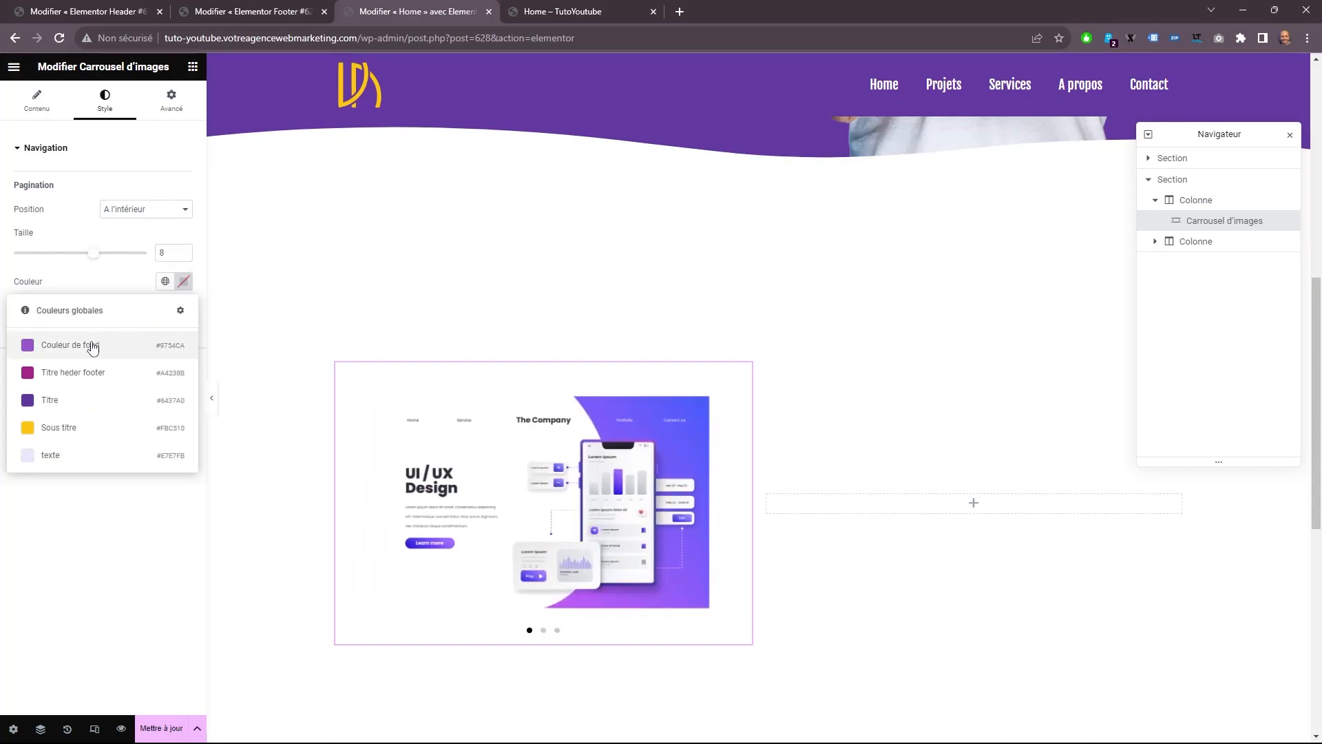
click(144, 341)
click(165, 310)
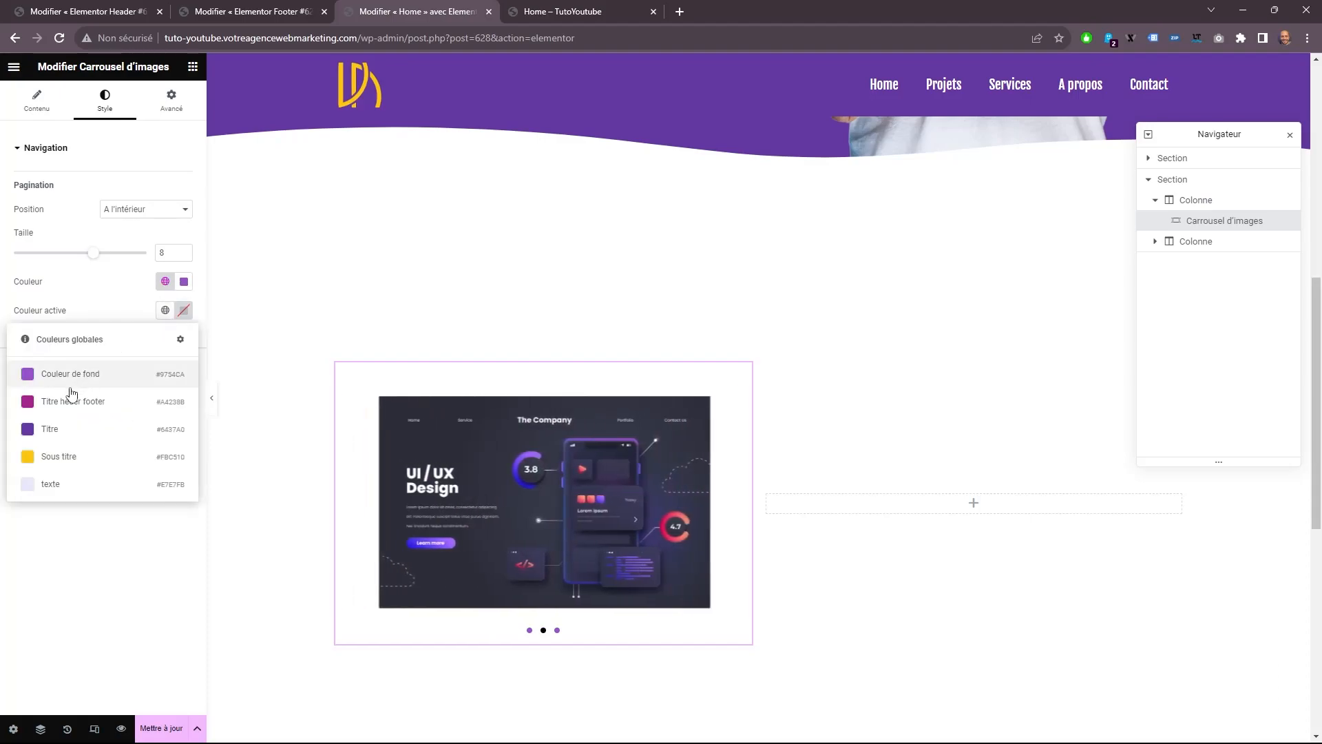
click(50, 430)
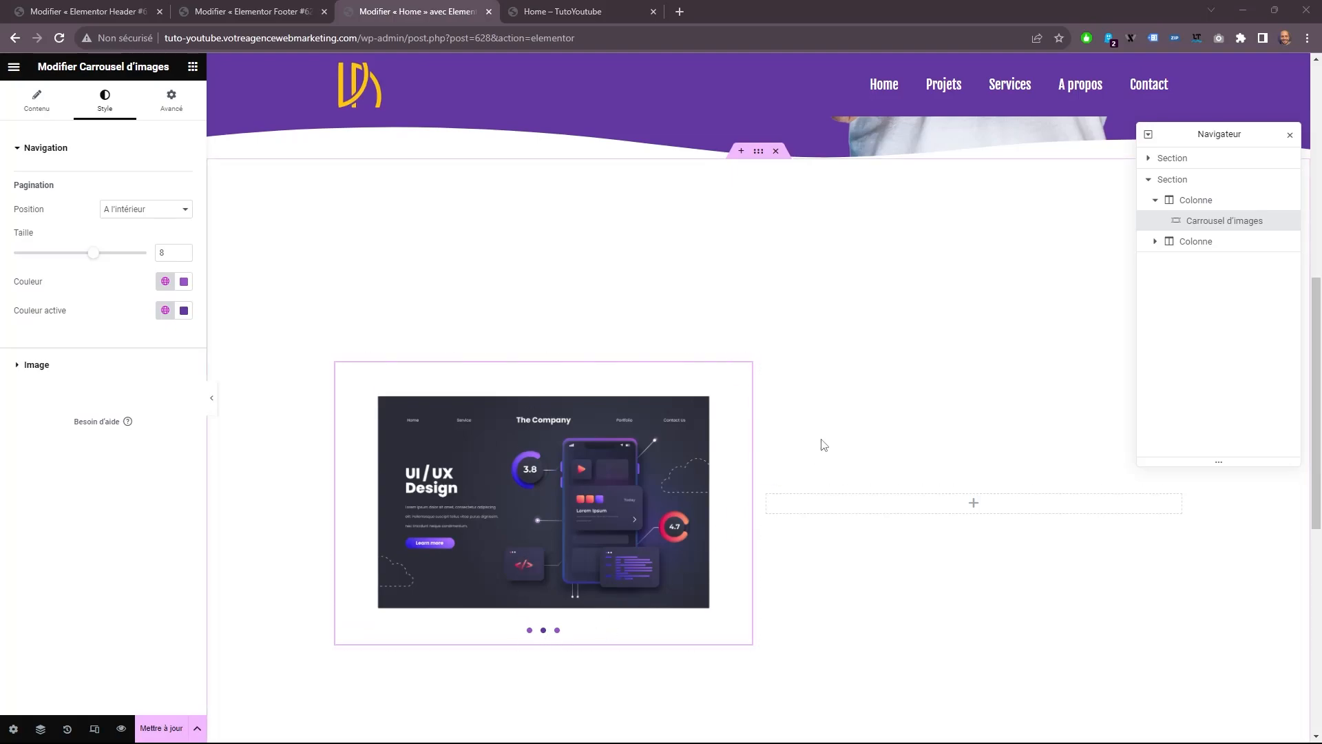
Add two Titre widgets and an Éditeur de texte widget below them in the section's second column.
click(193, 66)
drag(152, 281, 875, 514)
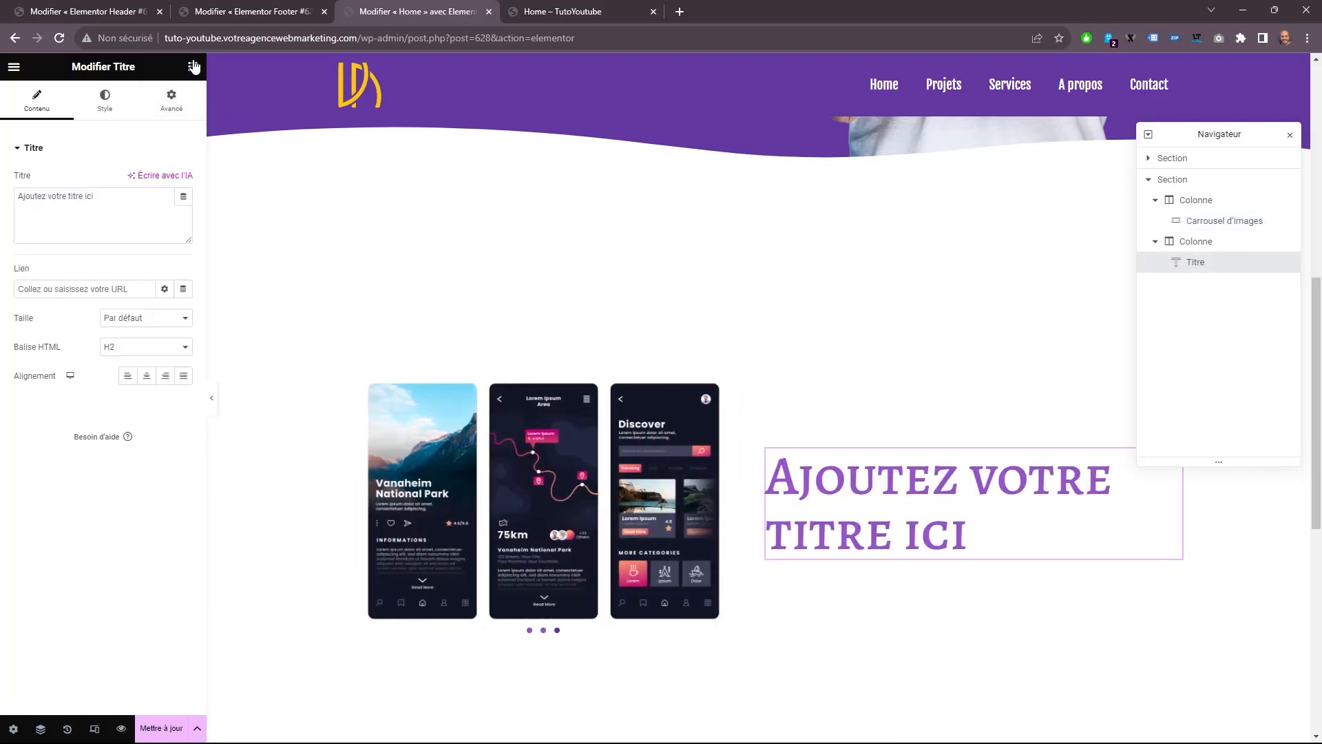
click(192, 67)
drag(152, 281, 853, 545)
drag(152, 348, 888, 599)
Copy the hero's "Mes services" button and paste it below the text block in the second column.
scroll(396, 179, up, 3)
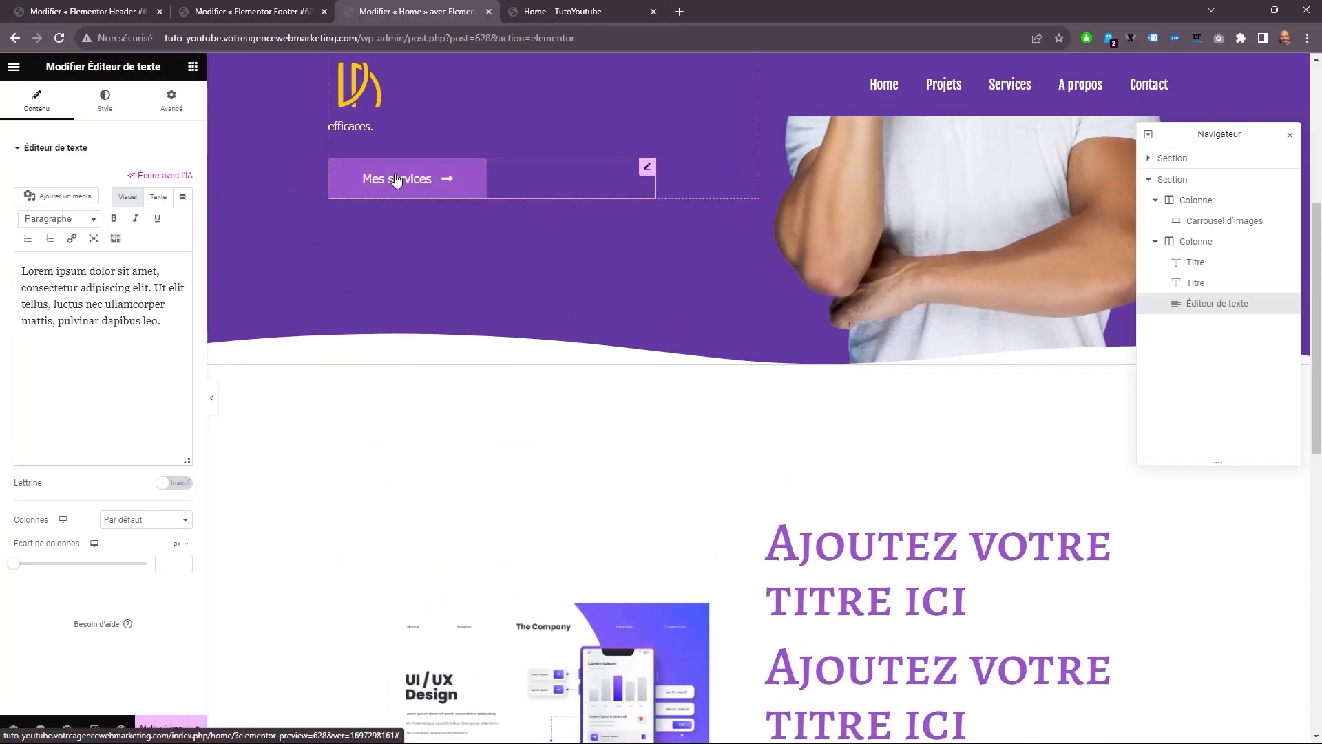
right_click(395, 179)
click(458, 248)
scroll(864, 613, down, 4)
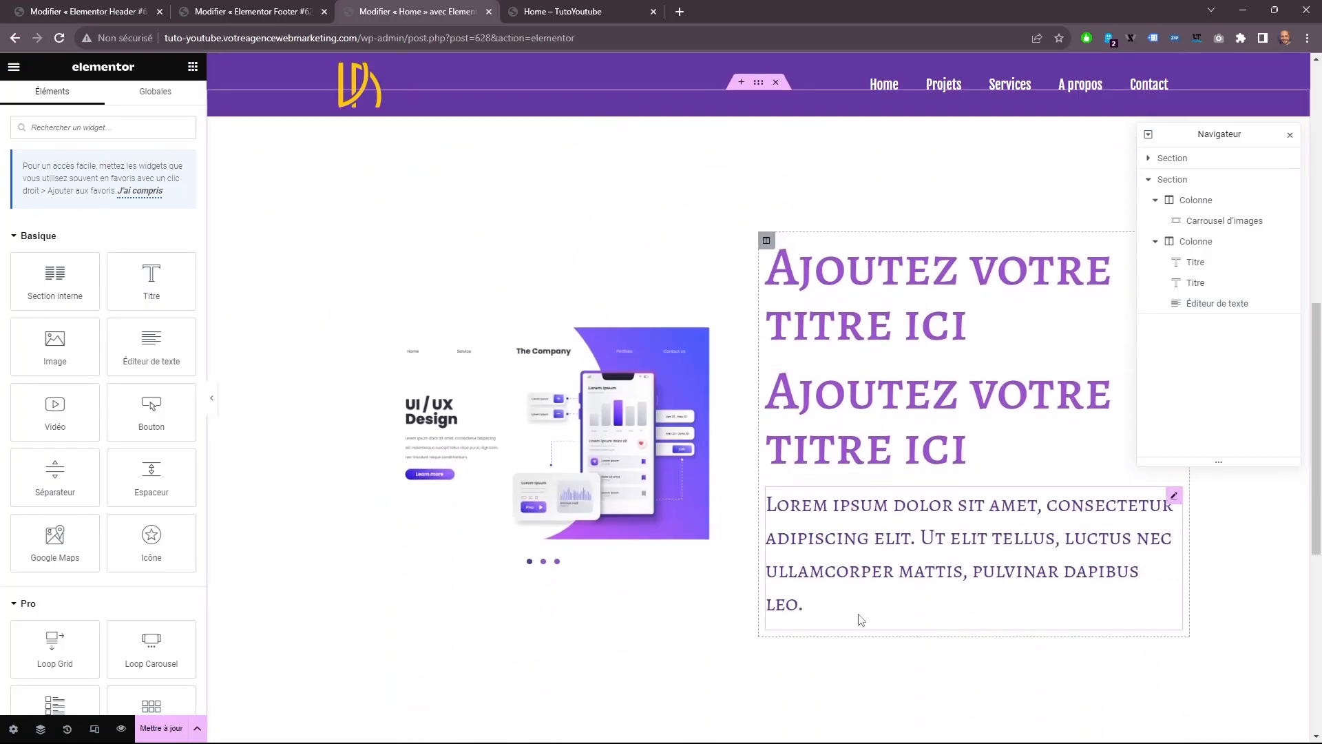
right_click(841, 544)
click(869, 535)
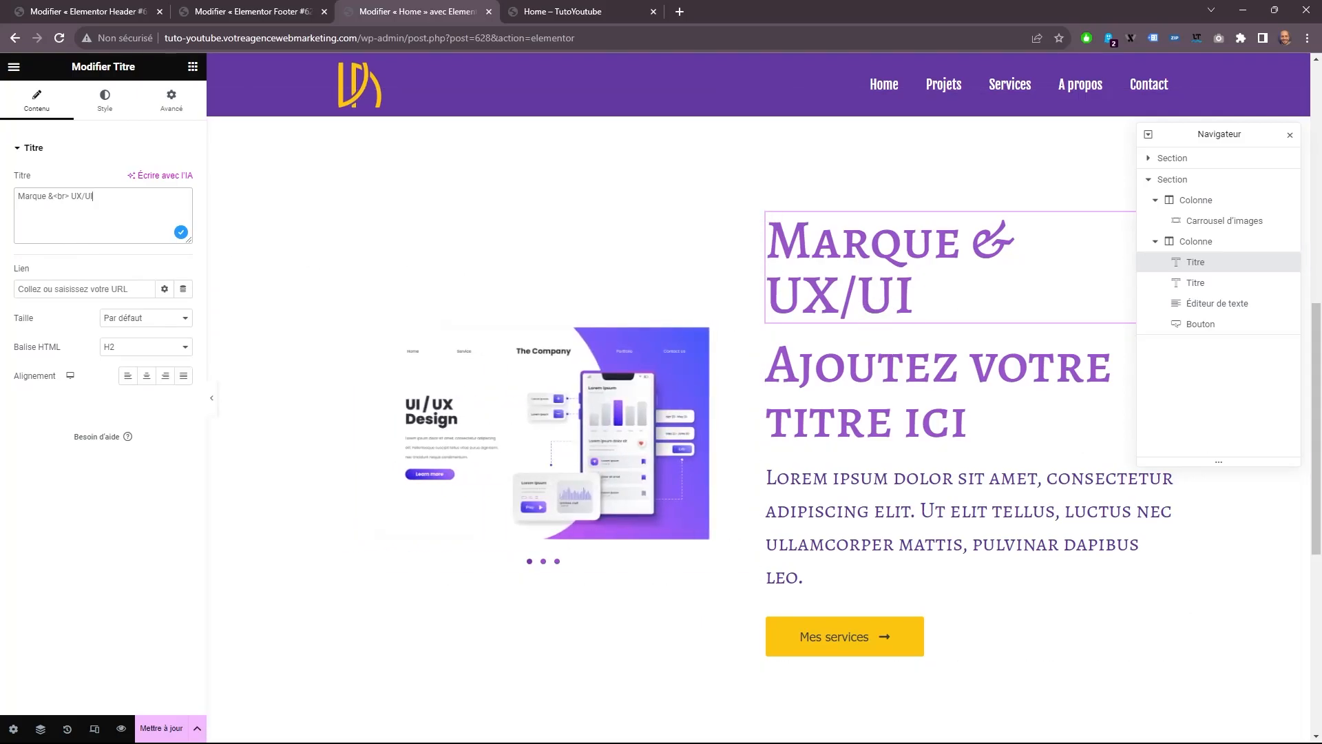
Replace the second title's text with "Depuis 2015".
click(847, 389)
drag(159, 234, 16, 199)
text(Depuis 2015)
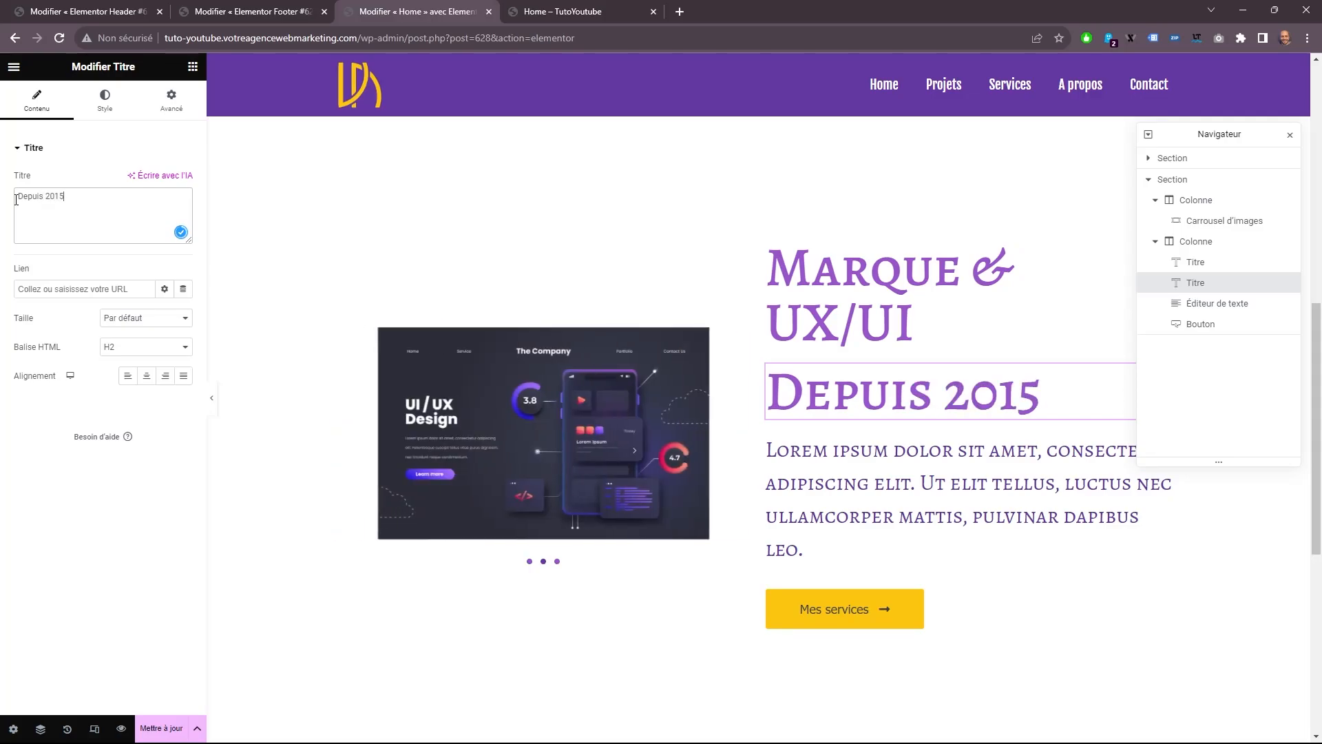
Replace the placeholder paragraph with the copied text beginning "Mon travail consiste à aider les entrepreneurs".
click(944, 500)
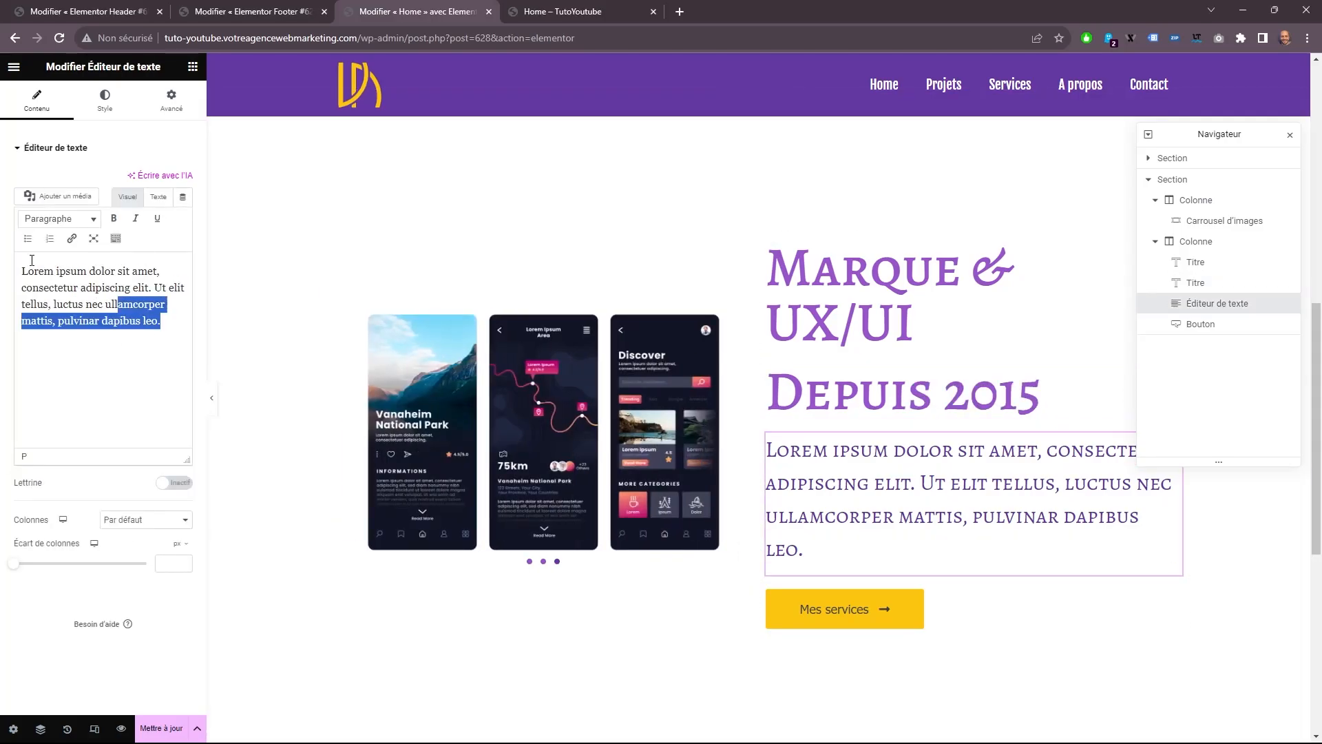
drag(162, 320, 19, 270)
text(Mon travail consiste à aider les entrepreneurs avec le côté créatif de l'entreprise - de la stratégie de marque aux présentations d'investisseurs, en passant par les sites Web ou les actifs marketing. J'ai eu le plaisir de collaborer avec des équipes travaillant dans diverses industries en Israël, en Europe et en Amérique du Nord.)
scroll(765, 386, down, 1)
Change the label of the button in the second column to "Mes derniers projets".
click(884, 608)
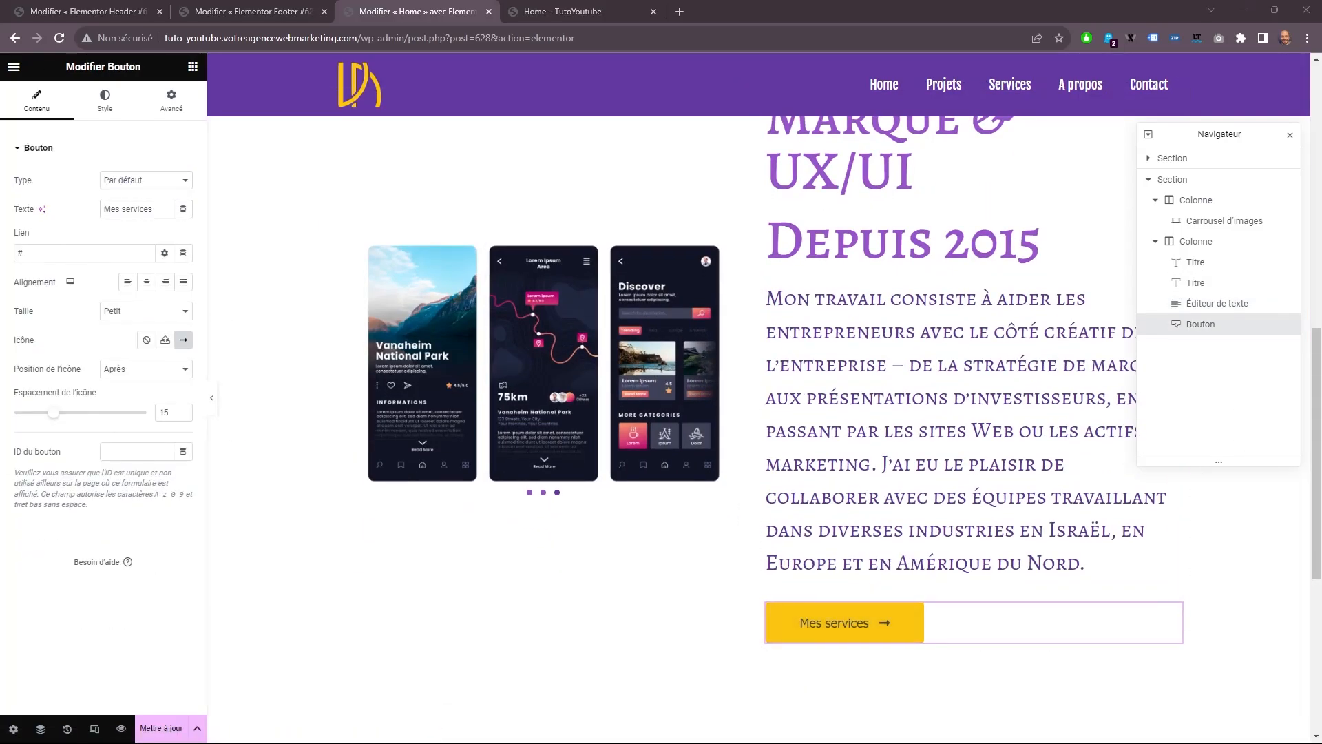
triple_click(109, 208)
right_click(109, 208)
click(182, 266)
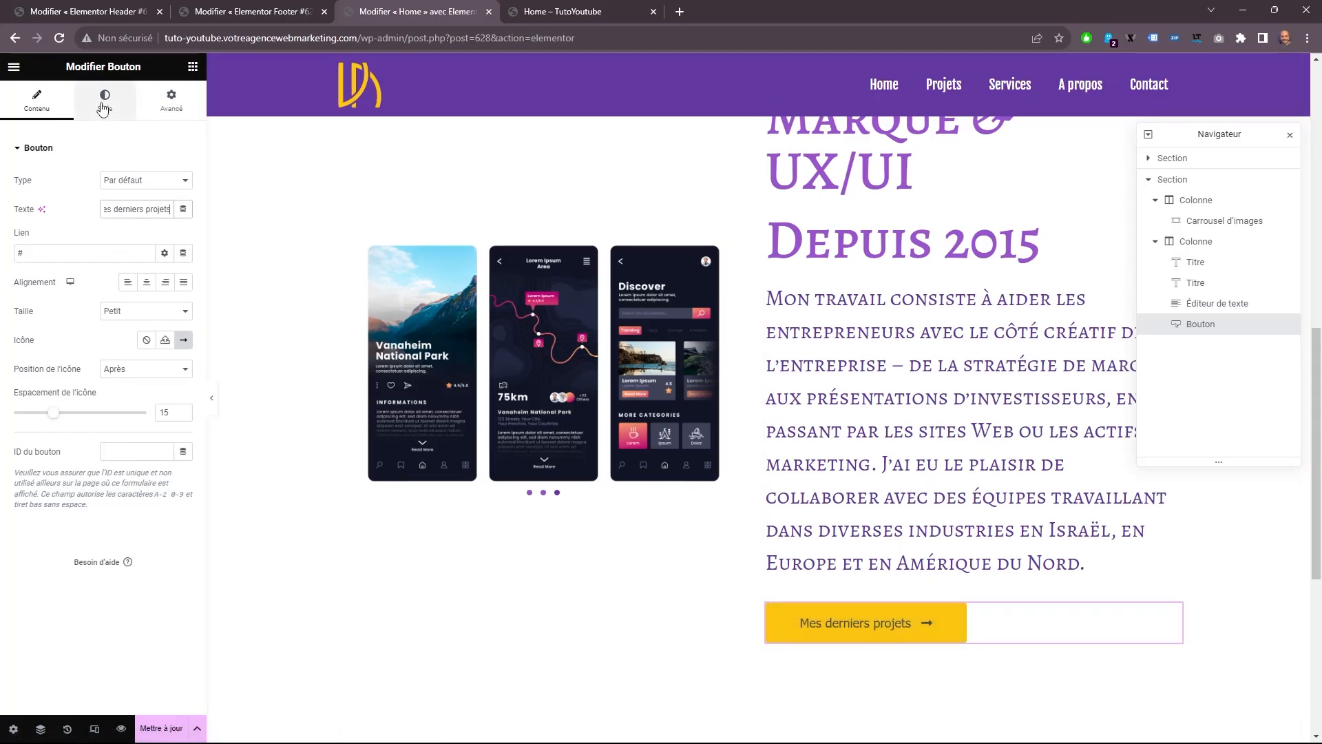
Add a box shadow to the "Mes derniers projets" button and lower the shadow colour's opacity.
click(130, 111)
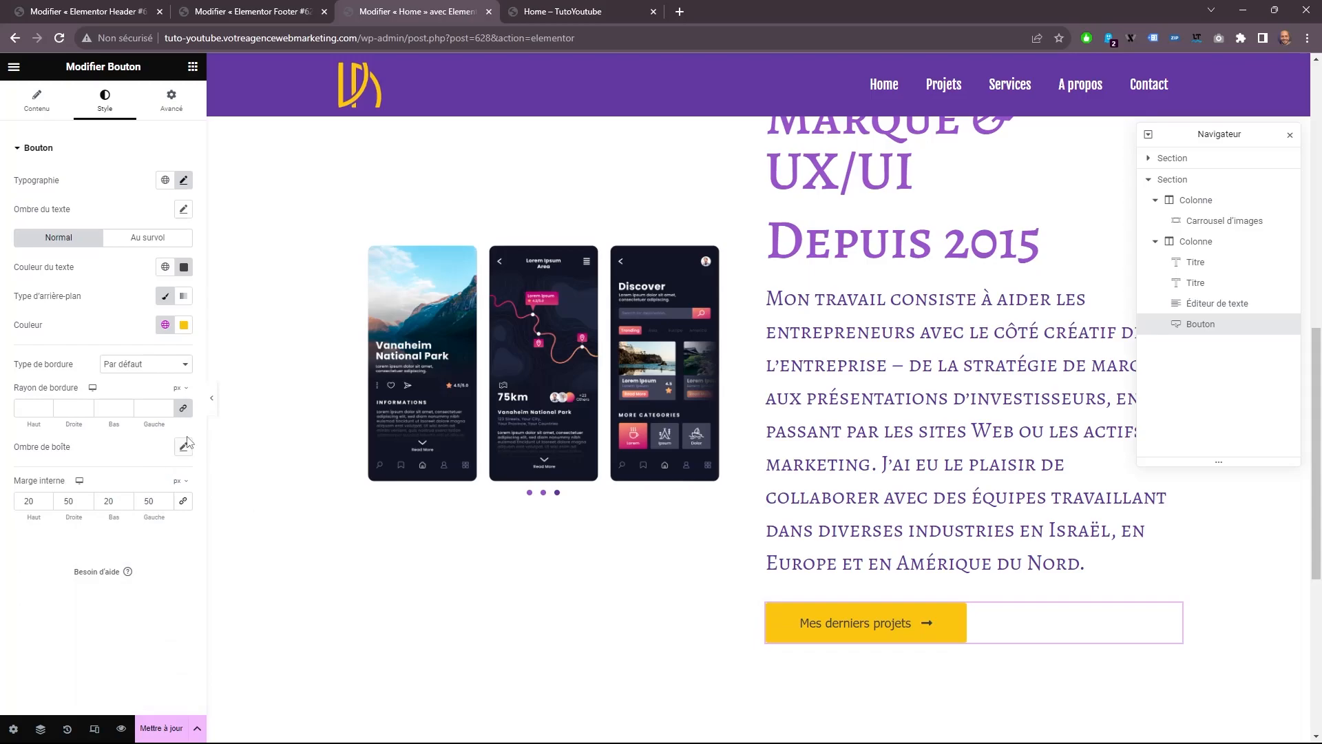
click(183, 447)
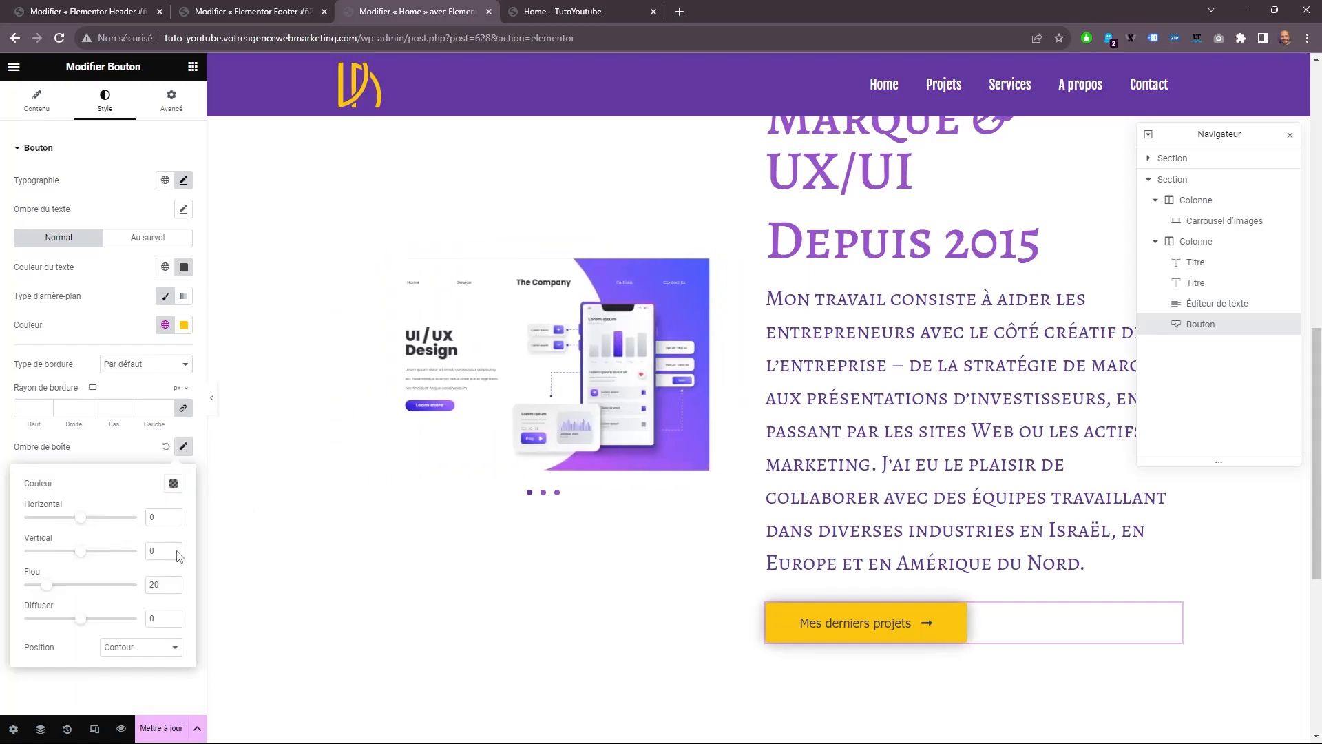
click(173, 484)
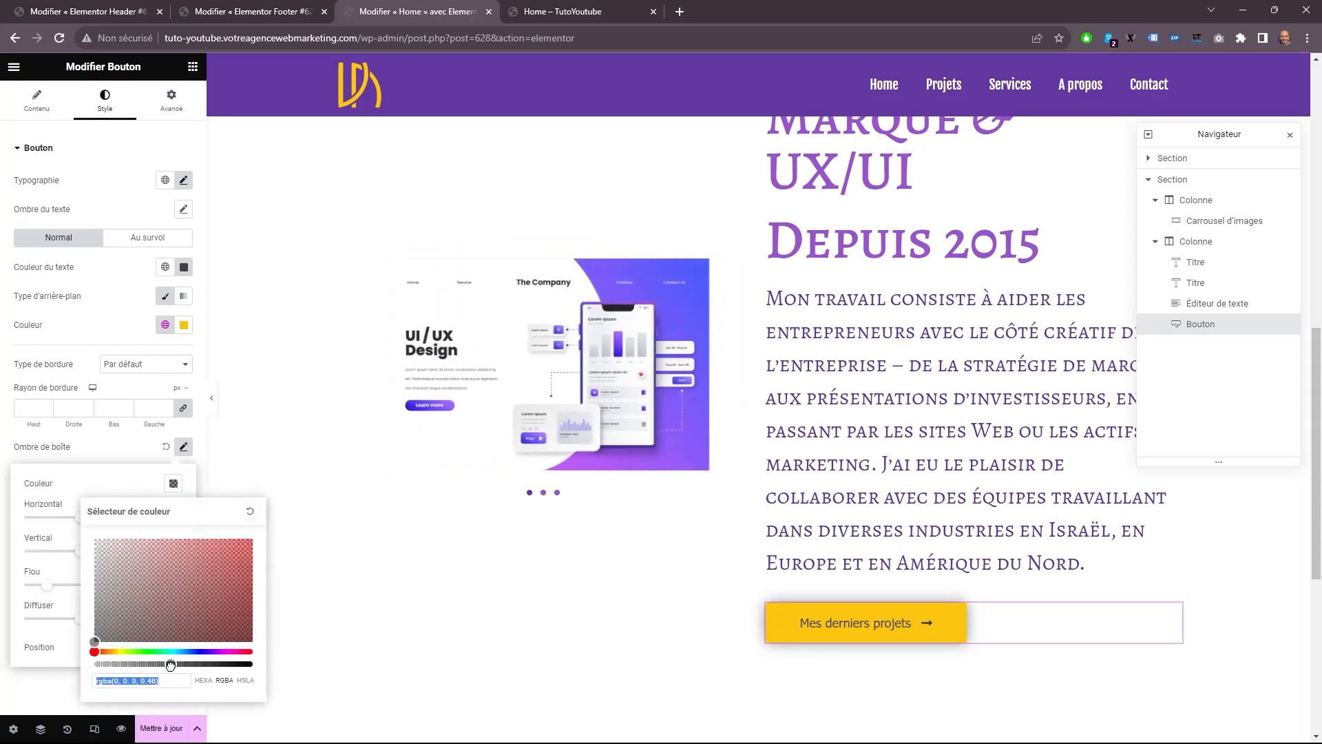
drag(170, 664, 133, 663)
click(135, 489)
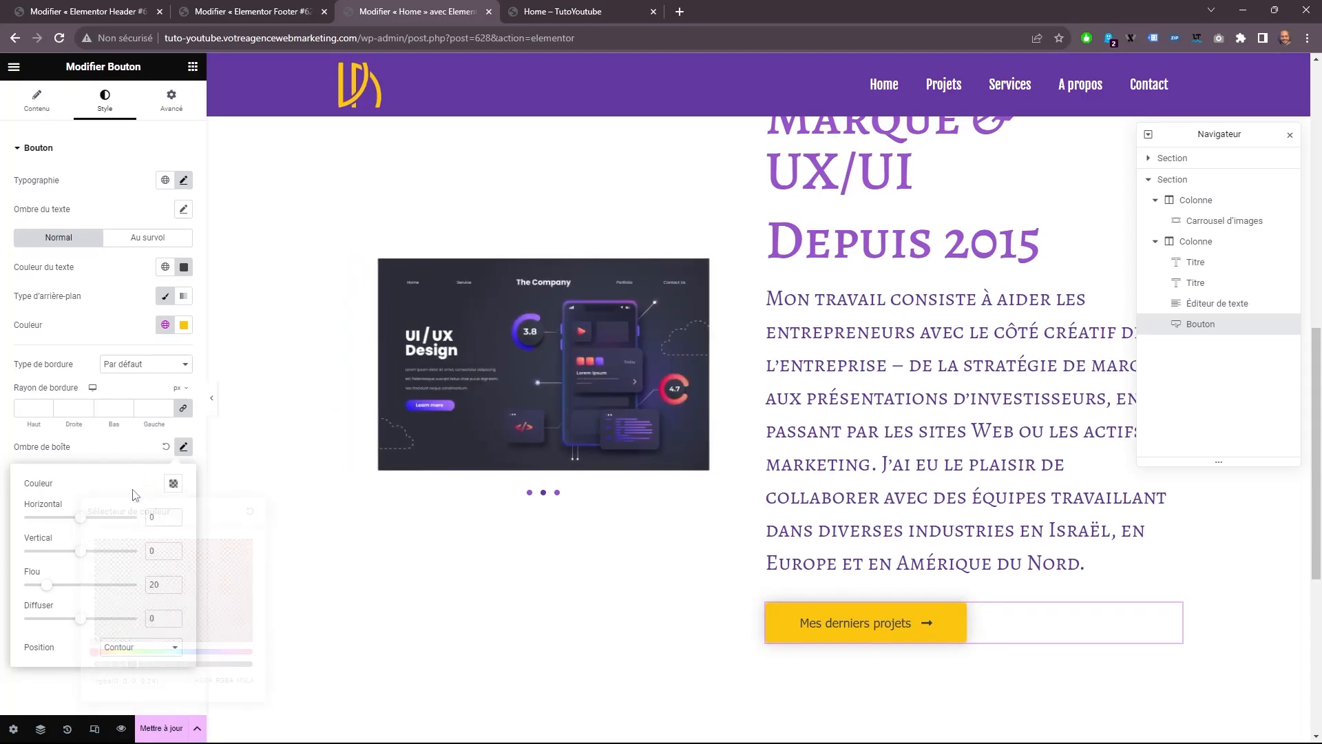
double_click(156, 584)
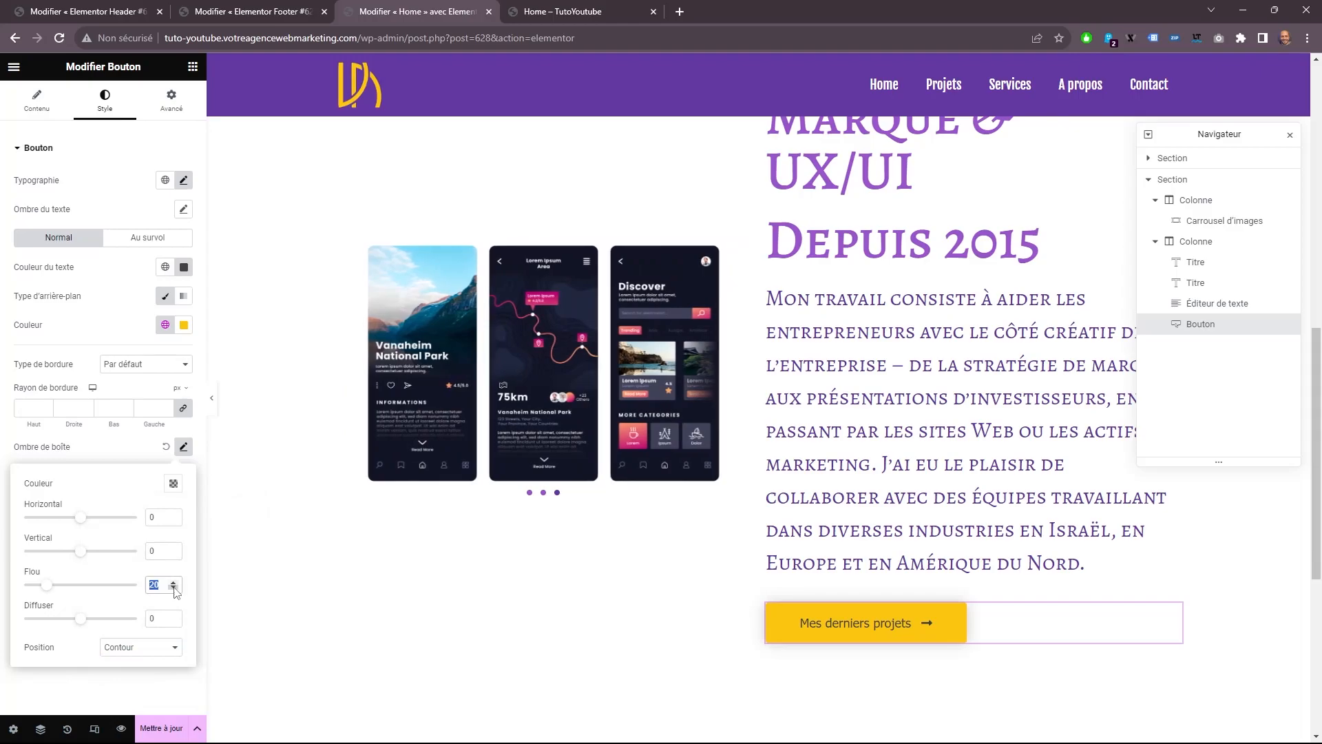
click(140, 702)
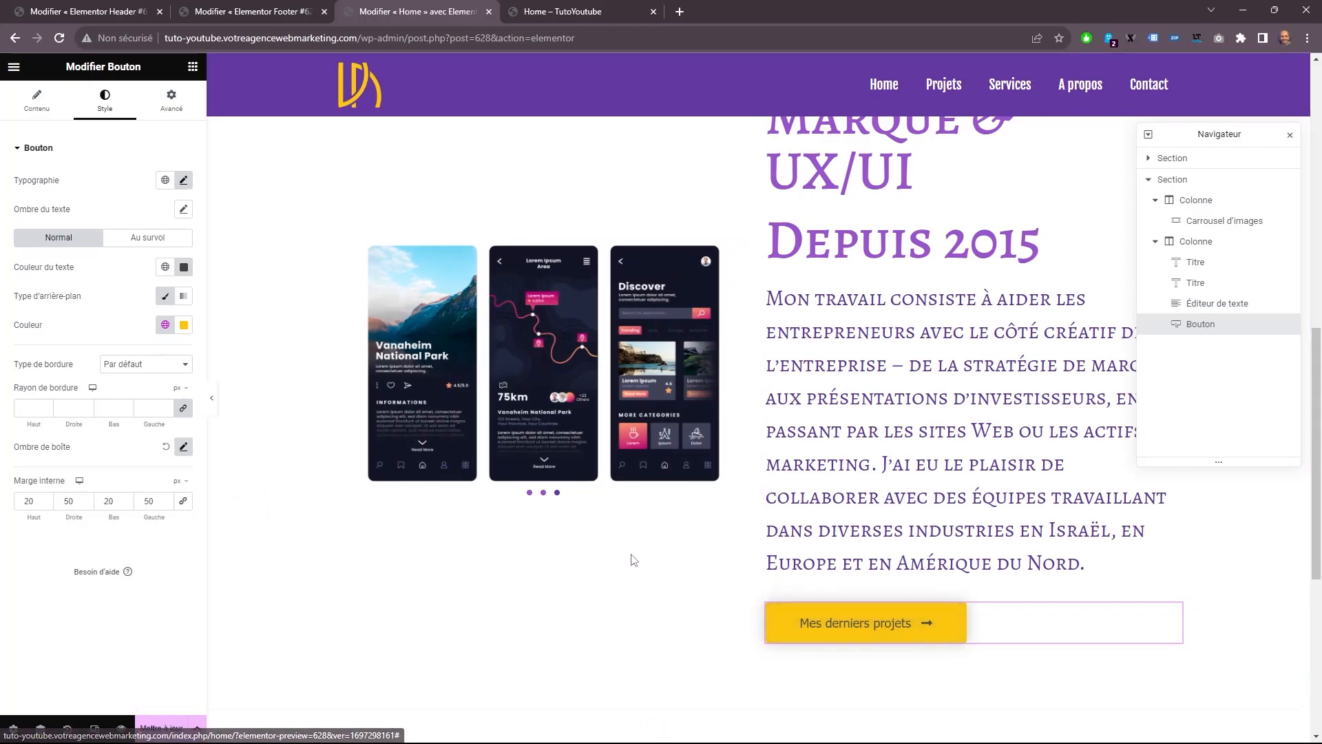
Copy the "Mes derniers projets" button and paste its style onto the hero's "Mes services" button.
right_click(827, 625)
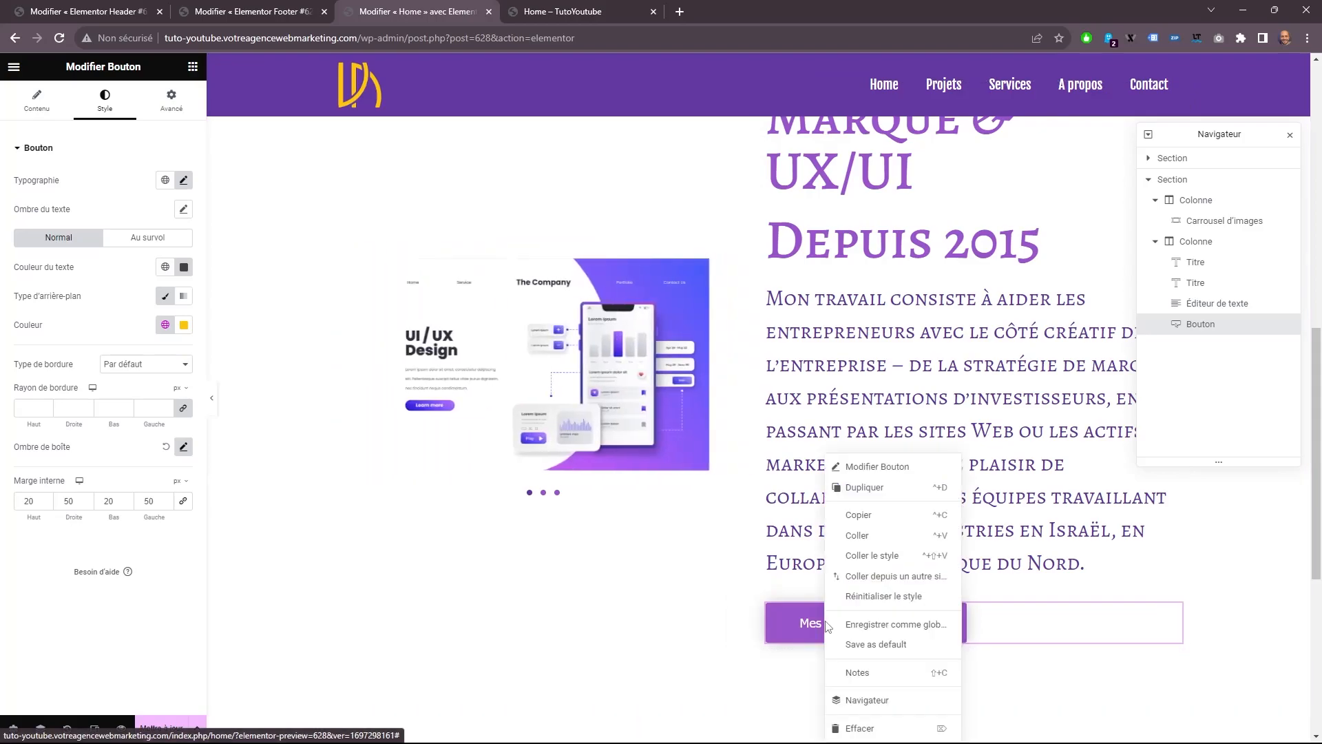
click(871, 516)
scroll(457, 303, up, 5)
scroll(436, 262, up, 2)
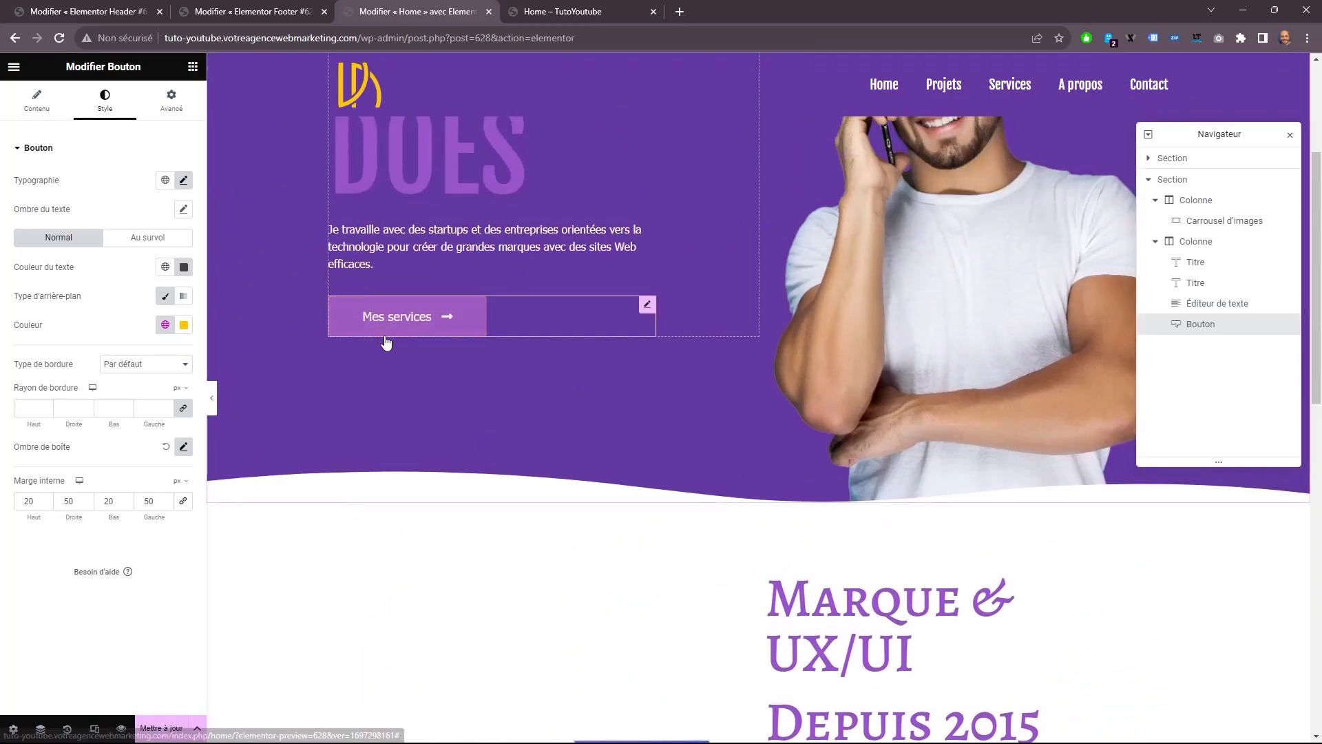
right_click(390, 318)
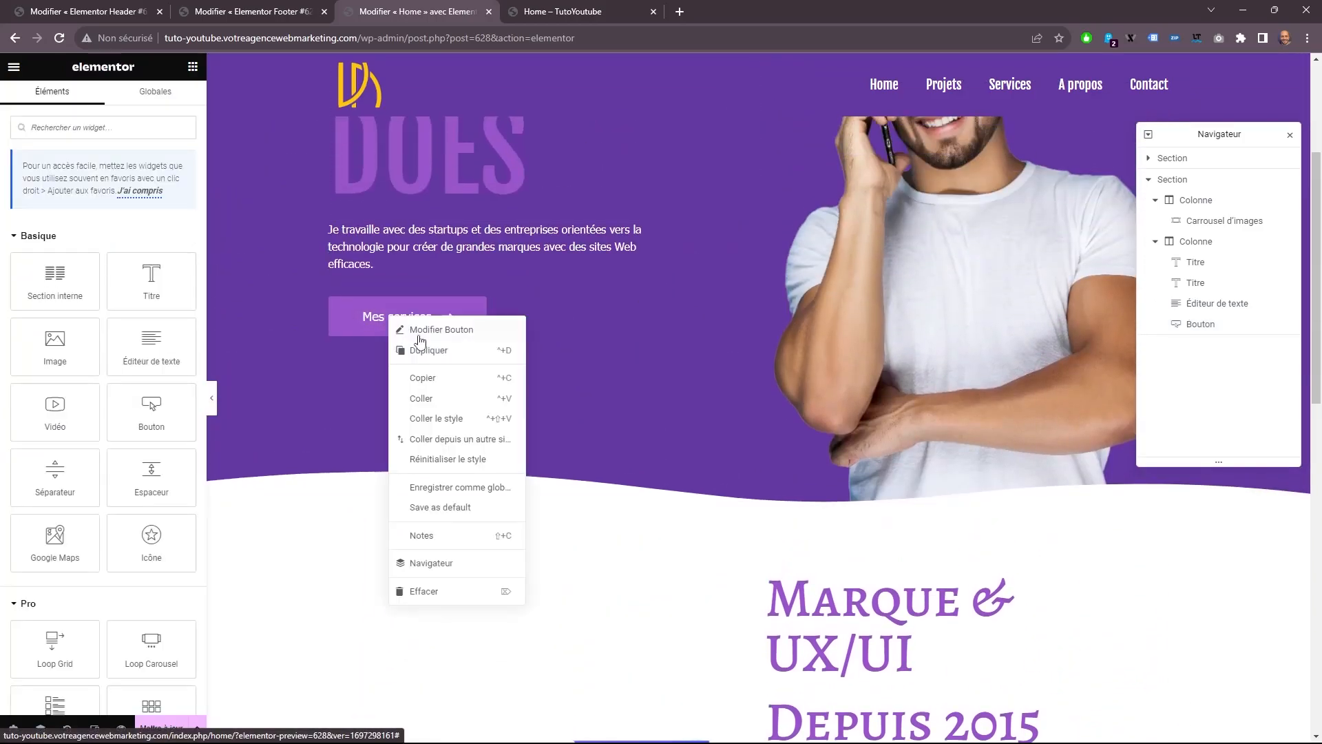
click(439, 419)
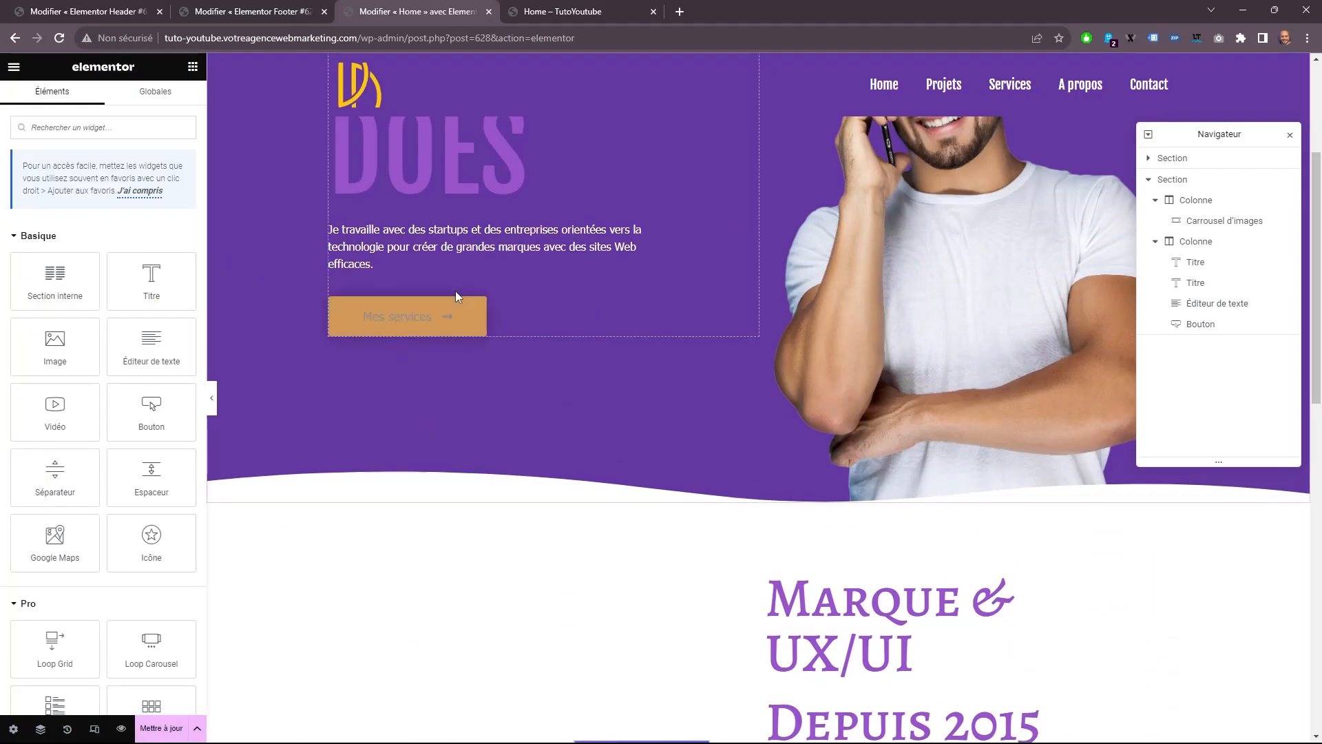
Set the text colour of the "Marque & UX/UI" title to the global colour "Titre".
scroll(712, 464, down, 7)
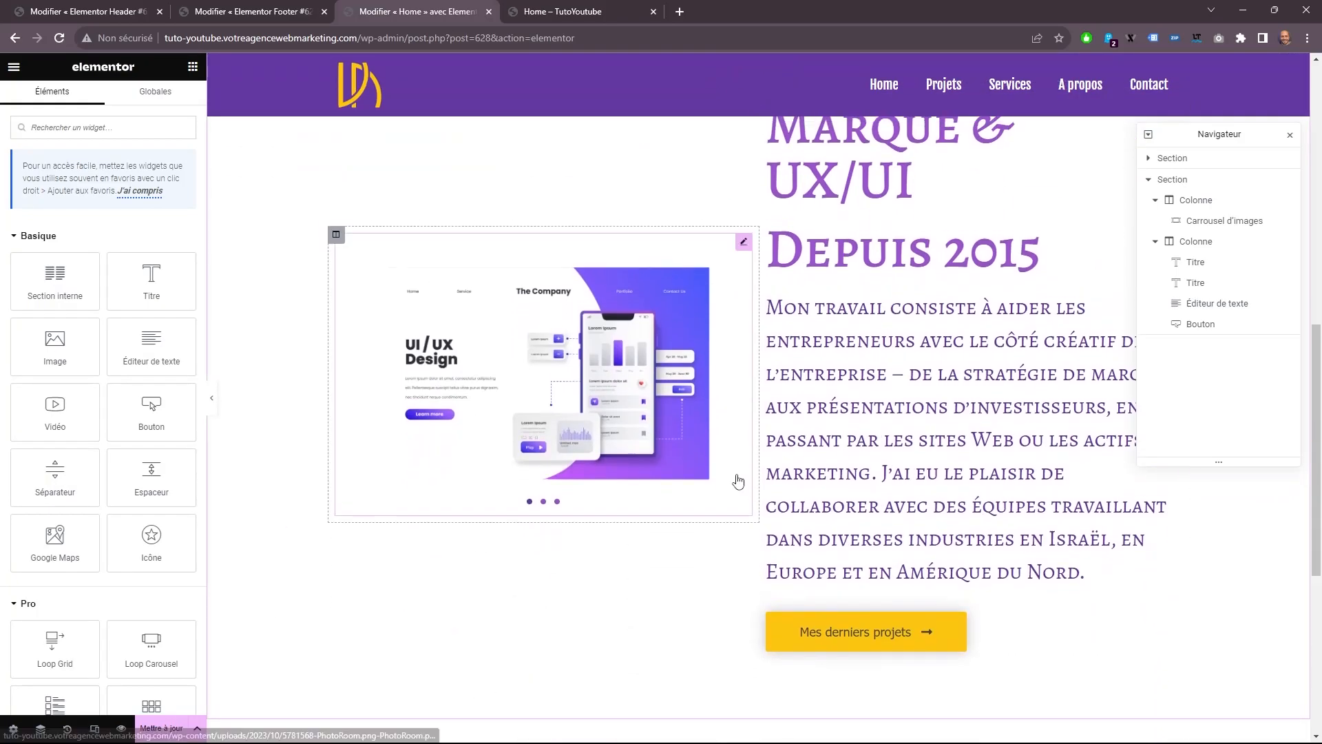
scroll(738, 481, up, 2)
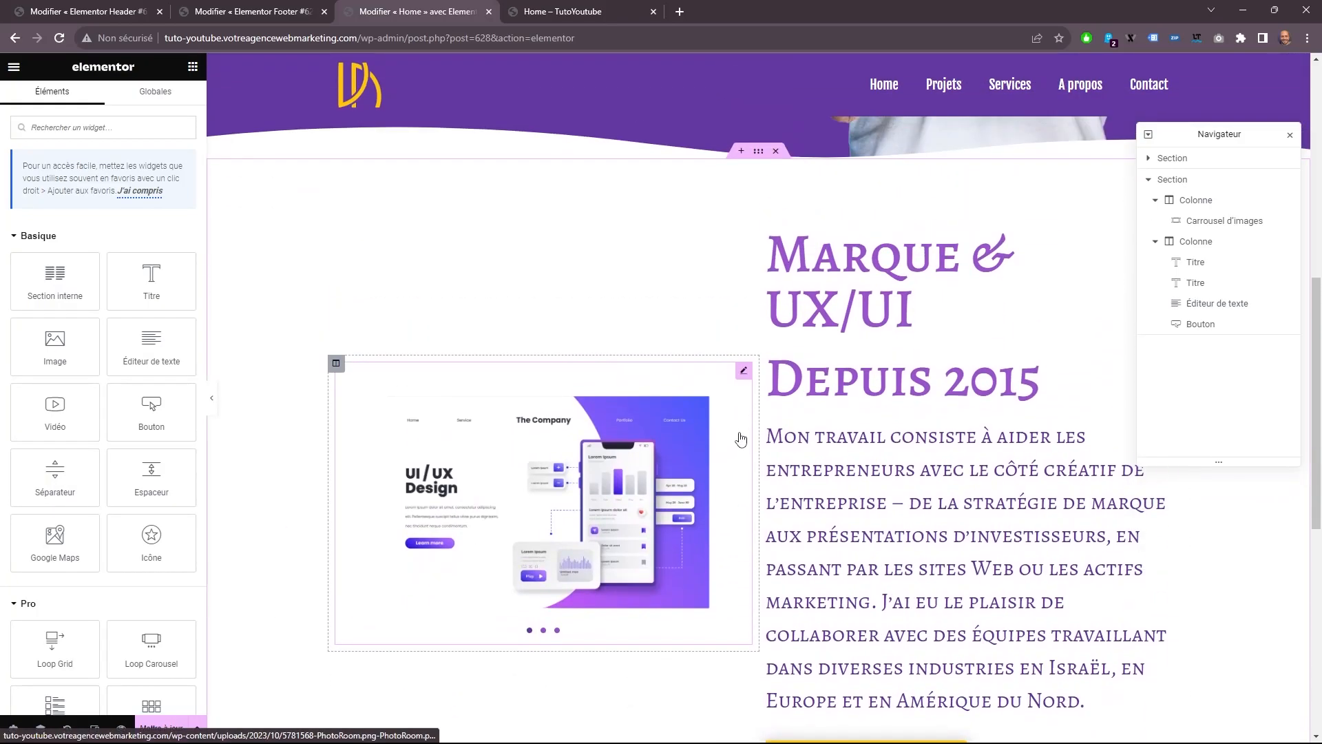
click(888, 288)
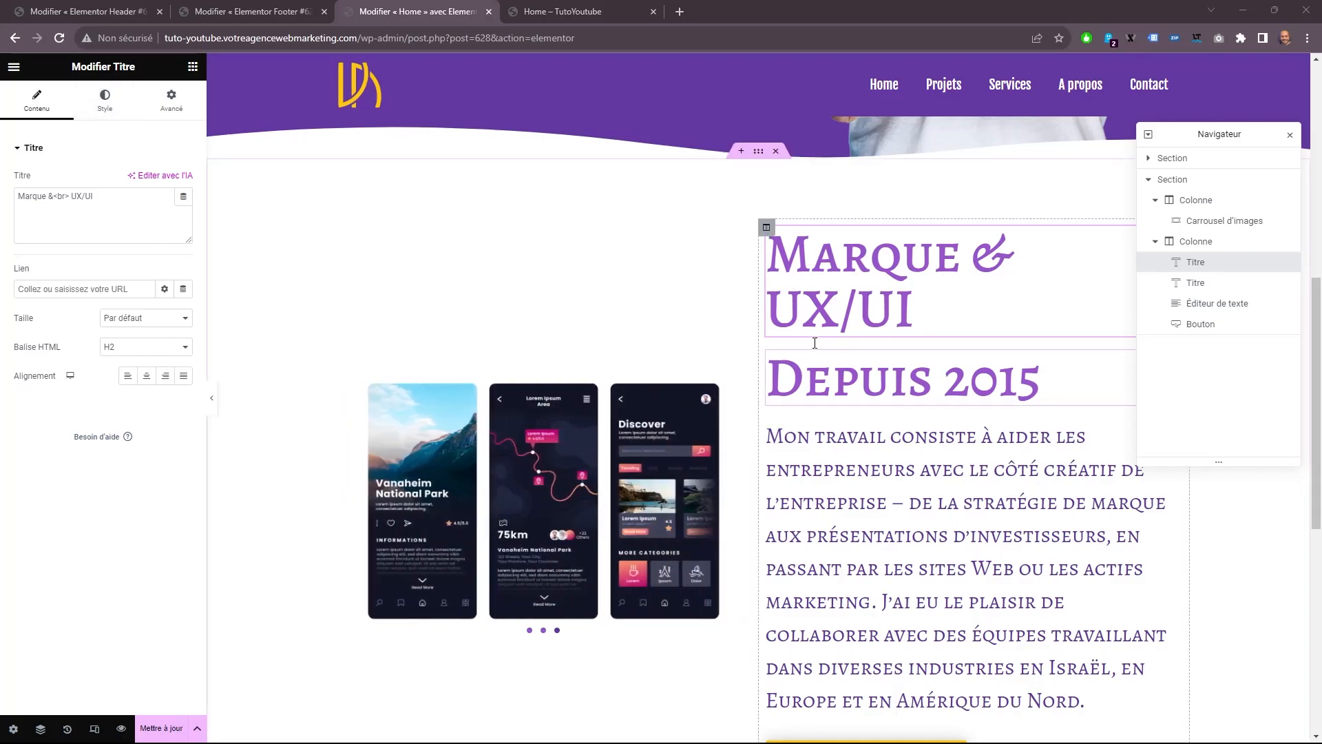
scroll(444, 279, up, 6)
scroll(444, 279, up, 1)
scroll(446, 348, down, 5)
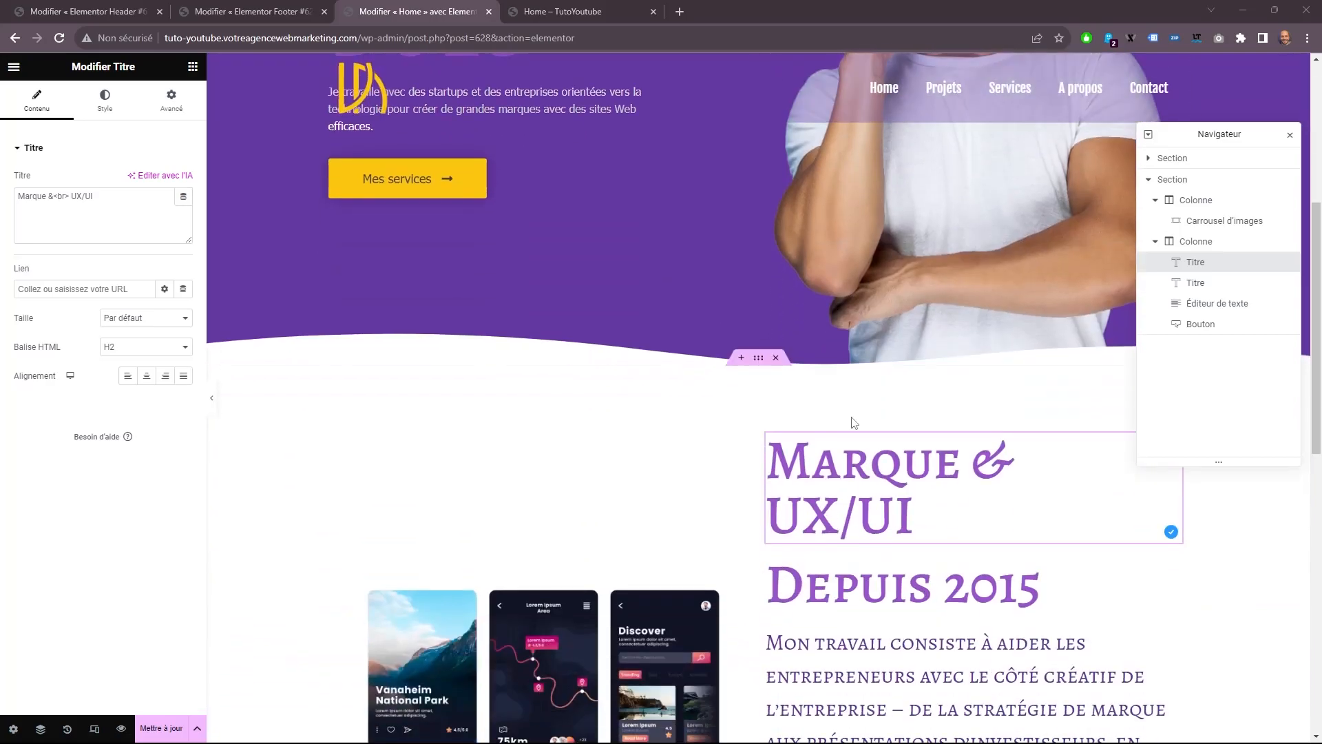
click(107, 103)
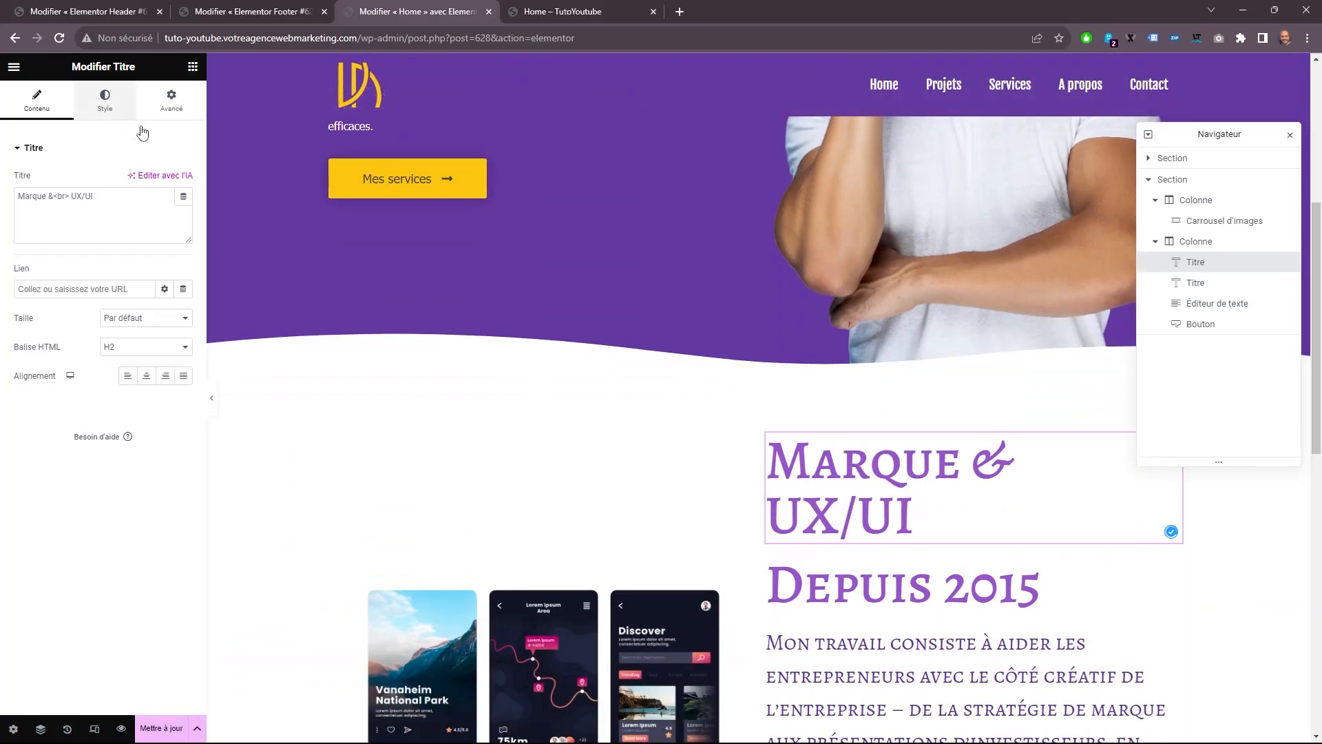
click(165, 181)
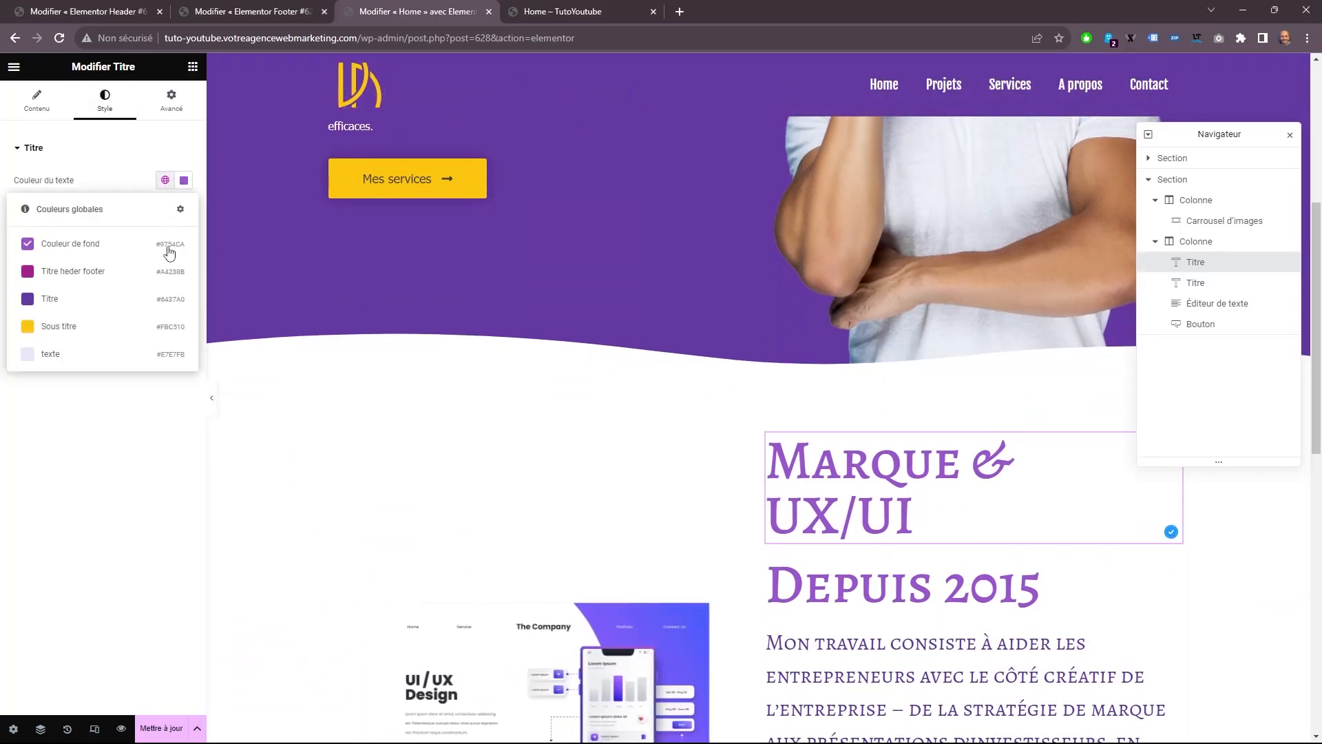
click(59, 303)
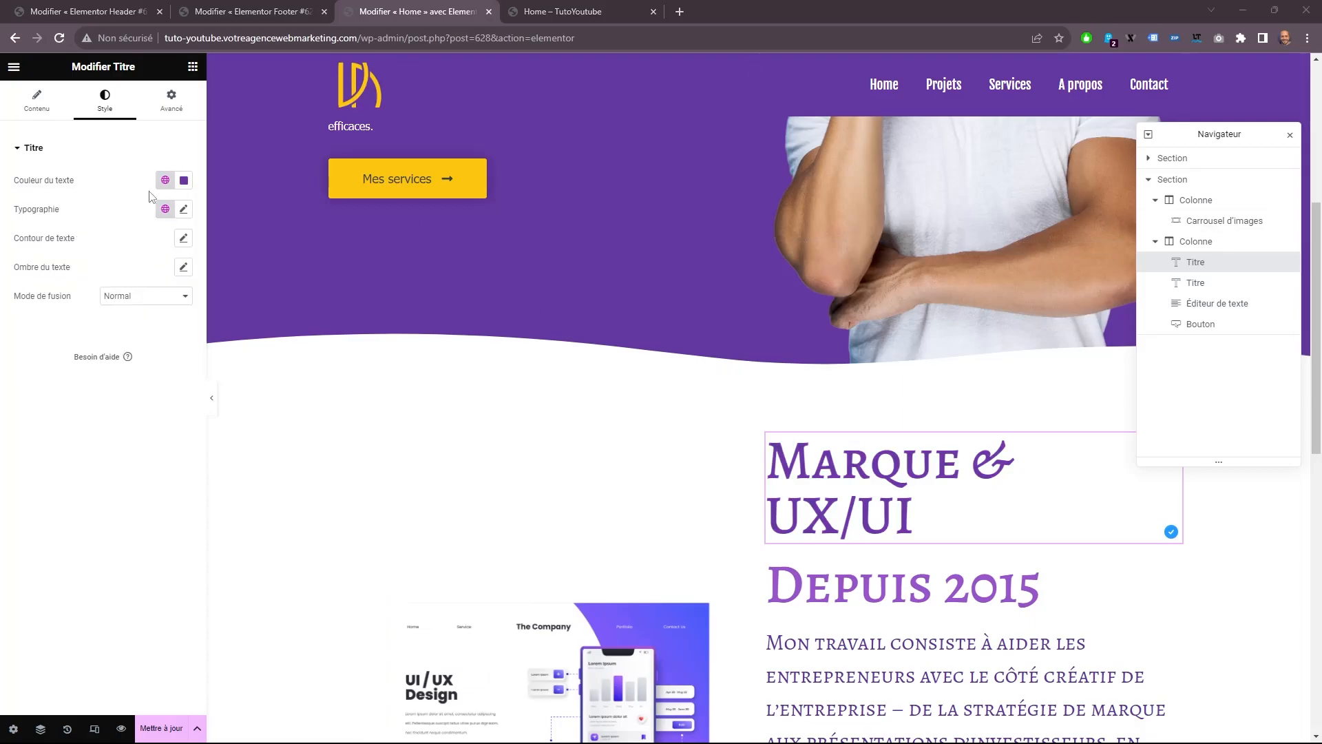
Set the "Marque & UX/UI" title's typography to Fjalla One, 96 px, weight 600 (Demi gras).
click(183, 209)
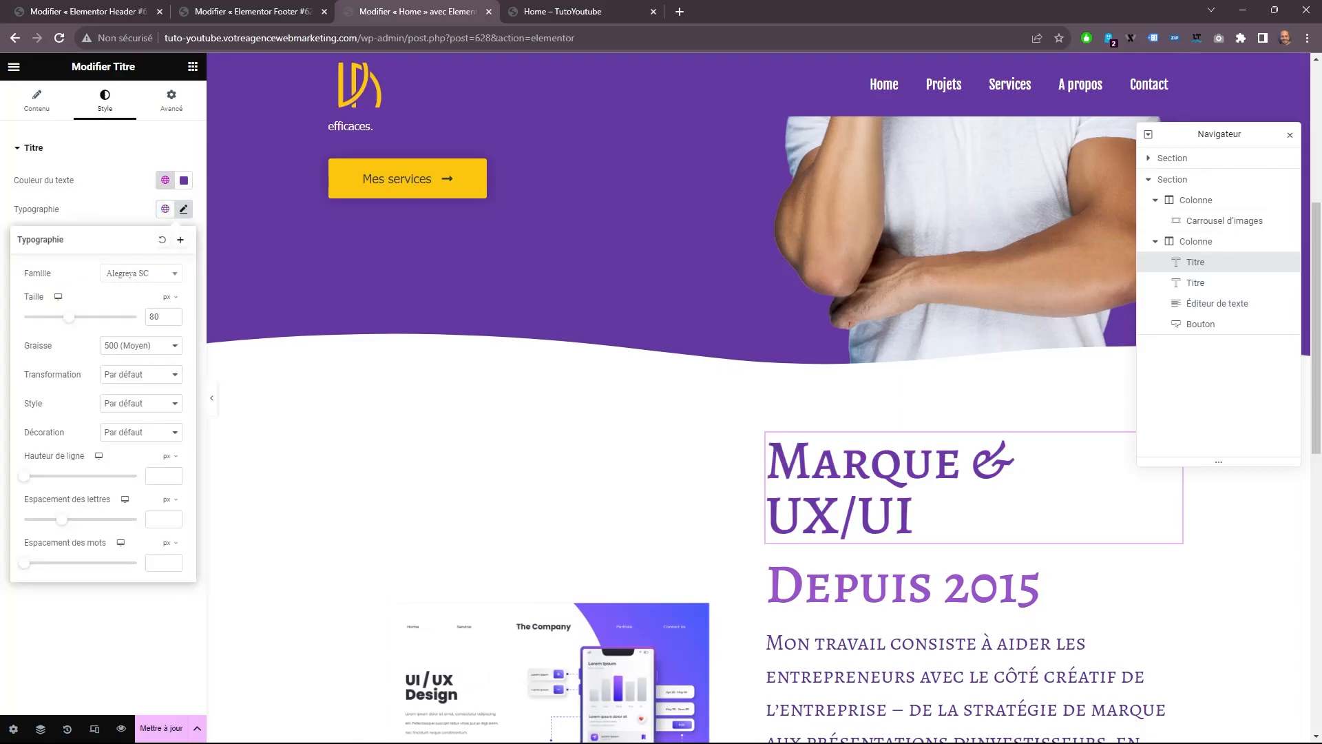
click(129, 275)
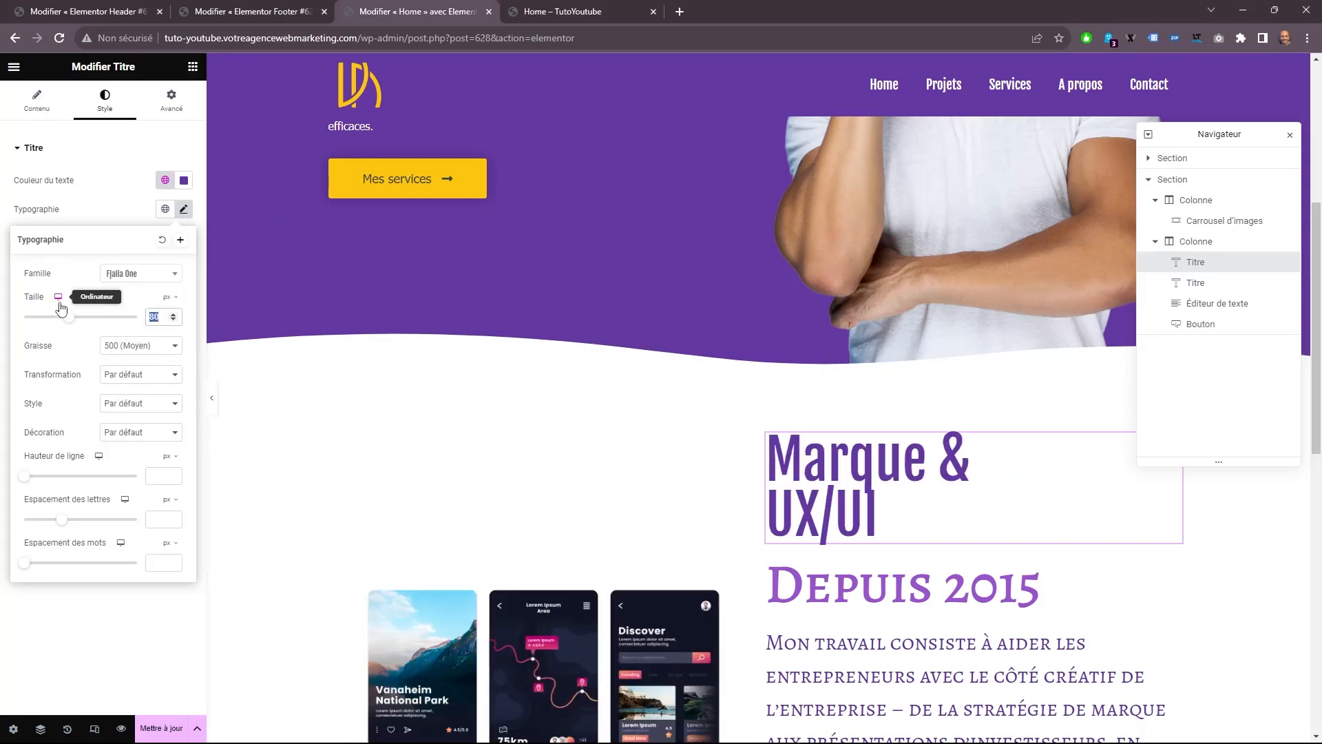
text(96)
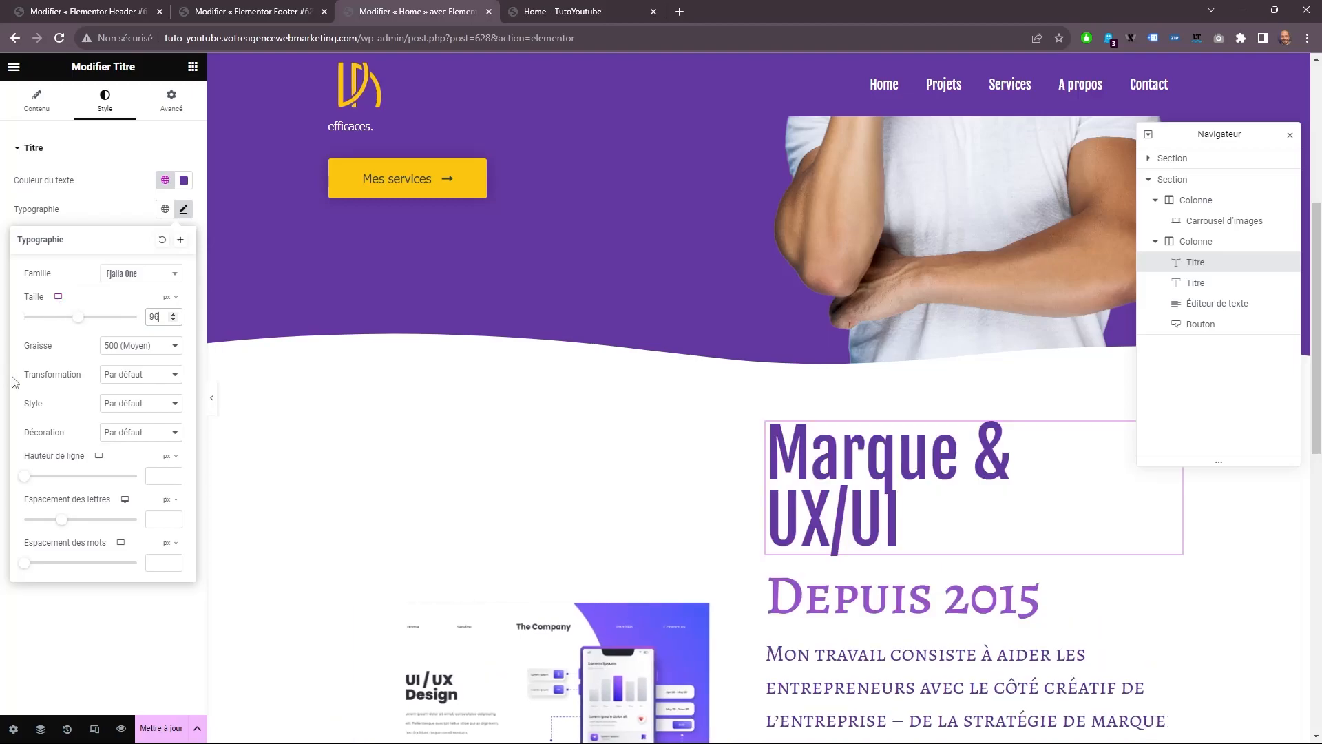
click(159, 354)
click(123, 415)
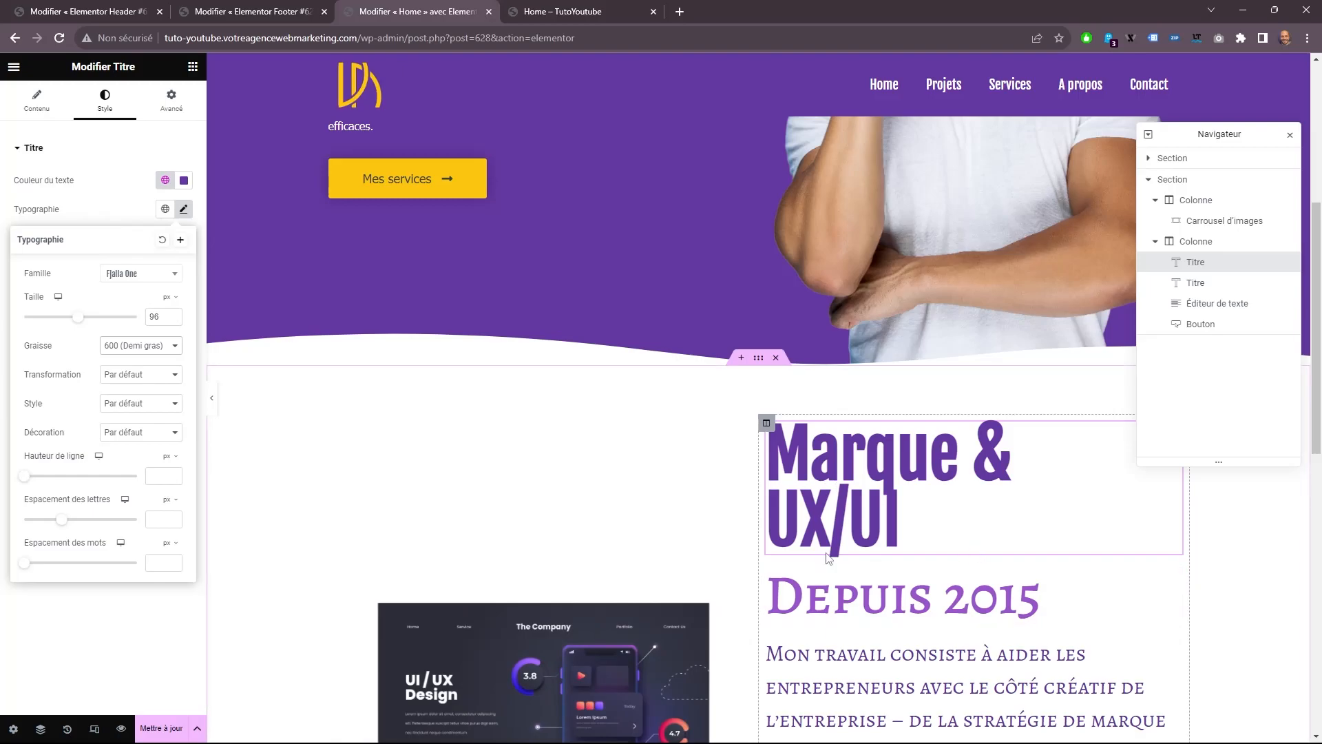
Give the "Marque & UX/UI" title a line height of 7,4 rem and a letter spacing of 10 px.
mouse_move(172, 454)
click(167, 495)
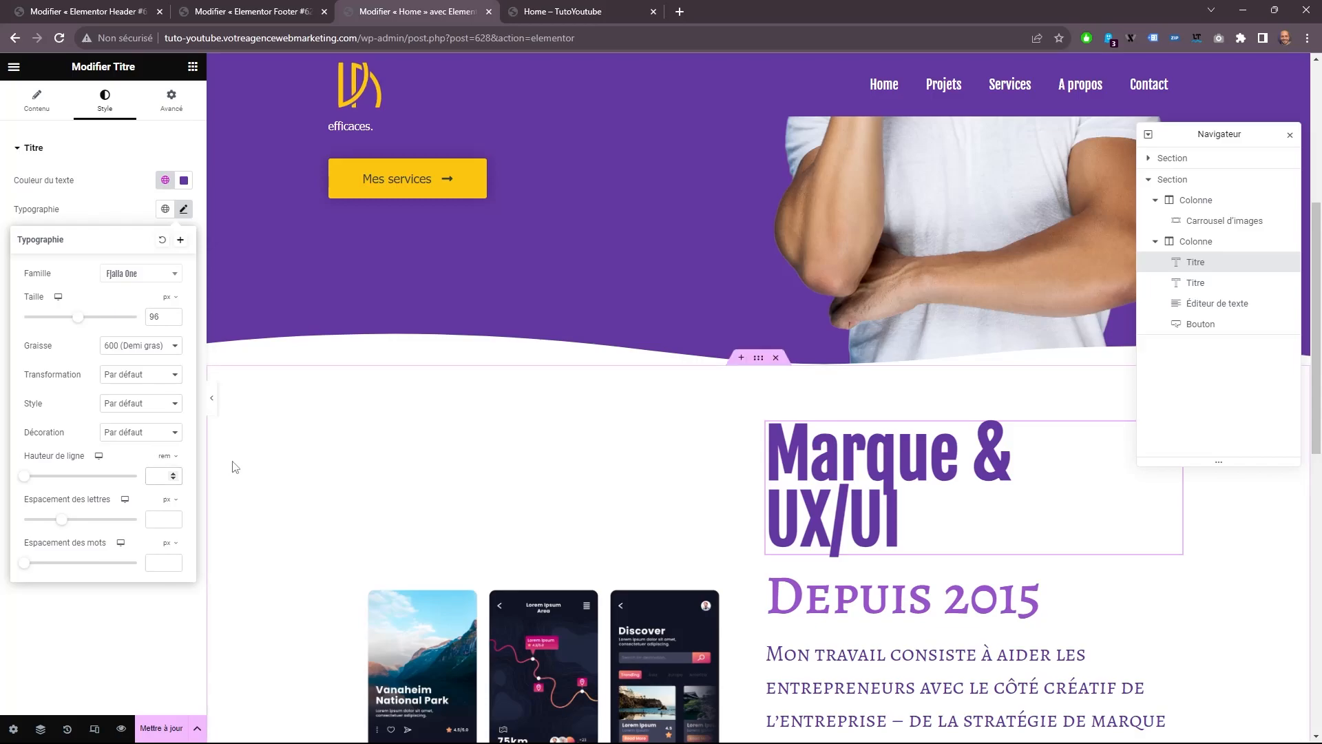
text(7,4)
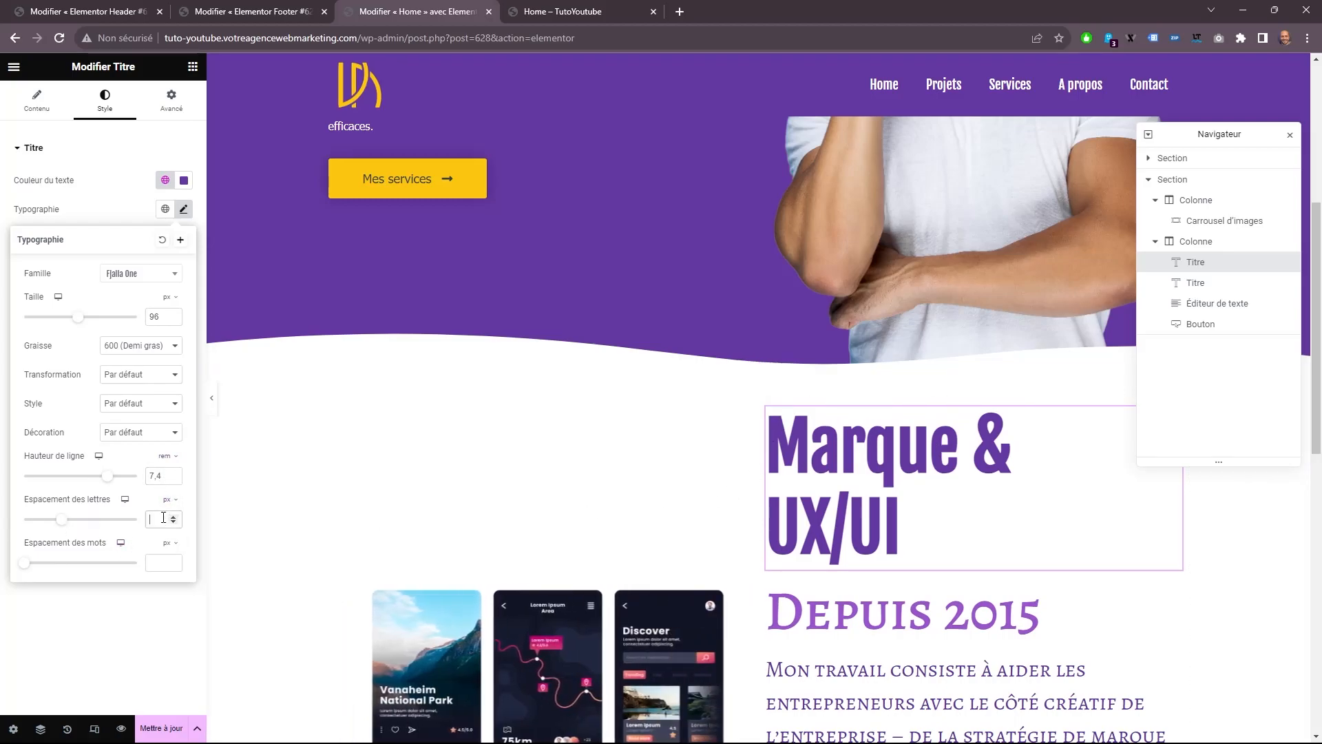
text(10)
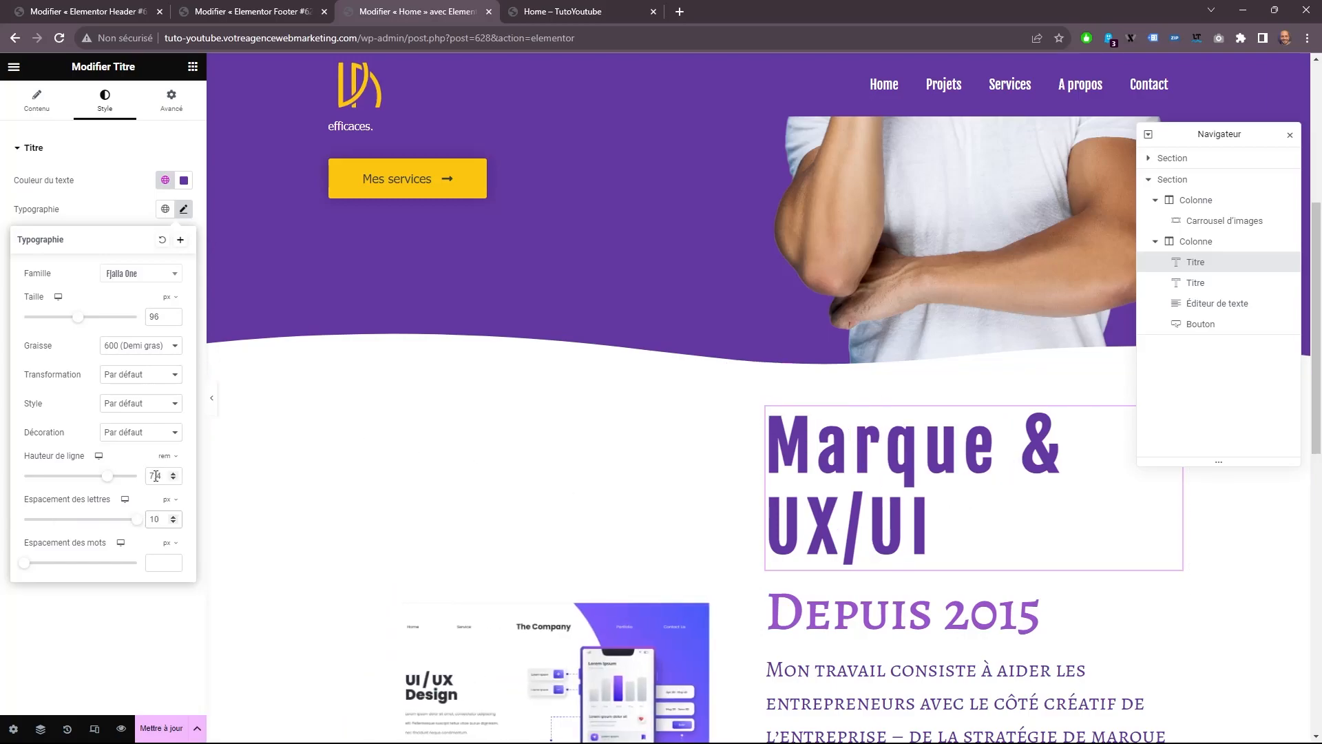
click(93, 669)
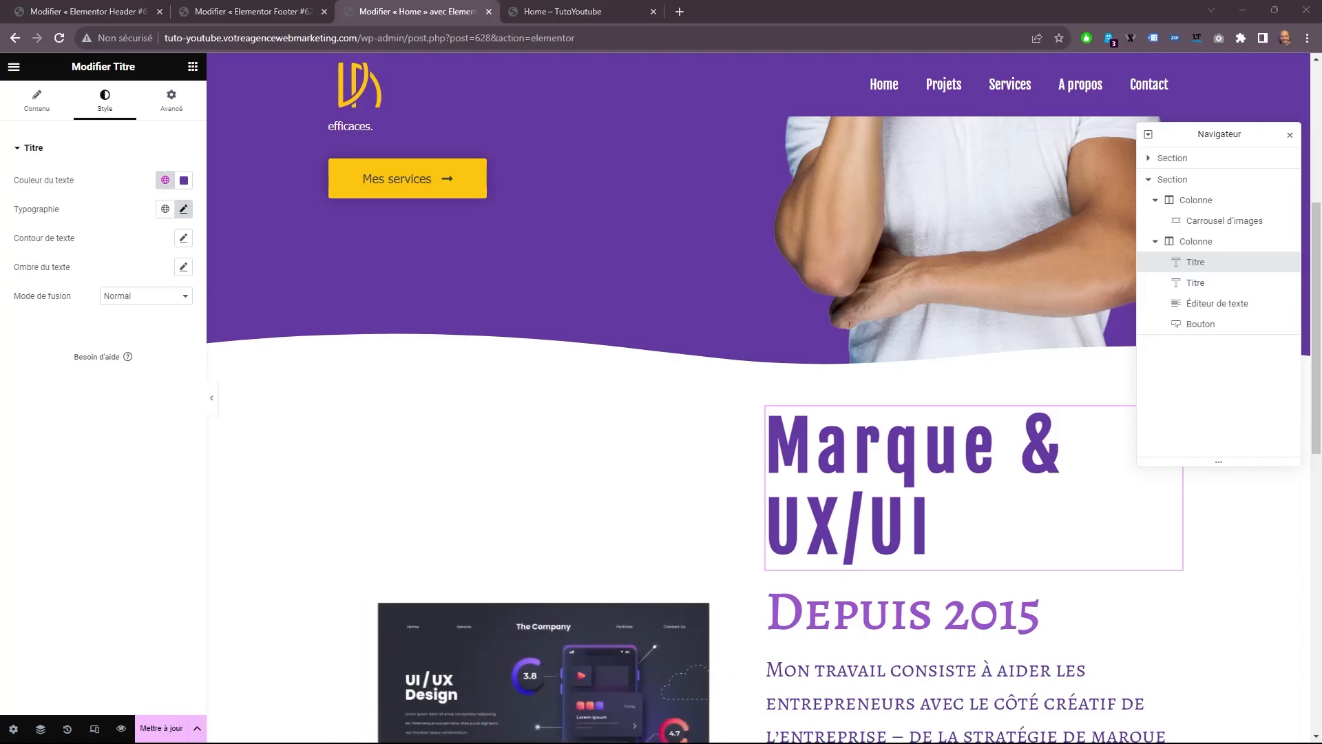
Set the "Depuis 2015" title's typography to Fjalla One at 22 px.
click(855, 630)
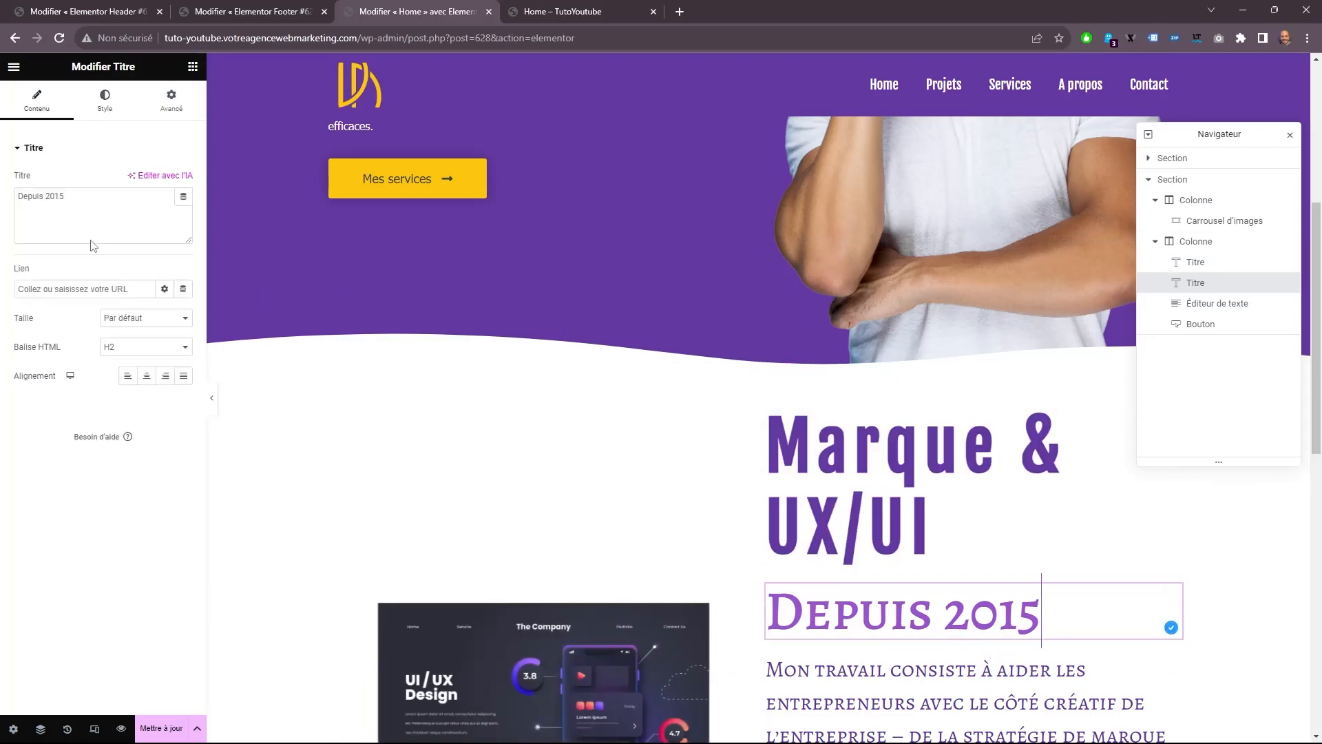
click(106, 99)
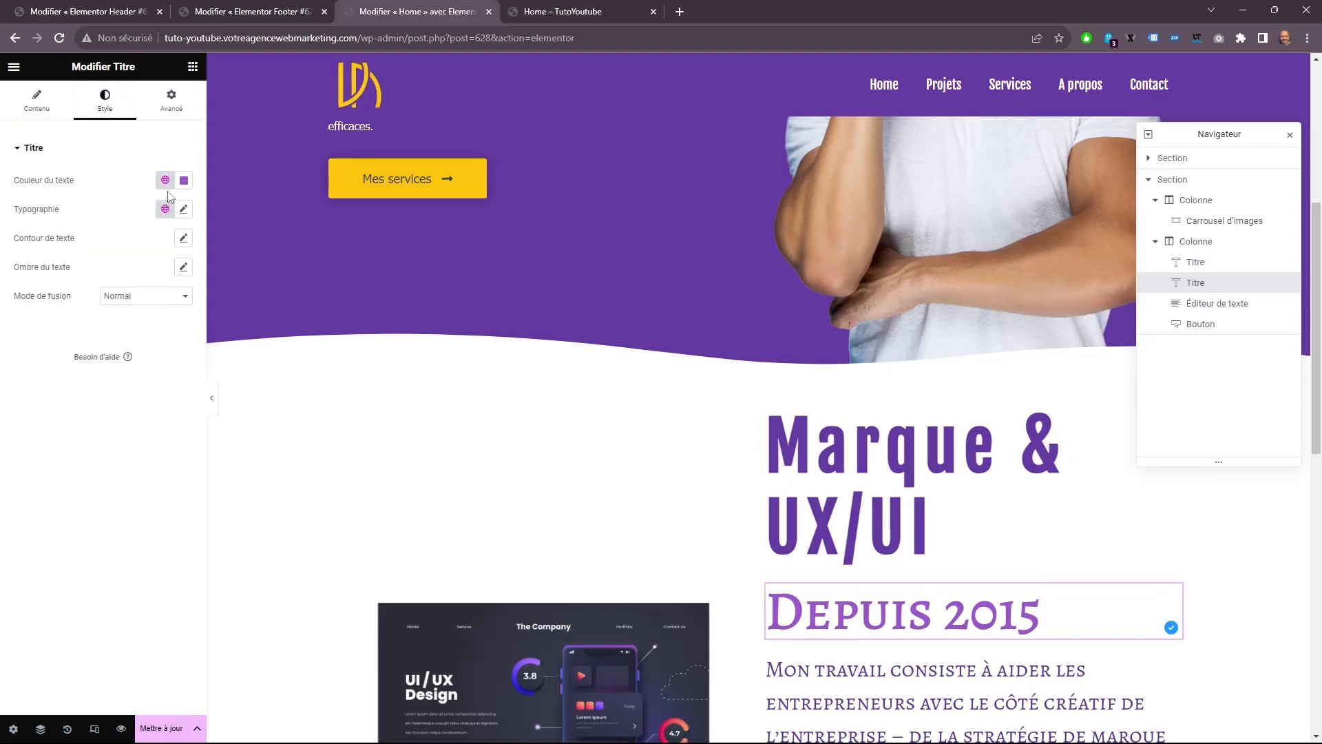
click(183, 208)
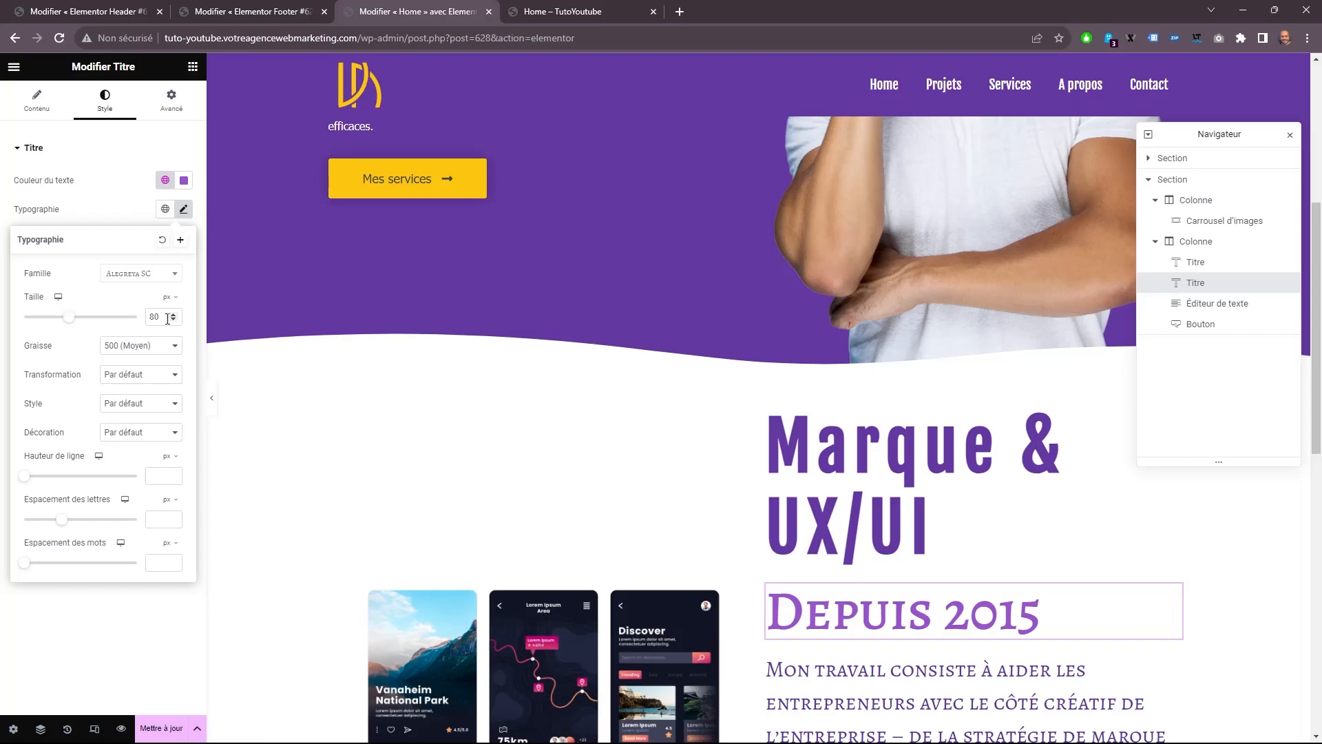
click(166, 275)
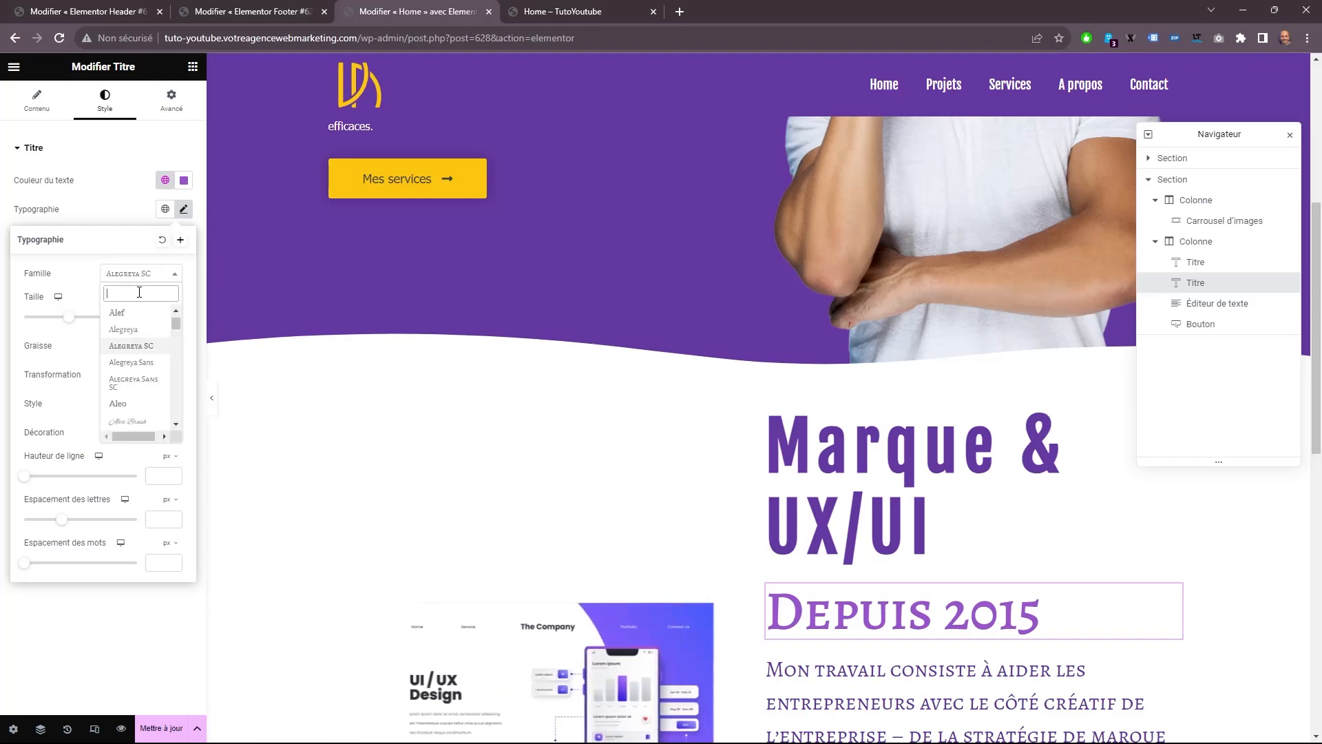
text(fj)
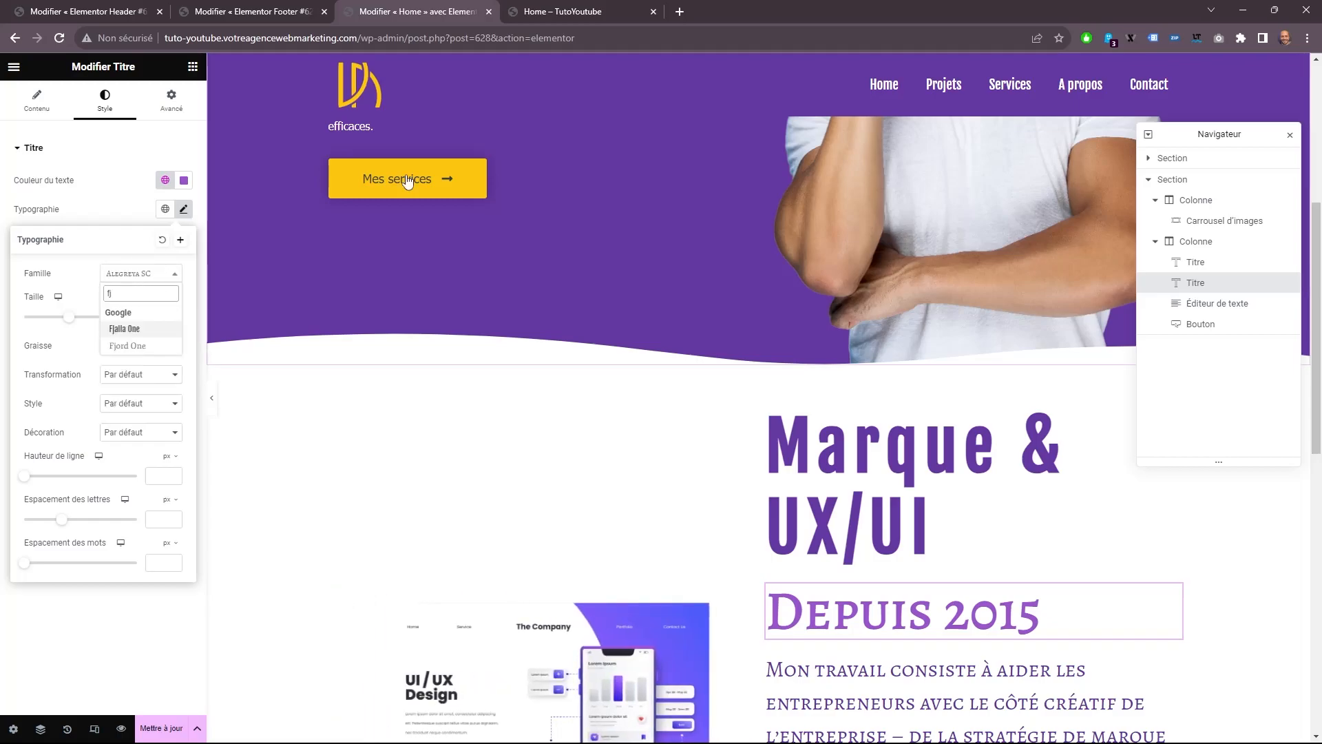
click(125, 329)
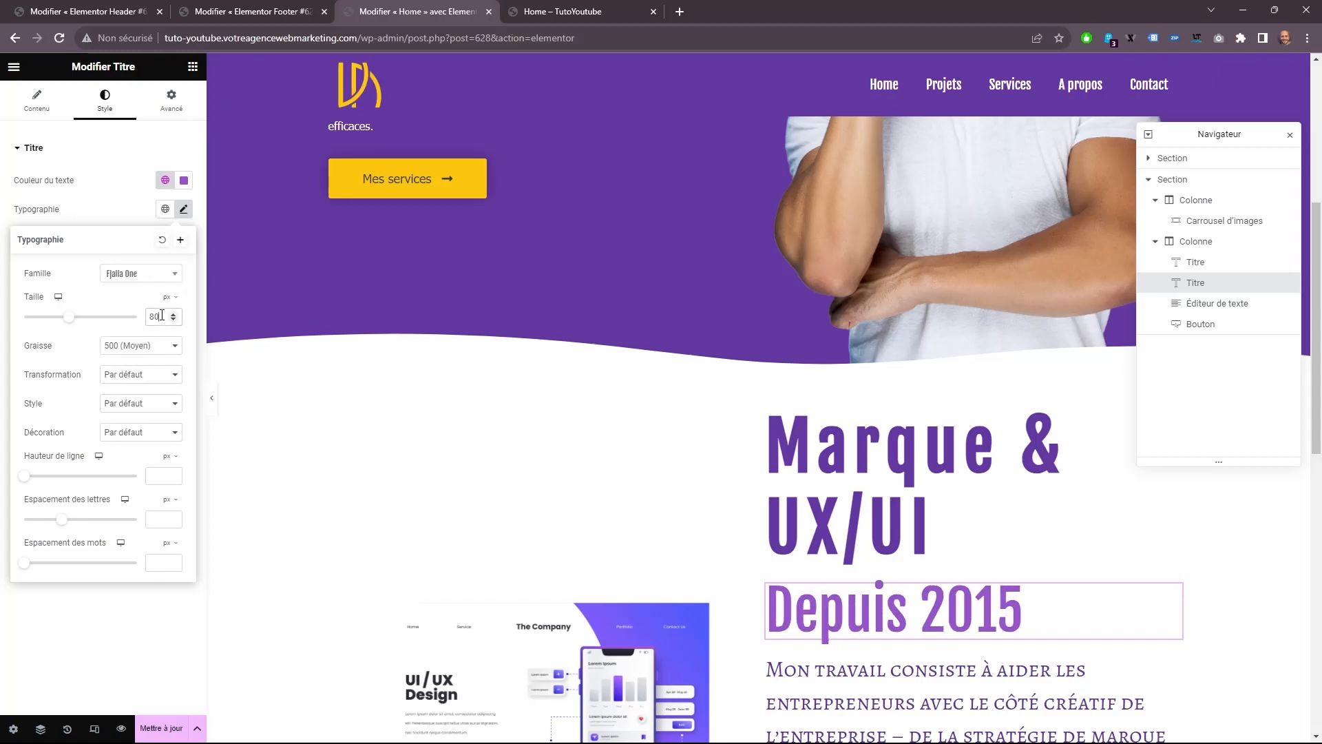
text(24)
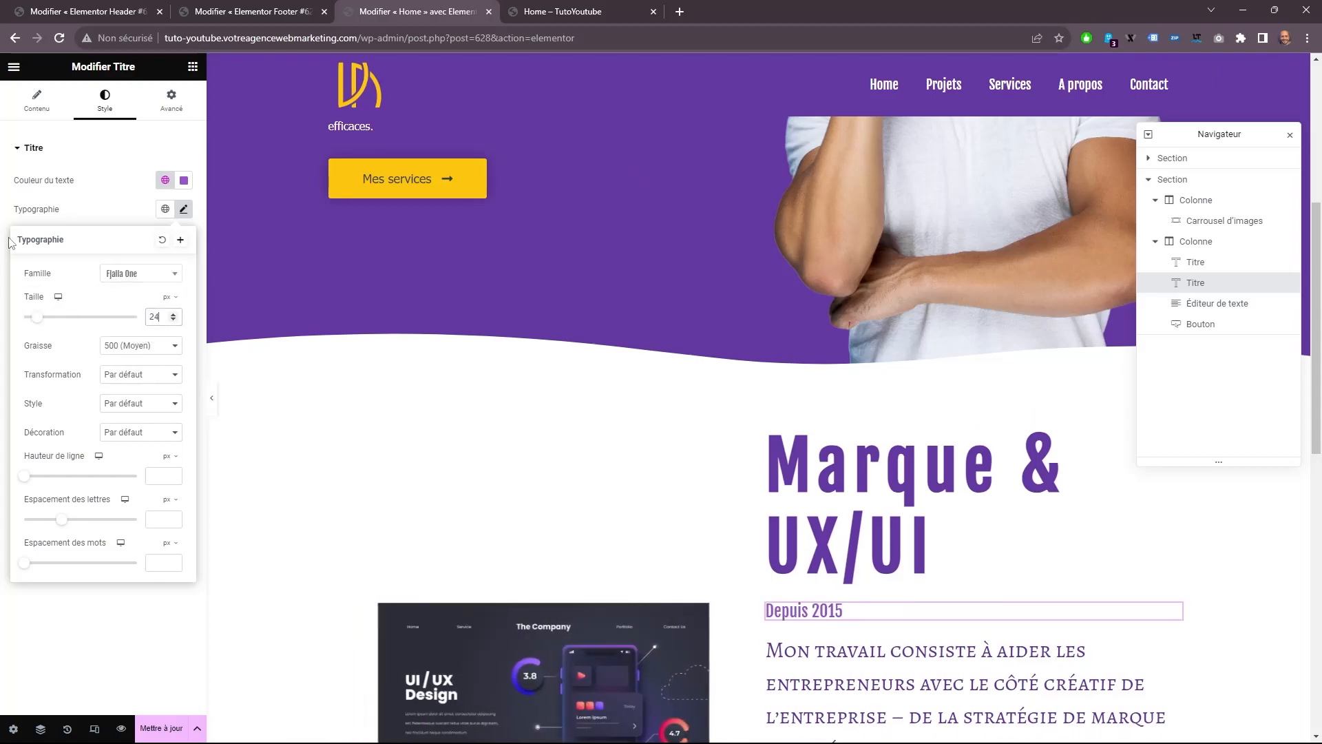
key(BackSpace)
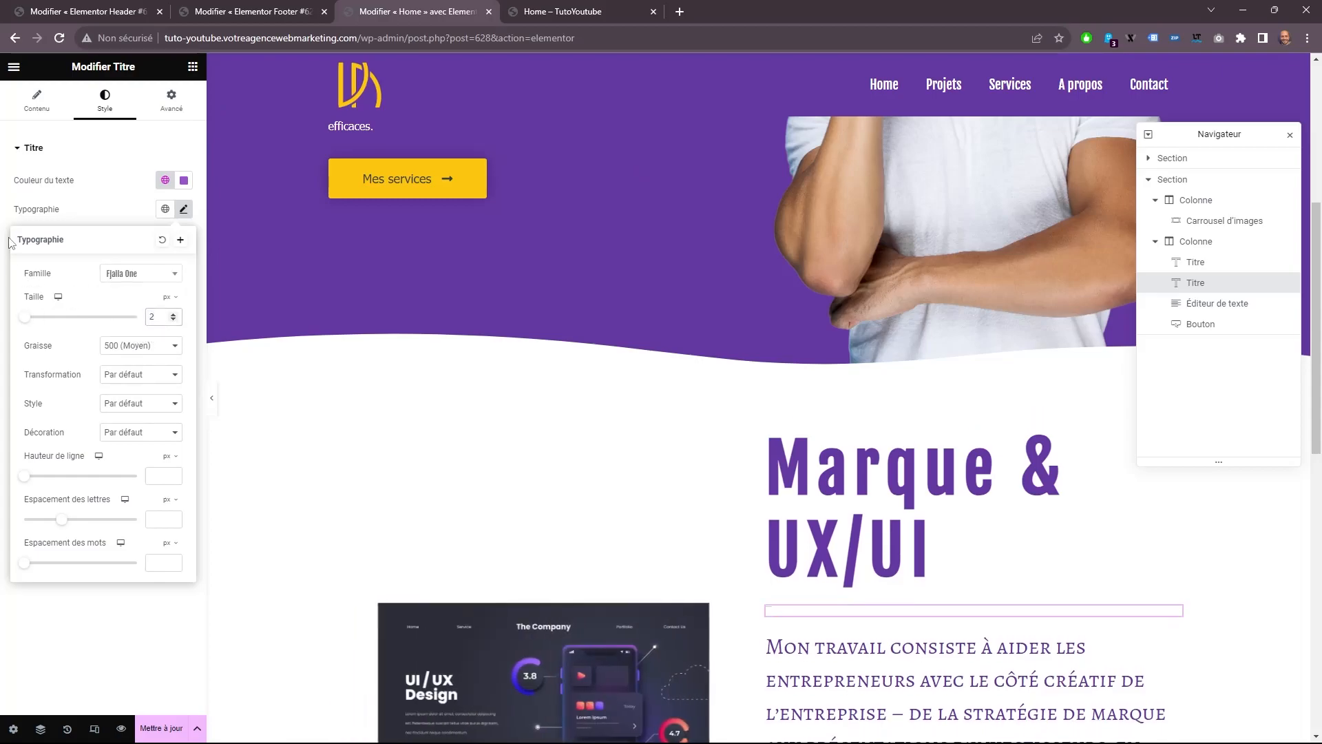
text(2)
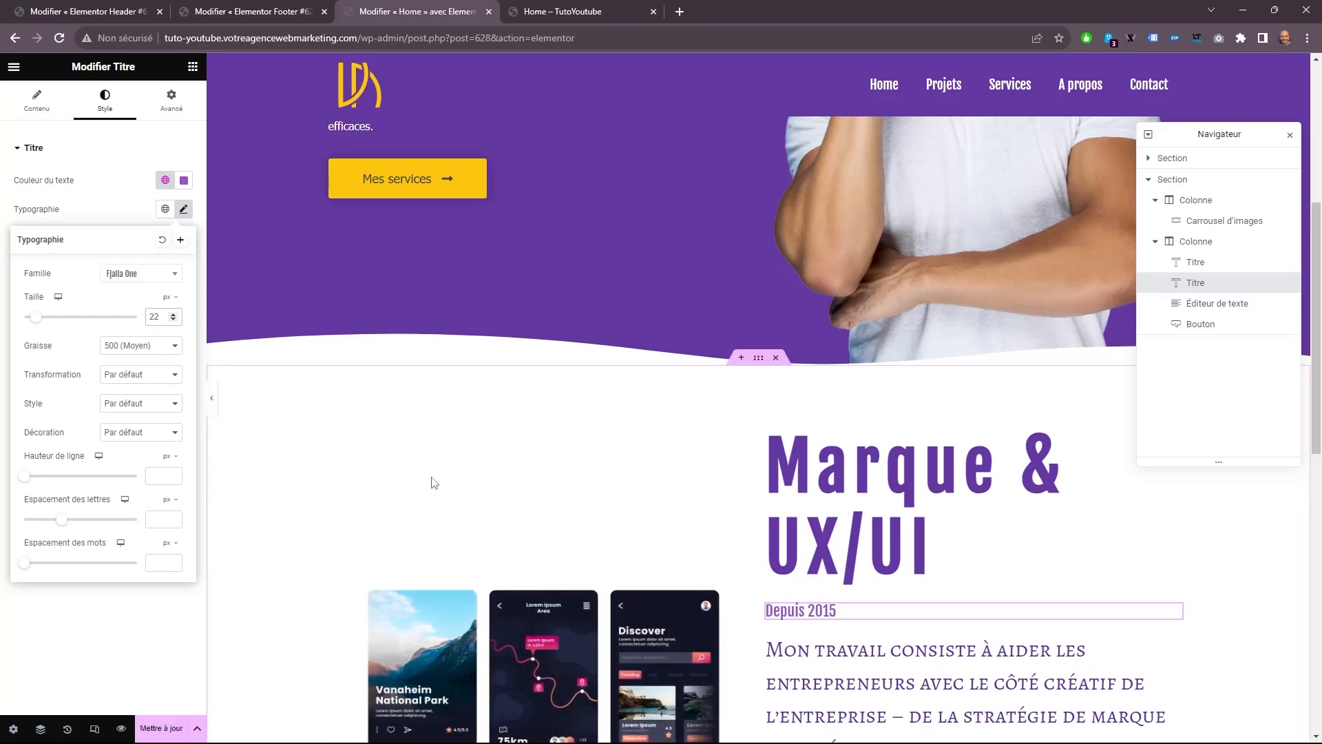
Set the typography of the text paragraph under "Depuis 2015" to Tahoma at 16 px.
click(837, 651)
click(105, 100)
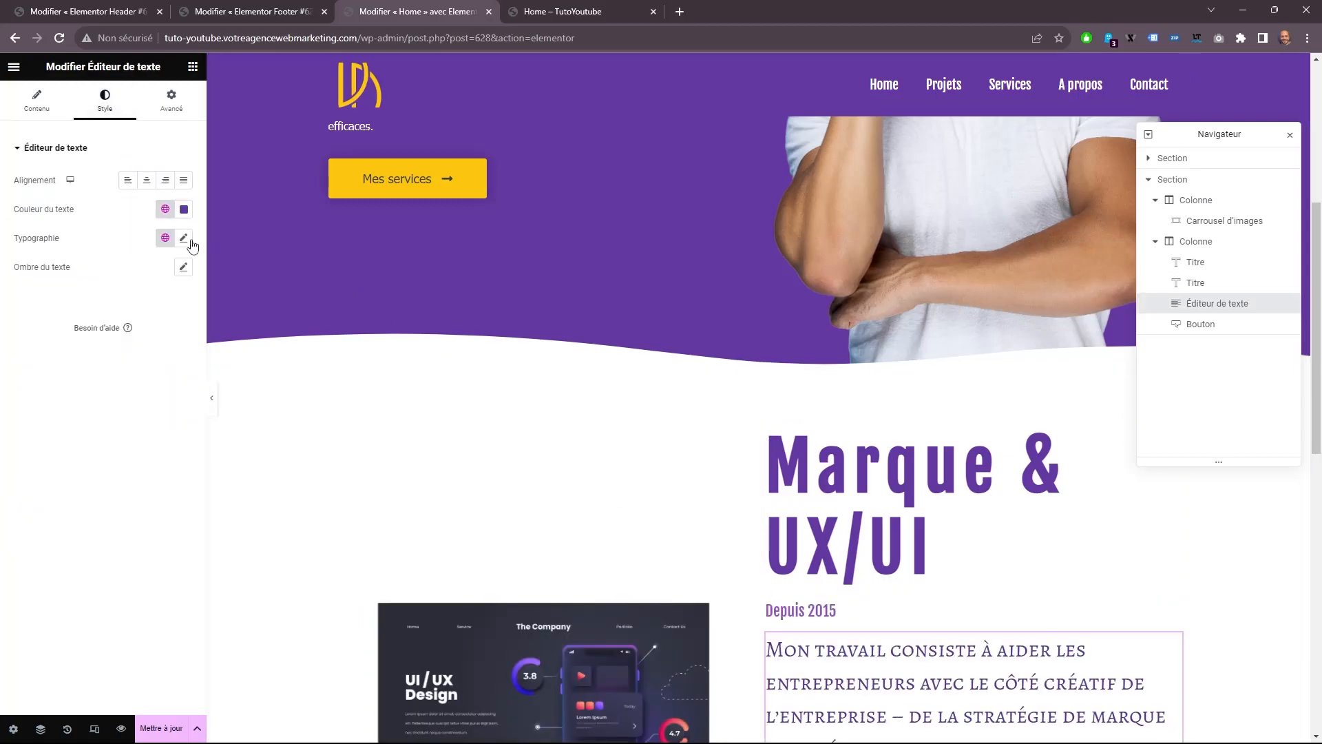
click(183, 238)
click(148, 302)
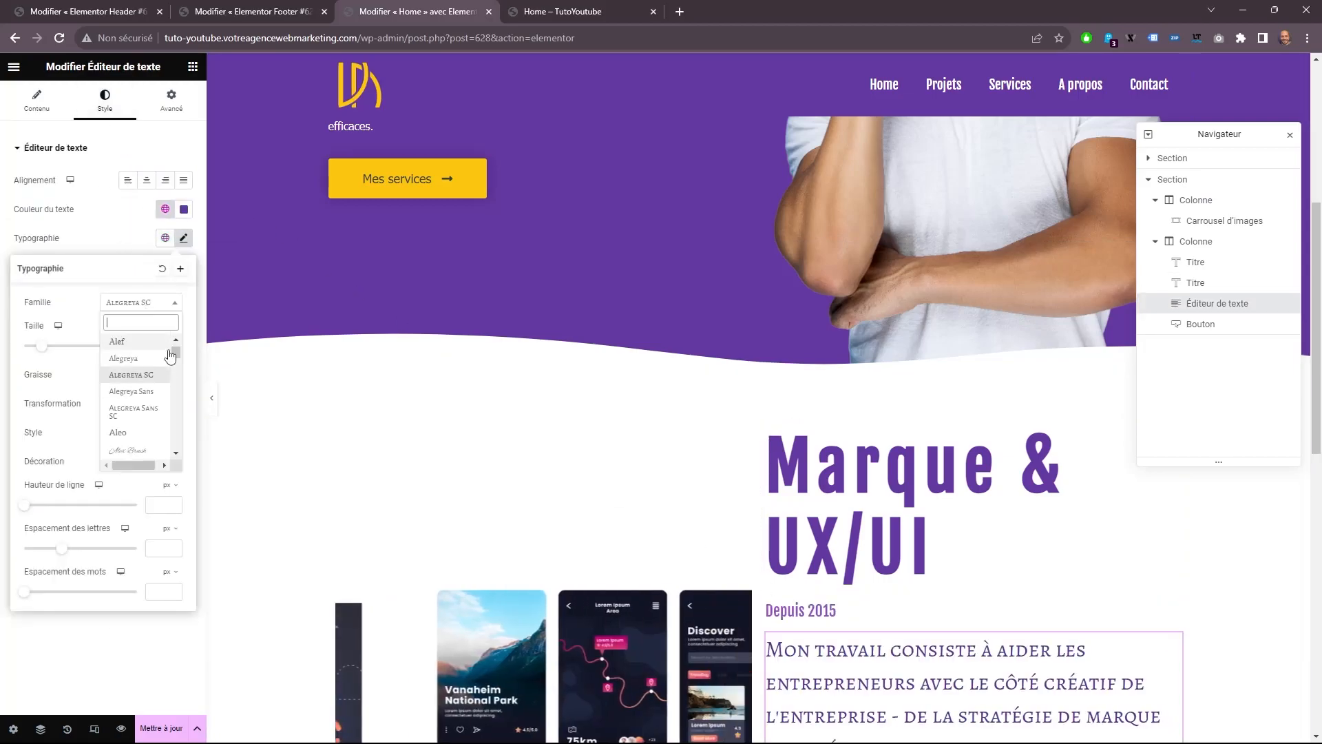
scroll(155, 358, up, 3)
click(132, 391)
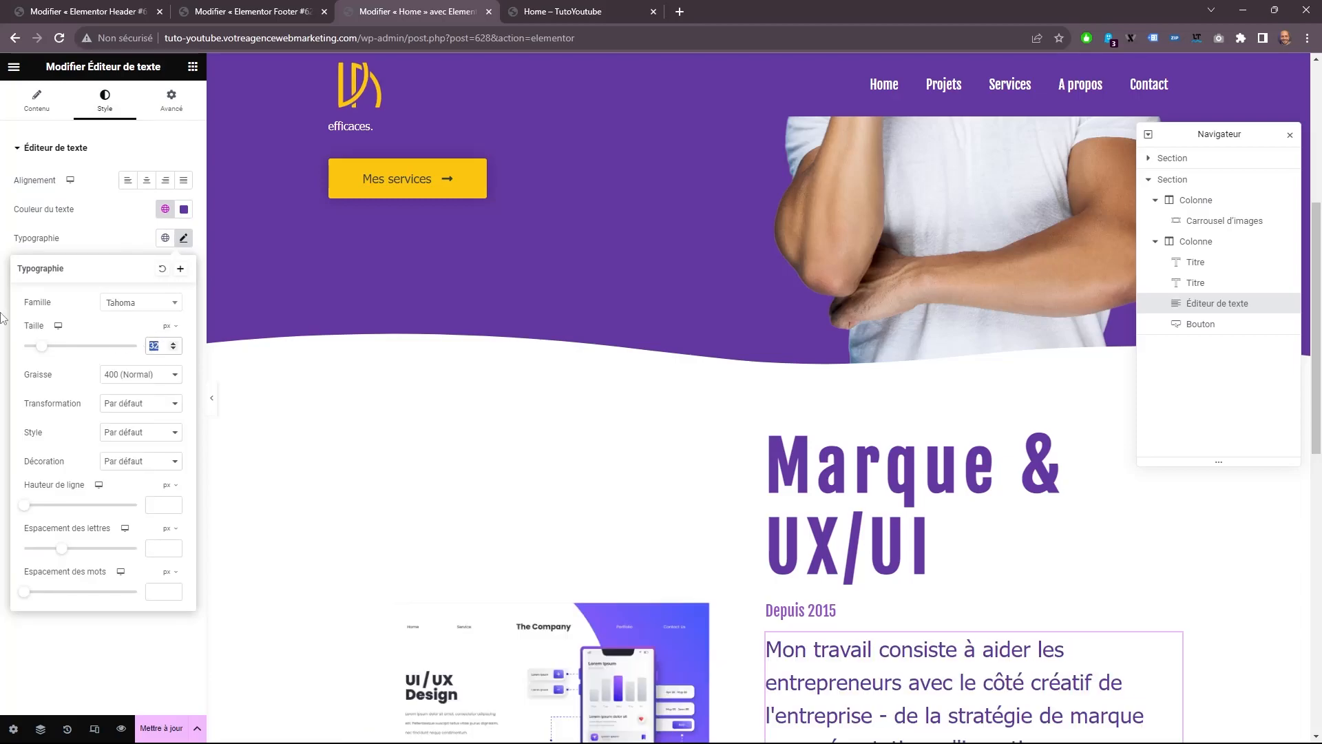
text(16)
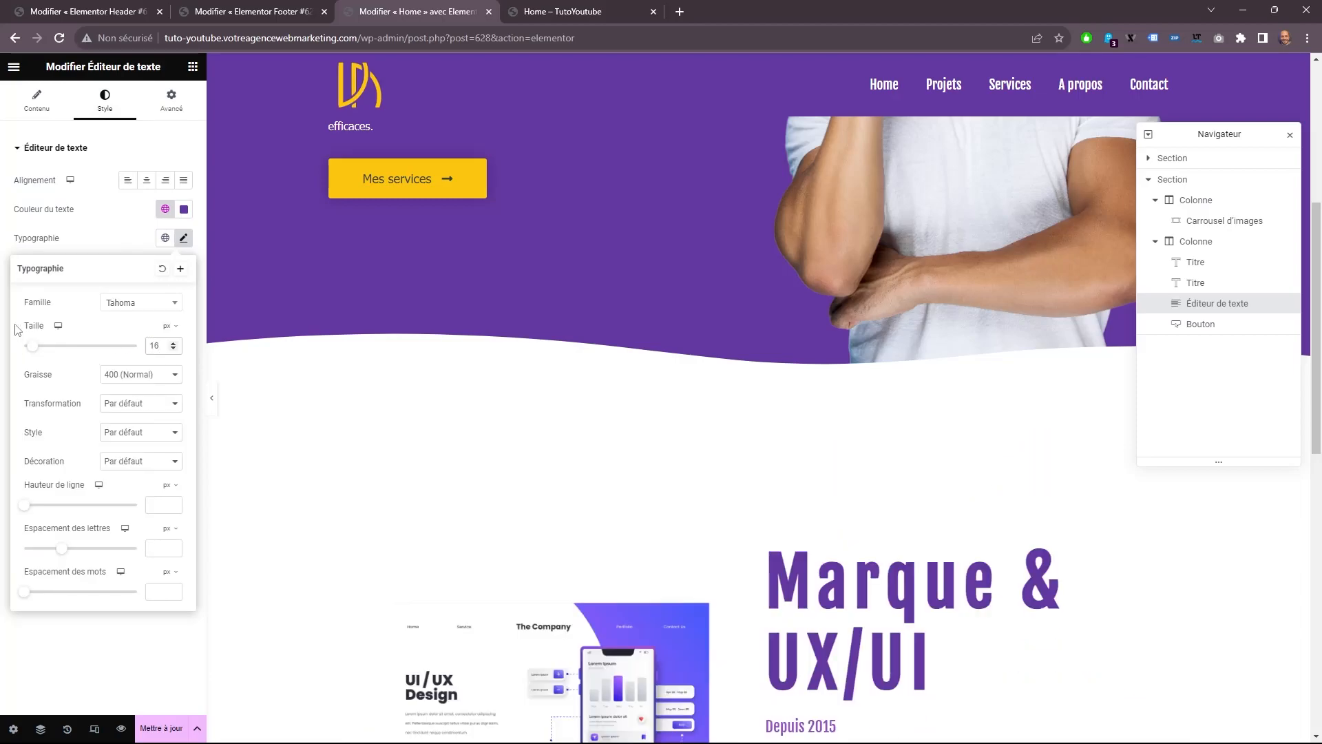
scroll(378, 418, down, 4)
scroll(870, 449, down, 1)
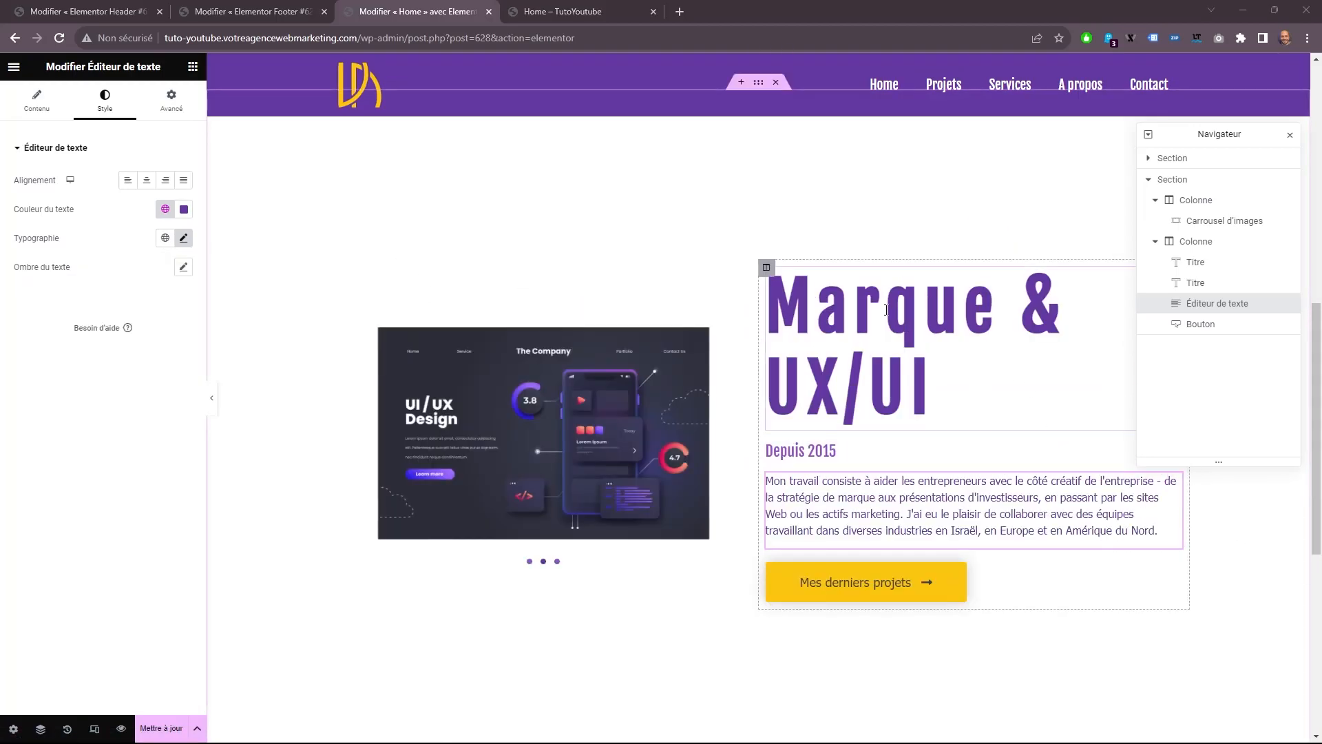
Give the text column unlinked inner padding of 150 px on the right, 100 px on the left, and 0 above and below.
click(766, 267)
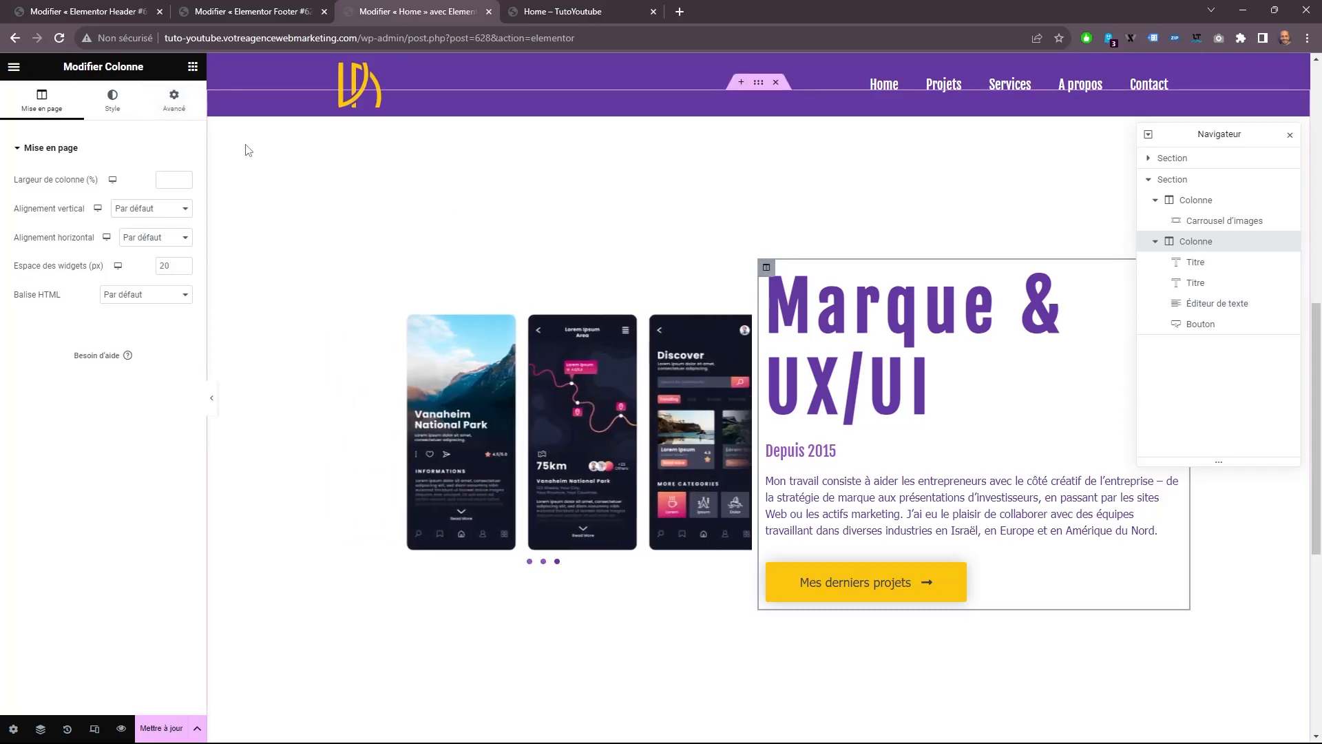
click(192, 105)
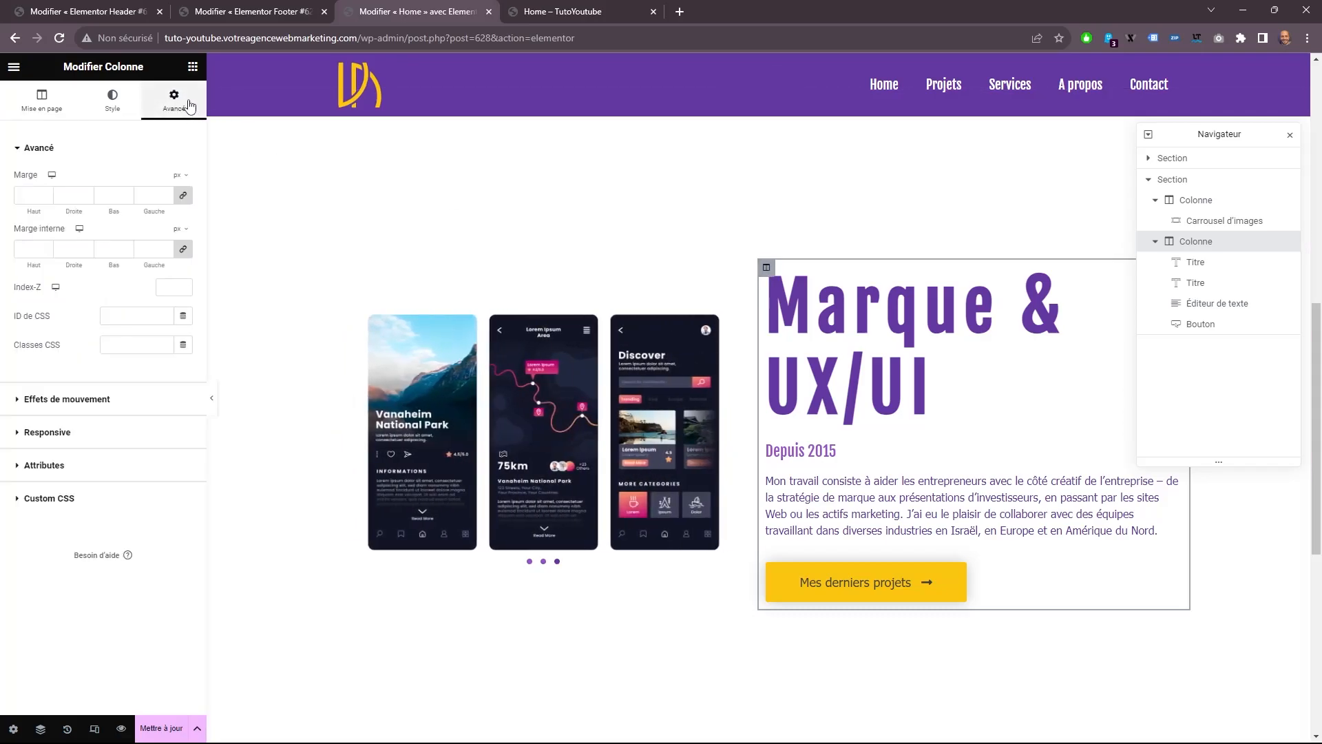
click(182, 252)
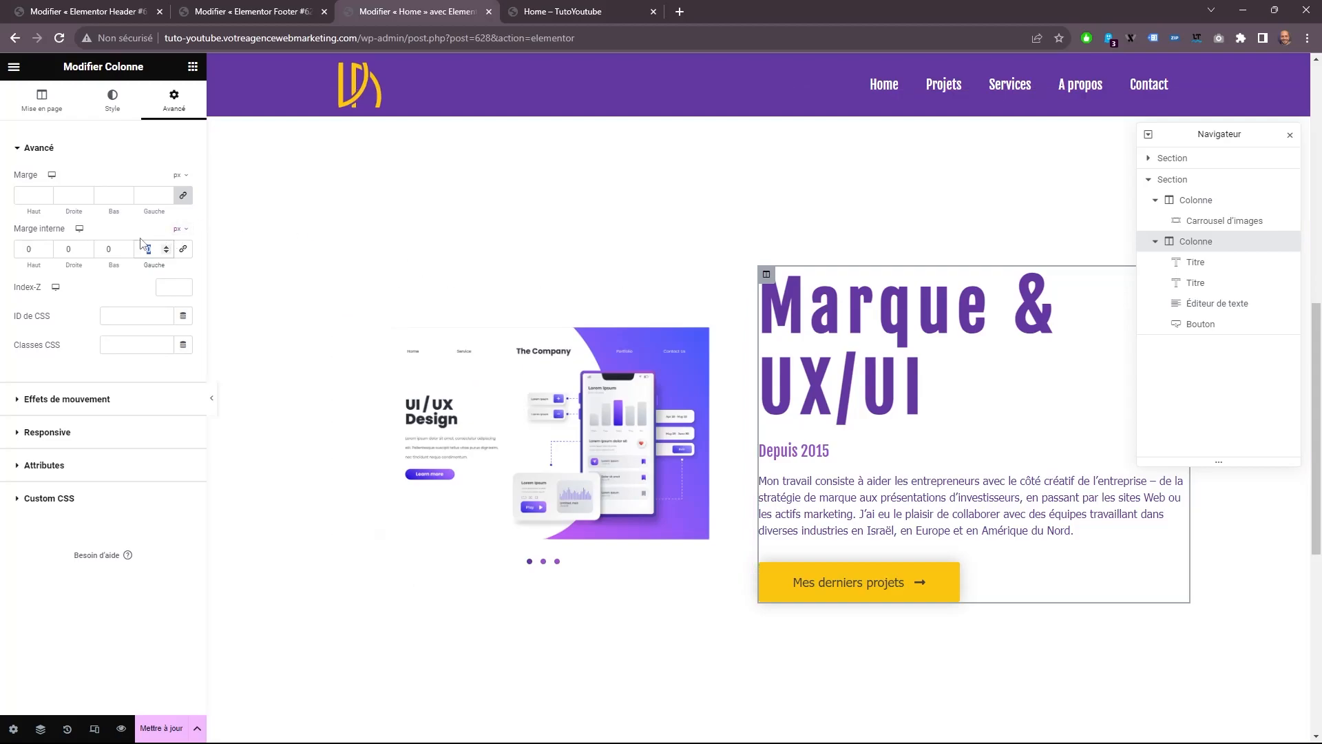
text(1)
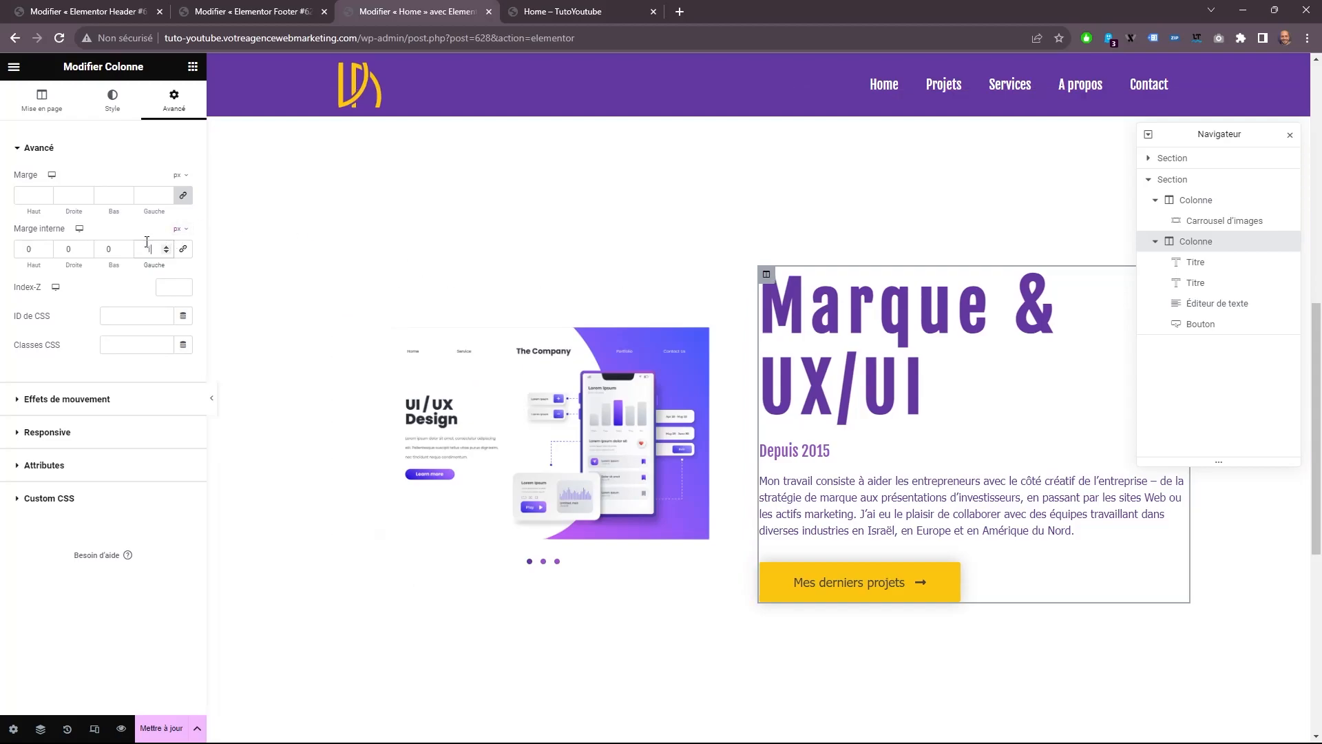
text(00)
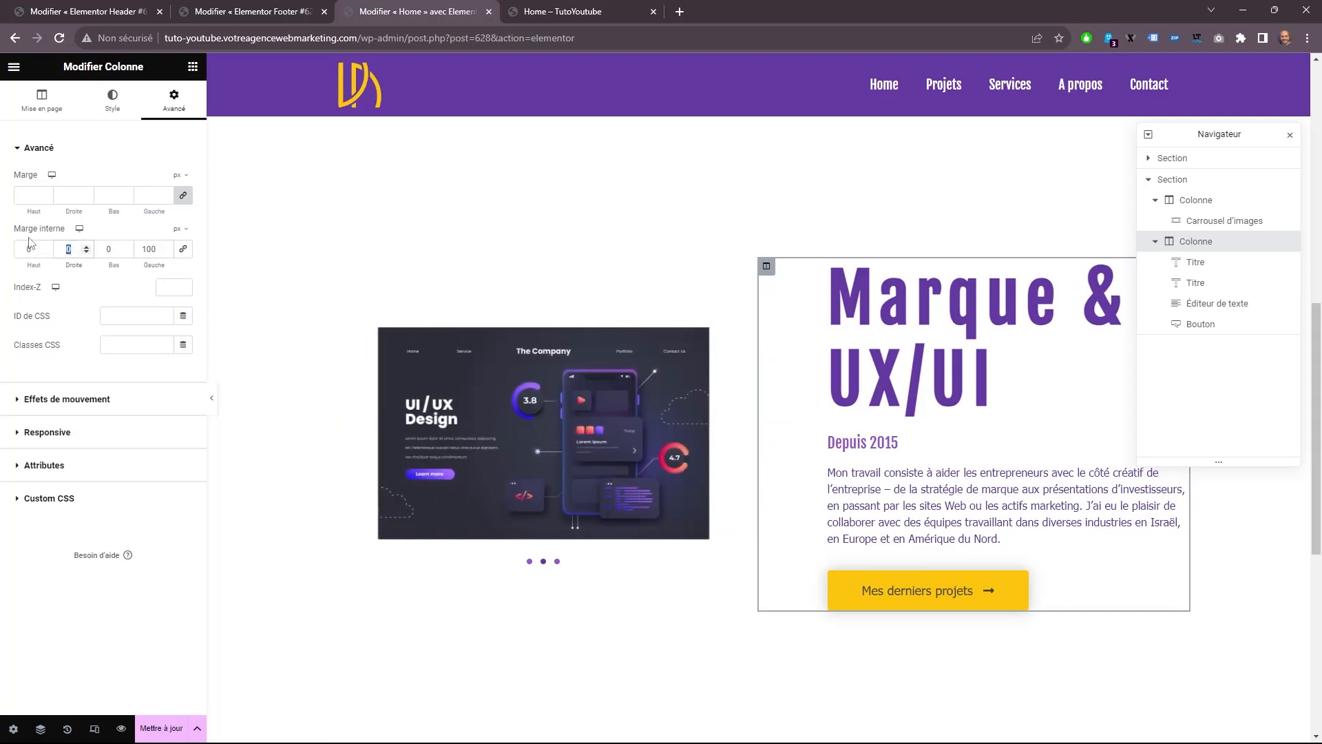
text(0)
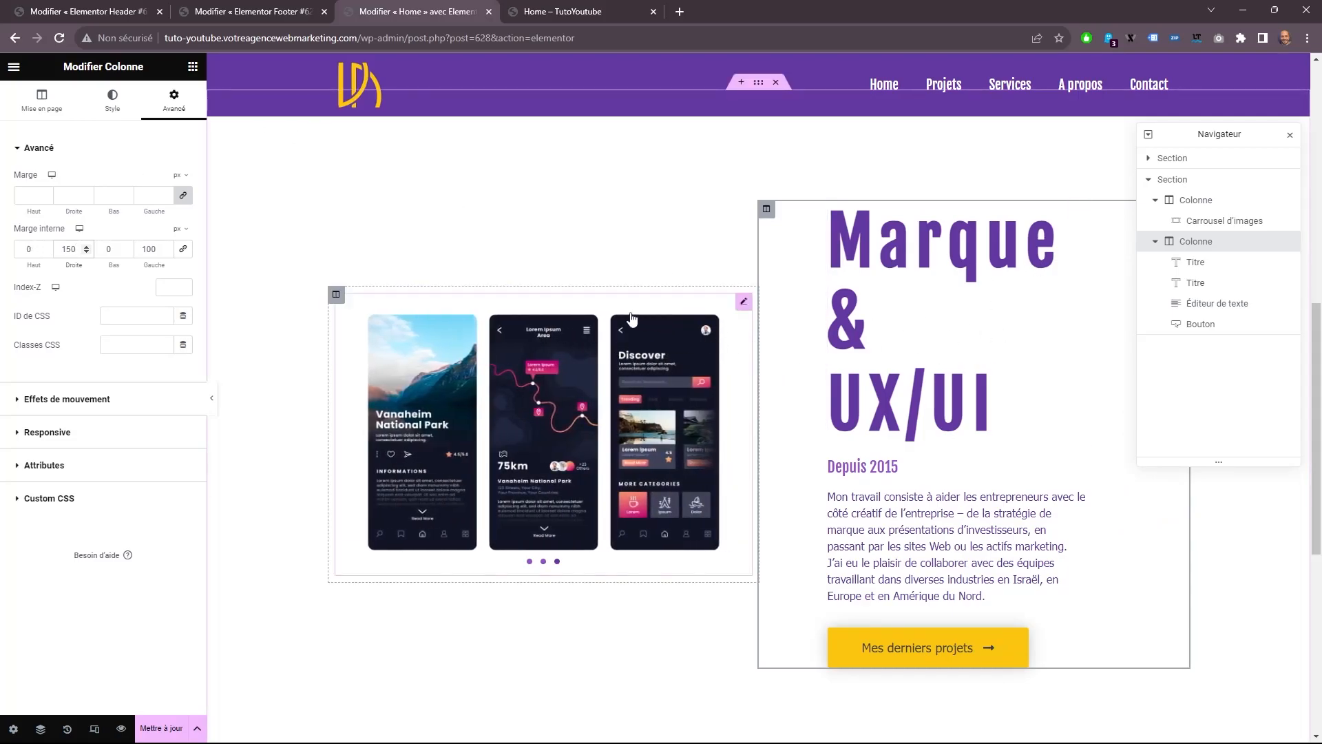
Rename the first section as HERO and the carousel and text section as MARQUE in the Navigator.
click(1173, 180)
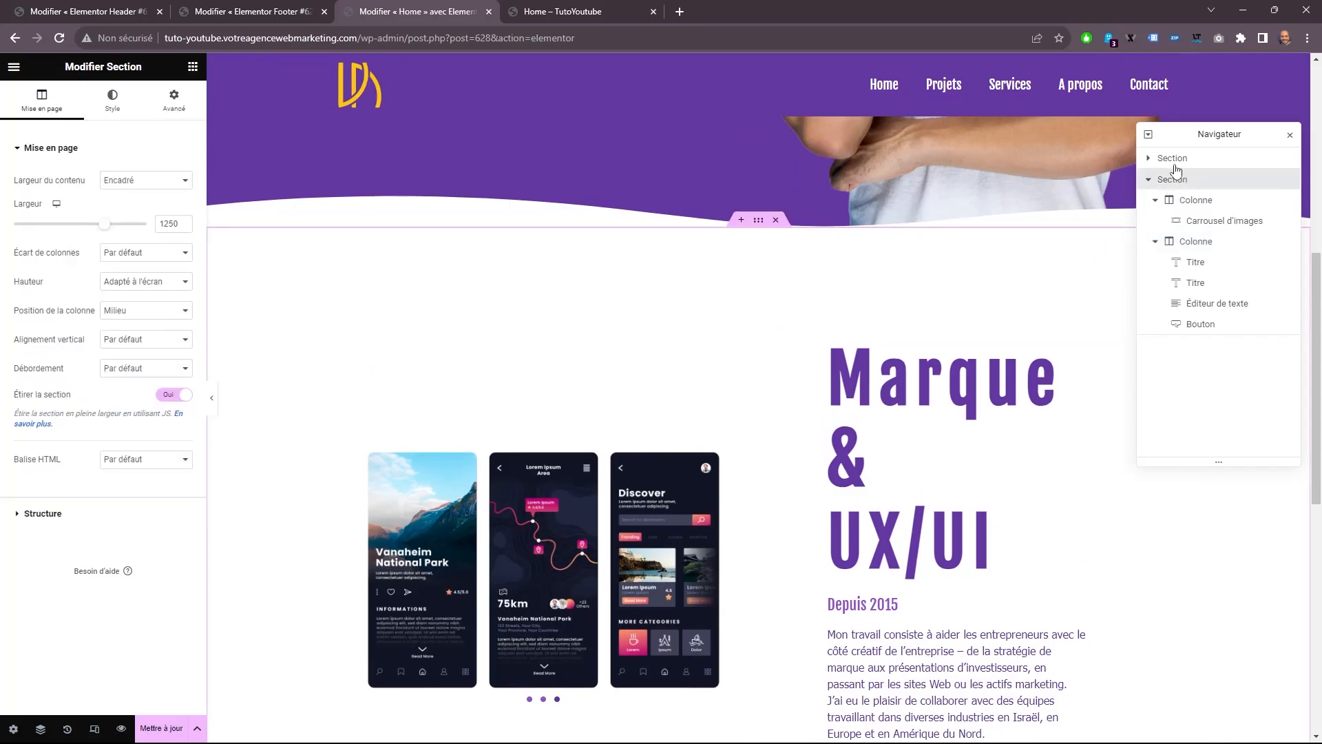
click(1174, 160)
double_click(1173, 159)
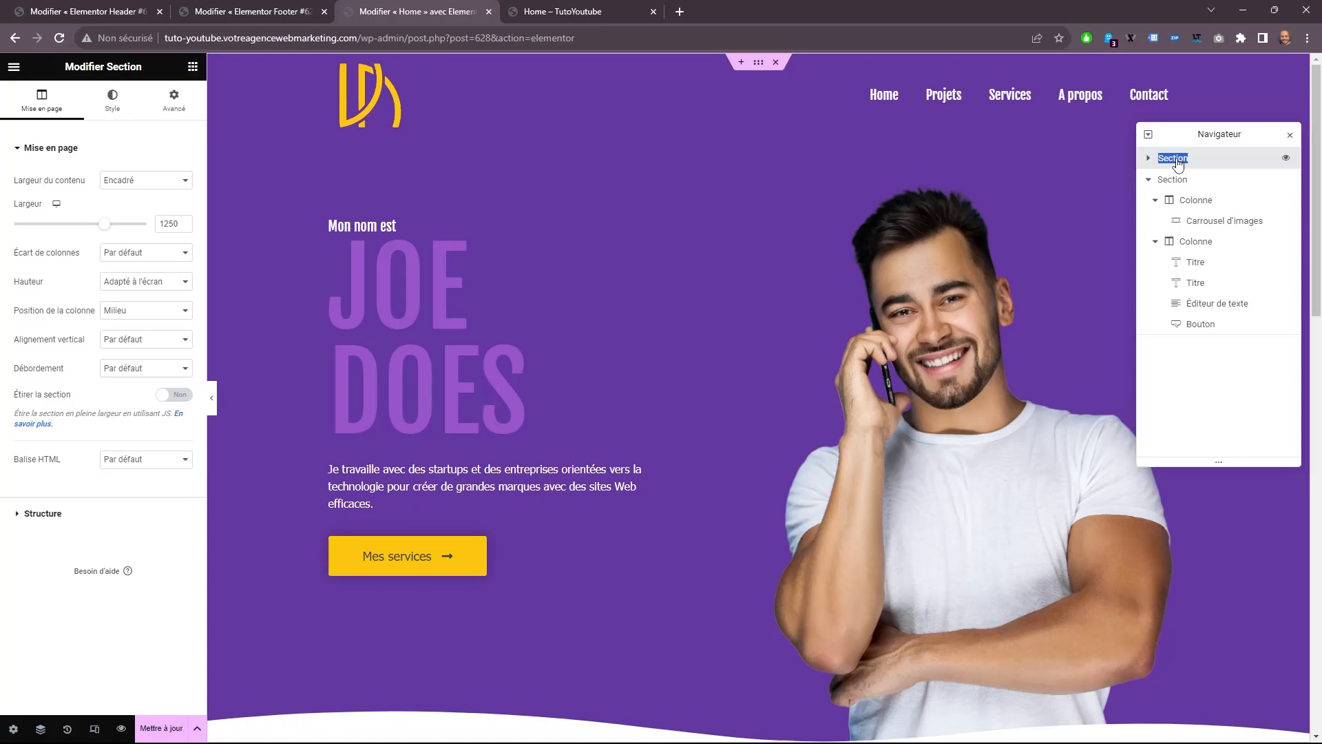
text(HERO)
double_click(1174, 179)
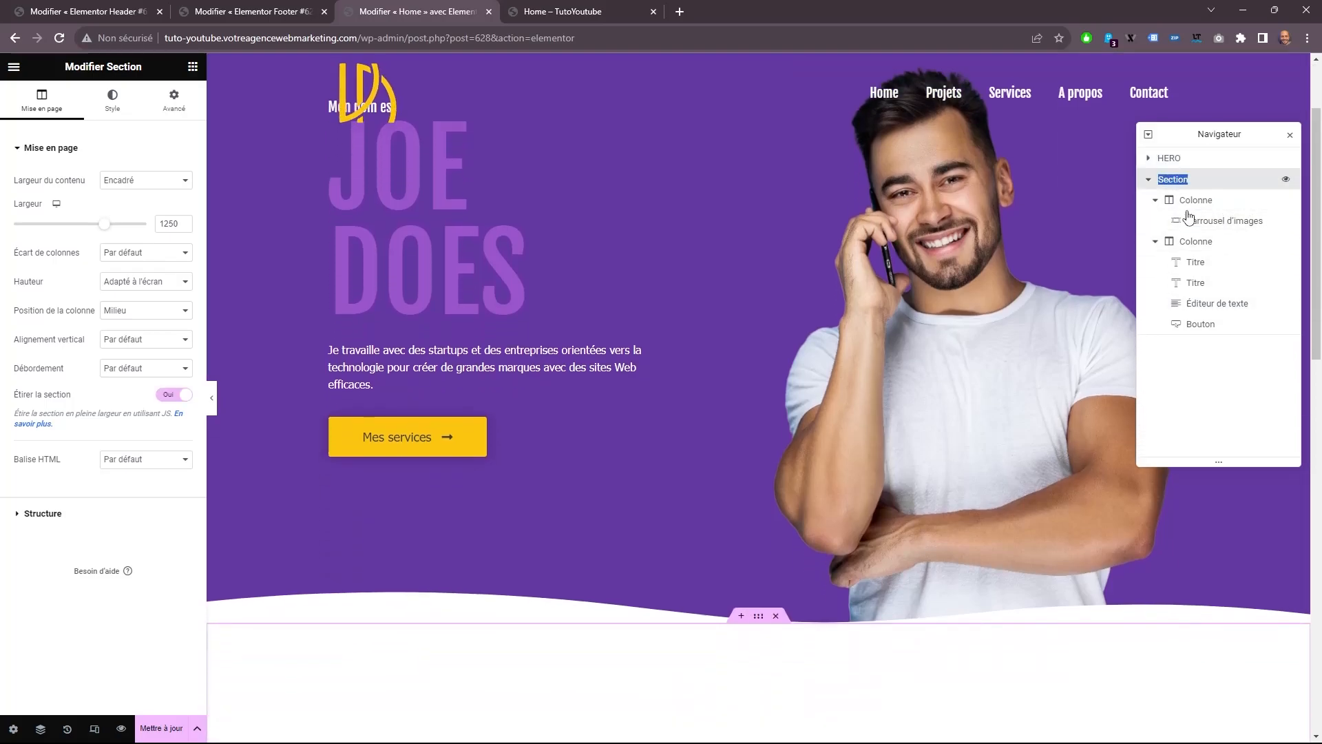
text(MARQU)
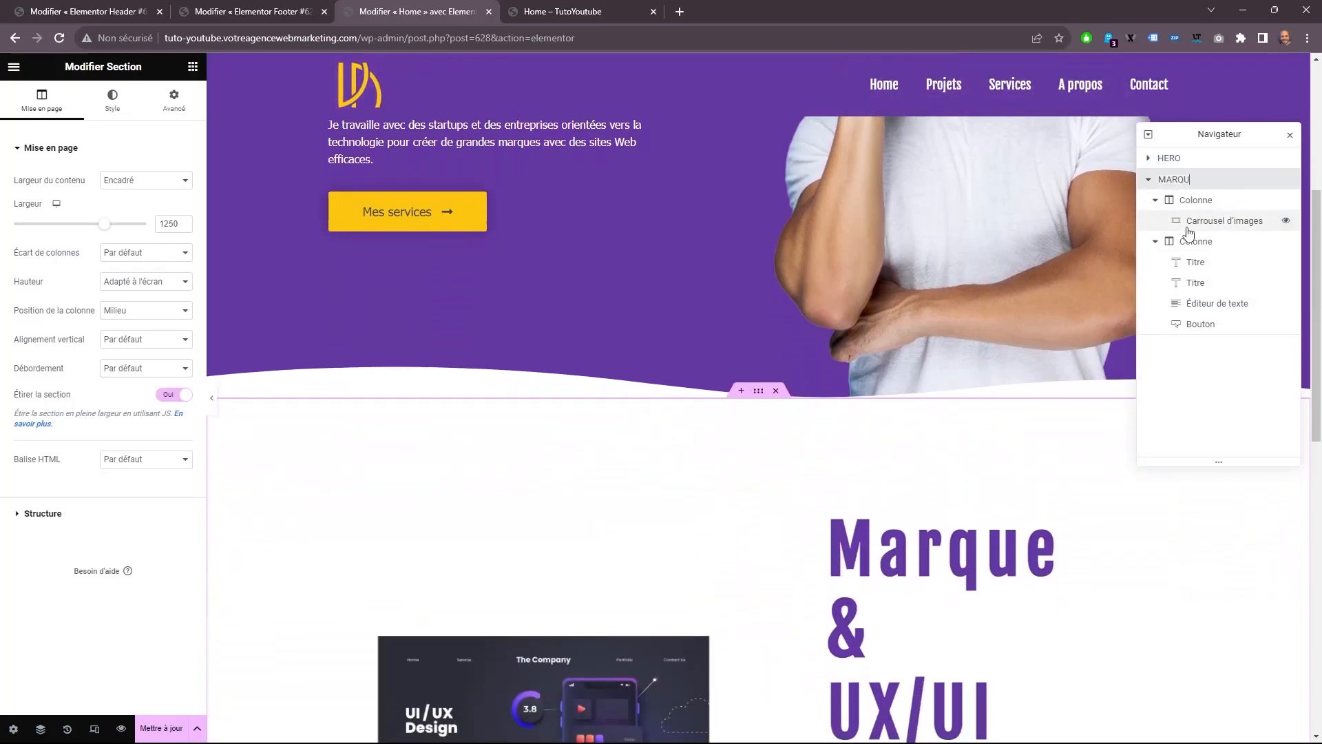
text(E)
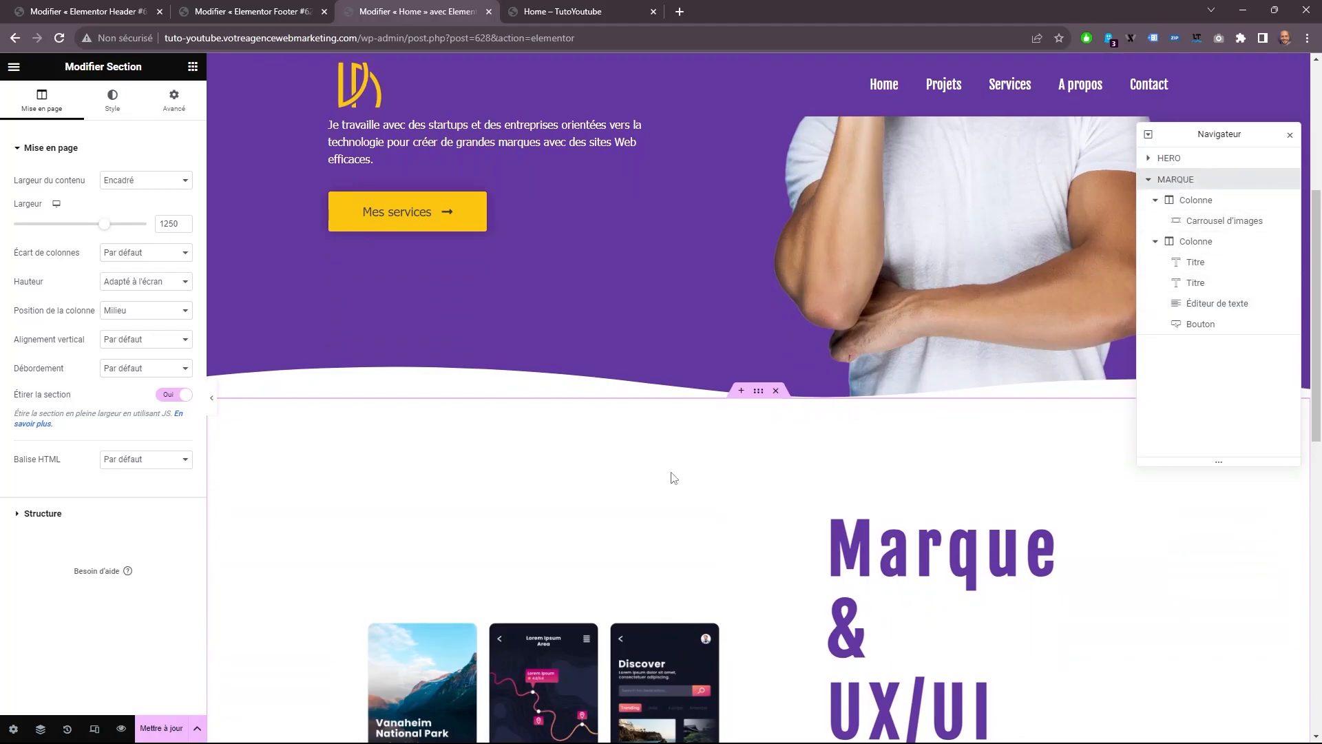
scroll(757, 468, down, 4)
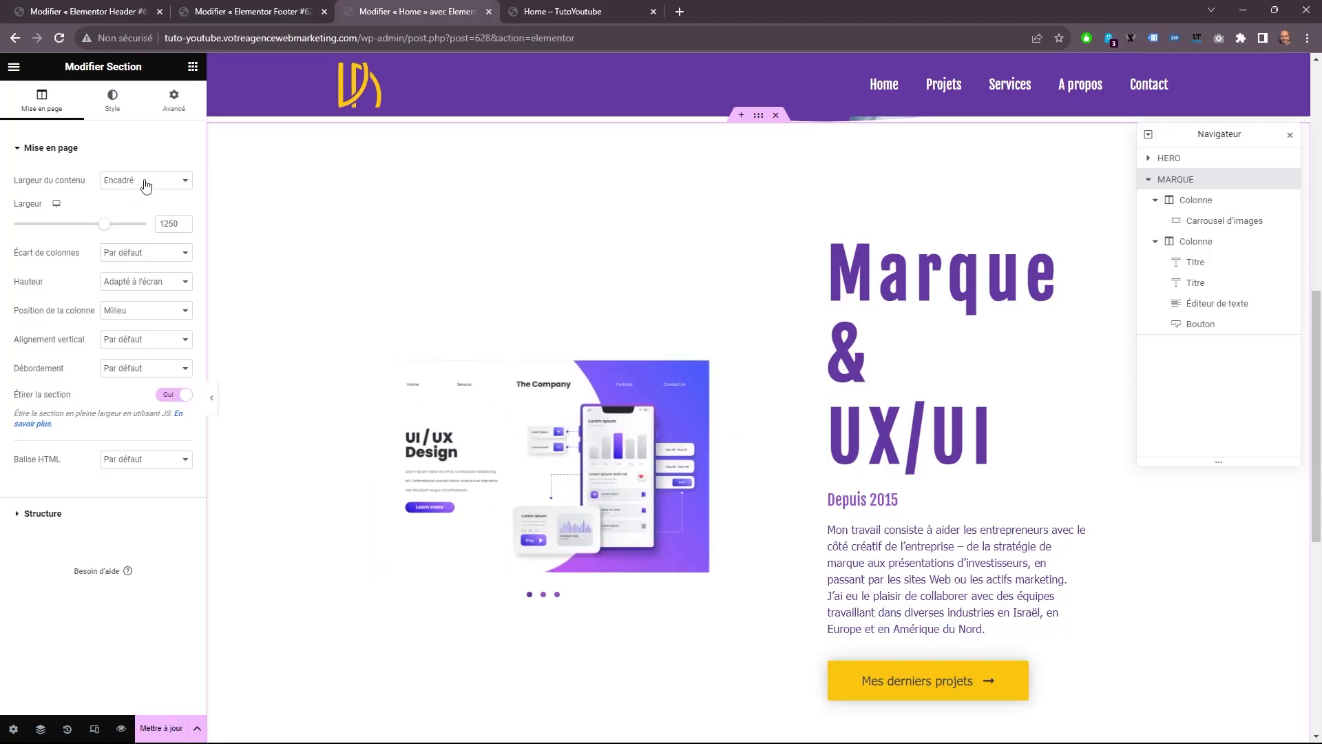
click(486, 413)
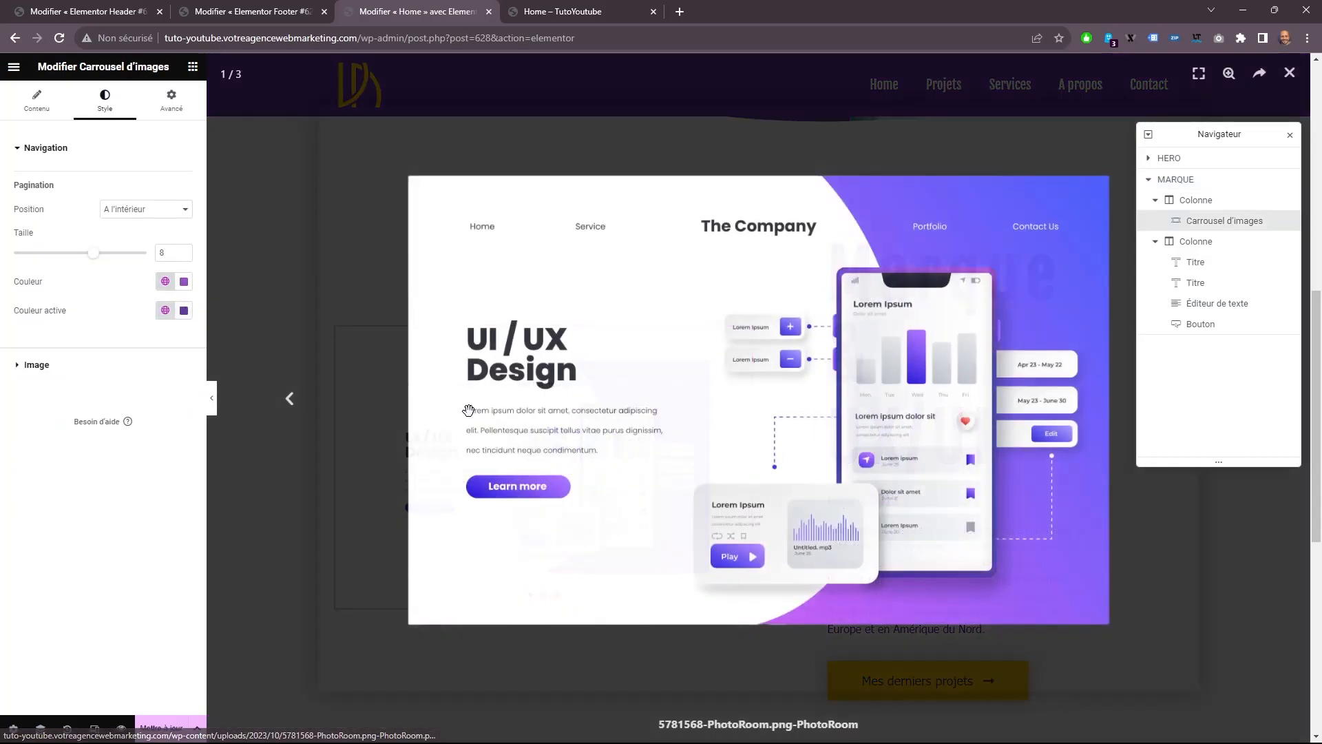
click(1290, 74)
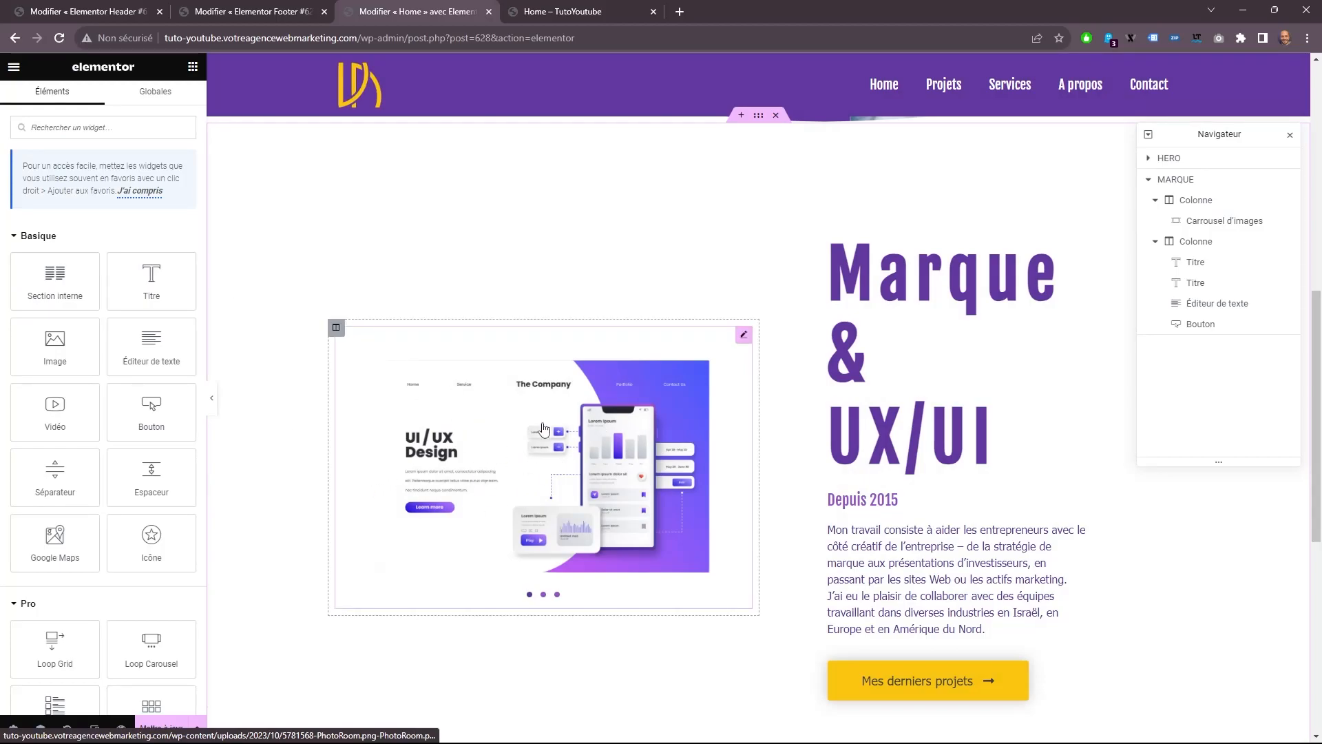
Try positioning the image carousel as "Absolu" and widening it to about 195 %.
click(743, 339)
click(172, 101)
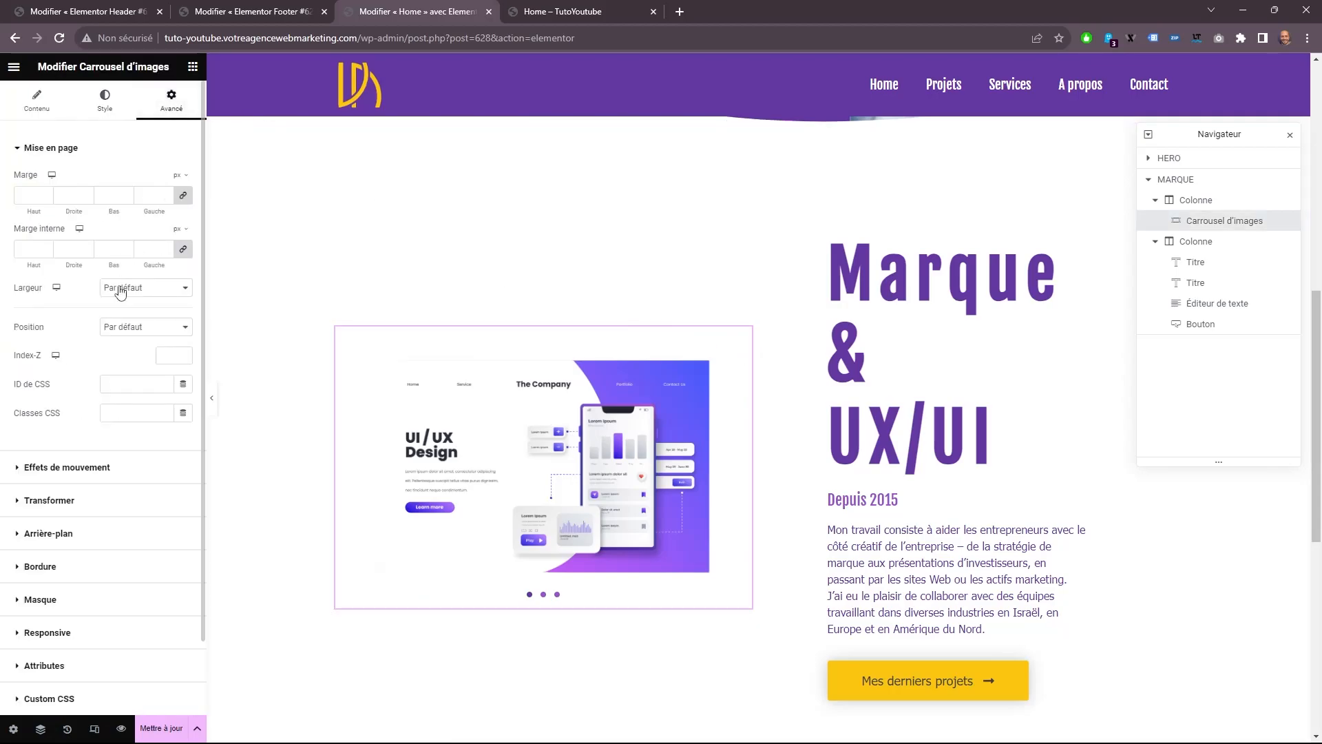
click(126, 326)
click(128, 352)
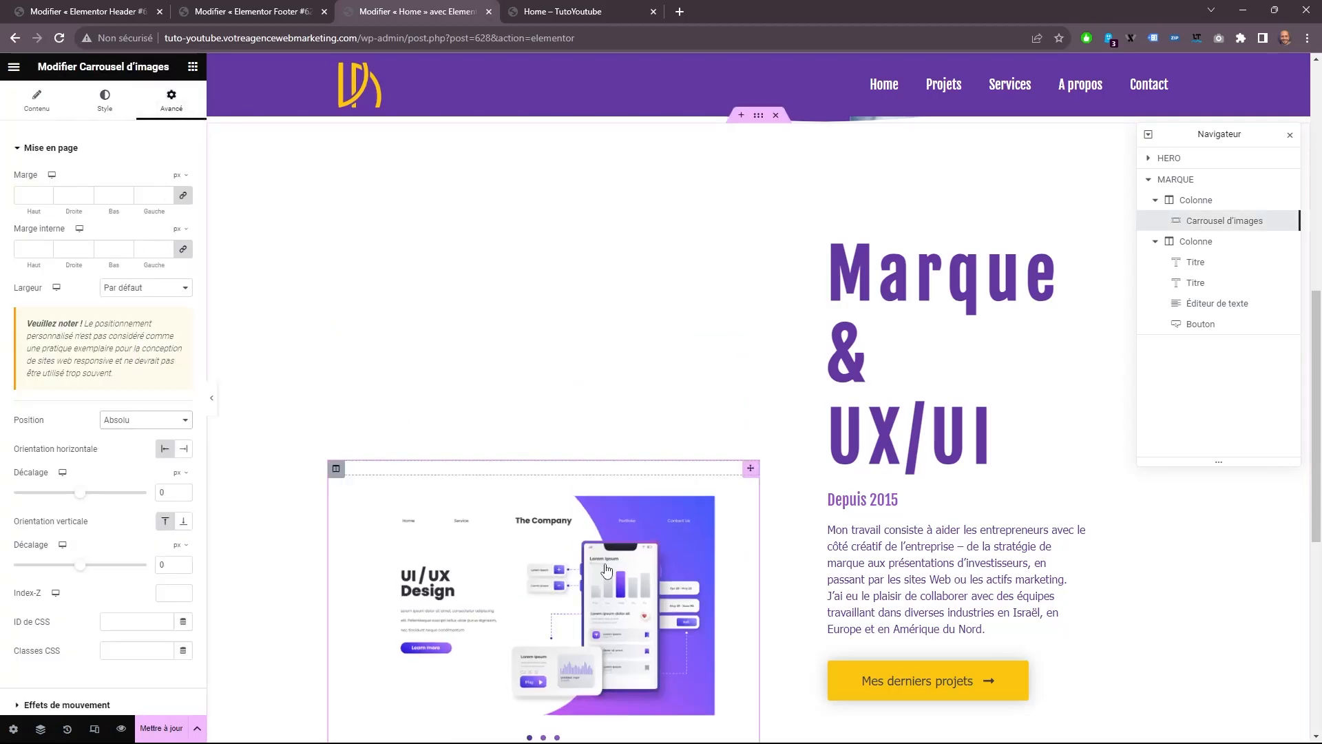
drag(759, 544, 1169, 544)
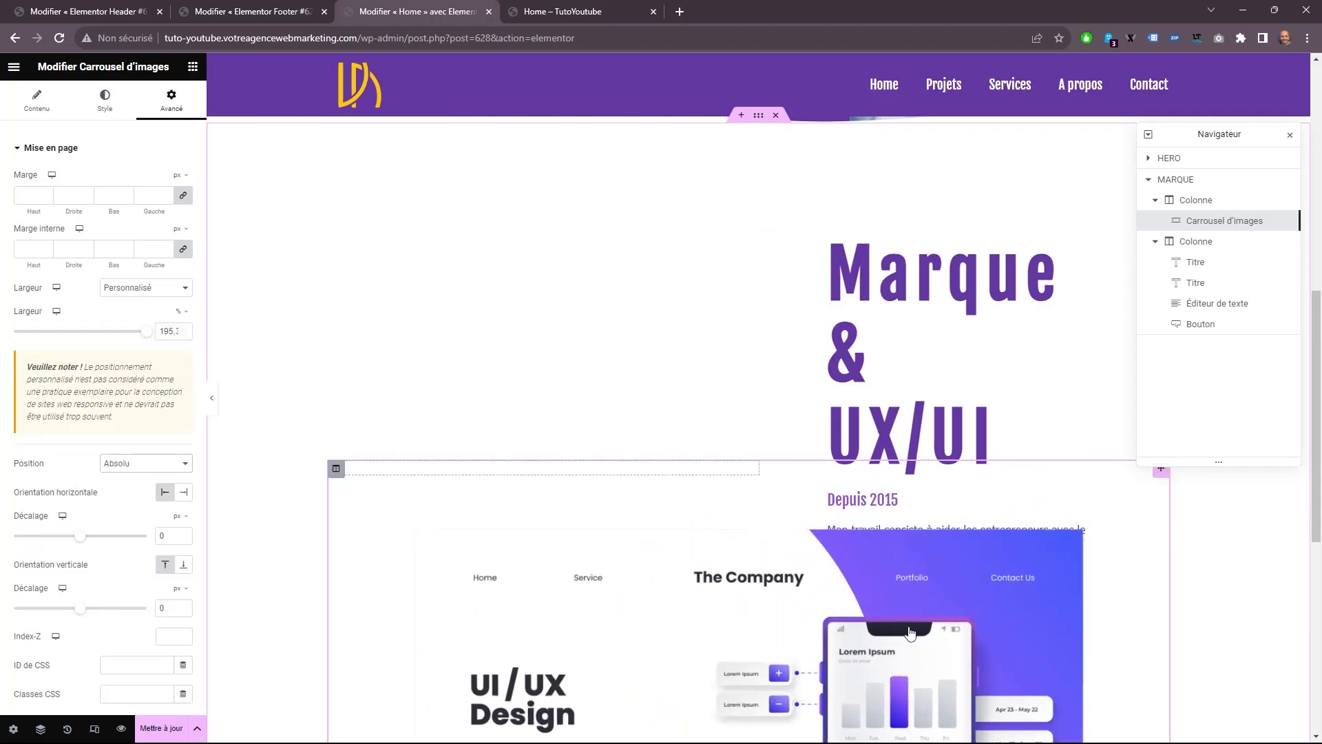
scroll(785, 501, down, 5)
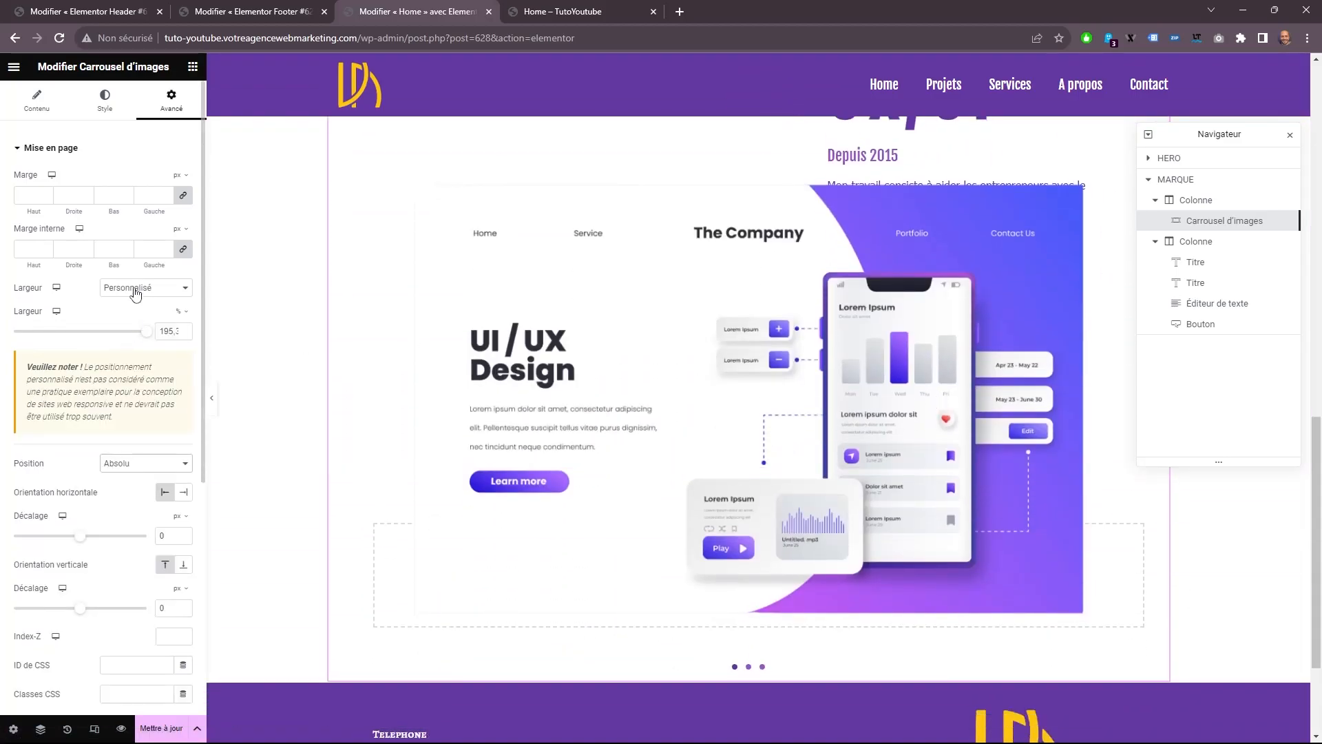
Reset the image carousel's position and width to "Par défaut".
click(117, 475)
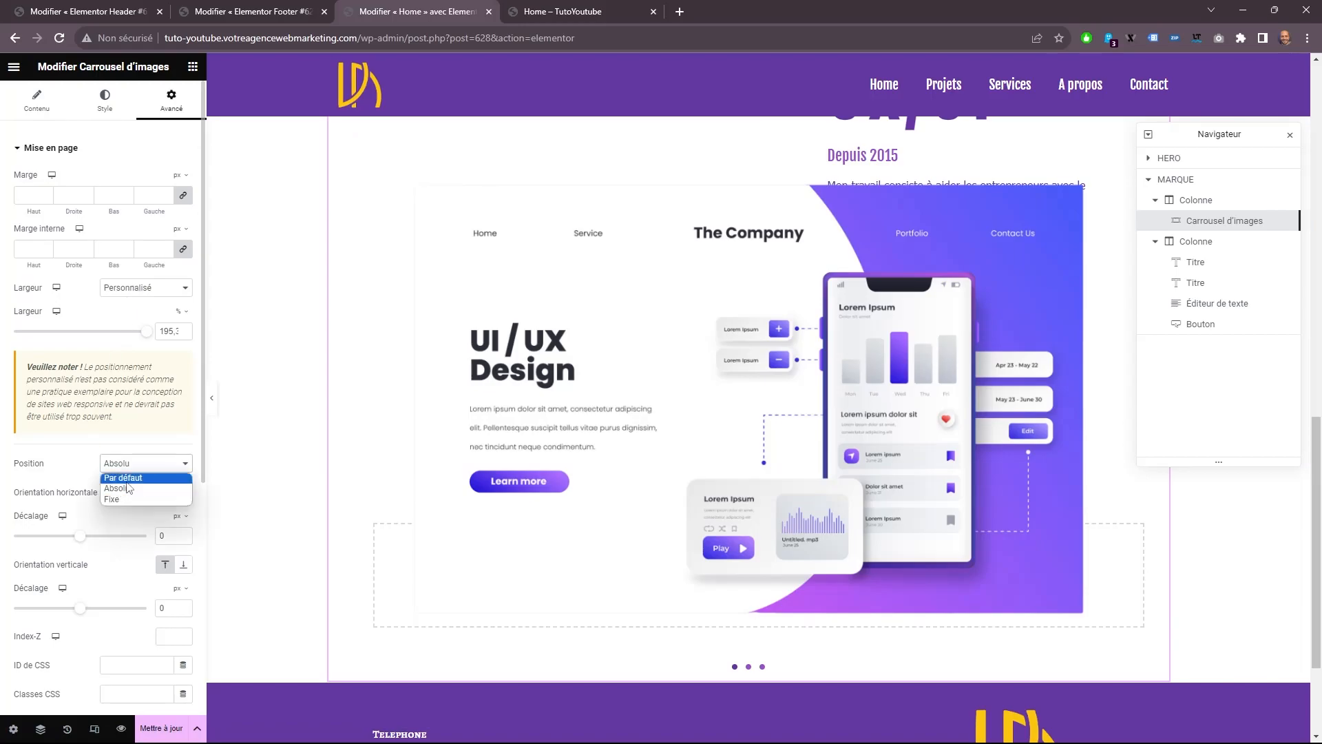
click(119, 476)
scroll(551, 505, up, 5)
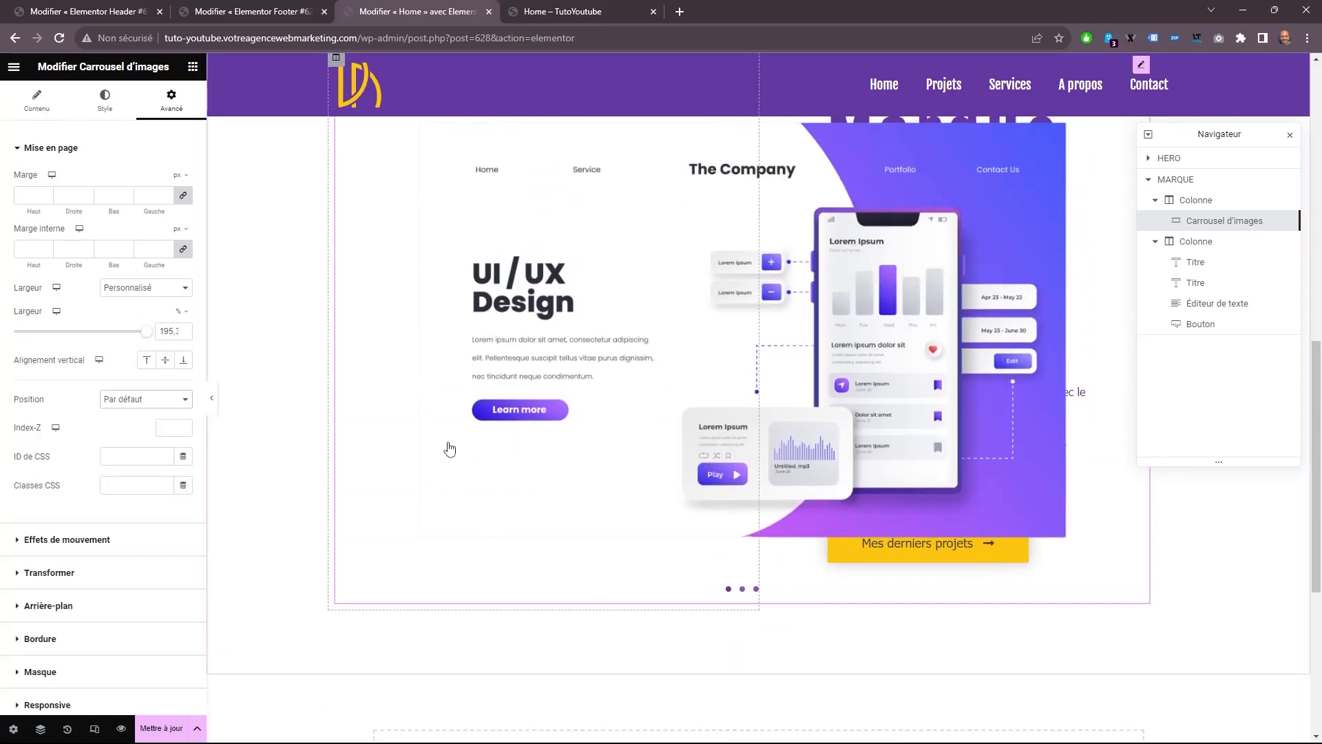
click(164, 296)
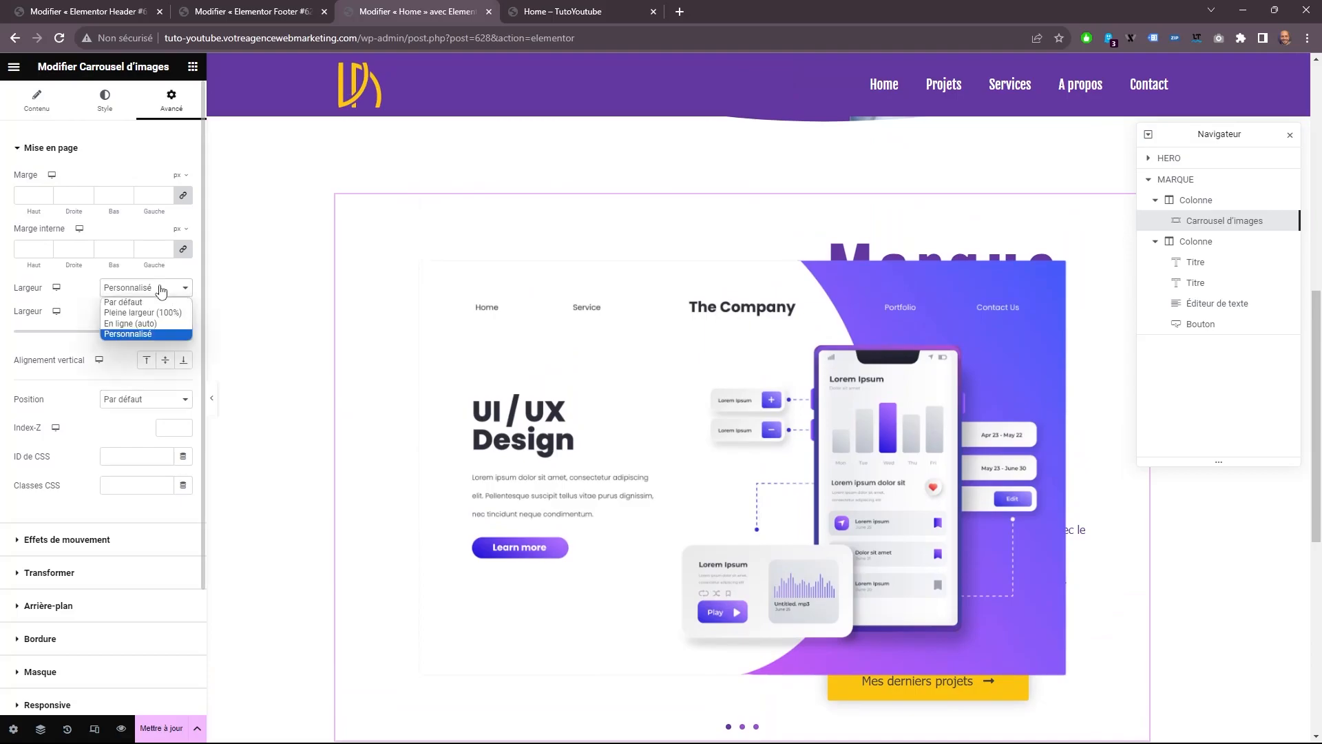
click(148, 304)
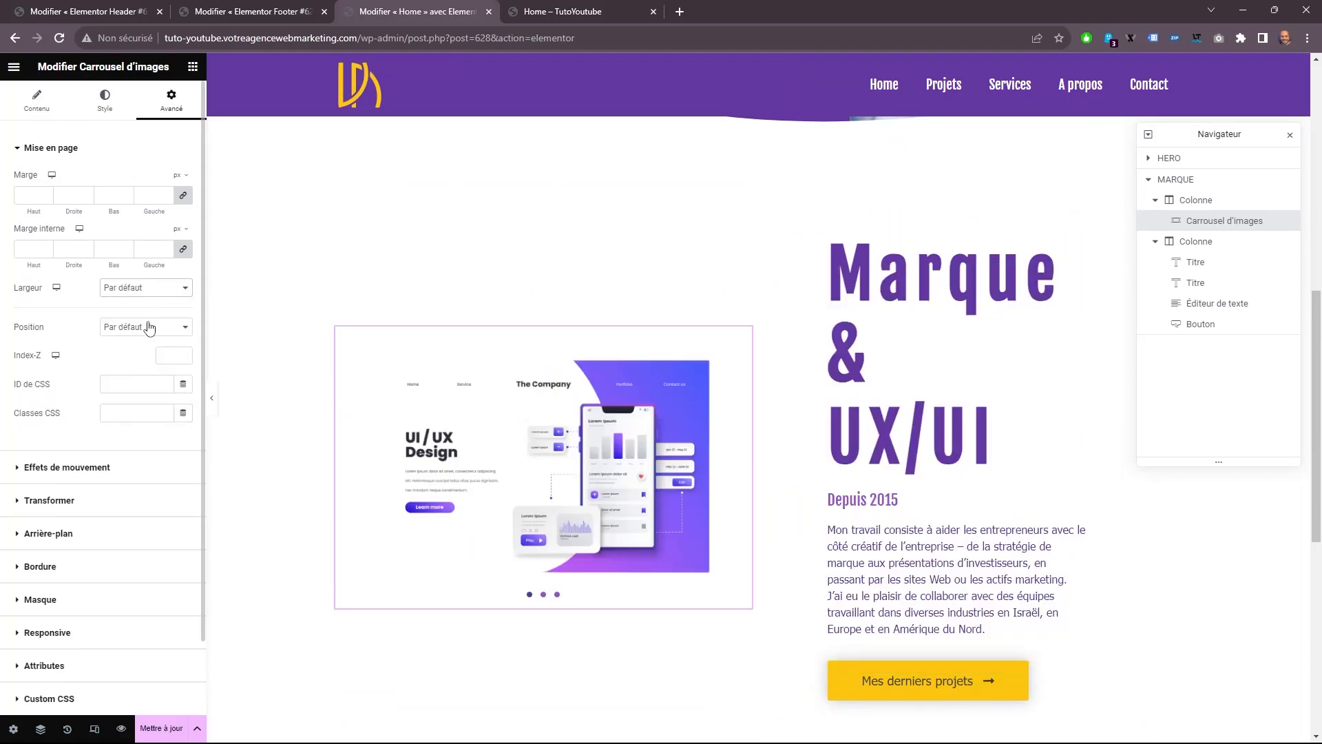
Set the content width of the MARQUE section to "Pleine largeur".
scroll(764, 256, up, 2)
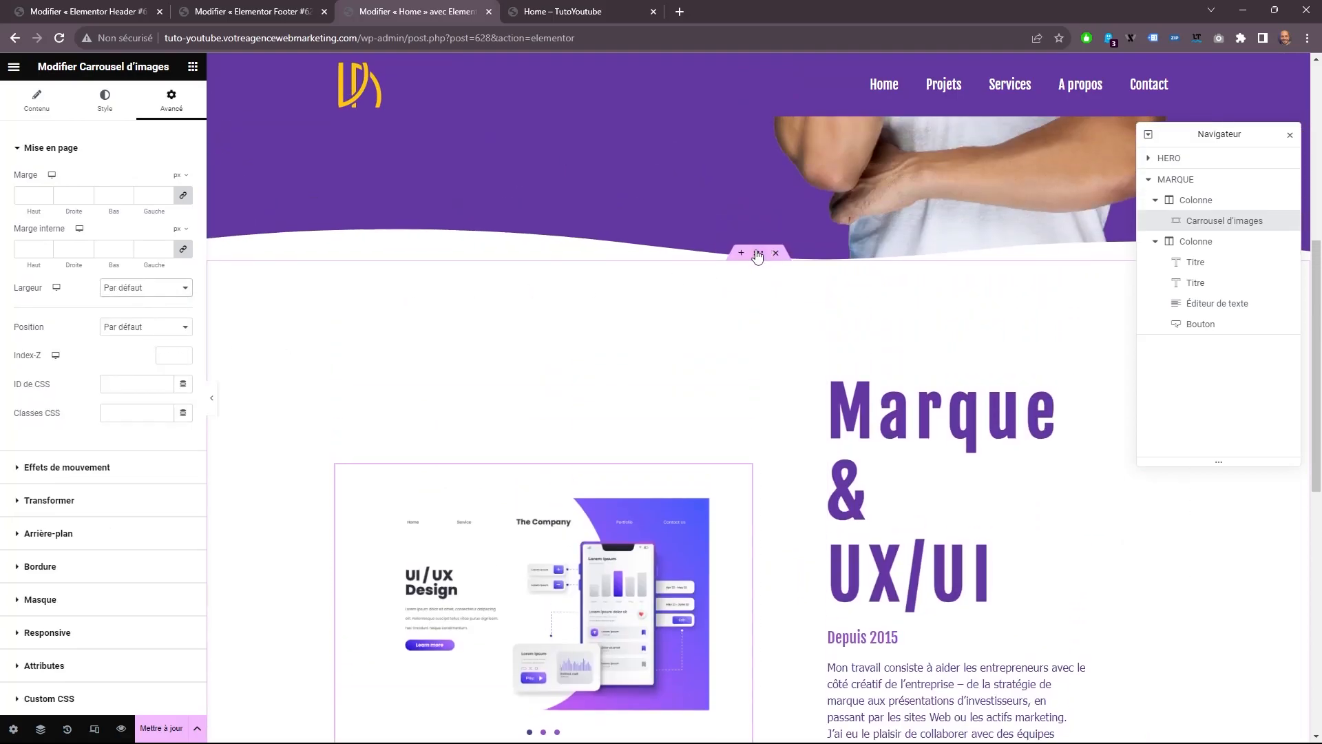
click(760, 255)
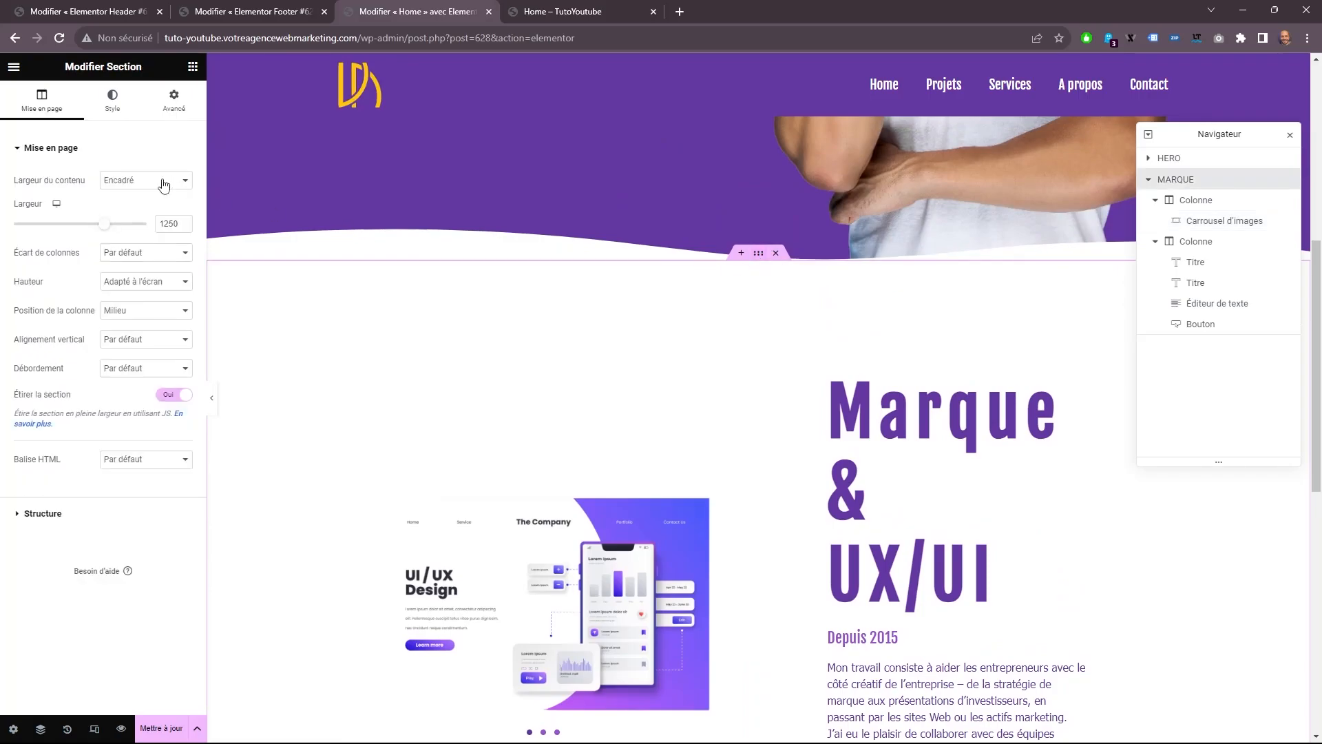
click(128, 184)
click(135, 204)
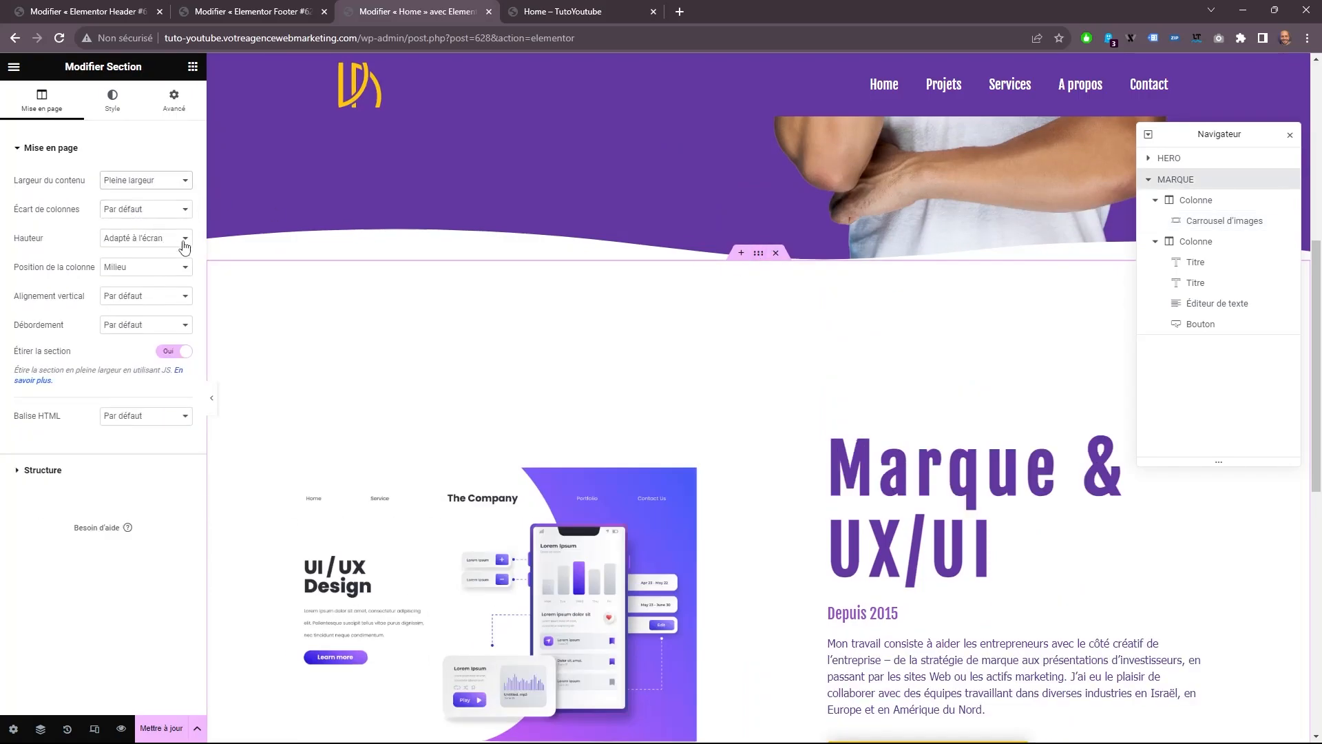
scroll(444, 360, down, 3)
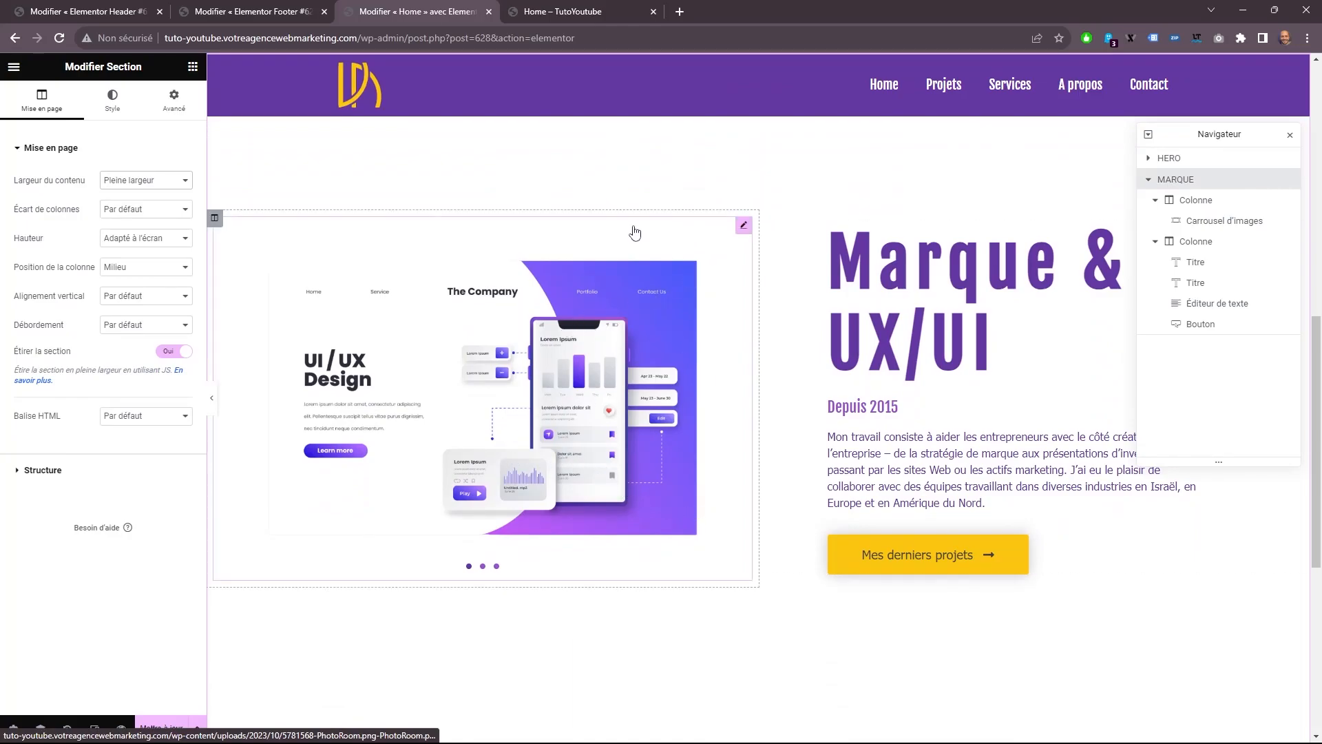
Unlink the carousel column's margin and inner padding values and set them to 0 px on all sides.
click(214, 217)
click(173, 100)
click(183, 194)
click(183, 249)
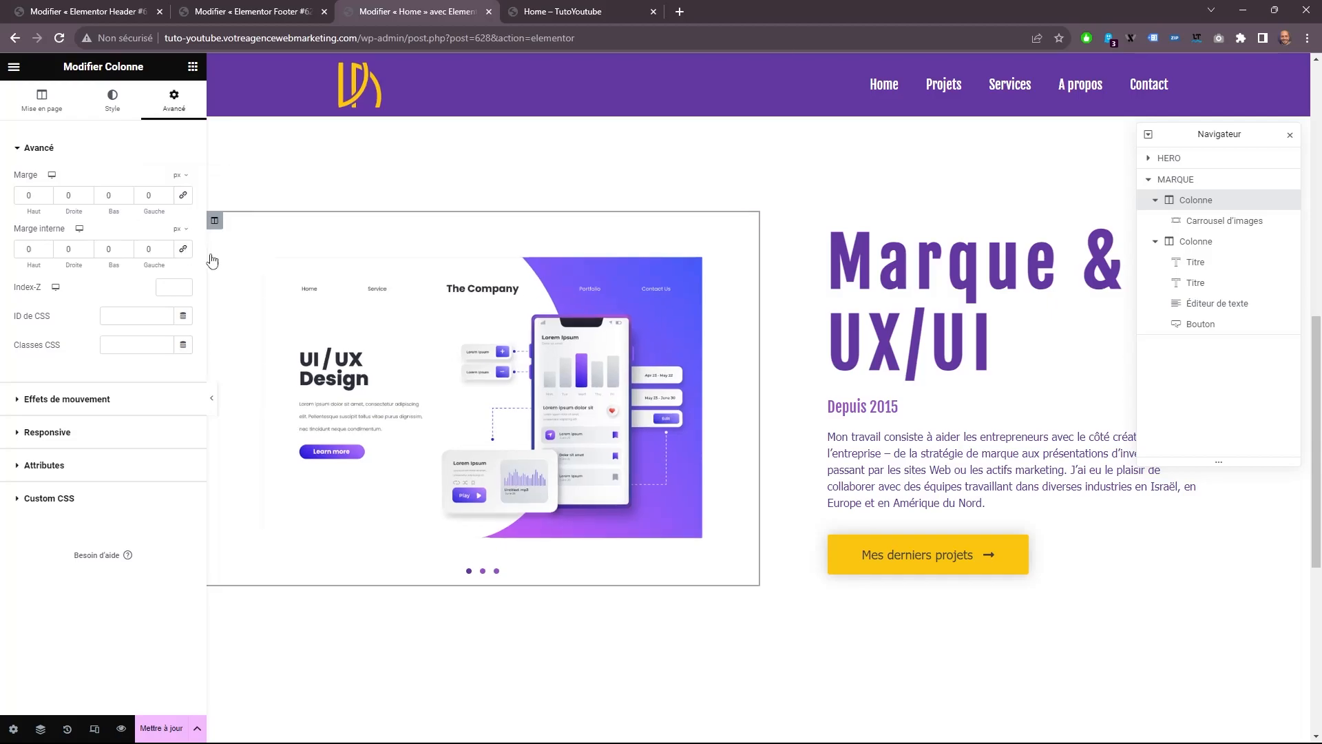
scroll(324, 268, up, 2)
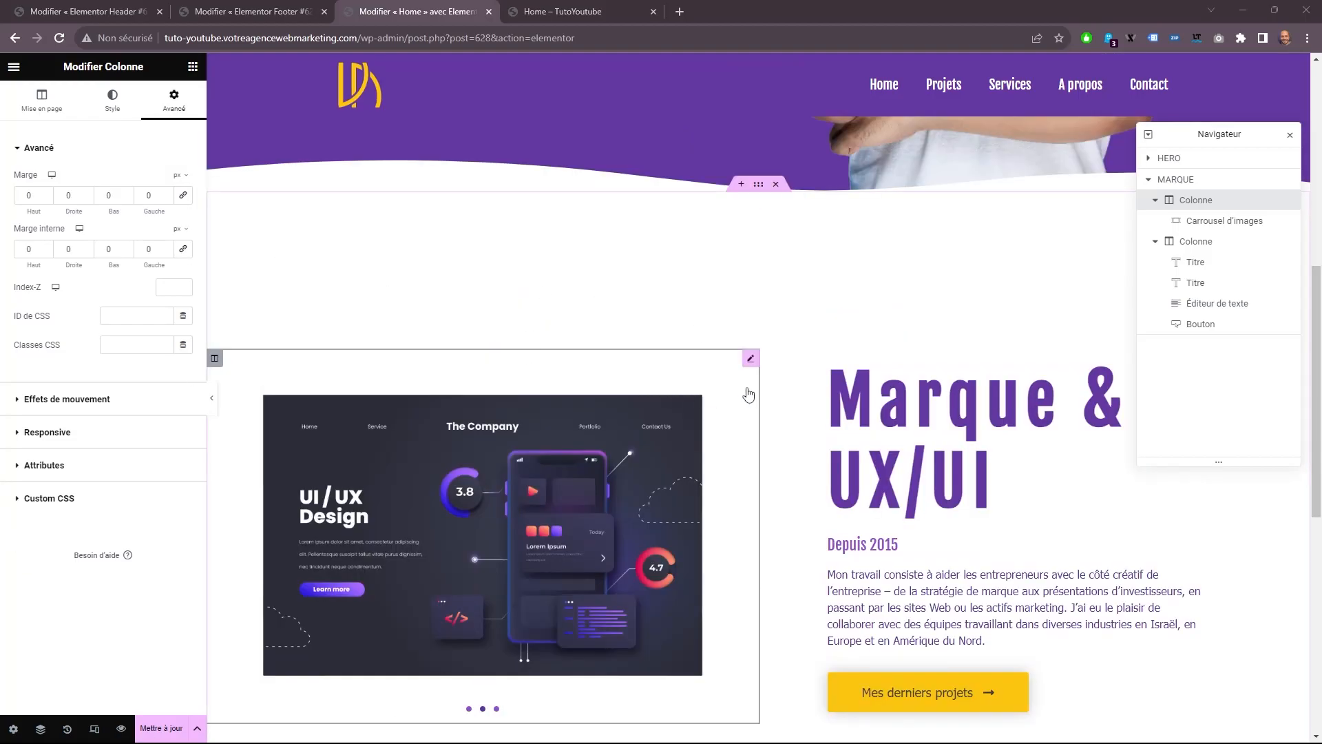
scroll(854, 416, down, 1)
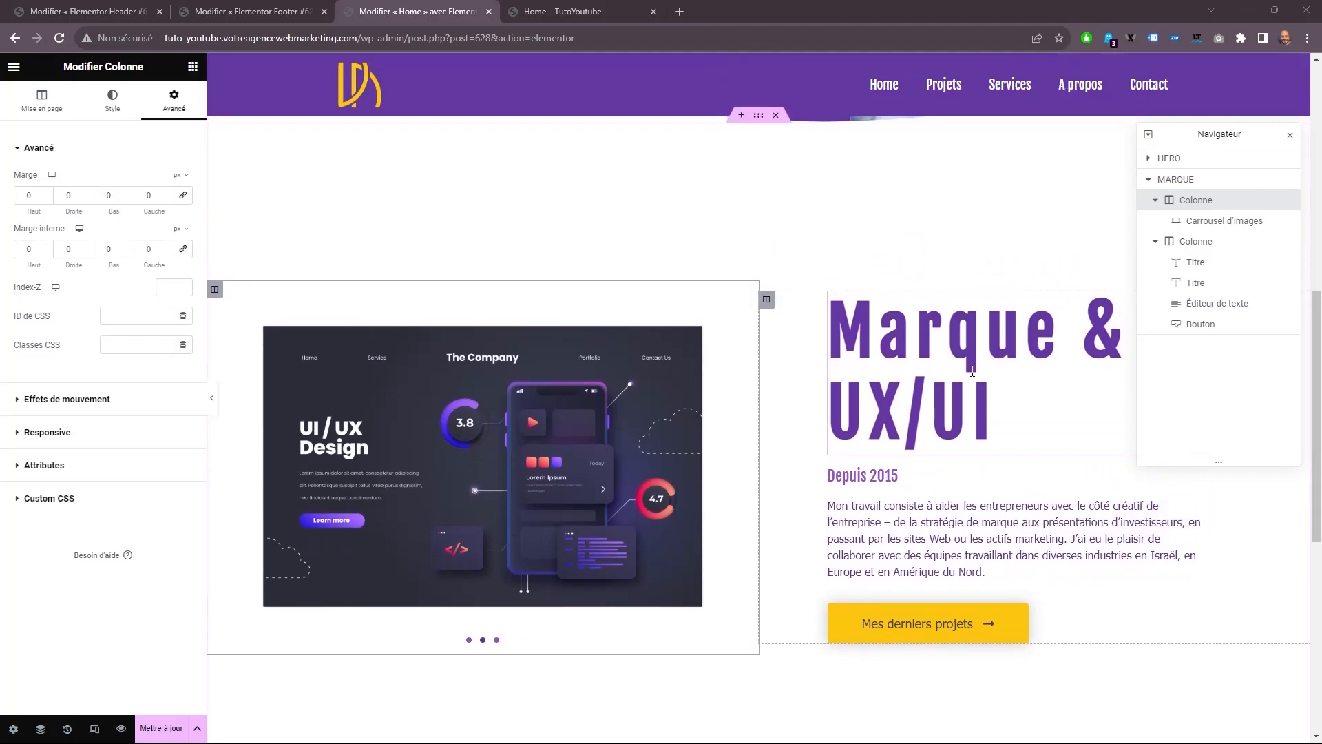
scroll(710, 438, down, 1)
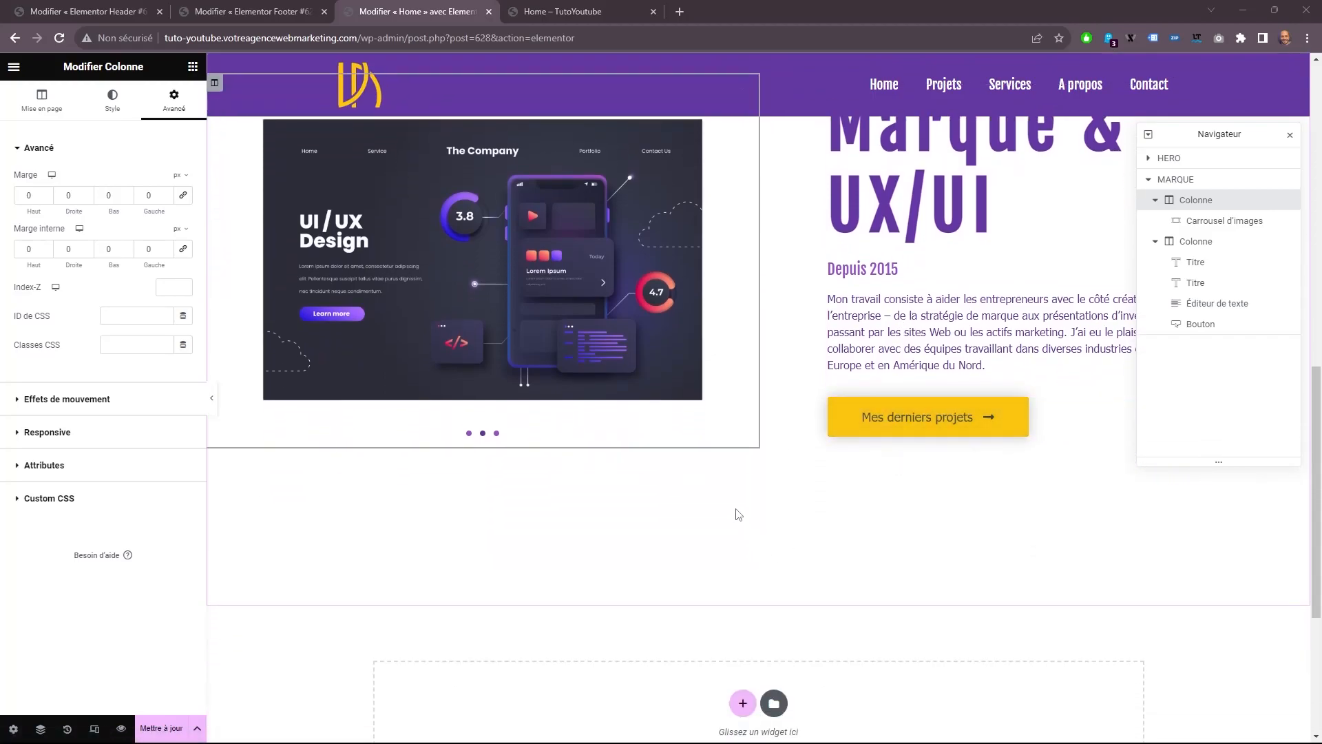
Add a new single-column section below the MARQUE section.
scroll(757, 437, up, 2)
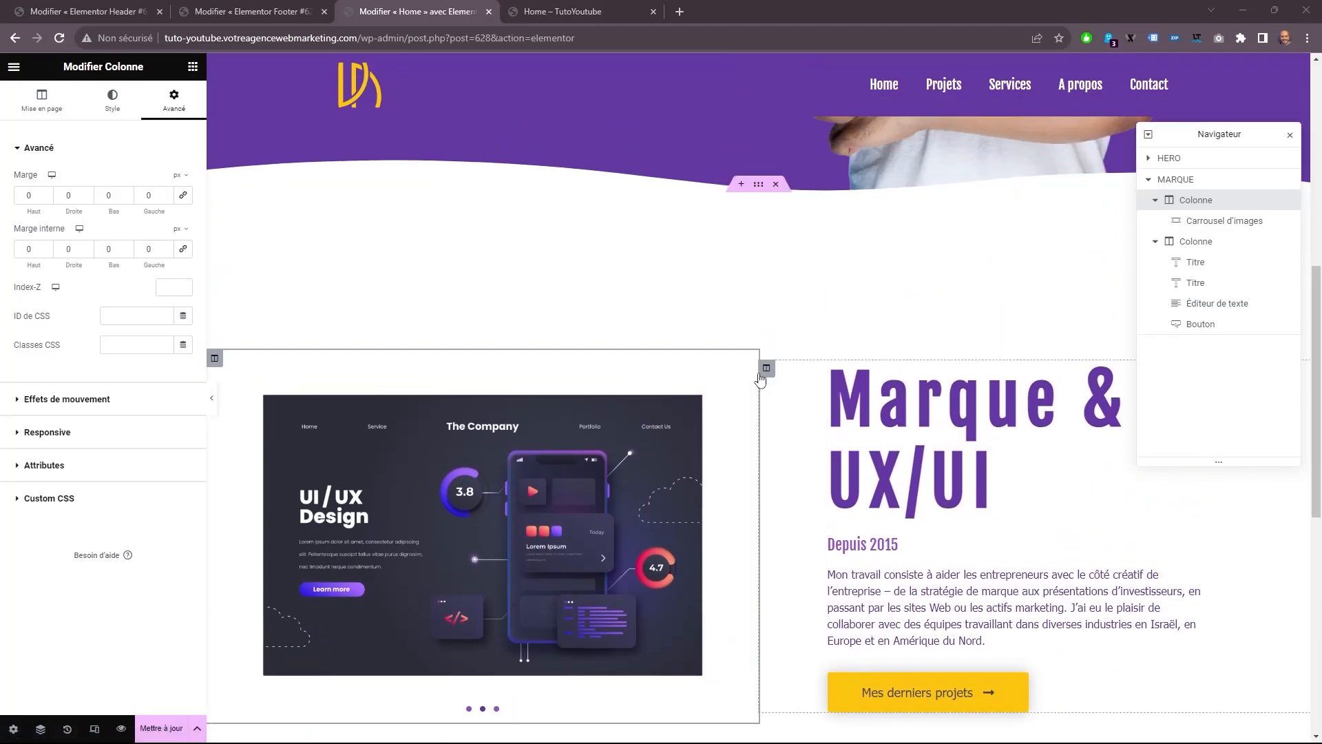
scroll(750, 453, down, 3)
scroll(905, 460, down, 2)
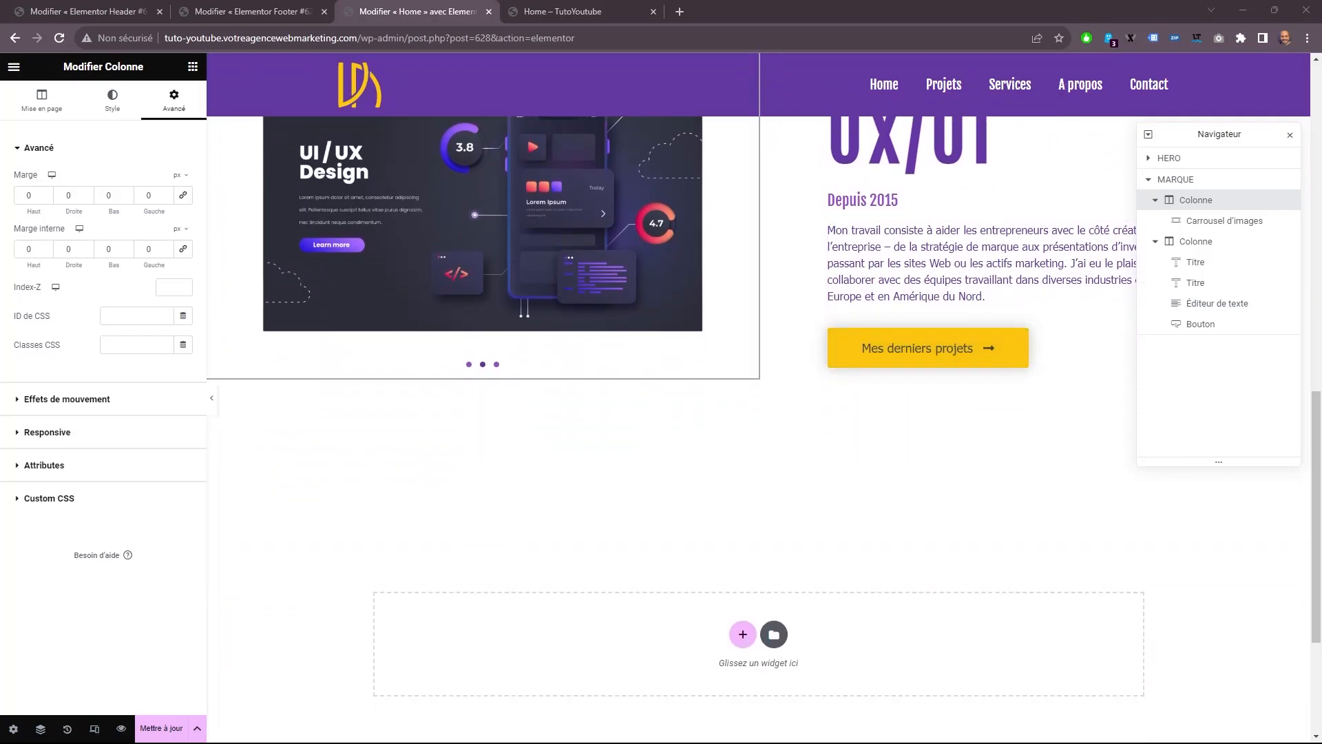
scroll(769, 419, down, 2)
scroll(728, 473, up, 2)
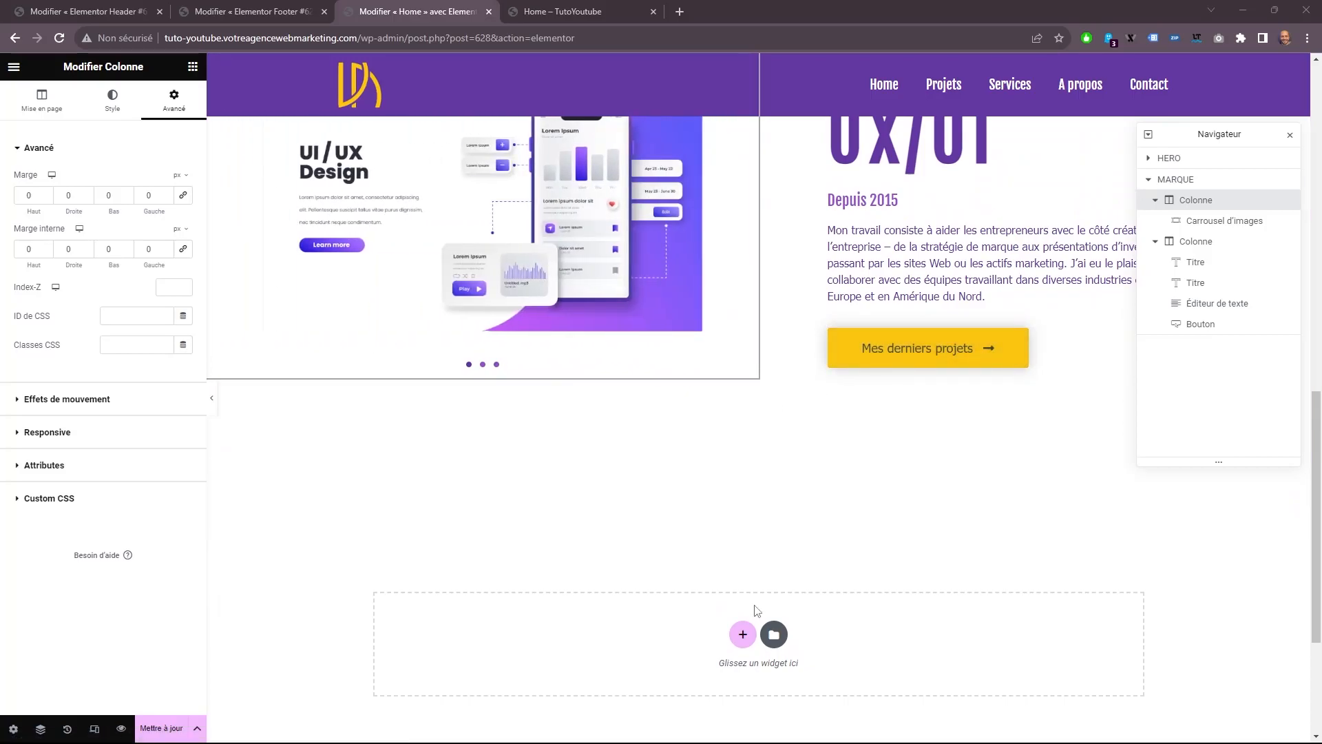
scroll(749, 562, down, 2)
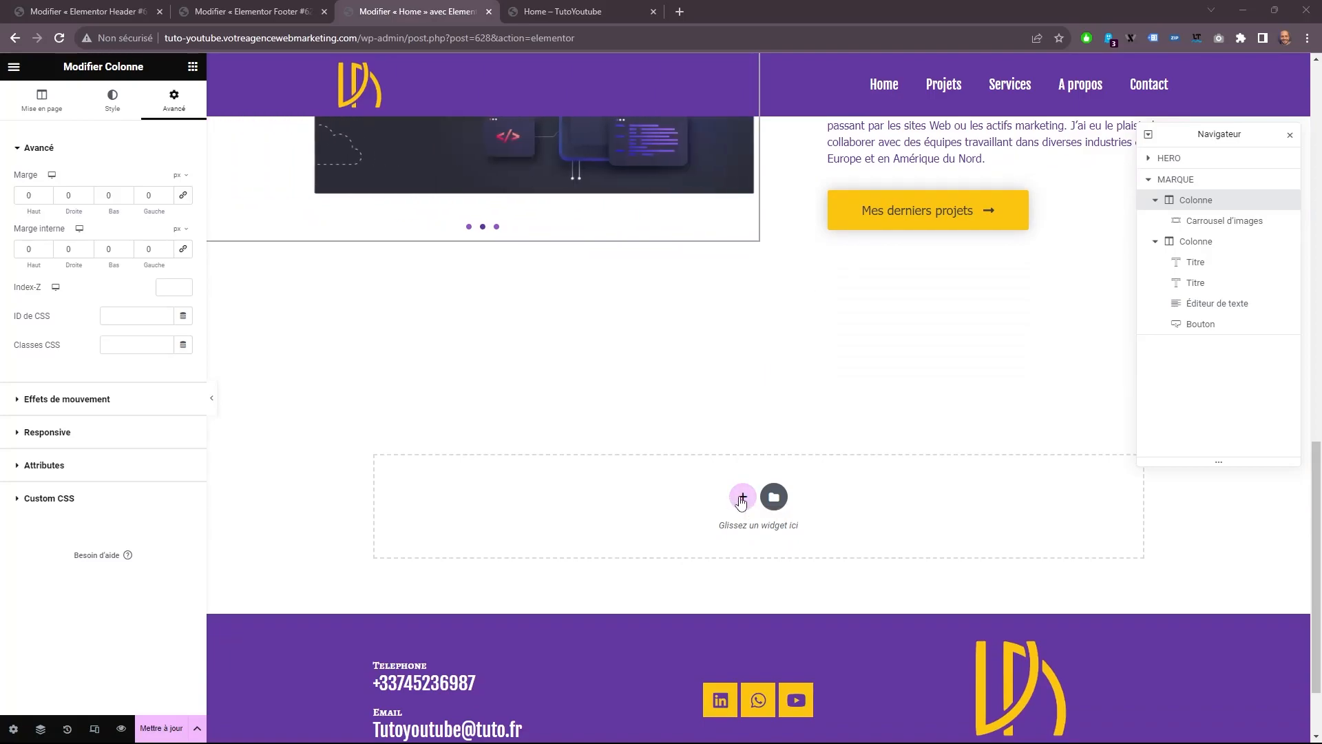
click(734, 499)
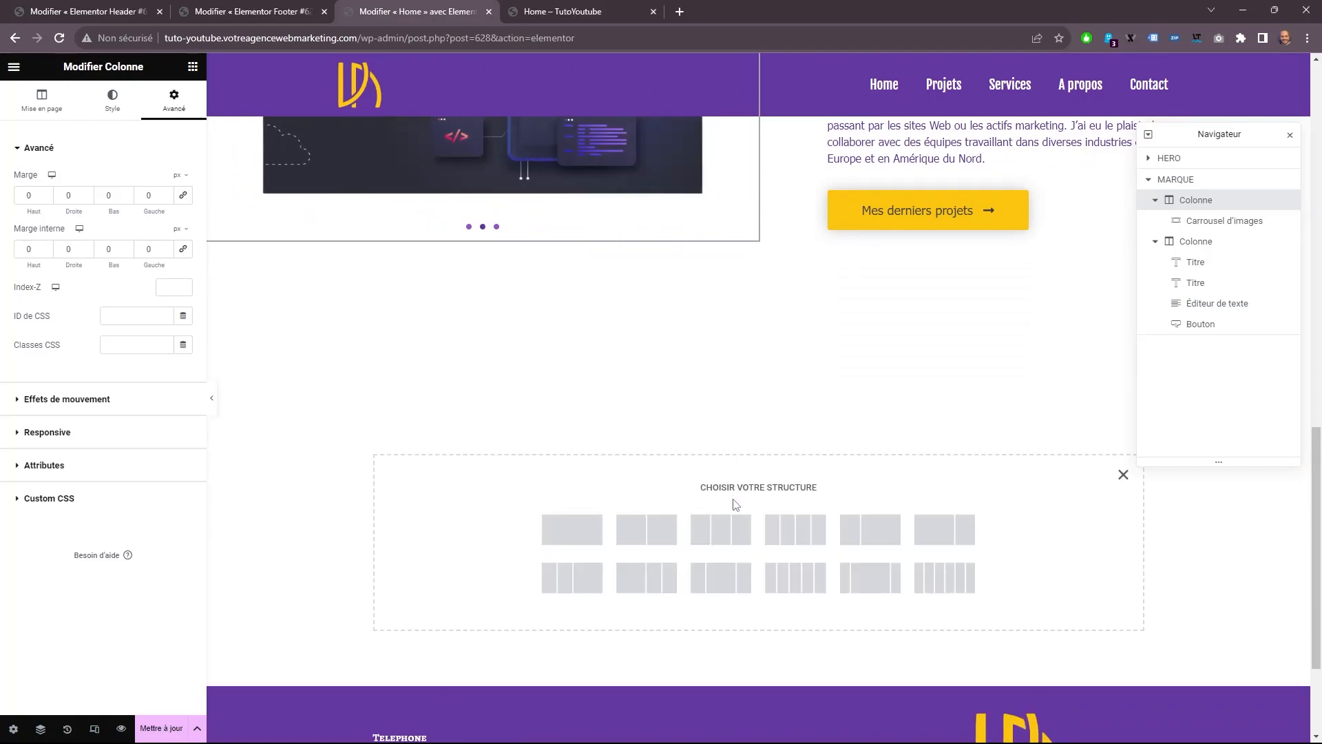
click(598, 540)
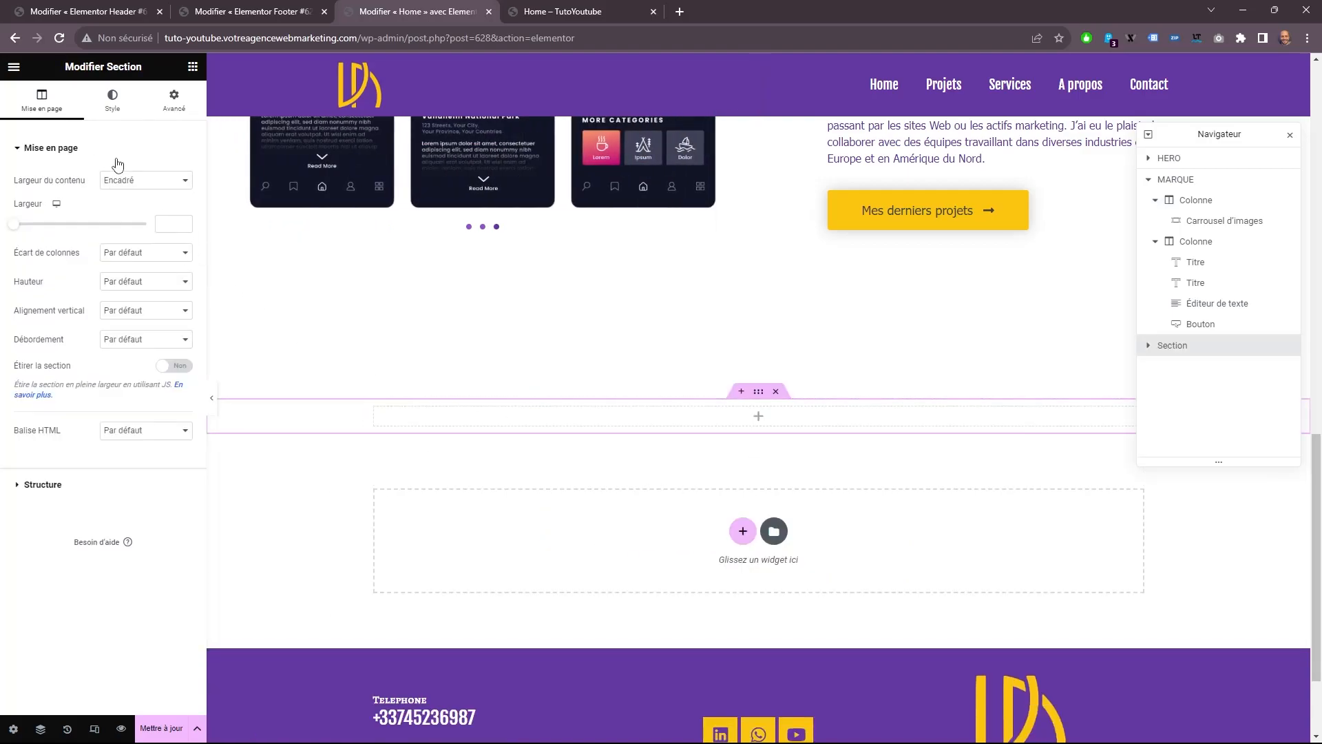
Set the new section's content width to "Pleine largeur", stretch it, and set its height to "Adapté à l'écran".
click(138, 181)
click(141, 206)
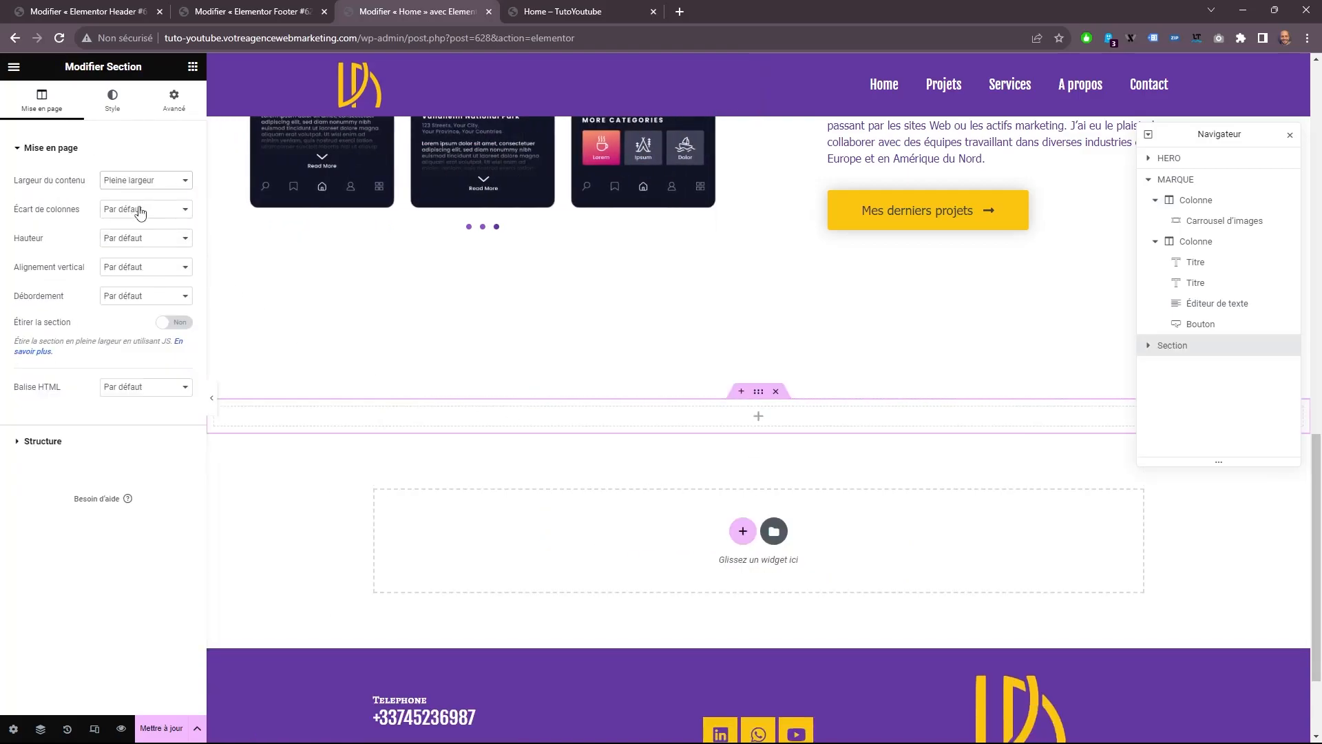
click(181, 323)
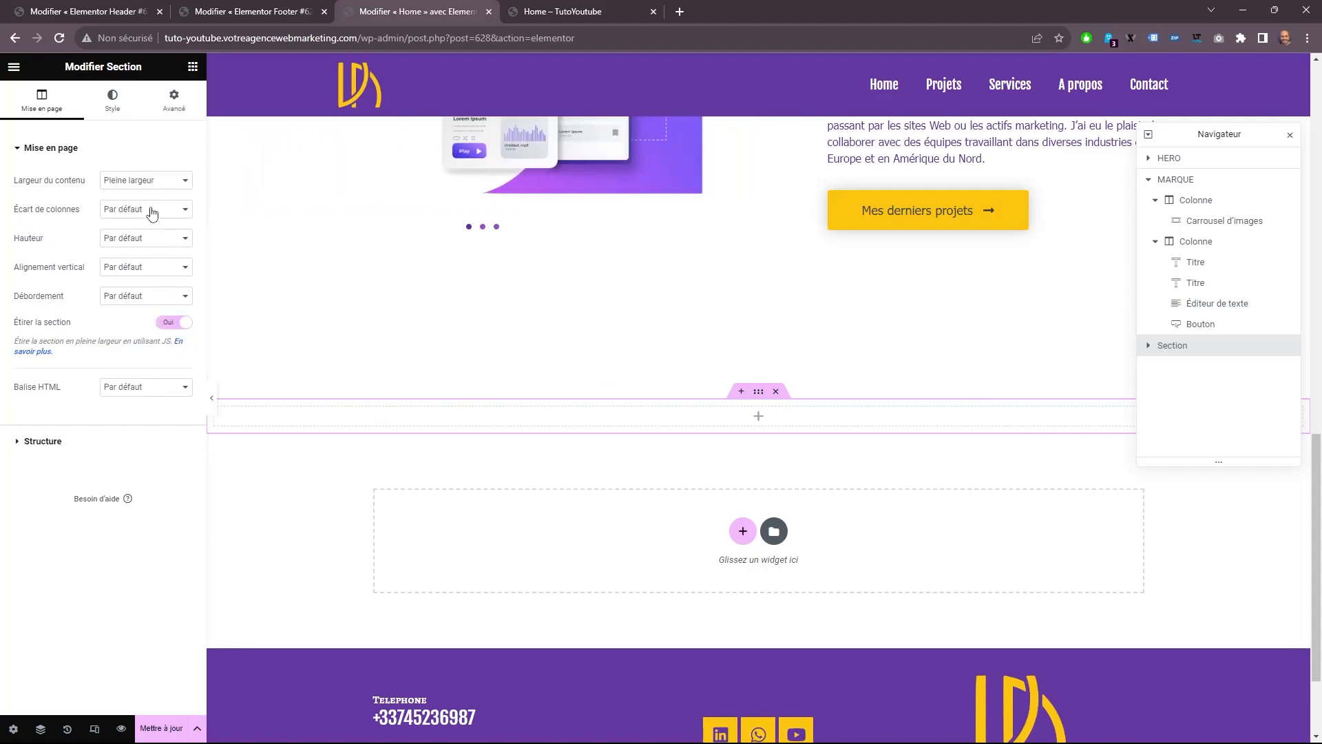
click(144, 238)
click(150, 263)
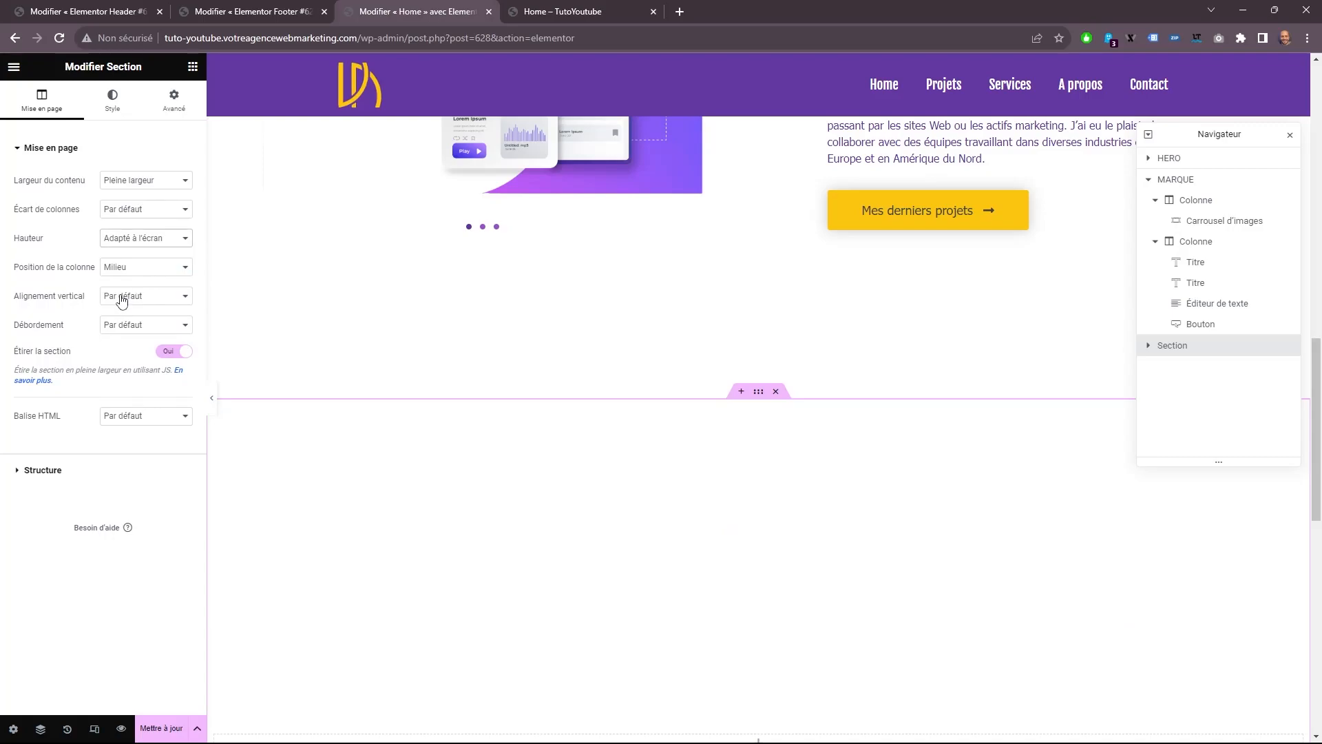
Give the new section a classic background using the purple global color "Titre".
click(114, 101)
click(132, 228)
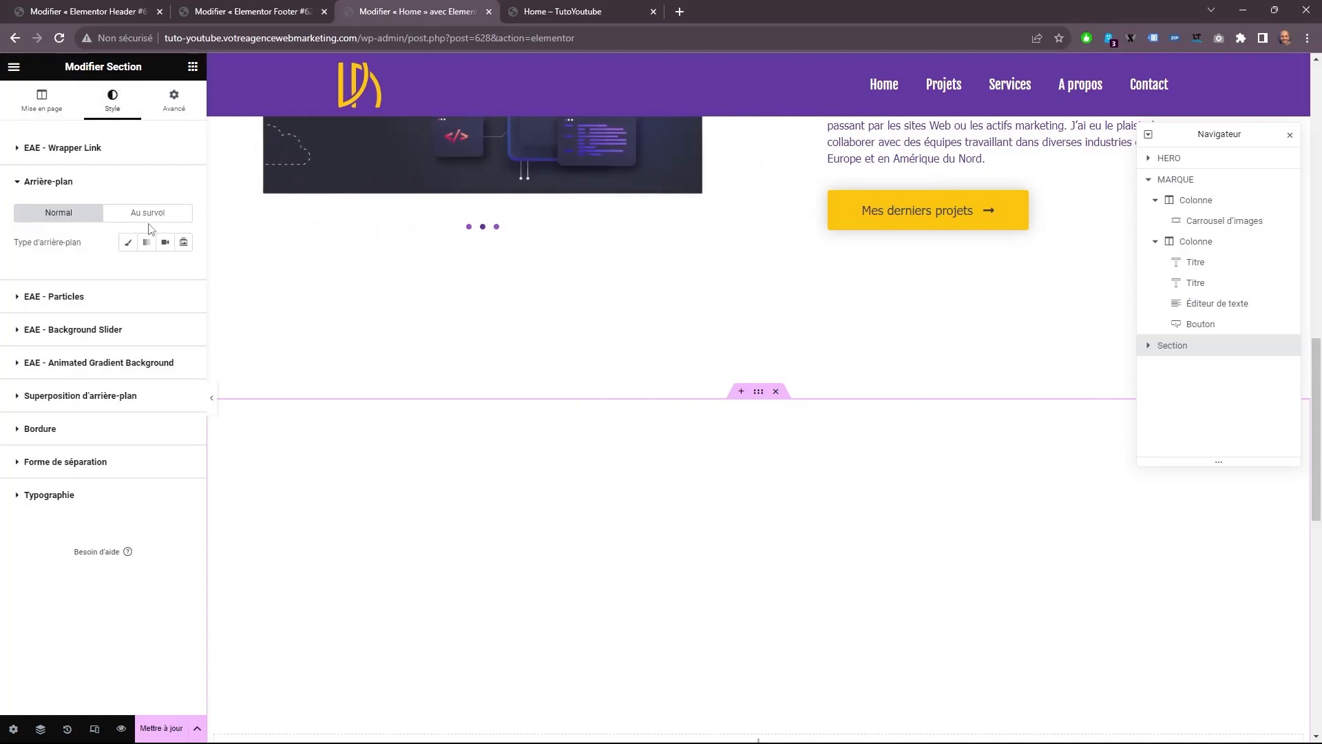
click(128, 242)
click(168, 274)
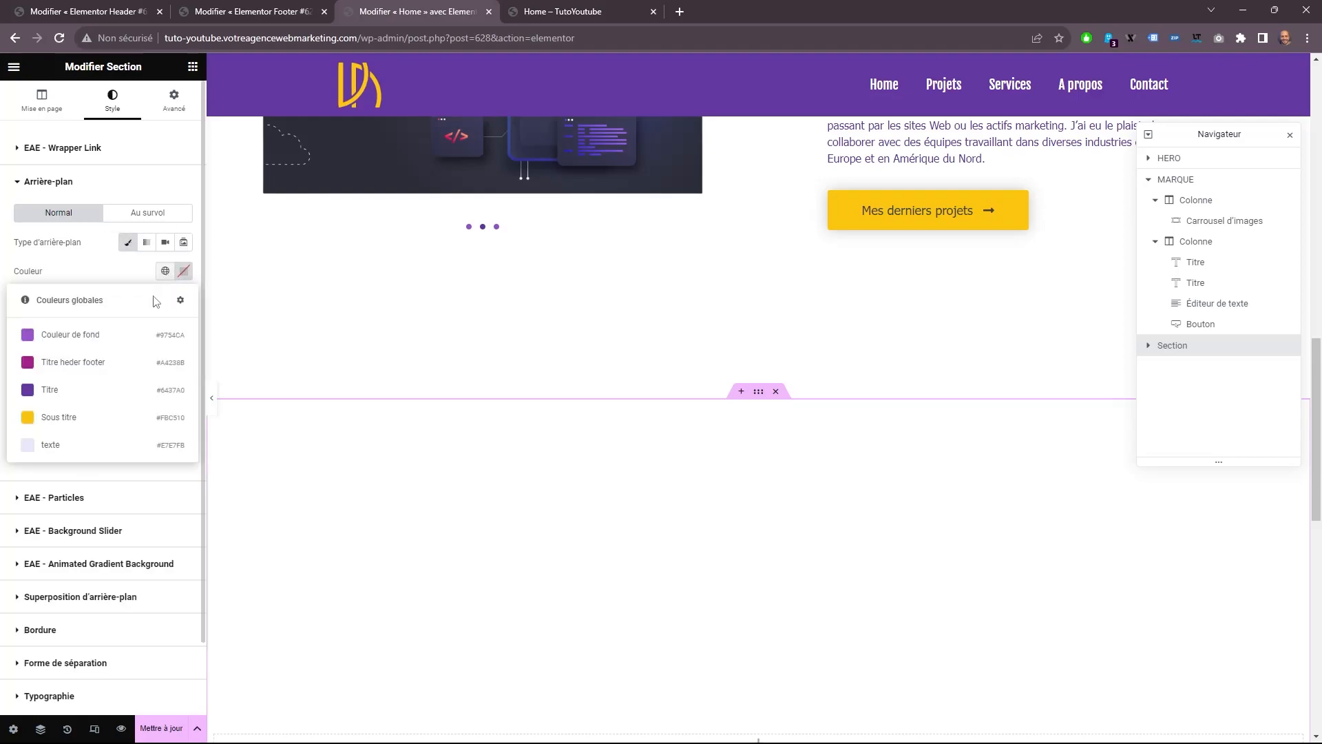
click(62, 416)
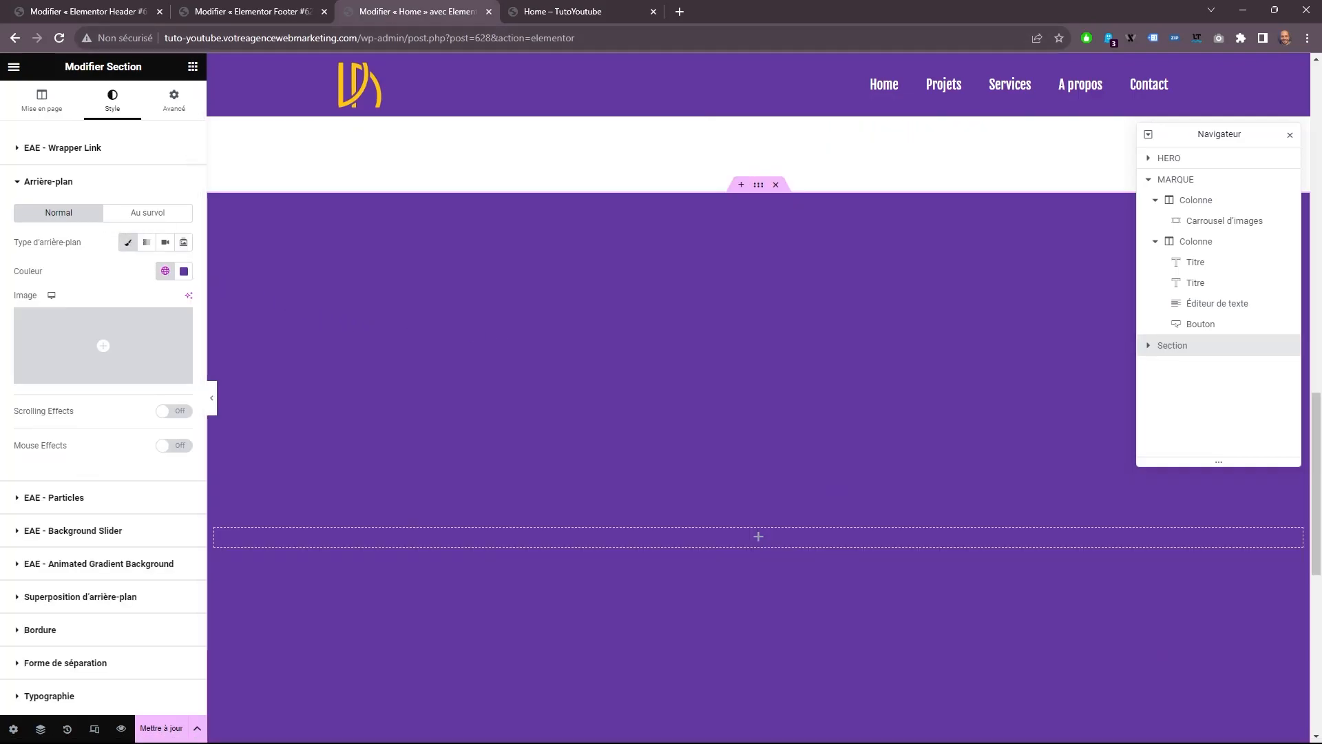
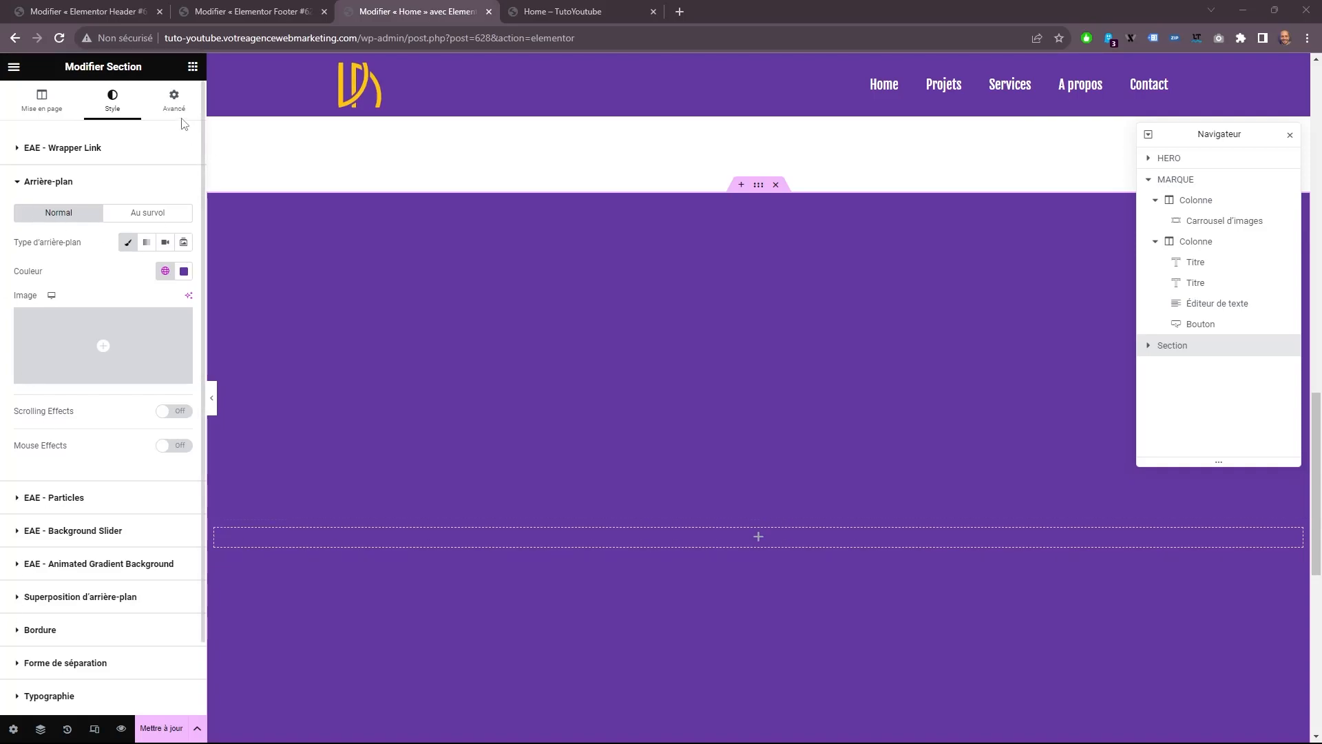
Add a Content Switcher widget to the new purple section and set its skin to Skin 3.
click(193, 67)
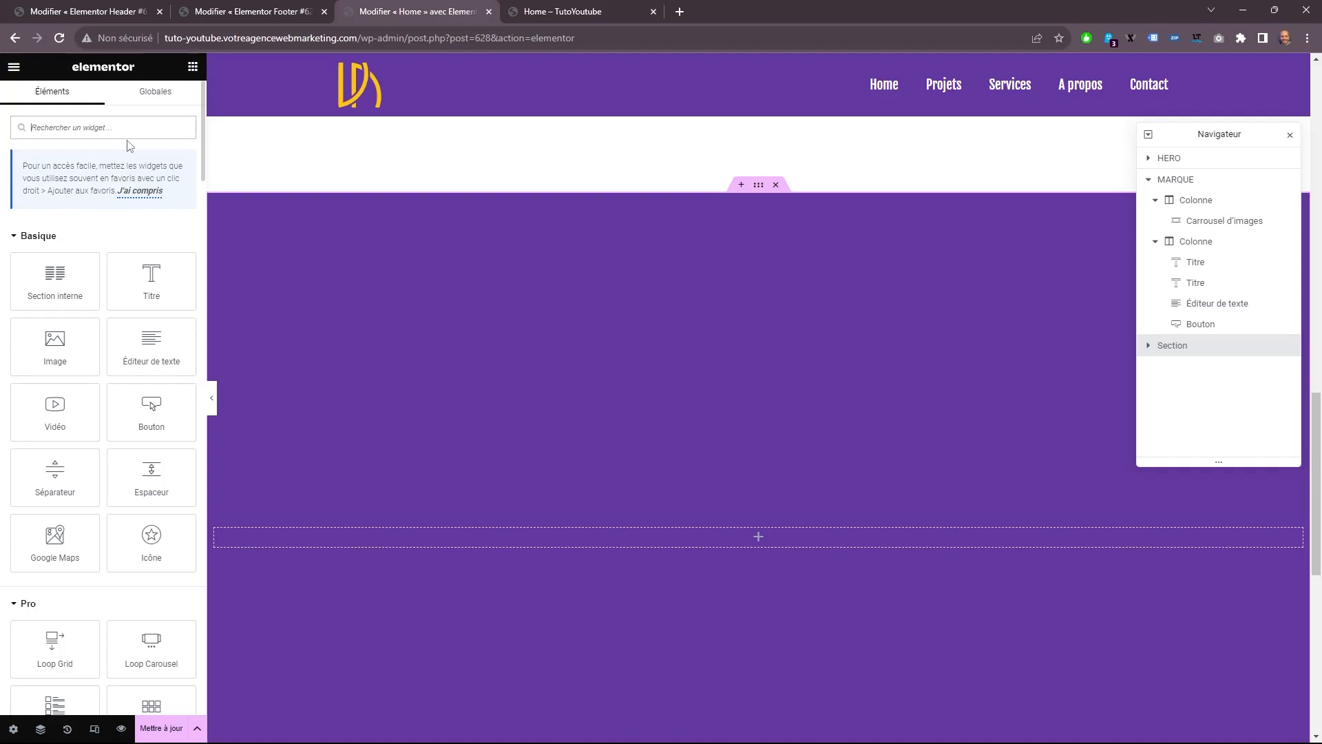
text(sw)
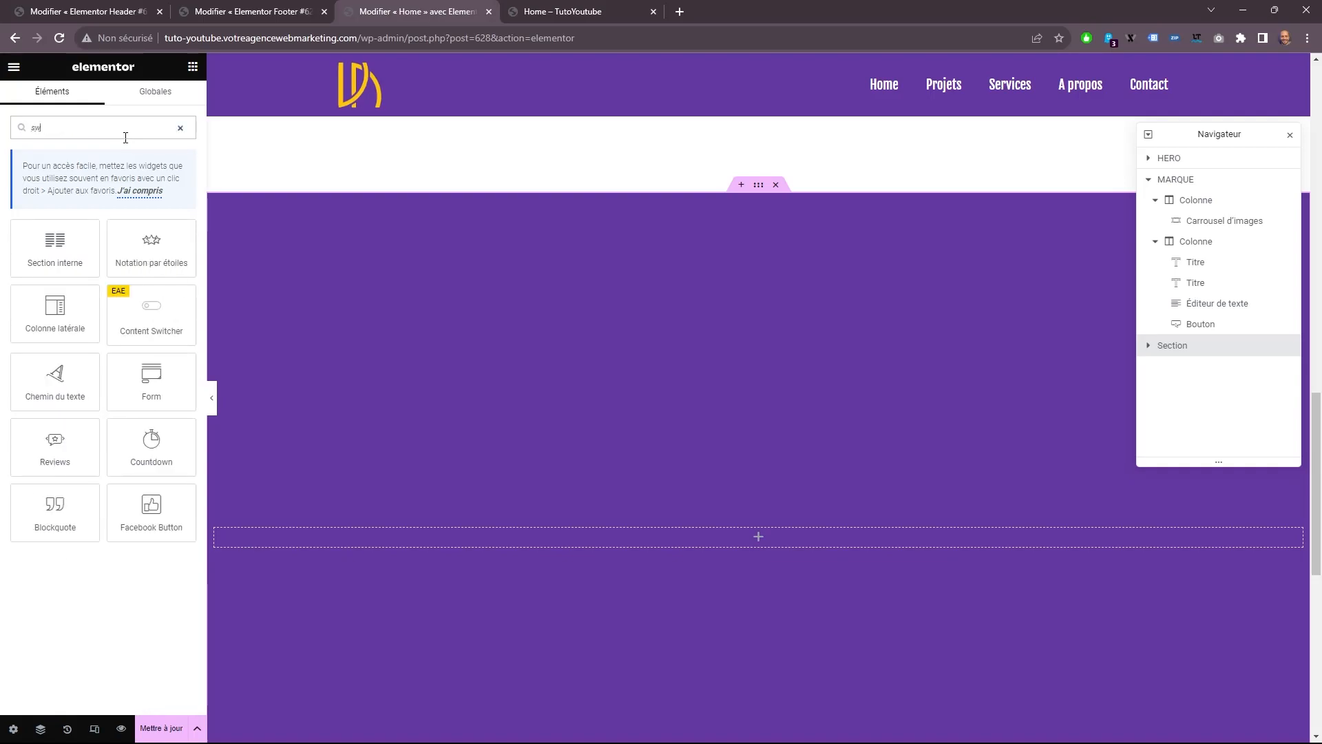
drag(151, 313, 817, 544)
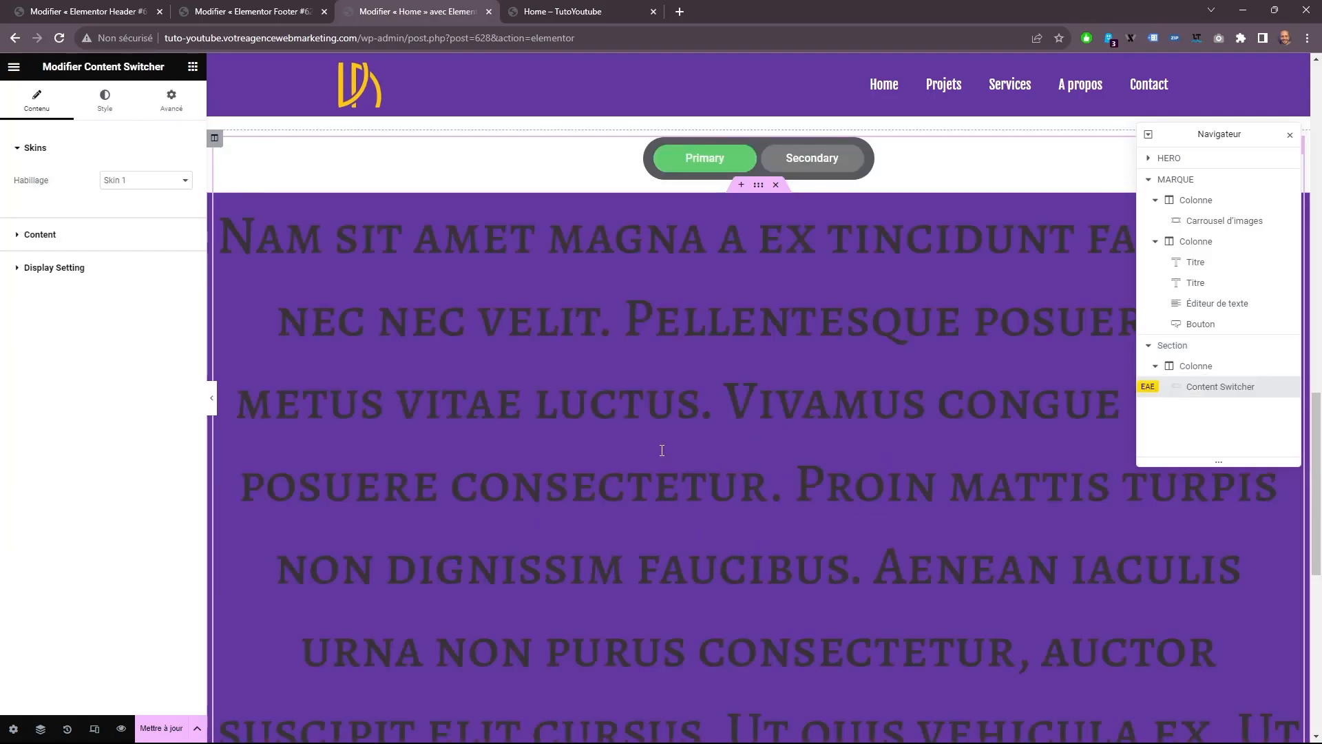
scroll(723, 403, up, 3)
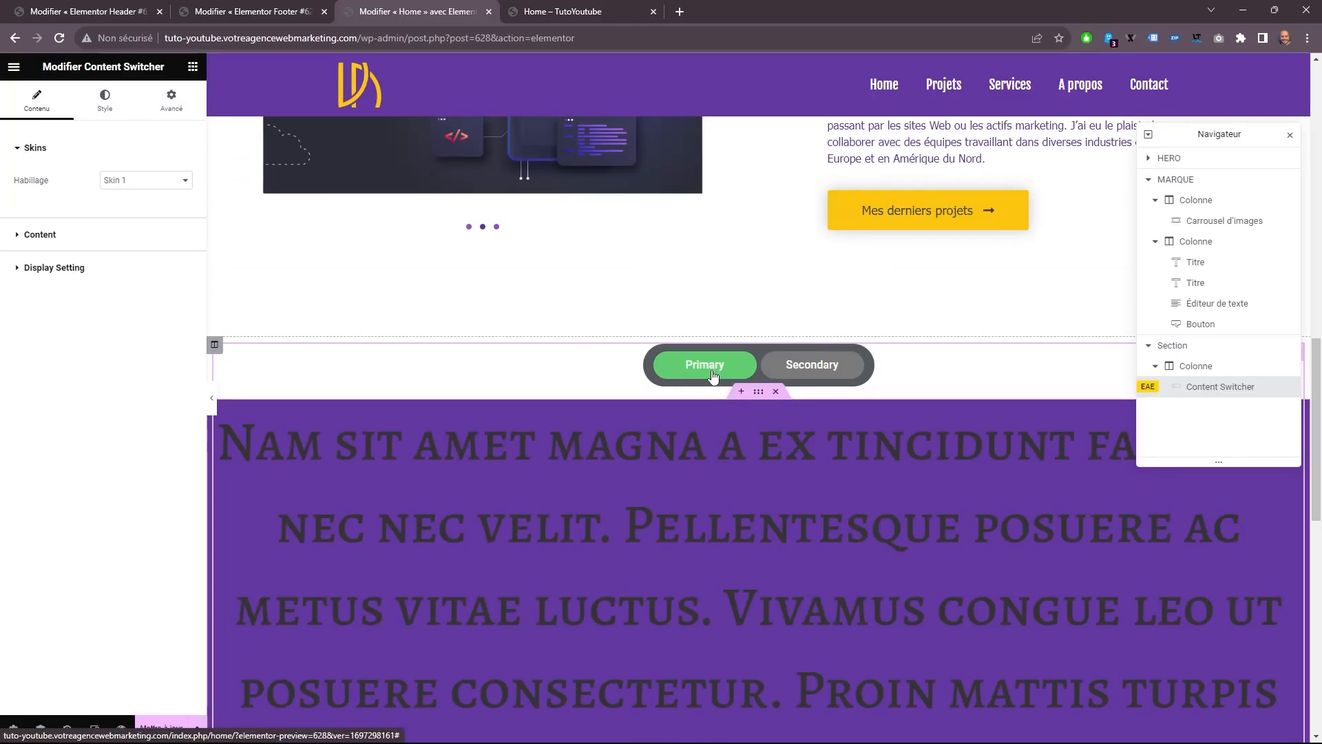
click(147, 181)
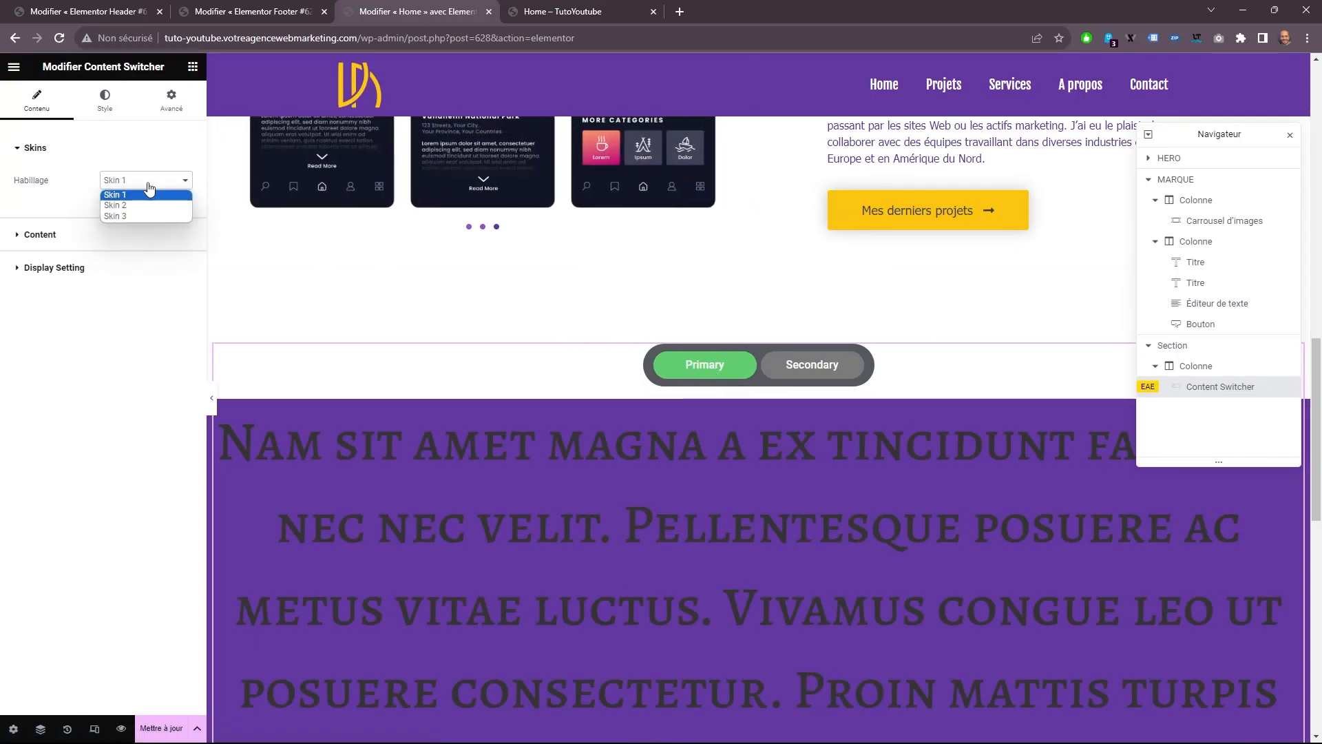
click(144, 215)
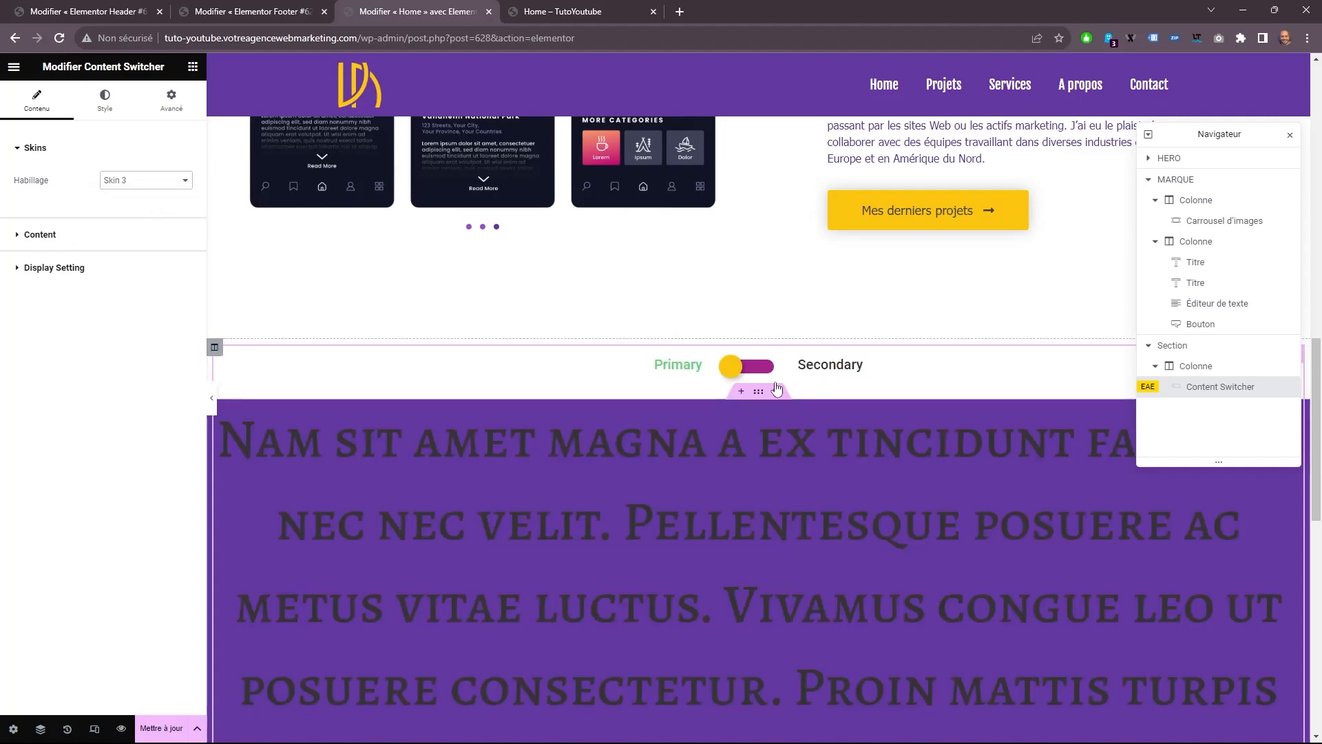
Rename the switcher's first item "Web" and set its content type to Saved Section.
click(103, 235)
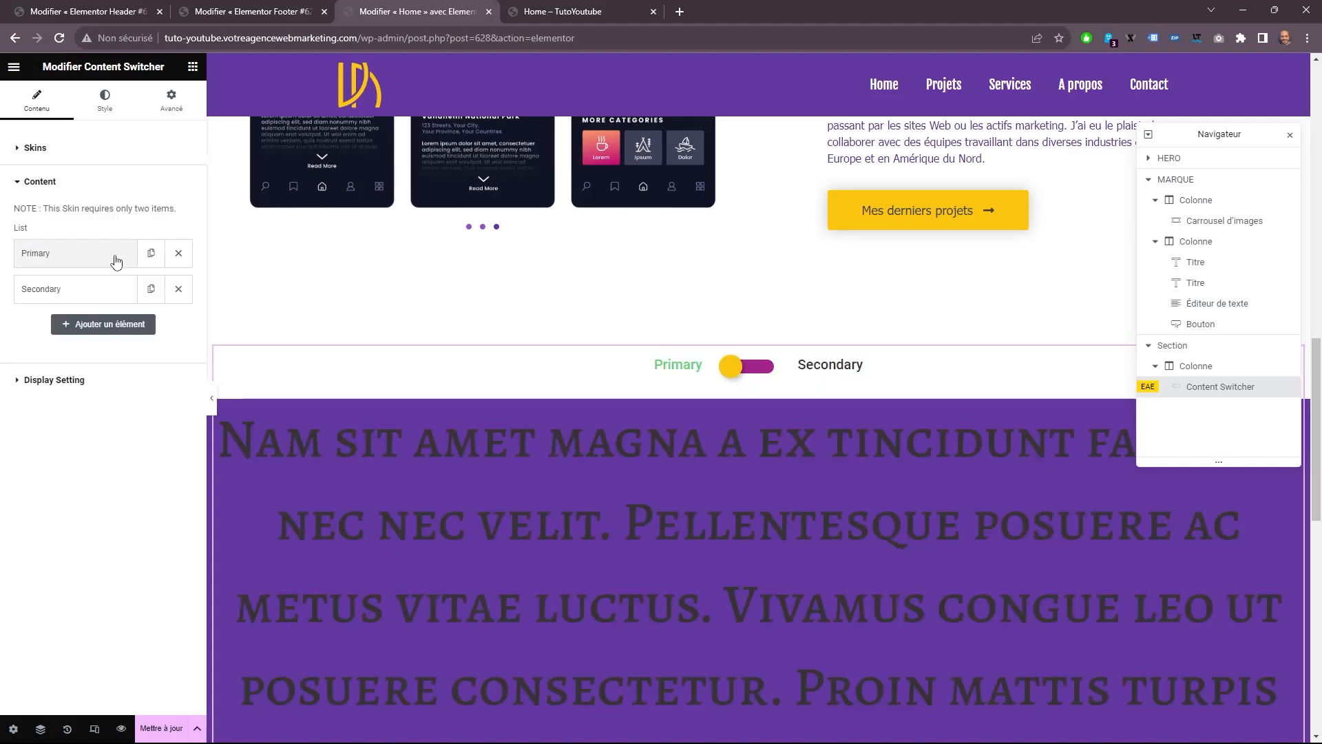
click(116, 261)
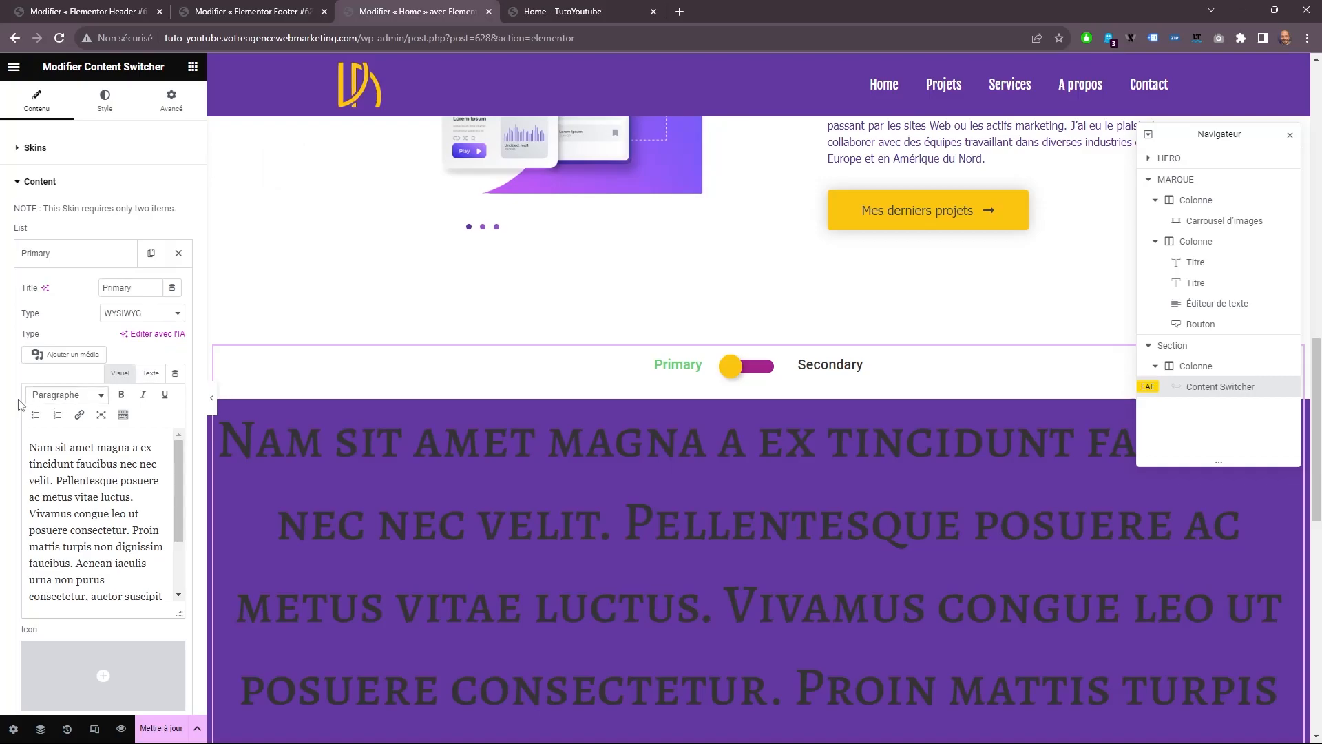
drag(146, 294, 1, 291)
text(Web)
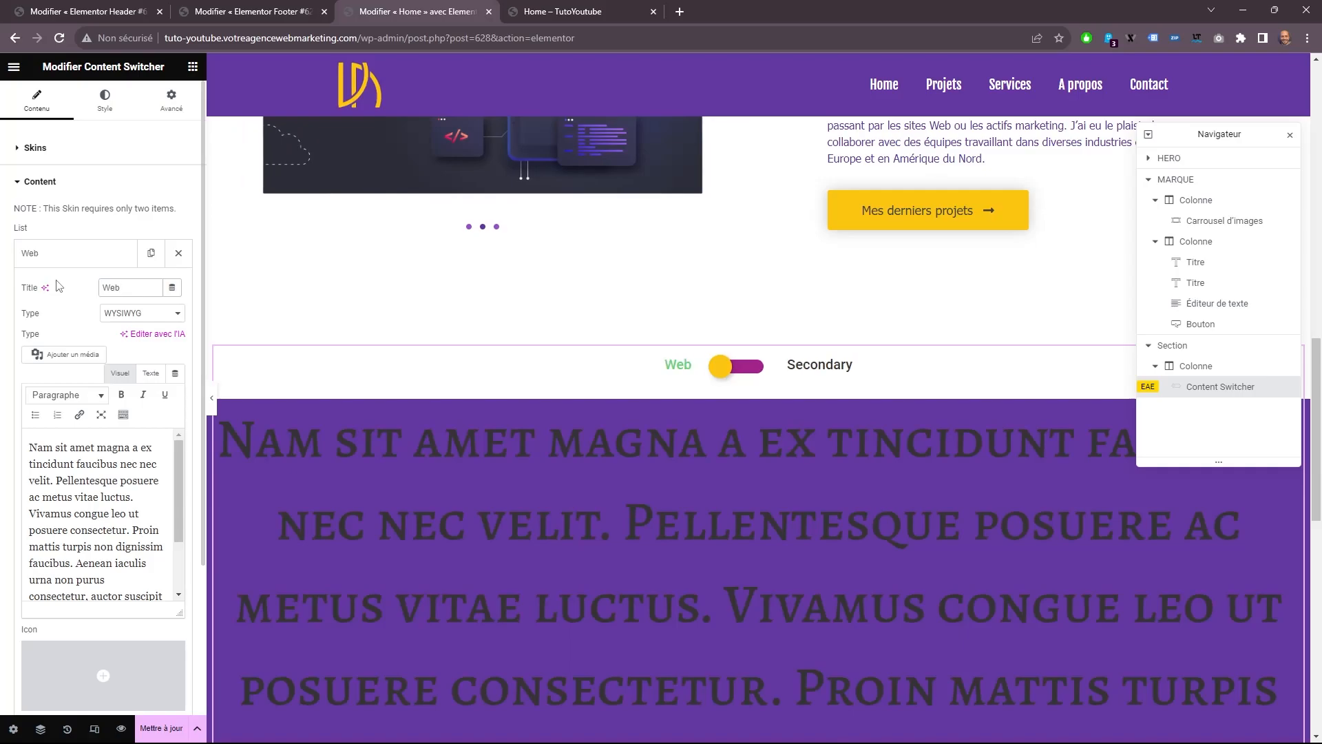
click(124, 315)
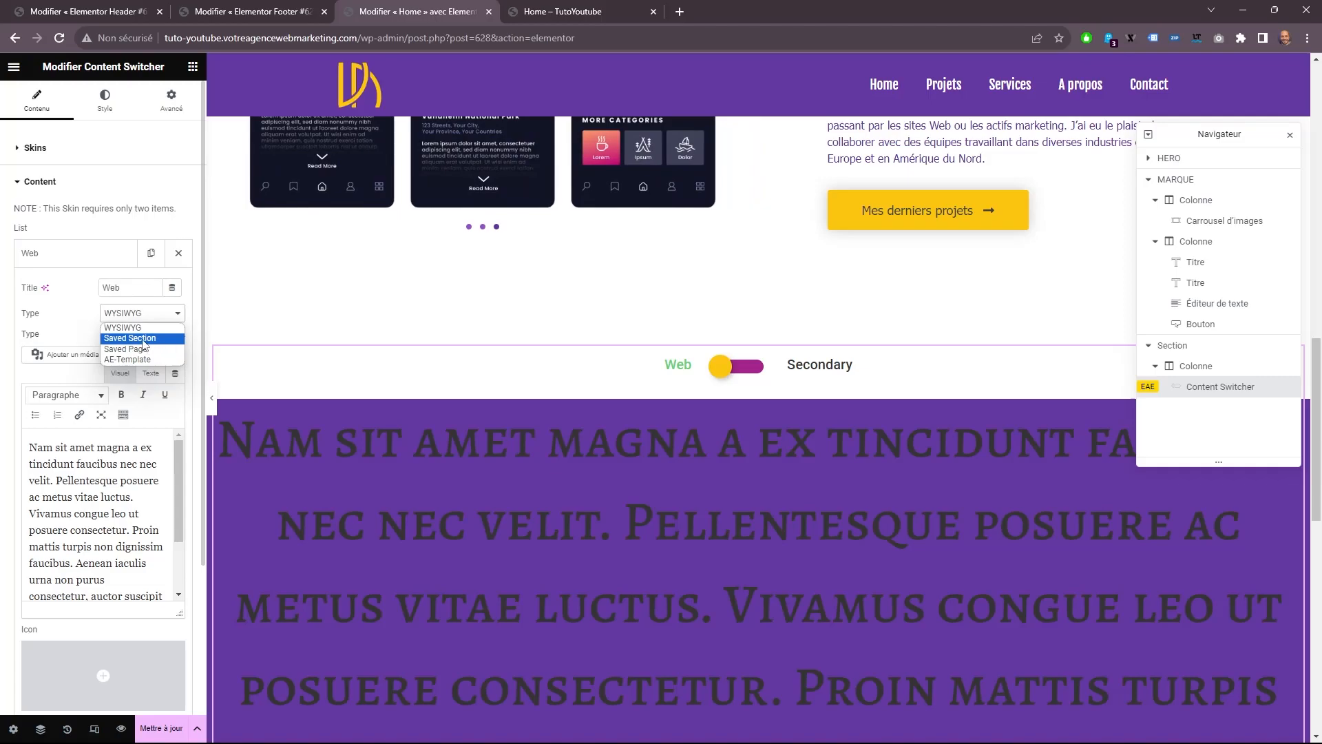
click(143, 339)
click(141, 338)
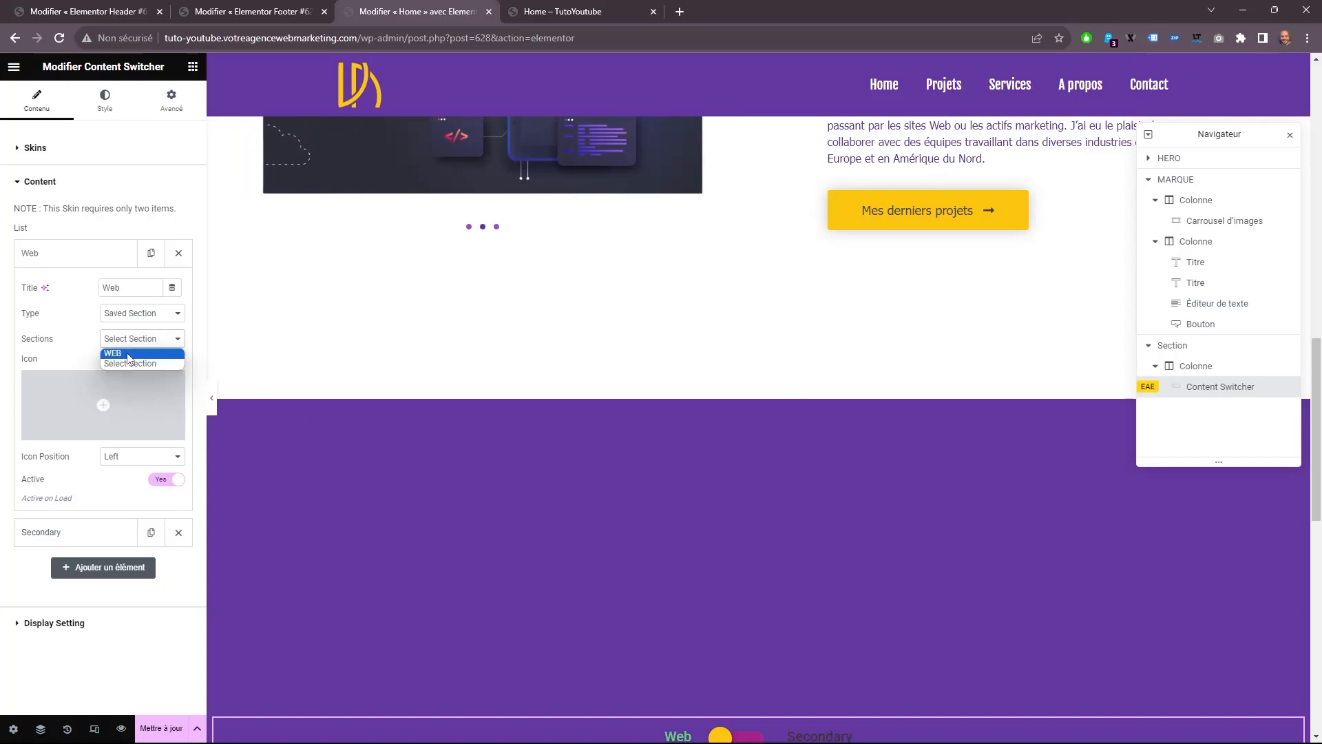
click(156, 340)
mouse_move(163, 432)
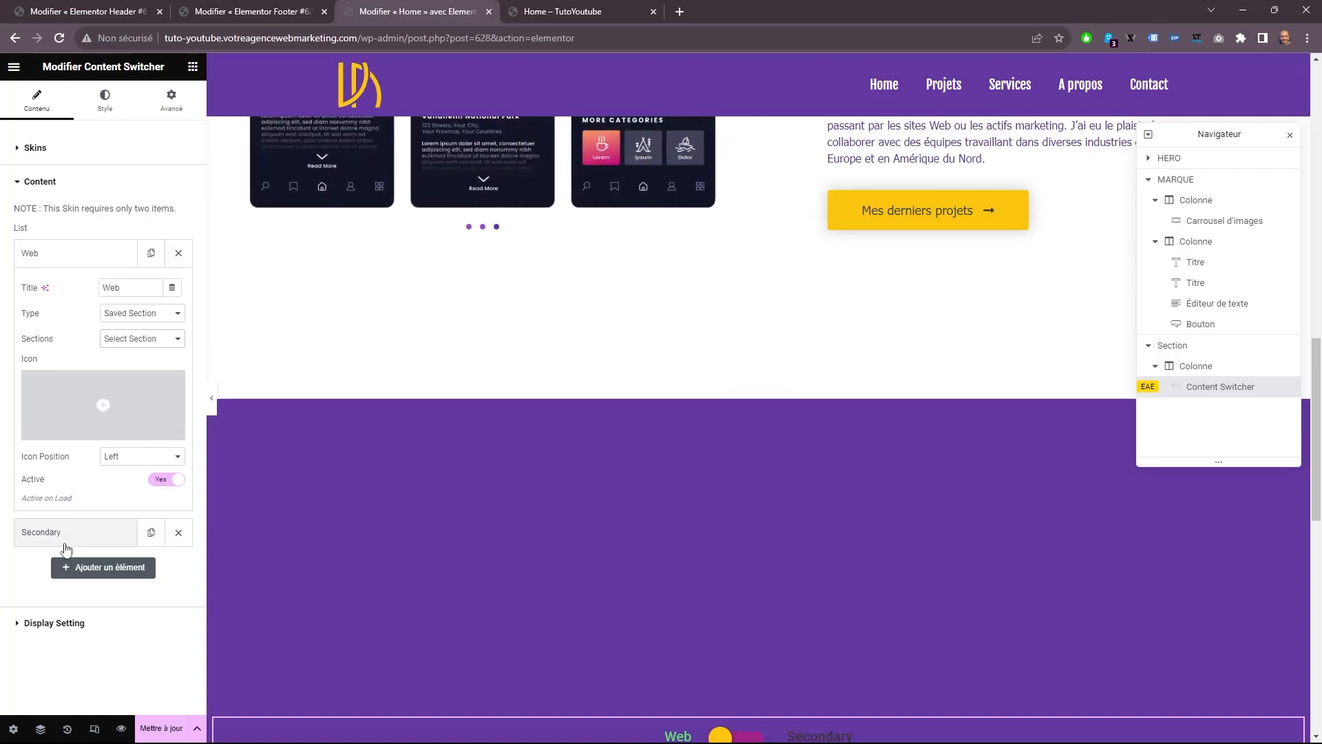
Rename the switcher's second item "Logo" and set its content type to Saved Section.
click(88, 535)
click(146, 325)
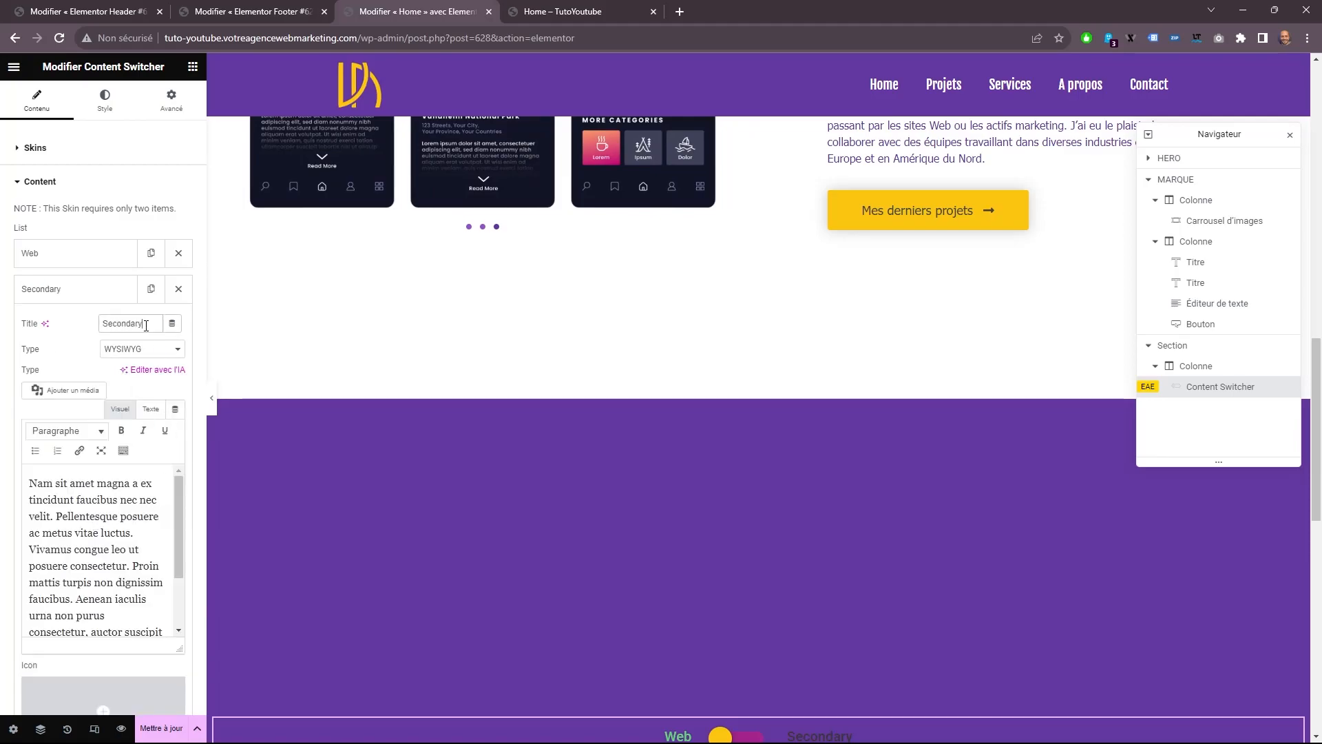
double_click(146, 325)
text(Logo)
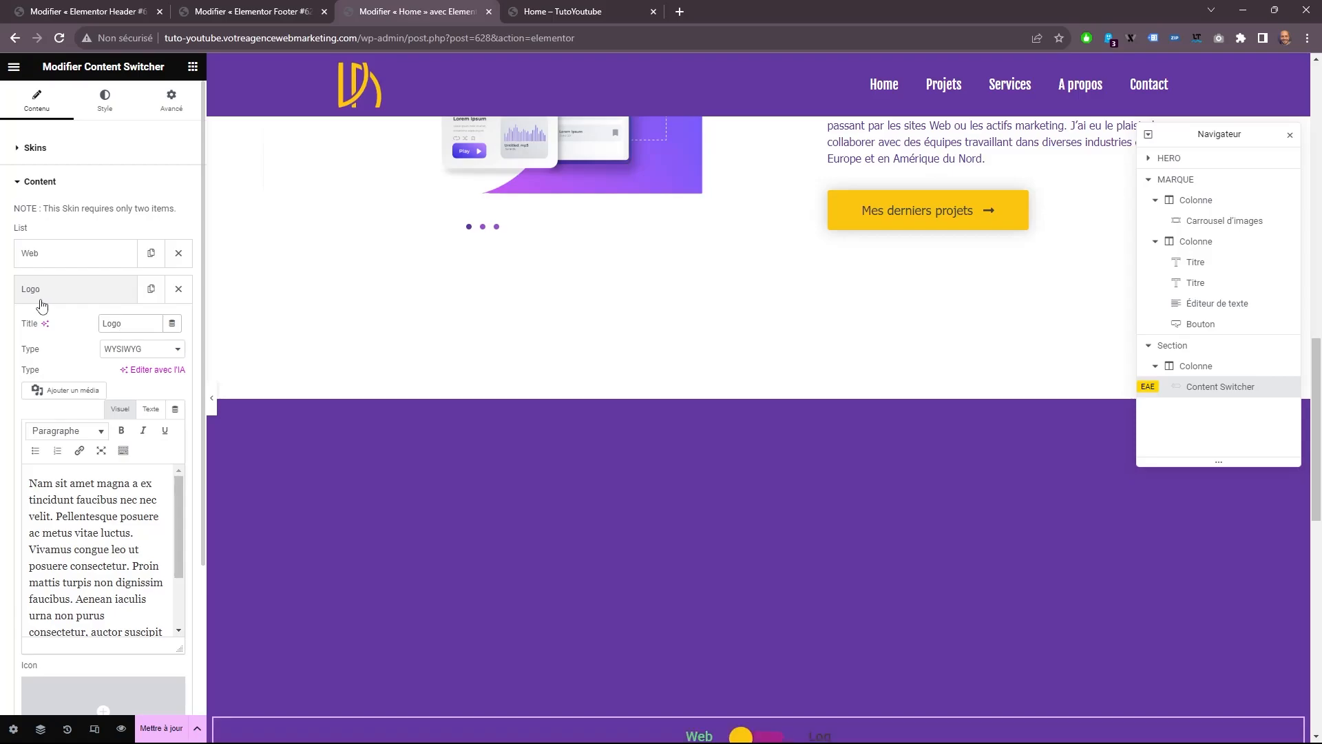
click(142, 348)
click(153, 372)
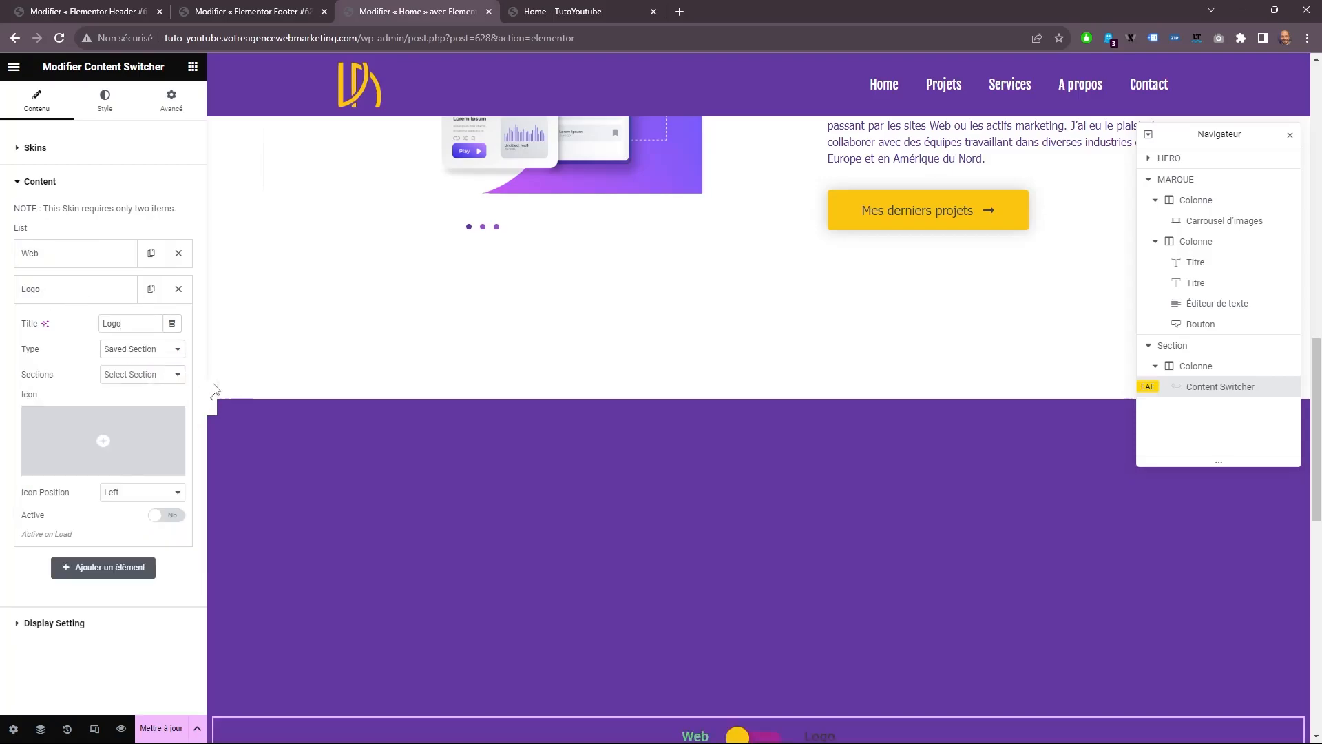
Set the switch labels' normal color and icon color to the yellow global color "Sous titre".
scroll(787, 498, down, 5)
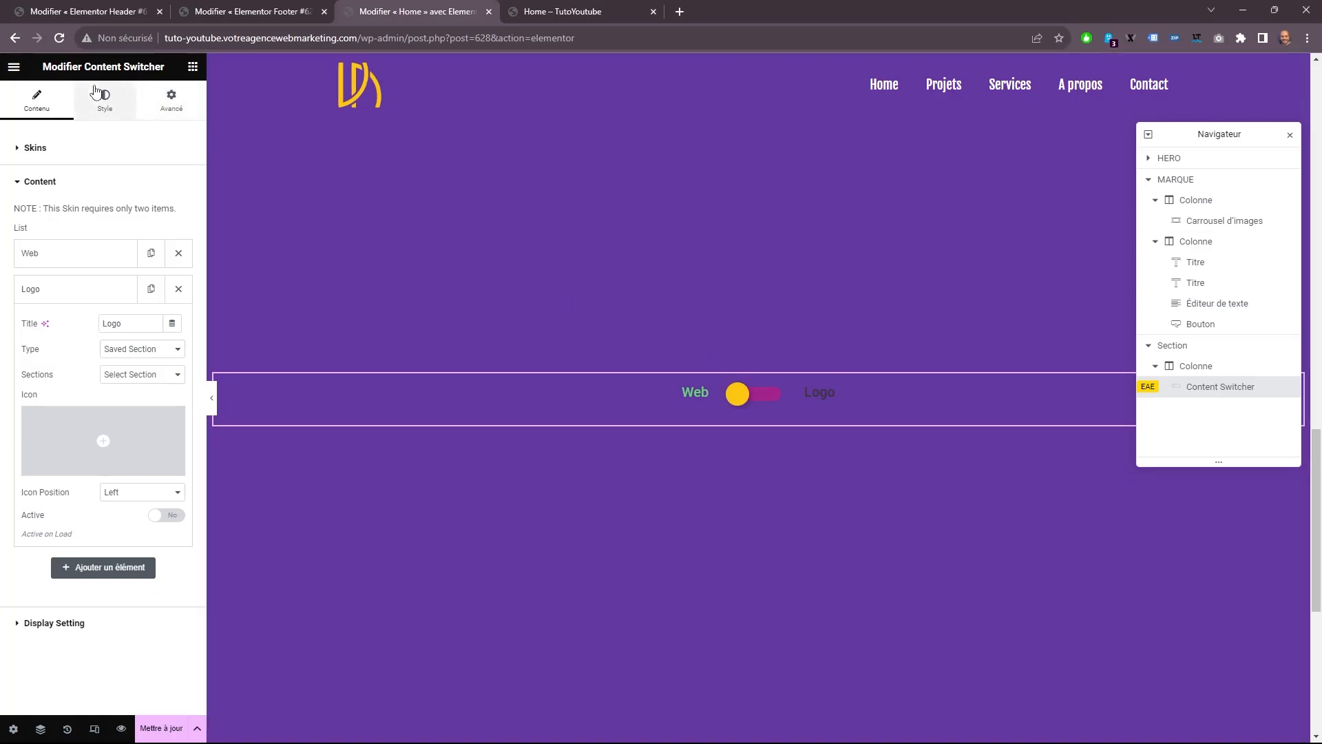
click(105, 99)
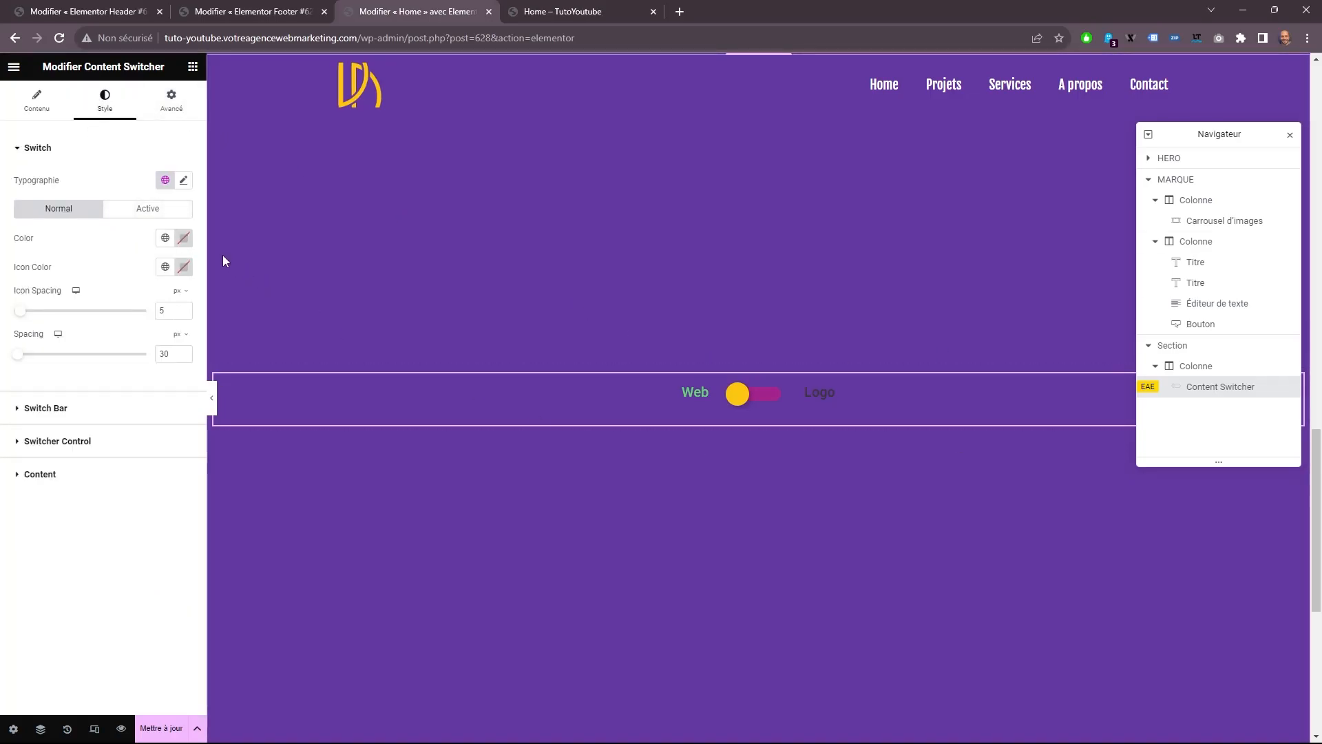
click(165, 238)
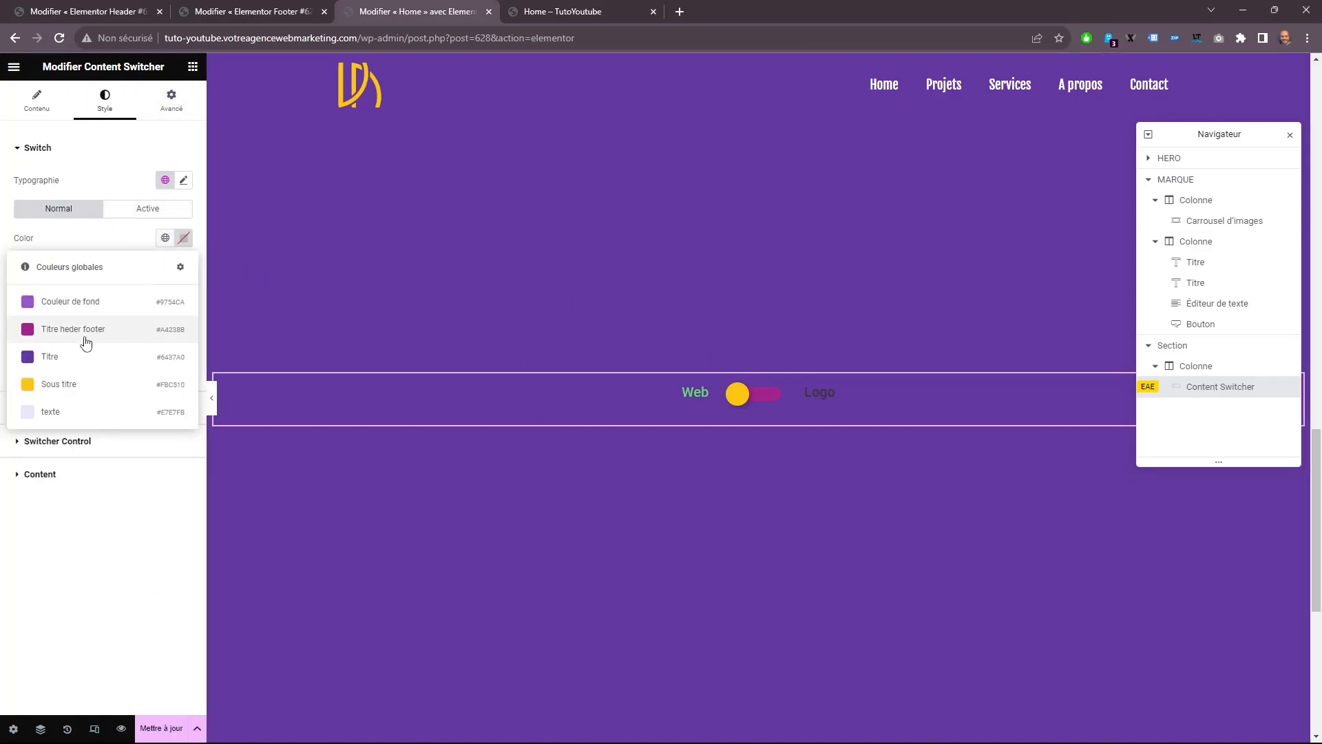
click(56, 396)
click(166, 267)
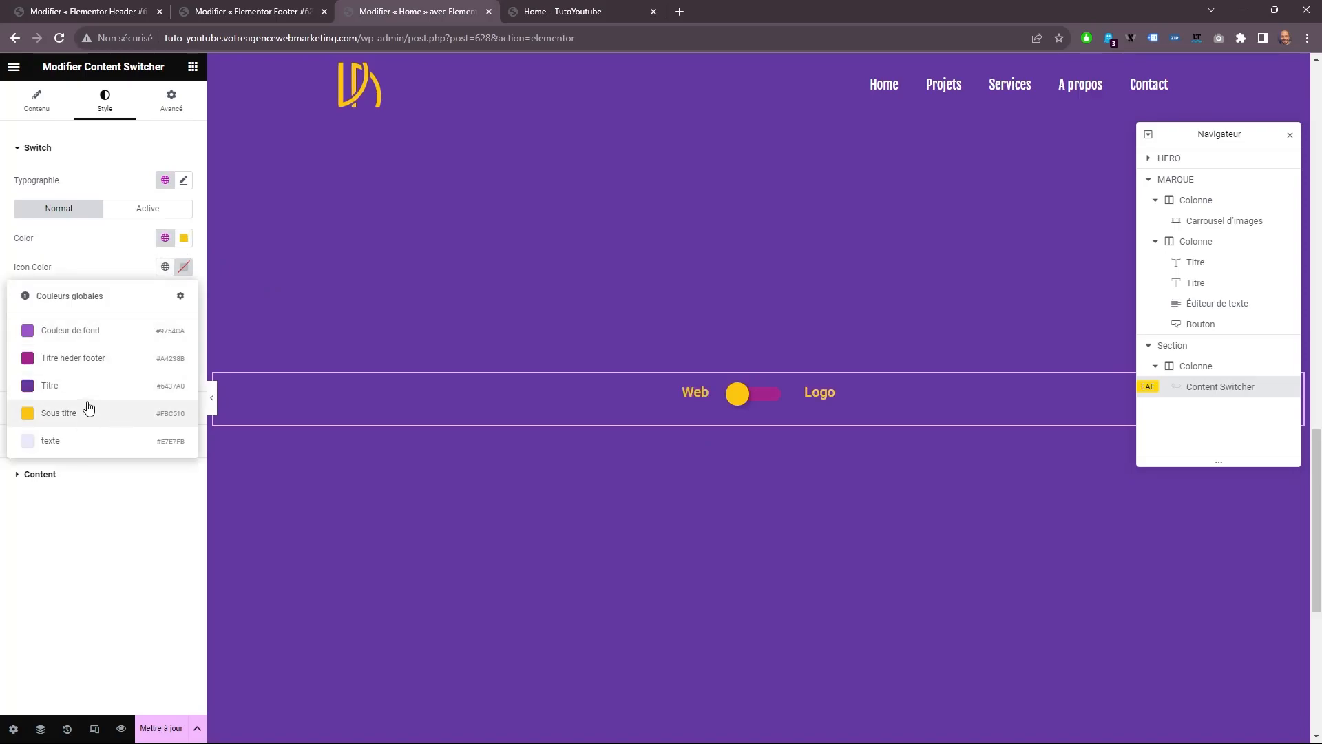
click(89, 409)
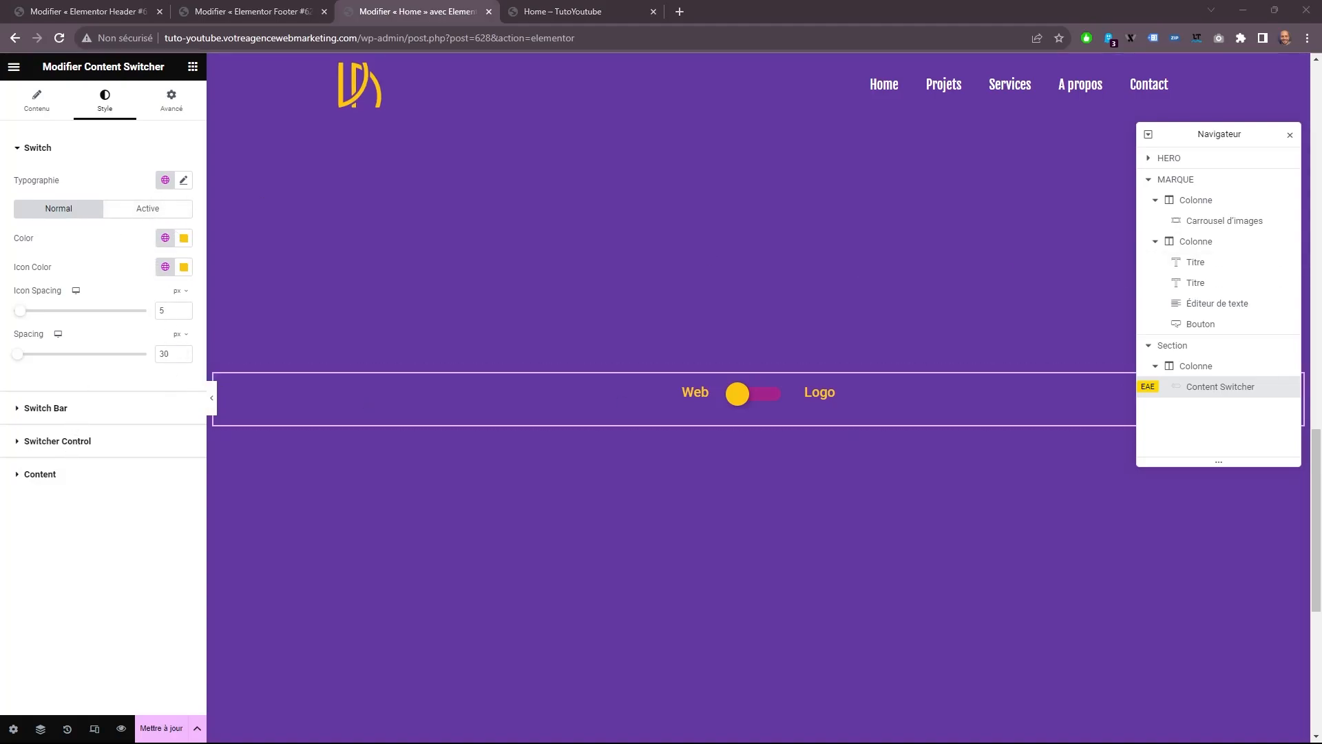
For the switcher control's normal state, set the handle and slider colors to global "Titre" and the slider border color to "Sous titre".
click(103, 408)
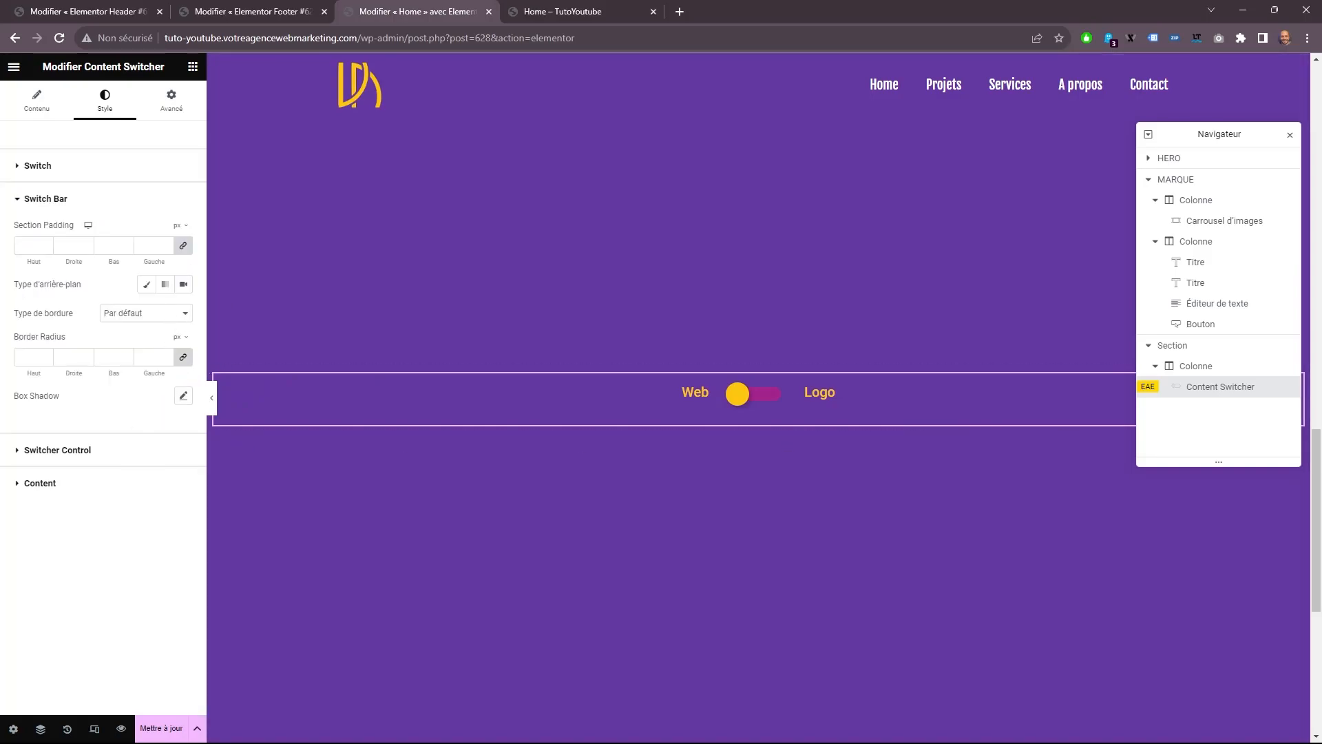
click(152, 448)
click(165, 348)
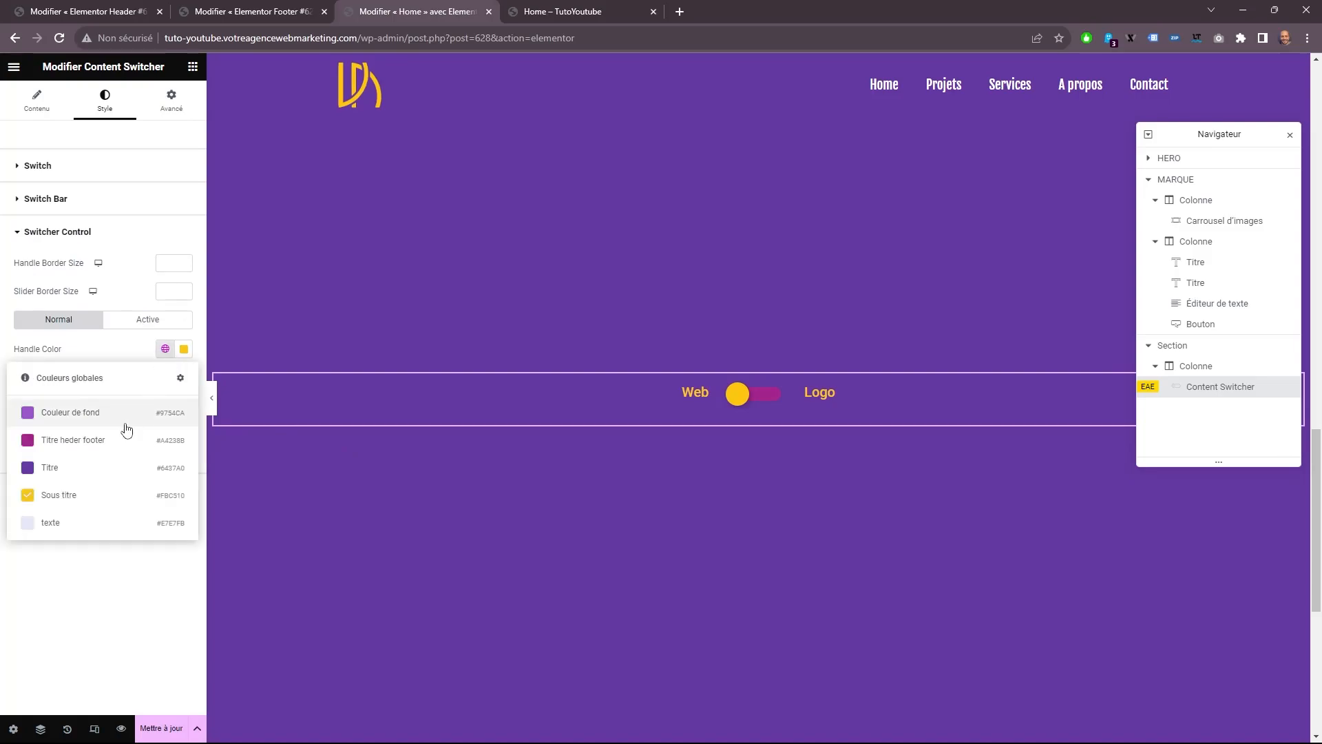
click(83, 467)
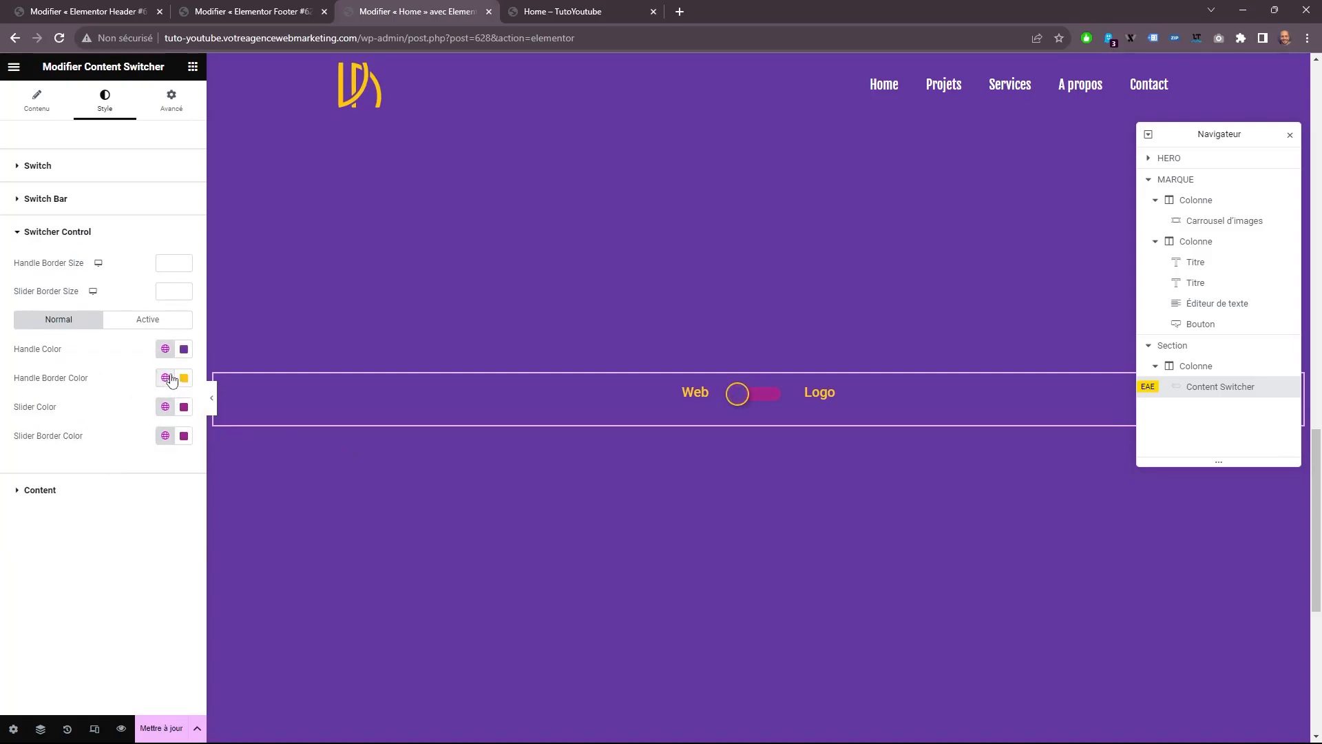
click(165, 406)
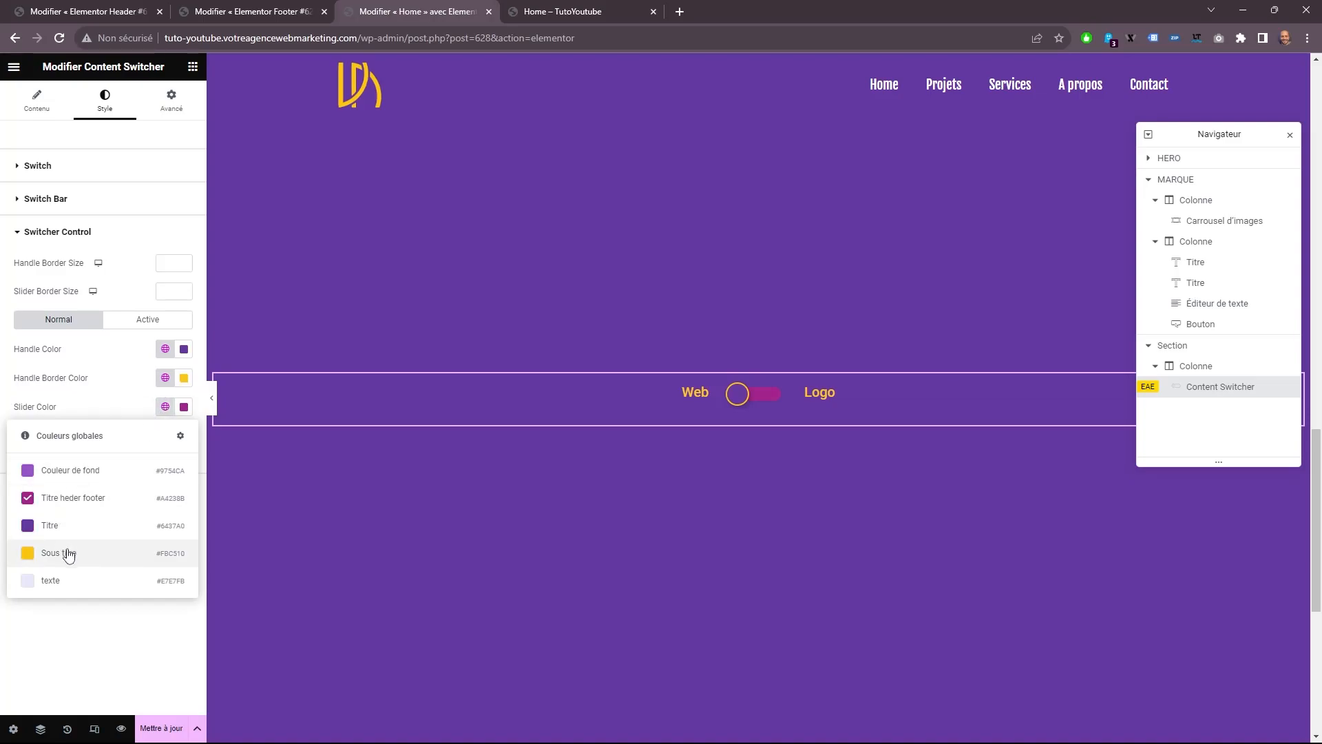
click(76, 524)
click(165, 436)
click(61, 580)
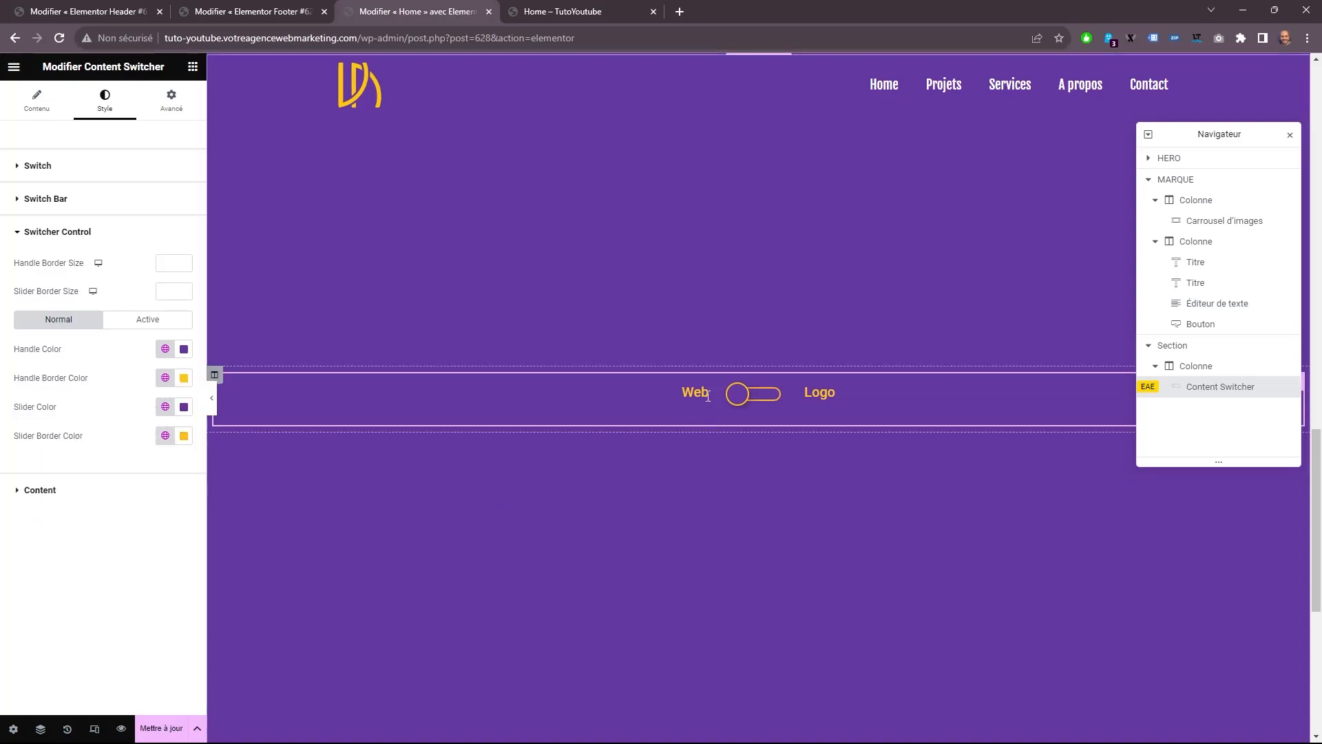
Toggle the switcher to Logo and set the active state's handle color to global "Sous titre" and handle border color to "Titre".
click(739, 393)
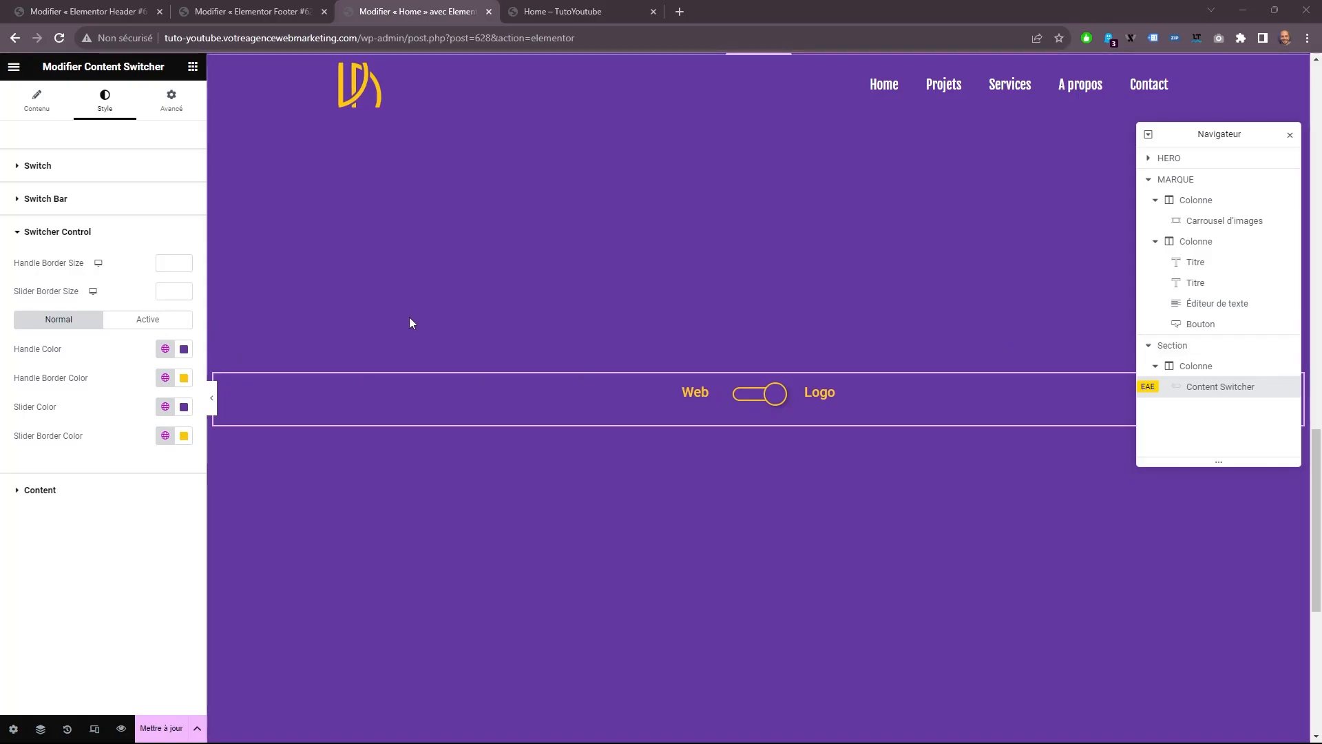
click(177, 321)
click(171, 354)
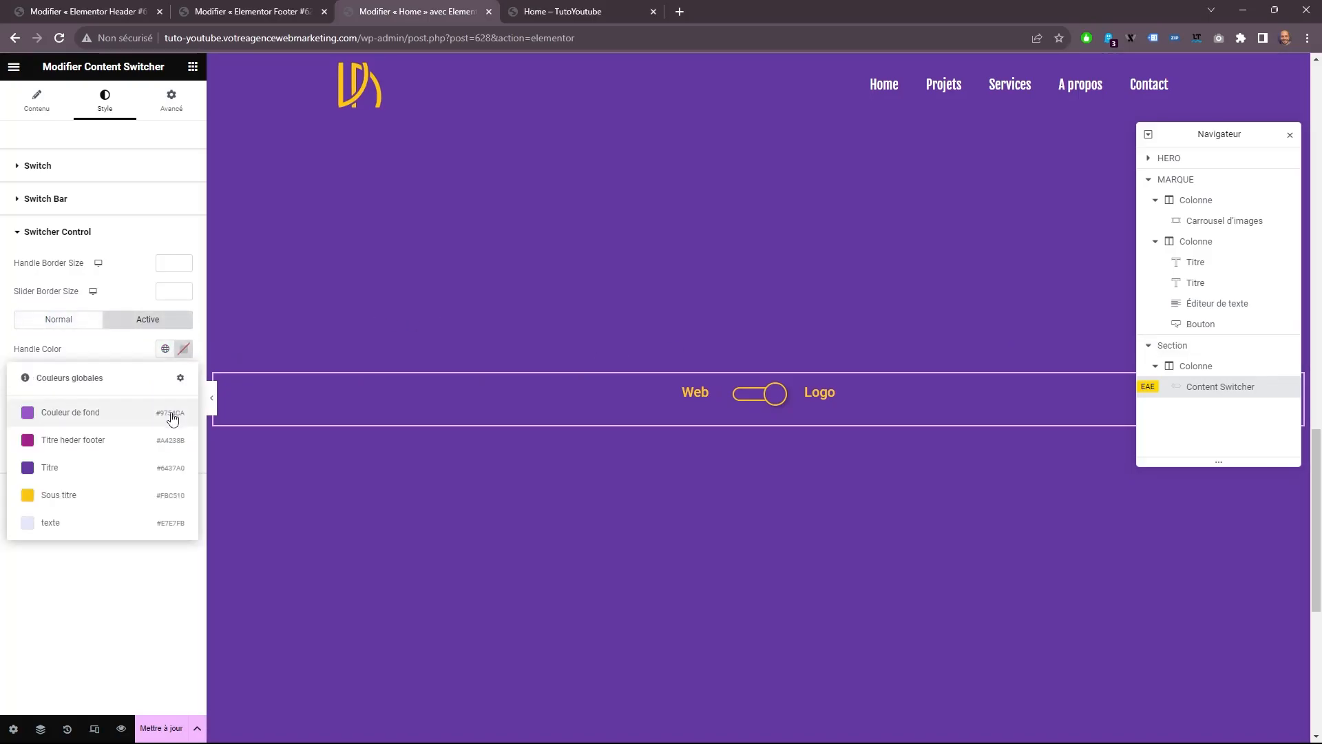
click(65, 493)
click(173, 384)
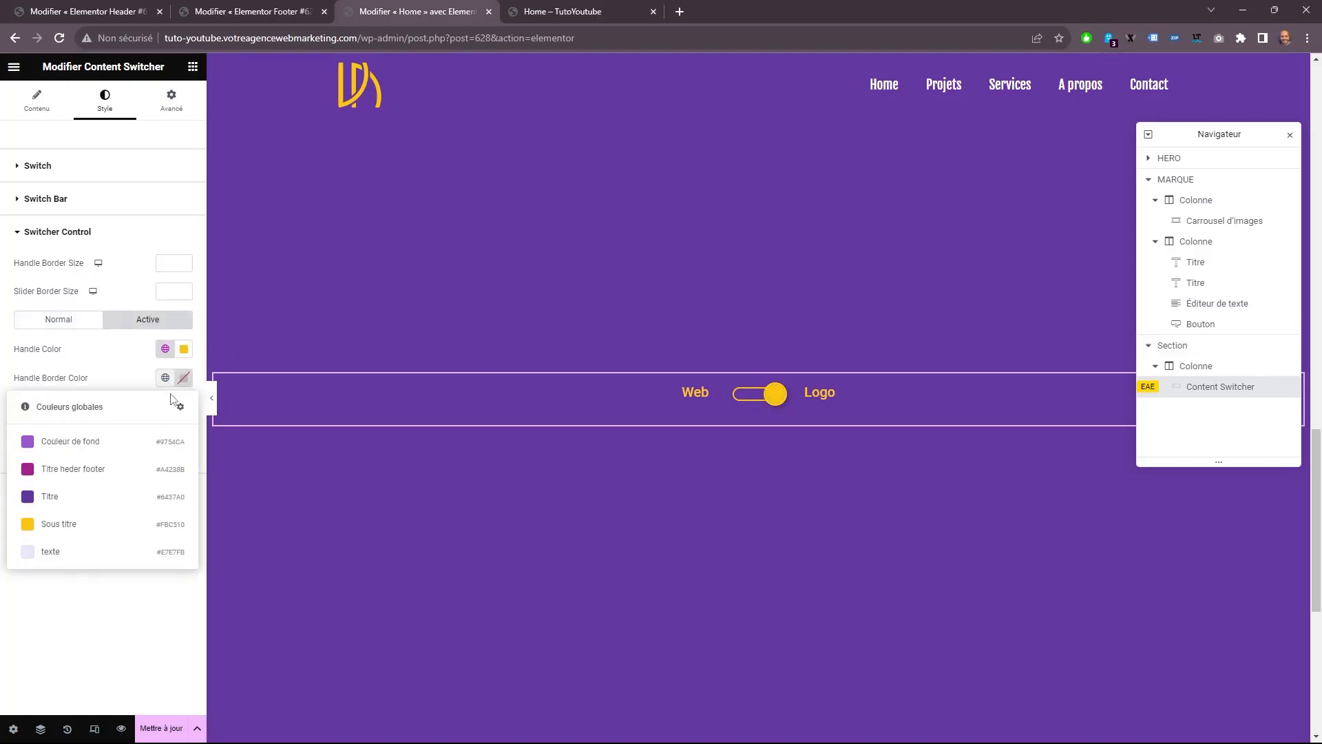
click(64, 497)
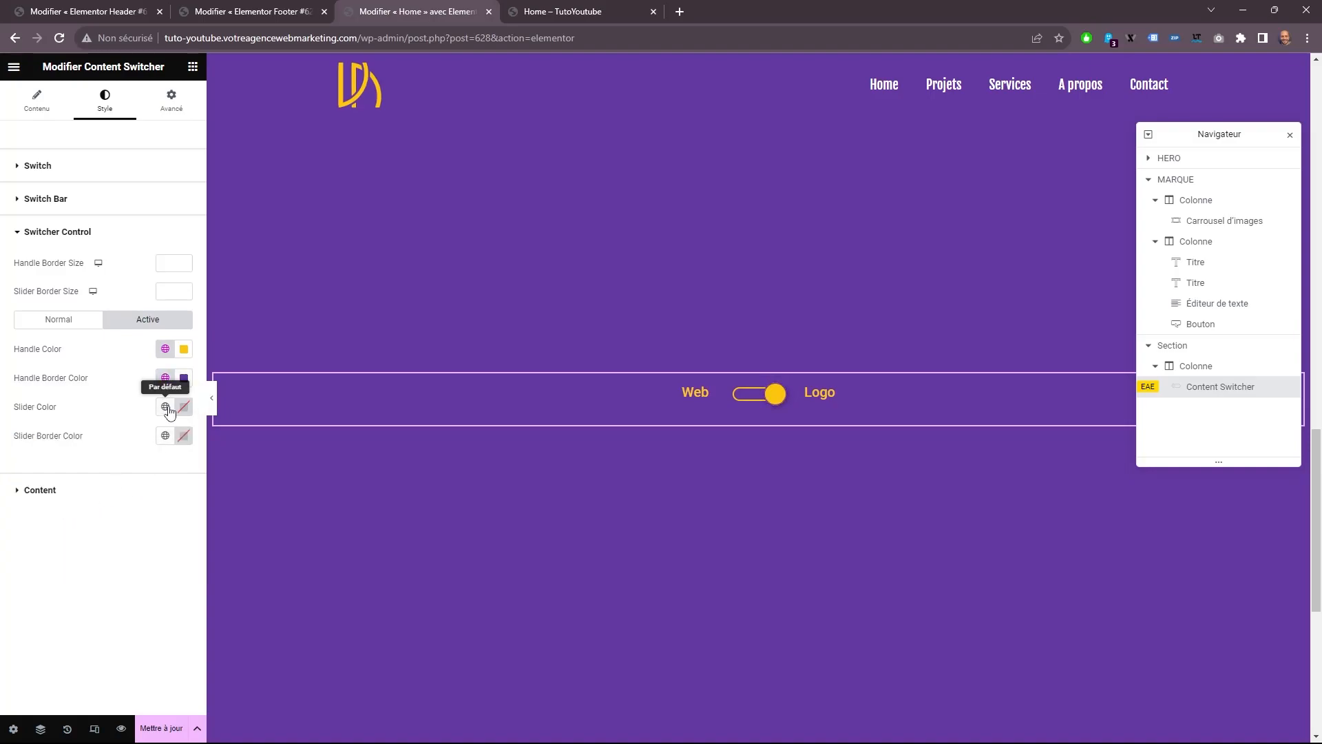
Set the active state's slider color to global "Sous titre" and slider border color to "Titre", and test the toggle.
click(166, 406)
click(62, 526)
click(165, 406)
click(62, 551)
click(165, 435)
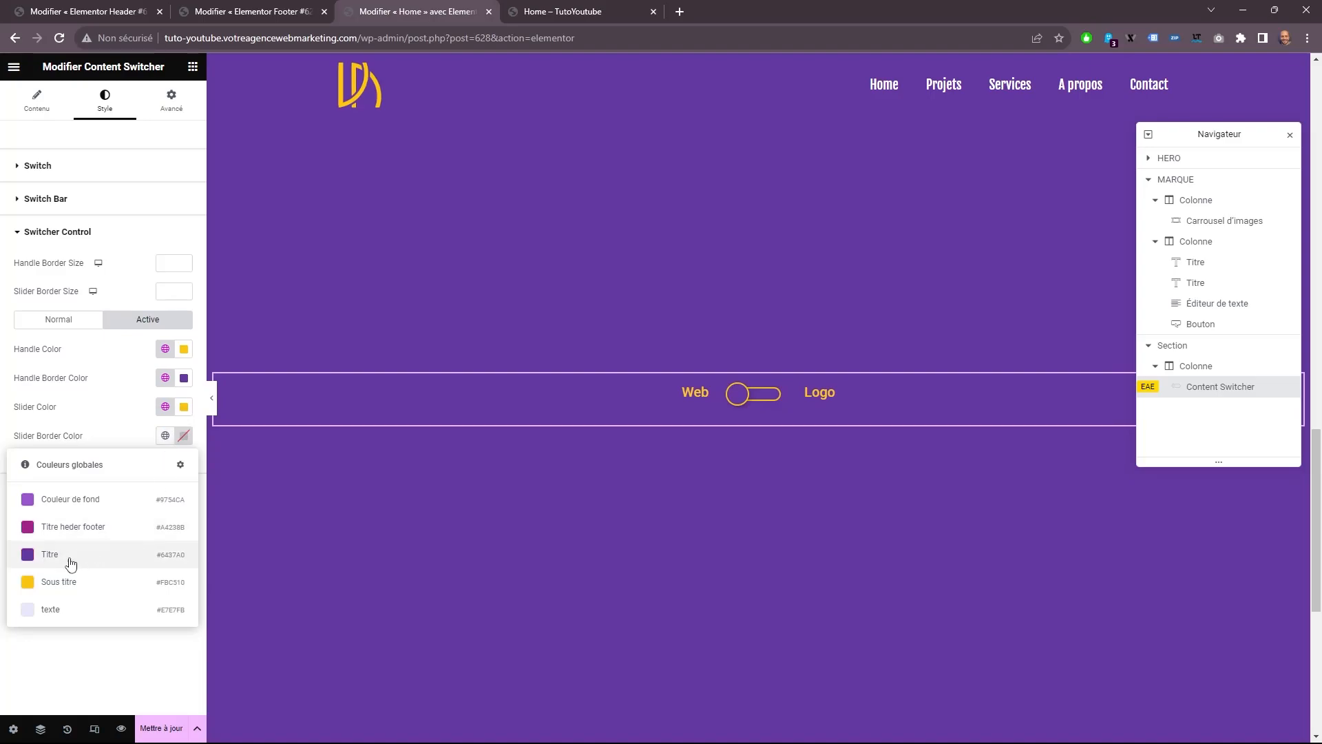
click(50, 556)
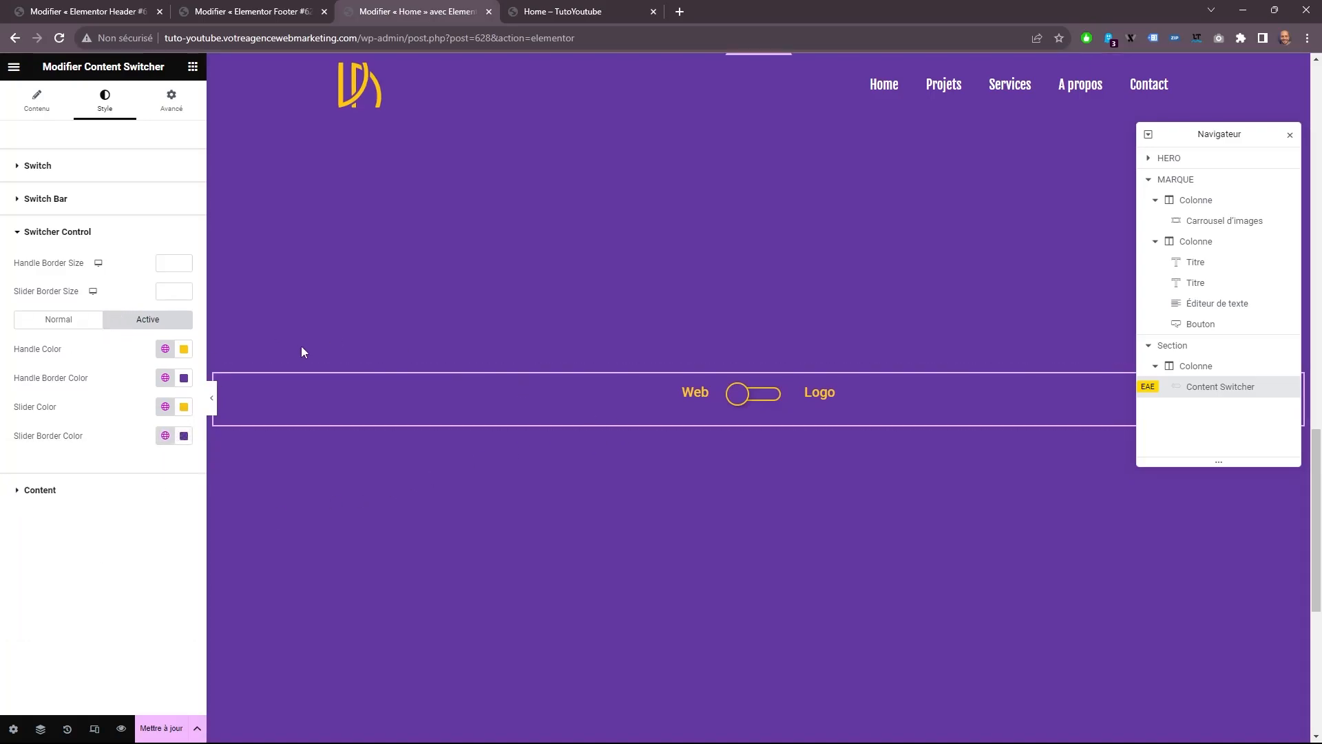
click(755, 404)
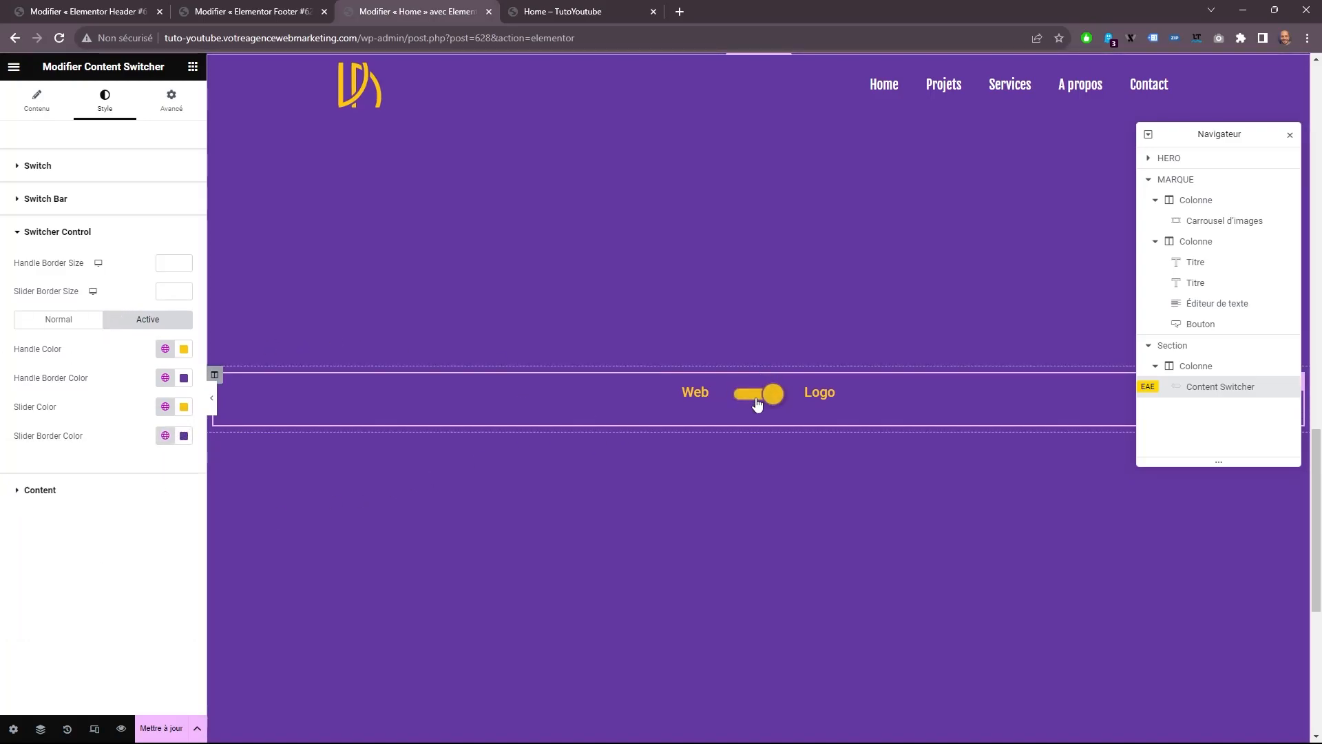
Set the switcher control's handle border size and slider border size to 2, and test the toggle.
scroll(523, 495, down, 1)
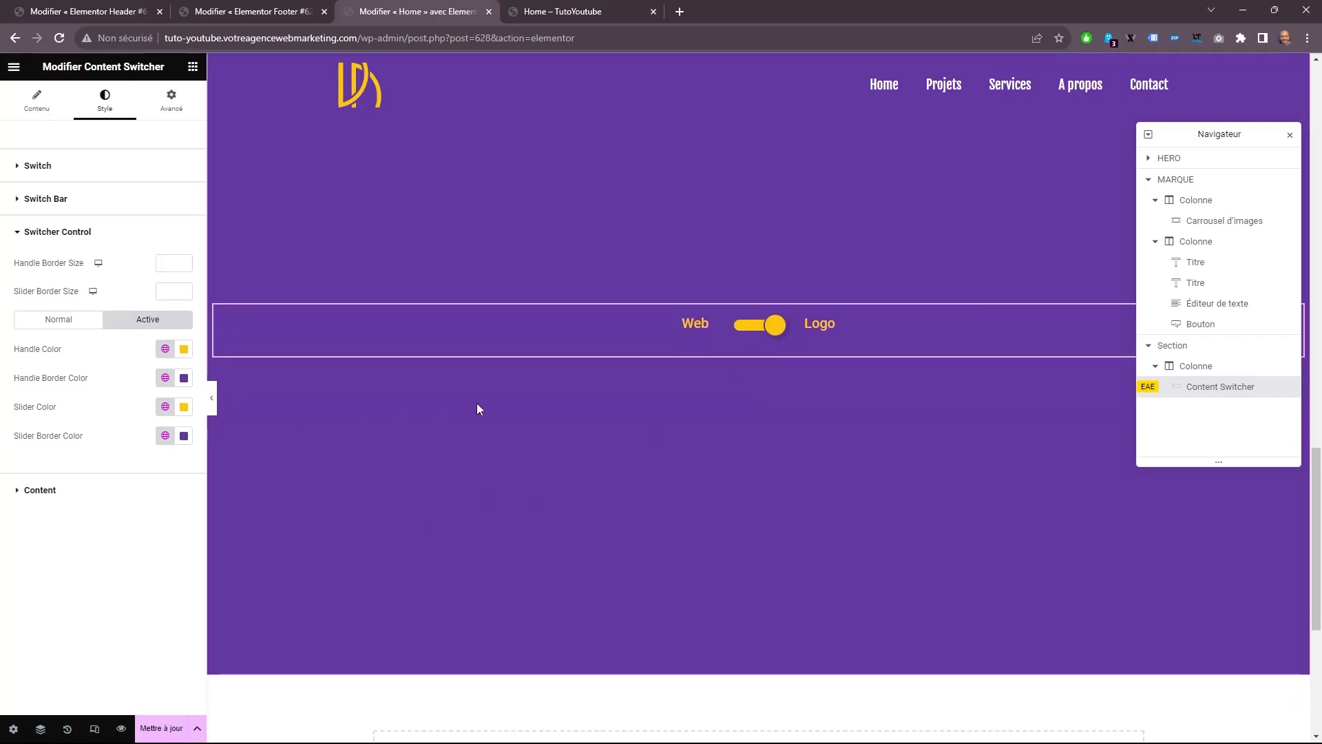
scroll(878, 348, down, 1)
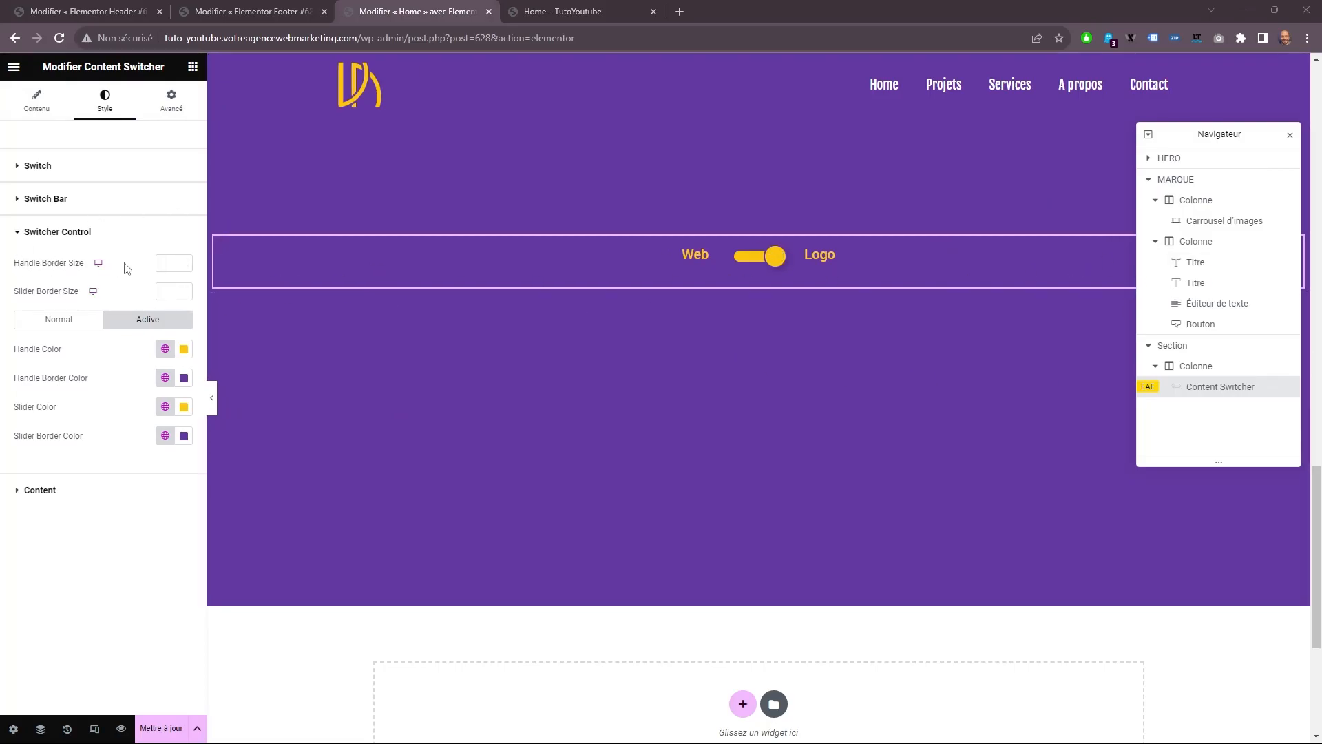
click(172, 262)
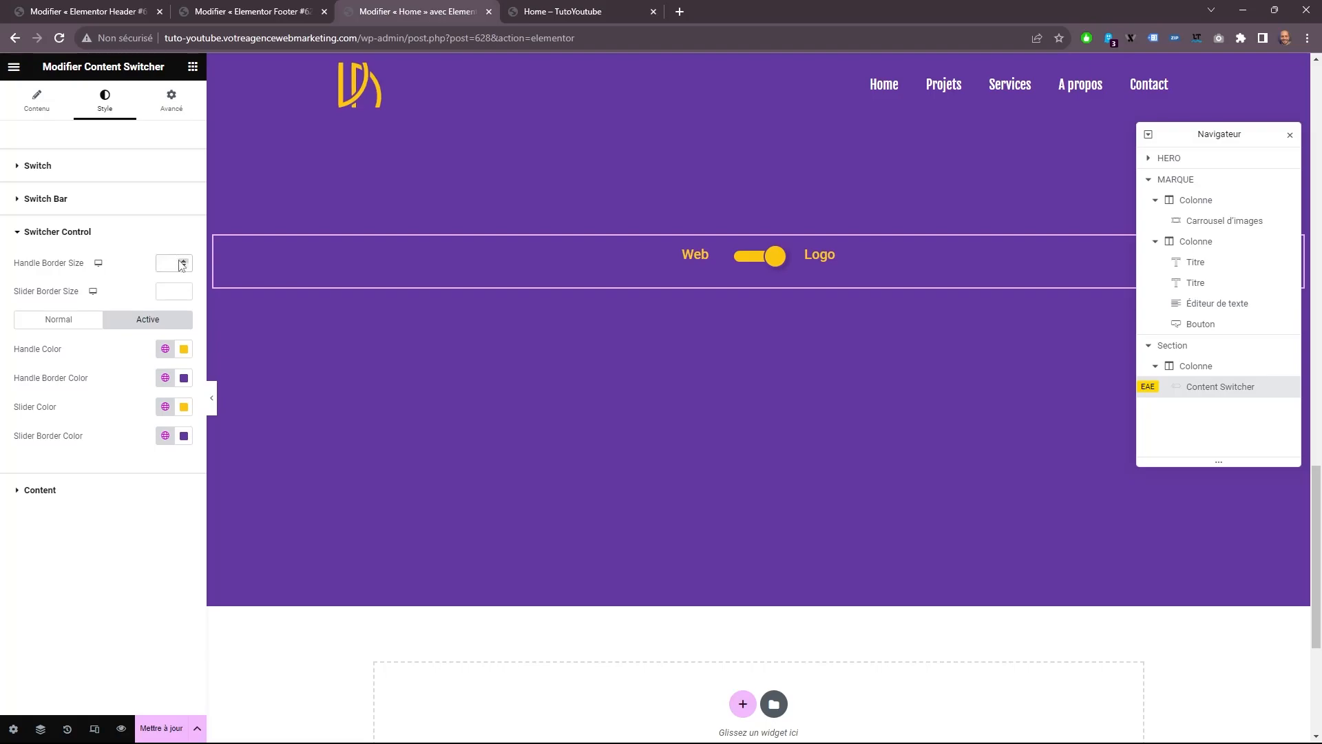
click(183, 291)
click(183, 291)
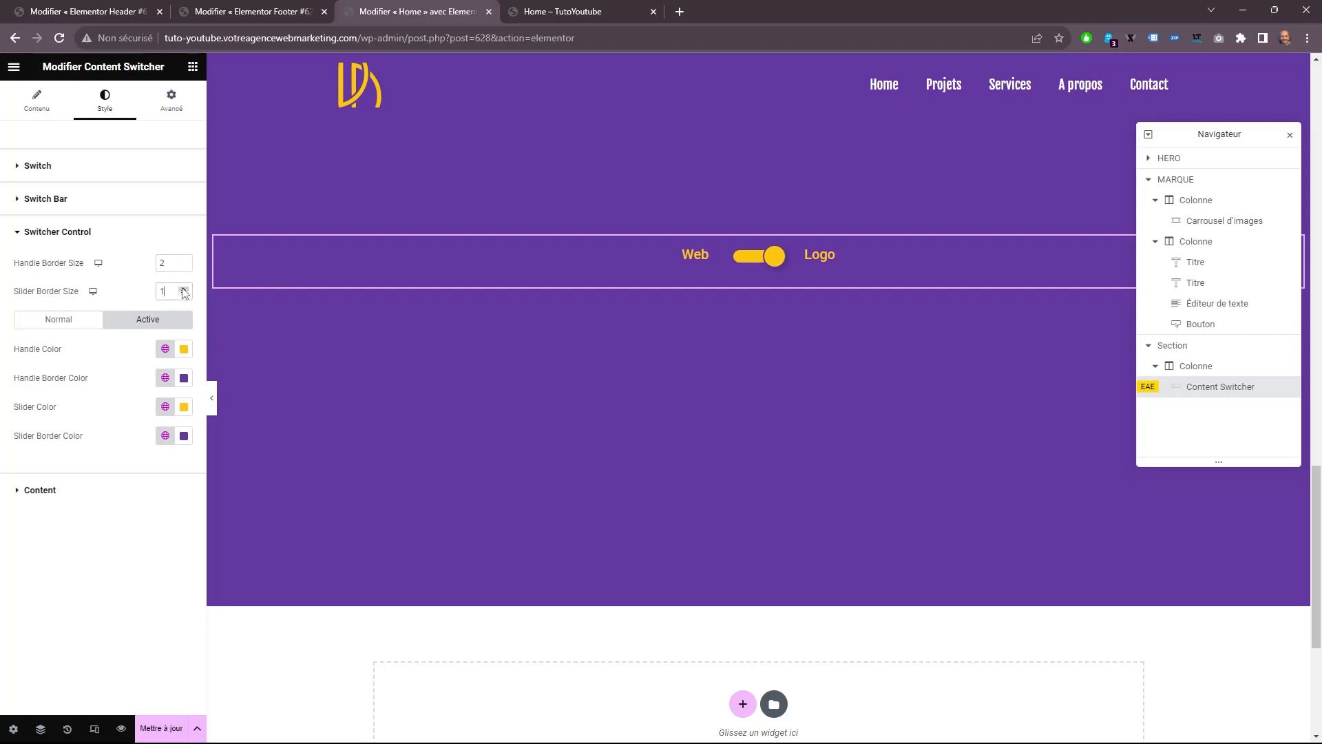
click(762, 260)
click(760, 262)
click(760, 261)
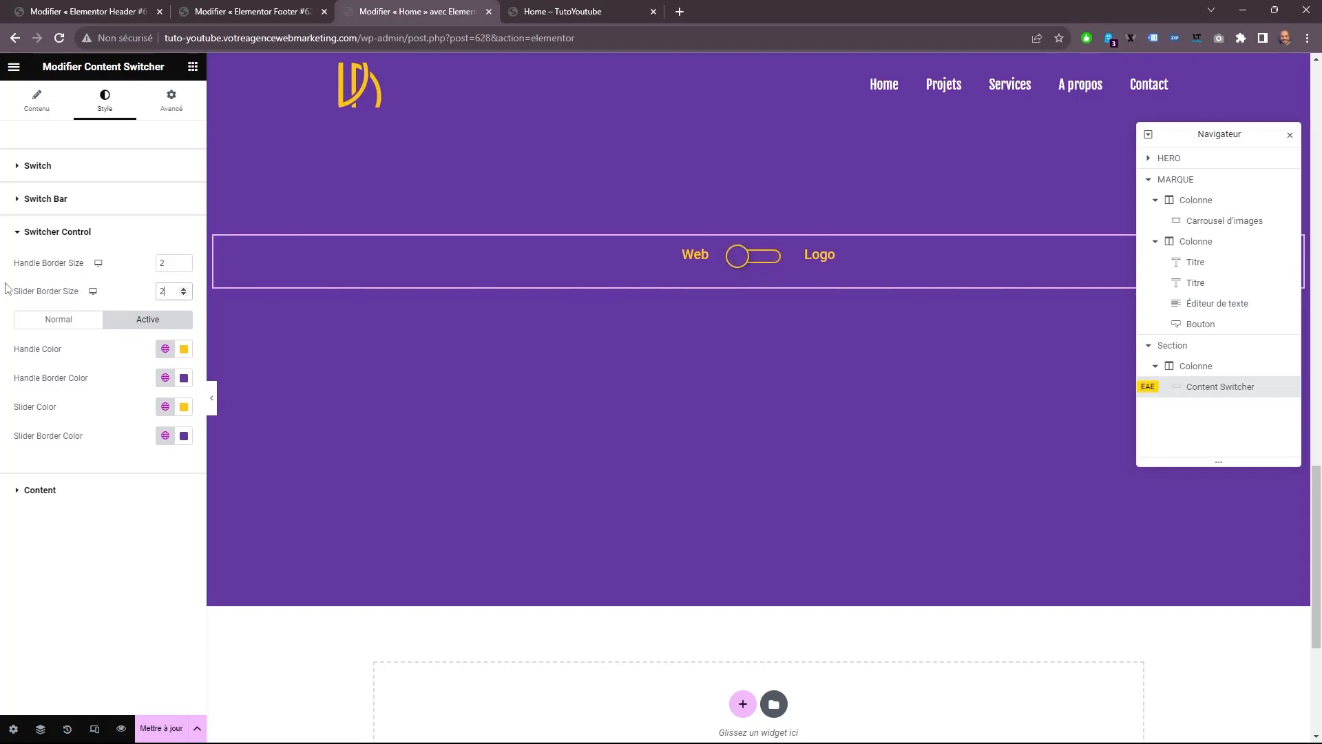
Try other slider and handle border sizes for the switcher control, and end with both at 2.
click(183, 289)
click(184, 290)
click(185, 295)
click(185, 295)
click(186, 295)
click(185, 295)
click(186, 296)
click(185, 296)
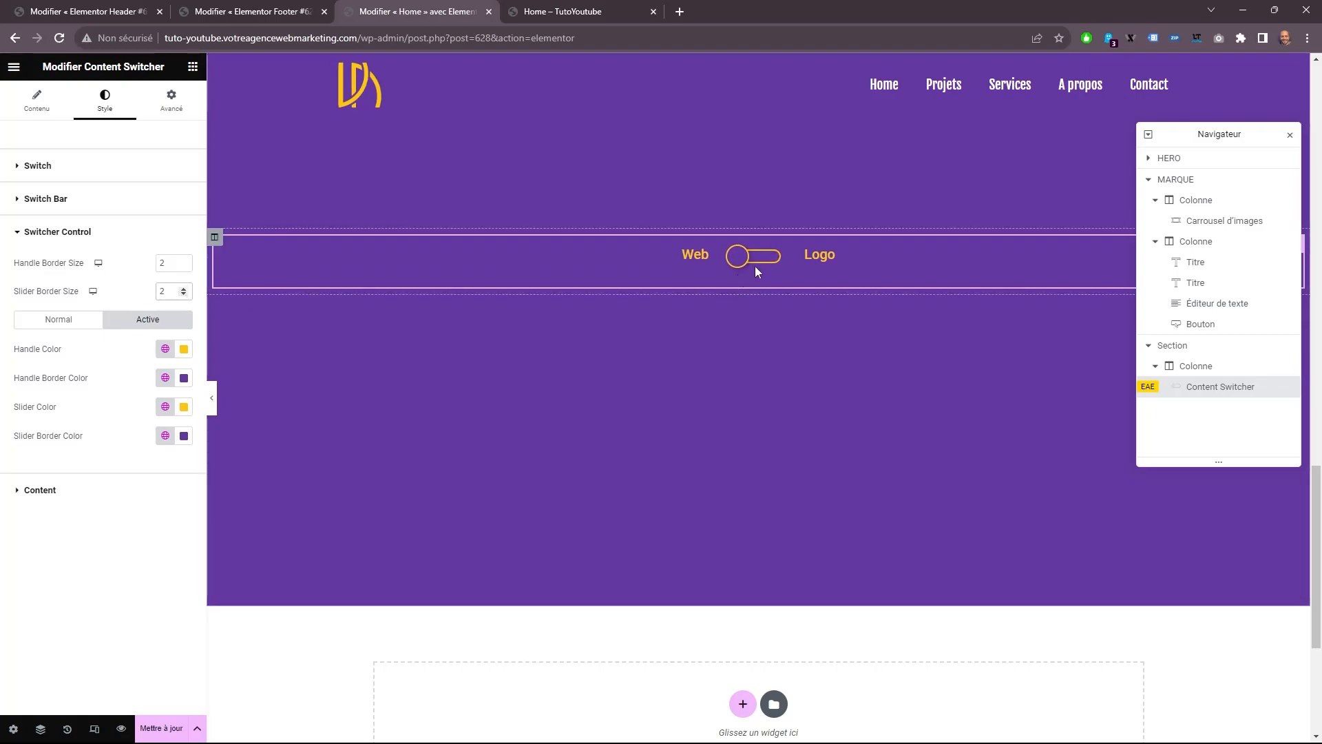
click(184, 261)
double_click(172, 263)
text(2)
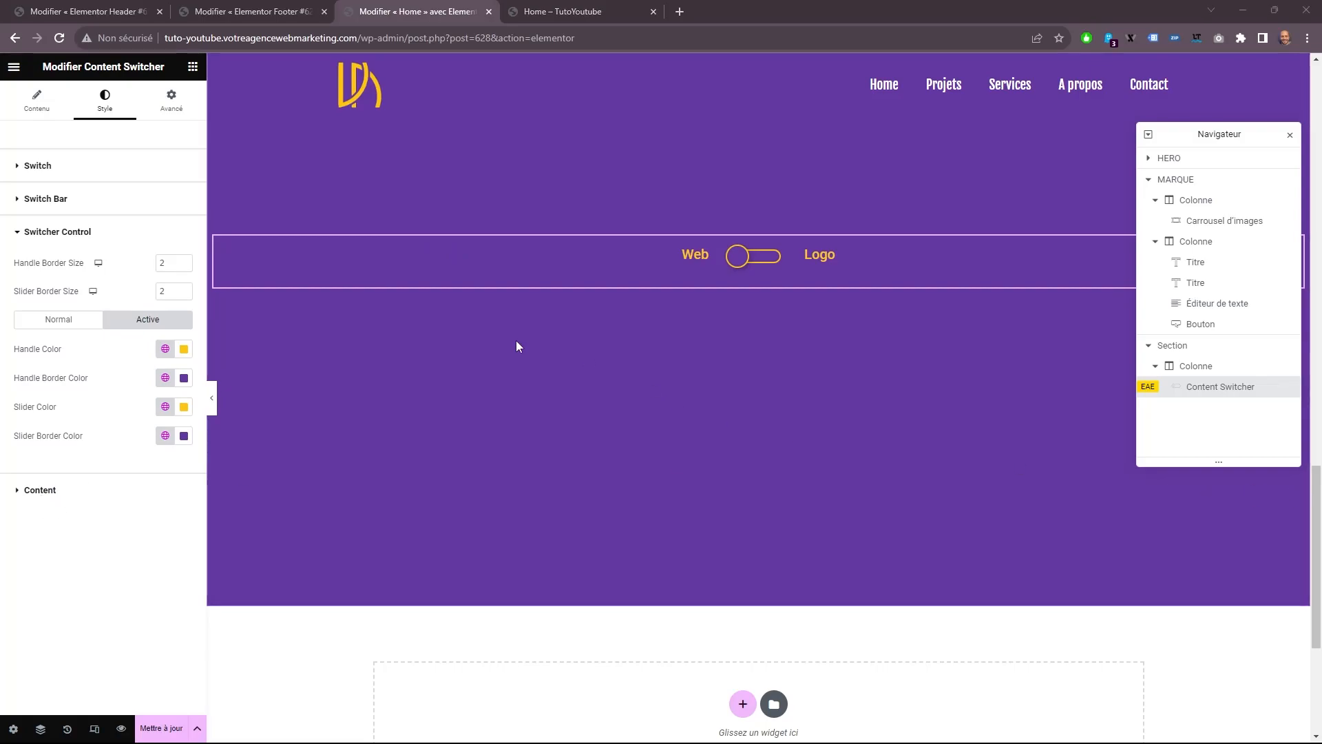
Look through the switcher's content style options and open the Web item's content settings.
click(125, 491)
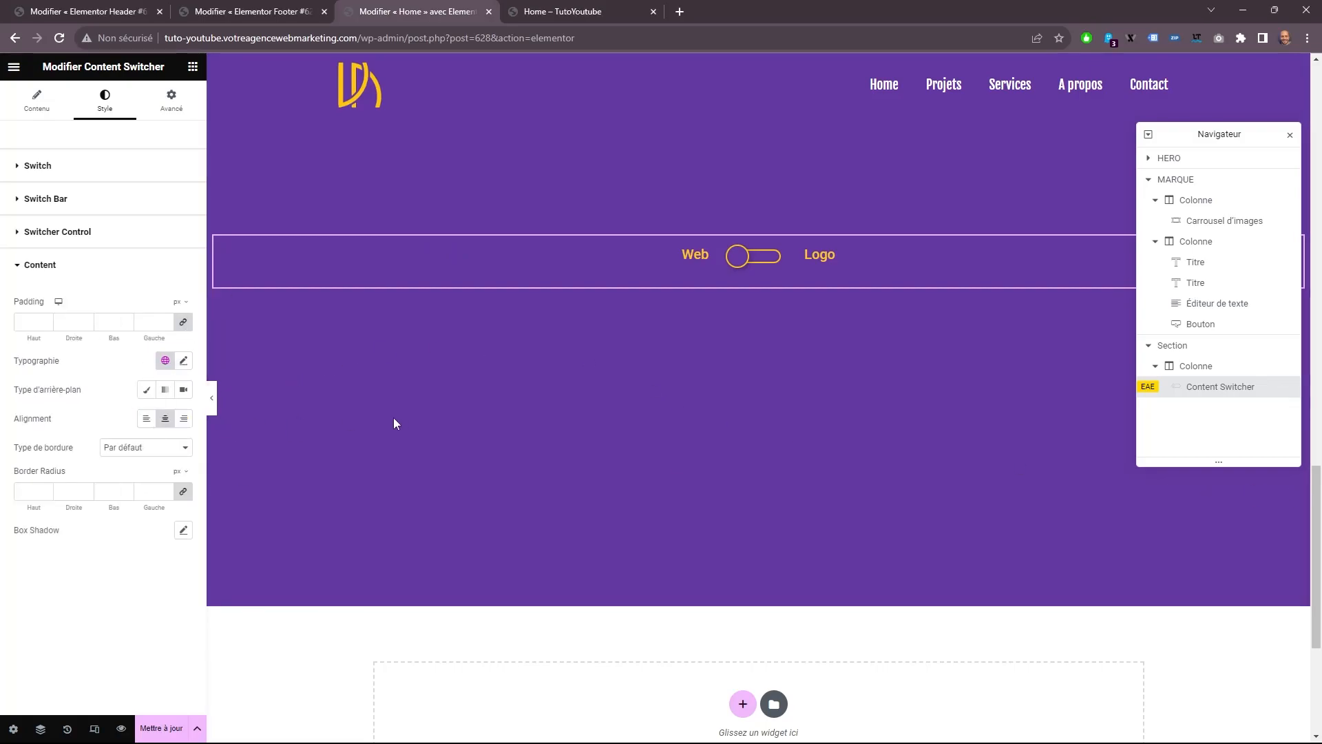
click(34, 111)
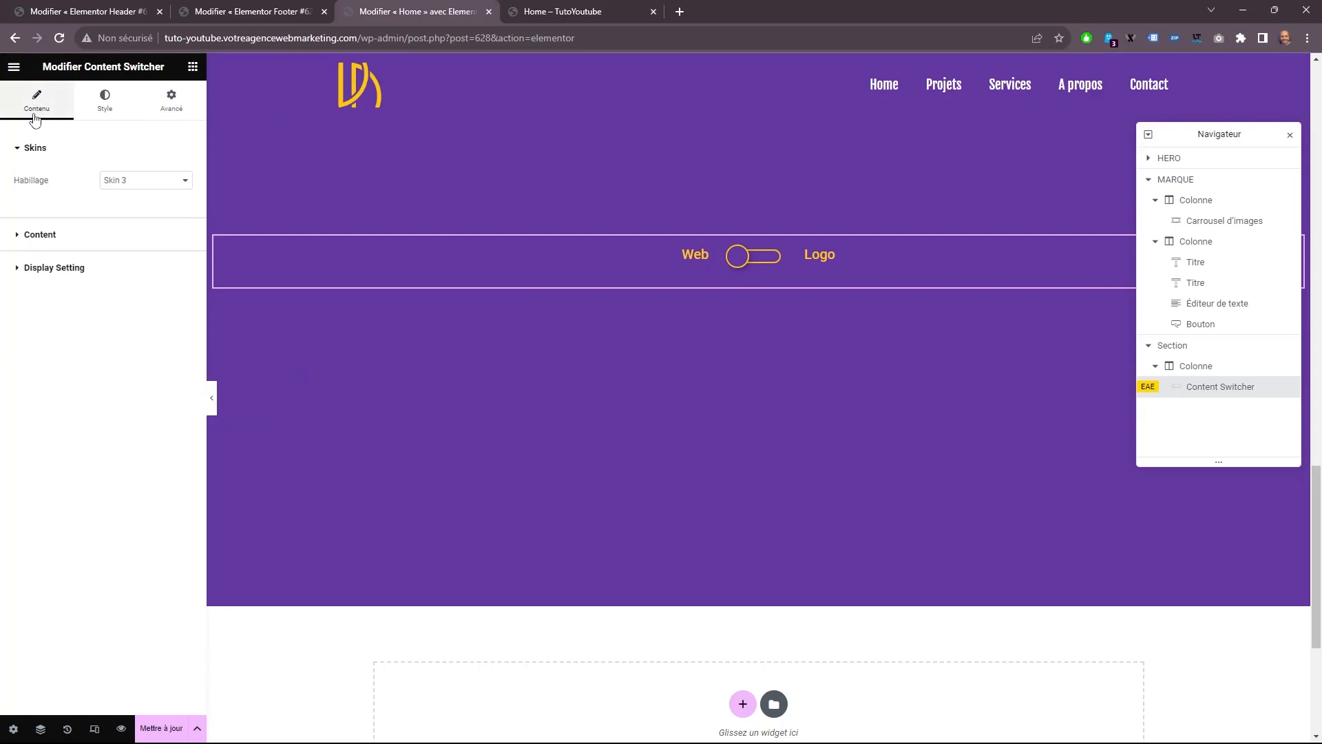
click(93, 234)
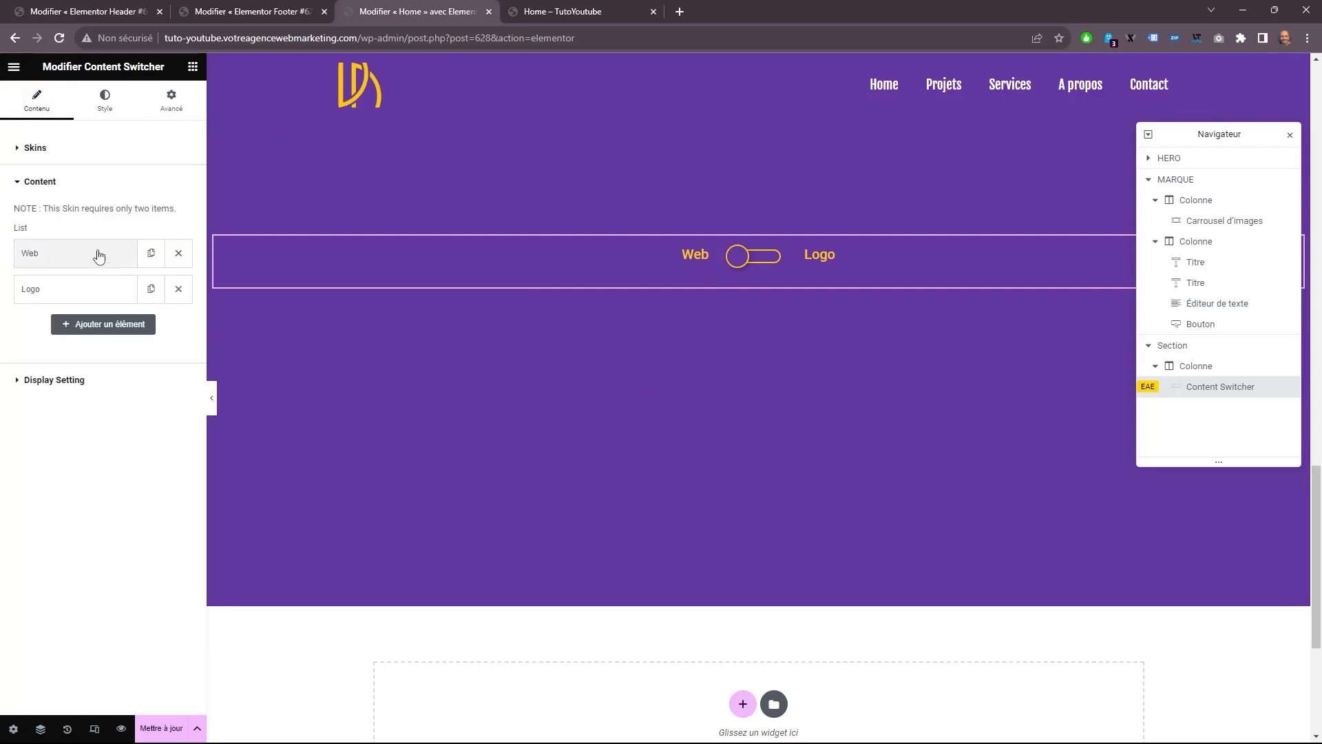
click(97, 253)
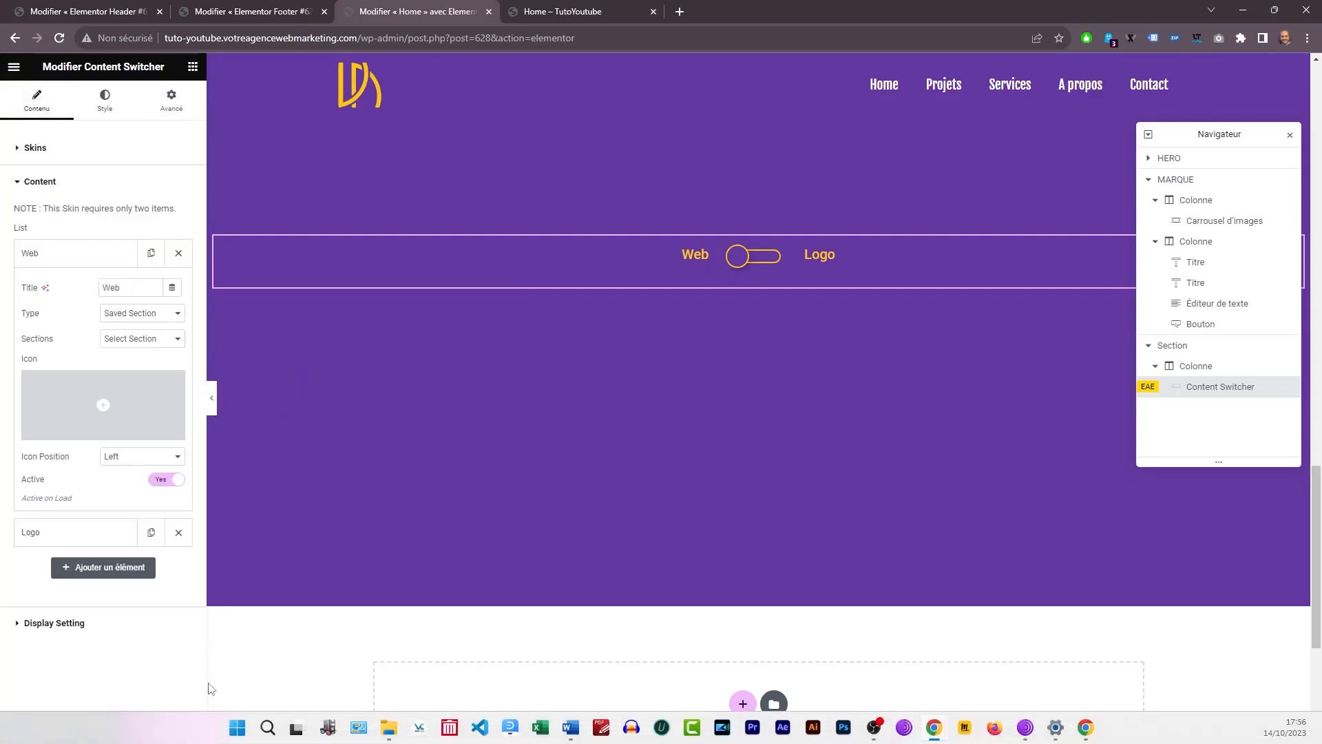
Save the Home page, open its preview and test the Web/Logo switch there.
click(164, 730)
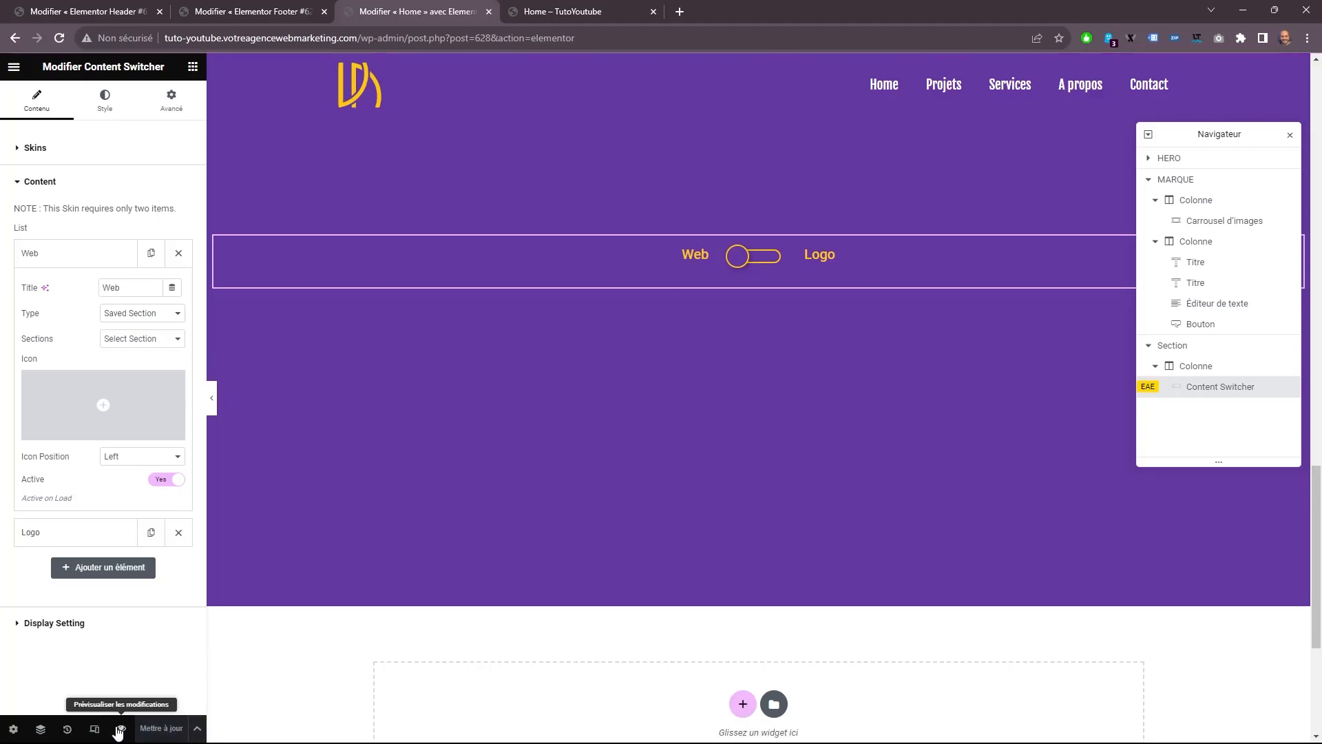
click(120, 729)
mouse_move(67, 73)
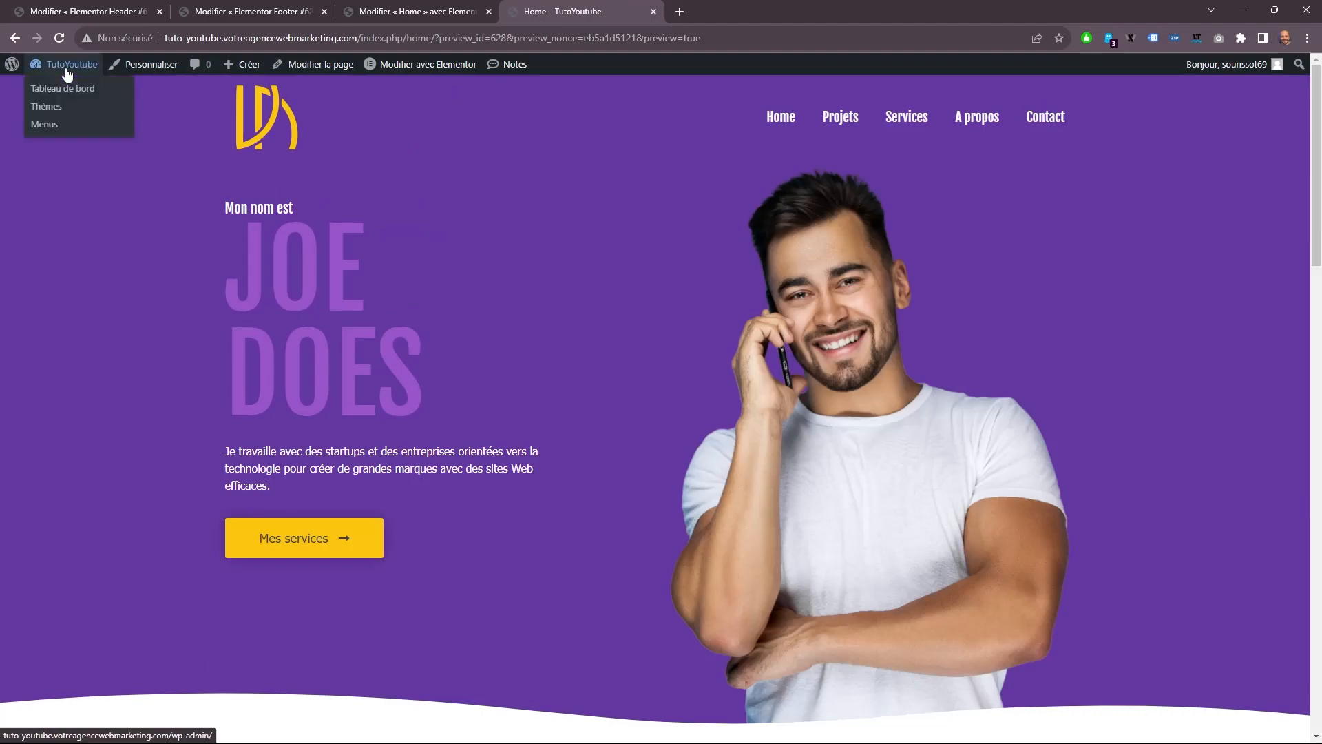
scroll(700, 266, down, 15)
scroll(754, 324, down, 1)
scroll(664, 522, down, 1)
click(651, 497)
click(650, 497)
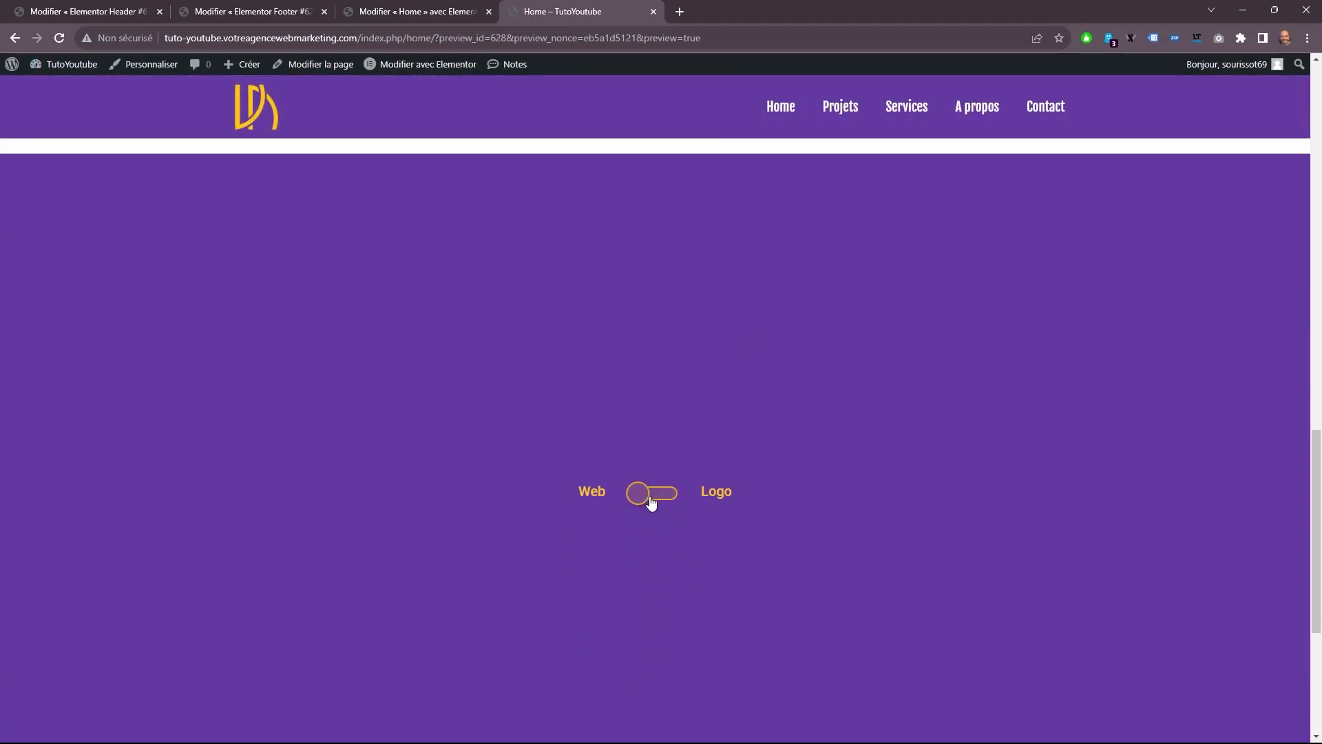
click(658, 499)
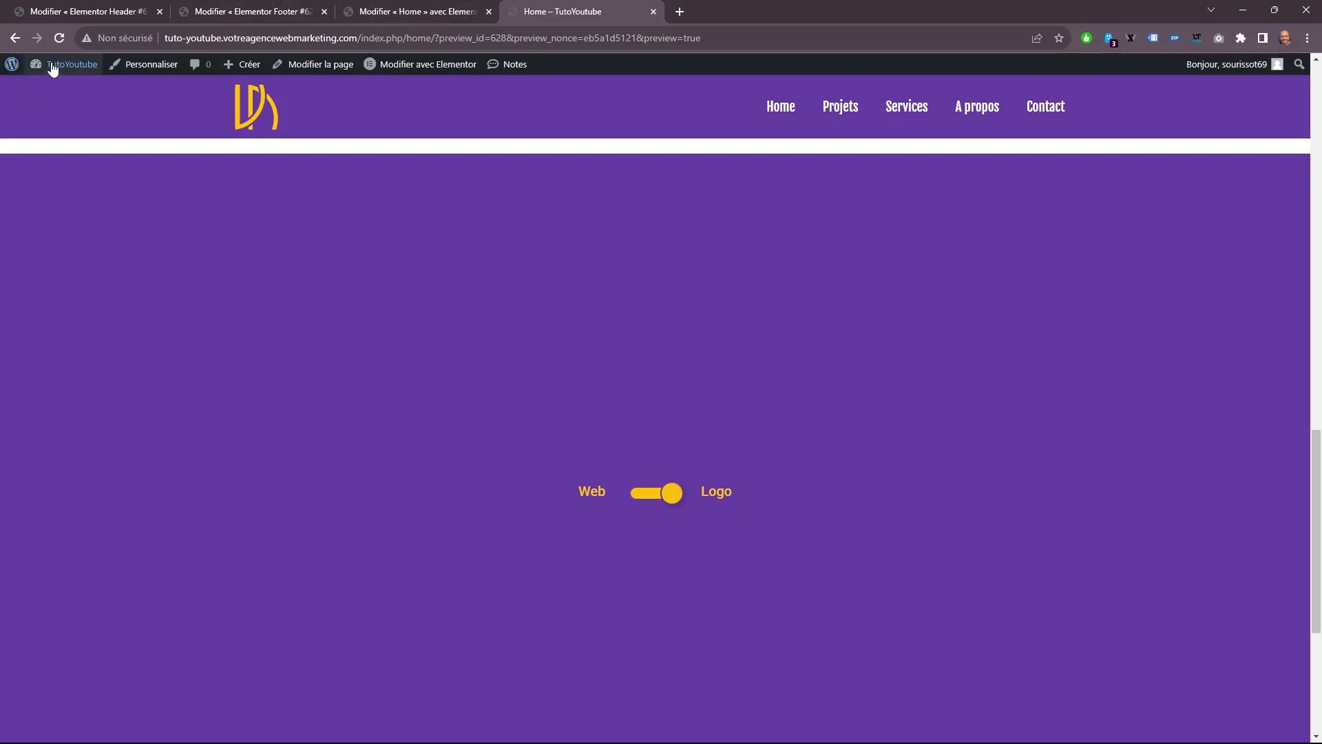
Go to the WordPress dashboard and show the saved templates of type Section.
mouse_move(35, 73)
click(69, 86)
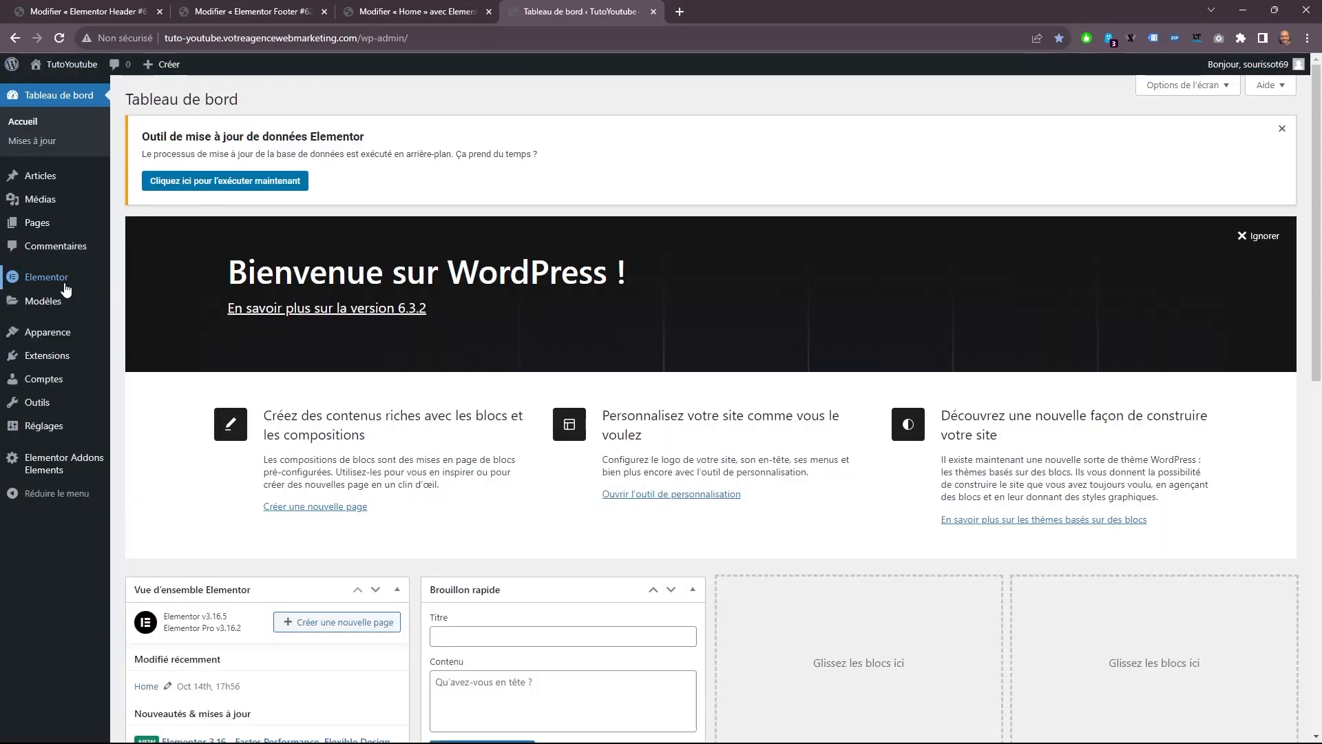
mouse_move(73, 309)
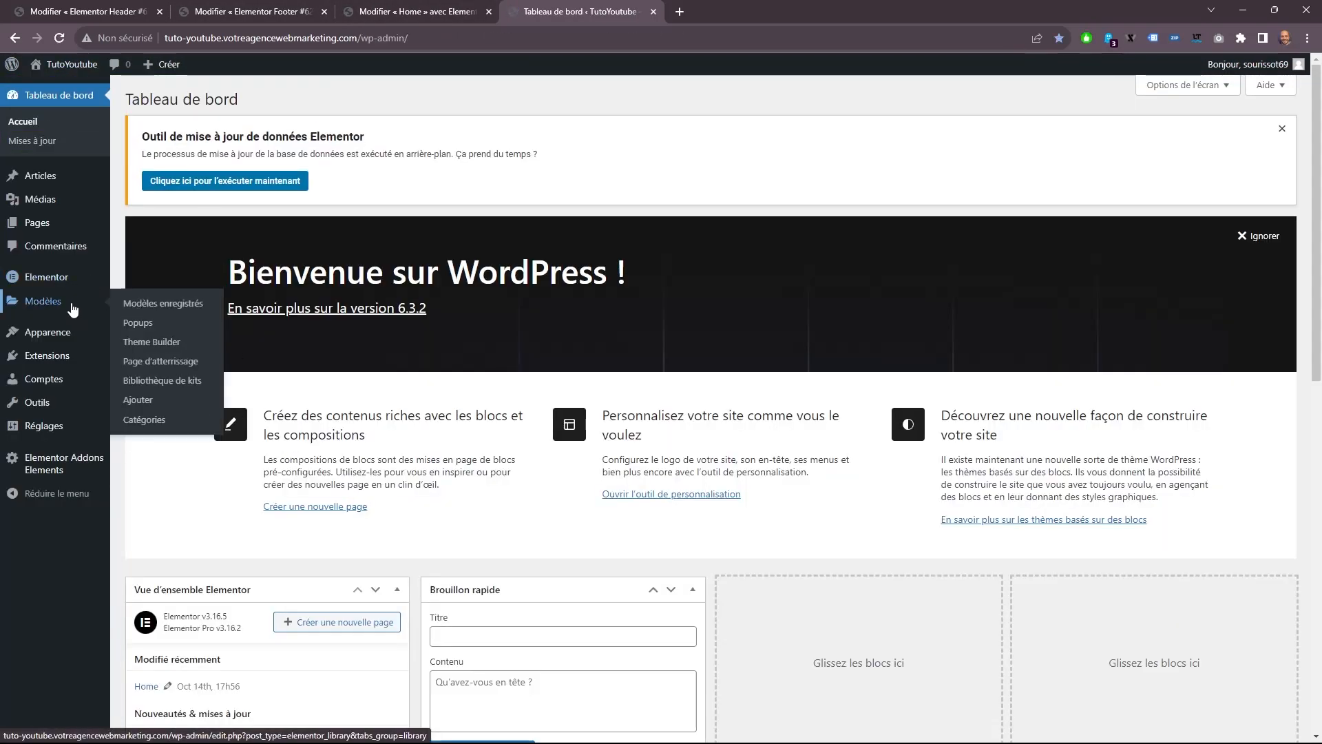
click(148, 305)
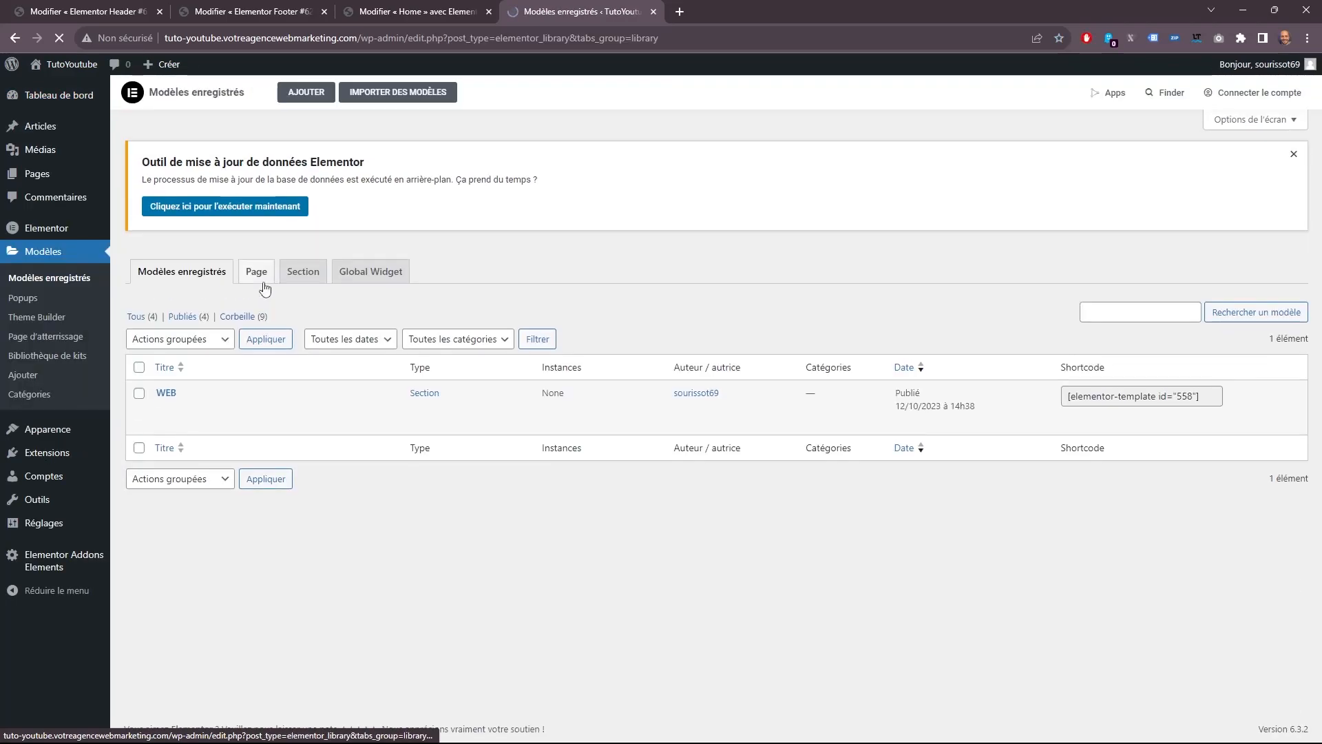
click(299, 275)
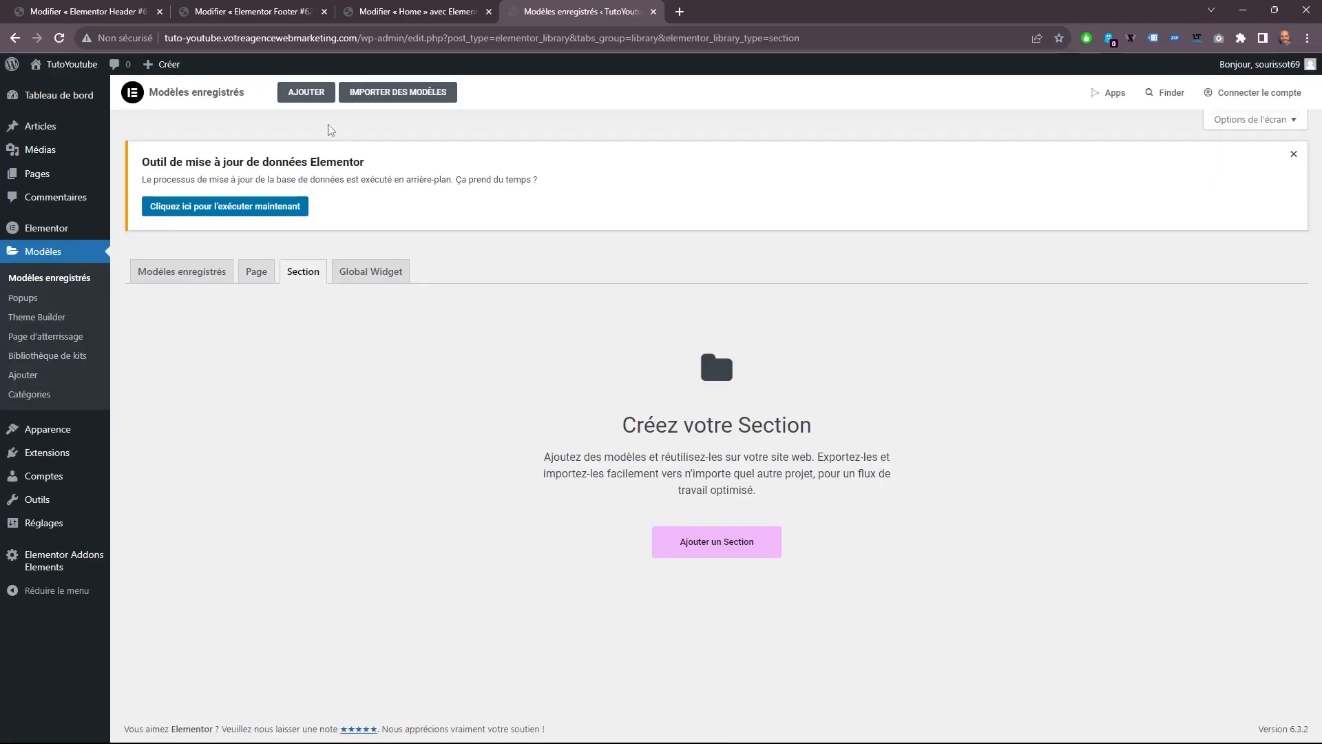
Create a new Section template named "Web" and dismiss the block library.
click(308, 97)
click(698, 456)
text(Web)
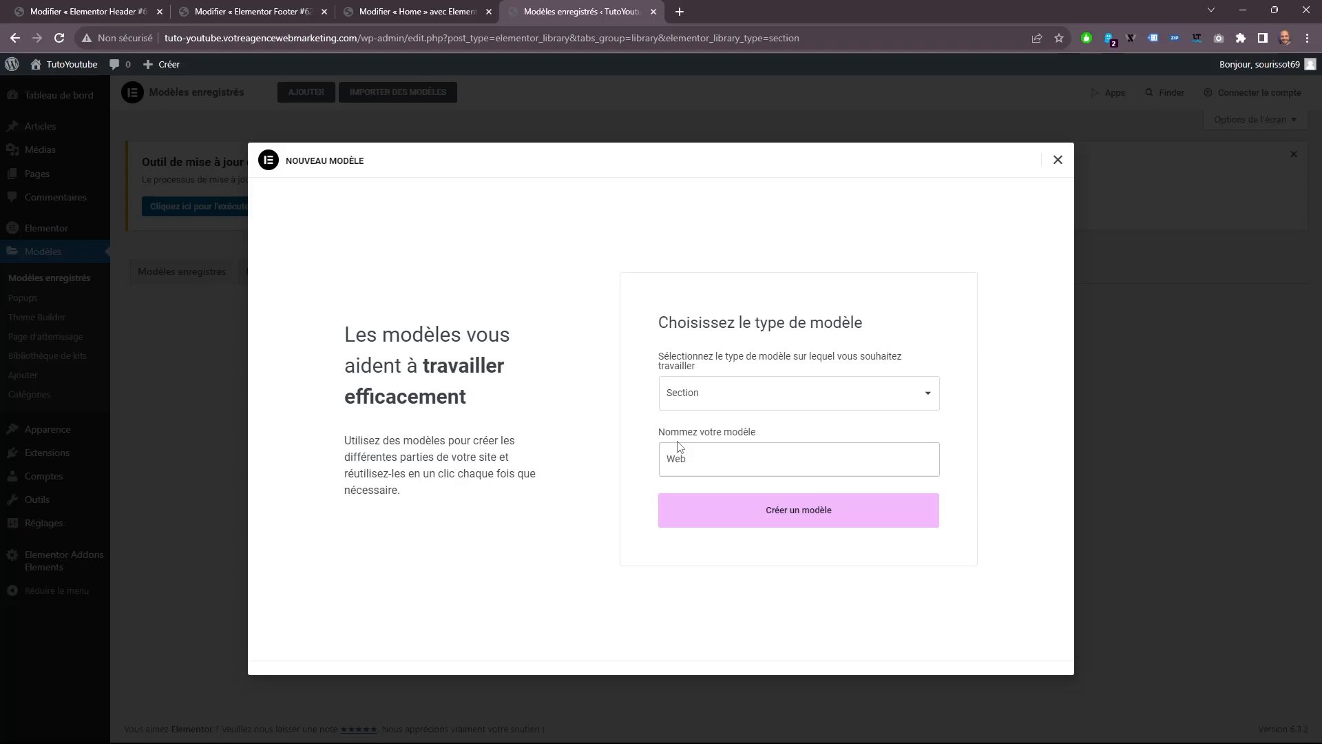
click(704, 510)
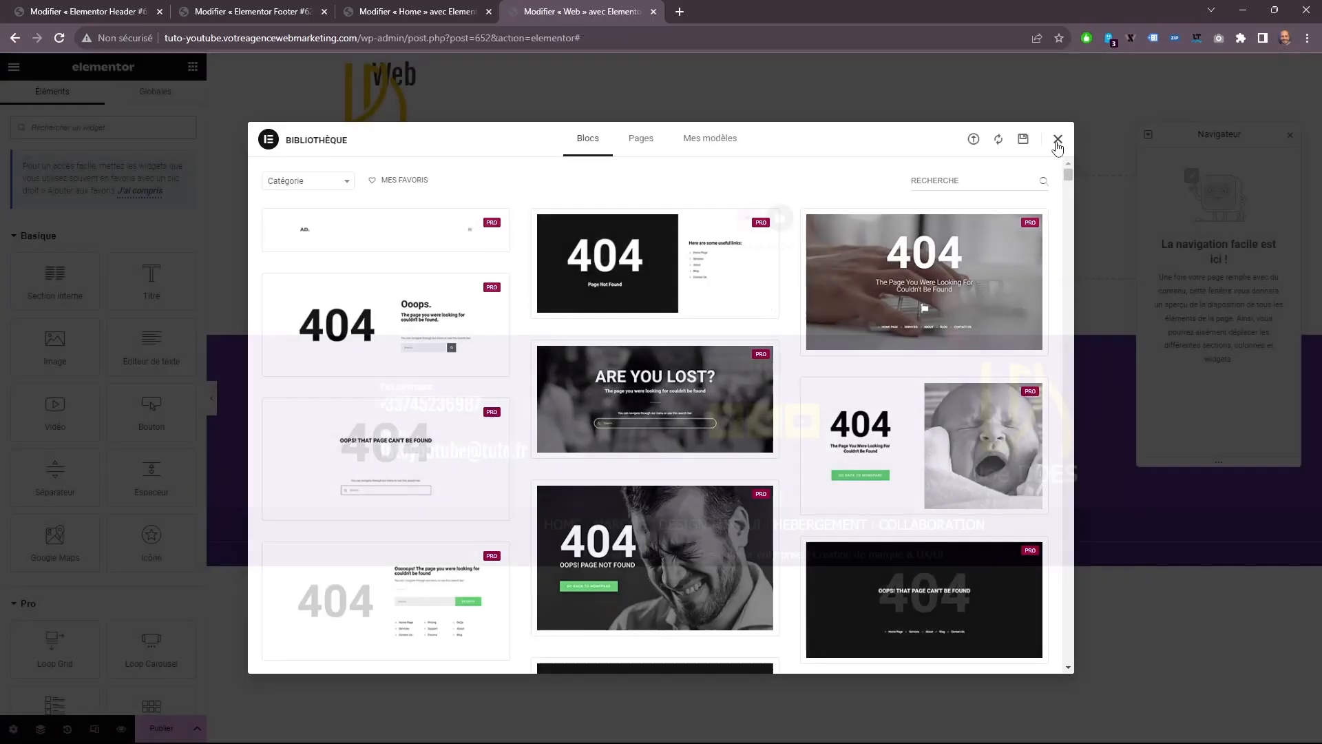
click(1058, 141)
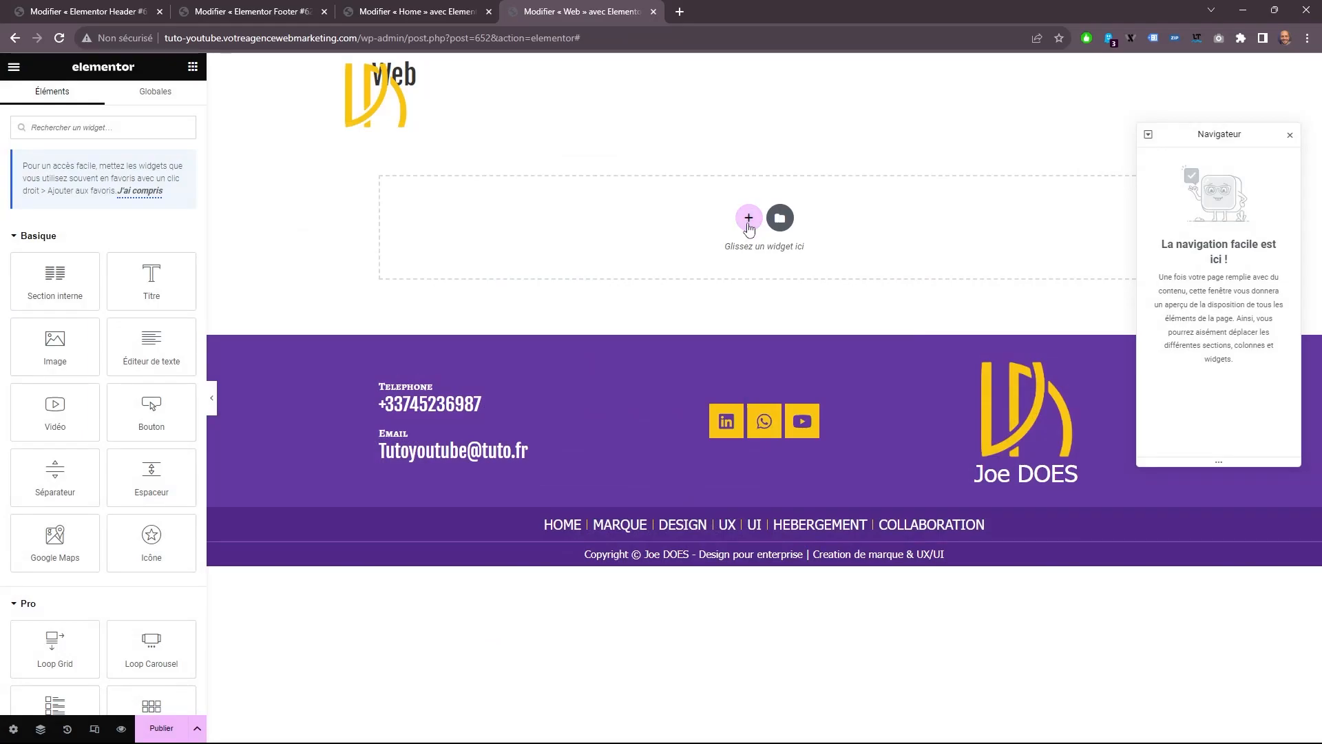
Add a two-column section to the Web template and set its content width to "Pleine largeur".
click(749, 218)
click(665, 262)
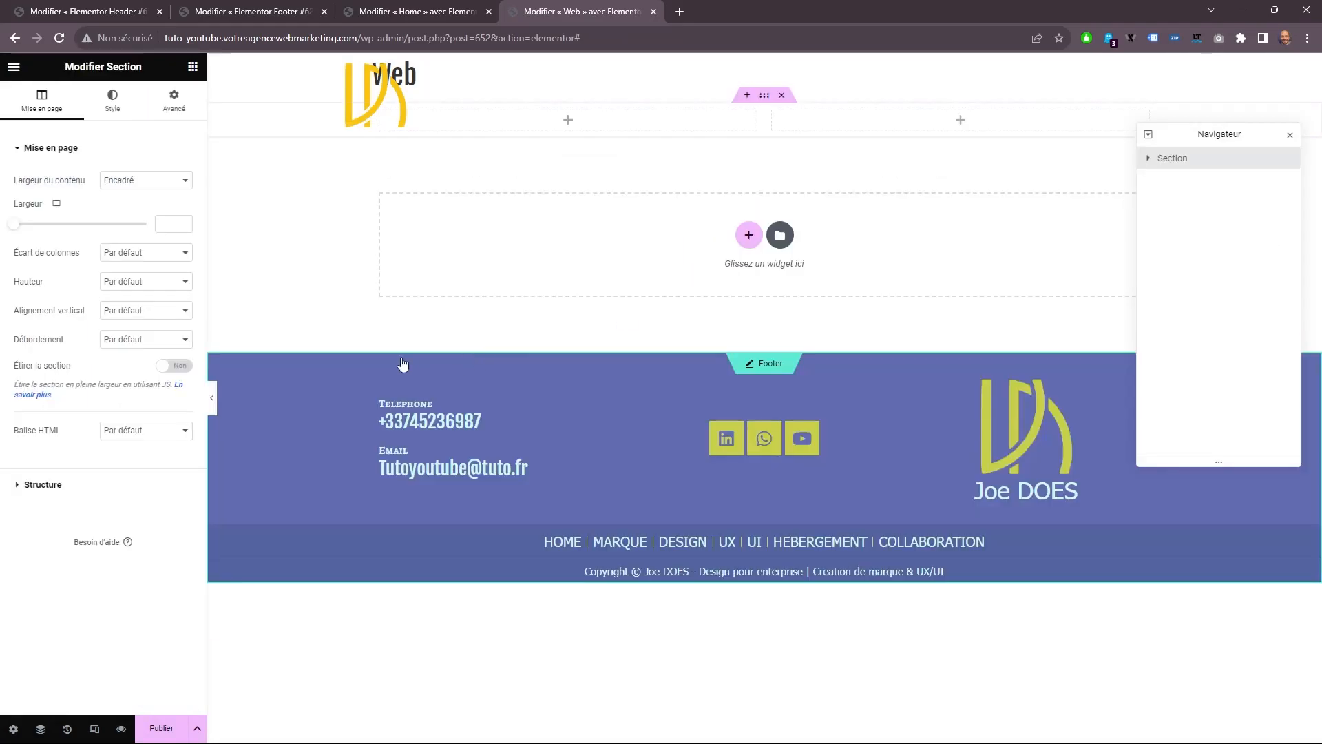
click(165, 181)
click(153, 202)
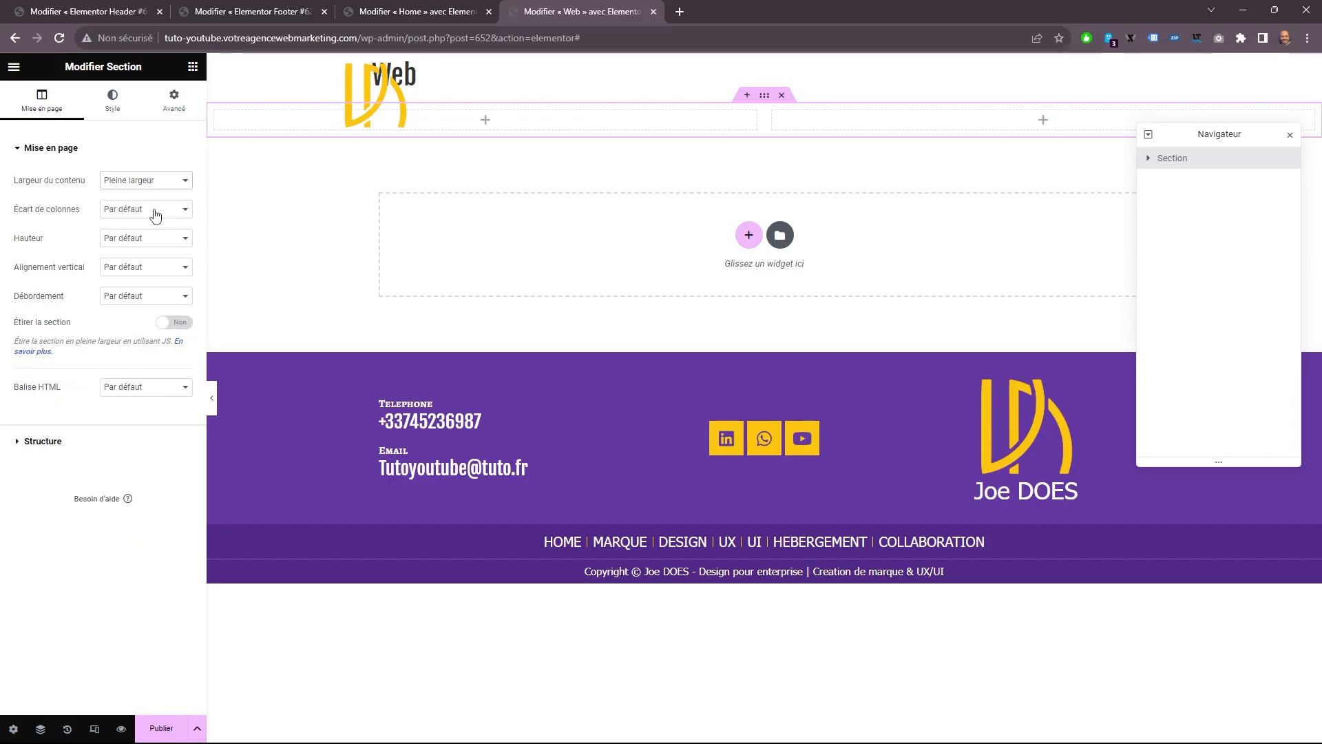
Set the section's height to "Hauteur min." with a minimum of 560 px, and turn on section stretching.
click(146, 241)
click(146, 274)
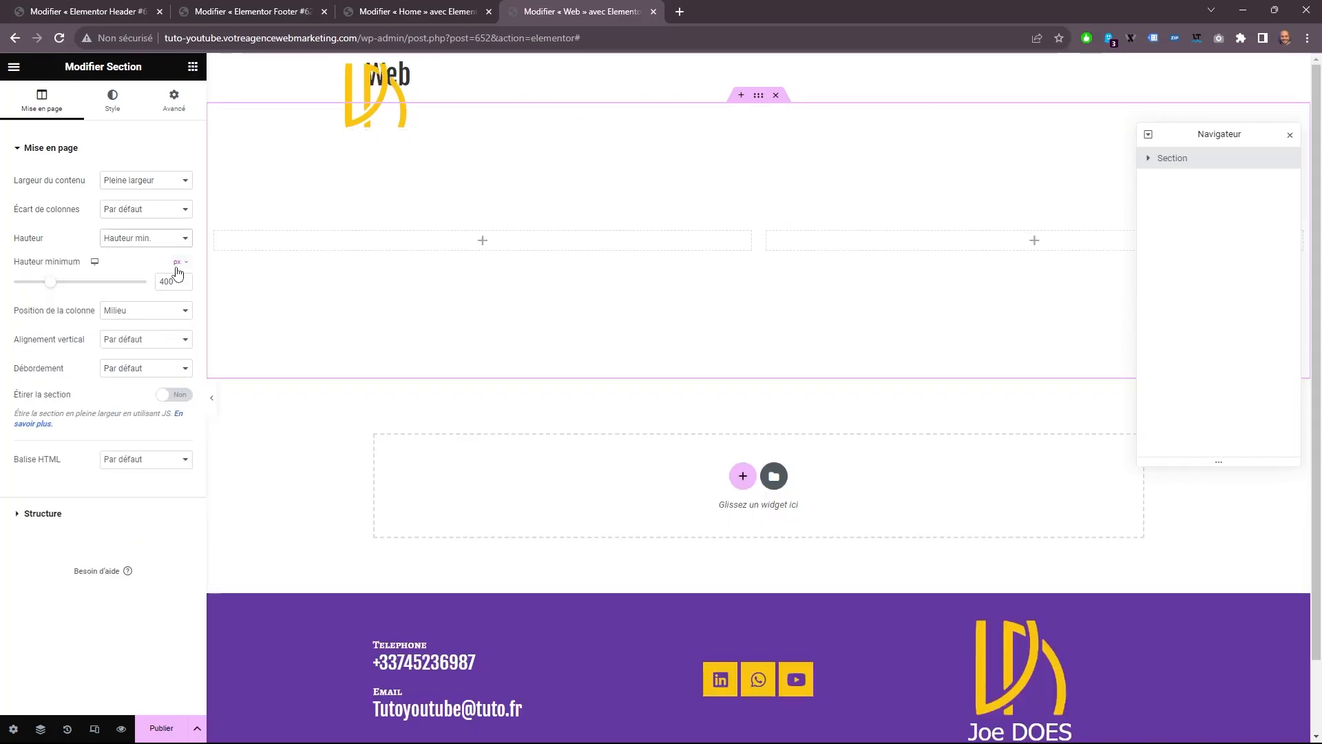
click(177, 283)
text(560)
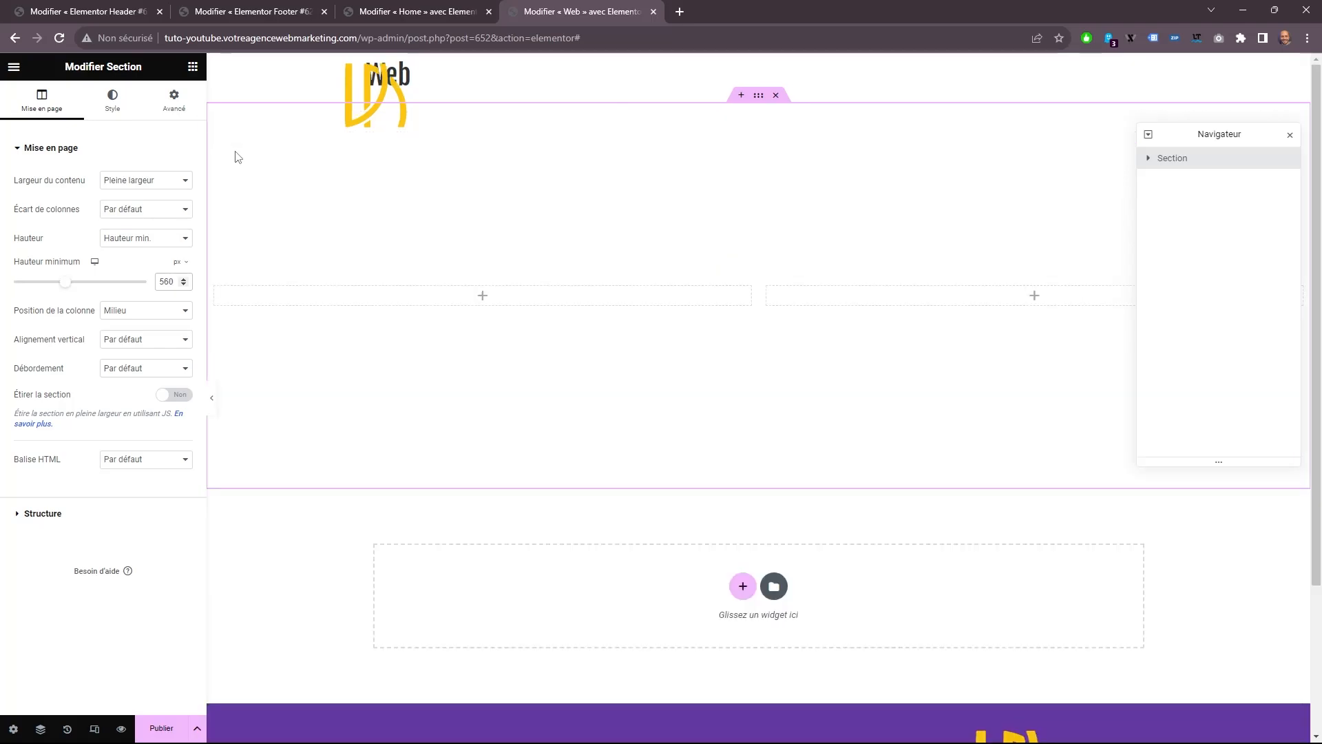
click(173, 397)
Give the section a classic background in global color "Titre" and 25 px of inner padding on all sides.
click(110, 96)
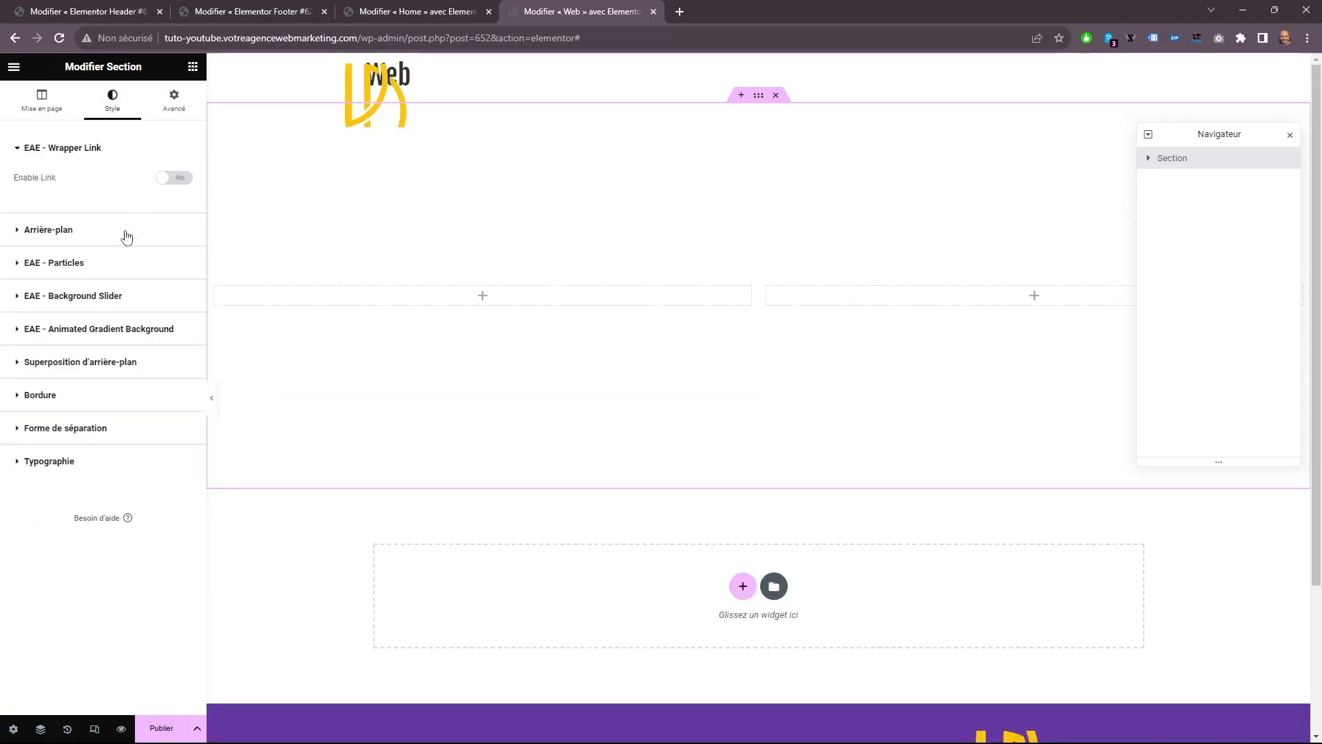
click(127, 237)
click(128, 243)
click(165, 271)
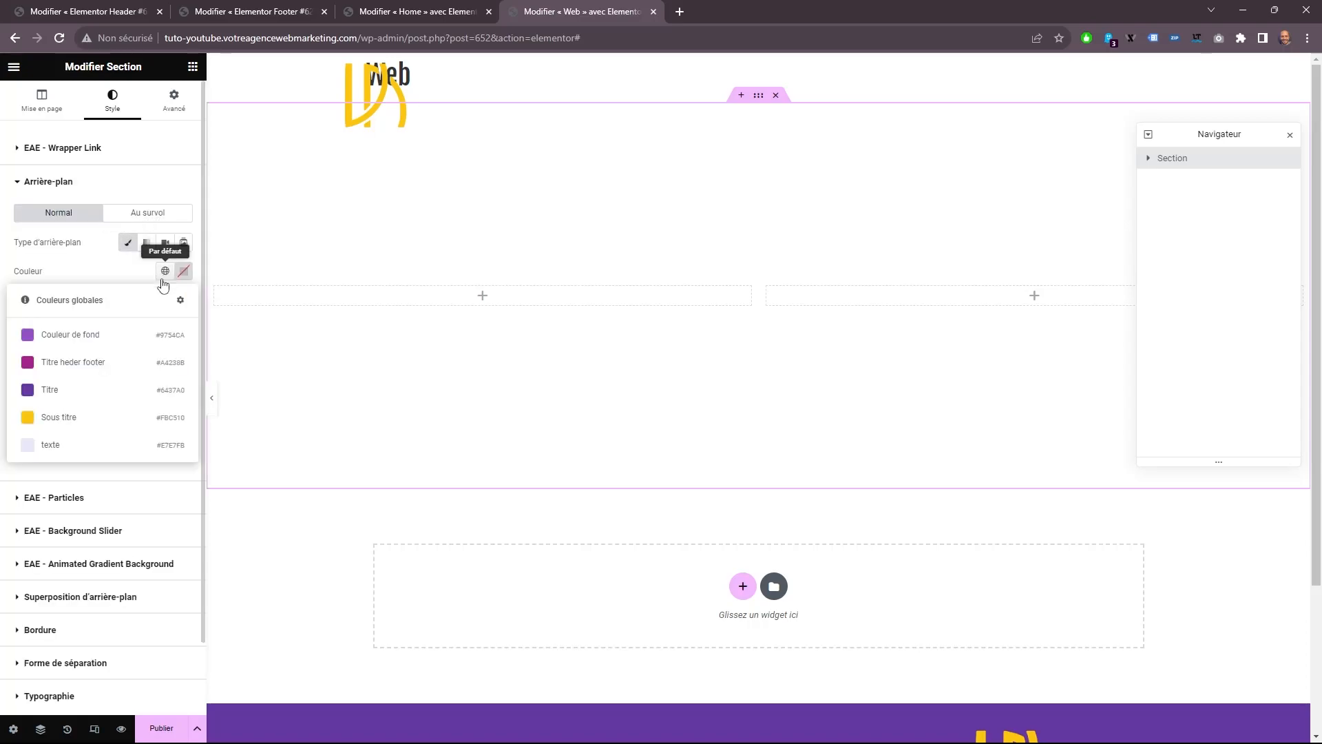
click(74, 391)
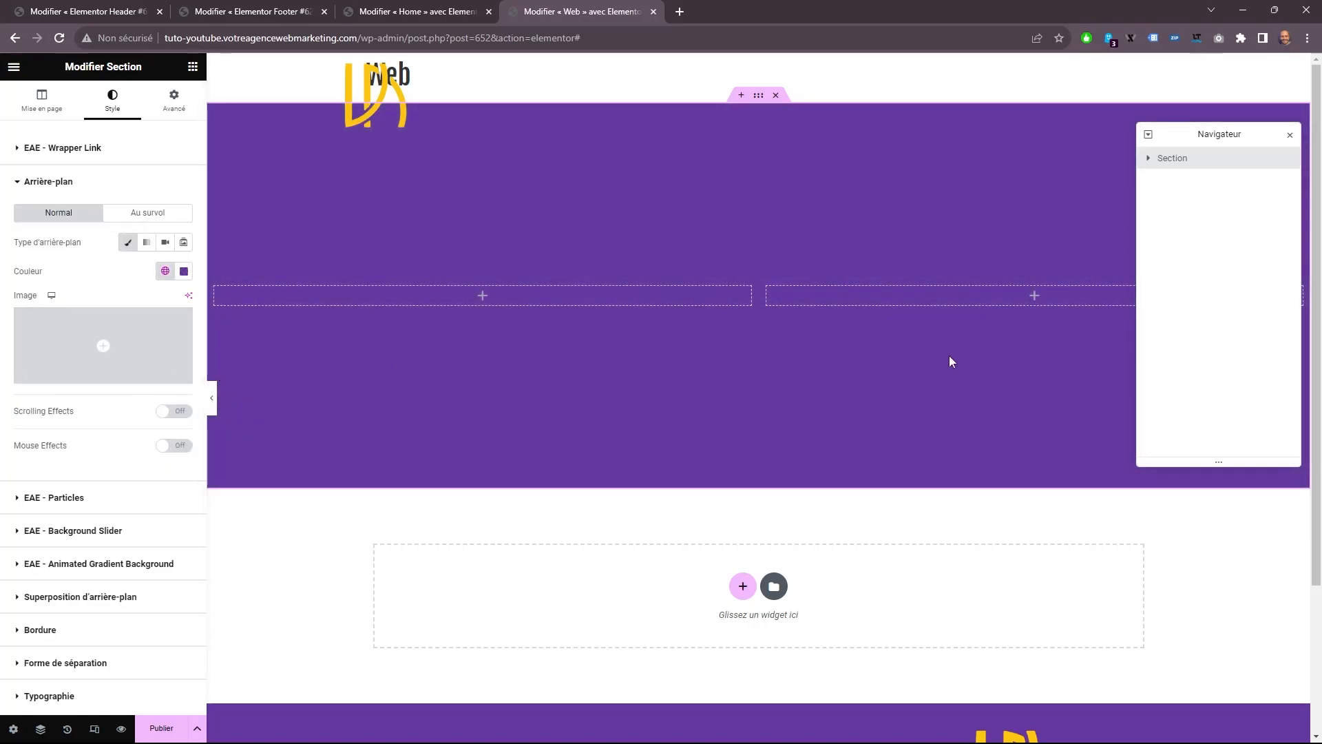
click(174, 100)
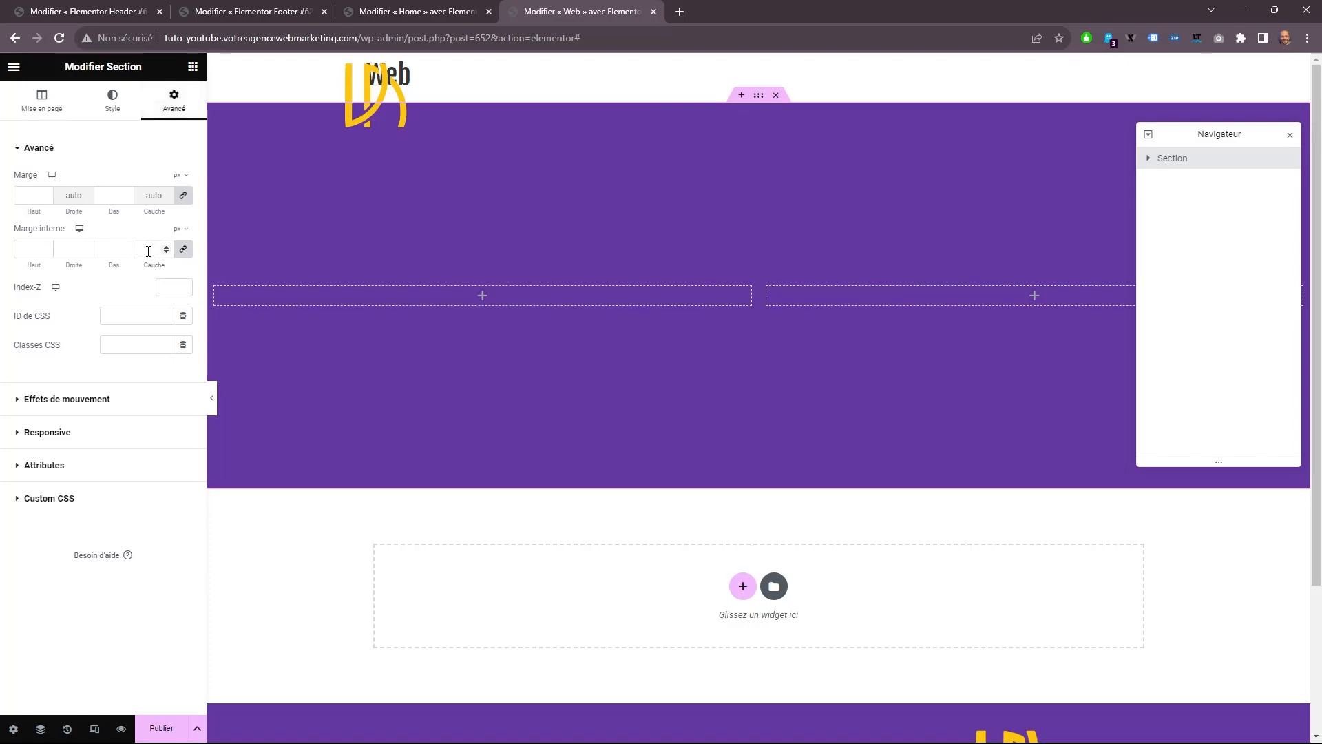
text(25)
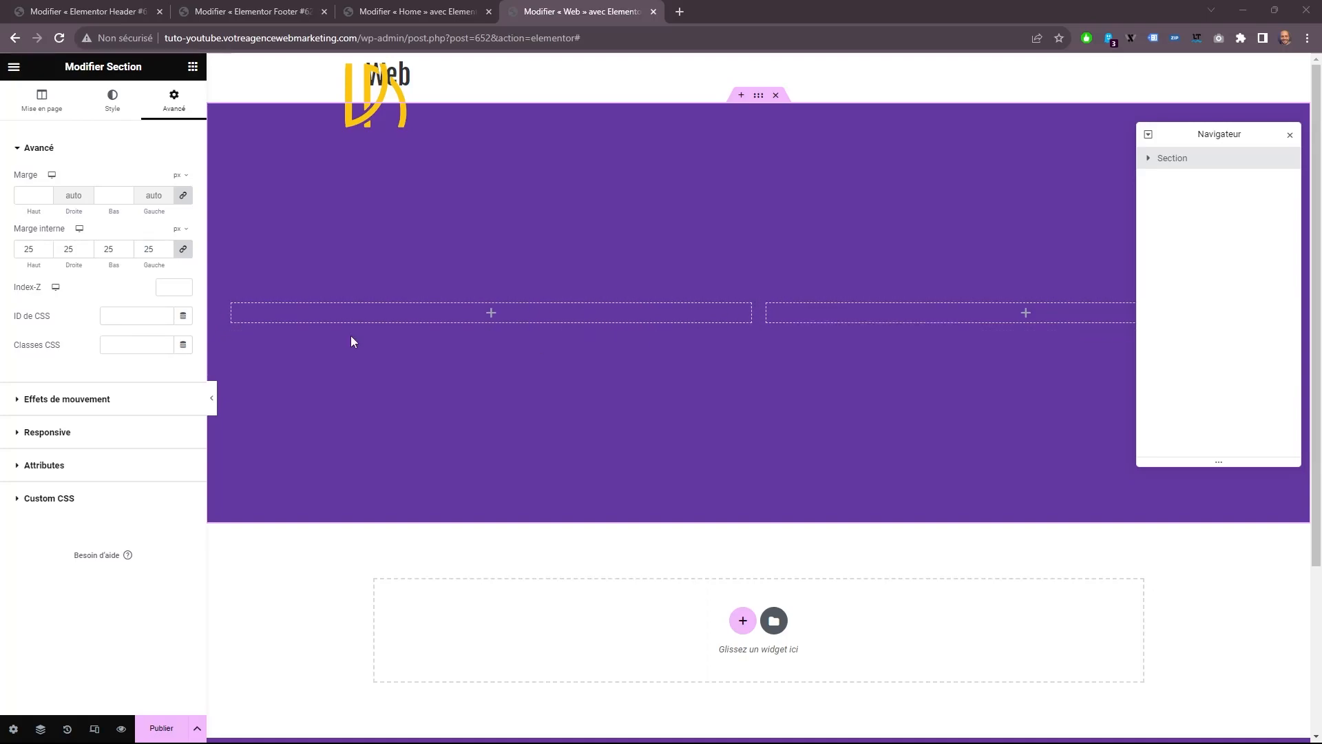
Delete the section's first column and insert an inner section into the remaining column.
right_click(237, 305)
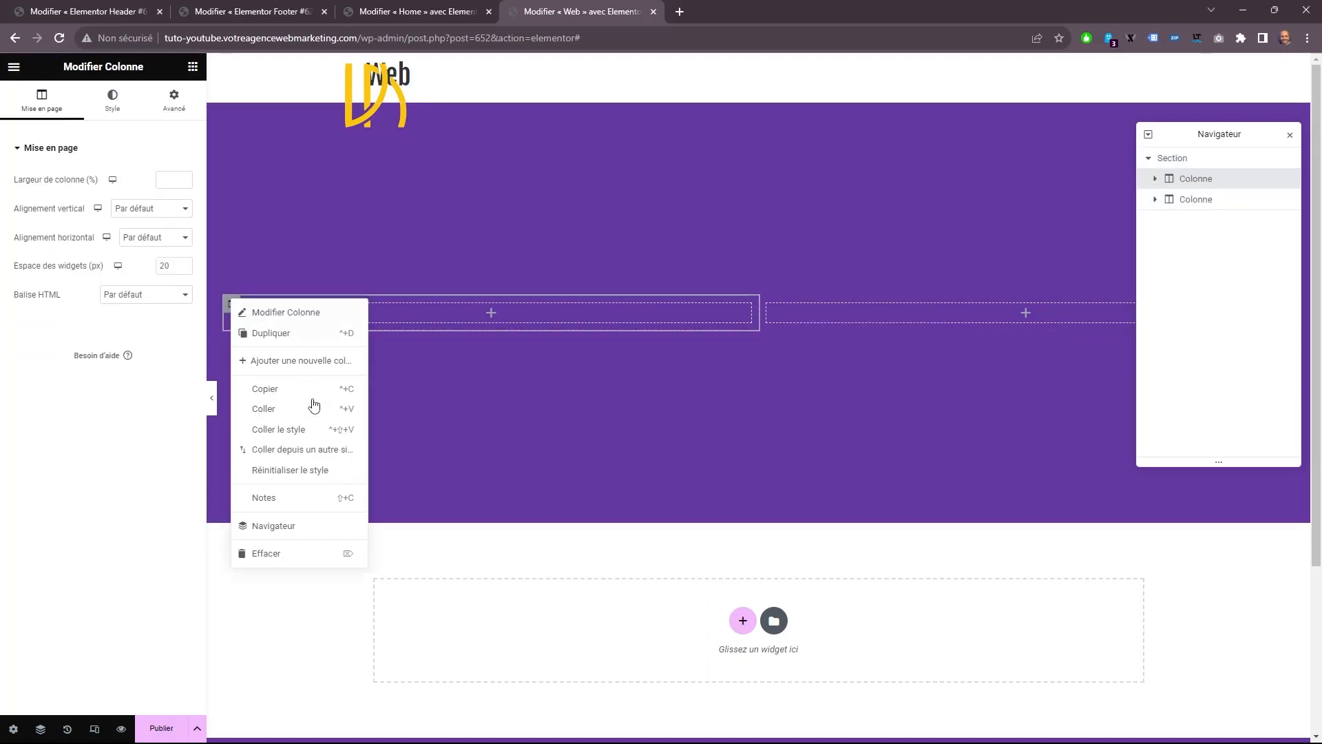
click(283, 552)
drag(52, 274, 540, 310)
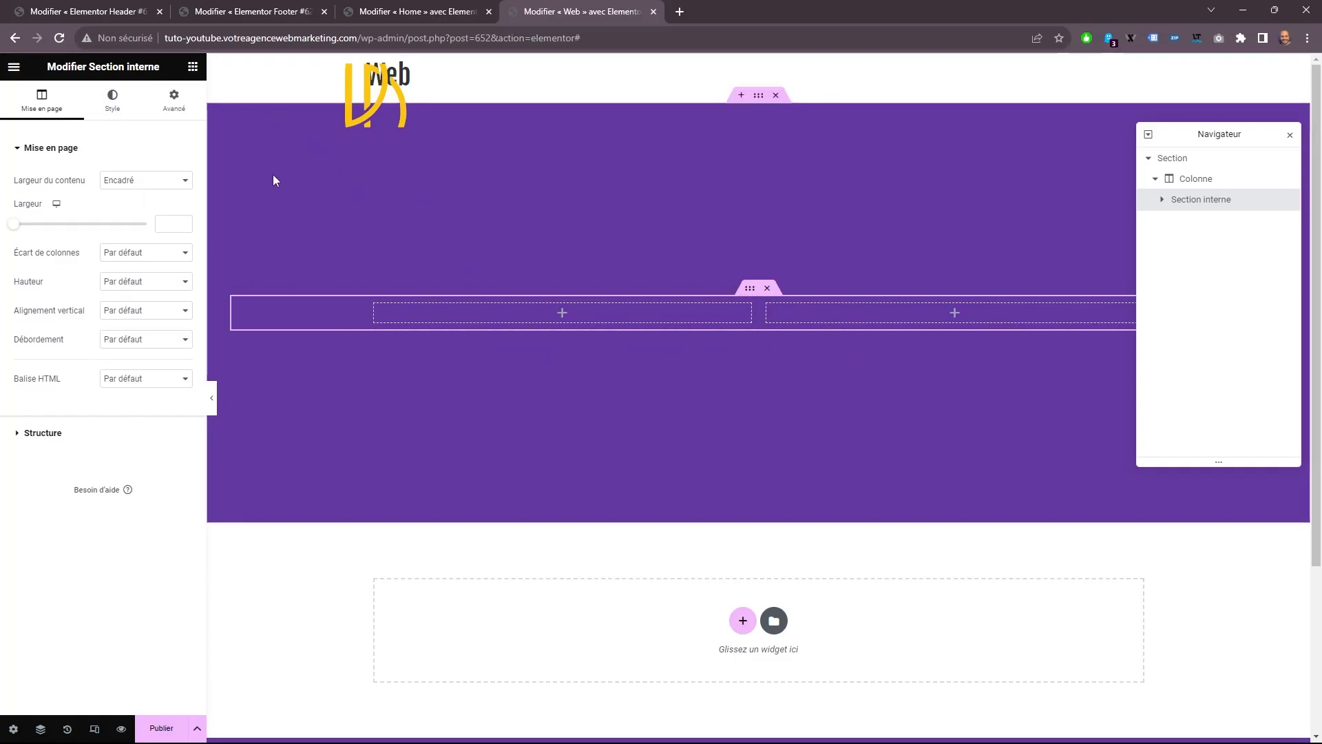
Add a "Séparateur" widget to the inner section's first column.
click(194, 69)
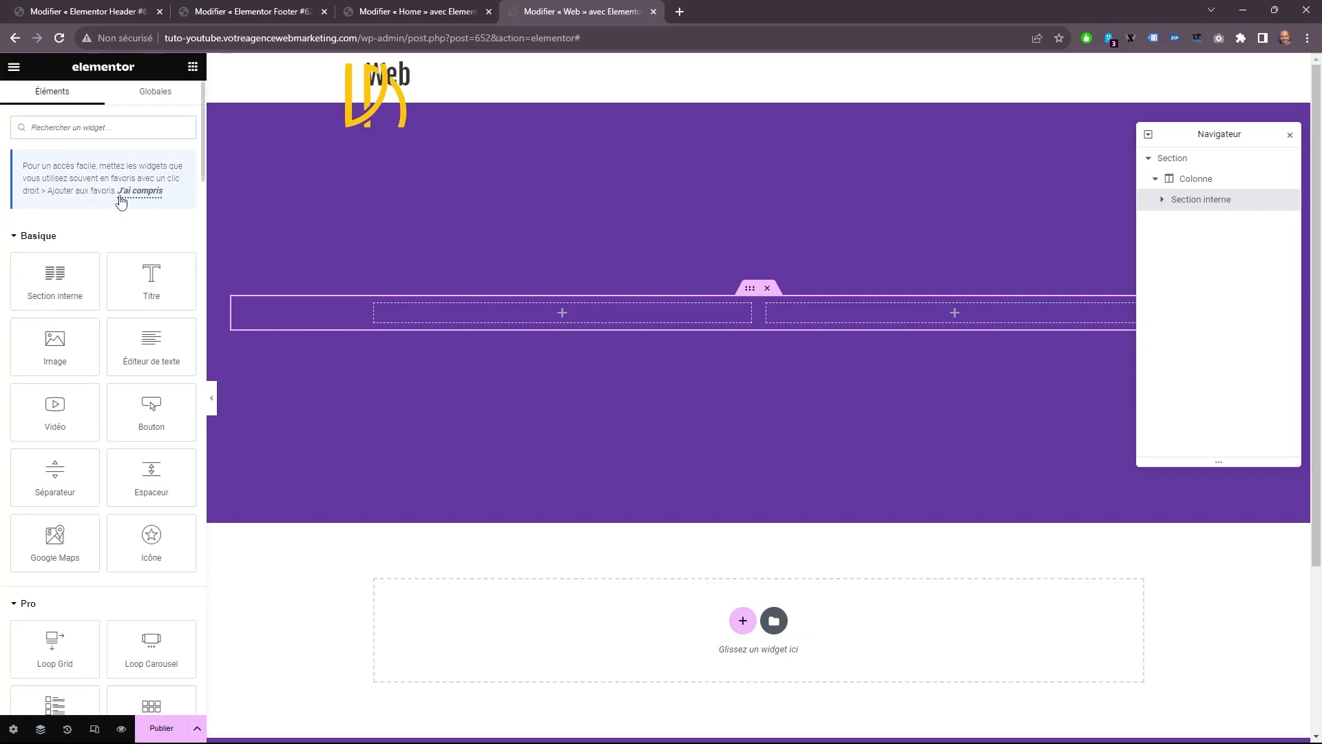
drag(55, 477, 456, 315)
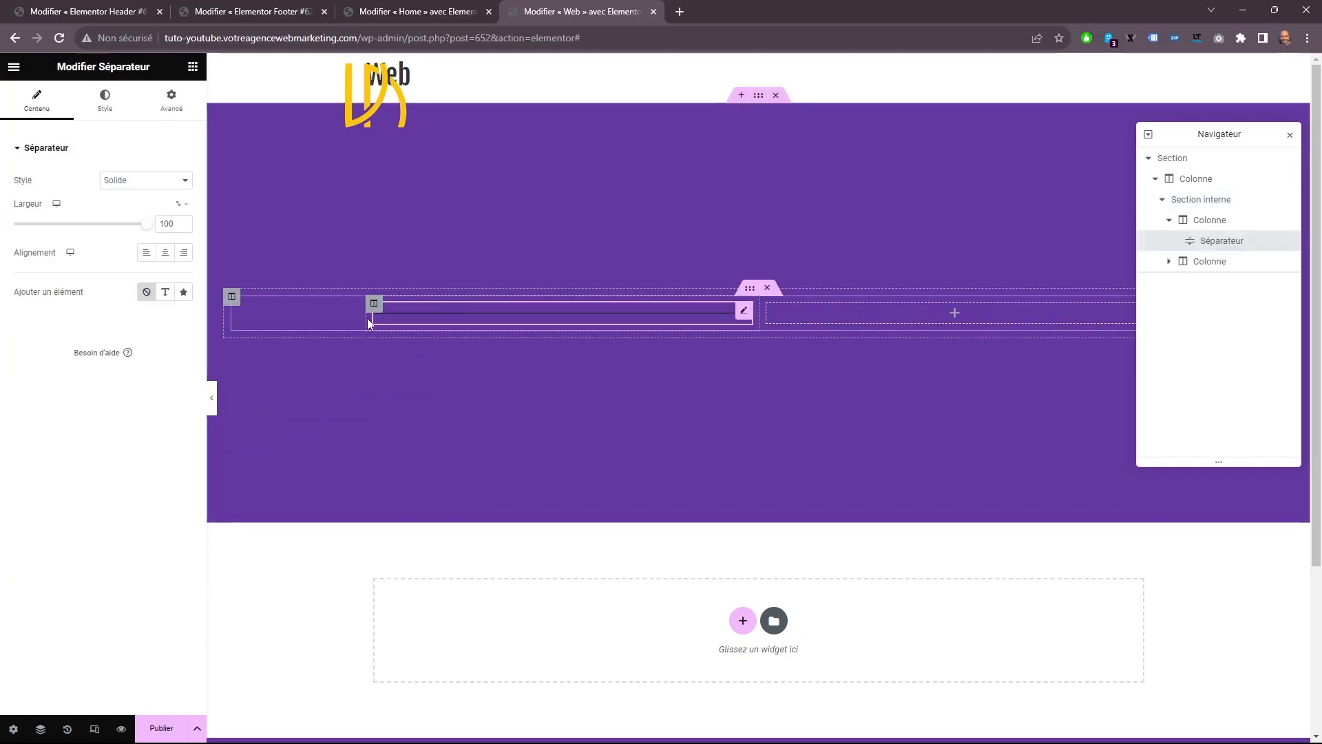
Add a text element to the divider and set its text to "Design &".
click(166, 292)
click(27, 314)
right_click(108, 318)
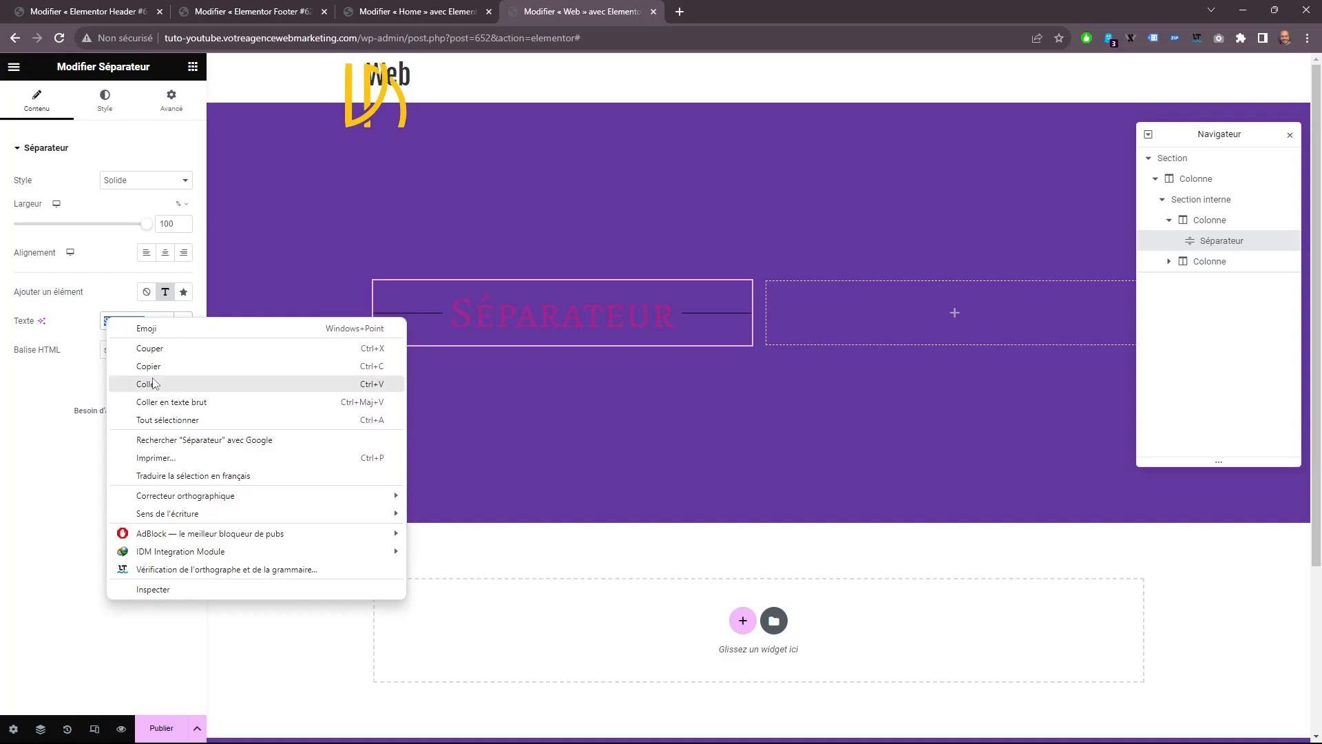
click(156, 381)
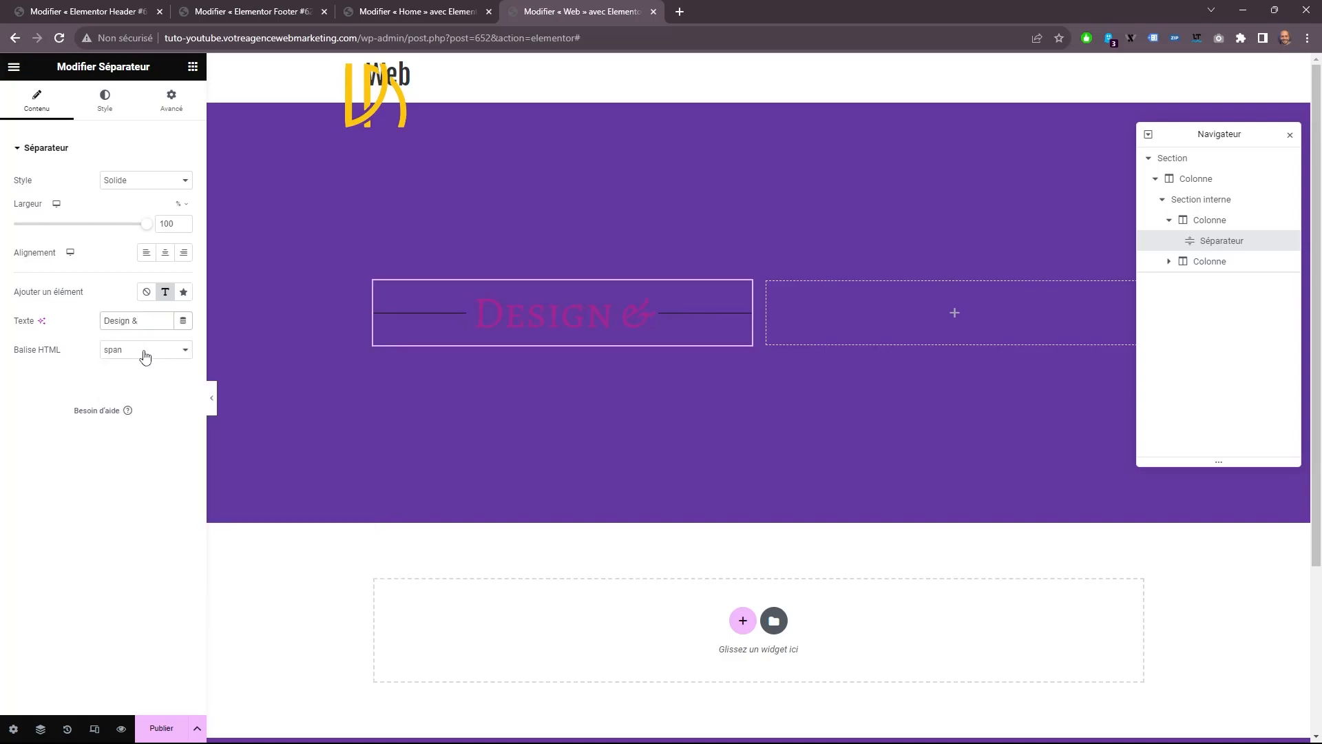
Set the divider text's HTML tag to H4, align the divider right, and set its width to 80%.
click(145, 350)
click(130, 386)
click(141, 357)
click(128, 396)
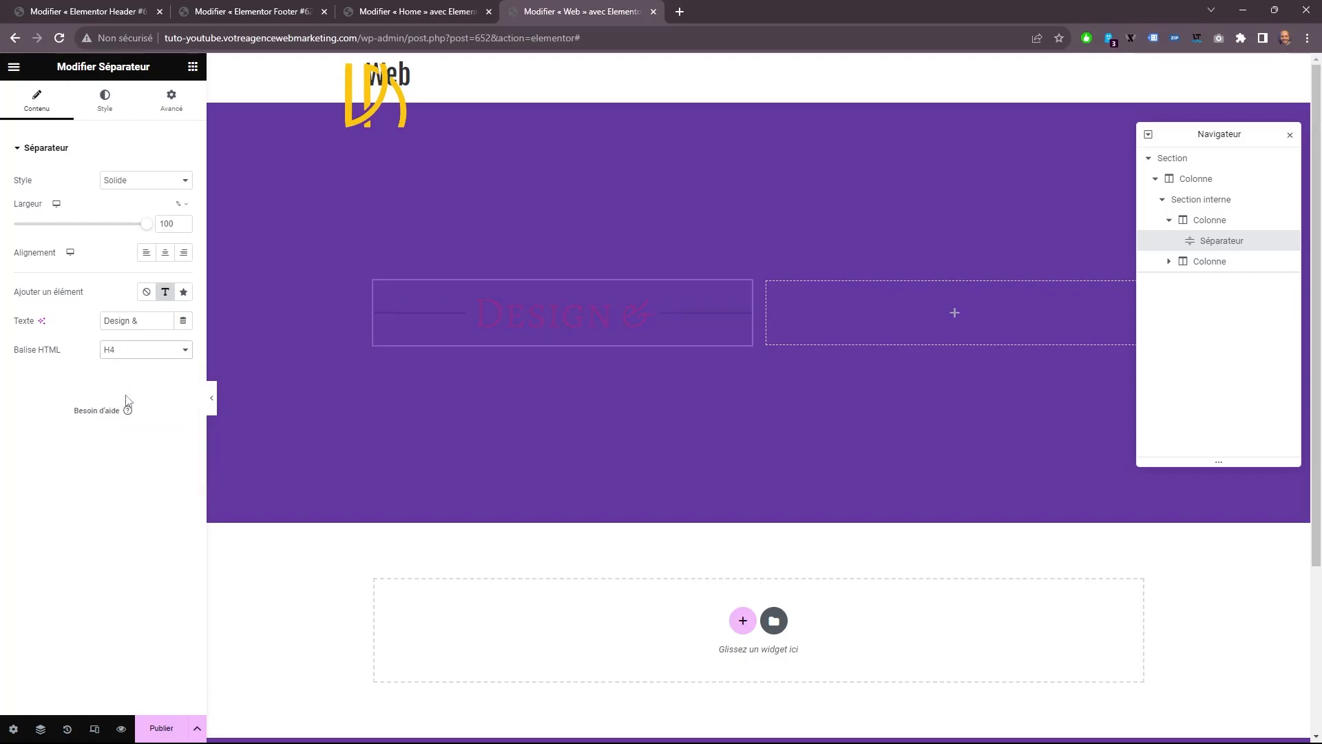
click(183, 252)
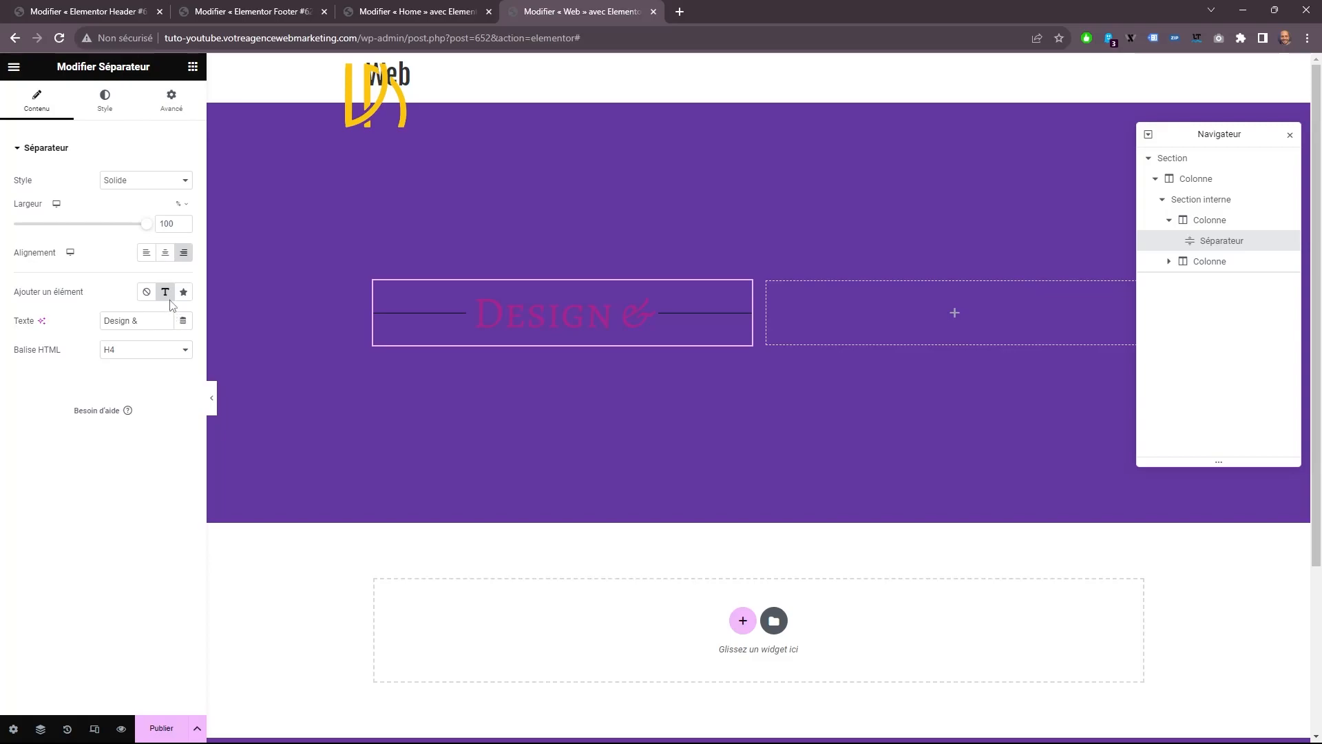
drag(176, 223, 97, 220)
text(80)
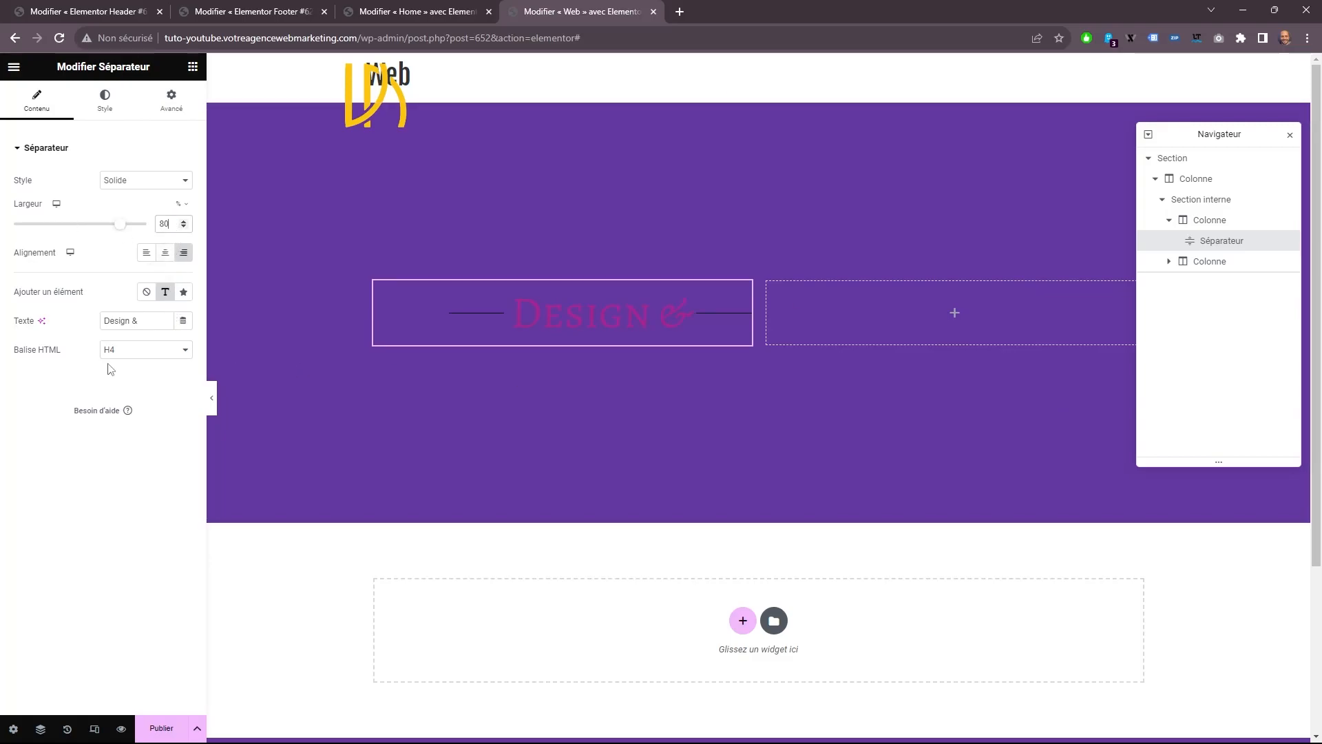
Give the divider line the yellow global color and a weight of 4.
click(104, 102)
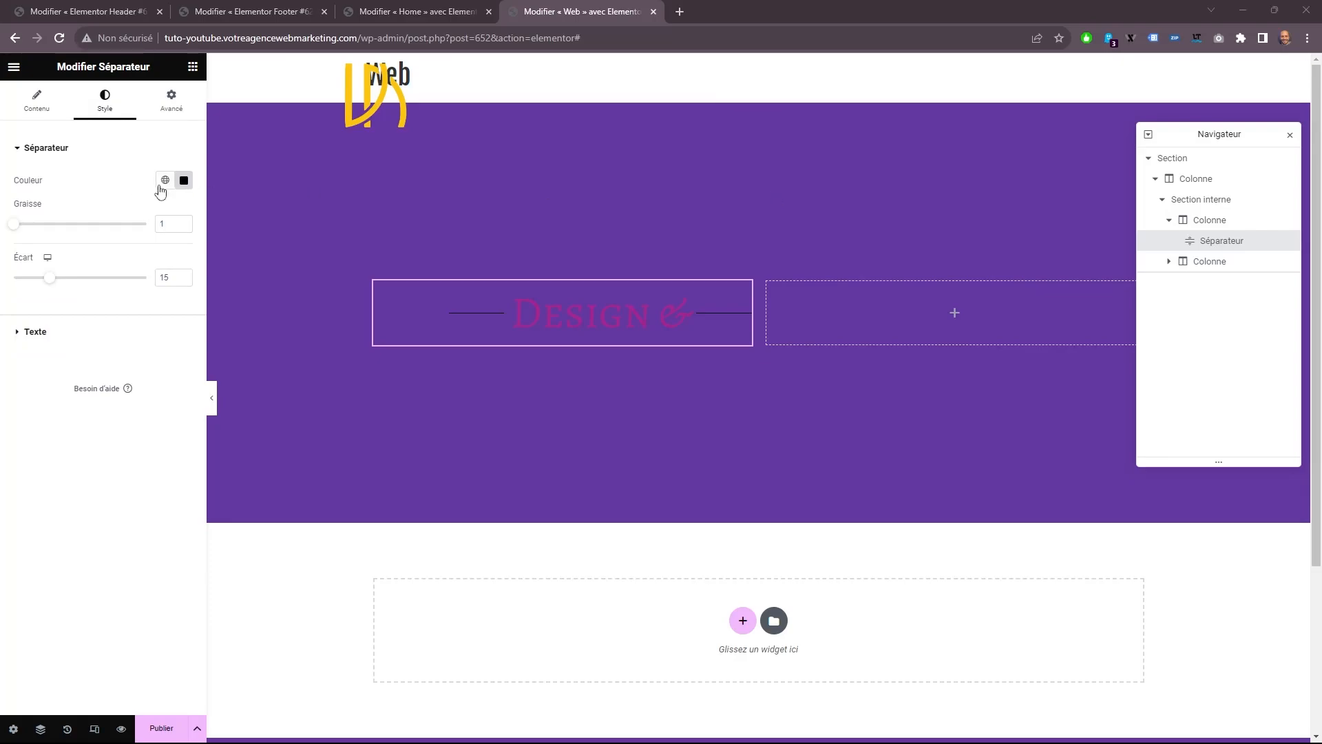
click(164, 181)
click(34, 327)
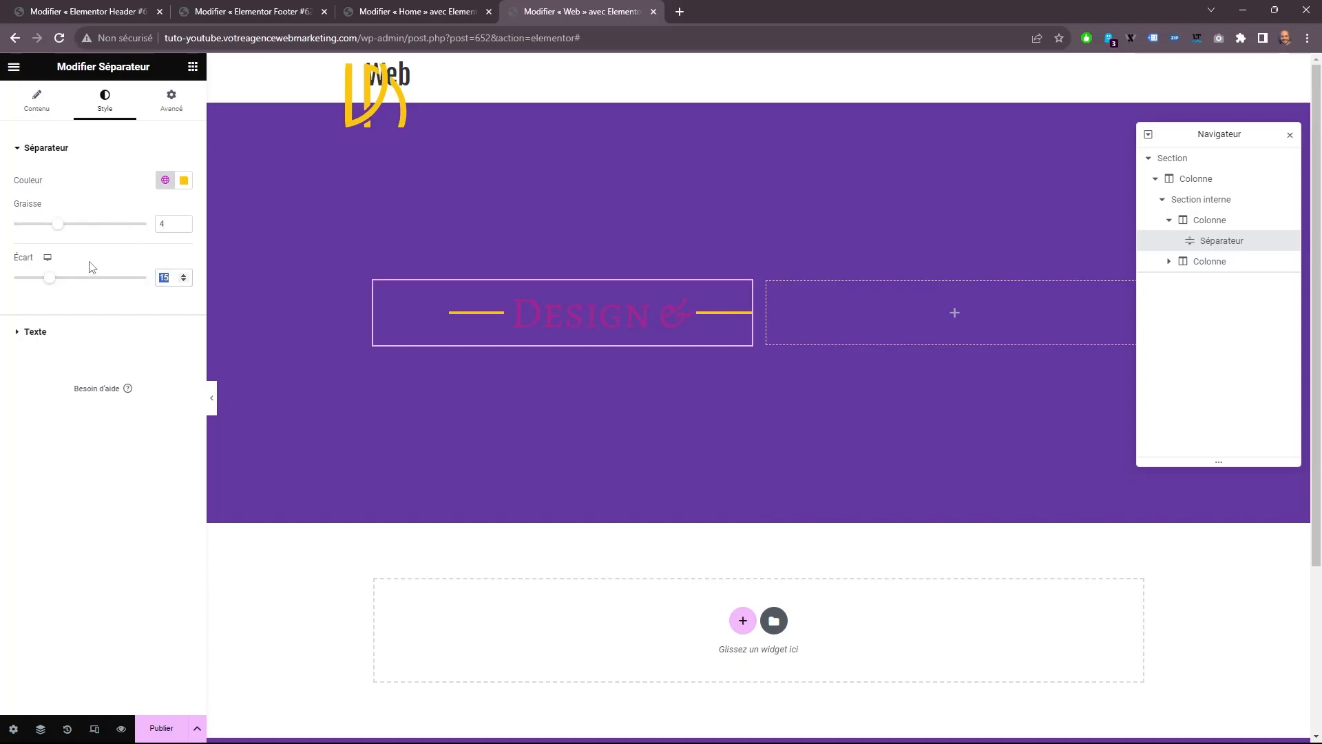
Set the divider text's color to the light purple global color.
click(77, 333)
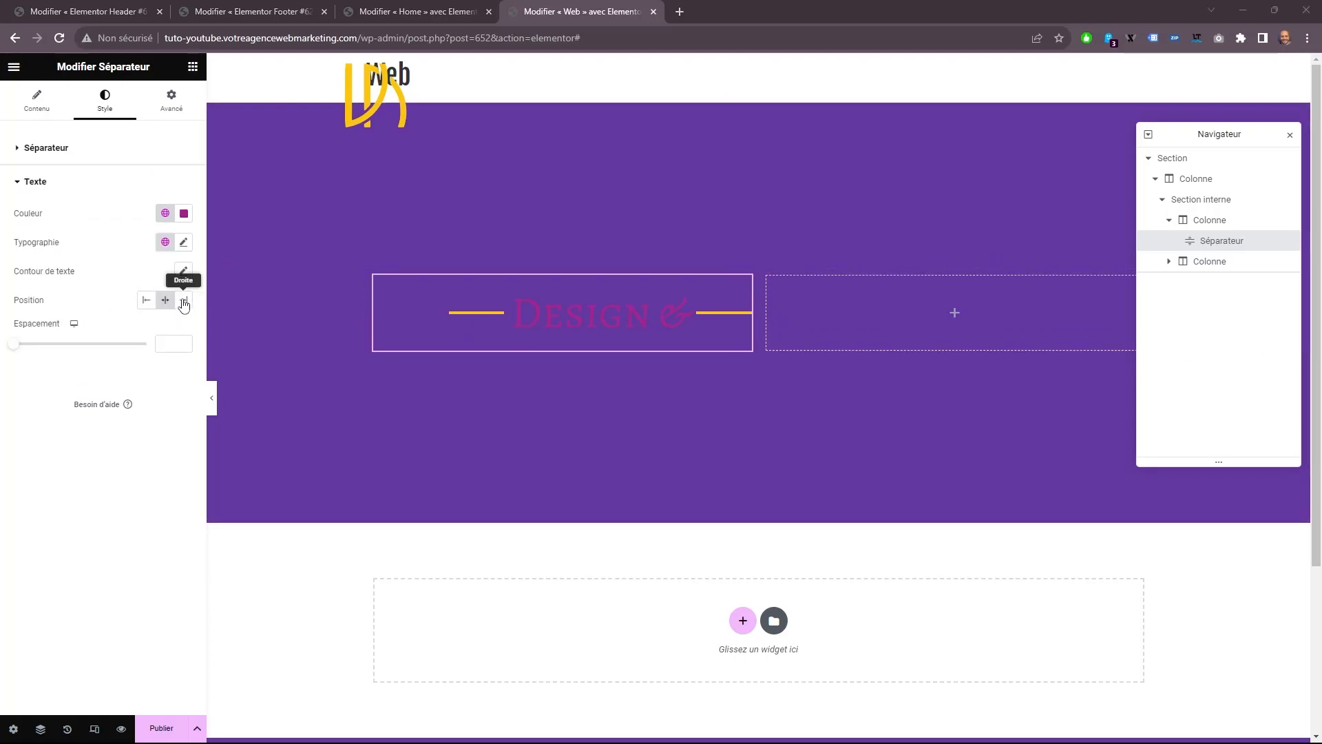
click(165, 213)
click(100, 279)
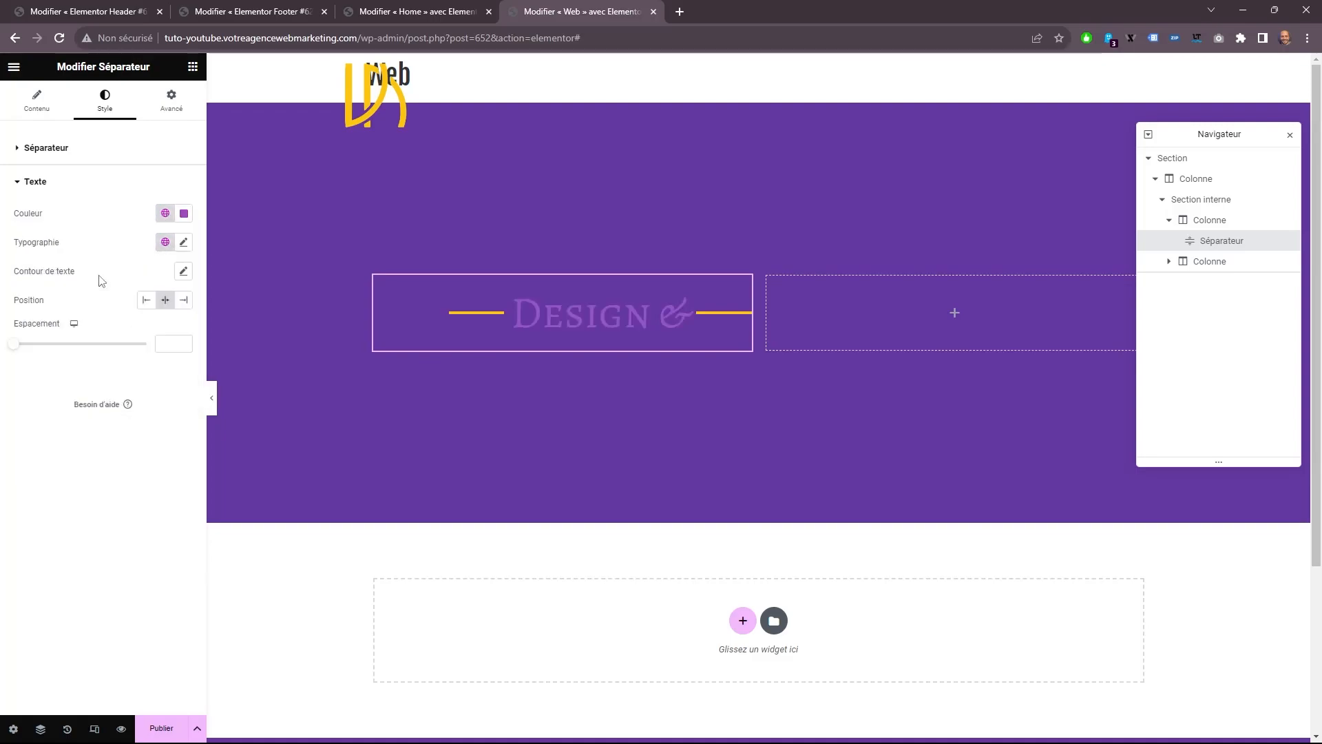
Style the divider text in Fjalla One, 78 px, weight 600, with 10 px letter spacing, and set its position to "Droite".
click(183, 242)
click(137, 306)
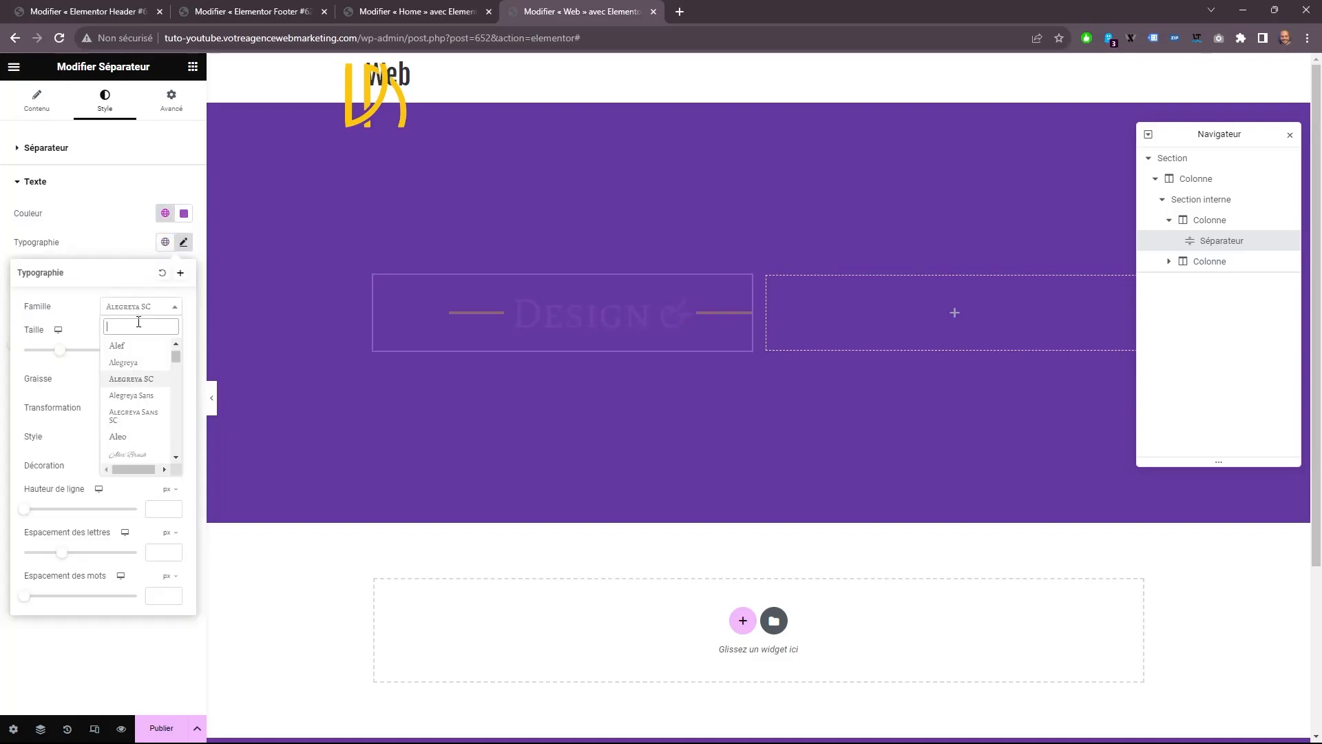
text(fj)
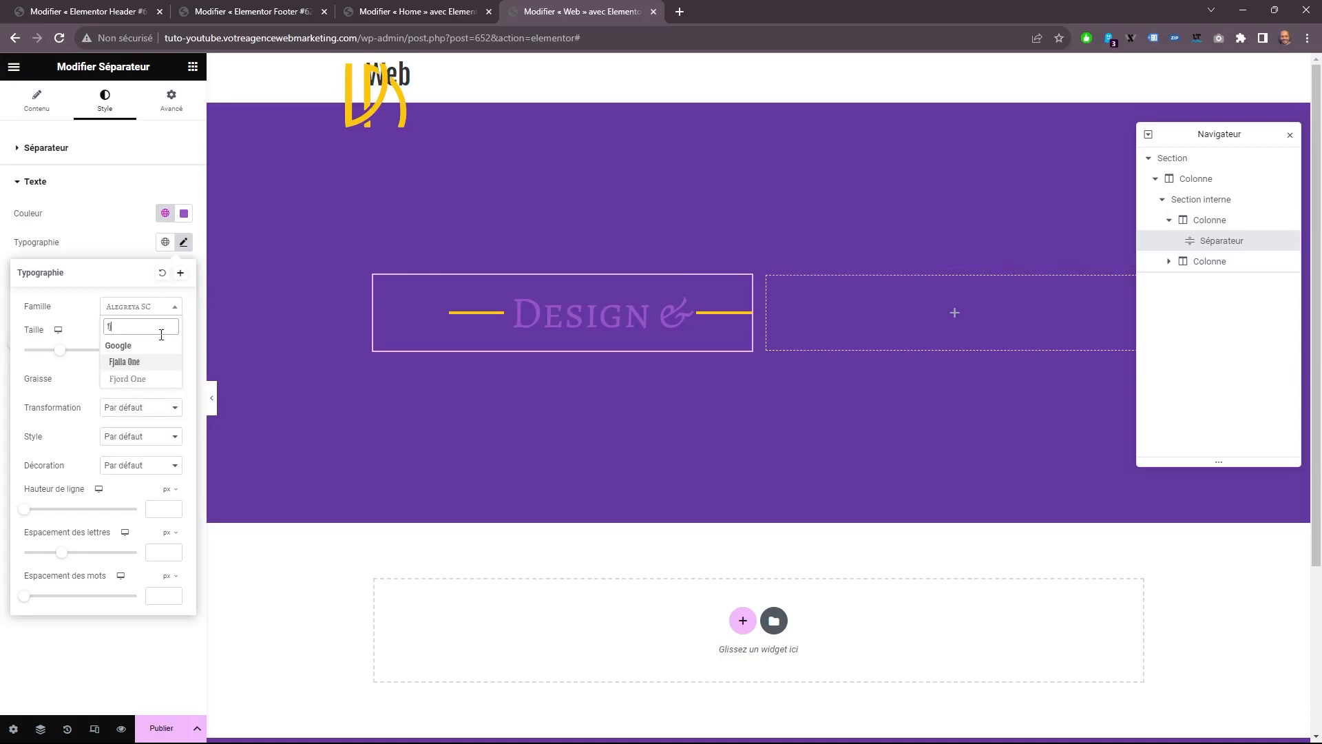
key(Tab)
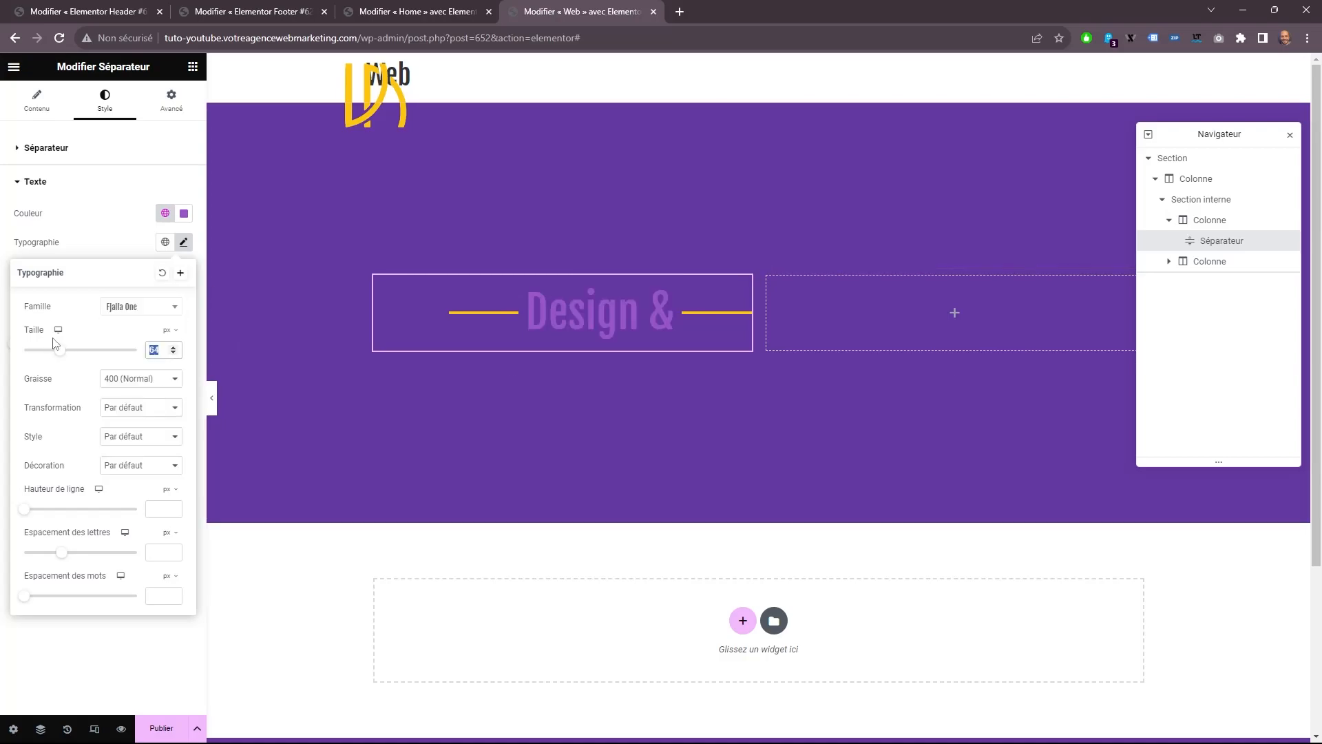
text(78)
click(141, 378)
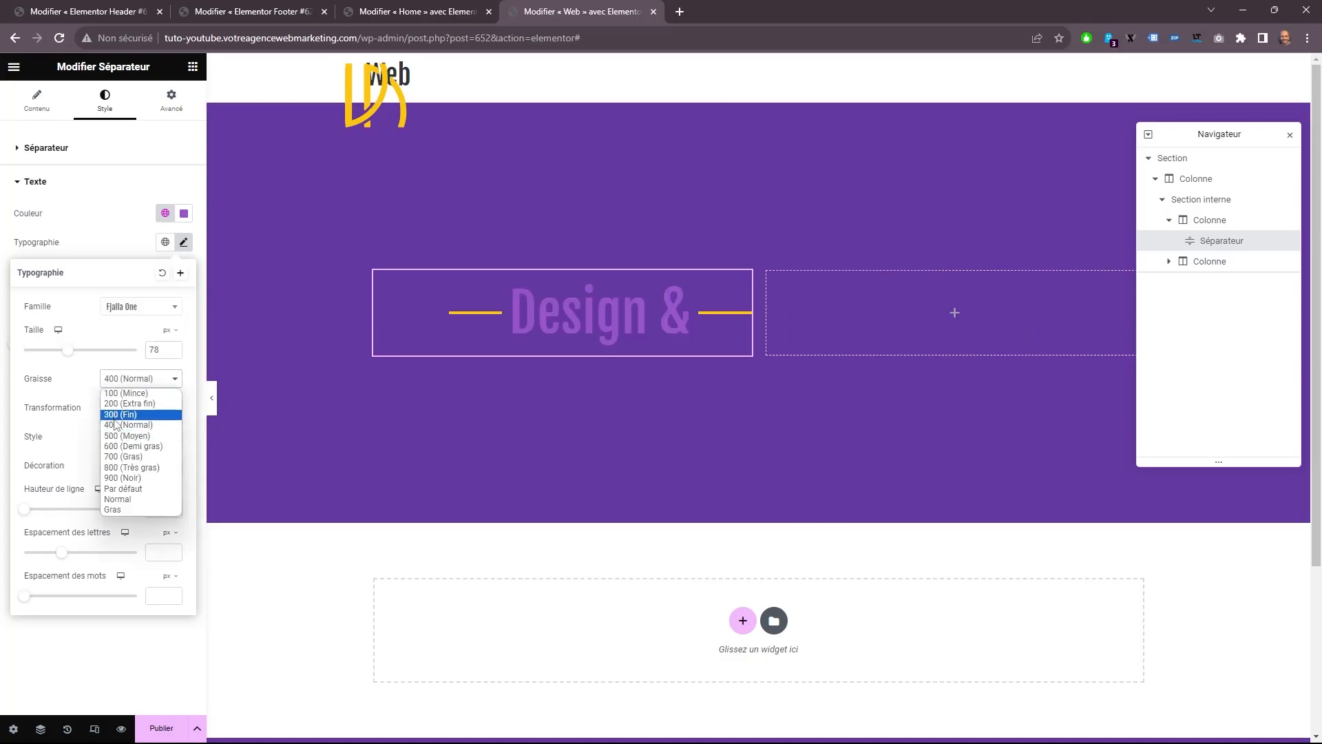
click(126, 452)
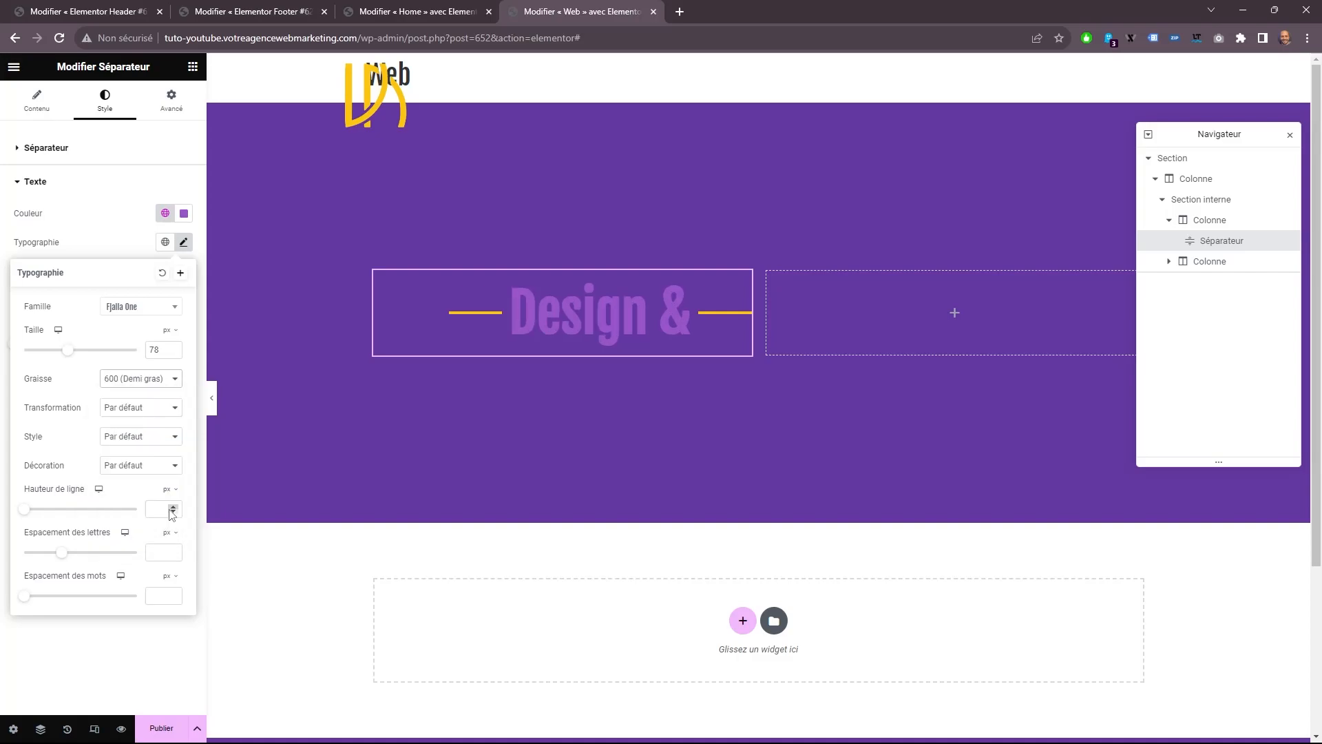
text(10)
click(257, 453)
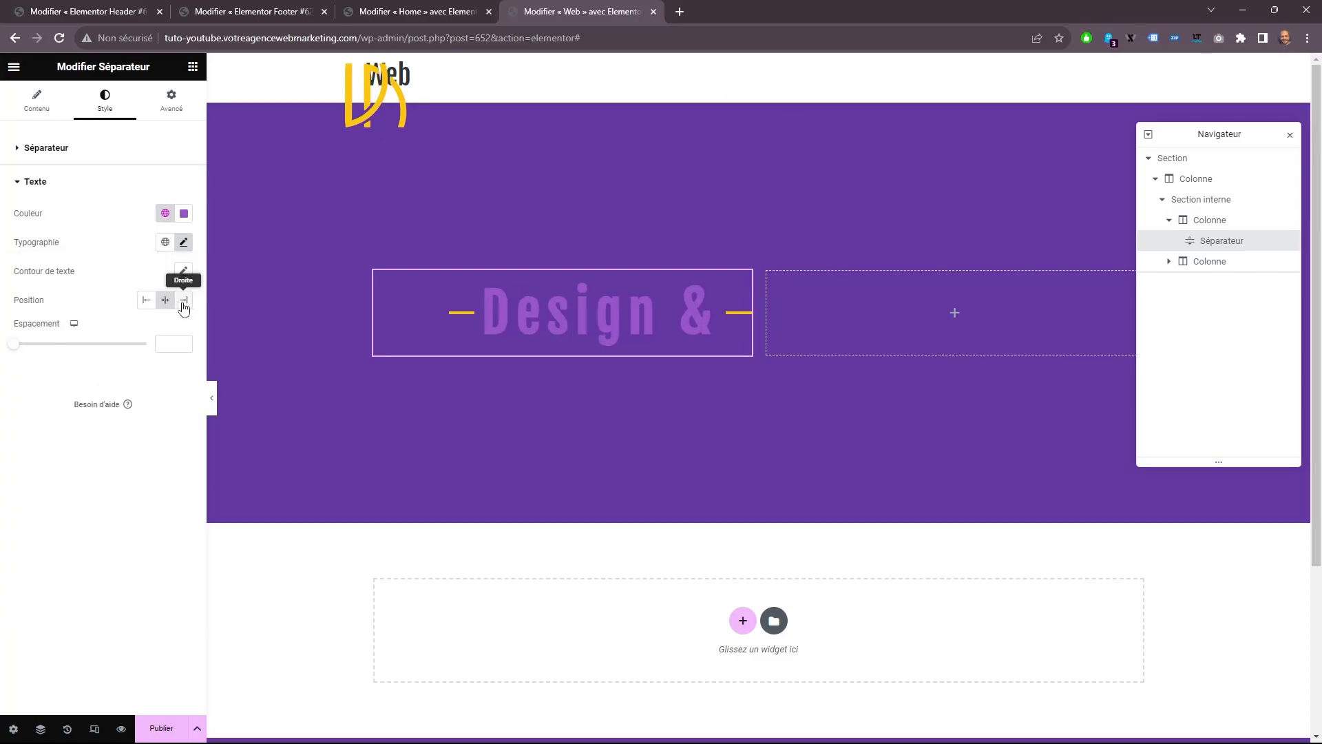
click(183, 301)
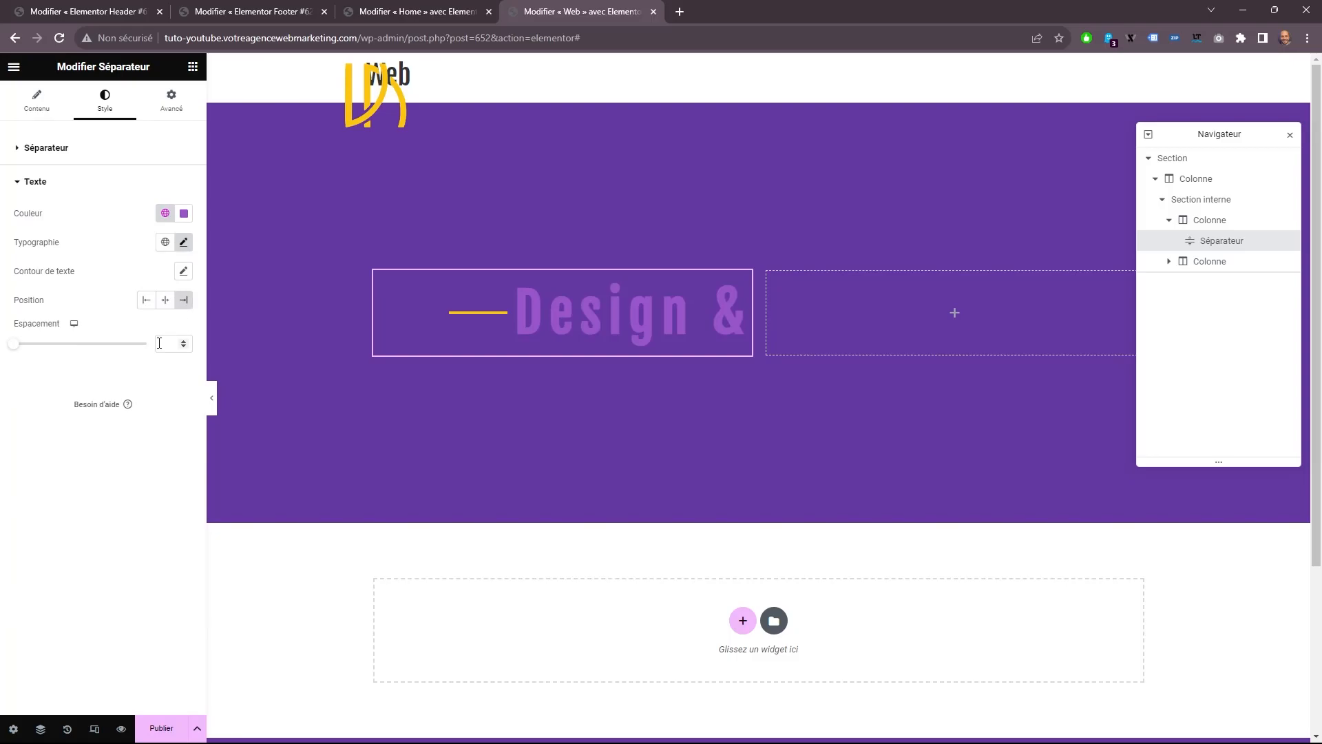
Add a right-aligned H4 "Titre" widget reading "Construction de site" below the divider.
click(193, 66)
drag(152, 279, 644, 344)
click(145, 346)
click(138, 404)
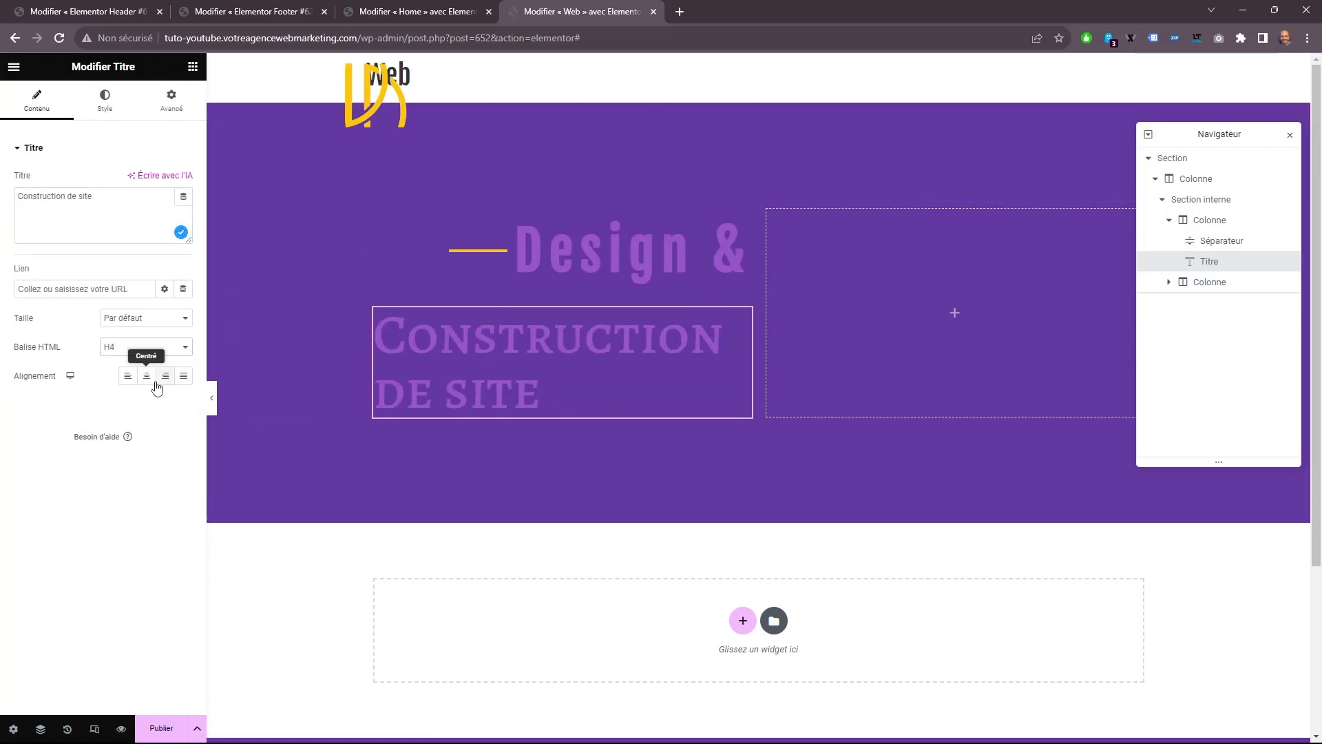
click(165, 375)
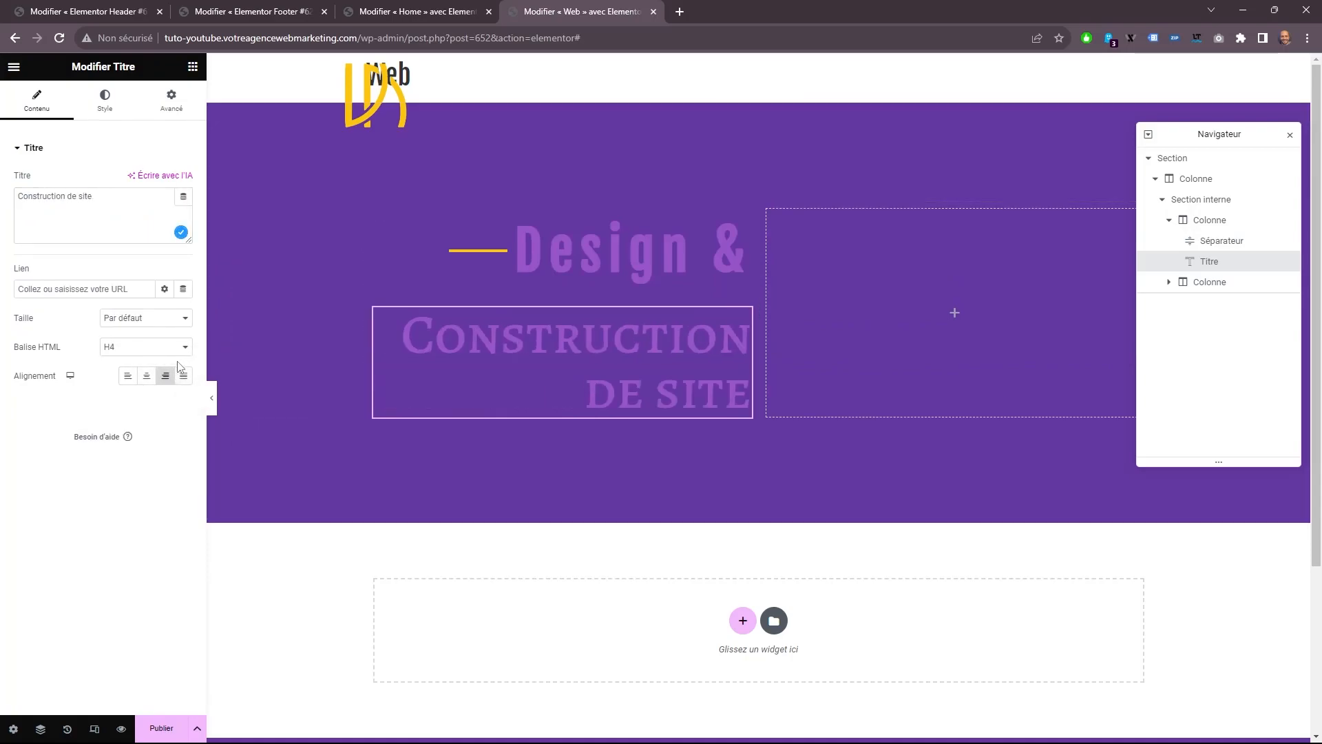
Set the "Construction de site" heading's typography to Fjalla One, 40 px, weight 600, with 10 px letter spacing.
click(106, 103)
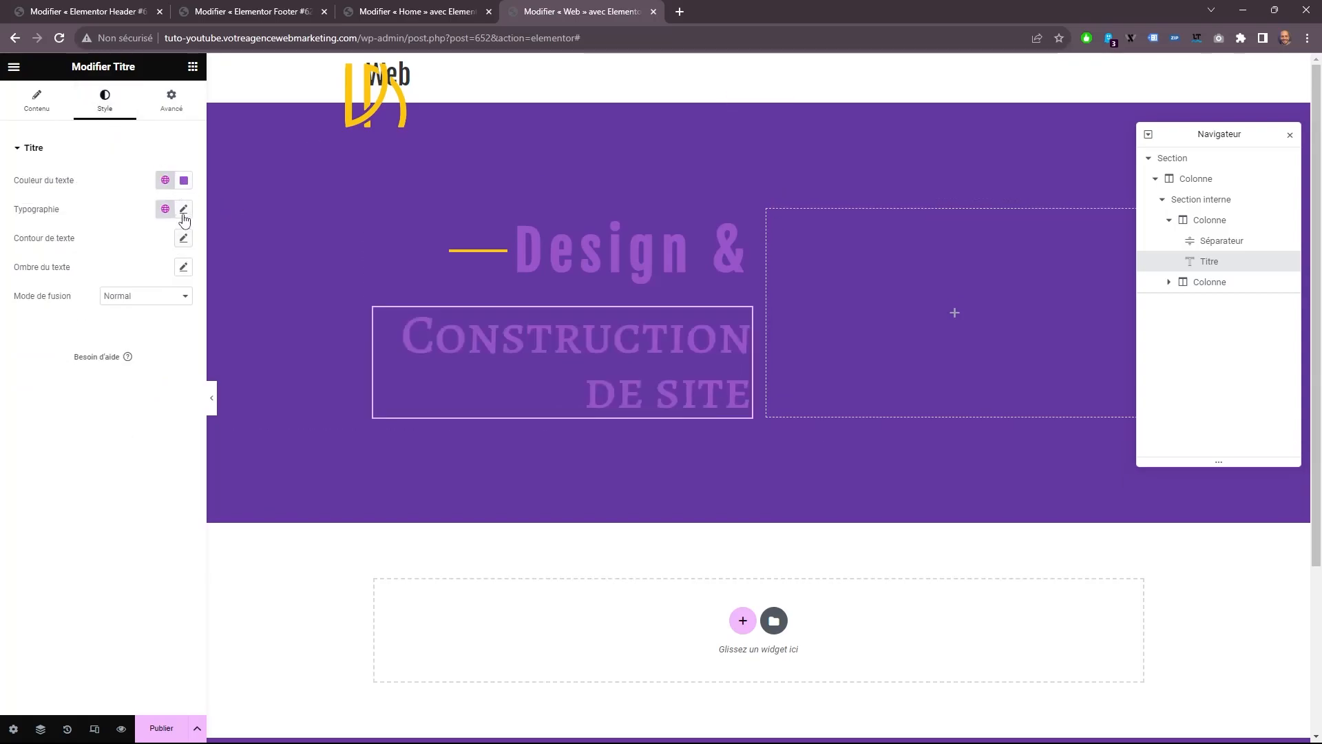
click(184, 209)
click(174, 275)
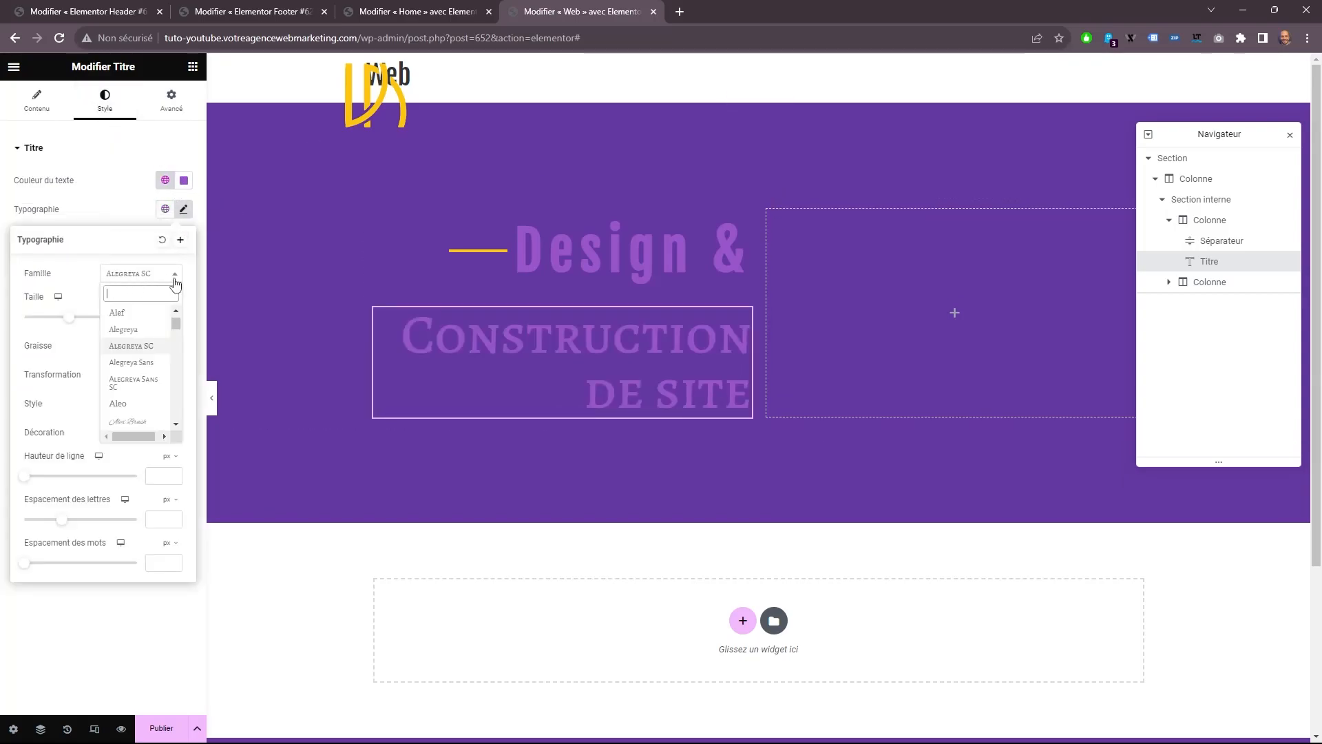
text(fjal)
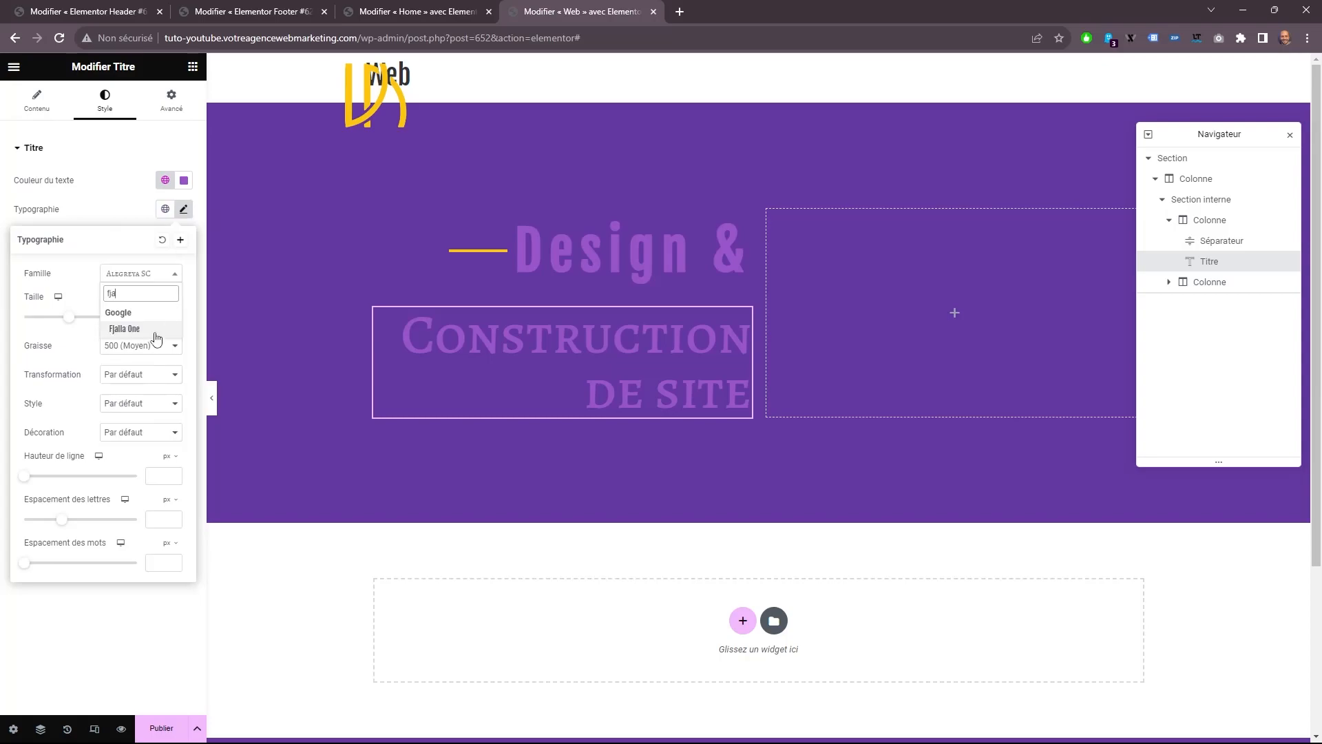
click(163, 337)
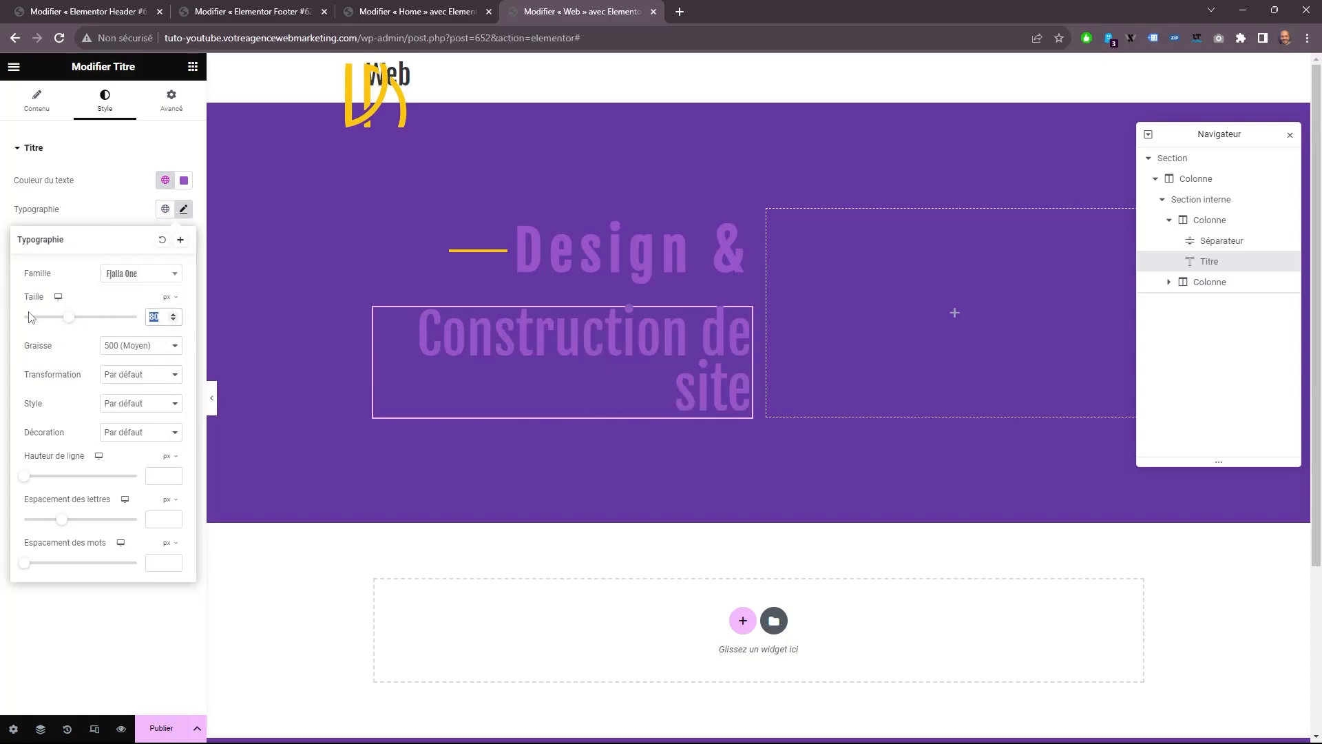
text(40)
click(140, 345)
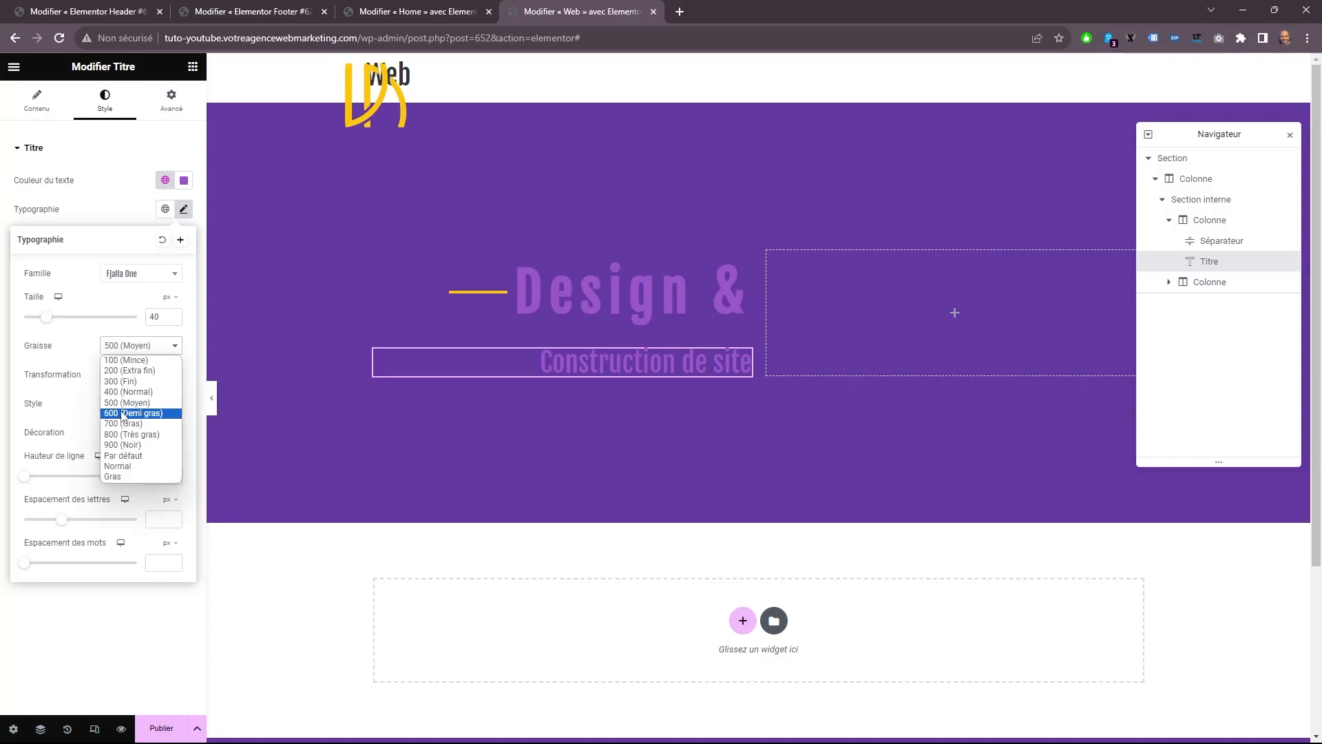
click(122, 416)
click(148, 515)
text(10)
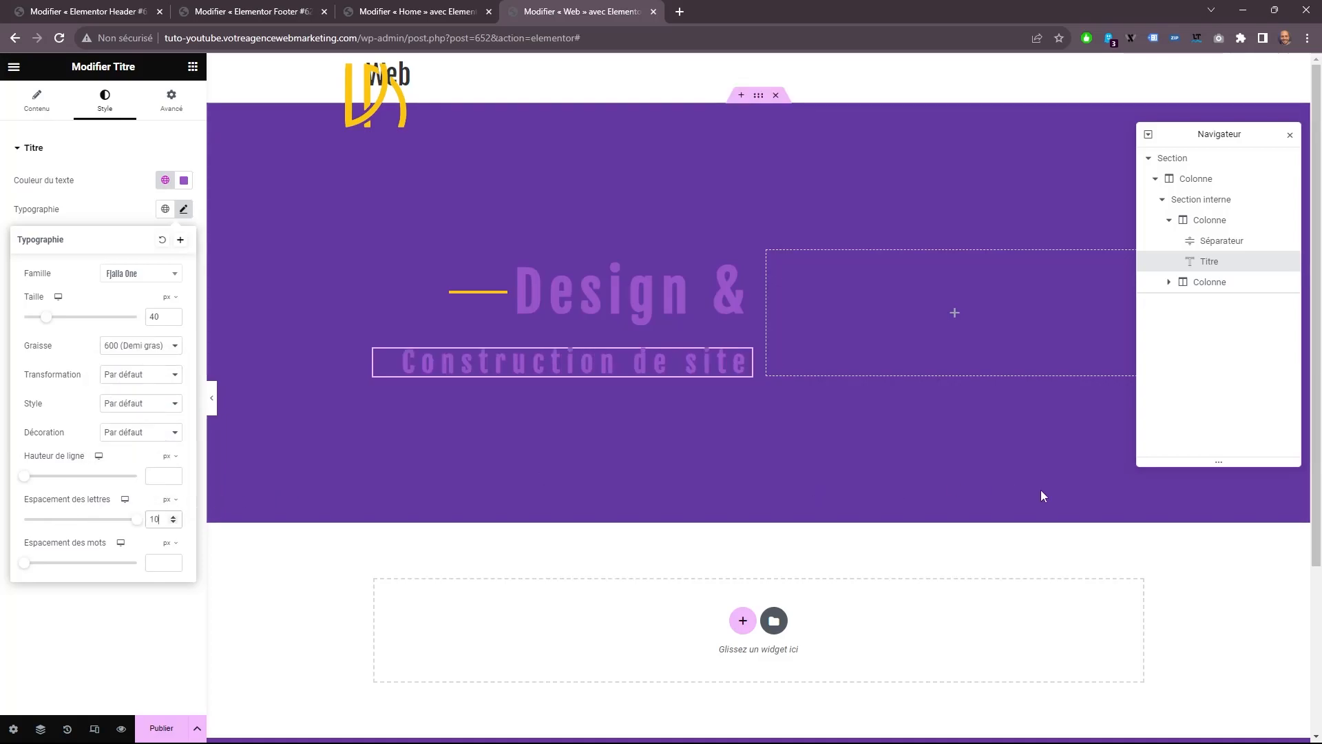
Add a "Titre" widget and an "Éditeur de texte" widget below it in the inner section's second column.
click(193, 66)
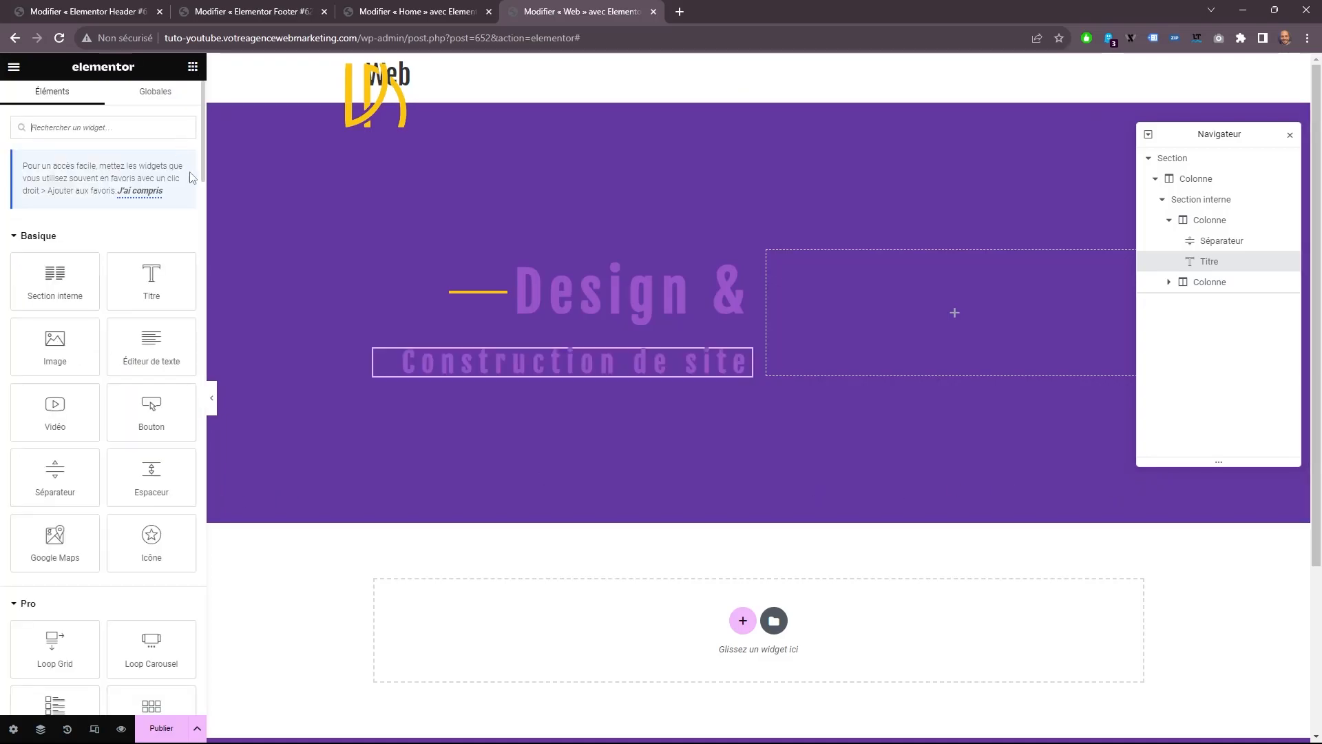
drag(152, 279, 850, 303)
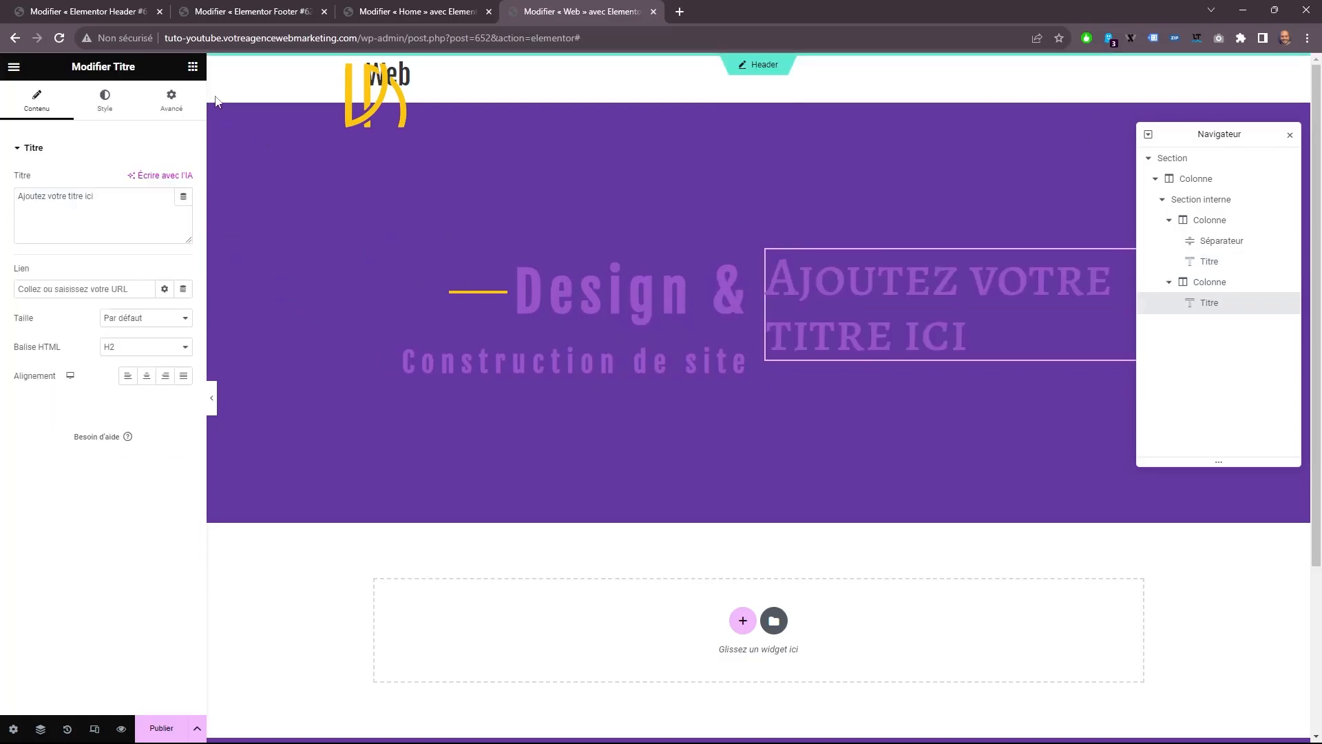
click(193, 67)
drag(151, 348, 942, 362)
Replace the second column's heading text with "Nos derniers projets web".
click(901, 249)
triple_click(69, 198)
right_click(33, 201)
click(110, 277)
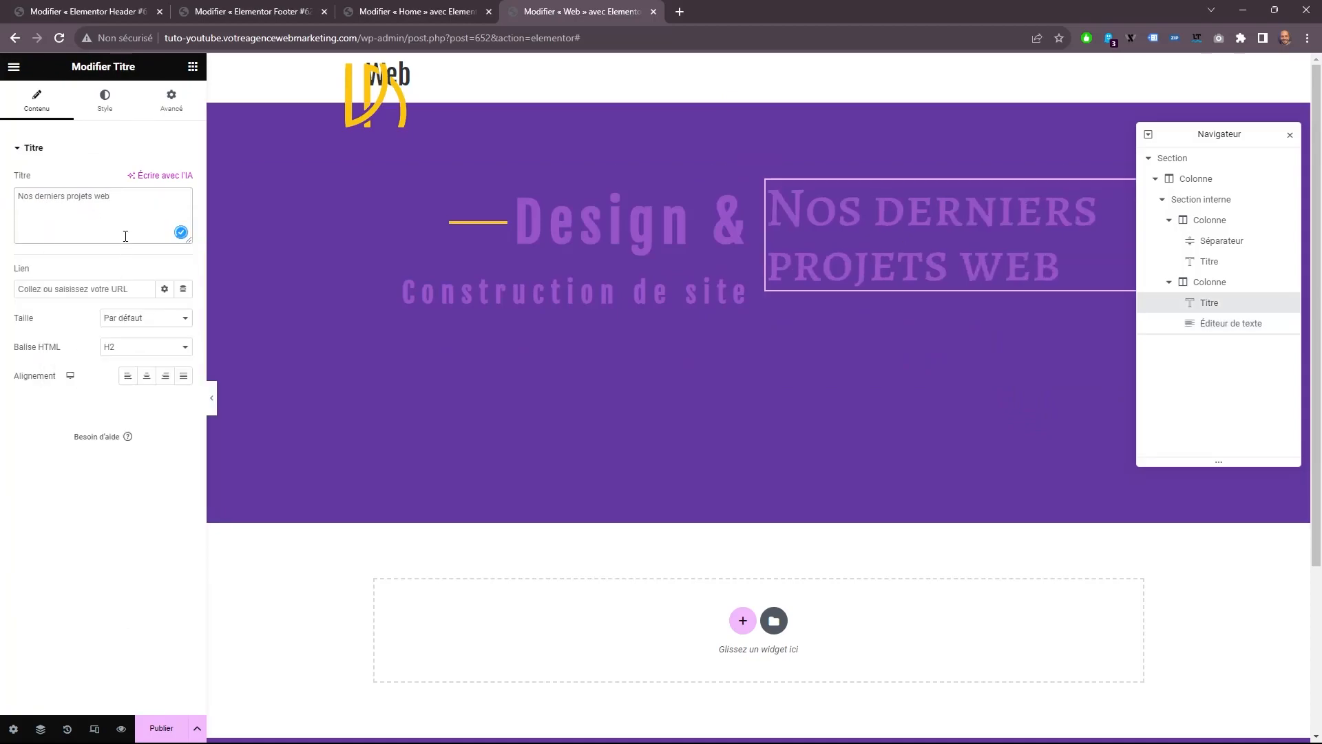
drag(136, 200, 2, 201)
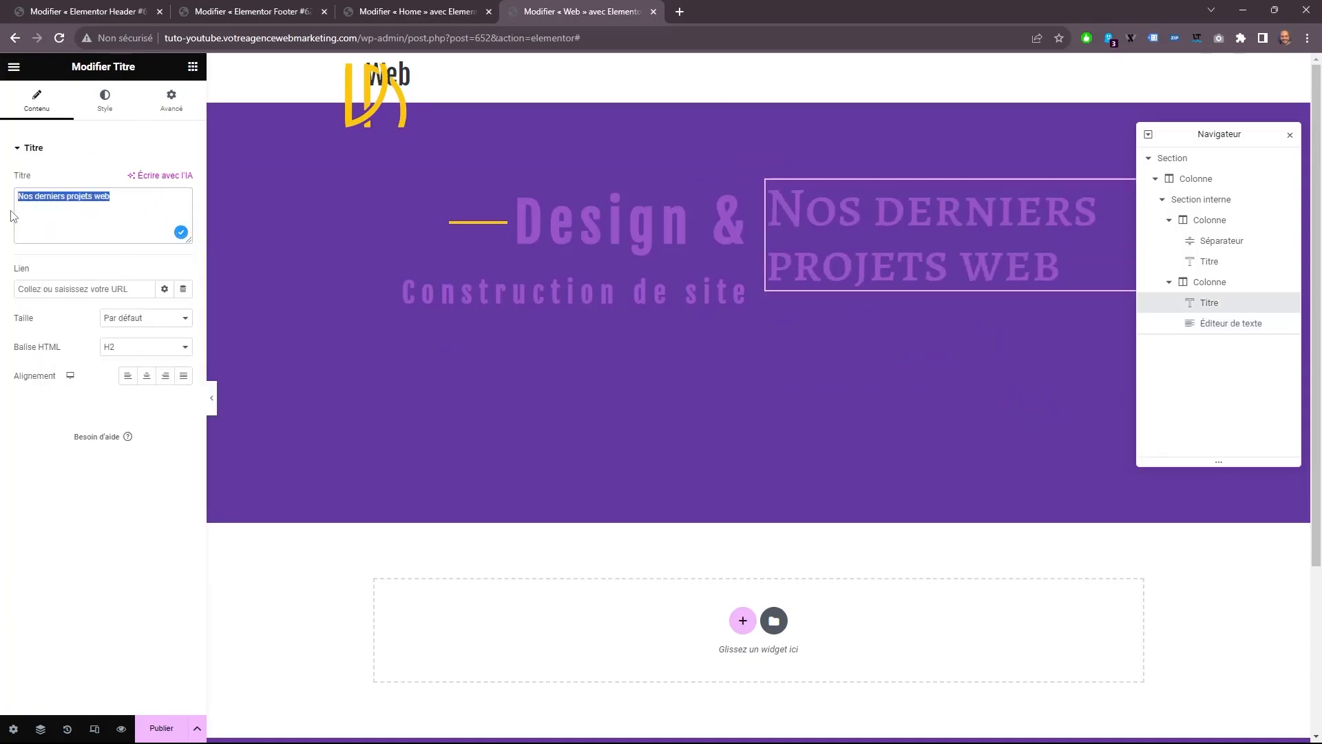
Color the "Nos derniers projets web" heading #FFFFFF and set its typography to Fjalla One at 20 px.
click(105, 100)
click(183, 180)
text(#FFFFFF)
click(184, 209)
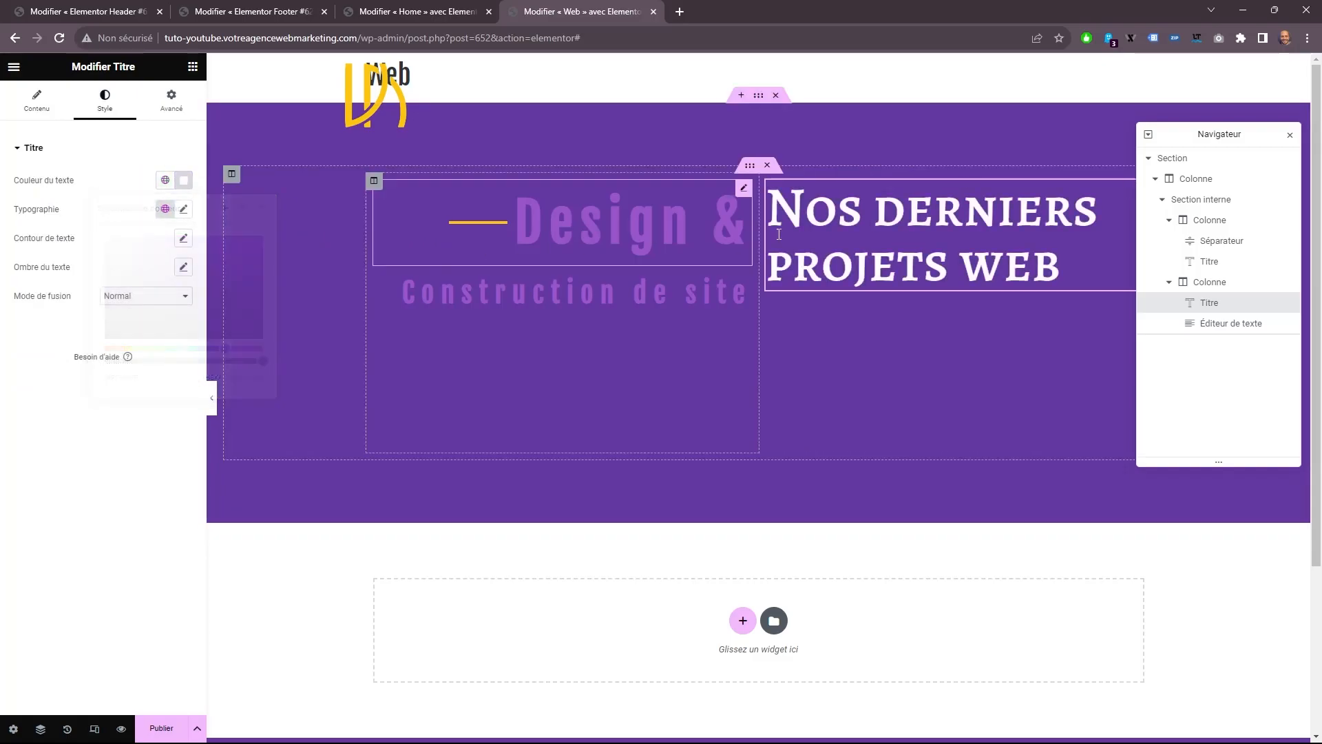
click(137, 275)
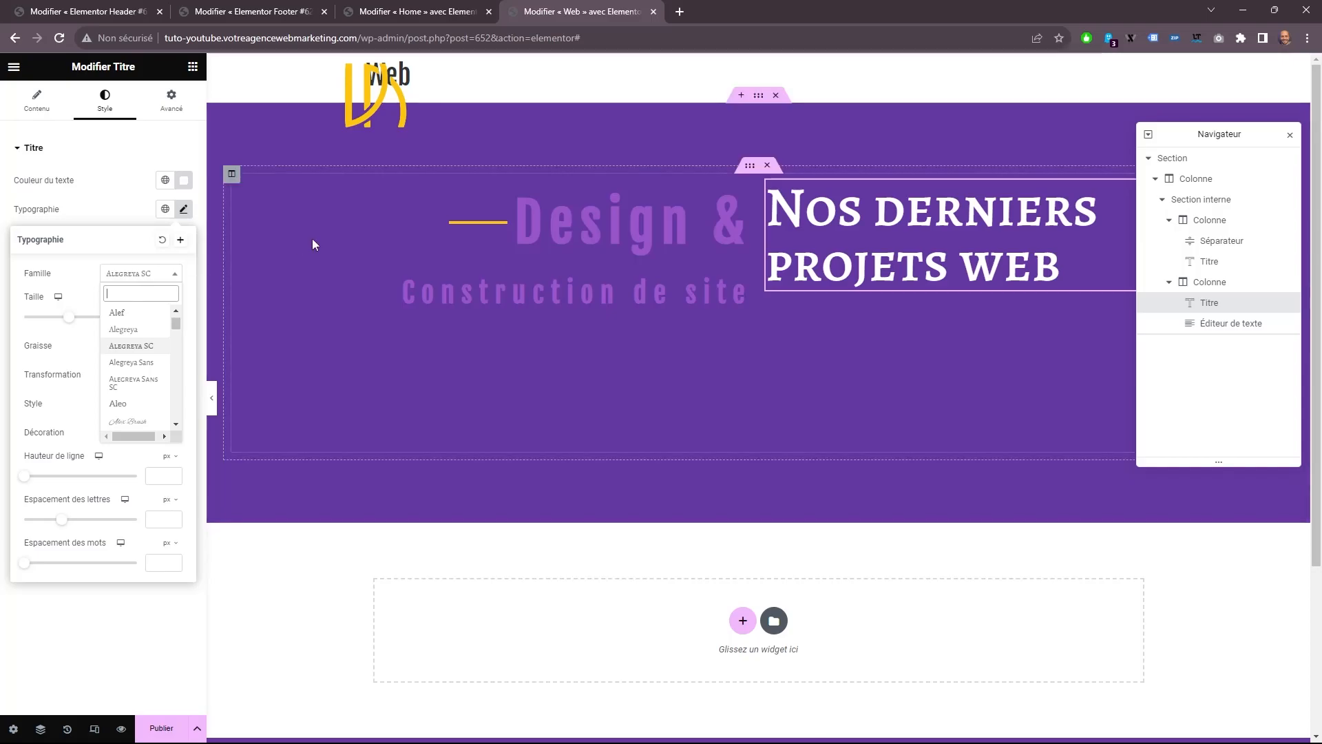
text(fj)
key(Return)
key(Tab)
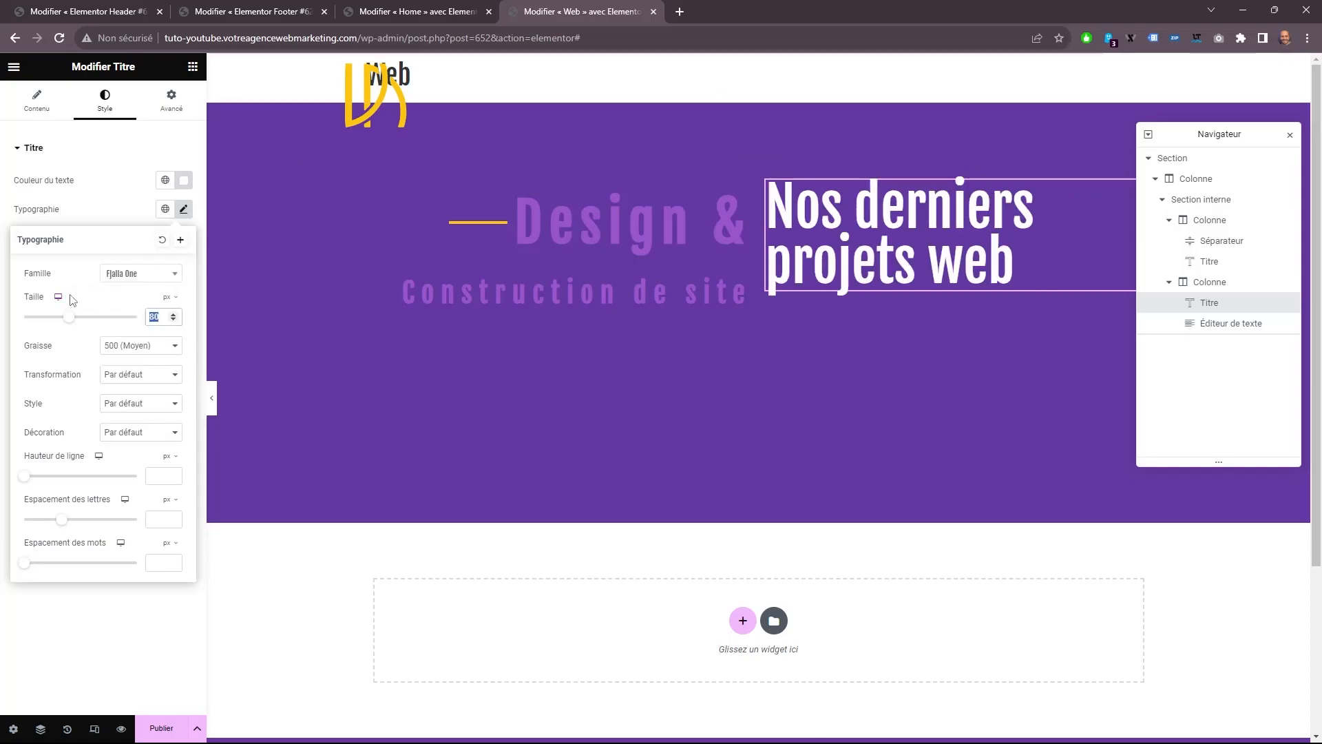
text(20)
Replace the text editor's placeholder with the copied paragraph beginning "Je conçois et construis des sites Web".
click(803, 298)
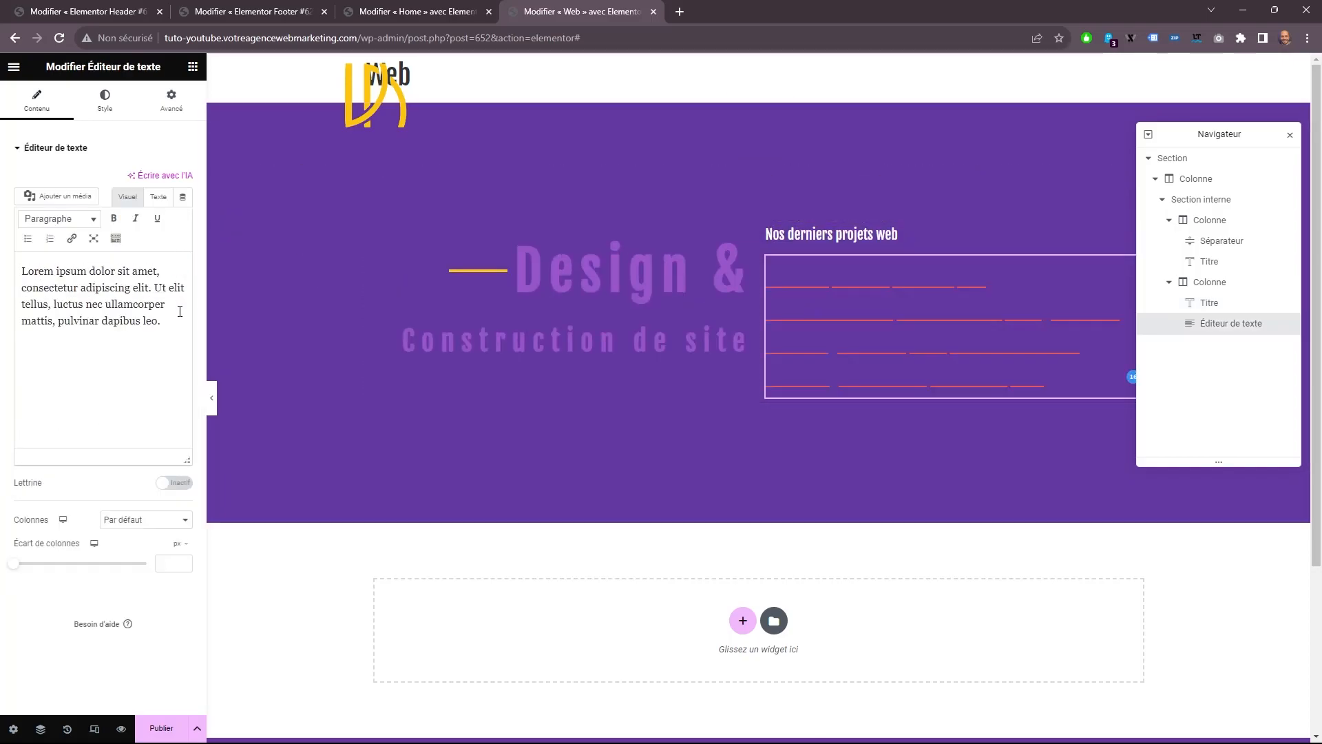
key(ctrl+a)
key(ctrl+v)
Color the paragraph #FFFFFF and set its typography to Tahoma at 16 px.
click(105, 101)
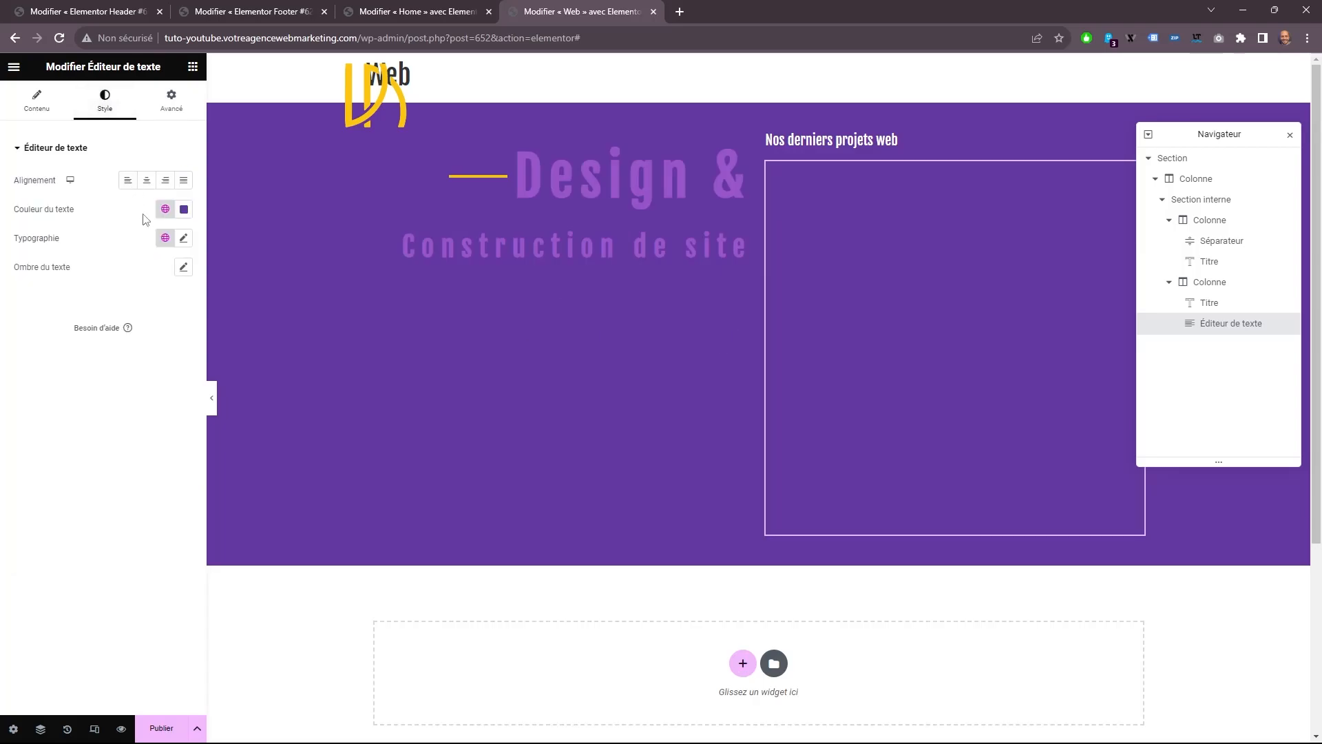
click(184, 208)
click(106, 269)
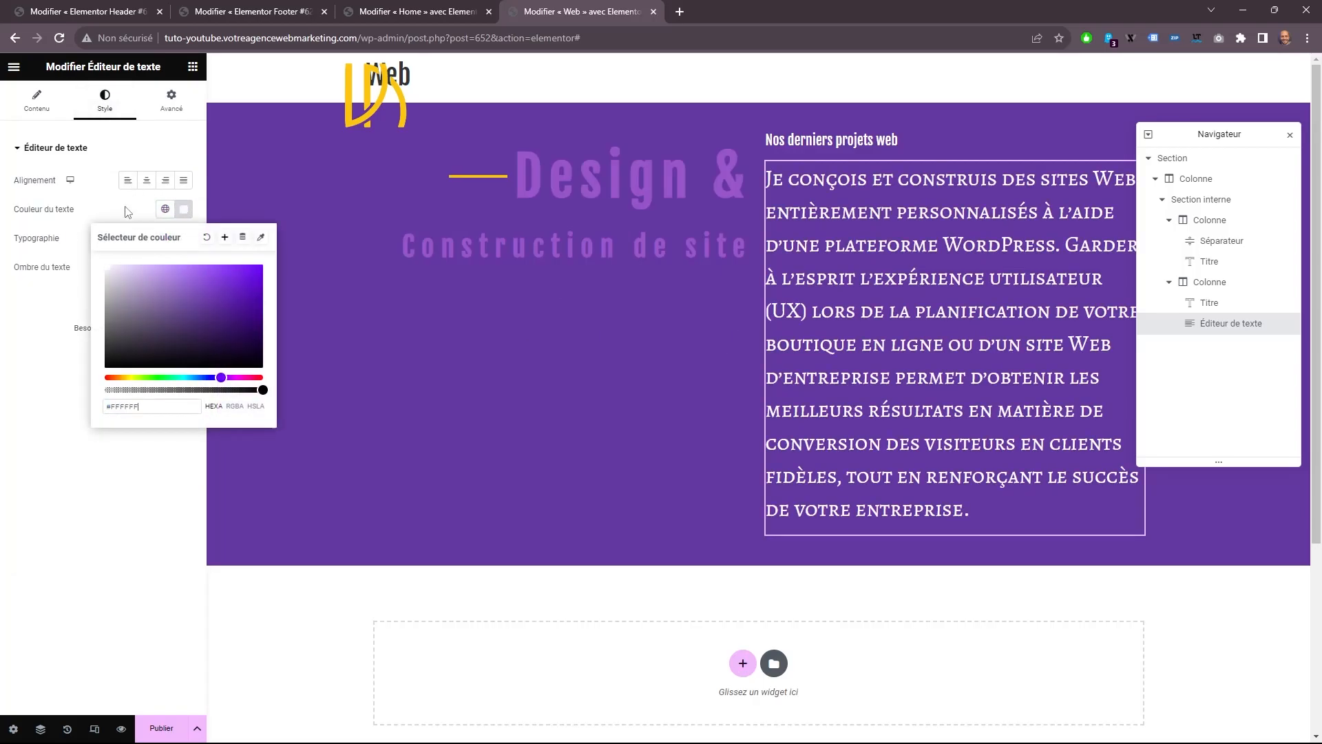
click(184, 237)
click(141, 303)
click(127, 427)
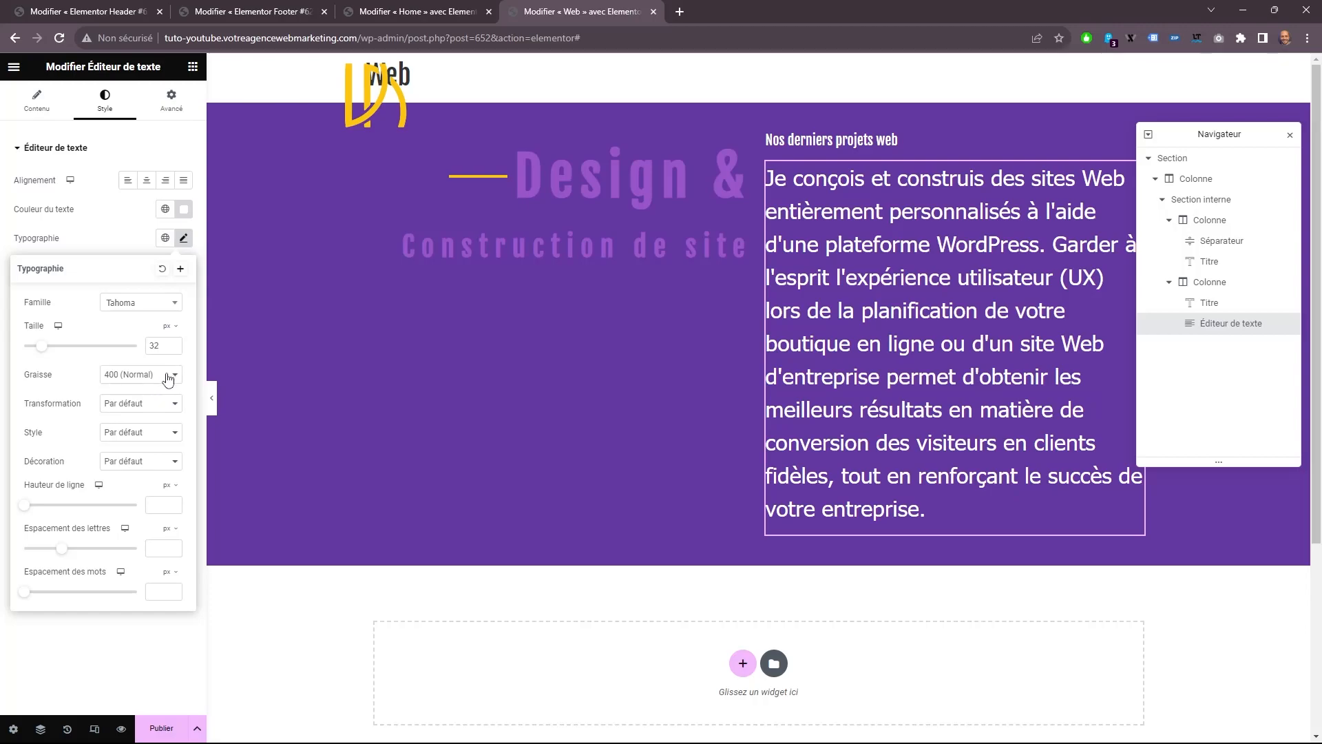
double_click(167, 346)
text(16)
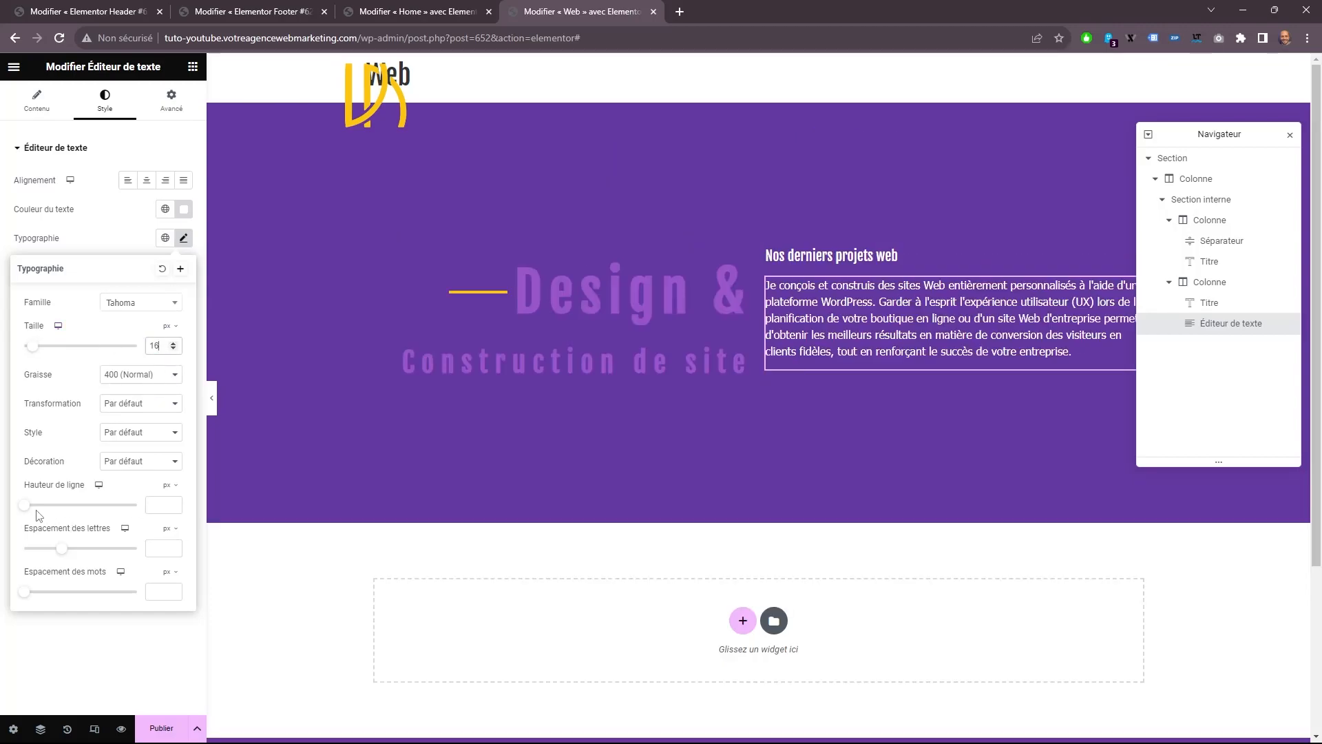
Set the paragraph's line height to 30 px.
drag(26, 510, 60, 515)
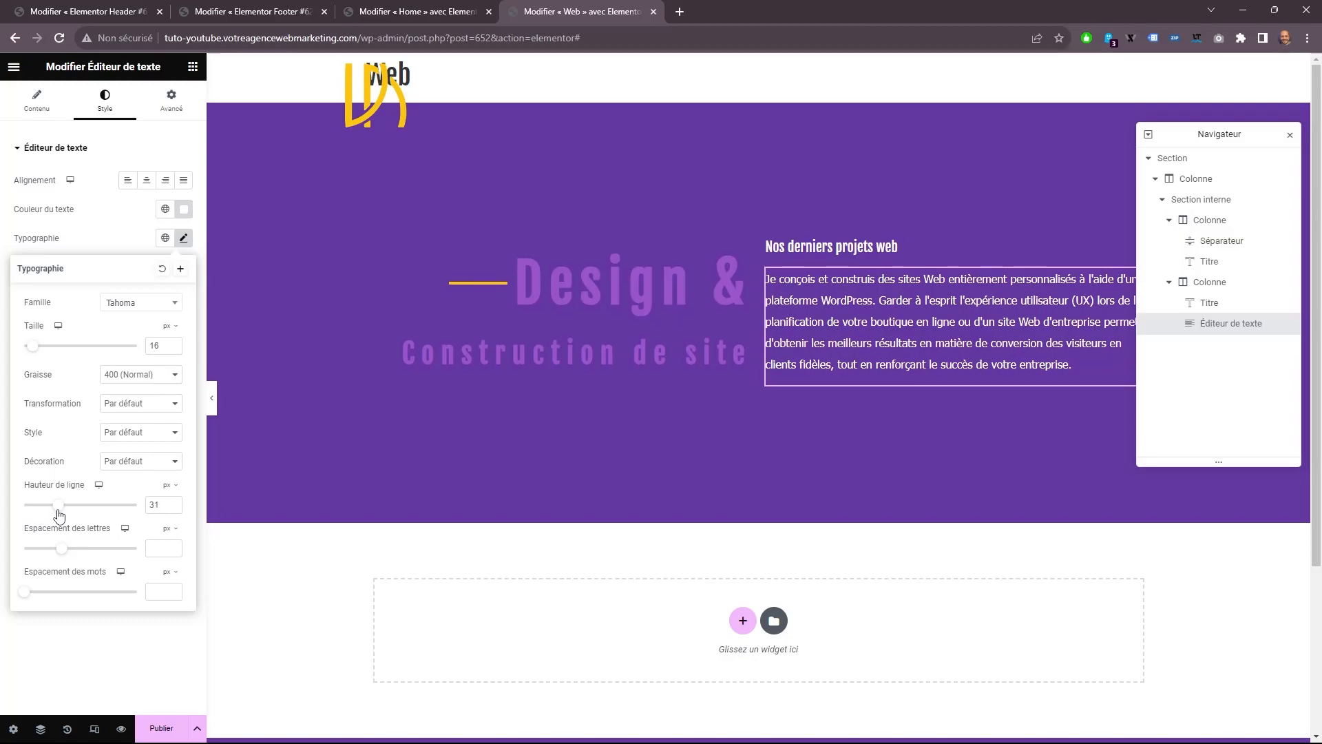
click(174, 508)
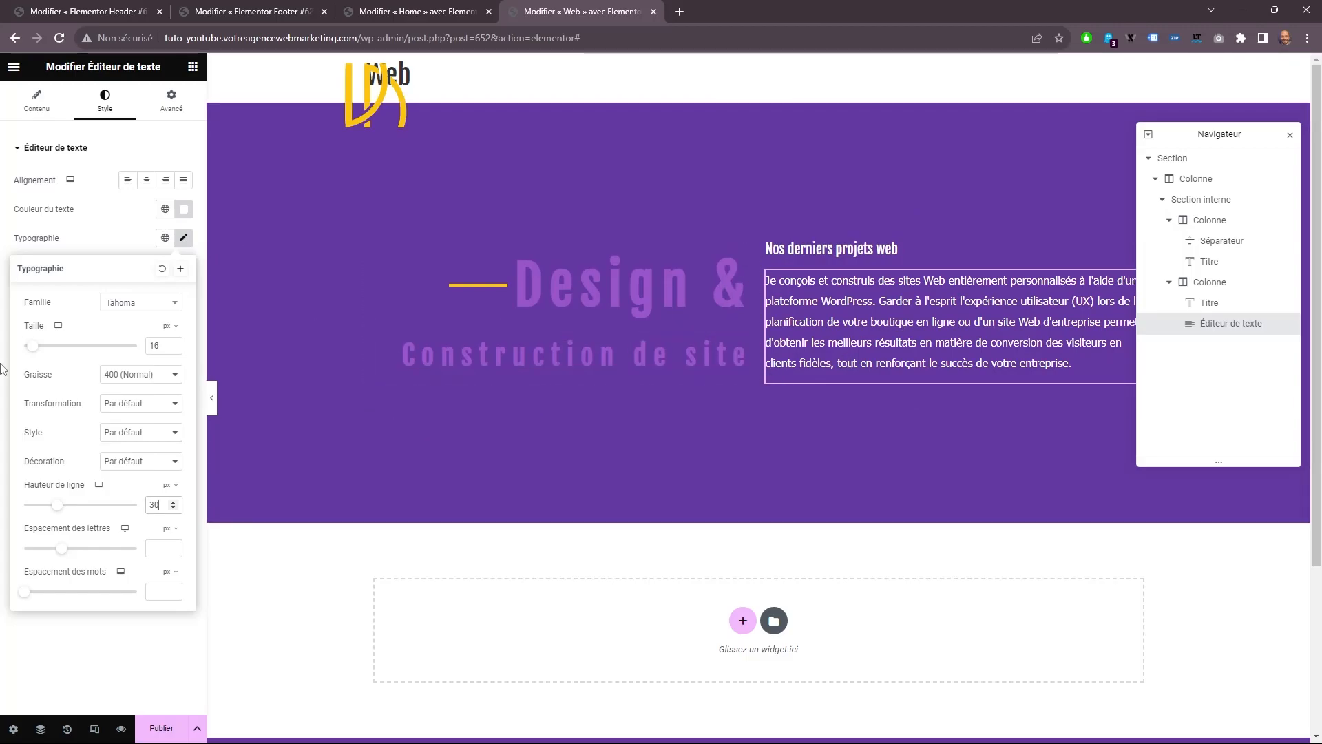
Search the widgets for "slide" and add an image carousel below the inner section's two columns.
click(192, 67)
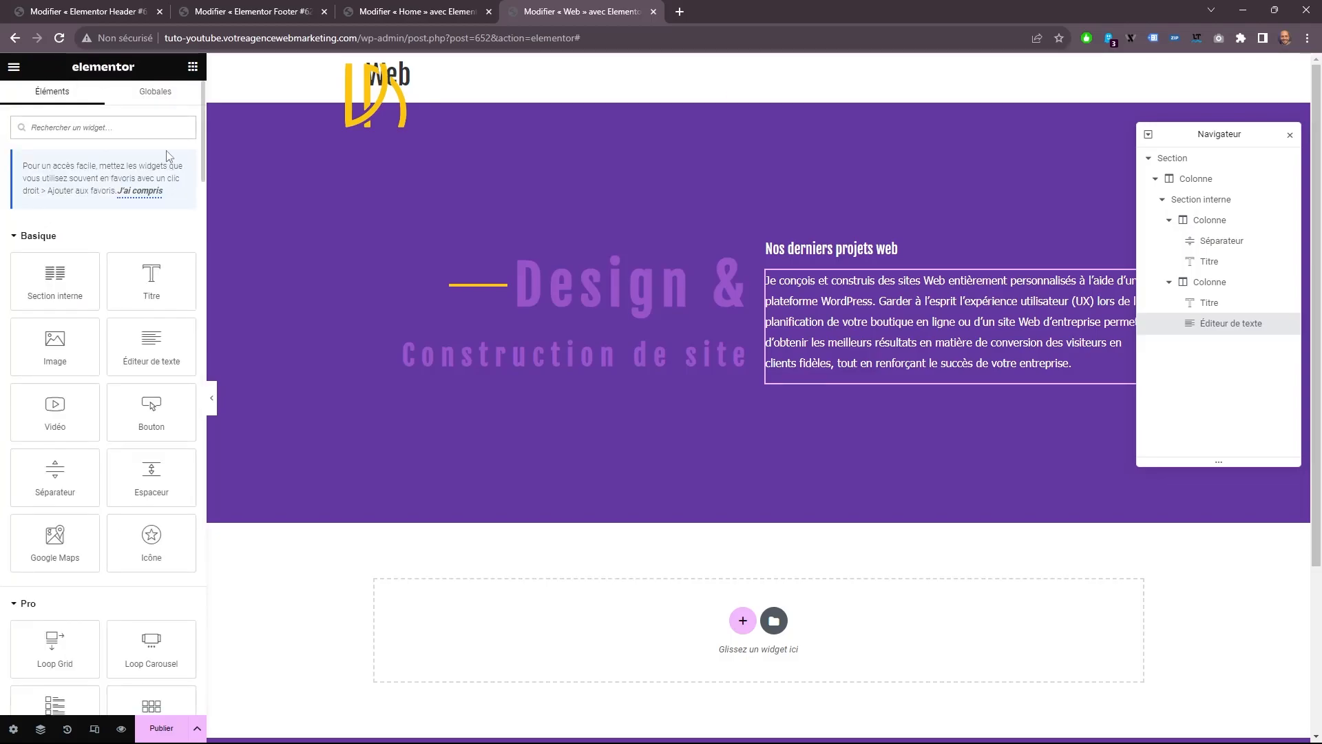
text(slide)
drag(56, 245, 695, 387)
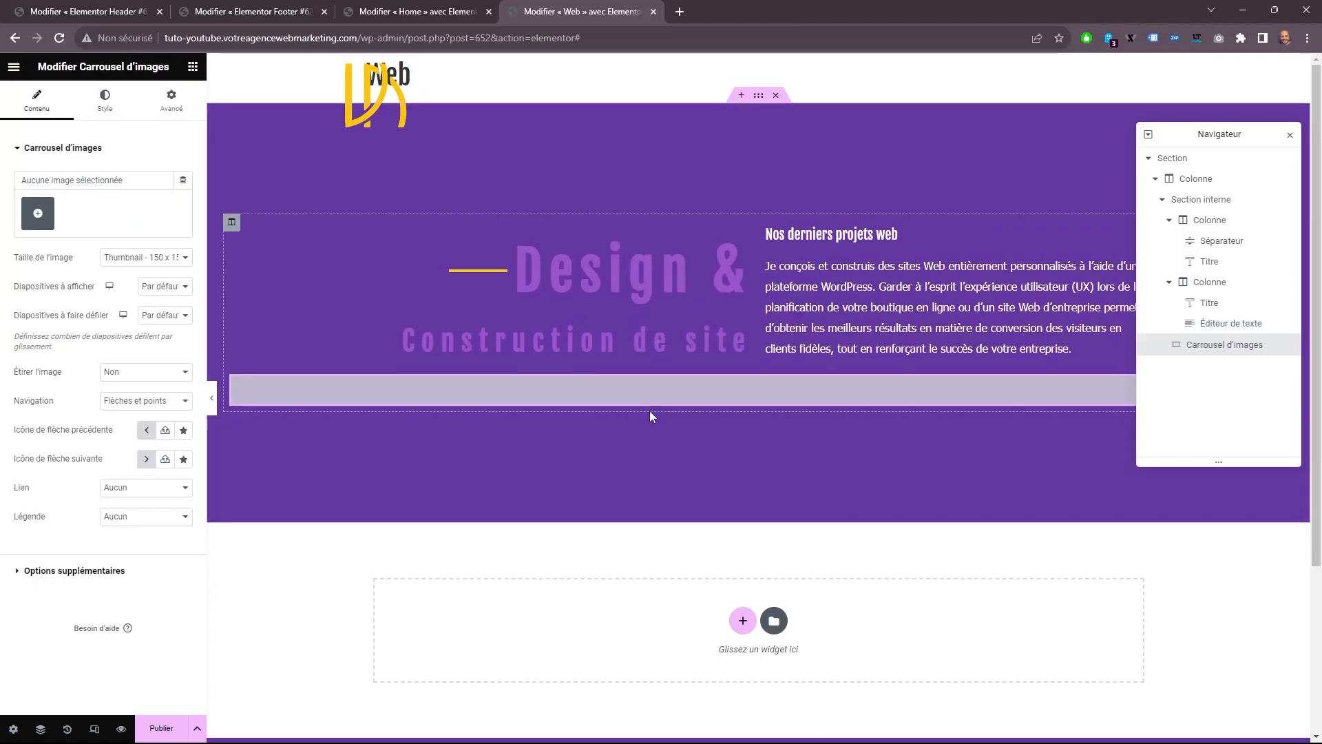
Fill the carousel with a gallery of the five website screenshots from the media library.
click(37, 212)
click(327, 124)
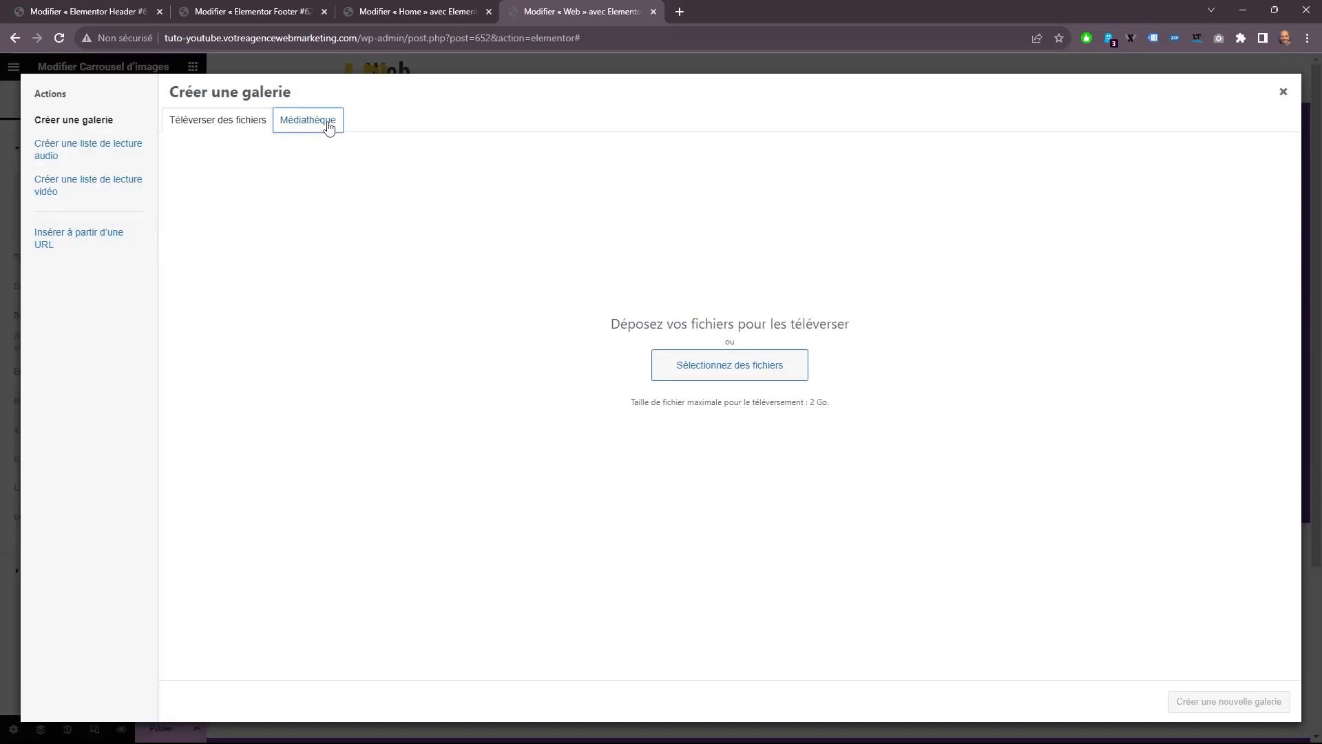
click(533, 241)
click(626, 245)
click(723, 248)
click(830, 246)
click(930, 246)
click(1228, 701)
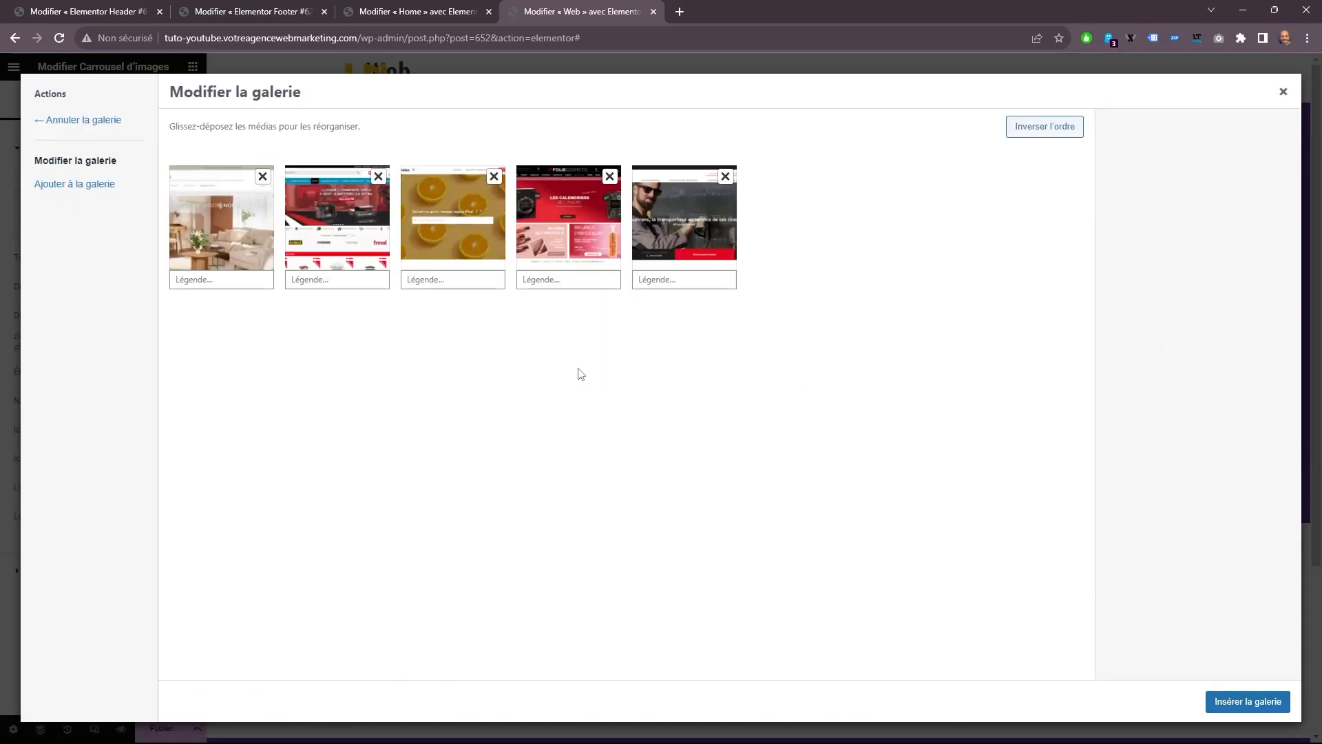
click(1263, 699)
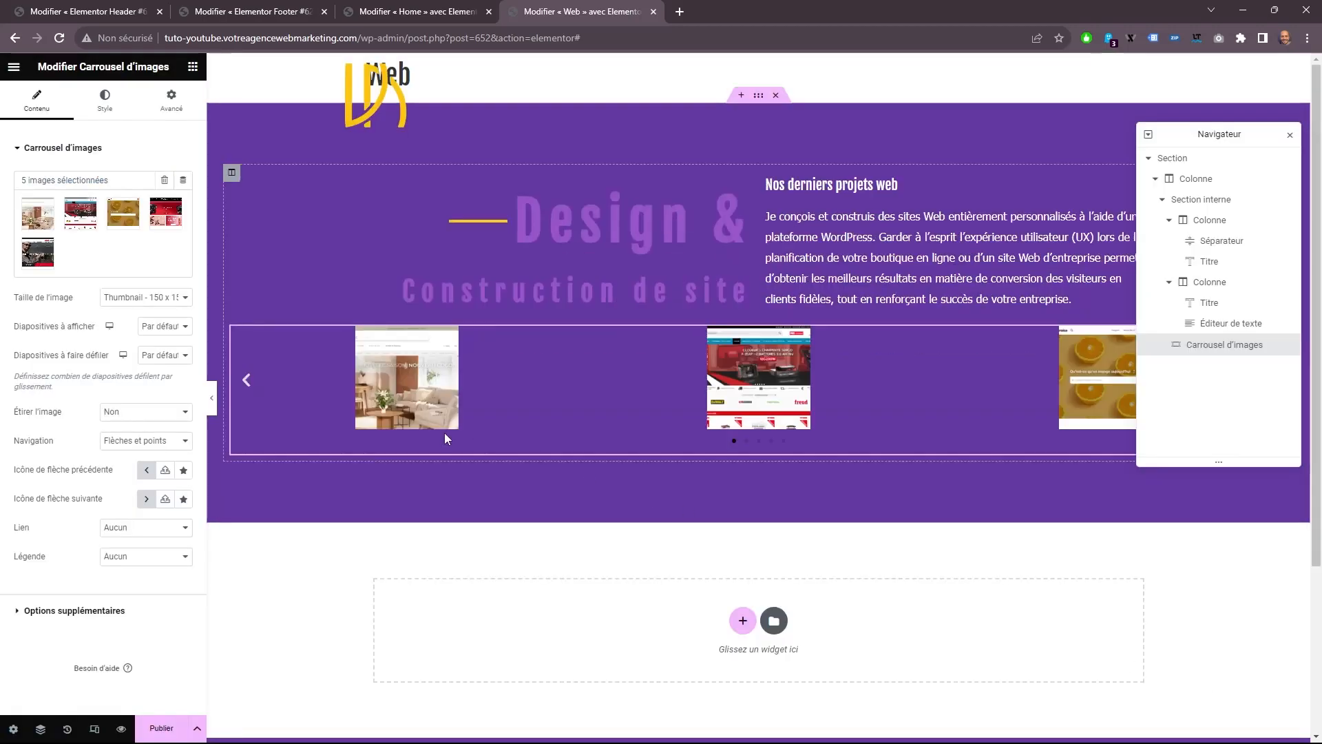
Set the carousel's image size to Entière, with 3 slides to show and 1 slide to scroll.
click(116, 297)
click(138, 377)
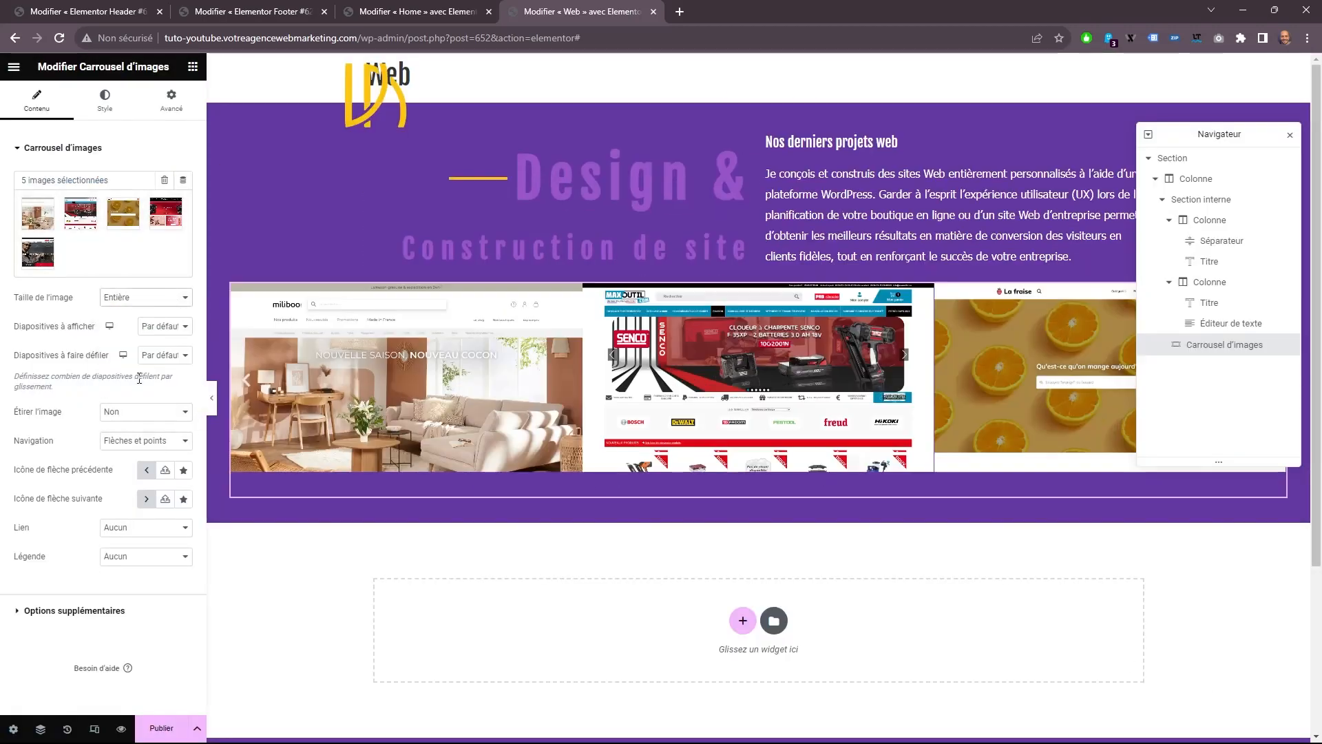
click(164, 325)
click(164, 363)
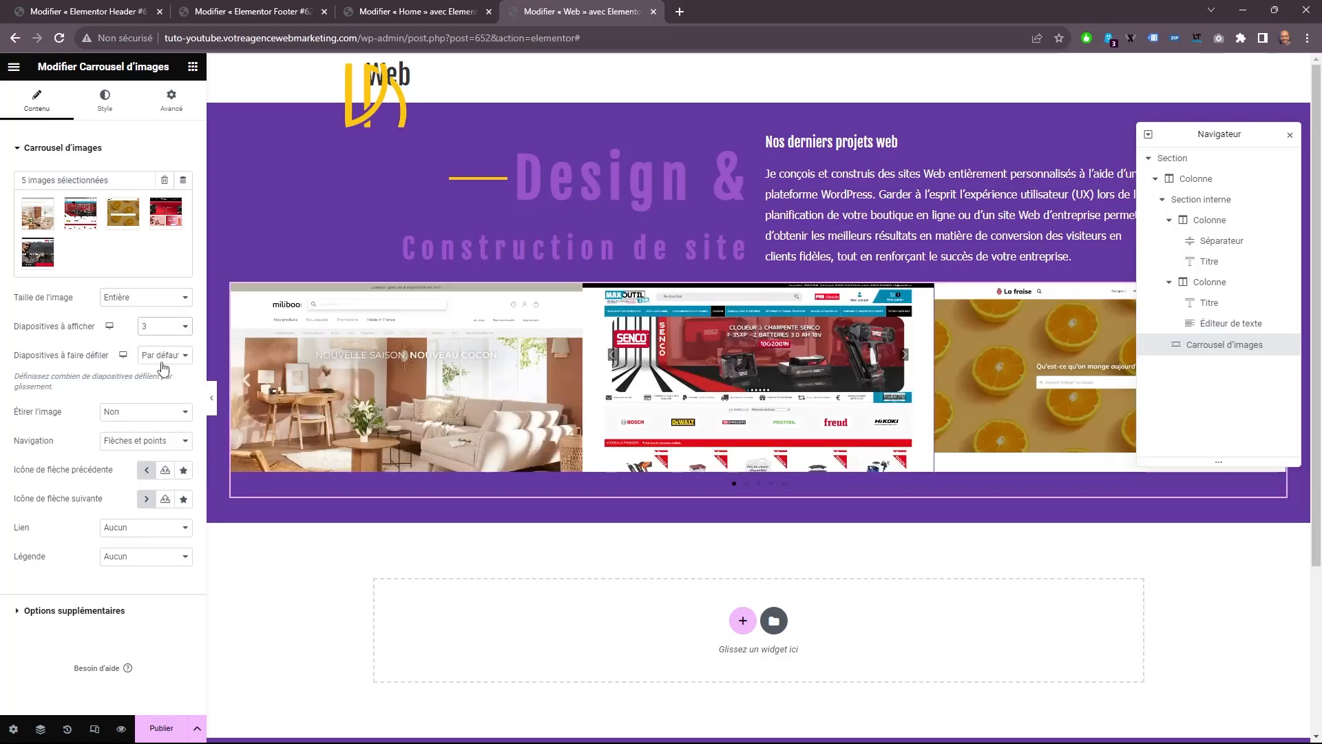
click(164, 354)
click(165, 371)
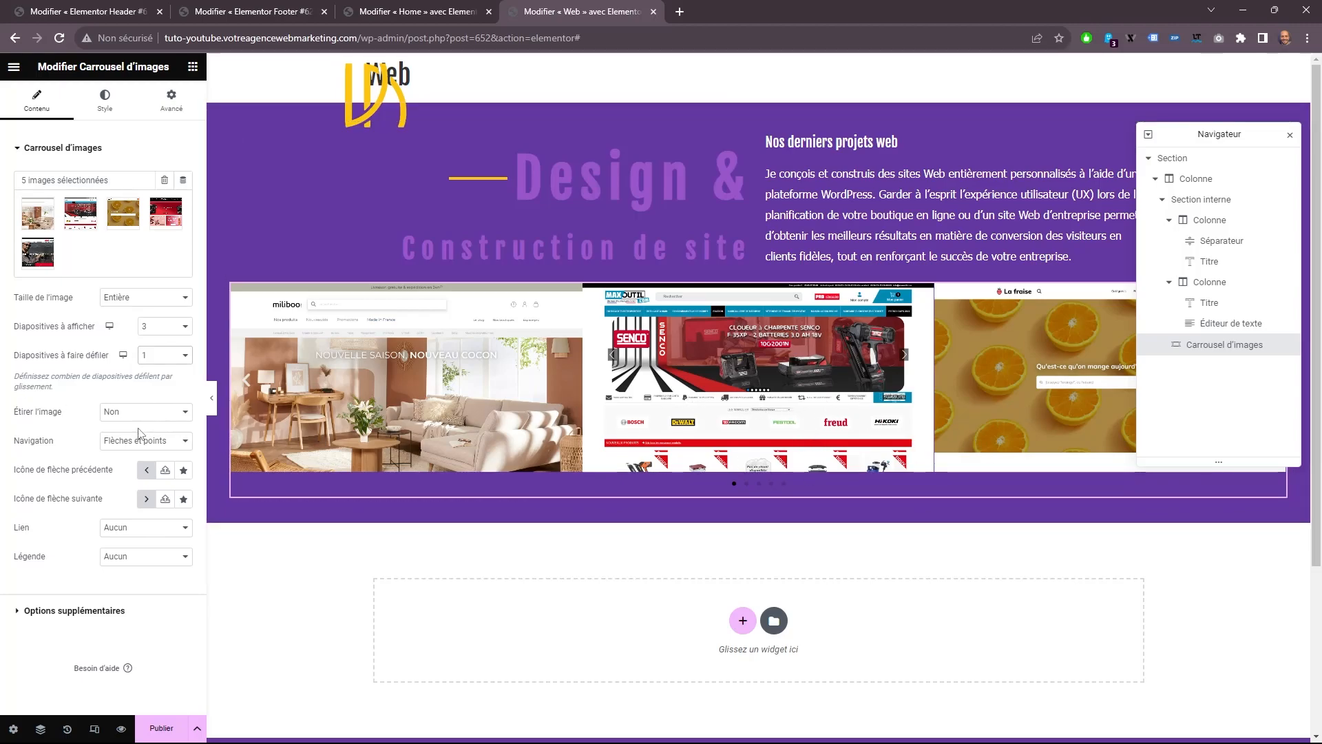
Link the carousel images to Fichier média with the lightbox set to Oui, and enable lazy loading.
click(137, 531)
click(132, 553)
click(142, 557)
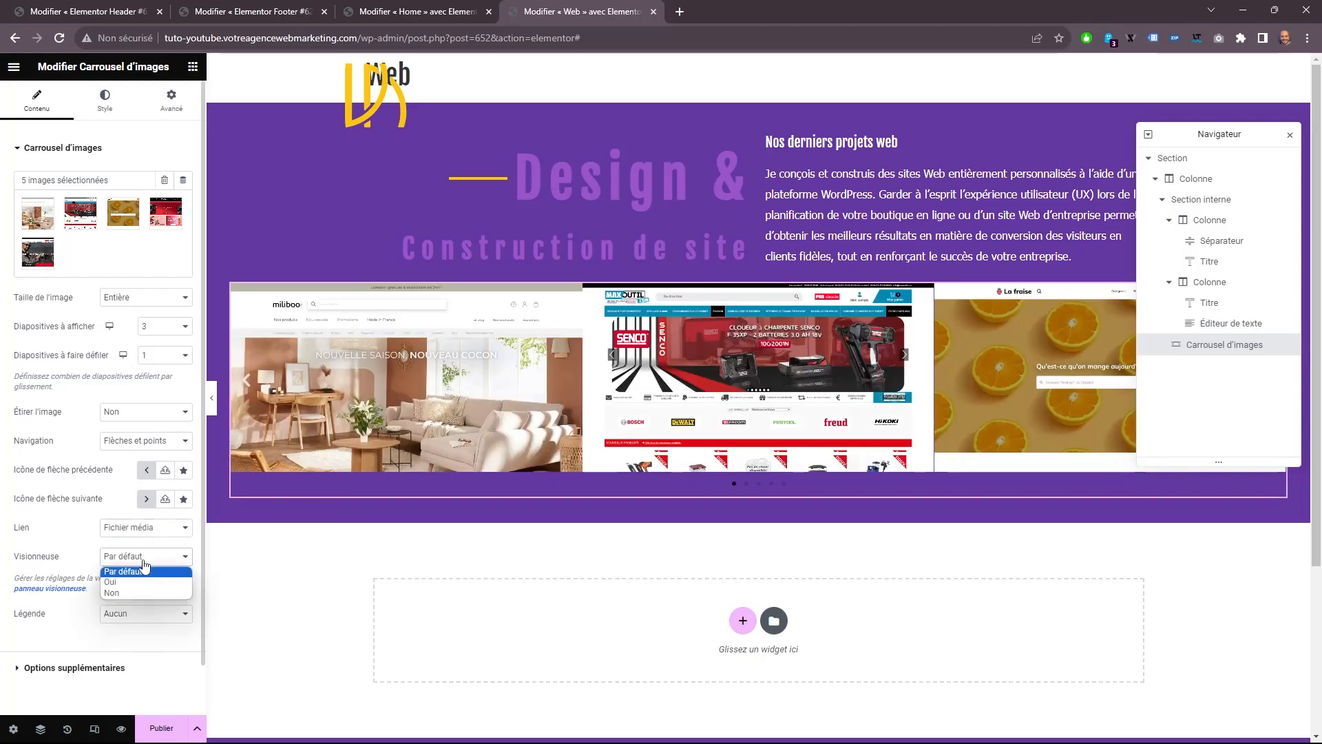
click(138, 582)
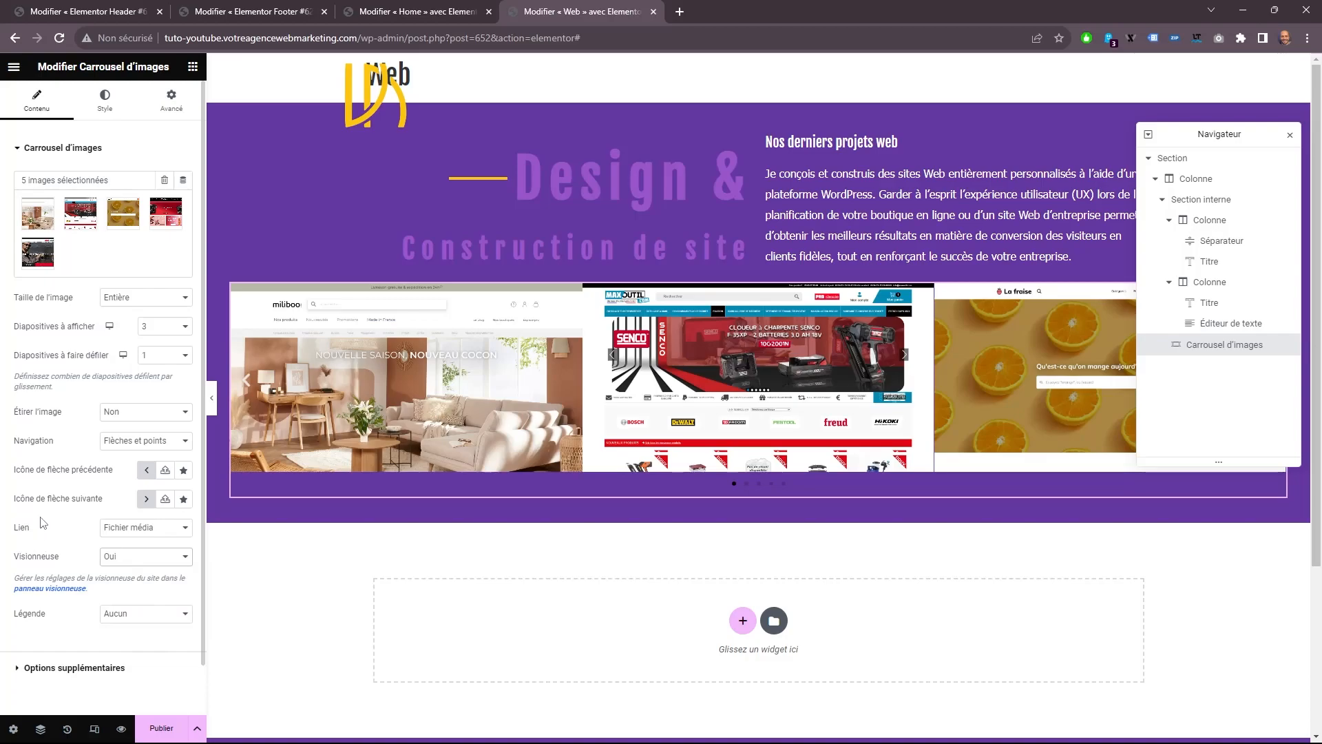
click(74, 667)
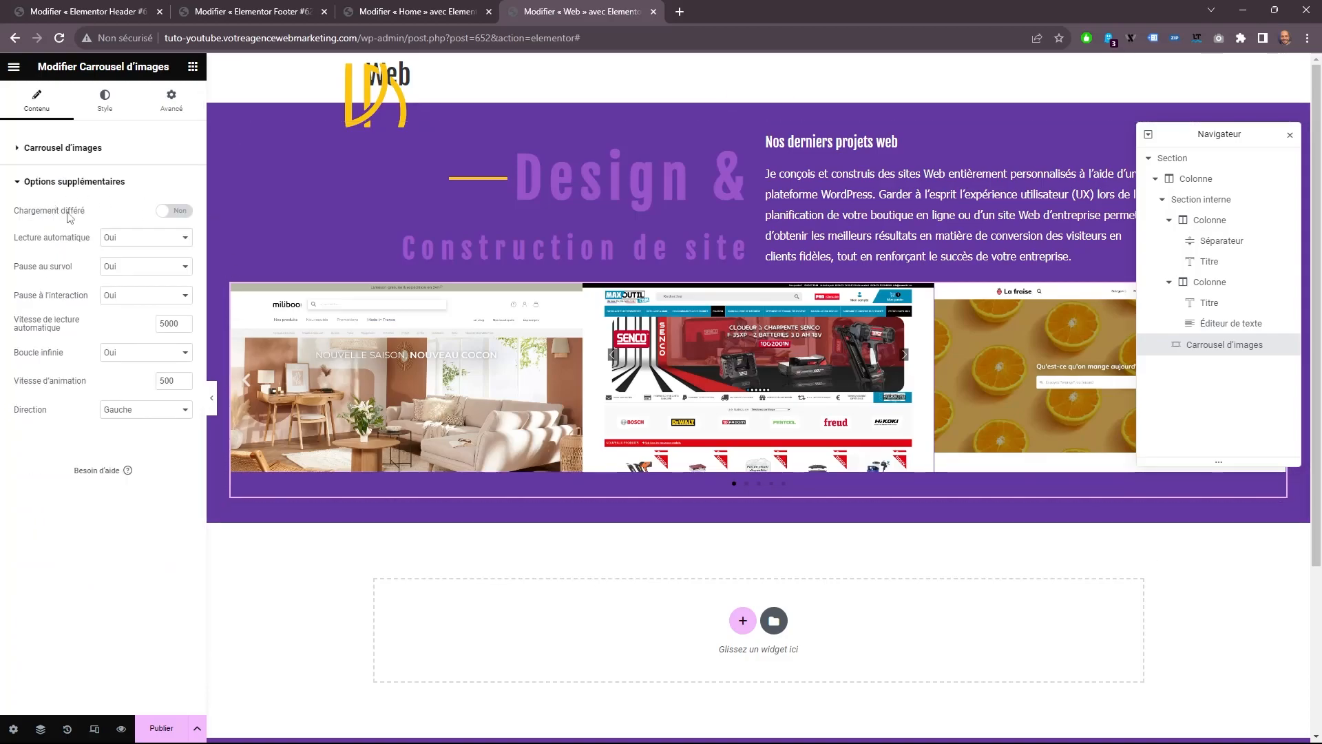
click(170, 211)
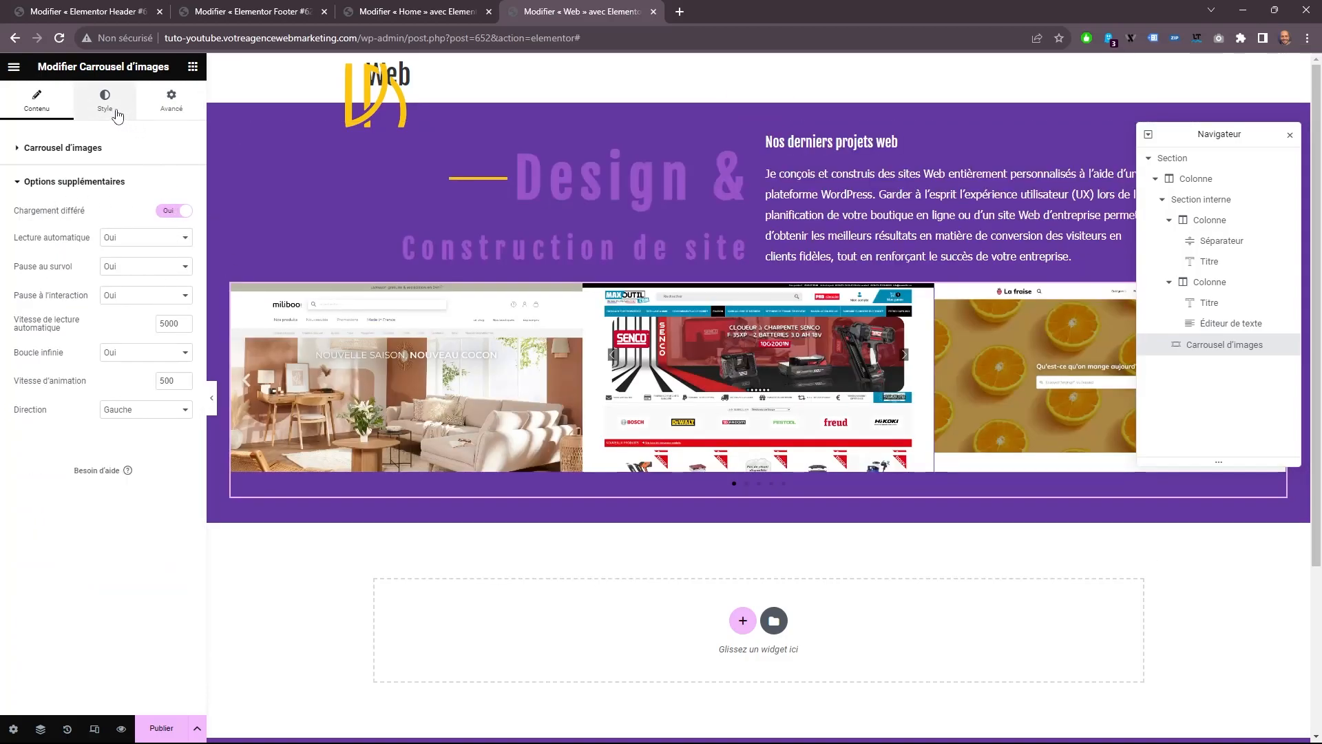
Style the carousel arrows with size 43, the global color Couleur de fond and the position À l'extérieur.
click(115, 110)
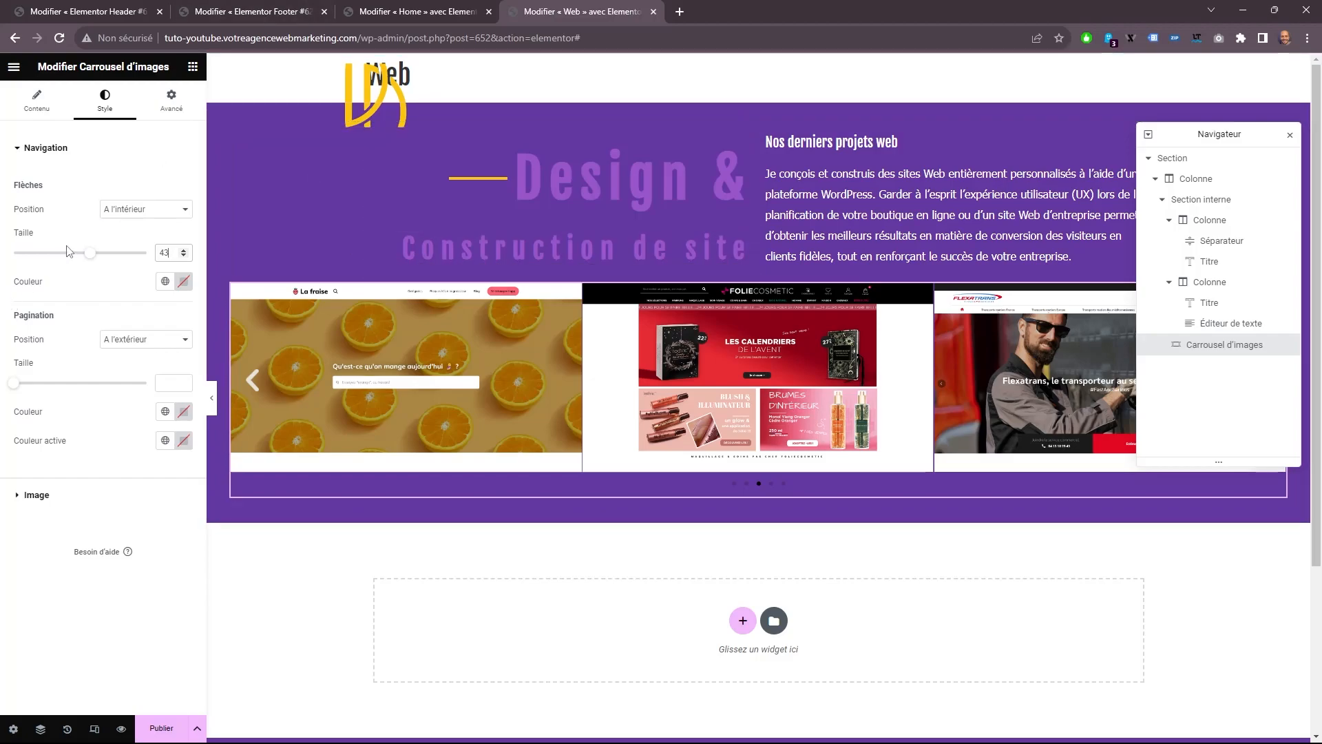
mouse_move(90, 255)
mouse_down()
mouse_move(44, 257)
mouse_move(108, 257)
mouse_move(91, 256)
mouse_up()
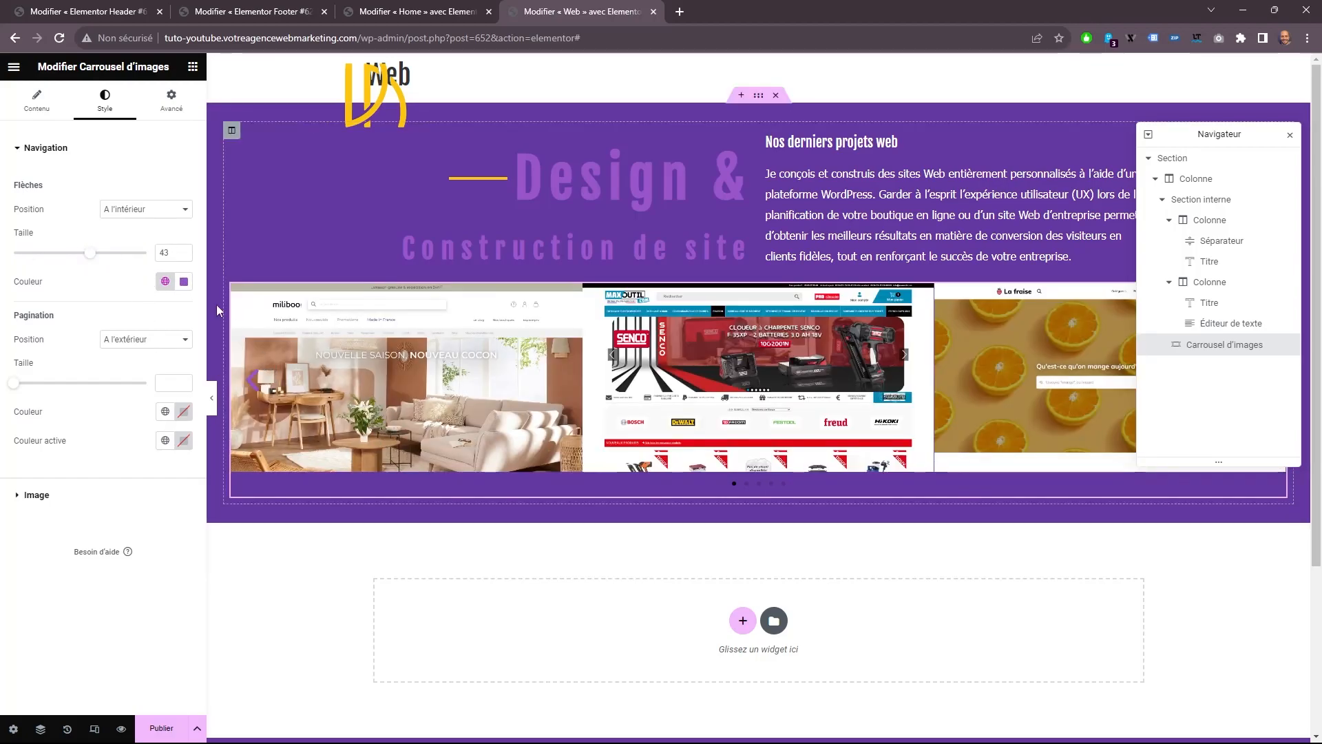
click(154, 204)
click(147, 235)
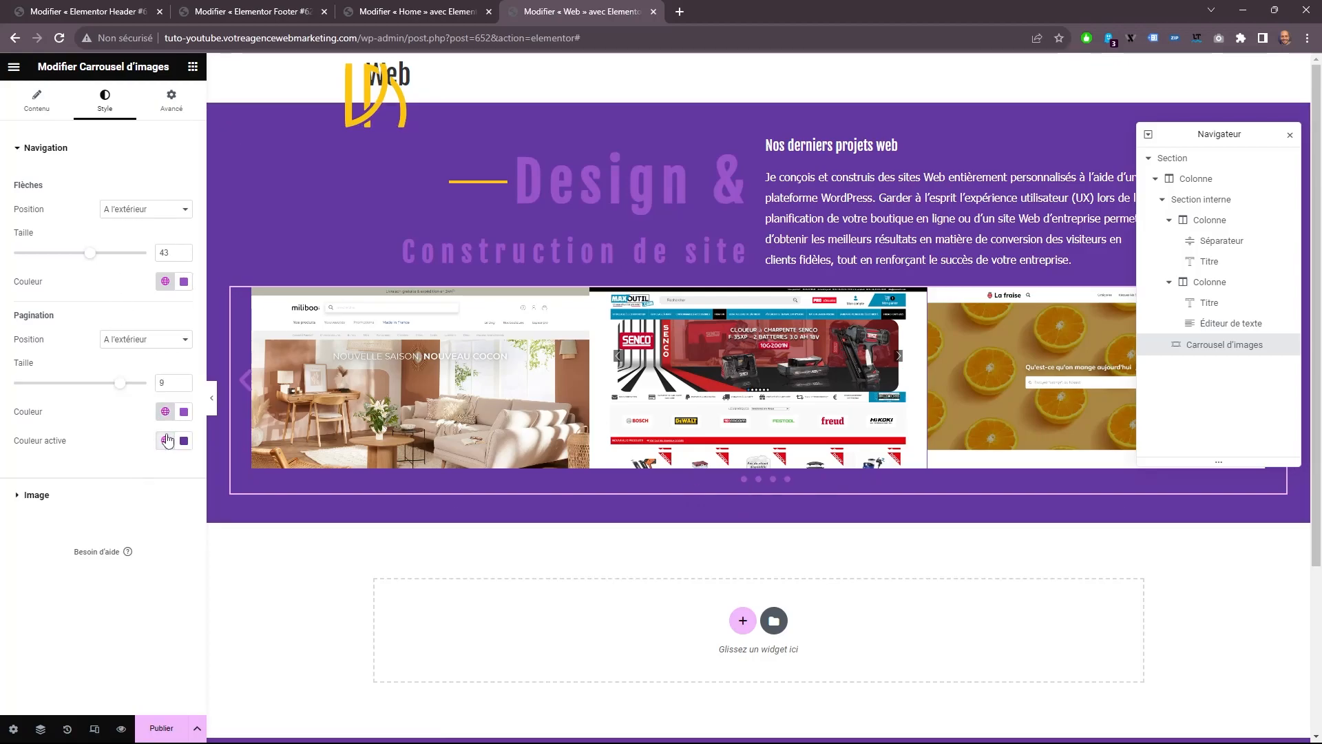
Set the pagination dots to size 9, colored with Couleur de fond and with Titre heder footer as the active color.
click(165, 440)
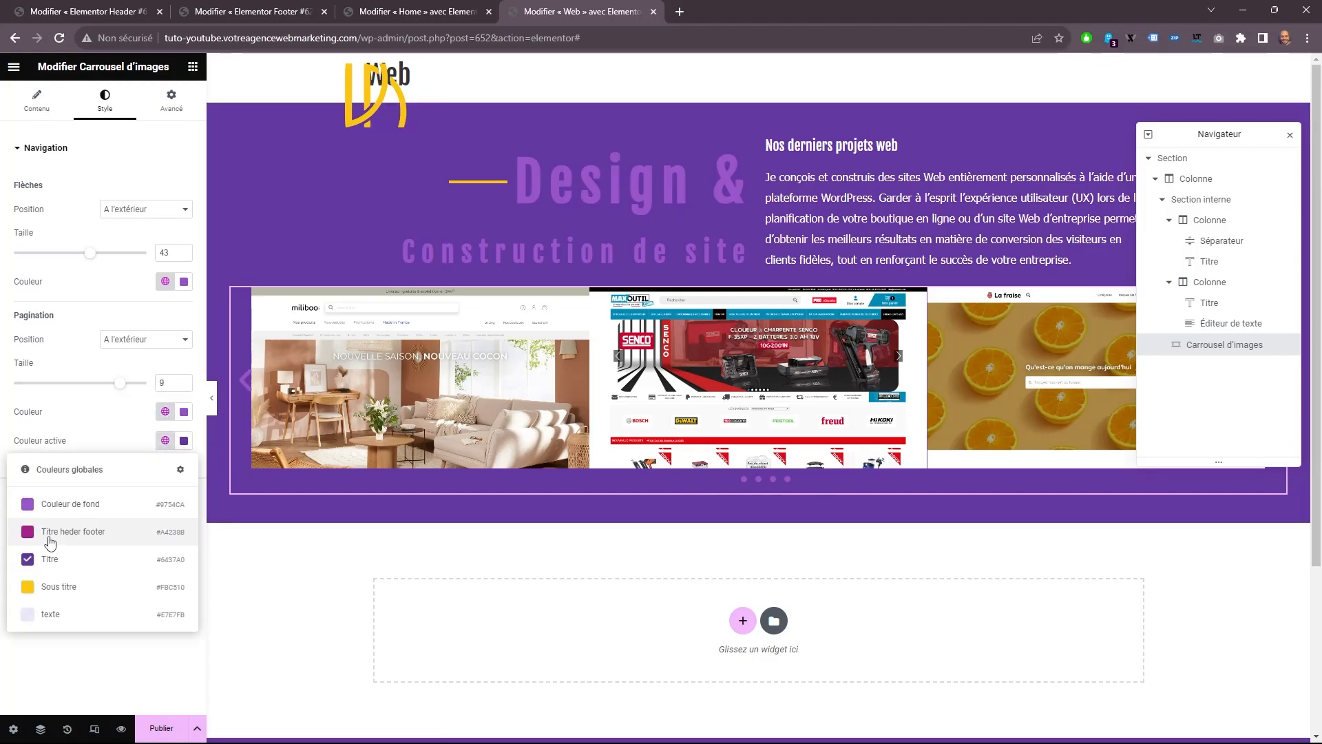
click(125, 532)
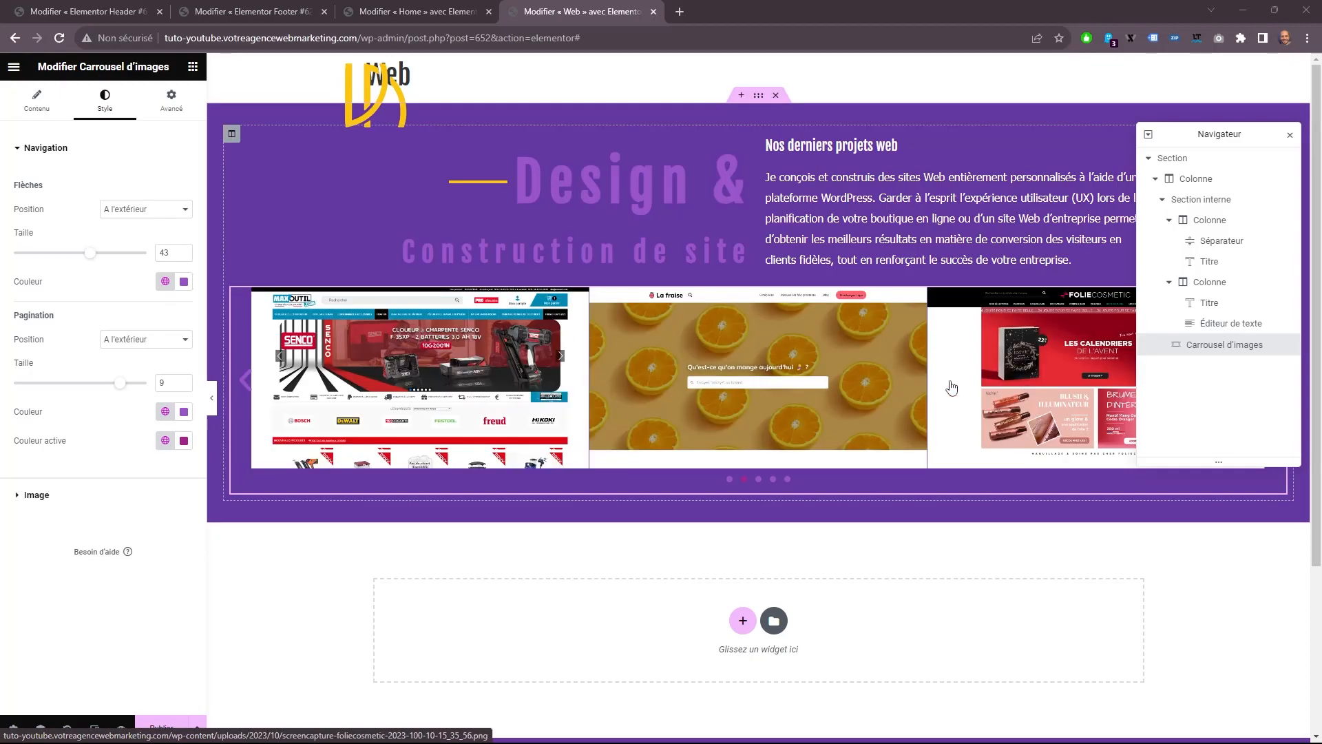
Unlink the carousel's padding values and set only the top padding to 50 px.
click(172, 100)
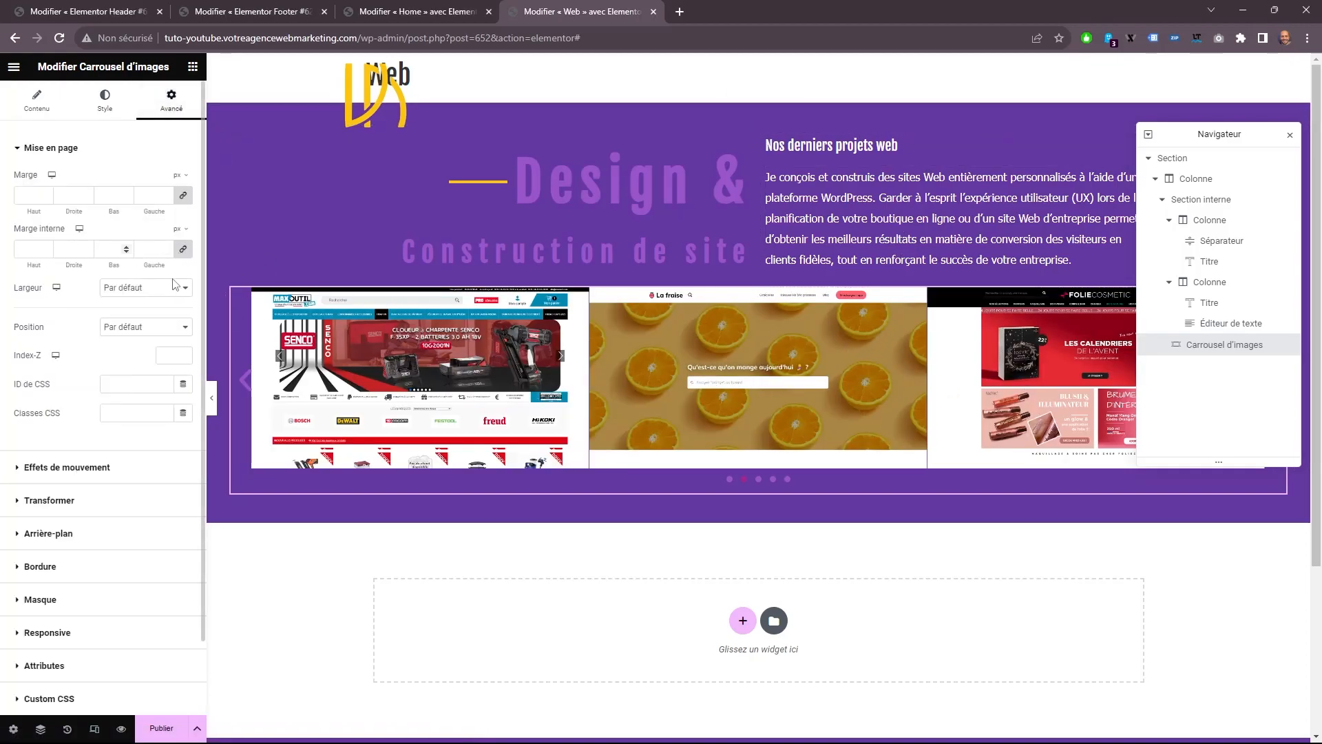
click(183, 249)
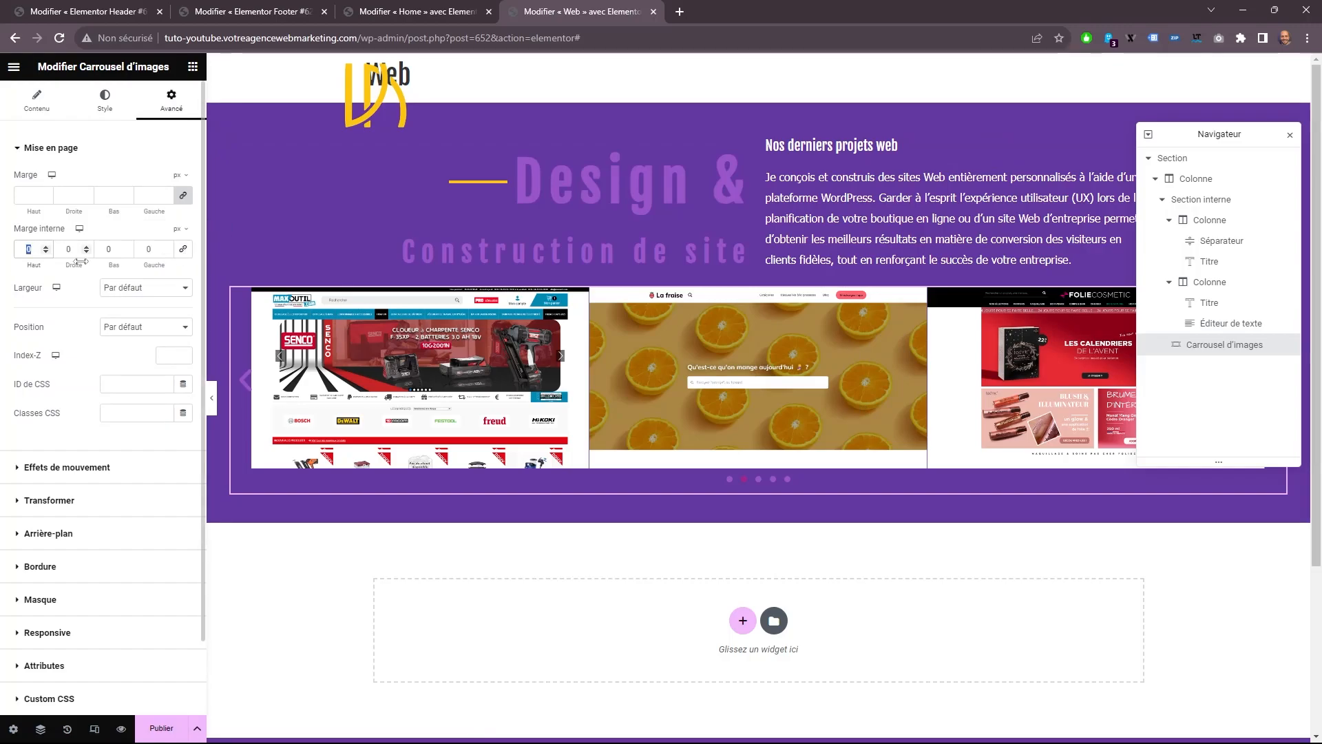
text(50)
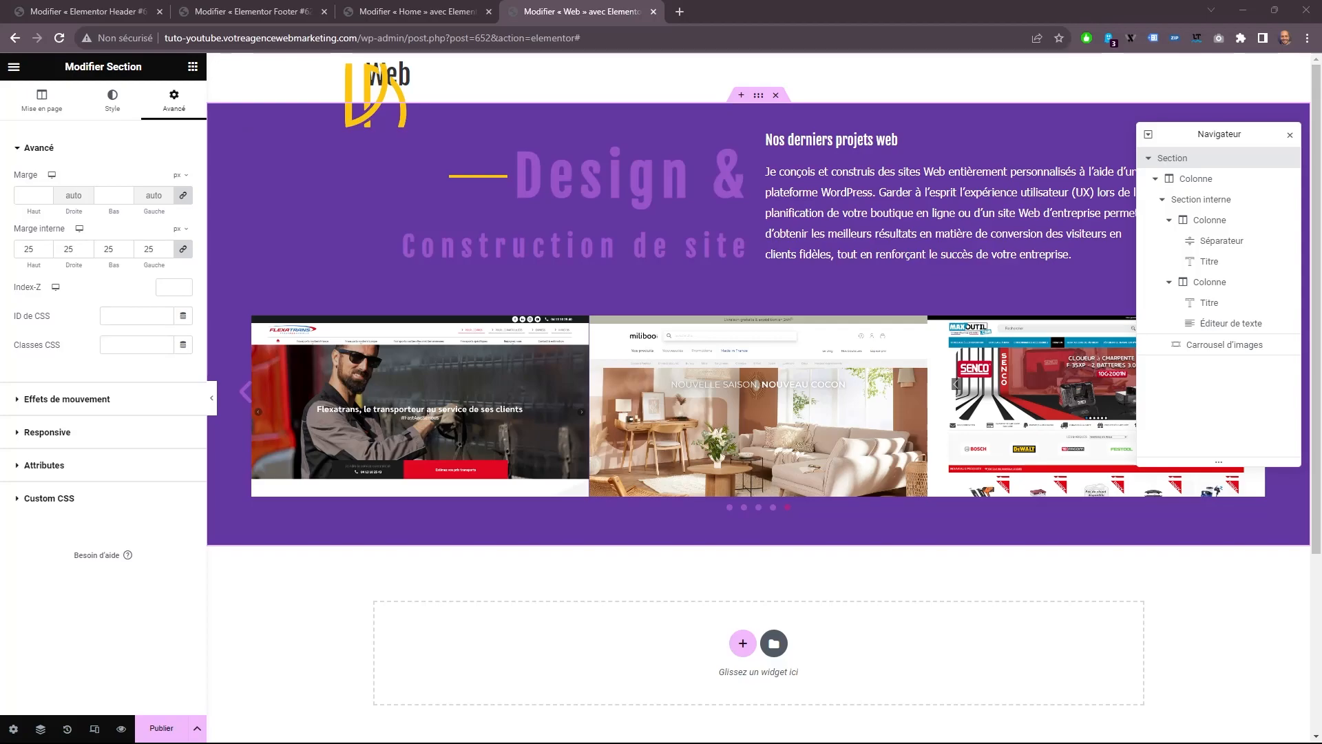
Switch the carousel's image spacing to Personnalisé and set it to 50.
click(242, 290)
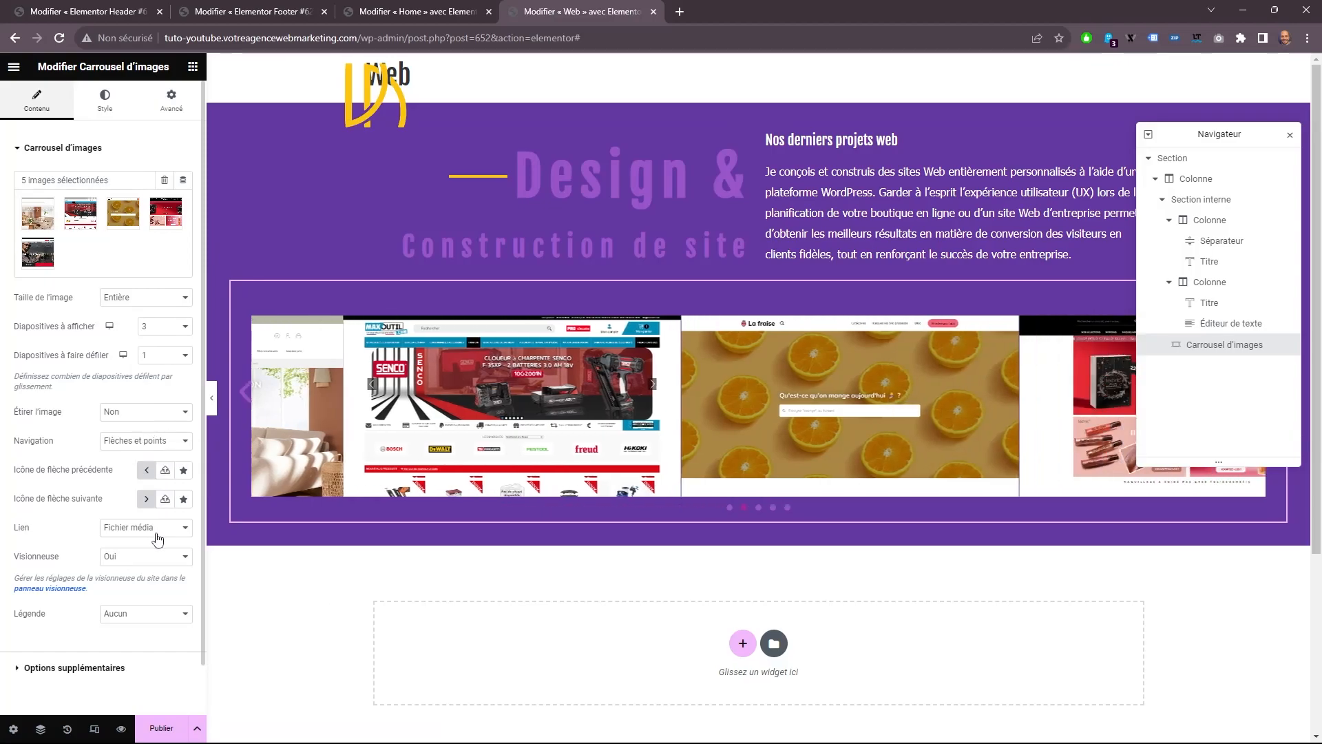
click(105, 102)
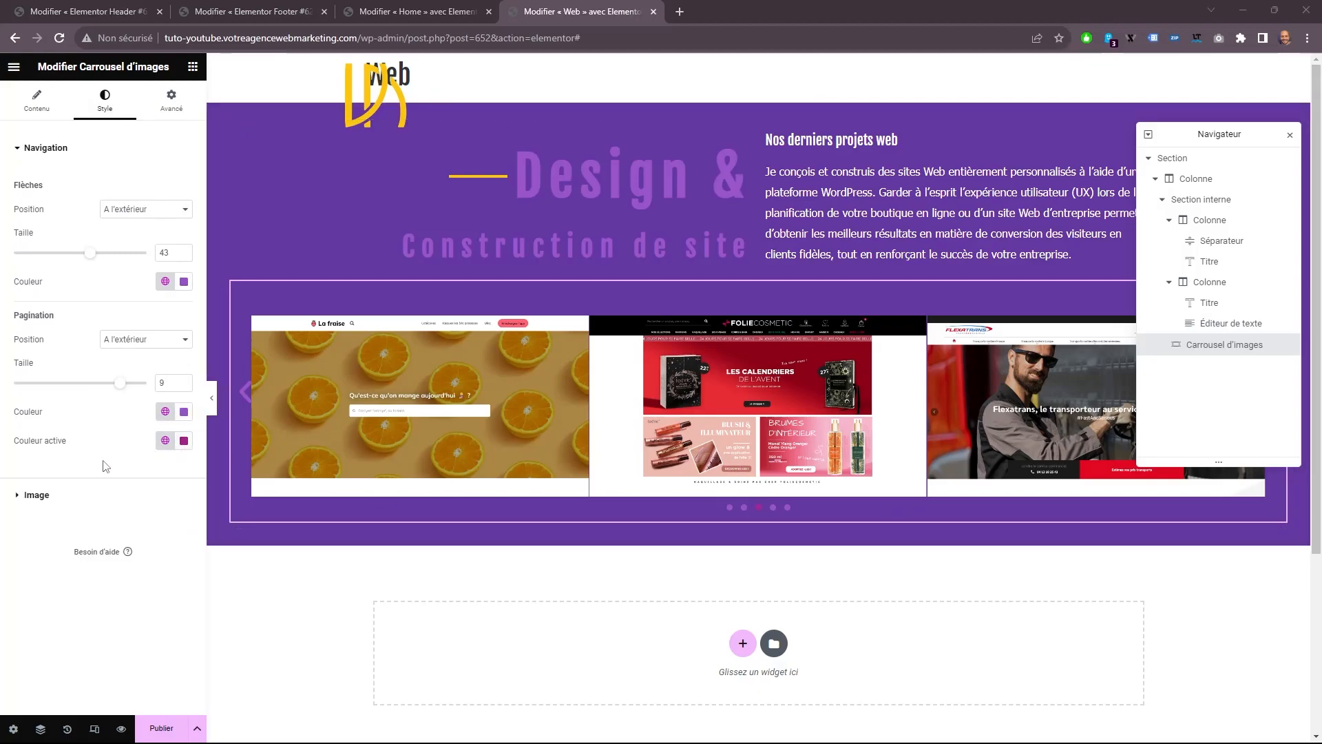
click(66, 494)
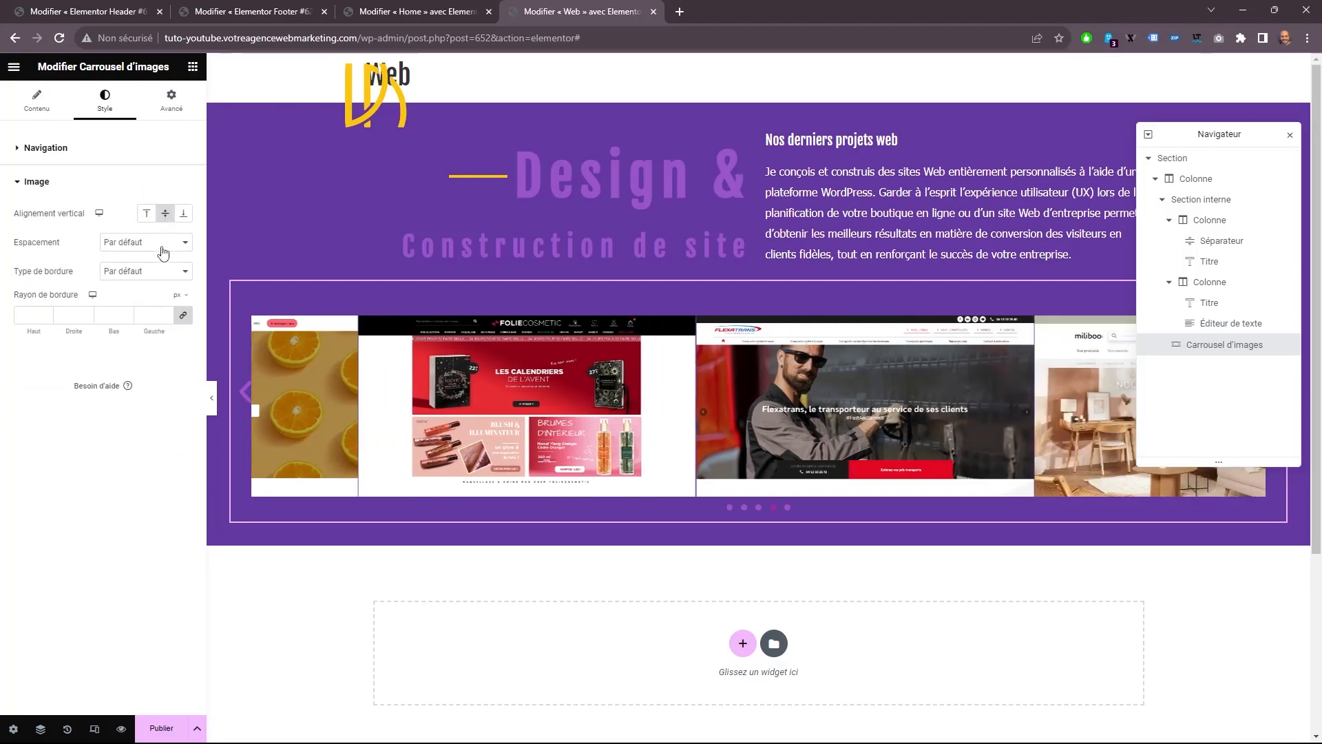
click(161, 242)
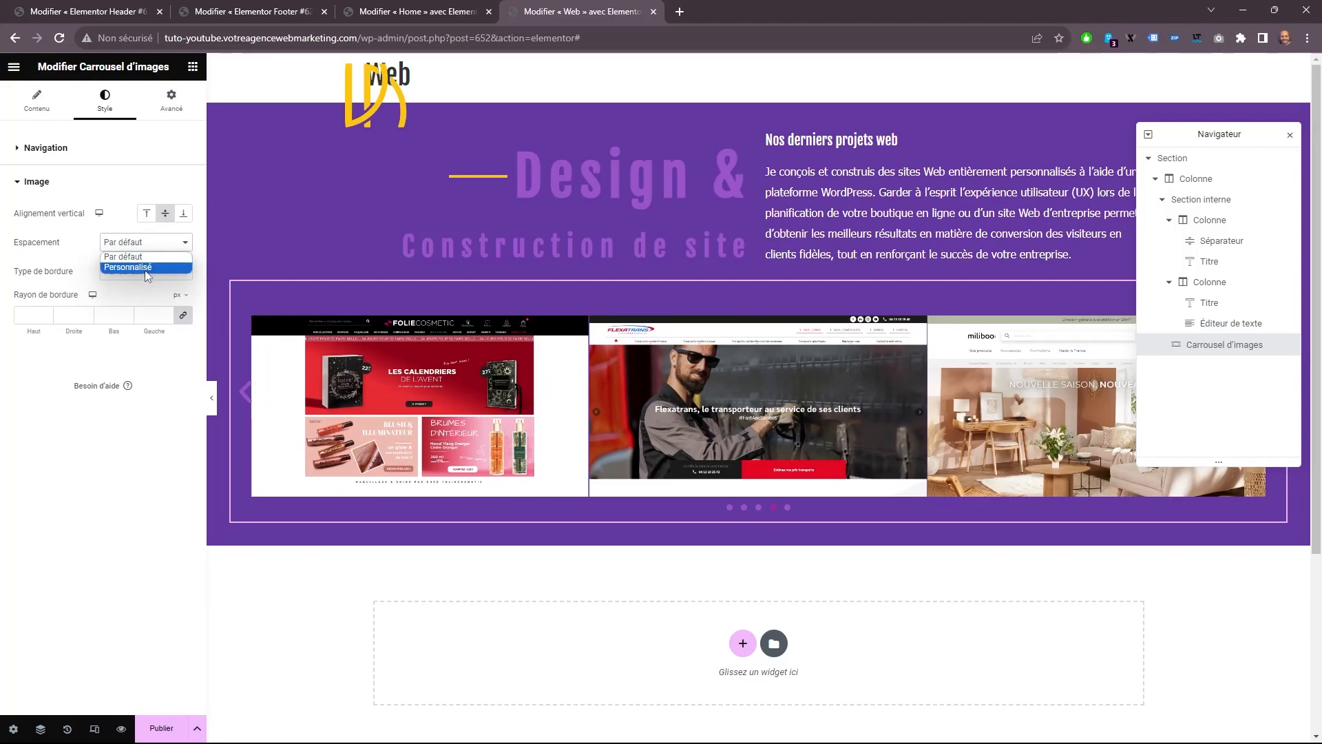
click(161, 266)
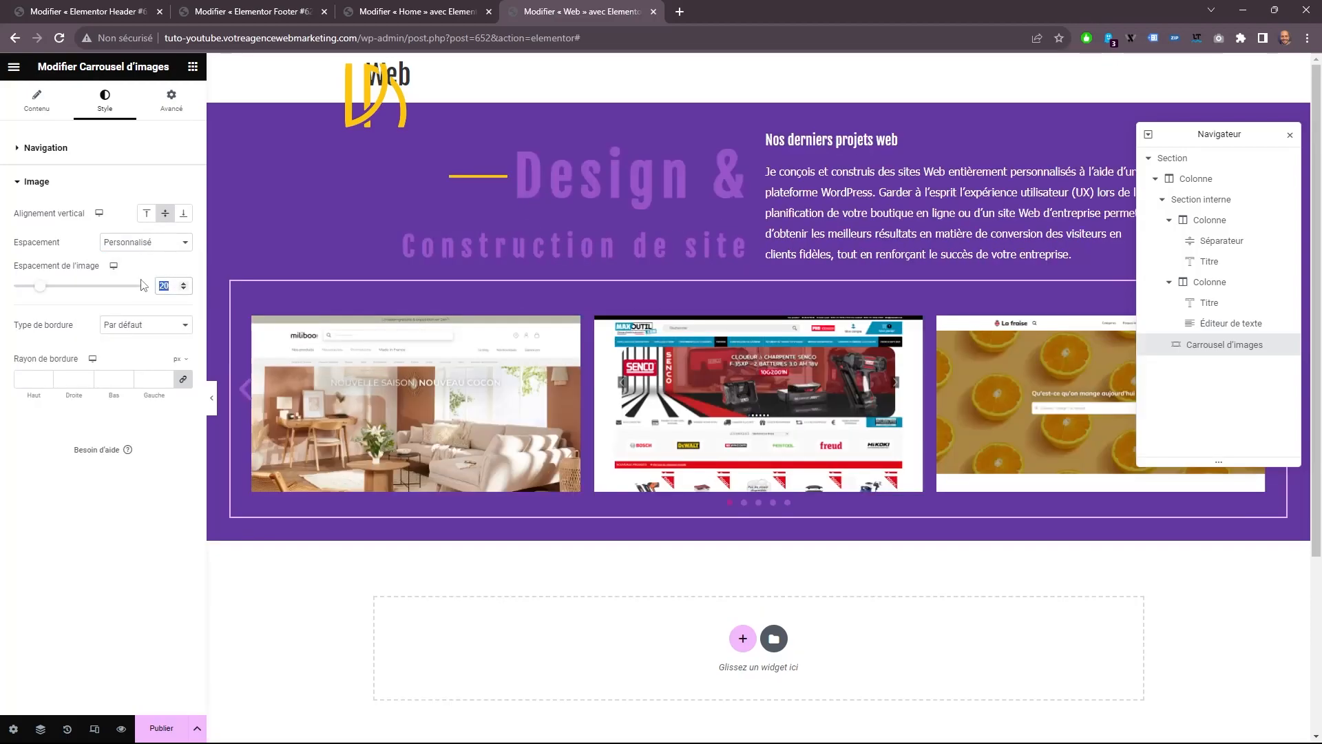
text(50)
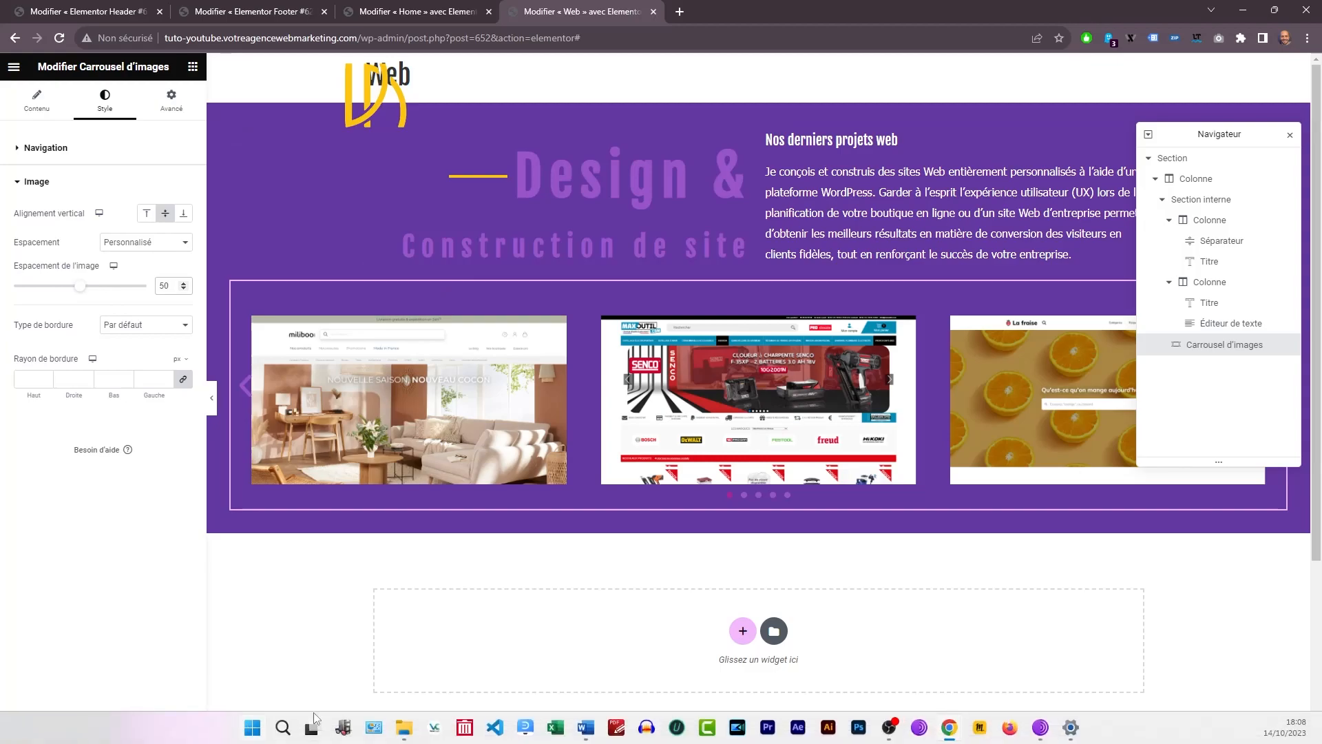
Publish the Web template and copy its top-level section.
click(162, 728)
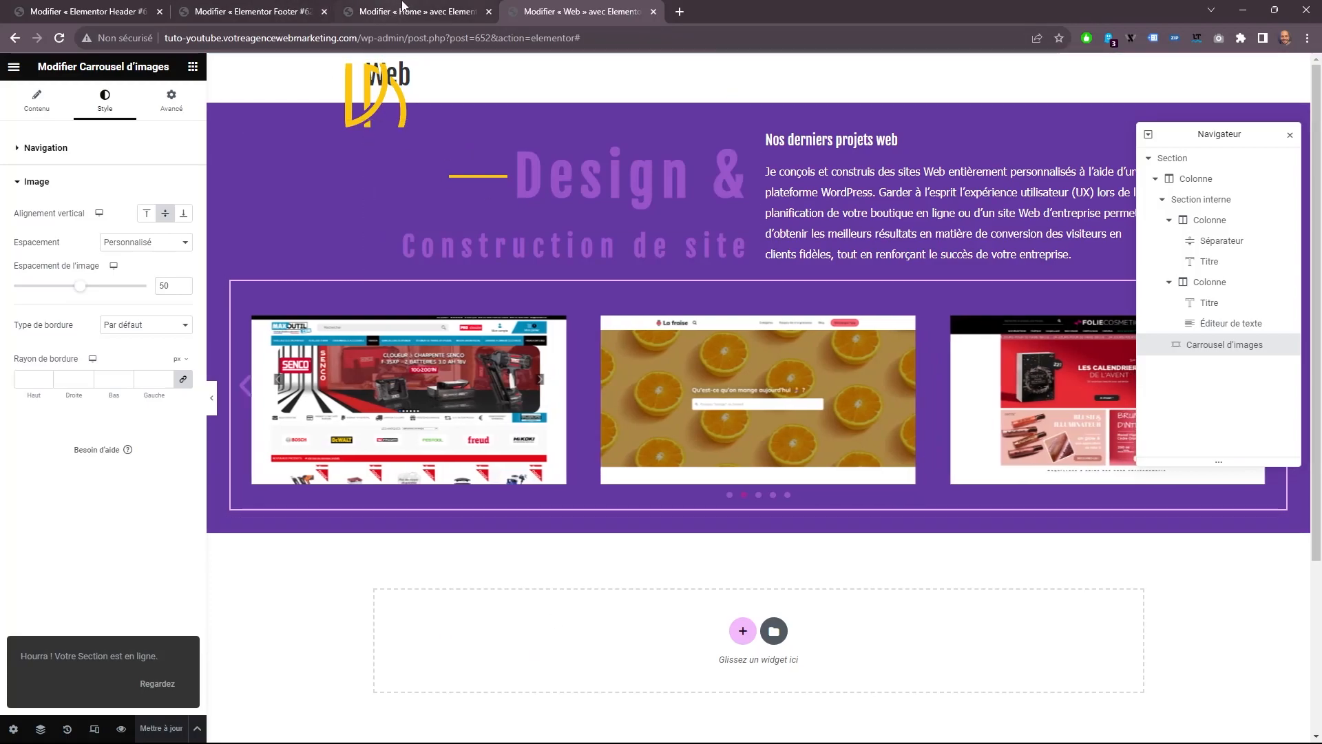
click(1176, 159)
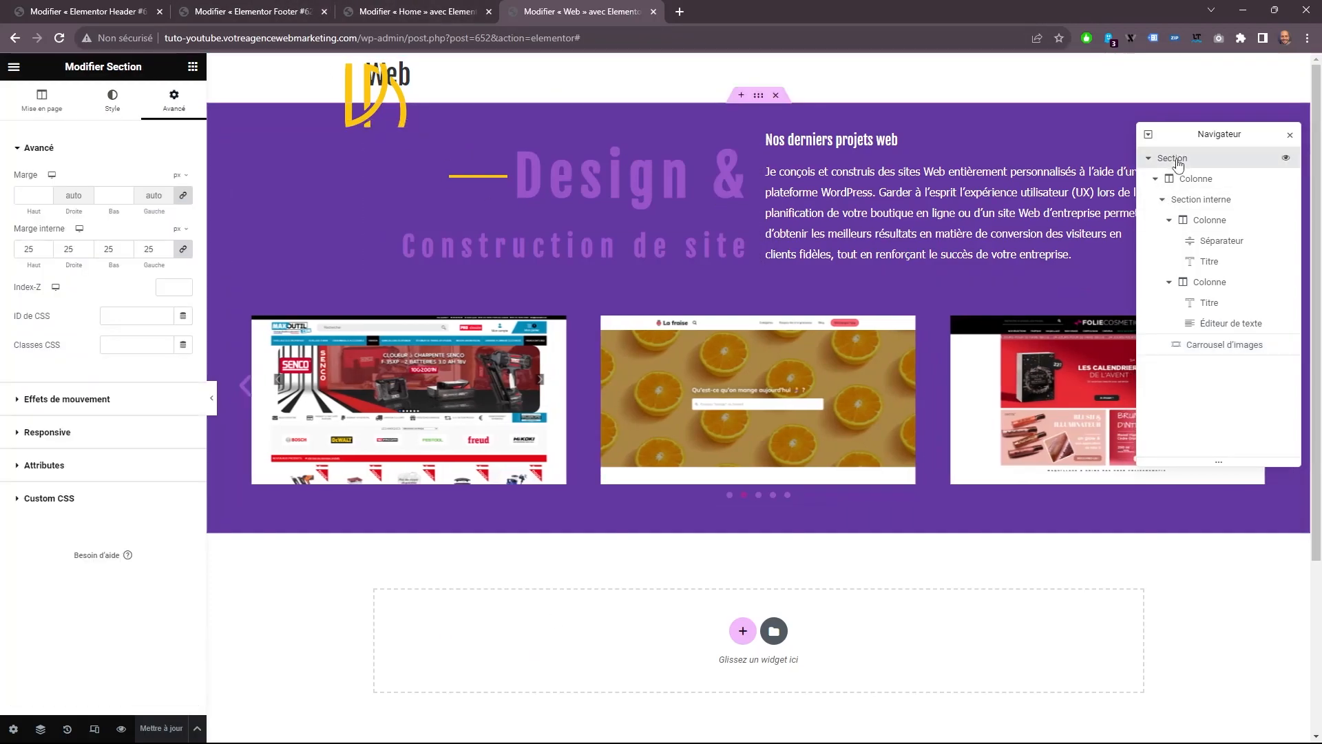
right_click(1178, 162)
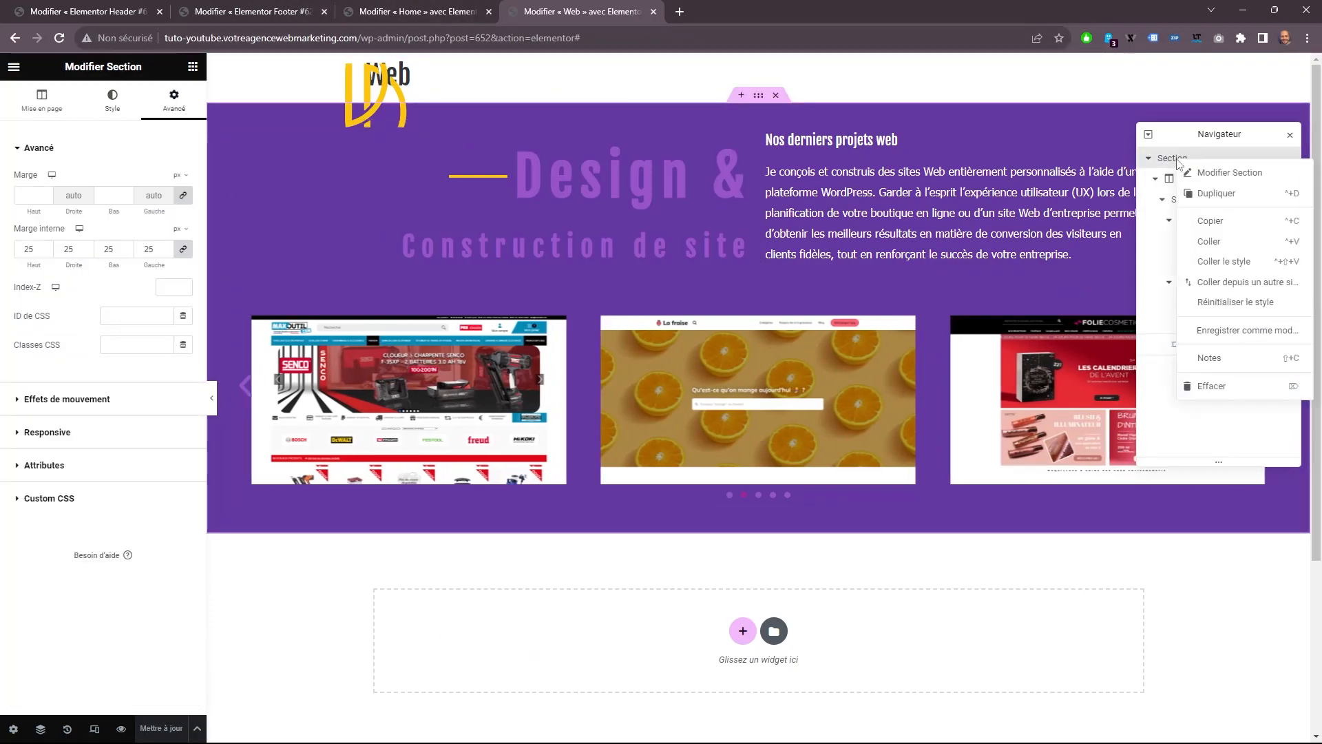
click(1209, 221)
Close the Web template editor and open the saved templates list in the WordPress dashboard.
key(ctrl+w)
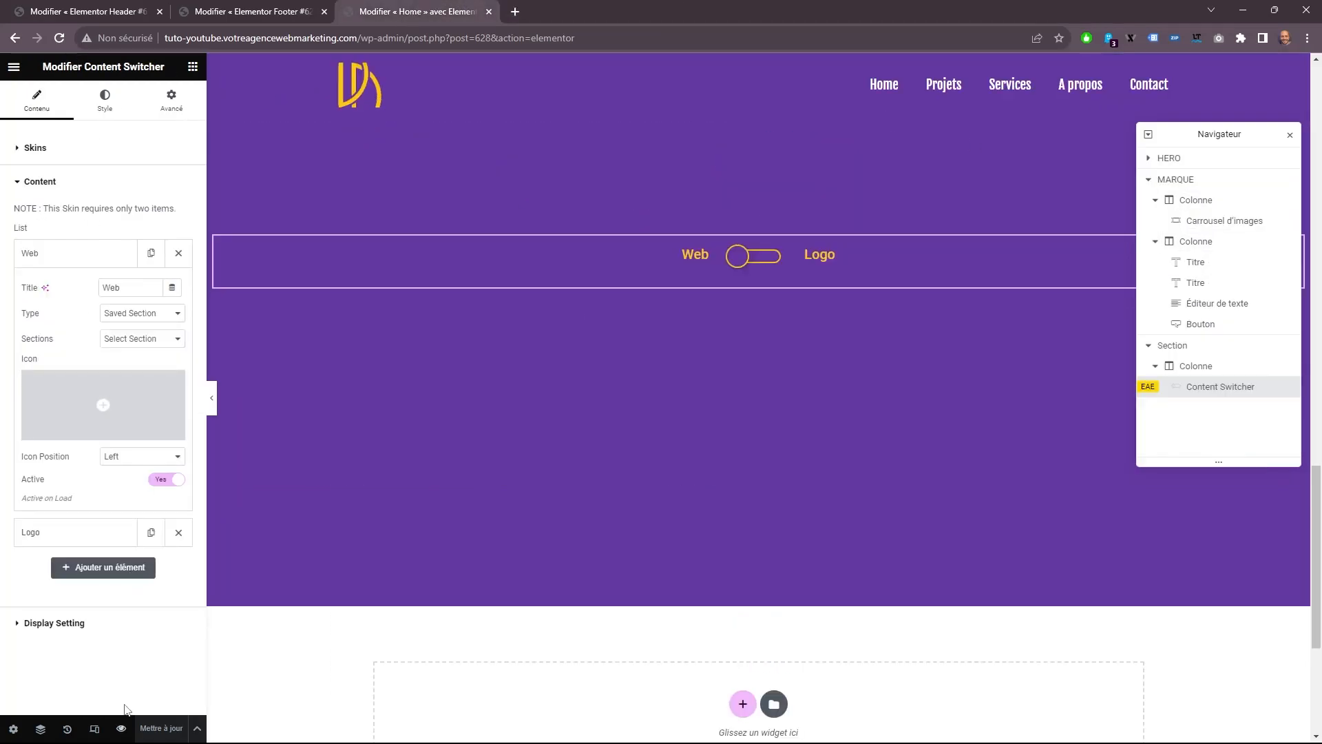
click(121, 728)
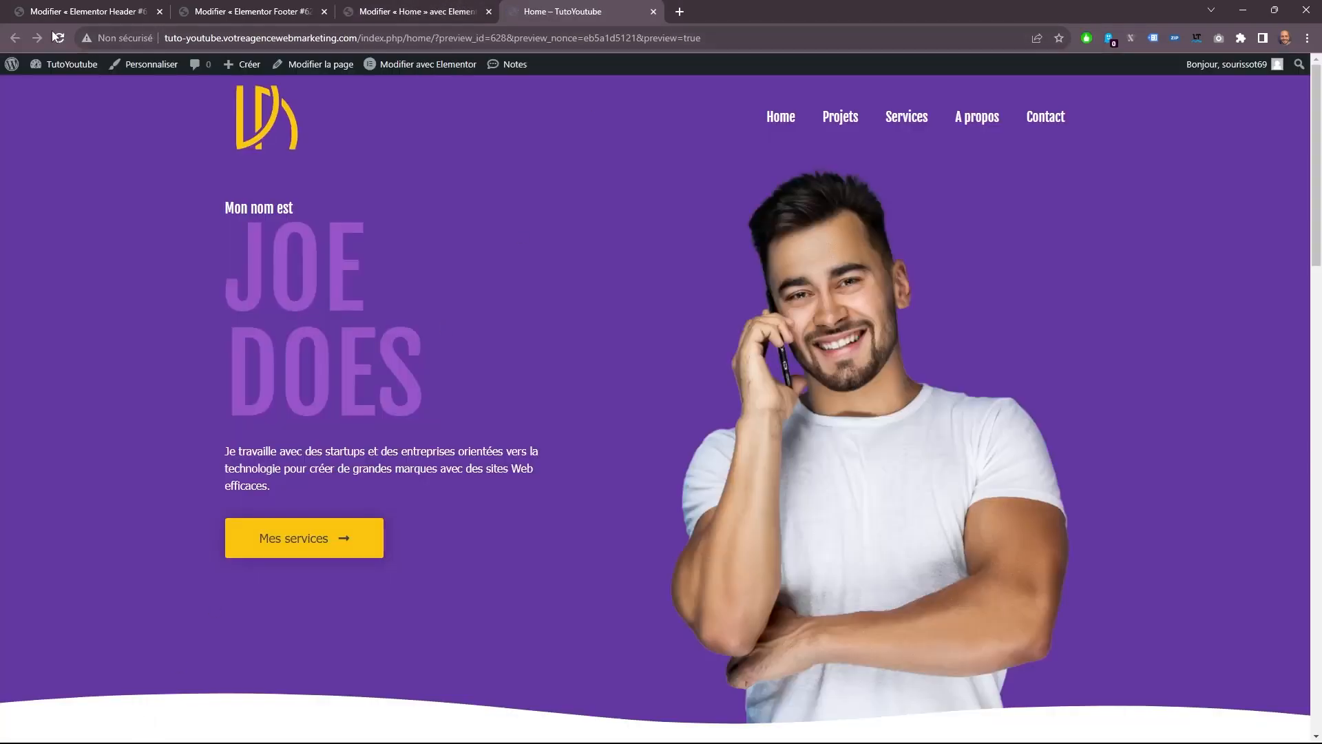
click(52, 86)
mouse_move(42, 301)
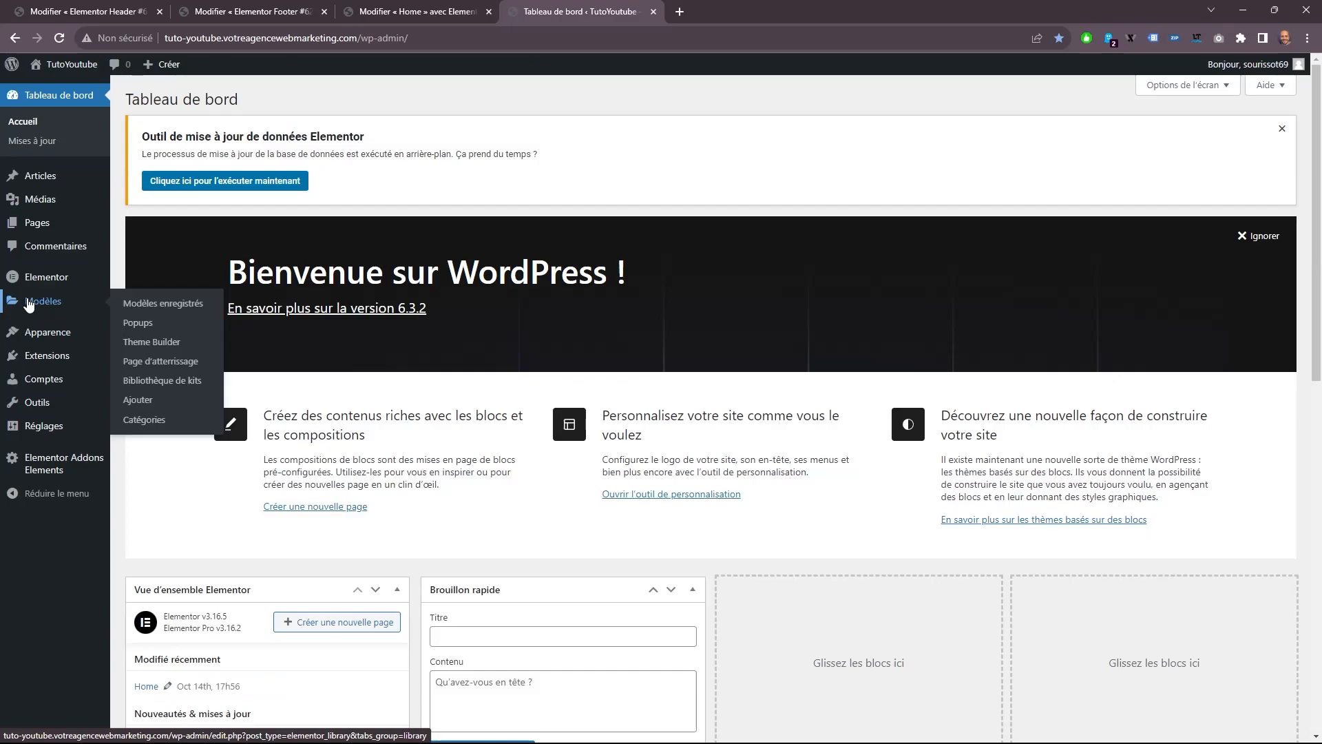
click(124, 305)
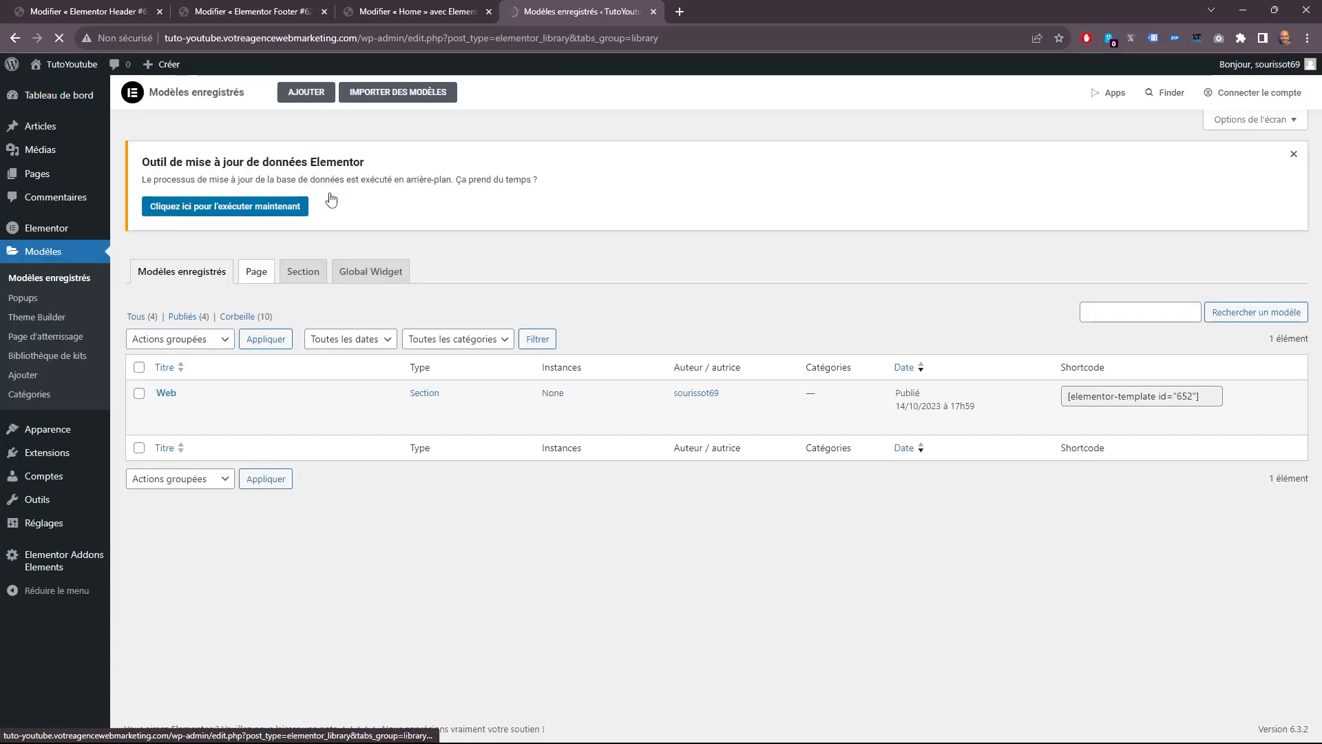
Create a new Section template named Logo, dismiss the block library, and paste the copied section into the empty page.
click(300, 273)
click(306, 92)
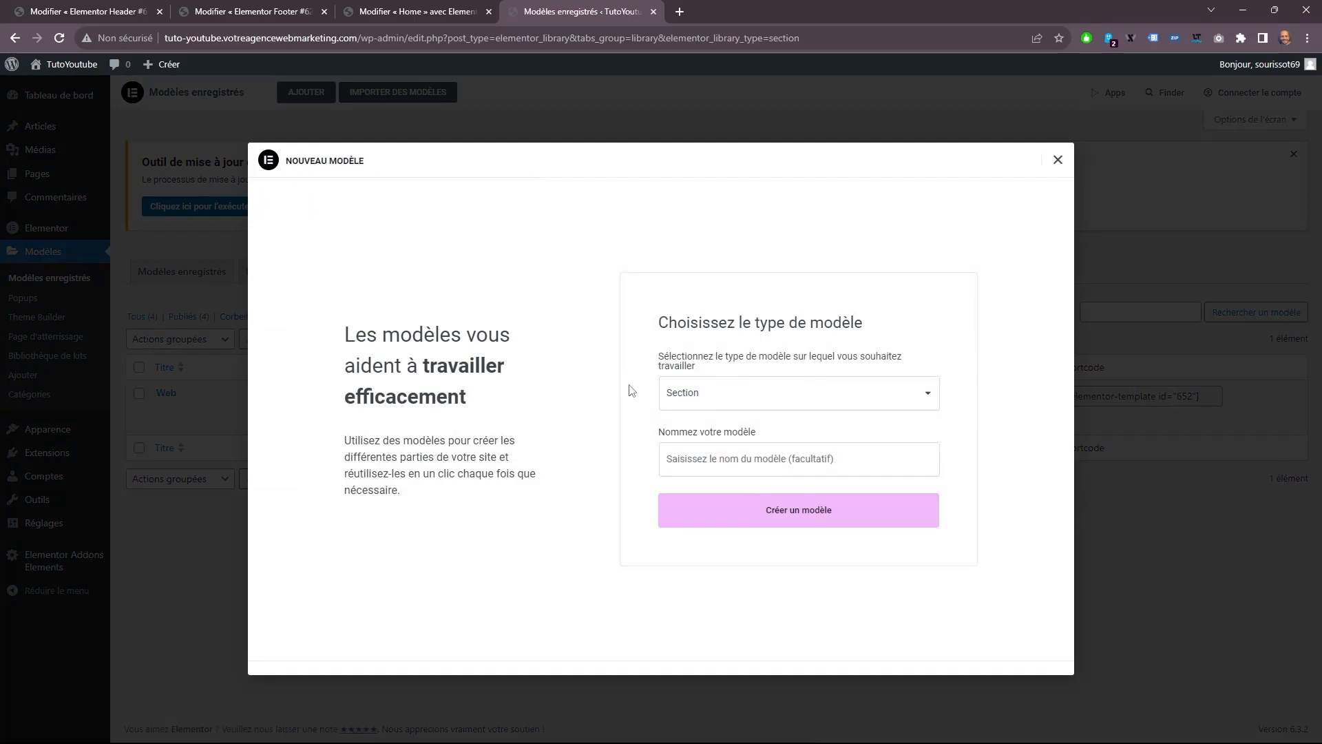
text(Logo)
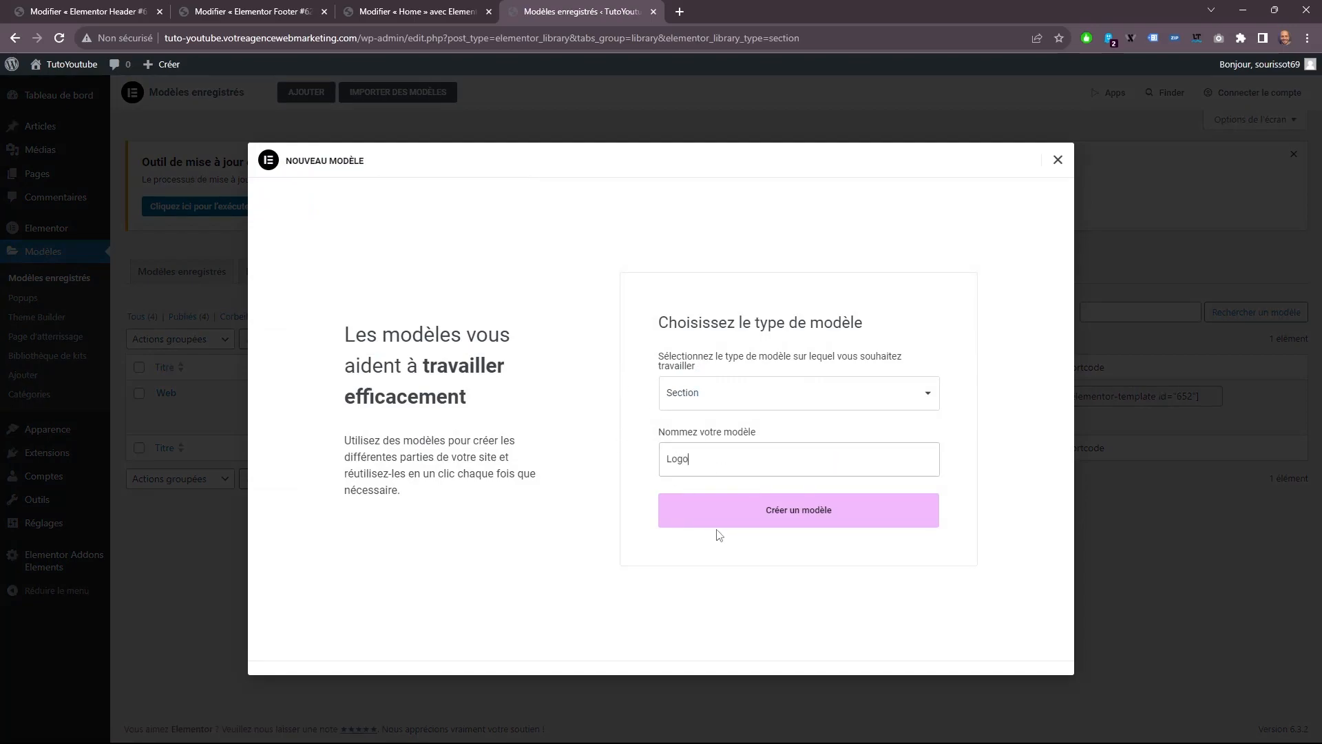
click(704, 497)
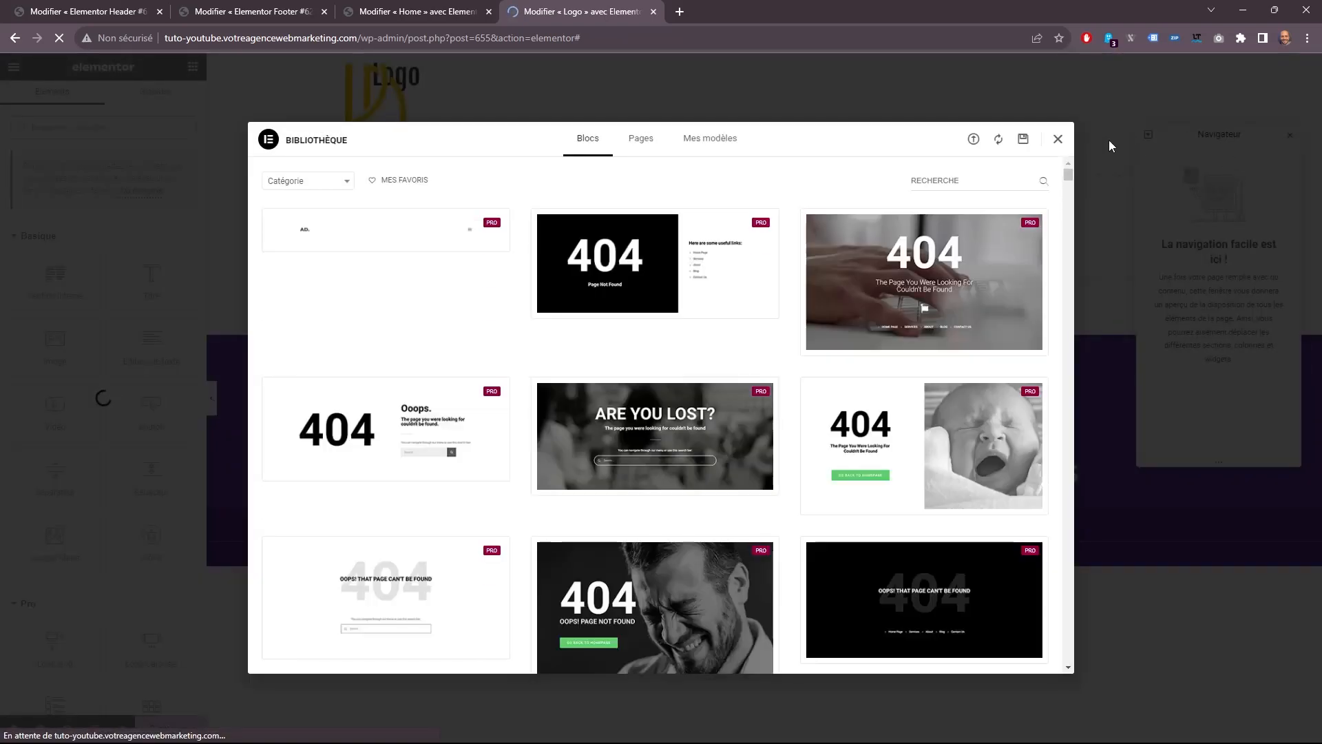
click(1058, 139)
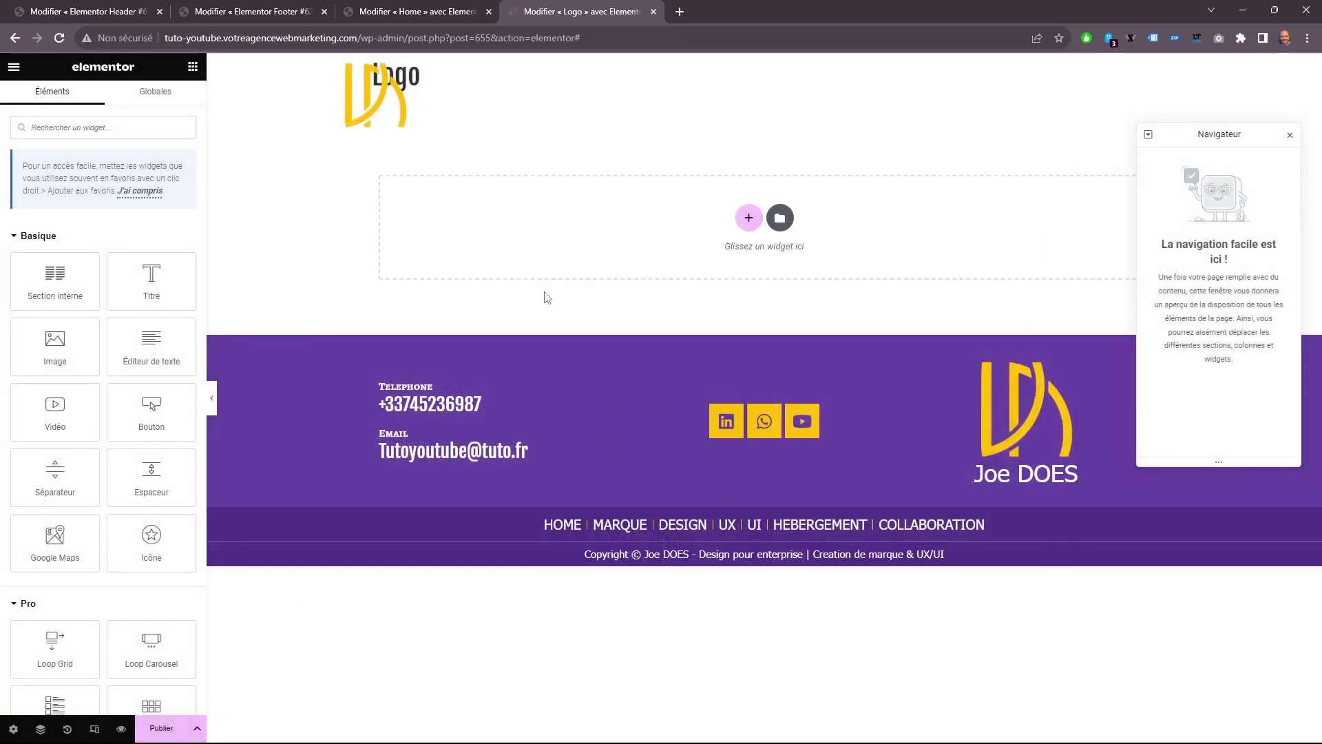
right_click(554, 233)
click(582, 244)
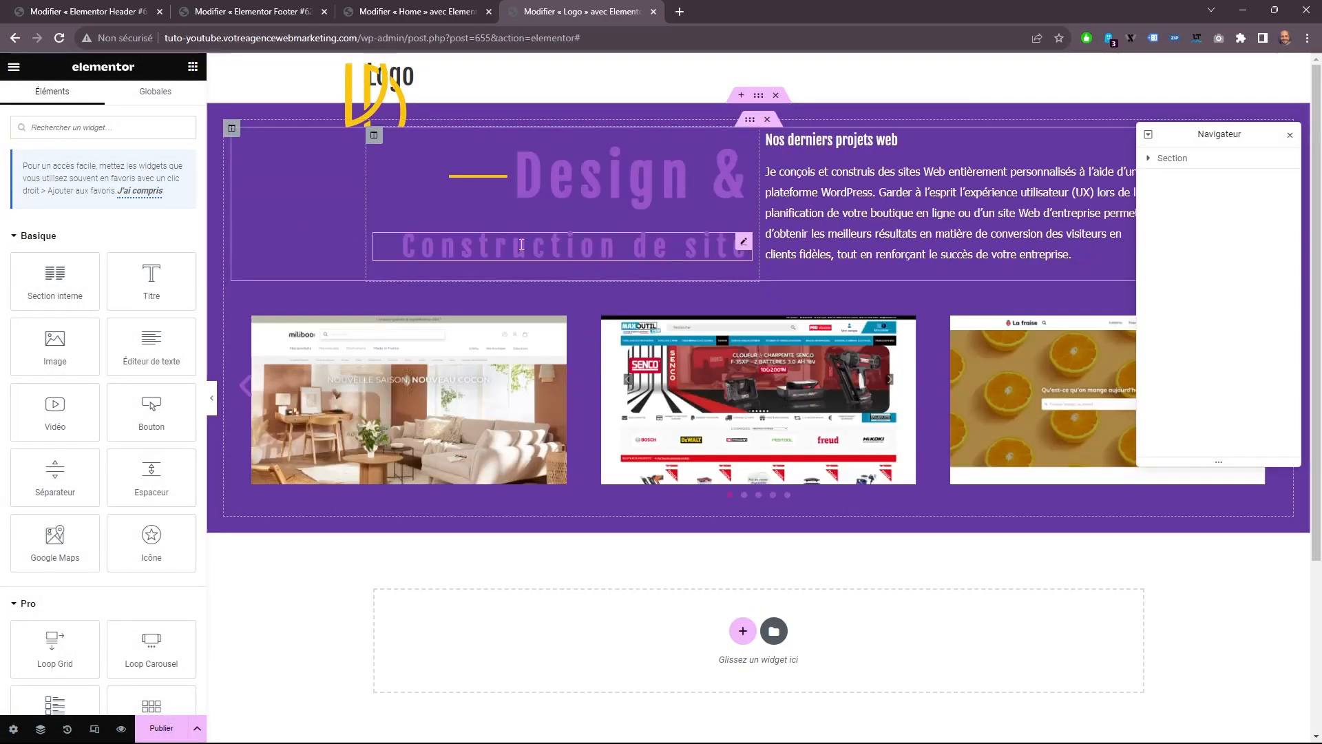
Replace the pasted section's large heading with "Le logo" and the heading below it with "est le drapeau de votre marque".
click(620, 181)
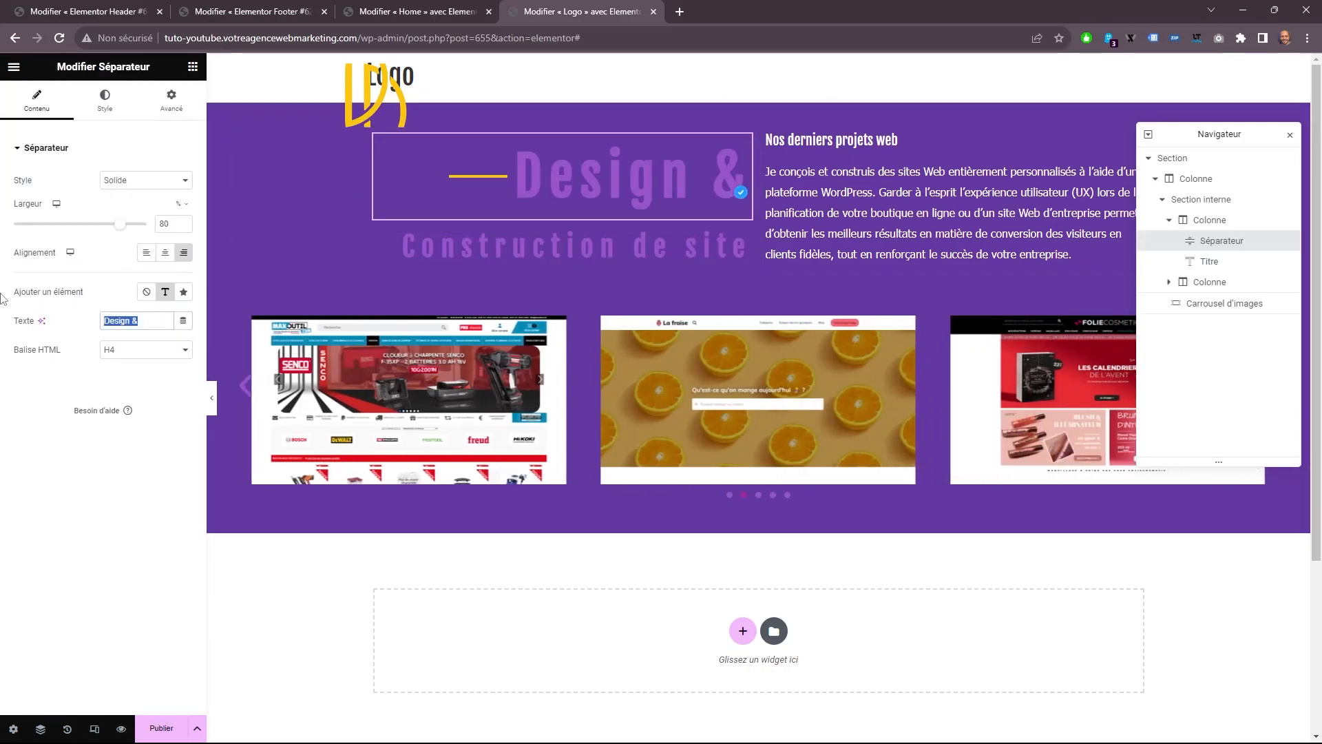
right_click(120, 320)
click(158, 383)
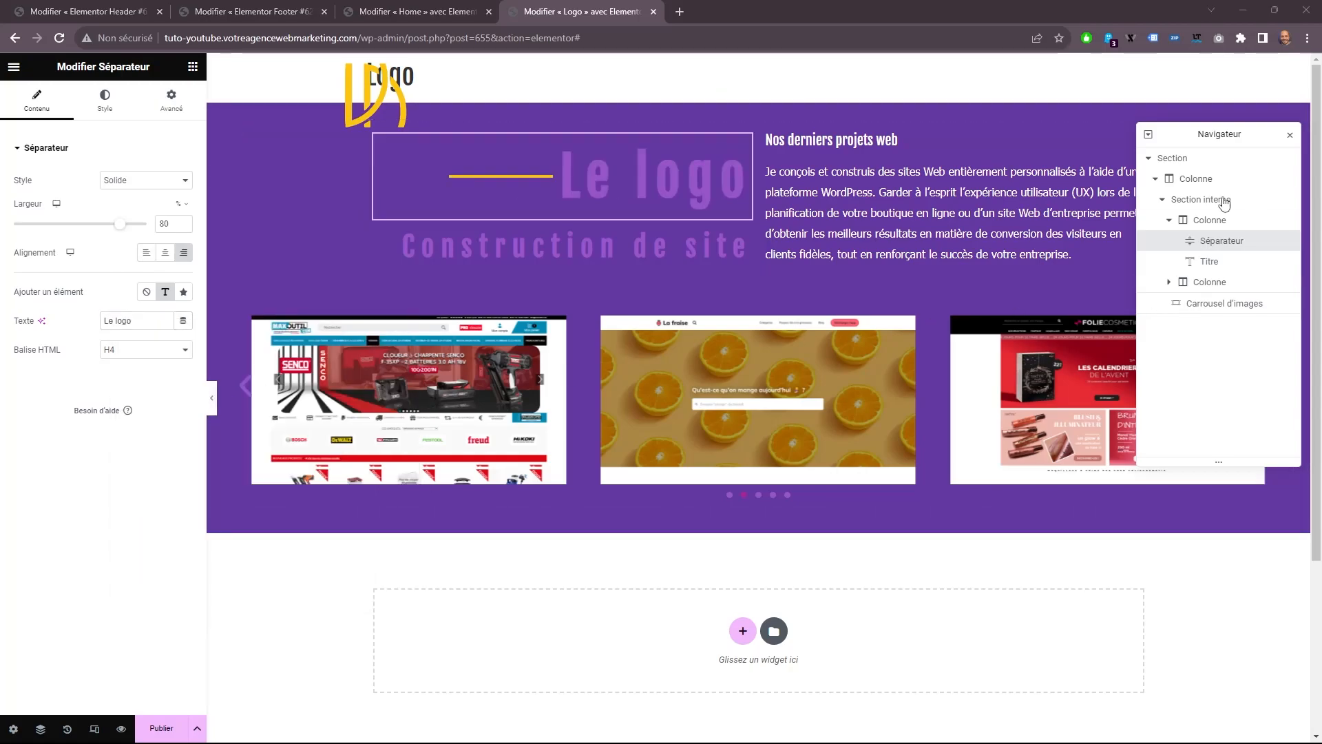
click(586, 245)
drag(95, 197, 3, 226)
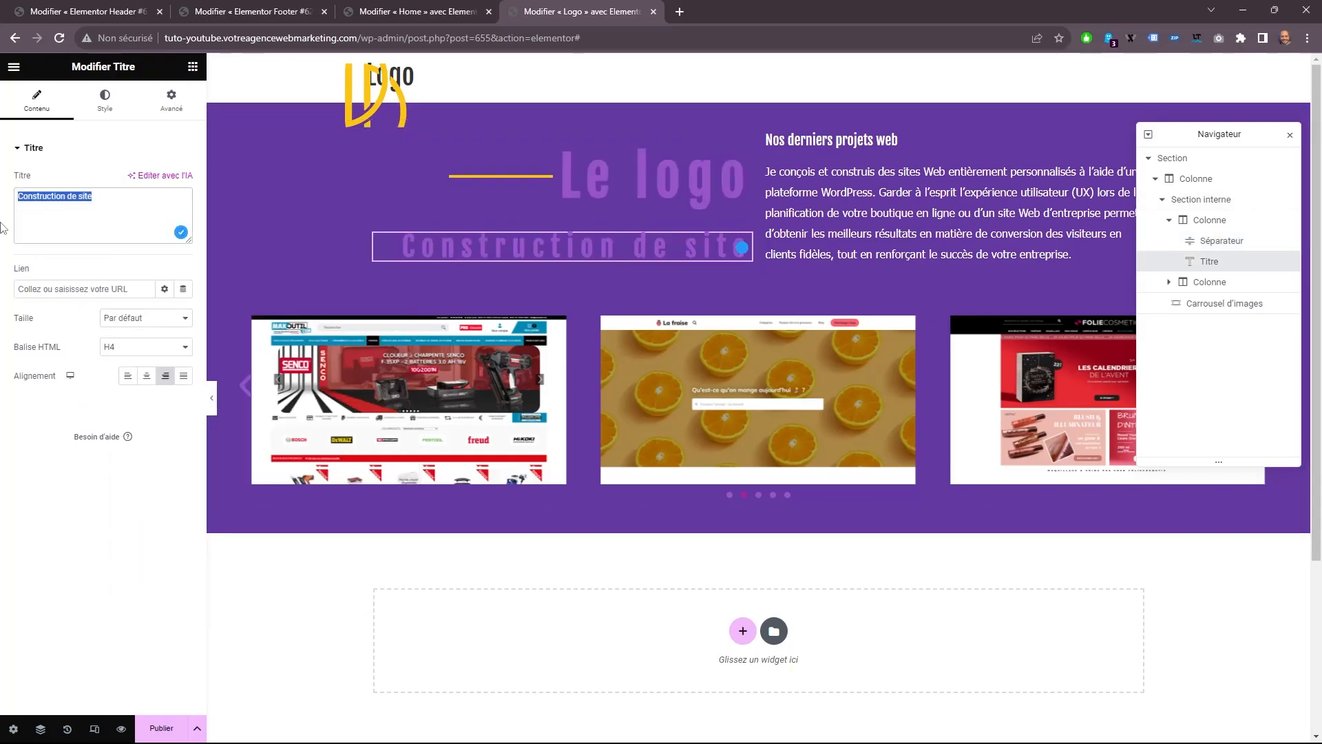
text(est le drapeau de votre marque)
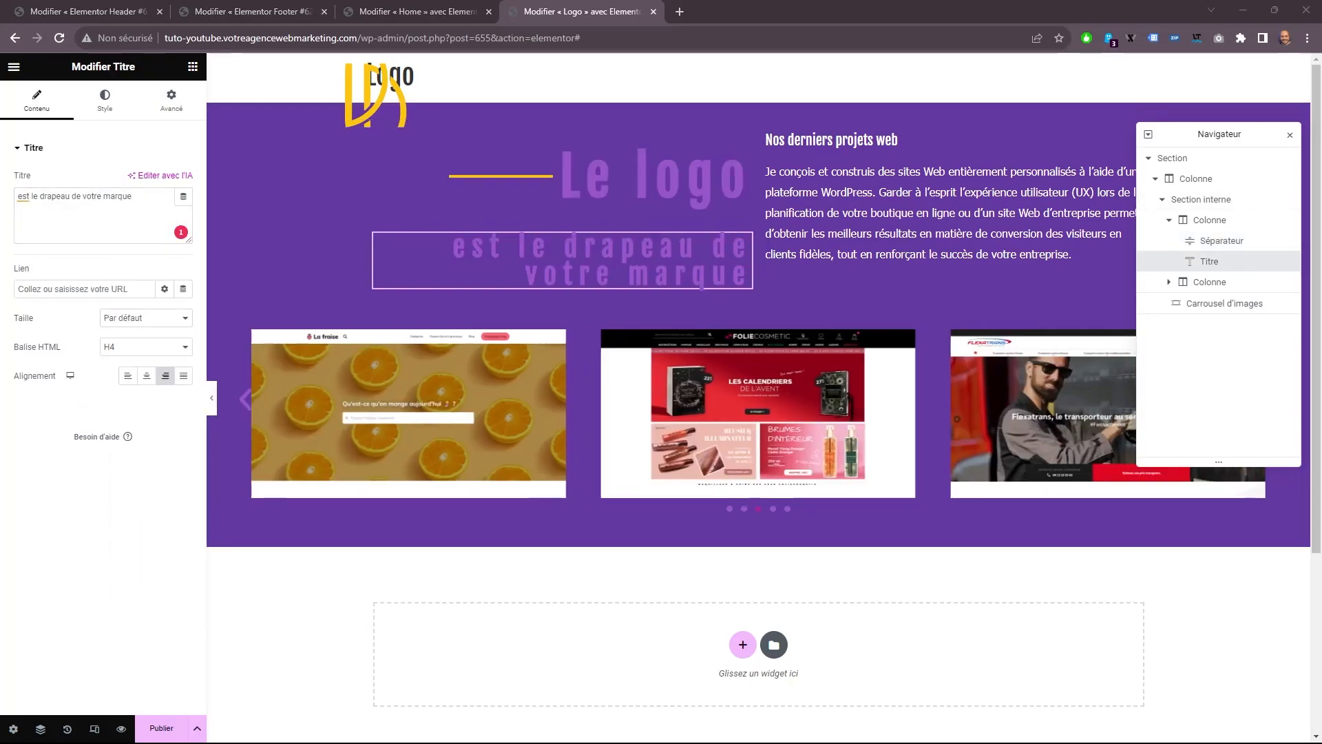
Replace the second column's paragraph with the text about logo design and change its title to "Design de logo".
click(945, 209)
key(ctrl+a)
text(Le logo est une partie petite mais importante du langage visuel total de votre entreprise. Je ne crée jamais de logo autonome, car une entreprise doit pouvoir s’exprimer pleinement visuellement en toute confiance, sinon le logo n’est qu’un joli titre. MAIS le logo doit être suffisamment fort pour tenir seul, tout comme celui-ci devant vous.)
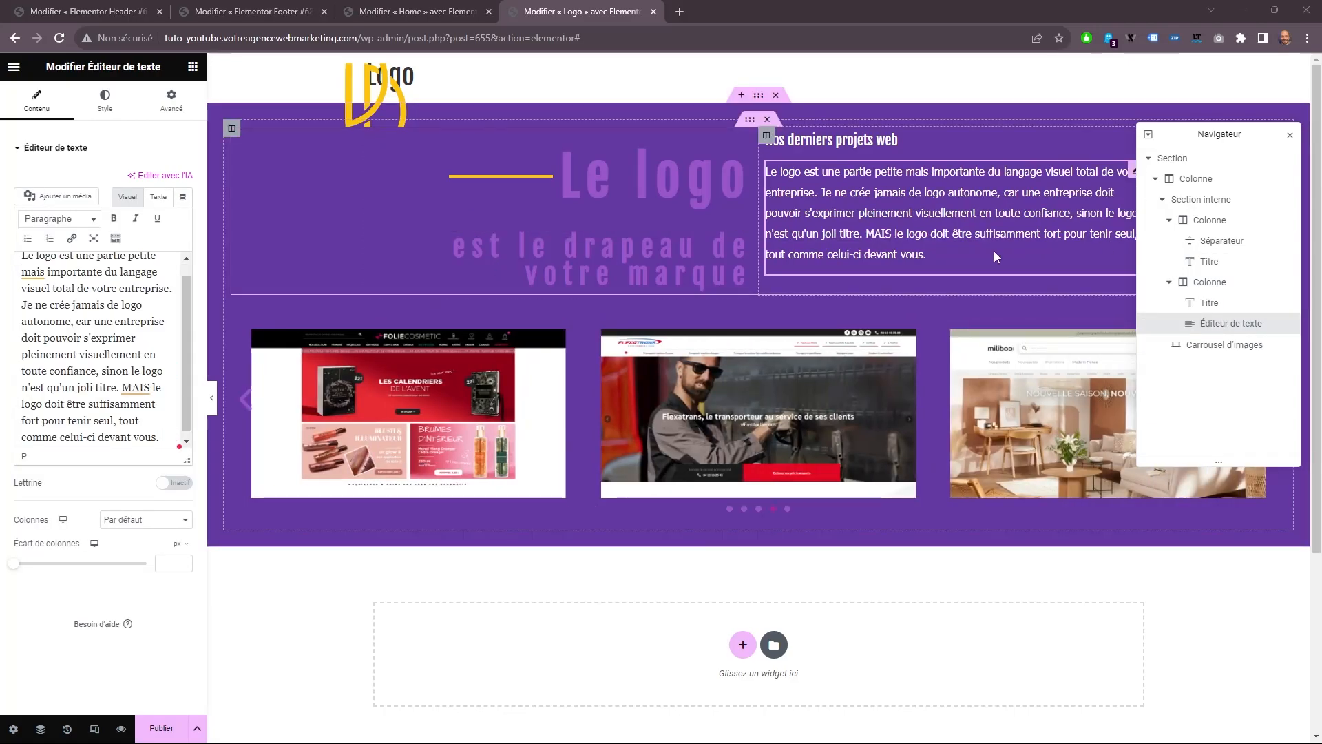
click(831, 140)
key(ctrl+a)
text(Design de logo)
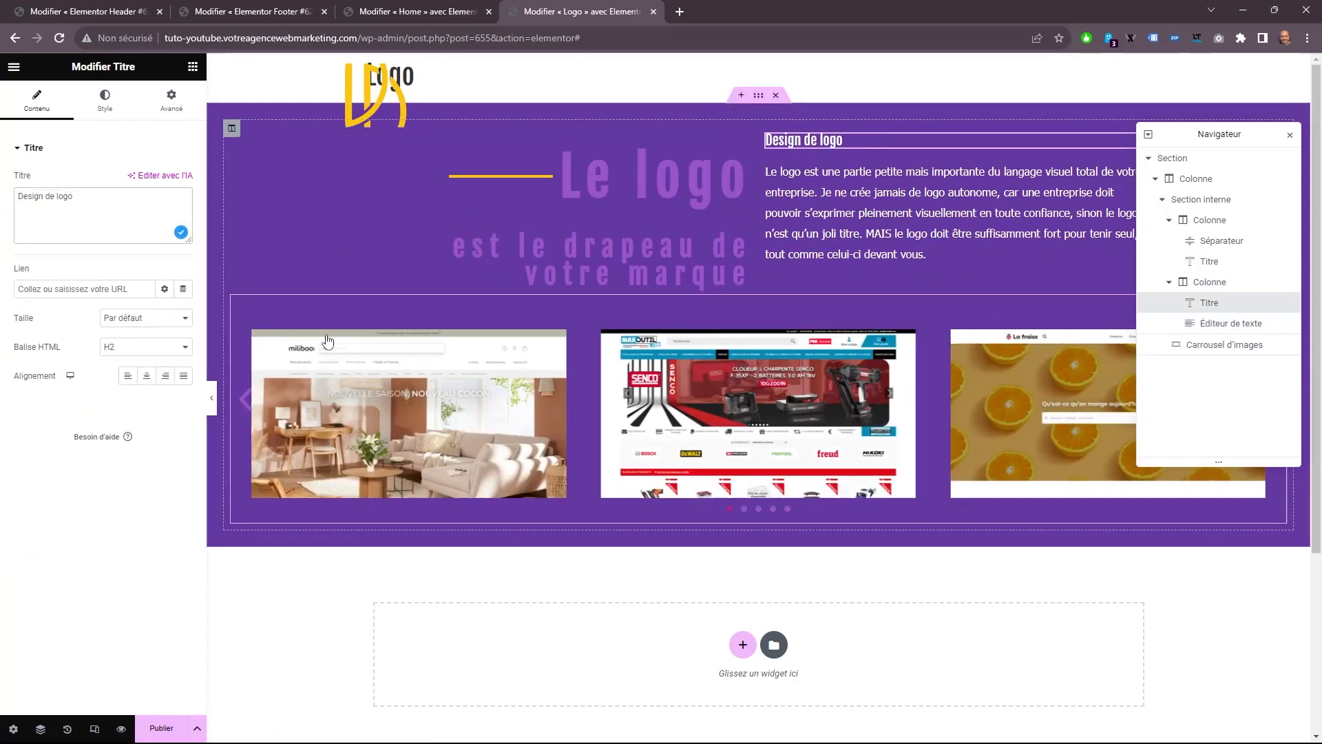
Remove the existing website screenshots from the image carousel's gallery.
click(325, 340)
click(1290, 73)
click(1219, 347)
click(59, 224)
click(260, 178)
click(260, 178)
triple_click(260, 177)
Add the nine brand logo images from the media library, from Pepsi to Harley-Davidson, to the carousel's gallery and insert it.
click(84, 184)
click(321, 122)
click(1038, 235)
click(220, 339)
click(319, 339)
click(421, 339)
click(525, 339)
click(631, 338)
click(729, 337)
click(847, 334)
click(1033, 341)
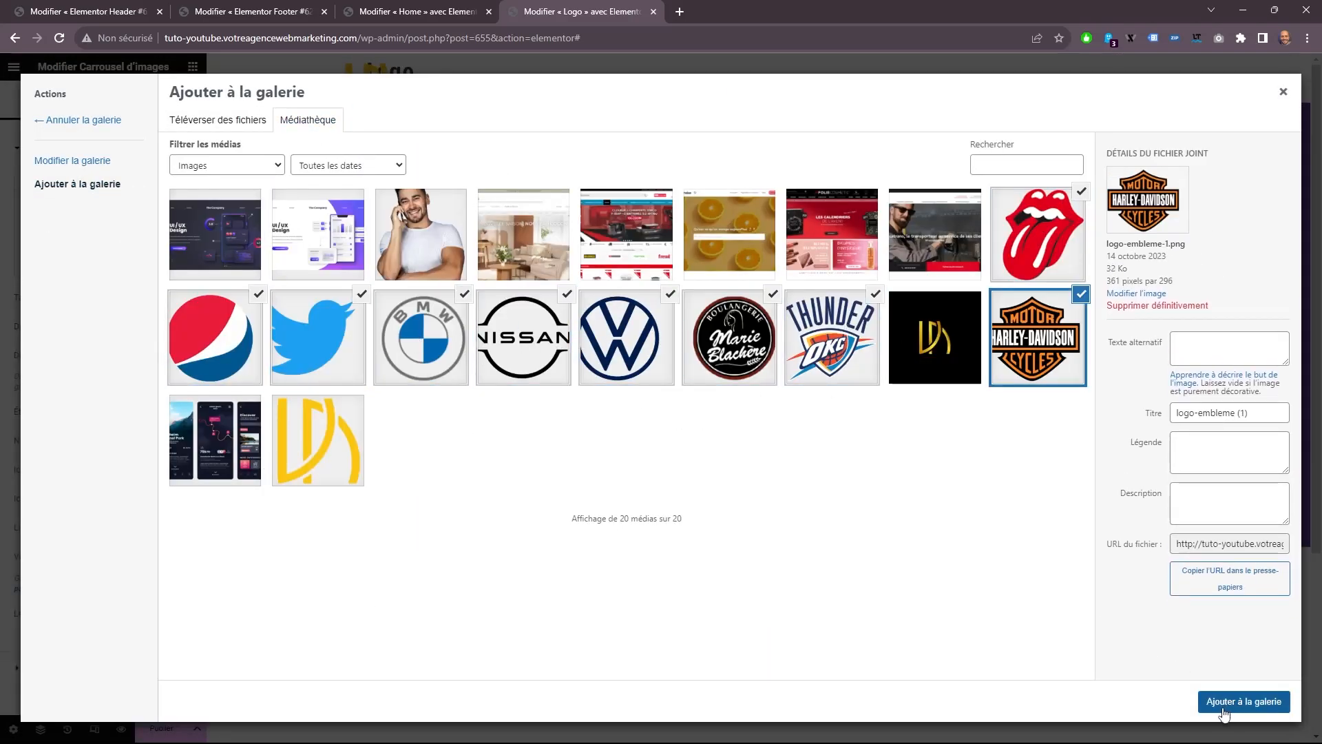
click(1232, 701)
click(1247, 701)
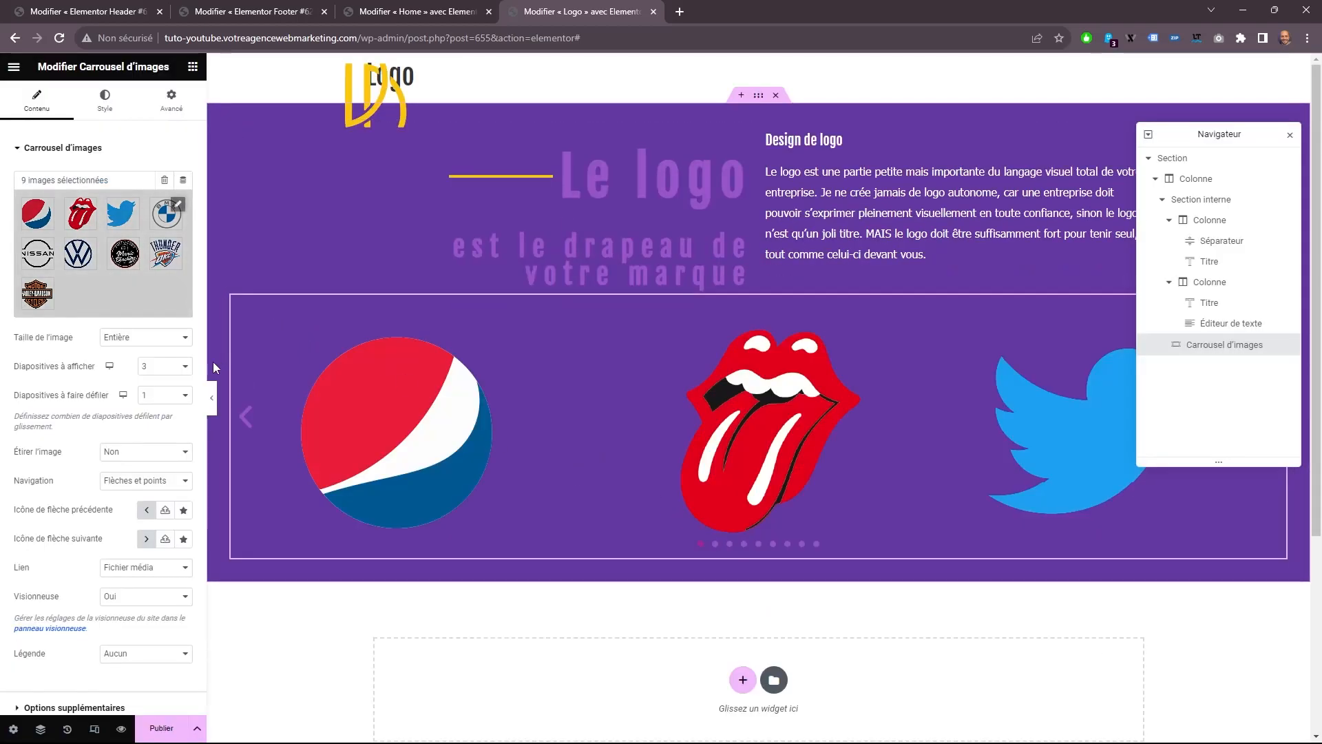
Set the carousel's image size to Medium - 300 x 300, slides to show to 7, and link to Aucun.
click(148, 338)
click(158, 358)
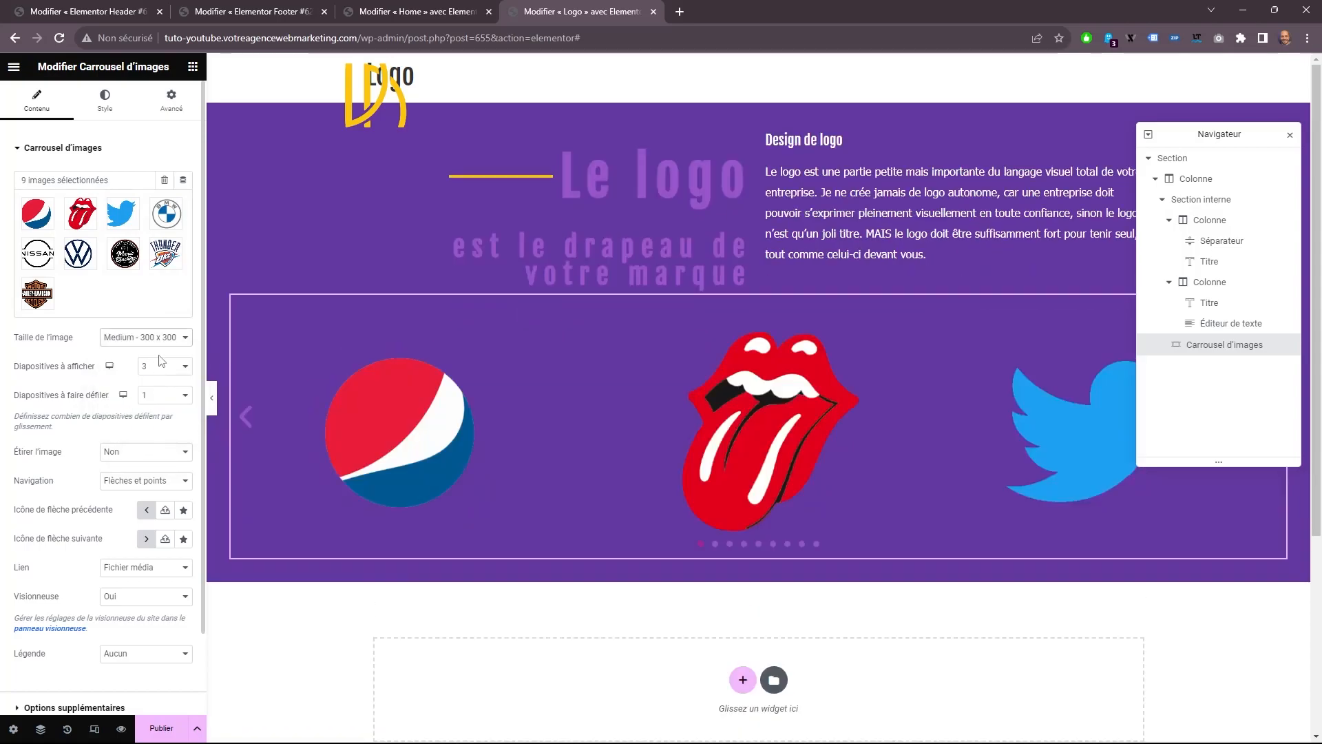
click(168, 370)
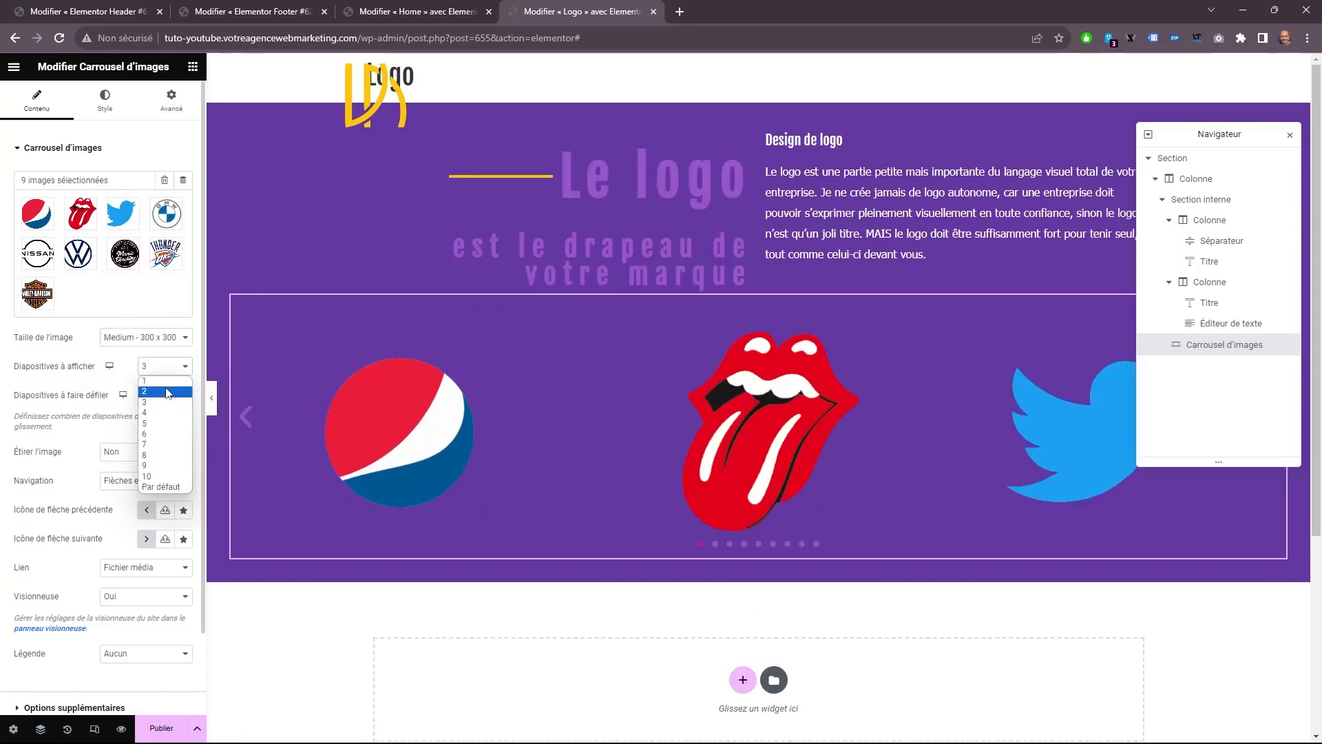
click(166, 445)
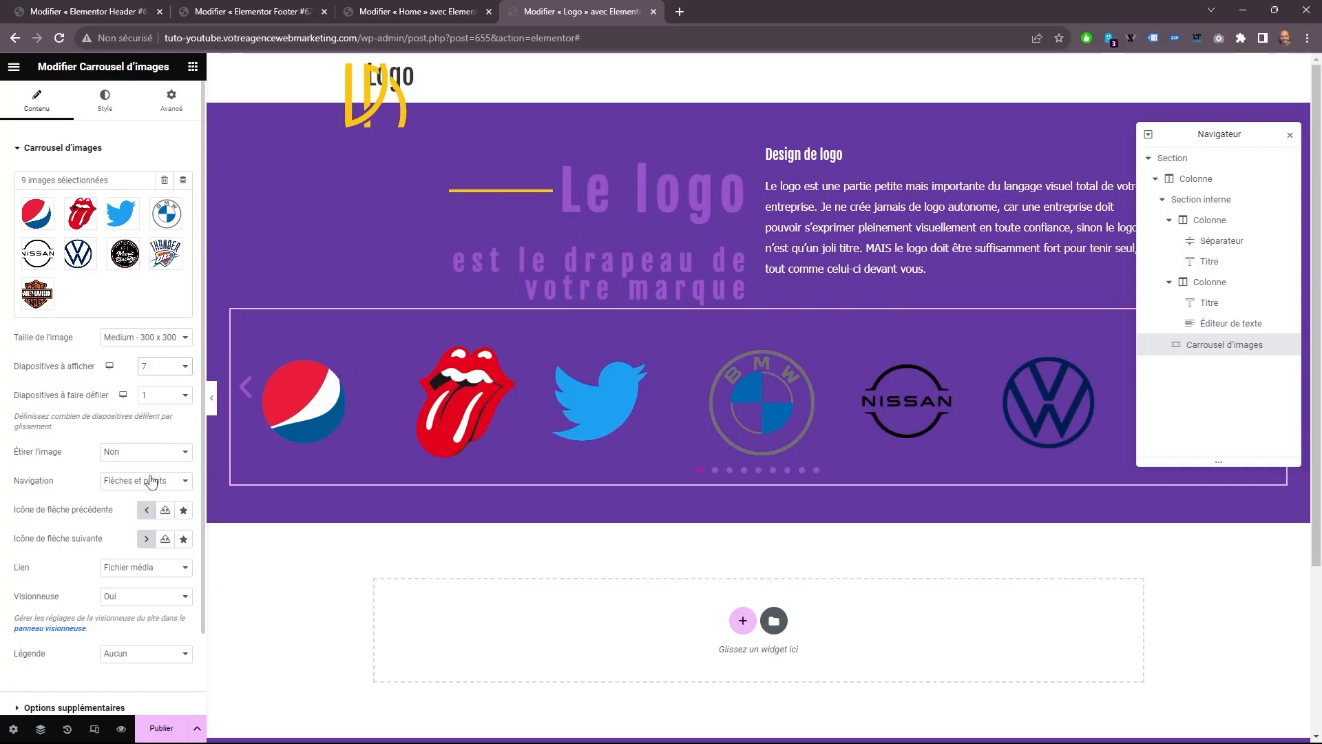
click(152, 568)
click(150, 583)
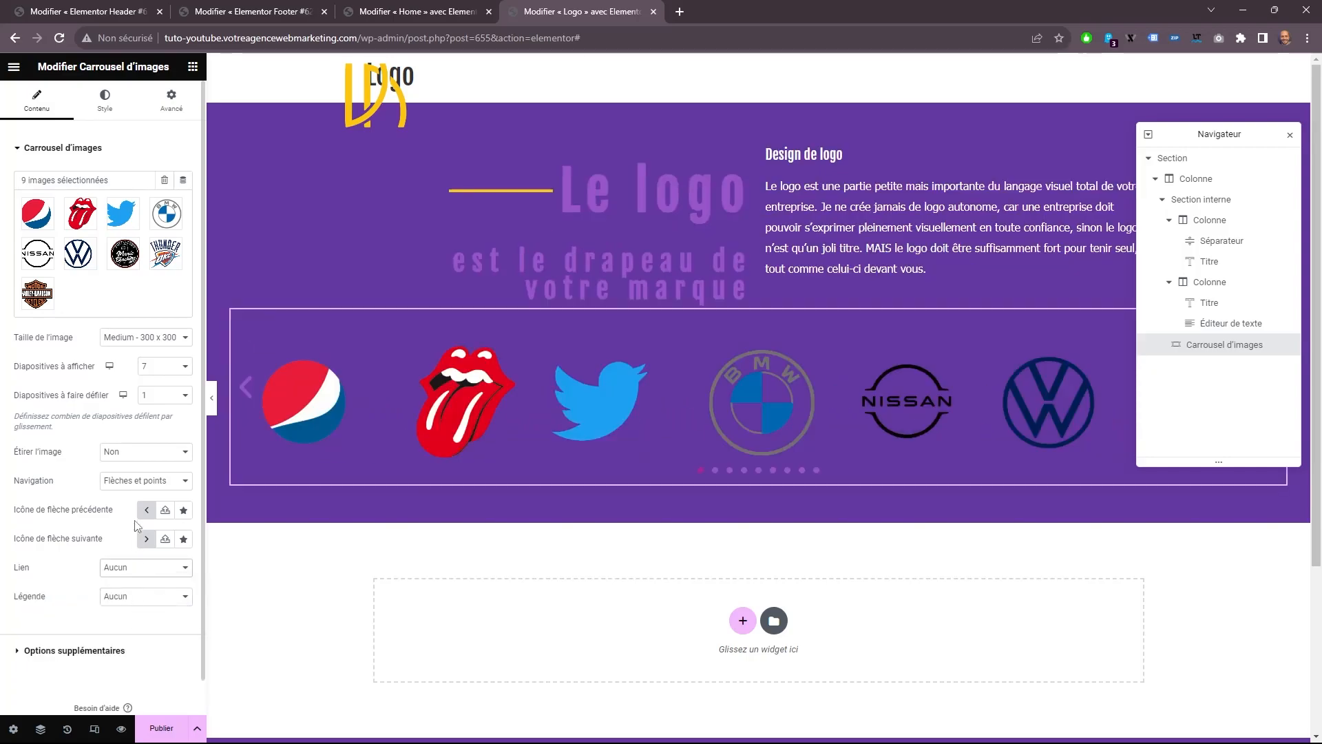
Review the carousel's image styling, publish the Logo template, and close its editor to return to the Home page editor.
click(105, 100)
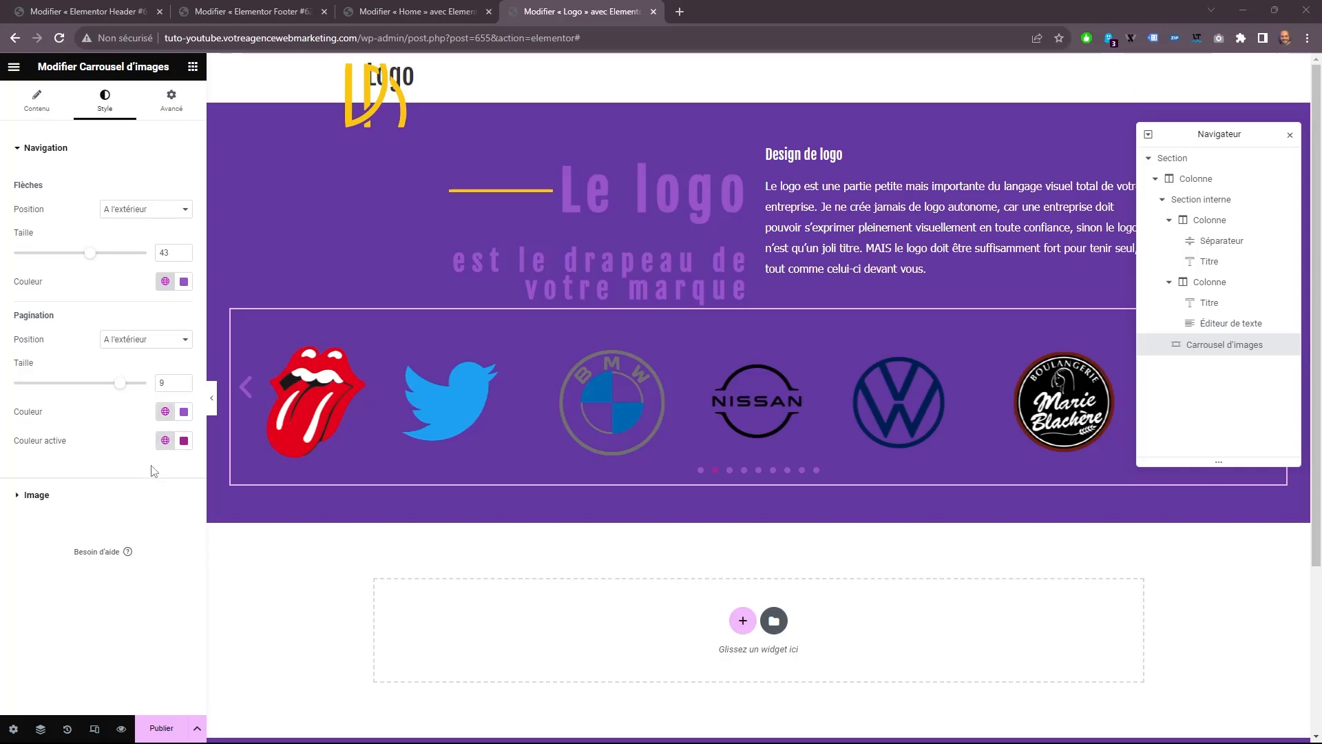
click(117, 504)
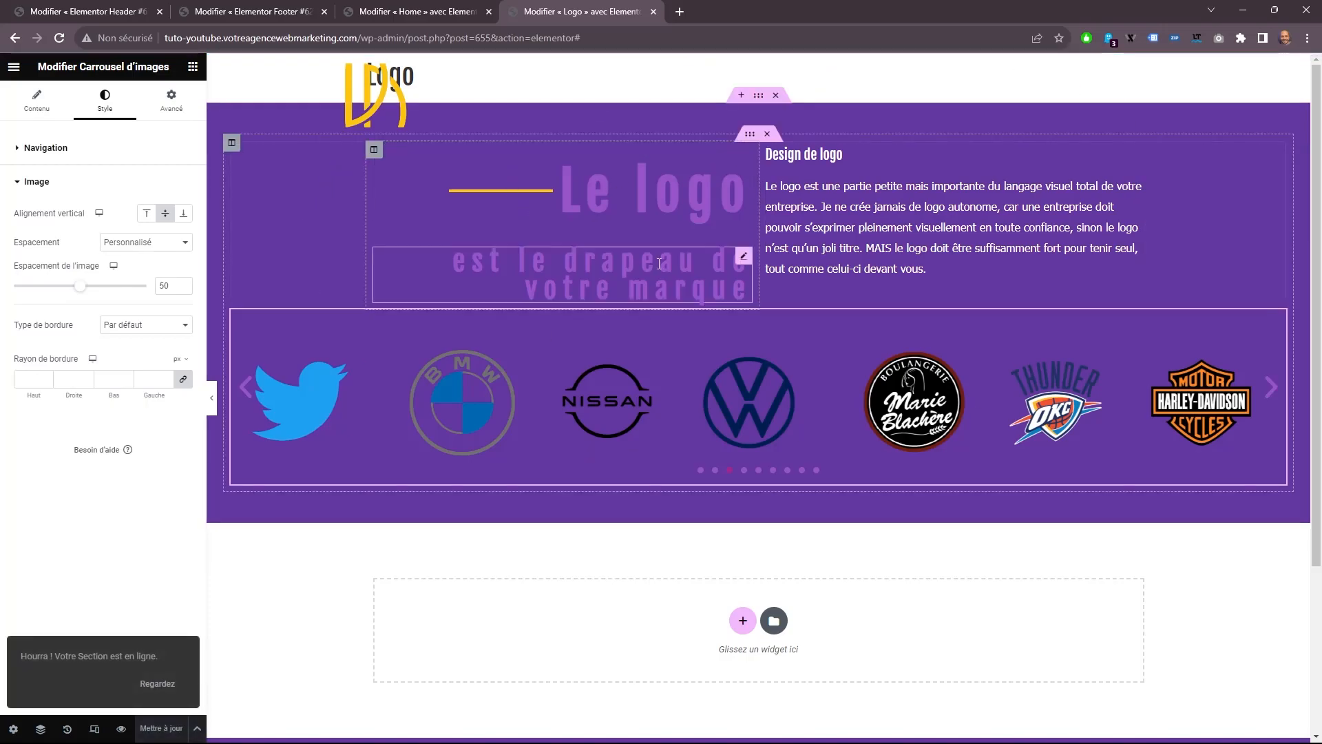
click(451, 8)
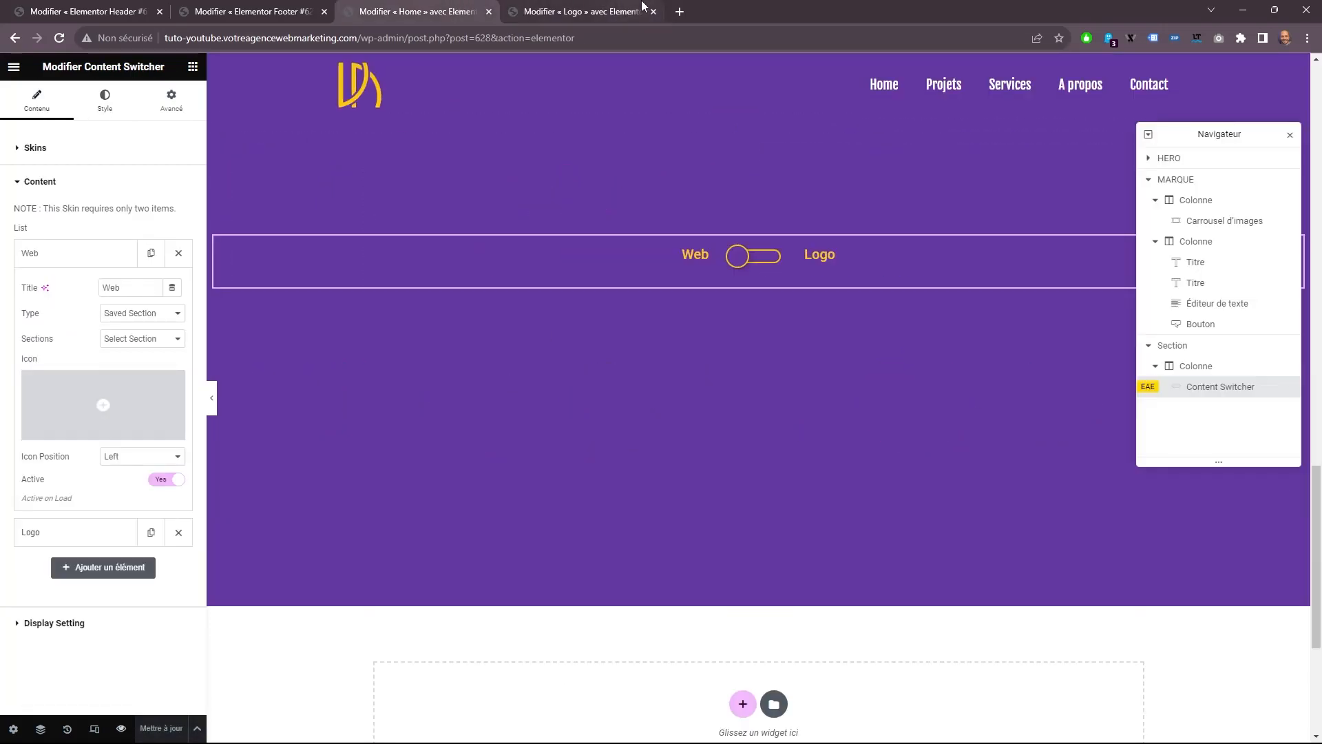
click(655, 12)
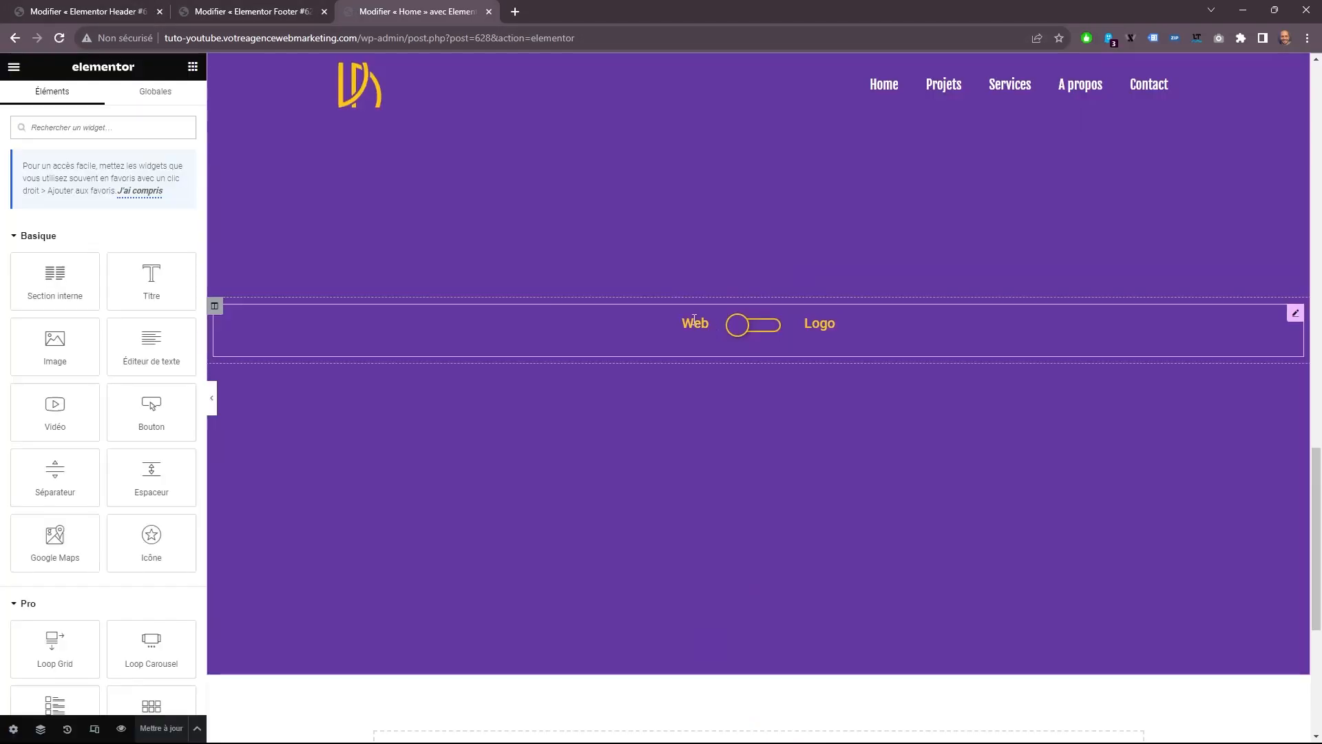
Assign the saved section Web to the Content Switcher's Web item.
click(79, 238)
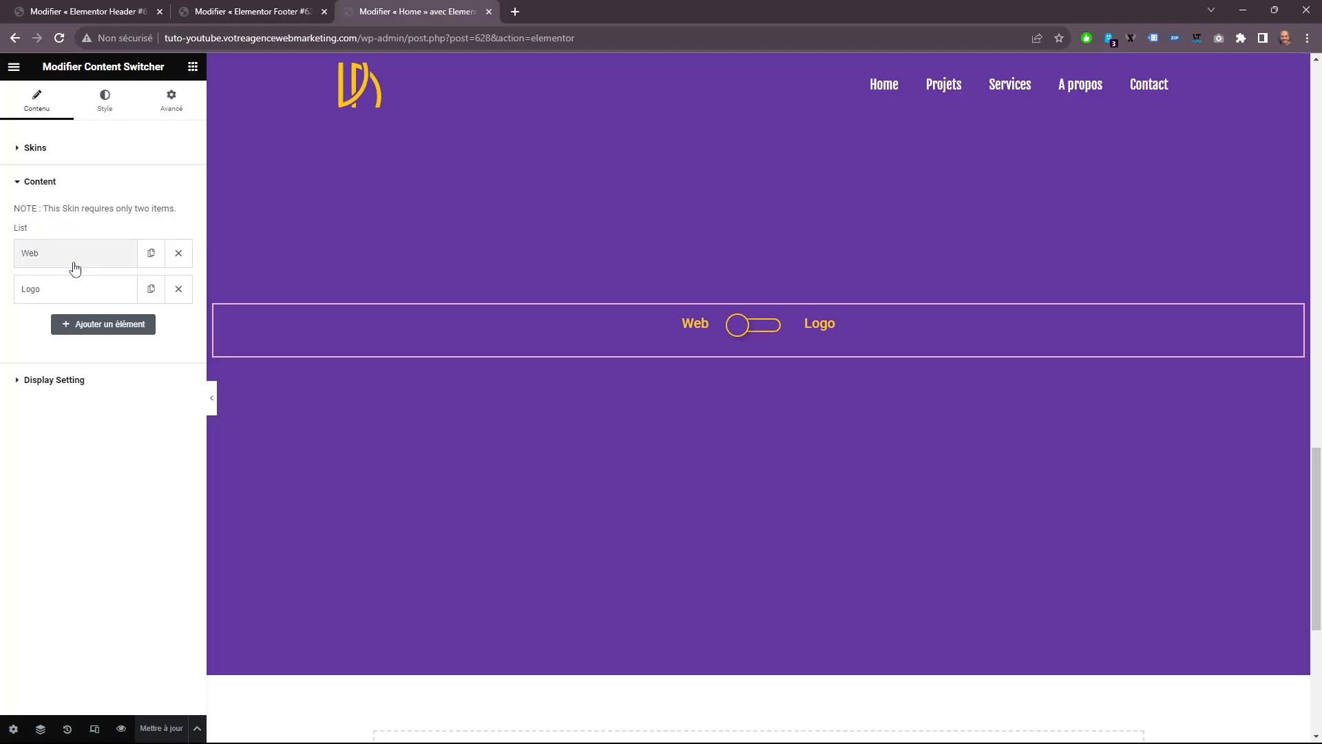
click(74, 255)
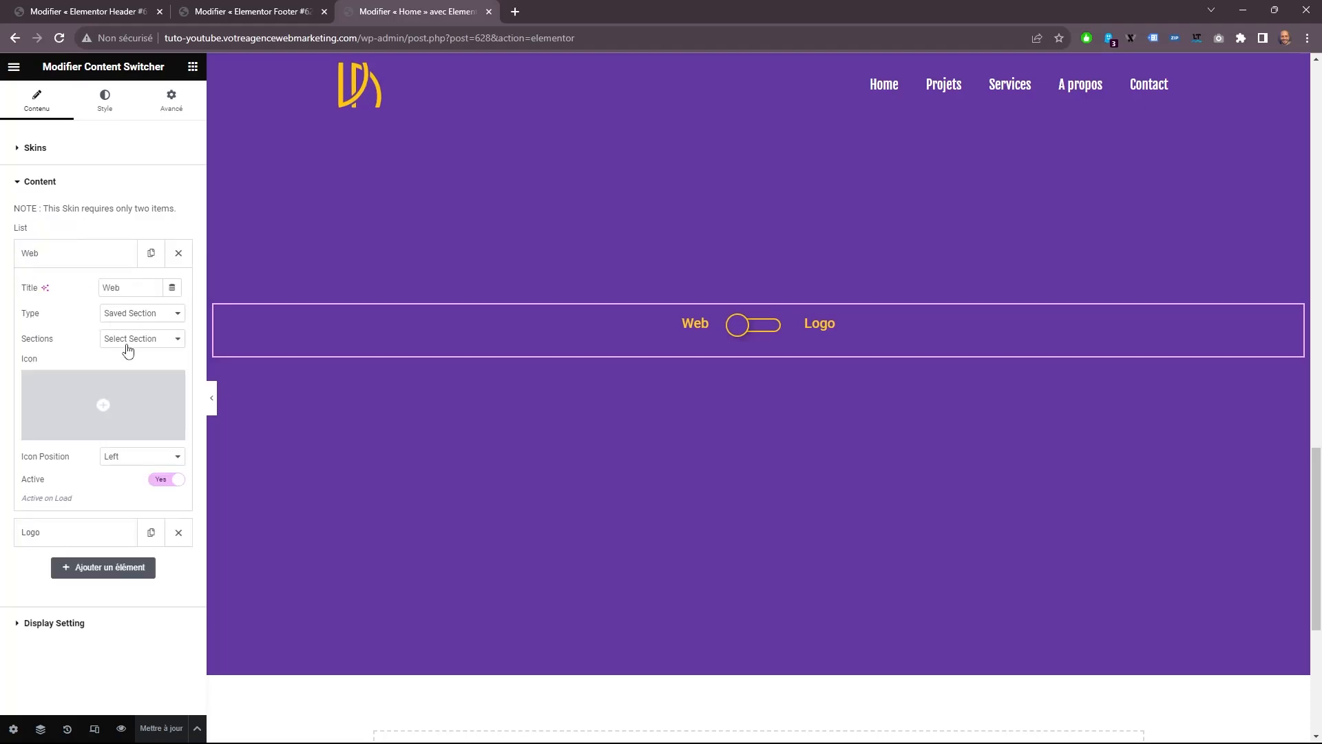
click(128, 348)
click(126, 357)
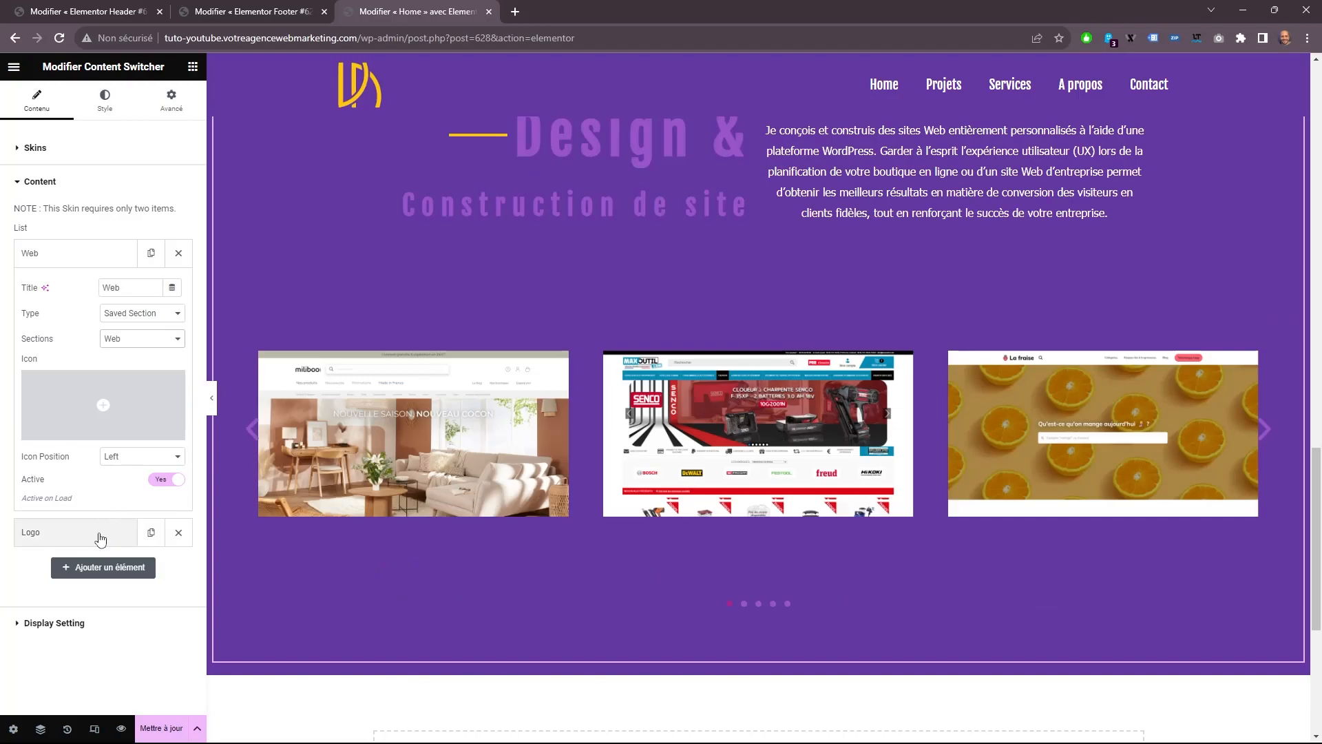
Assign the saved section Logo to the Content Switcher's Logo item and update the Home page.
click(99, 534)
scroll(104, 482, down, 3)
click(141, 451)
click(117, 476)
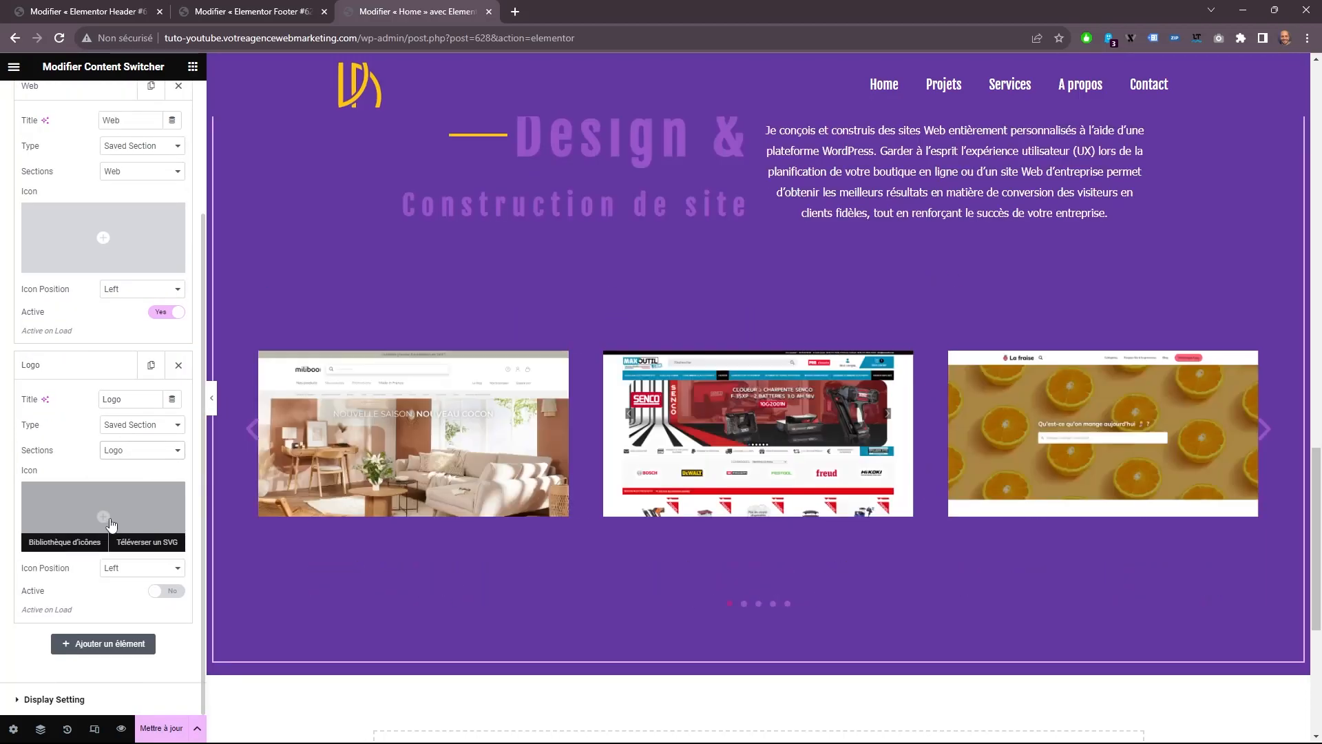
click(155, 729)
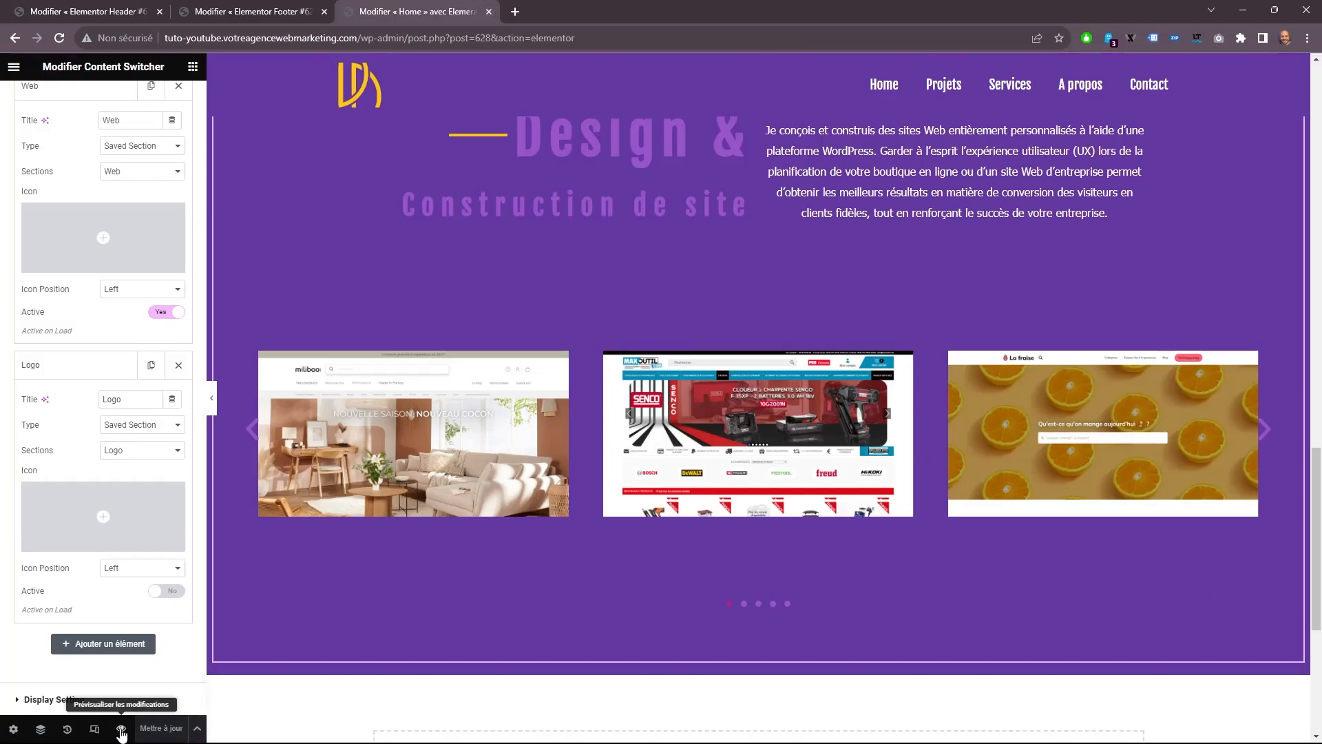
Preview the Home page and test the Web/Logo switcher.
click(121, 728)
scroll(453, 278, down, 15)
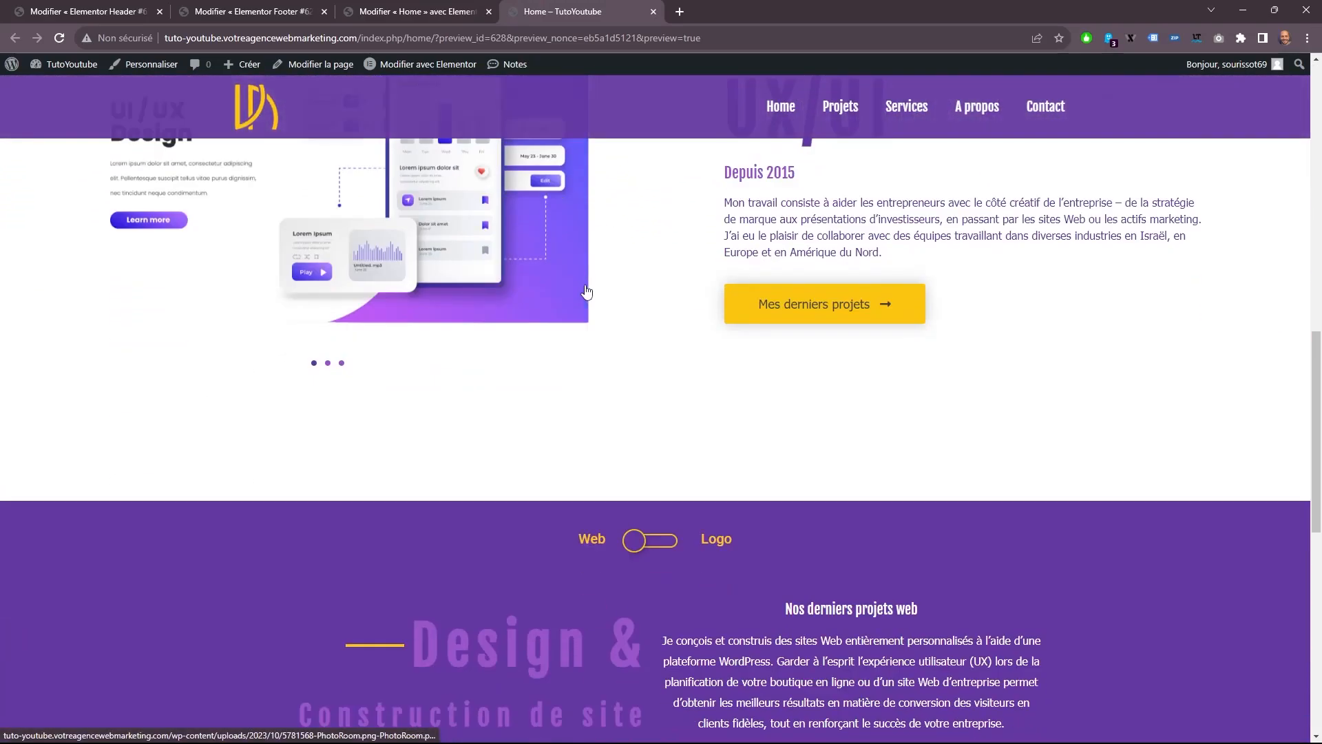
scroll(688, 338, up, 2)
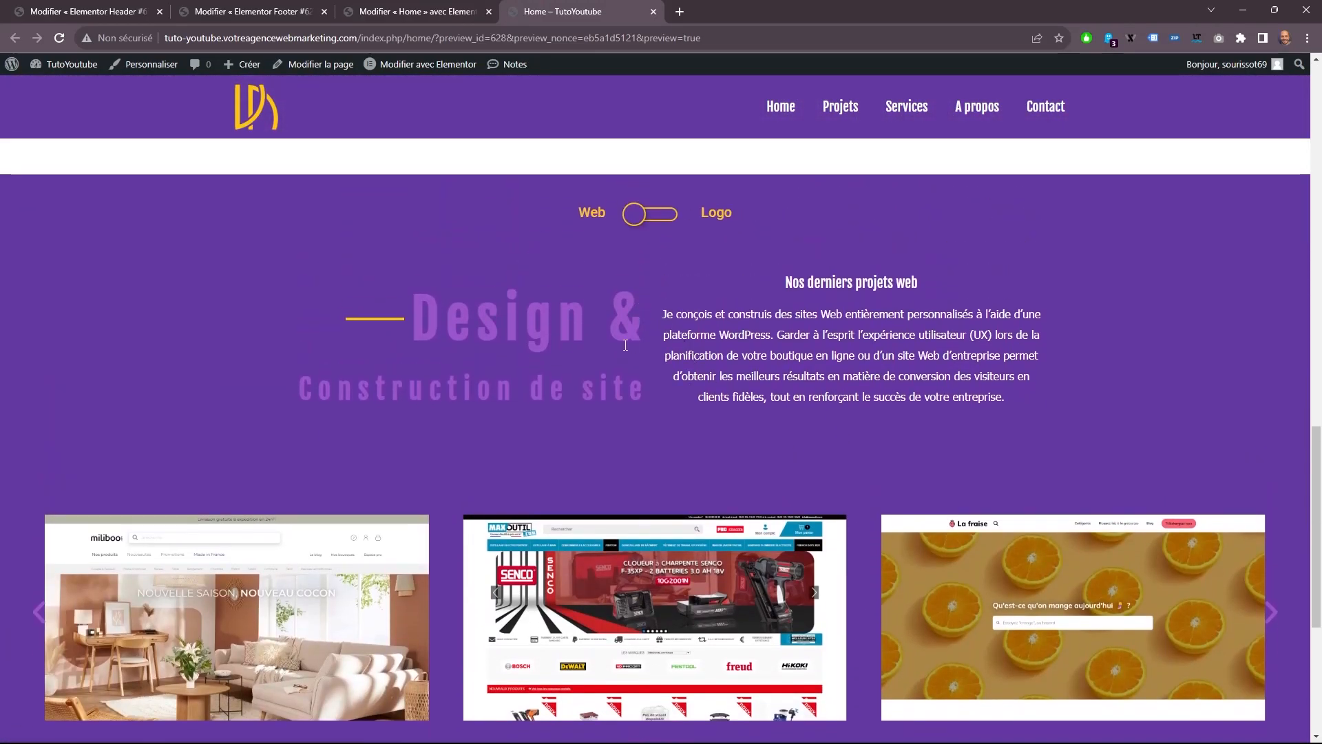
click(644, 215)
In the Home page editor, unlink the switcher column's padding values, set the top padding to 30 px, and update the page.
click(420, 11)
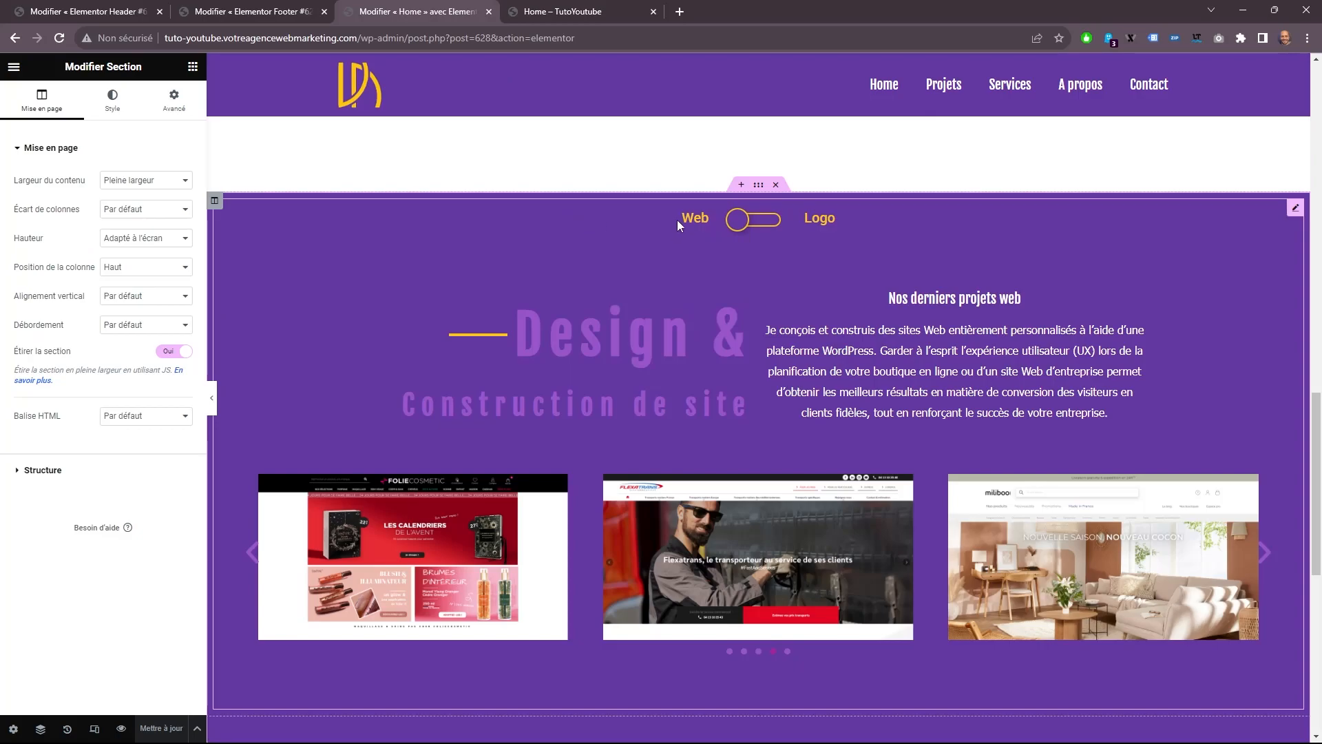
click(612, 217)
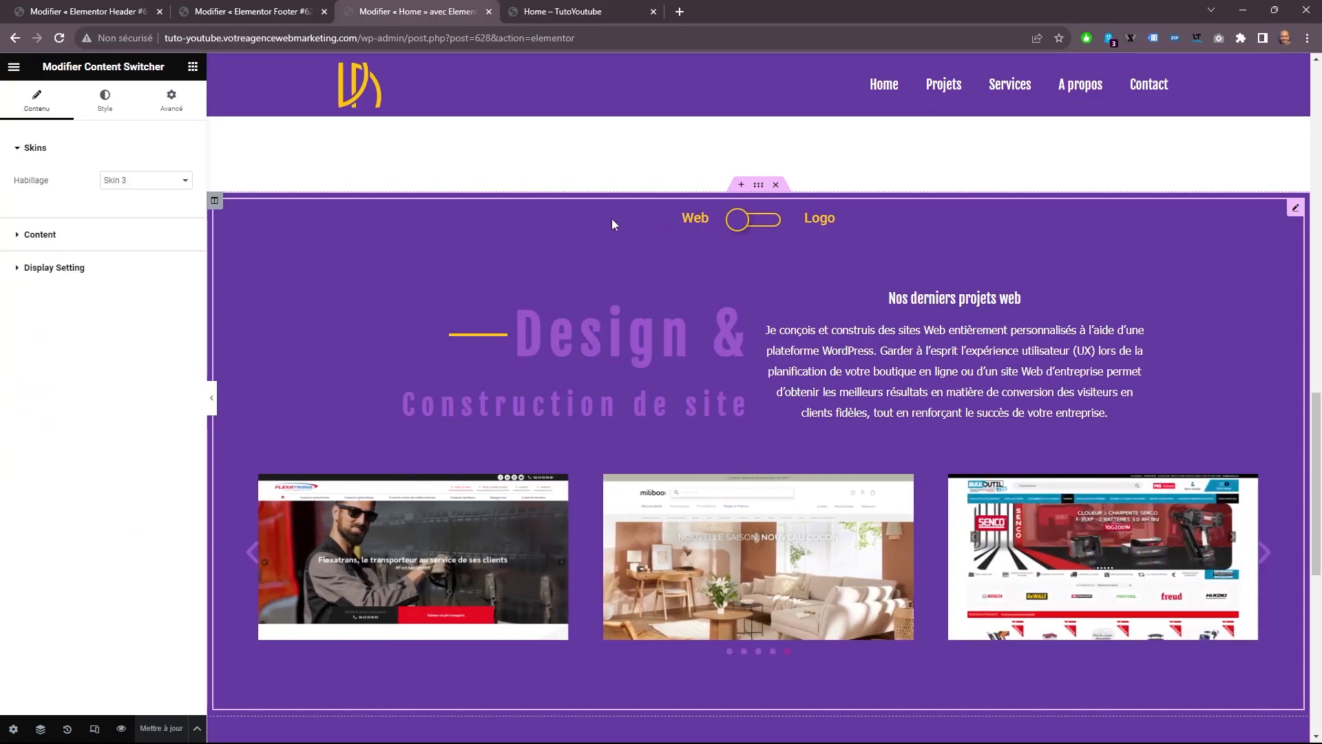
click(214, 201)
click(173, 111)
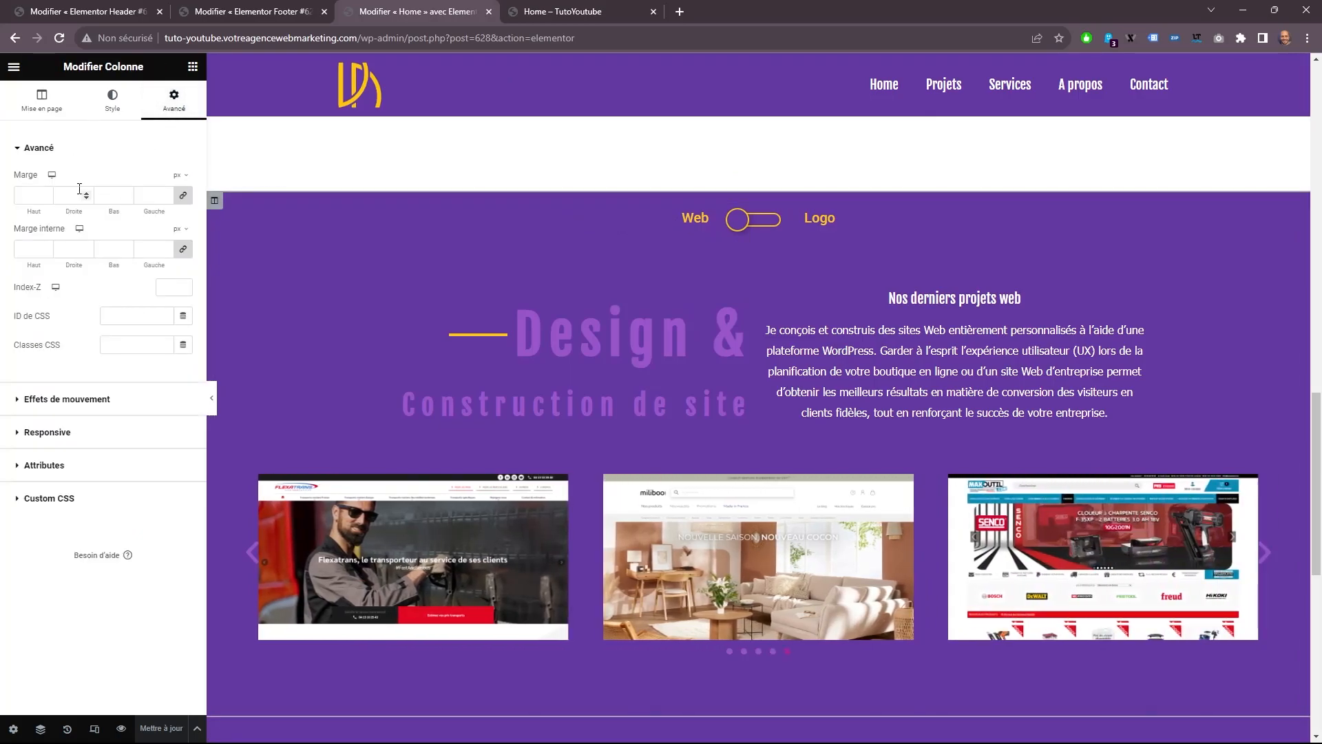
click(183, 248)
click(41, 248)
text(8)
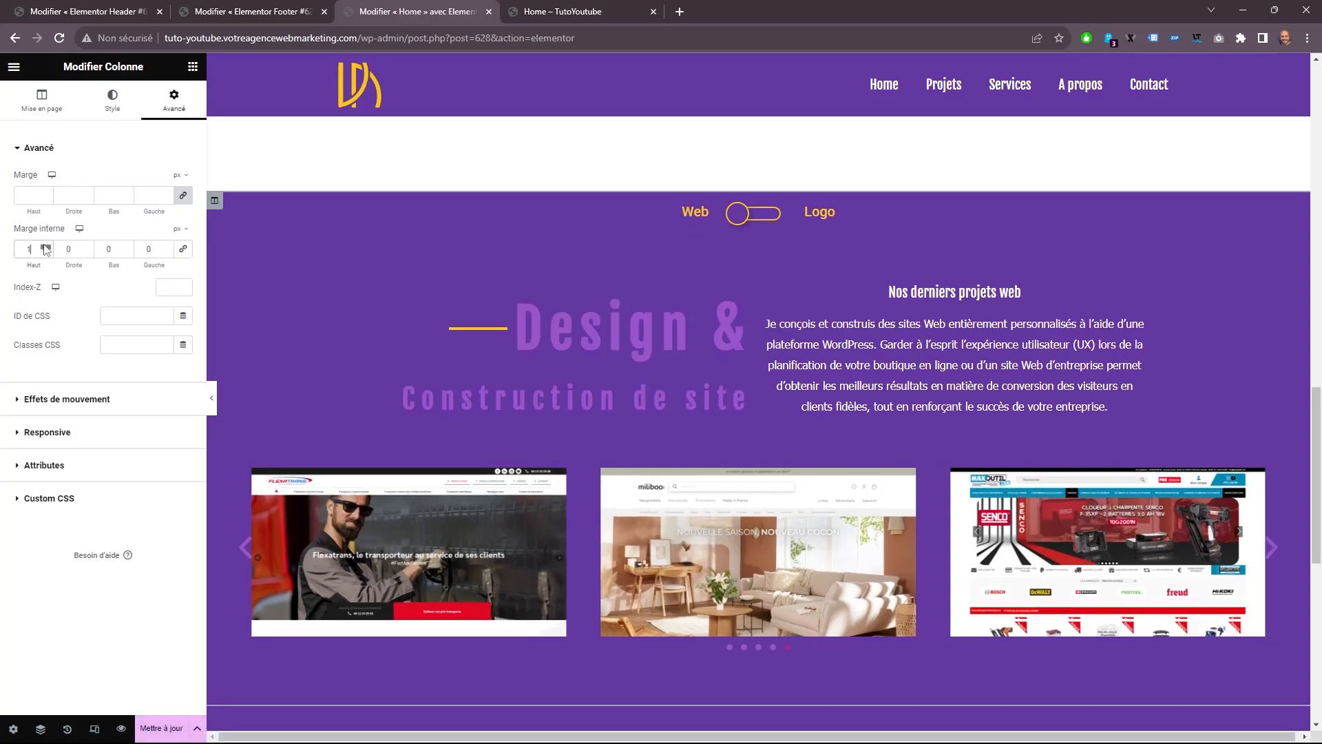
click(45, 245)
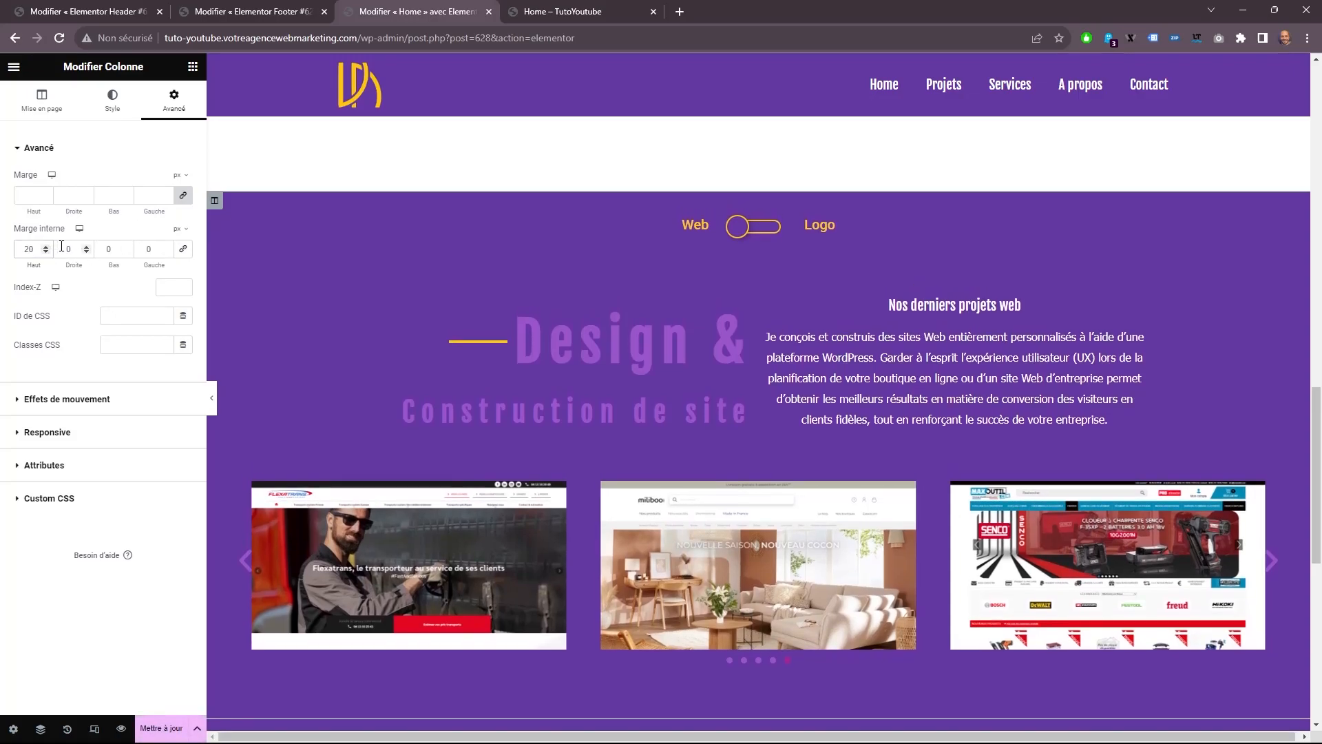
click(45, 247)
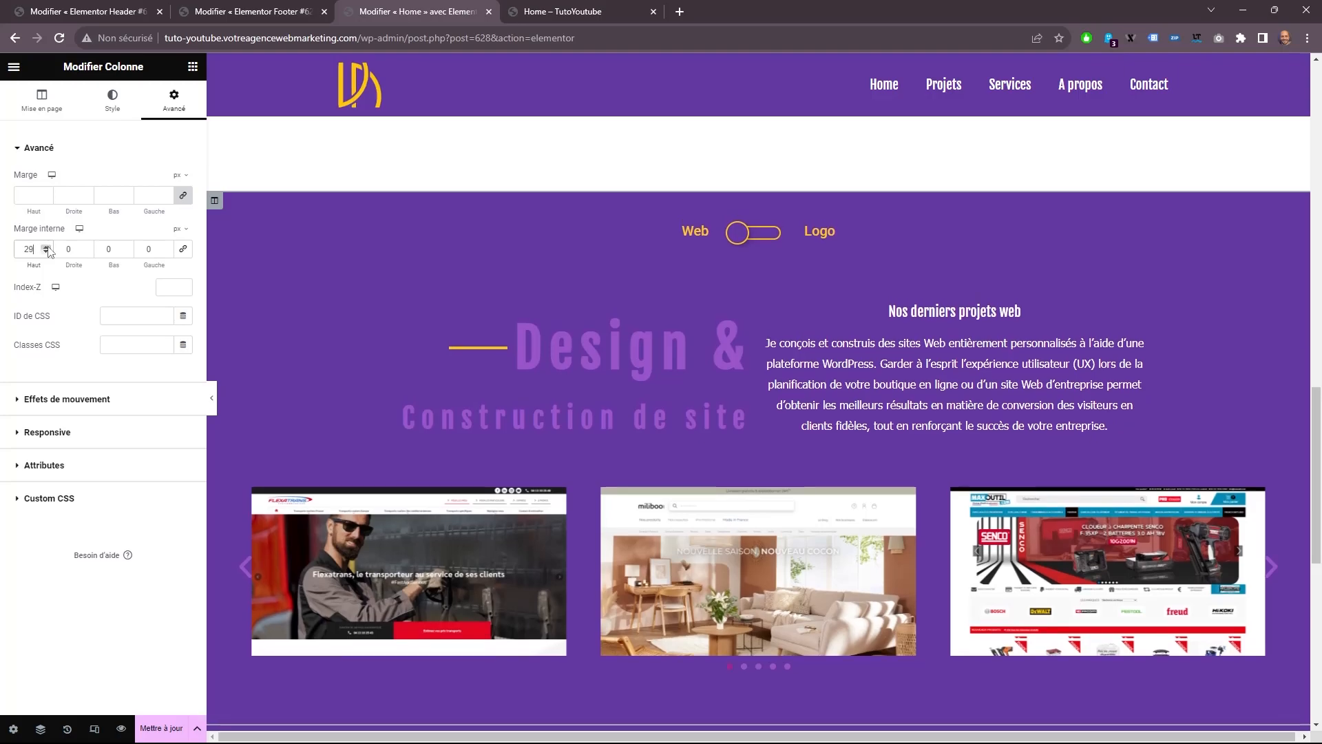
click(163, 724)
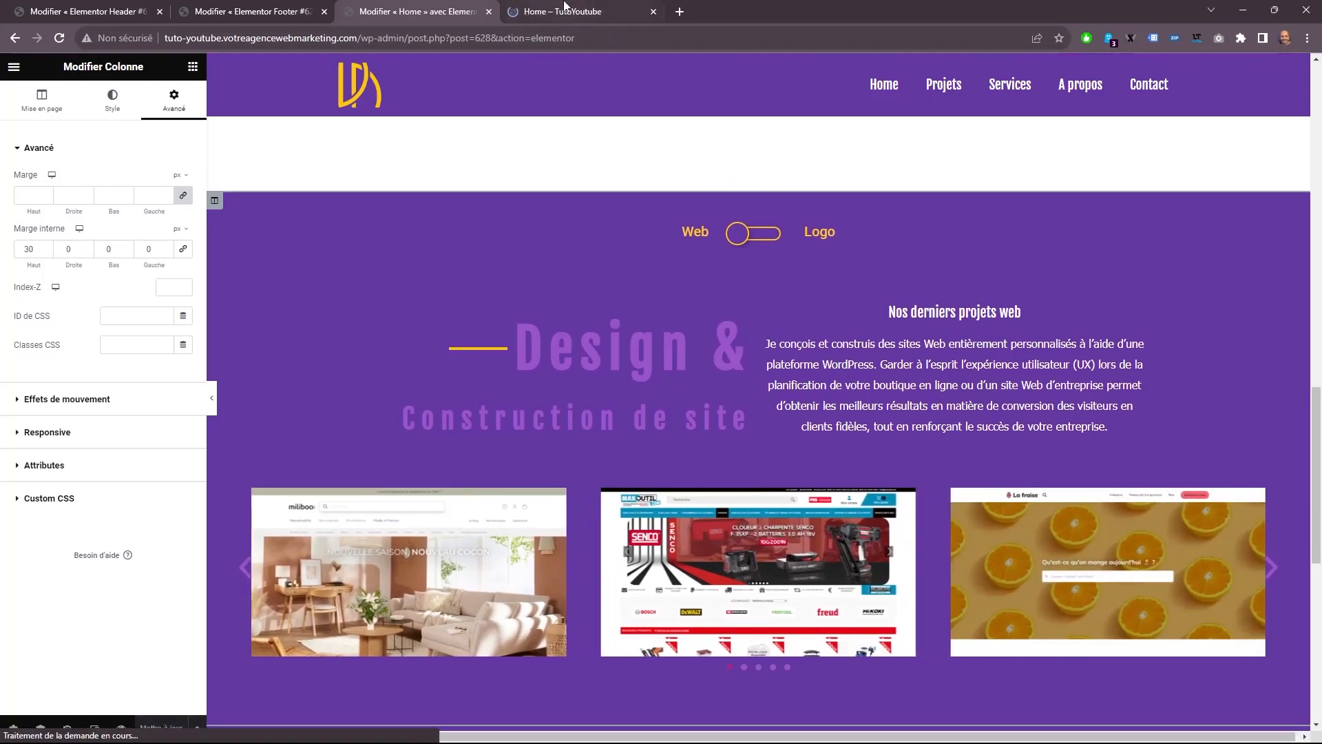
Check the spacing above the Web/Logo switcher in the refreshed Home page preview.
click(563, 11)
scroll(706, 317, down, 5)
scroll(708, 329, down, 10)
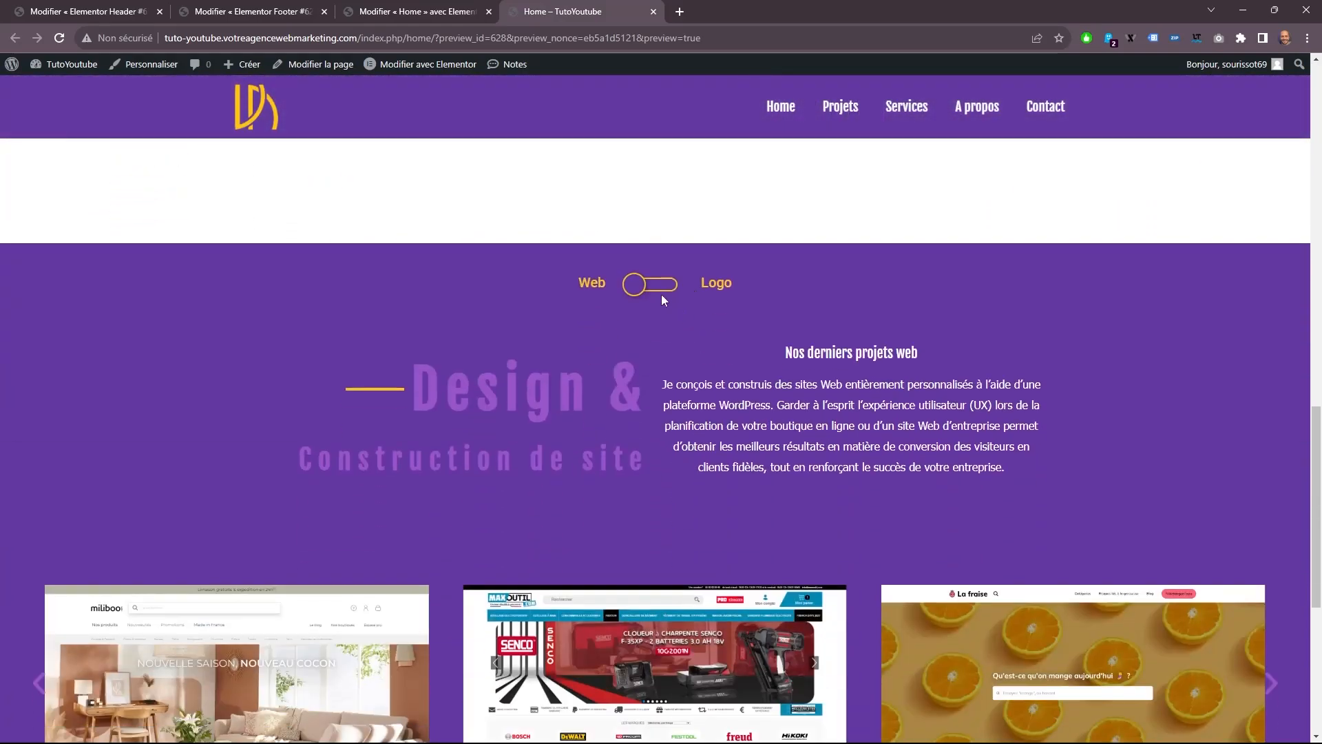
Toggle the Web/Logo switcher in the Home page preview and look over the projects section below it.
click(660, 288)
click(661, 267)
click(663, 268)
click(663, 268)
scroll(621, 172, down, 1)
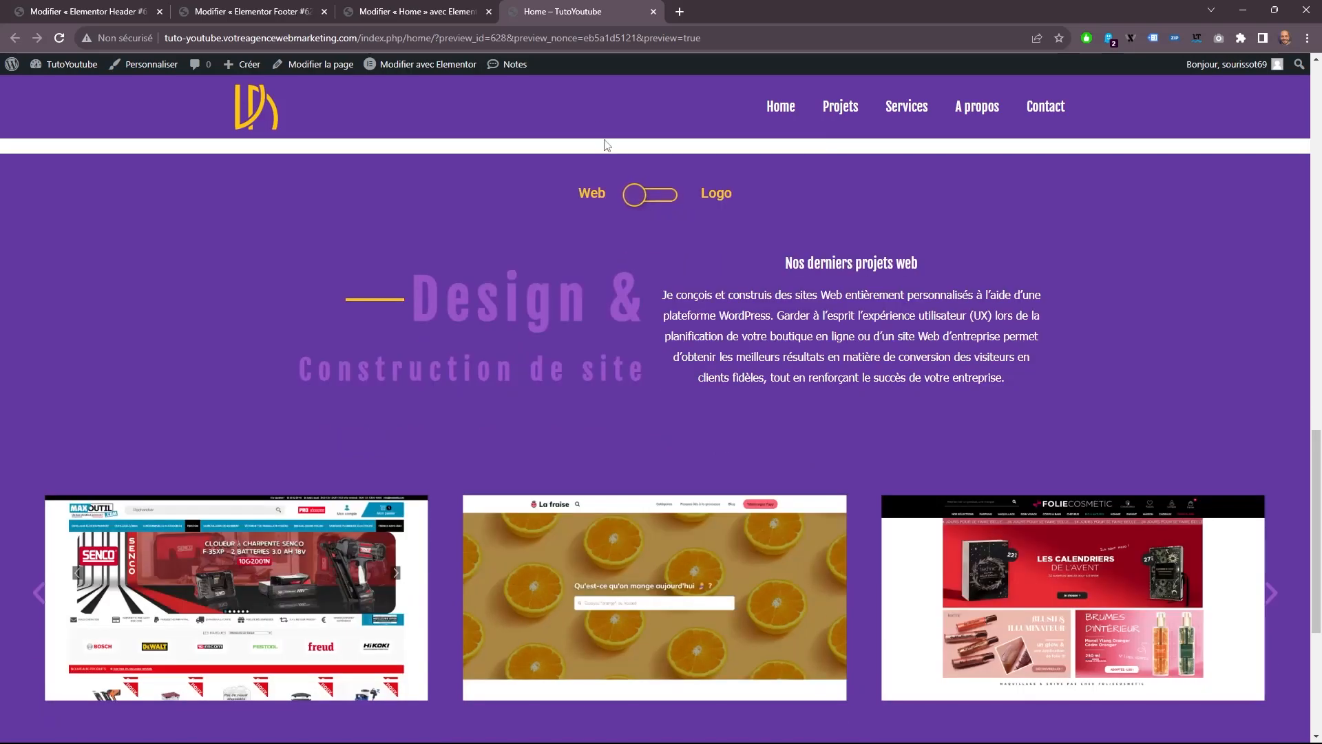
scroll(635, 301, down, 3)
Return to the Home page editor and add a new single-column section just above the footer.
key(ctrl+shift+Tab)
scroll(838, 520, down, 8)
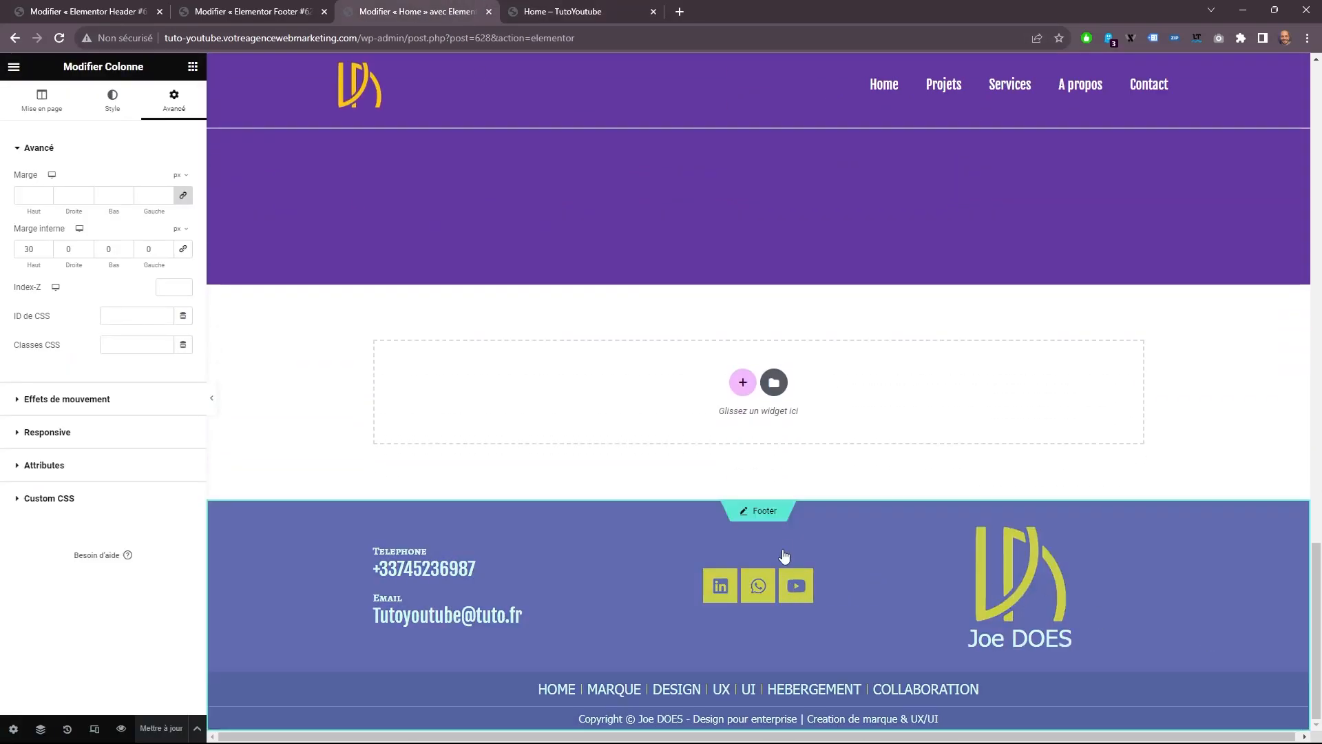
click(741, 381)
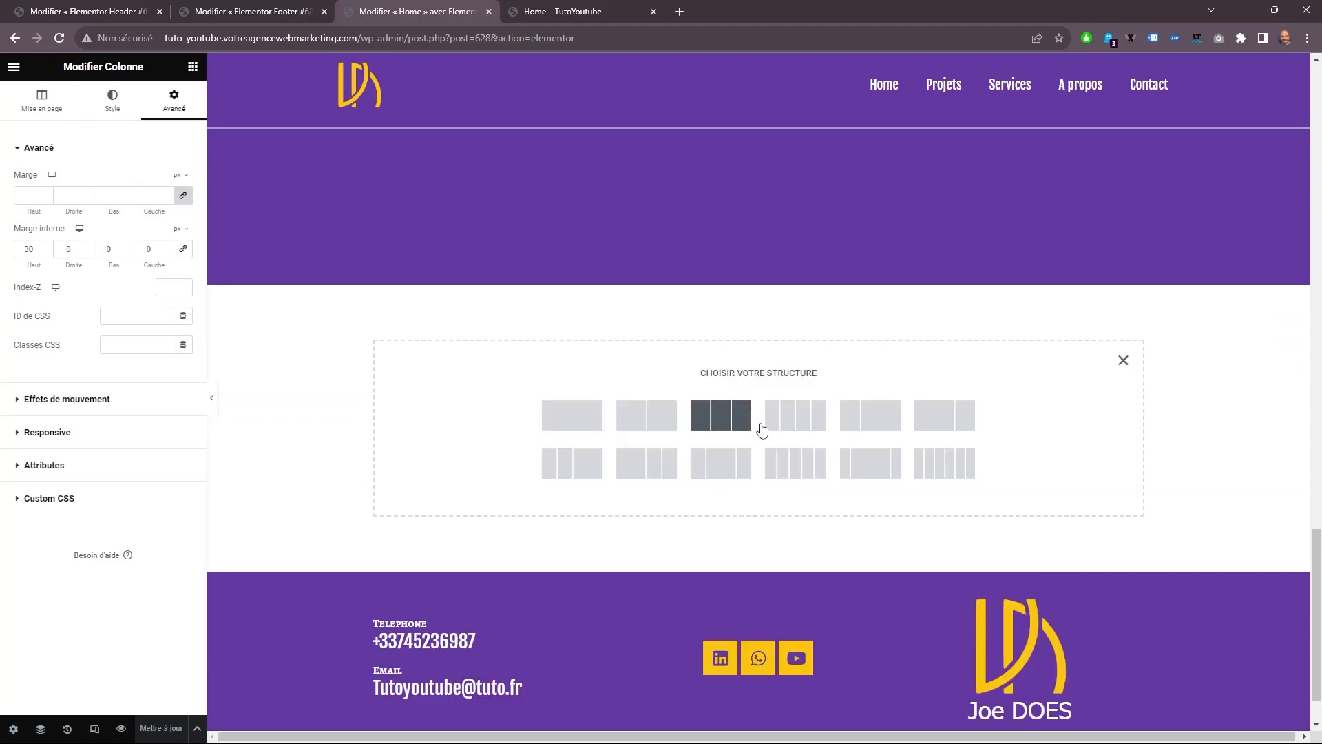
click(587, 415)
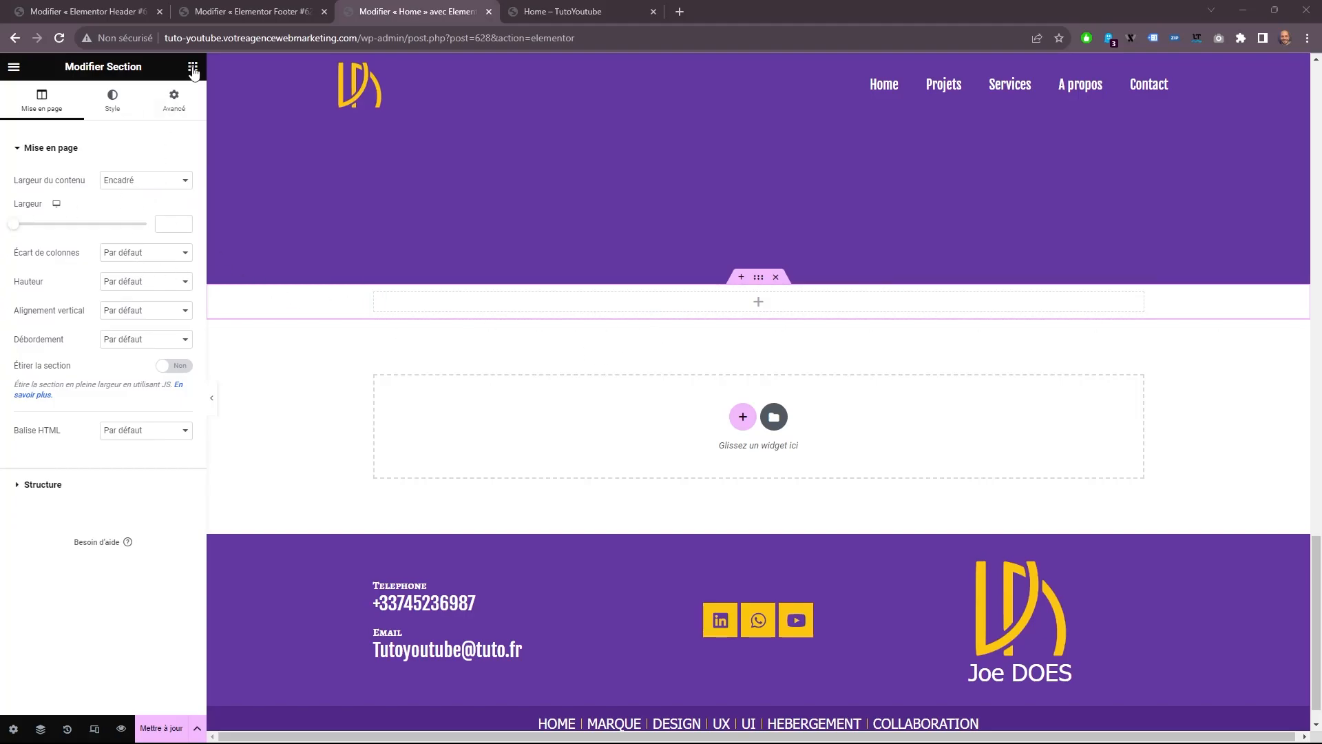
Copy the "Marque & UX/UI" title from higher on the page and paste it into the new empty section.
scroll(774, 382, up, 15)
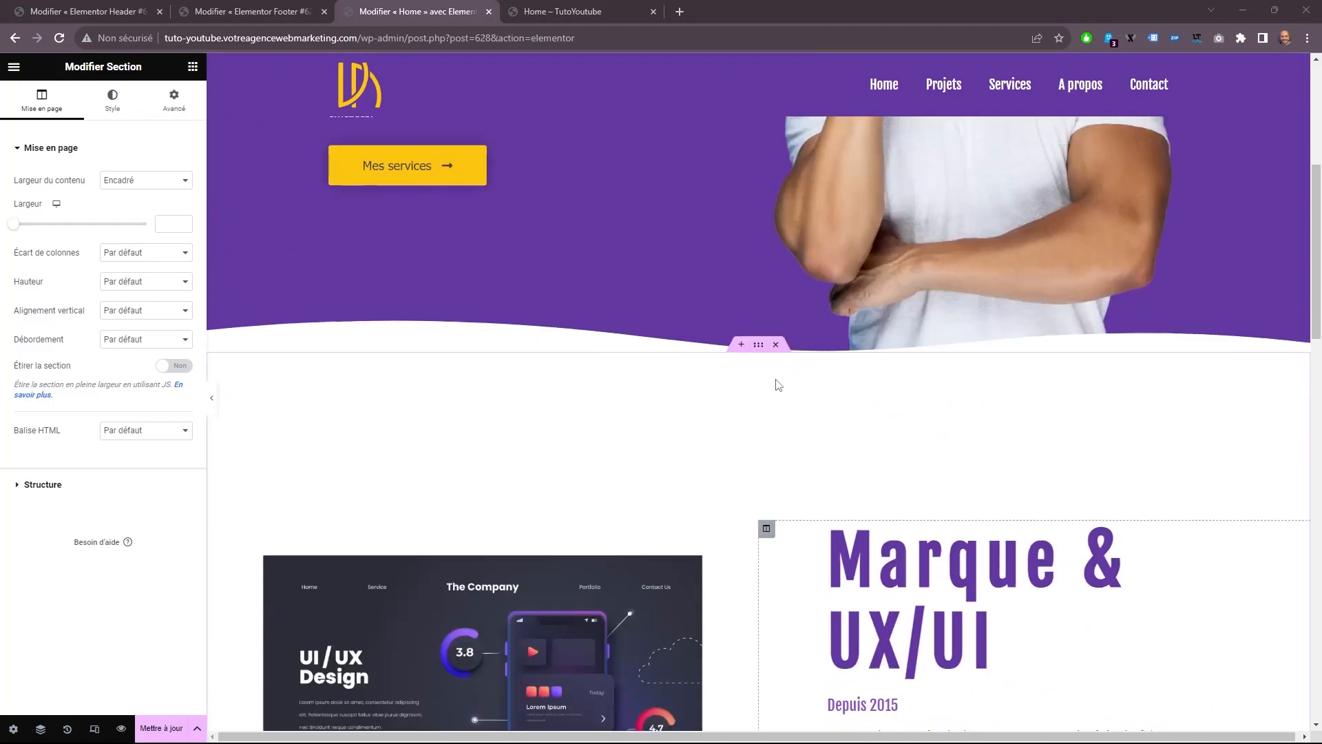
scroll(778, 384, down, 4)
right_click(905, 284)
click(938, 342)
scroll(741, 358, down, 12)
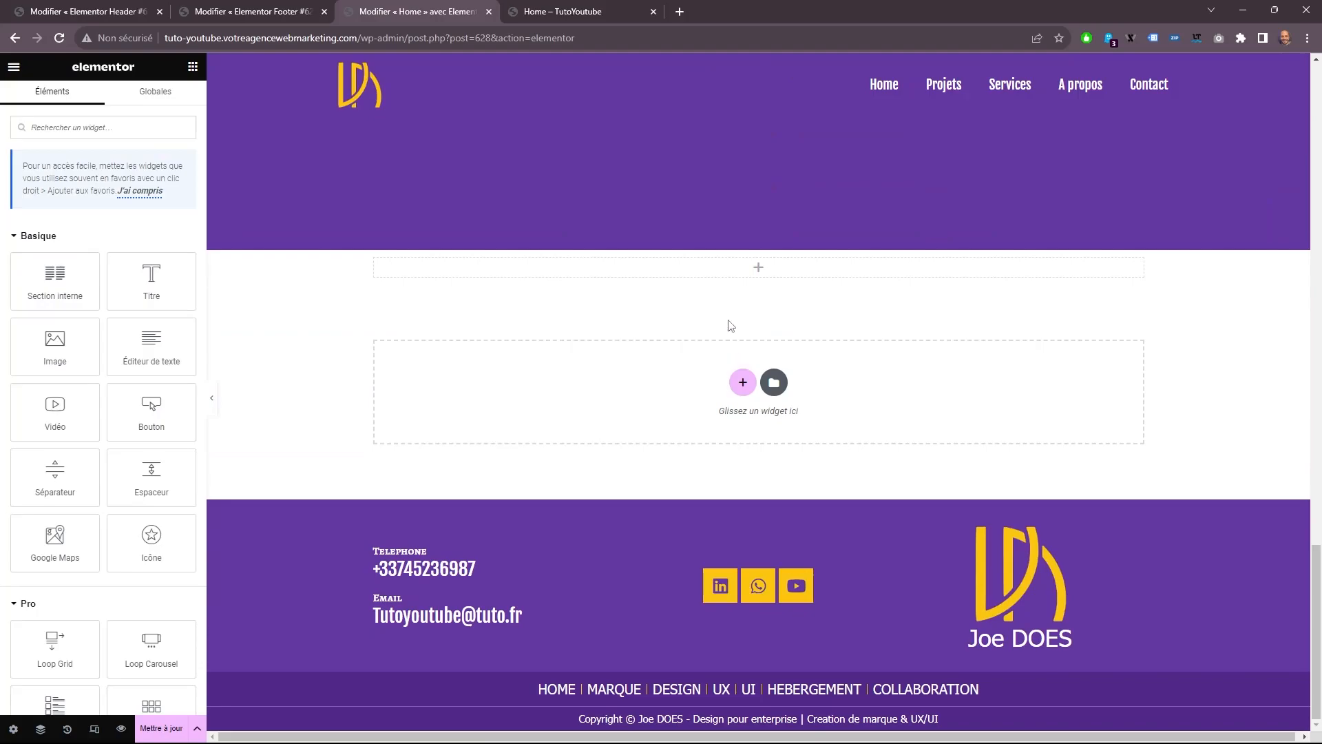
right_click(709, 279)
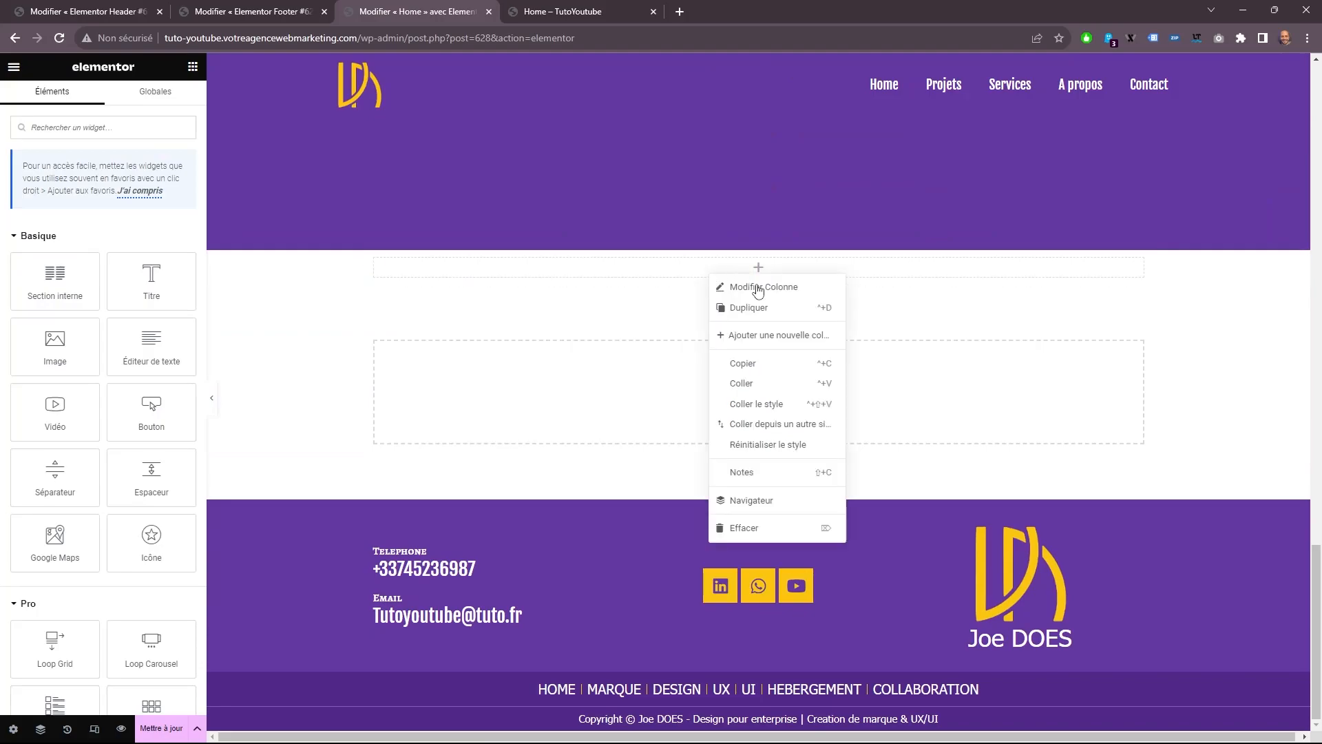
click(774, 384)
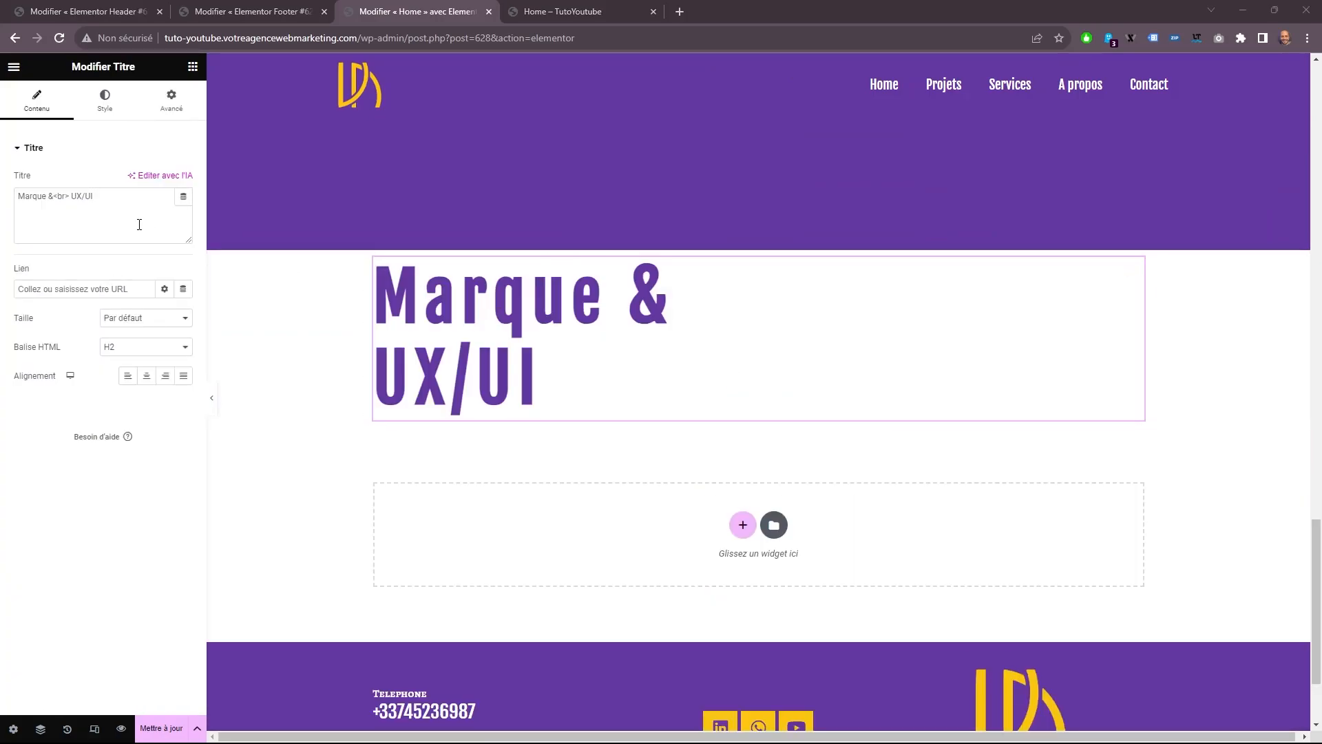
Change the pasted title's text to SERVICES and center it.
drag(139, 226, 2, 187)
text(SERVICES)
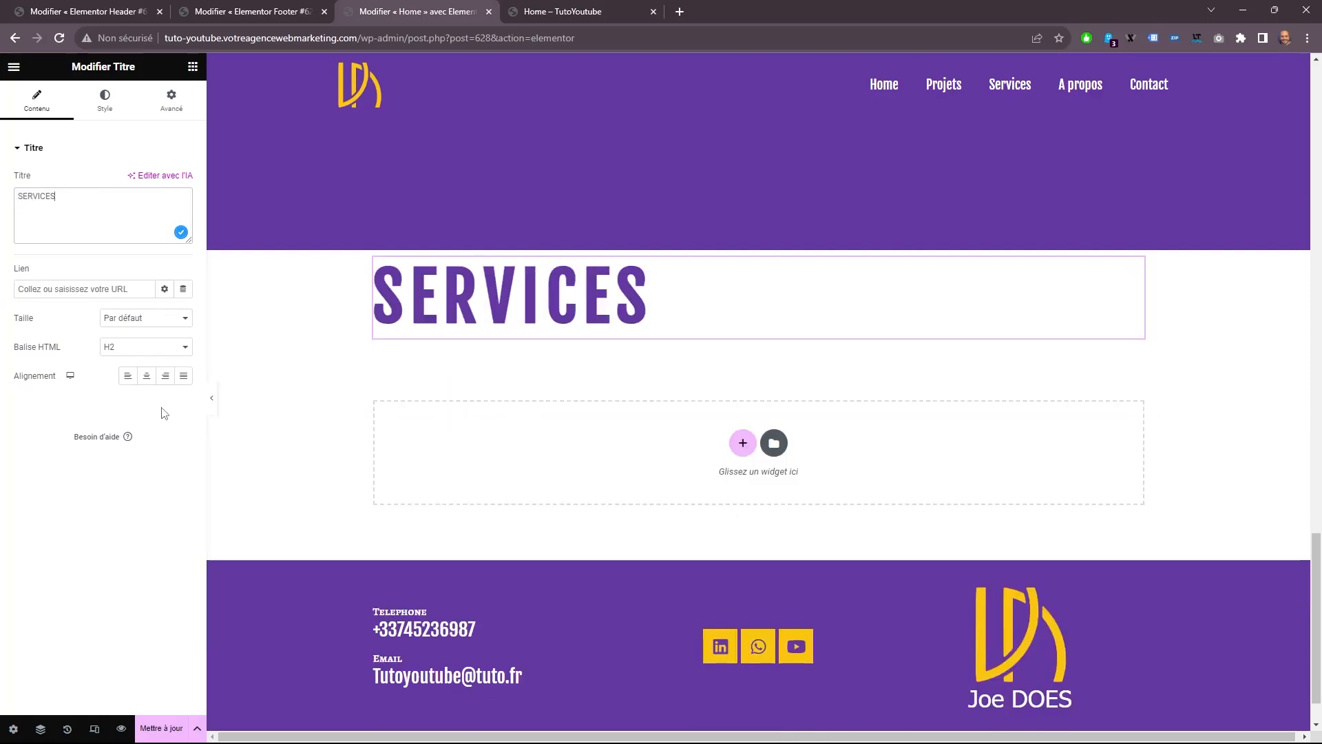
click(147, 376)
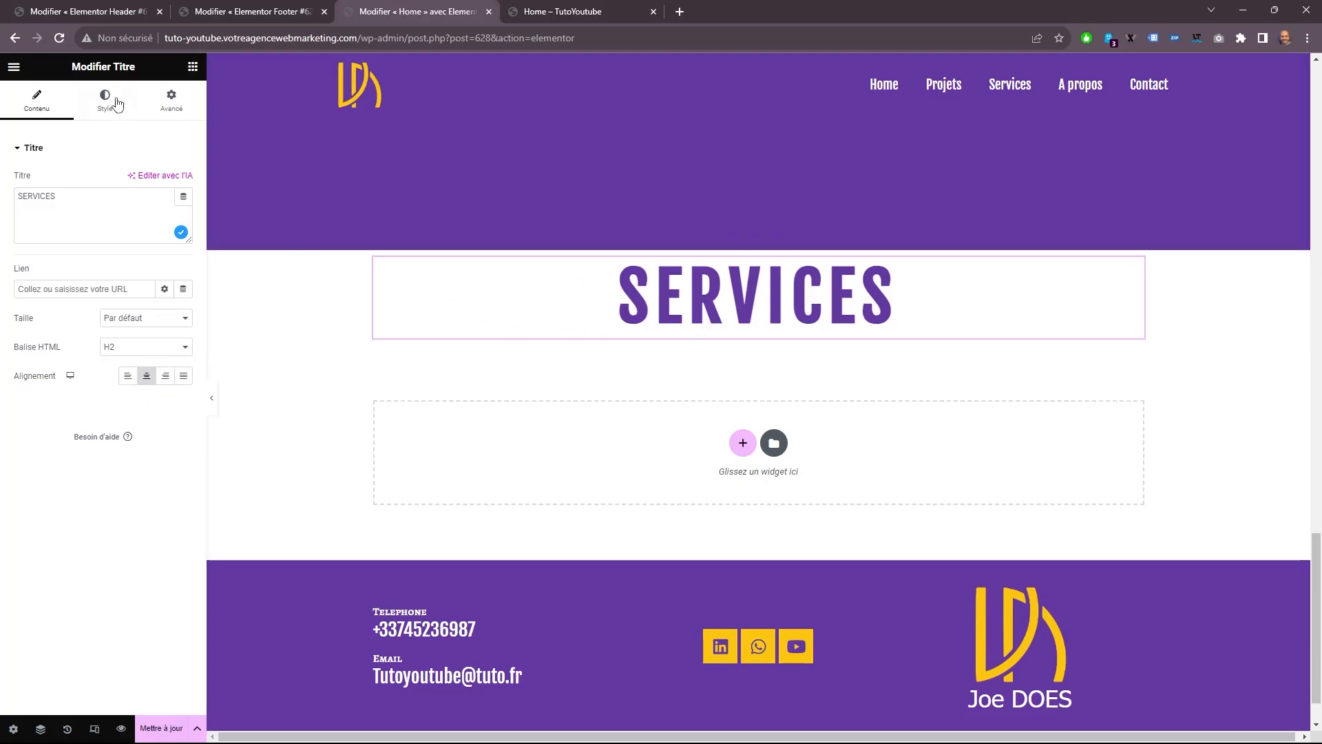
Add a two-column inner section below the SERVICES title, and set the outer section's unlinked top padding to 30 px.
click(192, 67)
drag(55, 279, 689, 331)
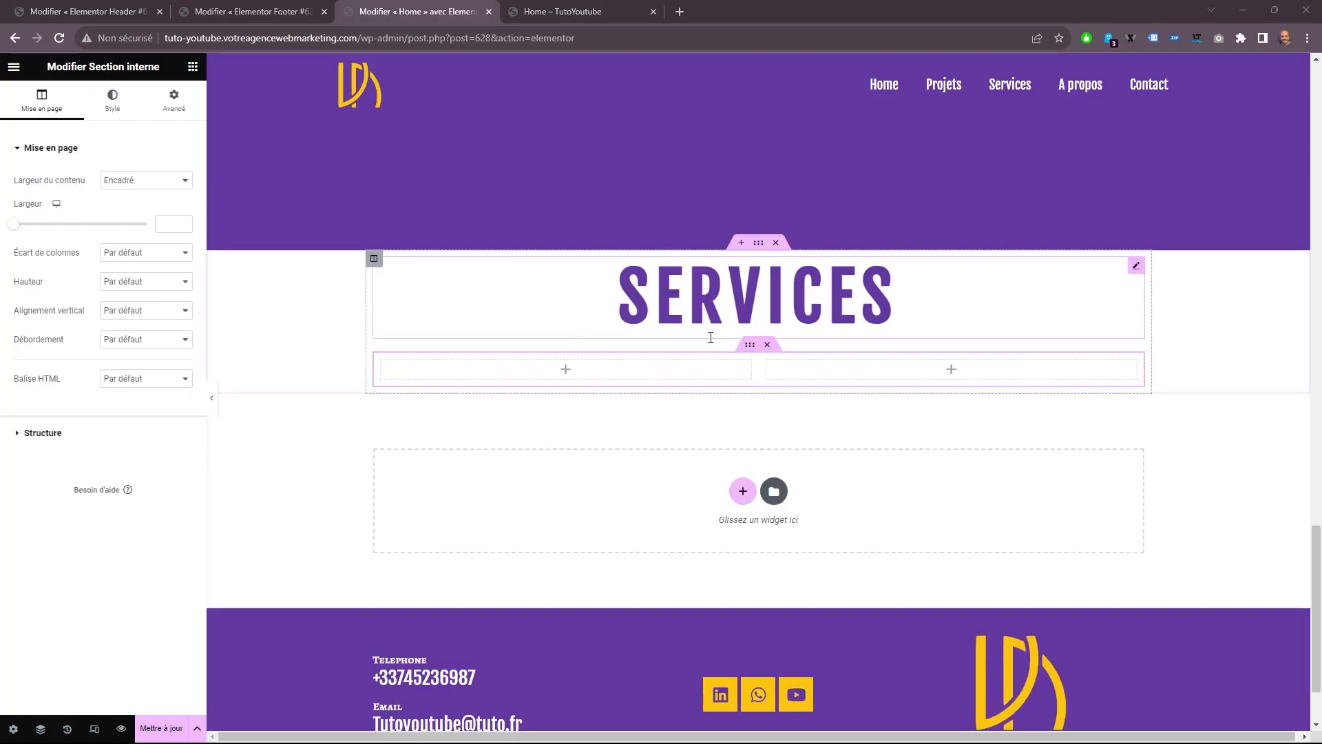
click(758, 243)
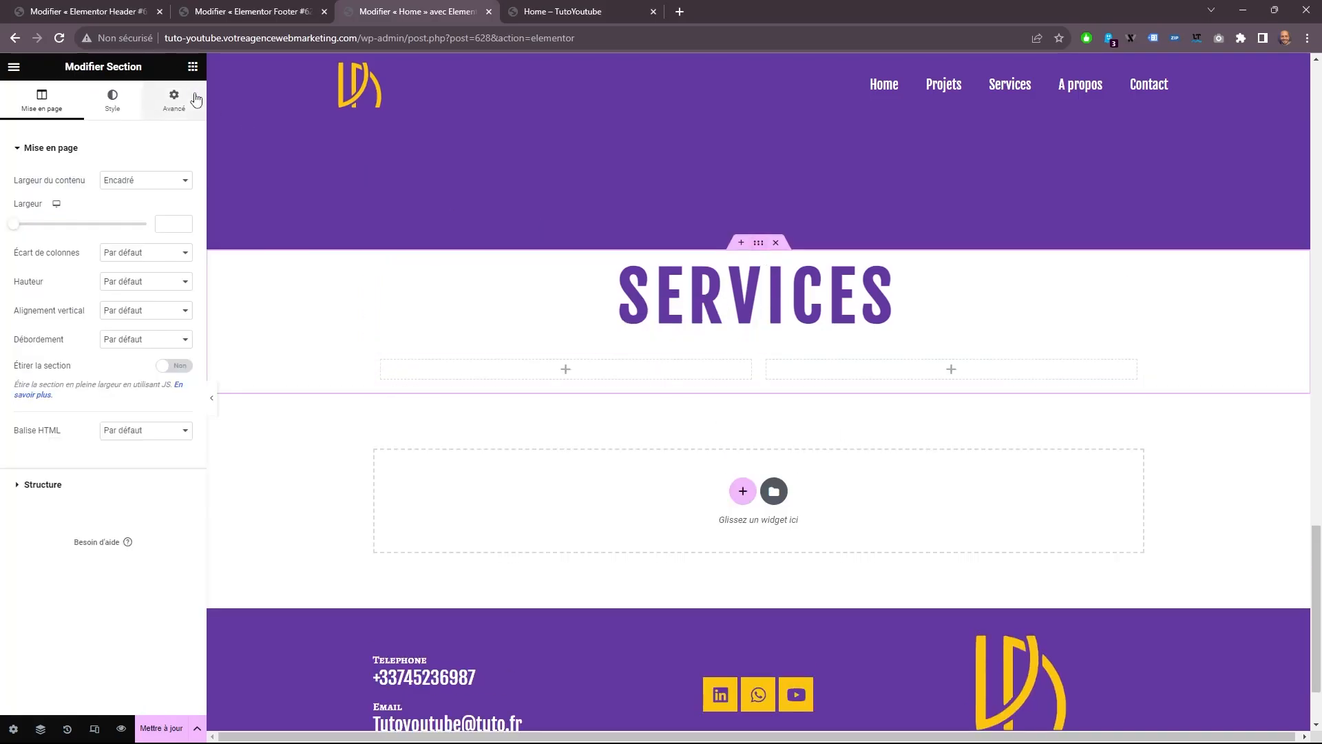
click(176, 100)
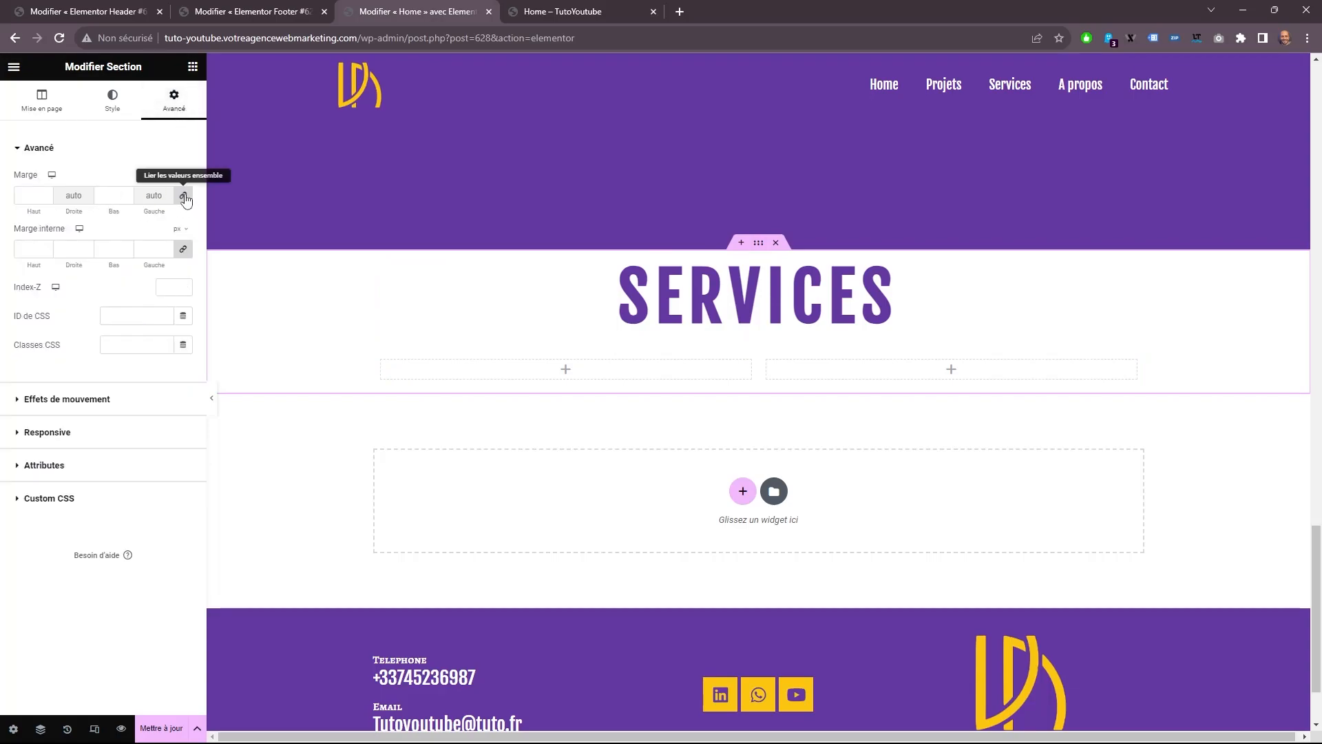
click(183, 252)
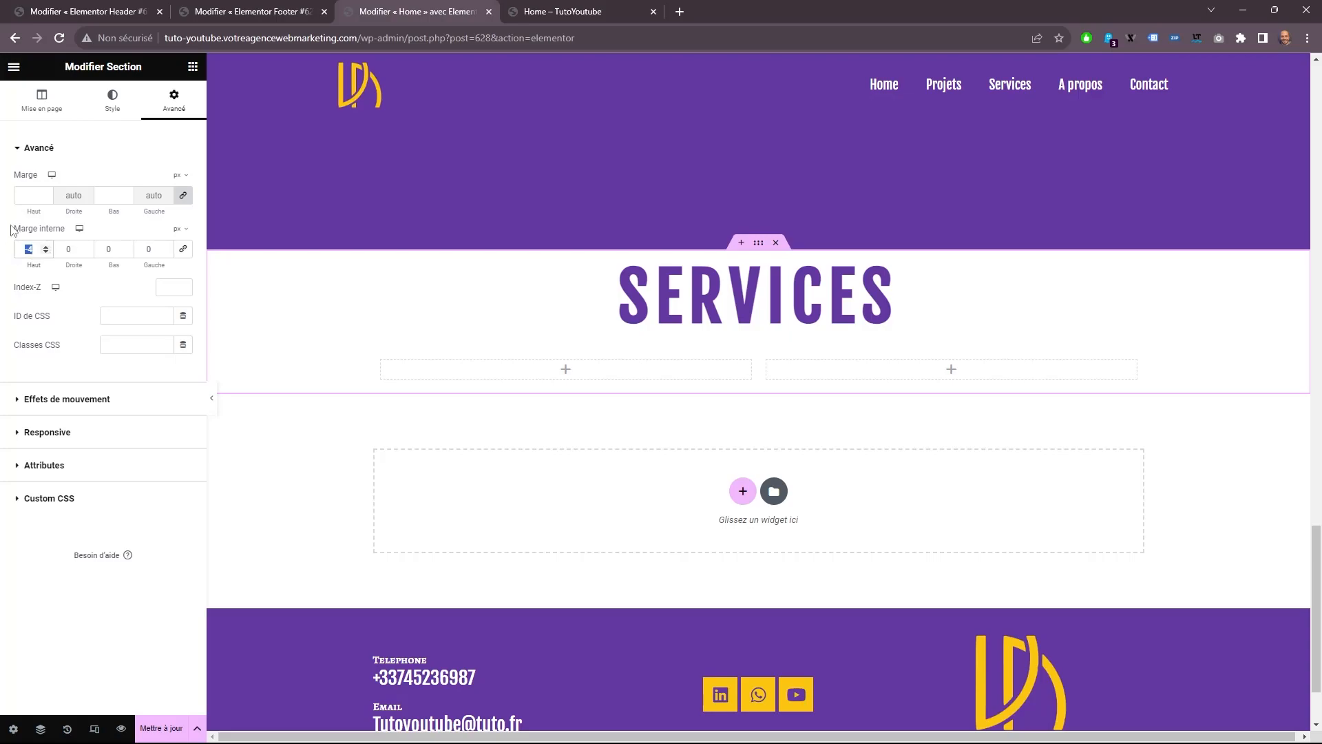
text(30)
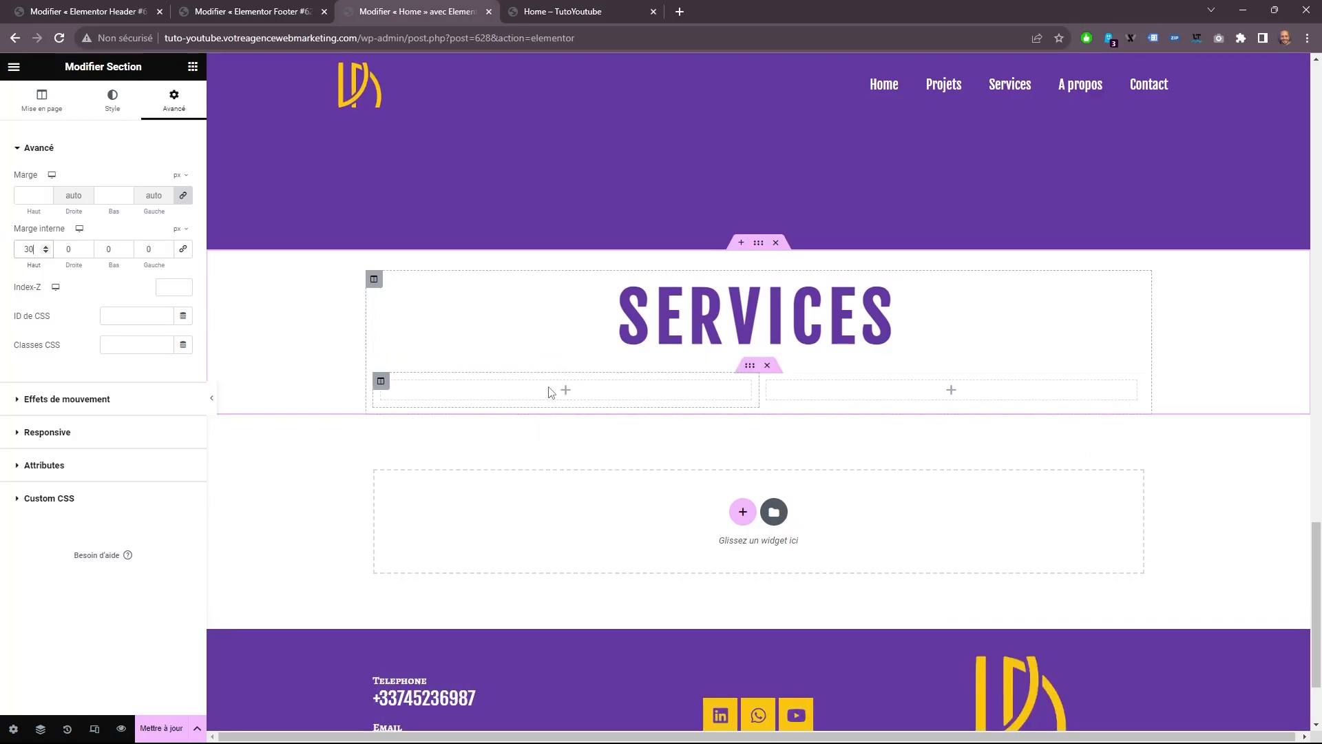
Fill the inner section's first column with two stacked title widgets, a text editor, and a button.
click(193, 67)
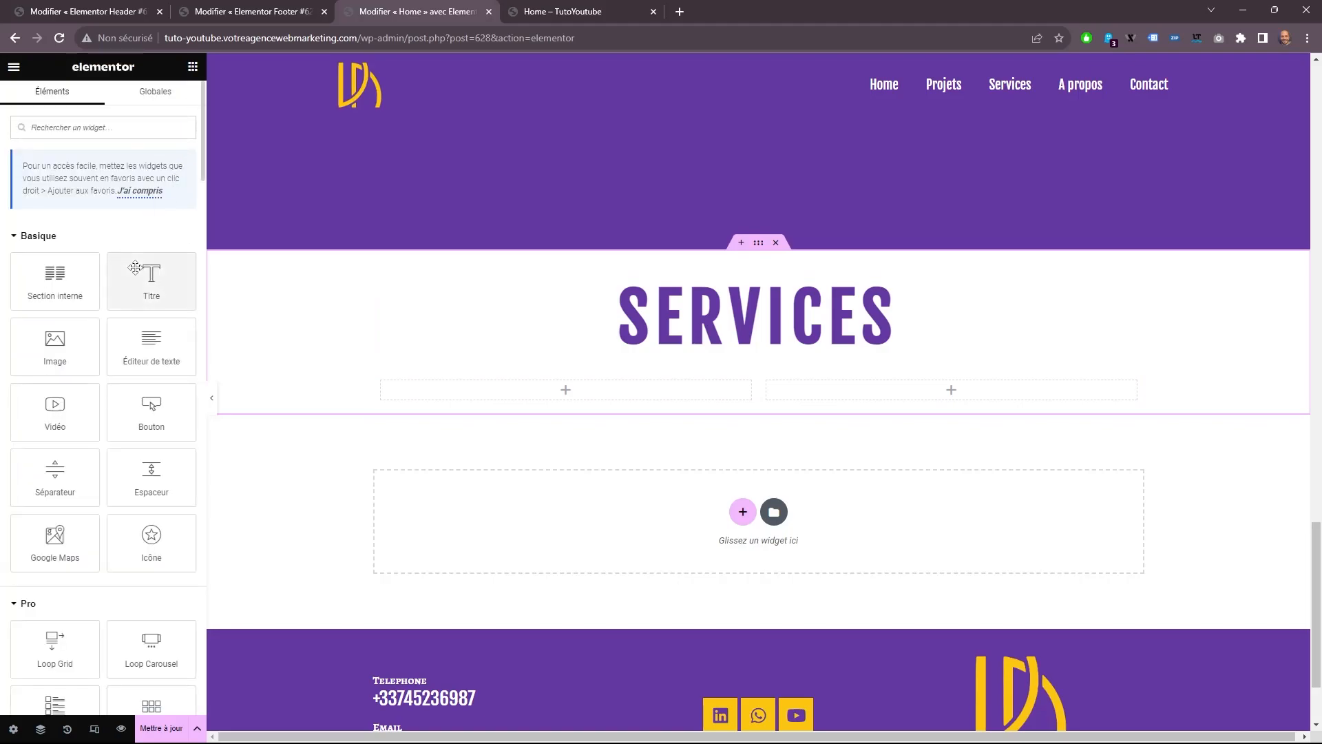
drag(148, 276, 442, 402)
right_click(427, 424)
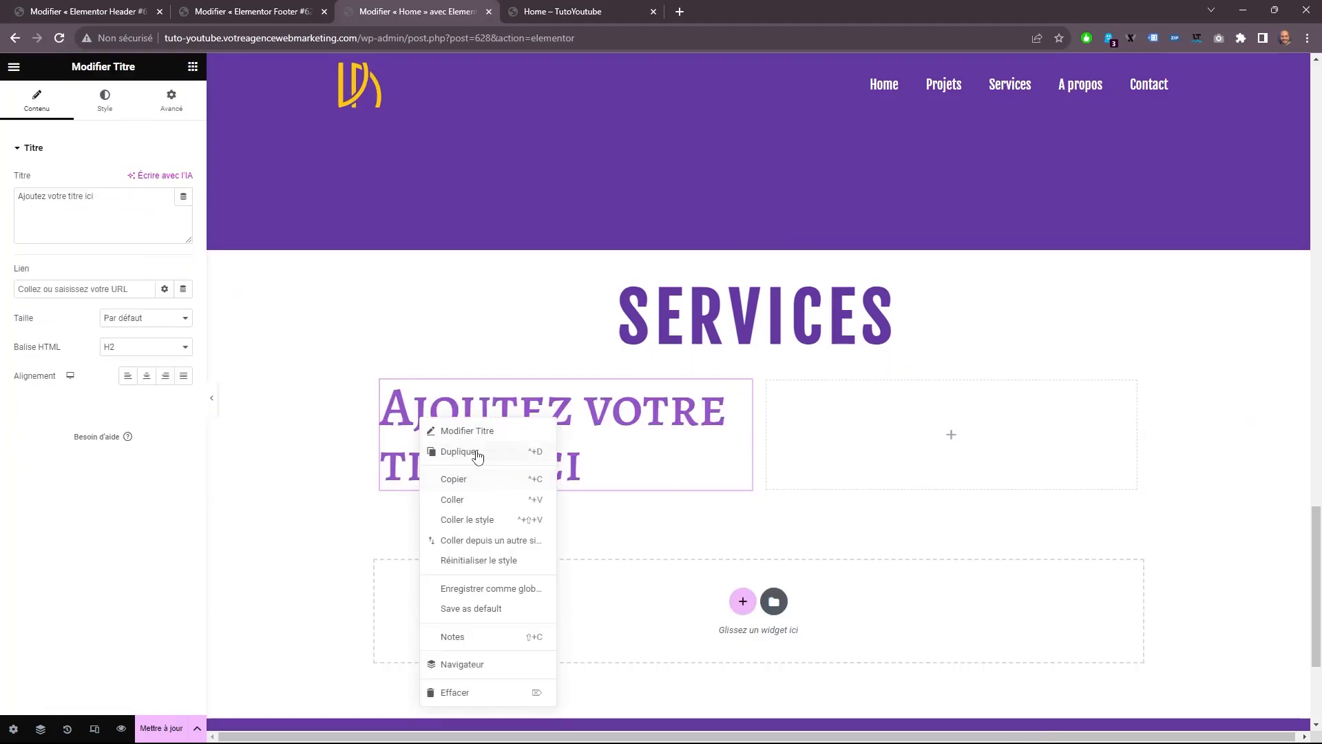
click(461, 452)
drag(478, 501, 494, 592)
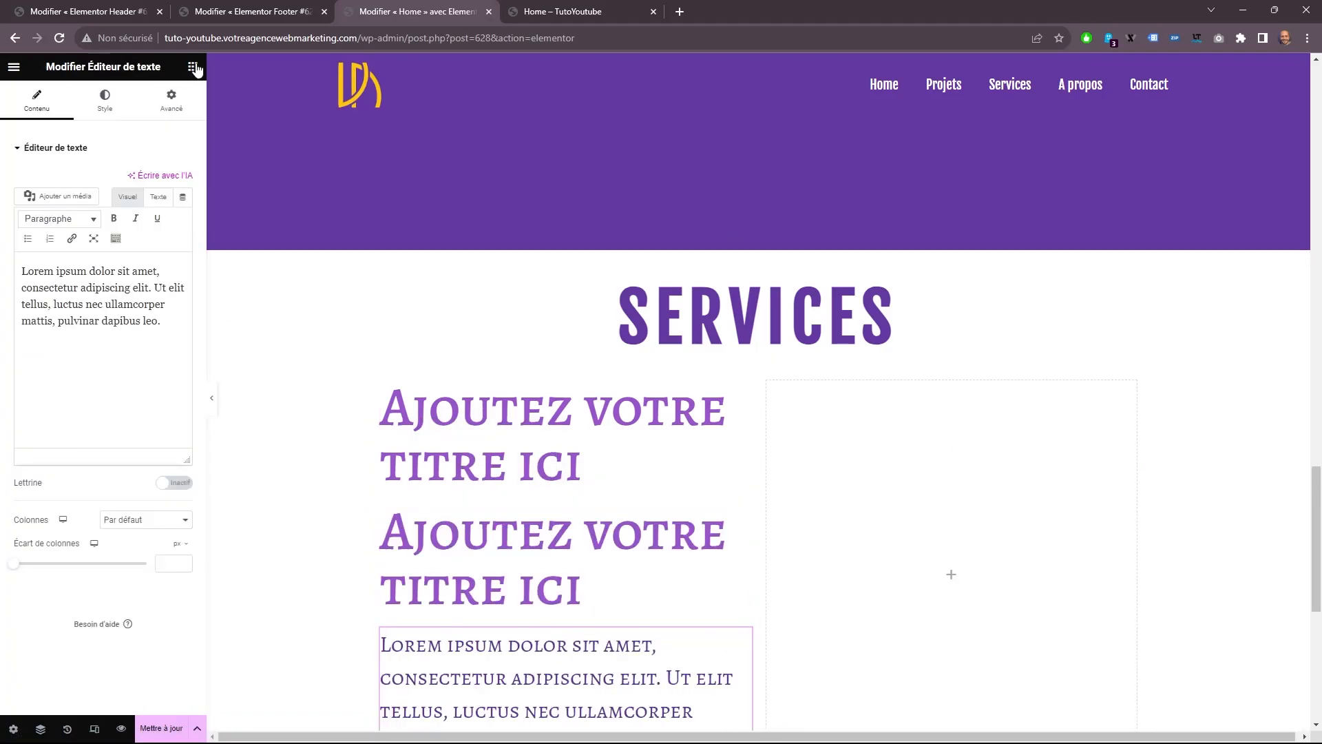
click(193, 66)
drag(152, 386, 454, 703)
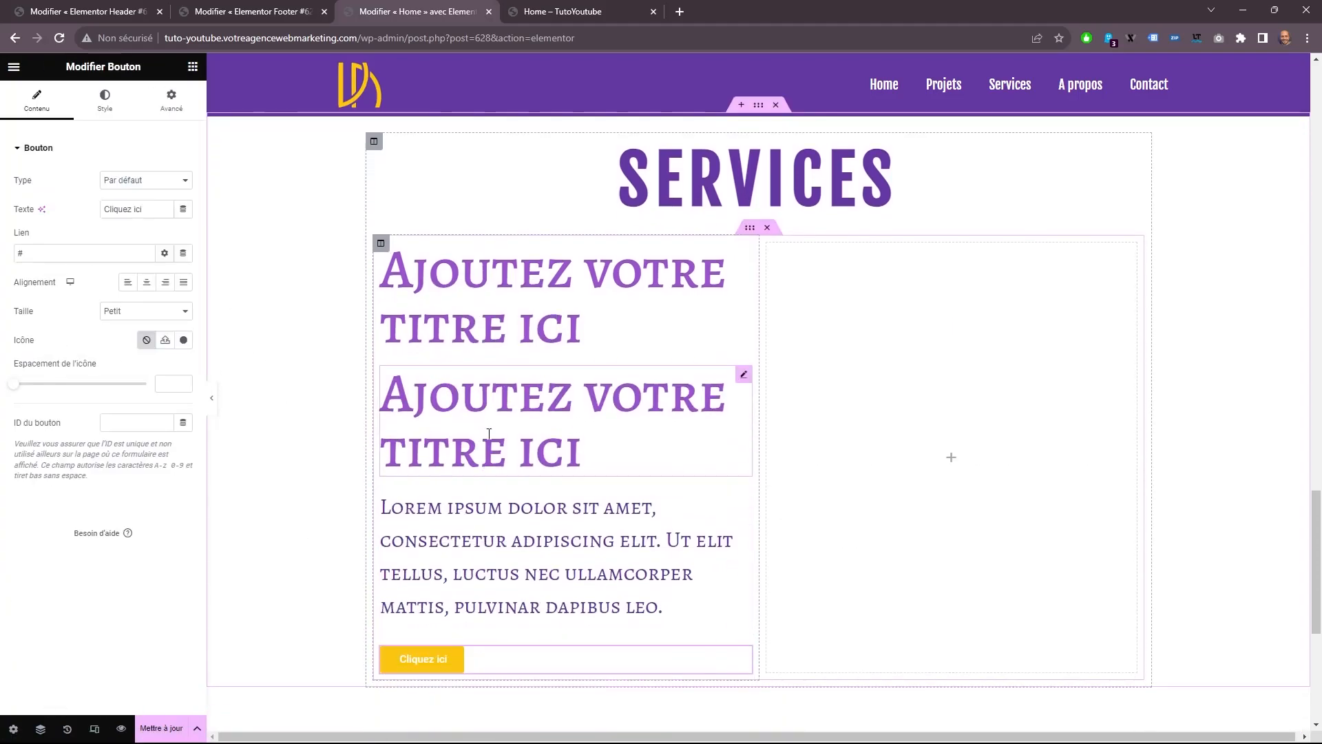
Set the first column title to MARQUES and the second to "Stratégie de marque centrée sur l'UX".
click(439, 305)
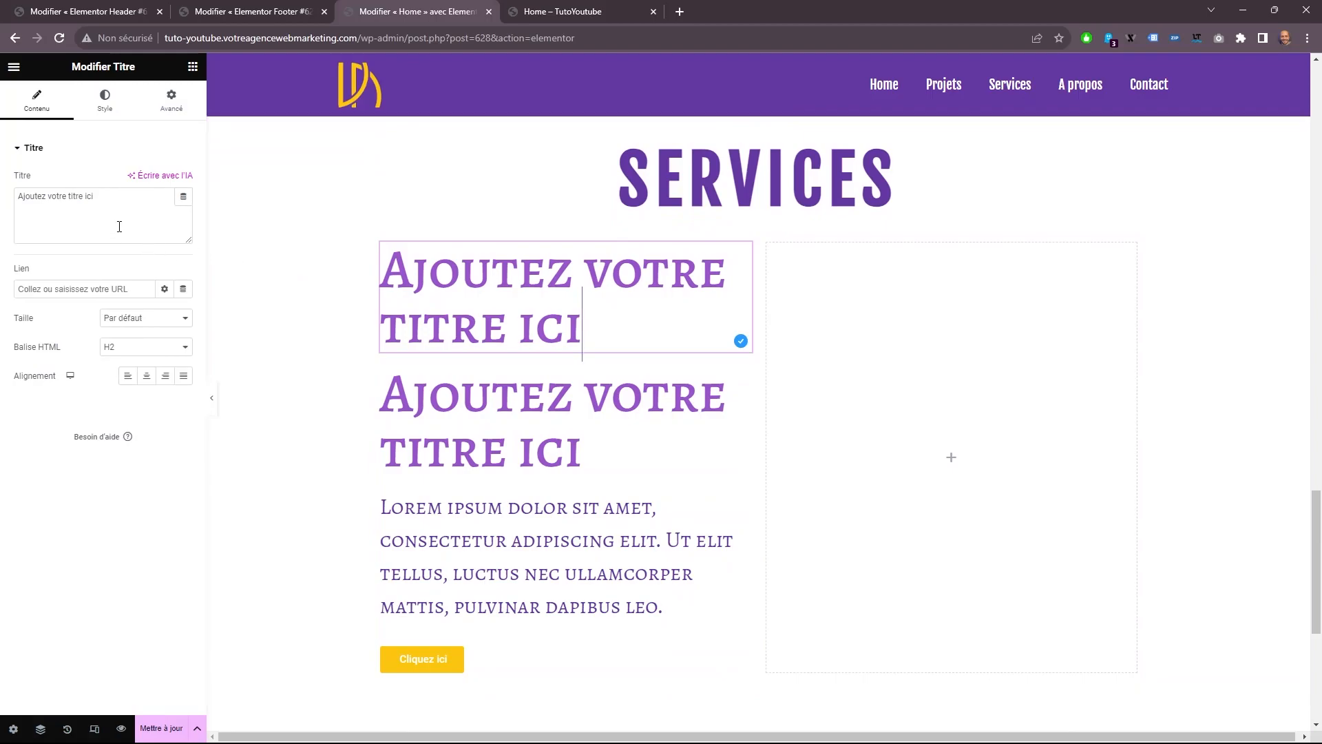
drag(118, 225, 3, 97)
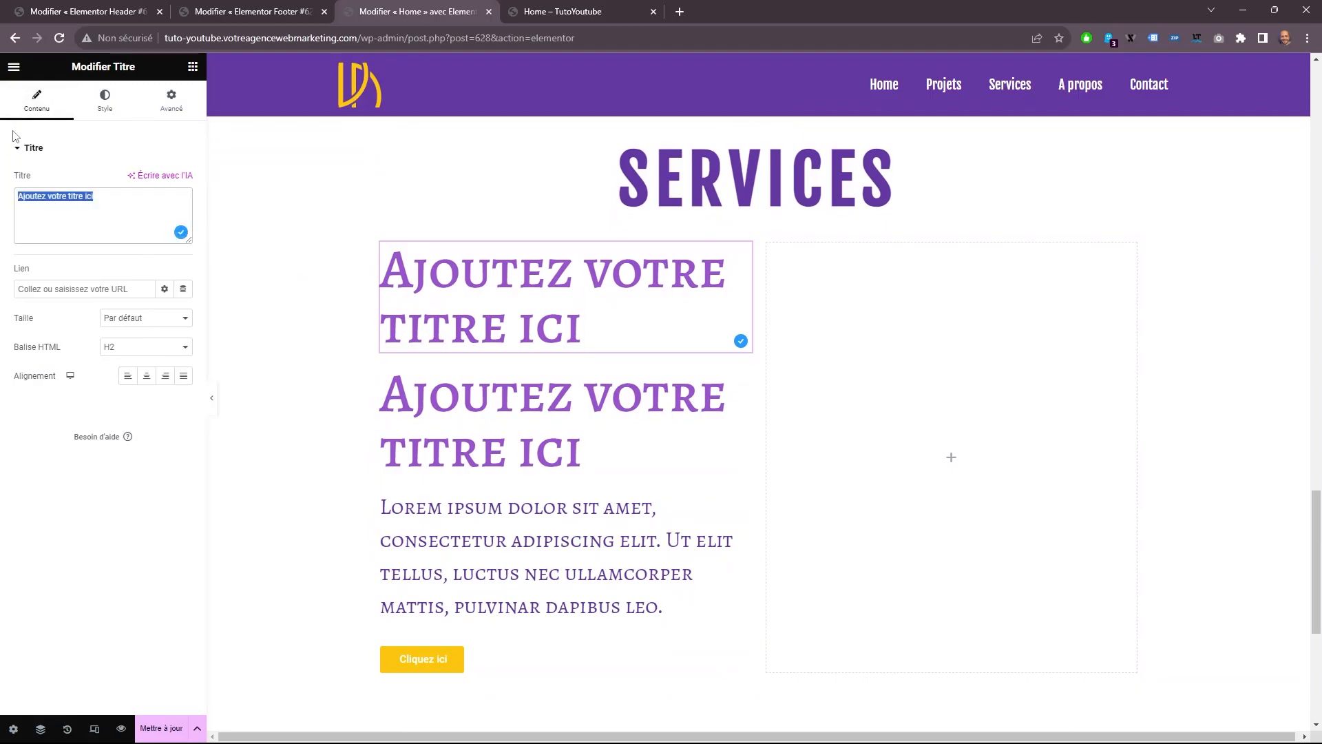
text(MARQUES)
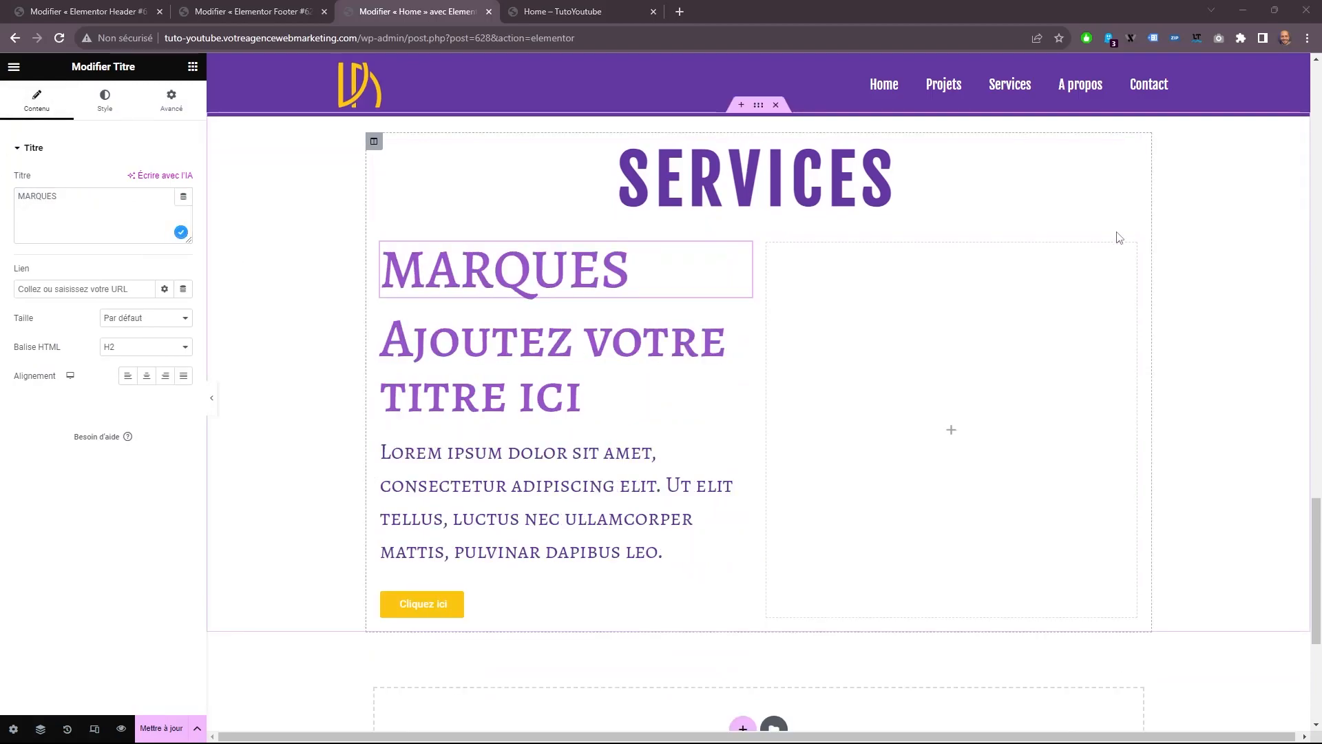
click(705, 351)
triple_click(46, 195)
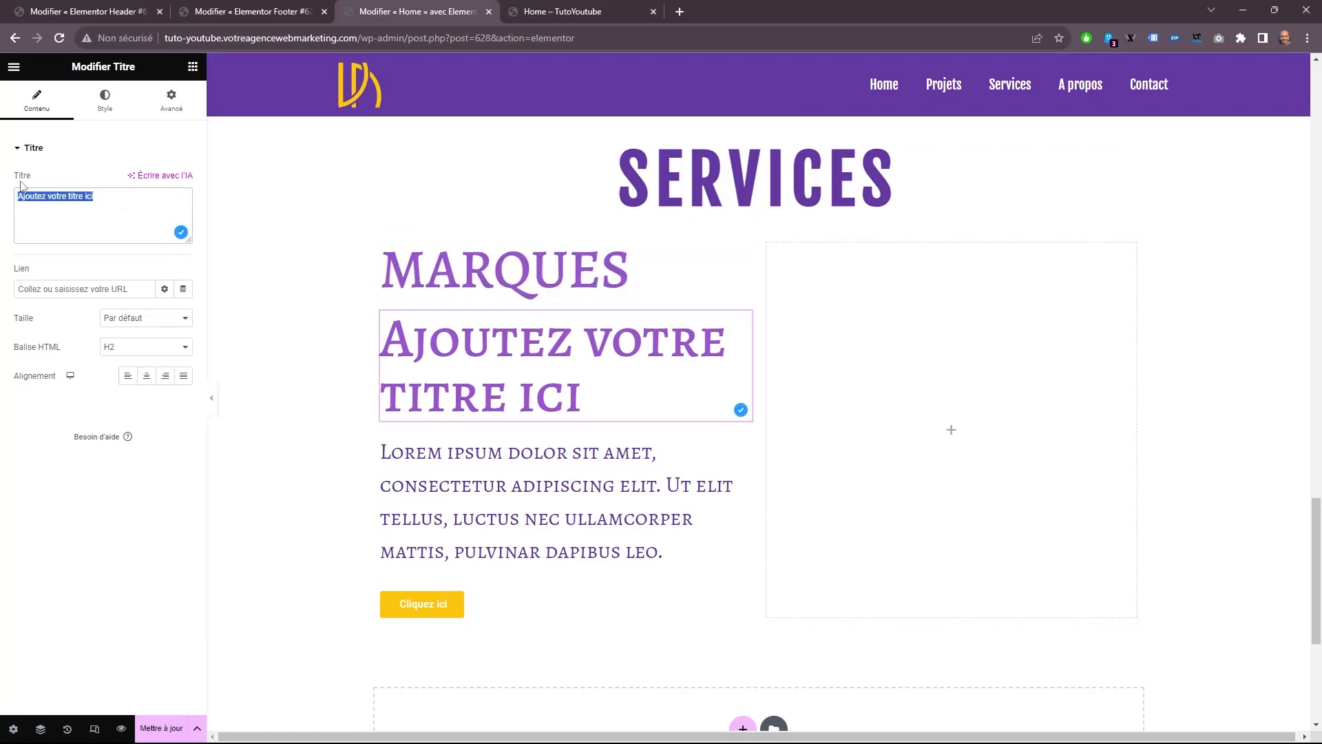
text(Stratégie de marque centrée sur l'UX)
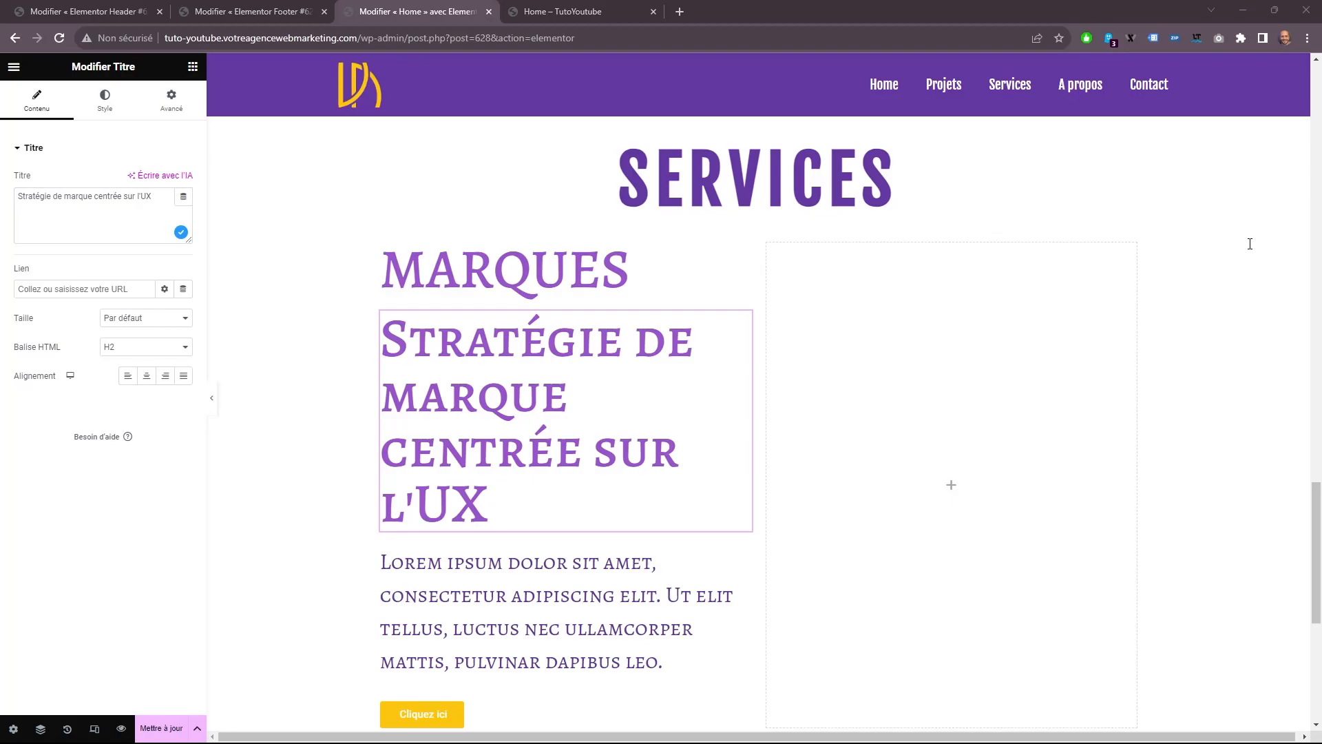
Replace the placeholder paragraph with the prepared text beginning "Créez un plan stratégique clair pour votre marque".
click(448, 560)
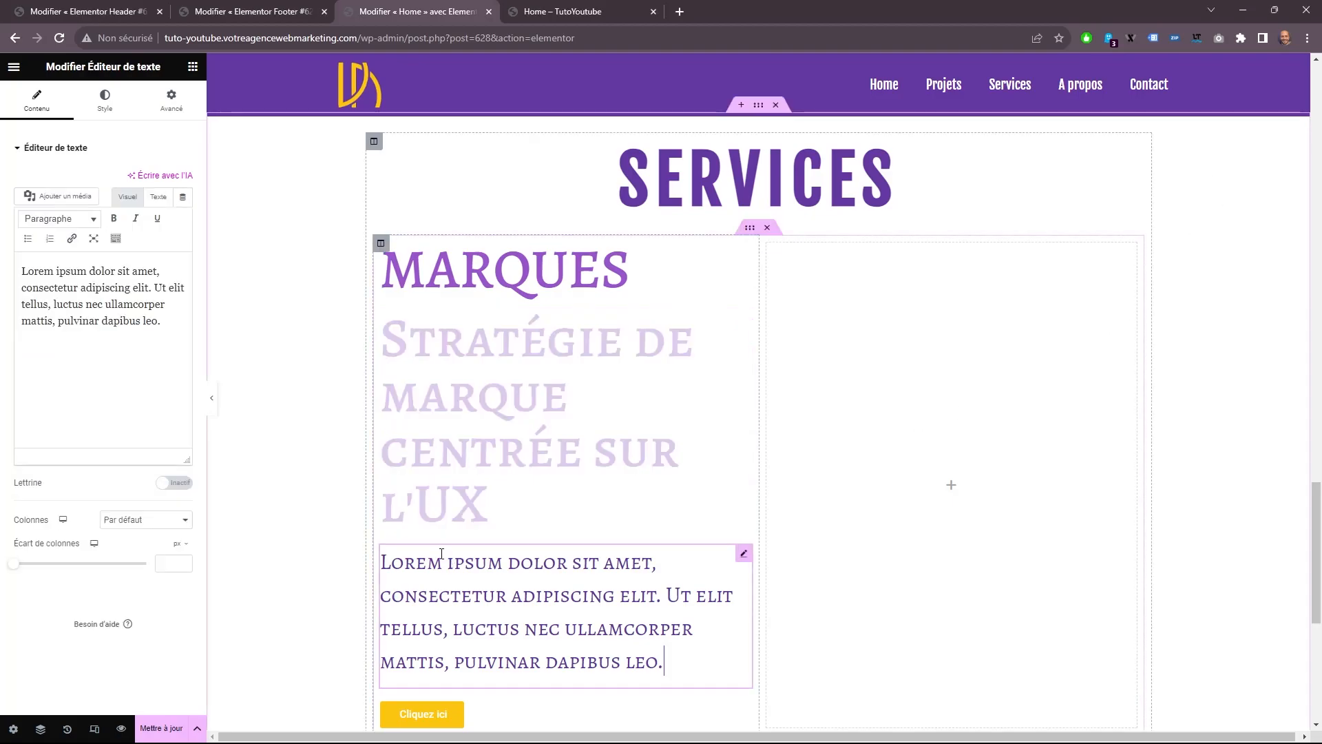
key(ctrl+a)
text(Créez un plan stratégique clair pour votre marque et un langage visuel avec un ton de voix pour le compléter. Cela va très loin et représente de vraies valeurs pour votre public cible. Créons une expérience ! .)
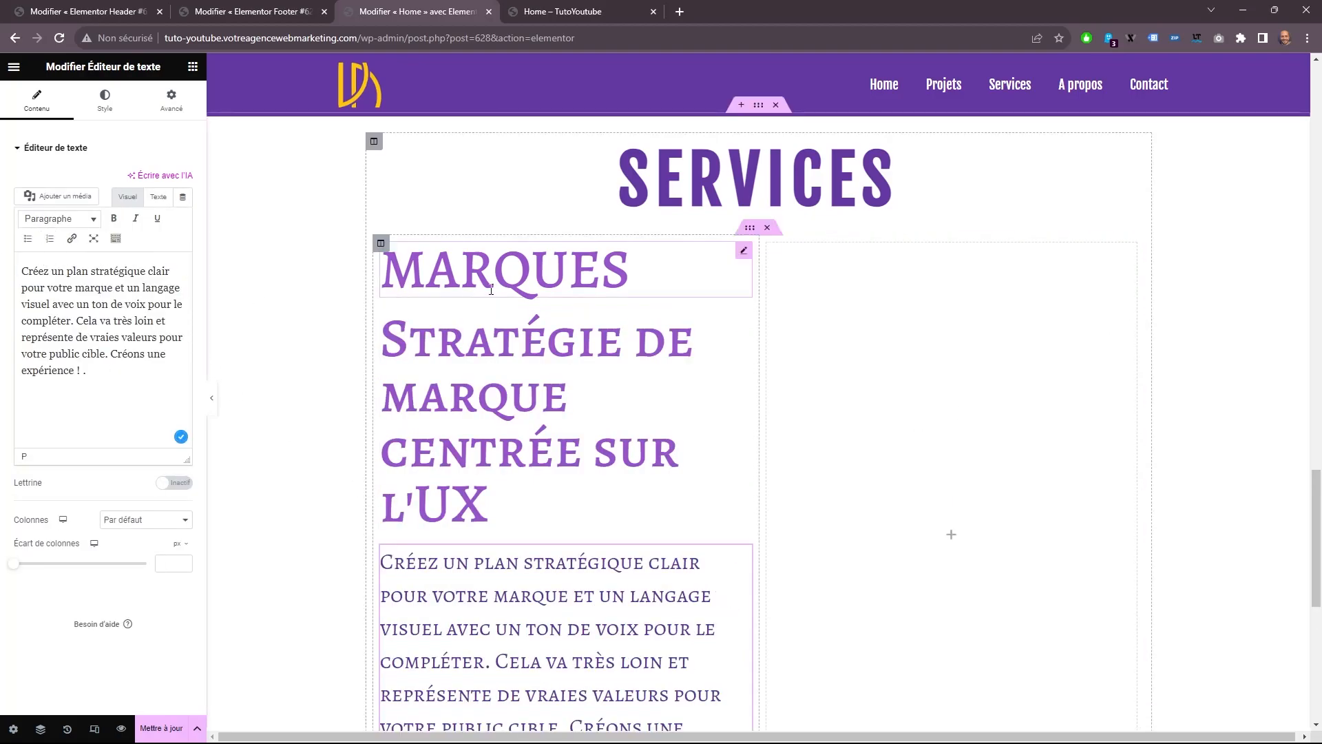
Change the text of the button under the paragraph to "Mes derniers projets".
scroll(481, 289, down, 4)
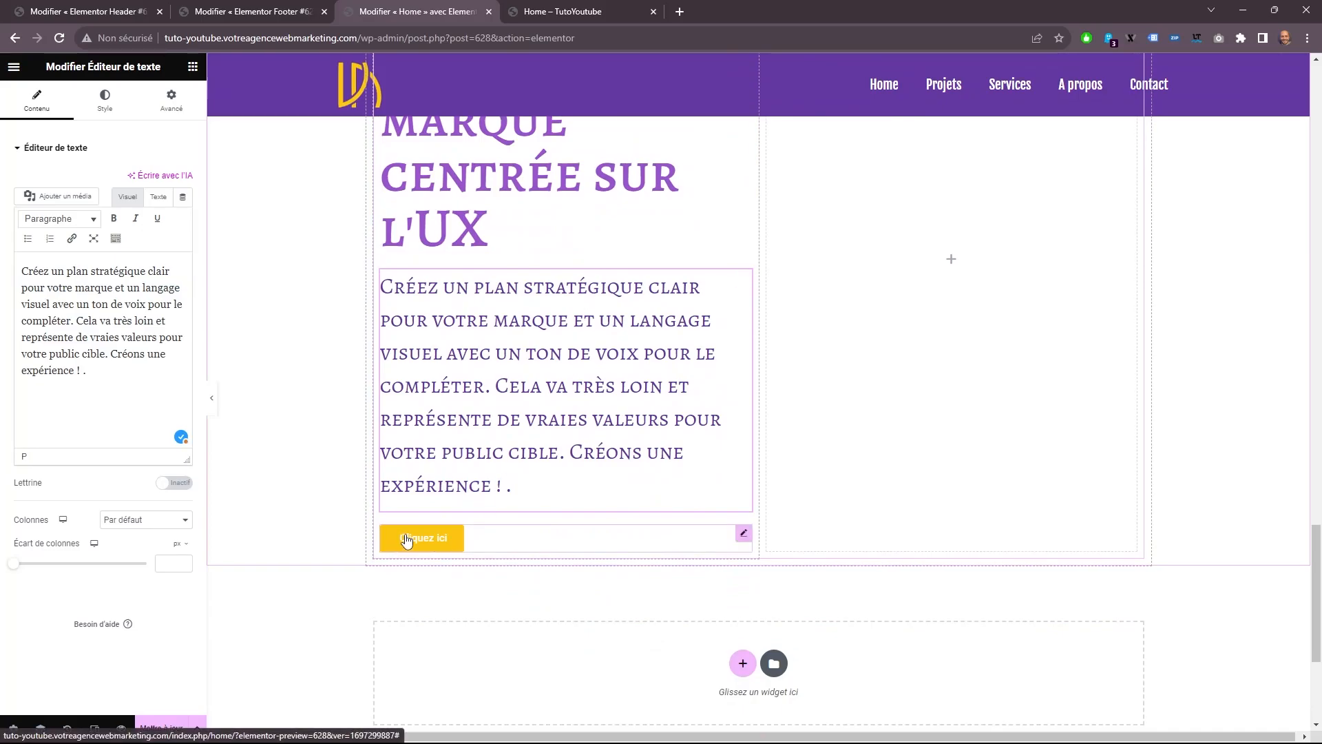
click(406, 539)
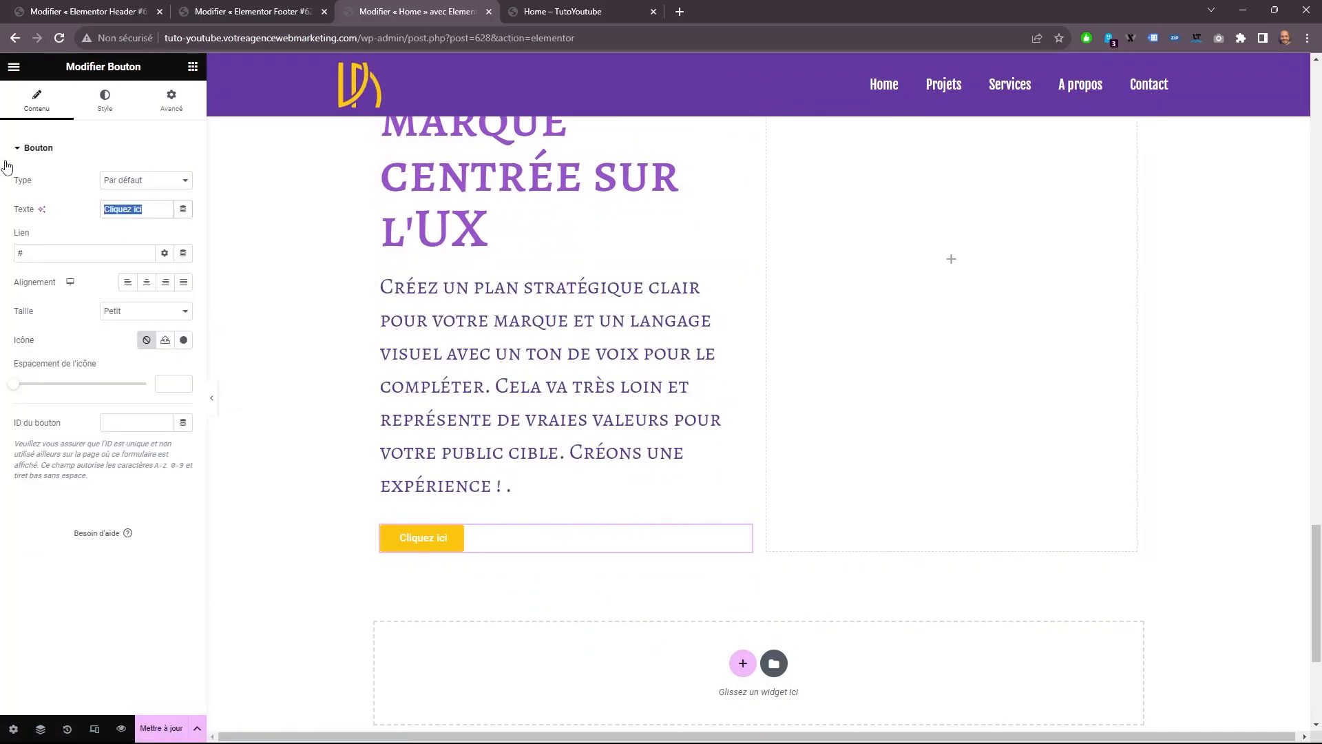
text(Me)
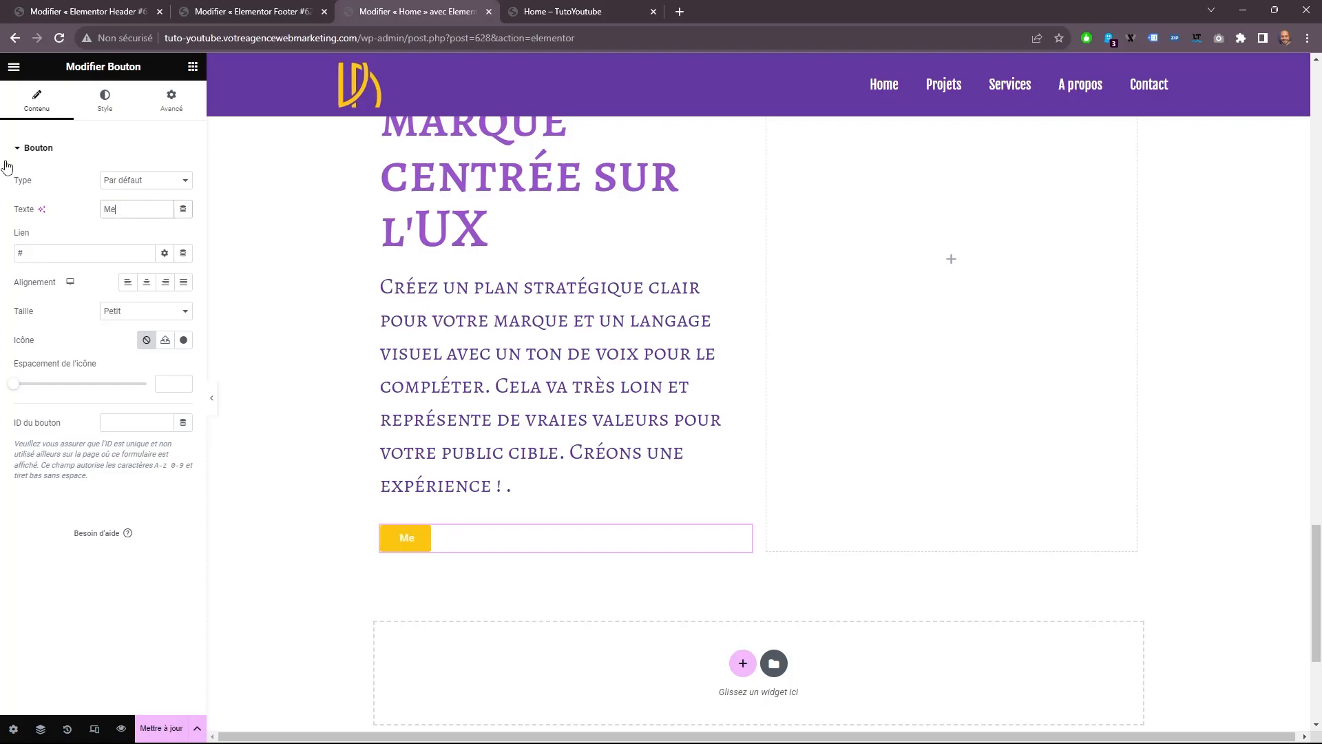
text(s derniers projet)
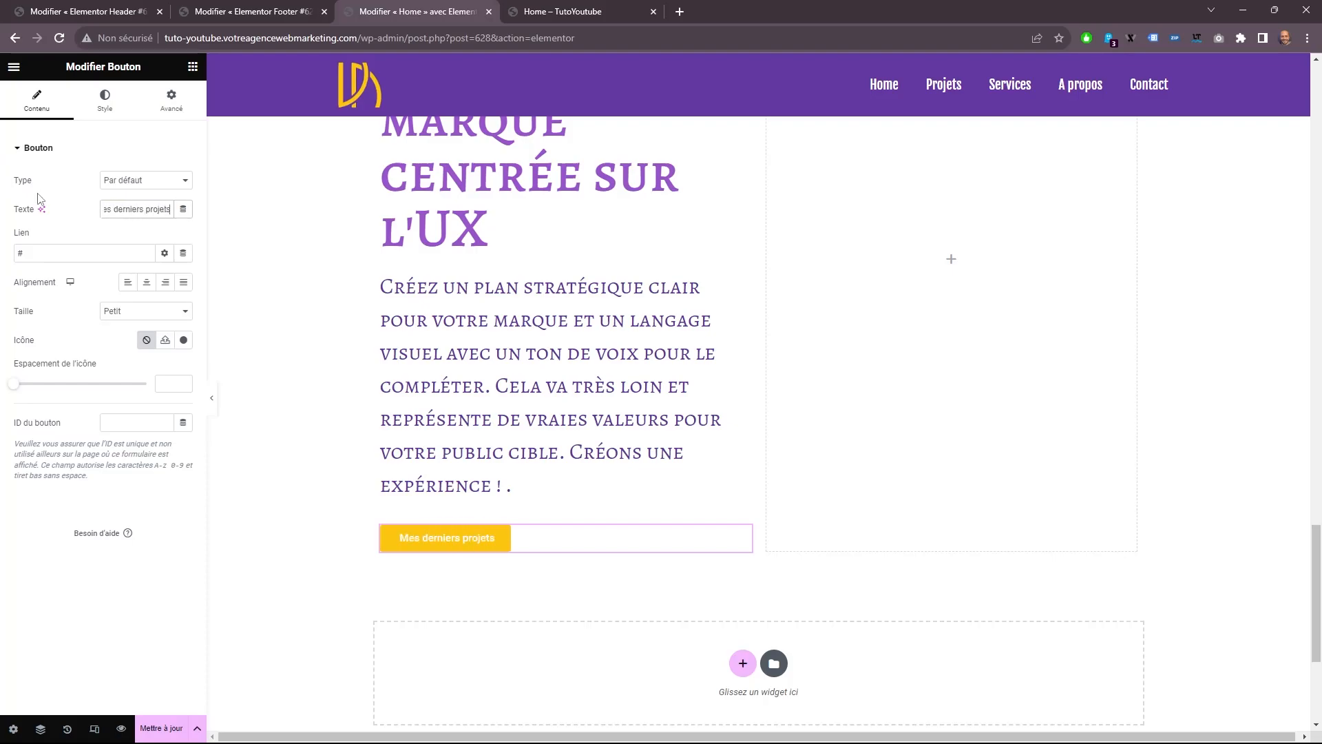
text(s)
Give the "Mes derniers projets" button a long right-arrow library icon, positioned Après, with an icon spacing of 20.
click(165, 340)
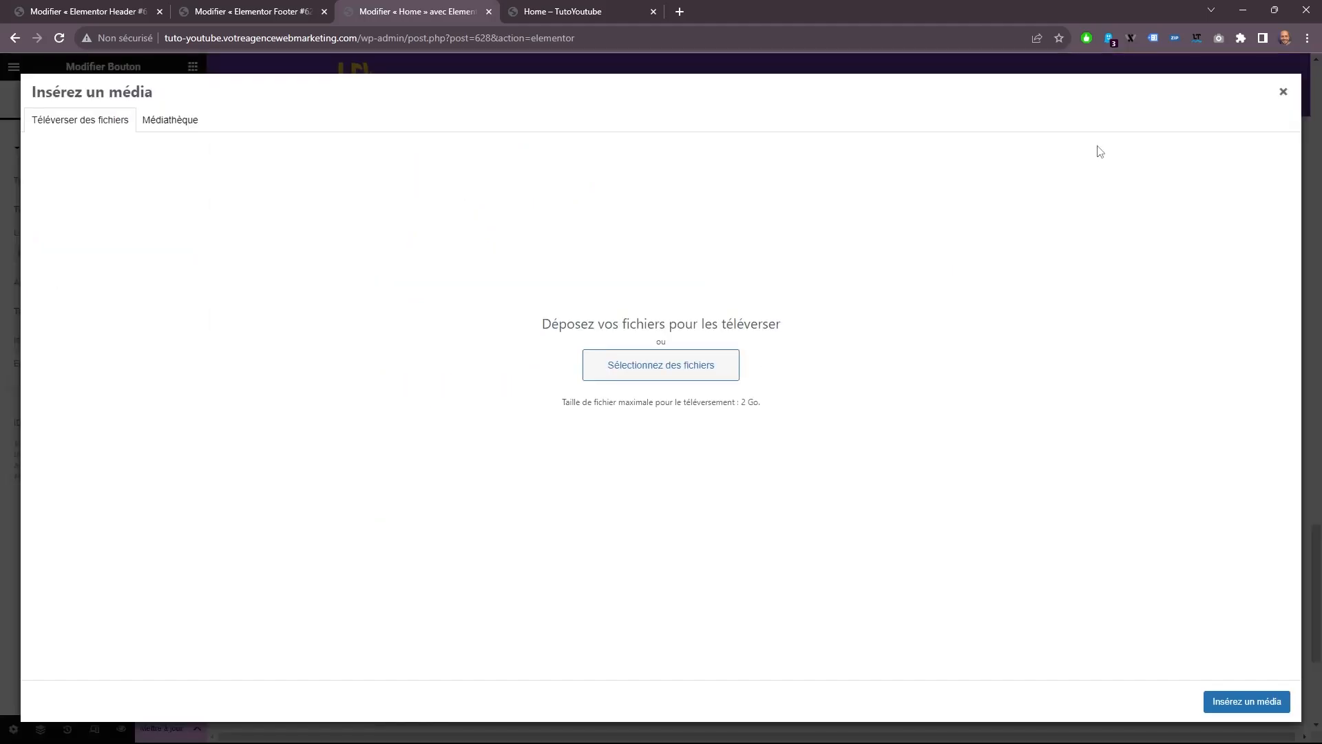
click(1284, 96)
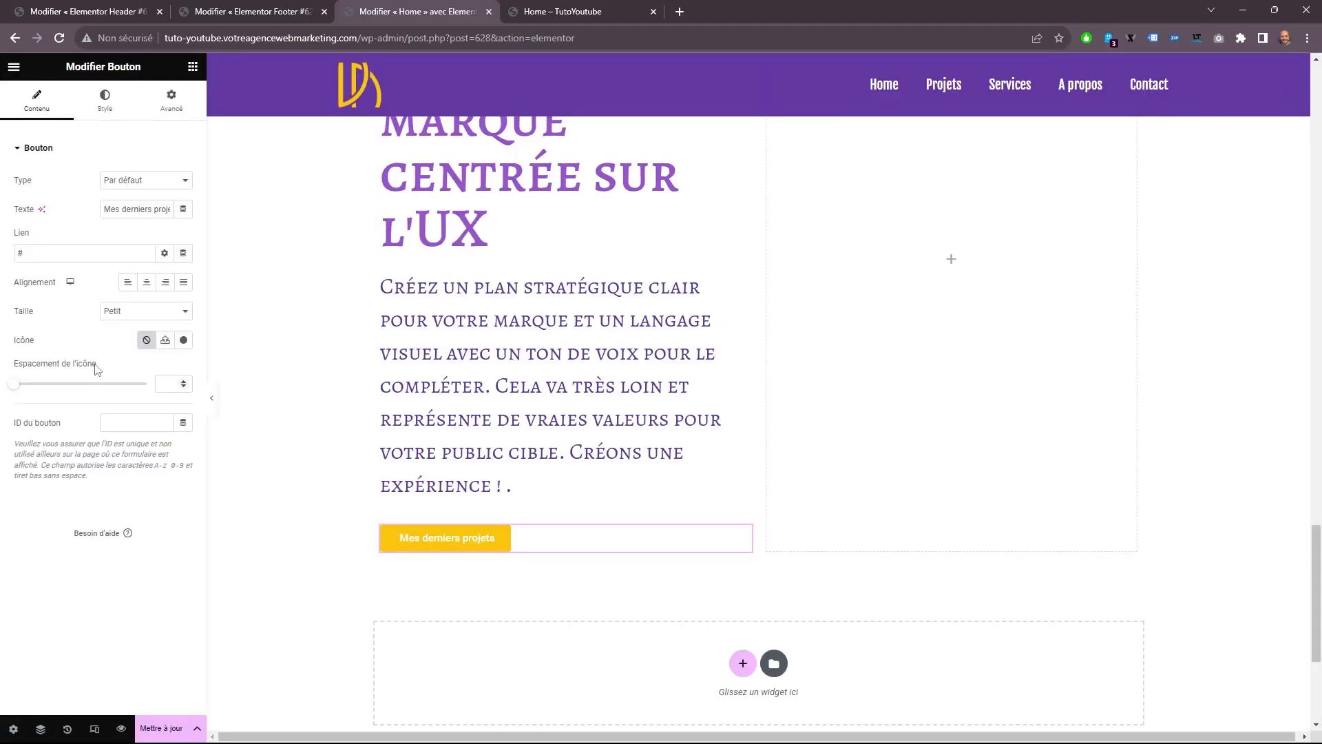
click(183, 340)
click(697, 188)
text(arr)
double_click(977, 502)
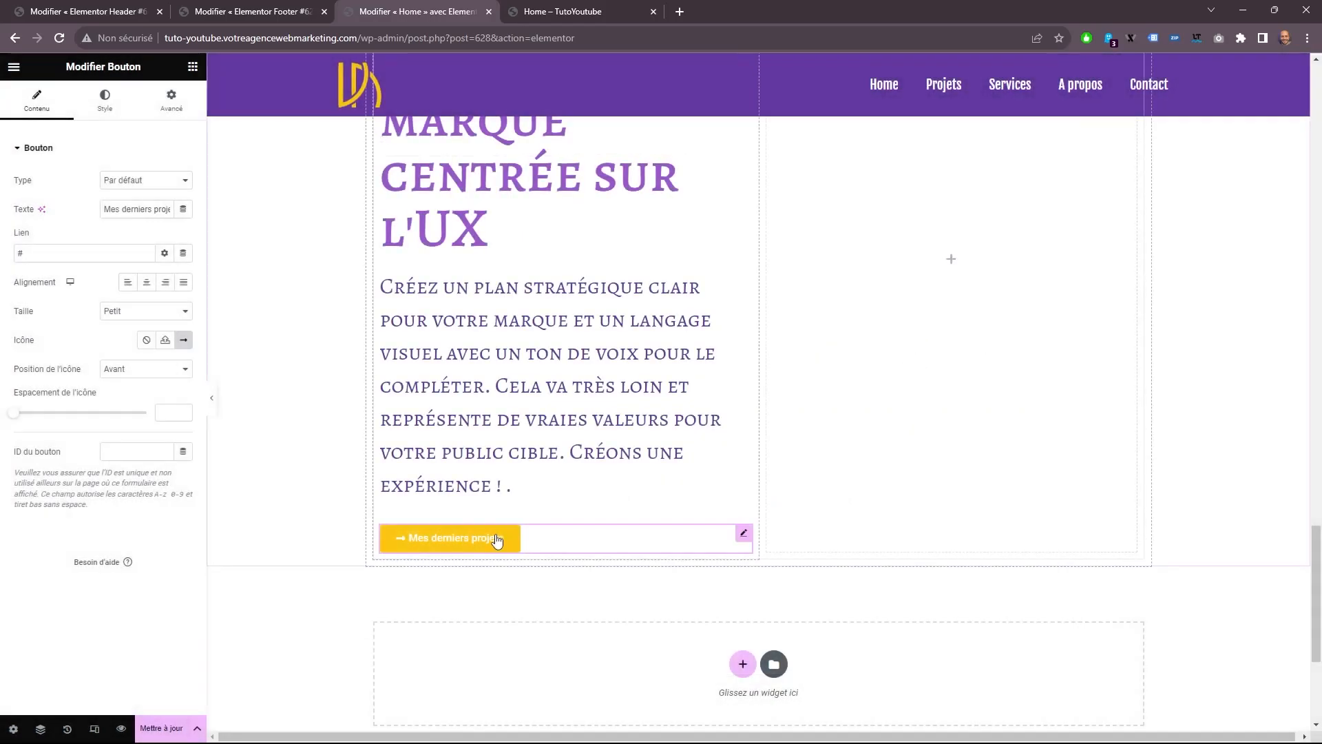
click(145, 368)
click(114, 390)
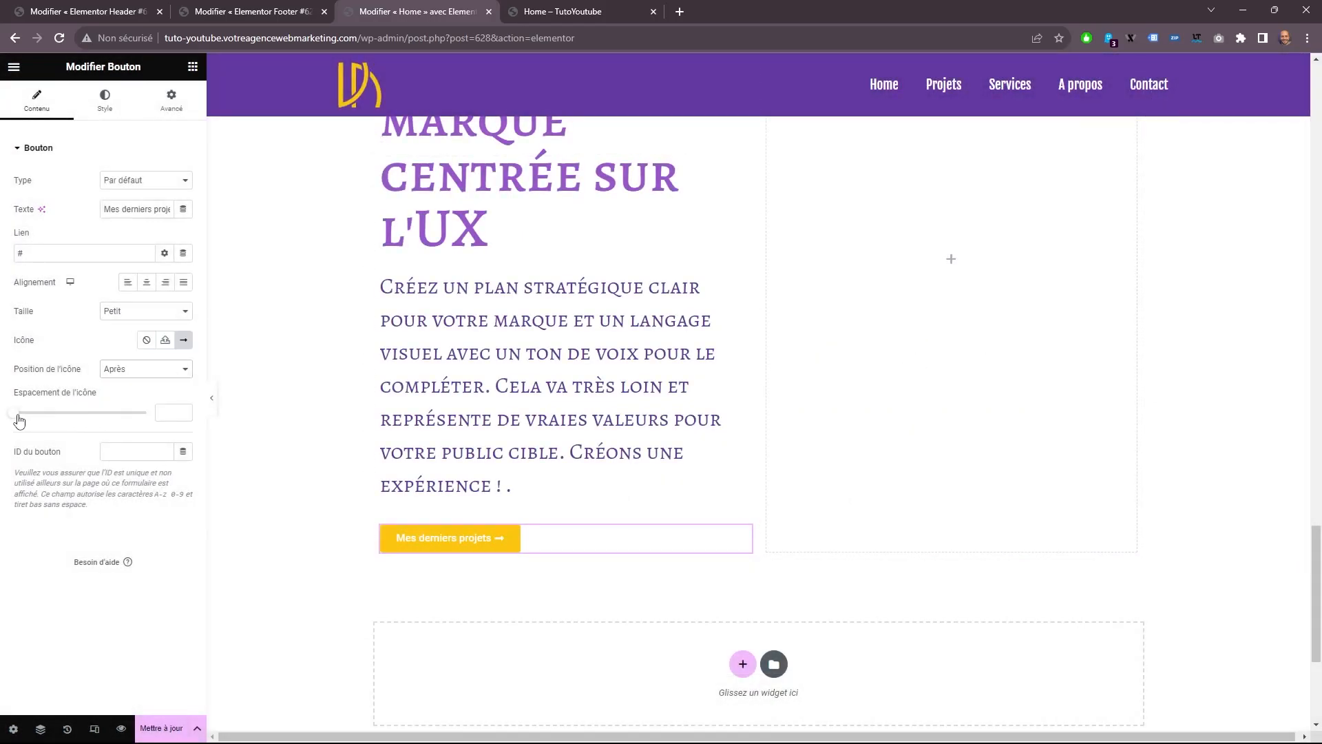
drag(20, 419, 63, 421)
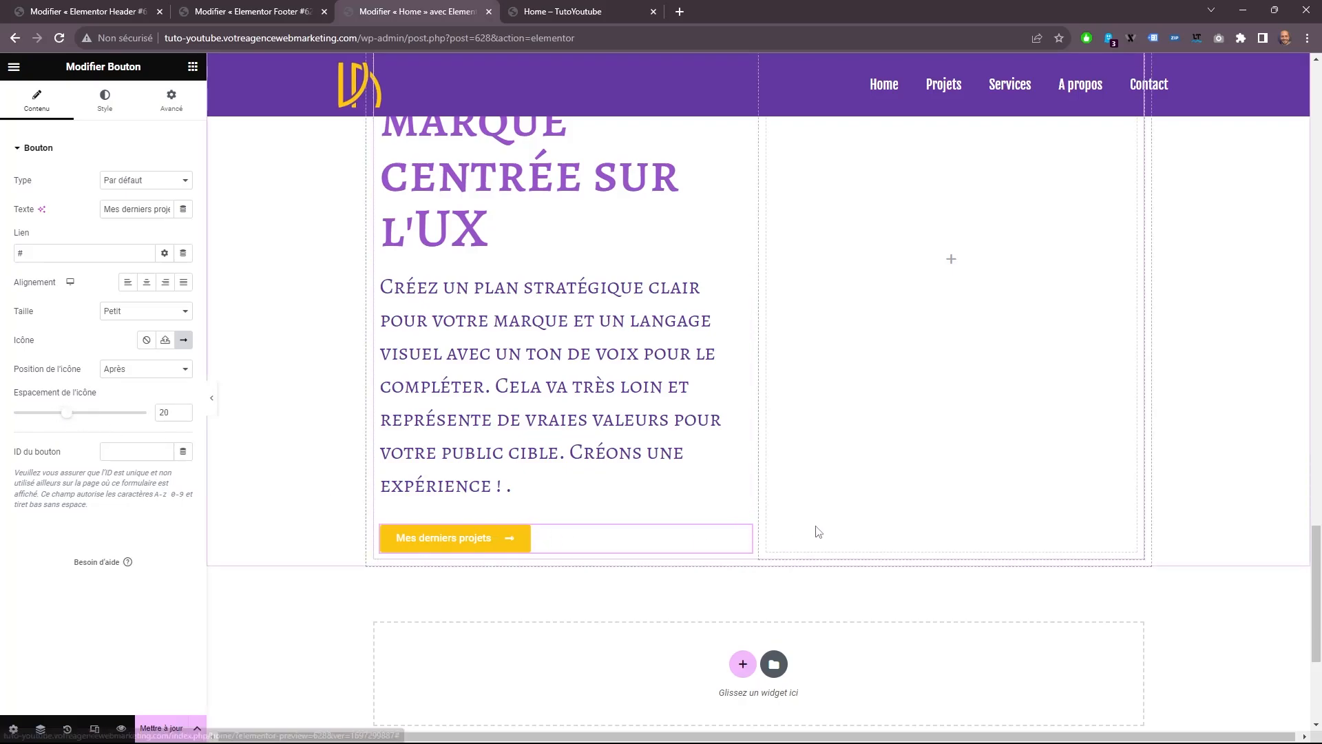
Give the MARQUES title the global Titre color at very low opacity and the condensed font used by the SERVICES heading.
scroll(758, 413, up, 4)
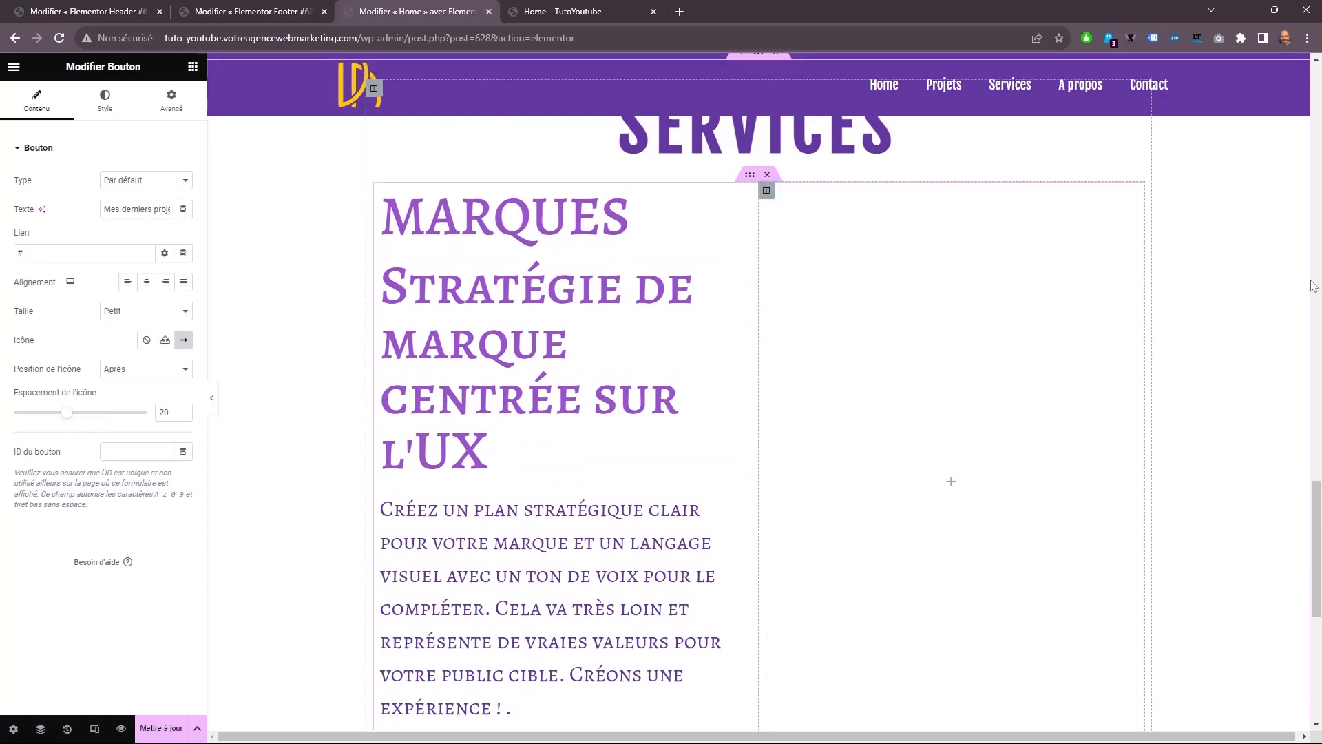
click(606, 270)
click(105, 100)
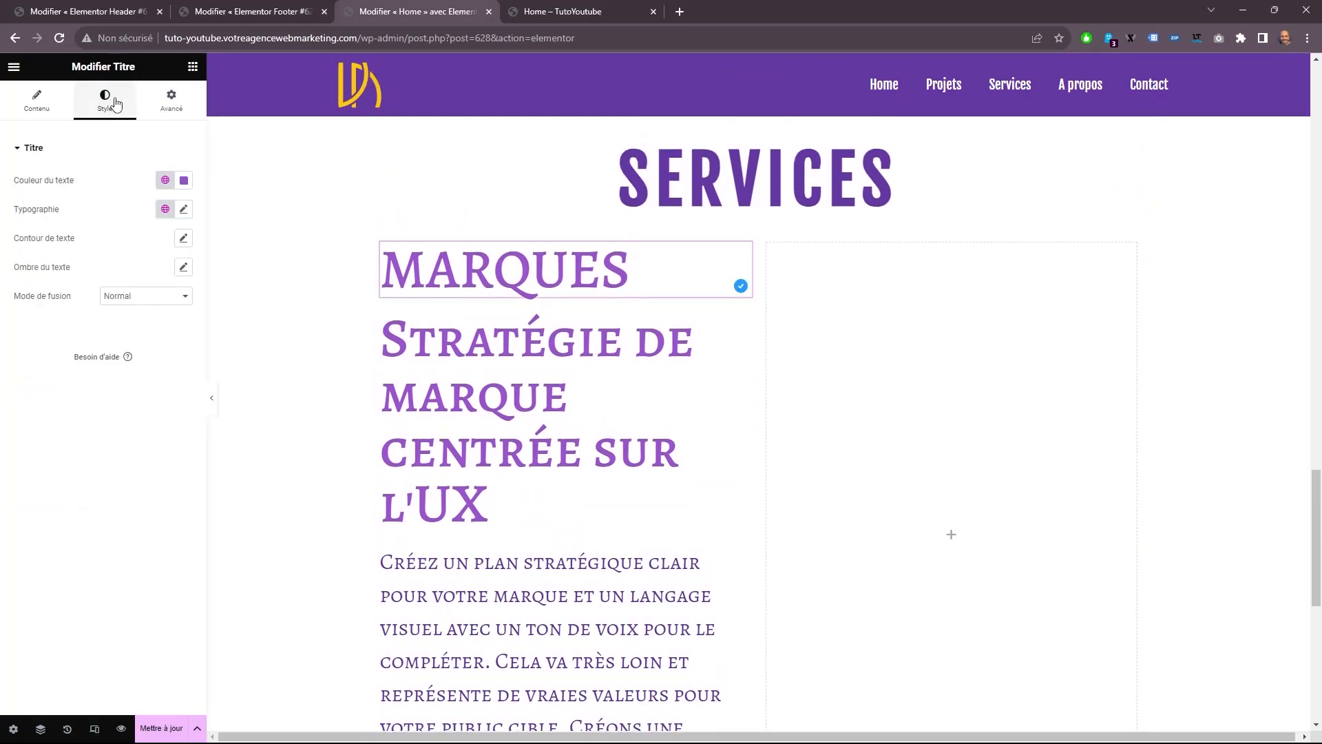
click(165, 180)
click(138, 269)
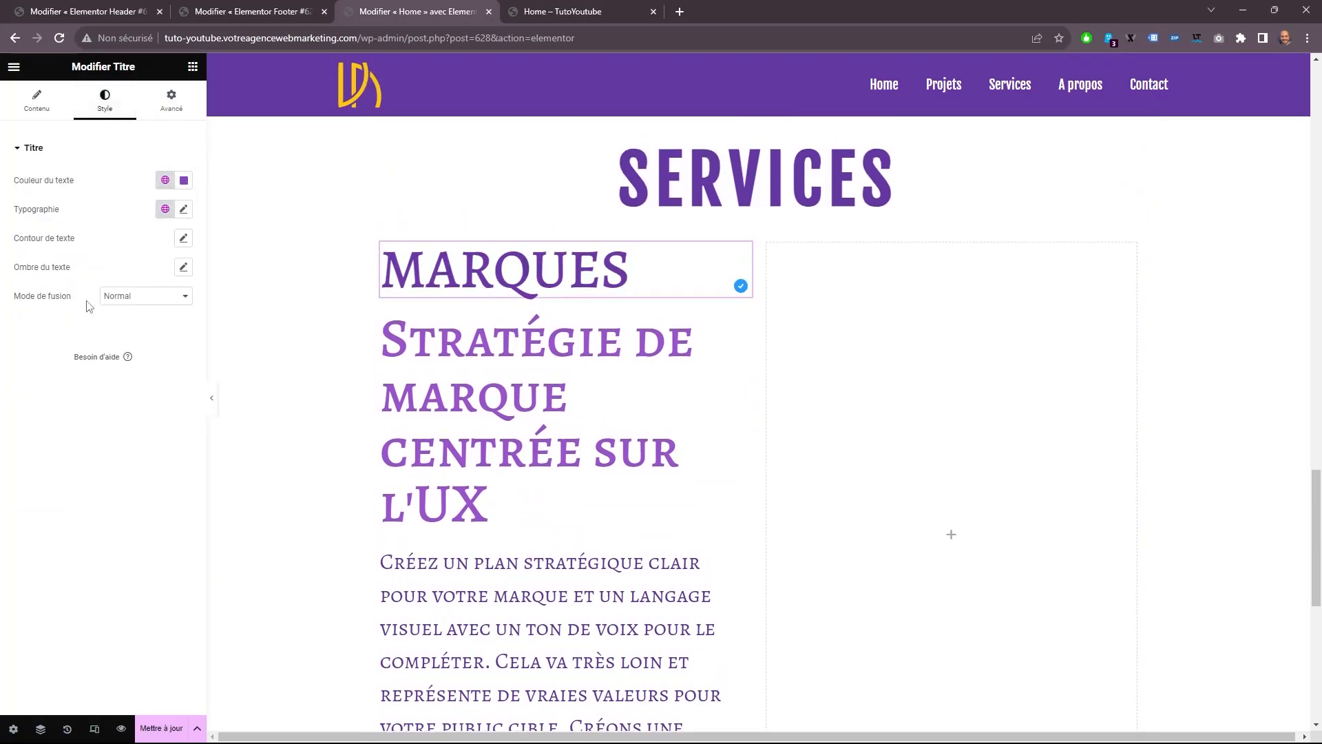
click(184, 179)
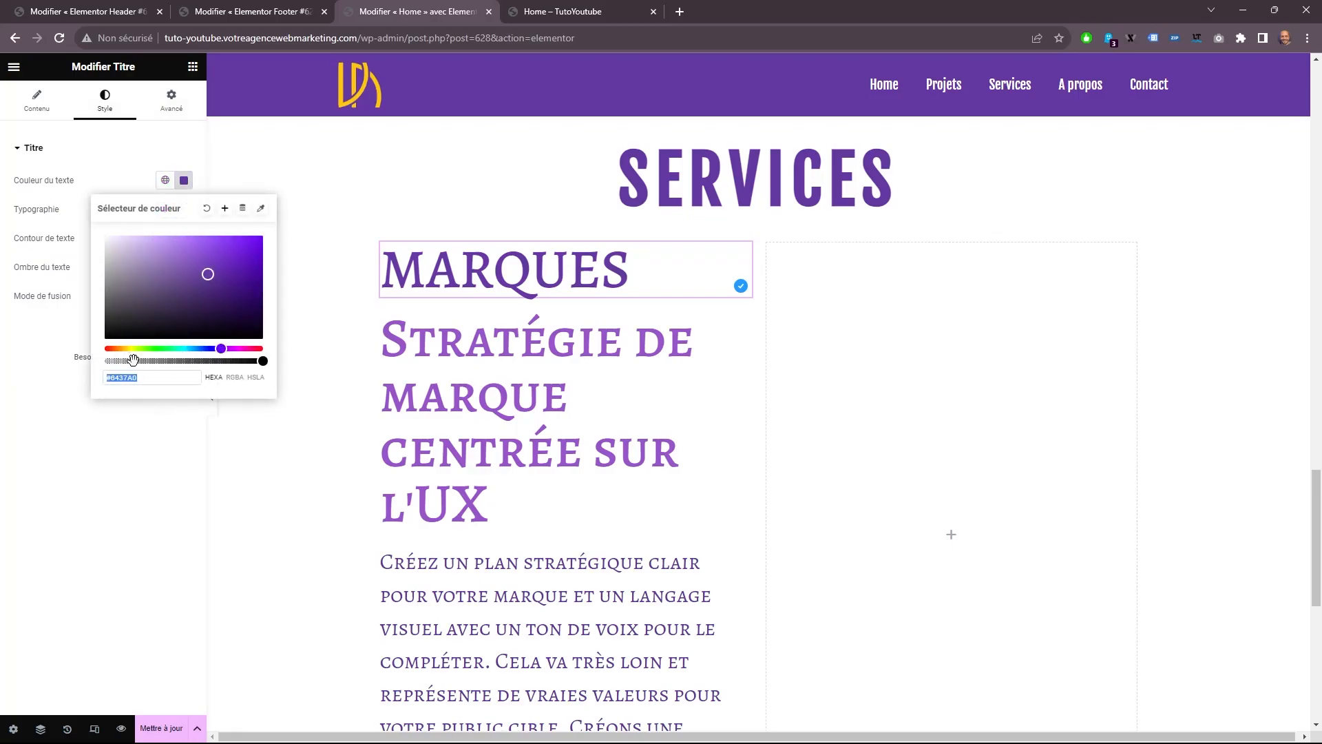
click(183, 226)
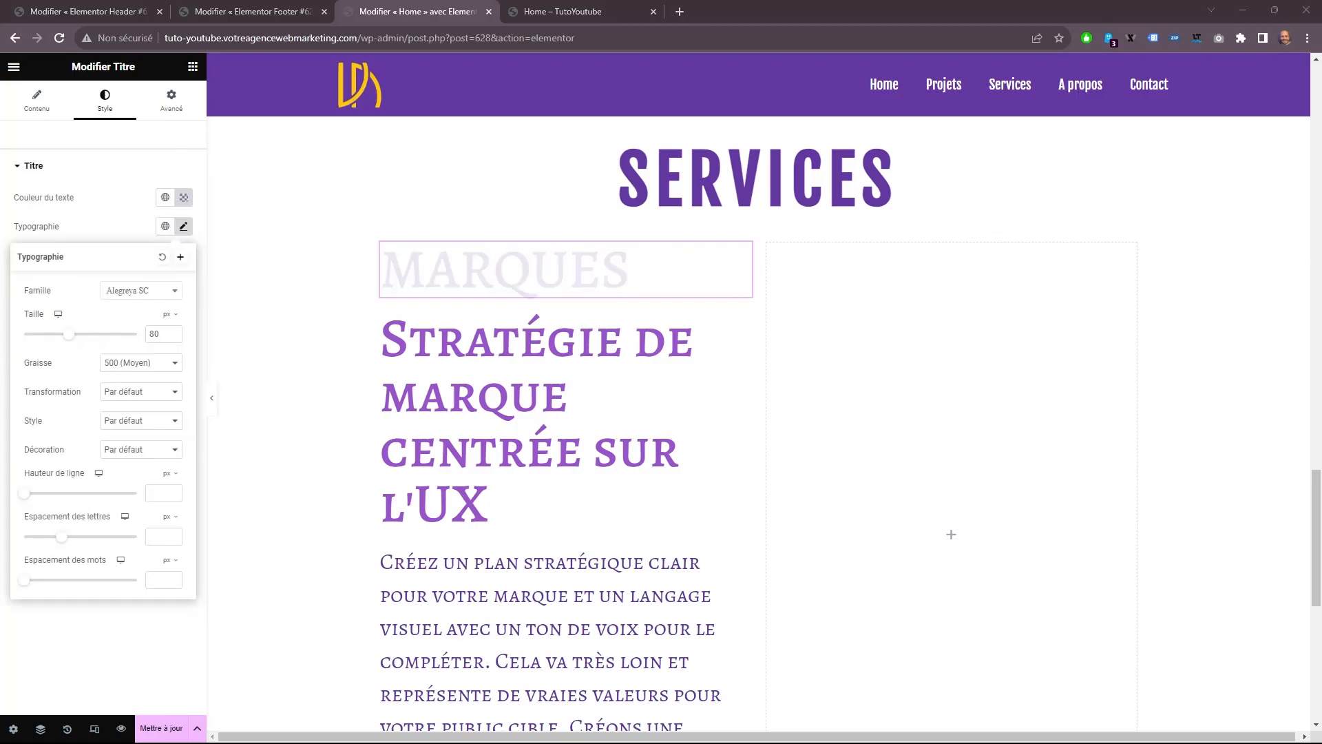
click(144, 293)
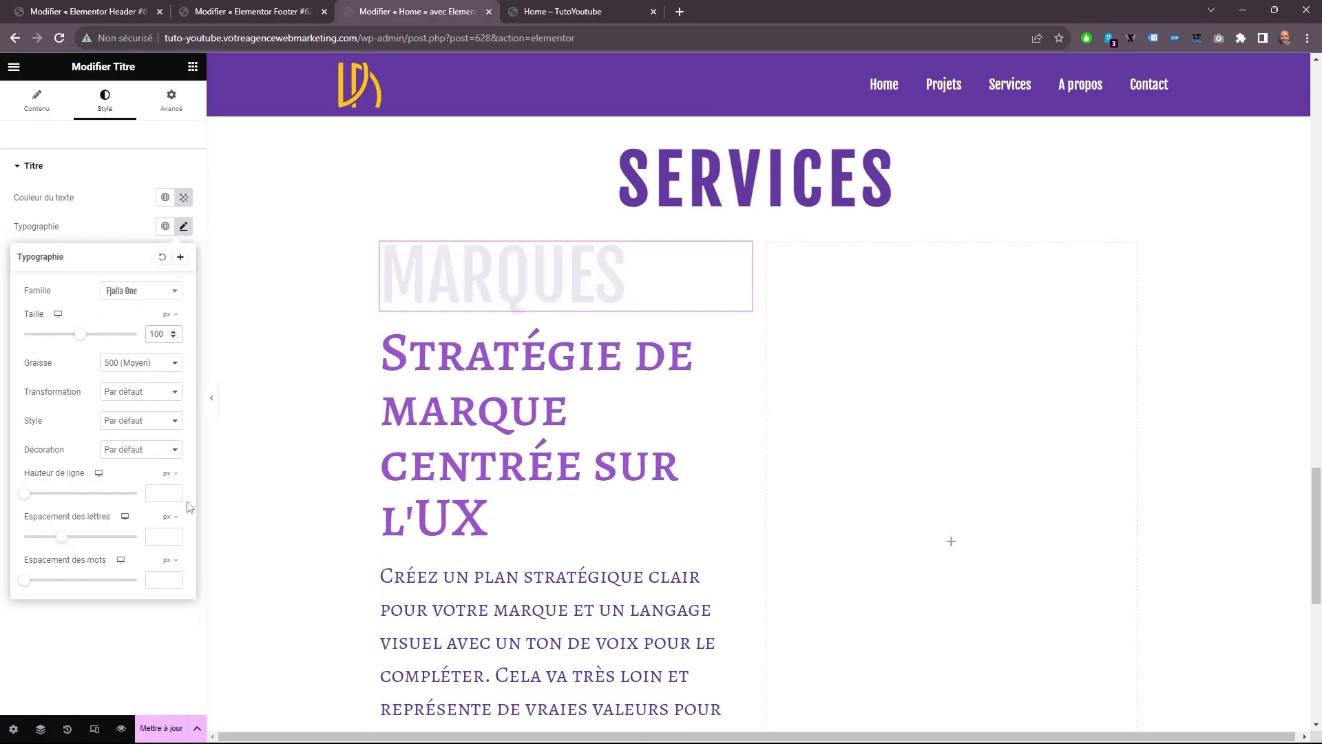
Set the text color of the "Stratégie de marque centrée sur l'UX" title to the global Titre color.
click(551, 503)
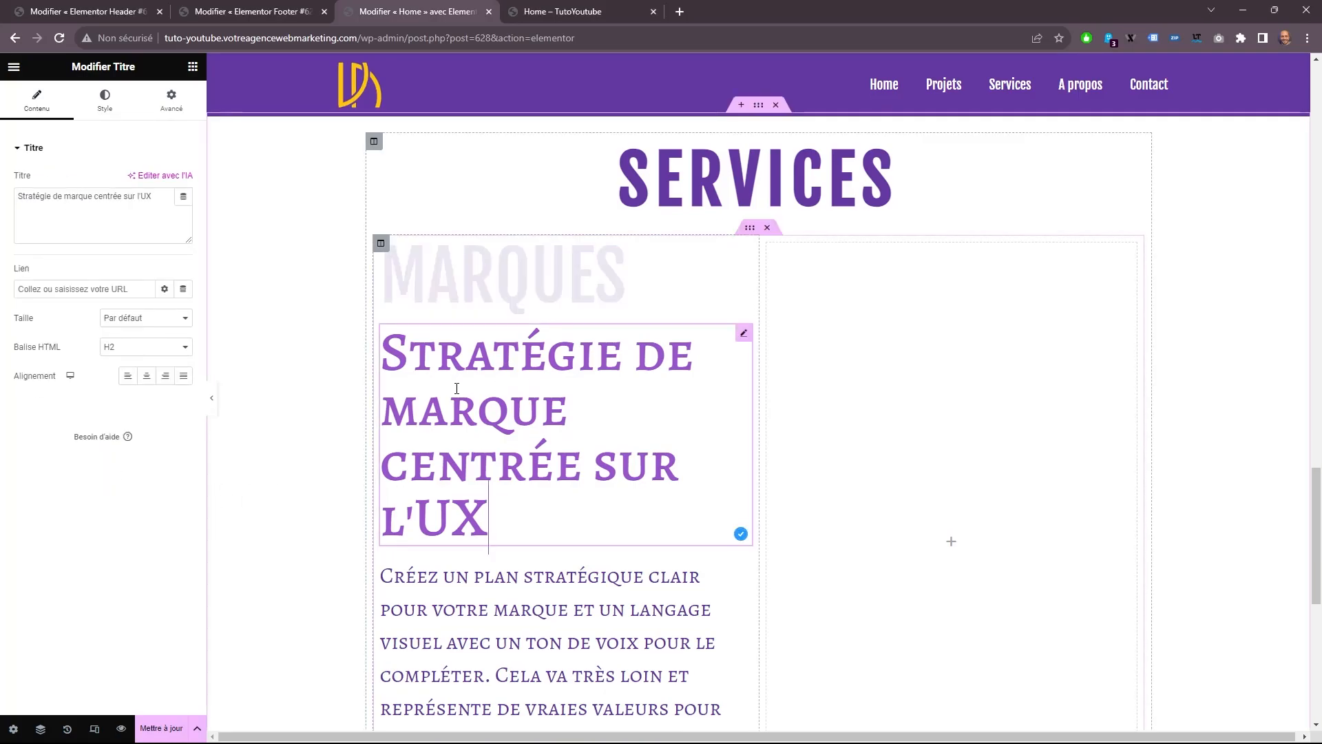
click(104, 102)
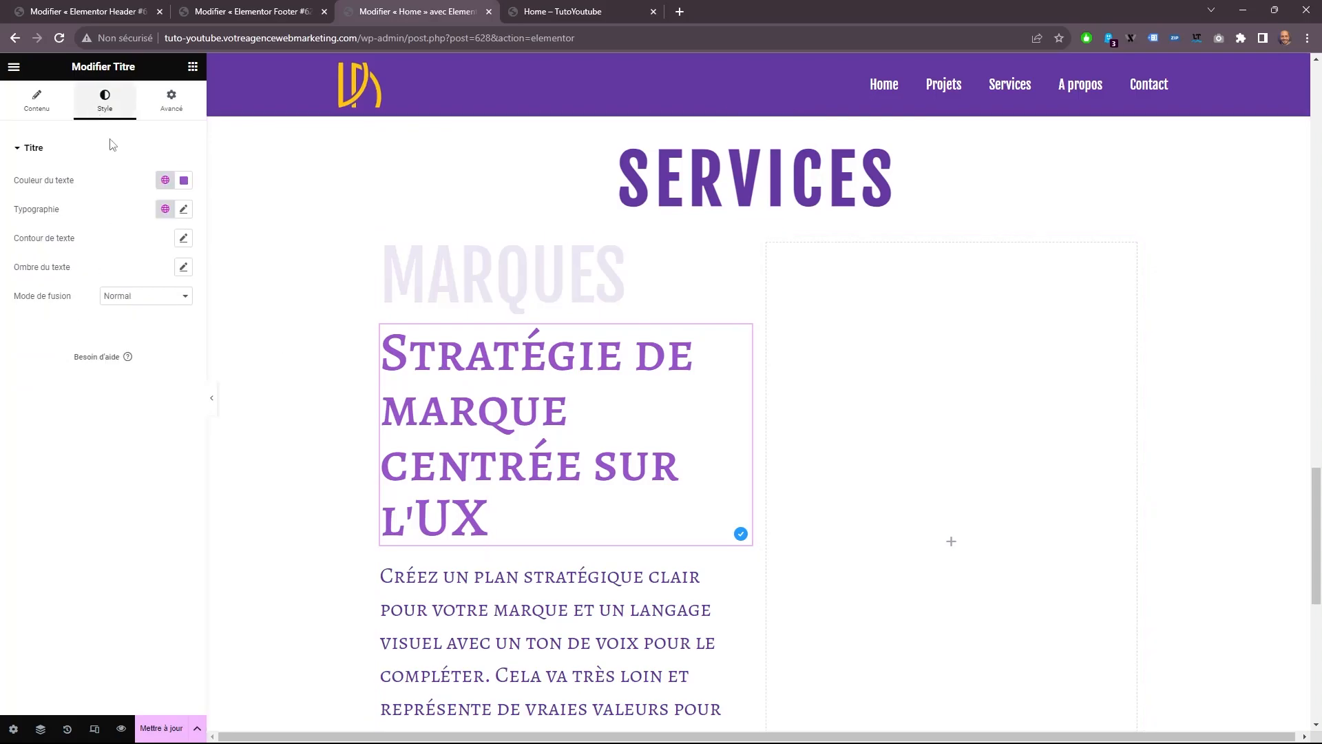
click(165, 180)
click(38, 300)
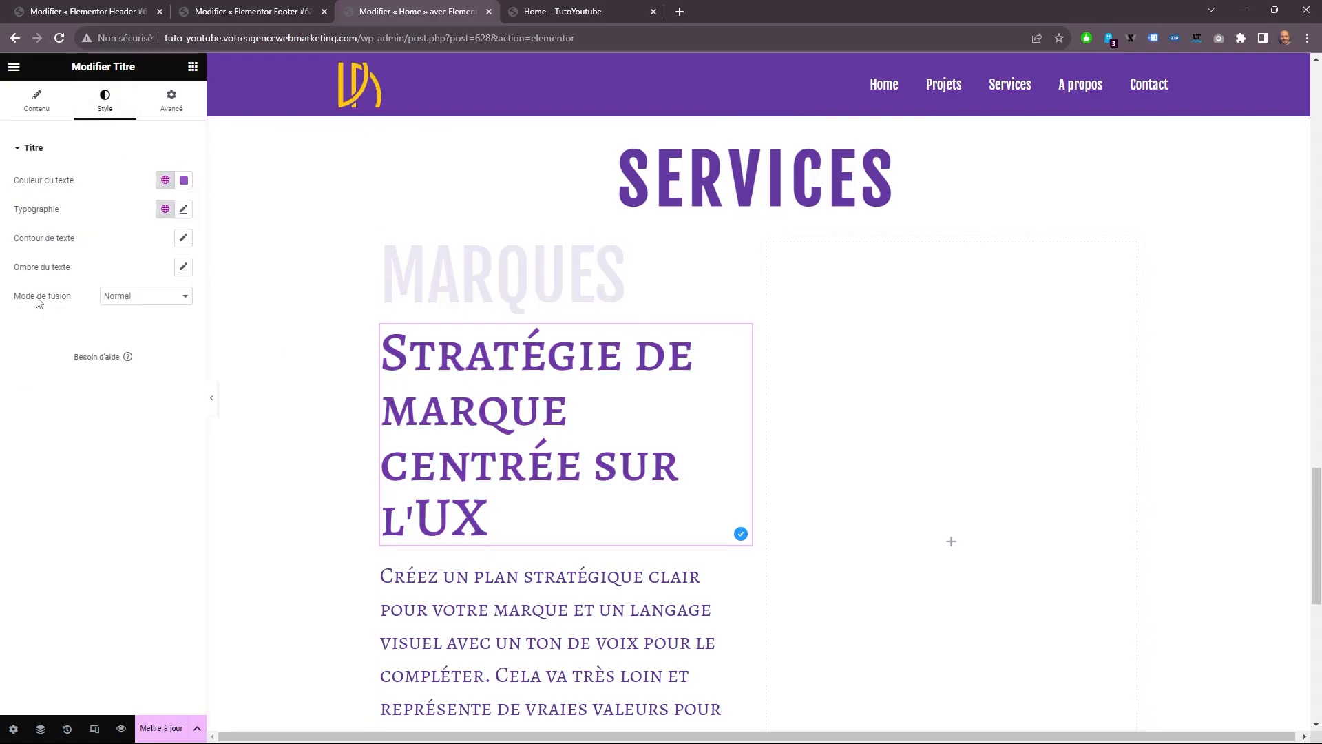
Set the "Stratégie de marque centrée sur l'UX" title's size to 35 px and its font to the condensed family of the SERVICES heading.
click(183, 210)
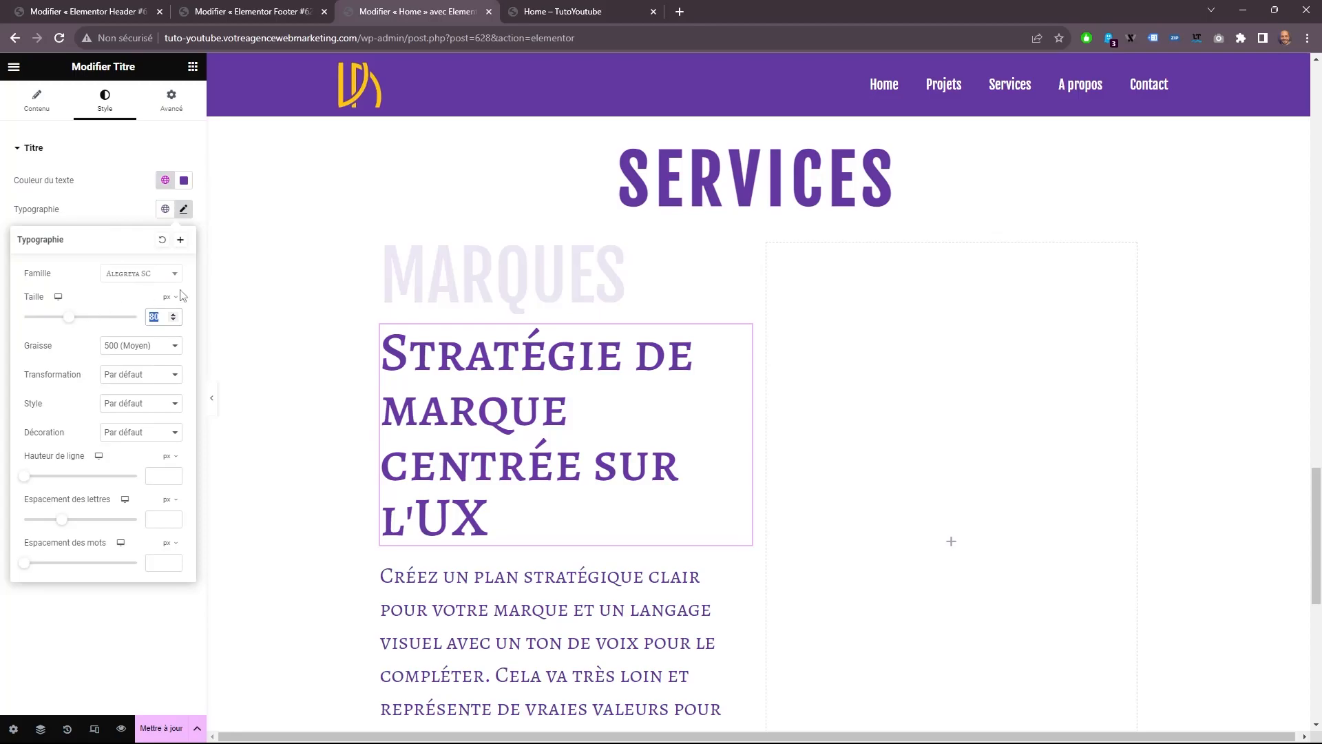
text(35)
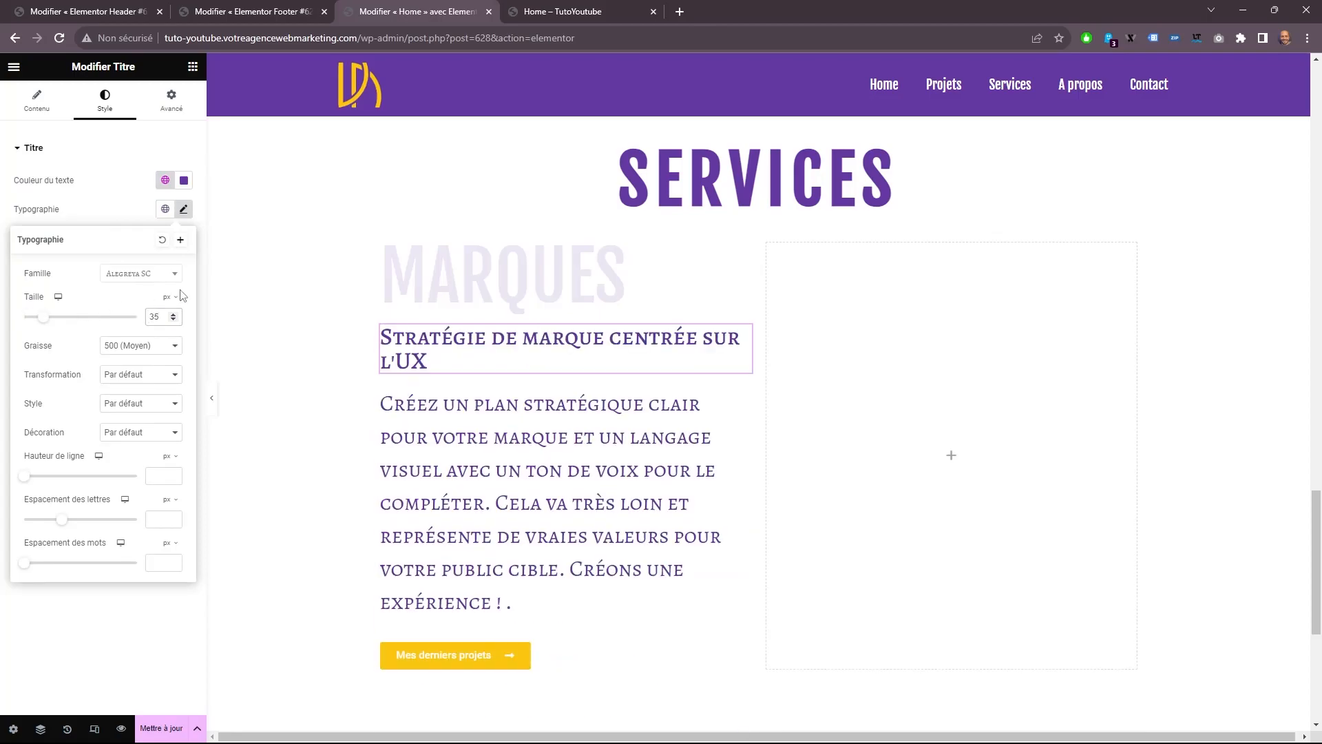
click(142, 279)
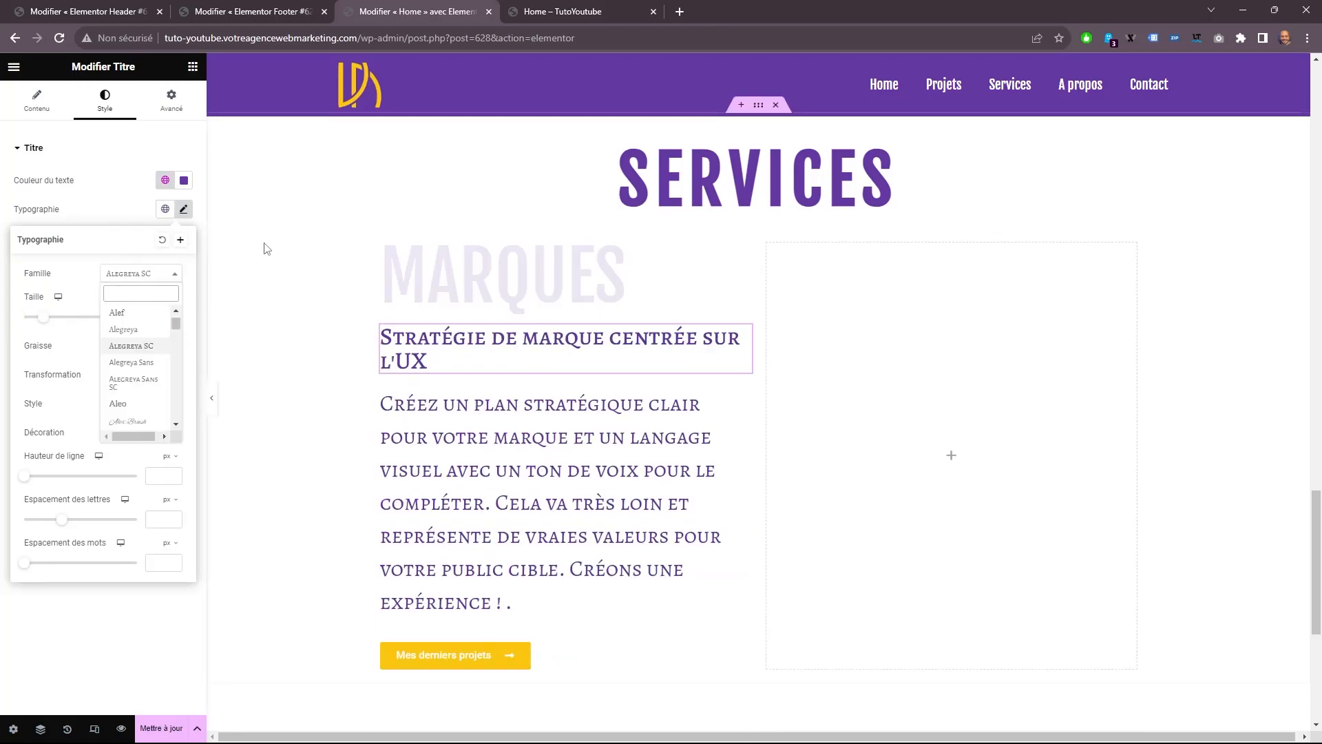
text(fj)
click(131, 313)
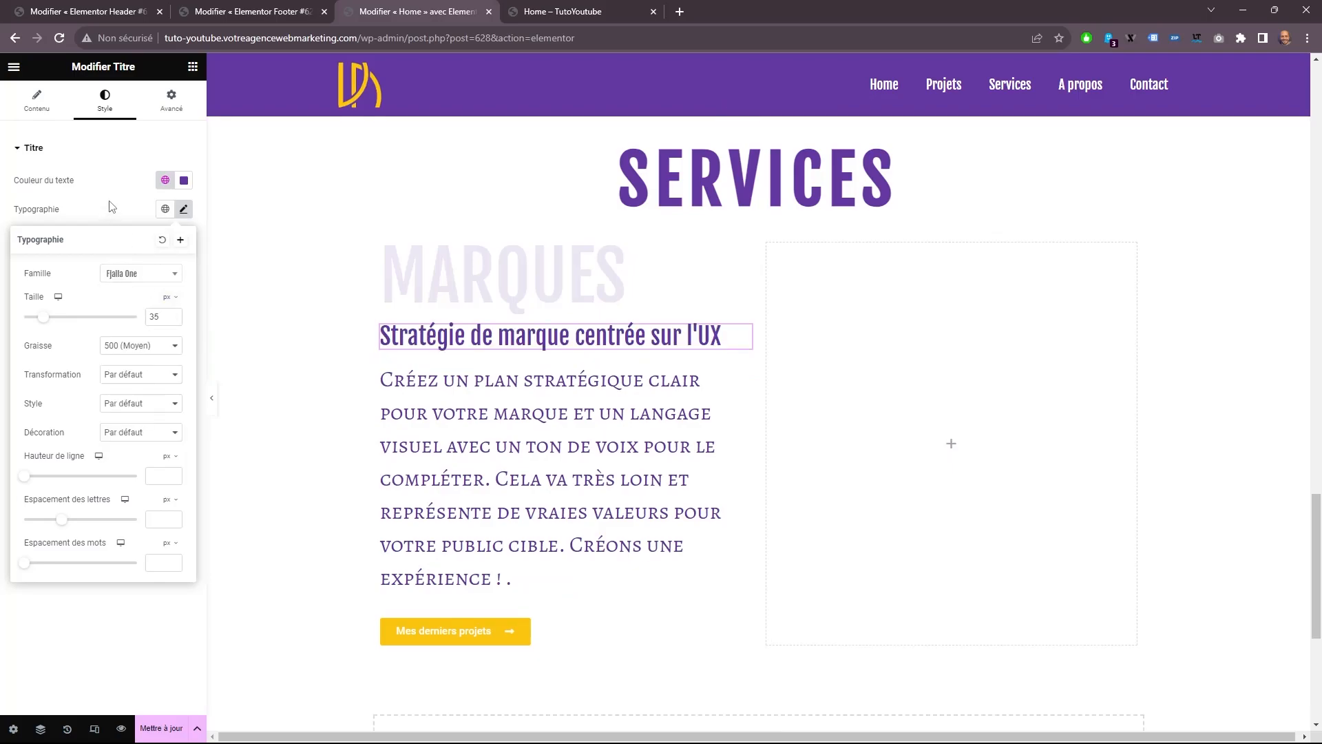
click(110, 207)
click(455, 278)
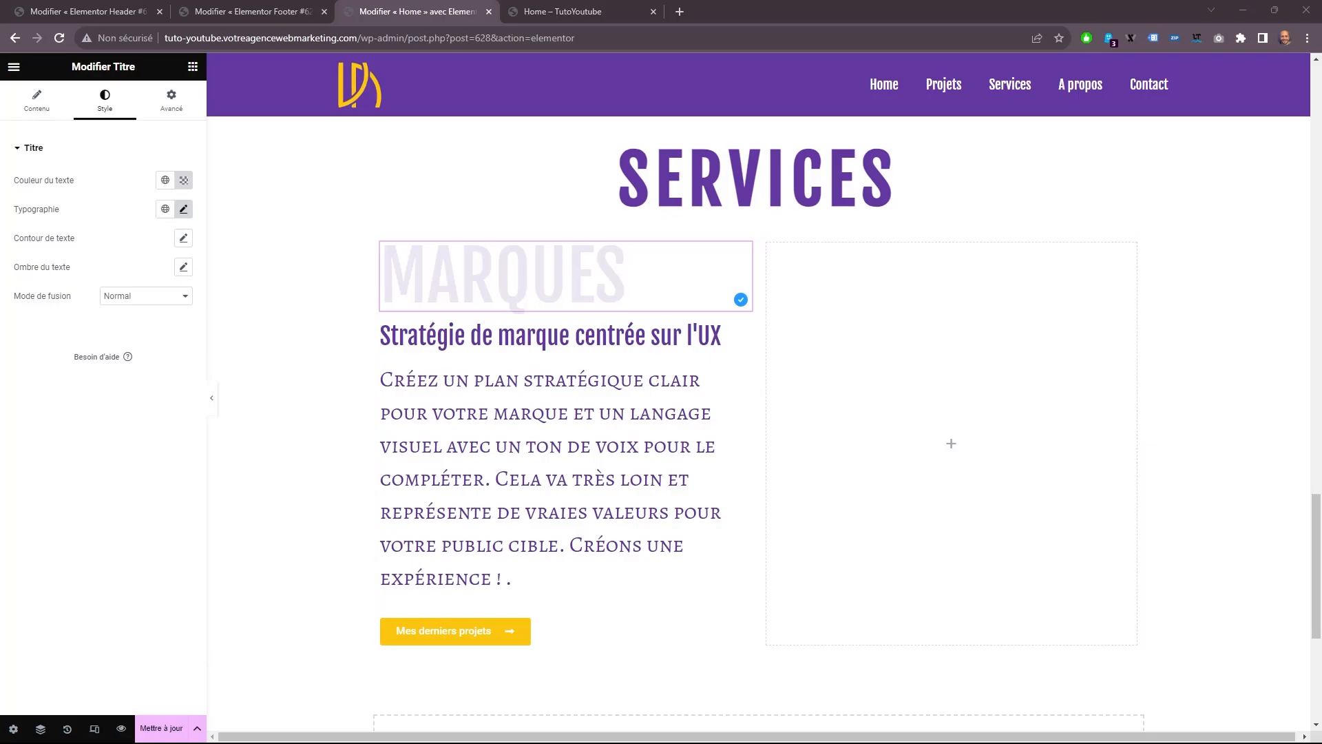
click(171, 100)
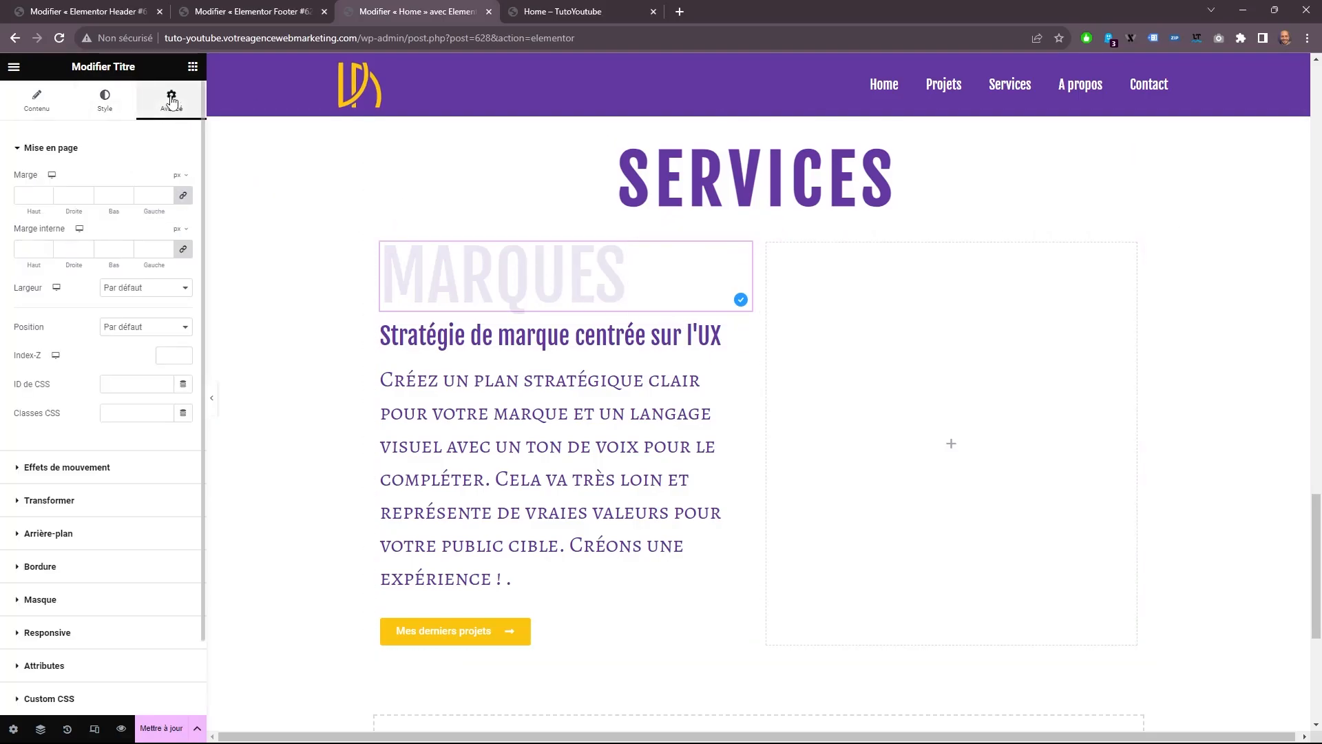
Set the paragraph under the two titles to the Tahoma font at 16 px.
click(556, 577)
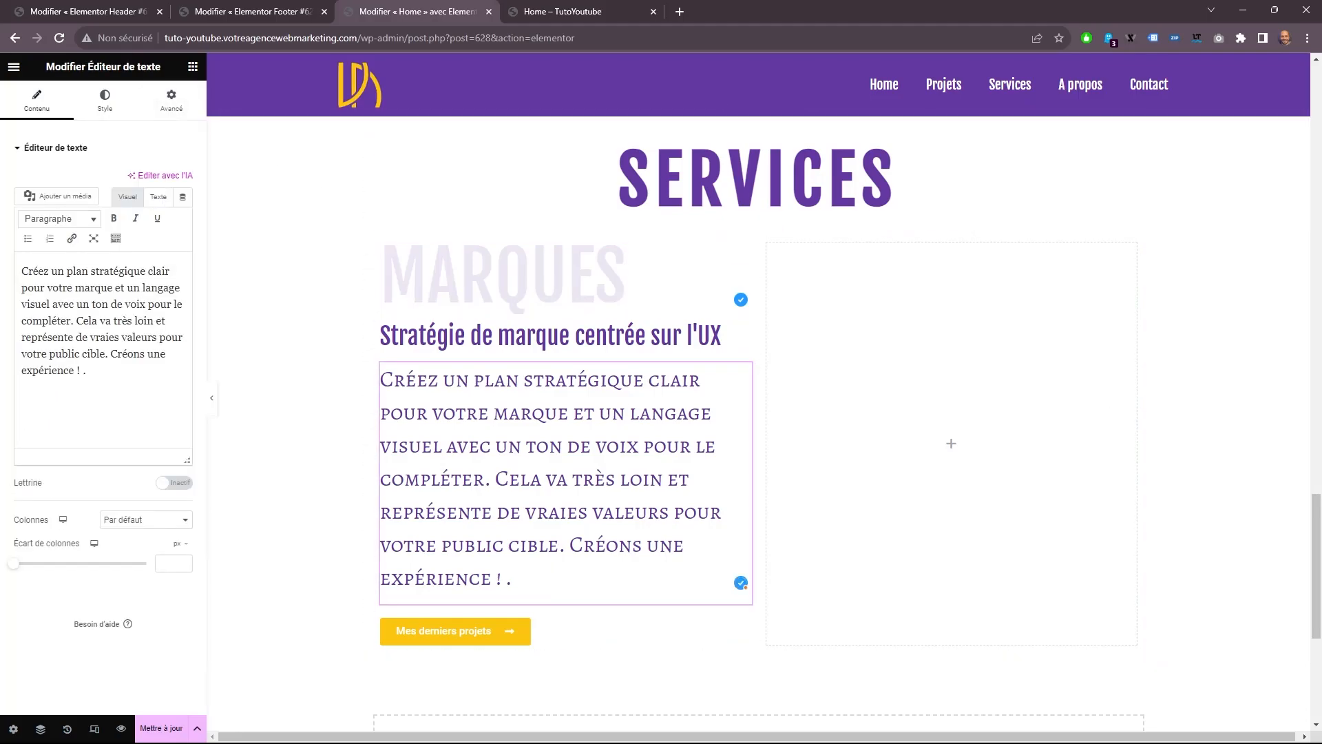
click(104, 100)
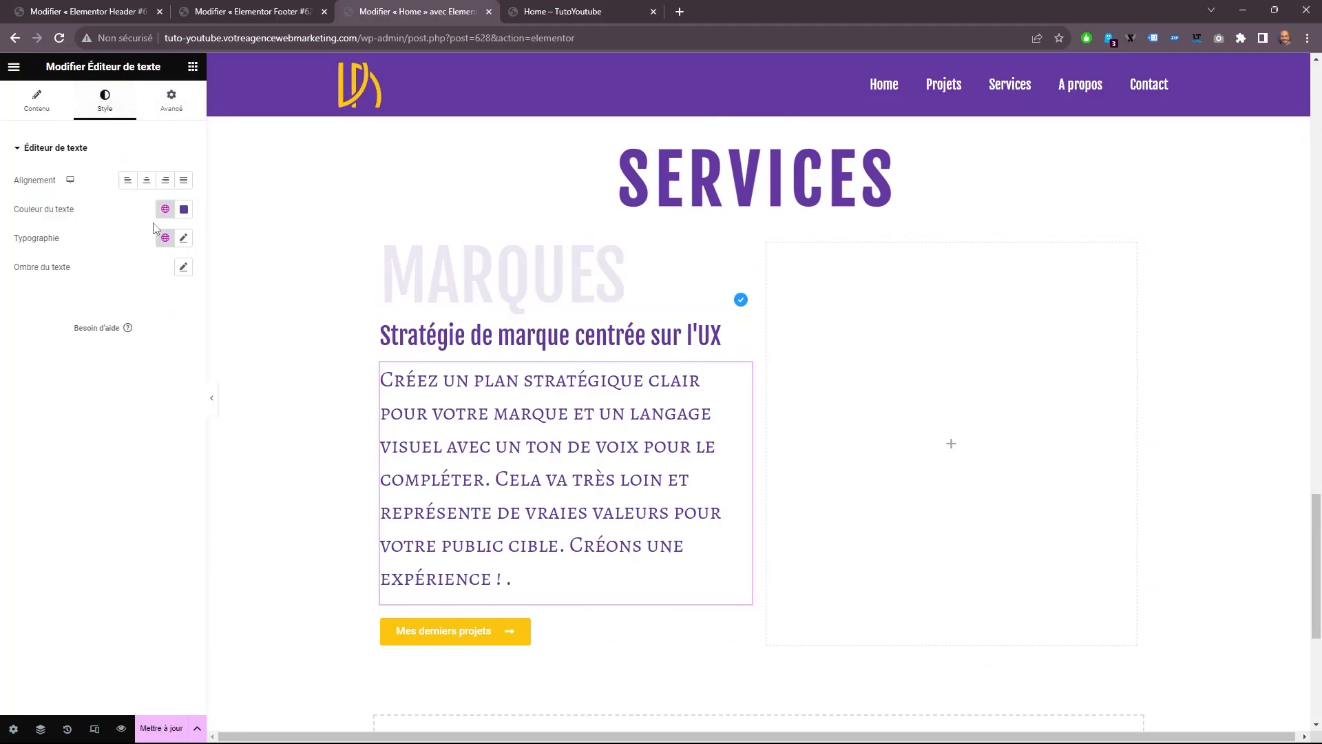
click(184, 239)
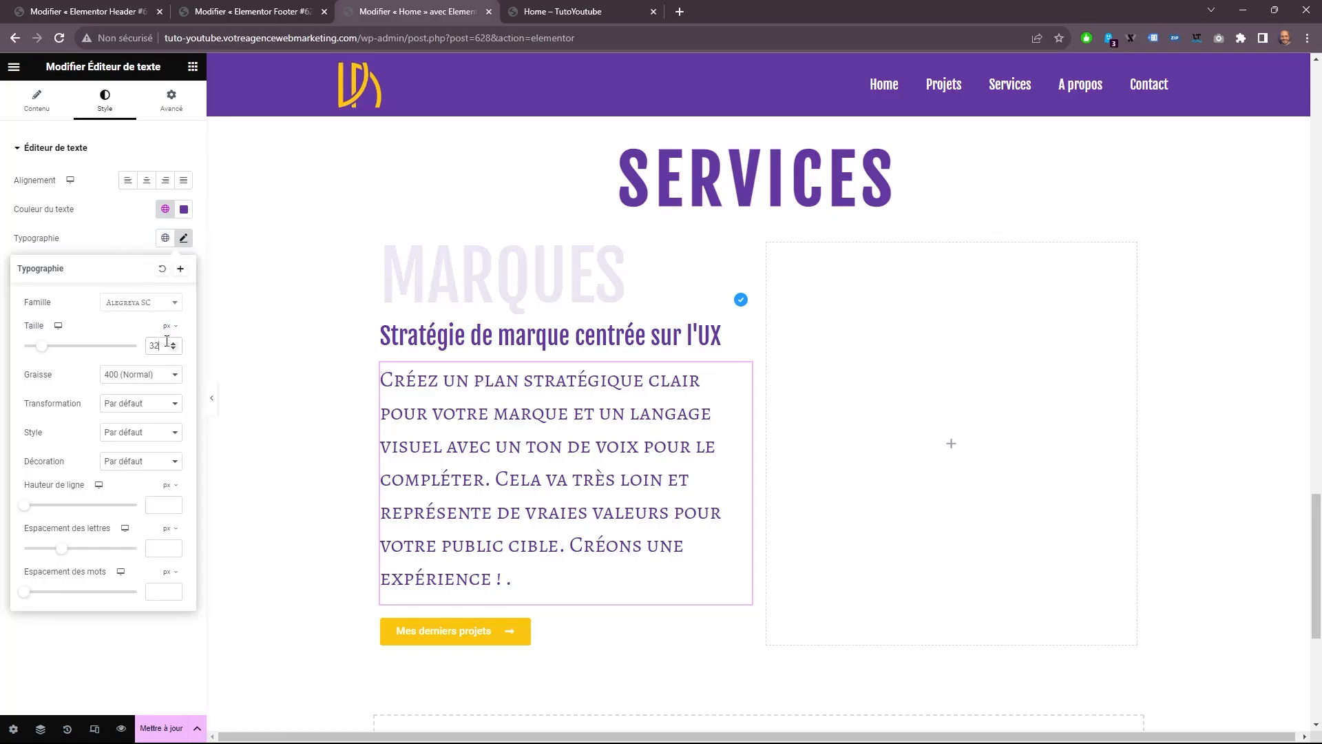
text(16)
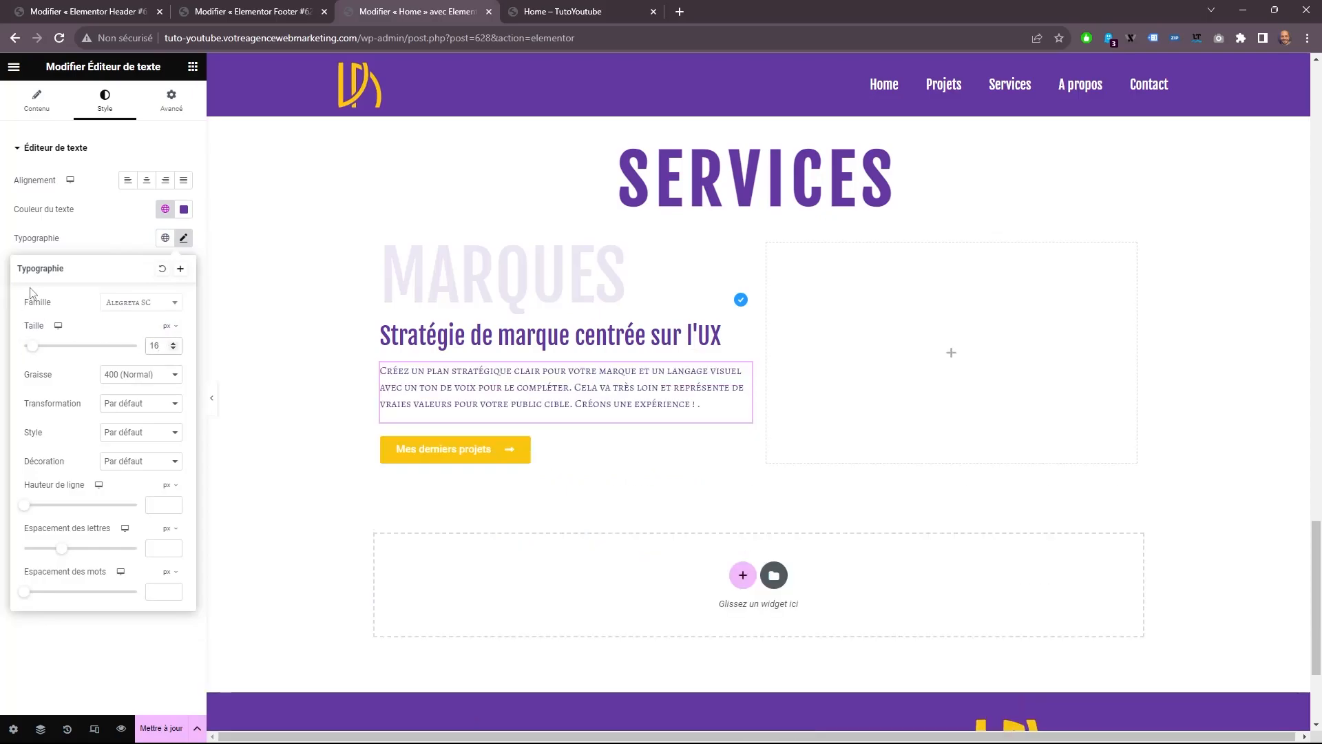
click(128, 307)
scroll(124, 413, up, 5)
click(123, 425)
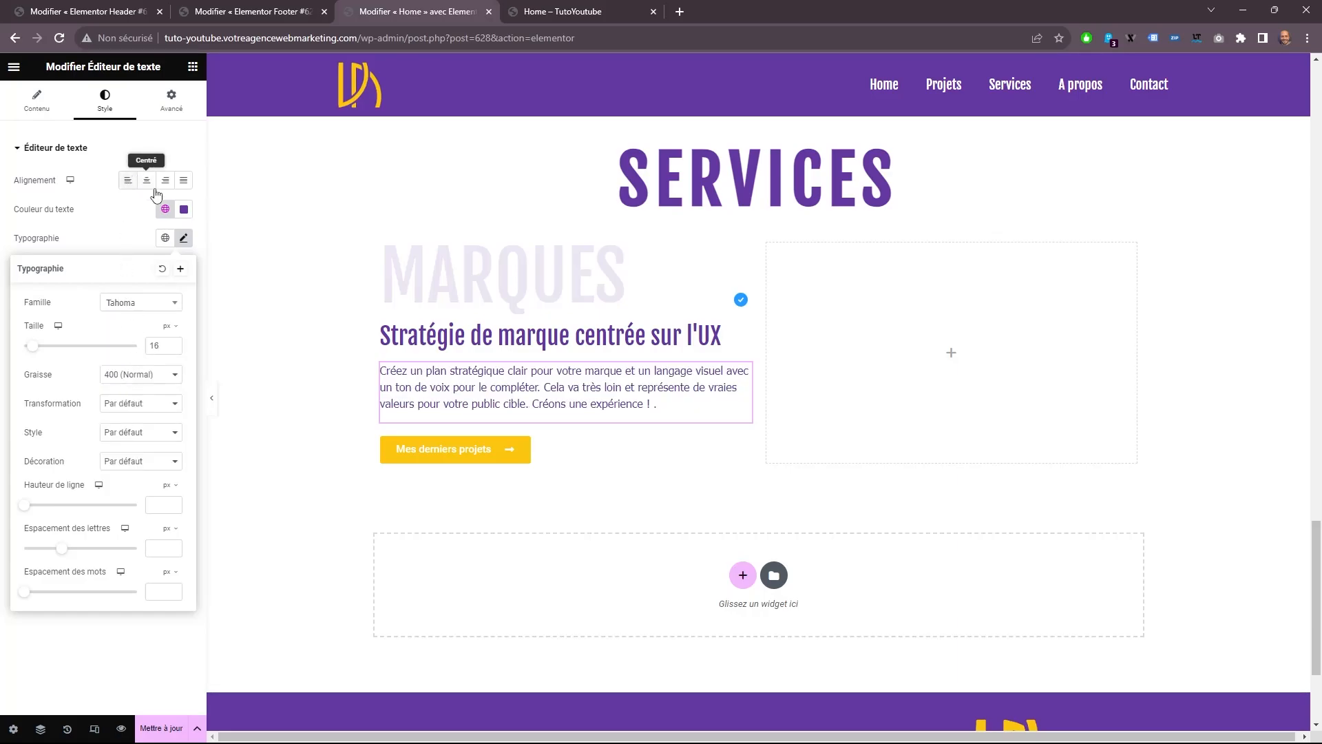
Change the paragraph's text color to the grey #8d8d8d.
click(184, 208)
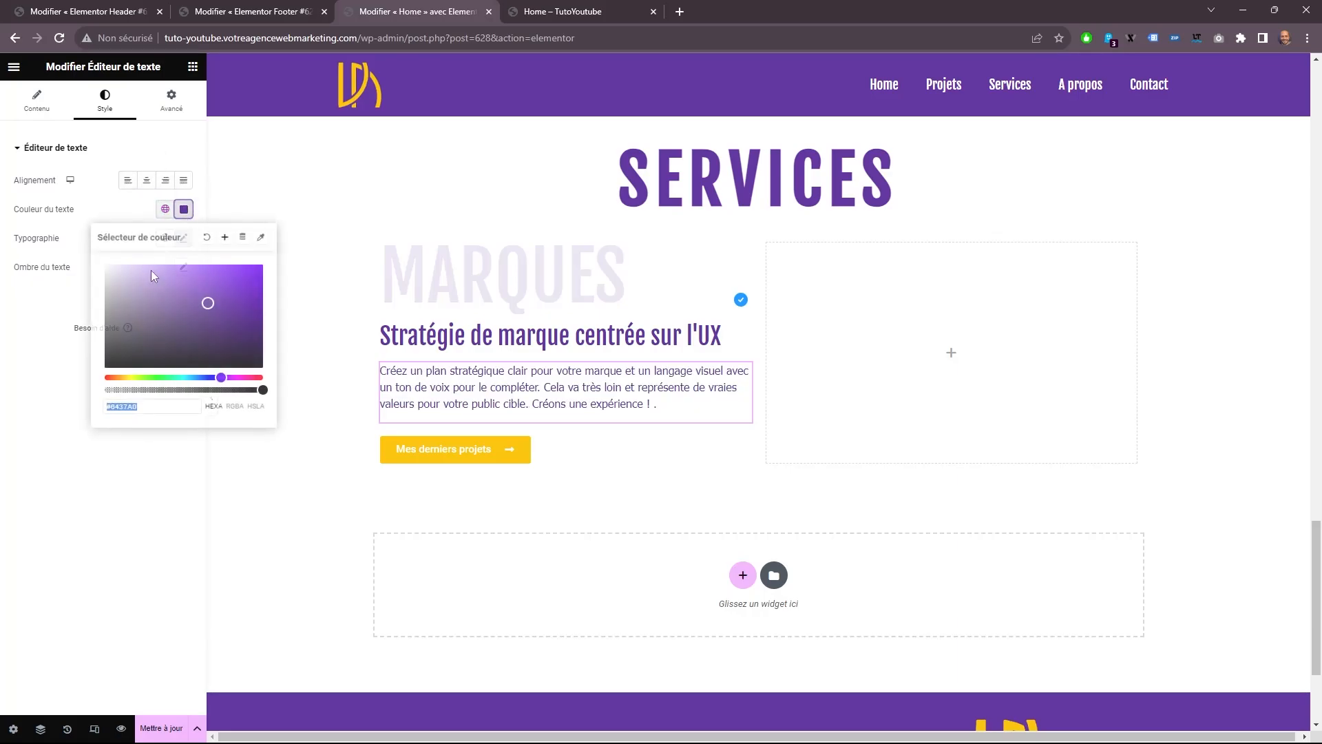
click(109, 407)
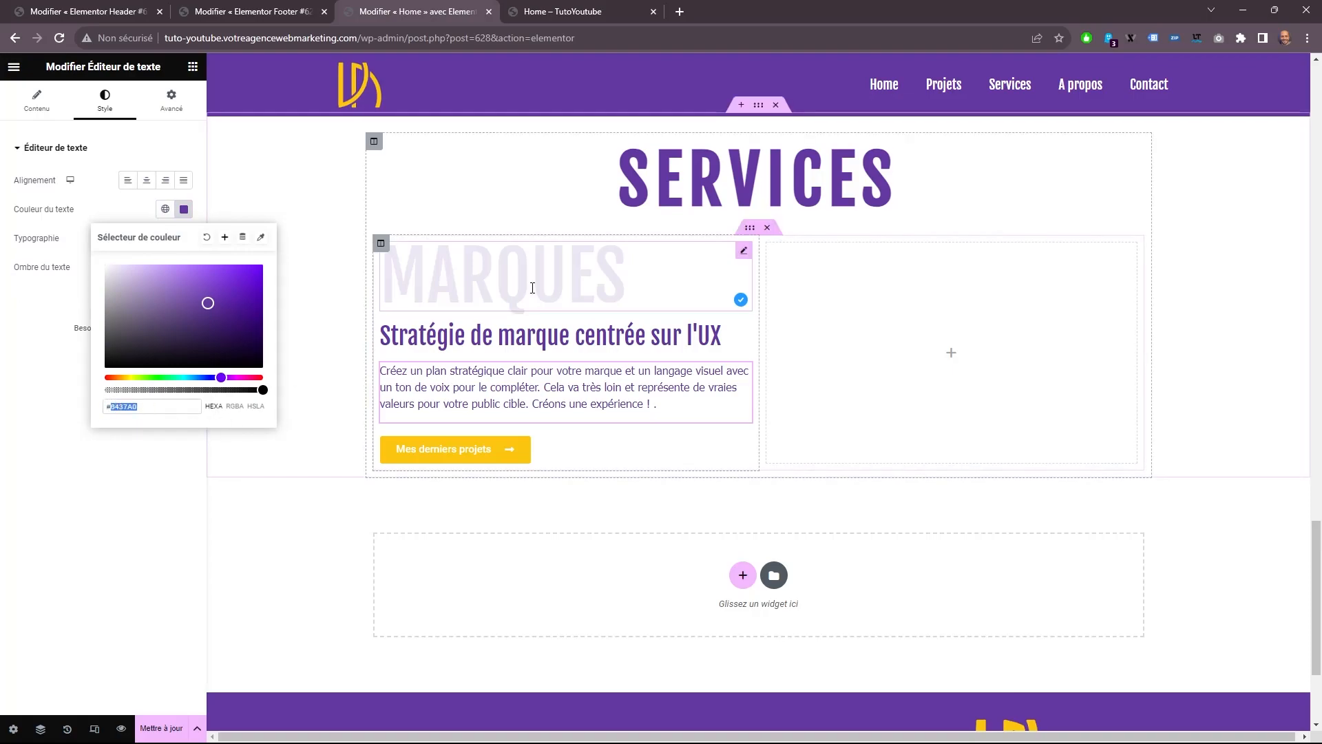
text(8d8d8d)
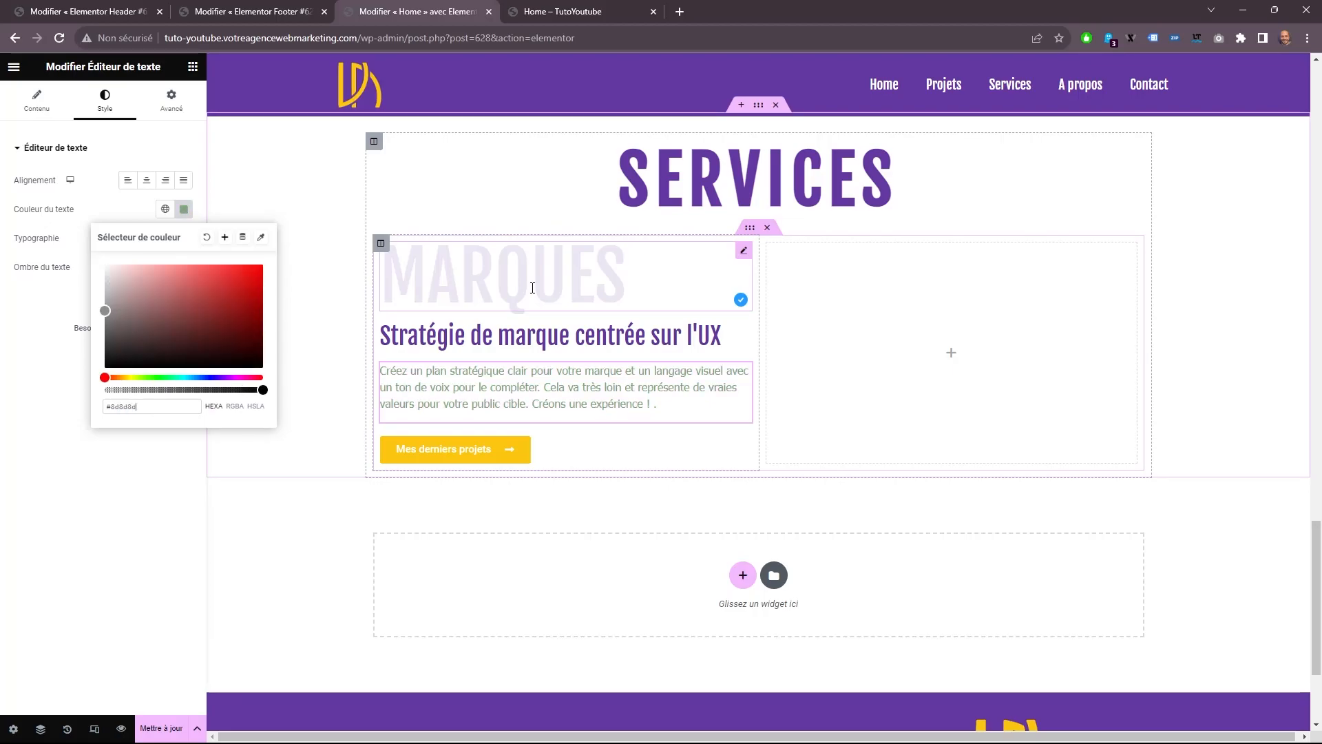
Make the "Mes derniers projets" button's background fully transparent and set its text to the global color Couleur de fond.
click(429, 454)
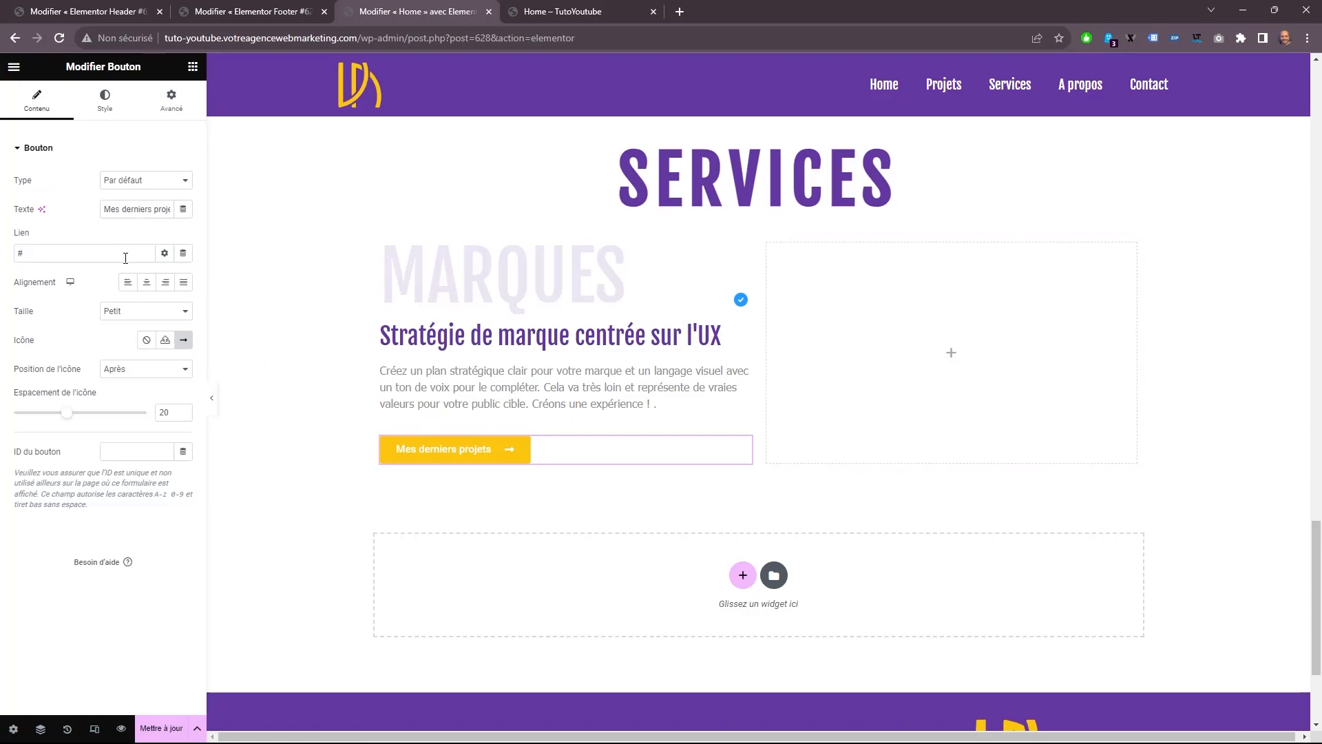
click(105, 100)
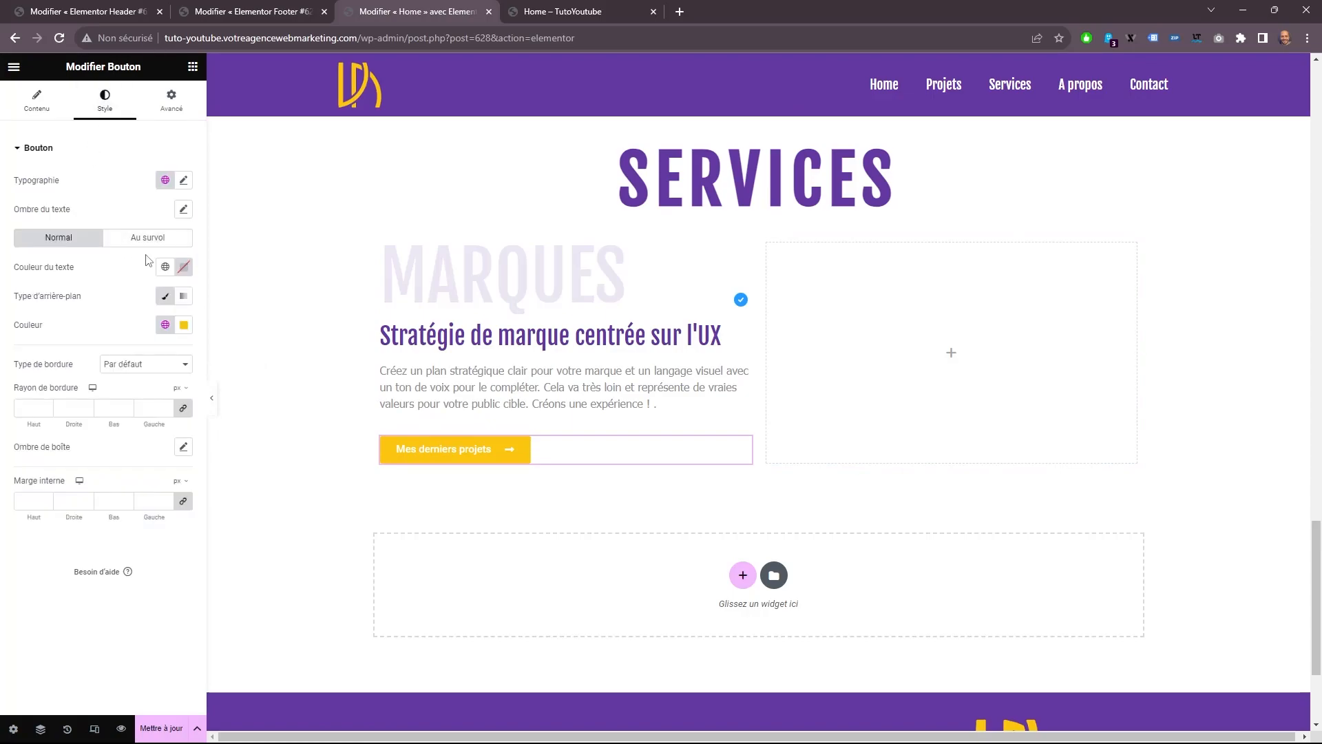
click(184, 326)
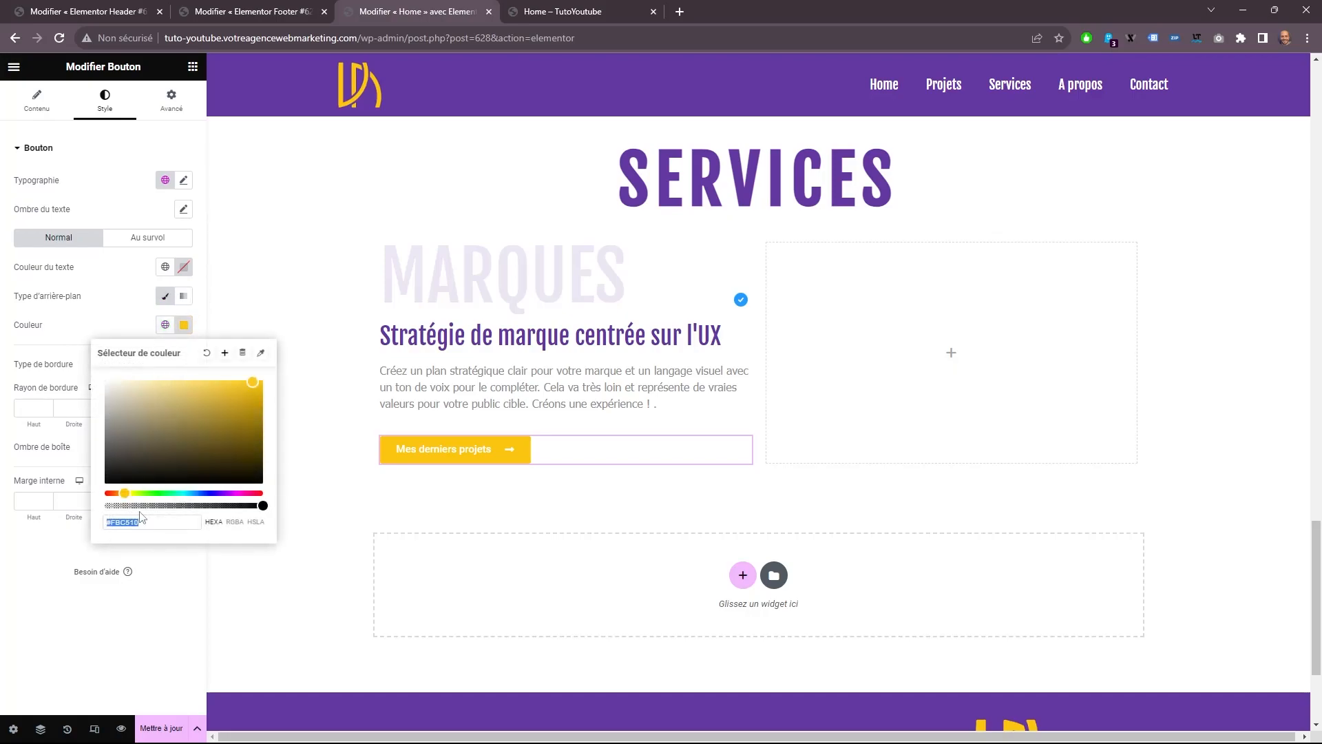
drag(140, 501, 79, 501)
click(182, 325)
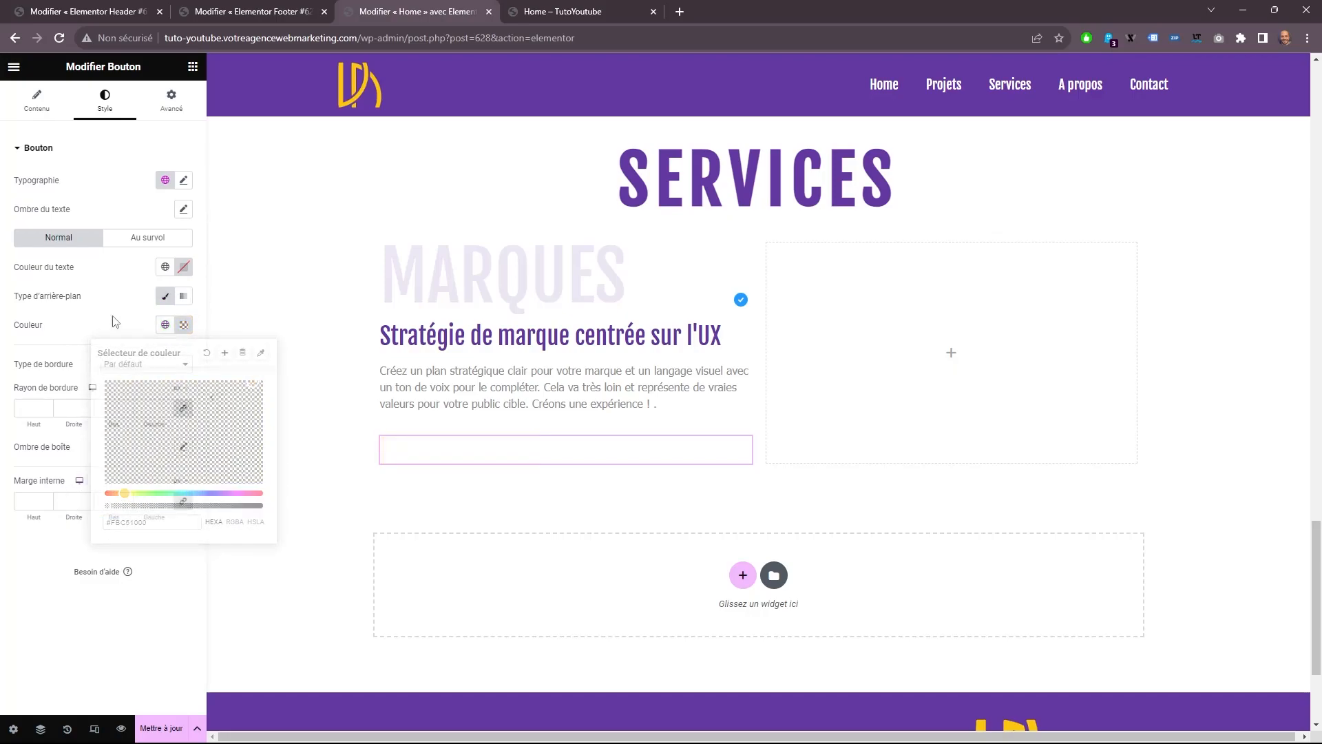
click(164, 269)
click(72, 331)
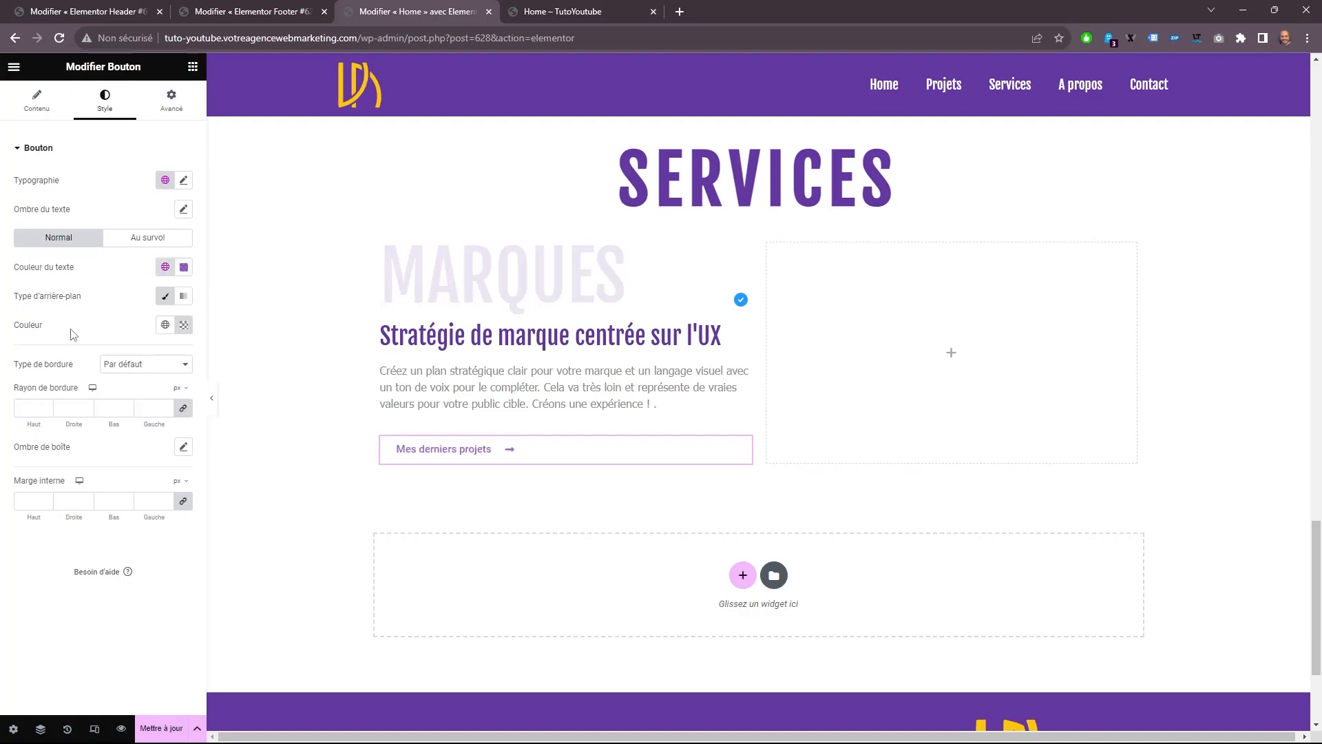
Give the button's hover state a fully transparent background and the global Titre text color.
click(147, 237)
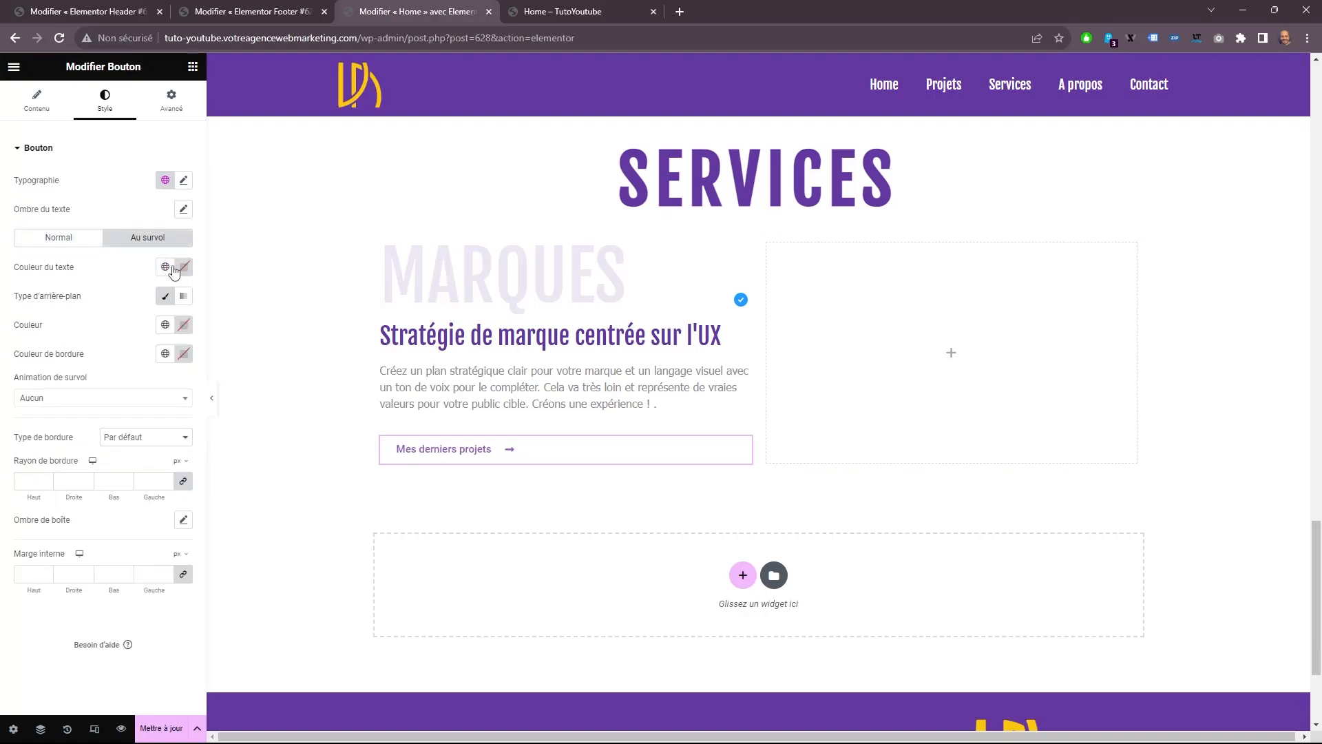
click(172, 268)
click(133, 333)
click(184, 296)
click(164, 295)
click(180, 324)
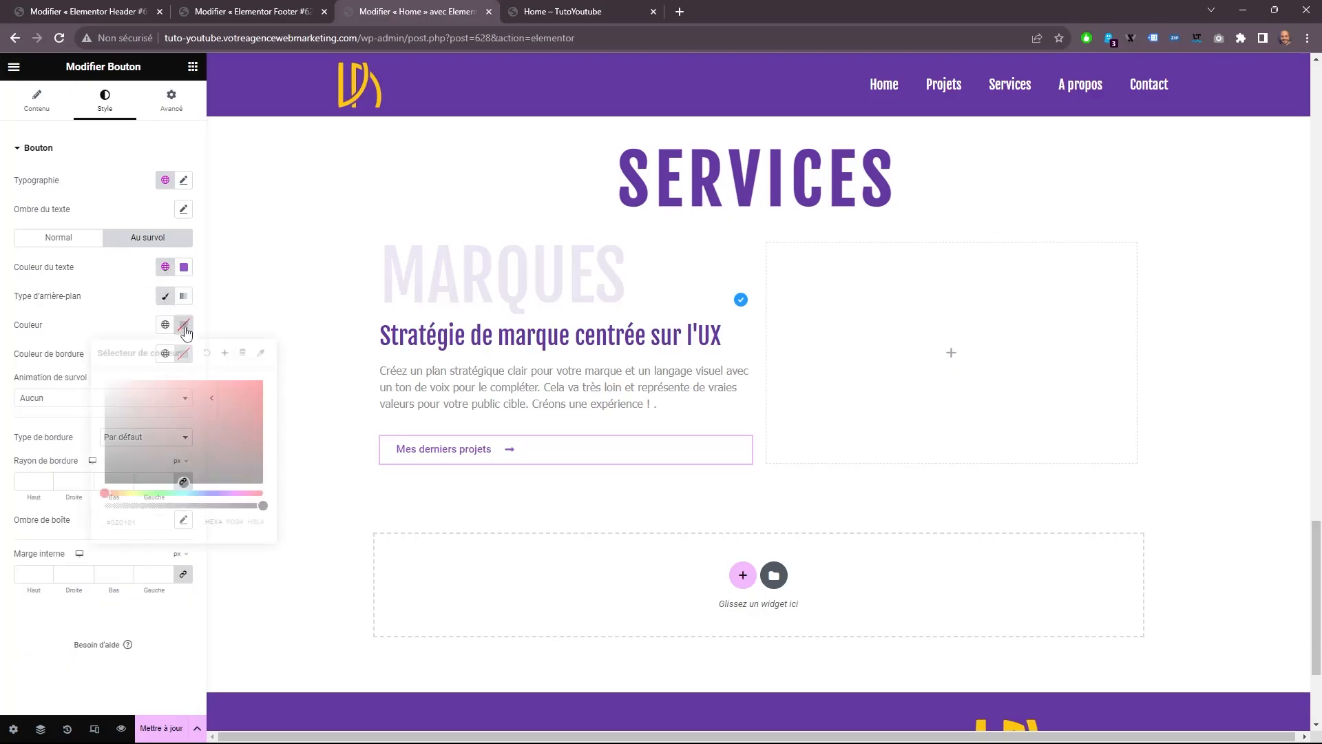
drag(152, 503, 58, 503)
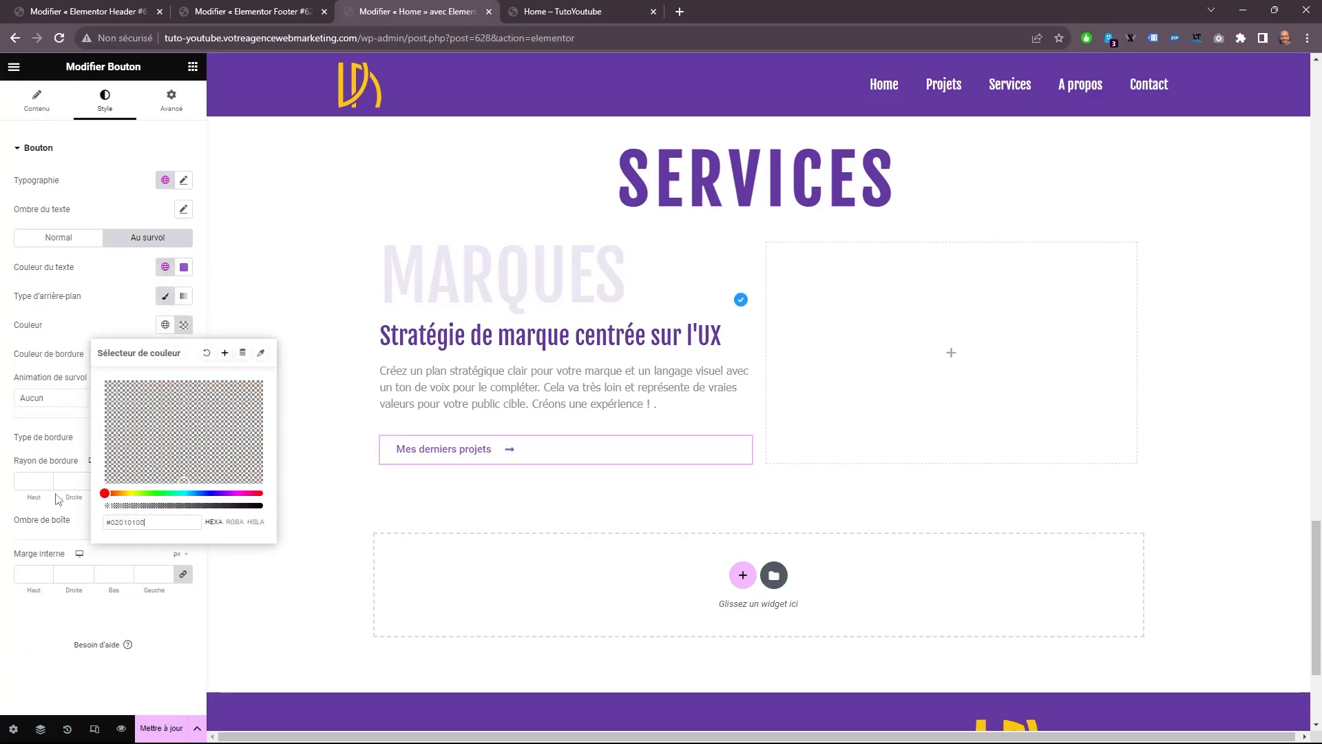
click(105, 304)
click(165, 266)
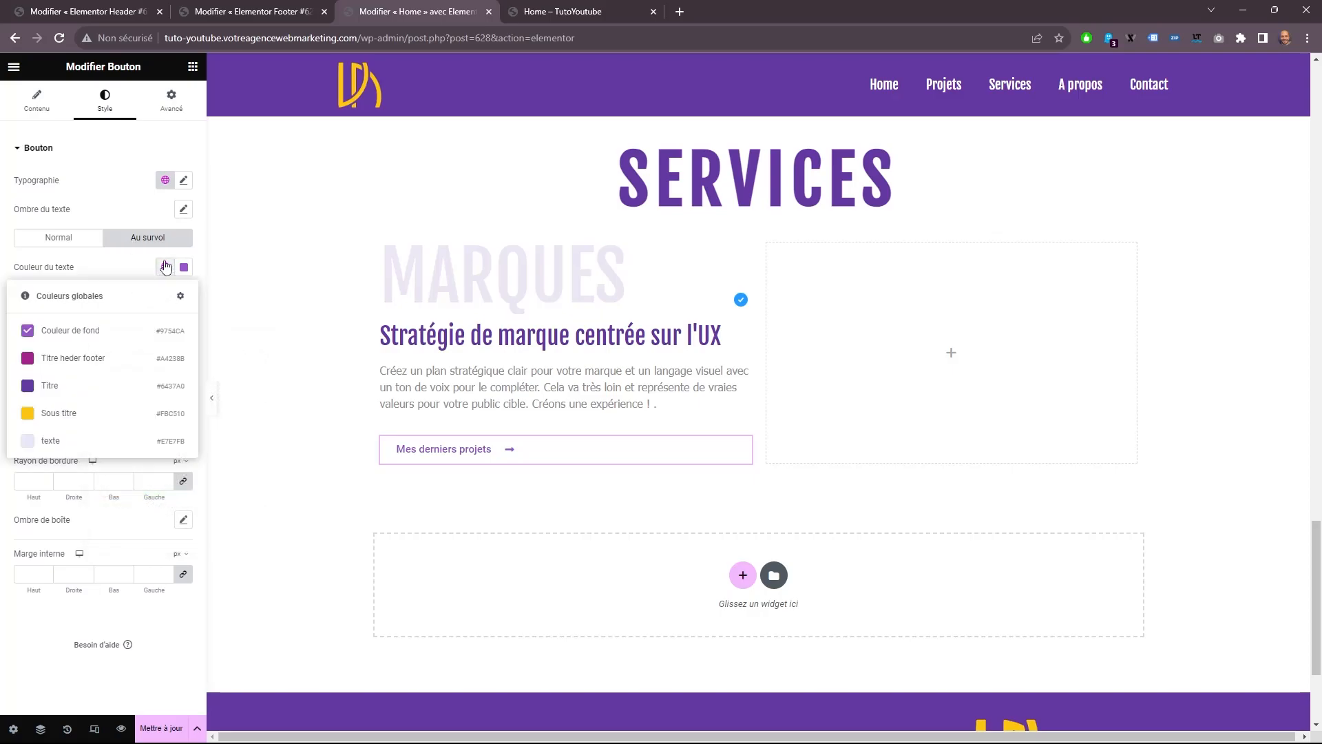
click(66, 384)
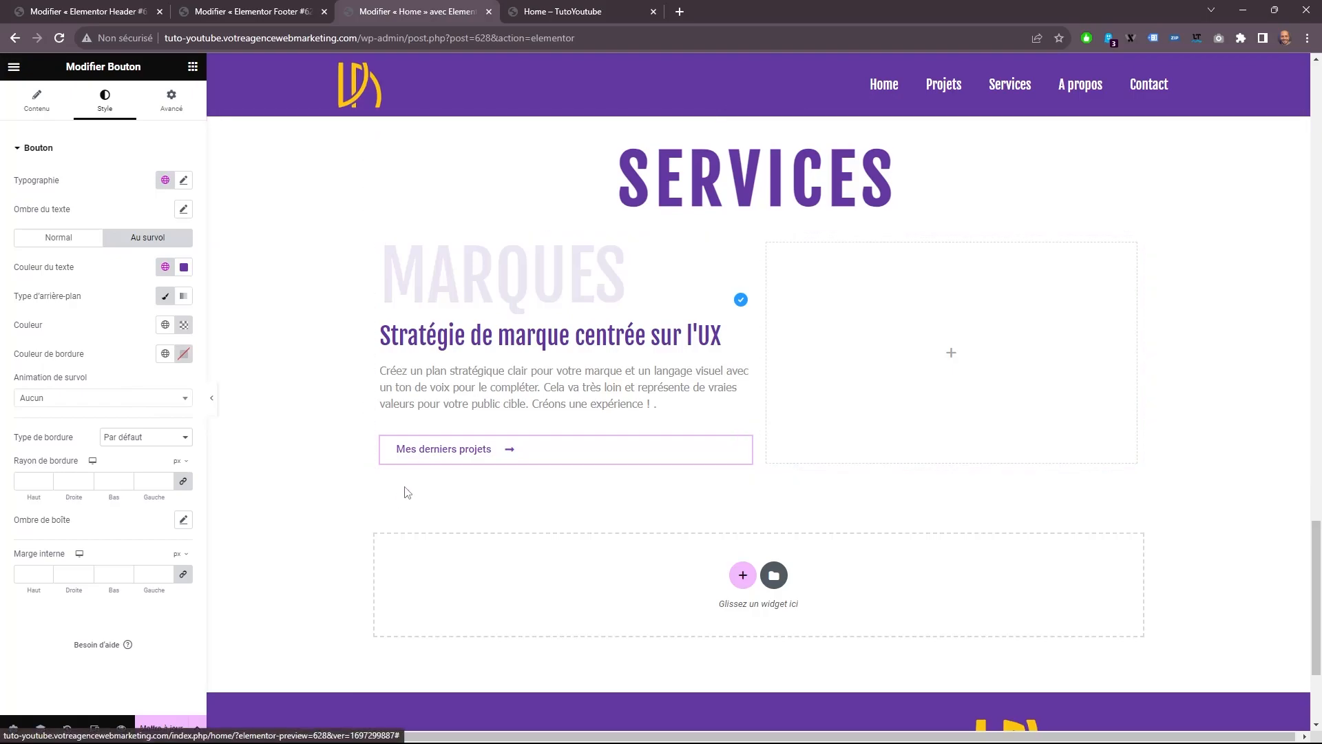
Apply the Float hover animation to the "Mes derniers projets" button.
click(102, 399)
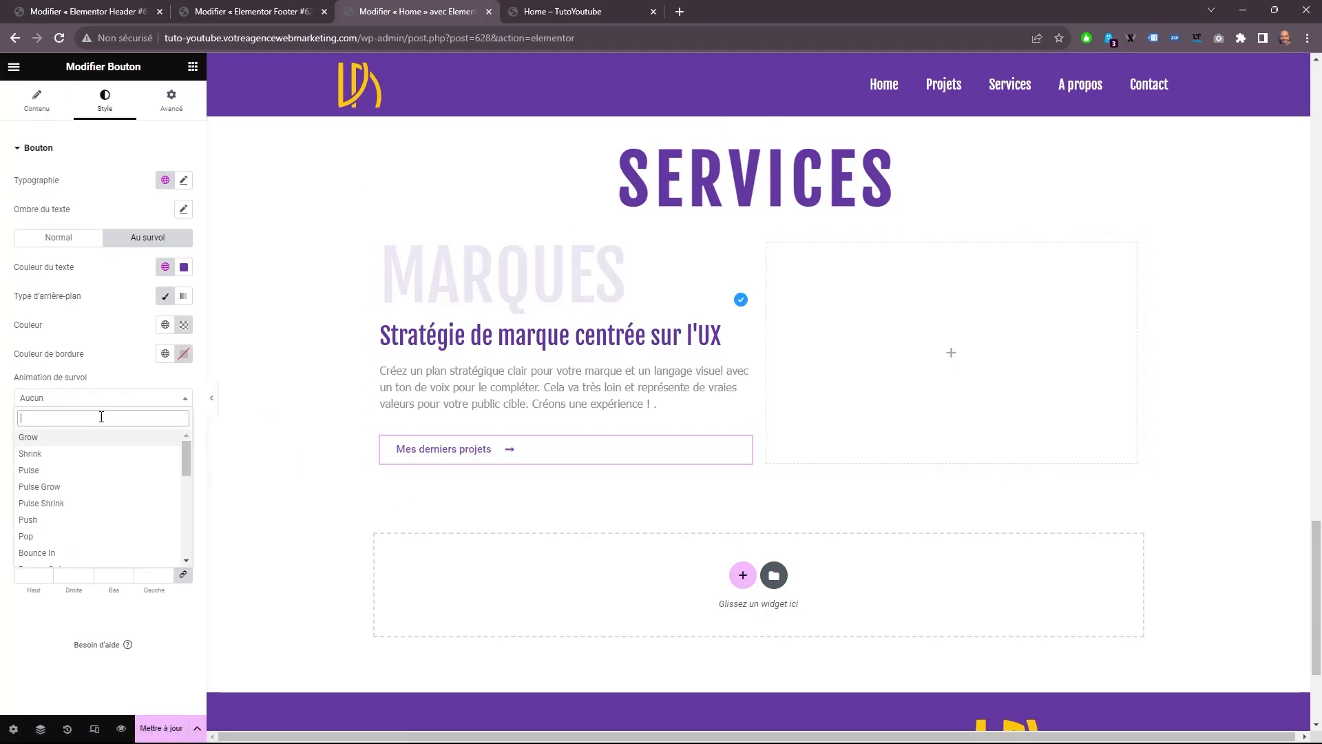
scroll(83, 489, down, 3)
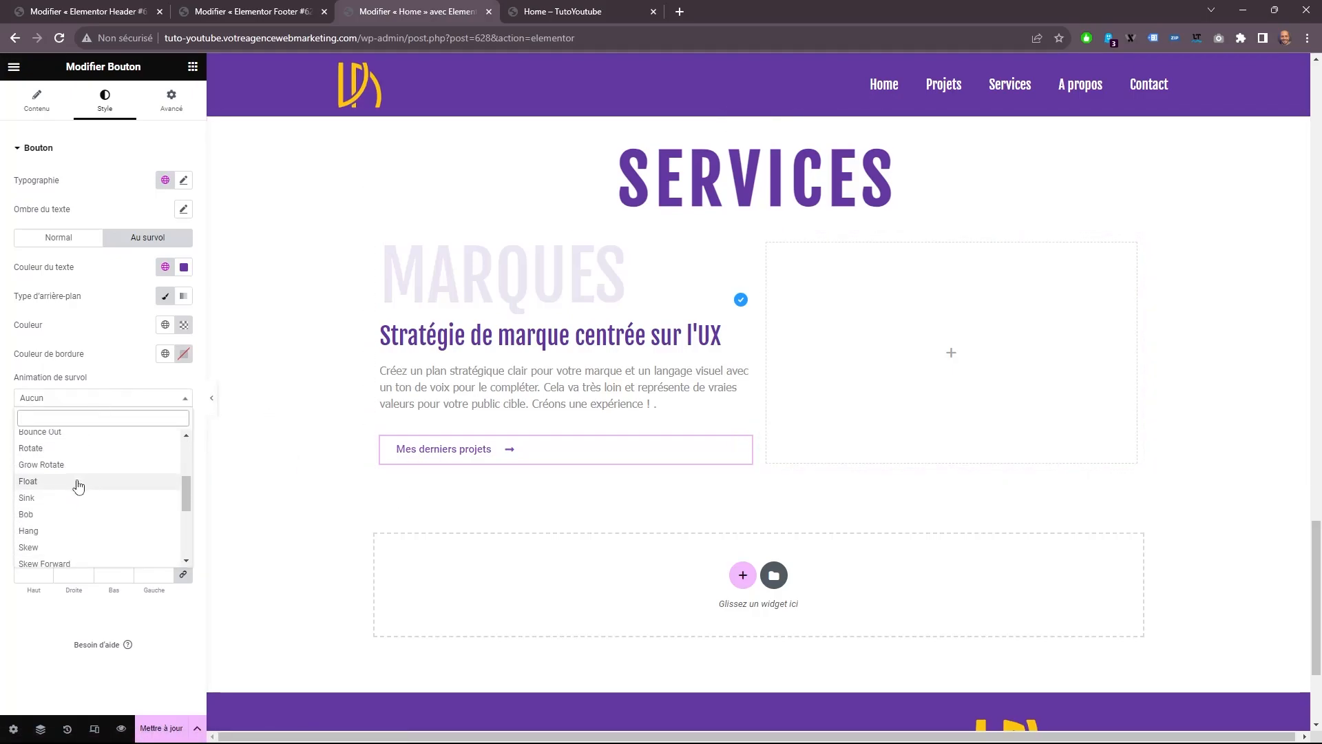
click(78, 486)
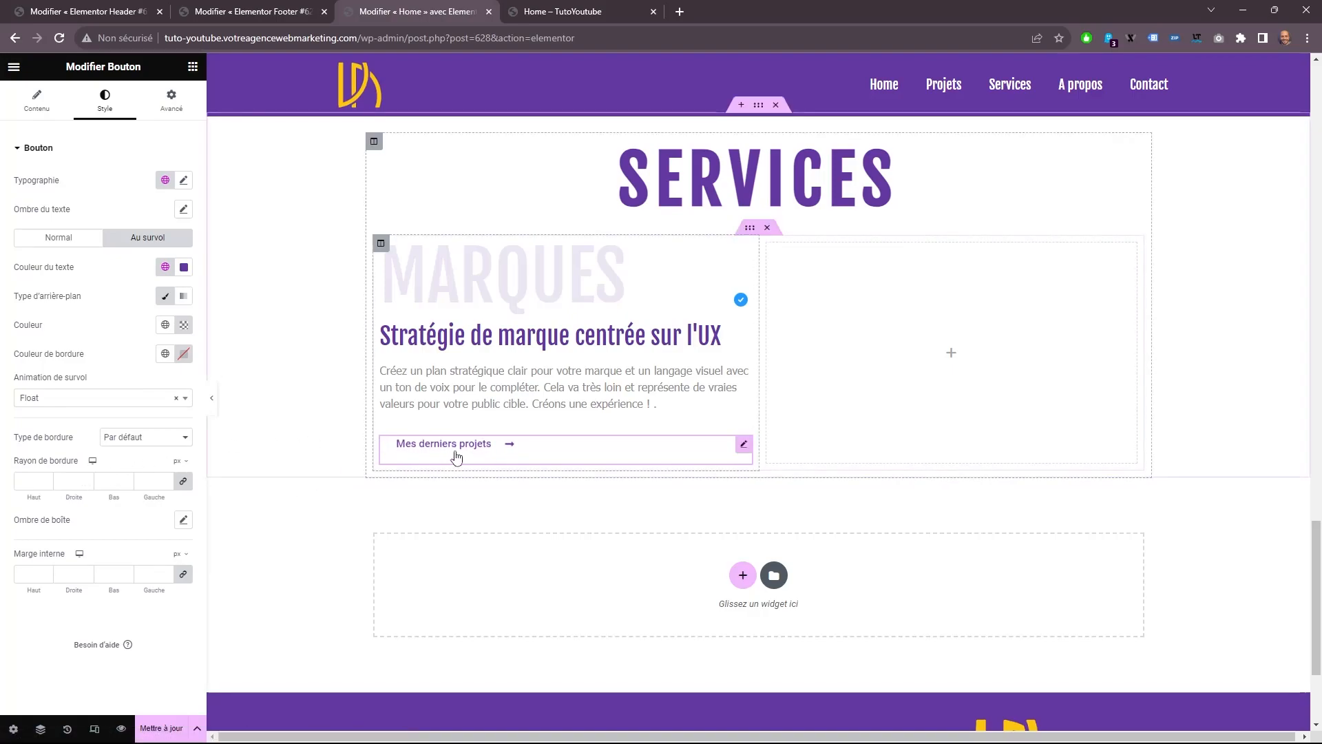
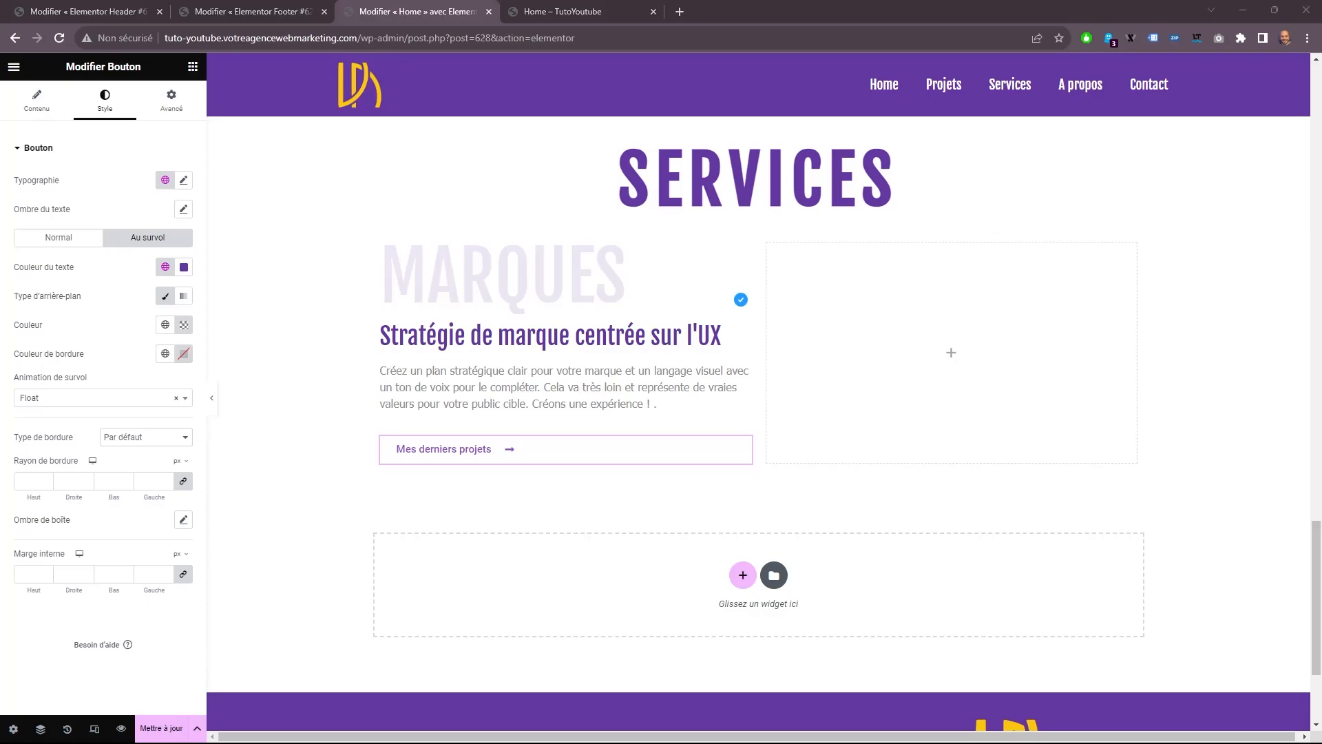
Unlink the margins of the MARQUES title and set its bottom margin to -70 px.
click(495, 261)
click(169, 102)
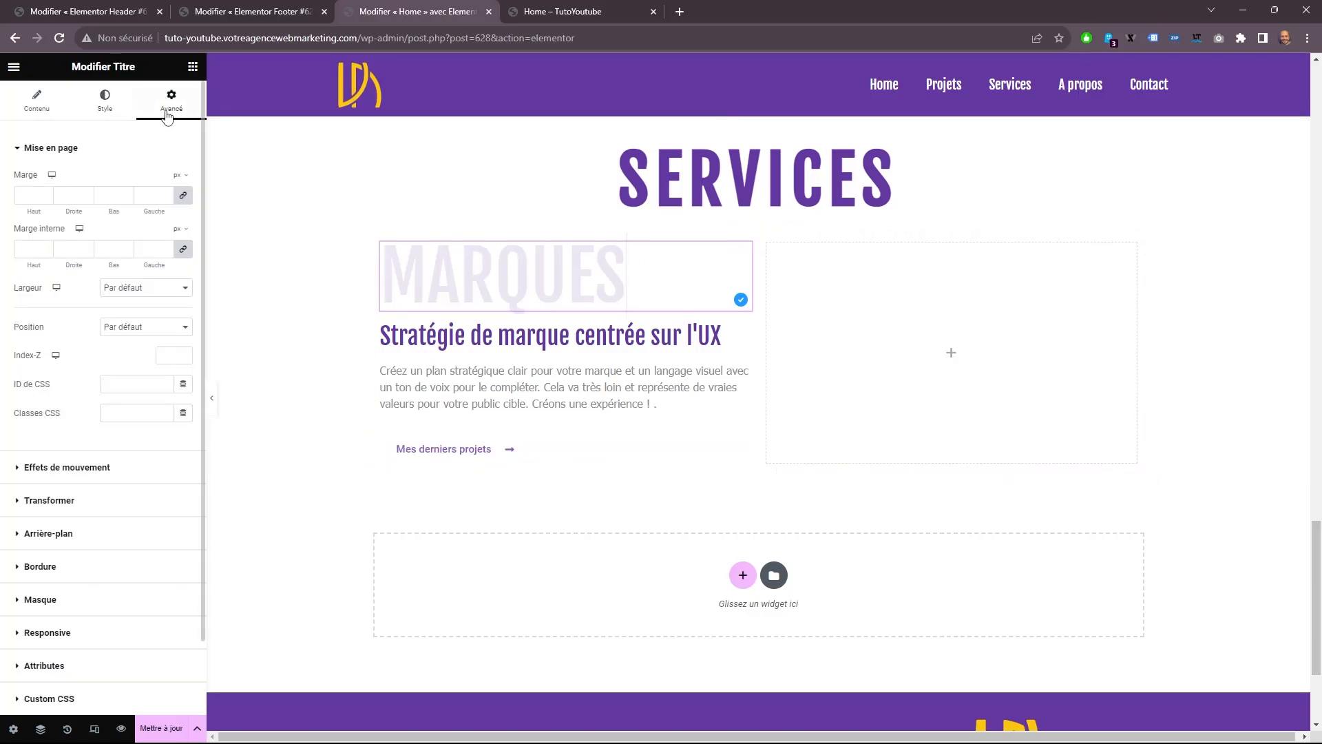
click(183, 197)
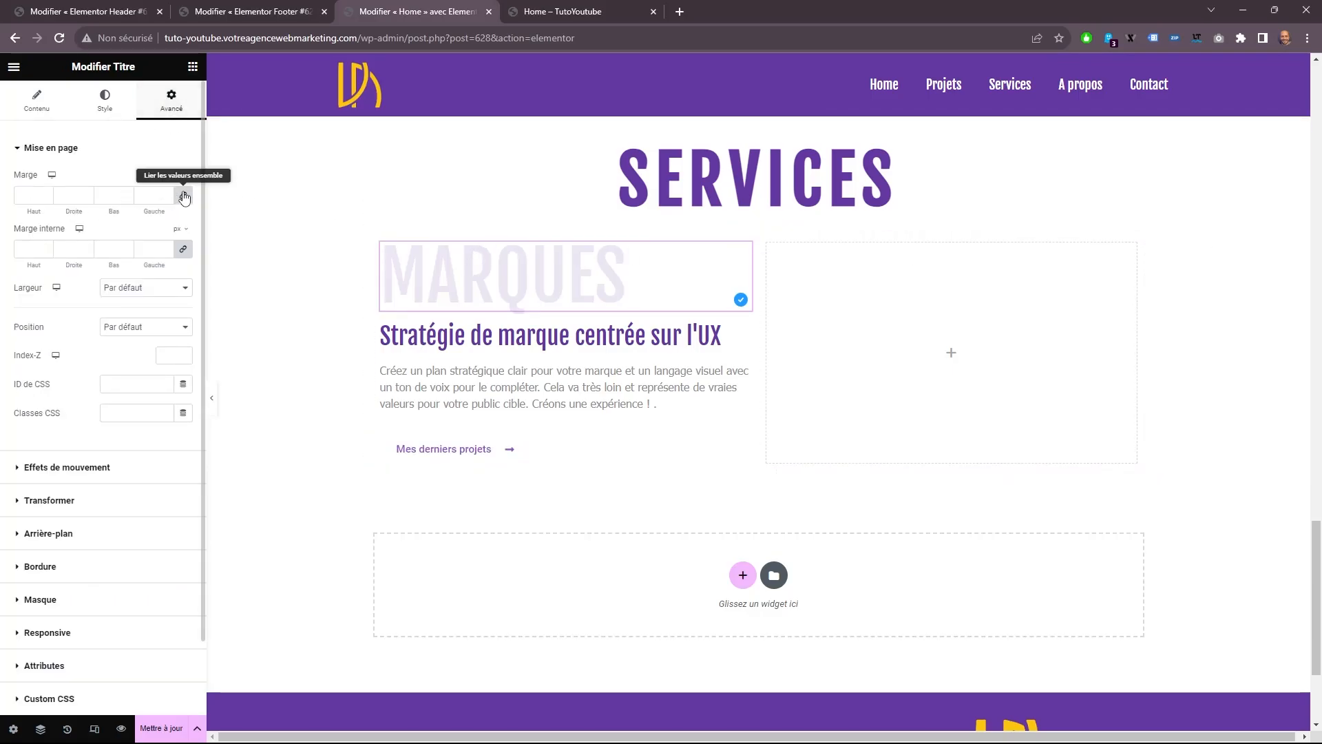
click(126, 198)
click(126, 198)
click(126, 199)
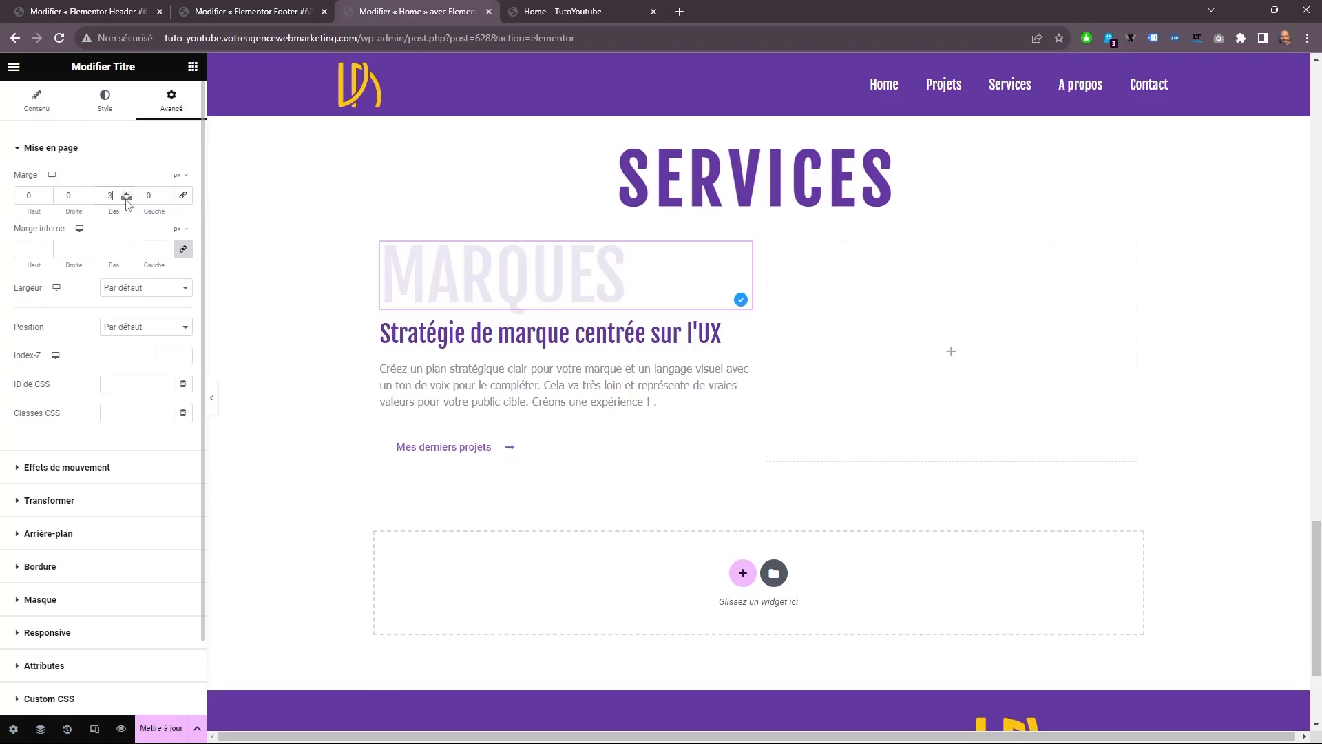
click(126, 198)
click(126, 198)
click(126, 199)
click(126, 198)
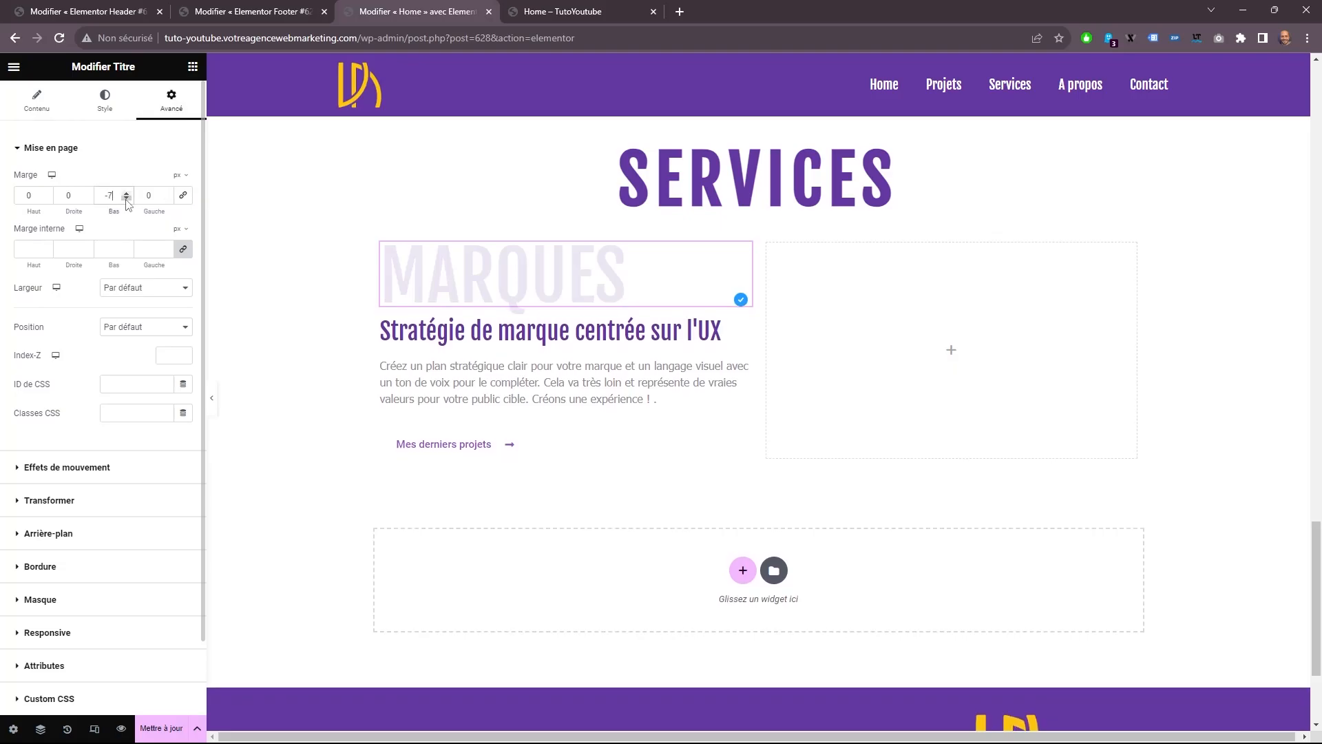
text(0)
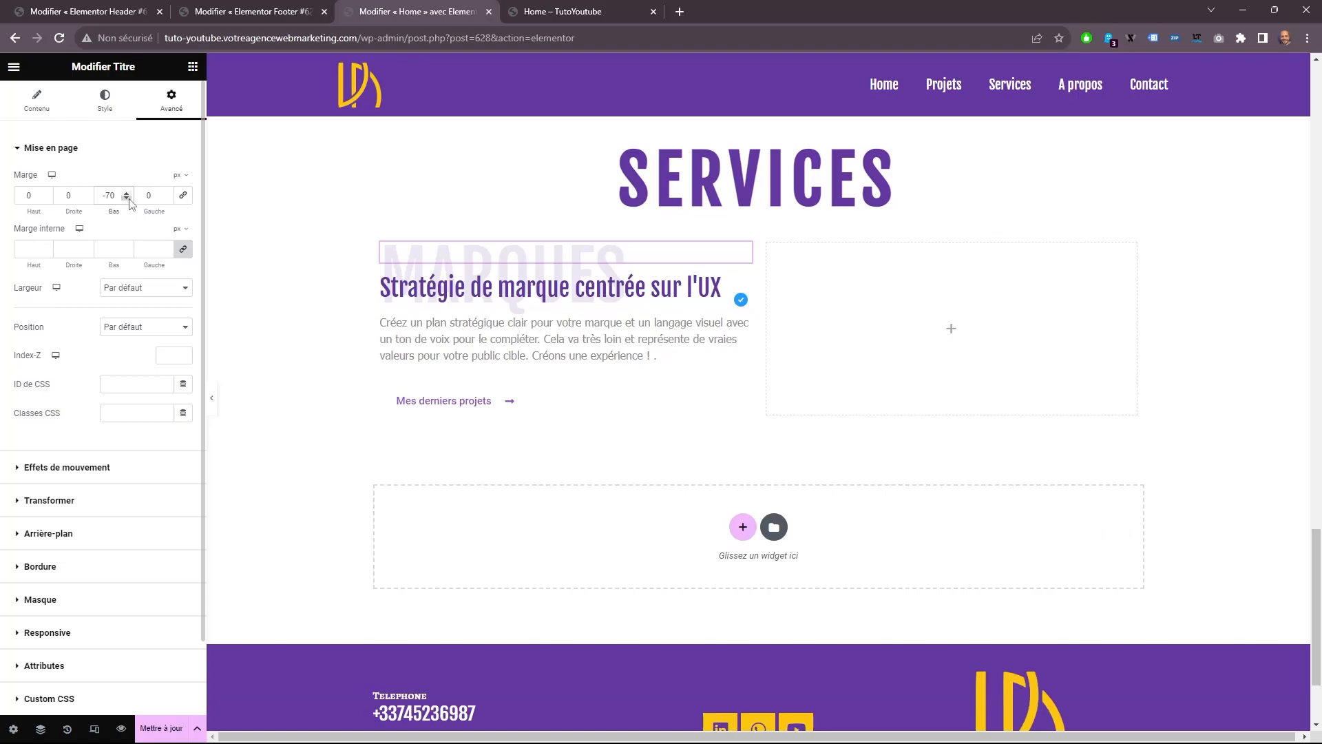
Set the top margin of the description paragraph in the MARQUES column to 10 px.
click(493, 330)
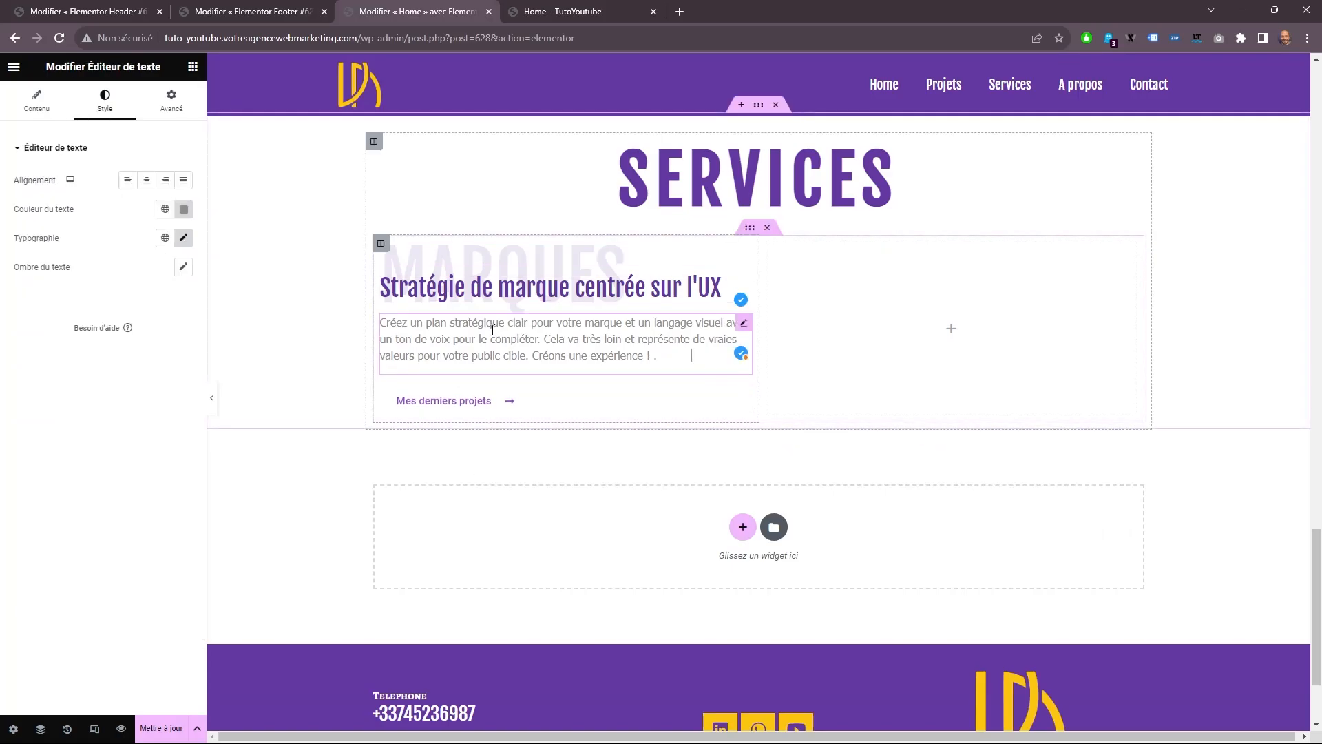
drag(474, 329, 468, 328)
click(171, 100)
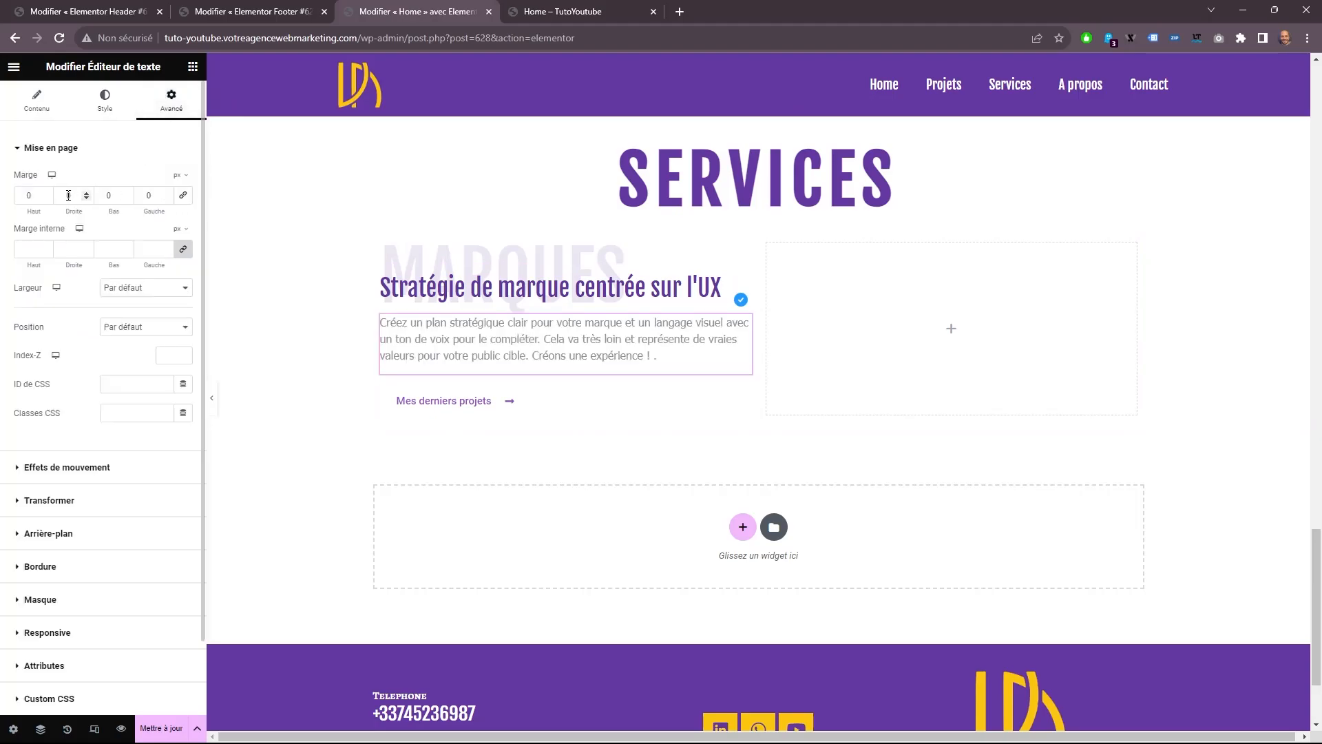
click(46, 193)
click(46, 193)
click(46, 193)
click(45, 193)
click(45, 193)
click(46, 193)
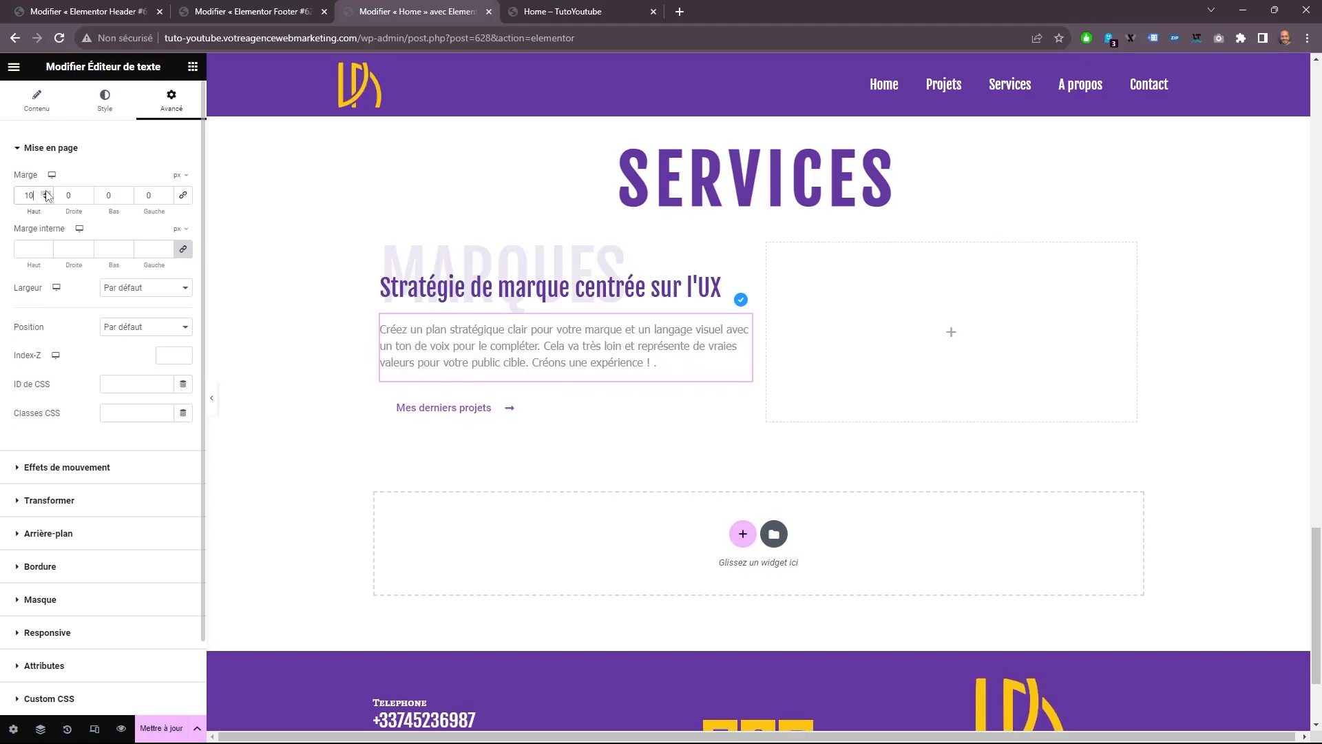
Duplicate the MARQUES title and the "Stratégie de marque centrée sur l'UX" heading, and move the copies into the empty second column.
right_click(484, 256)
click(534, 291)
drag(732, 276, 888, 275)
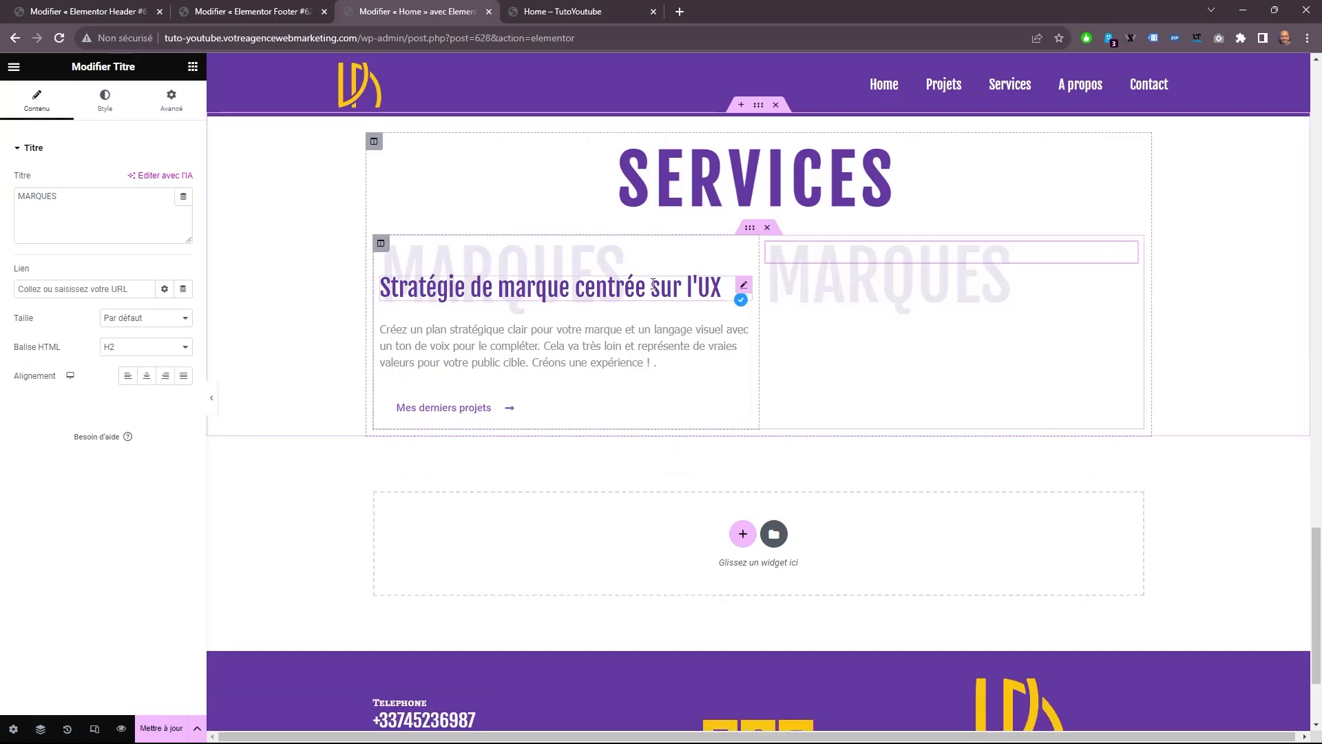
right_click(650, 284)
click(716, 323)
drag(746, 320, 827, 318)
Duplicate the description paragraph and the "Mes derniers projets" button, and move both copies into the second column.
right_click(652, 341)
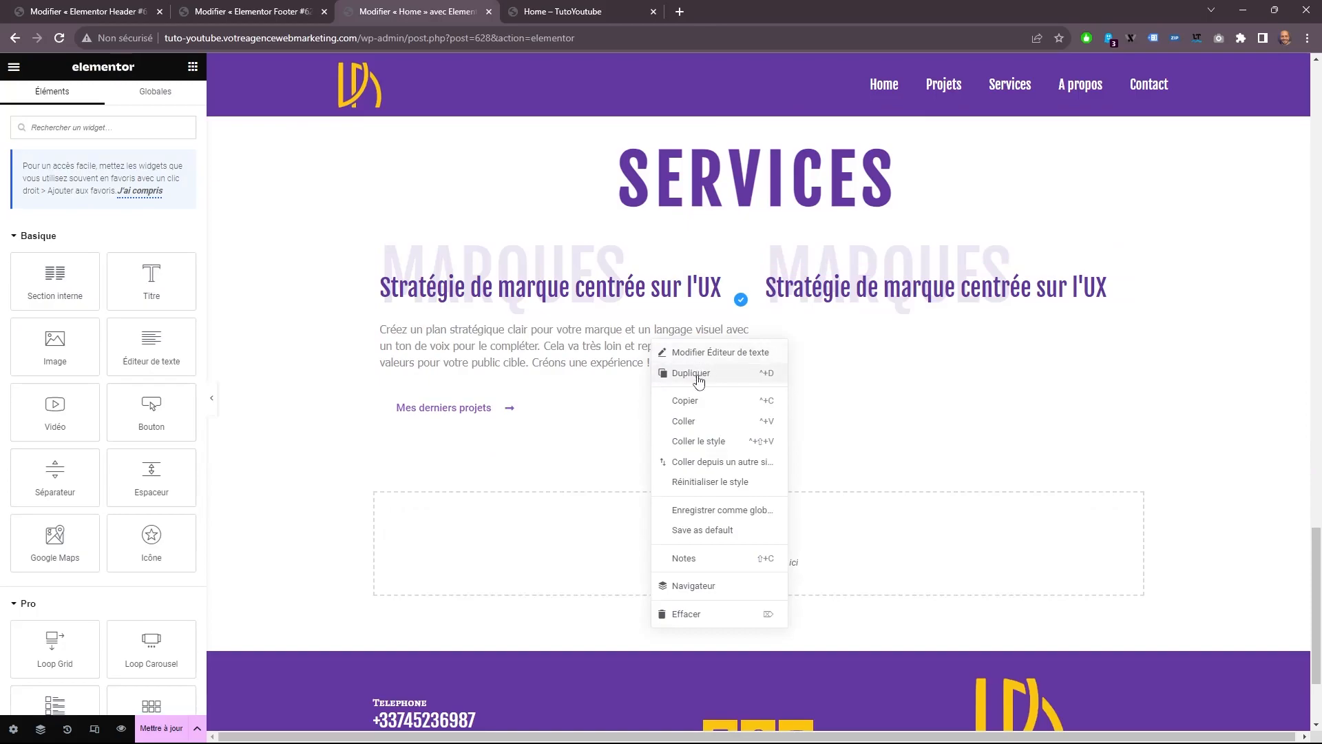
click(691, 372)
drag(741, 403, 889, 348)
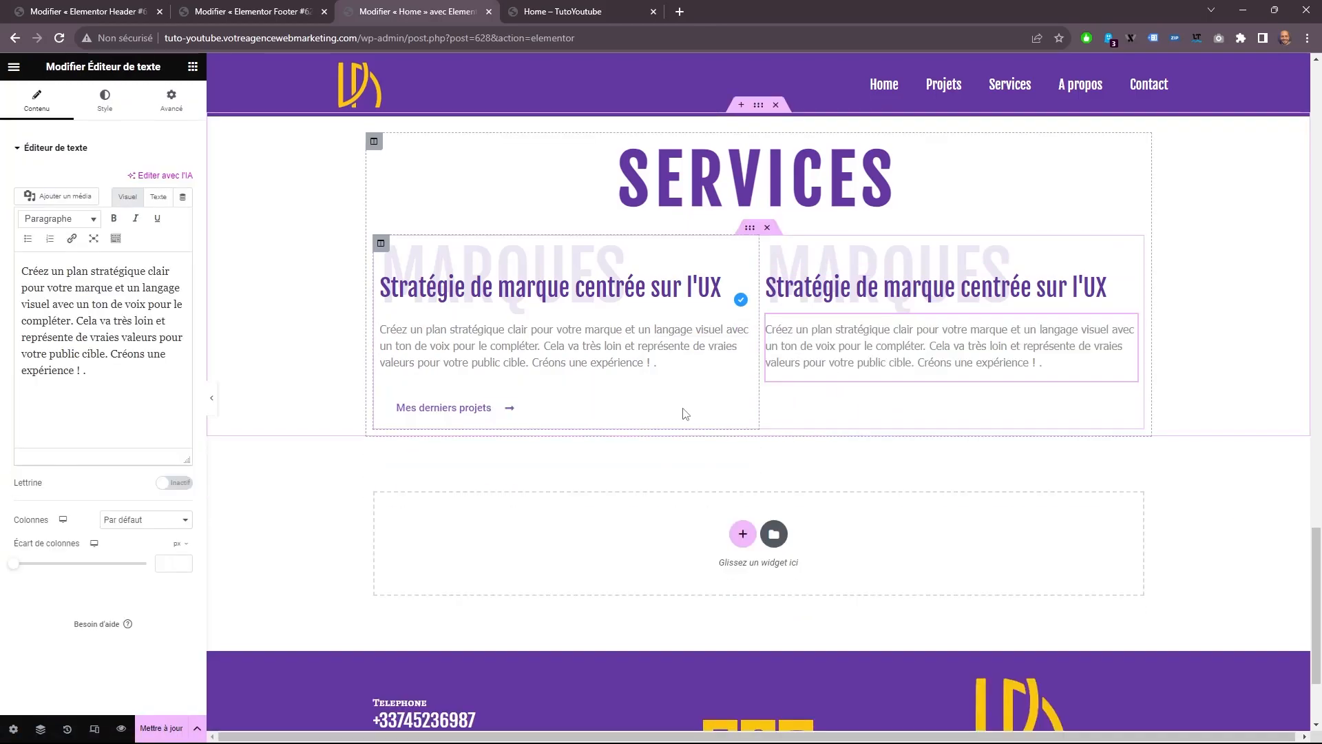
right_click(499, 409)
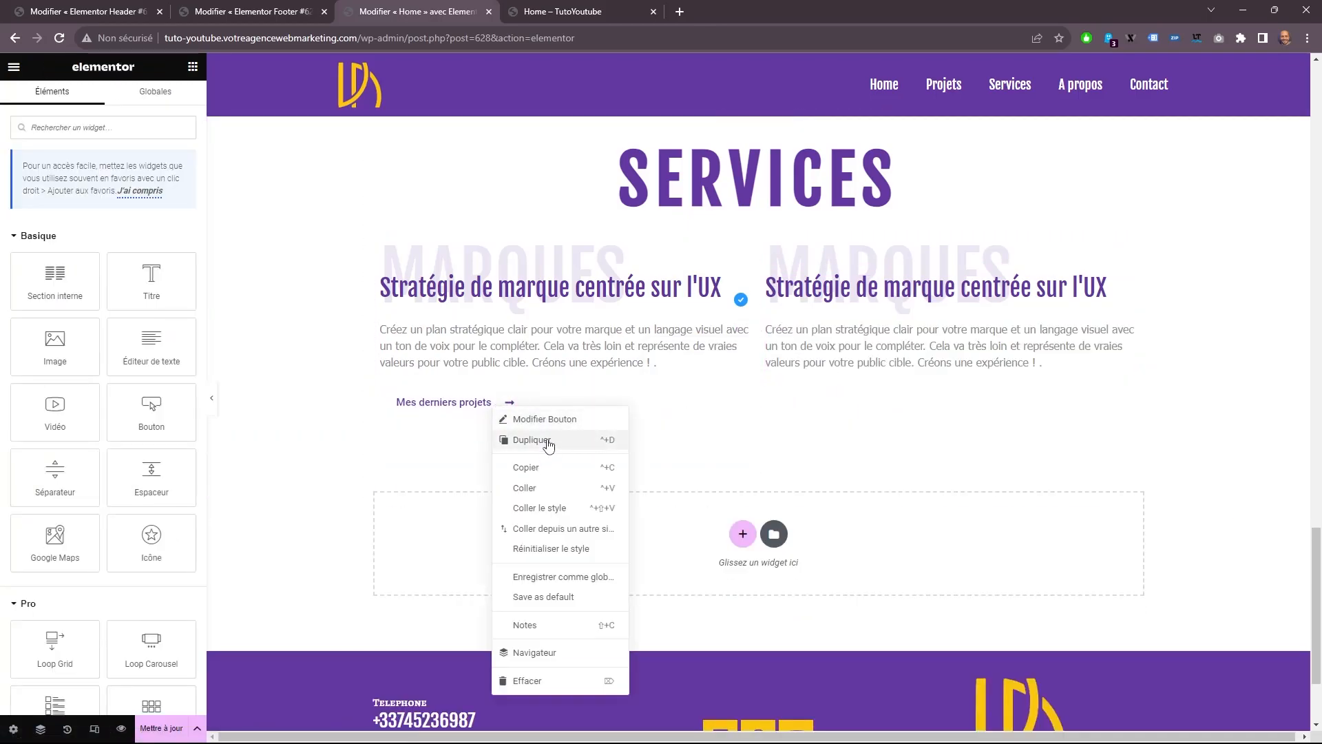
click(546, 442)
drag(756, 405, 778, 402)
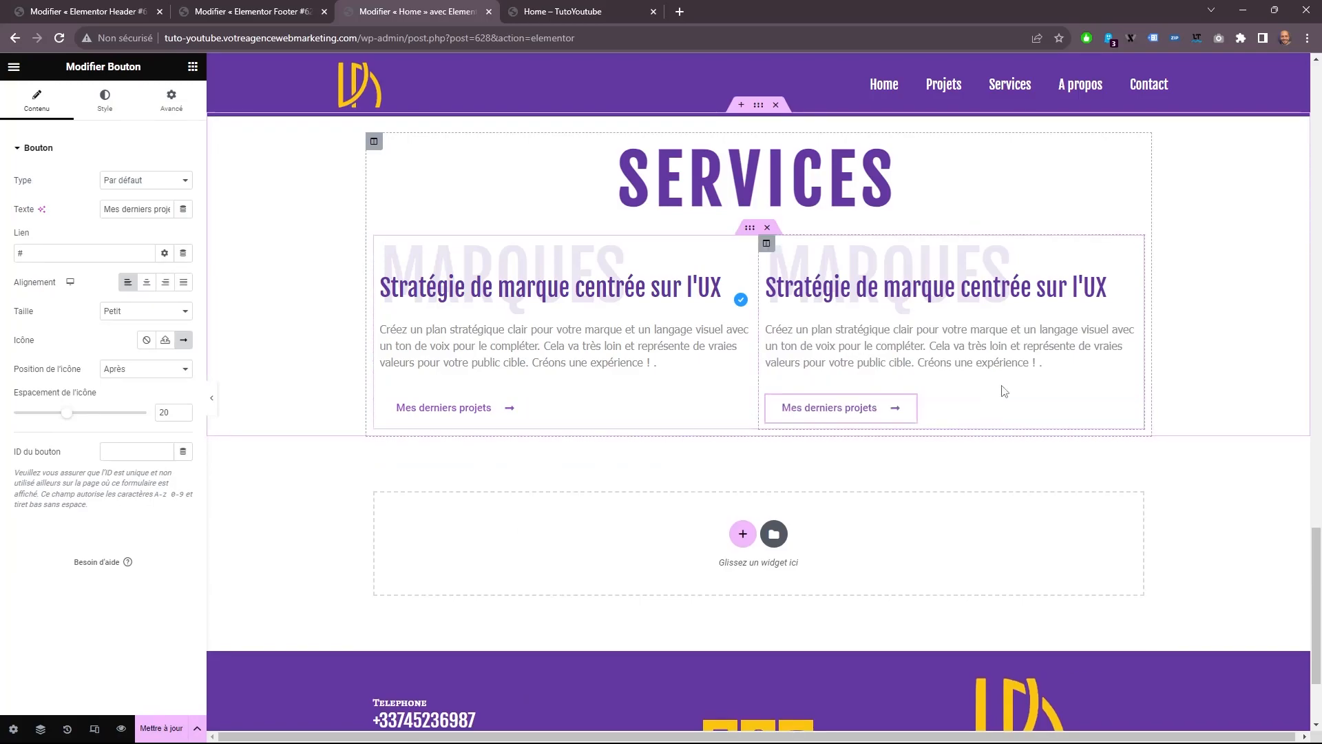
Change the second column's large title to MARCHE and its heading to "Marketing Design".
click(884, 254)
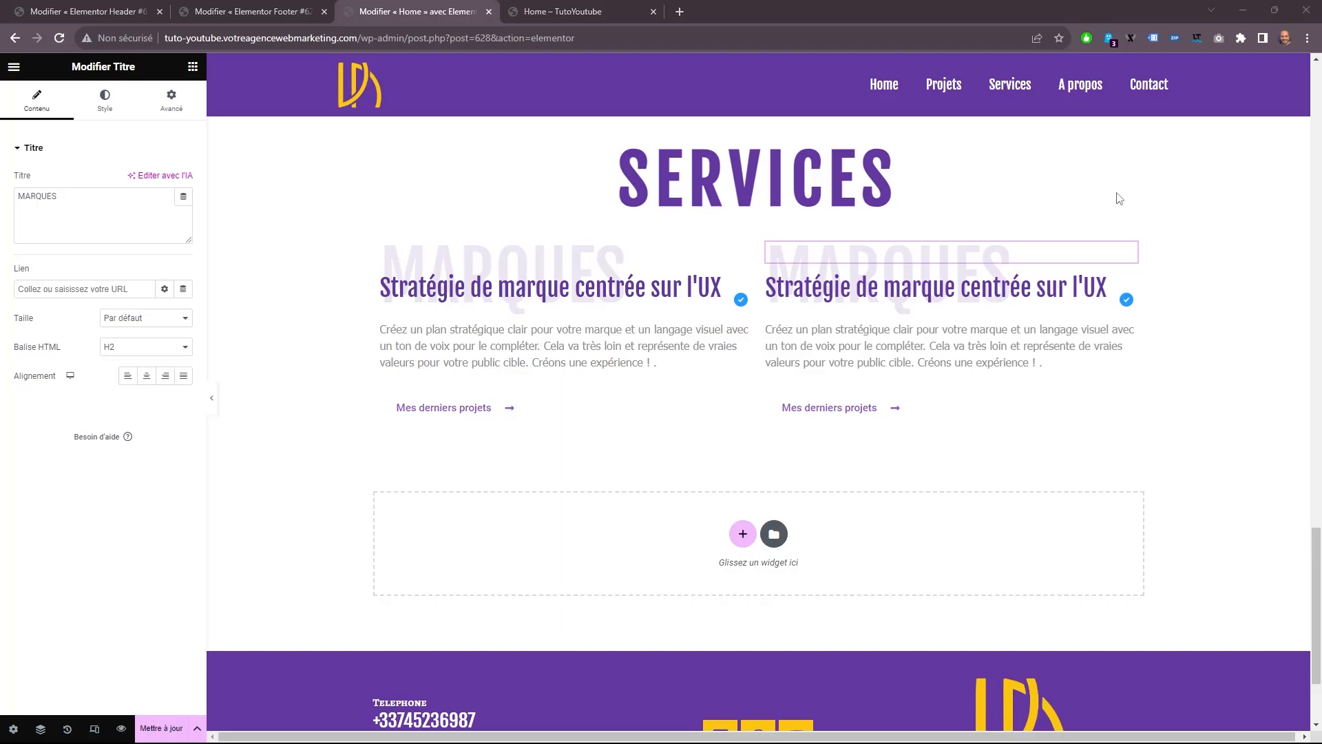
double_click(38, 197)
text(MARCHE)
click(889, 288)
click(103, 213)
key(ctrl+a)
text(Marketing Design)
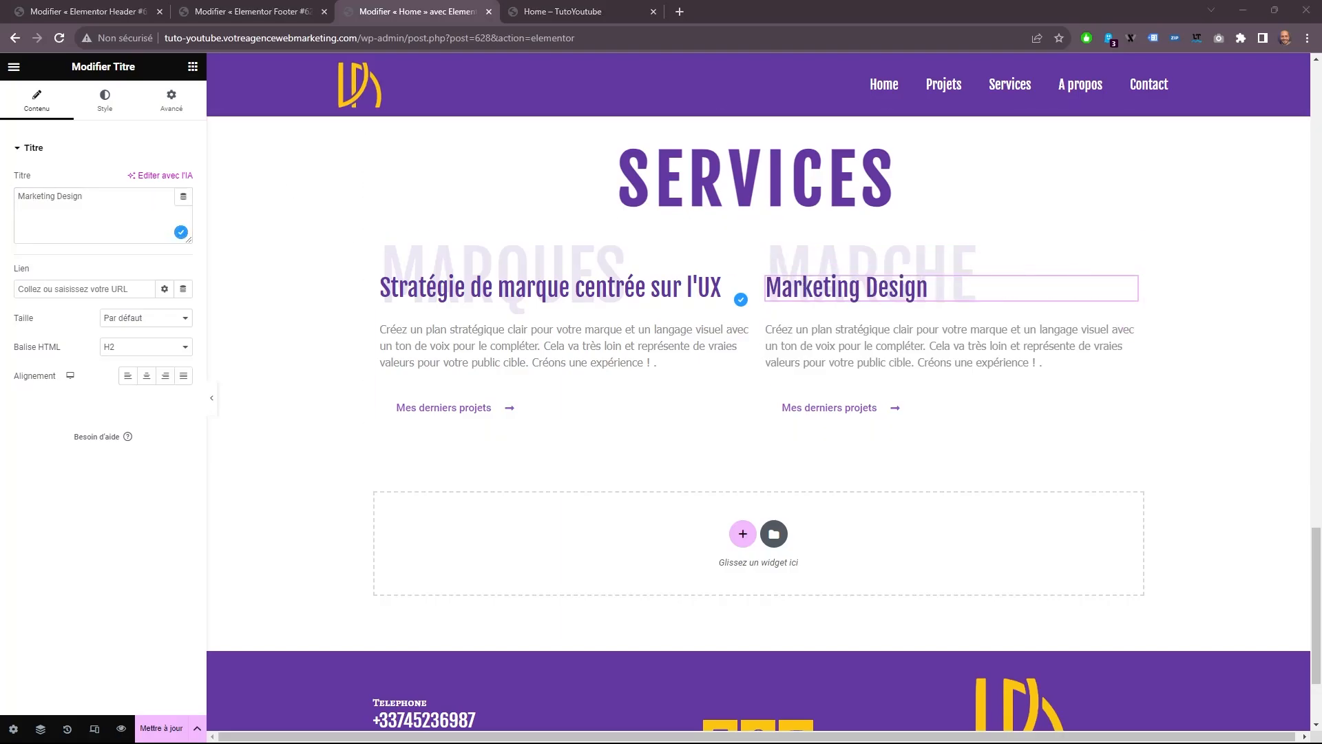
Replace the Marketing Design description with the text starting "Je vous ai couvert de tout" and label its button "Produits de marketing".
click(923, 346)
click(118, 369)
key(ctrl+a)
text(Je vous ai couvert de tout ce dont une campagne pourrait avoir besoin, d’une présentation de pitch à un site Web conçu sur mesure et des pages de destination pour vos entonnoirs.)
click(878, 407)
triple_click(136, 209)
text(Produits de marketing)
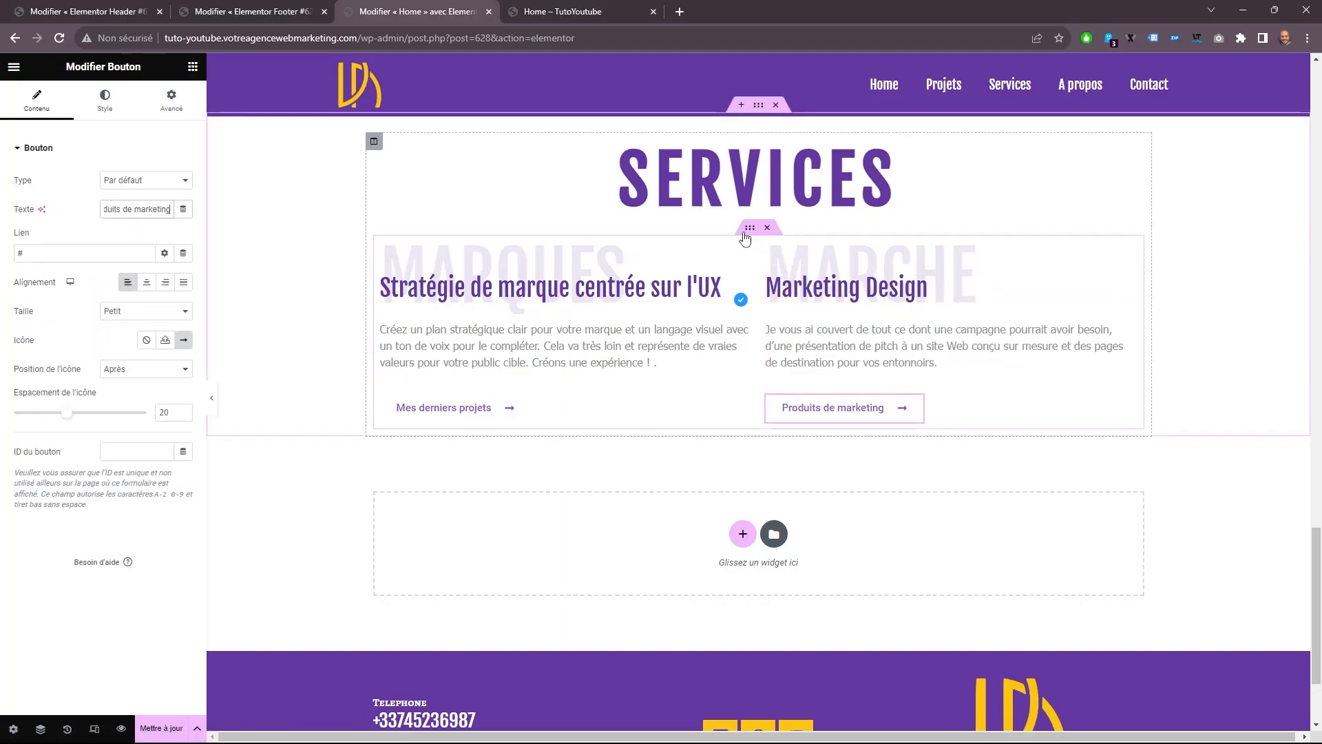
Duplicate the two-column inner section twice to create three rows of services.
right_click(758, 228)
click(792, 263)
right_click(755, 422)
click(791, 457)
In the second row's first column, set the large title to UX and the heading to "Expérience utilisateur".
click(579, 446)
double_click(39, 197)
text(UX)
click(578, 482)
drag(155, 197, 3, 197)
text(Expérience utilisateur)
Replace the Expérience utilisateur description with the text starting "Traduisez les objectifs de votre marketing" and label its button "Processus UX de site".
click(691, 556)
click(103, 324)
key(ctrl+a)
text(Traduisez les objectifs de votre marketing en une expérience utilisateur fonctionnelle et fournissez des informations sur les exigences concernant ce qui doit être mis en place pour que les utilisateurs atteignent leurs objectifs.)
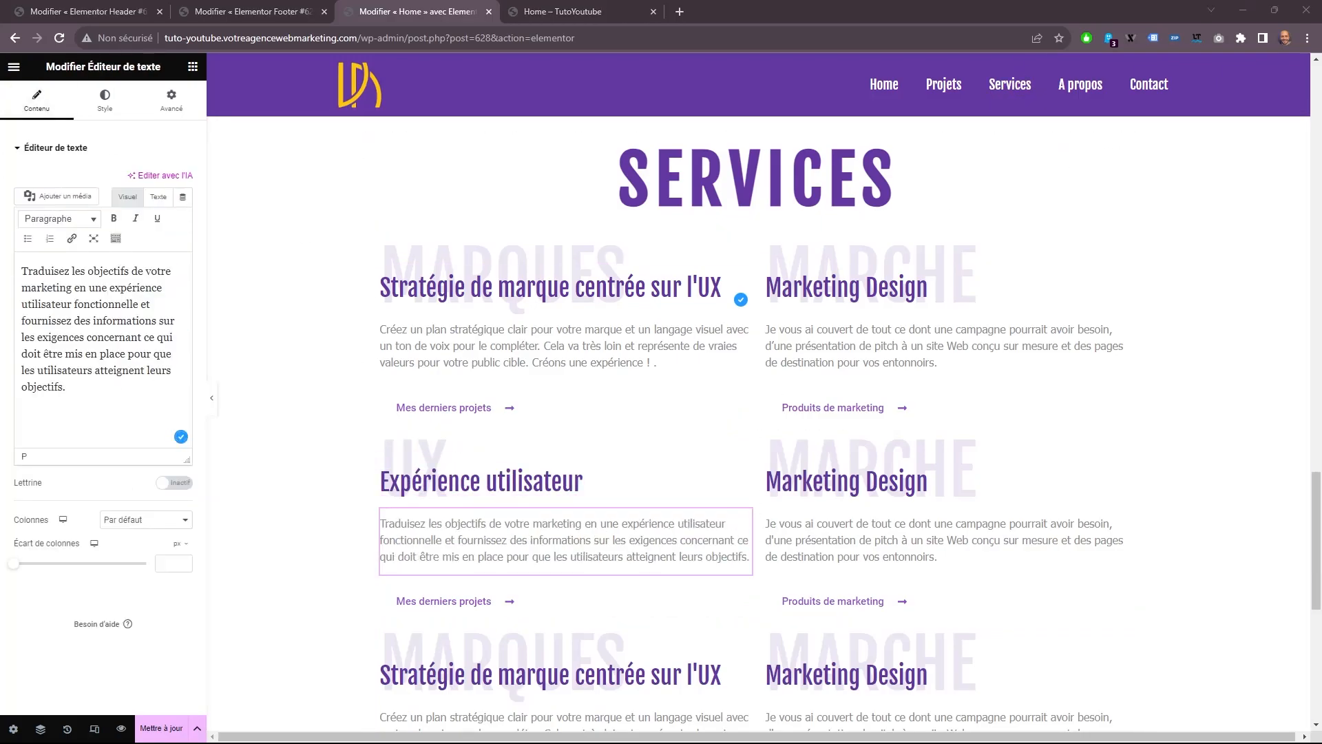
click(444, 601)
triple_click(137, 209)
text(Processus UX de site)
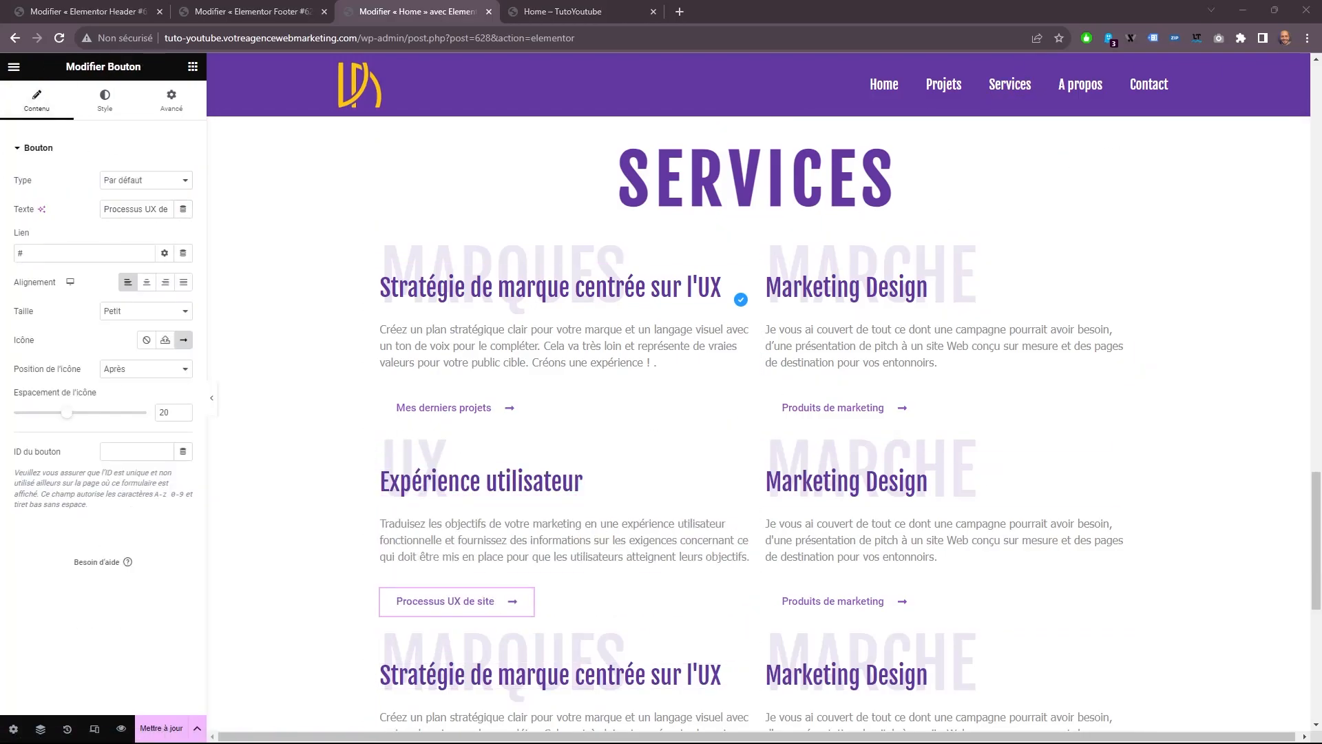
In the second row's second column, set the large title to VALEUR and the heading to "Hébergement Web".
click(841, 450)
double_click(39, 197)
text(VALEUR)
click(844, 482)
triple_click(87, 196)
text(Hébergement Web)
Replace the Hébergement Web description with the text starting "Je fournis des services d'hébergement" and label its button "Apprenez en plus sur l'hébergement".
click(944, 540)
click(104, 324)
key(ctrl+a)
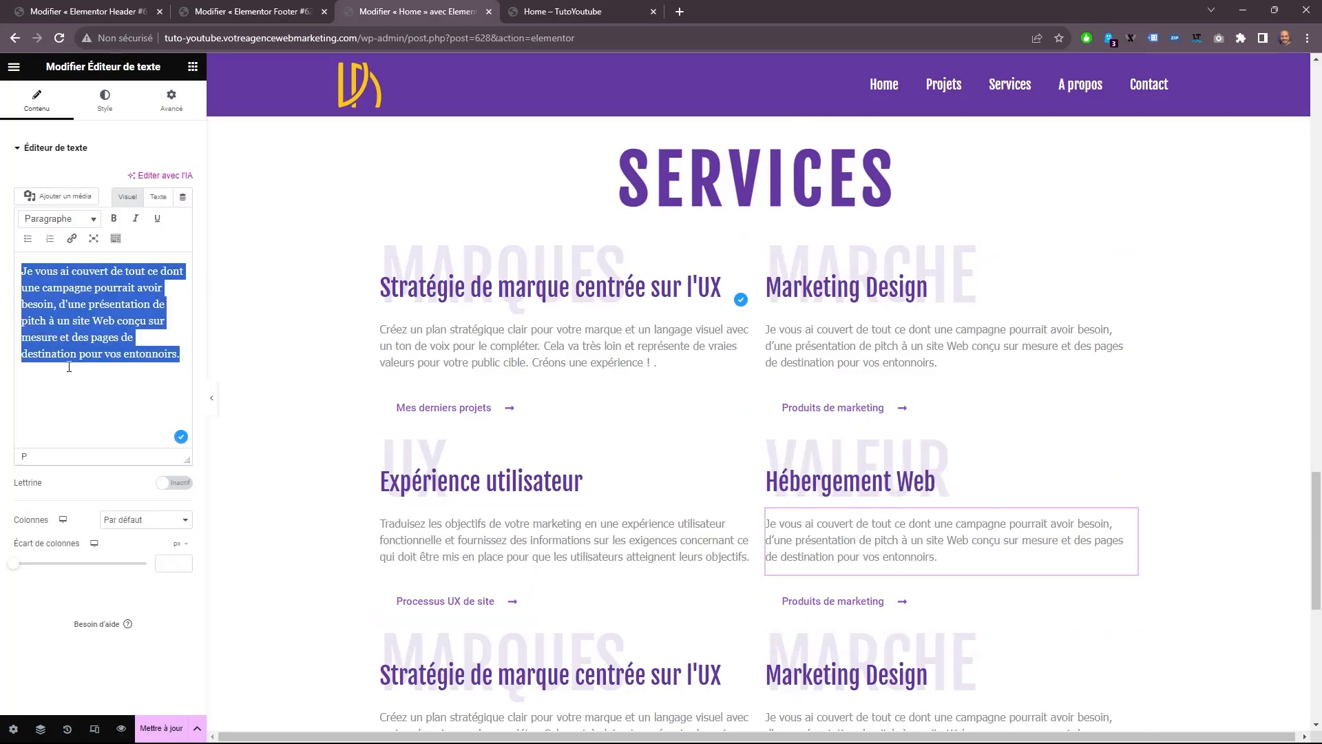
text(Je fournis des services d'hébergement et de maintenance de vos actifs en ligne. Effectuer des sauvegardes quotidiennement et mettre régulièrement à jour votre système WordPress pour maintenir votre site Web sécurisé et sain.)
click(832, 618)
triple_click(137, 209)
text(Apprenez en plus sur l'hébergement)
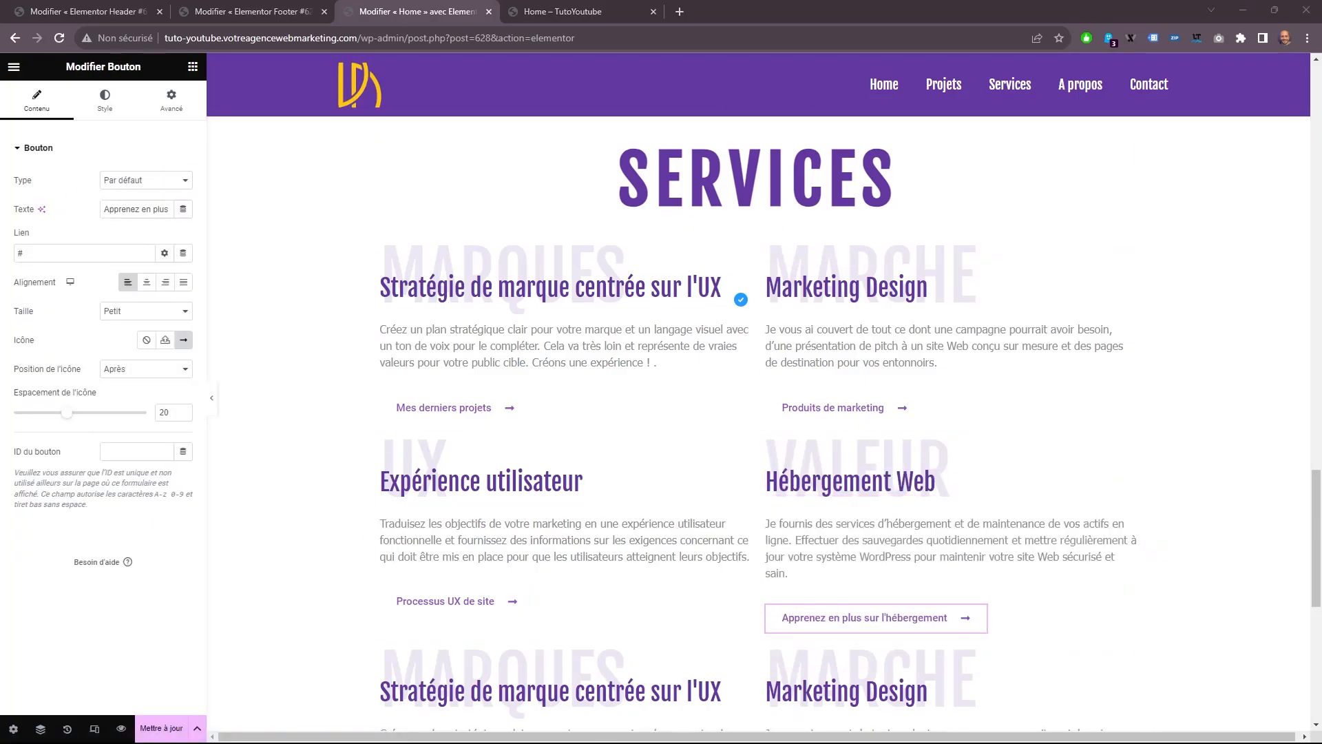
In the third row's first column, set the large title to UI and the heading to "Web Design".
scroll(524, 510, down, 4)
click(441, 381)
double_click(38, 197)
text(UI)
click(551, 416)
triple_click(87, 196)
text(Web Design)
Replace the Web Design description with the text starting "Commencez à partir d'un seul site Web" and label its button "Processus design de site".
click(551, 475)
click(104, 323)
key(ctrl+a)
text(Commencez à partir d’un seul site Web et évoluez vers un réseau complet d’entonnoirs de trafic pour générer des prospects ou des ventes. Je suis avec toi à ton rythme.)
click(444, 538)
triple_click(137, 209)
text(Processus design de site)
In the third row's second column, set the large title to PARTENERS and the heading to "Collaborations".
click(1033, 385)
double_click(39, 197)
text(PARTENERS)
click(999, 416)
triple_click(48, 196)
text(Collaborations)
Replace the Collaborations description with the text starting "Au fil des années" and label its button "Email pertinent".
click(944, 475)
click(103, 310)
key(ctrl+a)
text(Au fil des années, j'ai développé une chaîne de relations professionnelles et d'amis vers le succès. Ils m'aident à apporter une valeur maximale à mes clients.)
click(833, 535)
triple_click(137, 209)
text(Email pertinent)
drag(505, 557, 544, 529)
Give the whole Services section a classic background using the light lavender global color.
scroll(561, 517, up, 6)
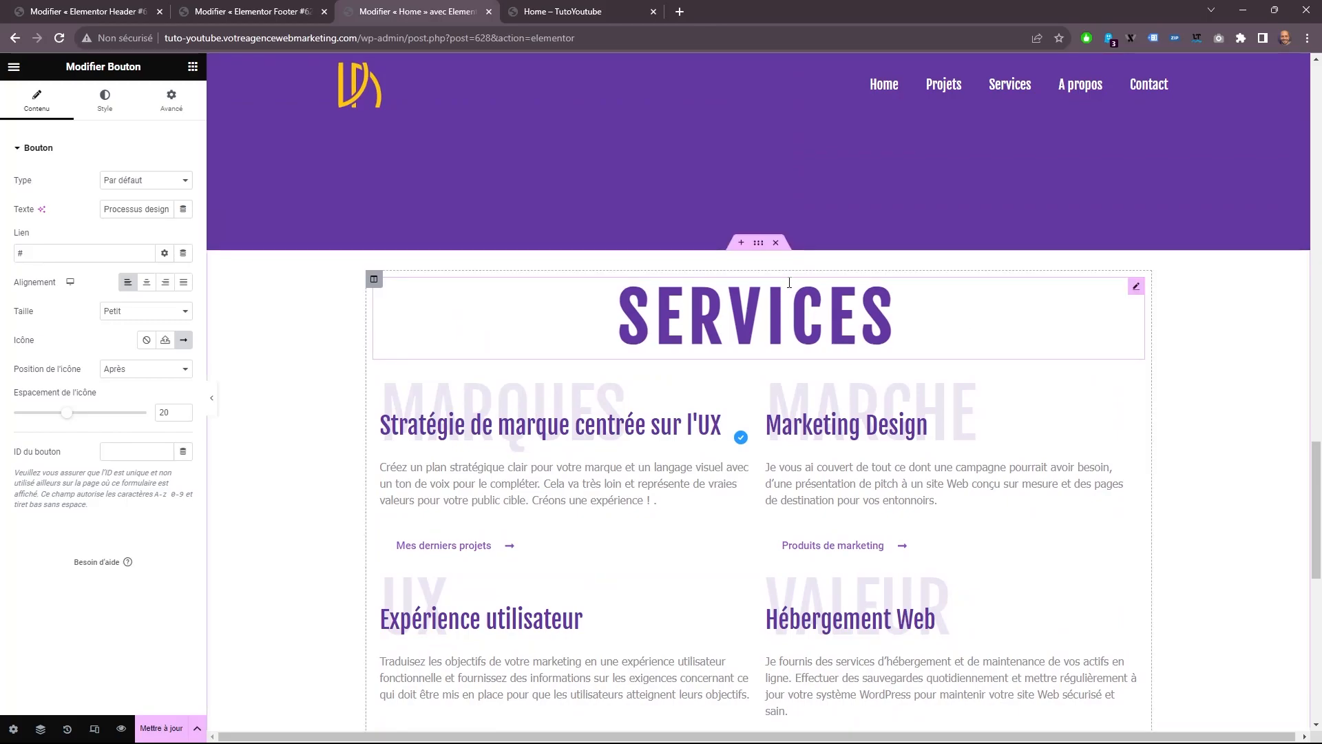
click(762, 248)
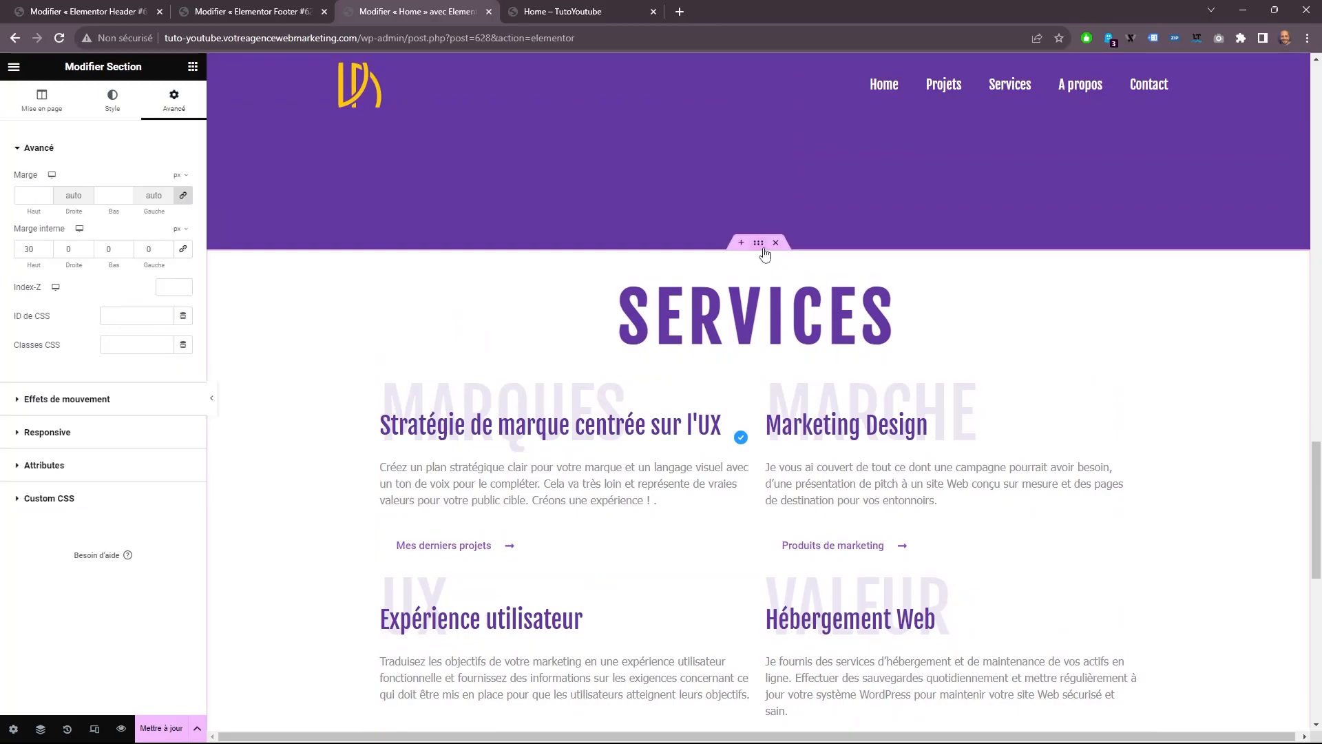
click(112, 102)
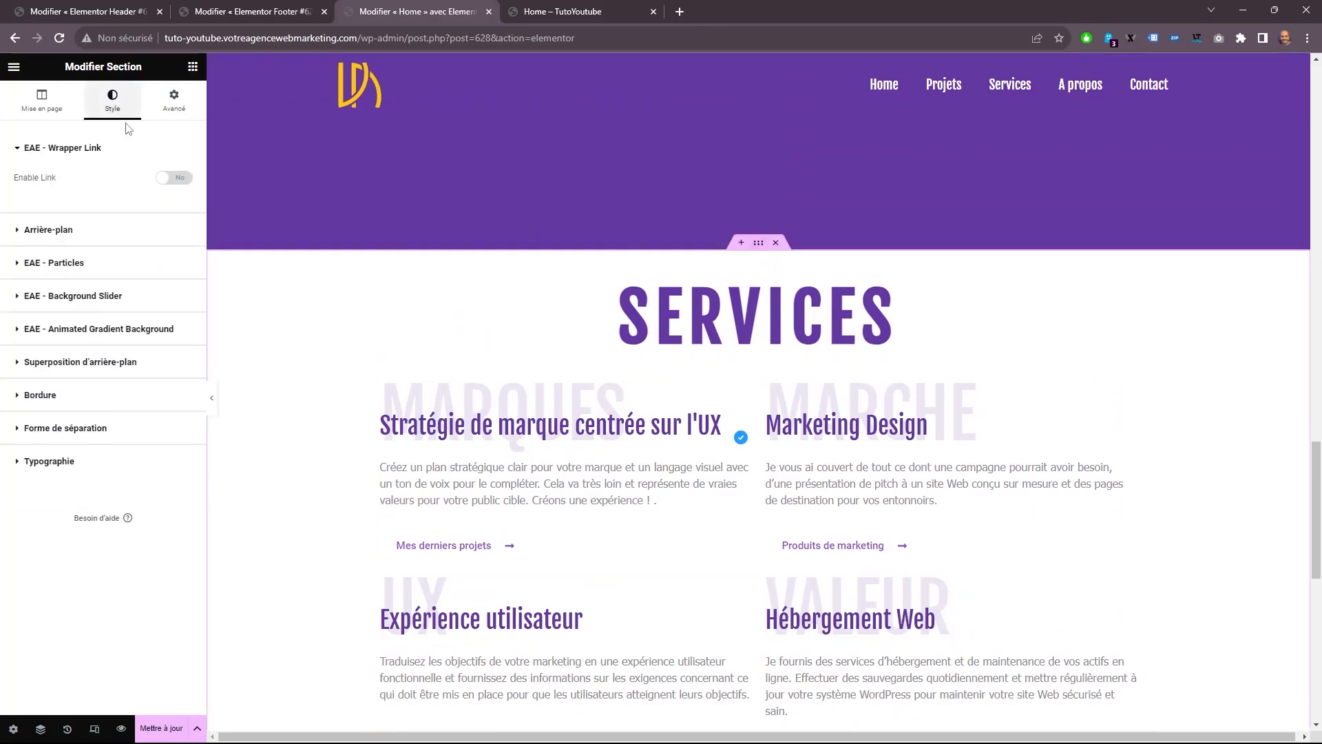
click(75, 227)
click(128, 242)
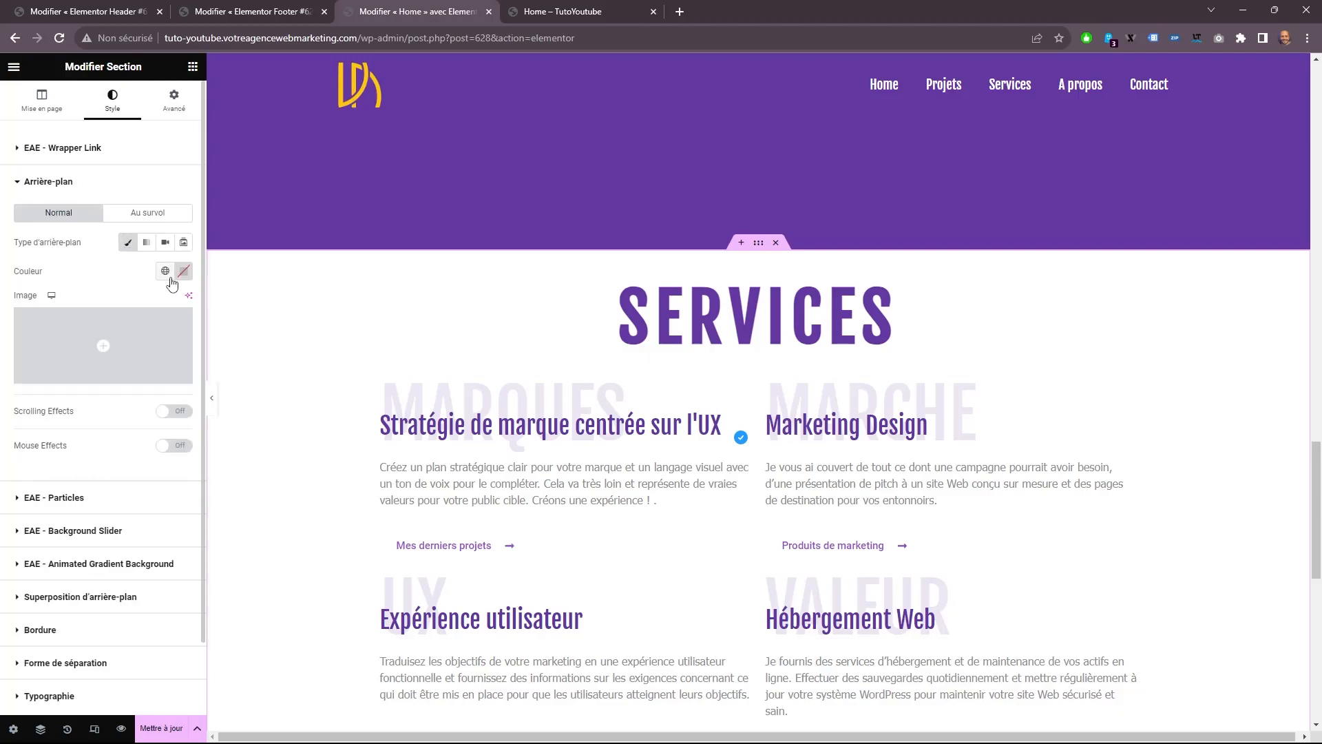
click(165, 272)
click(76, 445)
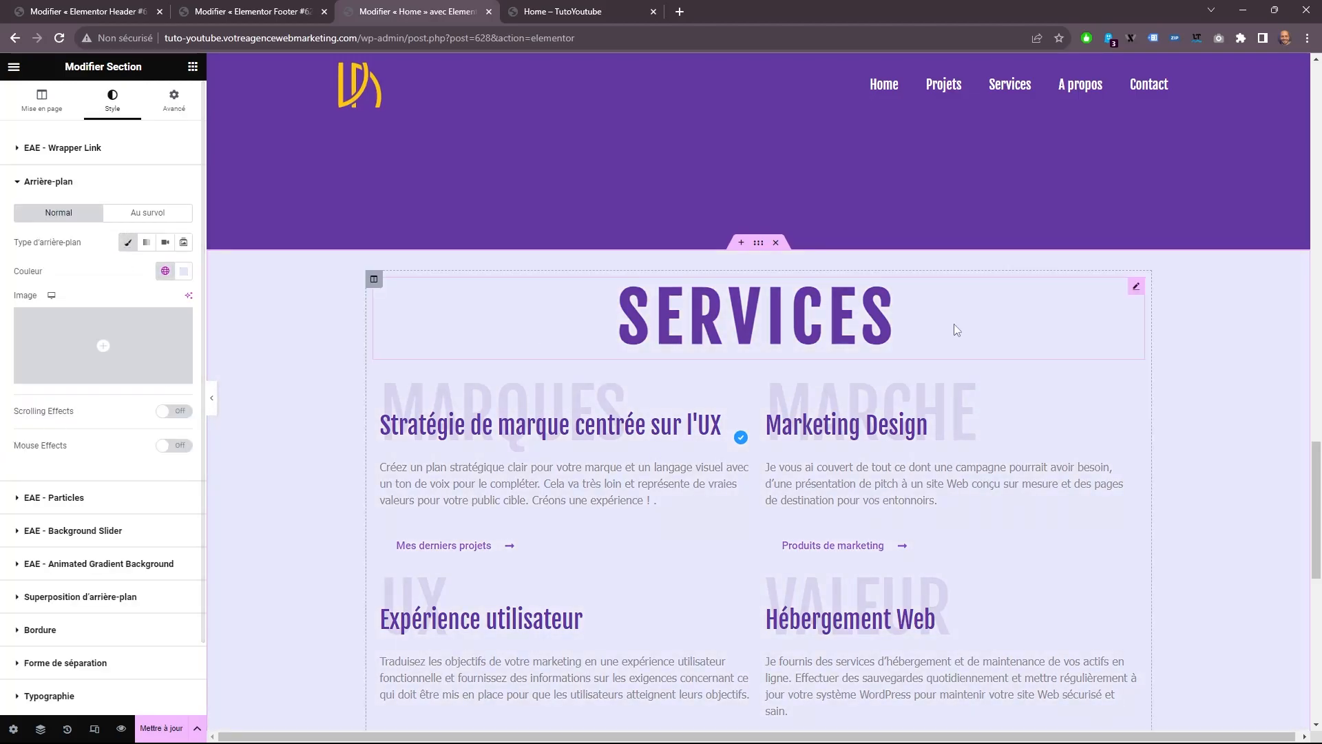
Update the Home page and check its live preview, trying the Web/Logo toggle and the project carousel.
scroll(916, 416, down, 5)
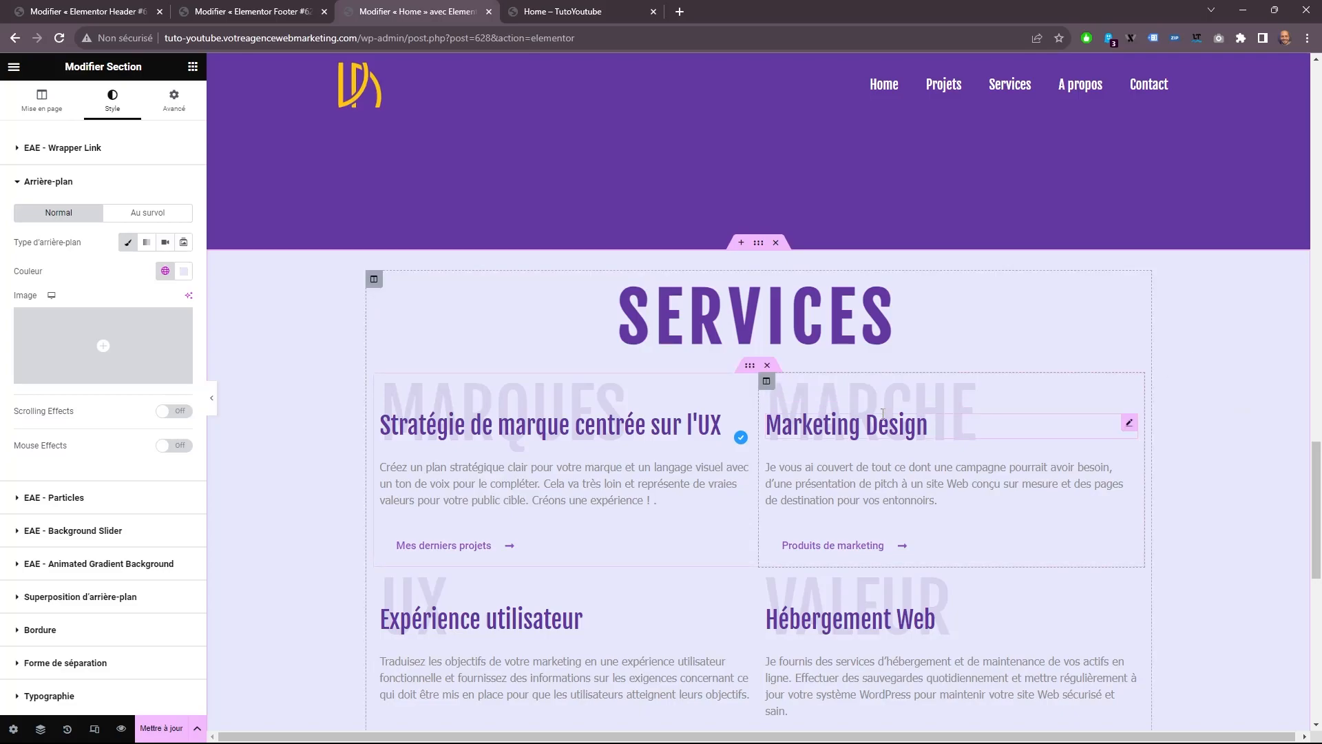
click(181, 734)
click(575, 7)
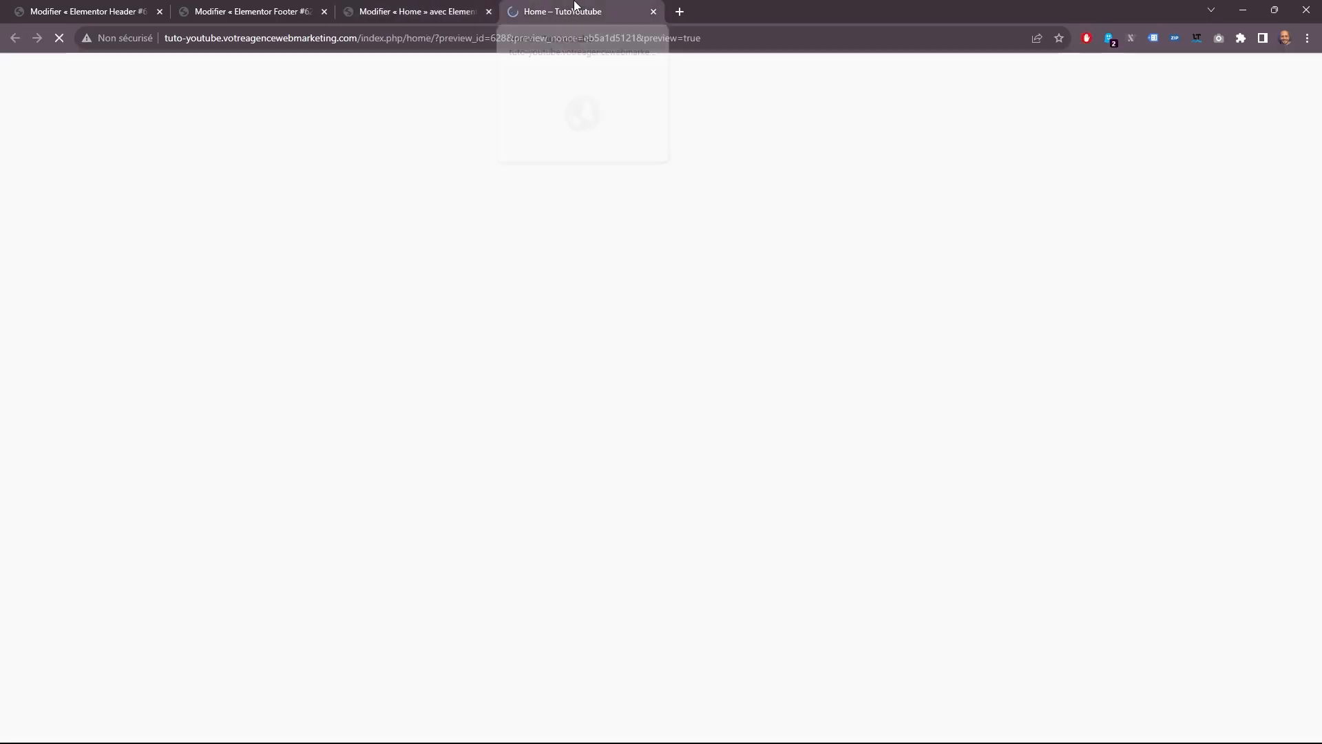
scroll(491, 163, down, 15)
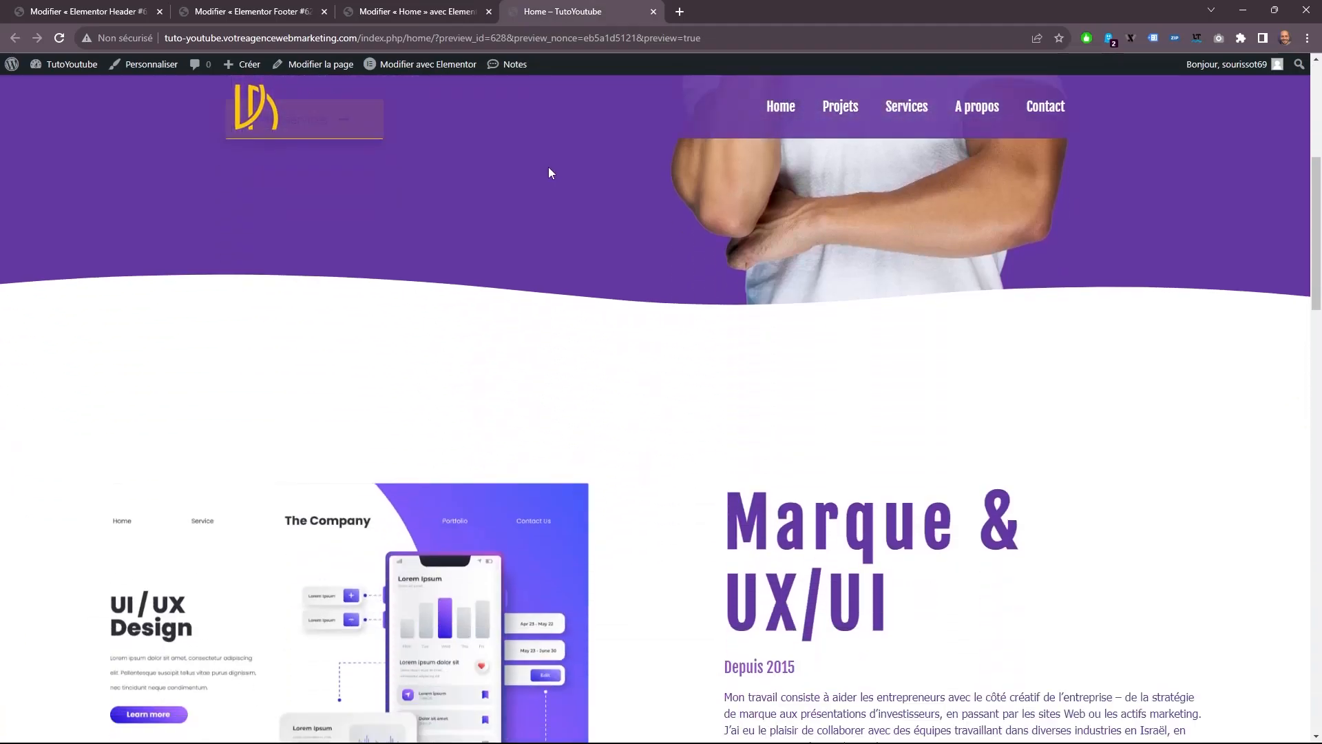
scroll(614, 228, down, 2)
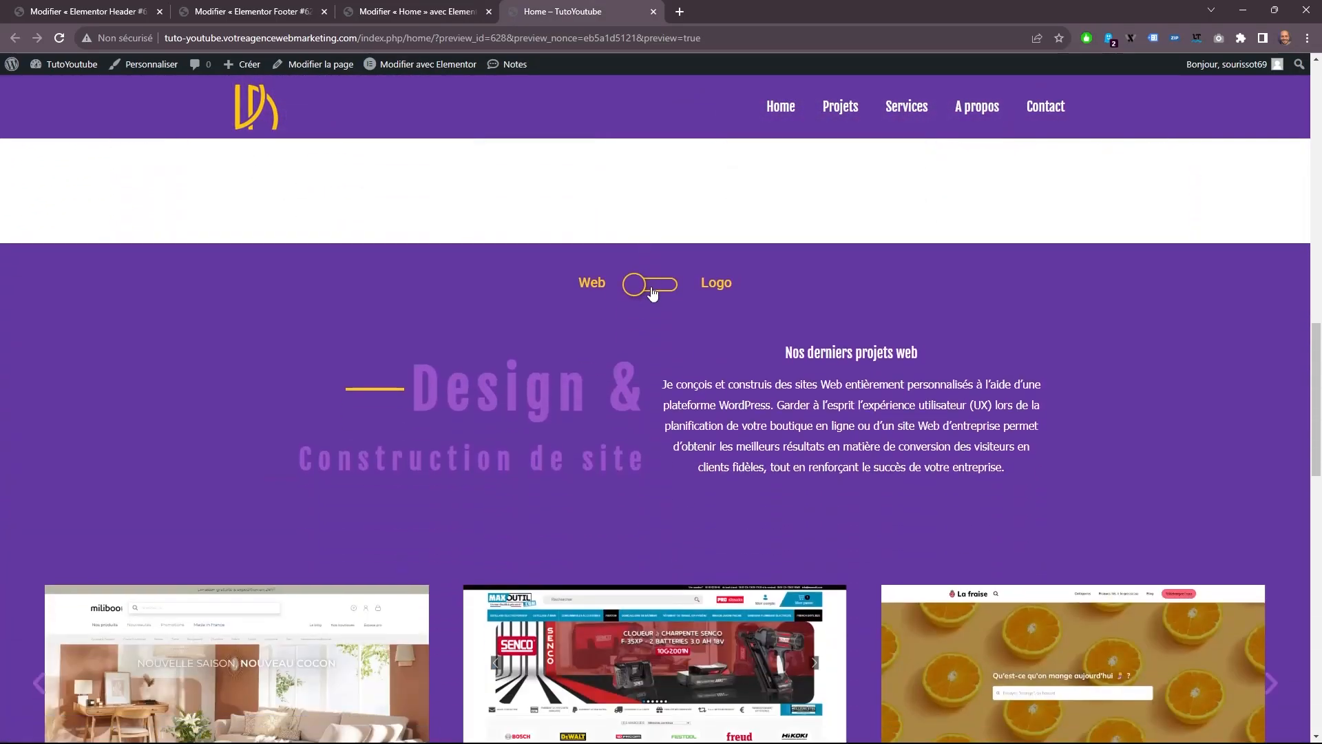
click(652, 287)
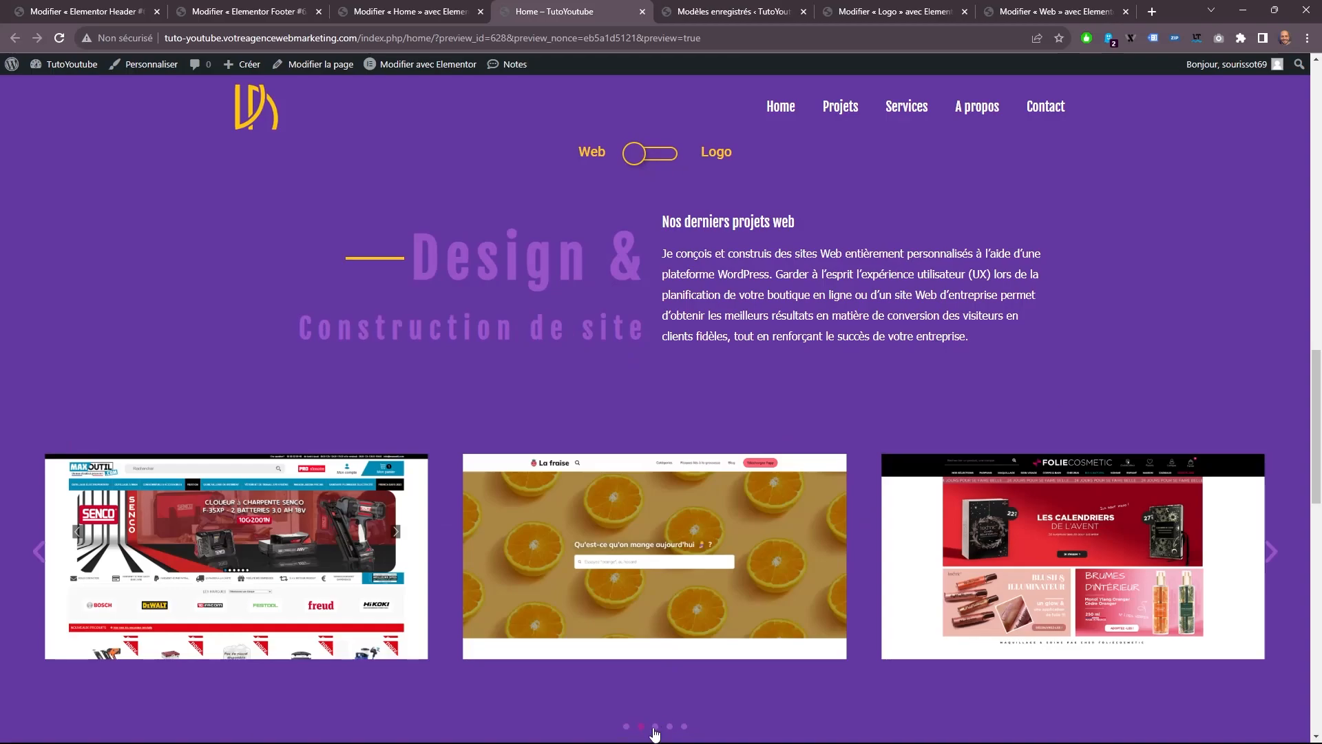
click(655, 727)
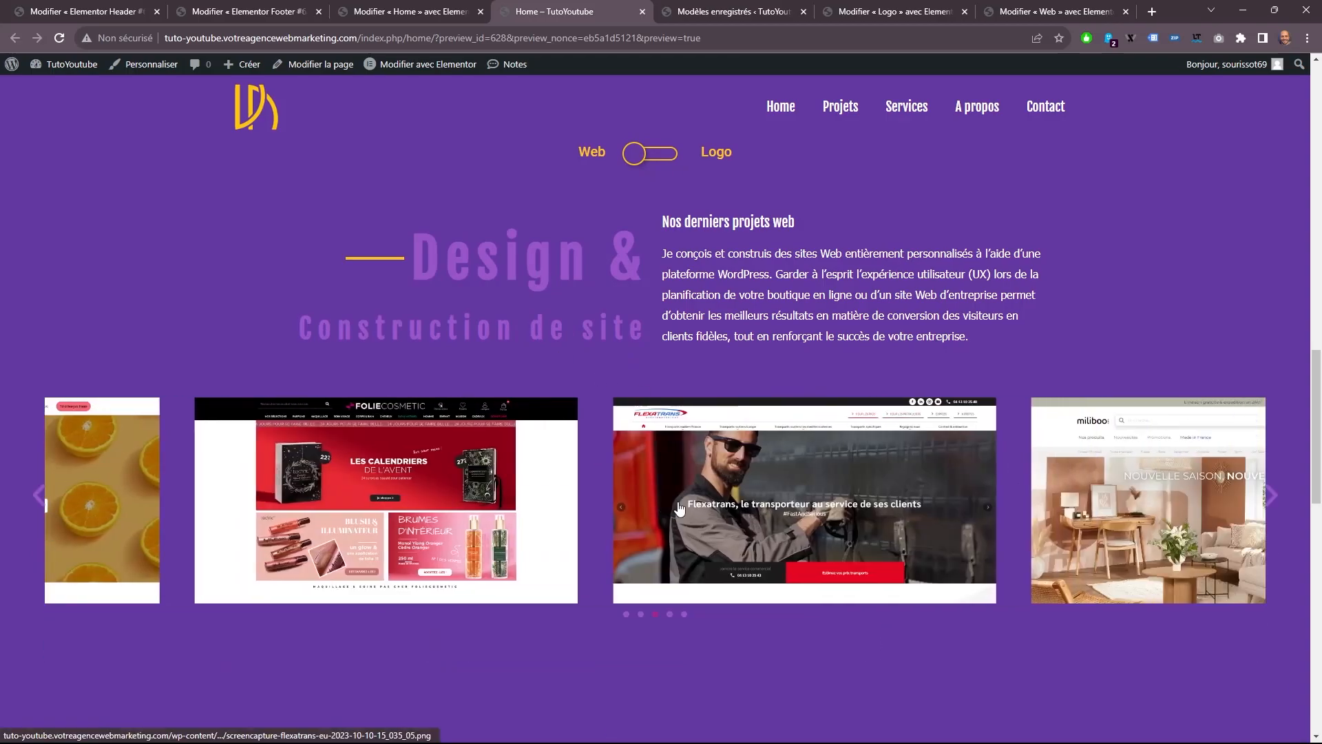
Return to the Home page editor and add a new single-column section below the Services section.
click(390, 6)
scroll(1108, 443, down, 15)
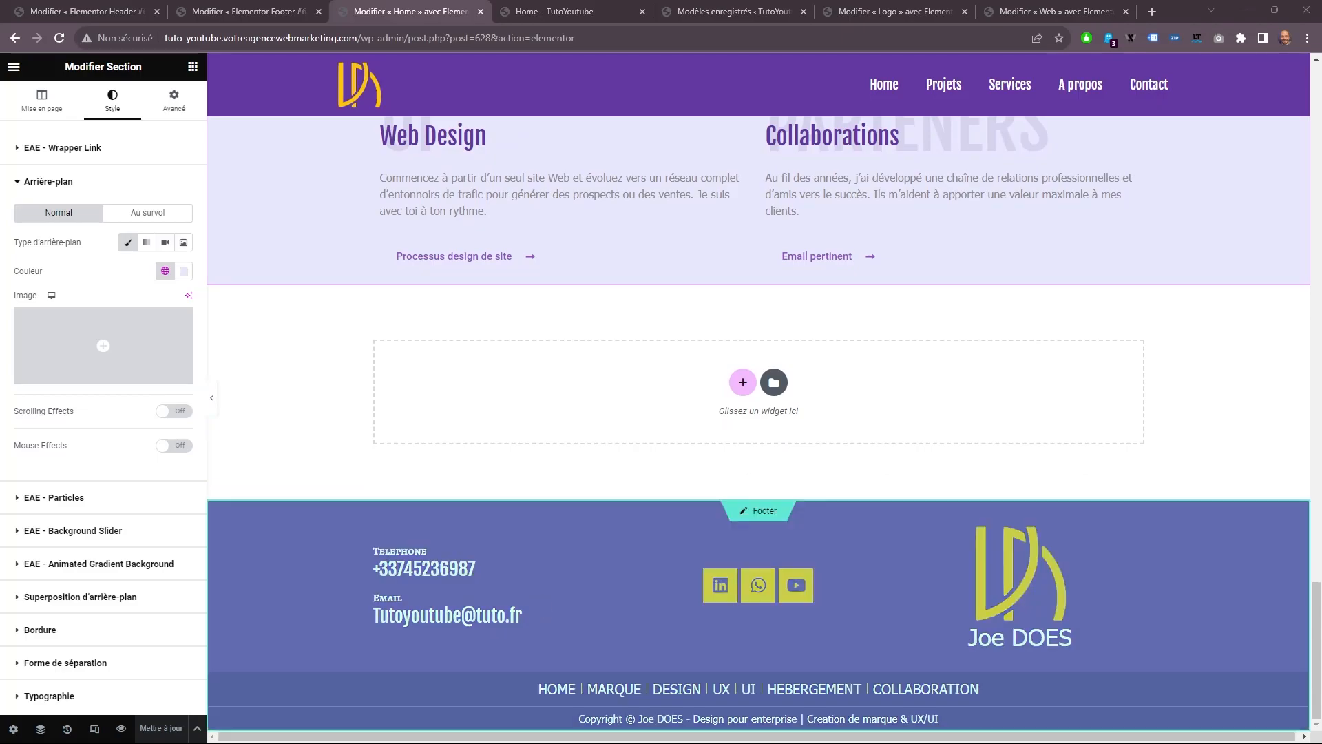
scroll(622, 366, up, 2)
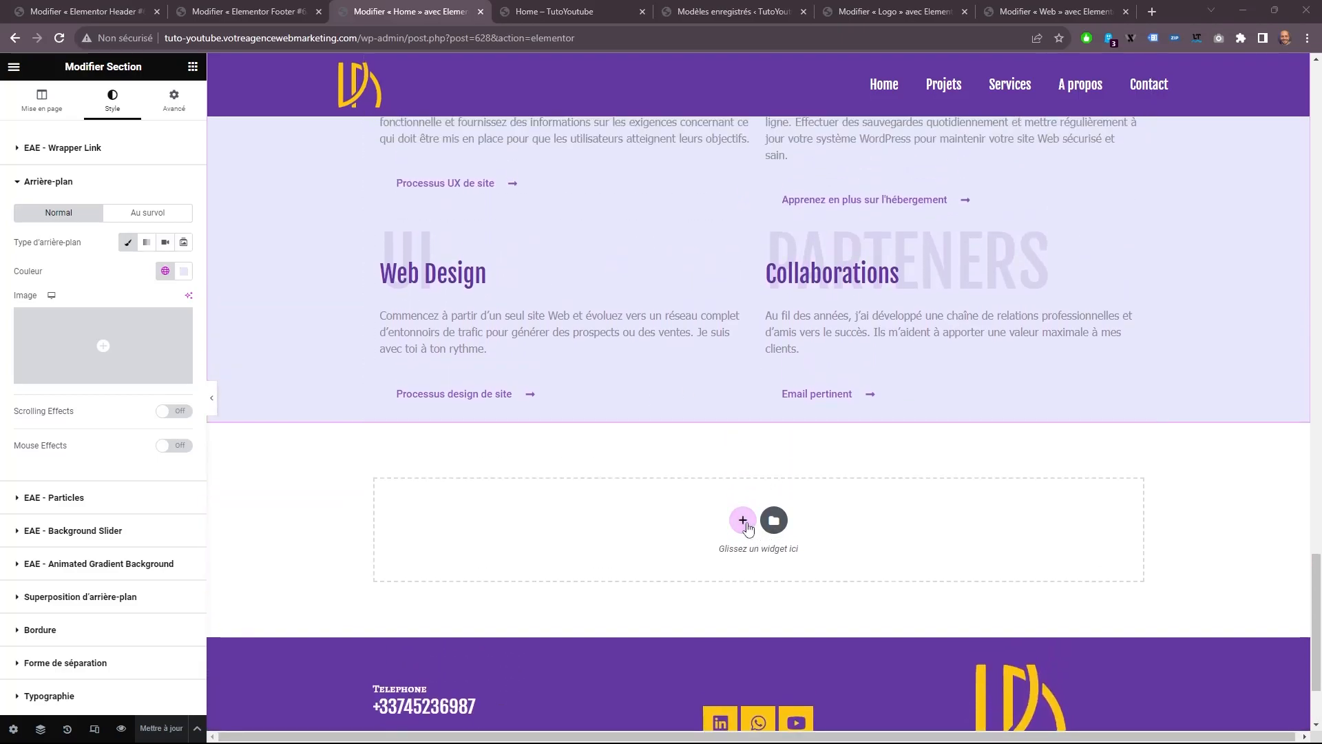
click(744, 521)
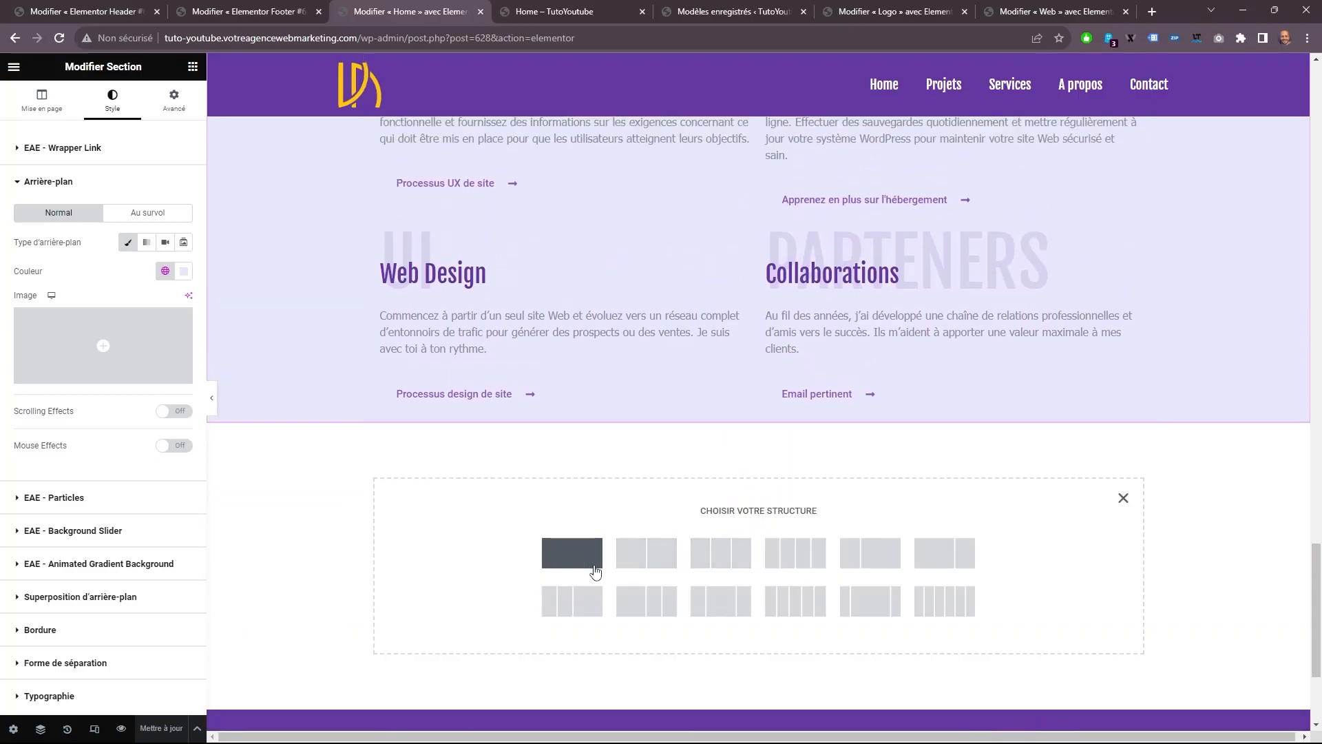
click(590, 569)
scroll(645, 476, up, 7)
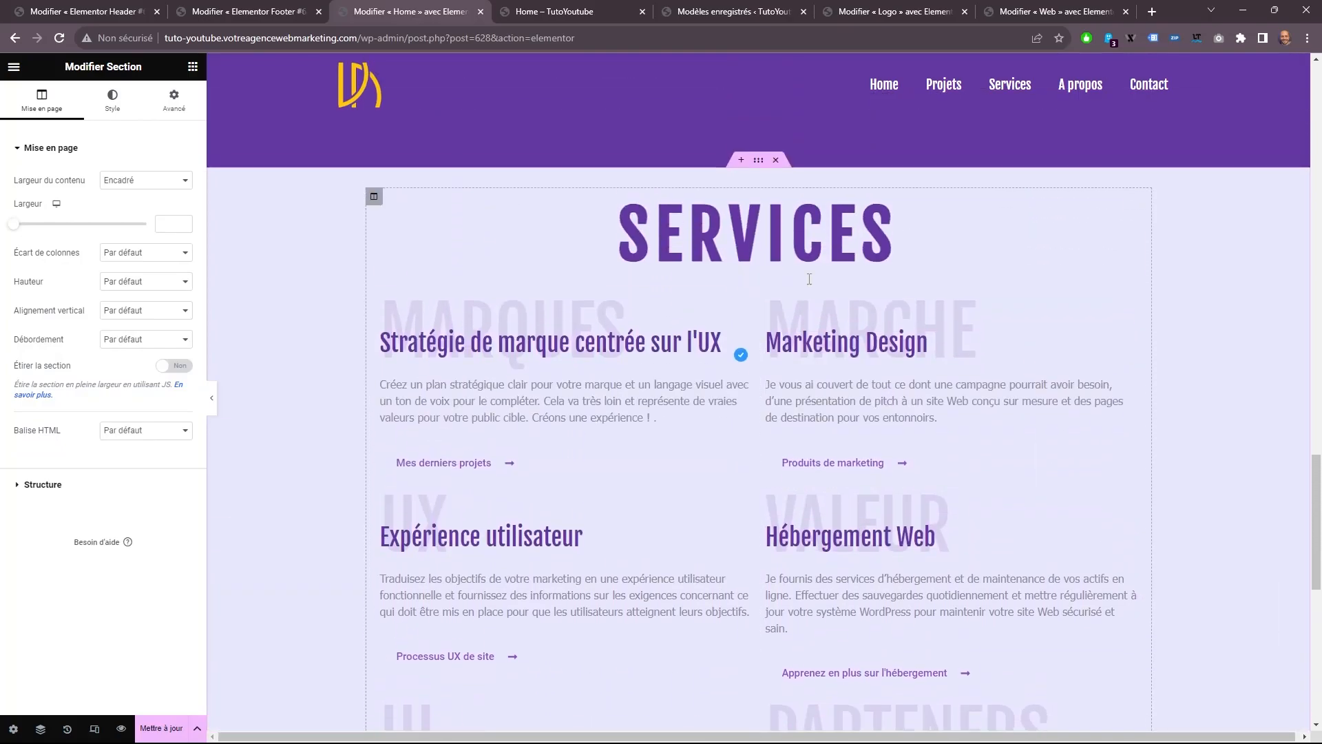
Copy the SERVICES heading and paste it into the empty column of the new section below the Services section.
right_click(758, 230)
click(804, 295)
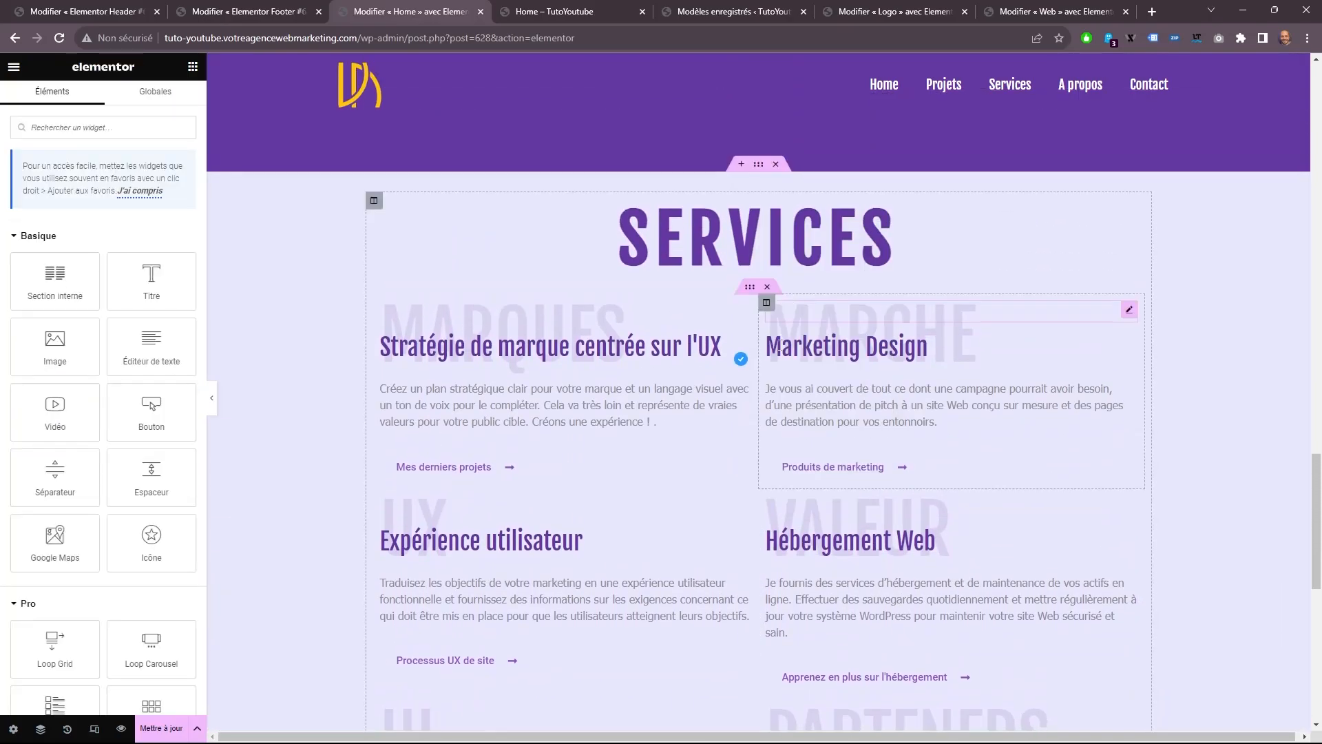
scroll(691, 577, down, 5)
right_click(694, 585)
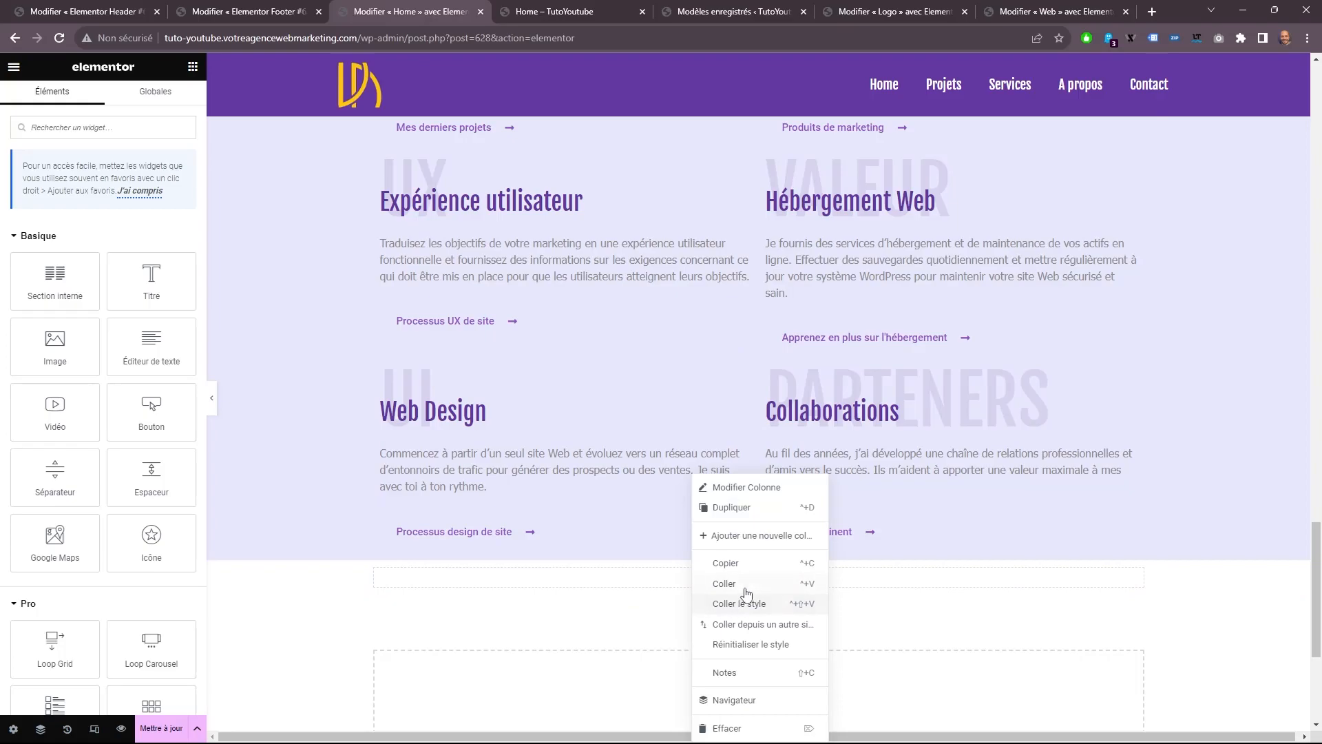
click(744, 591)
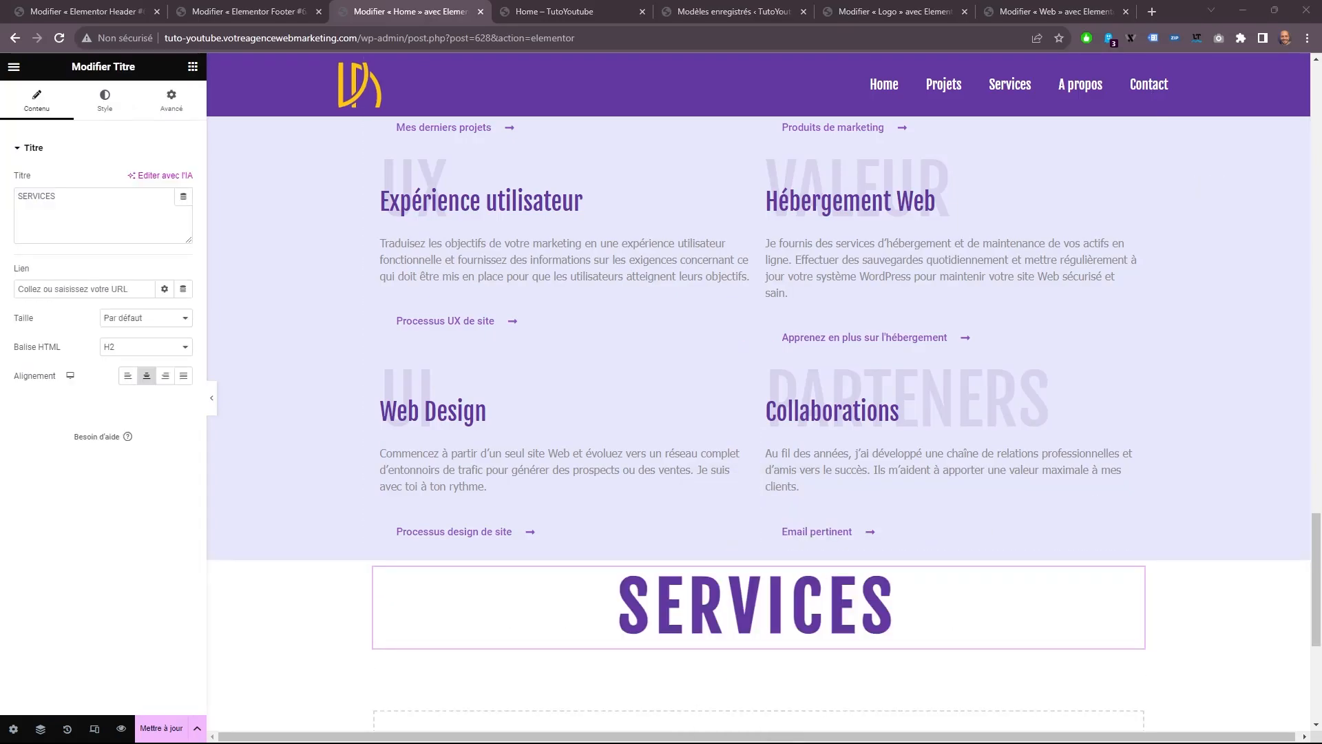
Change the pasted heading's text to "AVIS CLIENTS".
click(689, 609)
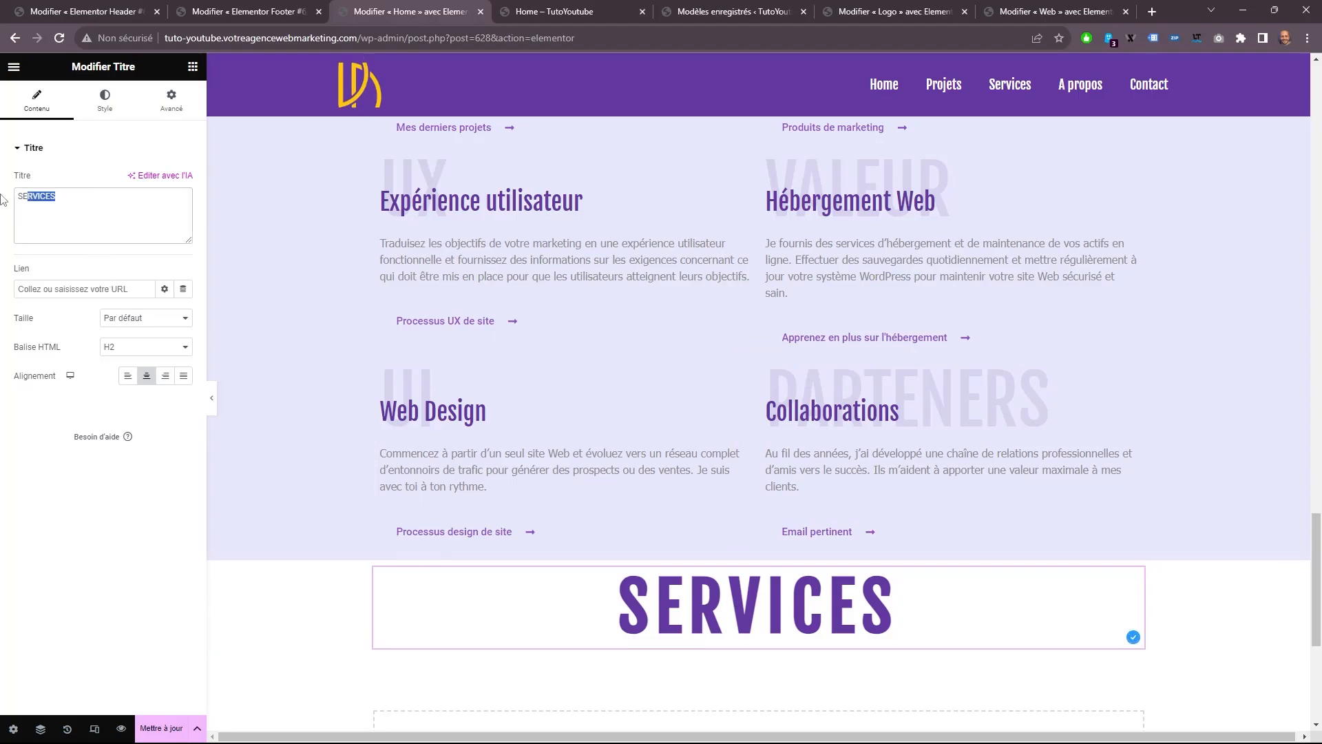
right_click(40, 214)
click(91, 279)
Set the AVIS CLIENTS section's boxed content width to 1250 and its vertical alignment to Milieu.
scroll(688, 354, down, 4)
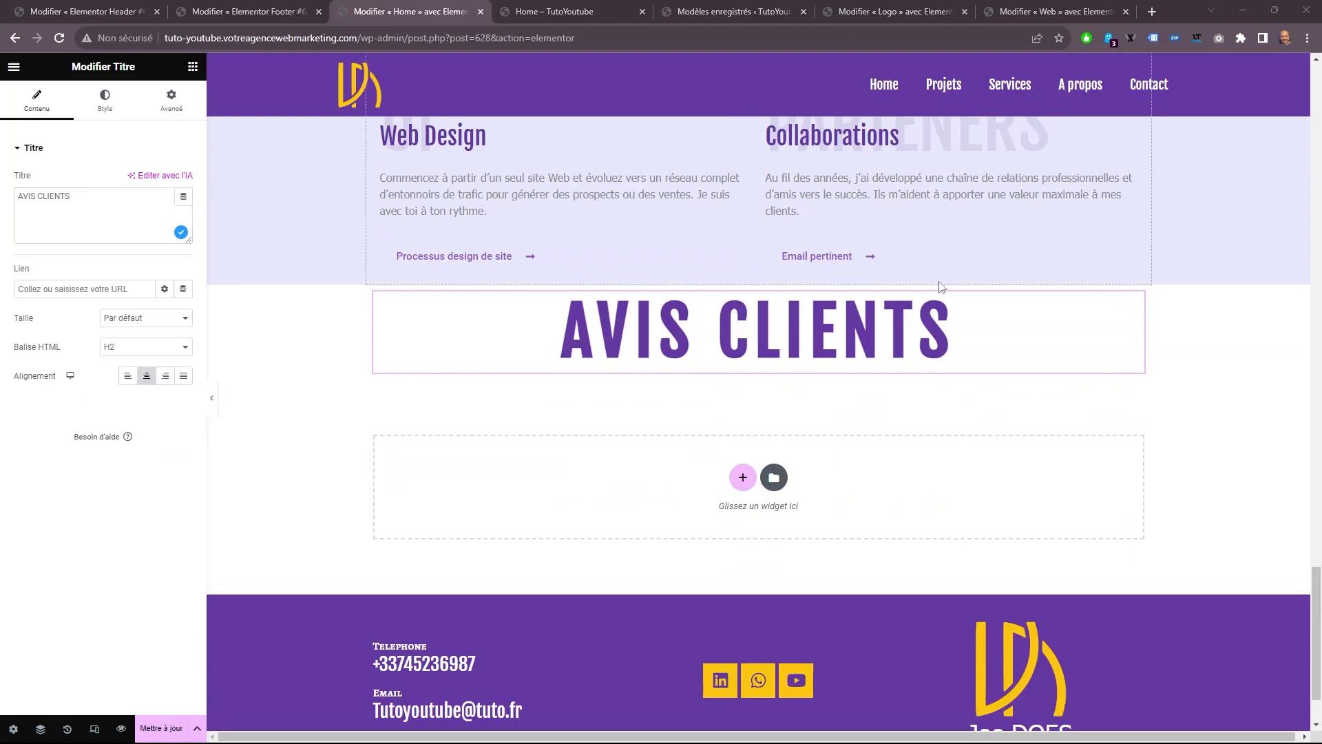
click(757, 278)
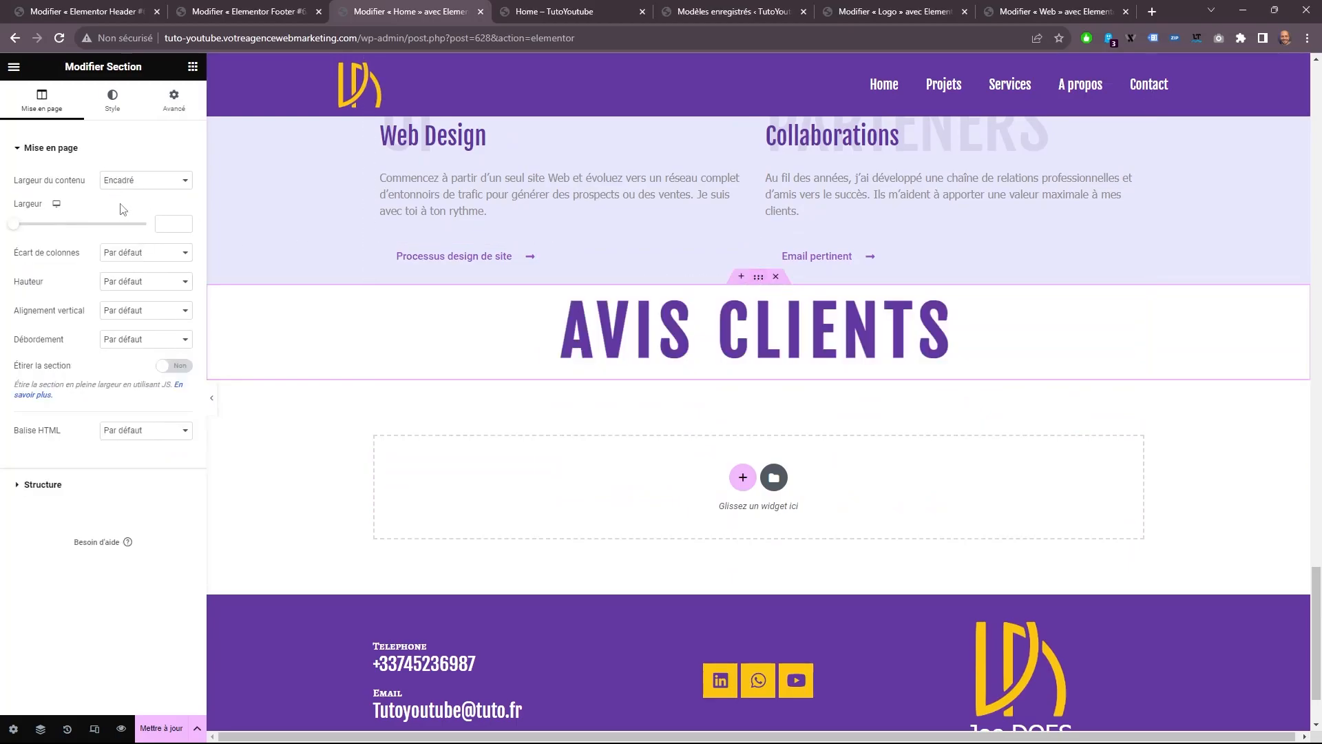
click(170, 219)
text(1250)
click(124, 310)
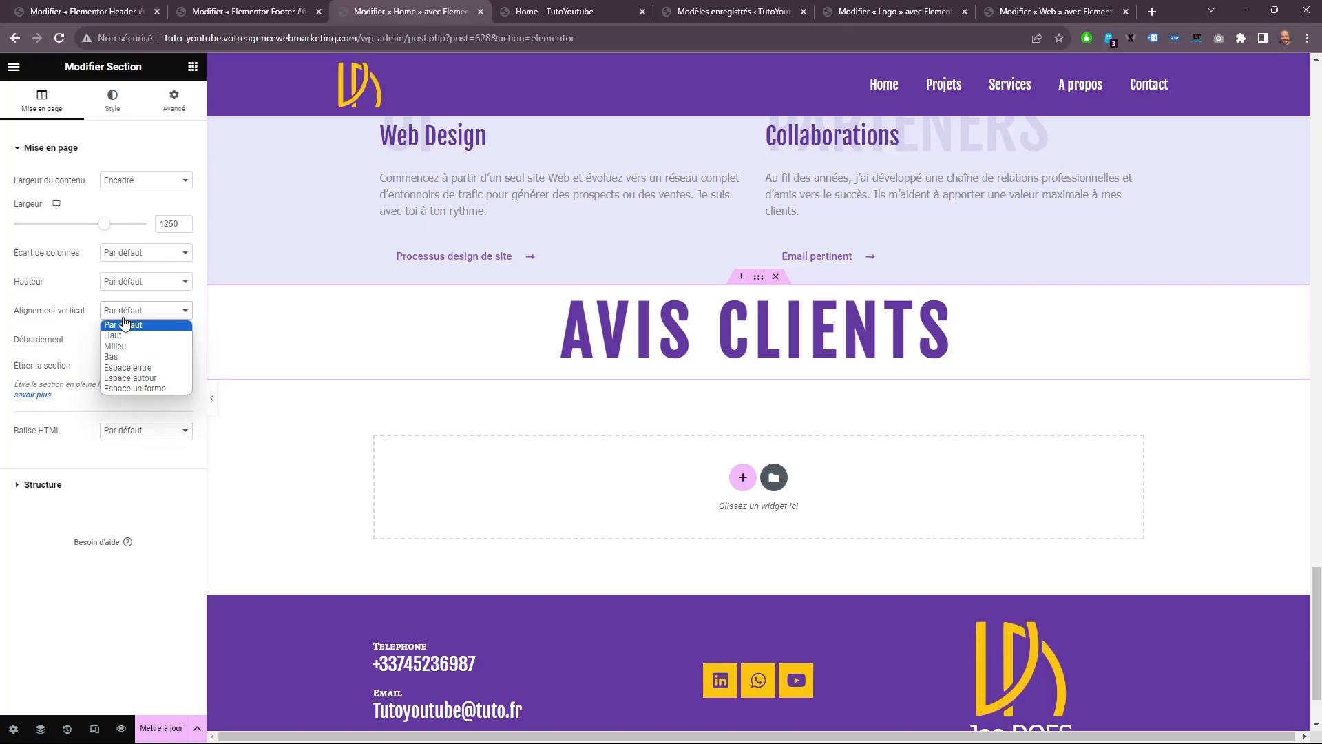
click(123, 344)
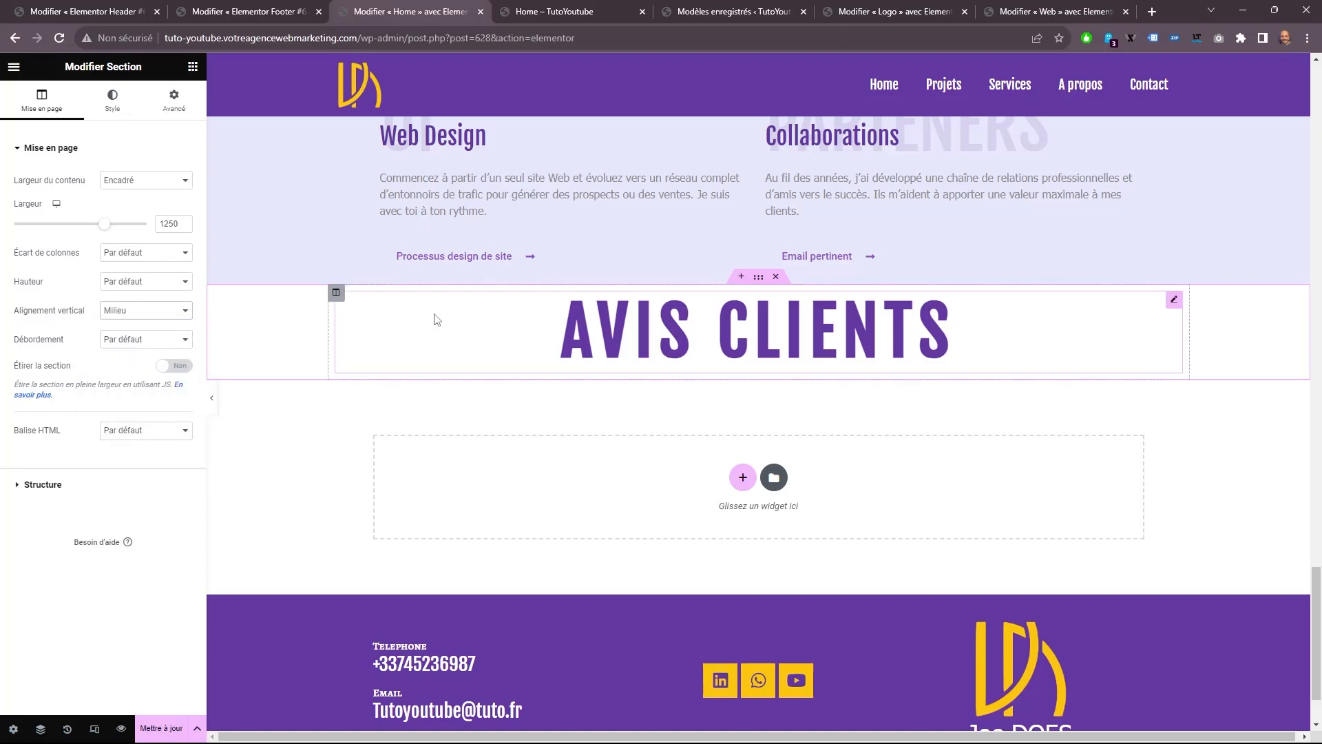
Add a two-column inner section below the AVIS CLIENTS heading and place a Reviews widget in its first column.
click(193, 66)
drag(55, 281, 779, 356)
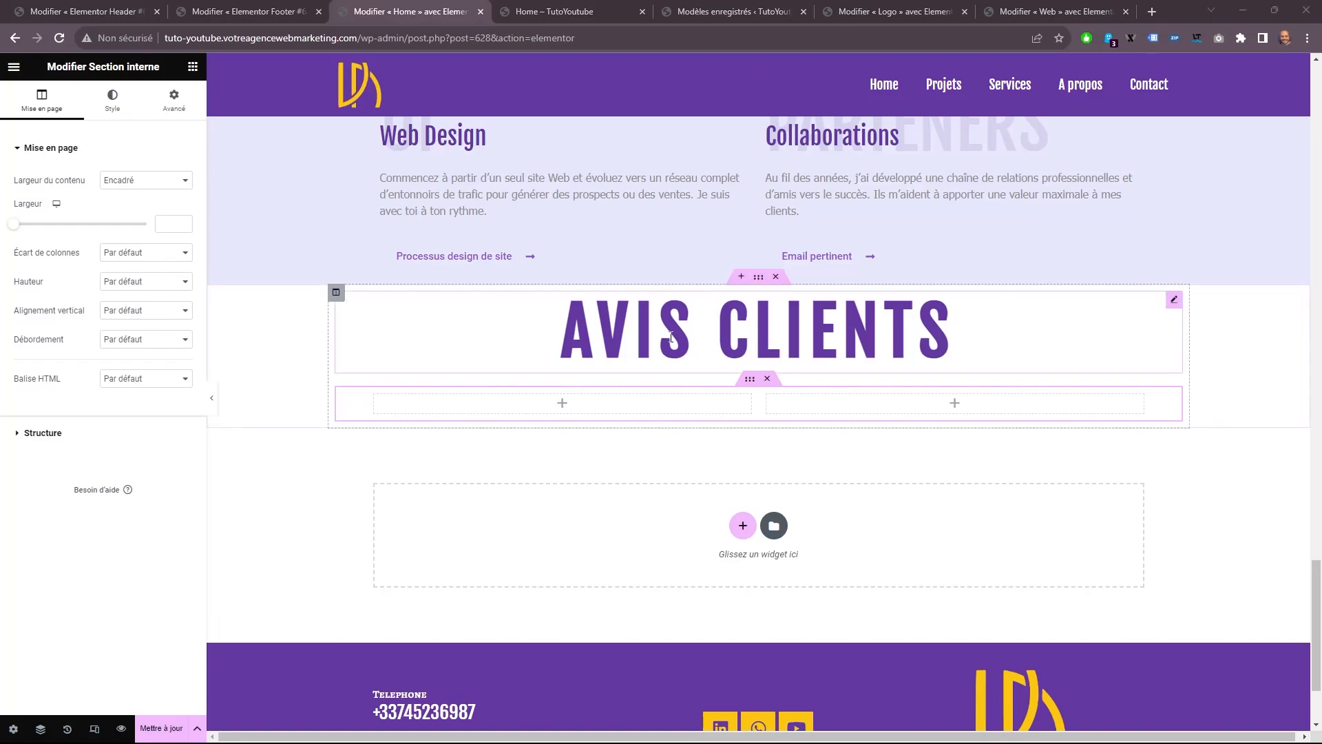
click(193, 66)
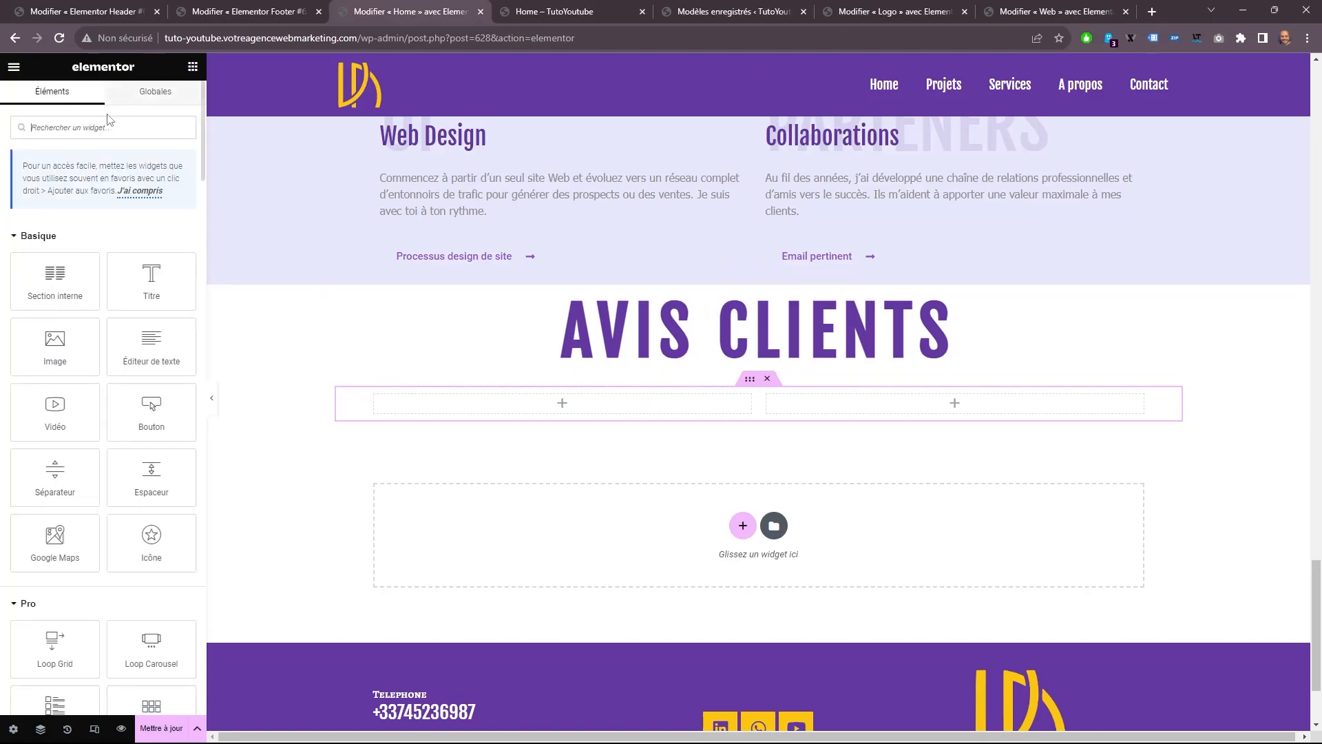
text(rev)
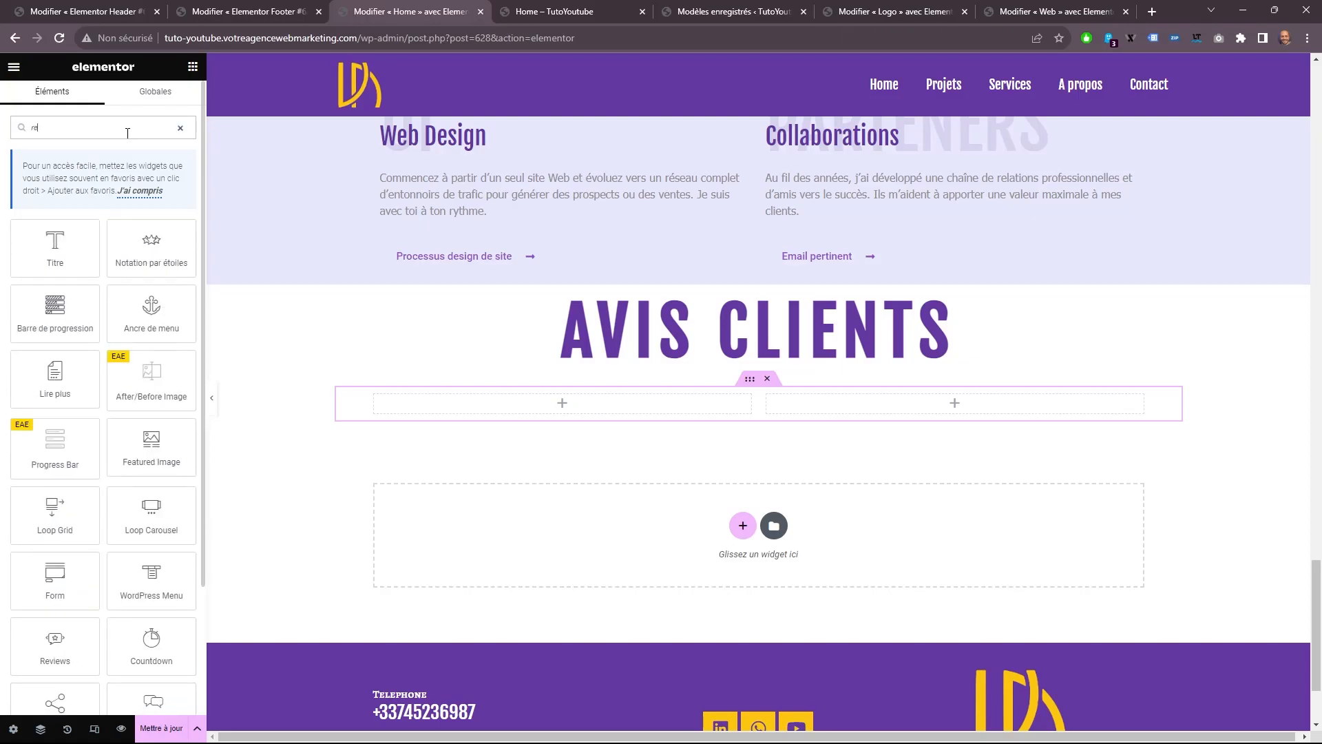
drag(118, 219, 452, 387)
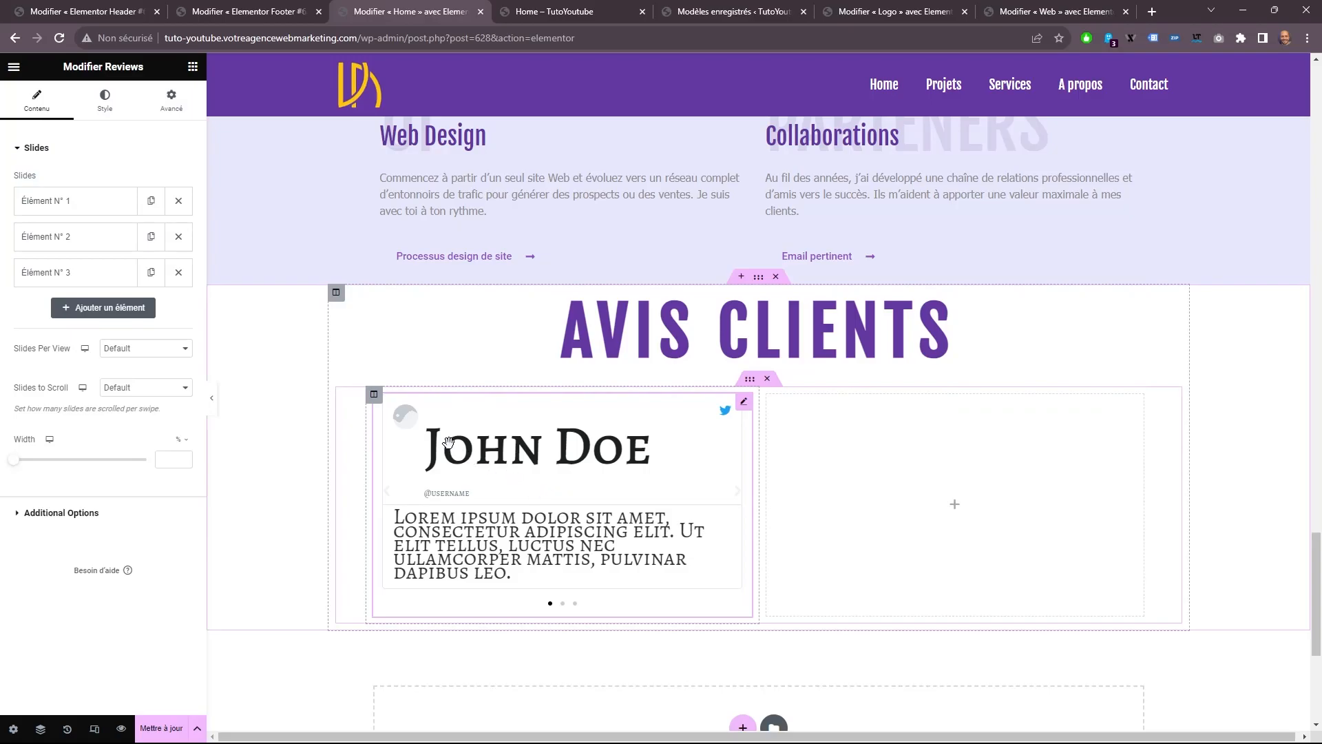
Delete the second and third review slides and fill in the remaining slide's Title field with the reviewer's full name.
click(179, 272)
click(178, 237)
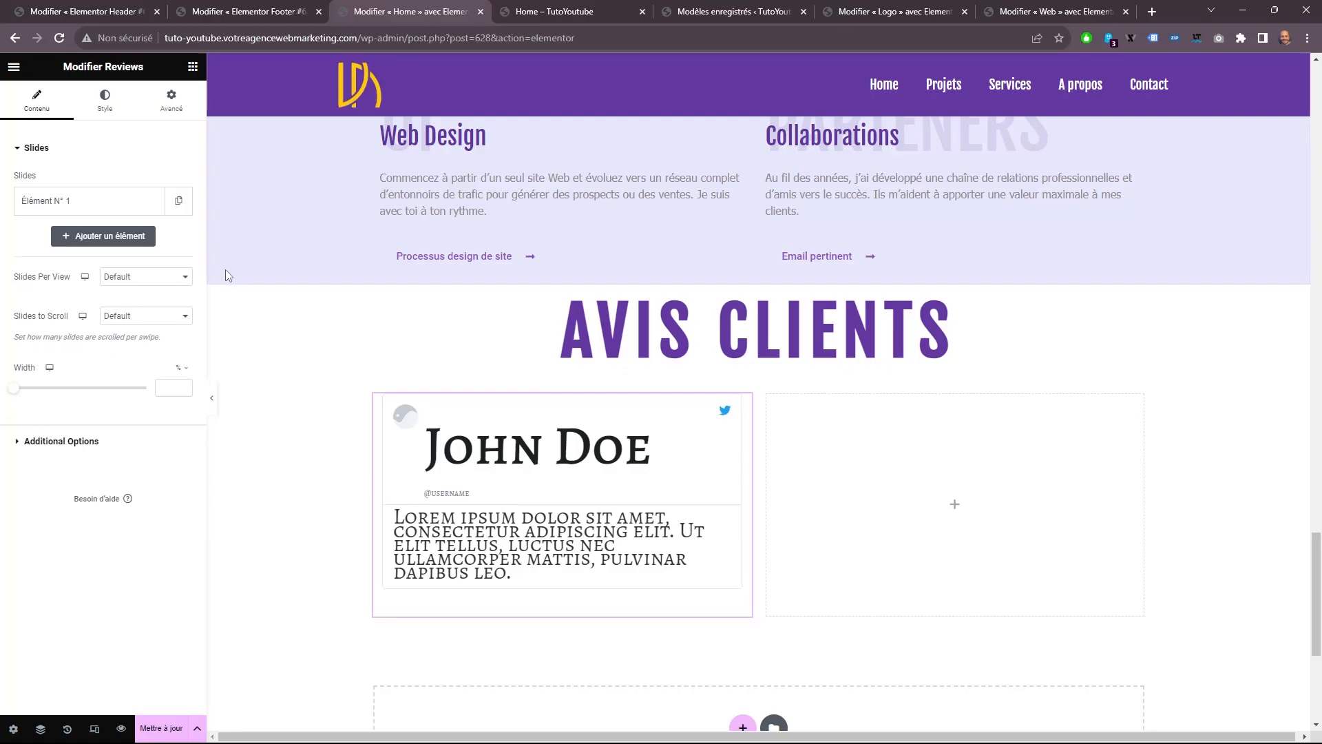
click(128, 206)
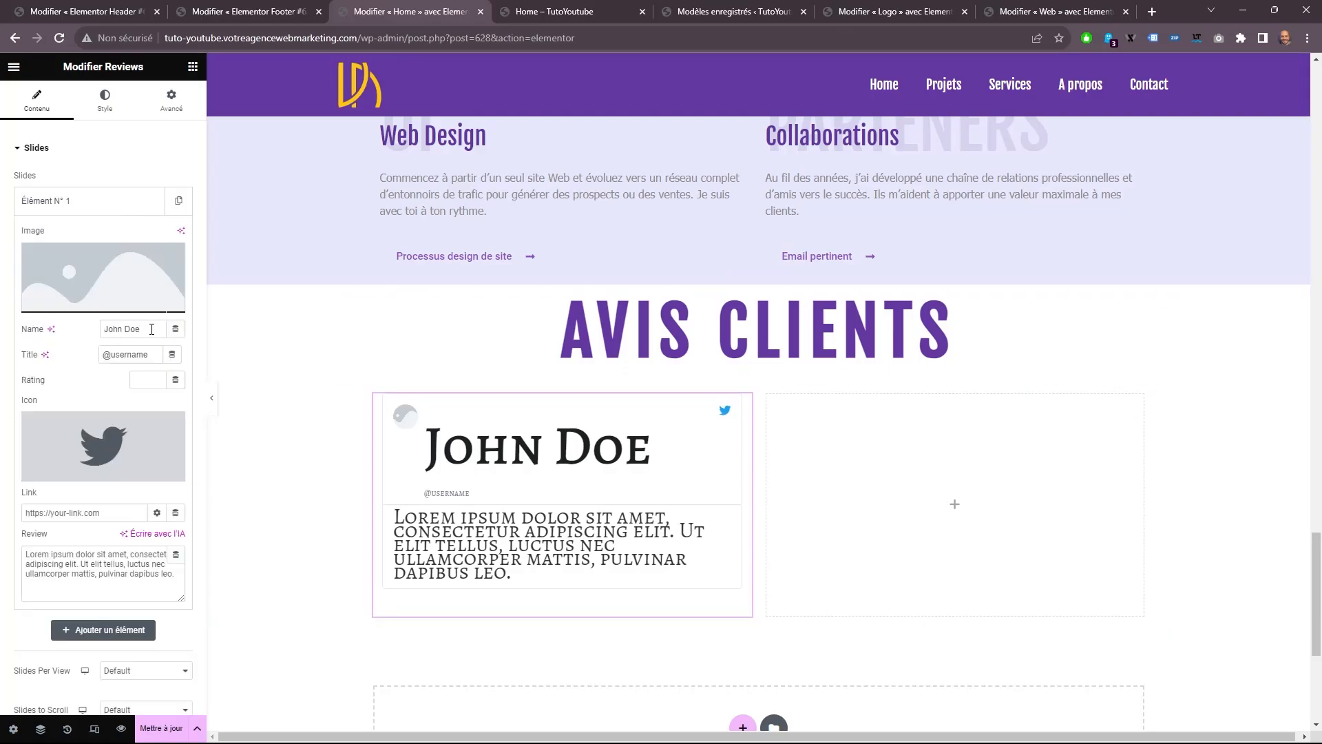
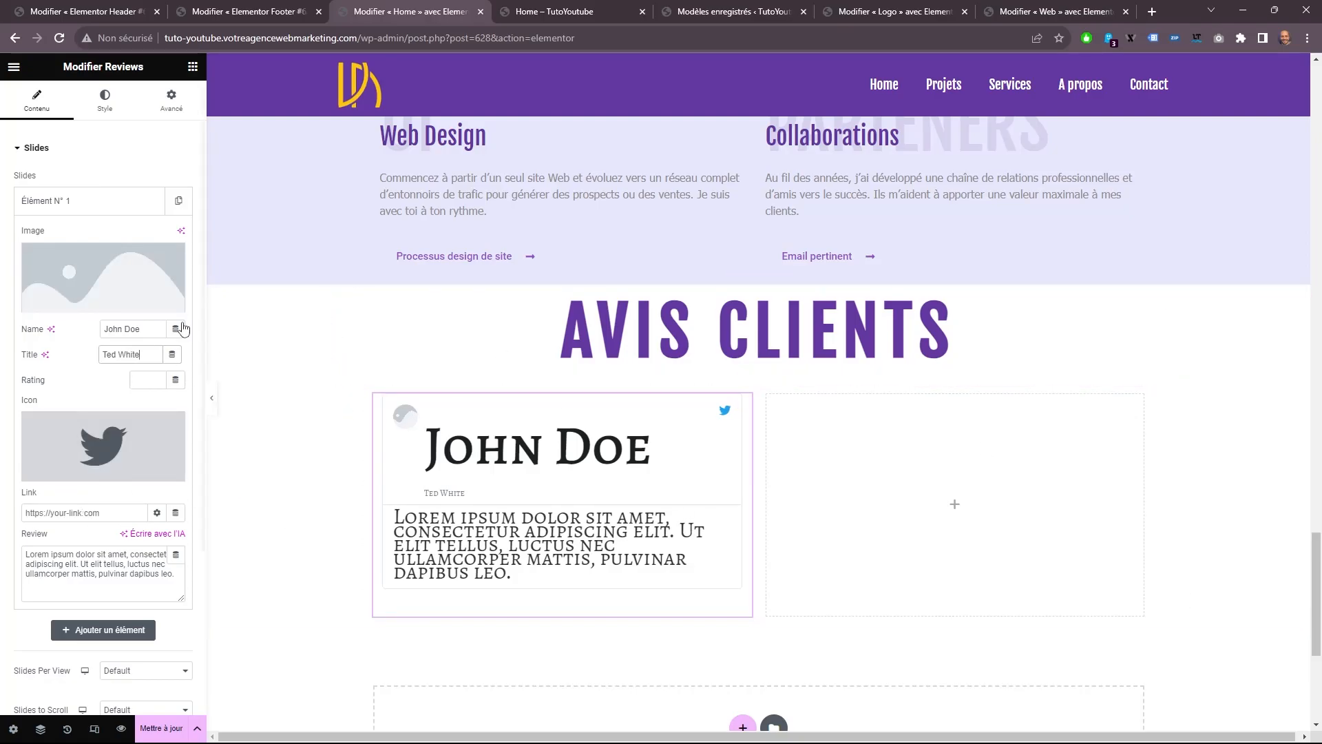
Upload the bearded man's portrait "homme-barbu.png-PhotoRoom.png" and use it as the review slide's image.
click(103, 282)
click(317, 120)
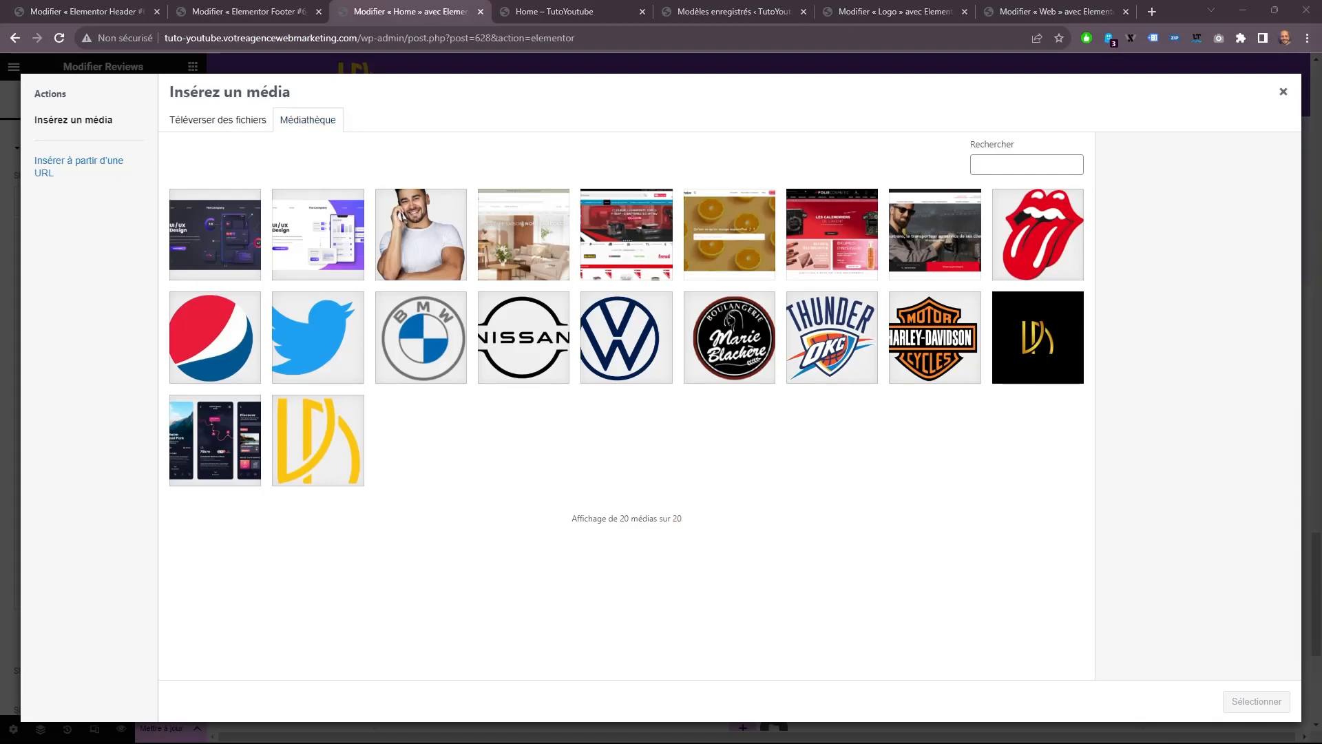
drag(1050, 232, 854, 296)
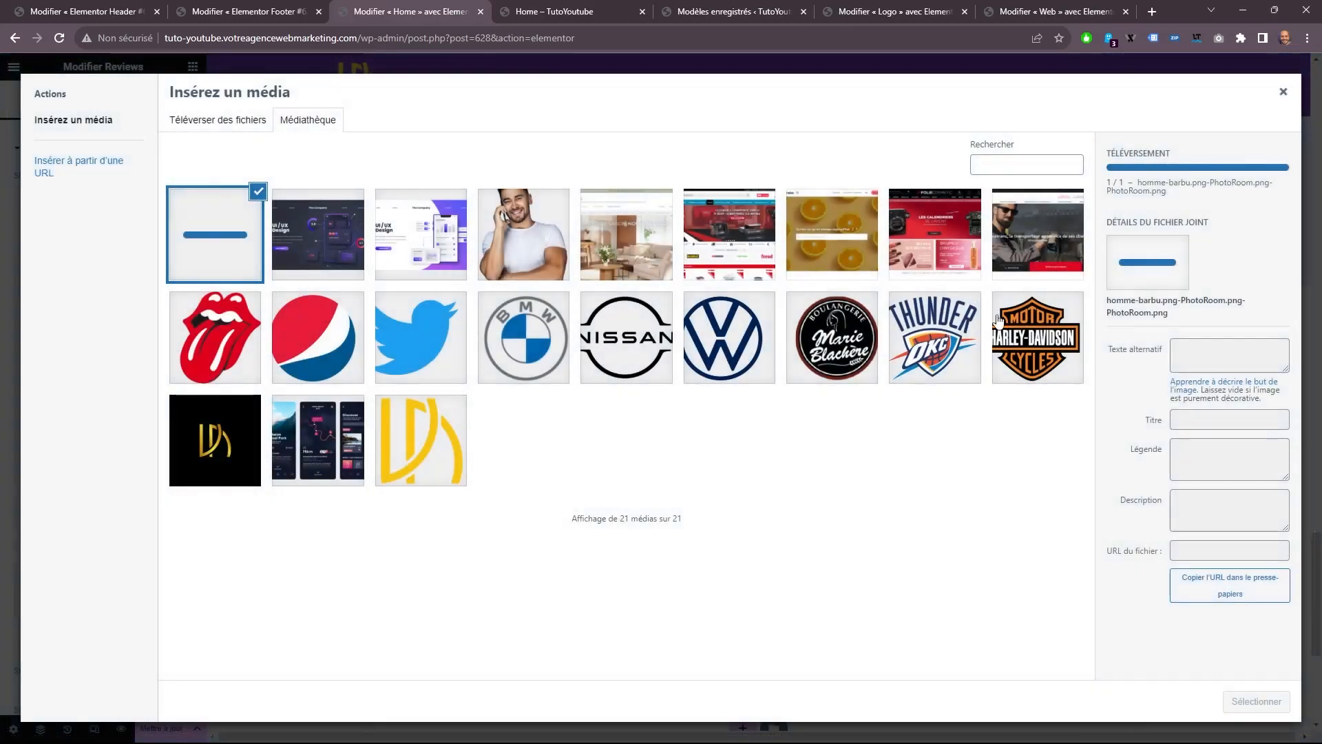
click(1254, 701)
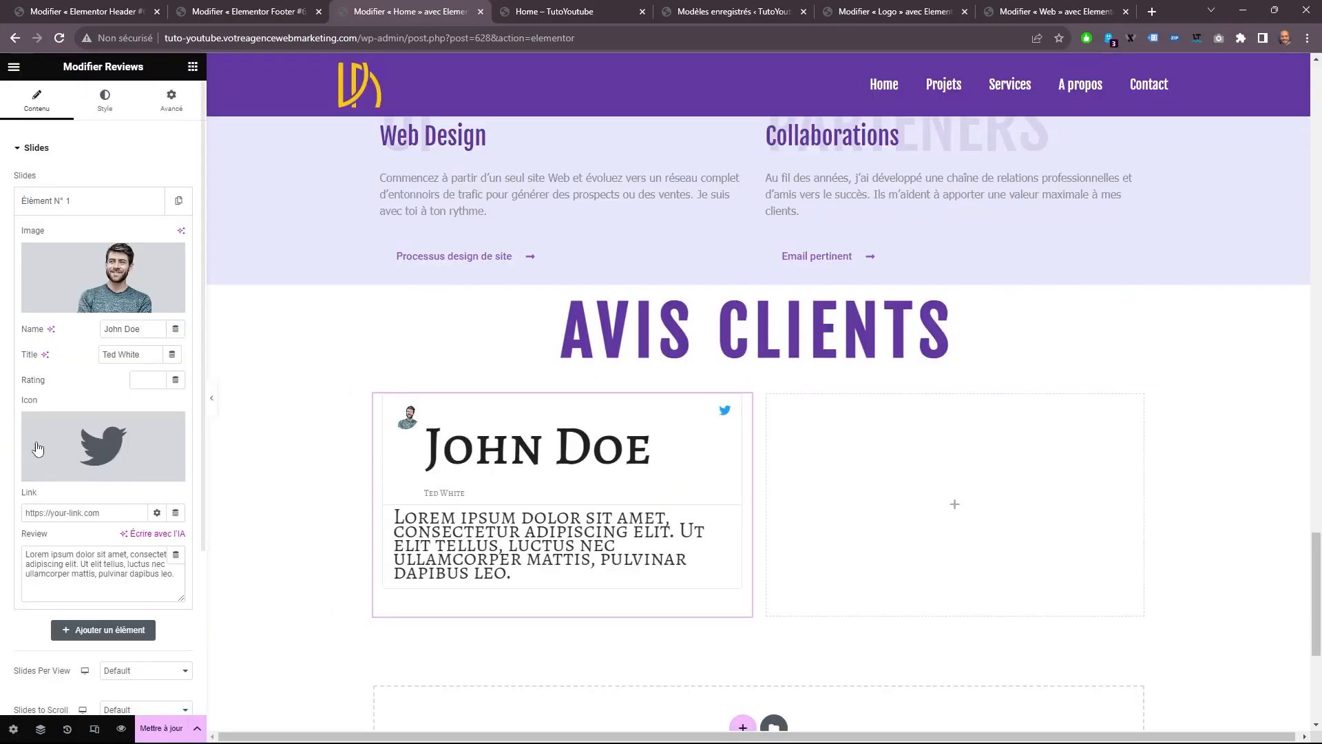
Remove the Twitter icon from the review slide and collapse the slide's settings.
mouse_move(122, 452)
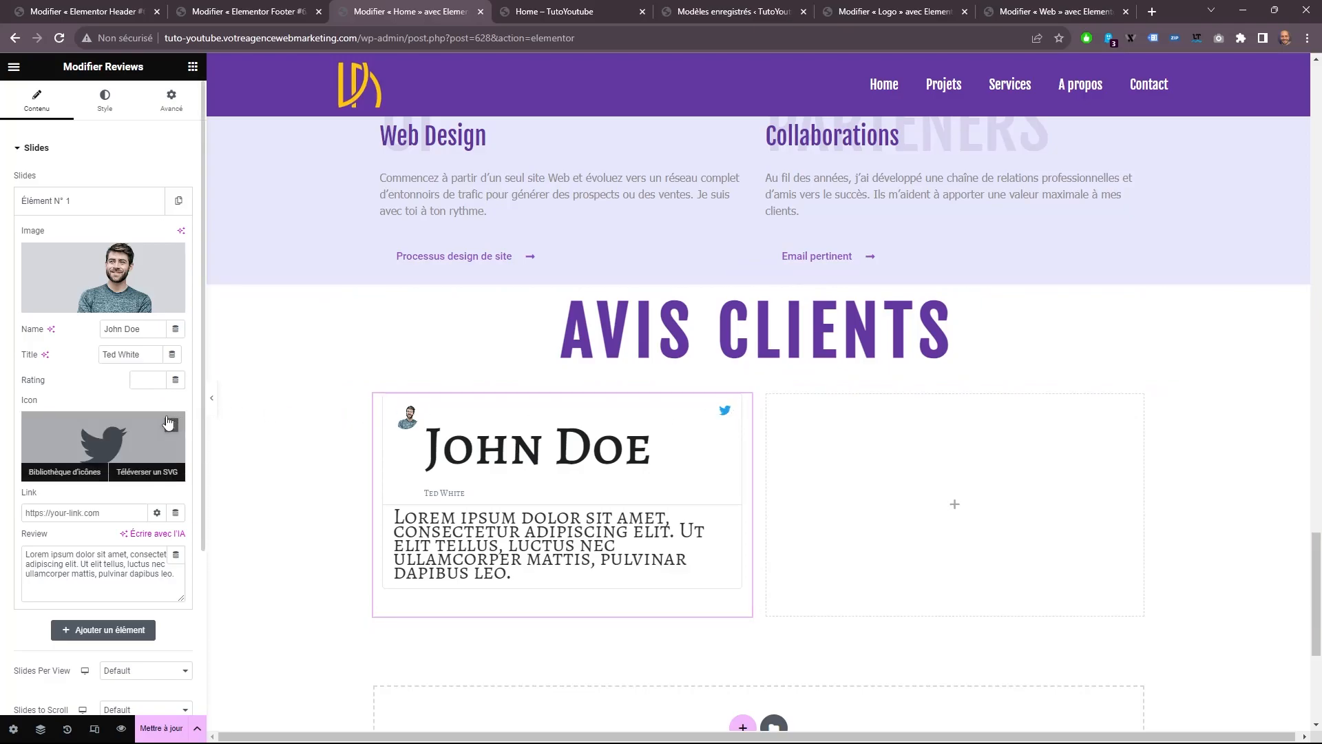
click(170, 424)
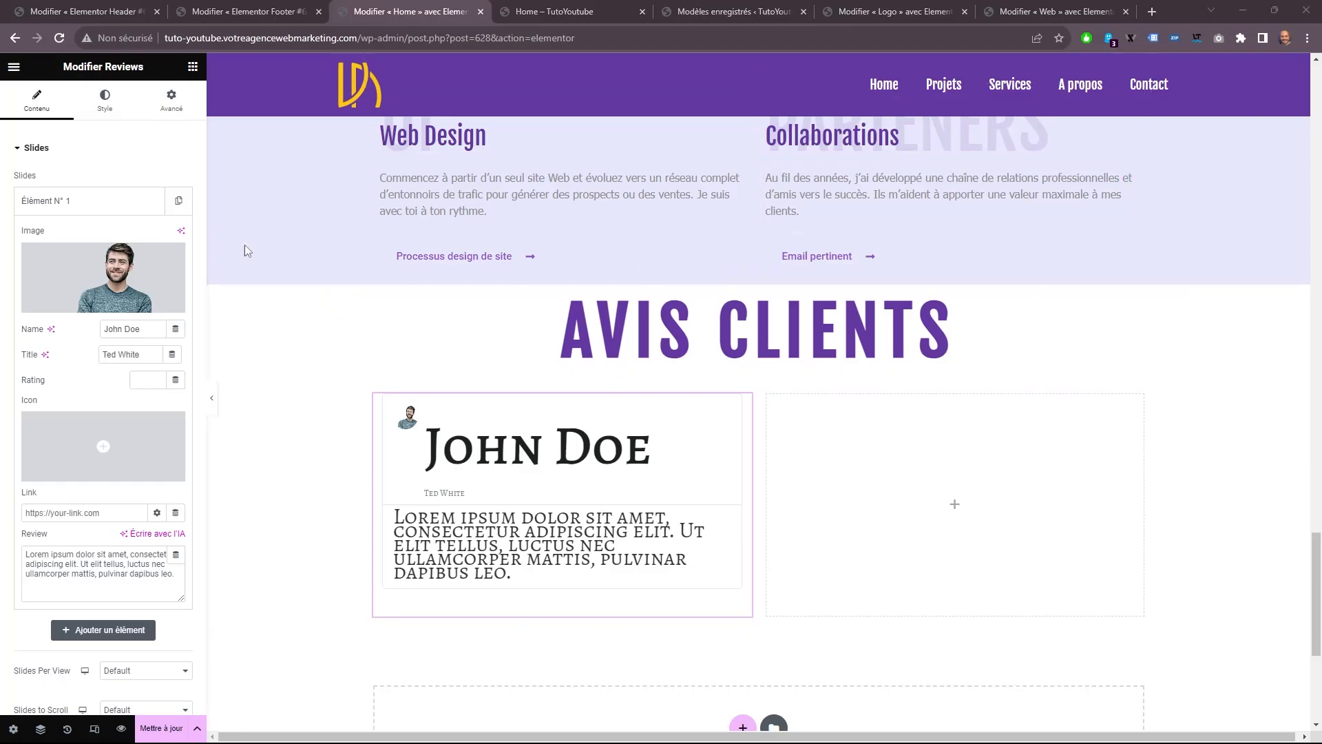
click(86, 204)
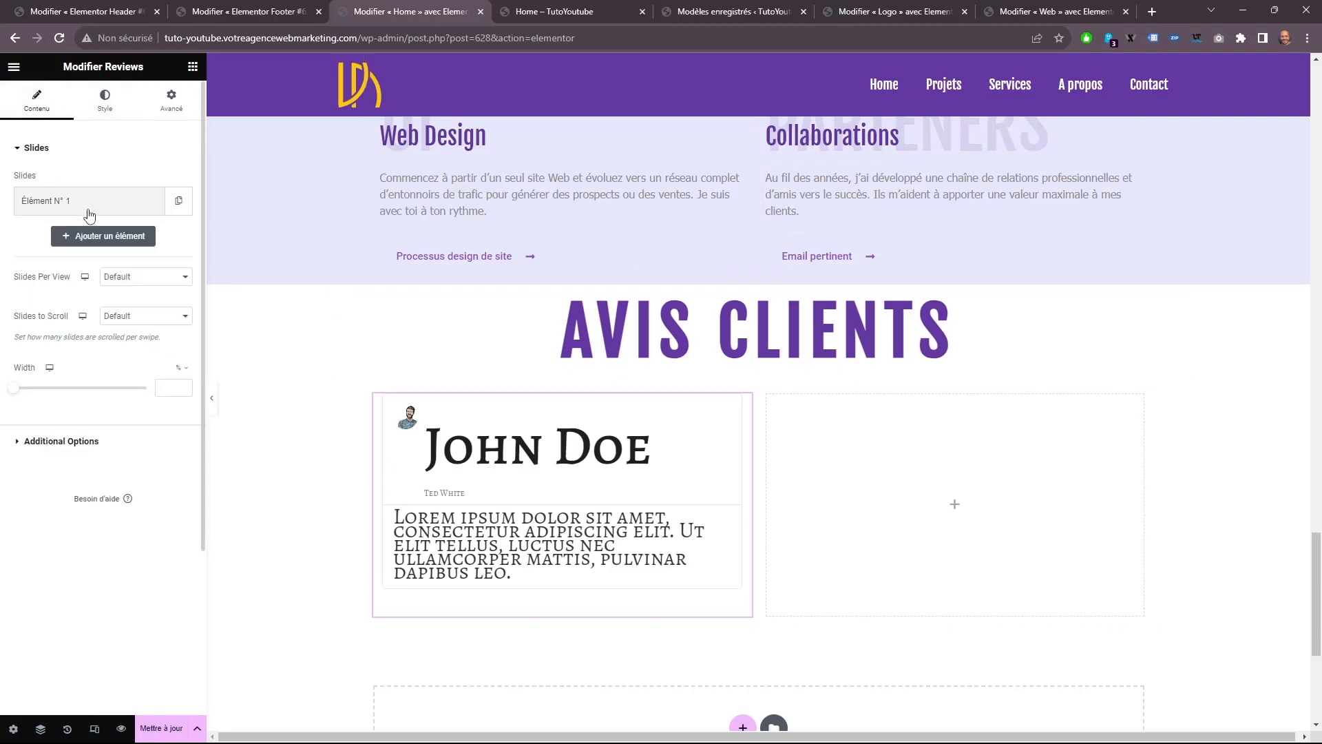
Set the Reviews widget to 1 slide per view, 1 slide to scroll, 100% width and no pagination.
click(138, 279)
click(142, 297)
click(142, 314)
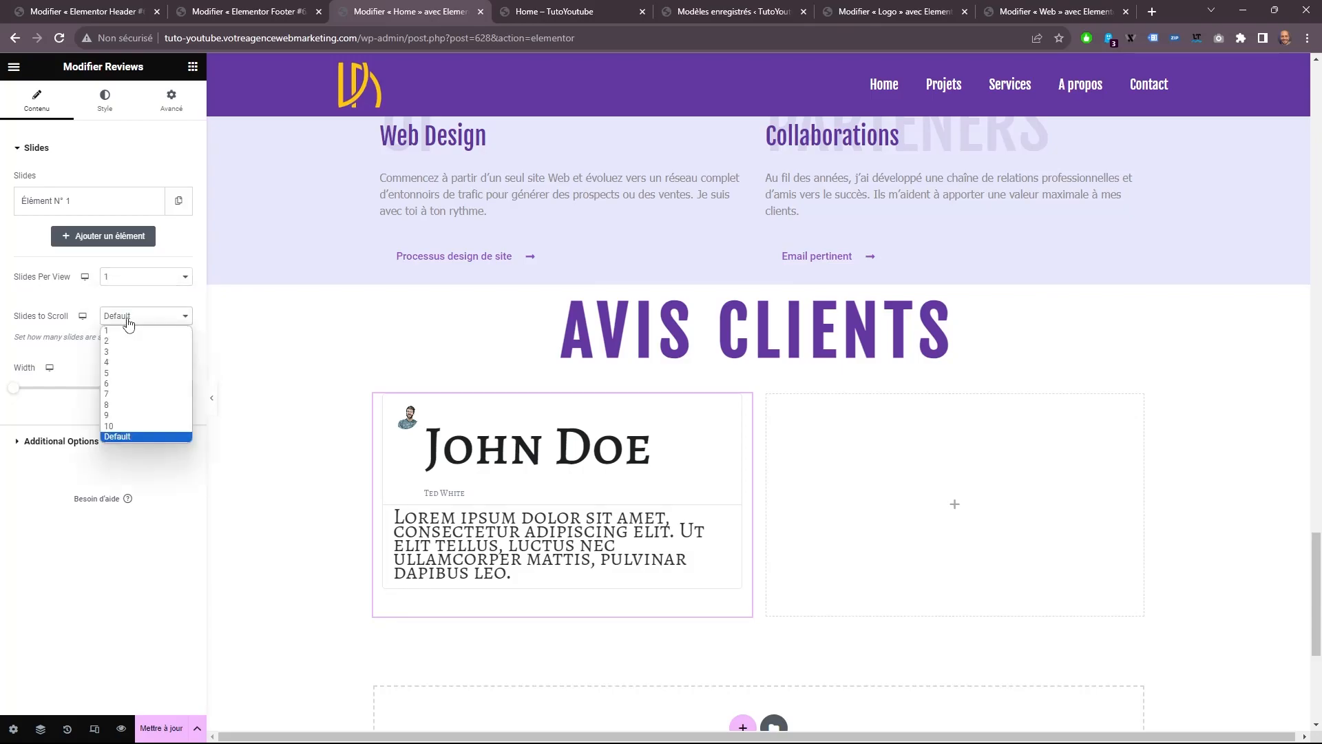
click(134, 336)
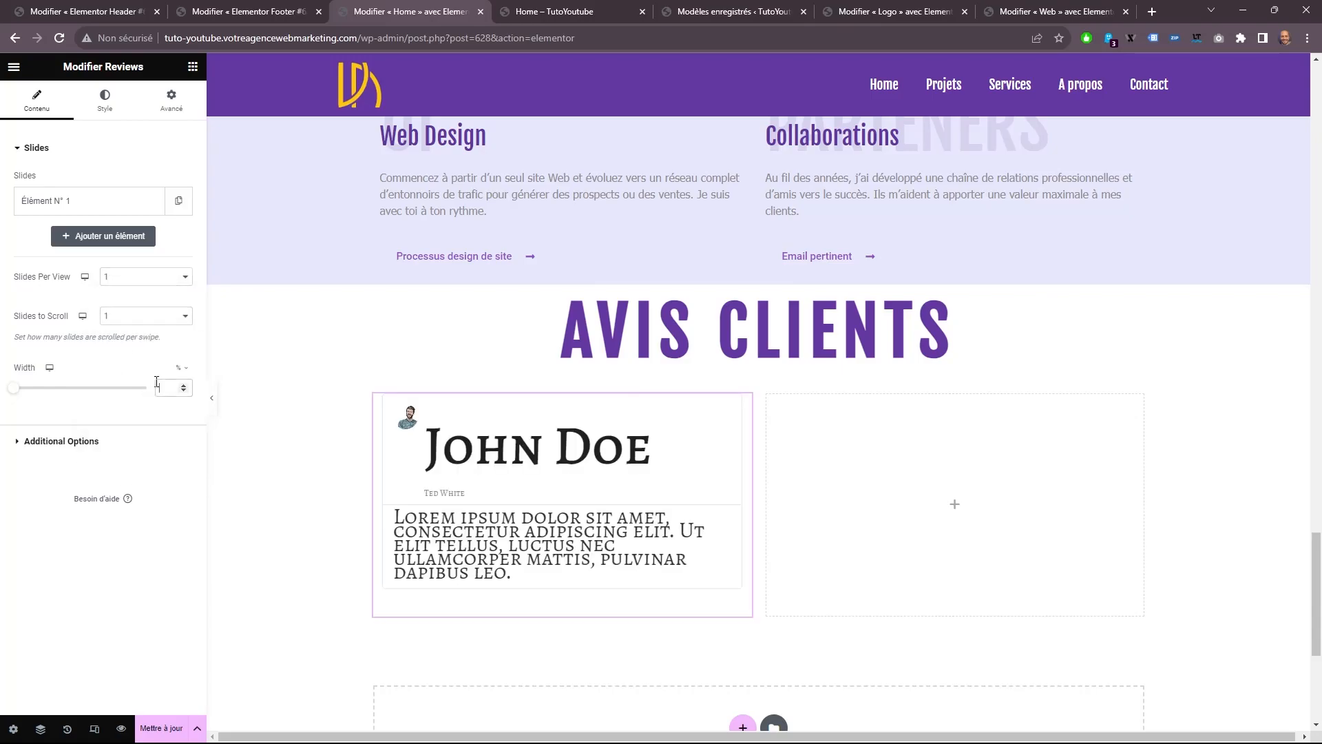
text(100)
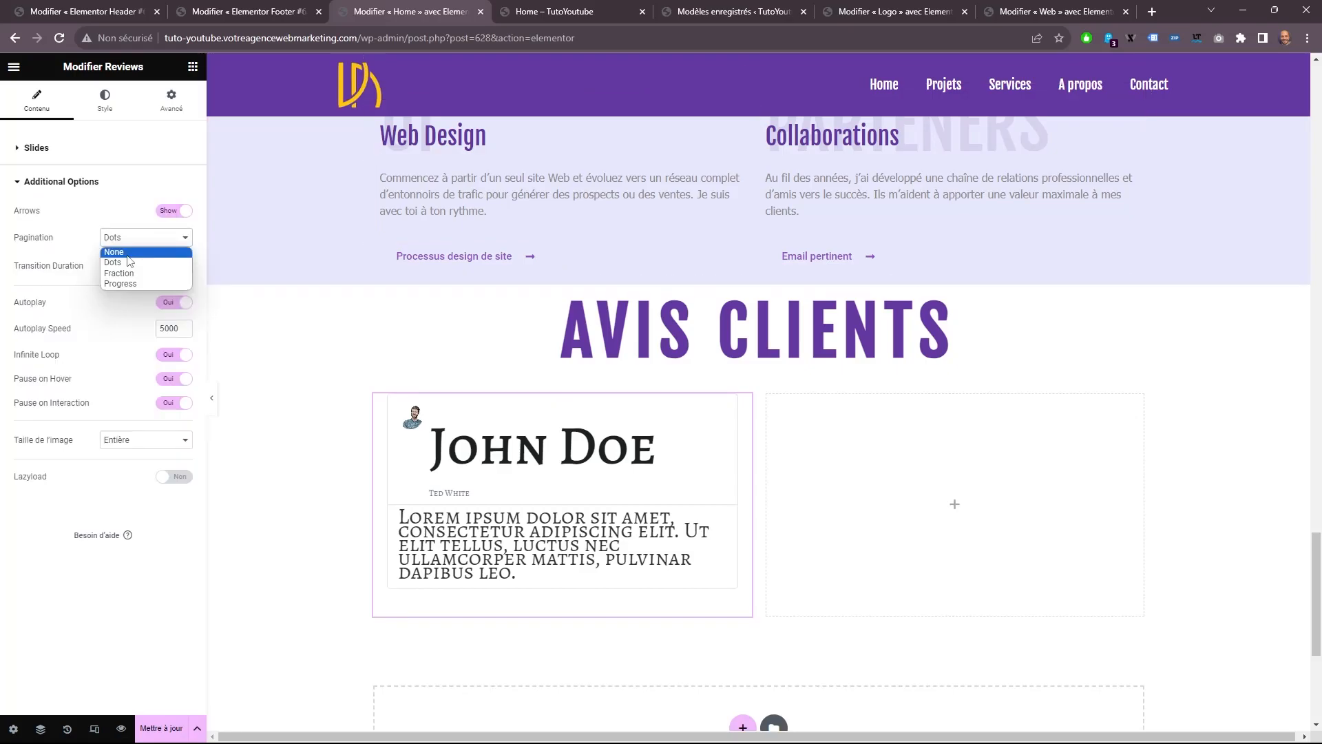
click(126, 253)
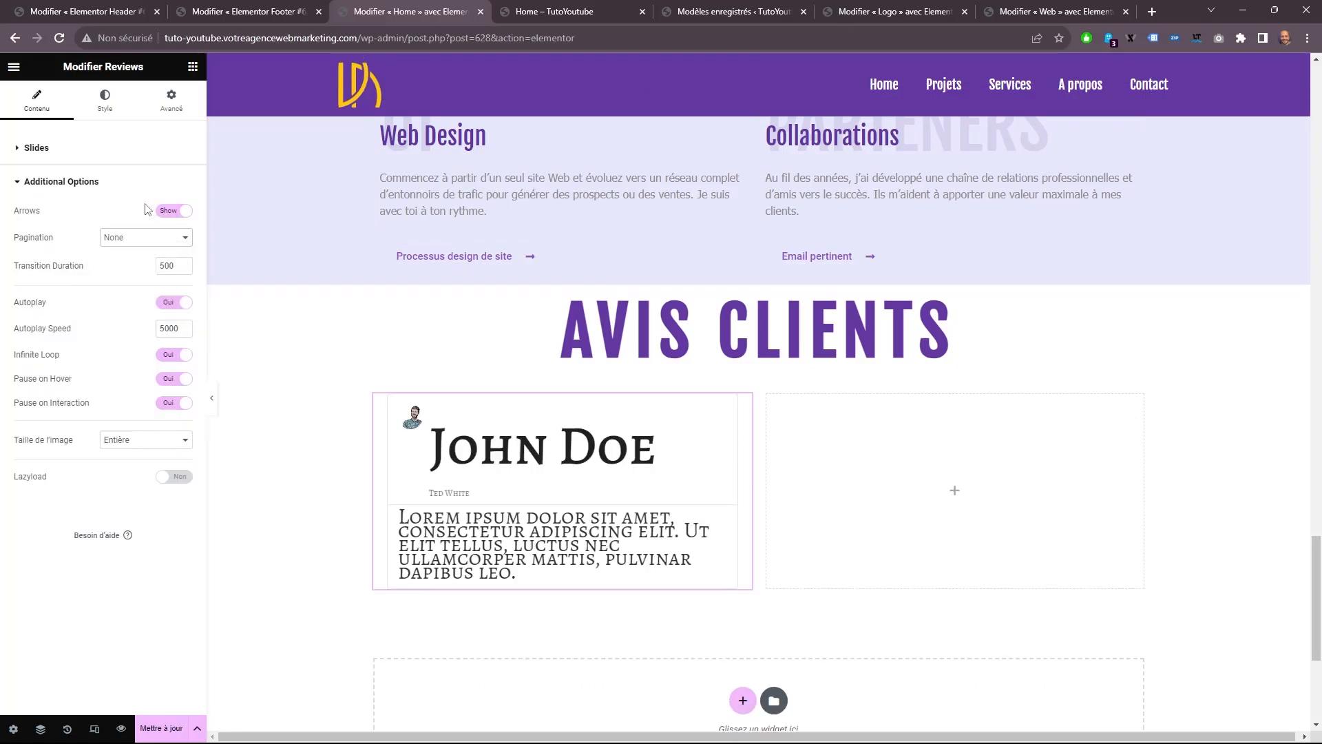
Style the review slides with 12 spacing, a 10 px border radius, and padding of 50 px top and bottom, 10 px on the sides.
click(104, 100)
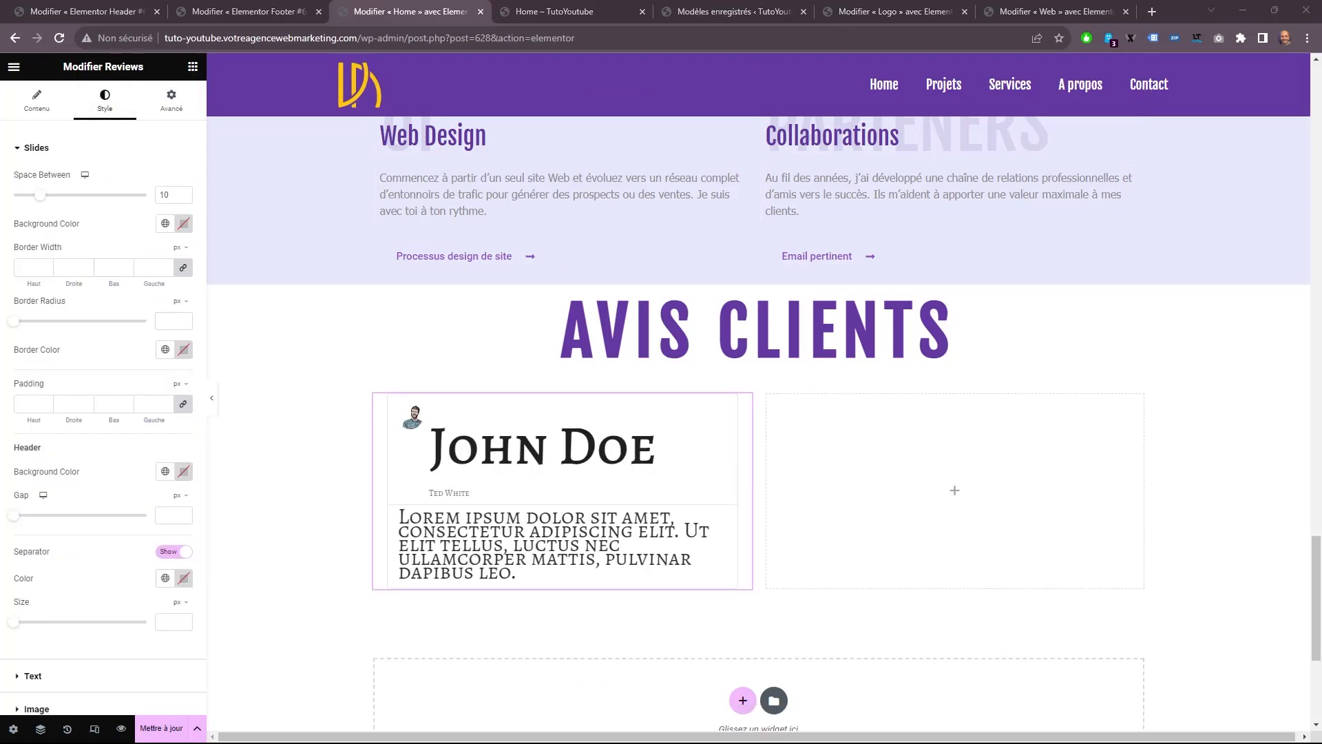
click(183, 193)
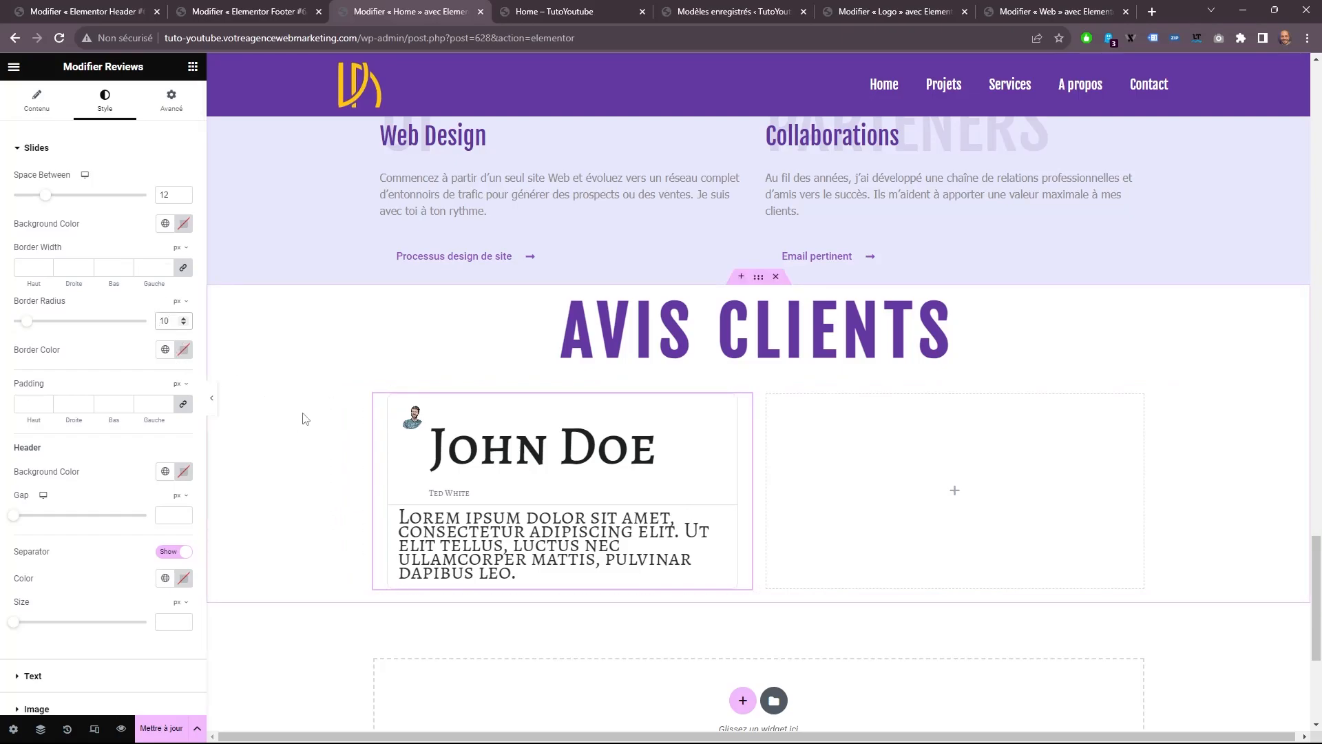
click(109, 405)
text(0)
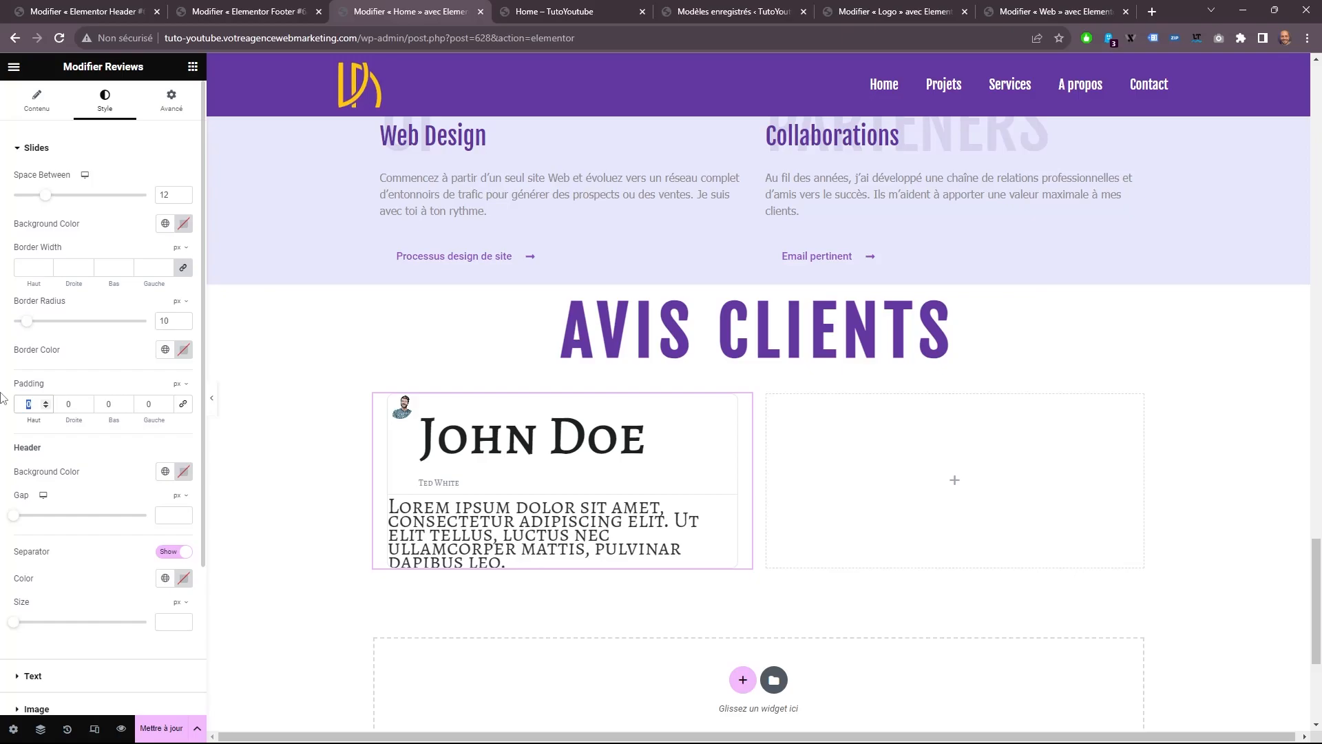
text(50)
key(Tab)
text(500)
key(BackSpace)
text(10)
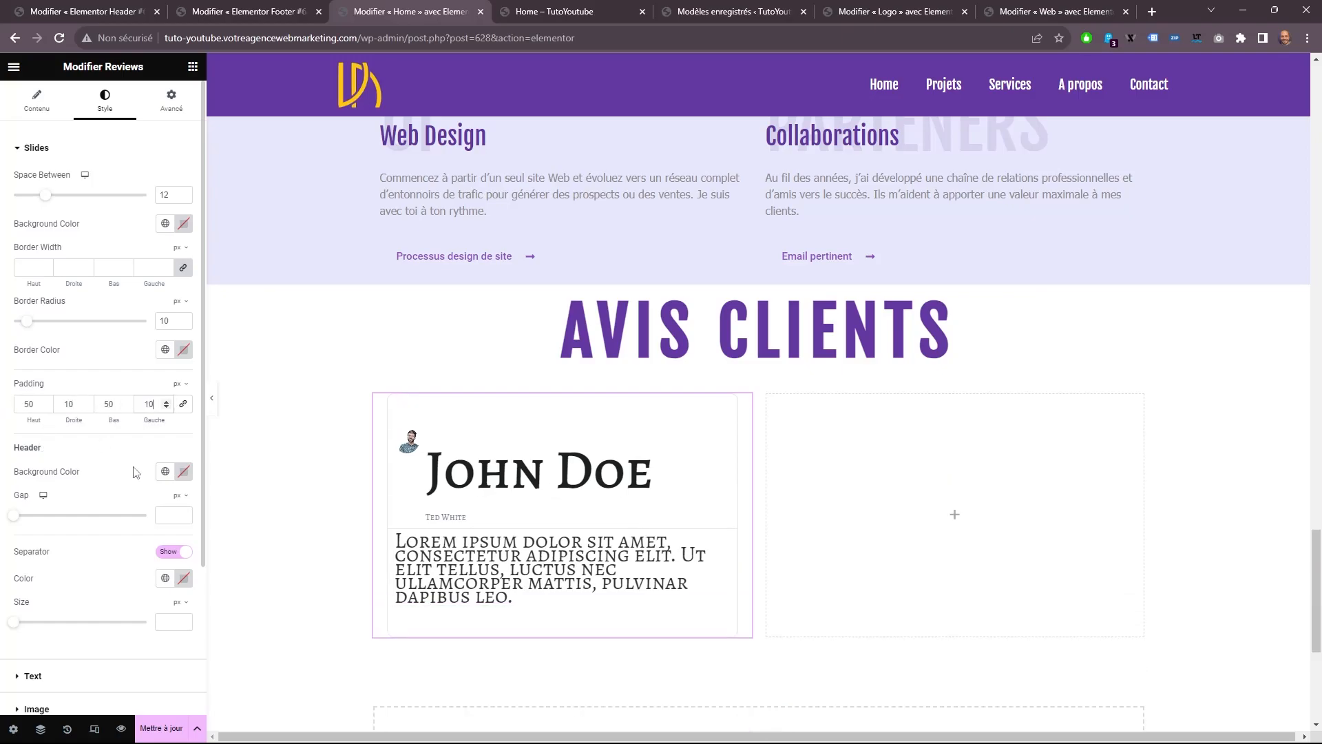
Set the text color of the reviewer's name to #2a2a2a.
scroll(136, 472, down, 2)
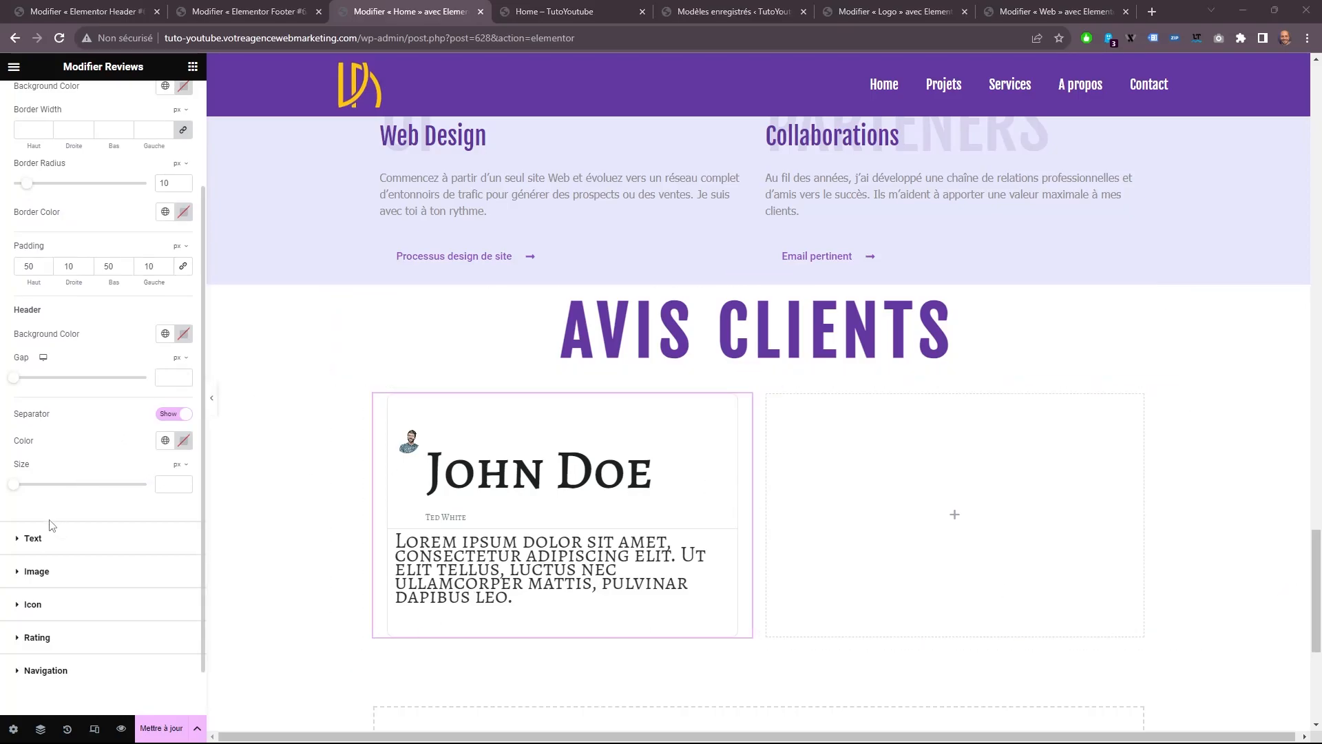
click(74, 537)
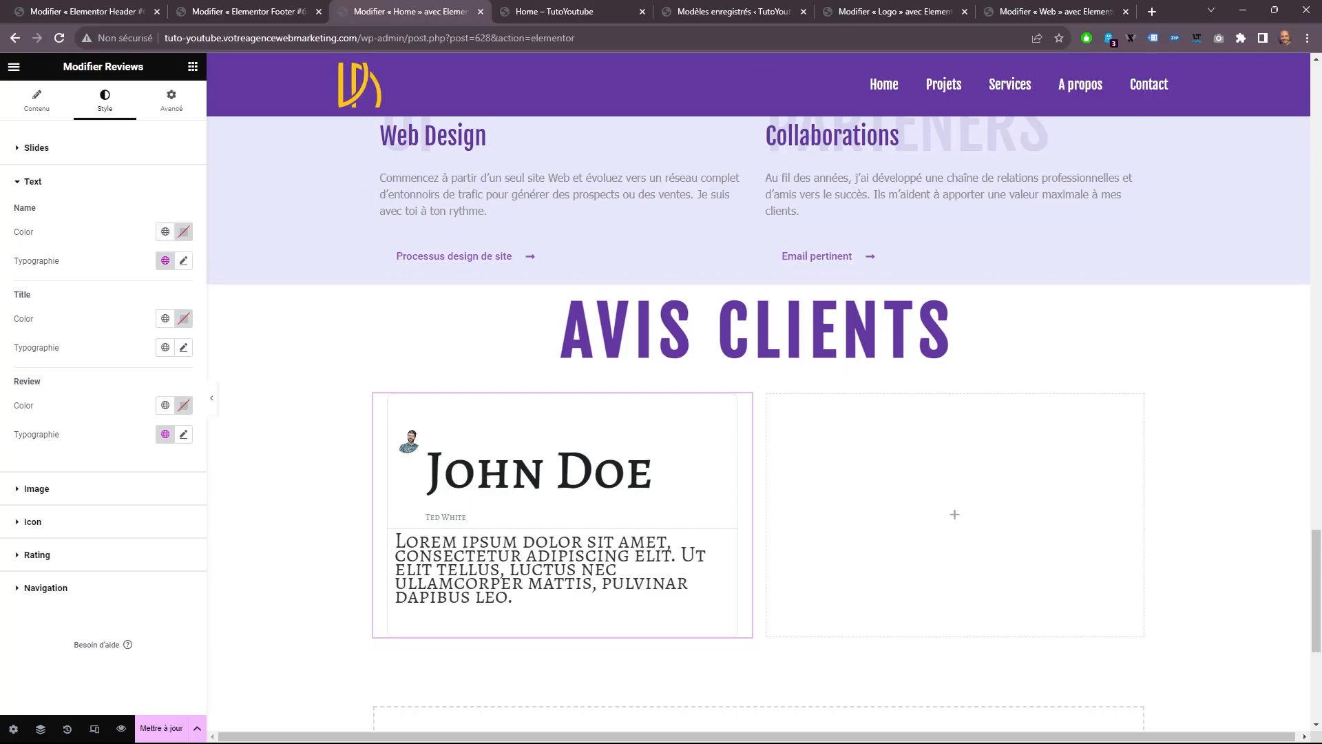
click(184, 231)
click(117, 429)
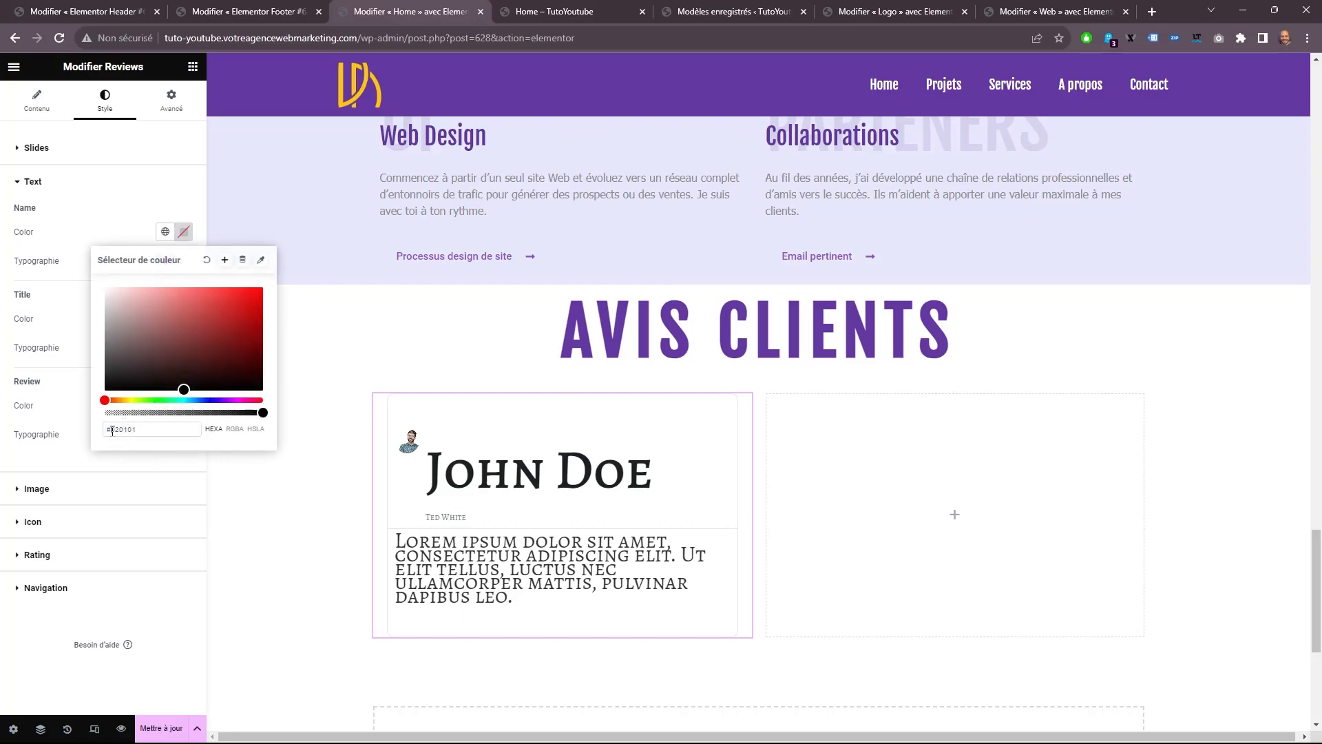
double_click(112, 429)
text(2a2a2a)
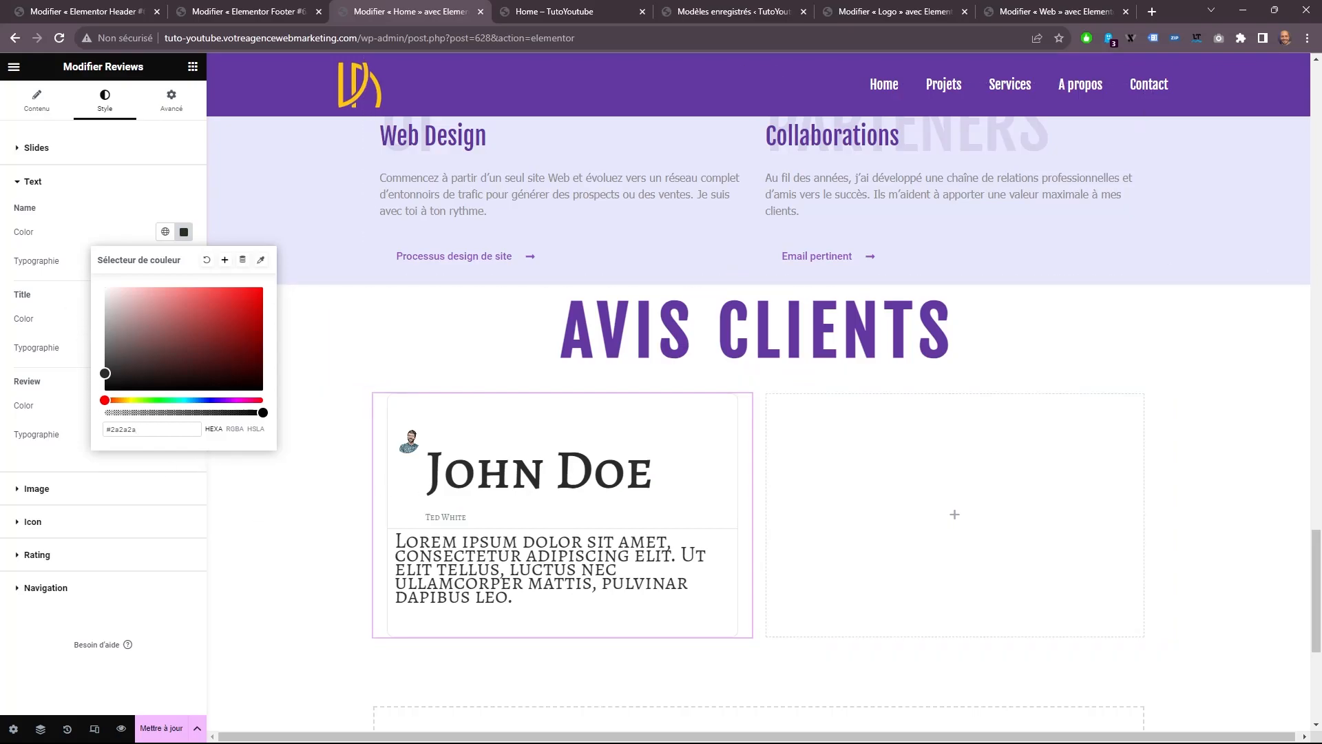
click(38, 333)
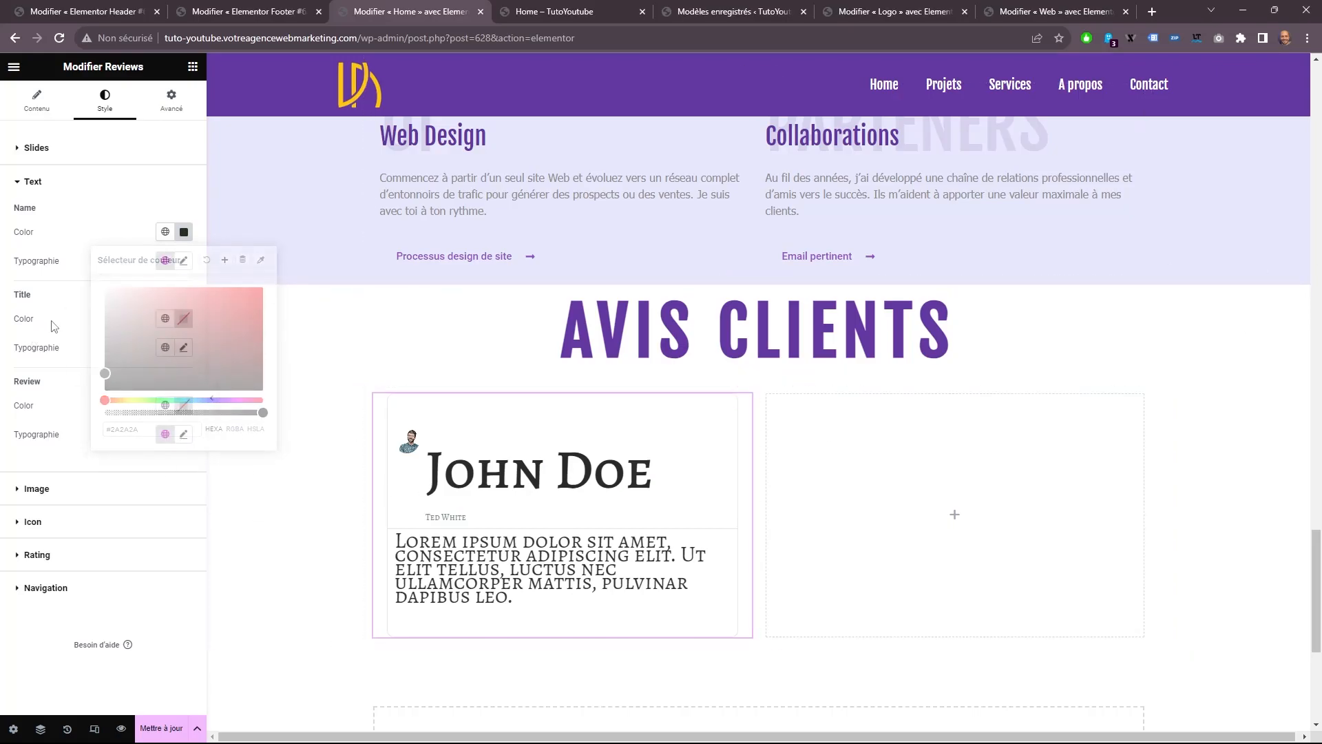
Set the reviewer name's typography to the condensed font used by the page headings, at size 35 px.
click(184, 348)
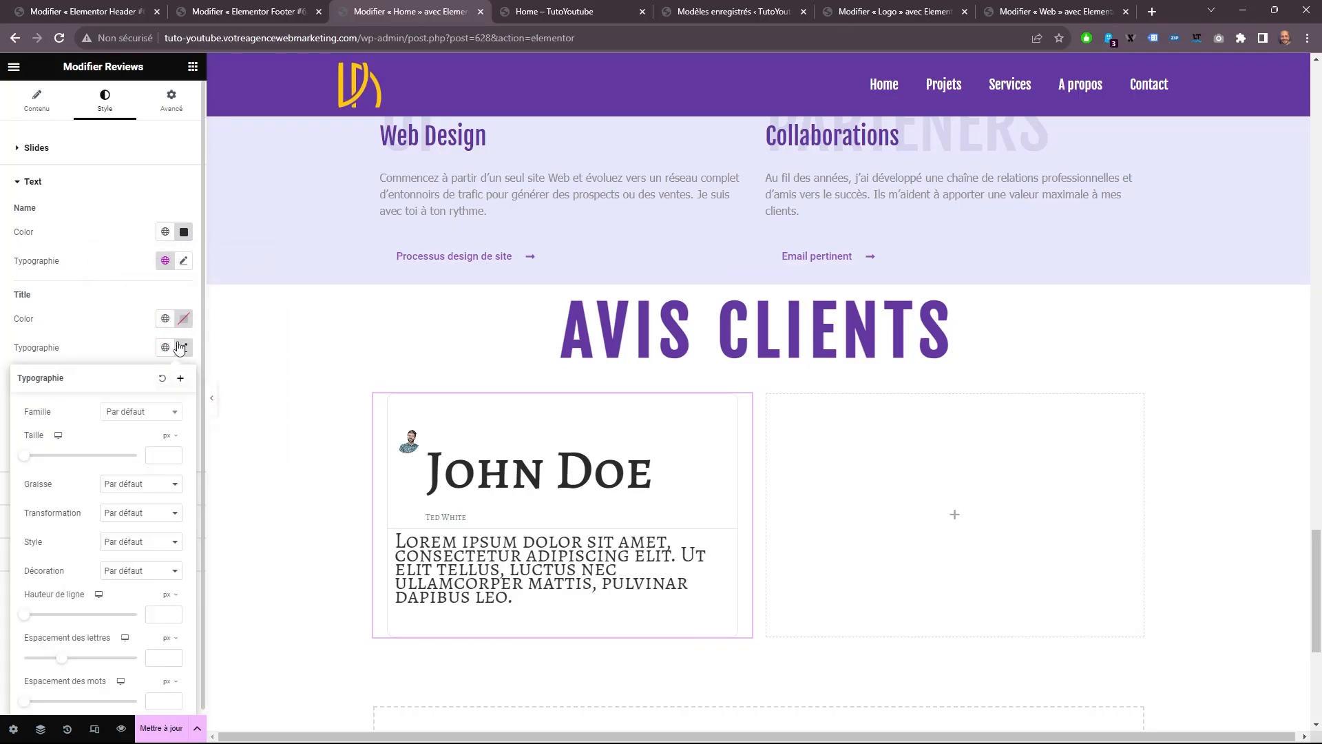
click(172, 381)
click(183, 260)
double_click(163, 366)
text(35)
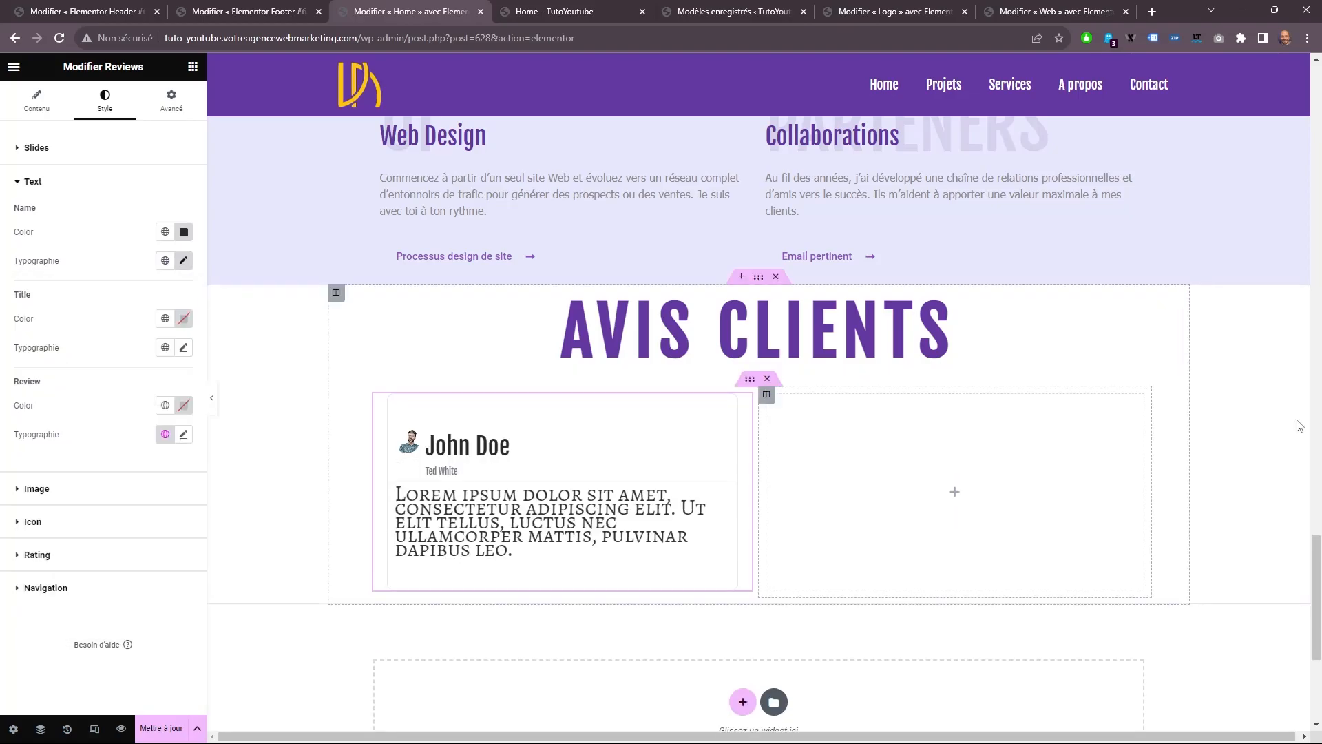
Give the reviewer's title text the global color Titre and the Tahoma font at 19 px.
click(165, 319)
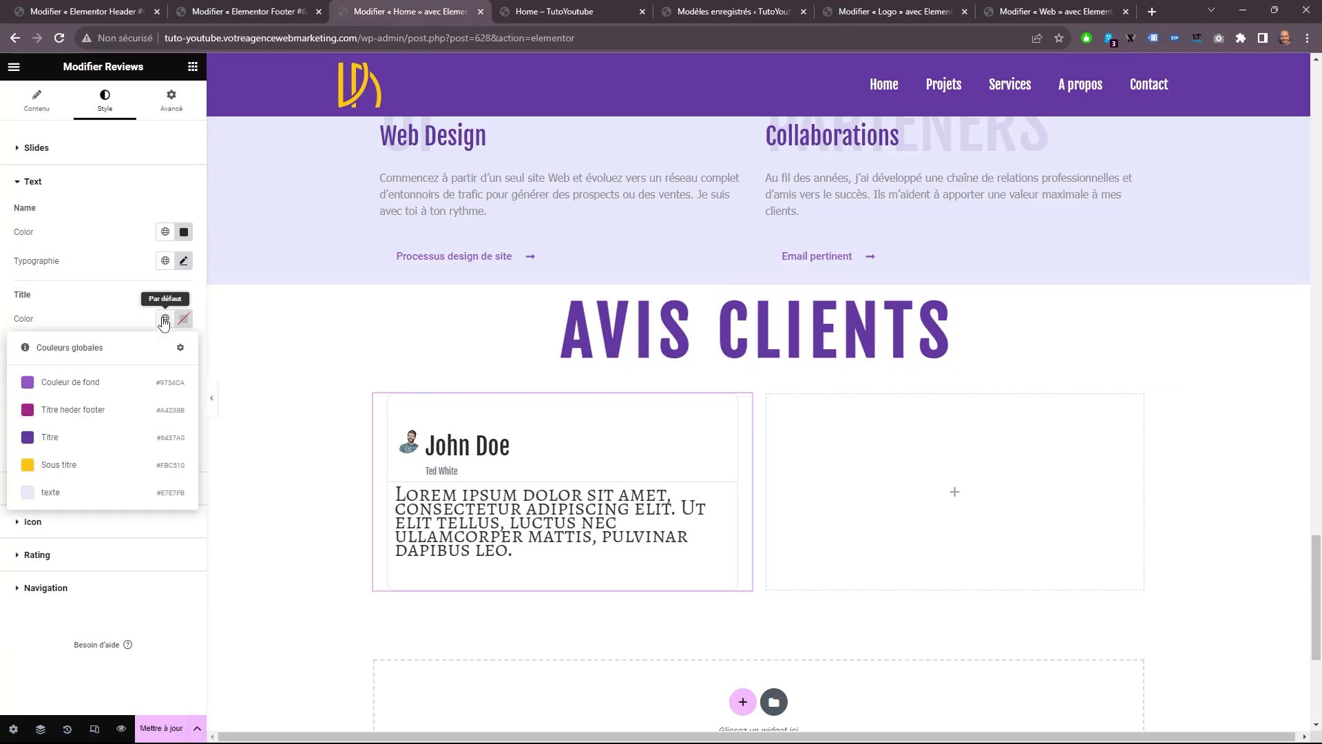
click(81, 390)
click(165, 319)
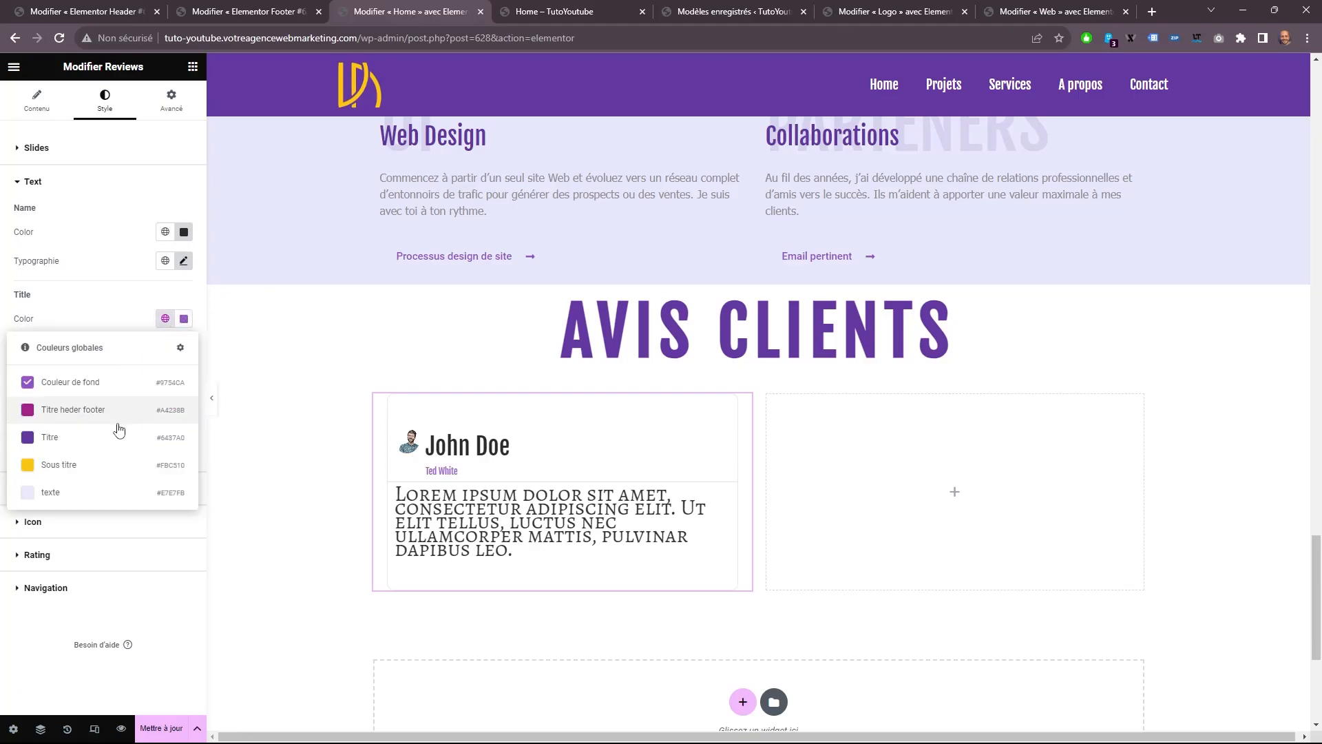
click(97, 436)
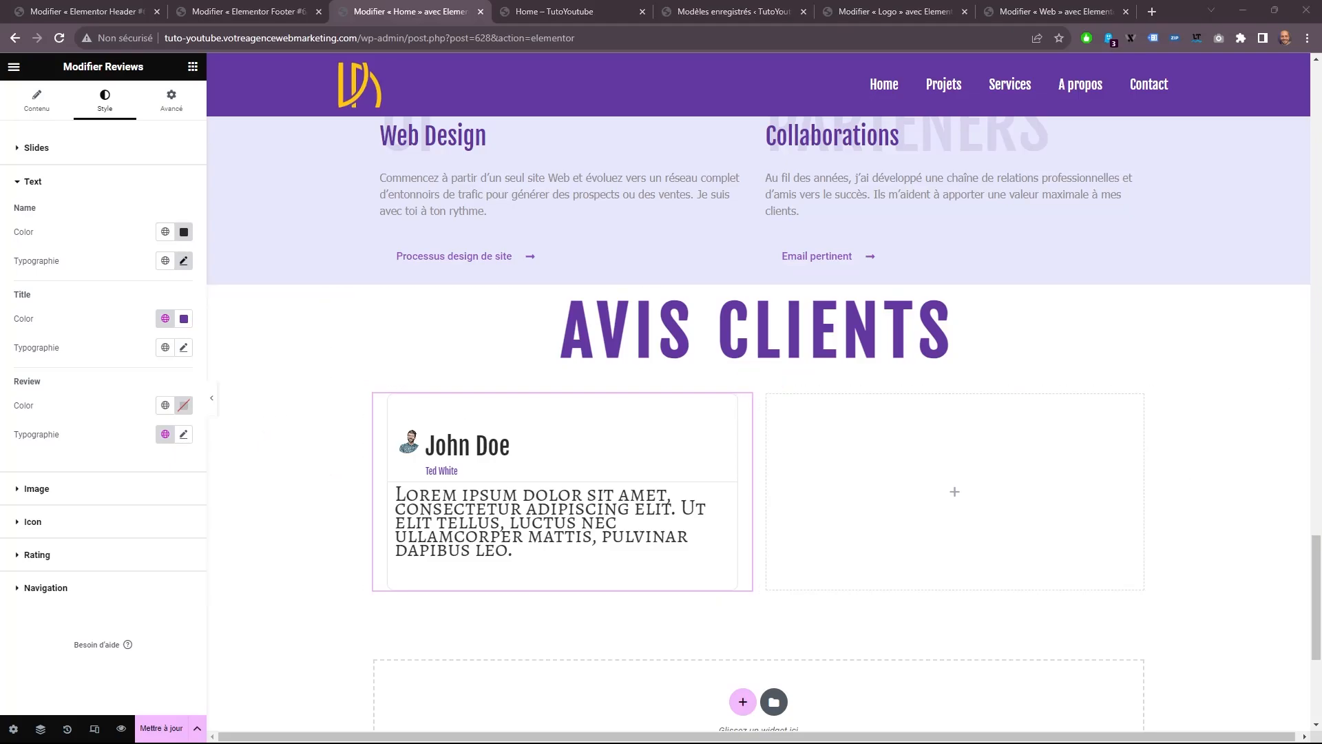
click(183, 347)
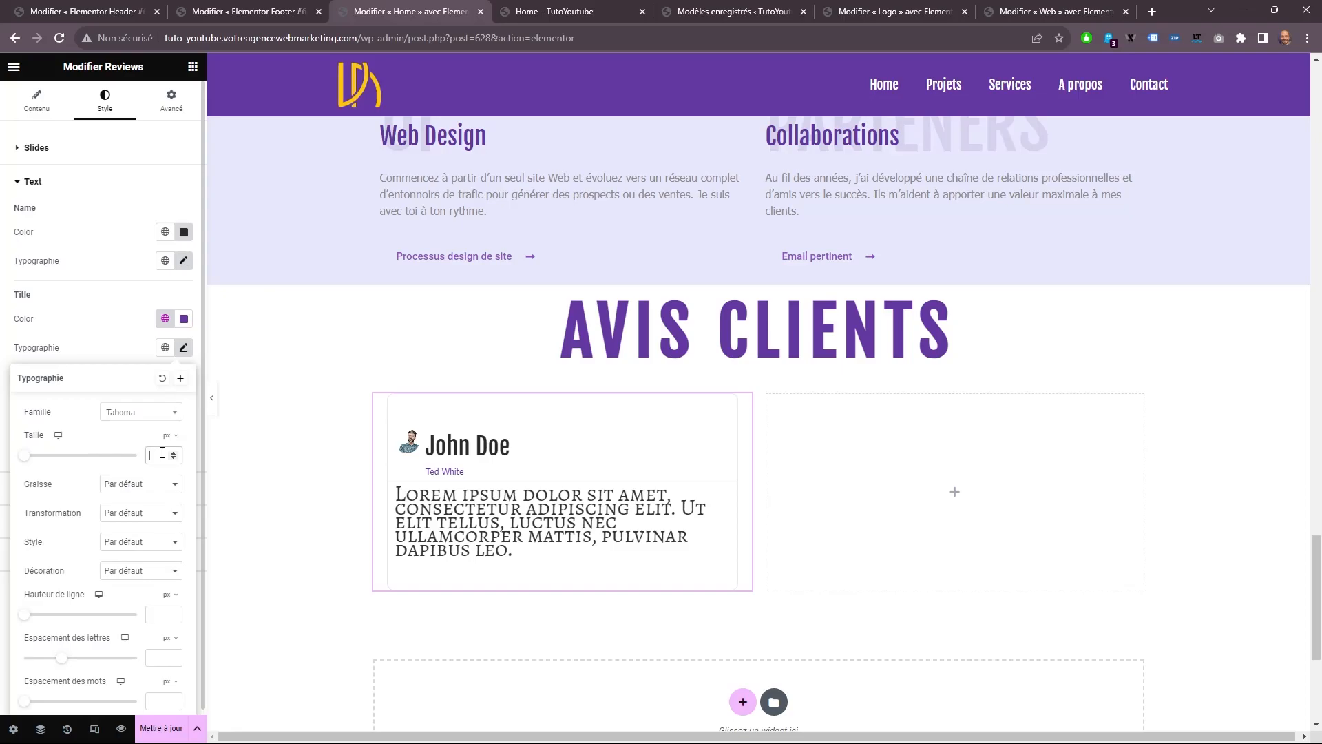
text(19)
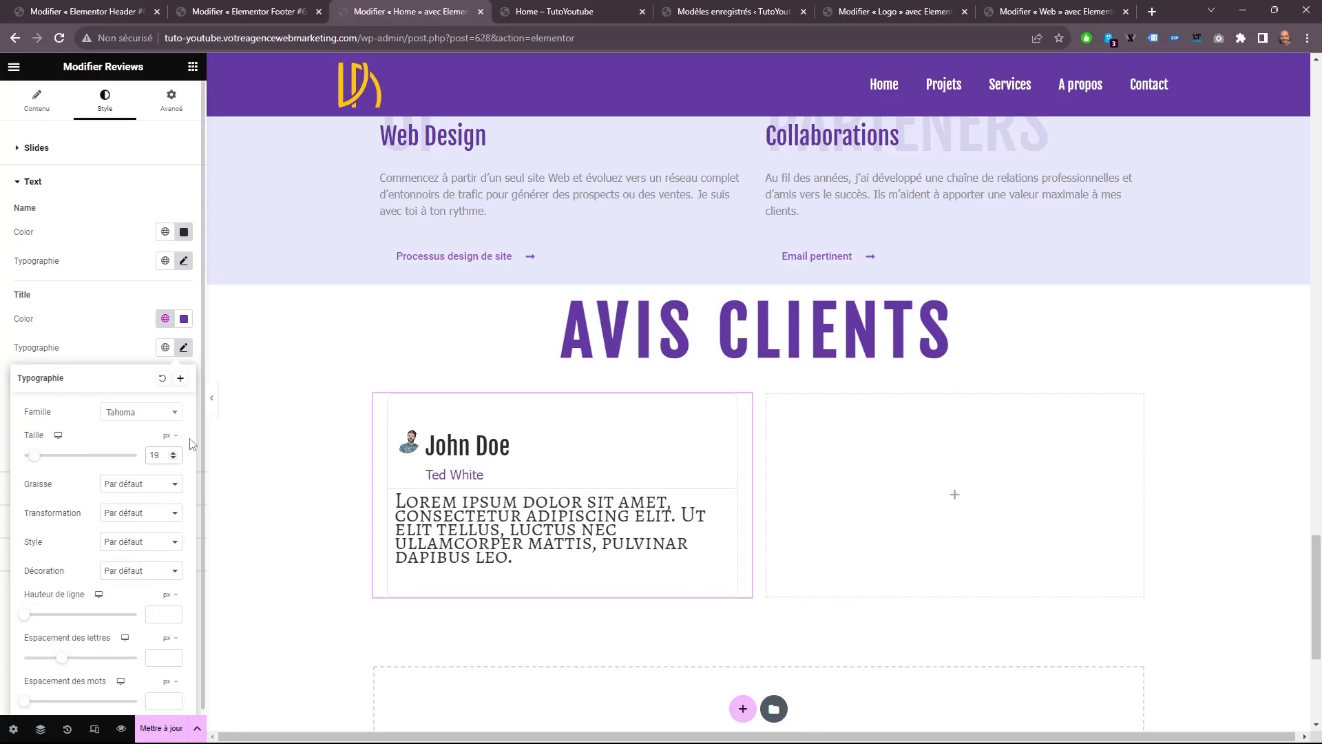
click(97, 336)
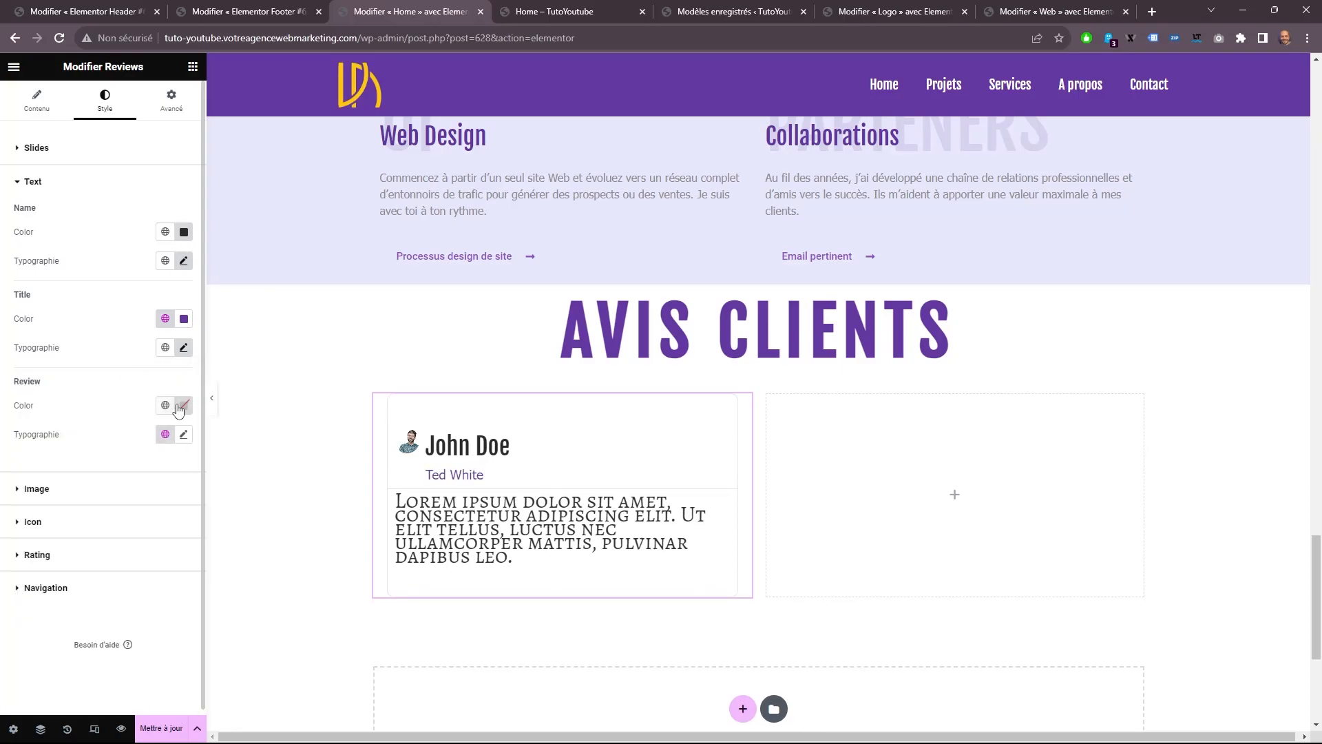
Copy the color #2A2A2A from the reviewer's name and apply it to the review text.
click(183, 231)
right_click(150, 430)
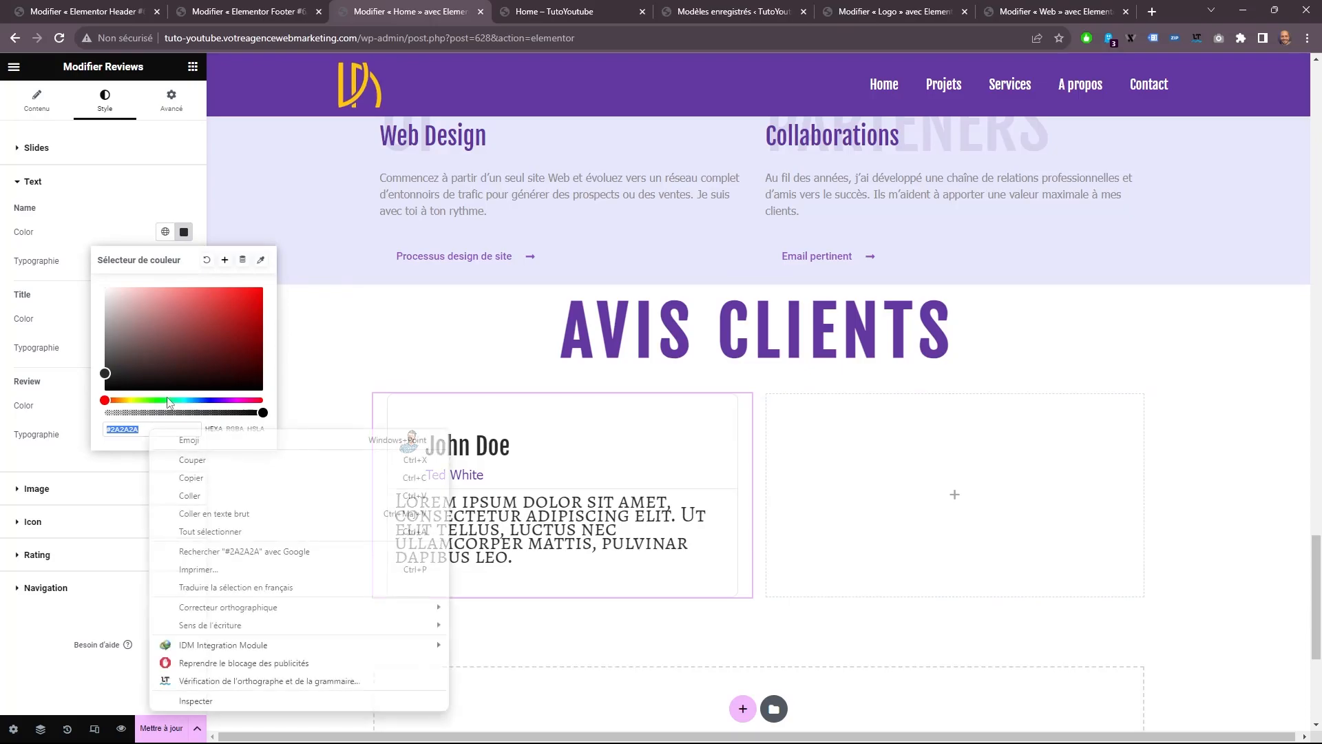
click(196, 479)
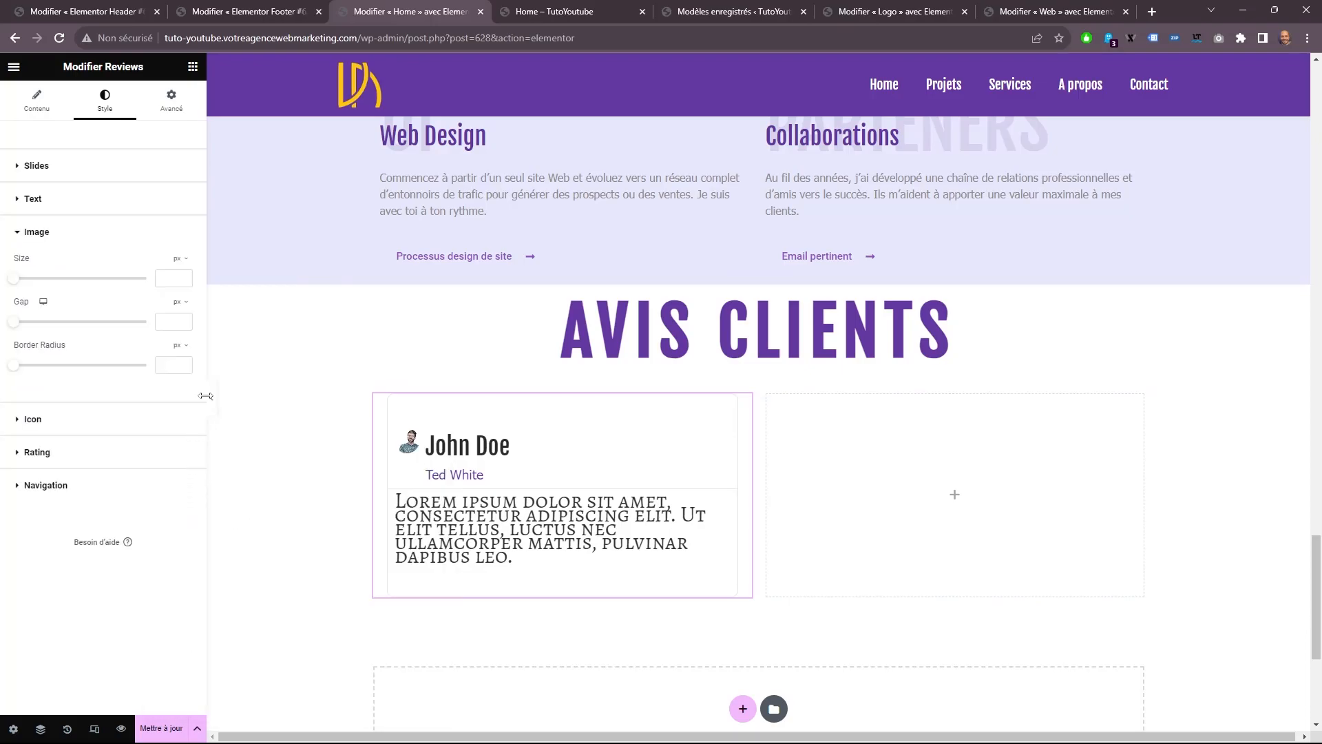
click(114, 201)
click(184, 249)
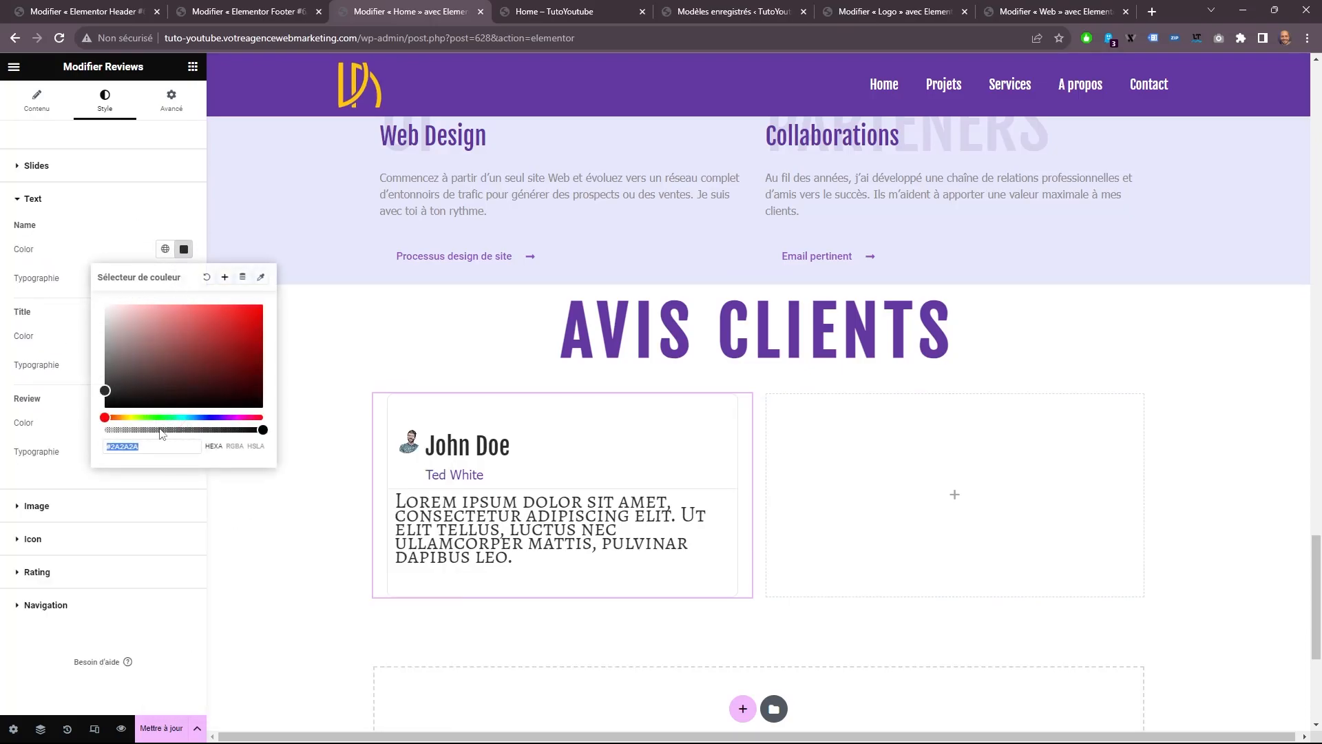
right_click(160, 448)
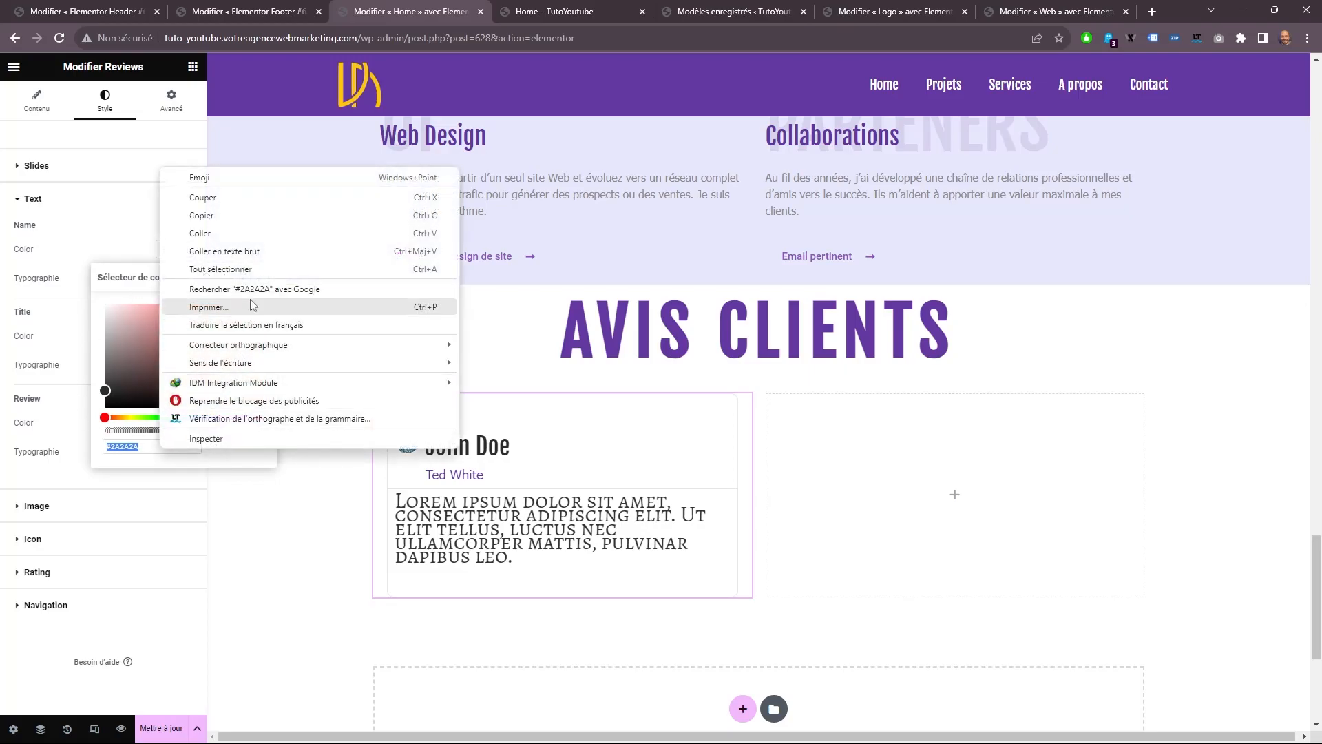
click(215, 214)
click(49, 430)
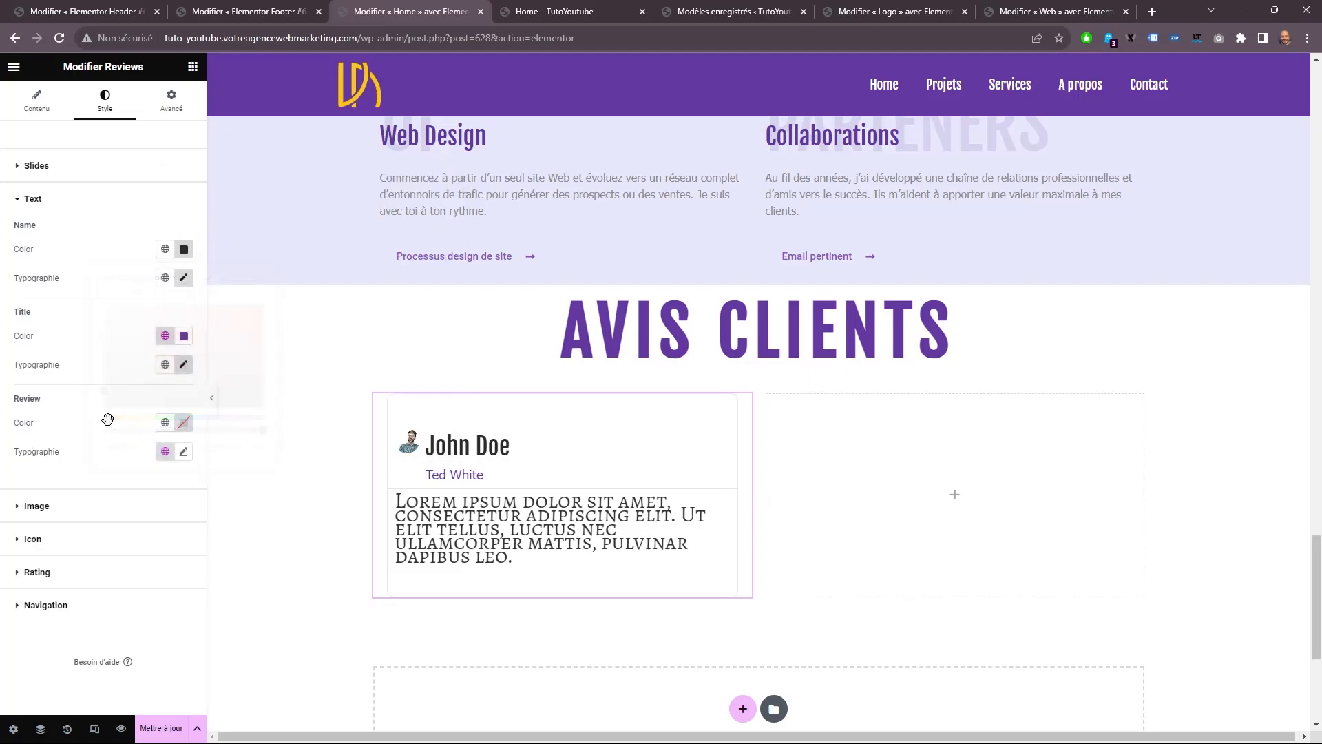
click(184, 422)
right_click(138, 628)
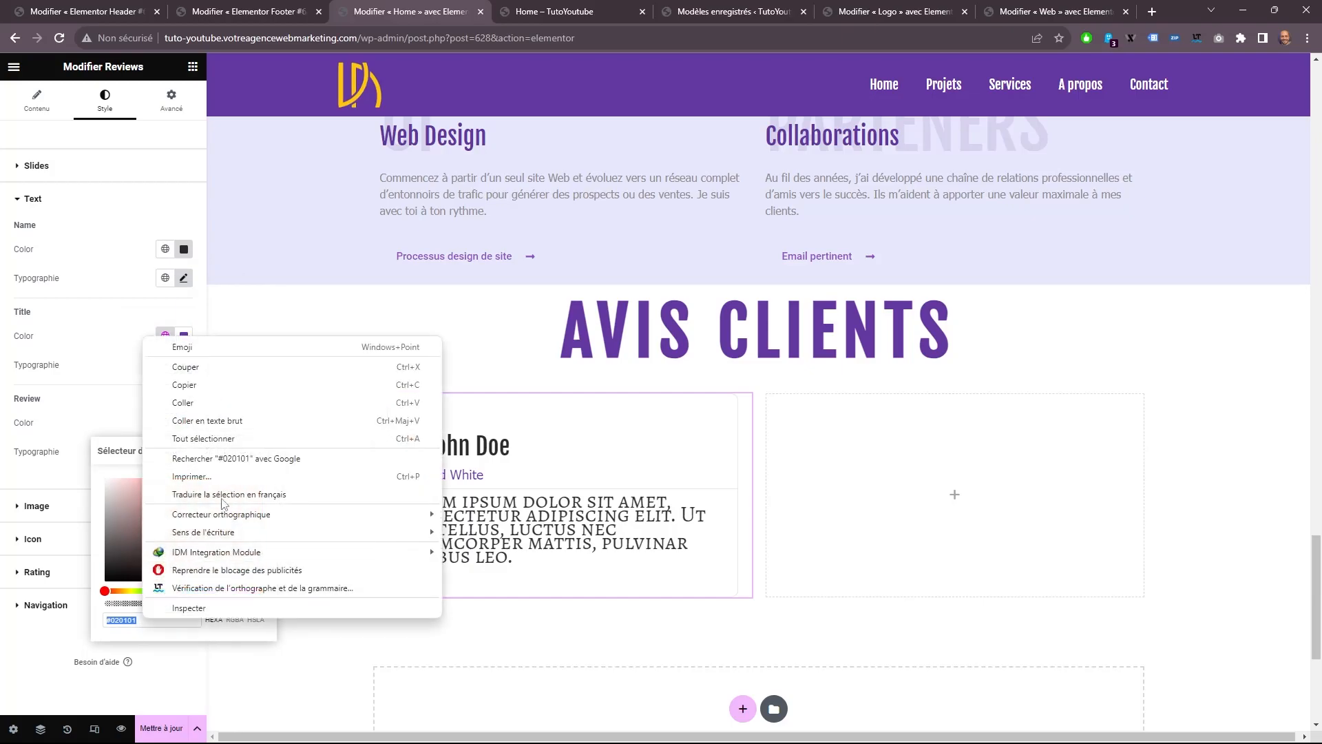
click(140, 419)
click(139, 421)
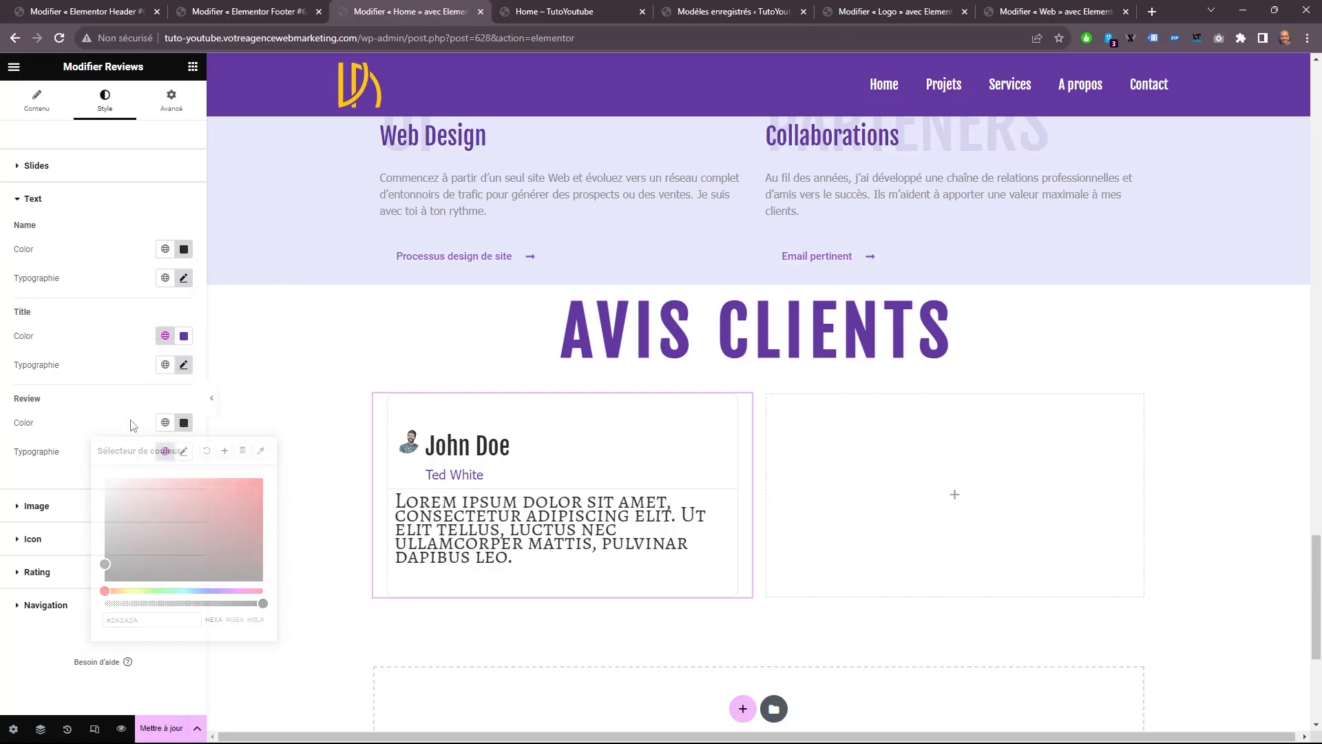
Set the review text's typography to the Tahoma font at 16 px.
click(183, 451)
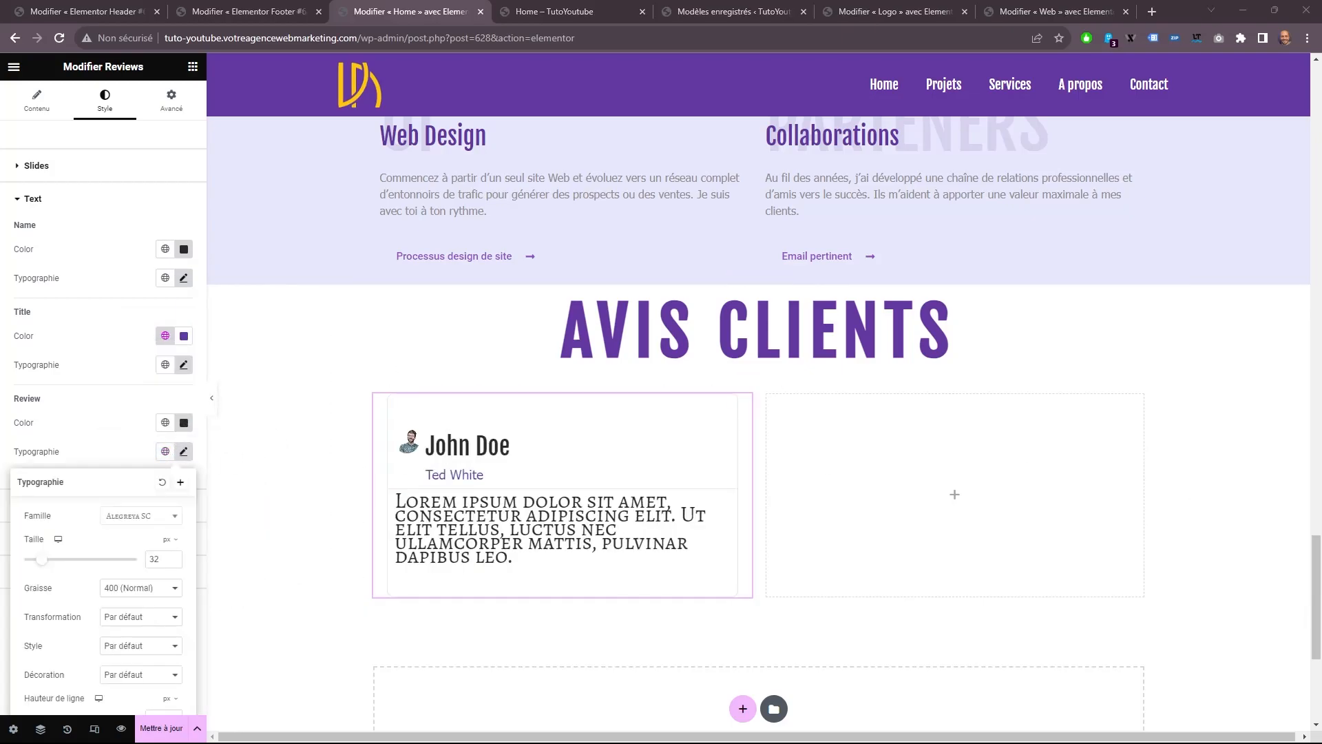
click(128, 517)
scroll(131, 579, up, 10)
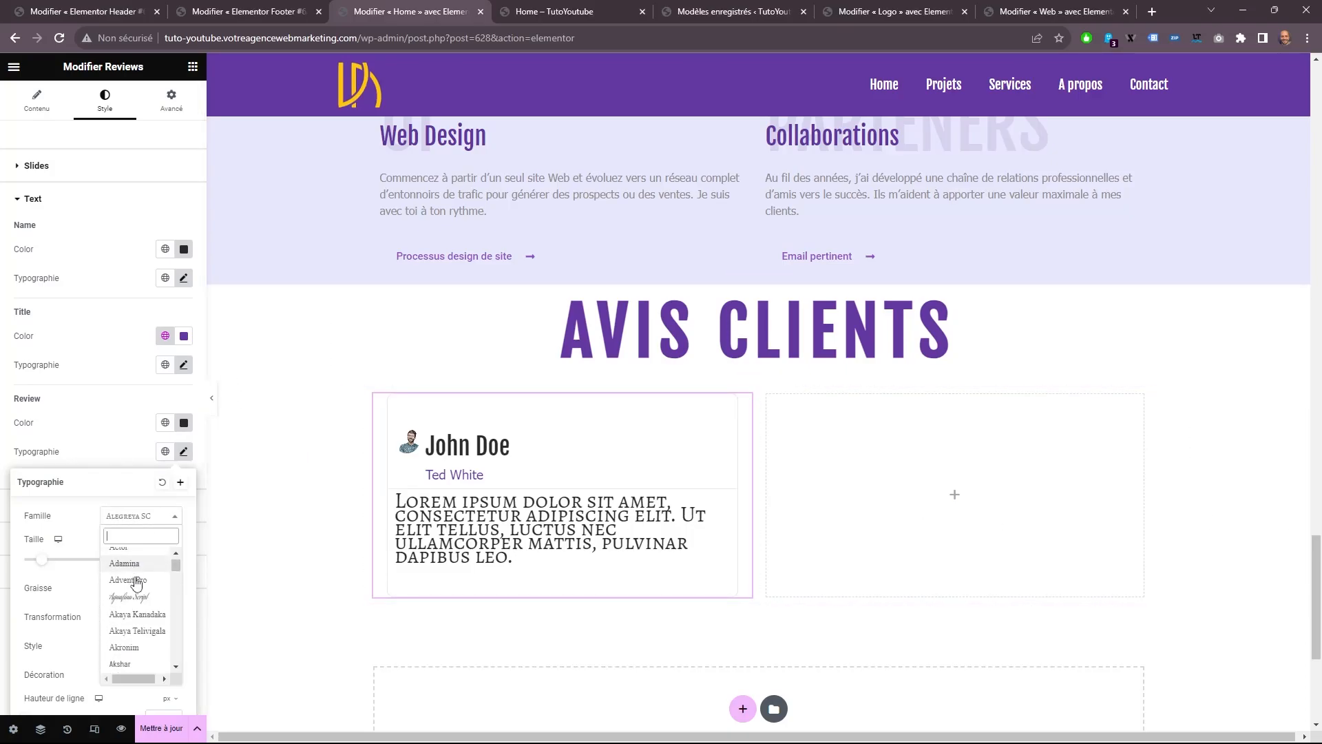
click(125, 637)
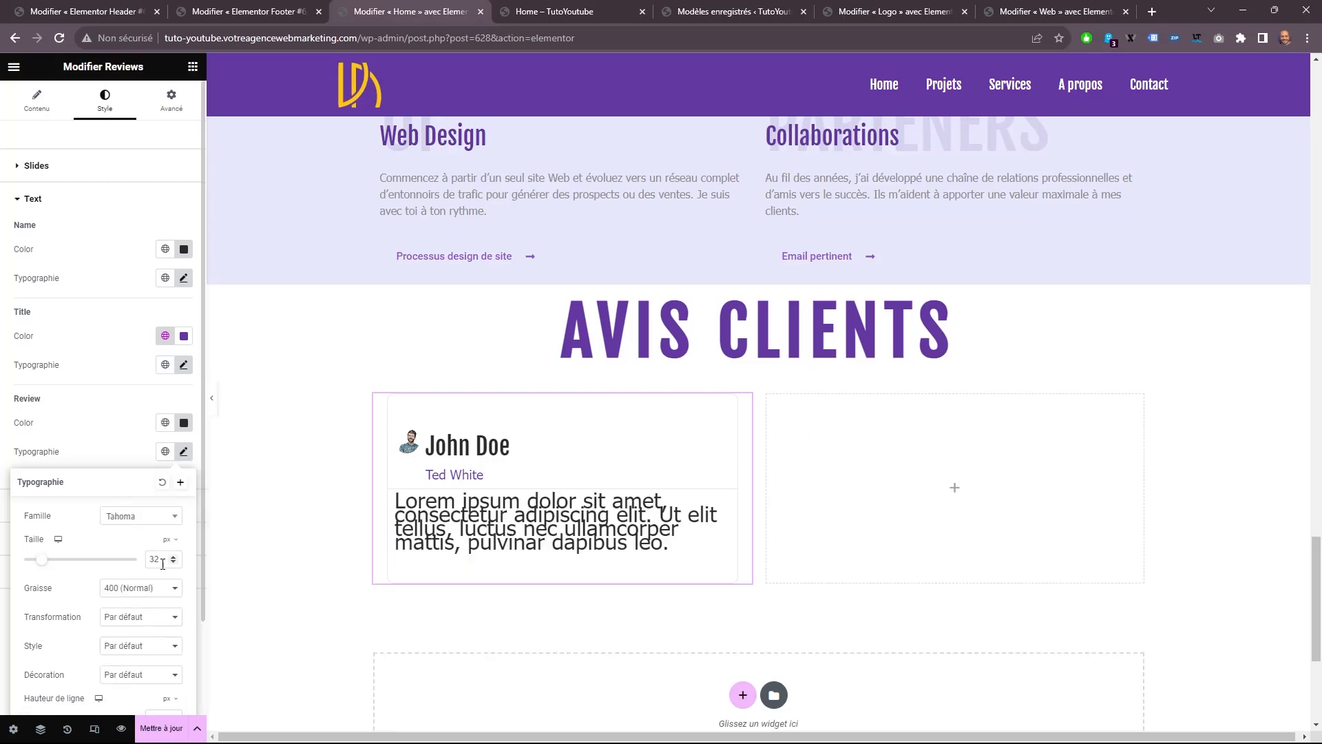
text(16)
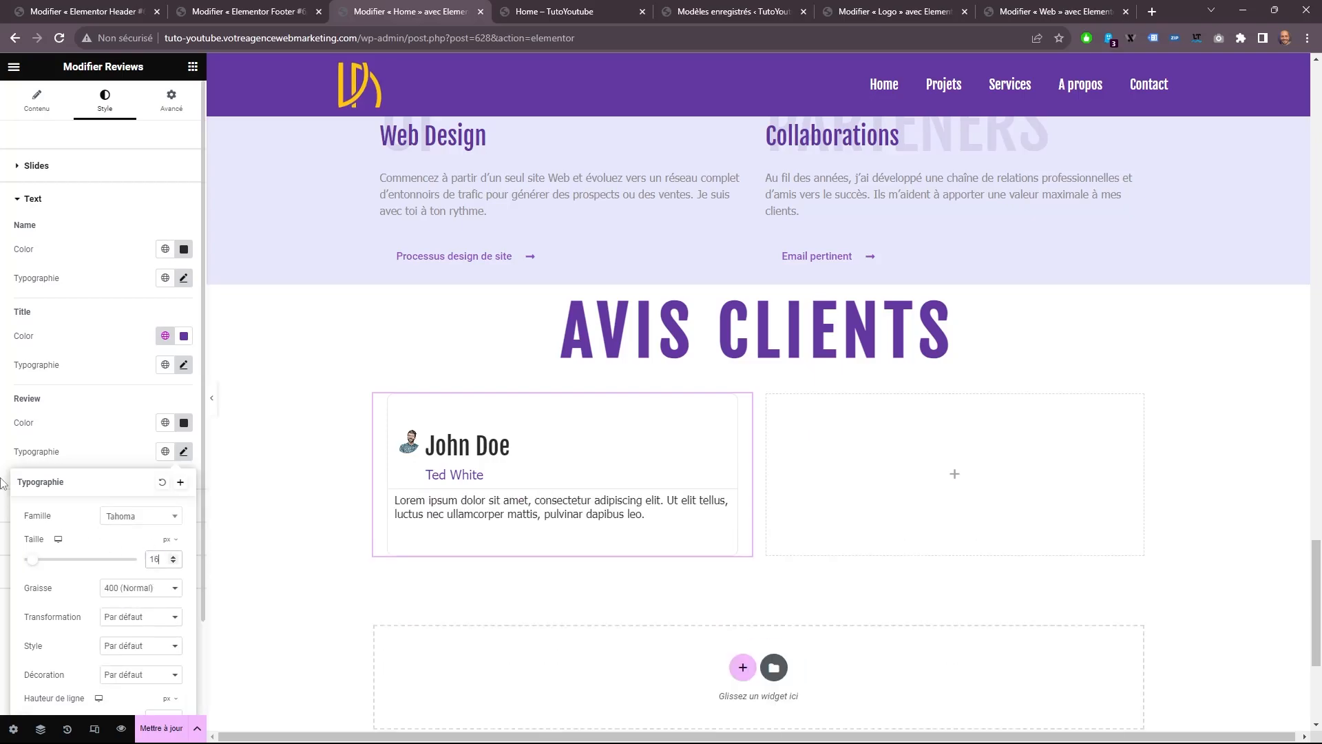
click(4, 482)
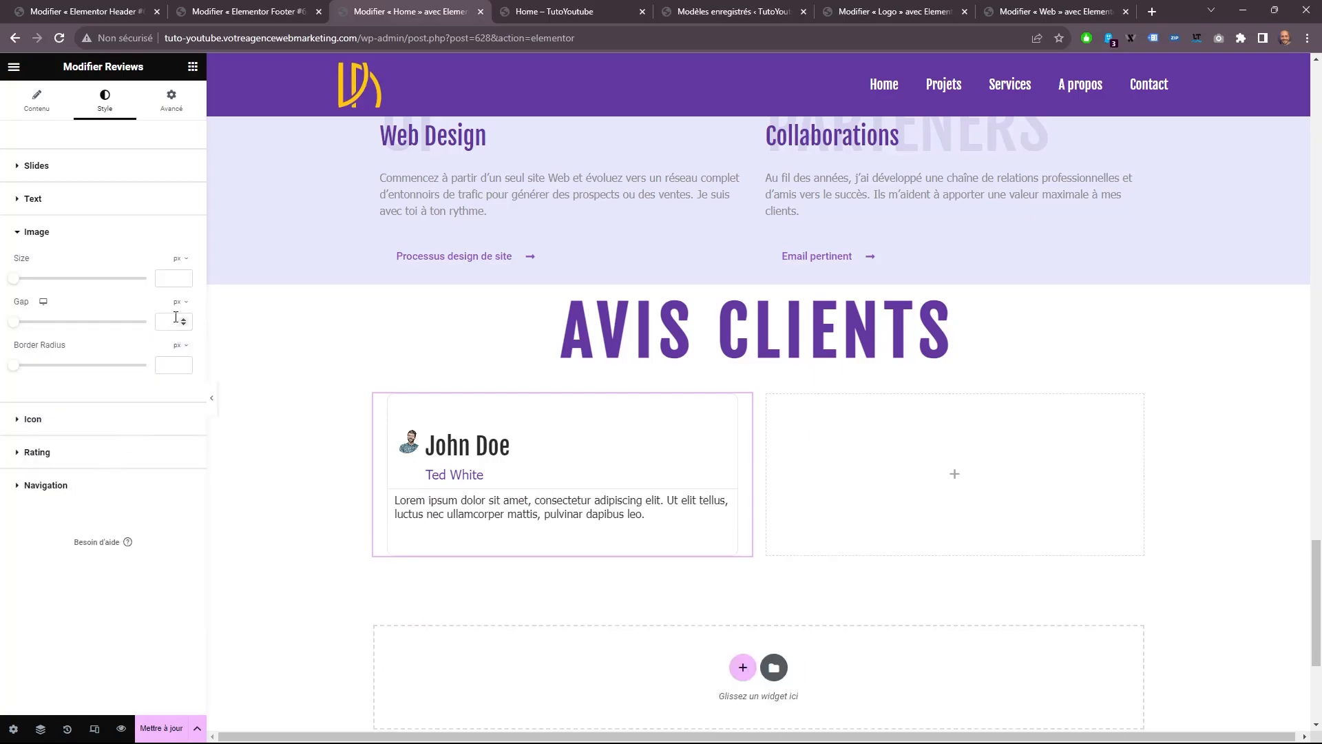
Style the review image with size 70 px, gap 14 px and border radius 100 px, and replace it with the close-up portrait of a man.
text(70)
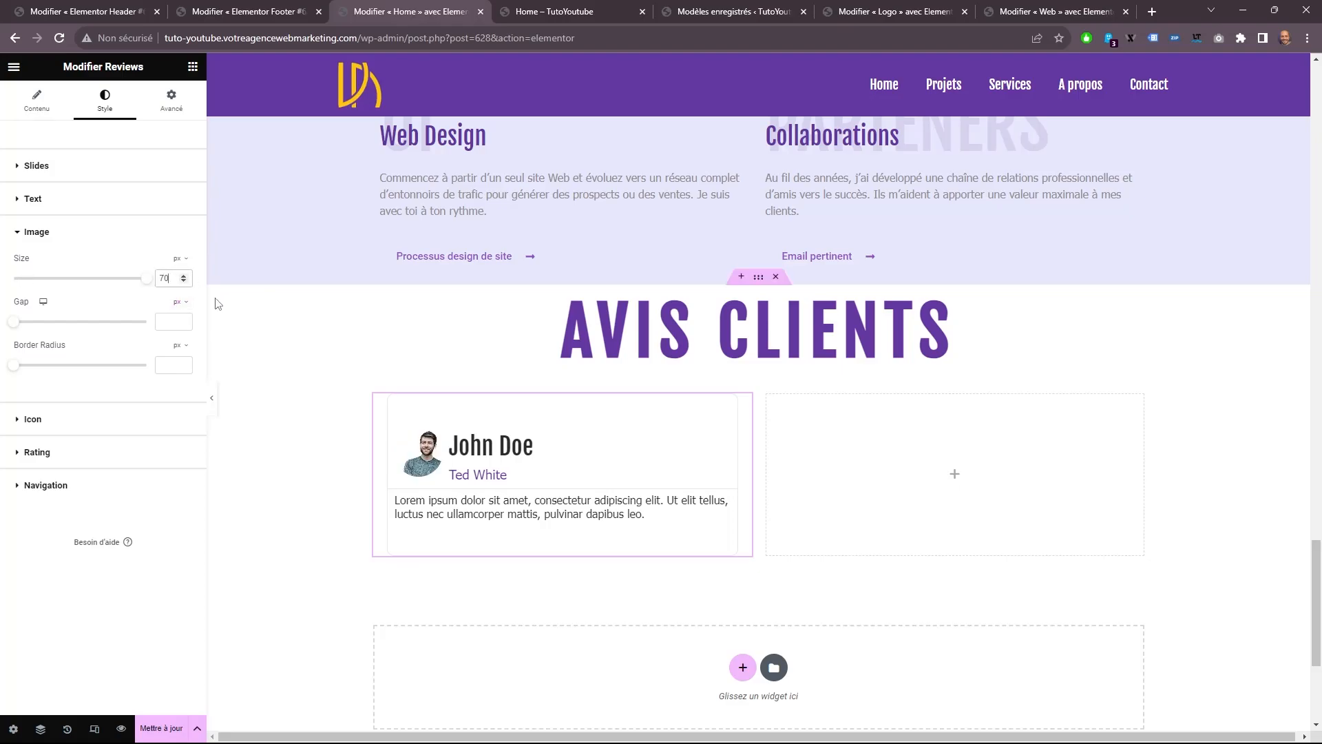
click(167, 321)
text(10)
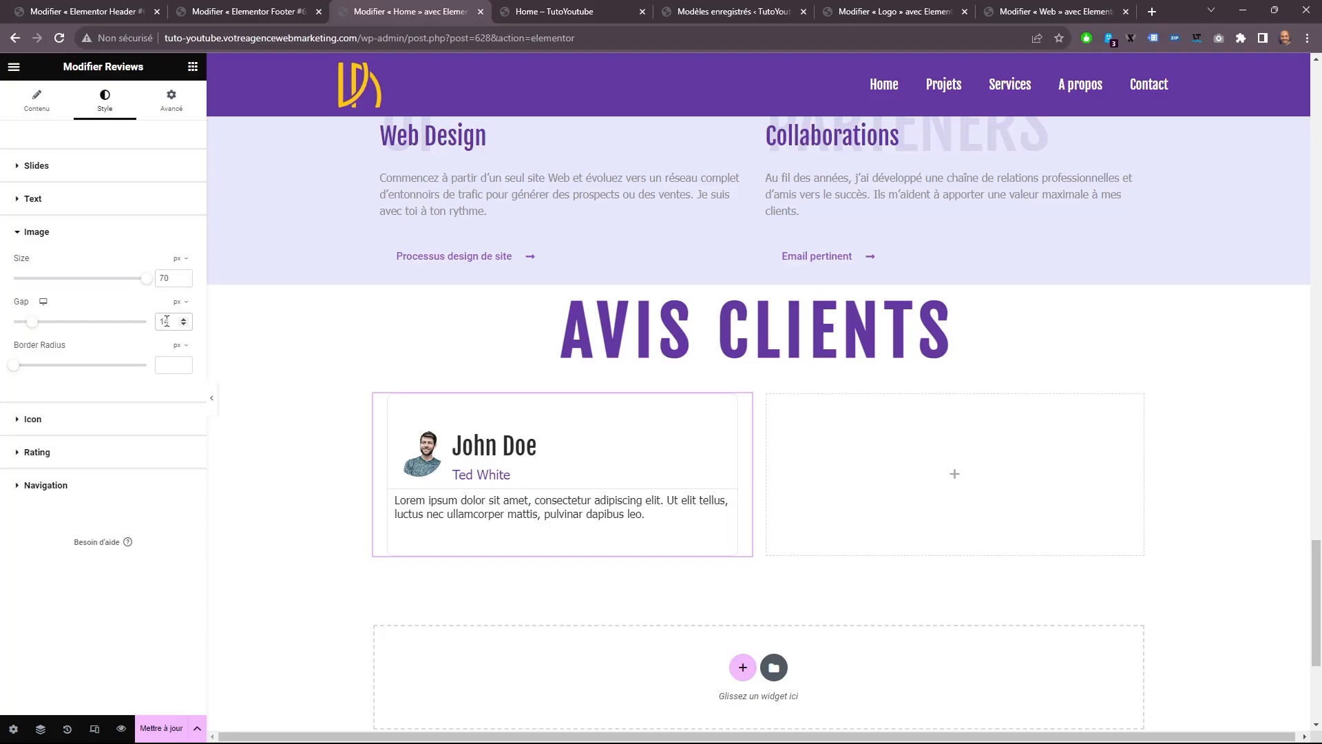
click(175, 363)
text(100)
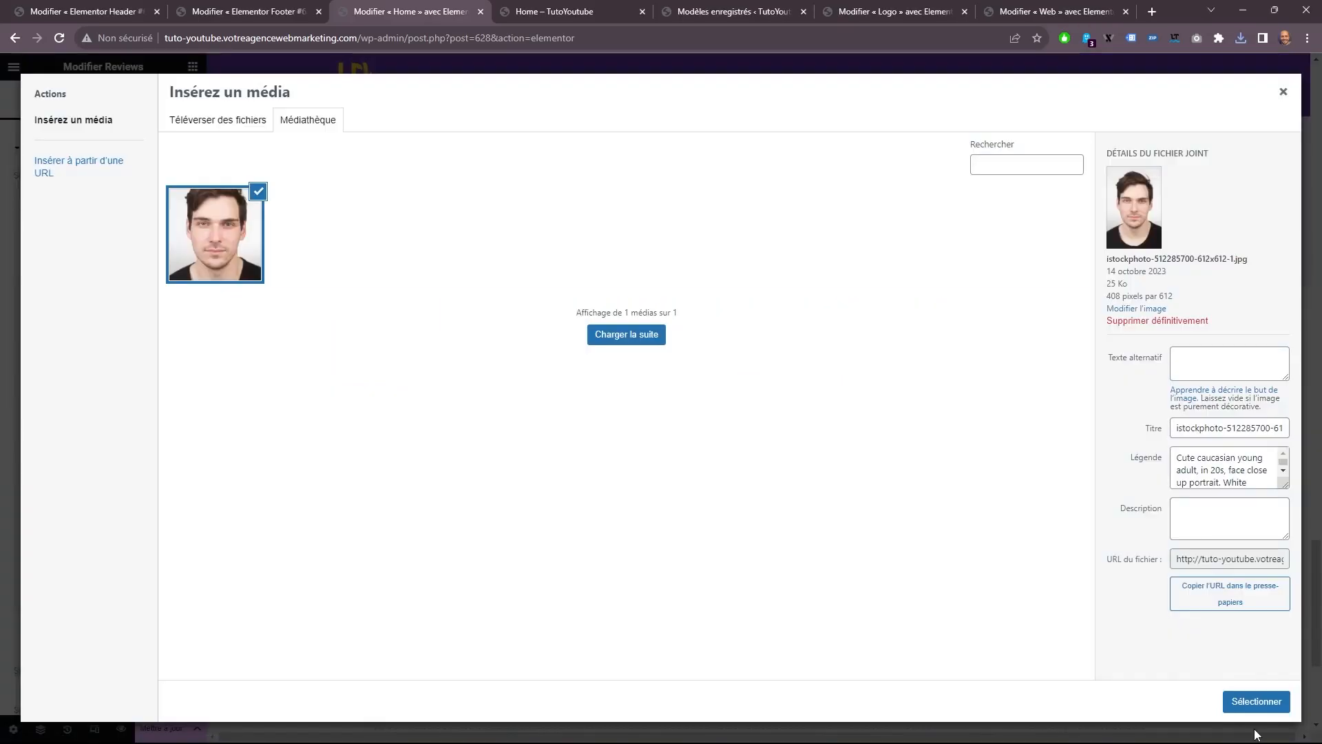
click(1257, 699)
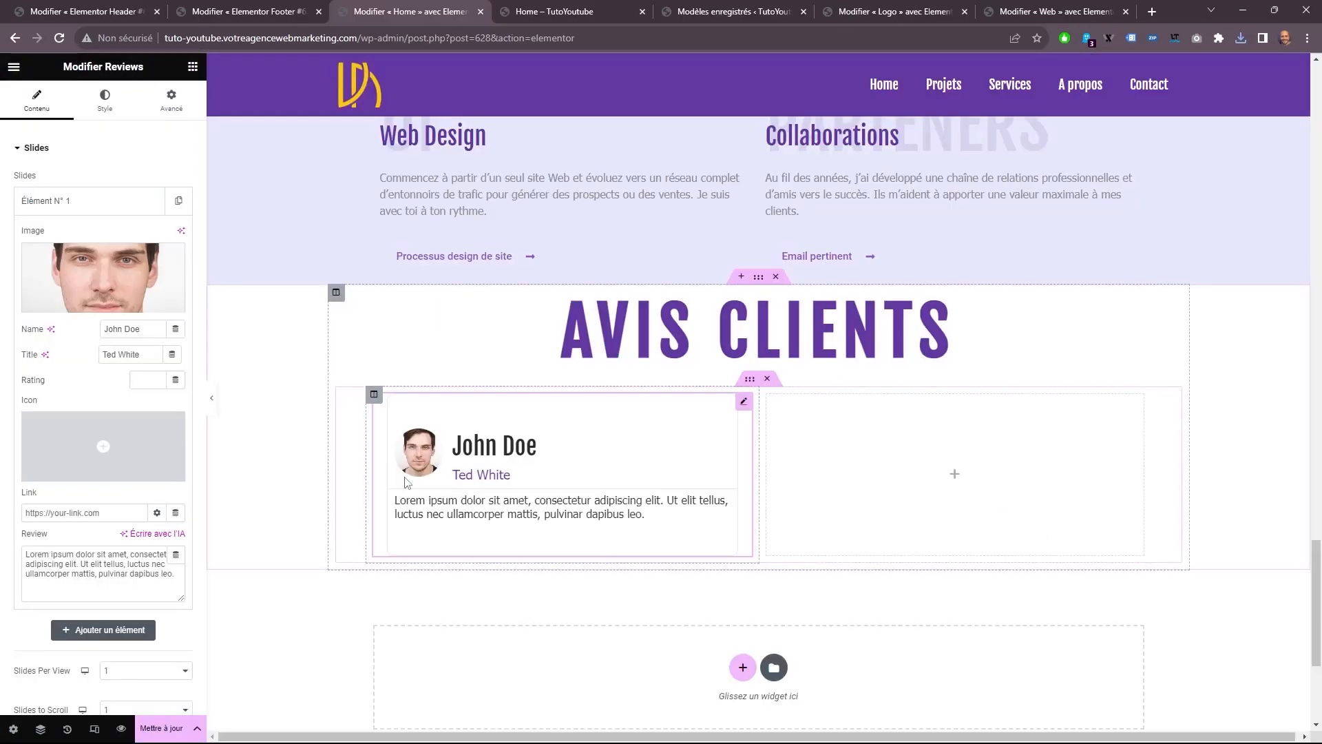
Try other size, border radius and gap values on the review image, and set the gap back to 14 px.
click(105, 100)
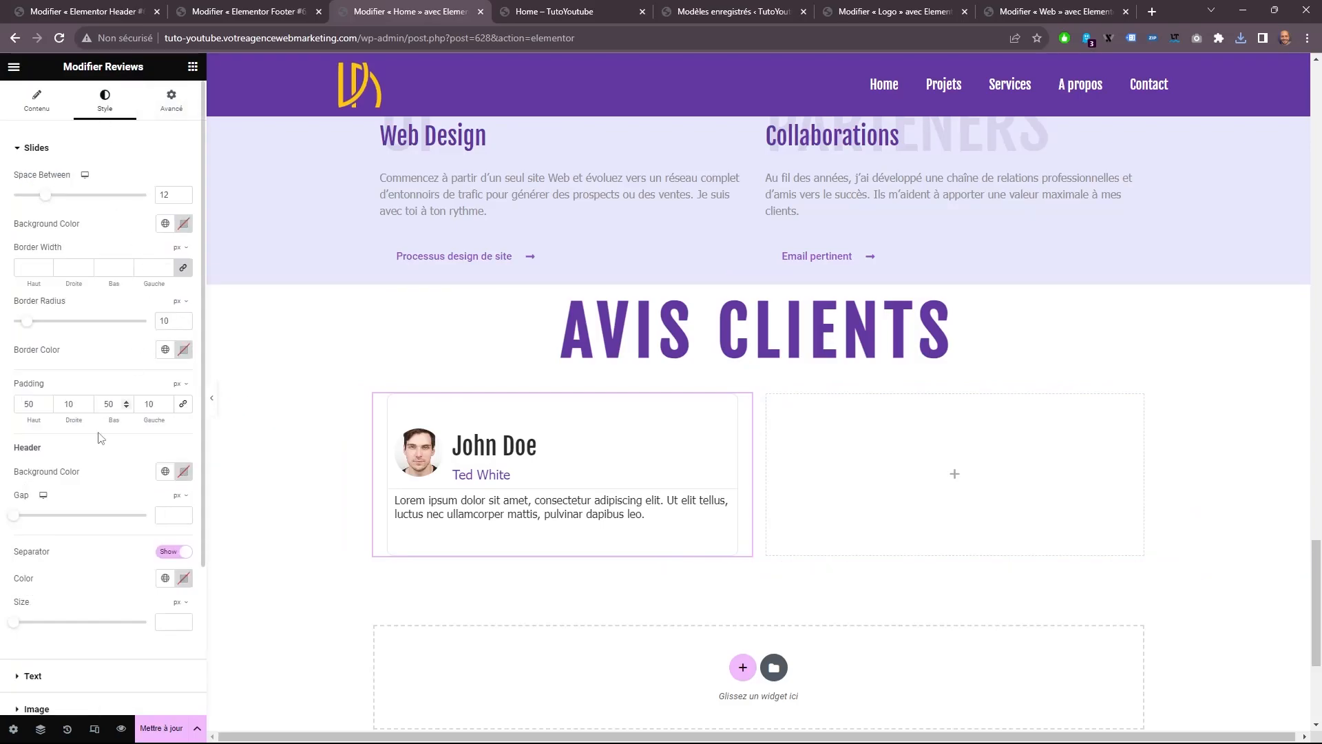
scroll(83, 510, down, 3)
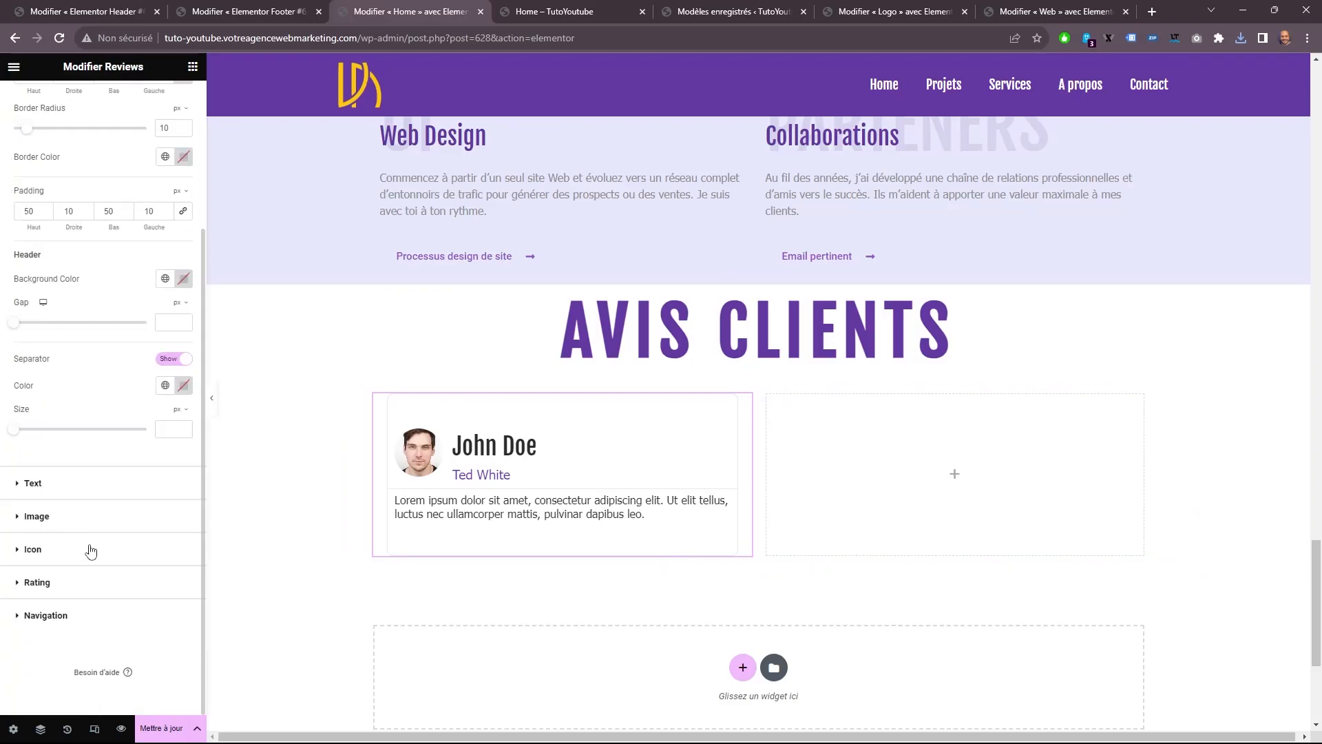
click(91, 528)
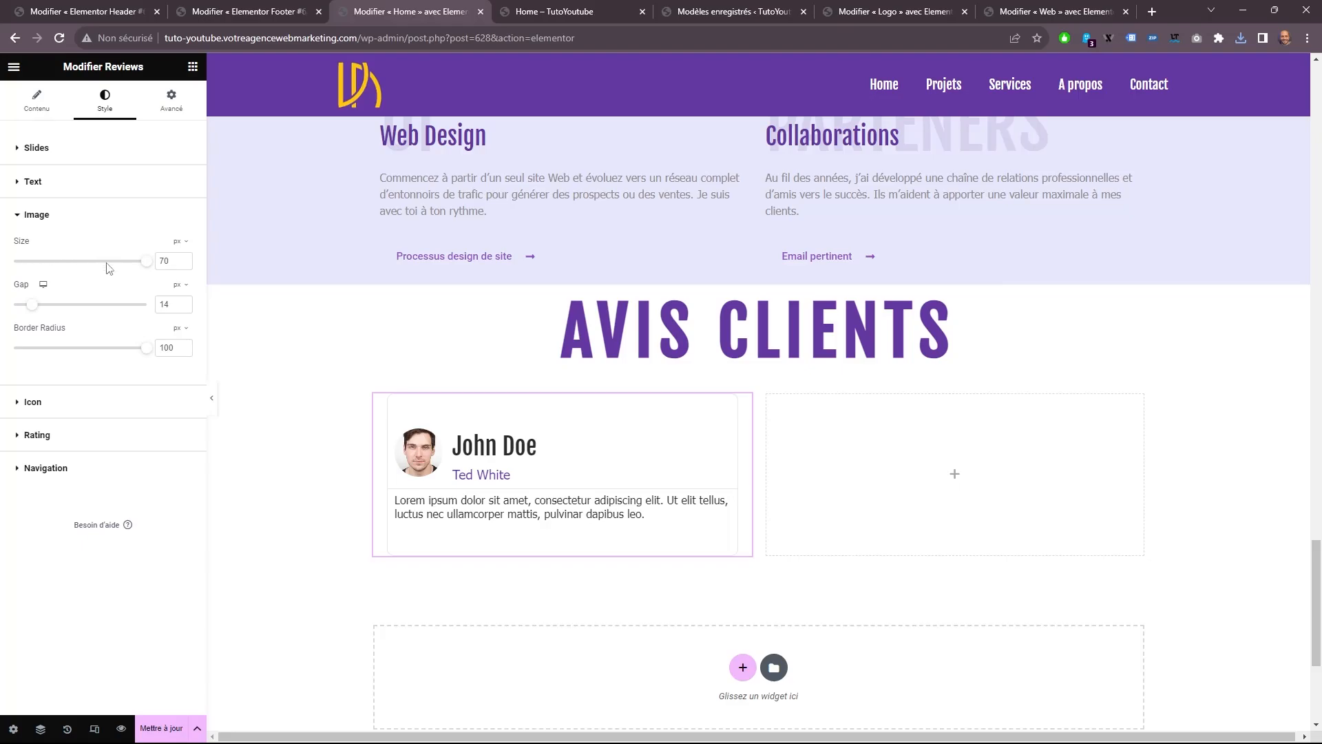
mouse_move(143, 263)
mouse_down()
mouse_move(128, 265)
mouse_move(152, 264)
mouse_up()
mouse_move(145, 355)
mouse_down()
mouse_move(56, 355)
mouse_move(139, 355)
mouse_up()
drag(32, 310, 43, 309)
double_click(173, 305)
text(14)
Set the review's icon size to 64 px and the rating star size to 21 px.
click(65, 405)
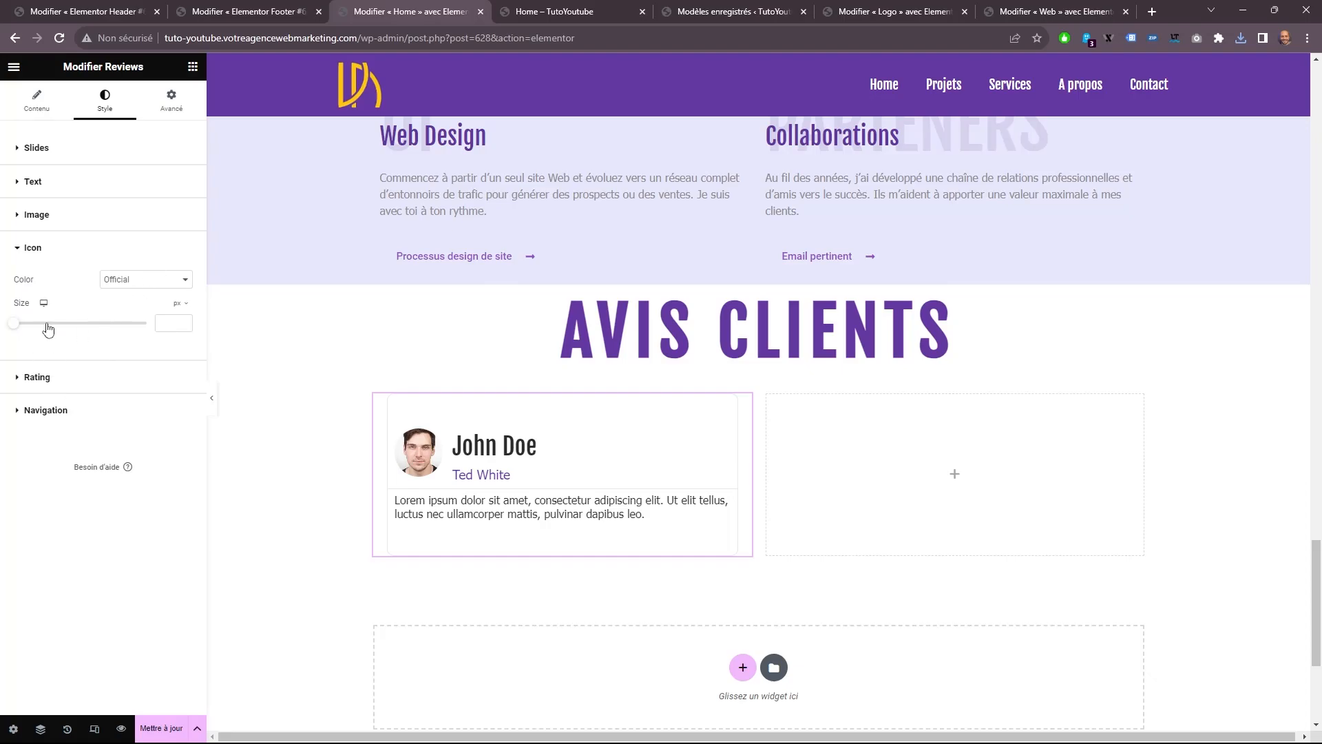
drag(14, 323, 99, 316)
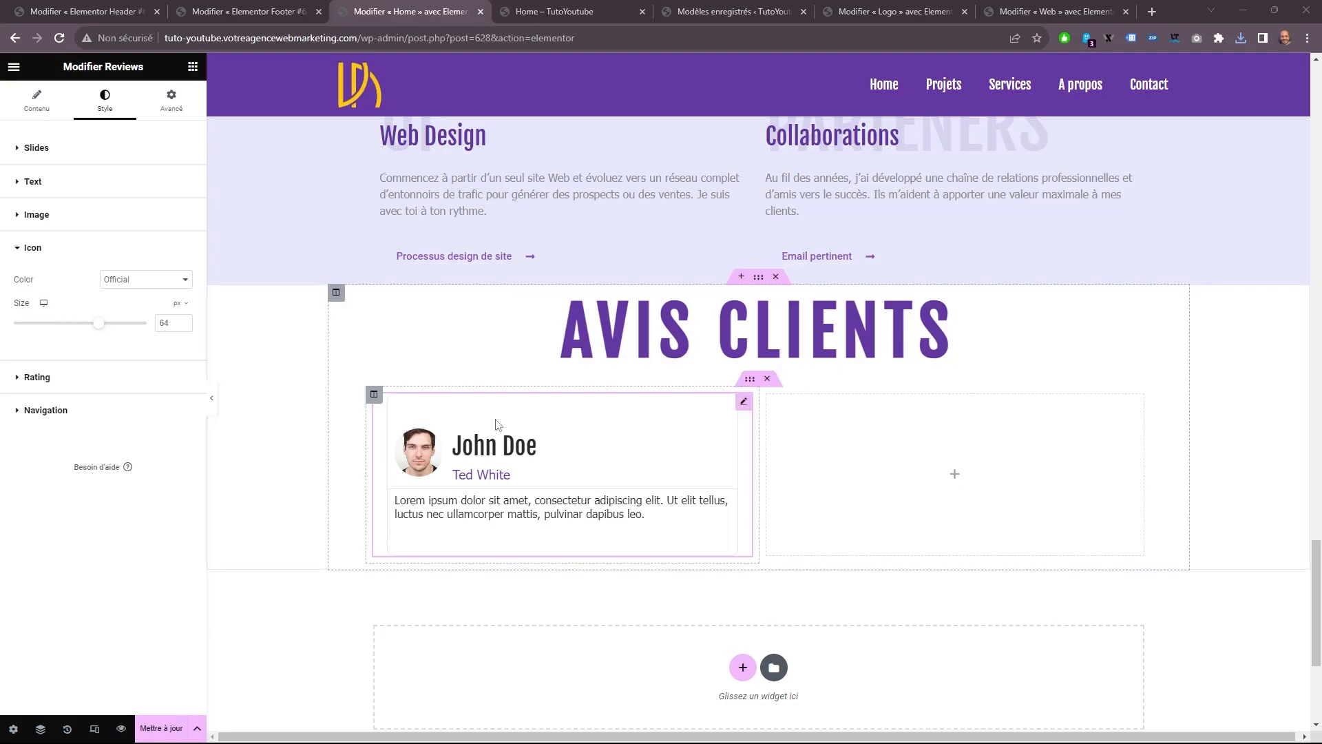
click(103, 379)
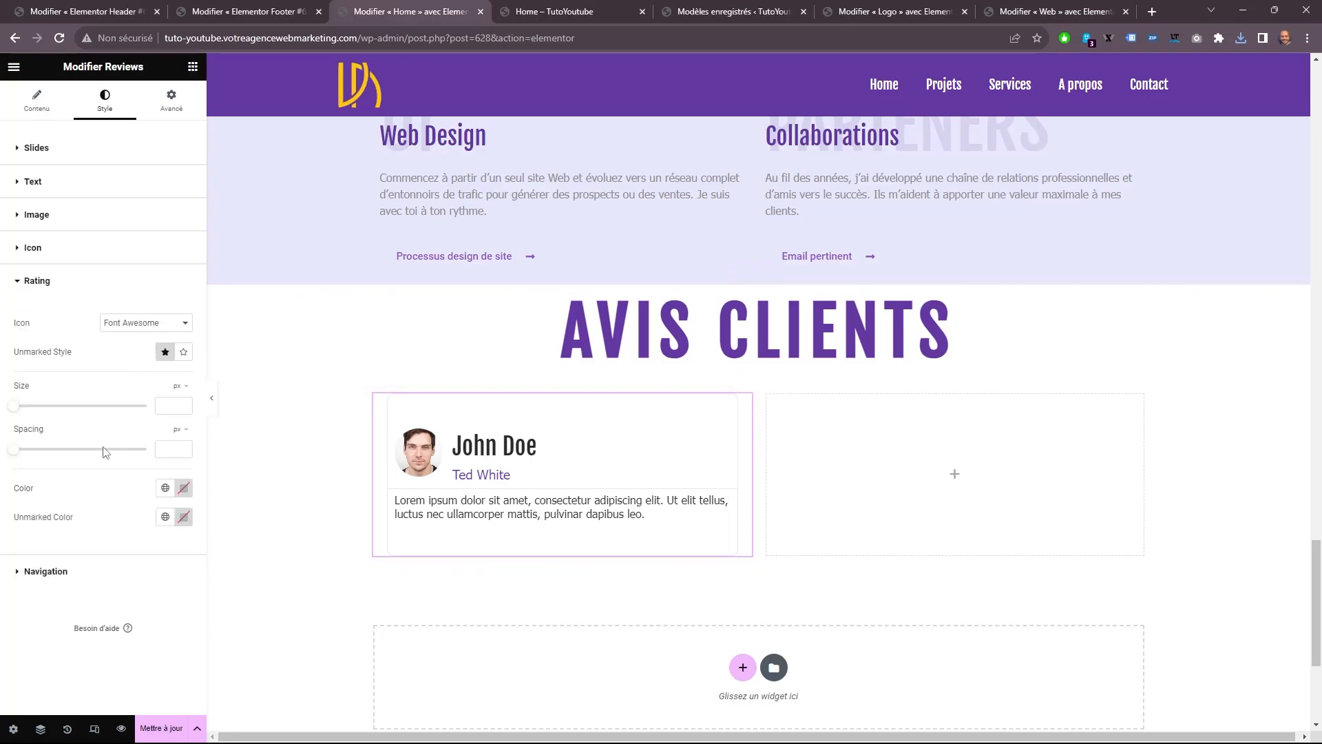
click(170, 405)
text(21)
Set the rating of the first review slide to 4,7.
click(37, 99)
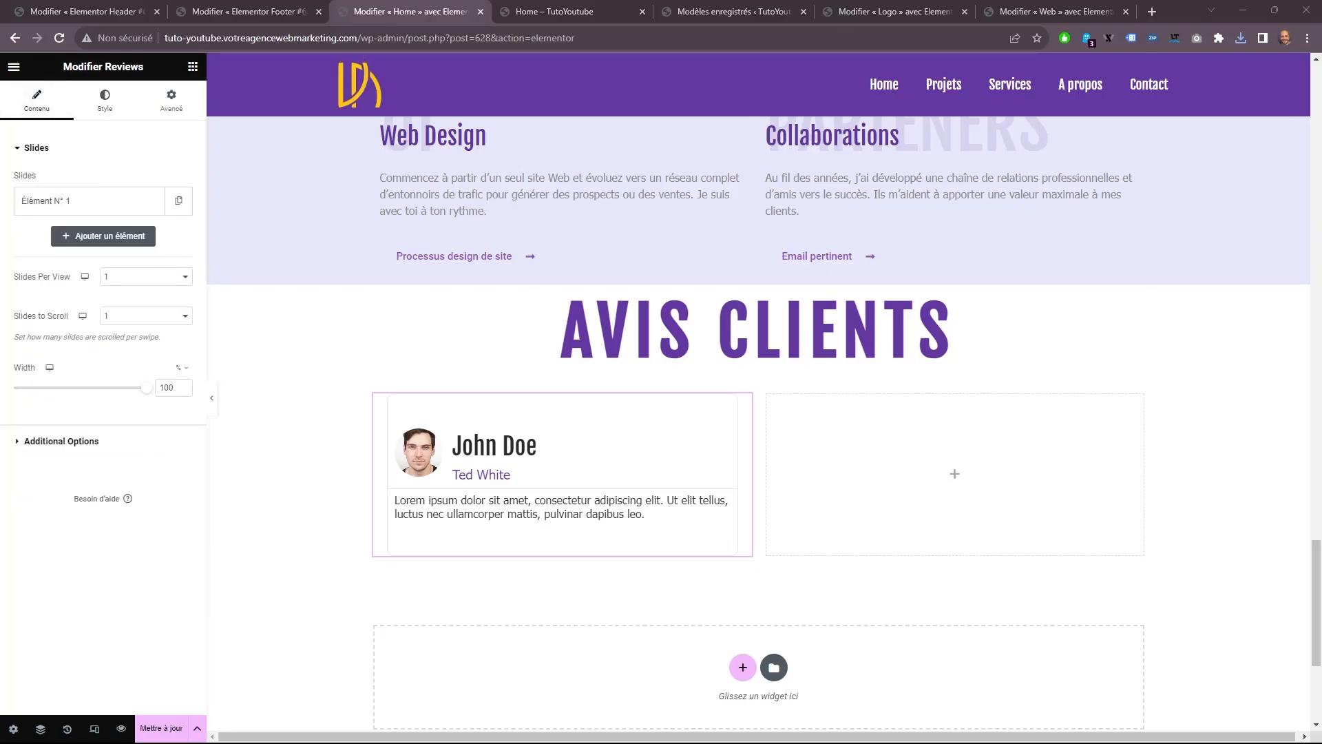
click(62, 202)
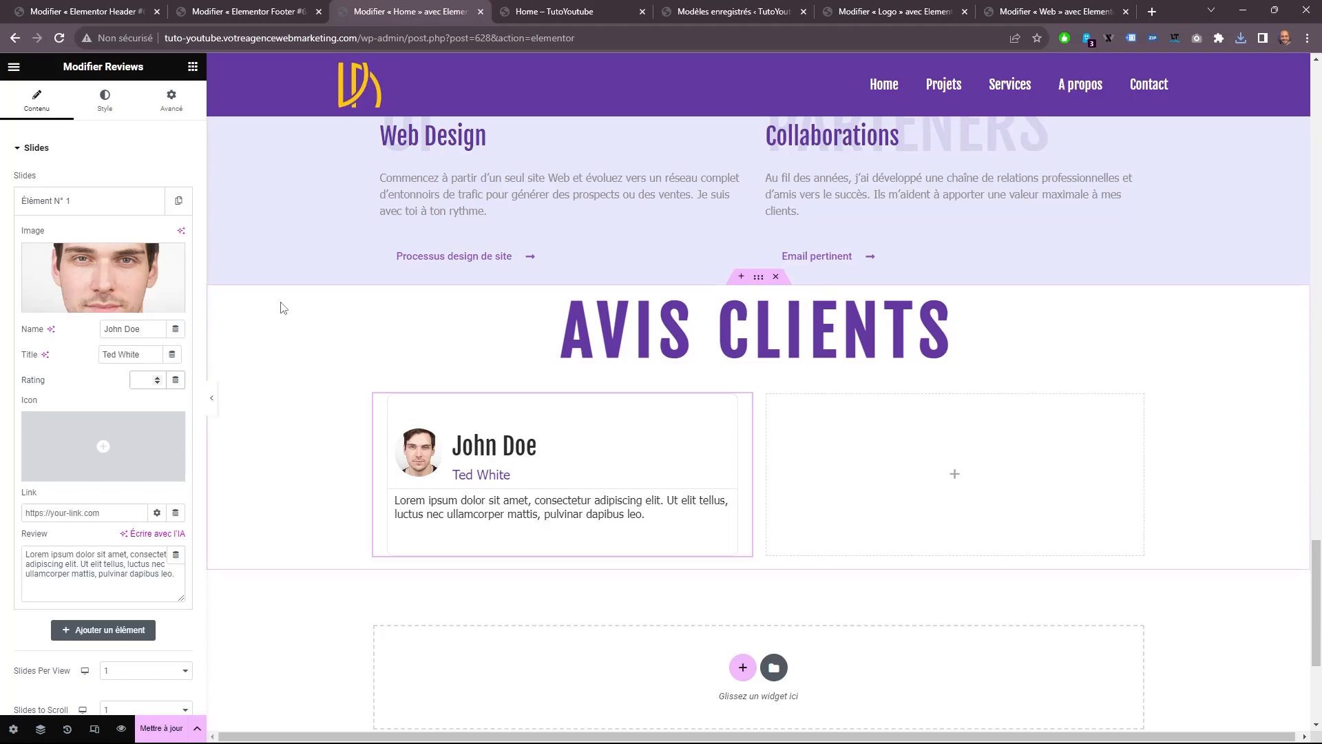
text(5)
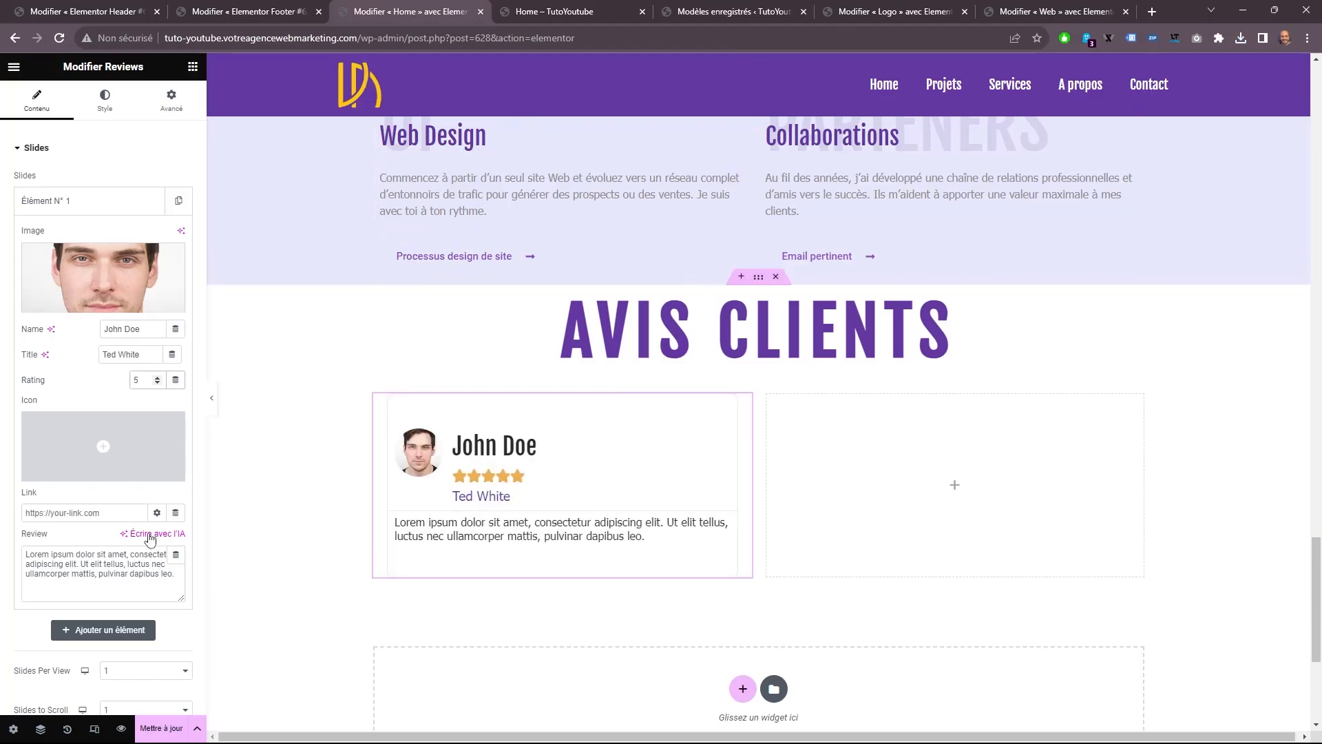
key(BackSpace)
text(4,7)
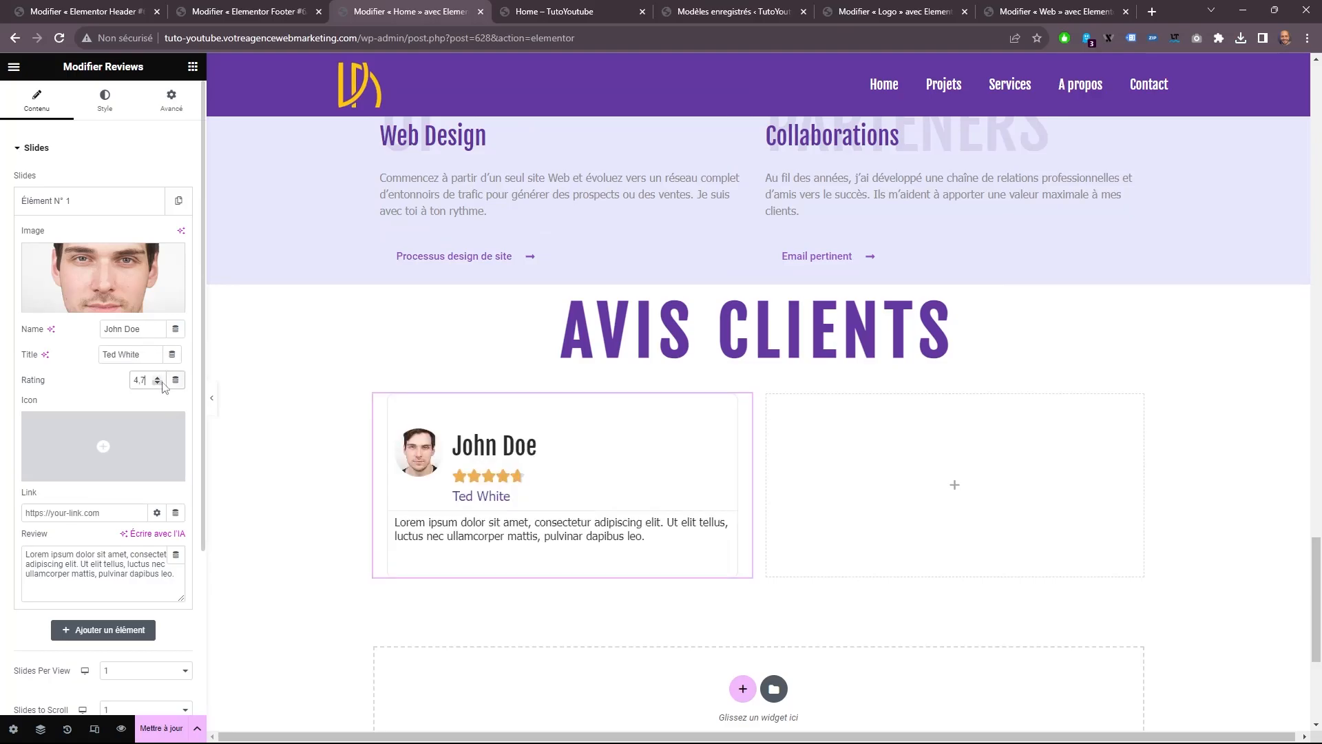
Set the first review's rating to 5 and display its stars as Unicode icons at 30 px.
click(158, 383)
click(158, 384)
click(102, 103)
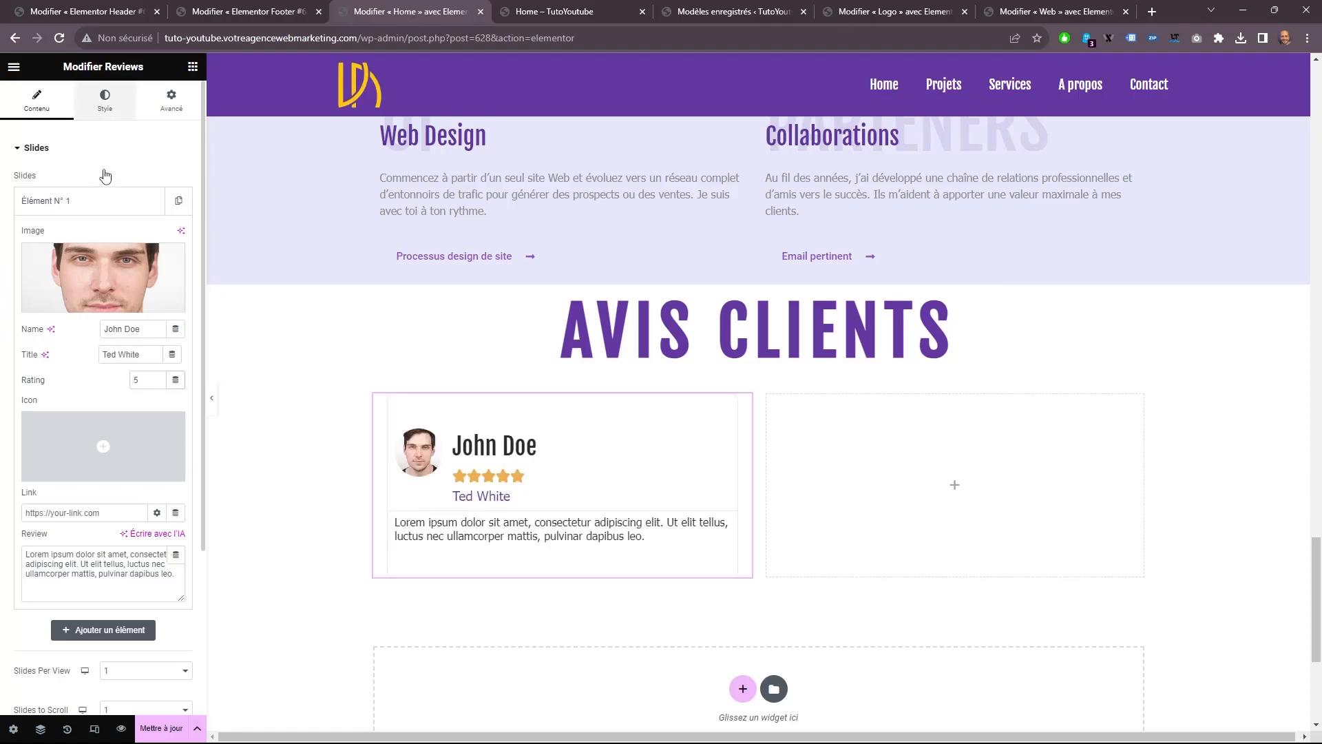
scroll(103, 413, down, 10)
click(104, 591)
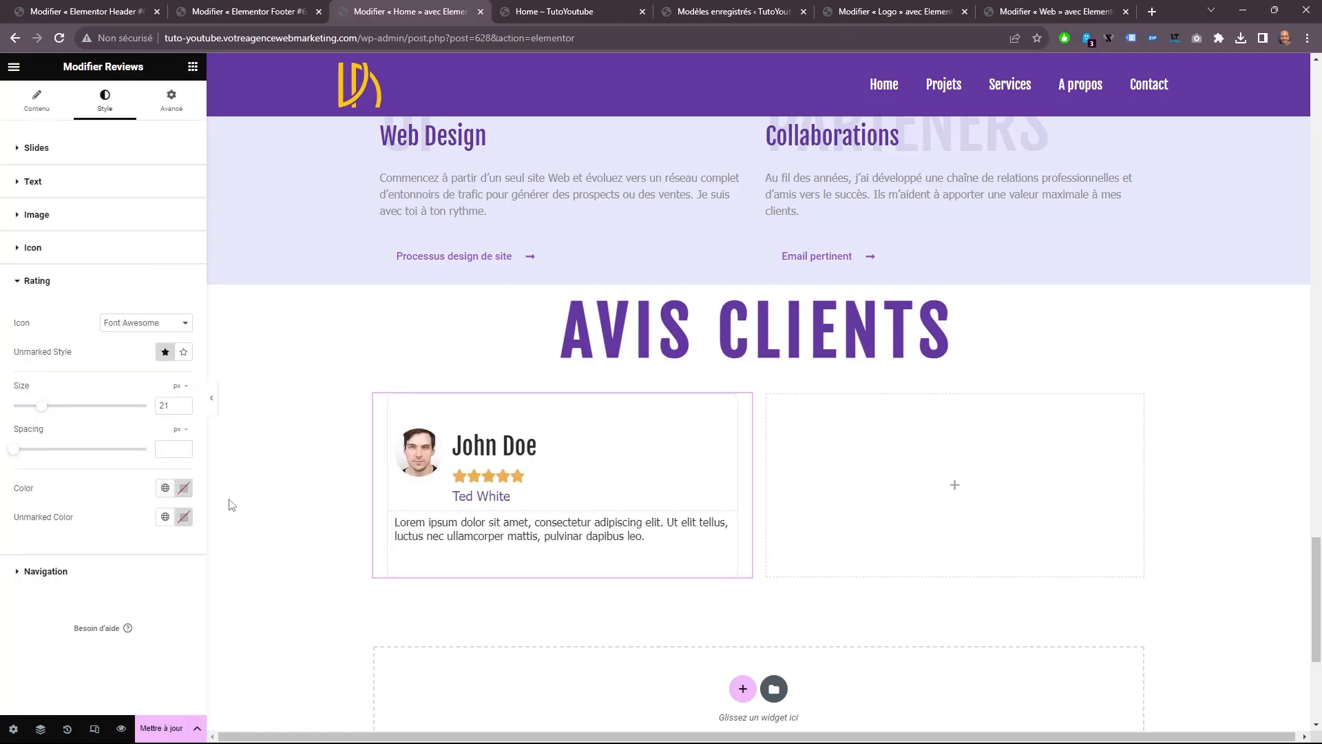
click(145, 325)
click(136, 347)
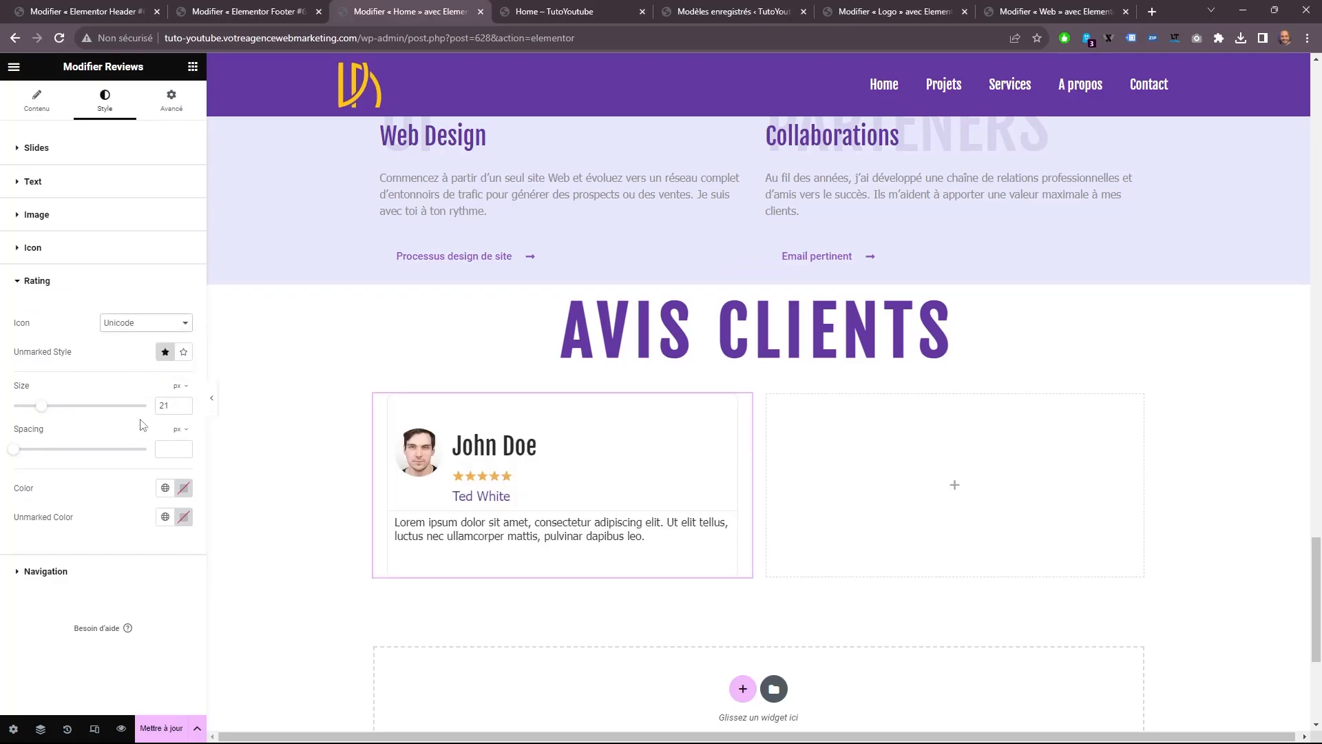
drag(43, 407, 54, 408)
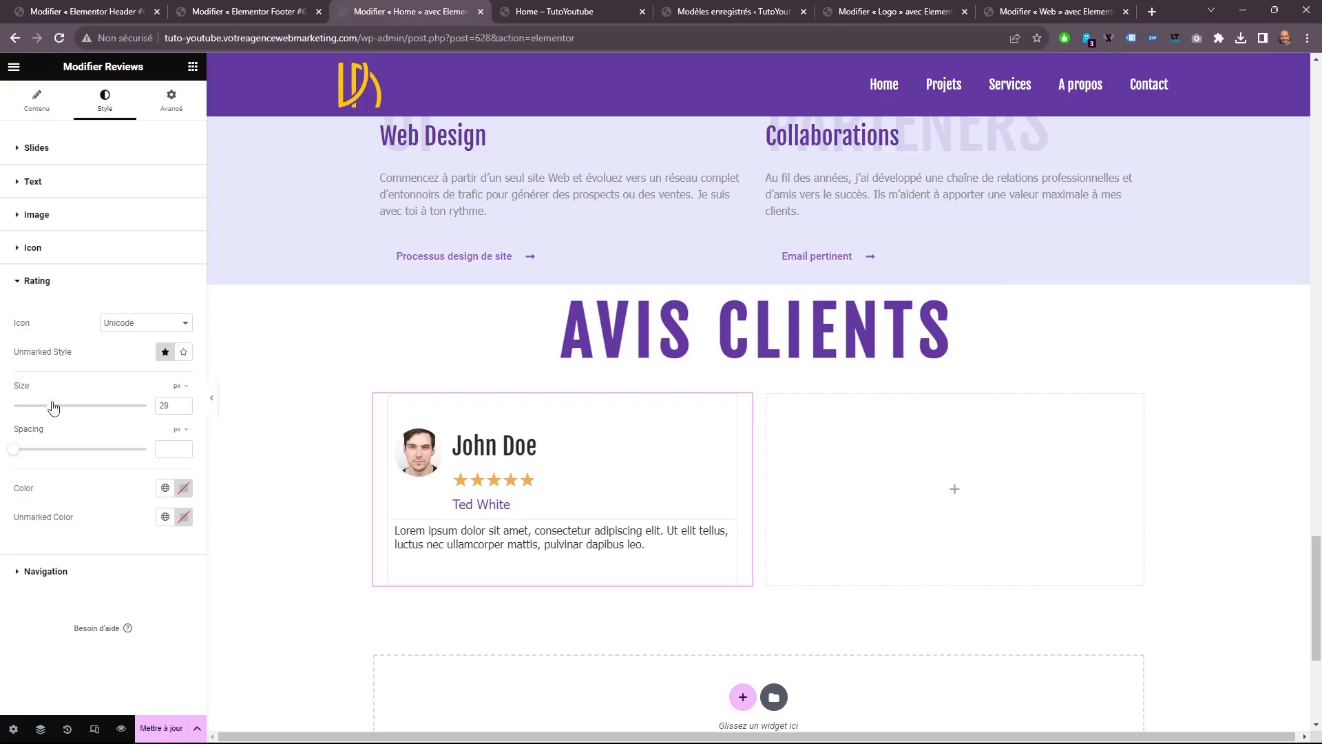
click(184, 404)
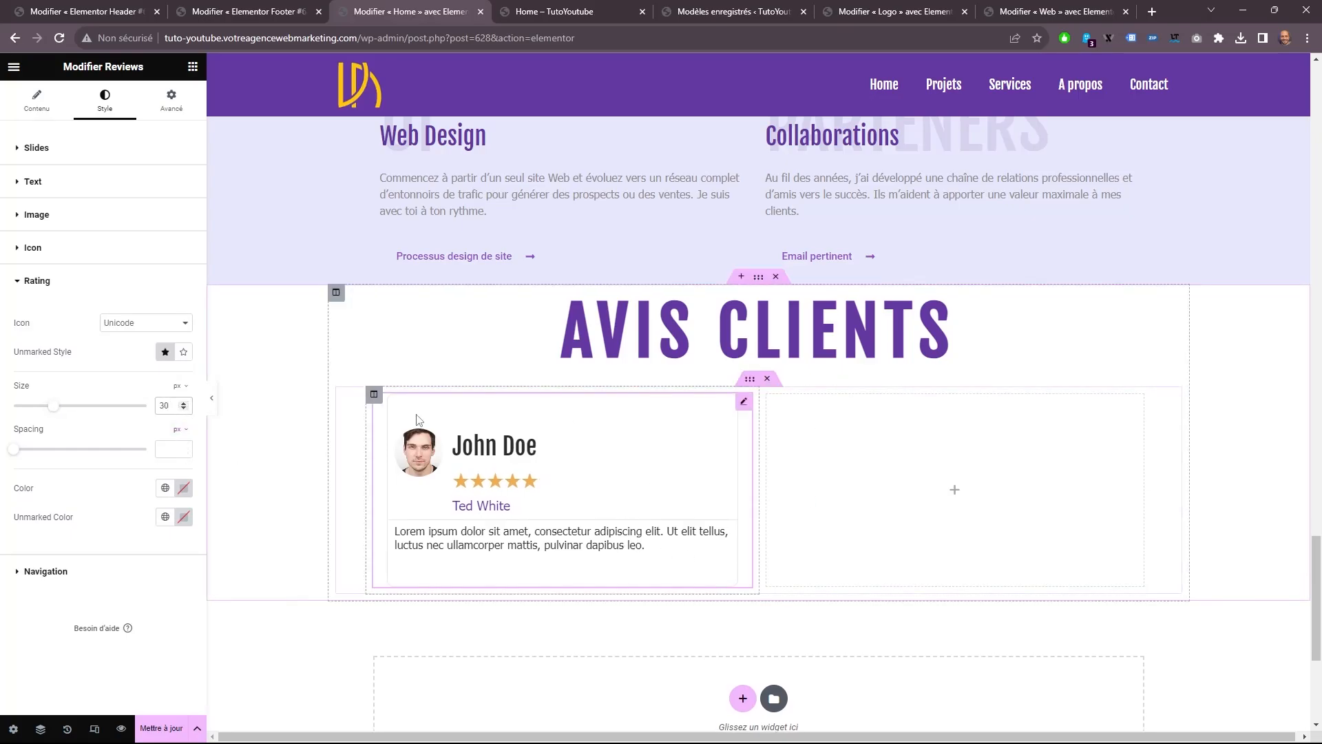
Set the background color of the review slides to the global color texte.
click(97, 571)
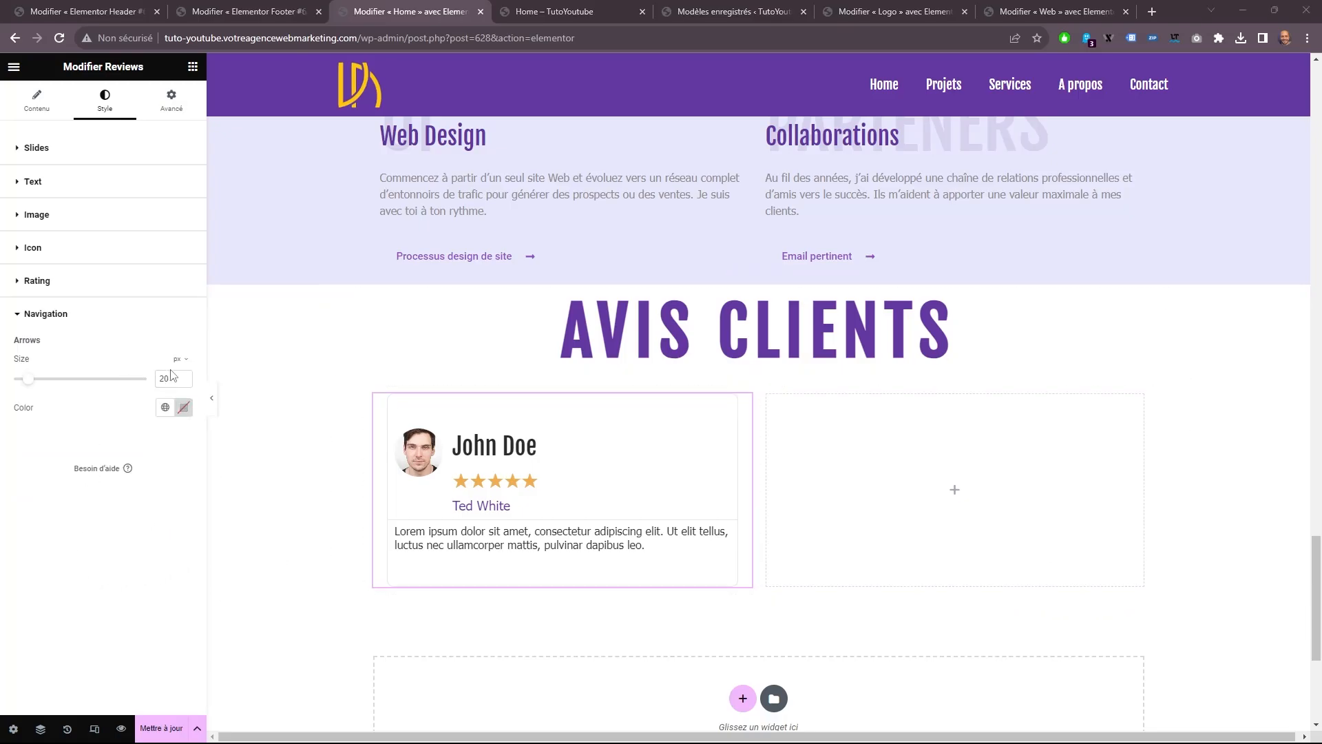
click(115, 149)
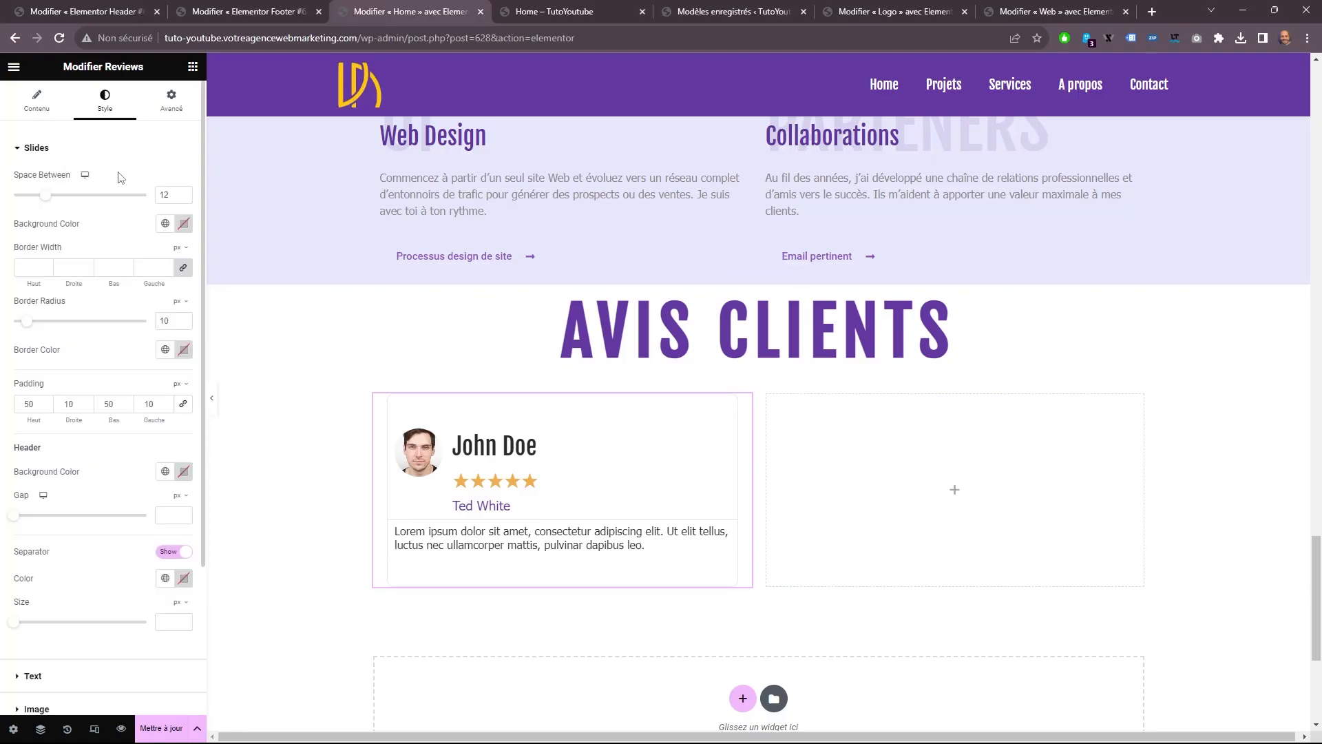
click(166, 224)
click(48, 398)
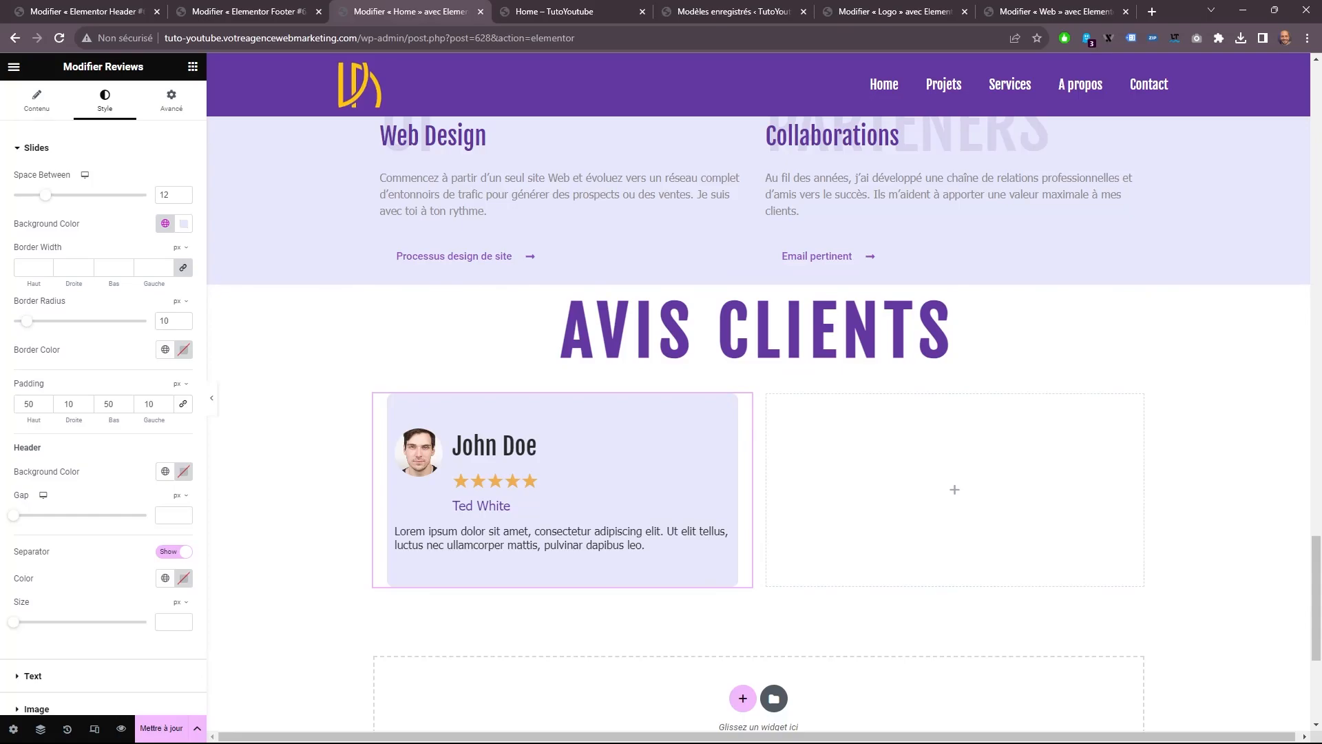
Color the review card's separator with the global Couleur de fond, and reduce its opacity to get #9754CA1C.
scroll(165, 414, down, 3)
click(165, 385)
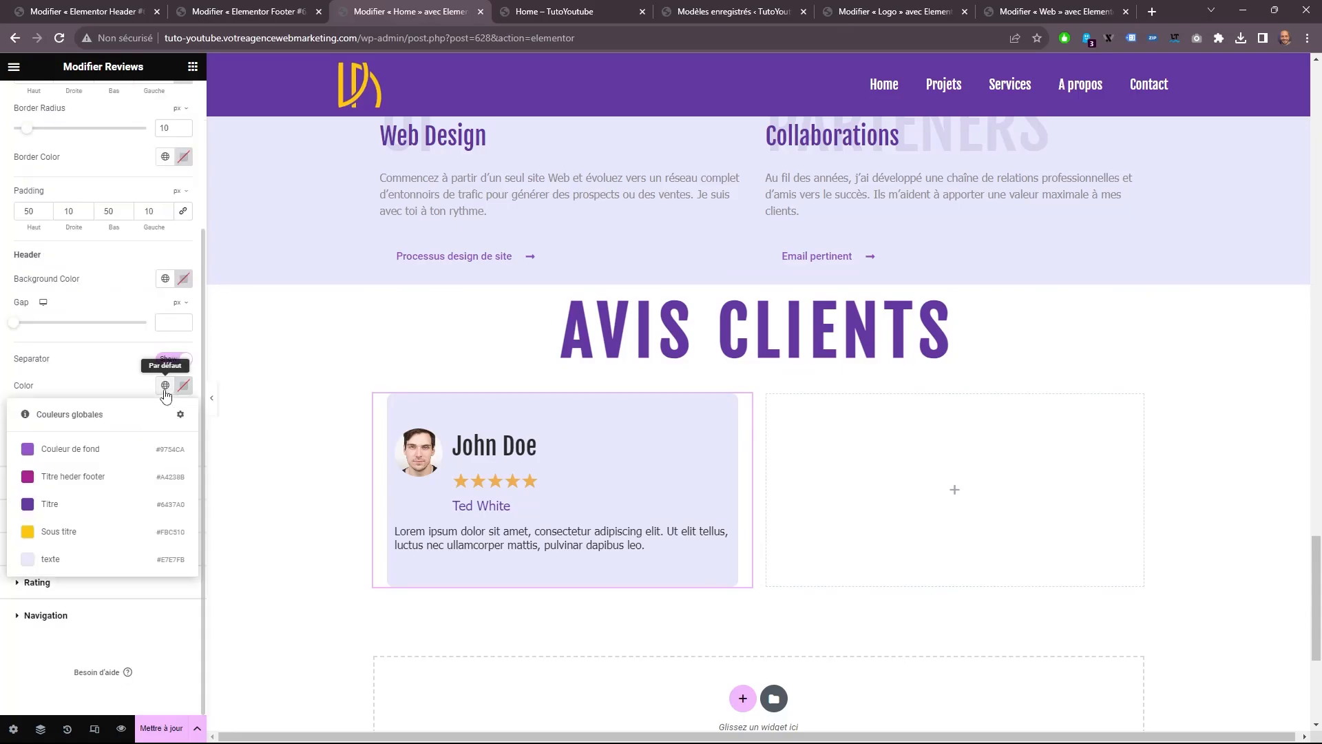
click(71, 449)
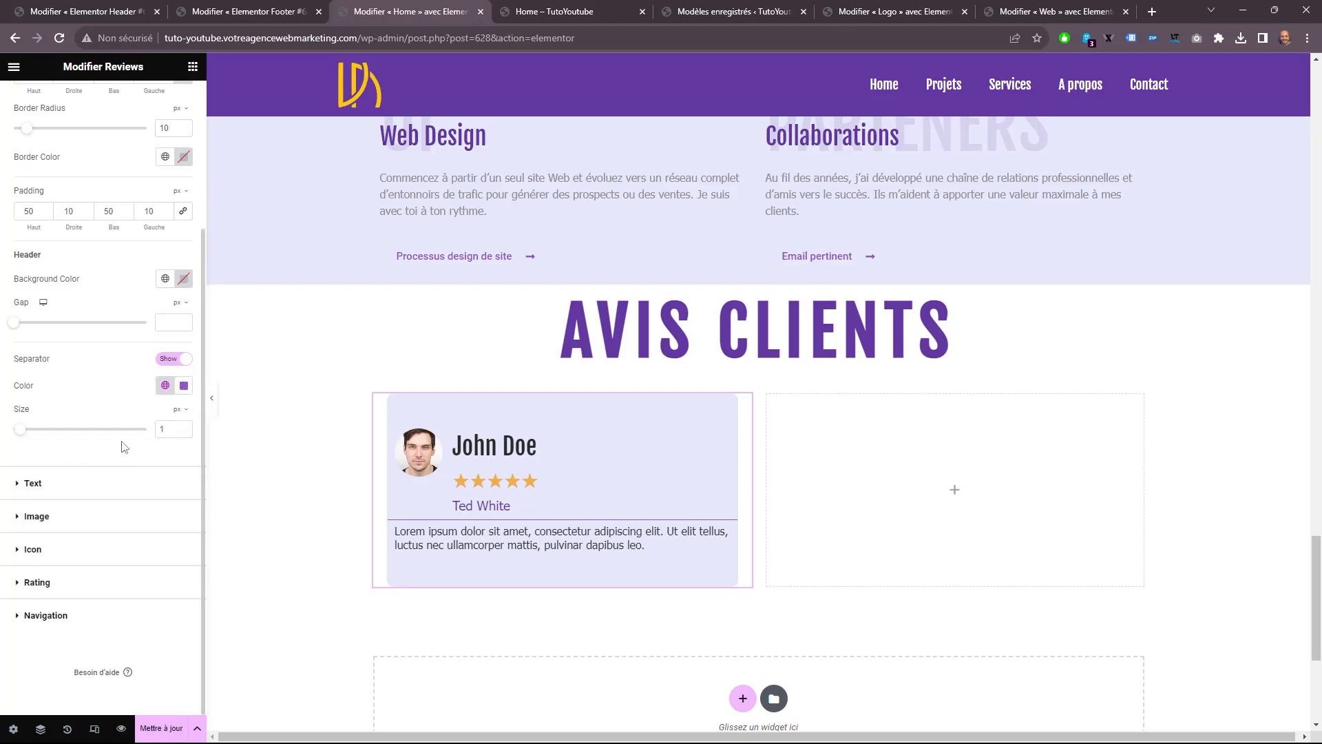
click(183, 385)
drag(141, 566, 130, 565)
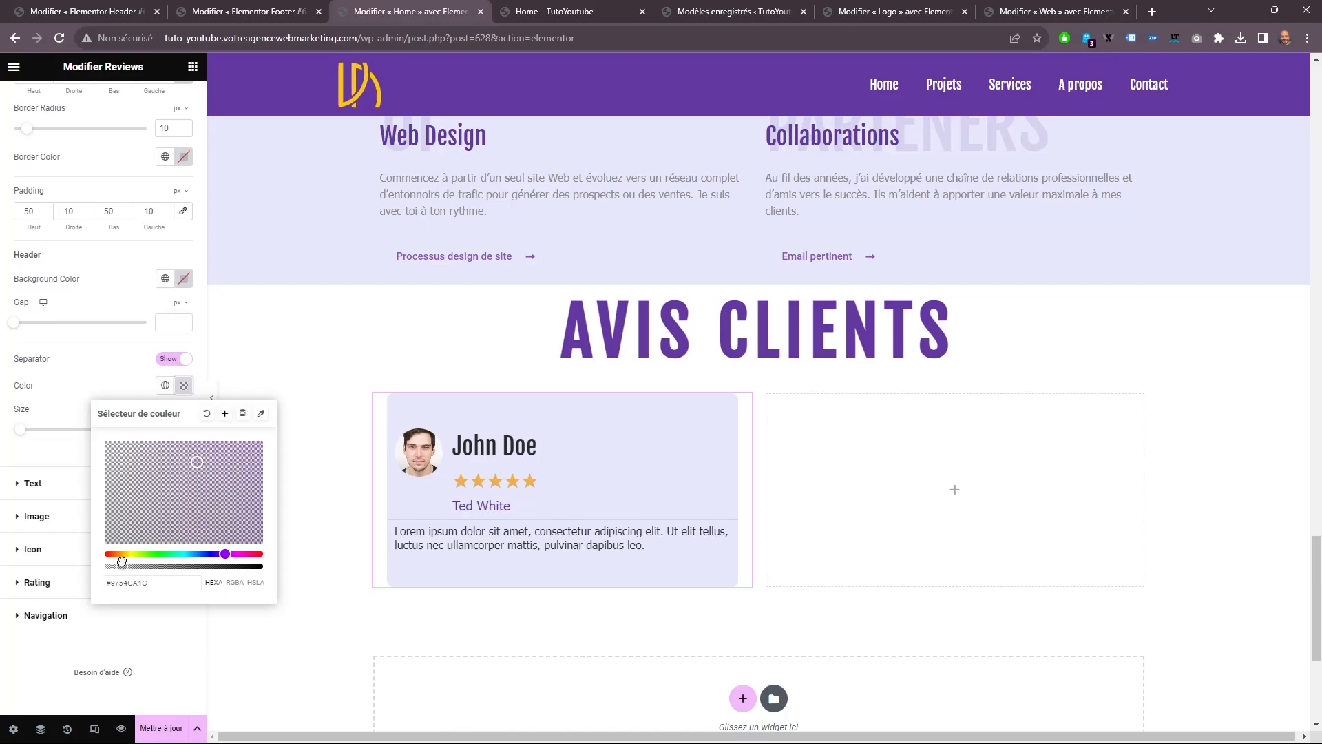
click(60, 456)
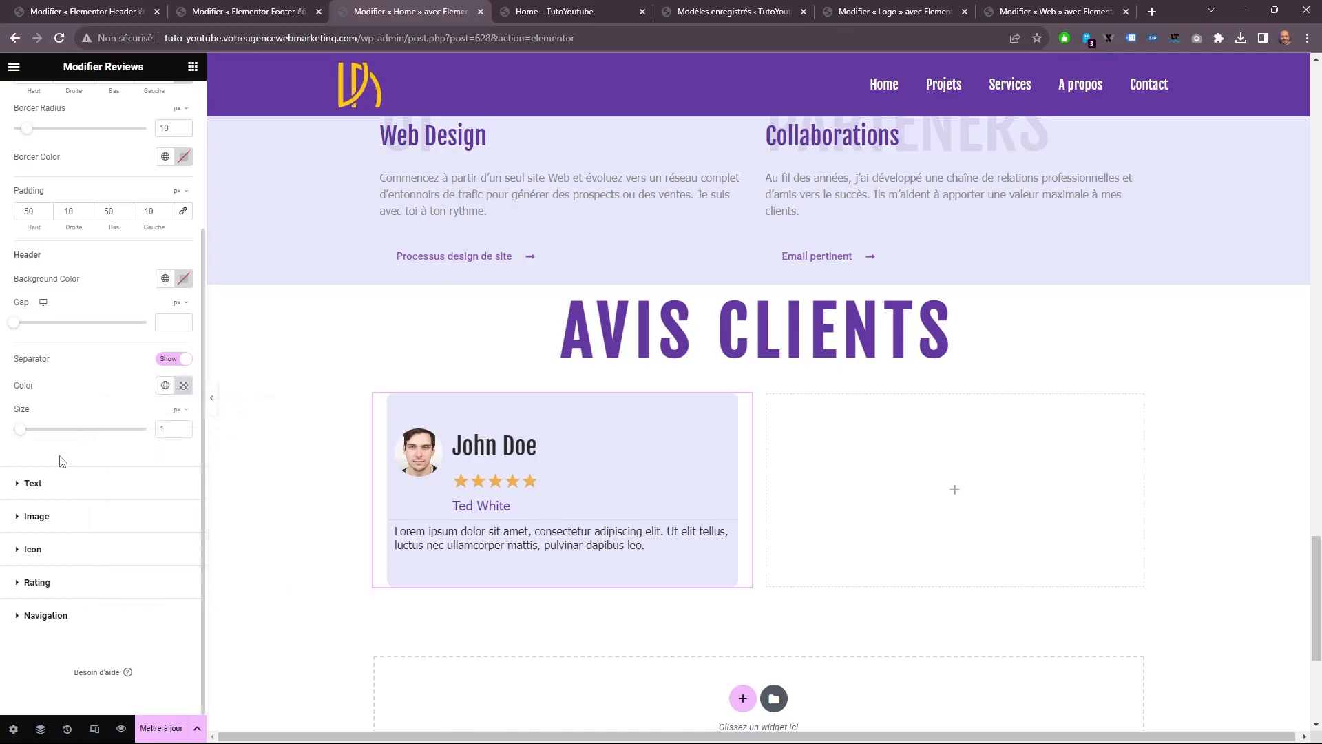
Copy the styled review widget and paste it into the empty second column of the AVIS CLIENTS section.
right_click(519, 462)
click(552, 515)
right_click(905, 484)
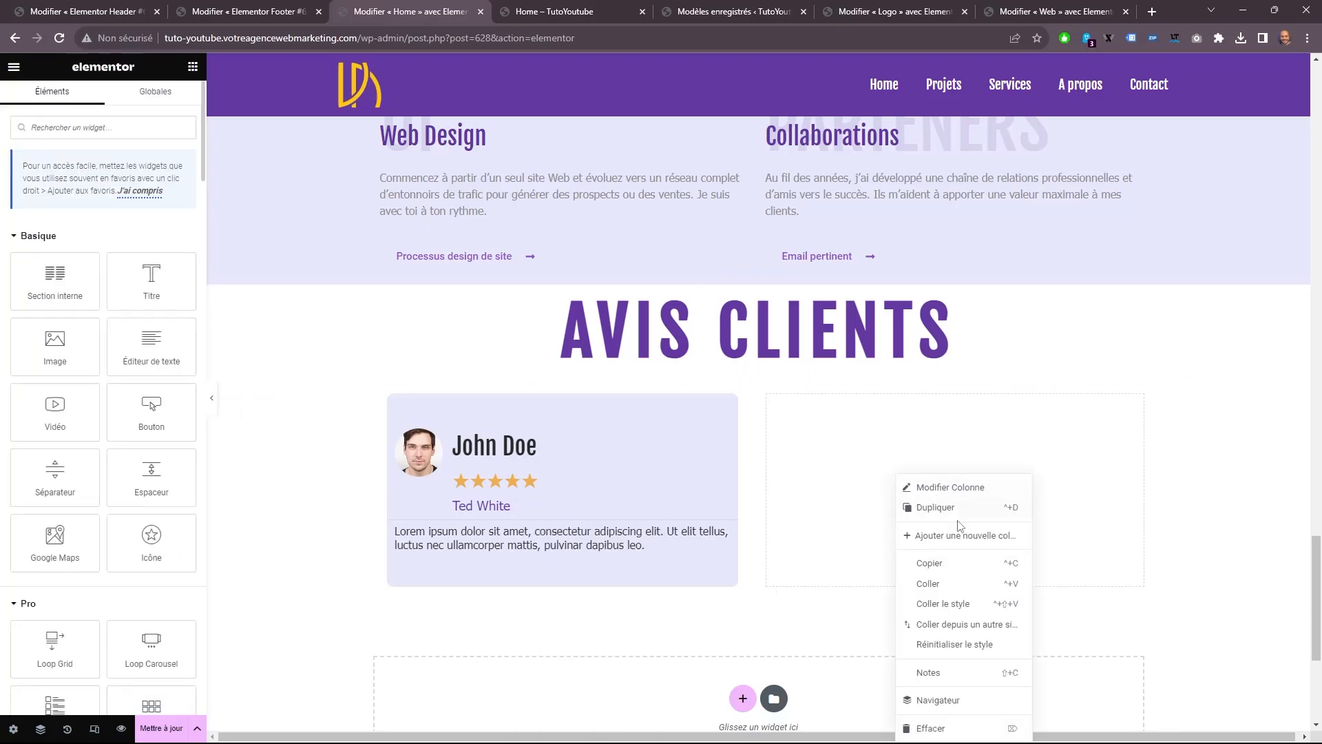
click(927, 581)
Duplicate the inner section holding the two review cards to add a second row of reviews.
click(750, 378)
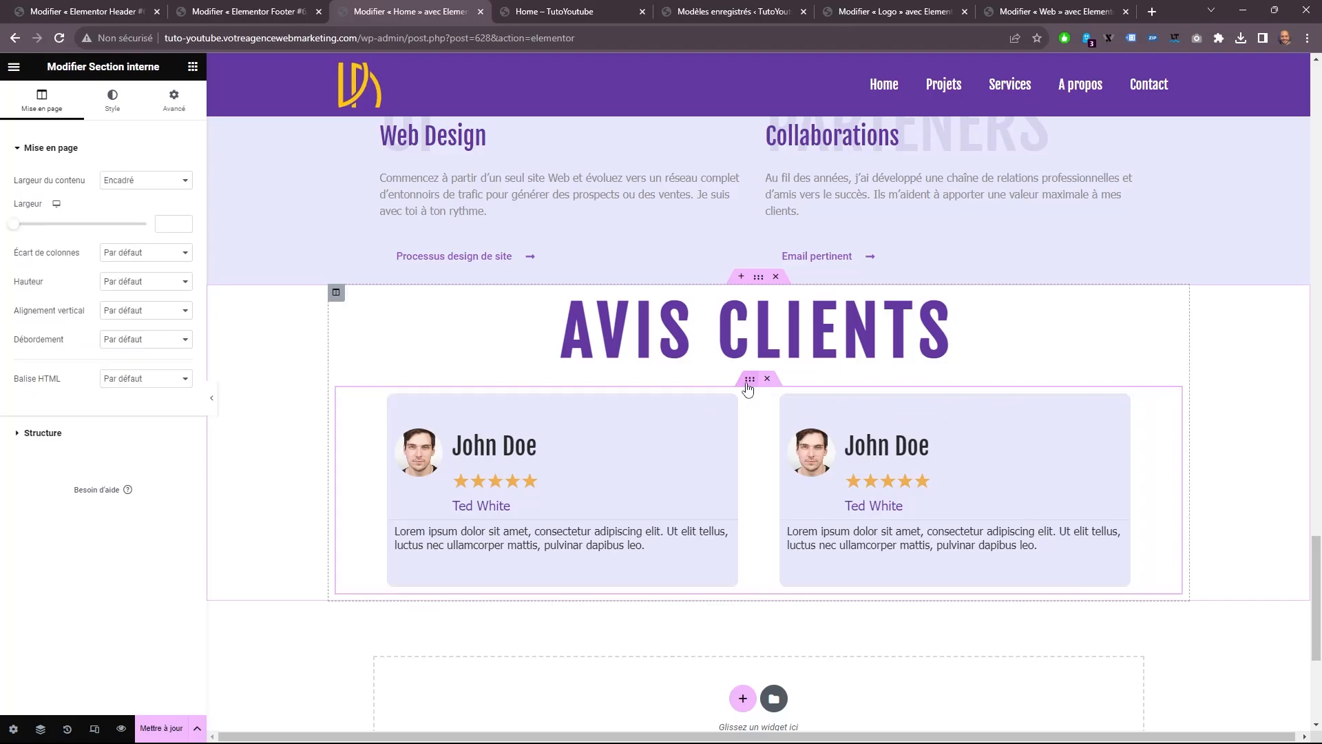
right_click(750, 380)
click(793, 418)
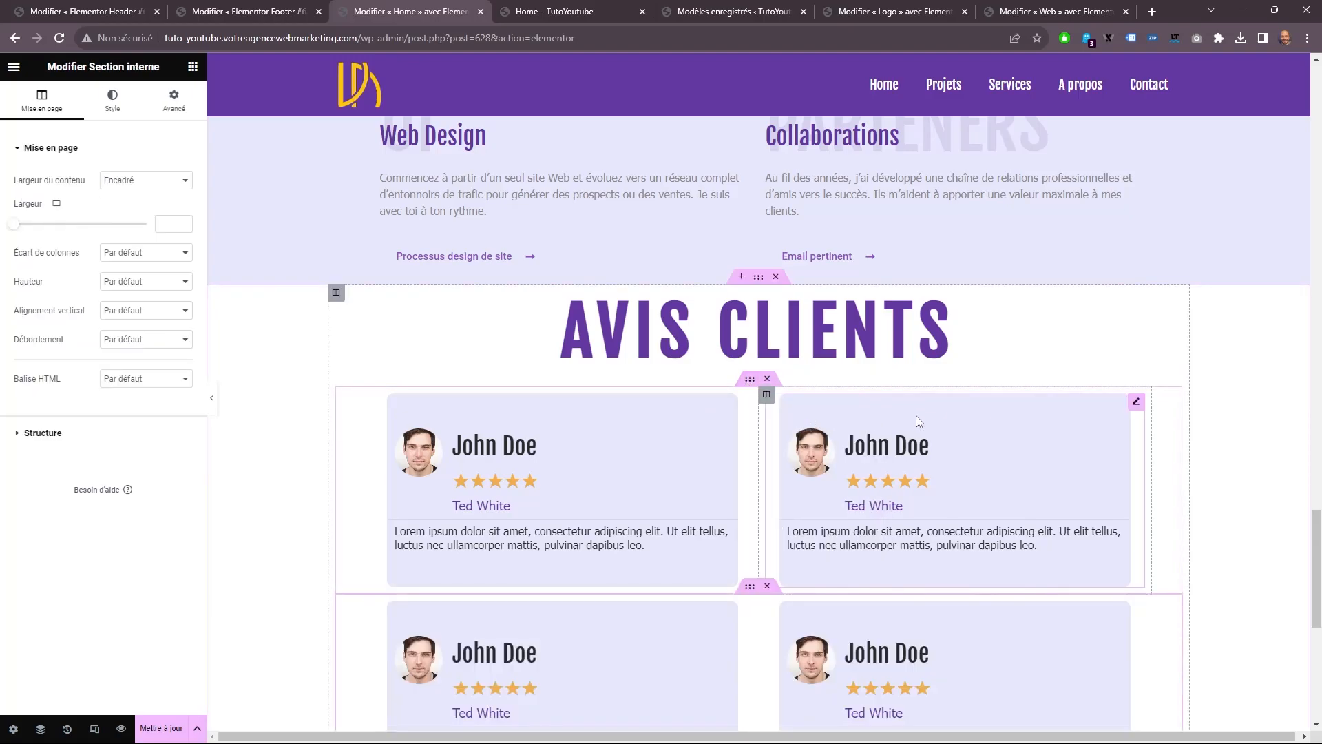
scroll(916, 416, down, 4)
scroll(861, 386, down, 2)
scroll(854, 389, up, 3)
scroll(844, 393, down, 2)
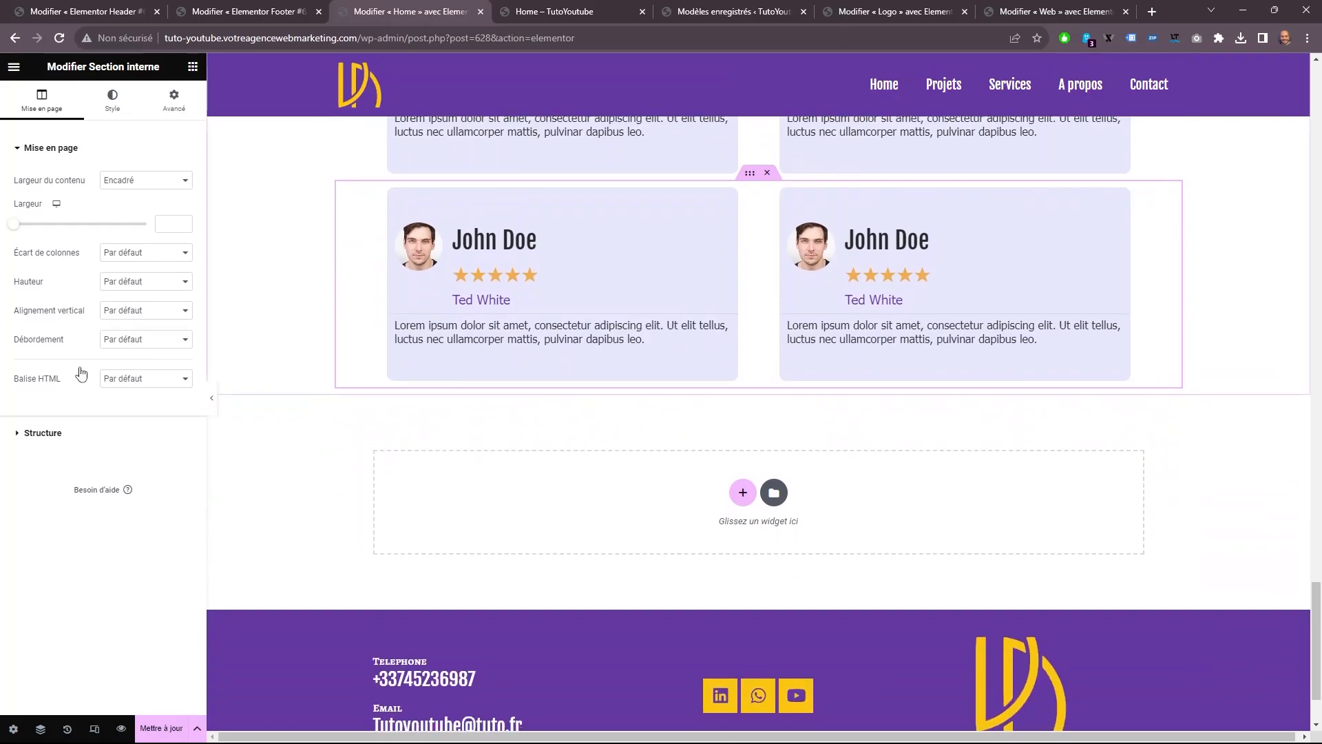
Copy the Email pertinent button from the Collaborations block into the AVIS CLIENTS section and place it below the review cards.
scroll(648, 353, up, 10)
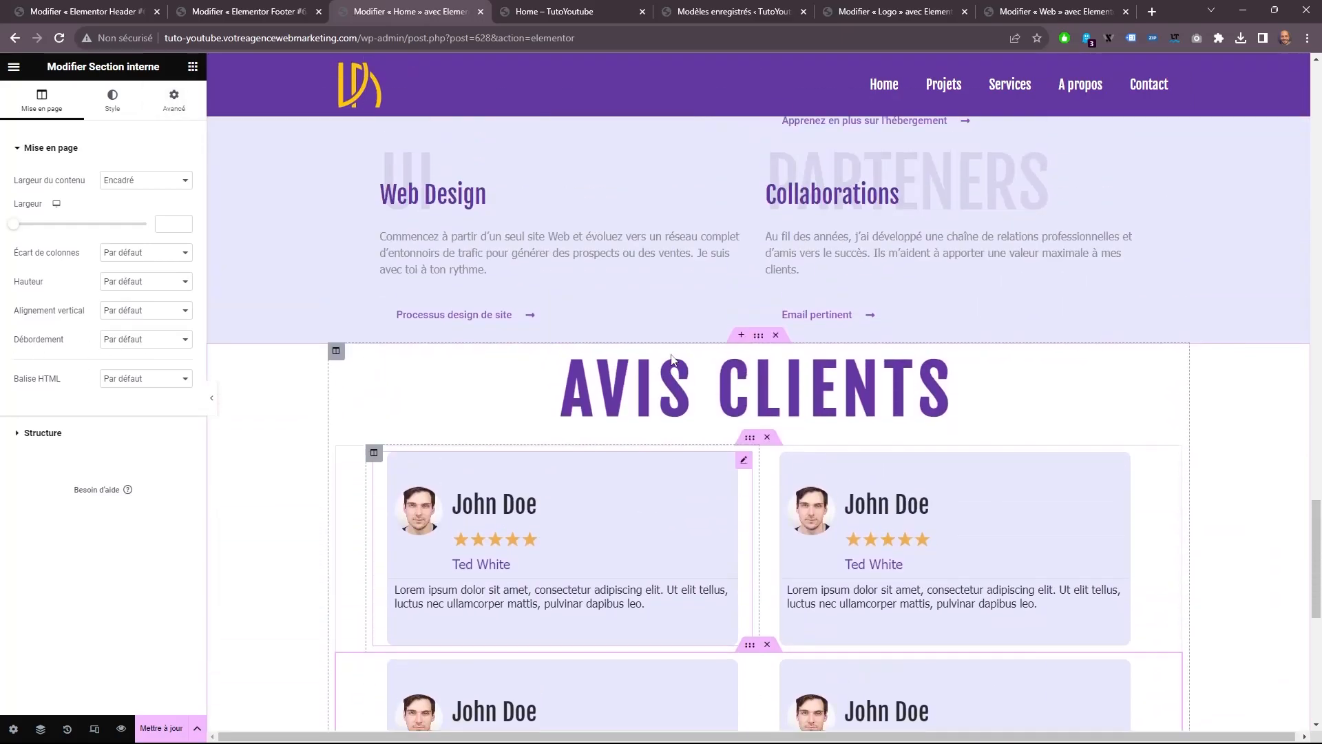
right_click(808, 534)
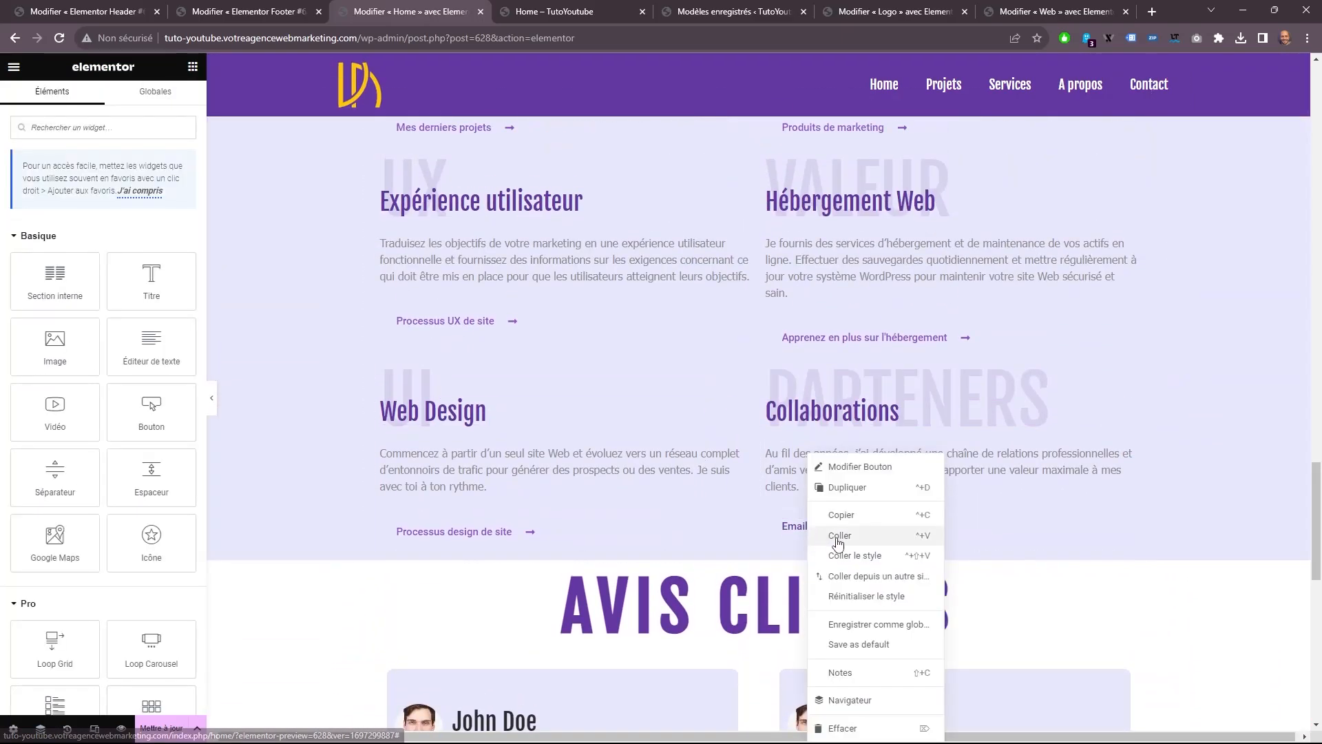
click(848, 518)
scroll(673, 453, down, 6)
scroll(689, 454, down, 1)
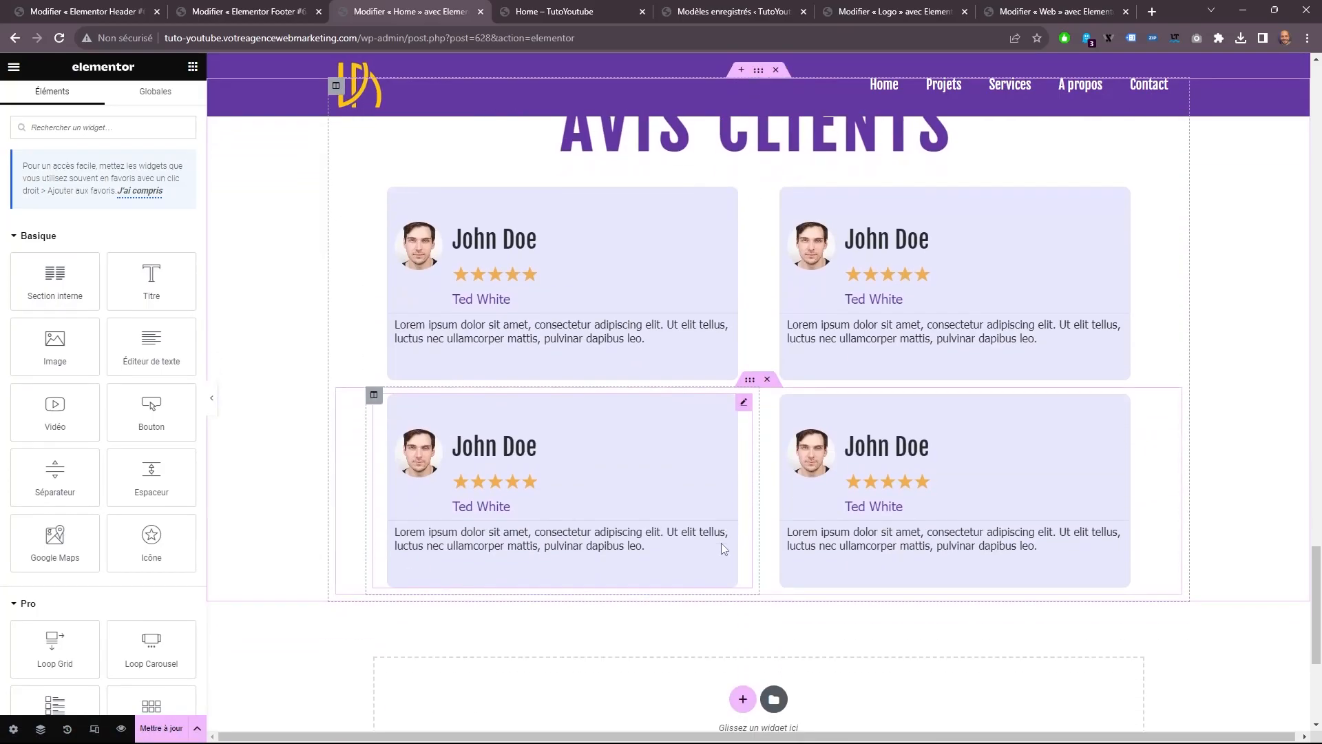
scroll(781, 325, up, 3)
right_click(768, 328)
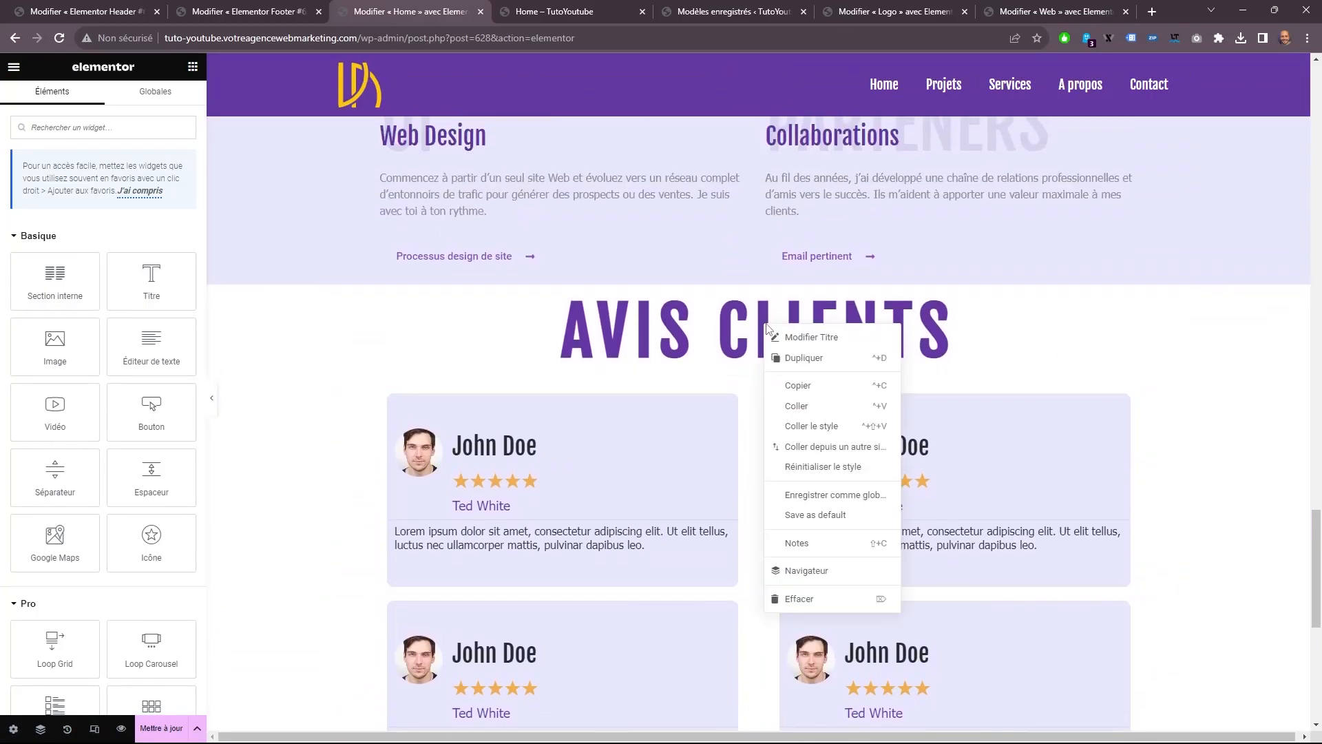
click(817, 405)
scroll(670, 327, down, 2)
drag(453, 258, 580, 676)
scroll(687, 490, down, 3)
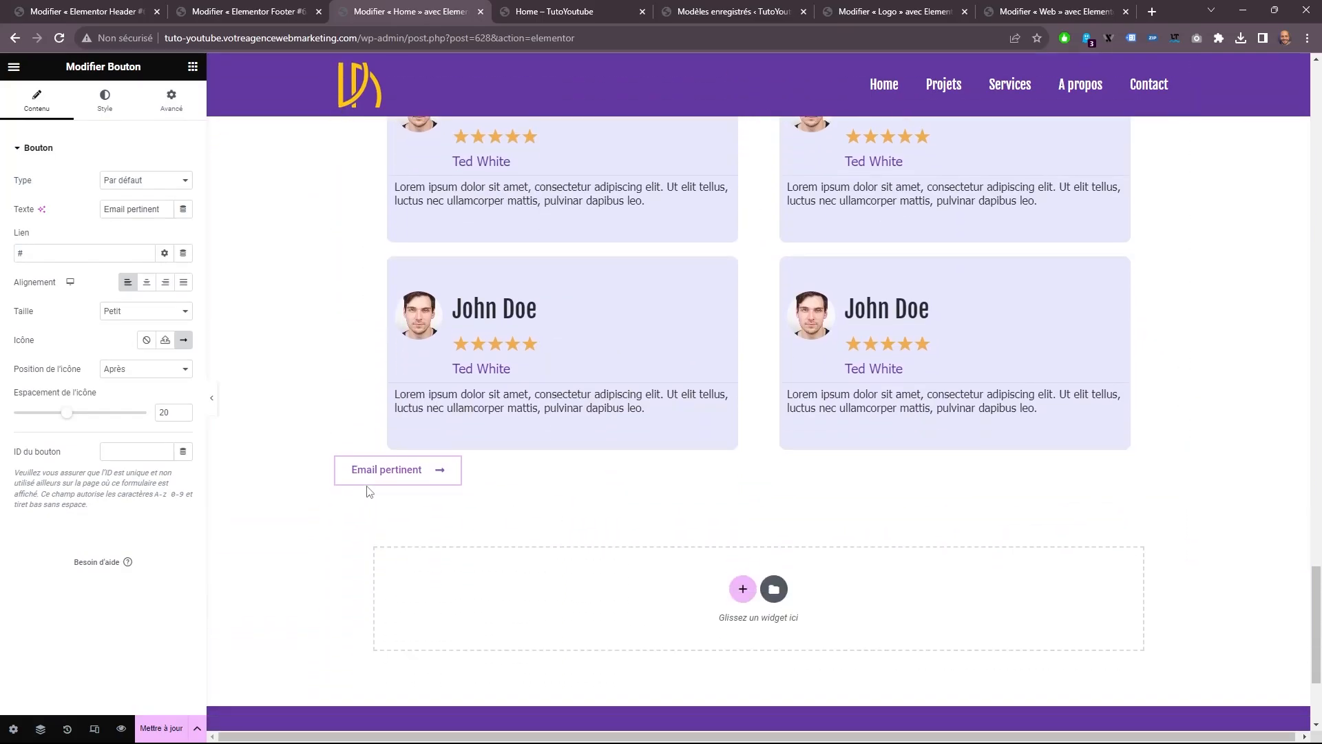
Center the copied button and set its width to Pleine largeur (100%).
click(147, 283)
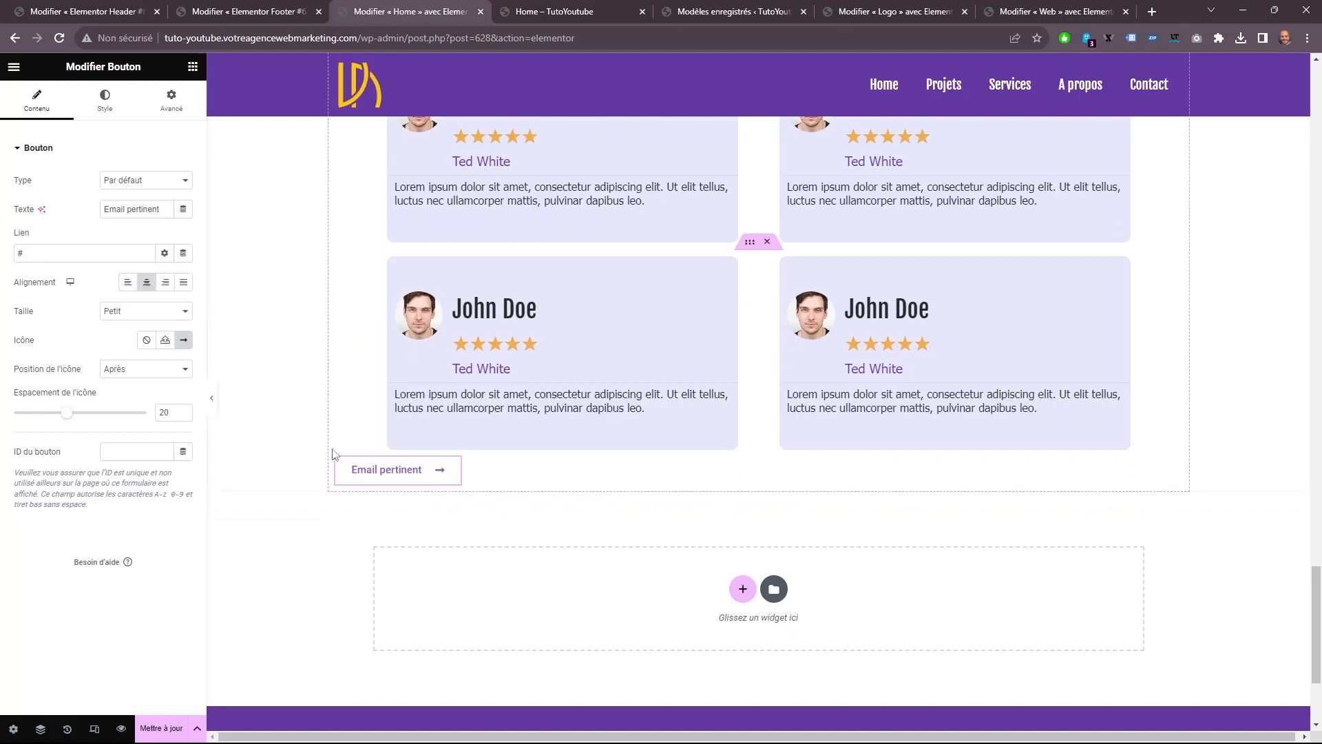
click(169, 110)
click(146, 287)
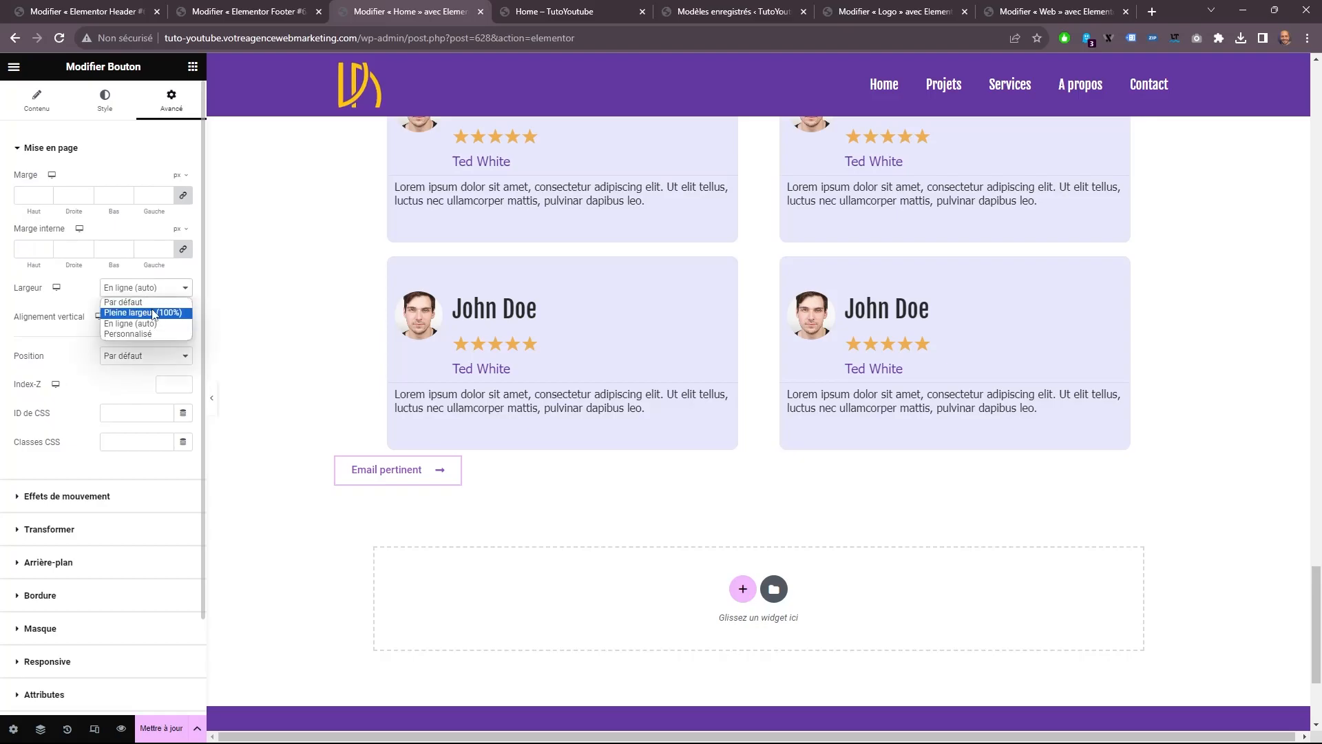
click(131, 308)
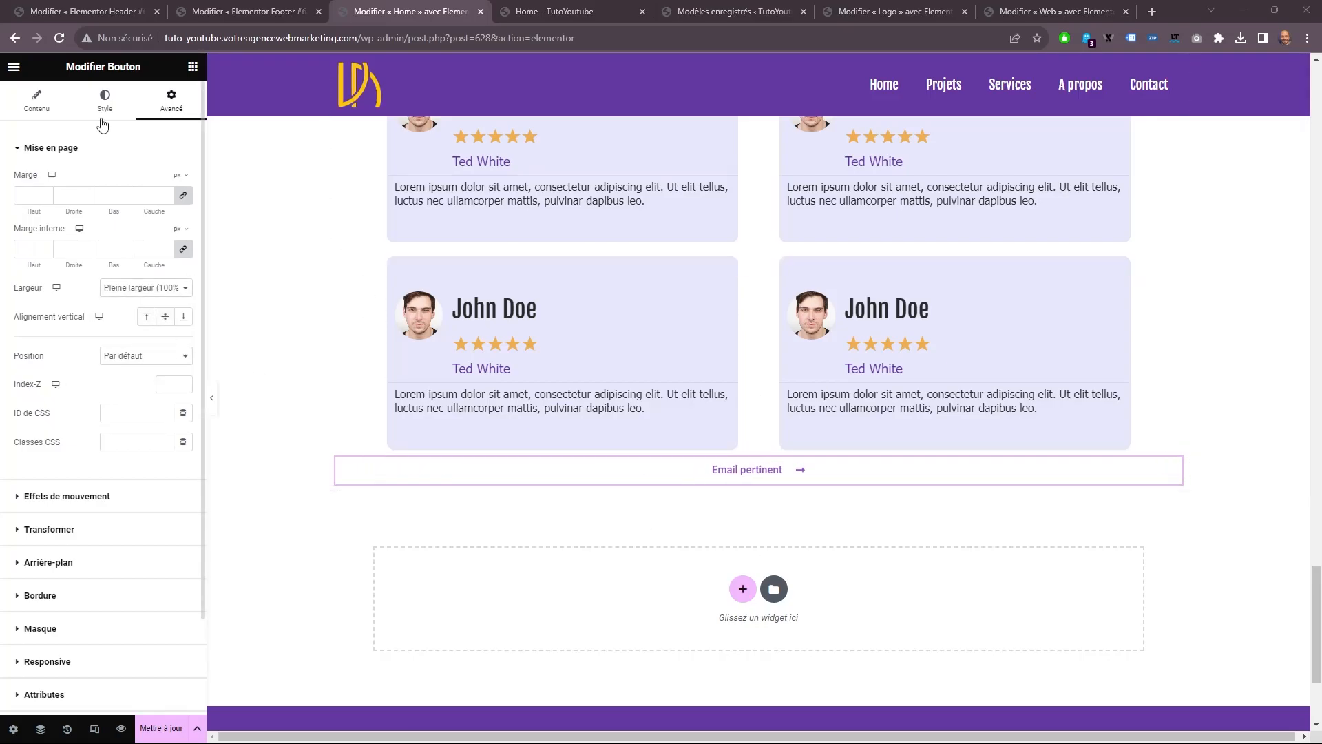
Change the text of the button below the reviews to "Plus d'avis".
click(47, 113)
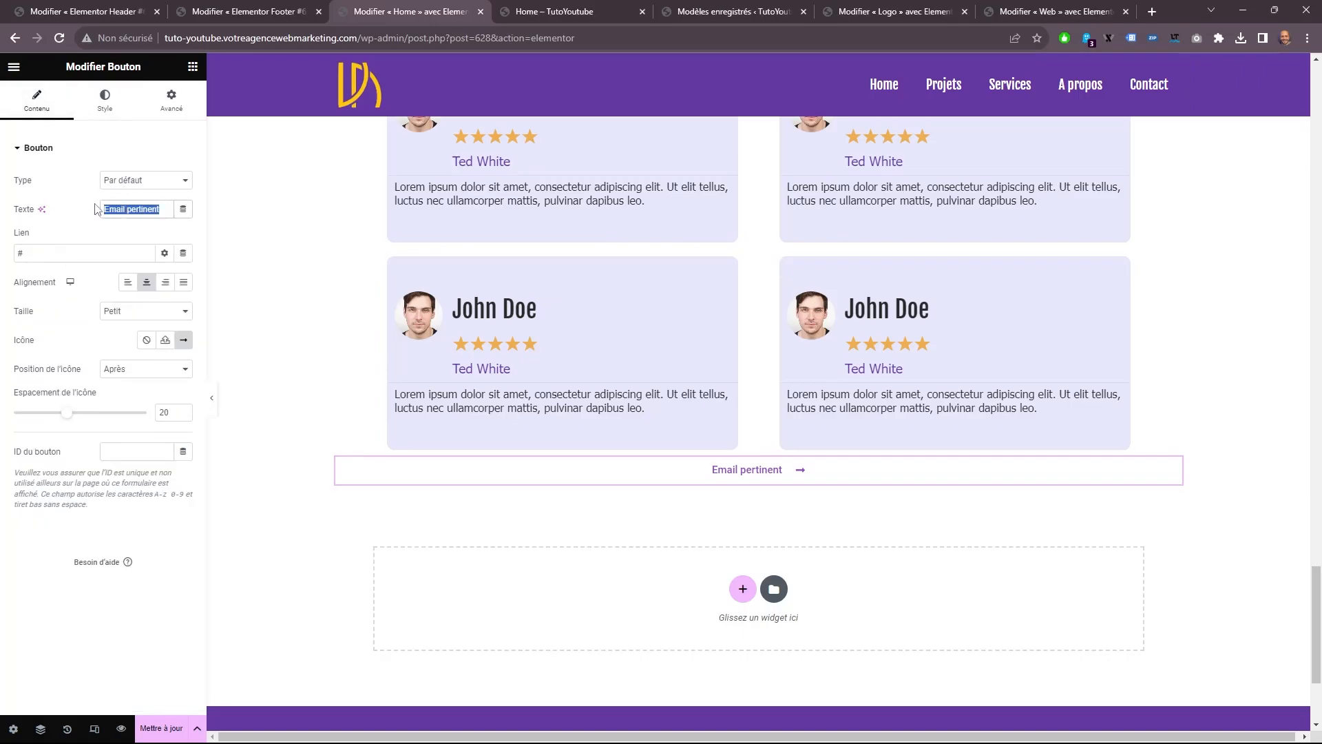
right_click(102, 209)
click(206, 283)
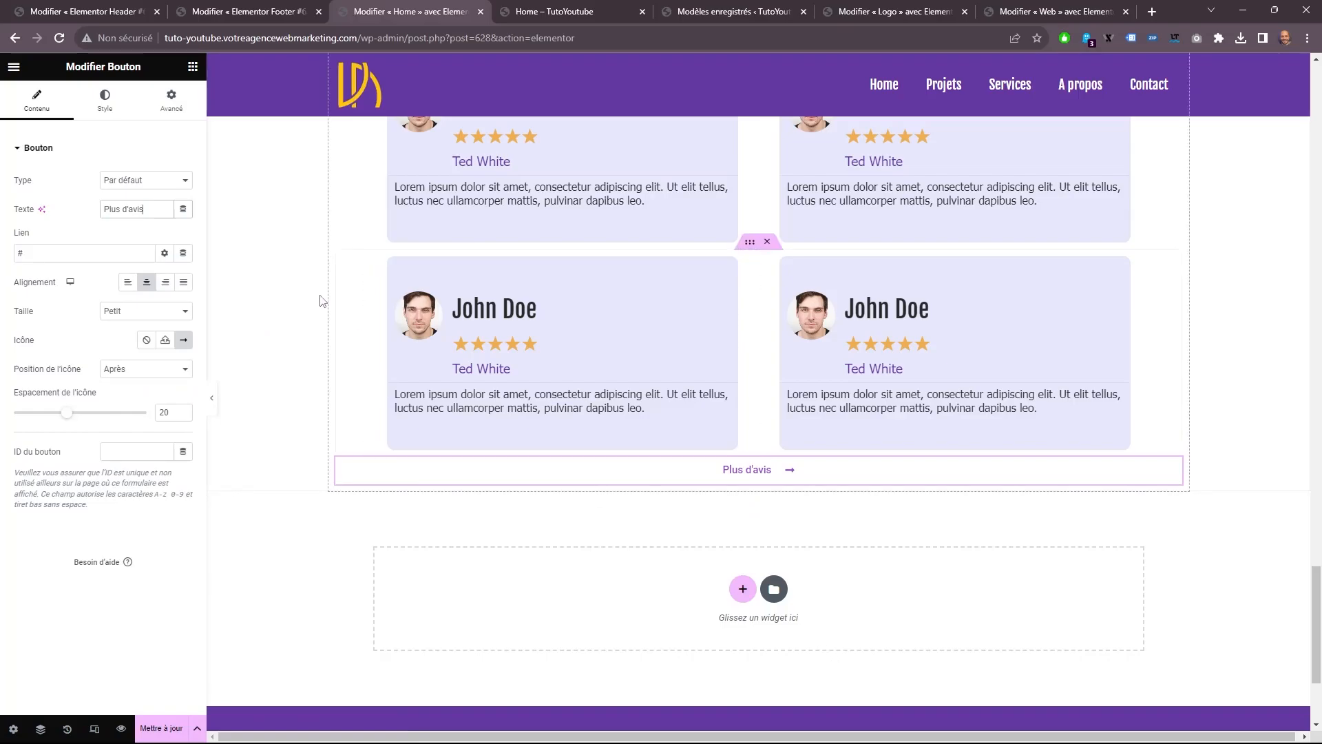
Give the Plus d'avis button unlinked margins with 20 px on top and 0 elsewhere, and update the page.
click(172, 100)
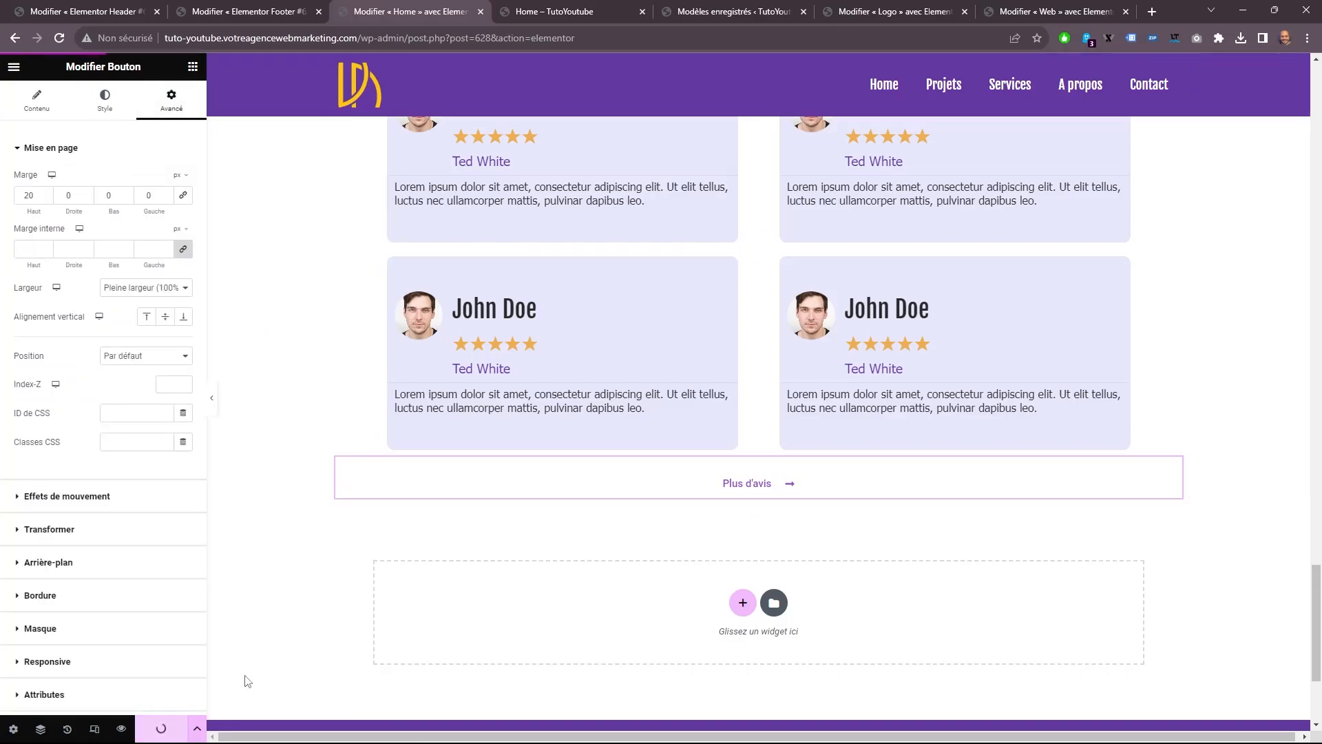
click(183, 727)
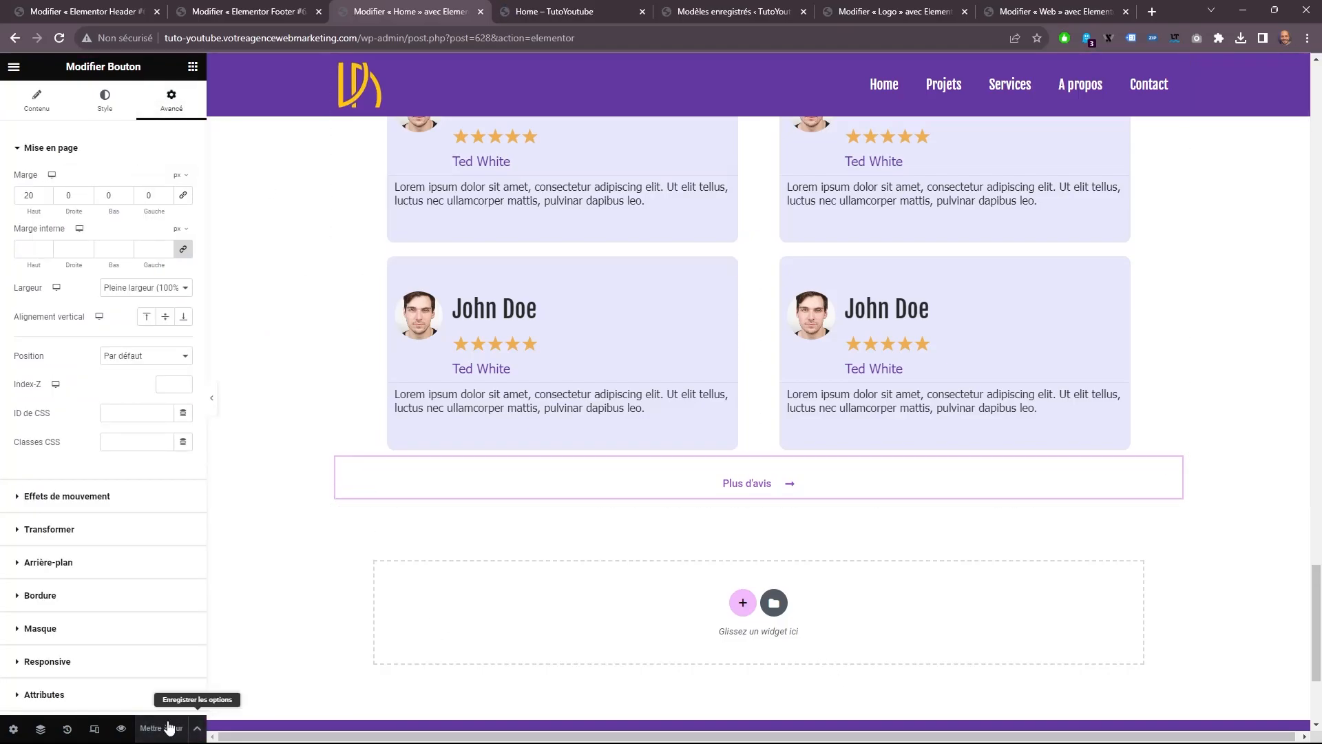
Preview the Home page and review its sections, trying the image slider and switching the projects toggle to Logo.
click(542, 7)
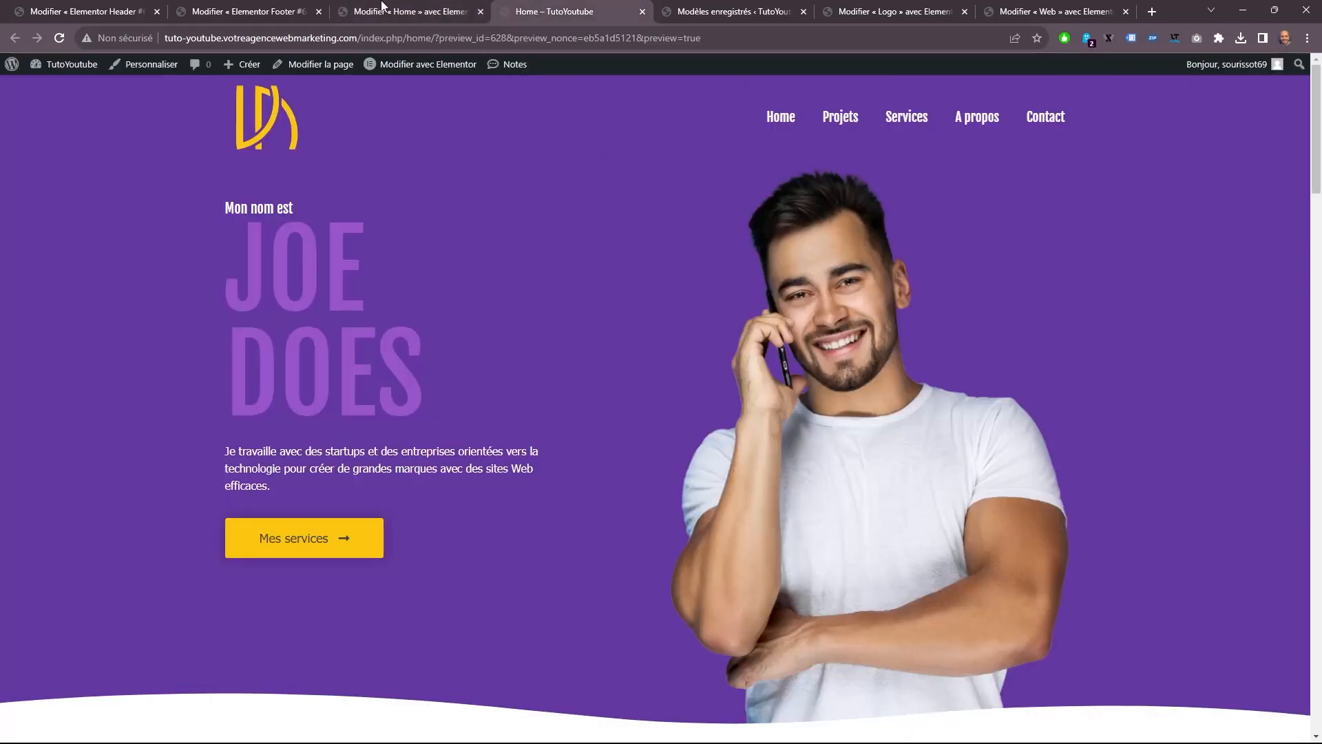
click(396, 7)
click(121, 728)
scroll(359, 251, down, 10)
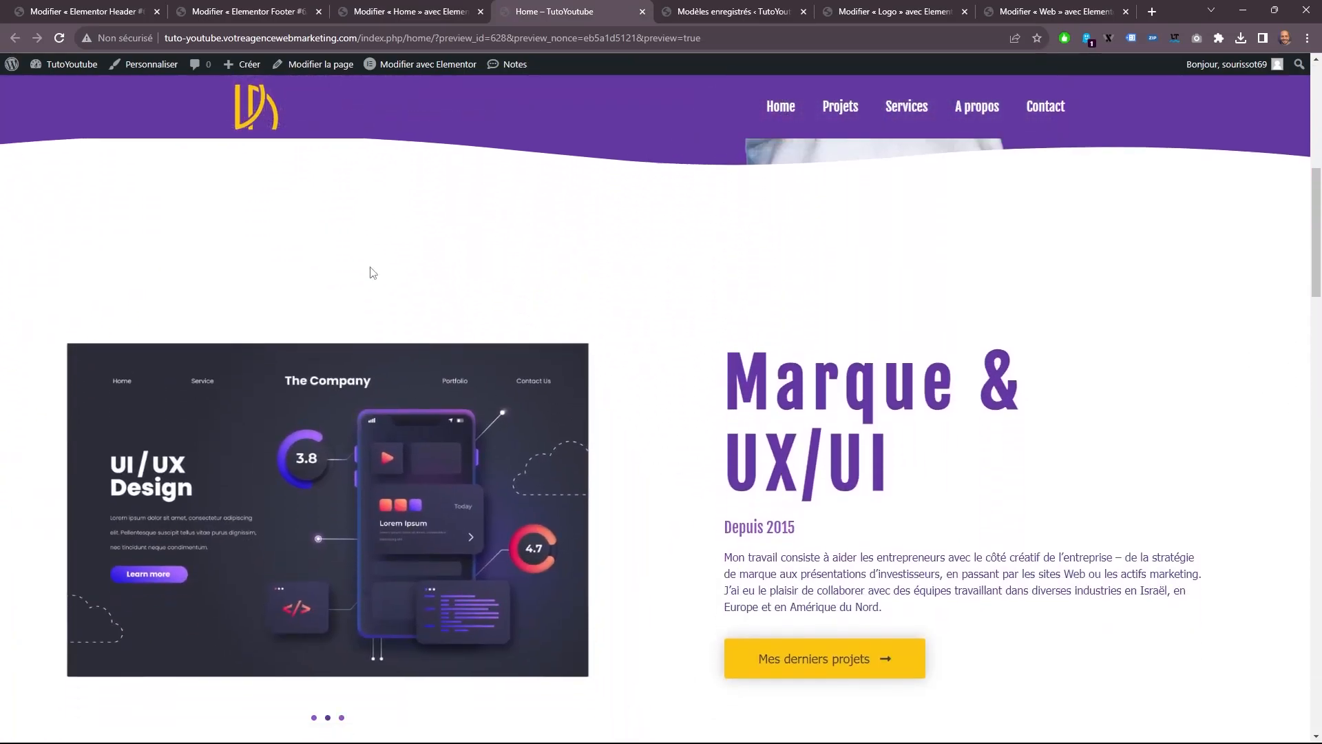
scroll(371, 274, down, 5)
scroll(375, 267, up, 4)
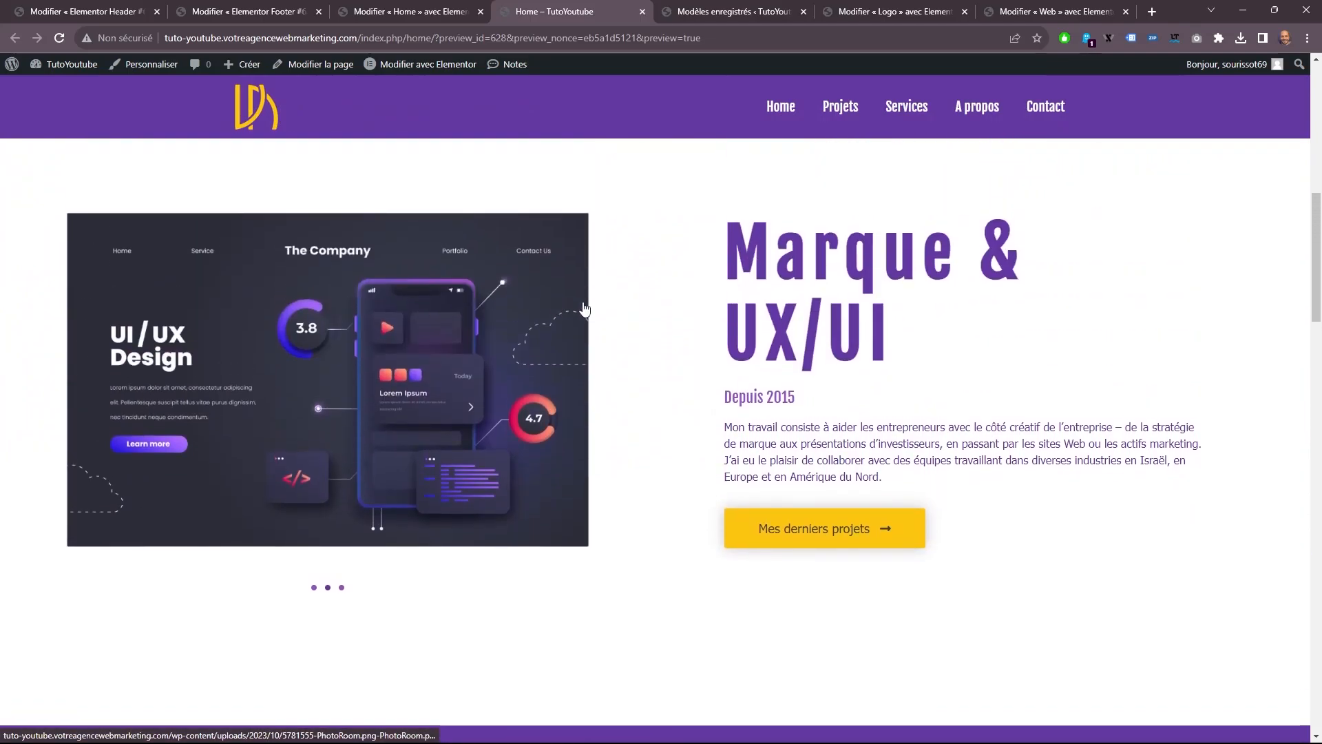
click(341, 590)
scroll(650, 480, down, 6)
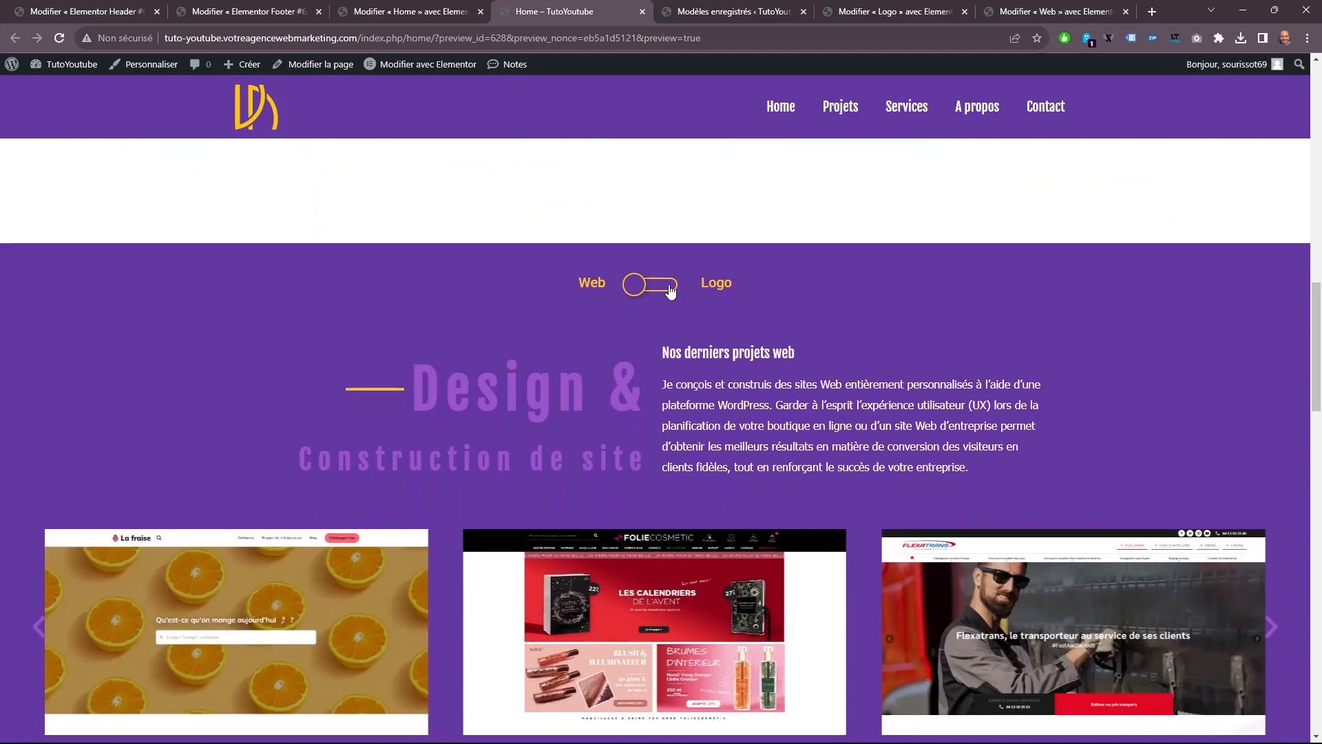
click(670, 286)
scroll(681, 293, down, 5)
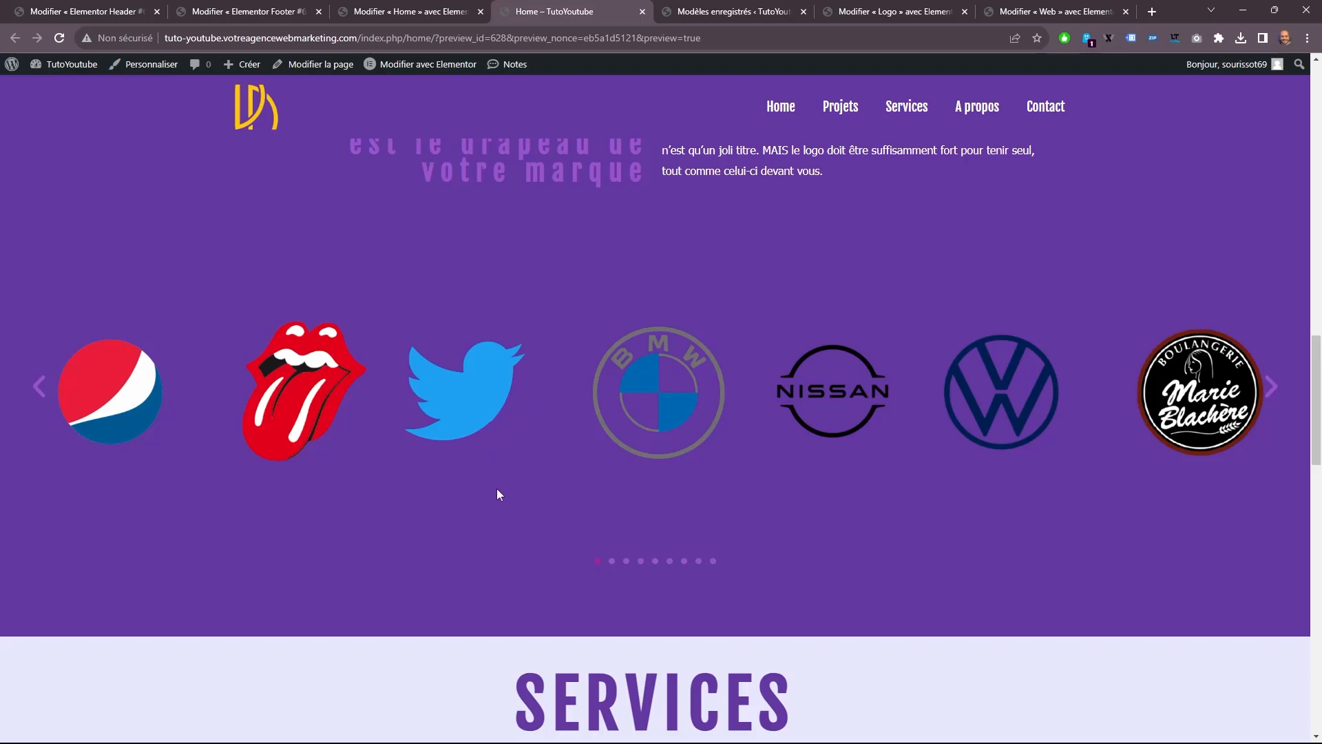
scroll(497, 489, up, 3)
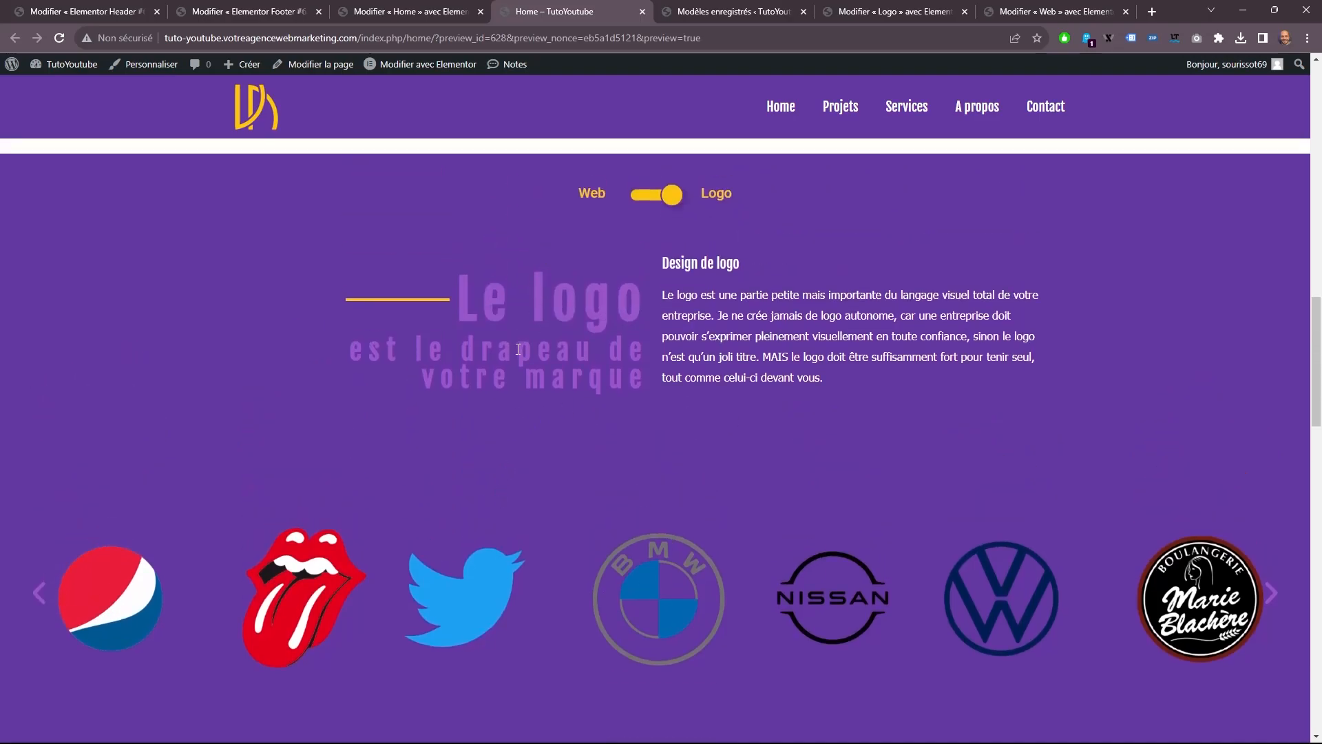
scroll(518, 349, down, 10)
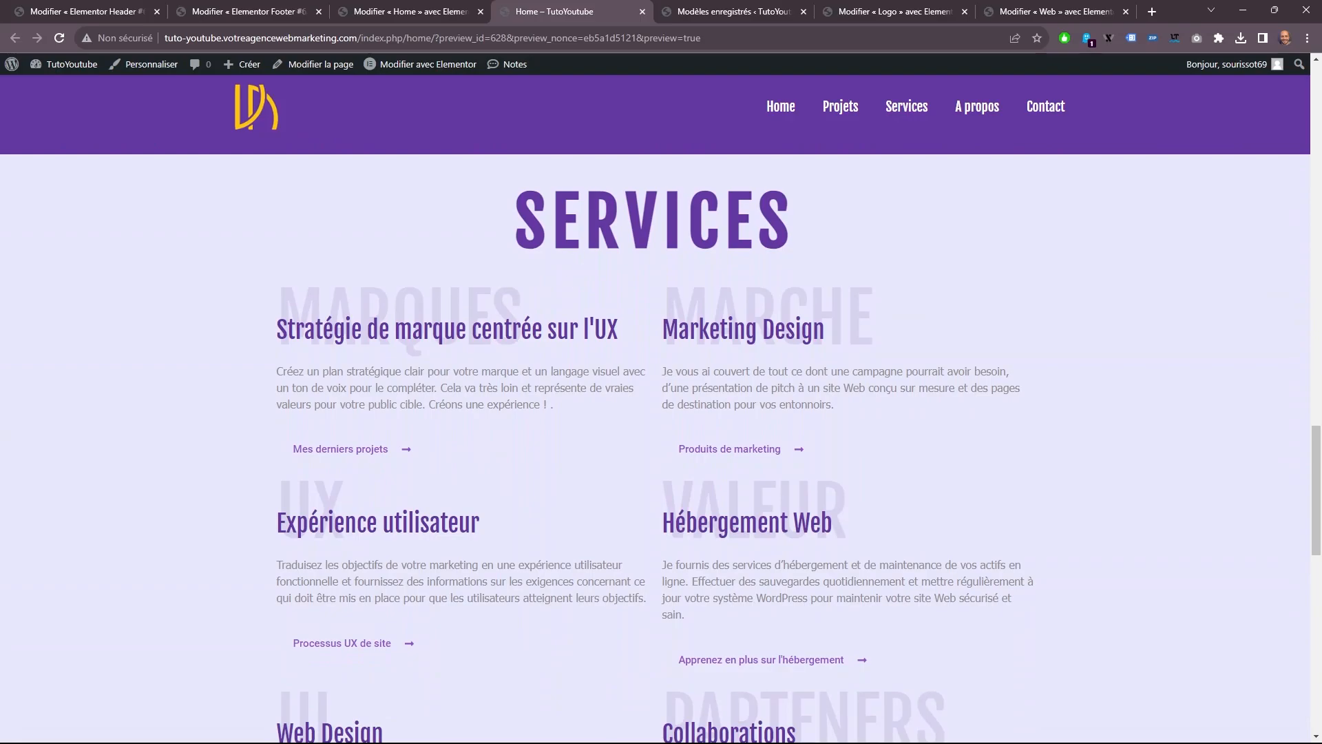
Give the MARQUES background title in the SERVICES section a hover offset of 25 px on X and 5 px on Y.
click(412, 11)
scroll(571, 413, up, 5)
scroll(556, 391, up, 10)
scroll(519, 413, down, 3)
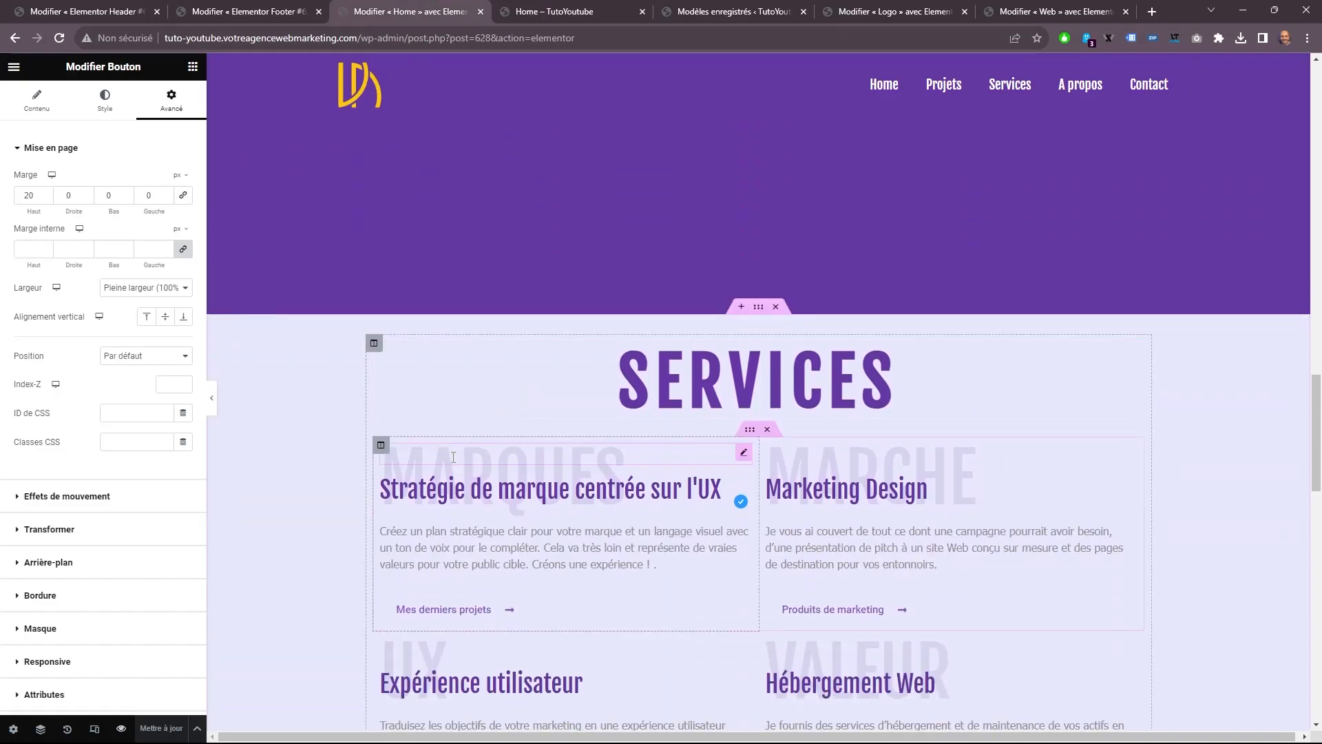
click(453, 457)
click(83, 463)
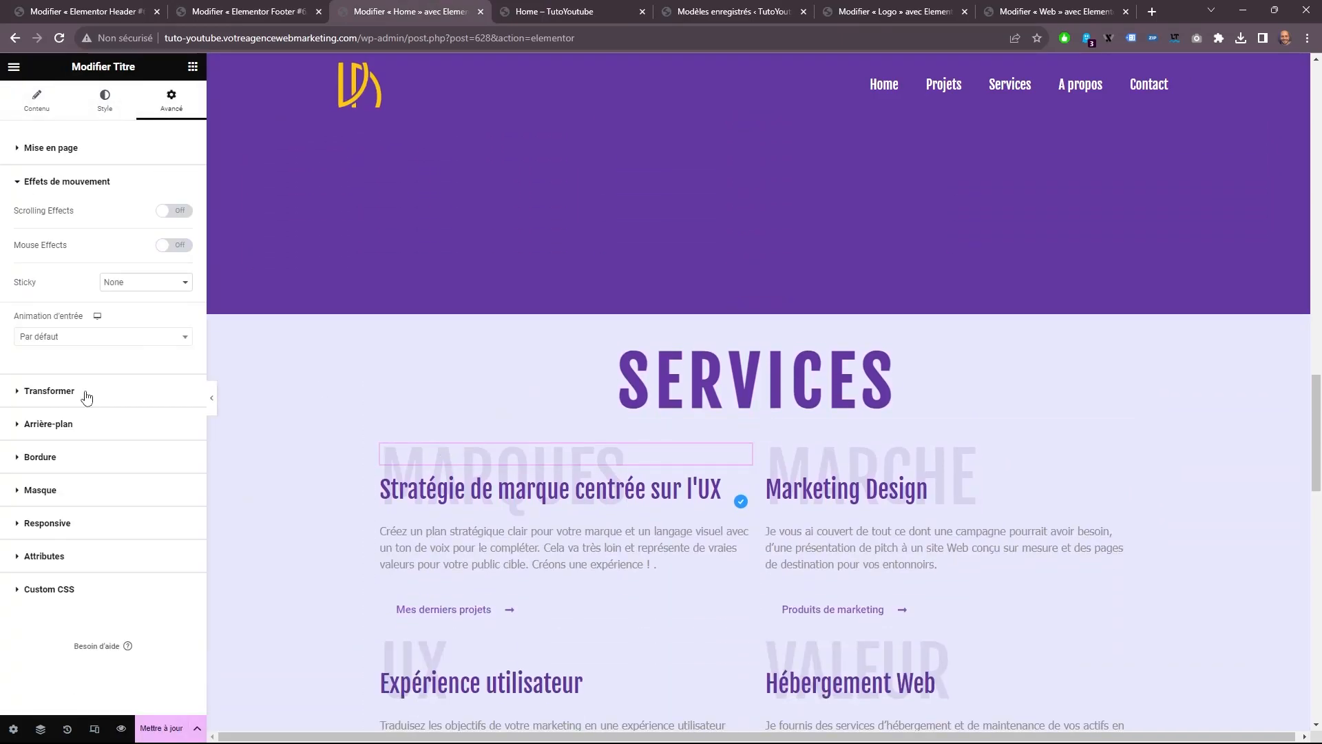
click(86, 392)
click(114, 264)
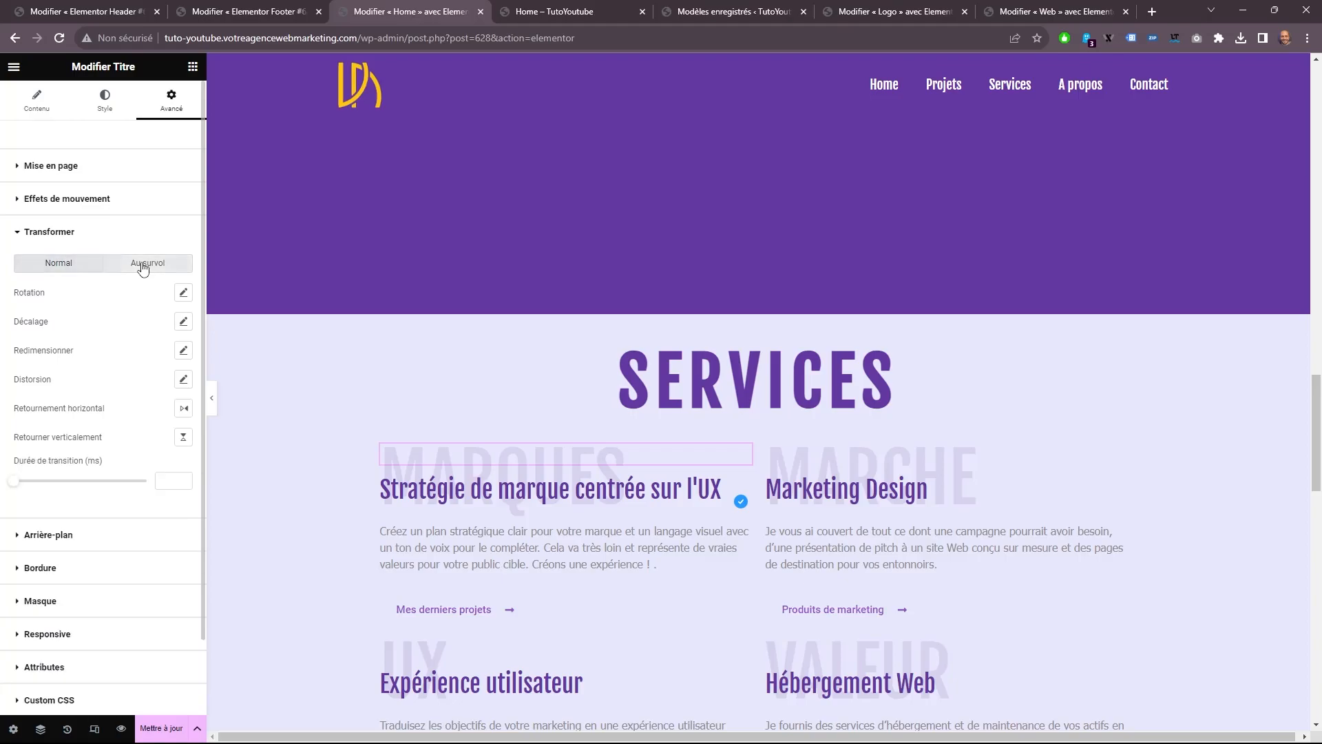
click(181, 322)
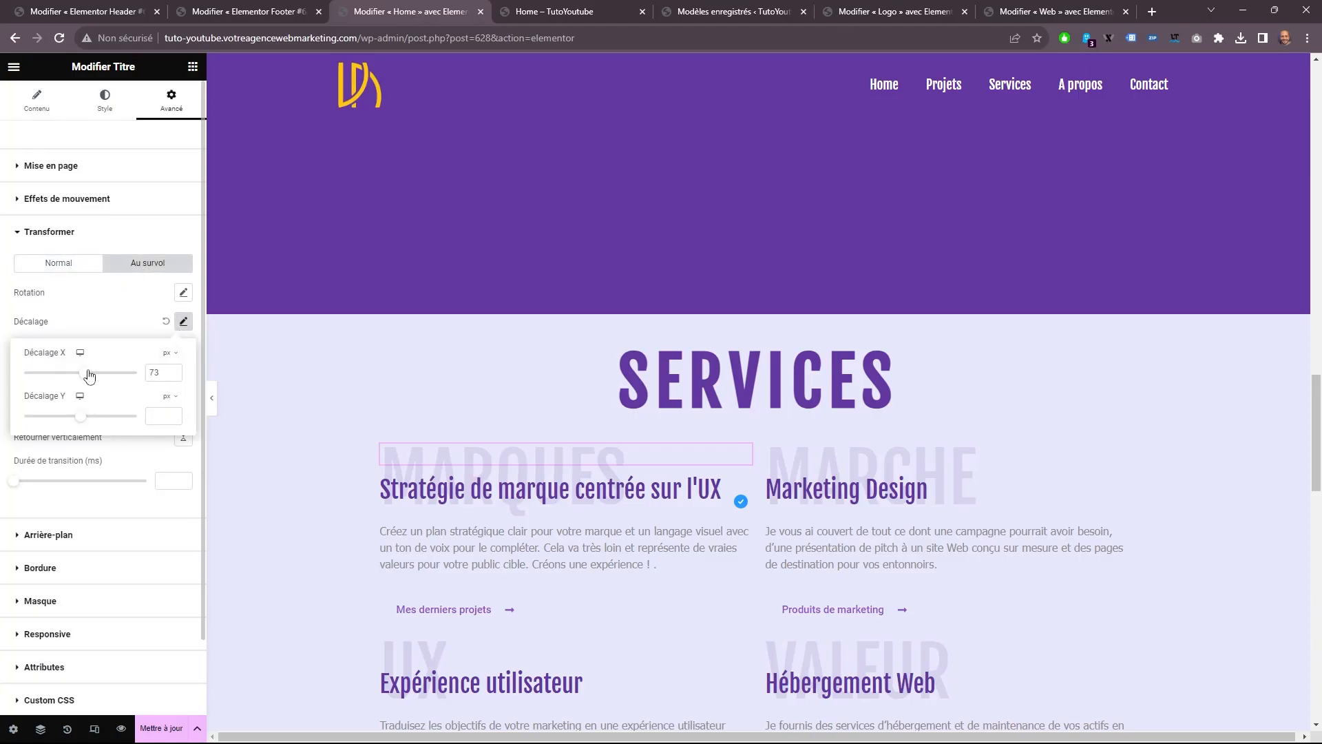
text(25)
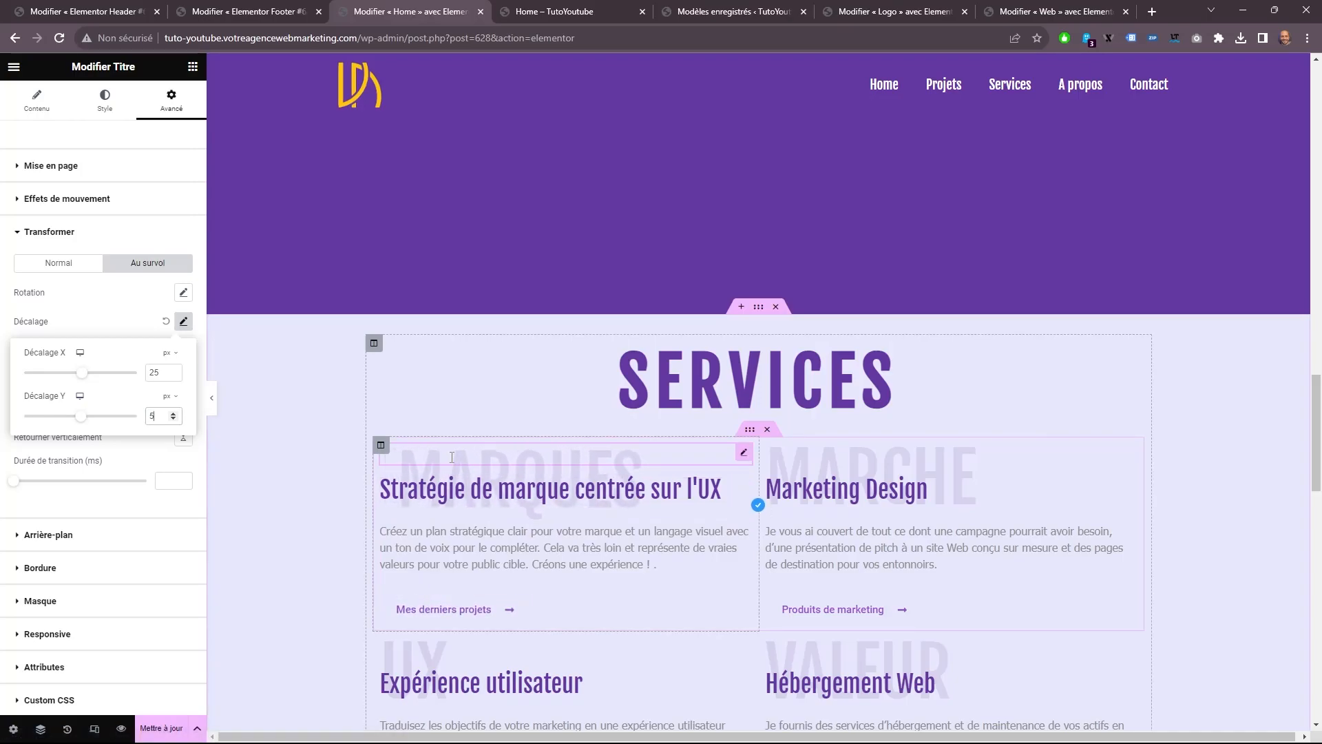
Copy the MARQUES title and paste its style onto the other background titles of the SERVICES section.
click(452, 456)
right_click(449, 453)
click(523, 510)
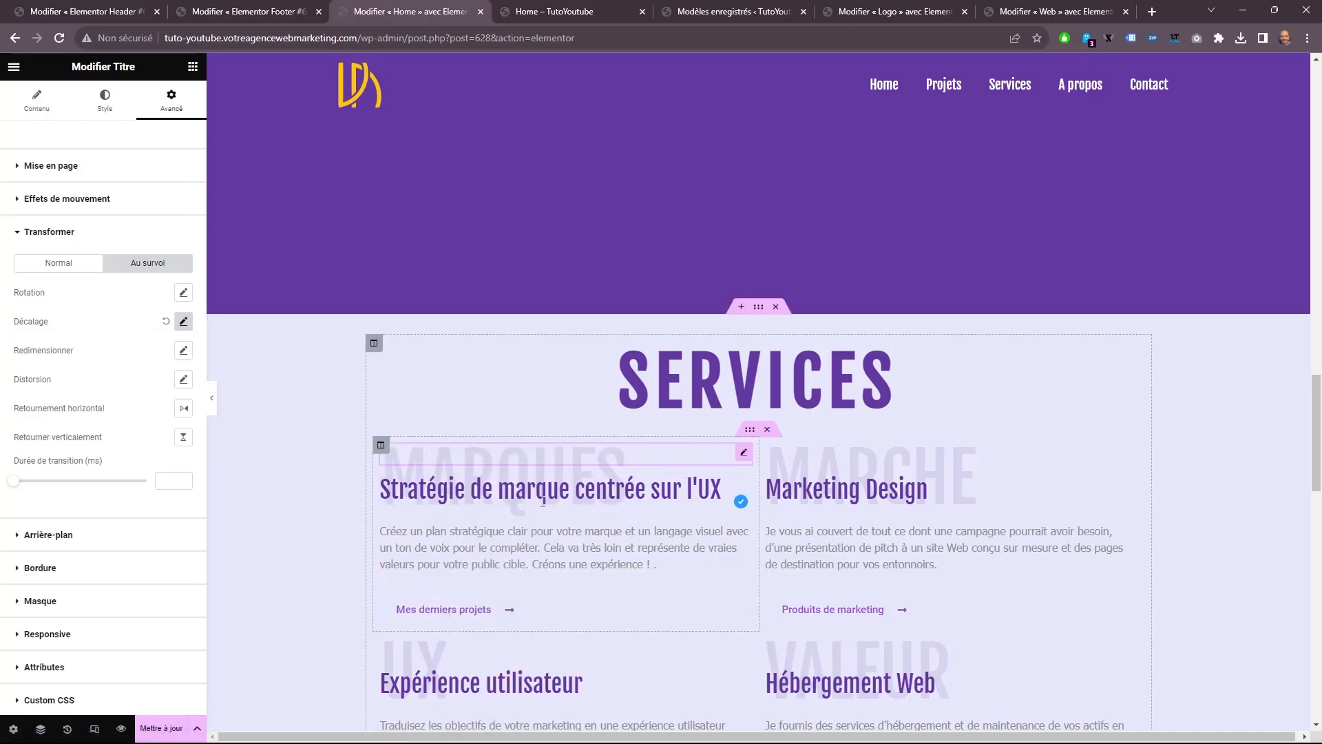
right_click(803, 449)
click(868, 554)
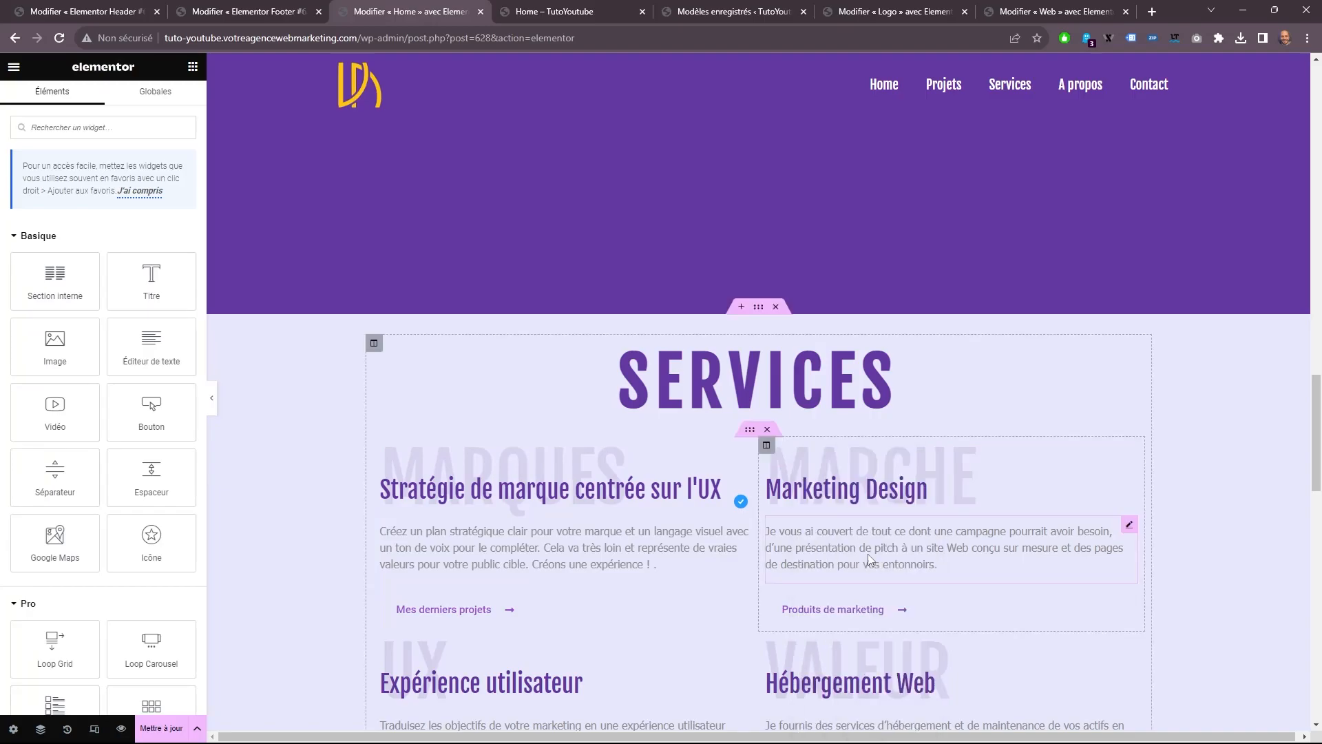
right_click(414, 651)
click(496, 556)
scroll(619, 544, down, 3)
right_click(794, 435)
click(850, 537)
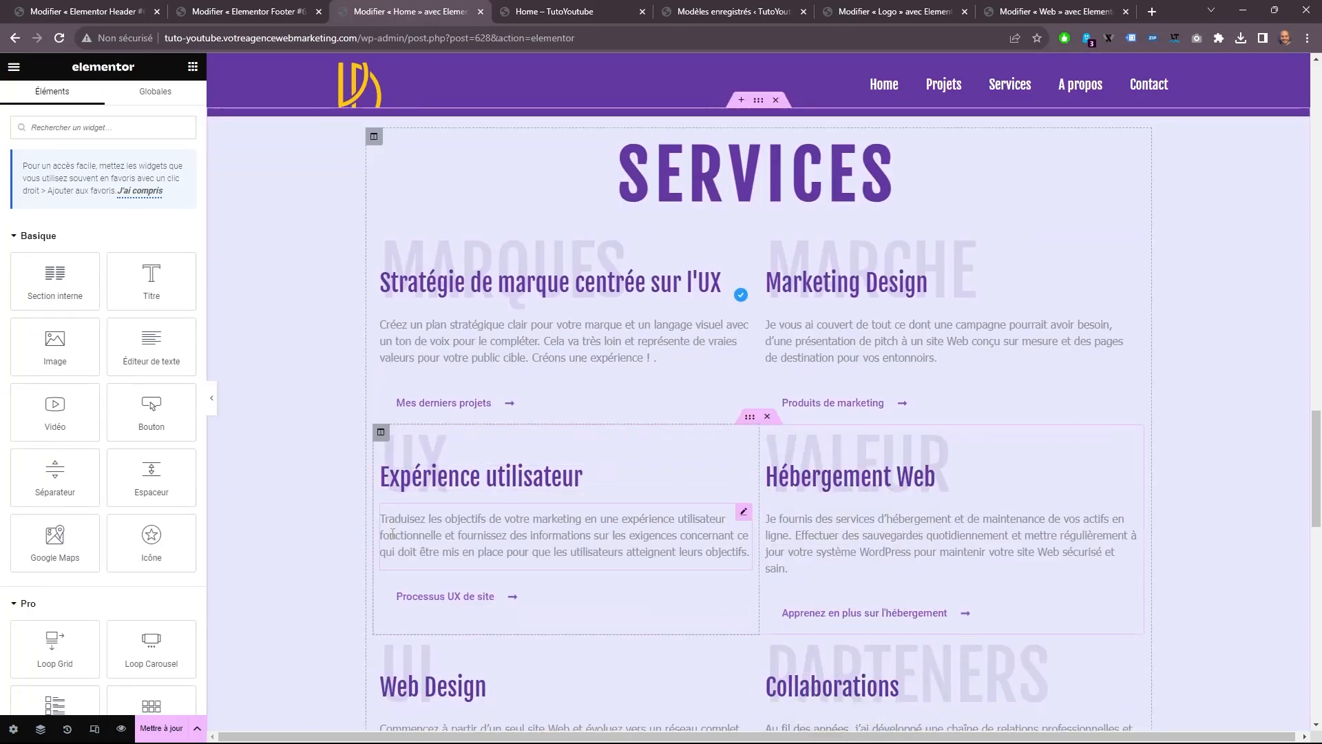
right_click(418, 490)
click(509, 551)
Update the Home page and check the SERVICES titles in the reloaded preview.
scroll(608, 502, down, 5)
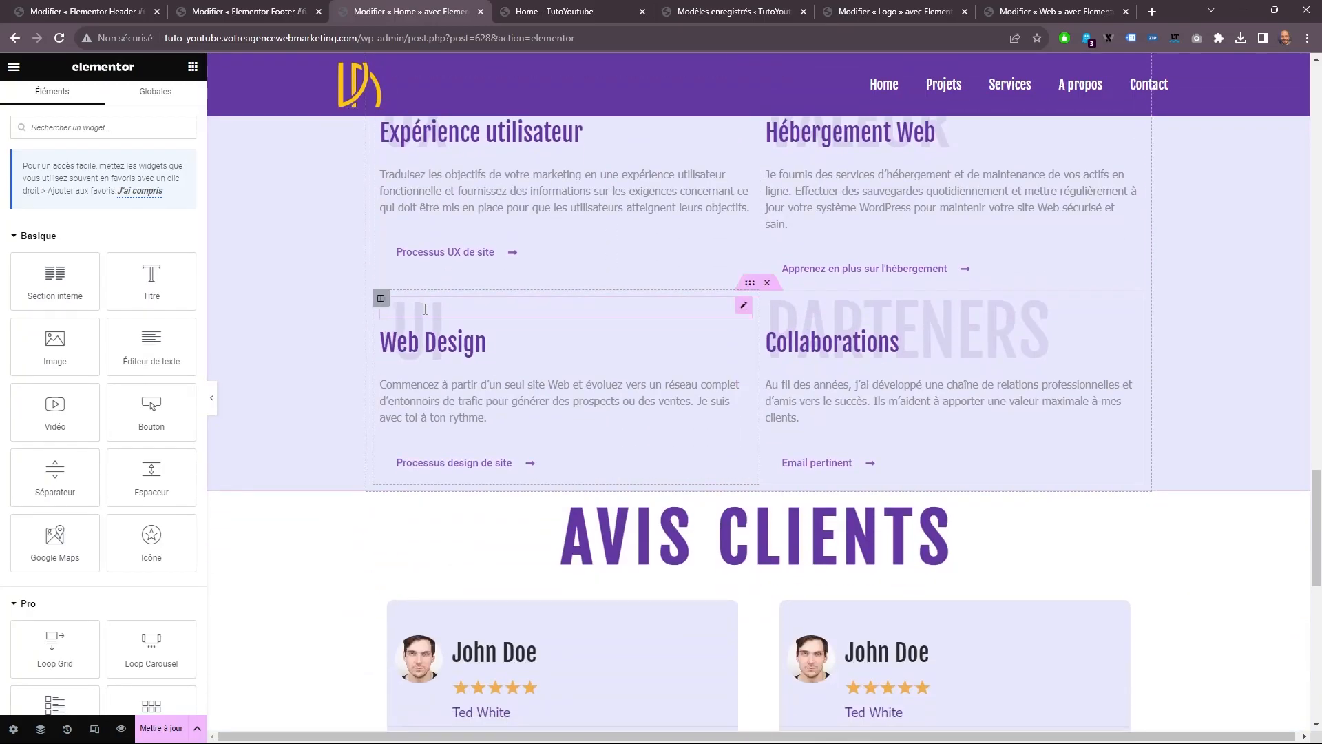
scroll(847, 276, up, 2)
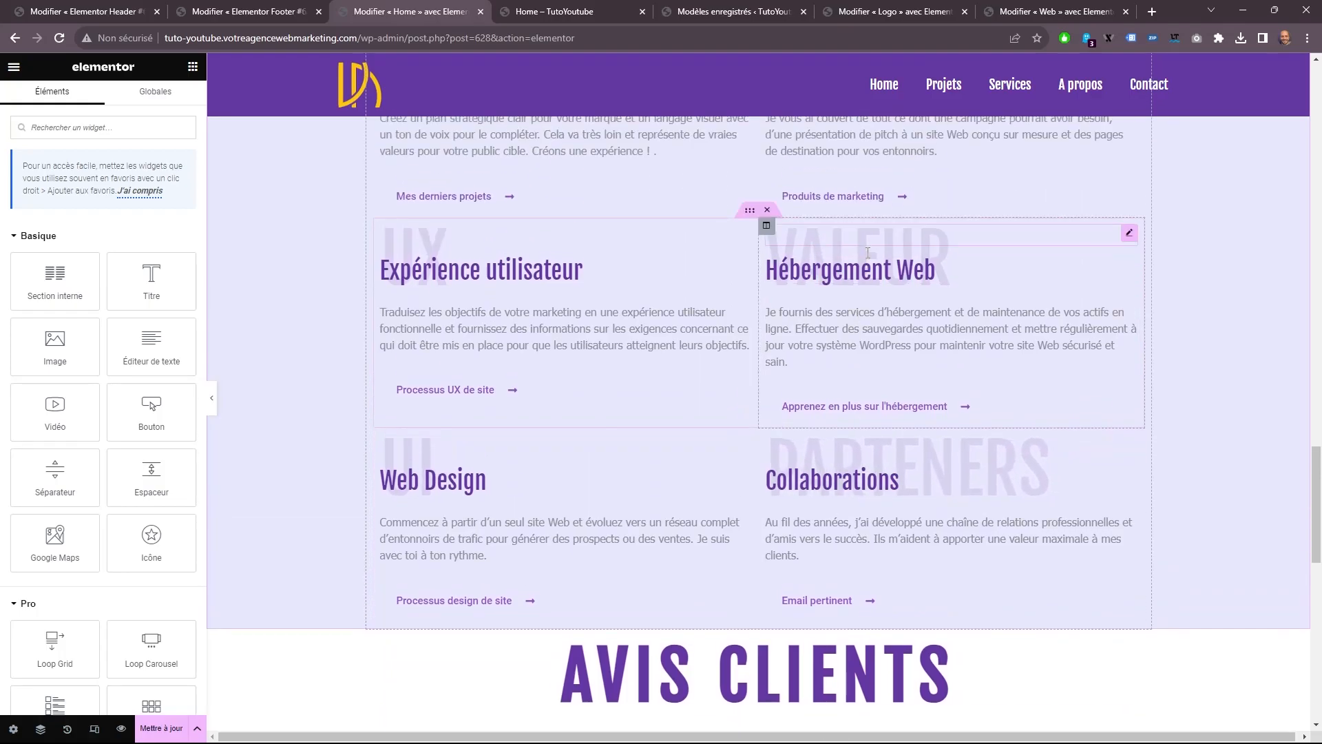
scroll(517, 483, up, 3)
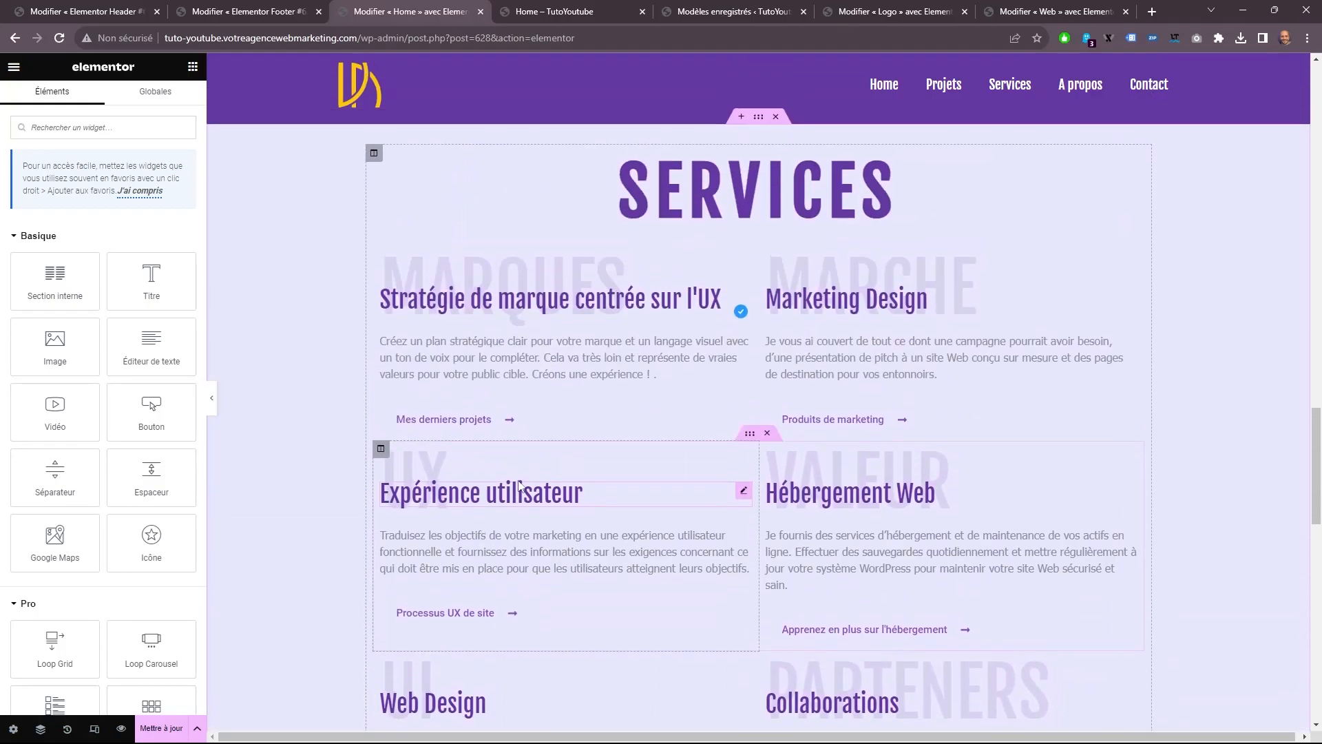
scroll(517, 483, up, 3)
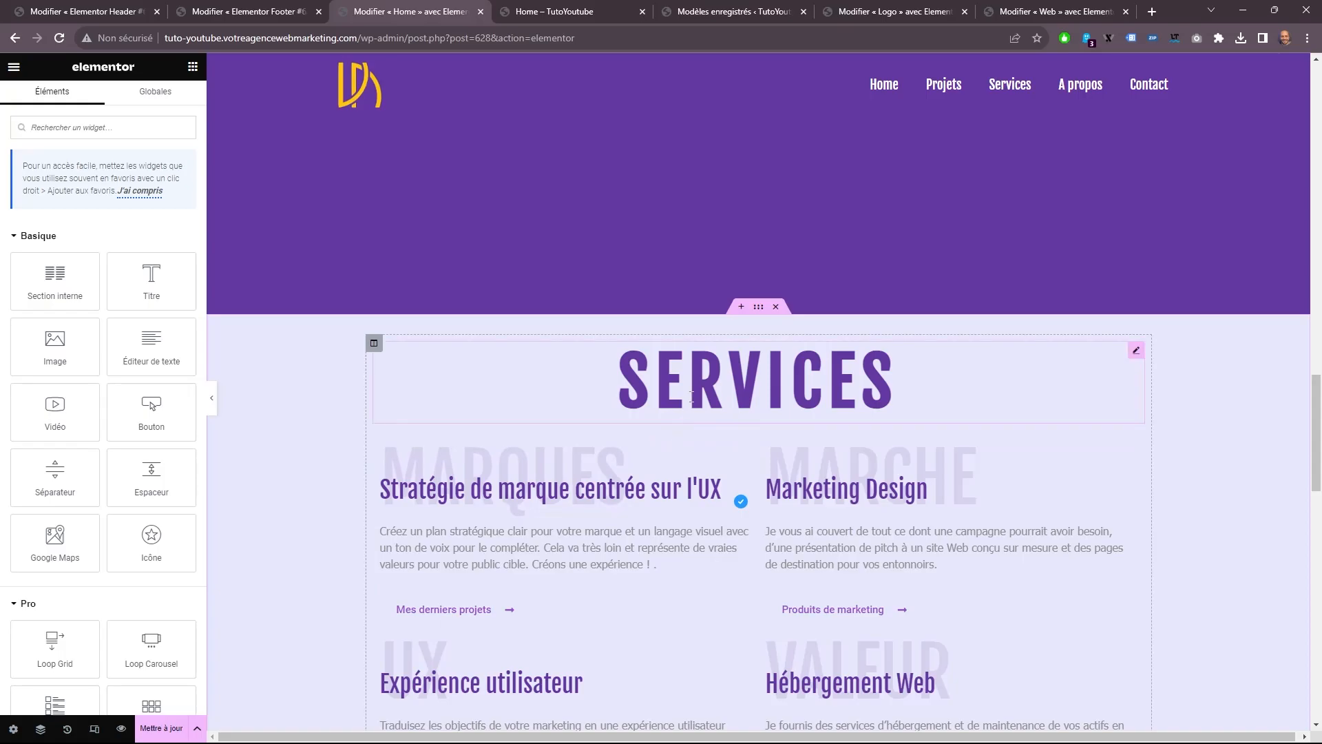
scroll(710, 408, up, 12)
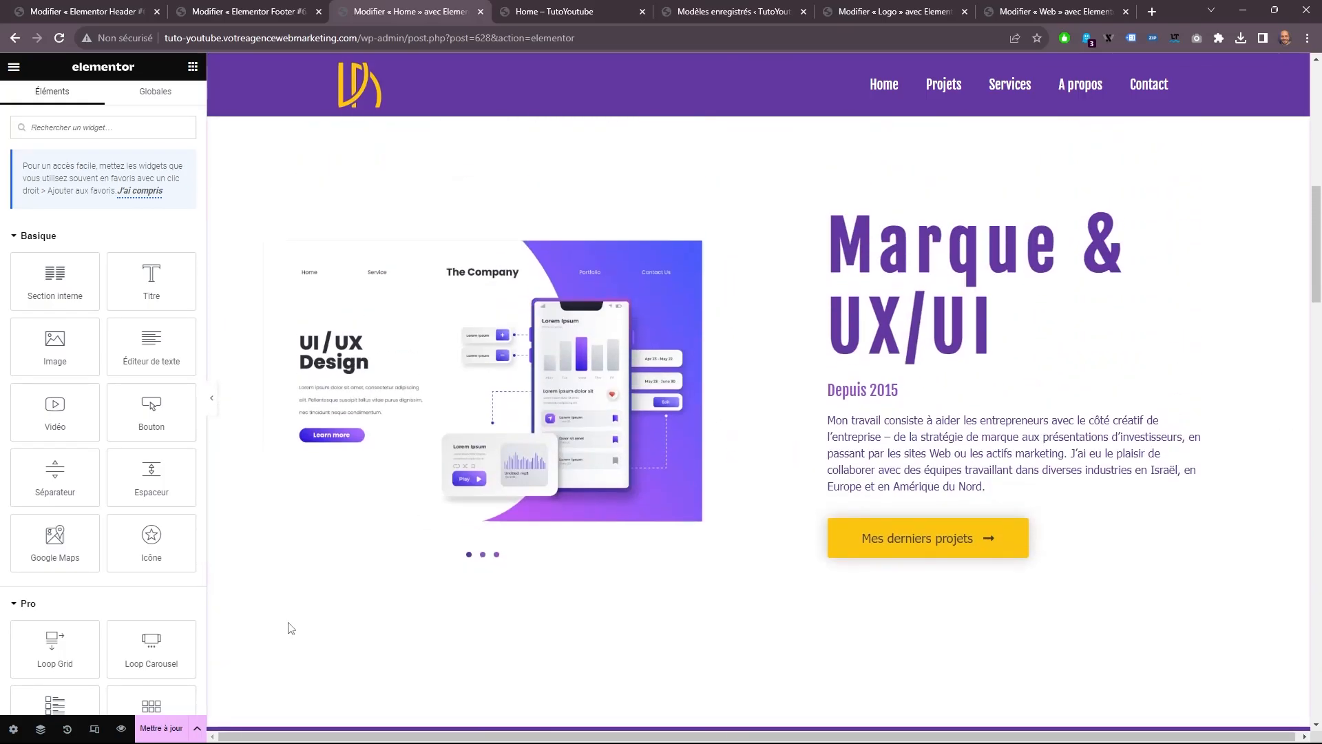
click(159, 729)
click(589, 11)
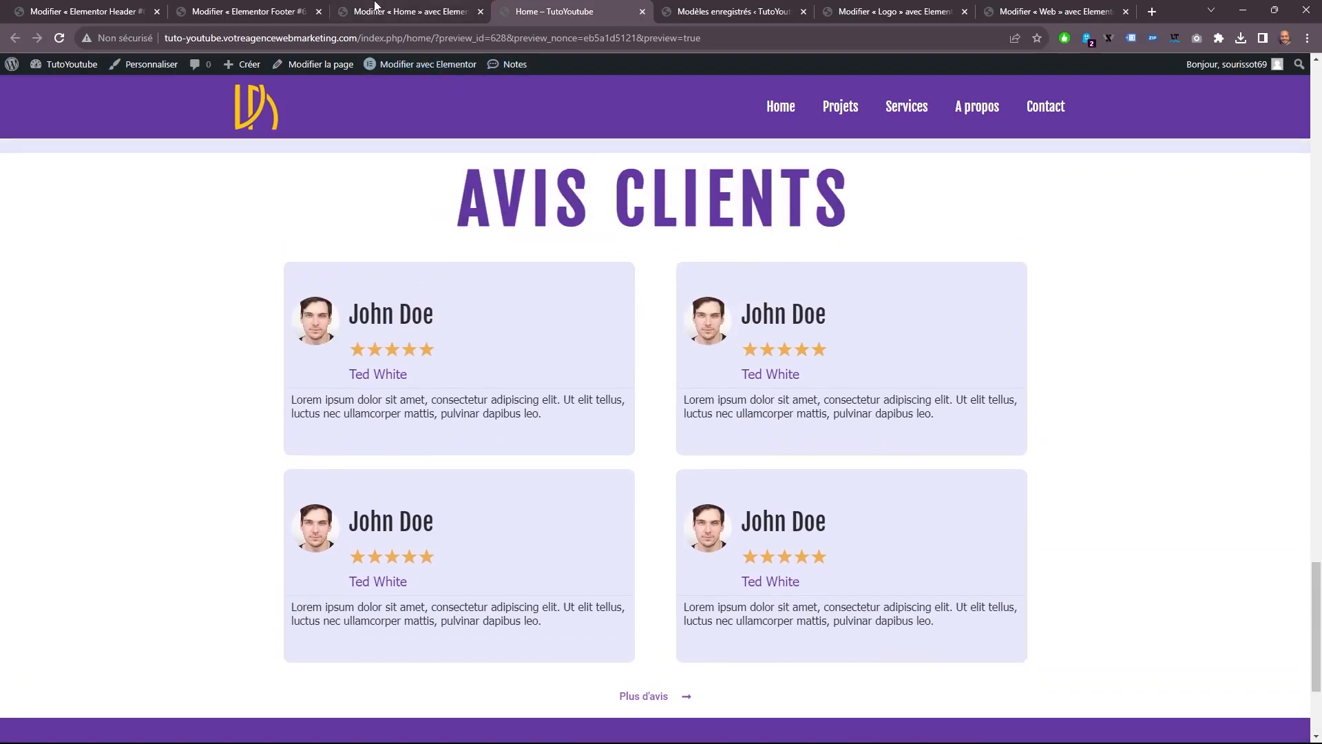
click(384, 14)
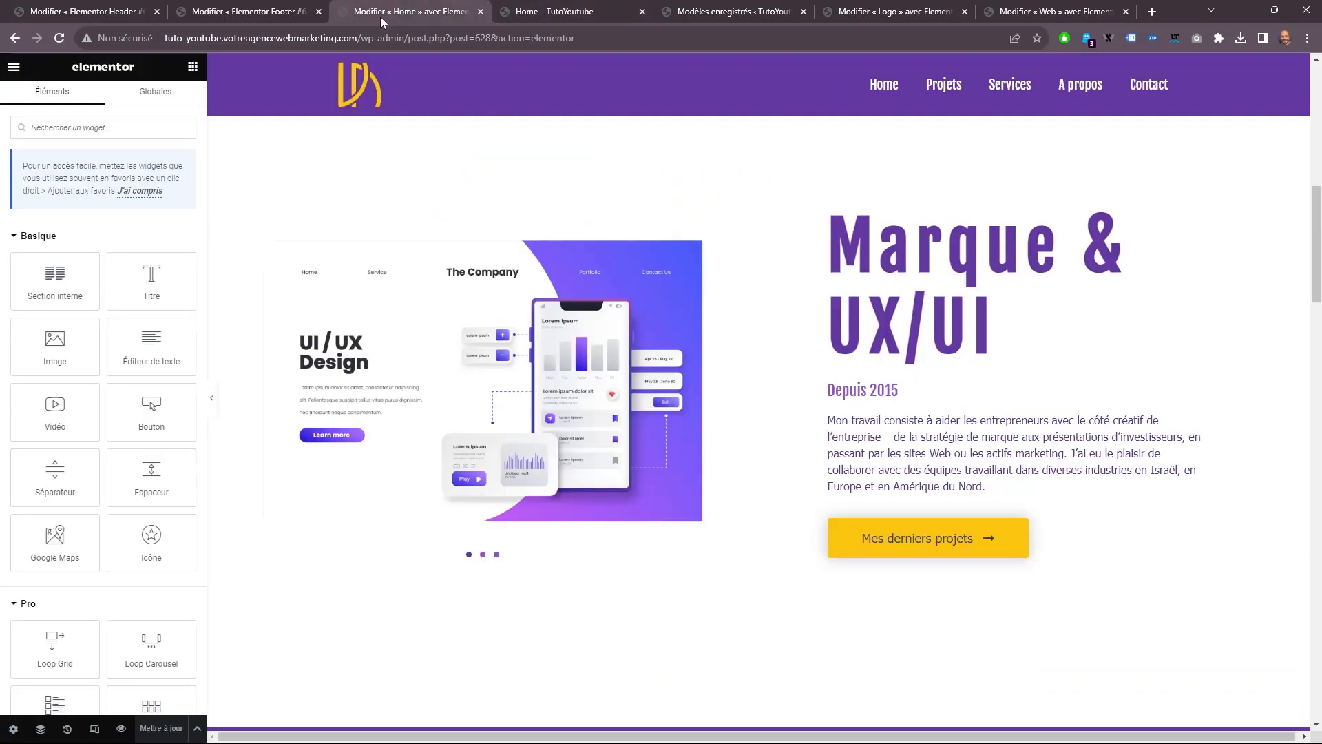
click(274, 7)
click(597, 8)
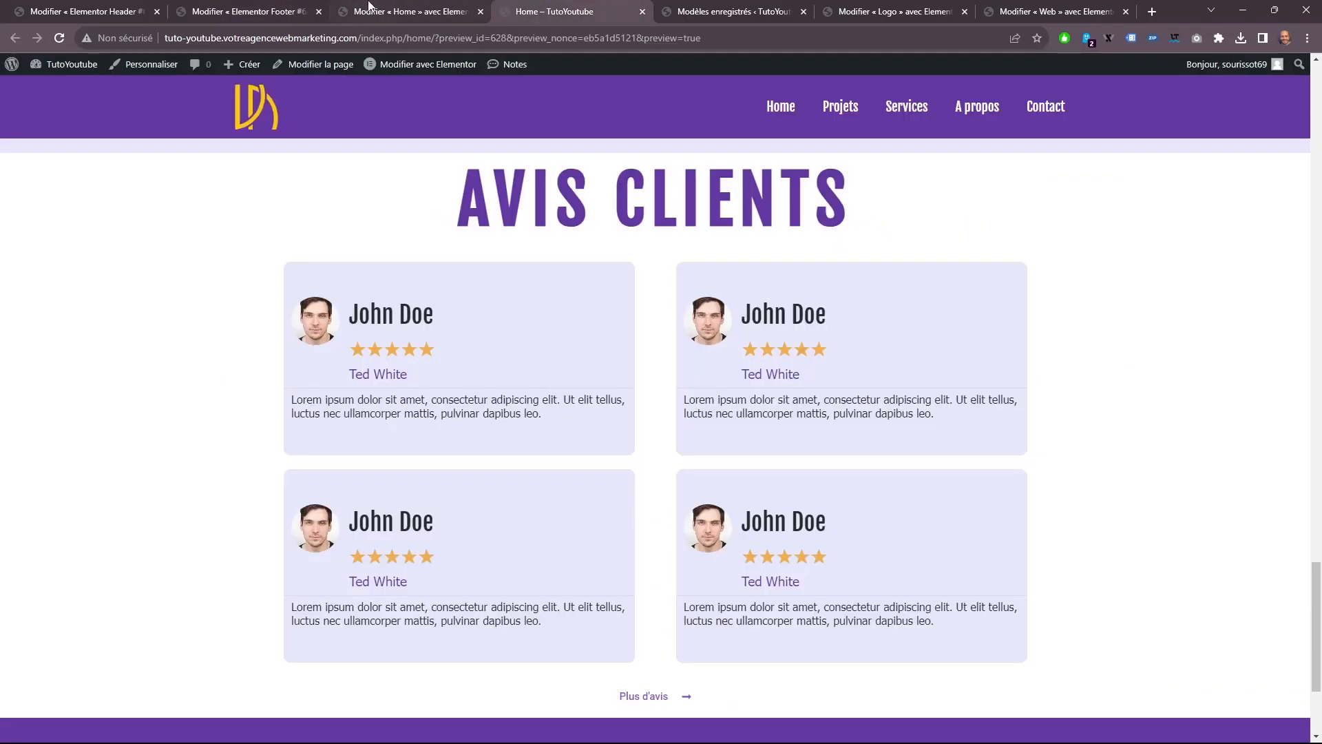
scroll(709, 338, up, 20)
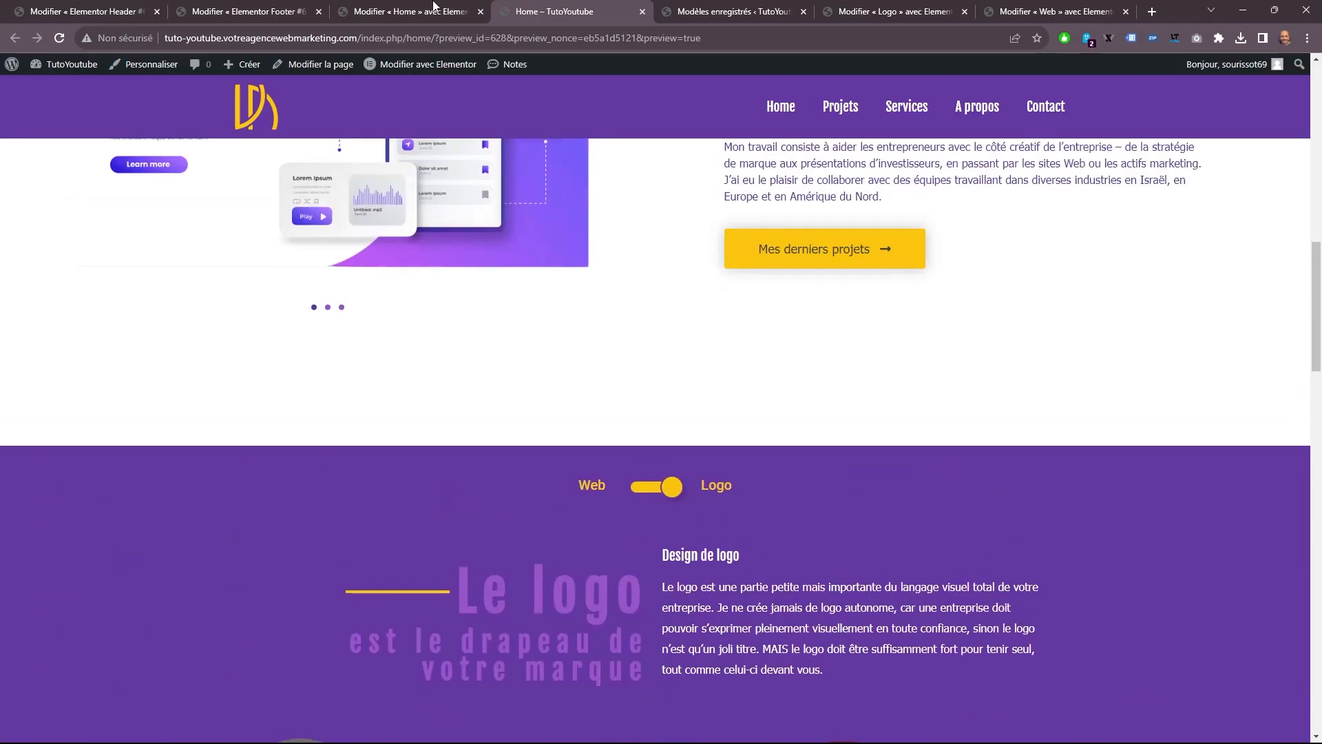
click(434, 7)
Set the CSS ID of the SERVICES section to "services".
scroll(862, 216, up, 6)
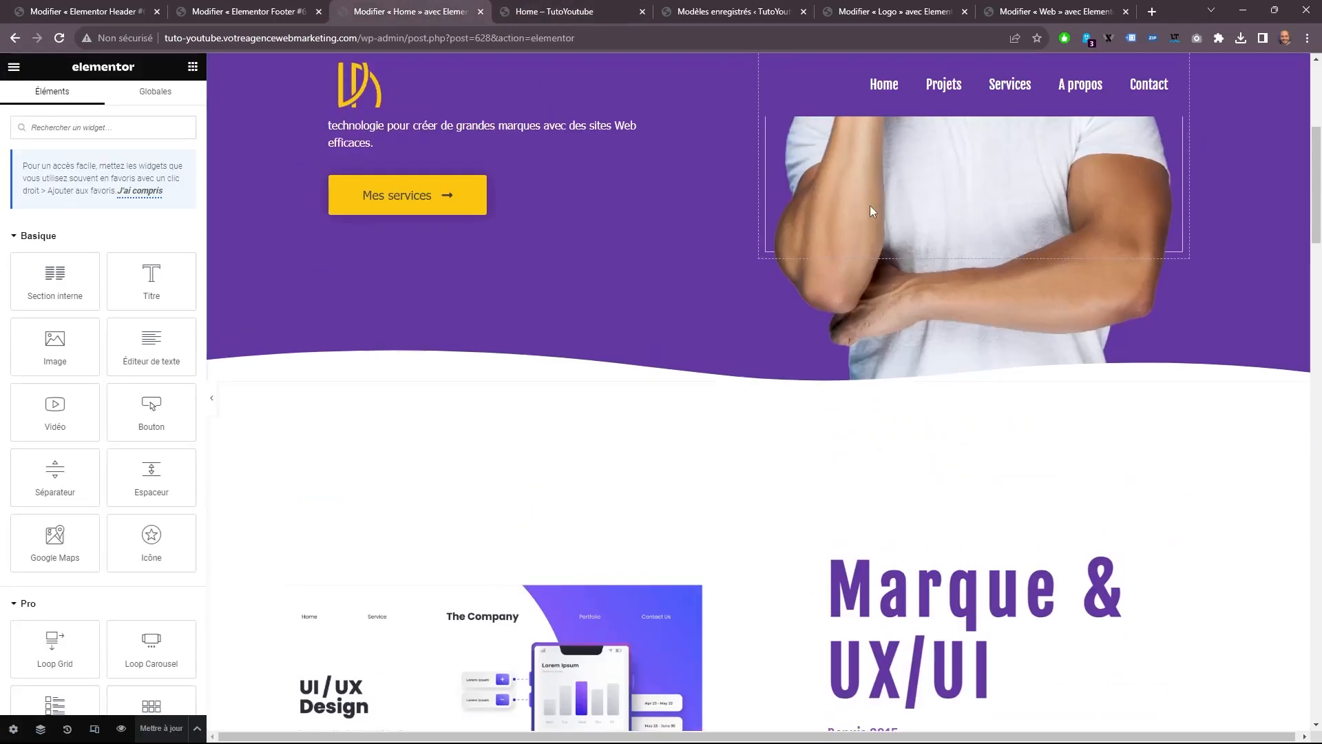
scroll(867, 213, down, 5)
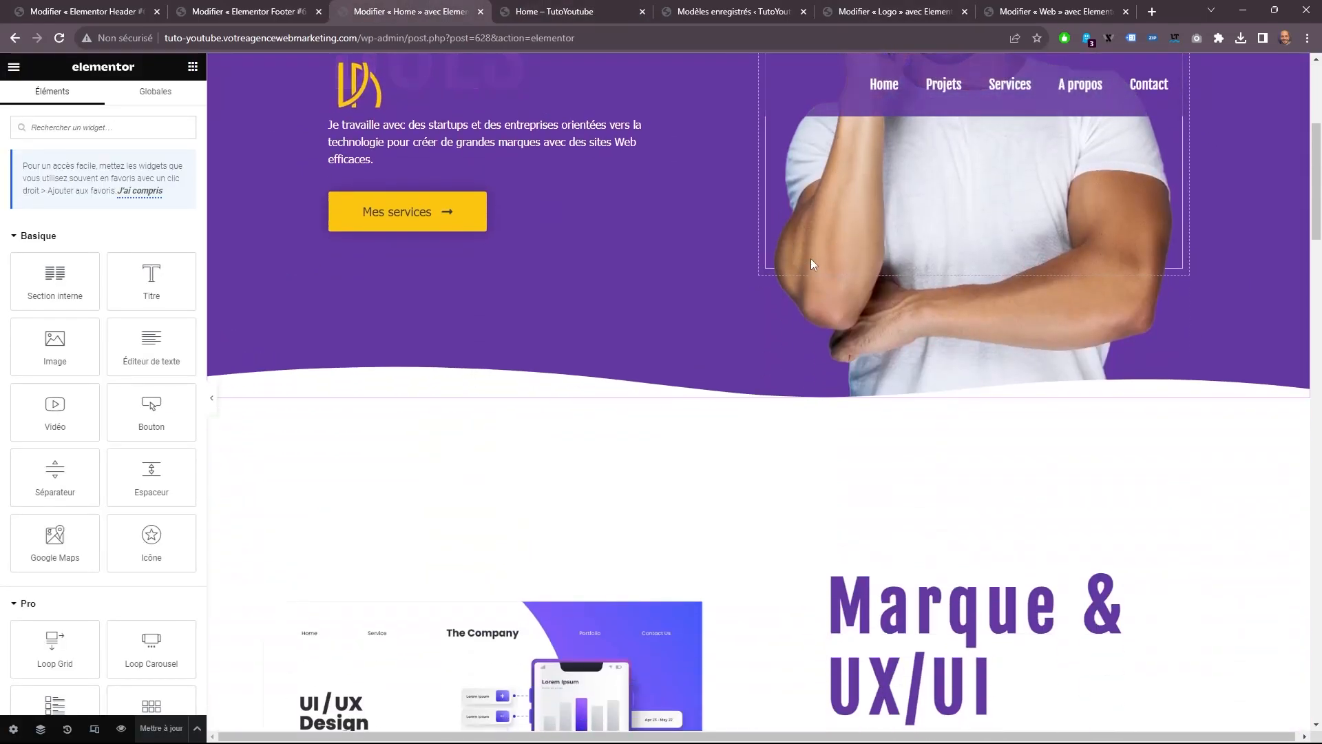
scroll(810, 259, up, 5)
scroll(813, 261, down, 8)
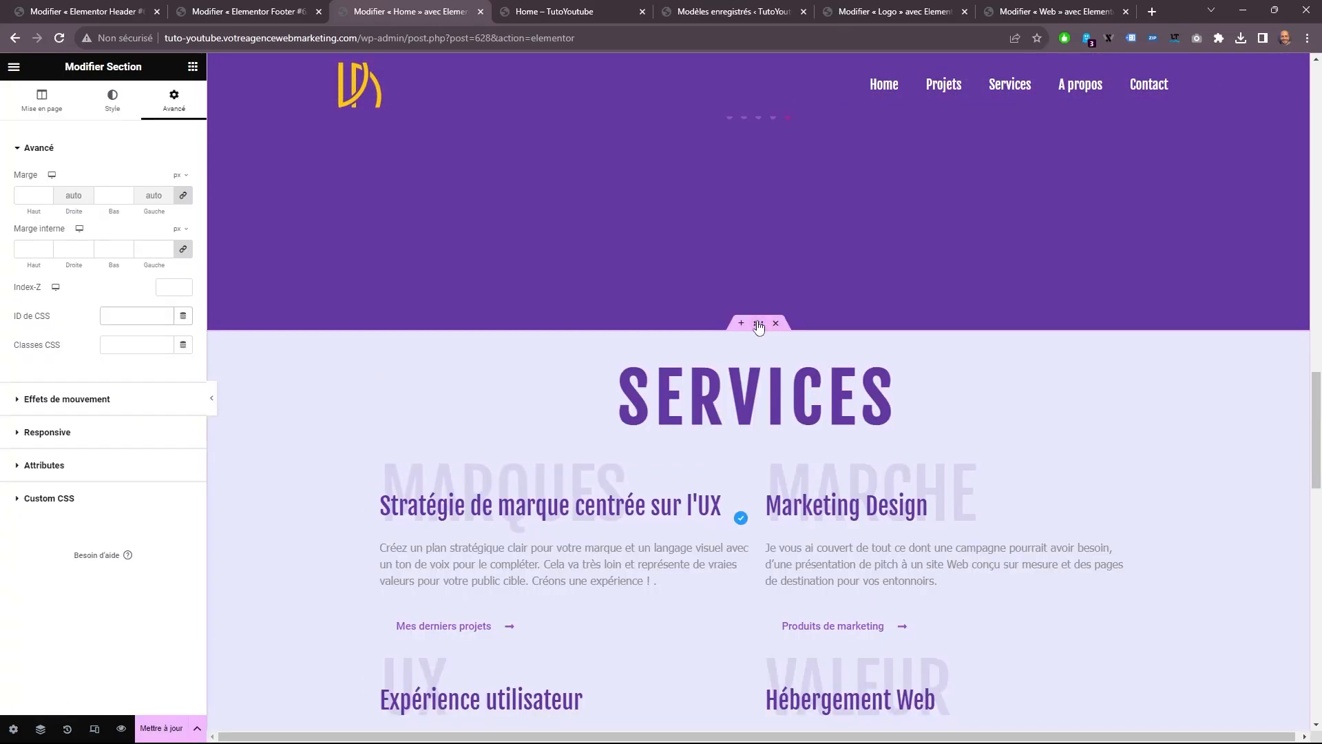
click(758, 324)
click(174, 100)
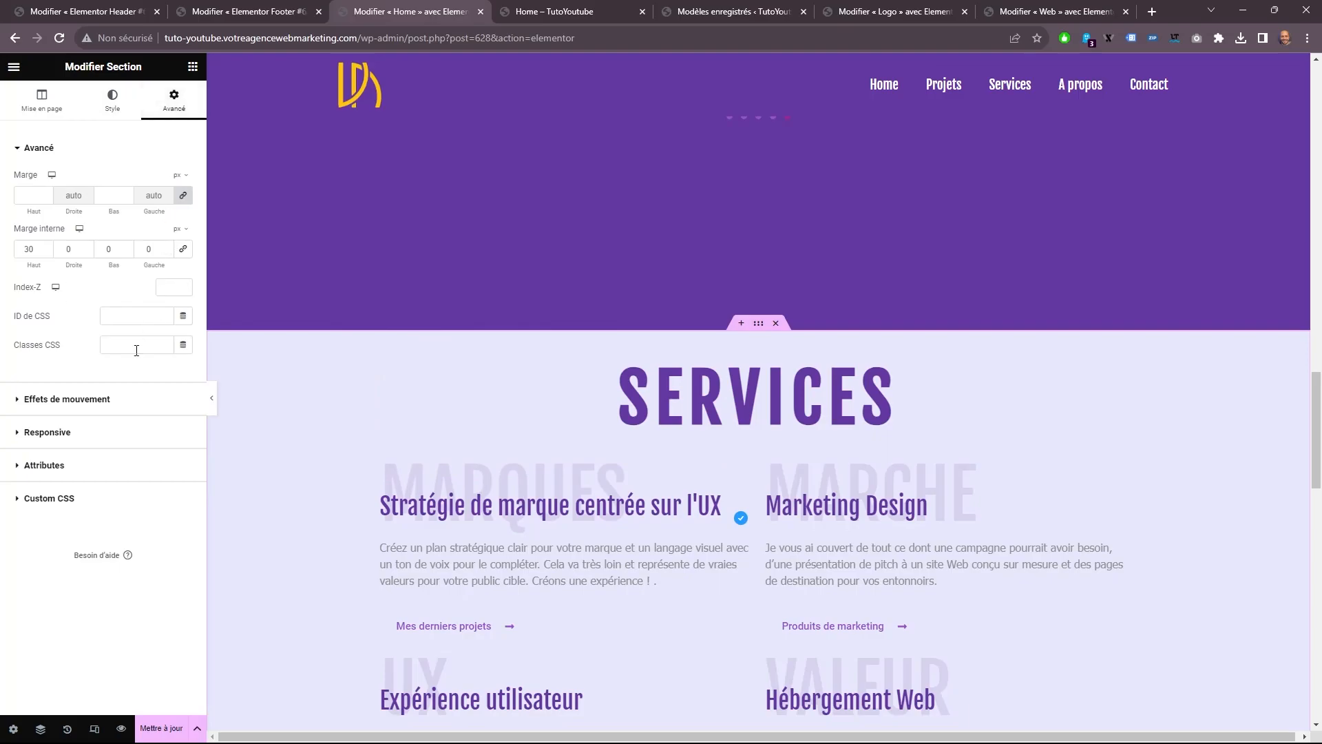
click(111, 322)
text(services)
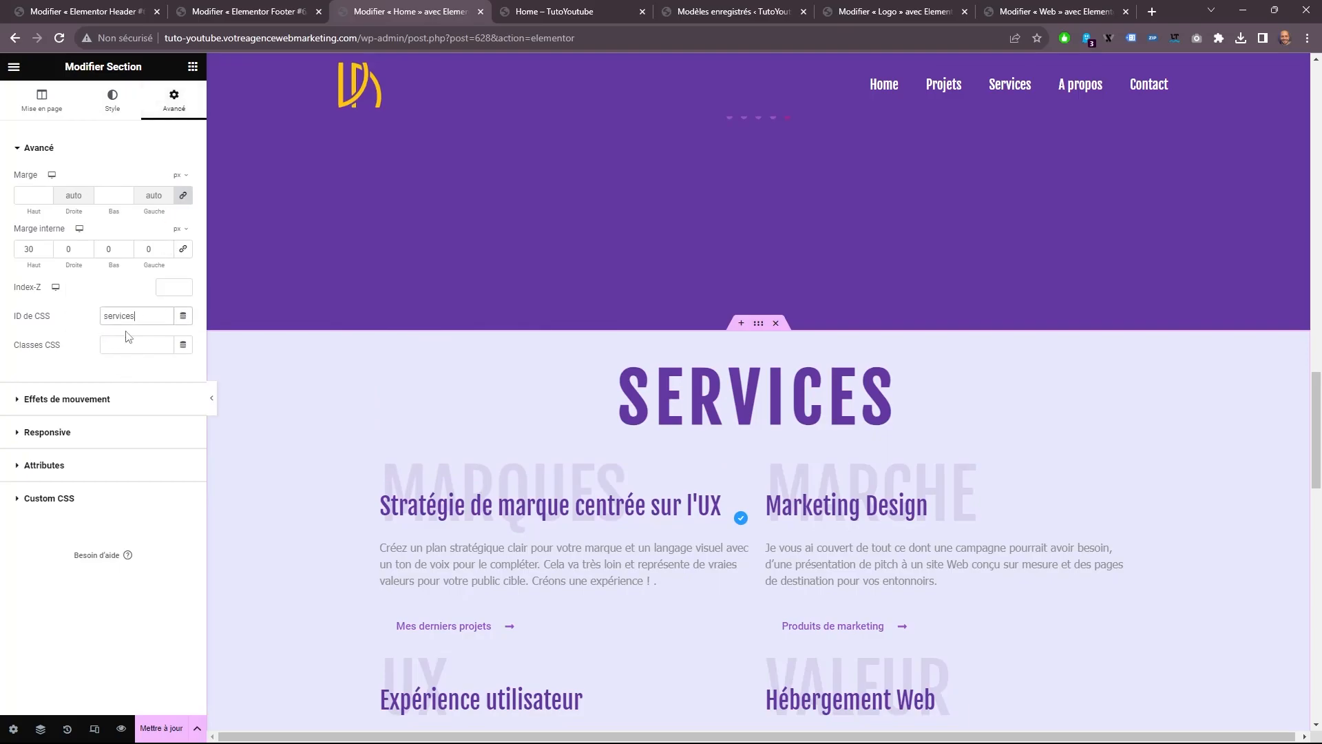
scroll(610, 382, down, 6)
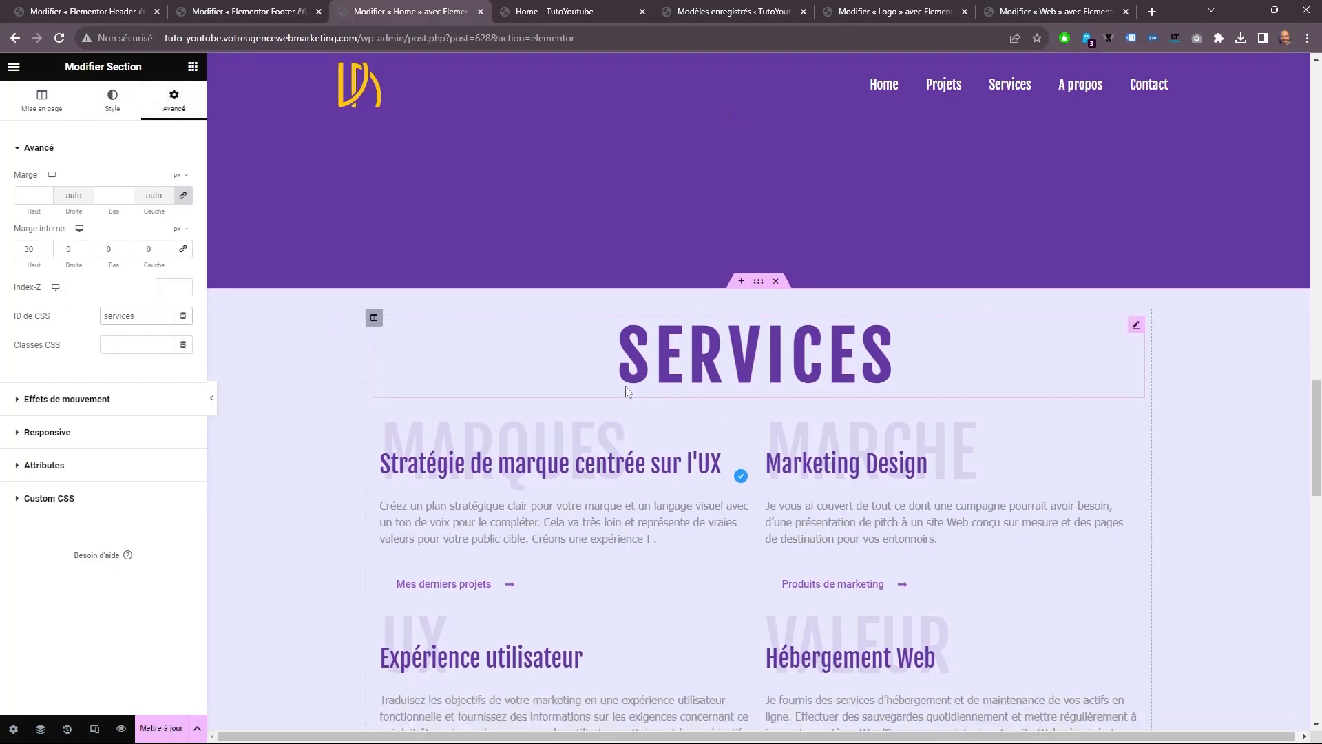
Set the CSS ID of the Marque & UX/UI section to "apropos".
scroll(775, 314, up, 6)
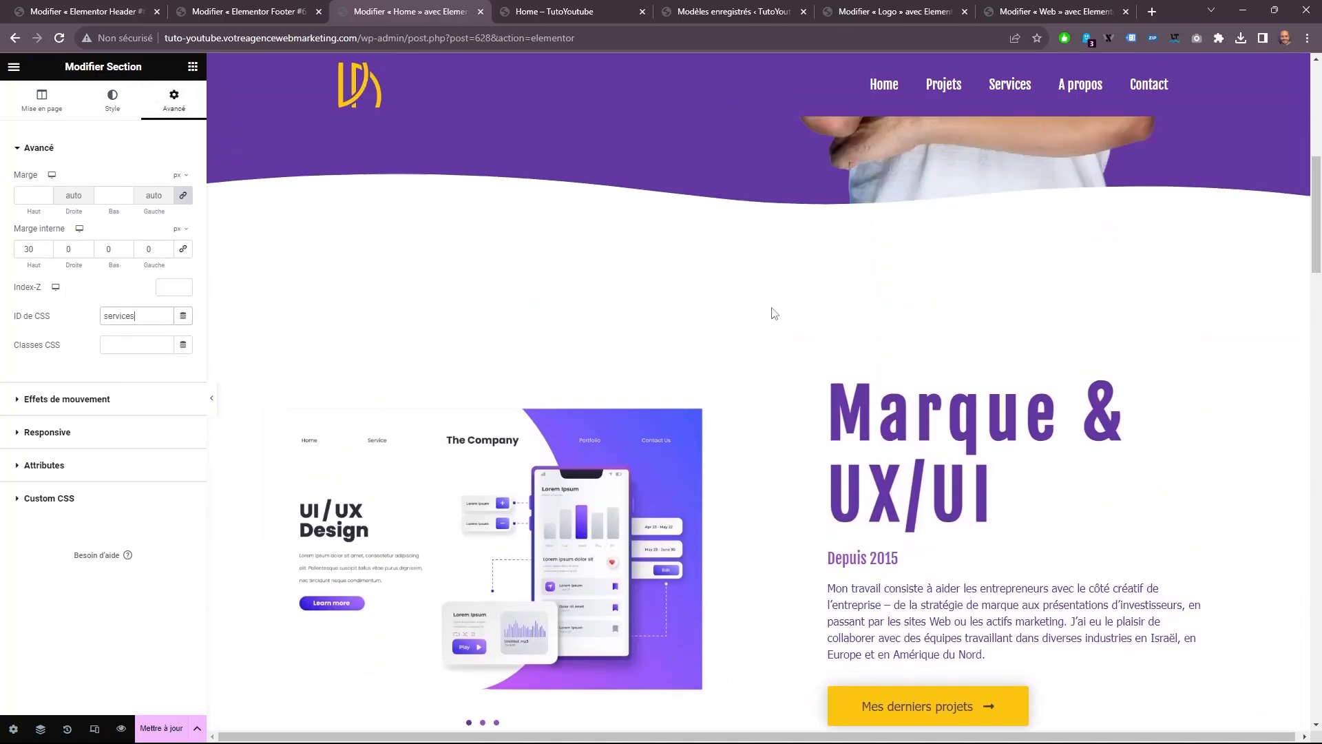
scroll(770, 303, up, 1)
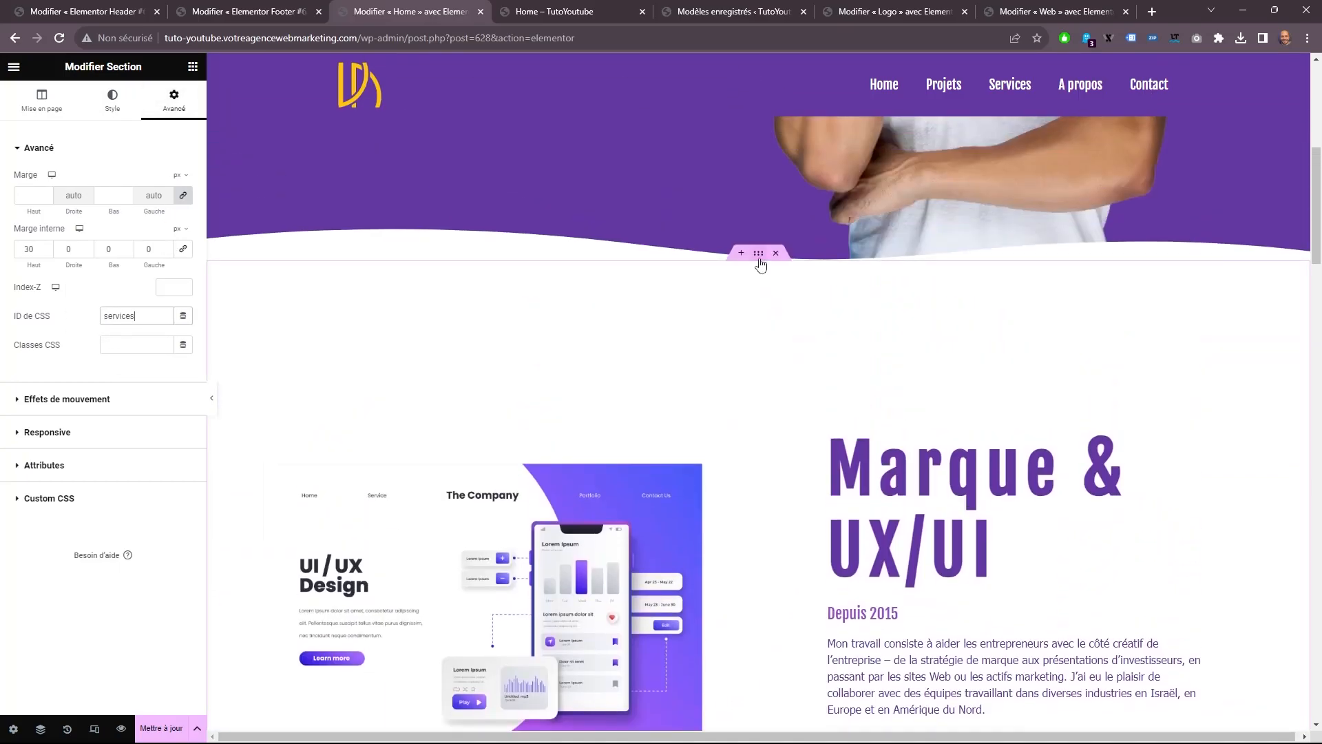
click(759, 260)
click(165, 105)
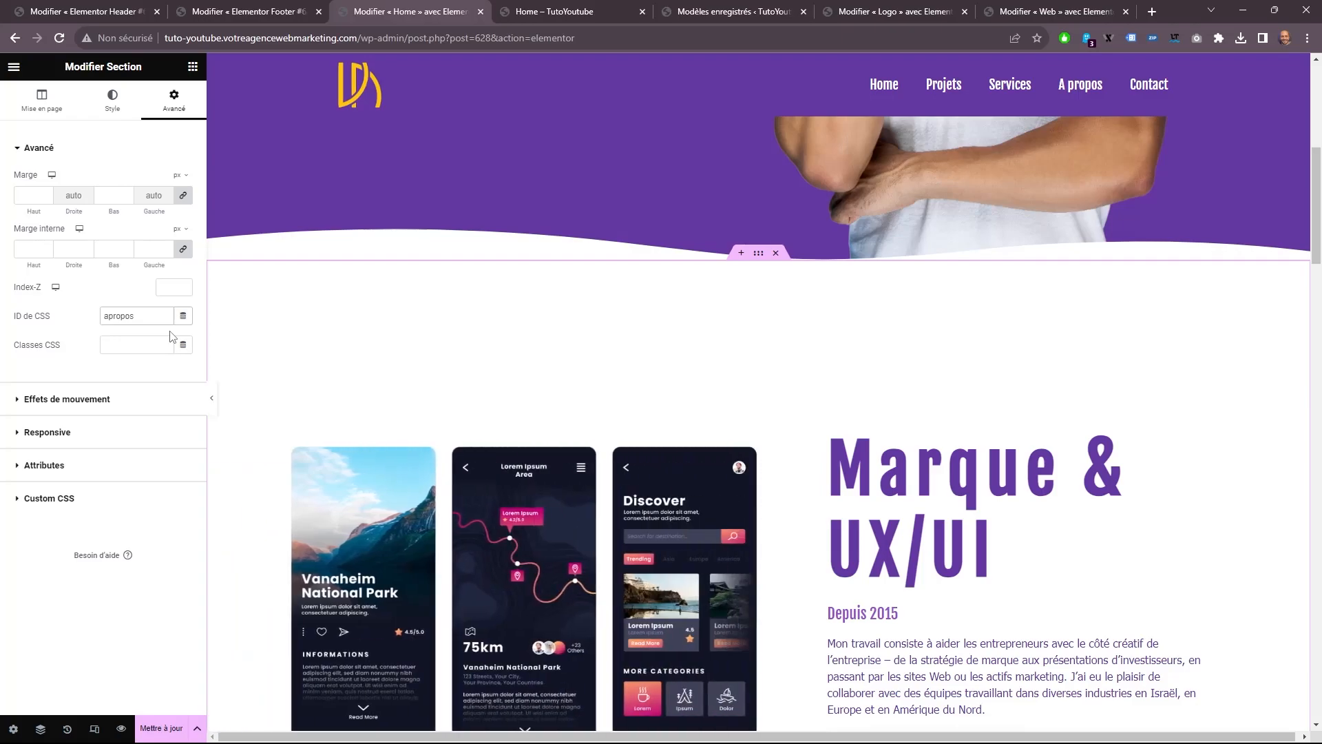
scroll(551, 364, down, 20)
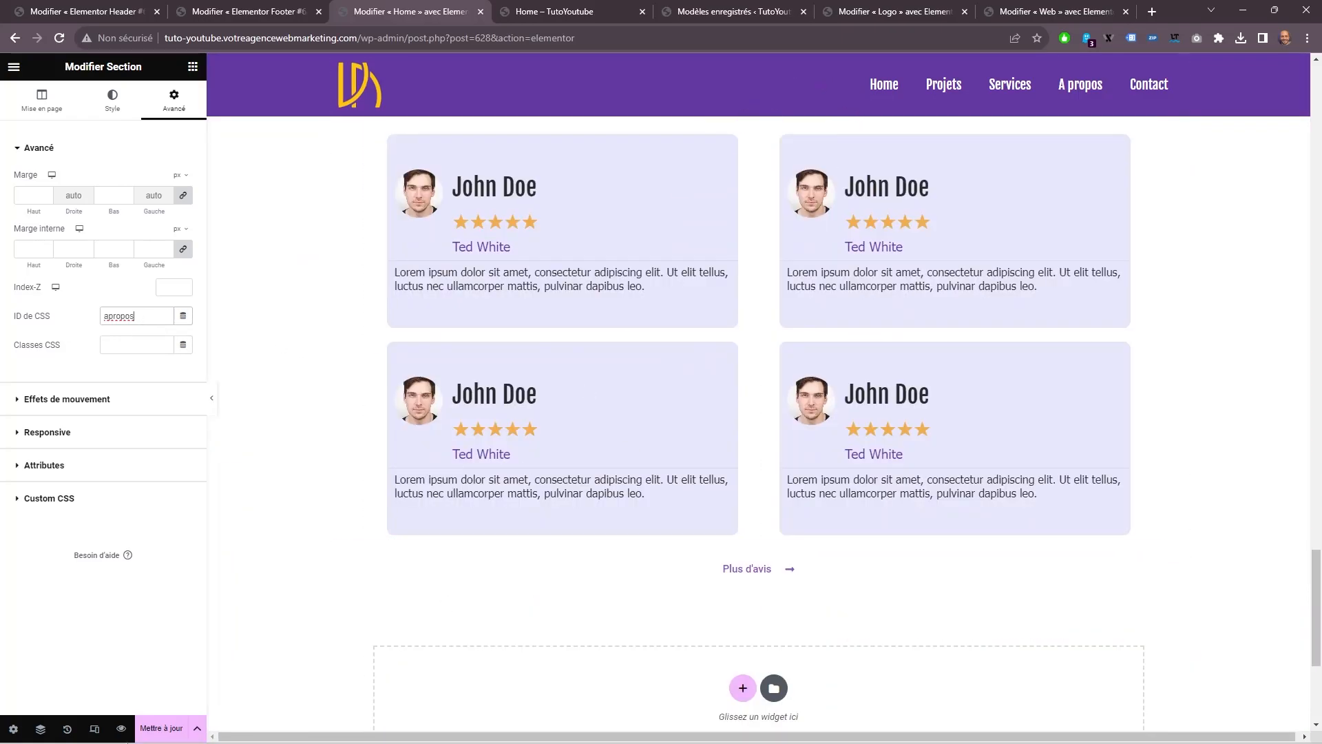
Open the WordPress dashboard from the Home preview and go to the Menus editing page.
click(535, 8)
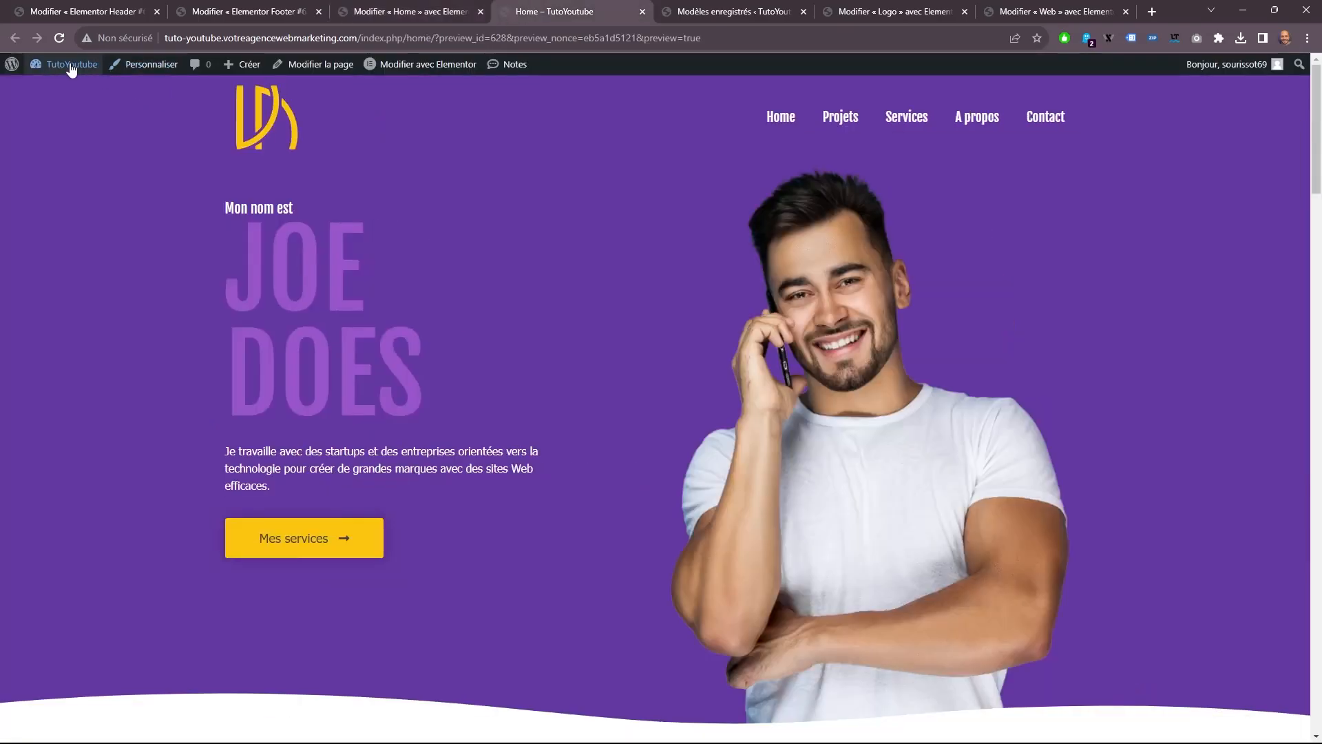
mouse_move(72, 68)
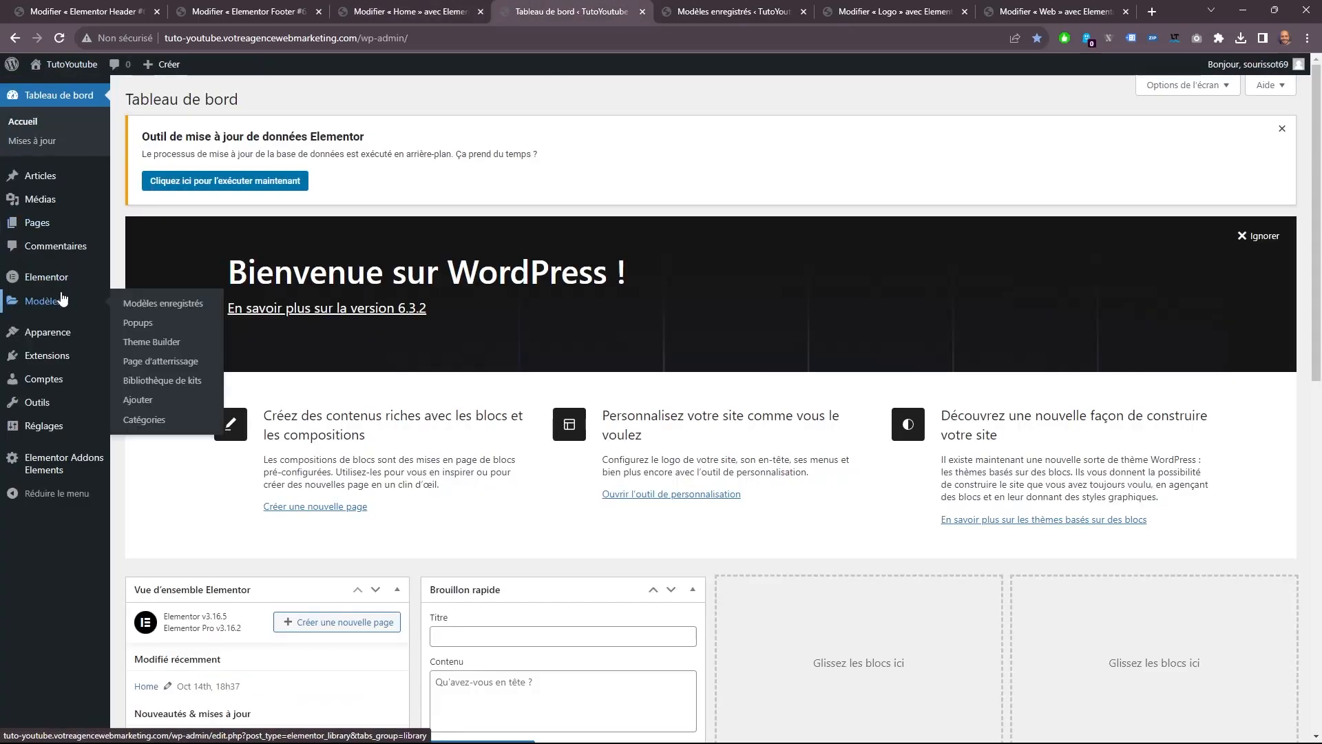
mouse_move(65, 329)
click(137, 372)
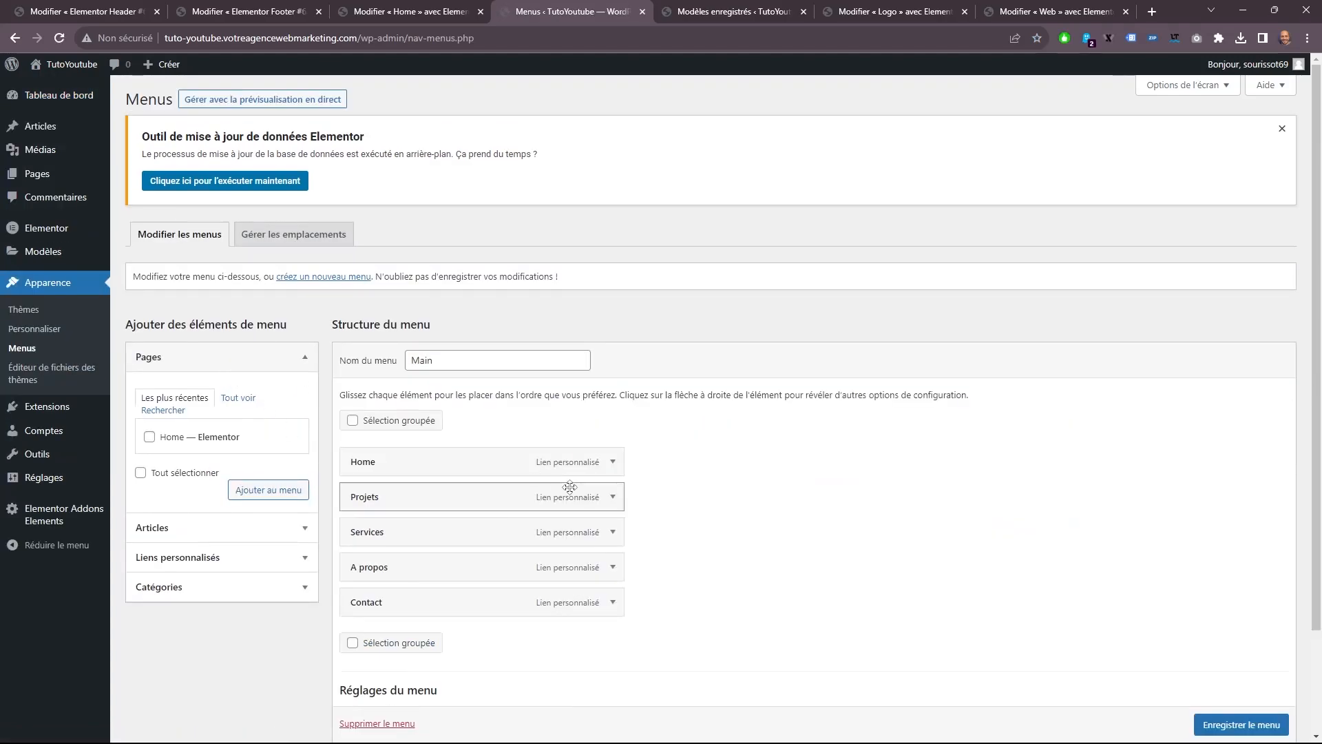
Set the URLs of the Services and A propos menu items to "#services" and "#apropos" and save the Main menu.
click(612, 532)
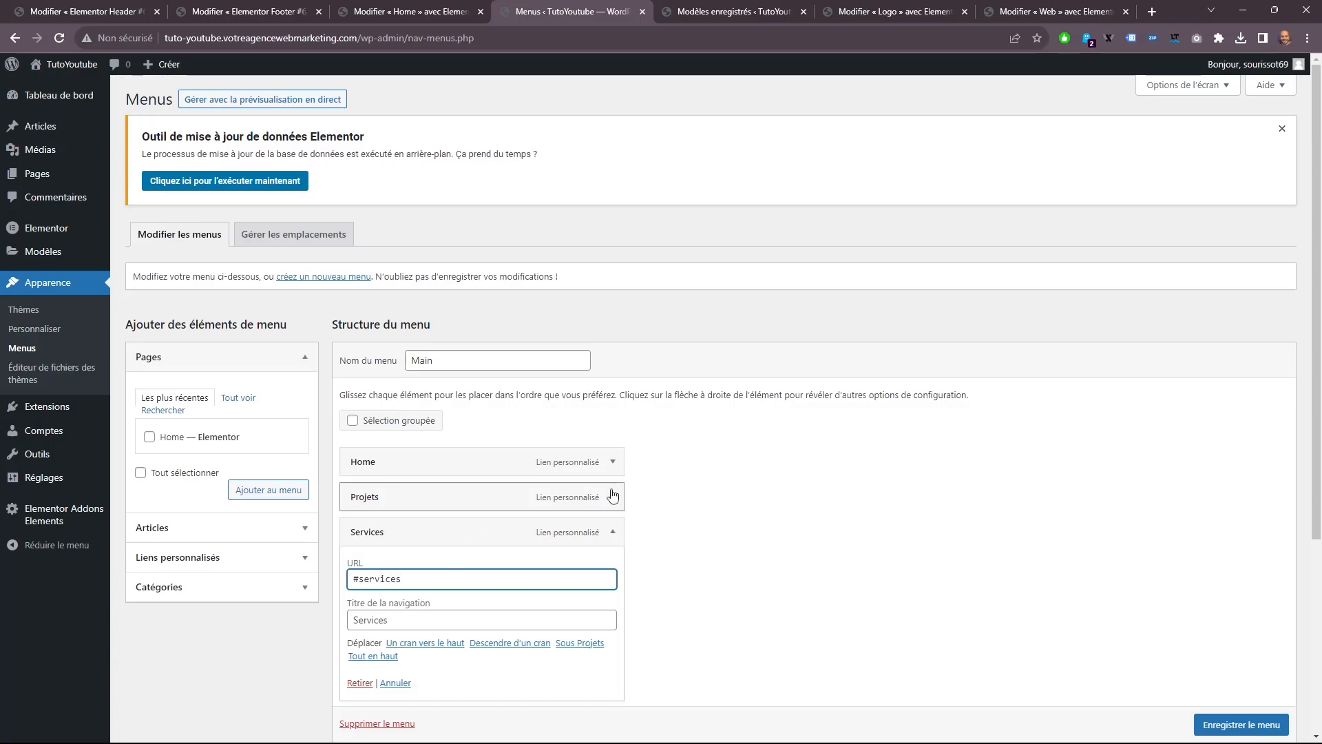
scroll(523, 585, down, 1)
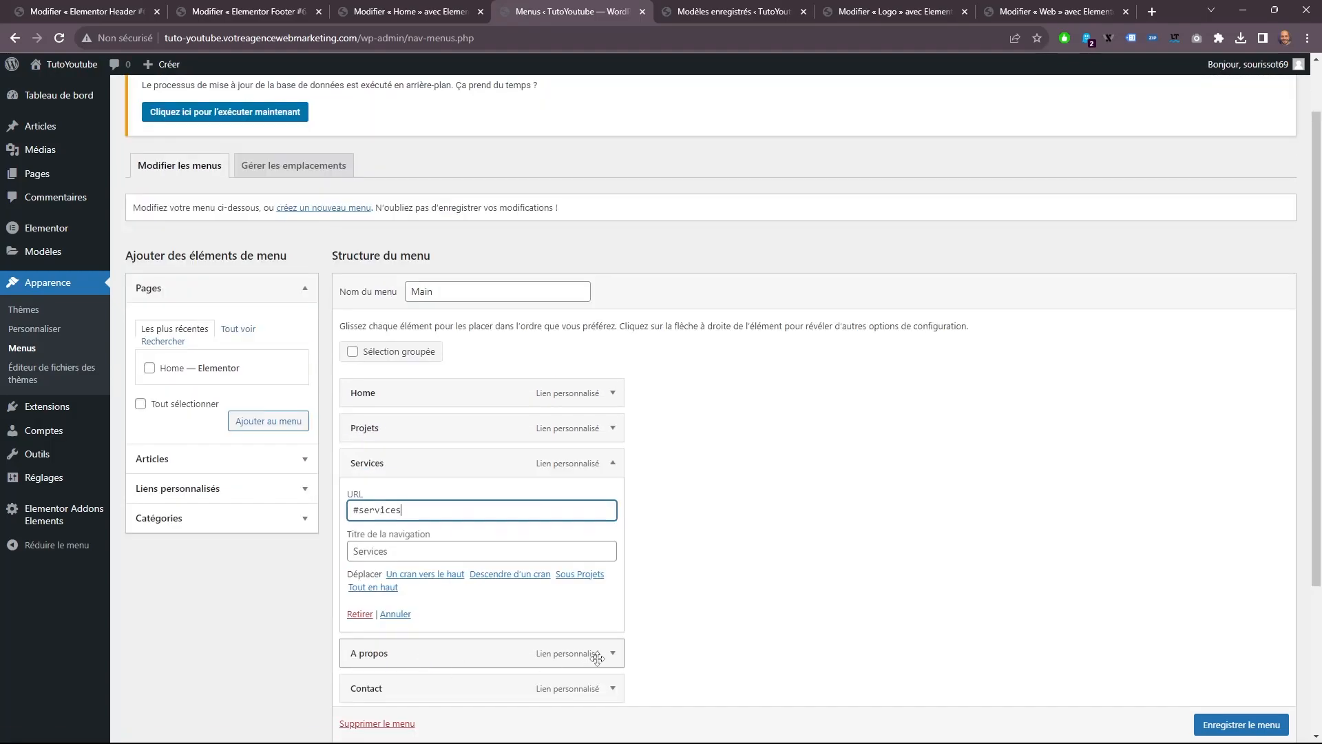
click(612, 653)
scroll(395, 499, down, 3)
click(395, 498)
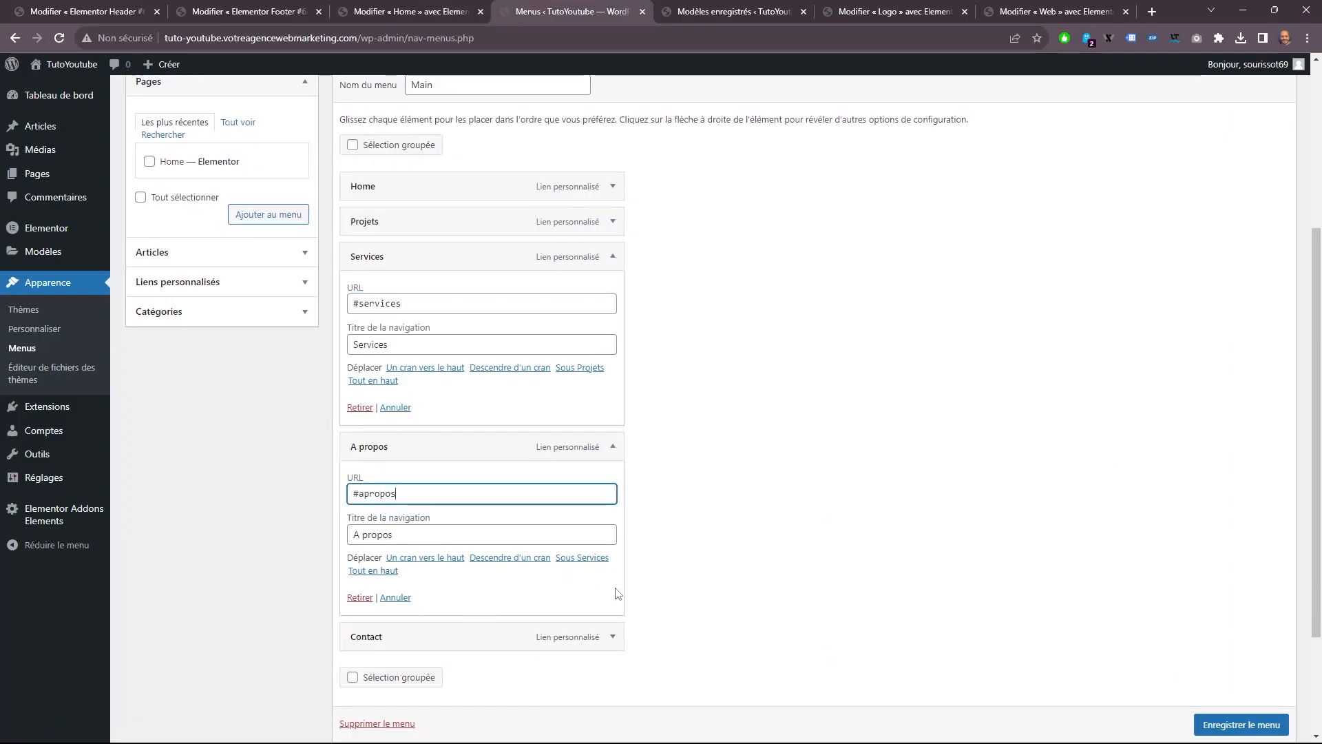
click(1233, 724)
Preview the Home page and test the Services, A propos and Projets links in the header menu.
key(ctrl+Page_Up)
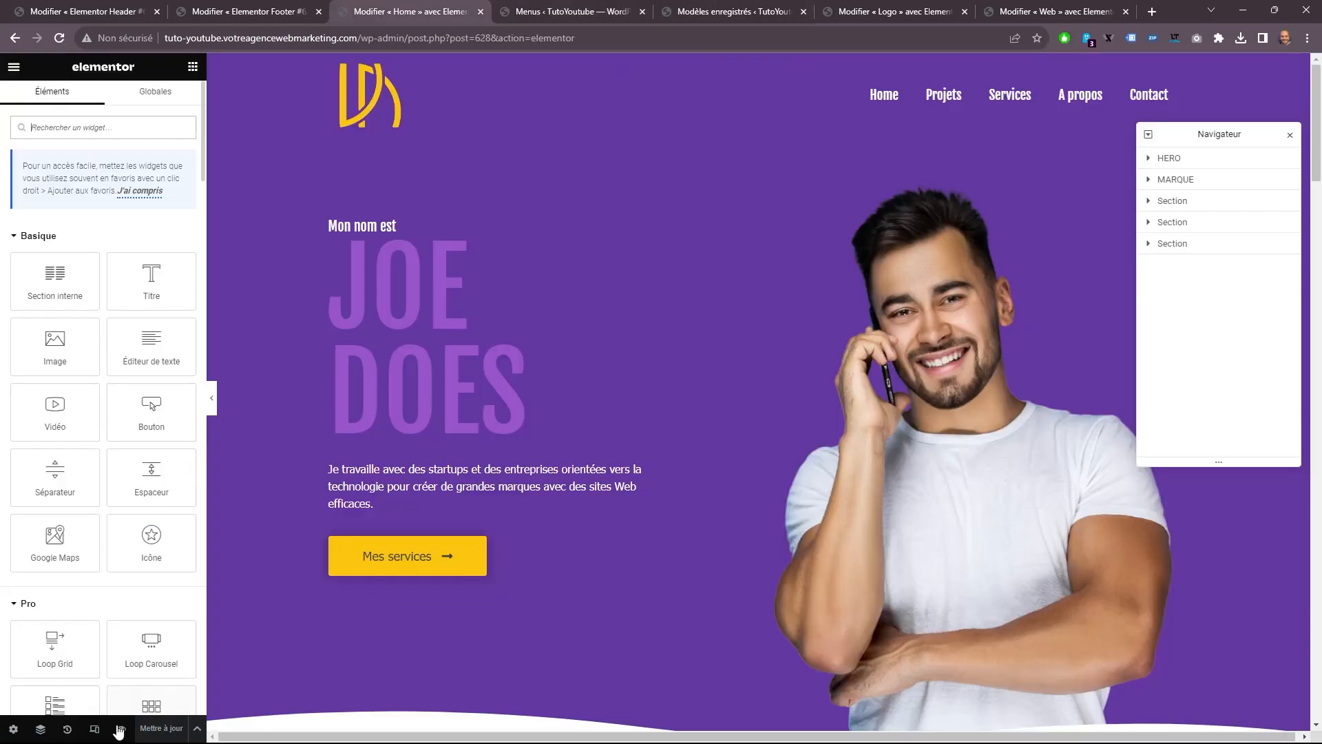
click(125, 725)
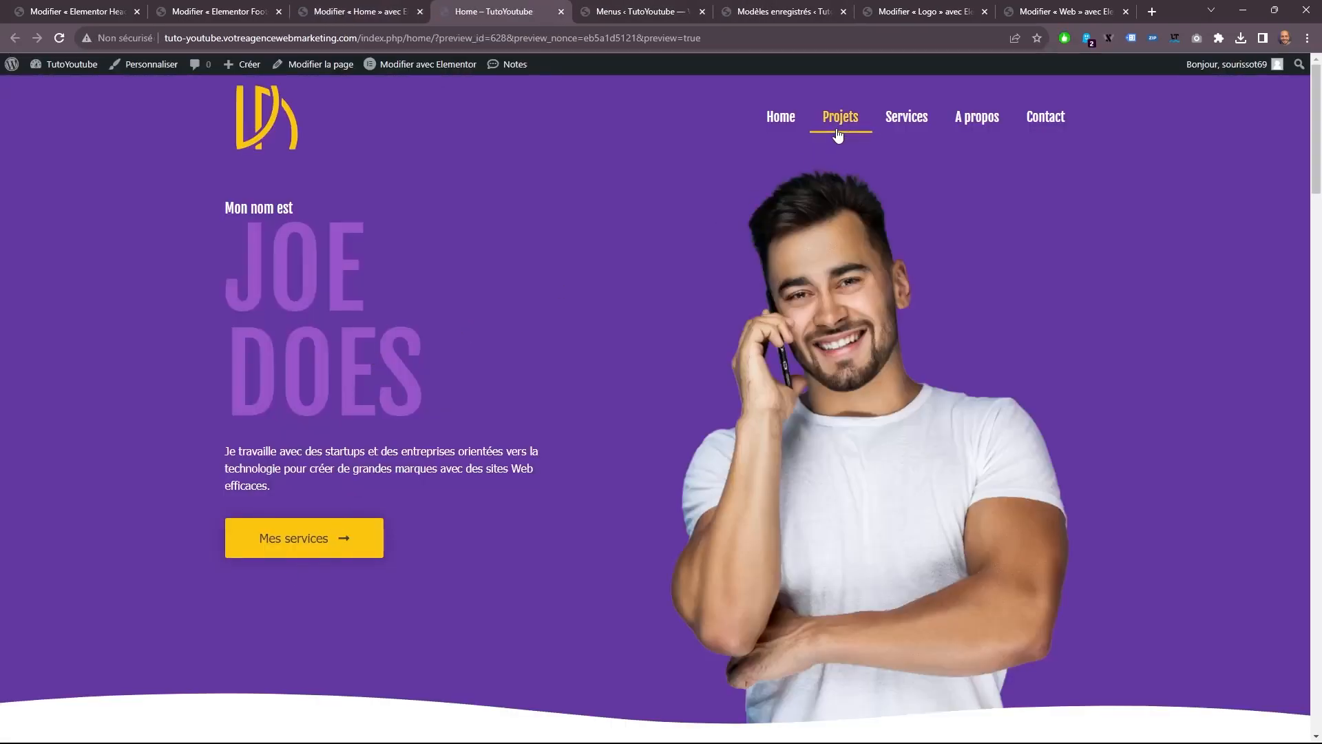
click(898, 122)
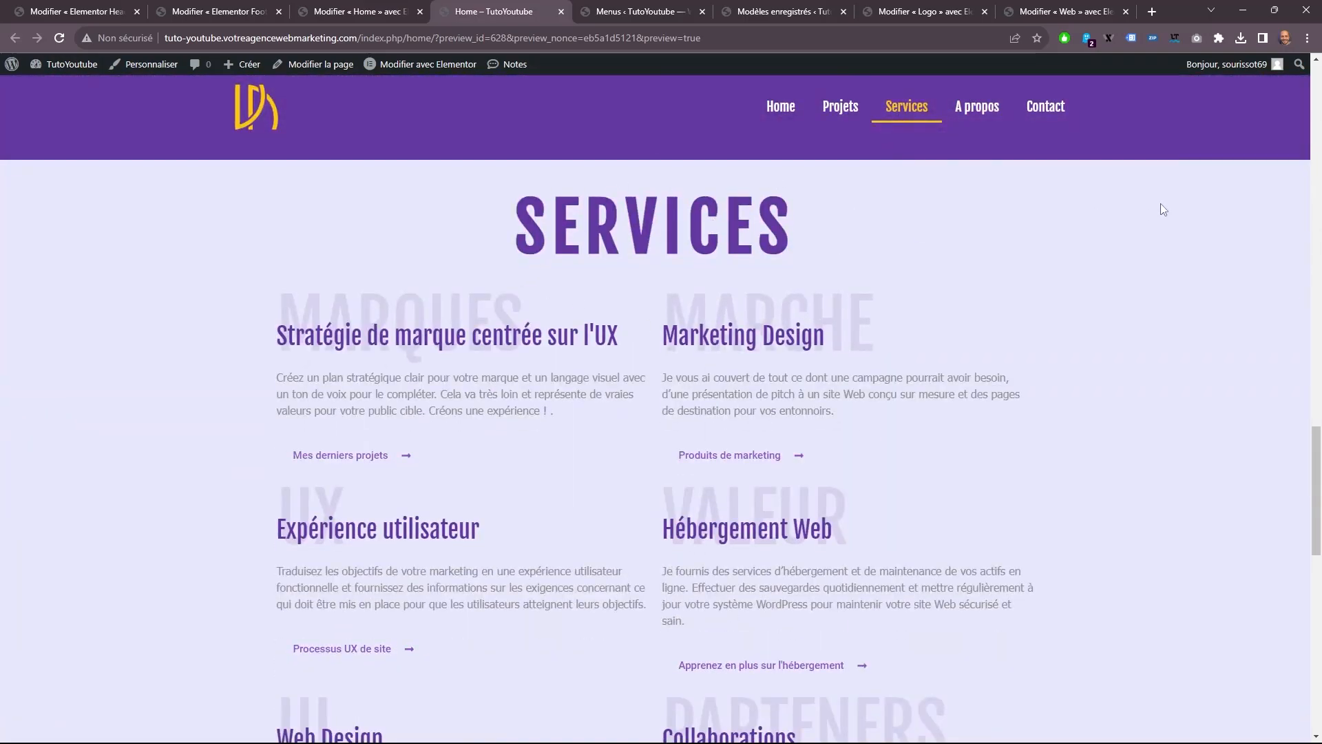
click(985, 112)
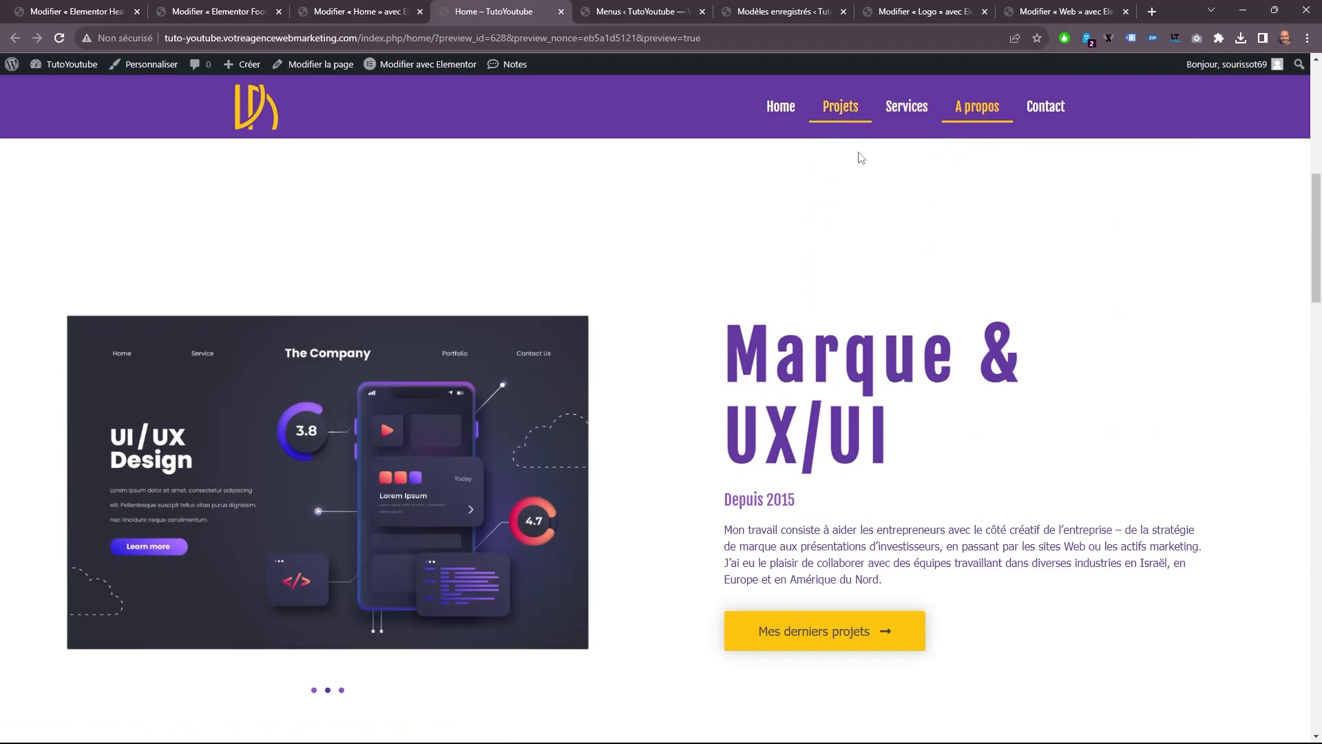
click(840, 107)
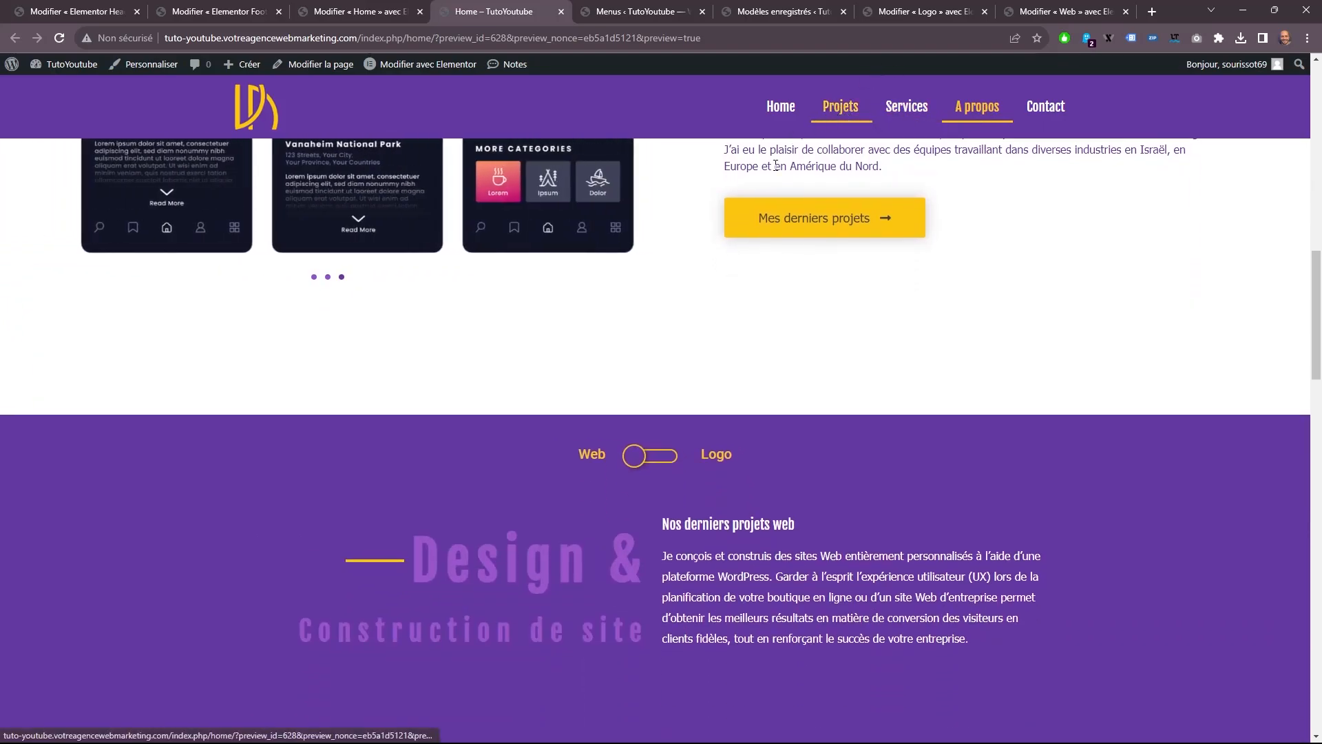
In the Home editor, set the CSS ID of the Web/Logo projects section to "projets" and update the page.
click(385, 12)
scroll(771, 358, down, 5)
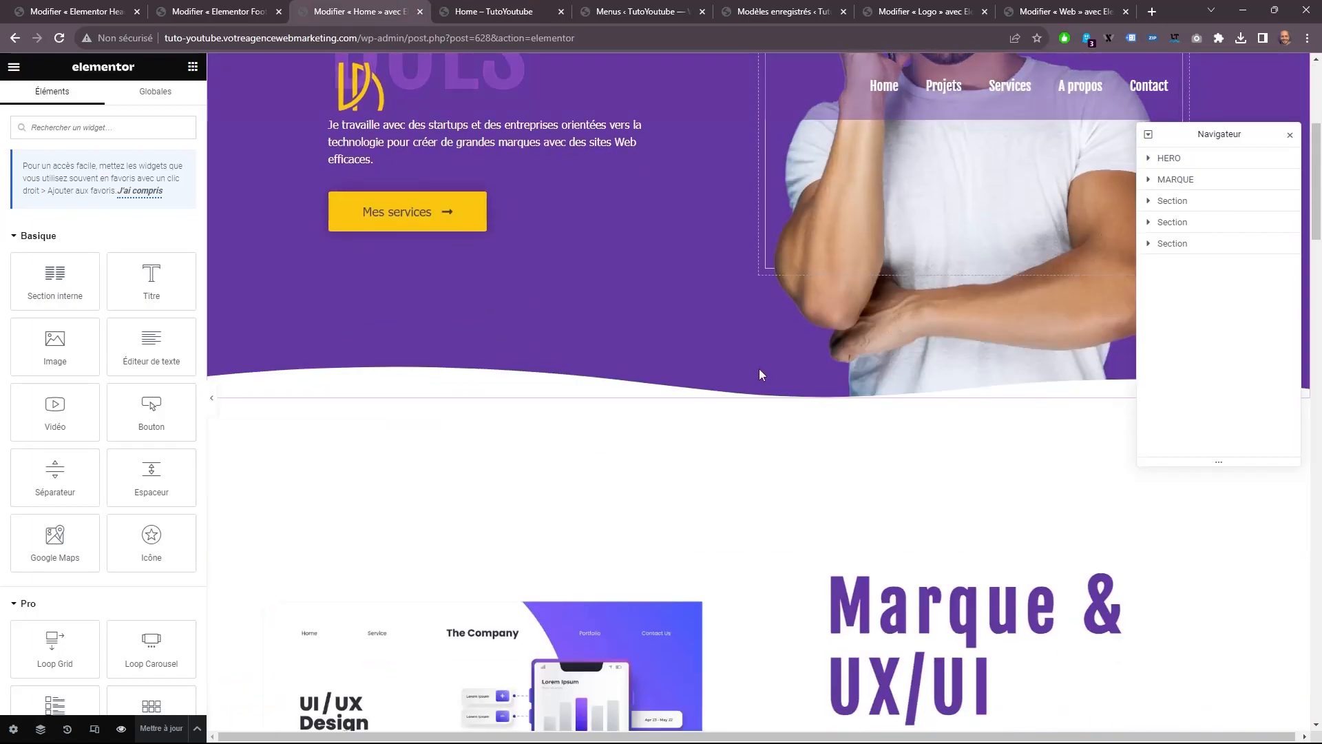
scroll(771, 365, down, 15)
scroll(757, 276, up, 2)
click(758, 254)
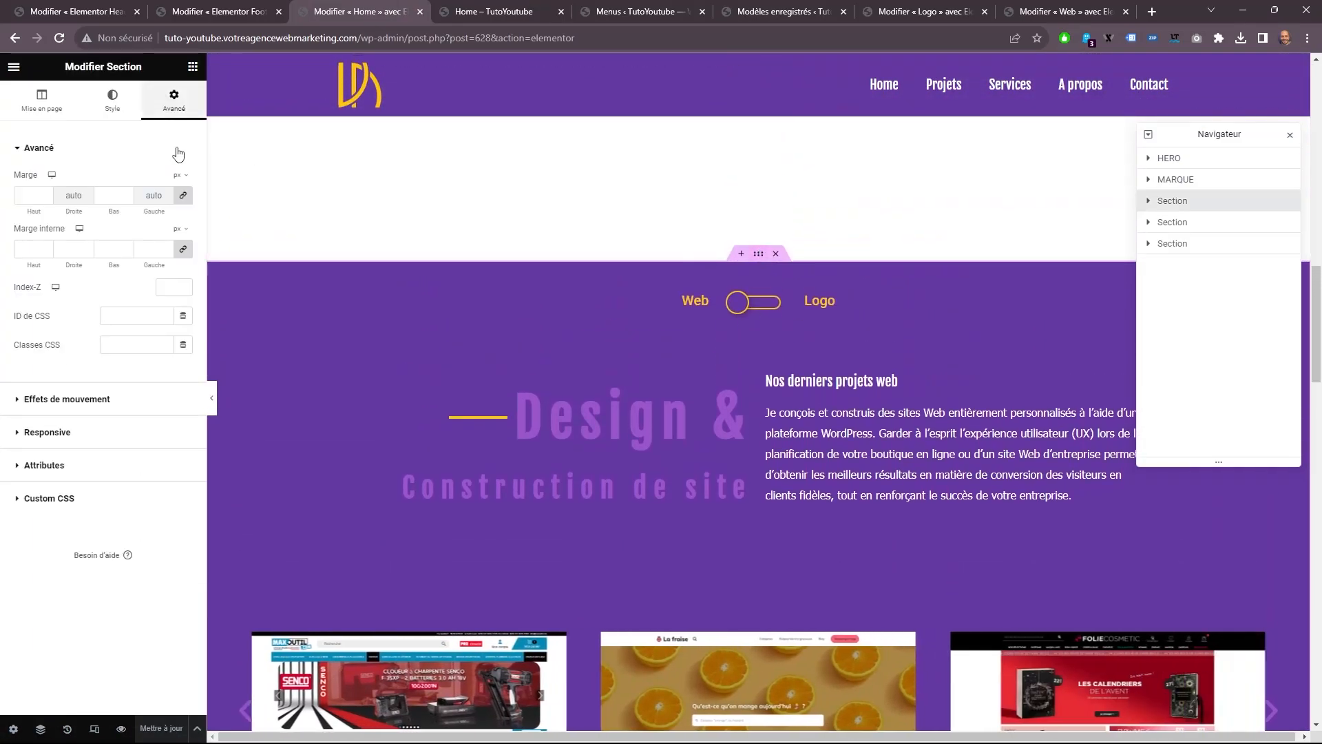
click(135, 313)
text(projets)
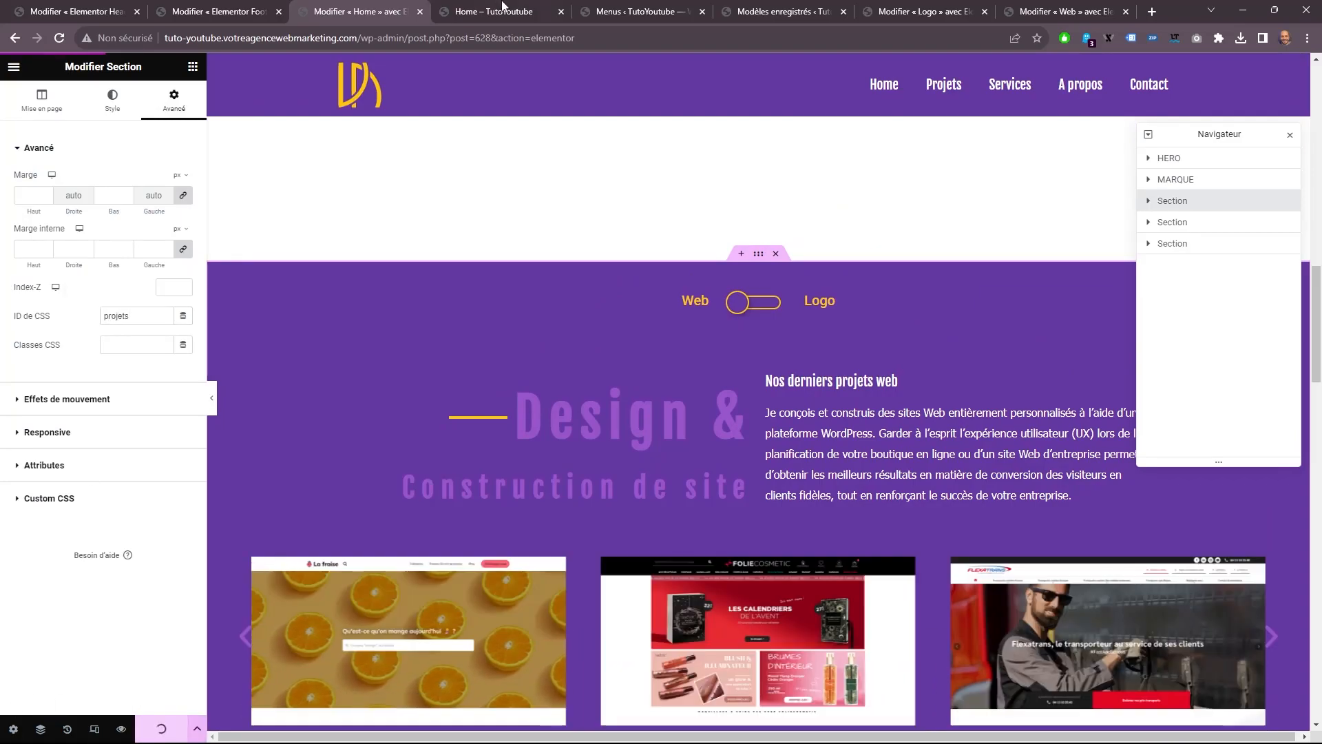
Point the URL of the Projets menu item to the projets anchor and save the Main menu.
click(640, 11)
click(612, 535)
click(497, 580)
text(projets)
key(Return)
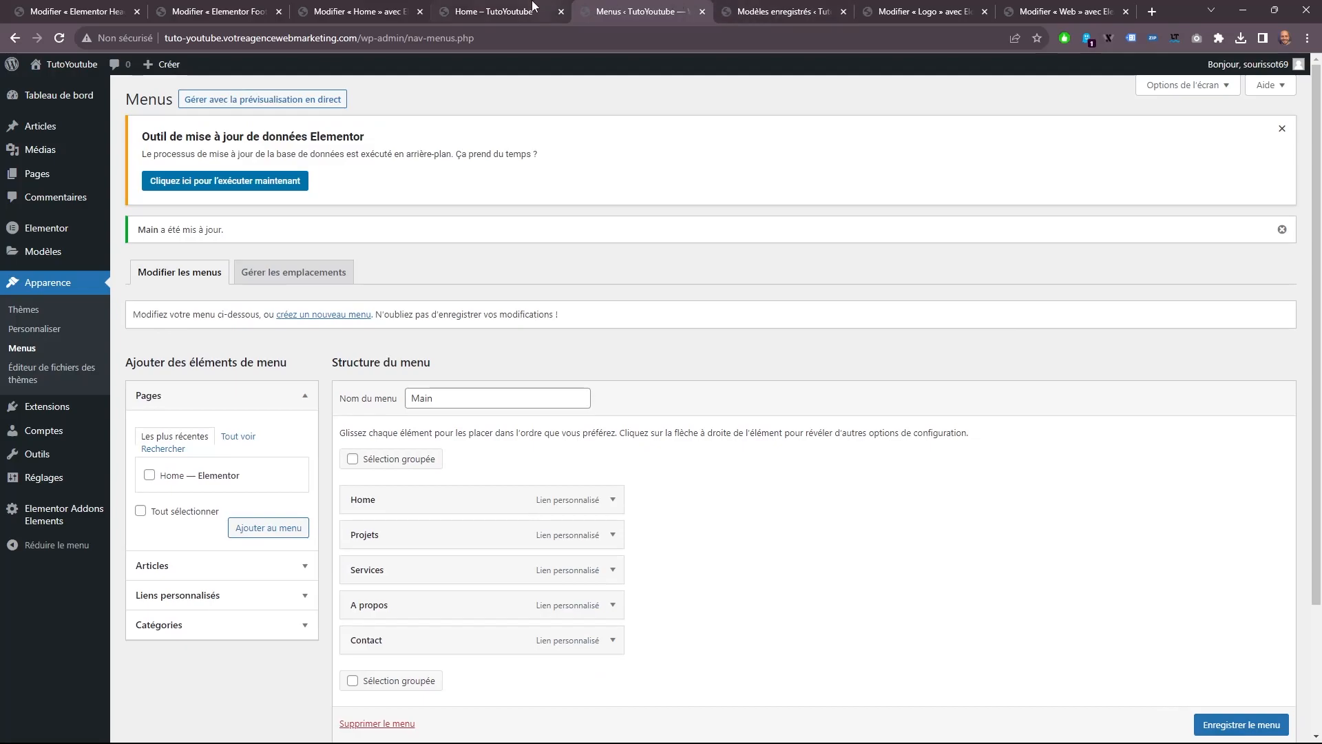
Reload the Home preview and test the Home, Projets, Services and A propos menu links.
click(544, 7)
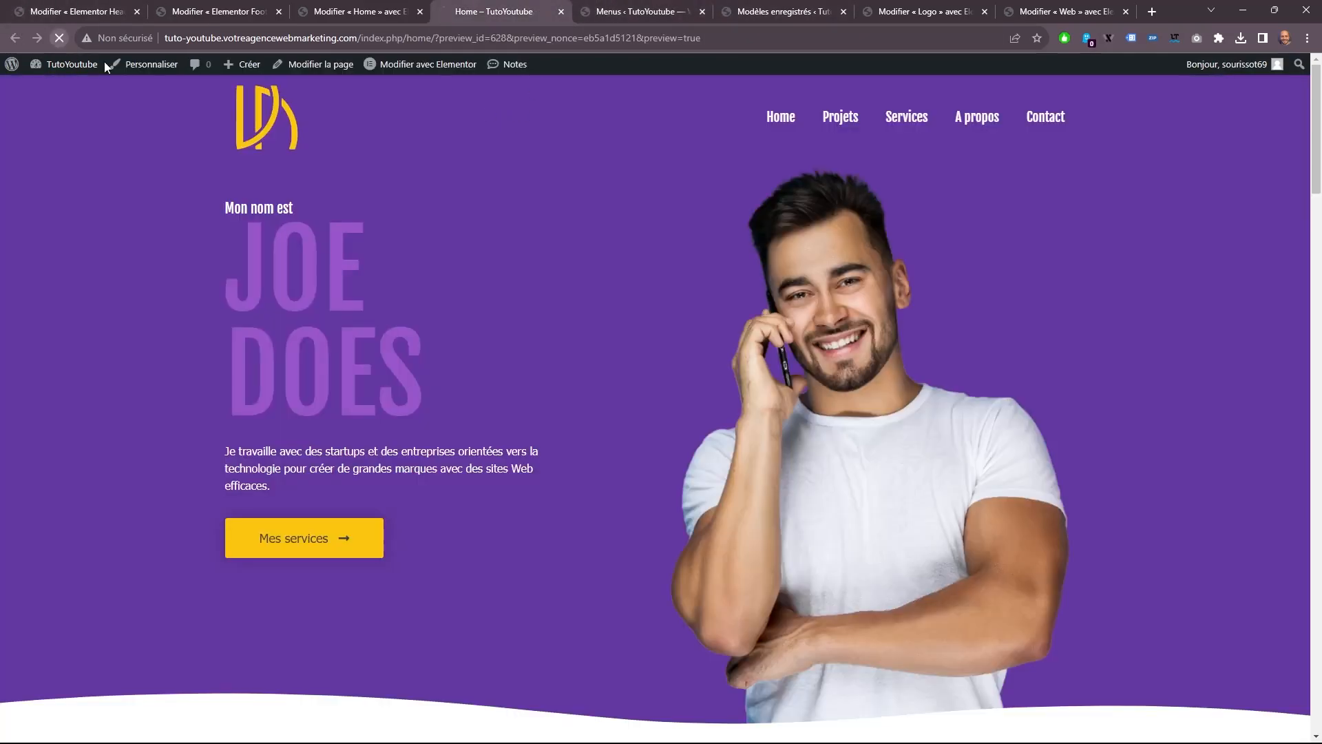
click(787, 124)
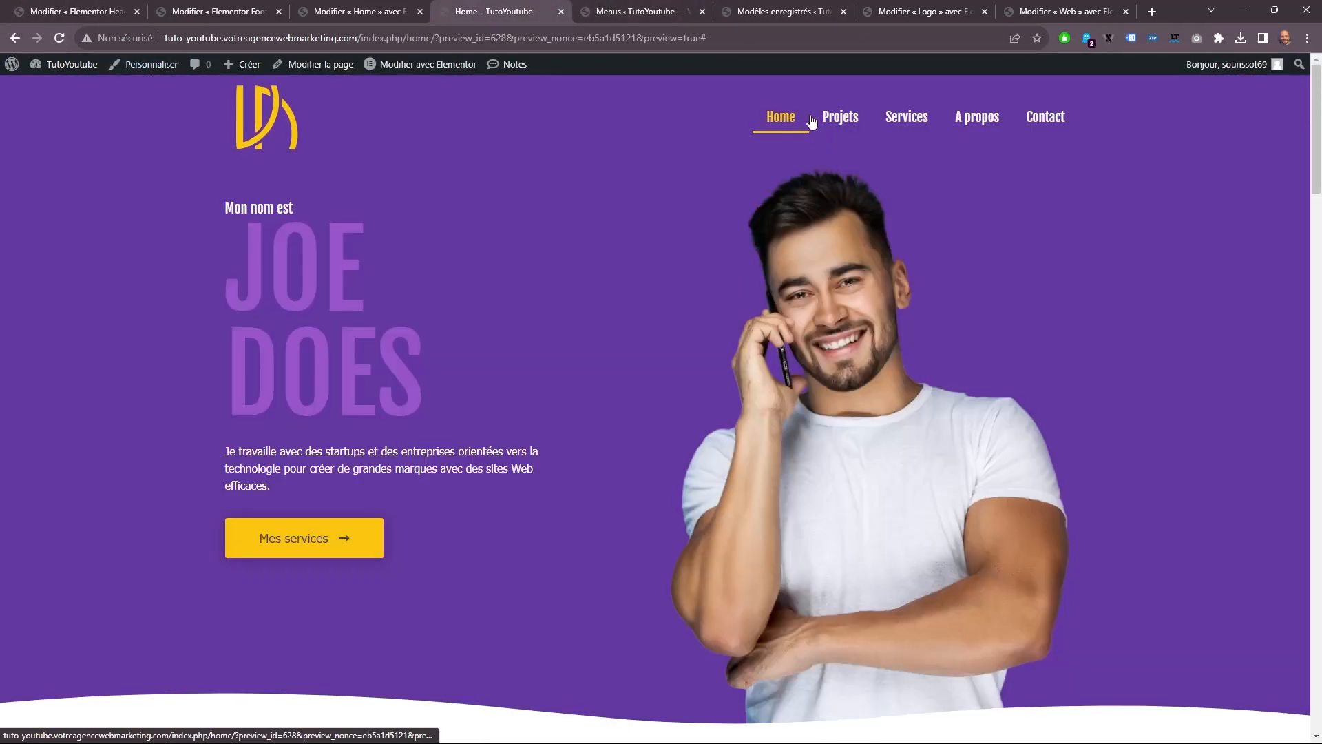
click(835, 120)
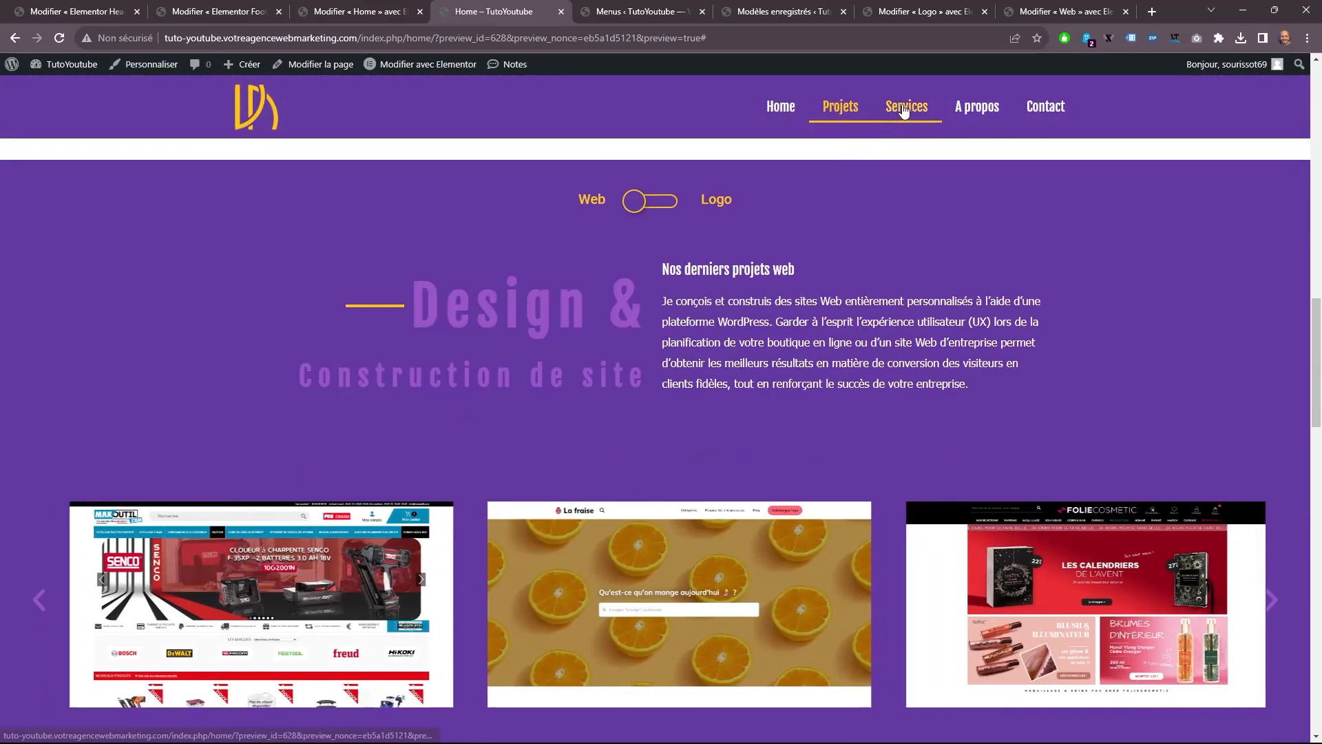
click(906, 107)
click(979, 113)
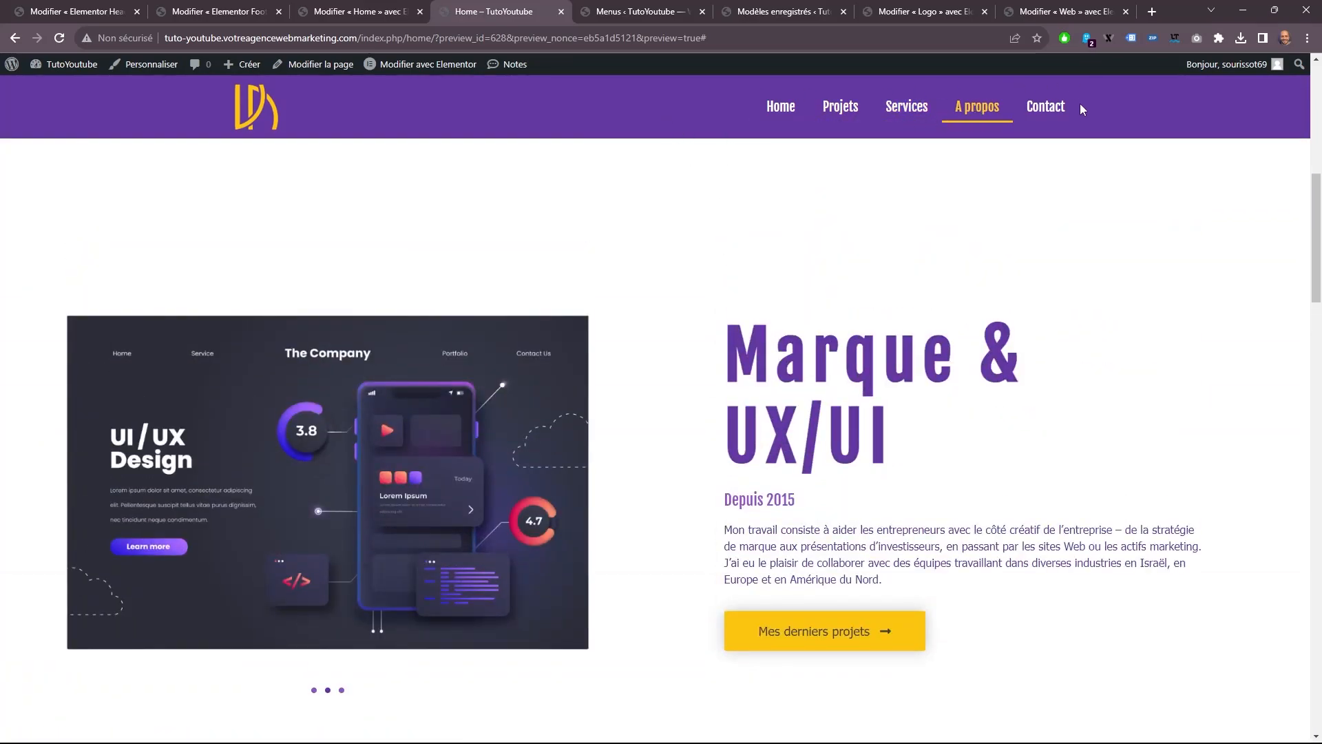
Move the Menus browser tab to first place and close all the other tabs.
click(381, 10)
click(260, 8)
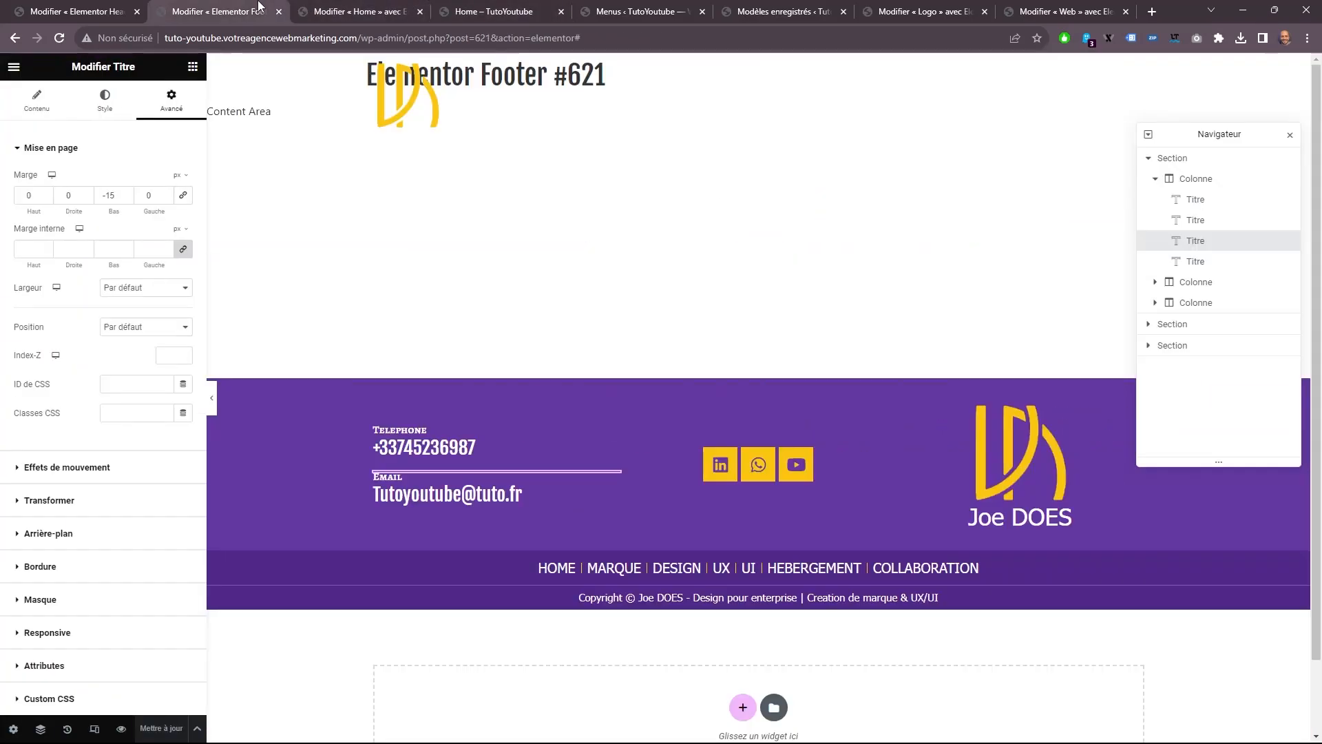
click(99, 8)
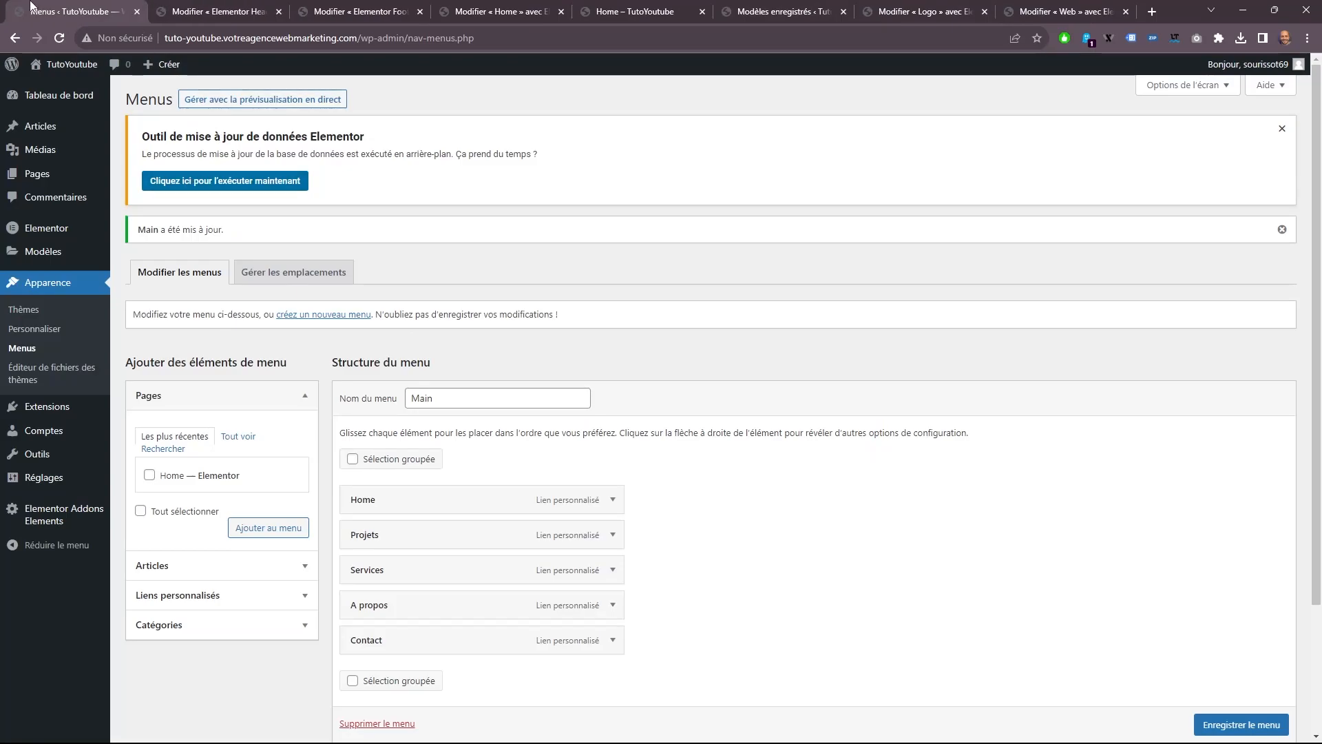
right_click(40, 8)
click(155, 215)
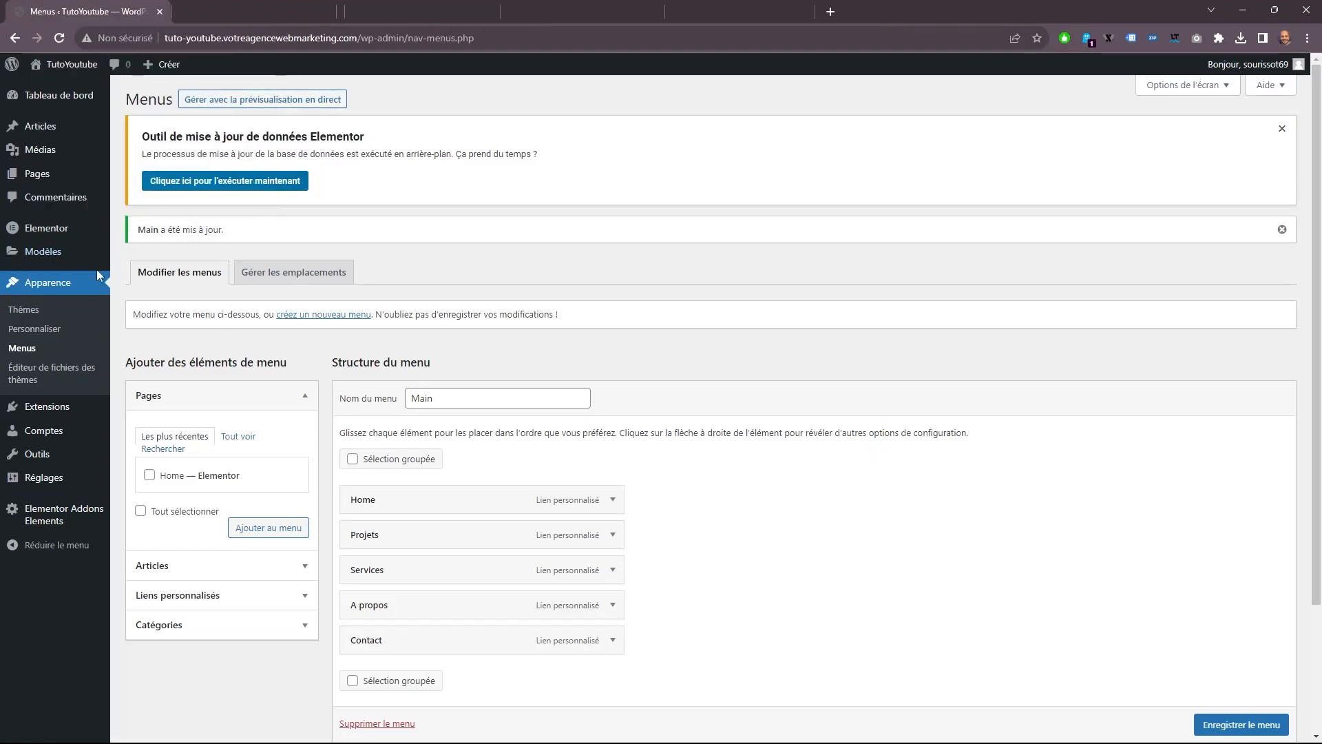
Create a new page titled "Contact" and open it for editing with Elementor.
mouse_move(51, 176)
click(191, 200)
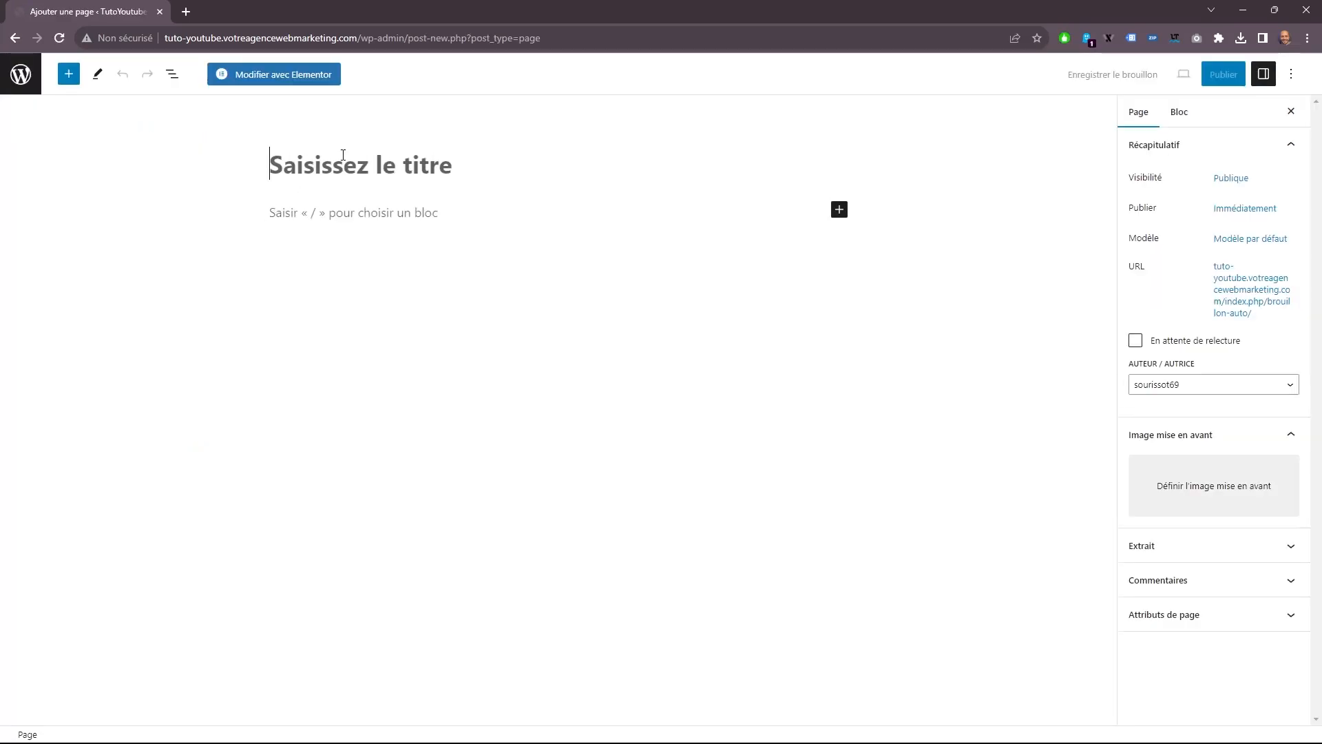
text(Contact)
click(333, 77)
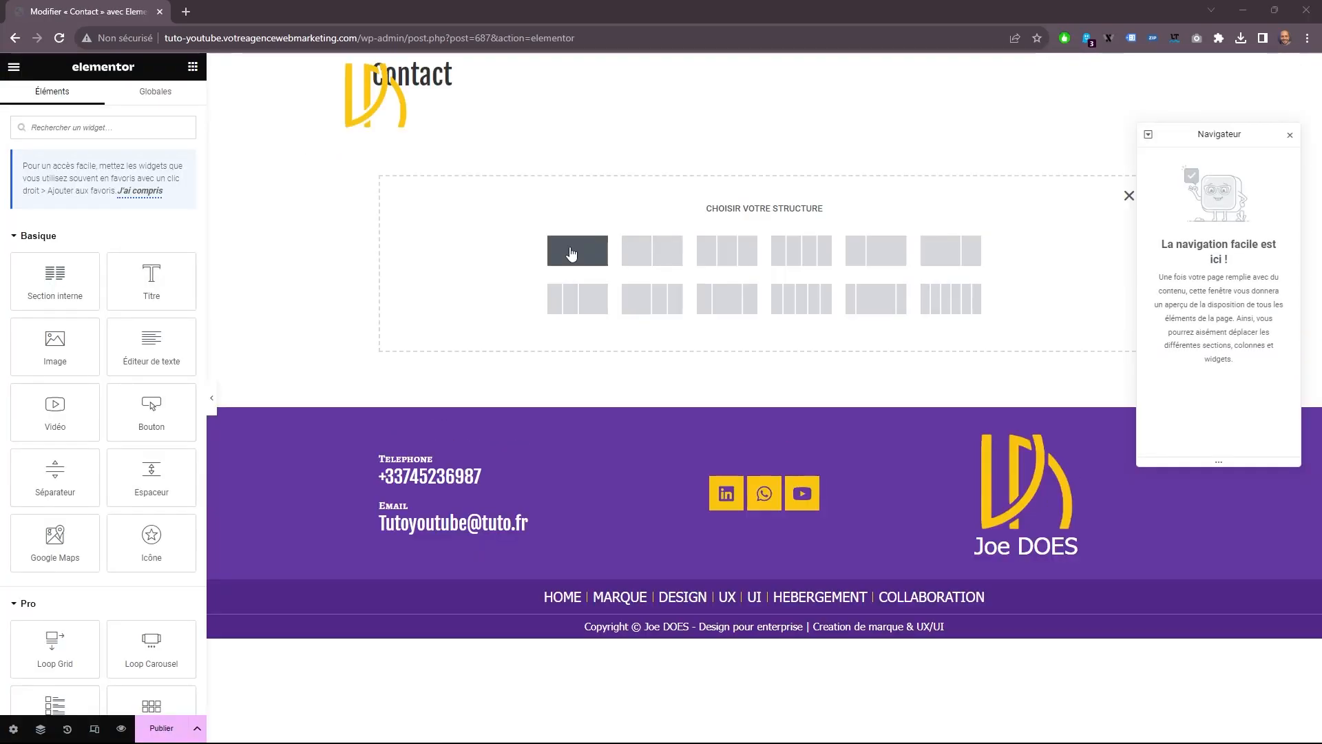
Add a three-column section with a minimum height of 700 px and choose its vertical alignment.
click(733, 266)
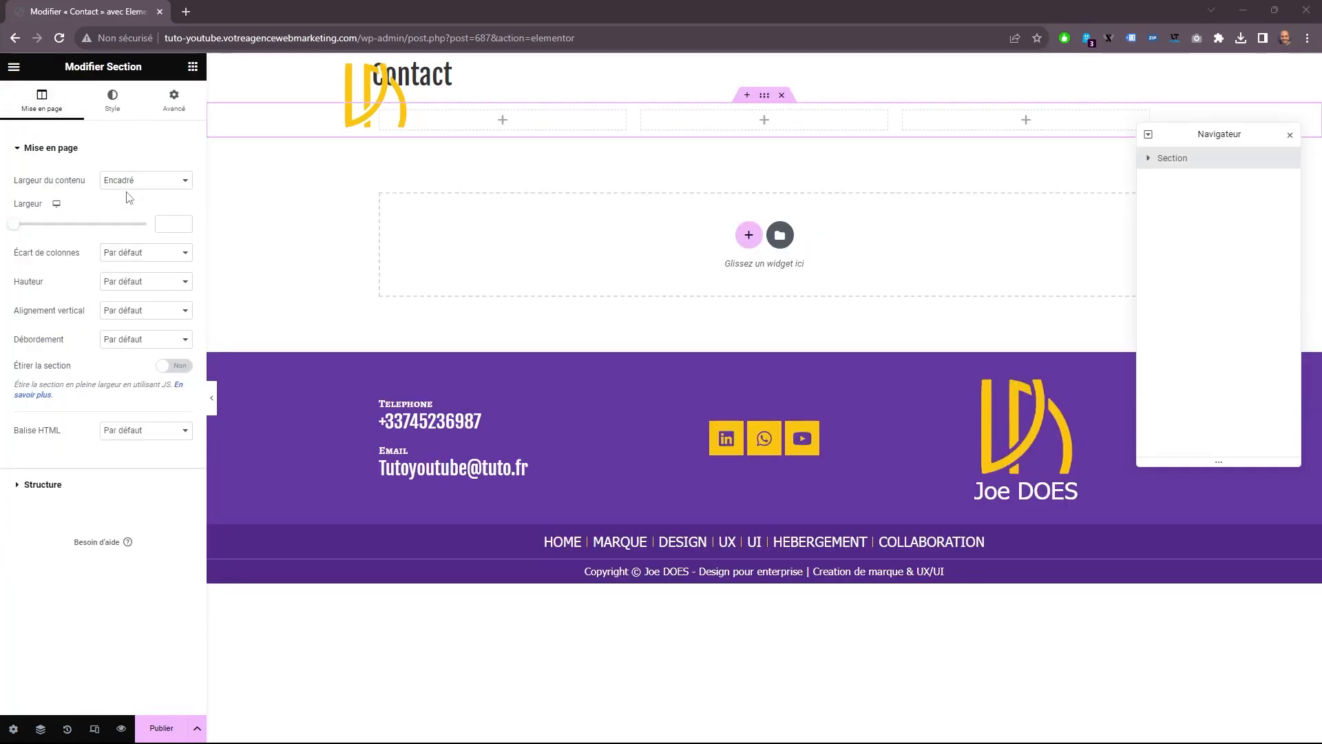
click(134, 282)
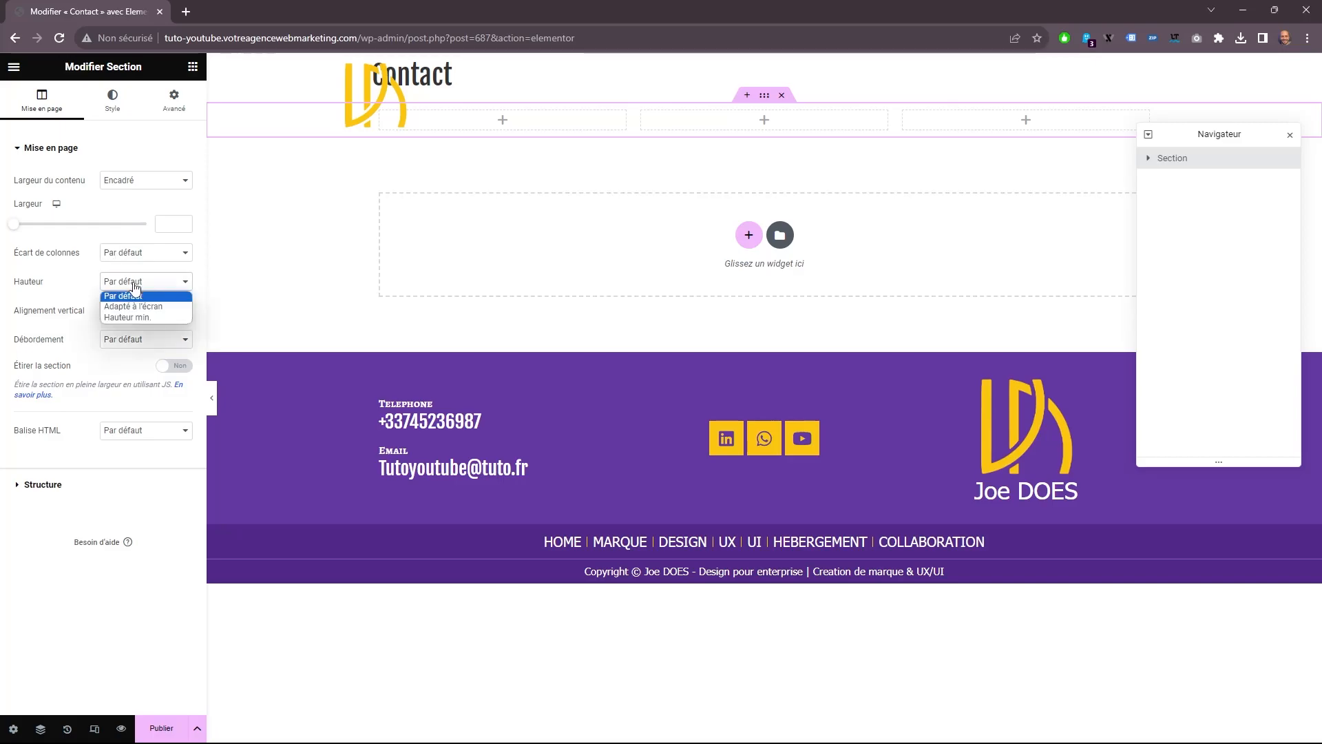
click(140, 318)
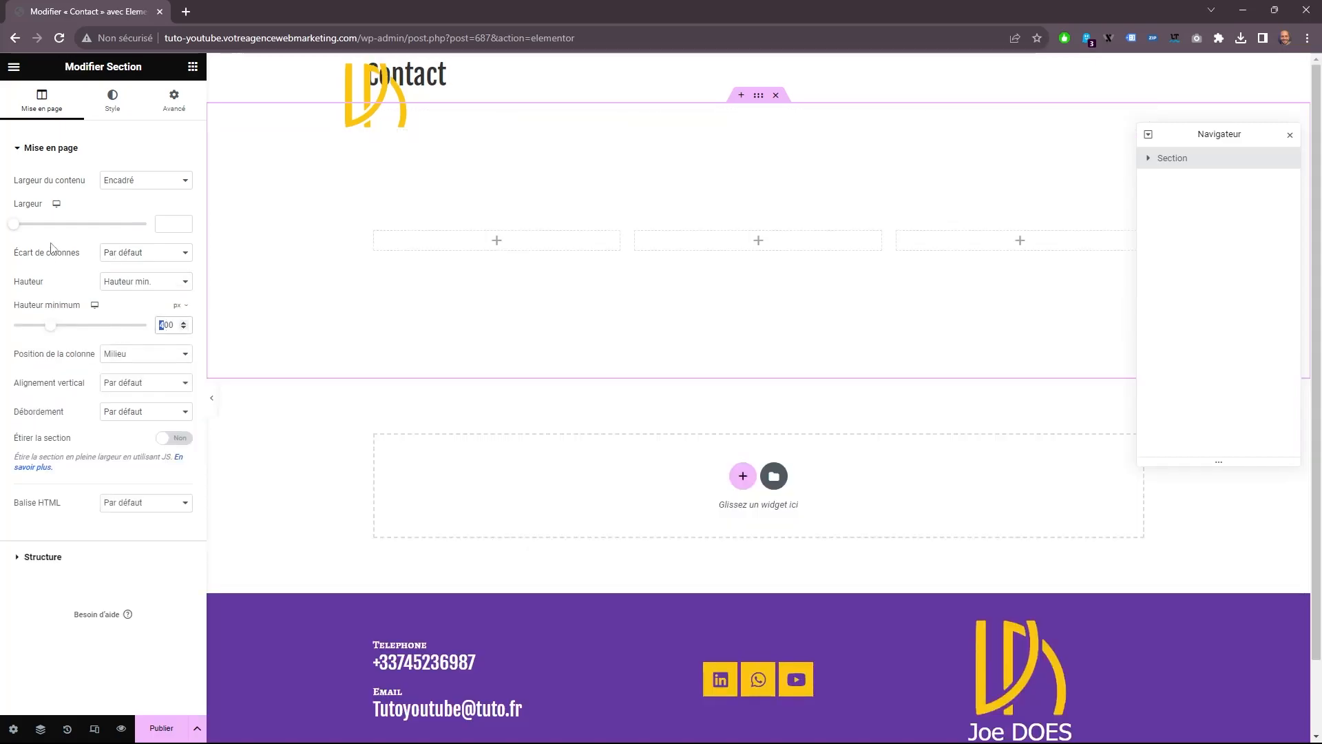
text(7)
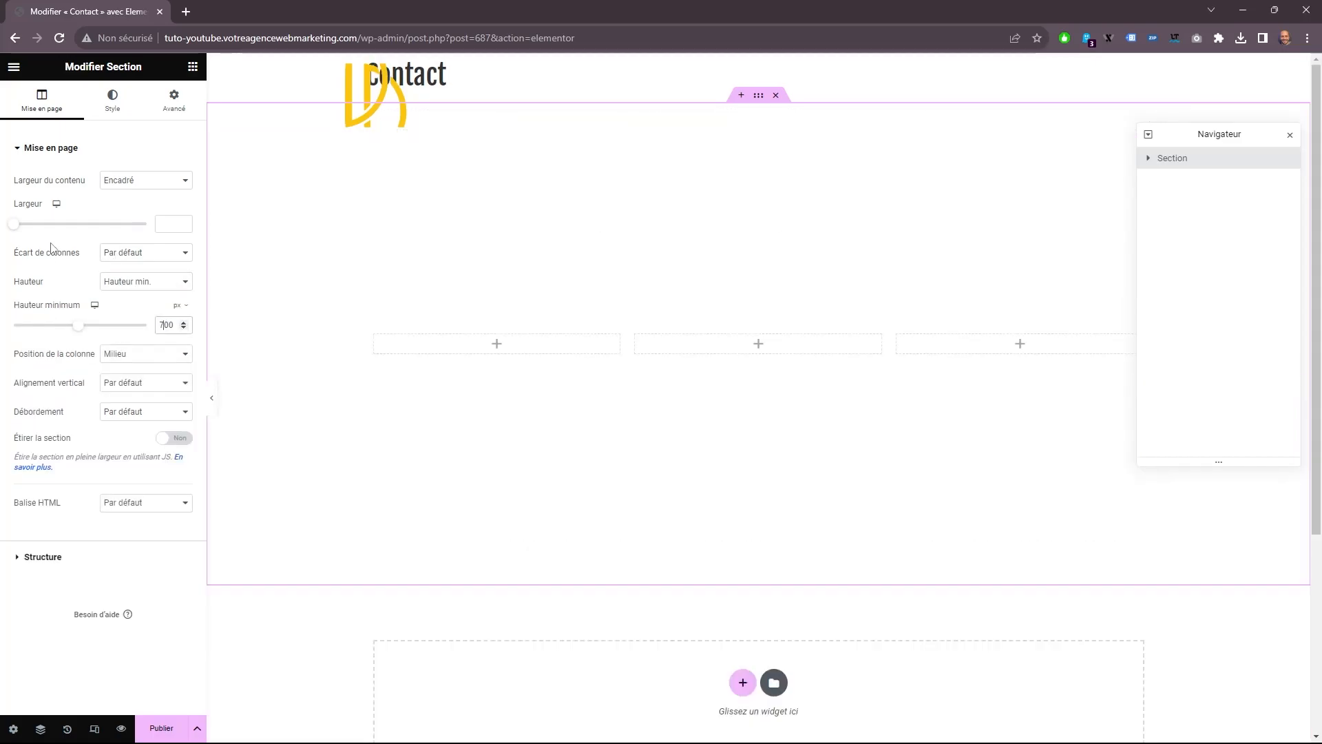
click(160, 384)
click(147, 402)
Give the three-column section a classic background in the site's purple global colour.
click(112, 100)
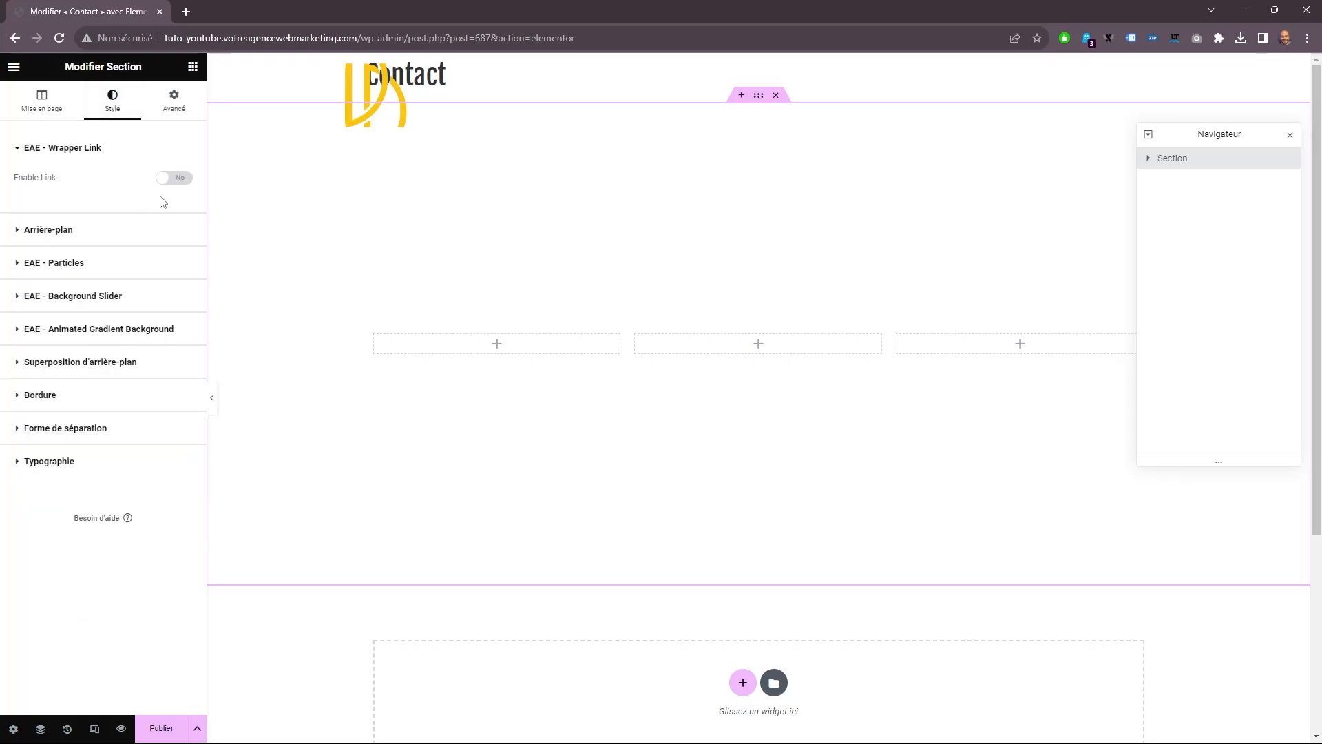
click(135, 237)
click(128, 242)
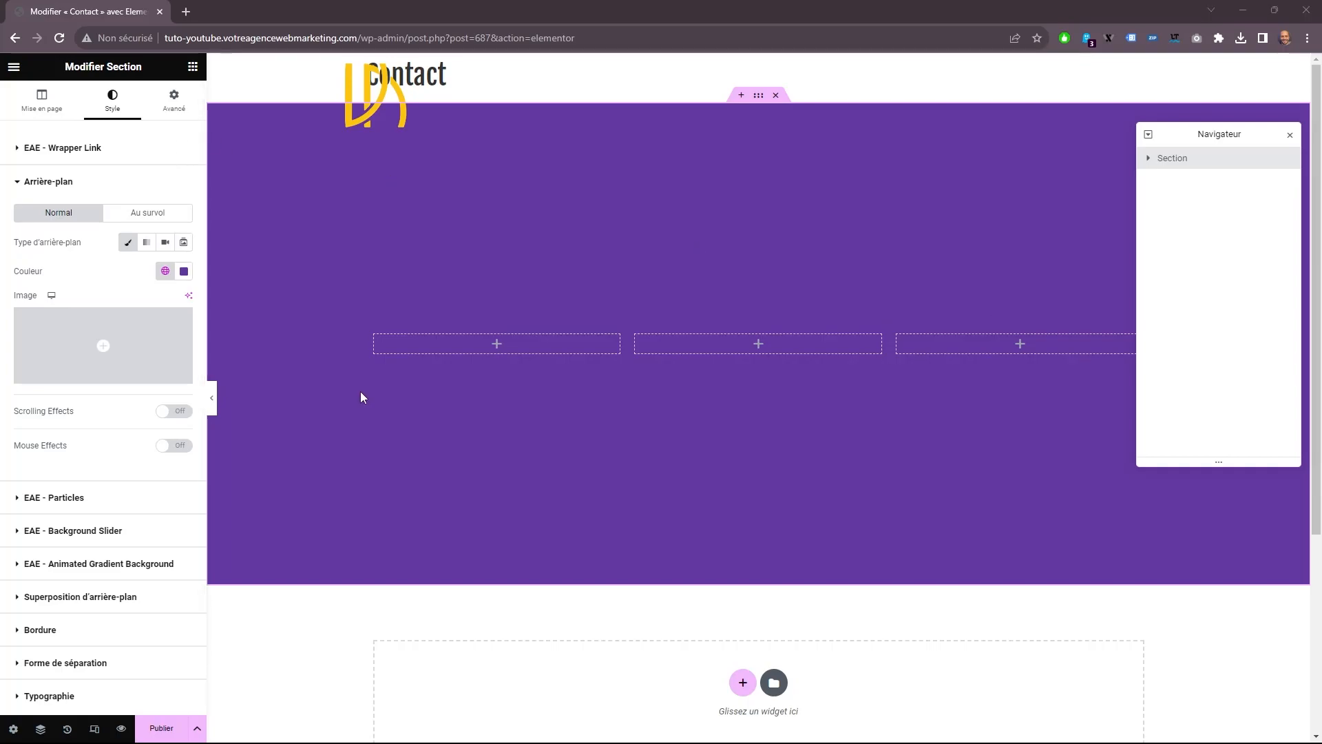
Add a separator and a title to the first column, an image to the second and a text editor to the third.
click(193, 66)
drag(55, 475, 444, 346)
click(193, 66)
drag(151, 281, 441, 348)
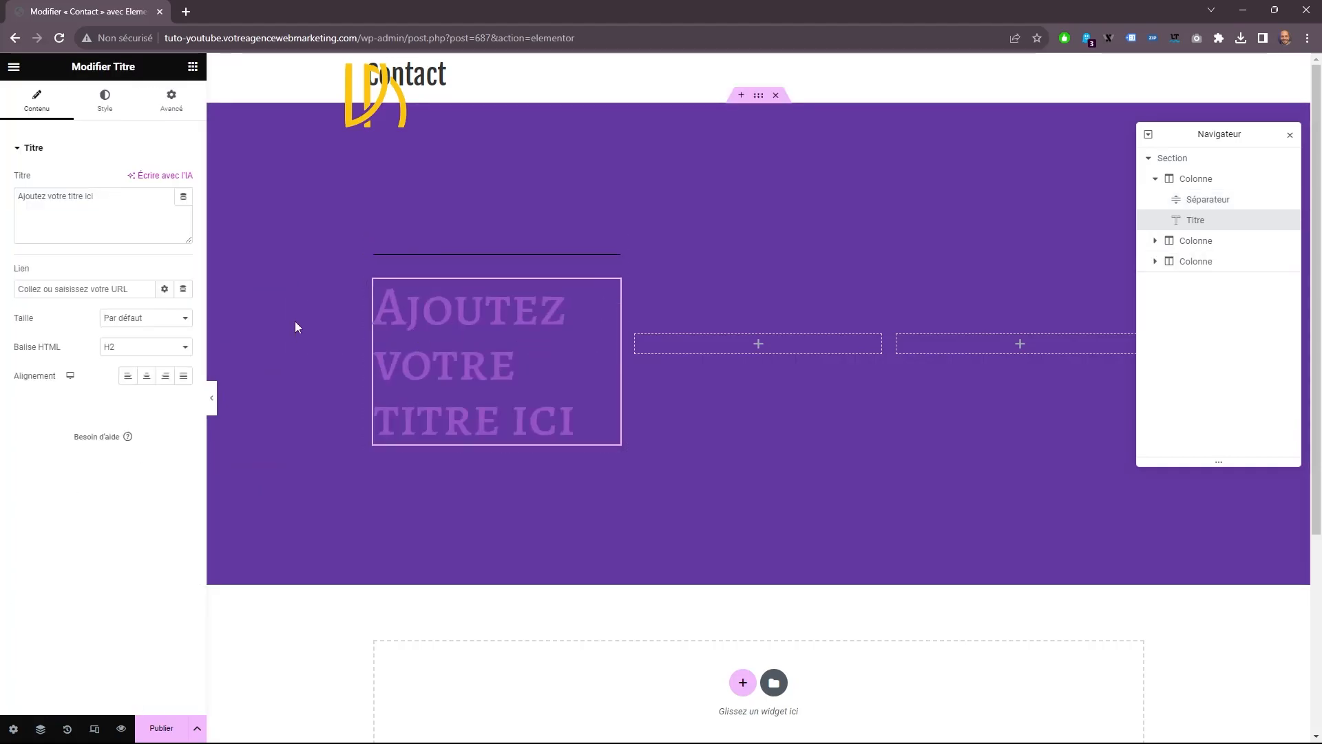
click(193, 66)
drag(55, 345, 759, 338)
drag(152, 344, 931, 342)
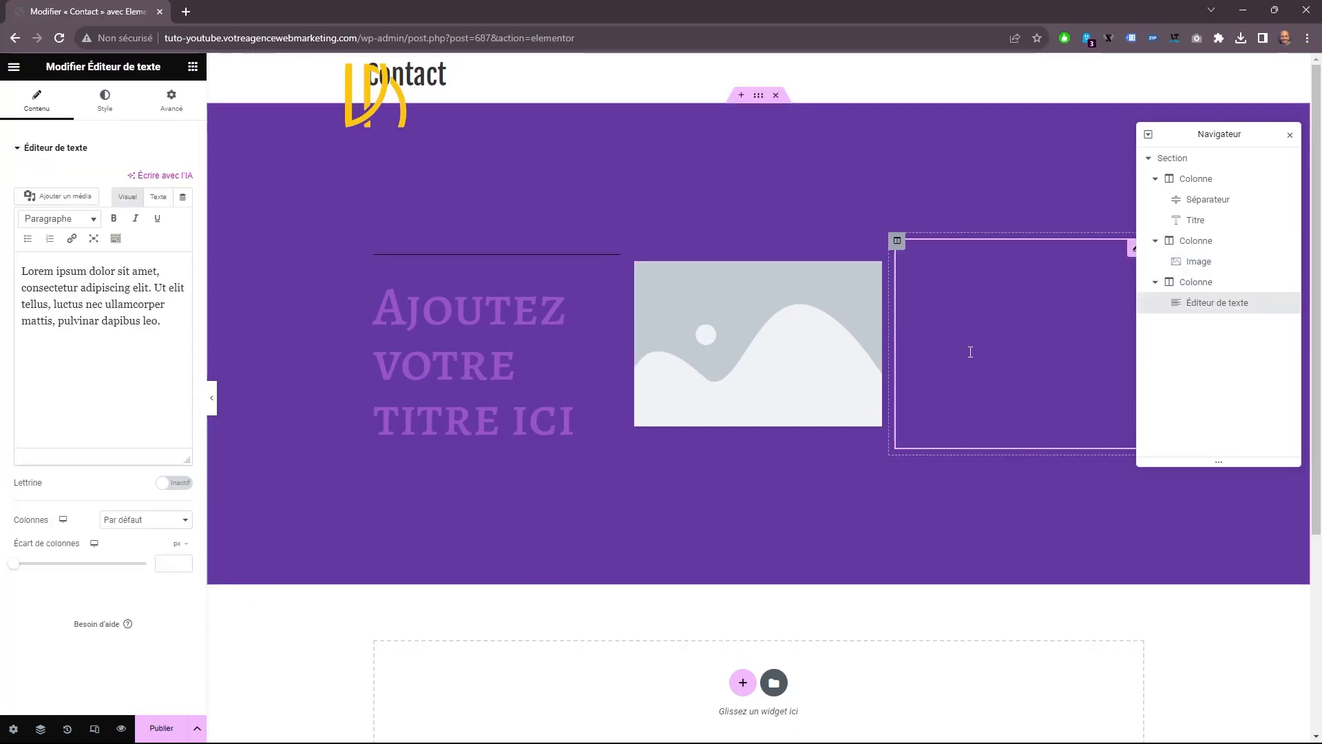
Add the text "Je conçois" to the separator, align it to the right and set its HTML tag to H4.
click(485, 324)
drag(96, 197, 2, 171)
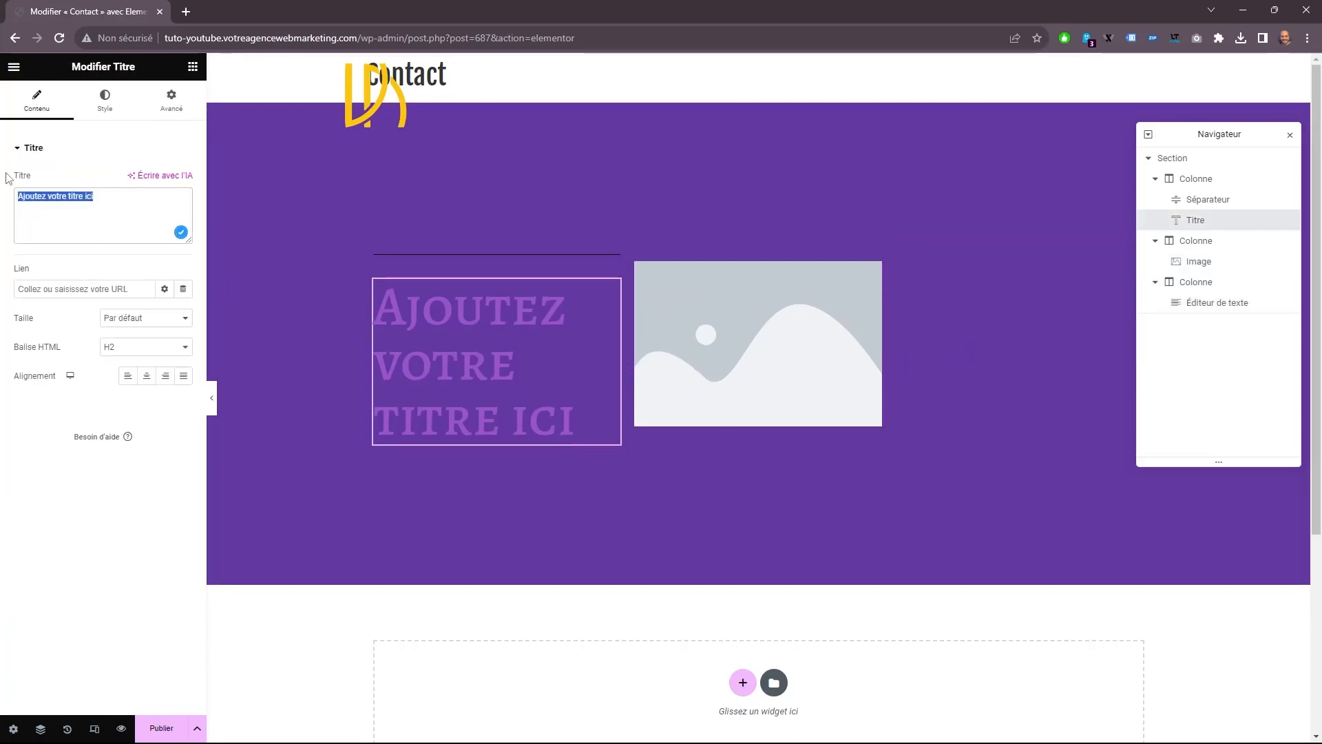
click(476, 248)
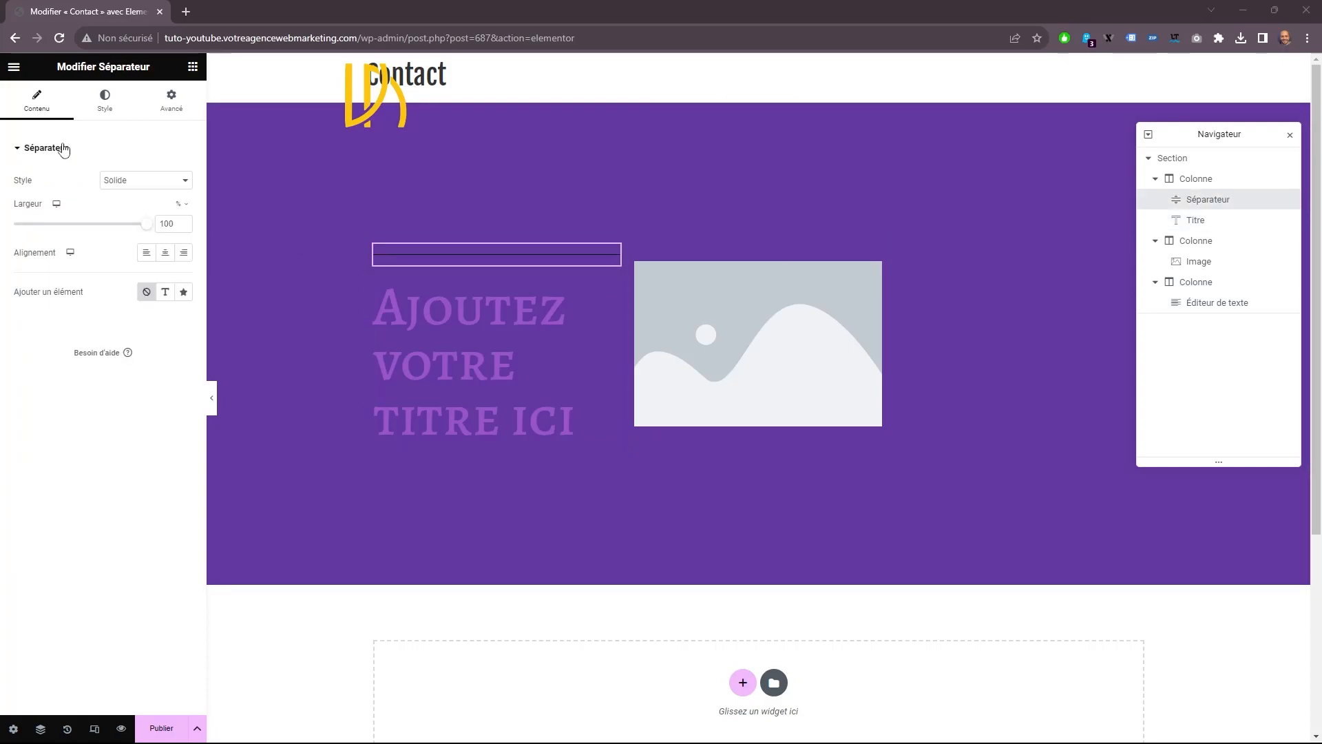
click(166, 293)
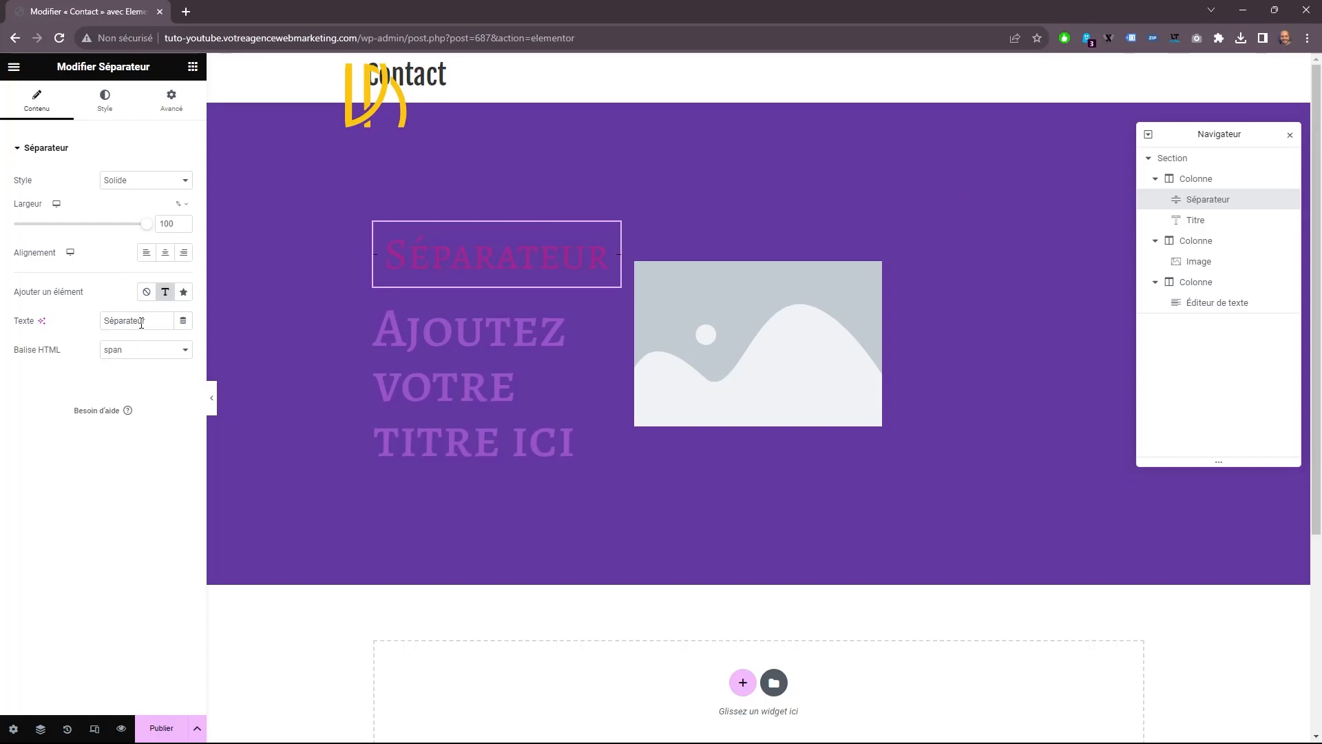
double_click(171, 321)
text(Je conçois)
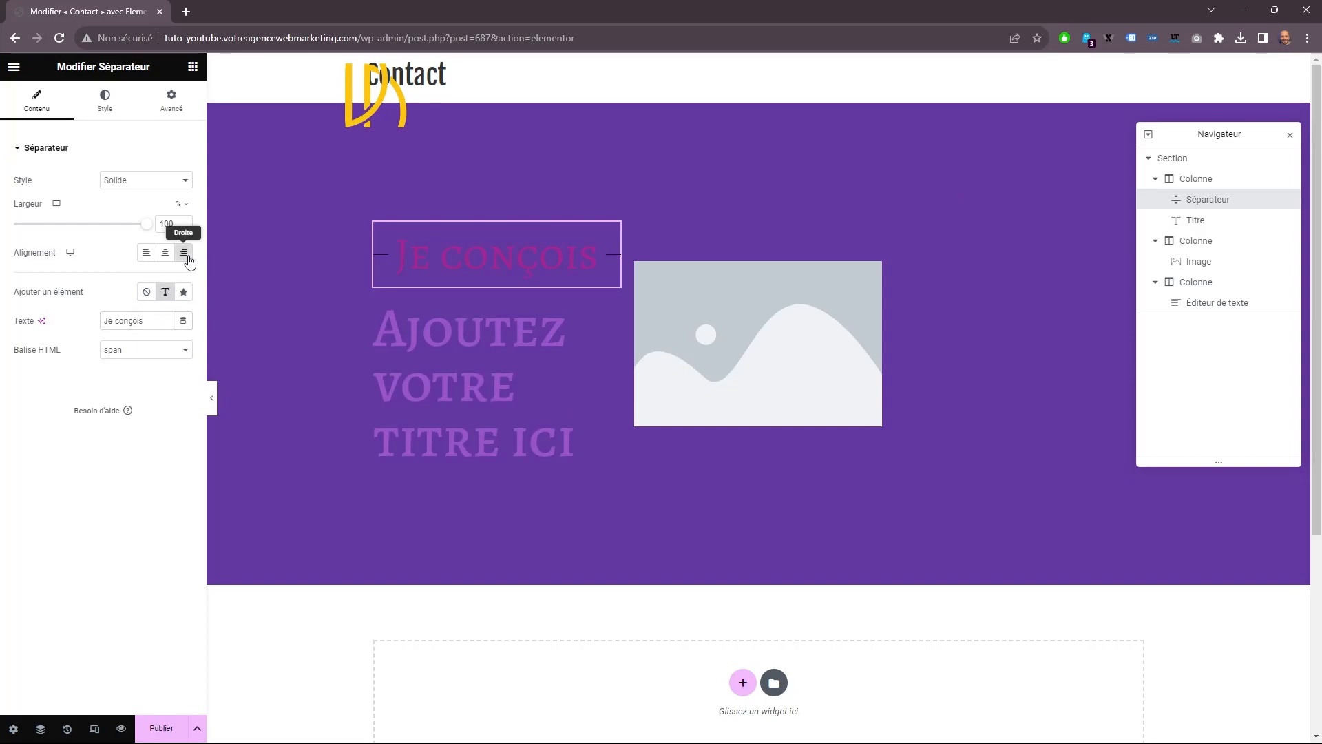
click(187, 255)
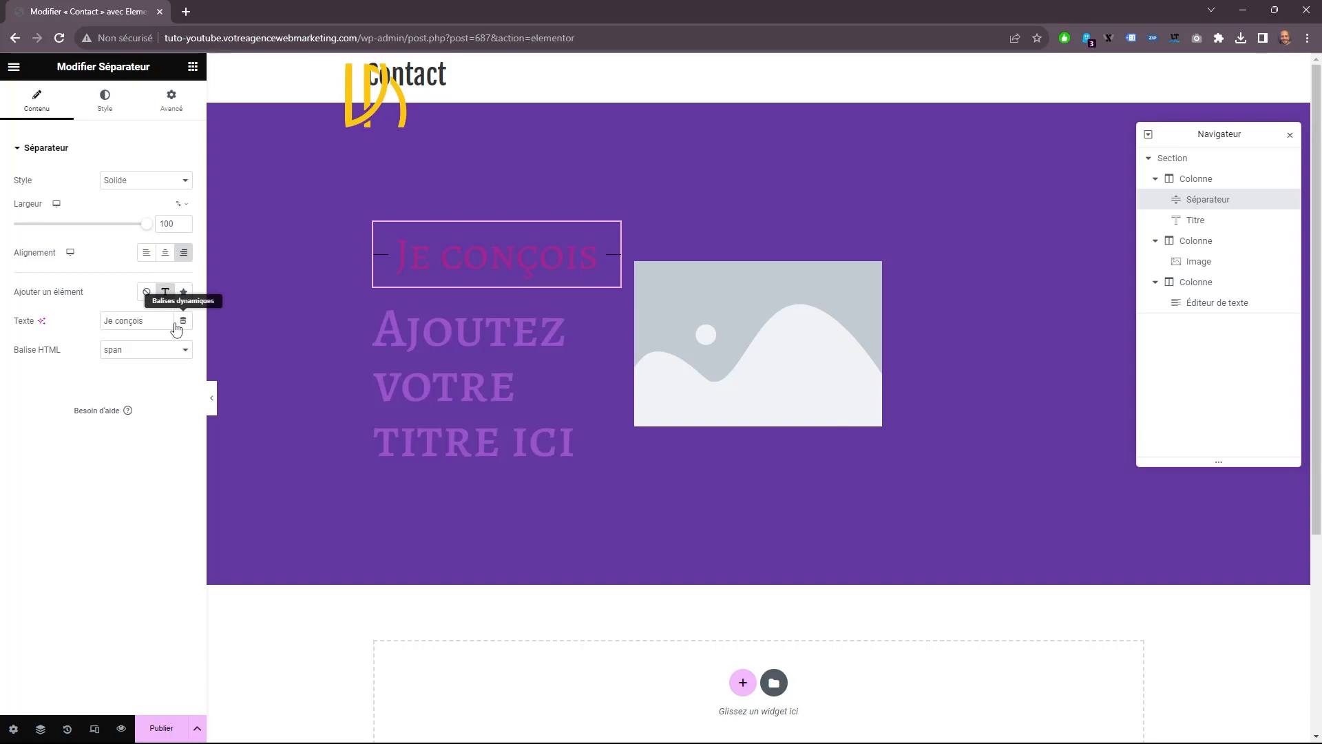
click(152, 362)
click(141, 393)
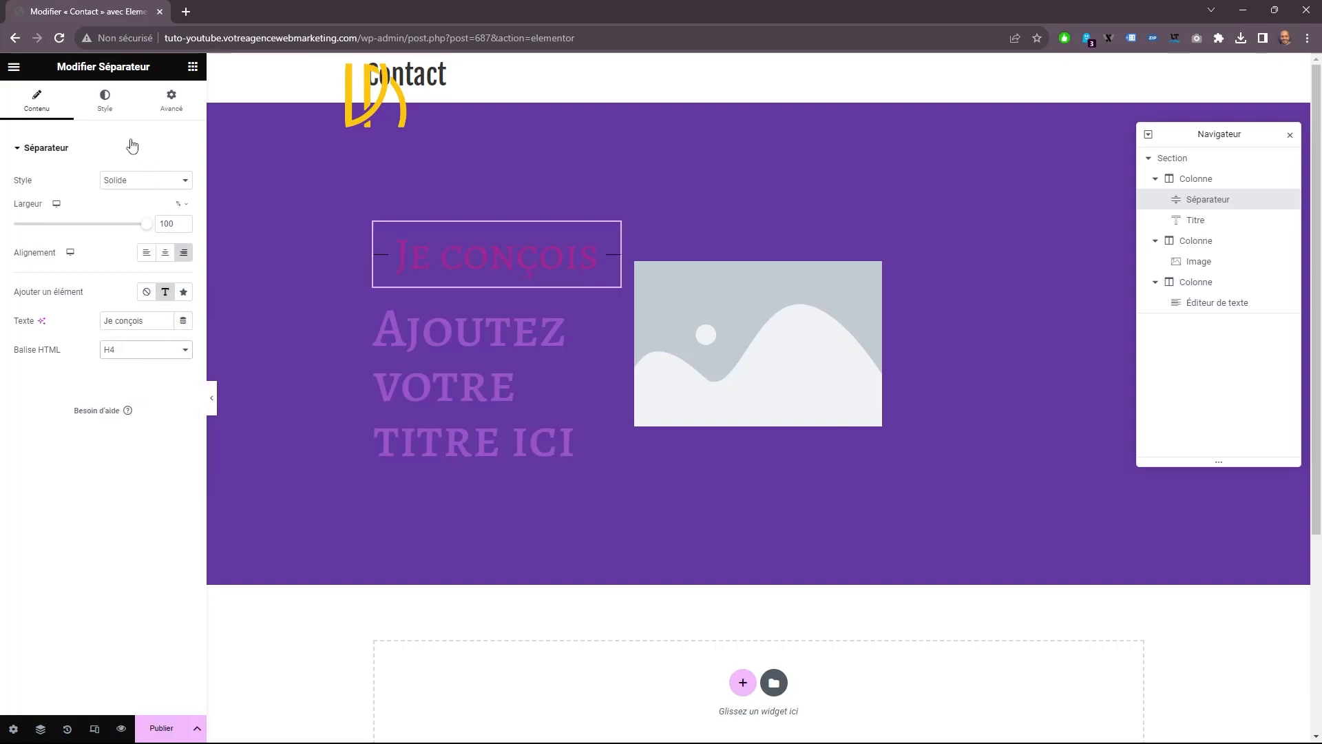
Style the separator line with the yellow "Sous titre" global colour, a weight of 4 and a gap of 23.
click(112, 108)
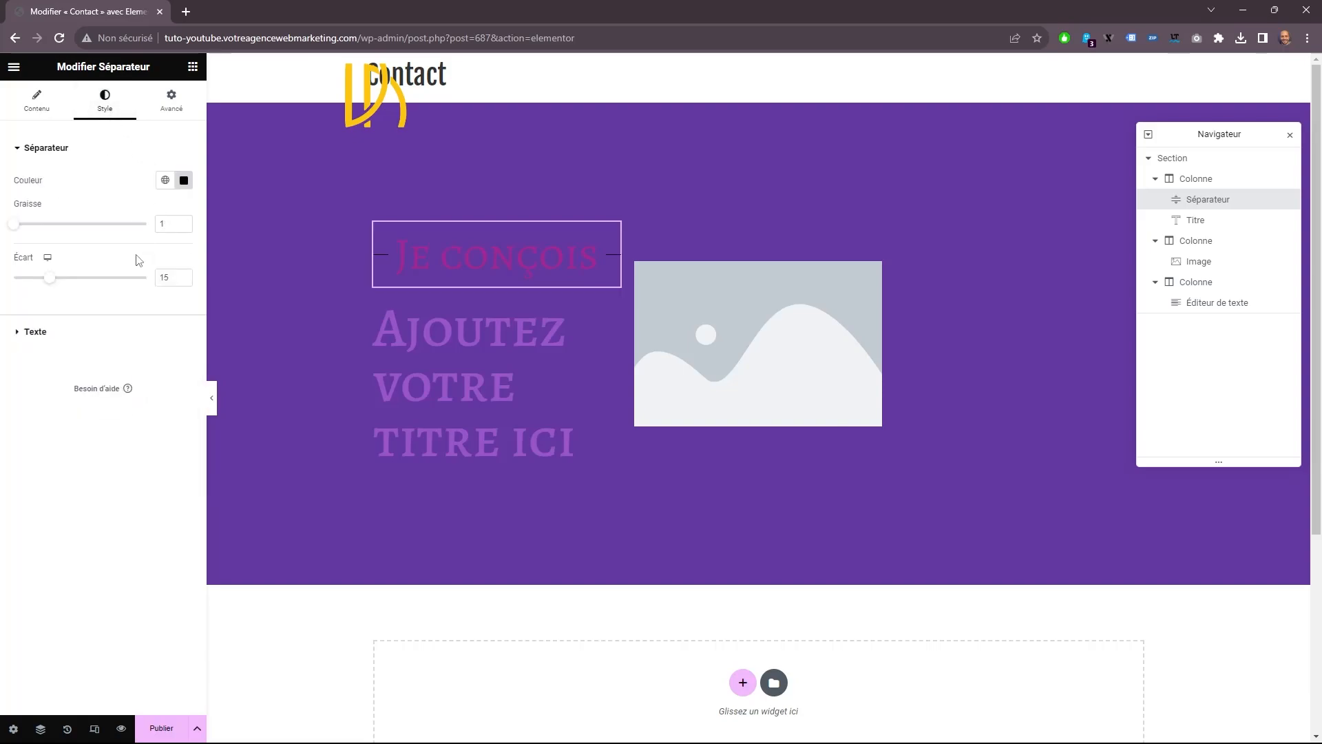
click(166, 179)
click(62, 329)
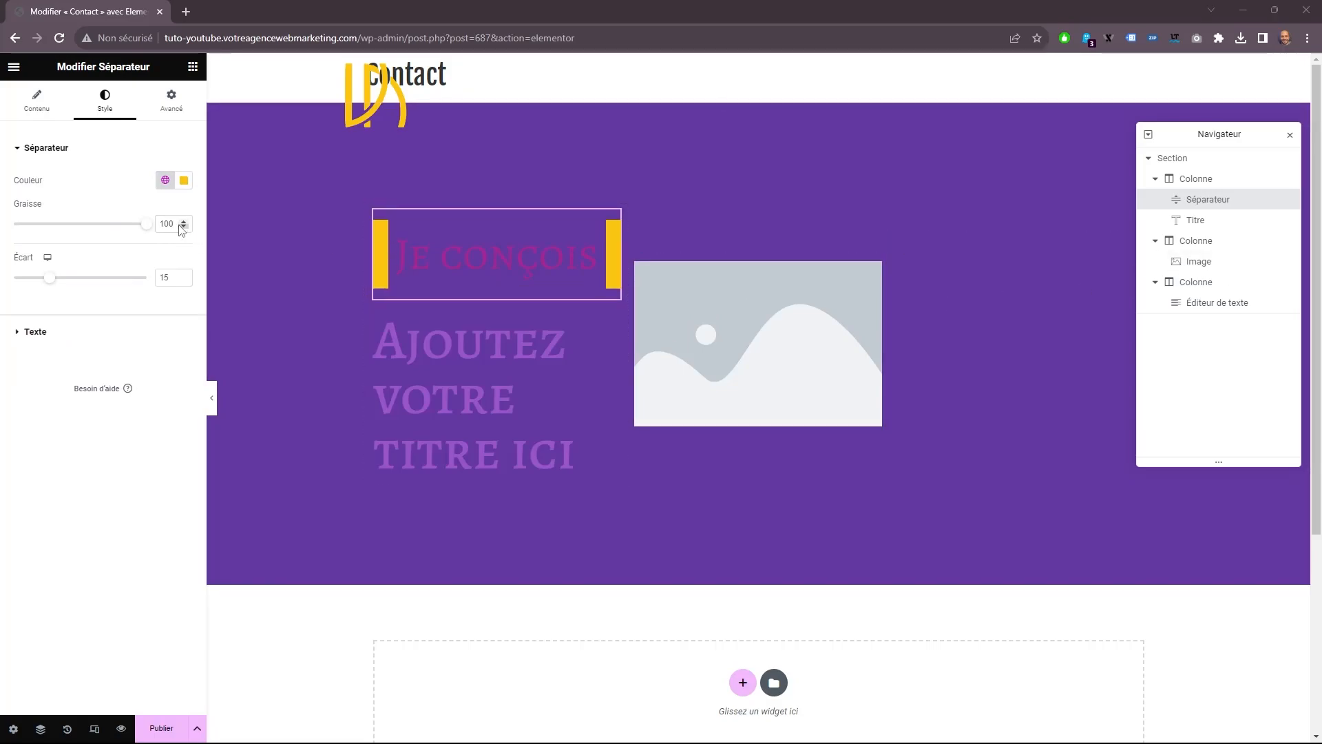
text(4)
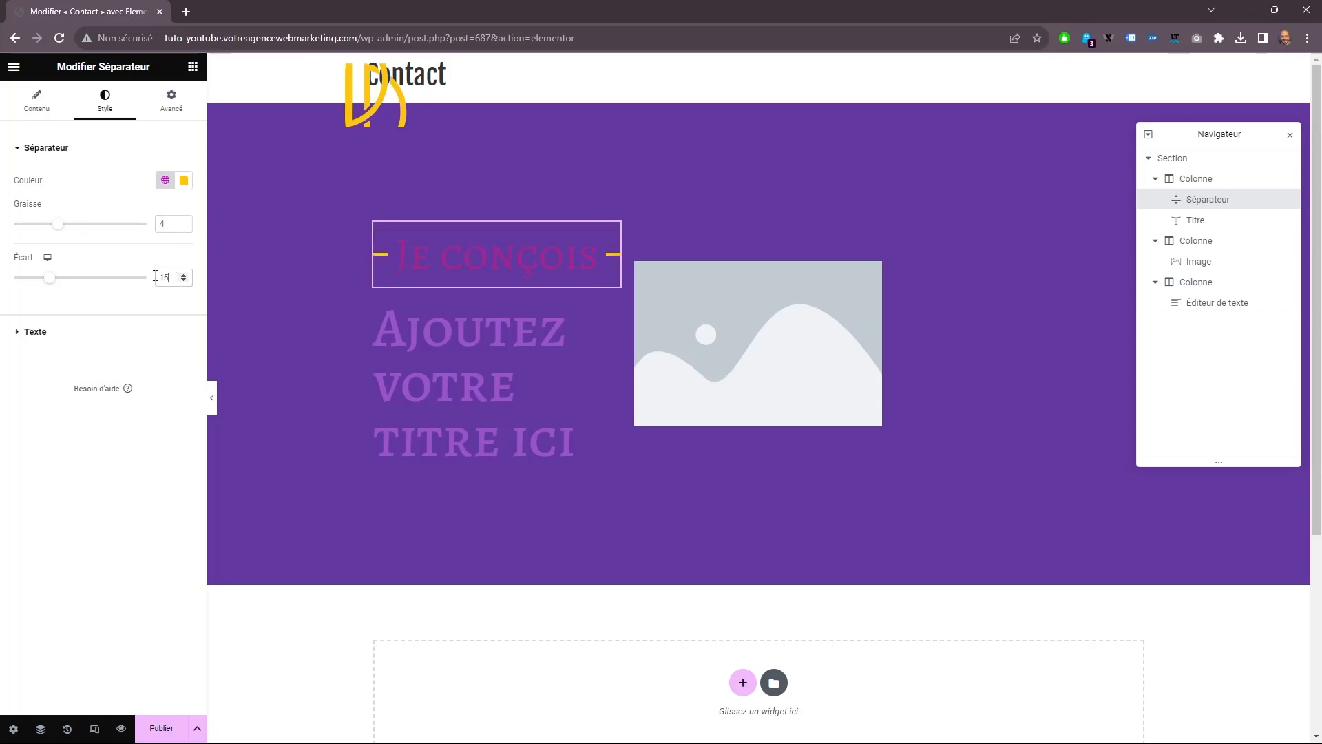
text(23)
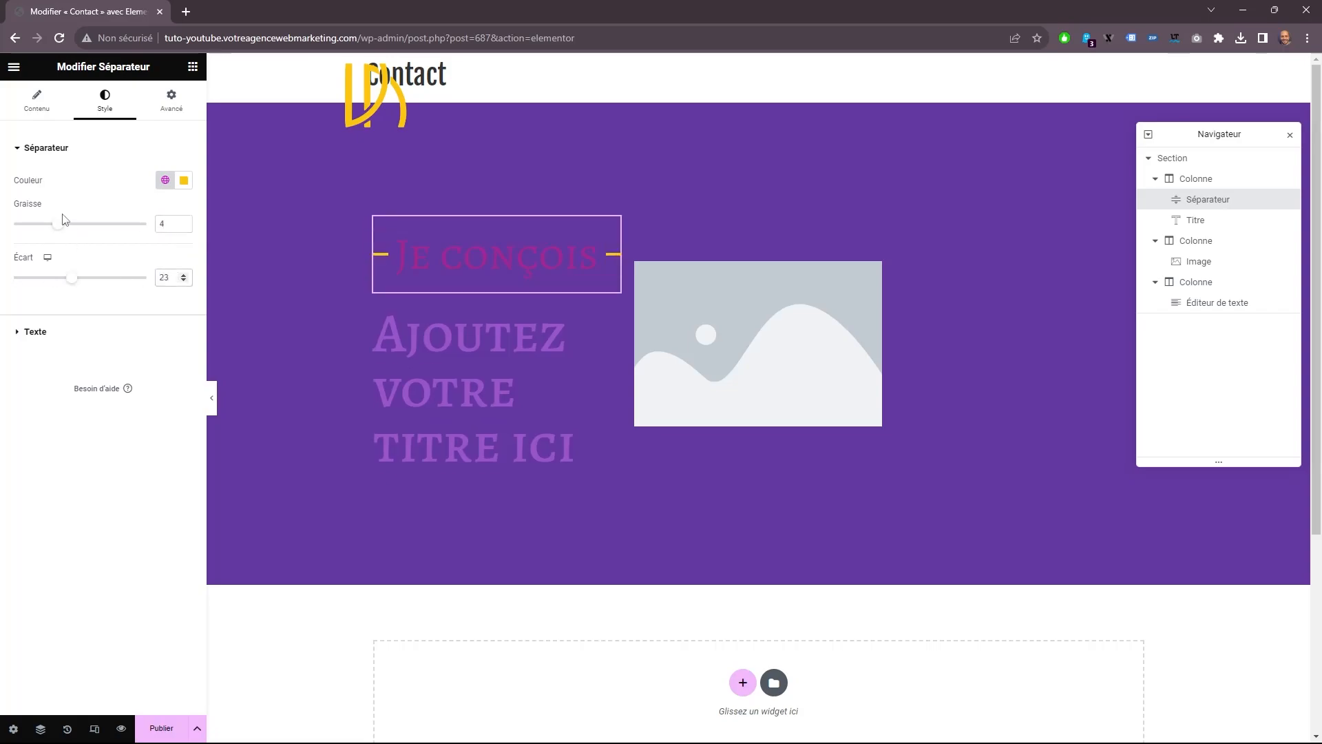
Apply the "Couleur de fond" global colour to the separator's text.
click(89, 335)
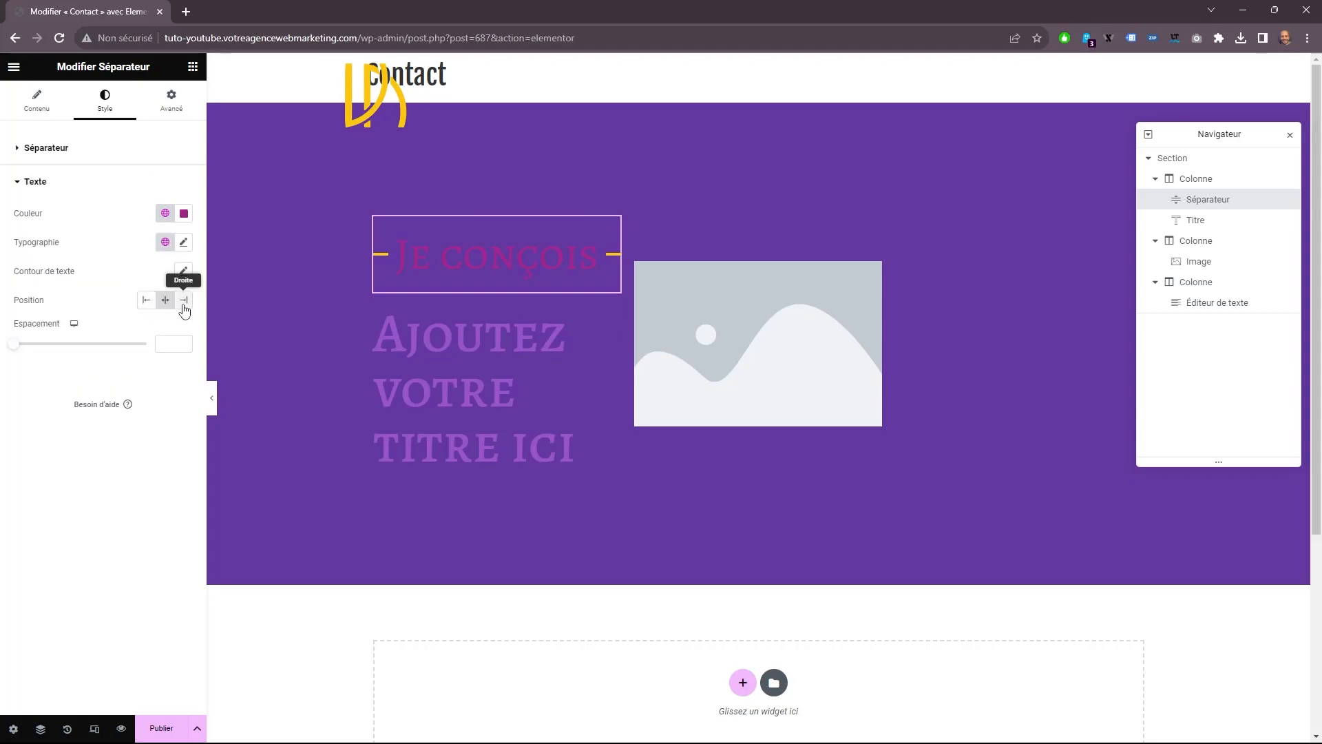
click(165, 213)
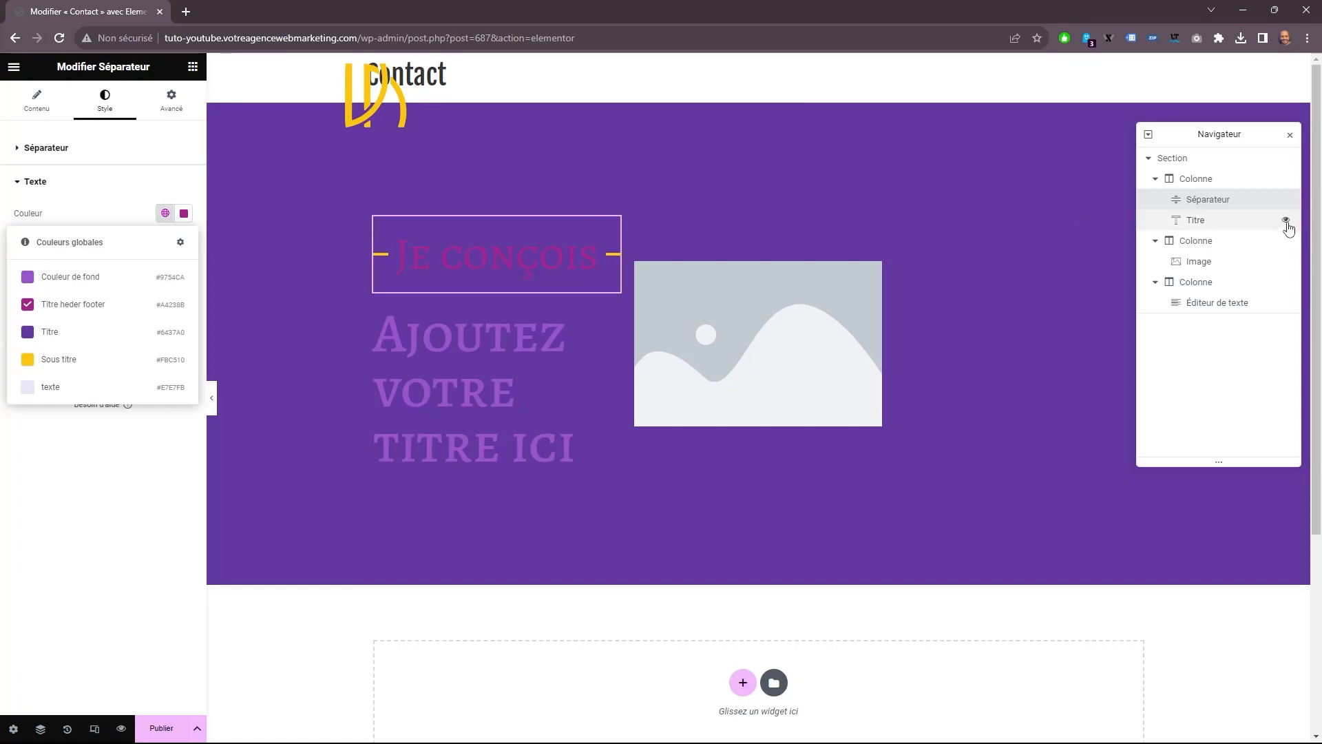
click(68, 276)
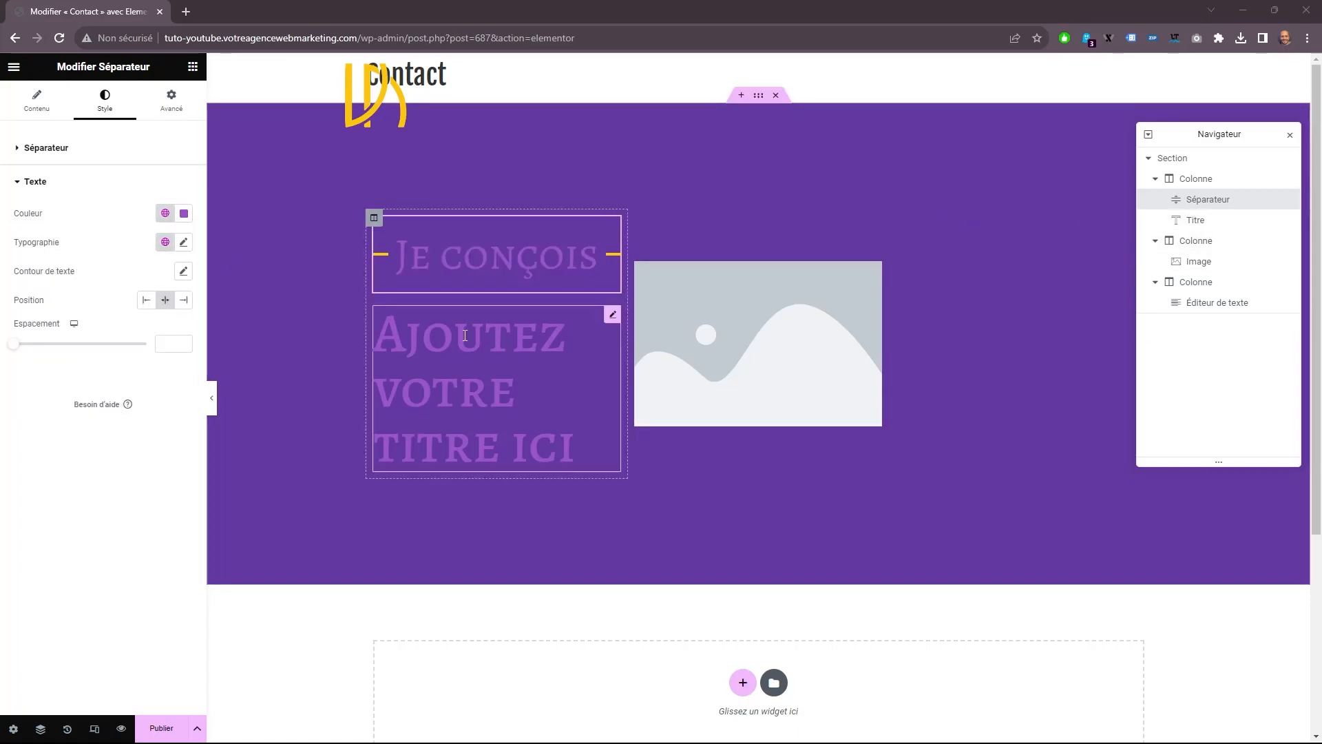
Change the separator text's font family to a condensed sans-serif and position the text on the right of the line.
click(184, 242)
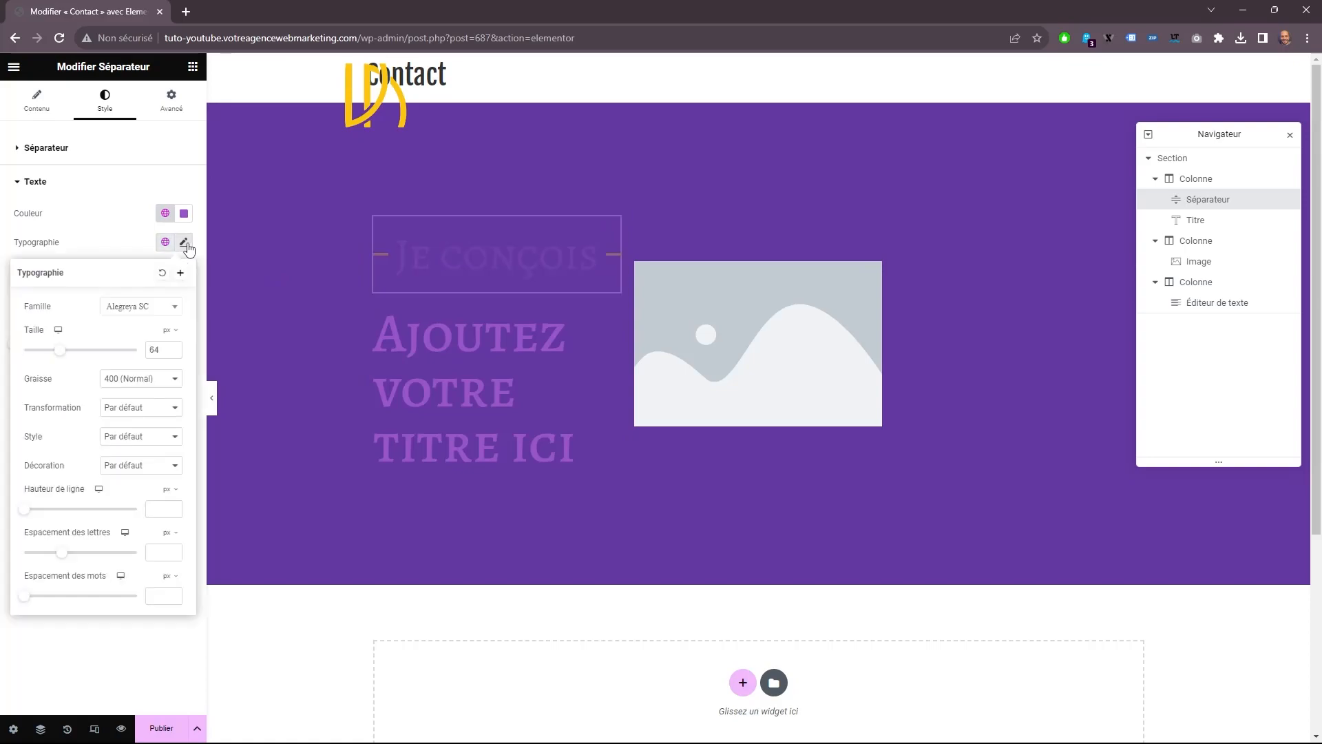
click(143, 307)
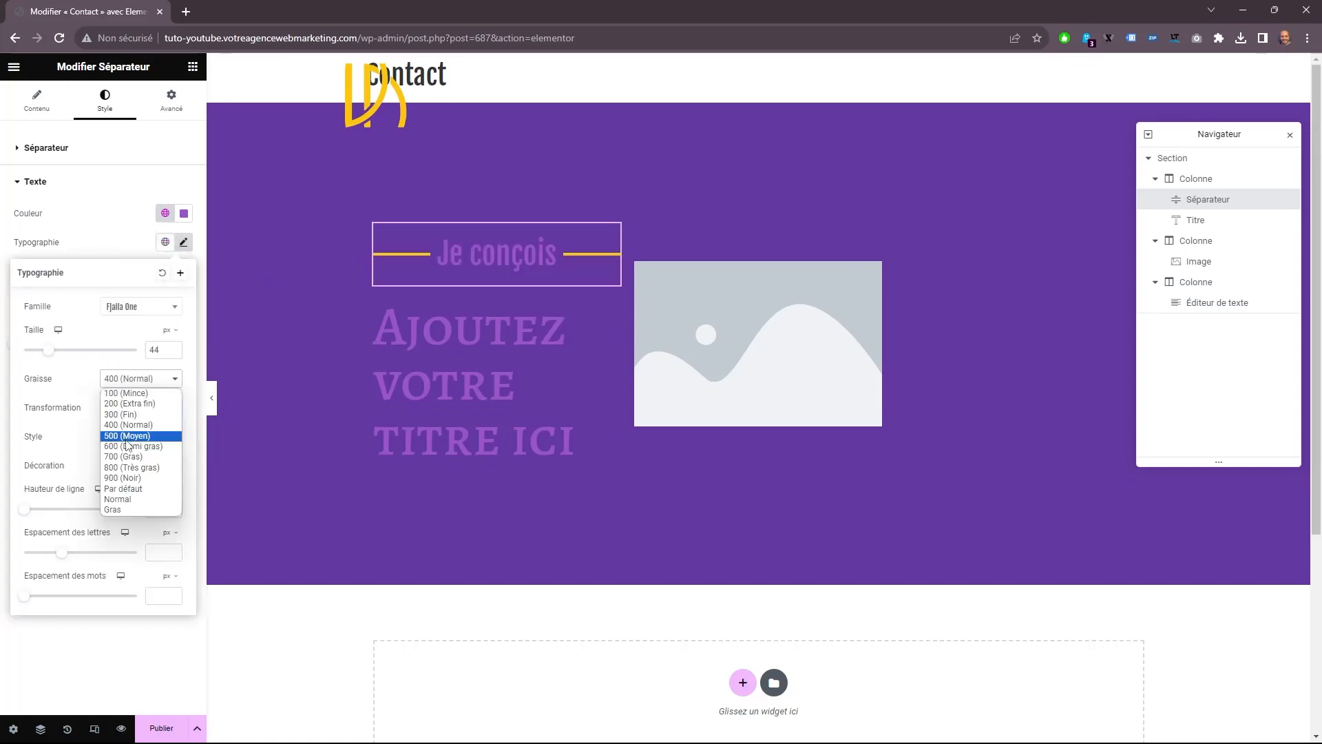
click(131, 441)
click(121, 245)
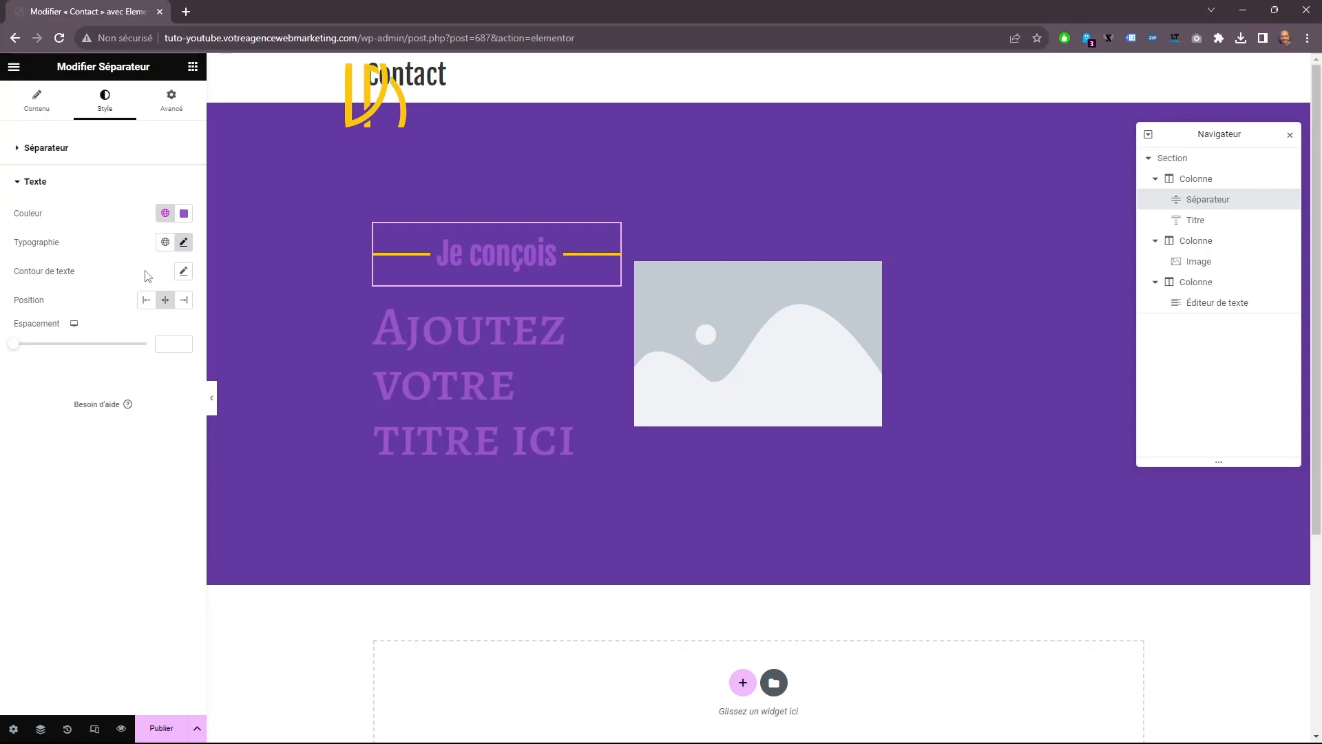
click(183, 300)
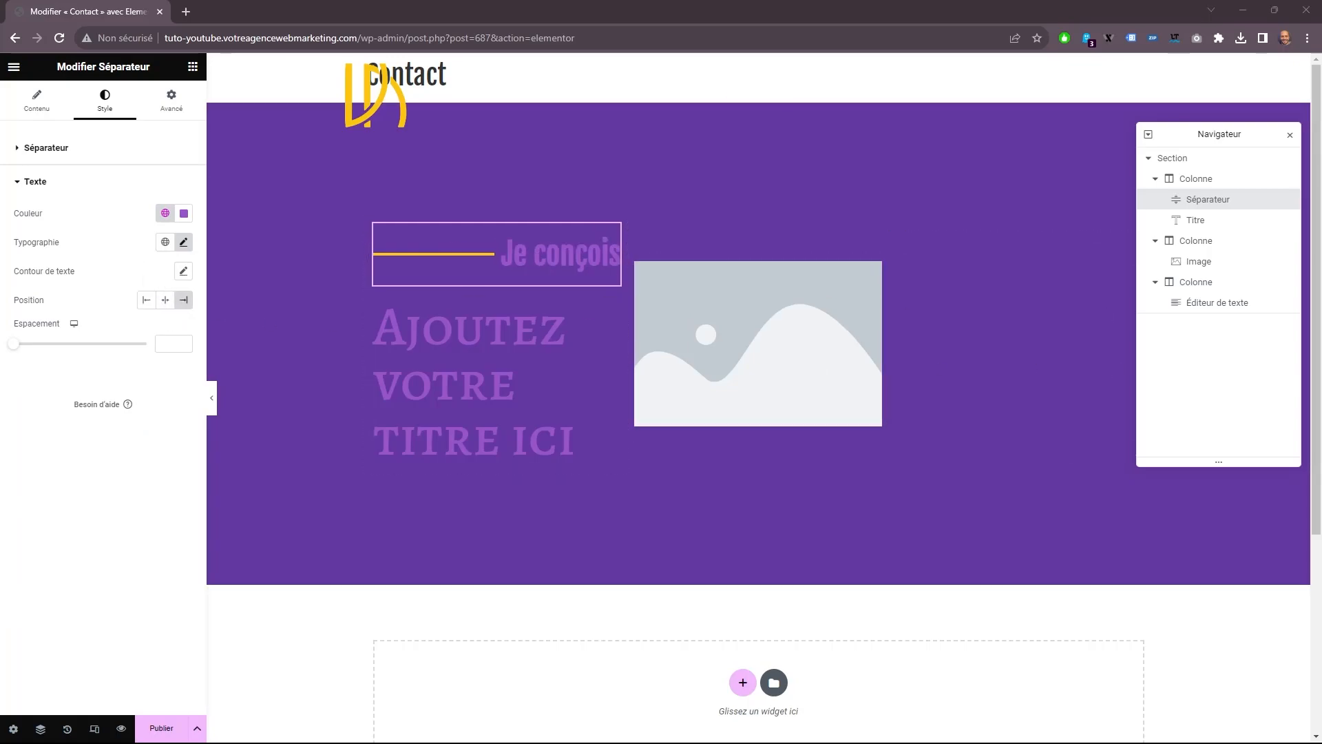
Align the first column's title to the right and replace its text with "pour les entreprises".
click(496, 386)
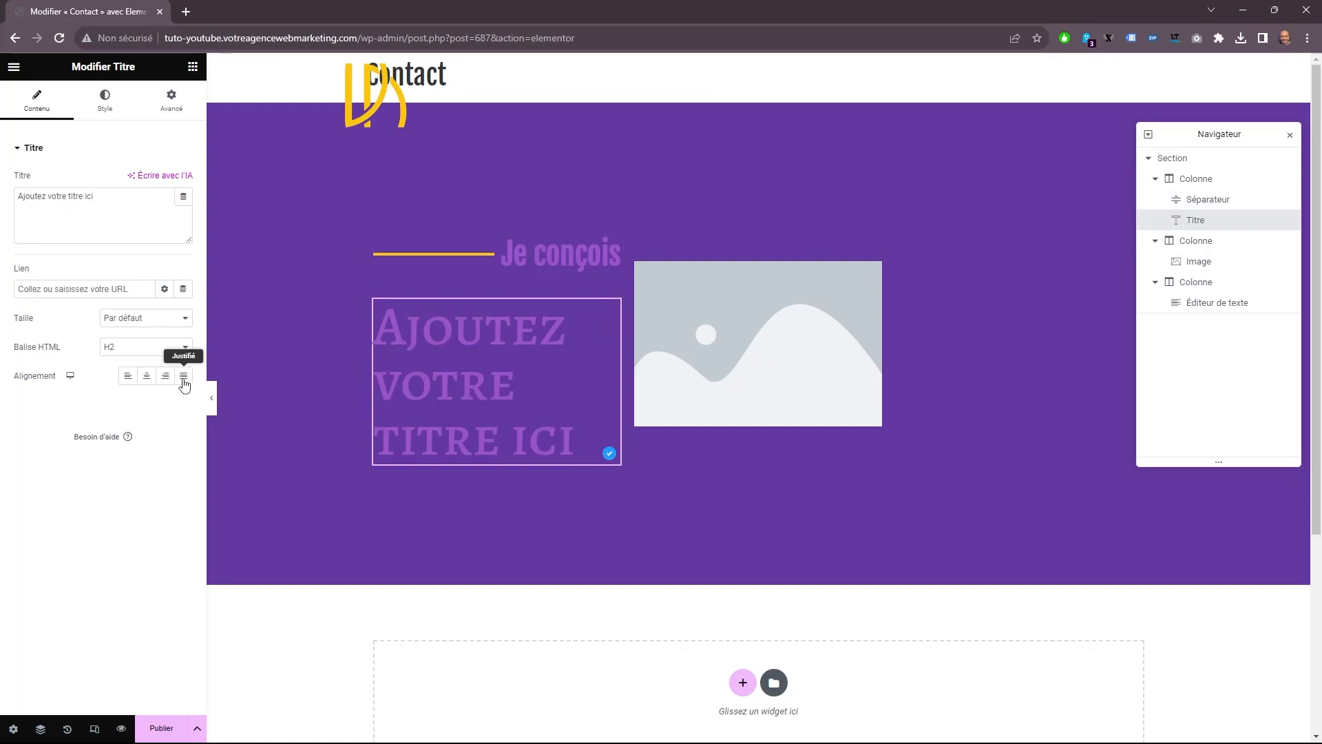
click(165, 376)
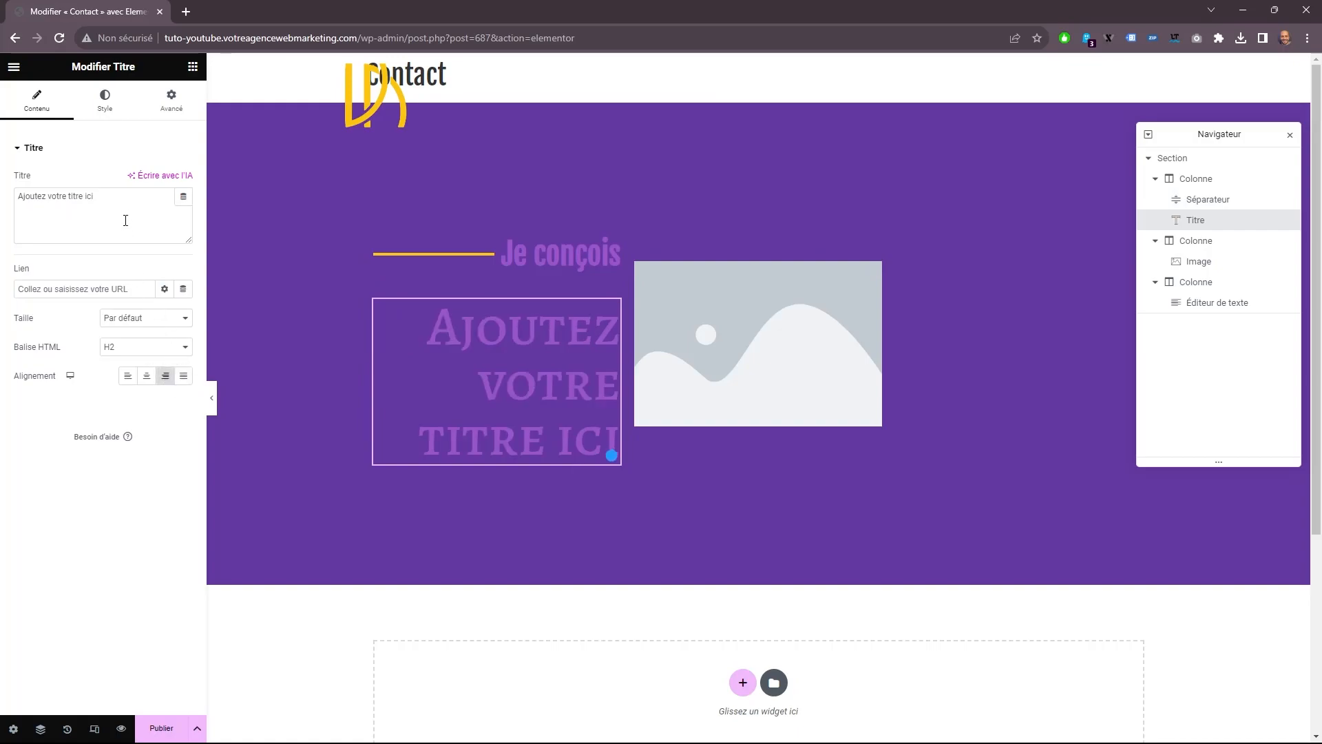
drag(123, 211, 4, 203)
text(pour les entreprises)
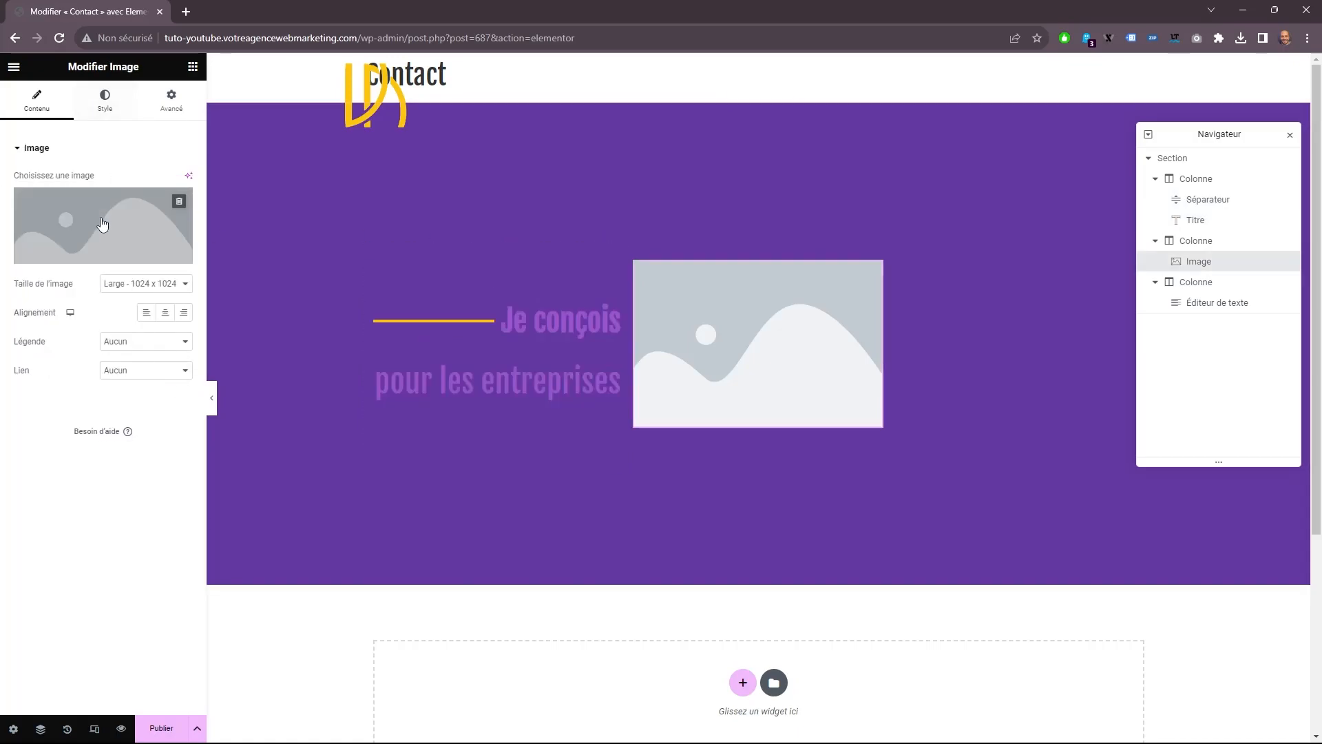
Insert the media library photo of the smiling man on the phone into the middle column's image.
click(175, 237)
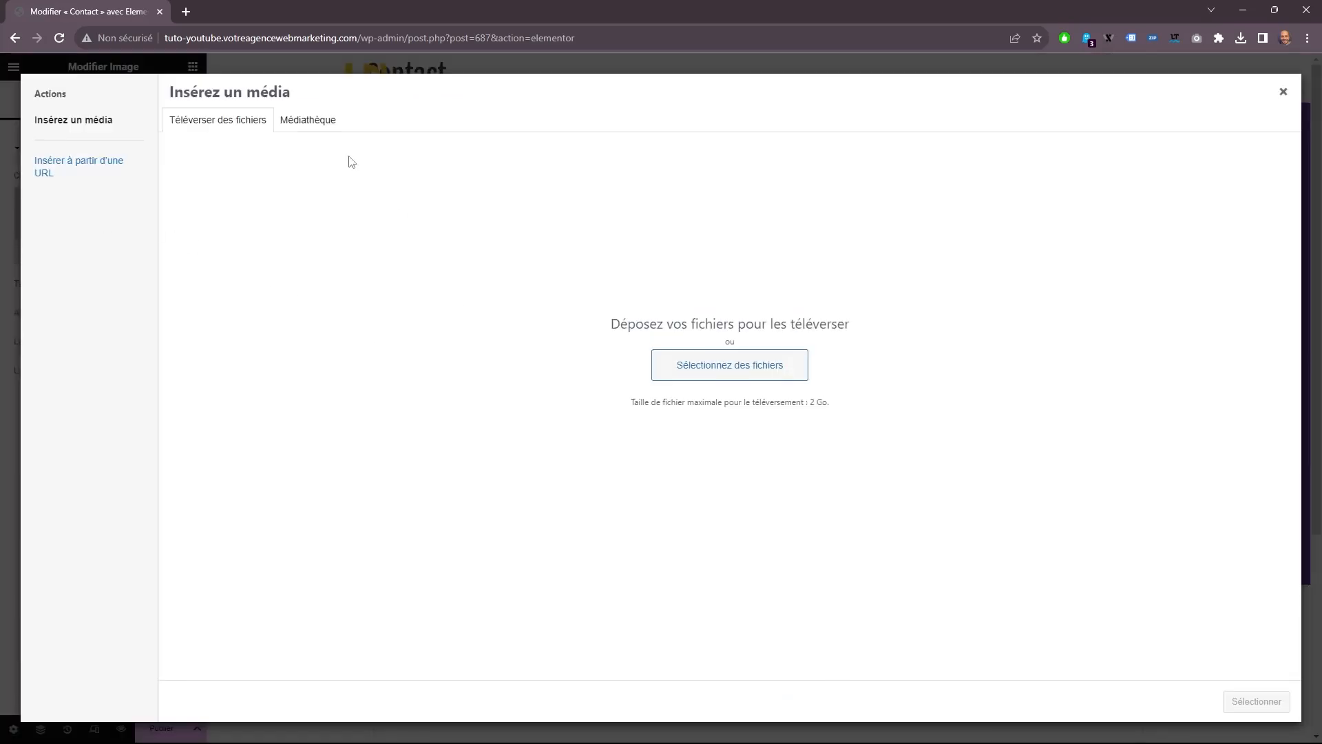
click(306, 123)
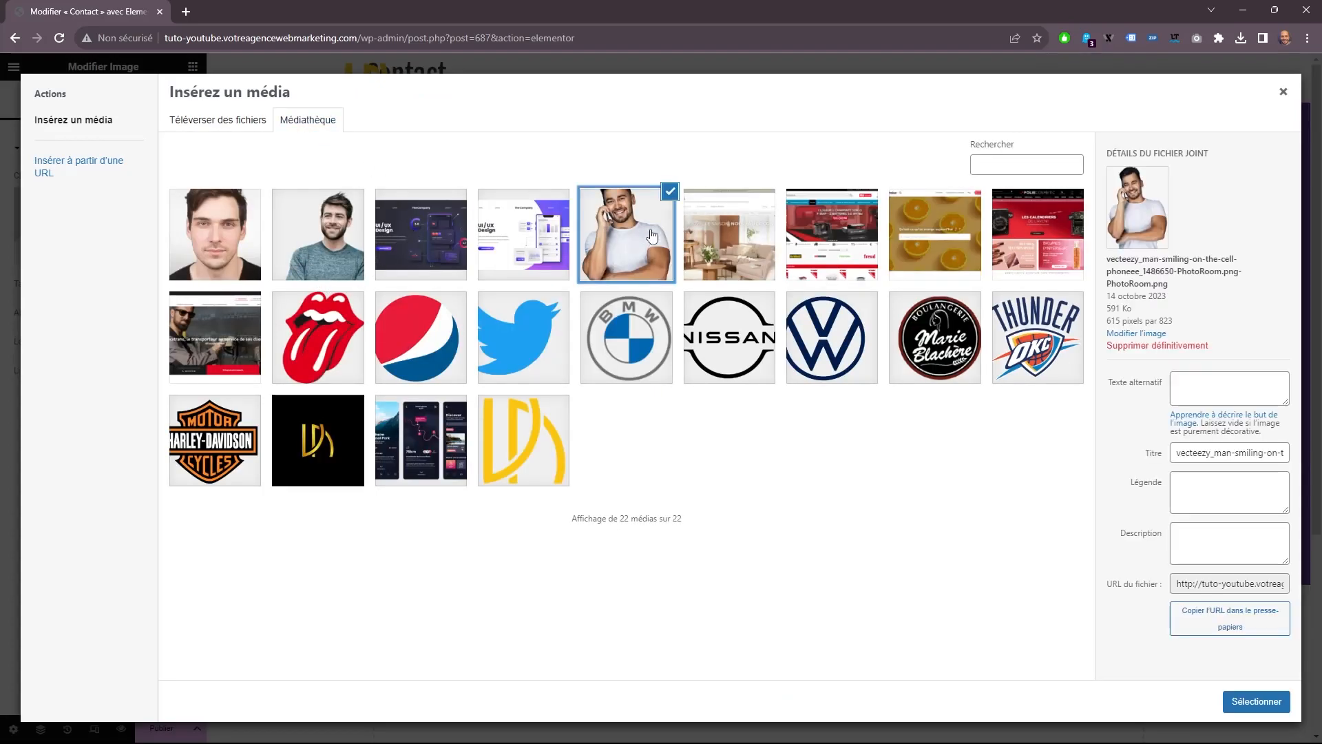
click(1245, 702)
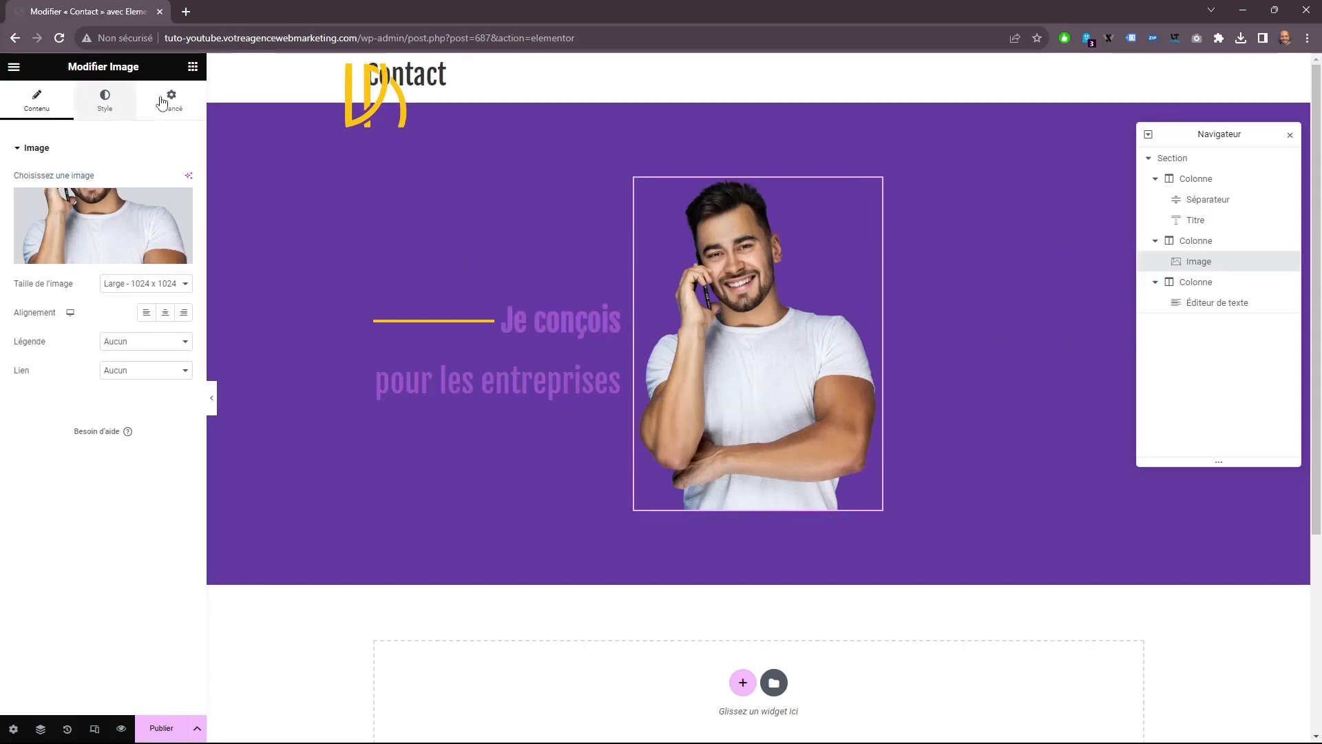
Replace the third column's placeholder text with the French paragraph from "Je m'occuperai du côté créatif" to "Travaillons ensemble !".
click(192, 66)
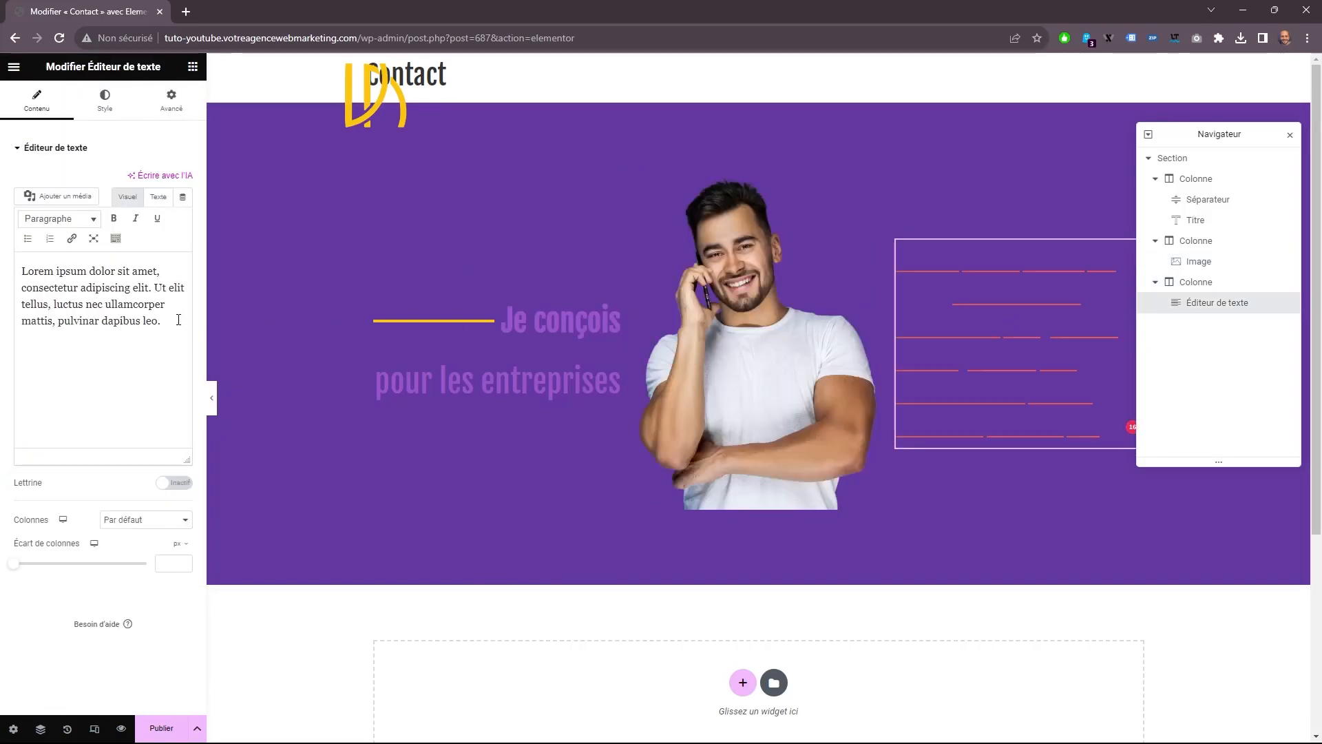
drag(186, 322, 51, 233)
right_click(79, 276)
click(129, 342)
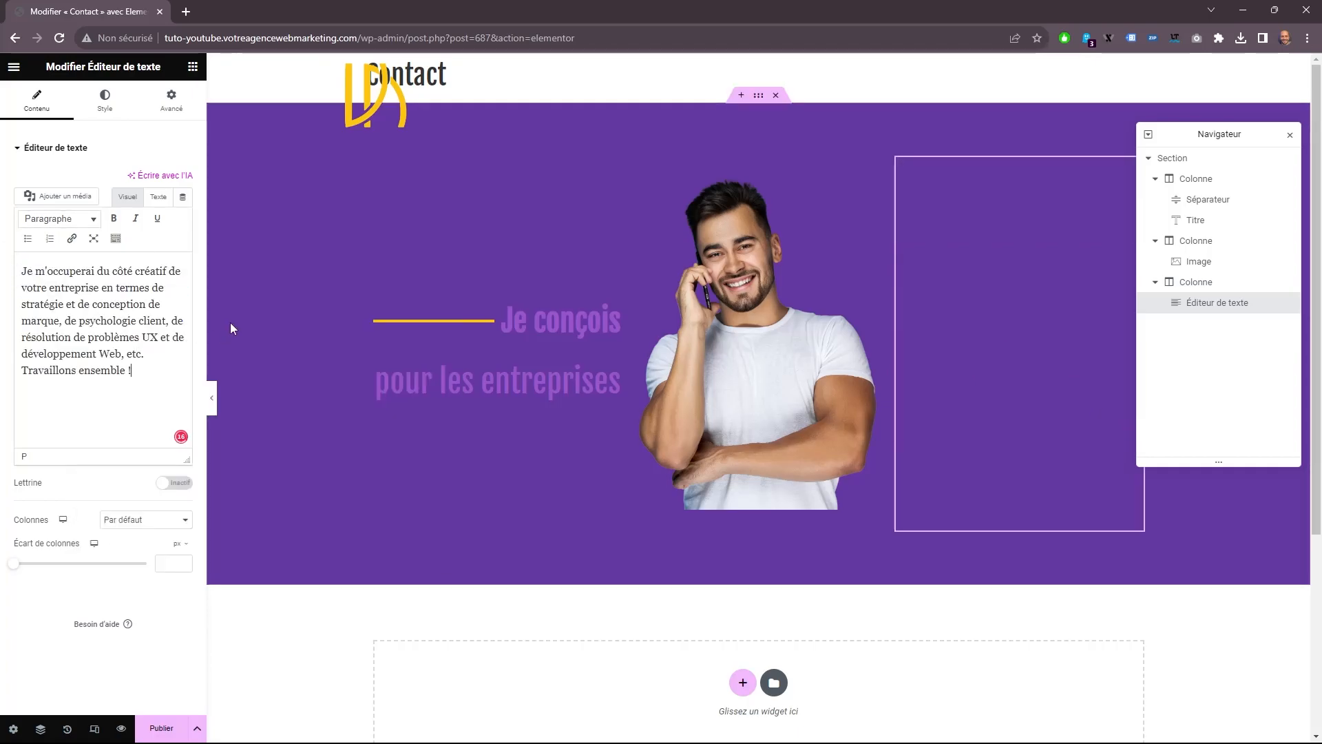
Set the third column's paragraph text colour to white (#FFFFFF).
click(107, 99)
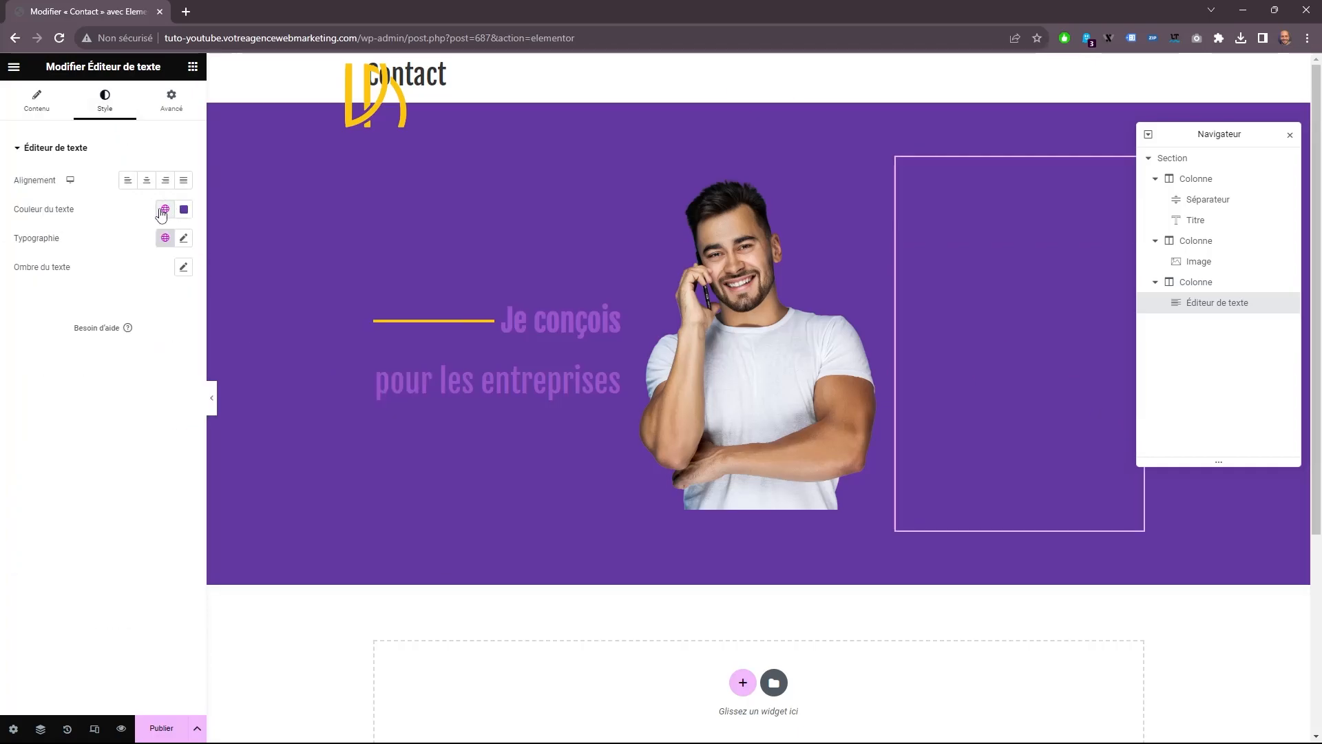
click(183, 209)
click(132, 306)
drag(133, 305, 97, 232)
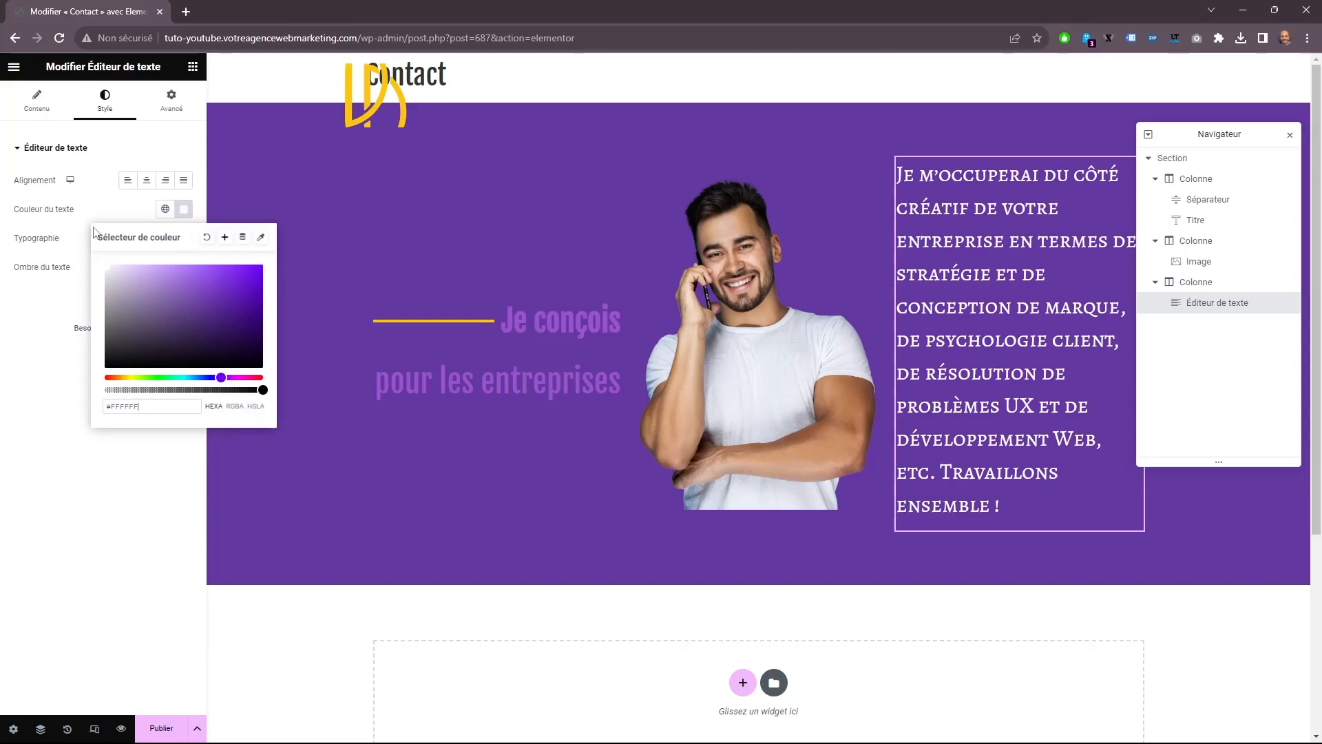
Left-align the third column's paragraph and set its typography to Tahoma at 16 px.
click(127, 180)
click(184, 239)
double_click(153, 346)
text(16)
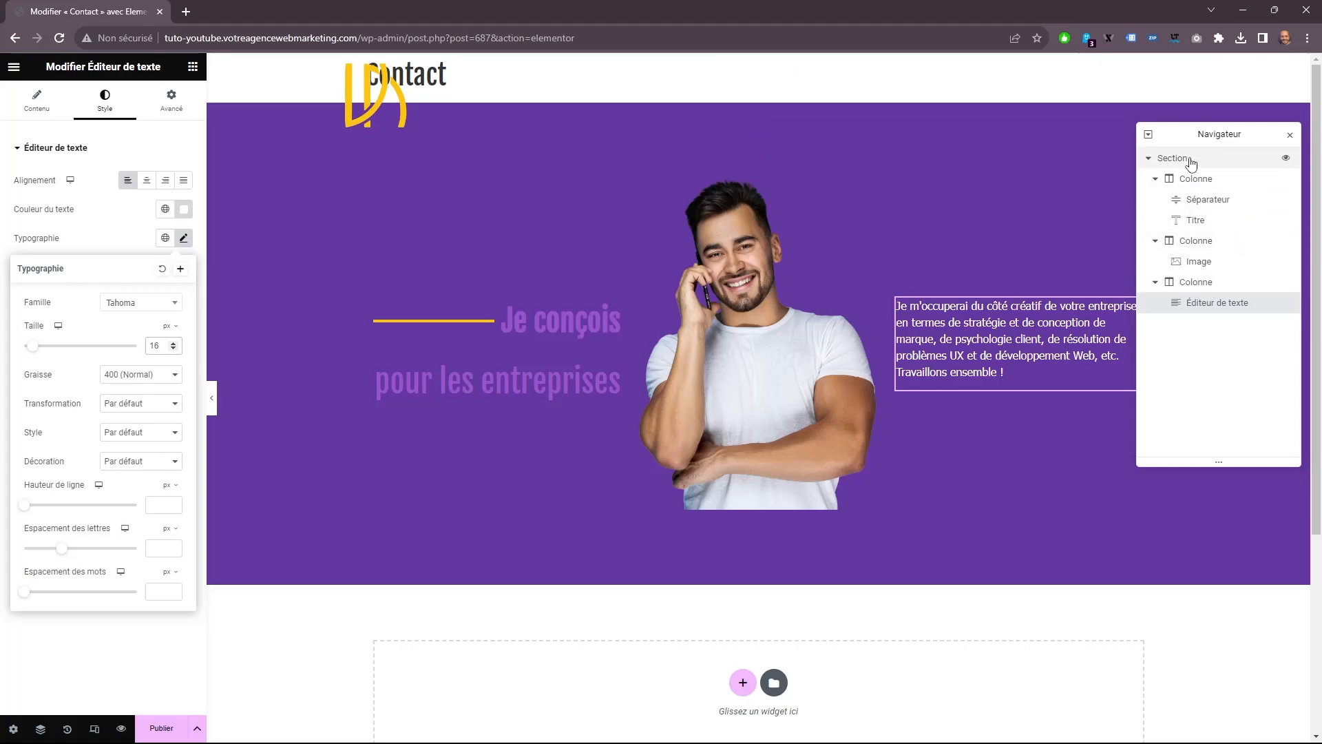
Open the layout settings of the three-column section.
click(1167, 159)
click(28, 110)
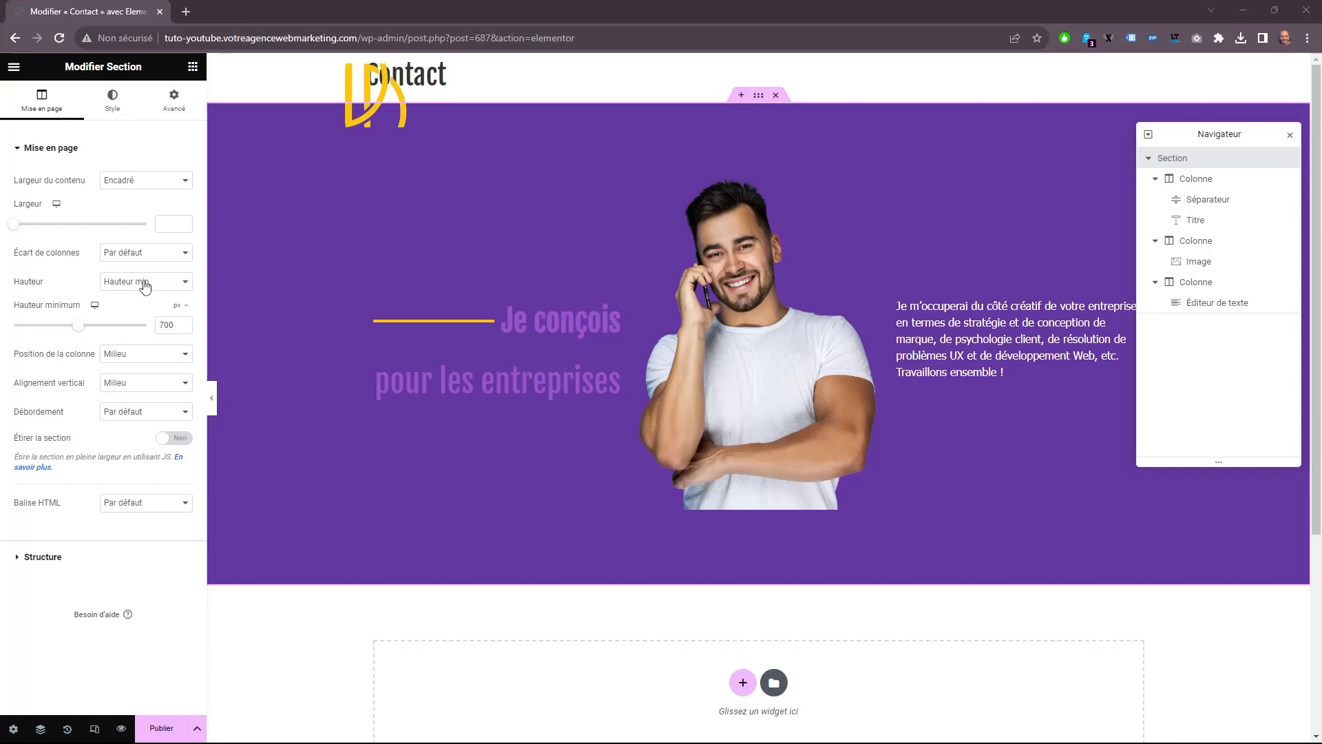
Set the hero section's column position to Etirée and publish the page.
click(111, 363)
click(127, 373)
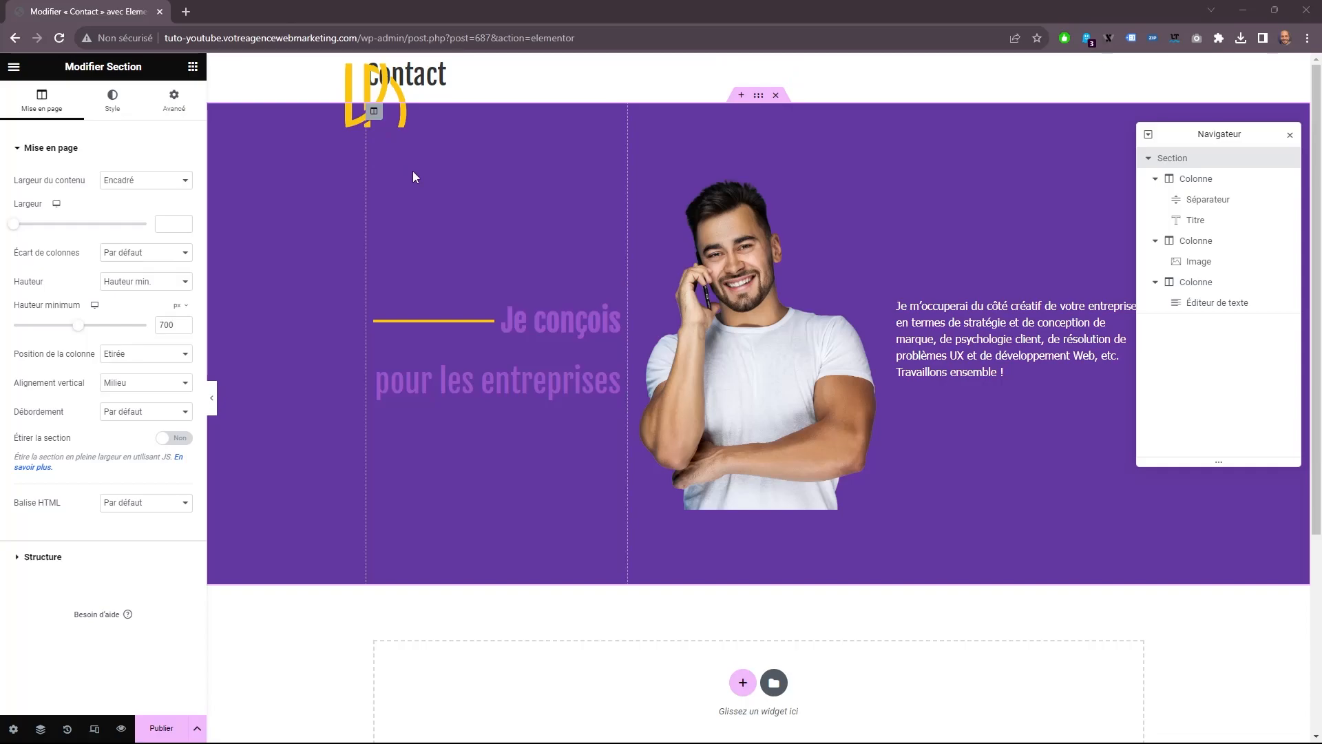
scroll(424, 172, down, 5)
scroll(424, 172, up, 5)
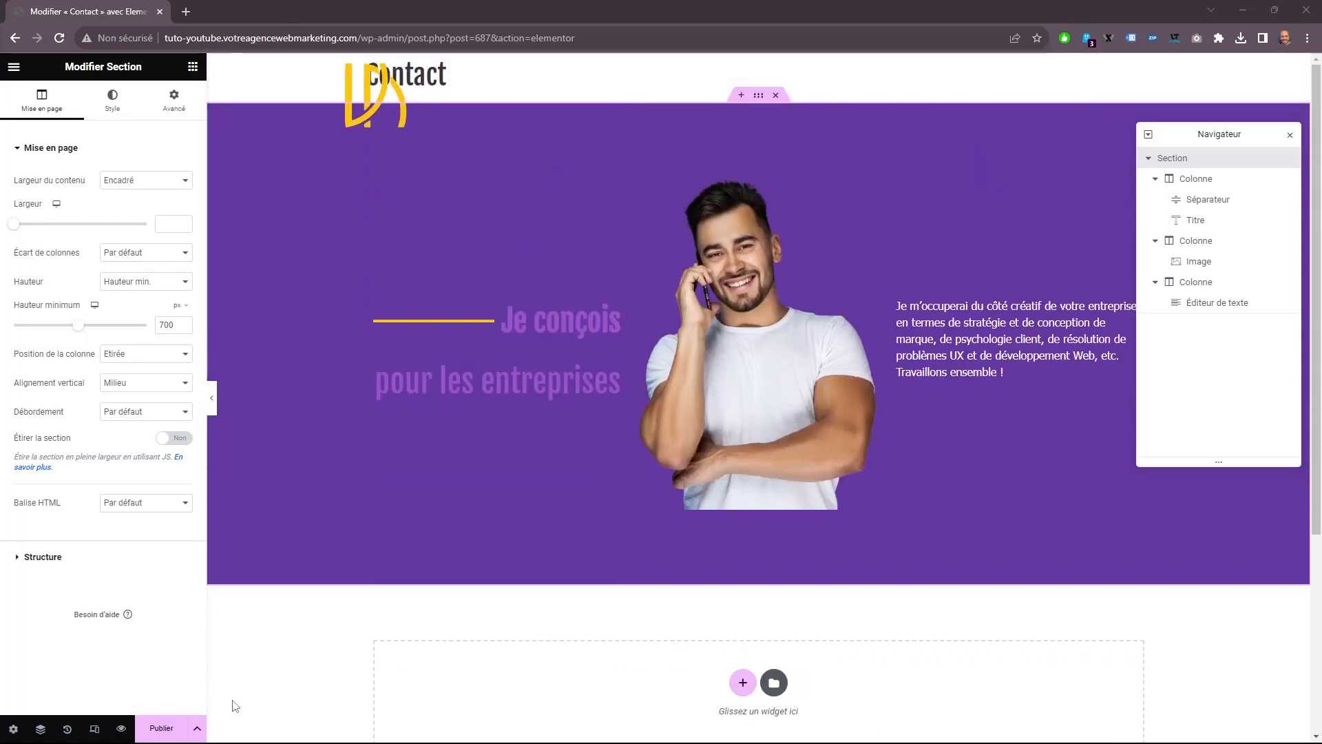
click(161, 727)
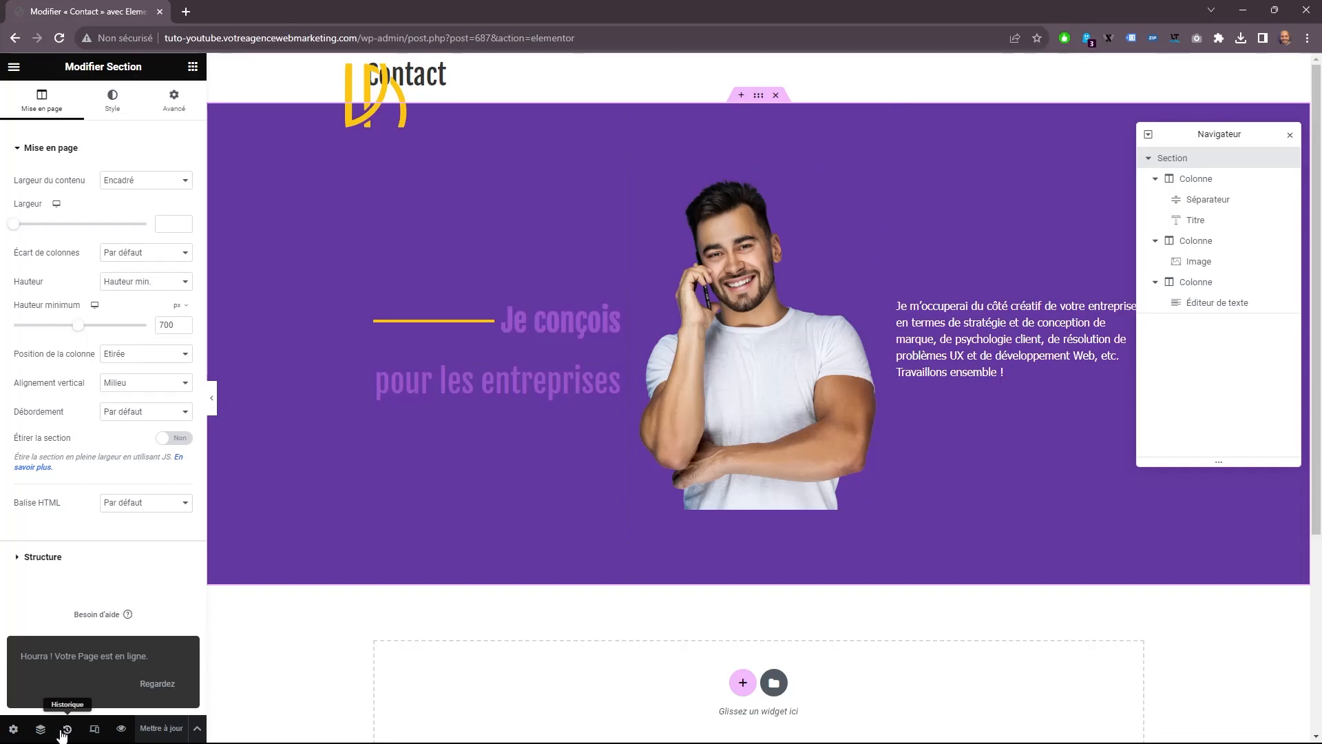
Change the page template to Elementor pleine largeur in the page settings and update the page.
click(13, 730)
click(127, 588)
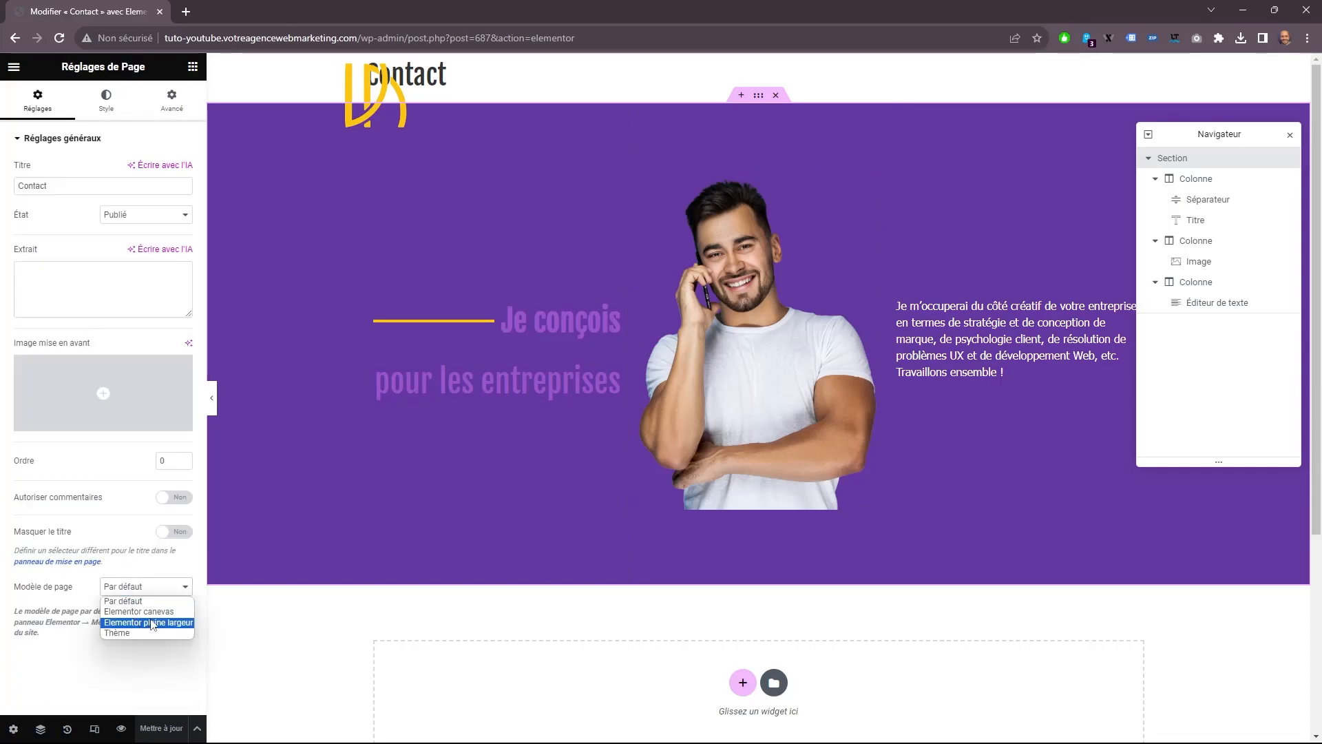
click(148, 624)
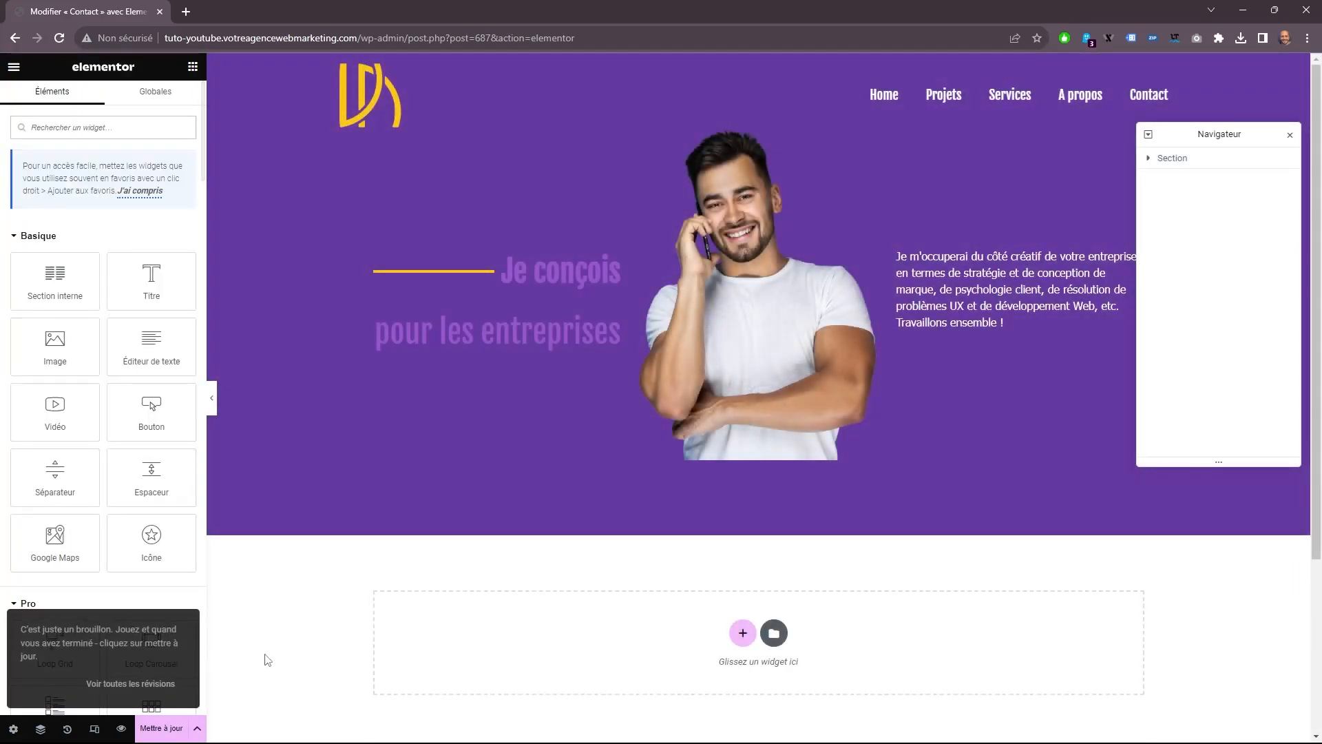
click(161, 728)
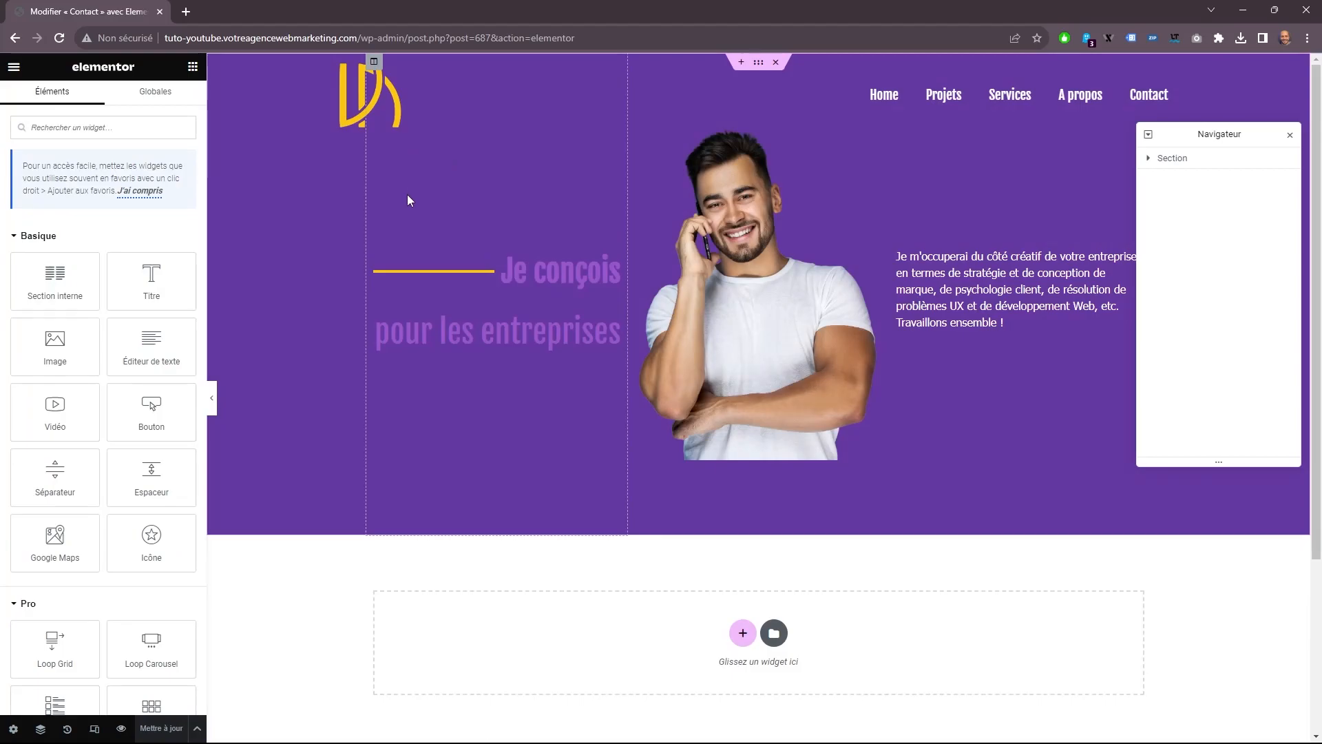
Set the vertical alignment of the middle column holding the man's photo to Bas.
click(1209, 164)
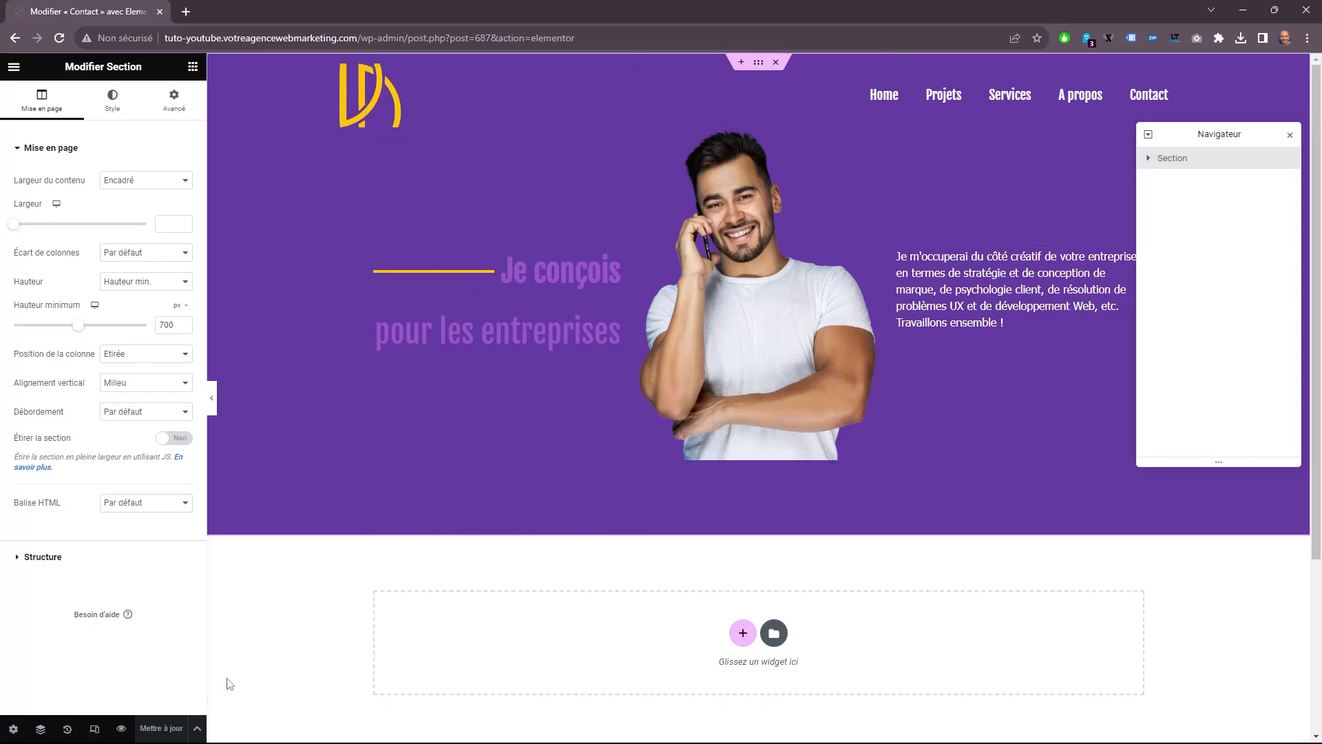
click(734, 374)
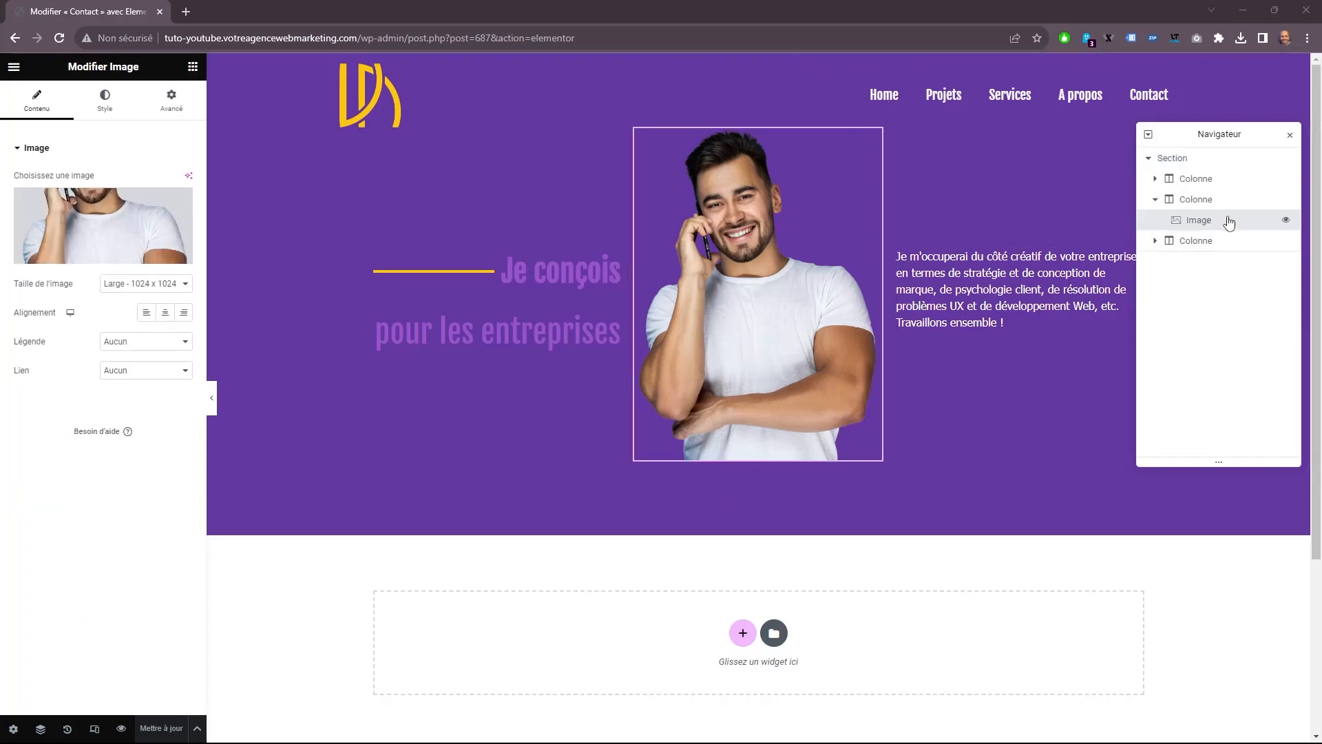
click(1190, 201)
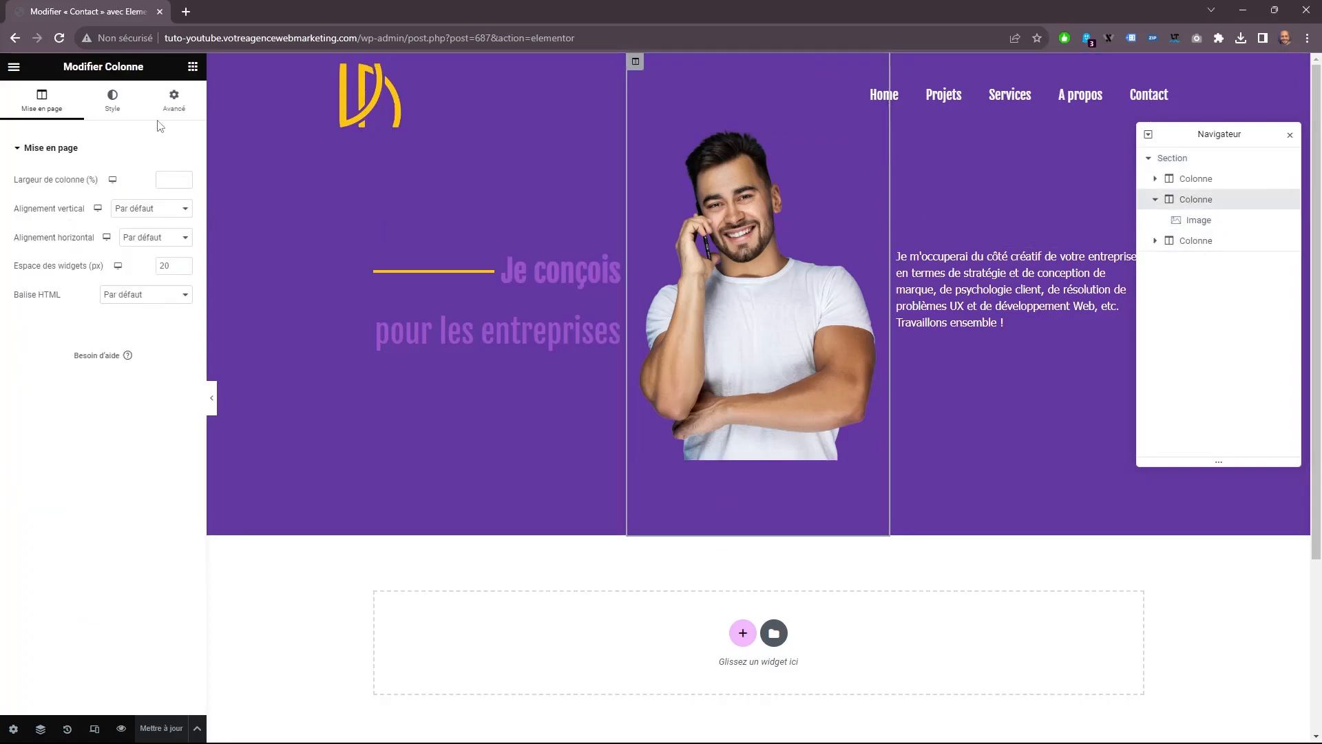
click(156, 209)
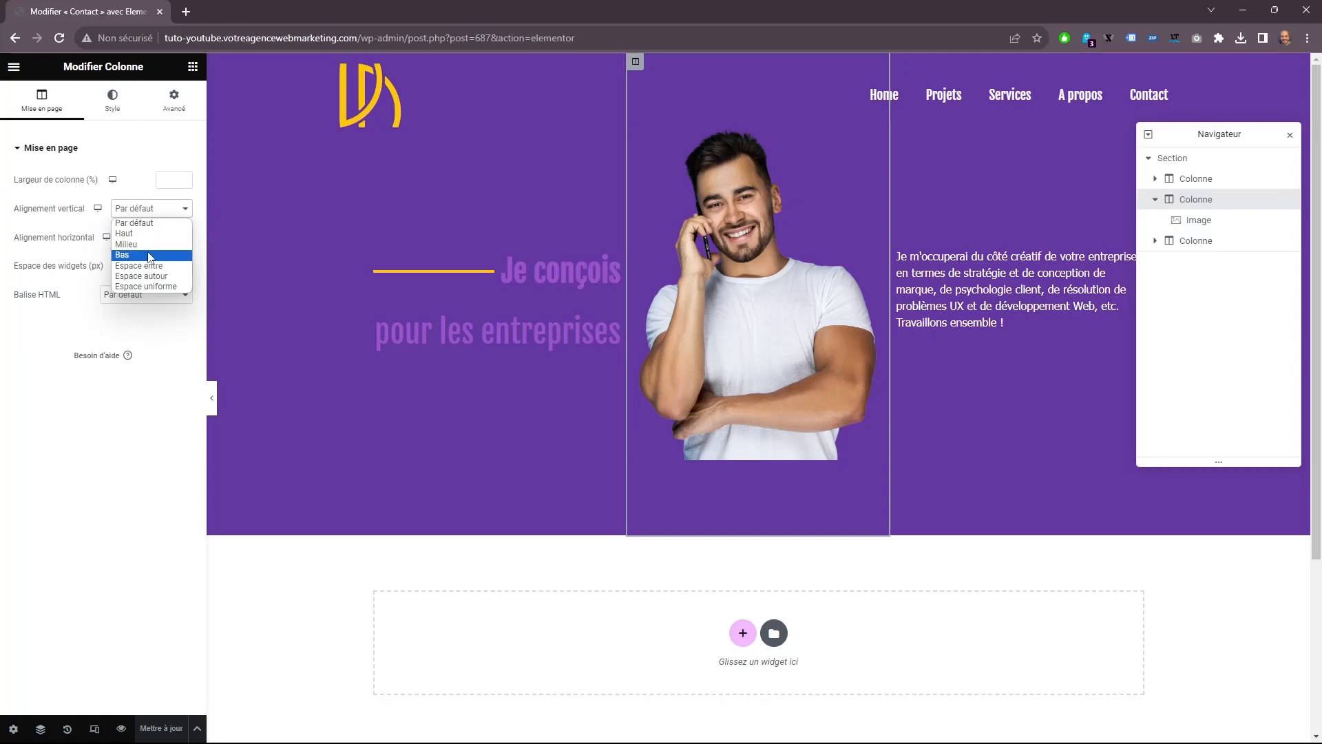
click(150, 255)
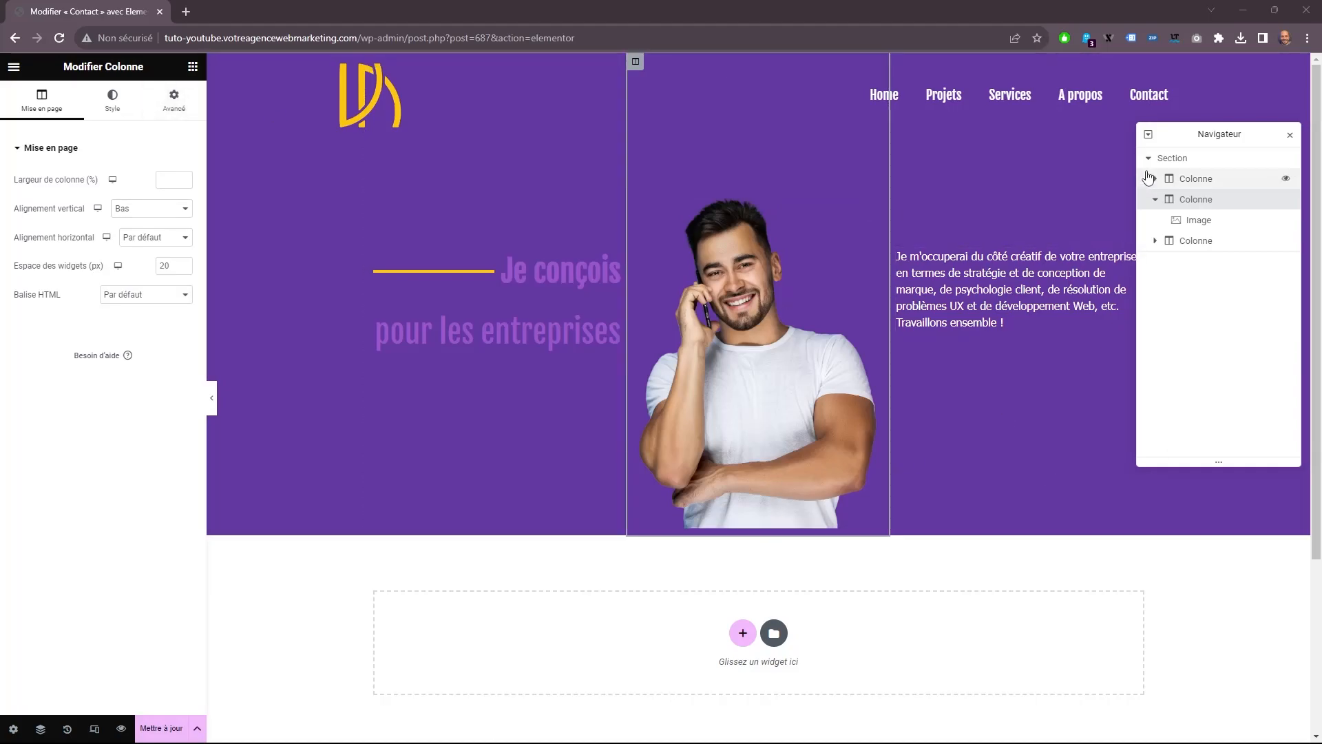
Set all margins and inner margins of the photo's column to 0 px, with their sides unlinked.
click(1172, 158)
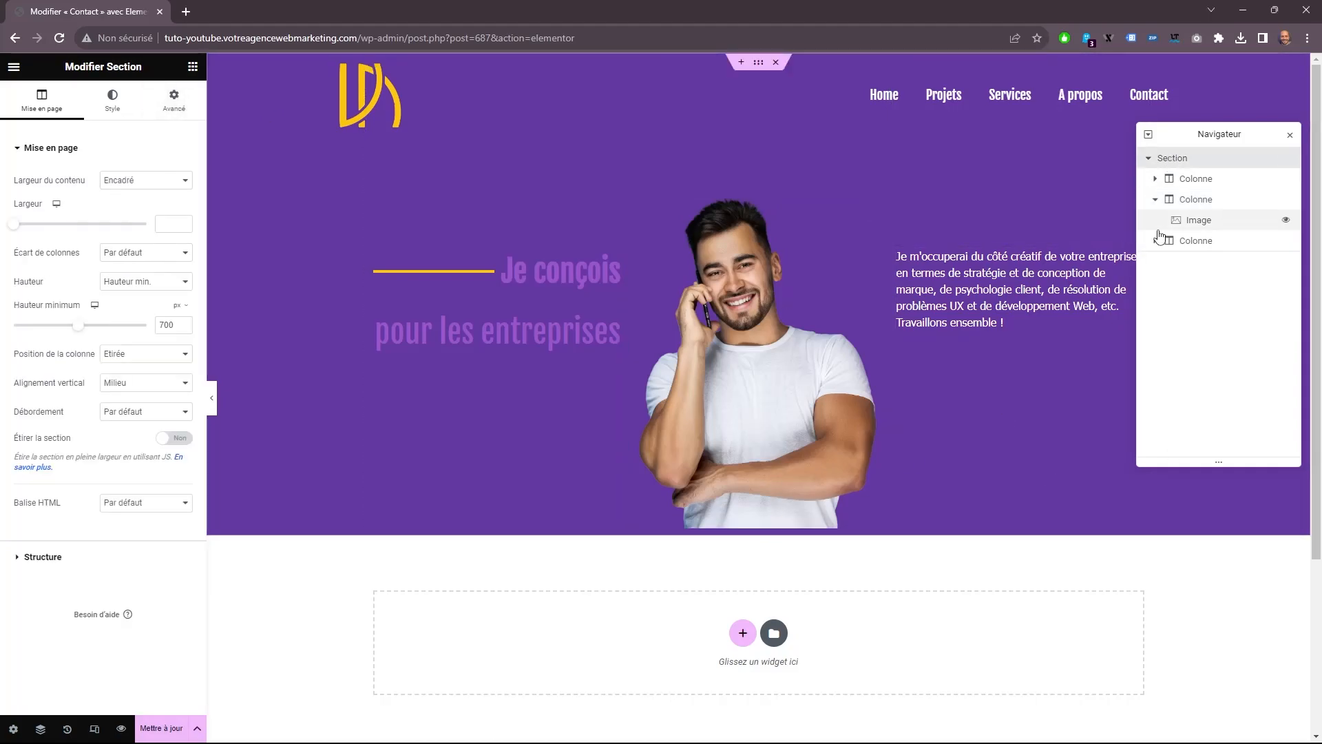
click(174, 99)
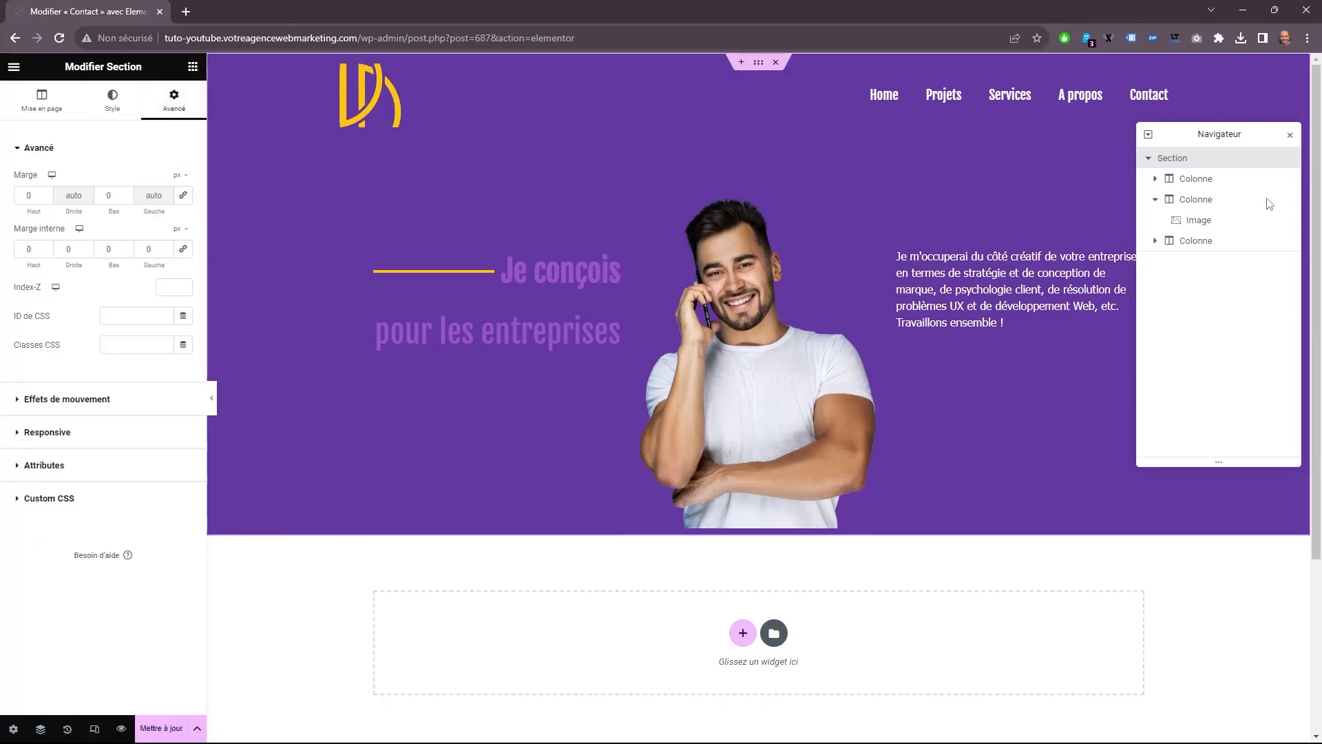
click(1196, 199)
click(173, 114)
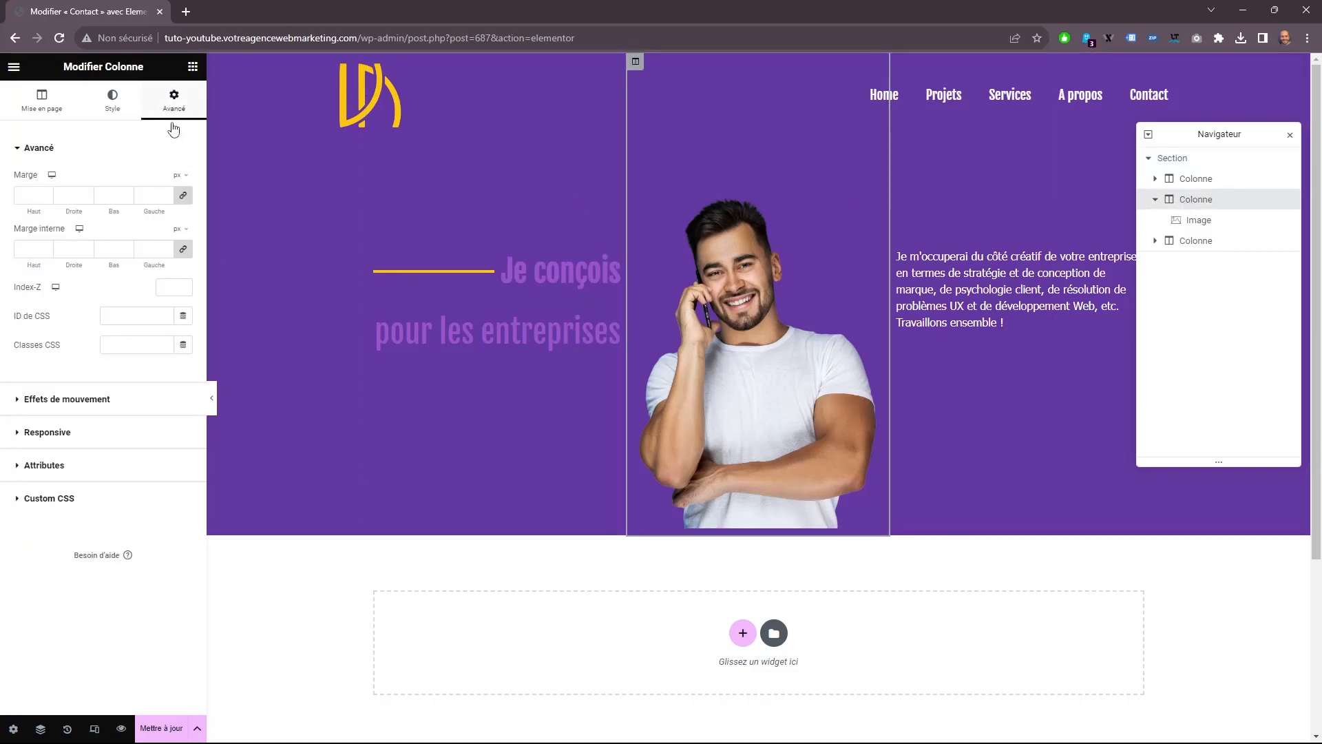
click(183, 195)
click(181, 252)
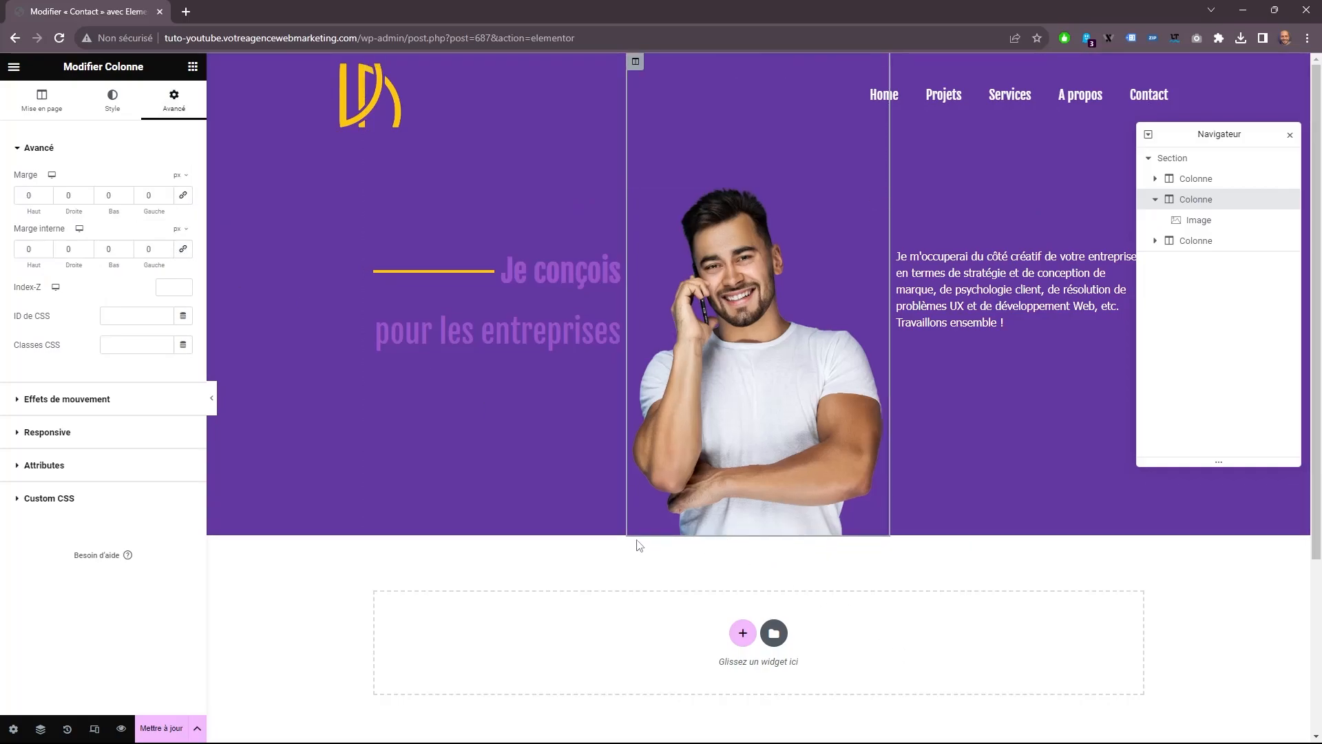
Update the page and preview it in a new tab, returning to the editor.
click(161, 732)
click(121, 729)
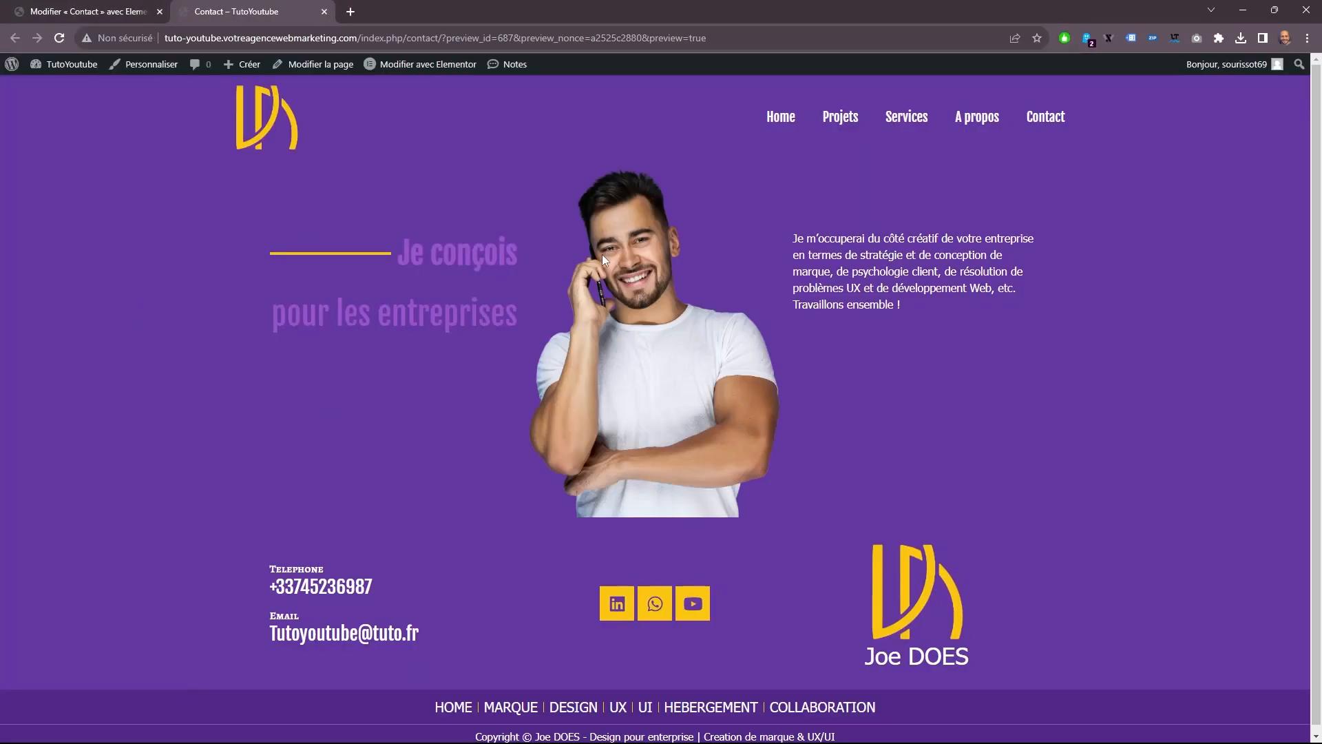
click(103, 11)
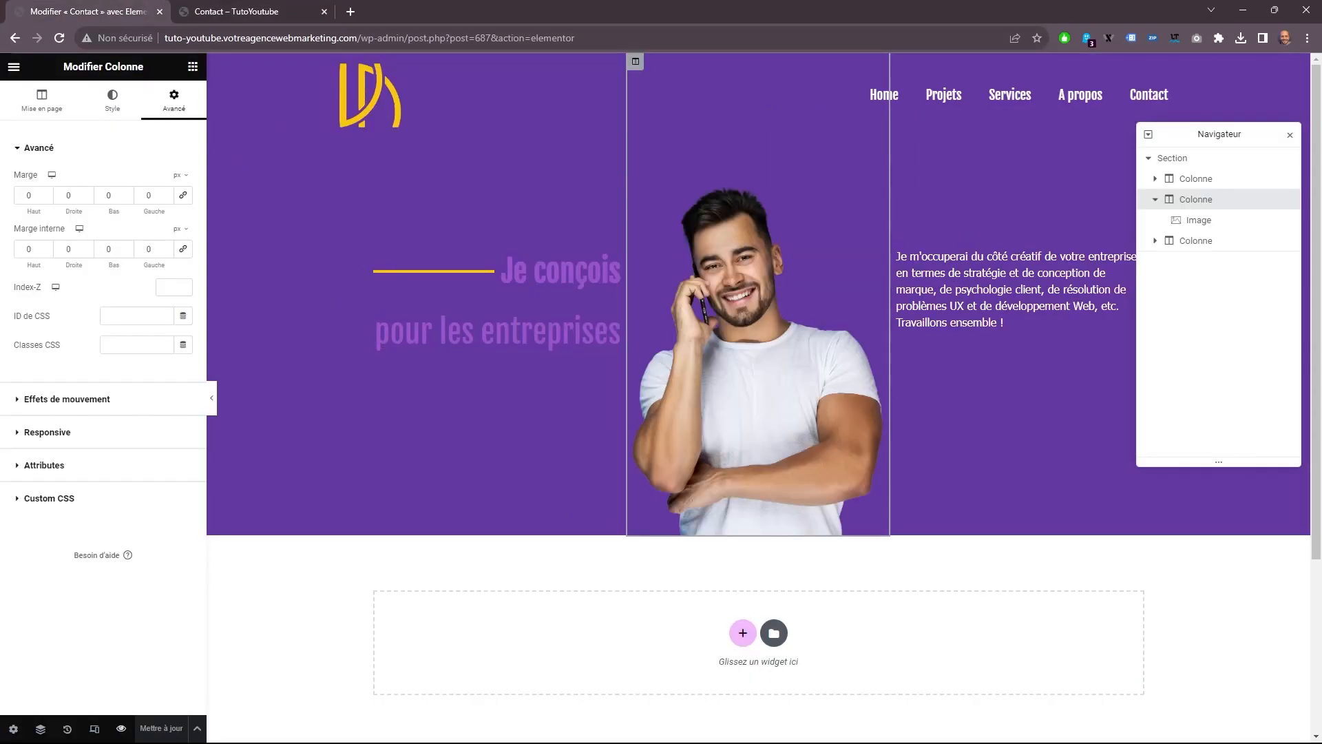
Set the bottom margin of the "Je conçois" divider to -30 px and update the page.
click(526, 275)
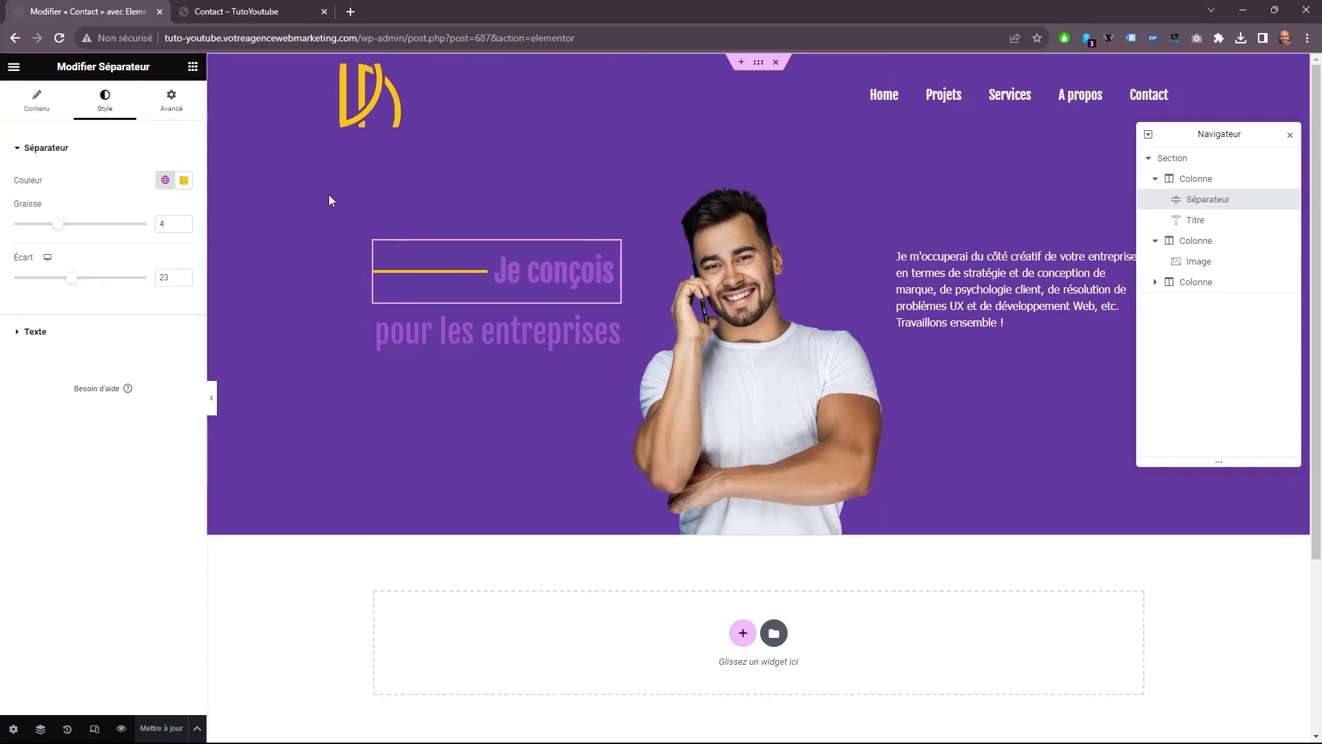
click(191, 112)
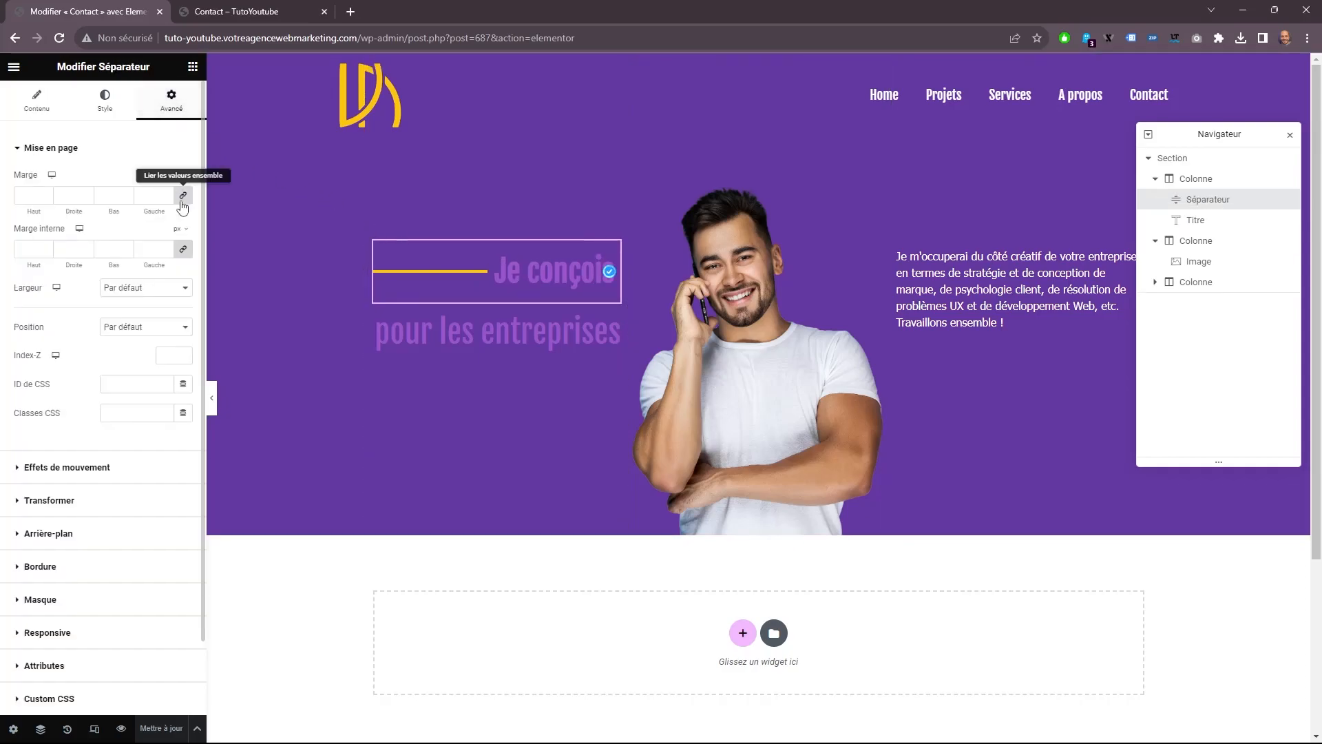
click(126, 199)
click(126, 198)
click(126, 198)
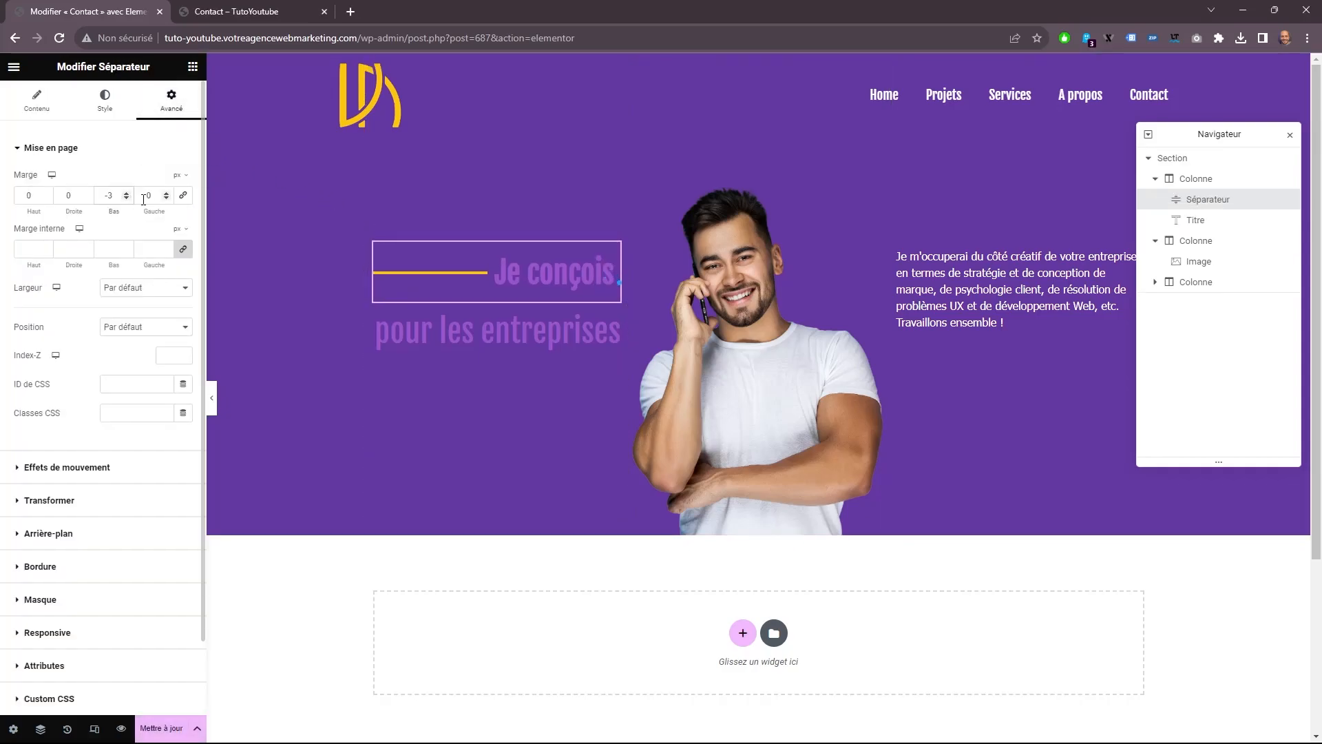
text(0)
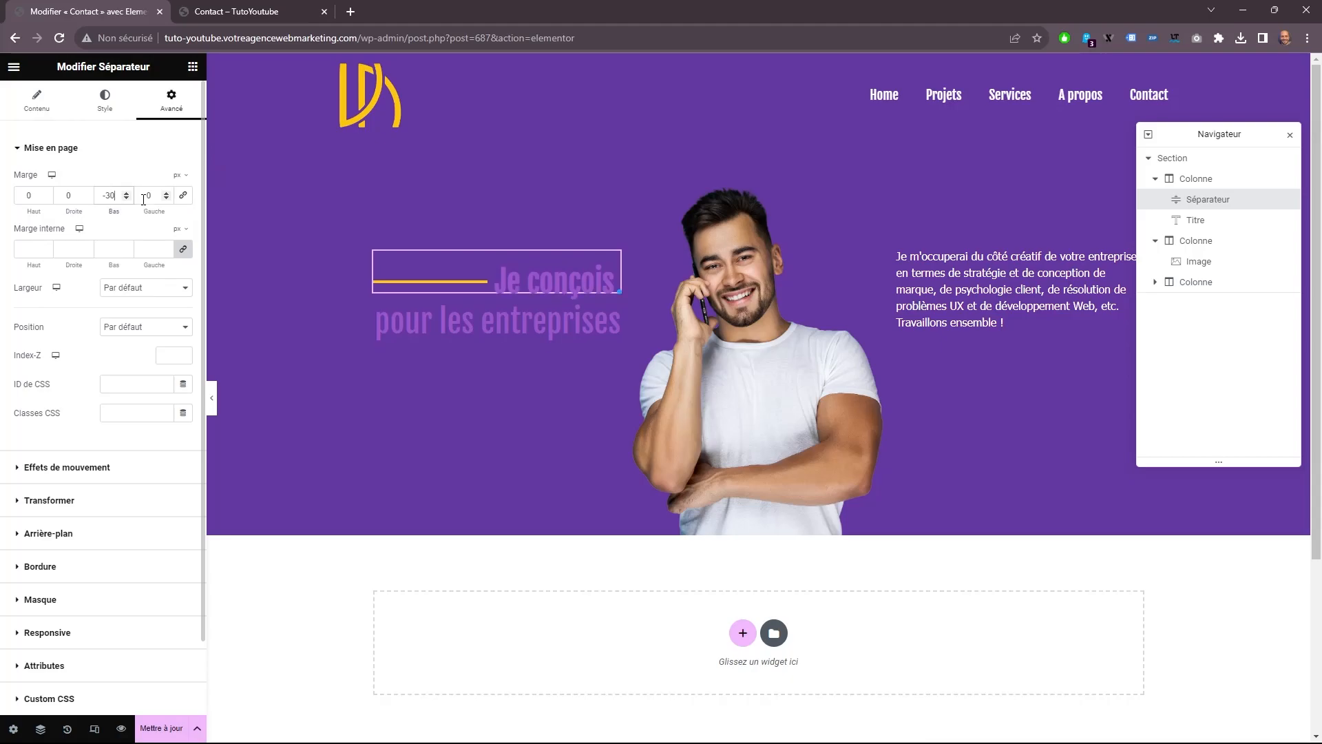
click(161, 728)
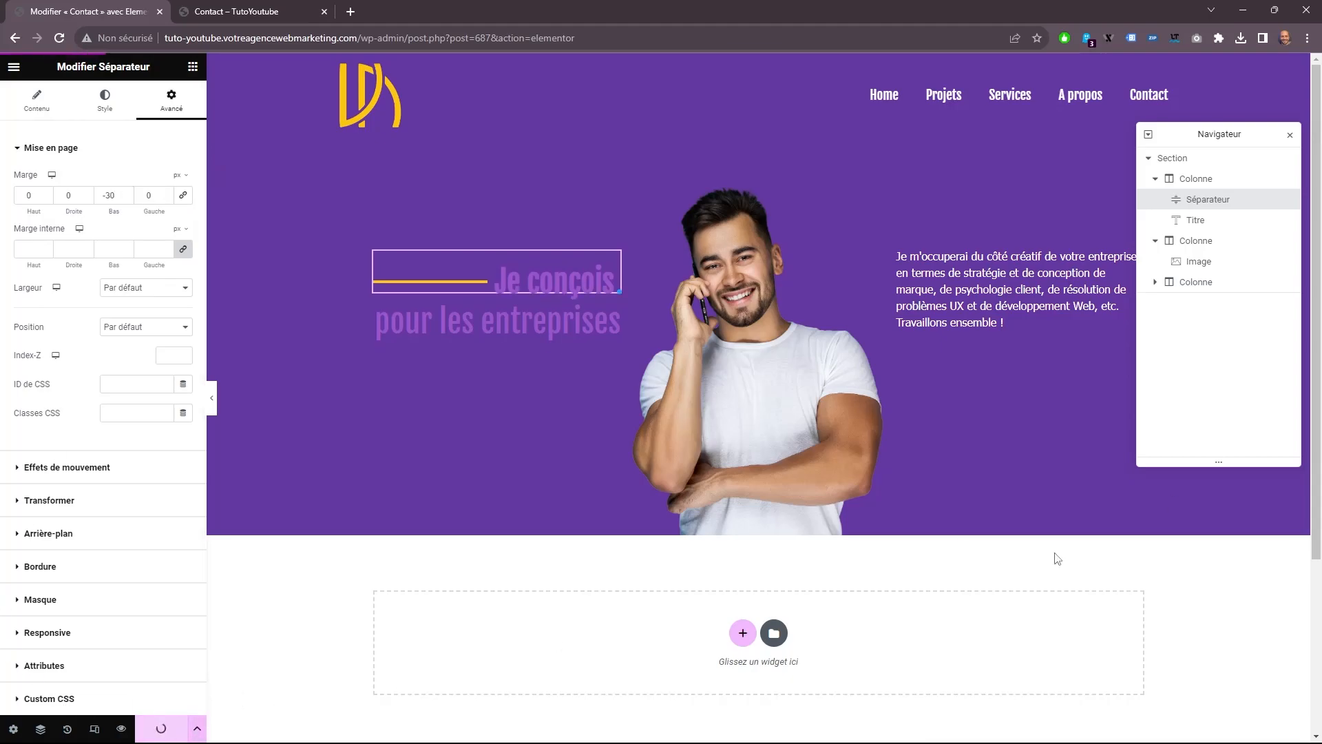
Add a section with two equal columns below the hero and set its content width to Pleine largeur.
click(741, 633)
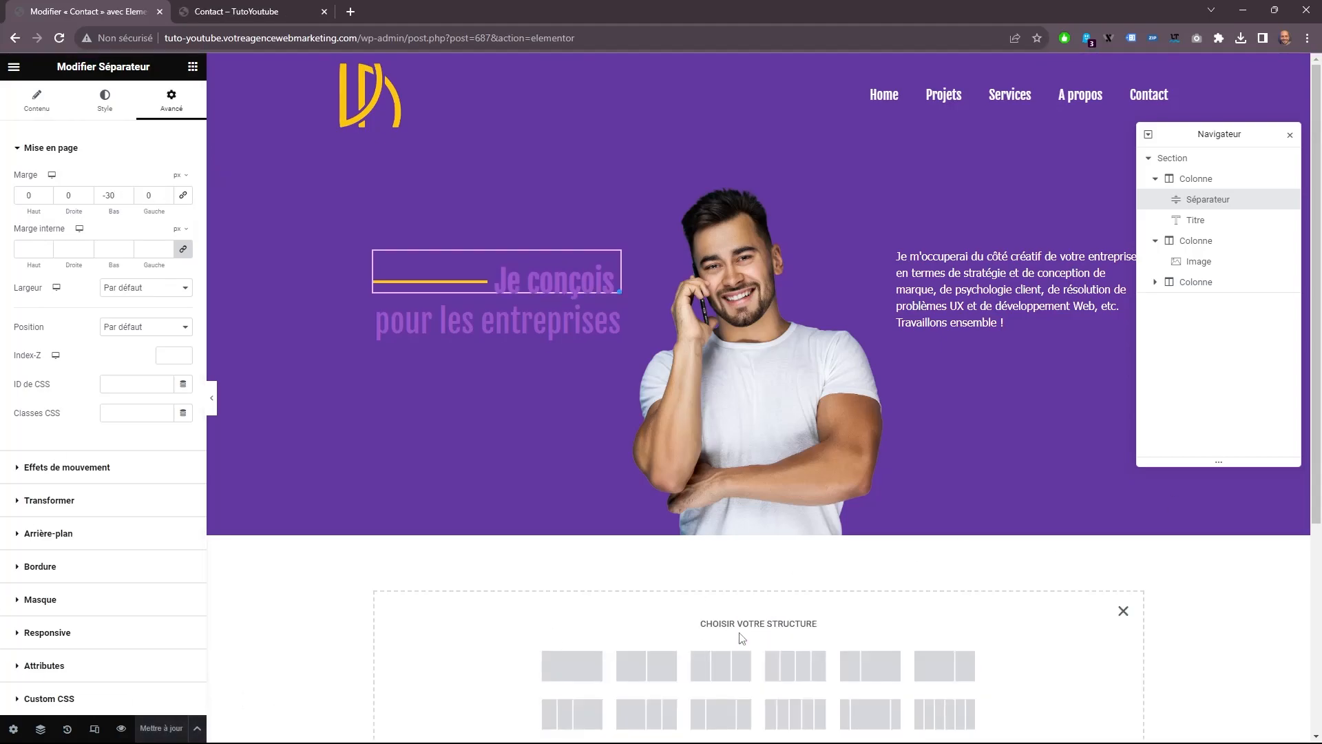
click(645, 665)
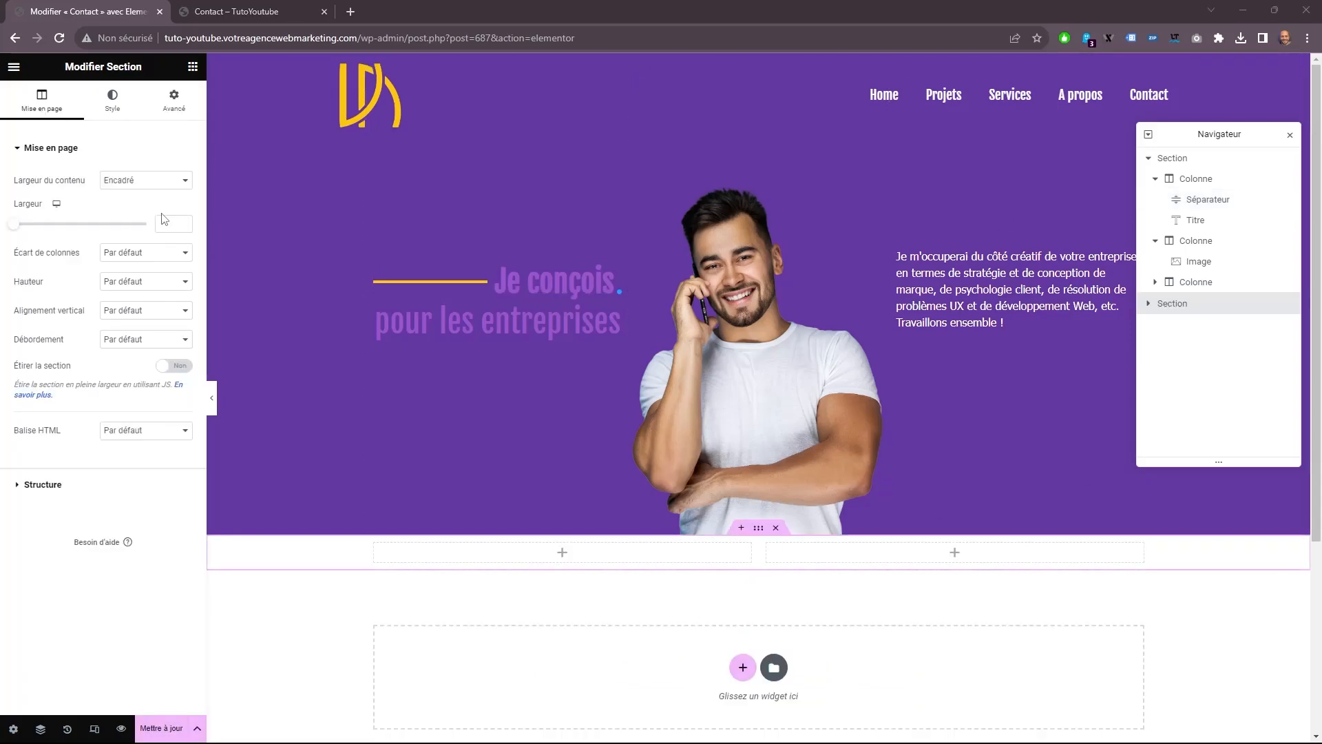
click(133, 158)
click(130, 156)
click(141, 180)
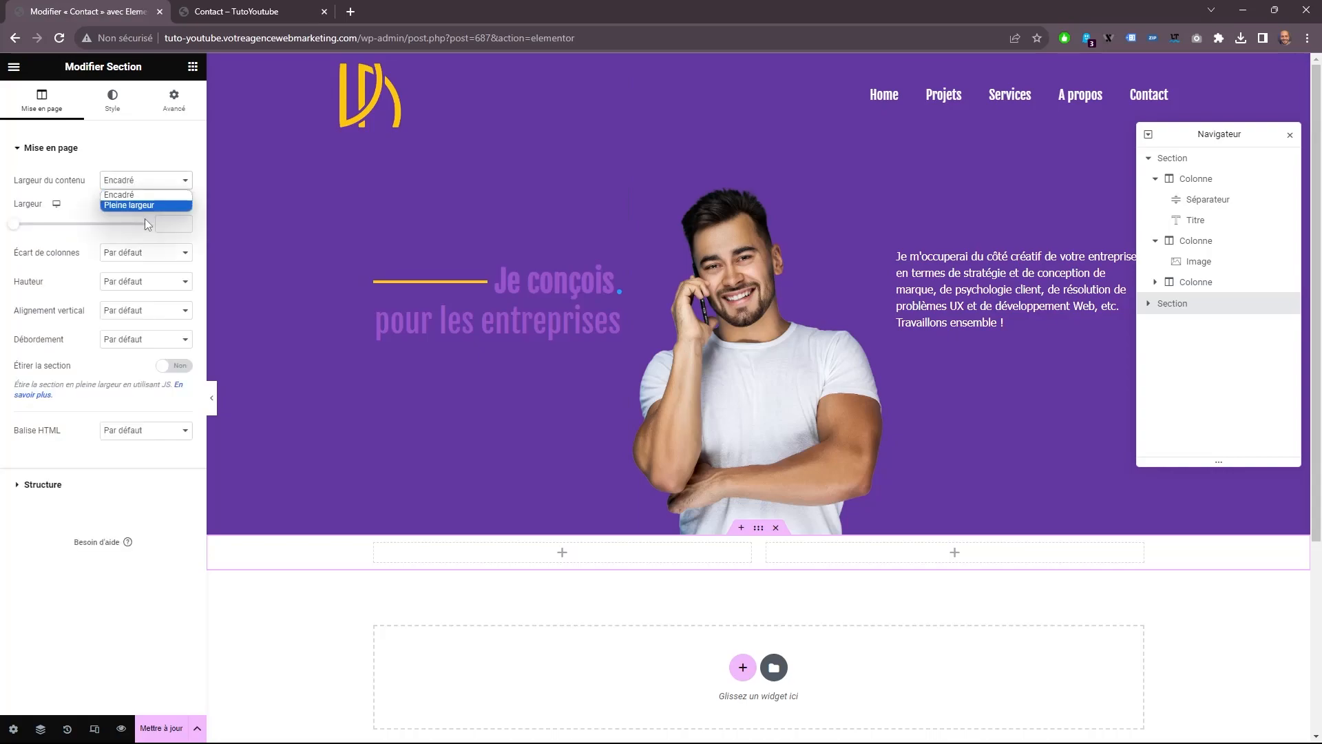
click(153, 206)
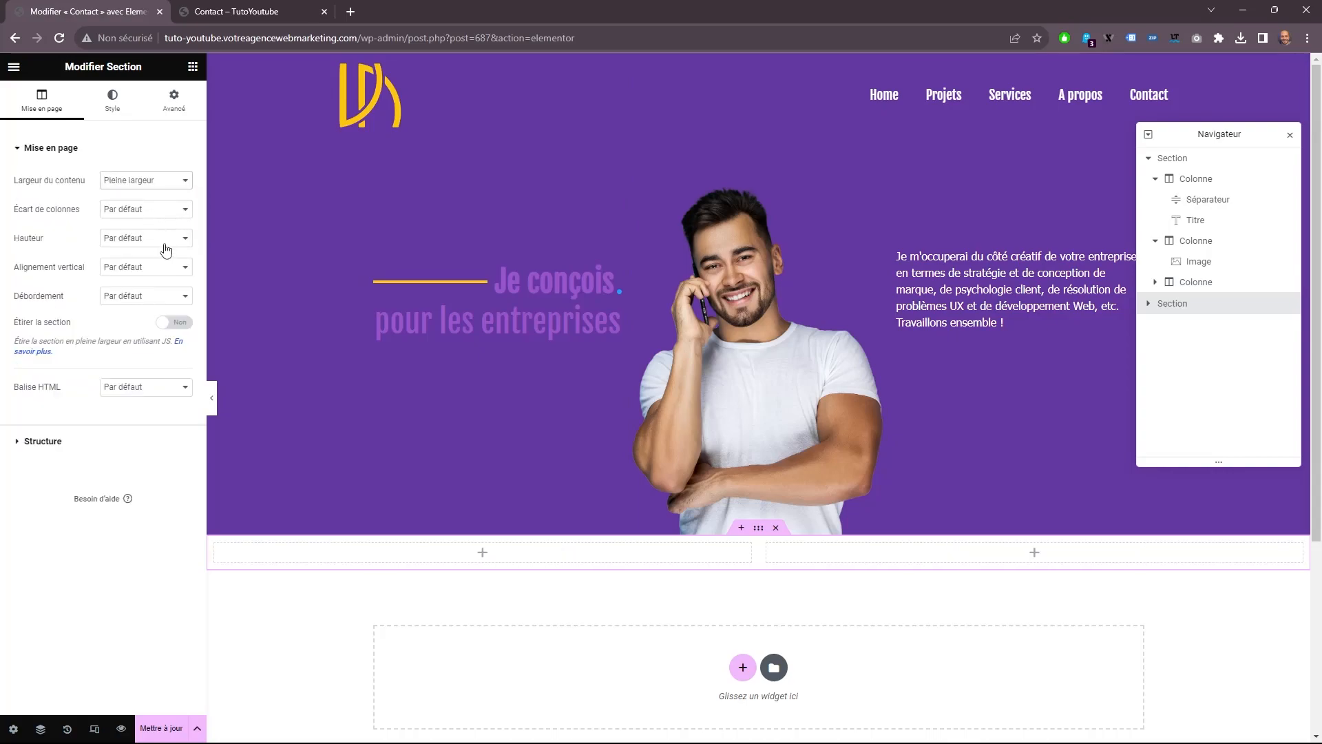
Set the new section's height to Adapté à l'écran, column position to Etirée and vertical alignment to Milieu, and enable section stretching.
click(149, 240)
click(153, 267)
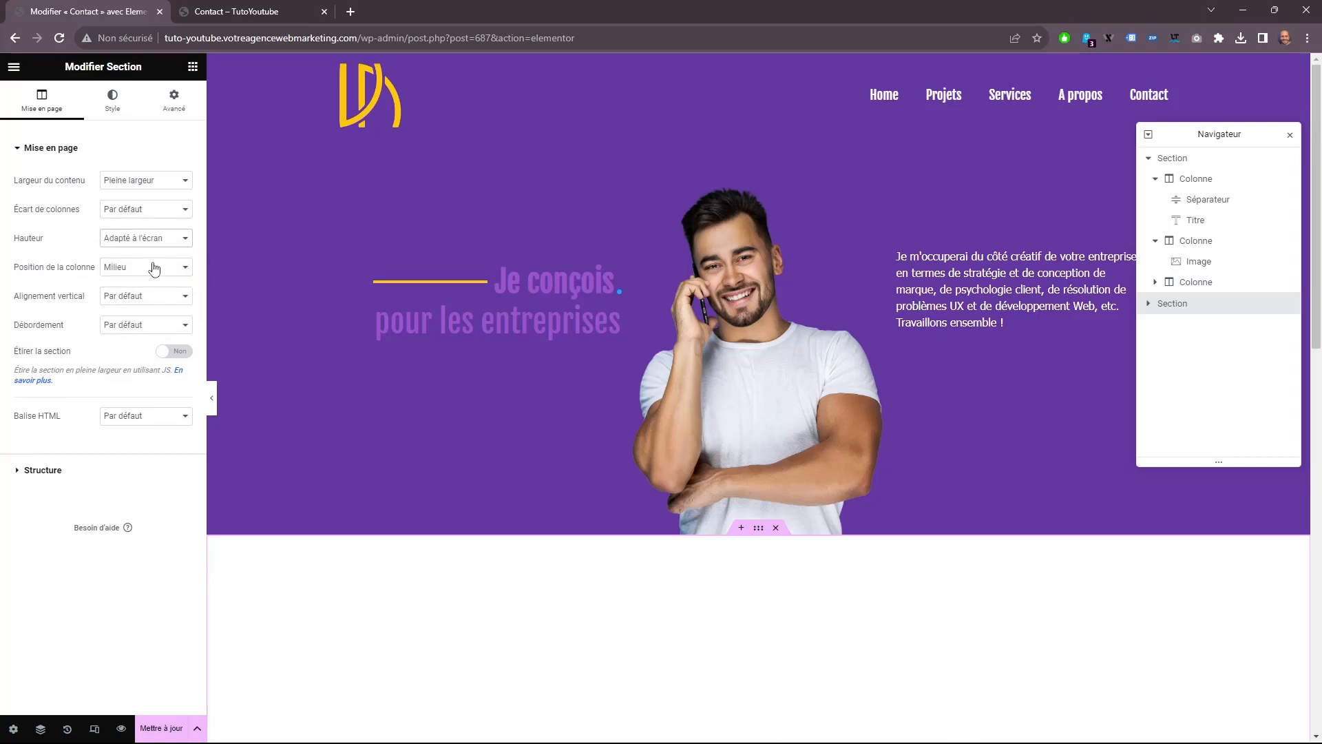
click(152, 268)
click(137, 282)
click(137, 298)
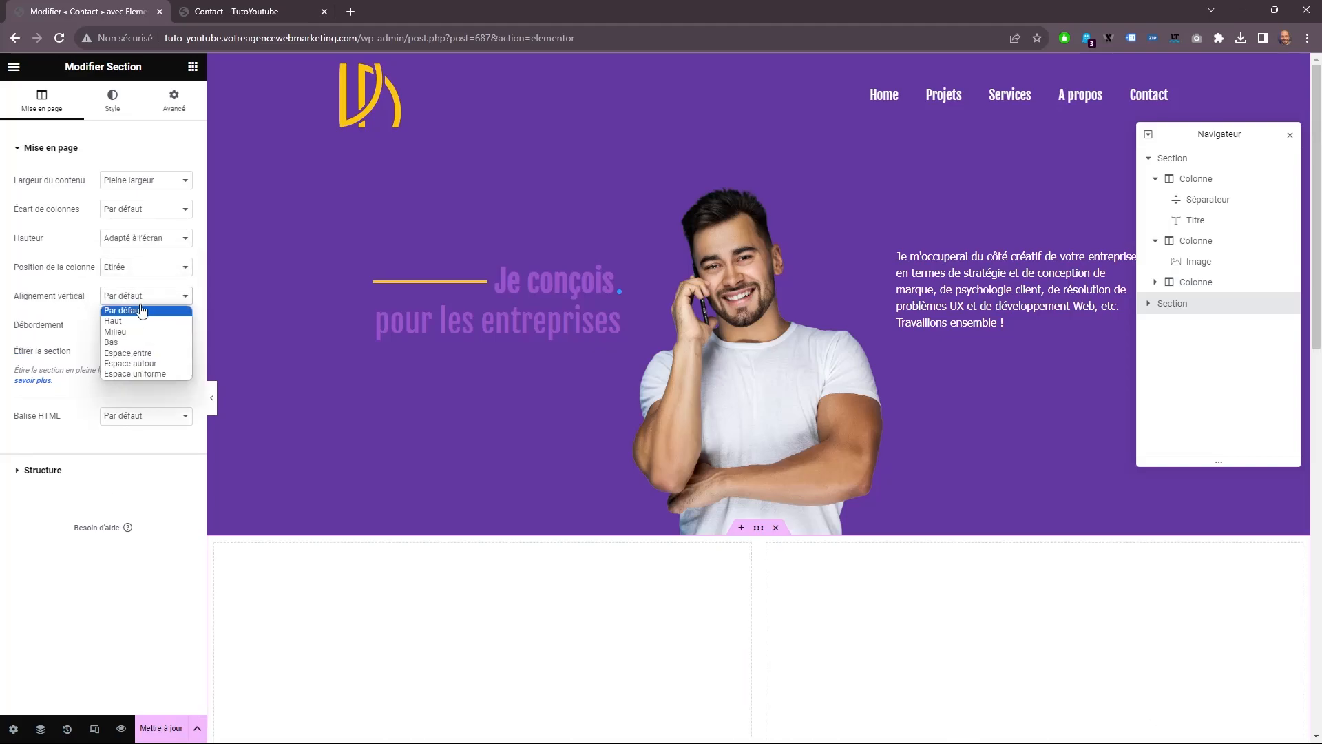
click(131, 333)
click(179, 353)
click(112, 100)
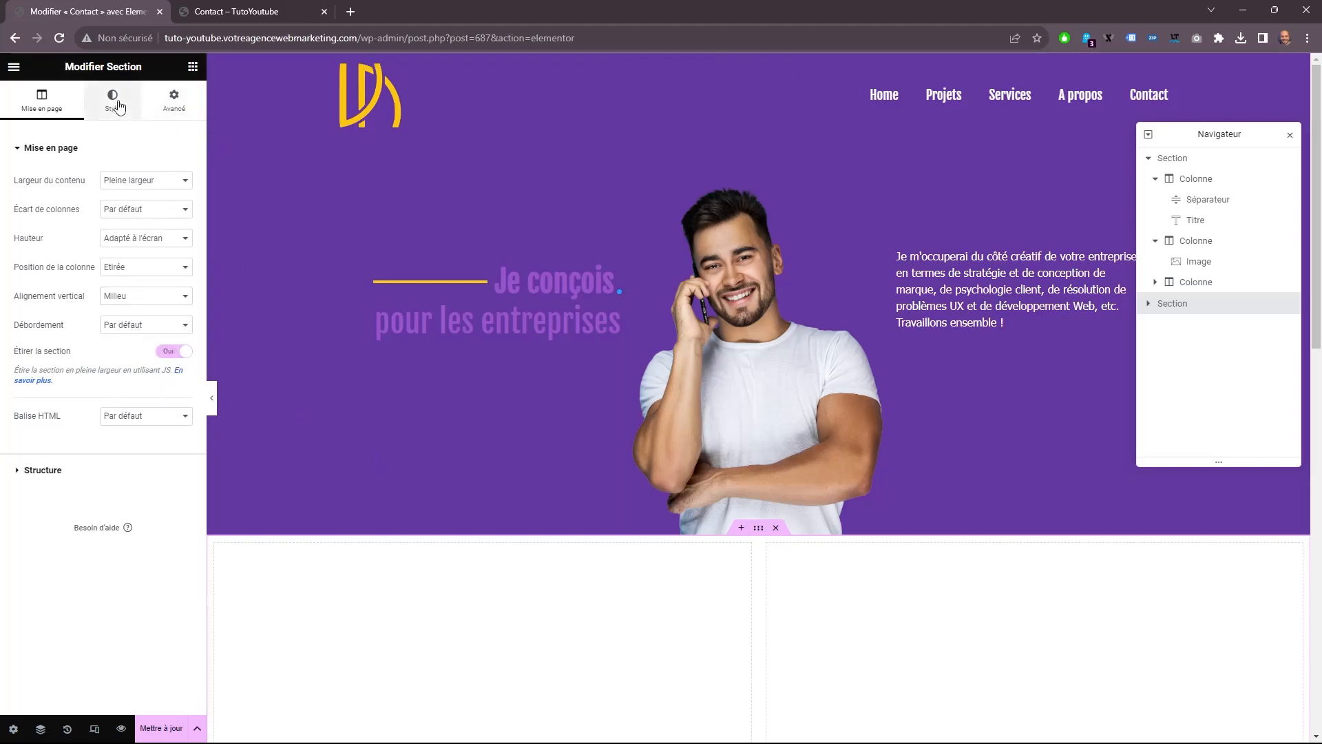
click(115, 239)
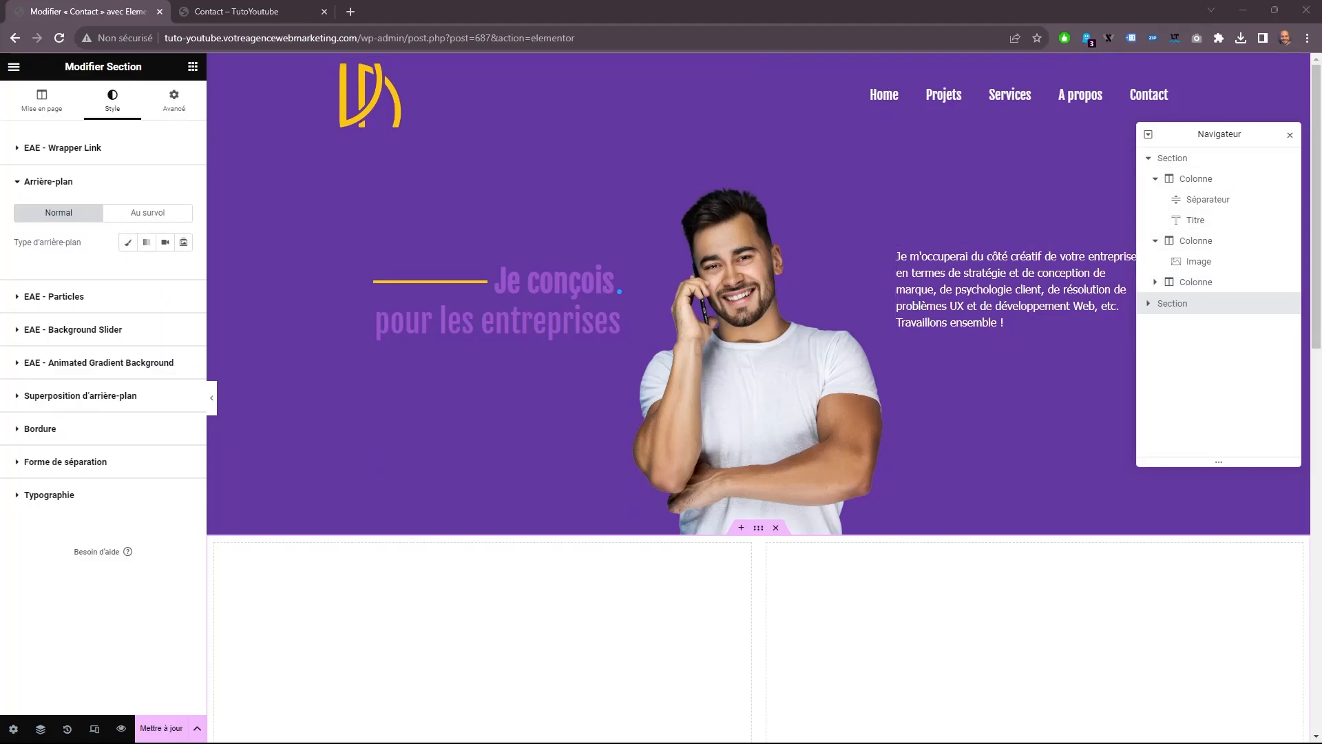
click(173, 110)
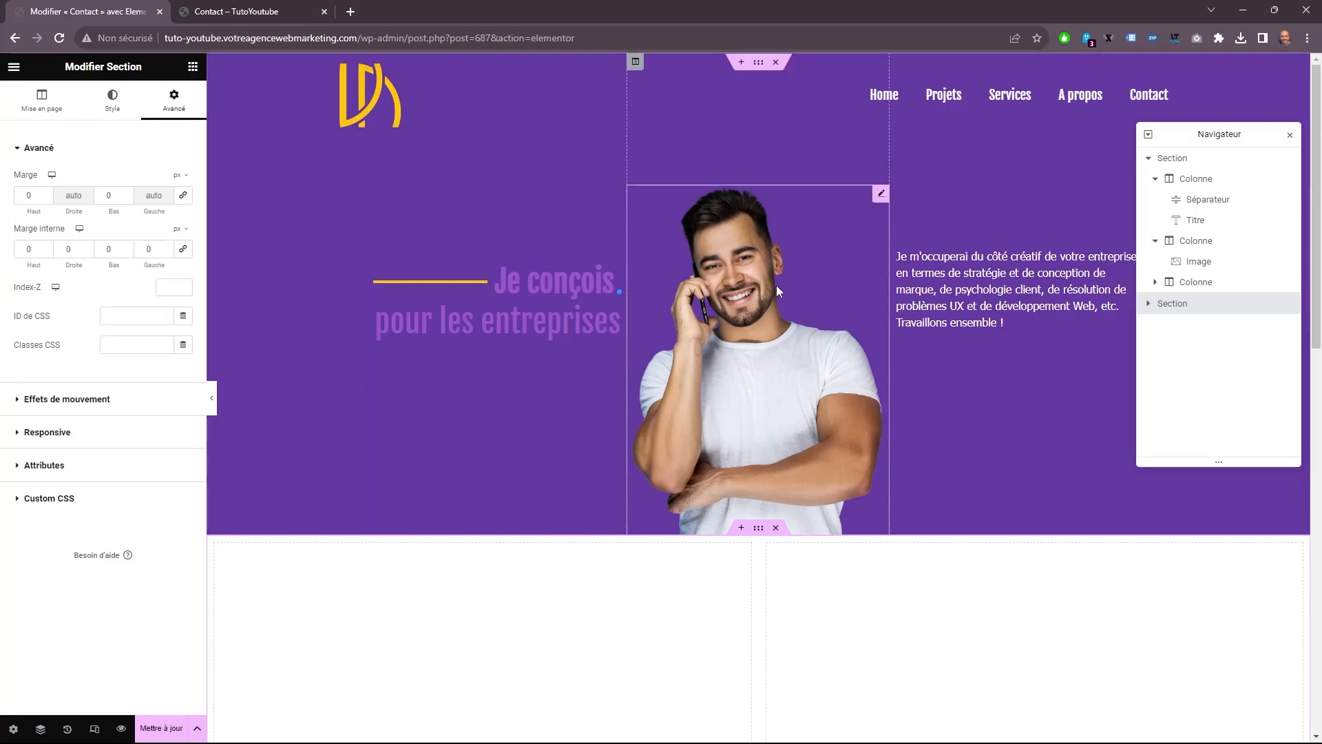
Add a Titre widget to the first column of the new two-column section.
scroll(664, 414, down, 3)
scroll(663, 414, down, 7)
scroll(473, 466, up, 3)
click(193, 67)
drag(153, 277, 269, 324)
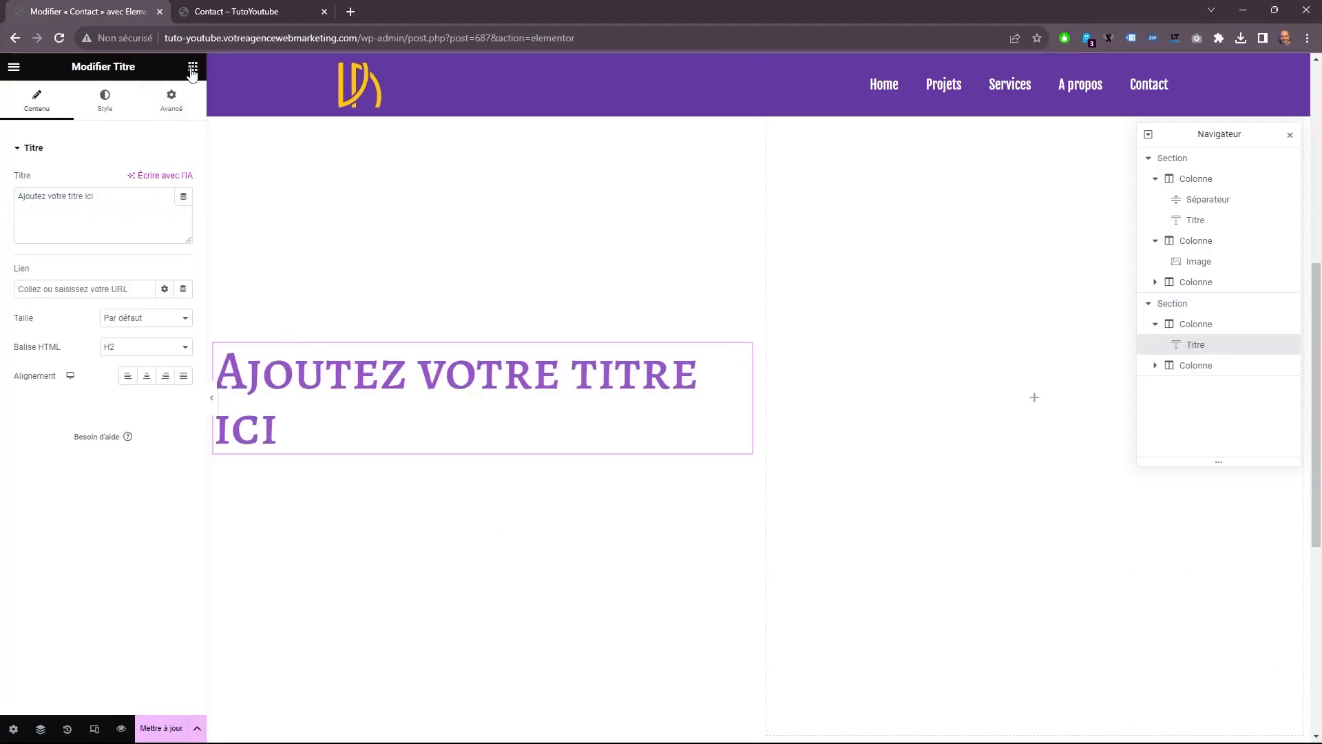
Duplicate the new heading twice to stack three headings in the first column.
scroll(344, 275, down, 2)
right_click(360, 260)
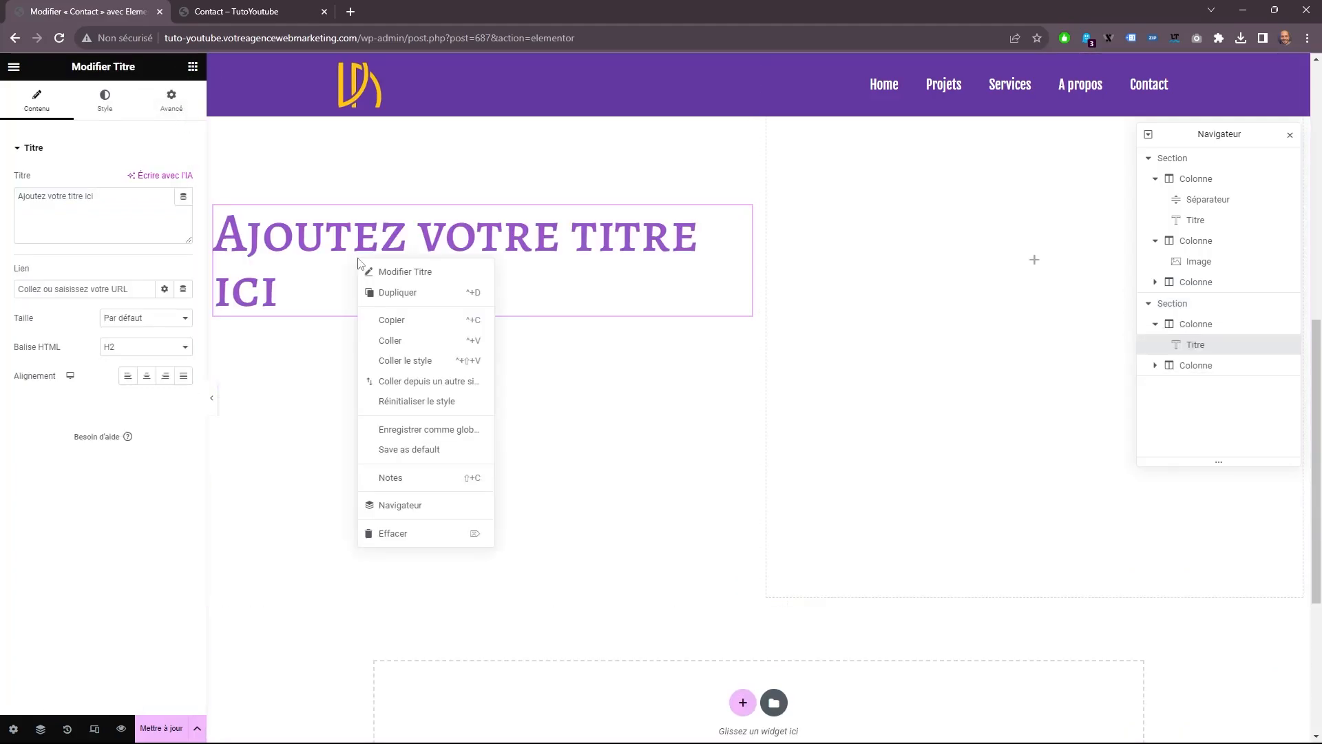
click(390, 300)
right_click(354, 295)
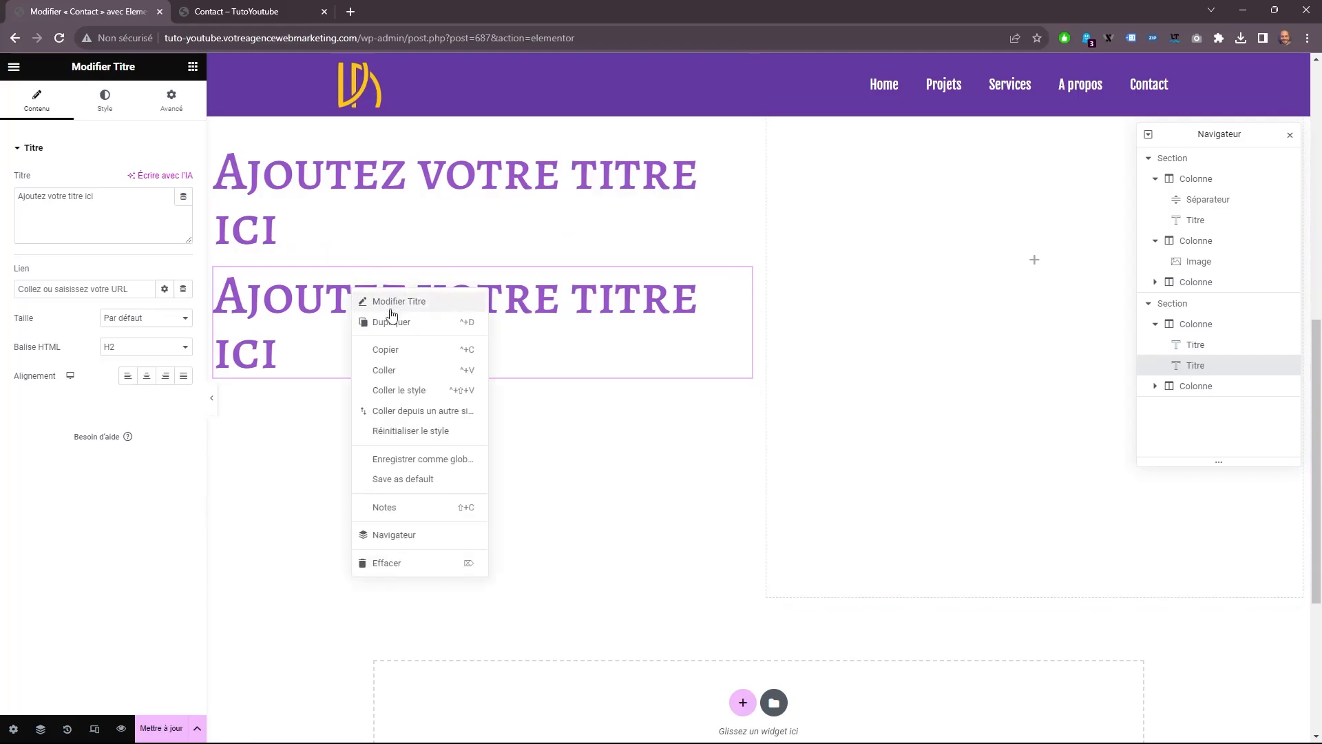
click(390, 323)
scroll(345, 301, up, 3)
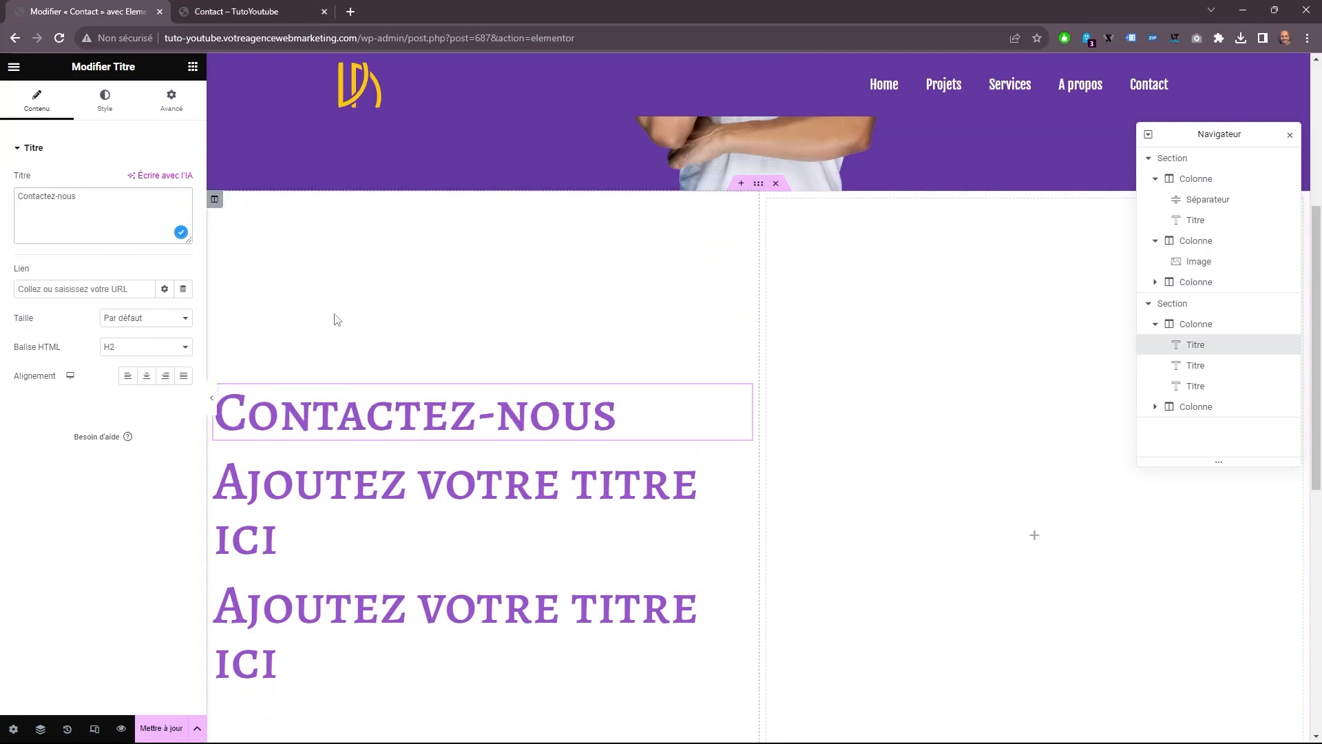
Left-align the Contactez-nous heading and apply the global Titre colour to its text.
click(128, 376)
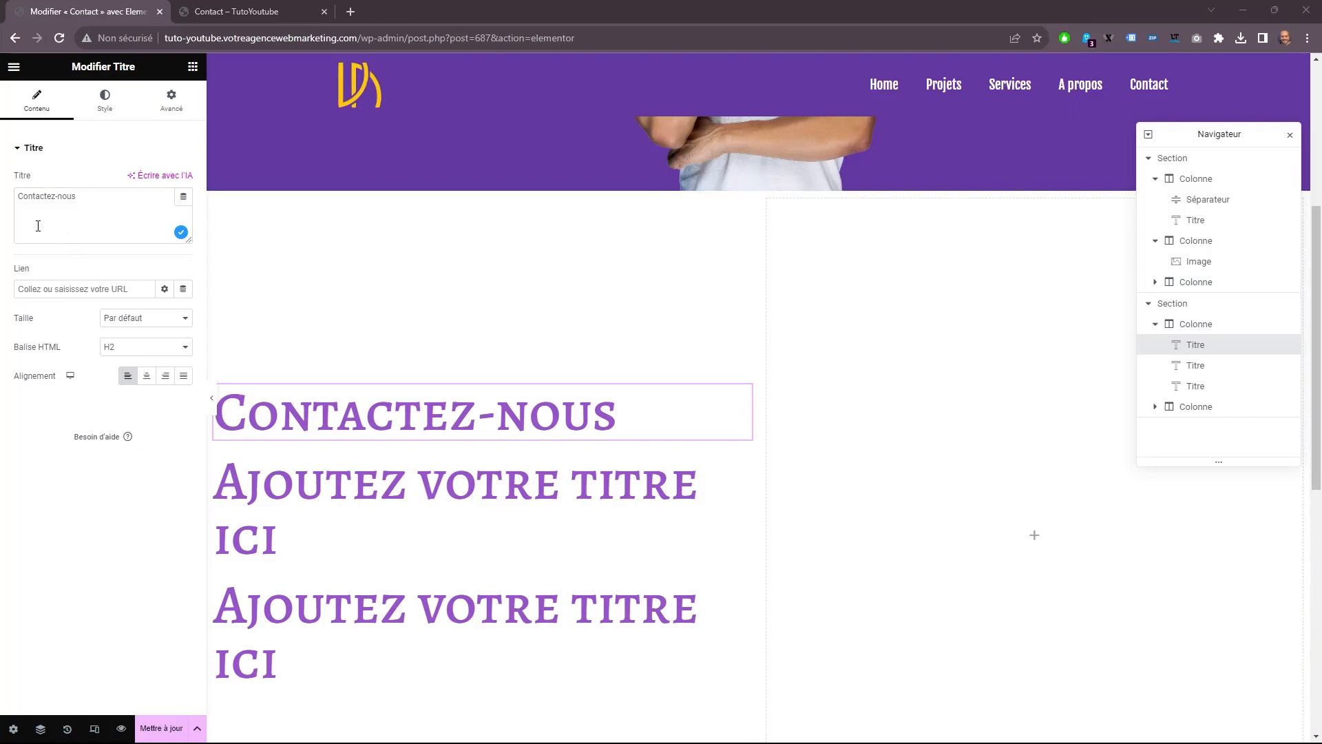
click(105, 99)
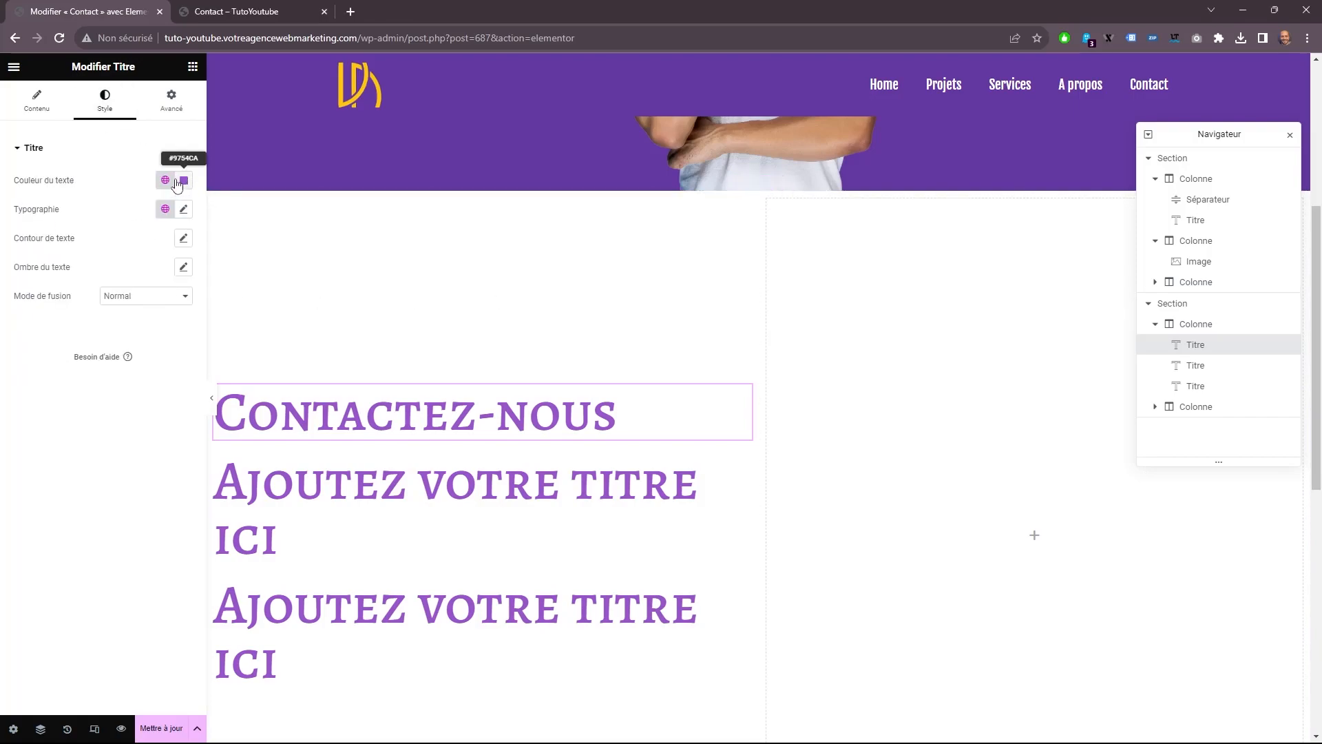
click(165, 179)
click(53, 298)
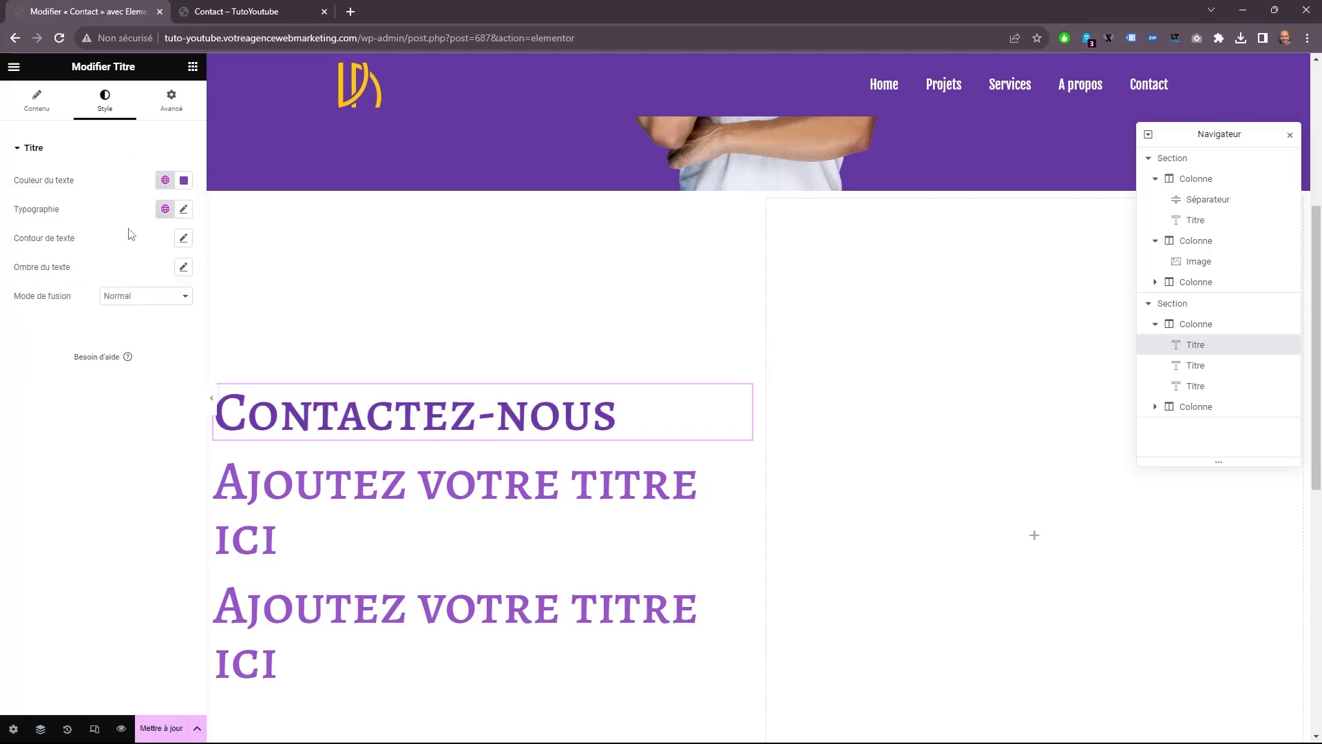
Set the Contactez-nous heading's typography to the Fjalla One font at 90 px.
click(183, 209)
click(155, 278)
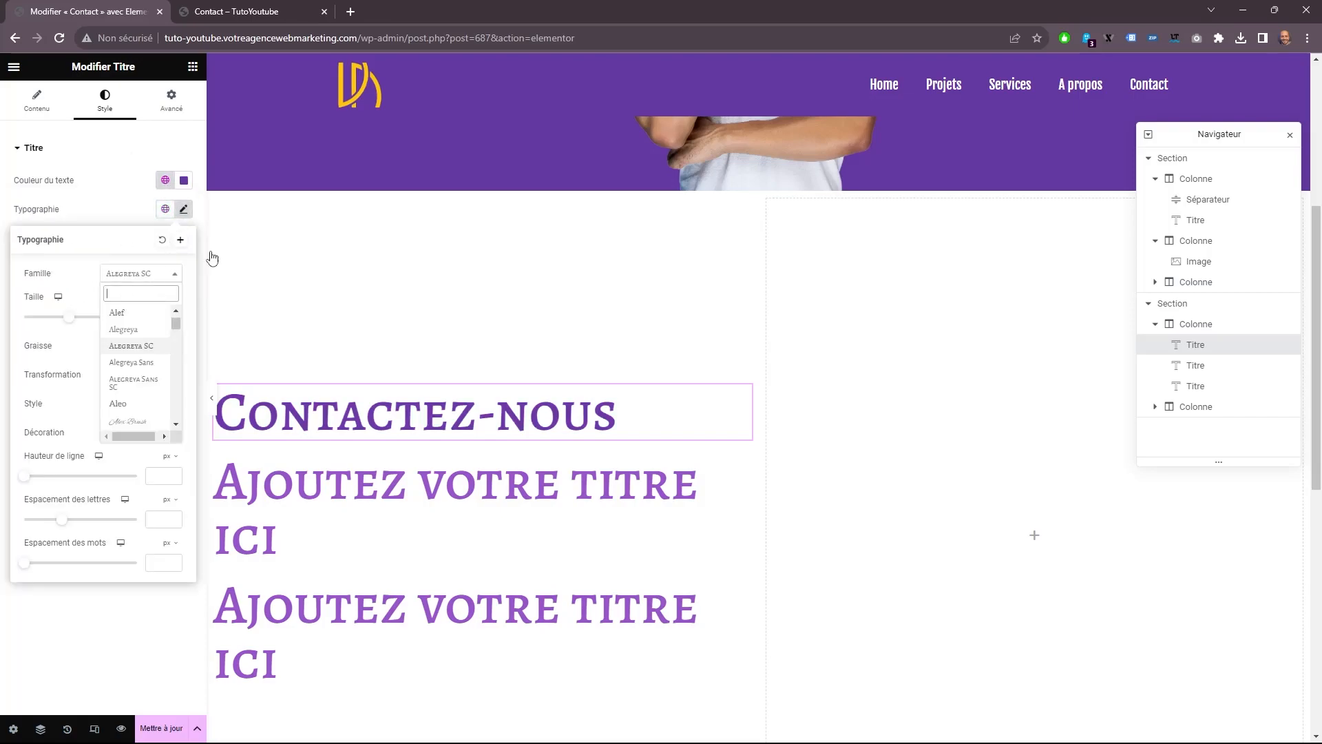
text(fj)
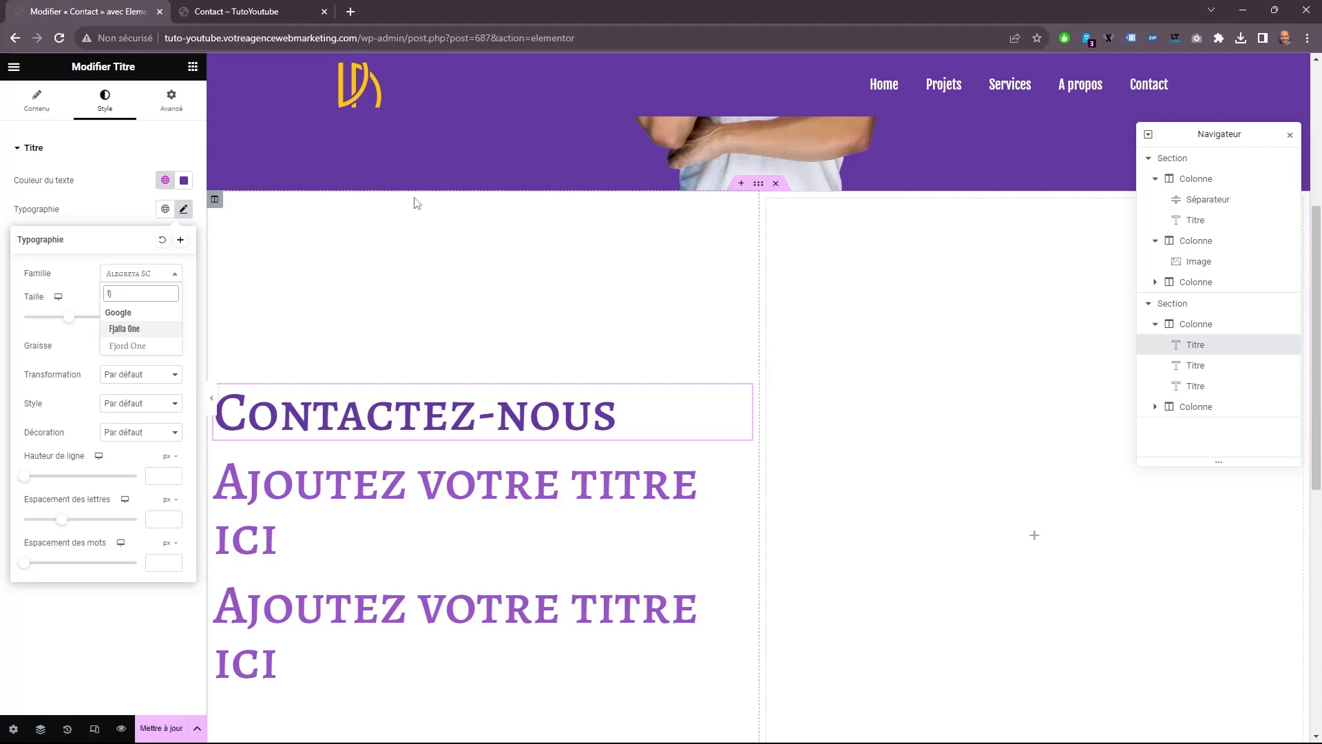
click(134, 328)
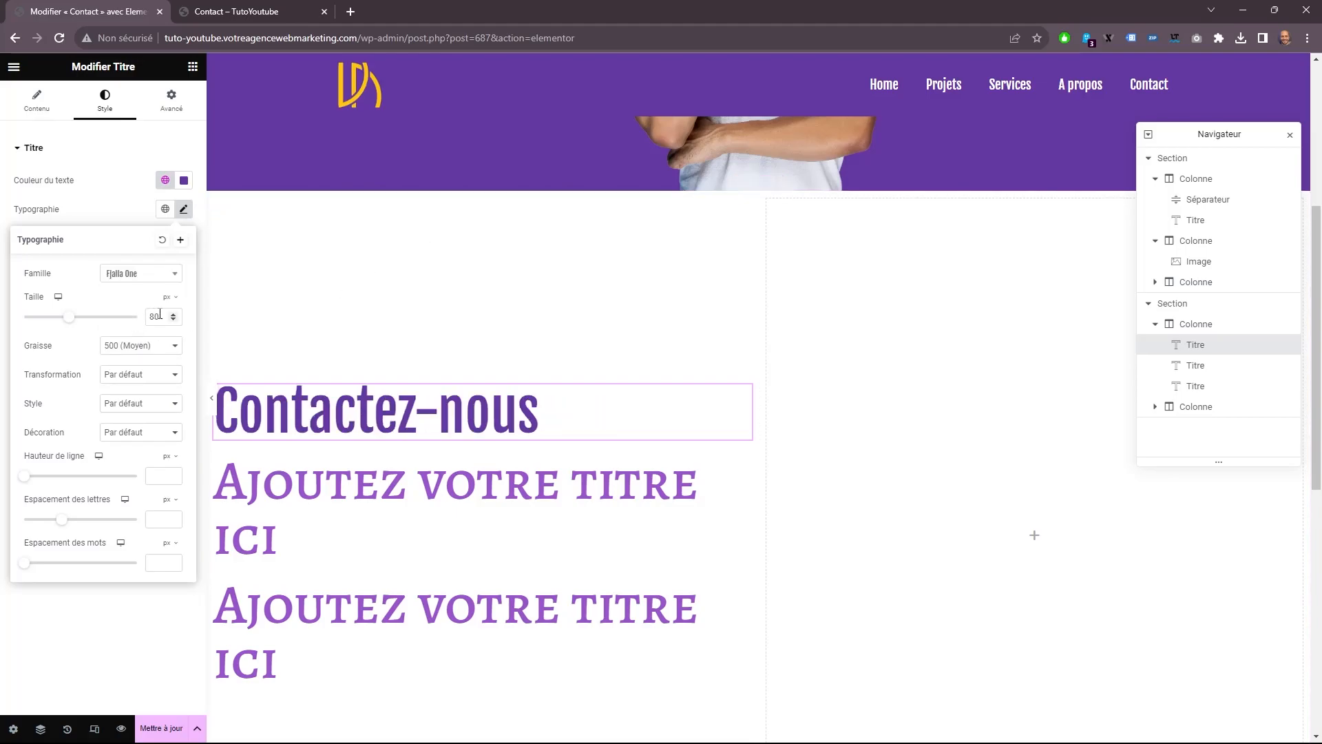
text(90)
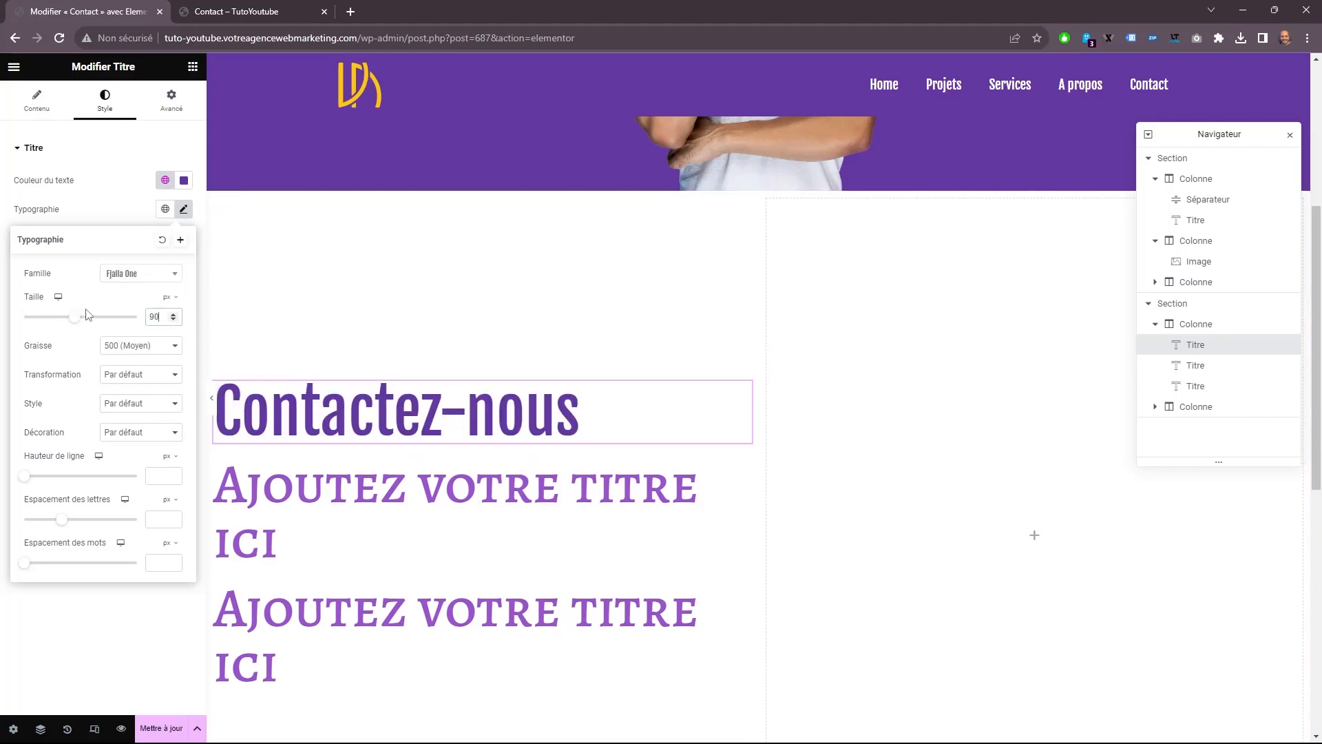
Change the second heading's text to Adresse and apply the global Titre colour.
click(427, 509)
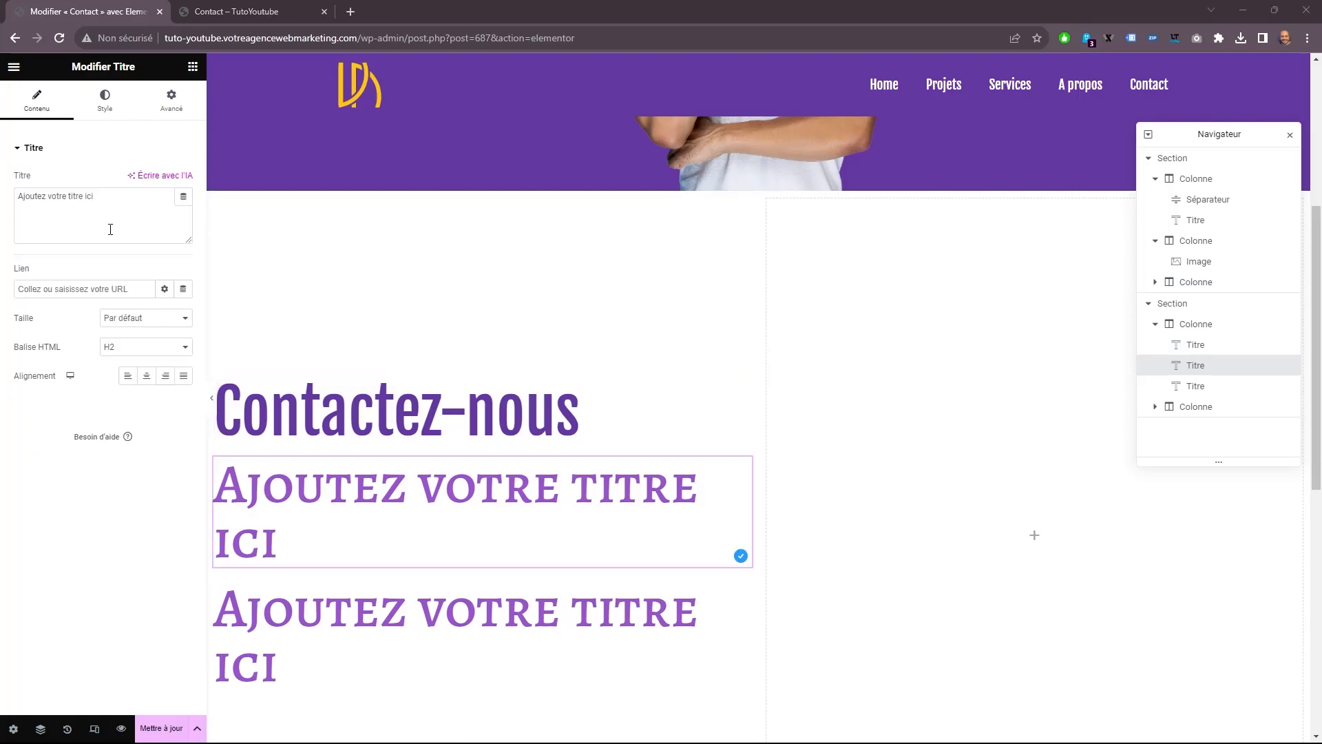
triple_click(50, 195)
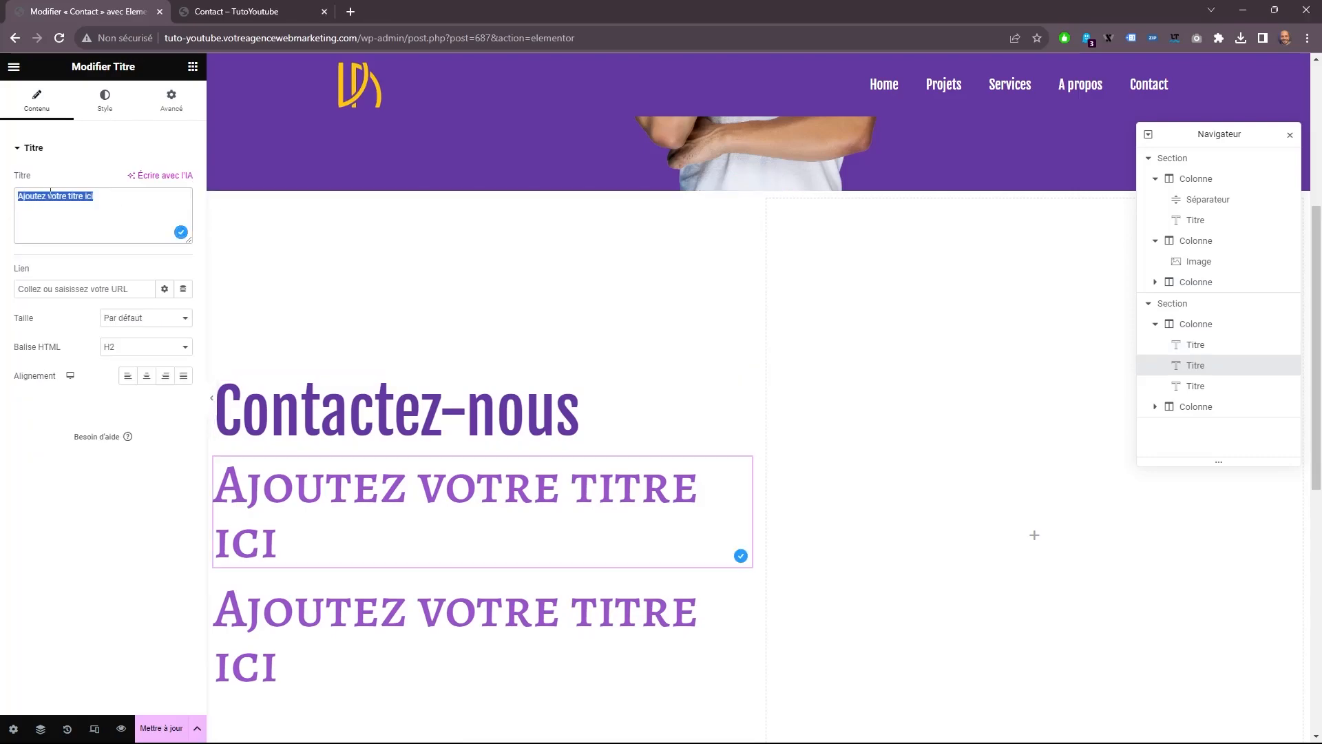
text(Adress)
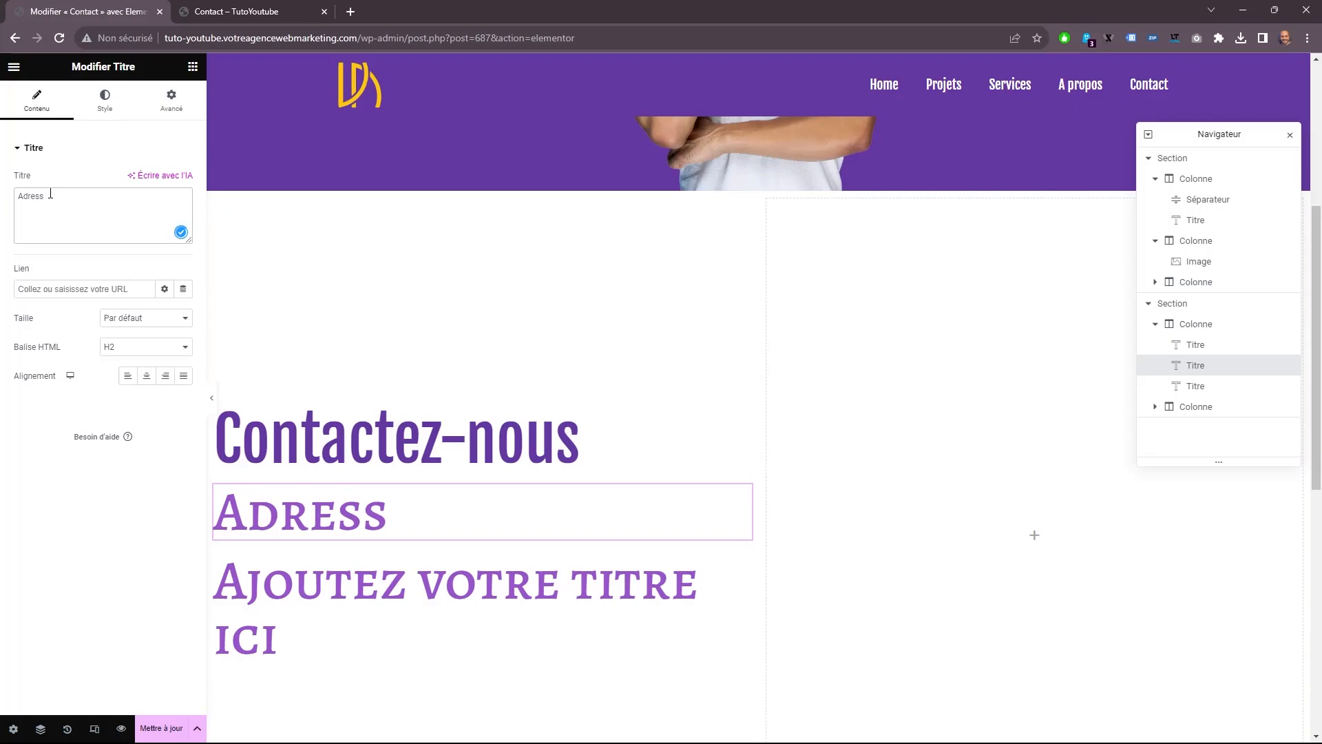
text(e)
click(104, 100)
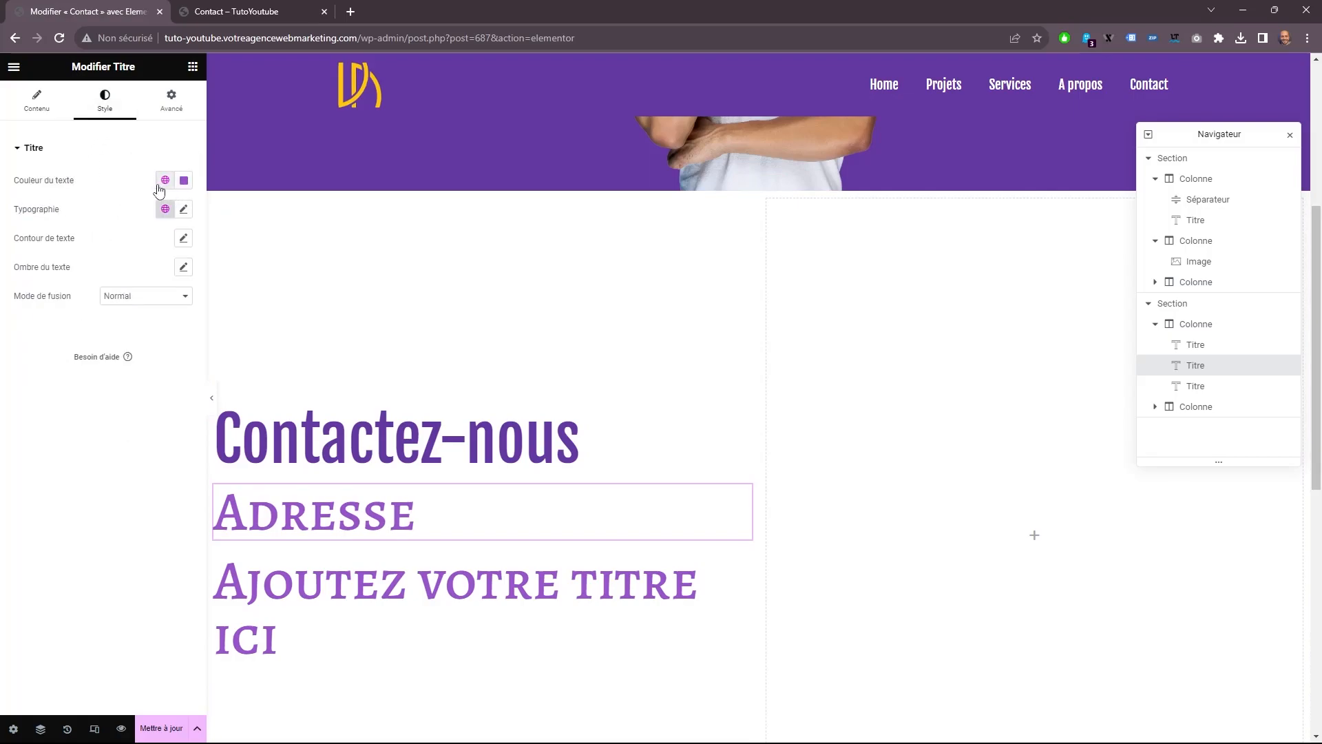
click(165, 181)
click(38, 298)
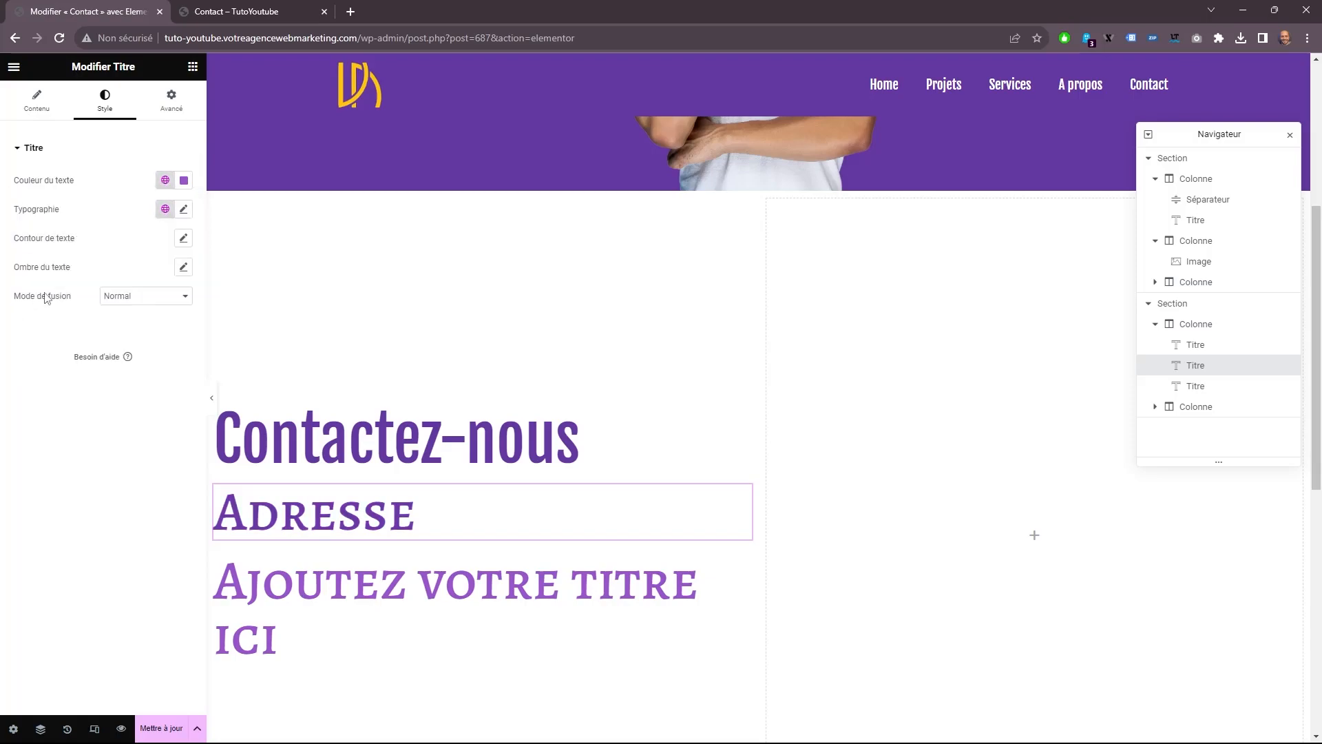
Set the Adresse heading's typography to Tahoma, 20 px, with weight 600 (Demi gras).
click(184, 210)
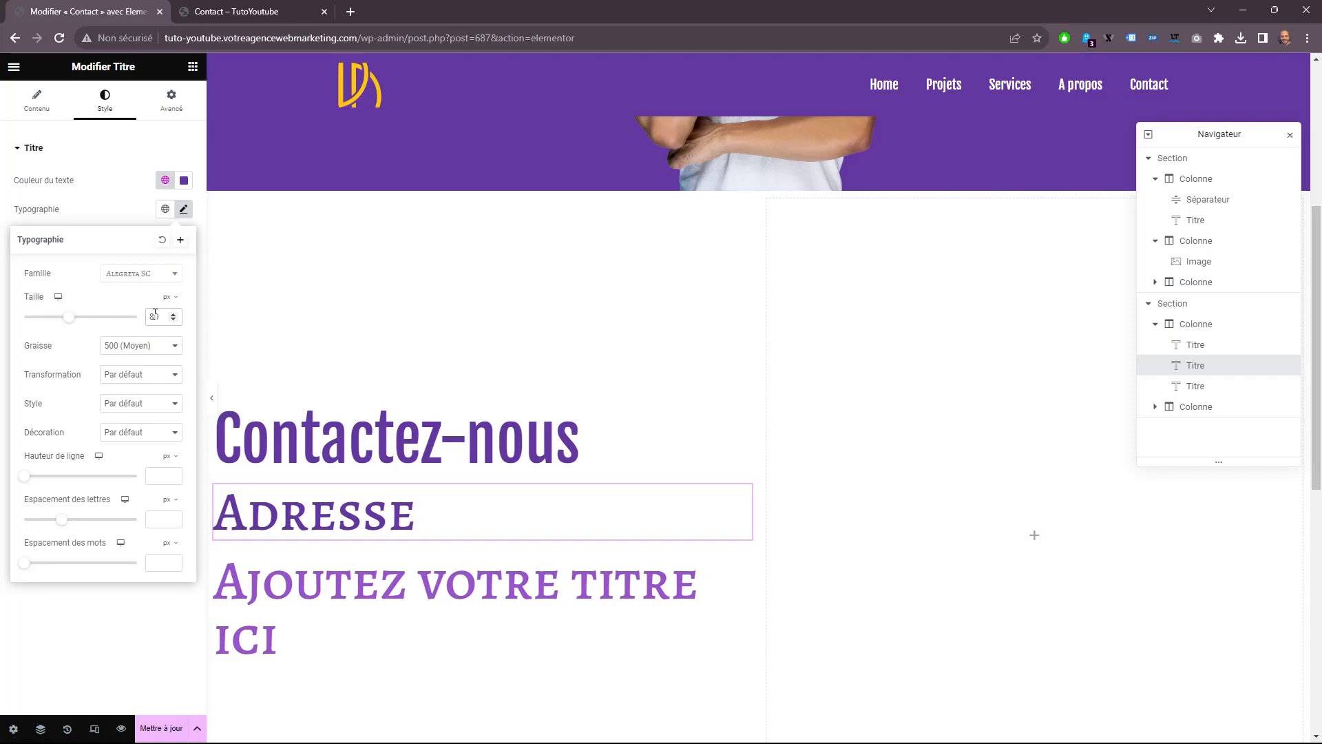
text(2)
click(144, 277)
scroll(131, 351, up, 5)
click(131, 394)
click(143, 350)
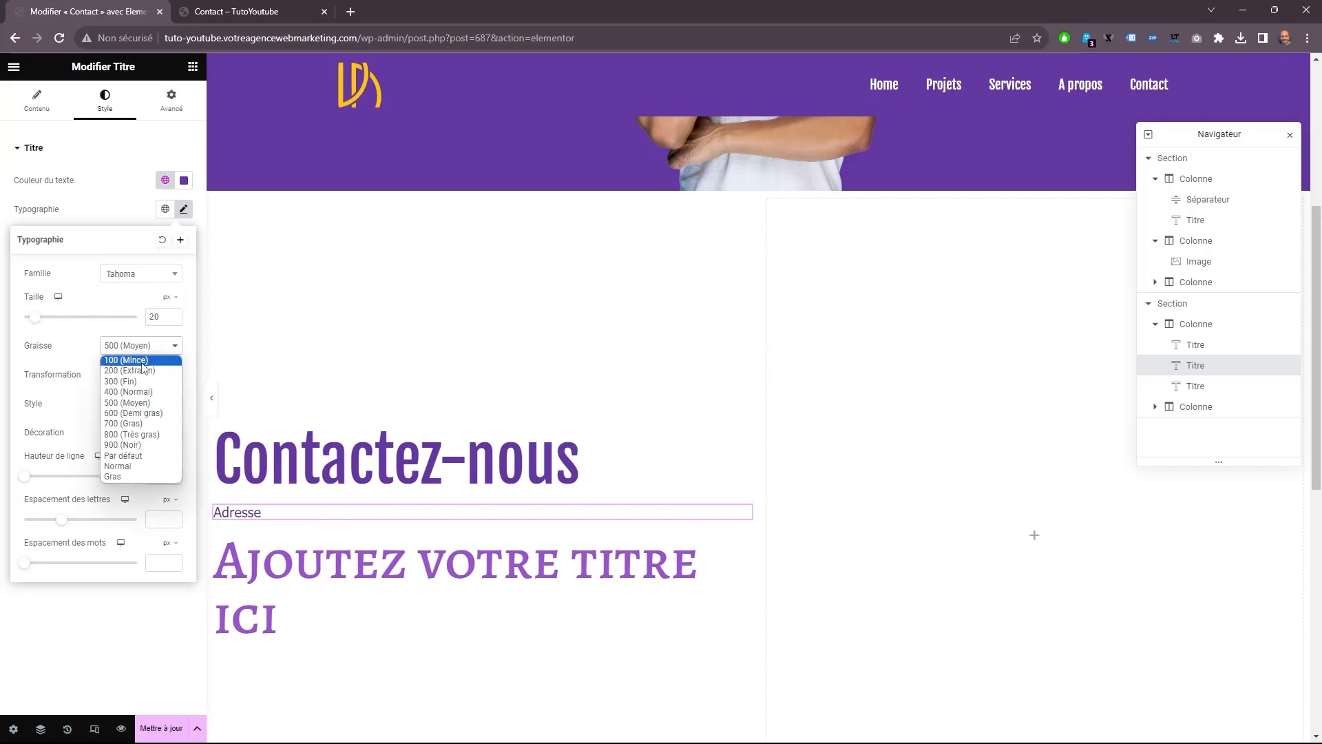
click(134, 413)
Change the third heading's text to "Paris, France" and give it the global Titre colour.
click(260, 549)
drag(96, 196, 16, 196)
text(Paris, France)
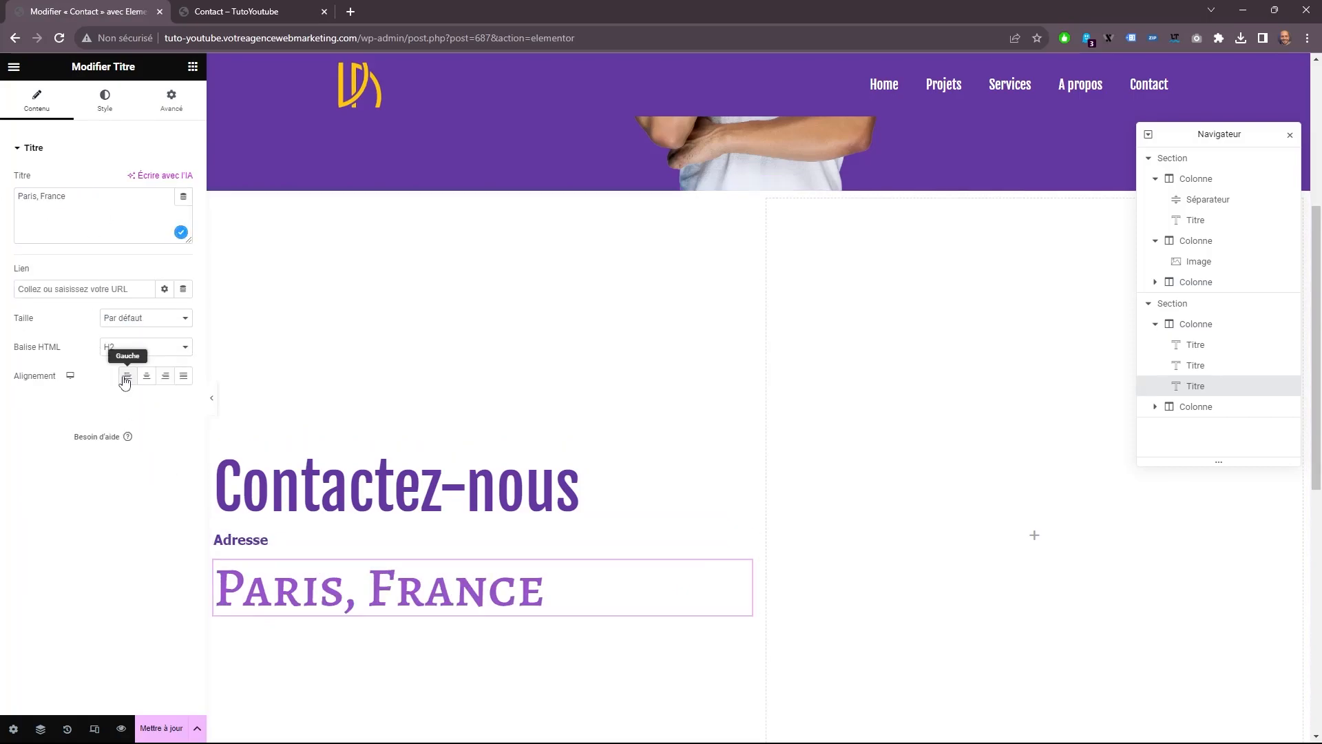
click(105, 100)
click(165, 181)
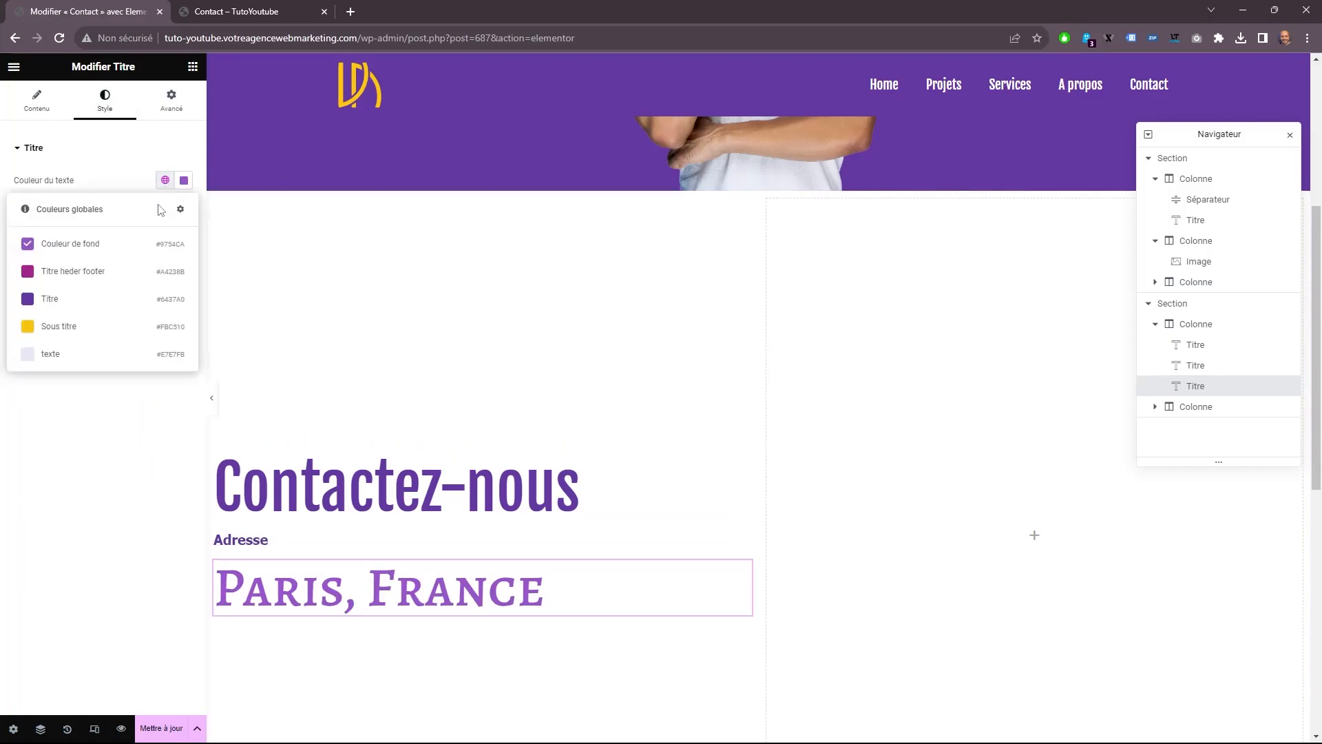
click(55, 298)
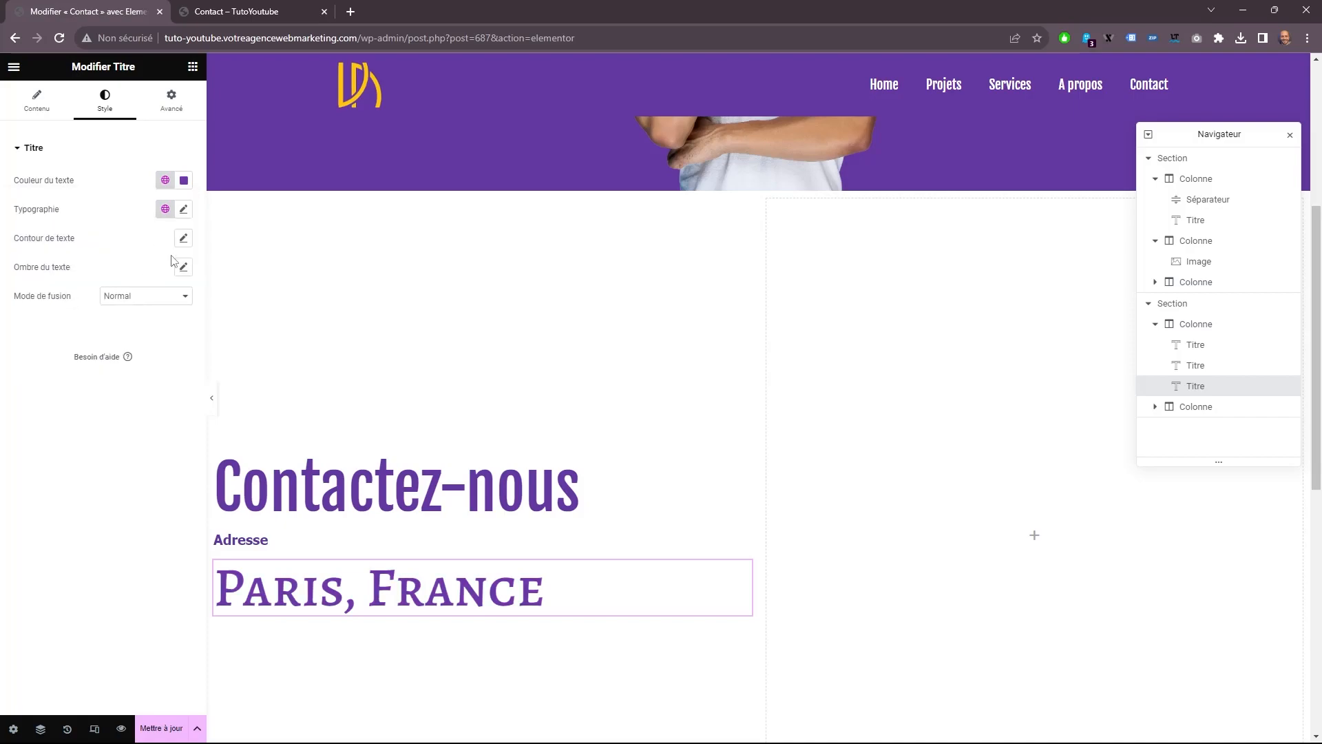
Set the "Paris, France" heading's typography to Fjalla One at 30 px.
click(184, 210)
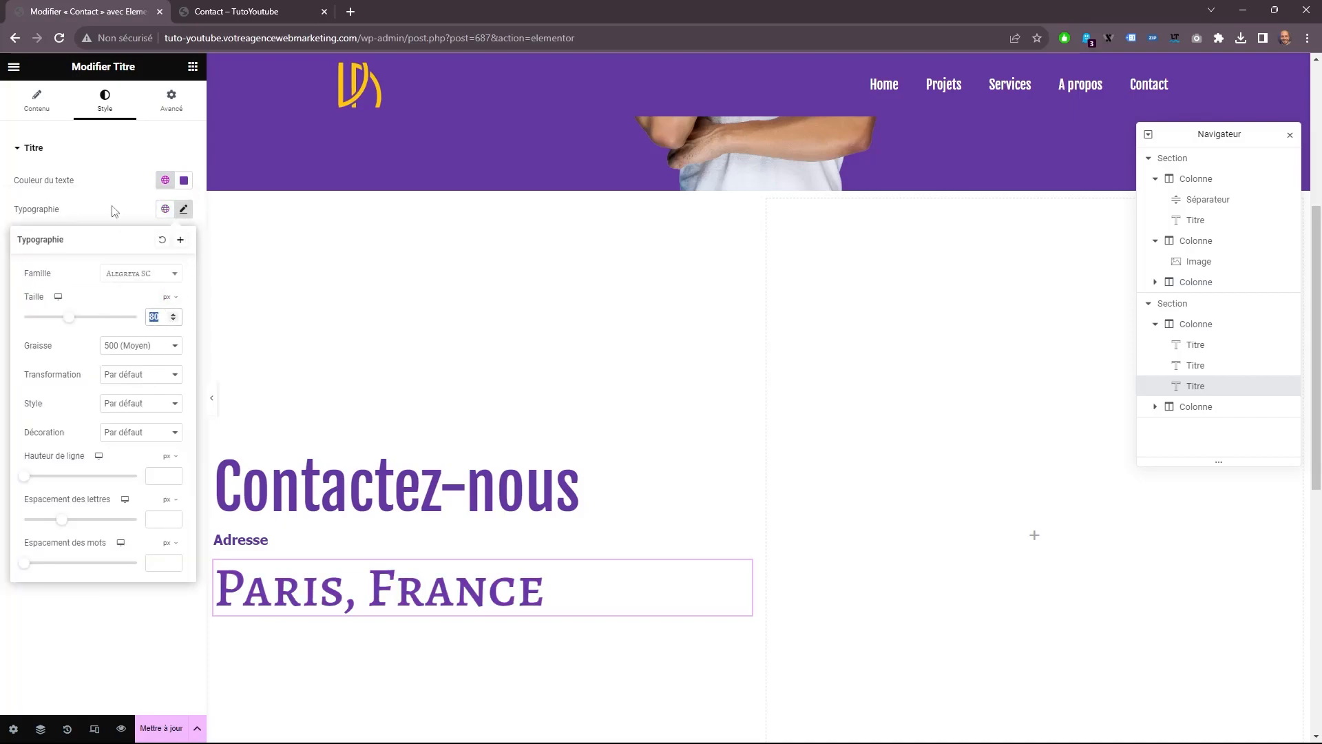
text(30)
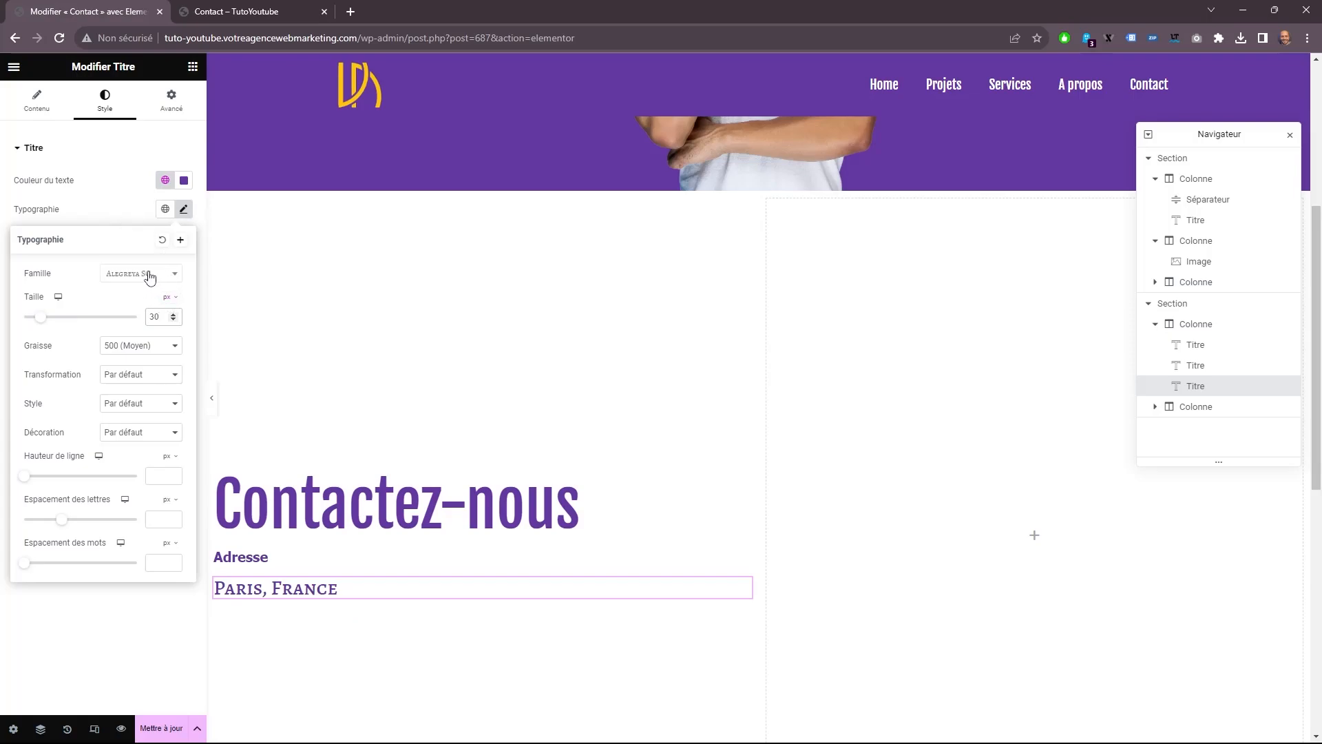
click(150, 276)
text(fj)
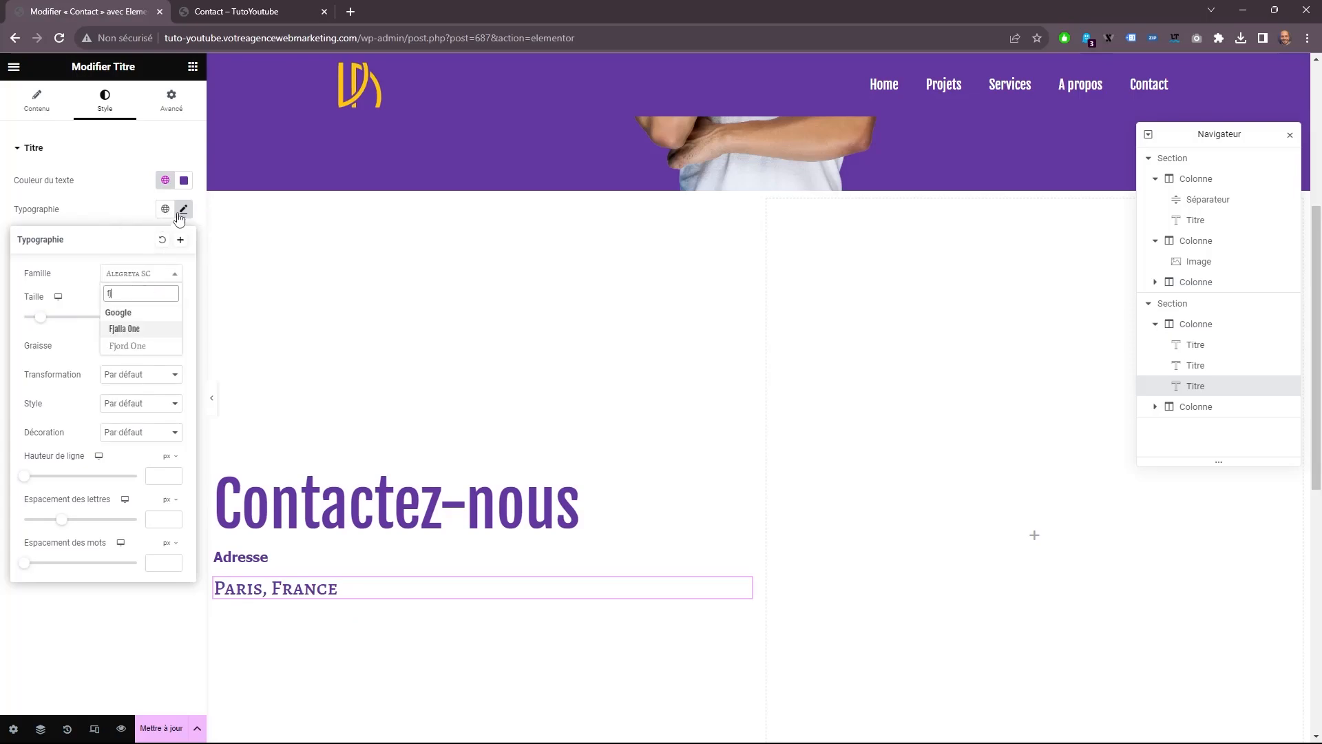
click(137, 330)
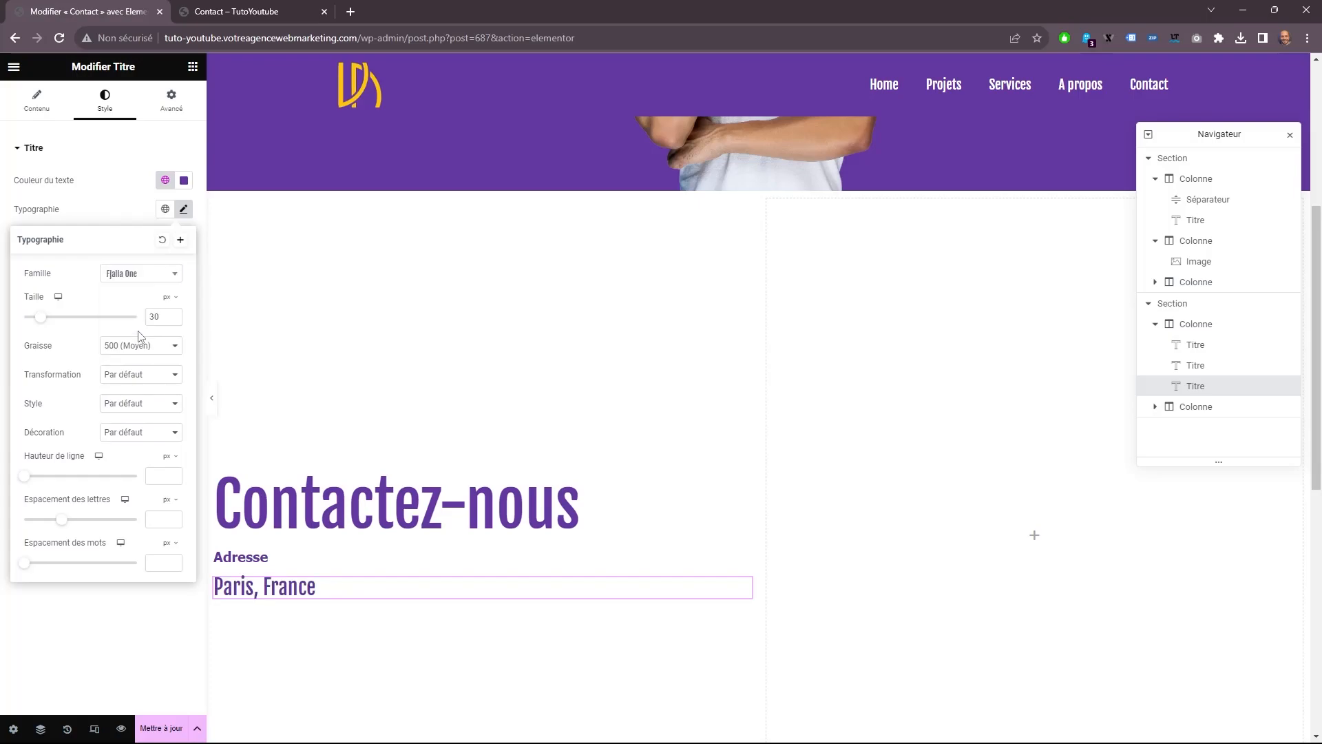
scroll(289, 431, down, 3)
click(289, 431)
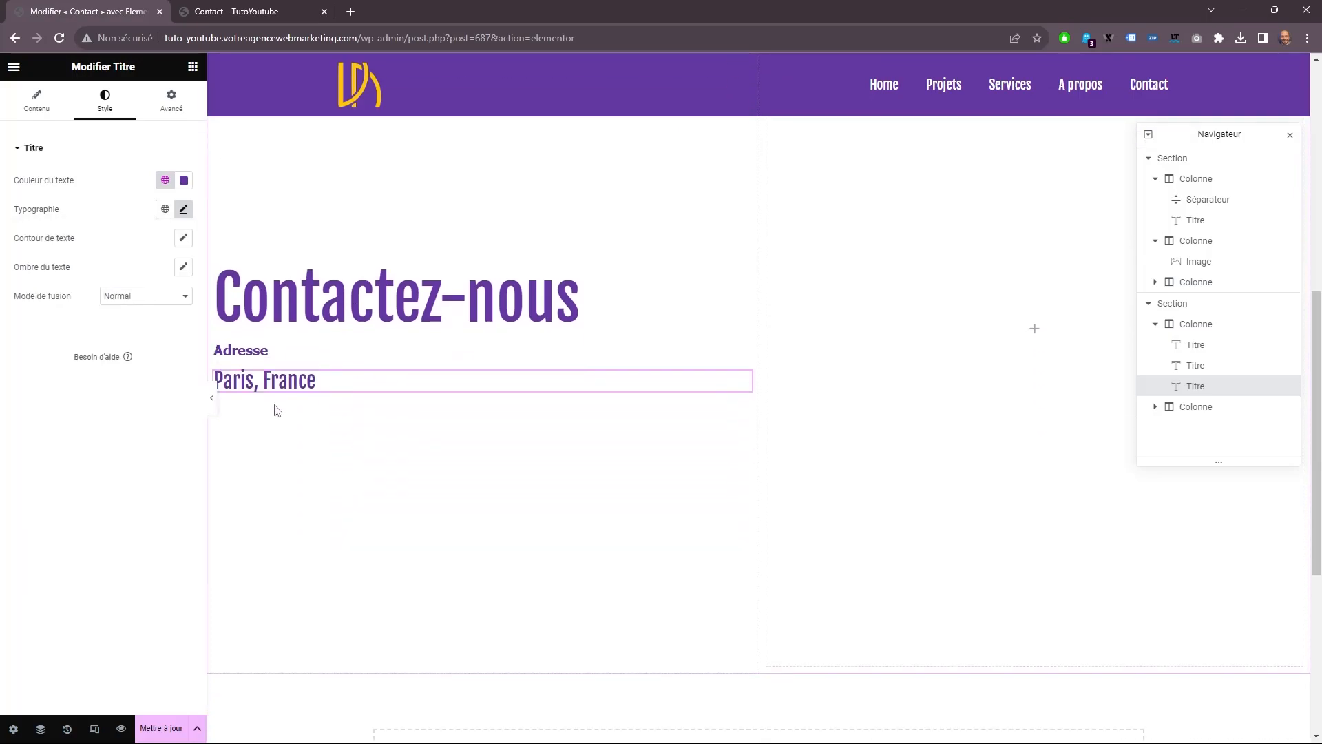
Unlink the Adresse heading's outer margins and set its bottom margin to -10 px.
right_click(255, 353)
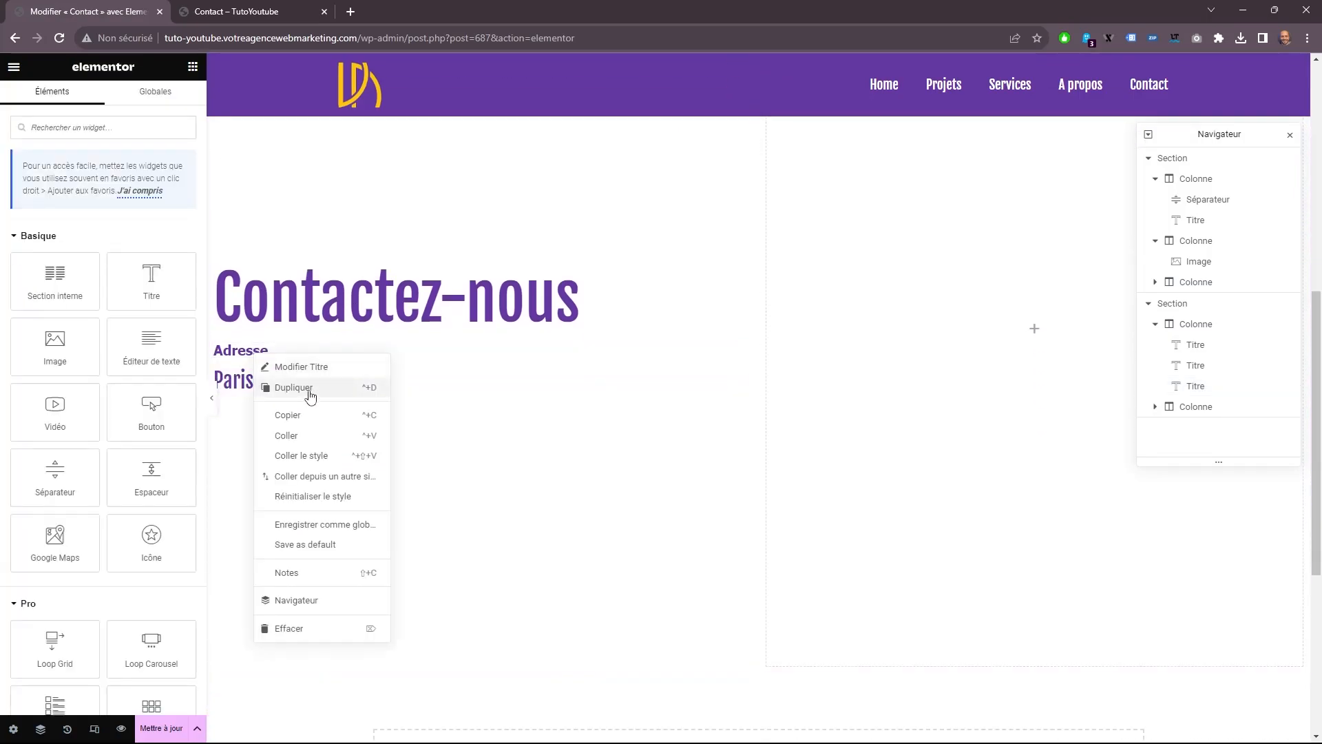
click(244, 349)
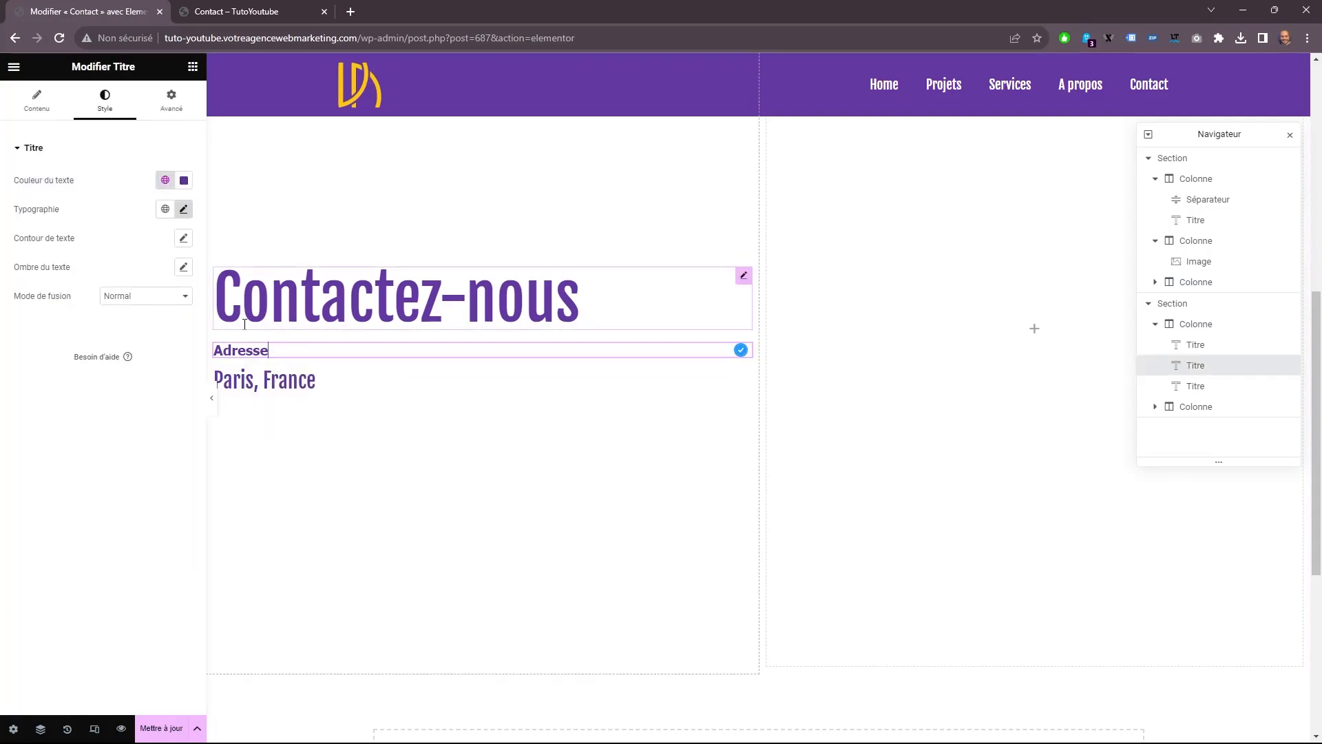
click(172, 100)
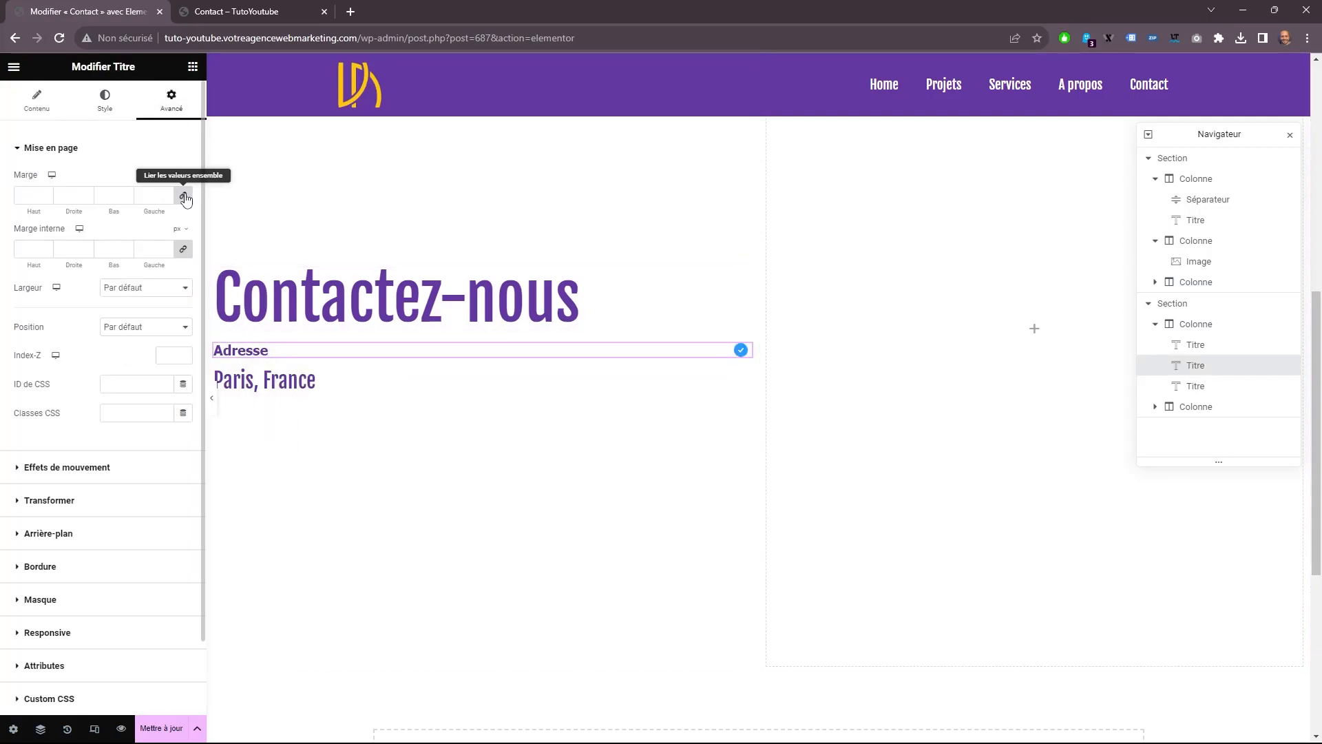
click(188, 197)
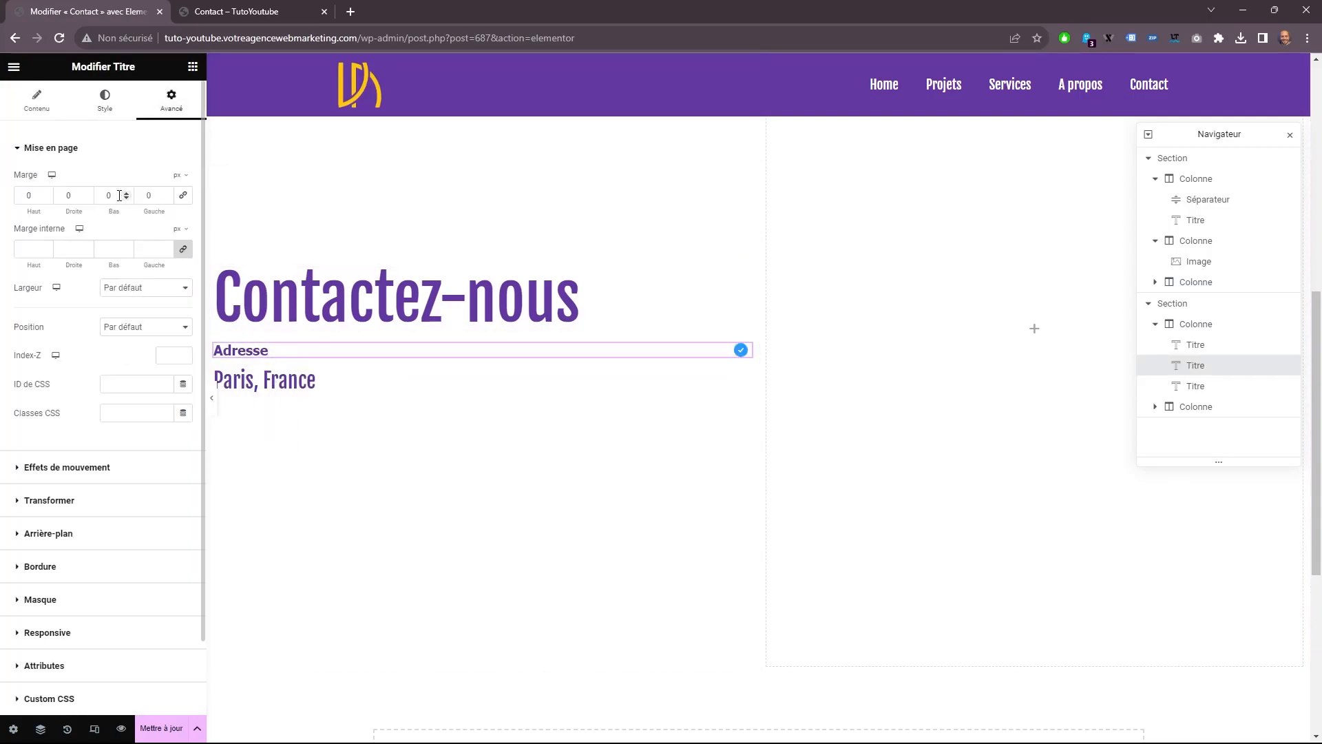
click(126, 197)
click(126, 197)
click(126, 198)
click(126, 198)
click(126, 197)
click(126, 197)
click(126, 198)
click(126, 198)
click(126, 199)
click(126, 199)
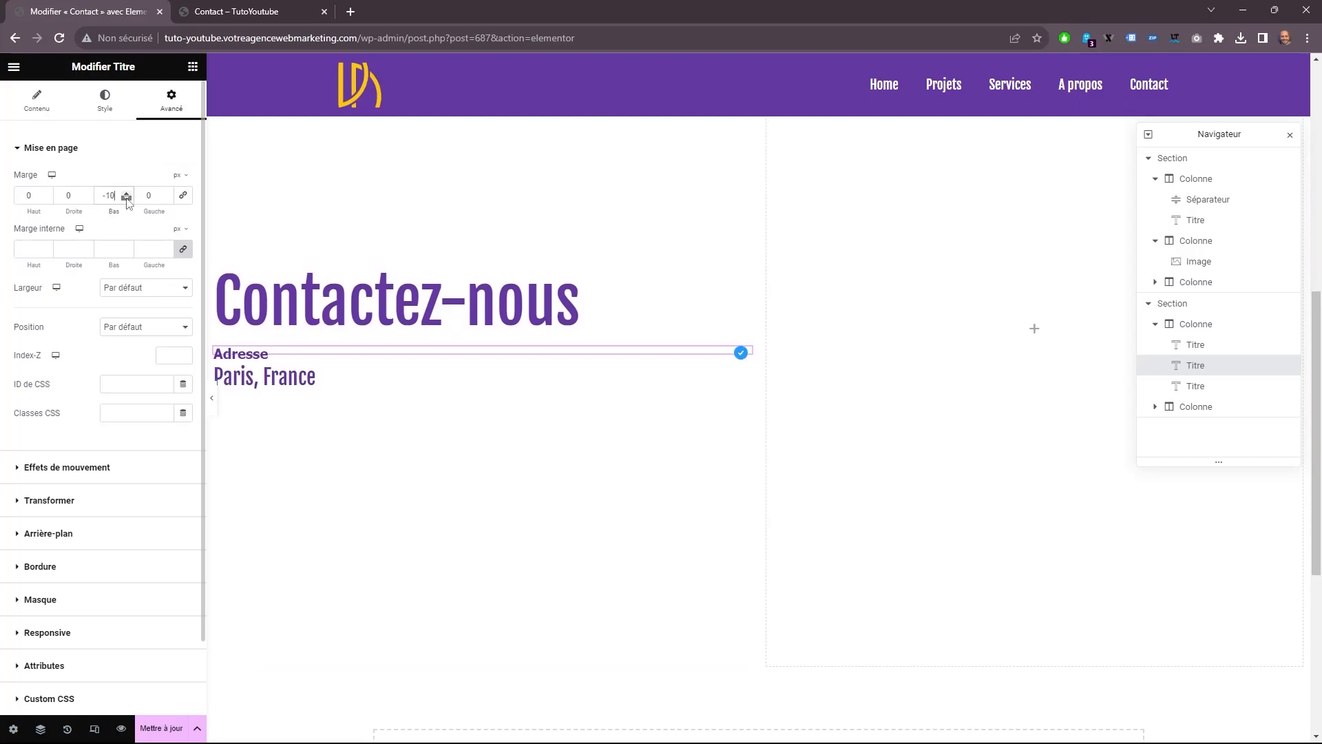
Duplicate the Adresse and "Paris, France" headings and arrange the copies as a second pair beneath them.
key(ctrl+d)
drag(266, 358, 266, 387)
click(266, 387)
key(ctrl+d)
drag(744, 344, 599, 383)
Change the copied label's text to Téléphone and fill the heading beneath it with the contact phone number.
drag(53, 197, 3, 132)
text(Telephone)
right_click(49, 201)
click(79, 213)
click(275, 401)
drag(67, 197, 4, 158)
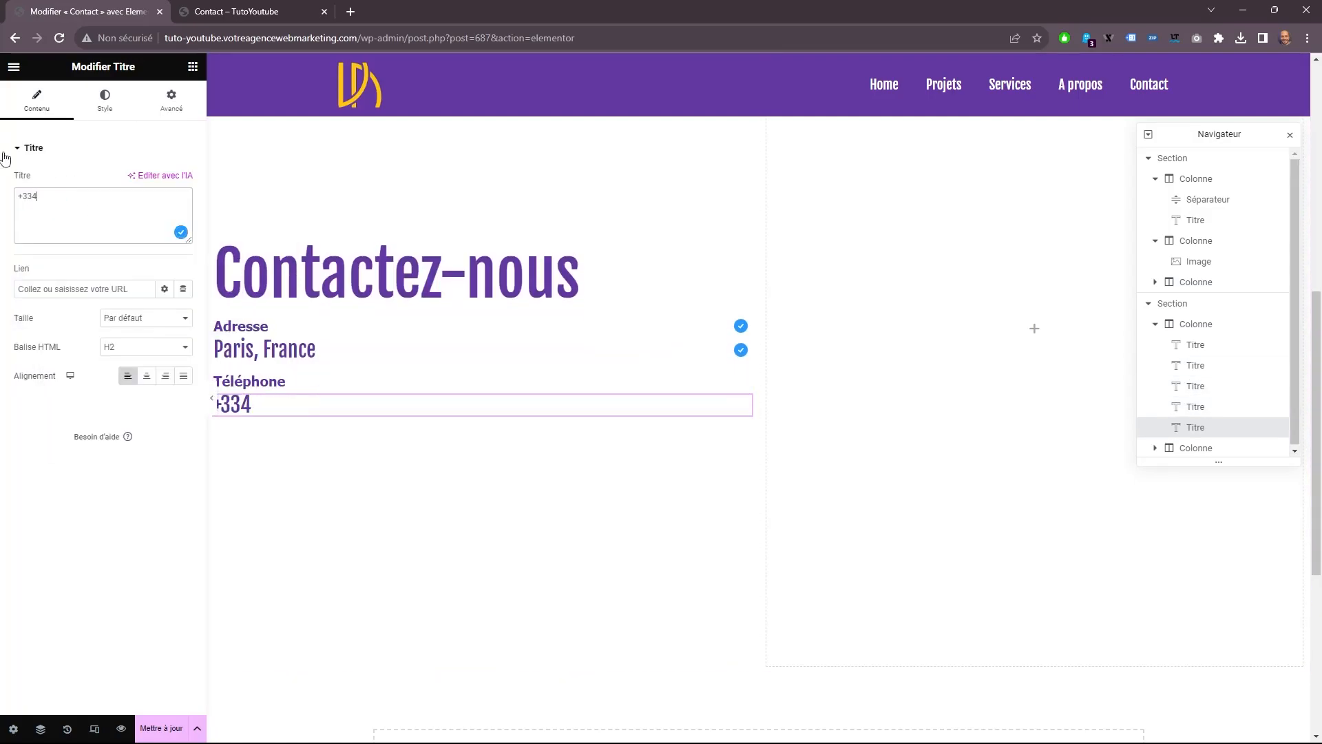
Duplicate the Téléphone label and the phone number heading, and arrange the copies as a third pair below.
click(269, 381)
key(ctrl+d)
click(276, 413)
key(ctrl+d)
drag(744, 372, 650, 403)
Change the third label's text to Email and fill the heading beneath it with the contact e-mail address.
drag(55, 197, 9, 157)
text(Email)
click(276, 431)
drag(80, 197, 5, 165)
Apply the lighter purple global colour Couleur de fond to the Adresse, Téléphone and Email labels.
click(250, 354)
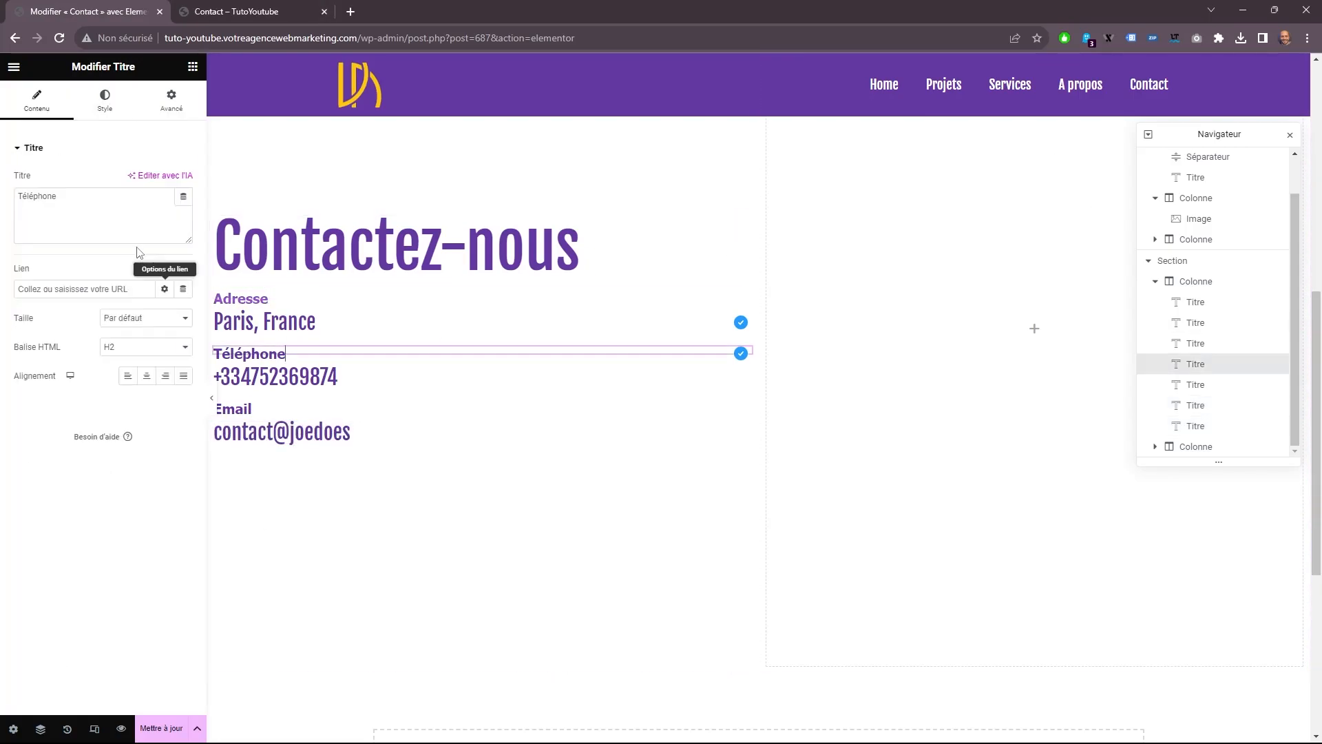
click(233, 408)
click(105, 100)
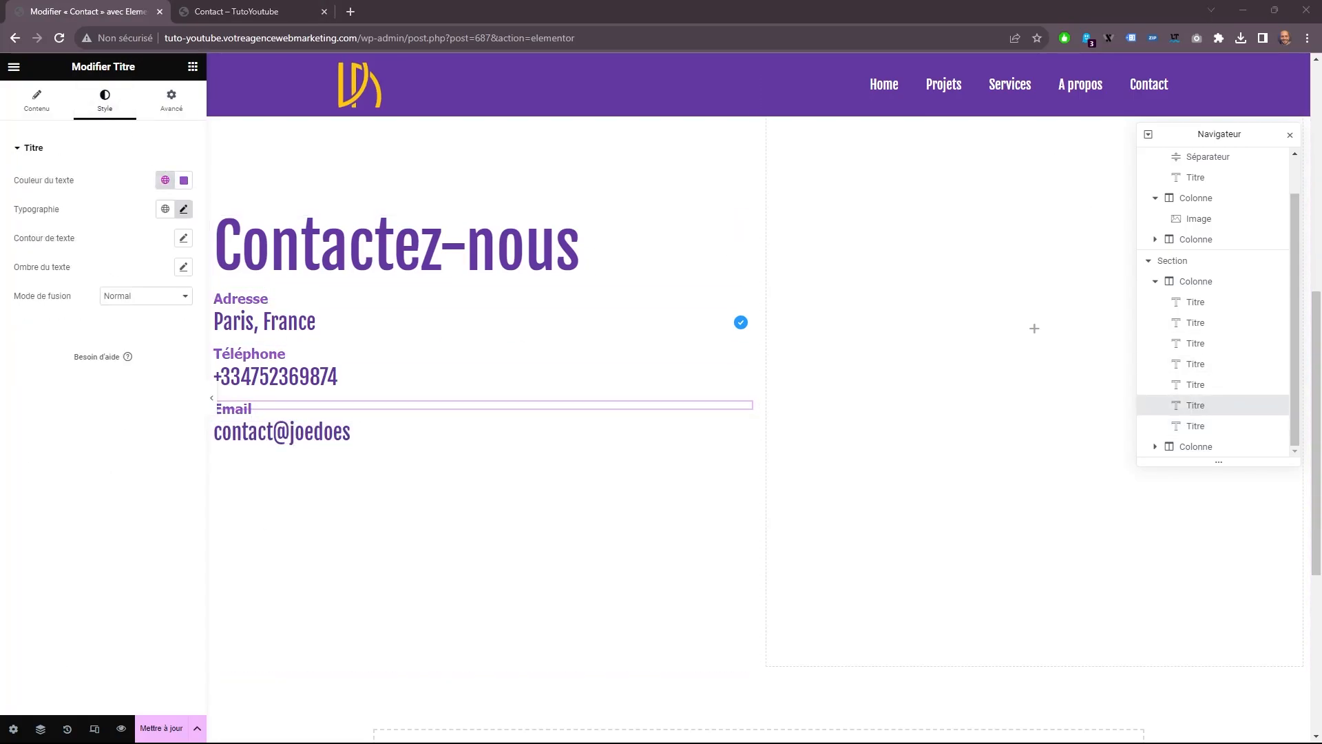
Unlink the inner margins of the column holding the contact headings and set its left inner margin to 100 px.
scroll(241, 231, up, 2)
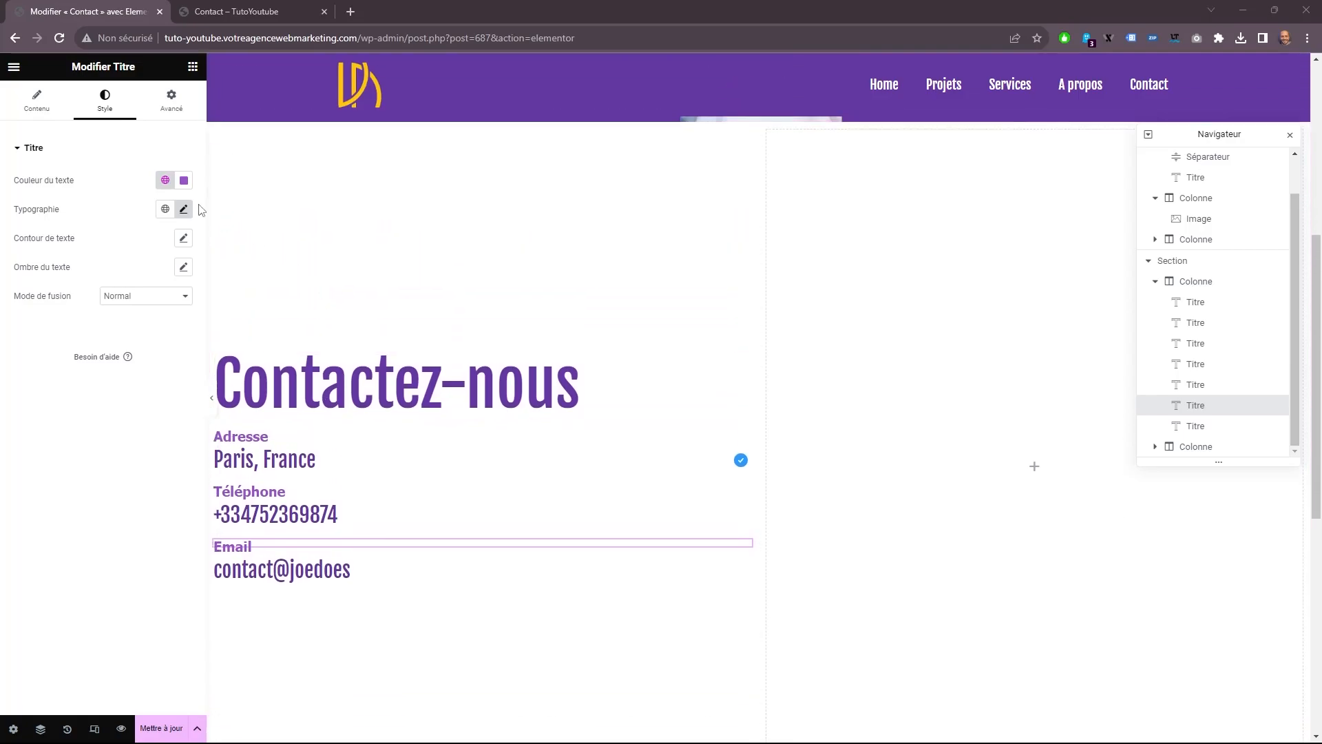
click(214, 130)
click(173, 100)
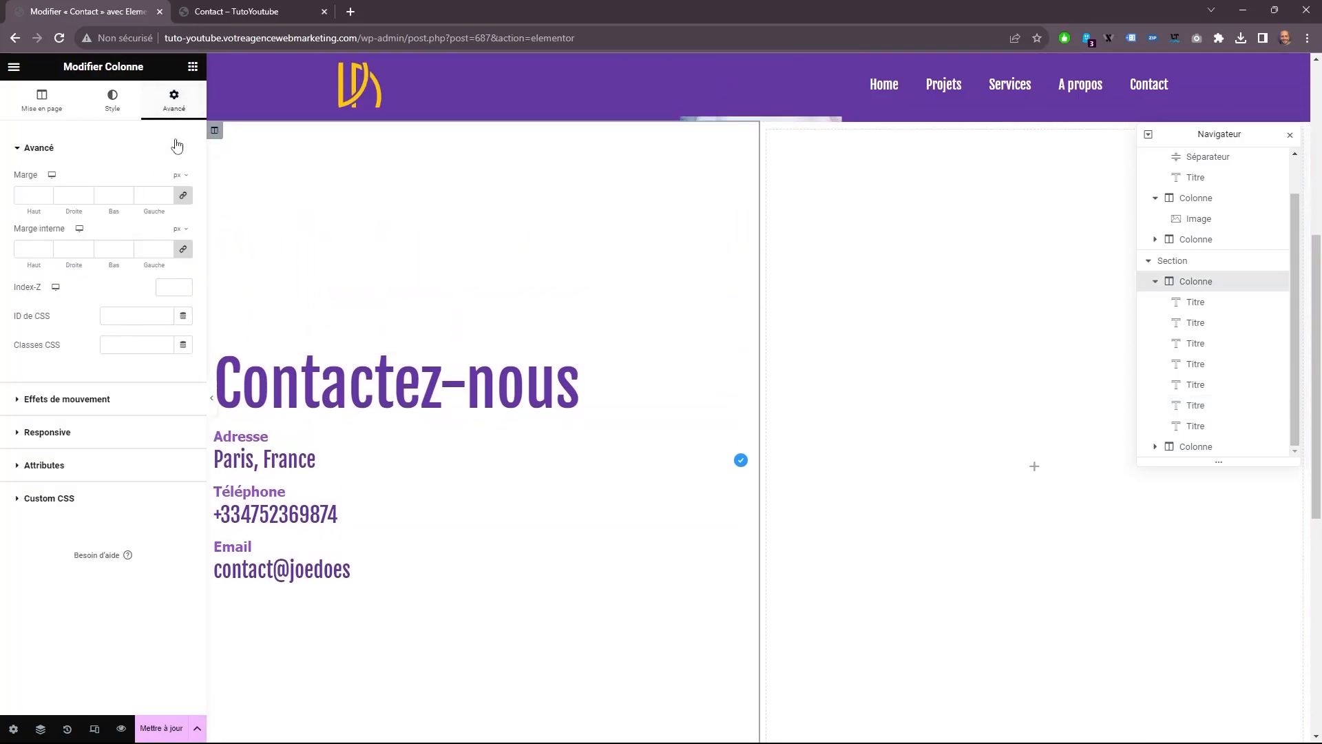
click(183, 248)
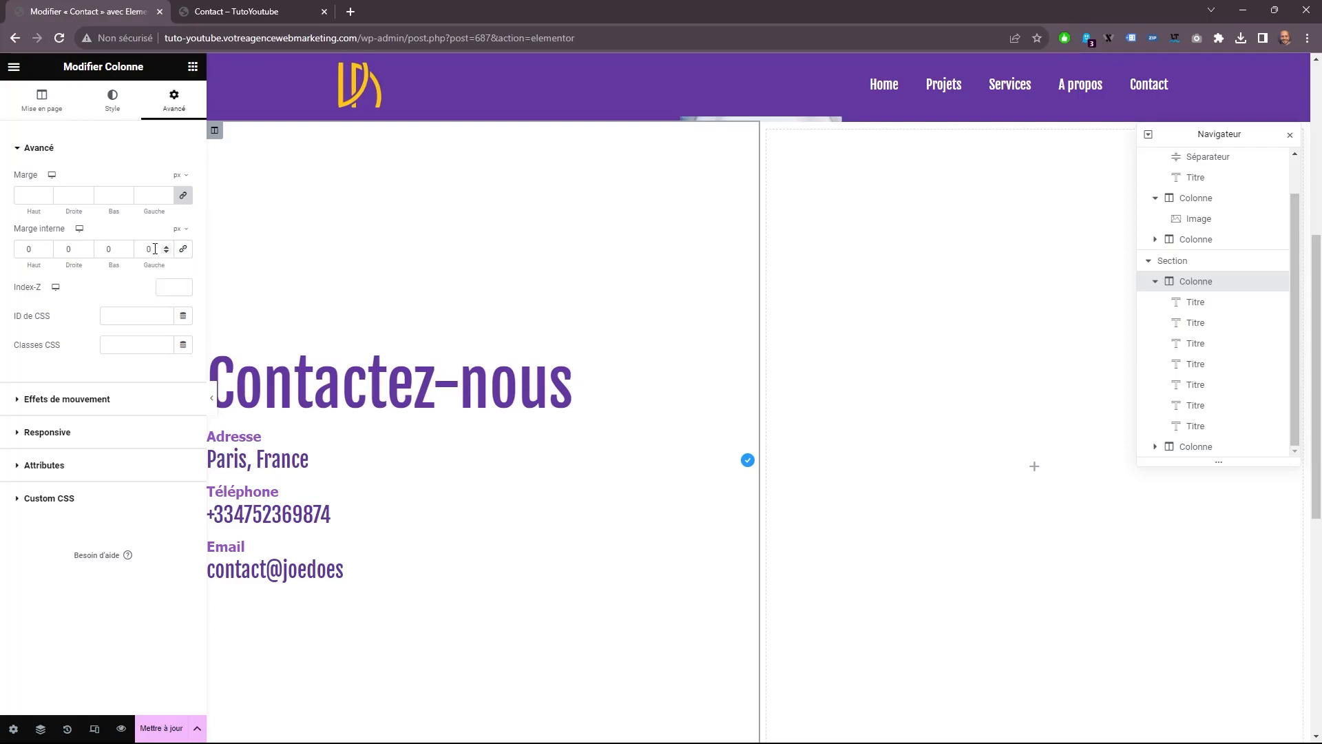
text(100)
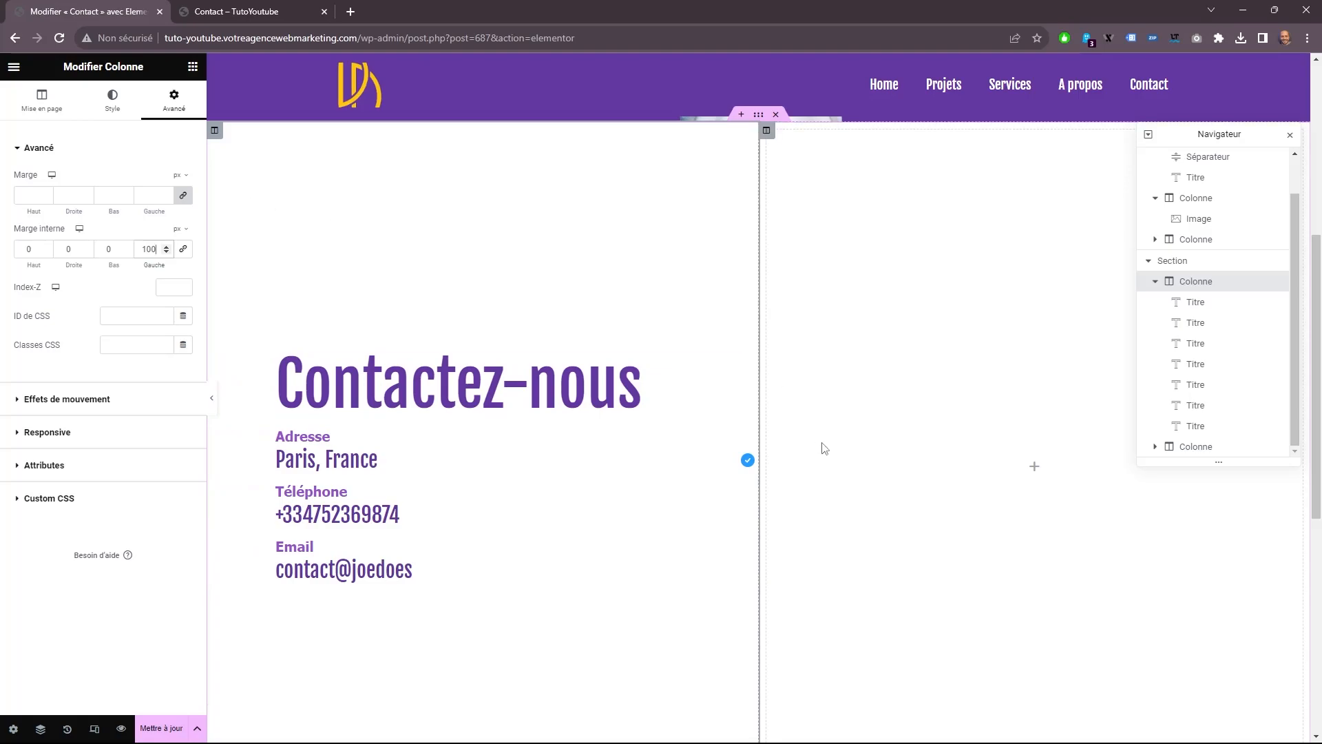
scroll(1017, 384, down, 2)
scroll(931, 449, up, 3)
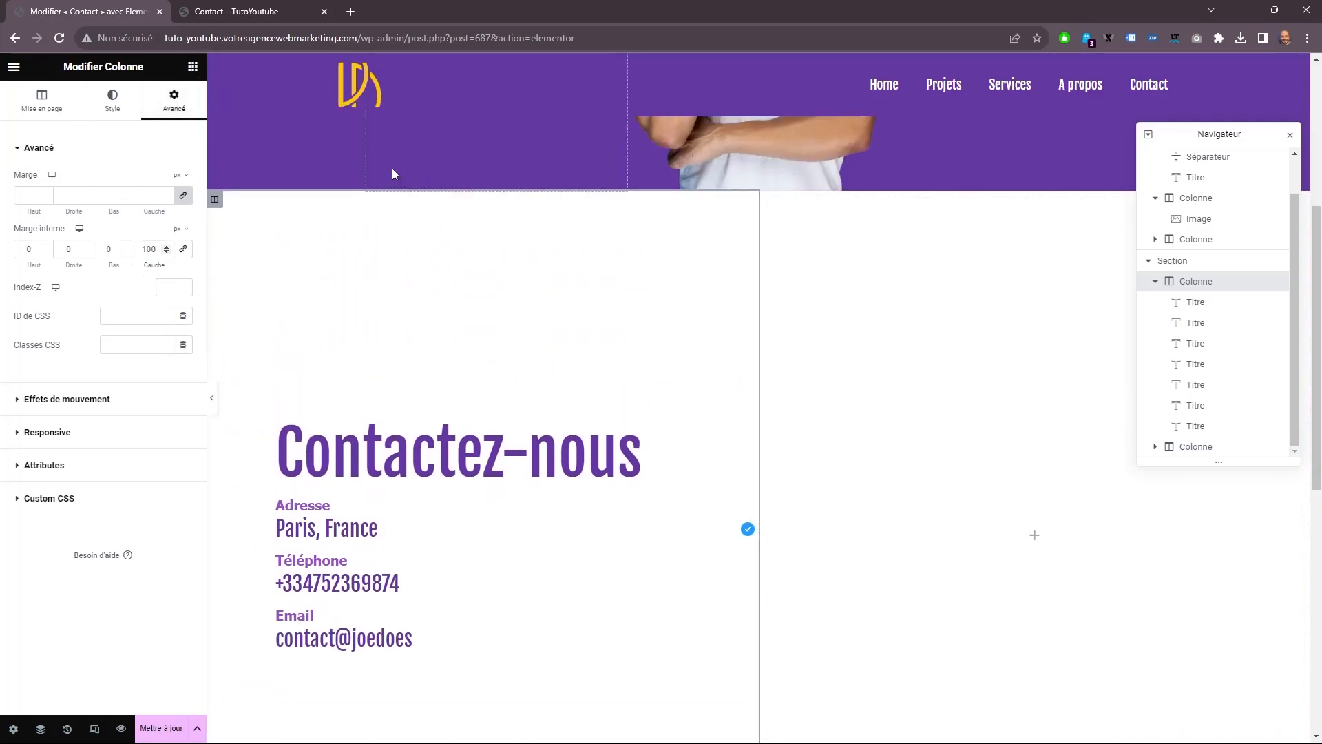
Find the Form widget and add it to the empty column beside the contact headings.
click(192, 68)
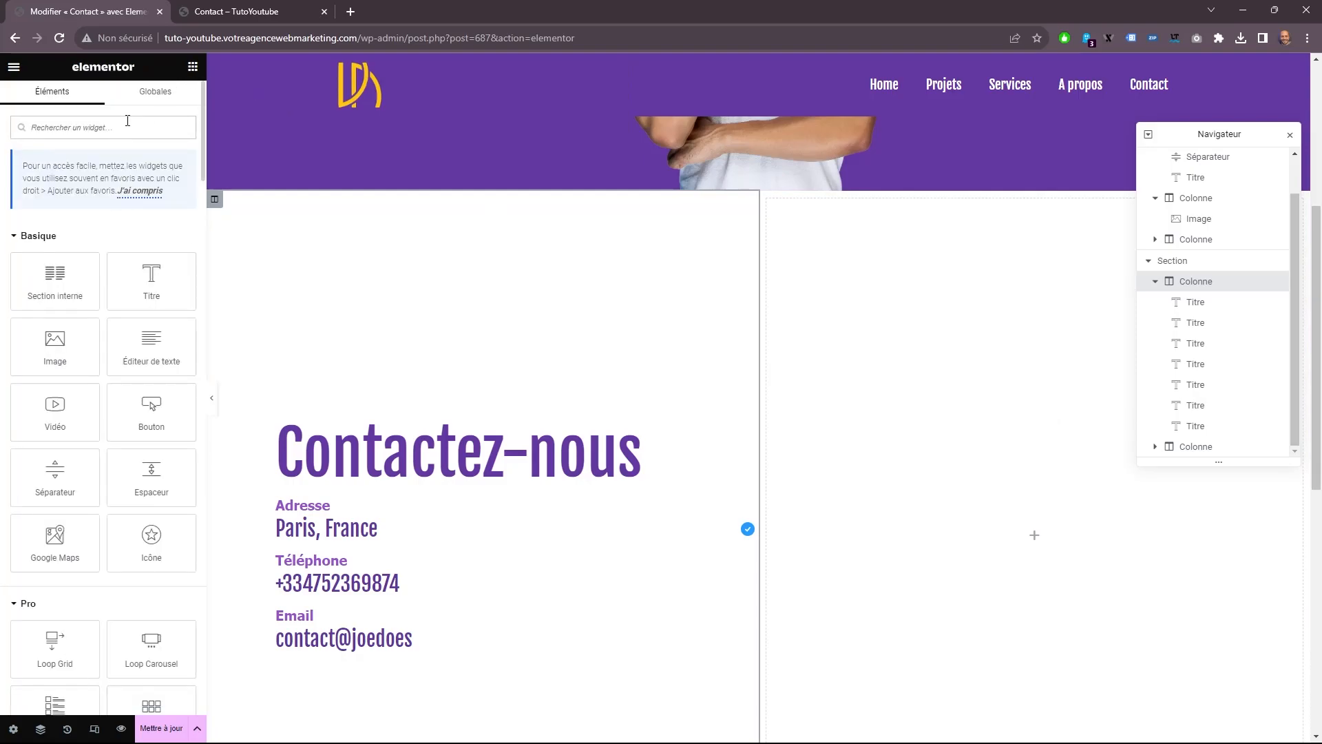
text(for)
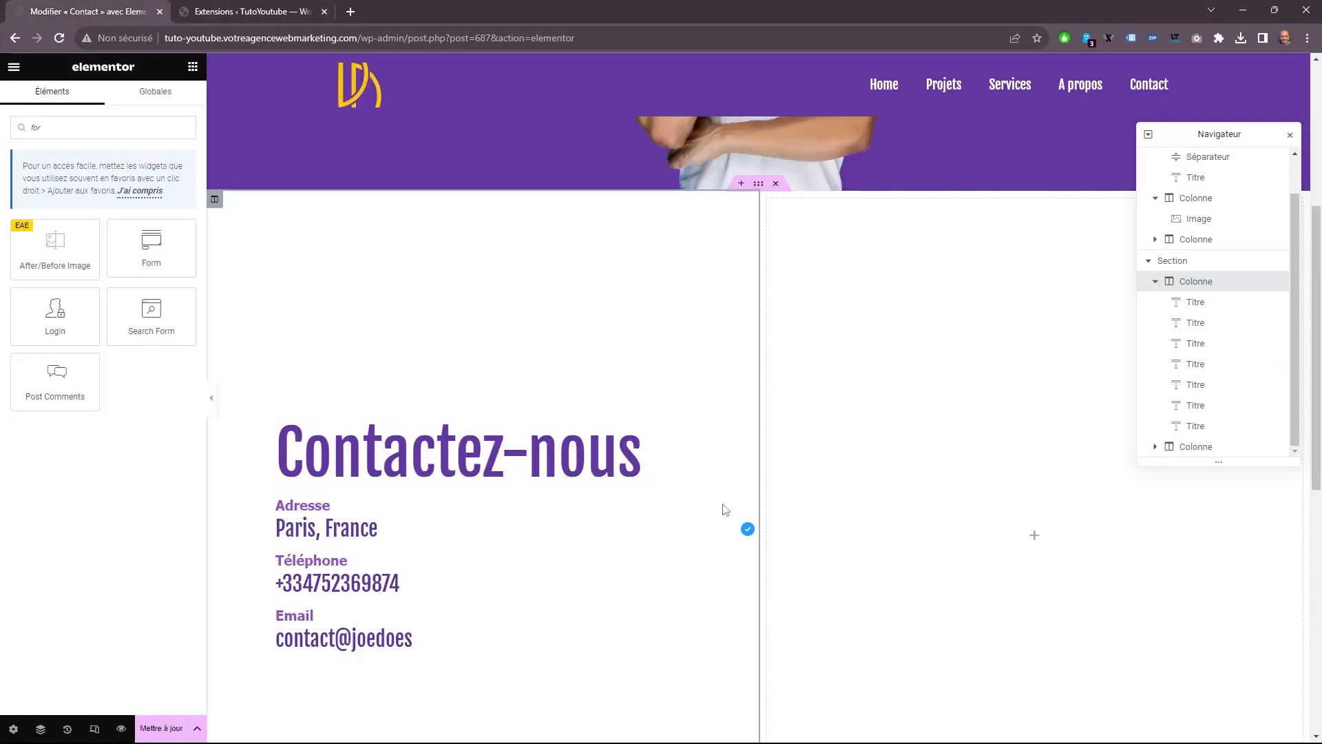
drag(137, 257, 978, 475)
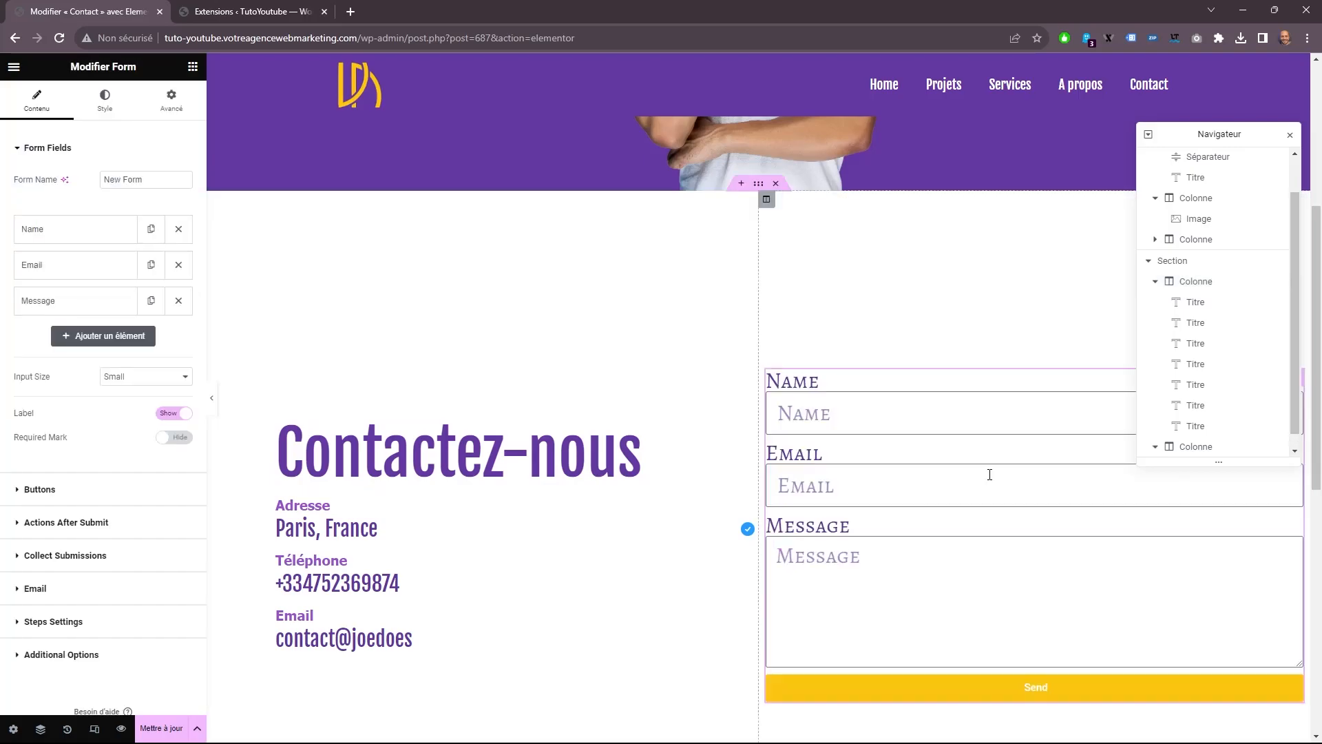
right_click(919, 415)
key(Escape)
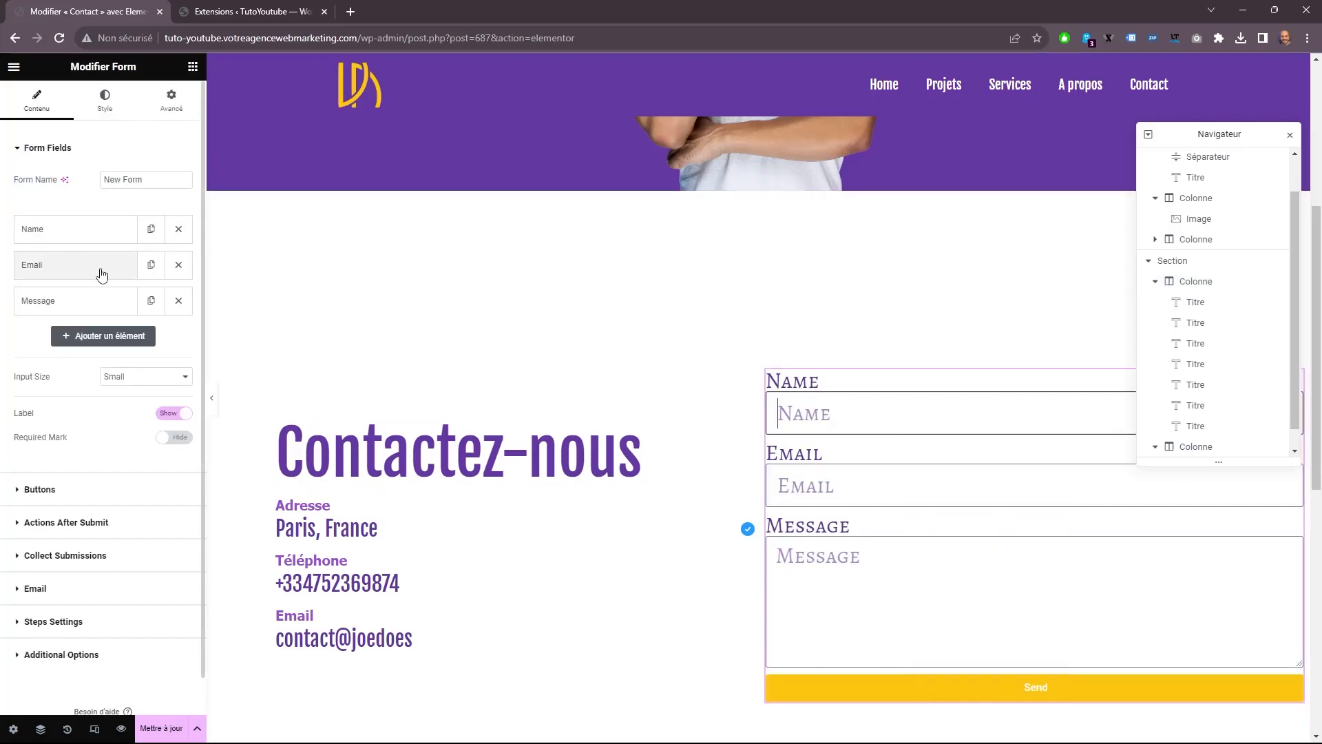
Duplicate the form's Email field, clear the Name field's label and set its placeholder to Nom.
click(151, 267)
click(102, 239)
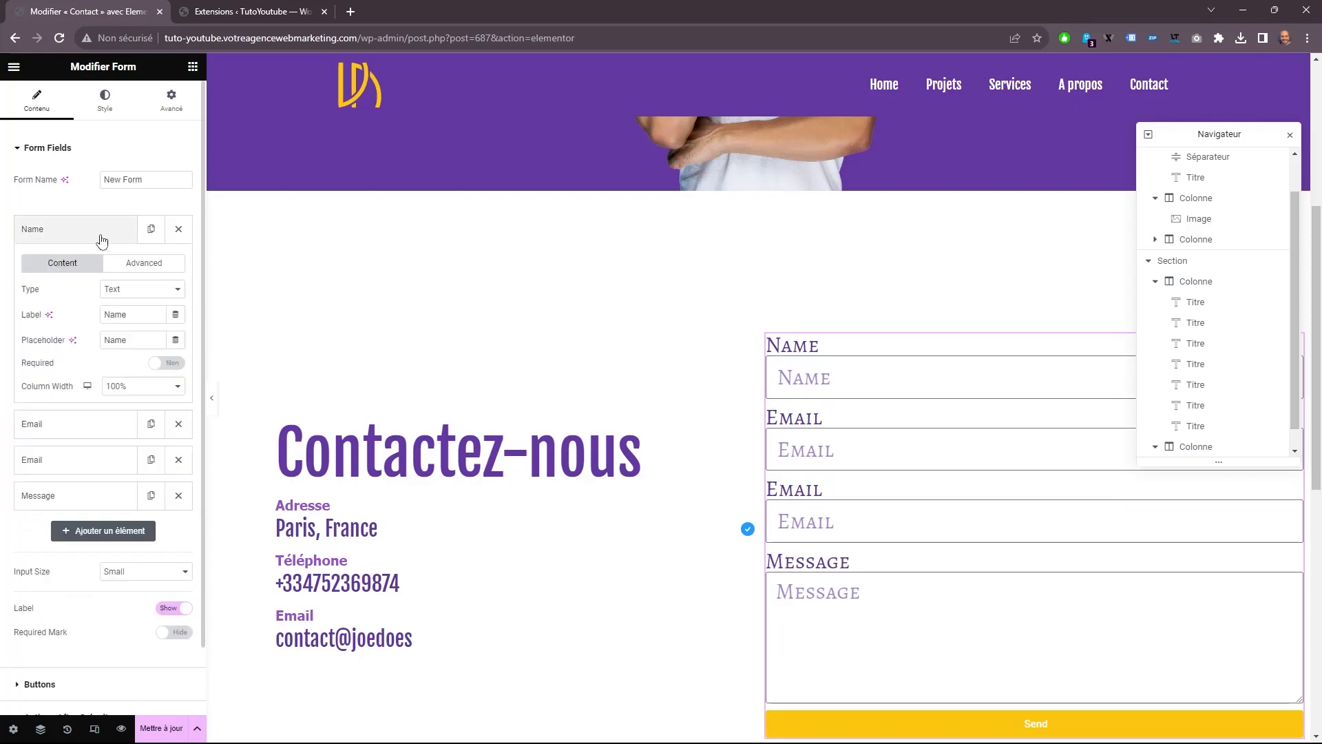
double_click(142, 319)
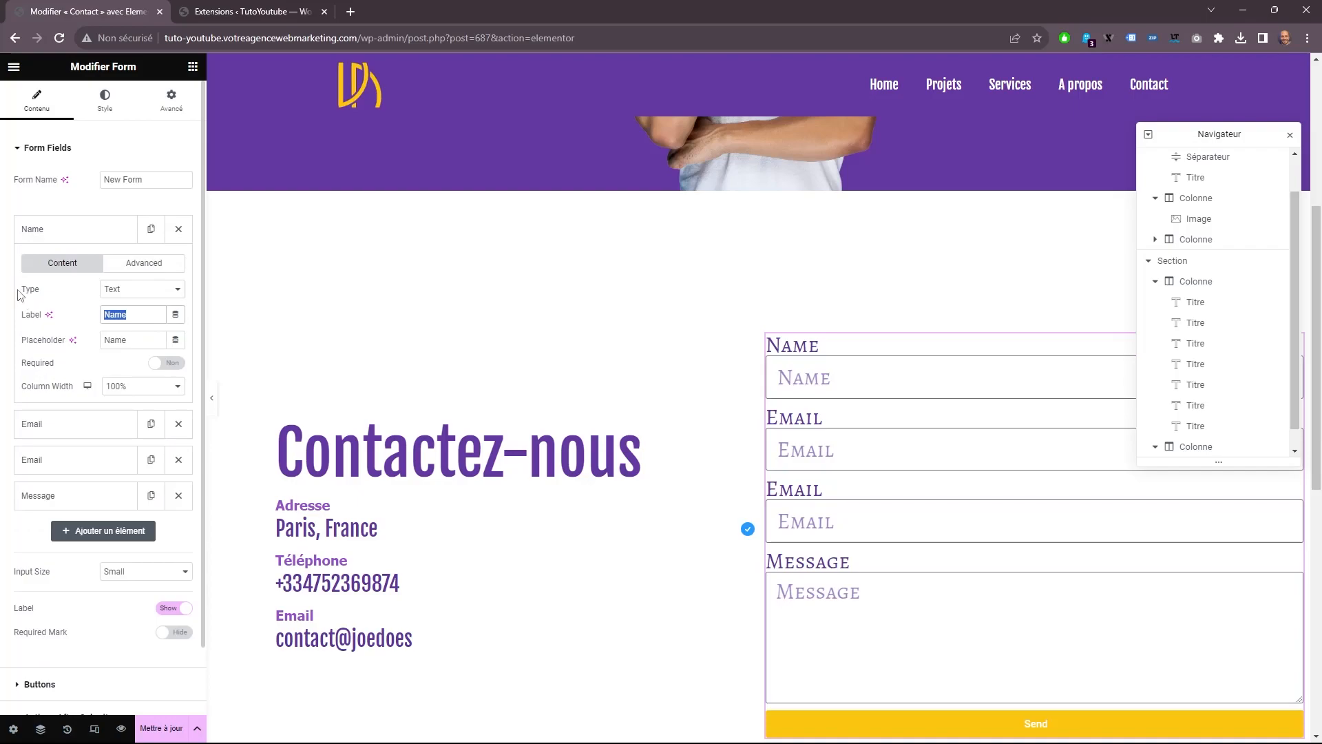
key(BackSpace)
drag(133, 339, 3, 337)
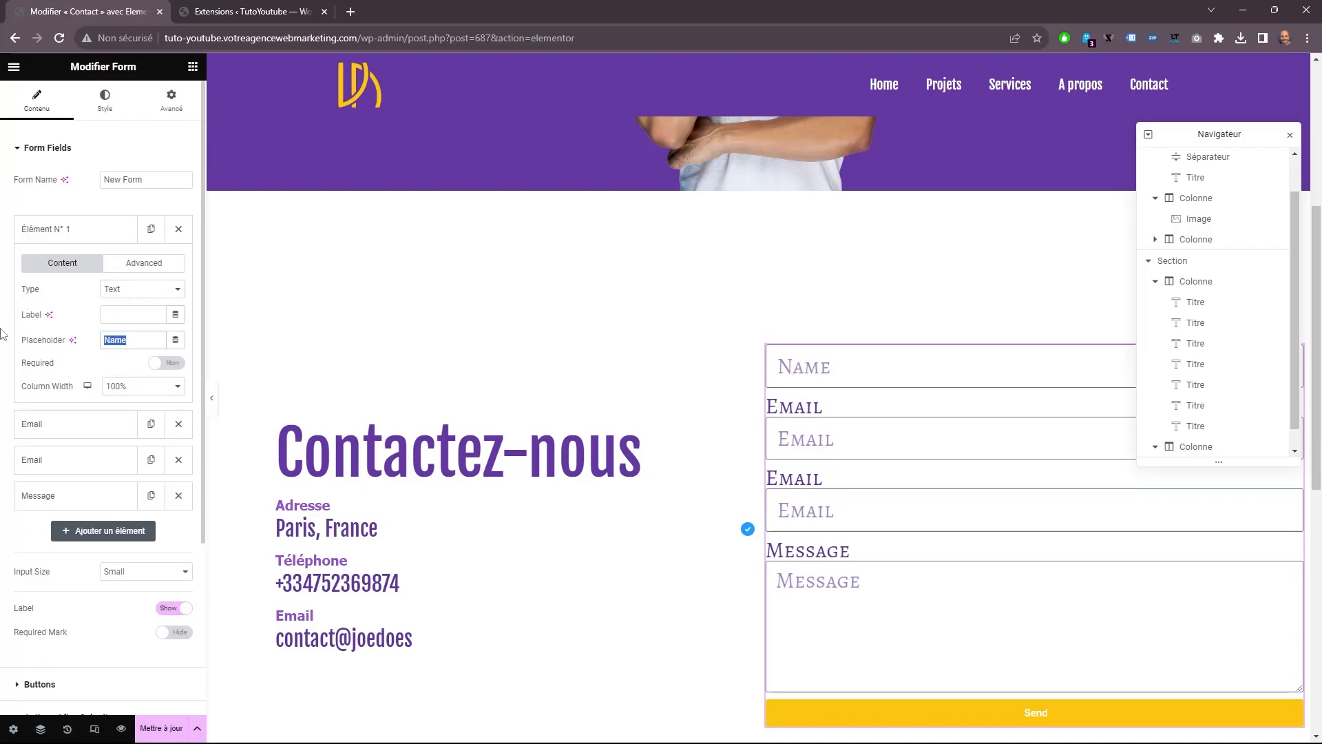
text(No)
text(m)
Change the first Email field to type Text, clear its label and set its placeholder to Prenom.
click(76, 424)
click(147, 331)
click(148, 332)
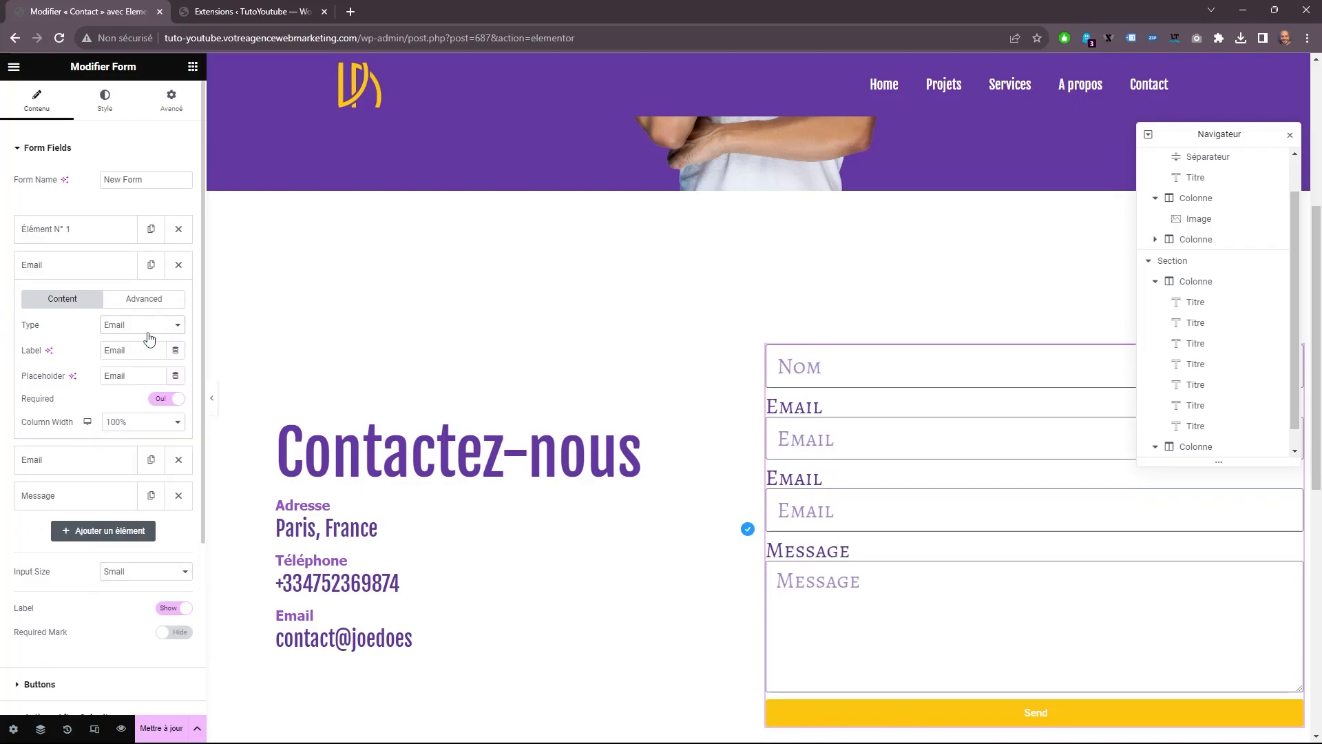
click(146, 327)
click(147, 326)
click(146, 328)
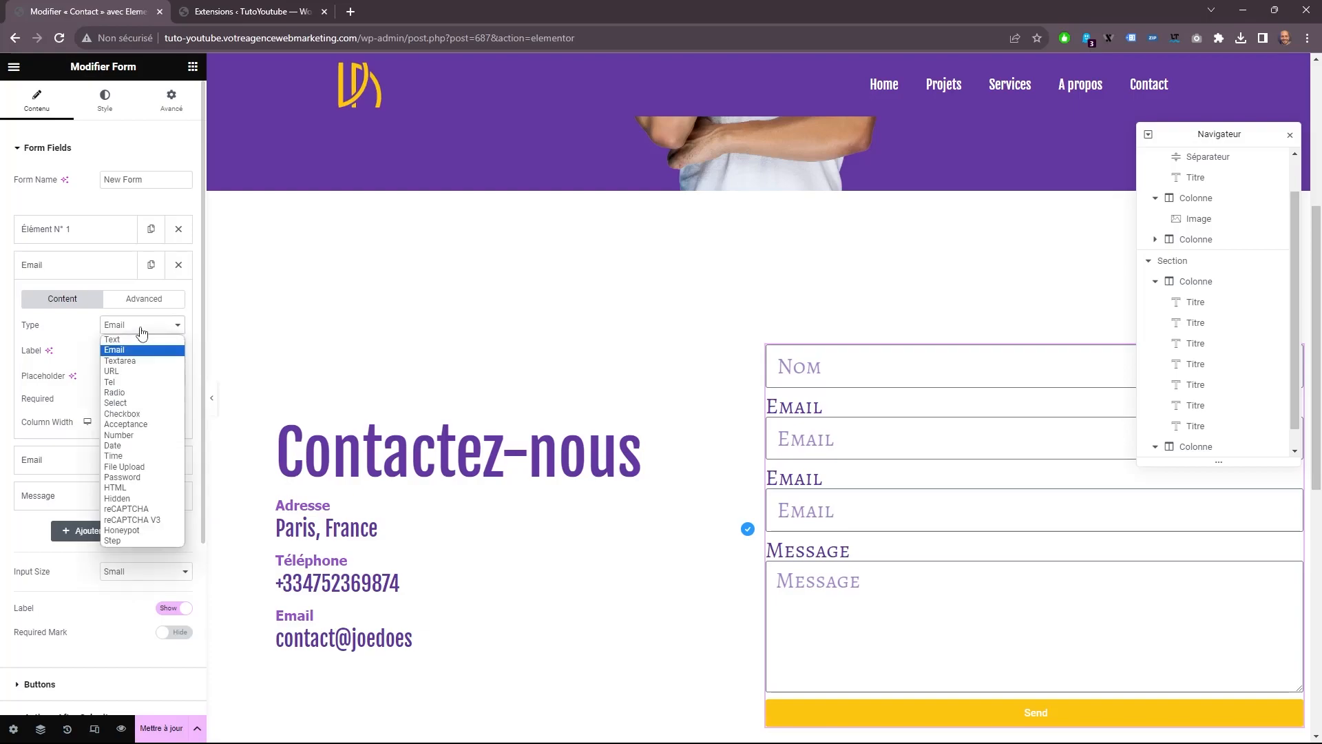
click(141, 340)
key(Tab)
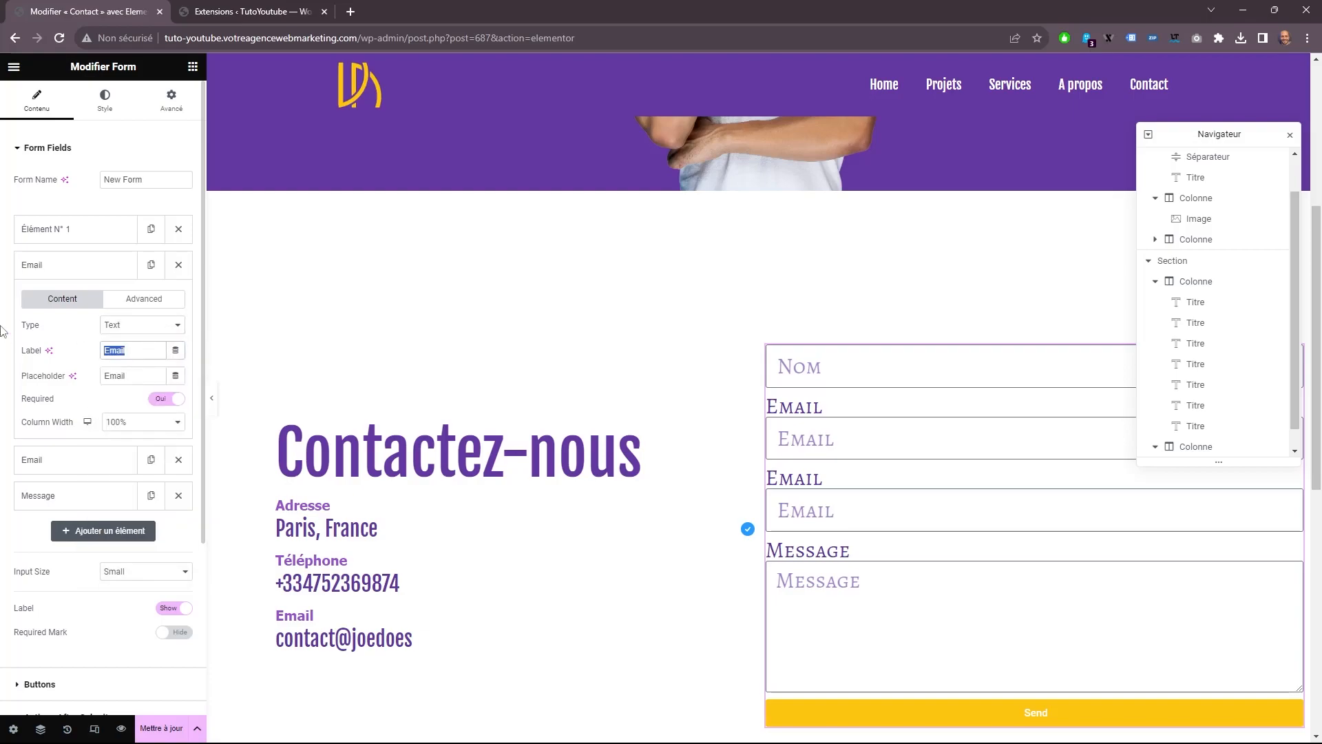
key(BackSpace)
double_click(146, 378)
text(Prenom)
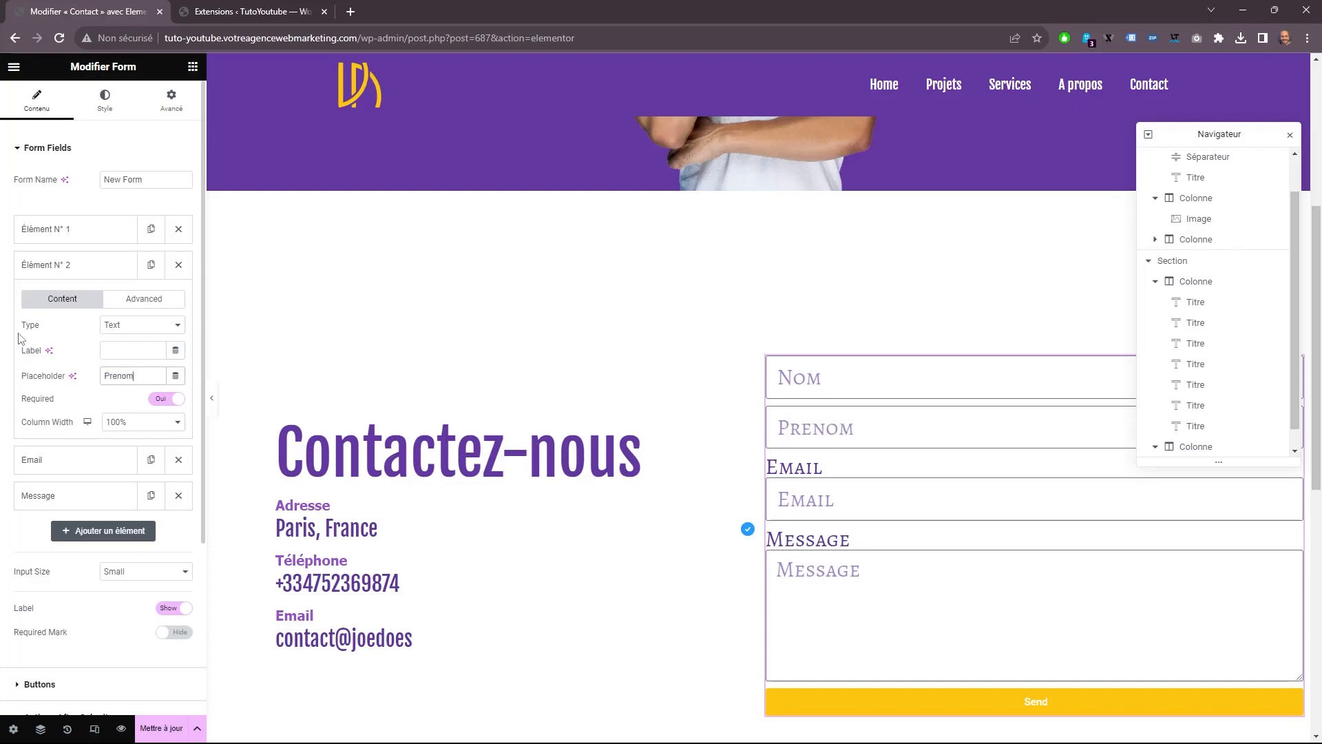
Duplicate the remaining Email field, and make the first of the two a Tel field with no label and the placeholder Téléphone.
click(75, 461)
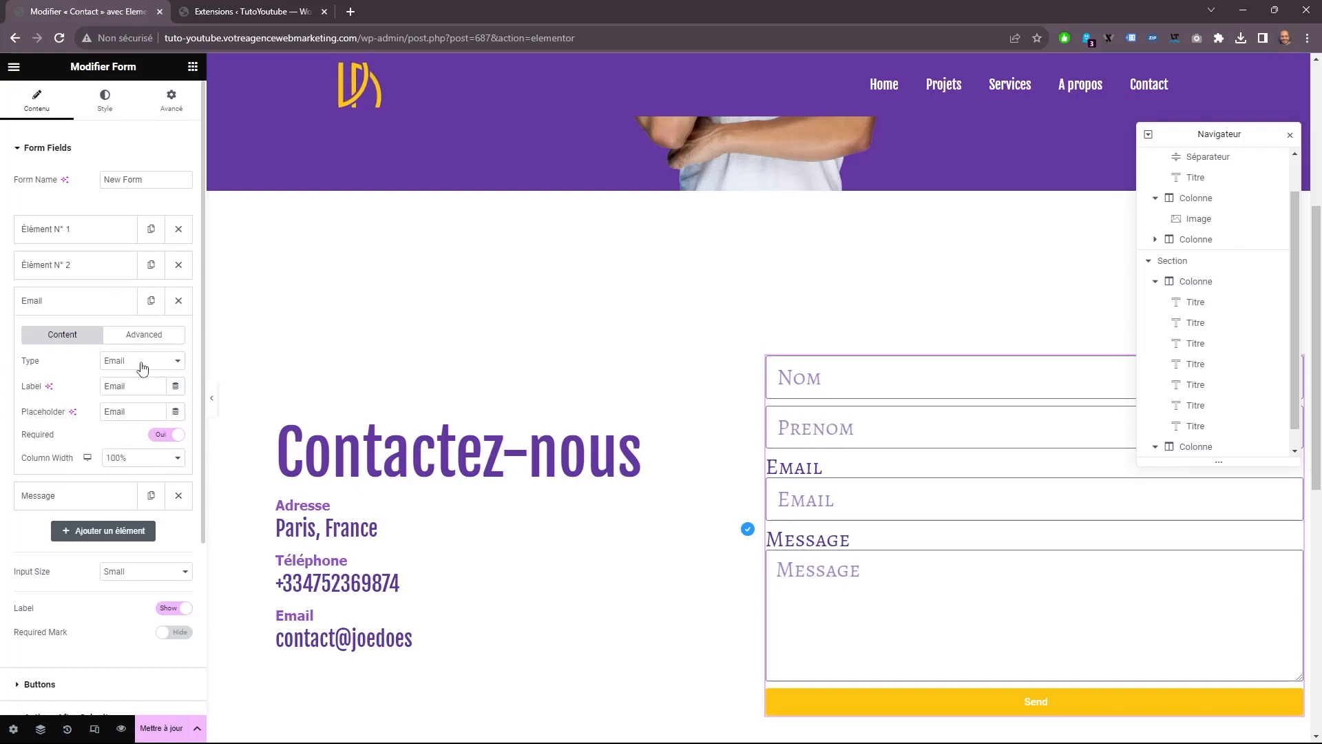
click(150, 301)
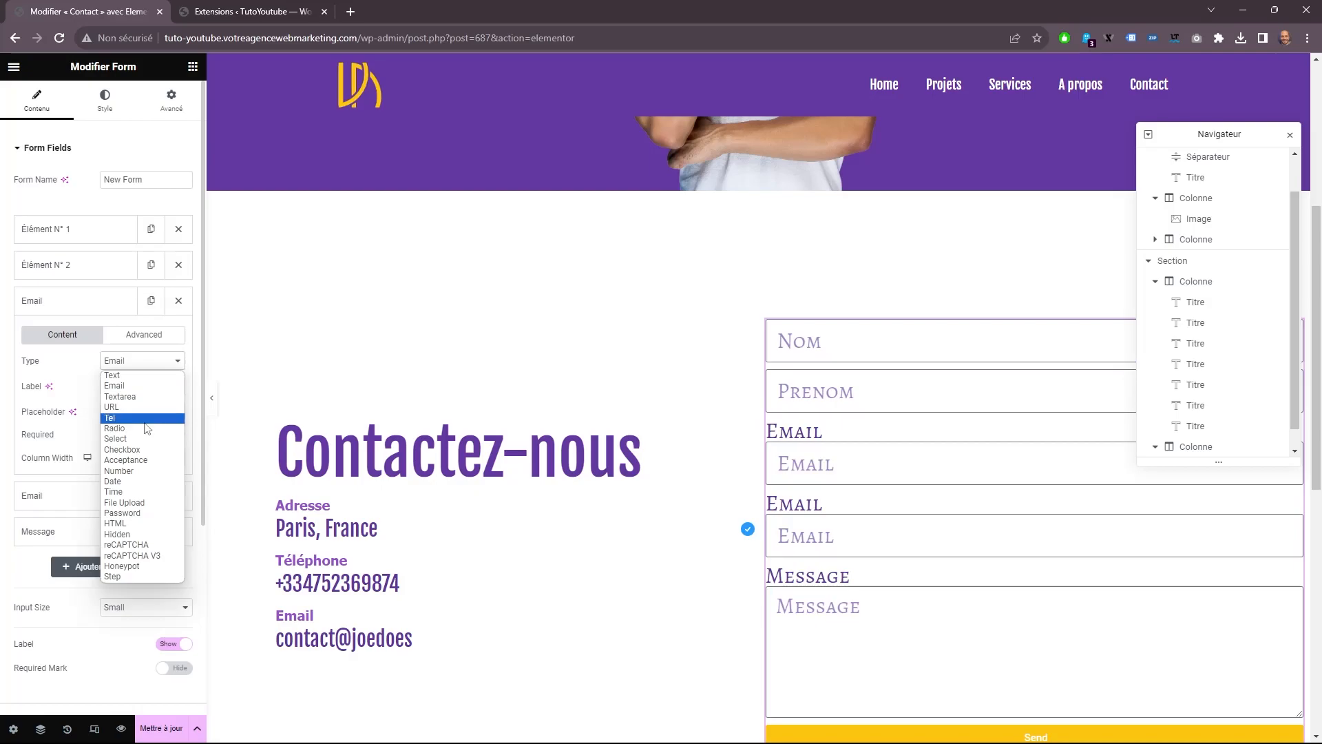
click(145, 421)
double_click(146, 393)
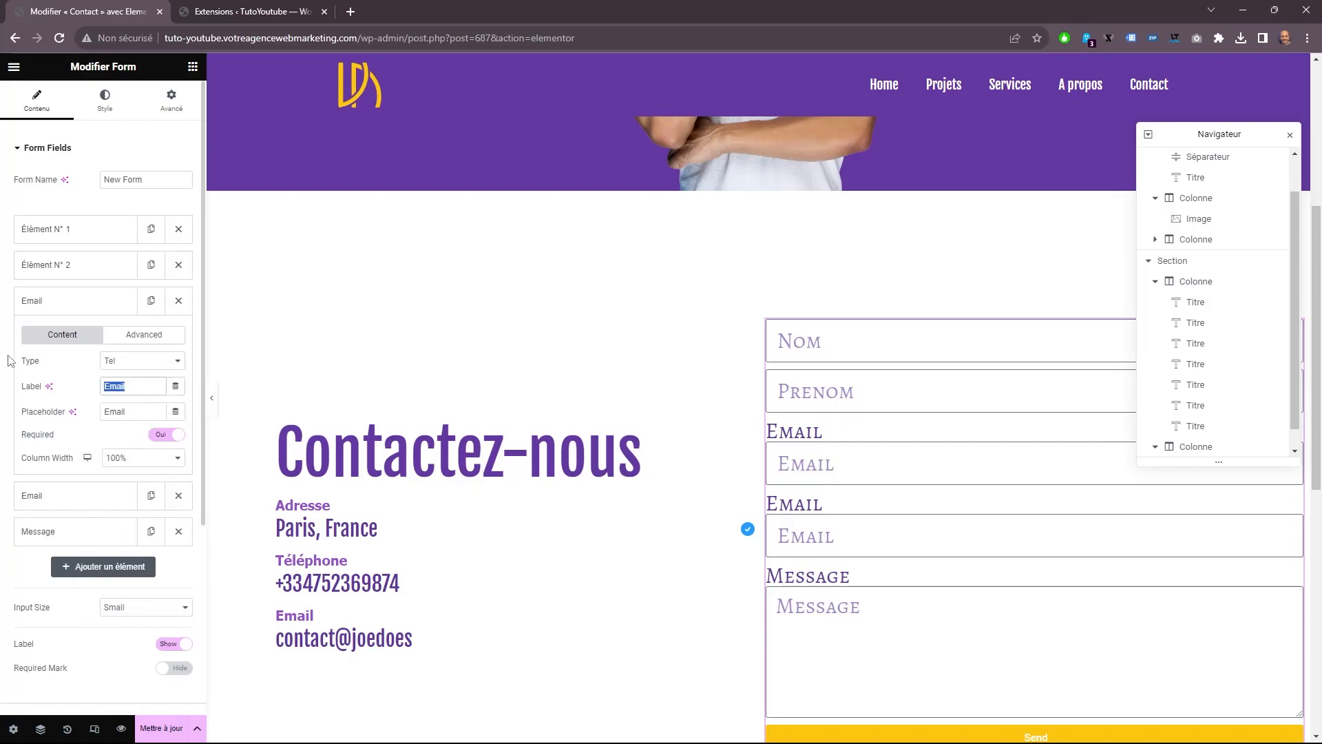
key(BackSpace)
double_click(145, 412)
text(Téléphone)
Clear the labels of the form's Email and Message fields, keeping only their placeholders.
click(93, 495)
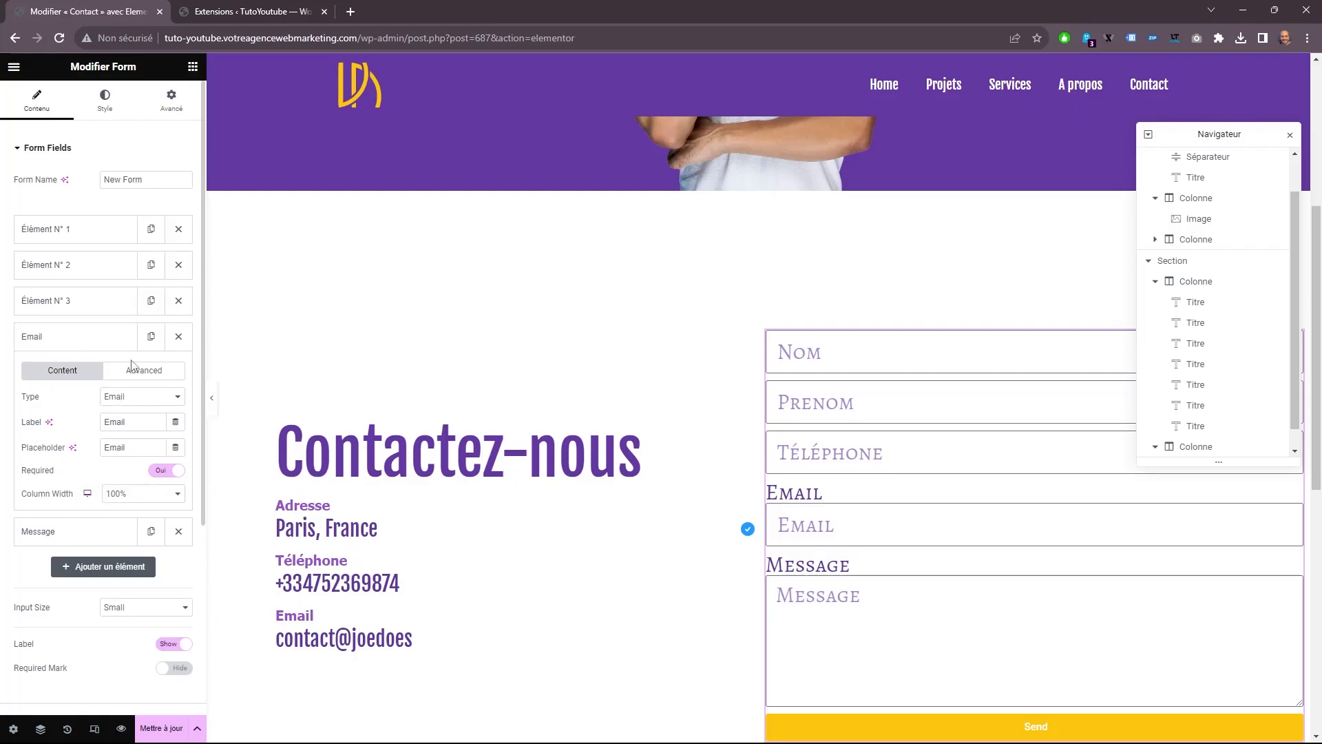
drag(137, 421, 2, 420)
key(BackSpace)
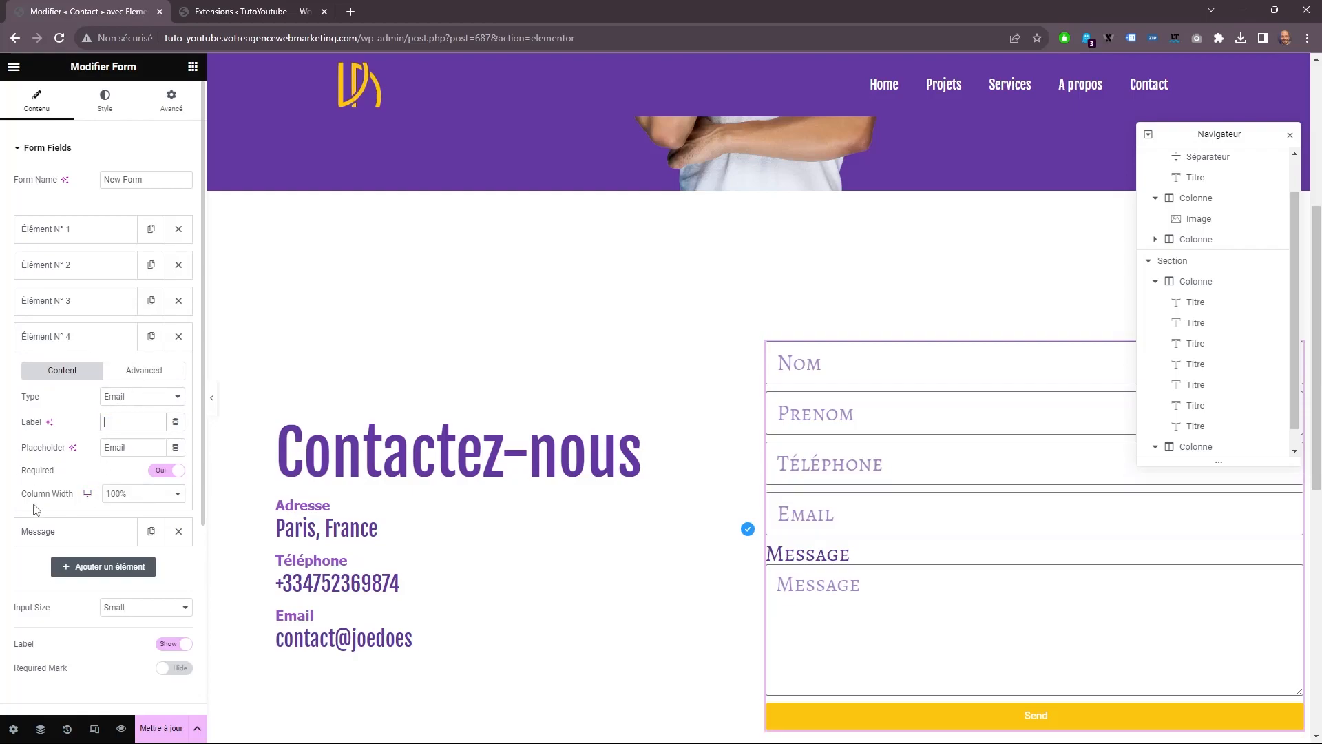
click(74, 536)
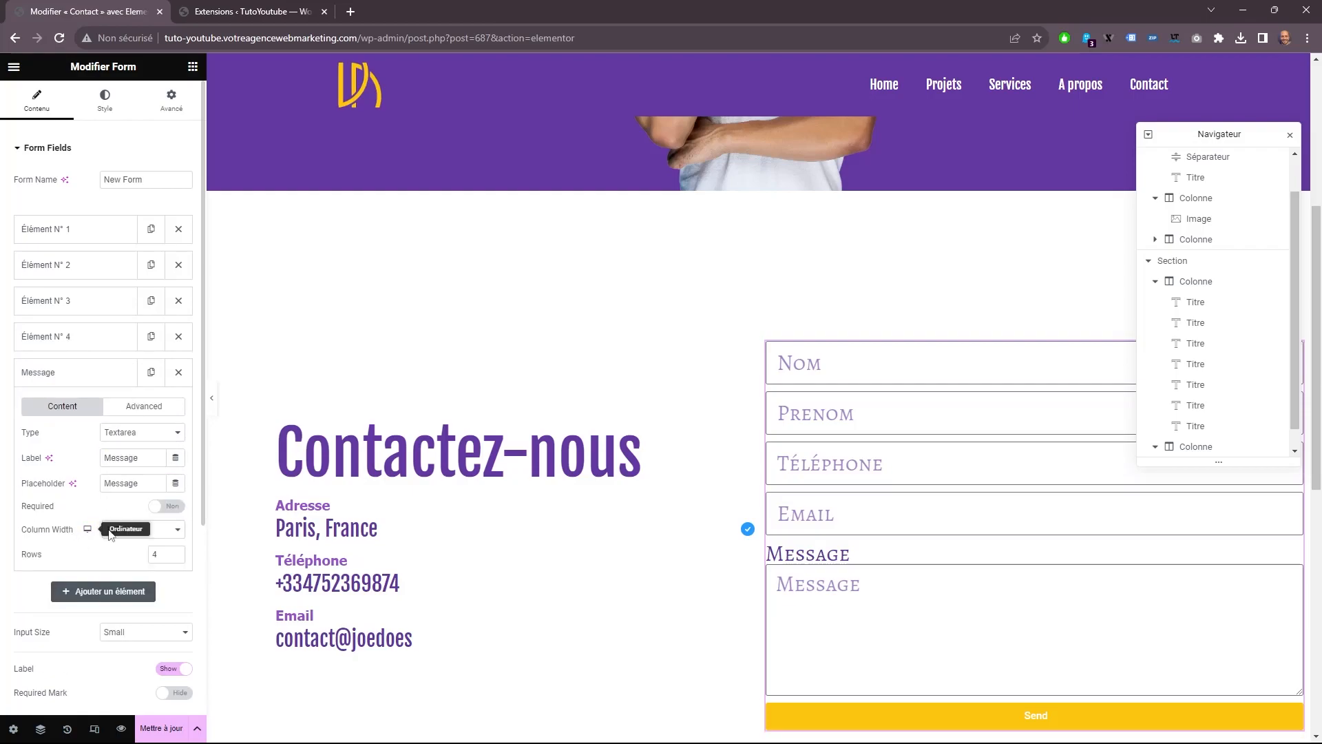
double_click(149, 462)
key(BackSpace)
Set the form's submit button text to Envoyez.
scroll(82, 559, down, 5)
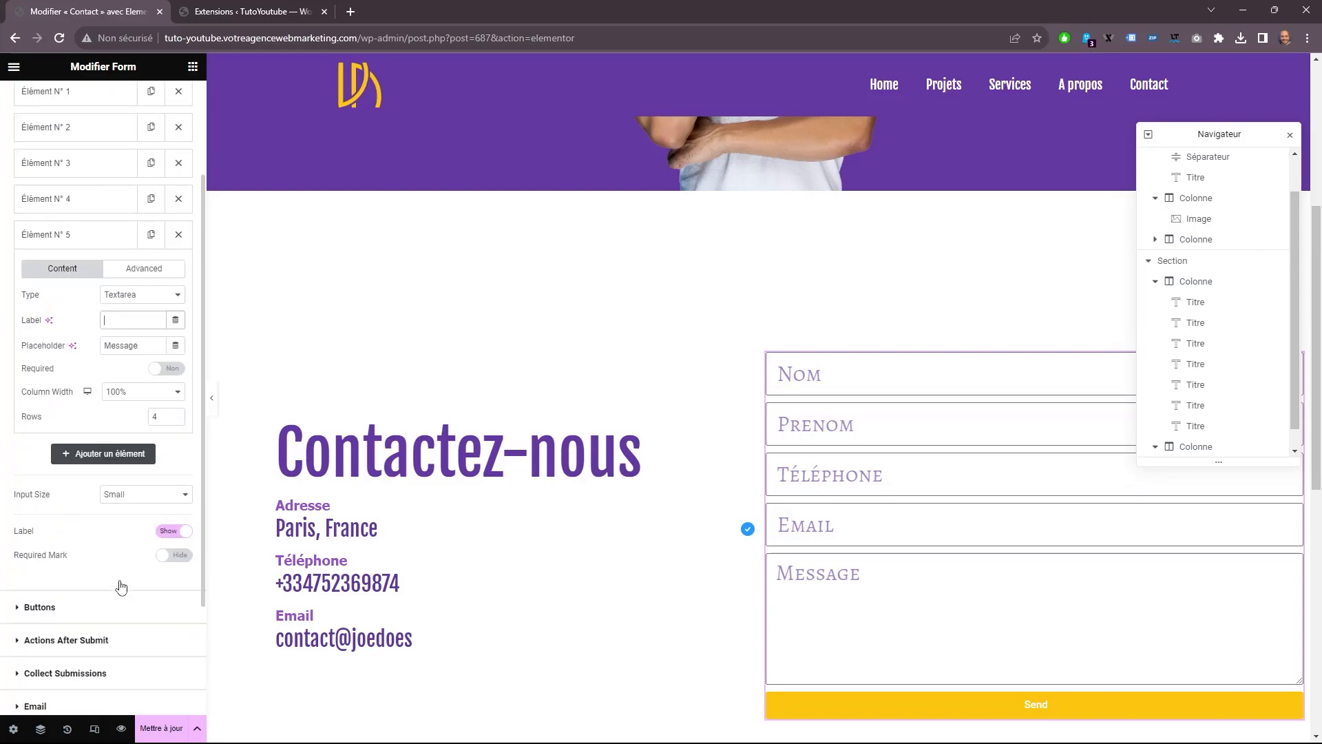
click(85, 461)
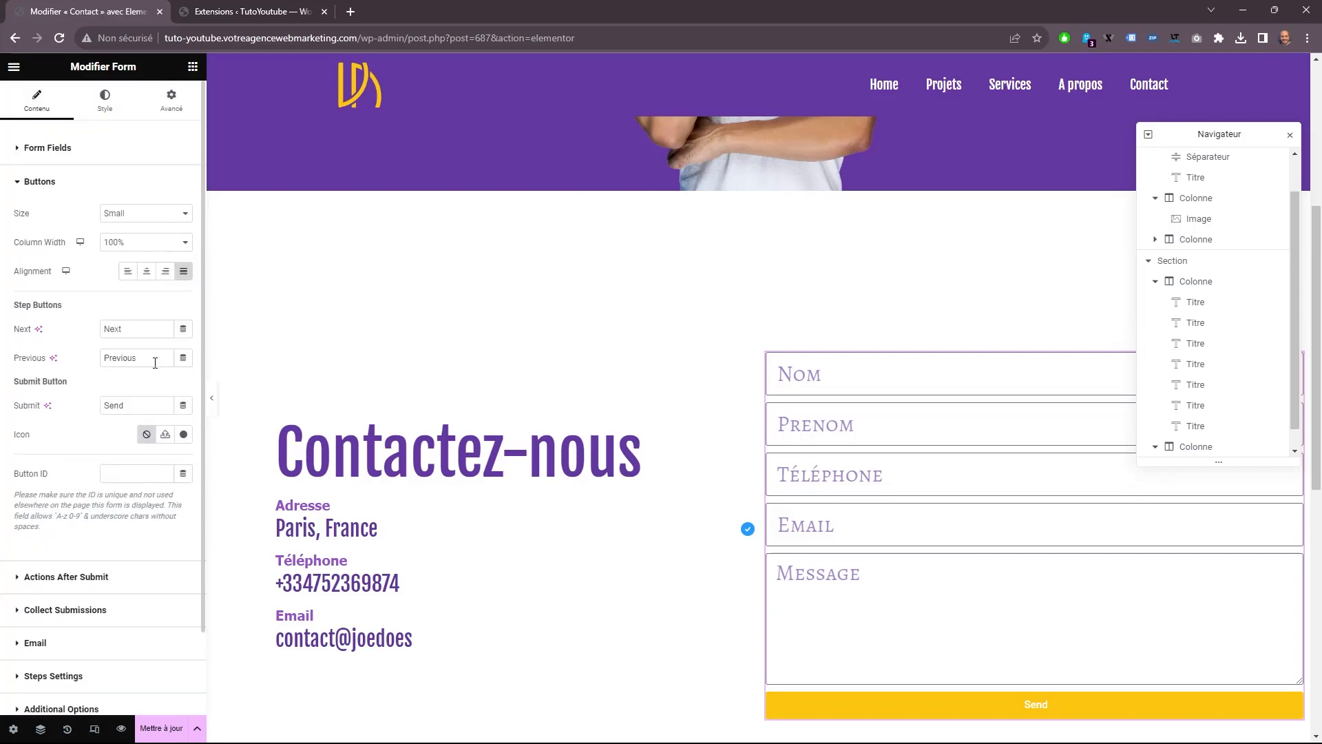
double_click(150, 411)
text(E)
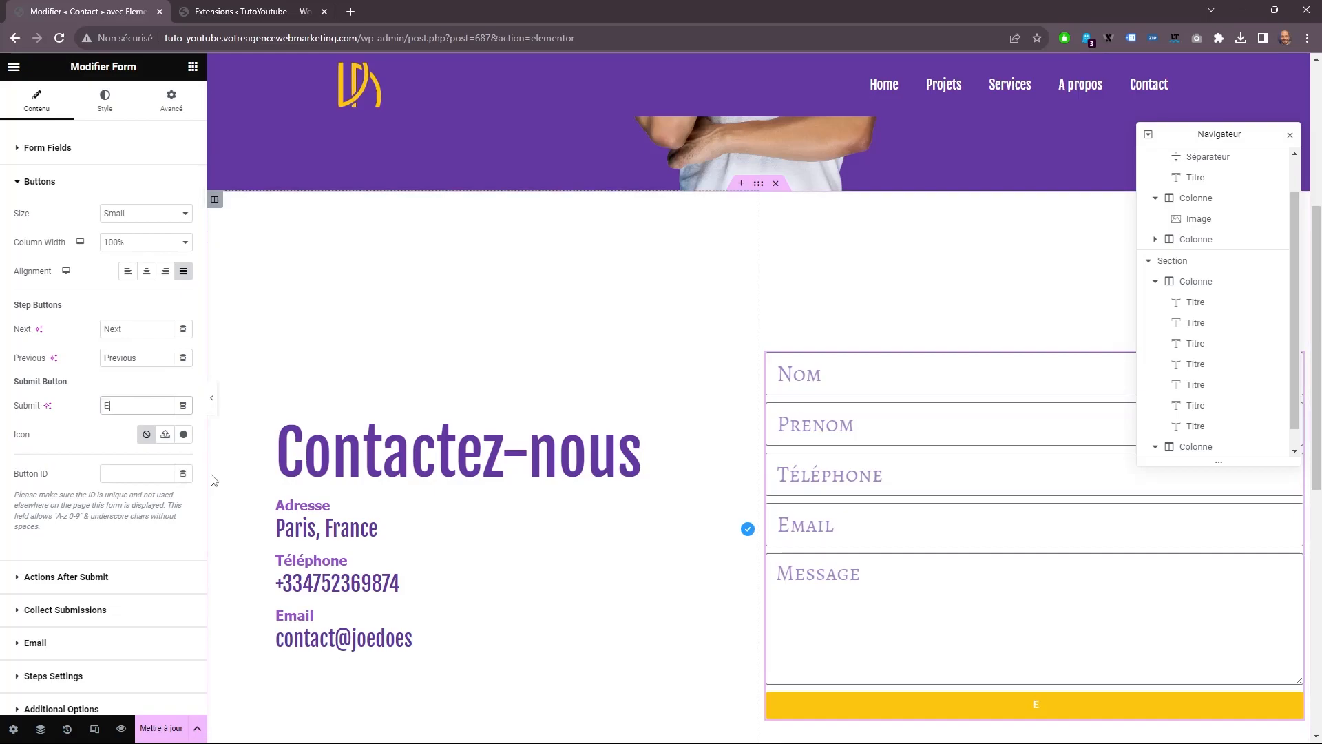
text(nvoyez)
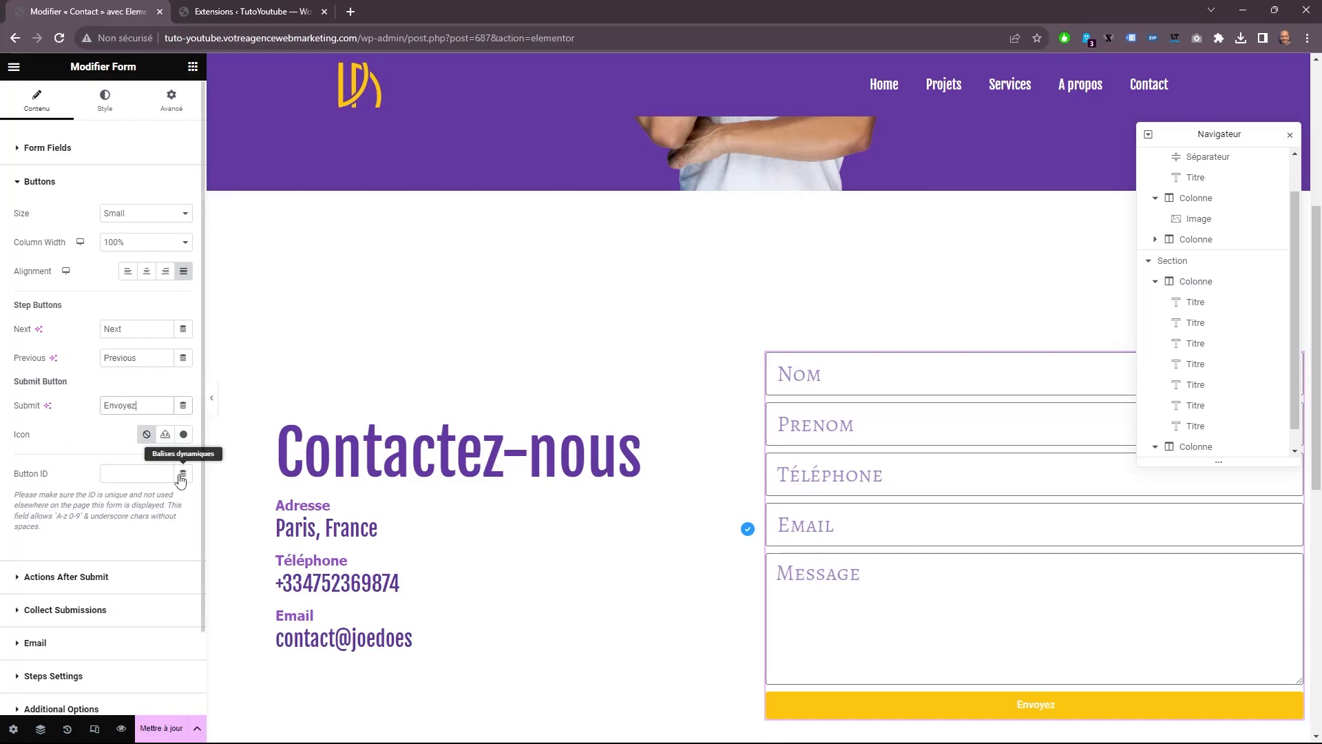
Search the icon library for an envelope and insert the outlined open envelope on the submit button.
click(183, 436)
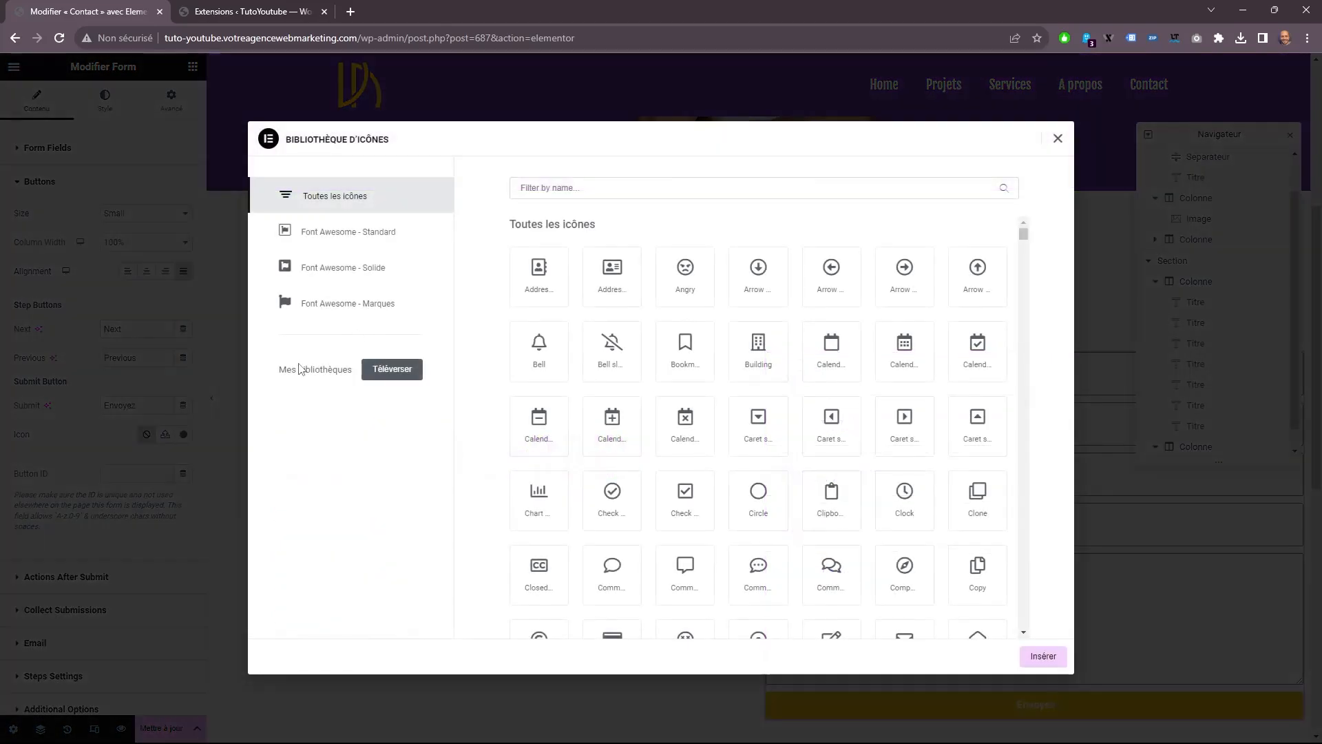
click(551, 187)
text(envel)
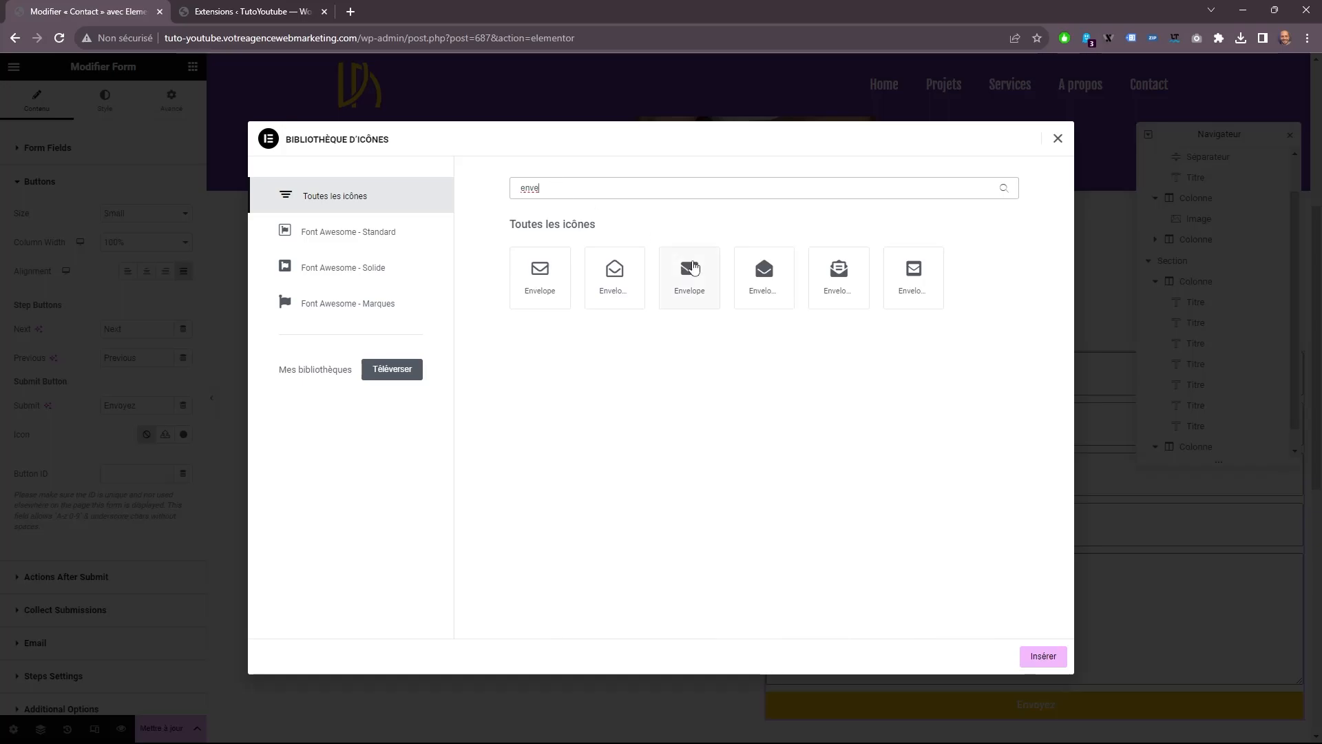
click(614, 275)
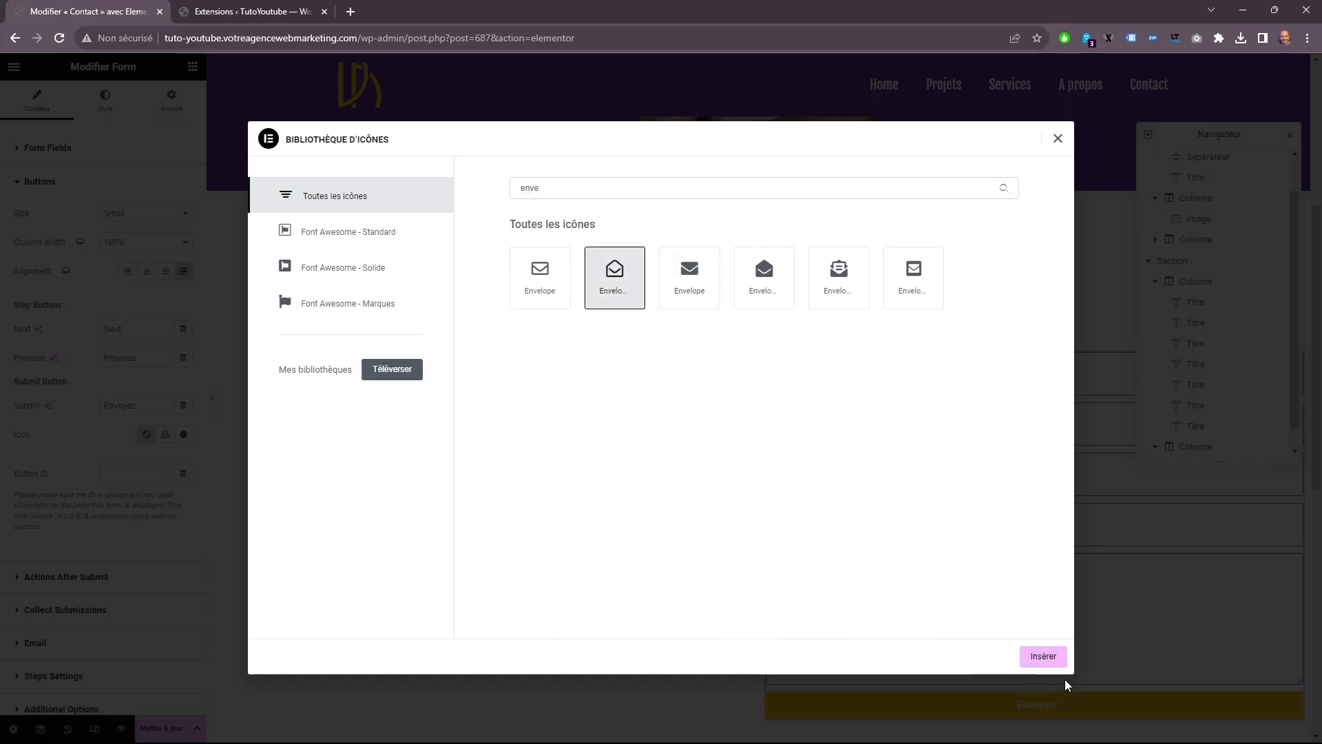
click(1043, 655)
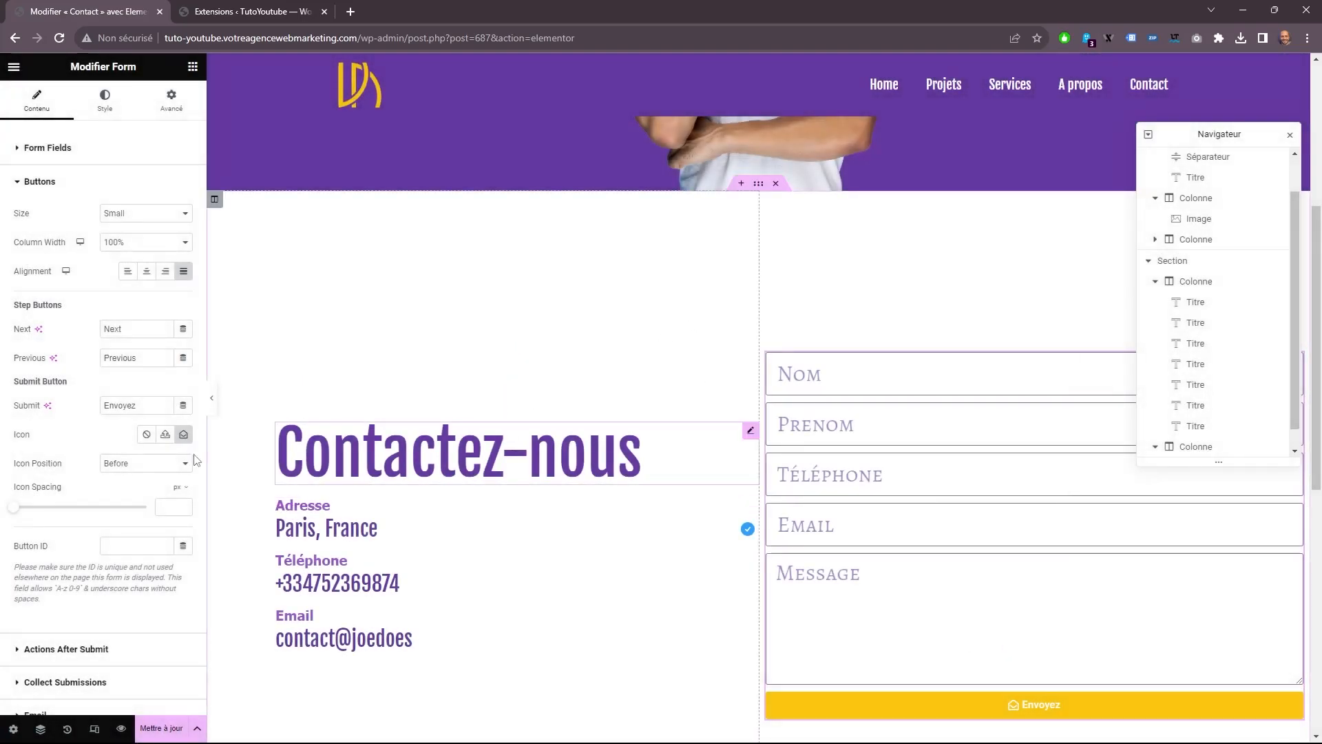
Position the submit button's icon after the text with a spacing of 20 px.
click(157, 463)
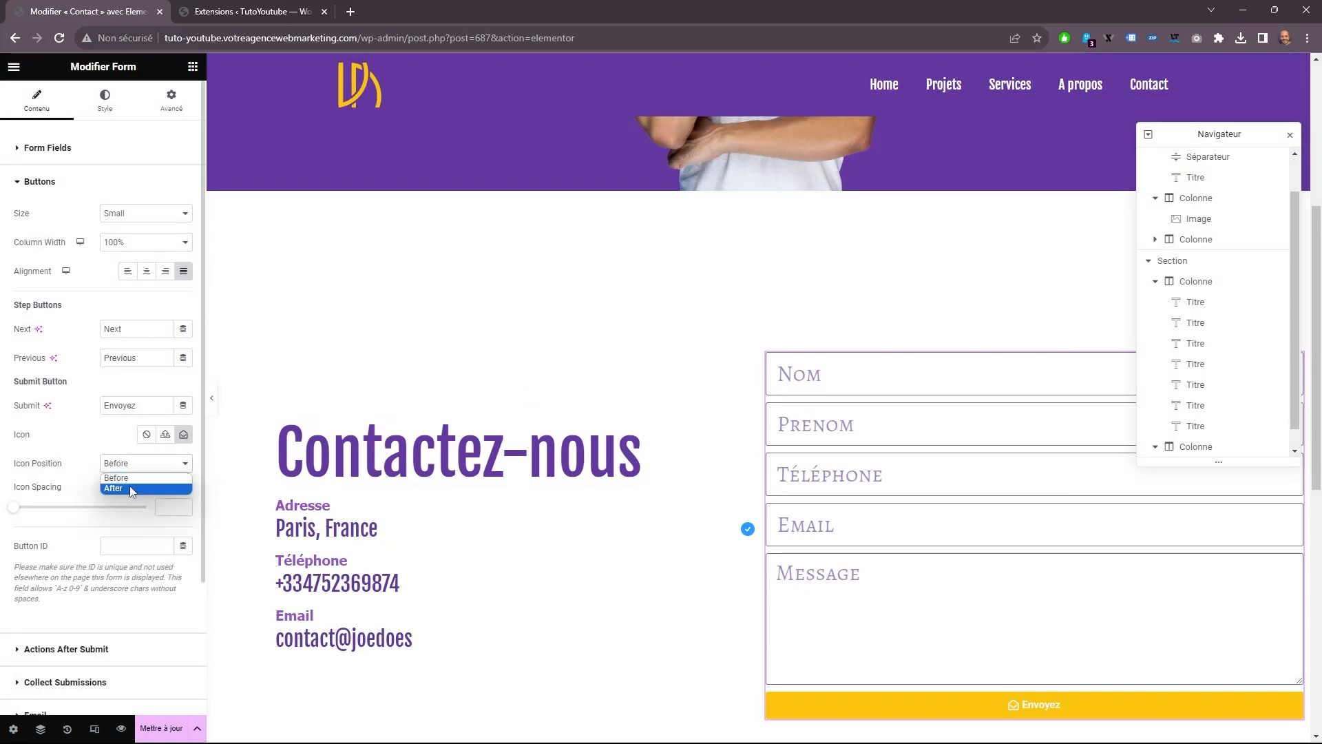
click(130, 487)
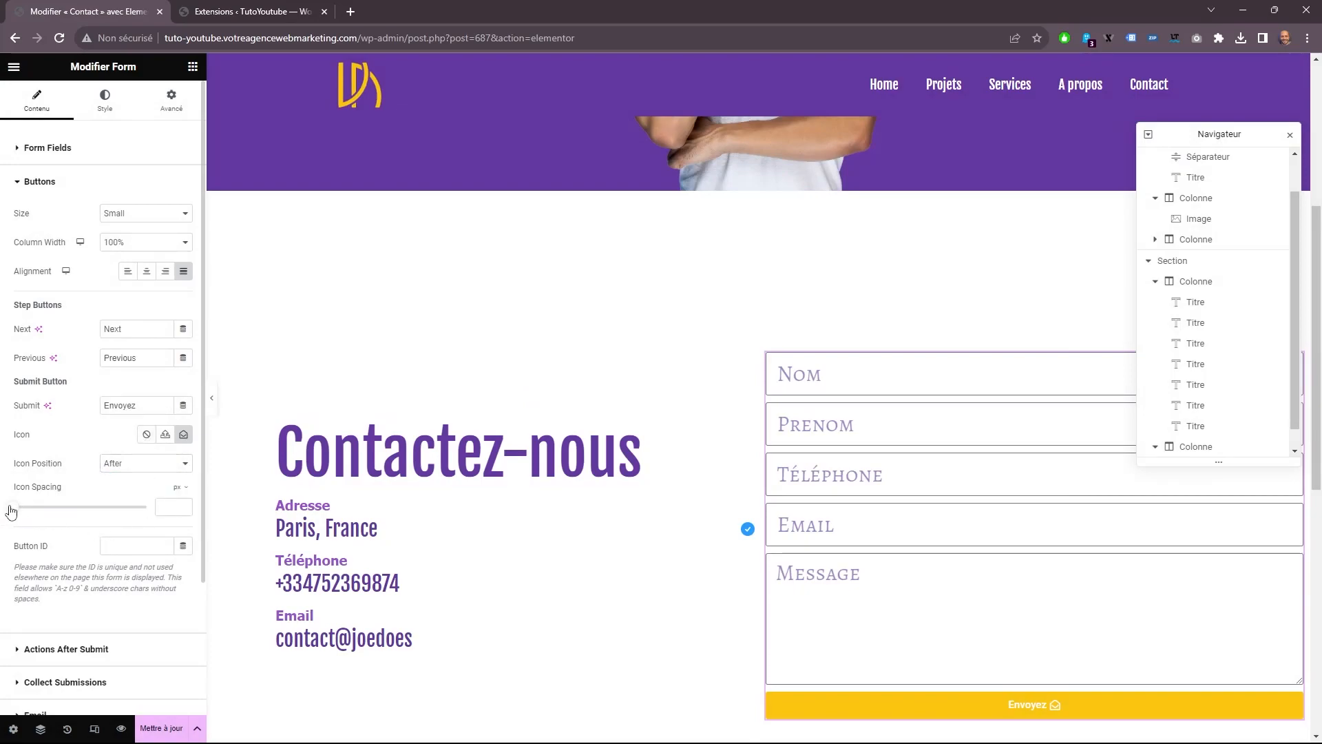
text(20)
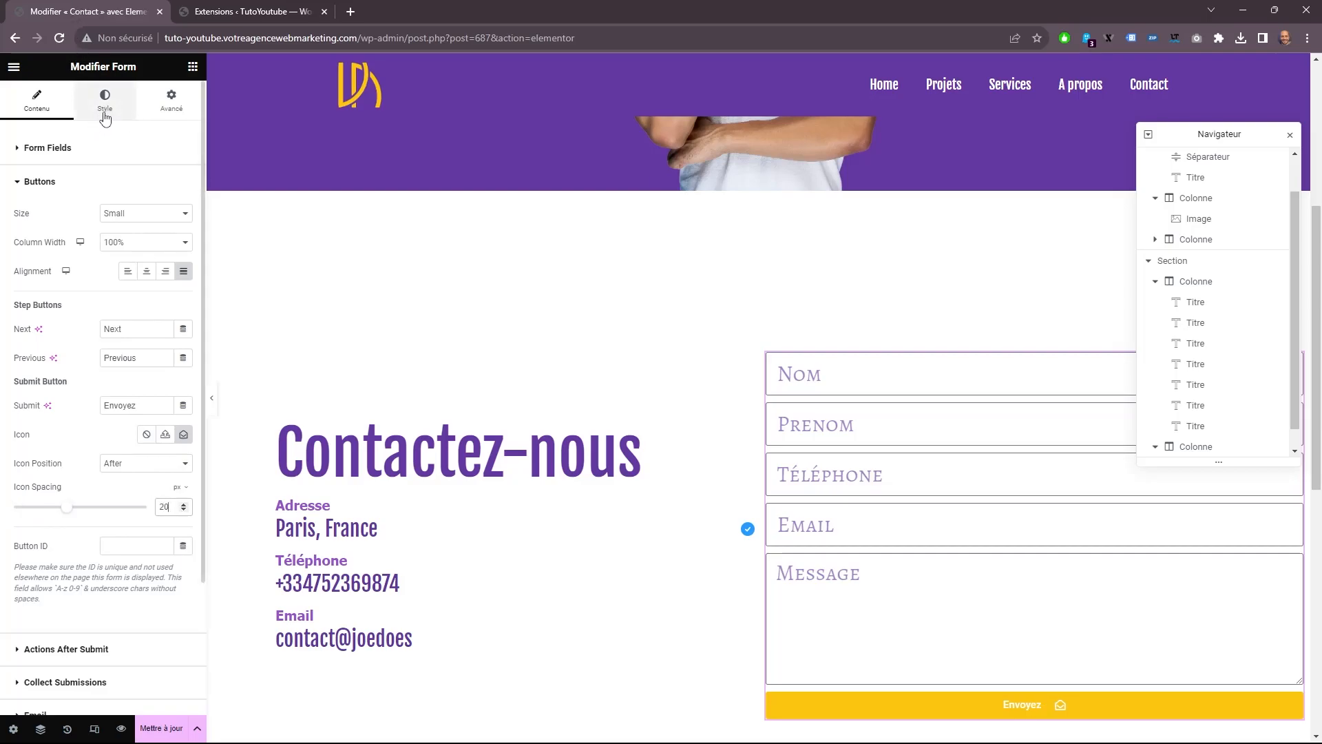
Set the column width of the Nom and Prenom form fields to 50%.
click(110, 154)
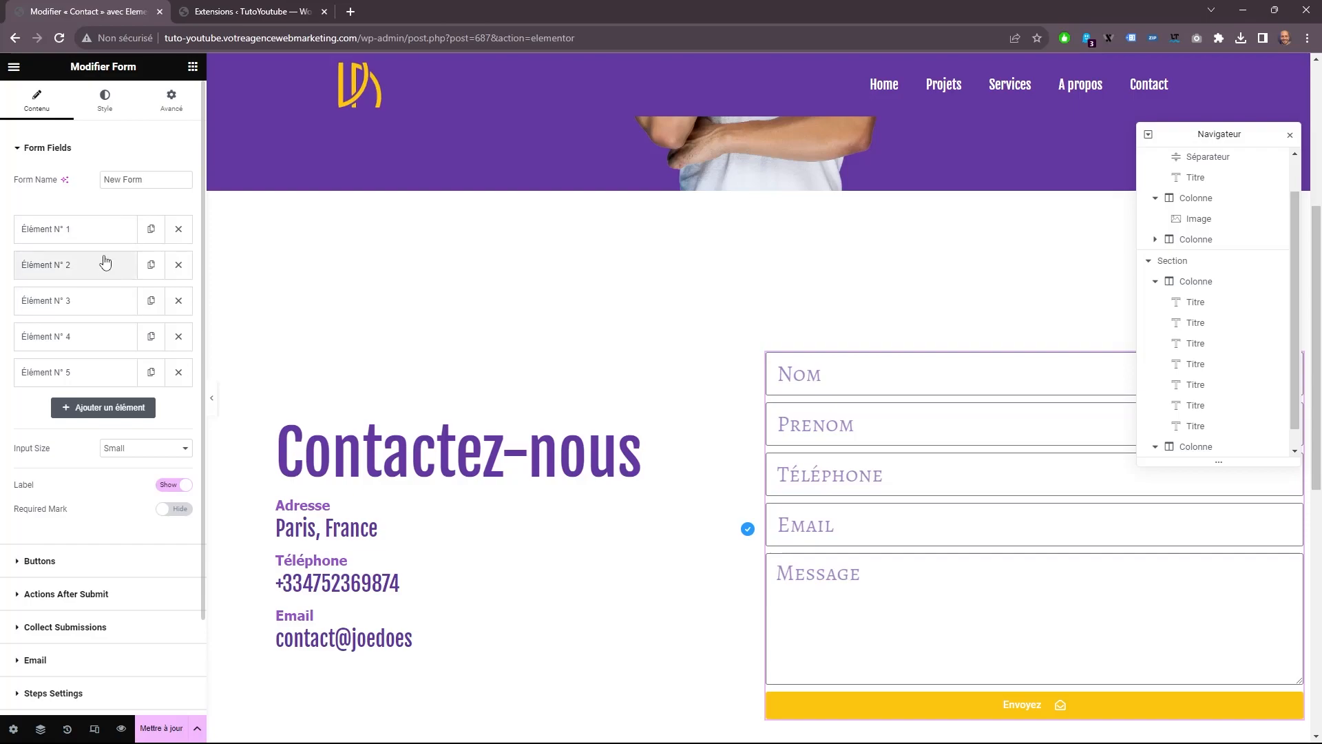
click(103, 231)
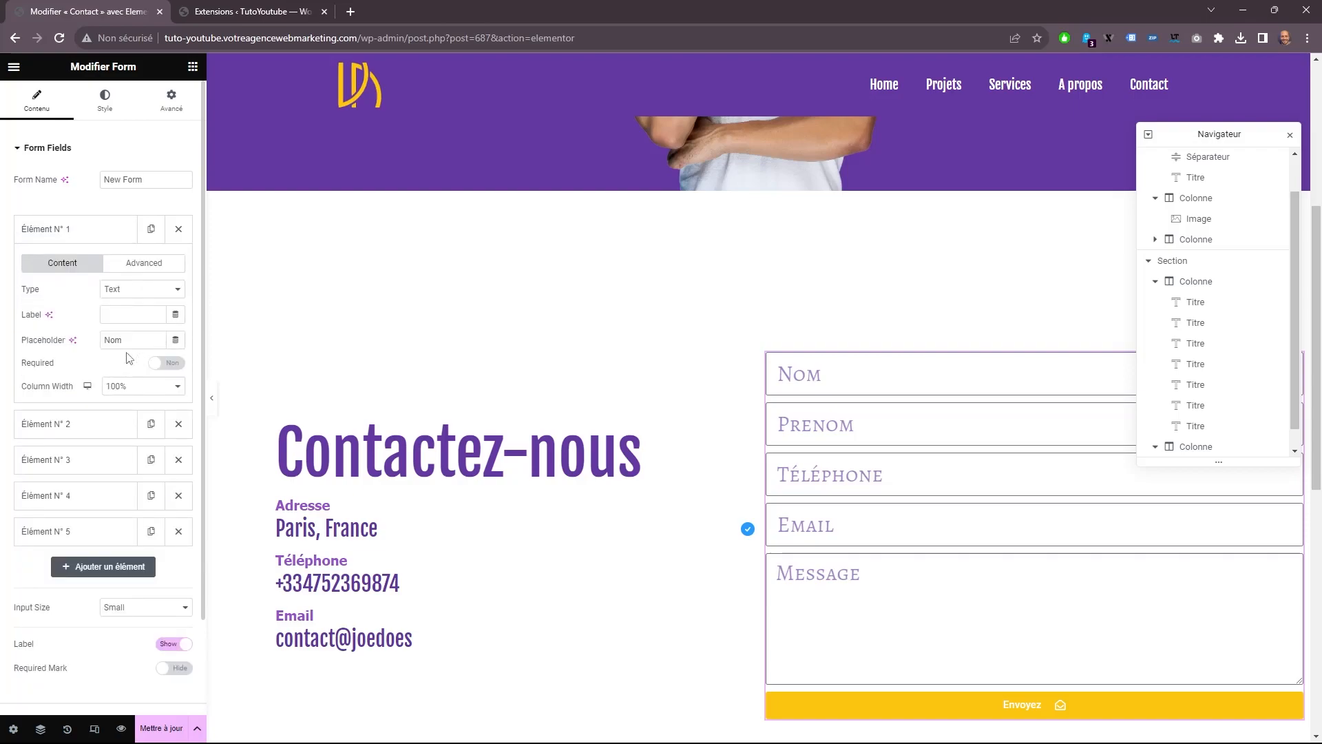
click(114, 390)
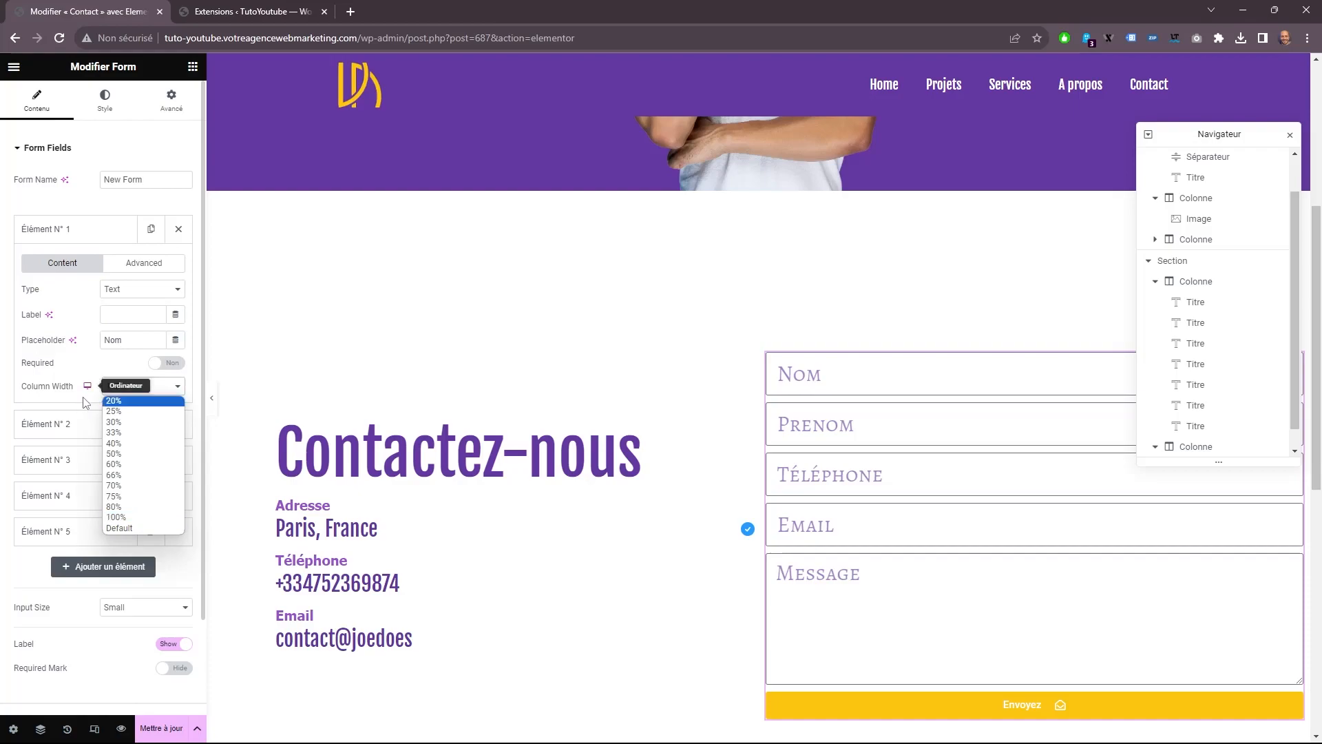
click(135, 454)
click(110, 425)
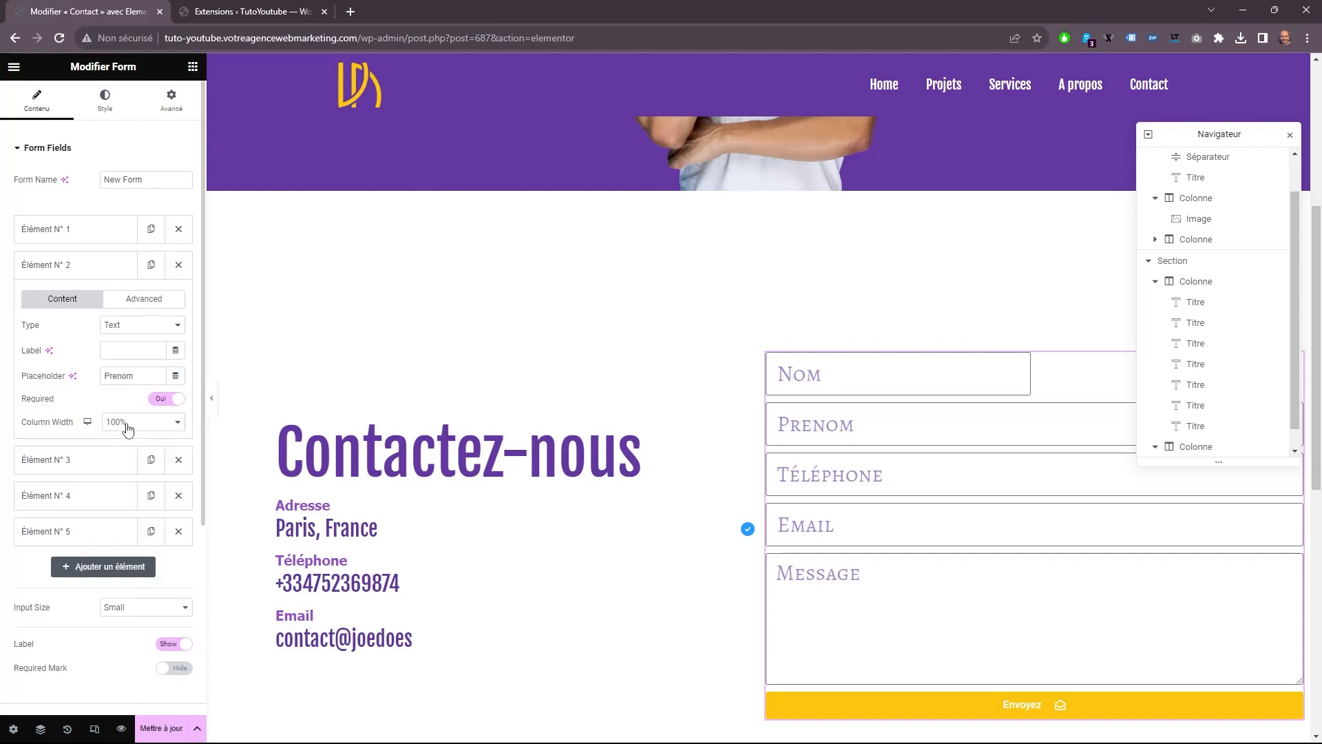
click(127, 428)
click(123, 486)
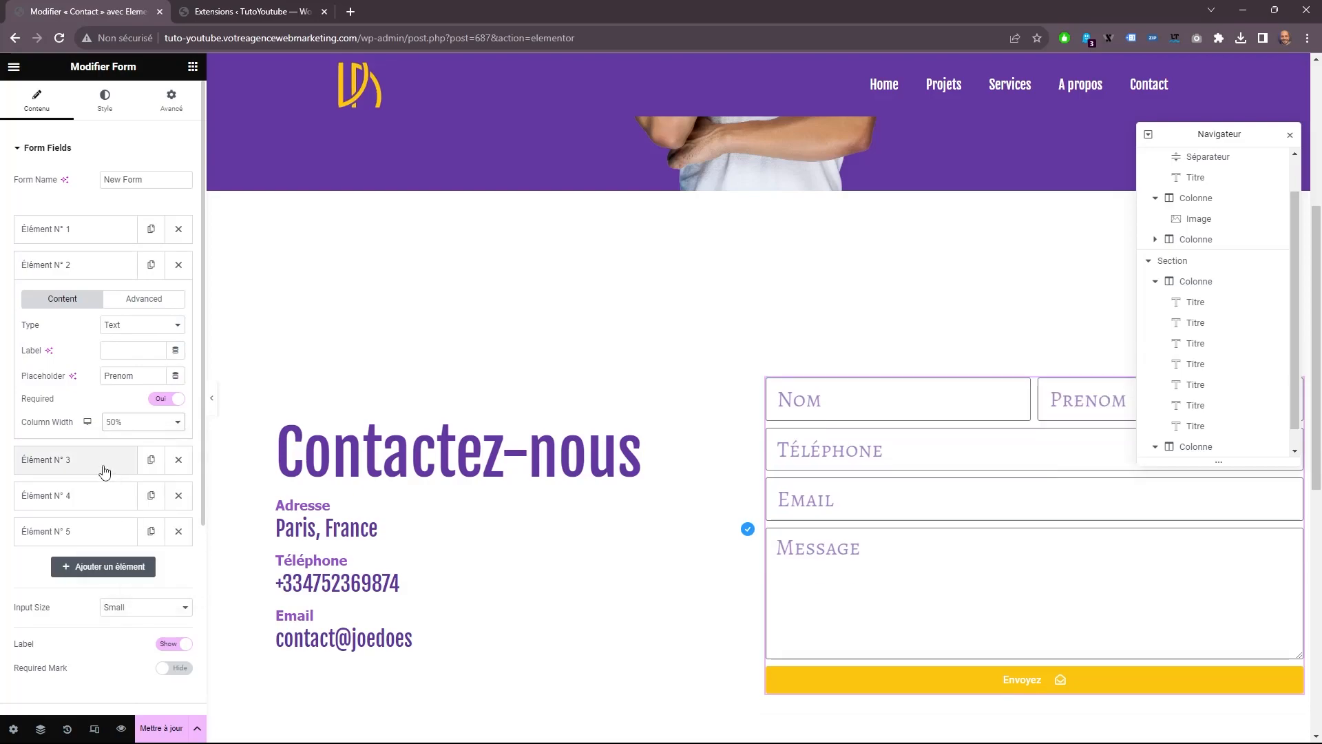
Set the column width of the Téléphone and Email form fields to 50%.
click(105, 471)
click(120, 457)
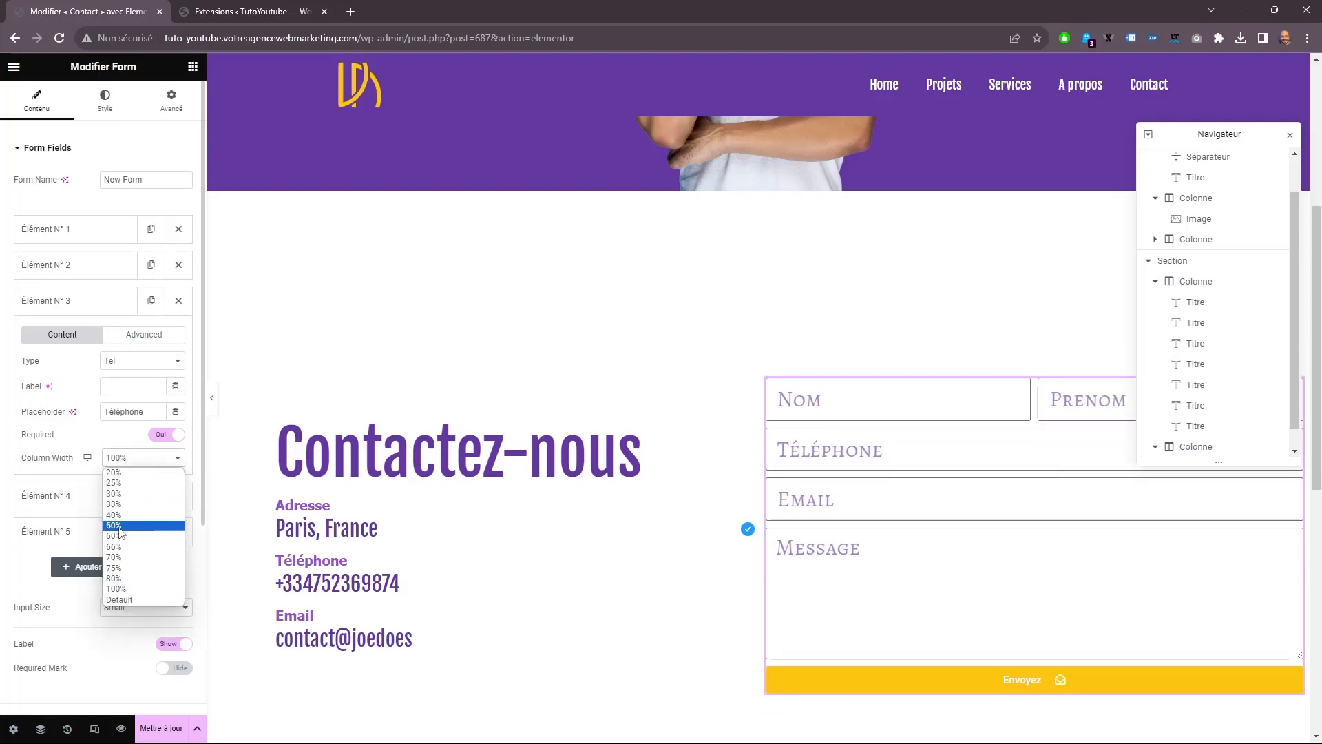
click(119, 526)
click(106, 496)
click(122, 495)
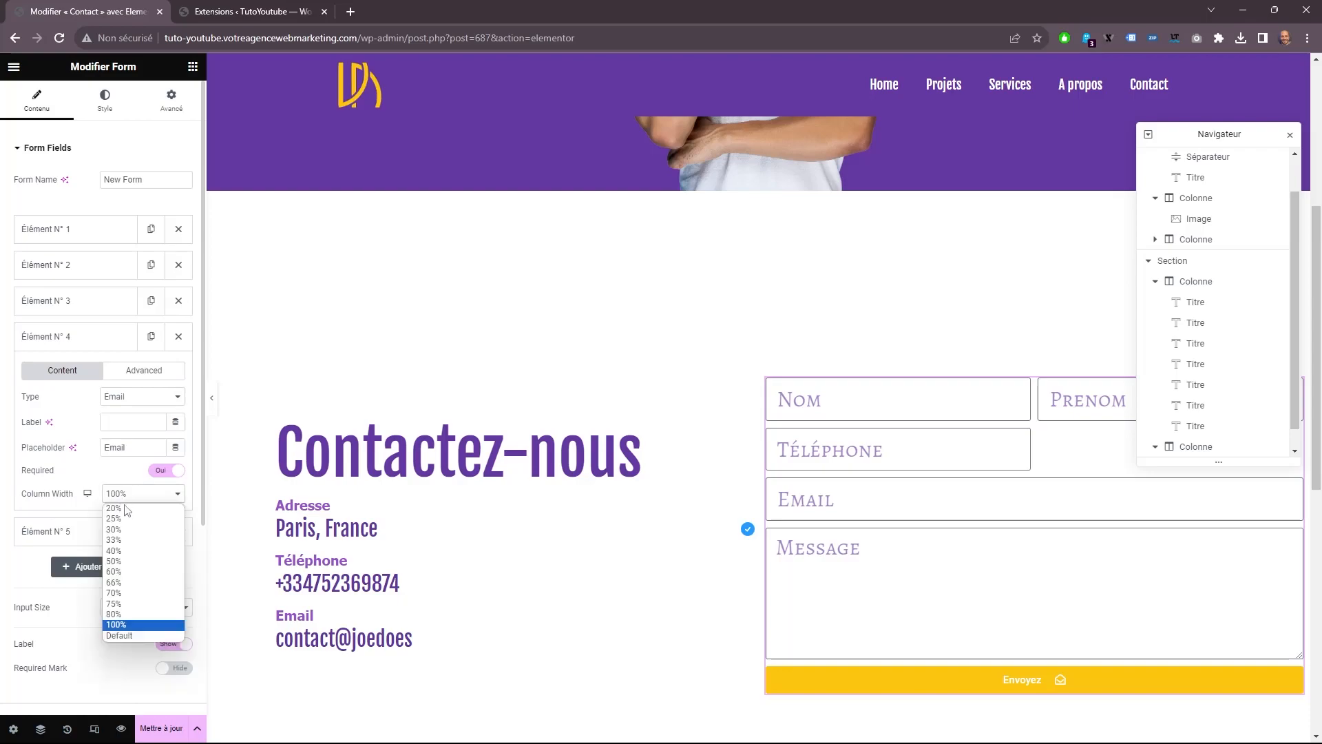
click(128, 562)
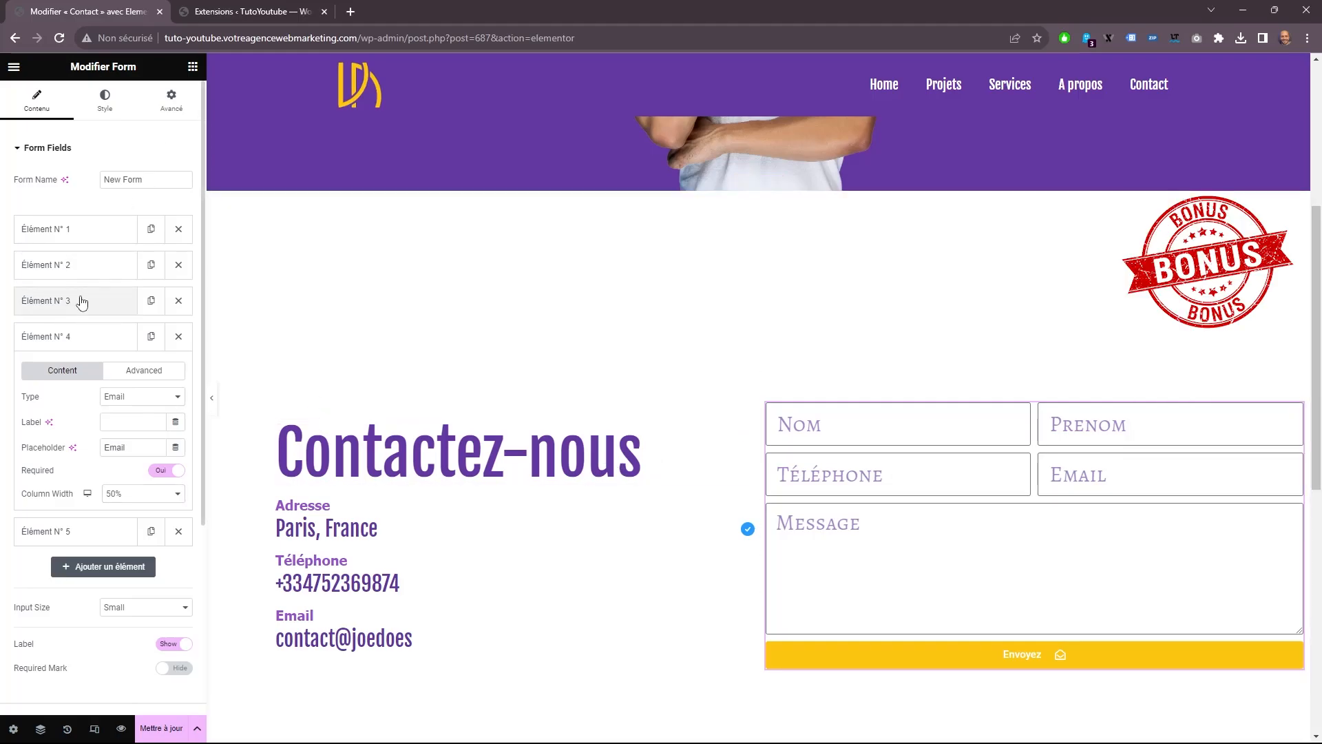
Duplicate the Email form field and change the copy's type to Select.
click(151, 336)
click(106, 381)
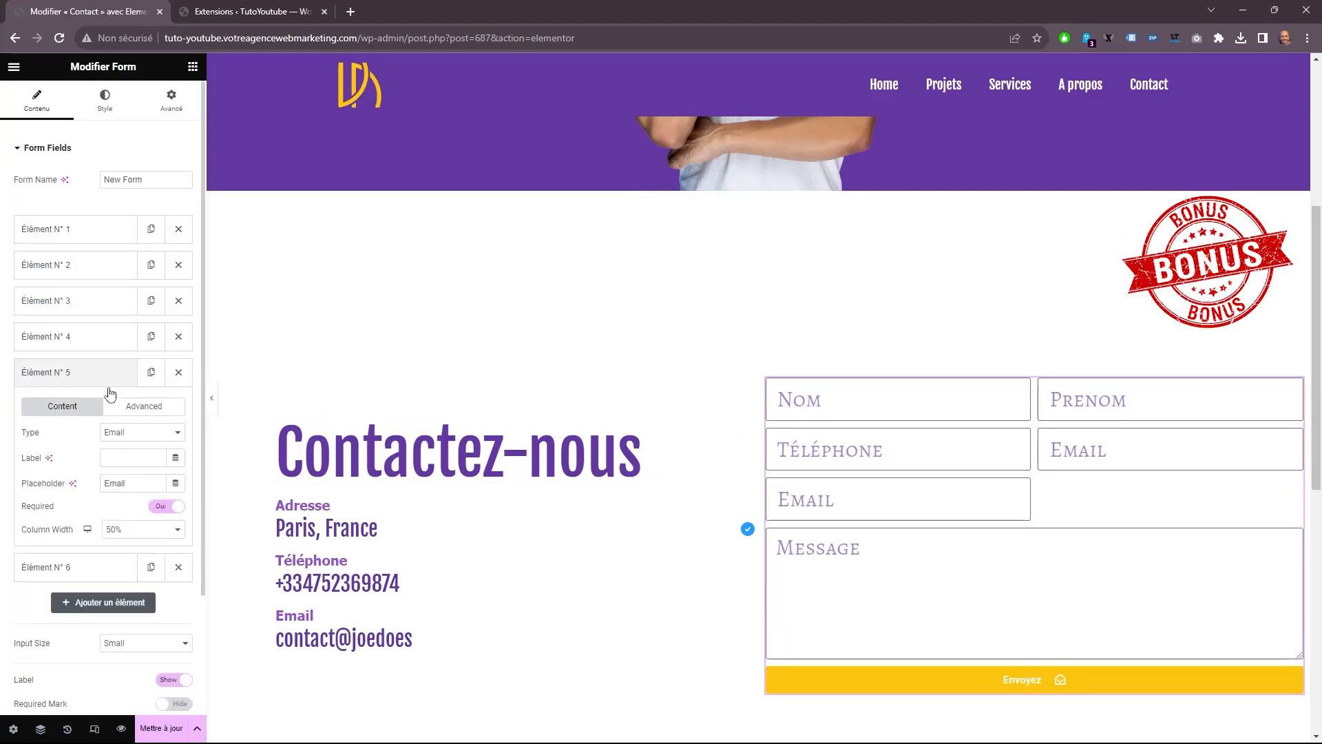
click(146, 434)
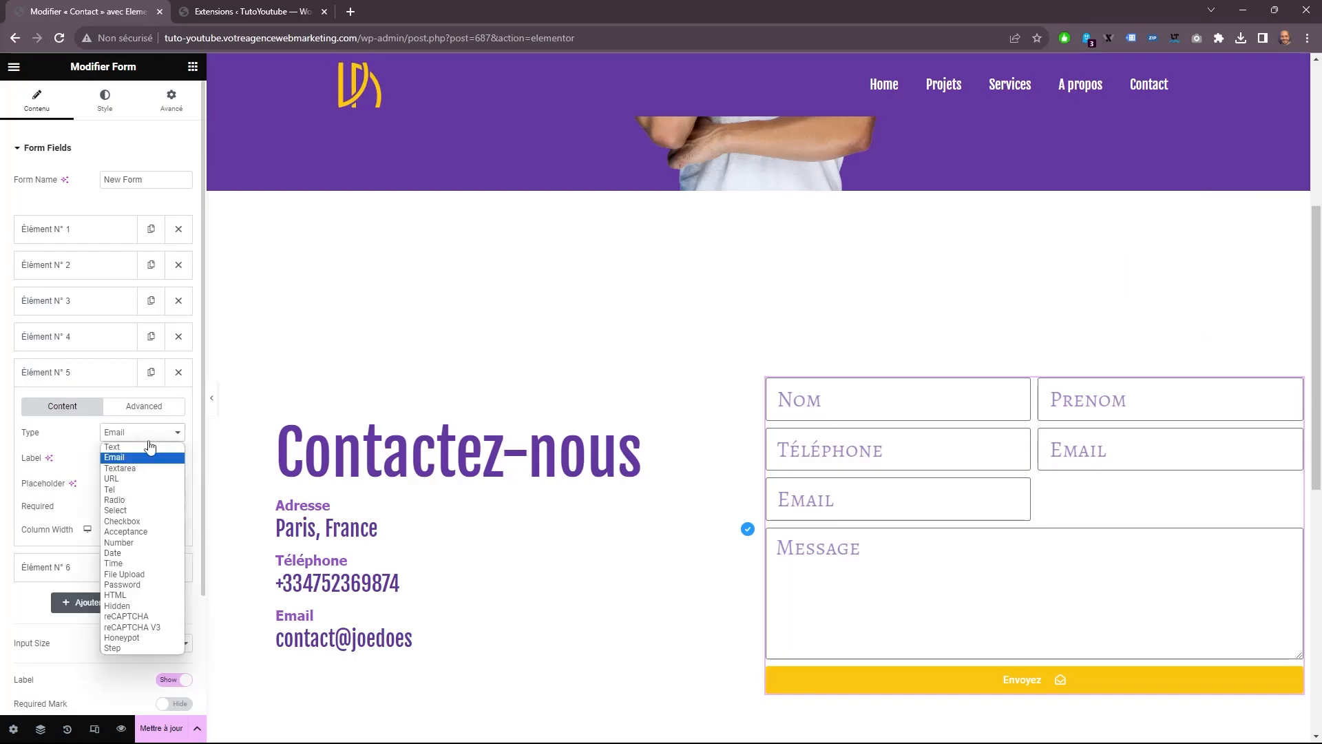
click(134, 511)
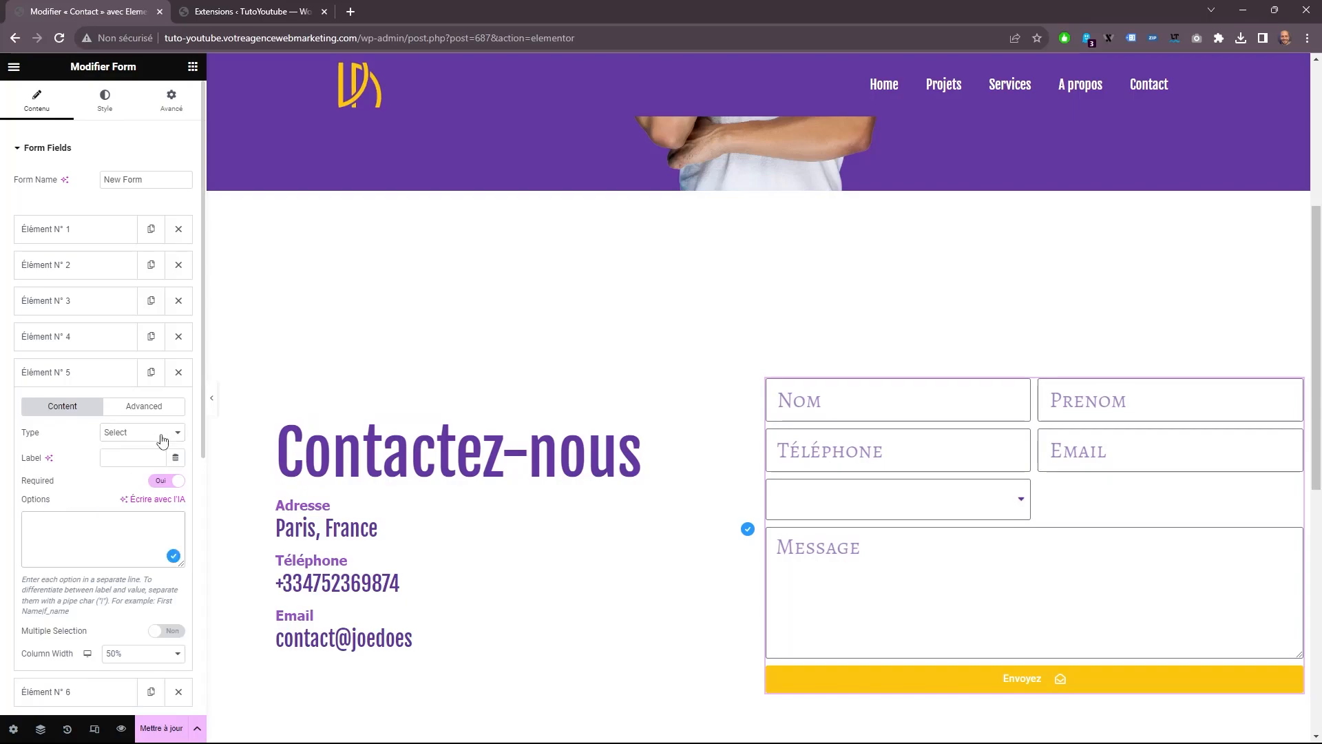
Enter Hébergement, UX, UI, Design and Marque as the select field's options, one per line.
text(Hebergement)
key(Return)
text(UX)
key(Return)
text(UI)
key(Return)
text(Design)
key(Return)
text(Marque)
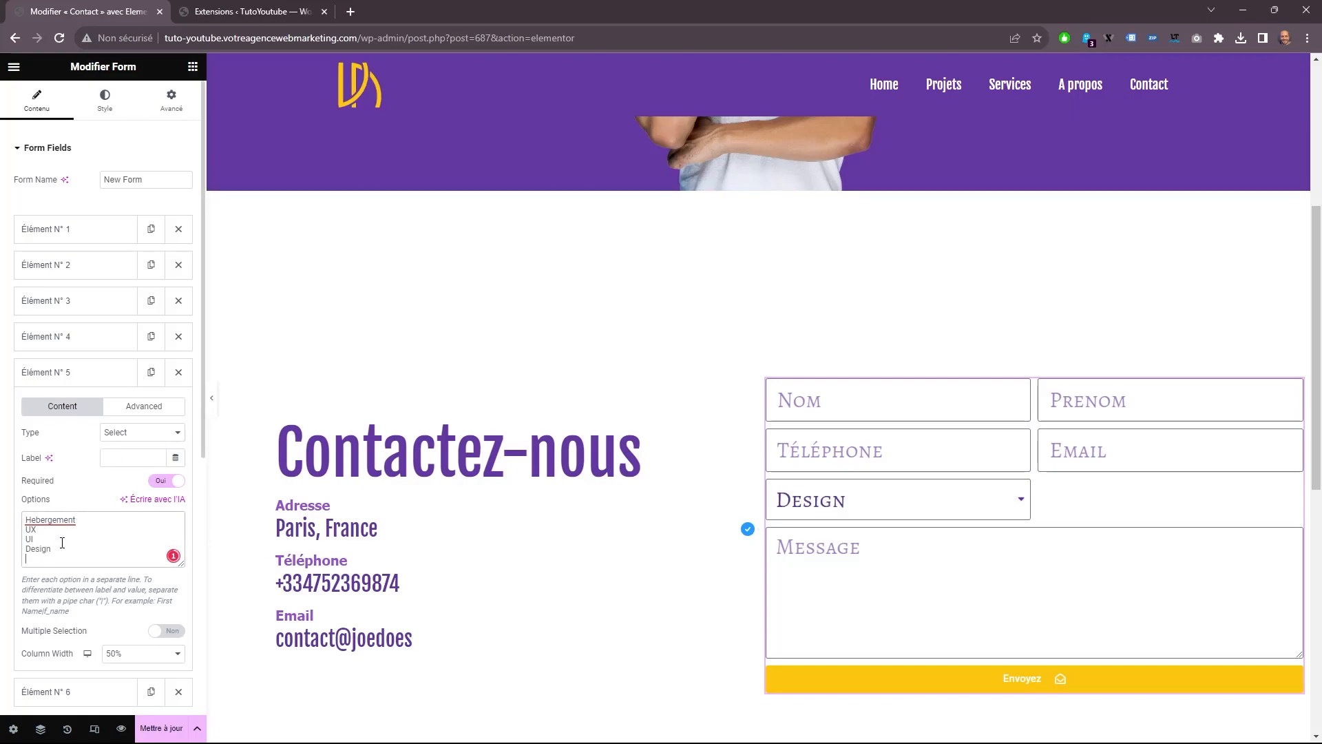
key(Return)
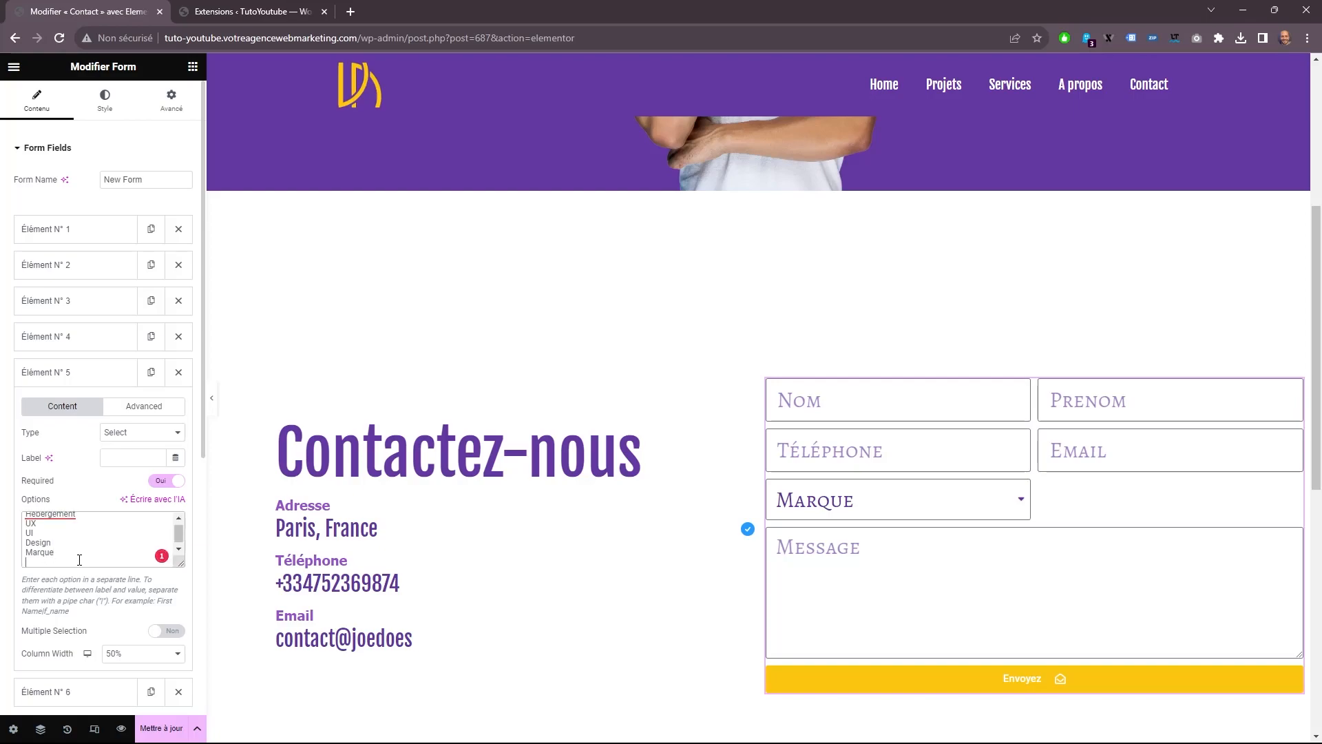
Add "Choisissez votre service" as the last option of the select field and correct the spelling of Hébergement.
text(Choi)
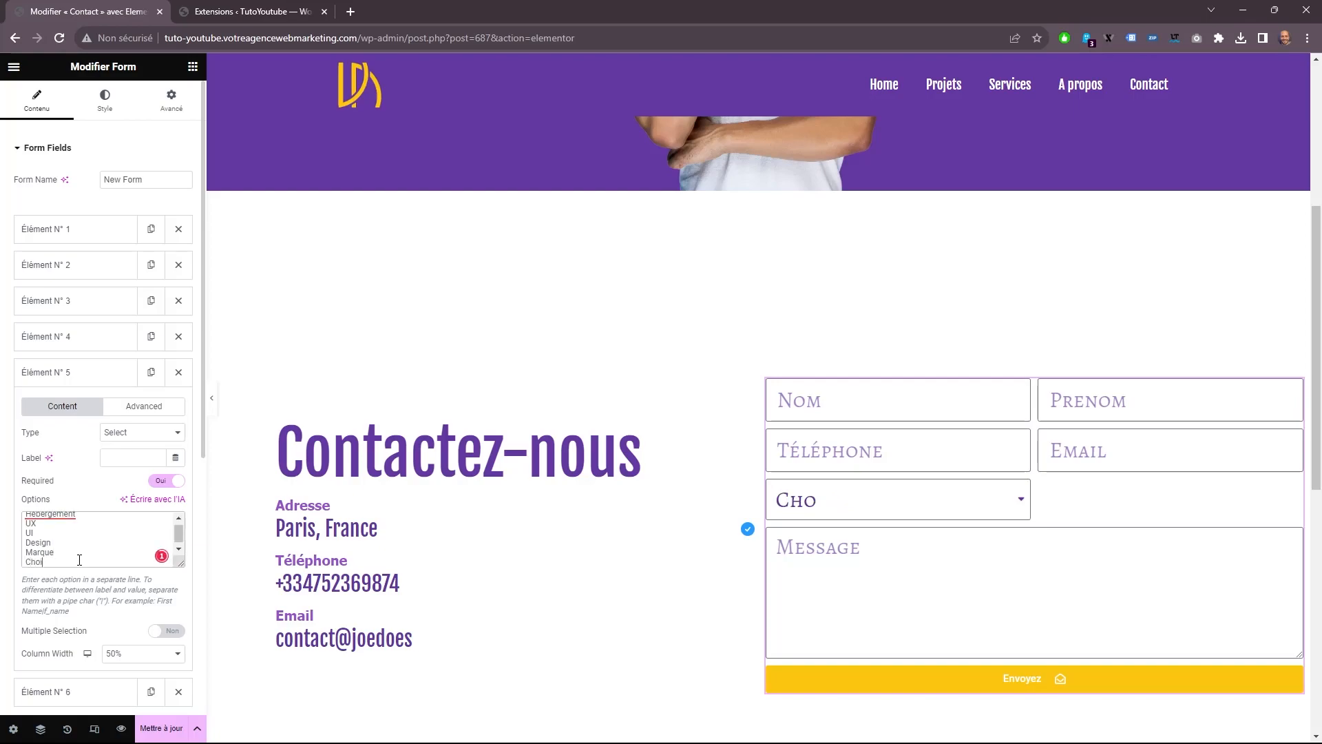
text(sissez votre service)
scroll(110, 533, up, 1)
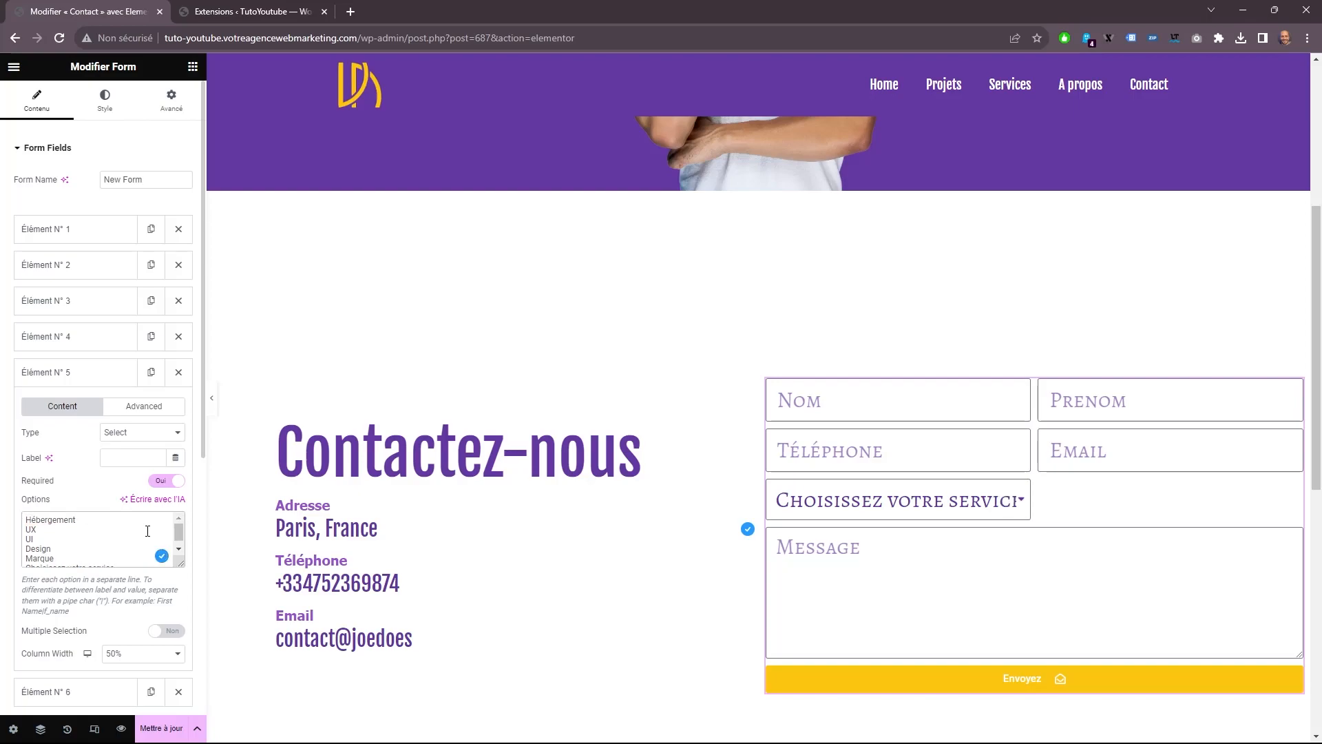
scroll(144, 533, down, 1)
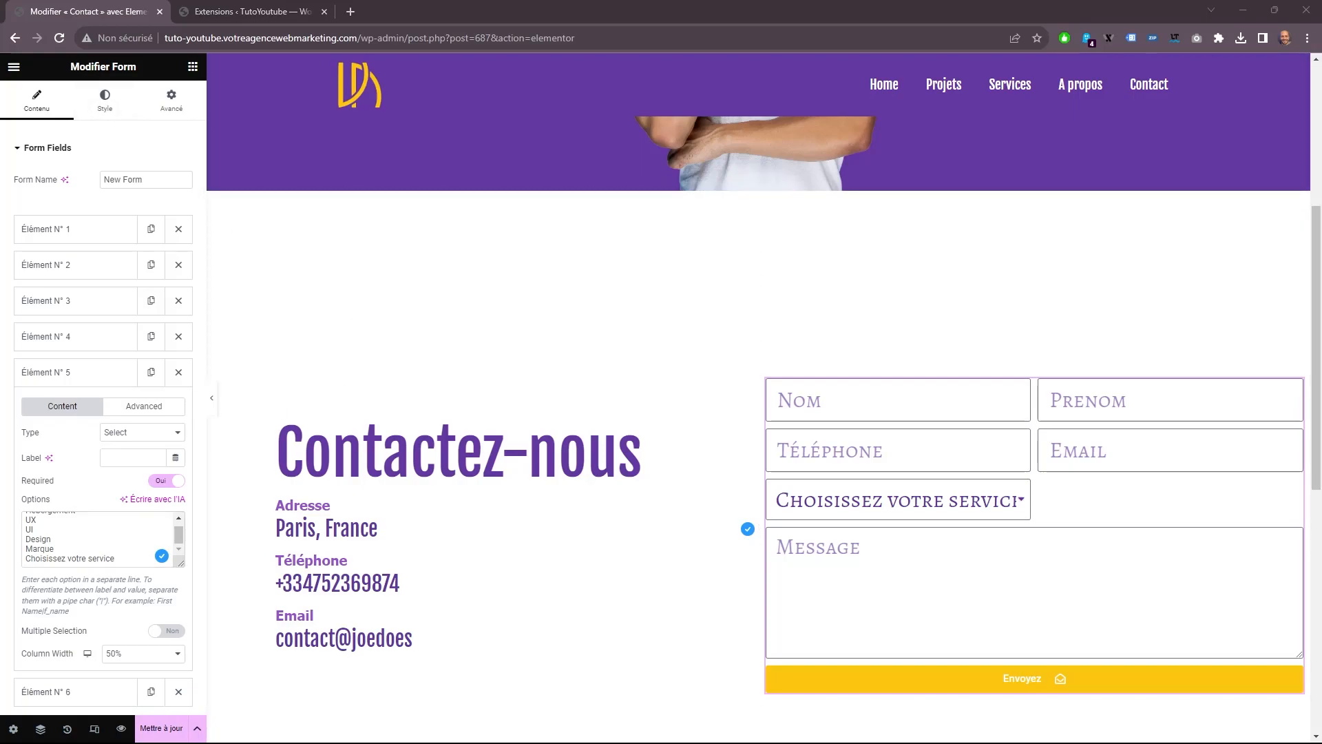
Rename the form as Forme Contact.
drag(145, 179, 4, 175)
text(F)
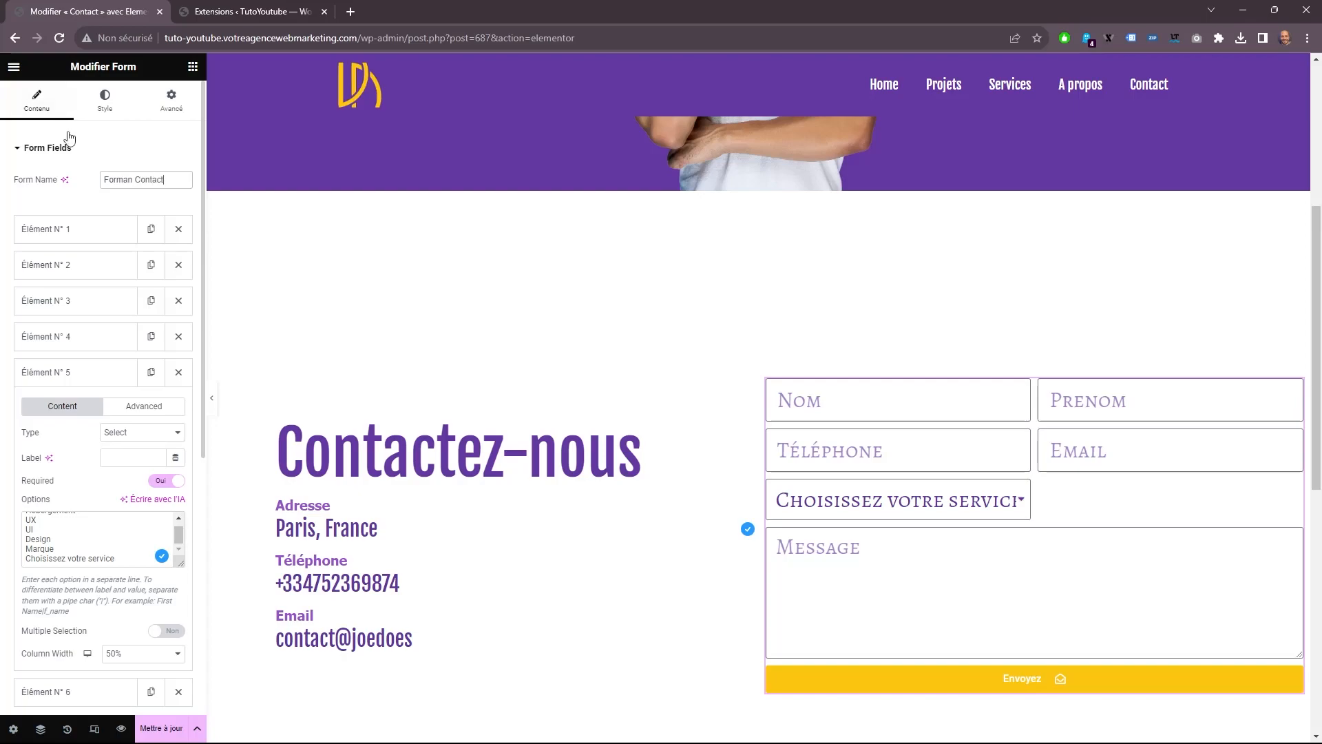
key(BackSpace)
key(BackSpace)
text(e)
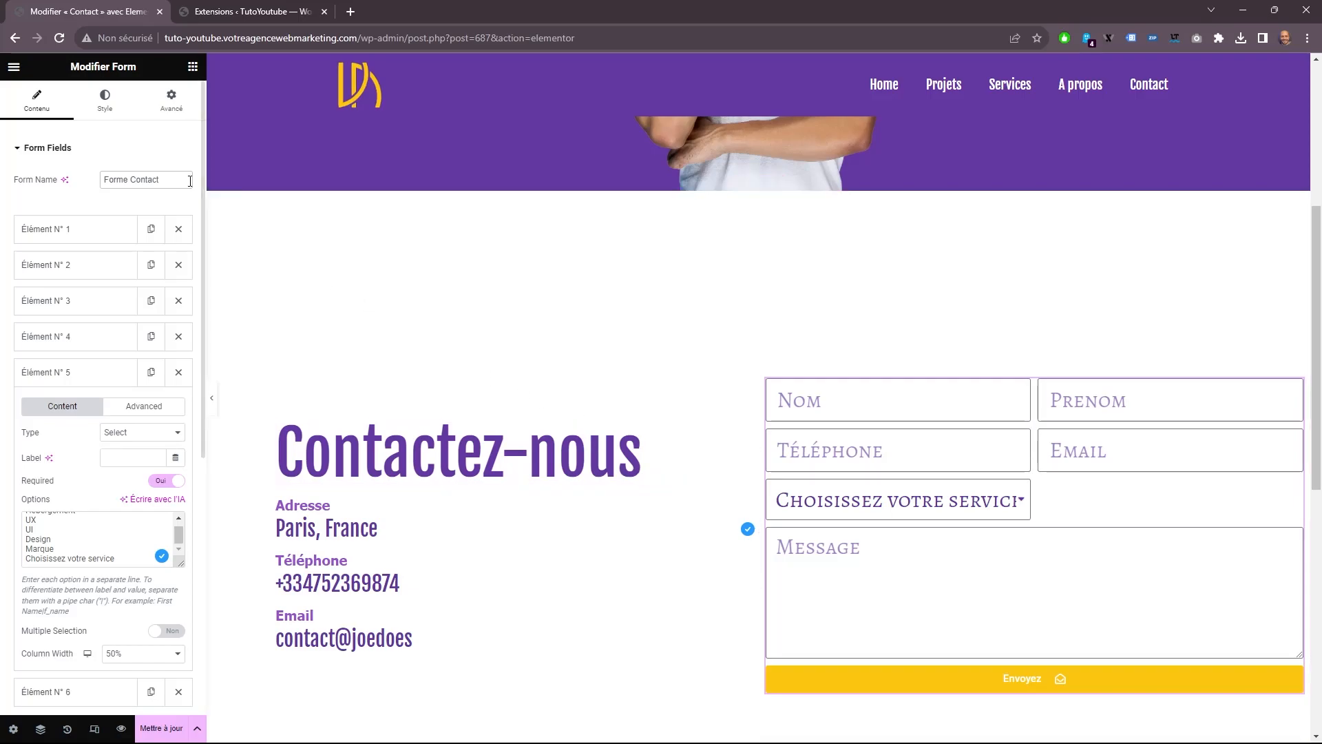
Set the form's rows gap to 25 px.
scroll(147, 453, down, 5)
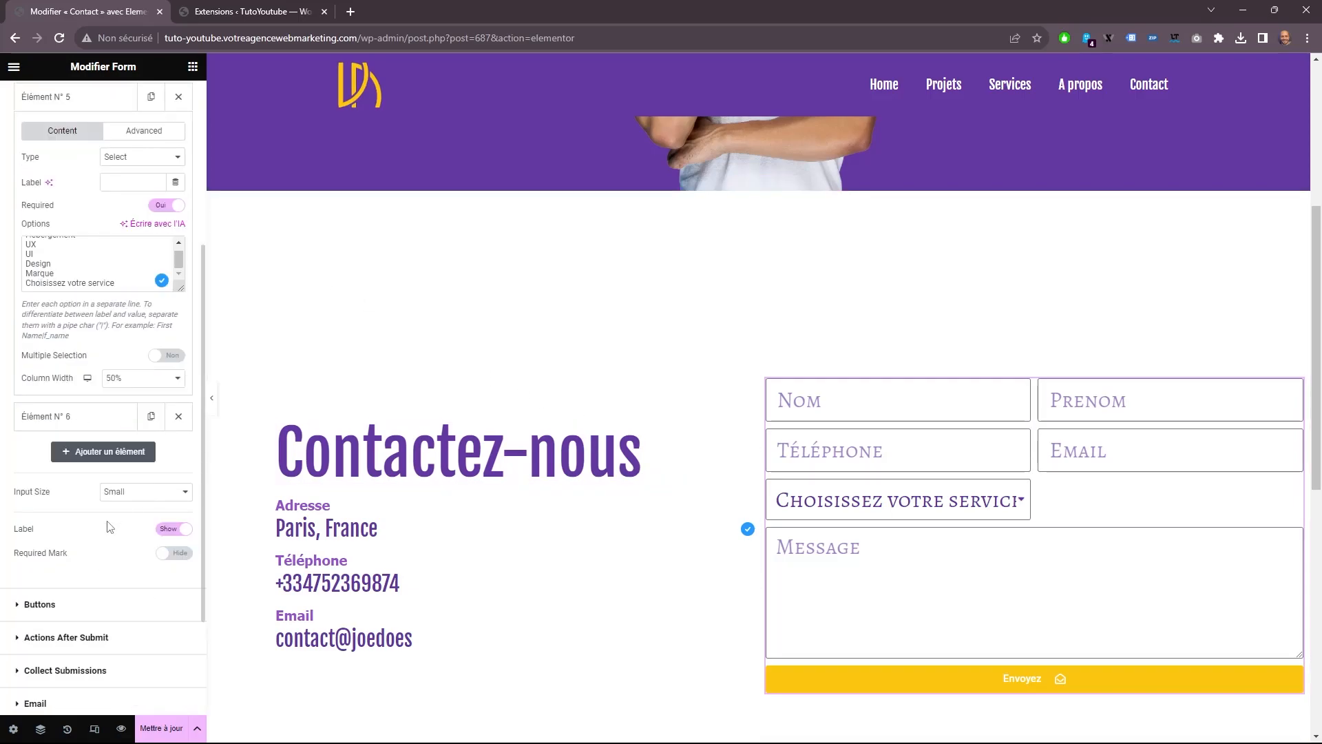
scroll(163, 379, up, 6)
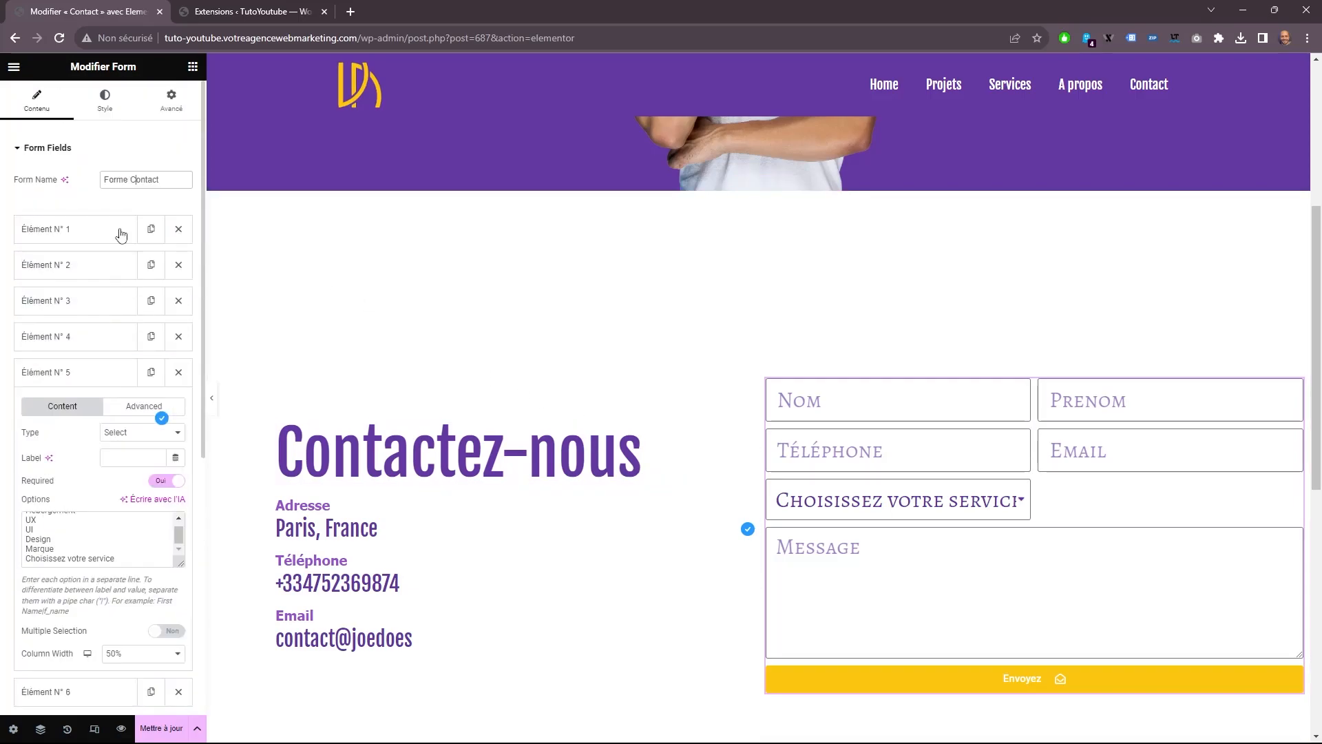
click(105, 100)
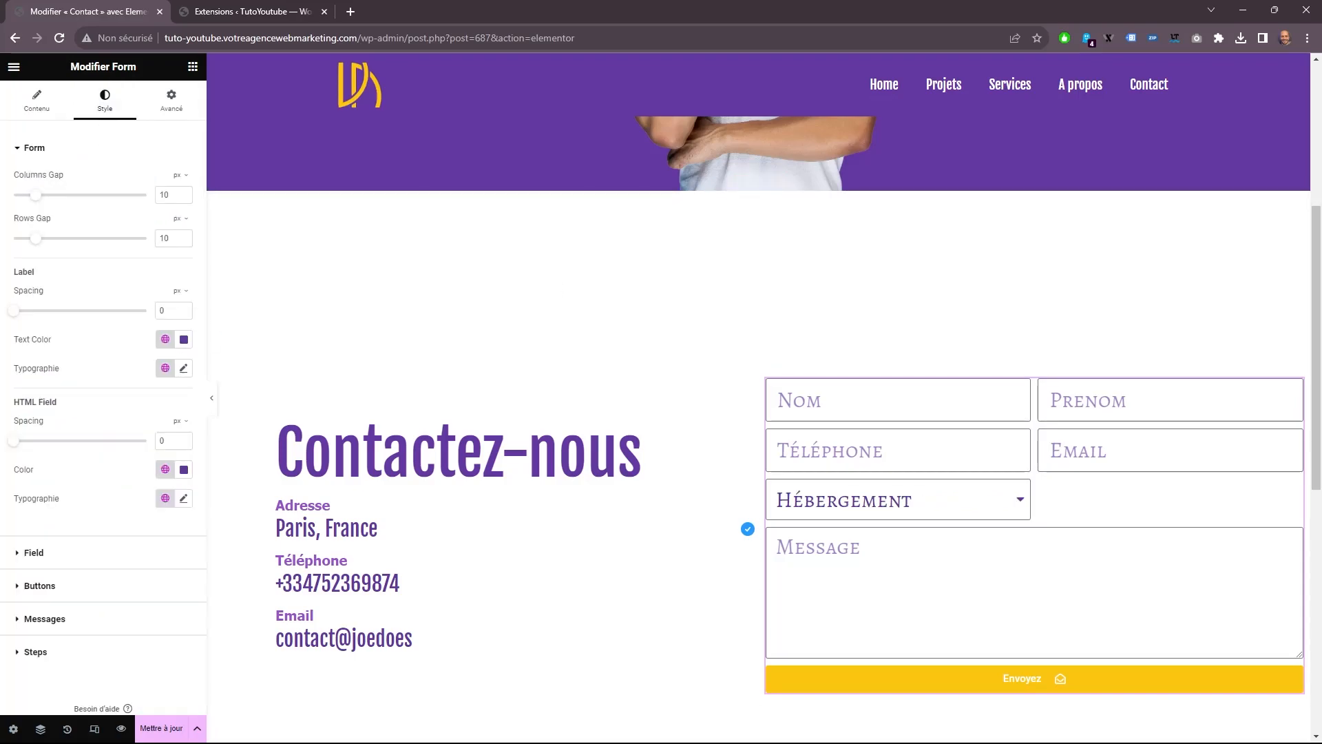
double_click(179, 239)
text(25)
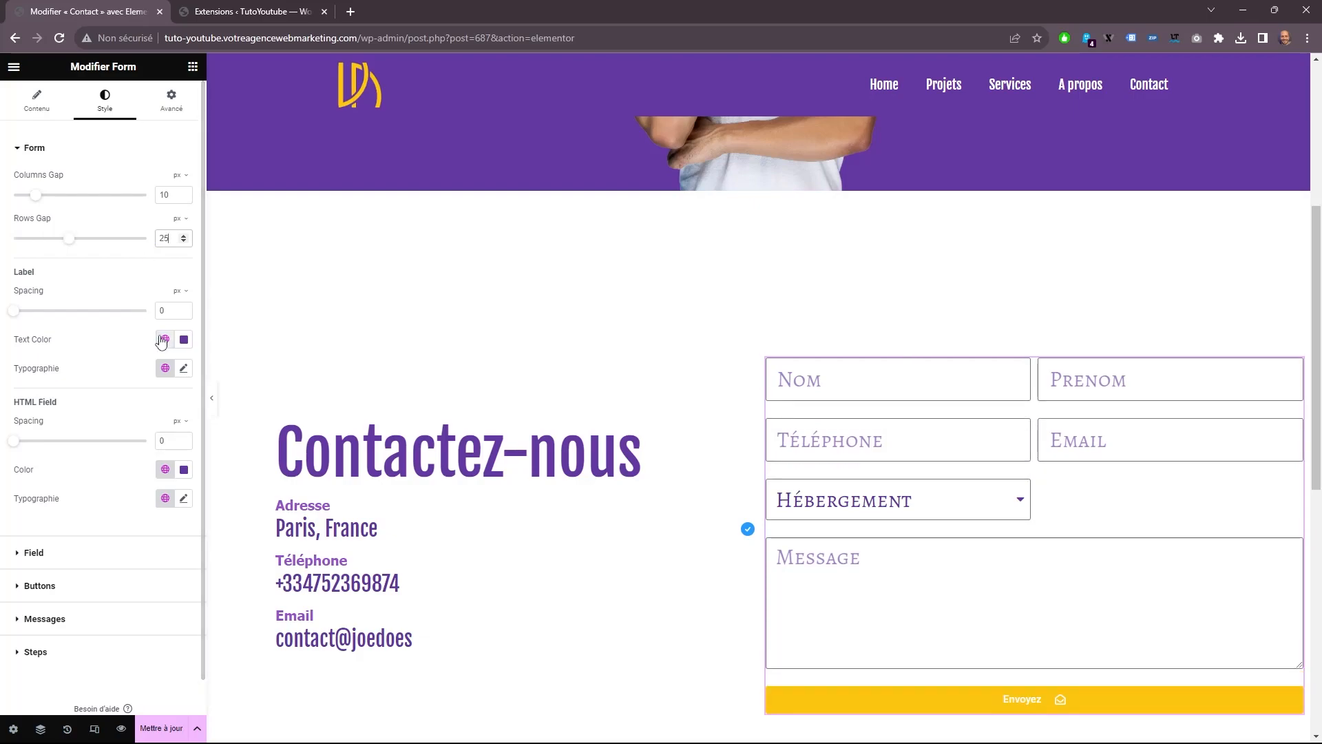
Set the submit button's hover background to the global color Titre.
scroll(136, 430, down, 1)
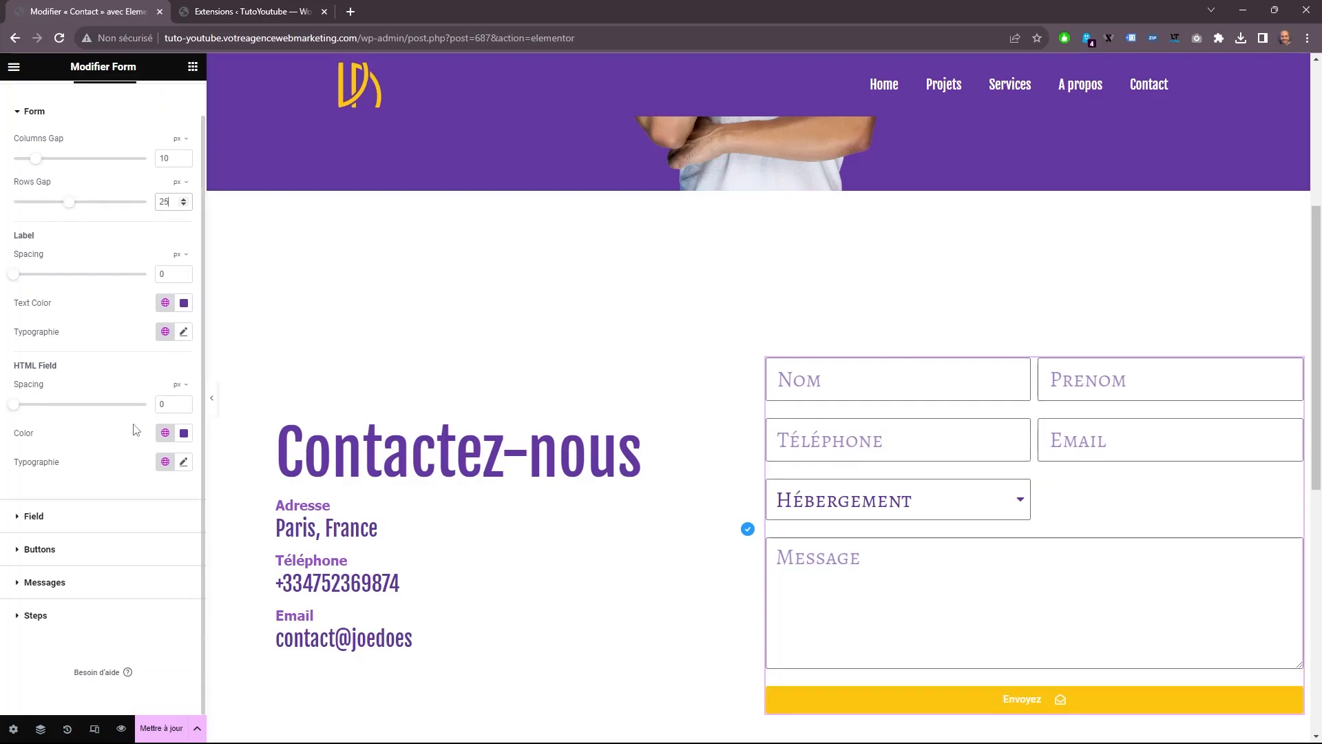
click(86, 517)
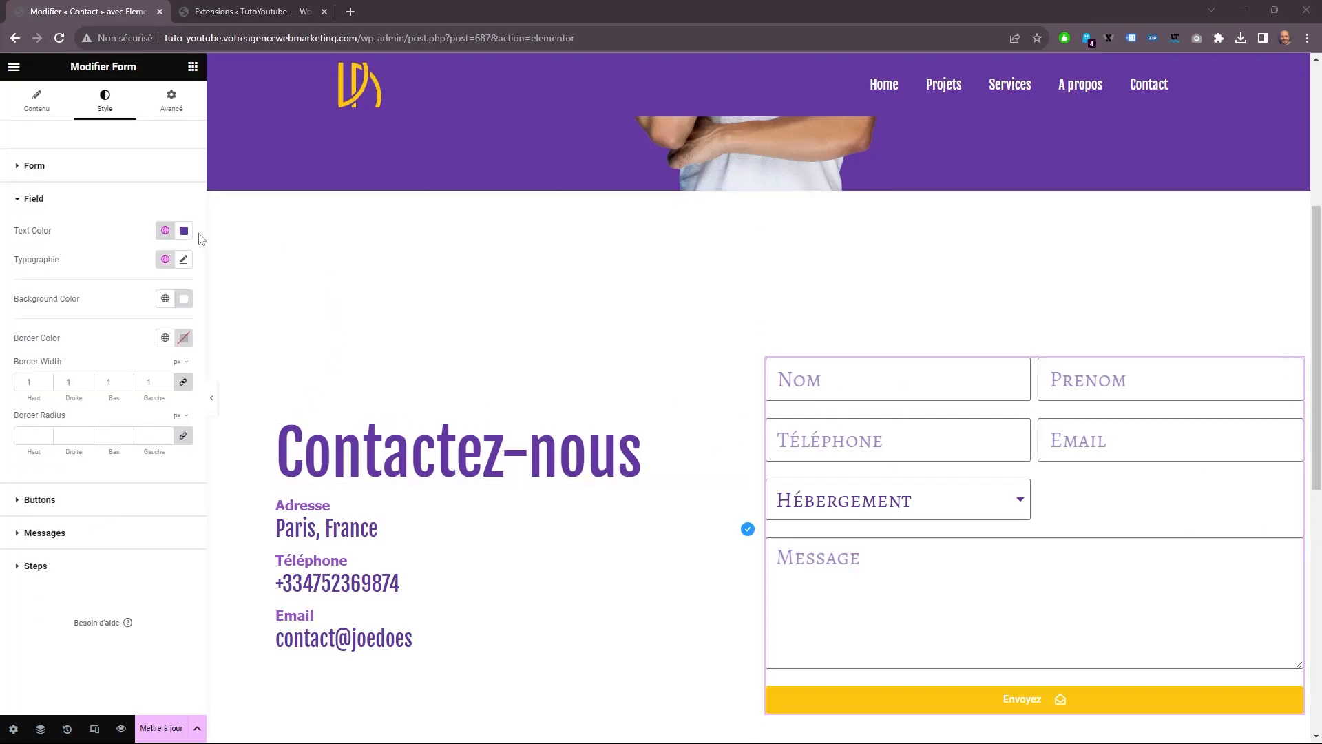
click(95, 508)
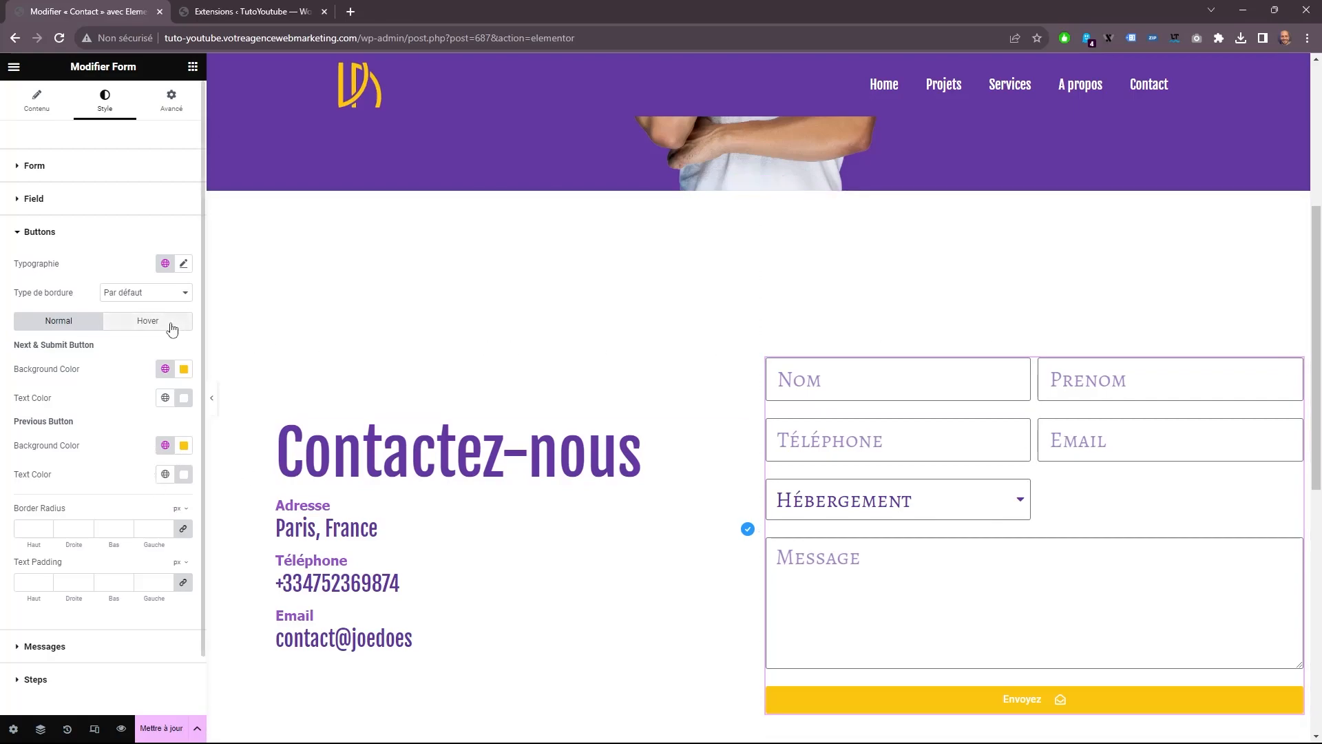
click(147, 320)
click(168, 369)
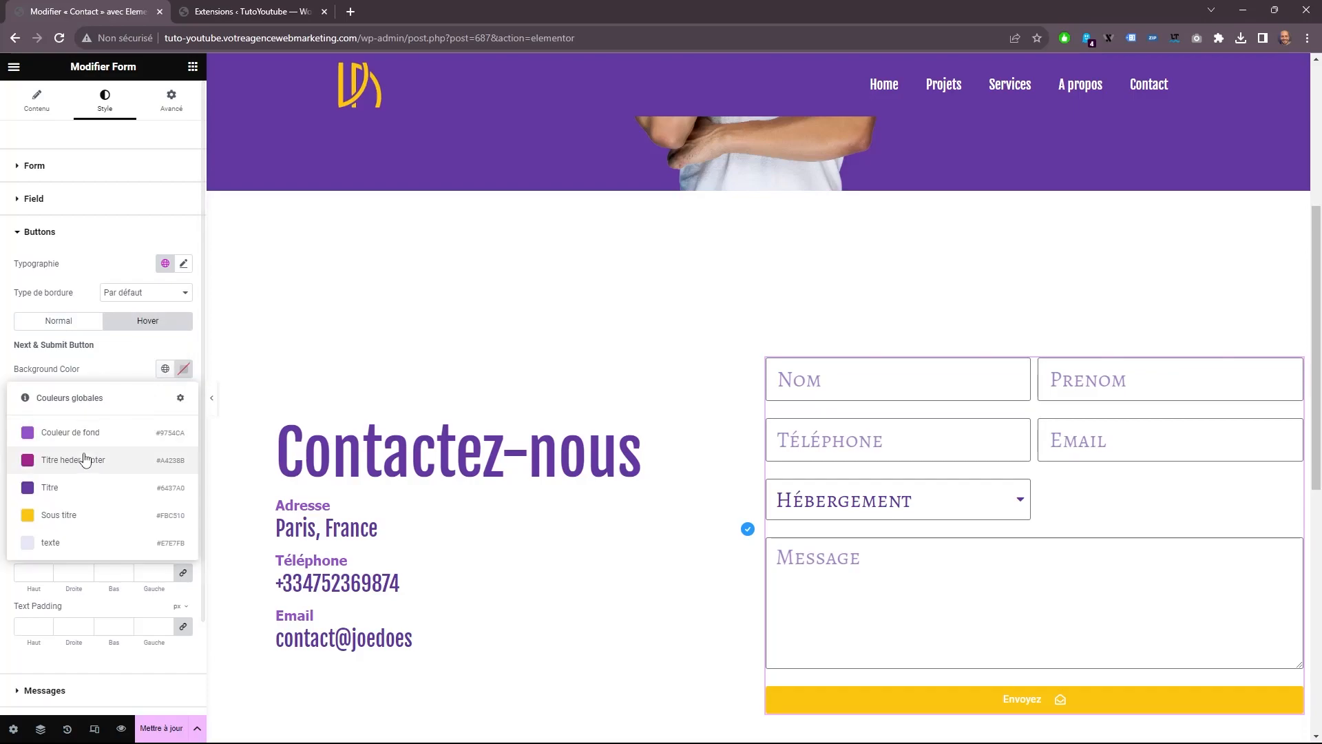
click(61, 489)
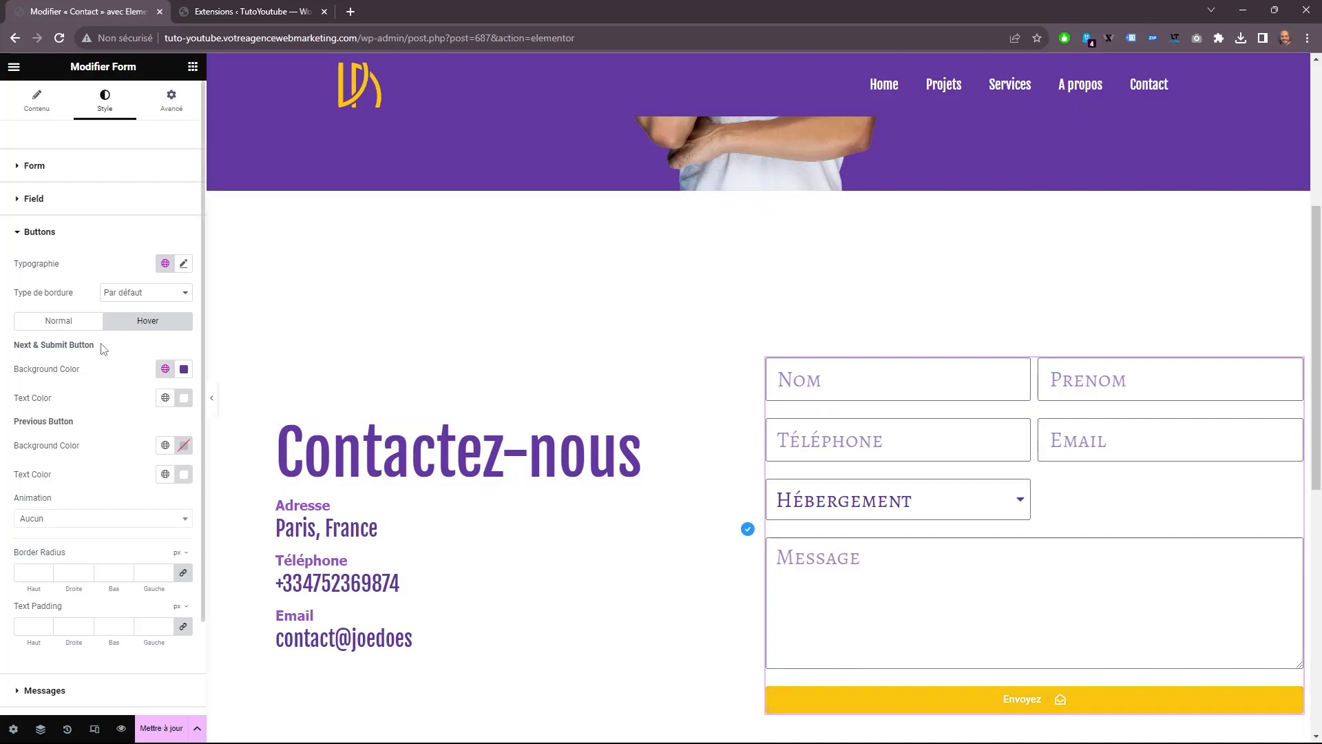
Set the font size of the form fields' typography to 22 px.
click(52, 234)
click(34, 198)
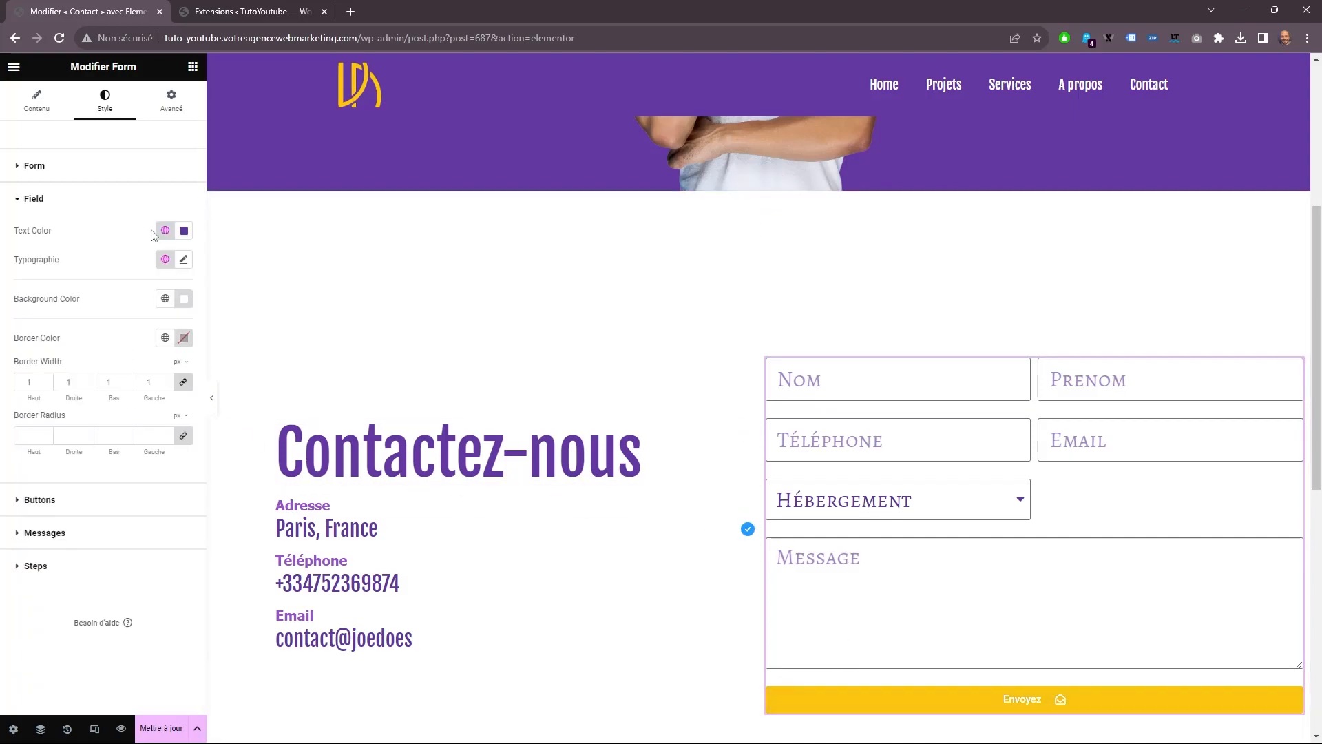
click(183, 259)
click(173, 371)
click(173, 371)
click(173, 372)
click(172, 371)
click(173, 371)
click(173, 371)
click(173, 372)
click(173, 372)
click(173, 371)
click(173, 371)
click(173, 371)
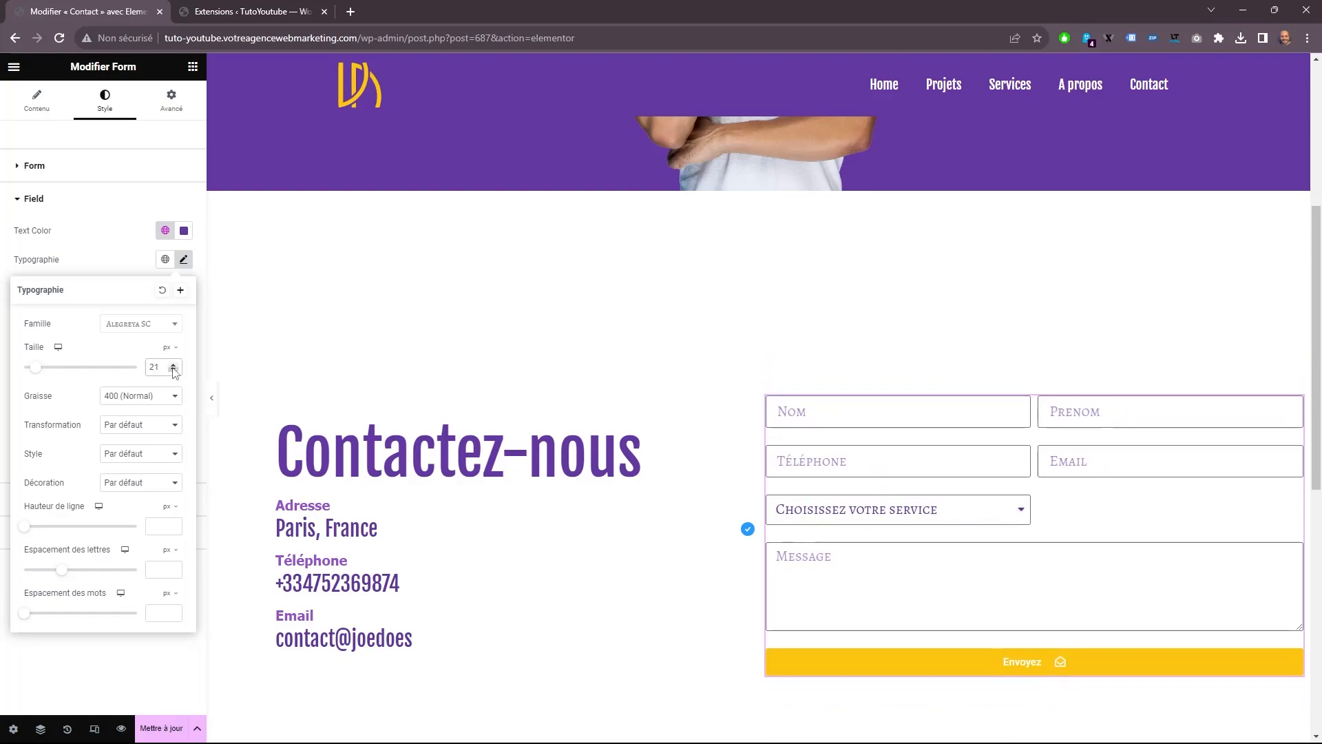
click(173, 363)
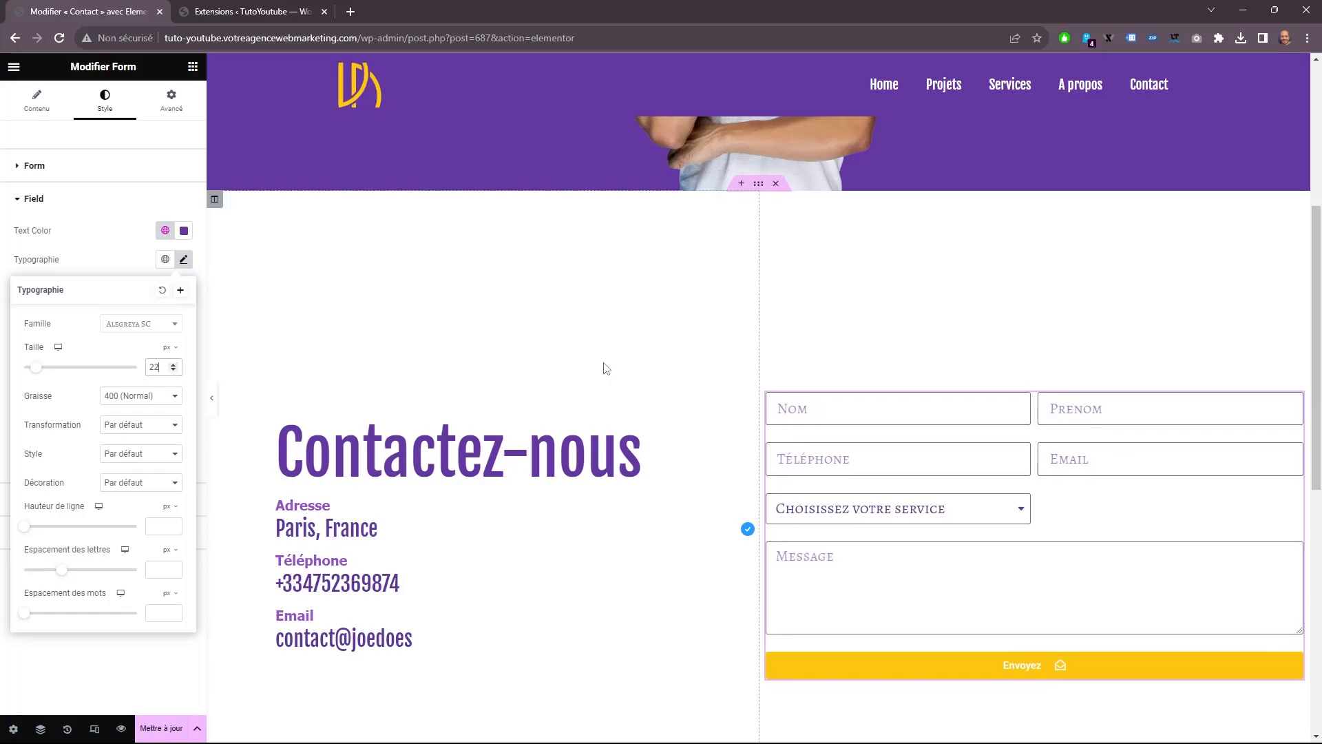
Set the form button's font size to 25 px and its text padding to 20 px on all sides.
scroll(457, 365, down, 2)
click(115, 510)
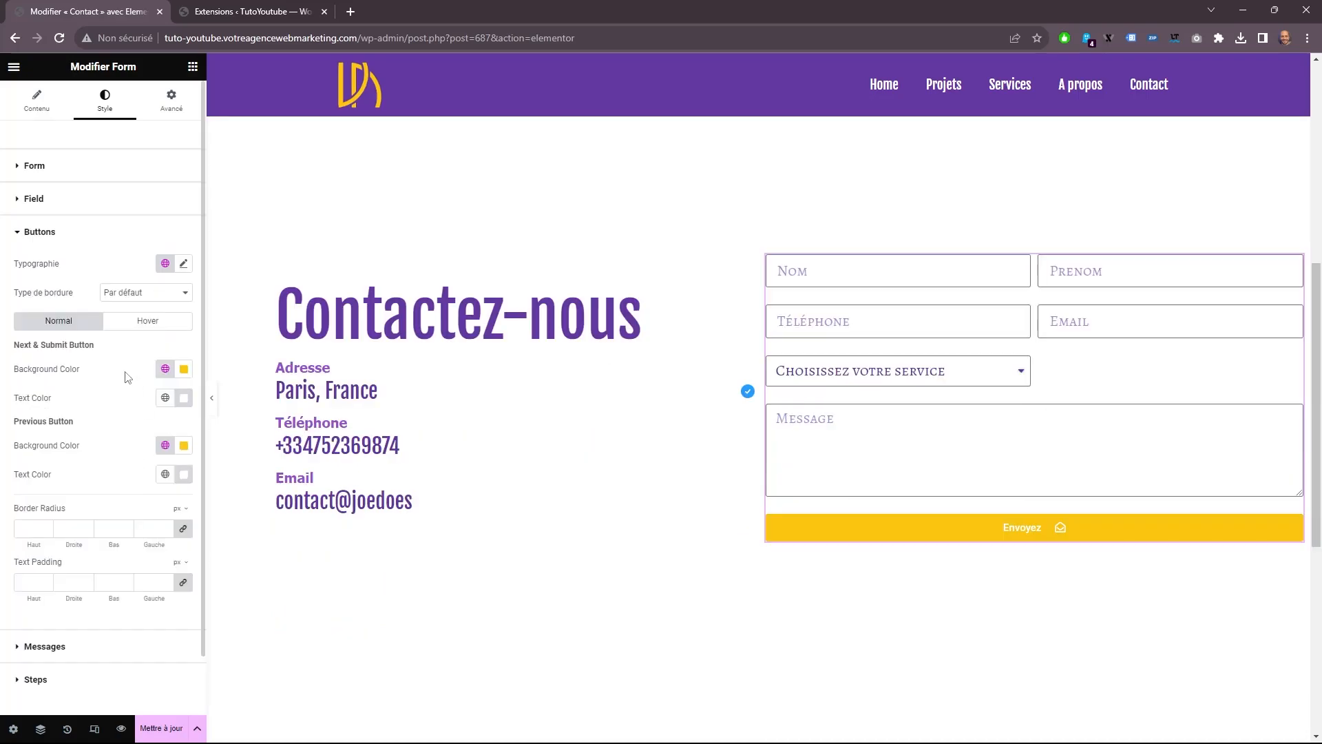
click(183, 263)
click(141, 327)
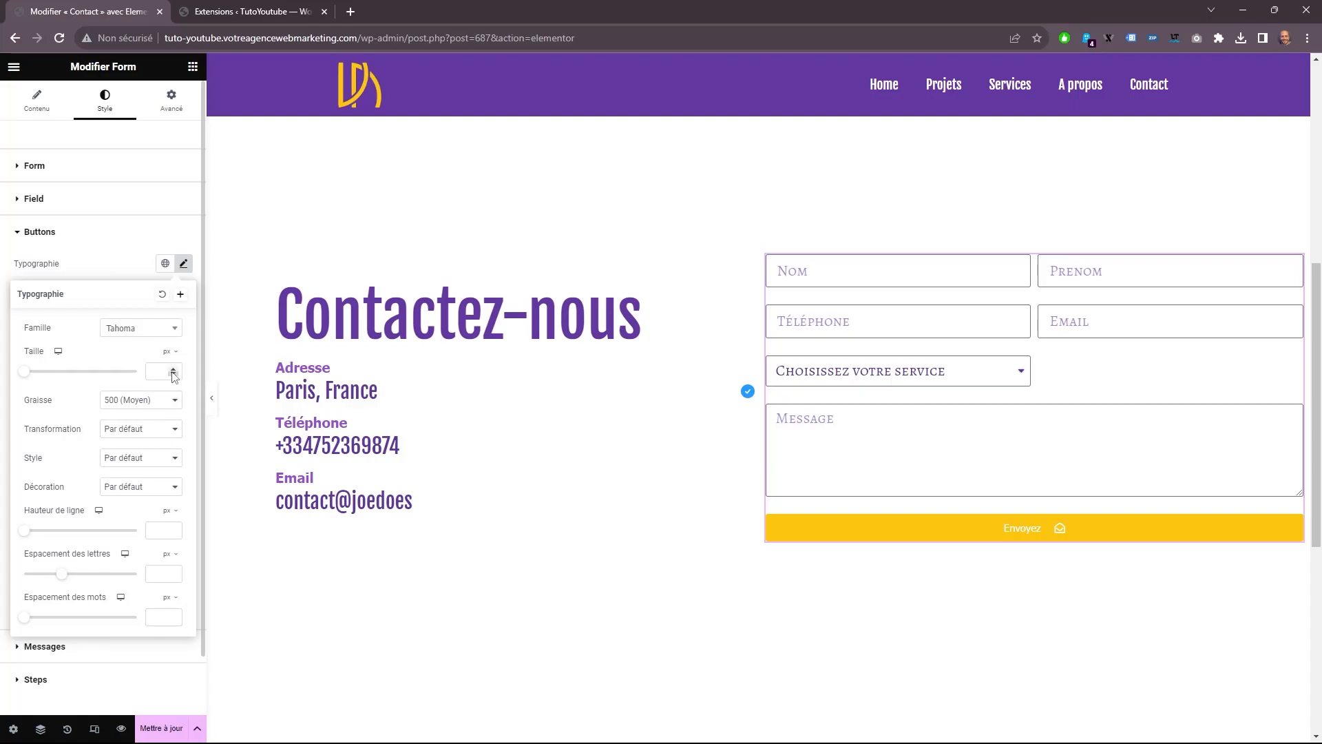
text(25)
click(201, 537)
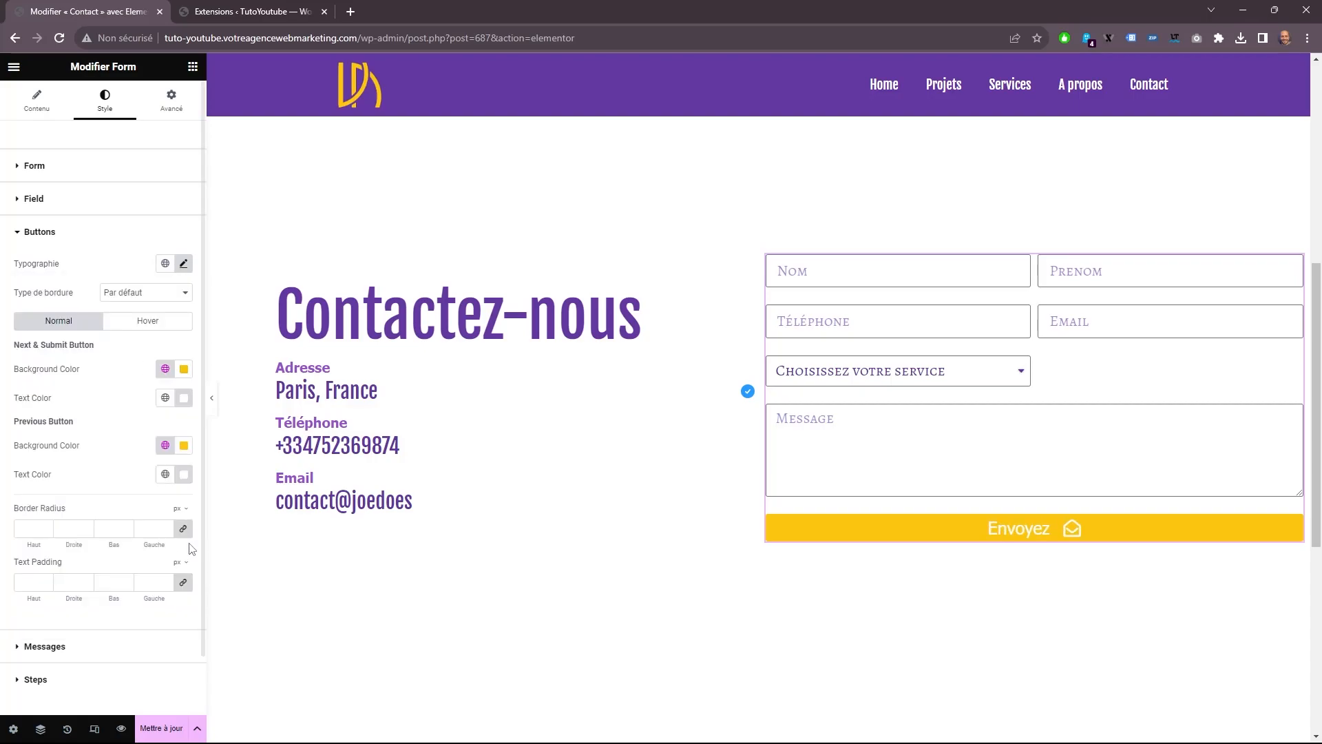
text(20)
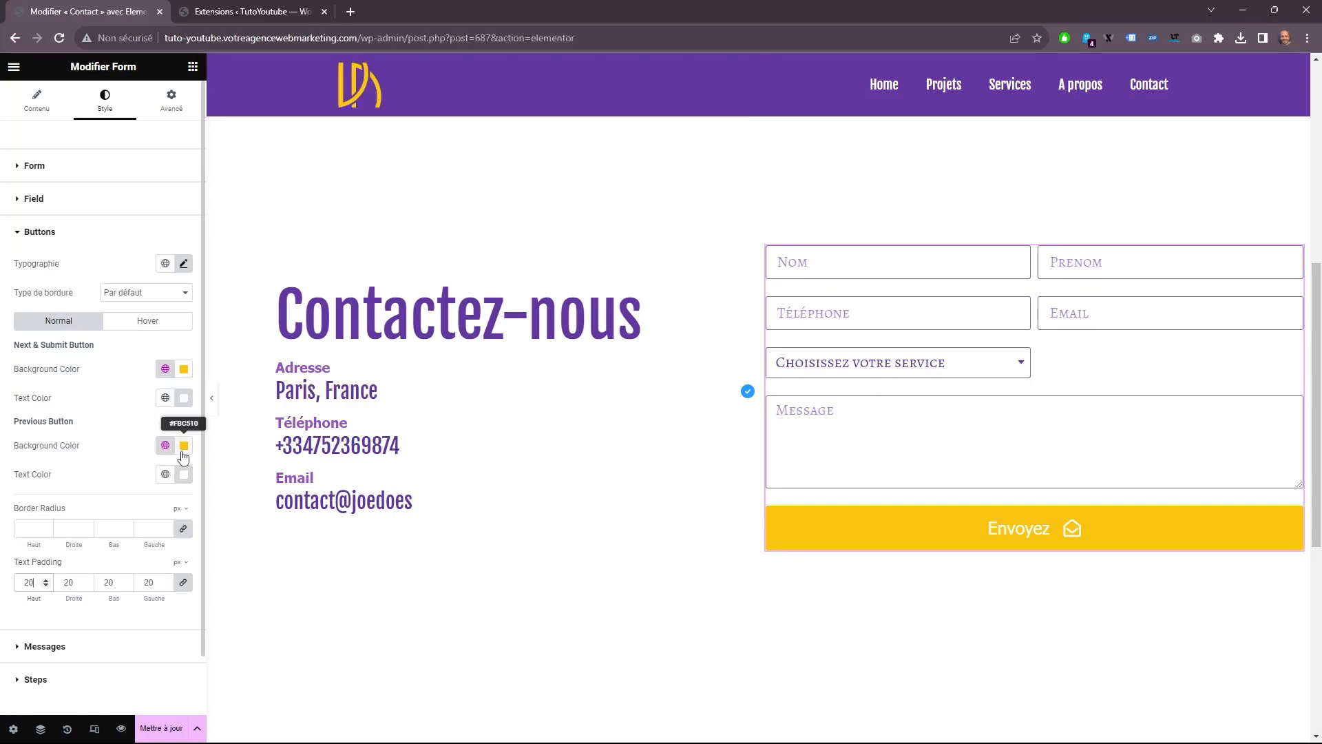
Set the normal text color of the previous button and the submit button to the global color Titre.
click(165, 474)
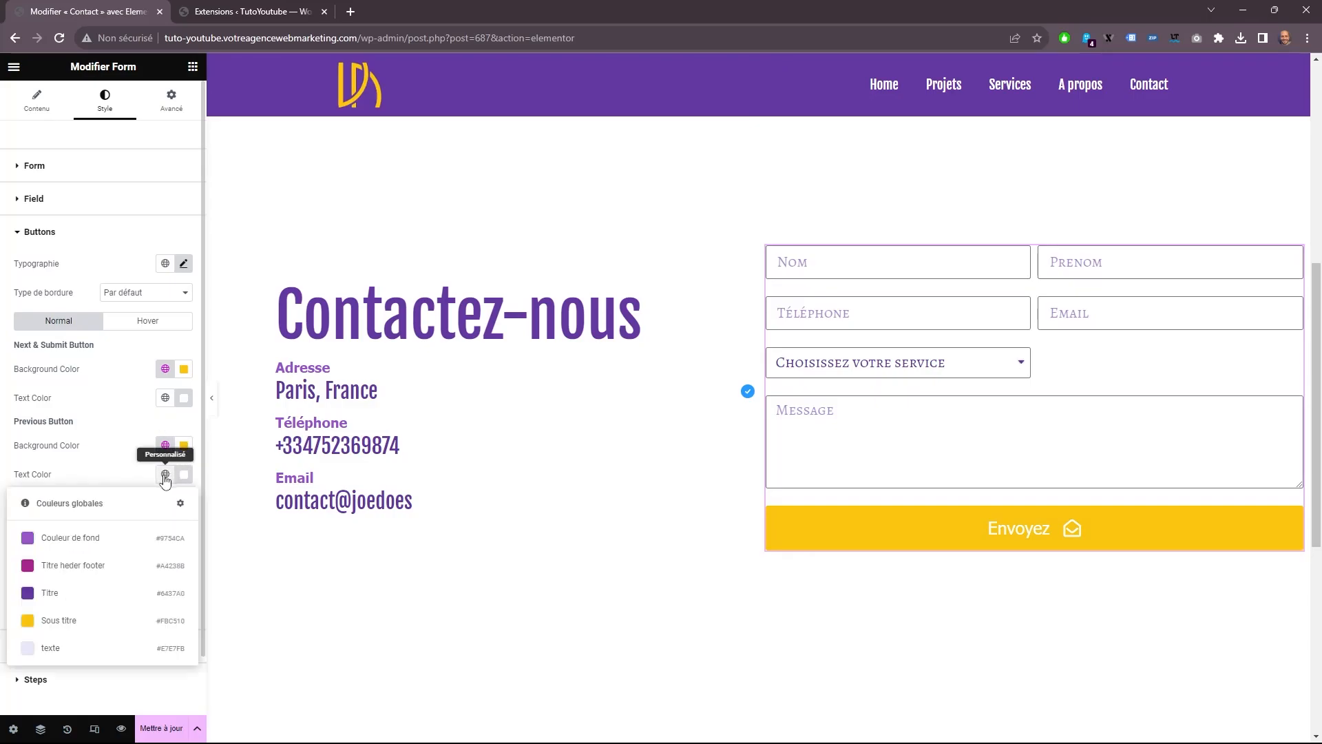
click(47, 596)
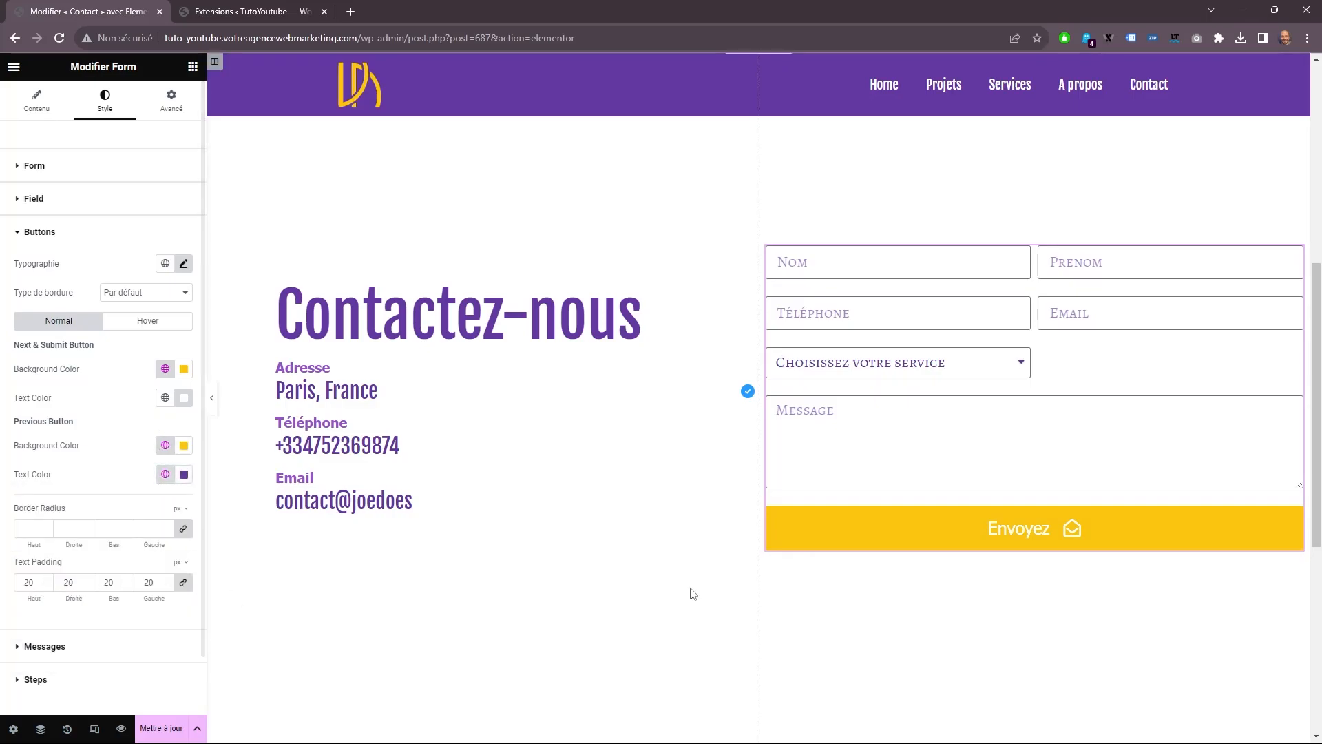
click(164, 398)
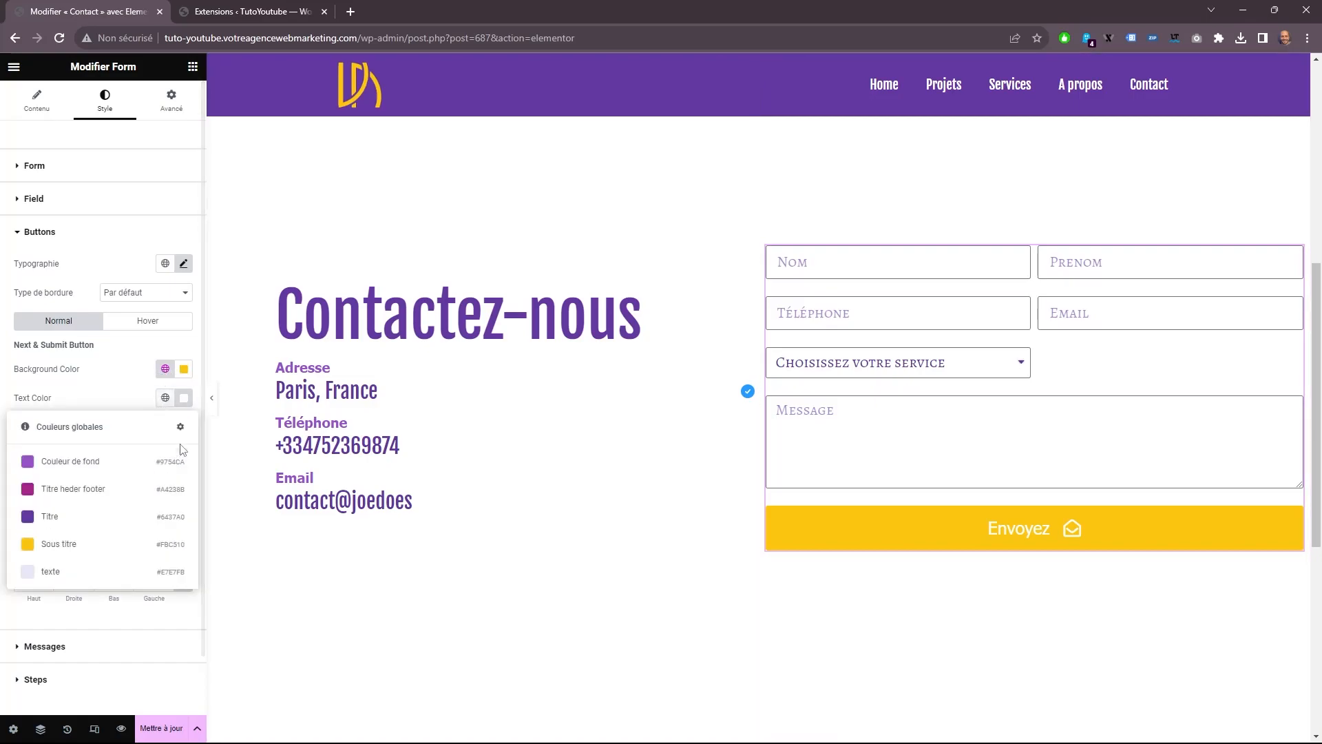
click(82, 511)
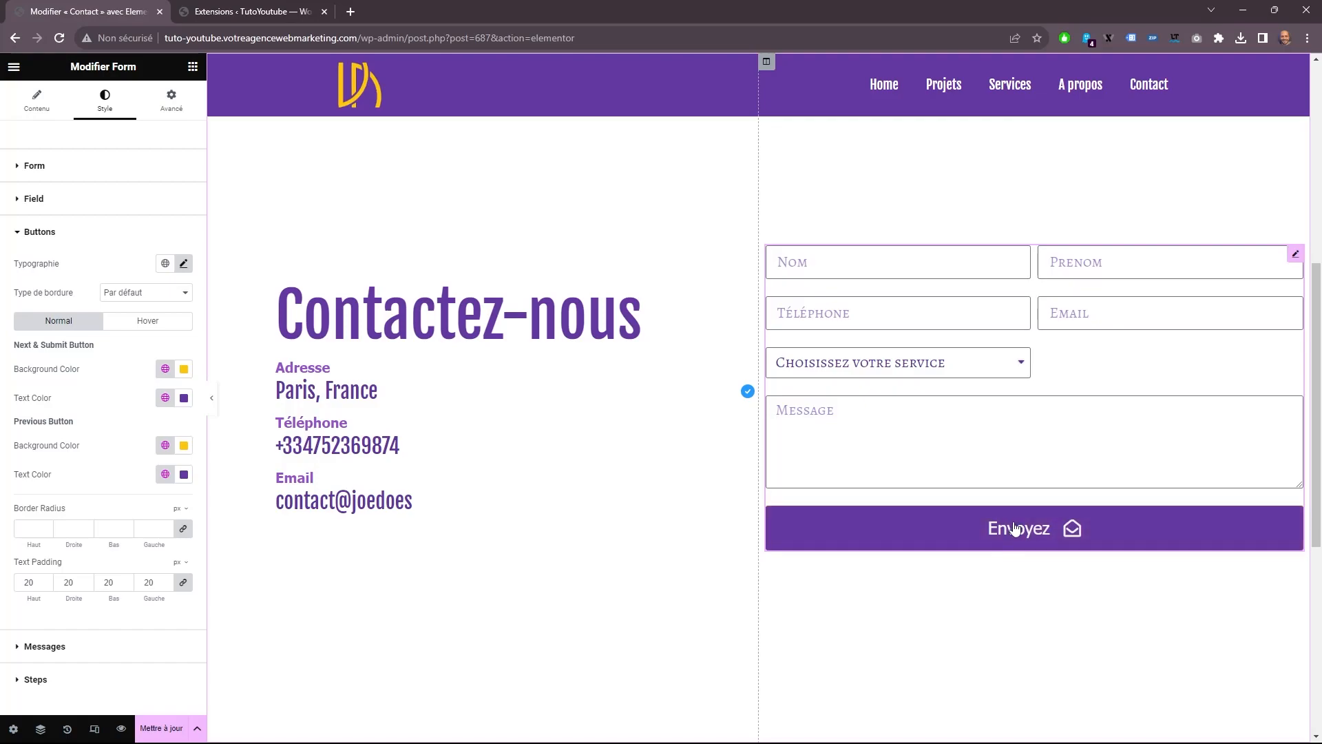
Set the submit button's hover text color to the global color Sous titre.
click(147, 320)
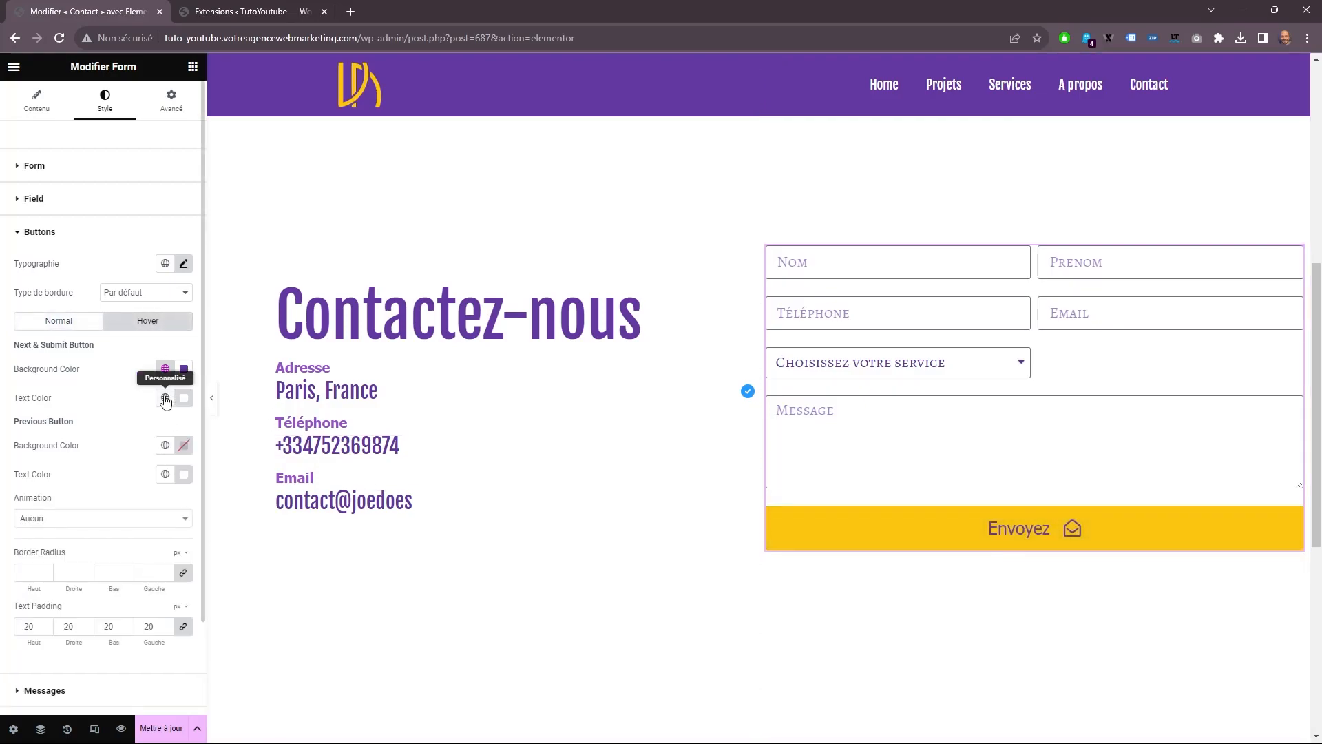
click(165, 400)
click(75, 551)
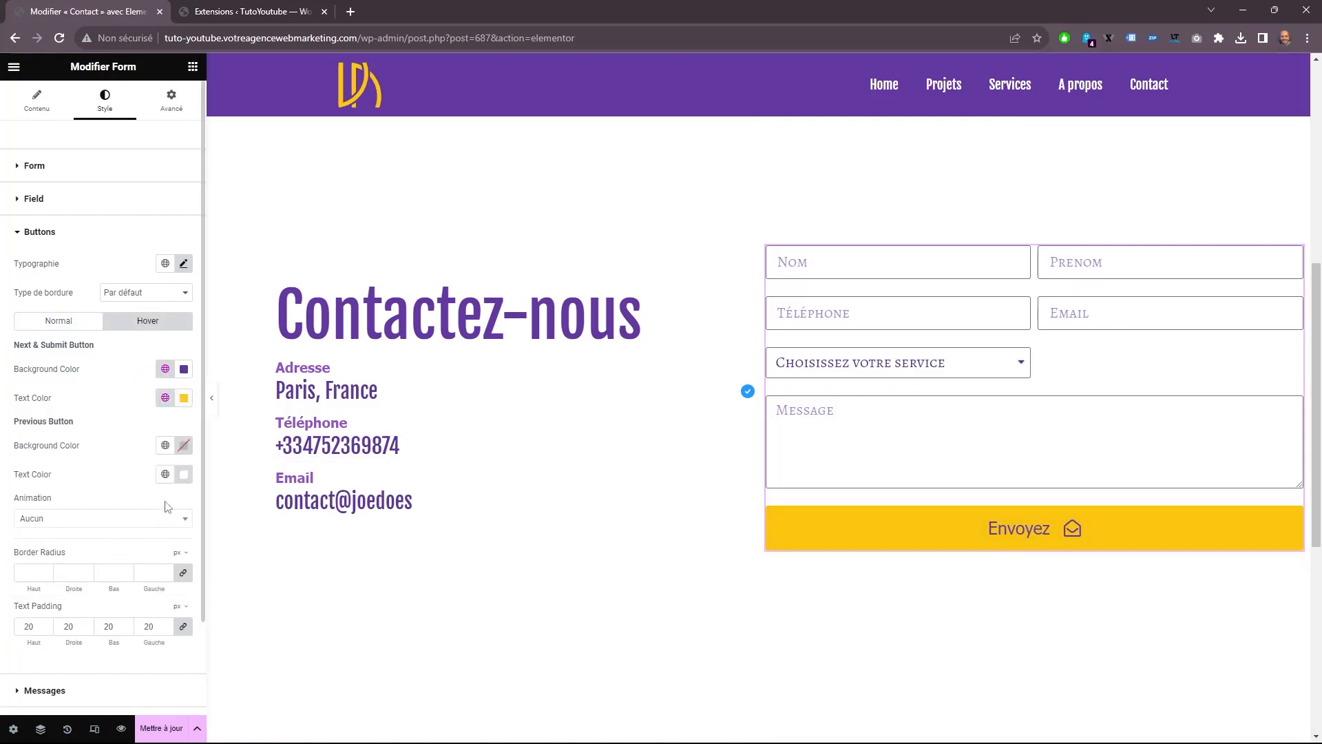
Set the previous button's hover text color to the global color Sous titre.
click(166, 473)
click(75, 624)
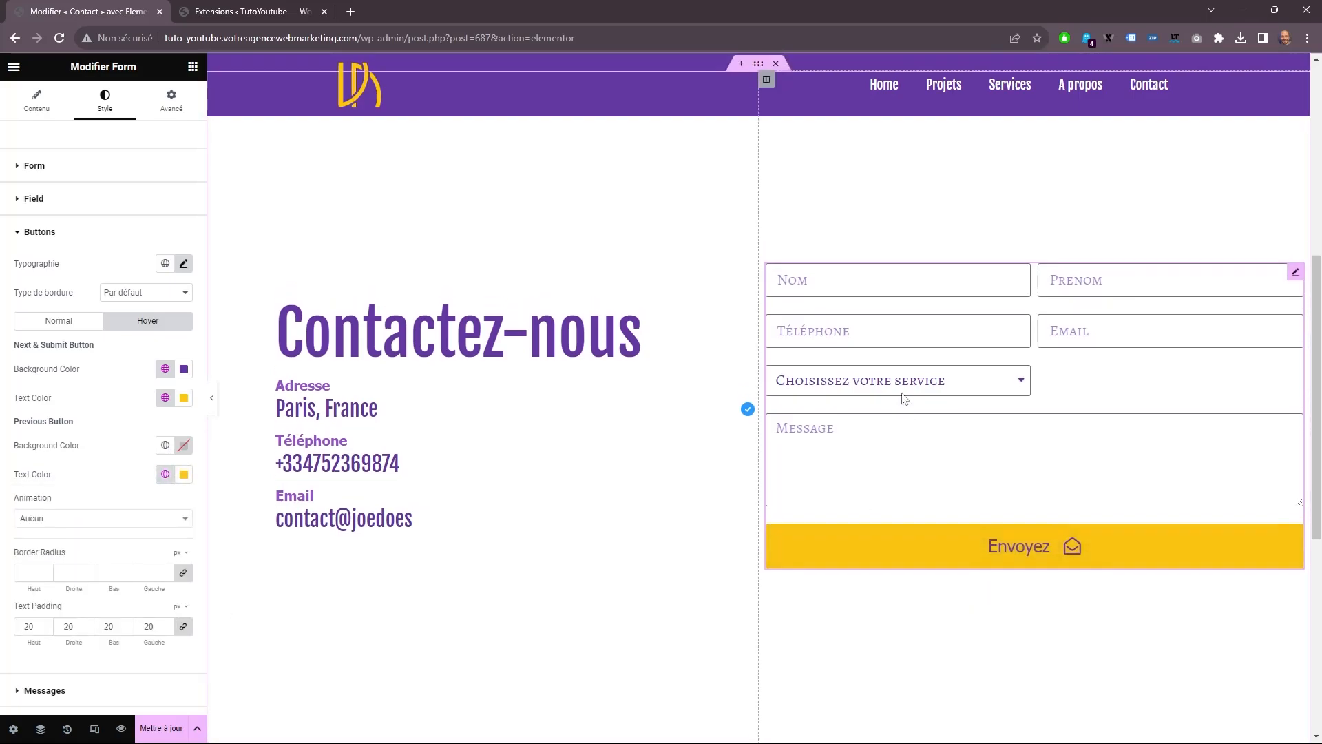
Unlink the form column's inner padding and set it to 100 px on the right and left sides only.
scroll(924, 377, up, 3)
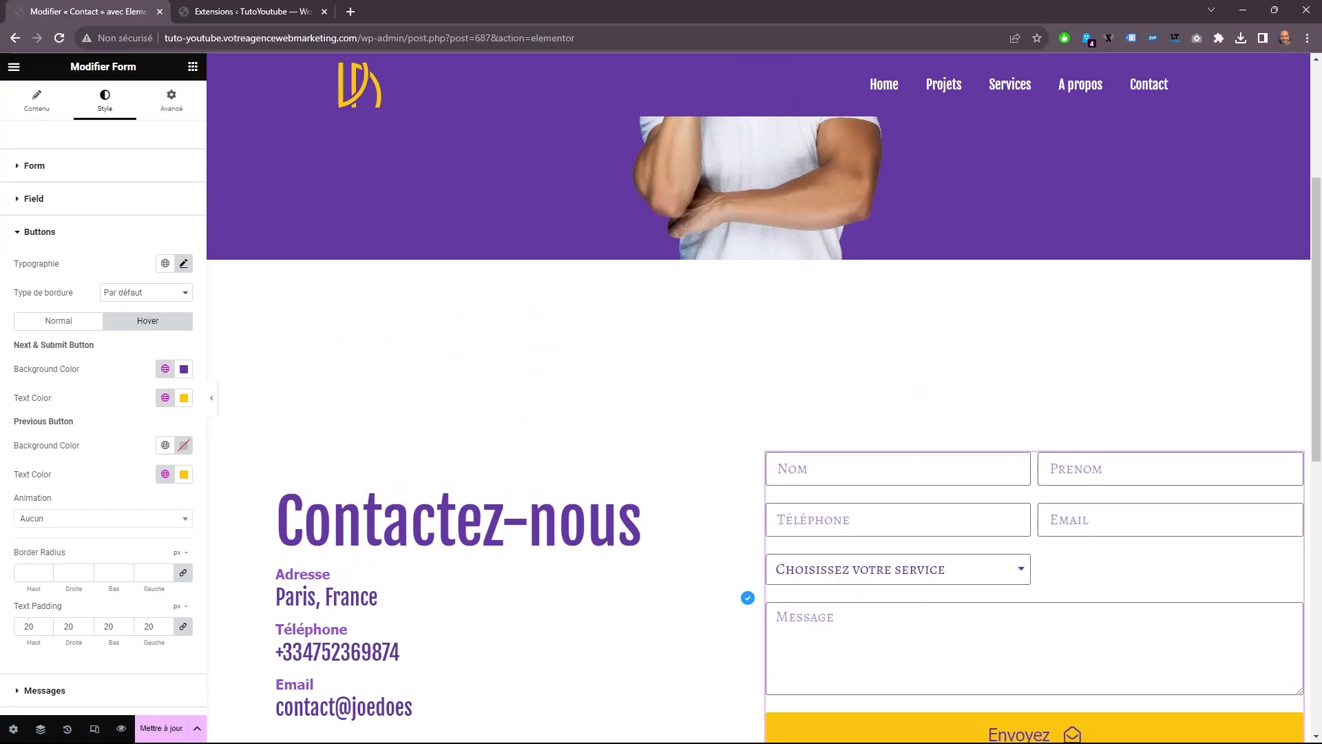
mouse_move(971, 273)
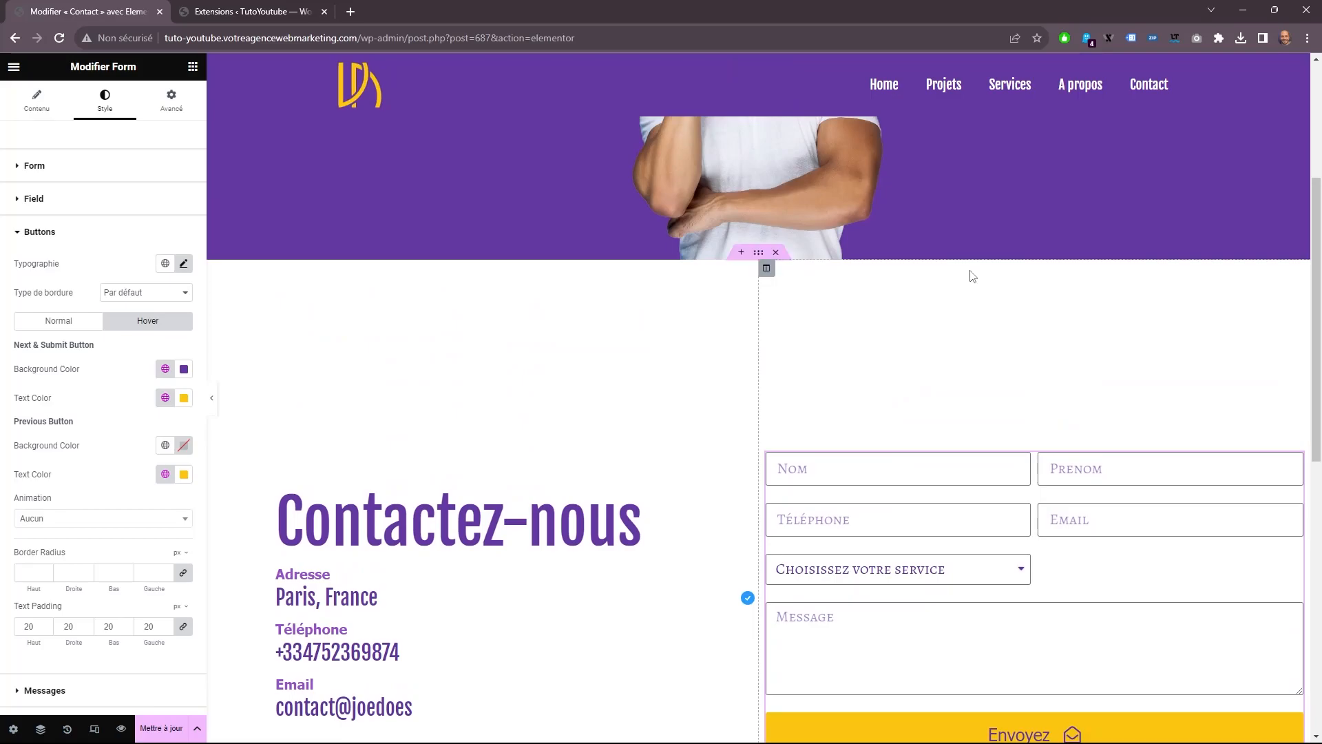
click(766, 268)
click(173, 98)
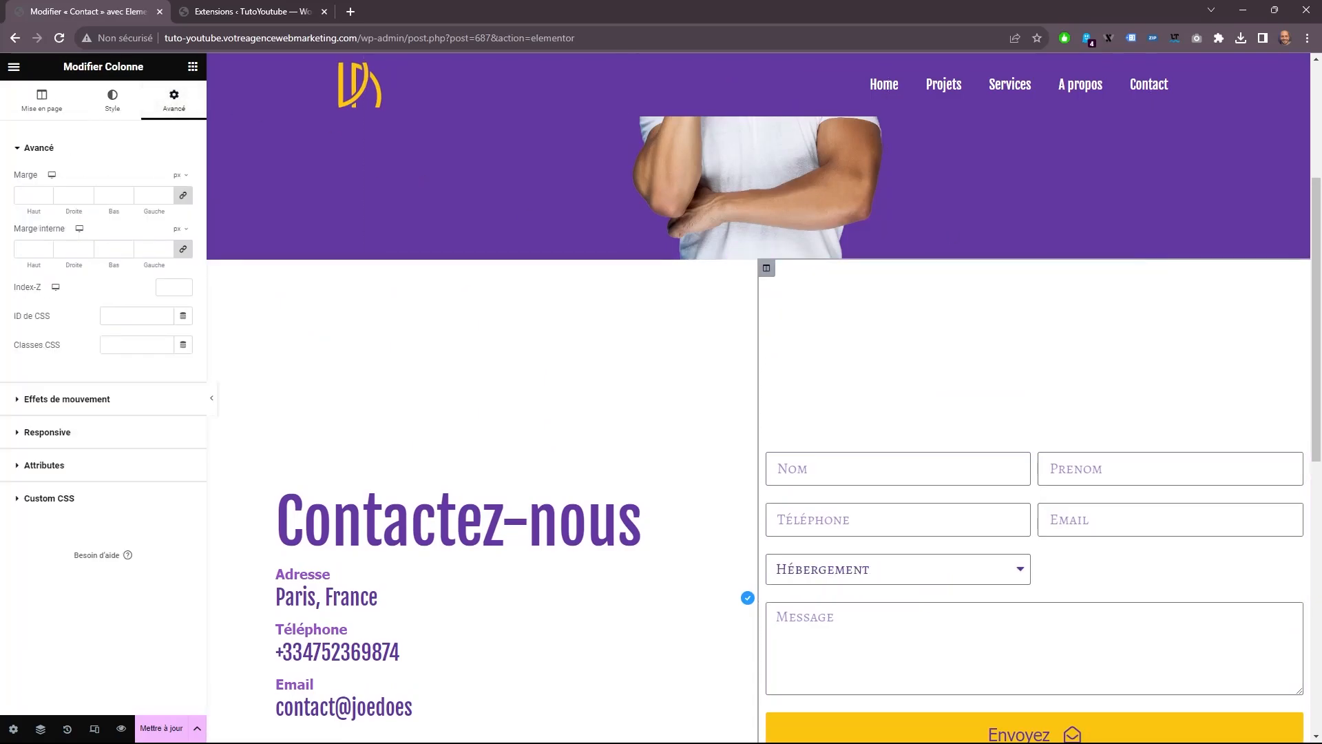
click(185, 249)
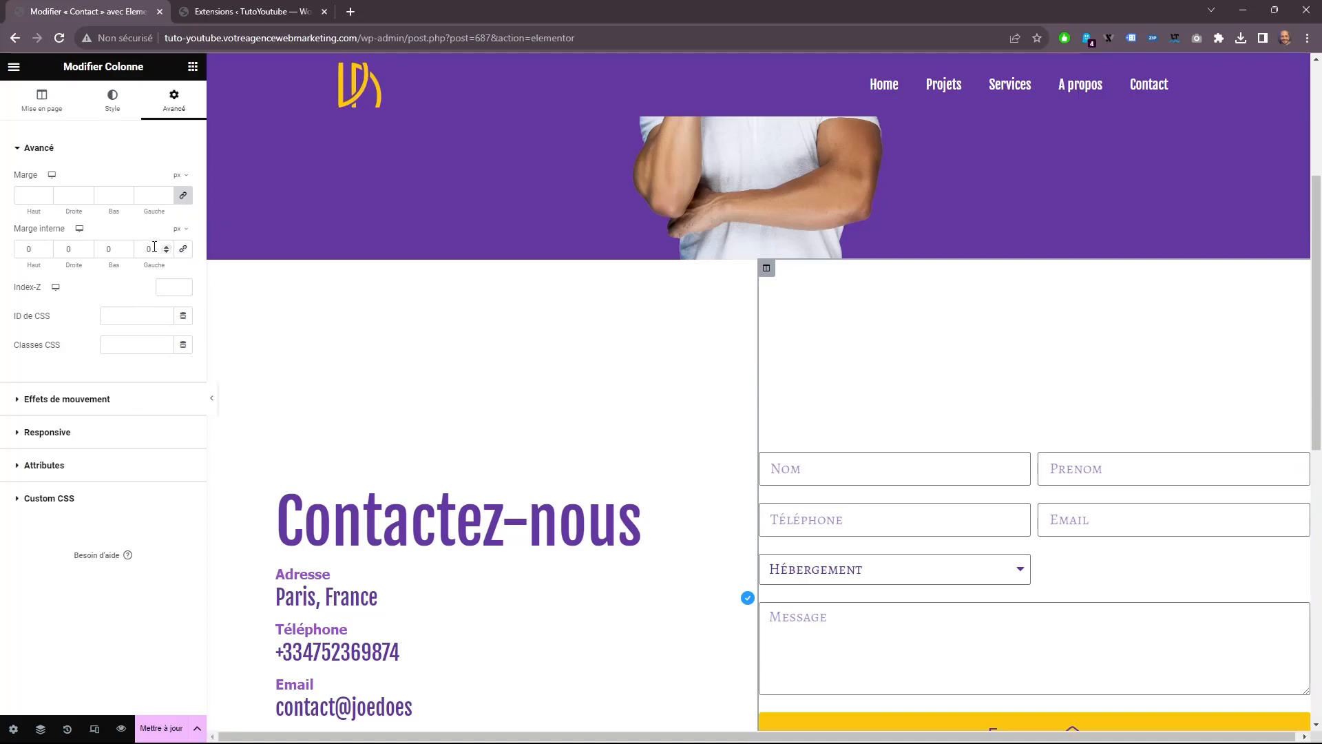
text(100)
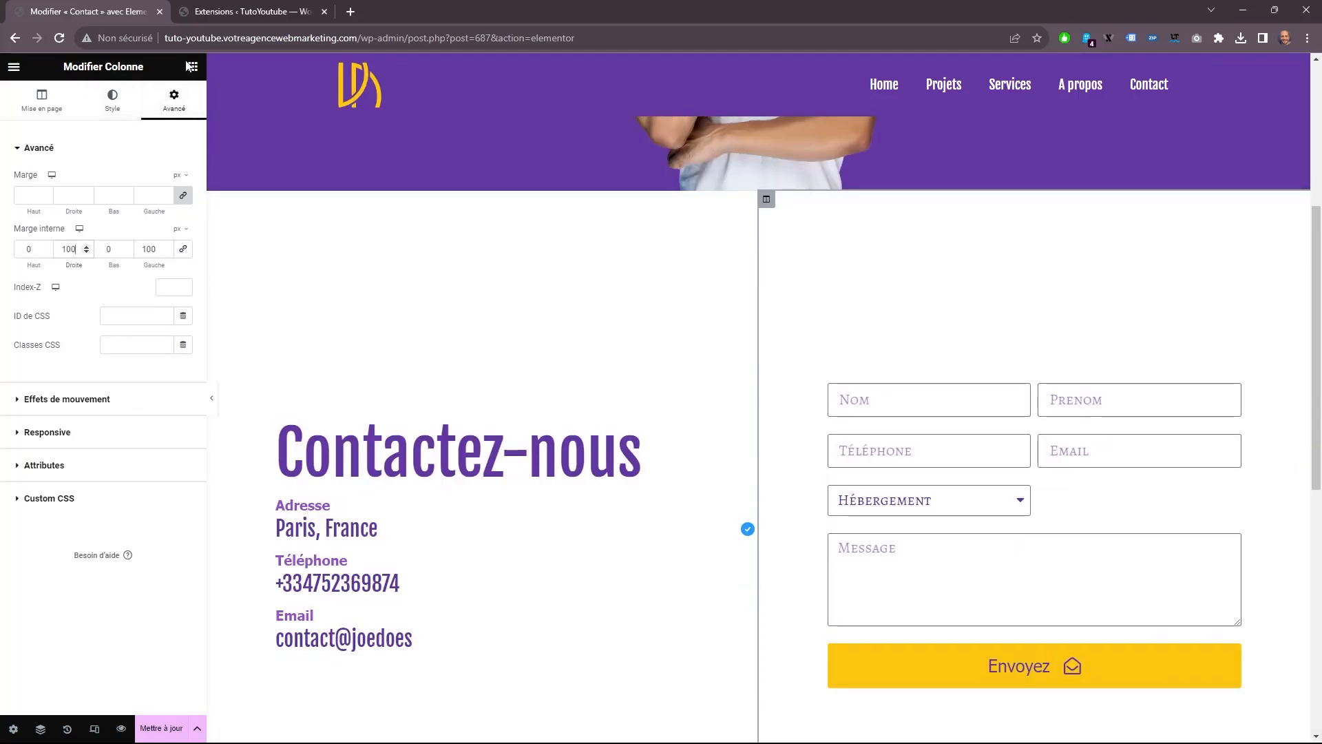
Add a heading widget above the contact form and a text editor widget between the heading and the form.
click(193, 68)
drag(151, 279, 900, 403)
right_click(912, 352)
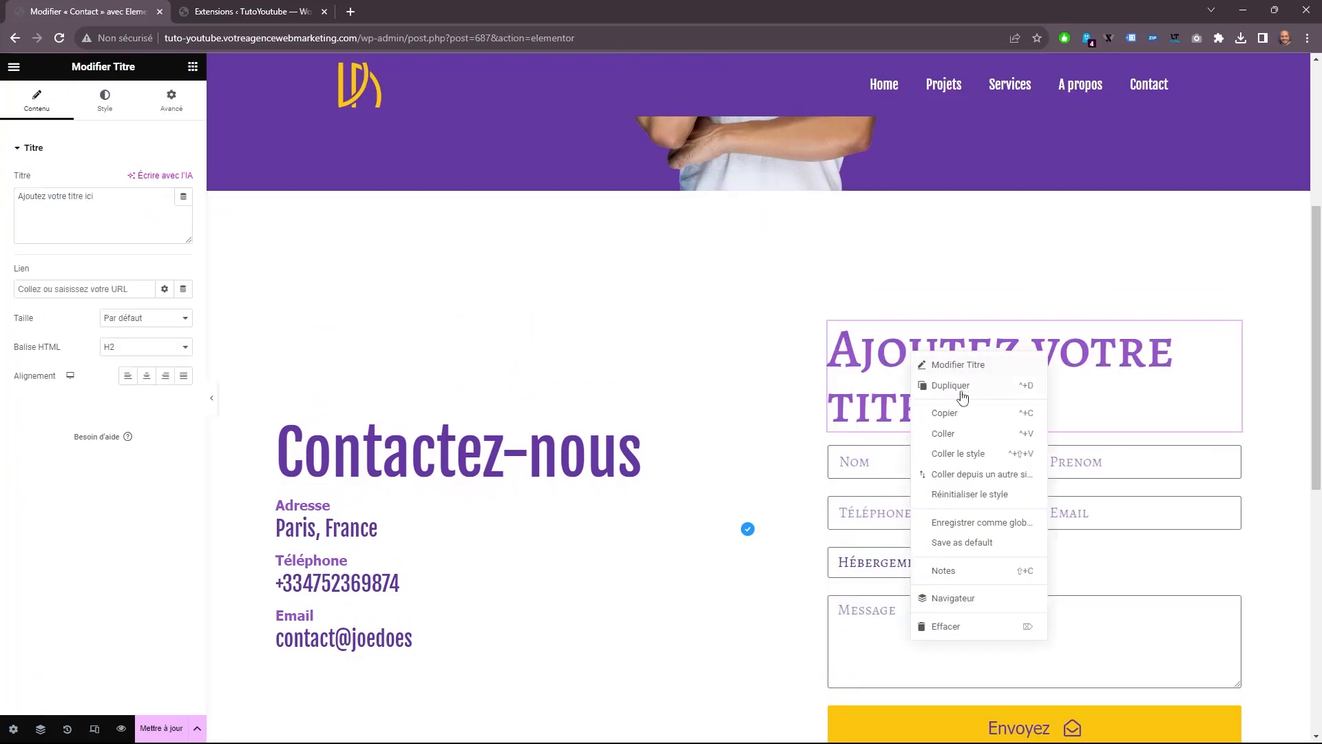
click(192, 67)
drag(168, 337, 924, 405)
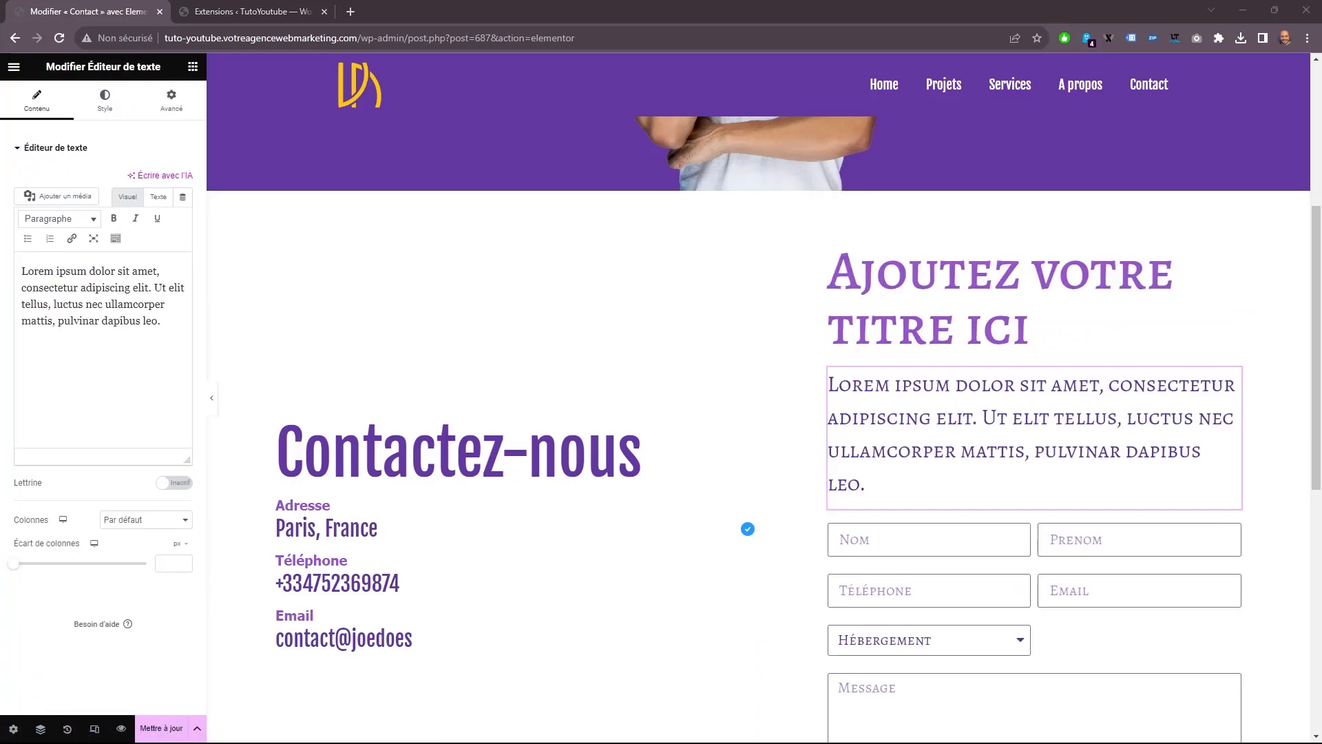
Replace the new heading's placeholder text with "Laissez vos coordonnées".
click(982, 284)
triple_click(101, 198)
right_click(101, 200)
click(150, 286)
click(105, 101)
click(36, 101)
click(125, 375)
Style the form heading in purple with a narrow sans-serif font at 30 px and adjust its weight.
click(114, 109)
click(183, 208)
click(142, 274)
text(fj)
click(125, 329)
drag(164, 317, 65, 313)
text(30)
click(142, 346)
click(112, 419)
click(141, 346)
click(118, 402)
Style the paragraph under the form heading in dark grey Tahoma, weight 400 (Normal), size 16 px.
click(874, 350)
click(105, 101)
click(165, 209)
click(184, 209)
click(119, 323)
click(183, 238)
click(141, 302)
click(120, 373)
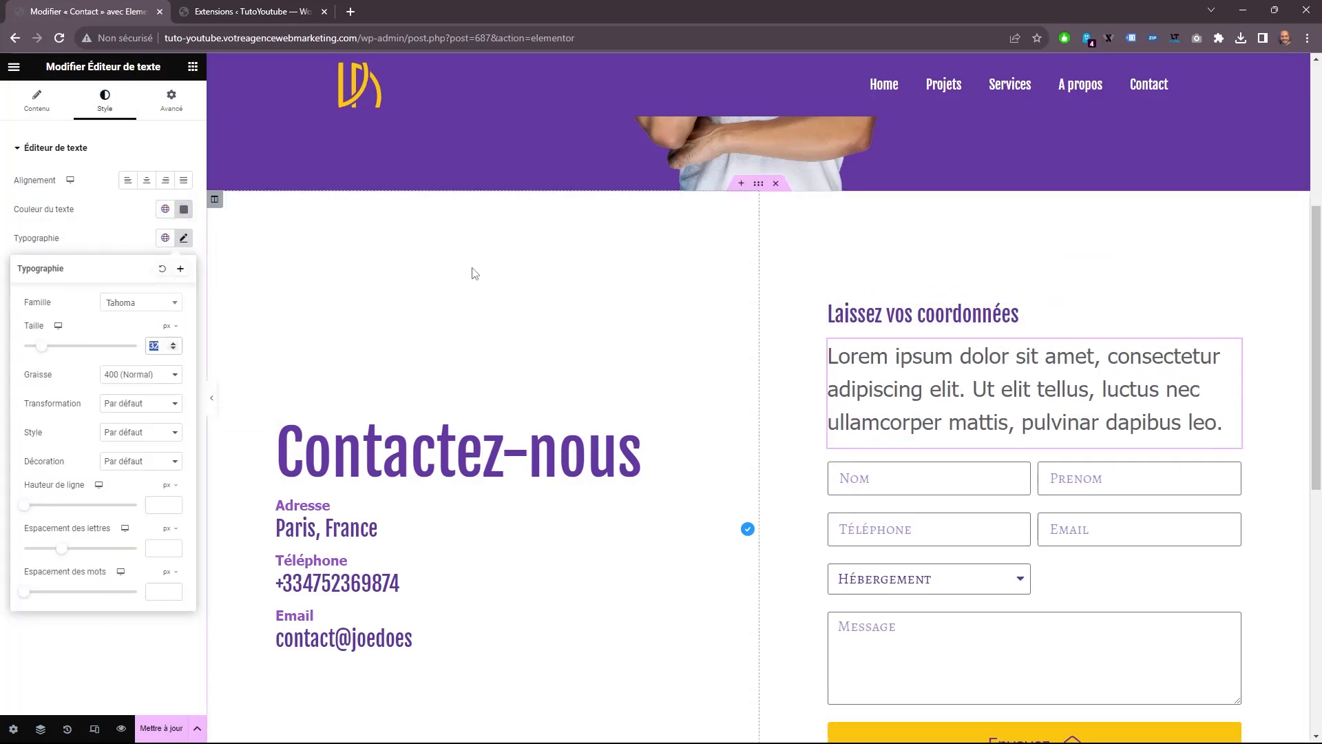
scroll(1043, 399, down, 2)
scroll(1033, 451, up, 2)
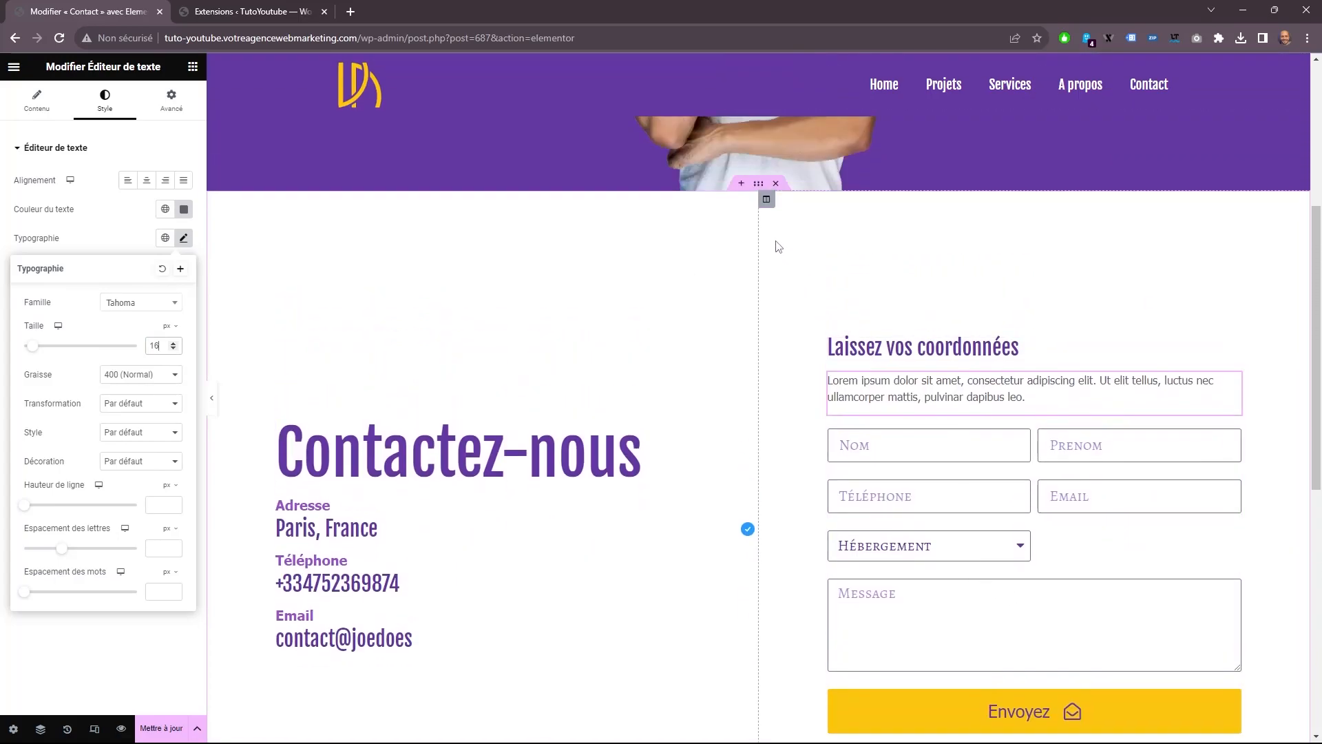
Give the form column a classic background in the global color texte.
click(768, 200)
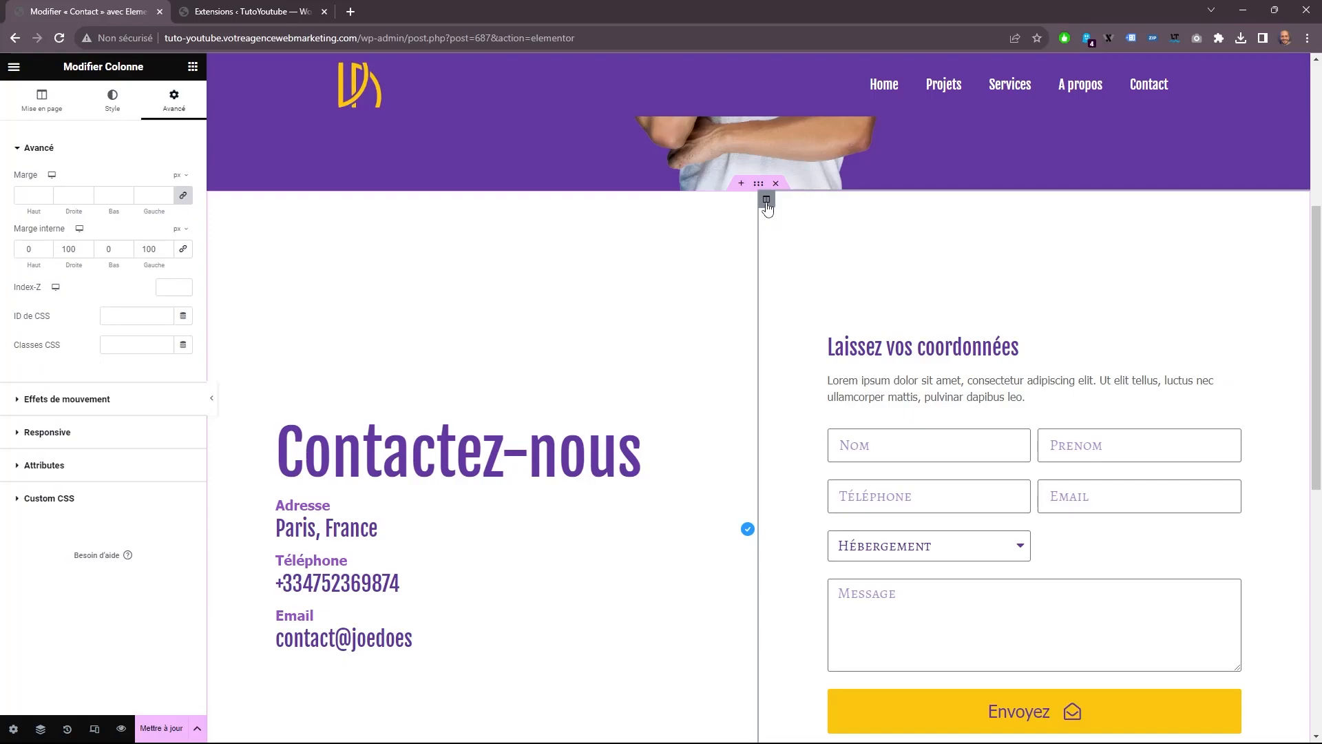
click(112, 102)
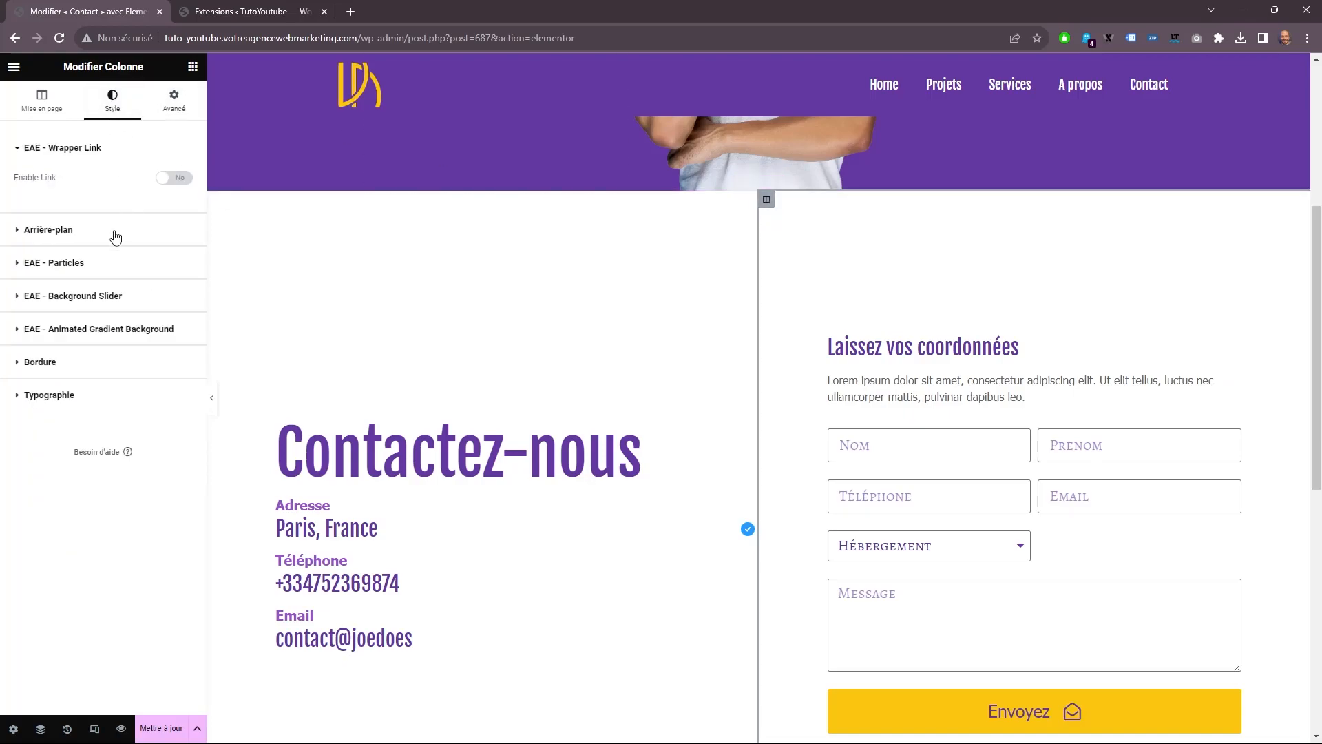
click(117, 230)
click(146, 242)
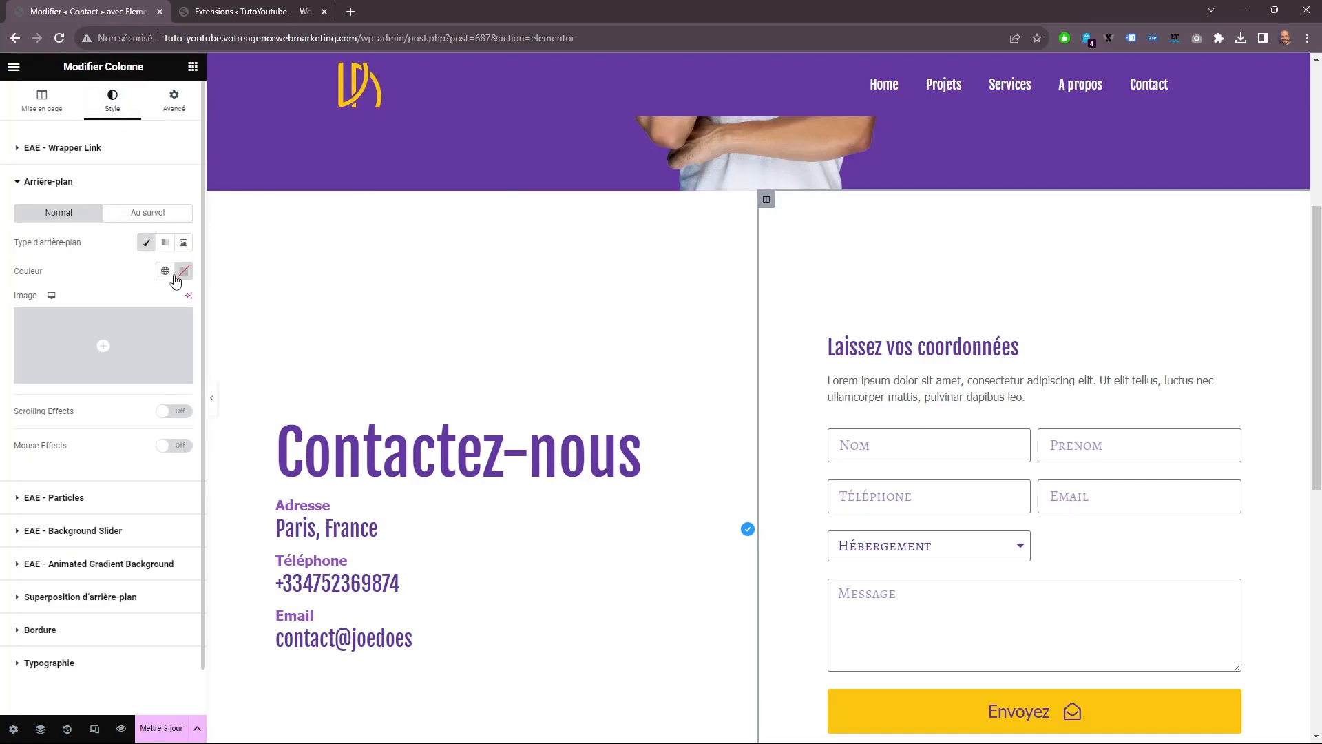
click(166, 272)
click(148, 441)
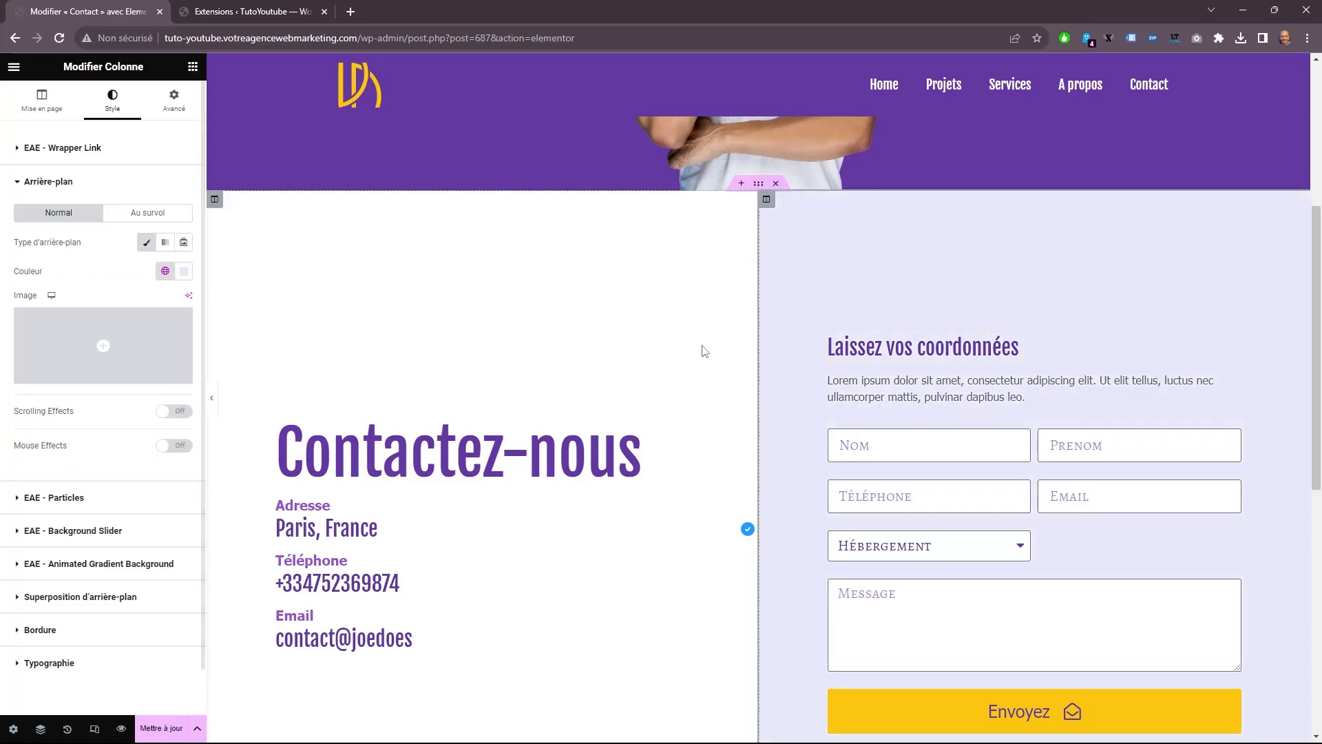
scroll(812, 378, down, 6)
scroll(806, 387, up, 5)
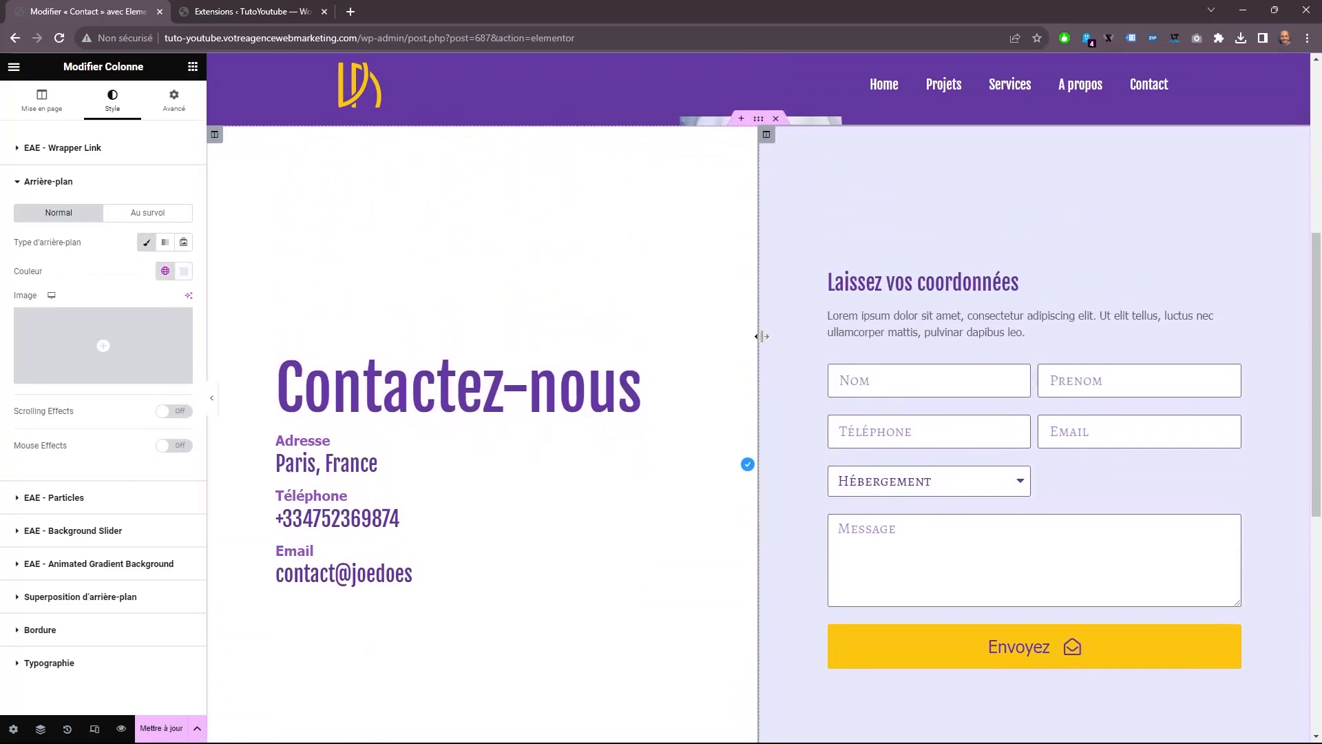
scroll(761, 337, up, 2)
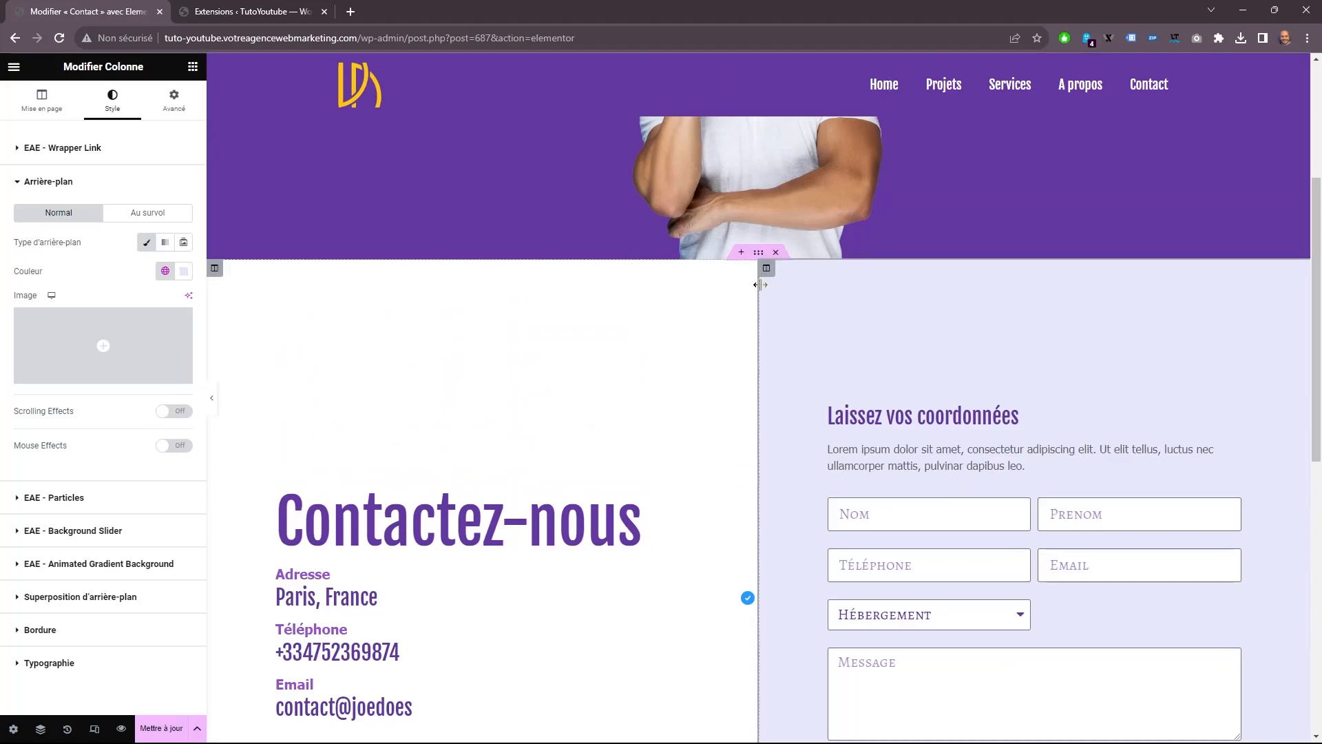
Change the contact section's height mode to Hauteur min. and set the minimum height to 700 px.
click(758, 252)
click(42, 100)
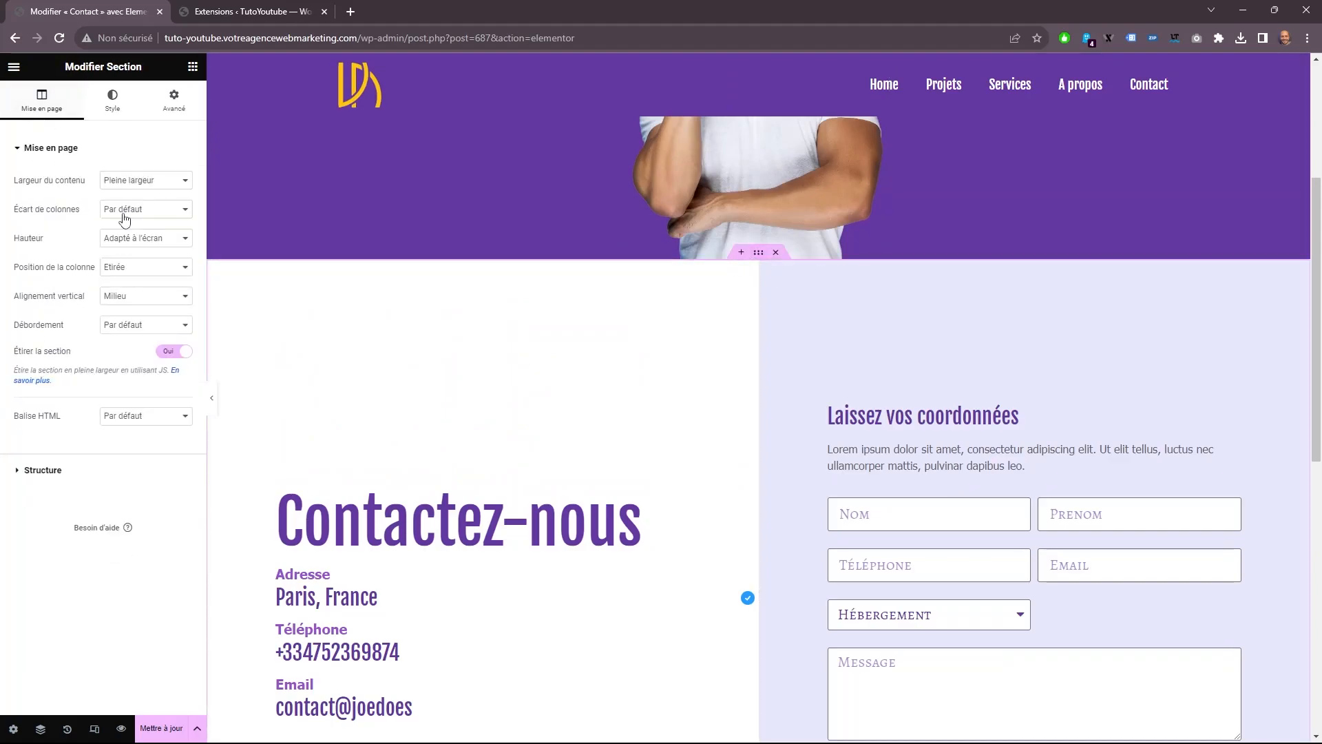
click(143, 240)
click(143, 277)
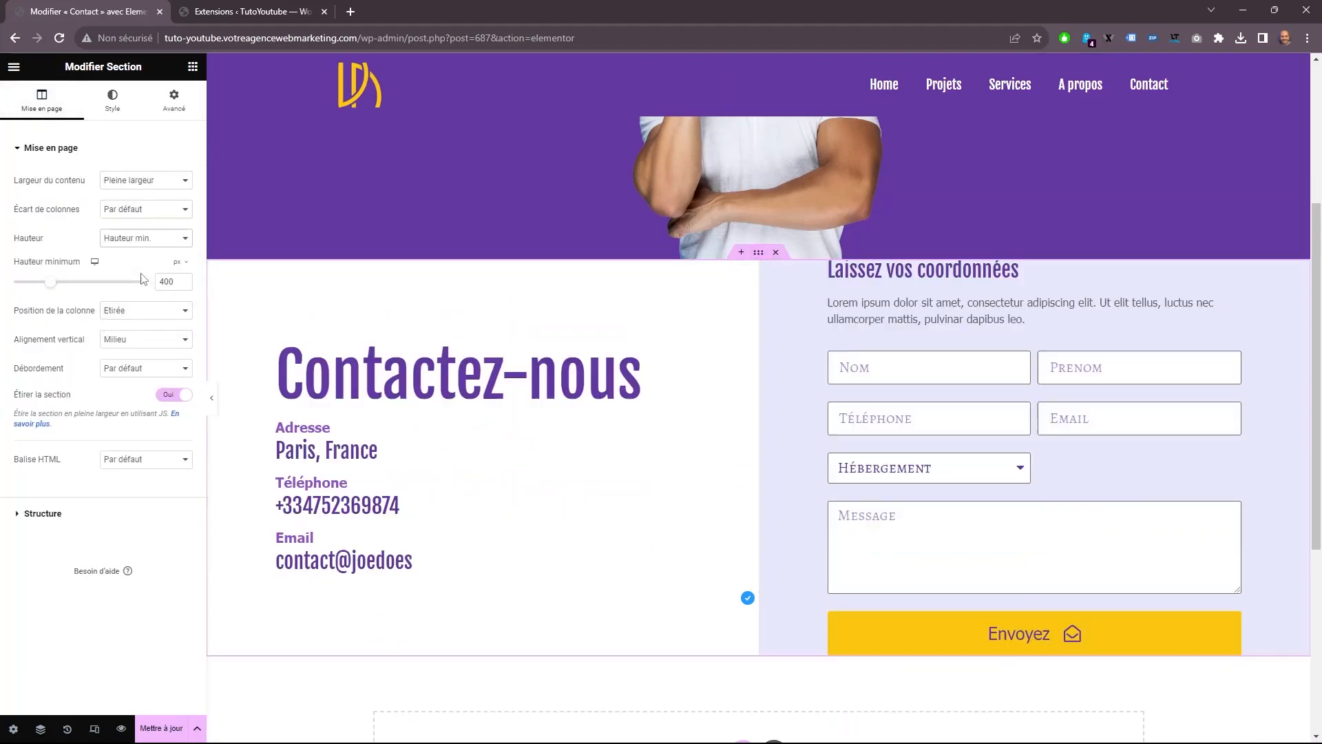
drag(52, 288, 84, 285)
drag(164, 281, 196, 283)
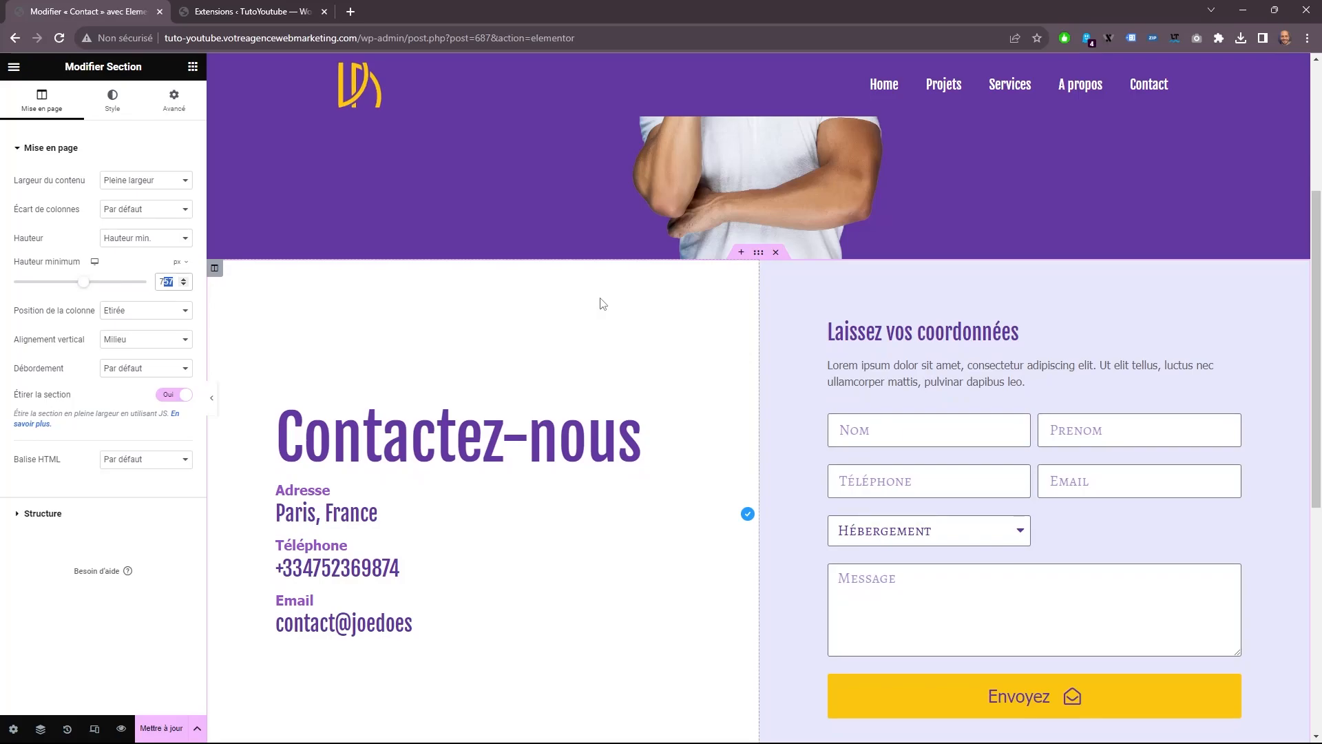
text(00)
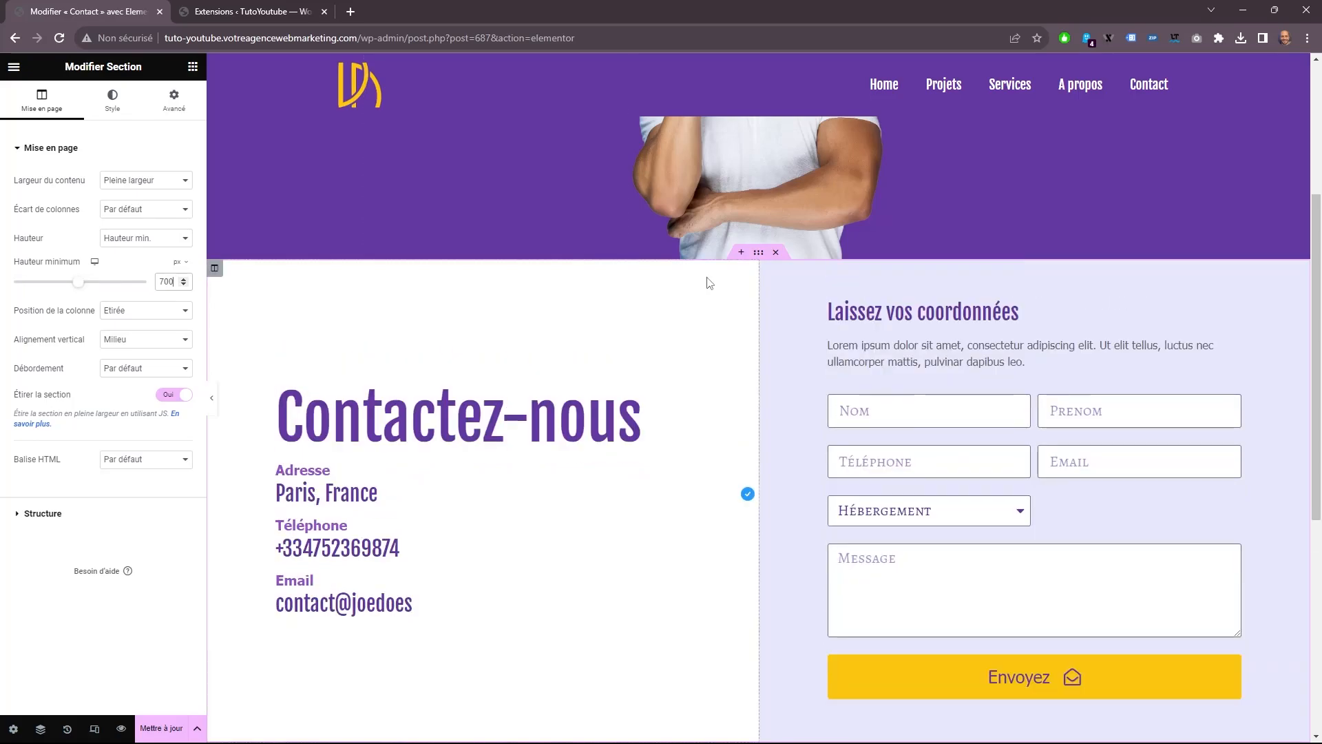
scroll(716, 279, up, 3)
scroll(716, 279, down, 8)
scroll(710, 316, up, 4)
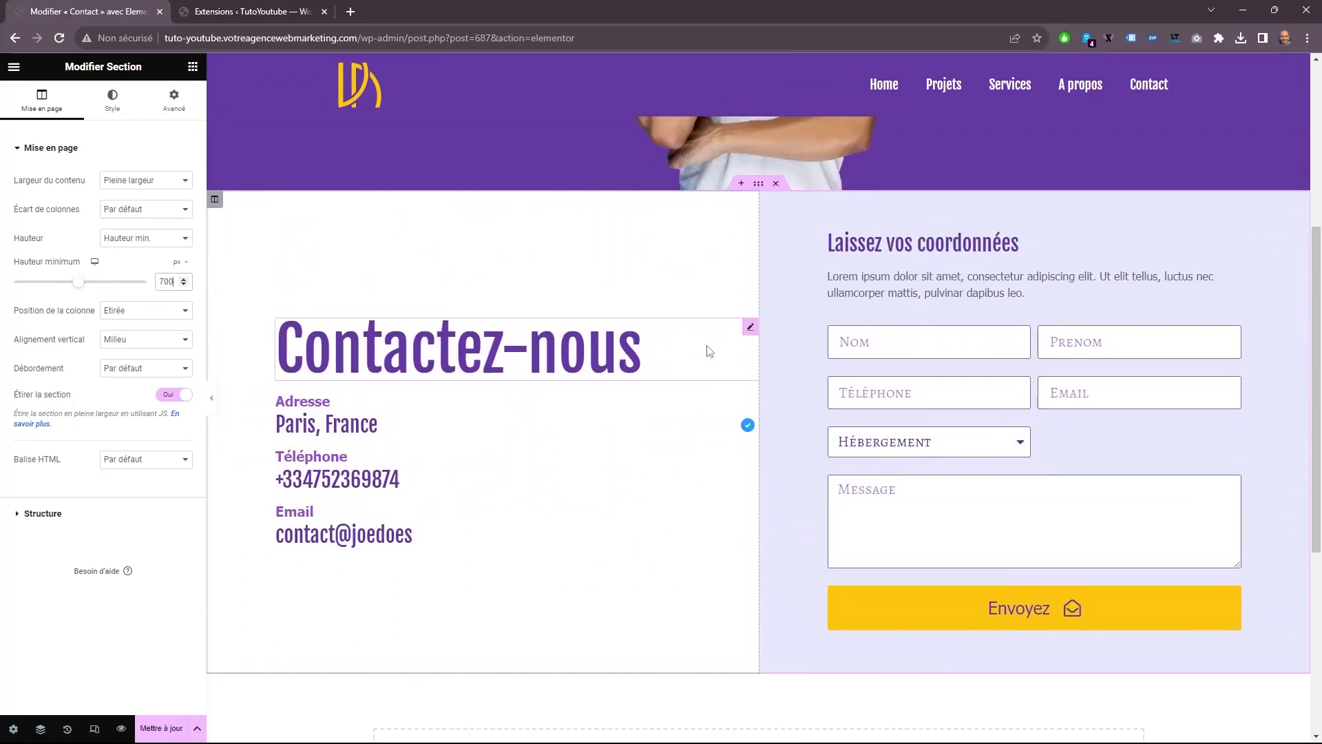
Set the contact section's column position to Milieu.
scroll(708, 351, up, 3)
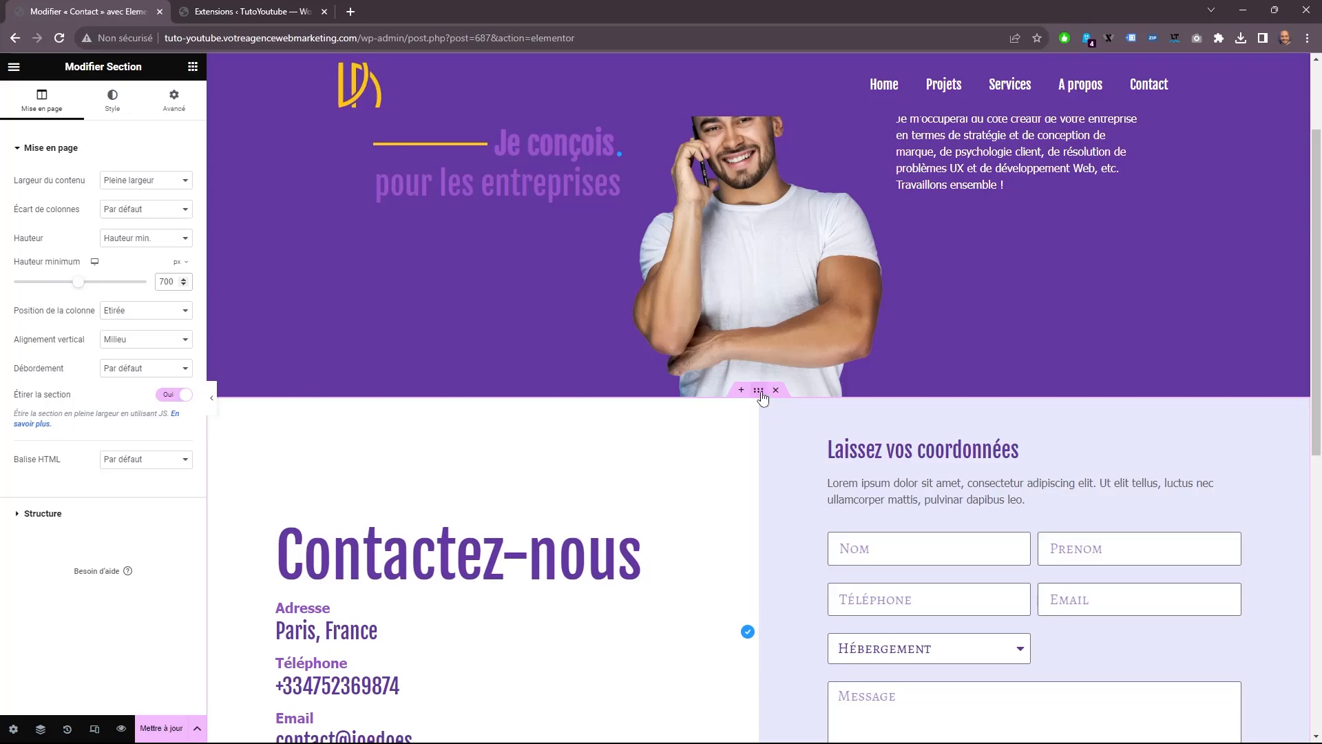
click(154, 316)
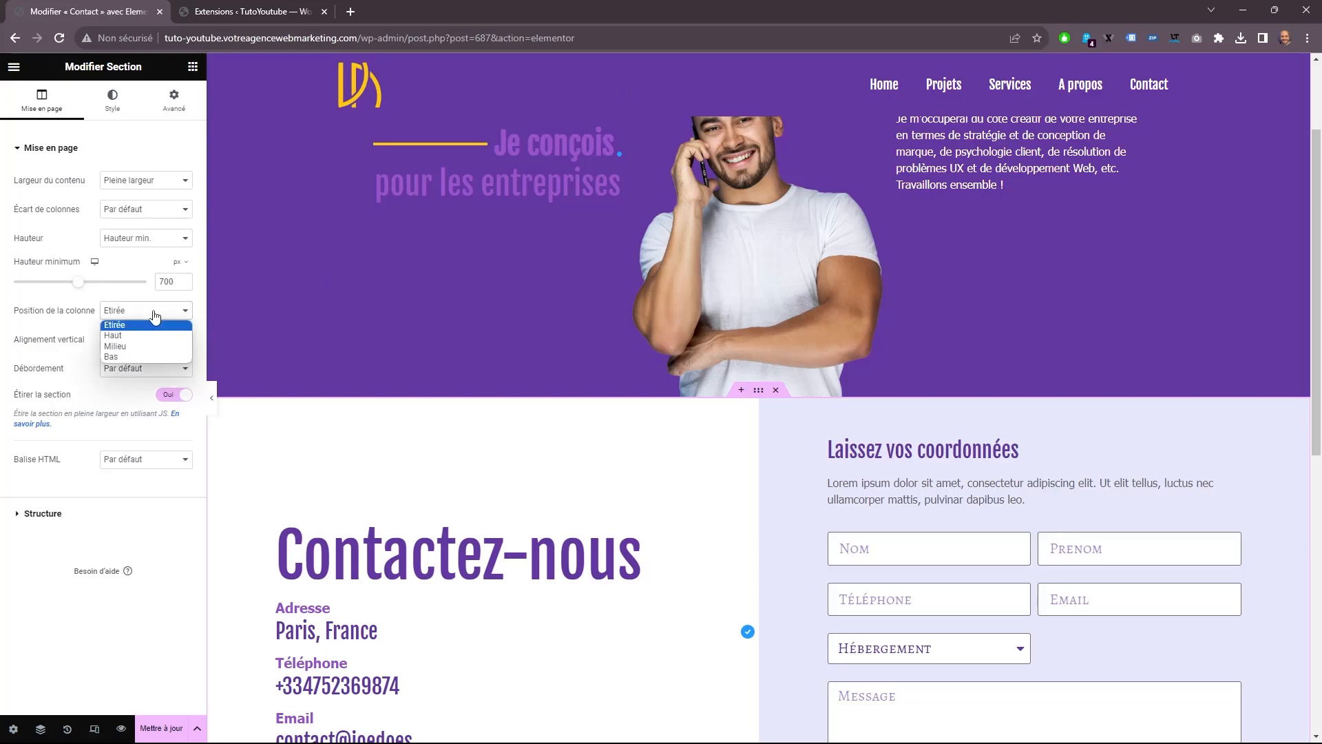
click(143, 350)
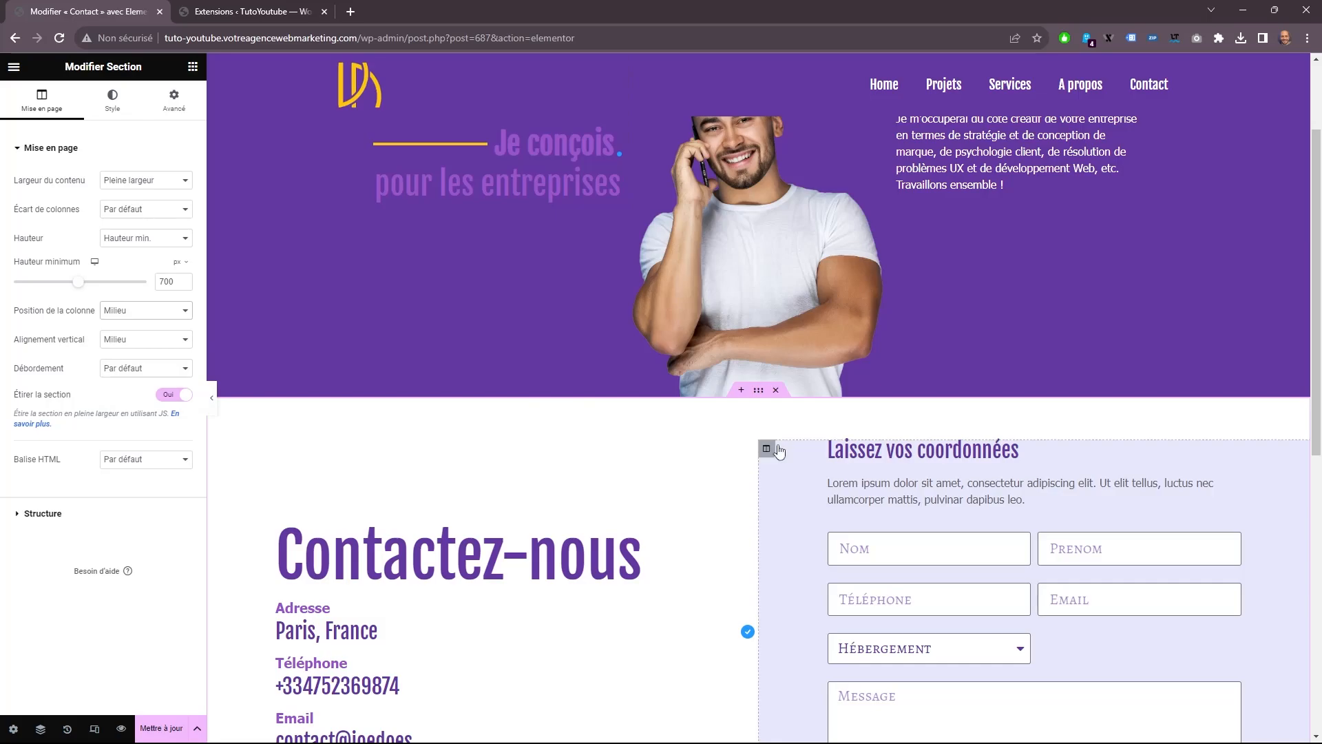
scroll(771, 443, down, 3)
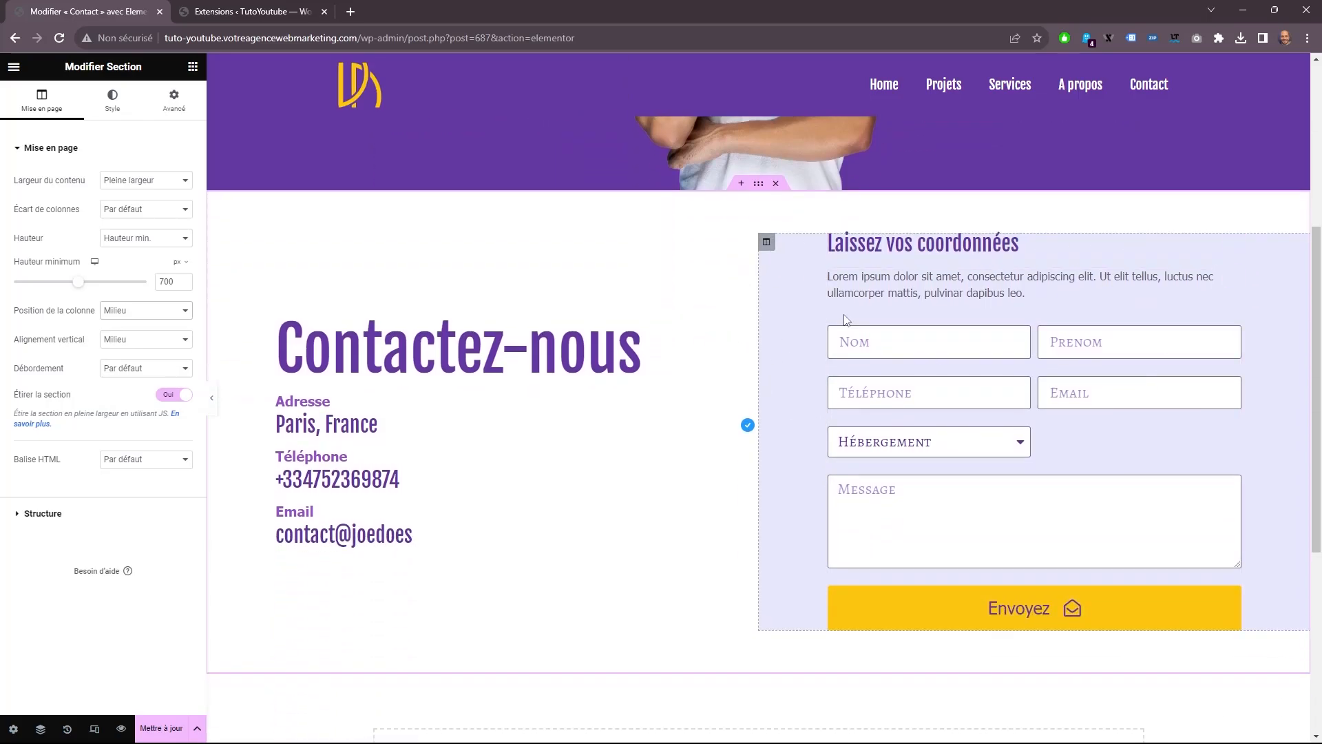
Remove the form column's background.
click(767, 242)
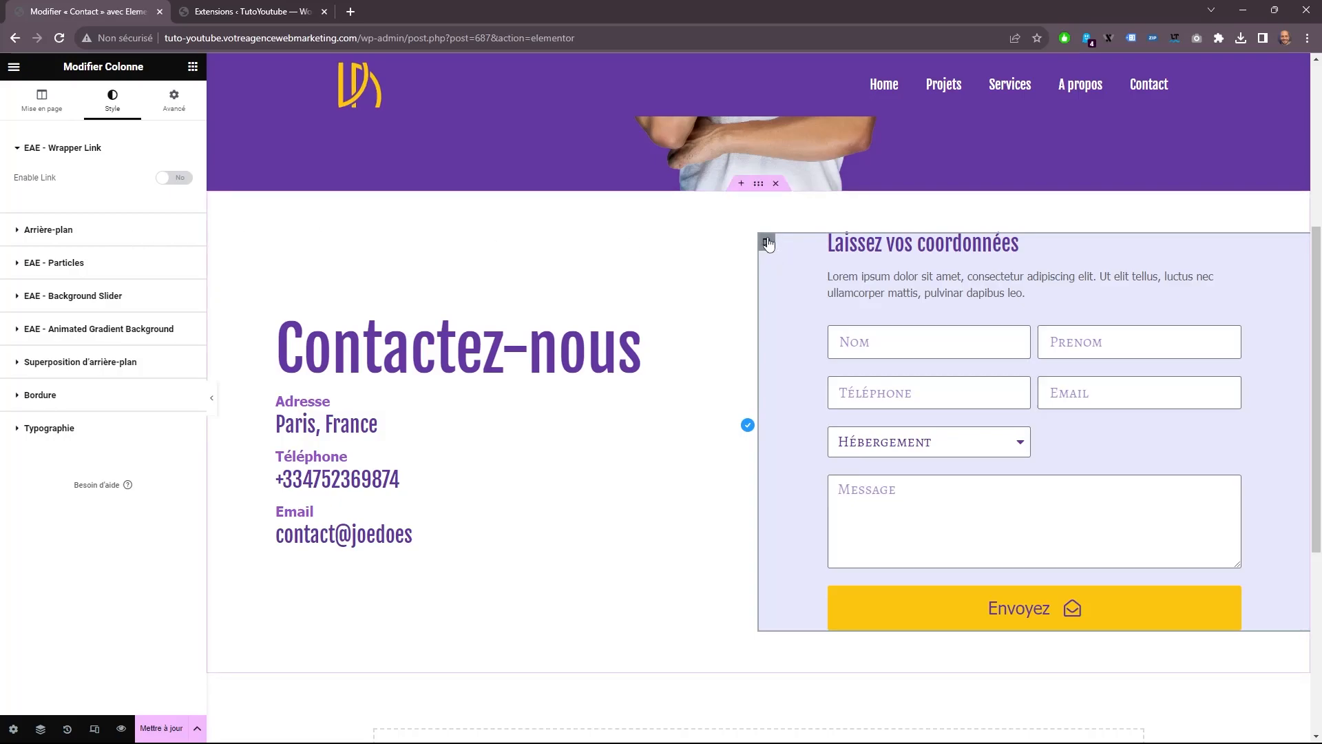
click(51, 230)
click(147, 242)
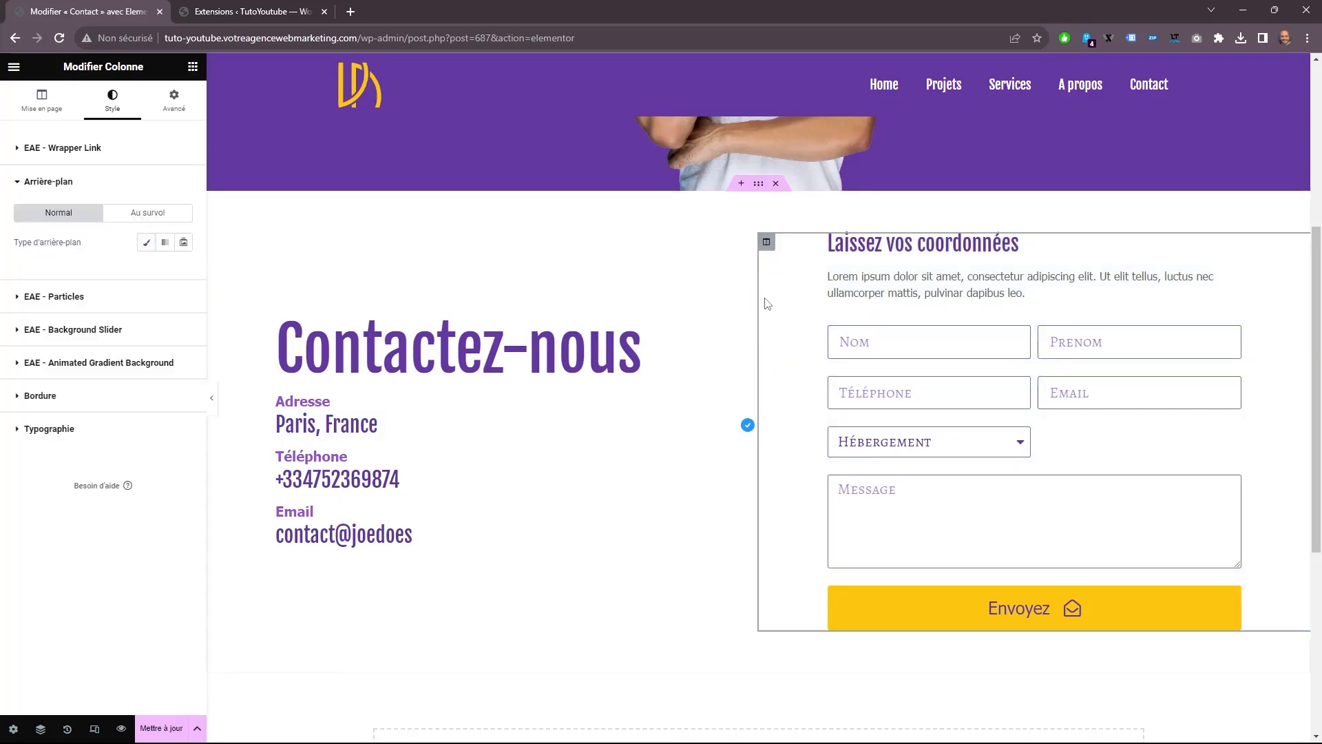
Give the contact section a gradient background with the global color texte as its first color.
click(758, 186)
click(112, 101)
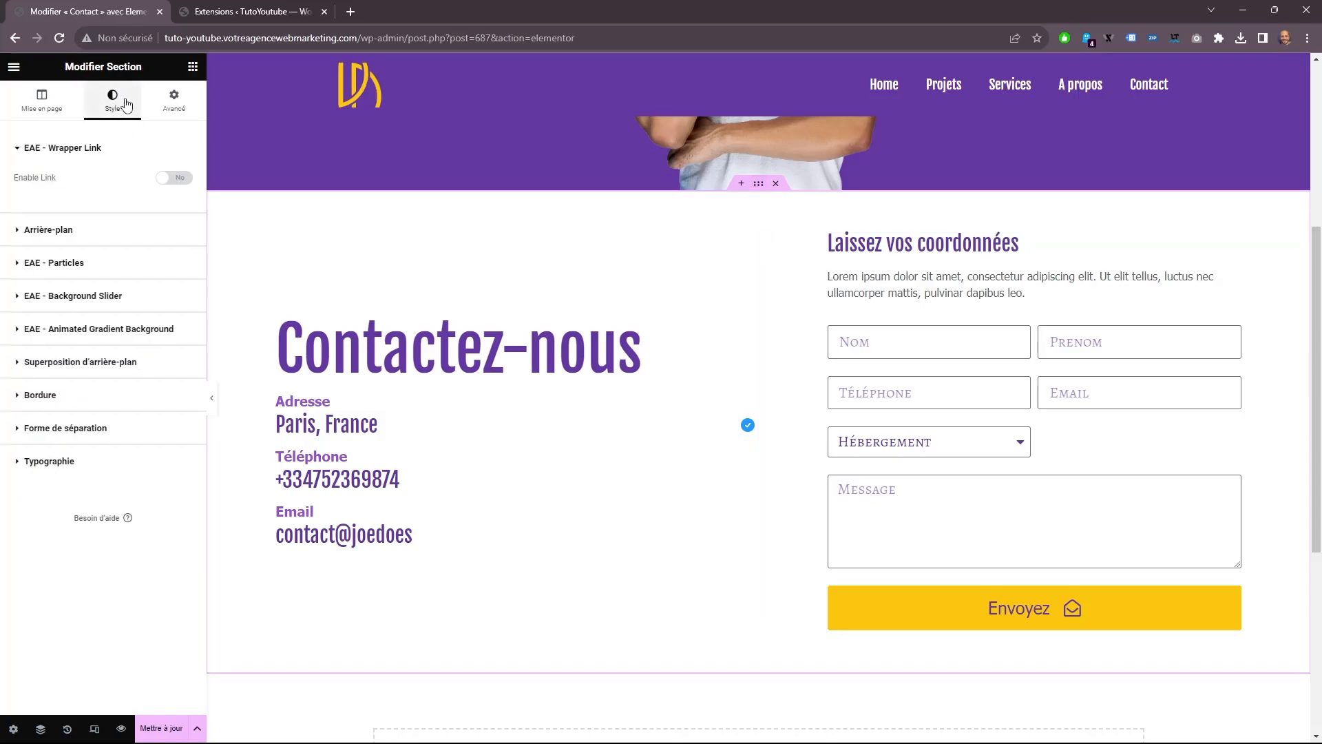
click(50, 231)
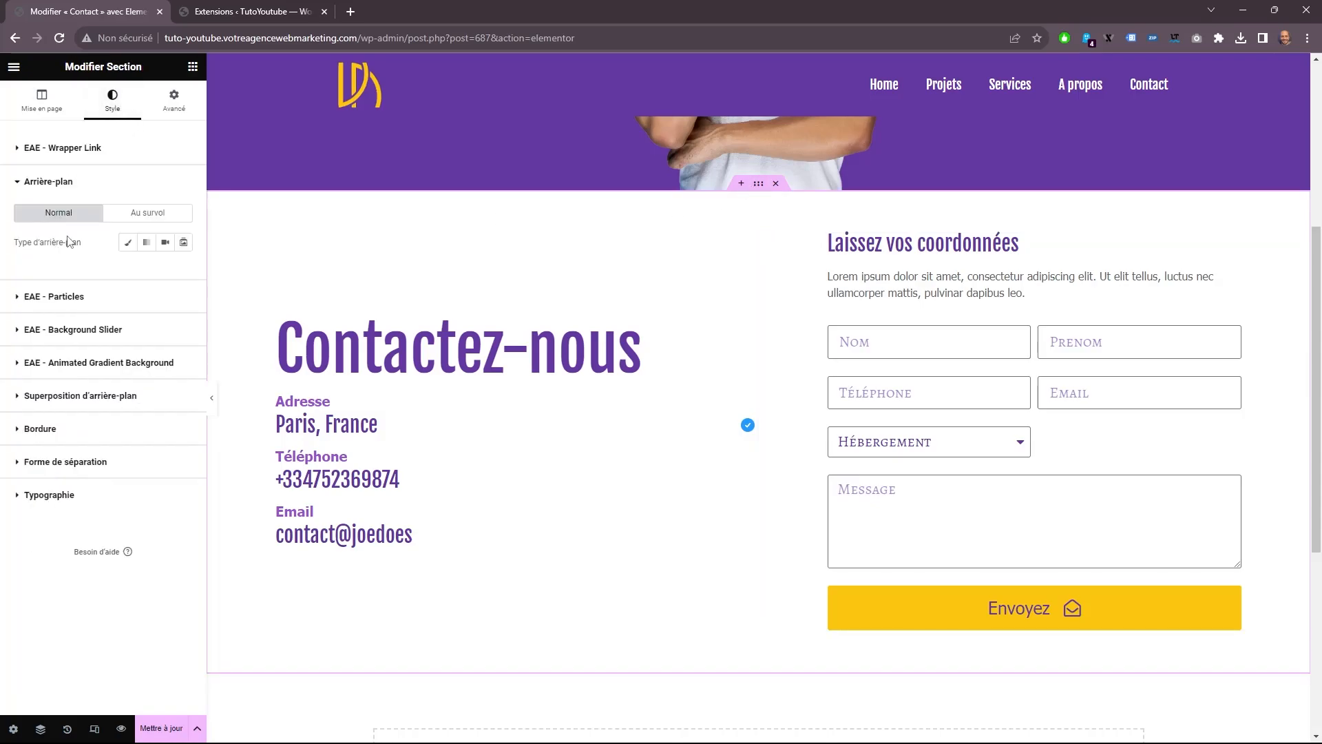
click(147, 243)
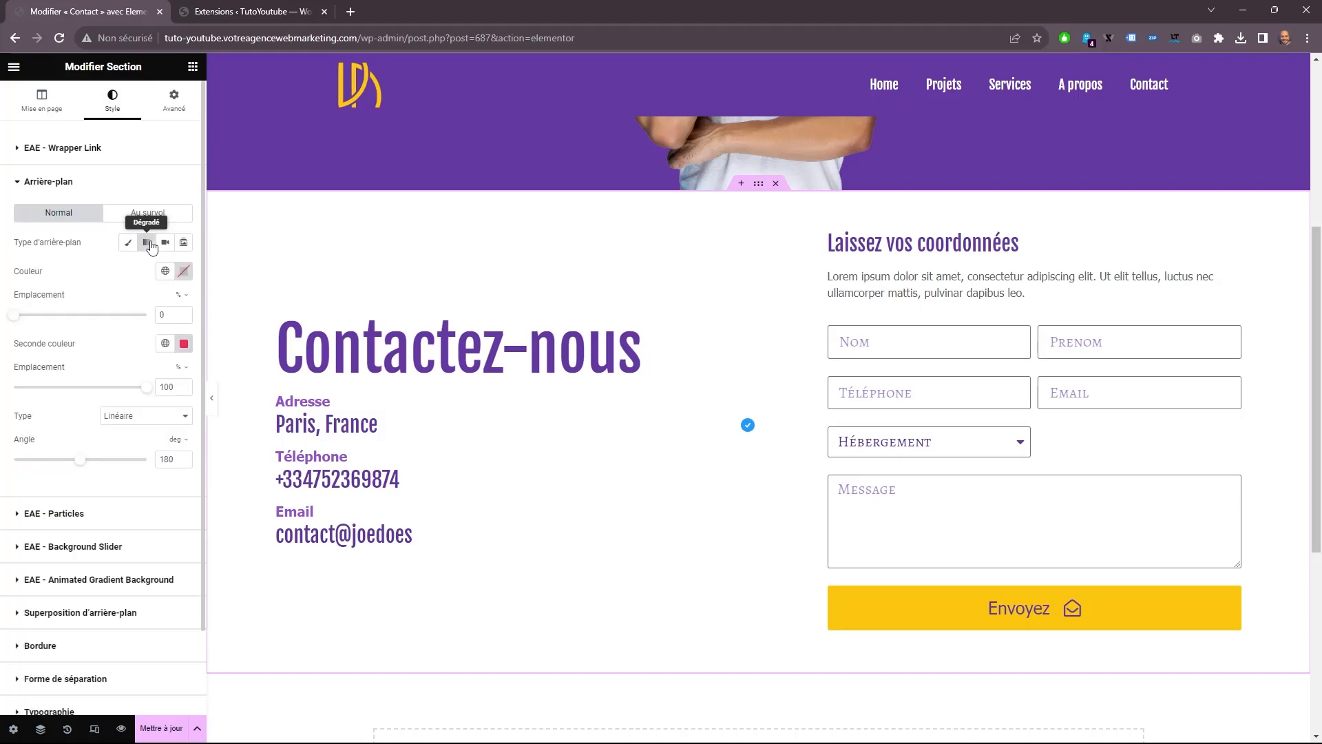
click(165, 270)
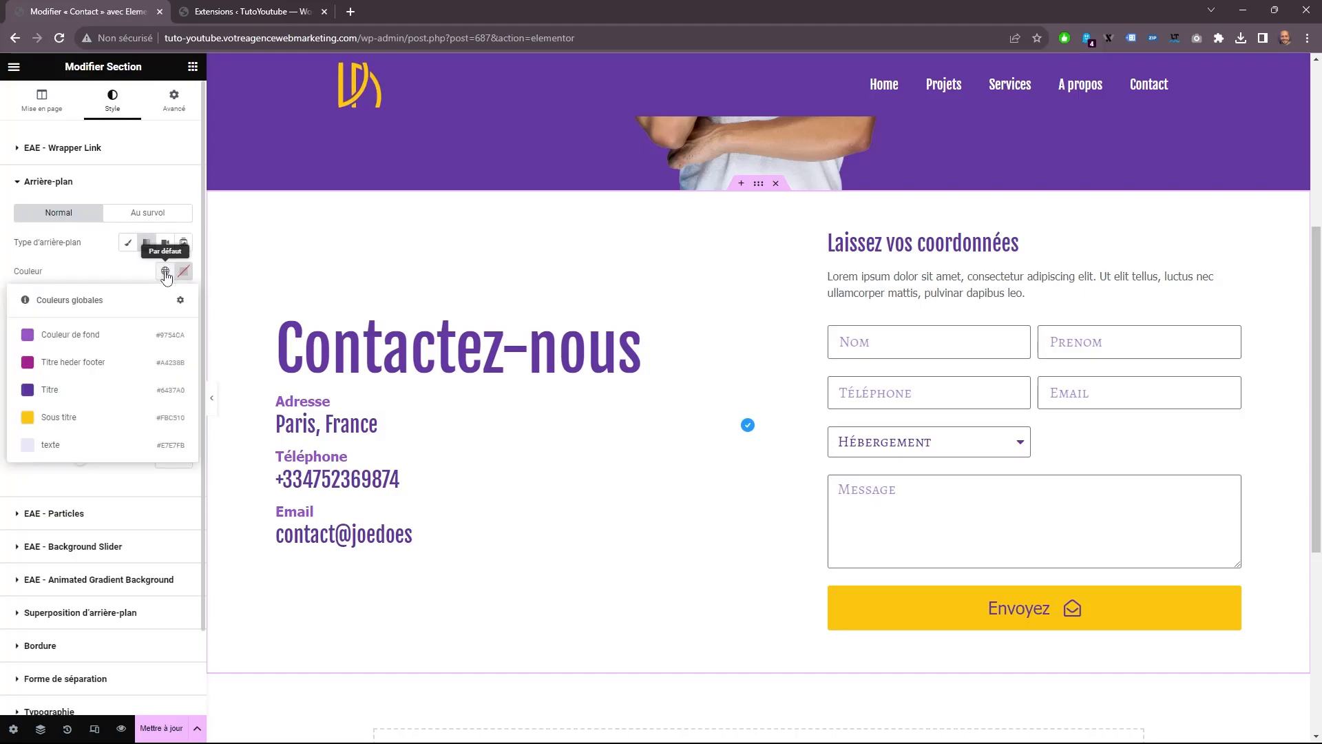
click(48, 446)
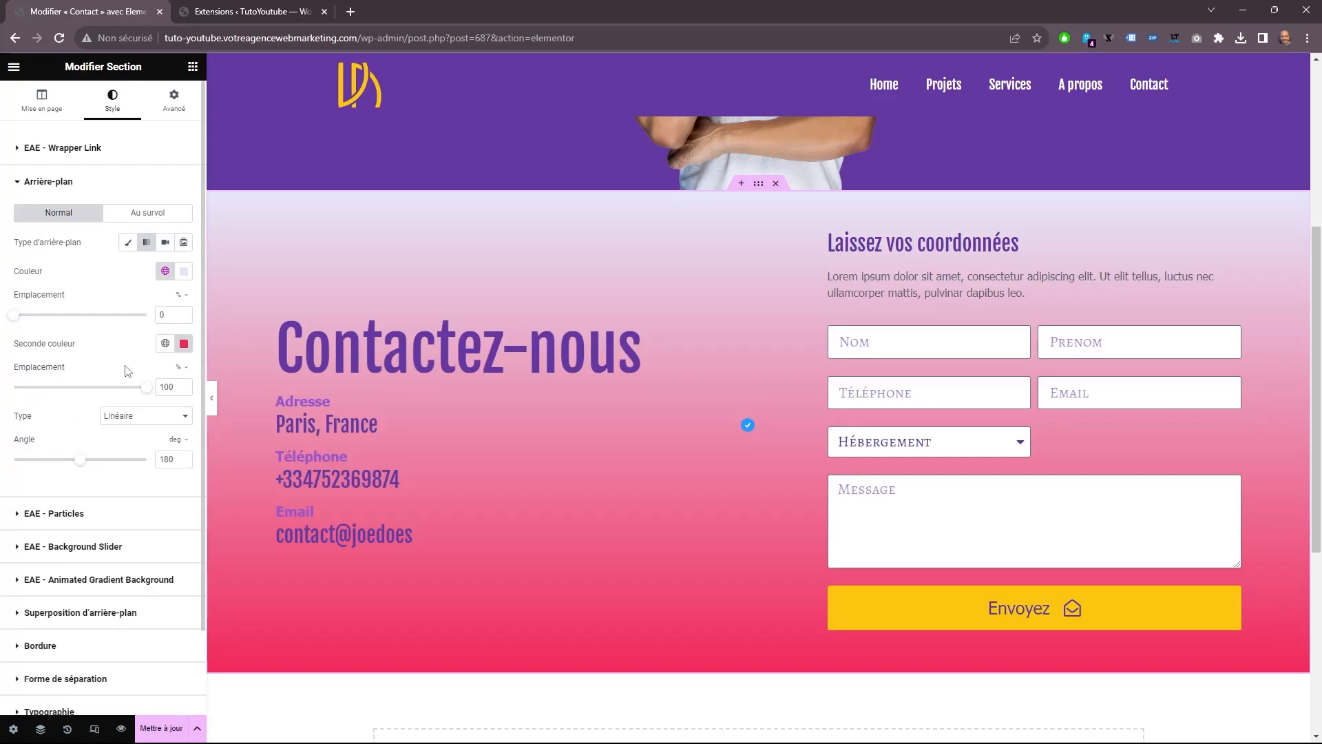
Set the section gradient's second color to #FFFFFF and its angle to 90 degrees.
click(165, 343)
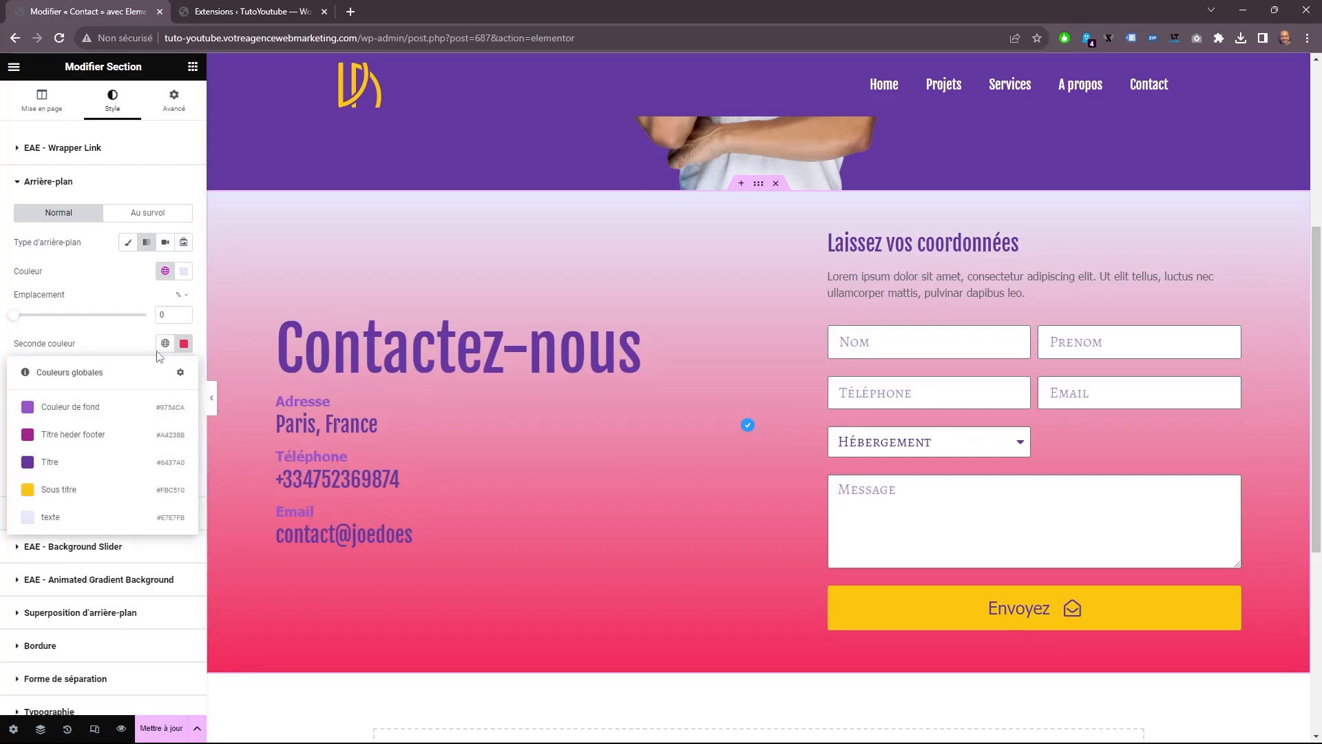
click(184, 343)
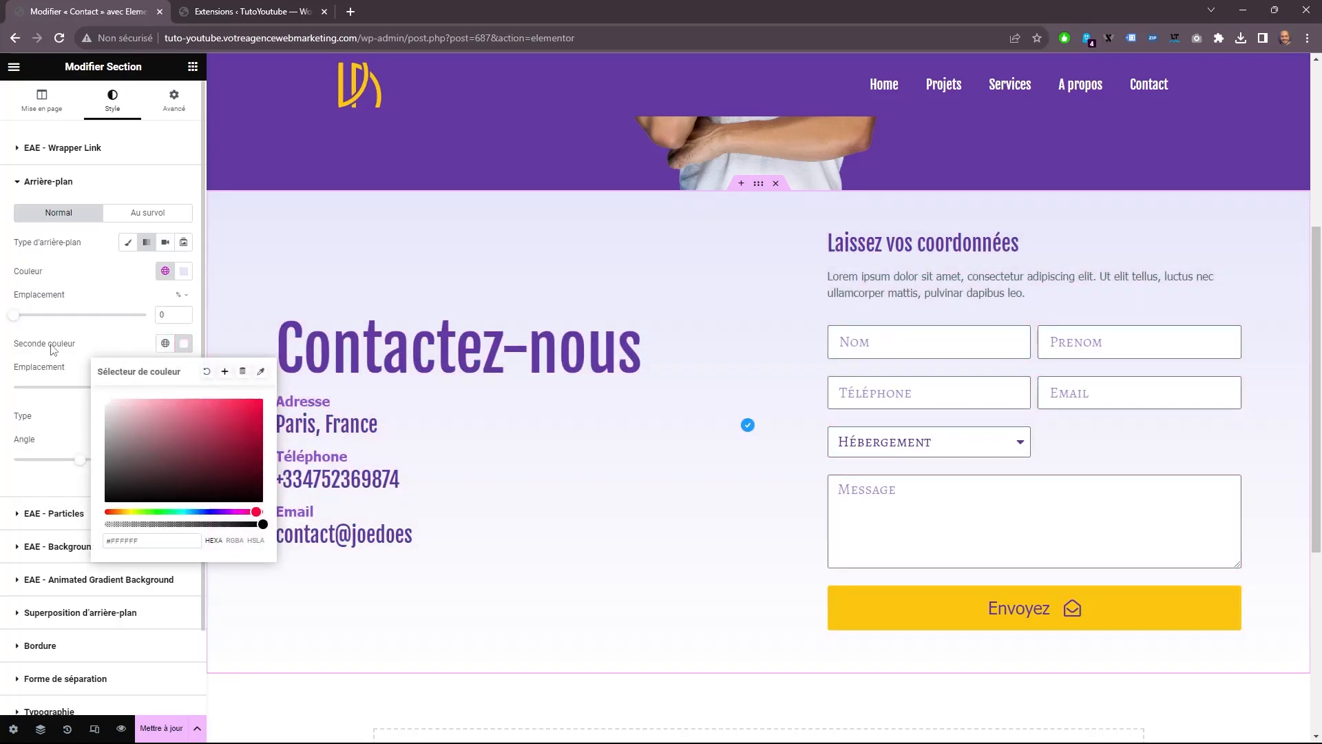
click(106, 341)
double_click(167, 459)
text(90)
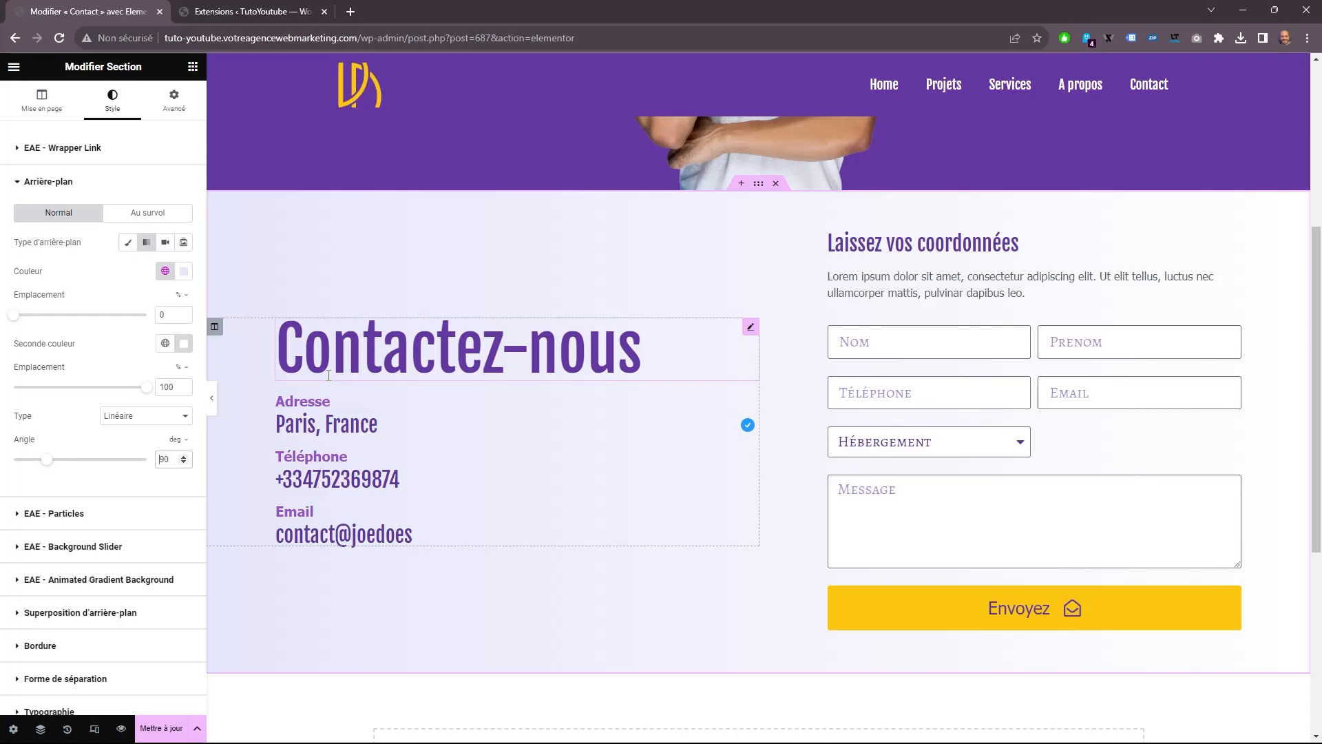
Set the section gradient's angle to -90 degrees, its first color location to 50% and its second color location to 0%.
text(-)
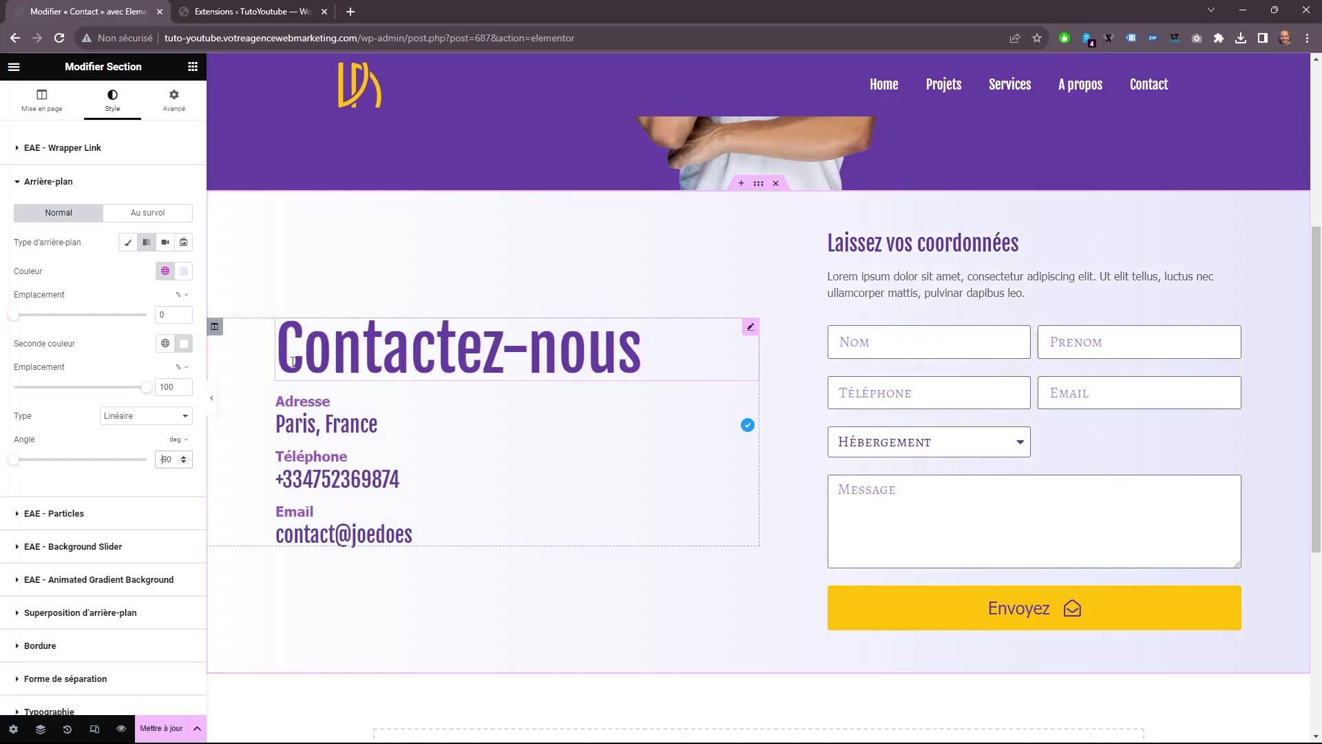
drag(17, 312, 129, 319)
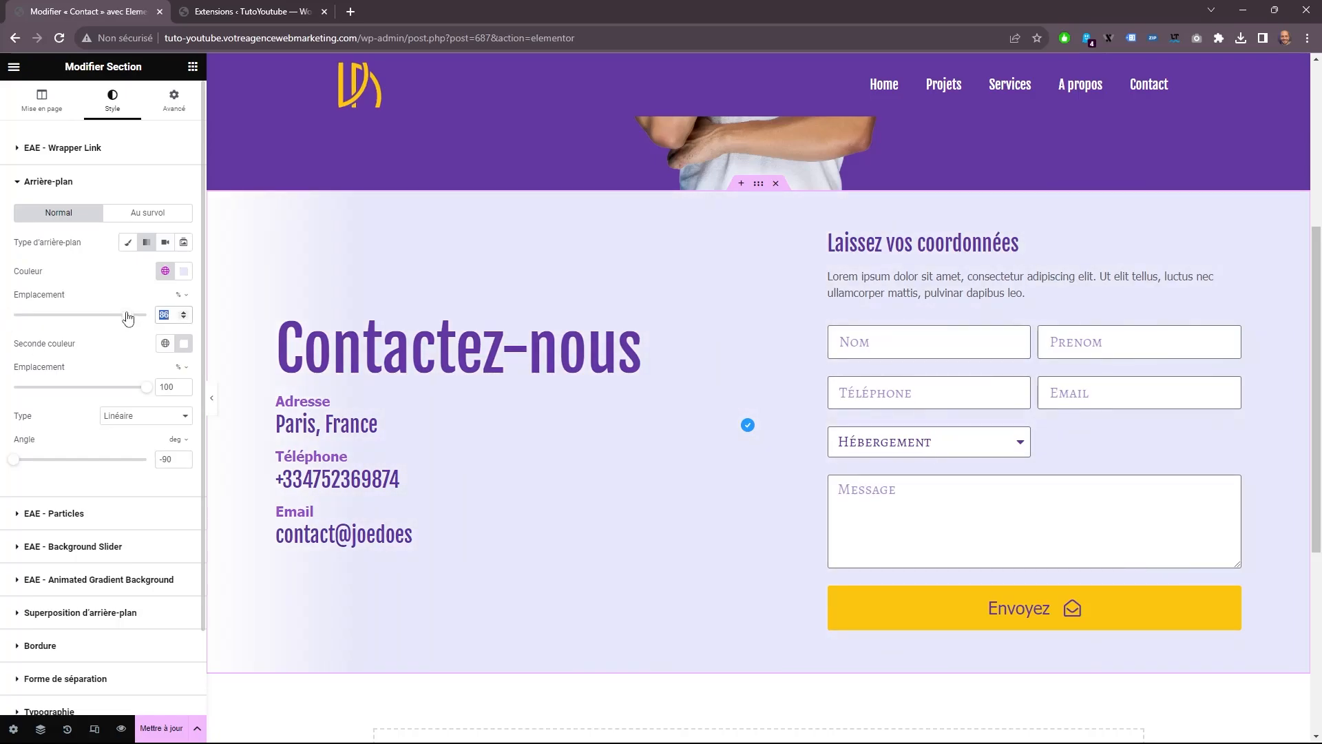
text(50)
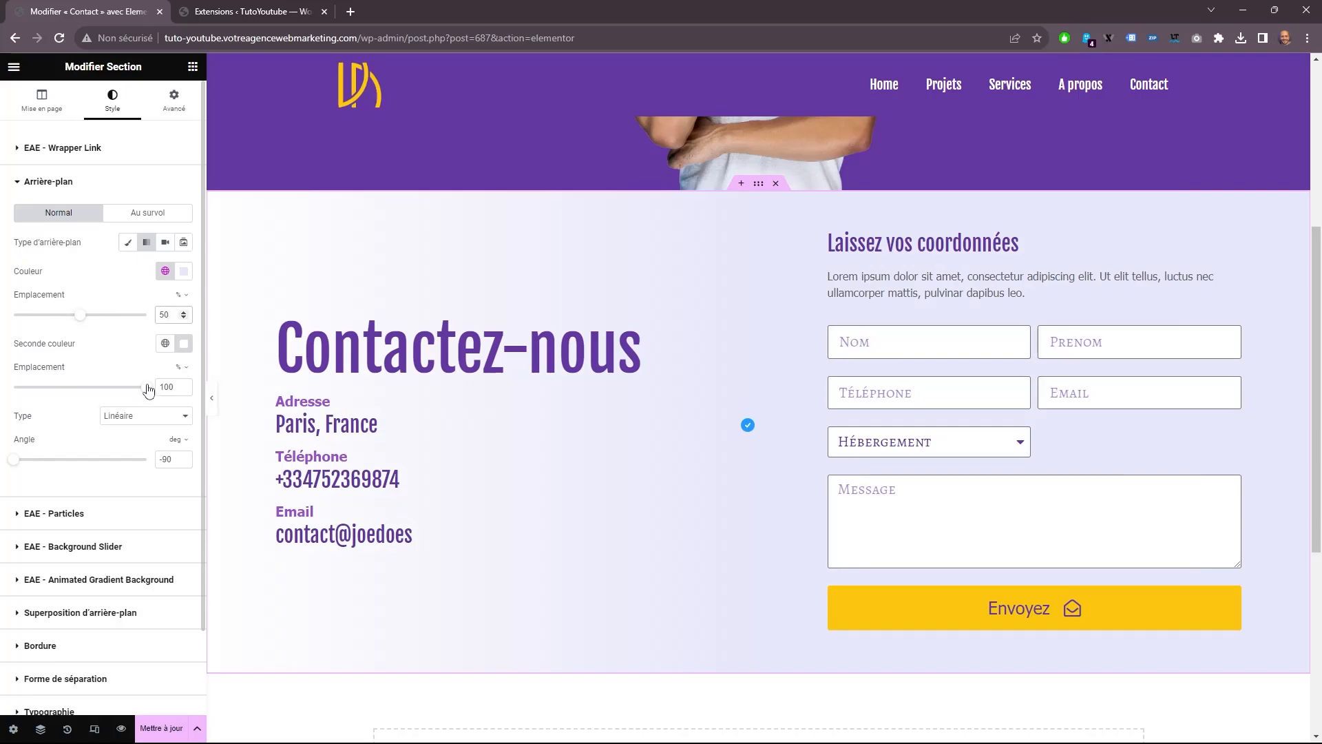
drag(148, 387, 3, 384)
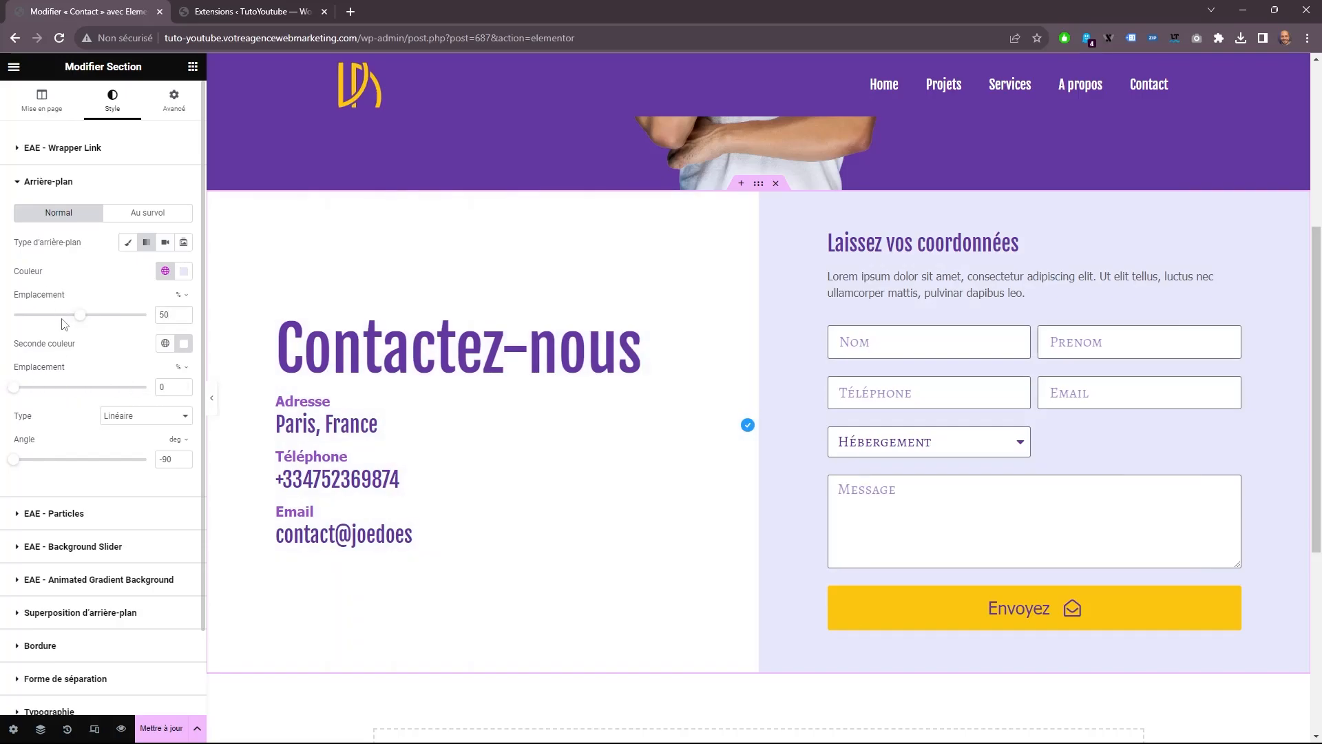
scroll(956, 542, down, 1)
scroll(956, 543, down, 3)
scroll(956, 543, up, 3)
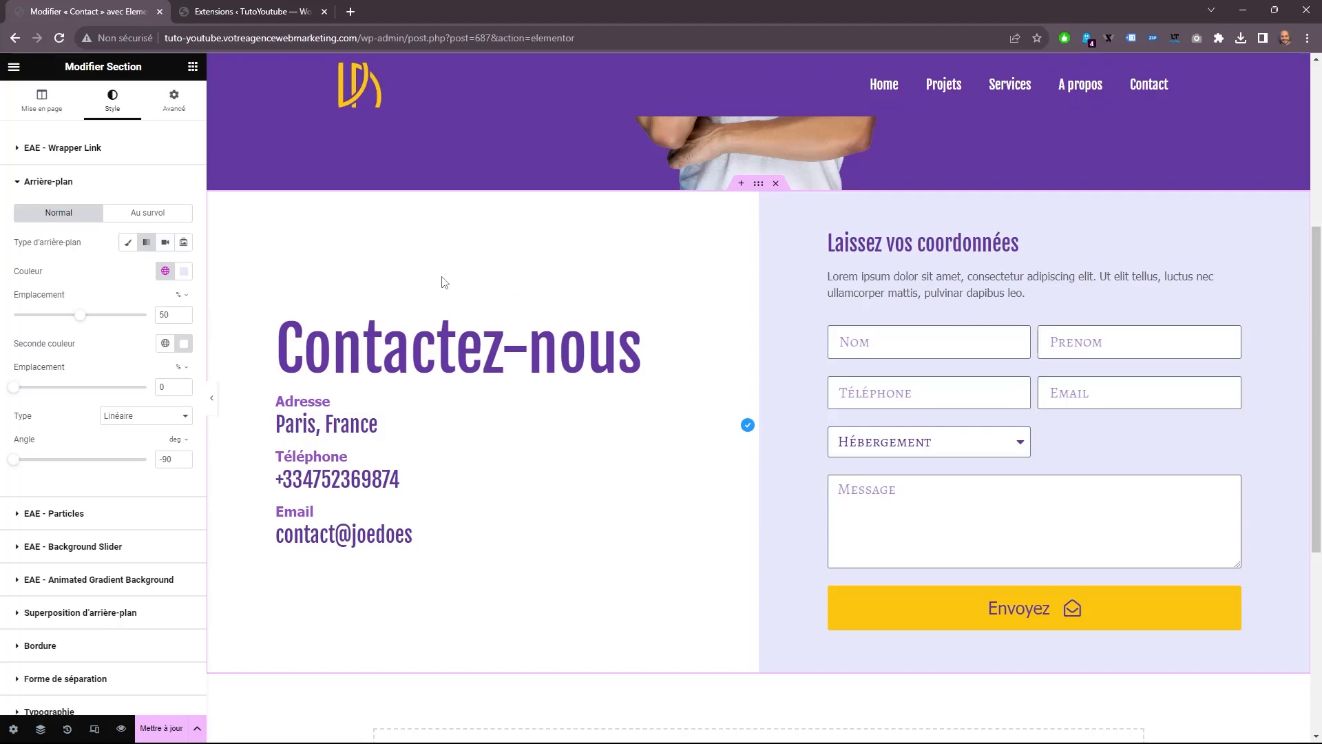
scroll(243, 313, up, 1)
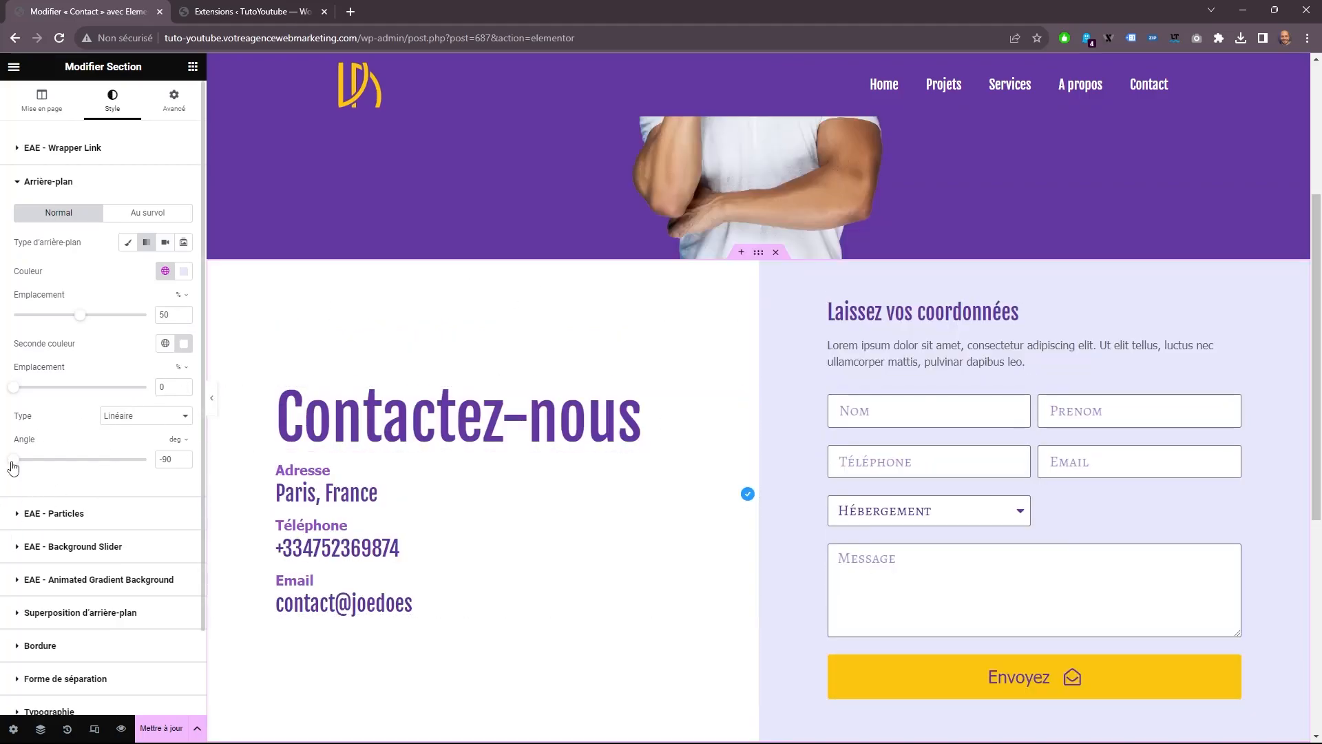
Try section gradient angles of 0, 180 and 270 degrees, and return the angle to -90 degrees.
mouse_move(15, 460)
mouse_down()
mouse_move(65, 463)
mouse_move(5, 466)
mouse_up()
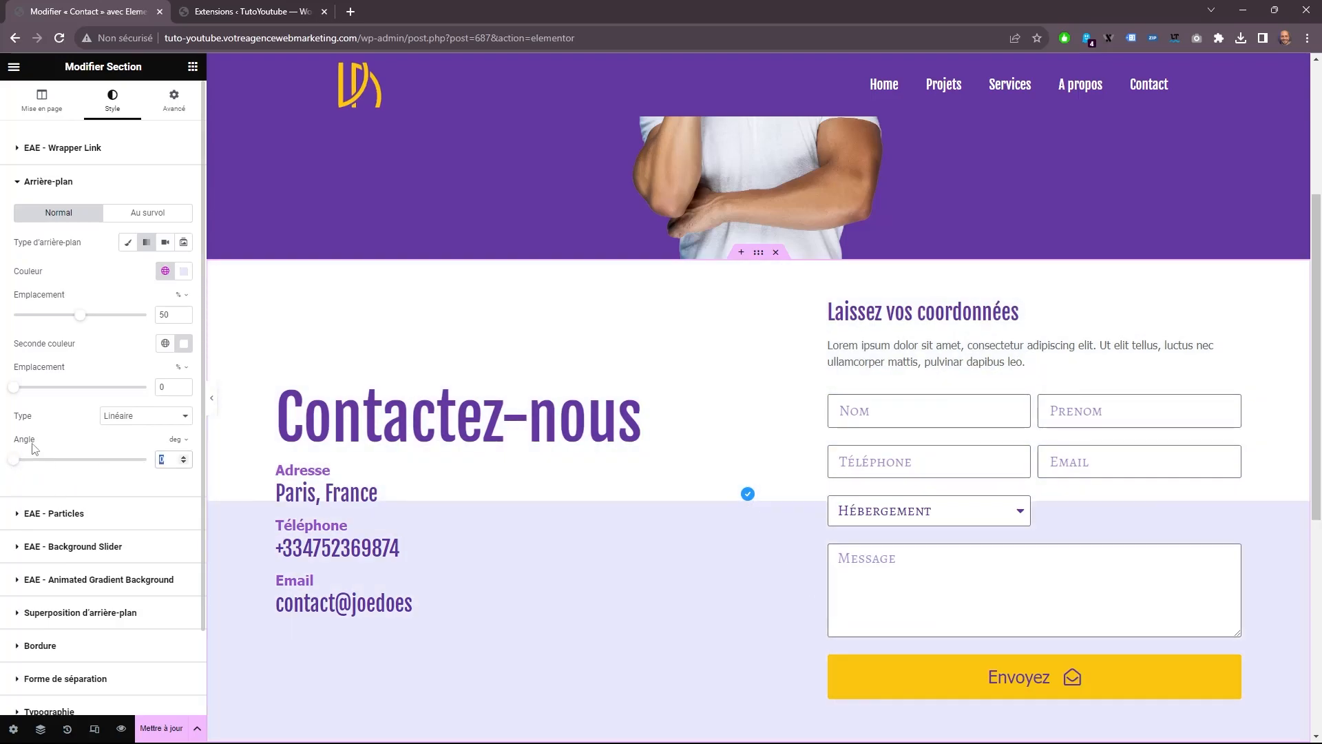
text(180)
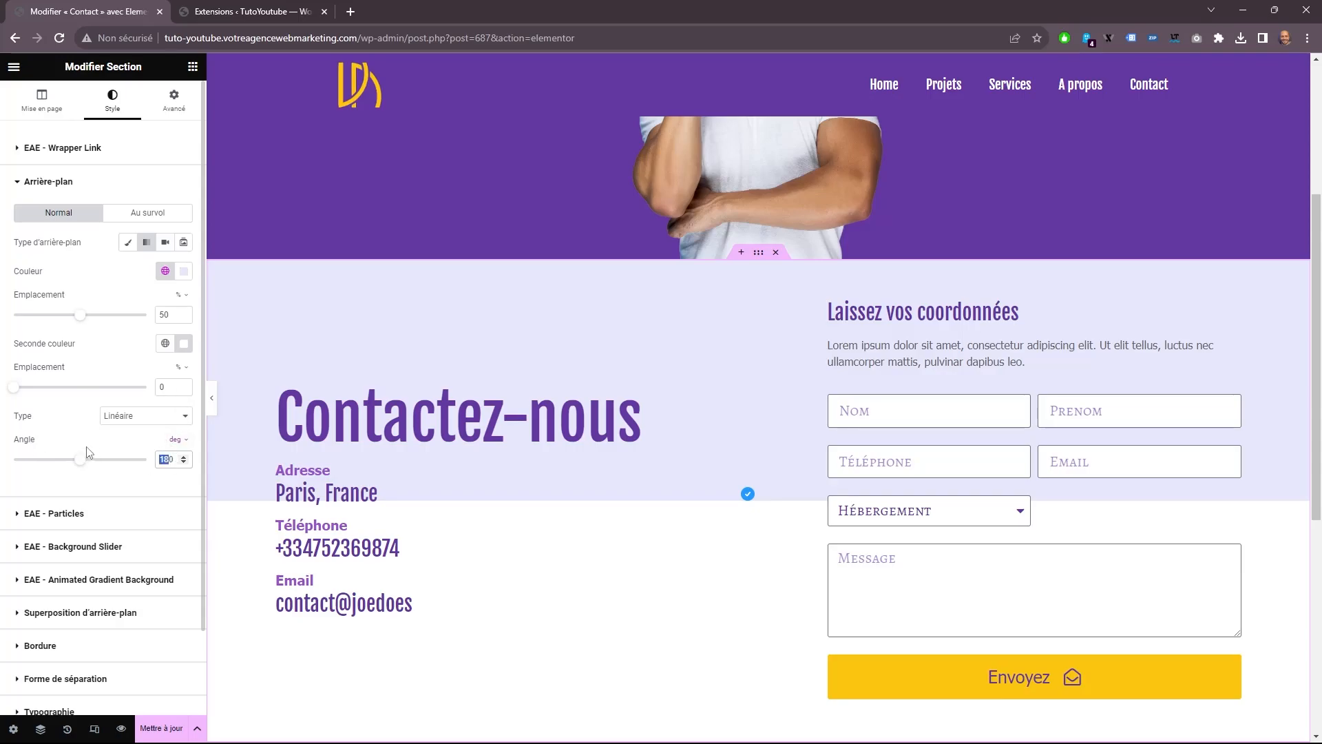
text(270)
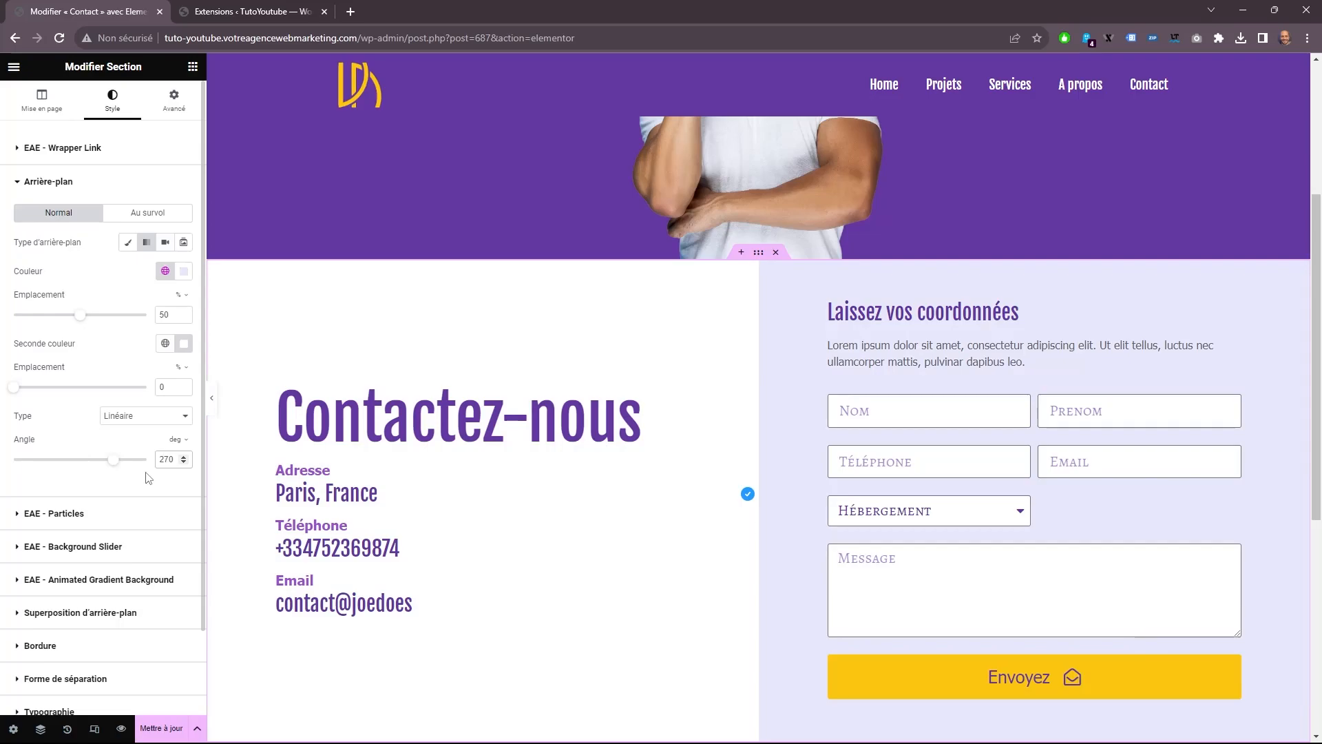
text(-90)
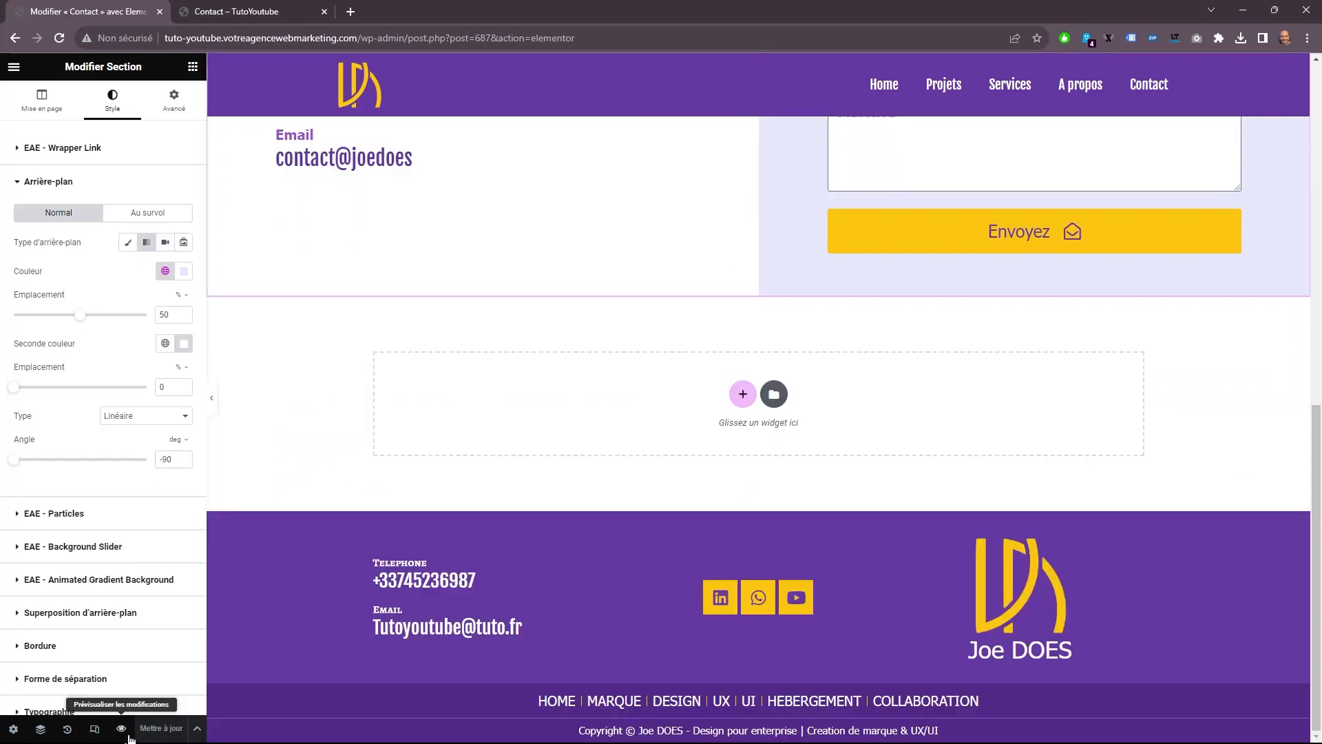
Preview the Contact page and test the Contact link in its header navigation.
click(121, 729)
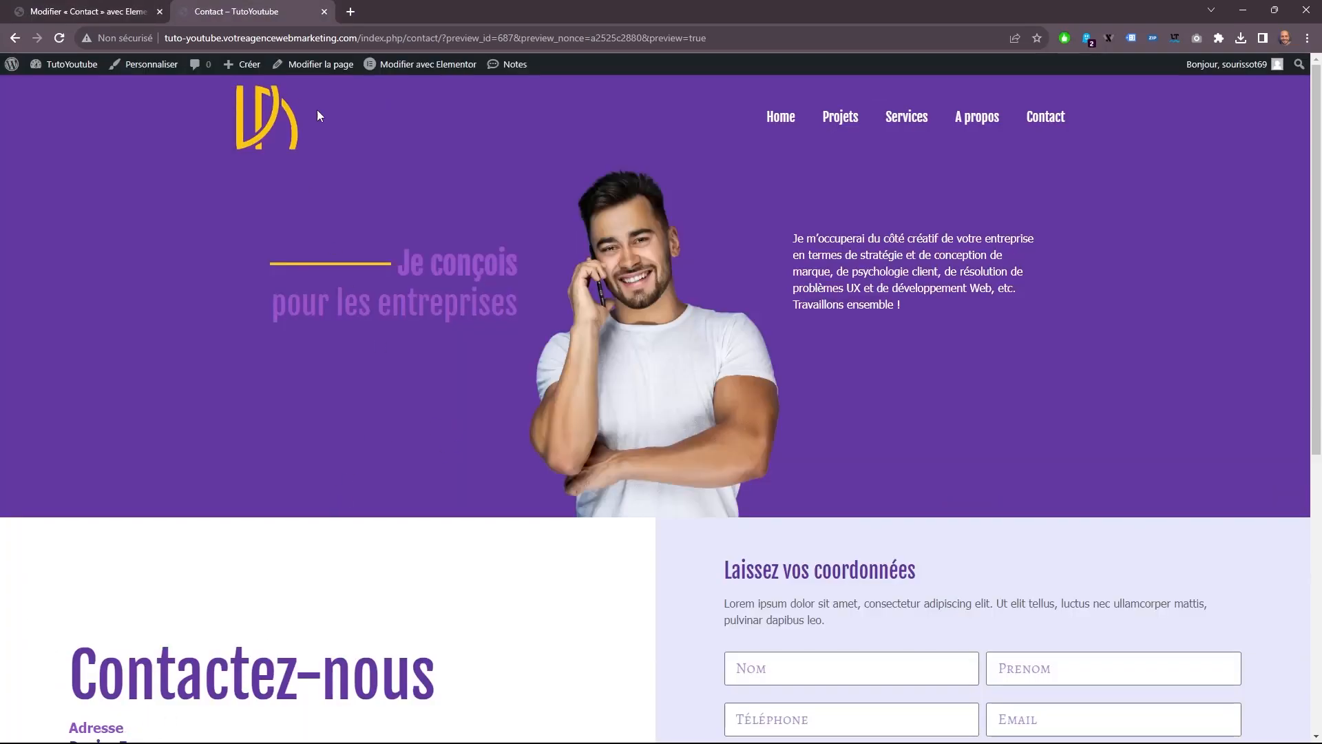
click(1044, 118)
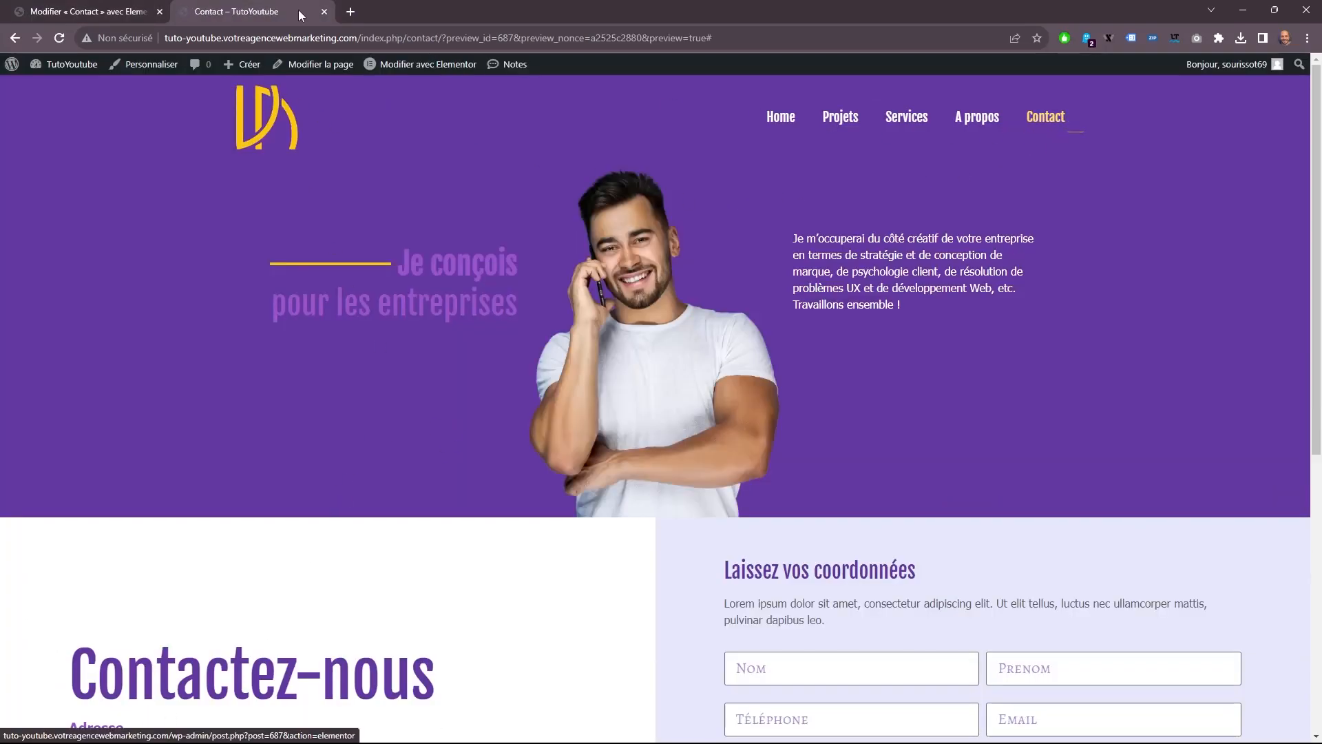
click(131, 9)
click(214, 9)
Open the WordPress dashboard from the page preview and go to the site's menu management page.
mouse_move(87, 69)
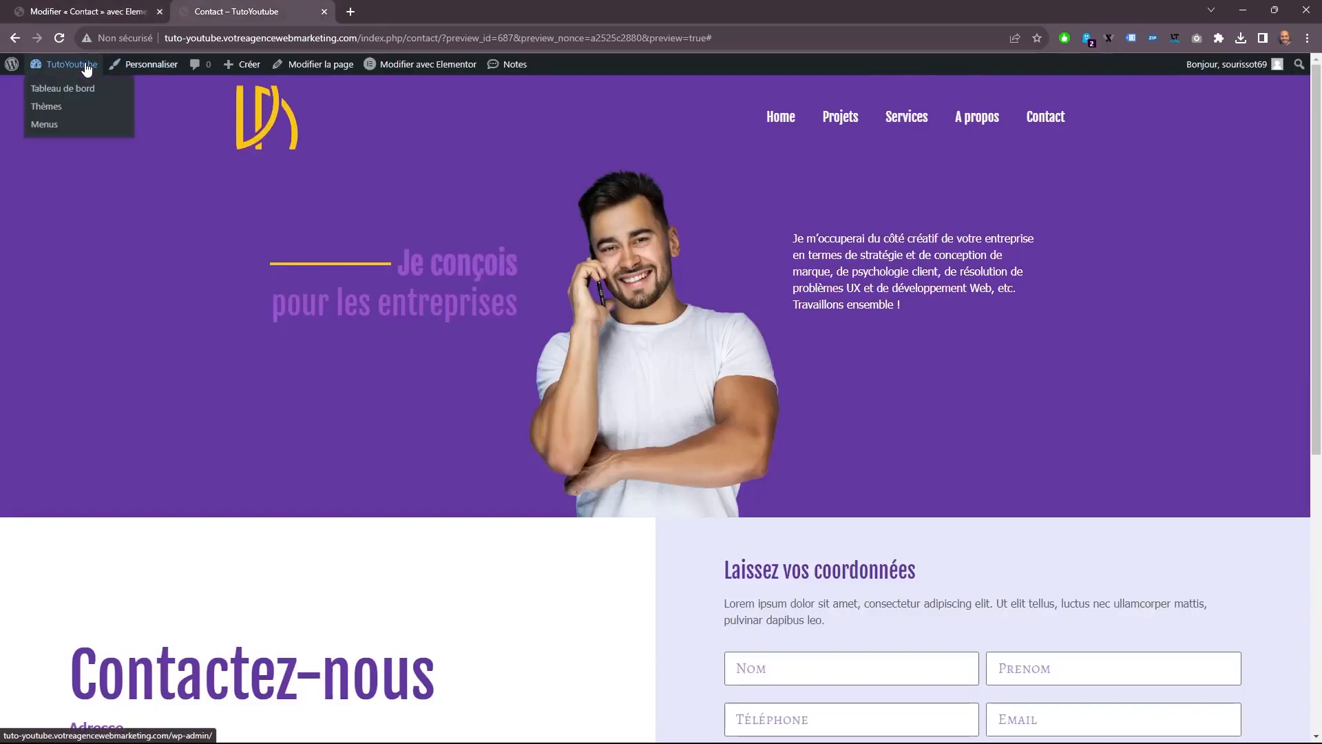
click(63, 89)
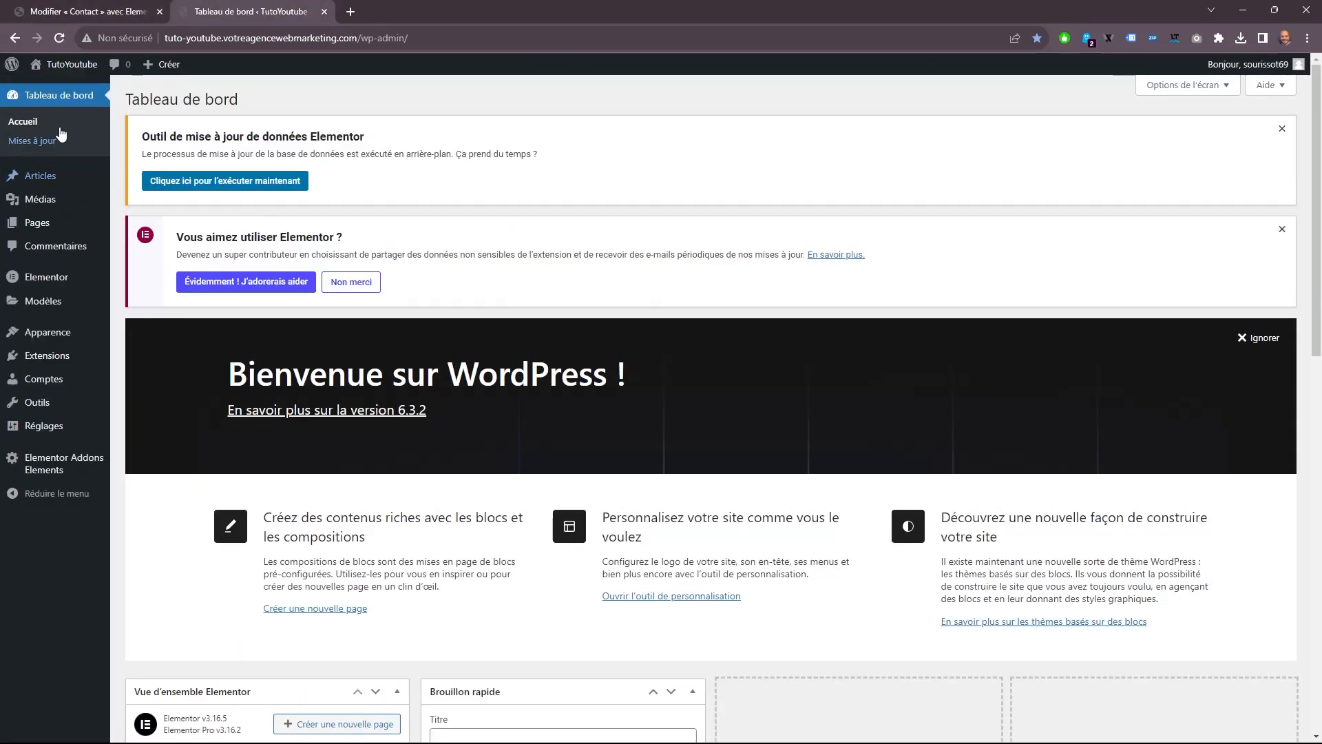
mouse_move(59, 314)
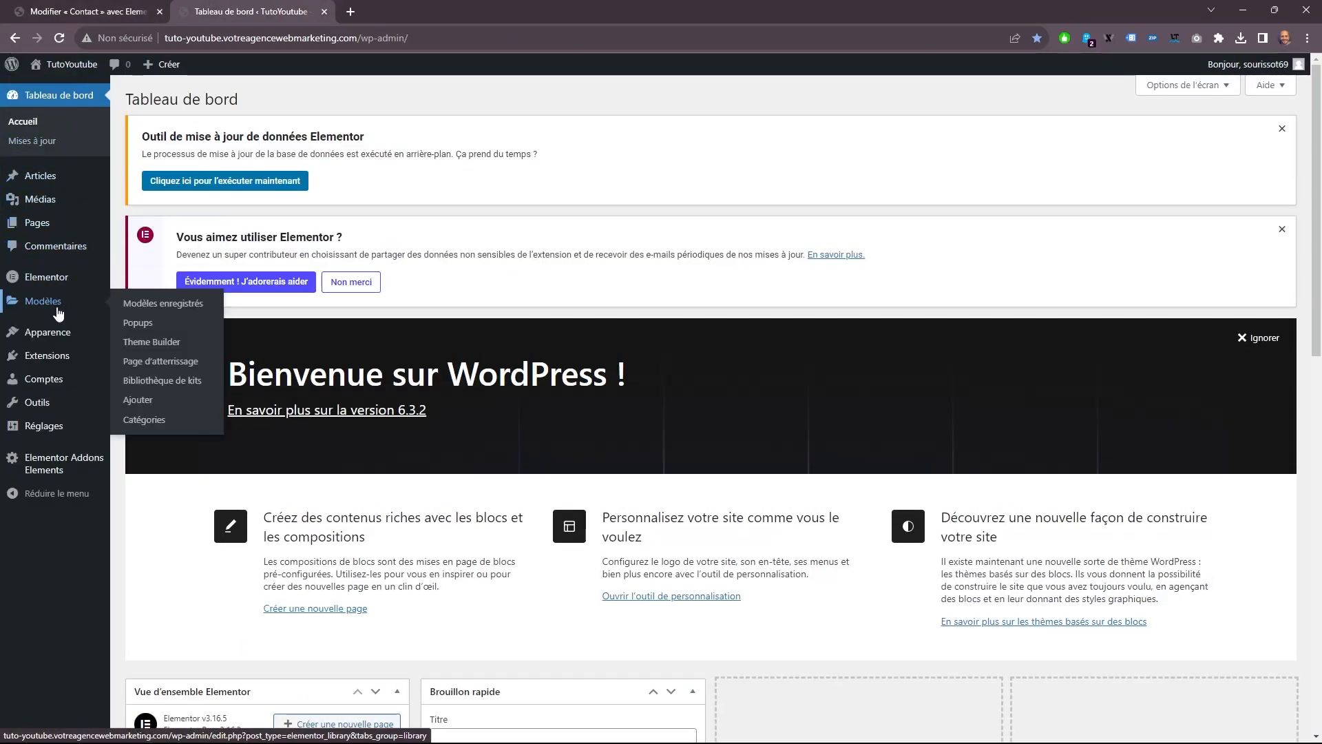
click(135, 371)
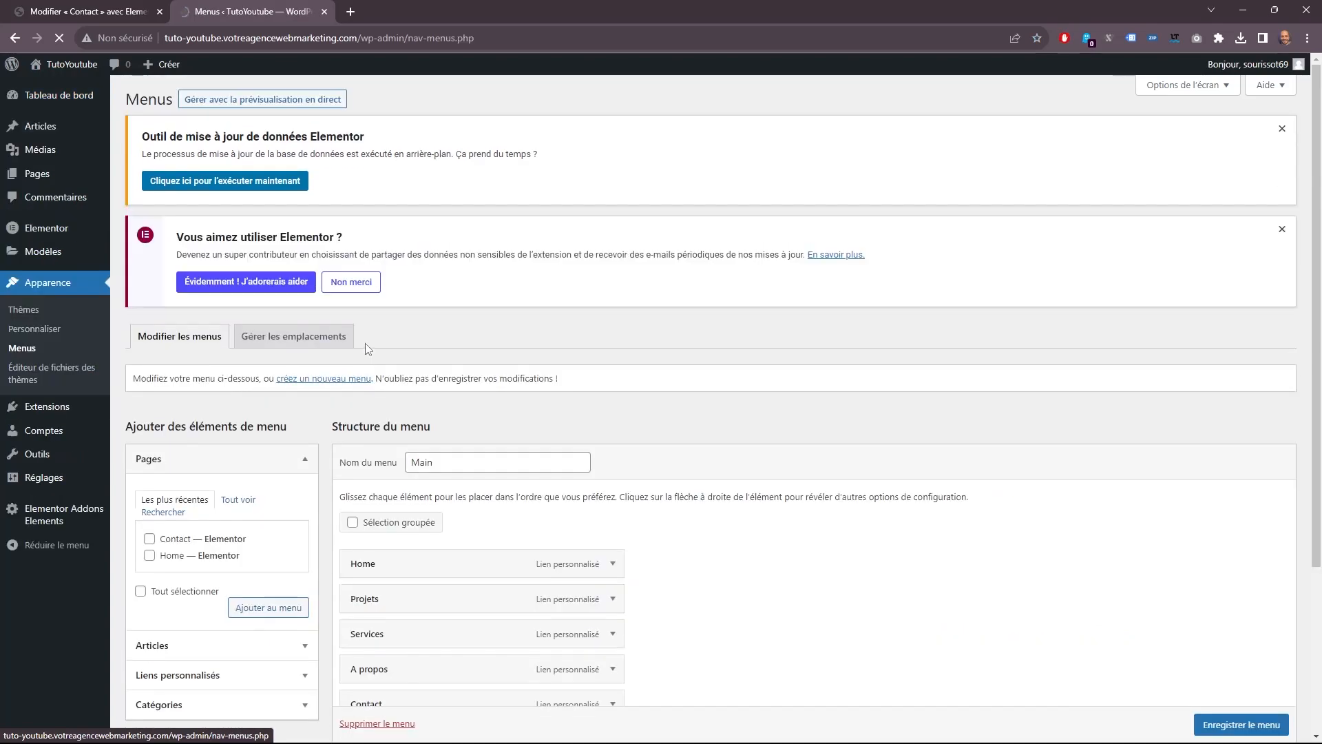
scroll(355, 446, down, 3)
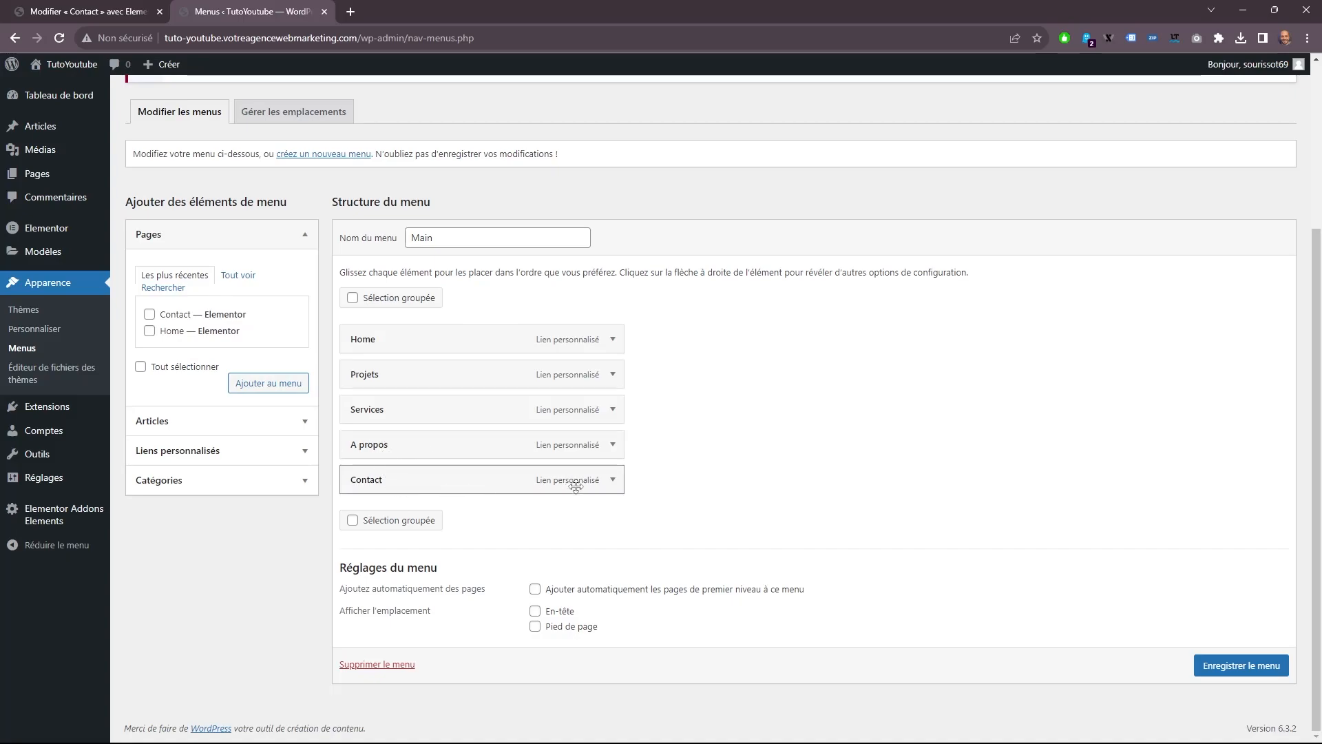
Replace the custom Contact link in the Main menu with the Contact page and save the menu.
click(613, 480)
click(613, 480)
click(613, 480)
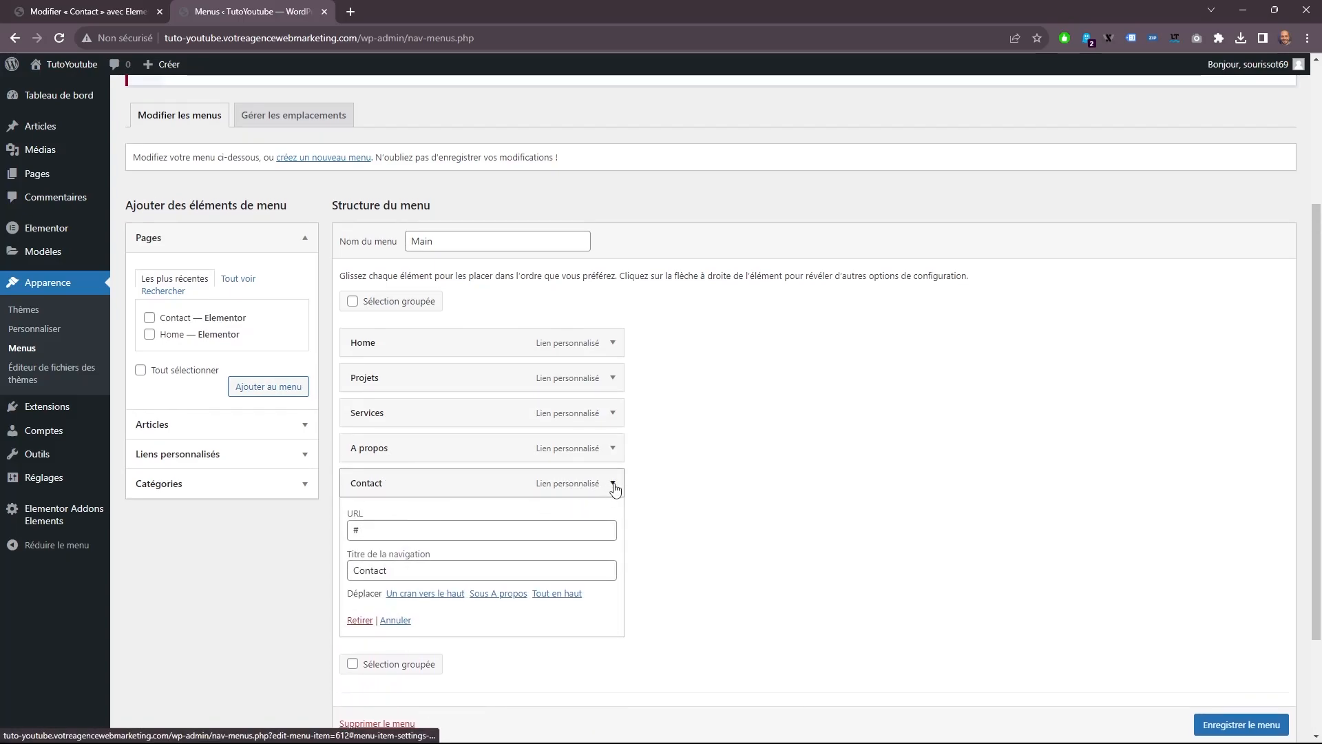
click(613, 481)
click(249, 387)
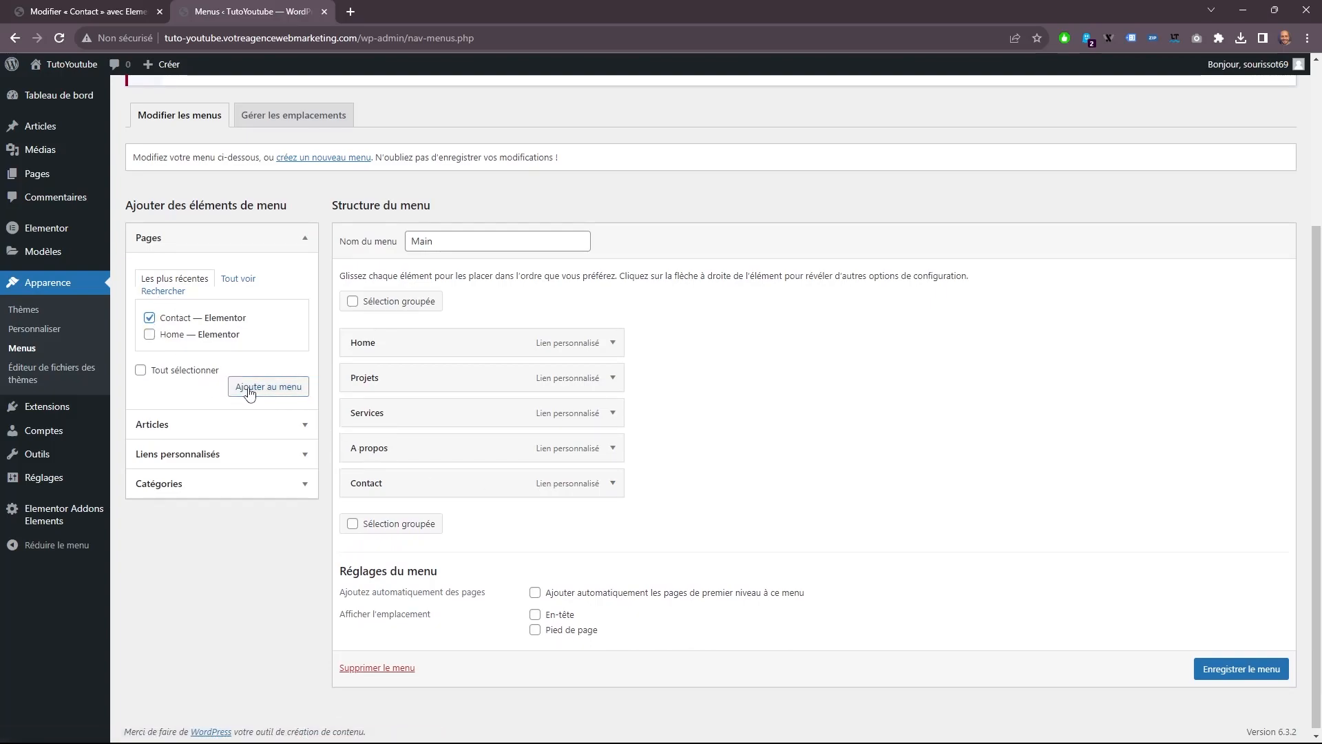
click(613, 484)
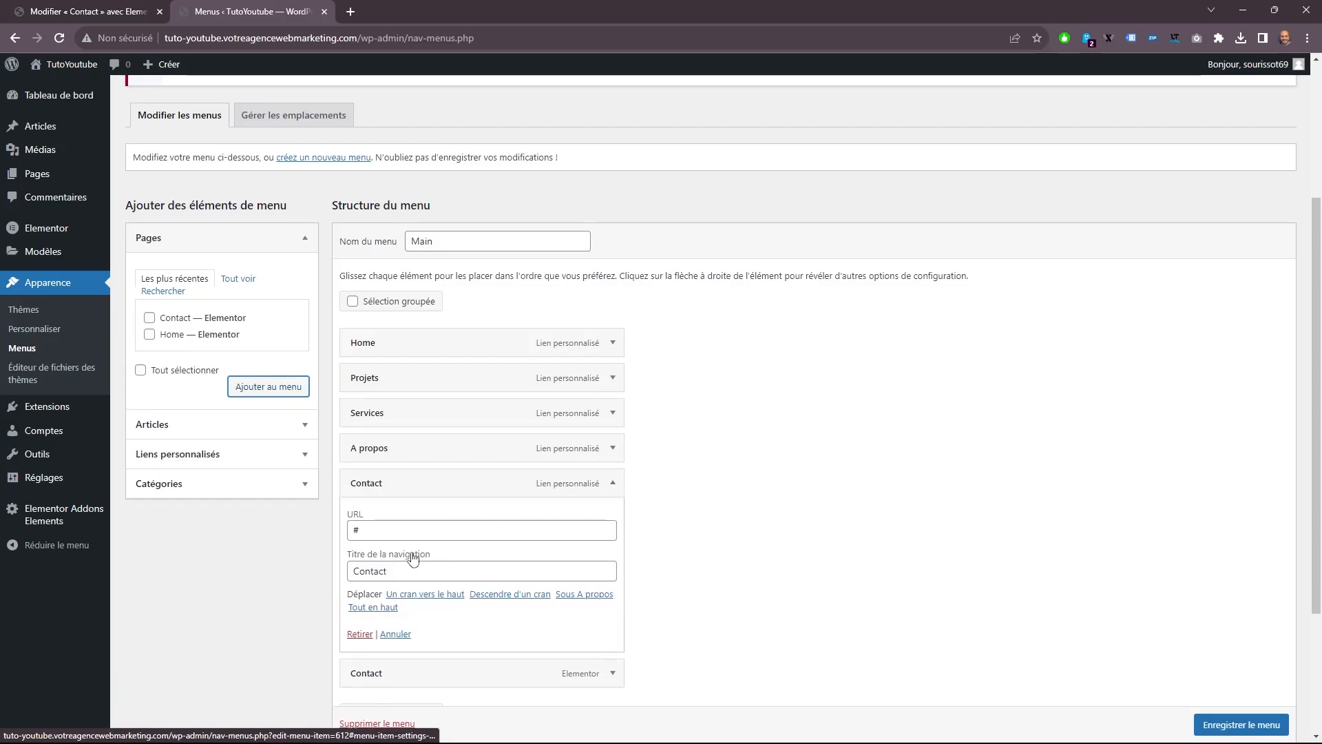
click(360, 633)
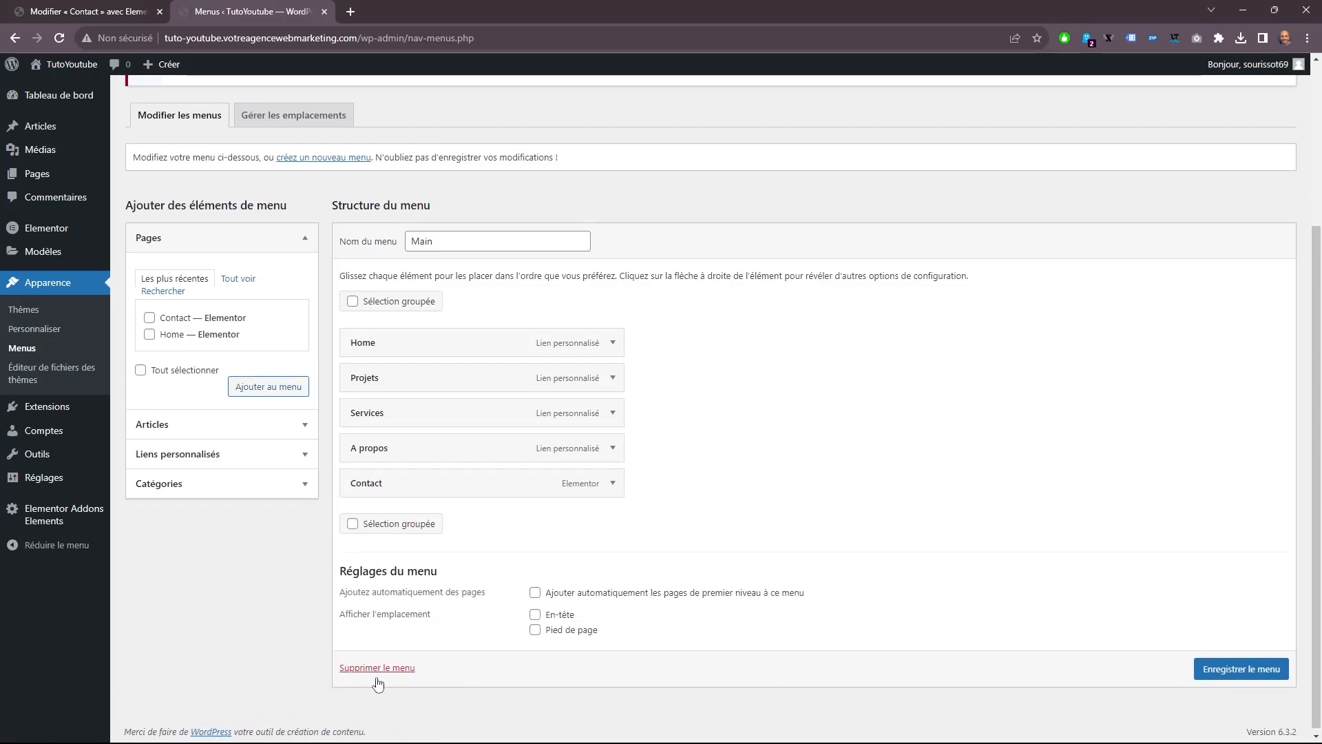
click(1241, 669)
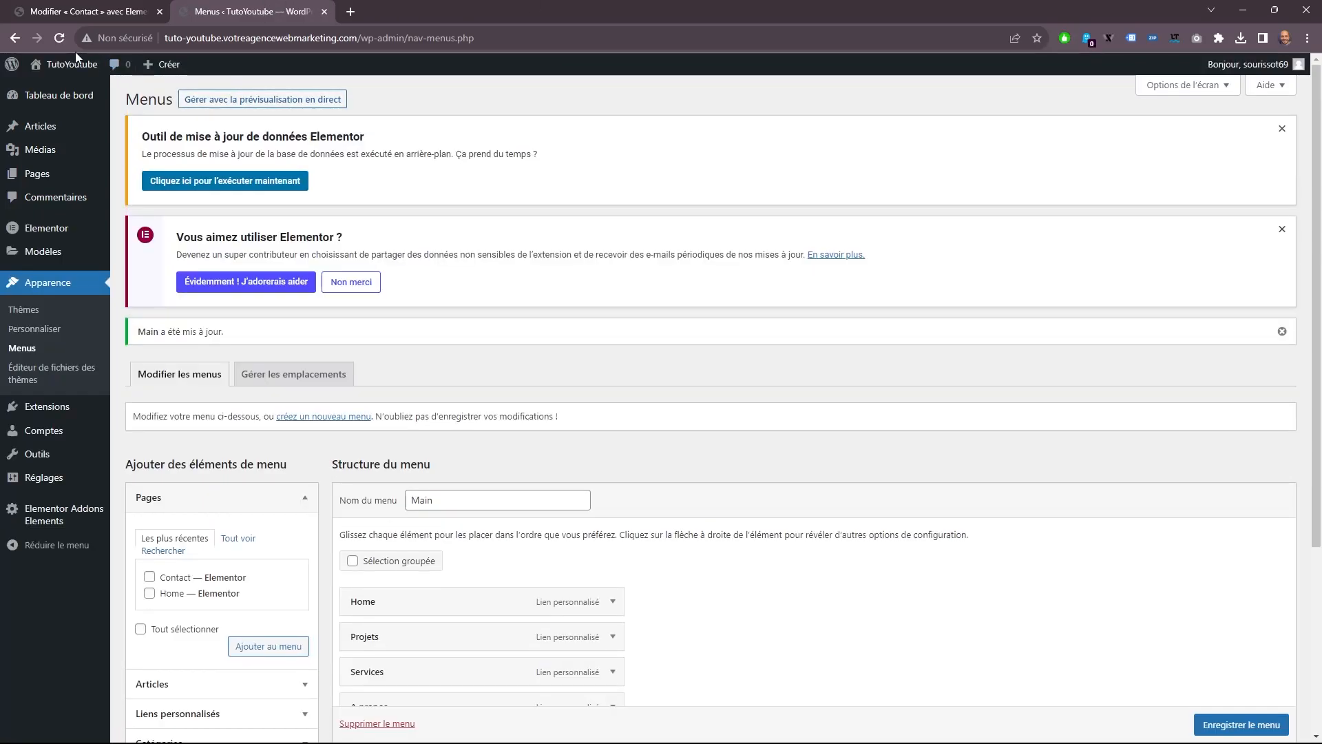
View the site's front page and open the WordPress reading settings.
click(69, 88)
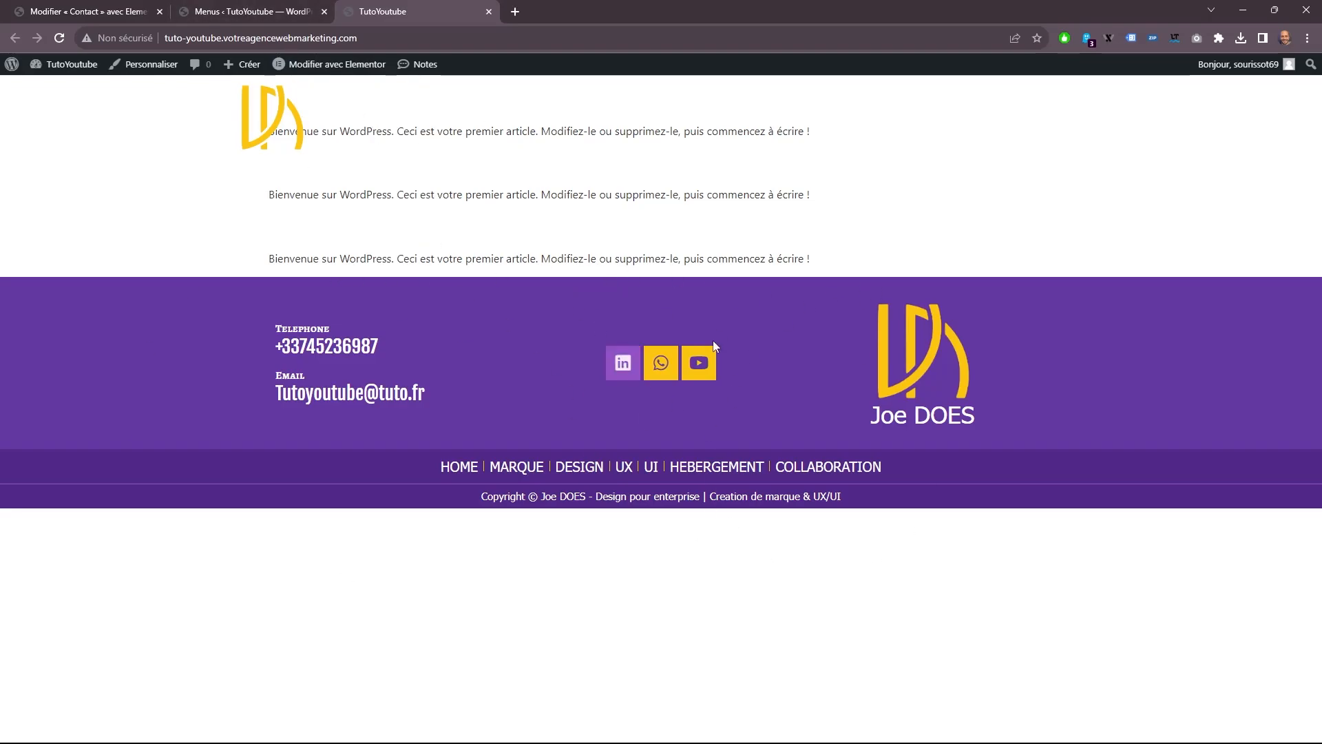
click(241, 11)
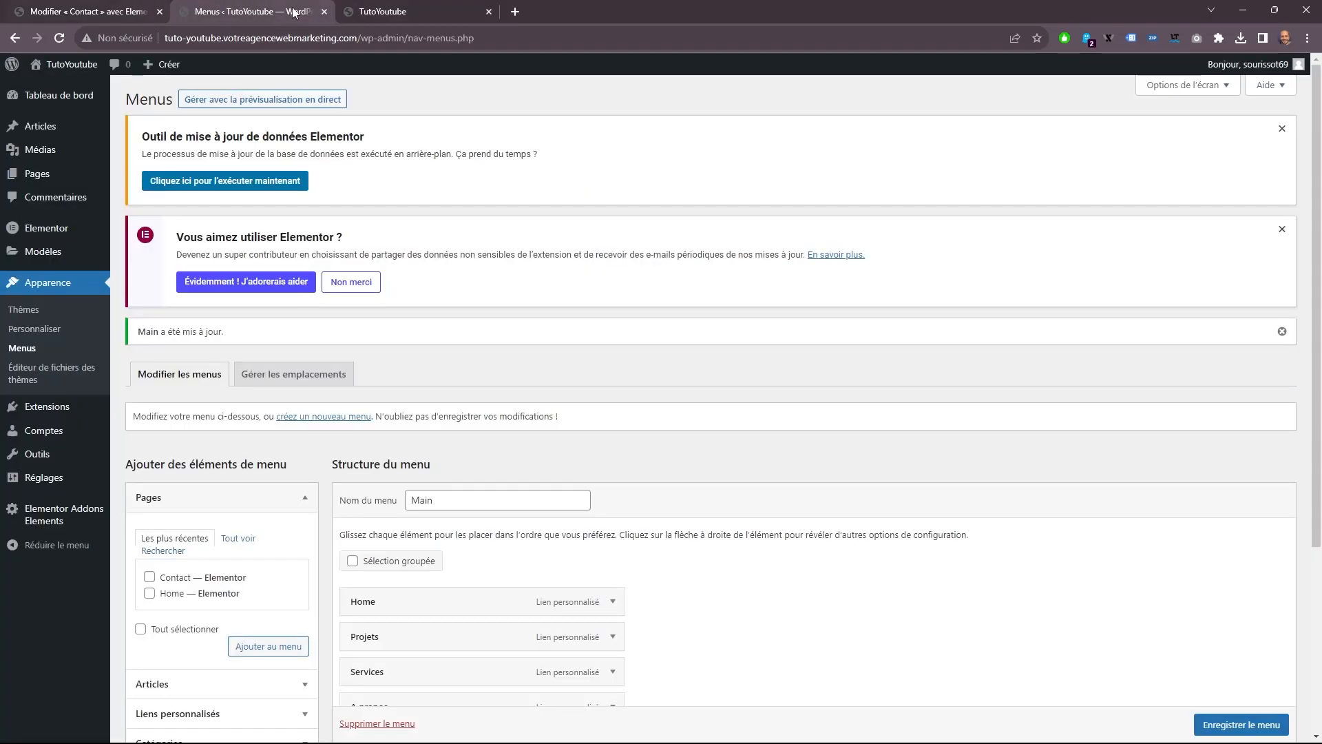
mouse_move(58, 478)
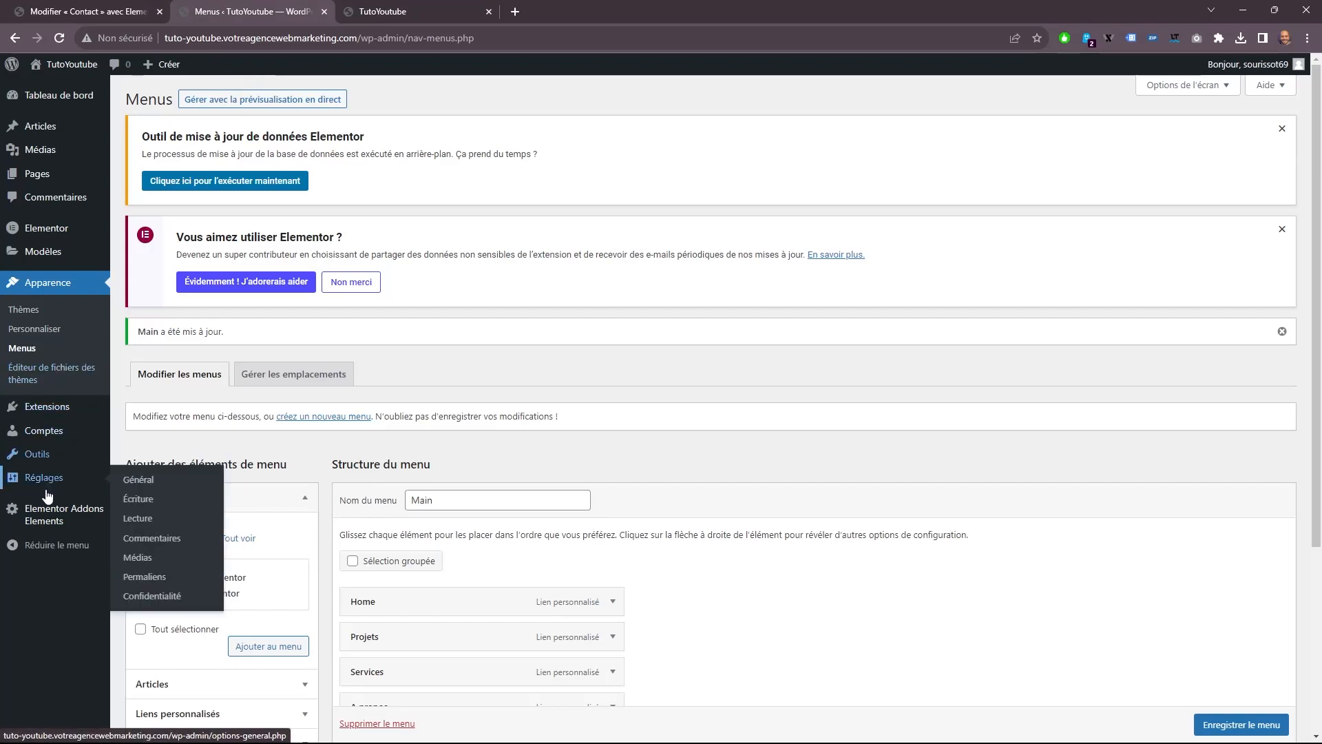
click(152, 487)
key(ctrl+Tab)
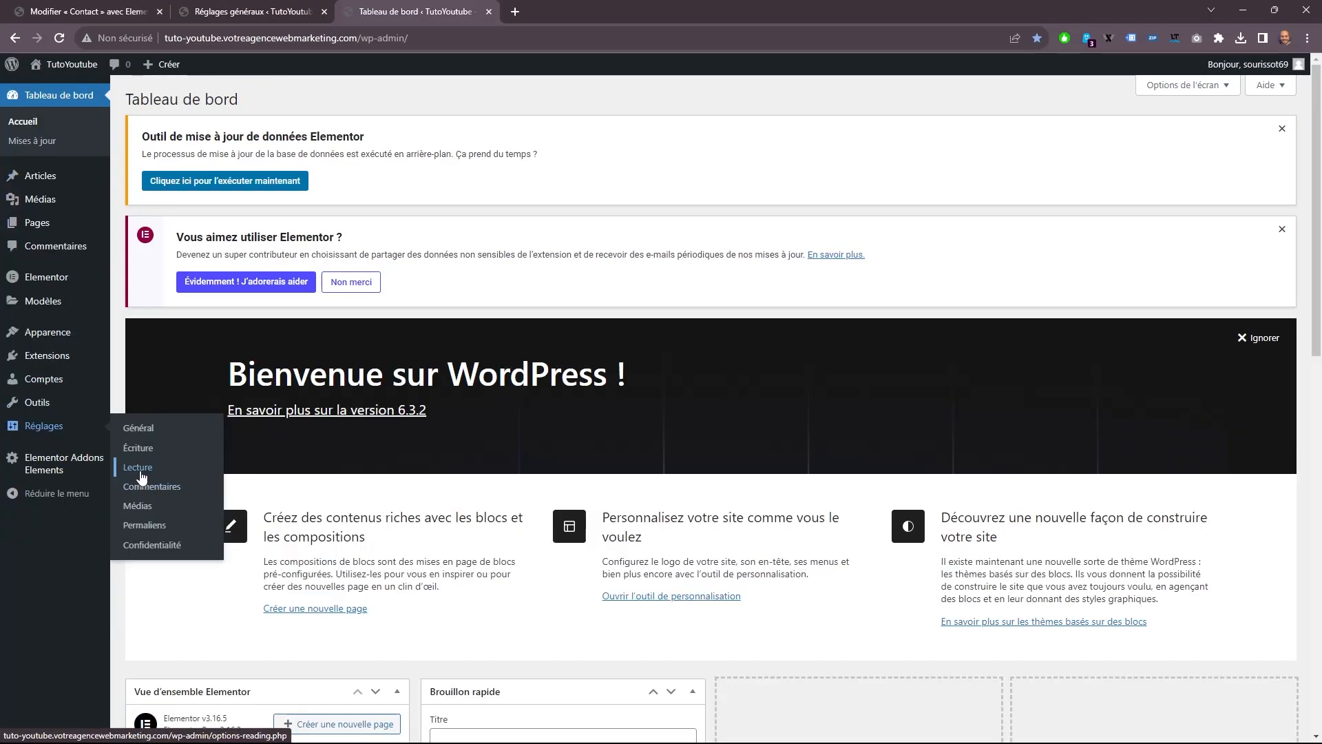
click(142, 468)
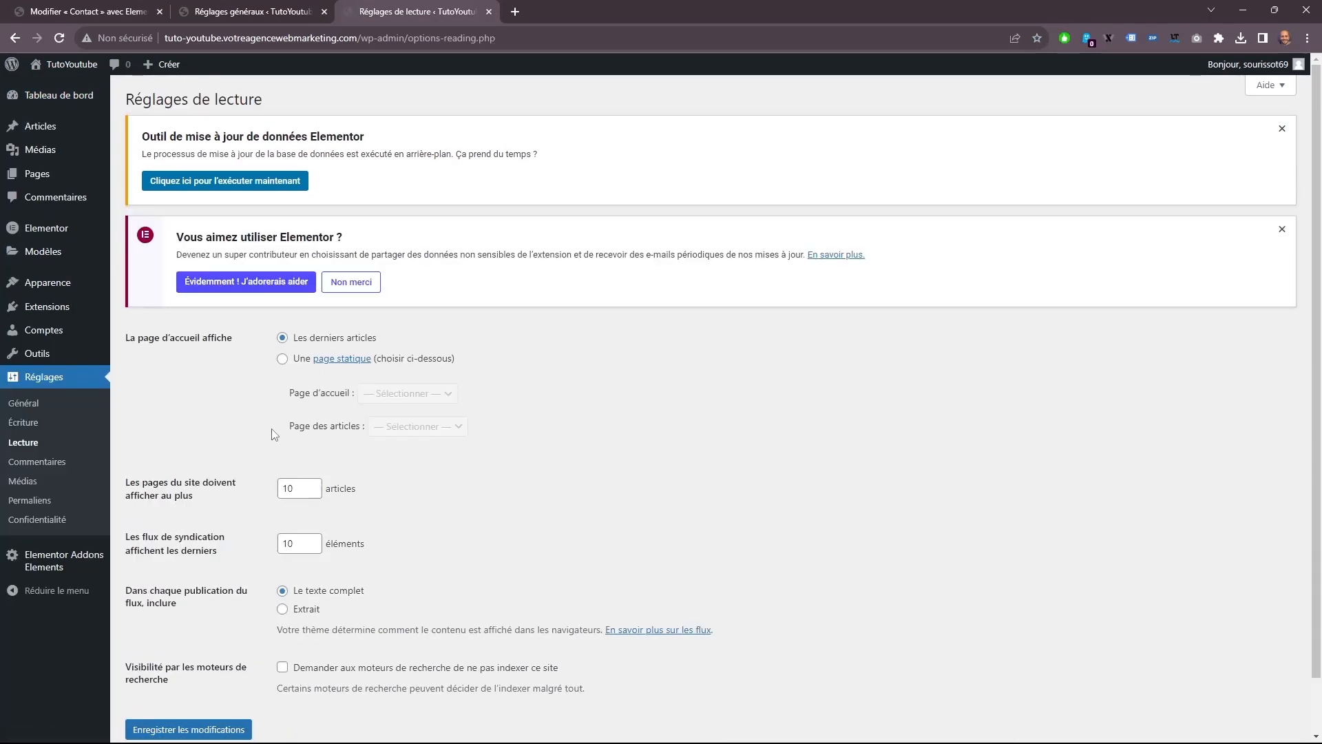
Set the site's homepage to the static page Home and save the reading settings.
click(283, 359)
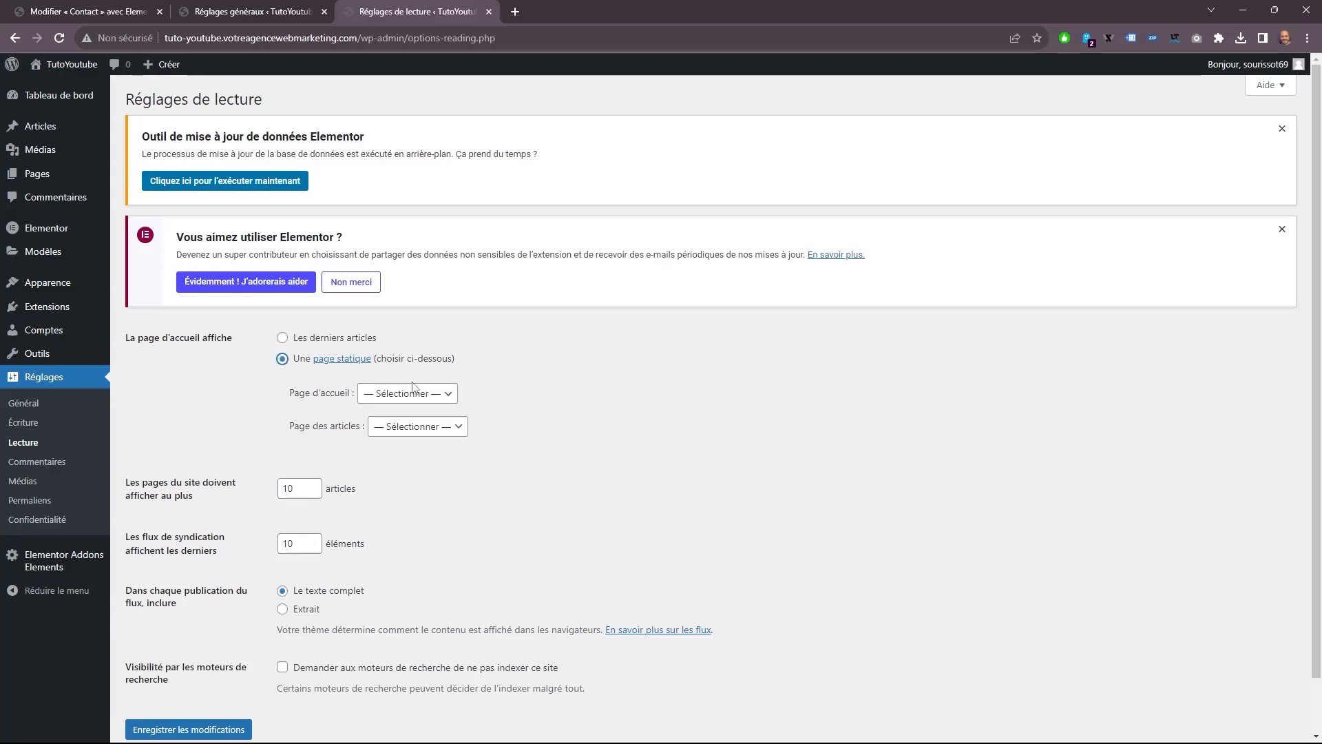
click(390, 401)
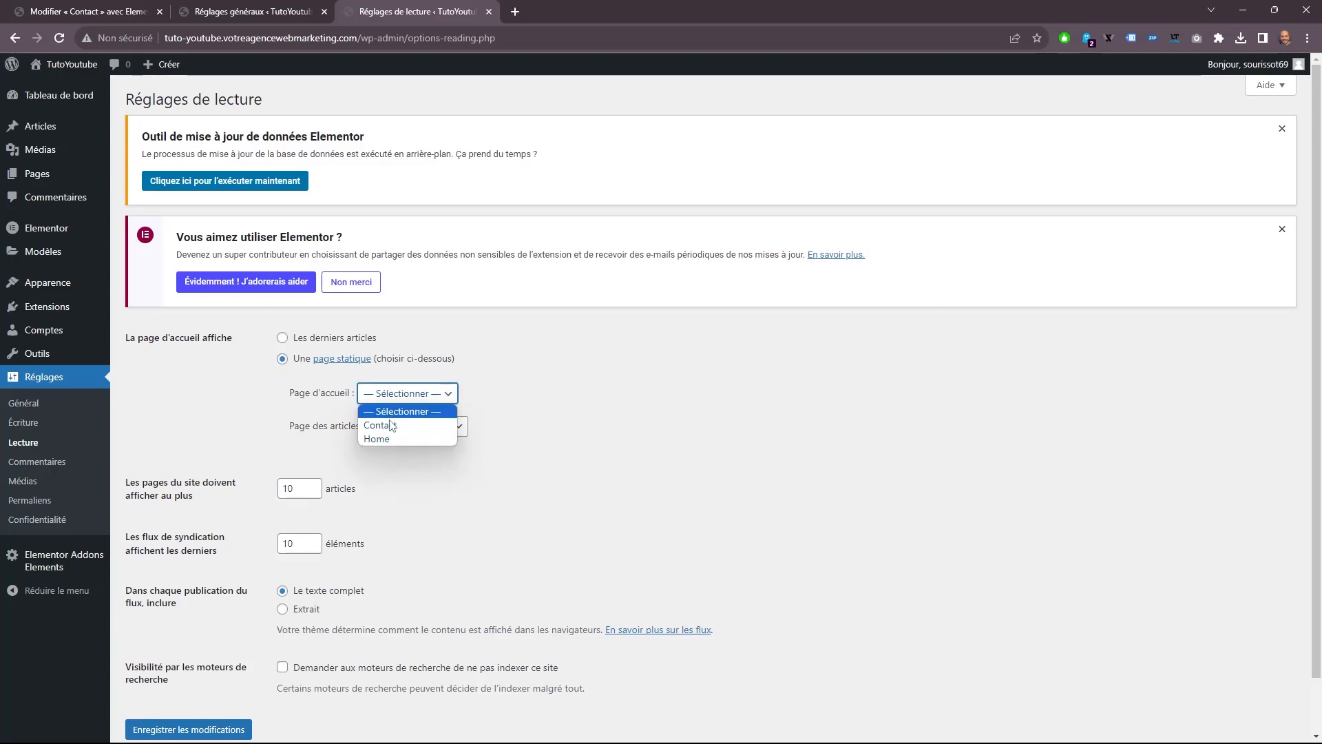
click(382, 440)
click(187, 729)
View the site's front page in a new tab and check the Home page's entry in the pages list.
mouse_move(49, 93)
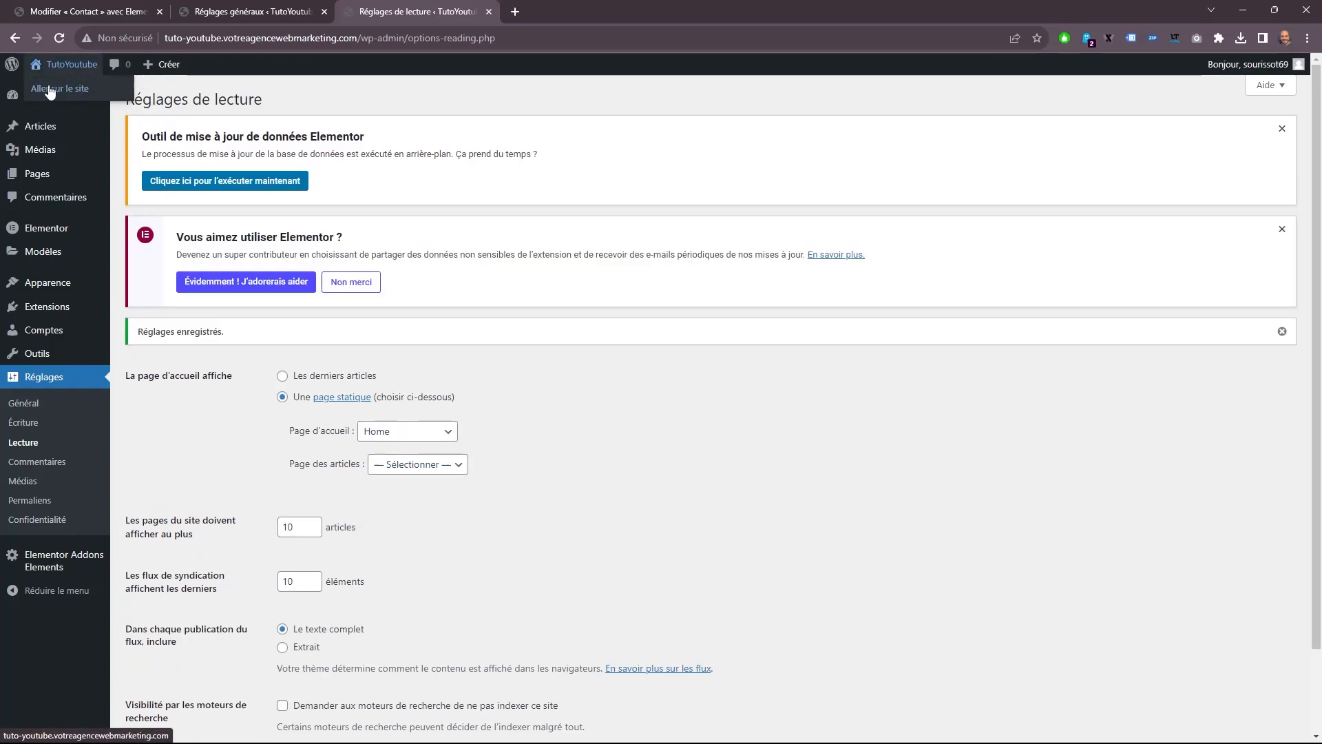
click(523, 8)
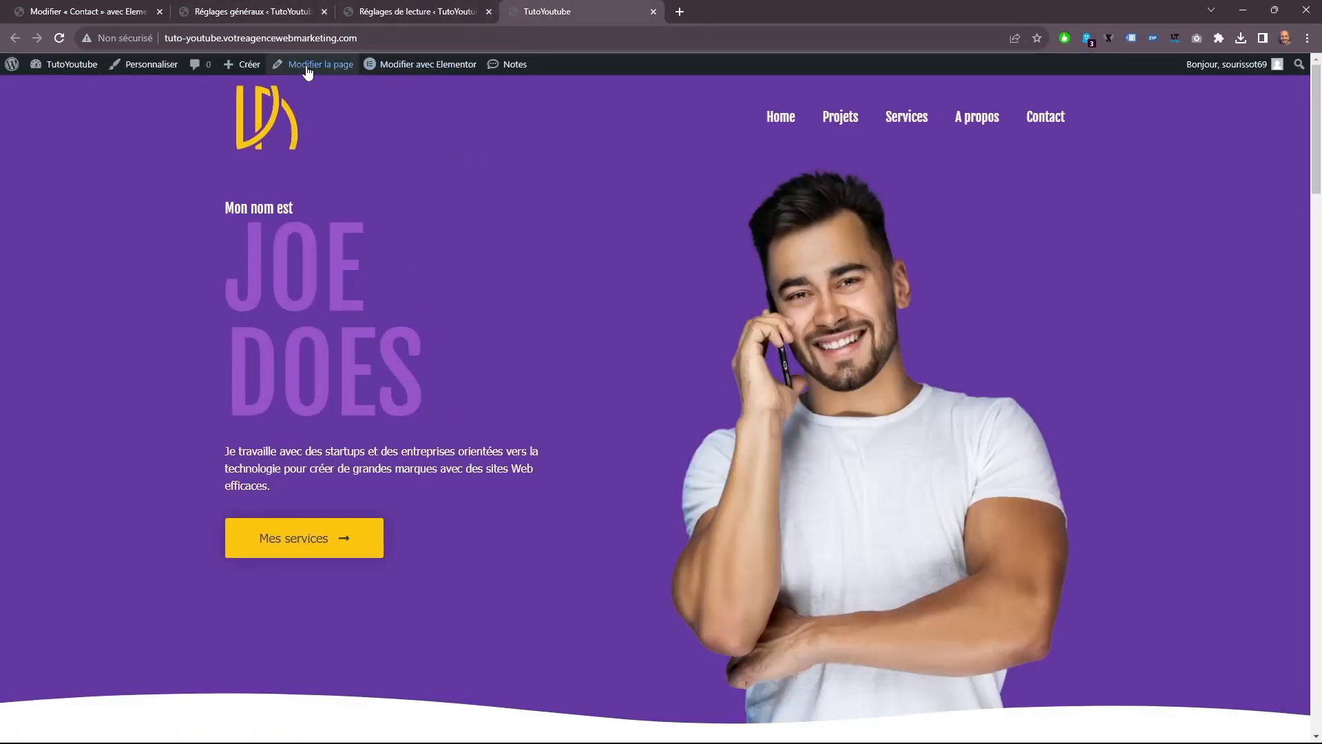
click(206, 11)
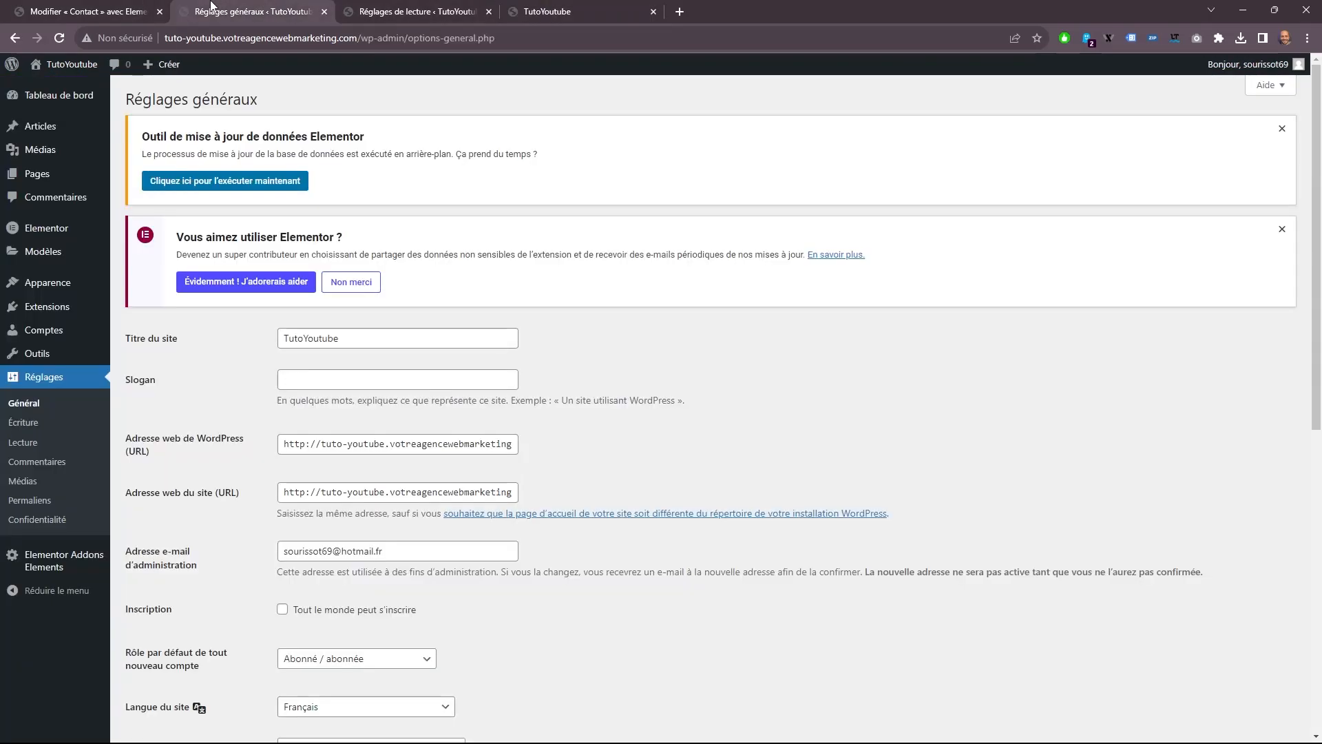
click(37, 177)
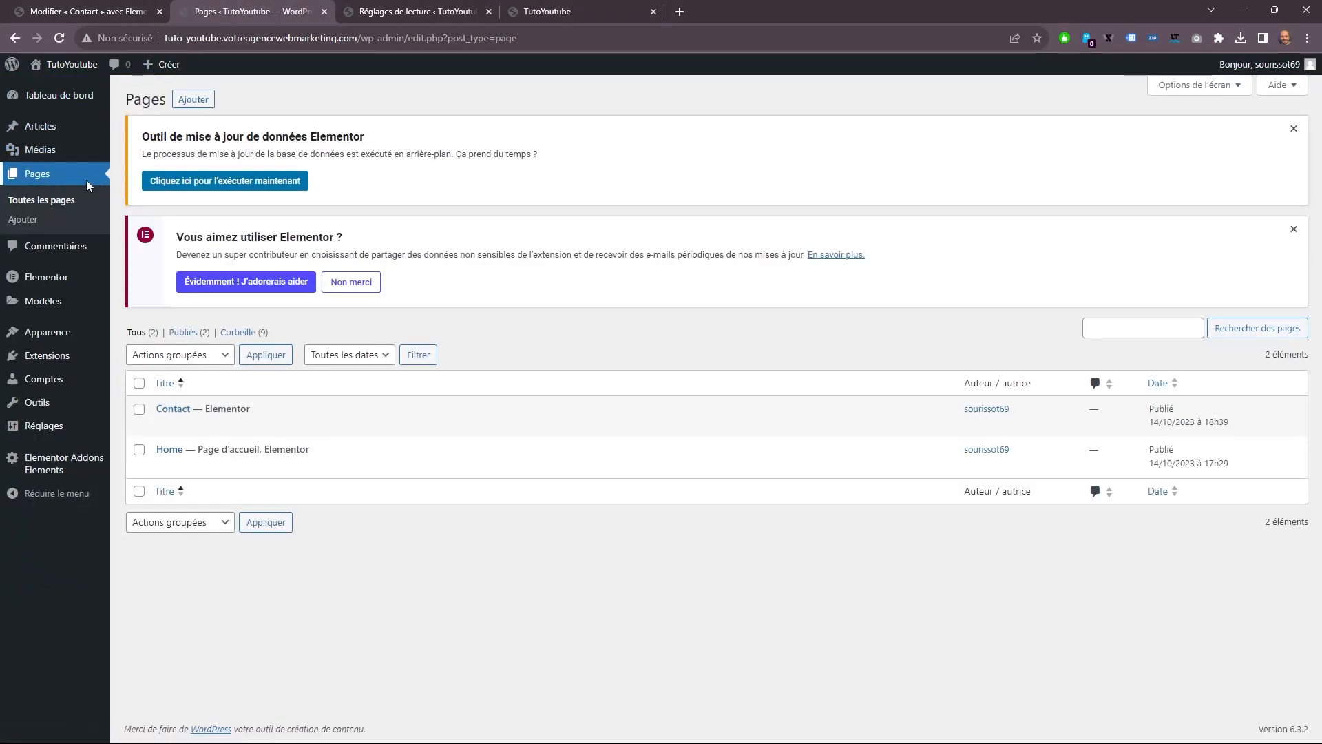
mouse_move(221, 462)
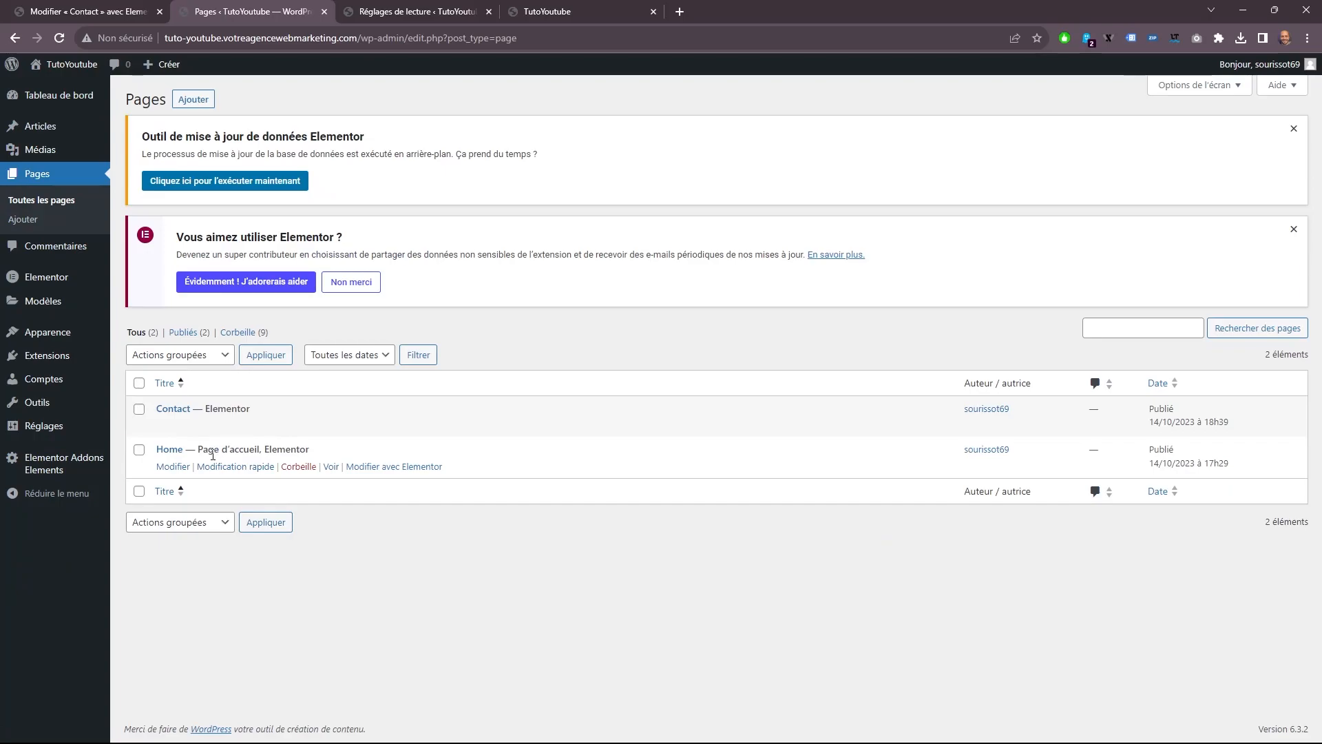
click(548, 12)
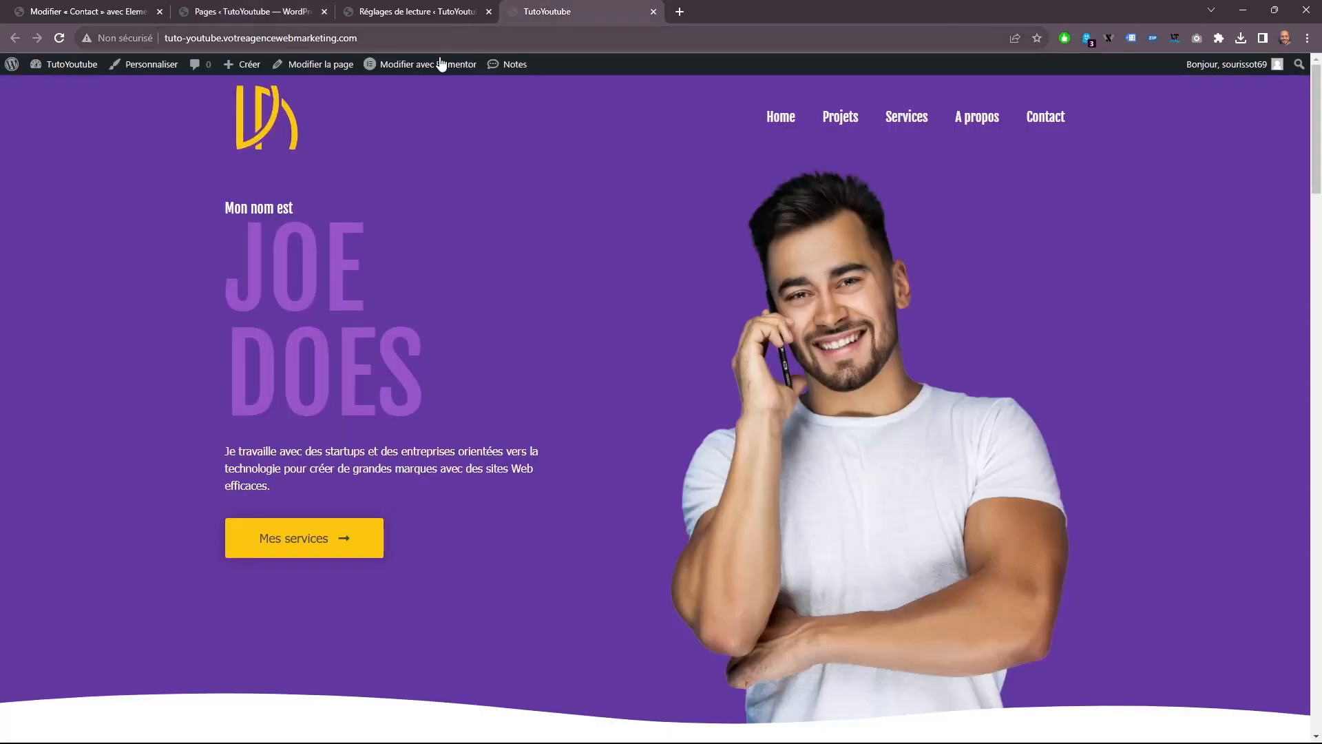
click(436, 67)
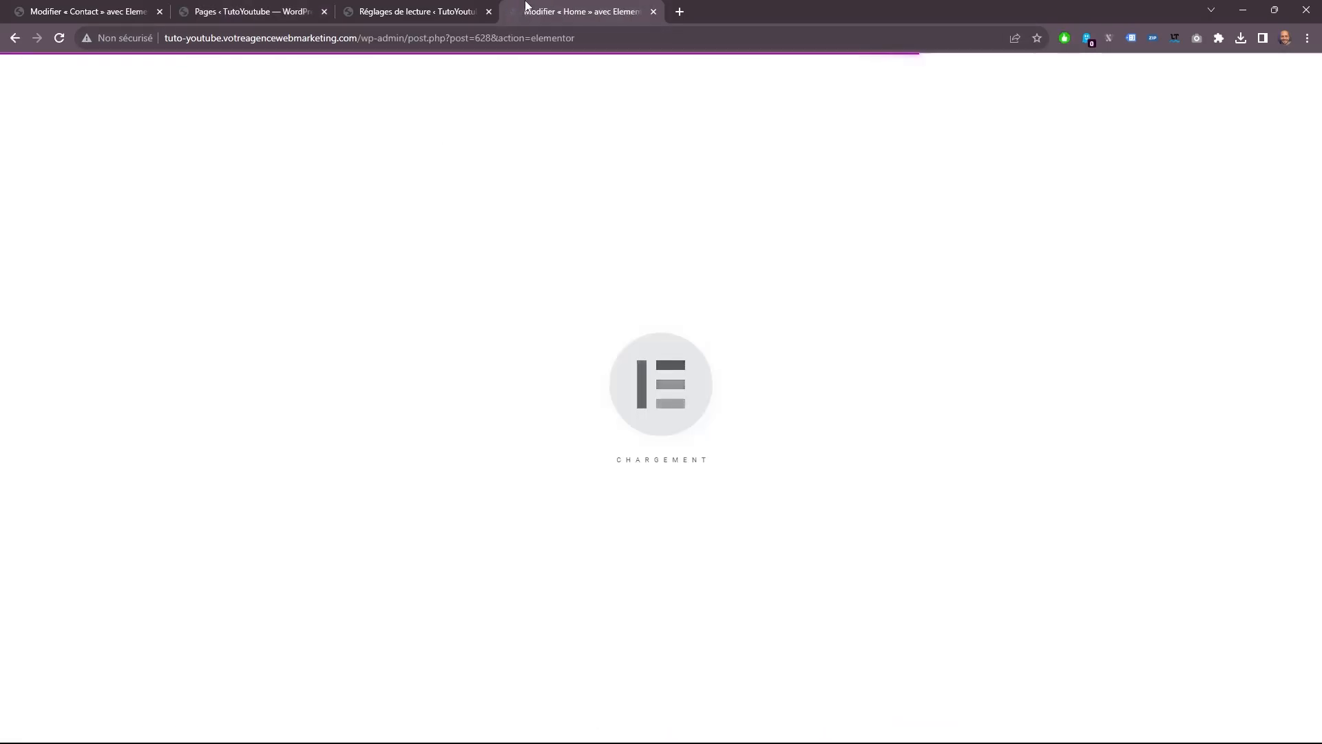
click(457, 10)
click(538, 8)
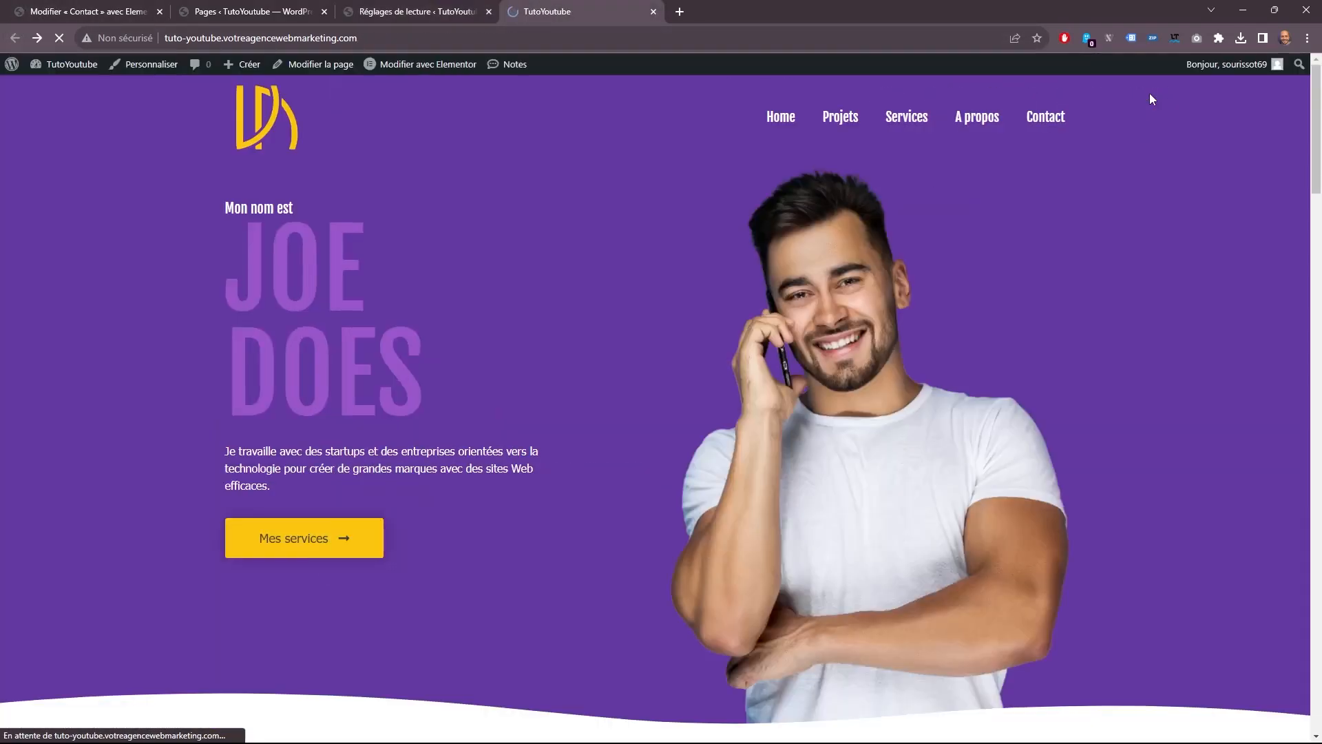
Open the Contact page from the site's navigation and review its layout down to the contact form.
middle_click(1054, 117)
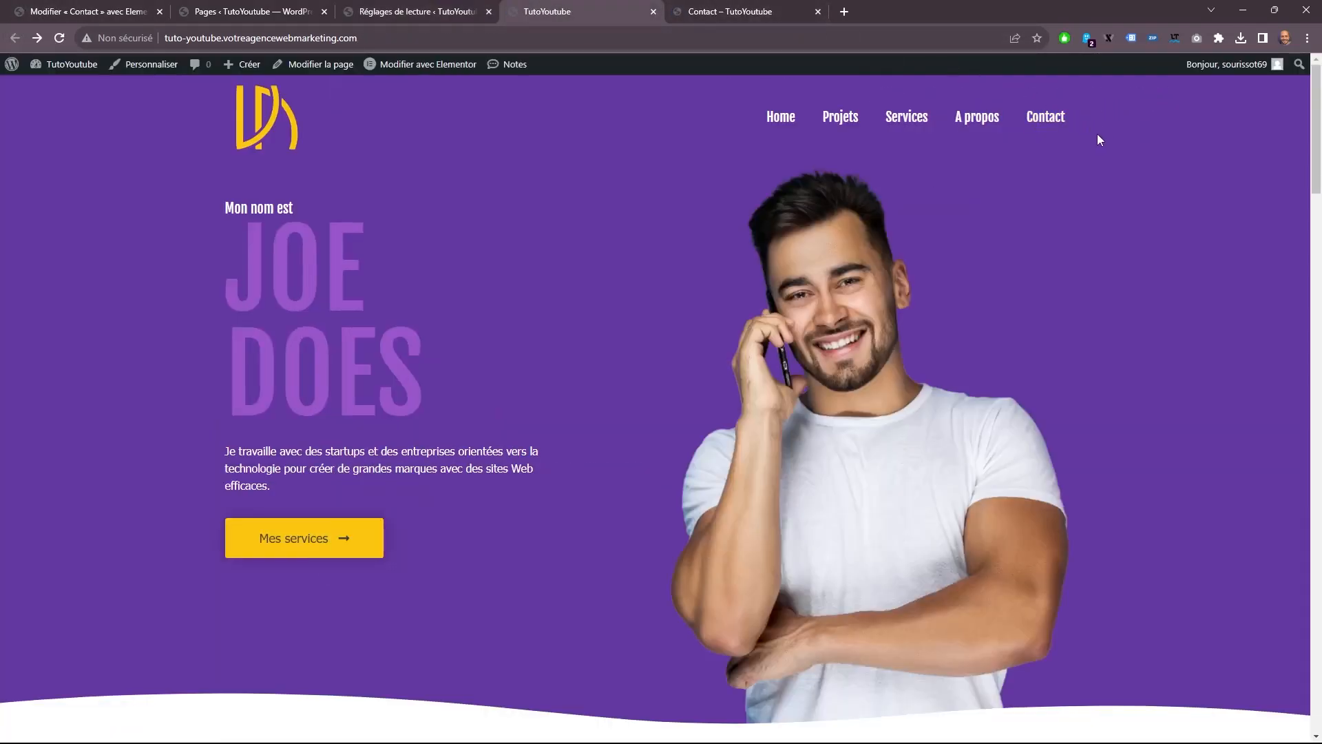
click(1047, 118)
scroll(689, 337, down, 5)
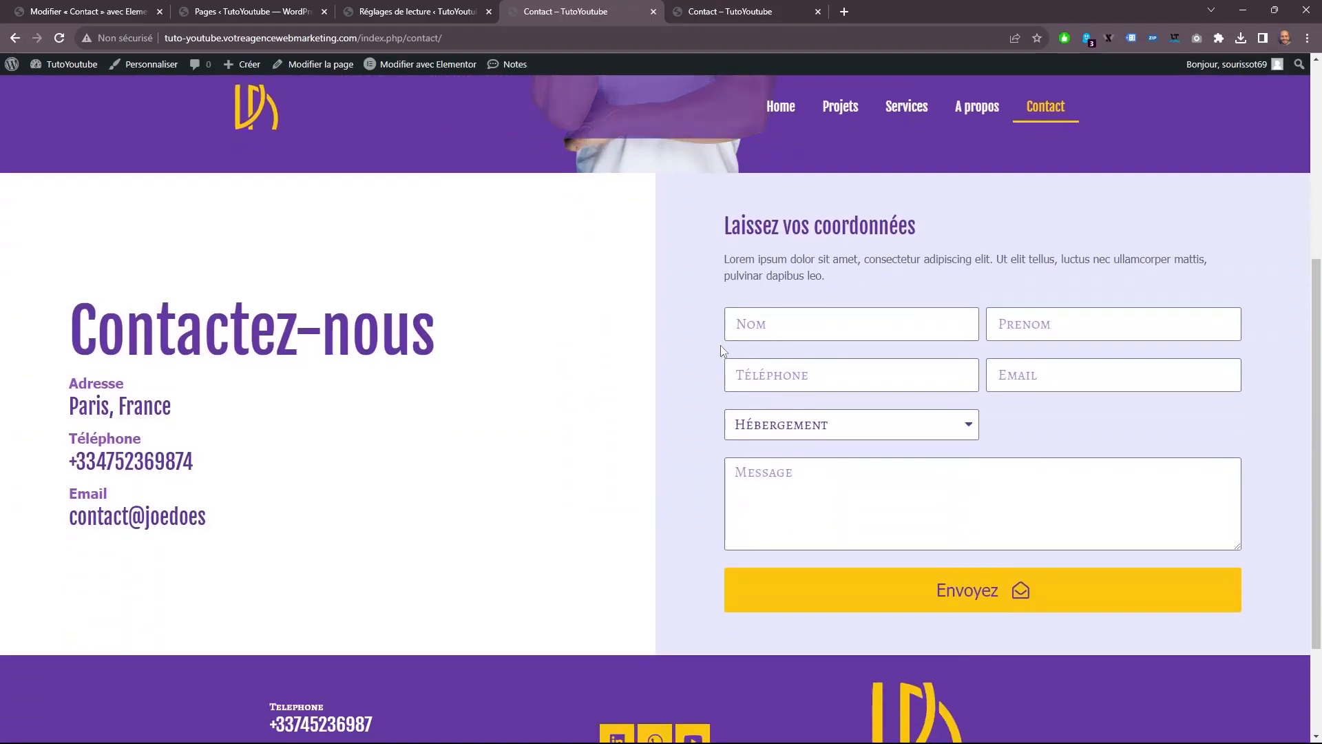
scroll(720, 345, up, 4)
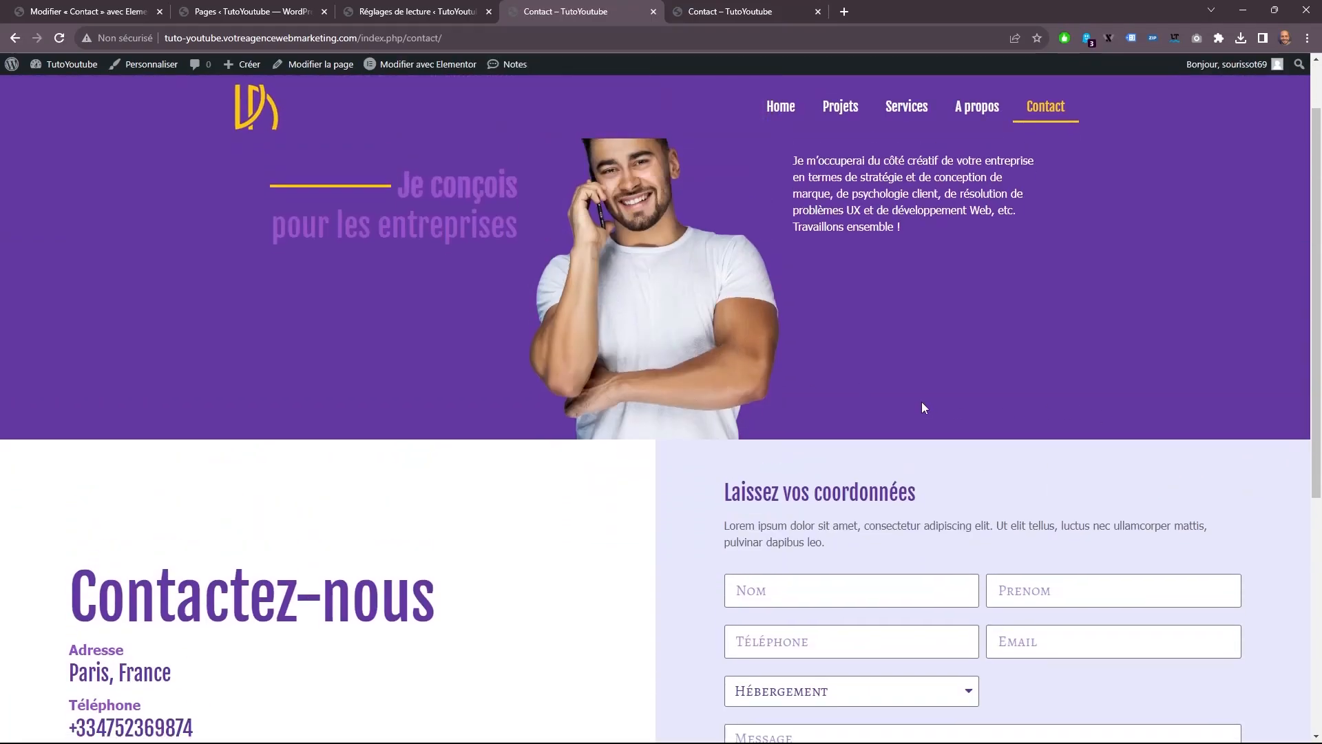
scroll(921, 402, down, 3)
scroll(900, 398, up, 5)
click(719, 7)
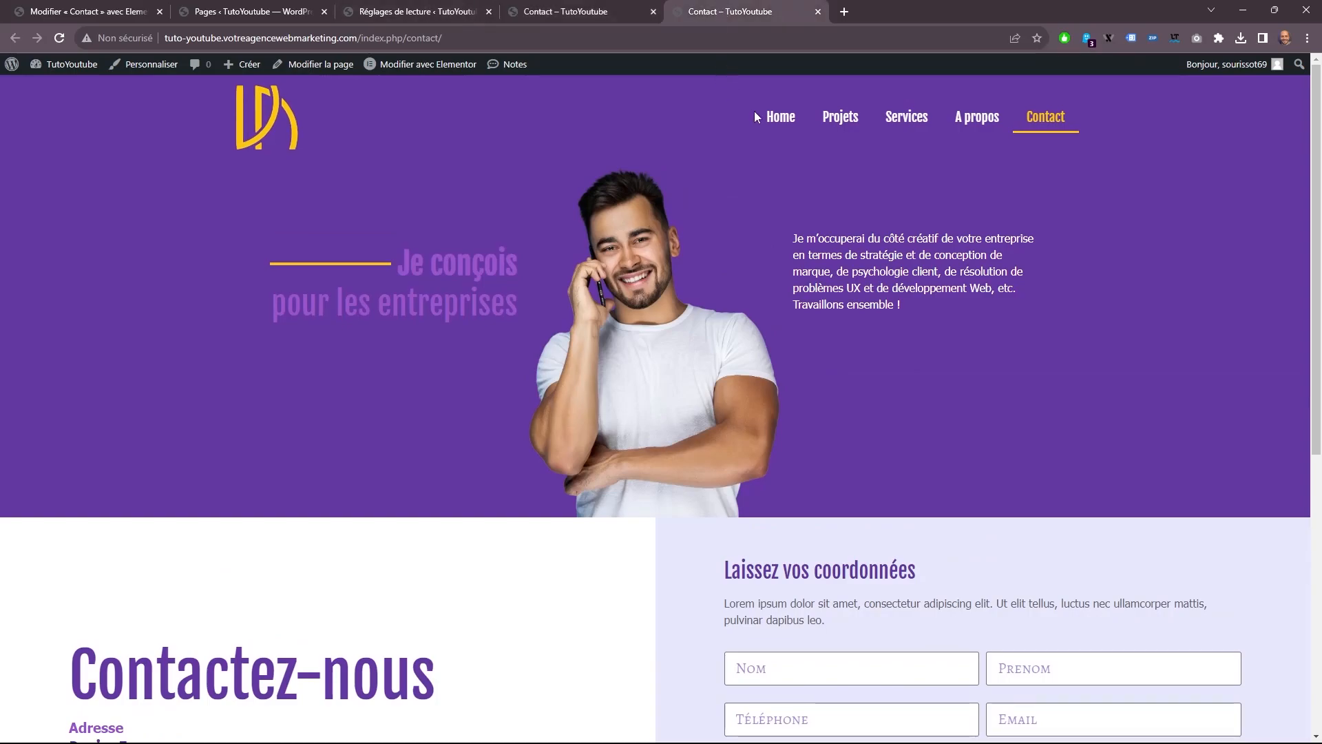
Edit the Contact page in Elementor, set the contact form section's top padding to 50 px, update the page and view it live.
click(456, 64)
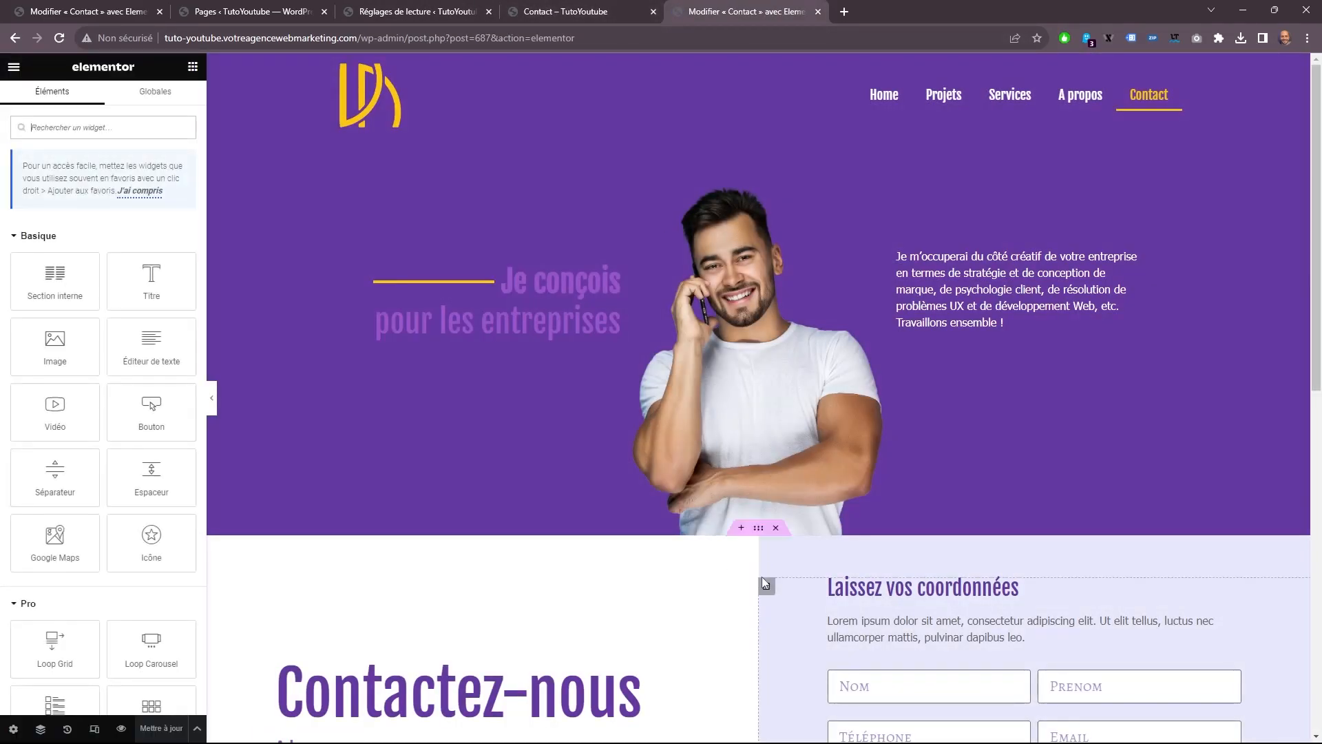
click(758, 528)
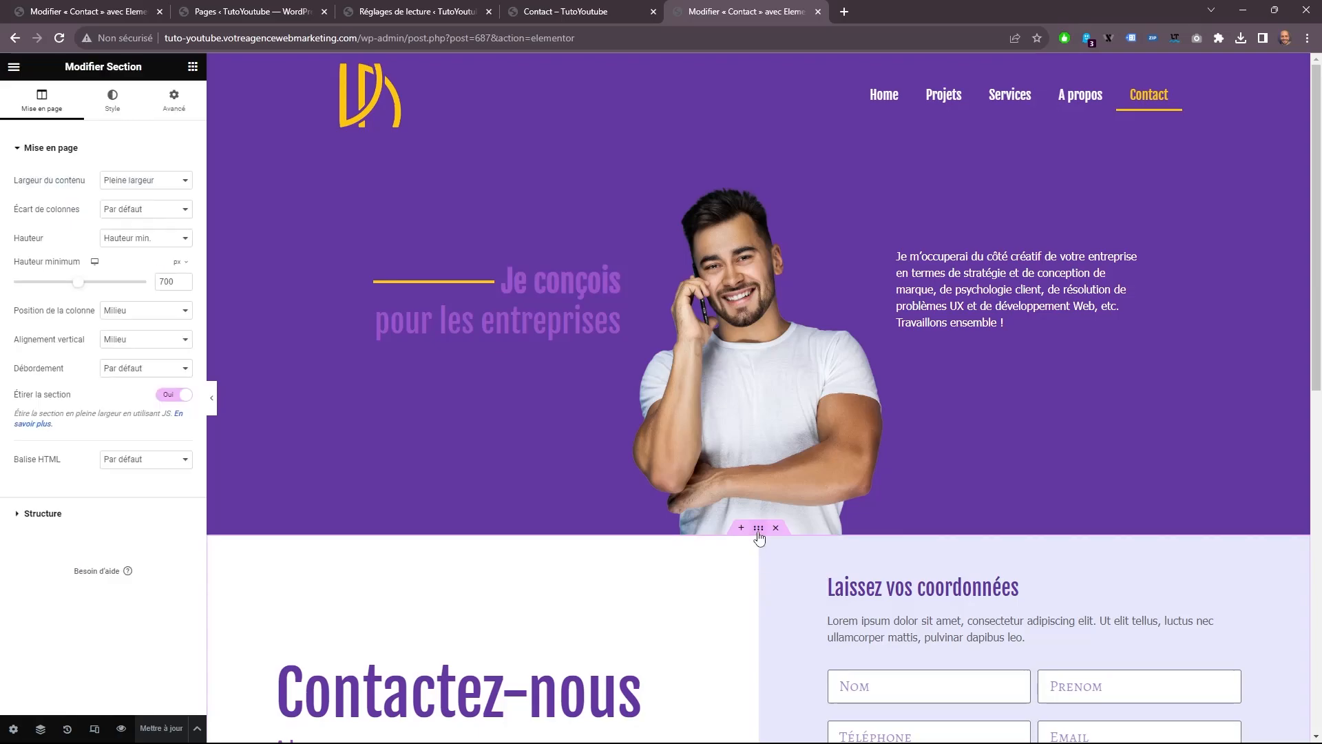
click(174, 100)
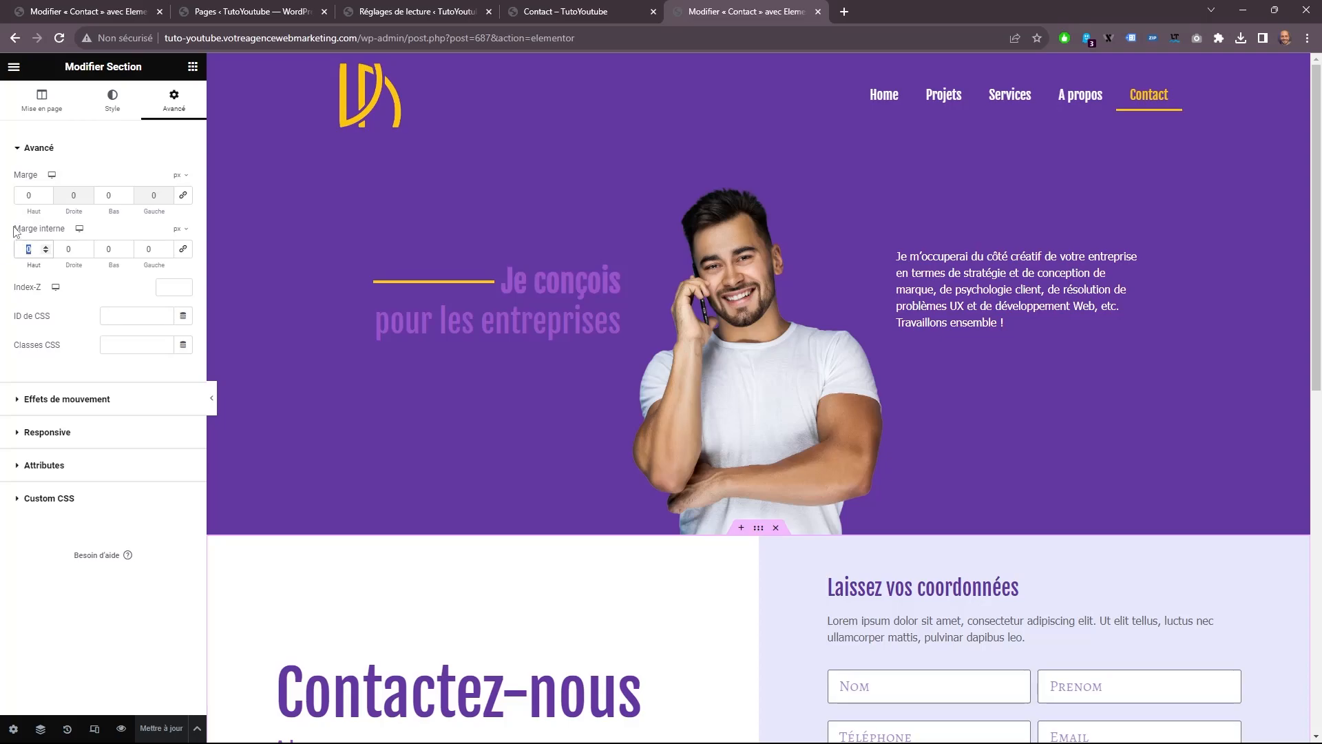
text(50)
scroll(650, 213, down, 3)
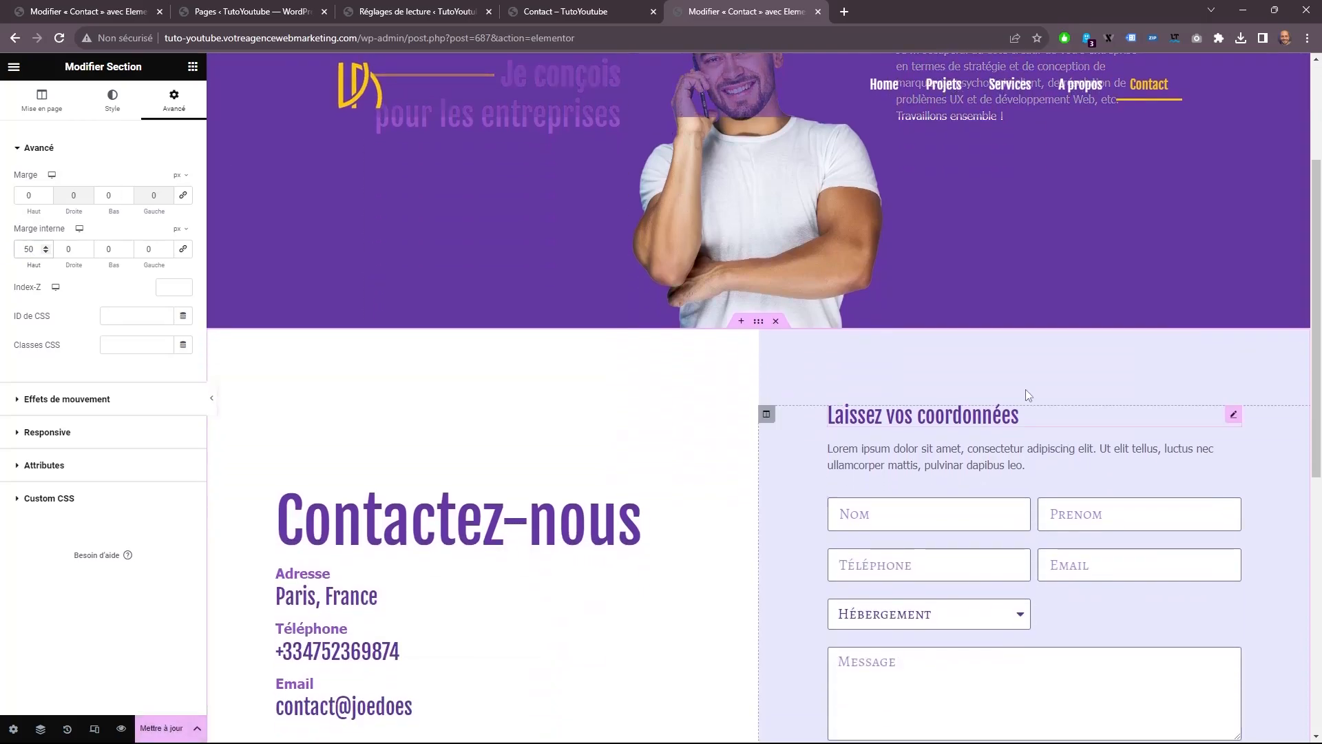
click(161, 728)
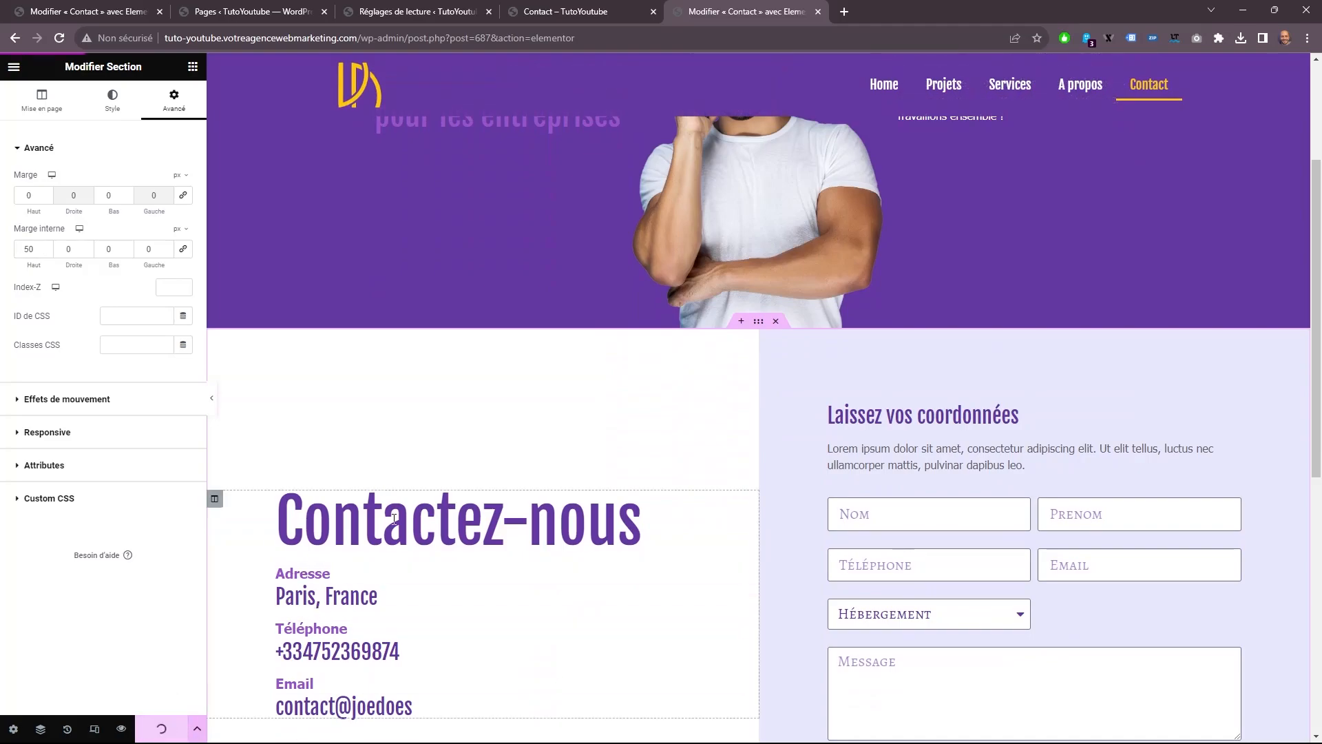
click(566, 11)
click(444, 64)
Replace the custom Home link in the Main menu with the Home page and save the menu.
click(258, 10)
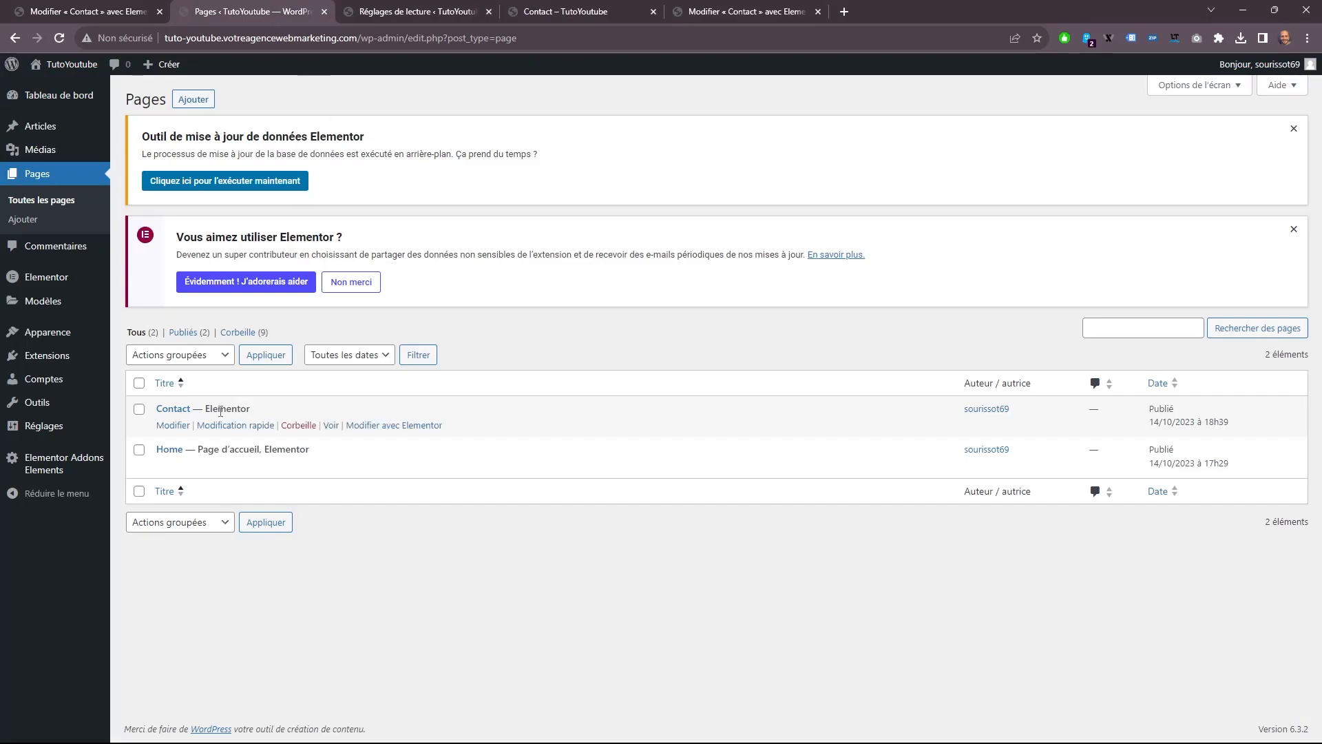
mouse_move(81, 338)
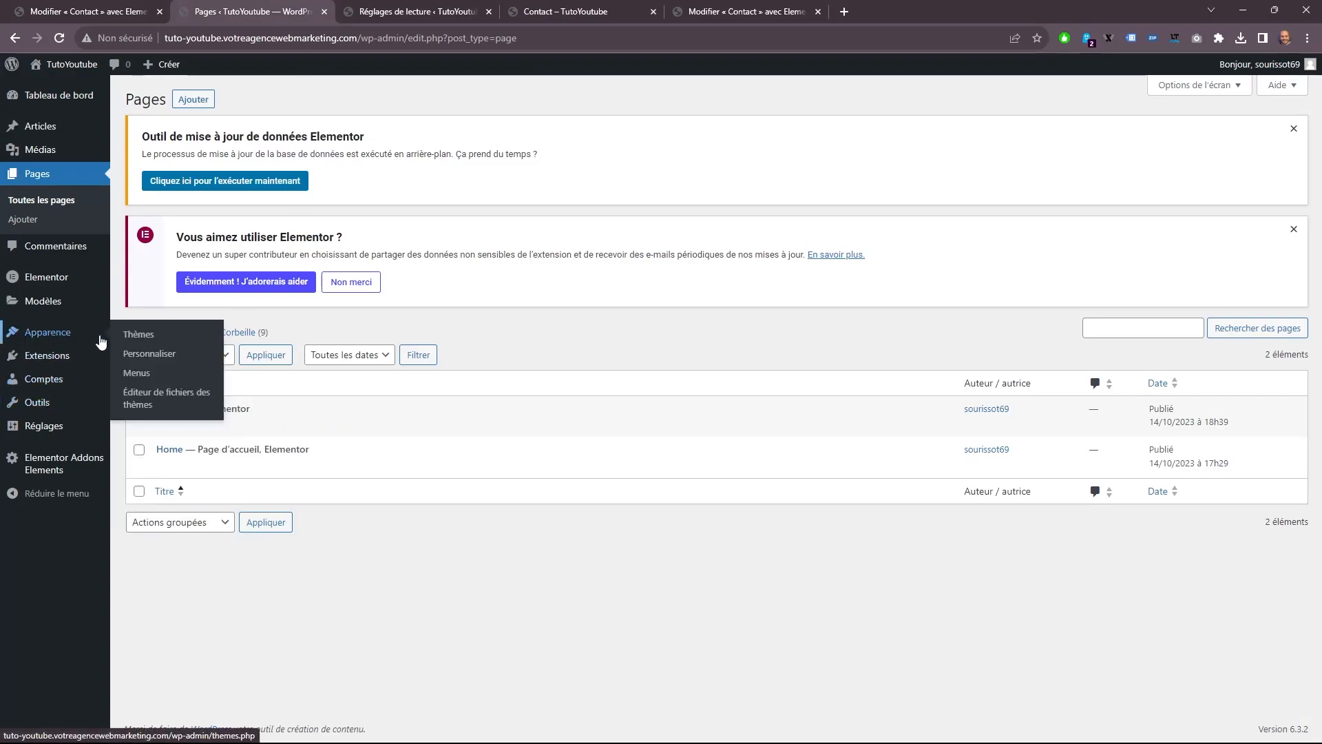
click(136, 372)
scroll(473, 535, down, 3)
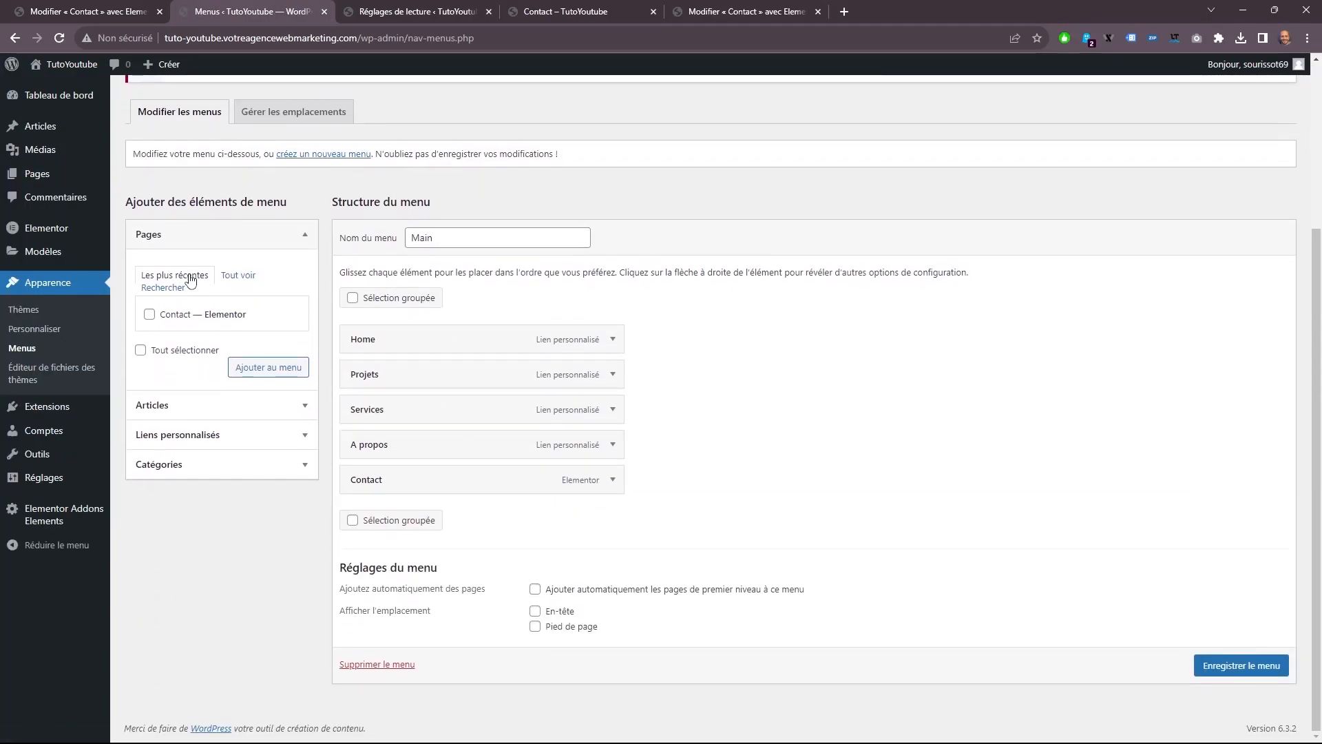
click(238, 275)
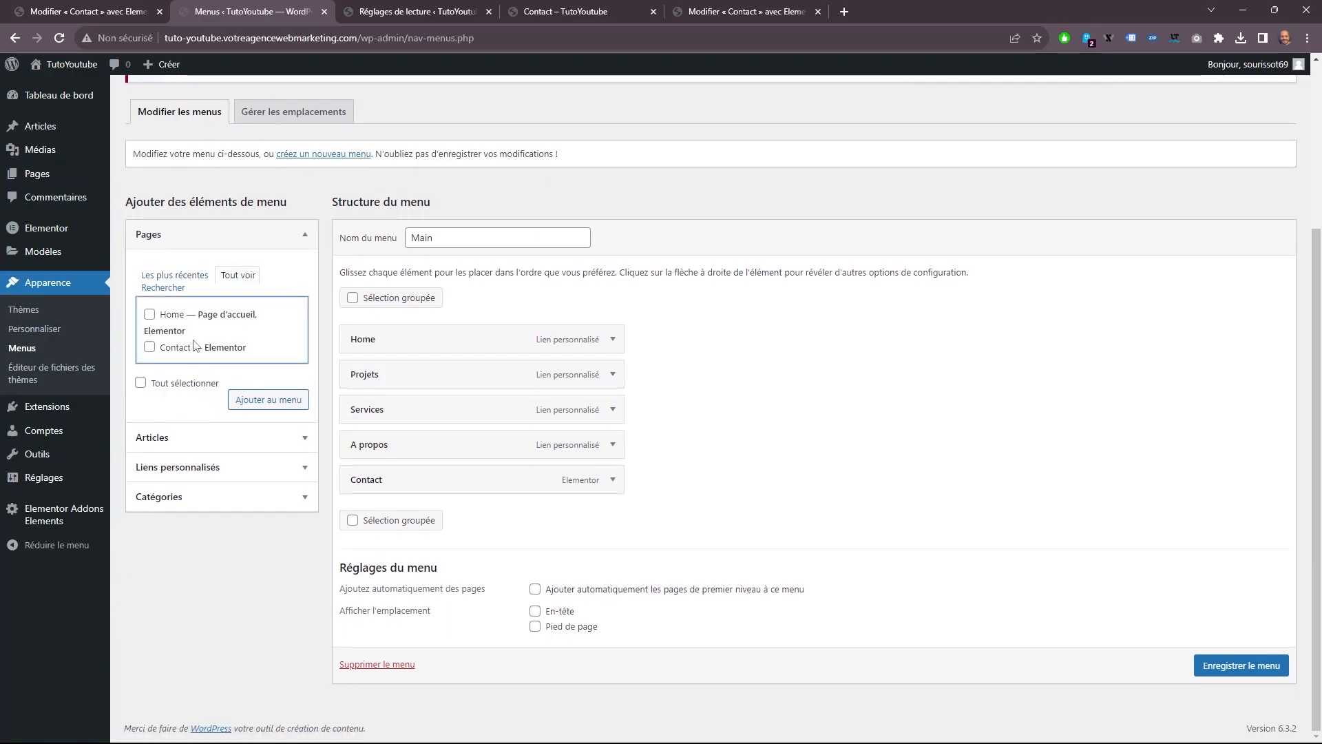
click(238, 393)
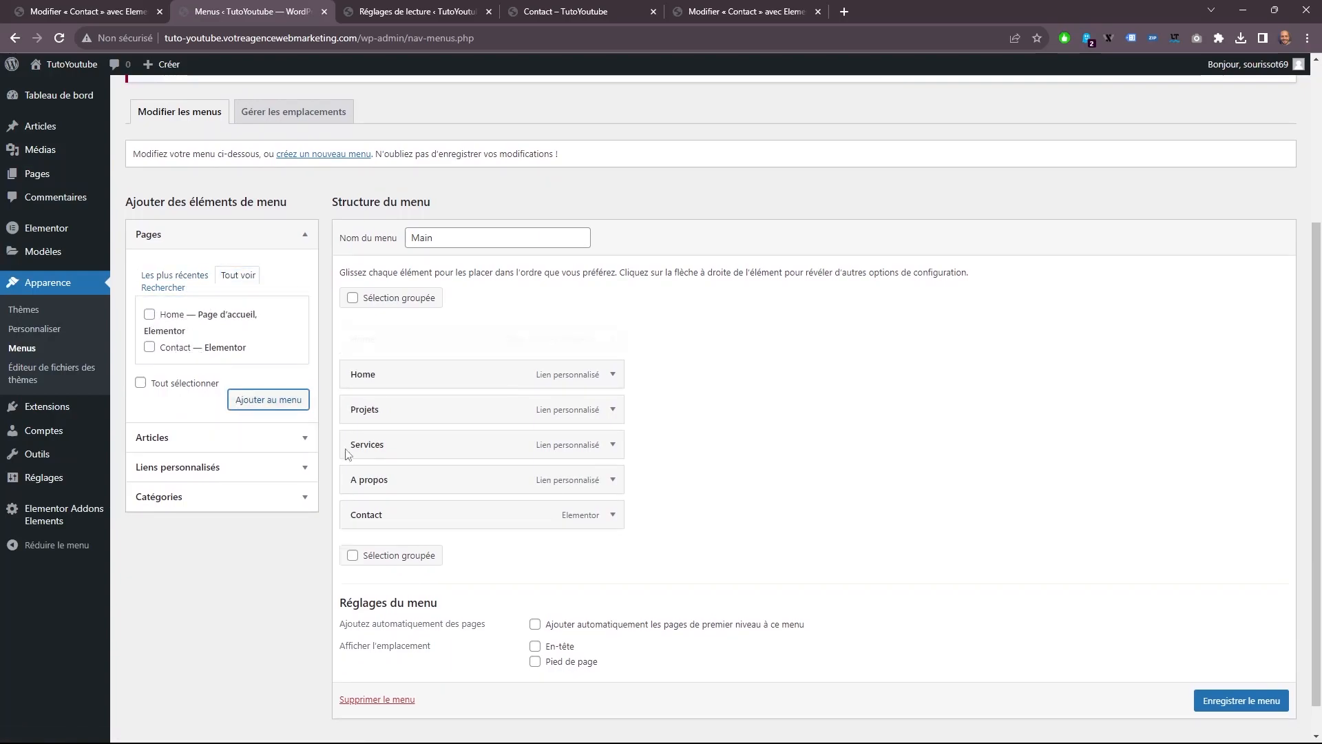
click(612, 374)
click(360, 526)
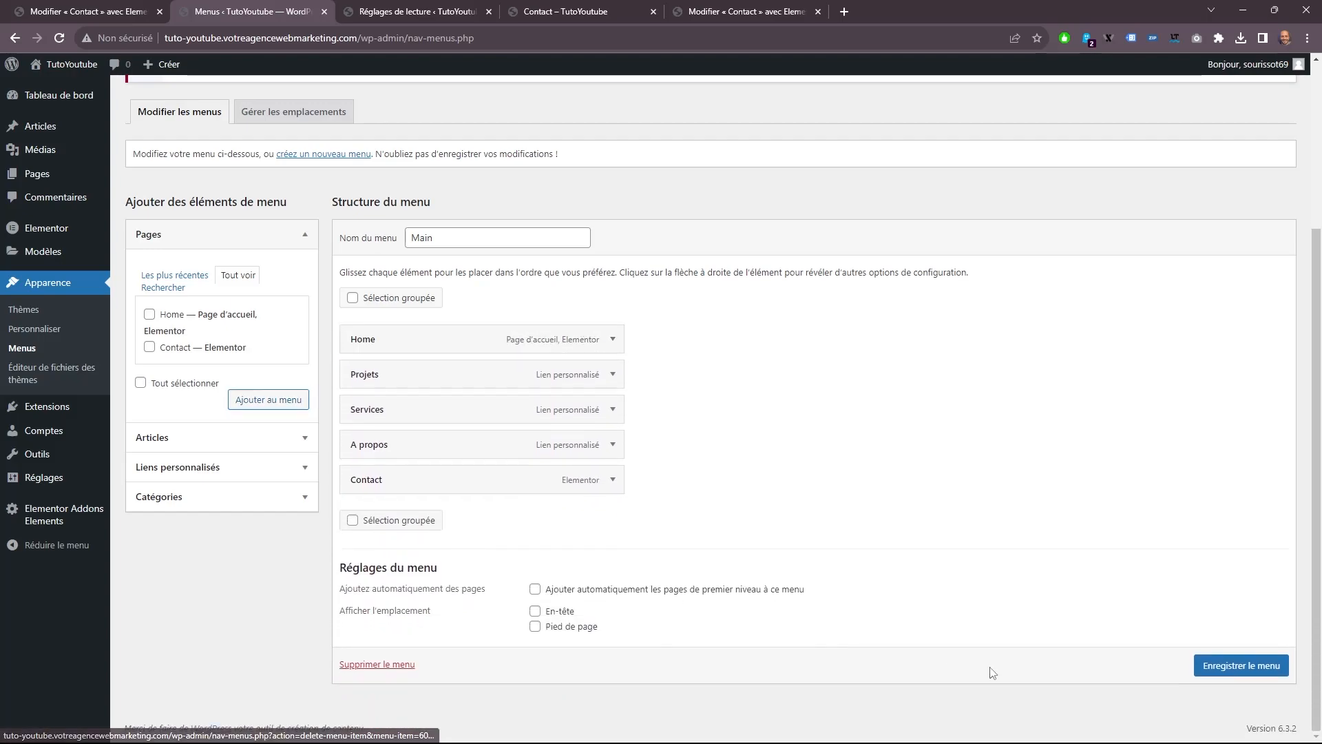
click(1223, 663)
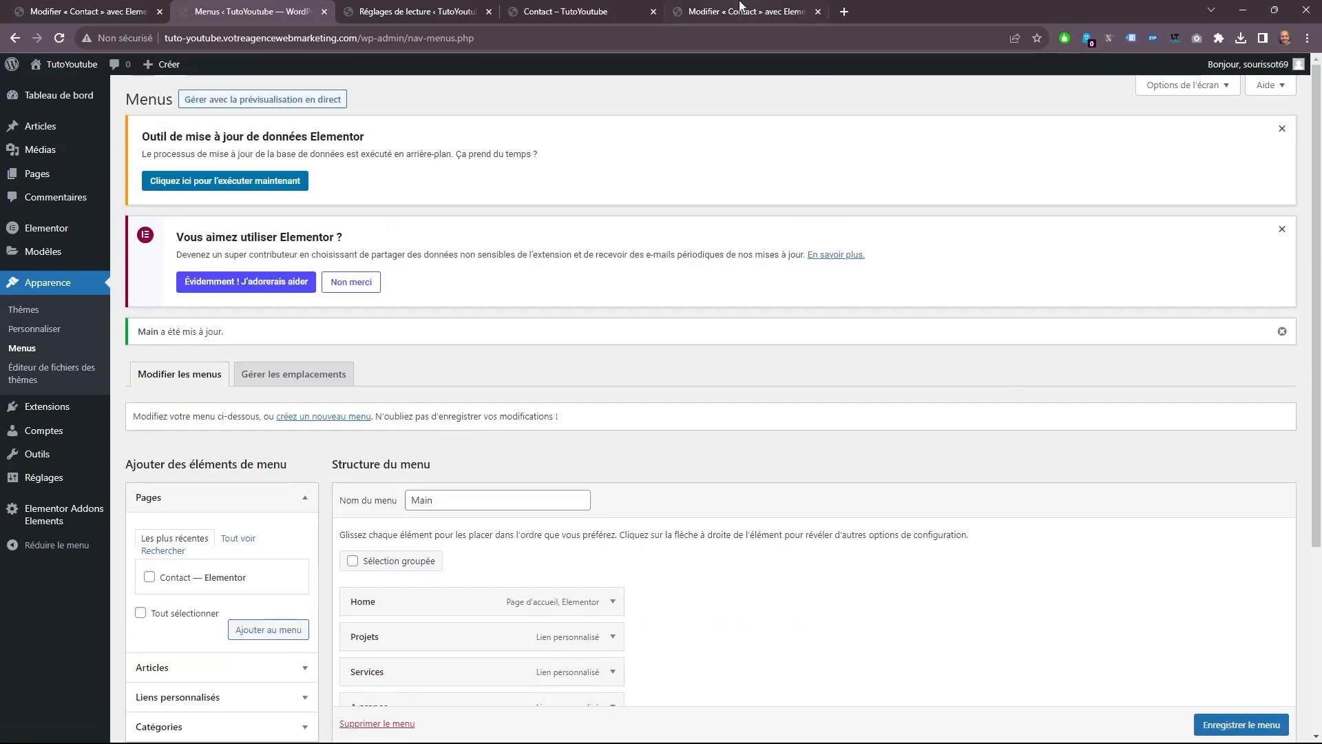
Test the Home, Contact and A propos navigation links starting from the live Contact page.
click(672, 14)
click(564, 11)
click(780, 118)
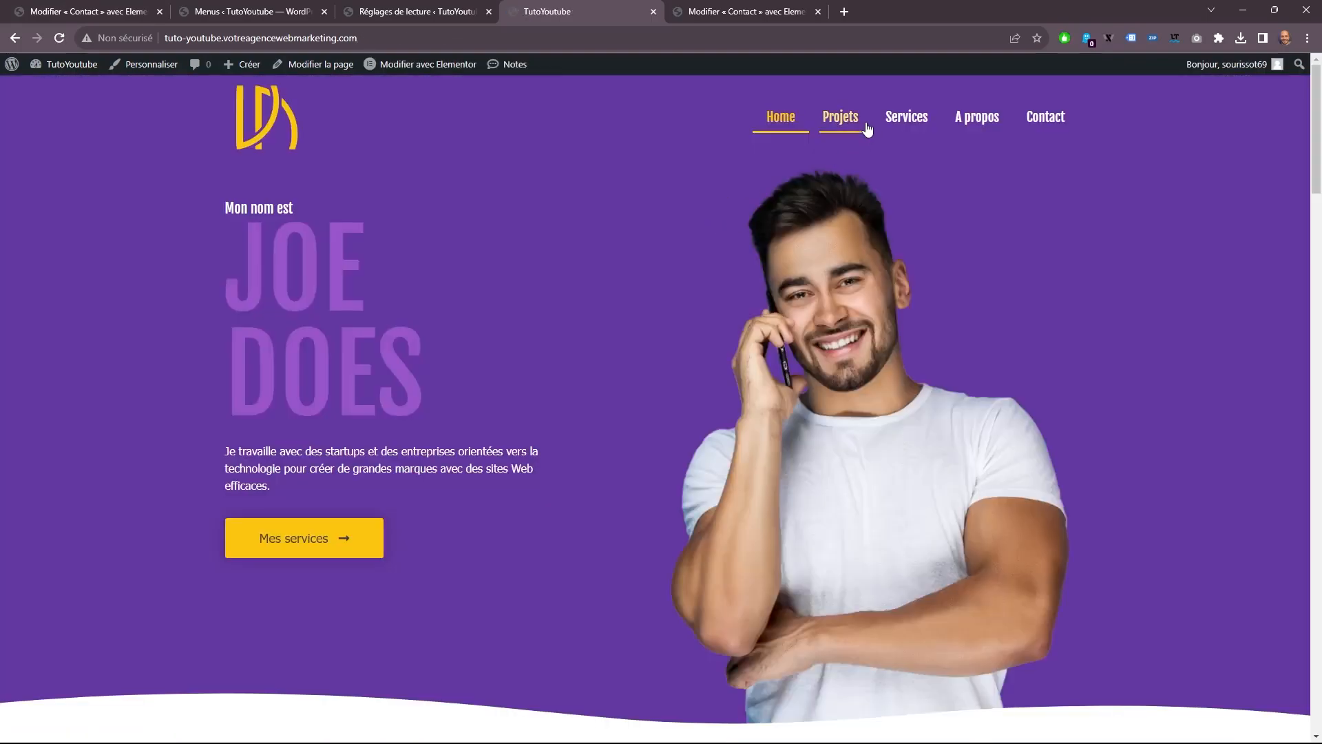
click(1041, 118)
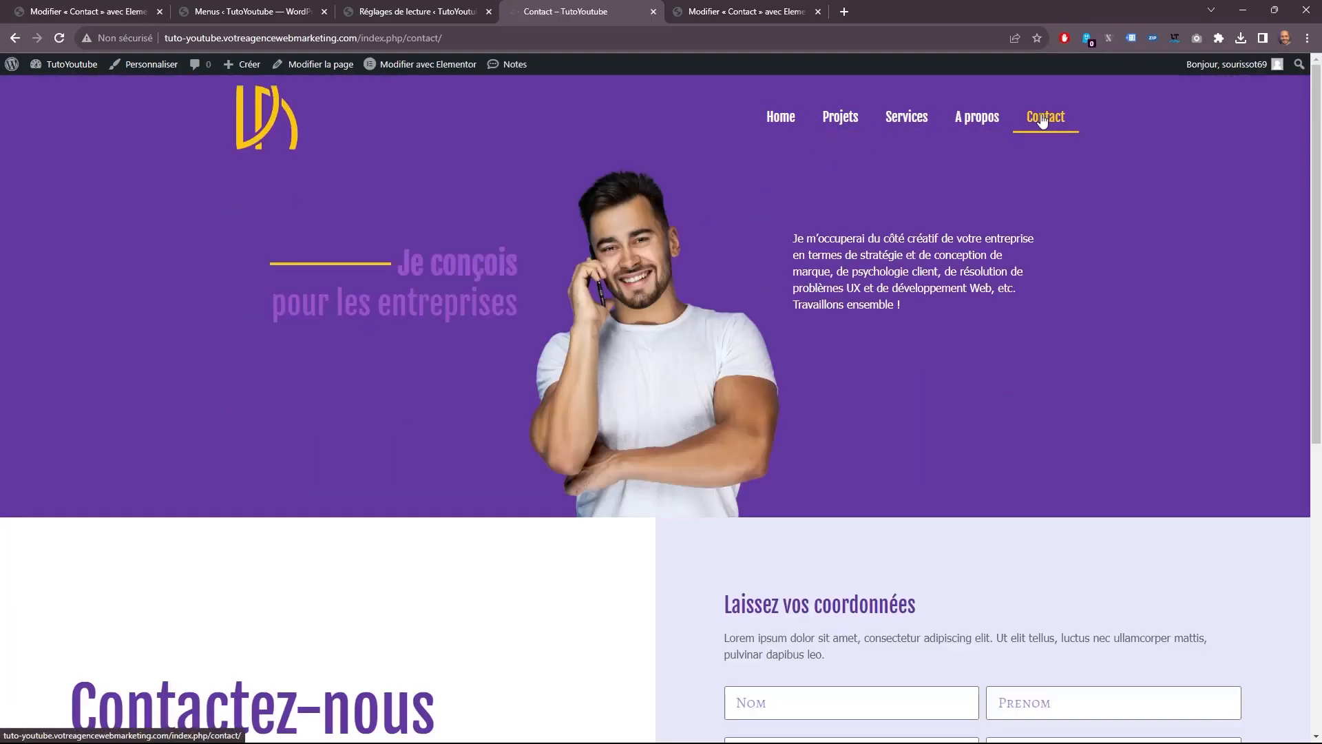
click(962, 119)
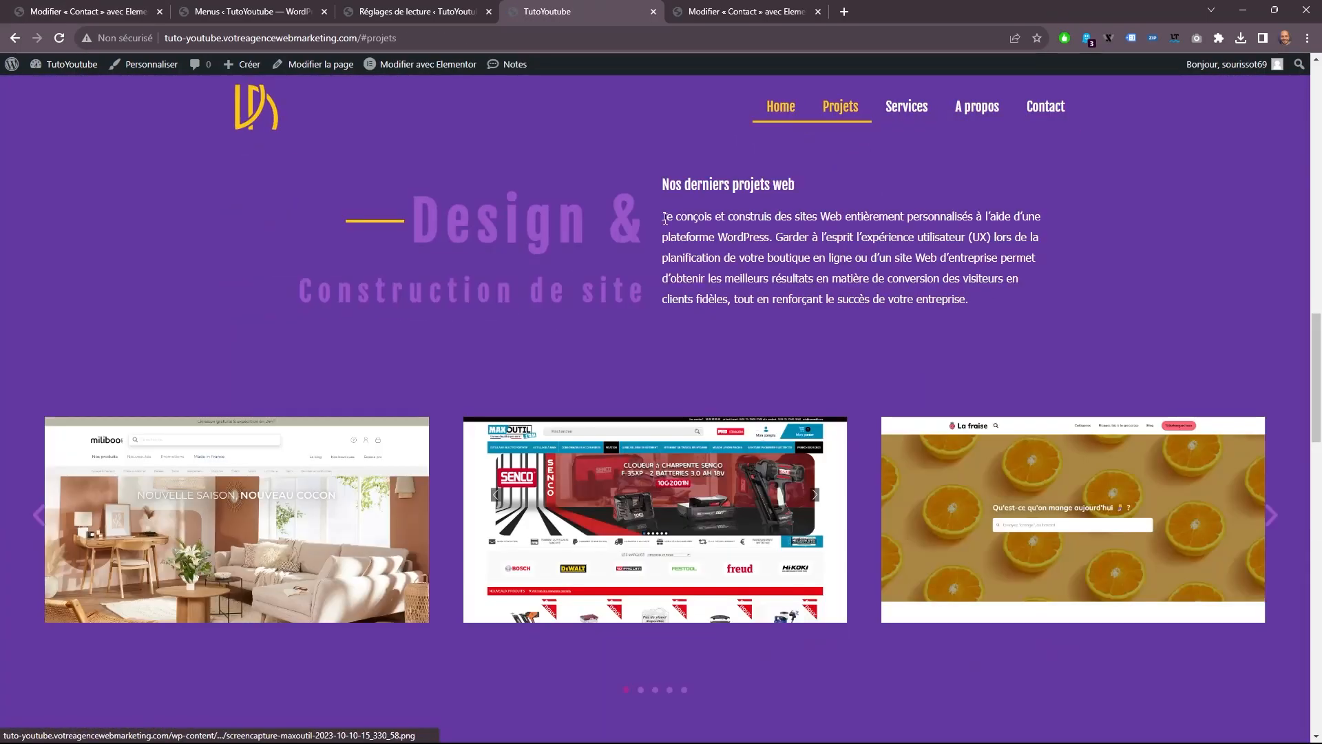
Test the Projets, Services, A propos and Contact links from the live home page, and A propos again from the Contact page.
click(368, 10)
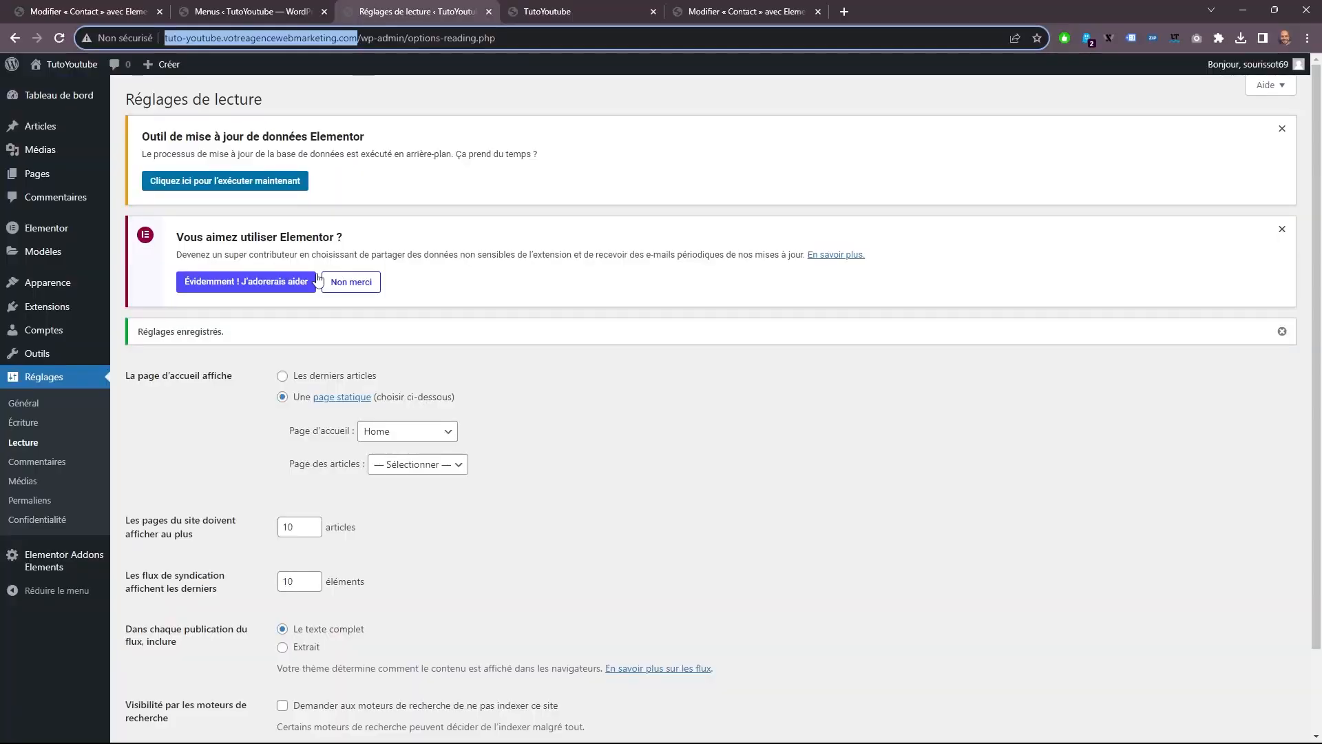
click(261, 8)
click(555, 9)
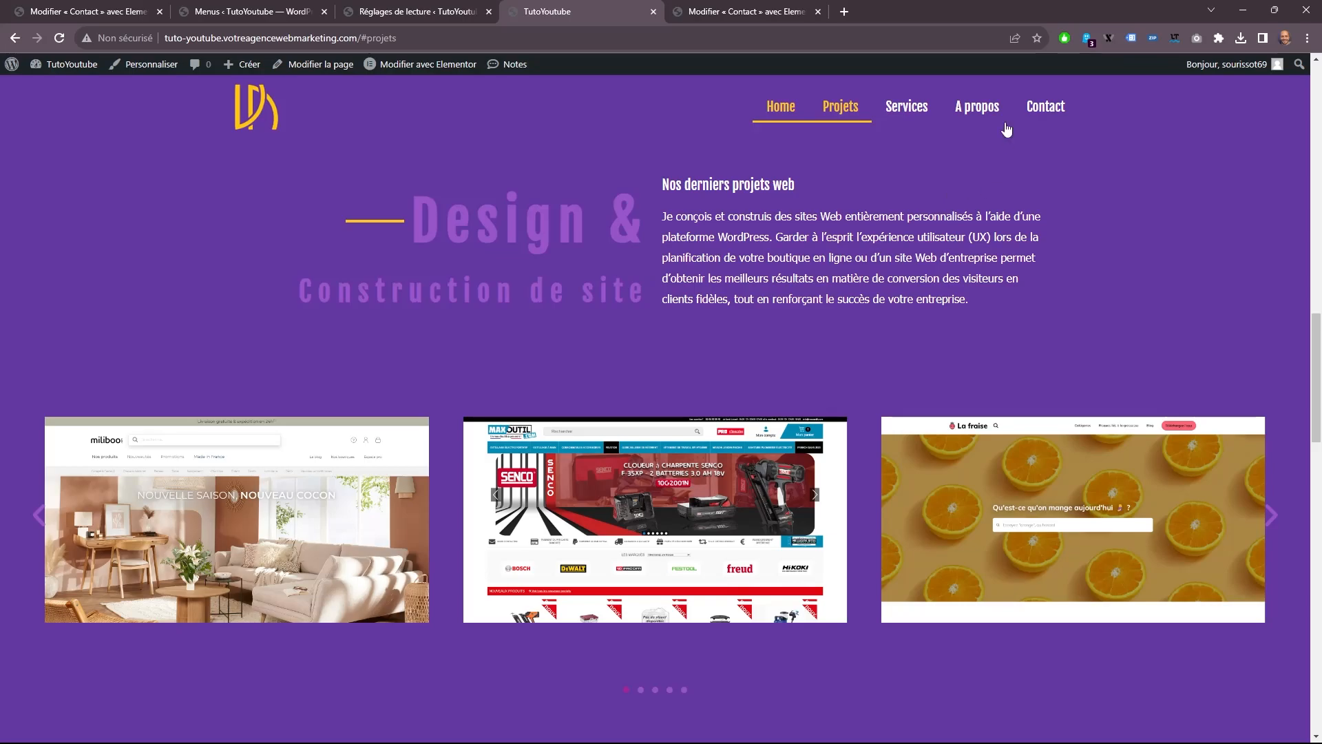
scroll(821, 249, up, 2)
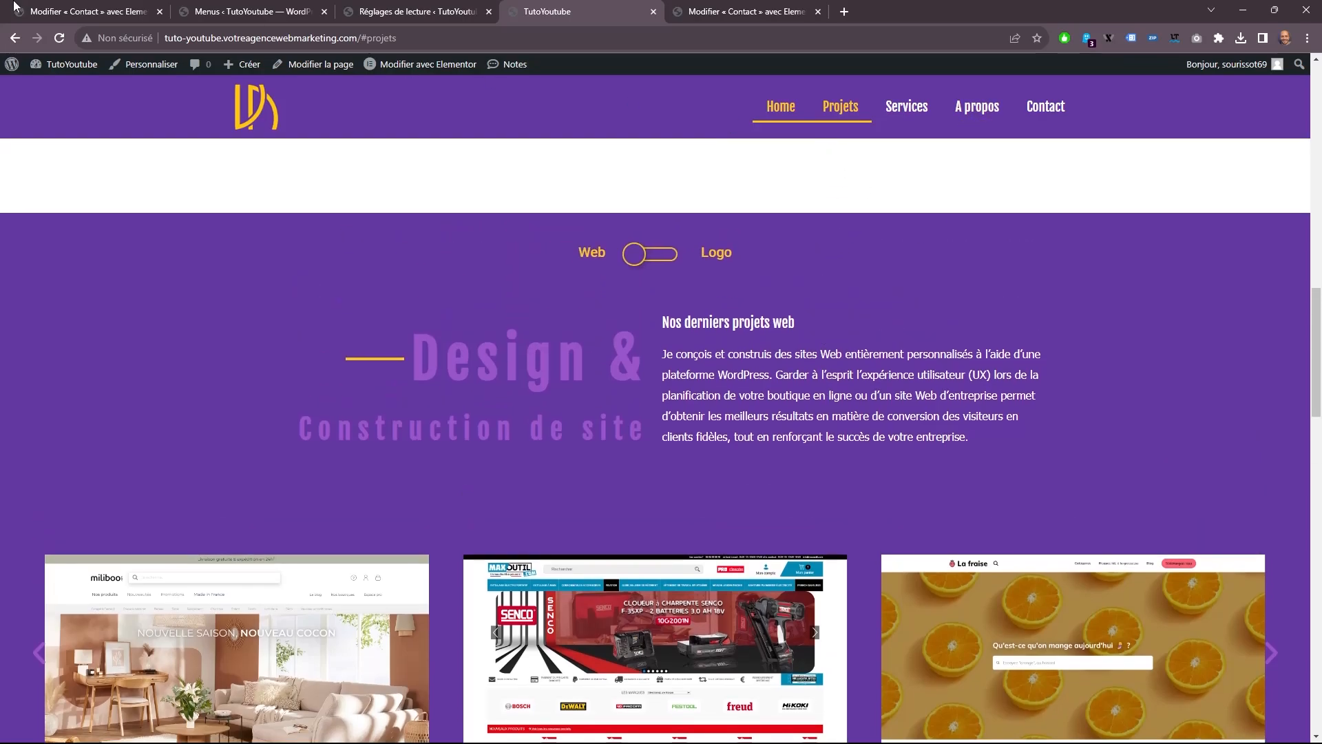
click(71, 39)
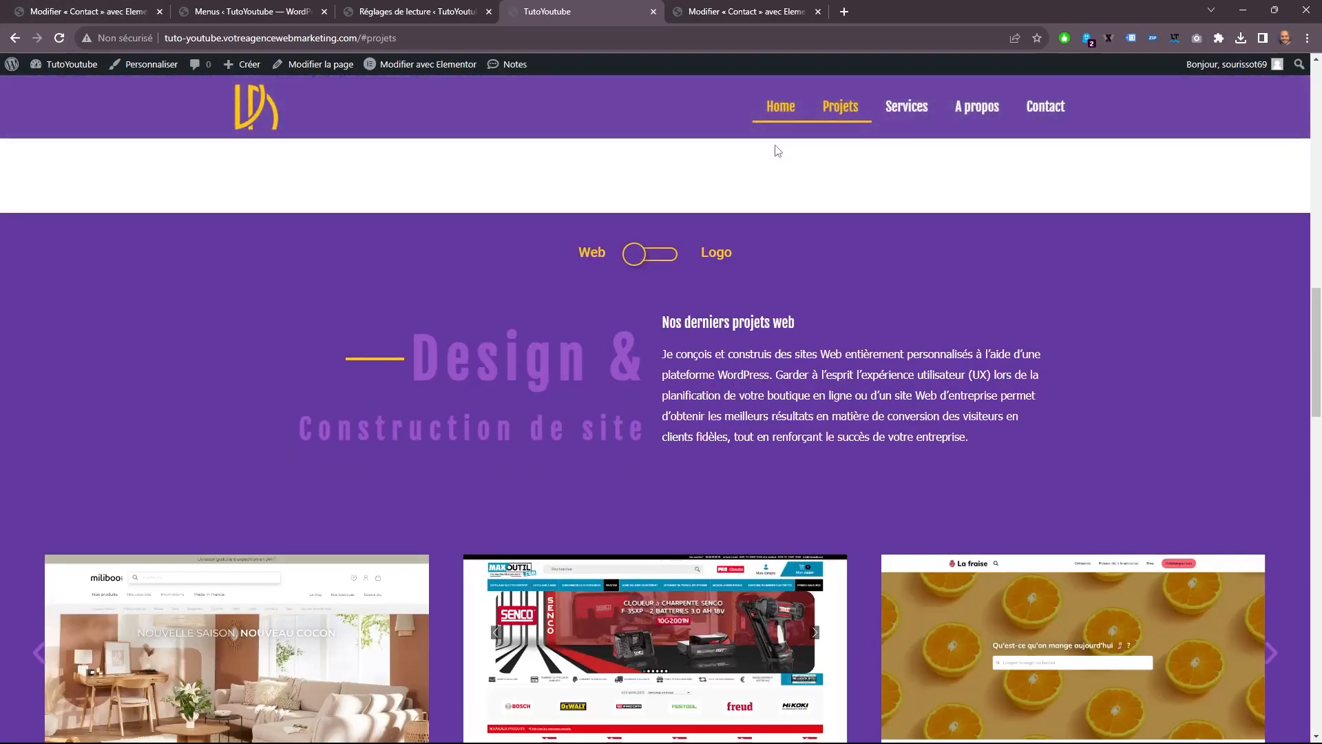
click(844, 114)
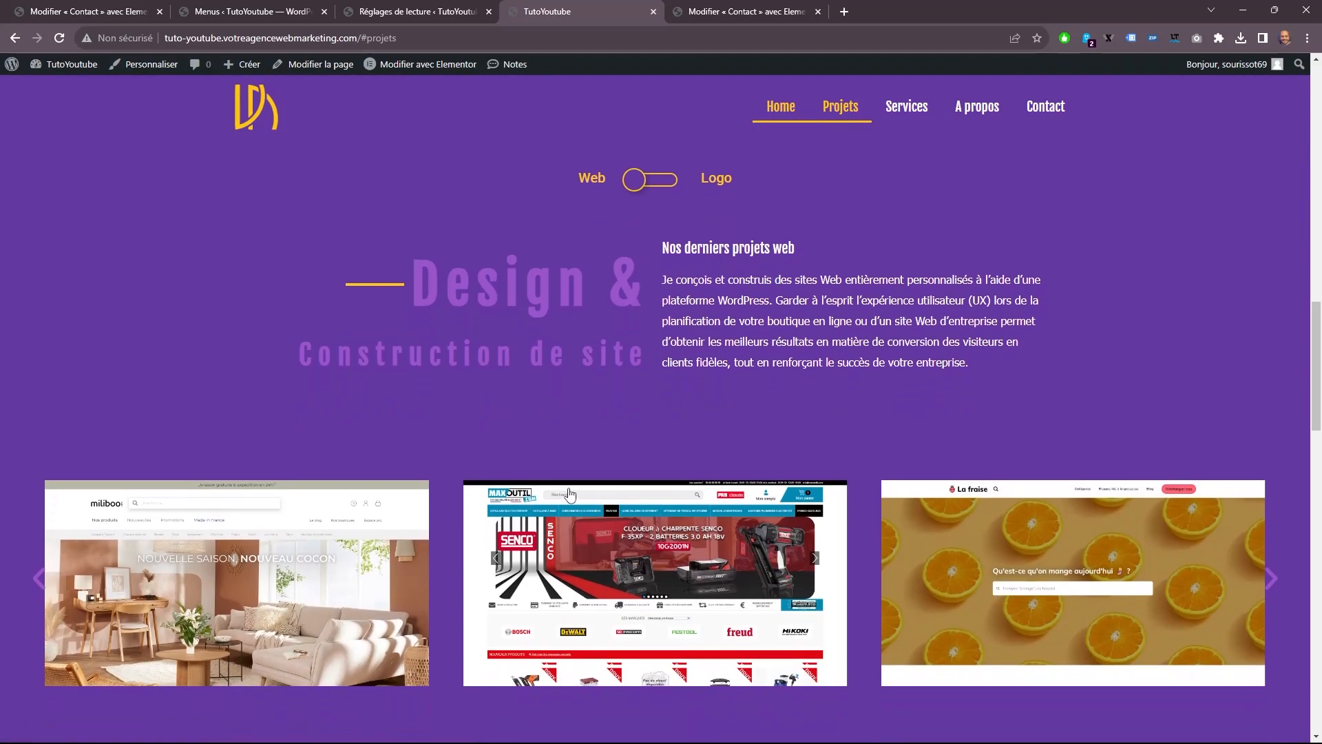
click(889, 99)
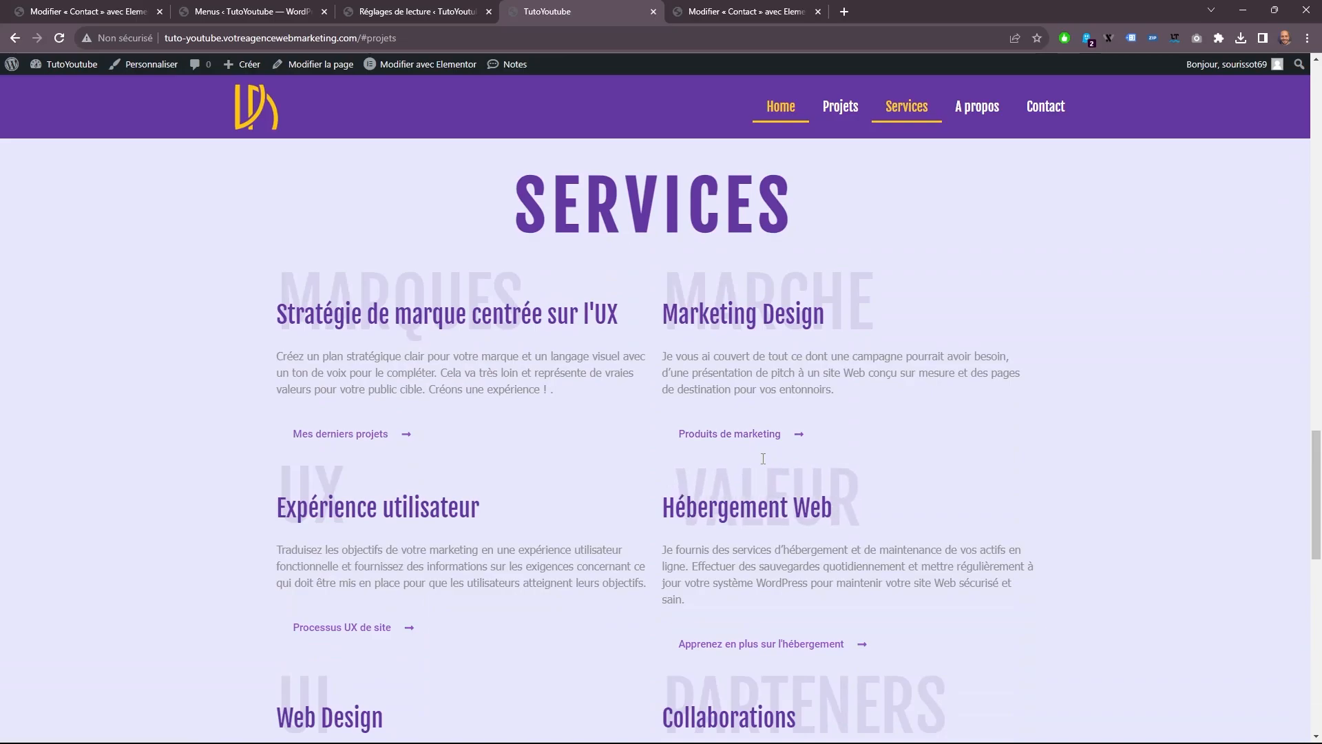
click(984, 115)
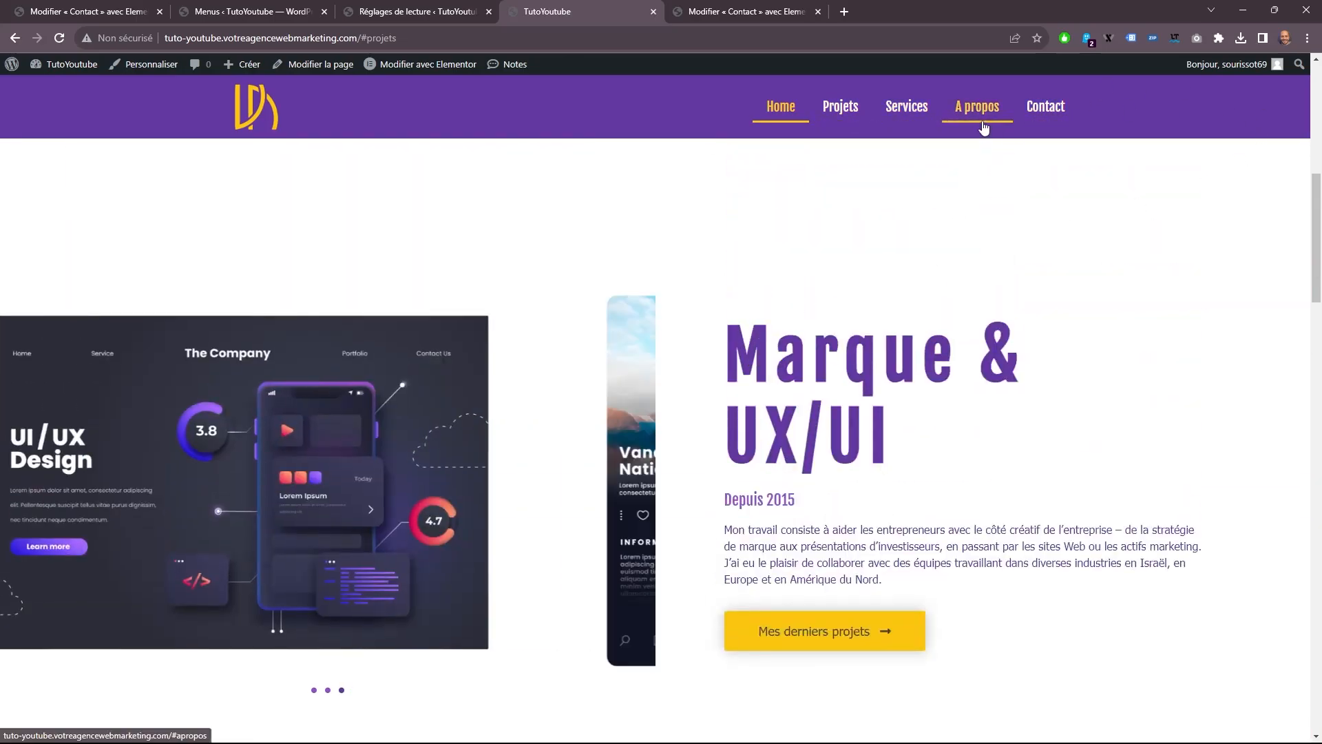
click(1043, 110)
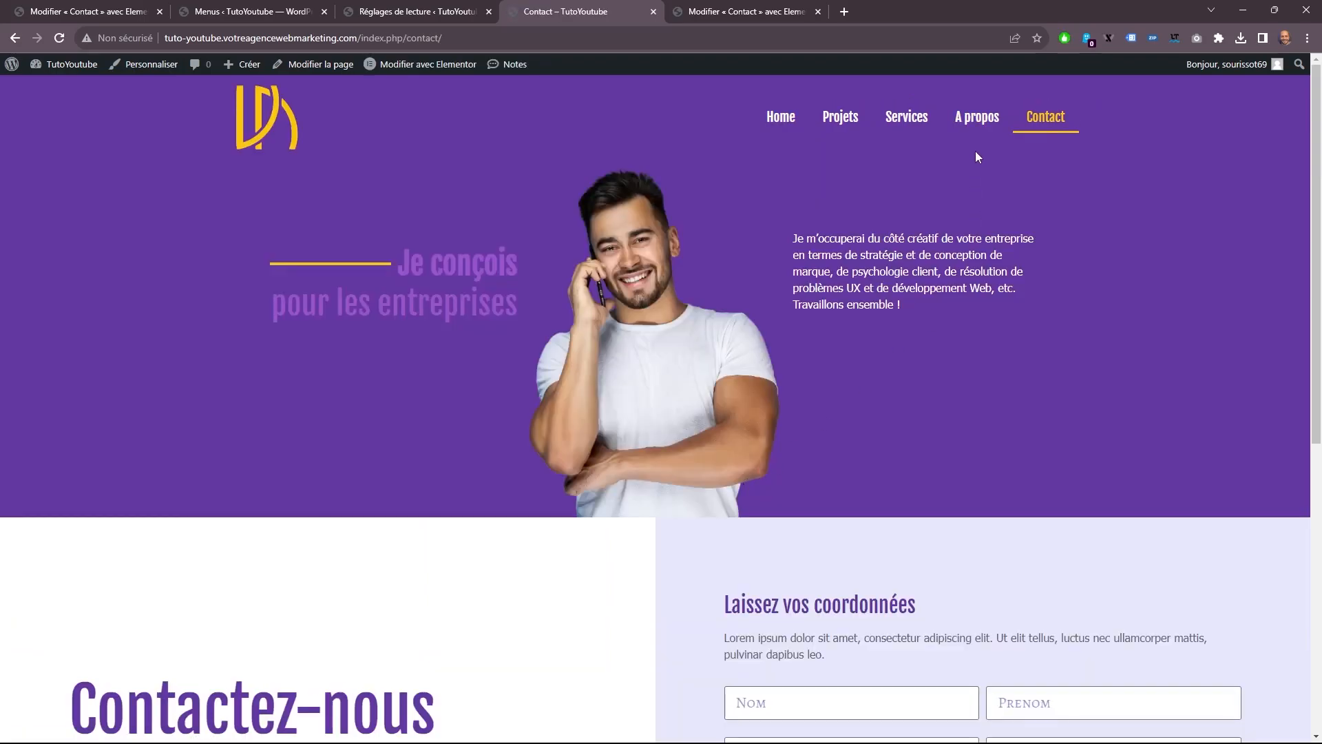
click(975, 119)
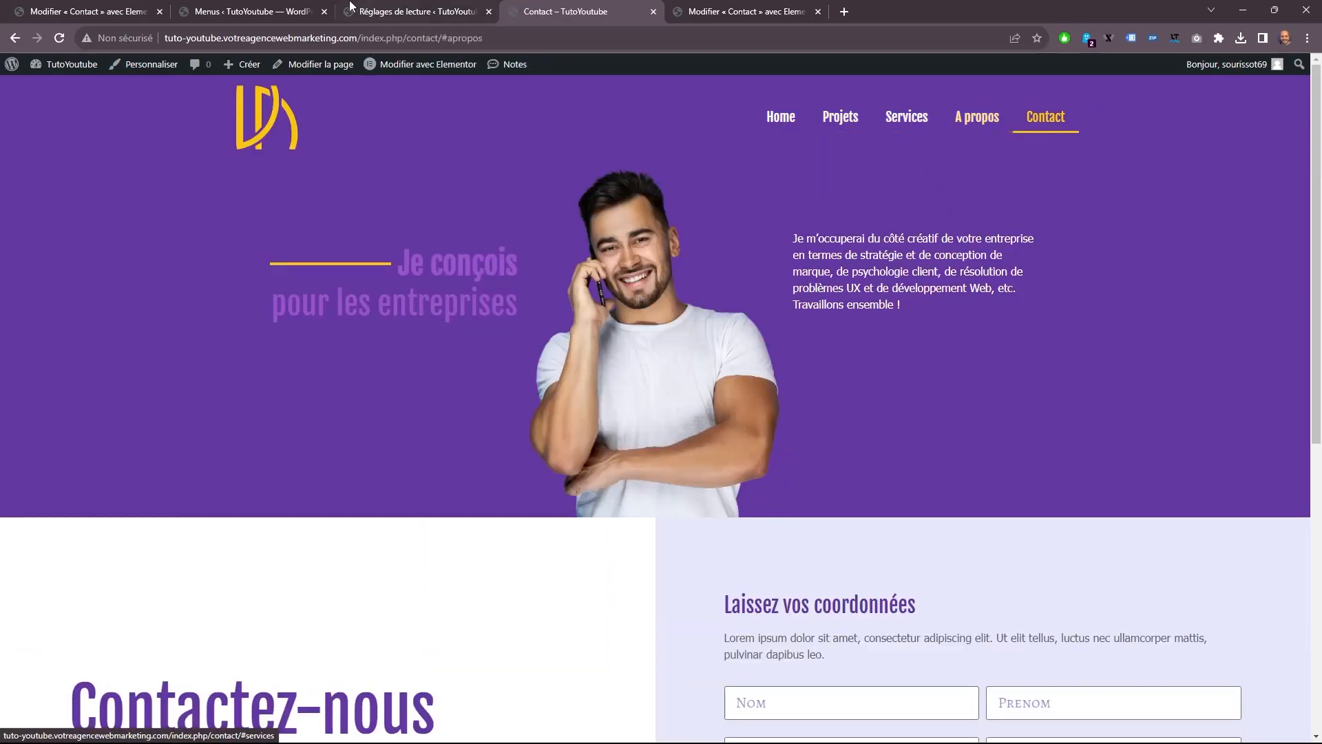
click(259, 11)
scroll(386, 491, down, 3)
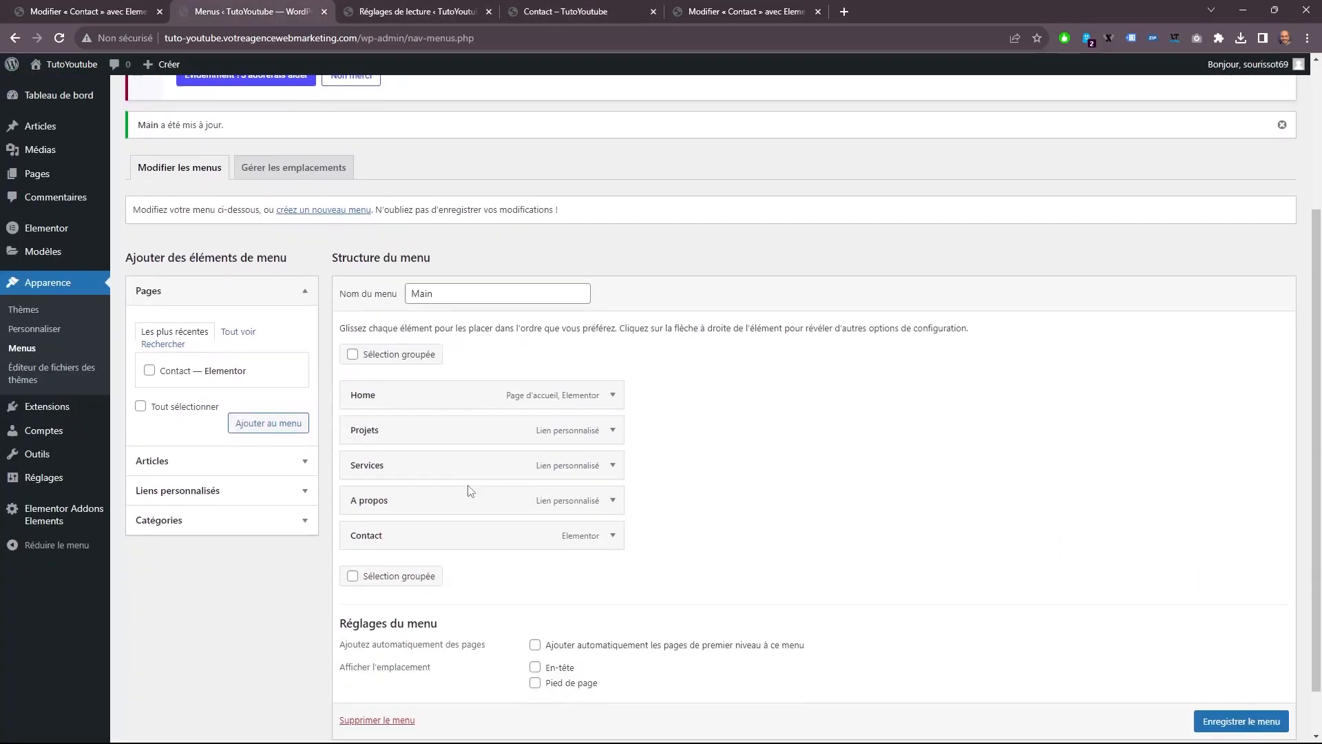
click(612, 431)
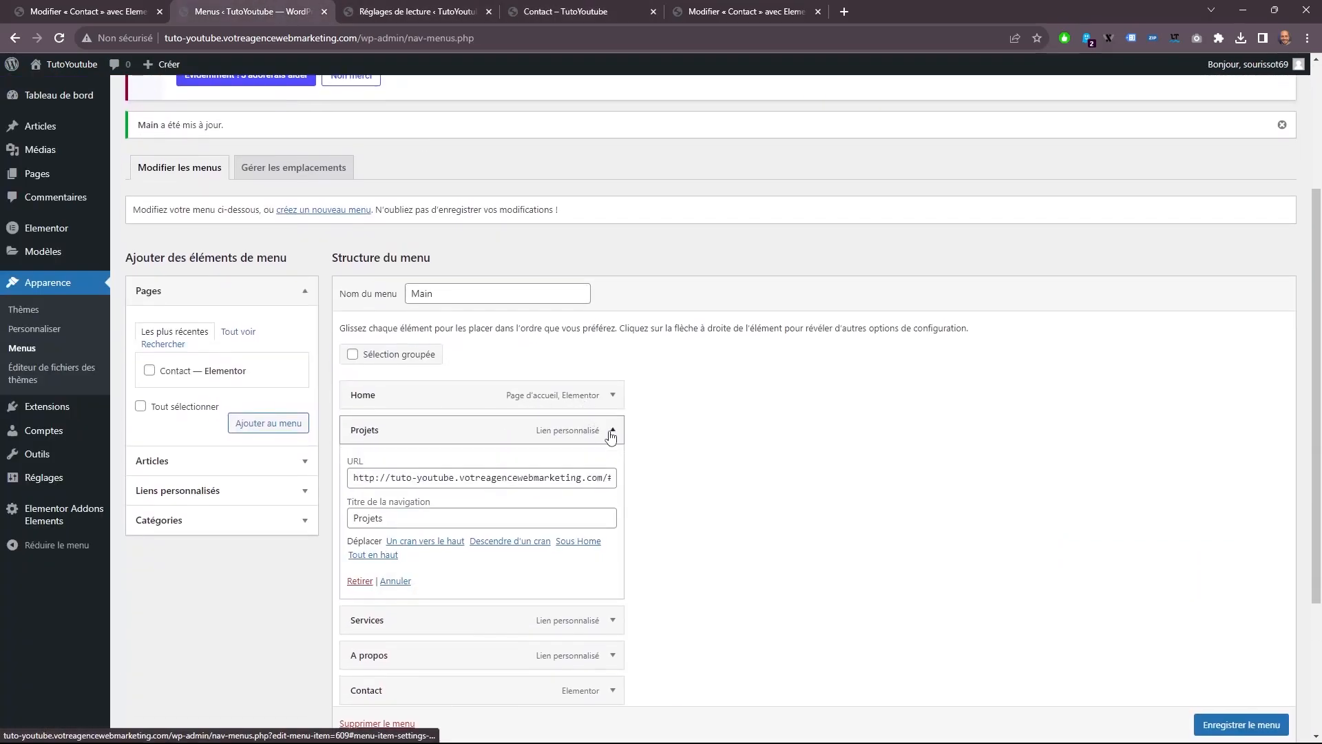
drag(422, 477, 606, 481)
click(538, 476)
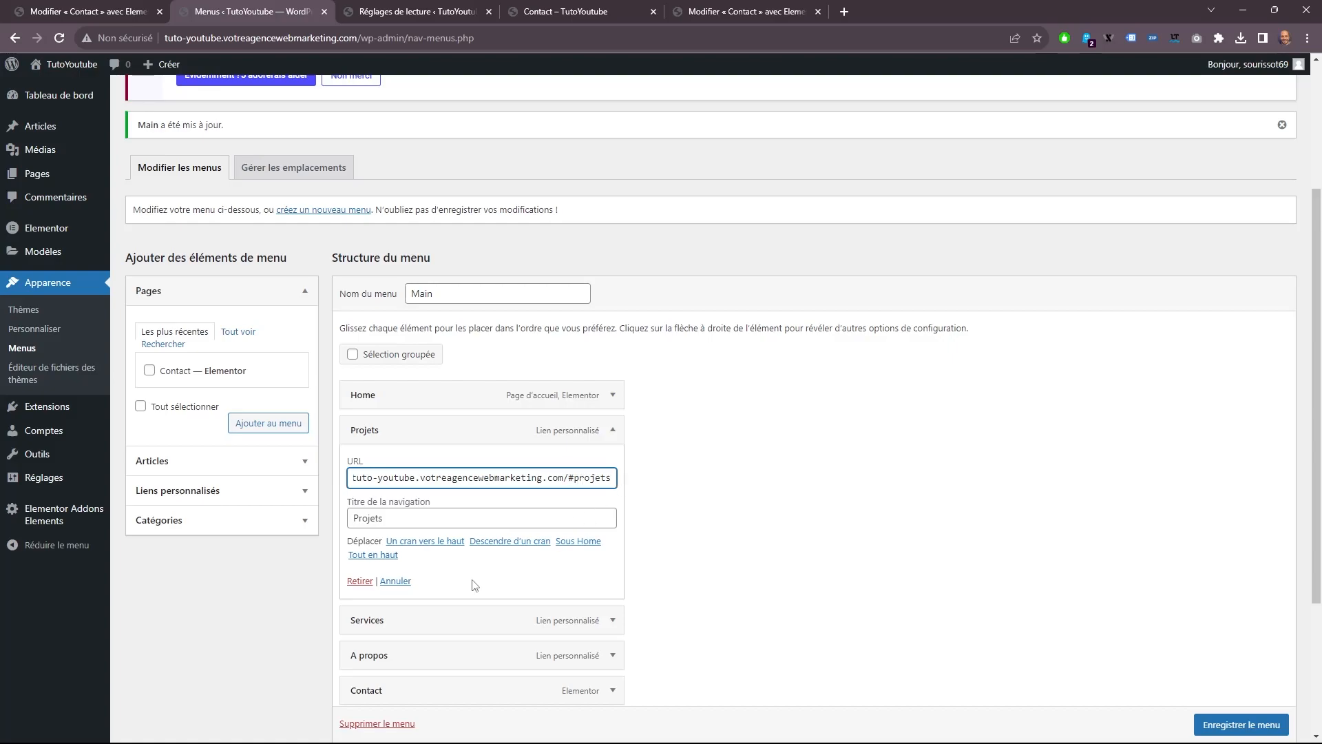
scroll(482, 582, down, 2)
click(610, 483)
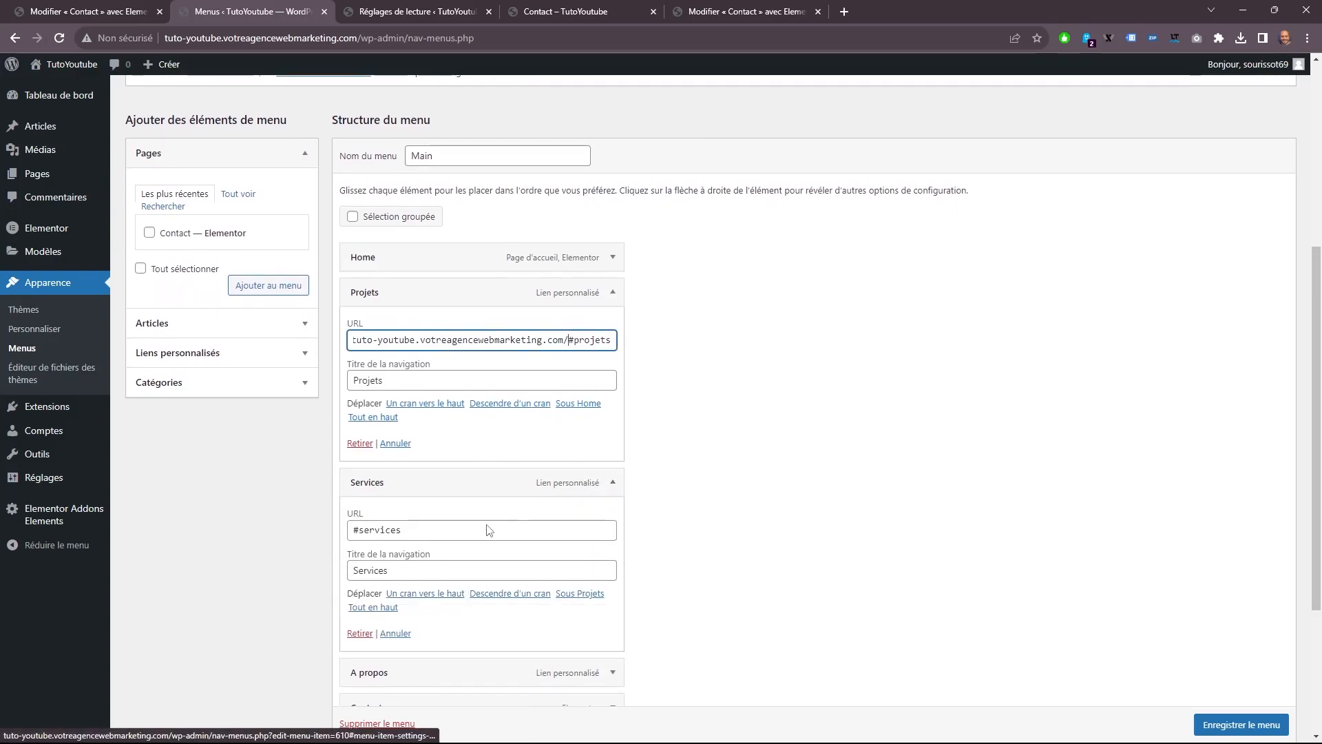
triple_click(353, 528)
right_click(377, 530)
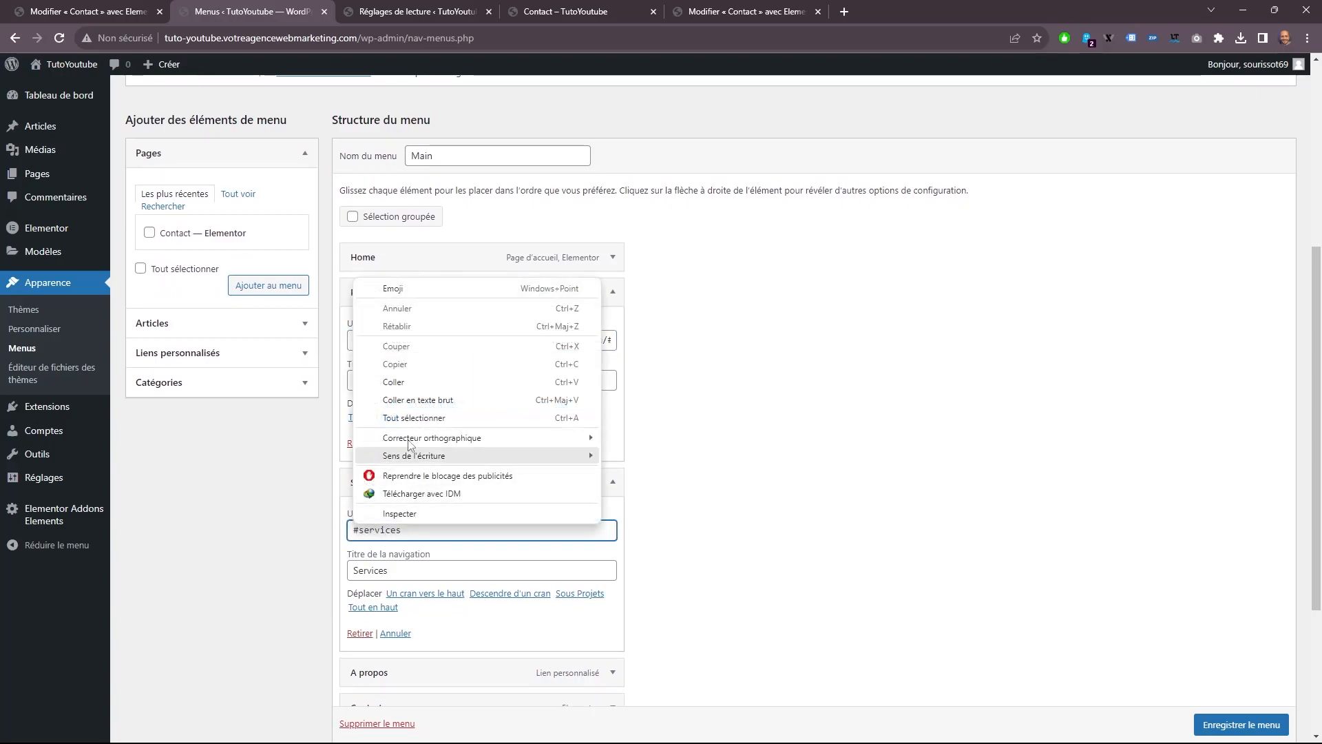
click(406, 385)
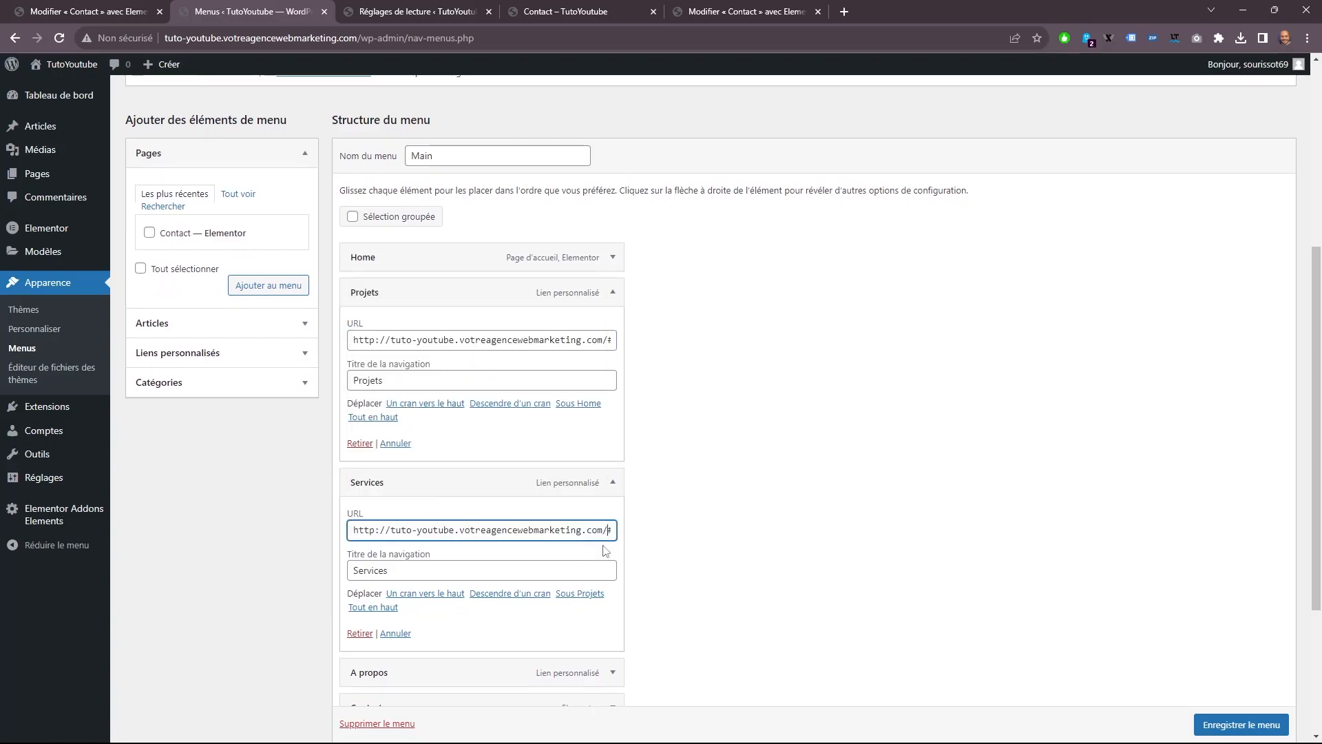
drag(602, 540, 593, 551)
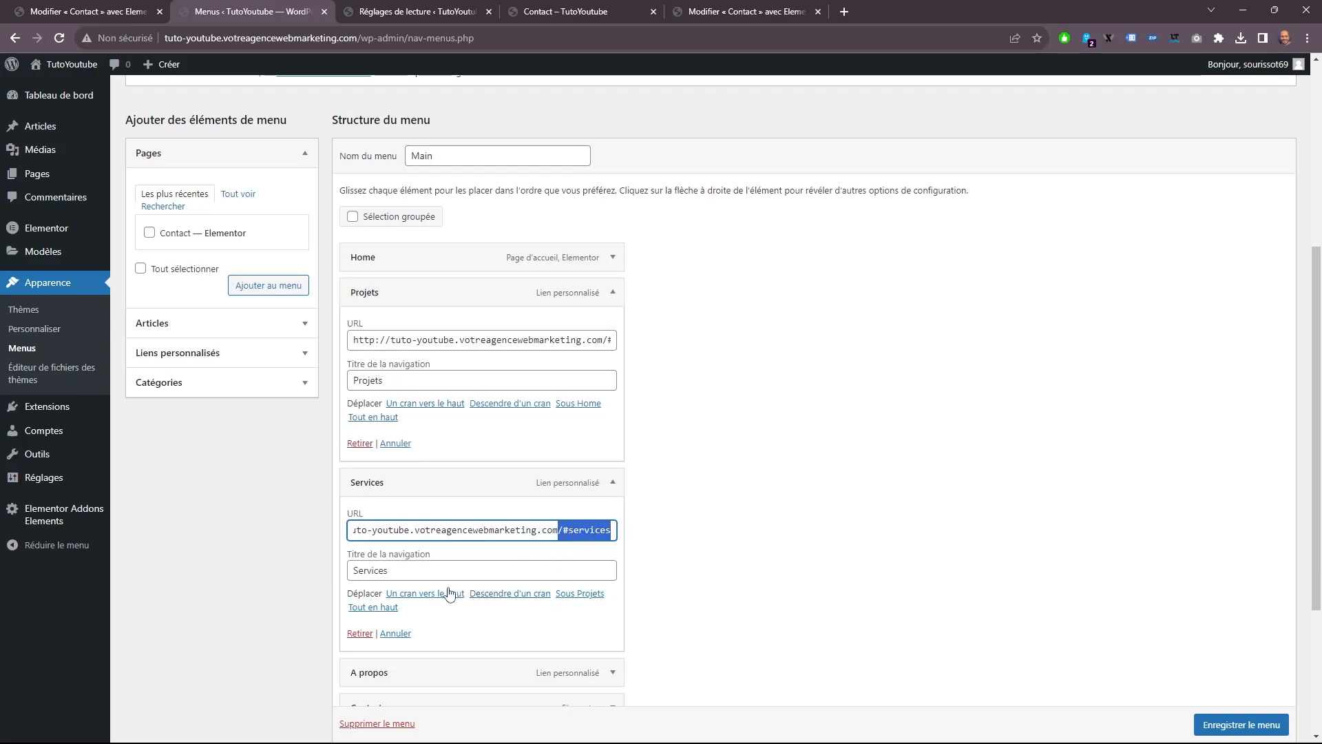
click(612, 672)
scroll(449, 489, down, 4)
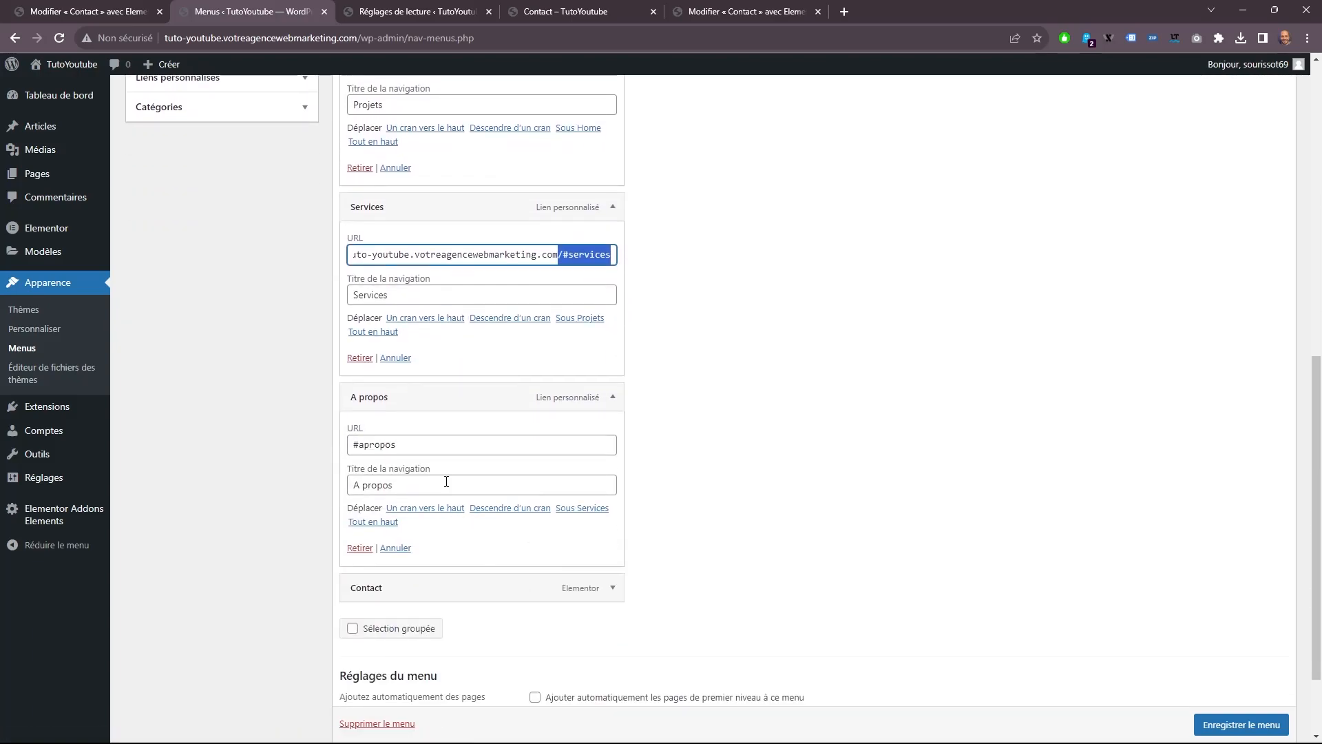
click(352, 444)
right_click(344, 445)
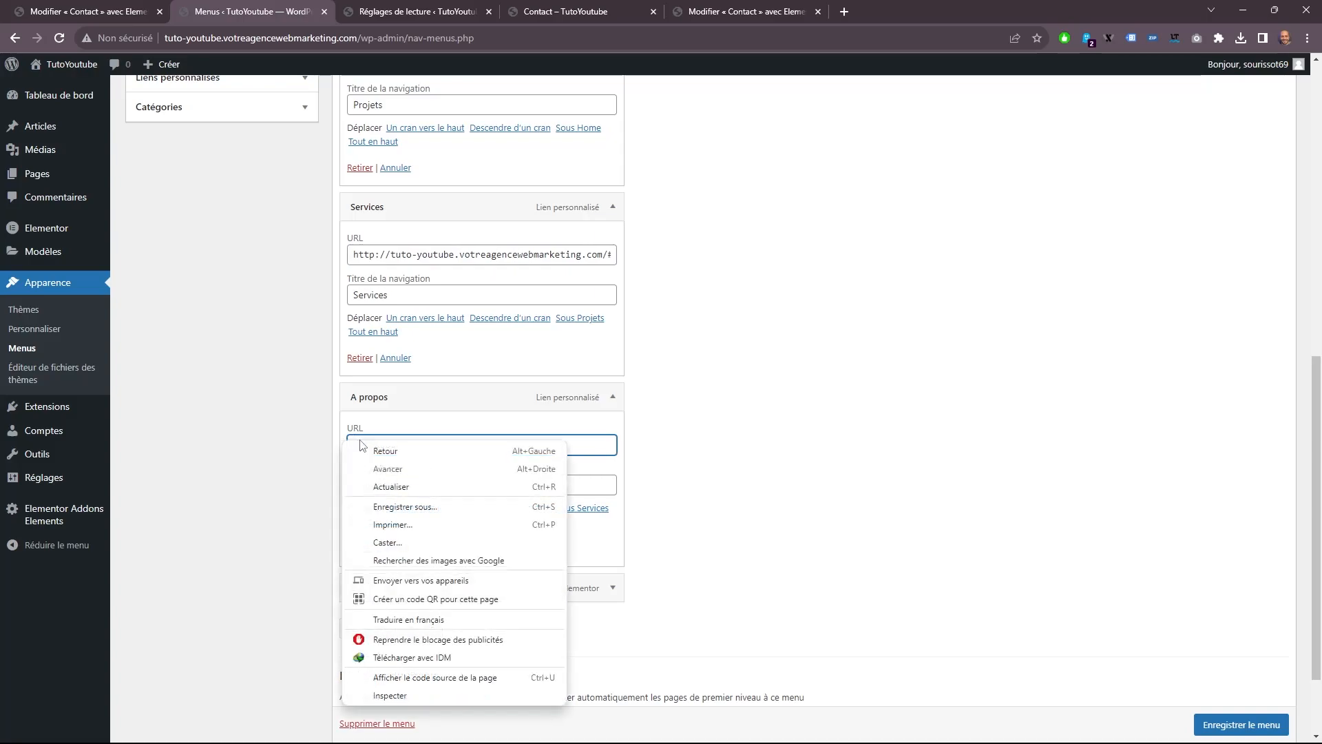
click(385, 432)
click(350, 445)
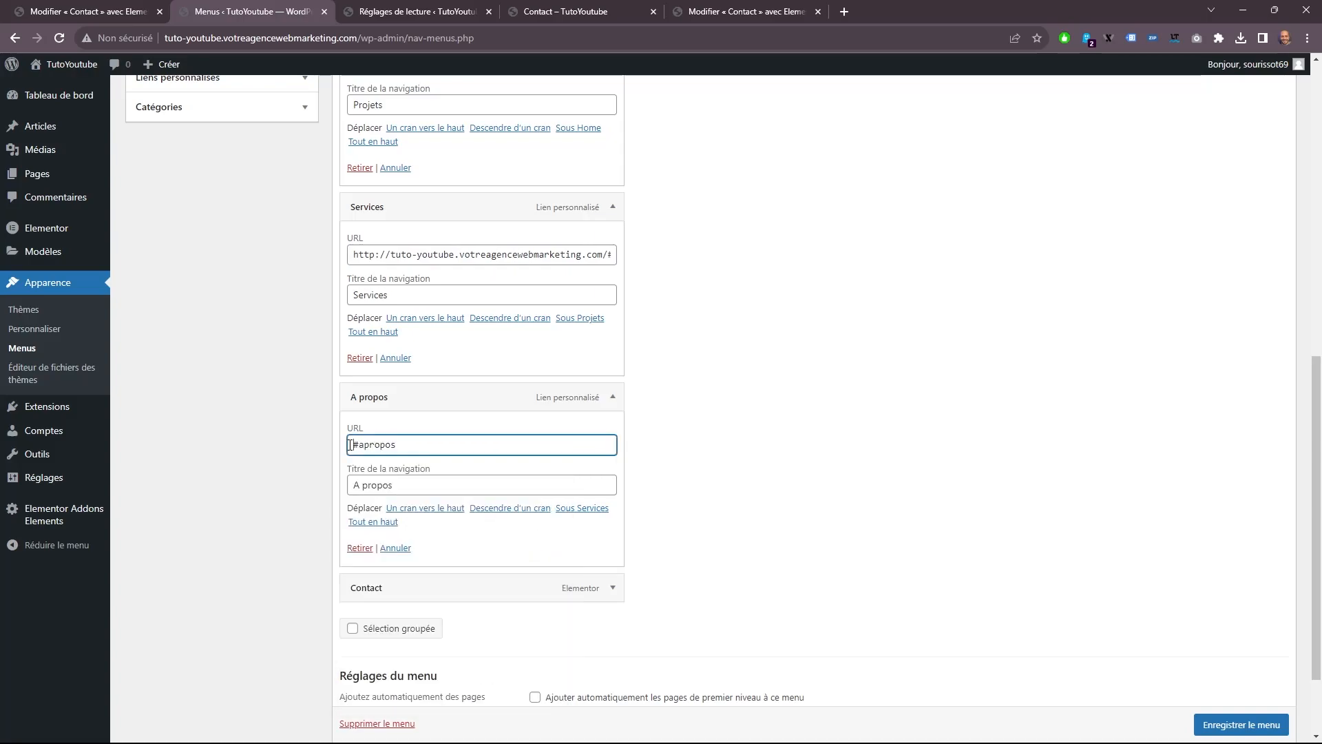
right_click(348, 446)
click(350, 436)
right_click(354, 444)
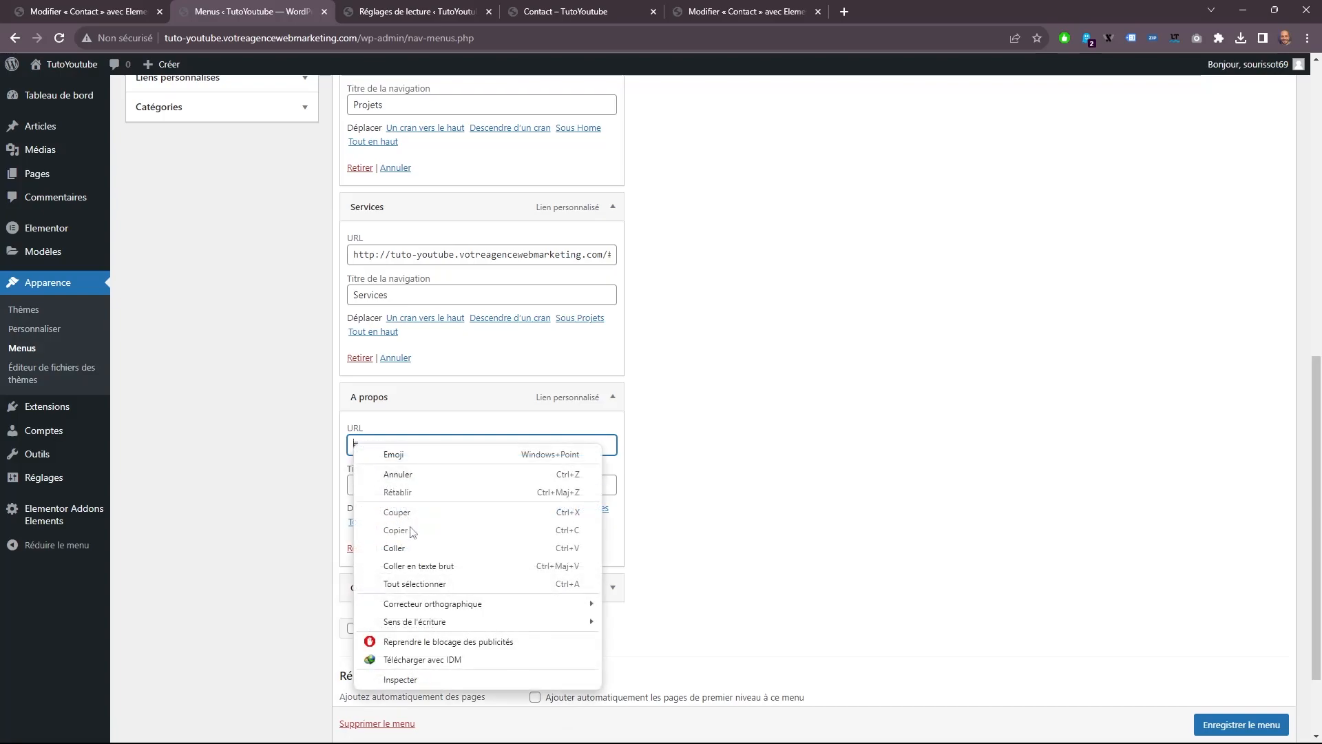
click(405, 547)
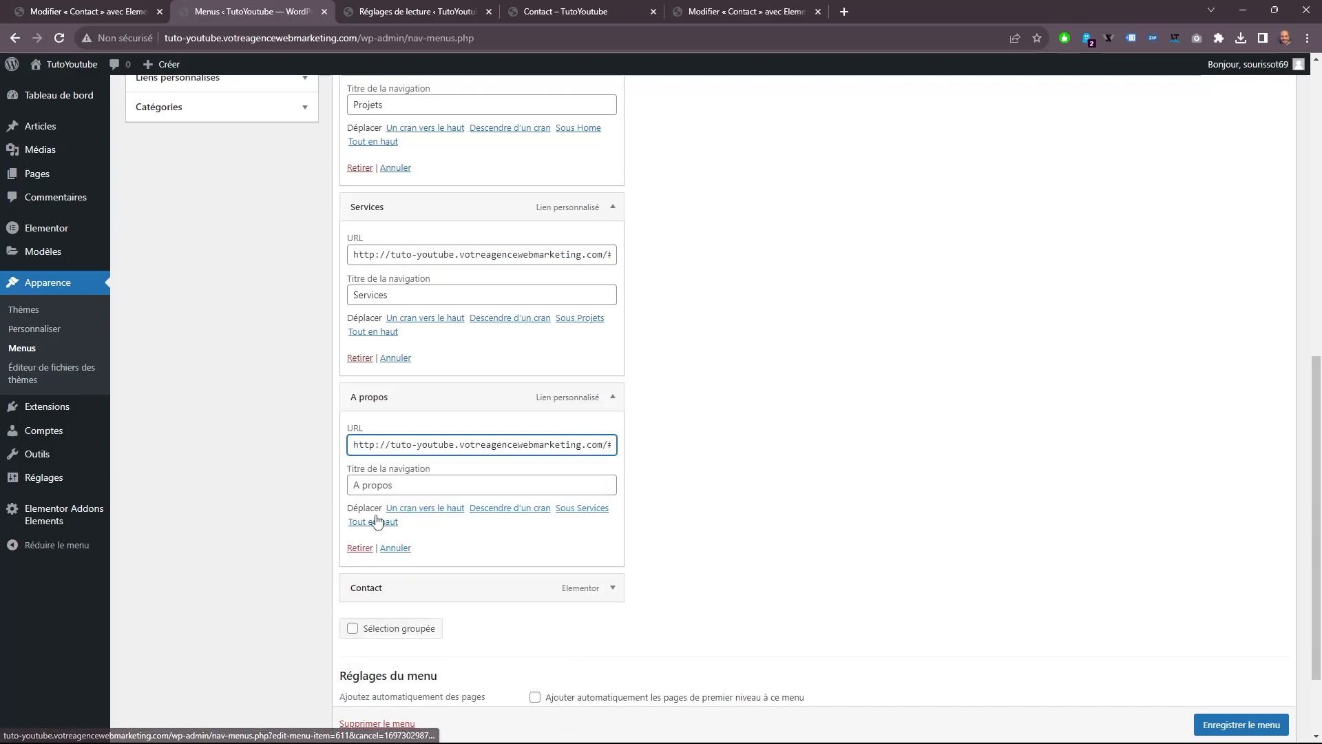
click(1219, 725)
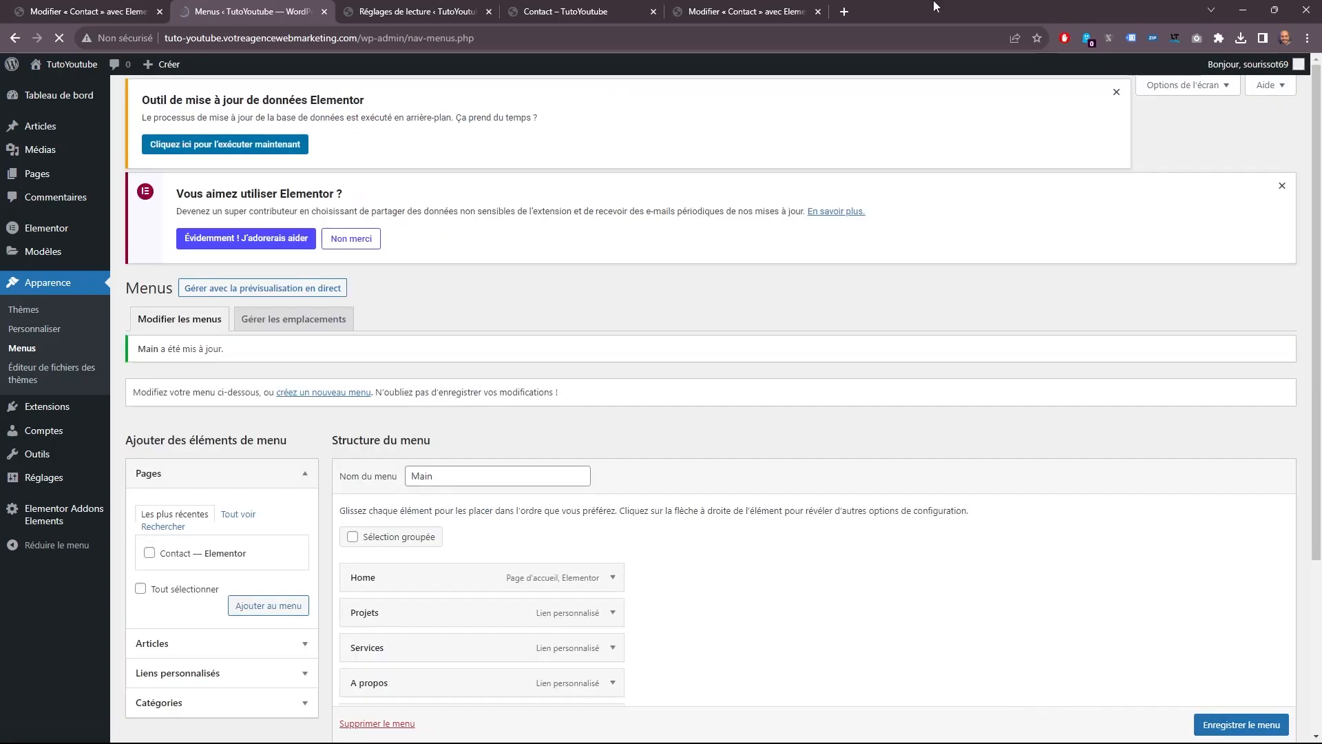
Test the A propos navigation link starting from the live Contact page.
click(757, 11)
click(615, 8)
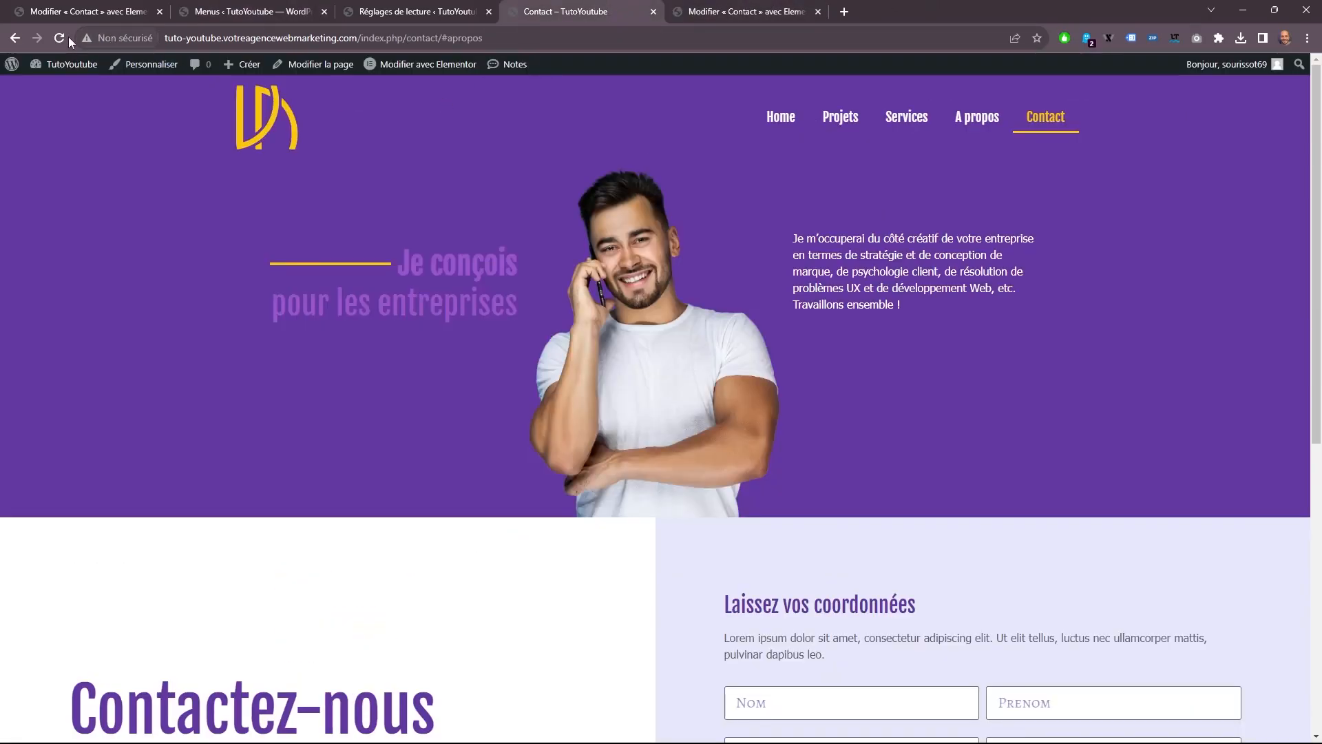
scroll(496, 457, down, 7)
scroll(711, 279, up, 5)
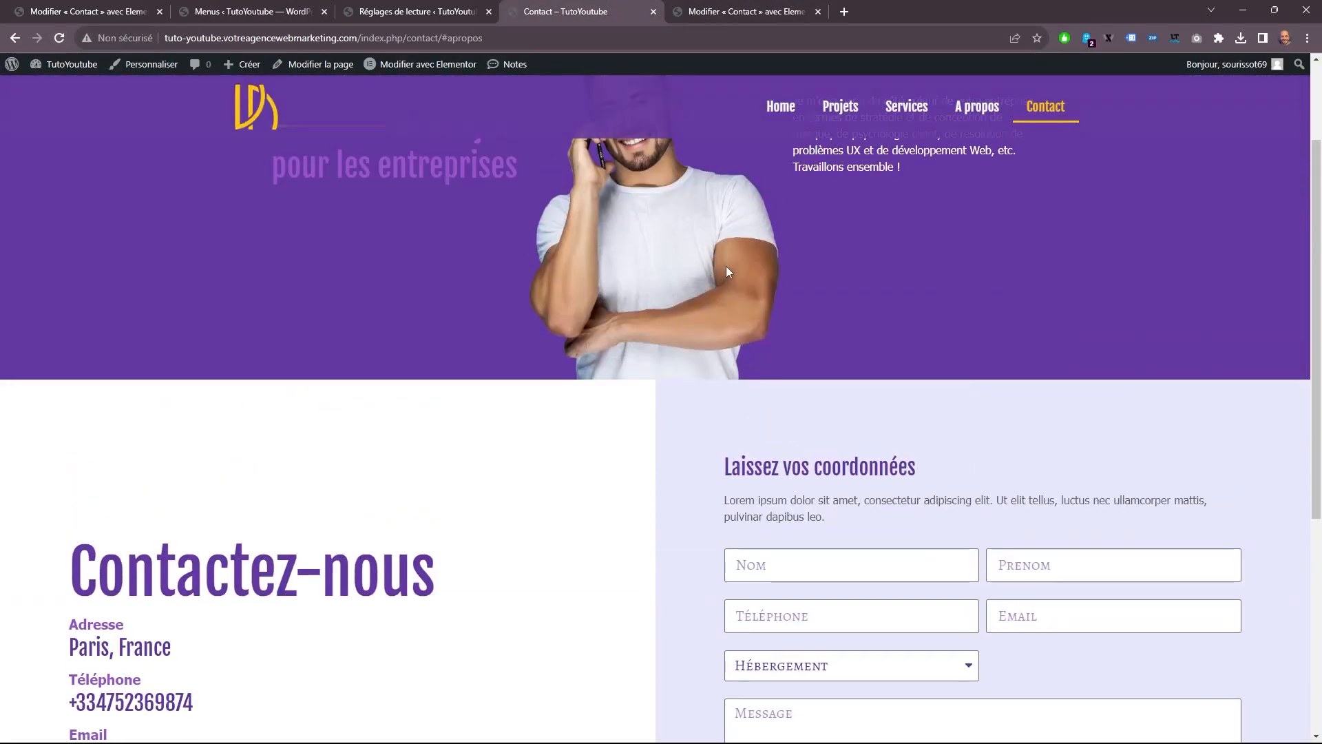
scroll(894, 208, up, 2)
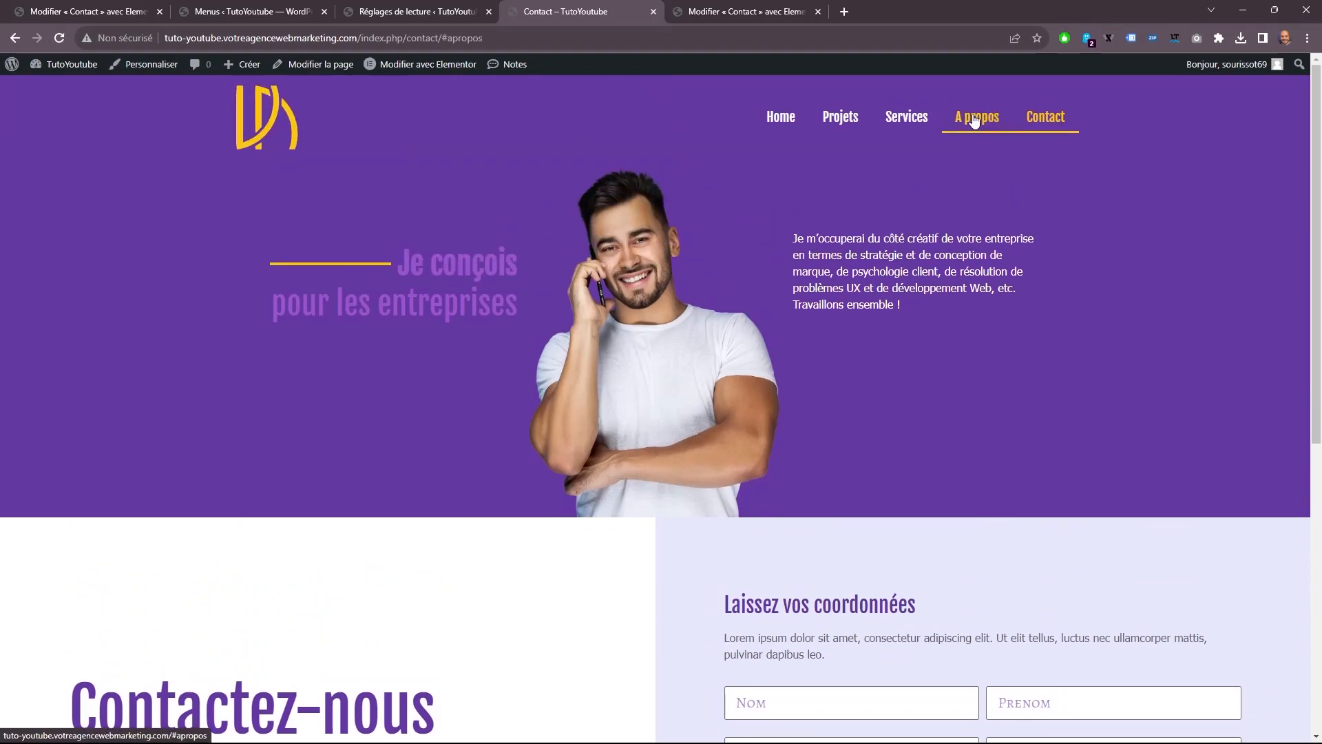
click(974, 120)
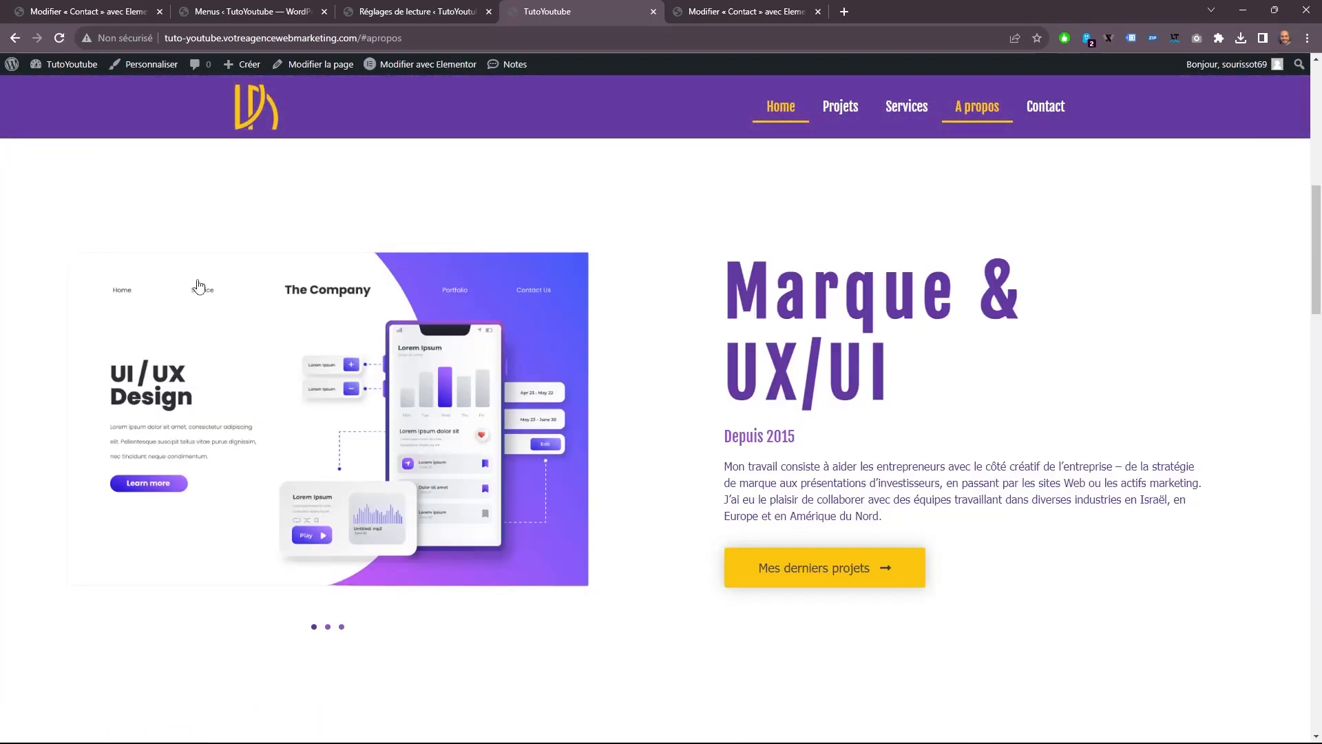
Check the A propos section of the live home page and test the Services navigation link from there.
scroll(758, 321, up, 10)
scroll(778, 310, down, 18)
scroll(794, 309, up, 5)
scroll(794, 308, up, 6)
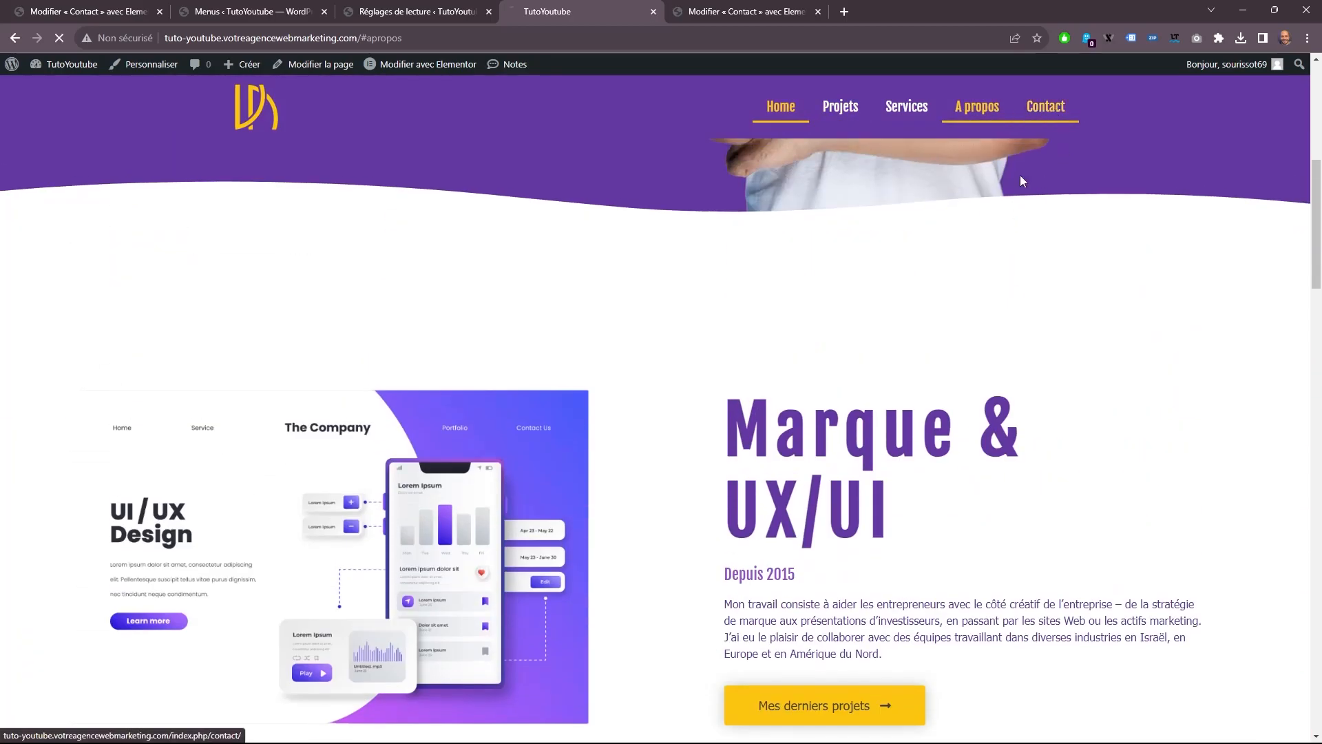
click(1042, 130)
click(894, 124)
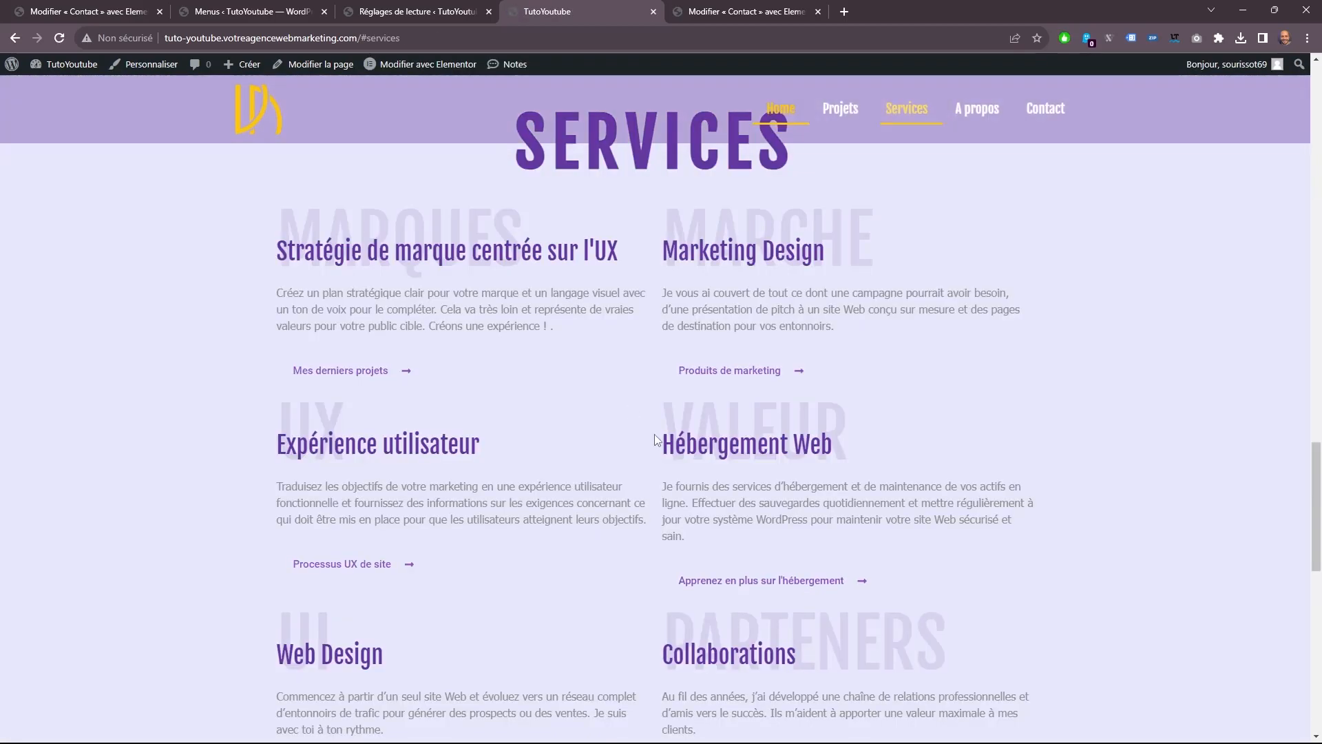
scroll(641, 248, up, 3)
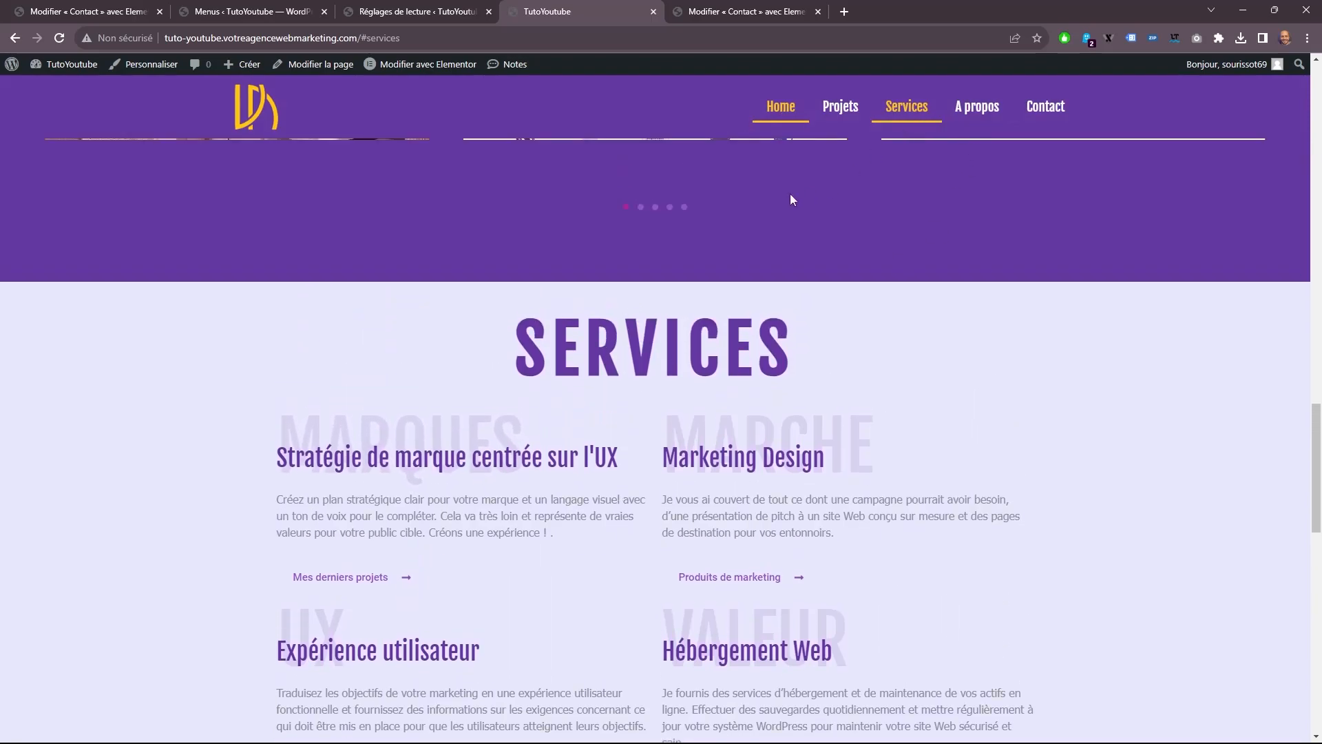
scroll(696, 182, up, 3)
click(746, 11)
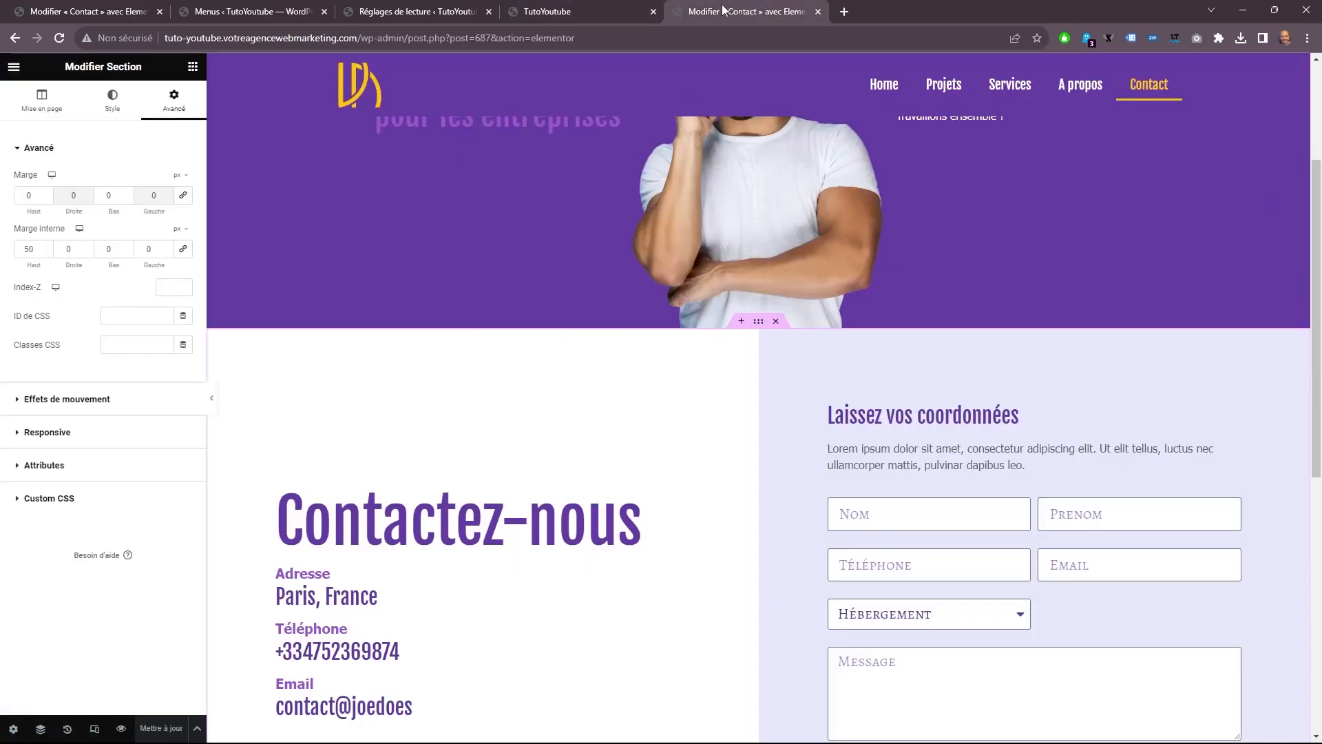
click(556, 10)
click(653, 12)
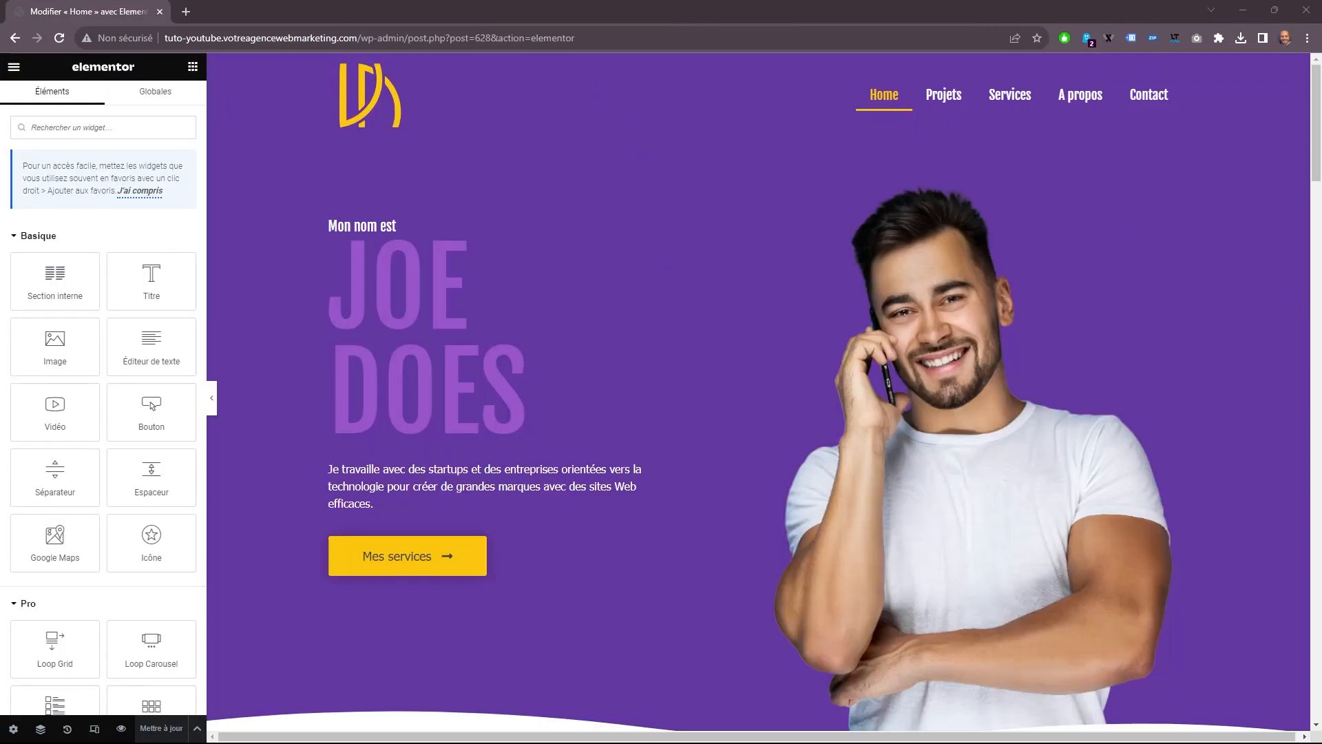
On the Home page, insert a one-column section above the Marque & UX/UI section and set its content width to Pleine largeur.
scroll(597, 573, down, 6)
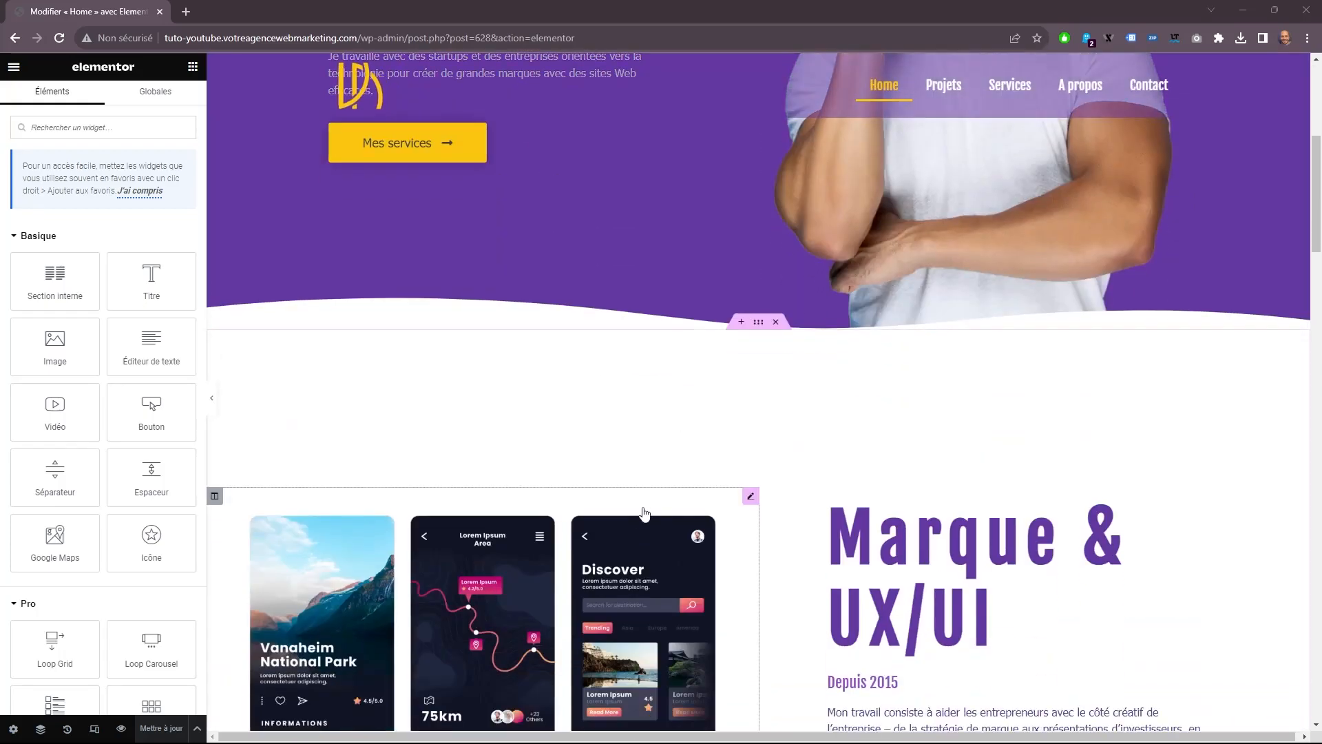
click(741, 322)
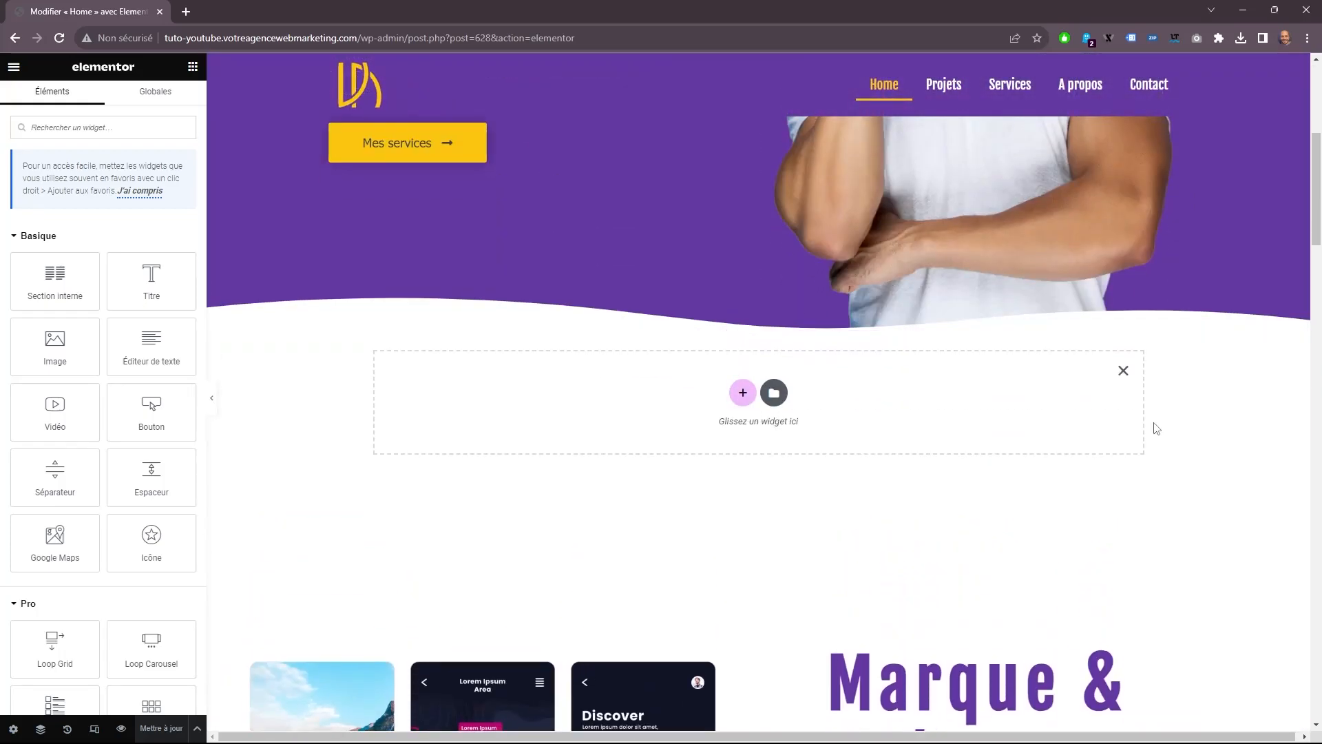
click(742, 393)
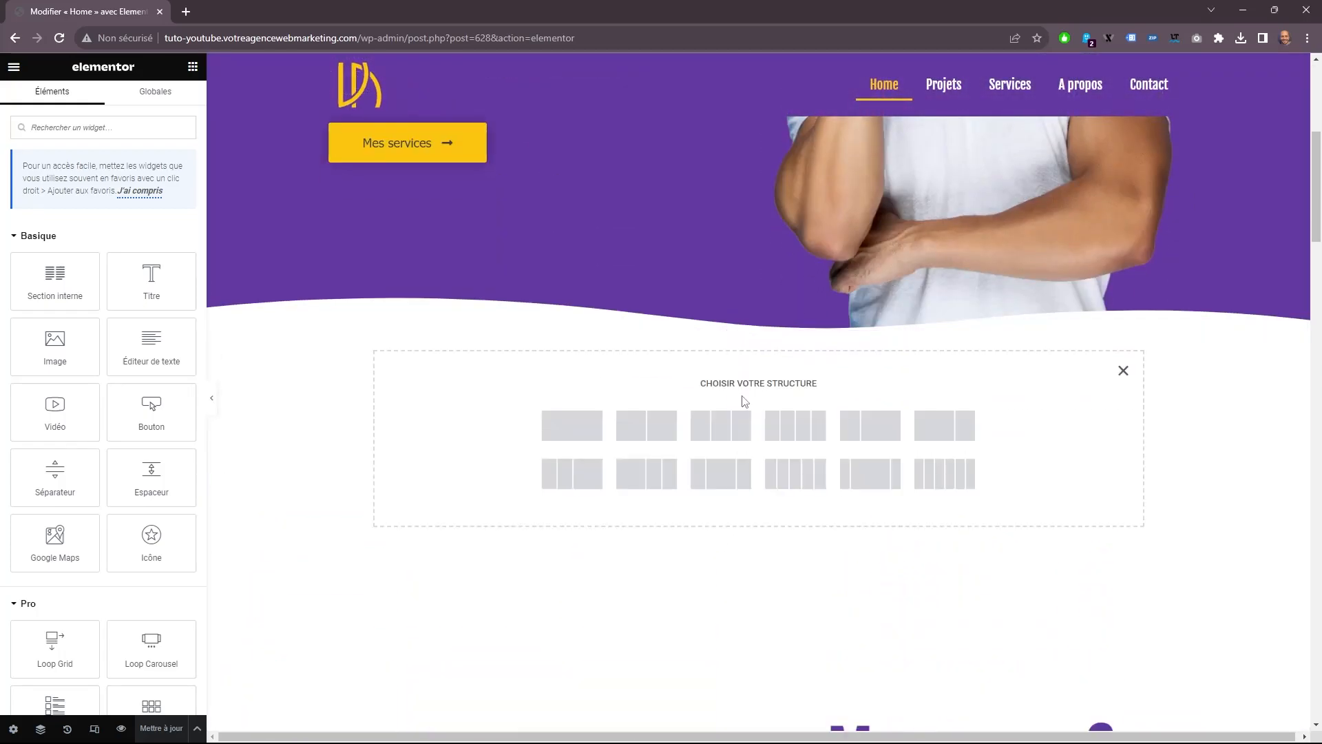
click(572, 425)
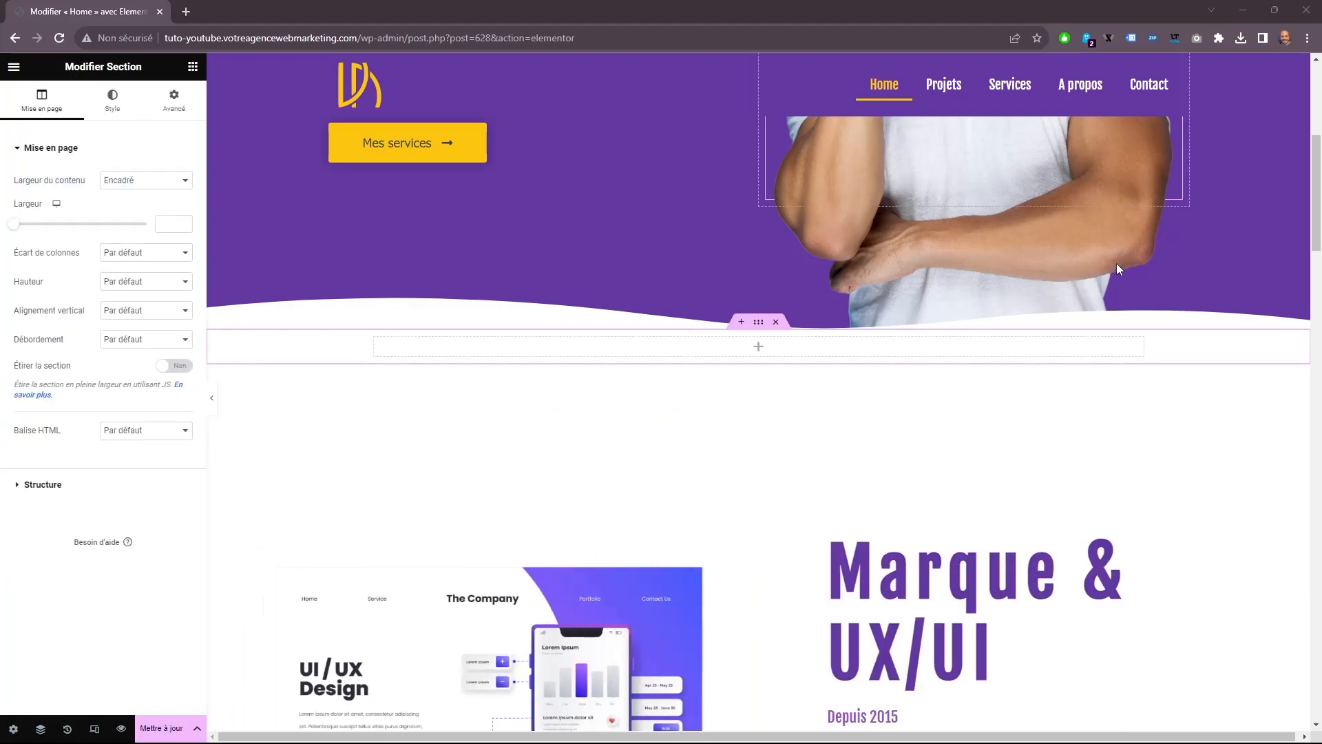
click(179, 149)
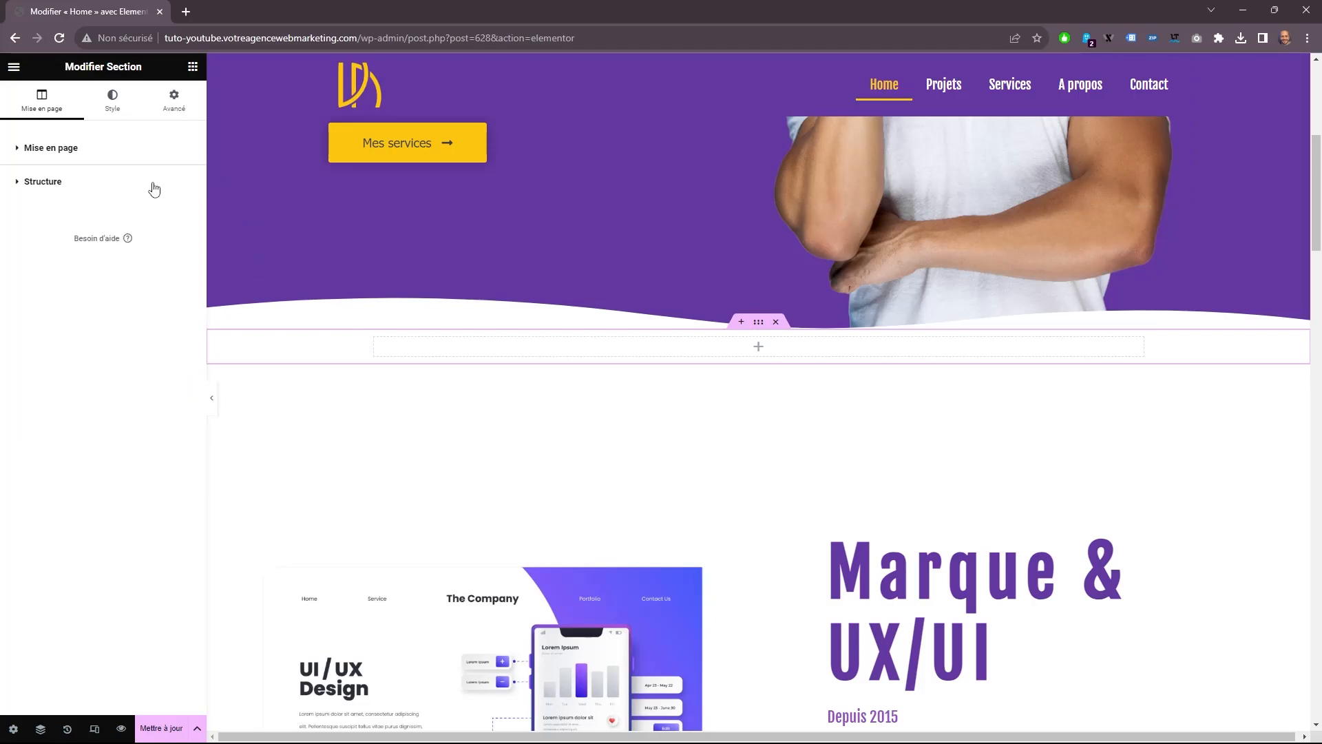
click(138, 149)
click(145, 179)
click(137, 202)
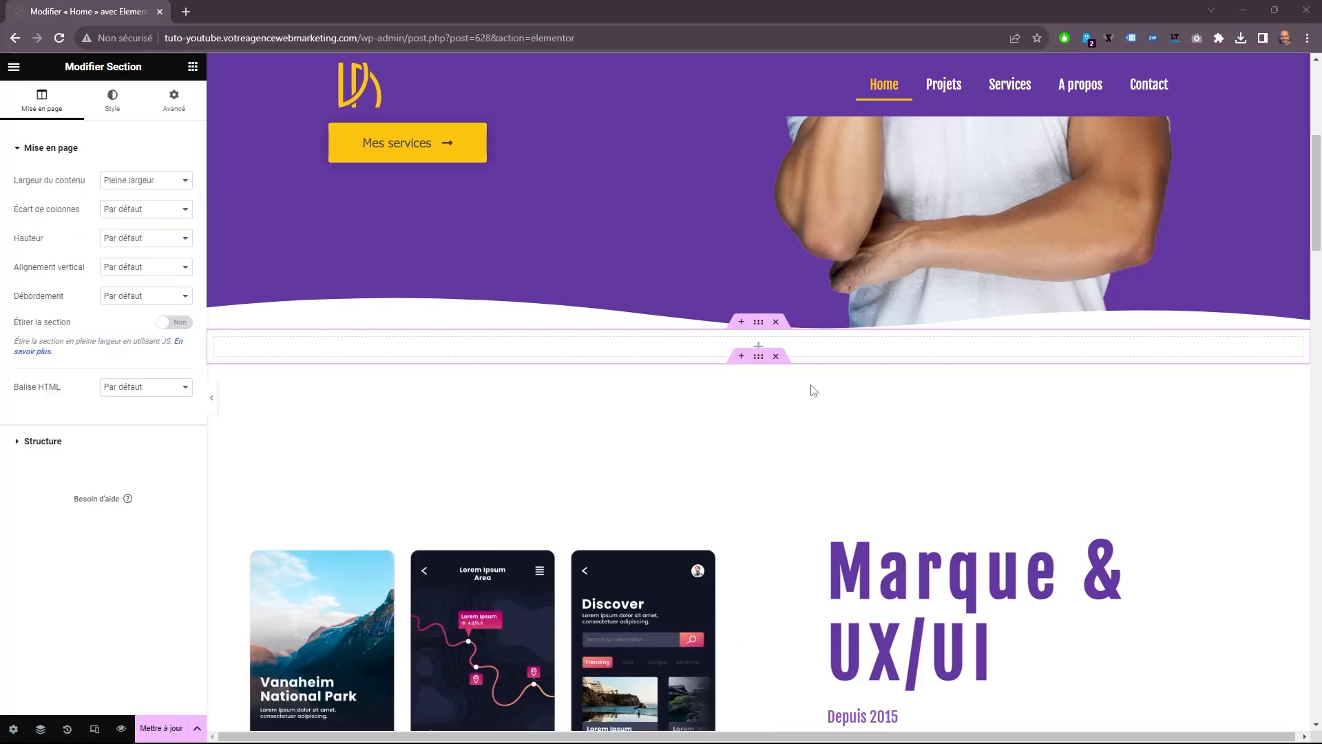
Add a Bouton widget to the new section and set its text to "Contactez-nous".
click(193, 66)
drag(180, 398, 386, 357)
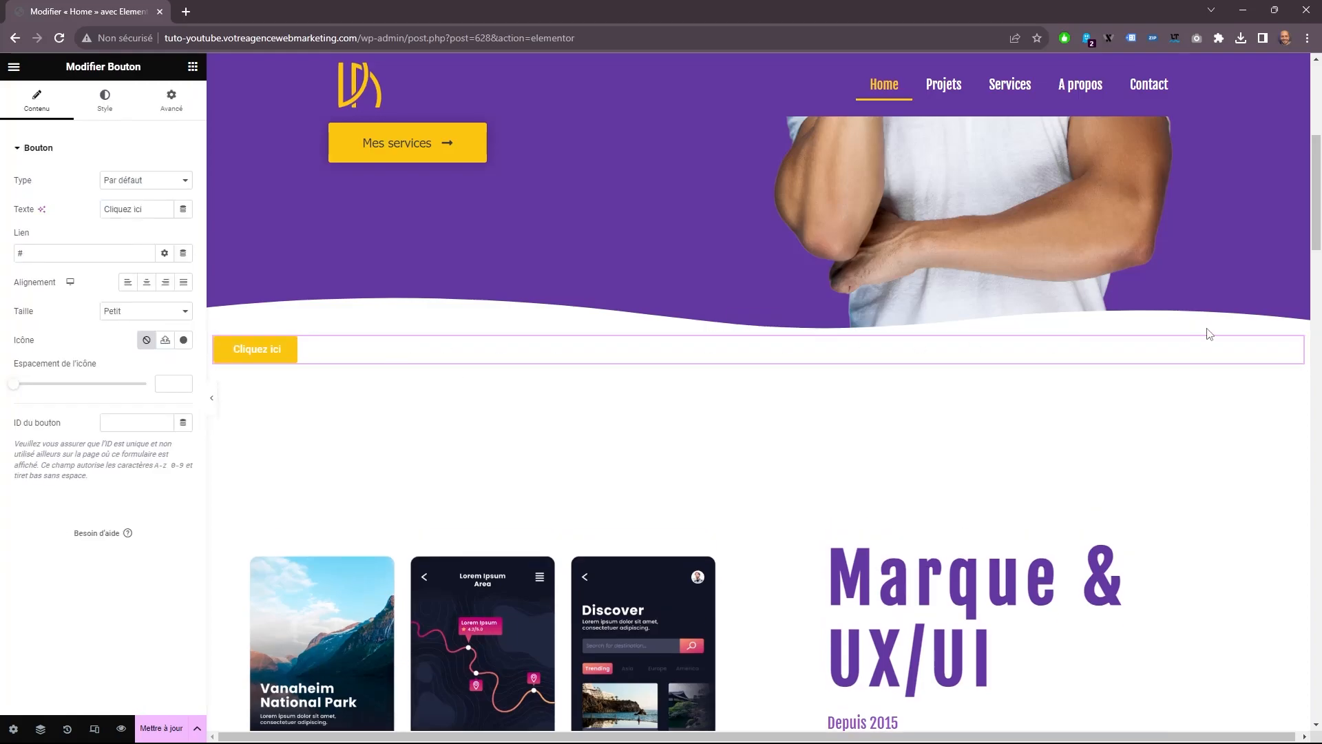
drag(146, 209, 34, 212)
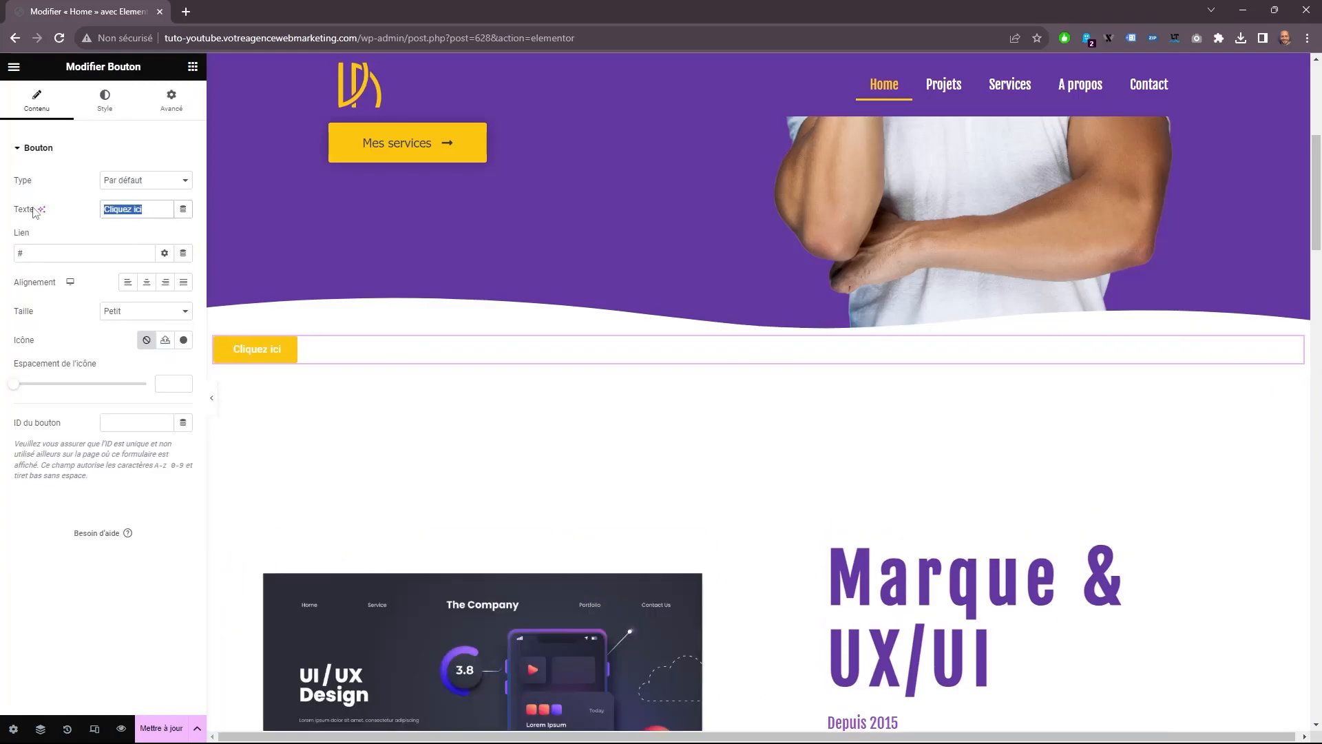
text(Contactez-nous)
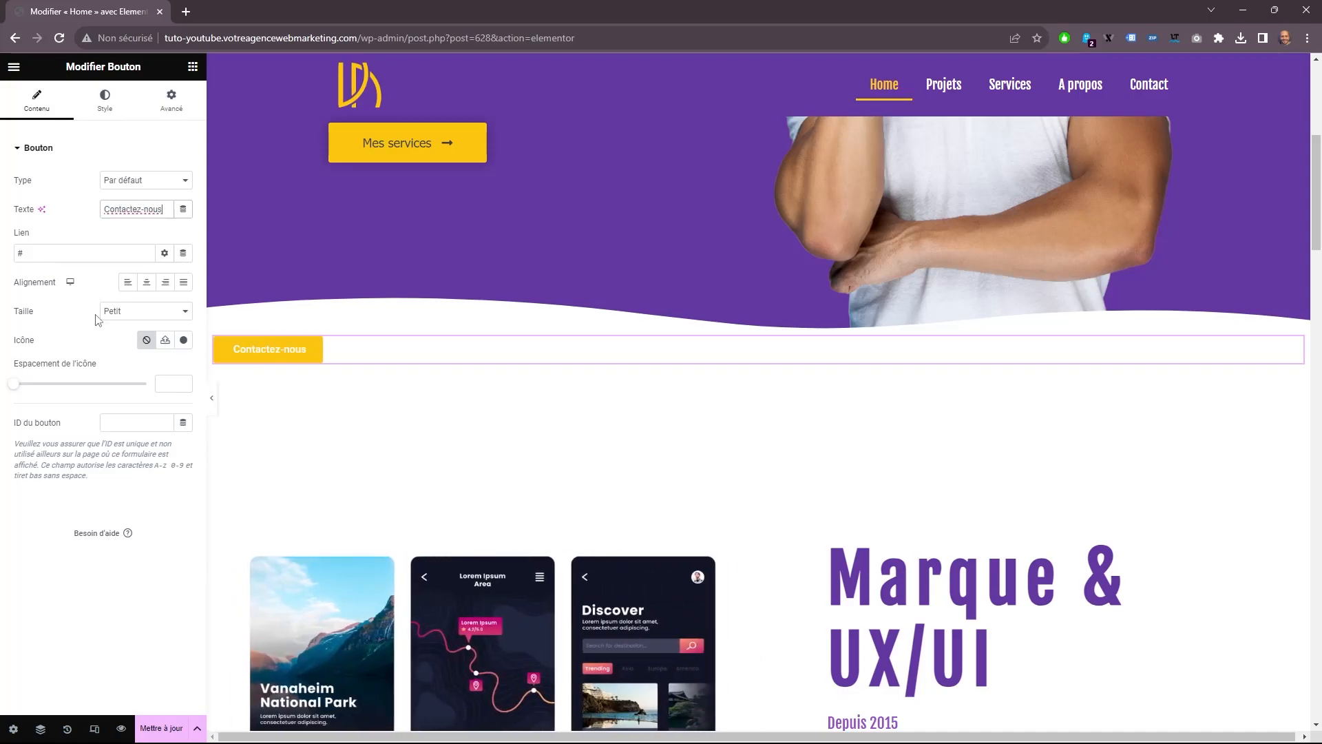
Find a "mail" icon in the icon library, insert it in the Contactez-nous button and set its position to Après.
click(183, 340)
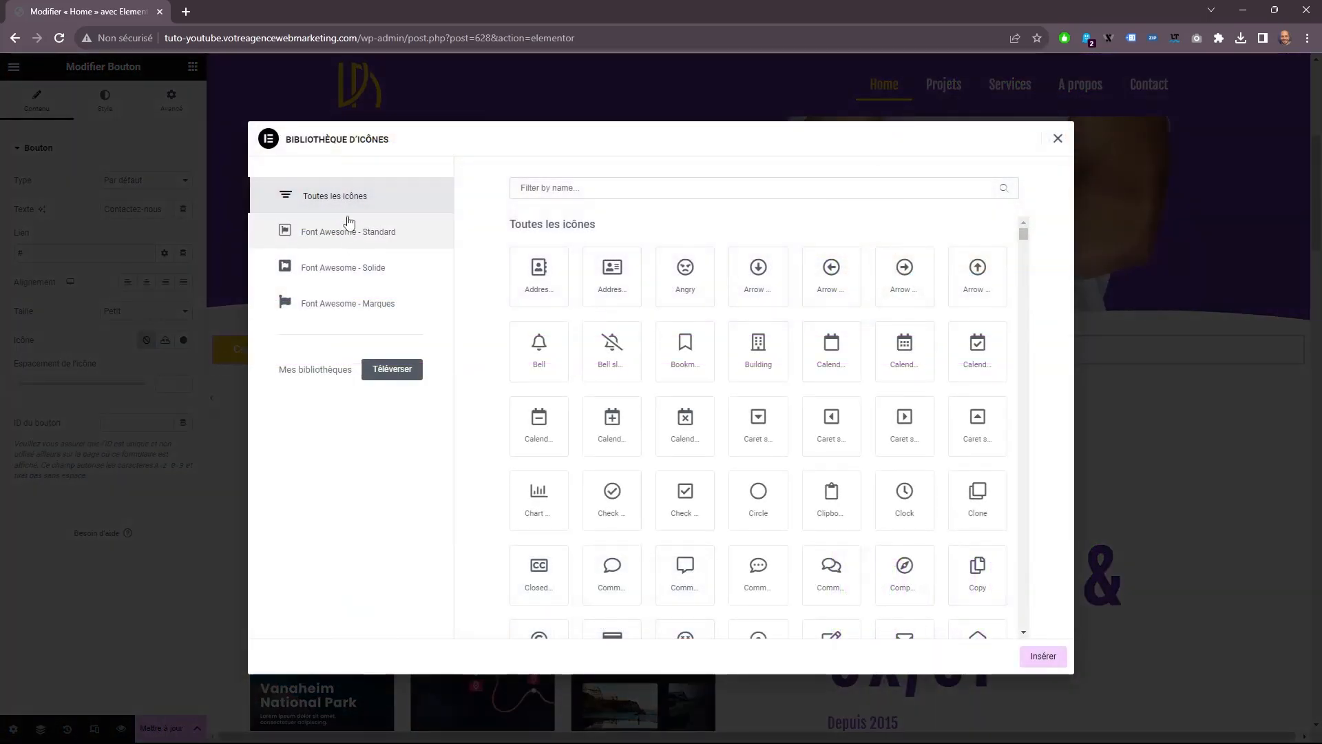
click(556, 185)
text(mail)
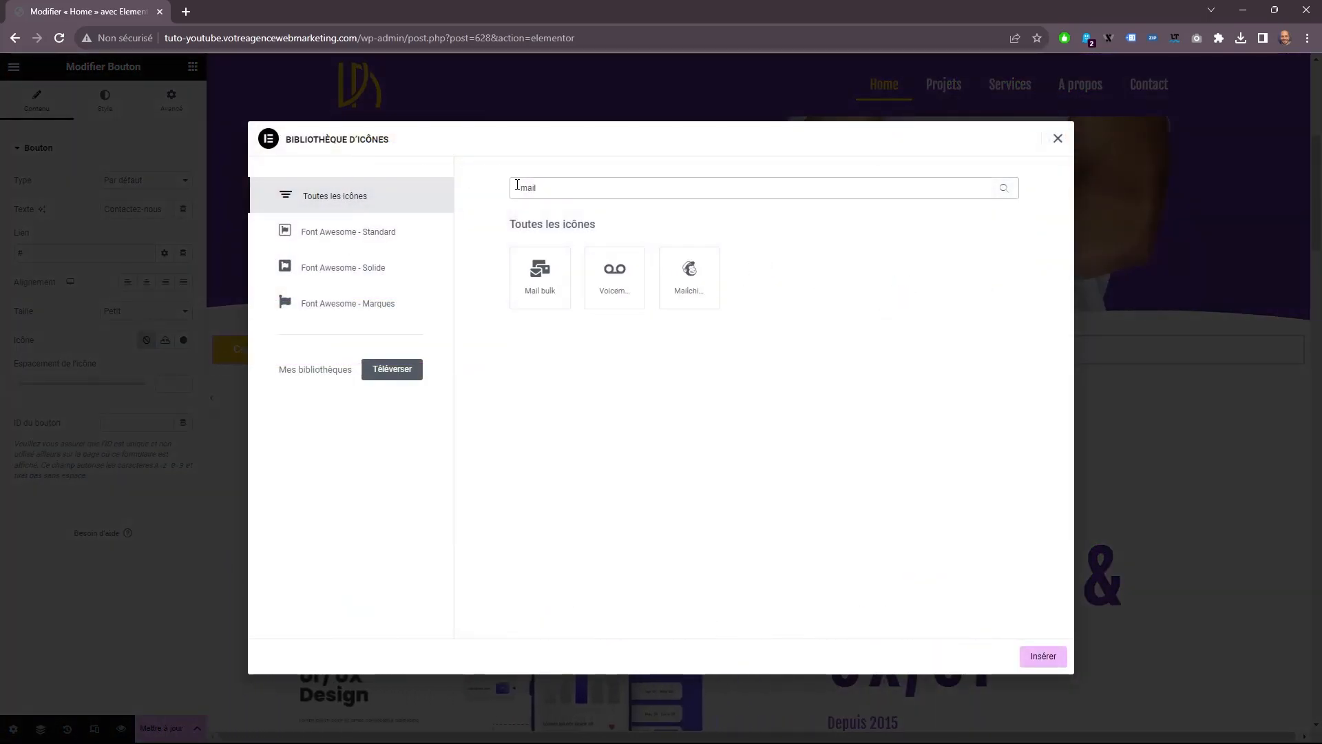
click(547, 265)
click(1061, 657)
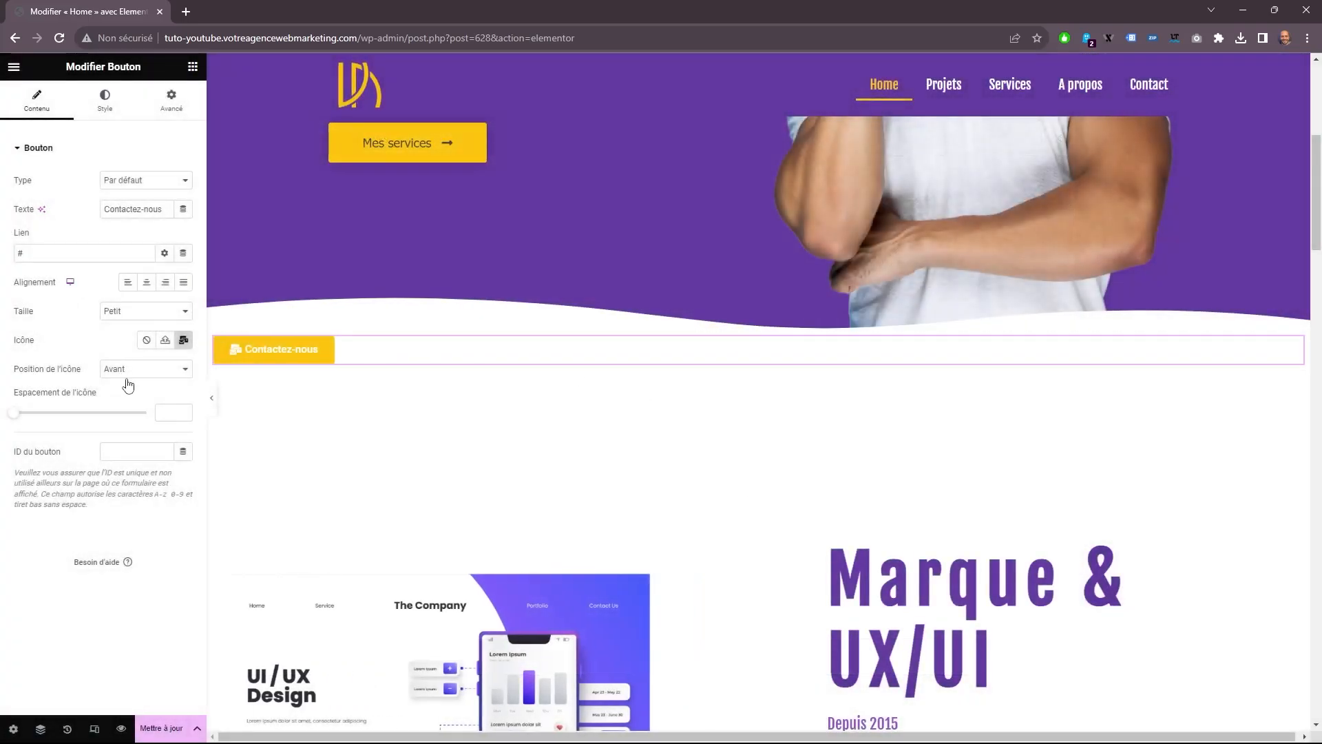
click(143, 369)
click(141, 393)
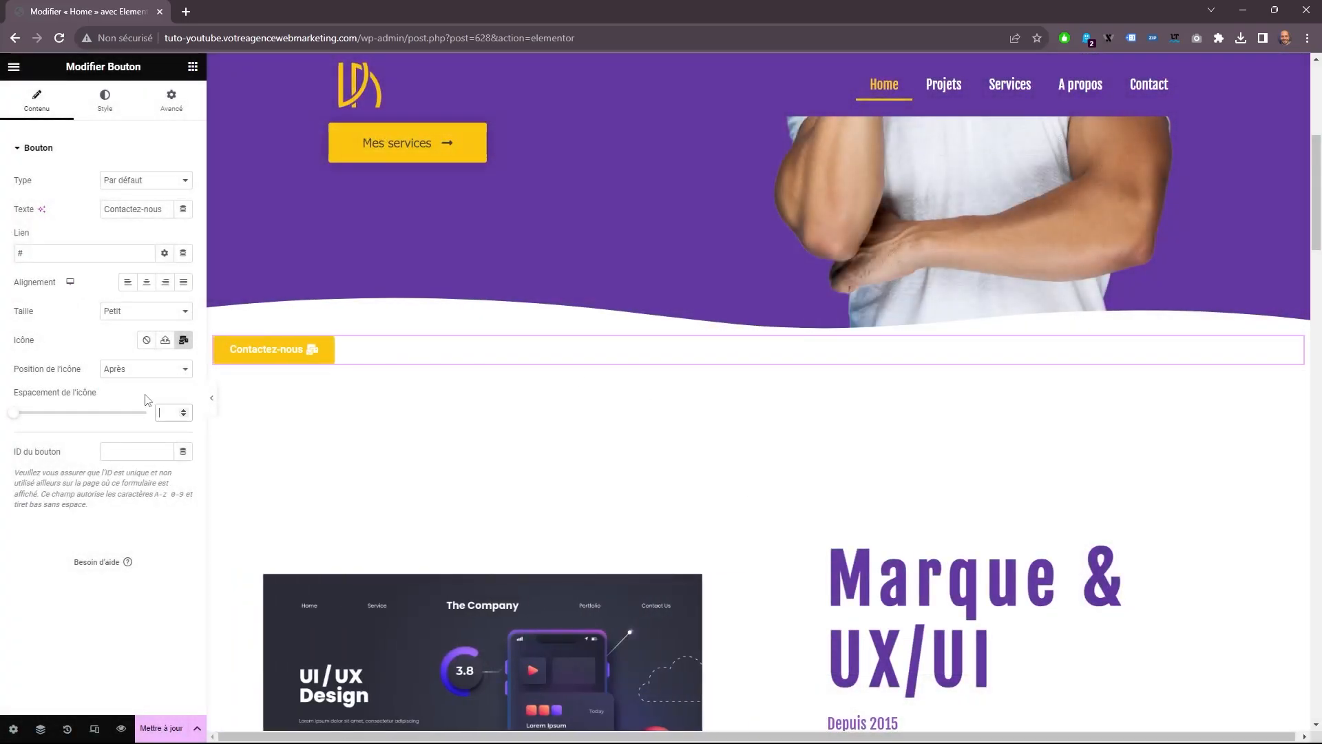
Set the Contactez-nous button's icon spacing to 20, then change its font family and enlarge its text.
text(20)
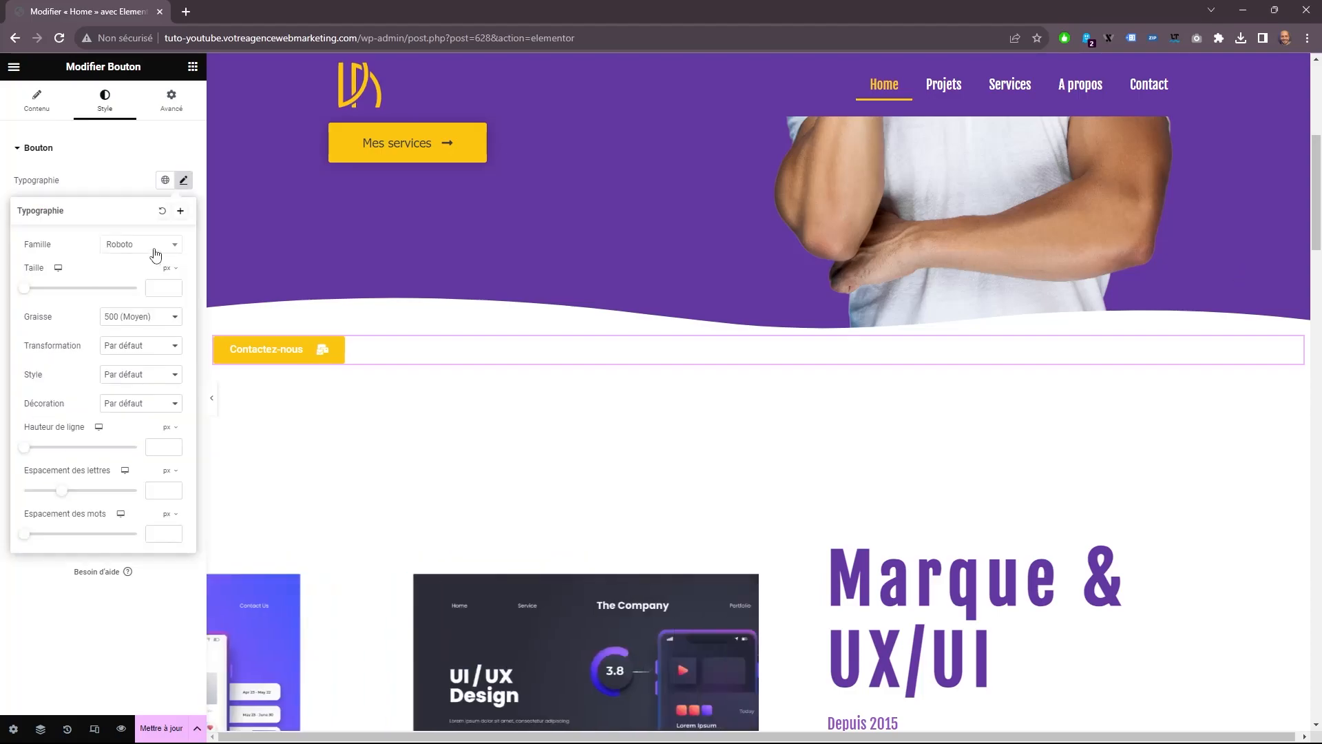
click(154, 245)
drag(175, 365, 175, 281)
click(141, 352)
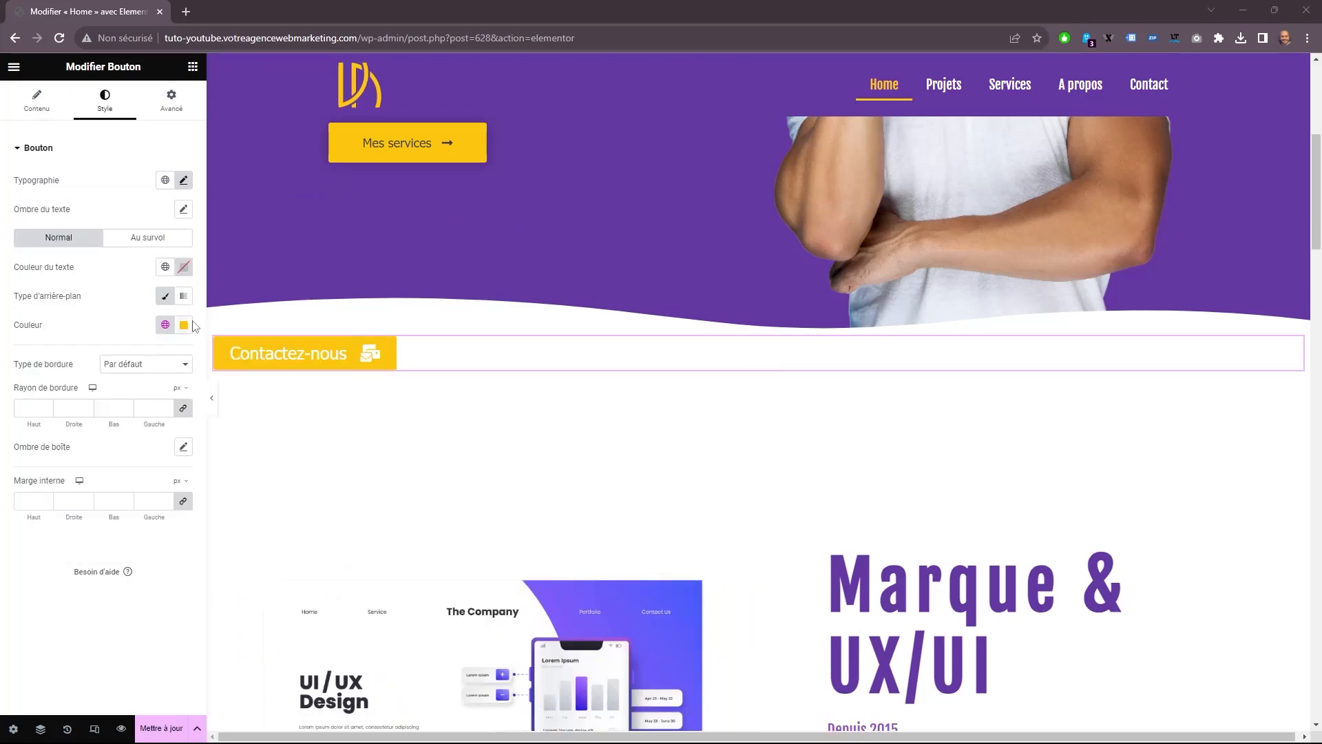
Apply the global color Titre hover footer to the button's background and set its Bas and Gauche border radii to 20 px, Haut and Droite to 0.
click(165, 325)
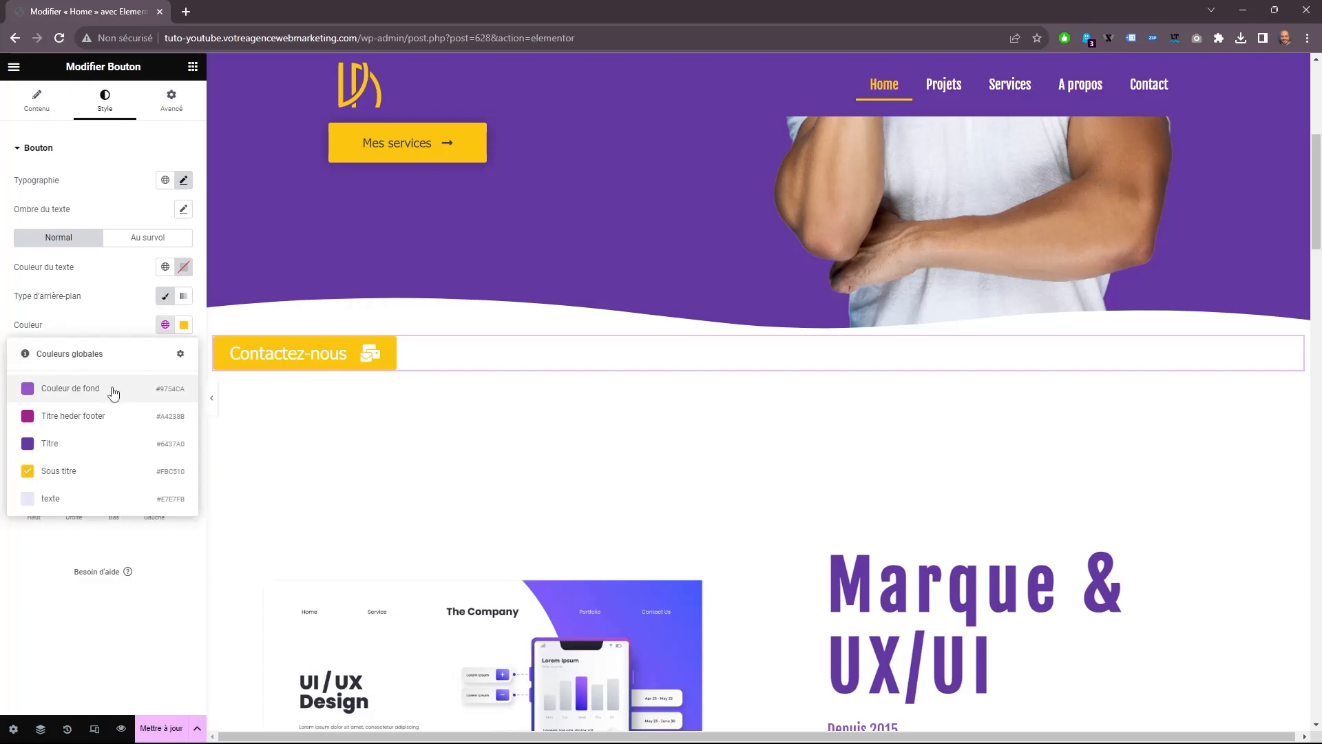
click(73, 416)
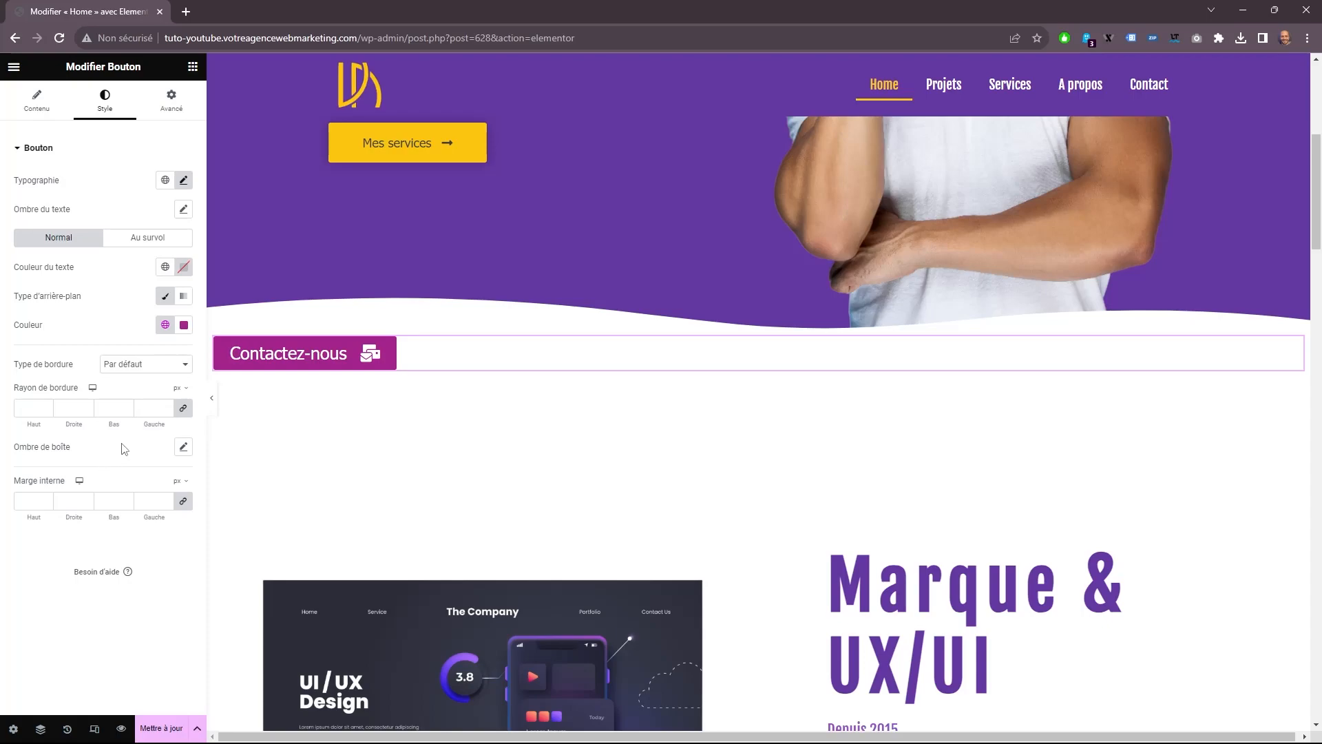
click(183, 409)
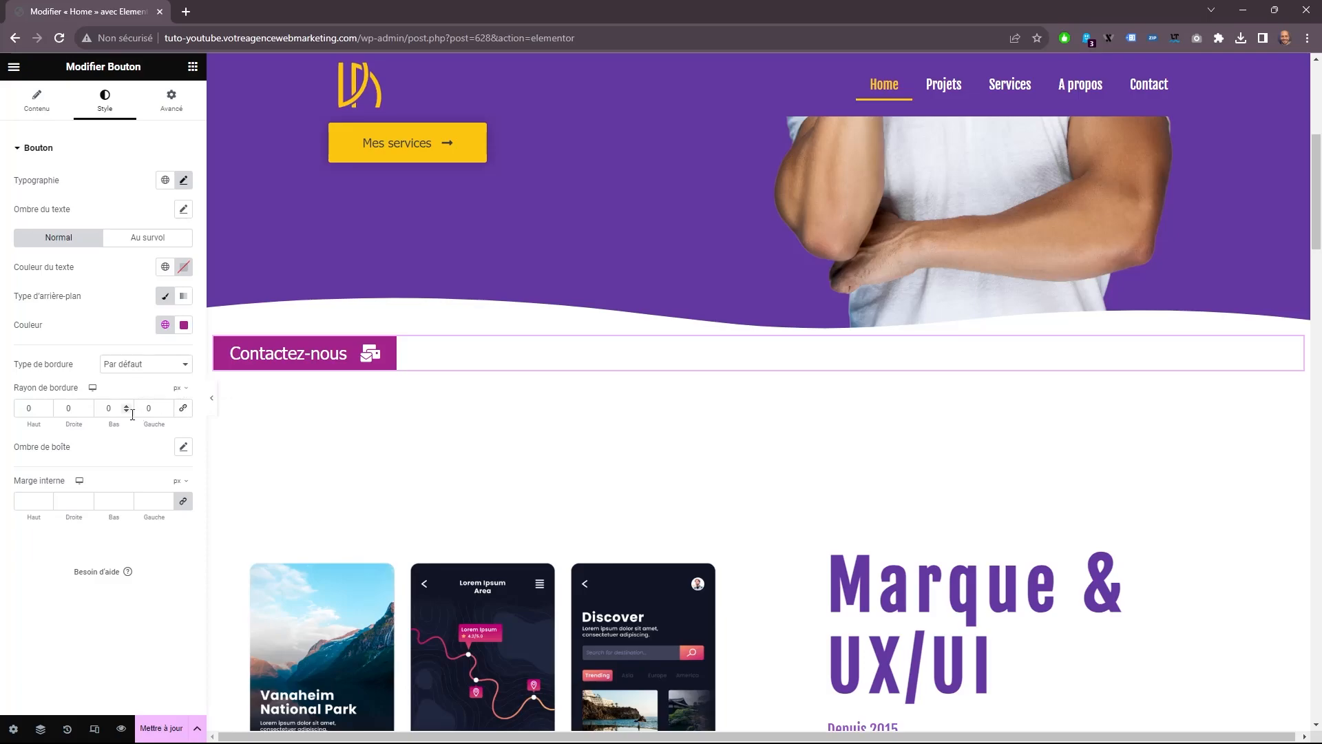
text(2)
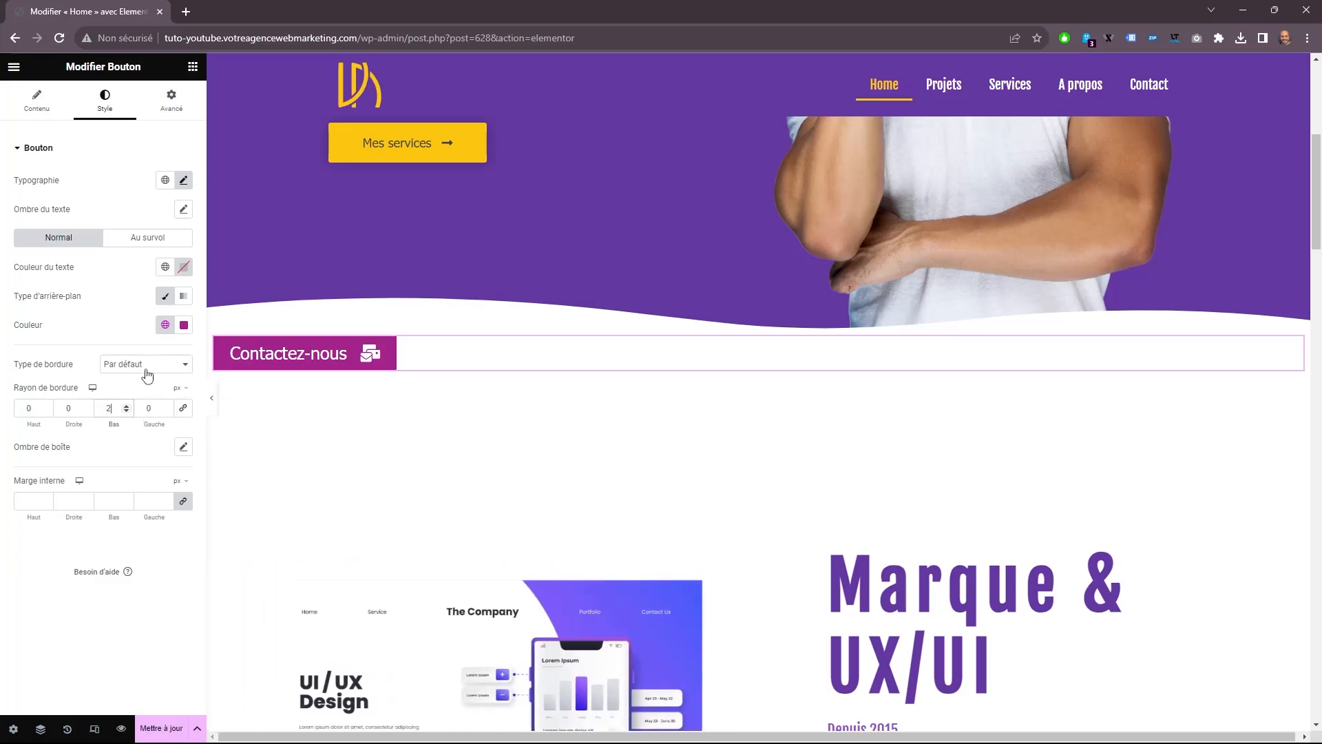
key(Tab)
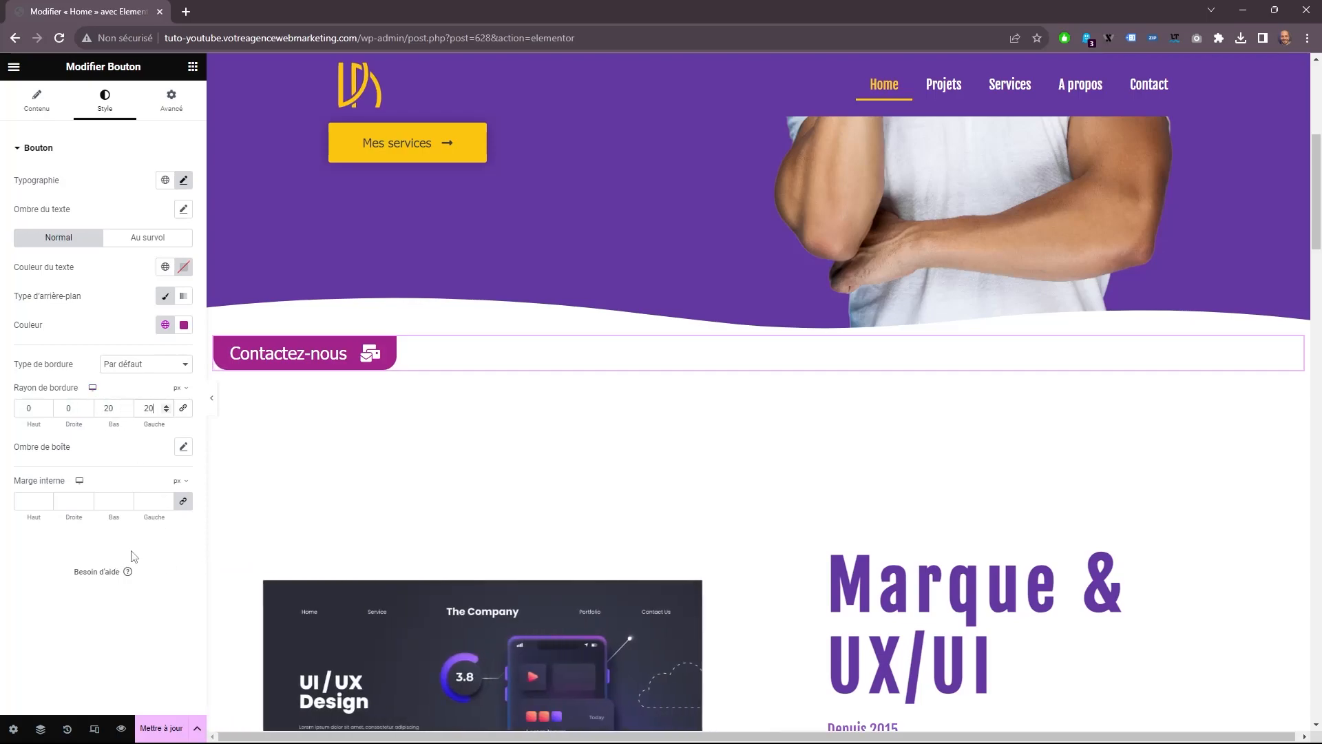
Unlink the button's inner padding values and set them to 20 px Haut, 50 px Droite, 20 px Bas and 50 px Gauche.
click(179, 506)
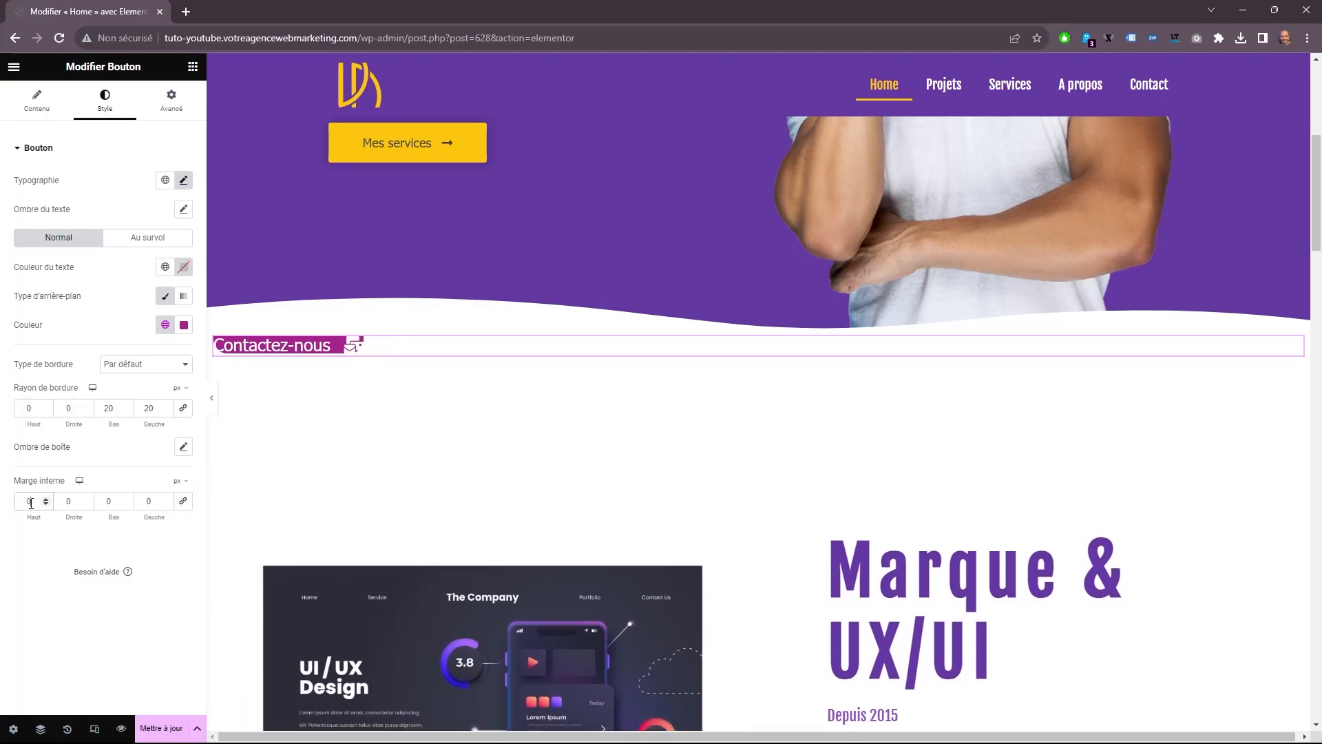
text(20)
key(Tab)
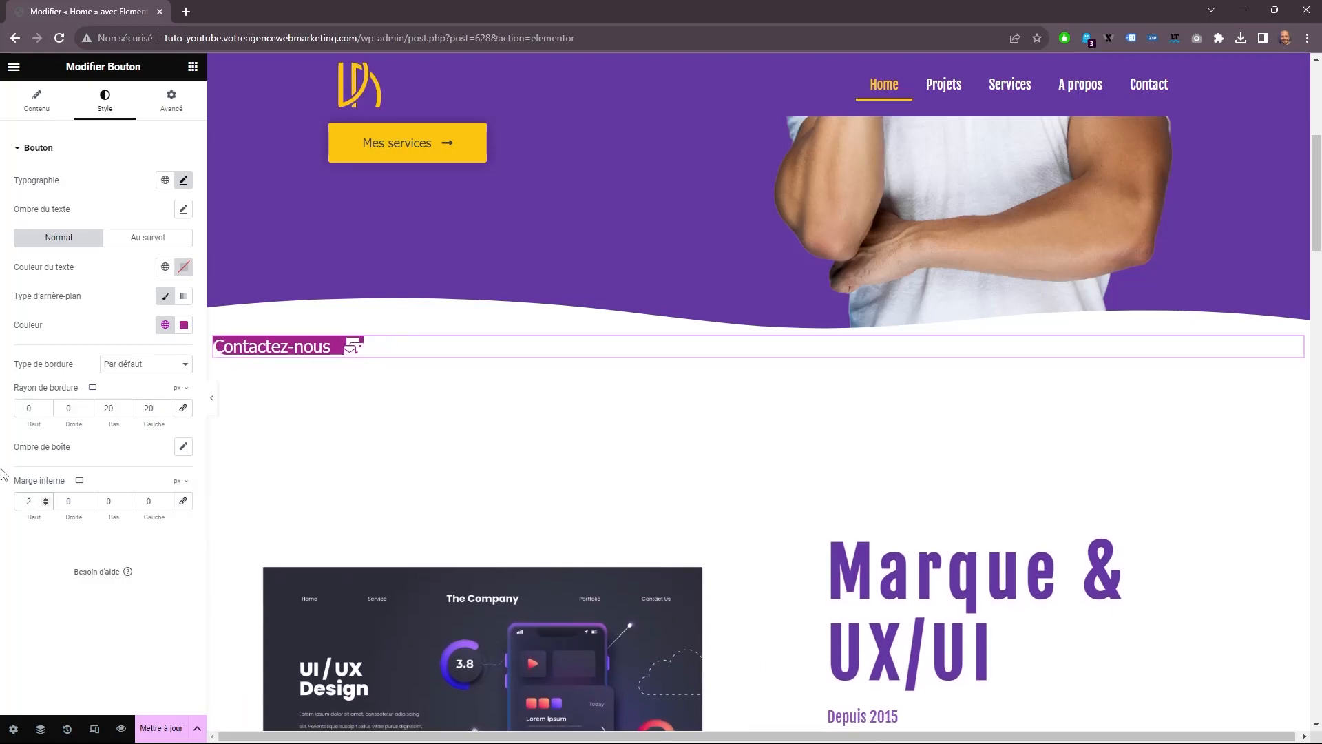
text(50)
key(Tab)
text(20)
key(Tab)
text(50)
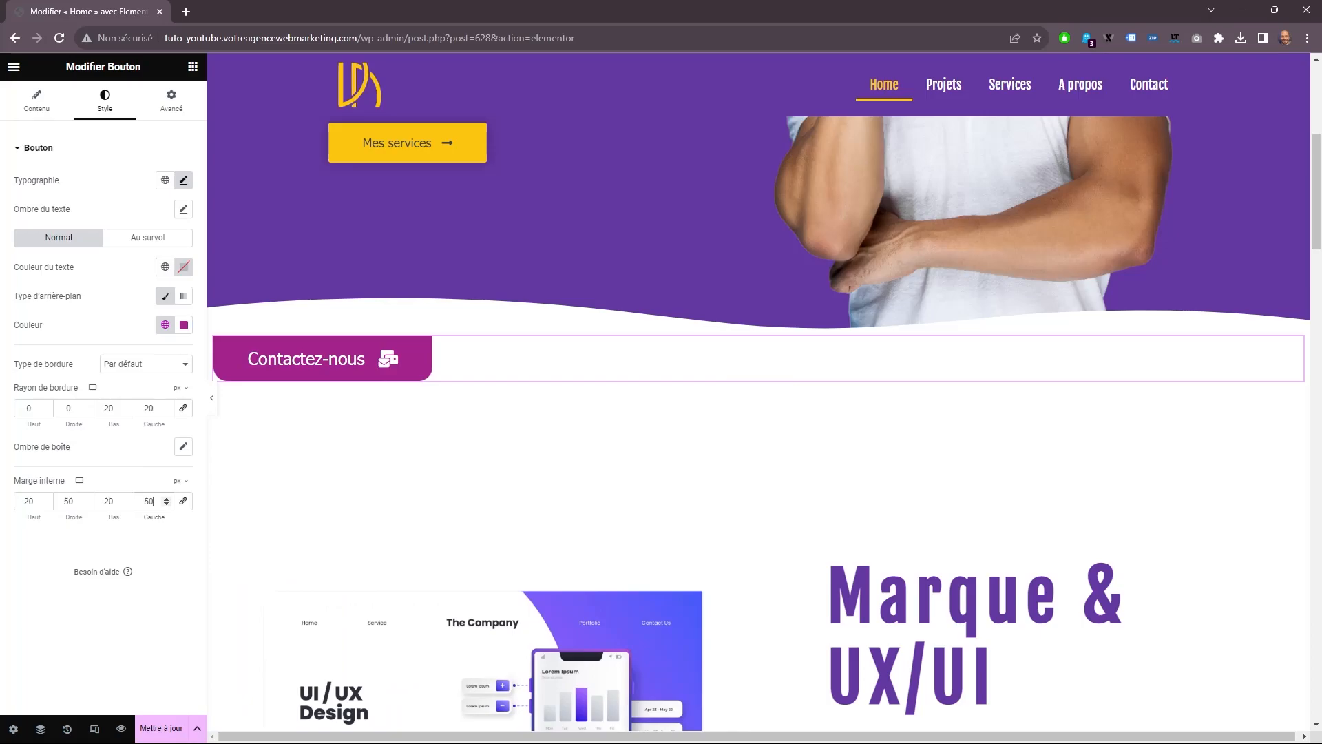
Set the button's position to Fixe with a horizontal offset of -2 % and a vertical offset of 31 %.
click(190, 101)
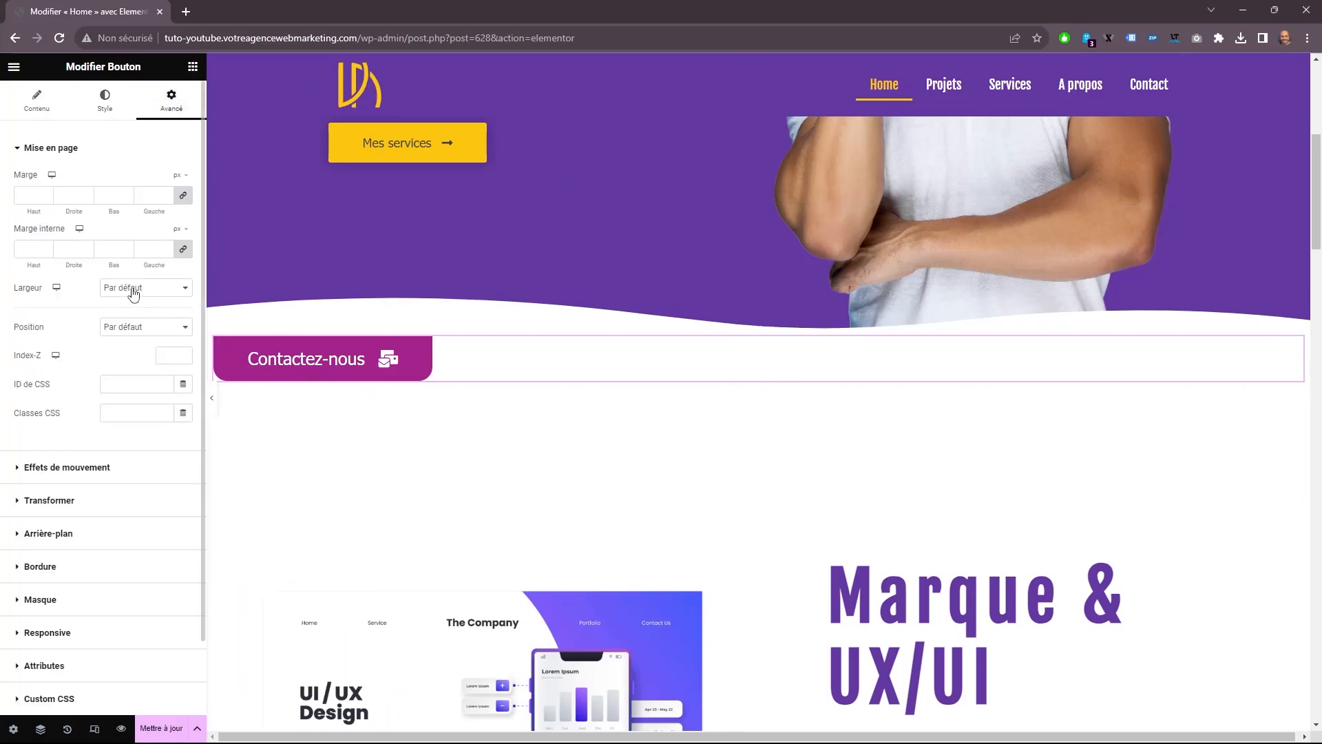
click(136, 329)
click(126, 363)
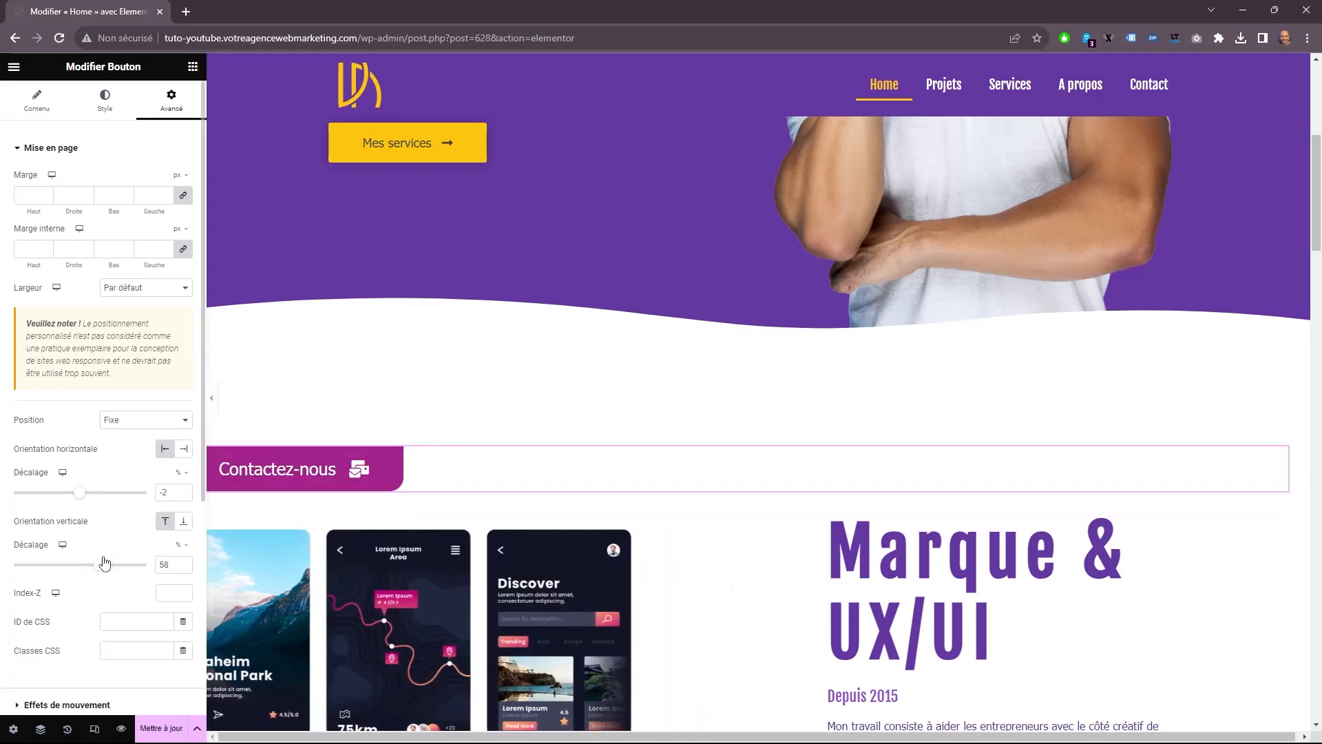
drag(103, 555, 97, 558)
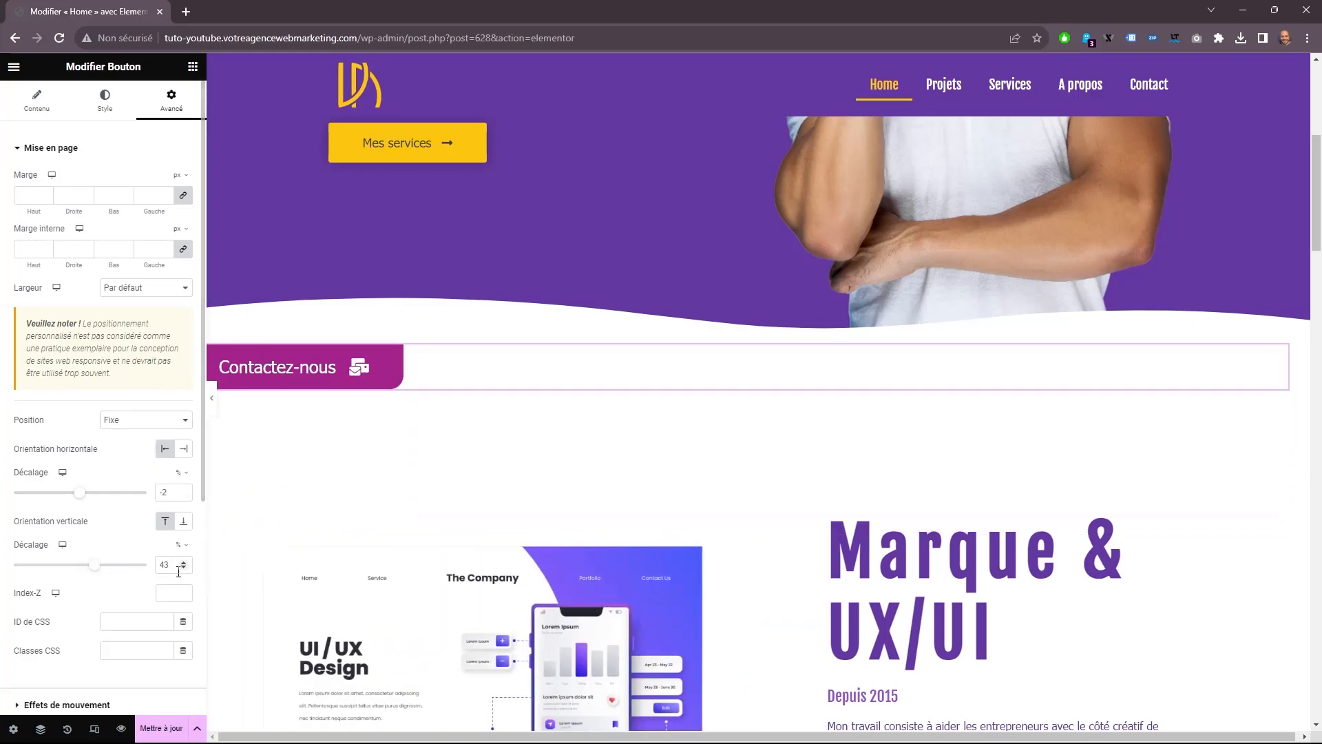
scroll(304, 507, up, 6)
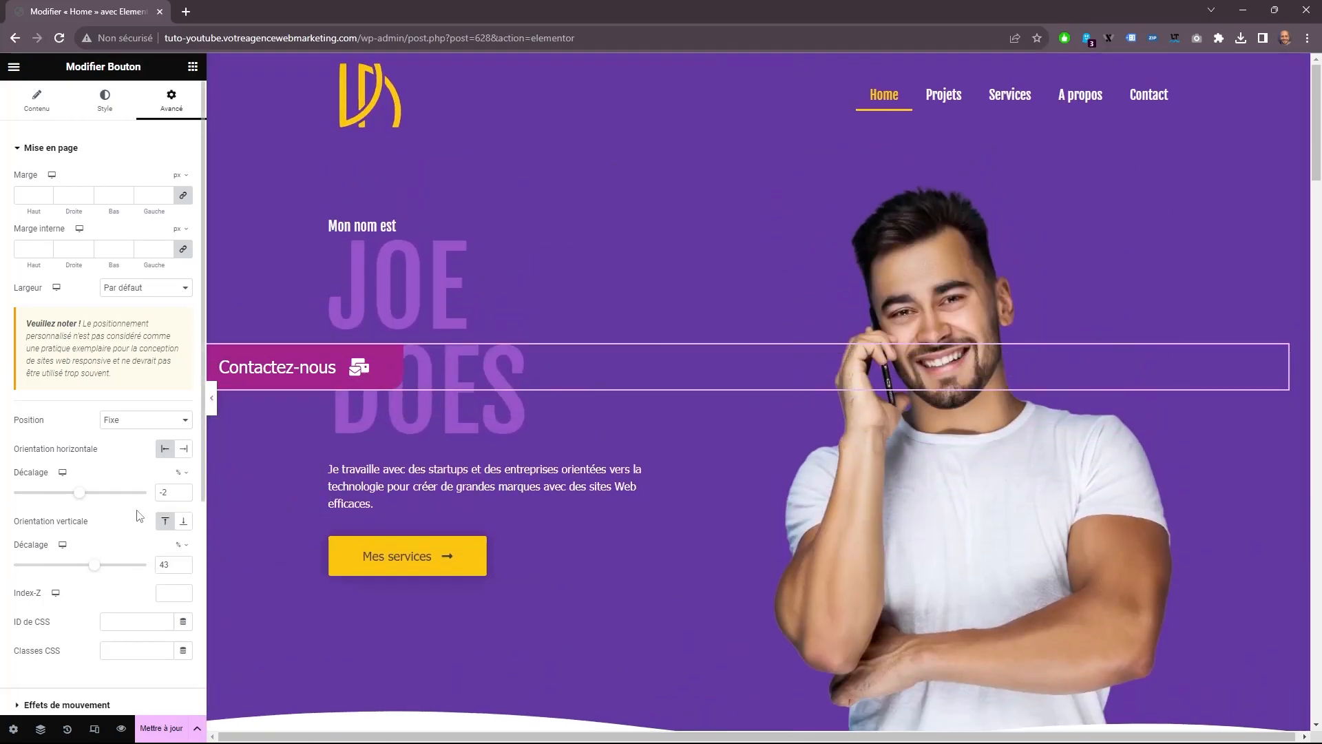
drag(95, 566, 93, 571)
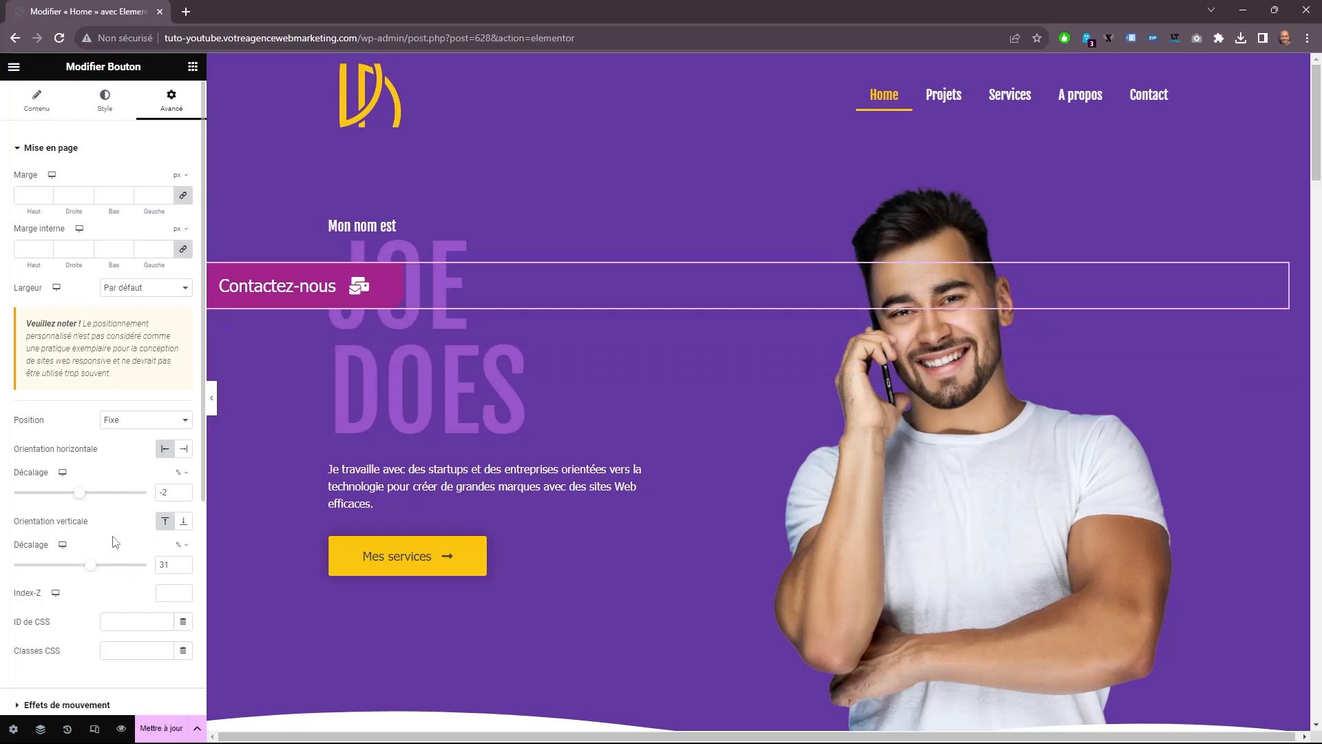
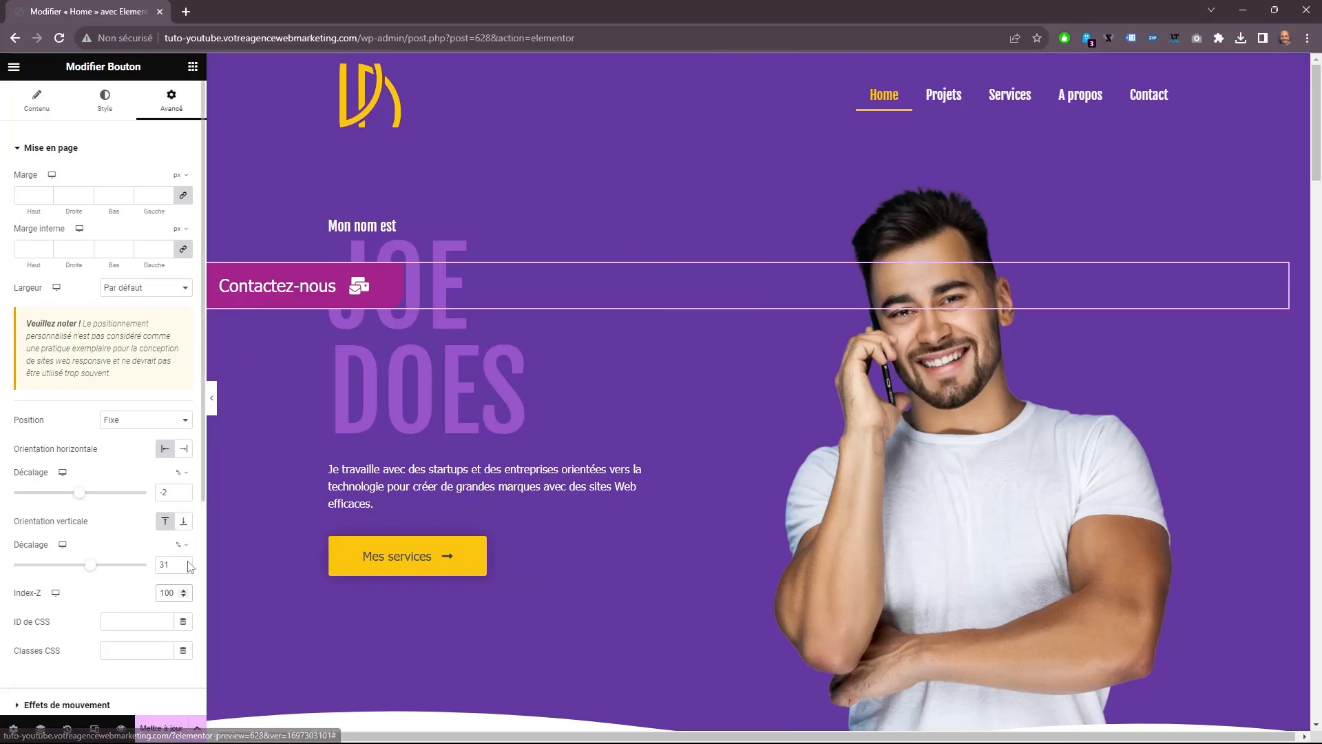
Rotate the Contactez-nous button by 270 degrees.
scroll(144, 495, down, 4)
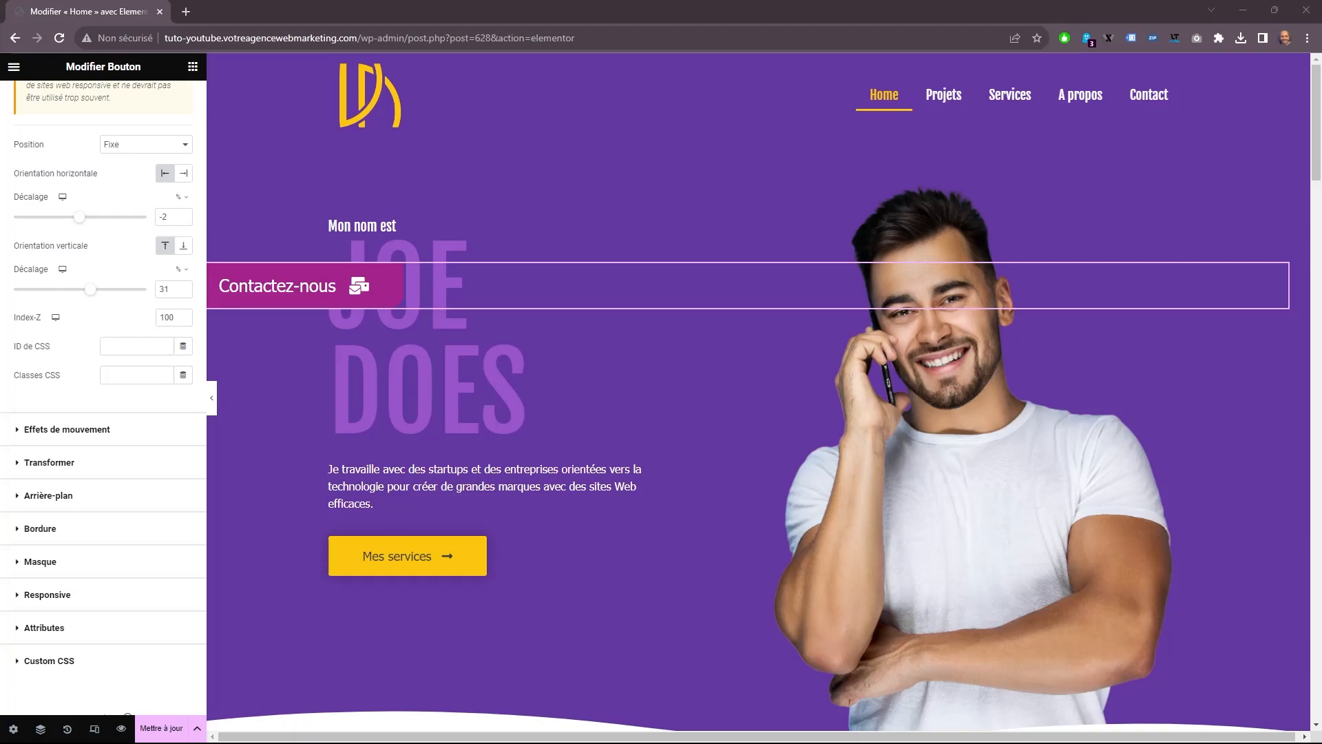
click(69, 465)
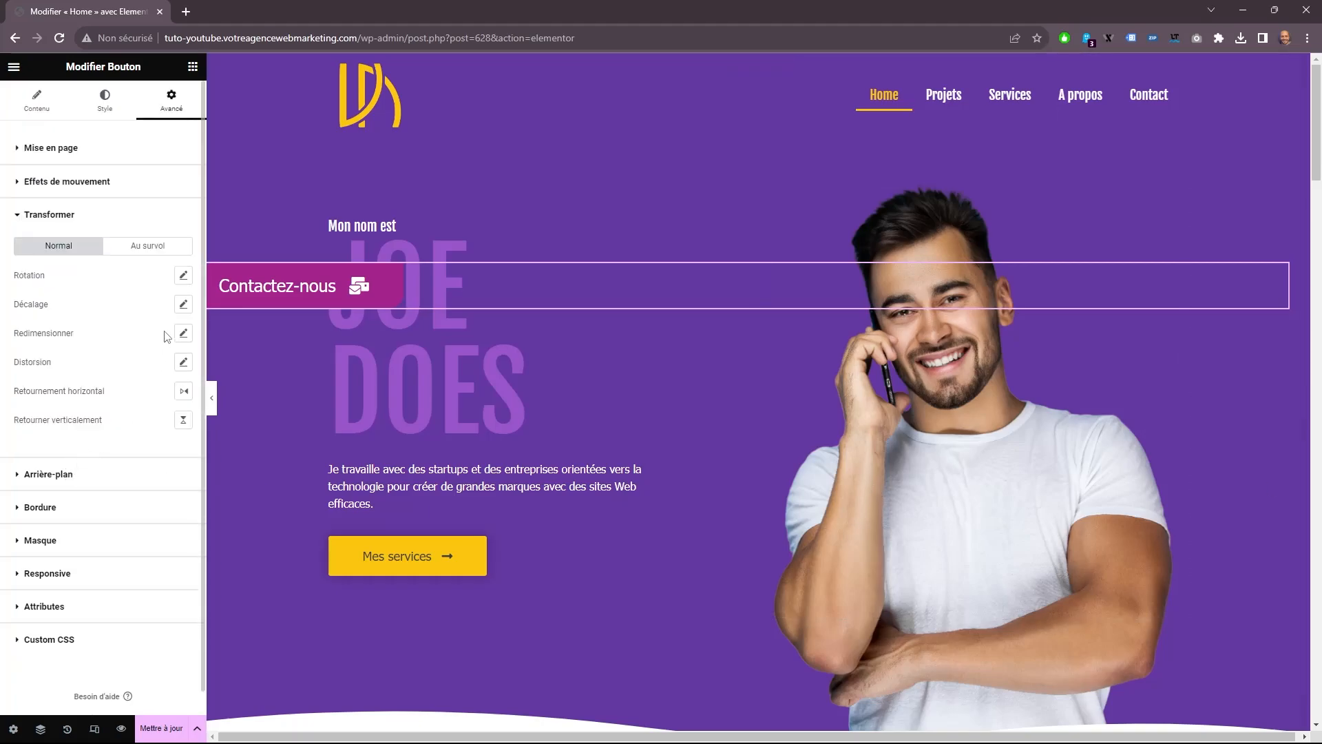
click(182, 275)
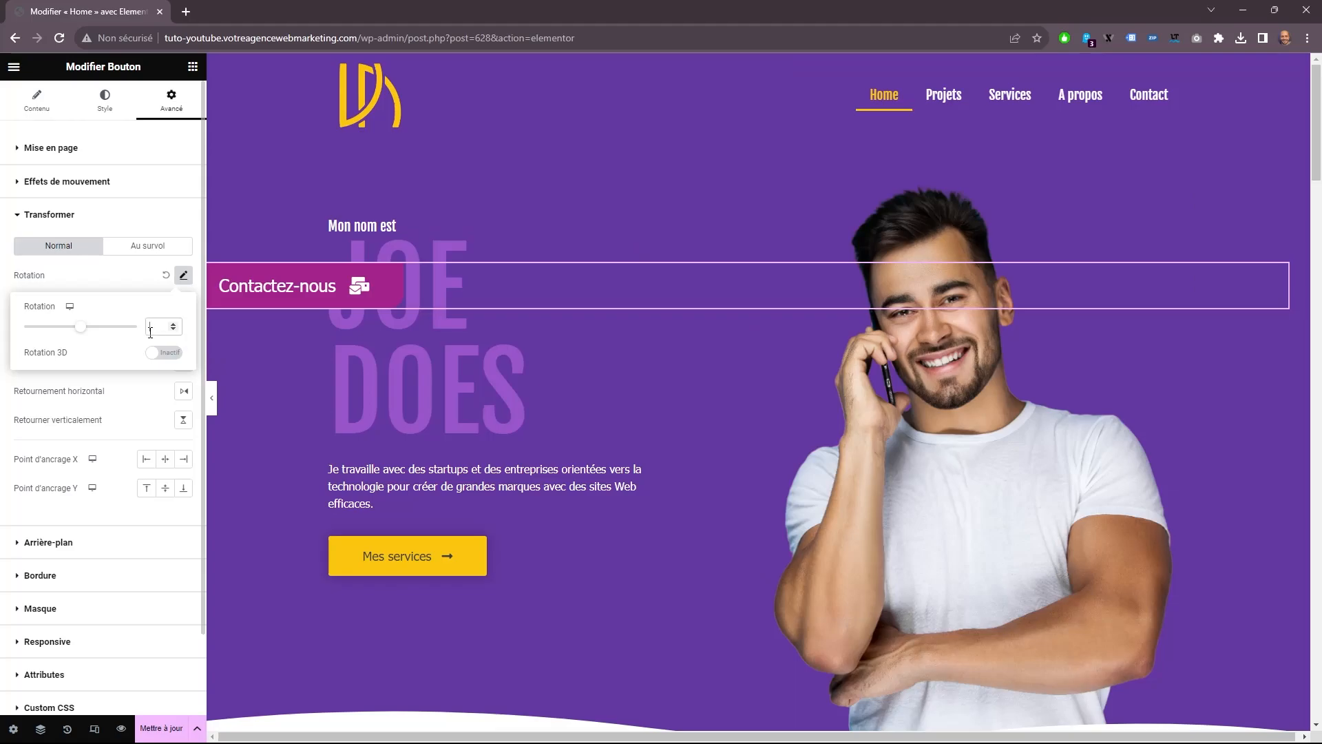
text(270)
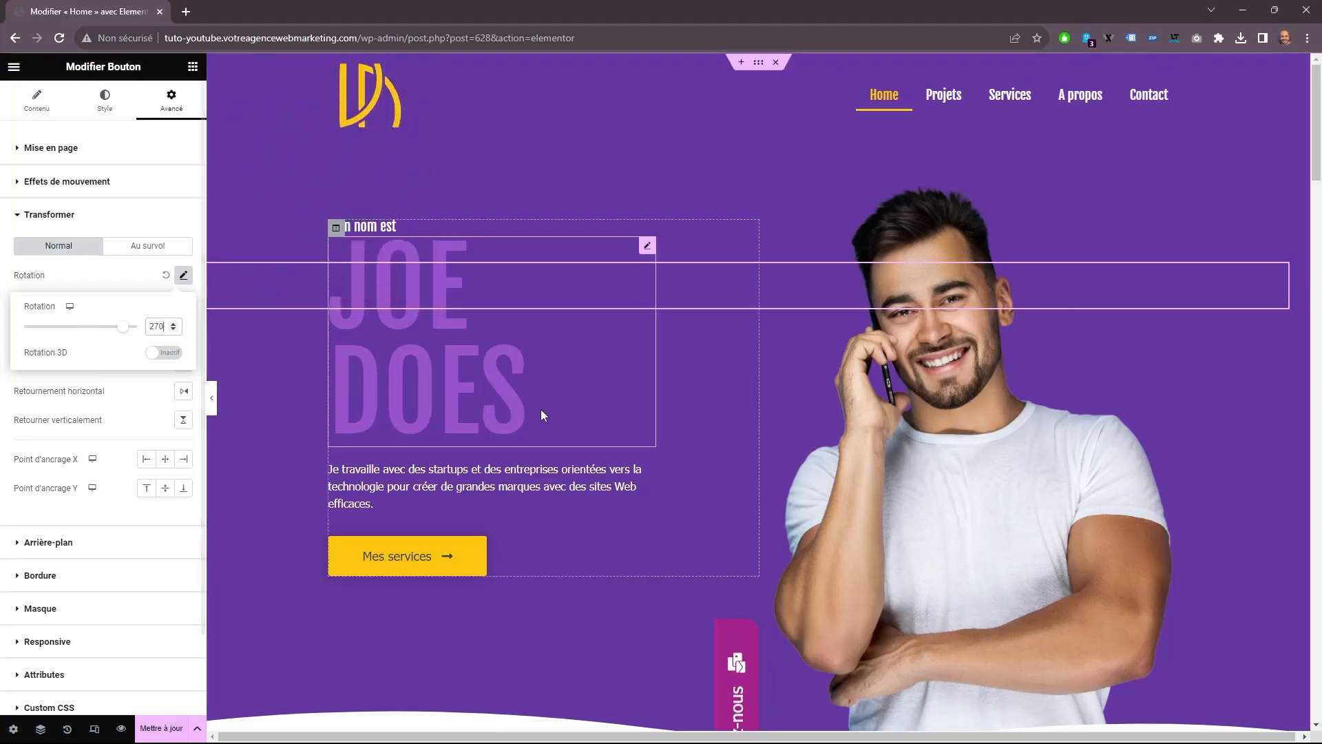
scroll(661, 533, down, 2)
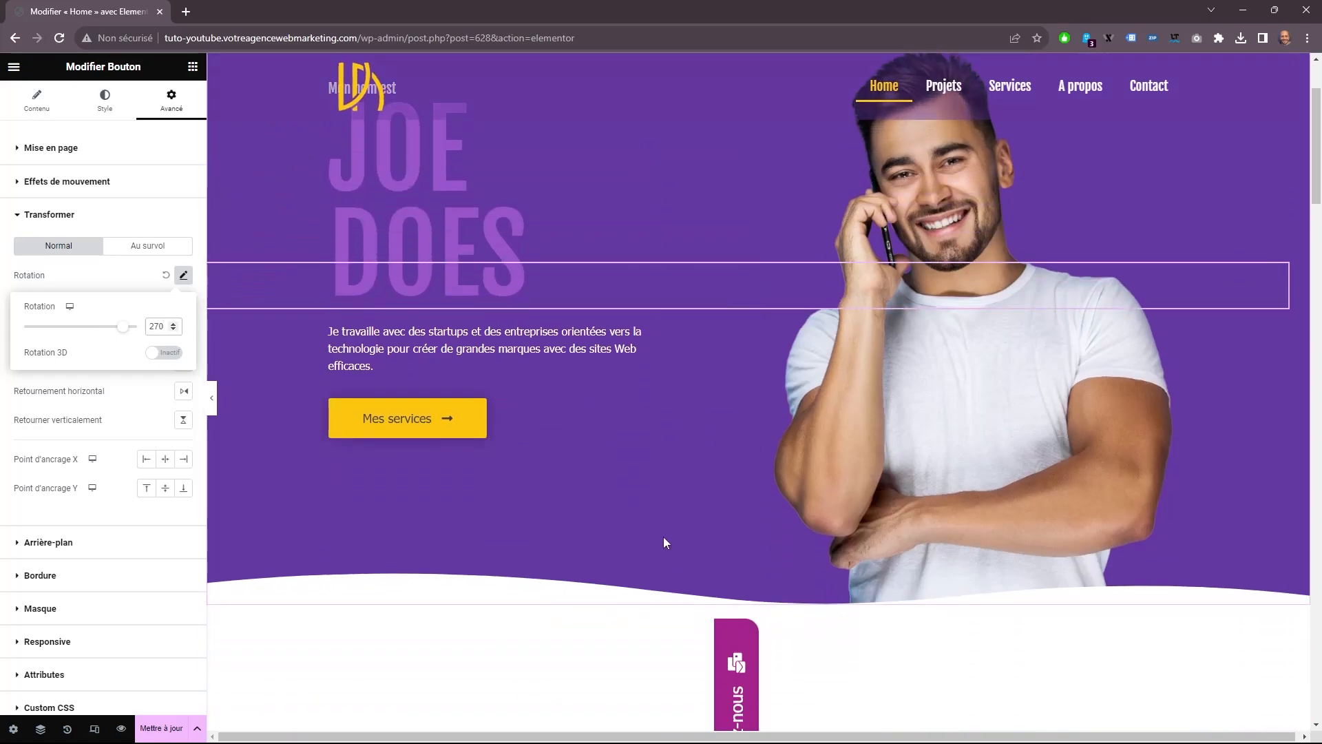
Set the rotated button's horizontal offset to -48 % and vertical offset to -44 %, checking its placement on the full-width page.
click(79, 148)
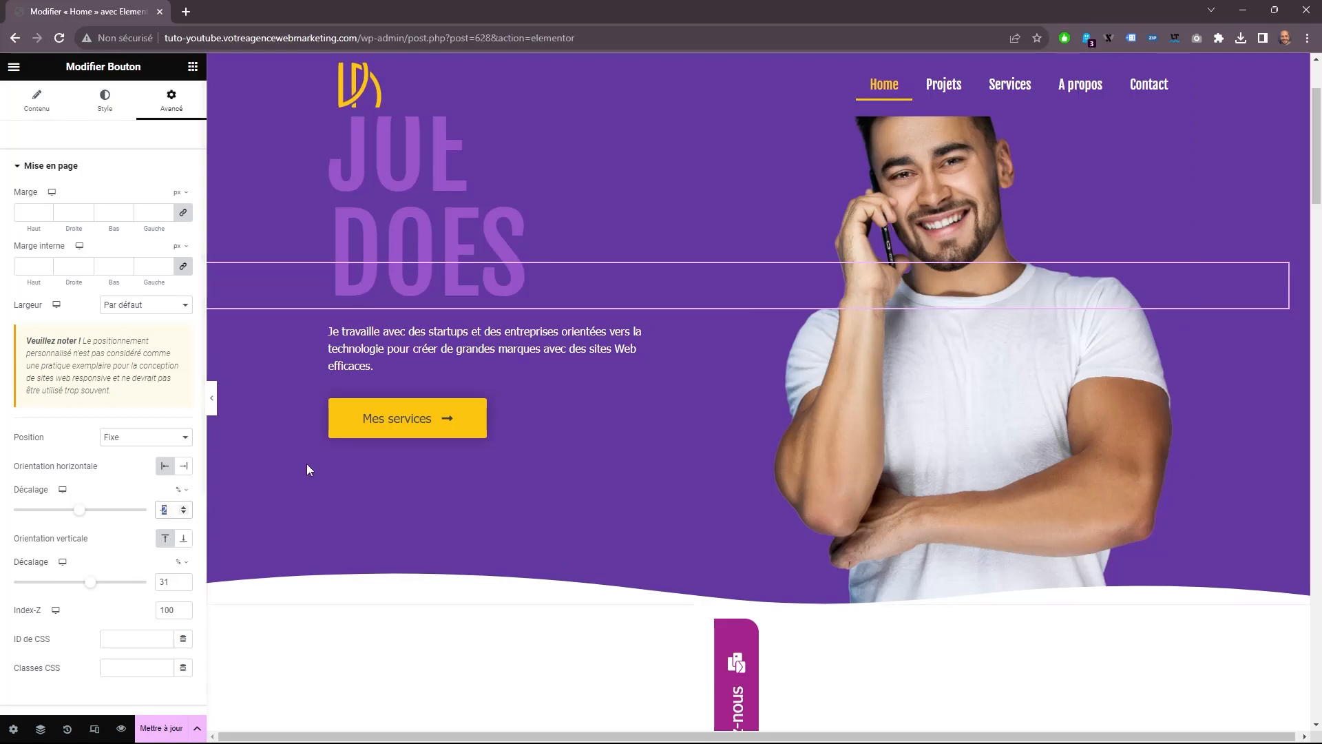
text(-48)
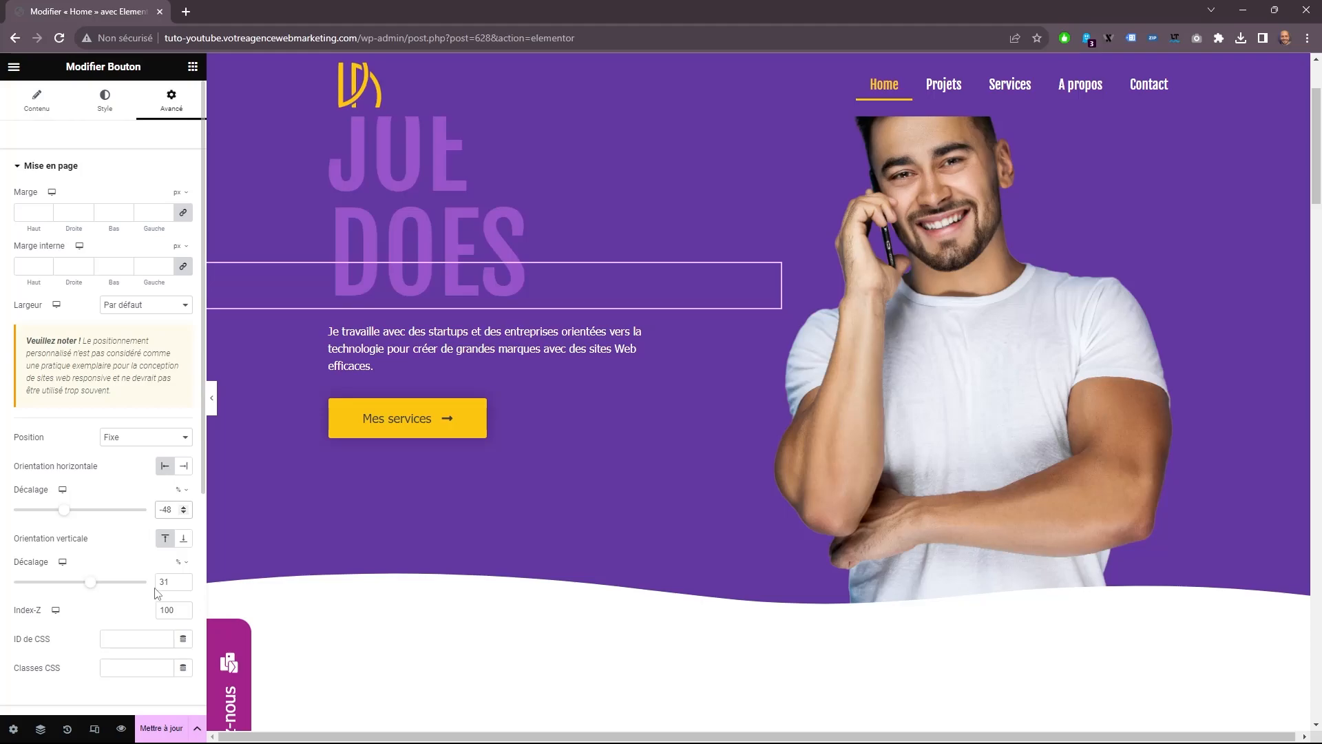
click(173, 580)
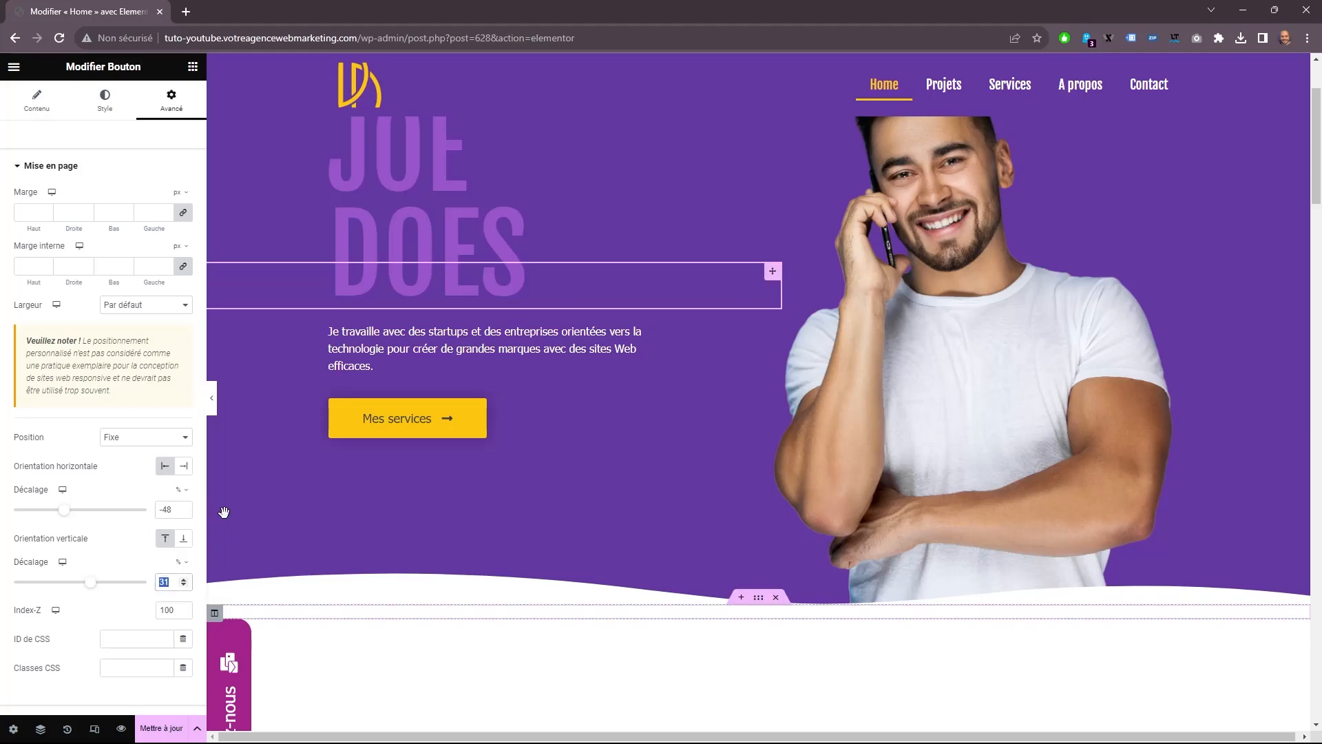
text(-44)
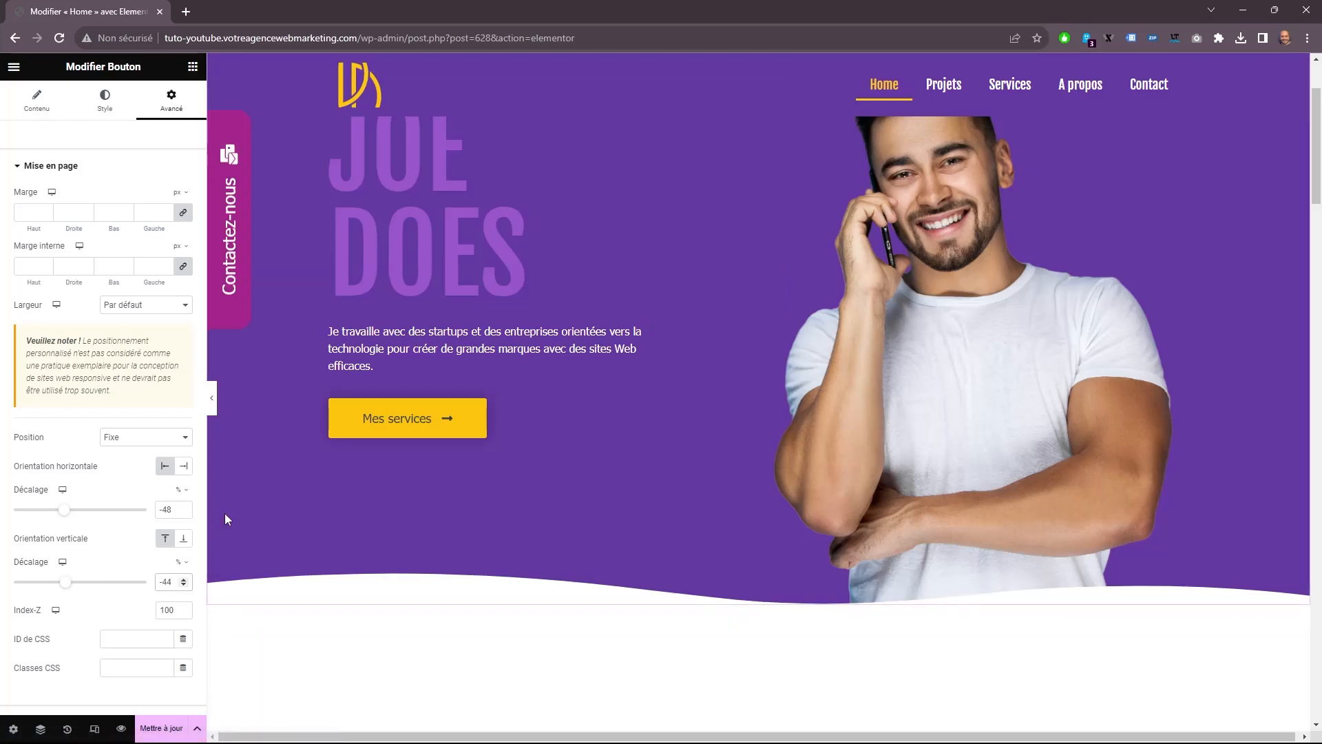
click(210, 396)
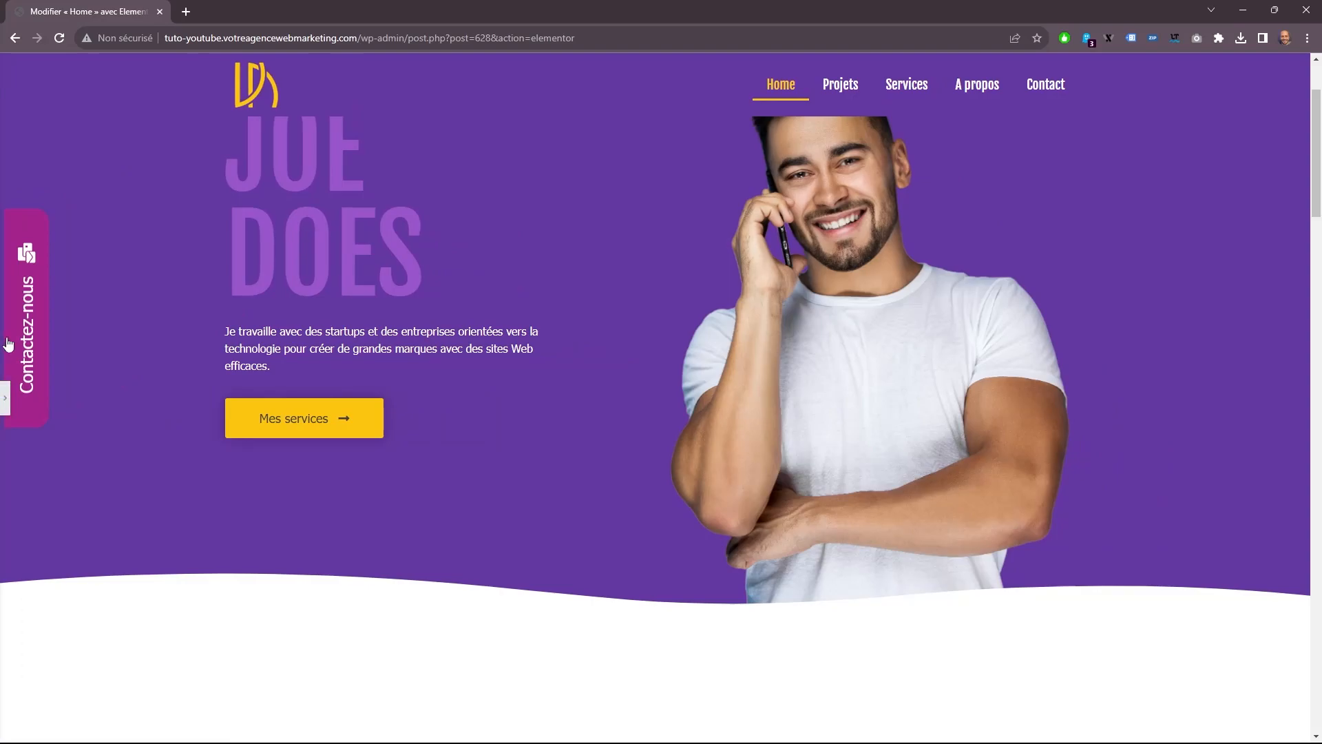
click(6, 405)
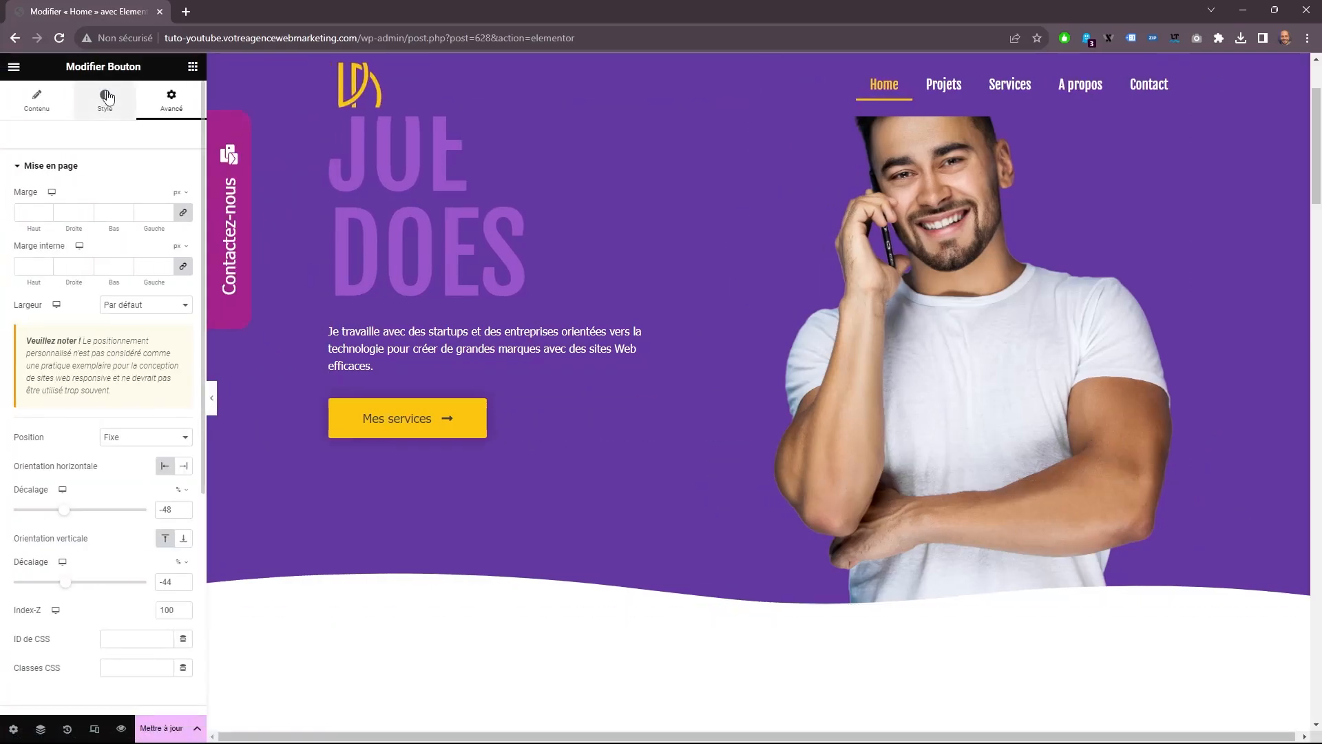
Set the Bas inner padding of the Contactez-nous button to 30 px and check the button against the page.
click(105, 96)
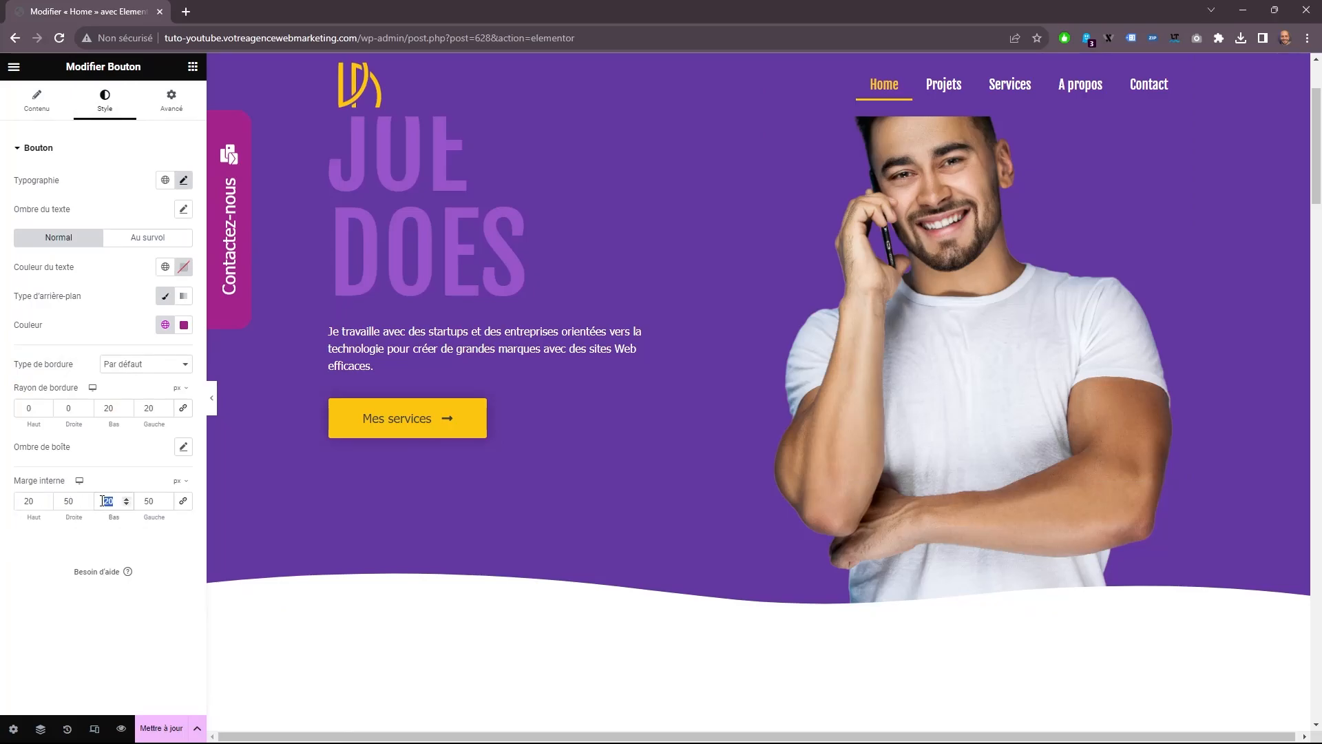
text(30)
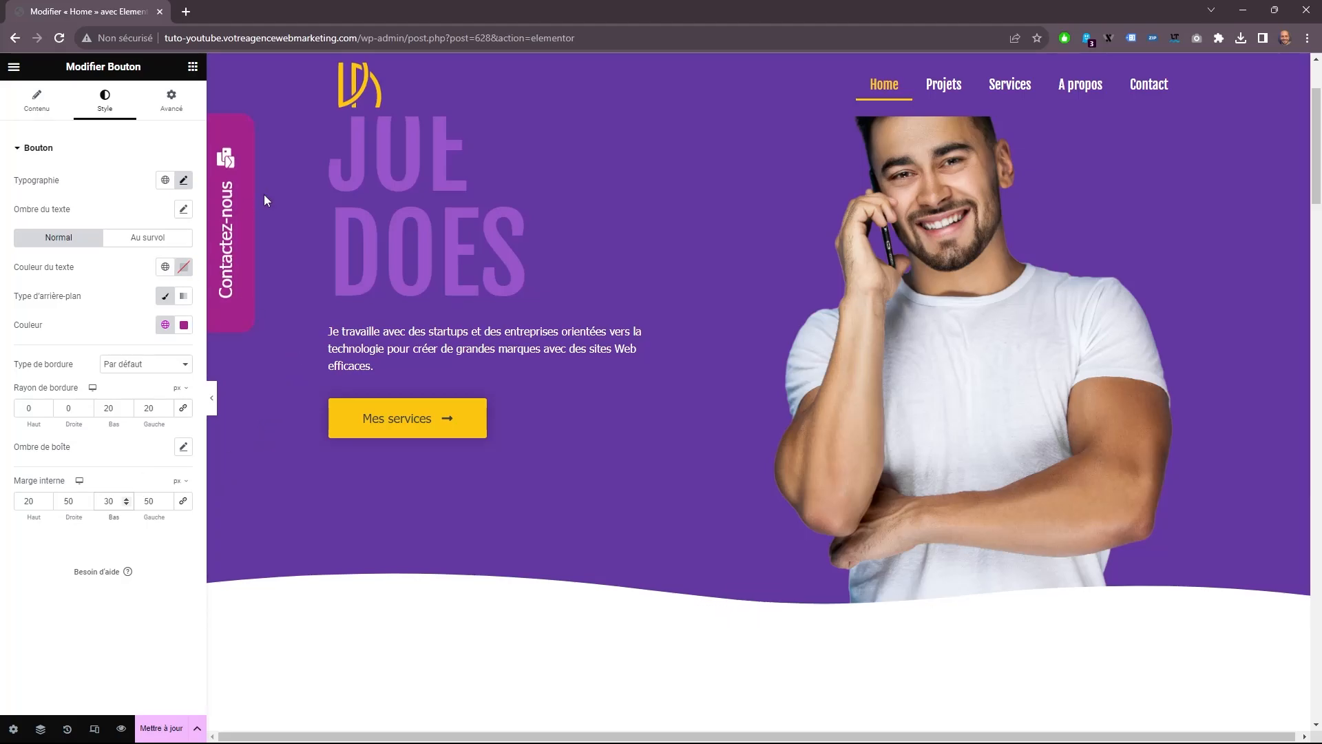
click(171, 100)
scroll(324, 377, down, 4)
scroll(266, 457, up, 2)
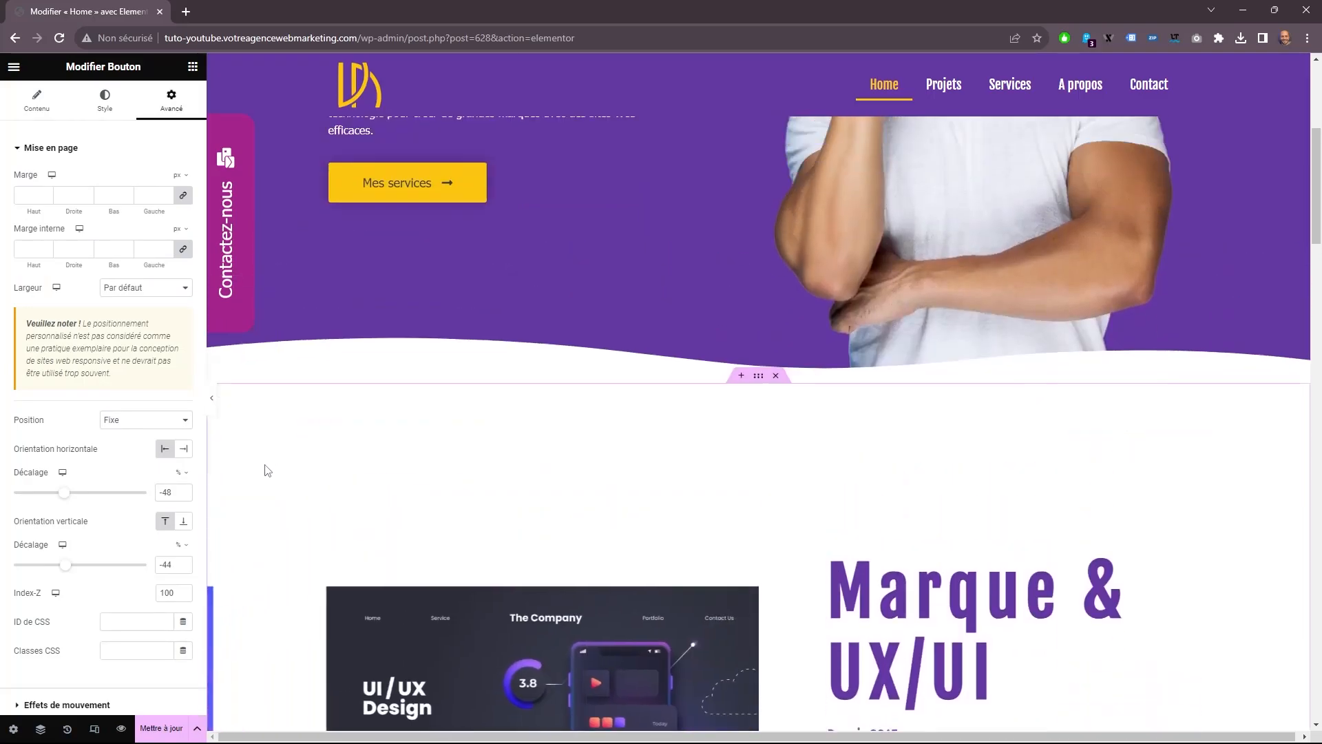
Update the Home page and preview the changes, returning to the editor.
click(175, 731)
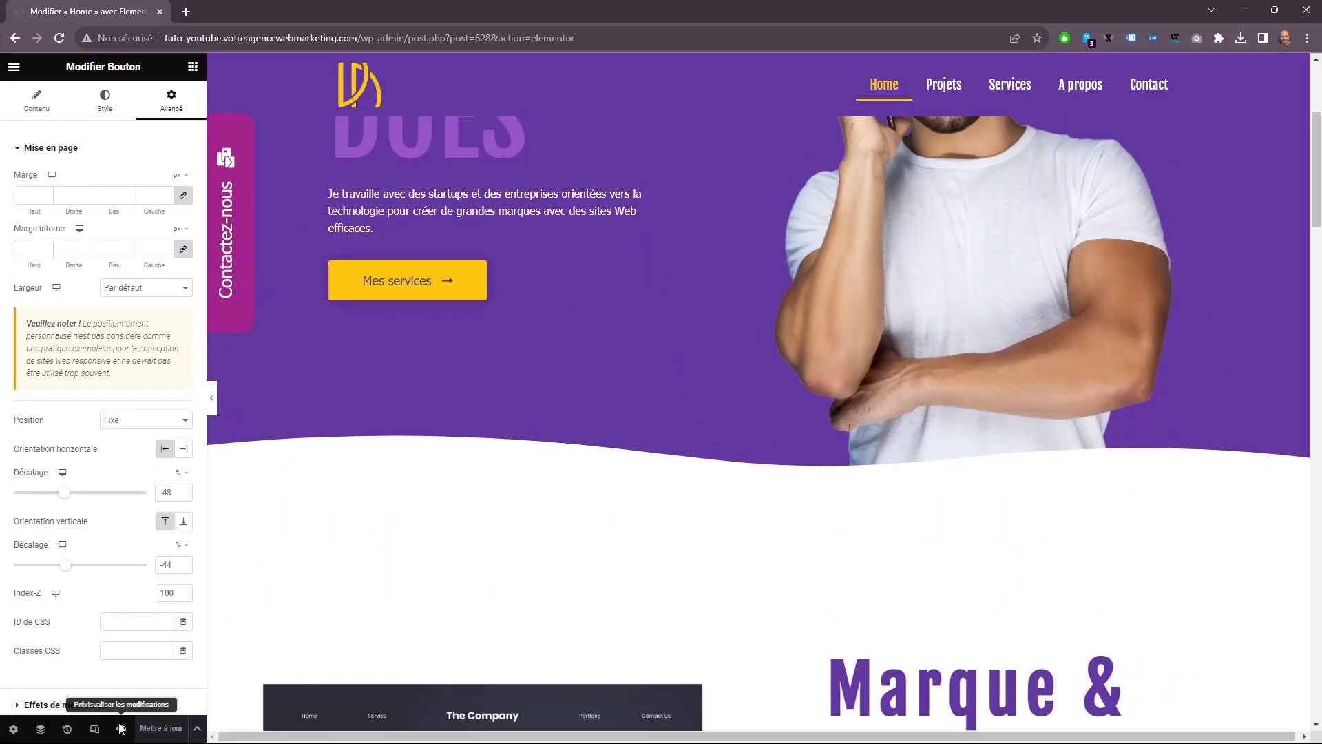
click(121, 728)
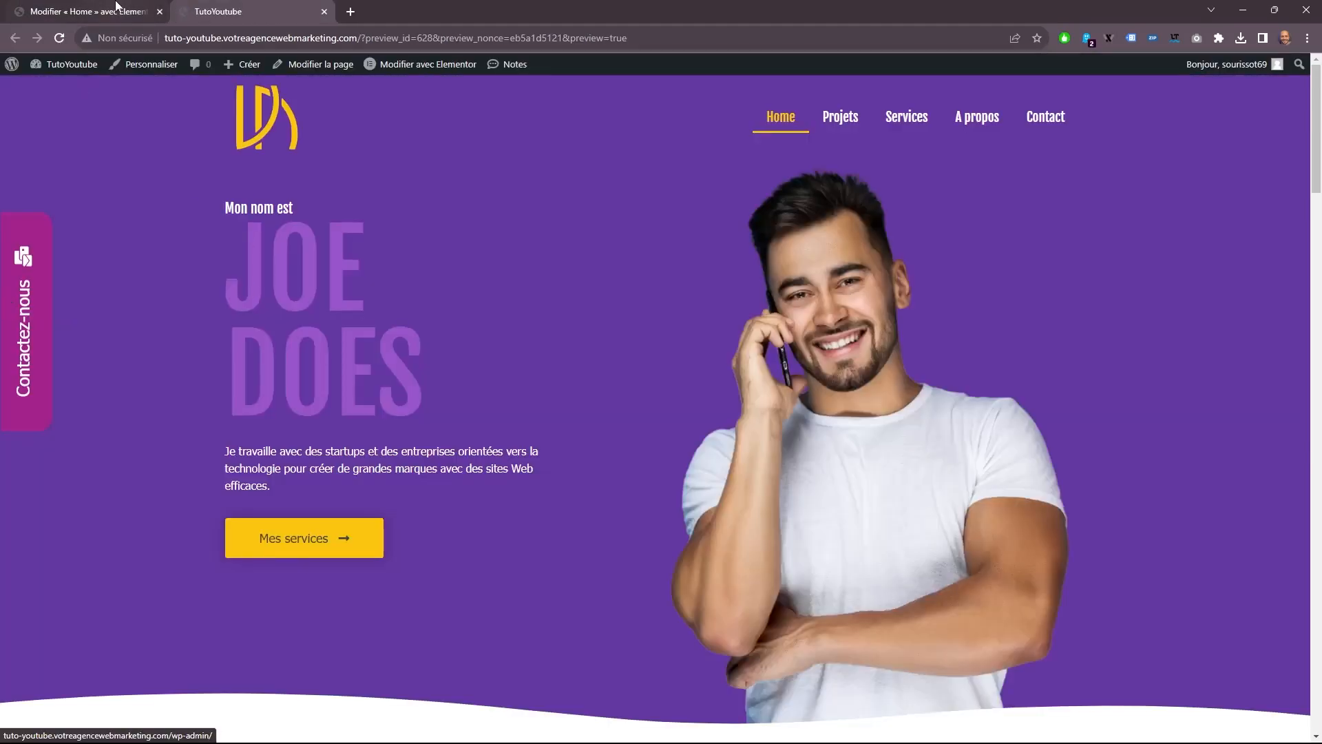
click(115, 9)
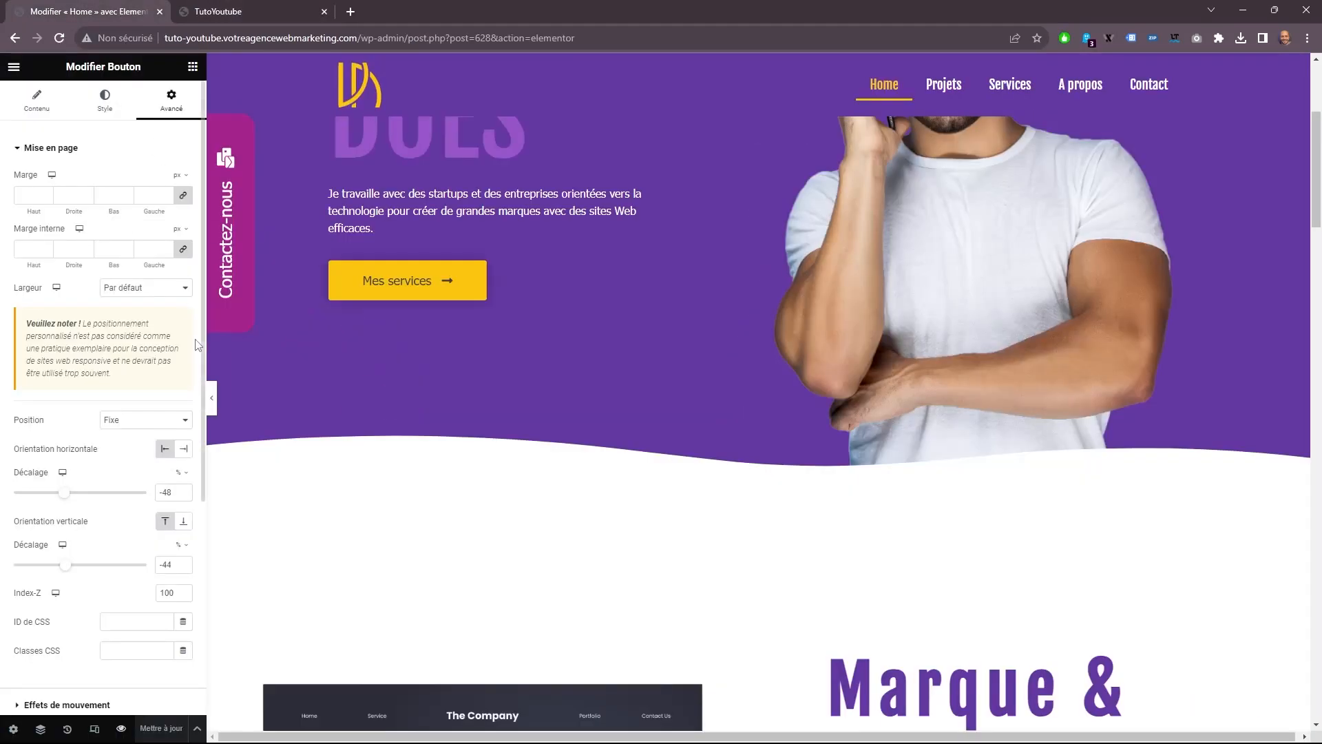
Apply a purple global color to the Contactez-nous button's background in its hover state.
click(118, 112)
click(141, 237)
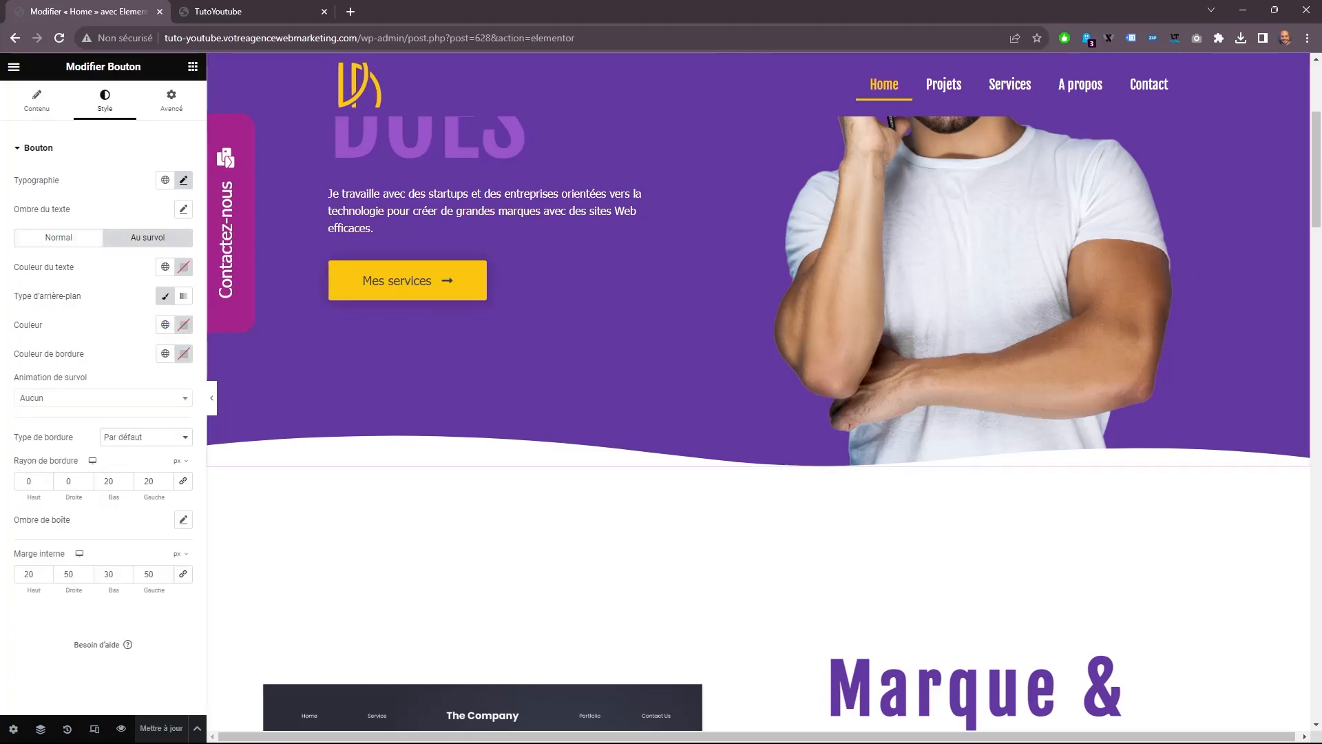
click(166, 324)
click(83, 388)
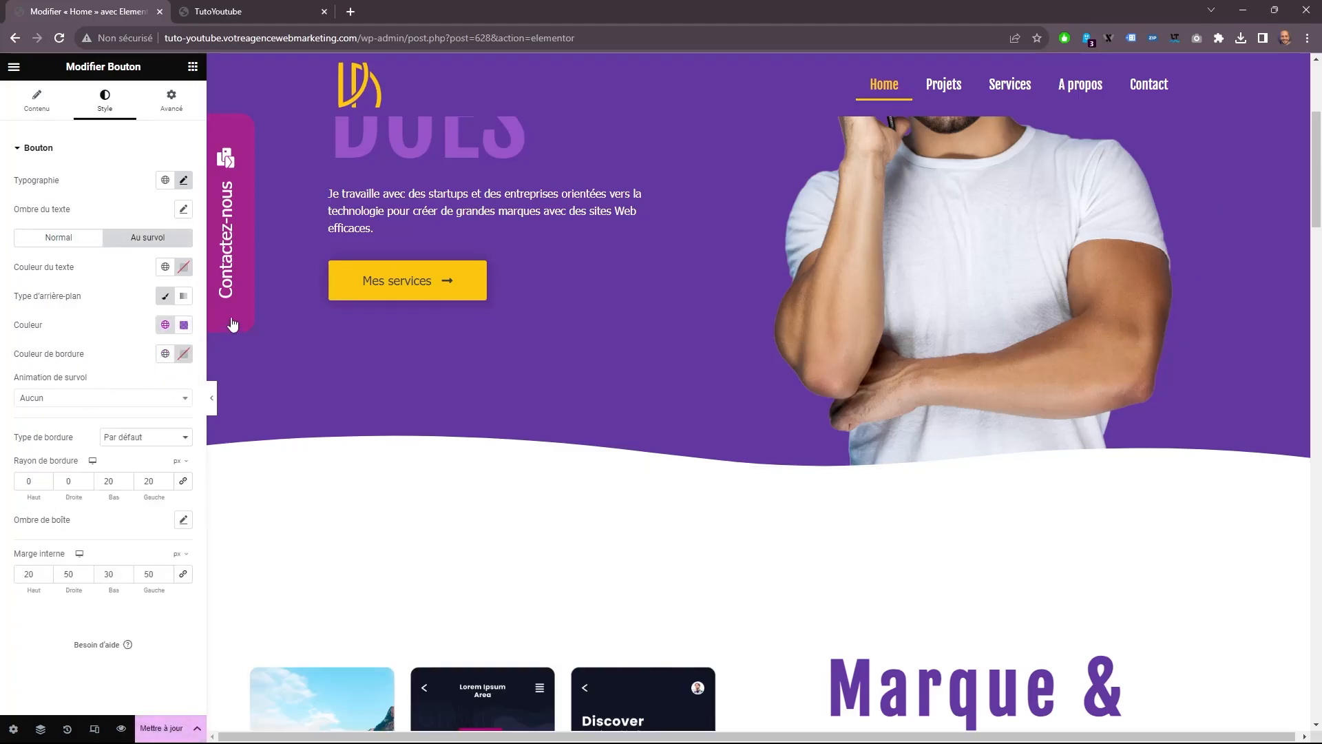
Save the Home page and reload its preview to check the button.
key(ctrl+s)
click(283, 5)
key(F5)
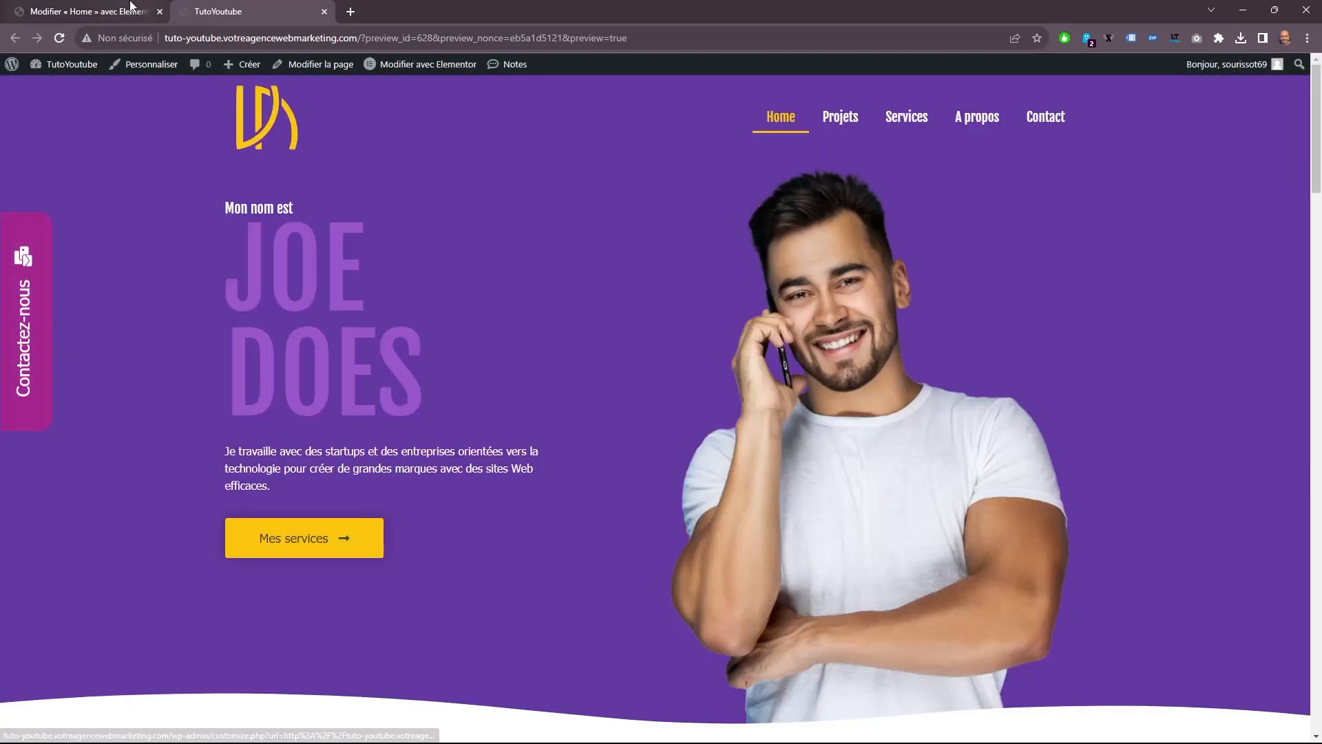
Go to the WordPress dashboard and open the list of popup templates.
mouse_move(70, 69)
click(68, 92)
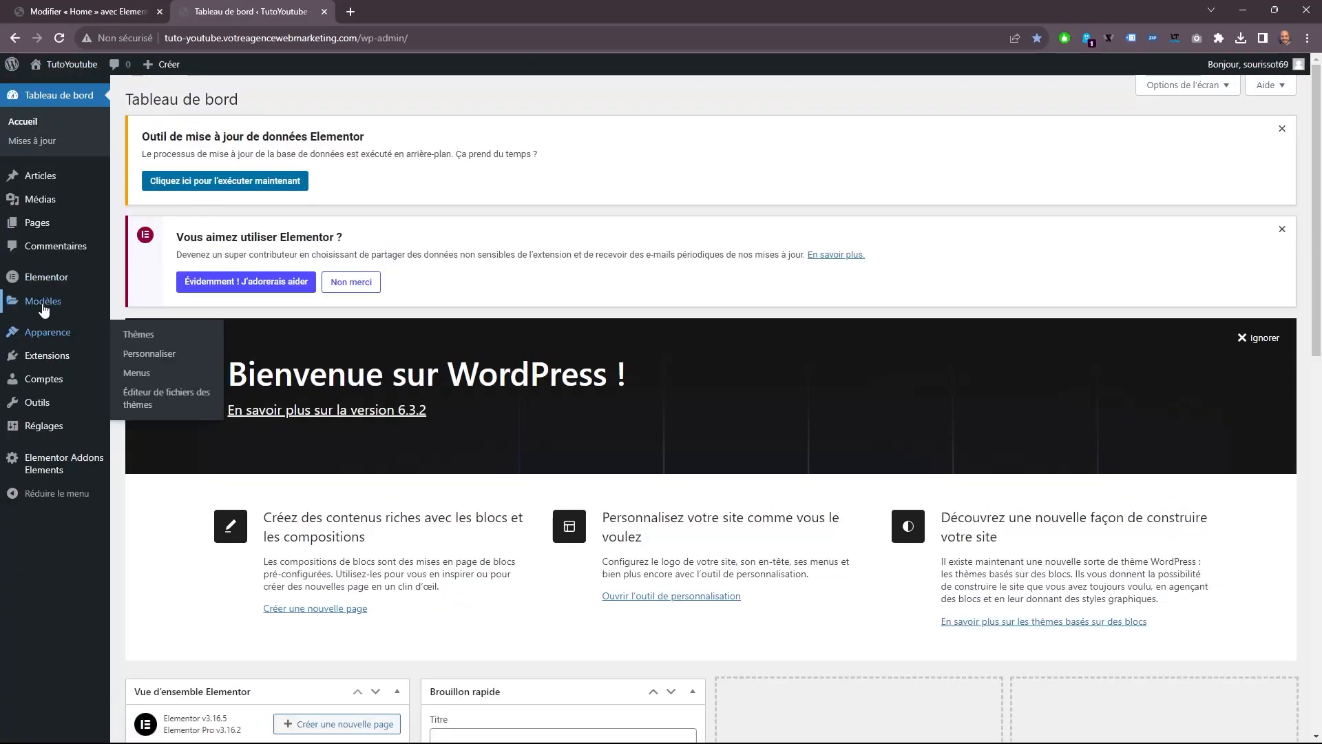
mouse_move(103, 313)
click(157, 321)
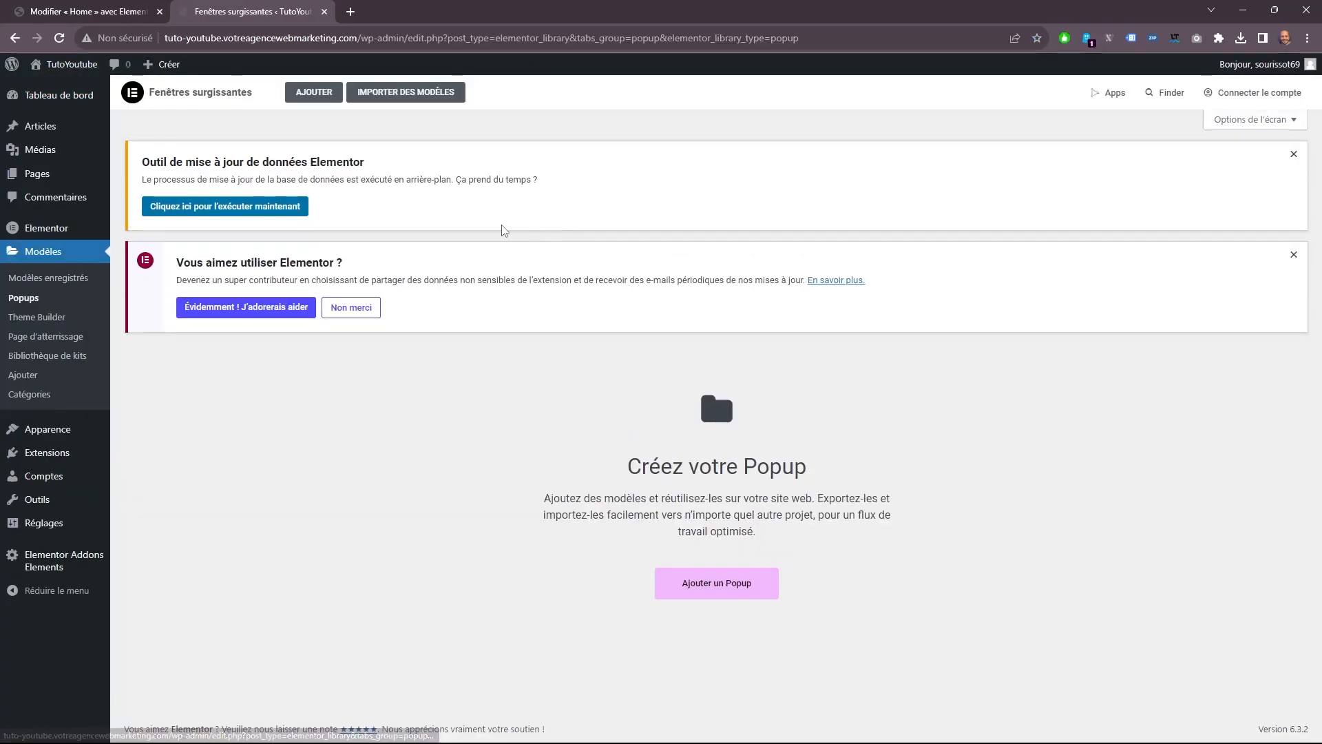
Create a Popup template named Contact without a library design and give it an equal two-column structure.
click(318, 101)
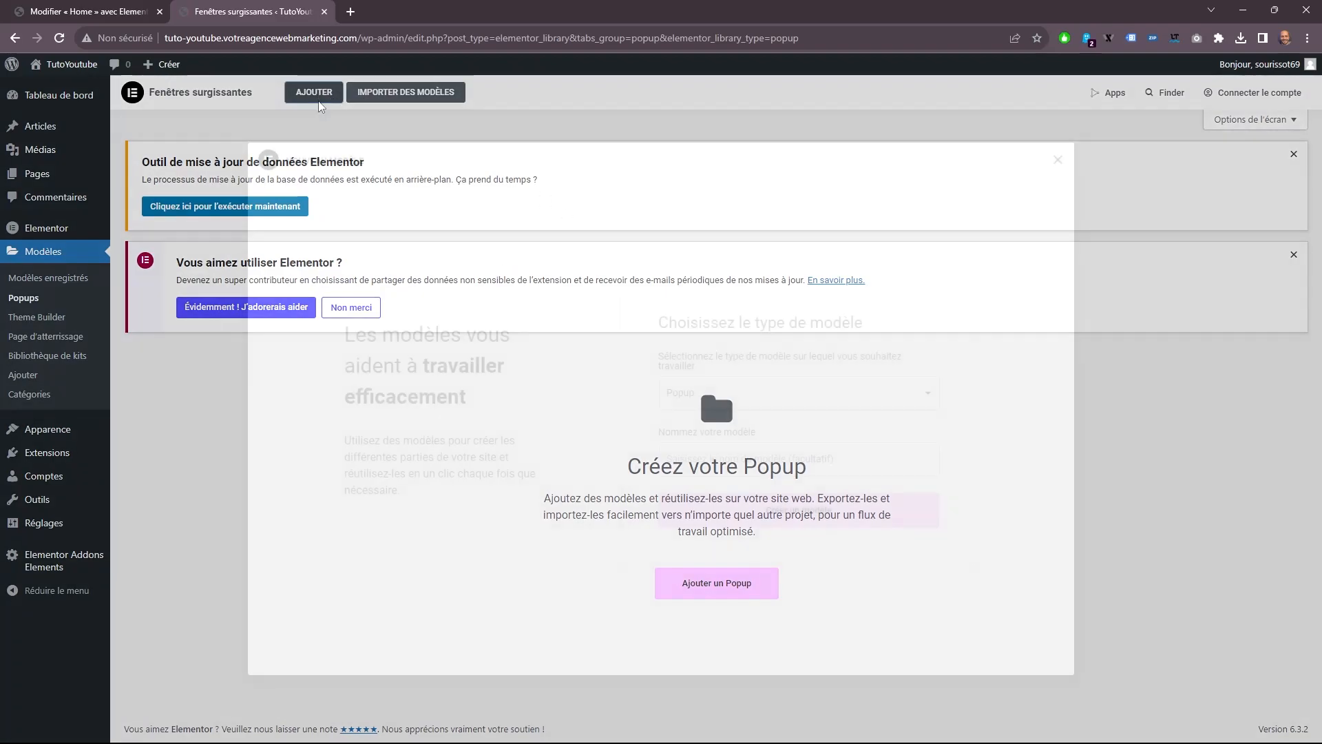
click(745, 460)
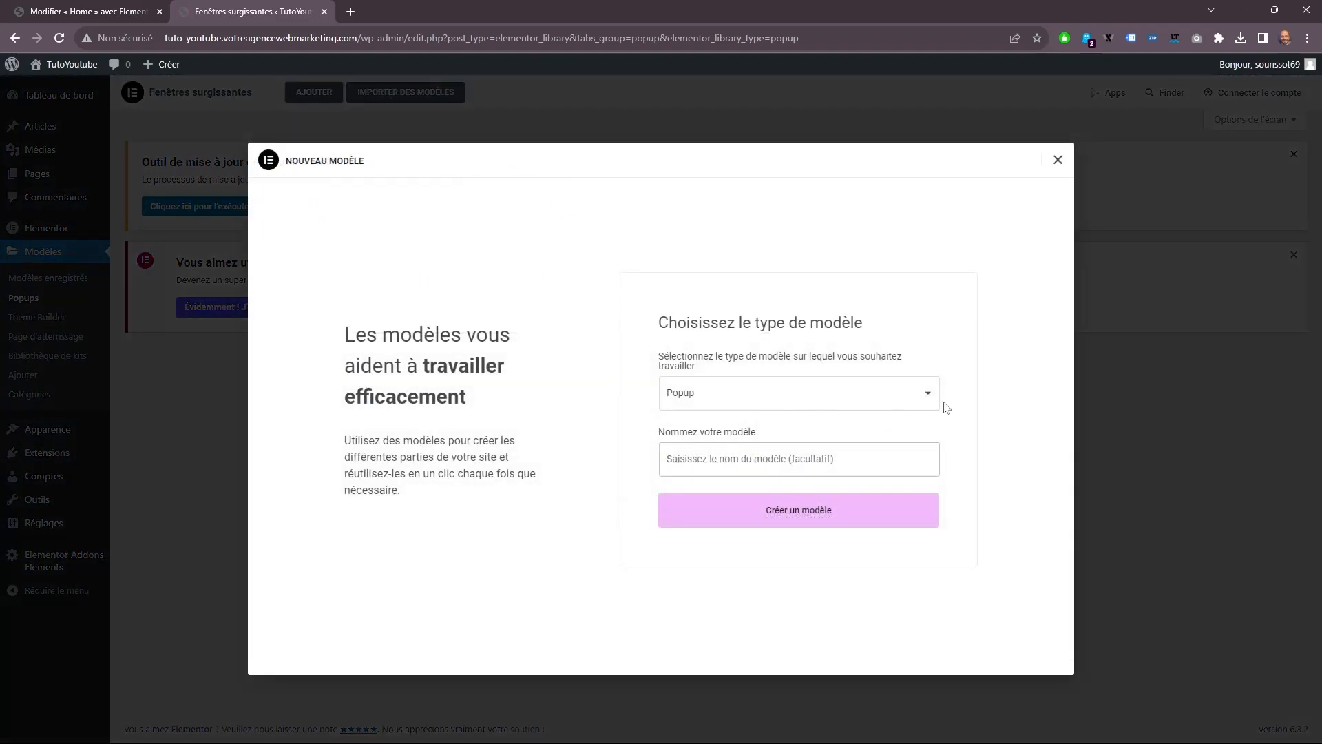
text(Contact)
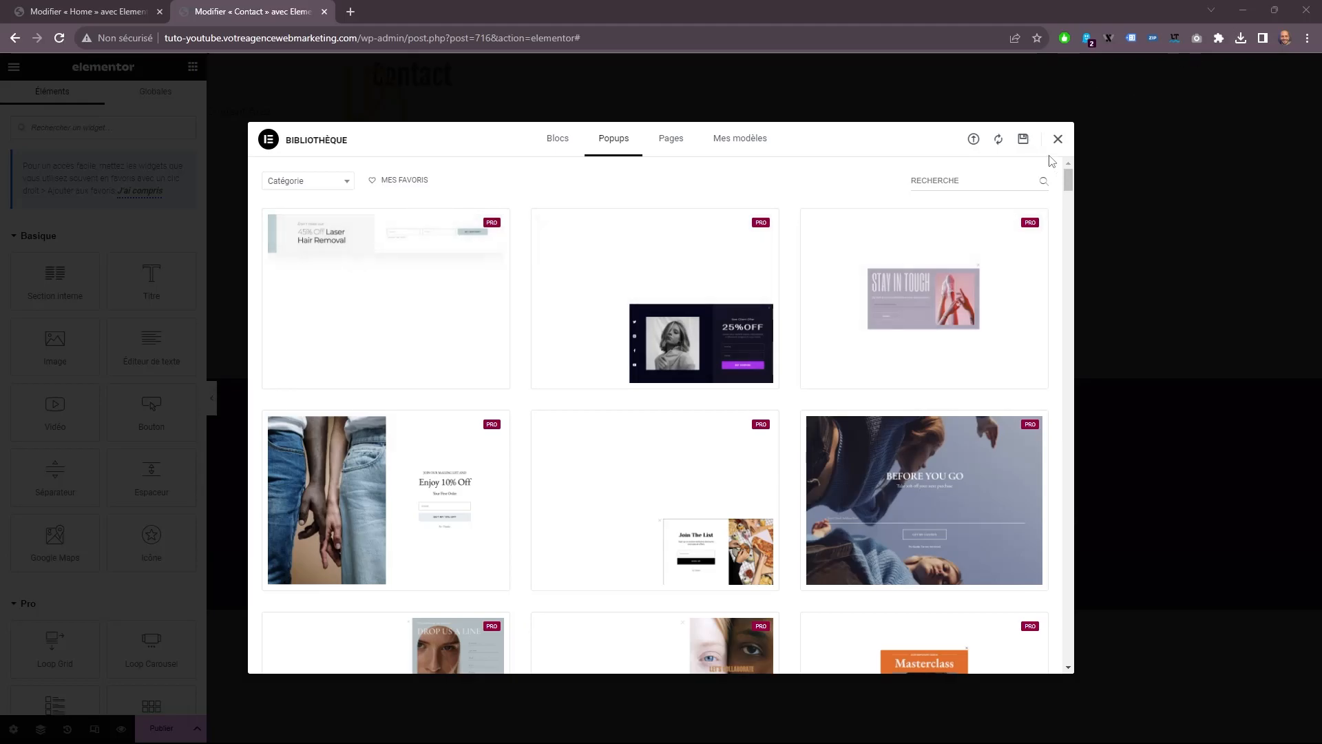
click(1057, 140)
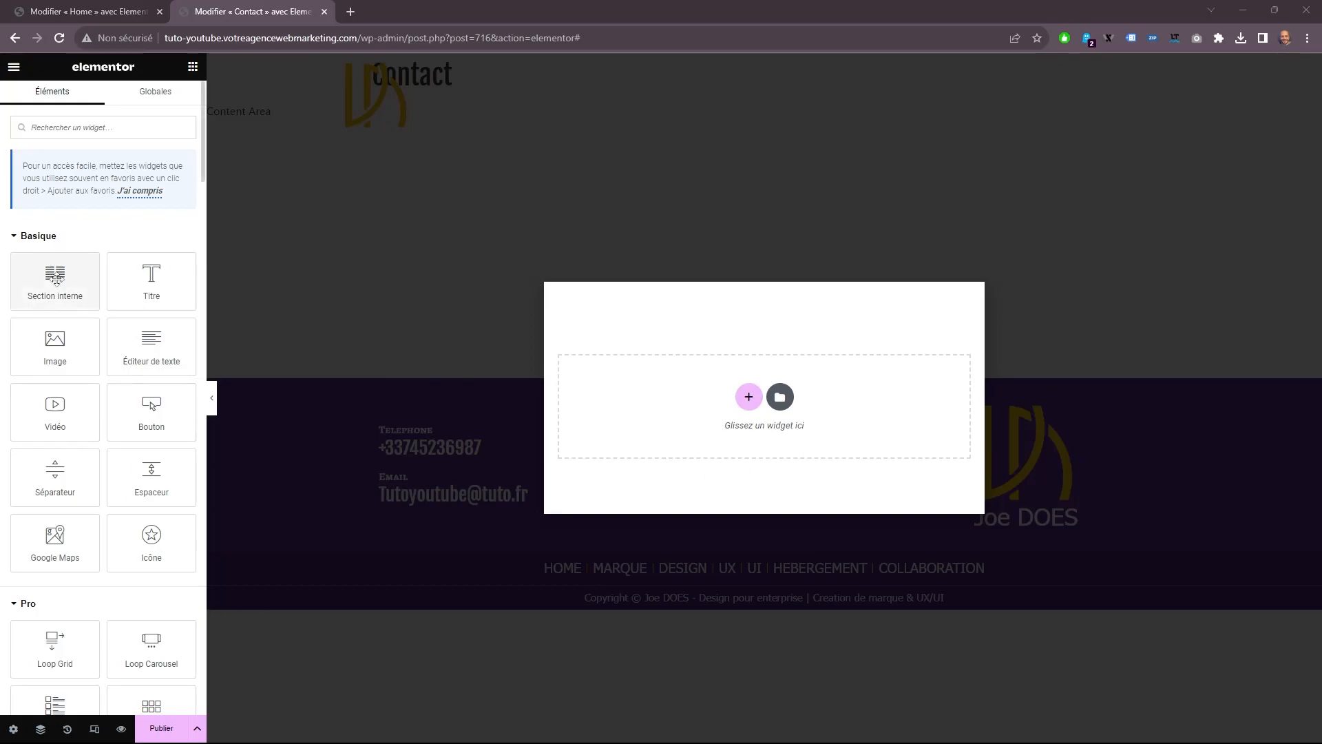
click(745, 396)
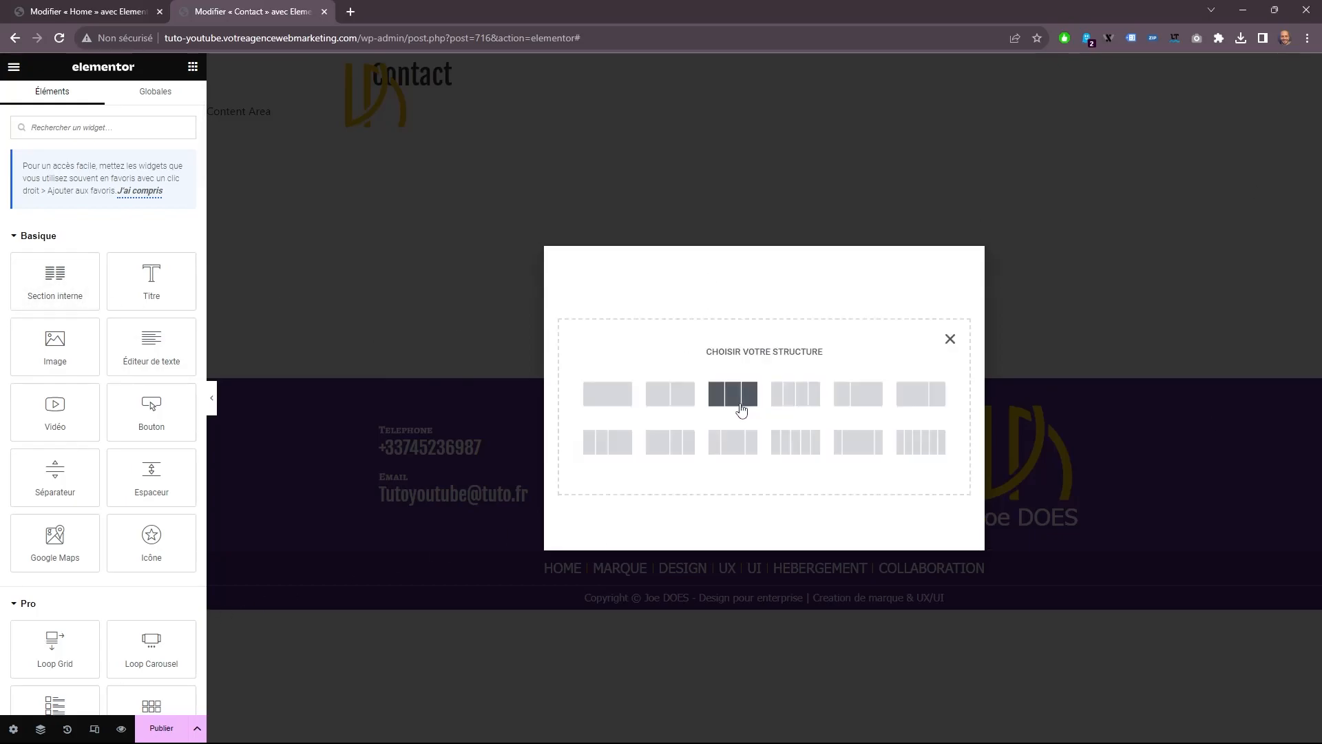
click(650, 405)
Set the popup's width to 960 px and align it horizontally to the left.
click(13, 728)
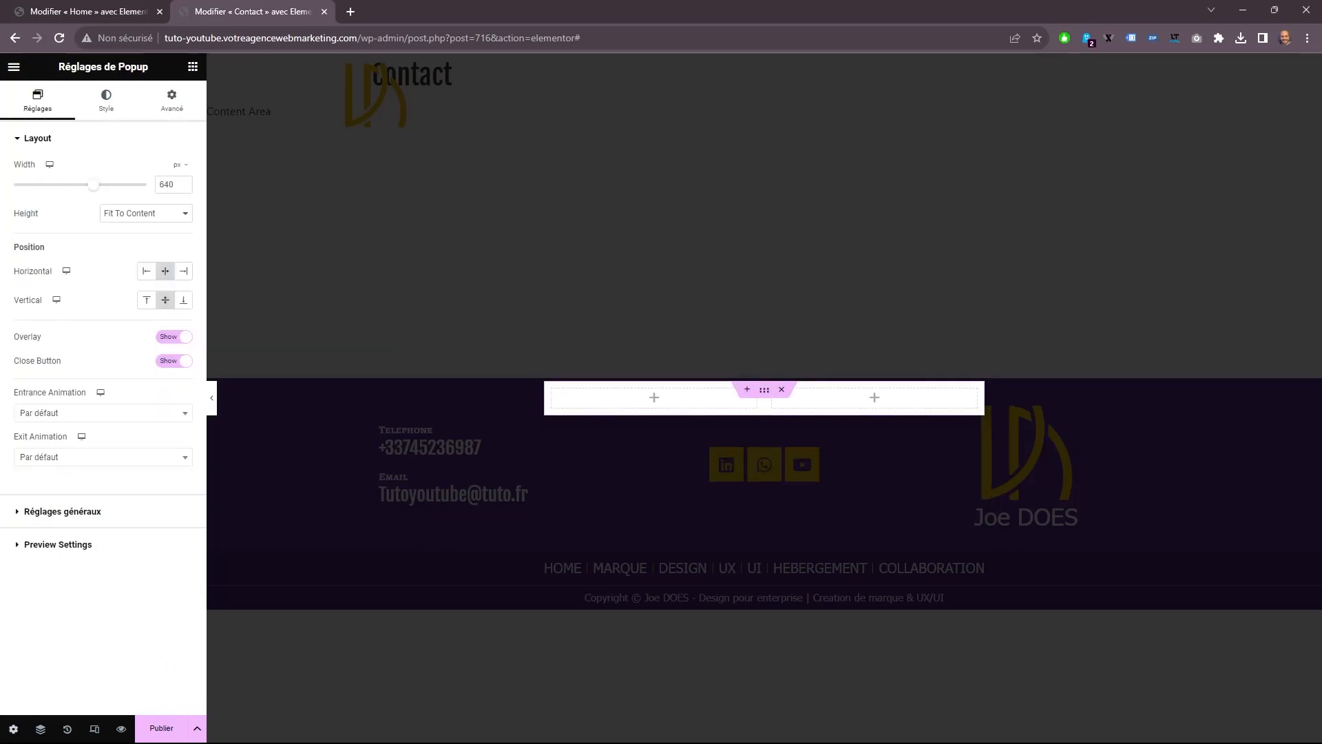
double_click(176, 187)
text(960)
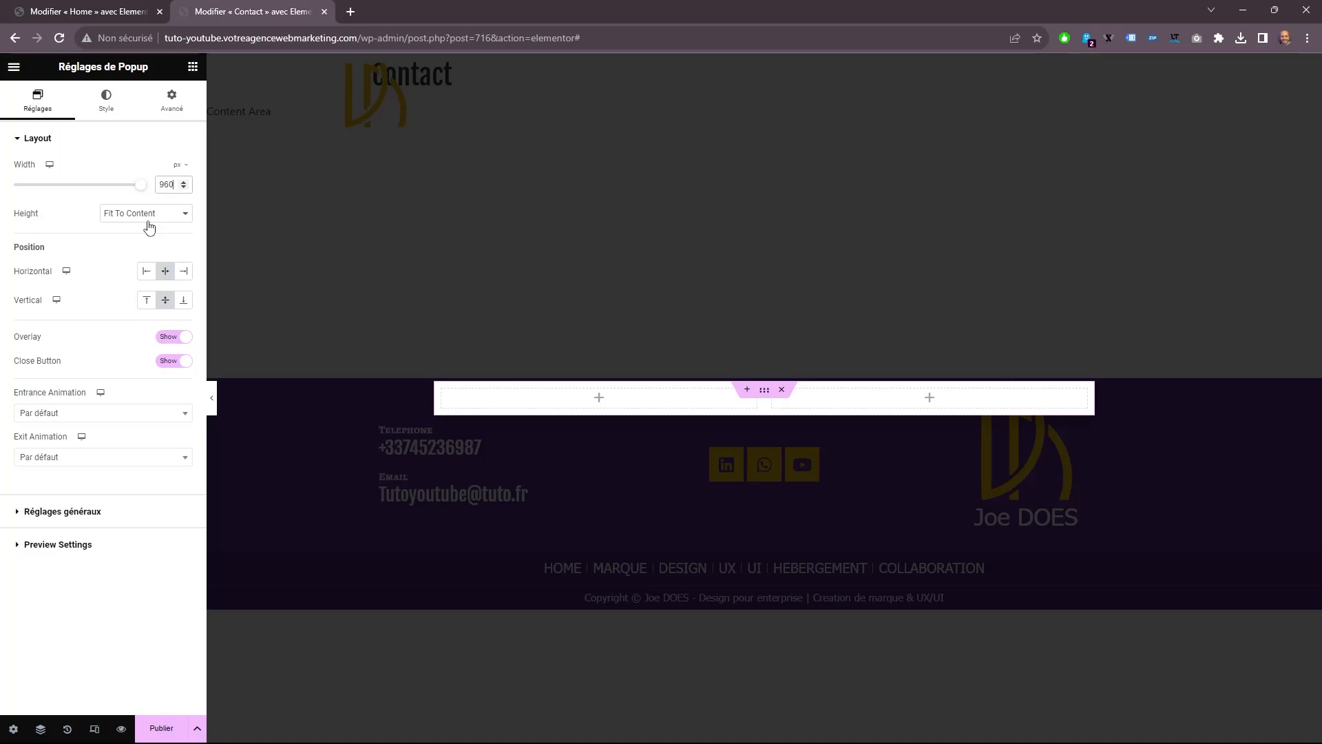
click(148, 272)
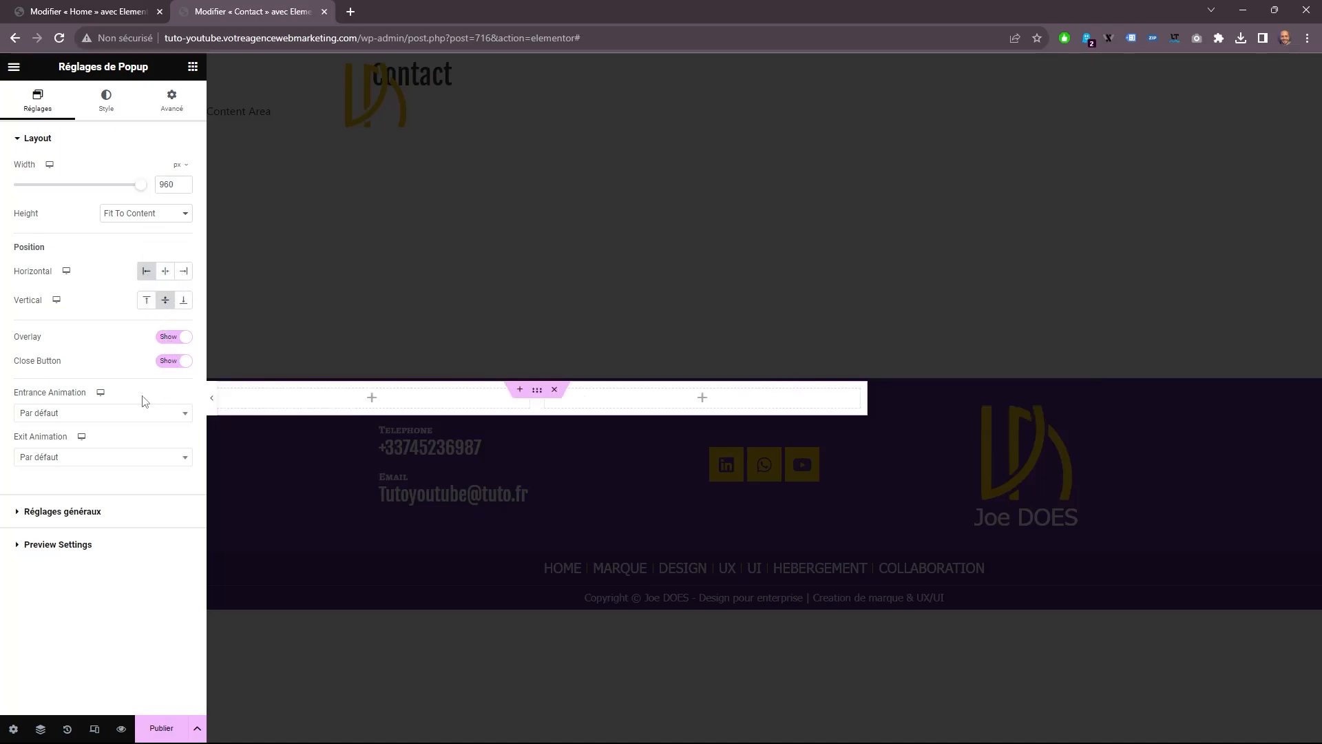
Set the popup's entrance animation to Fade In Left and its exit animation to Fade Out Left.
click(104, 413)
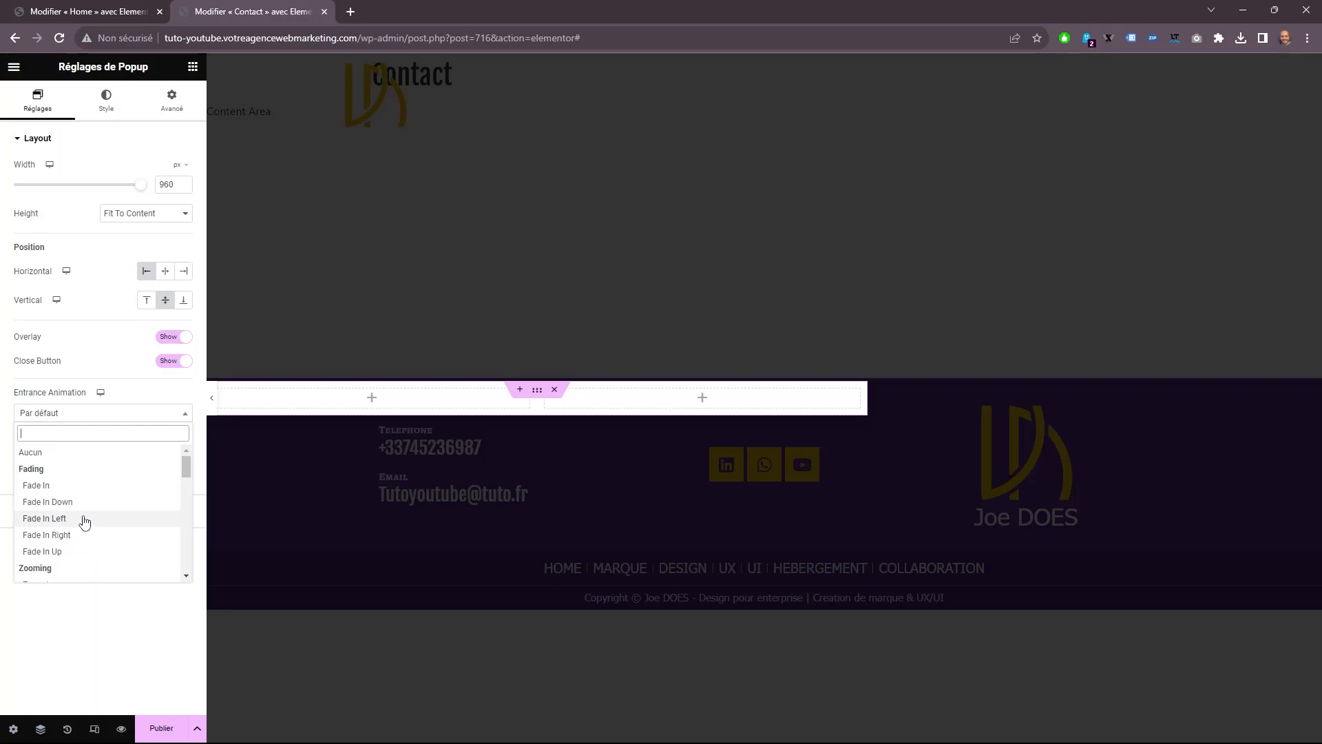
click(79, 519)
click(95, 457)
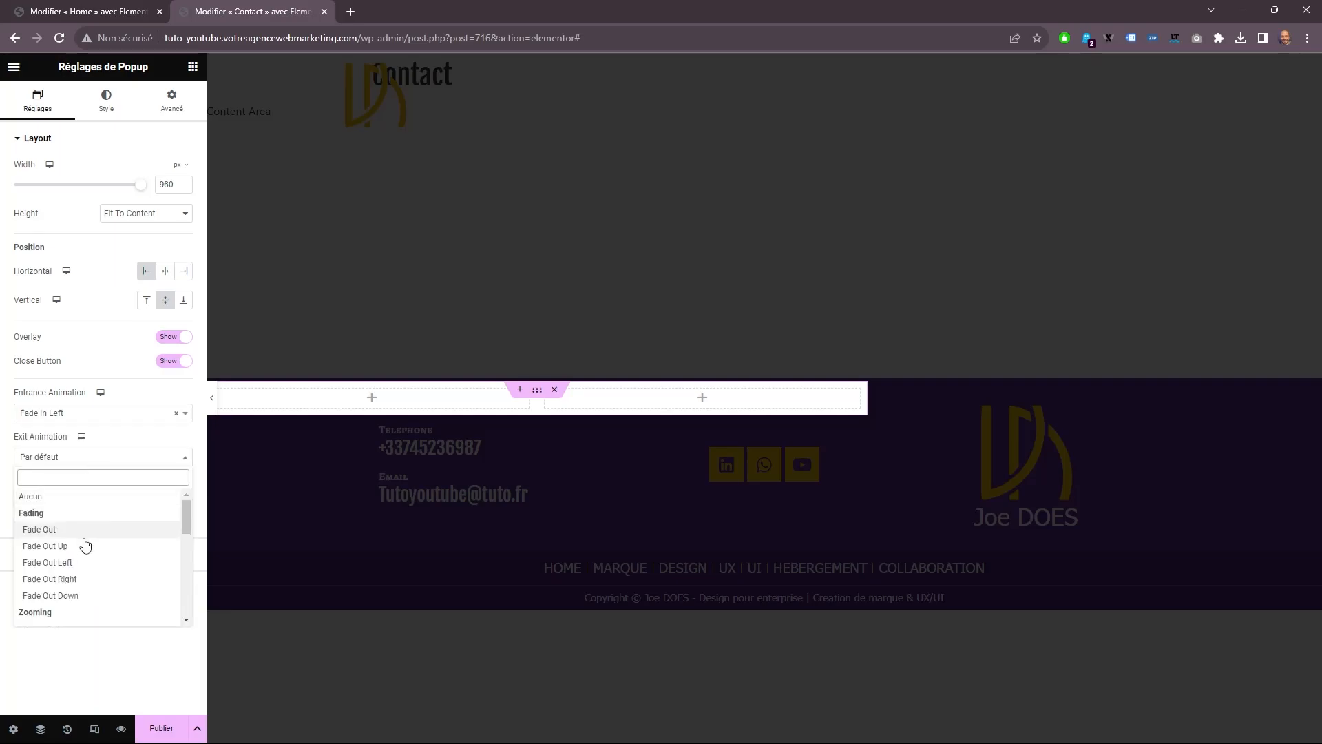
click(76, 564)
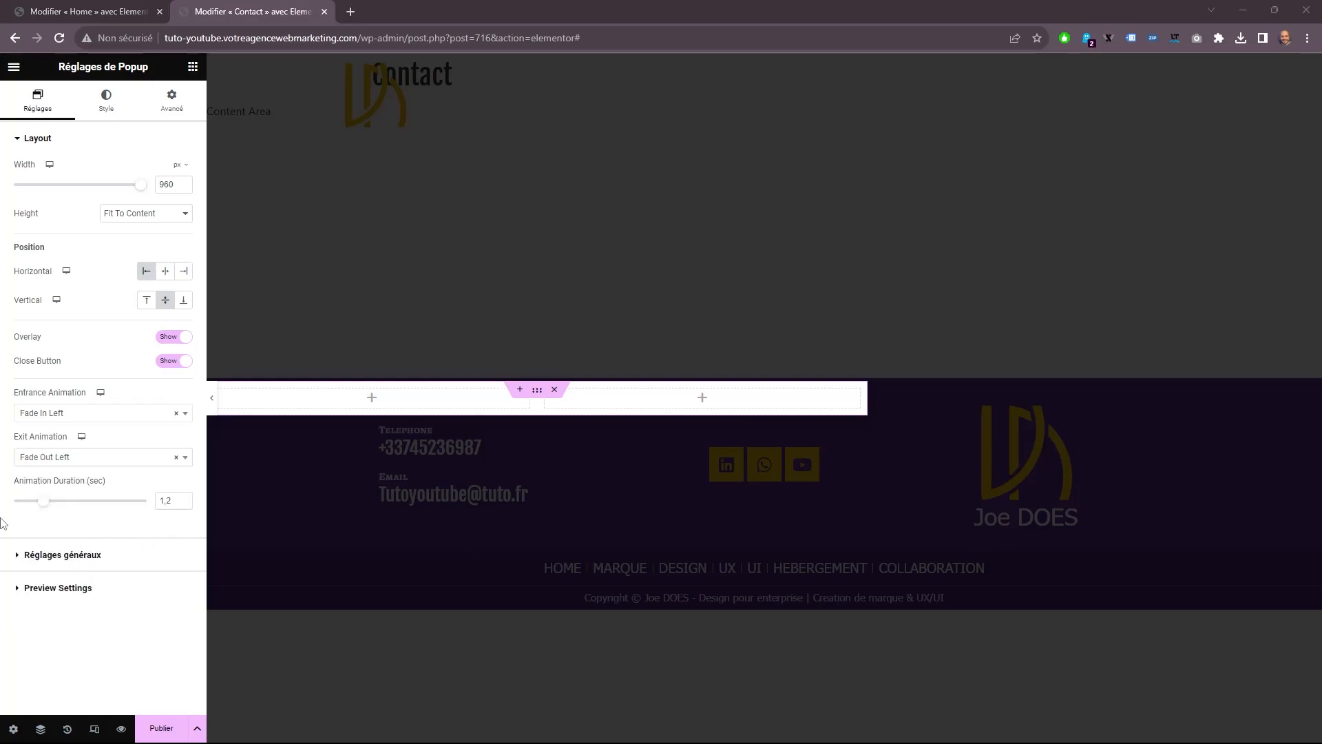
click(41, 554)
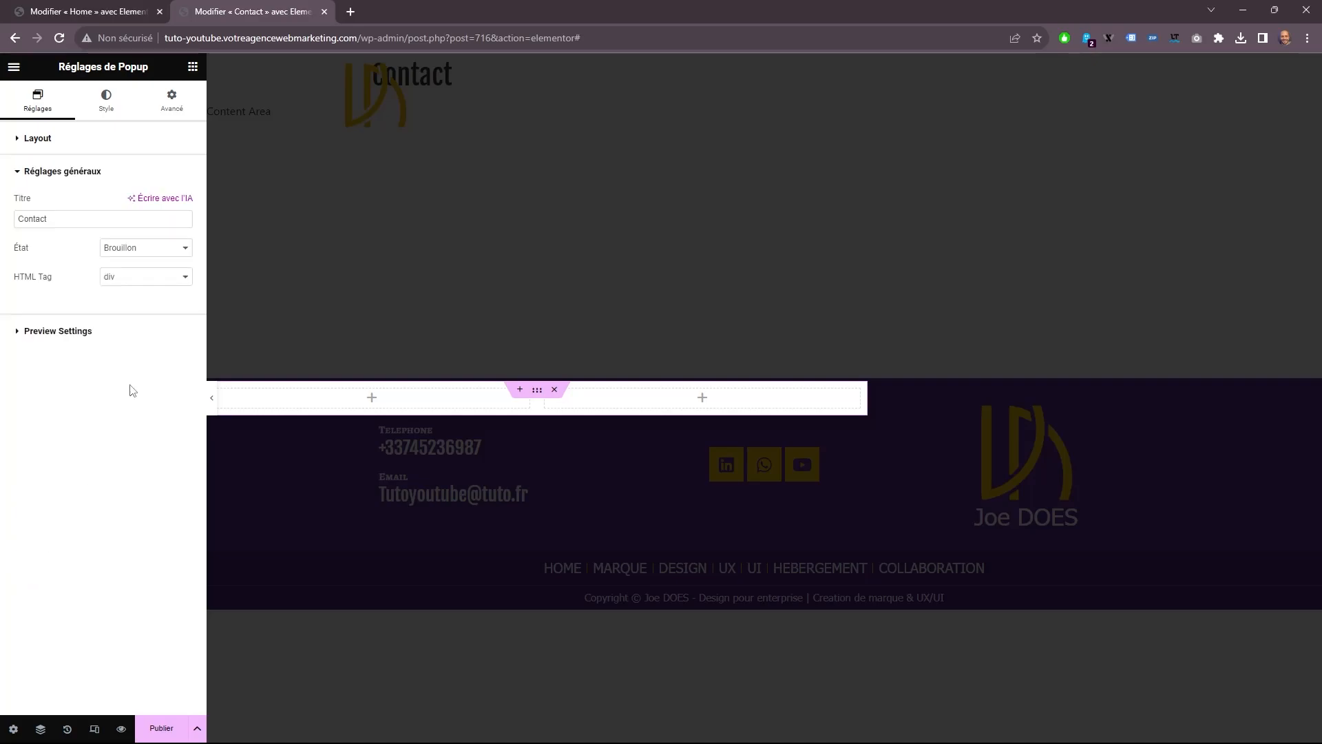
click(103, 331)
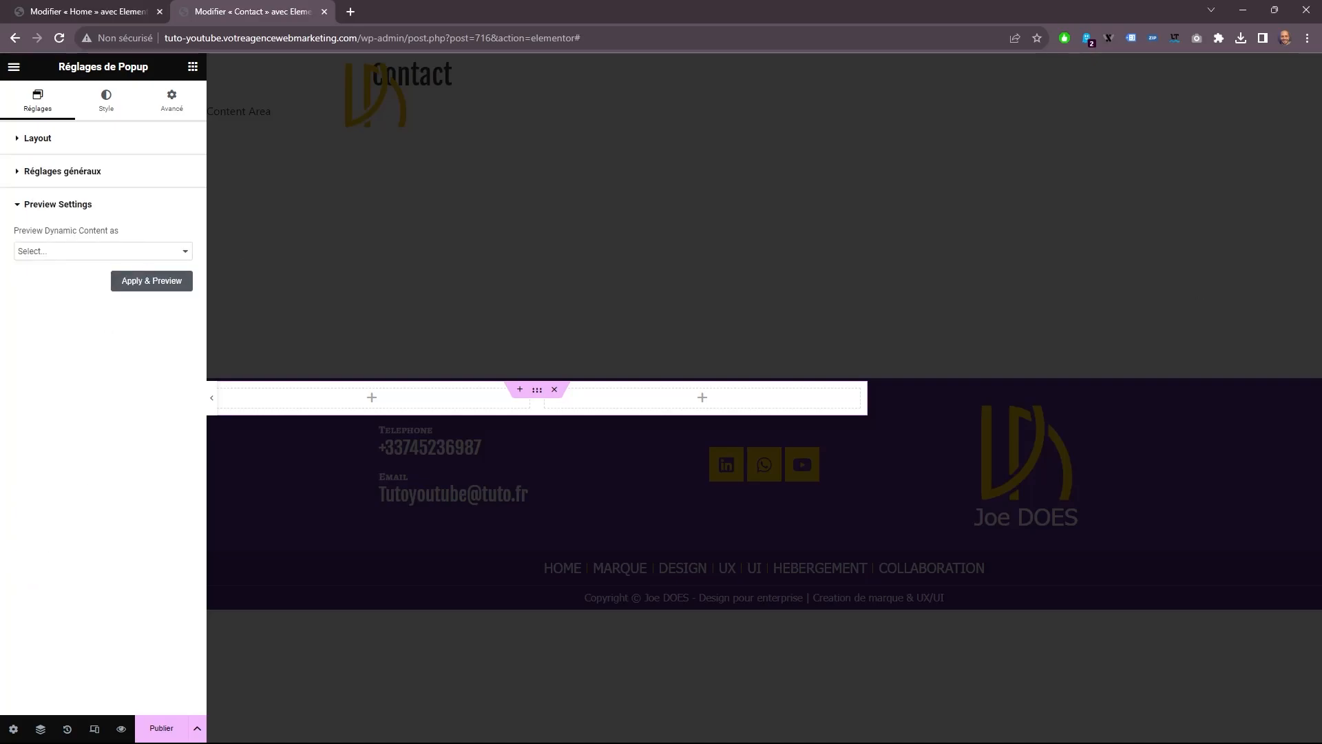
Review the popup's overlay and close button style settings.
click(102, 102)
click(40, 336)
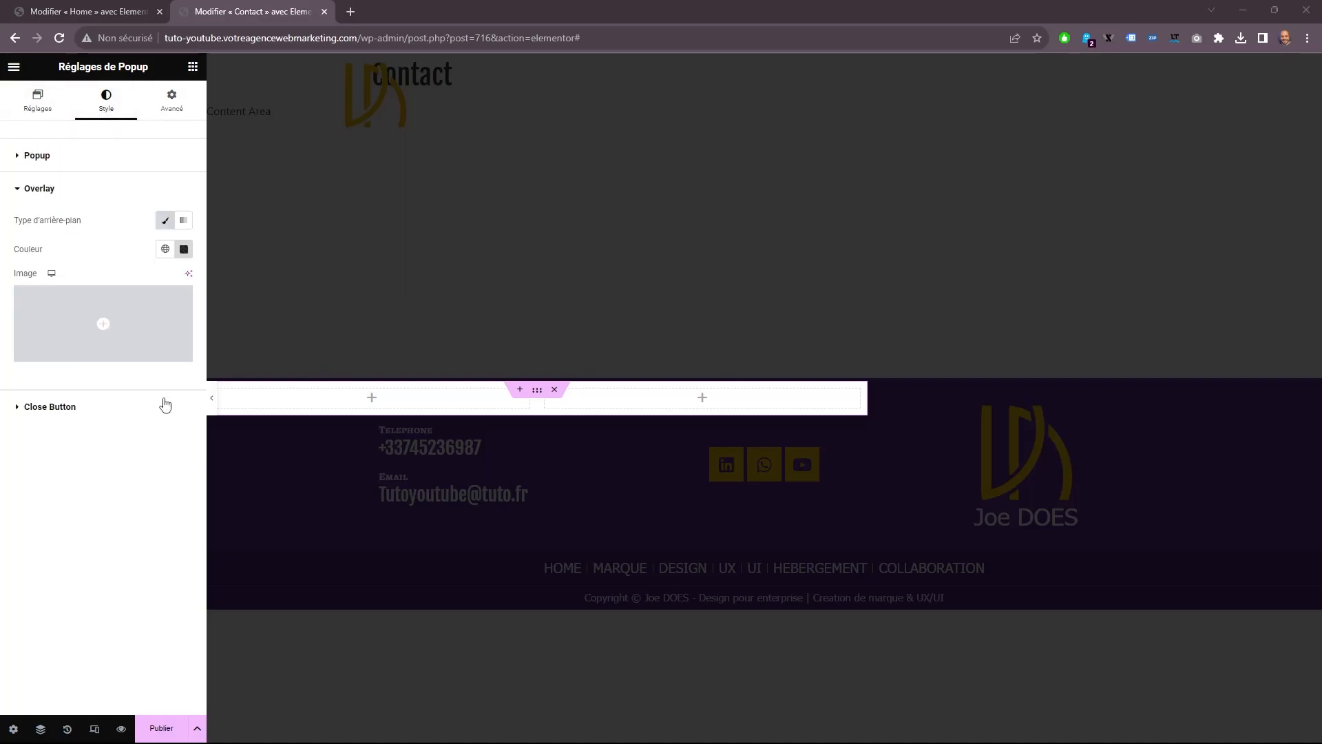
click(76, 407)
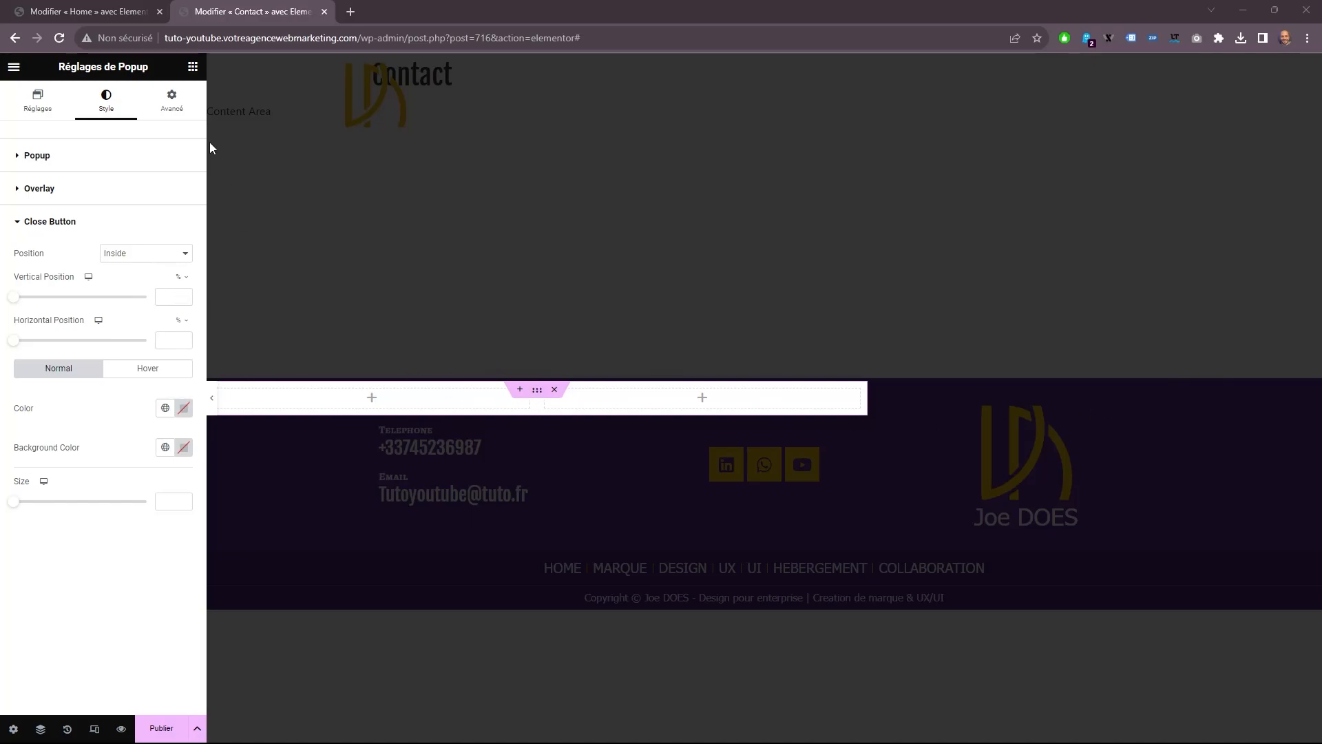
Fill the popup's first column with a heading, two text blocks, a second heading and an icon.
click(193, 66)
drag(152, 281, 327, 402)
click(193, 66)
drag(151, 347, 299, 457)
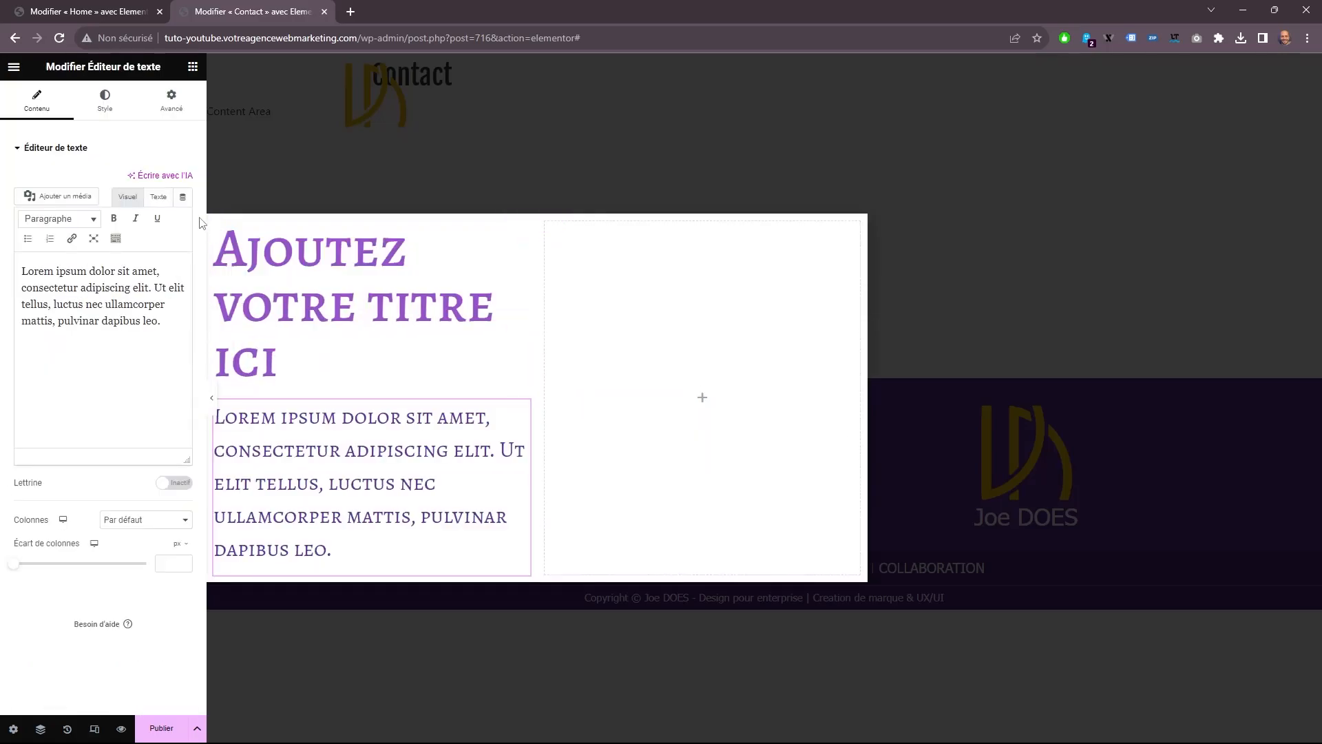
right_click(328, 491)
click(378, 487)
click(192, 66)
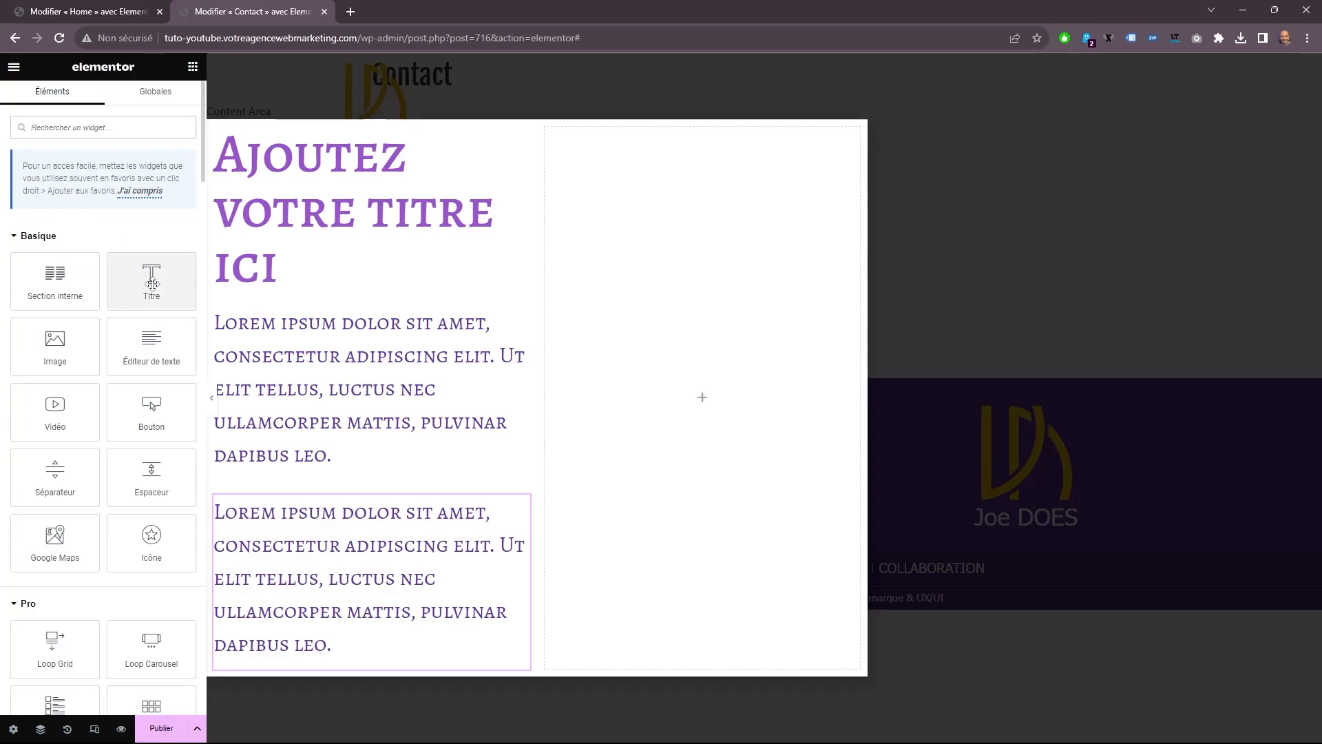
drag(152, 281, 407, 579)
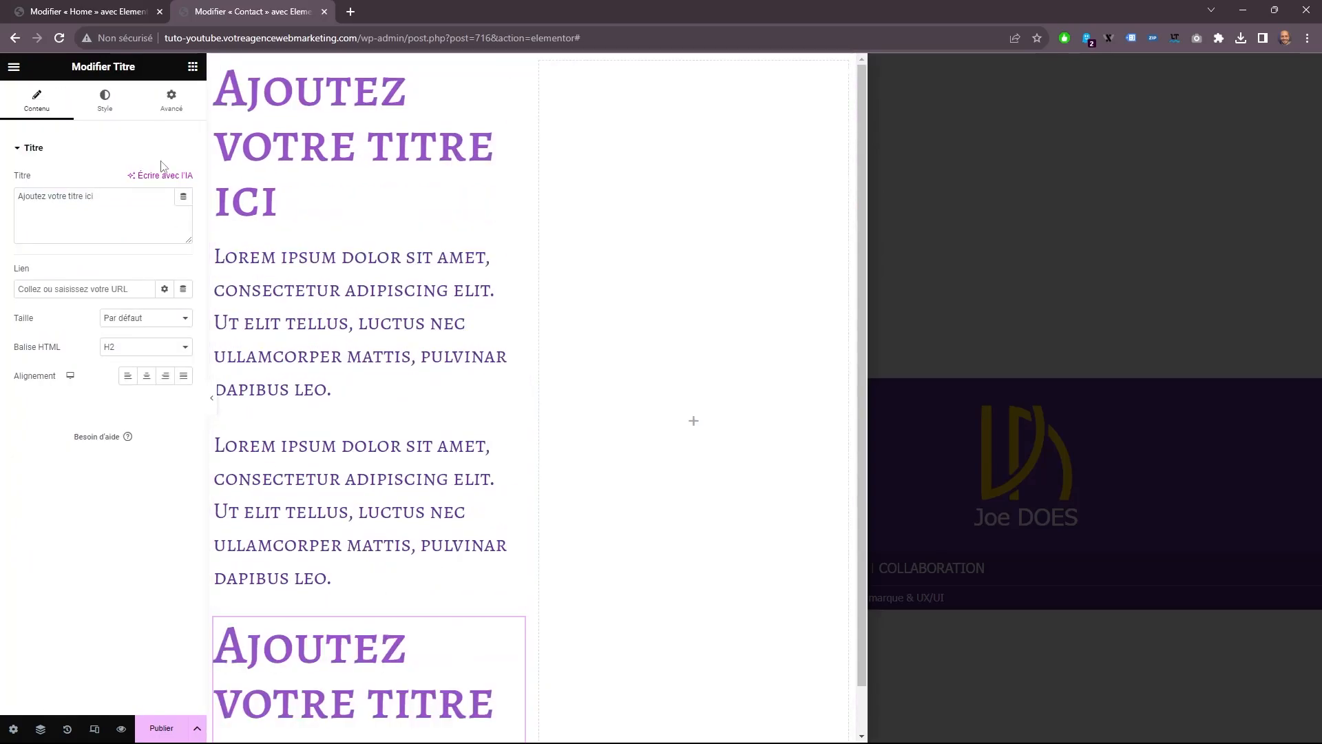
click(193, 66)
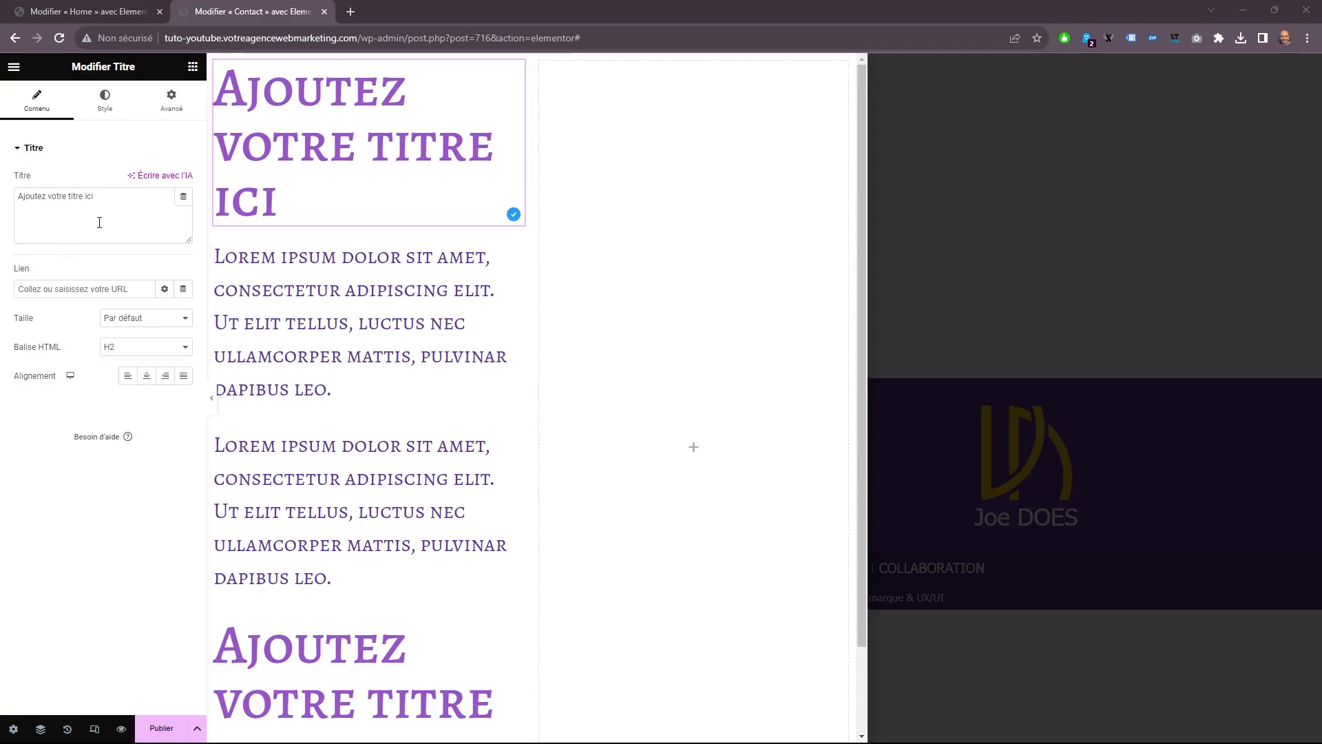
Set the first heading's text to "Contactez<br>moi" so it breaks over two lines.
drag(174, 219, 9, 225)
text(C)
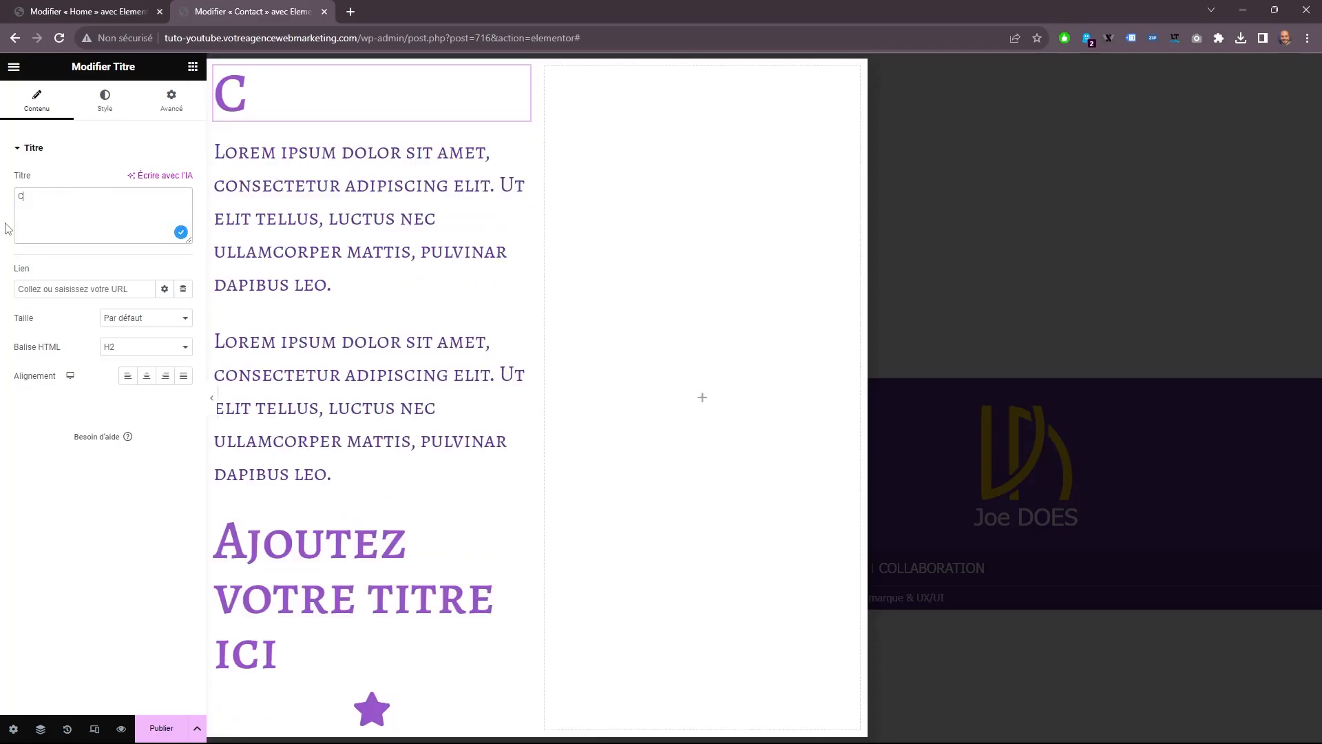
text(onctactez)
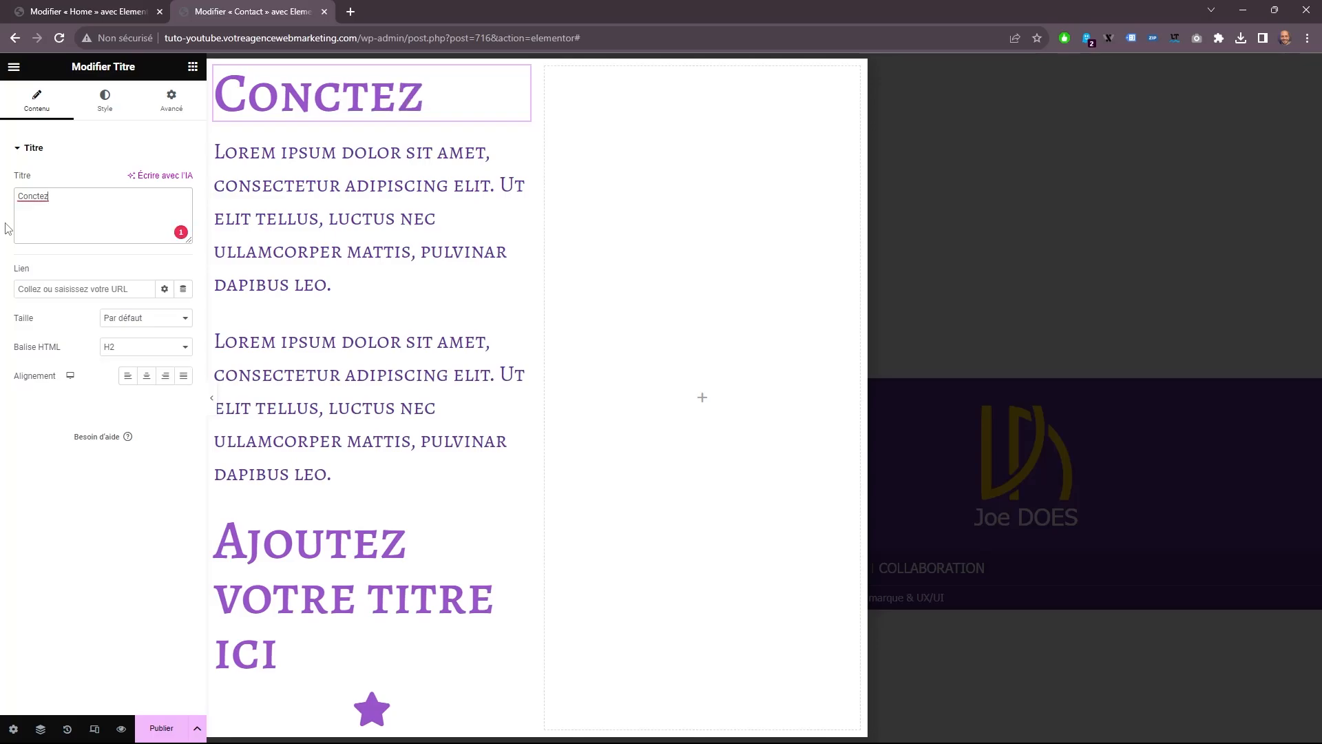
text(<br>moi)
click(38, 196)
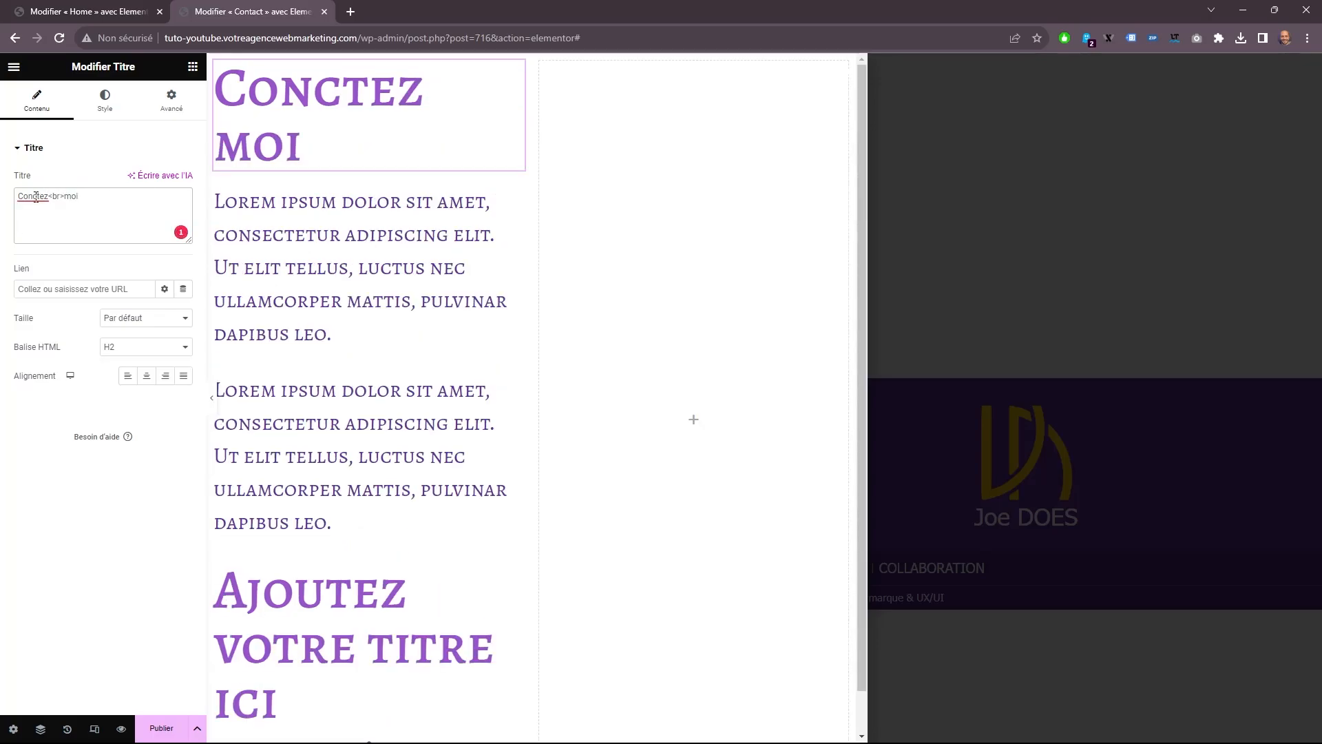
text(act)
click(41, 198)
click(76, 247)
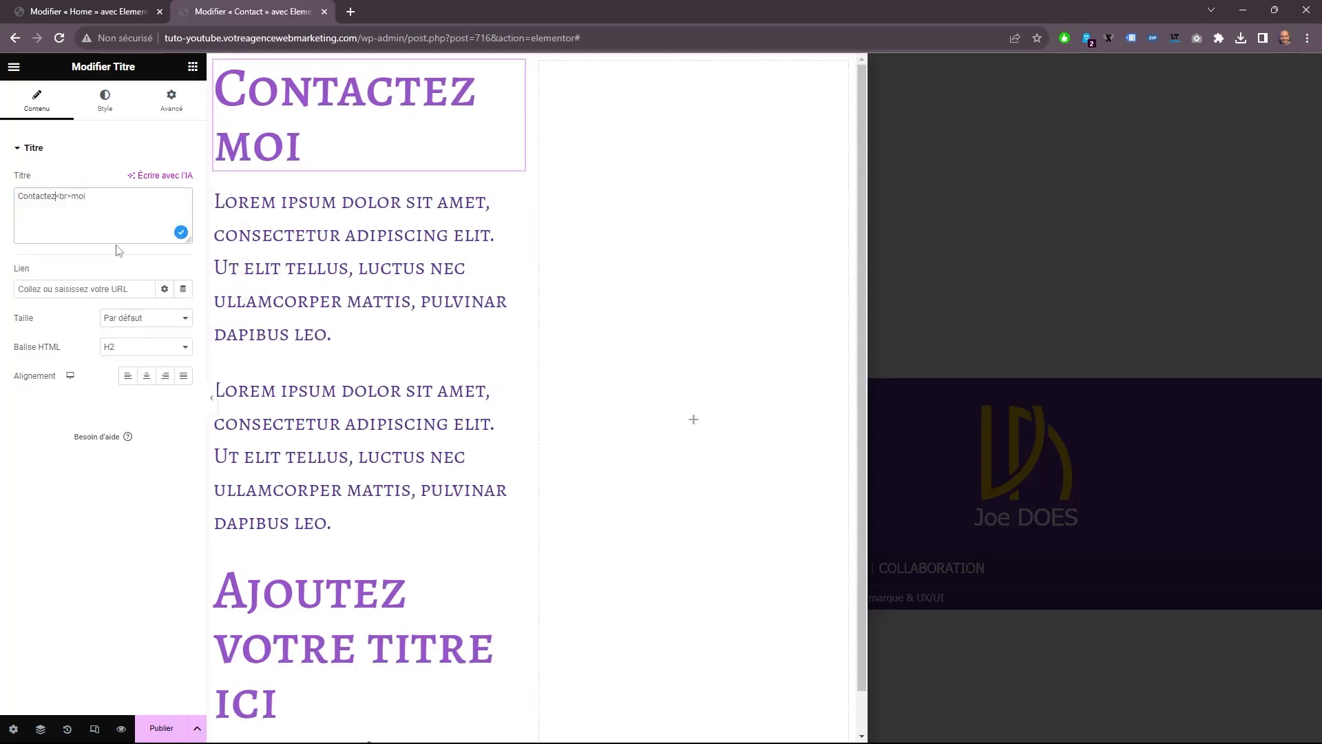
Write "Je vous répondrai dès que possible" and "ou vous pouvez nous appeller au" in the text blocks and the phone number in the second heading.
click(330, 303)
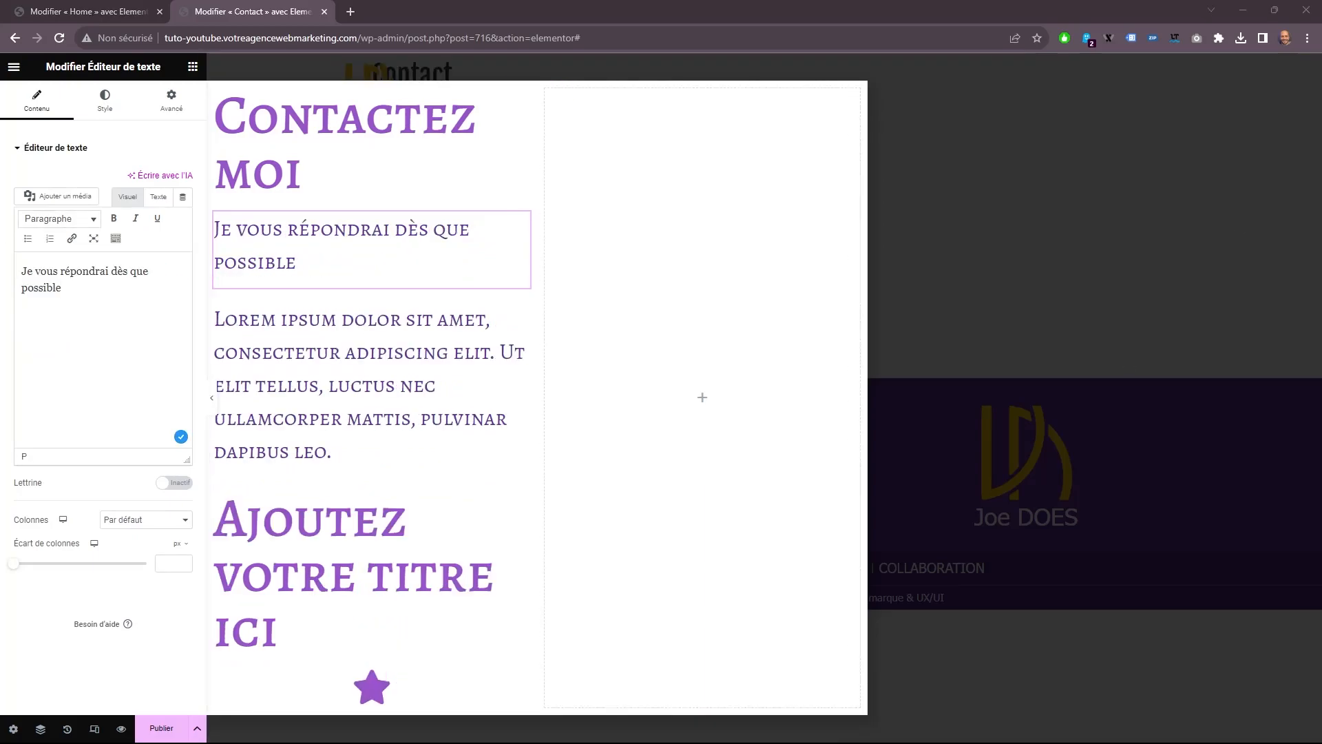
click(515, 452)
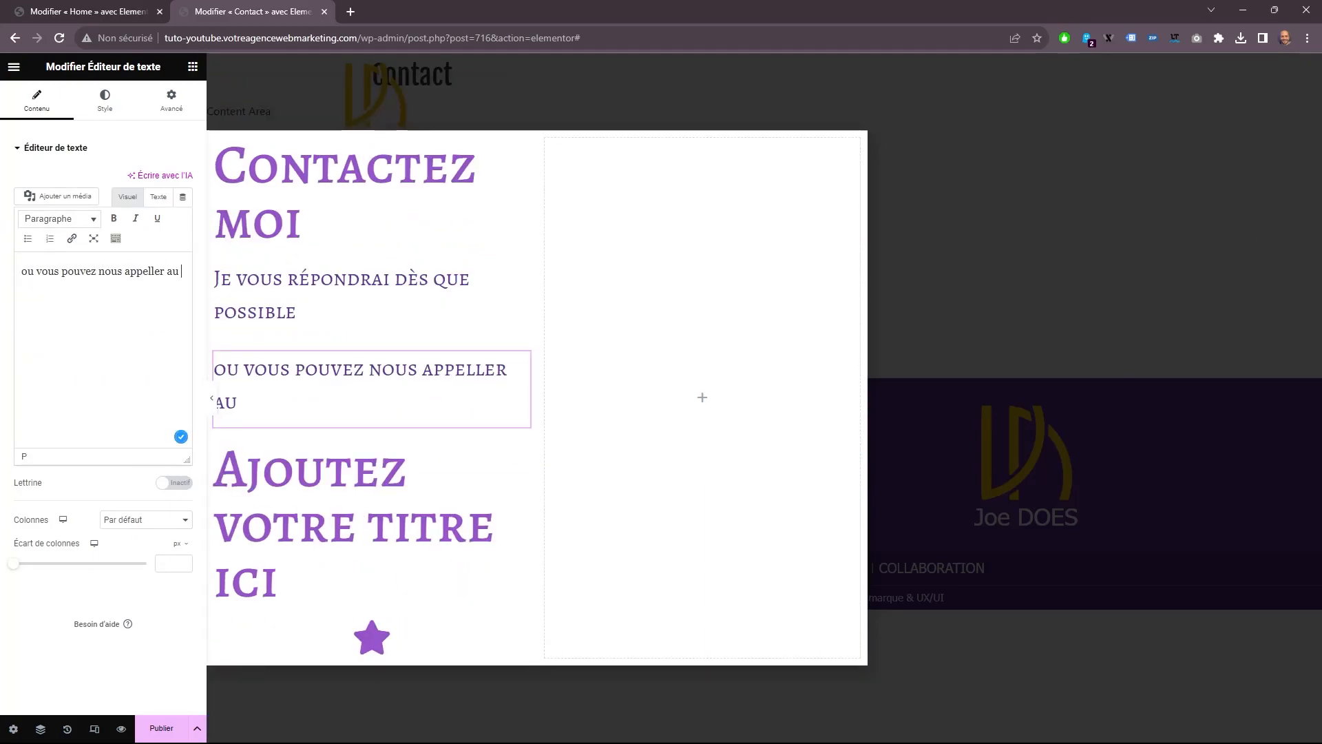
click(310, 527)
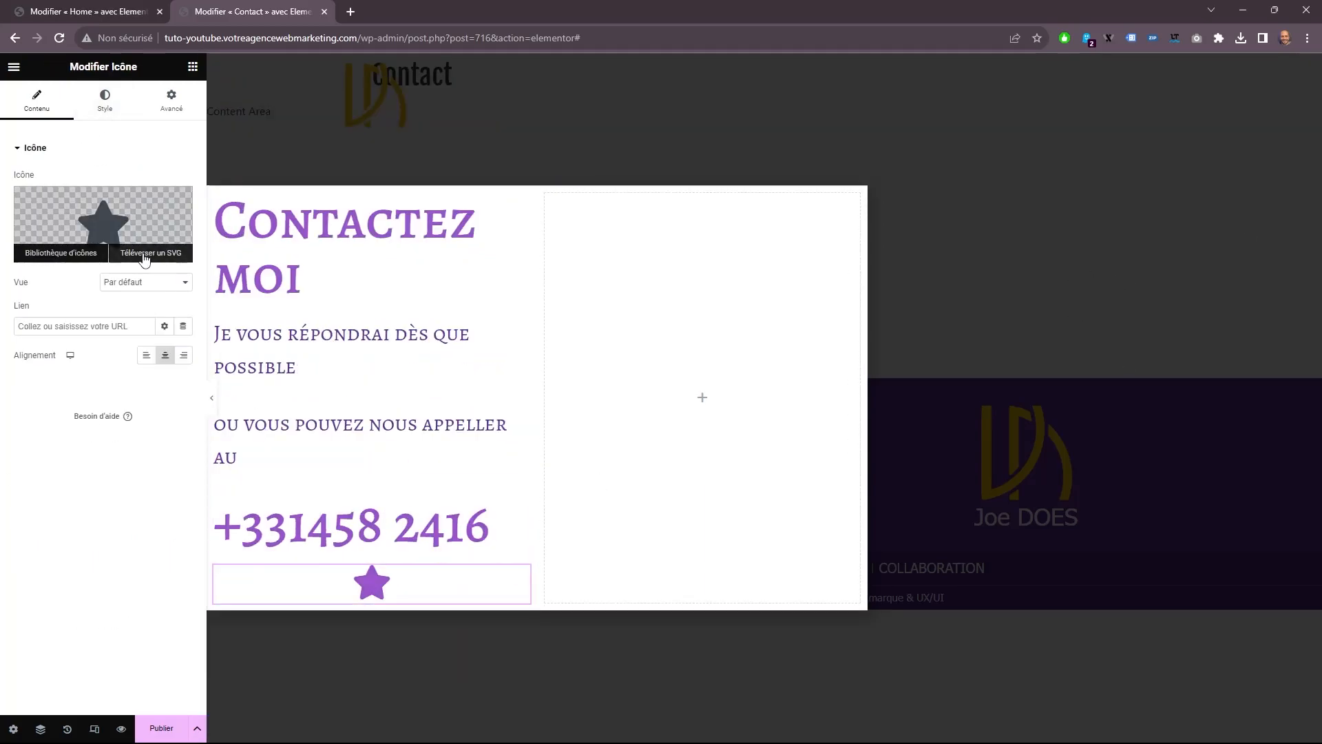
click(145, 256)
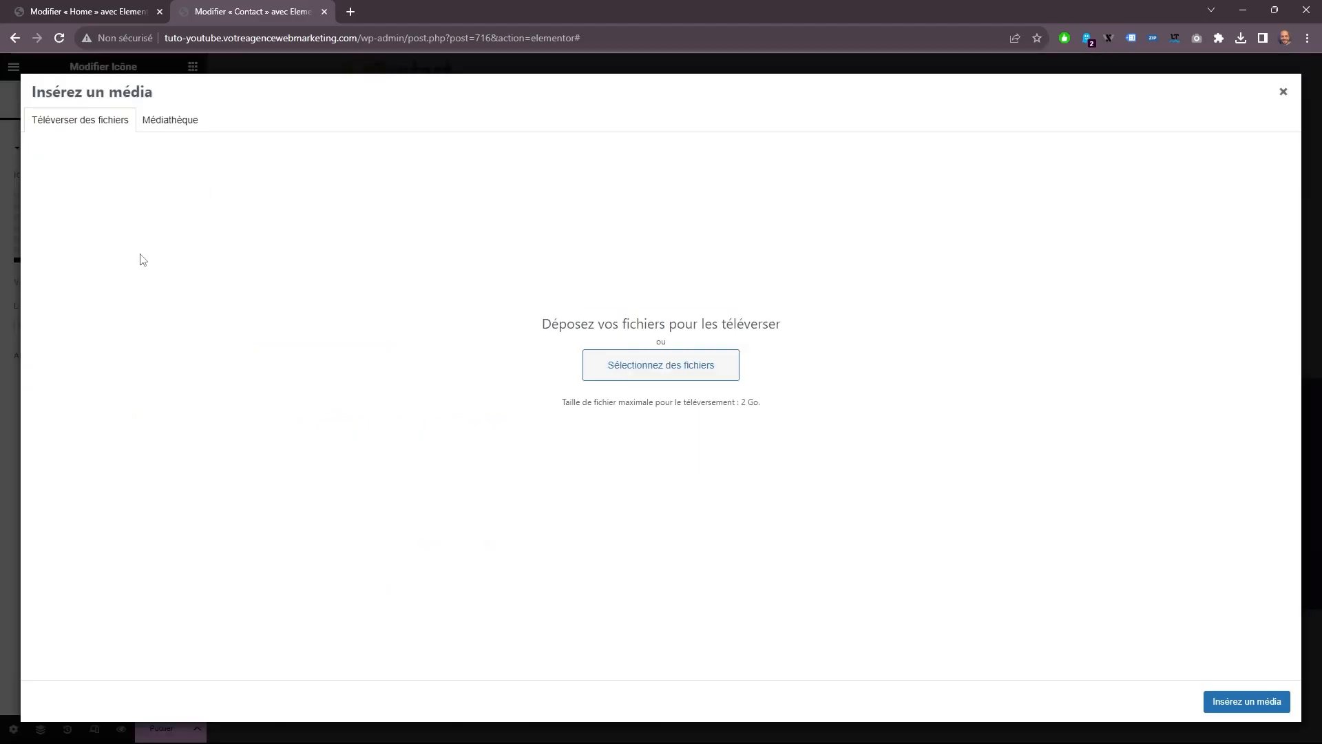
click(169, 122)
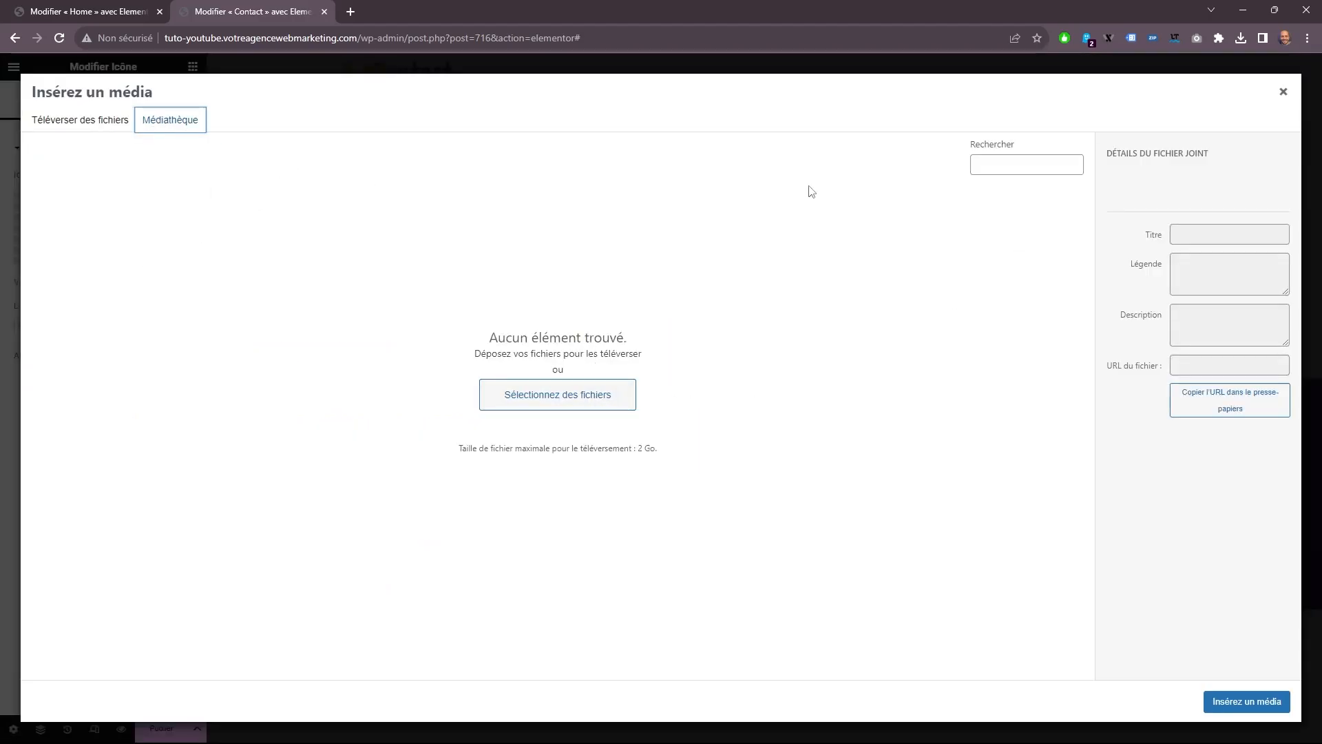
click(1284, 94)
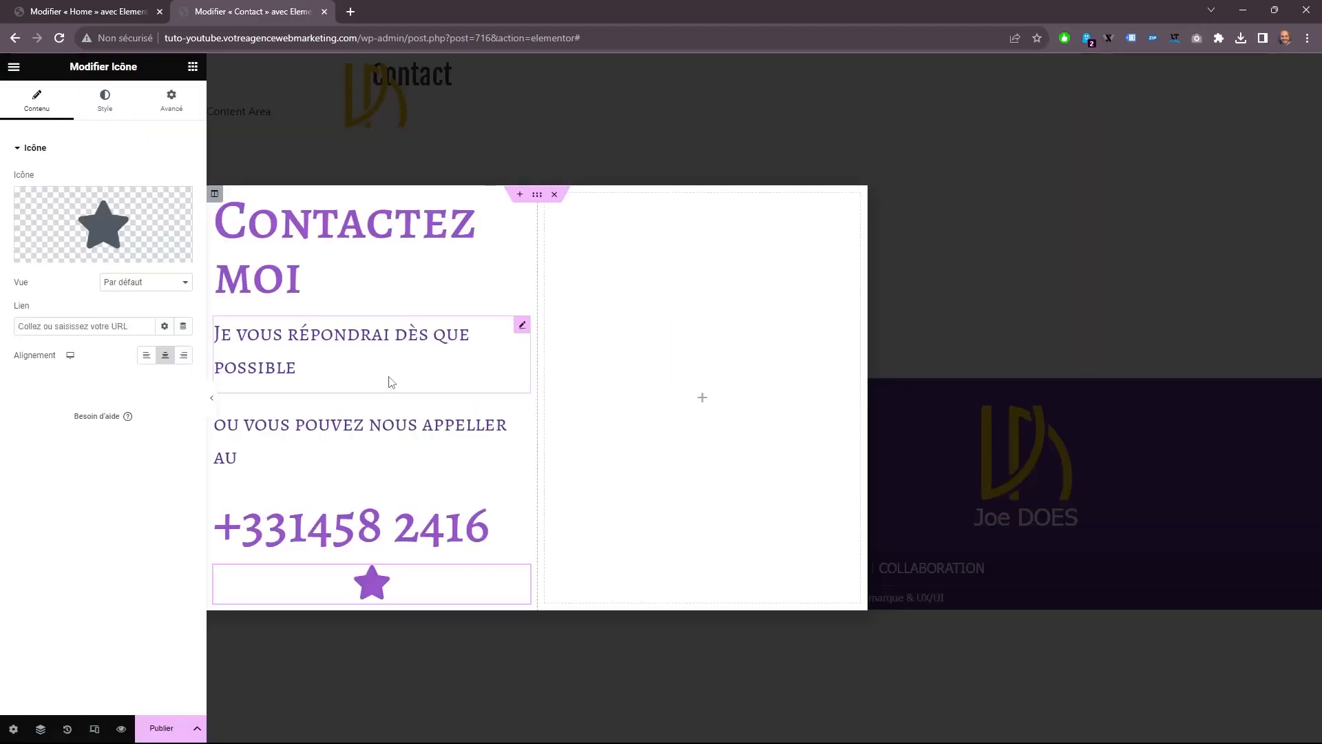
Search the icon library for "pho" and replace the star with the phone icon with sound waves.
click(62, 253)
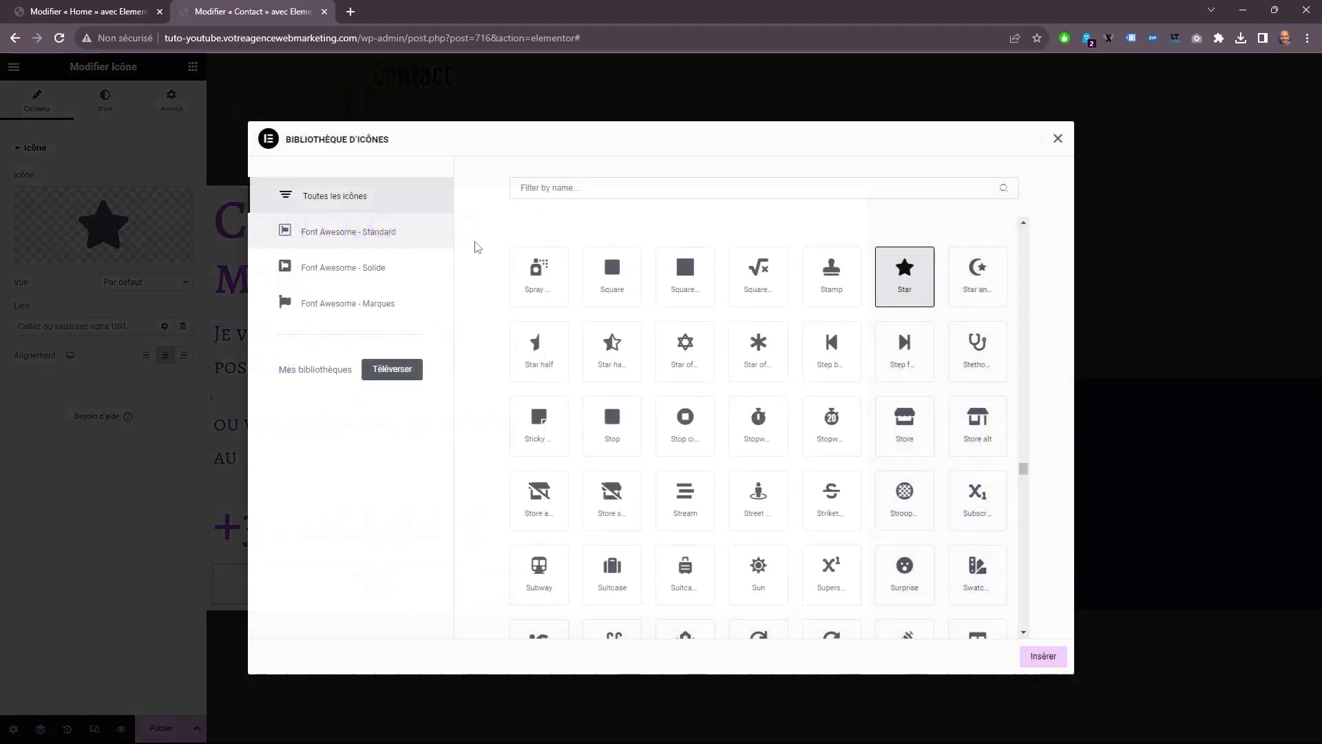
text(pho)
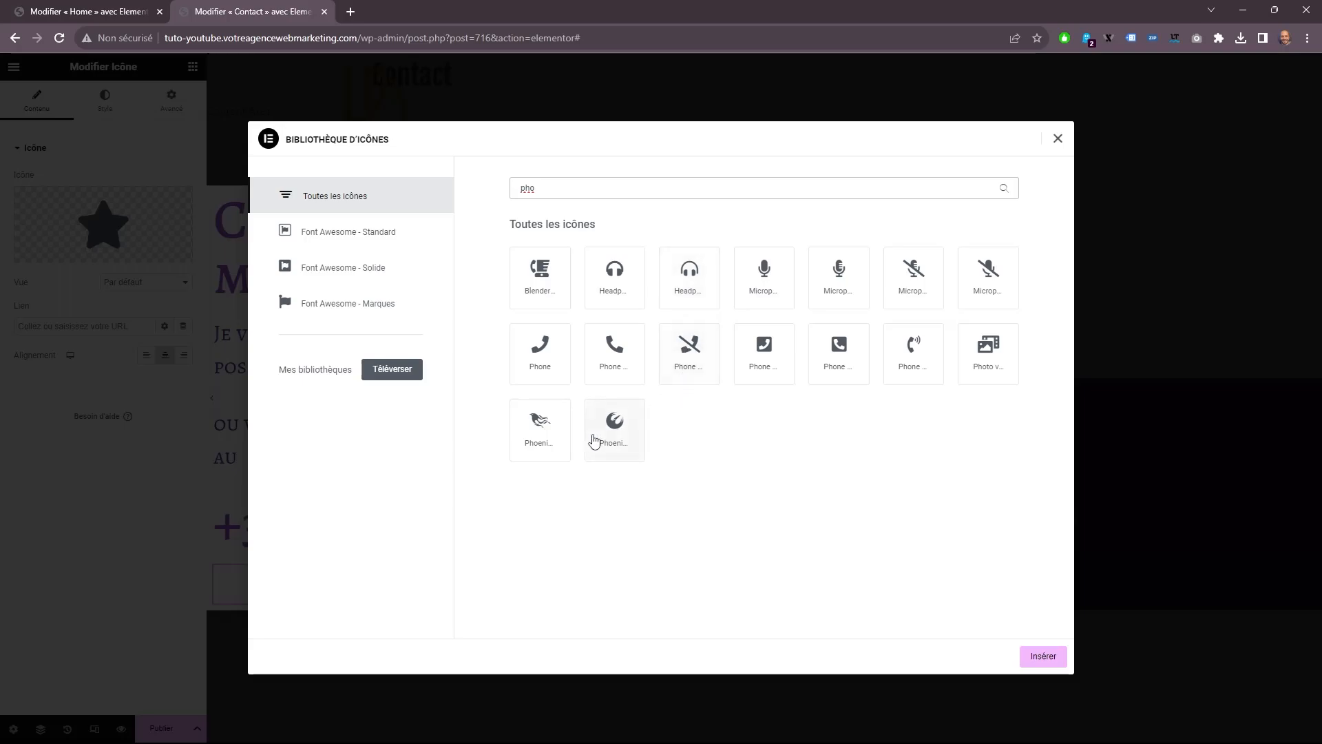
click(914, 352)
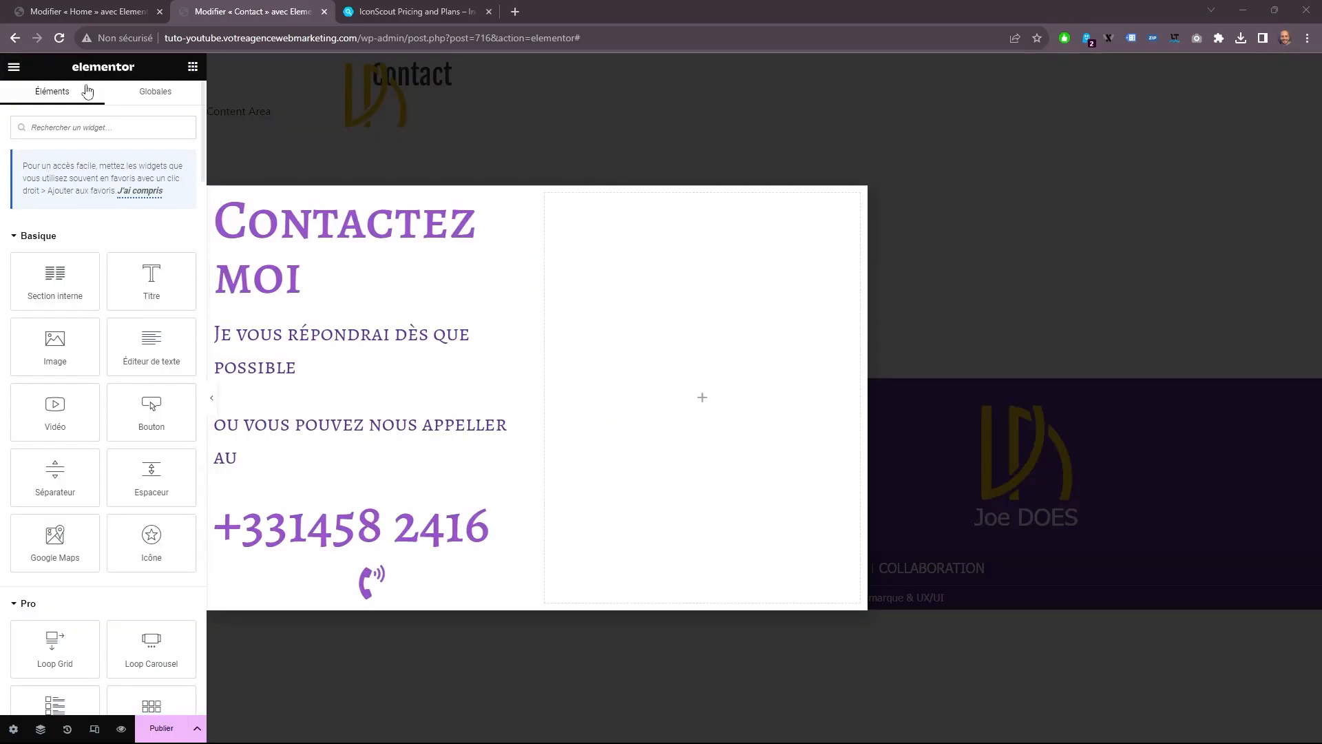
Set the Contactez moi heading's text color to white.
click(247, 259)
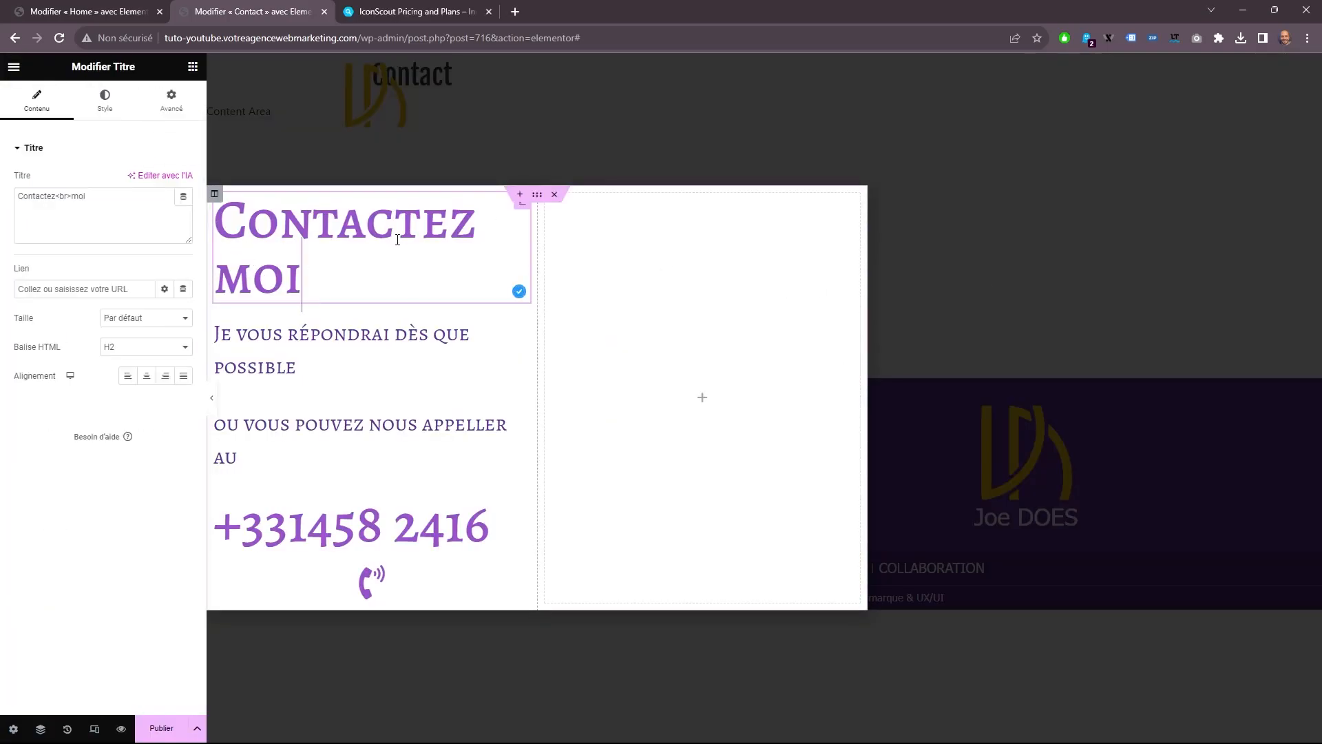
click(105, 100)
click(183, 179)
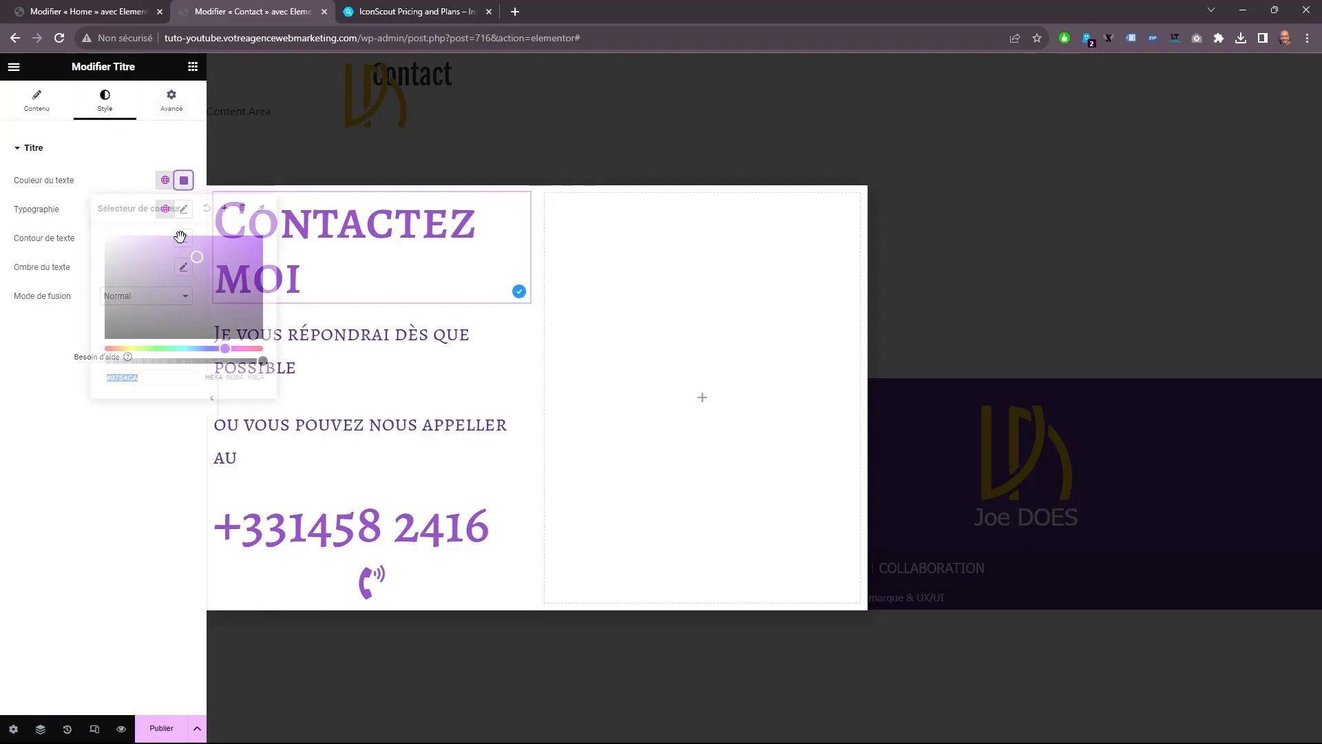
click(183, 209)
Set the Contactez moi heading's font to Fjalla One at 96 px.
click(183, 209)
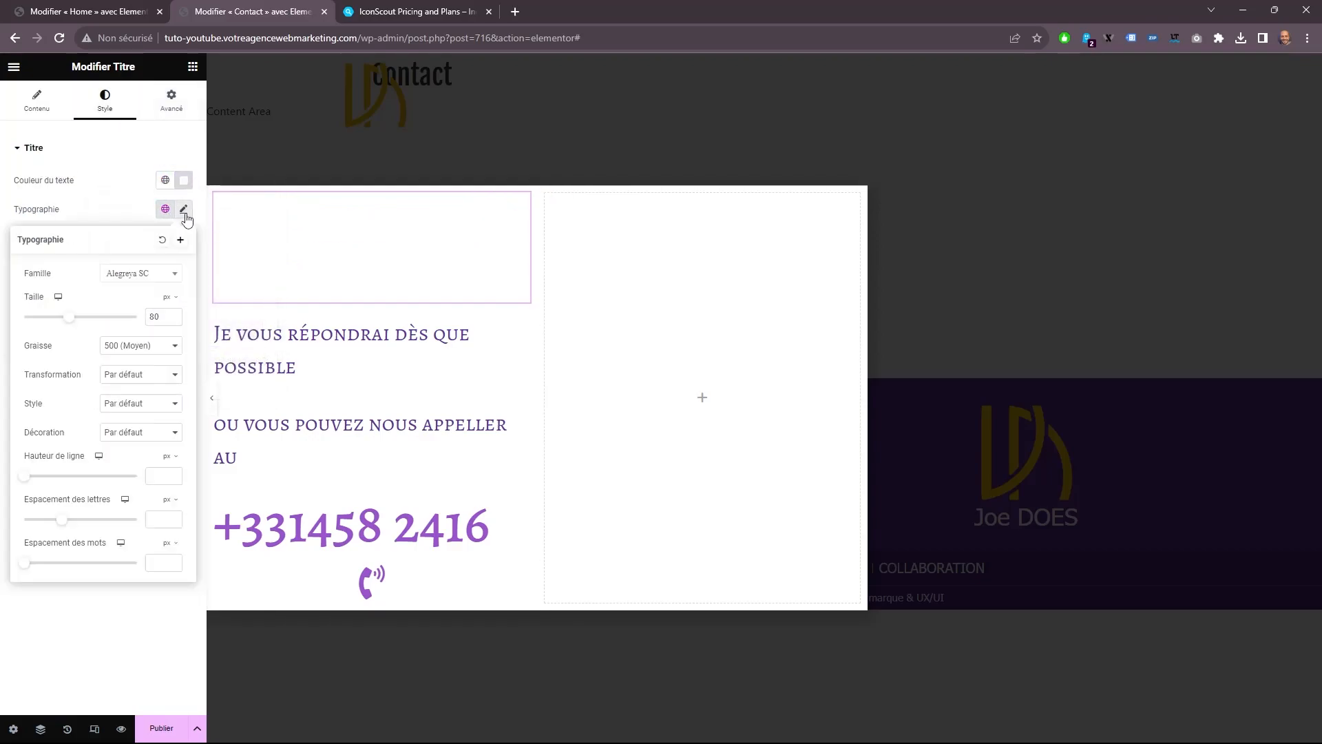
click(147, 270)
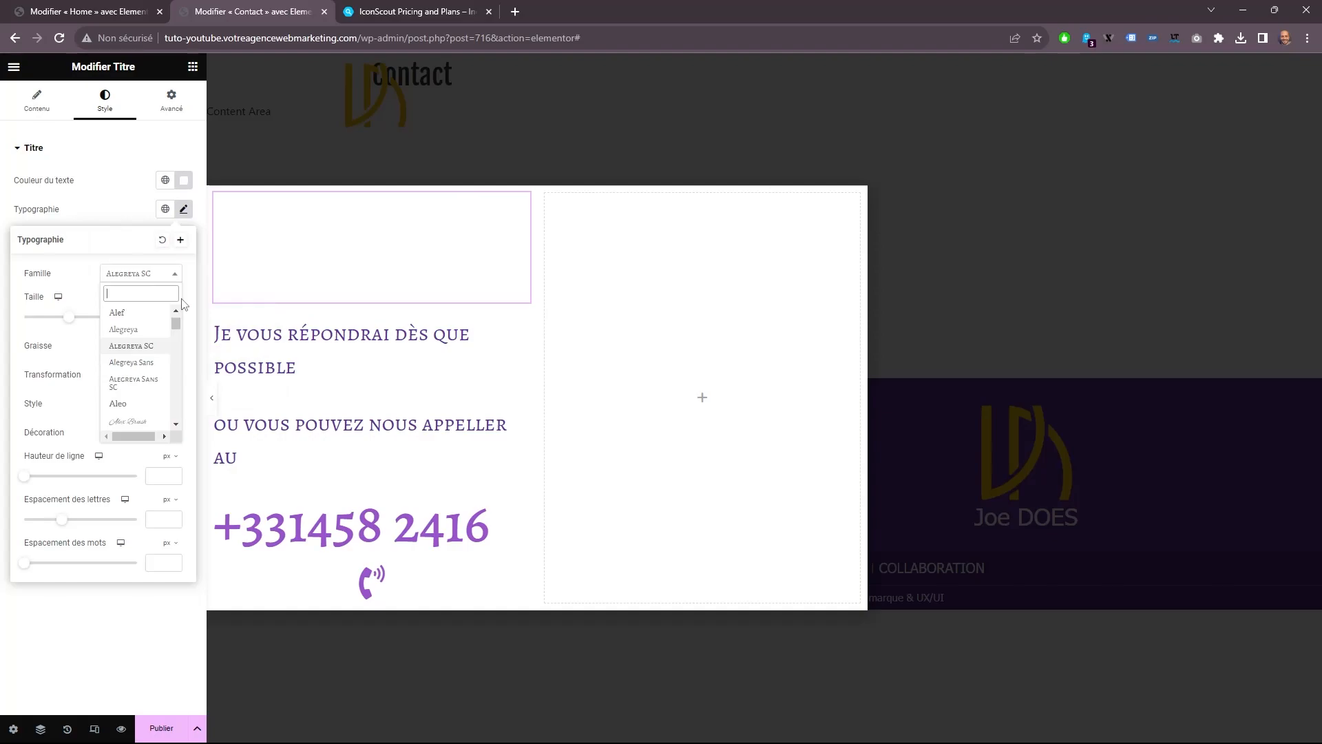
text(fj)
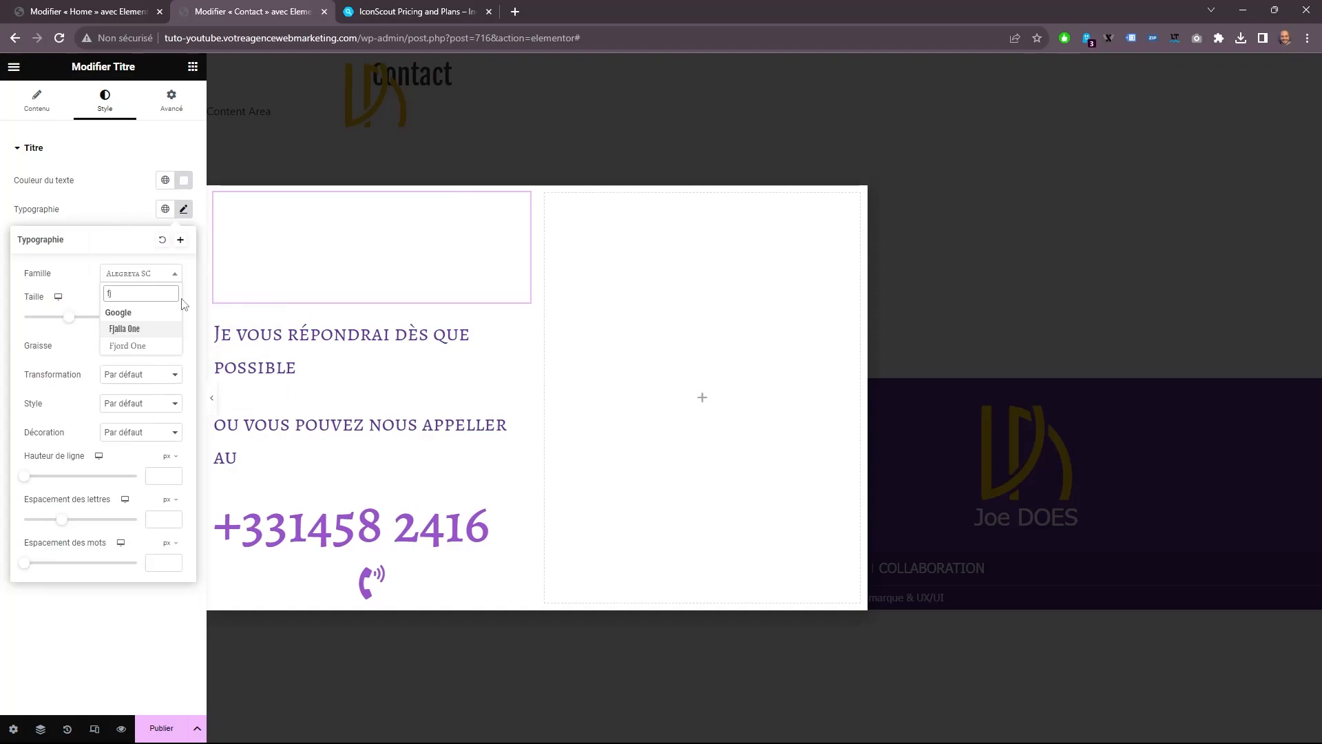
click(160, 327)
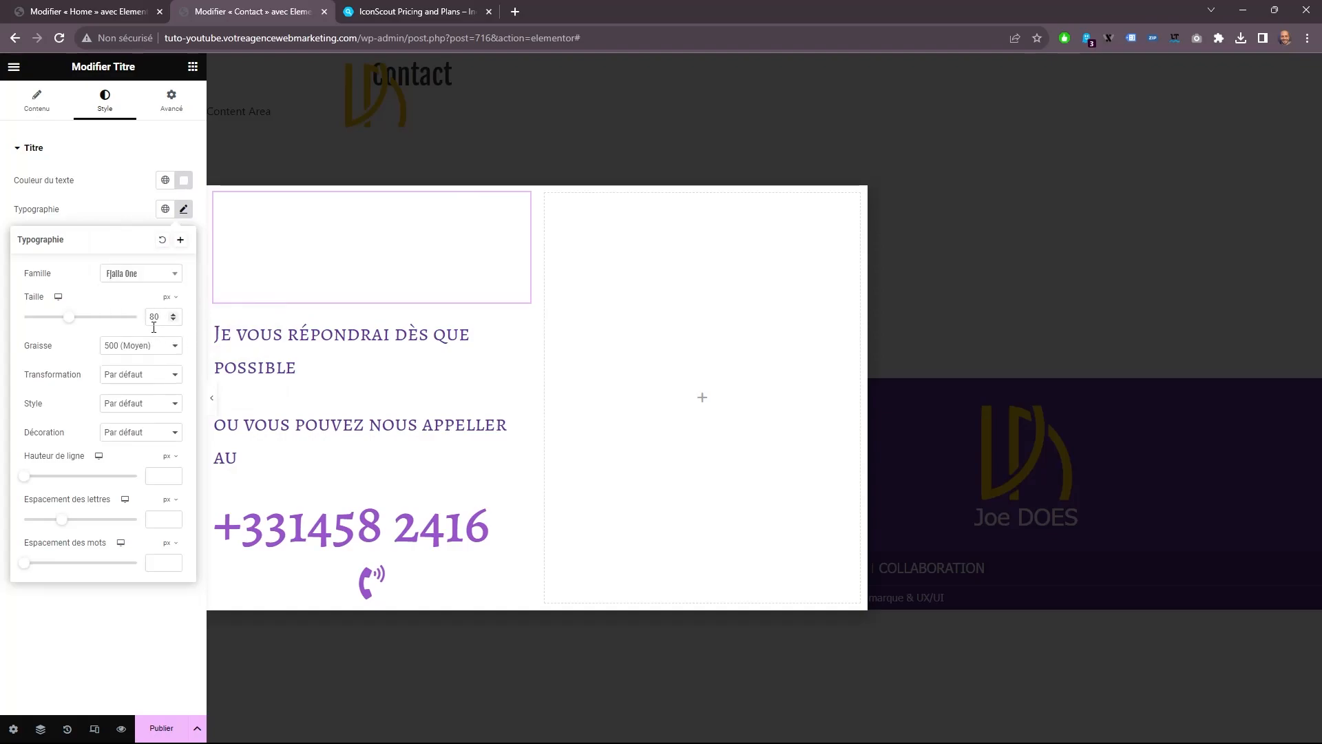
text(96)
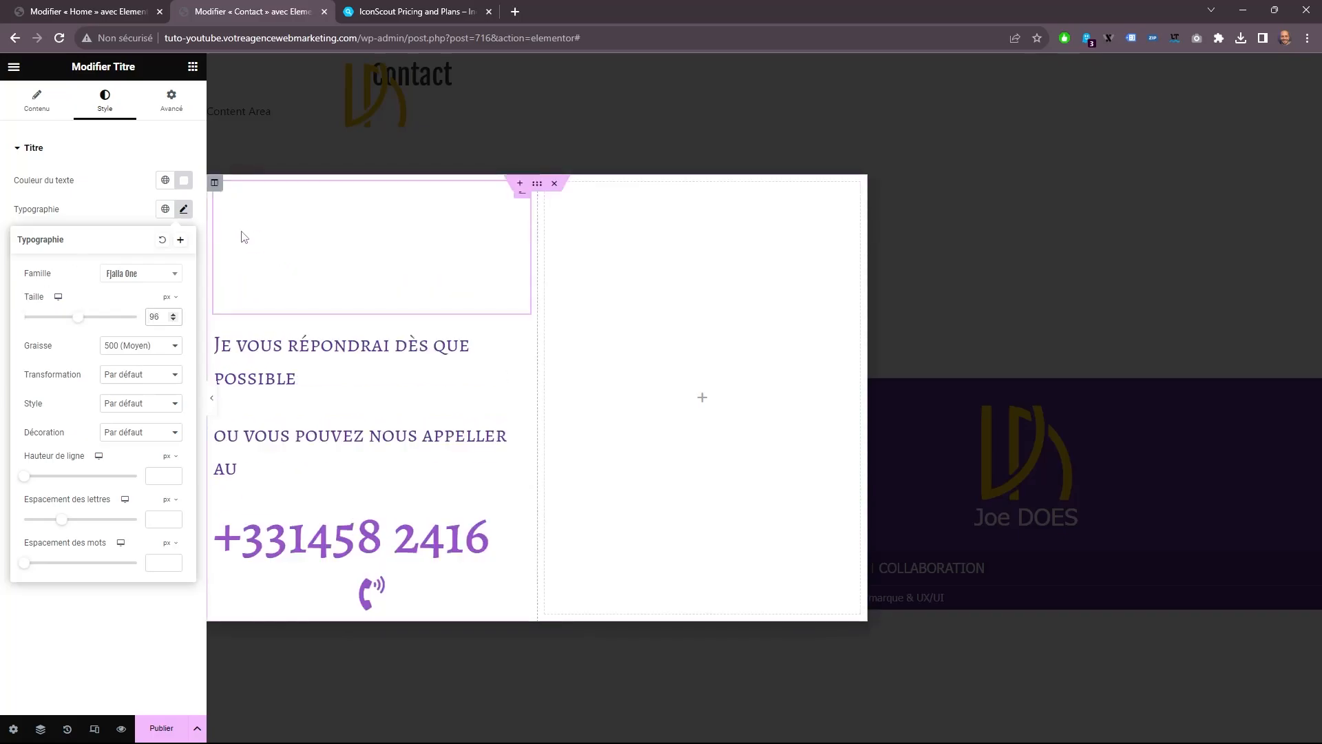
Give the popup's first column a solid background in the site's global dark purple.
click(214, 182)
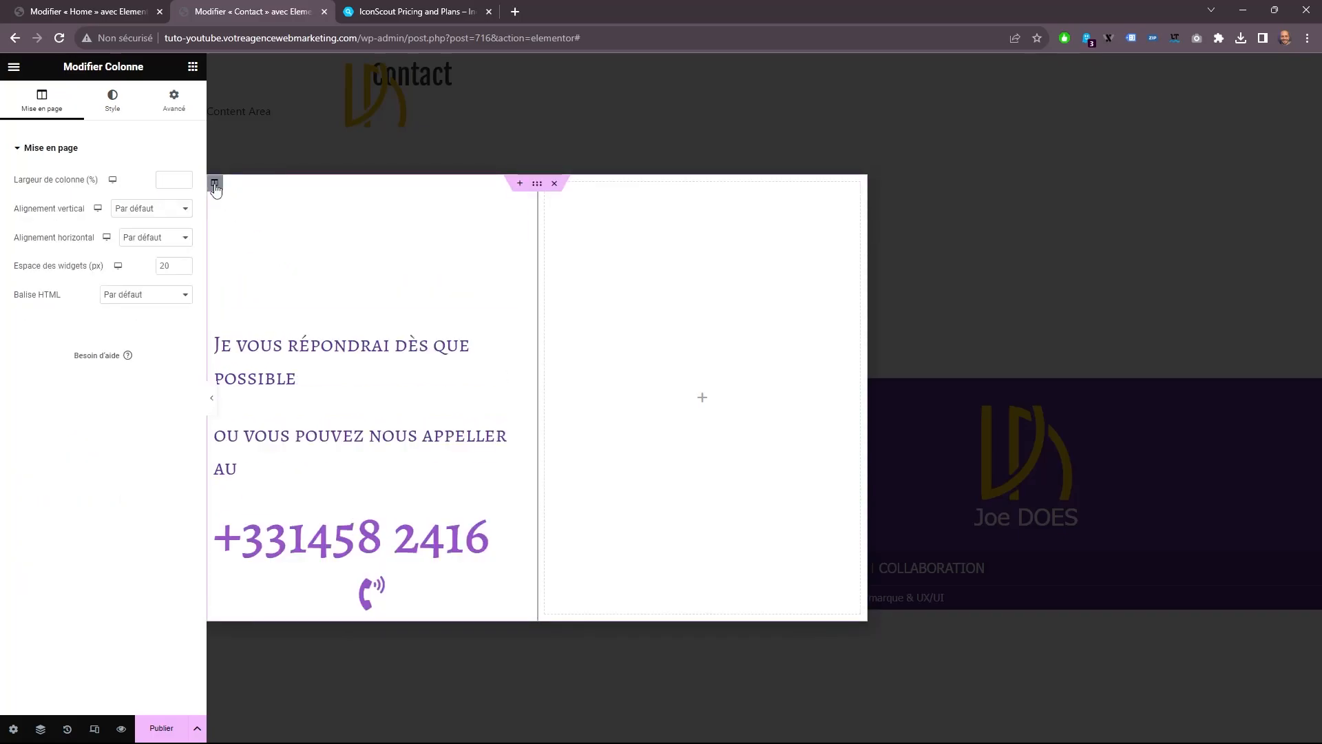
click(110, 104)
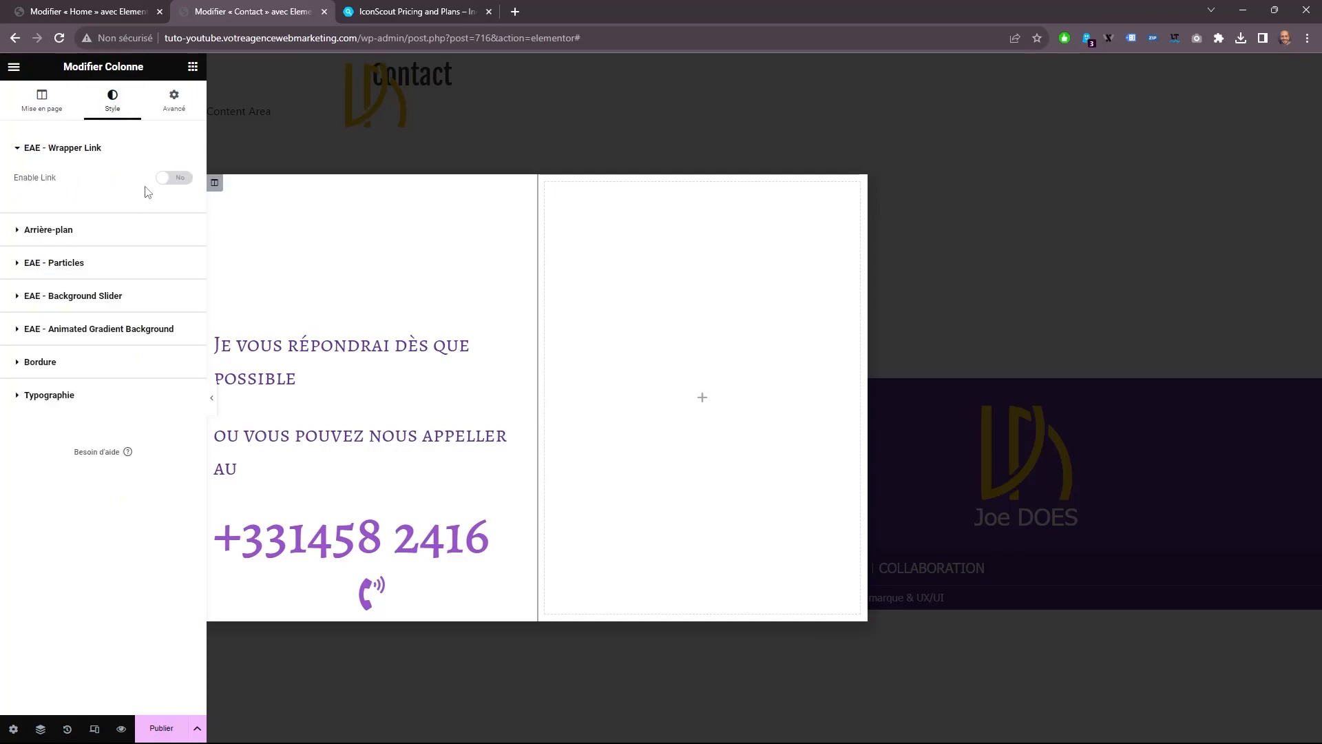
click(128, 234)
click(146, 241)
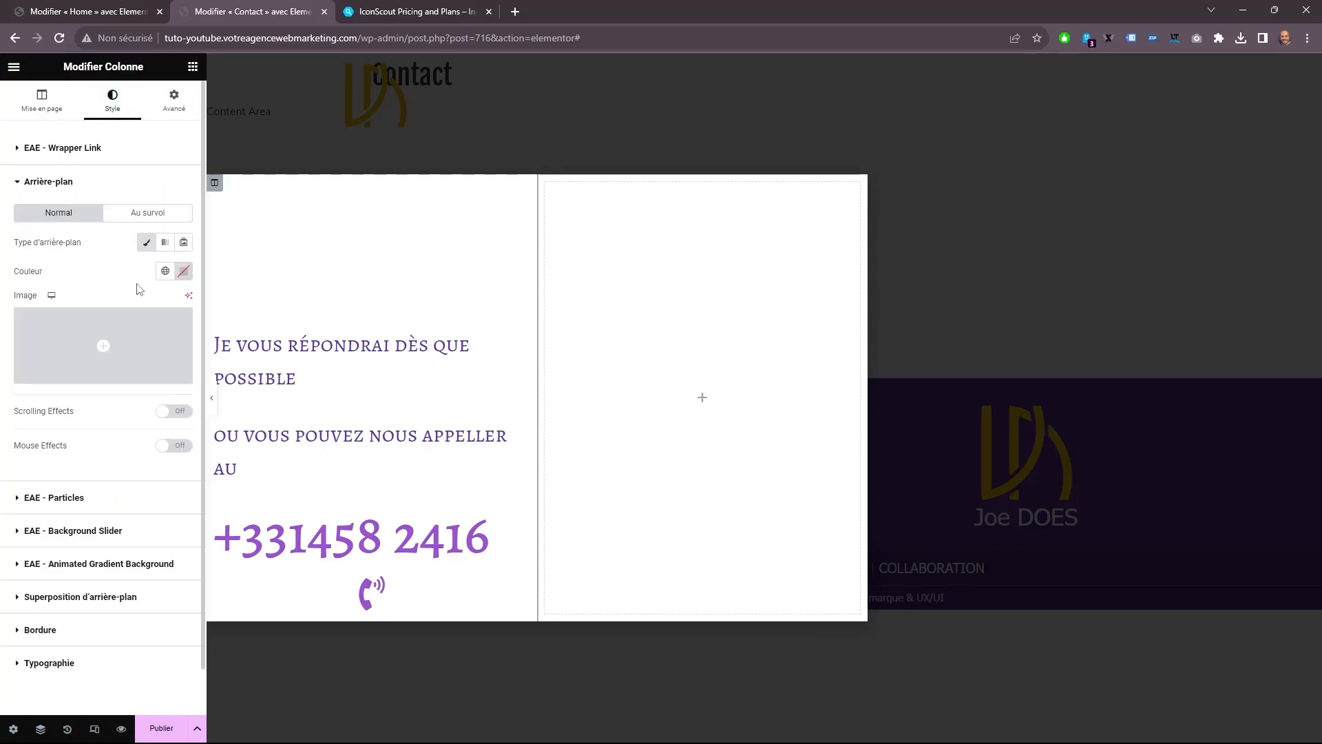
click(165, 271)
click(52, 390)
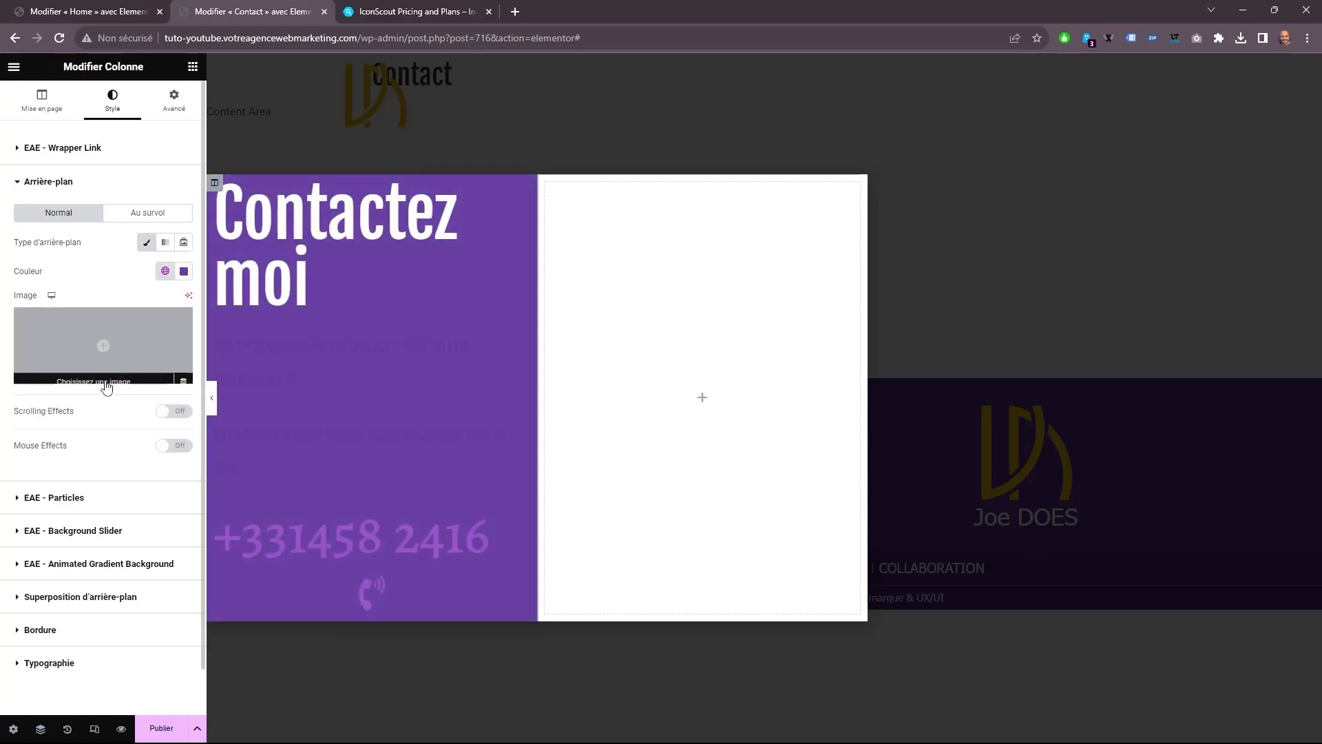
Give the Contactez moi heading 30 px of padding with 70 px on its left side, and center its text.
click(306, 263)
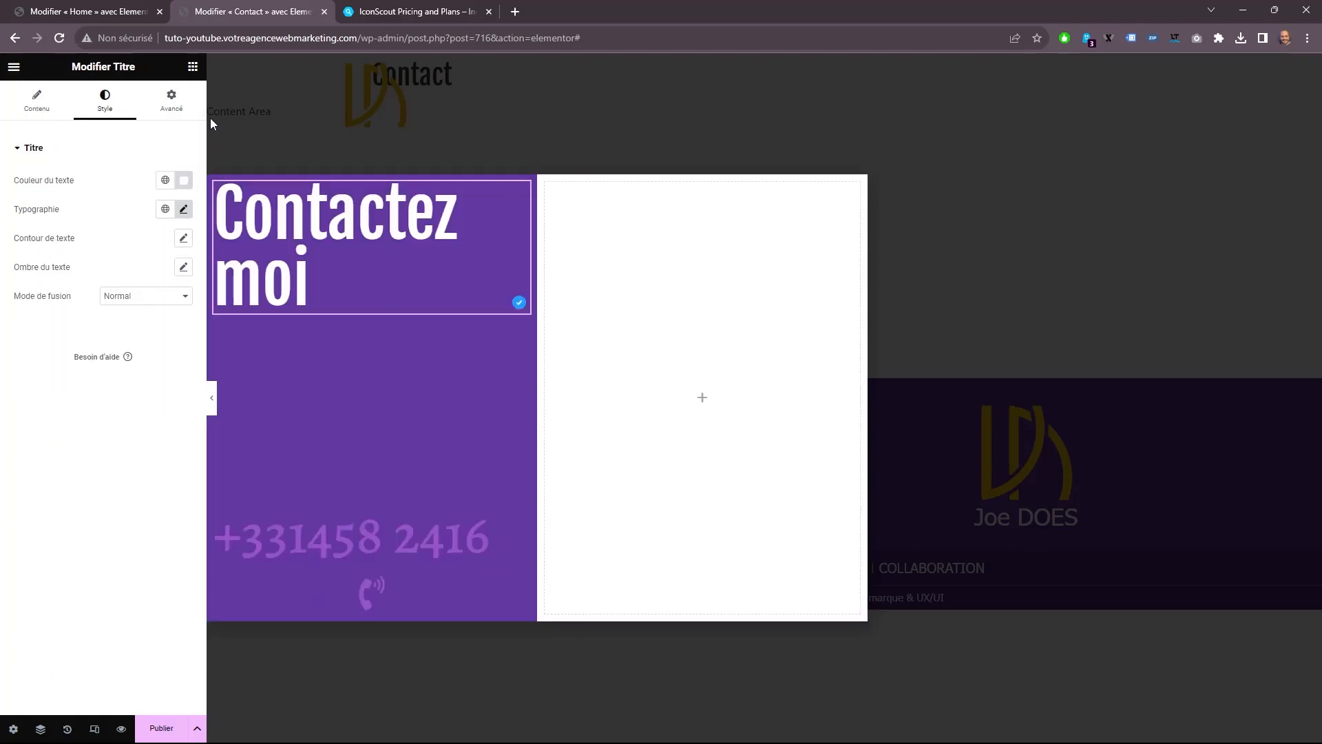
click(172, 101)
double_click(29, 249)
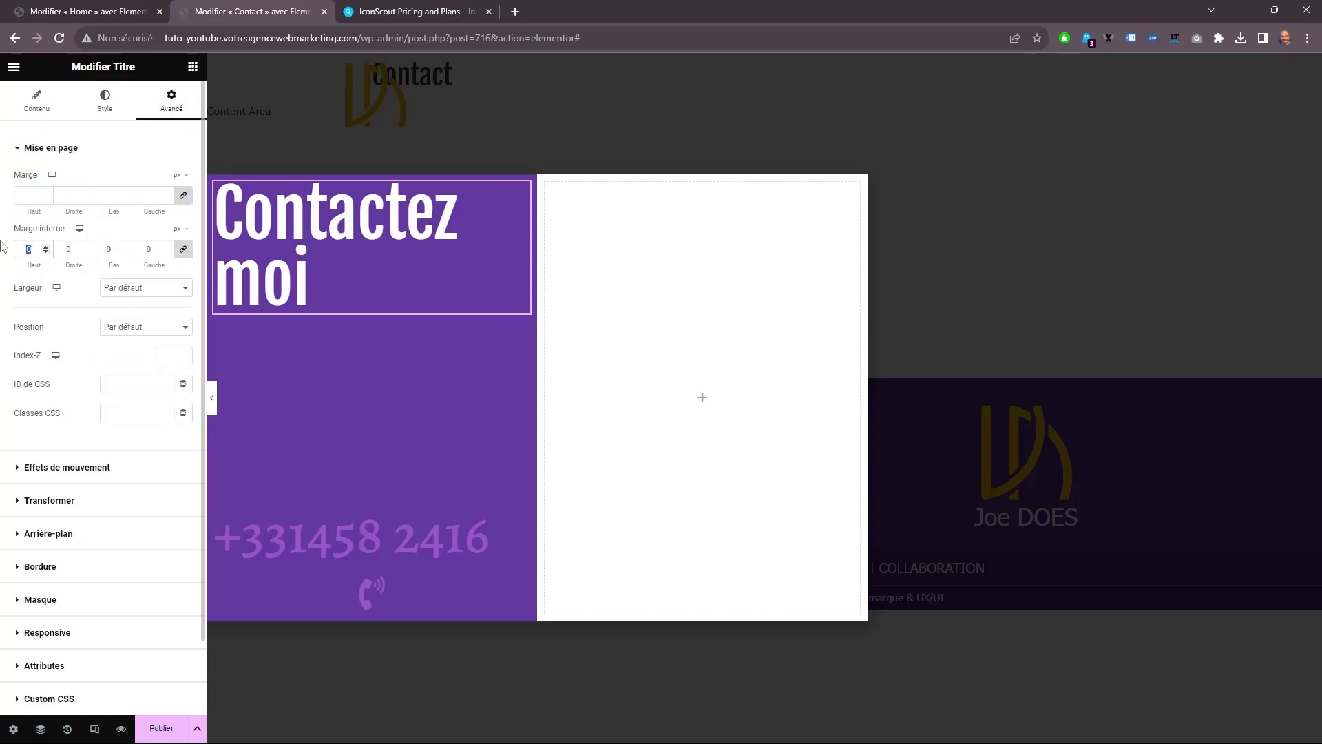
text(30)
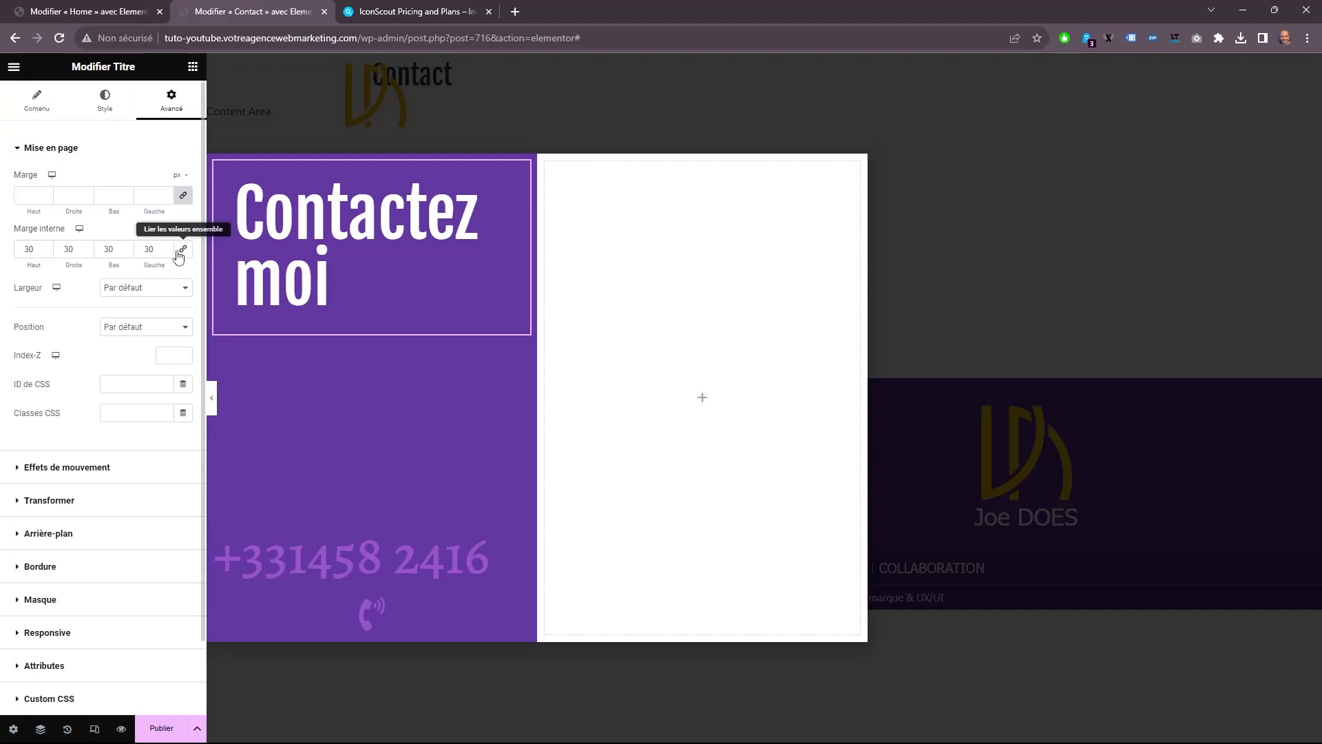
double_click(153, 248)
text(70)
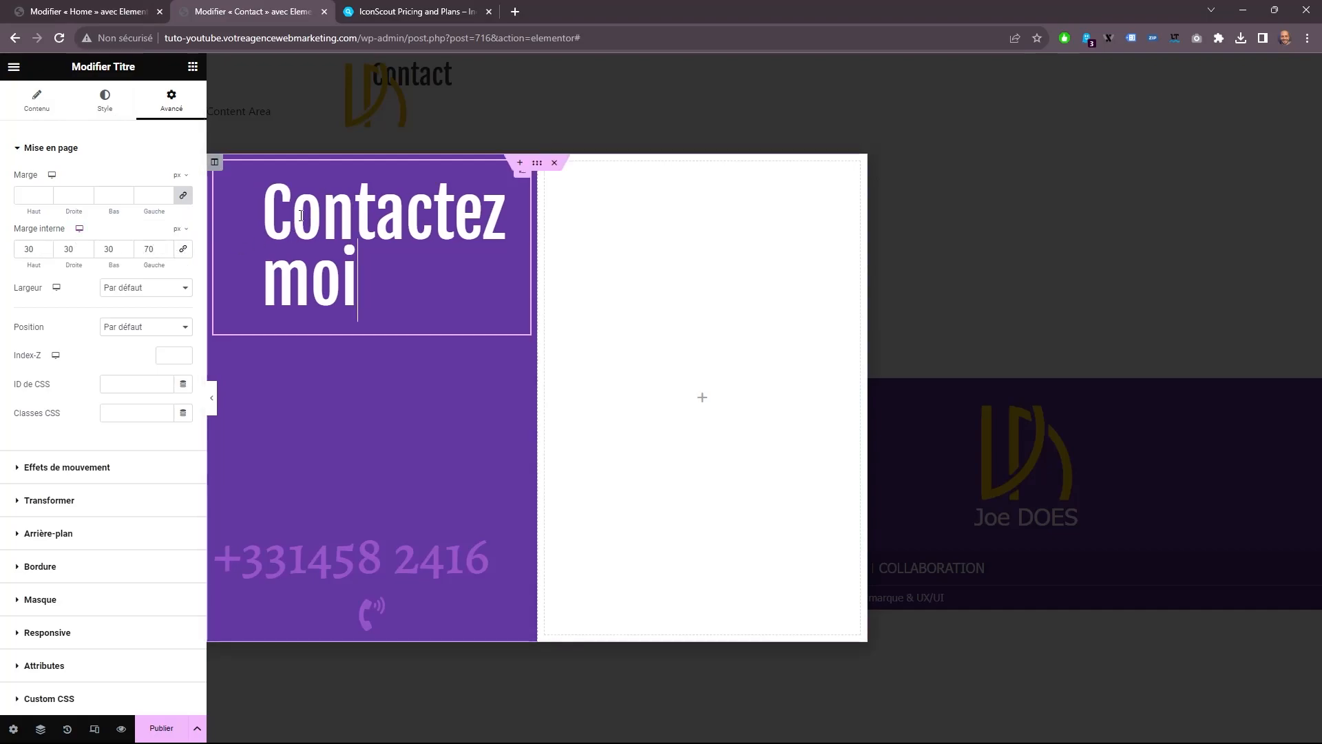
click(499, 300)
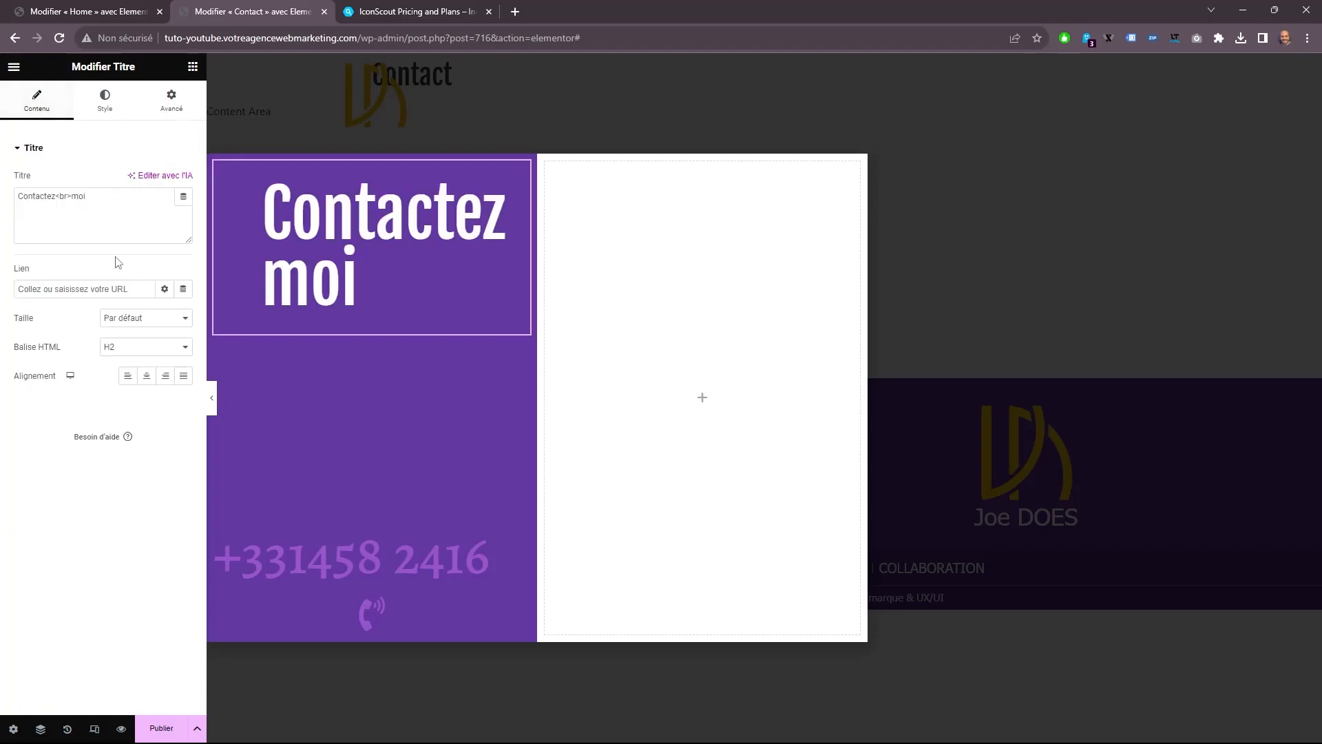
click(146, 375)
Set the text color of the "Je vous répondrai dès que possible" block to #FFFFFF.
click(371, 385)
click(105, 101)
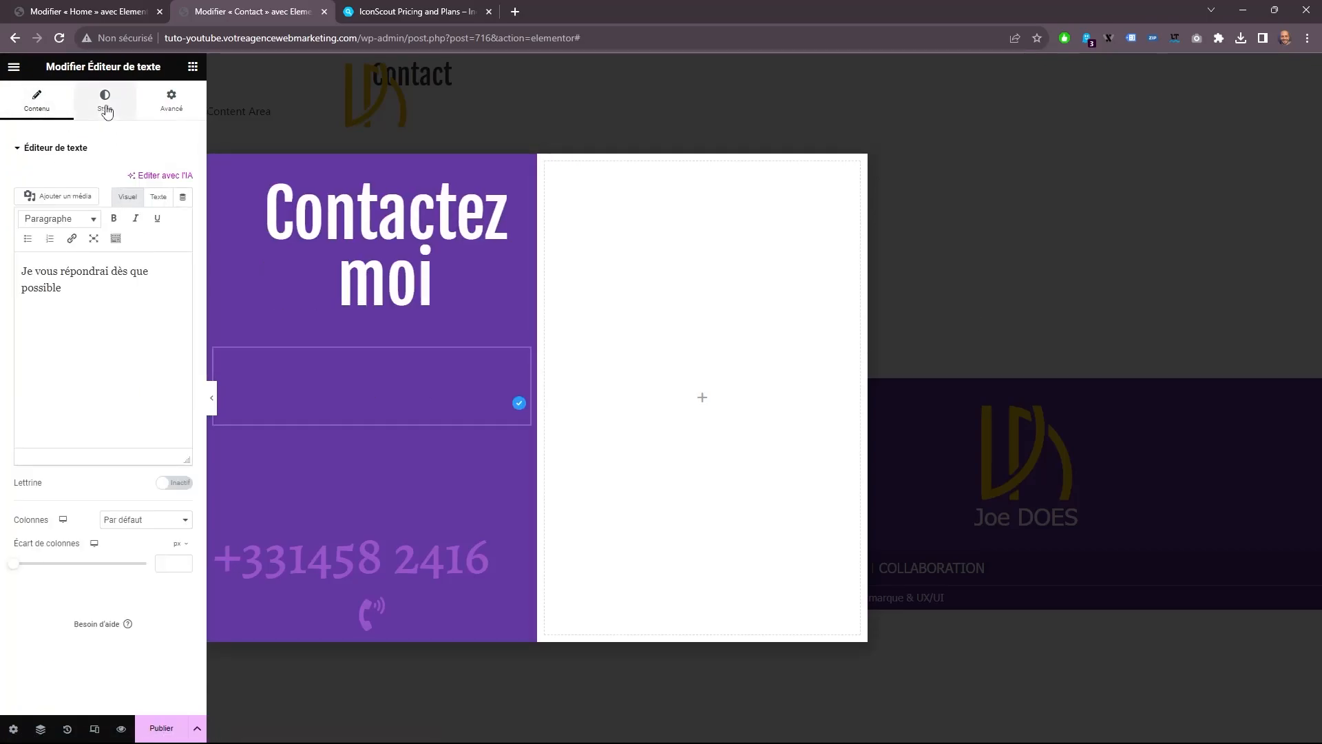
click(184, 209)
click(142, 279)
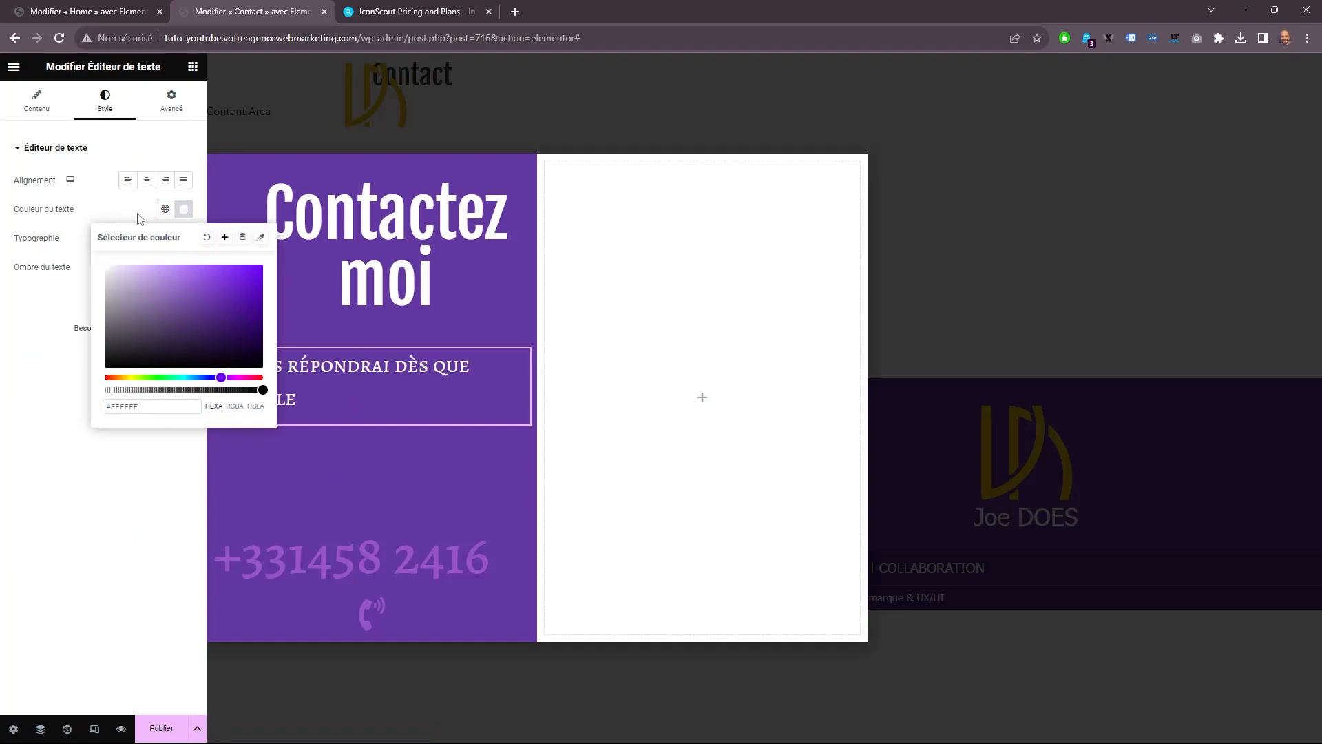
click(183, 209)
Set the "Je vous répondrai dès que possible" text to Tahoma at 16 px and center it.
click(184, 237)
click(152, 302)
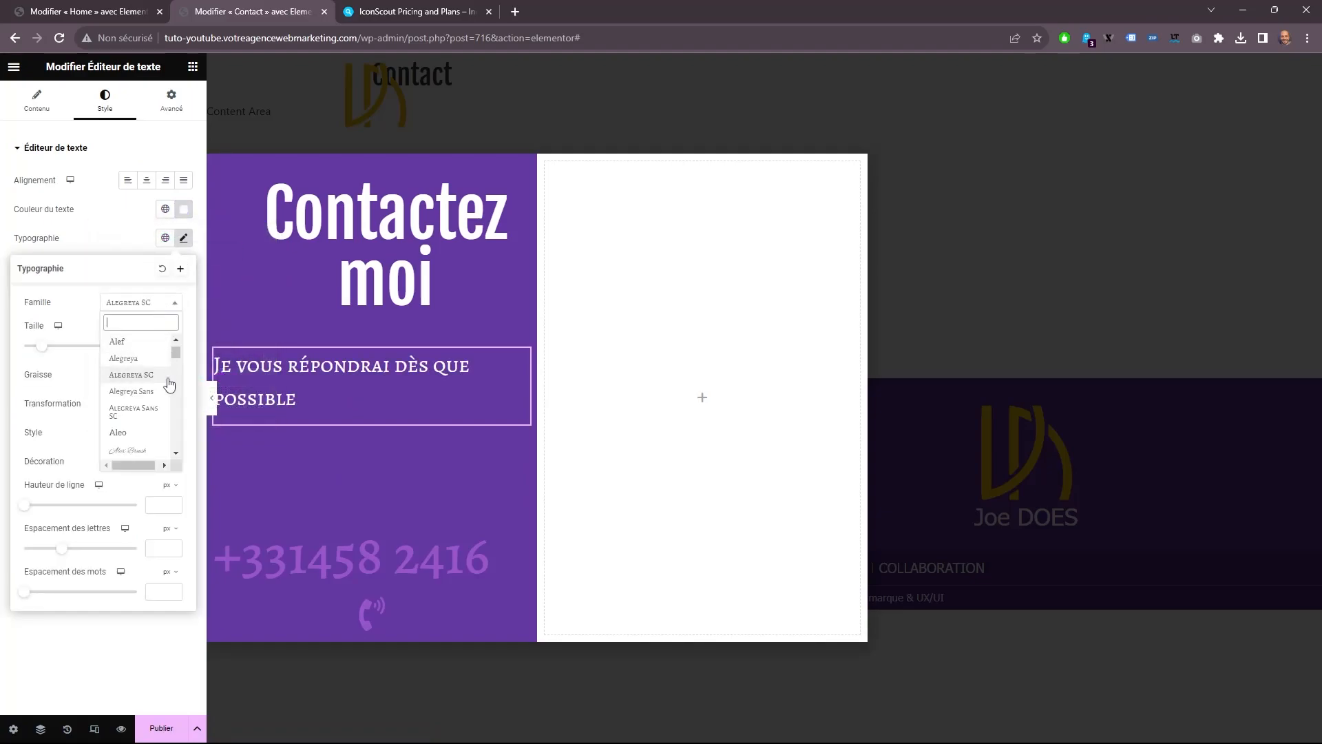
click(176, 339)
scroll(172, 351, up, 6)
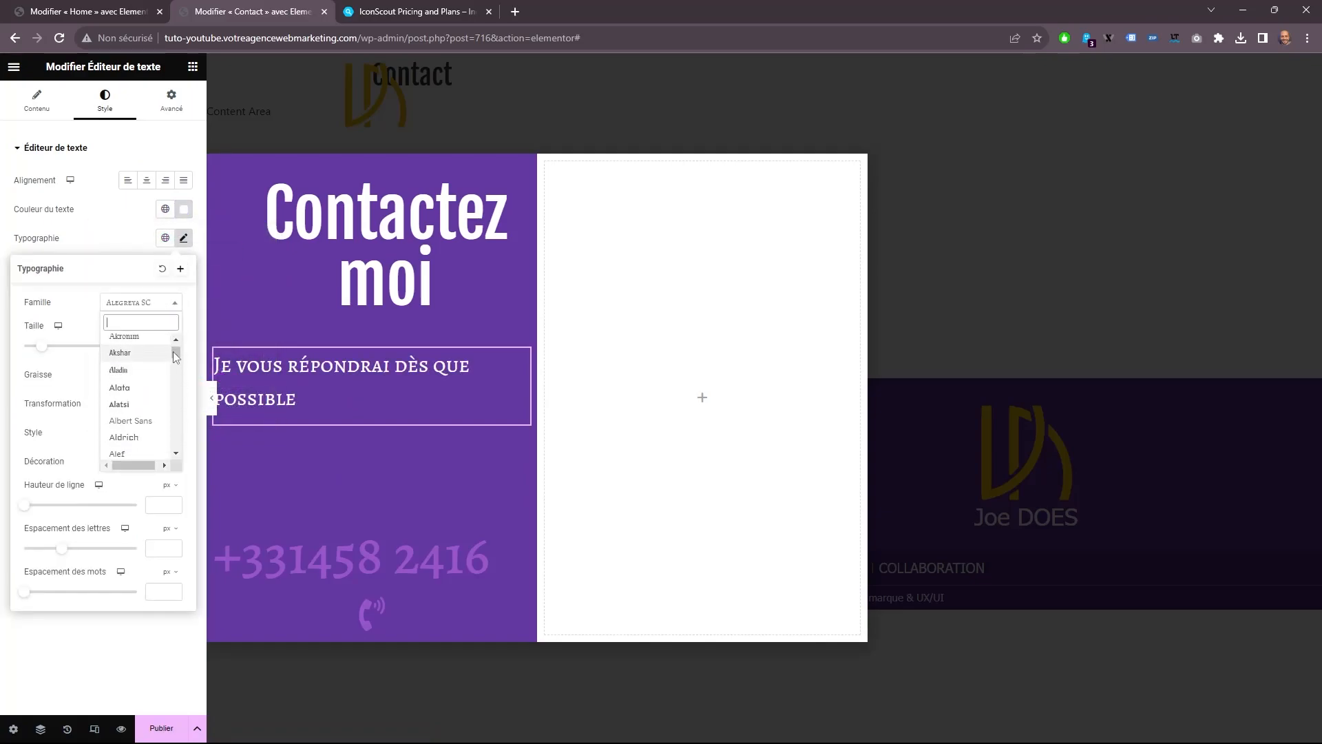
click(131, 423)
double_click(159, 346)
text(16)
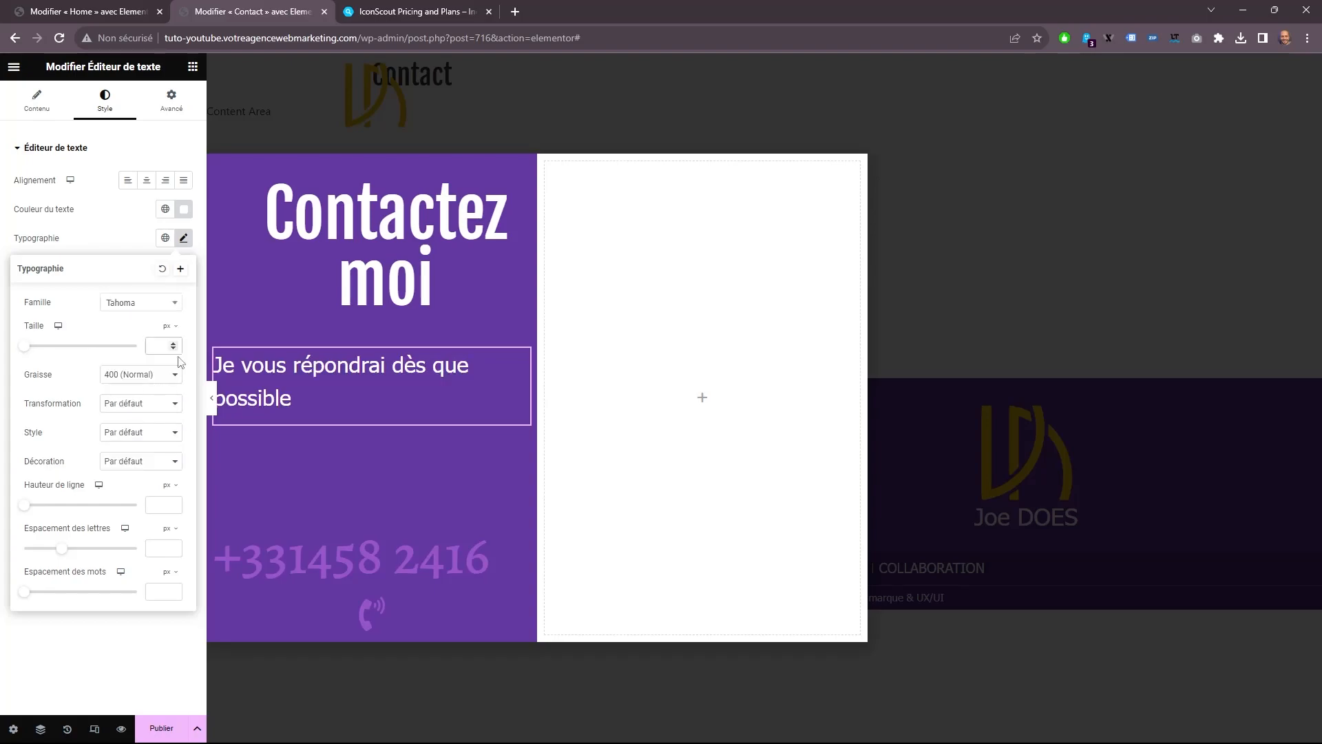
click(146, 180)
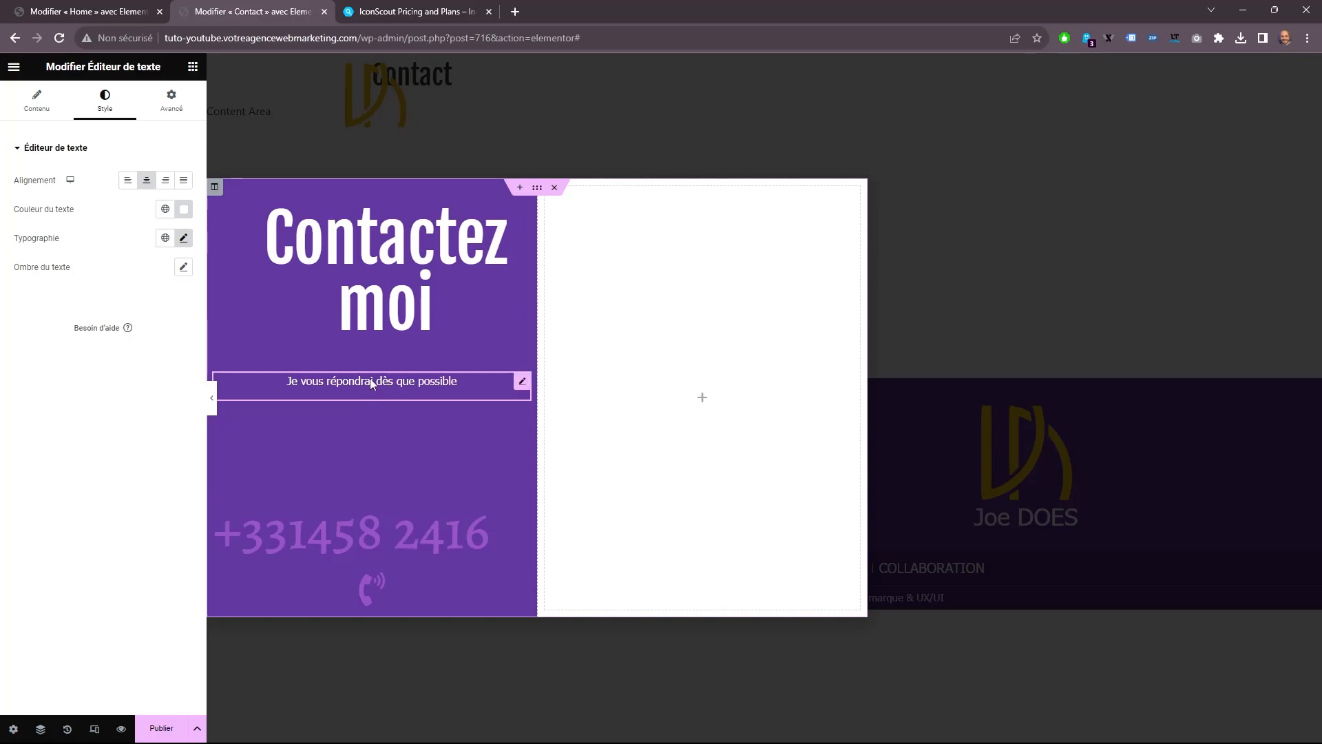
Copy the style of the "Je vous répondrai dès que possible" text onto the text block just below it.
right_click(370, 383)
click(377, 433)
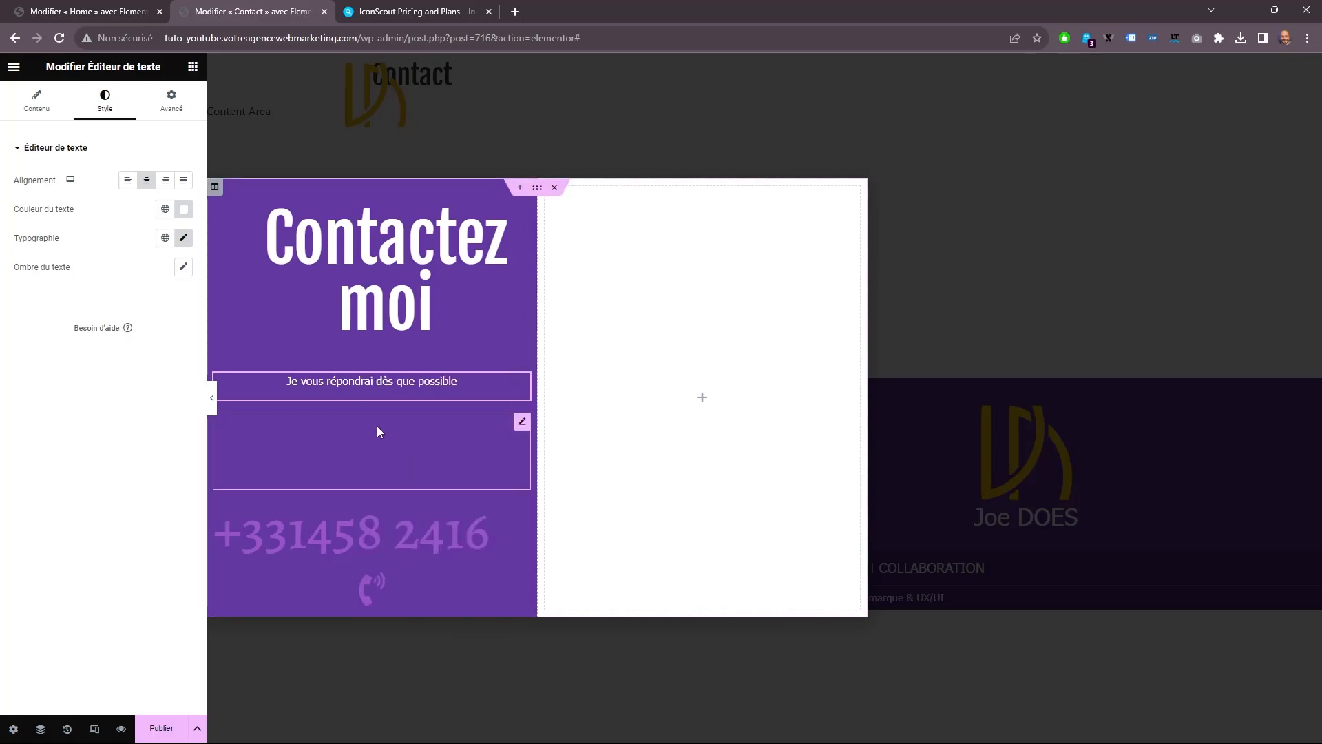
right_click(376, 432)
click(412, 528)
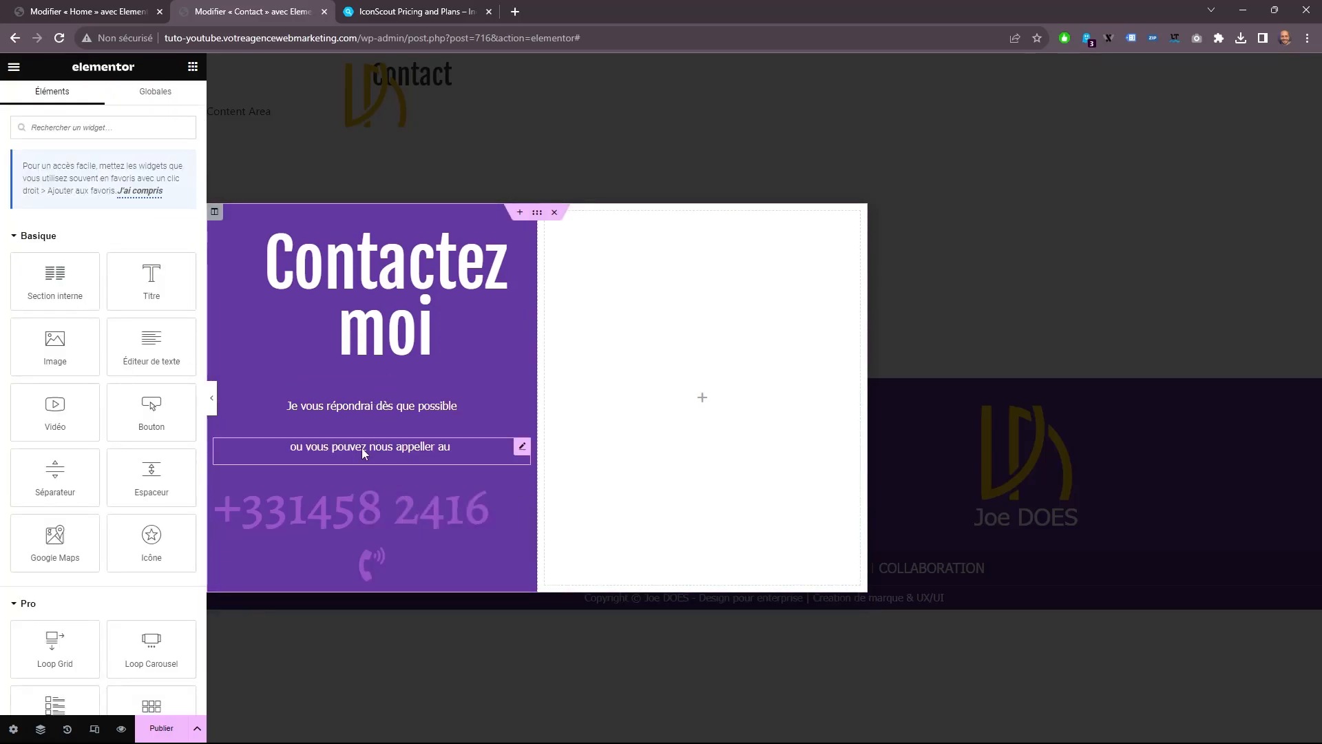
Set the text color of the phone number heading to white.
click(339, 510)
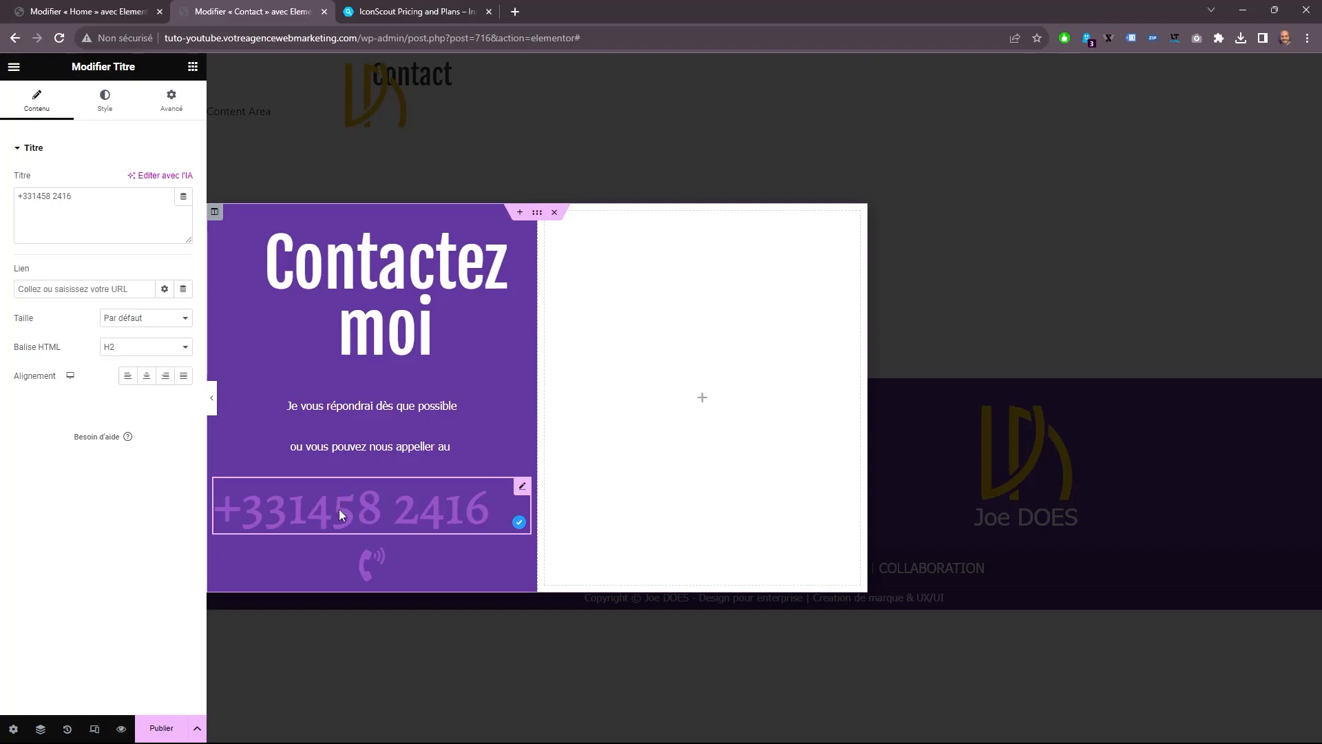
click(107, 114)
click(184, 181)
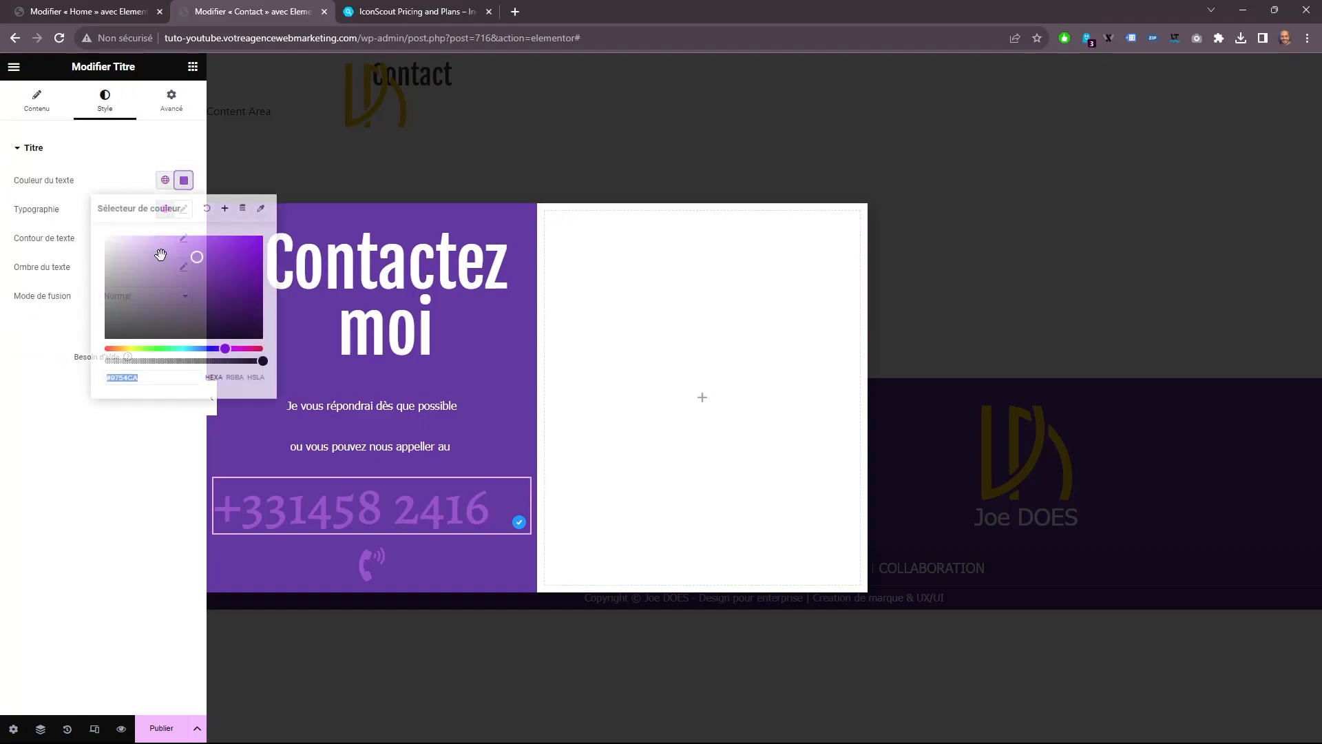
drag(163, 240, 86, 197)
click(140, 183)
Set the phone number heading's font to Fjalla One at 40 px and center the heading.
click(183, 209)
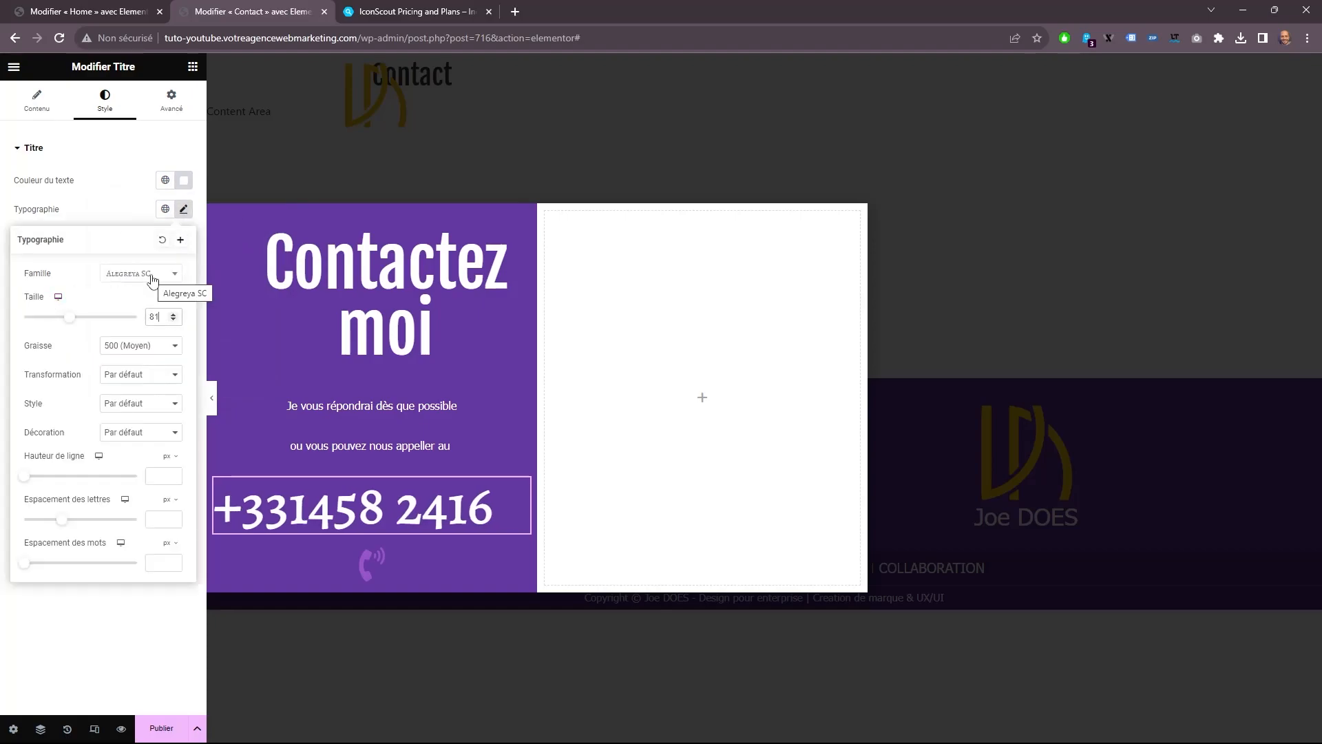
text(36)
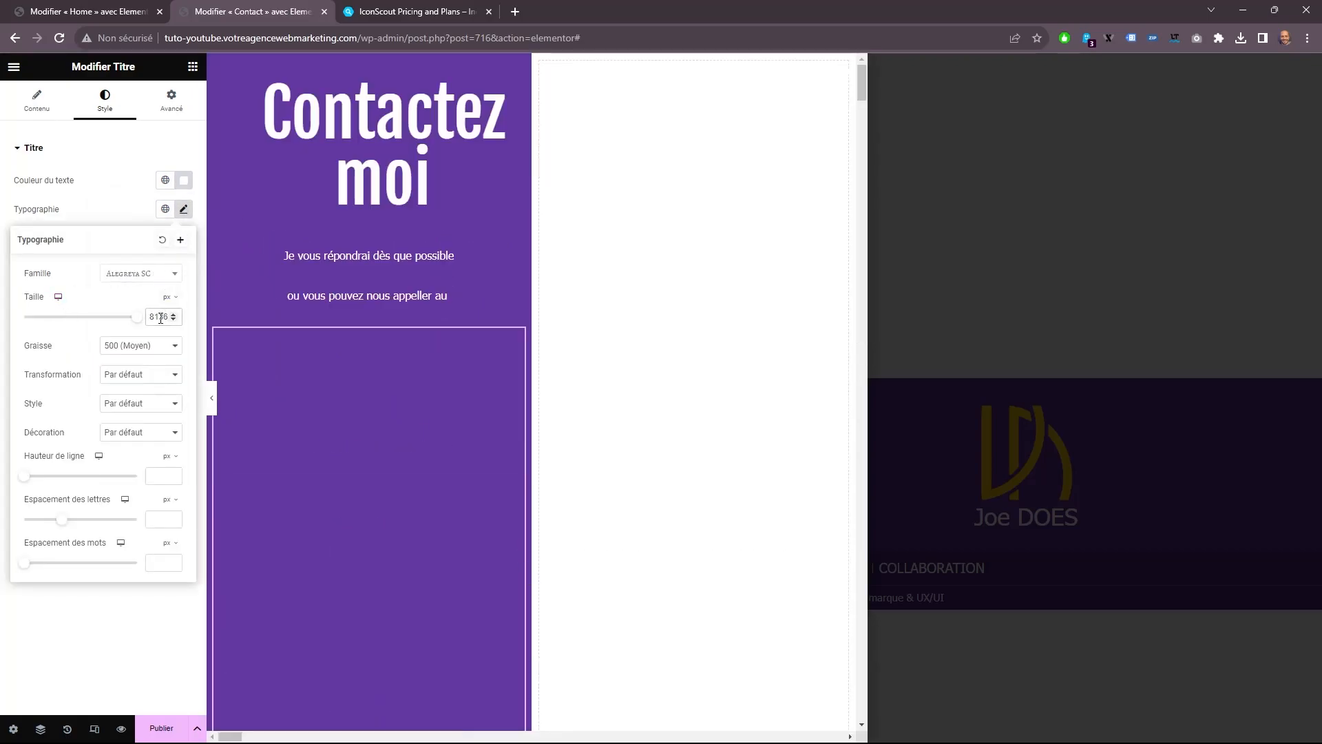
text(36)
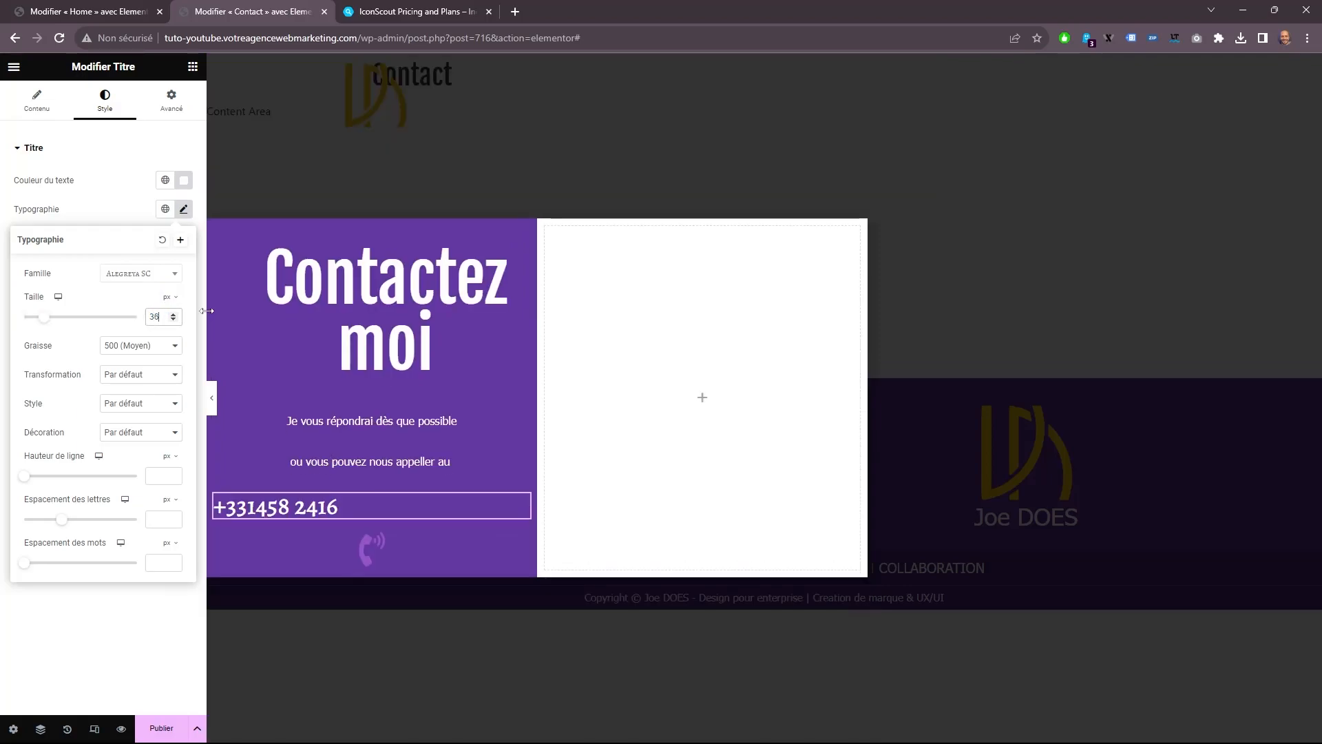
click(162, 274)
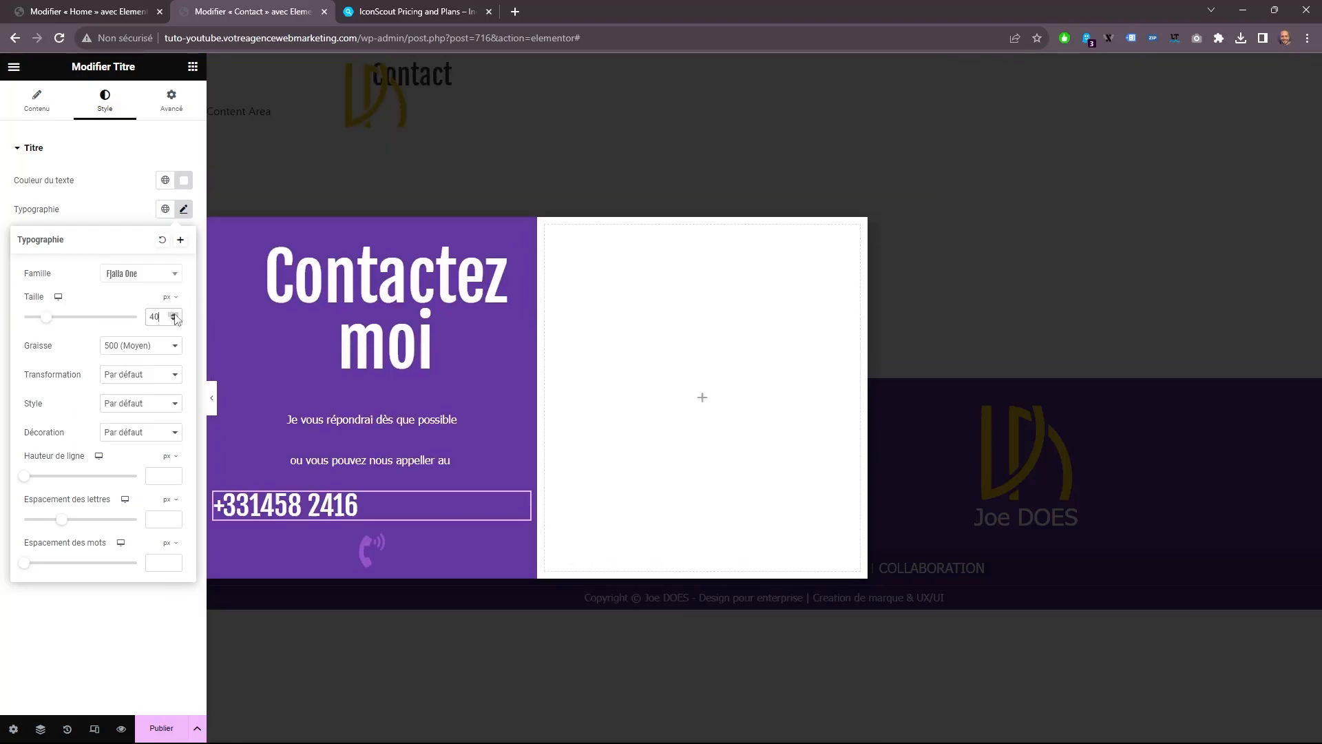
click(36, 100)
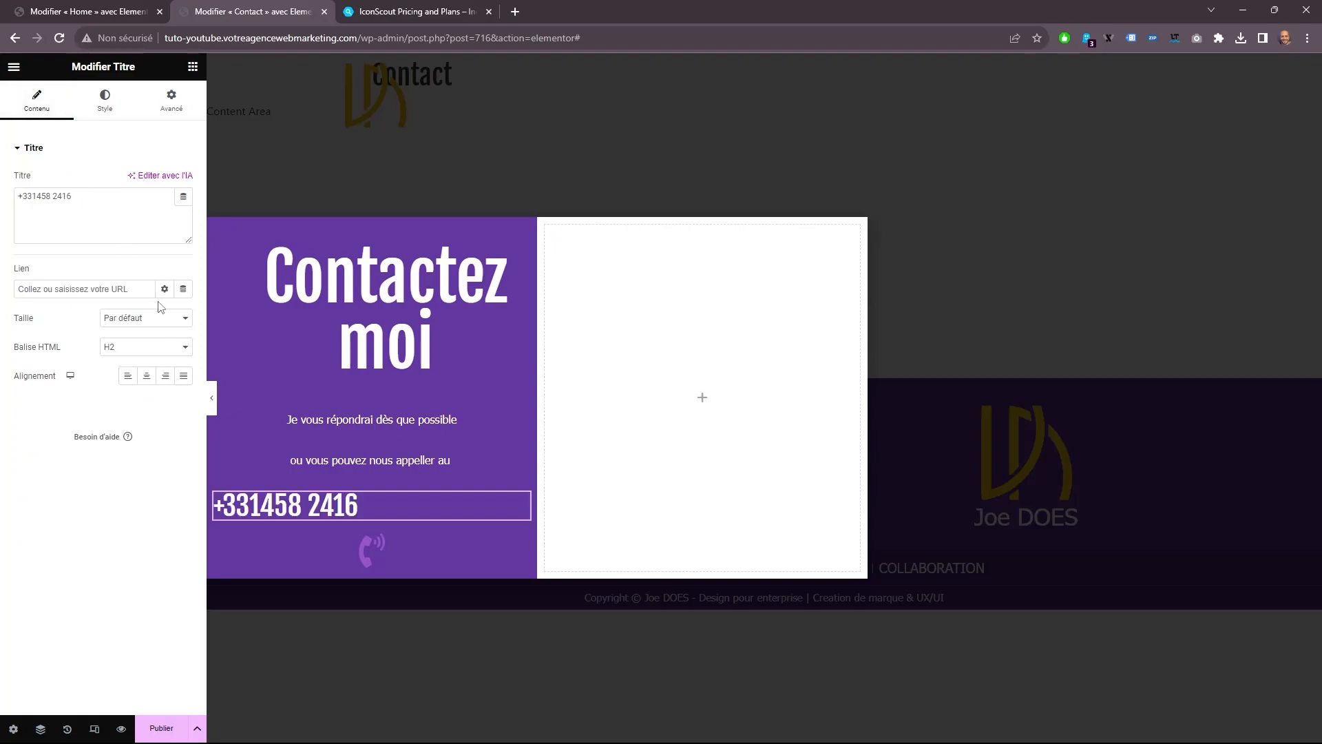
click(146, 377)
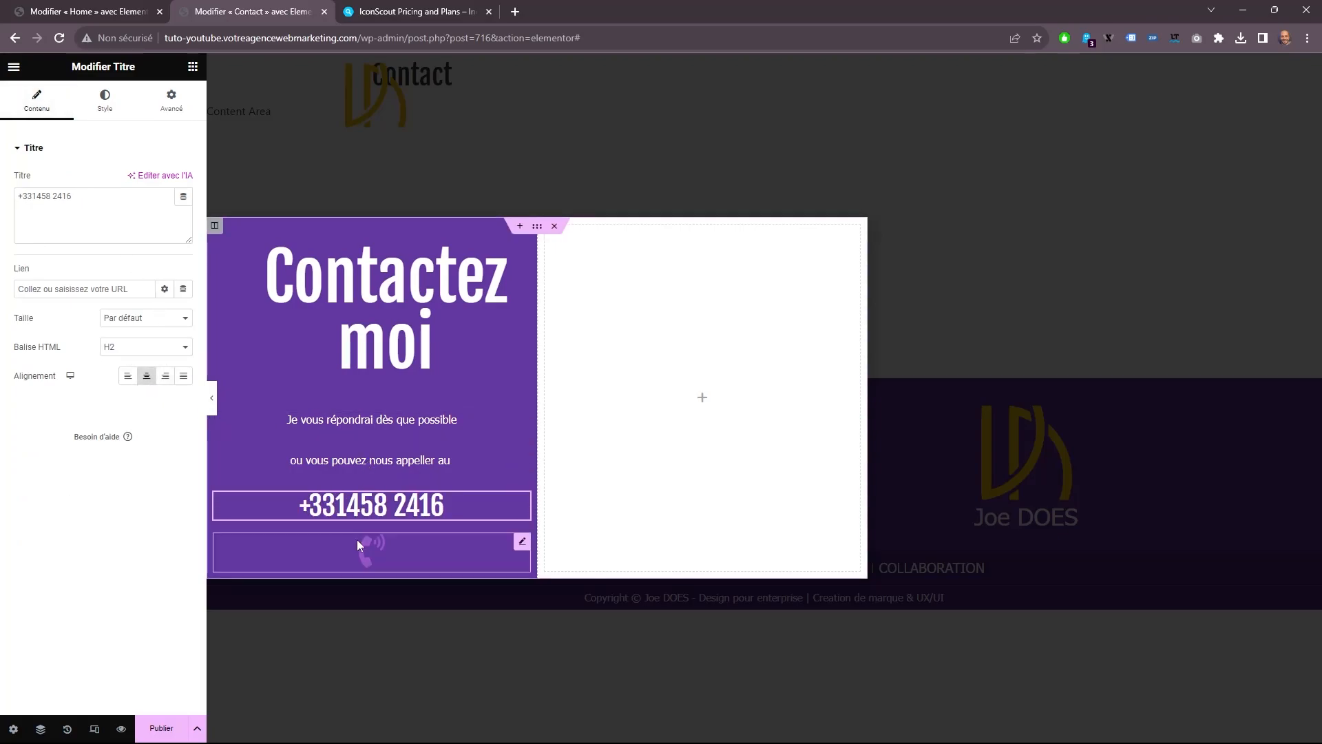
click(104, 103)
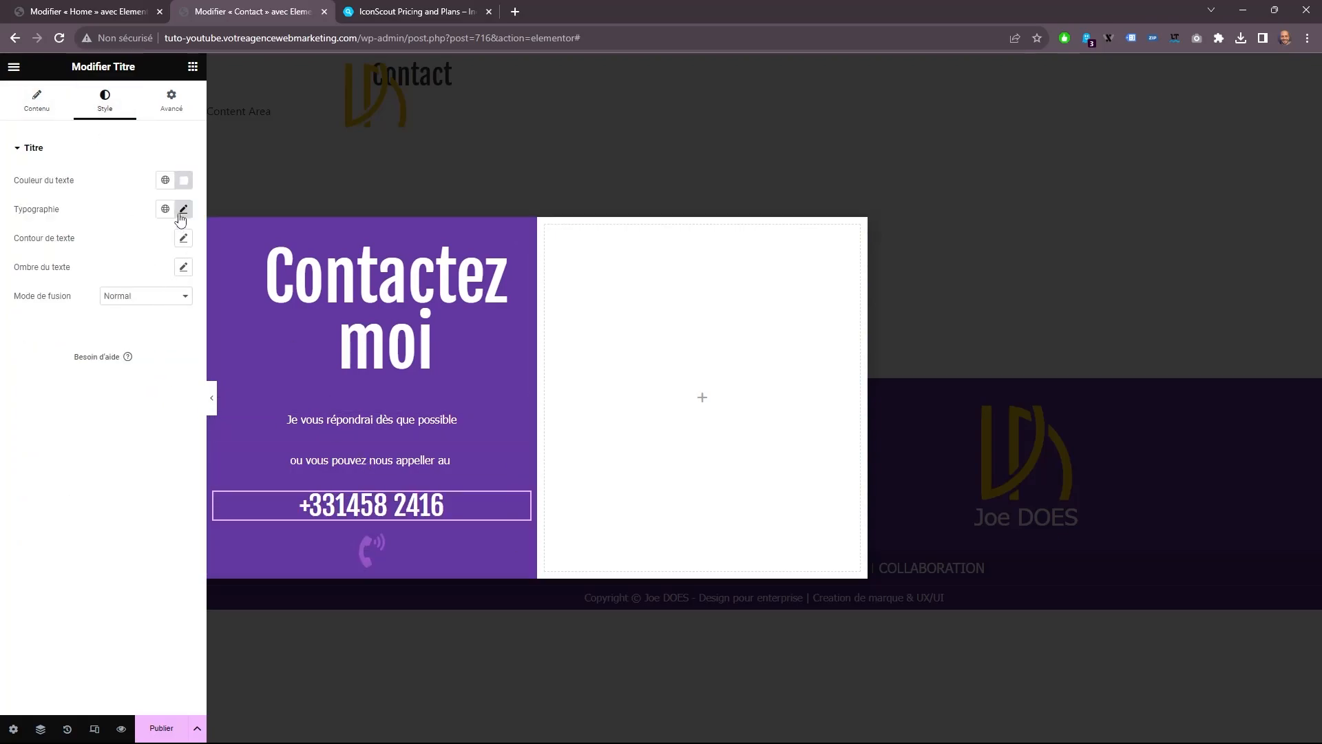
click(184, 179)
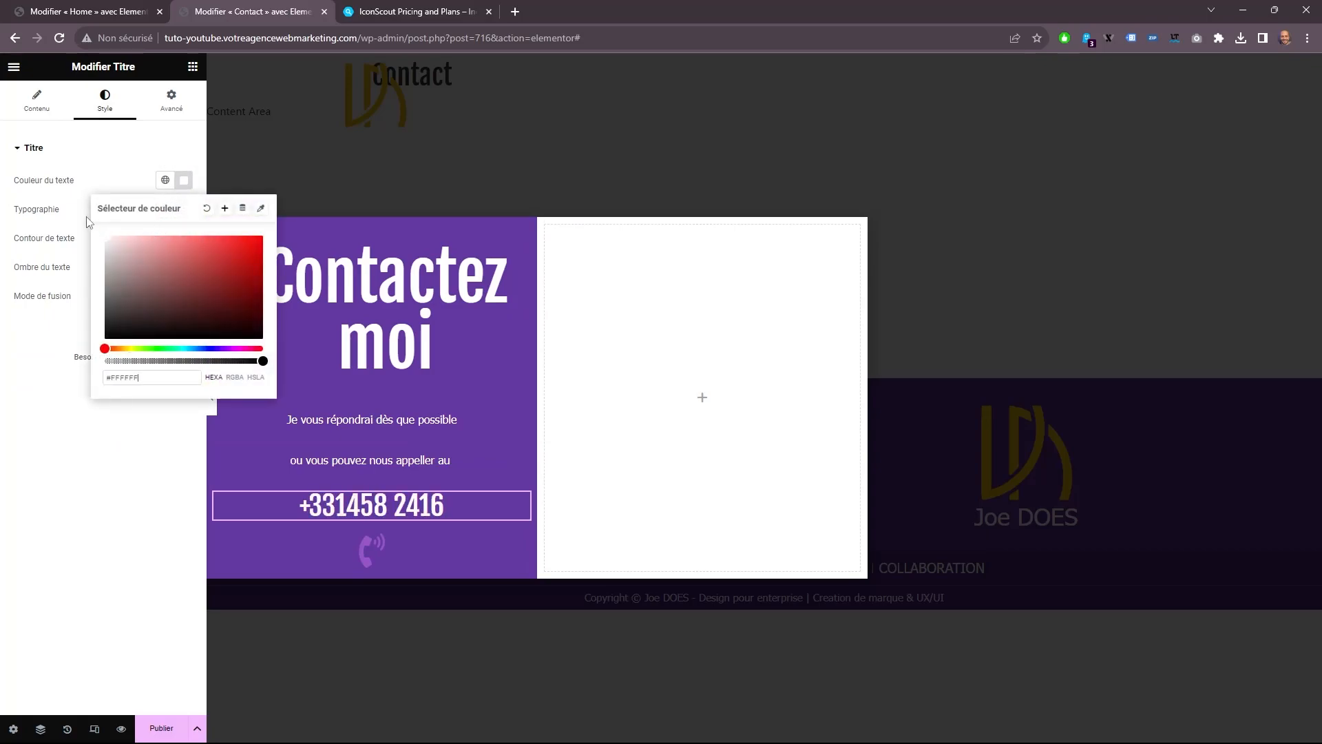
Set the phone icon's normal primary color to white.
drag(308, 540, 354, 566)
click(356, 559)
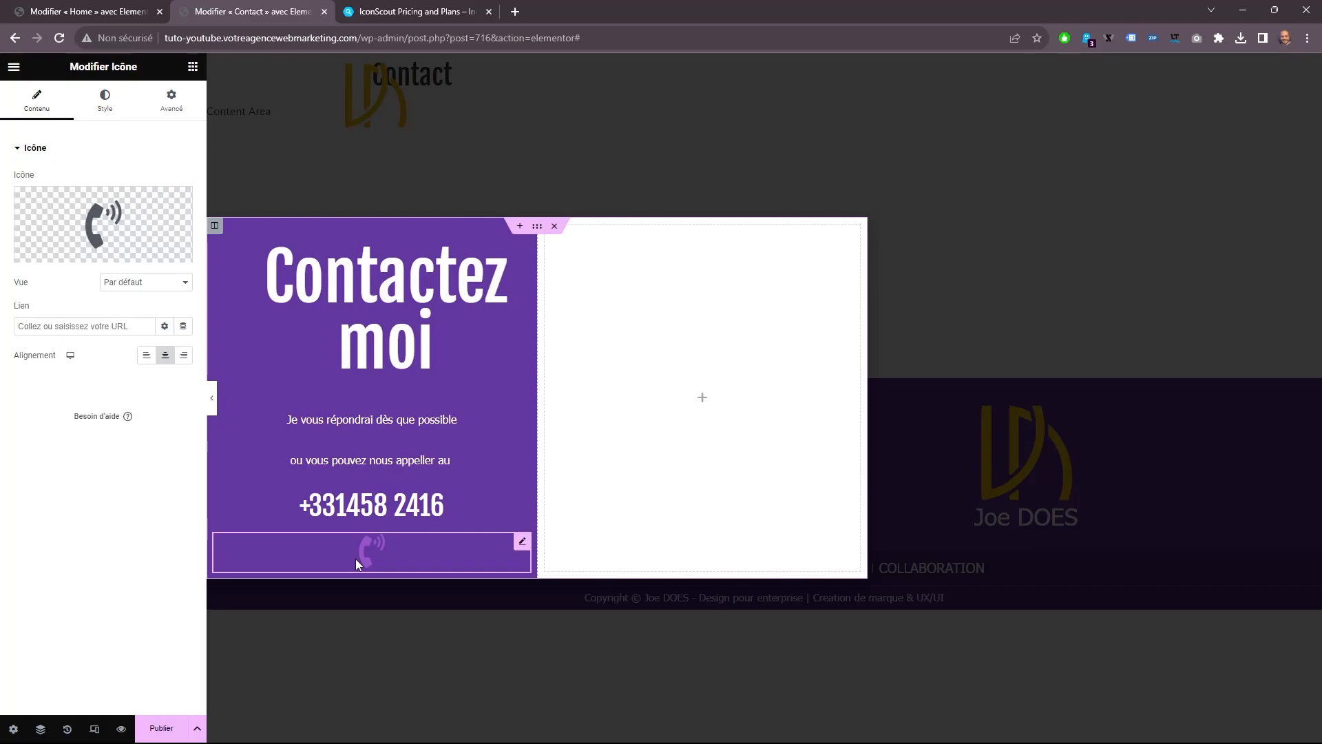
click(105, 102)
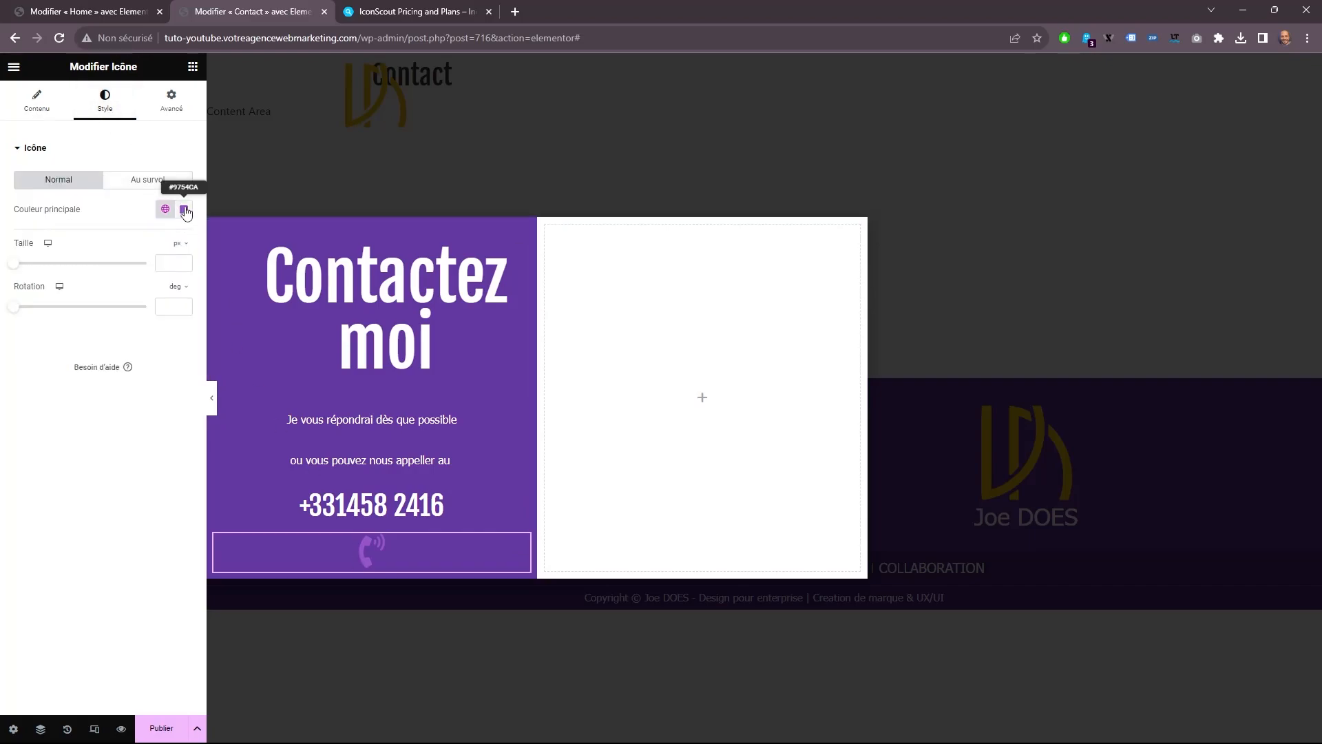
click(183, 210)
drag(197, 286, 48, 192)
Give the phone icon a light gray hover color and the Float hover animation.
click(168, 182)
click(183, 209)
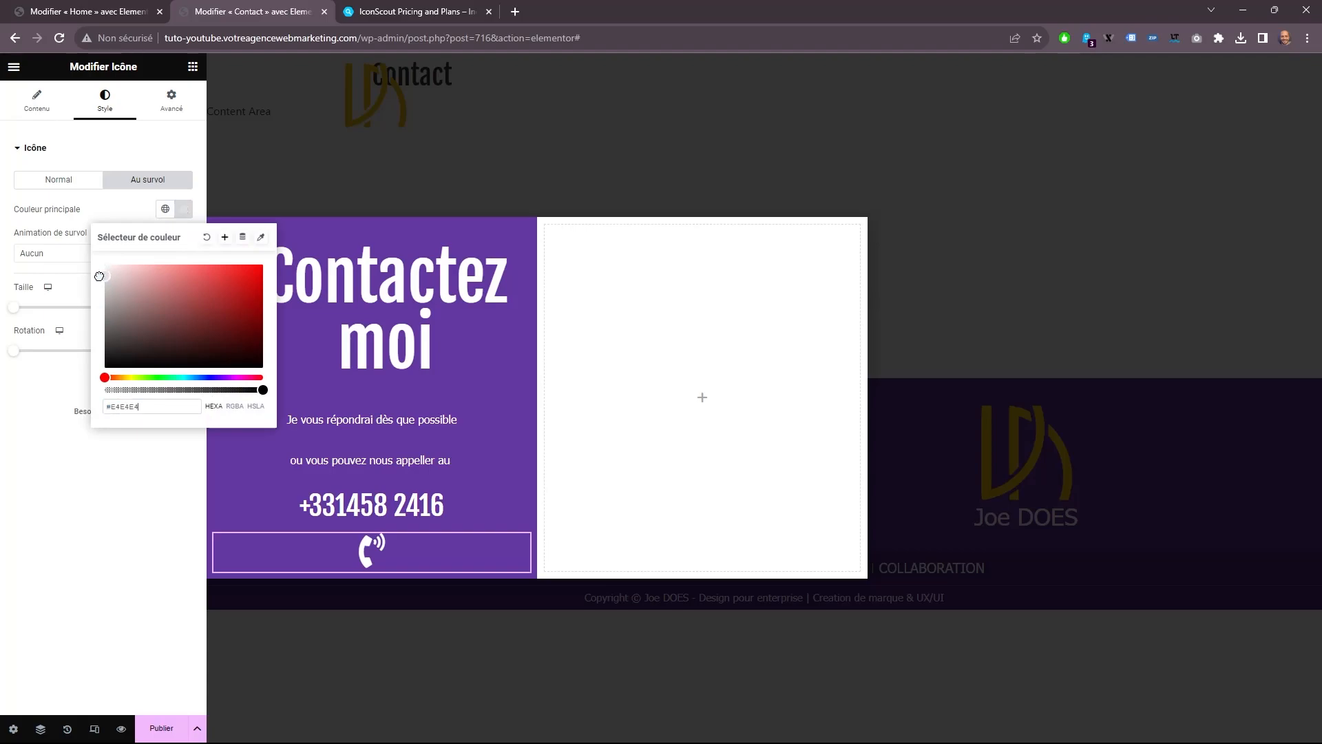
drag(99, 275, 73, 285)
click(42, 255)
scroll(83, 355, down, 6)
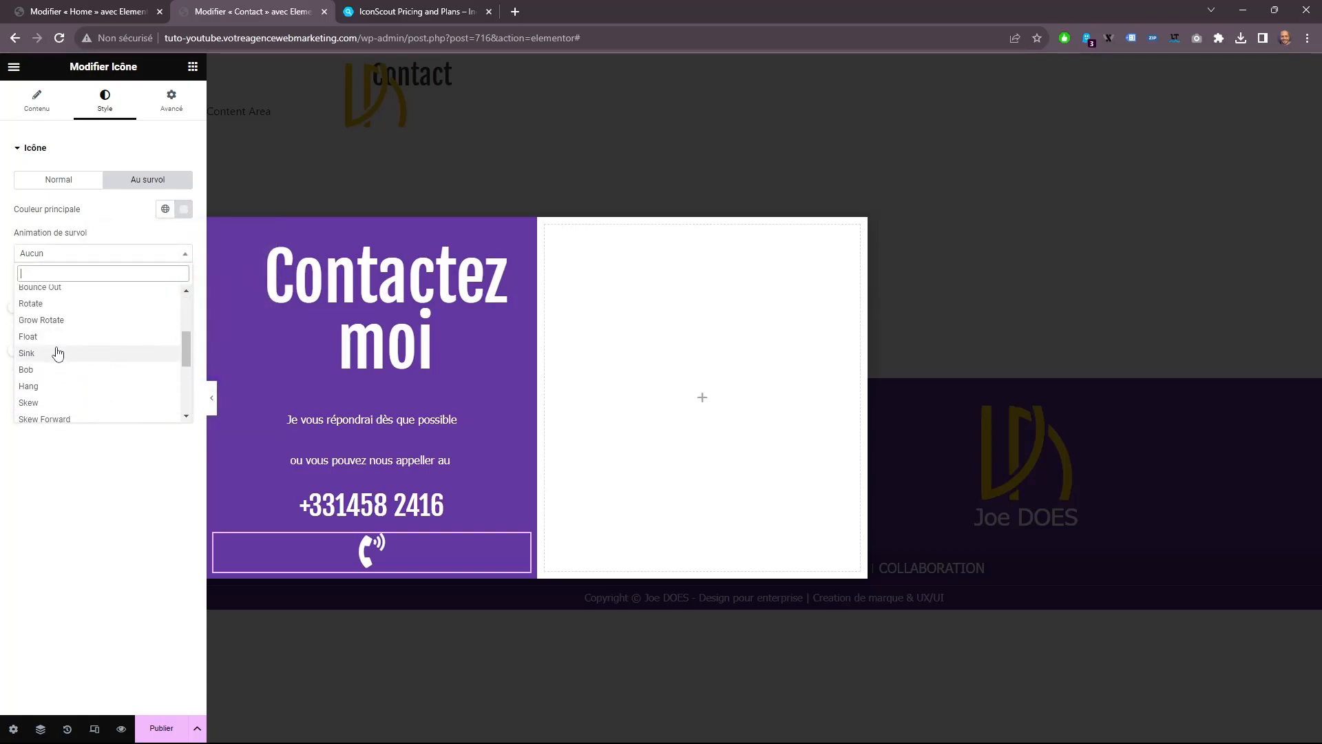
click(48, 337)
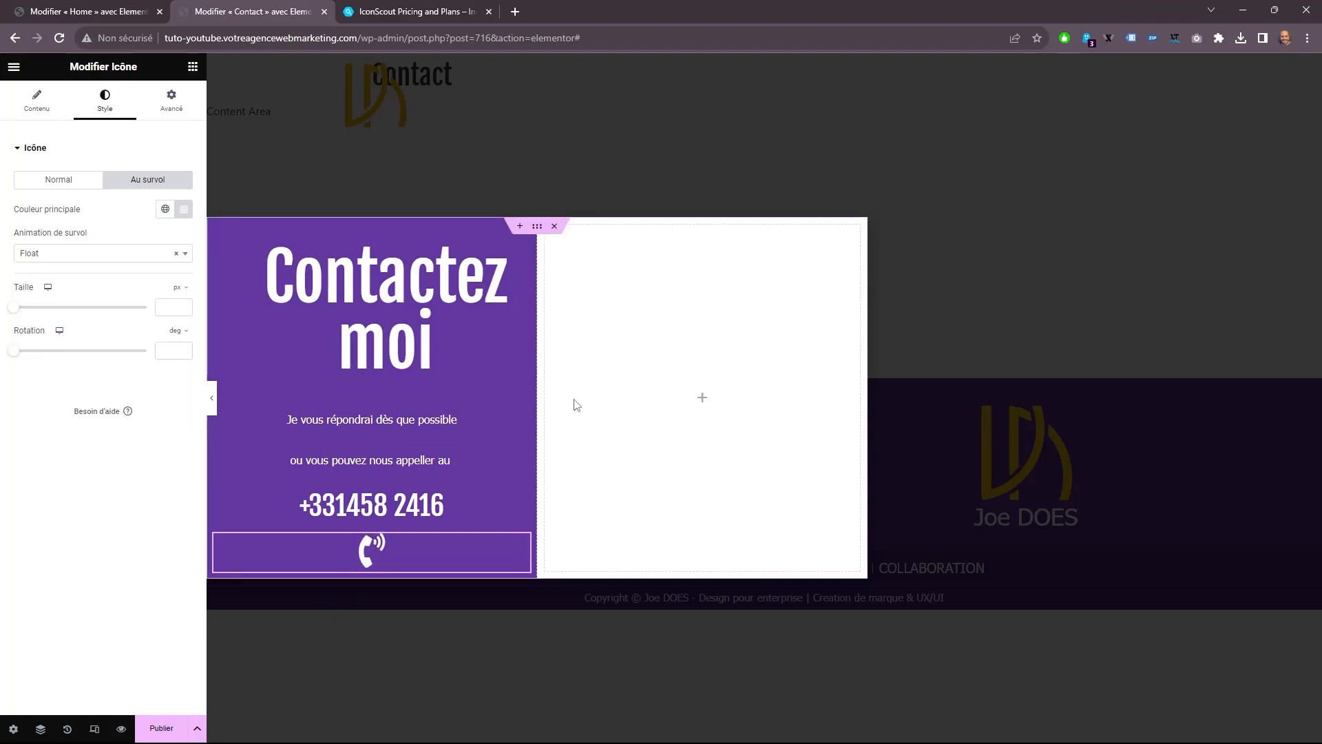
Unlink the margins of the "ou vous pouvez nous appeller au" text and set its top margin to -6 px, the other sides to 0.
click(434, 458)
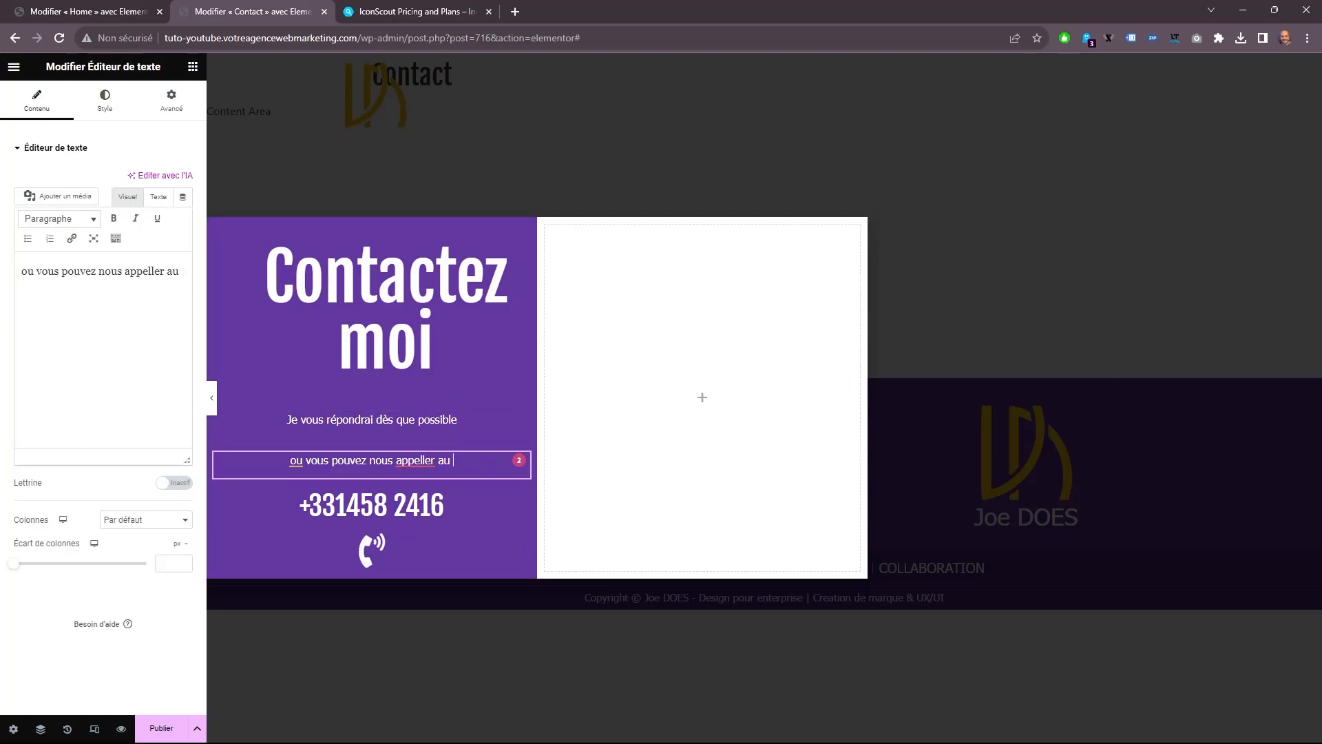
click(171, 100)
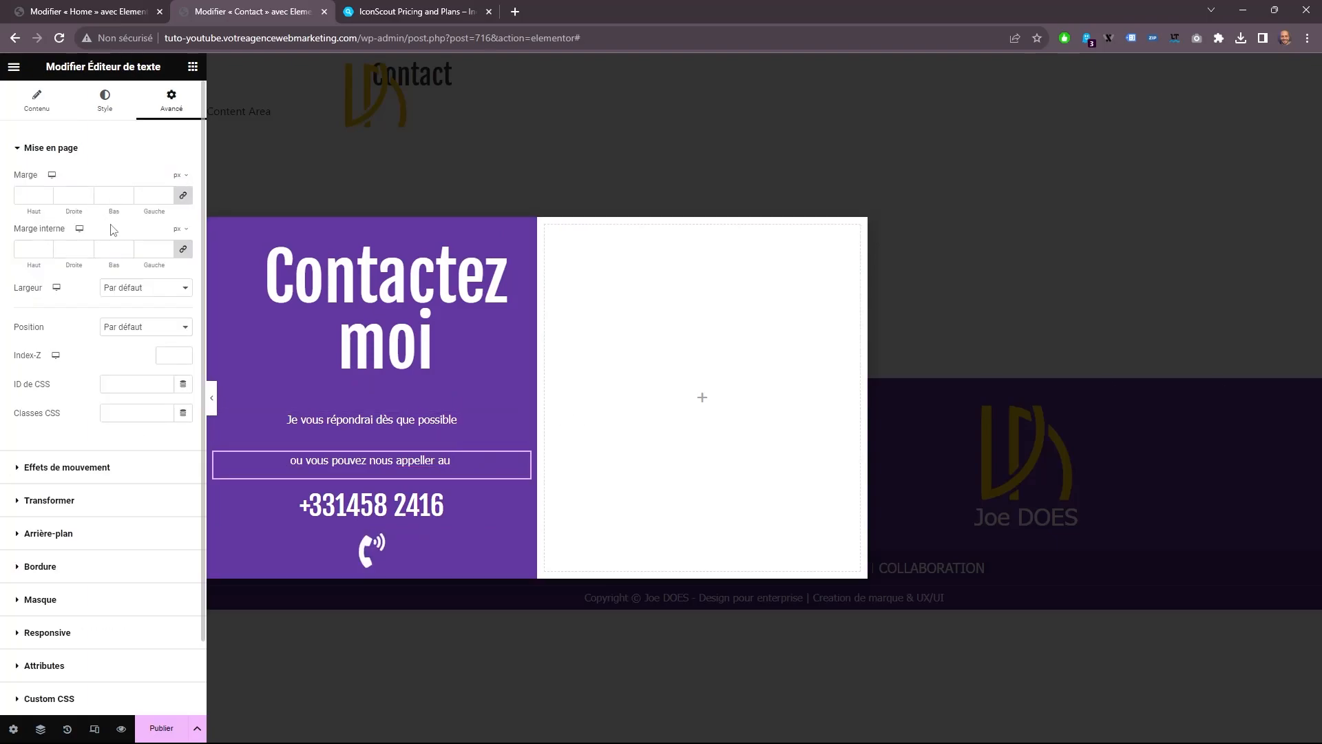
click(47, 197)
click(46, 198)
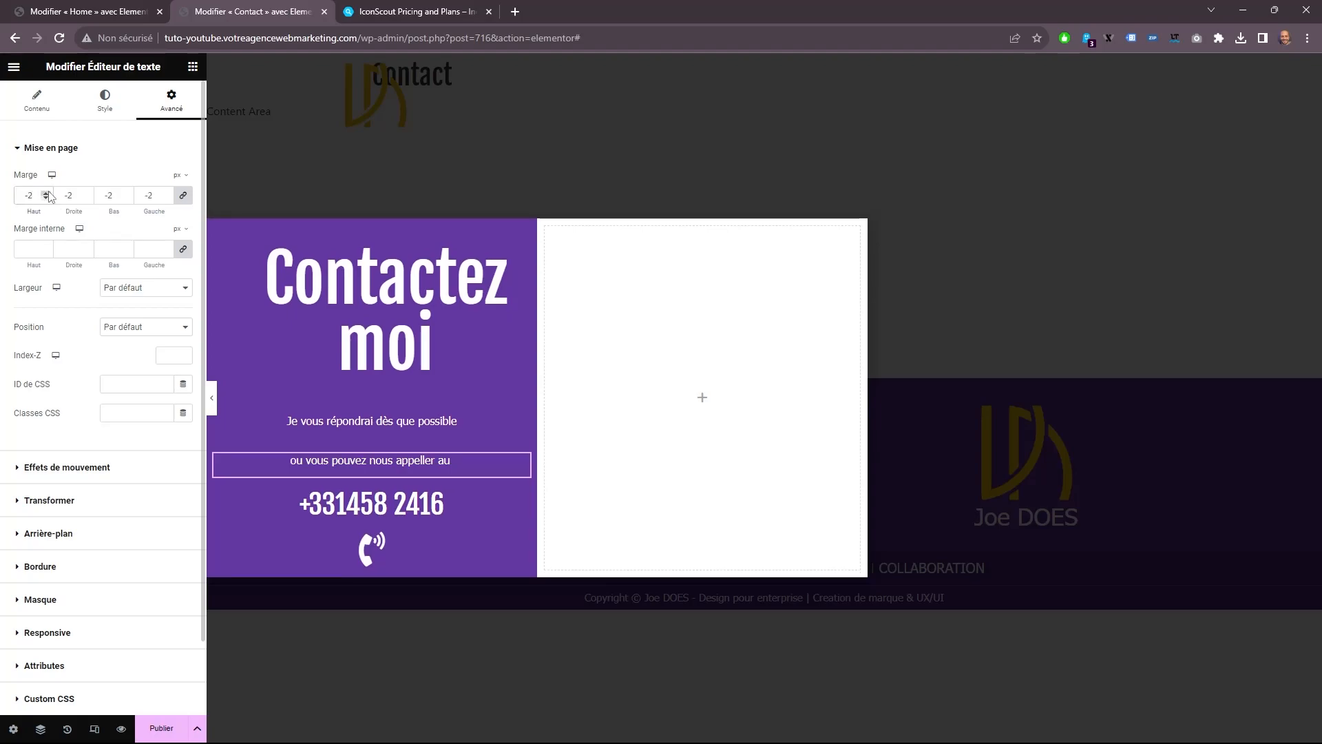
click(45, 193)
click(45, 193)
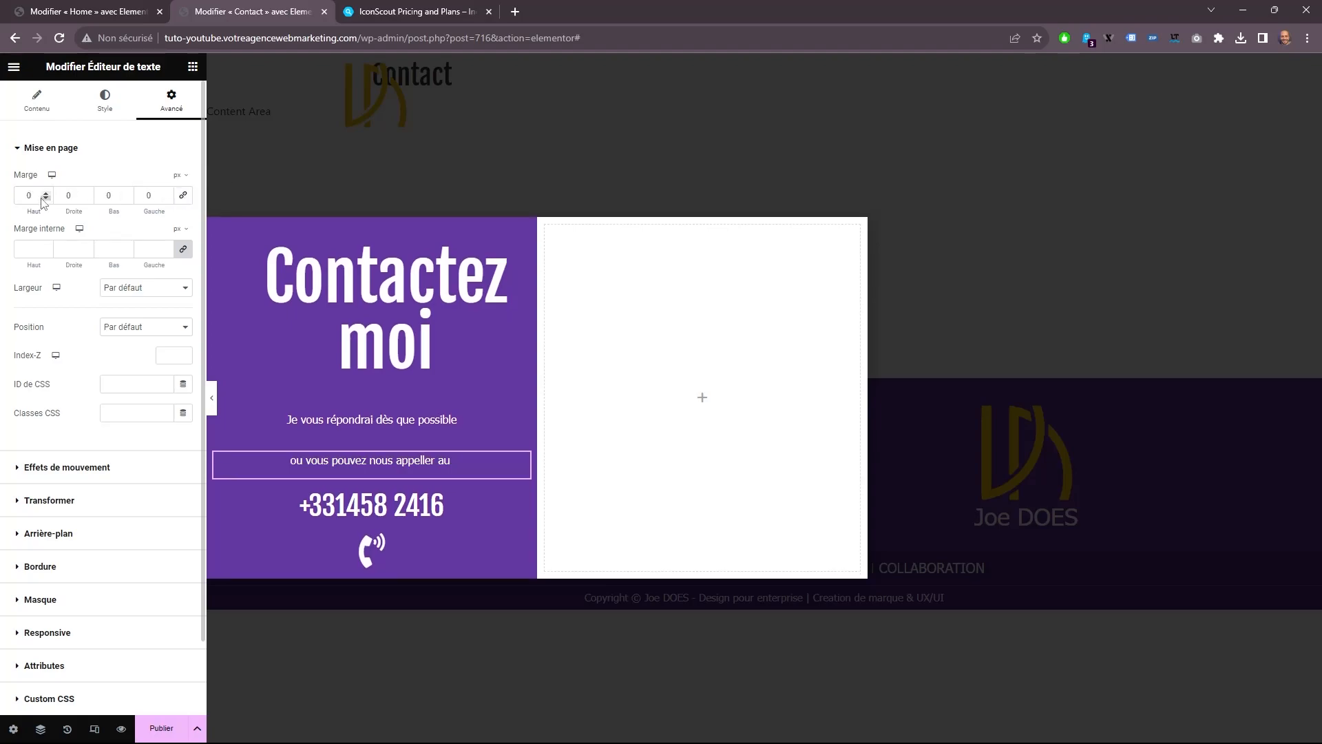
click(45, 199)
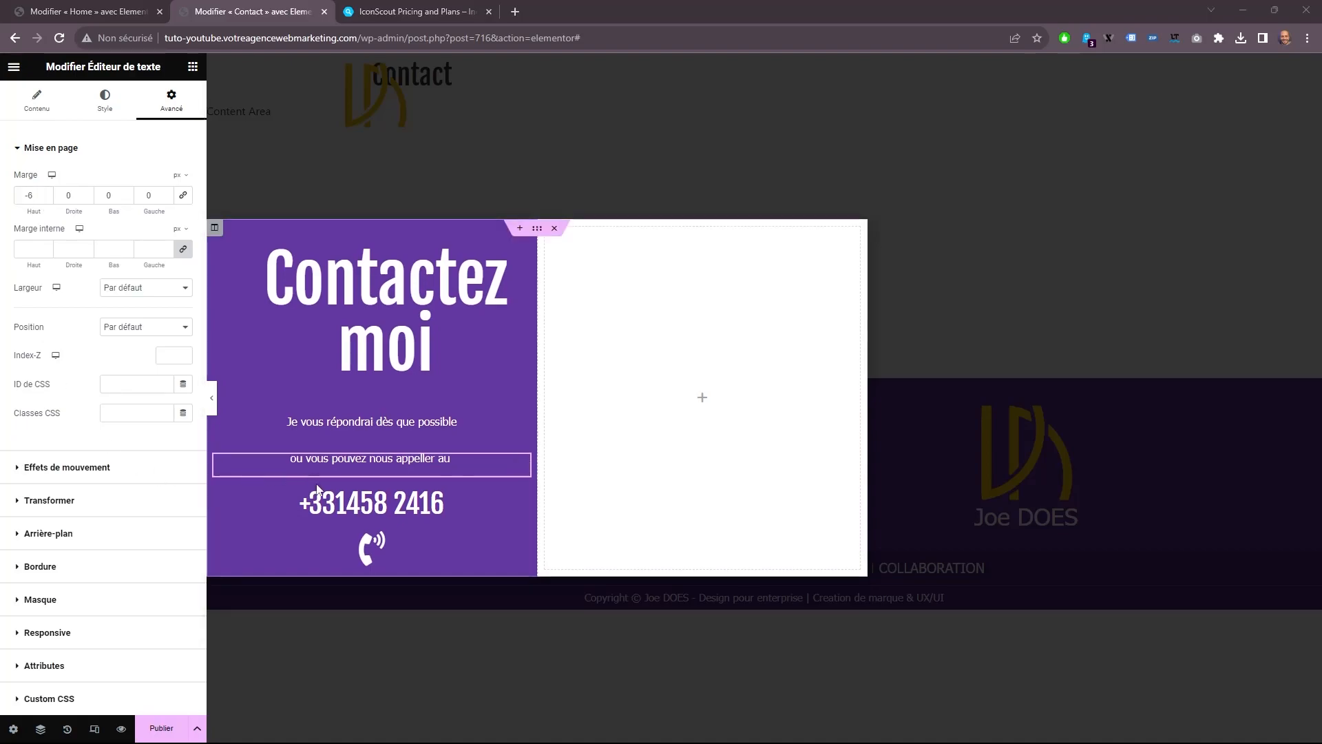
Give the phone number heading a top margin of -32 px with the other sides at 0.
click(322, 496)
click(45, 199)
click(45, 199)
click(45, 199)
click(46, 199)
text(0)
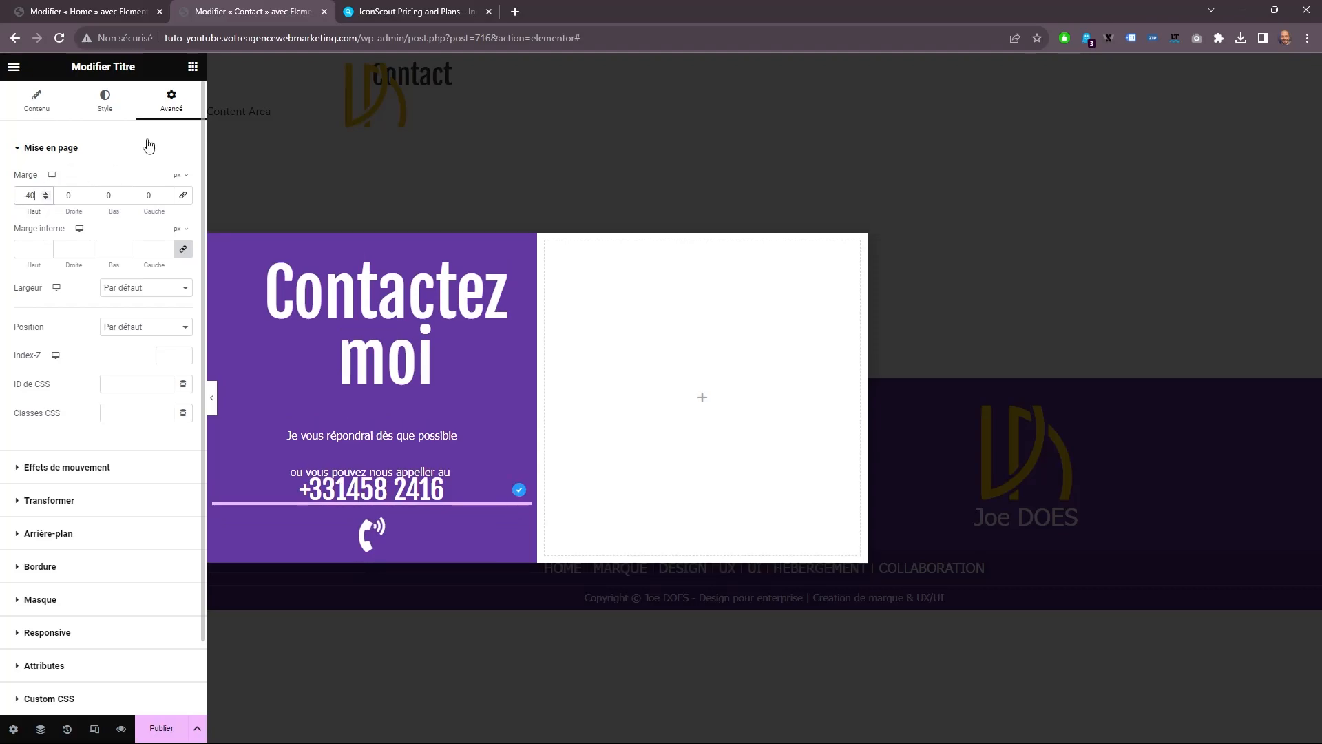
click(46, 194)
click(45, 194)
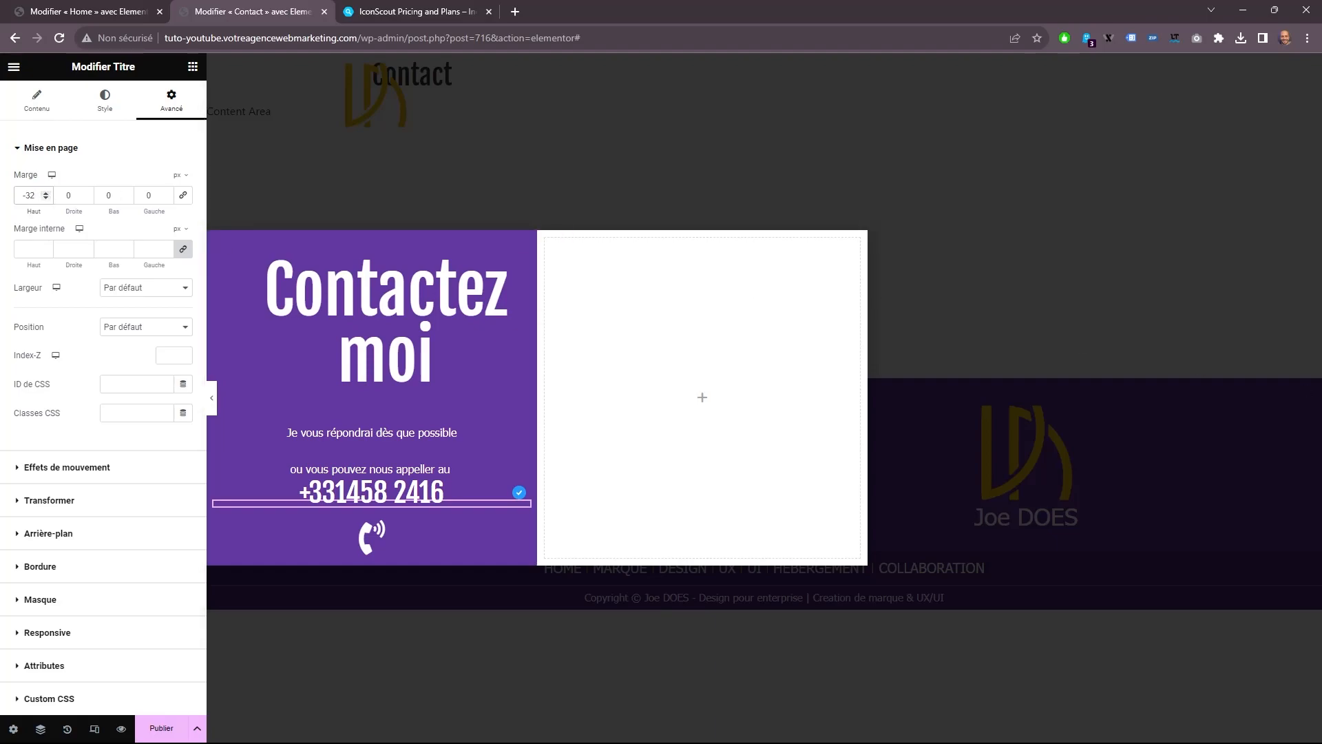
Check which global color the first column's background uses.
click(214, 238)
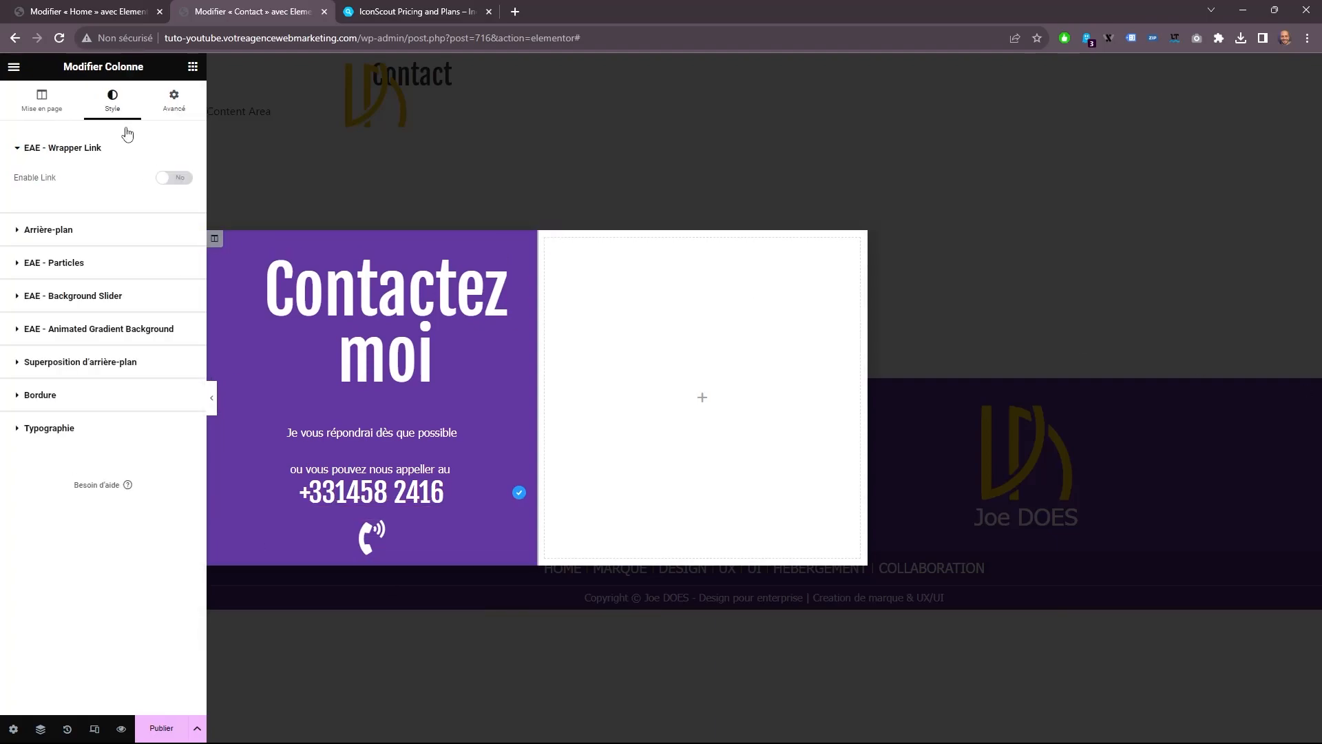
click(105, 234)
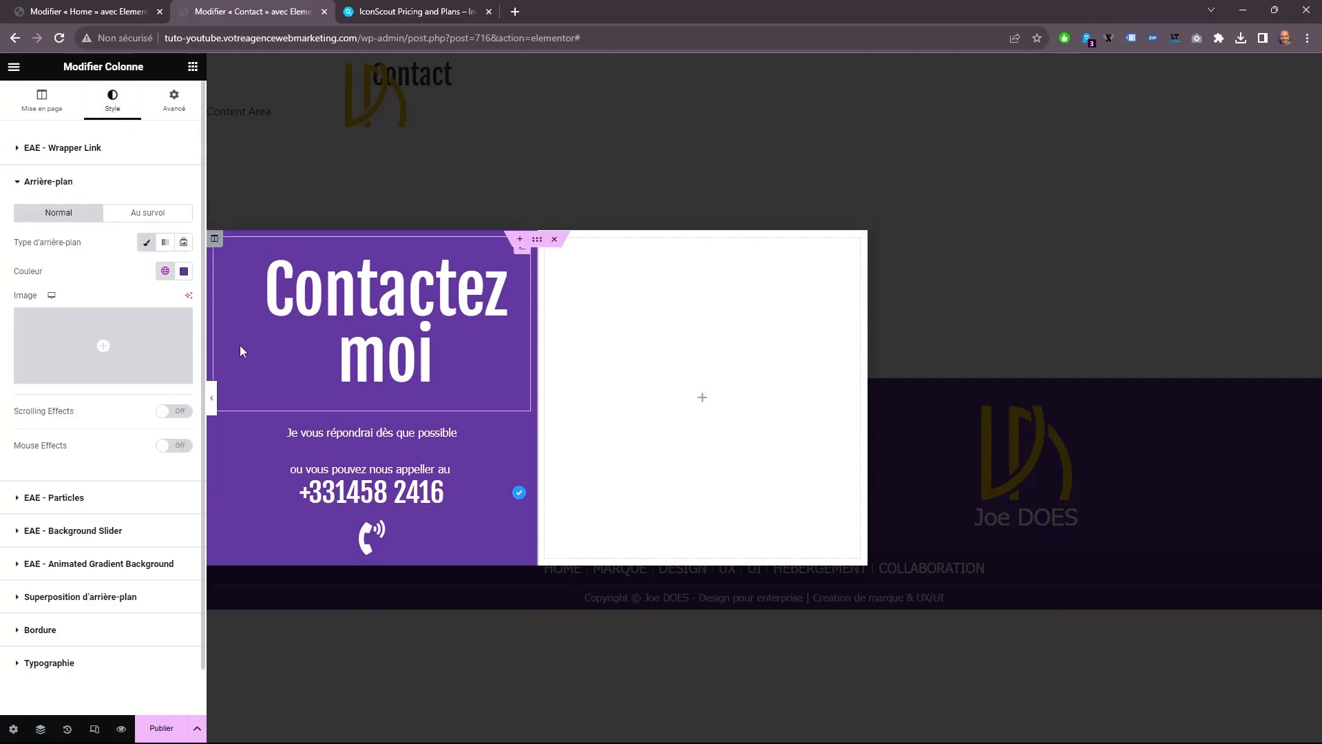
click(165, 270)
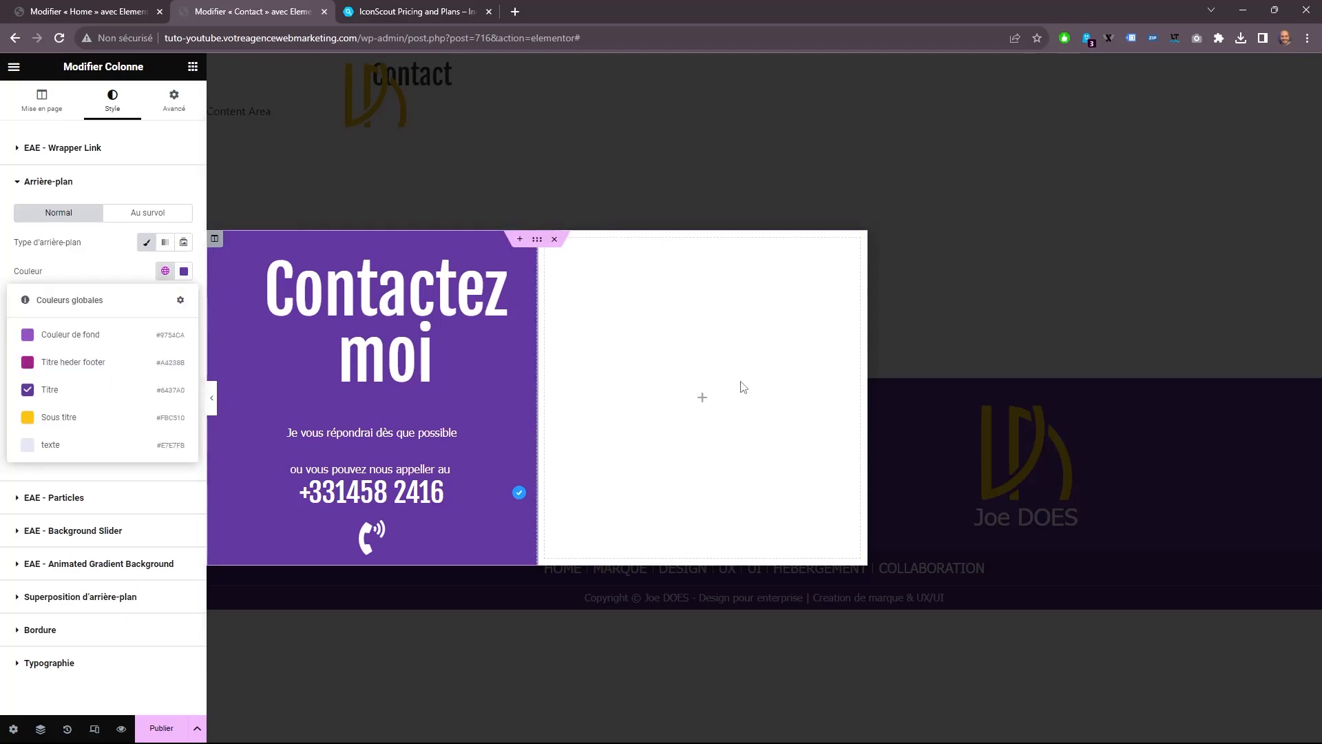
Find the Form widget, add it to the empty second column, and show the Navigator.
click(193, 67)
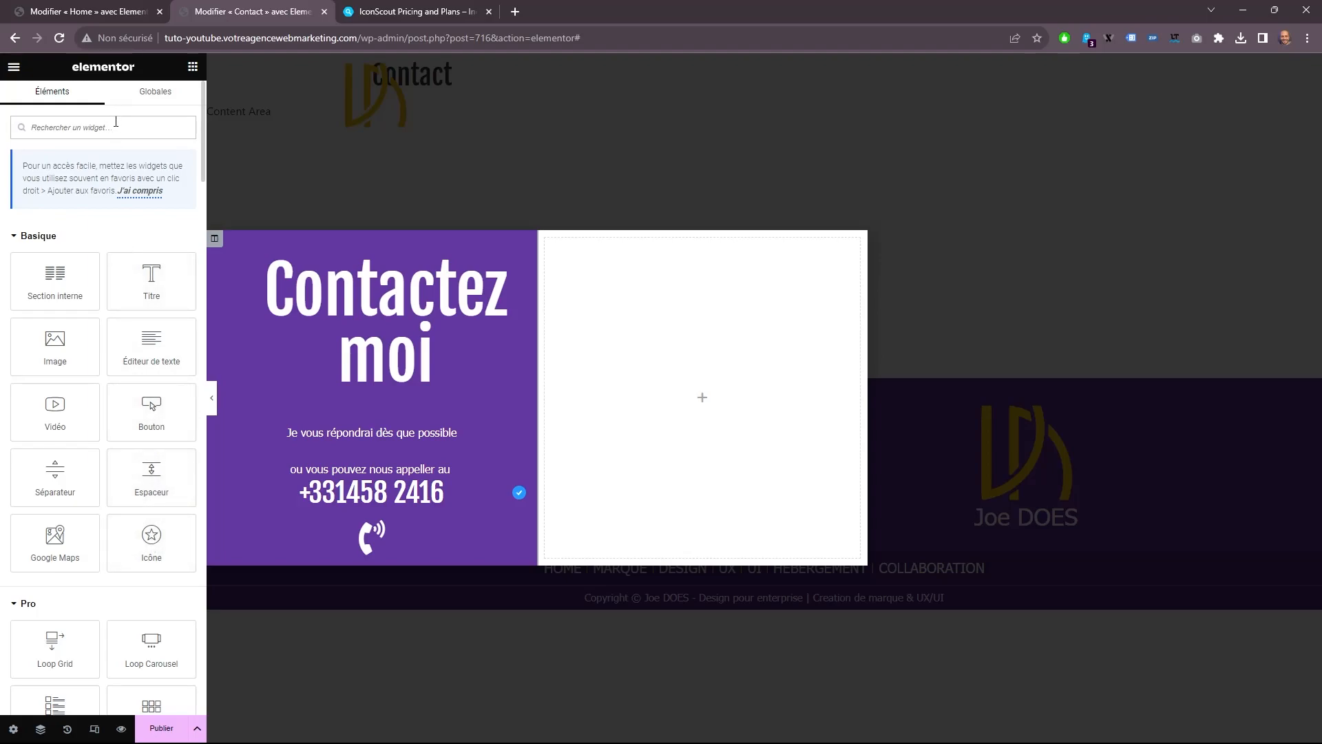
text(for)
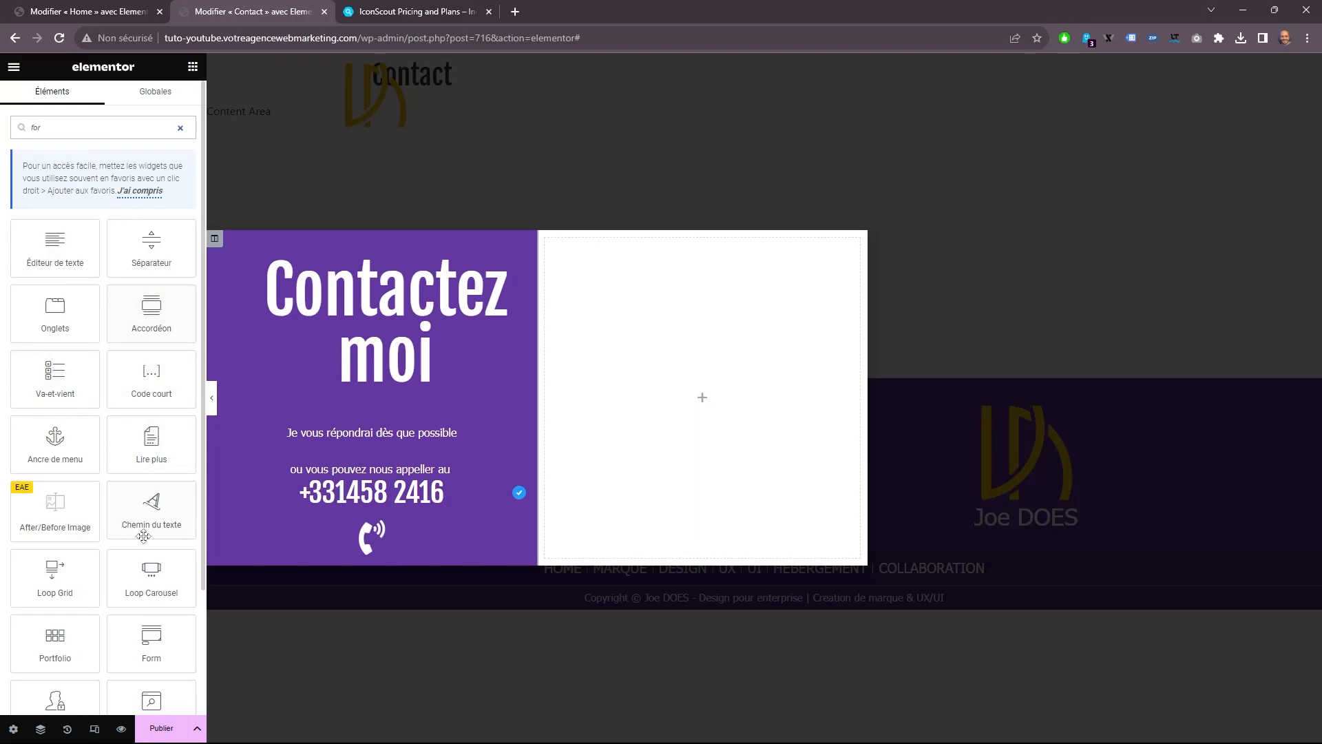
drag(152, 642, 679, 434)
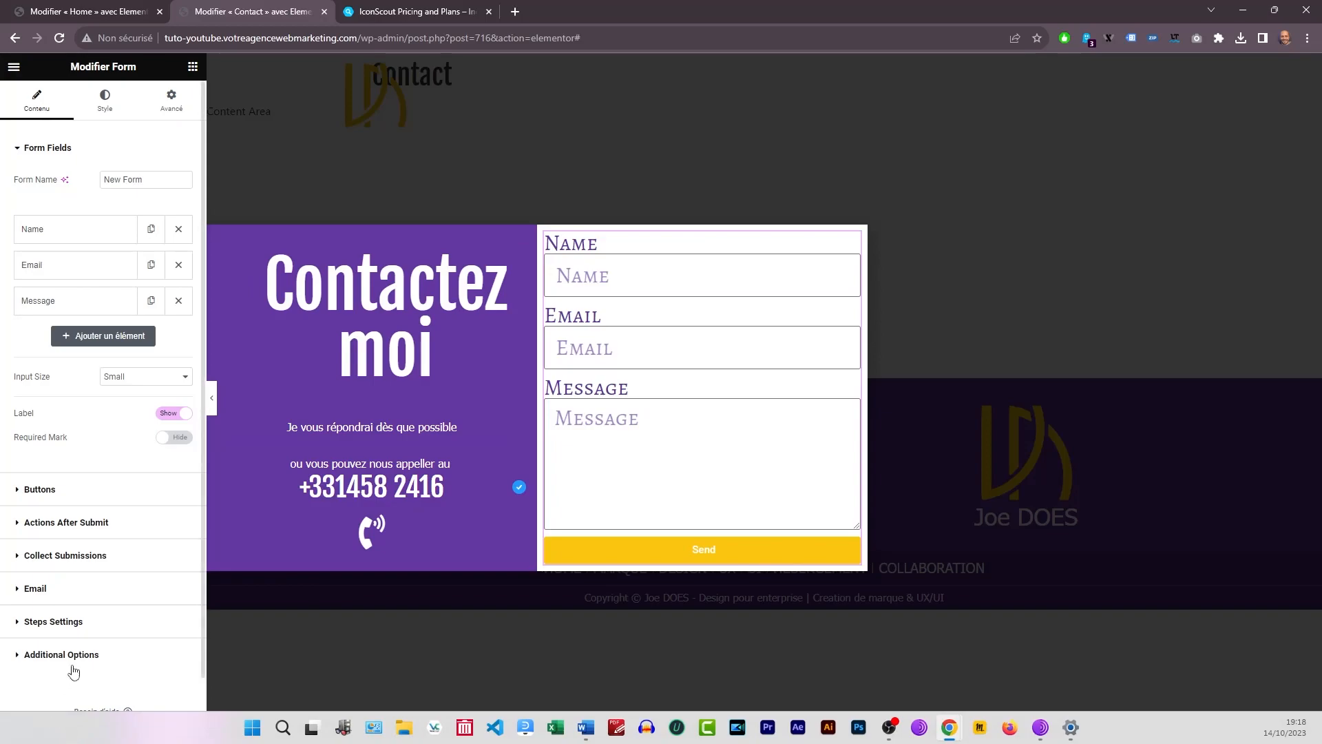
click(41, 729)
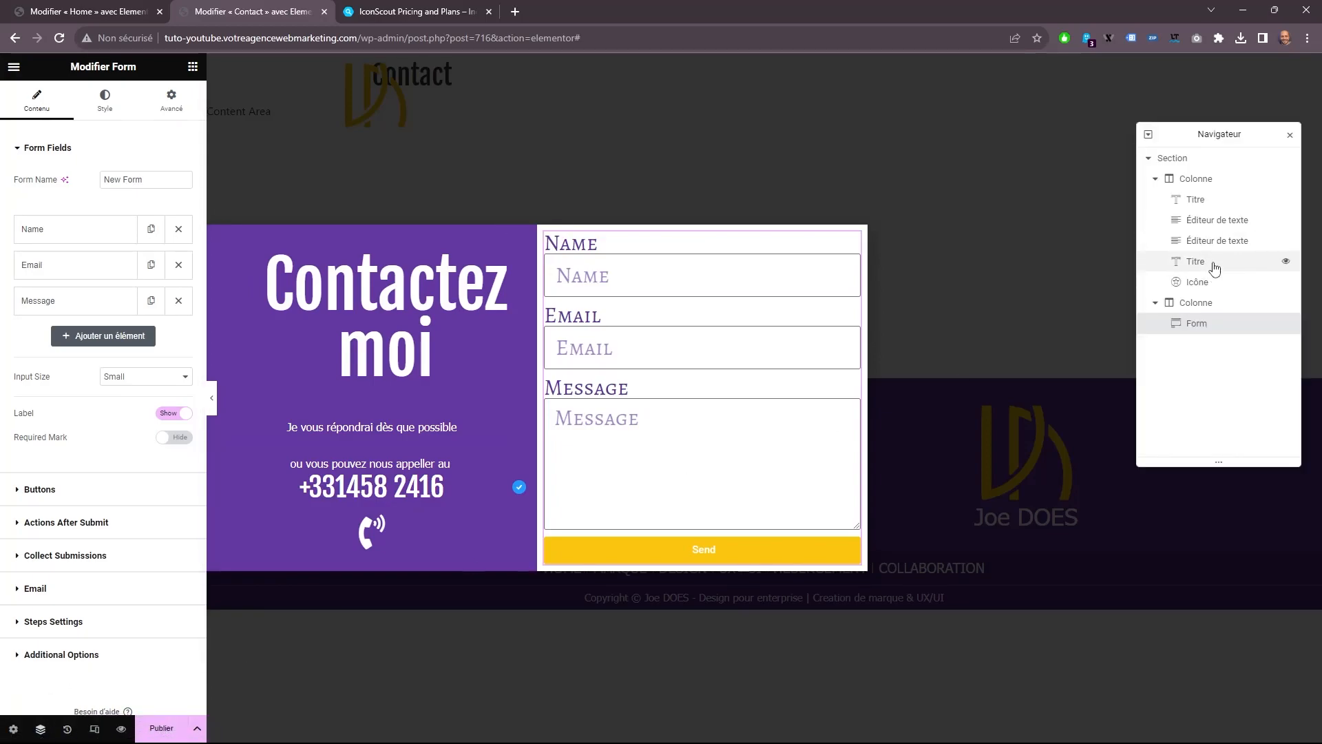
Give the second column a classic background in the global color "texte".
click(1203, 311)
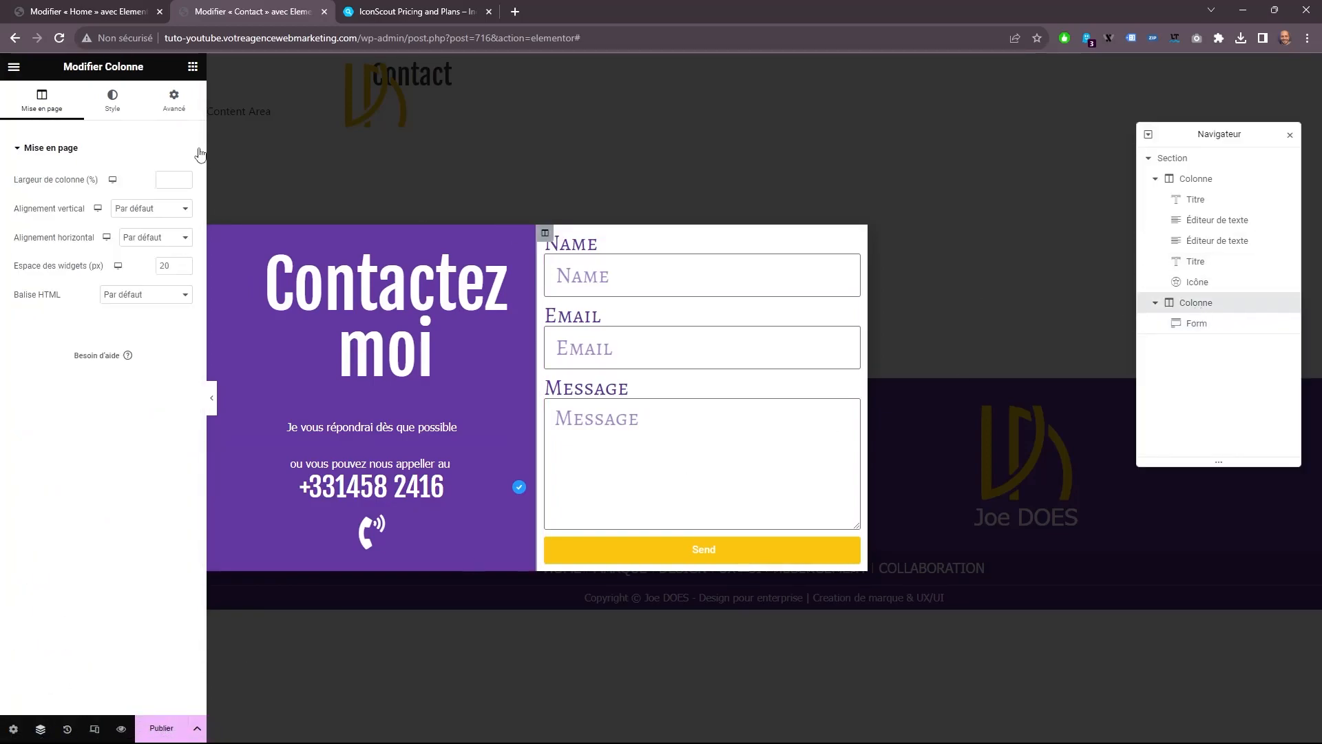
click(114, 99)
click(132, 241)
click(165, 271)
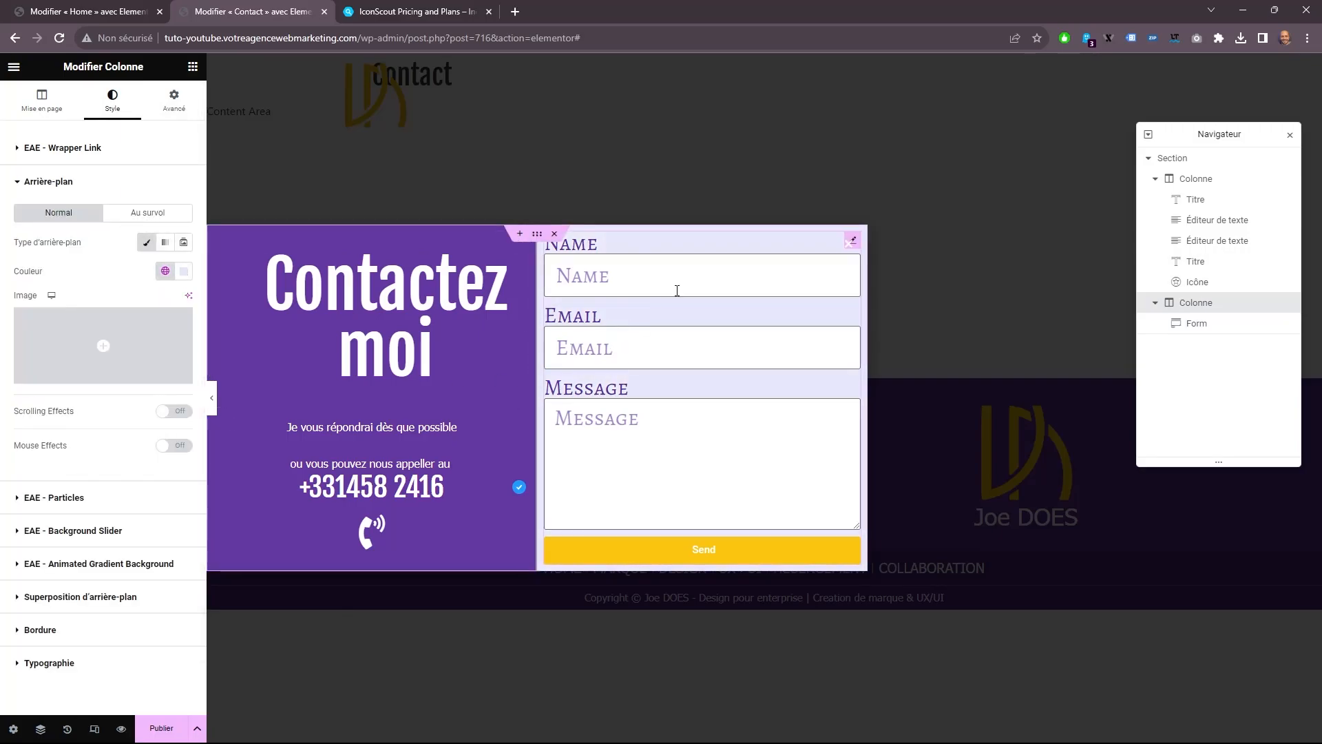
Clear the labels of the form's Name, Email and Message fields, keeping their placeholders.
click(666, 291)
click(72, 230)
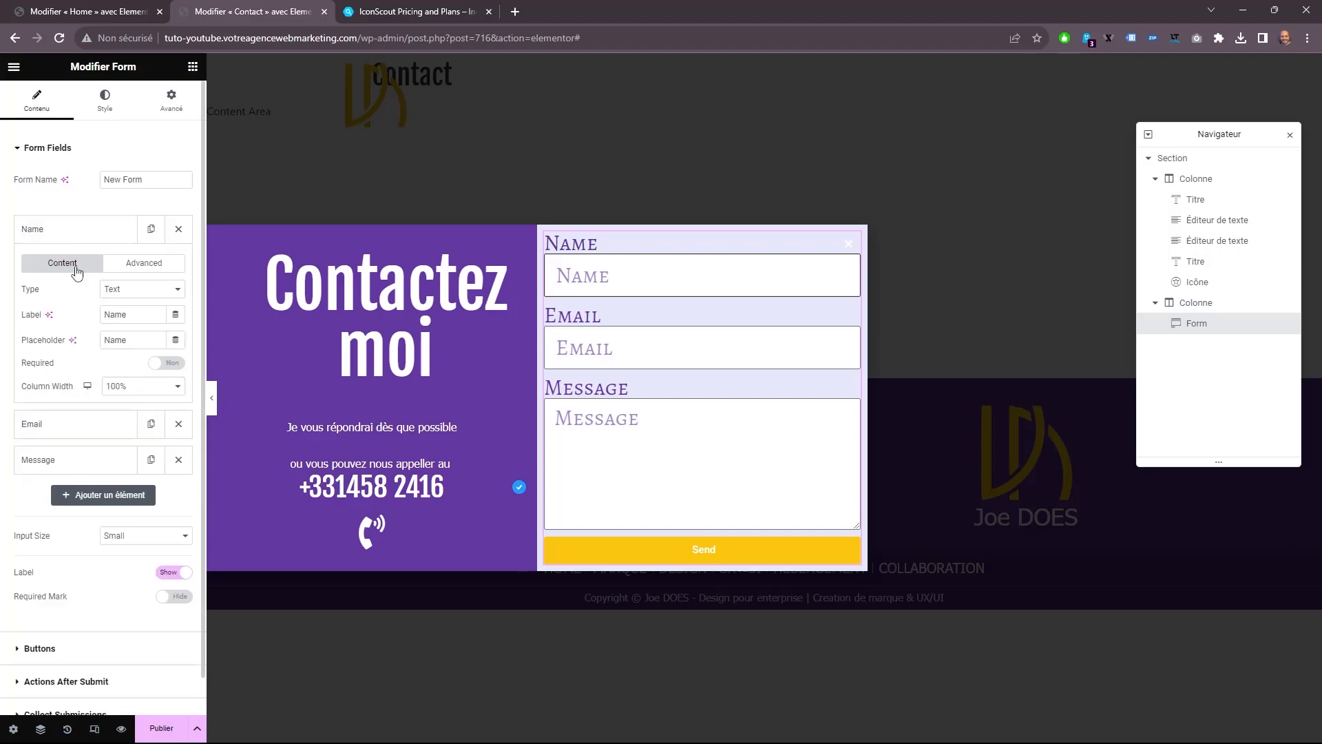
double_click(143, 312)
key(BackSpace)
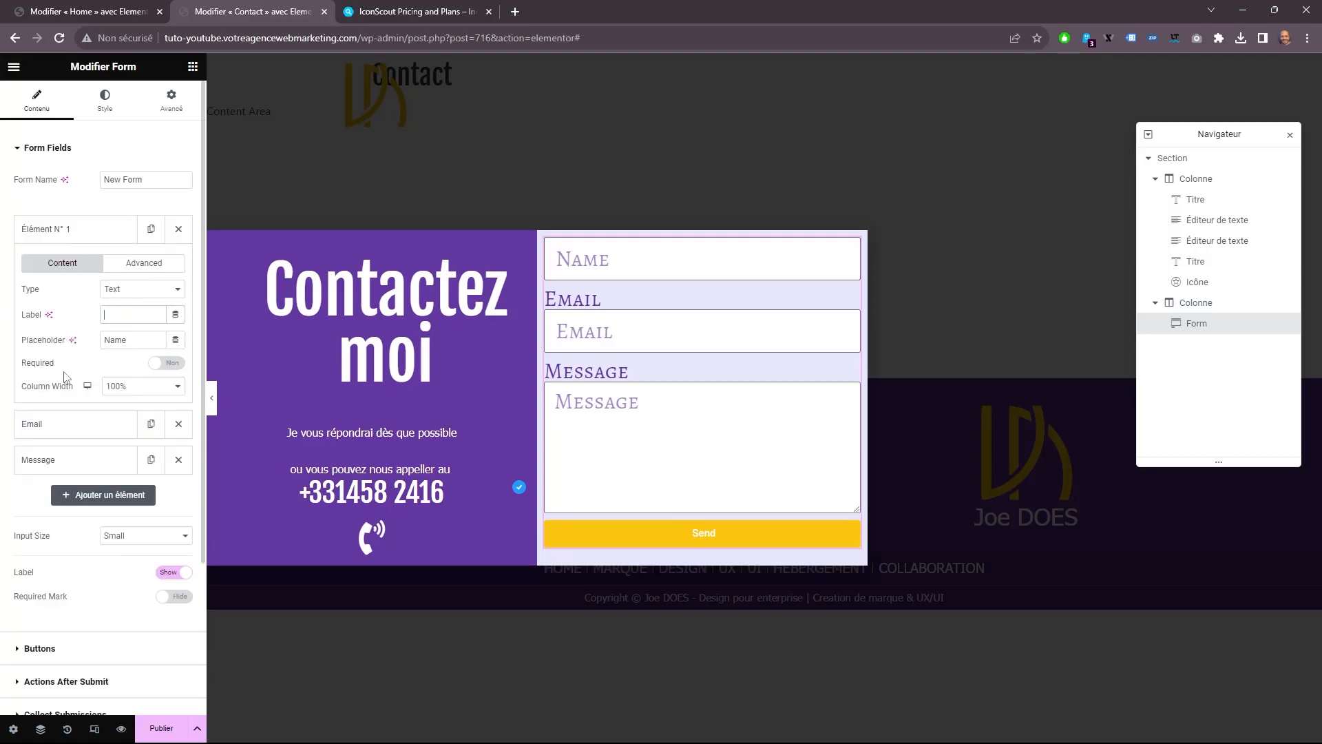
click(81, 424)
double_click(140, 350)
key(BackSpace)
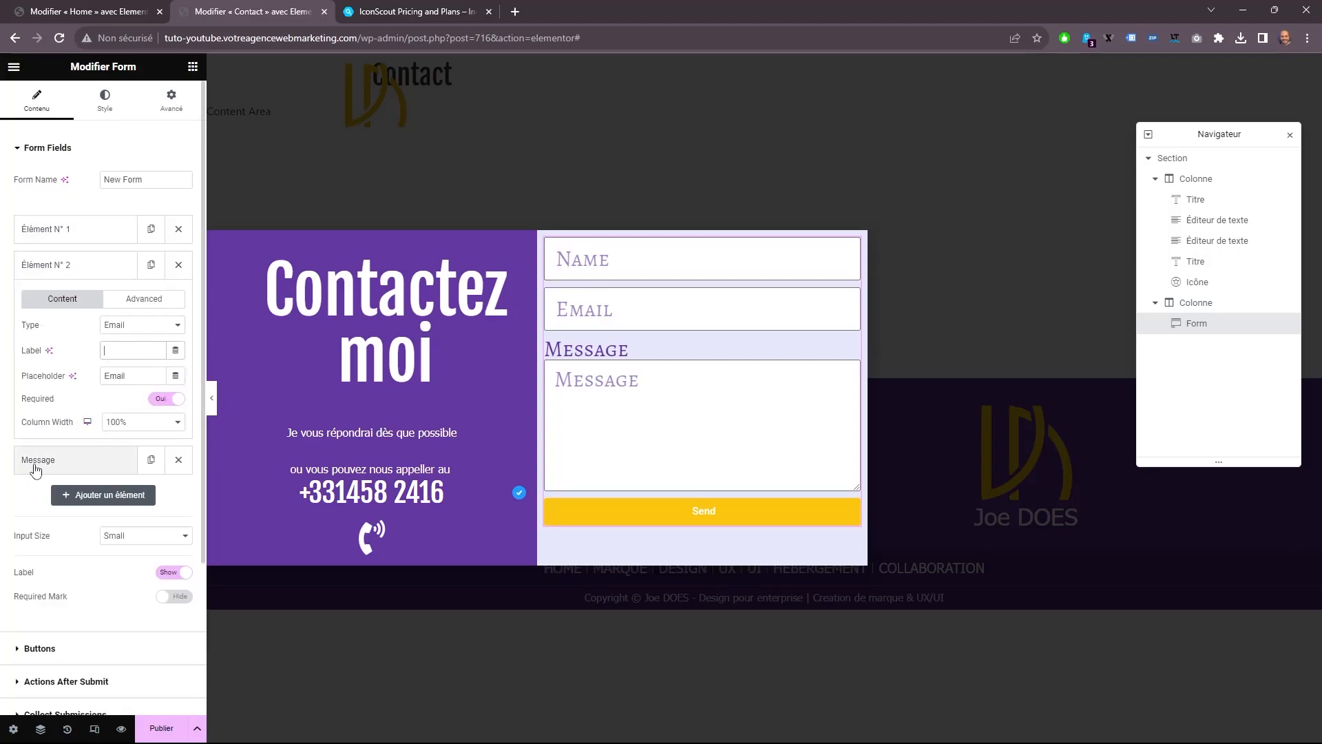
click(38, 460)
double_click(135, 385)
key(BackSpace)
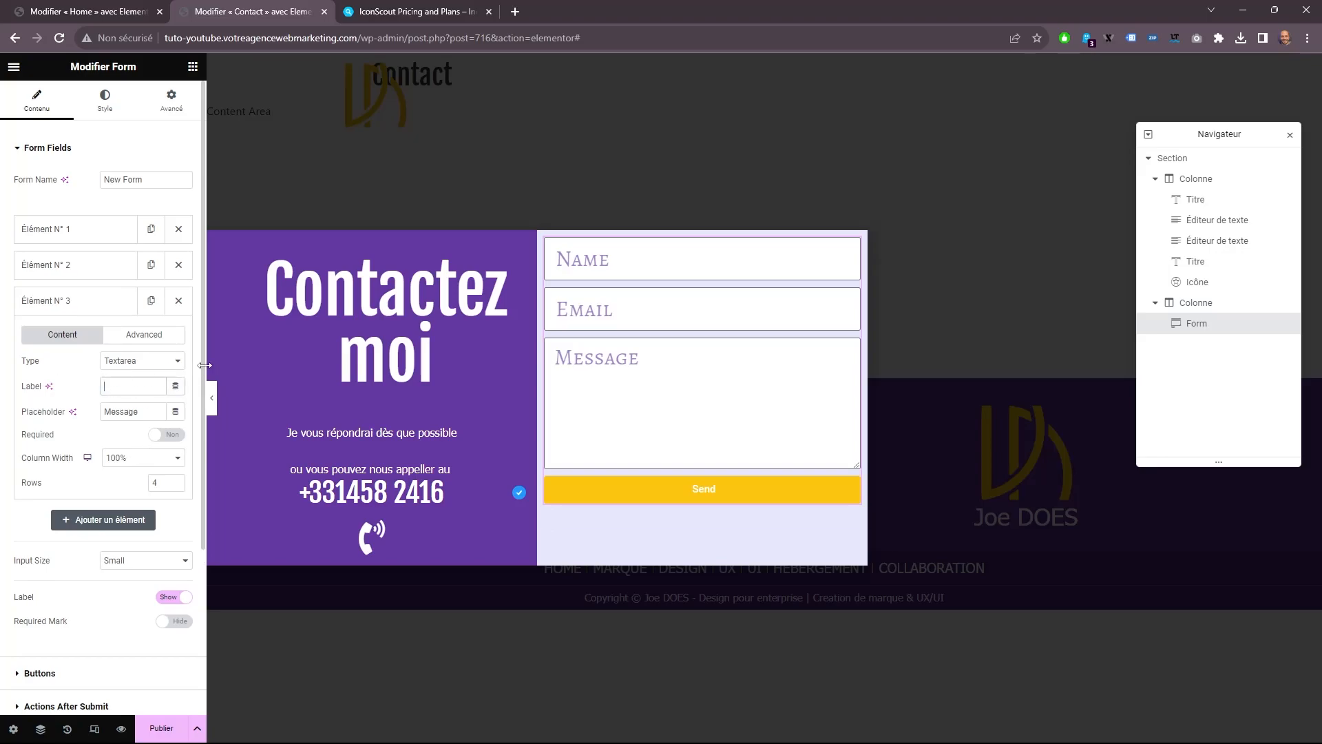
Set the second column's vertical alignment to Milieu.
click(1196, 303)
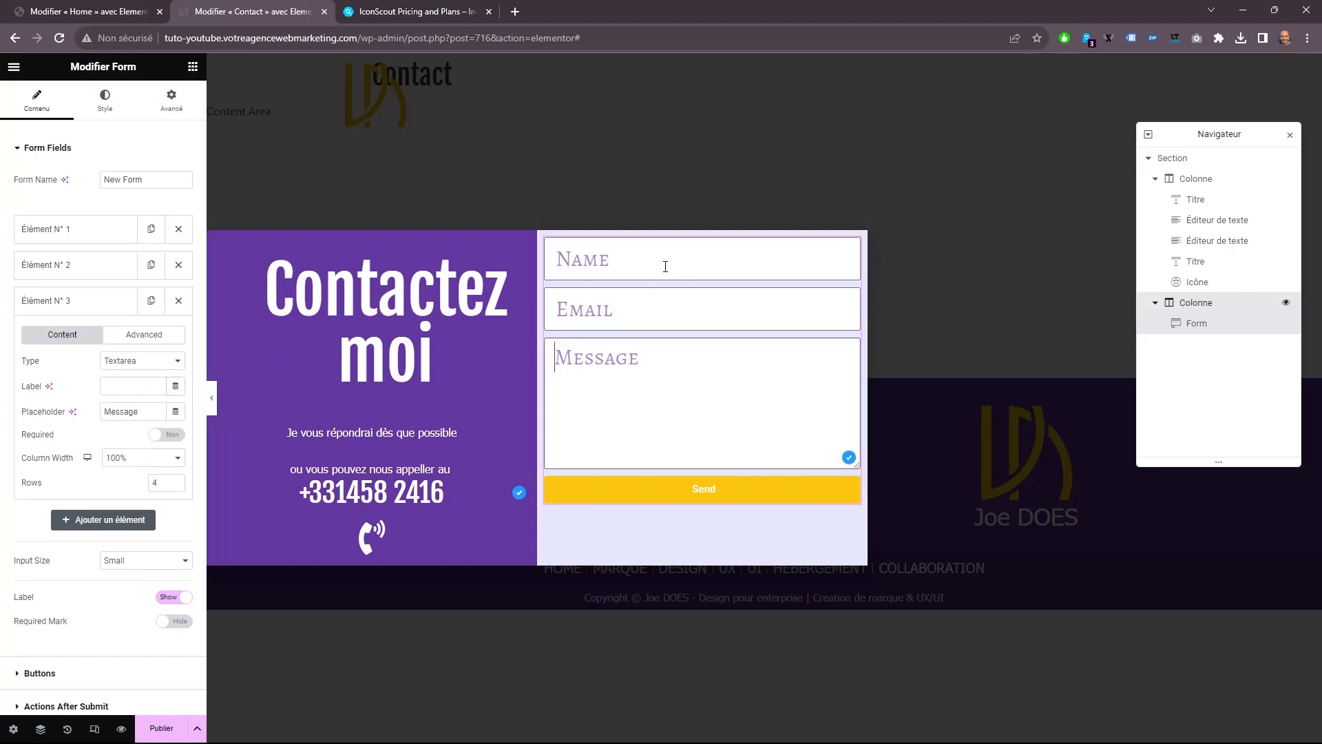
click(40, 101)
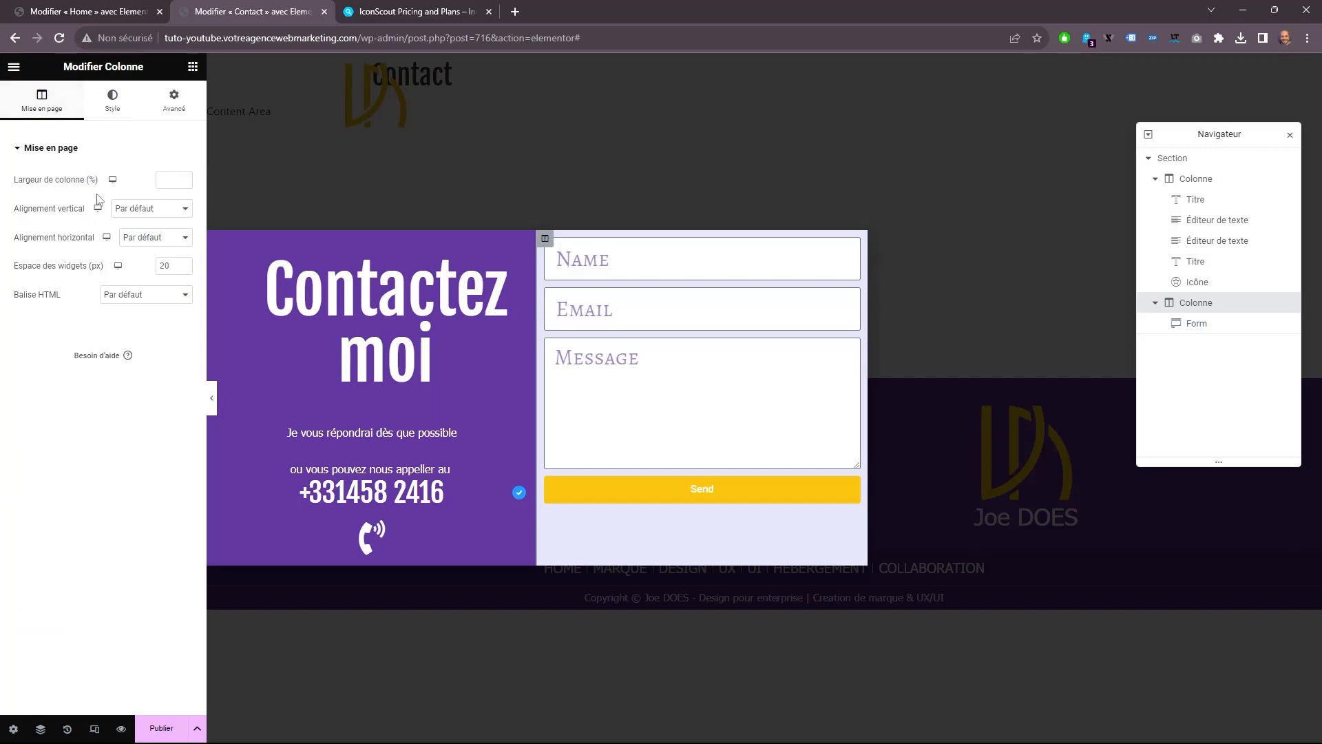
click(152, 208)
click(127, 245)
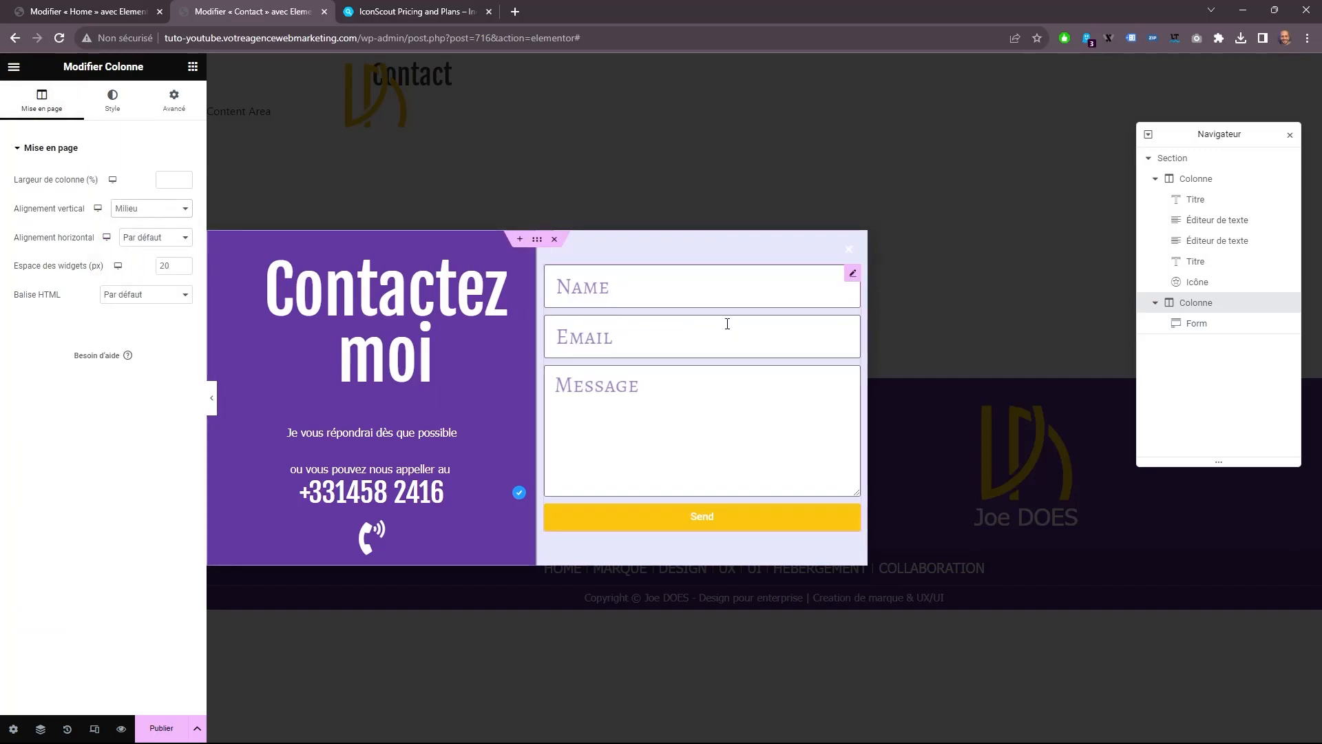
click(113, 102)
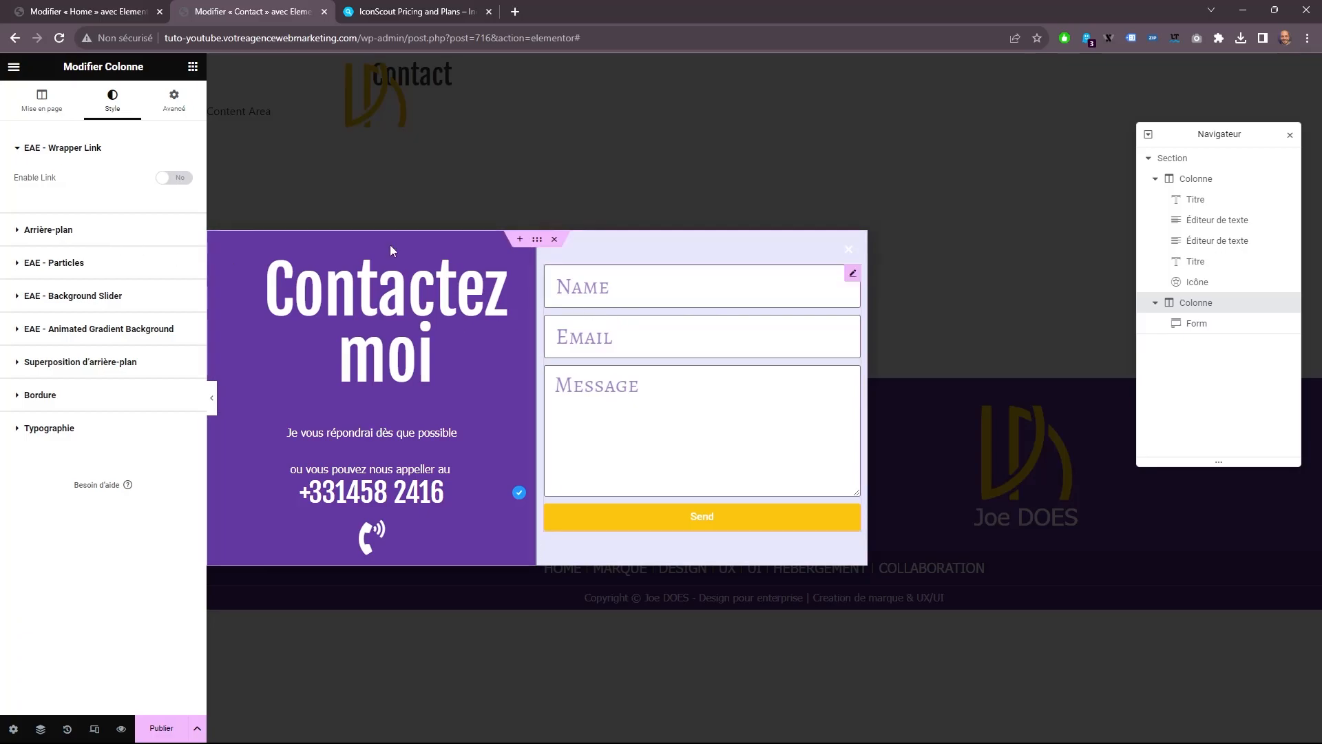
Set the form fields' font size to 20 px and the form's rows gap to 31 px.
click(628, 317)
click(105, 104)
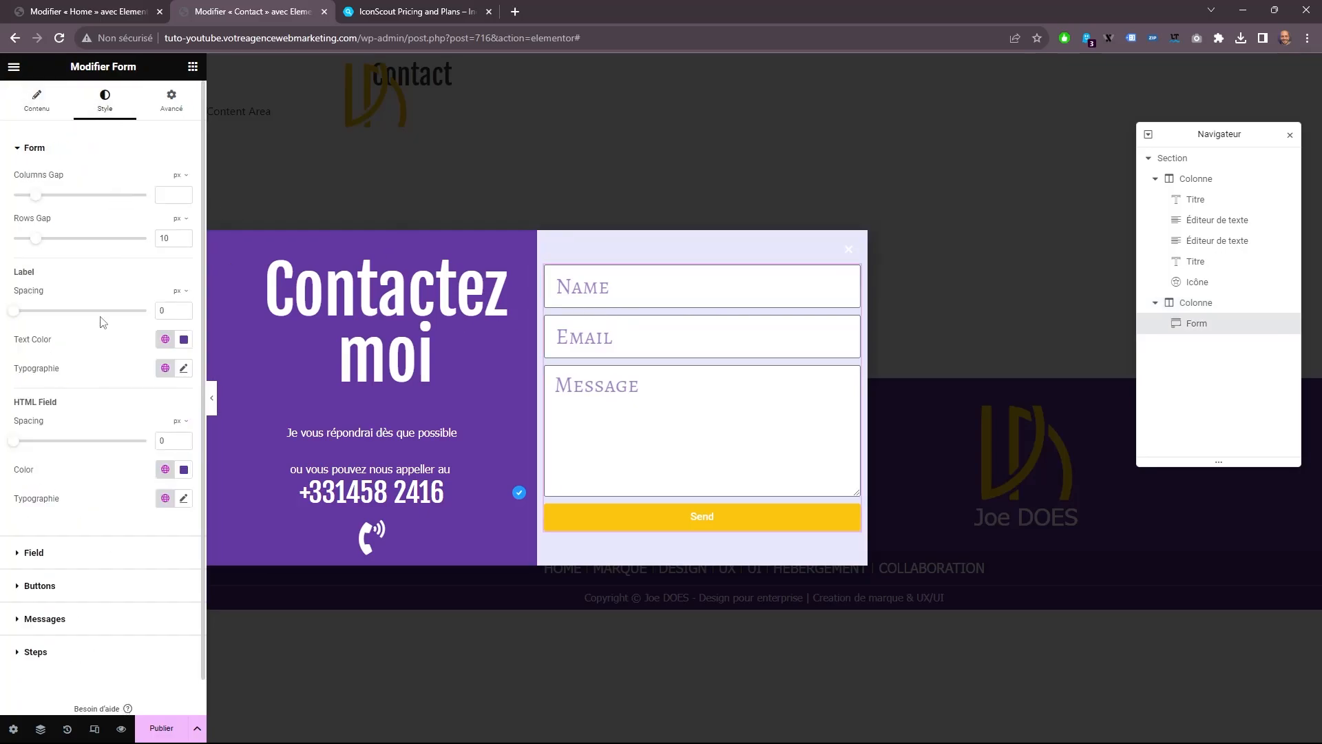
scroll(96, 493, down, 1)
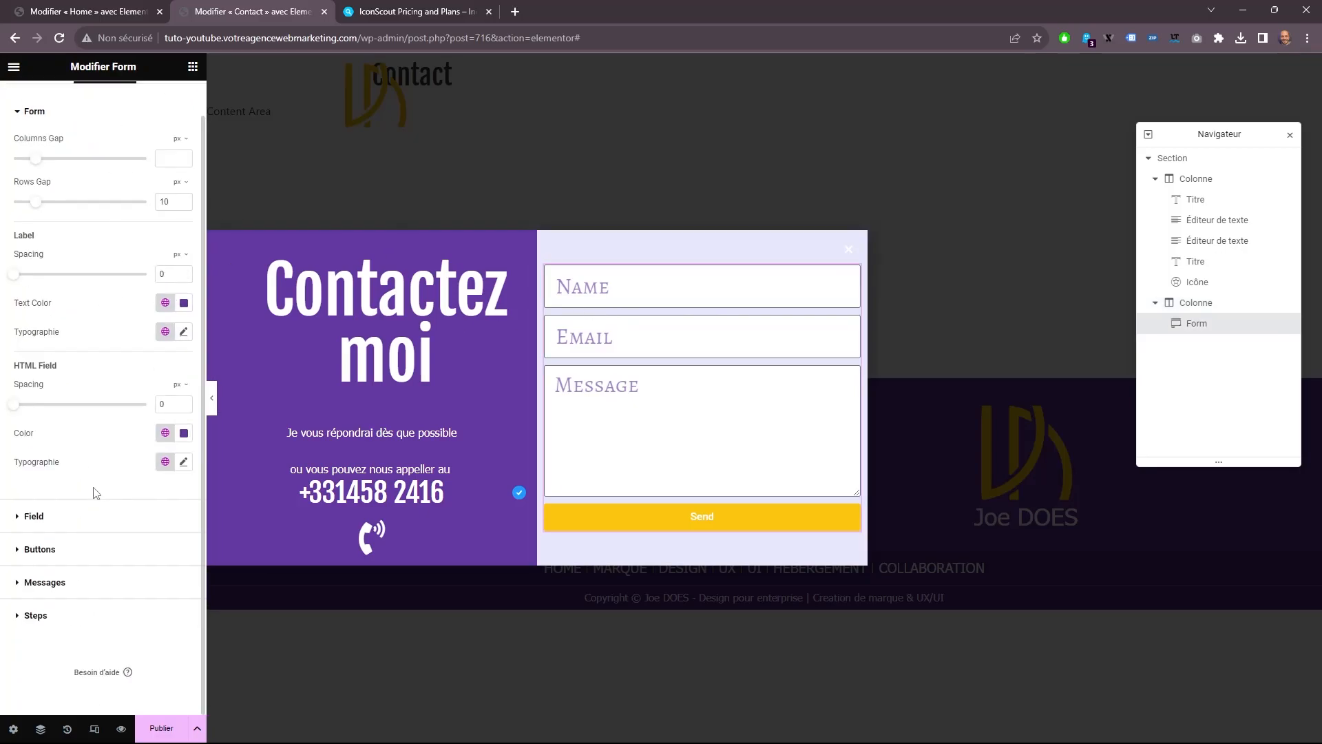
click(90, 527)
click(183, 259)
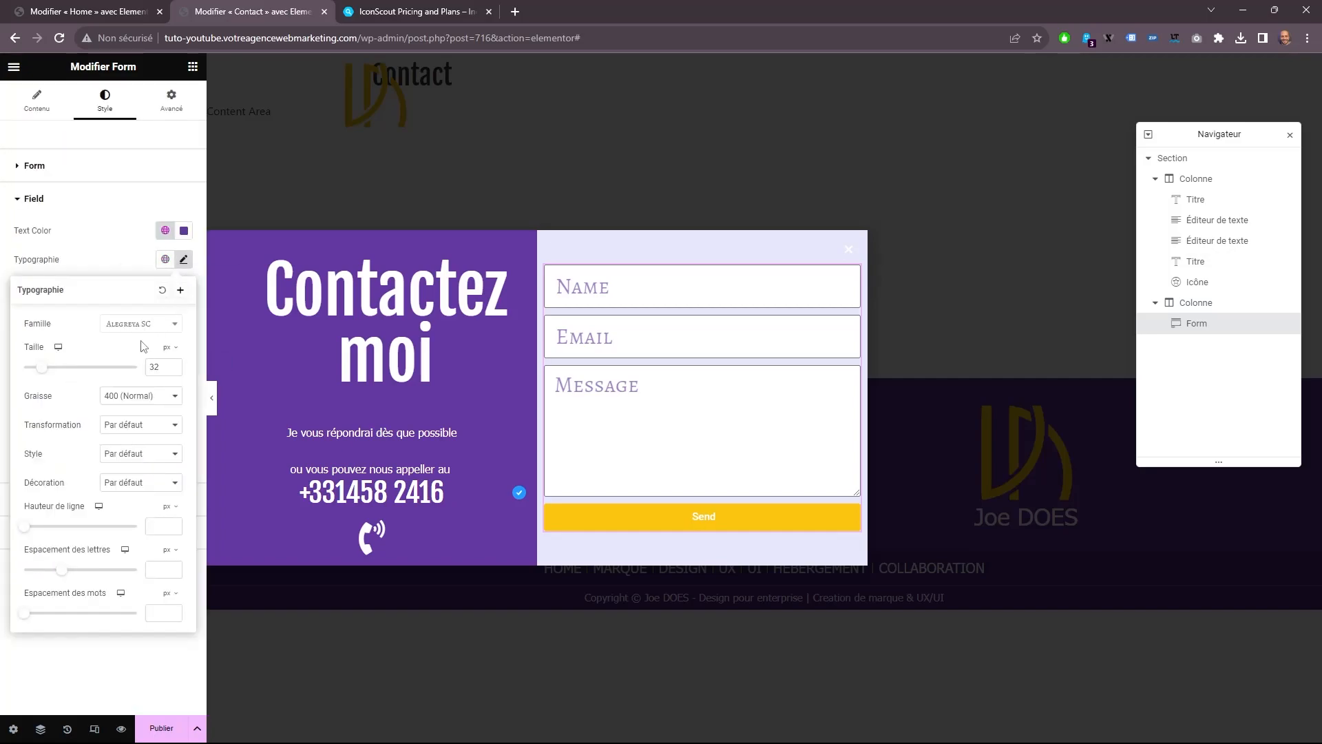
click(176, 370)
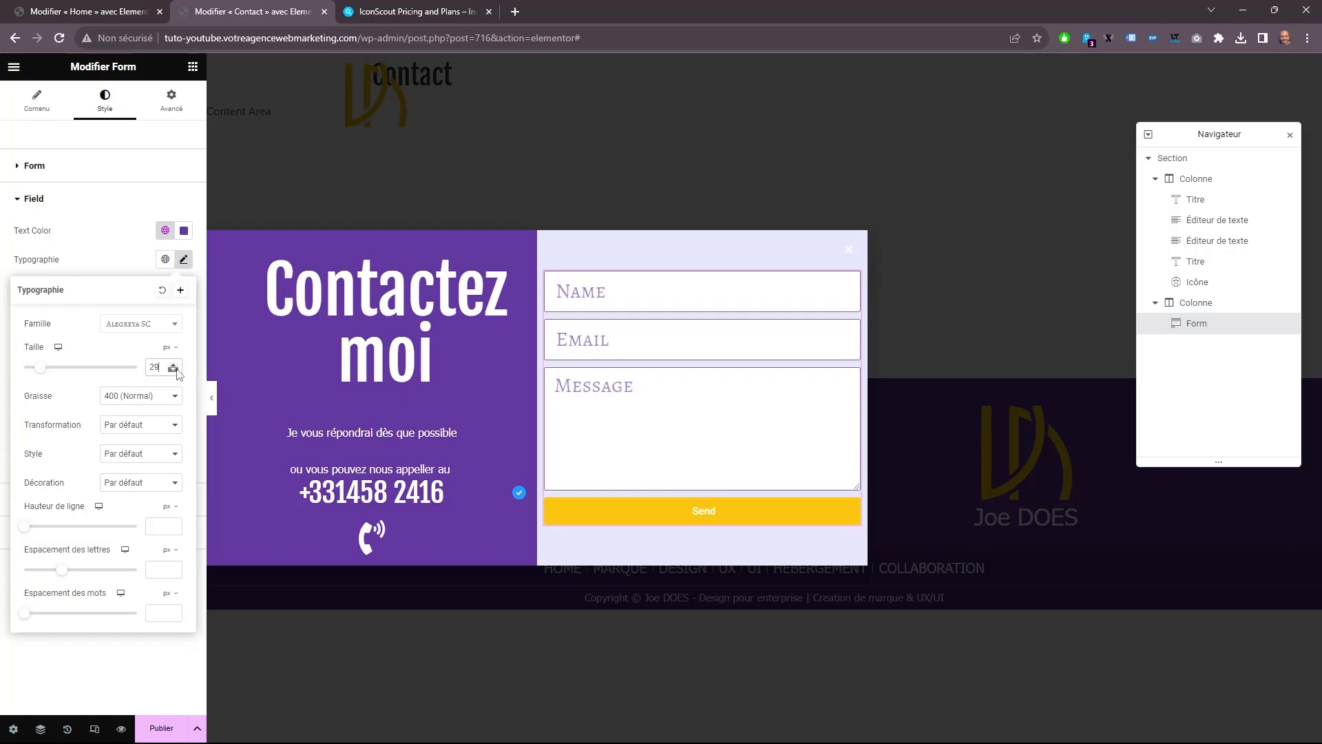
click(176, 371)
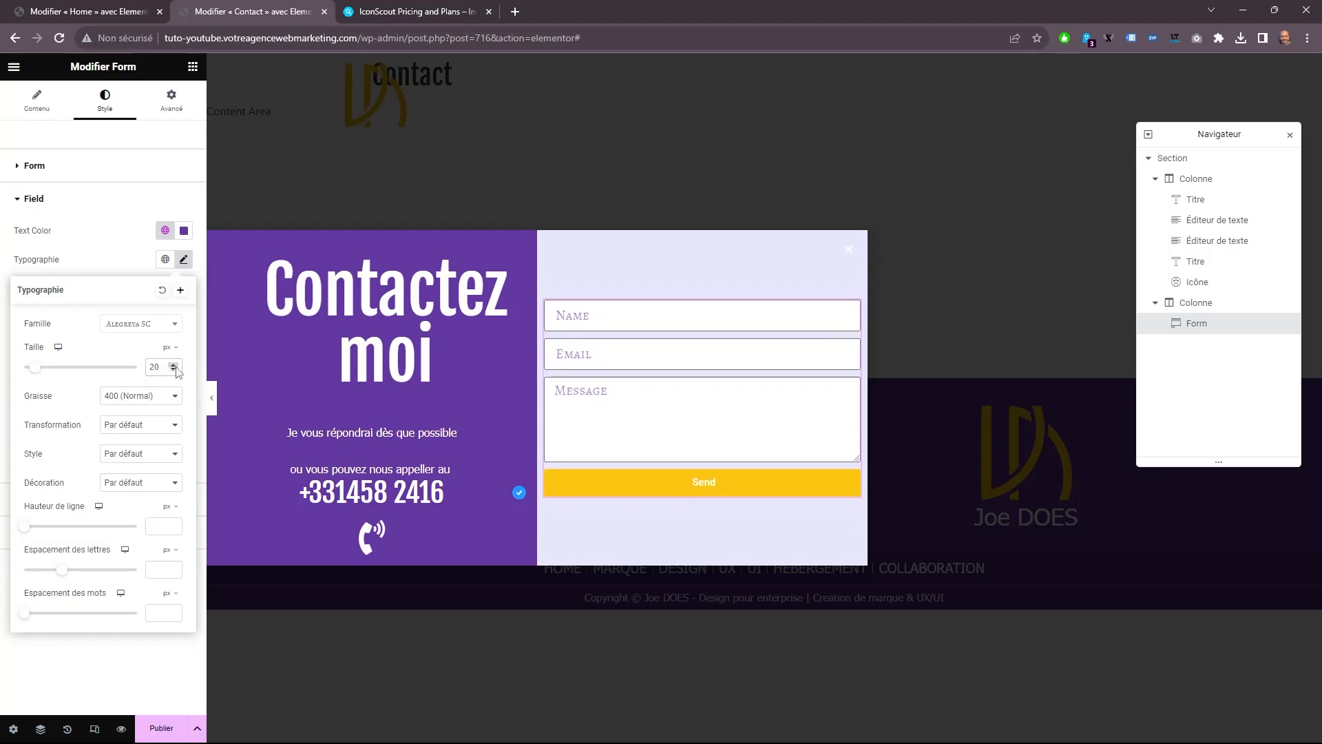
click(102, 249)
click(84, 170)
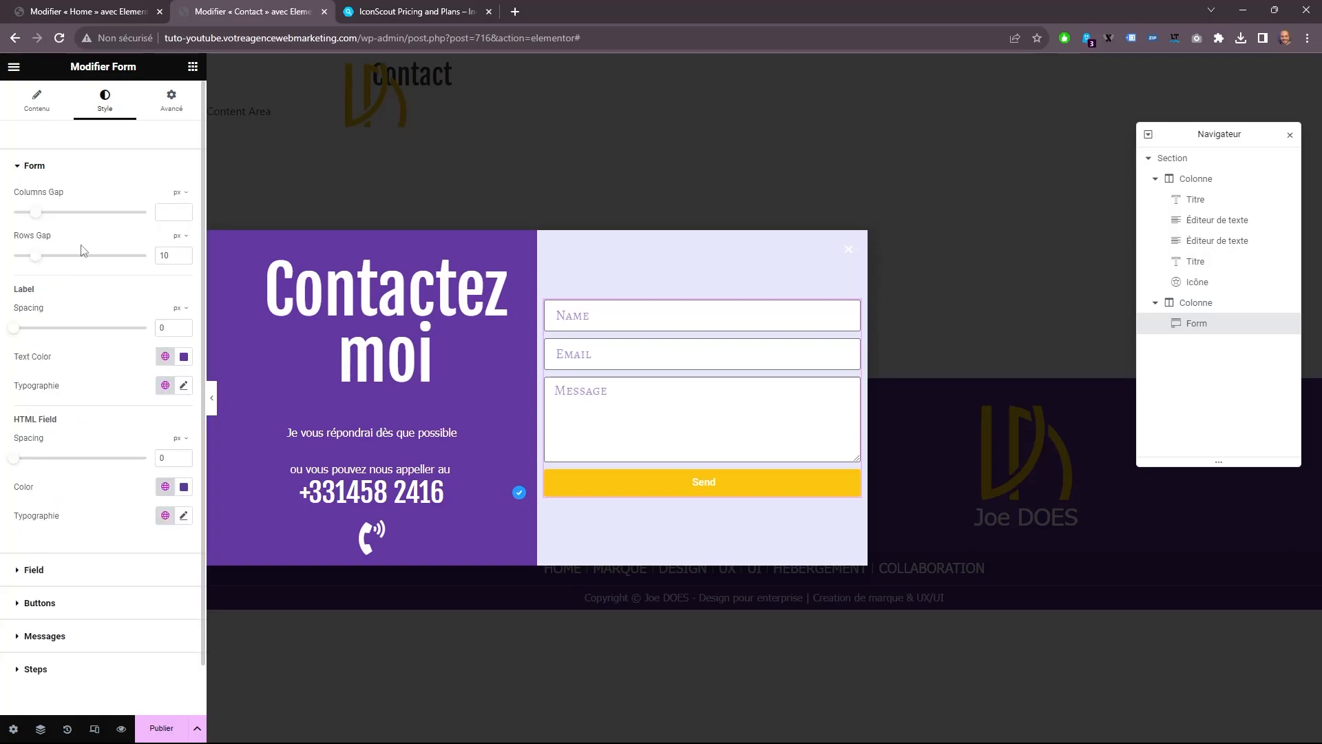
drag(42, 256, 83, 258)
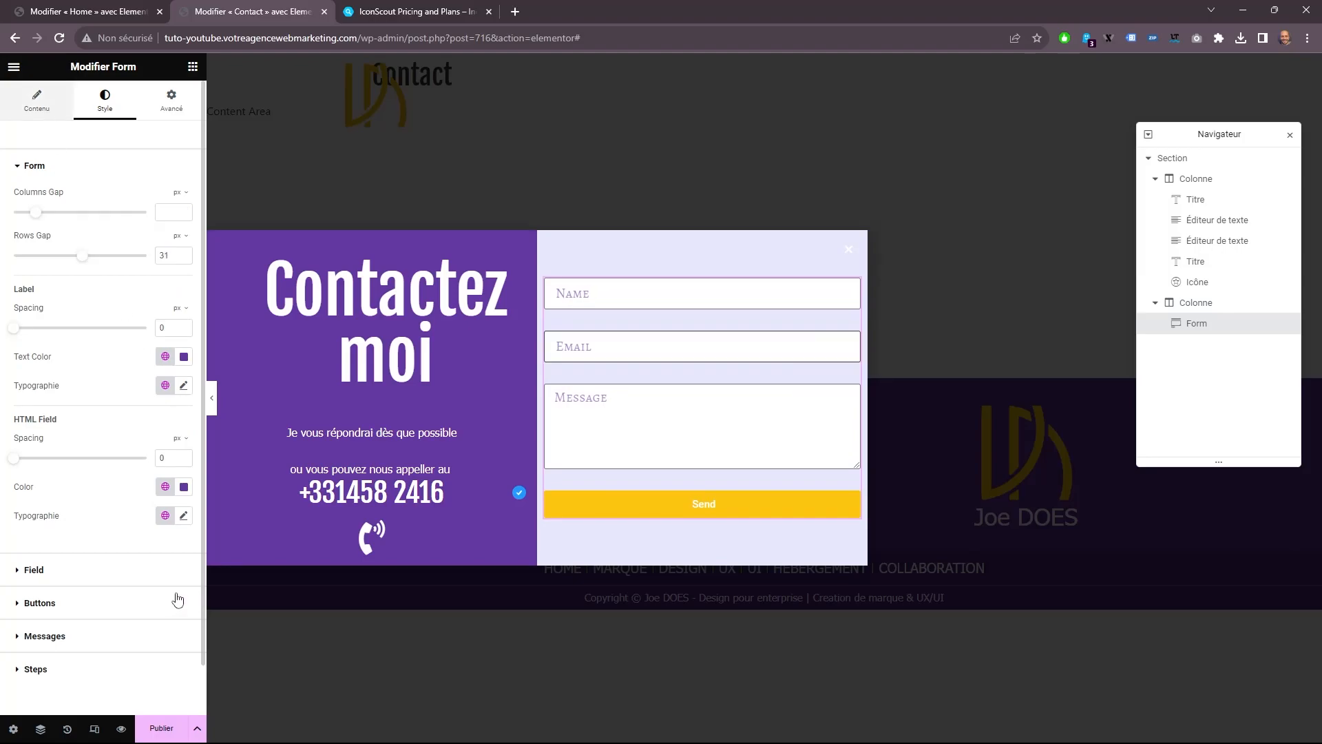
Change the form's submit button text to "Envoyez" and give it a stacked-mail icon from the icon library.
click(37, 100)
click(88, 490)
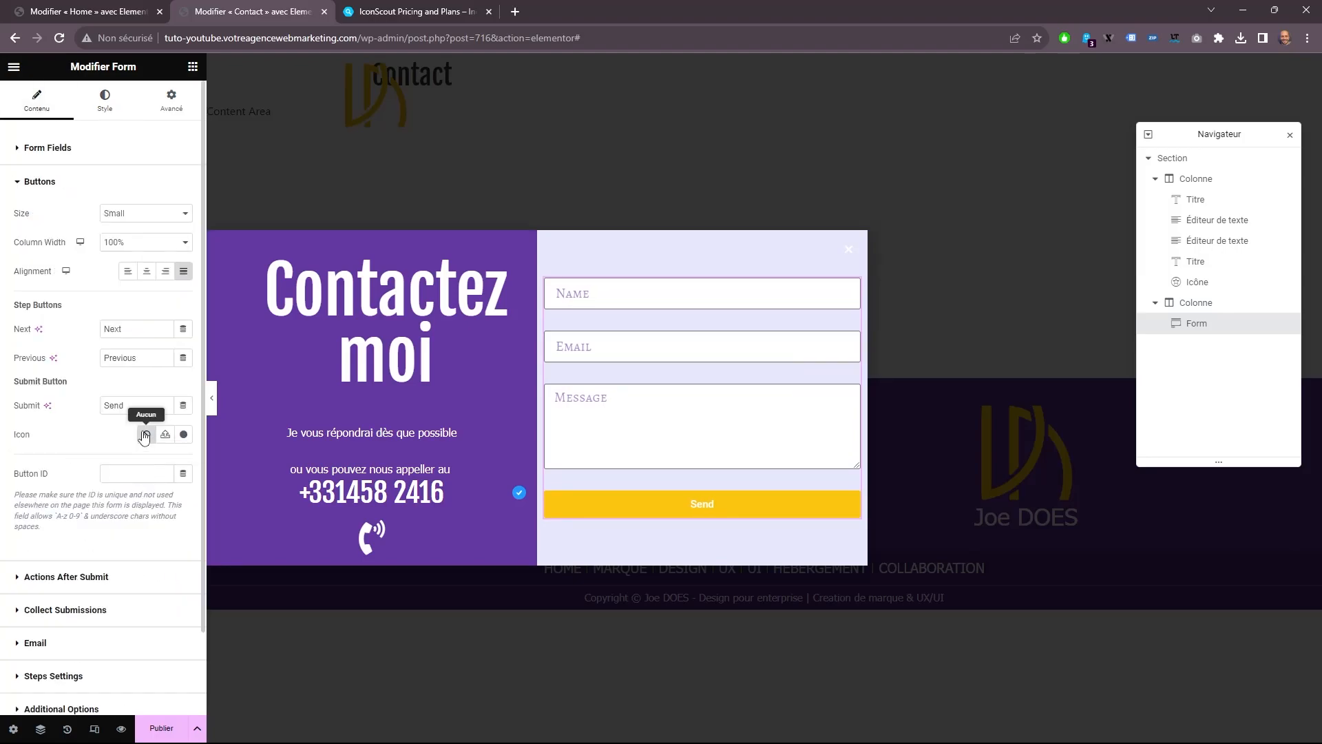
text(Envoyez)
click(184, 434)
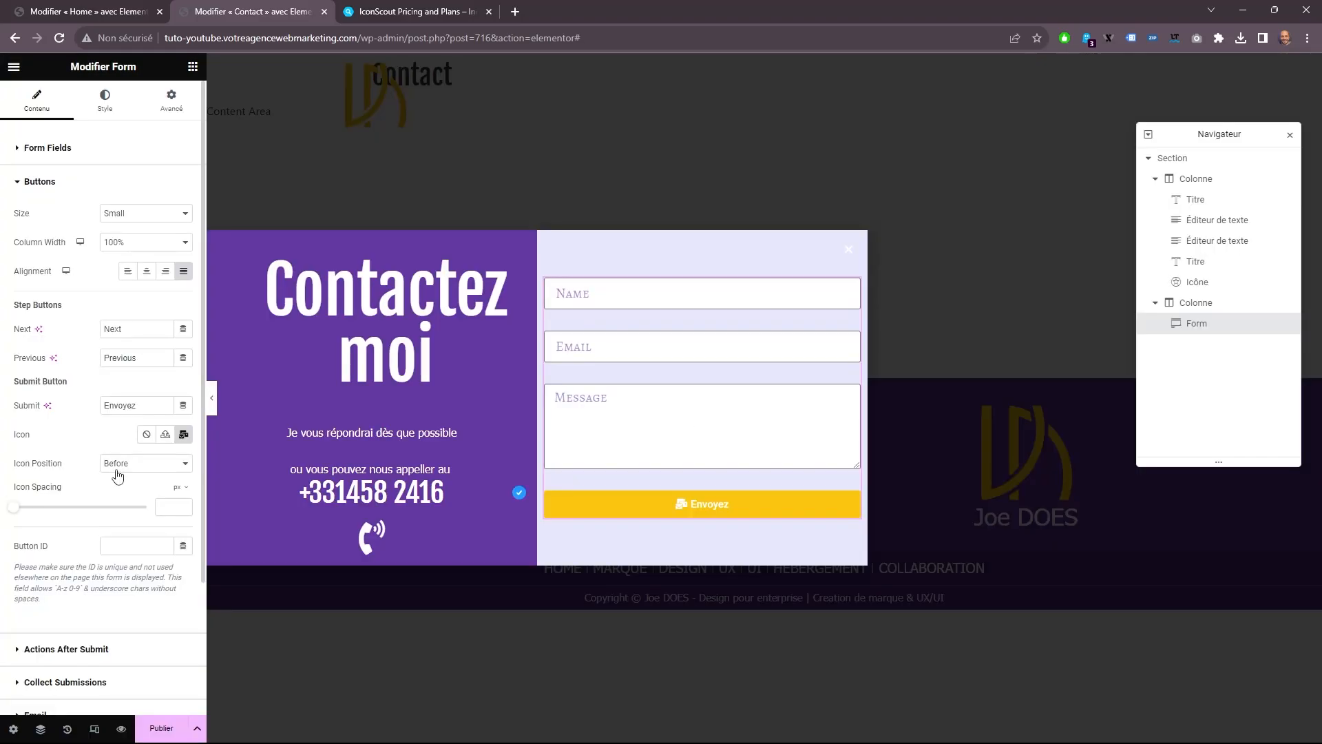
Place the submit button's icon after the text with an icon spacing of 20.
click(114, 464)
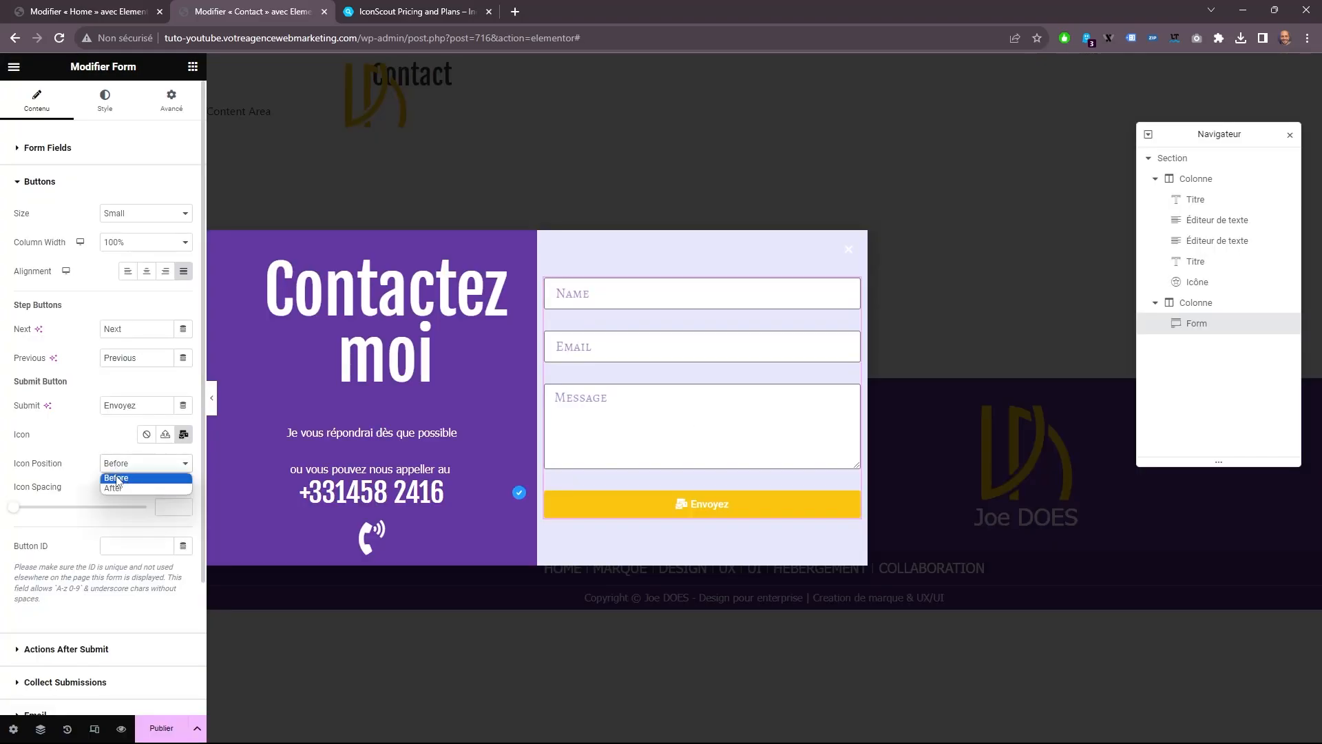
click(109, 485)
text(20)
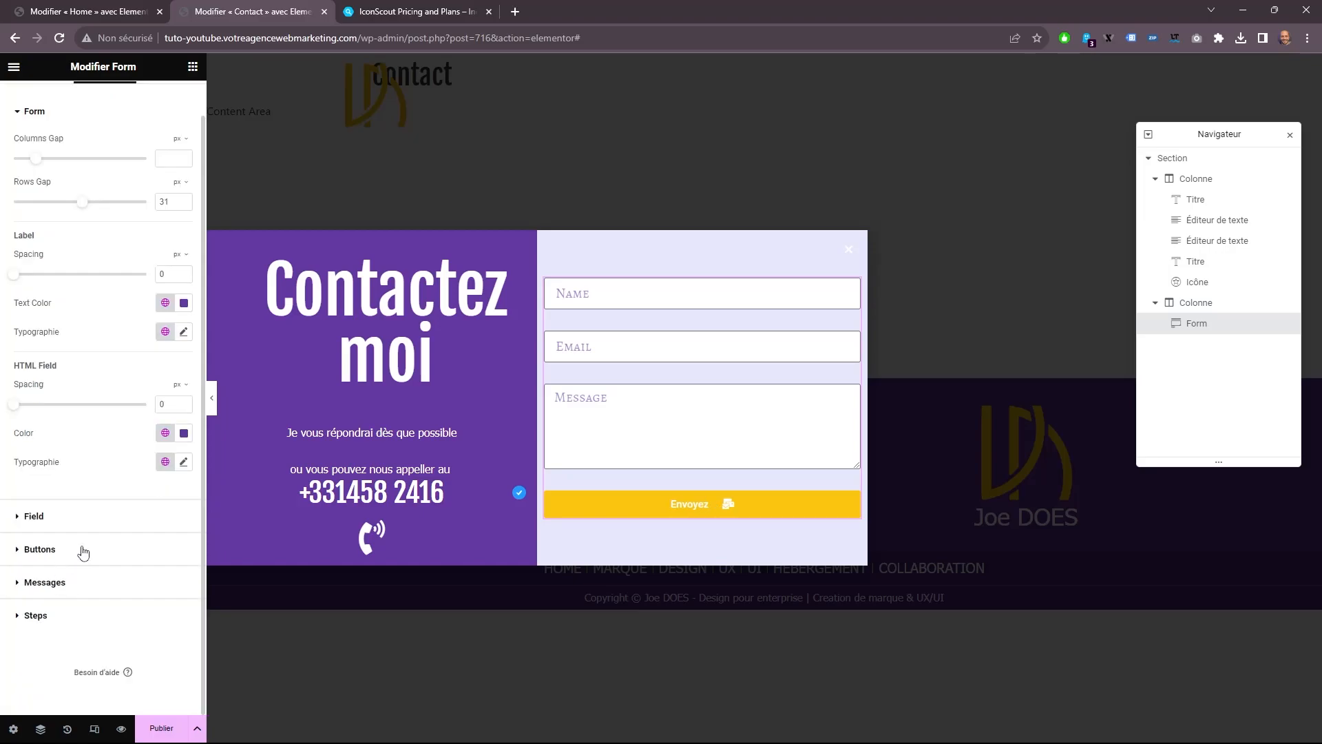
Set the submit button's normal text color to the global color "Titre".
click(83, 550)
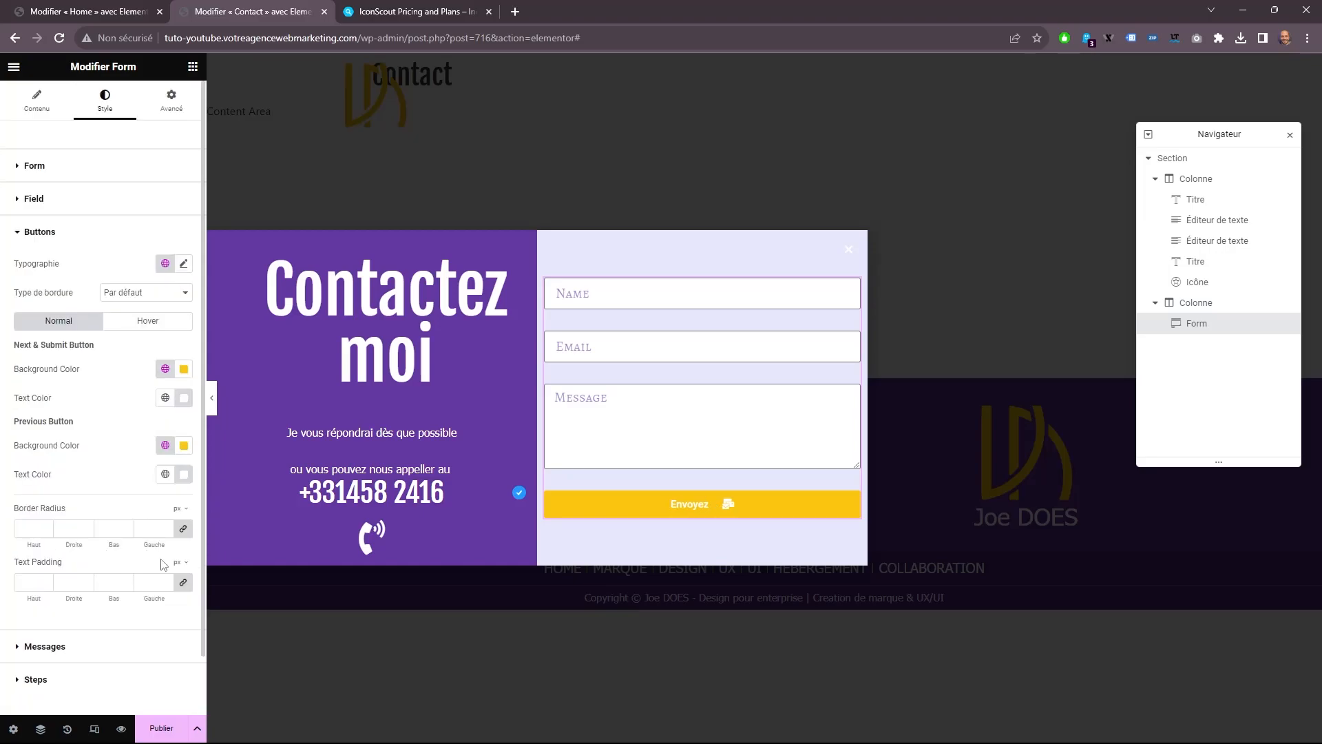
click(165, 398)
click(48, 517)
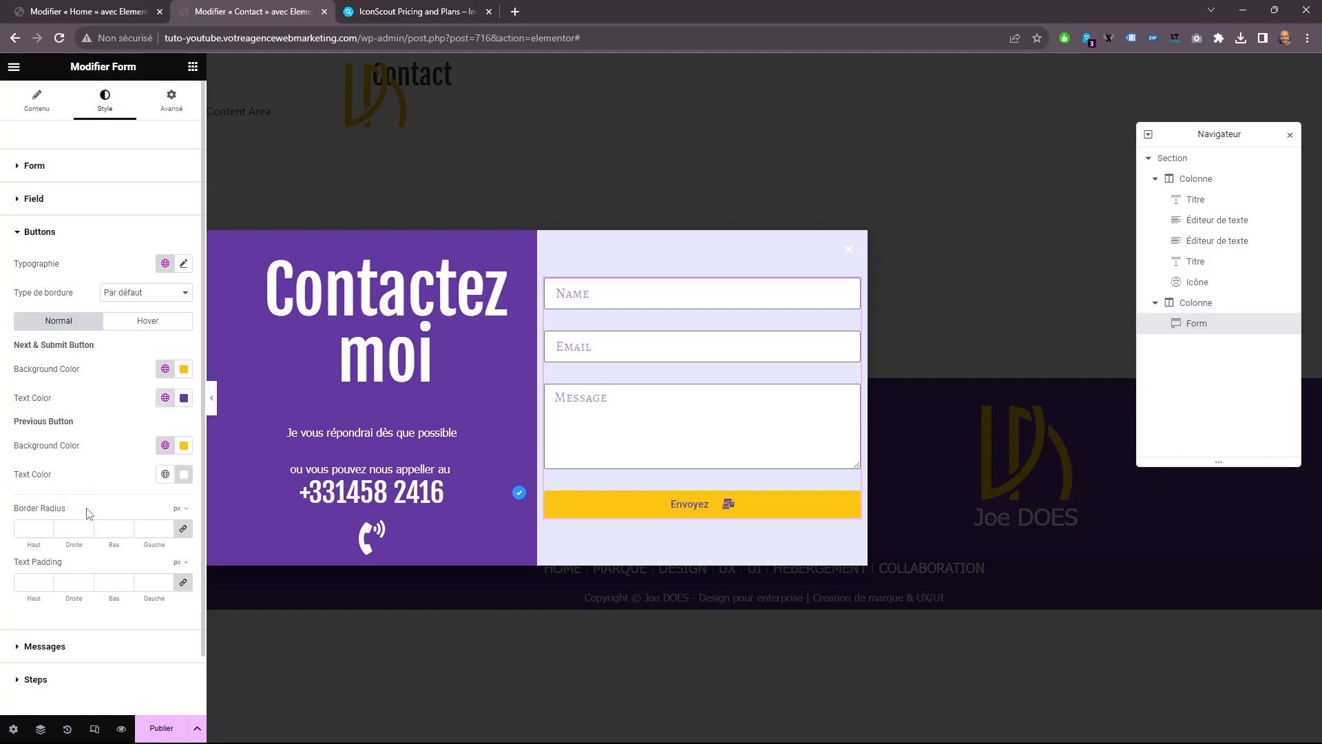
Set the submit button's hover background to the global color "Titre" and its hover text color to "Sous titre".
click(131, 321)
click(165, 368)
click(49, 487)
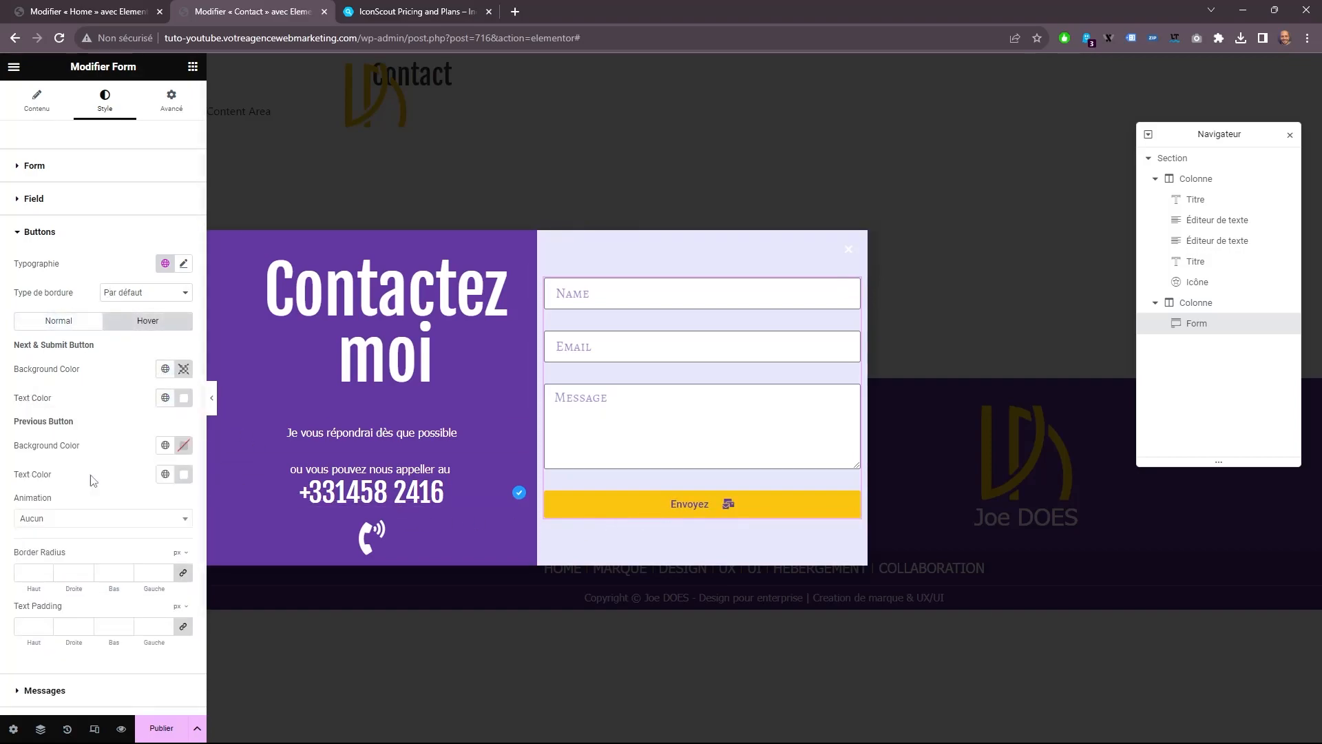
click(166, 397)
click(52, 545)
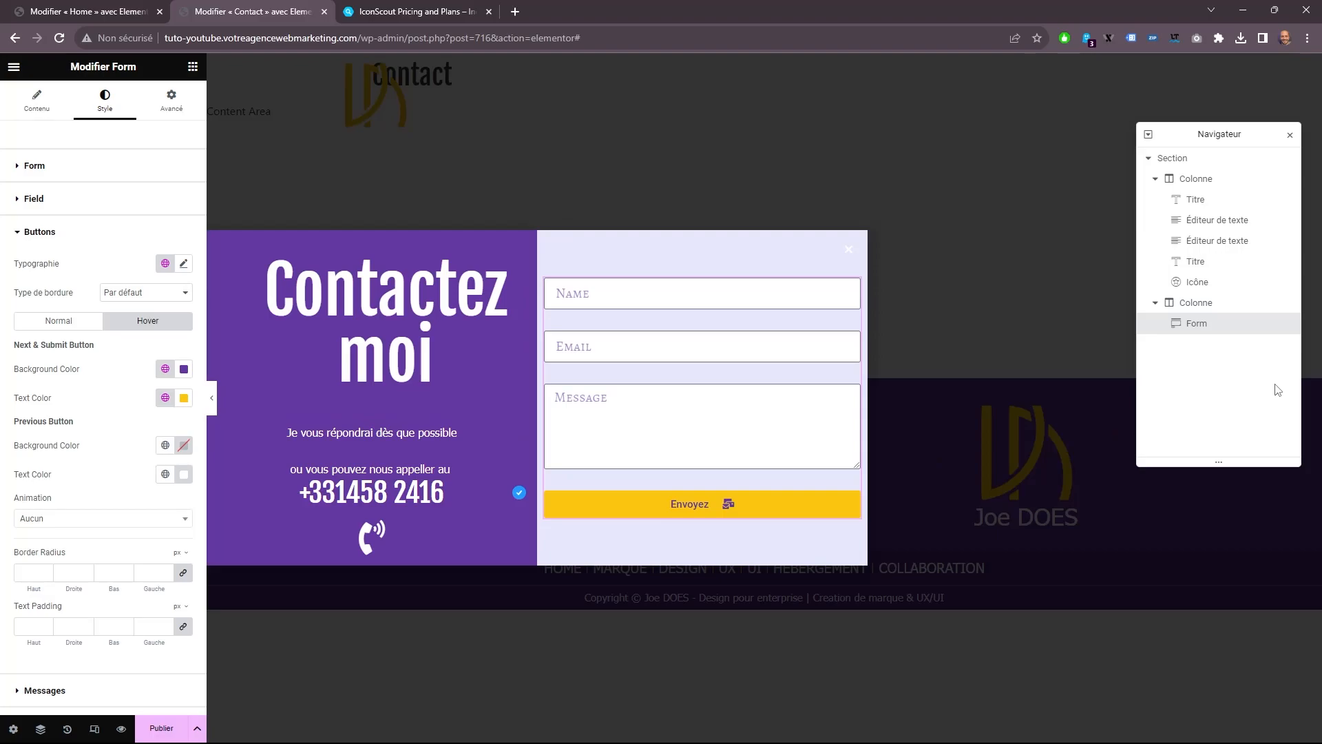
In the popup settings, give the close button the global color "Titre" and a size of 30.
click(14, 729)
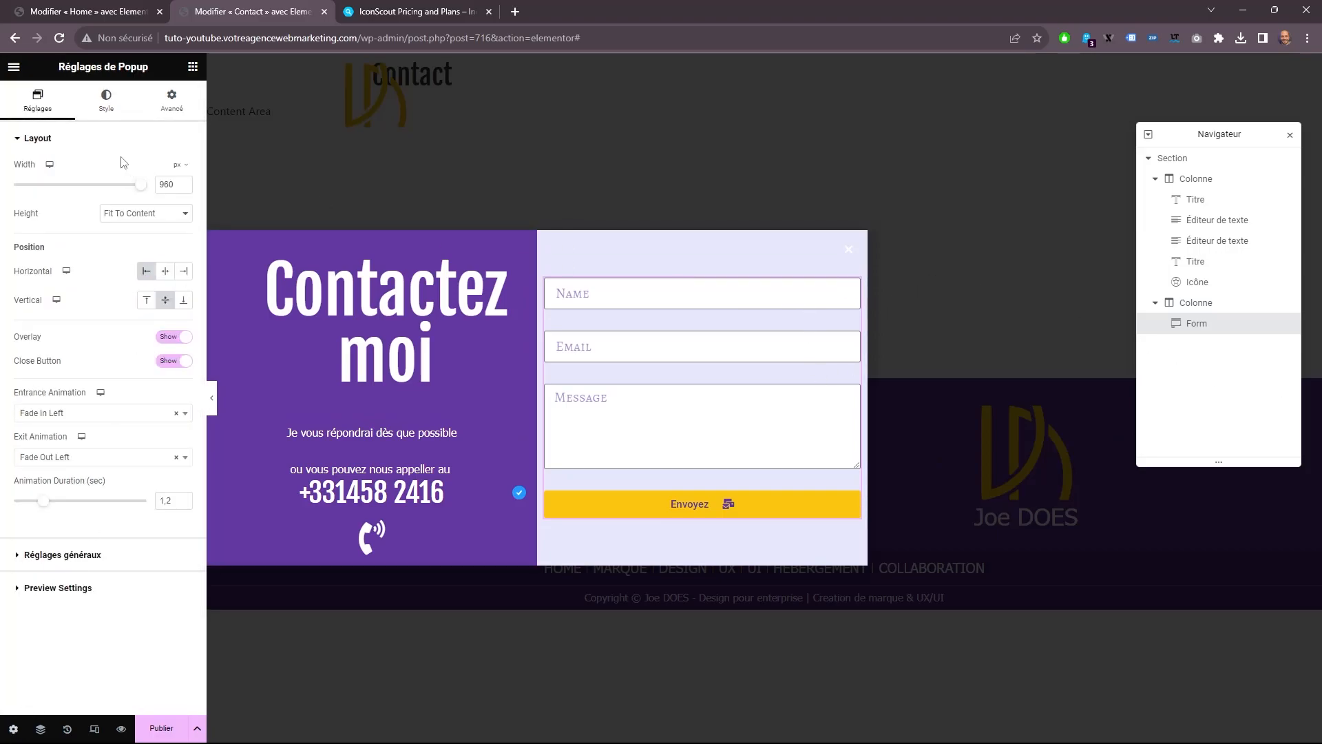
click(106, 100)
click(93, 376)
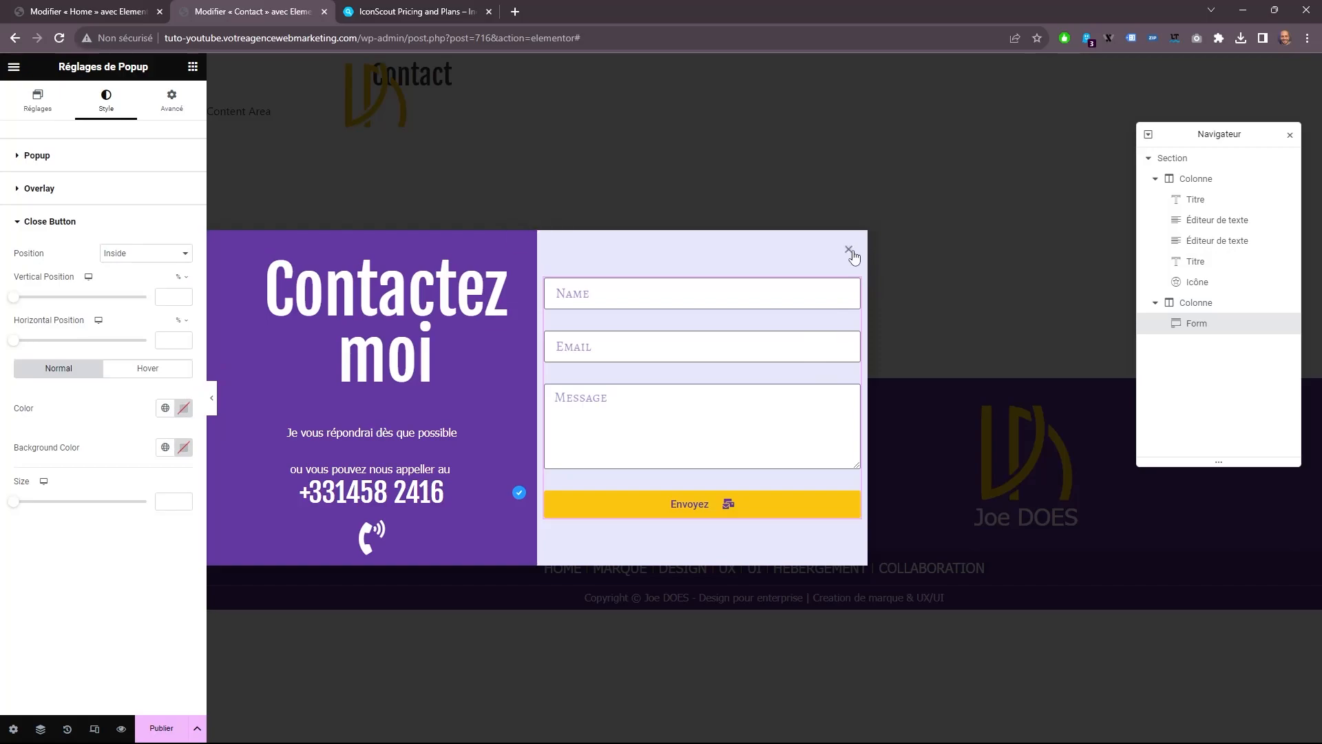
click(165, 409)
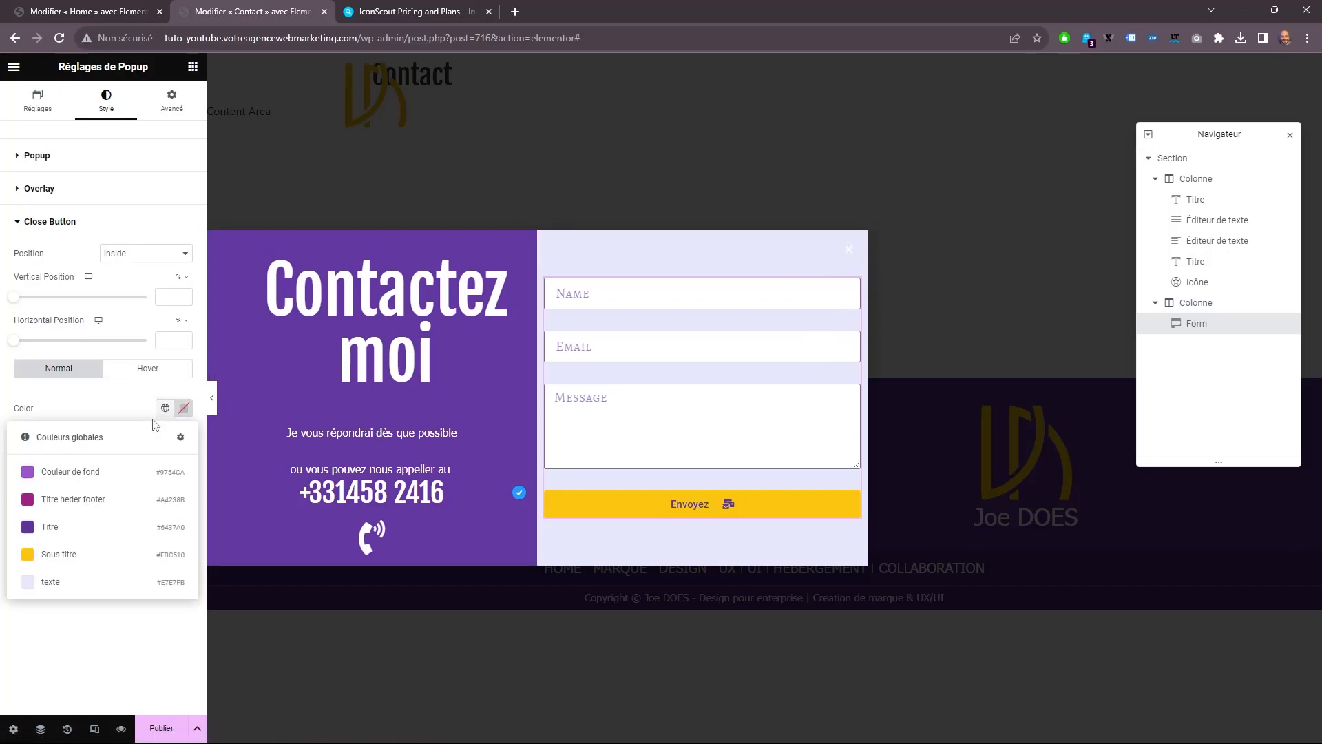
click(69, 528)
drag(15, 504, 49, 504)
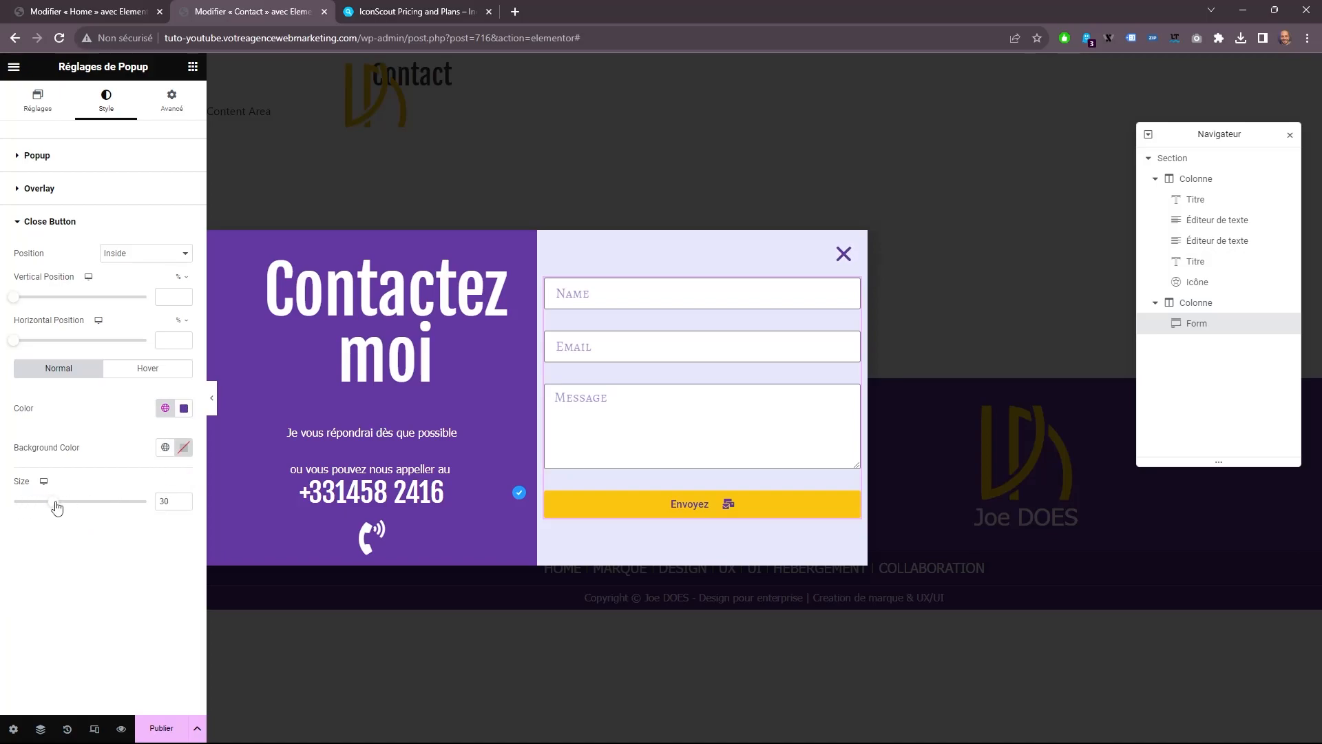
Set the close button's hover color to the global color "Couleur de fond".
click(154, 370)
click(169, 410)
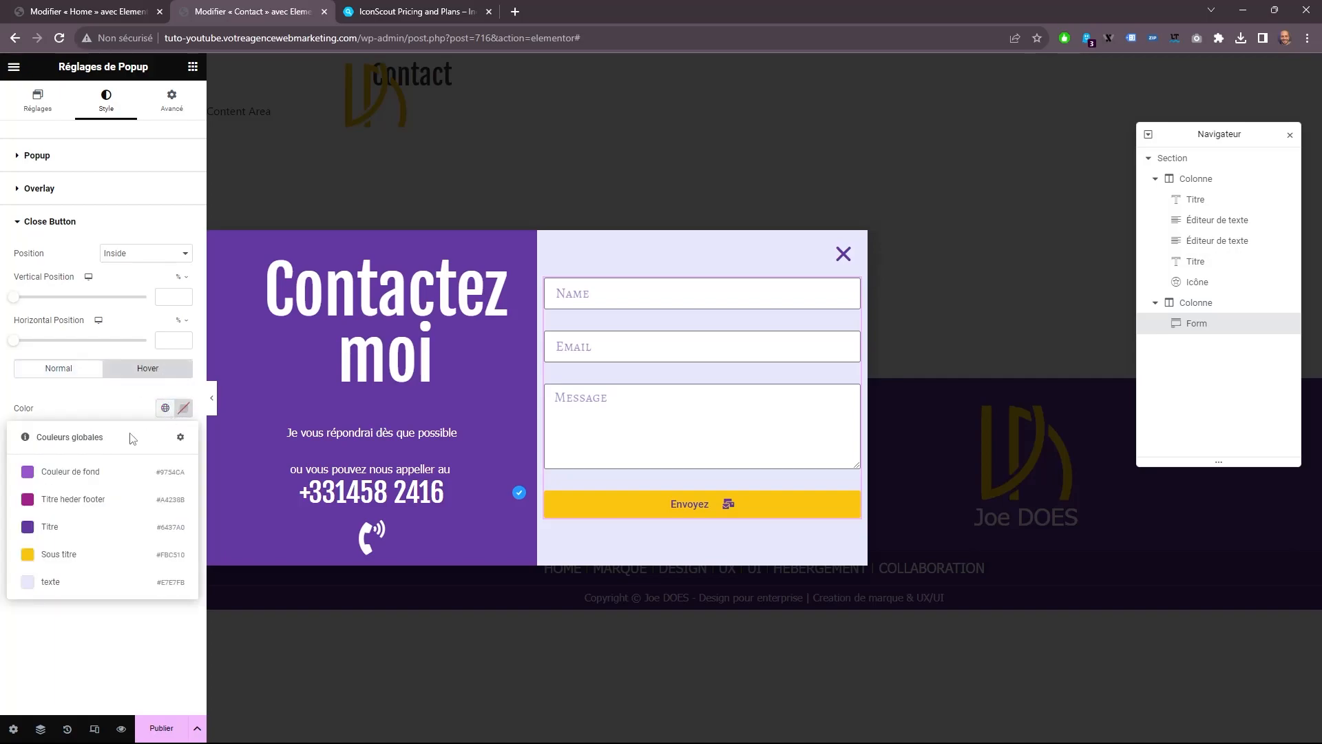
click(73, 472)
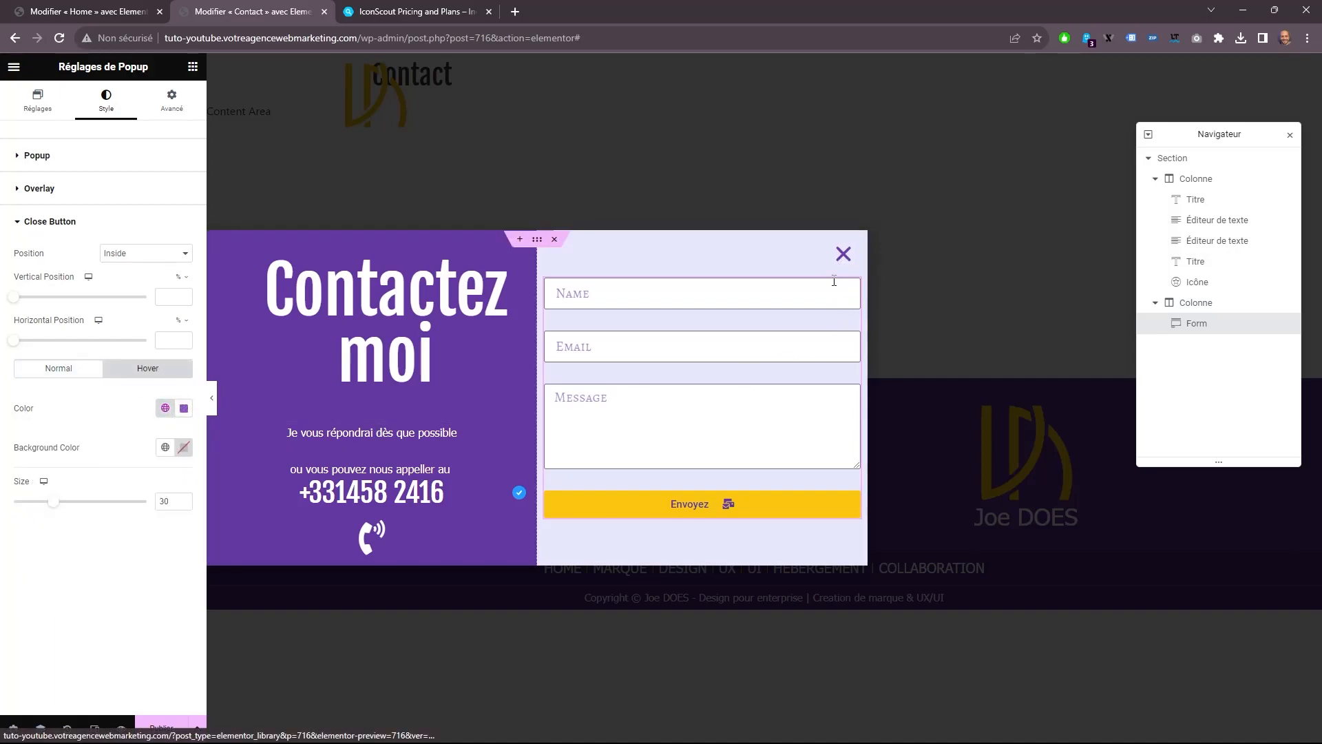
Publish the Contact popup without adding a display condition, and reload the Home page editor.
click(158, 728)
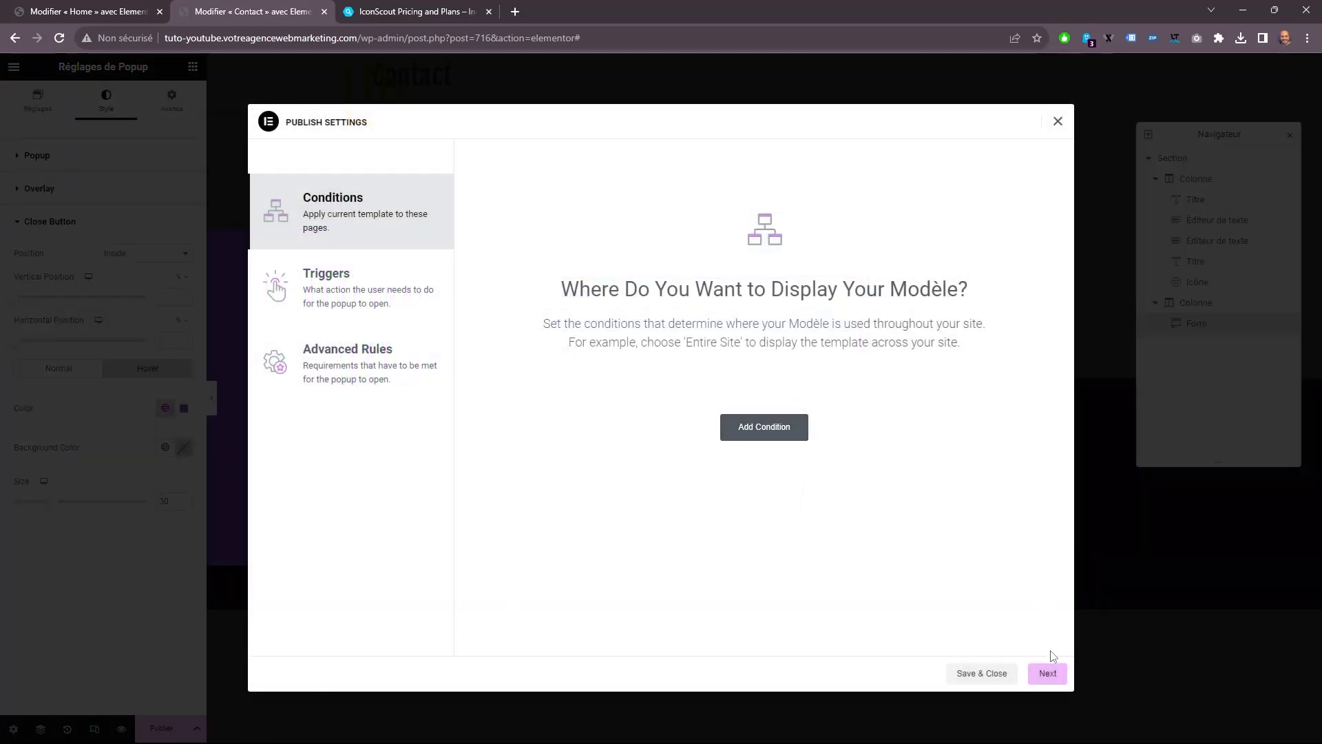
click(989, 676)
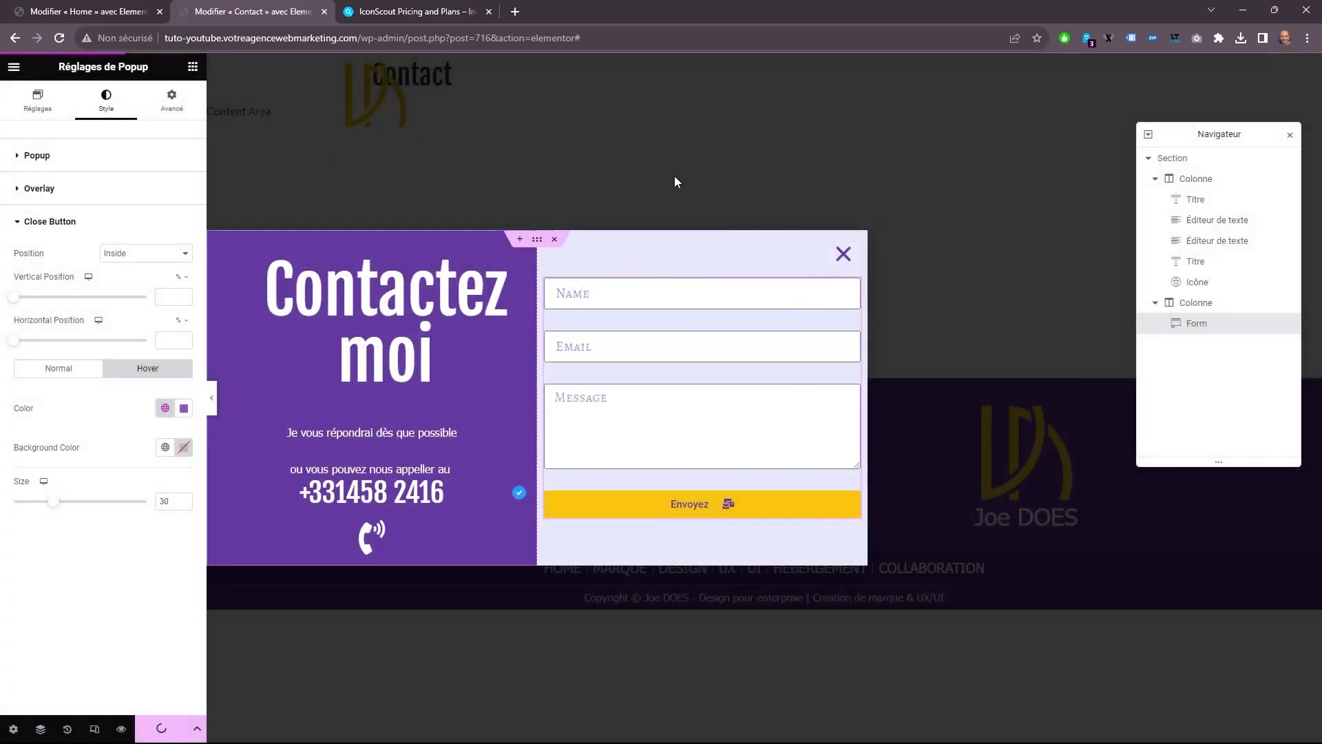
click(37, 7)
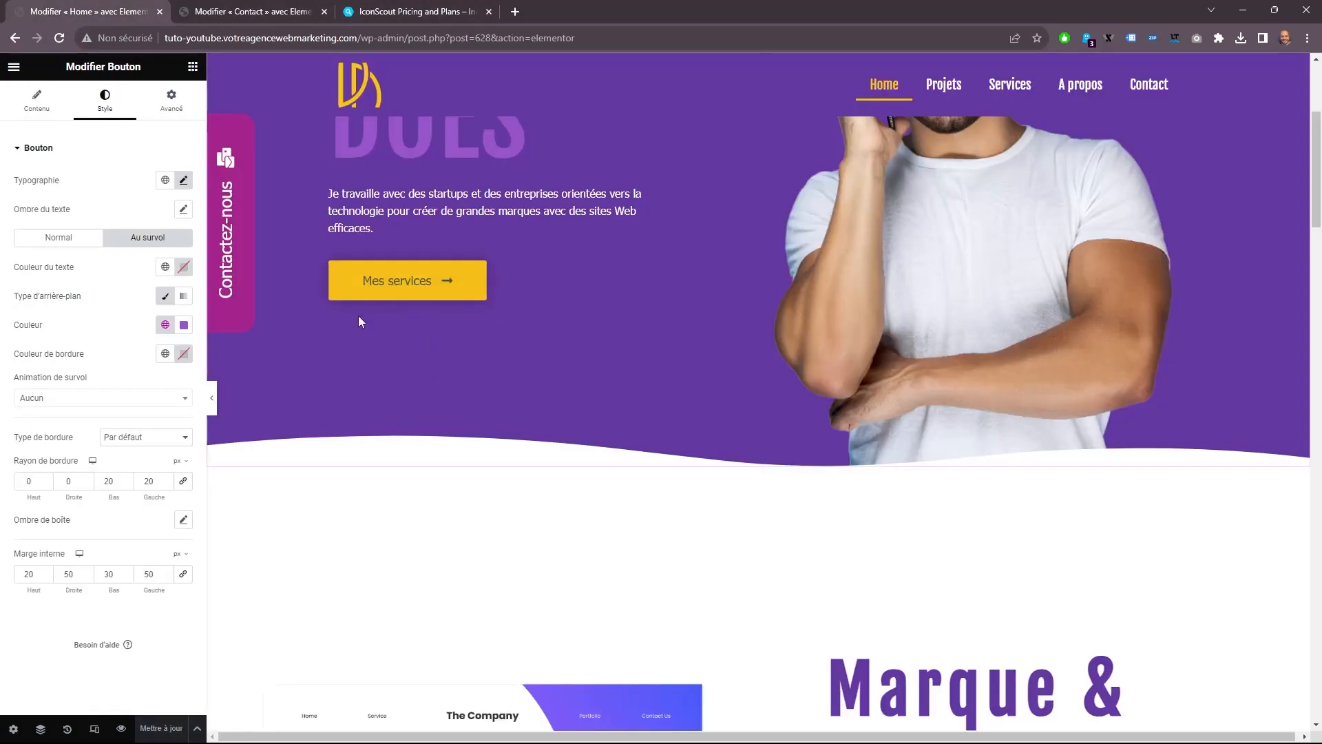
click(59, 38)
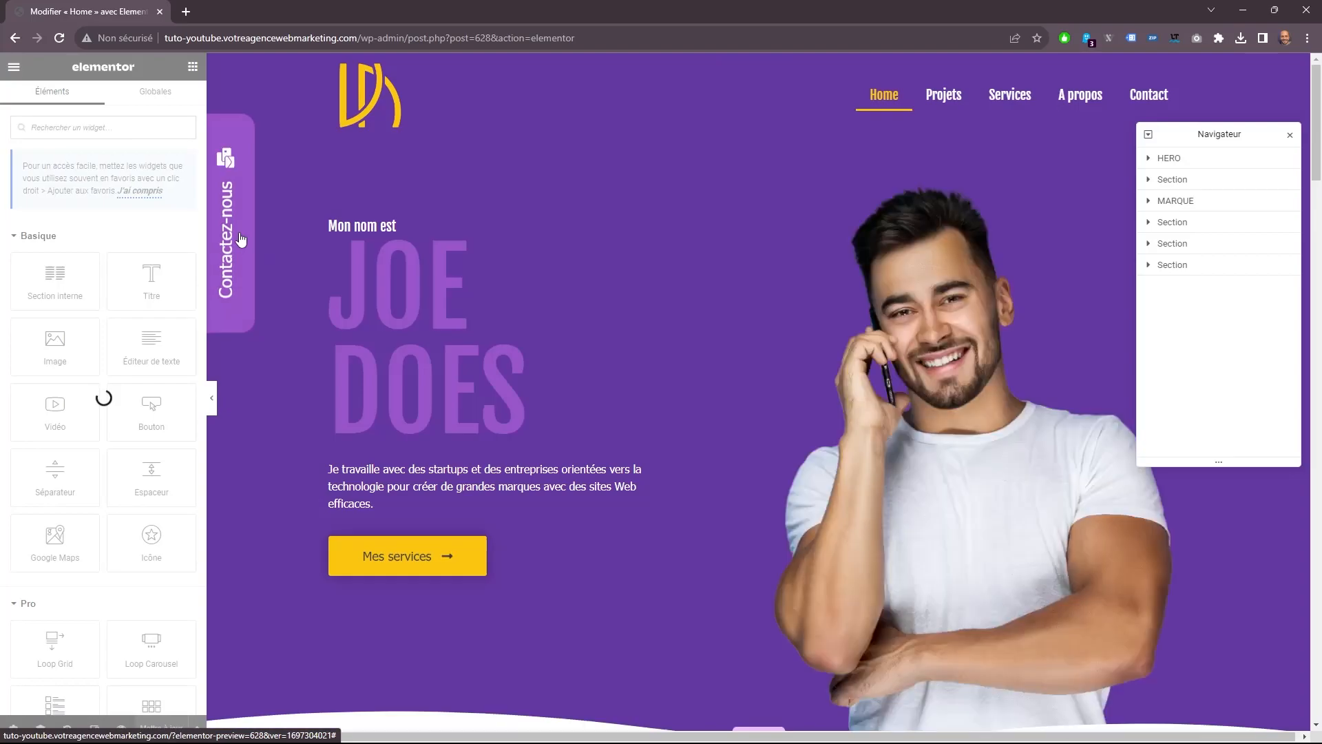
Link the Contactez-nous button to the dynamic Popup action, with Open Popup targeting the Contact template.
click(242, 237)
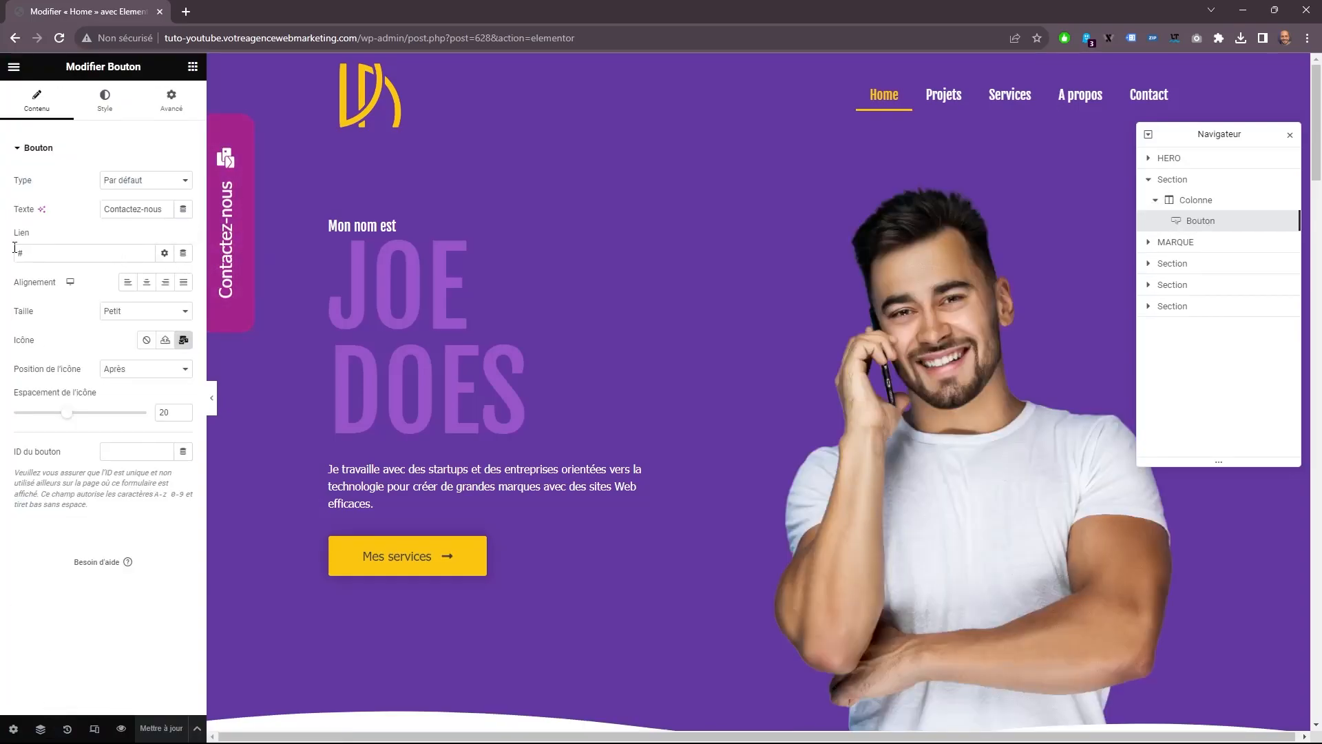
click(183, 255)
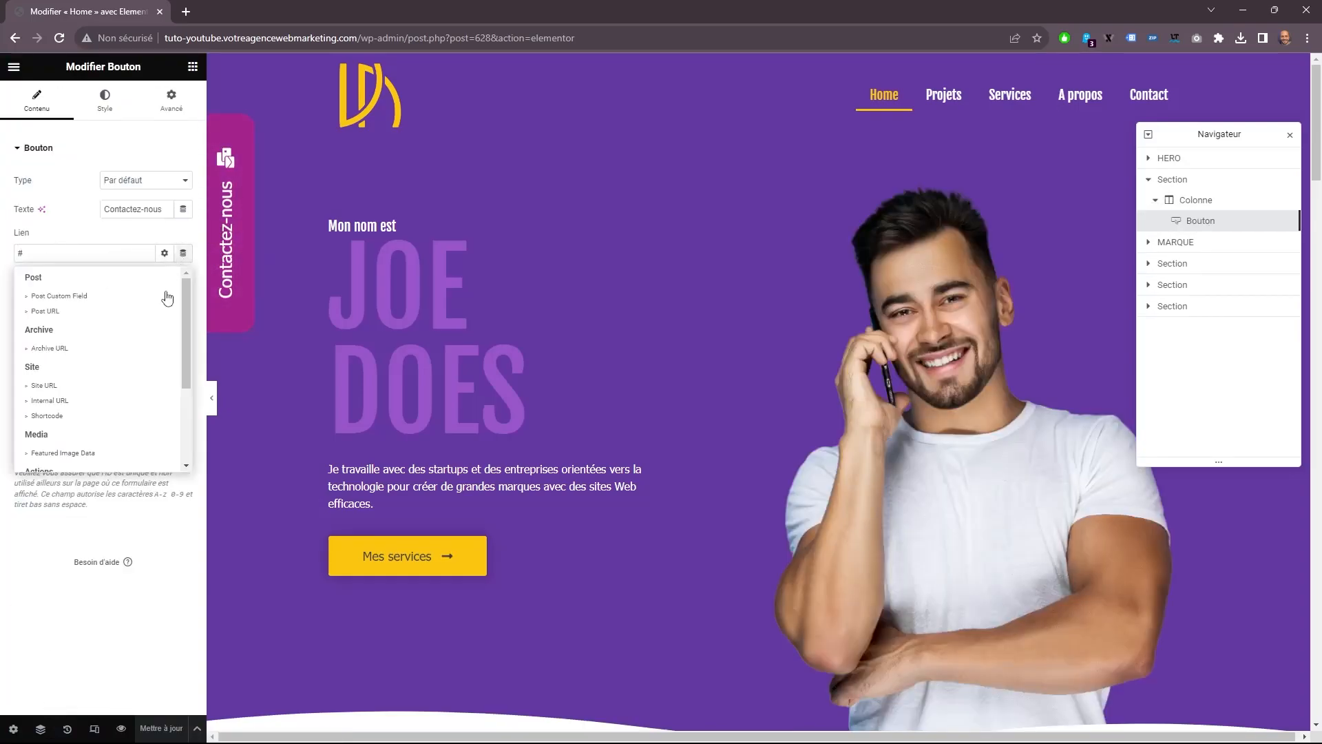
scroll(96, 393, down, 3)
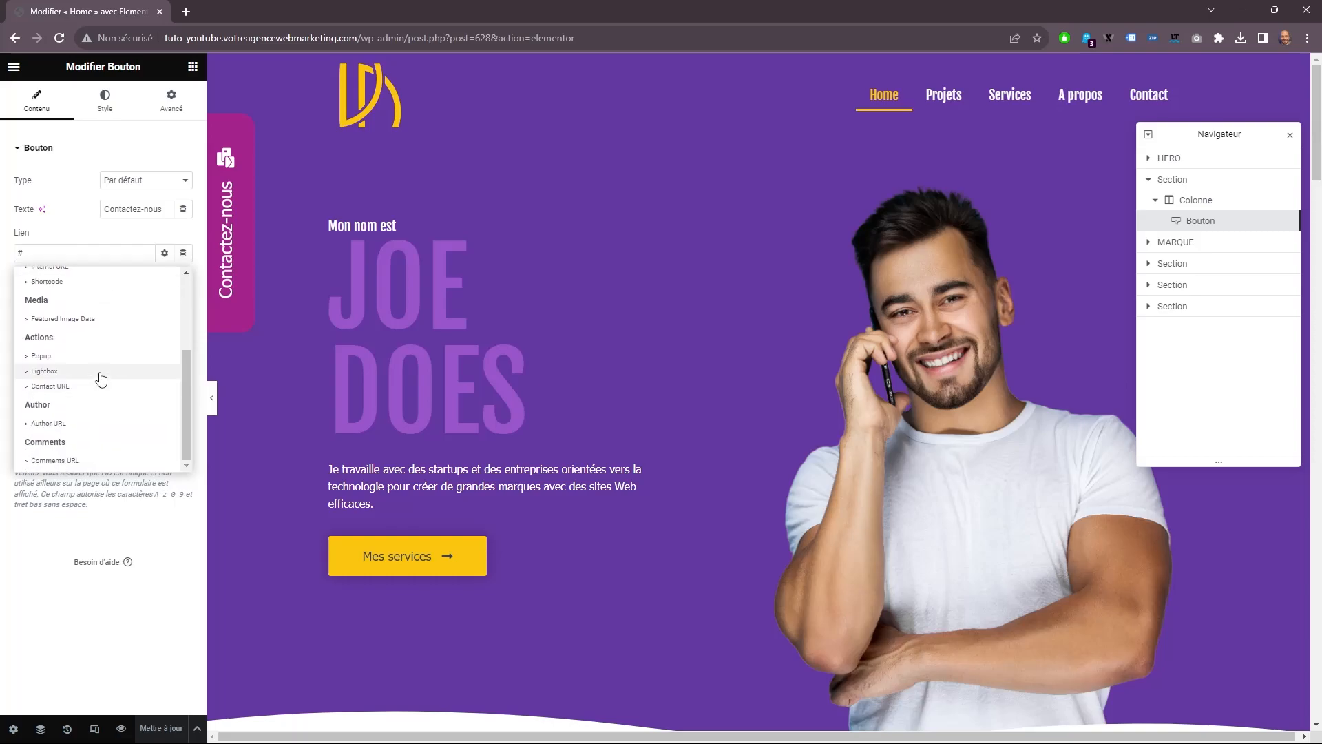
click(76, 357)
click(117, 254)
click(101, 360)
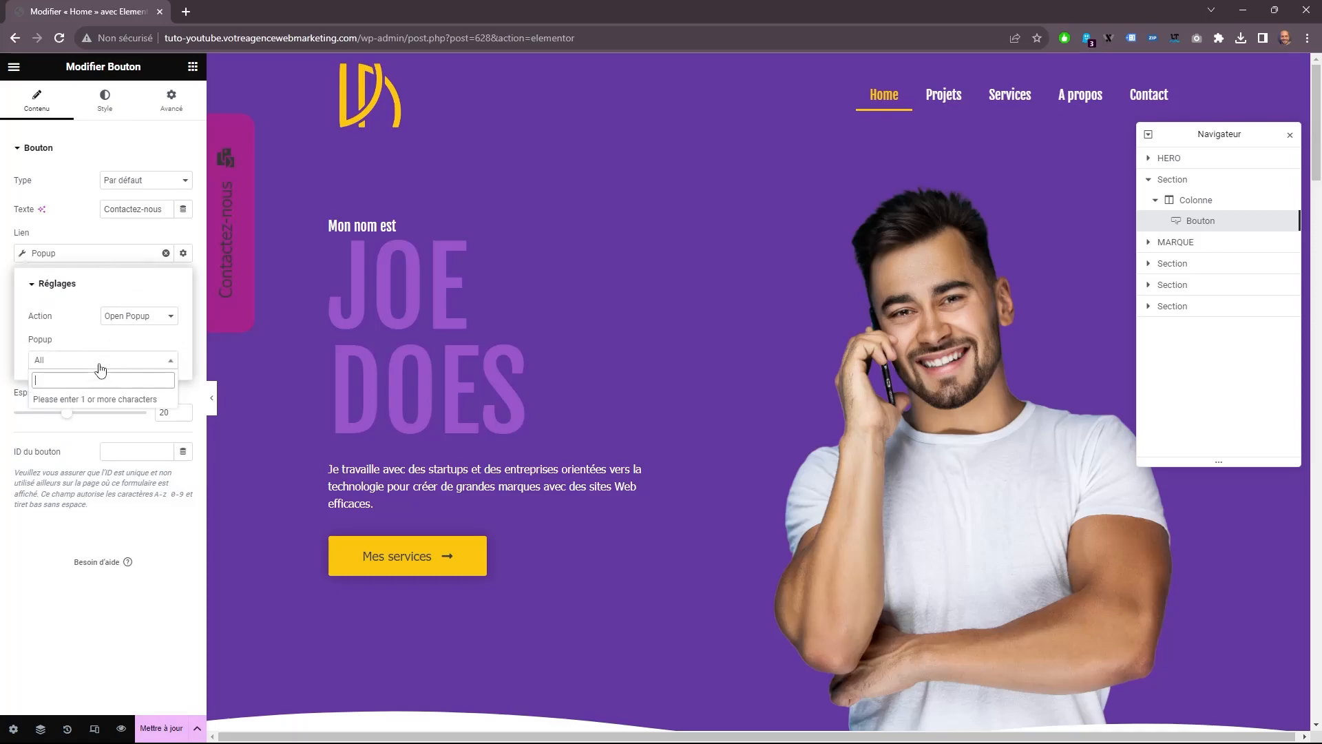
text(oc)
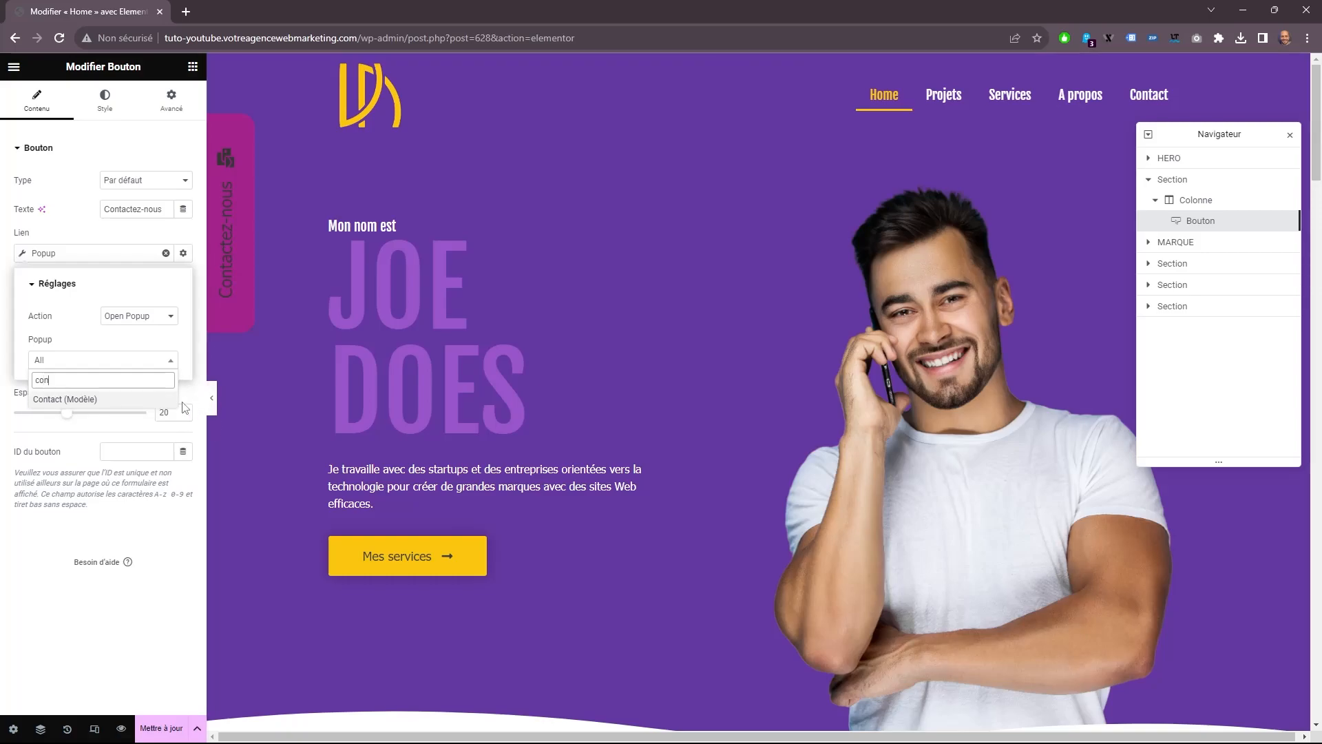
click(65, 400)
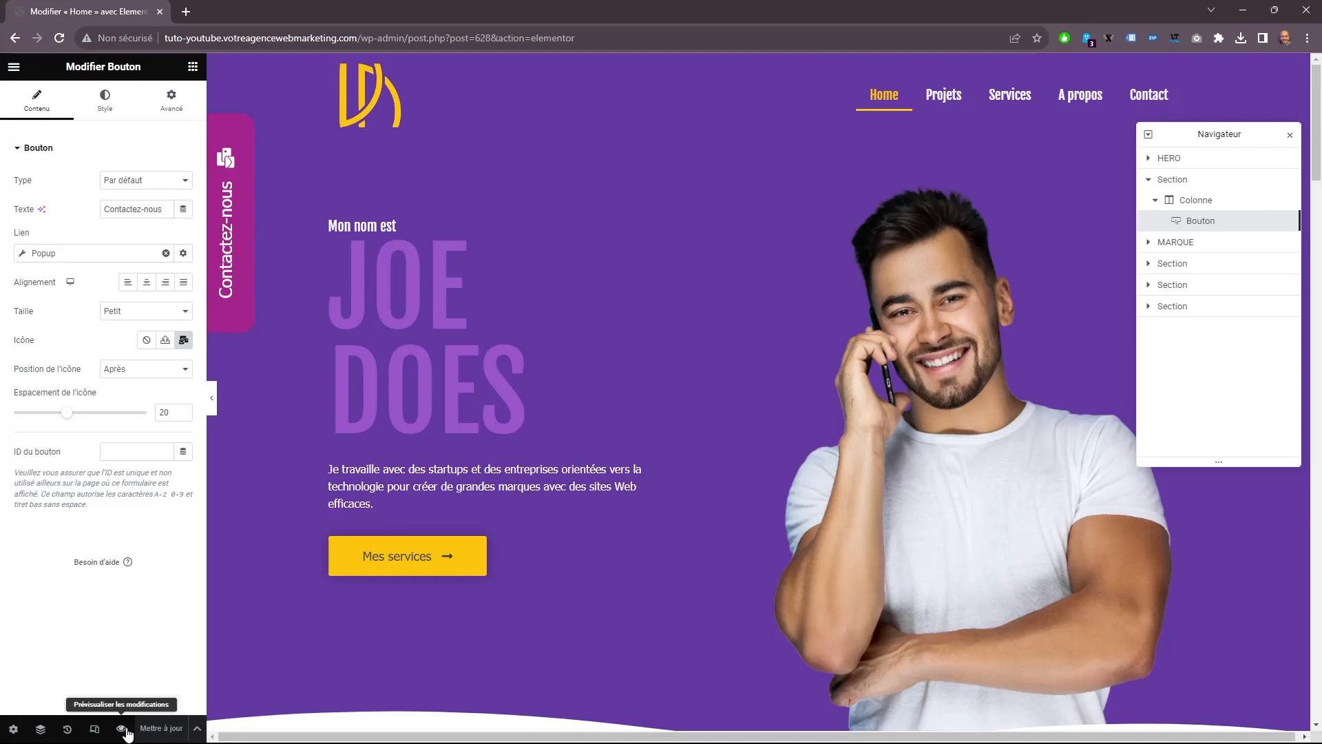
Preview the Home page and test opening and closing the Contact popup twice from the Contactez-nous button.
click(122, 729)
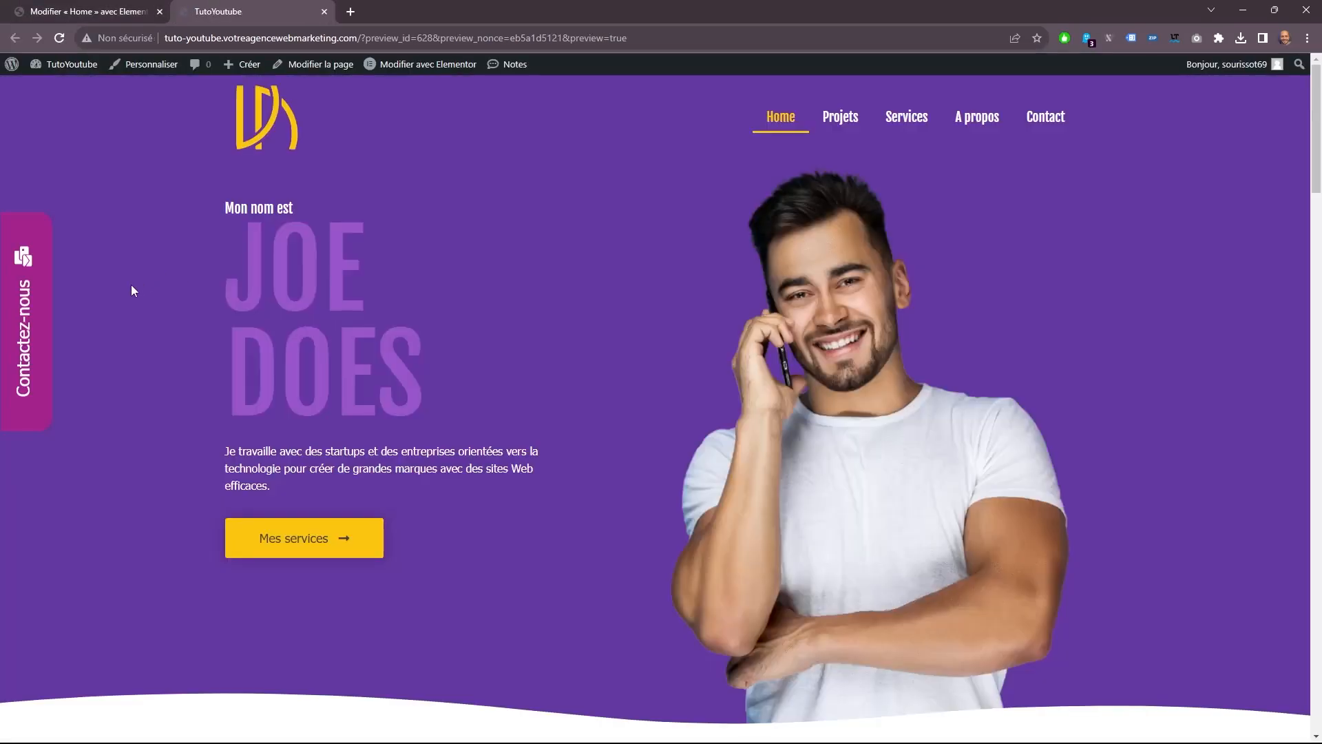
click(40, 331)
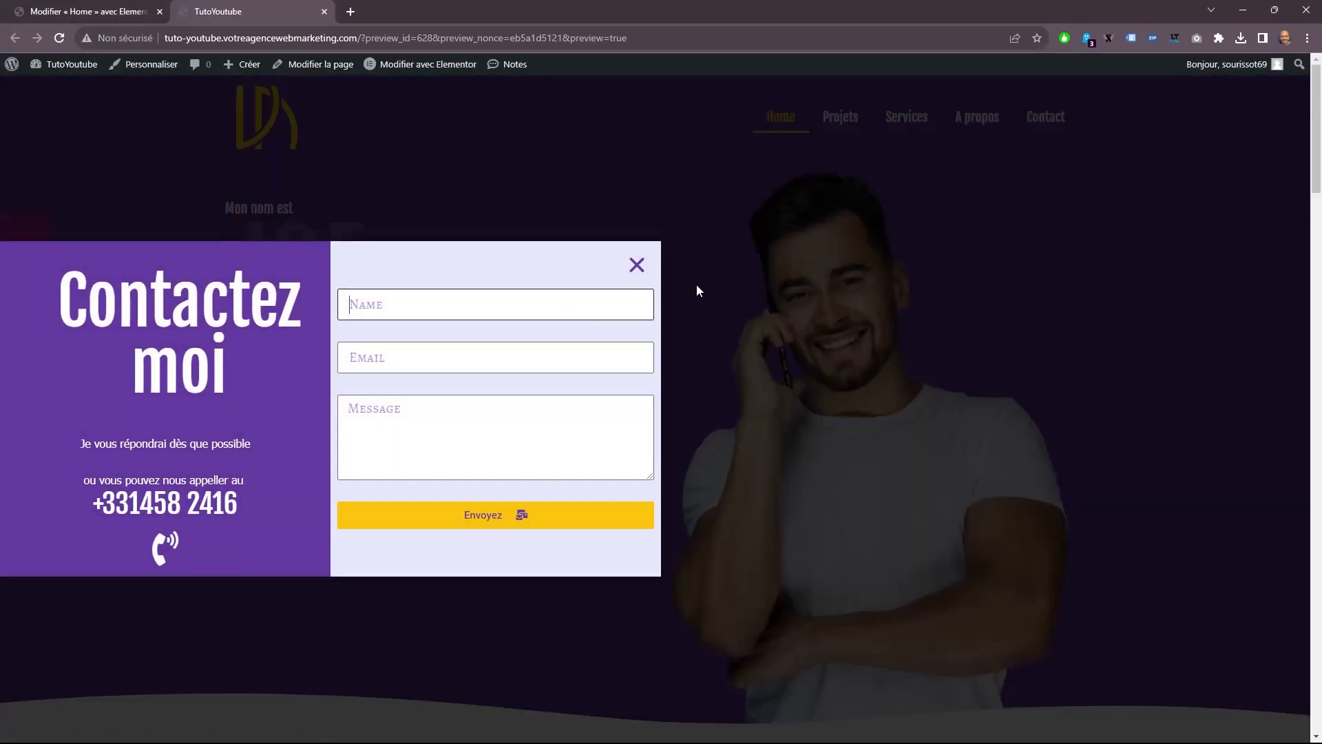
click(637, 266)
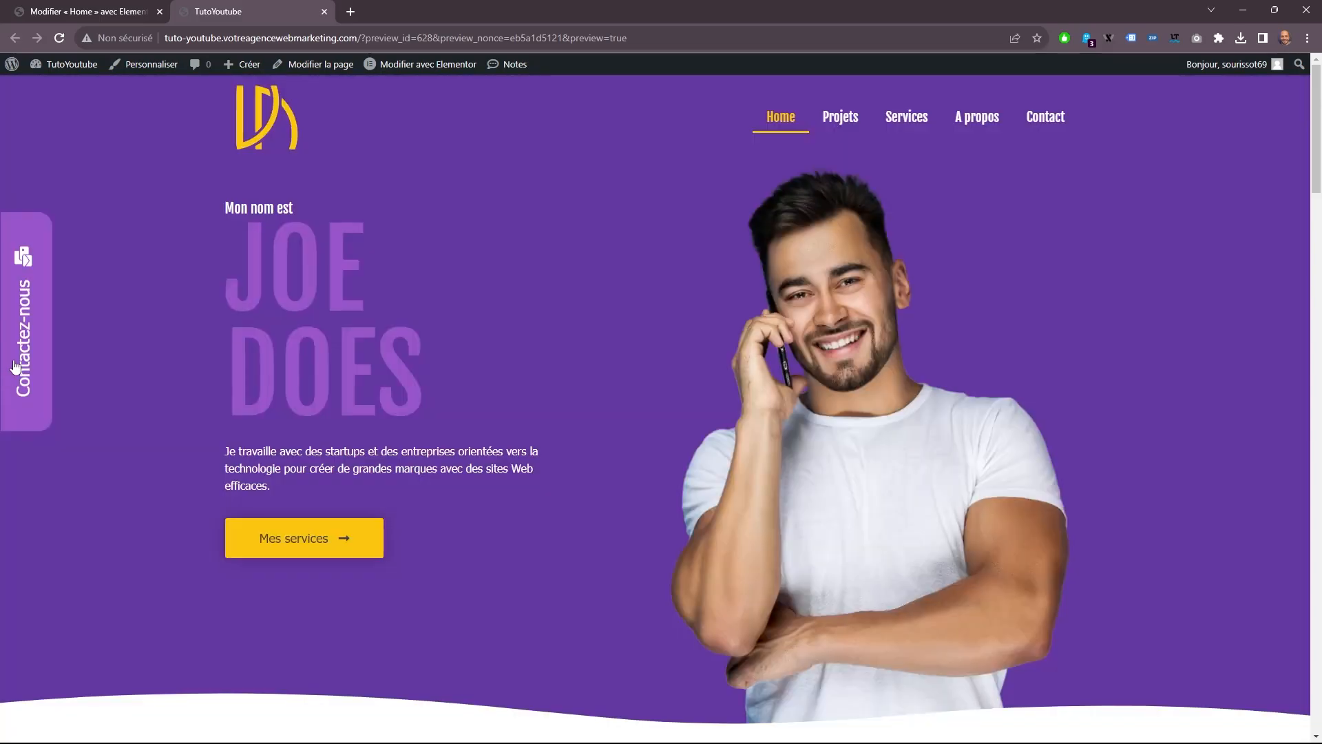
click(37, 336)
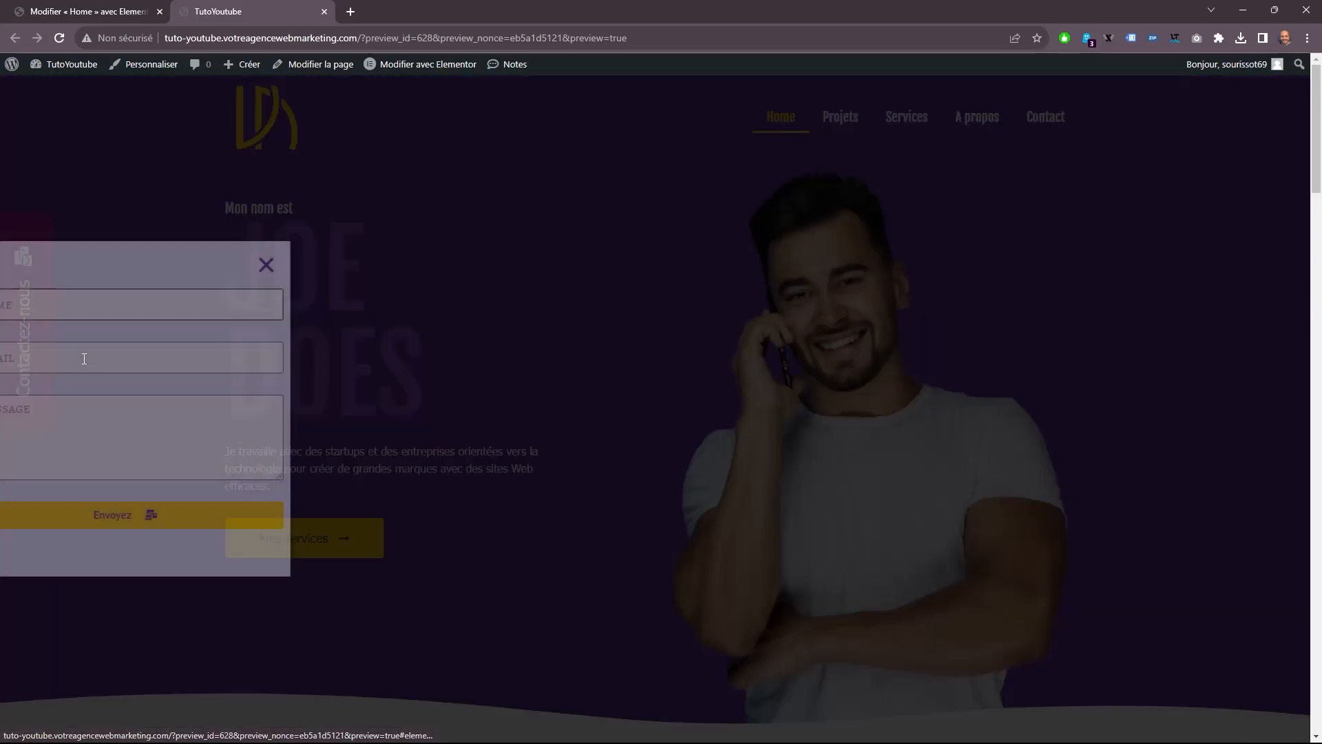
click(636, 269)
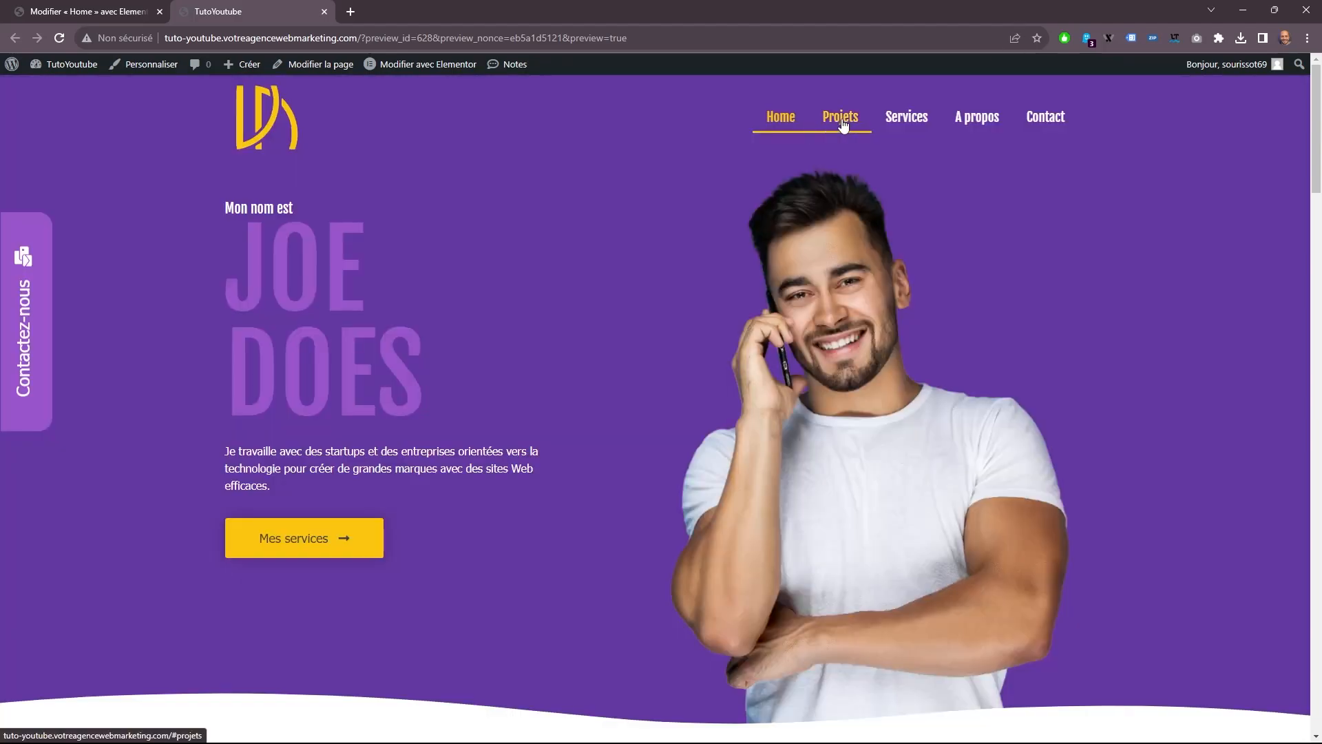
Test the header navigation between the Projets section and the Contact page, and review the Home page down to Avis clients.
click(841, 117)
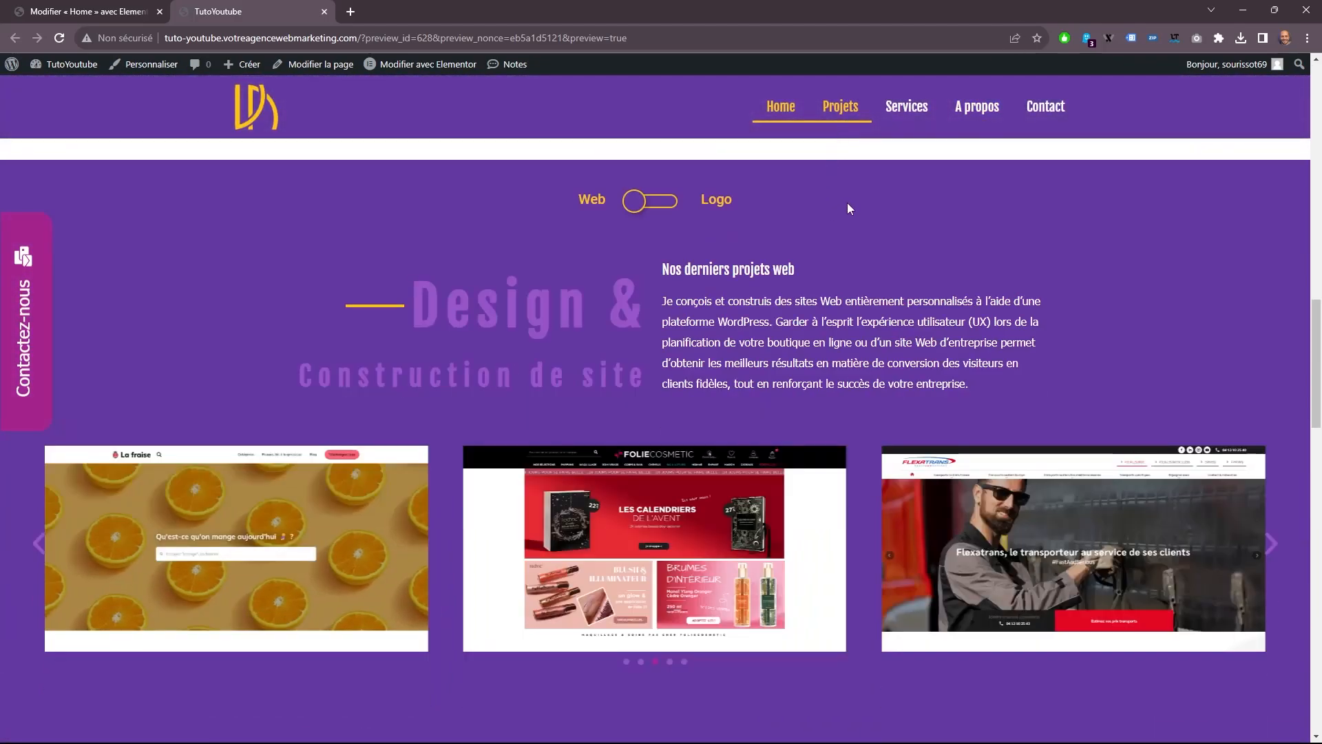
click(977, 106)
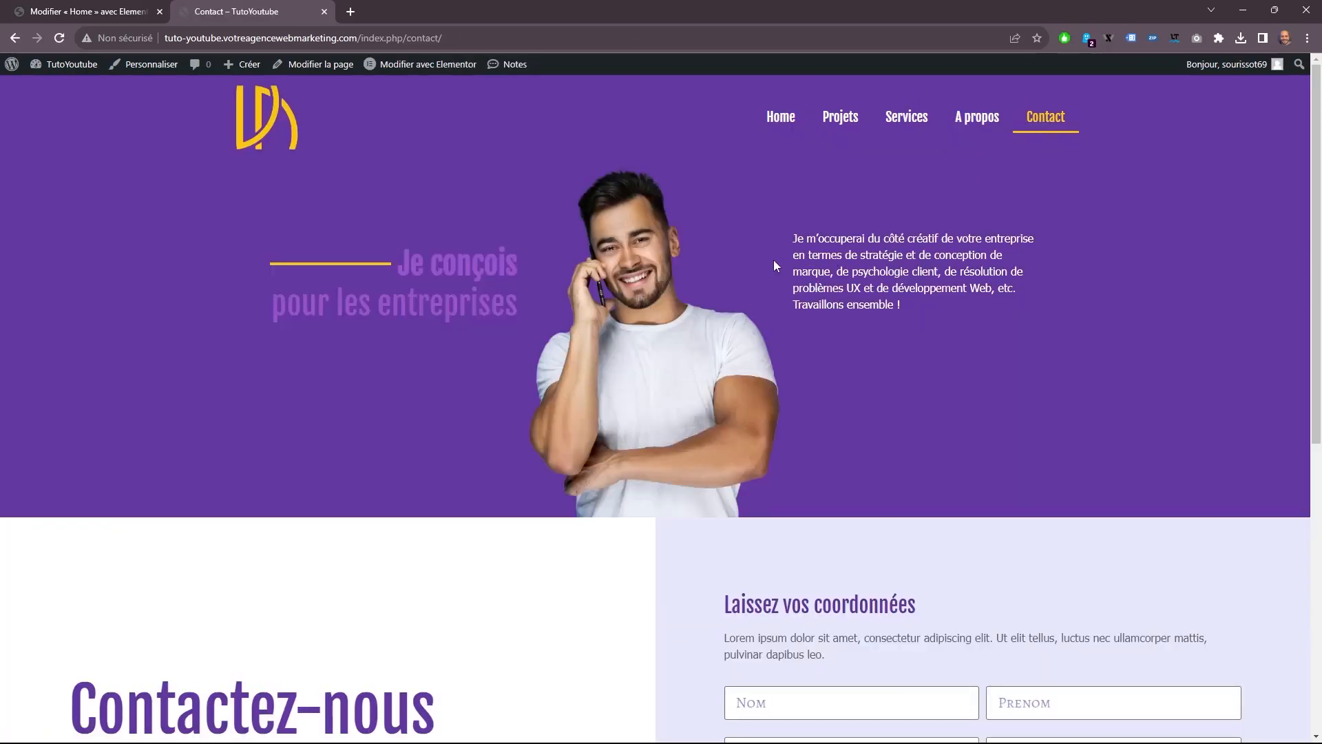
click(837, 120)
scroll(595, 250, down, 7)
scroll(558, 277, down, 10)
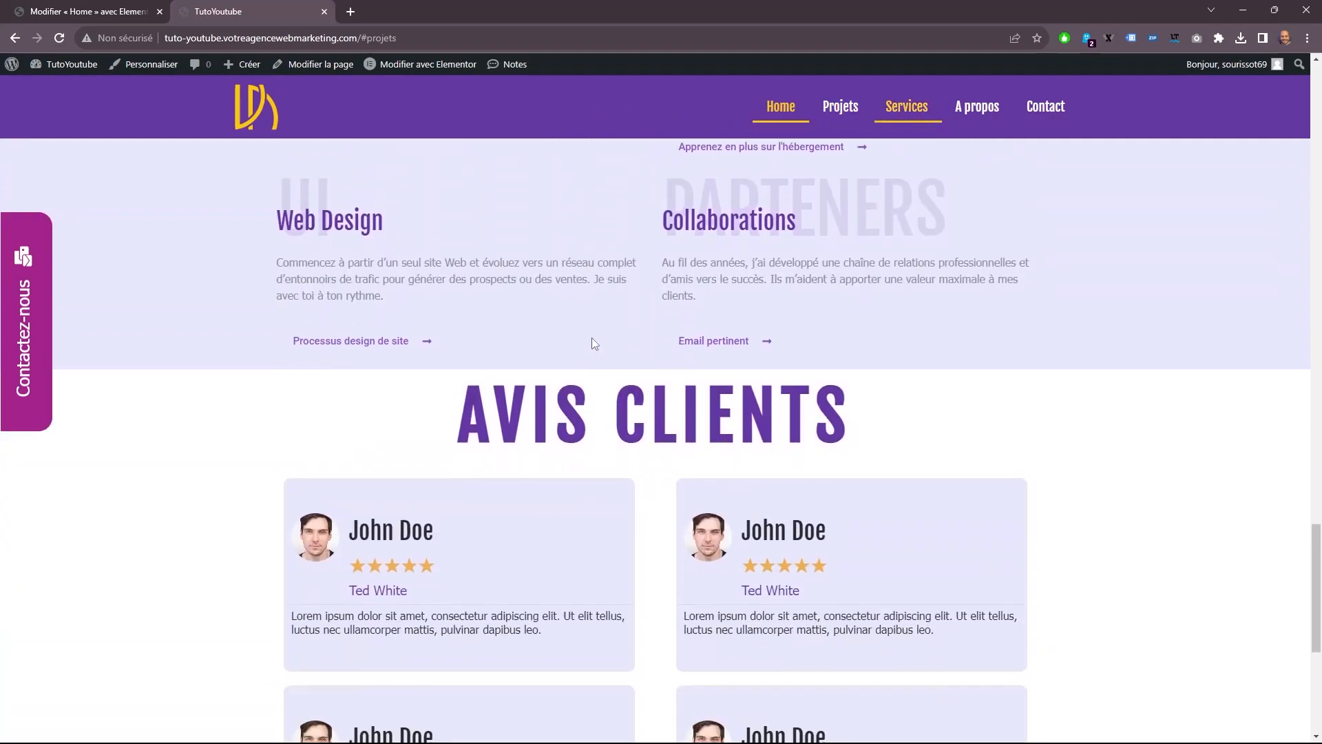